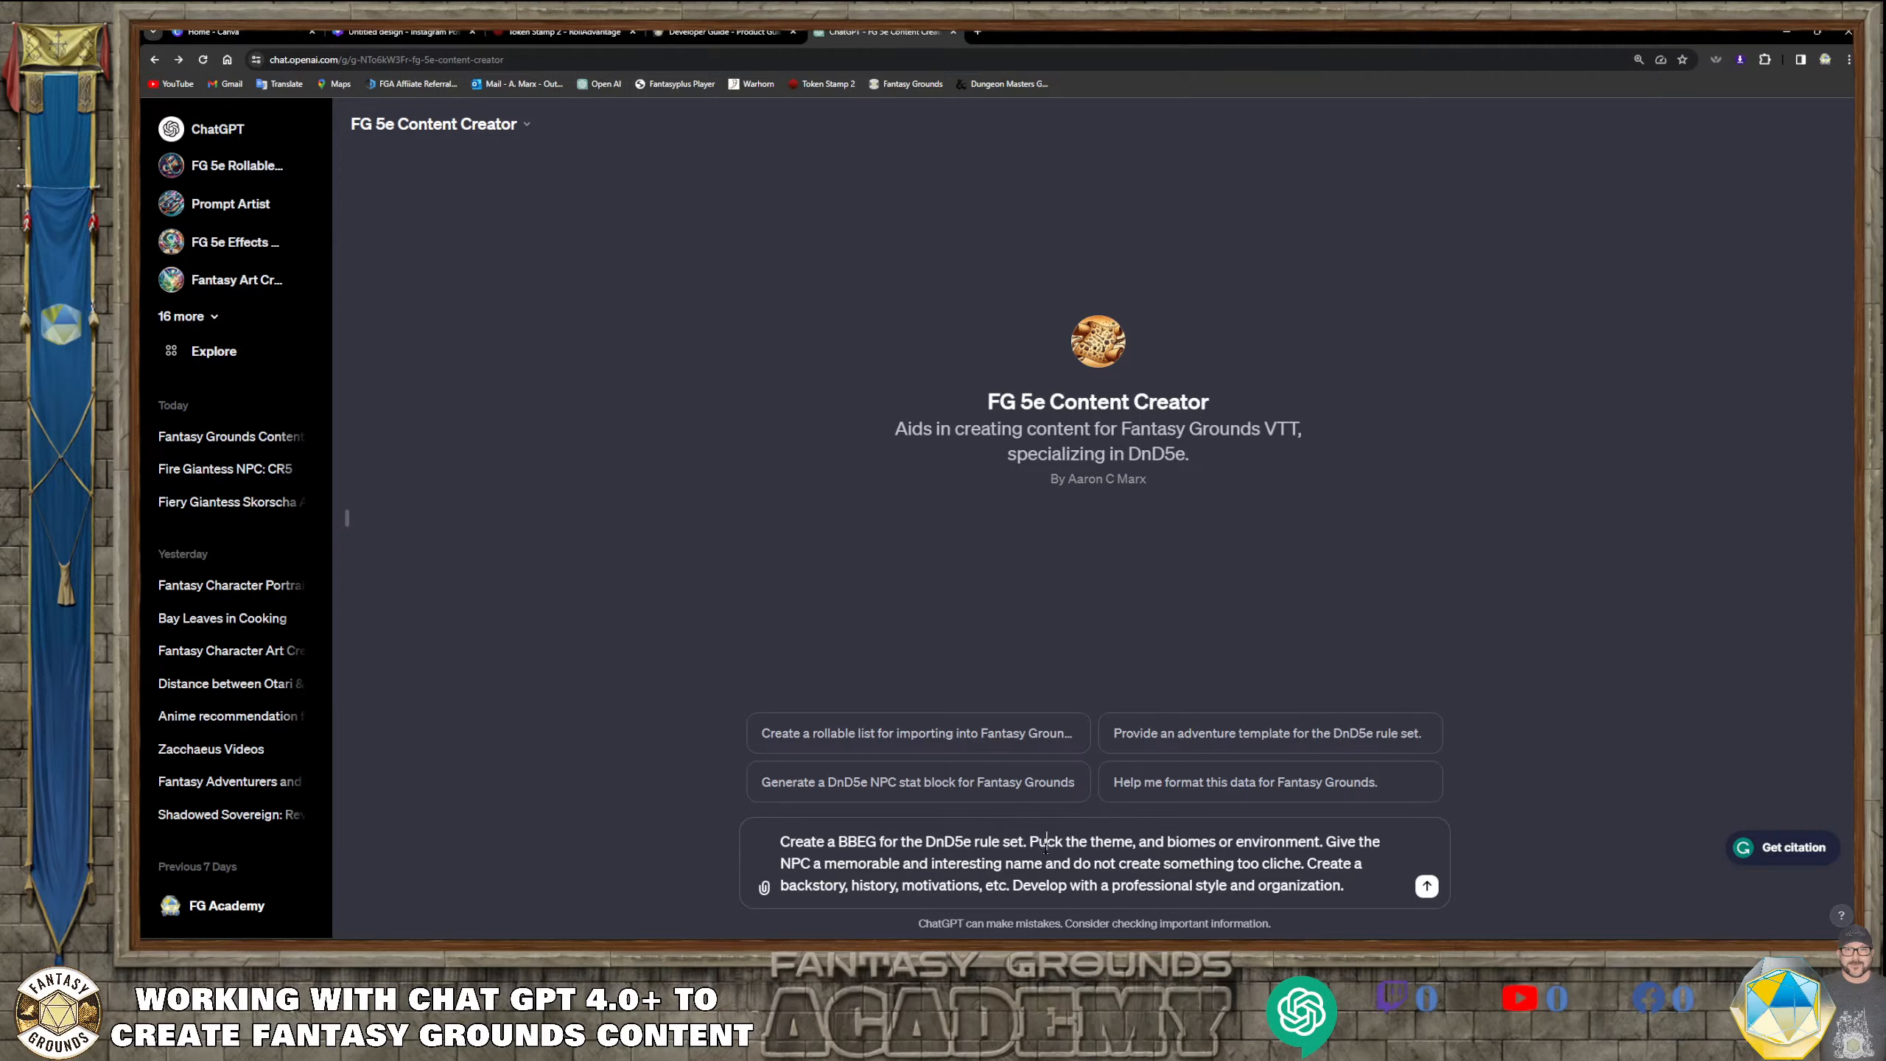
# Correct the typos in the BBEG prompt so it reads "Pick the theme, and biome or environment", and submit it
pyautogui.press('BackSpace')
pyautogui.write('i')
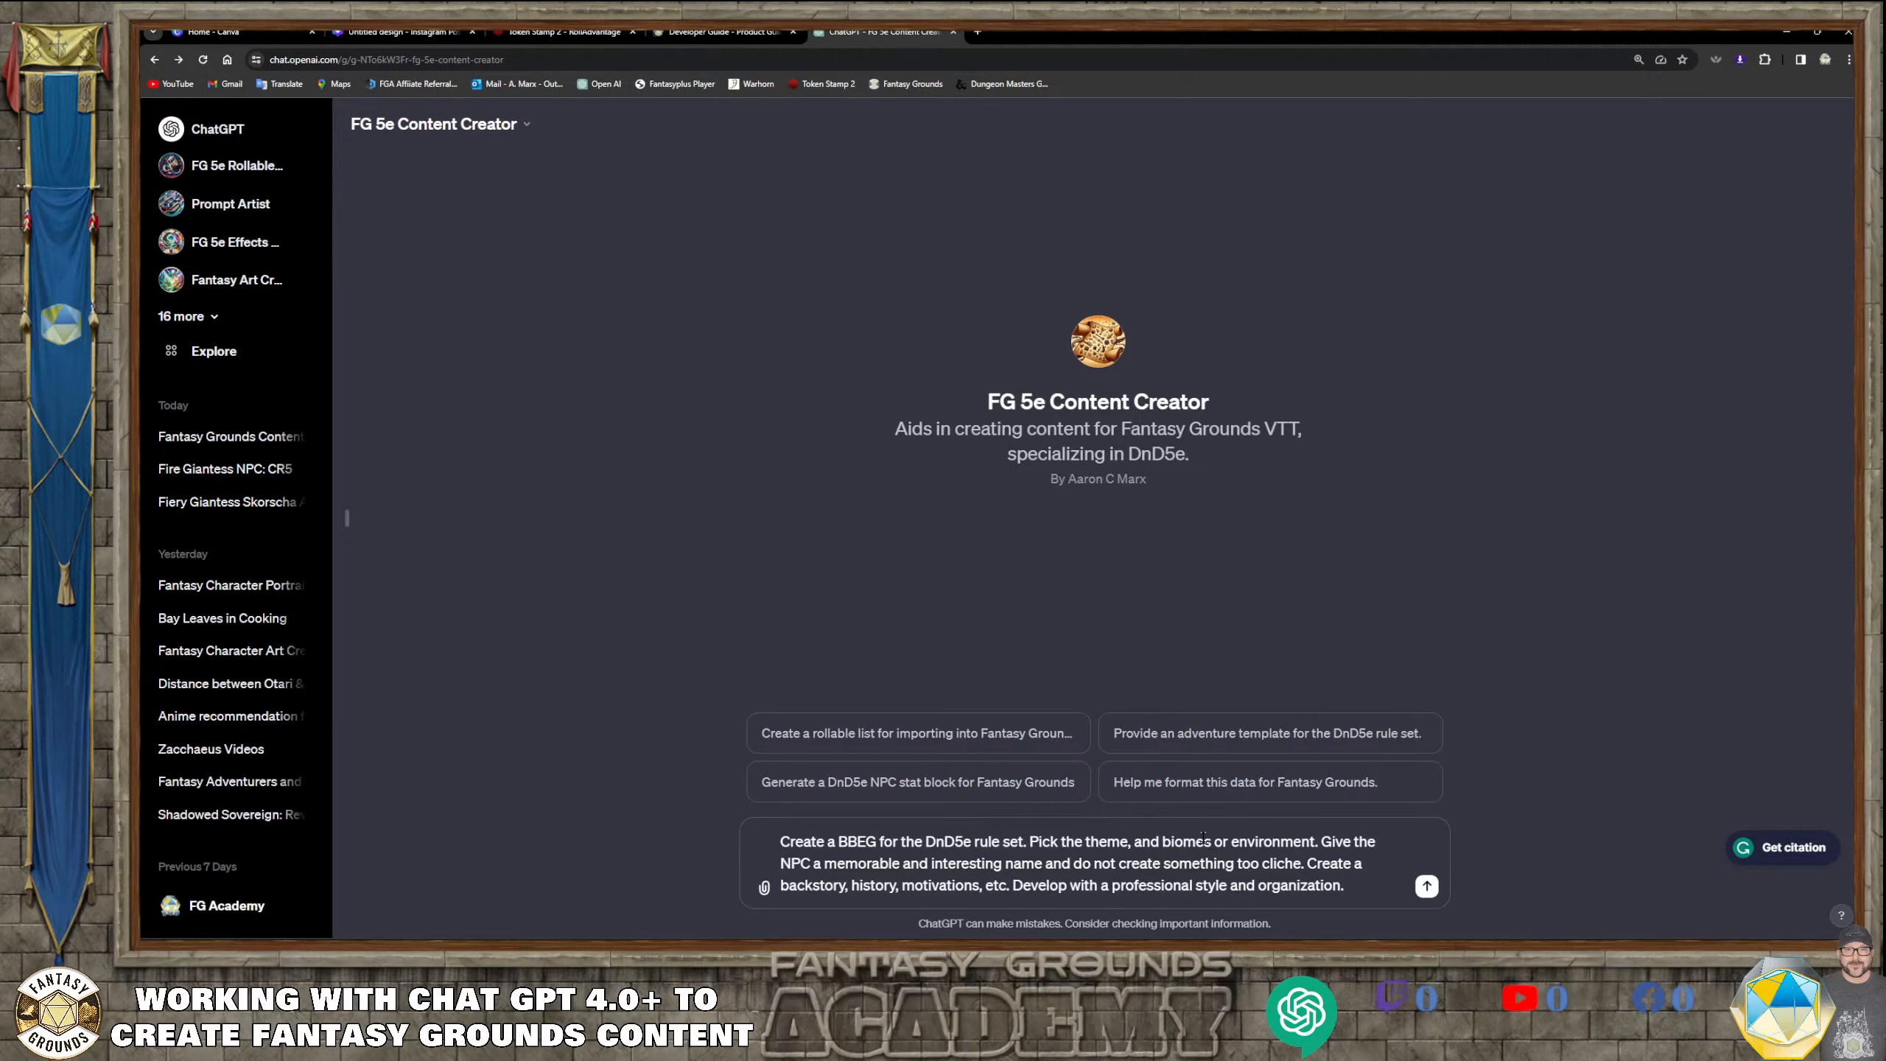
pyautogui.click(1203, 837)
pyautogui.press('BackSpace')
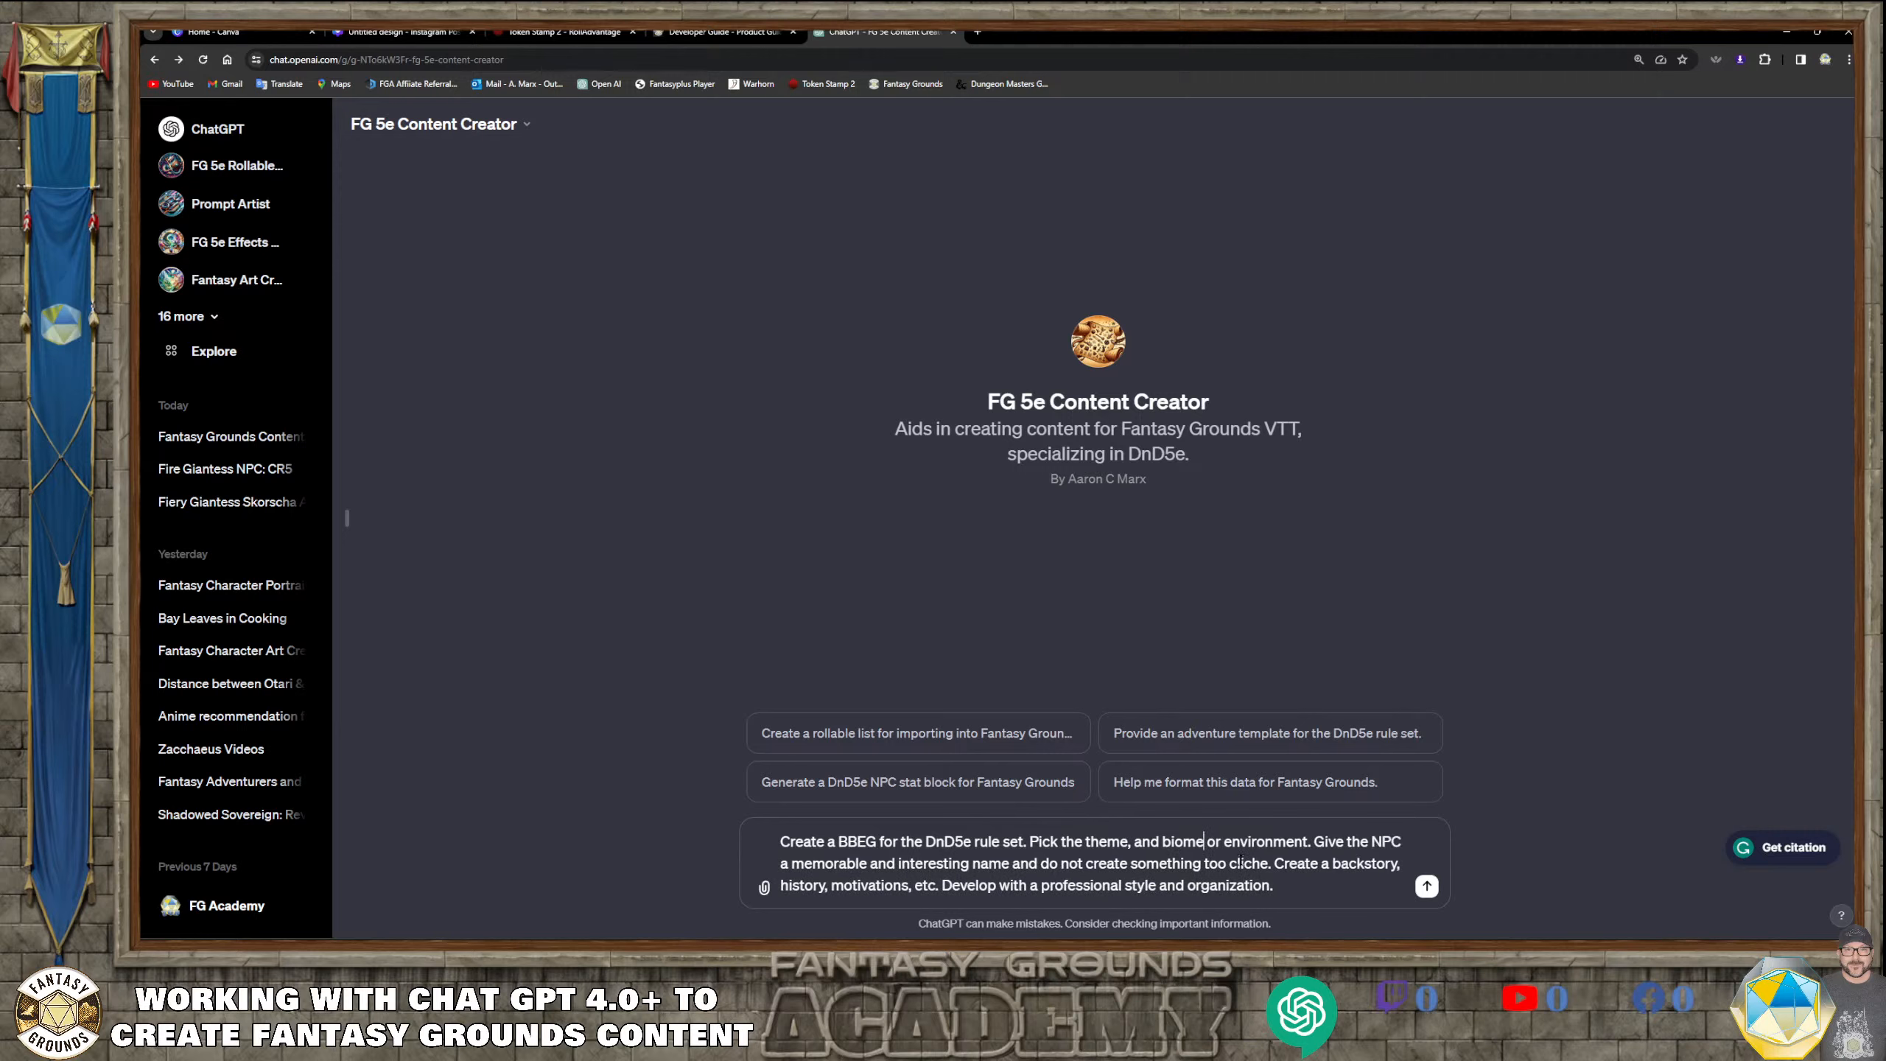
pyautogui.press('BackSpace')
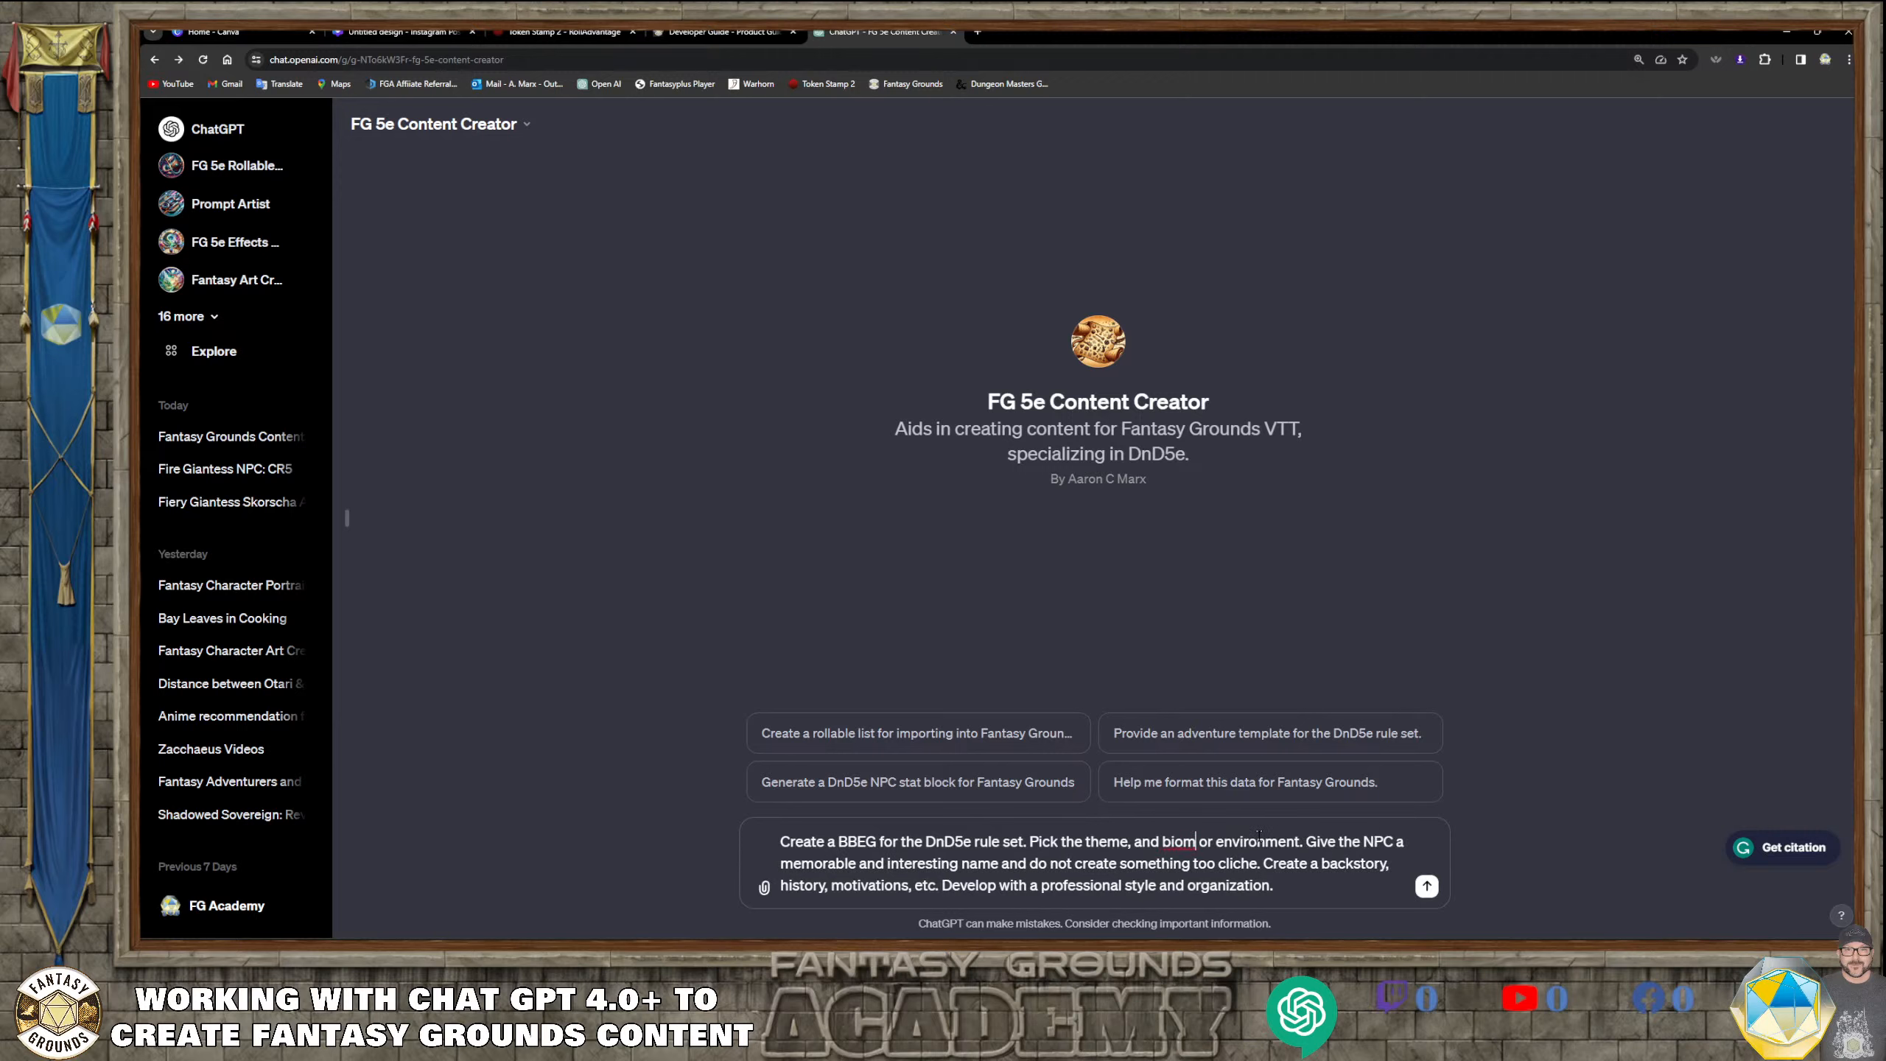
pyautogui.write('e')
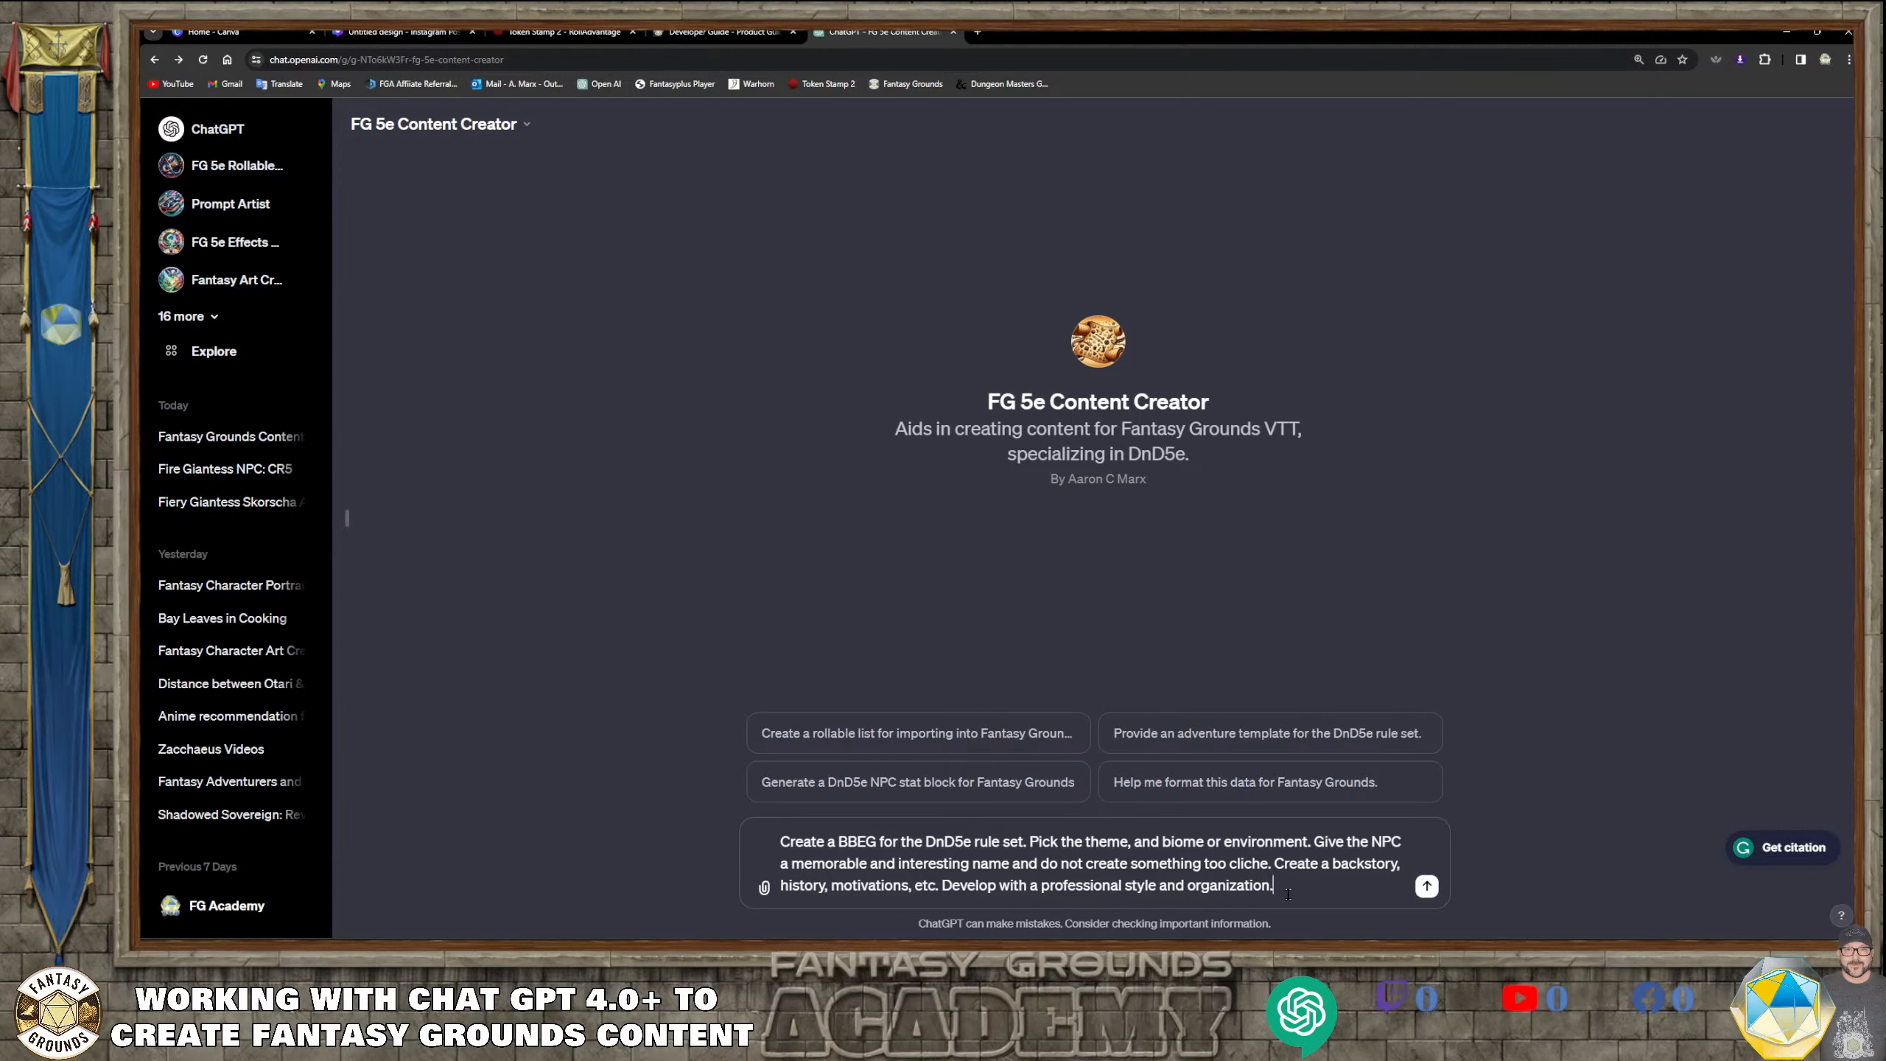
pyautogui.press('Return')
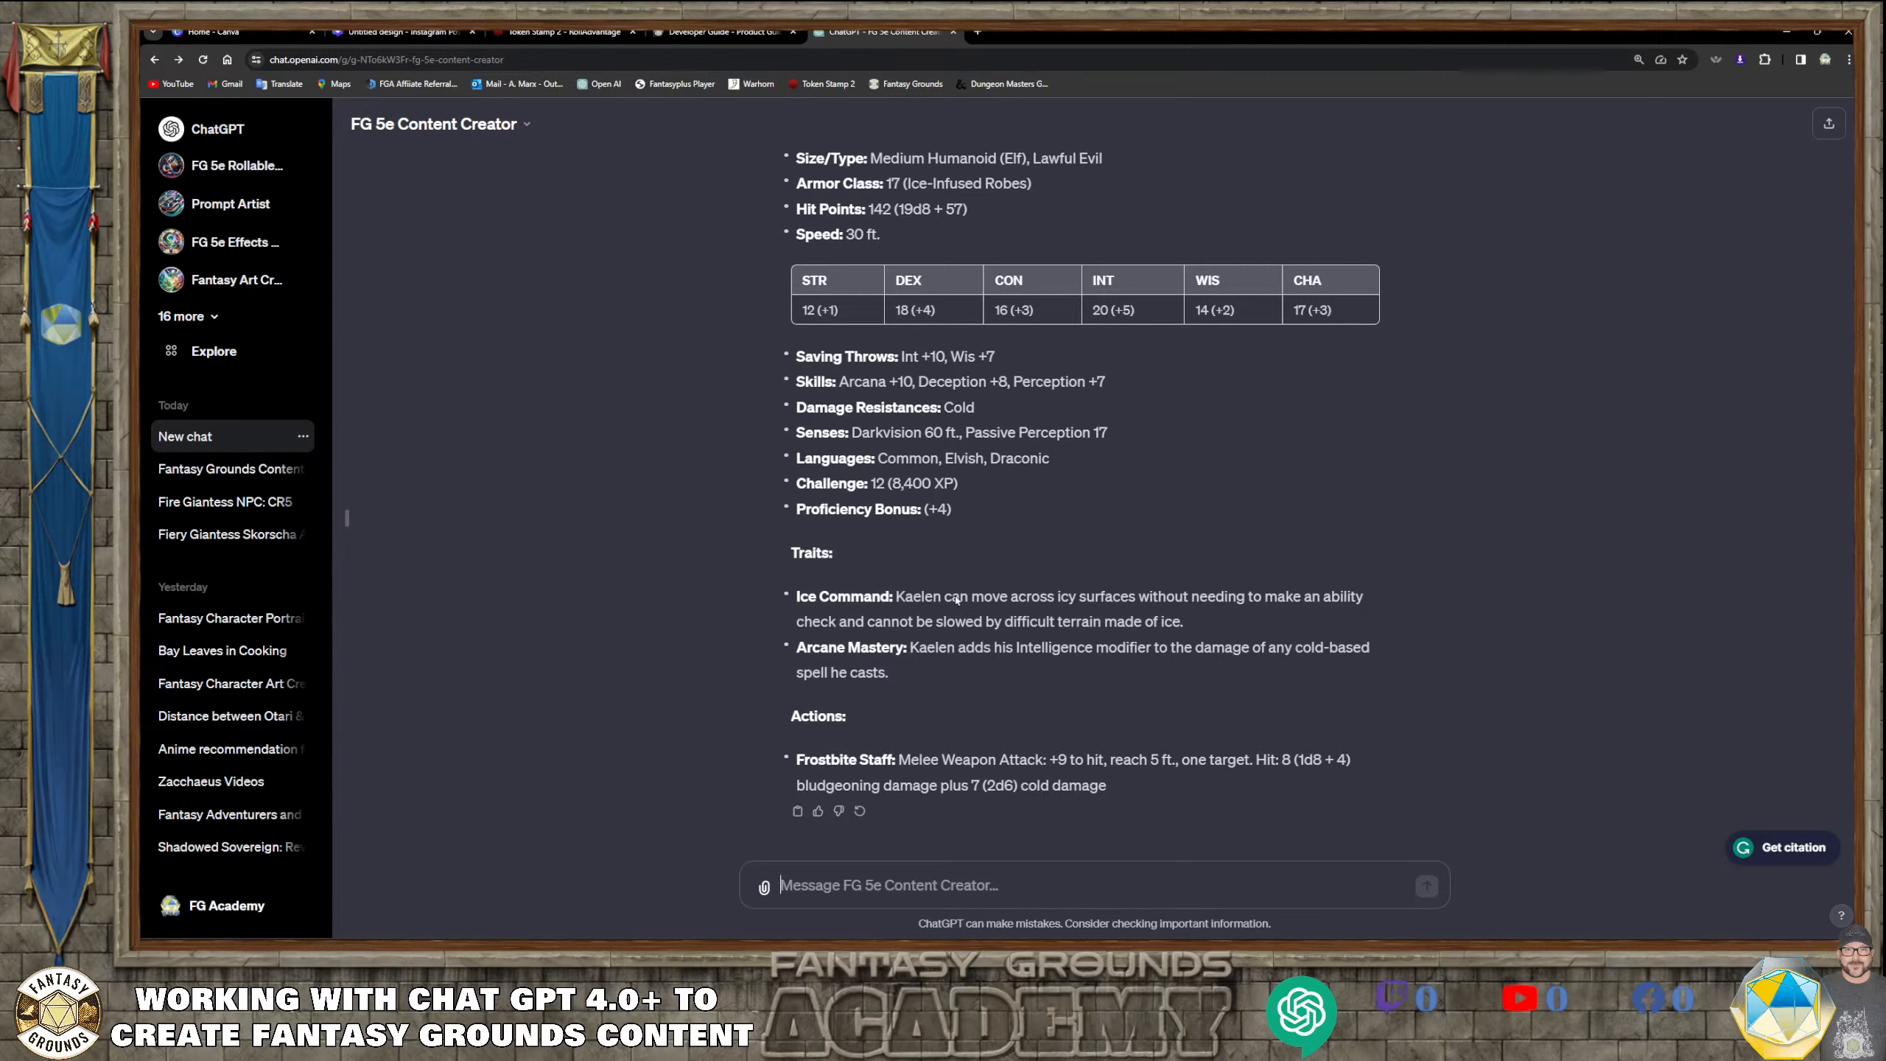
# Examine the BBEG's theme, stat block, traits, actions and spellcasting while the response is being generated
pyautogui.scroll(6, 956, 599)
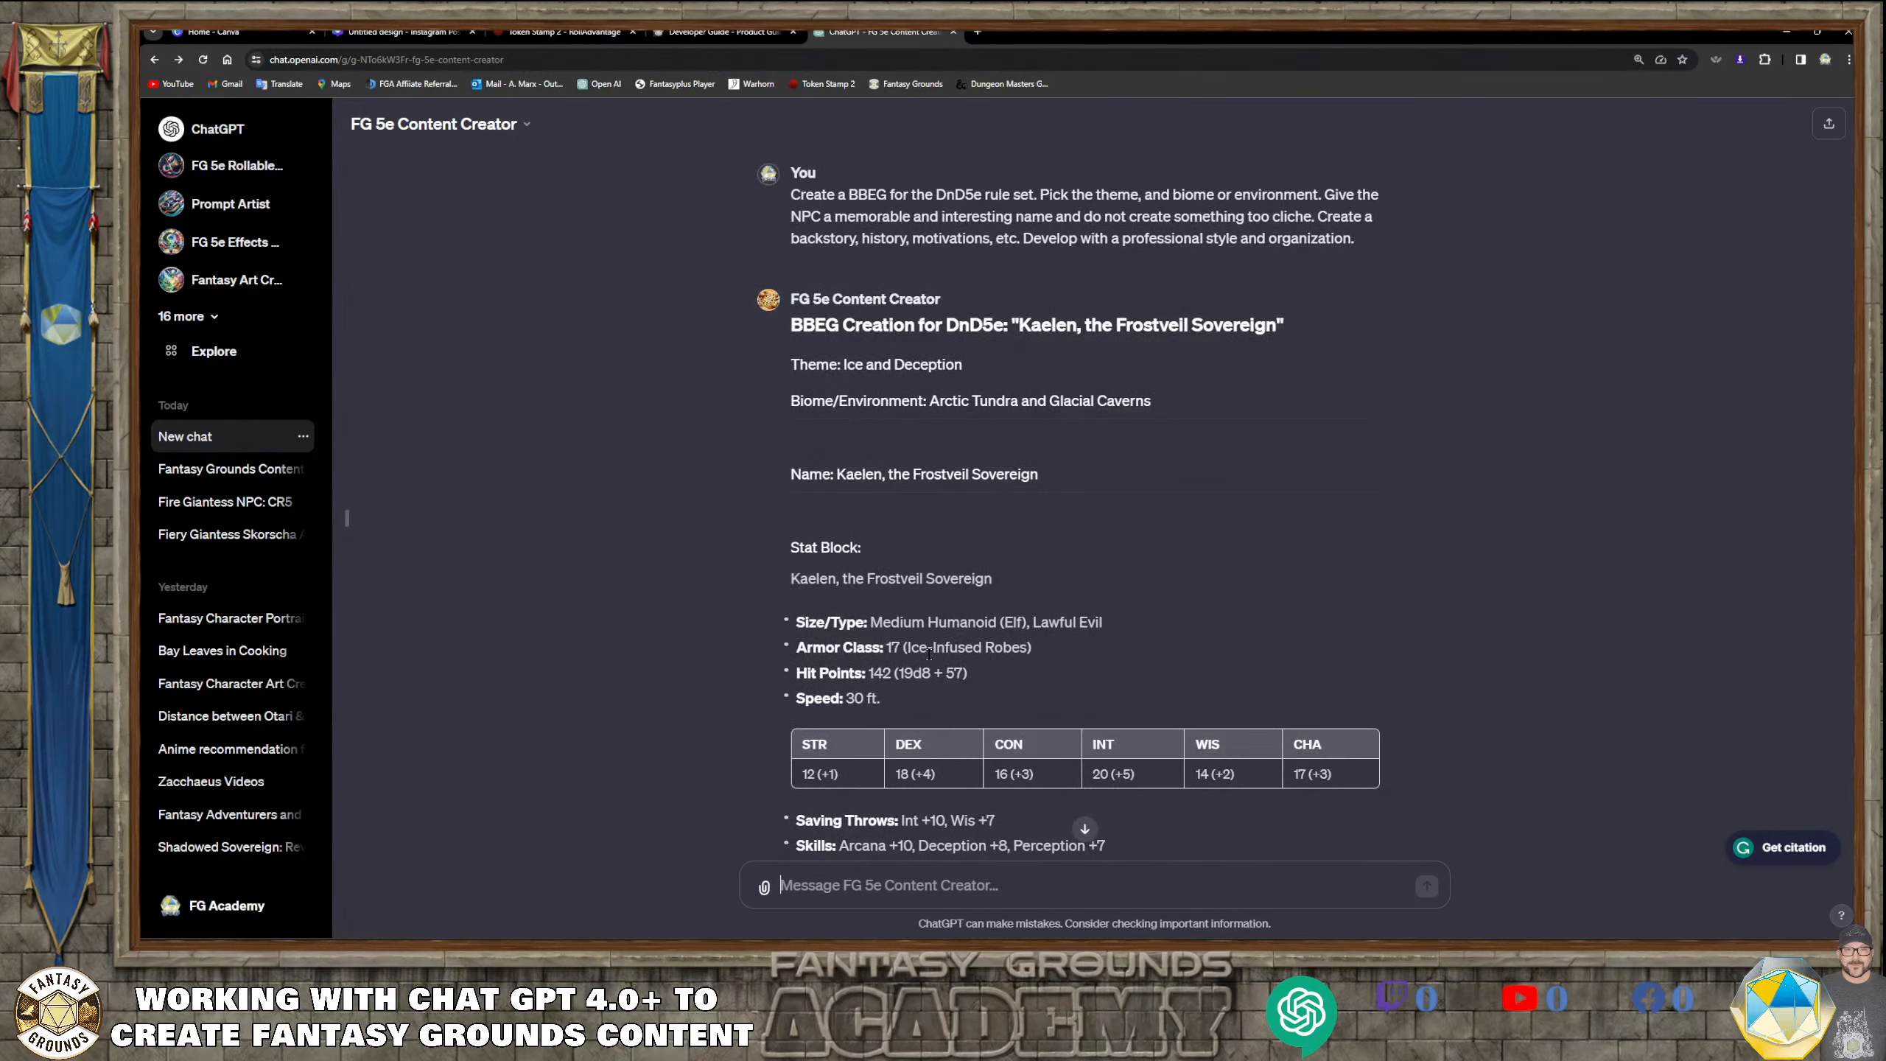
pyautogui.scroll(-2, 929, 653)
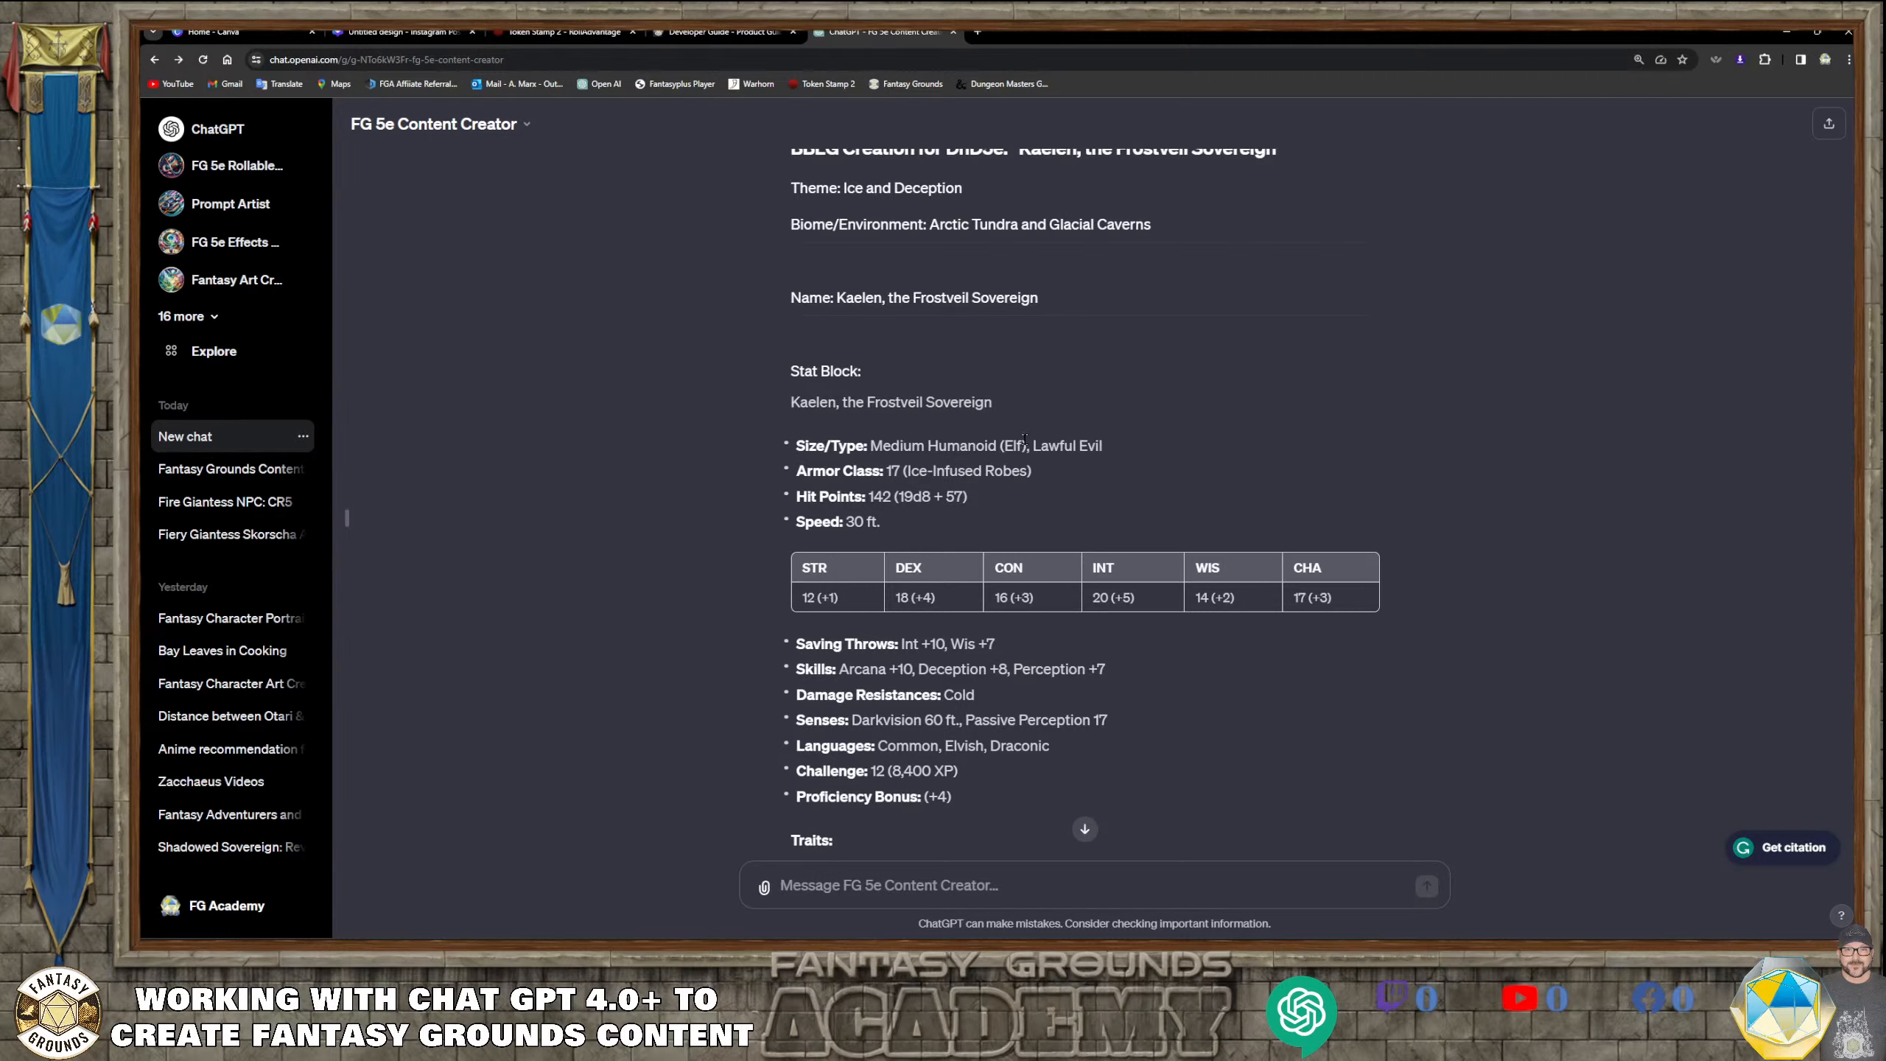
pyautogui.scroll(-5, 1120, 507)
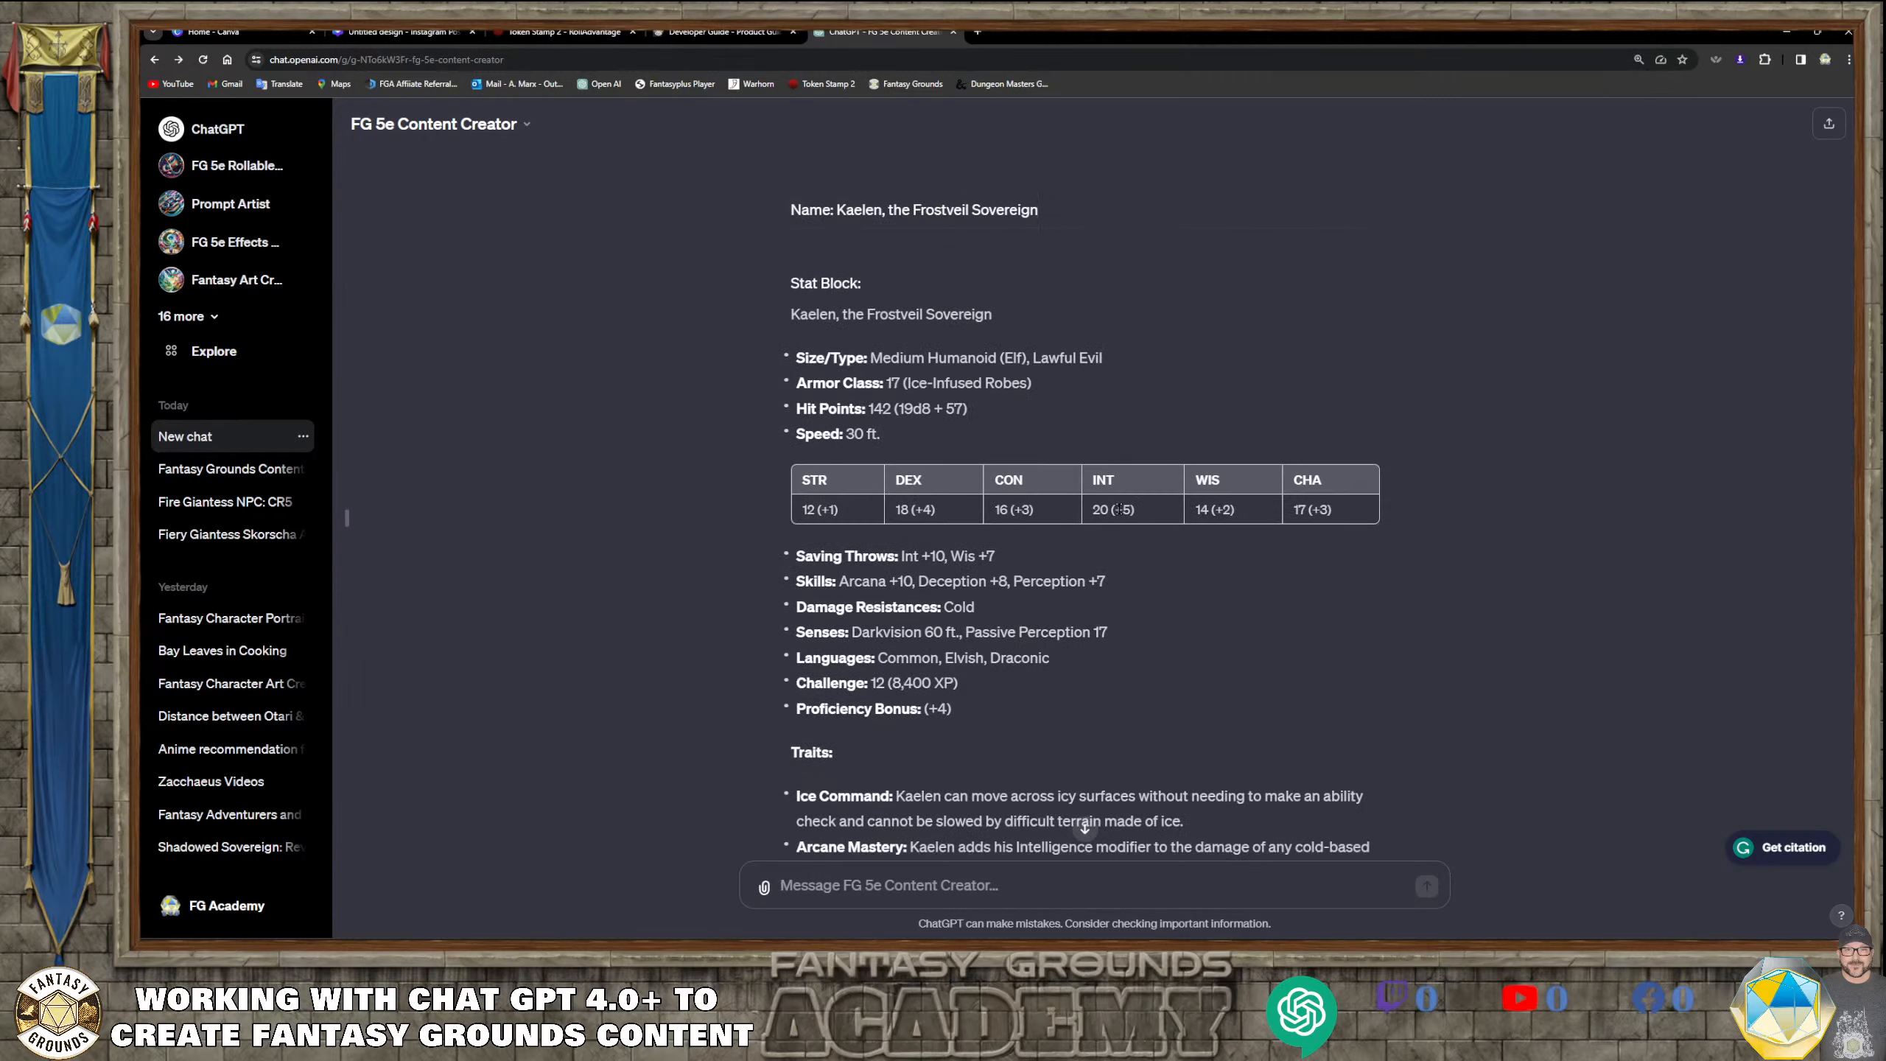
pyautogui.scroll(-2, 1118, 511)
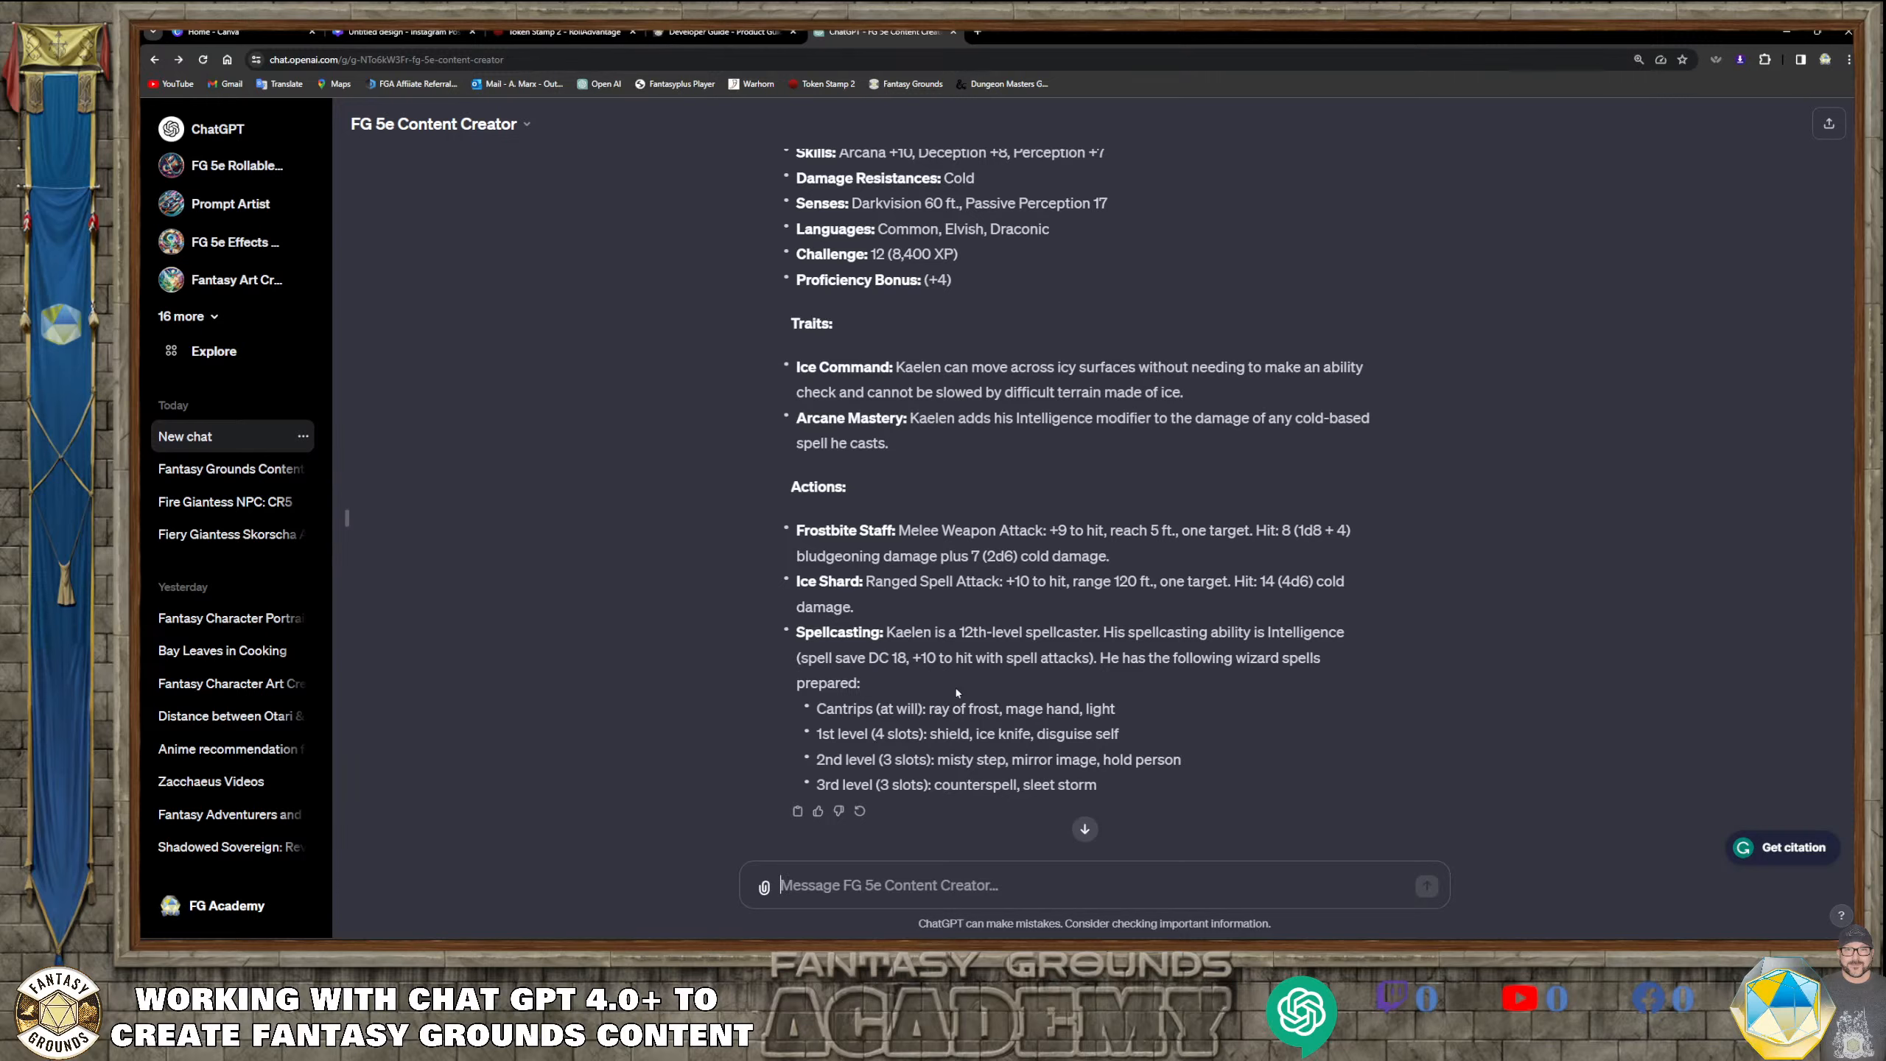
pyautogui.scroll(5, 959, 649)
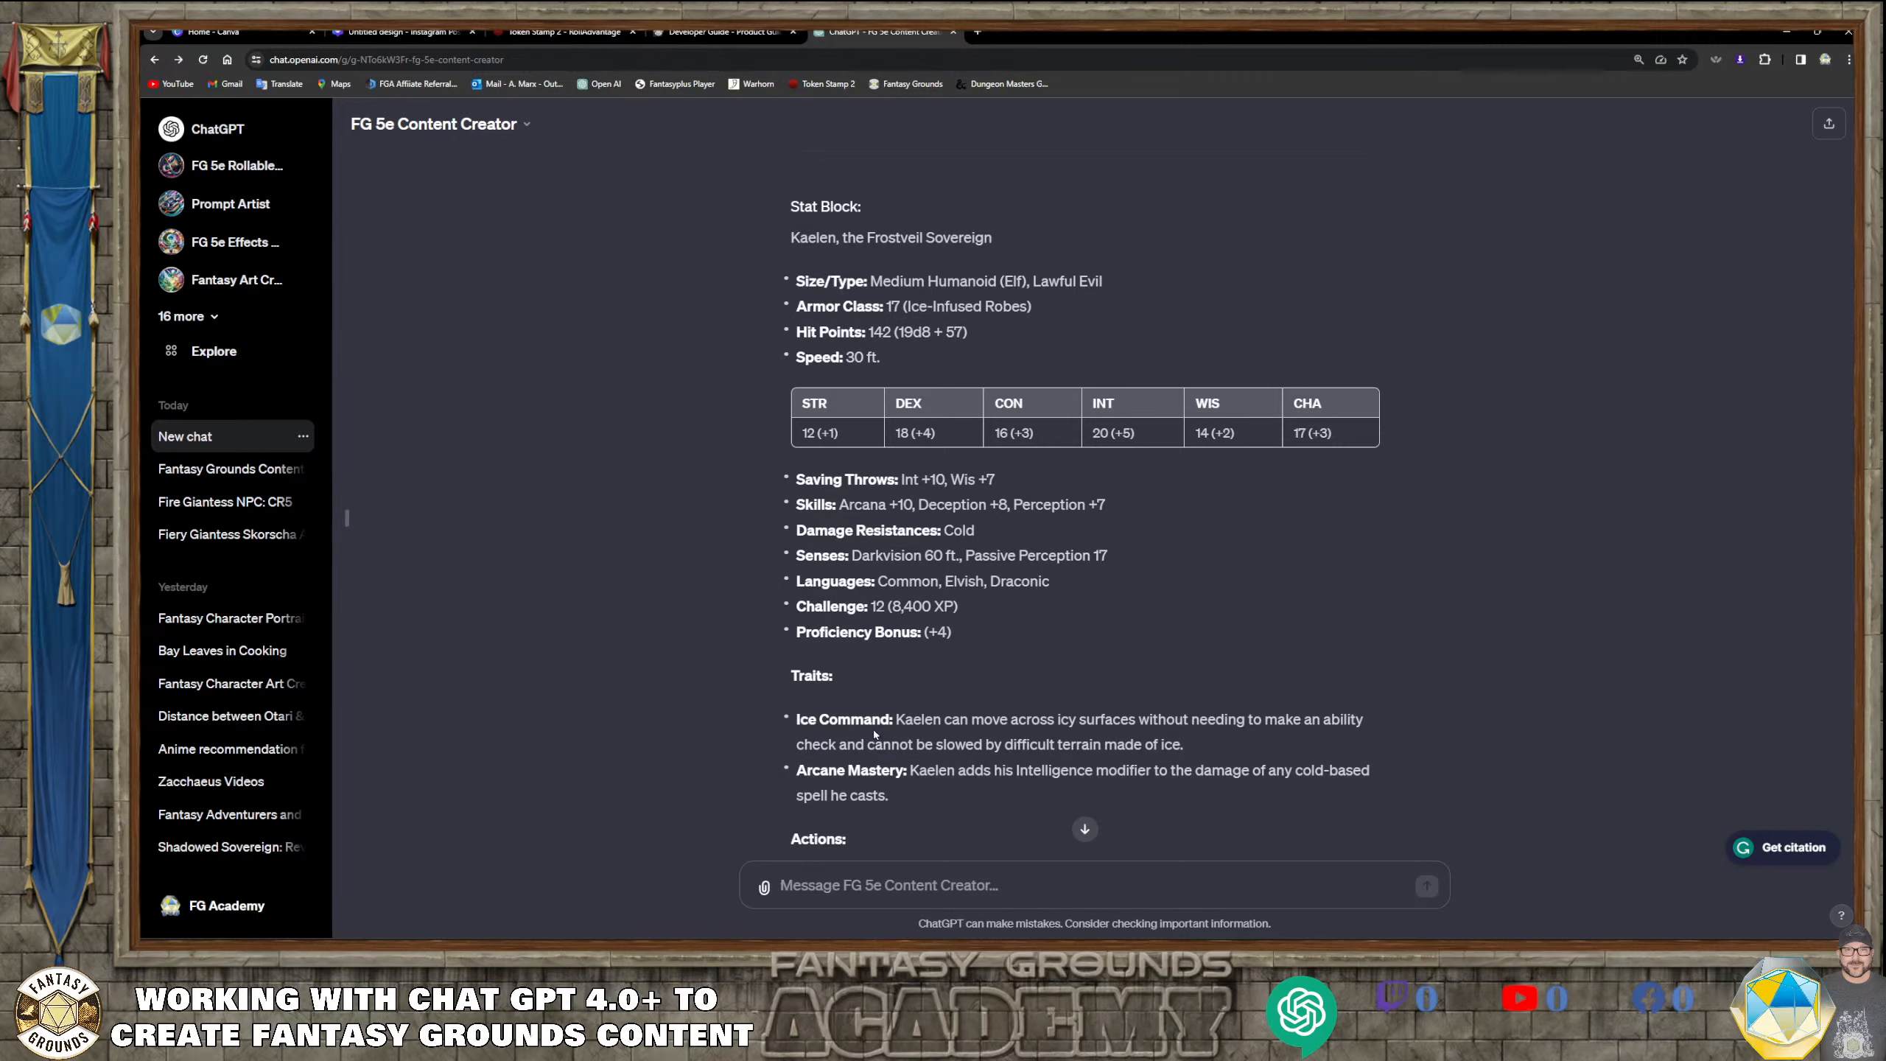
pyautogui.scroll(-9, 852, 713)
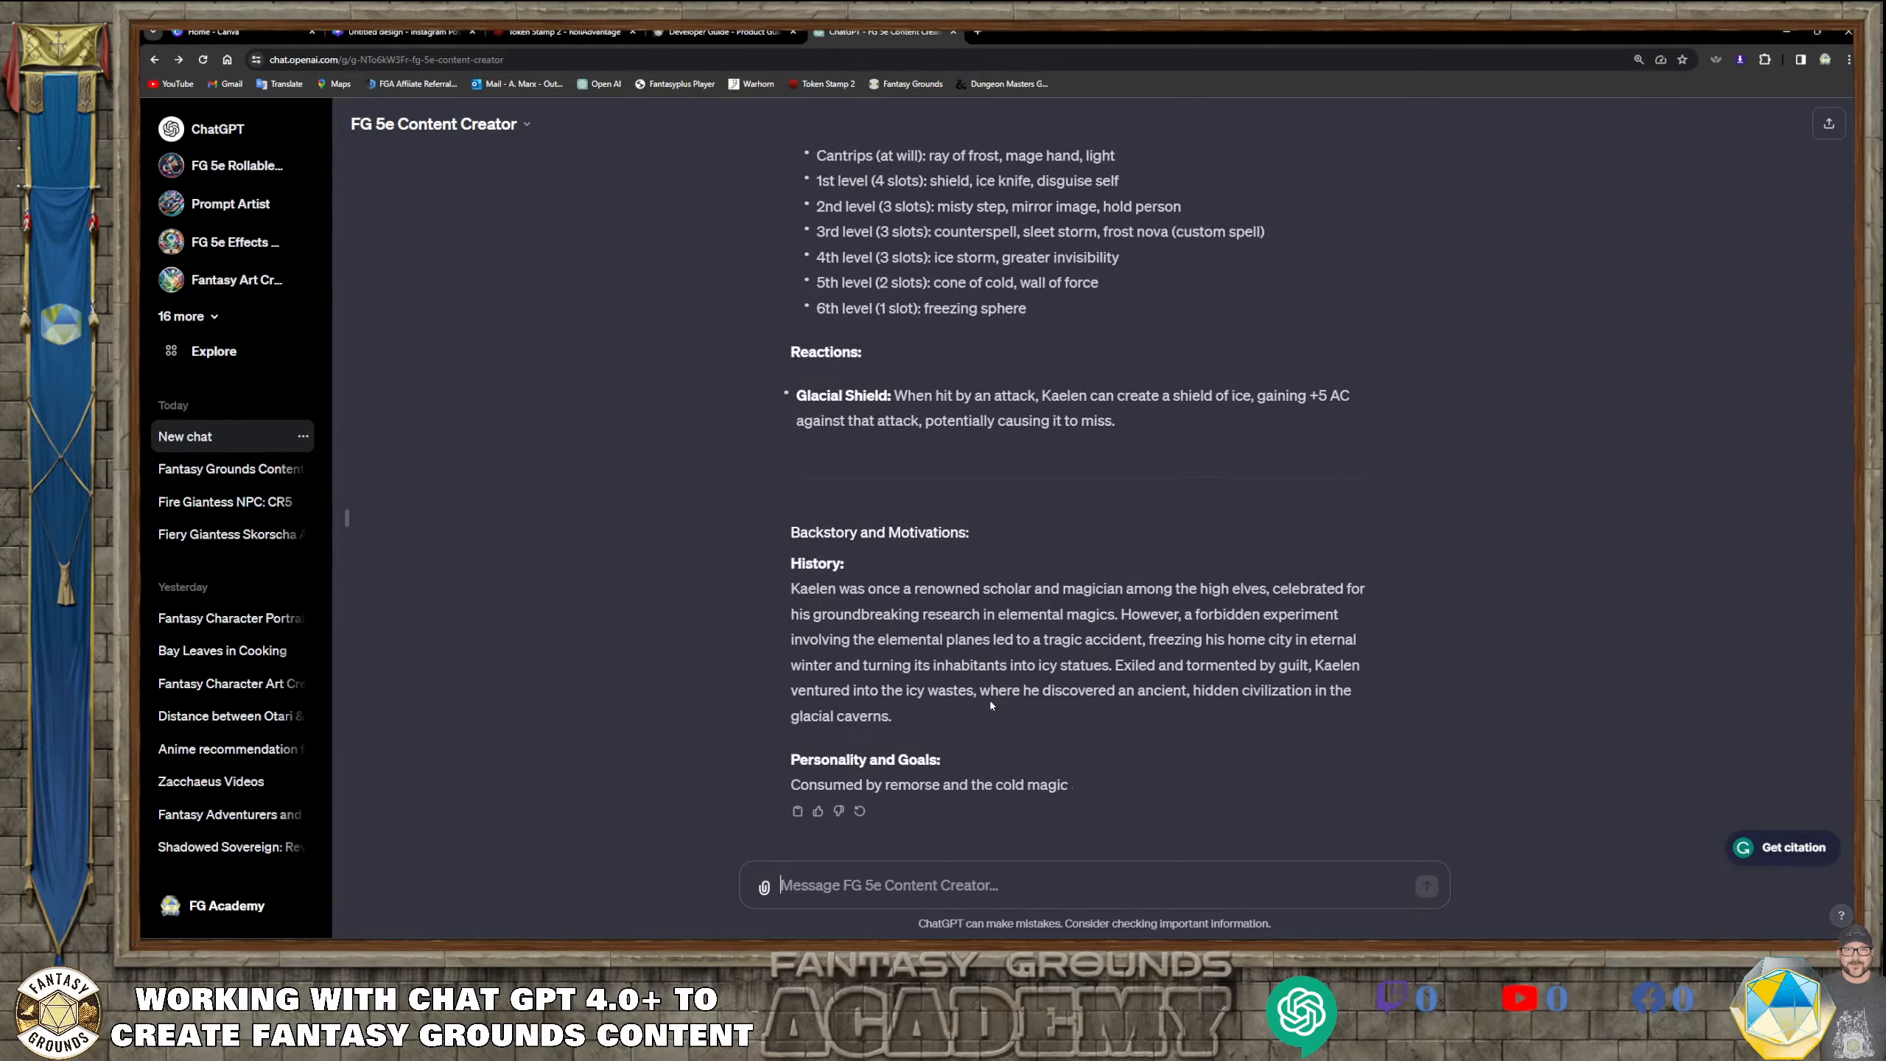
pyautogui.scroll(12, 991, 699)
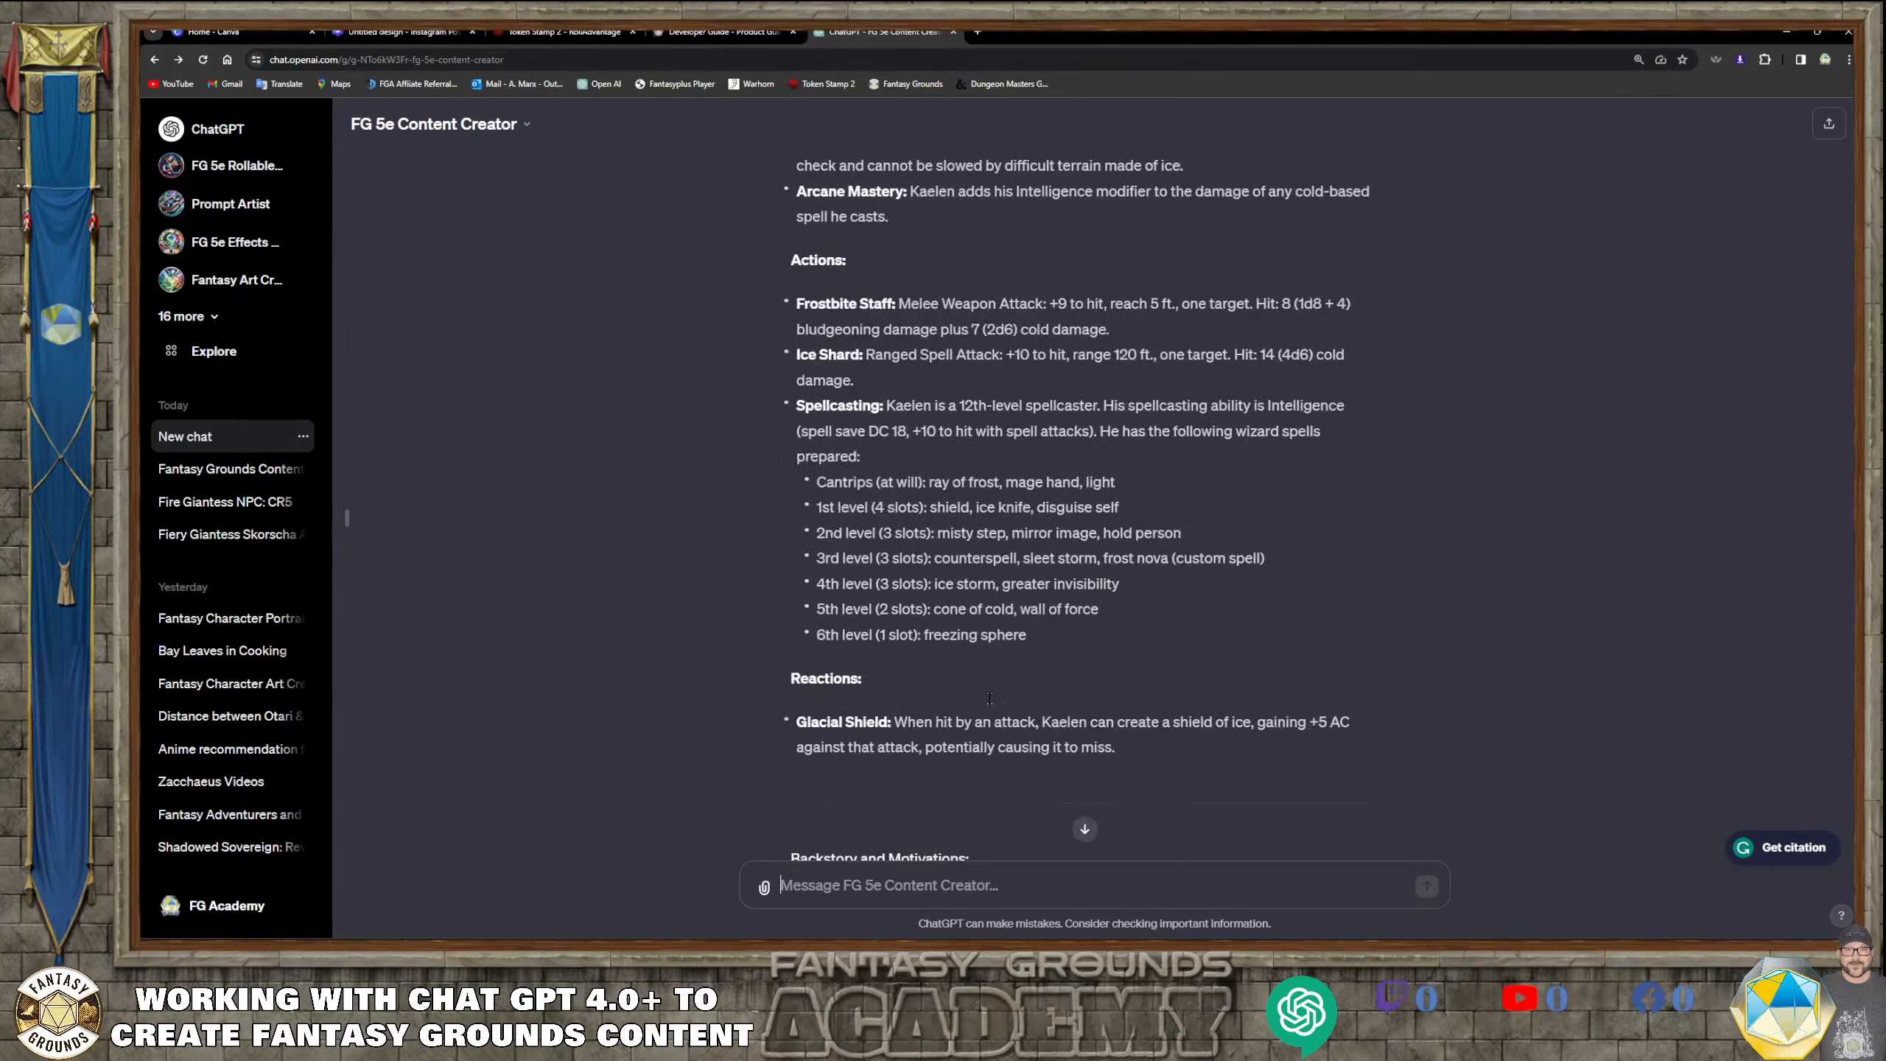
pyautogui.scroll(2, 988, 697)
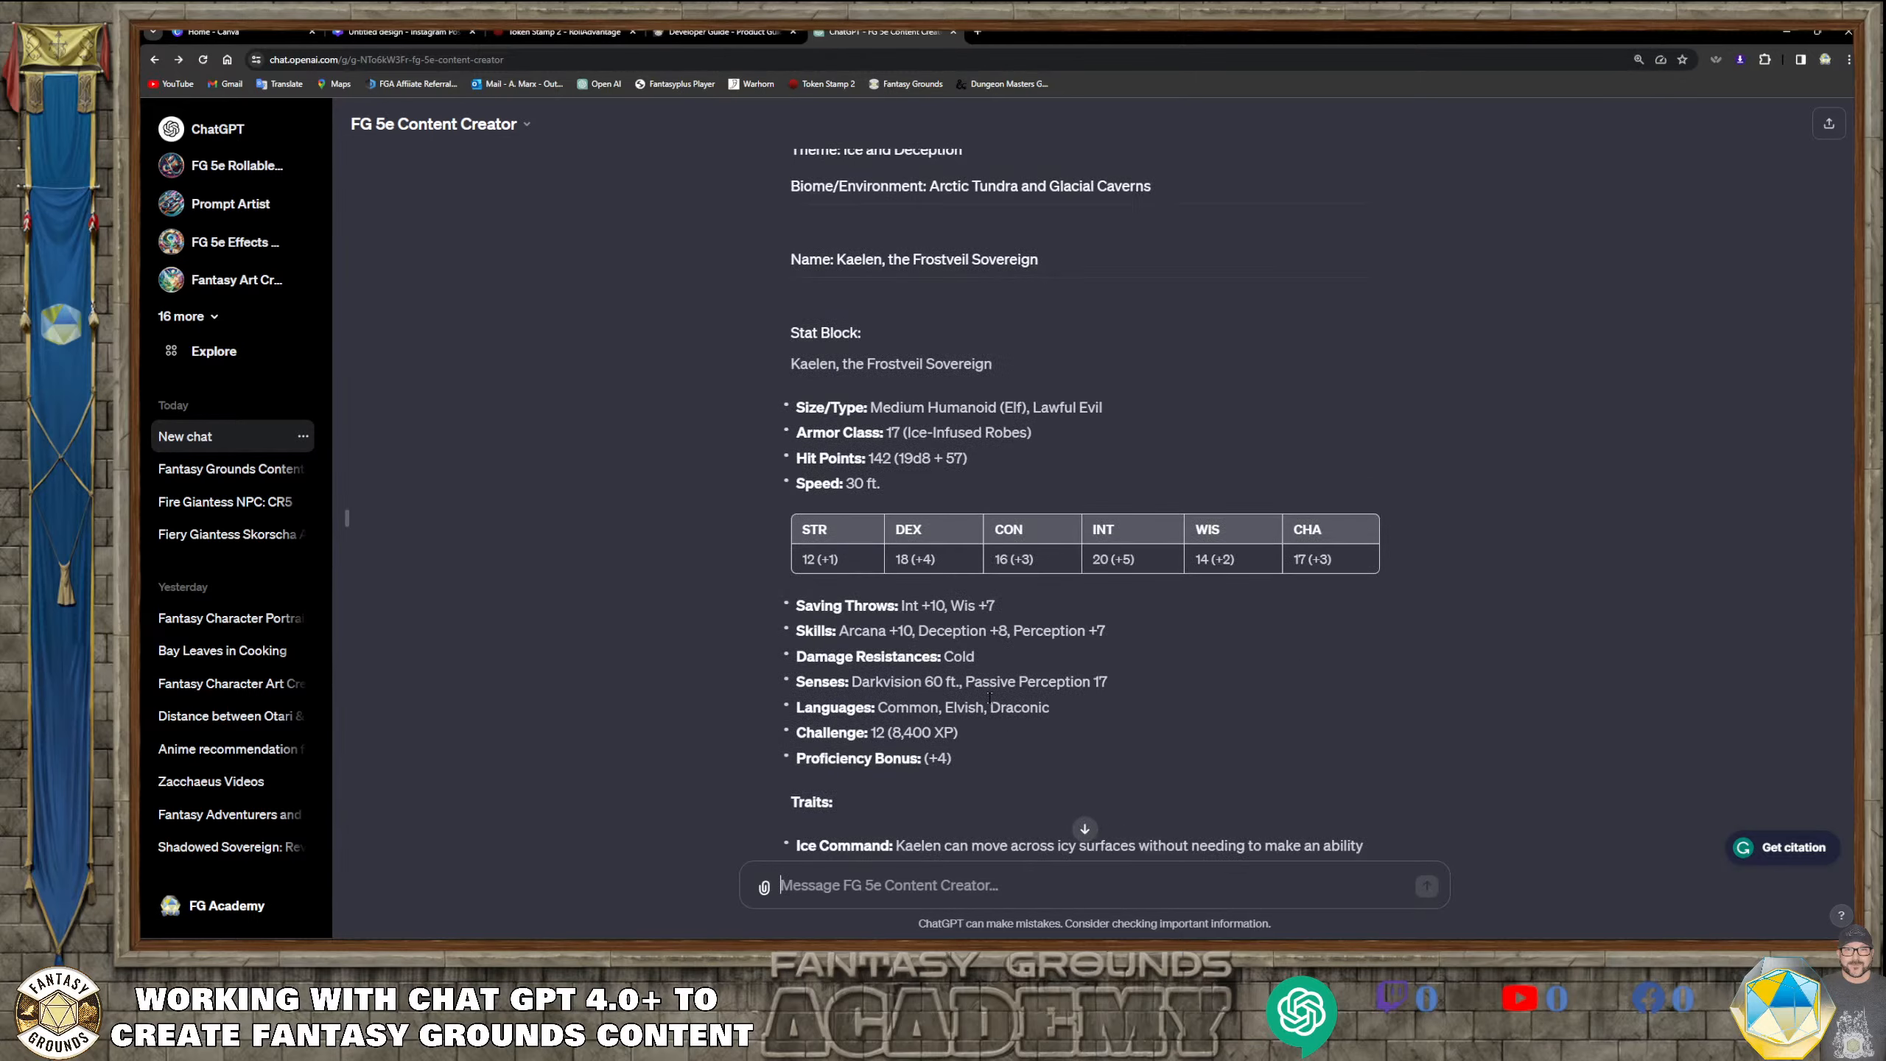
pyautogui.scroll(-15, 989, 696)
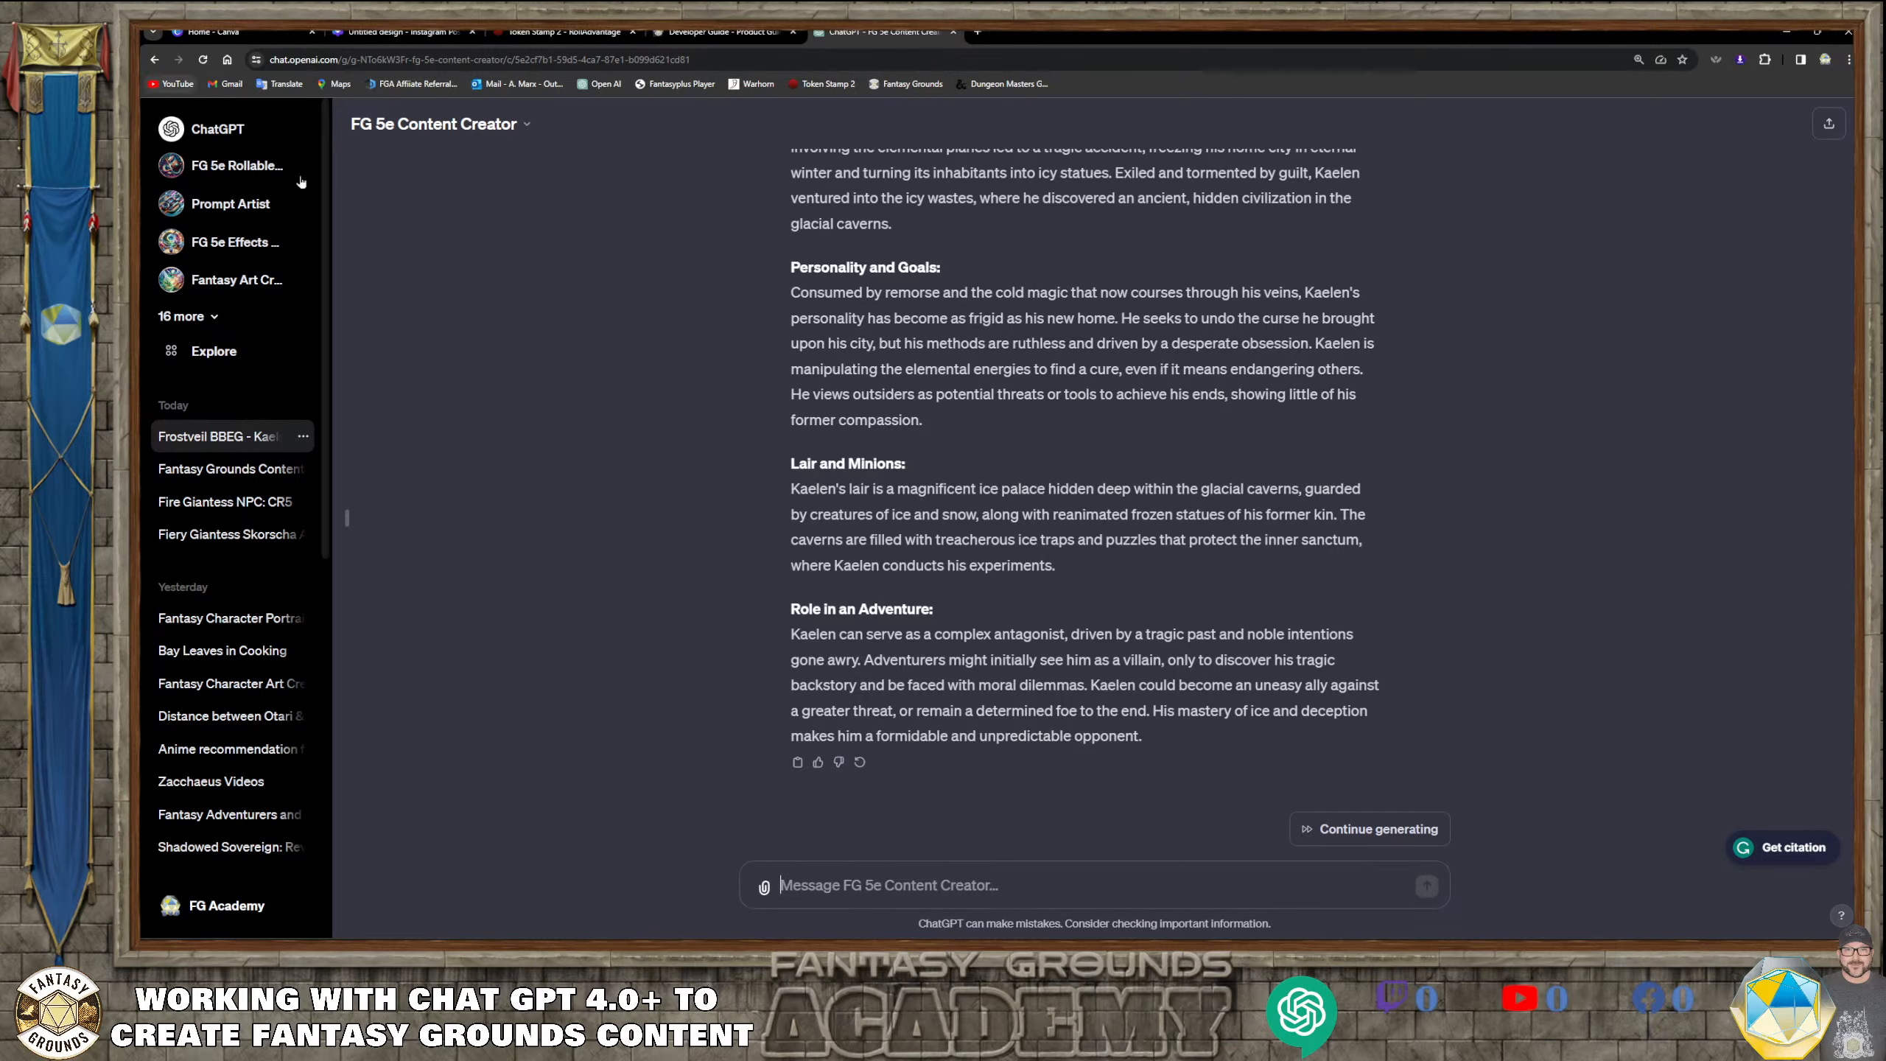
# Check the finished response's formatting, from the ability scores and spell list through the backstory to the role in an adventure
pyautogui.scroll(15, 995, 640)
pyautogui.scroll(8, 995, 640)
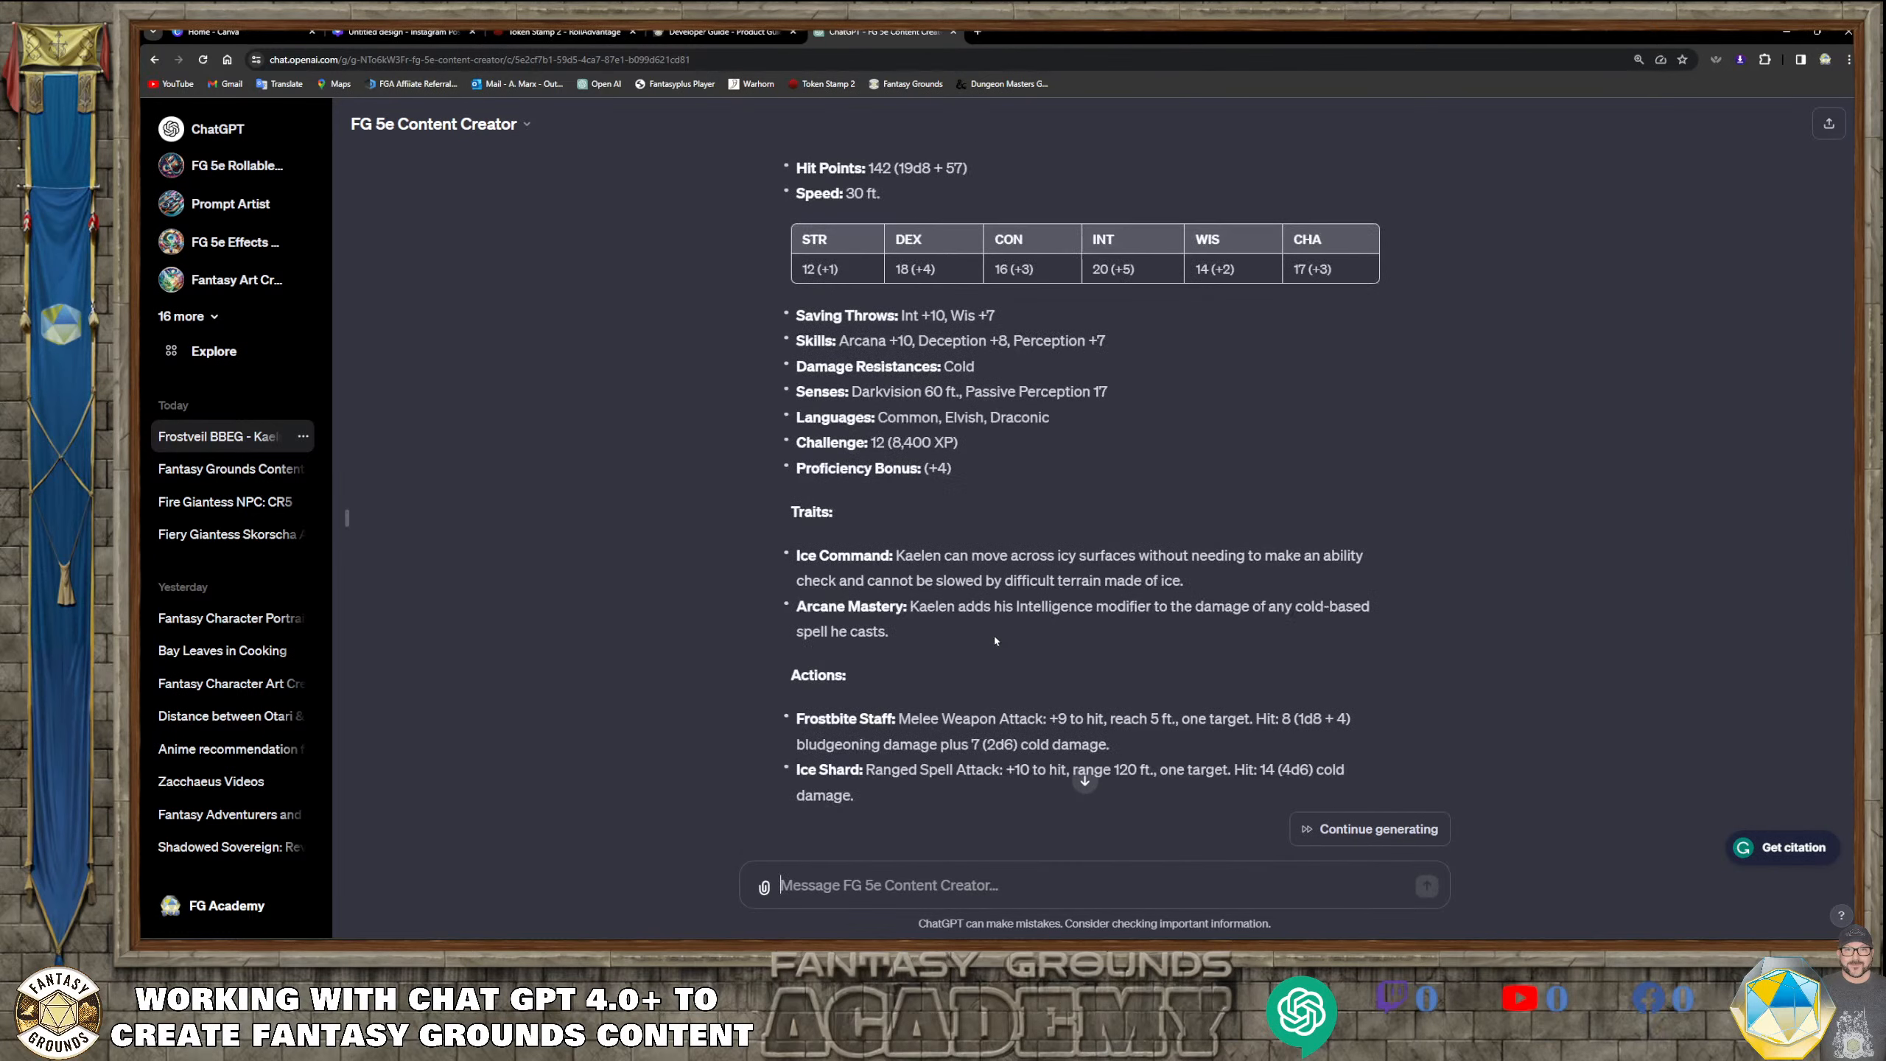
pyautogui.scroll(-7, 995, 638)
pyautogui.scroll(-12, 995, 639)
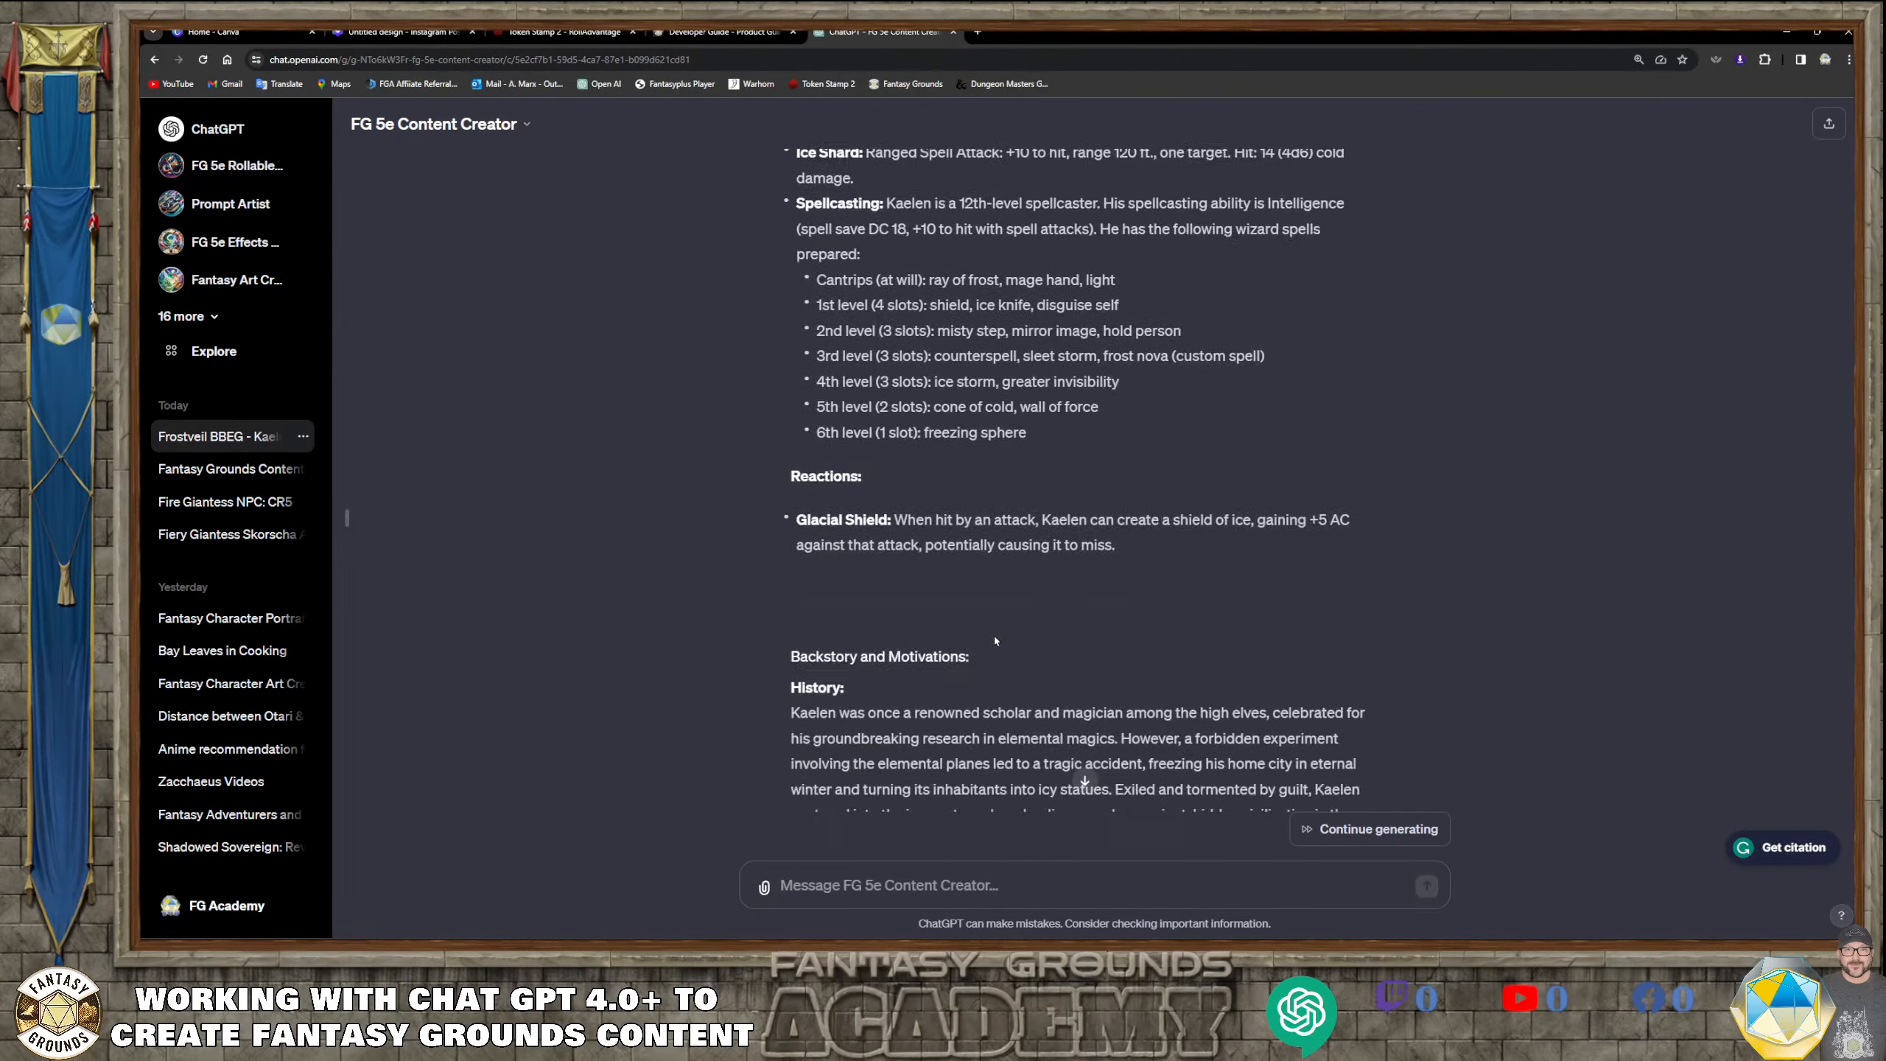
pyautogui.scroll(-3, 994, 641)
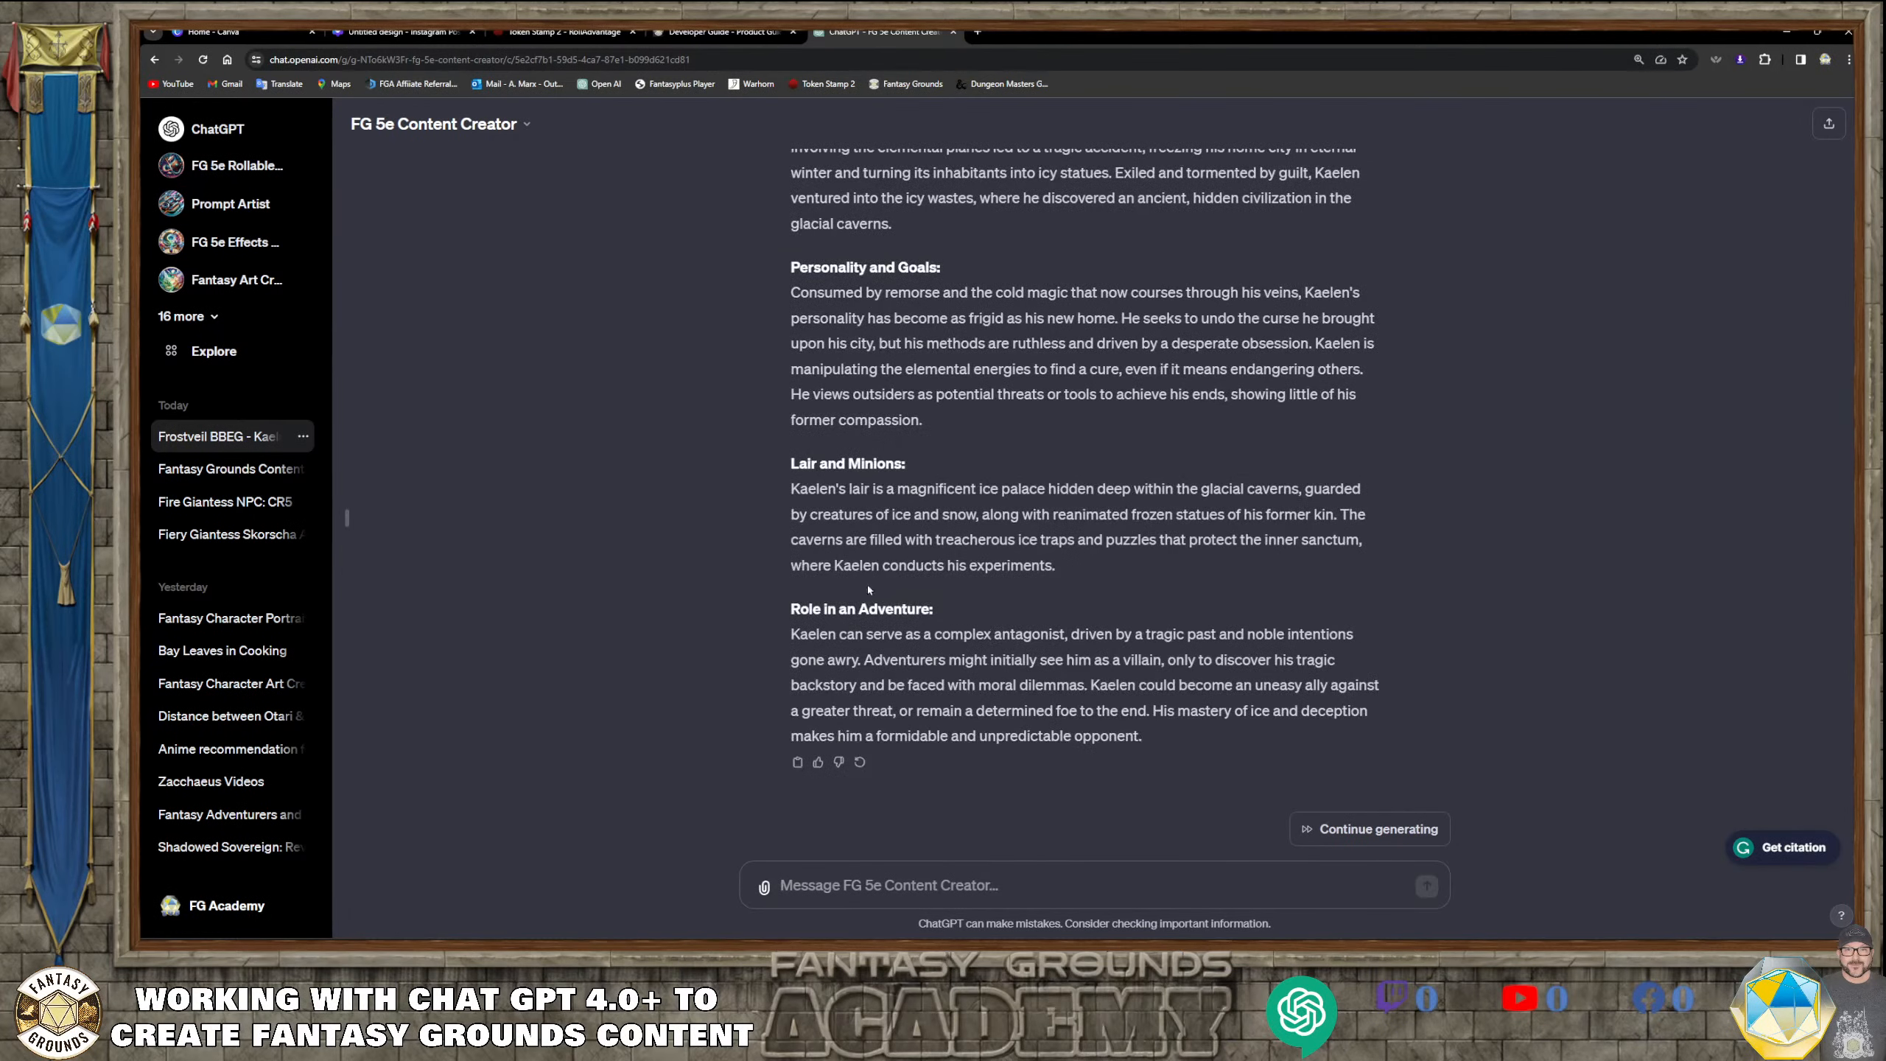
pyautogui.scroll(14, 918, 652)
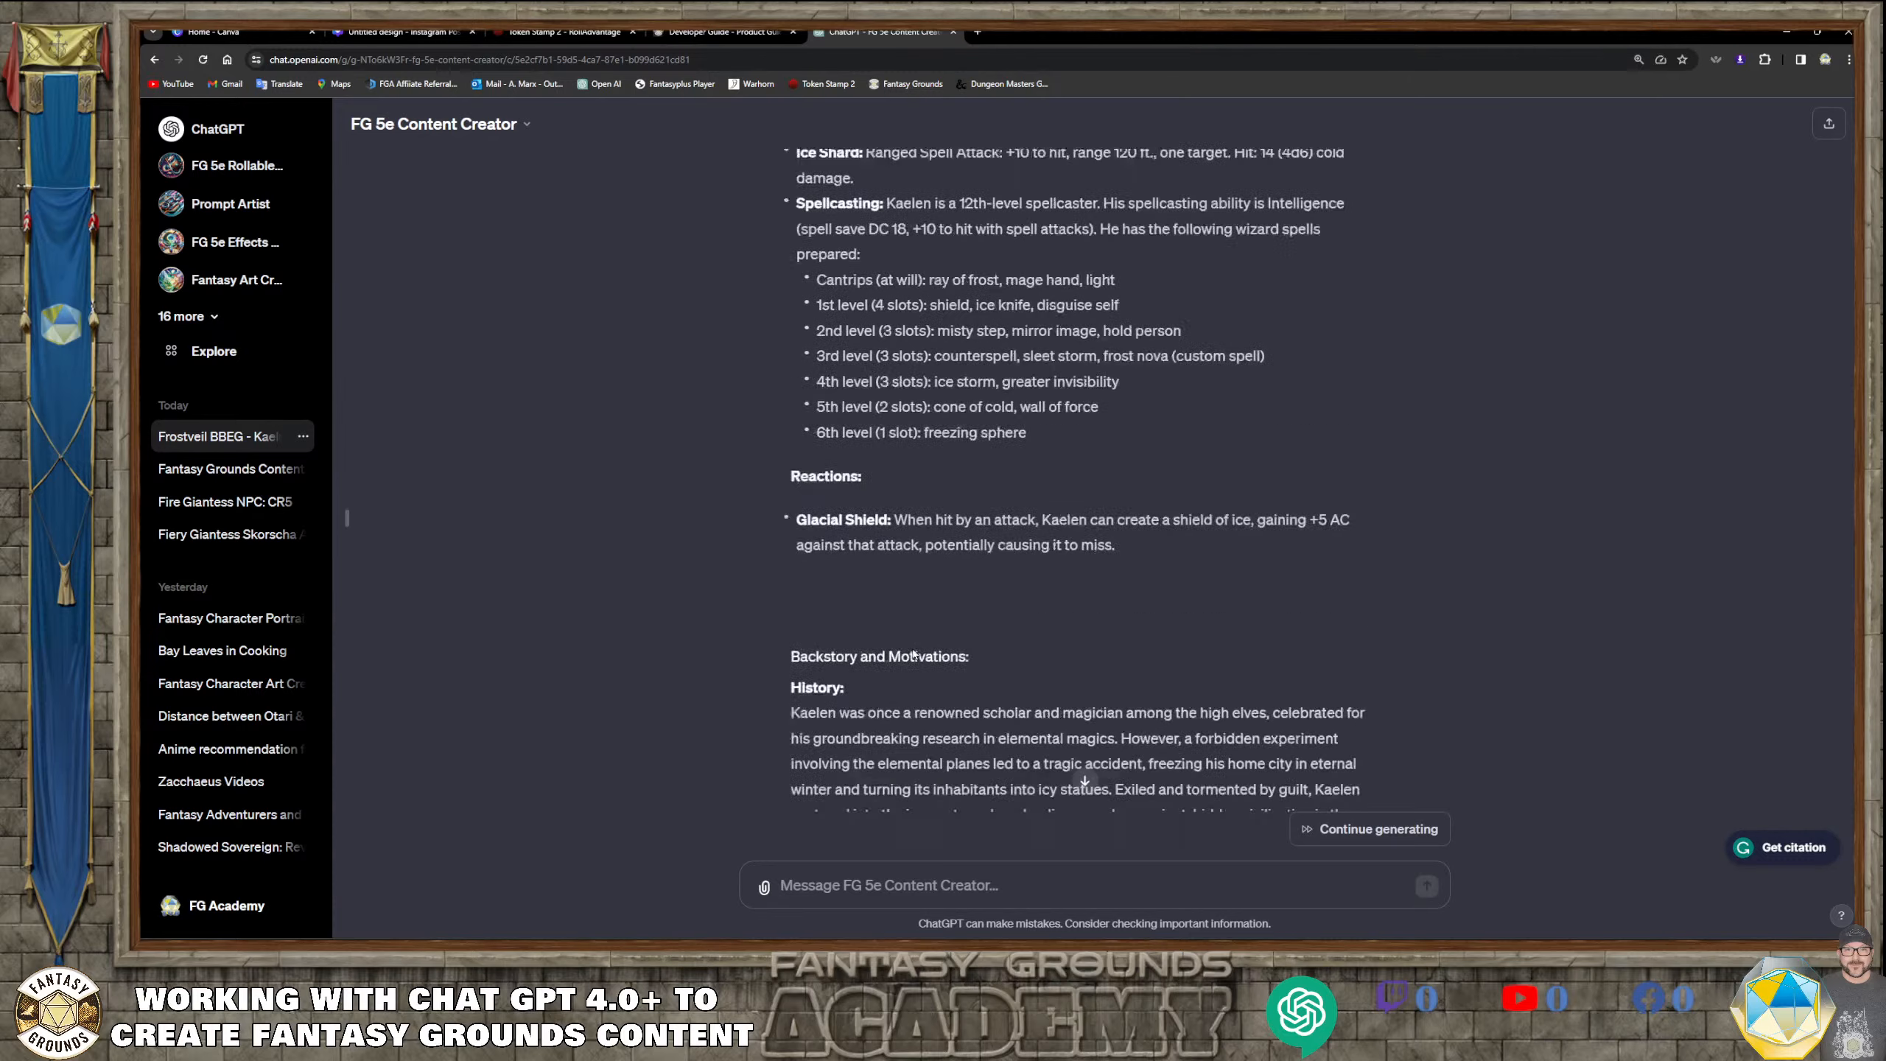
pyautogui.scroll(-4, 913, 656)
pyautogui.scroll(-15, 913, 656)
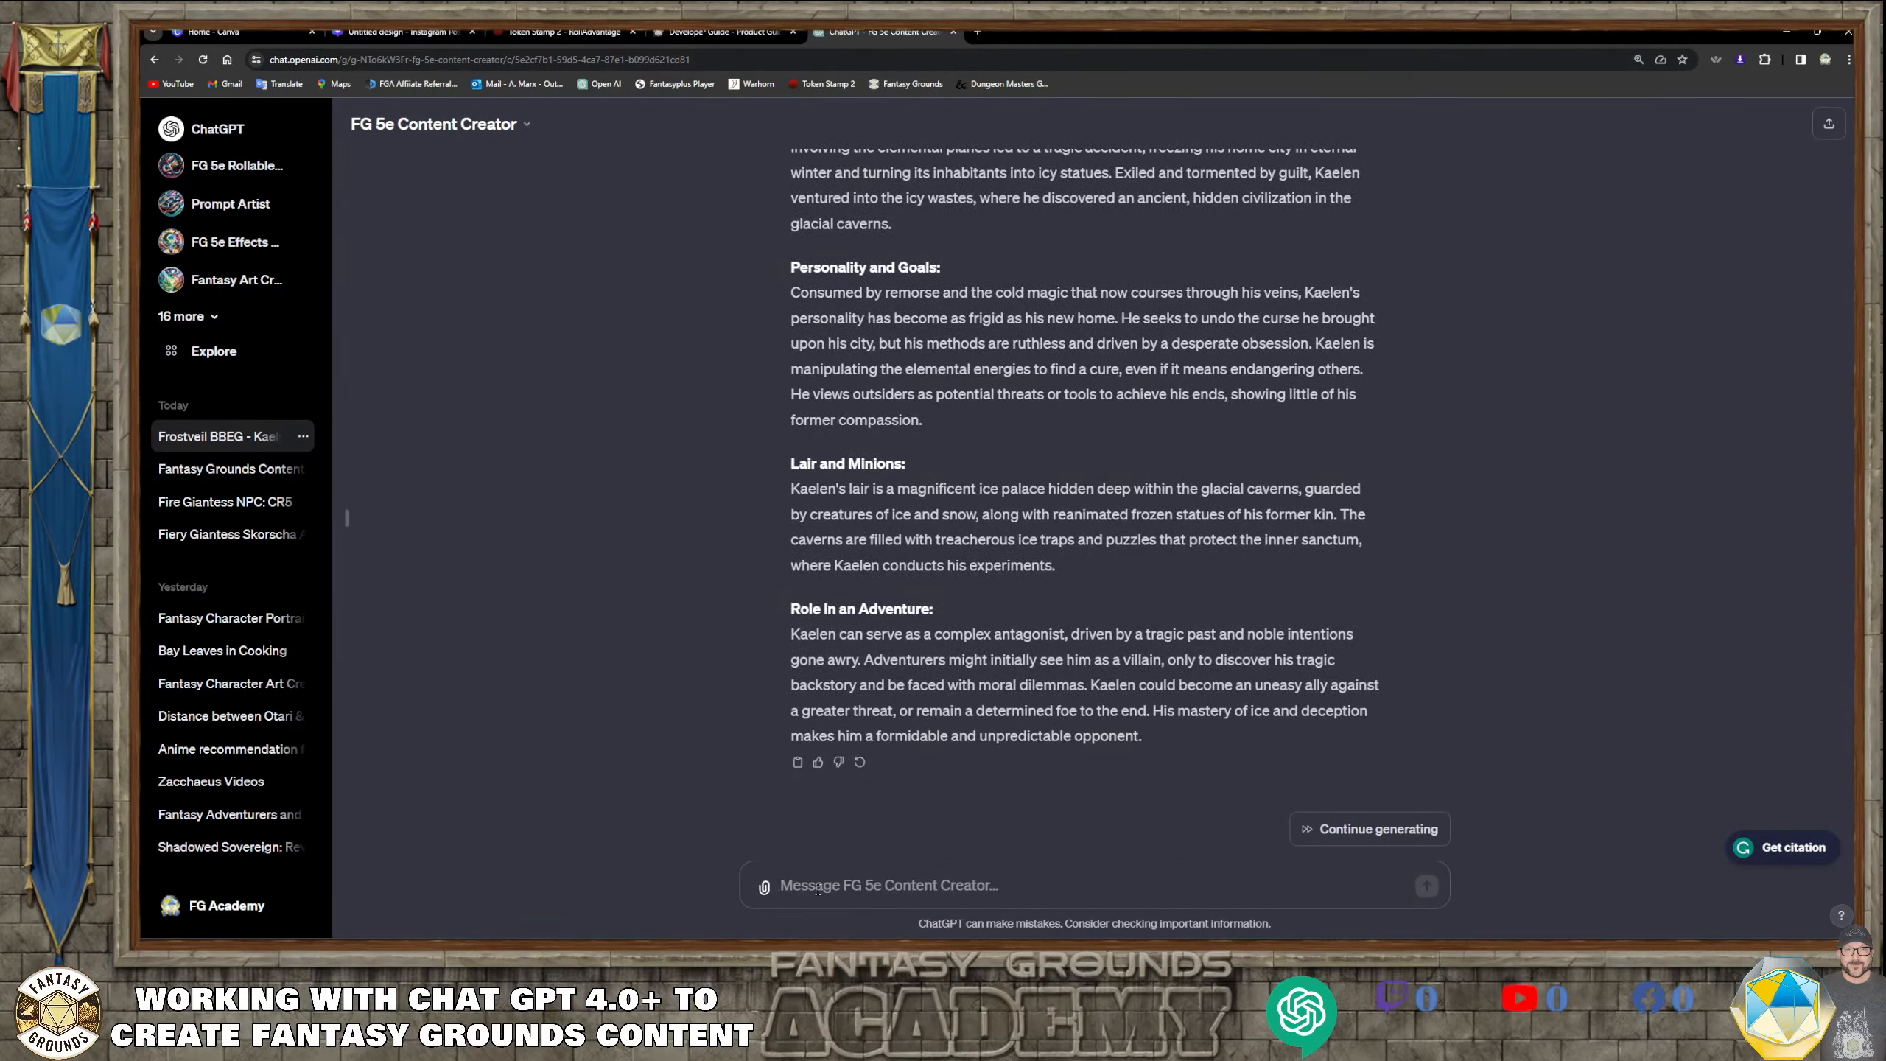
# Start a follow-up message: "Please fix the formatting to match the custom instructions that I have provided in my data."
pyautogui.write('PLease fix t')
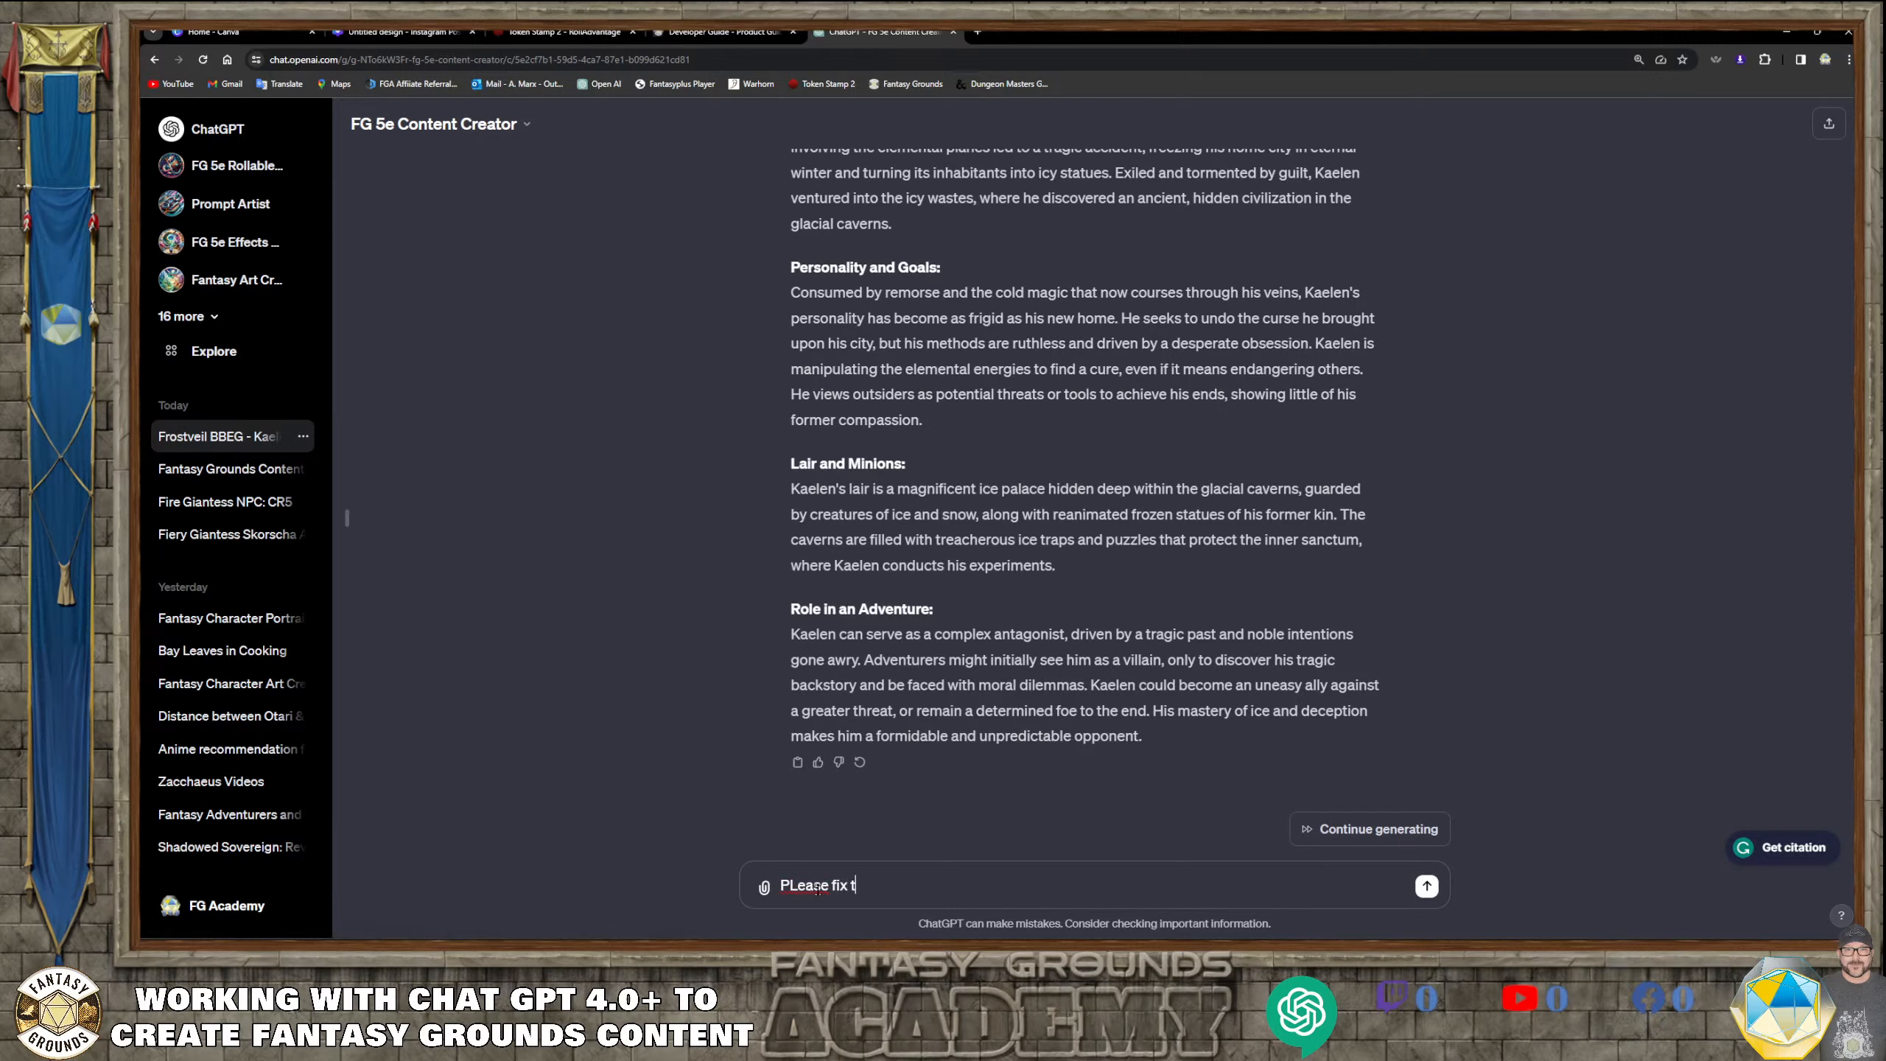
pyautogui.write('he formatting to match the ')
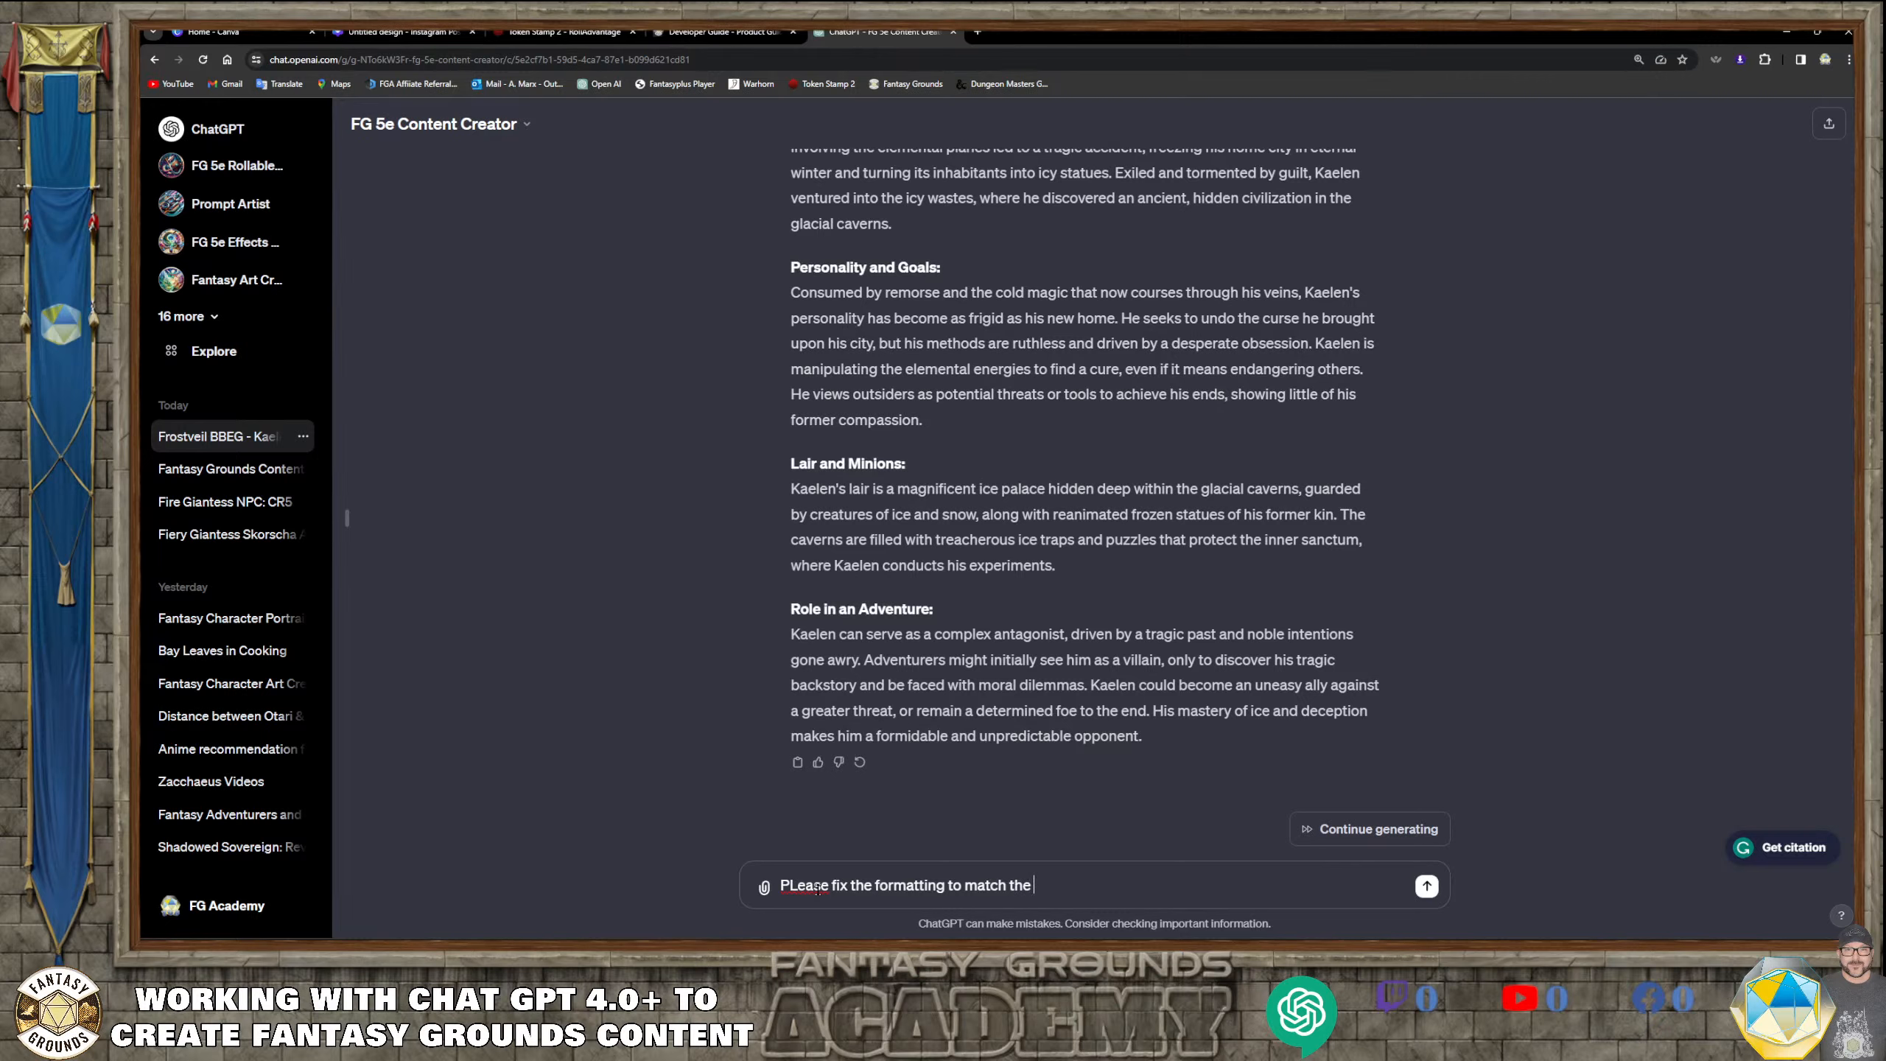
pyautogui.write('custom instructions that I have ')
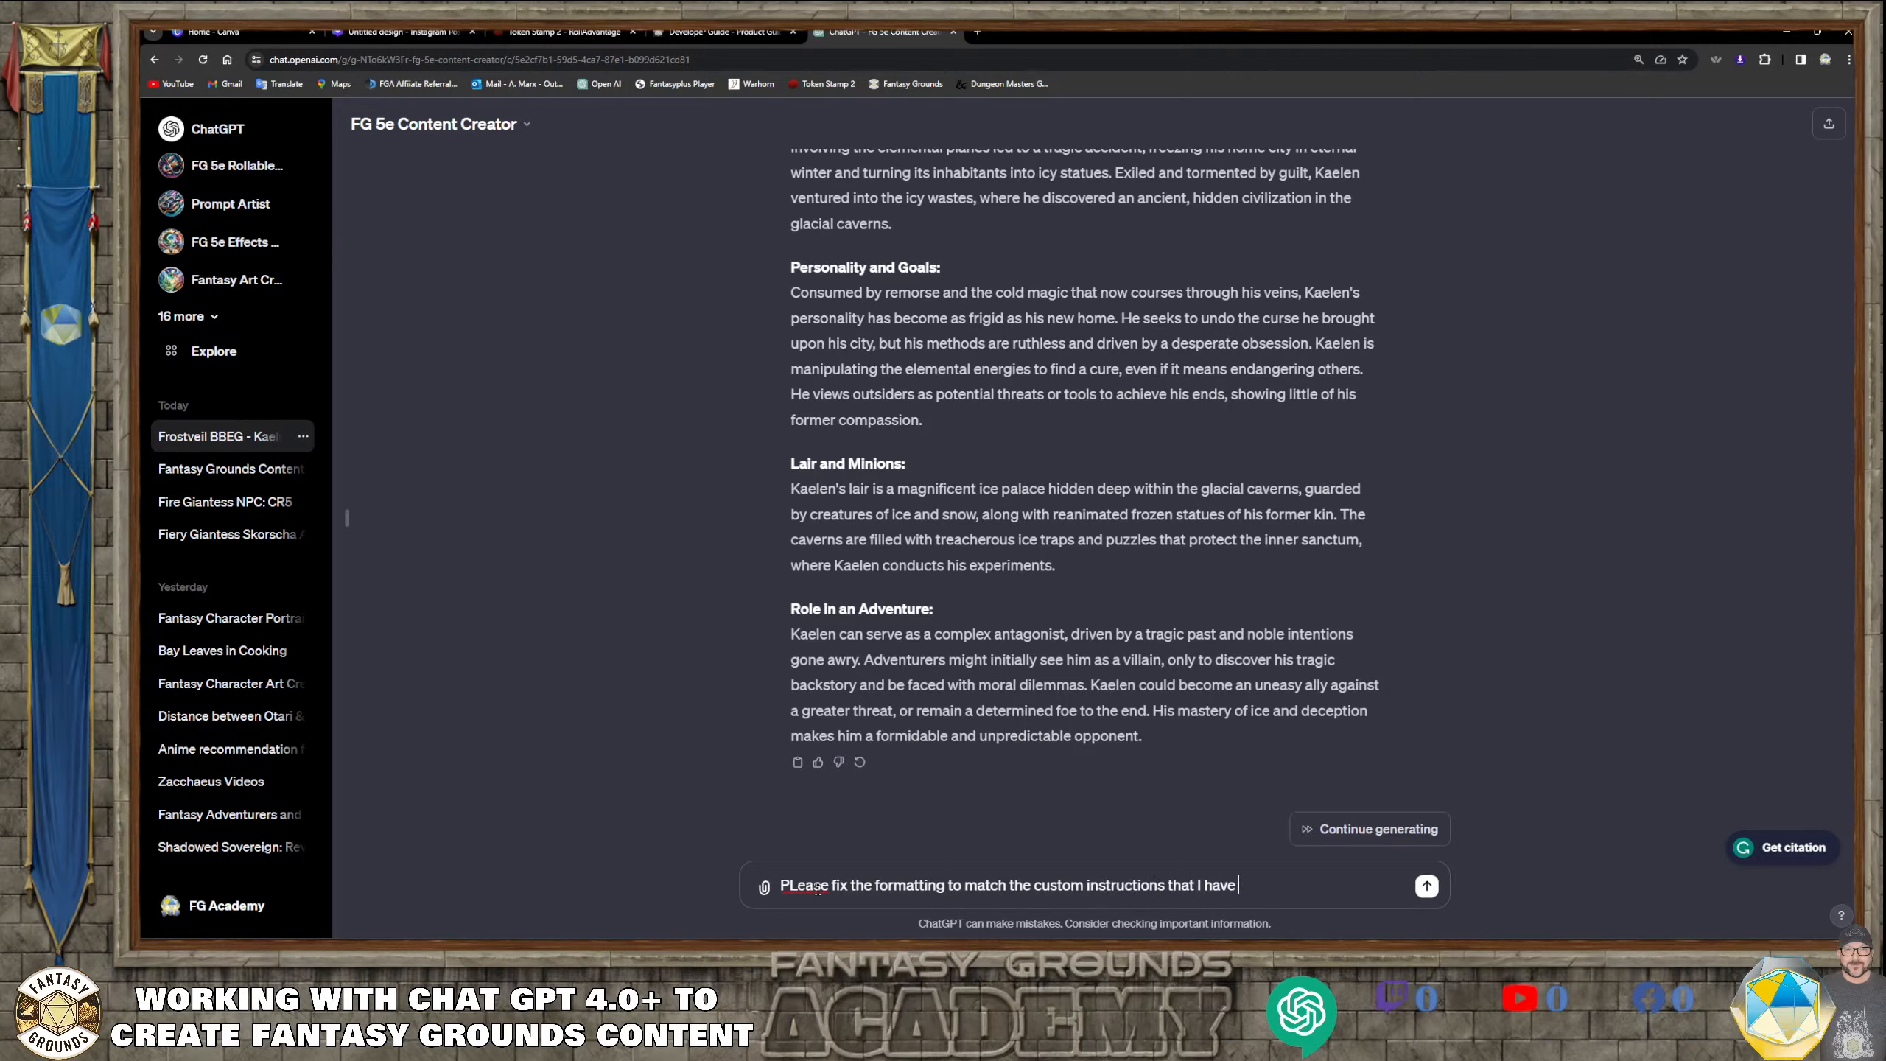
pyautogui.write('provided in my data,')
pyautogui.press('BackSpace')
pyautogui.write('. remove th')
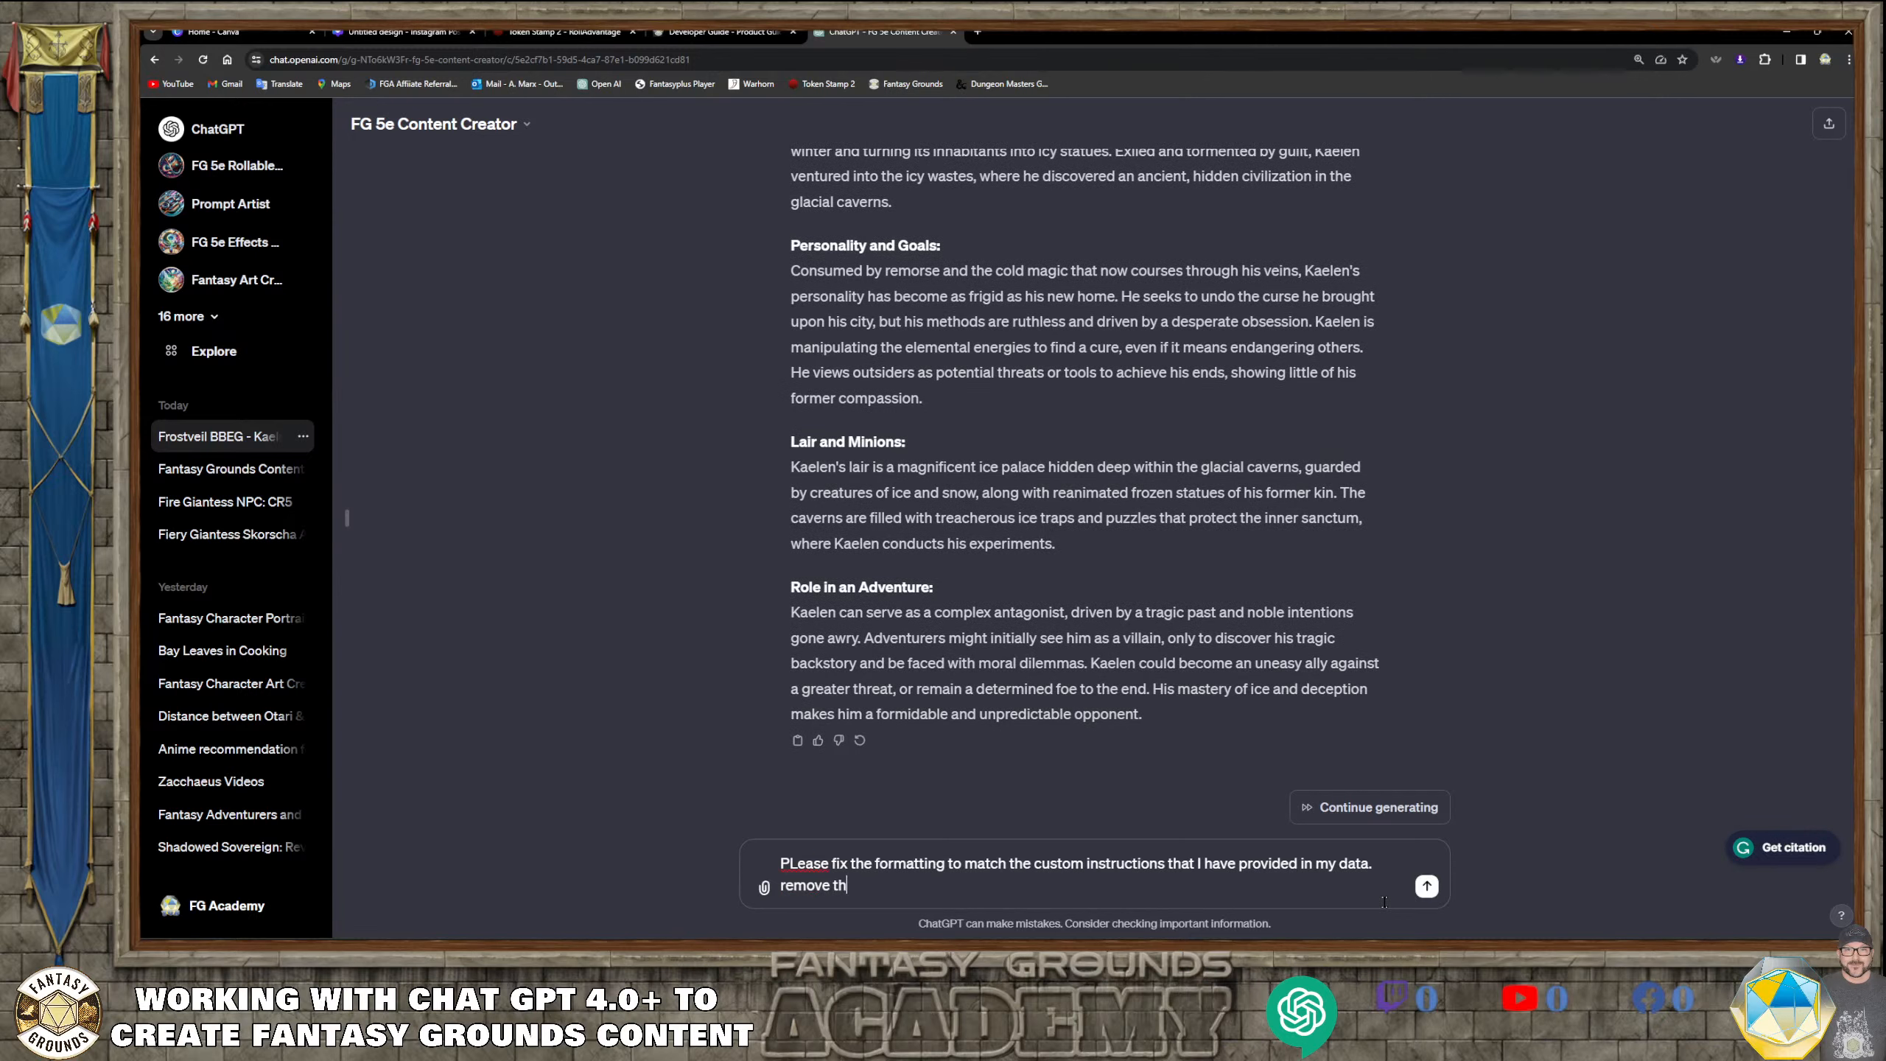
pyautogui.write('e bulletpoiints and doublke check ')
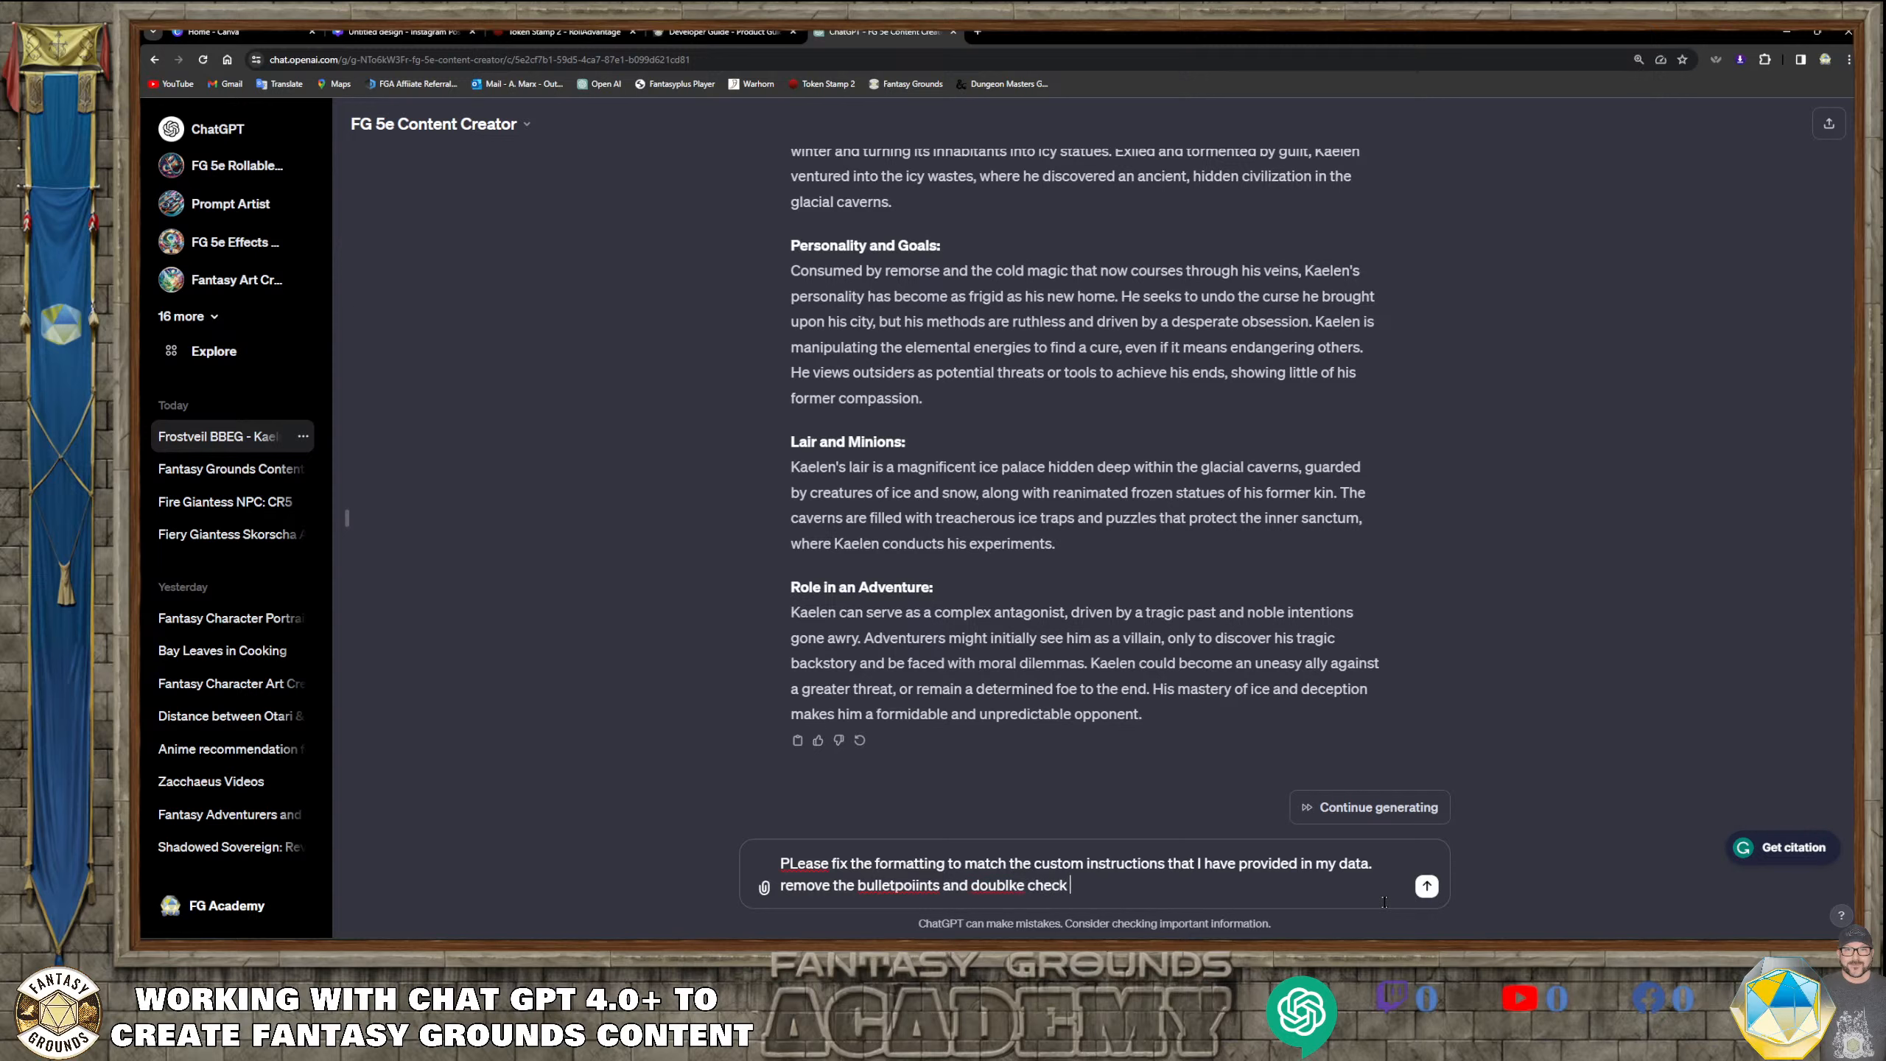
pyautogui.write('the oroficiences and bonuses.')
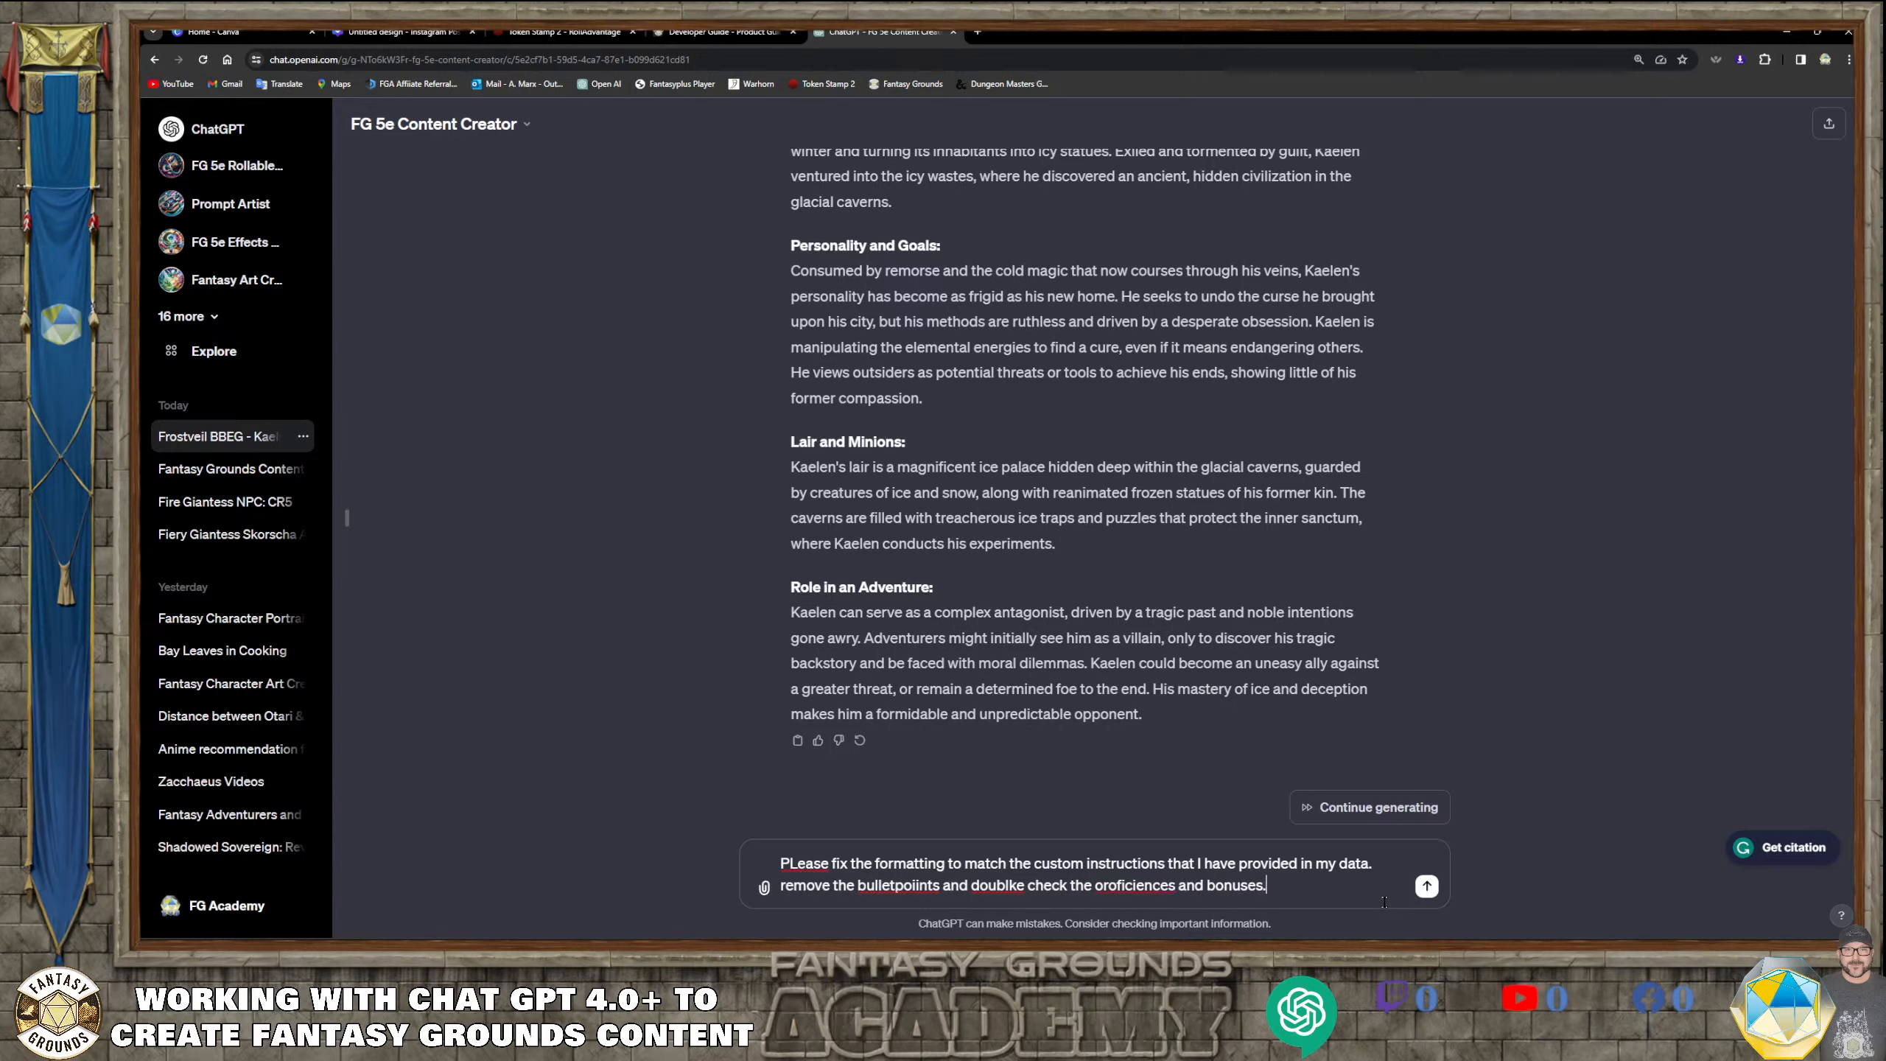
# Correct the misspelled words in the message to "Please", "bullet points" and "double"
pyautogui.rightClick(898, 883)
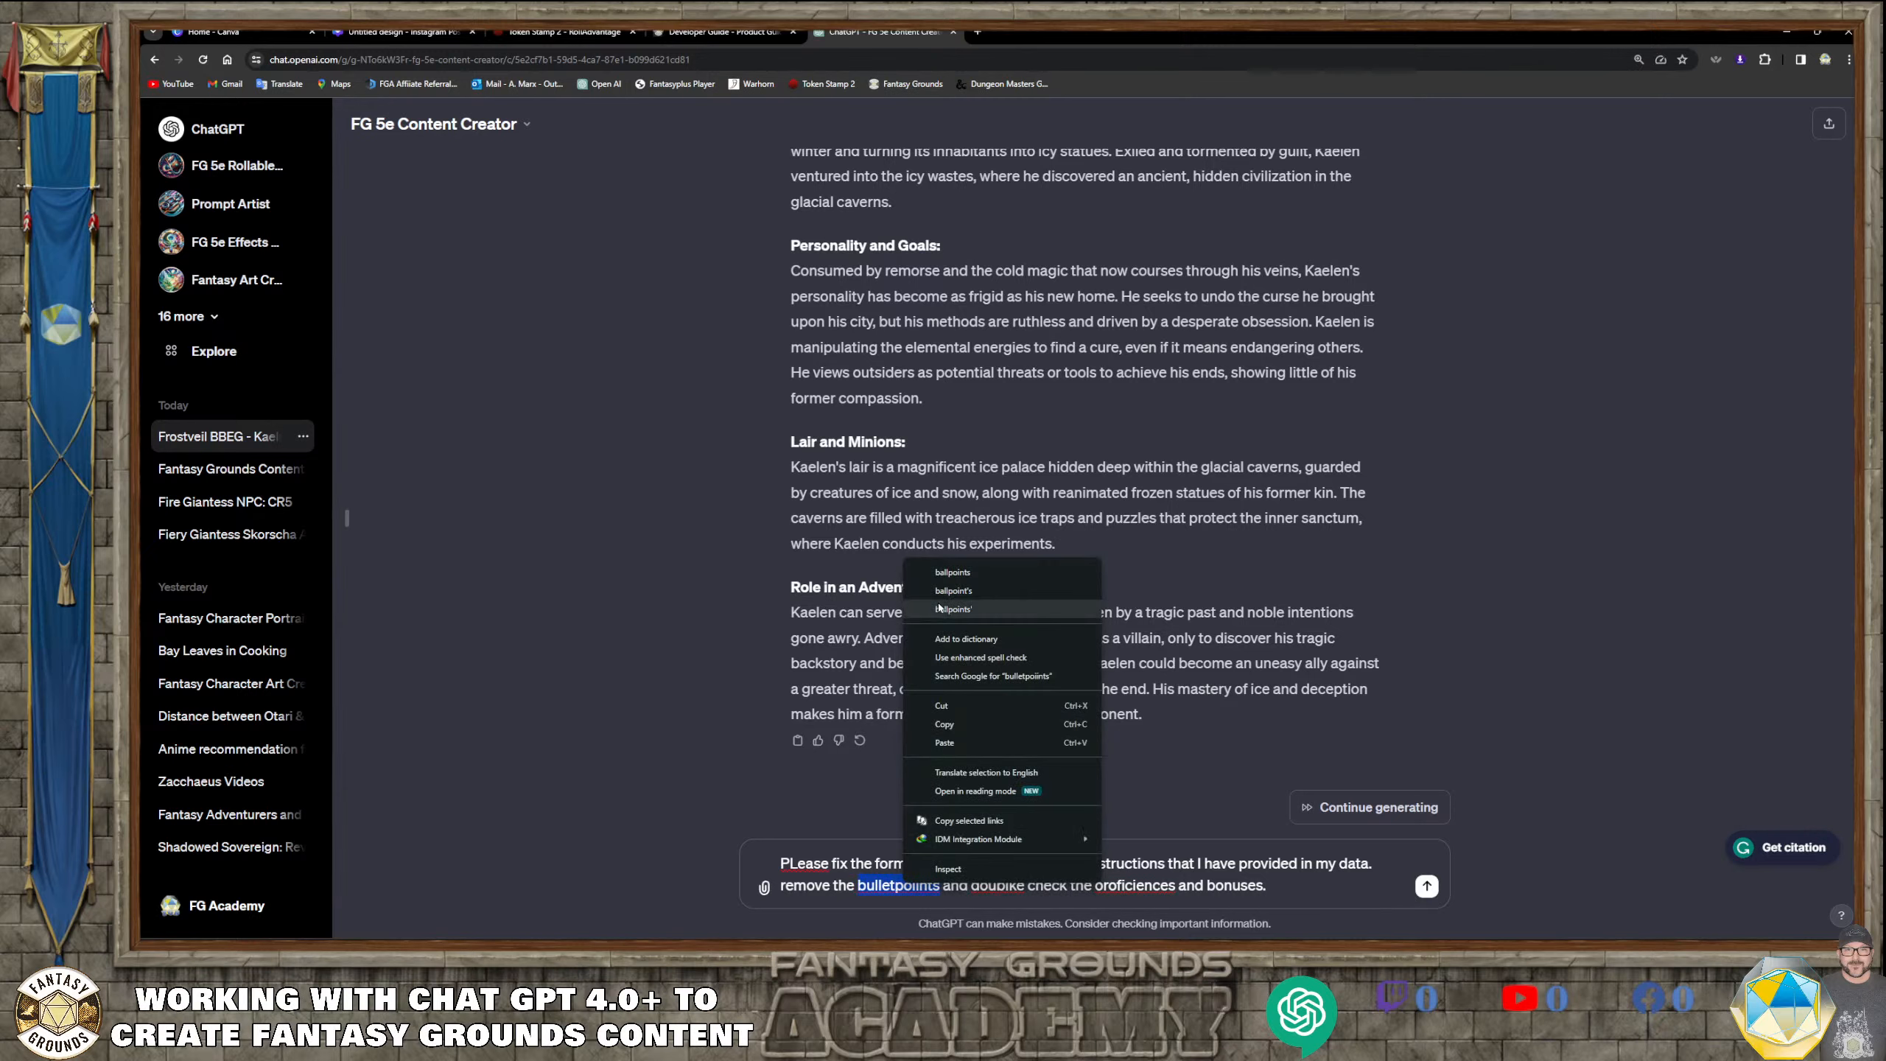
pyautogui.click(817, 864)
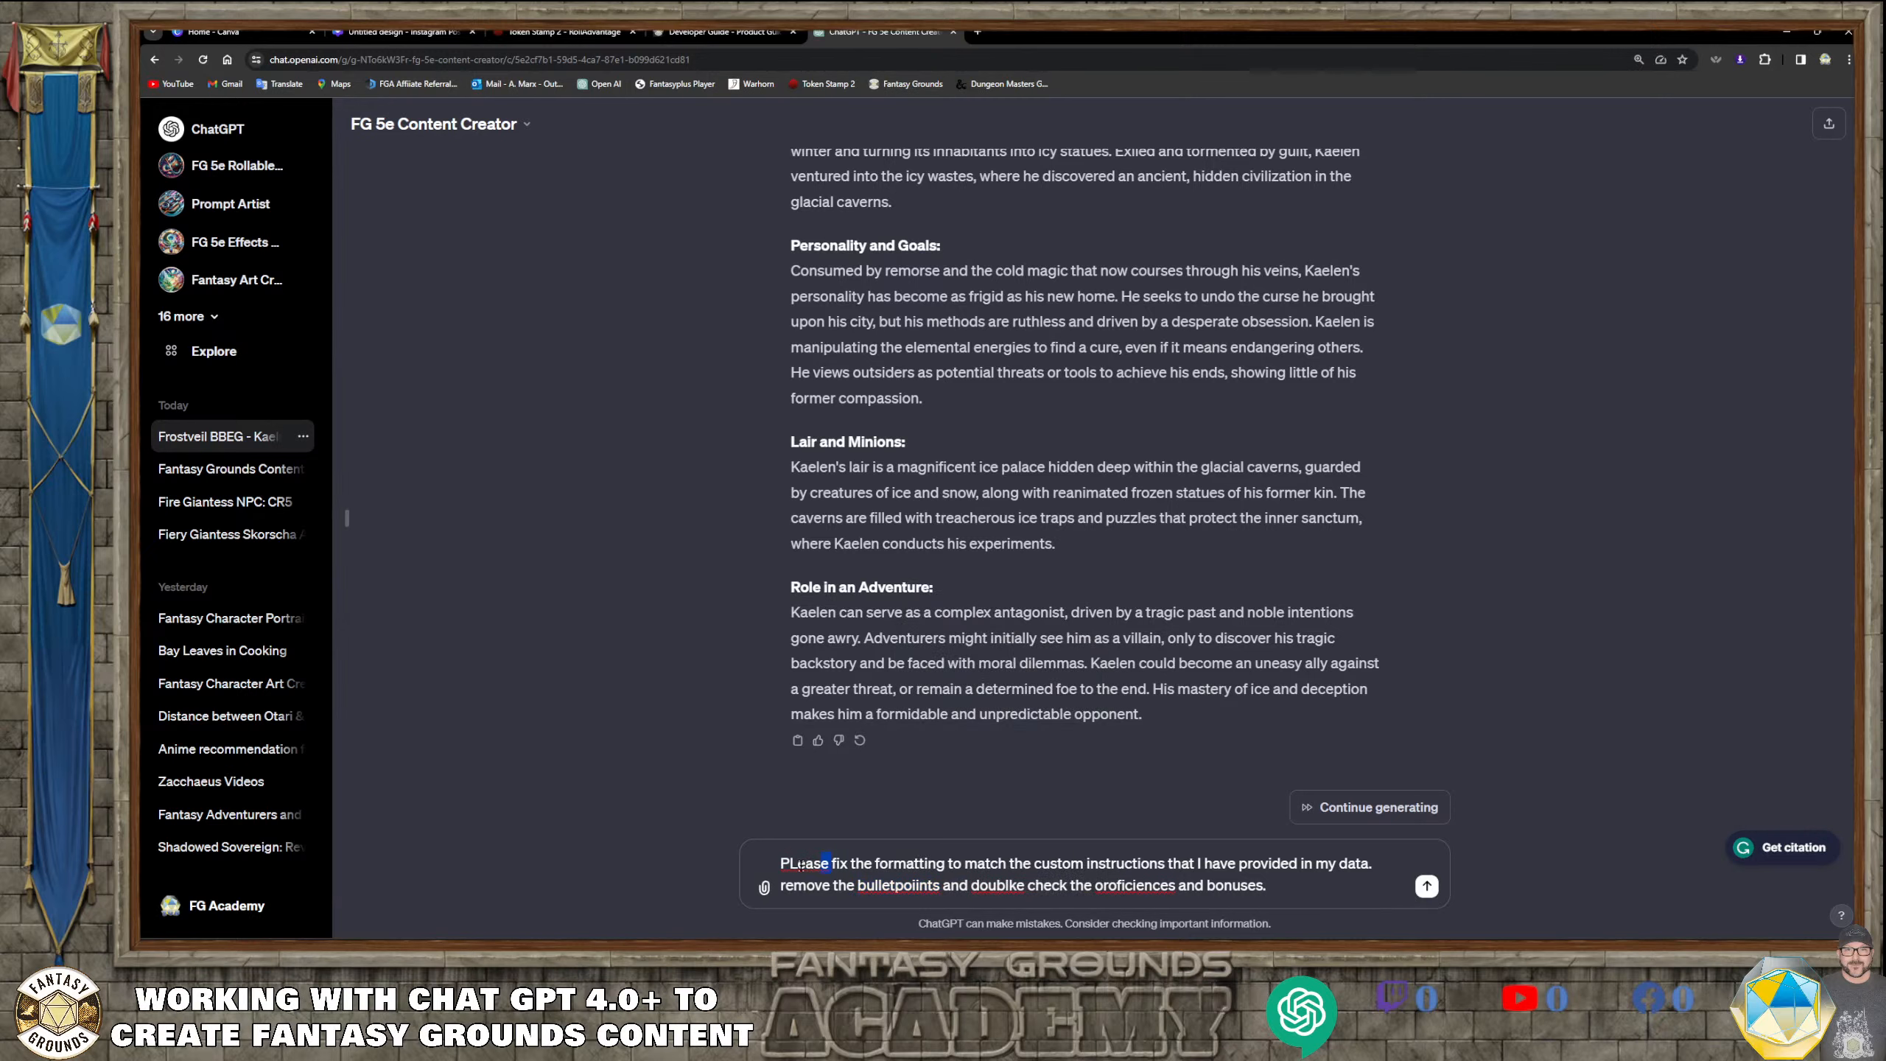
pyautogui.click(799, 864)
pyautogui.press('BackSpace')
pyautogui.write('l')
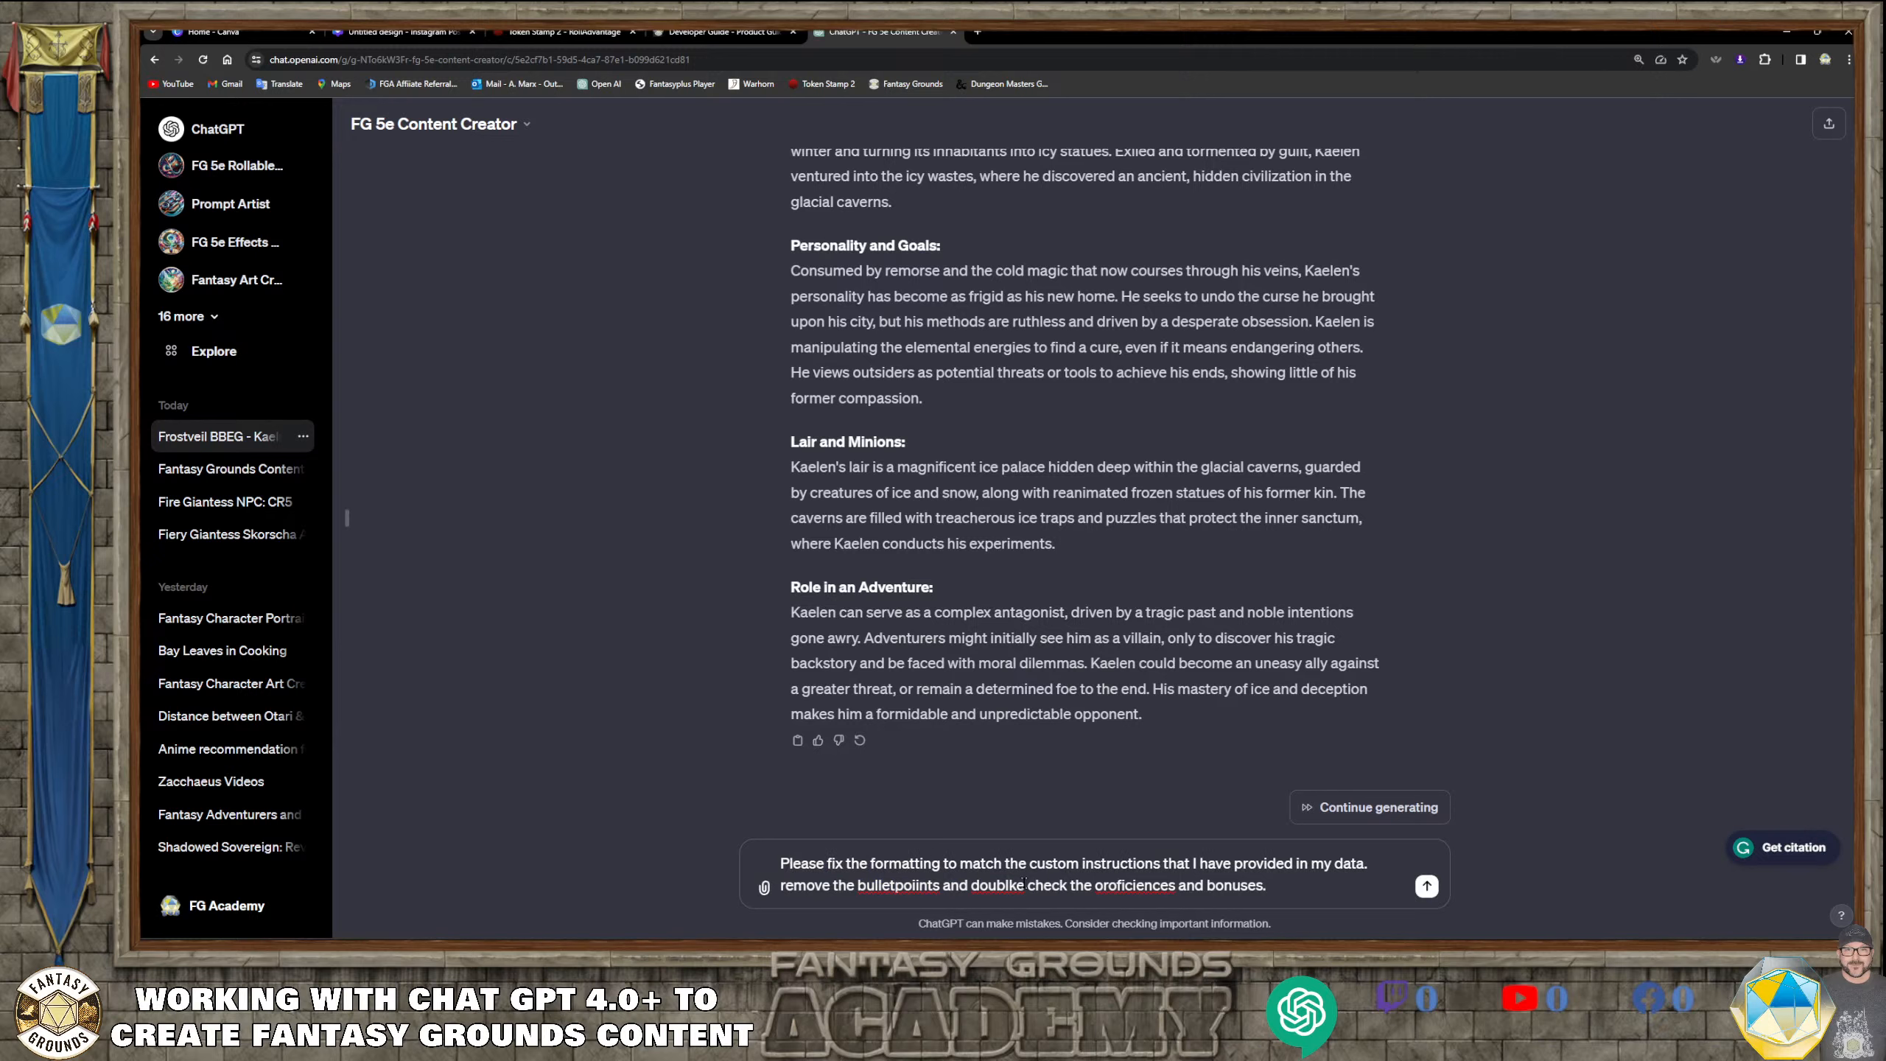
pyautogui.press('Delete')
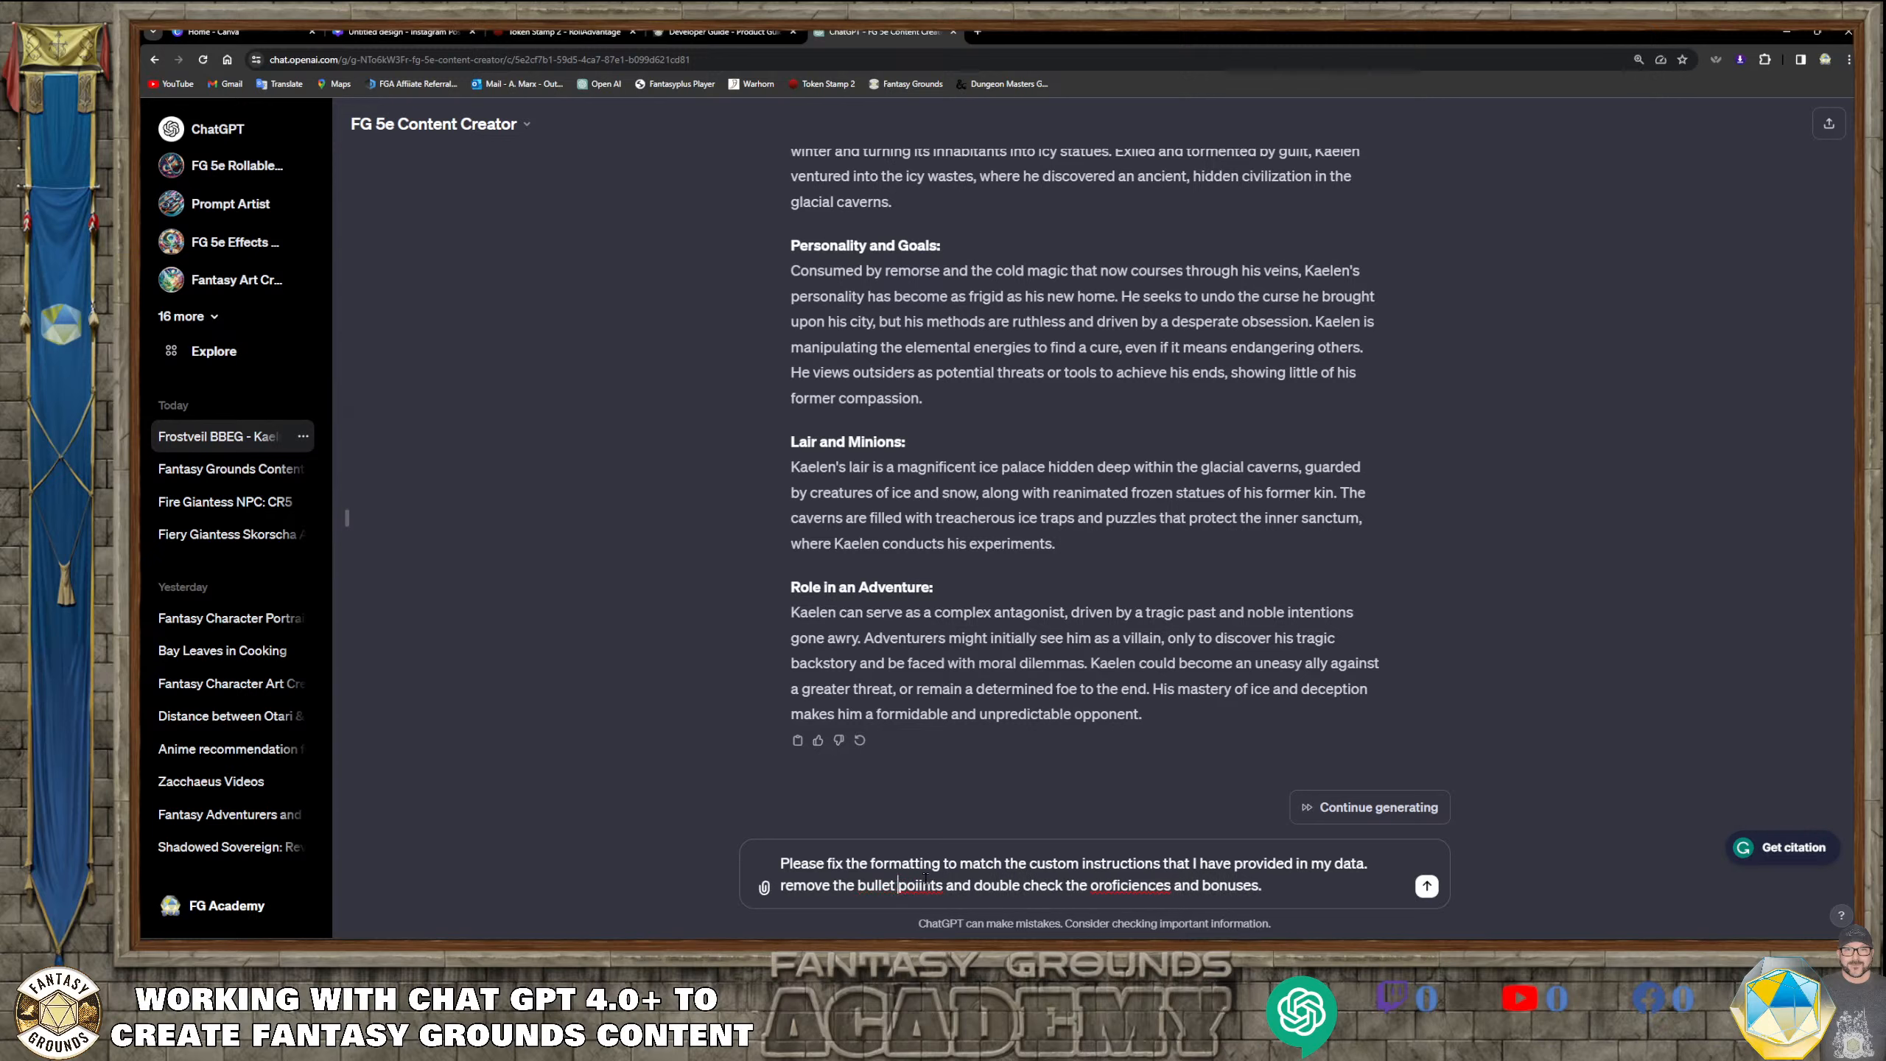
pyautogui.click(924, 886)
pyautogui.press('Delete')
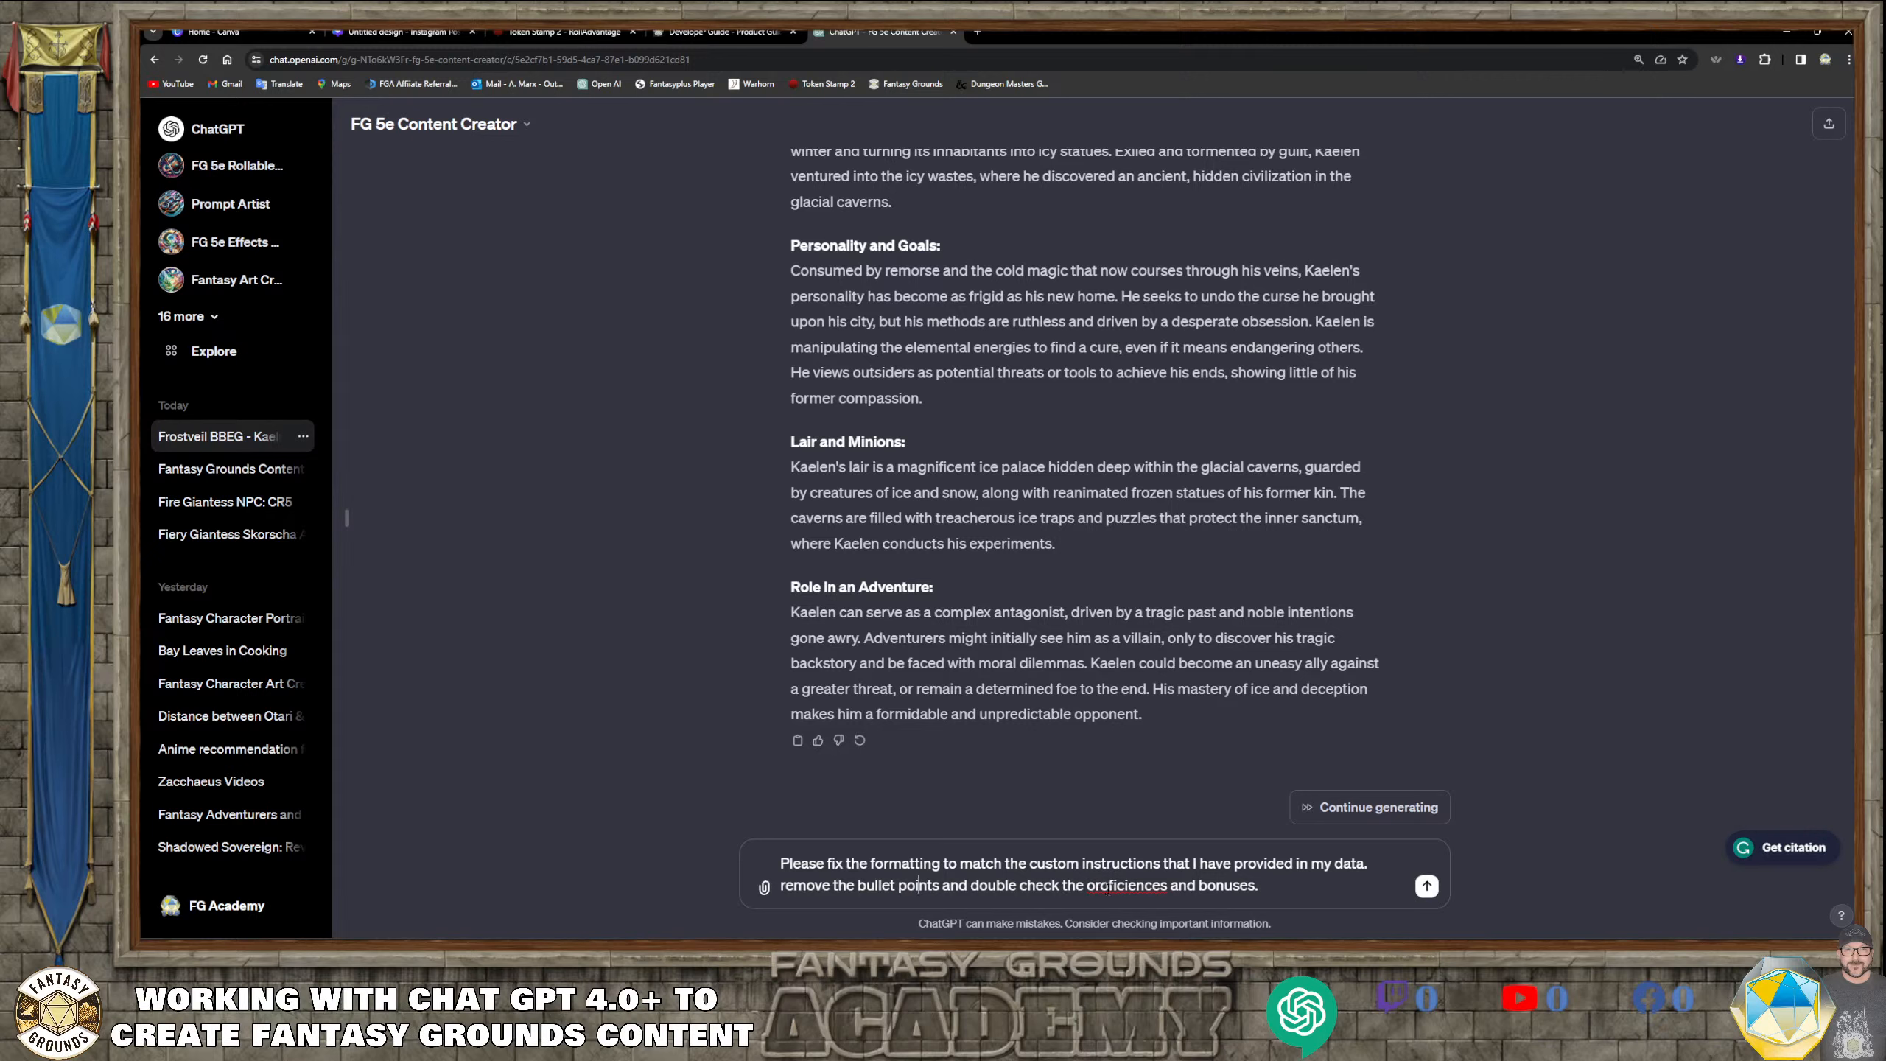
# Correct the remaining misspelled word to "proficiencies" and send the follow-up message
pyautogui.click(1100, 884)
pyautogui.write('pr')
pyautogui.rightClick(1147, 886)
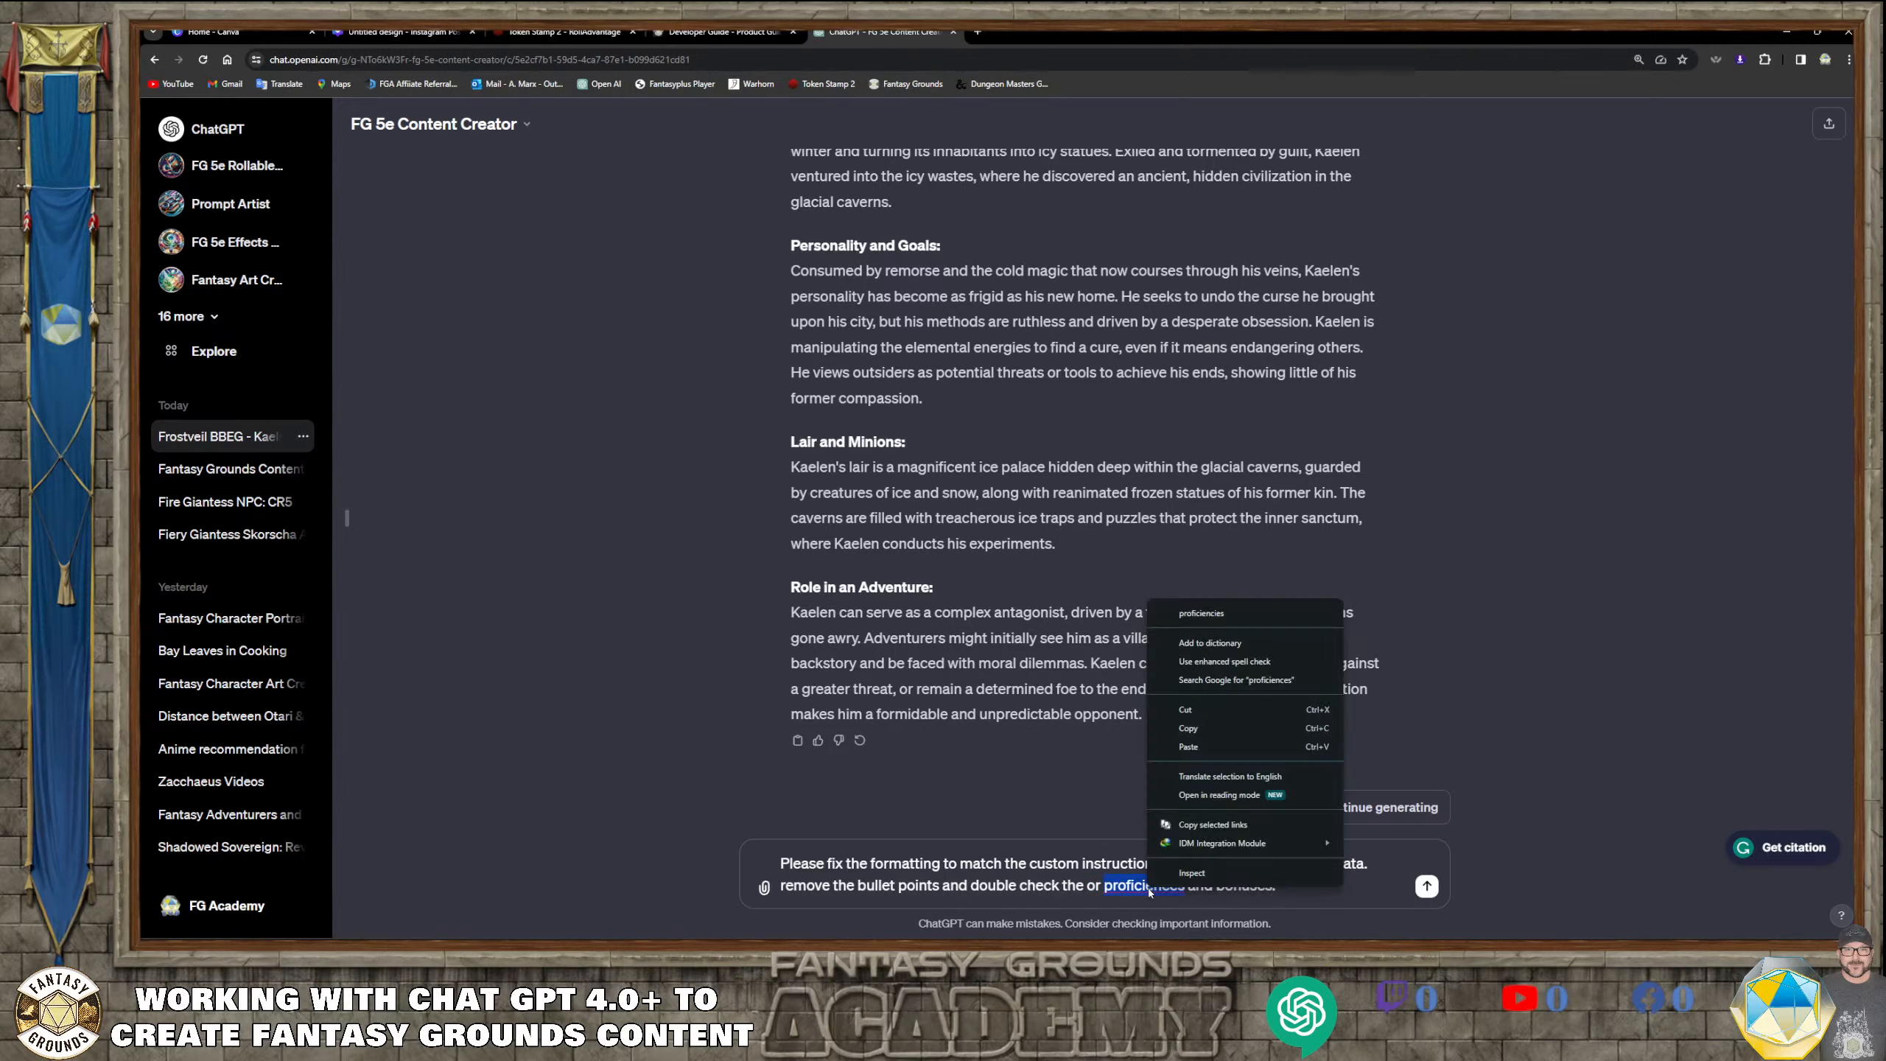
pyautogui.click(1203, 612)
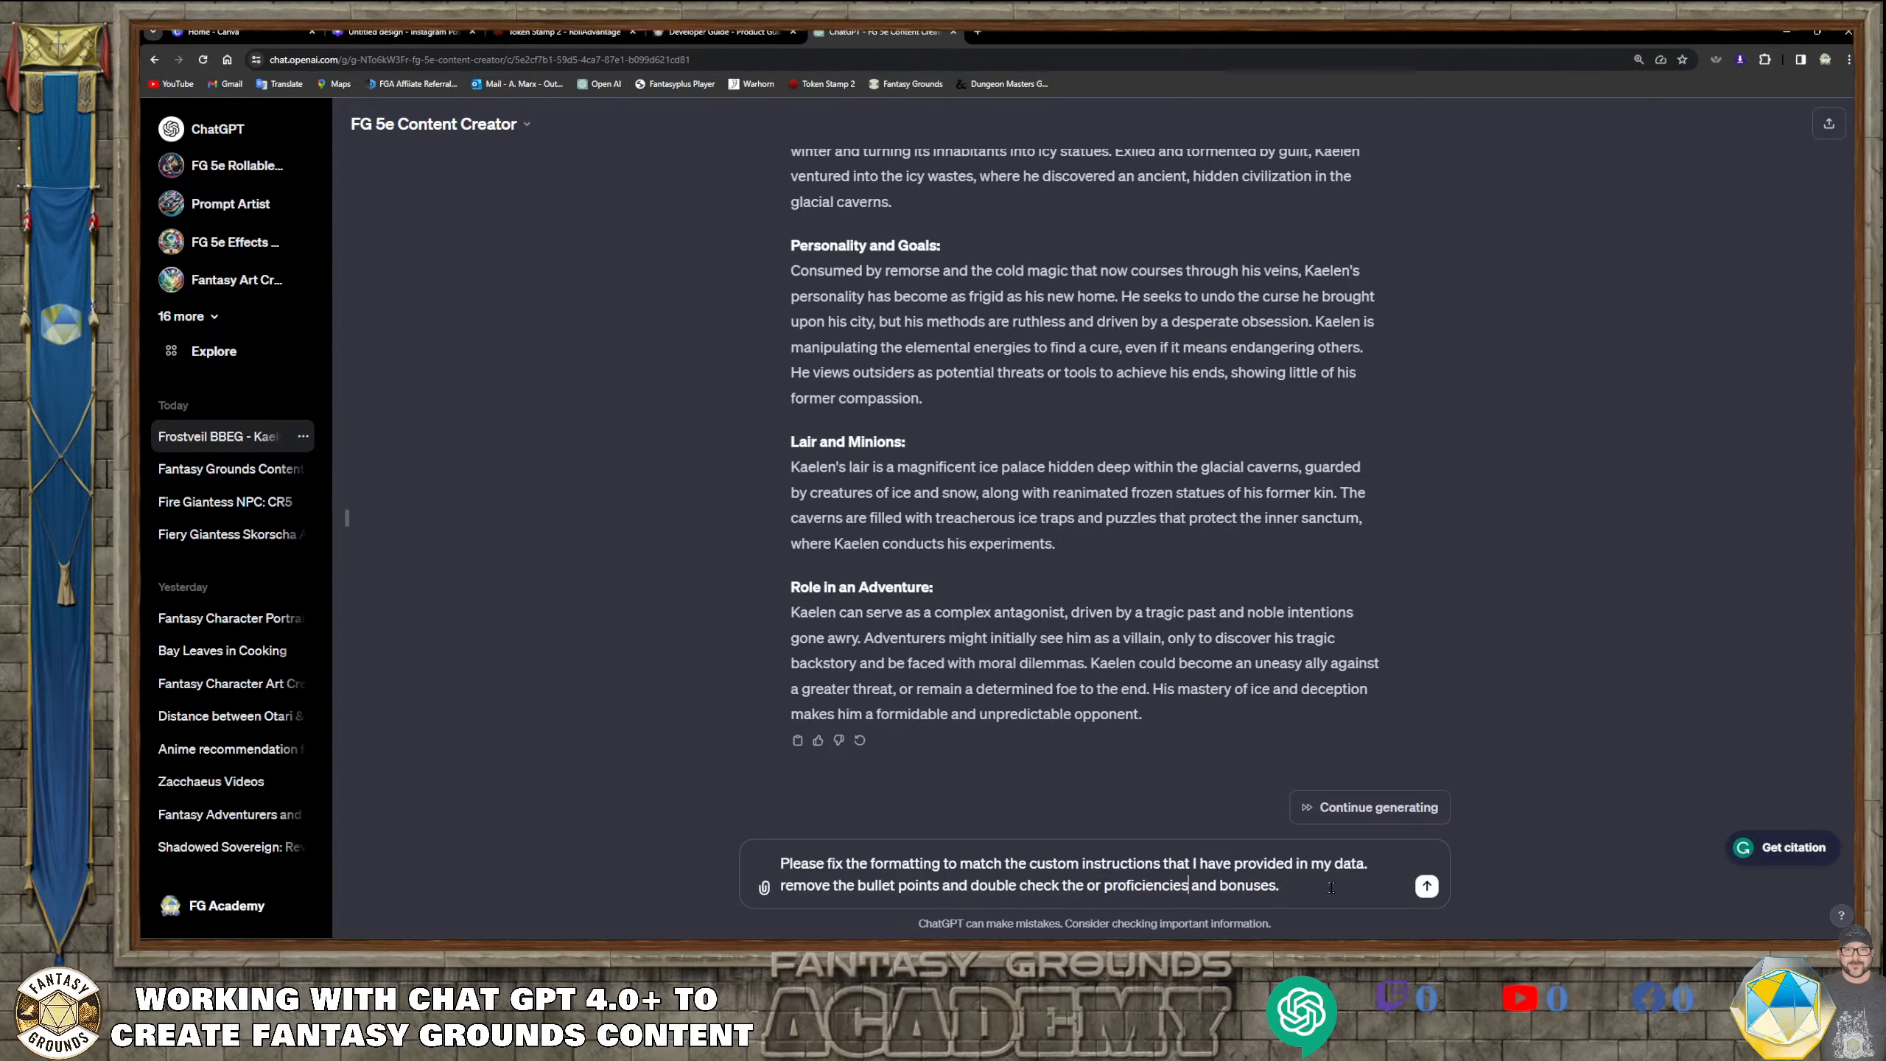
pyautogui.click(1426, 885)
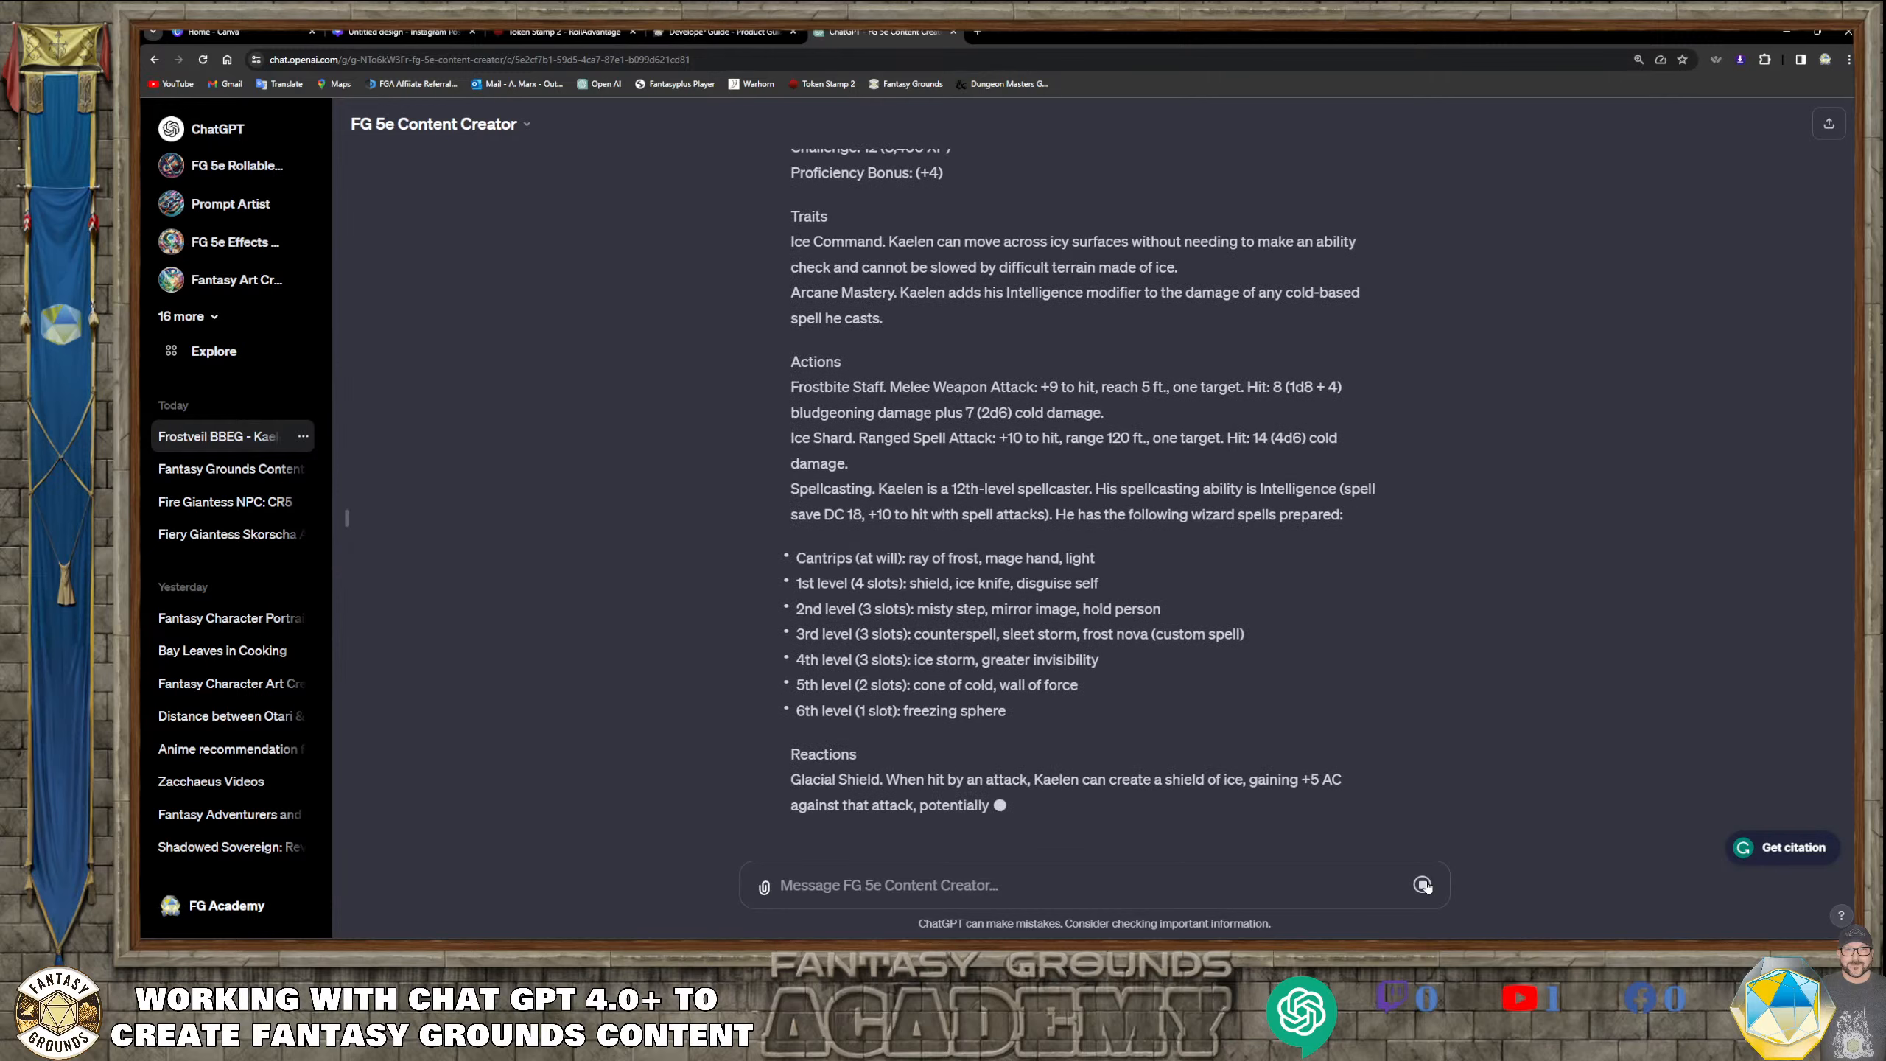
# Stop the response and write "Do not use bullet points in the spells area, and the spellcasting is a trait, and not an action"
pyautogui.click(1422, 883)
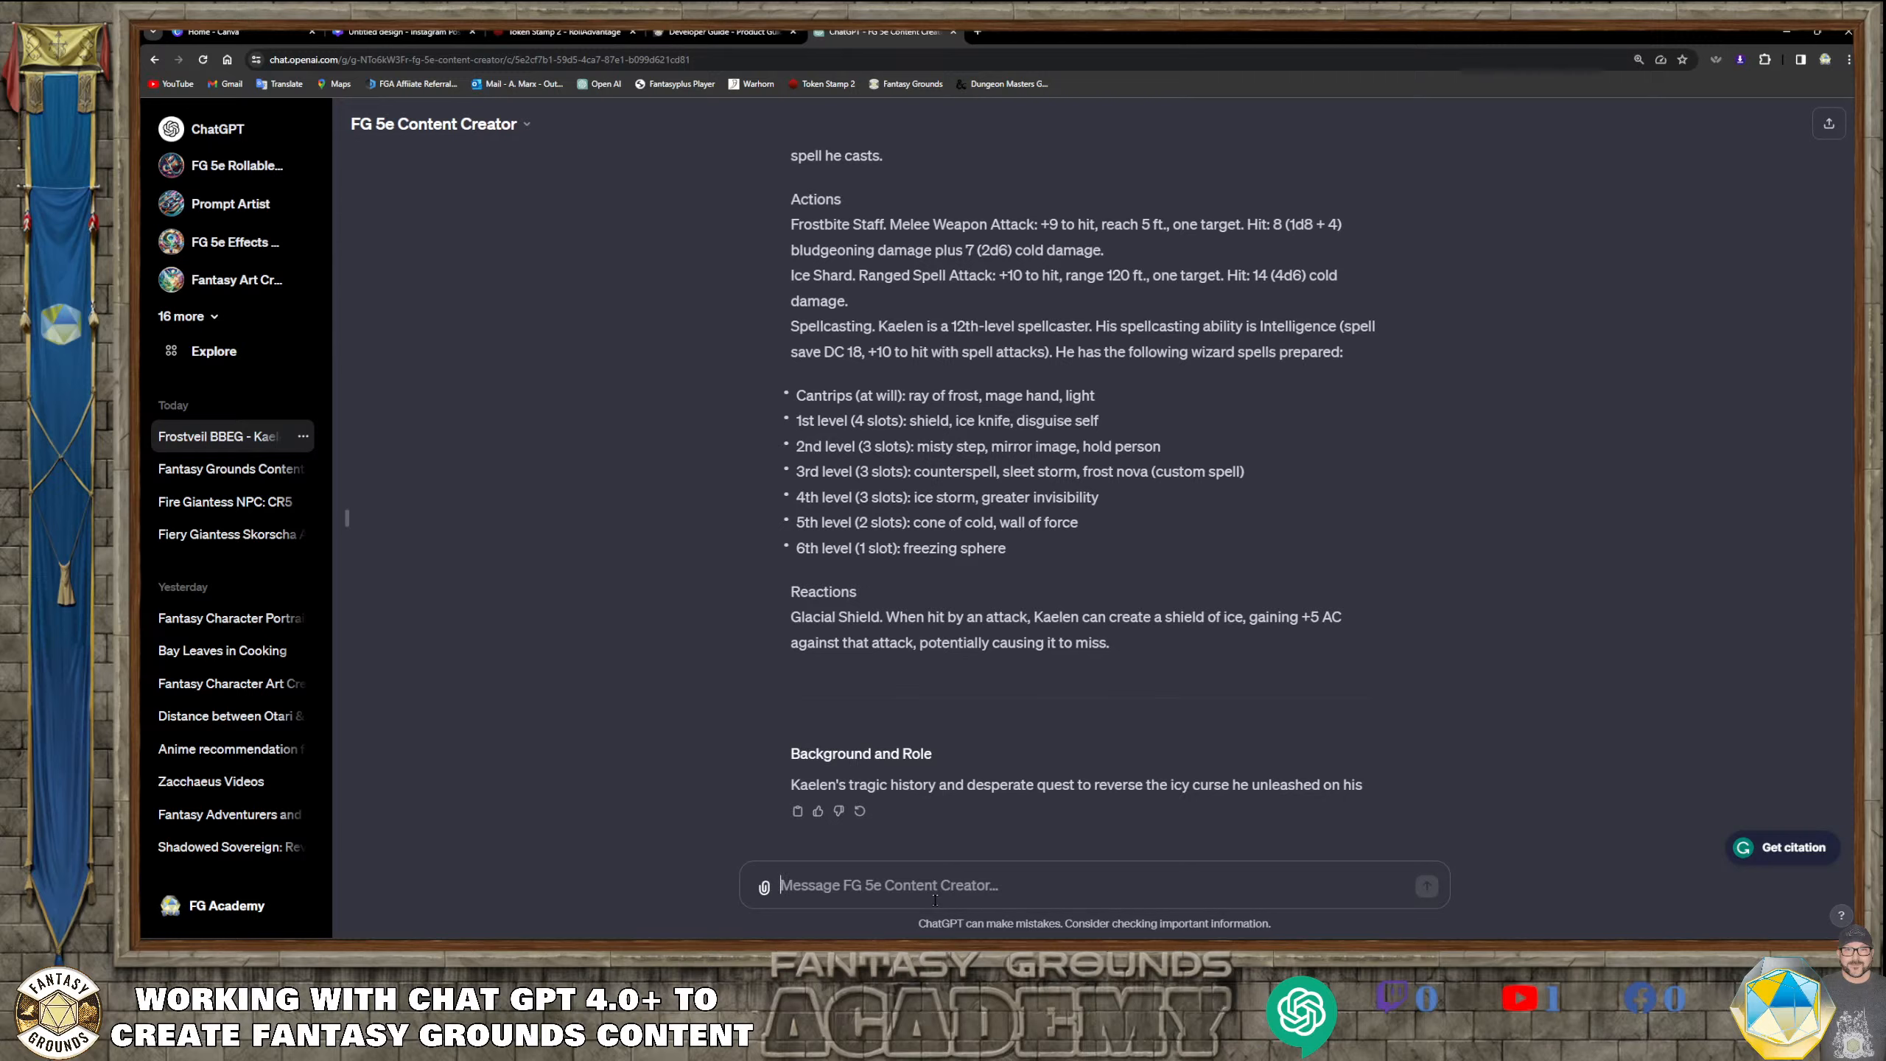
pyautogui.write('Do not use')
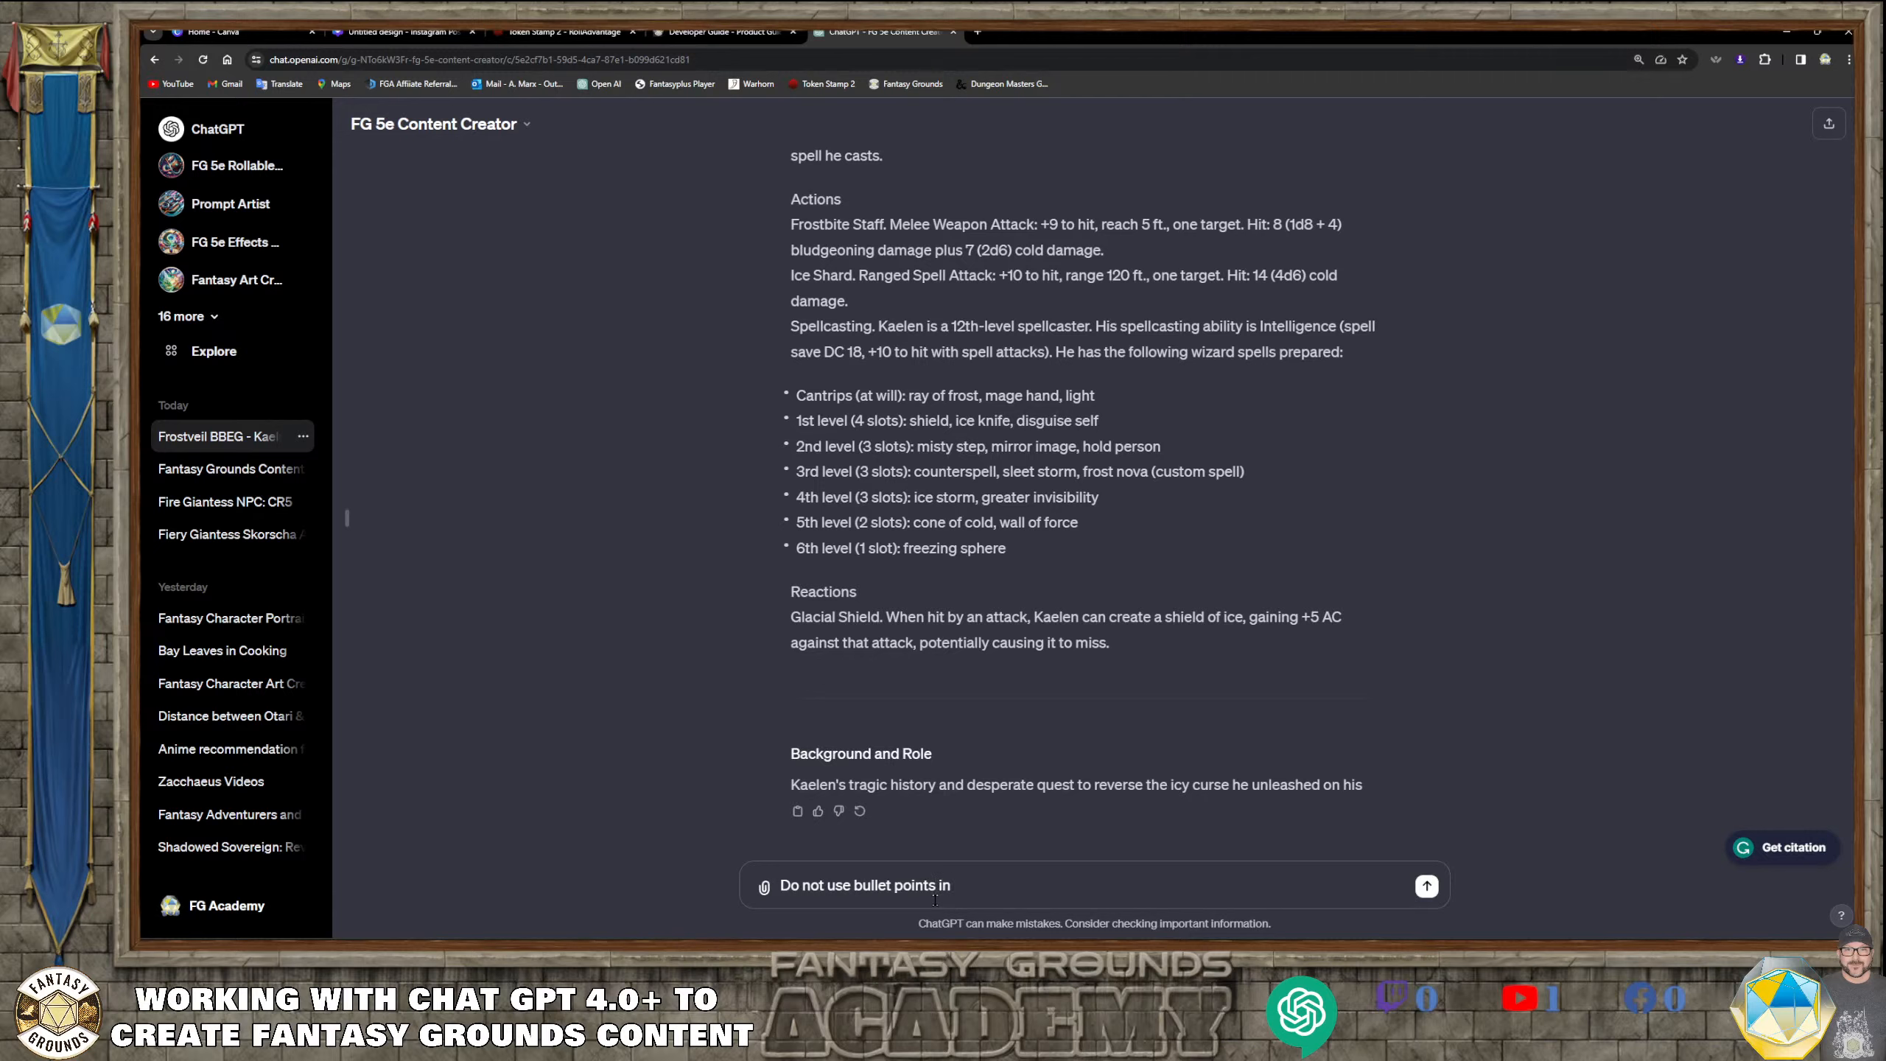
pyautogui.write('bullet points in the spells area, and the spellcasting is a tra')
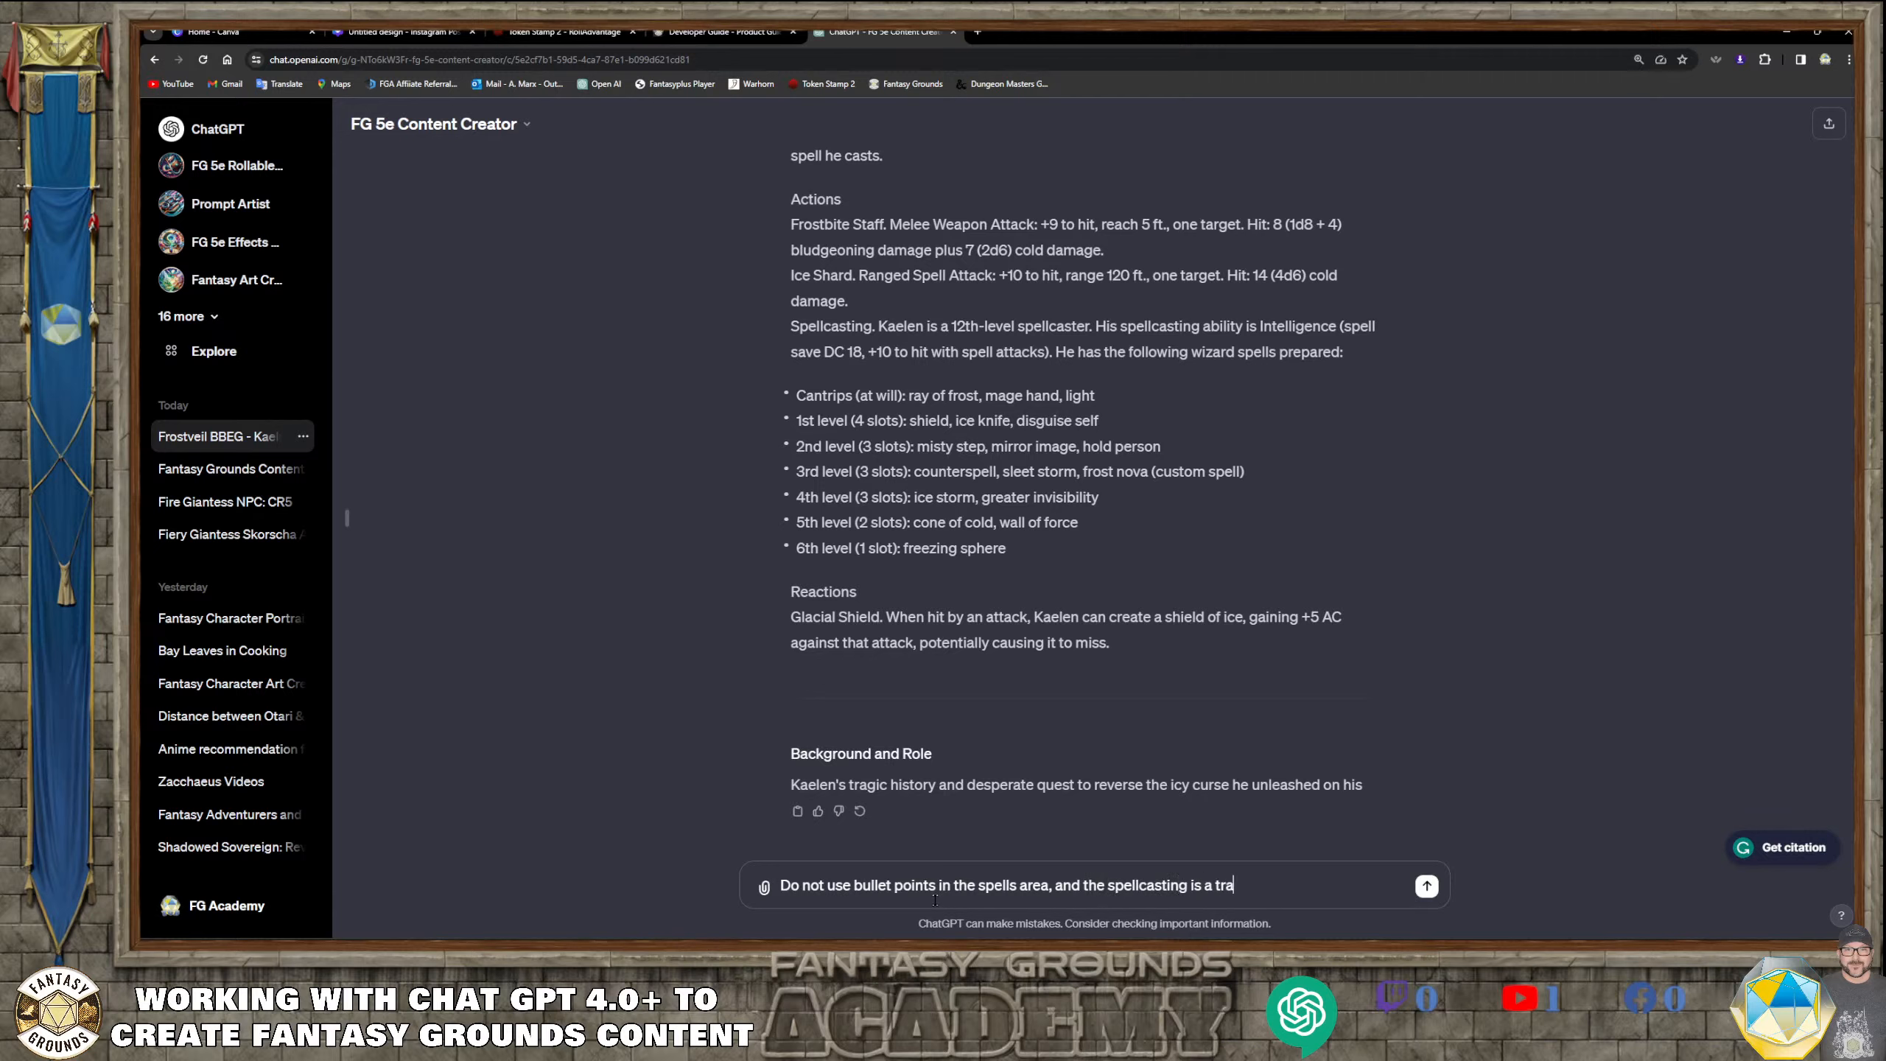
pyautogui.write('it, and not an action')
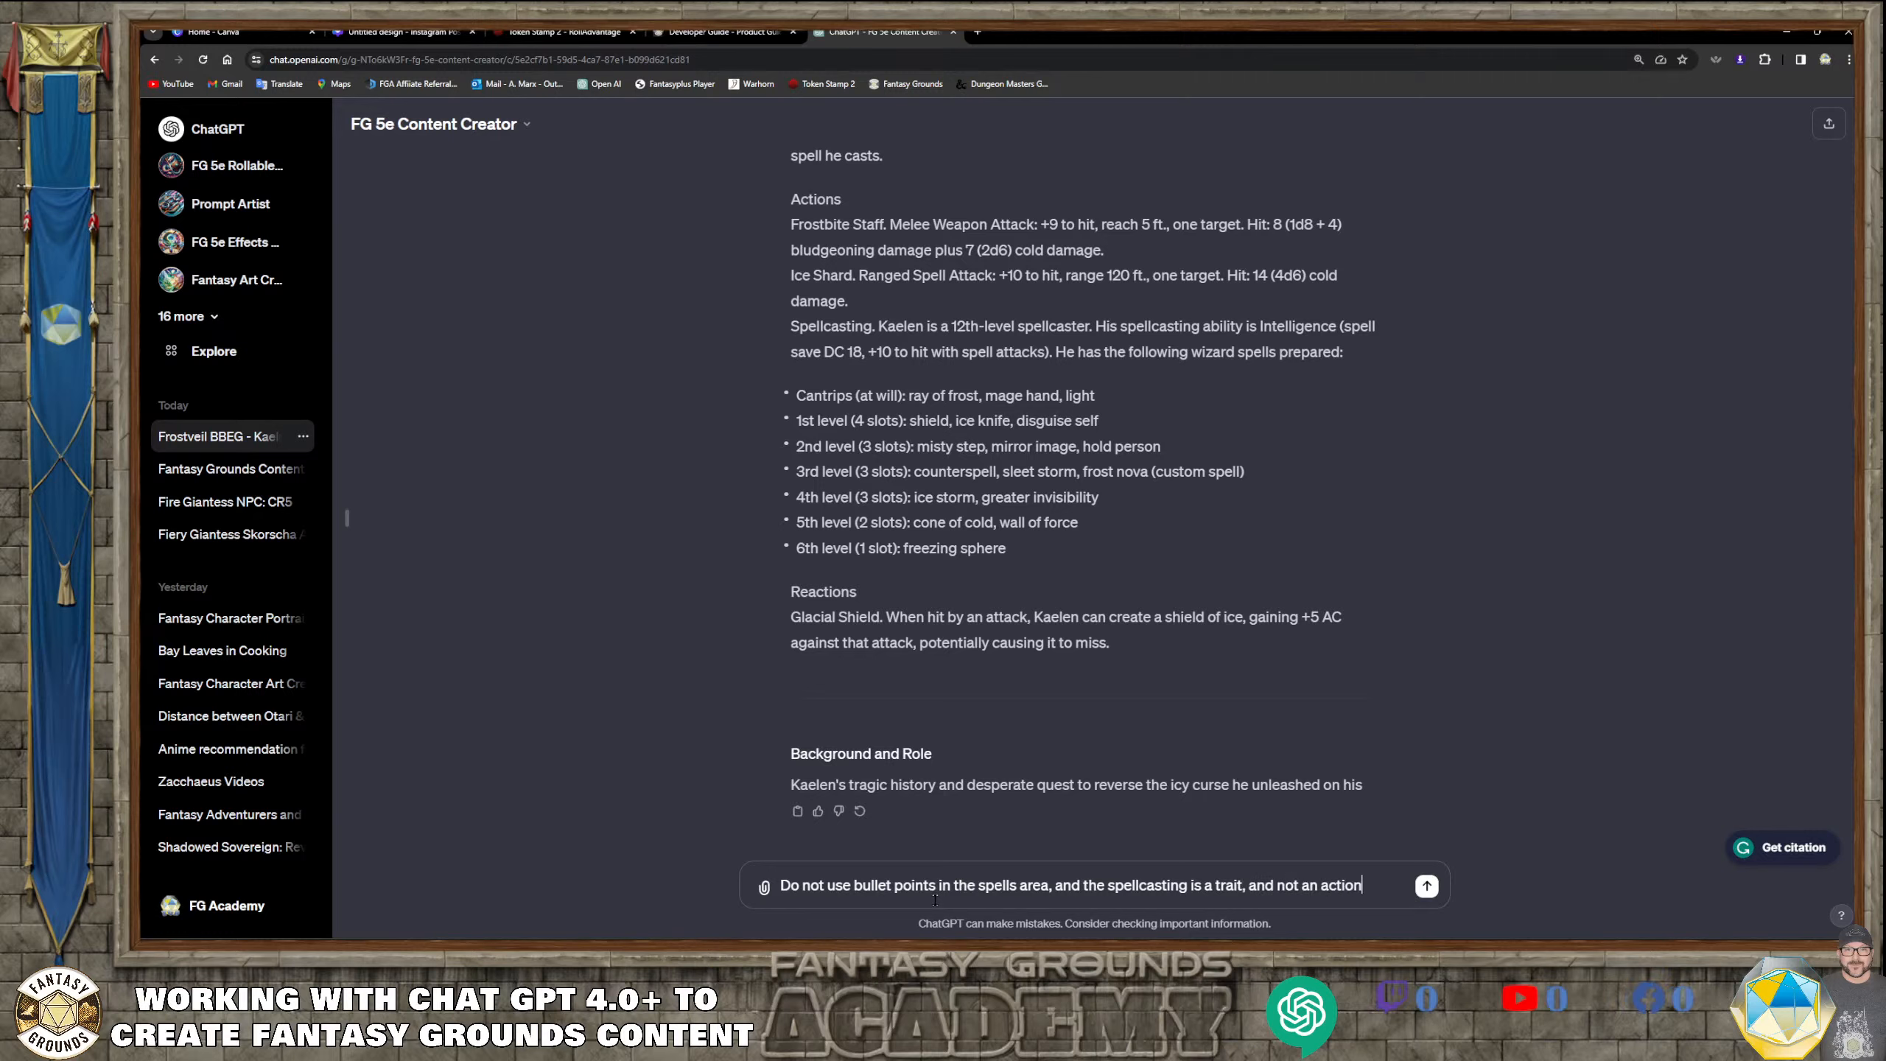
pyautogui.write(', and the abil')
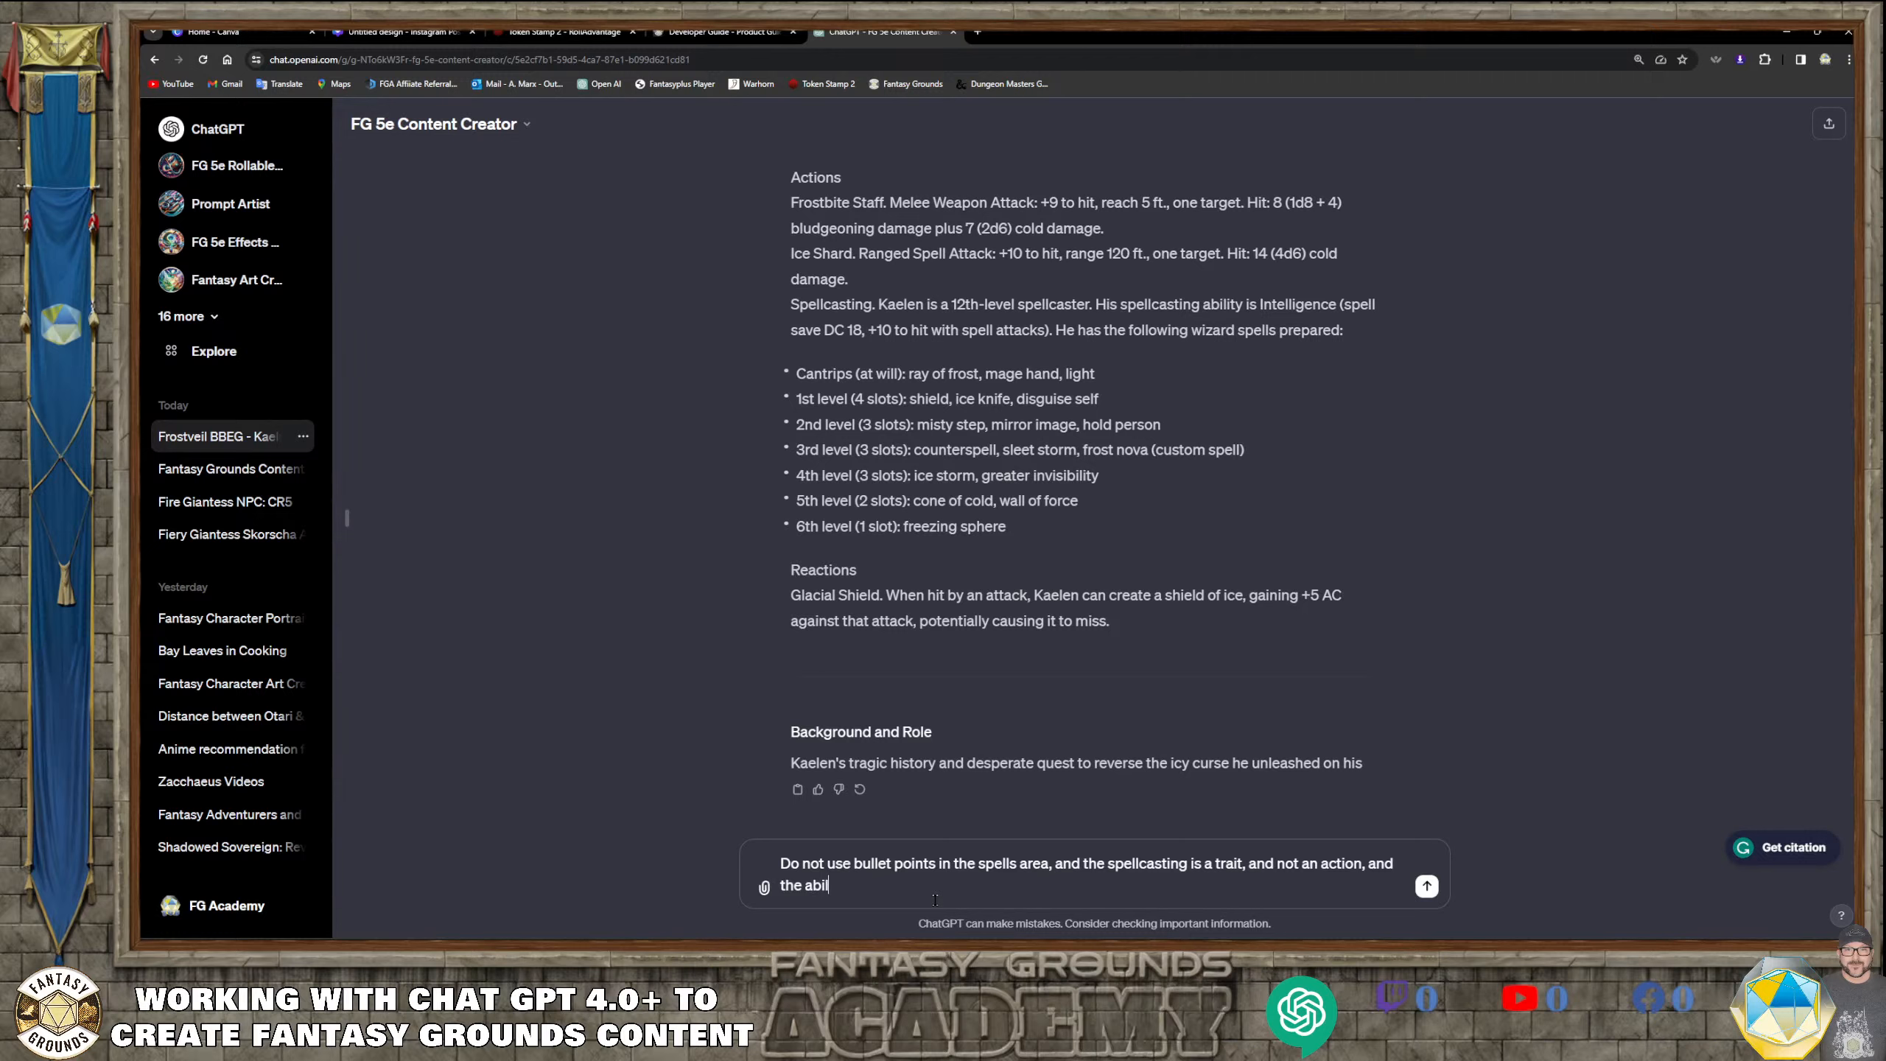
pyautogui.write('ity scores should be two rows and 6')
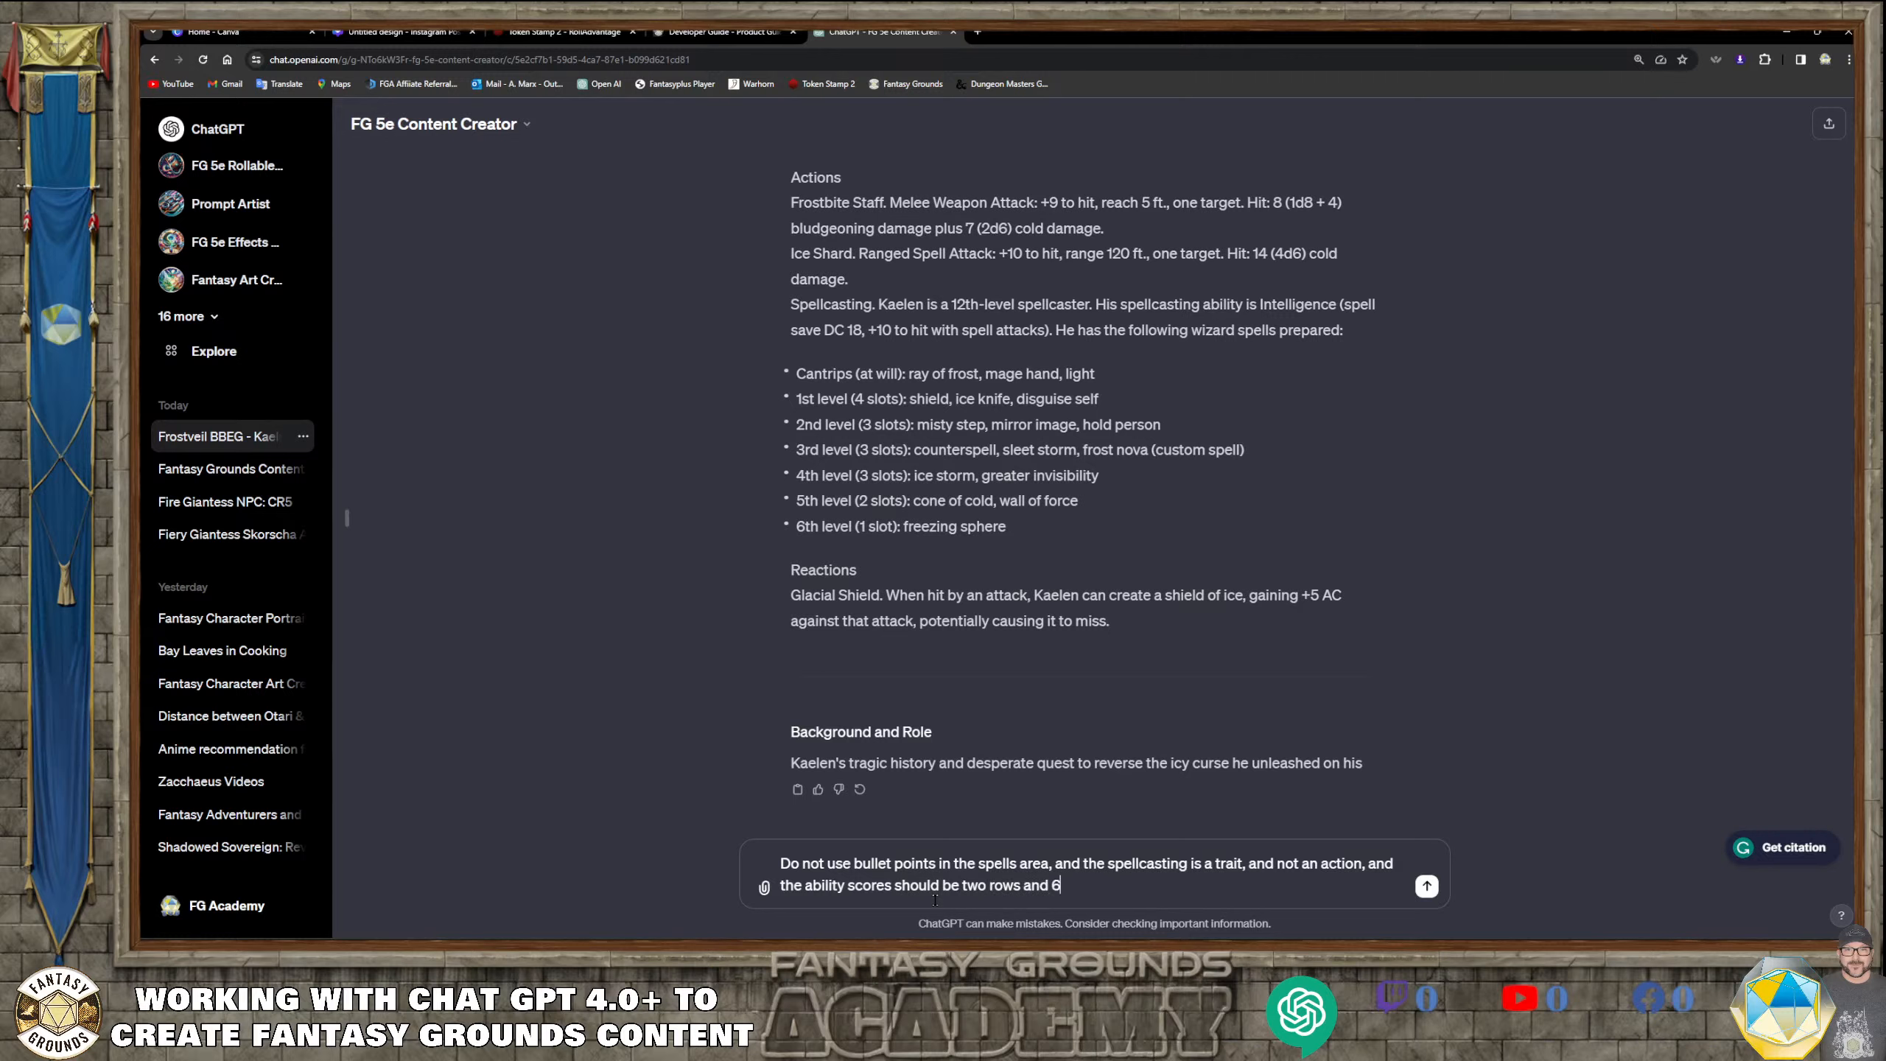
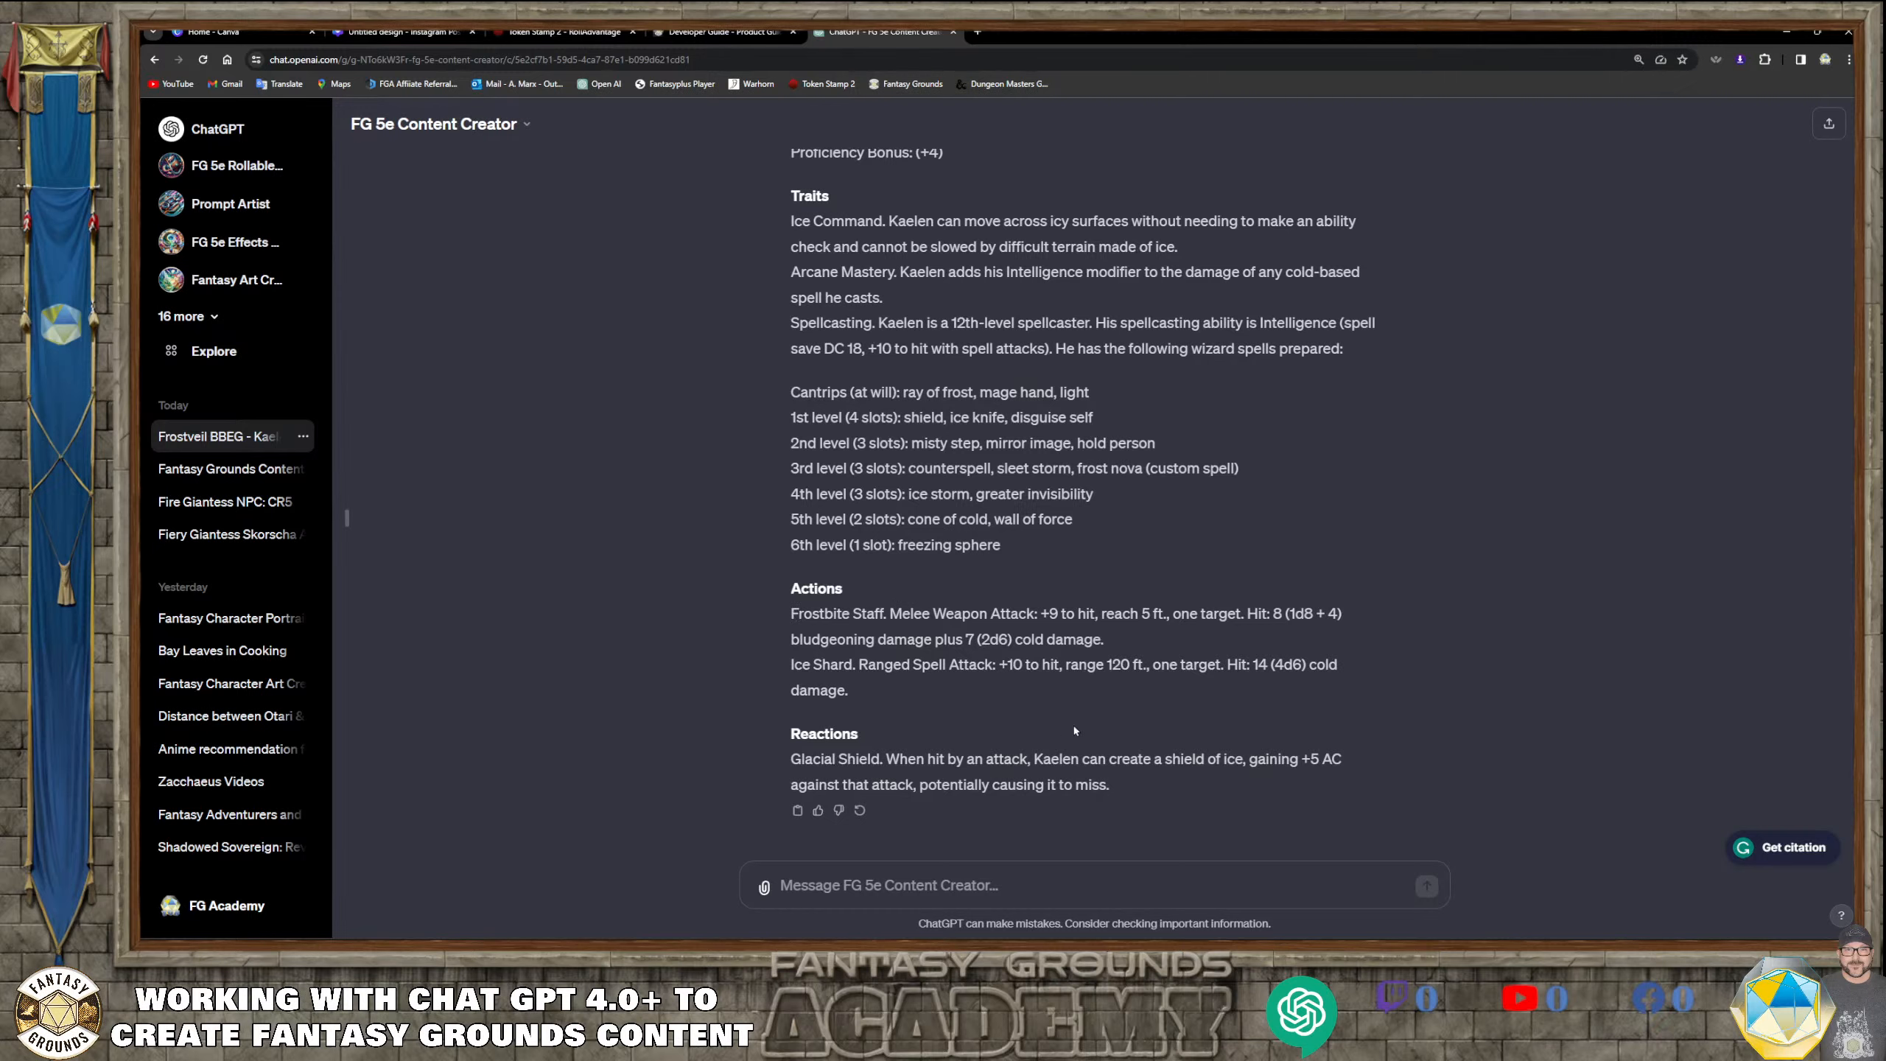
# Review the reformatted stat block and write a follow-up message: "So, please rewrite without the bold letters or html."
pyautogui.scroll(10, 1074, 726)
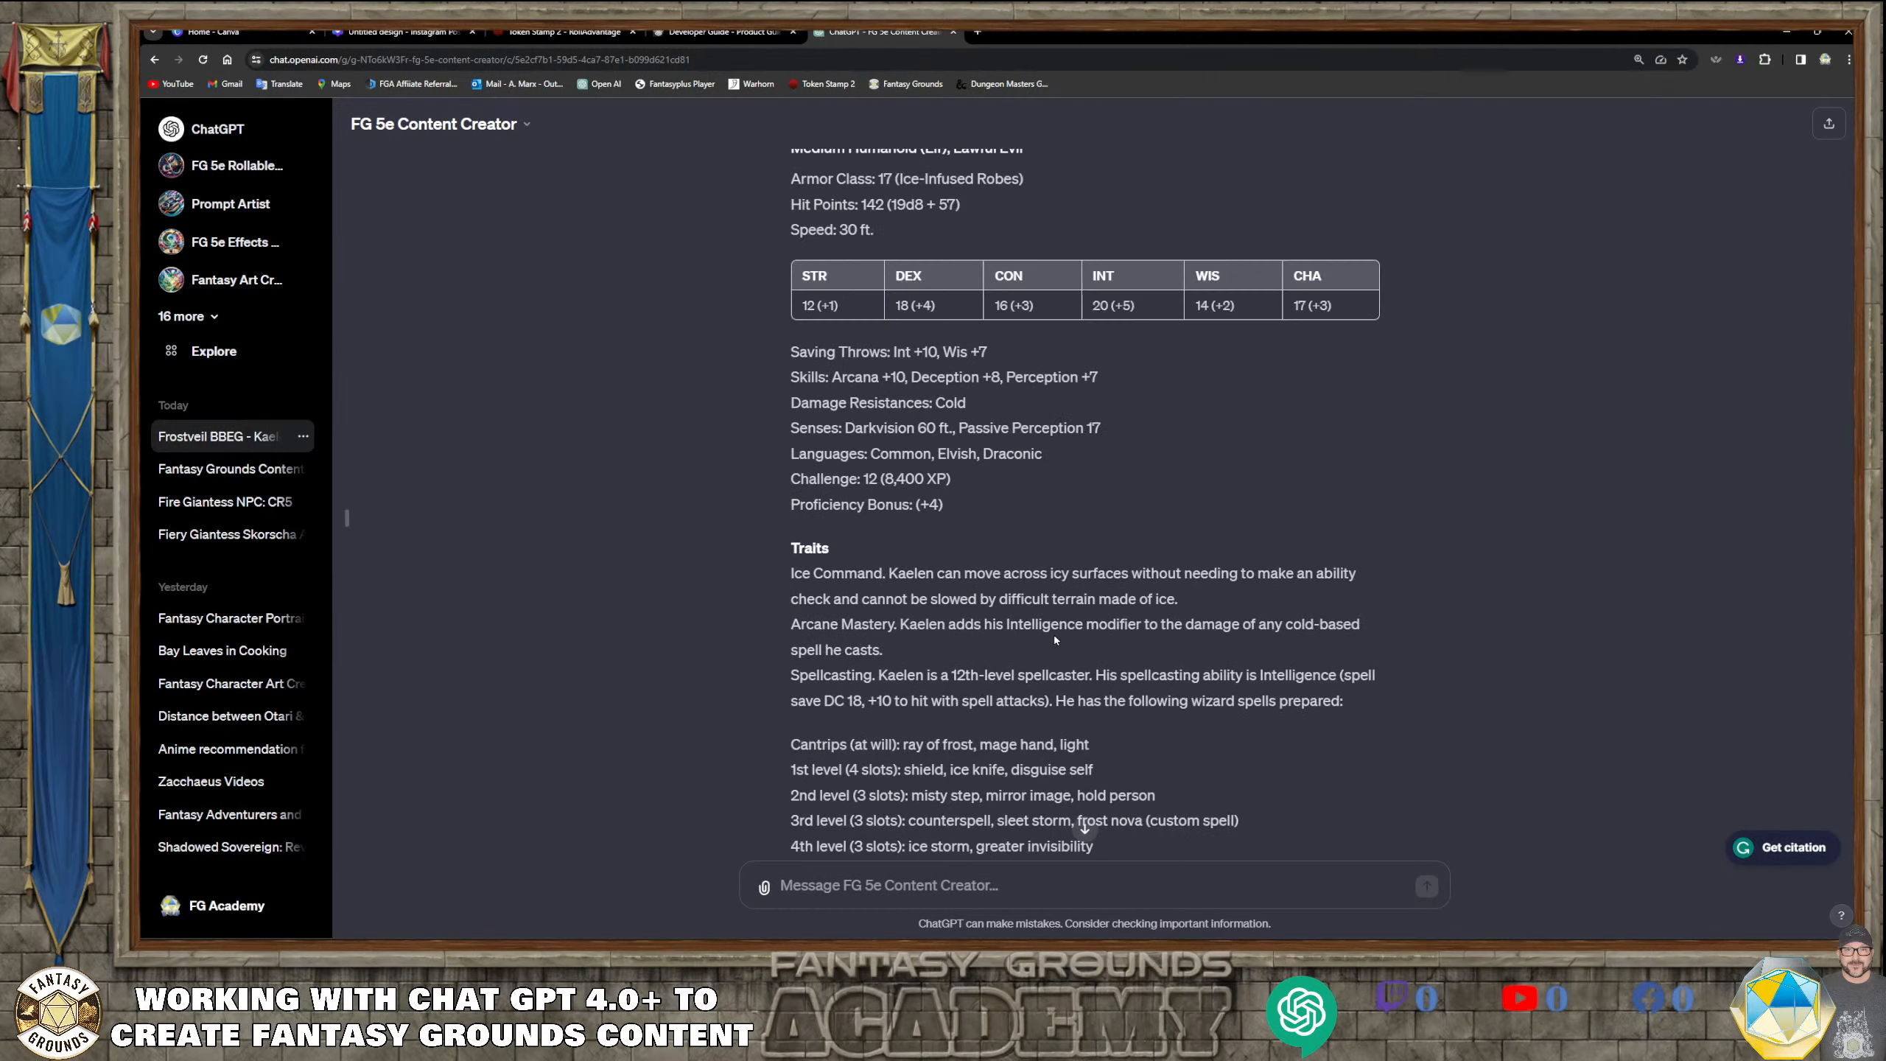
pyautogui.scroll(-2, 1054, 639)
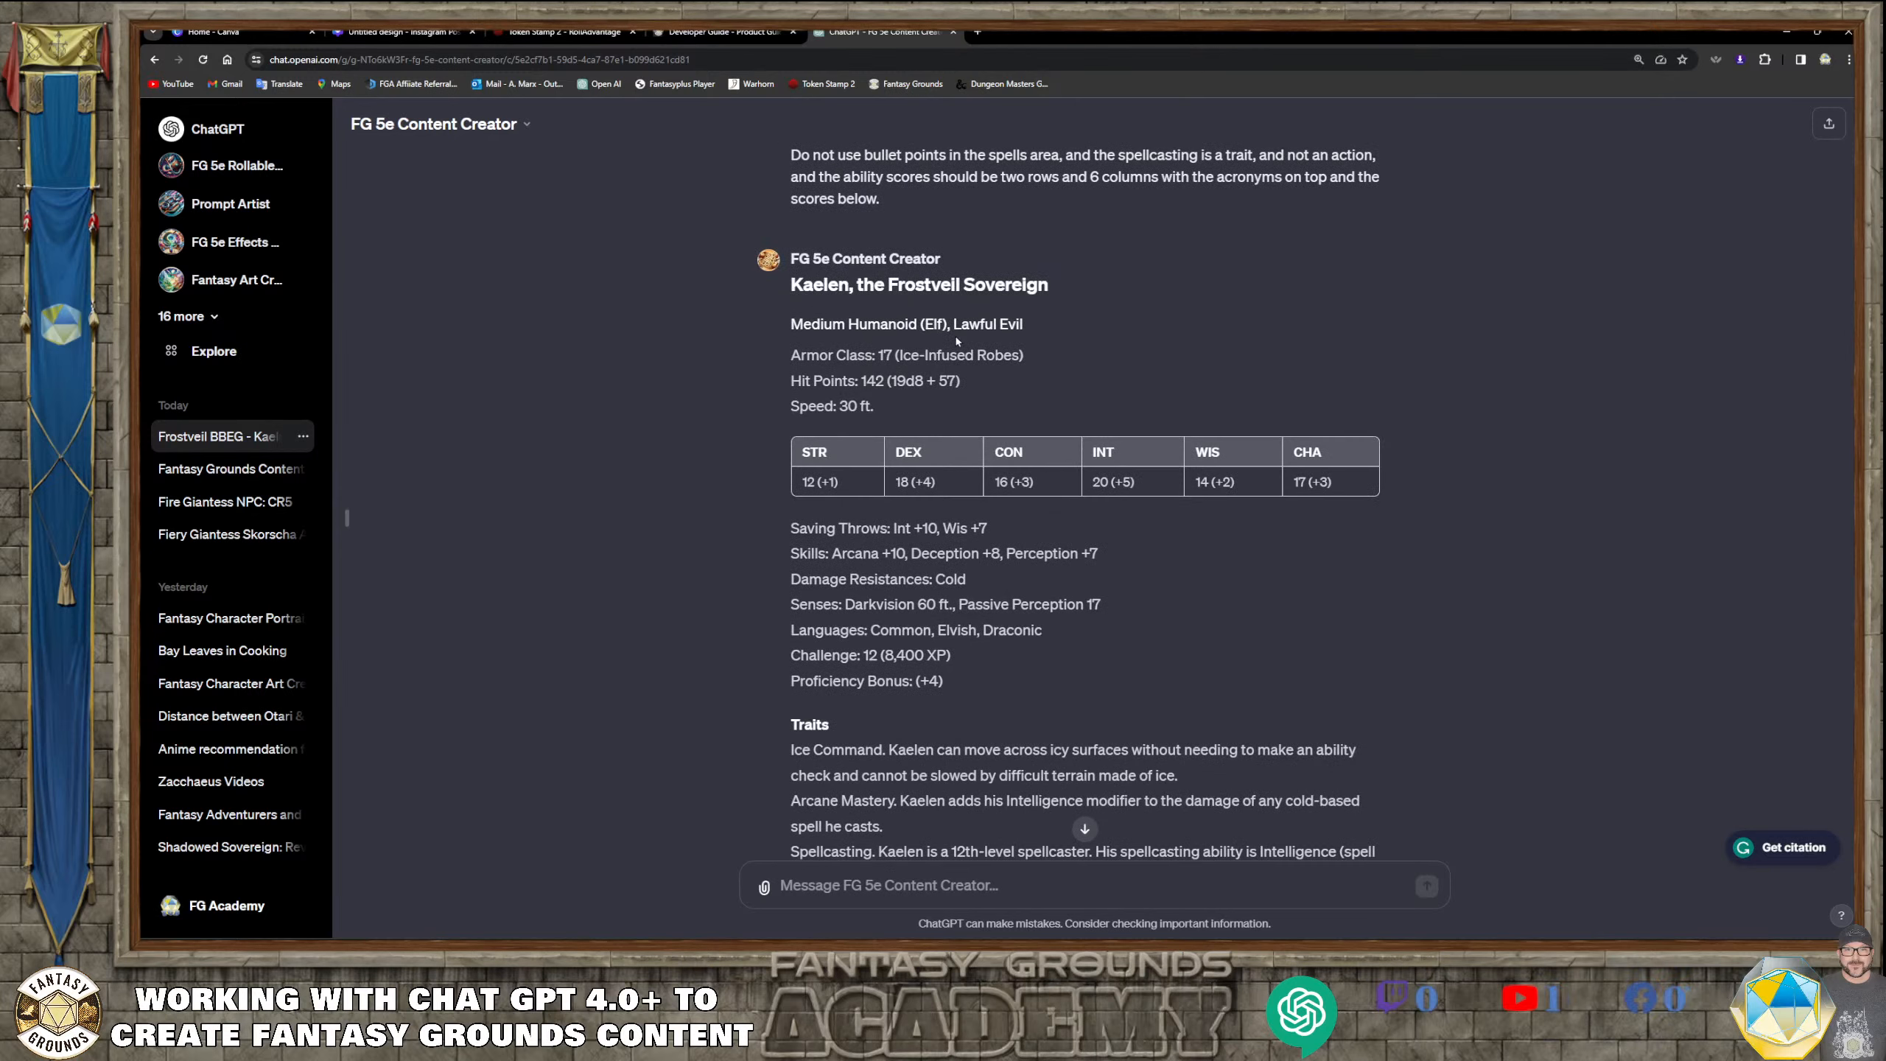
pyautogui.scroll(-6, 953, 342)
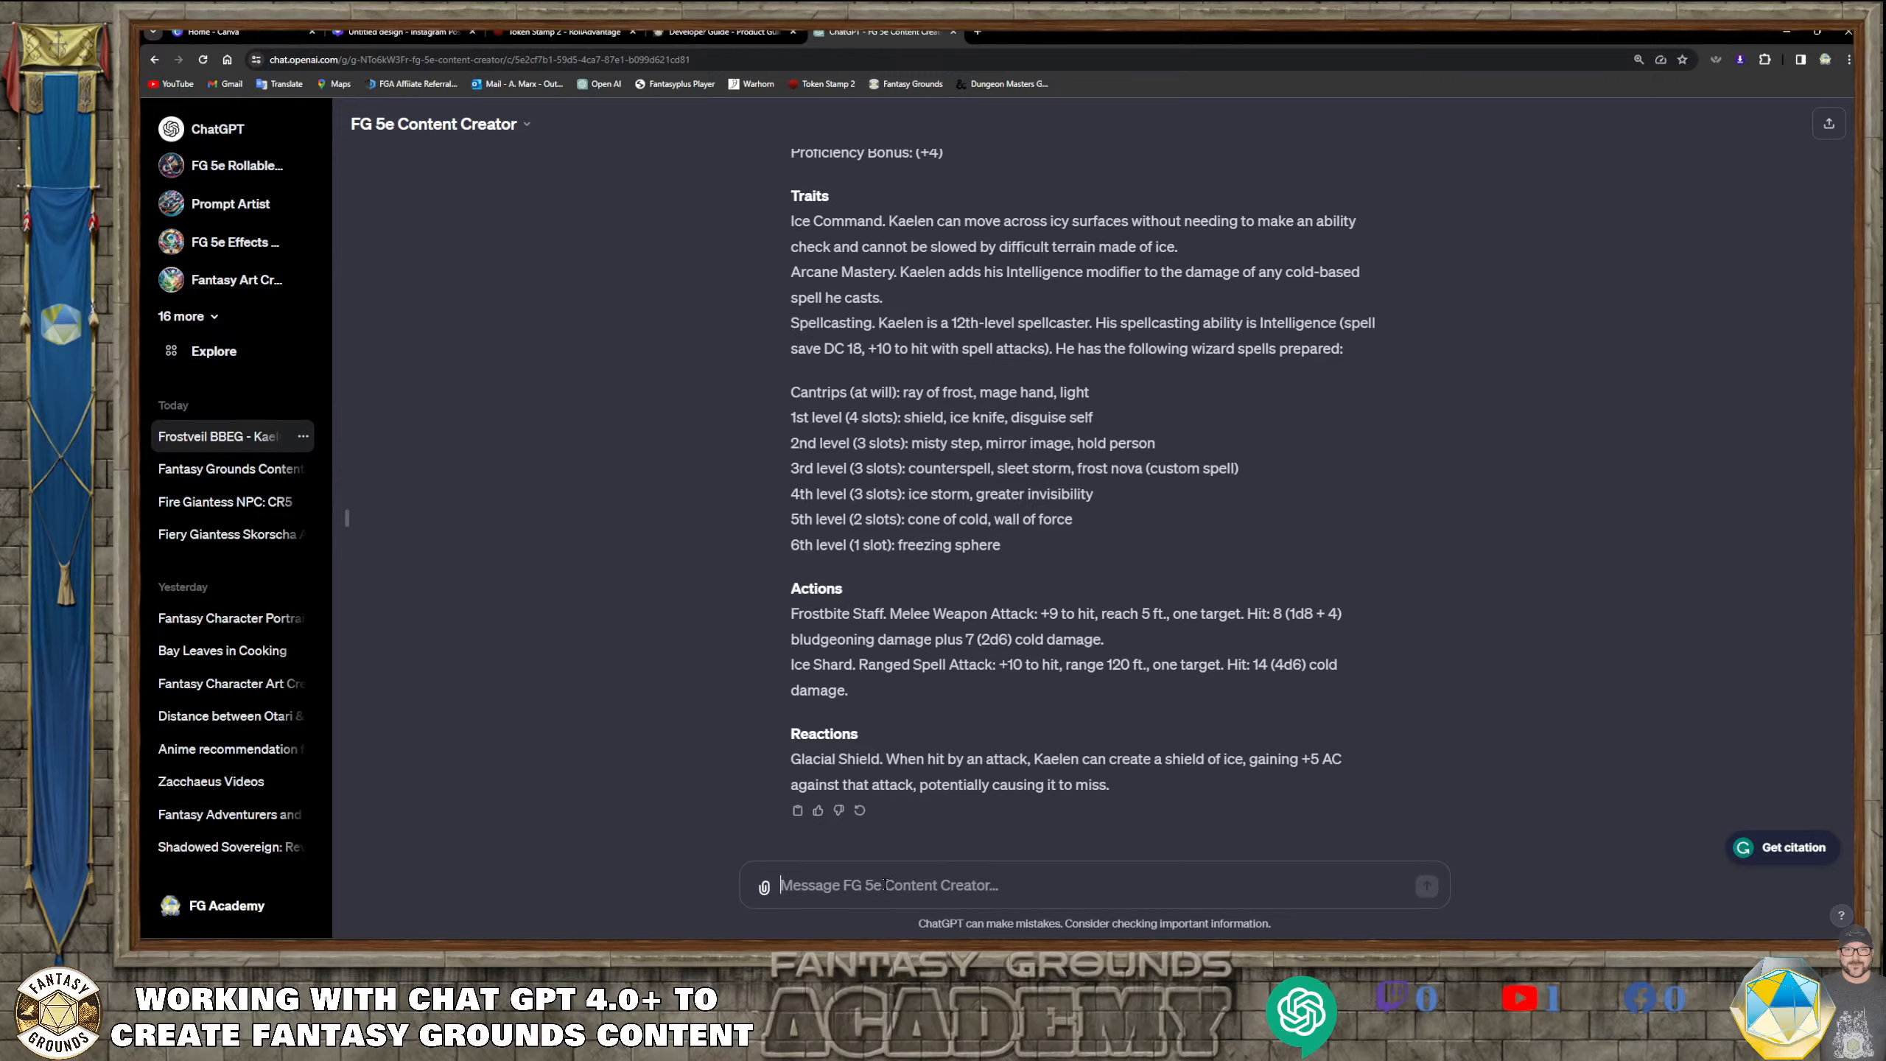
pyautogui.scroll(9, 809, 587)
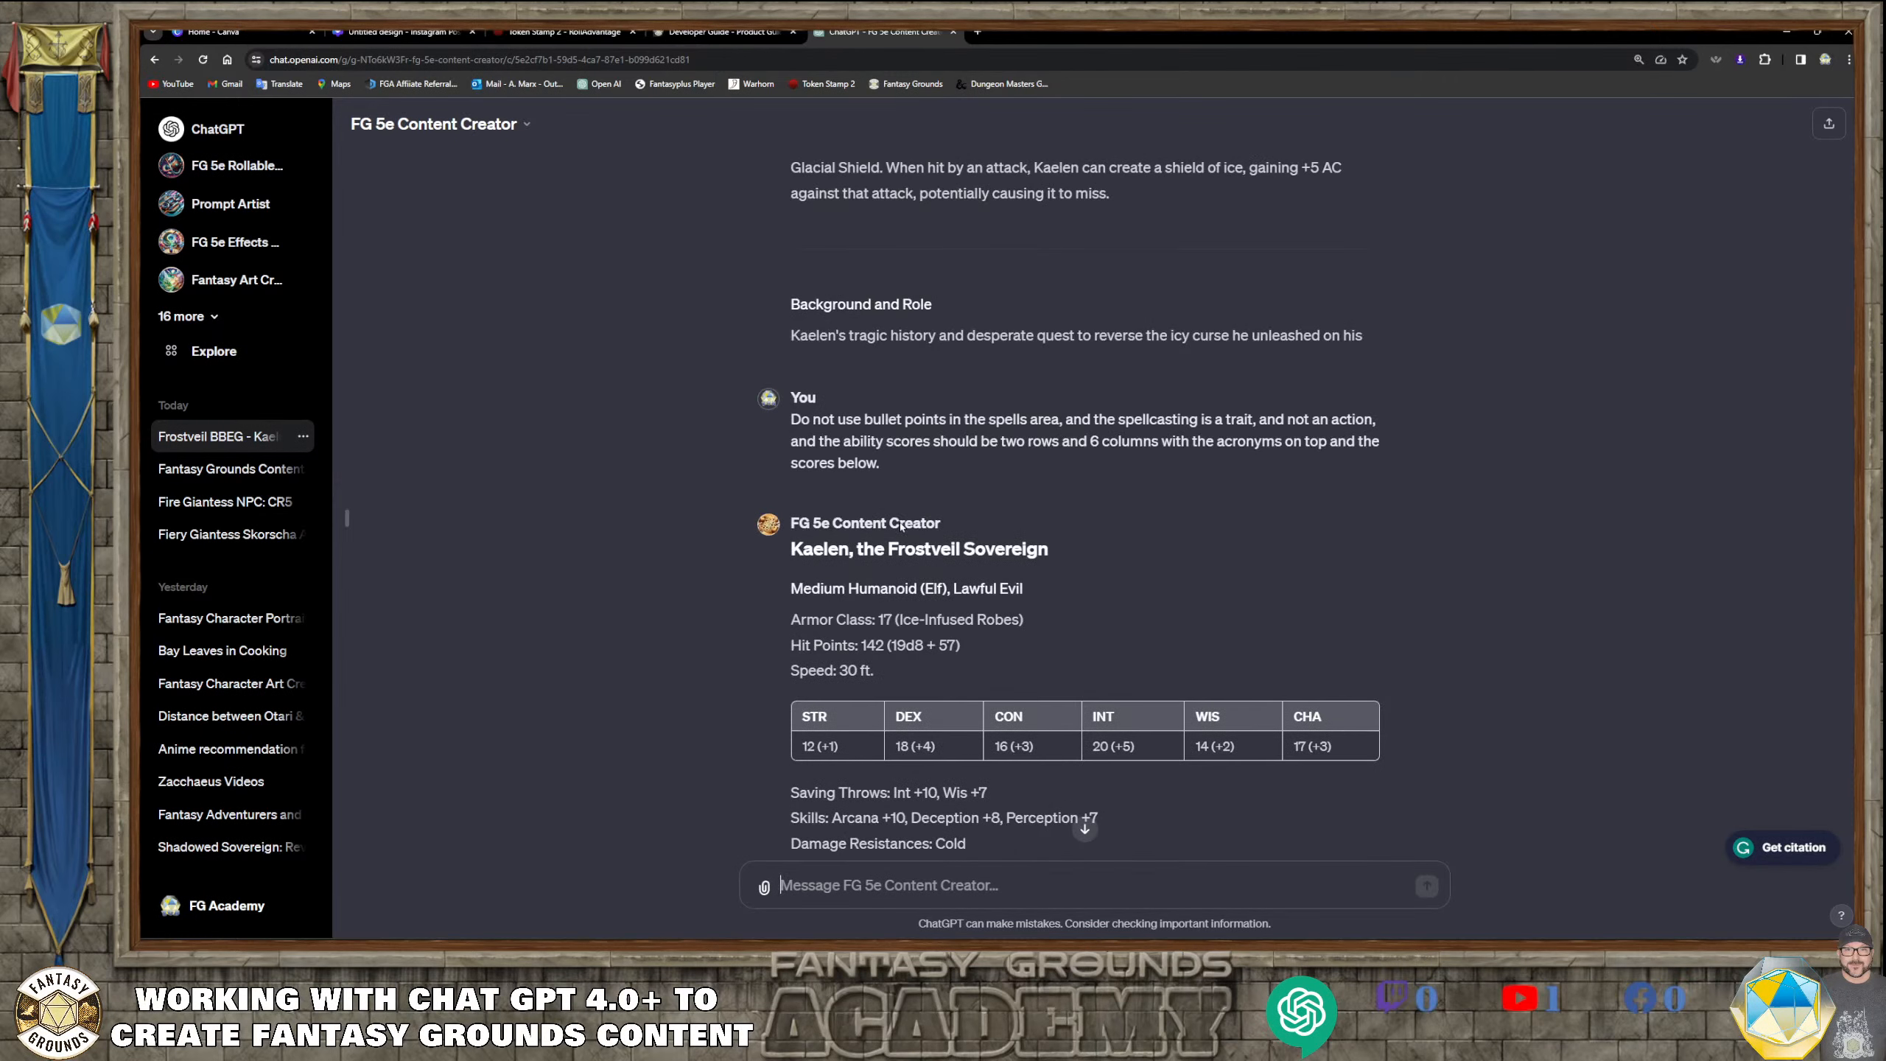
pyautogui.scroll(-10, 907, 642)
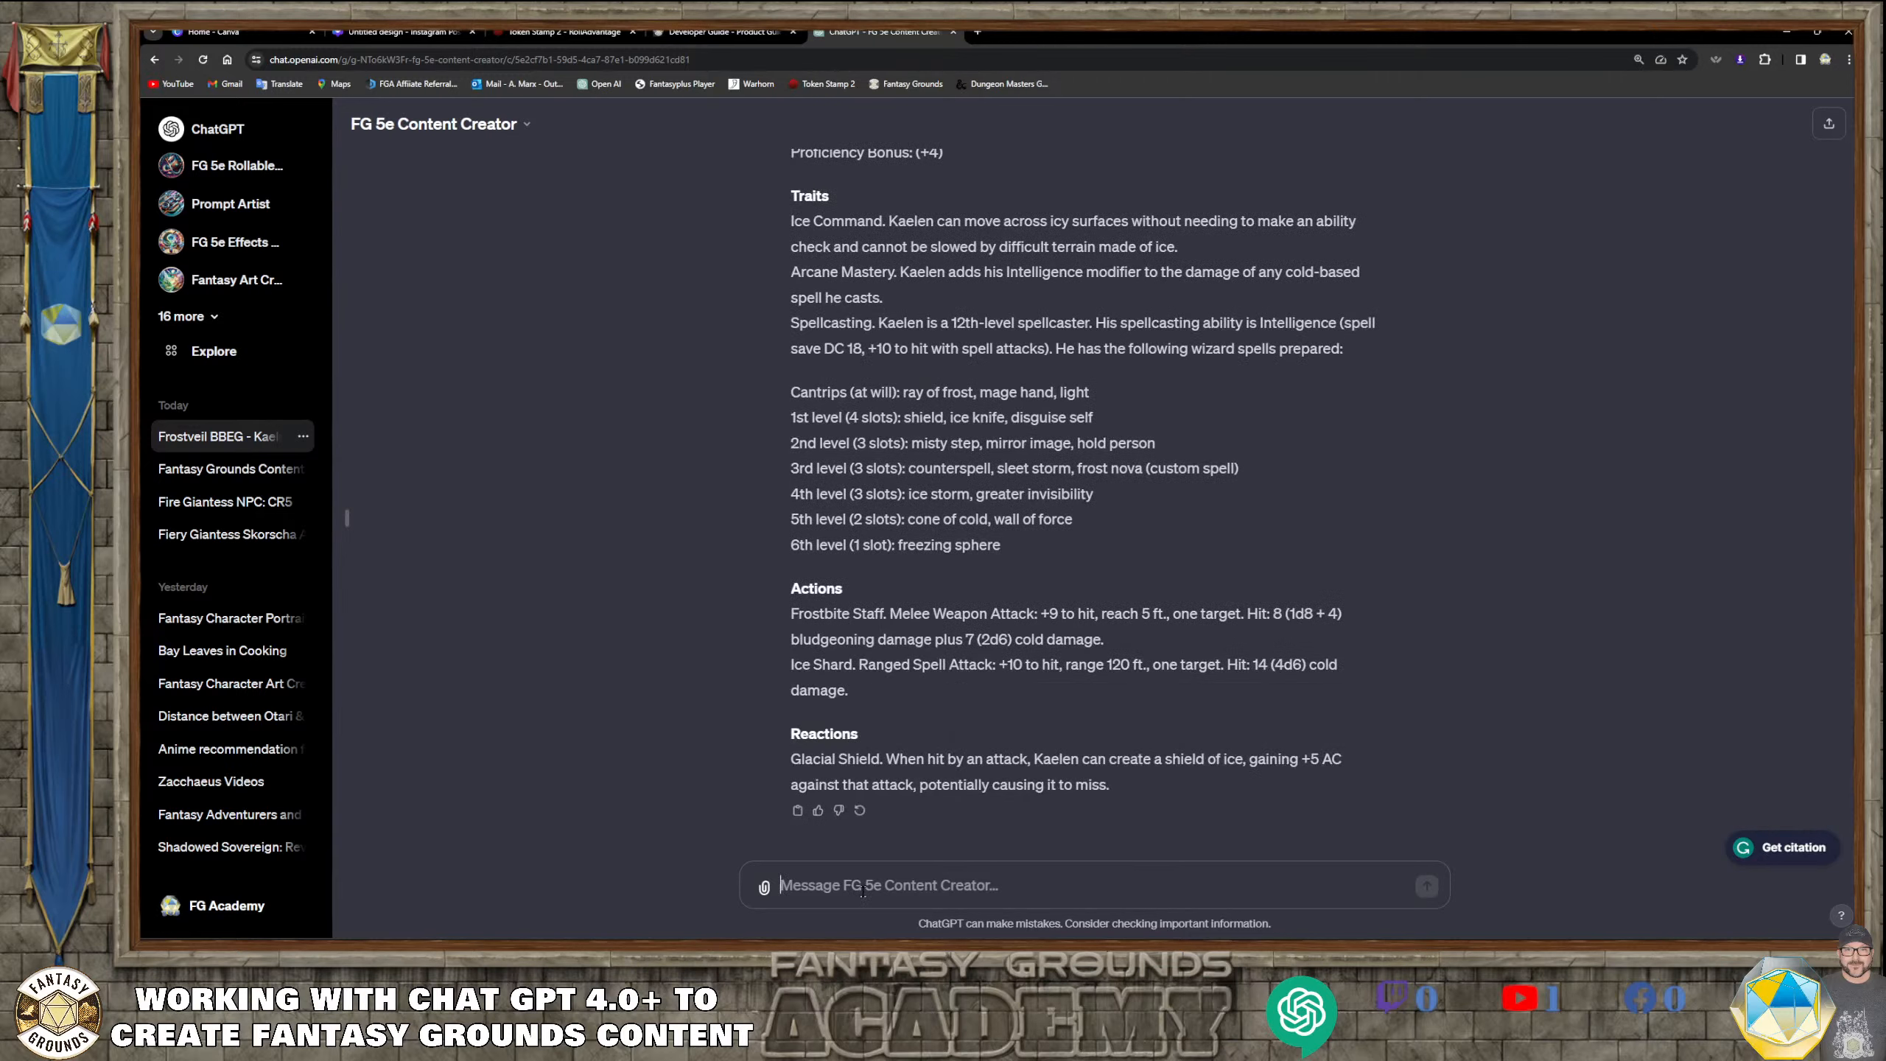
pyautogui.write('So')
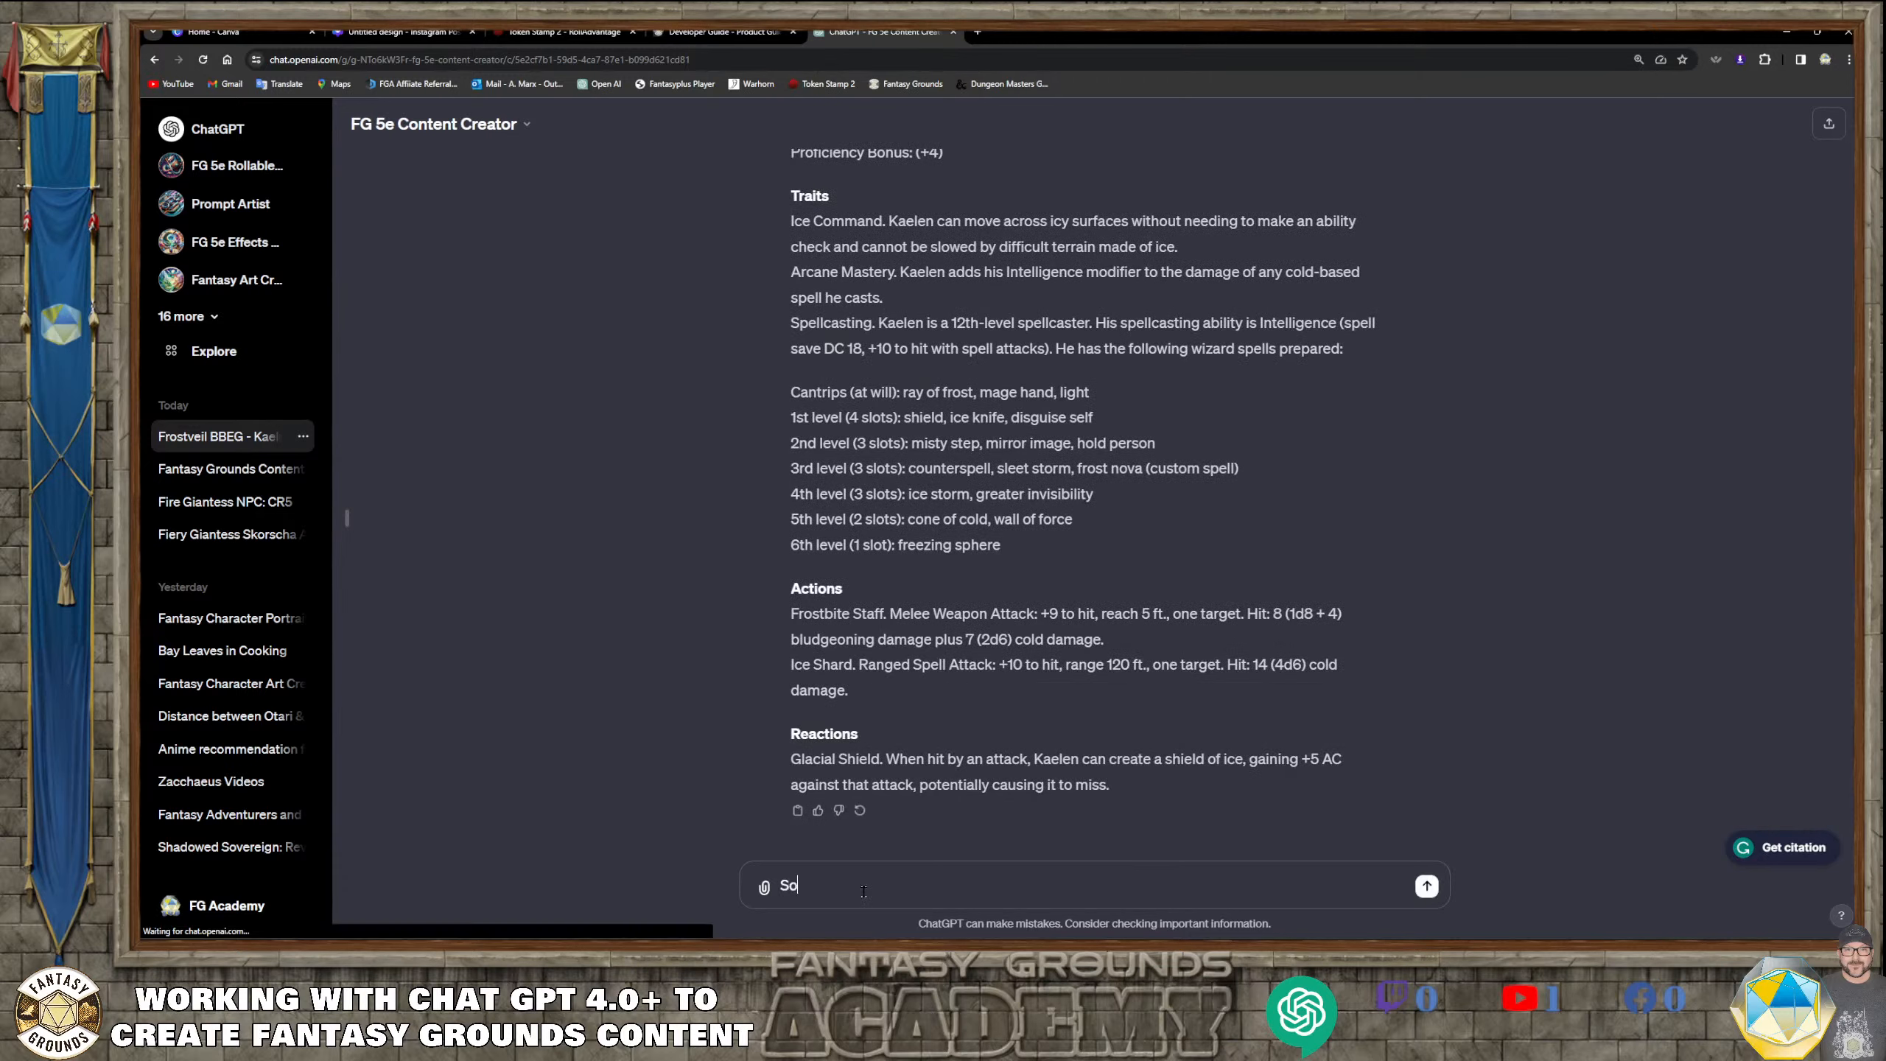
pyautogui.write(', plpease req')
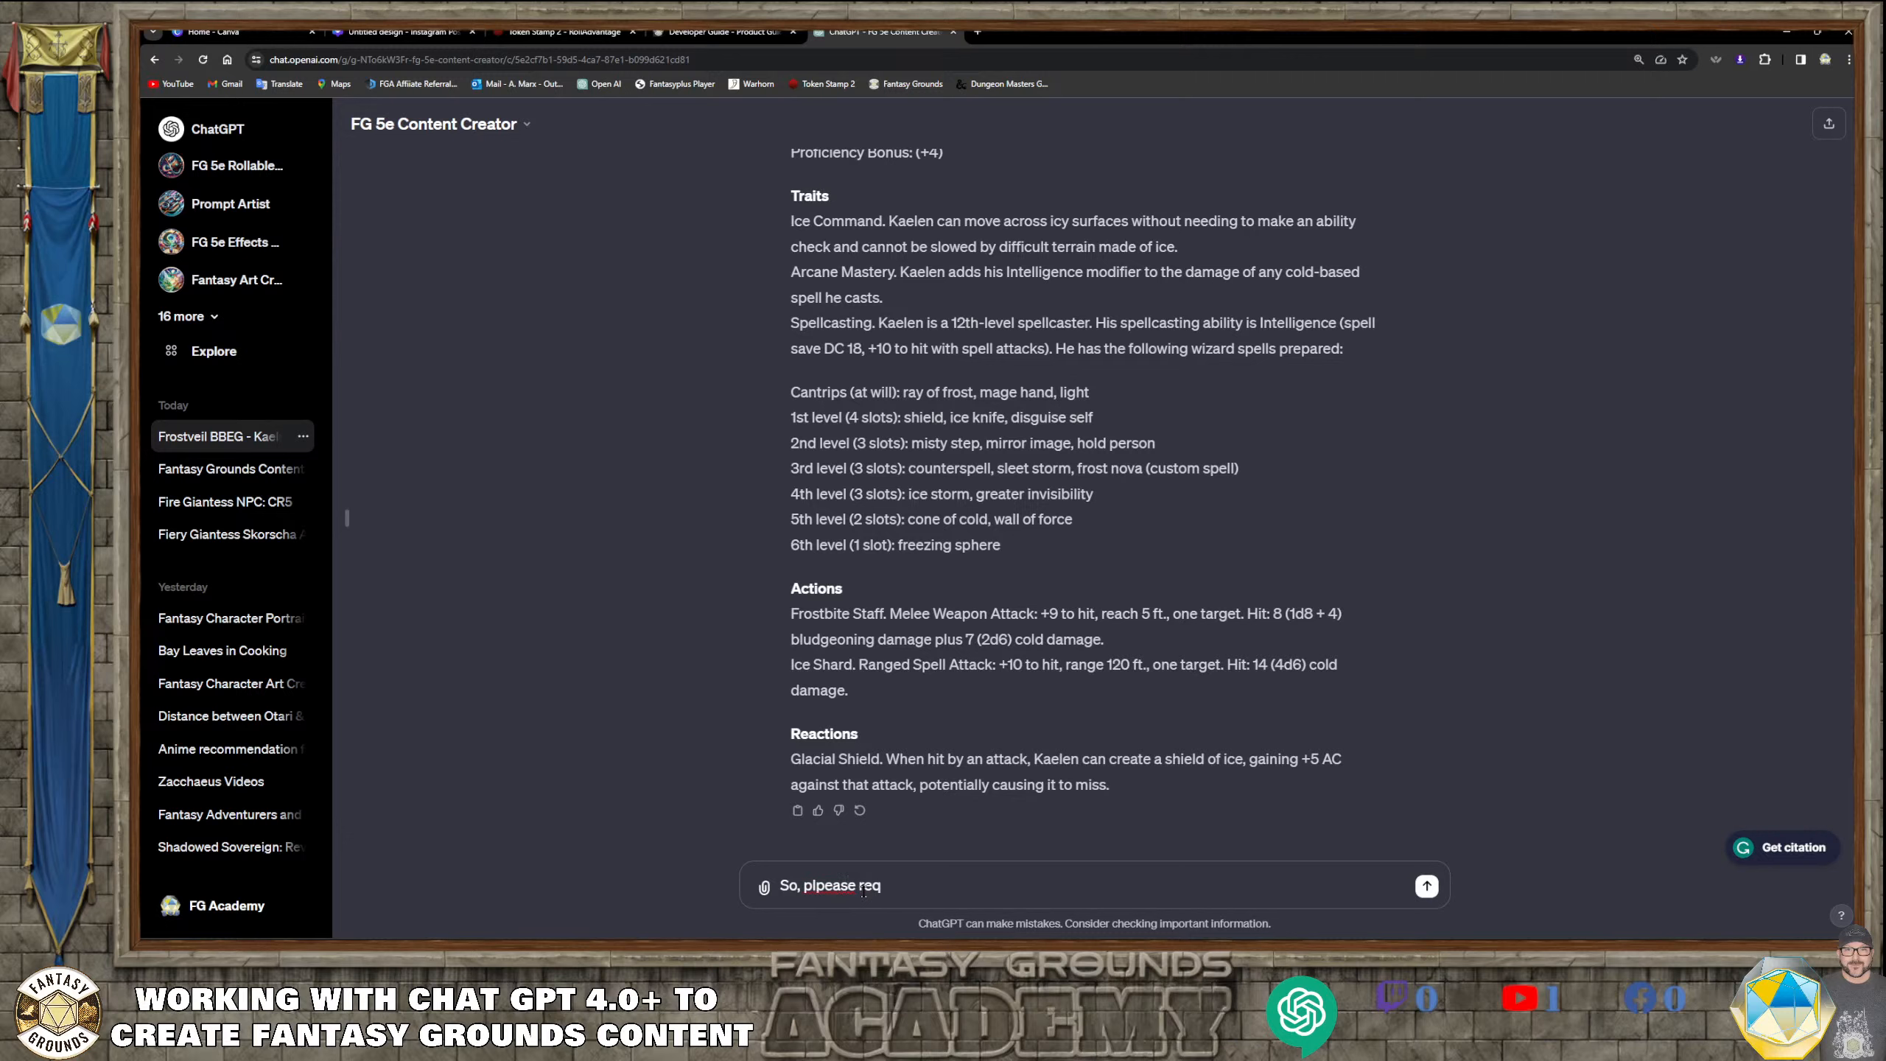
pyautogui.press('BackSpace')
pyautogui.write('ewrite without the bold letttew')
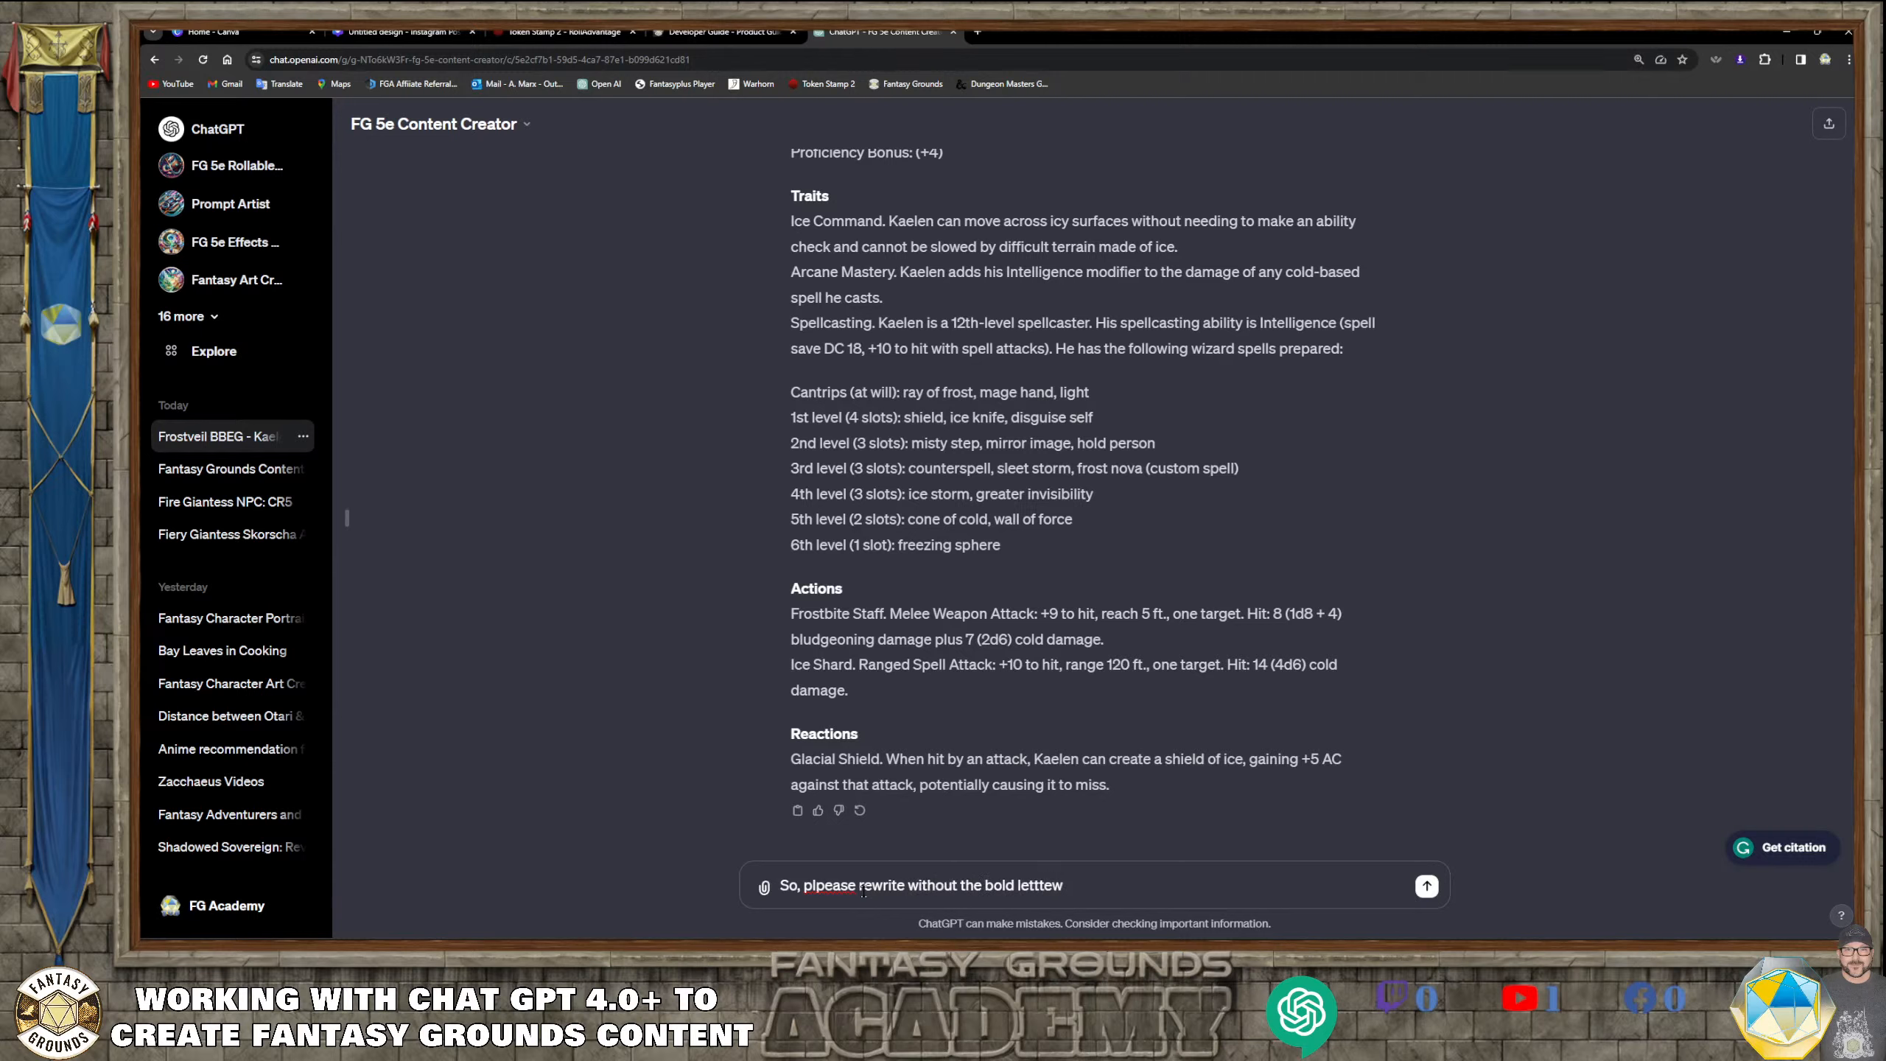
pyautogui.press('BackSpace')
pyautogui.write('rs or html.')
# Correct the spelling of "letters" and "please", change "html" to "HTML markup", and send the message
pyautogui.click(1048, 891)
pyautogui.press('BackSpace')
pyautogui.click(822, 890)
pyautogui.press('BackSpace')
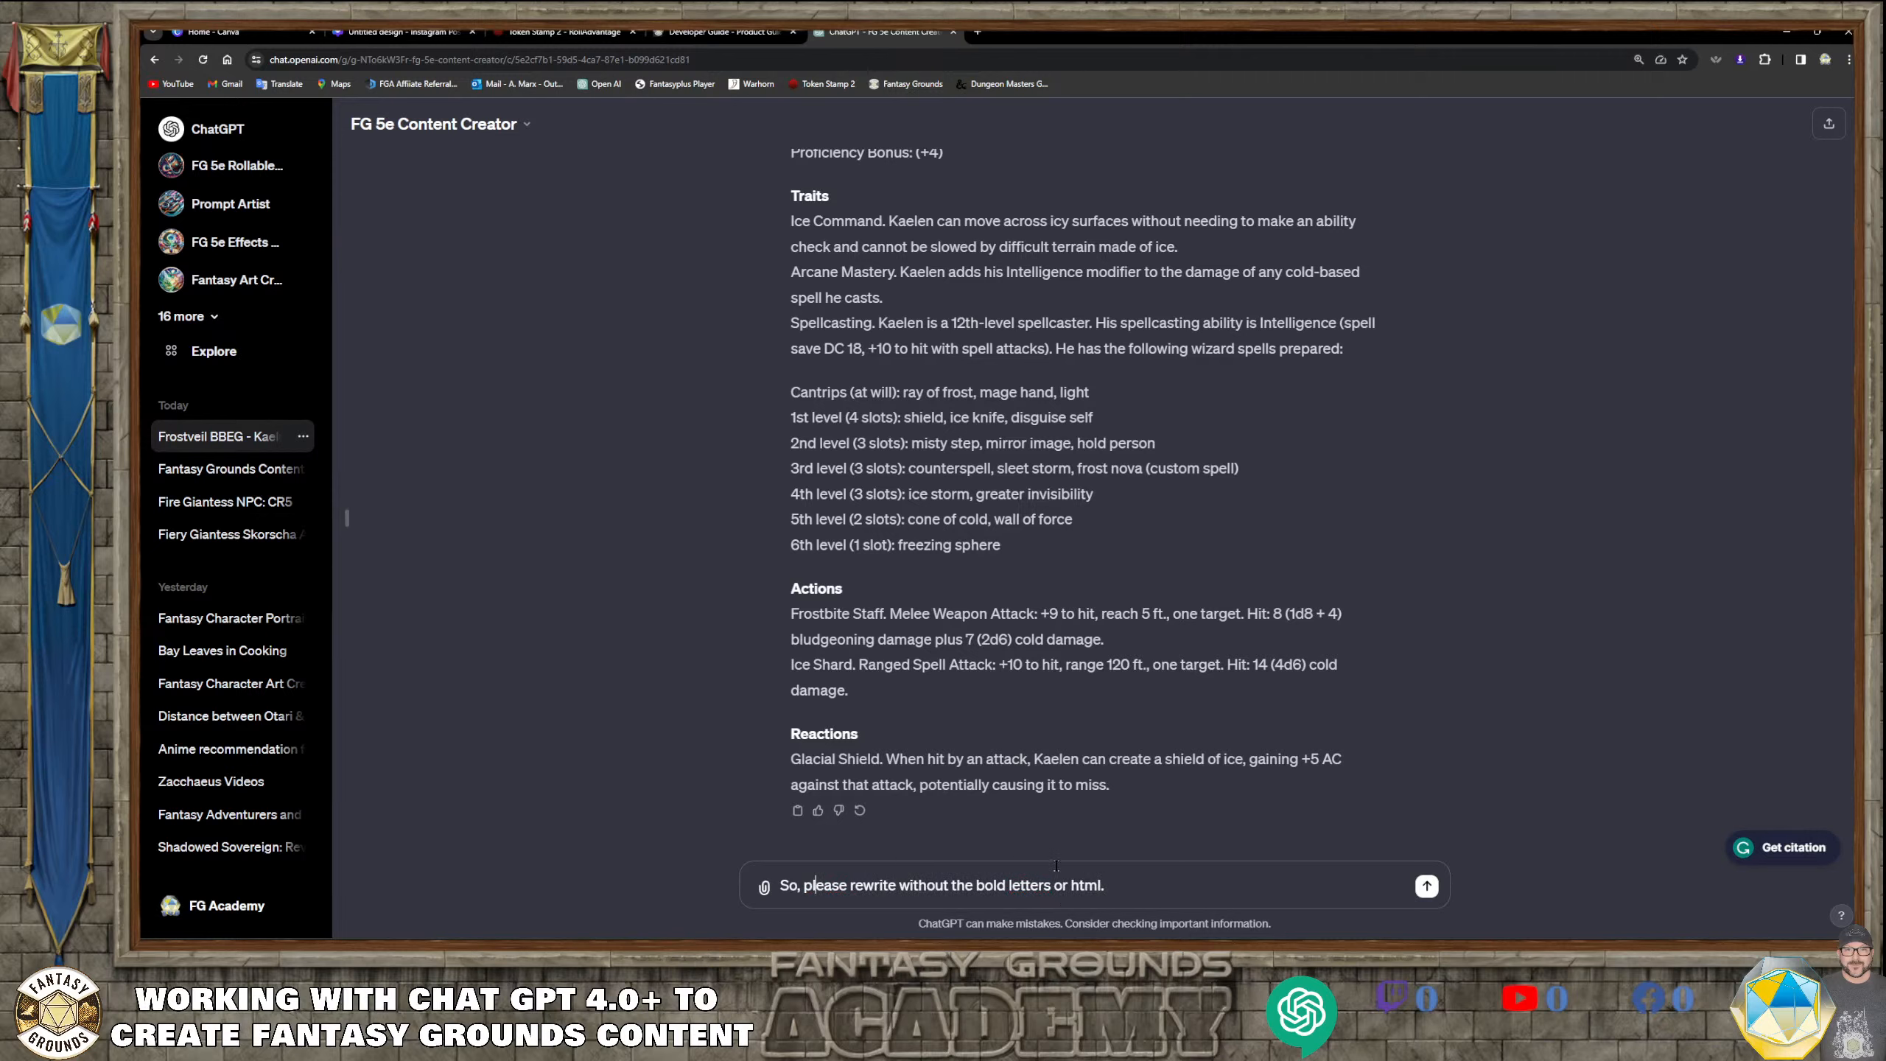
pyautogui.click(1078, 890)
pyautogui.write('HML')
pyautogui.press('BackSpace')
pyautogui.press('BackSpace')
pyautogui.write('TML>')
pyautogui.write('markup.')
pyautogui.press('Return')
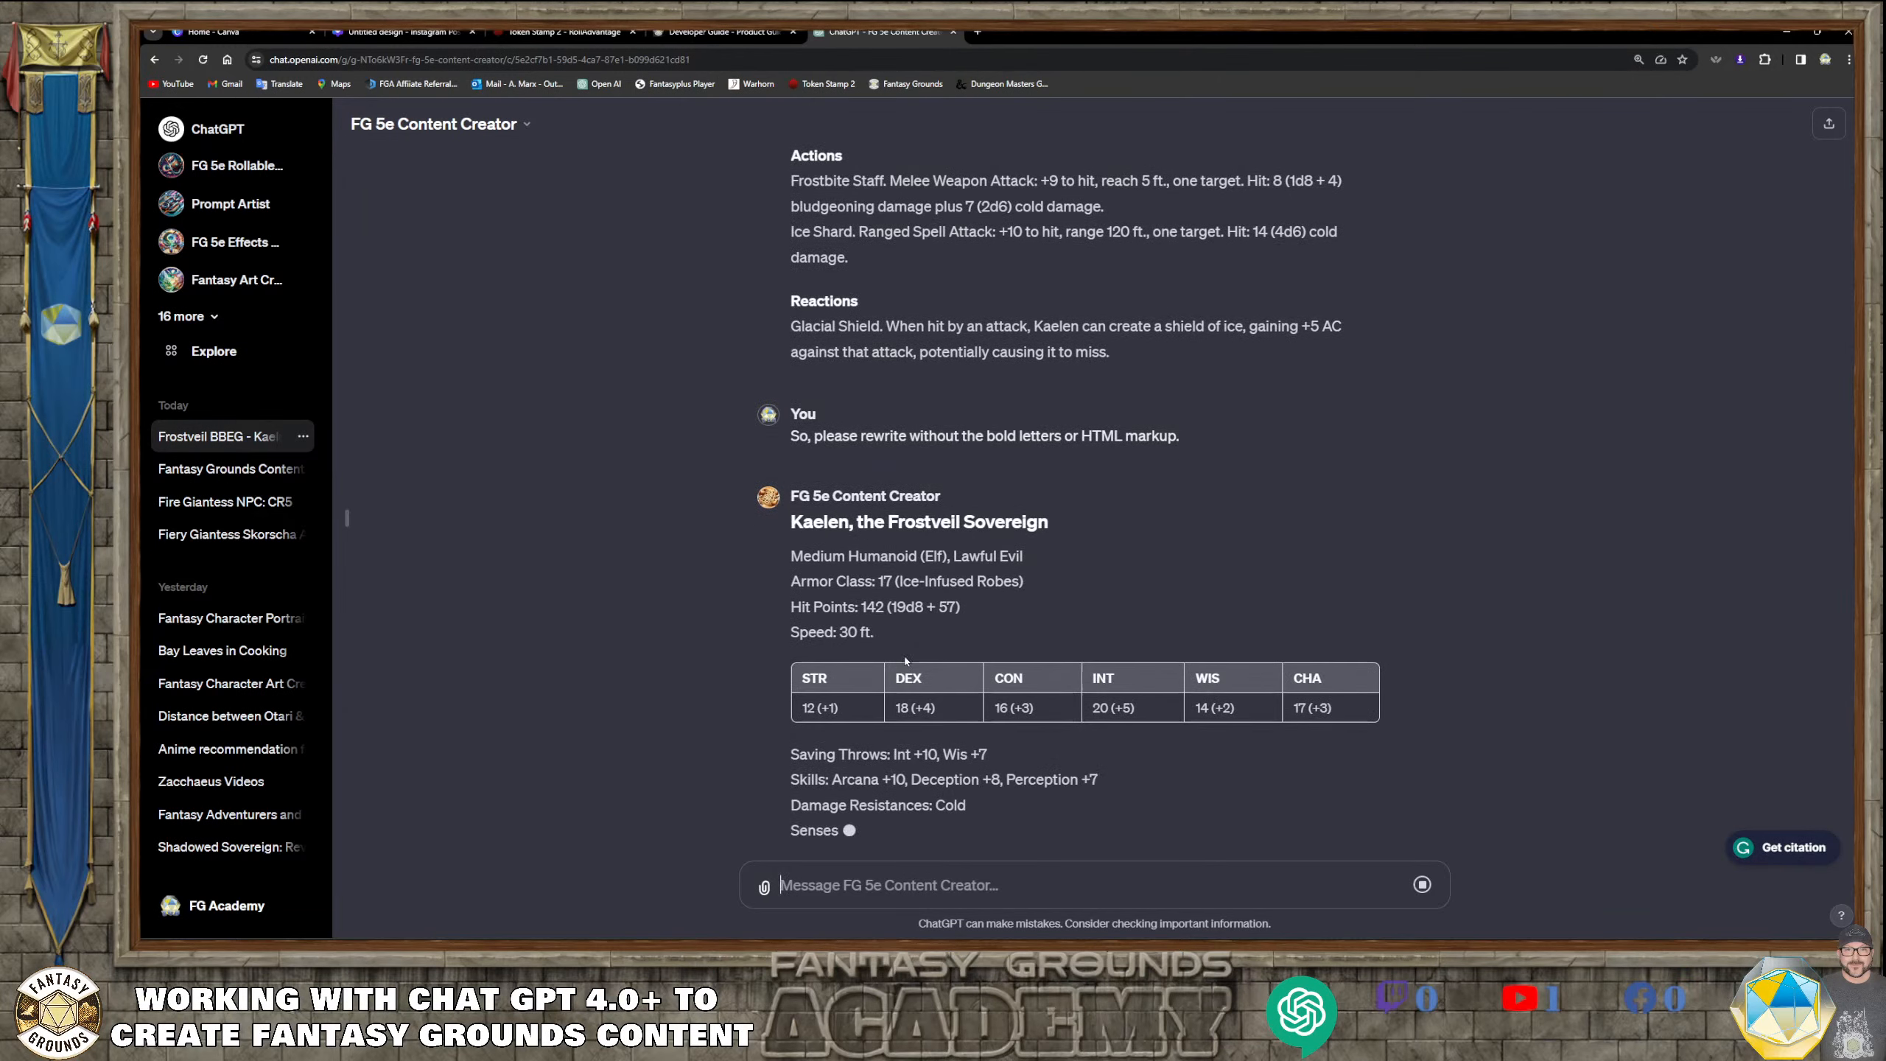
# Examine the rewritten Kaelen stat block for bold text, from the ability scores through traits, spells, actions and reactions
pyautogui.scroll(5, 965, 549)
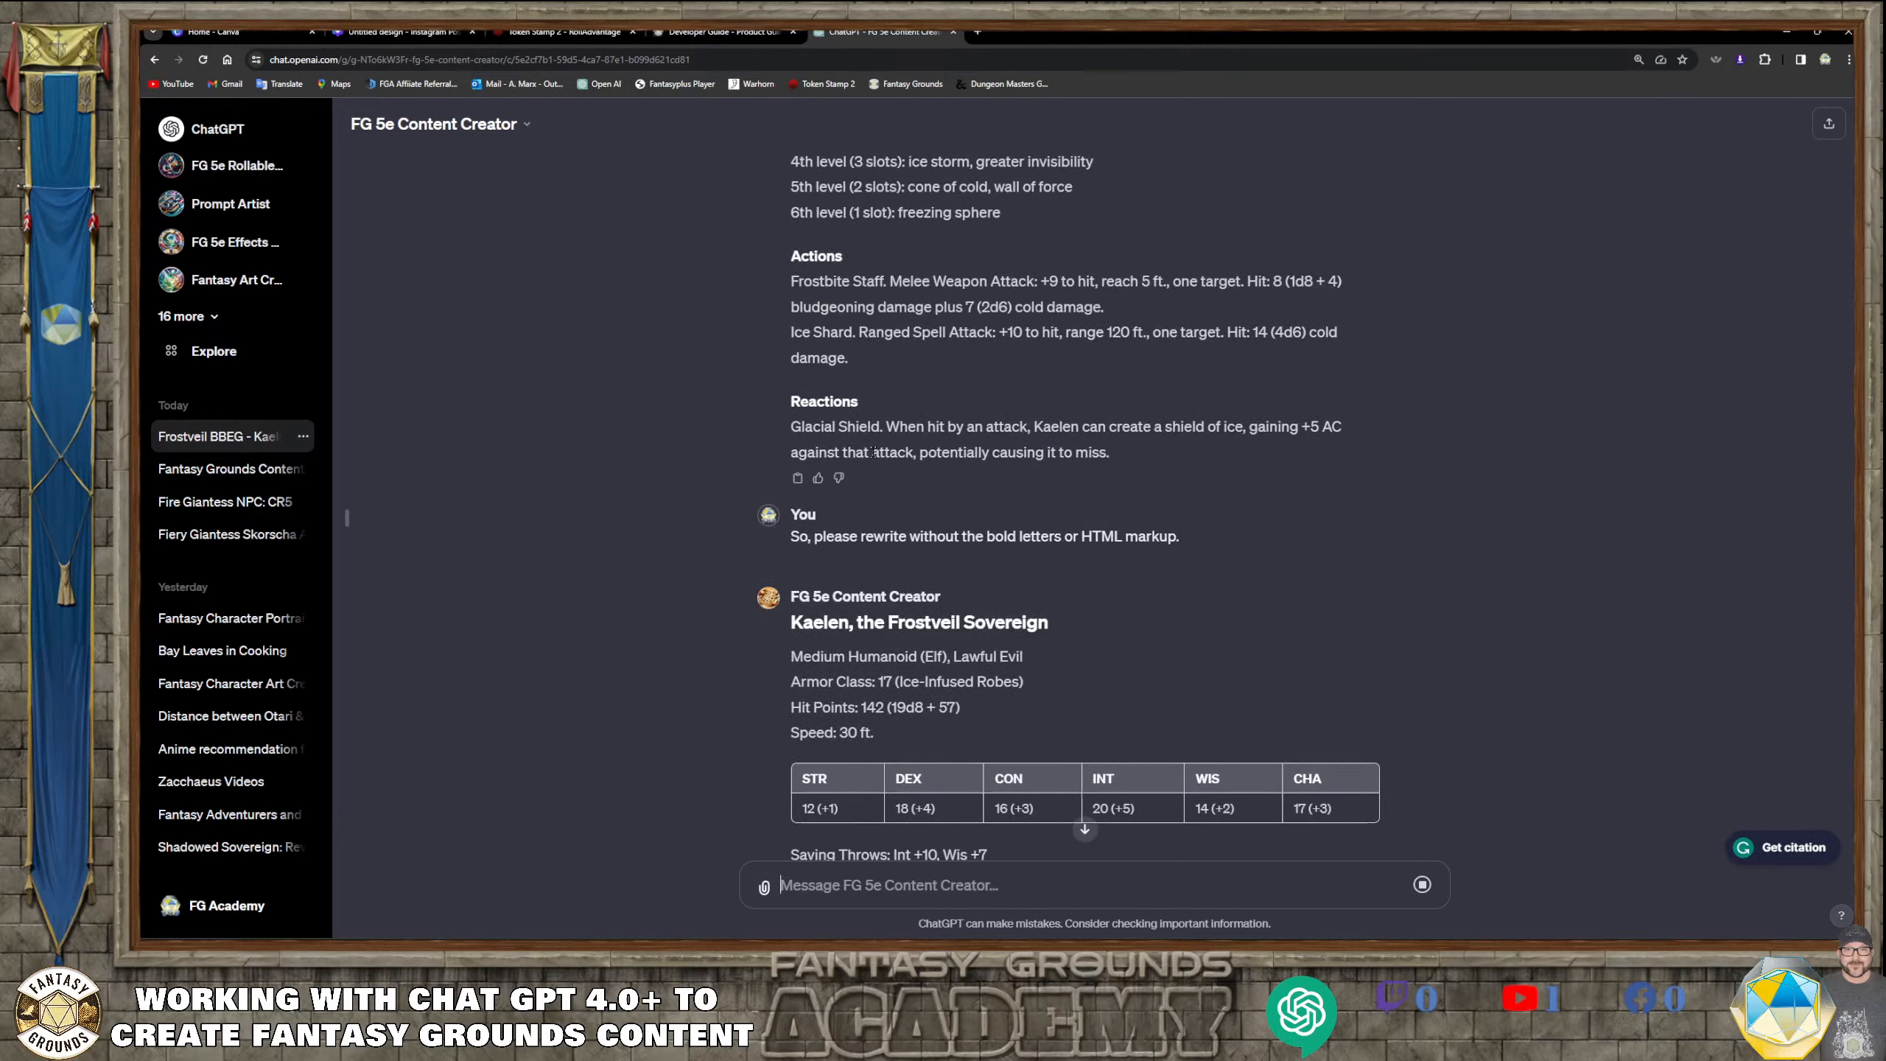
pyautogui.scroll(-5, 987, 571)
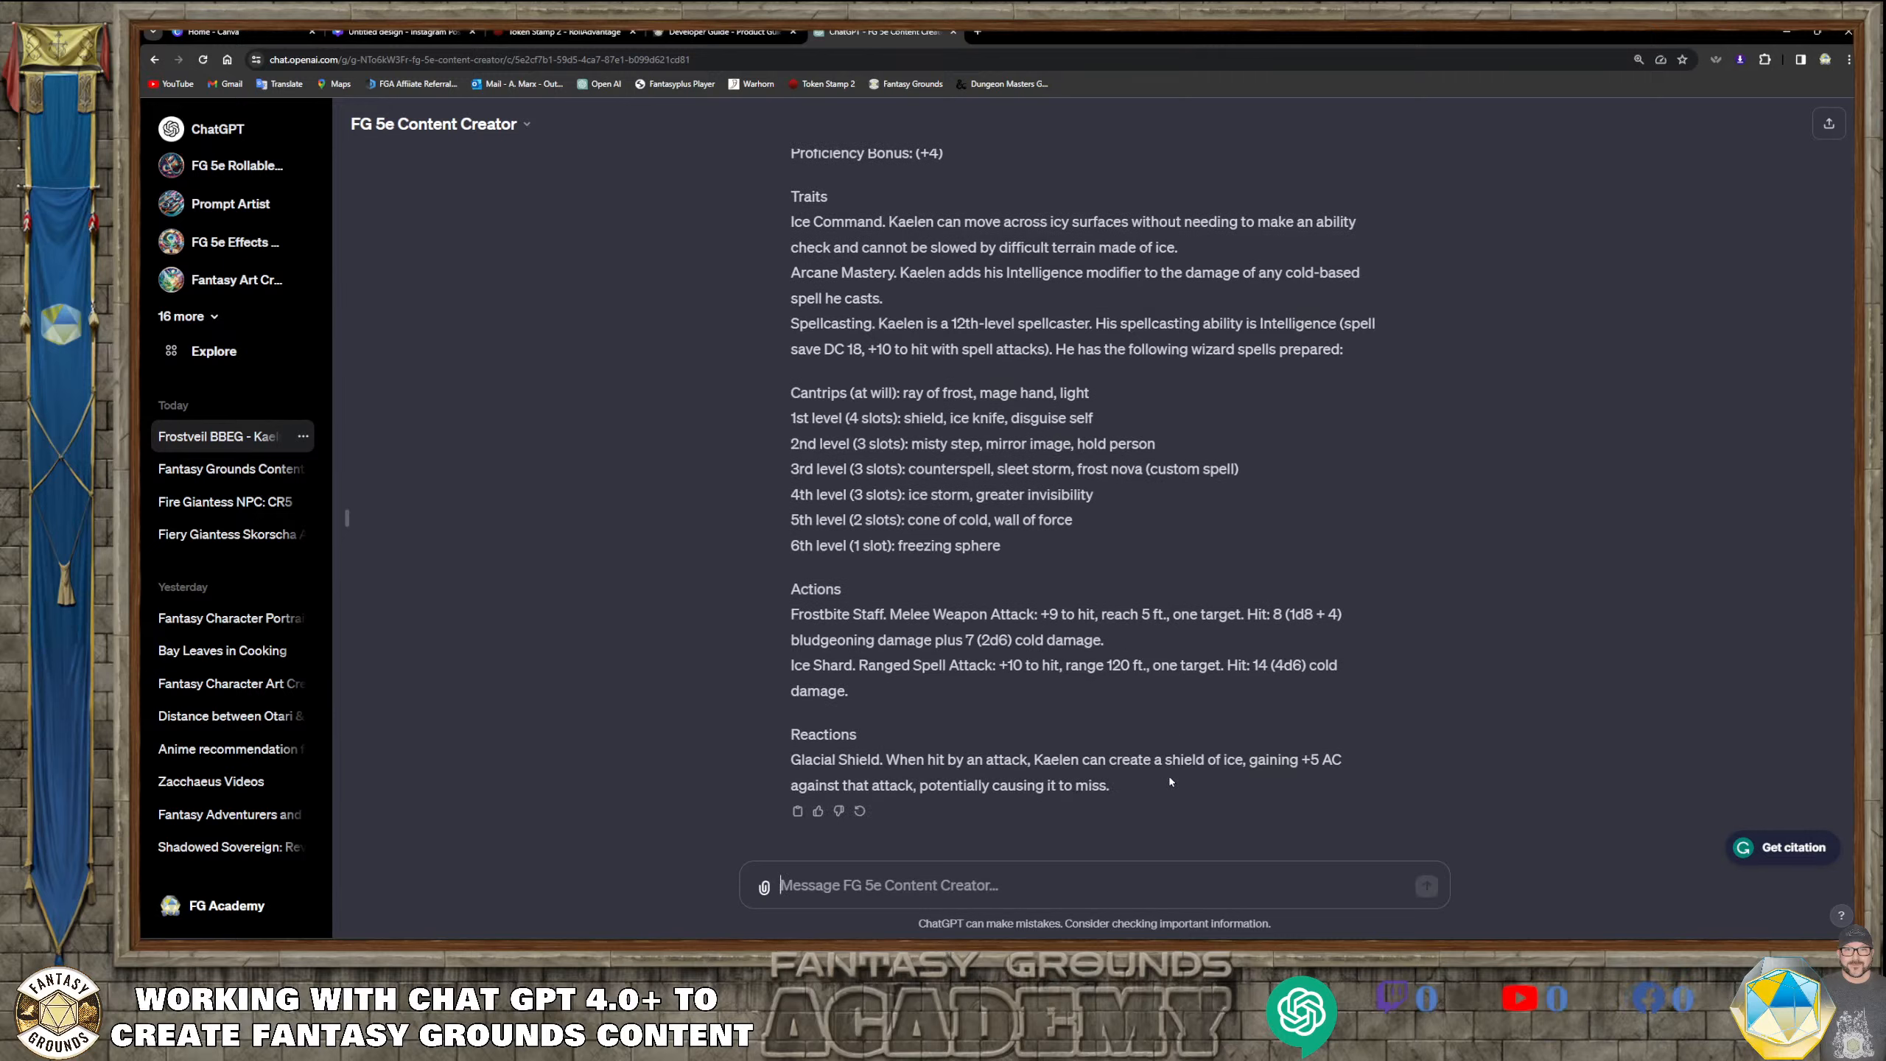
pyautogui.scroll(2, 1170, 773)
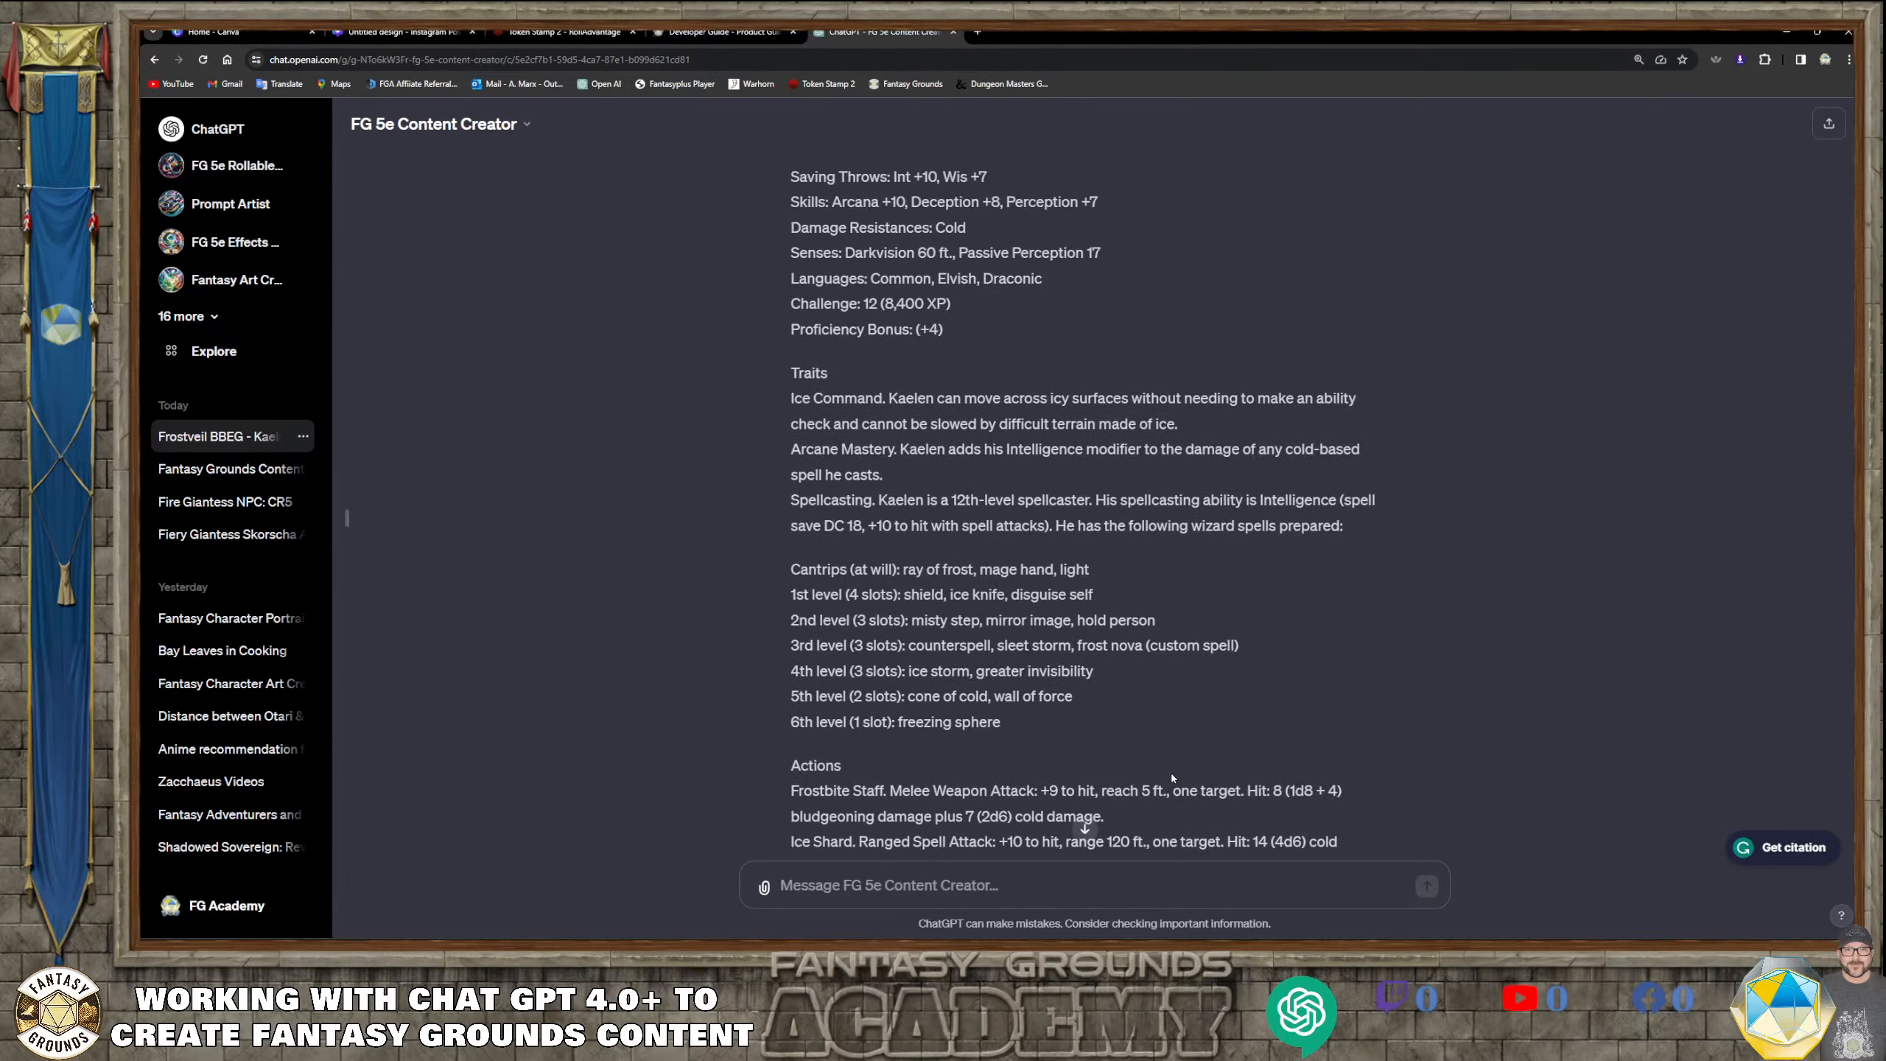
pyautogui.scroll(-2, 1169, 772)
pyautogui.scroll(5, 1171, 777)
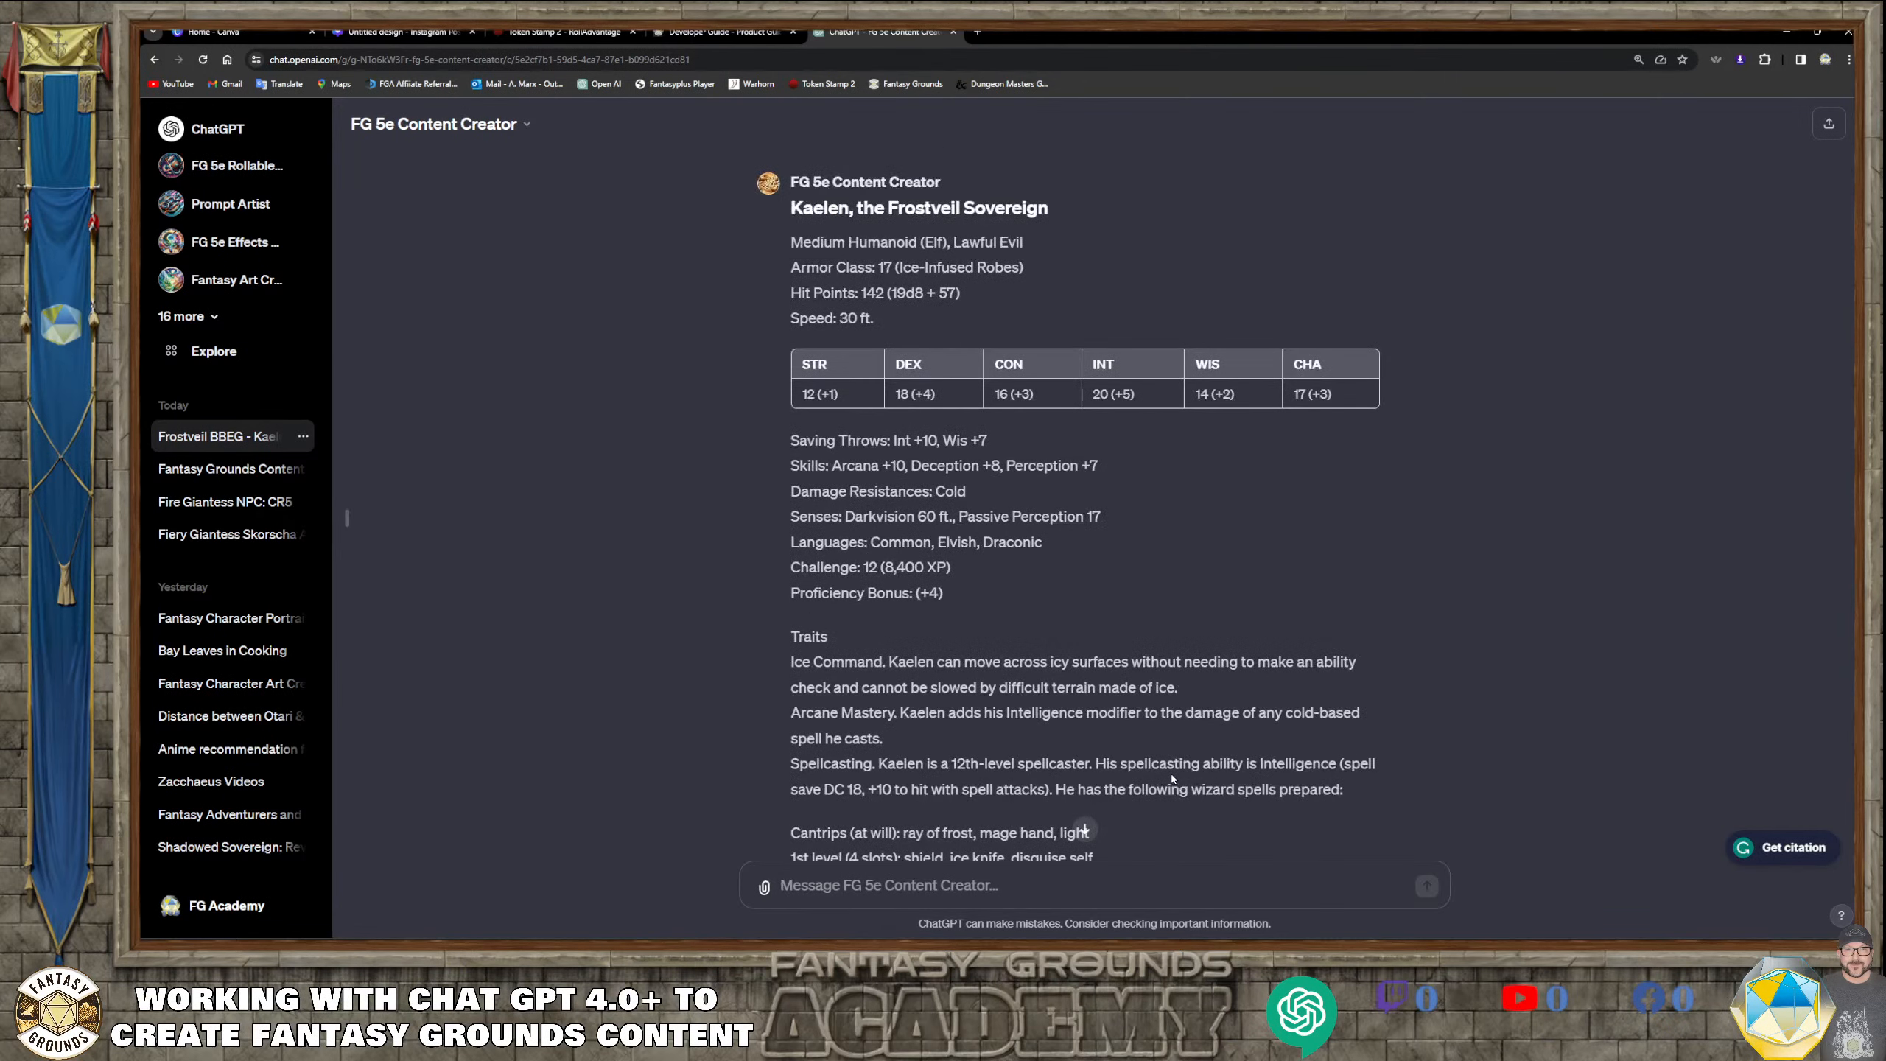
pyautogui.scroll(-5, 972, 657)
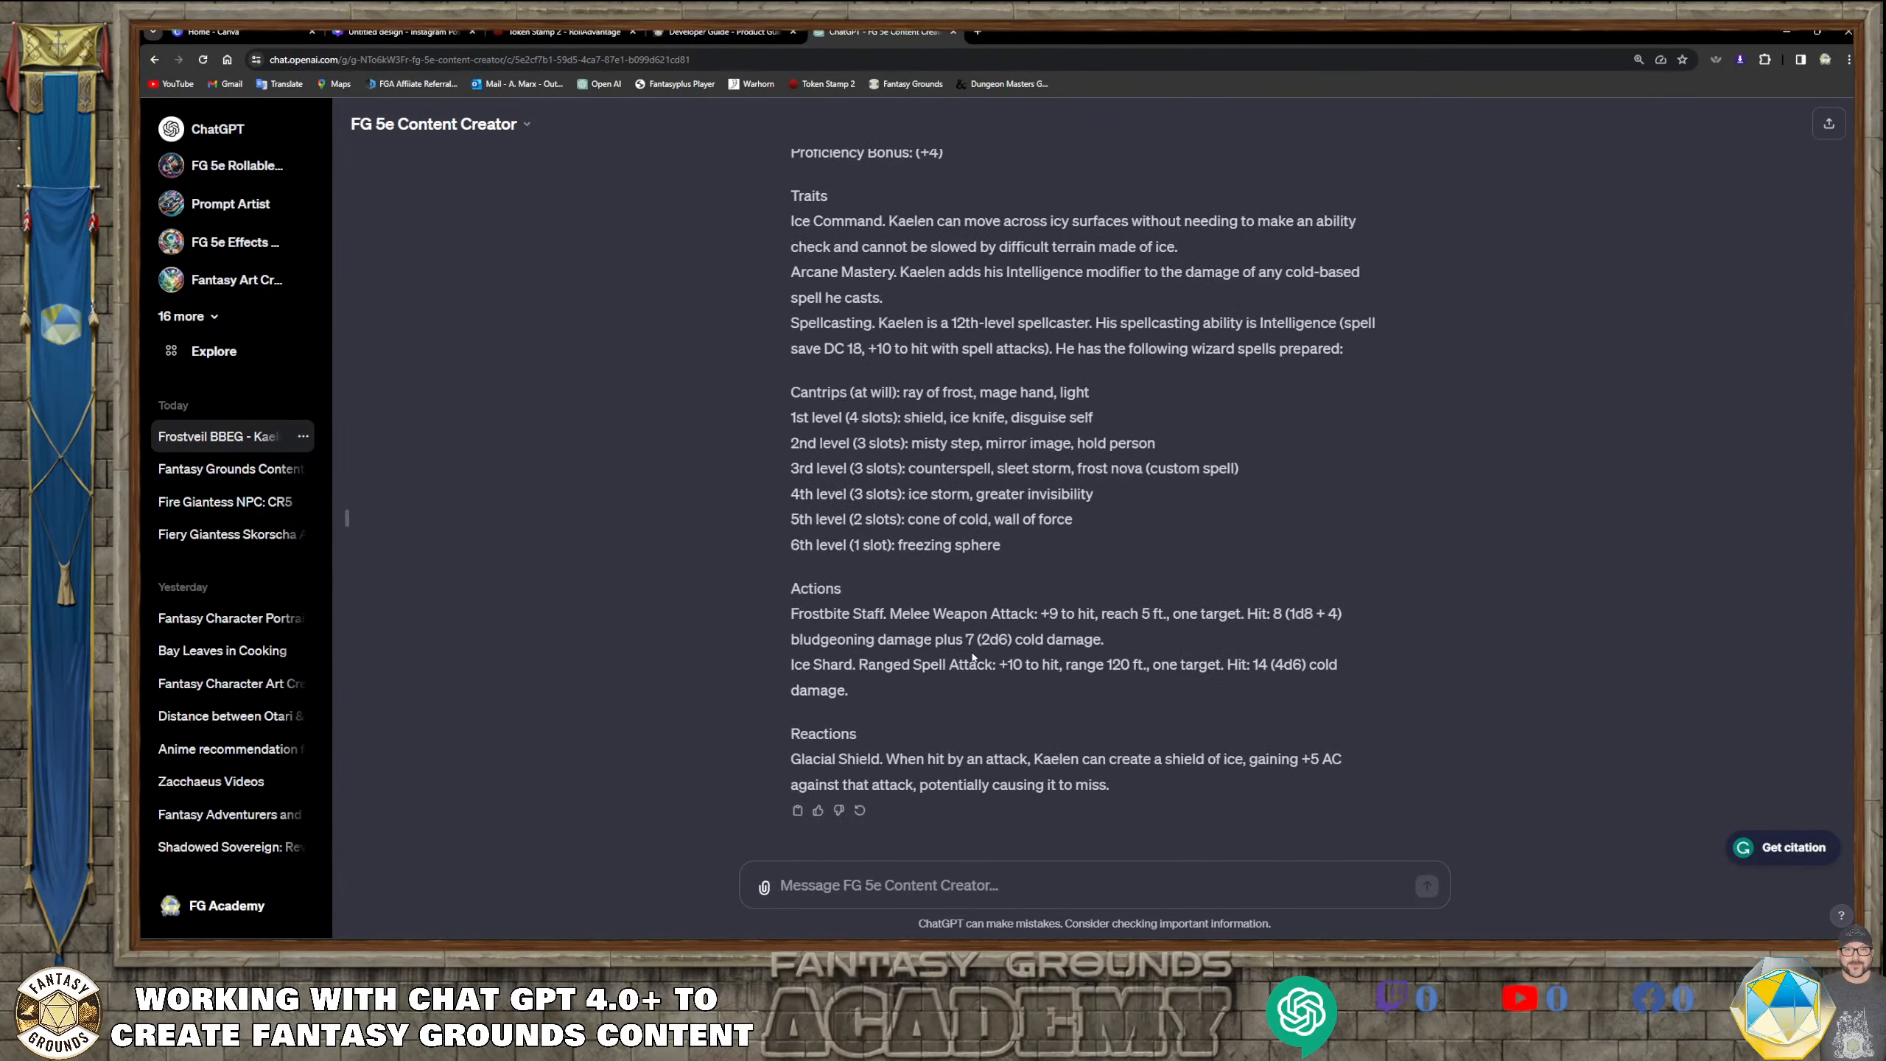
pyautogui.scroll(2, 972, 656)
pyautogui.scroll(-2, 973, 656)
# Switch to Fantasy Grounds and set up a new campaign using the Dungeons and Dragons (5E) ruleset
pyautogui.hotkey('alt', 'Tab')
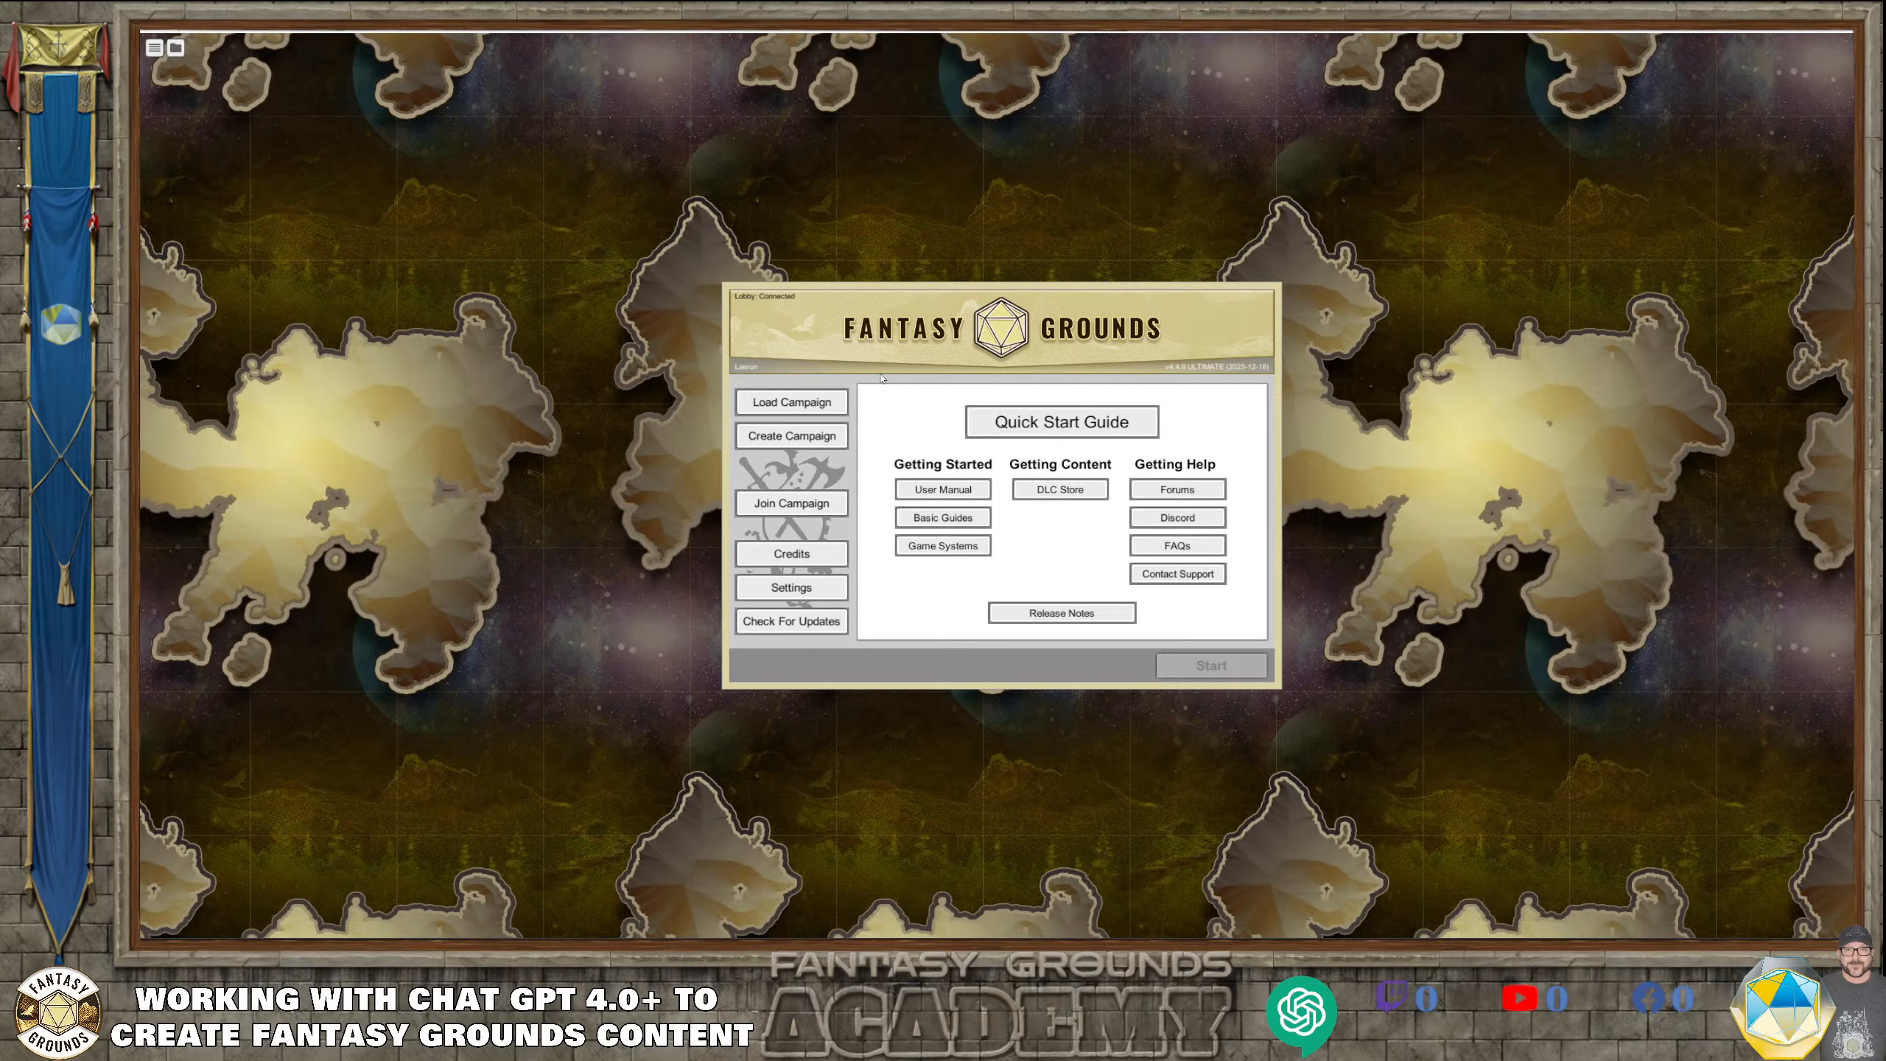
pyautogui.click(800, 404)
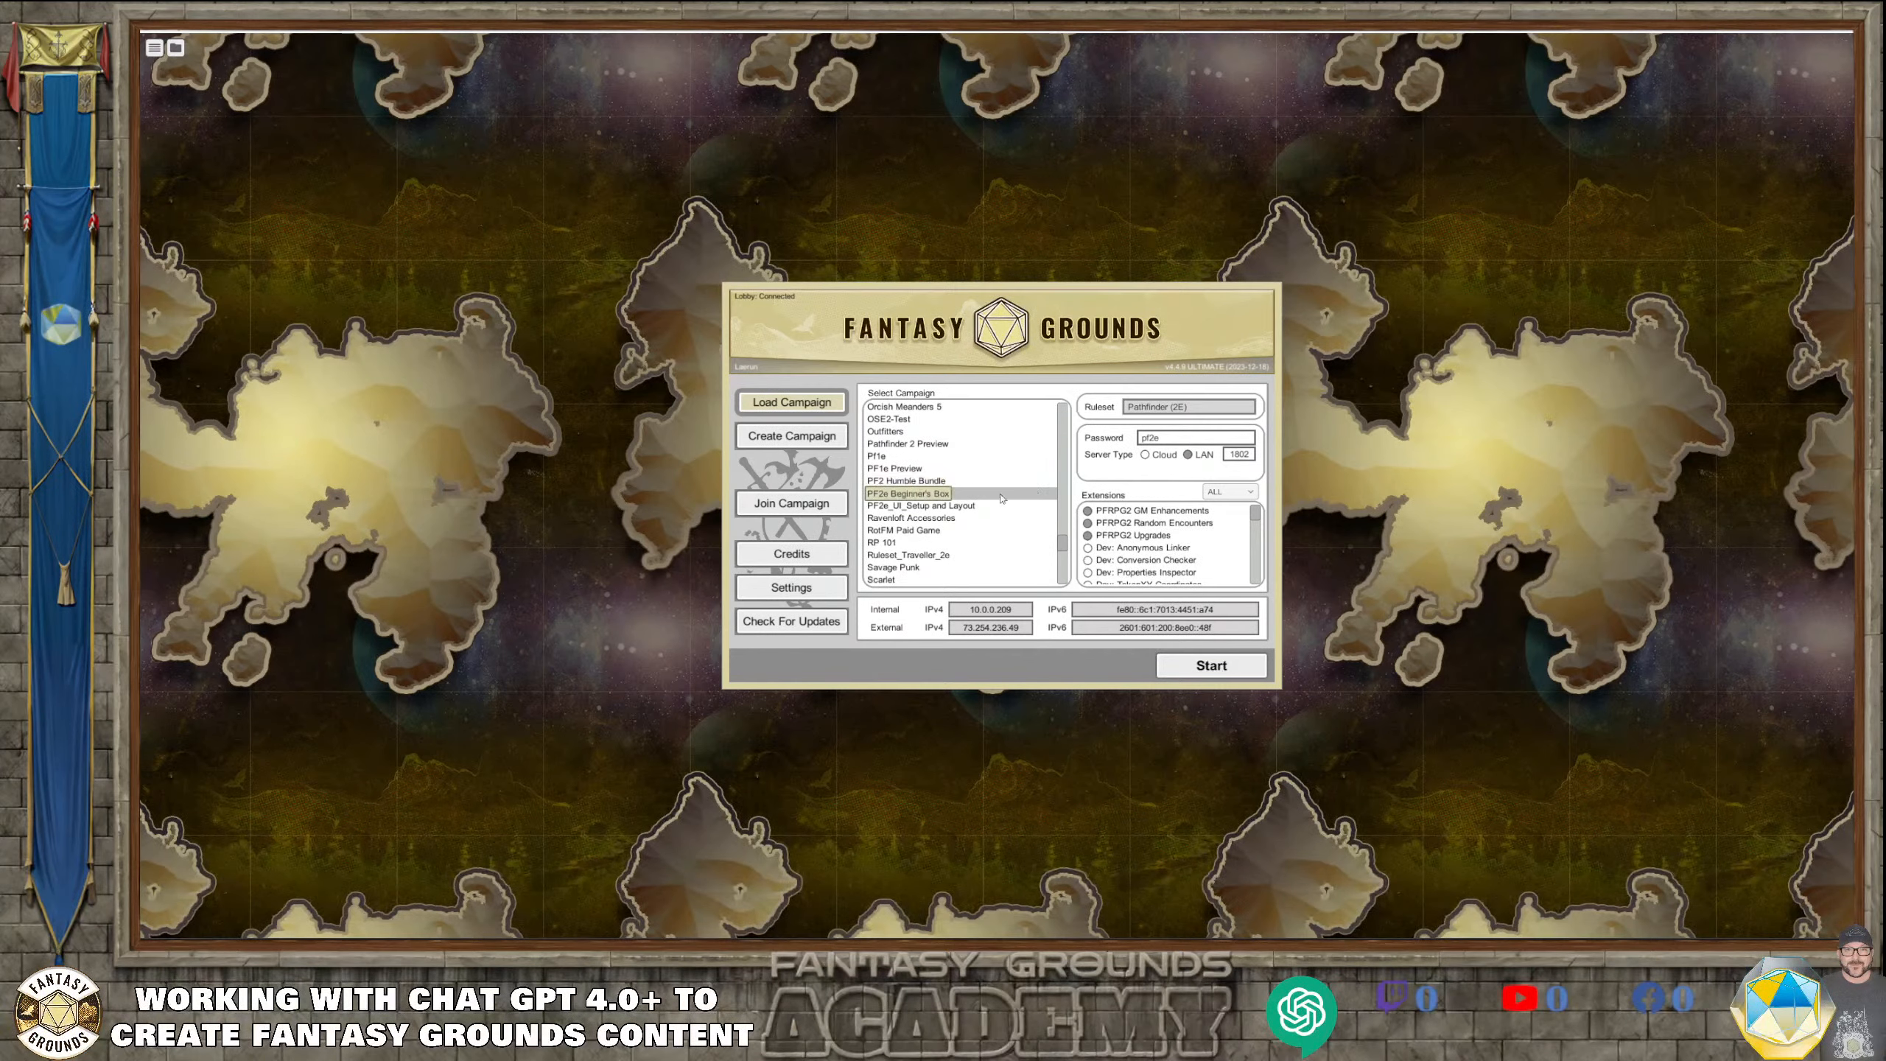
pyautogui.click(794, 440)
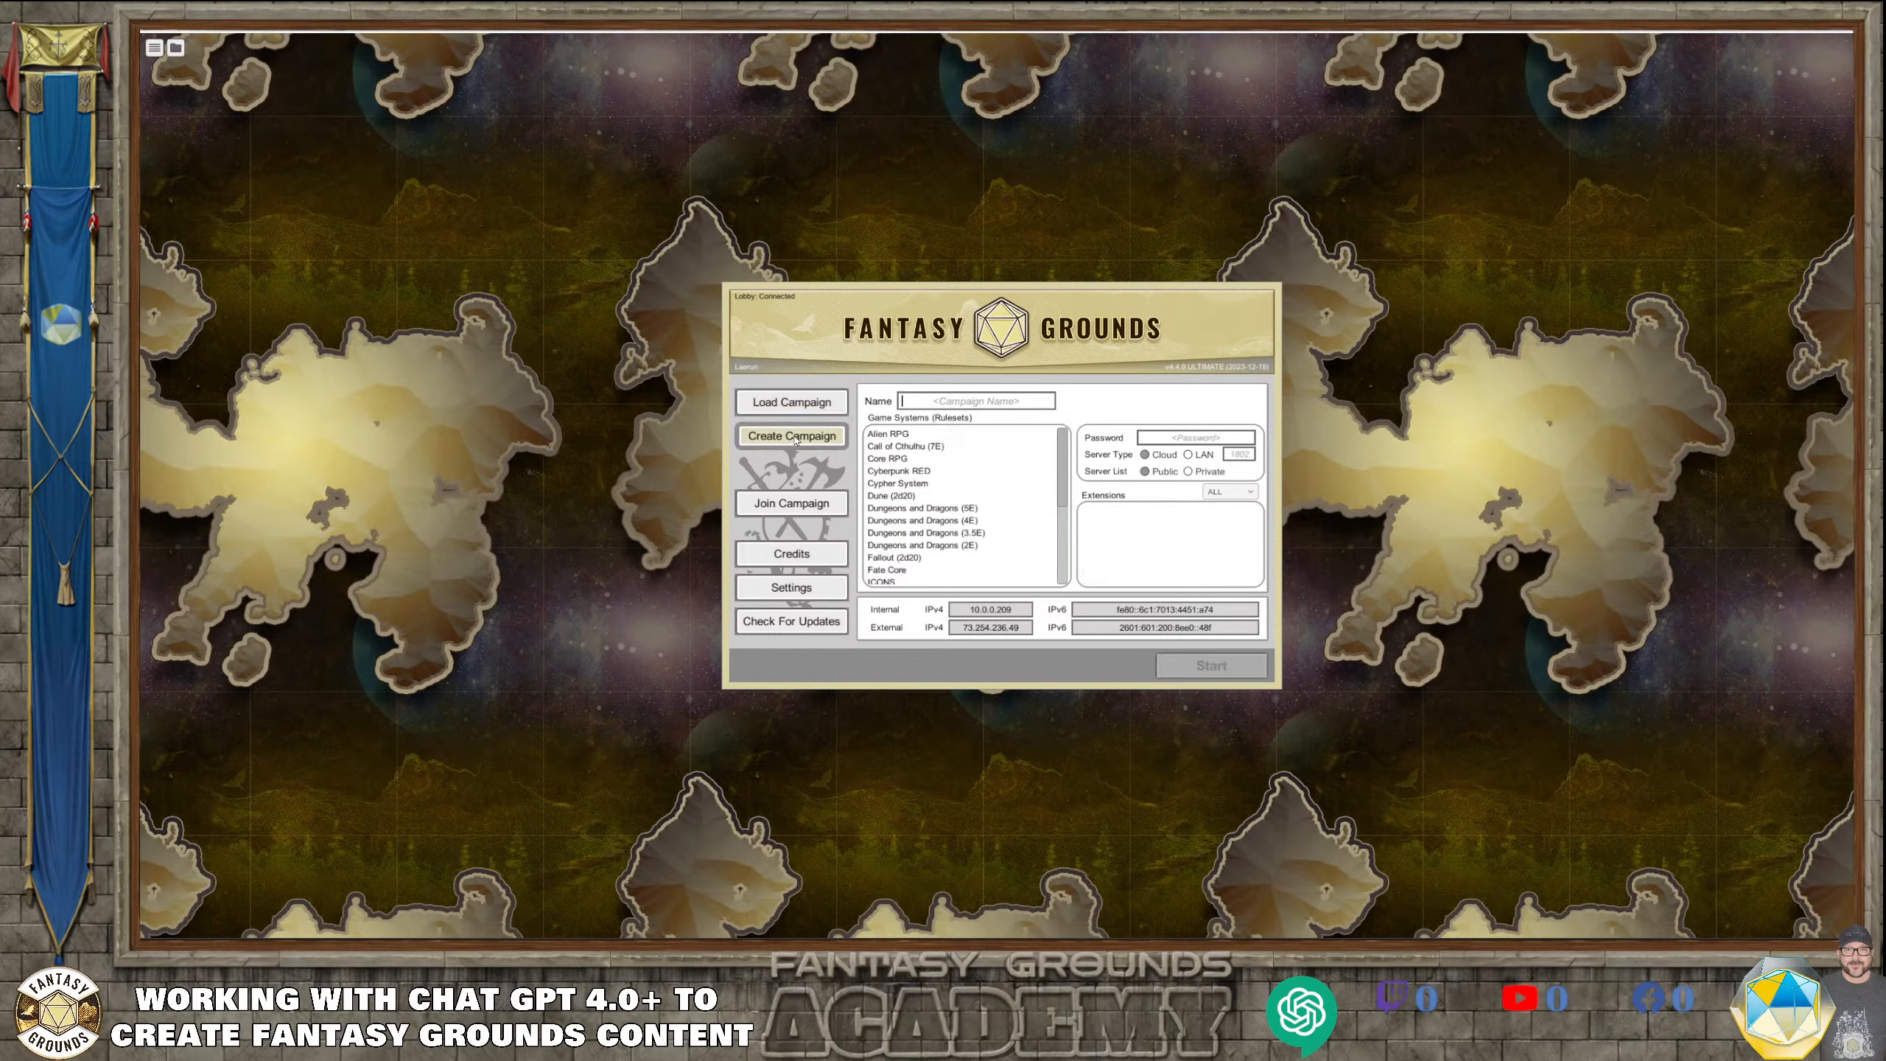
pyautogui.click(968, 510)
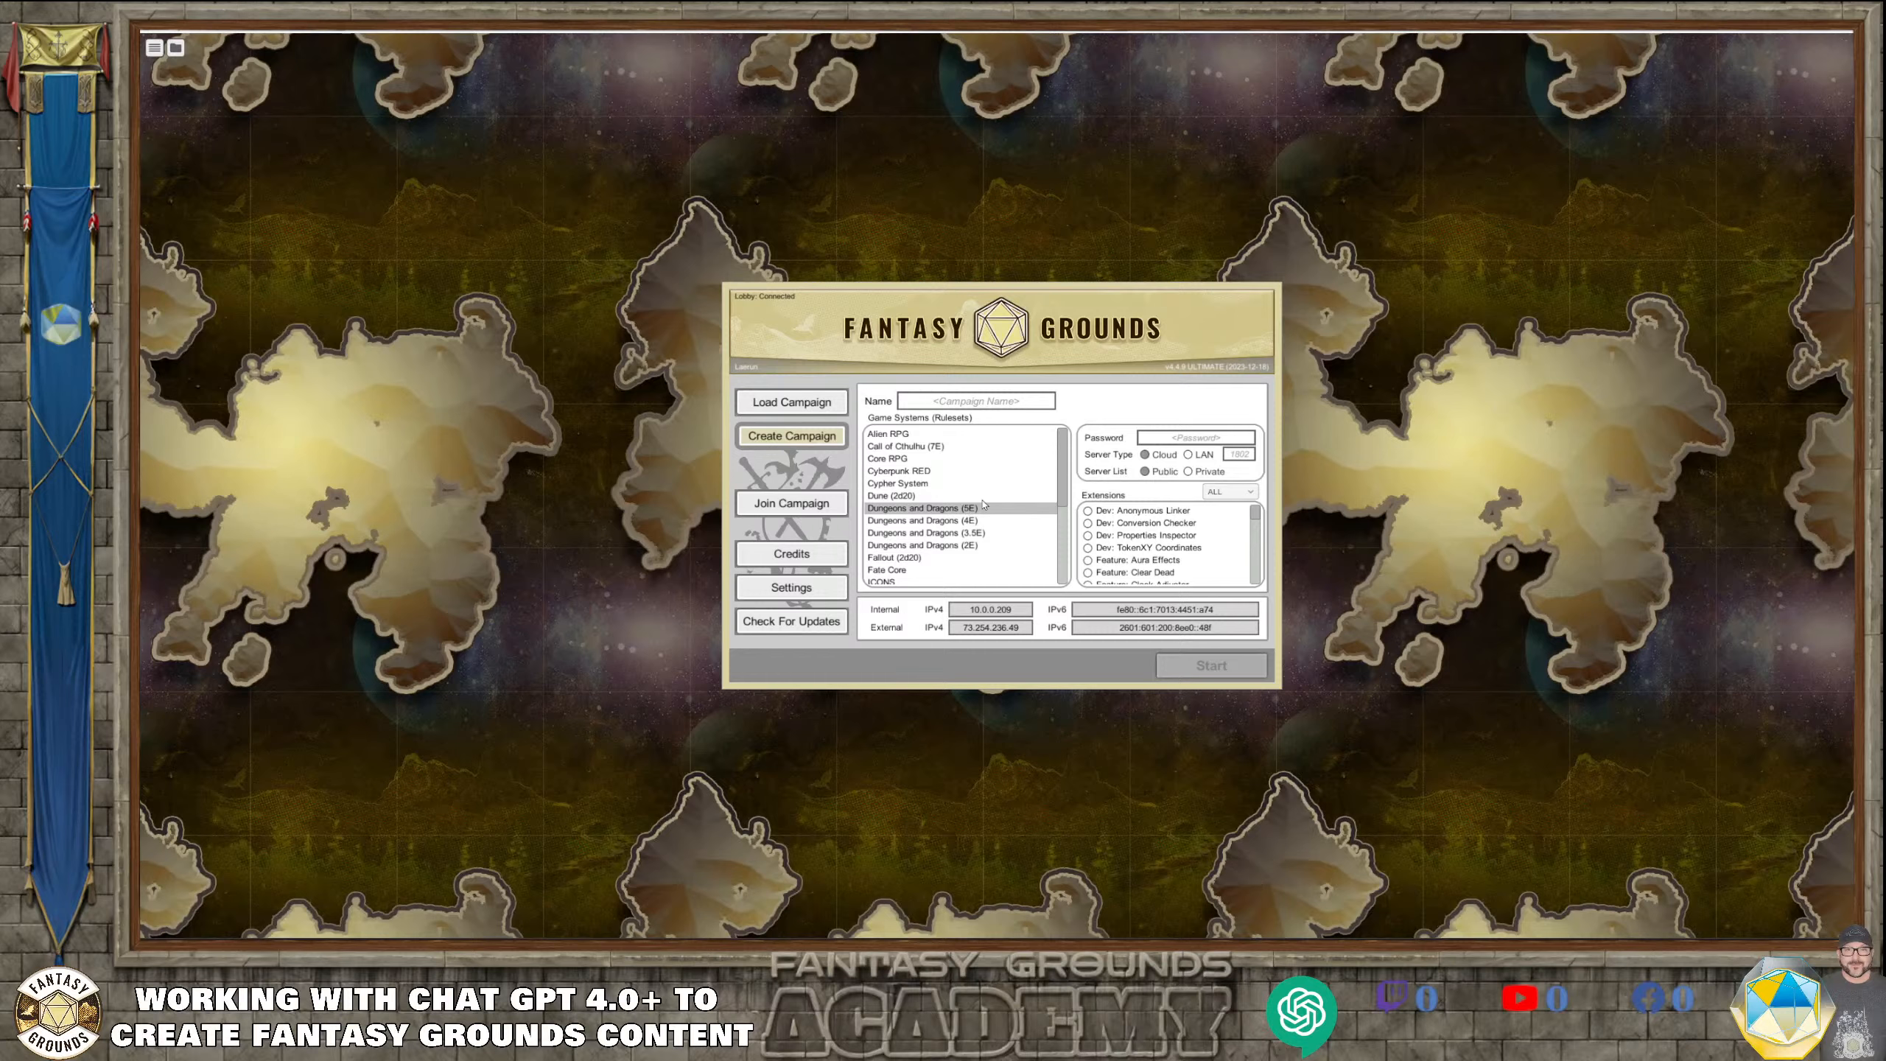
# Name the new campaign "DnD5e_Glacial_Soverign_Work"
pyautogui.click(949, 404)
pyautogui.write('DnD5')
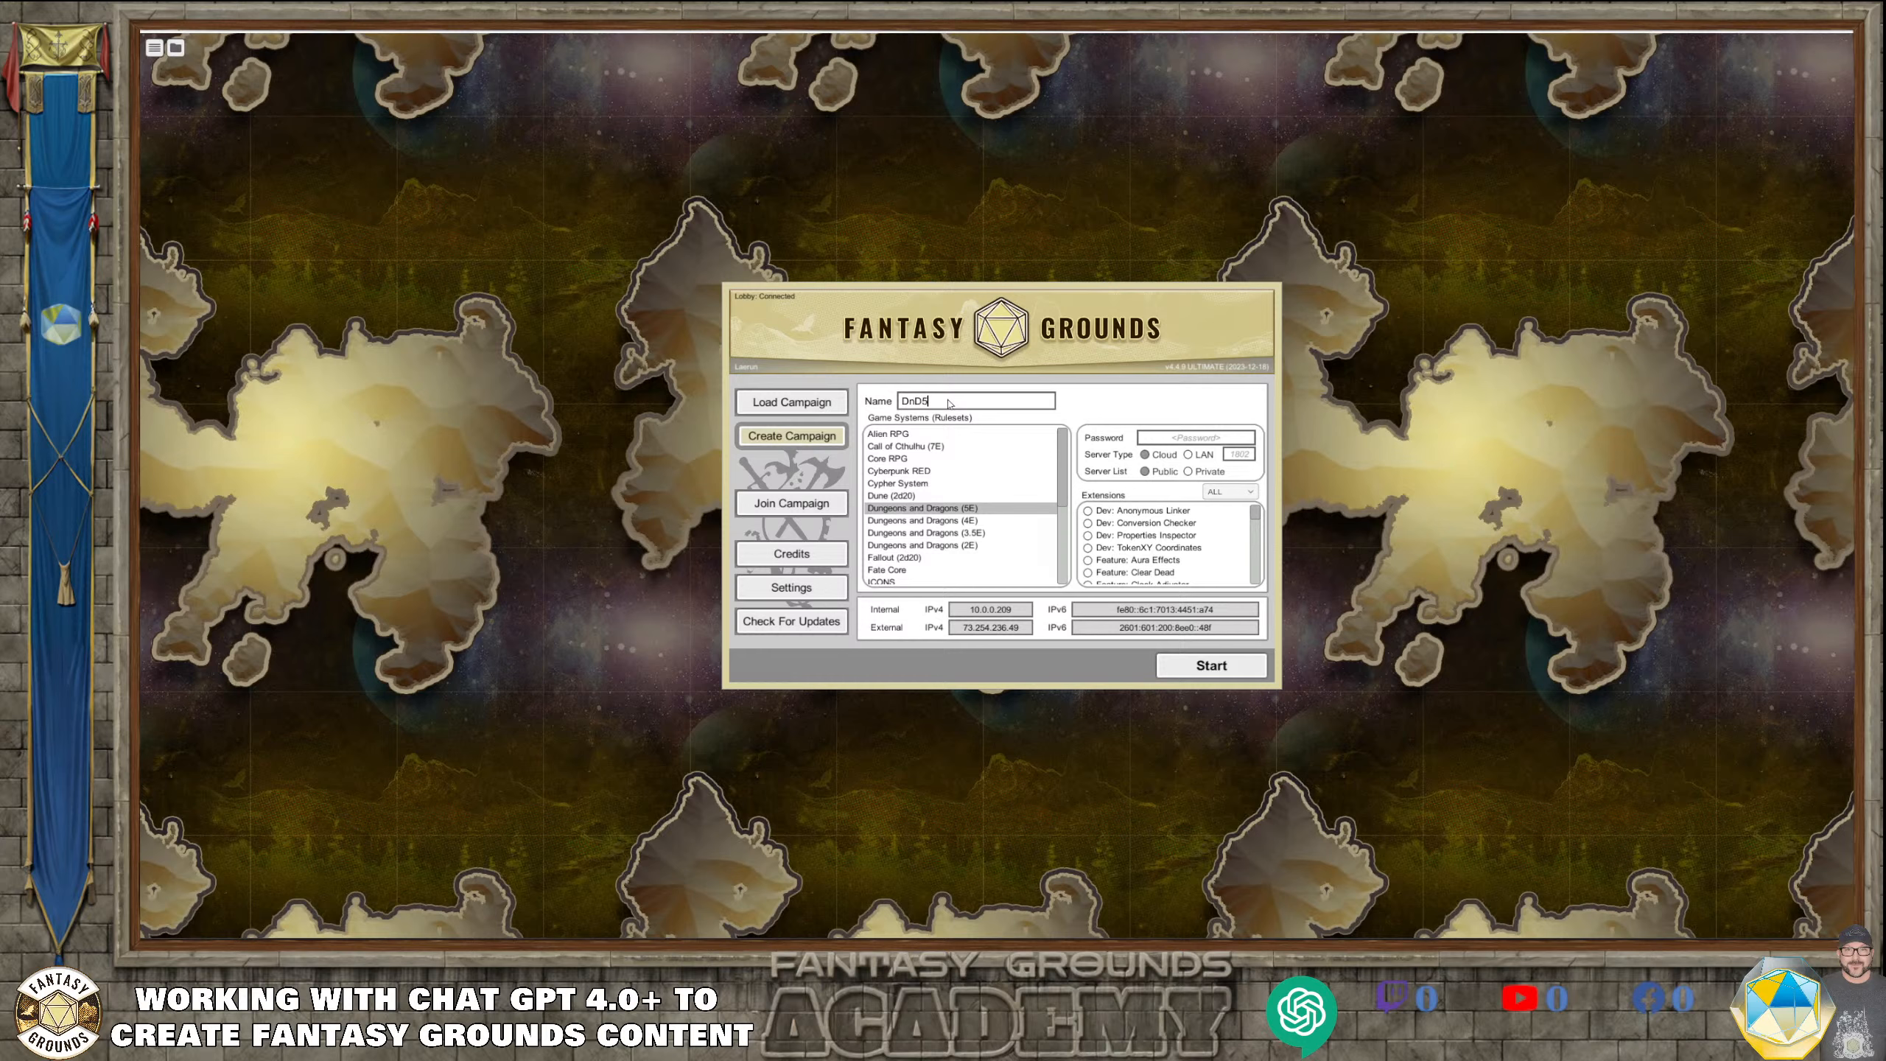
pyautogui.write('e_Gh')
pyautogui.write('cia')
pyautogui.write('l C')
pyautogui.press('BackSpace')
pyautogui.write('Soverign_WOrk')
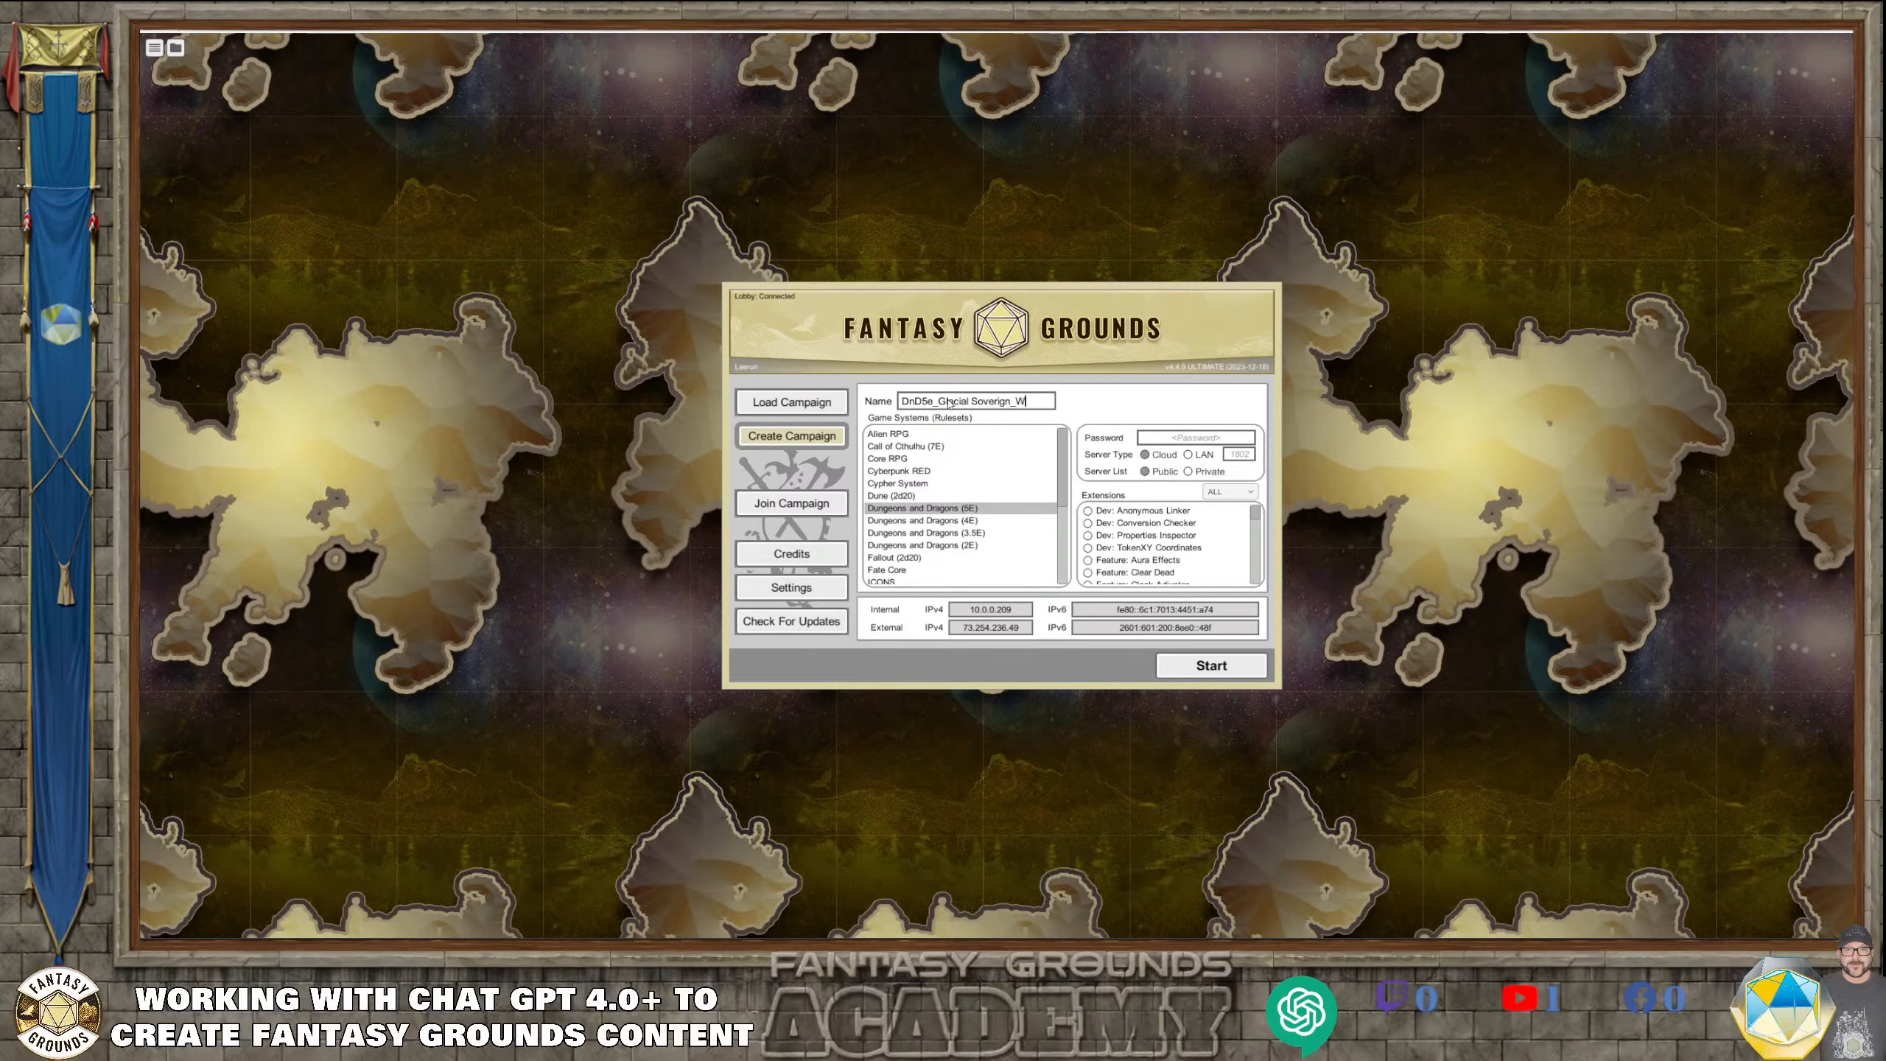
pyautogui.click(1033, 406)
pyautogui.press('BackSpace')
pyautogui.write('o')
pyautogui.click(973, 407)
pyautogui.press('BackSpace')
pyautogui.write('_')
# Launch the campaign as a LAN server with the "Font - Roboto (Revised)" and "Theme: FG Leather" extensions enabled
pyautogui.scroll(-10, 1210, 565)
pyautogui.scroll(5, 1211, 566)
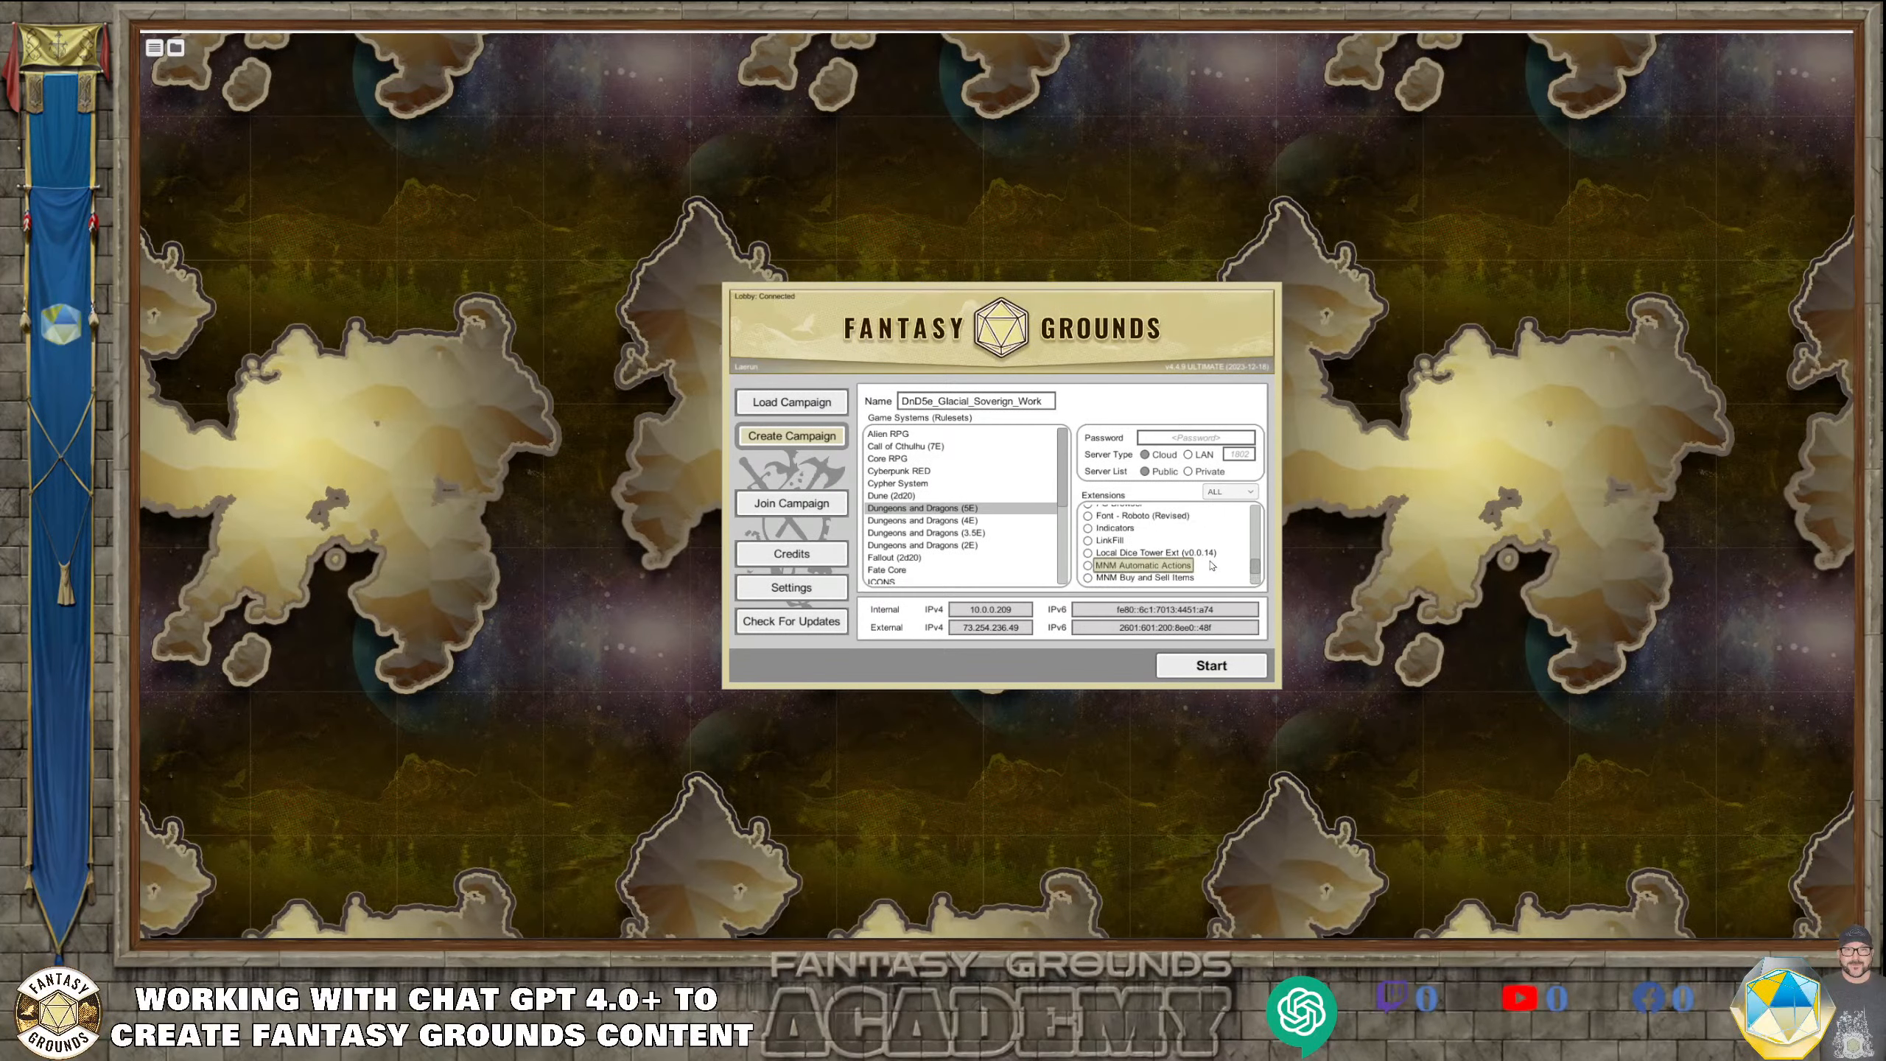
pyautogui.scroll(2, 1096, 530)
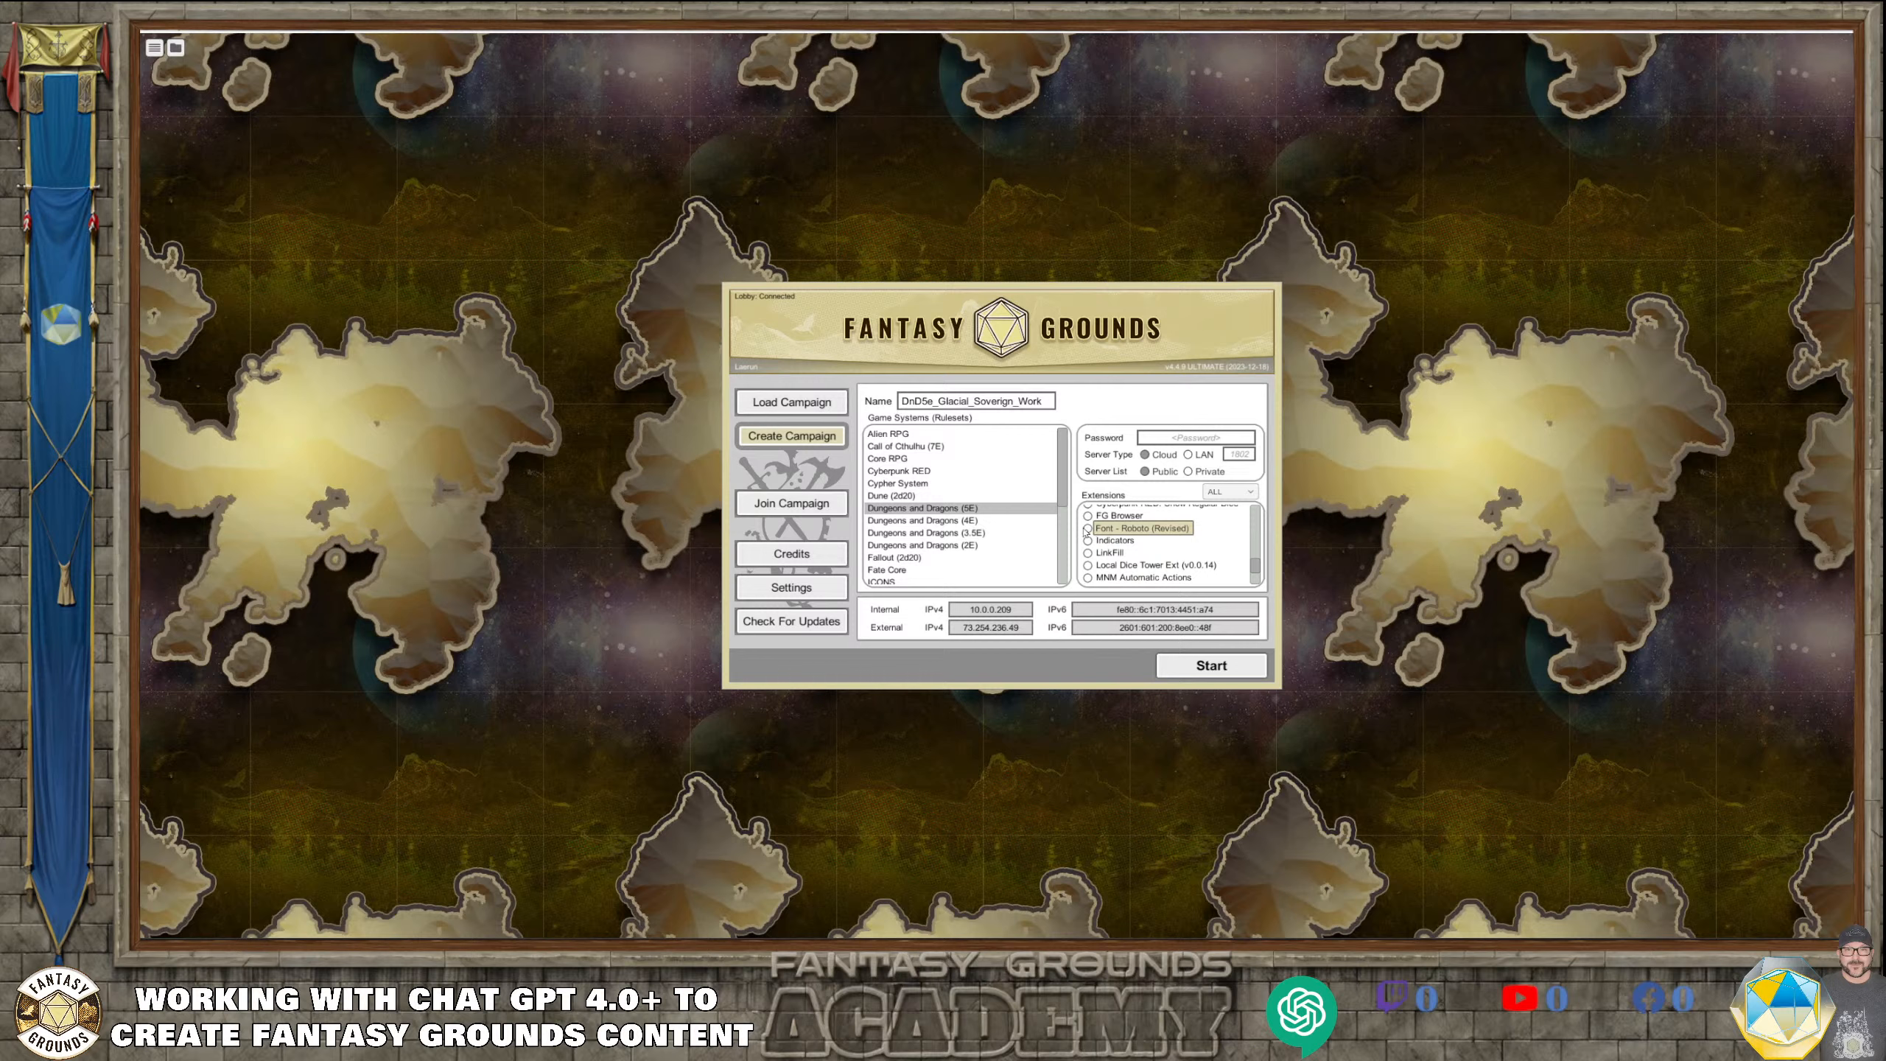
pyautogui.click(1095, 529)
pyautogui.scroll(5, 1192, 566)
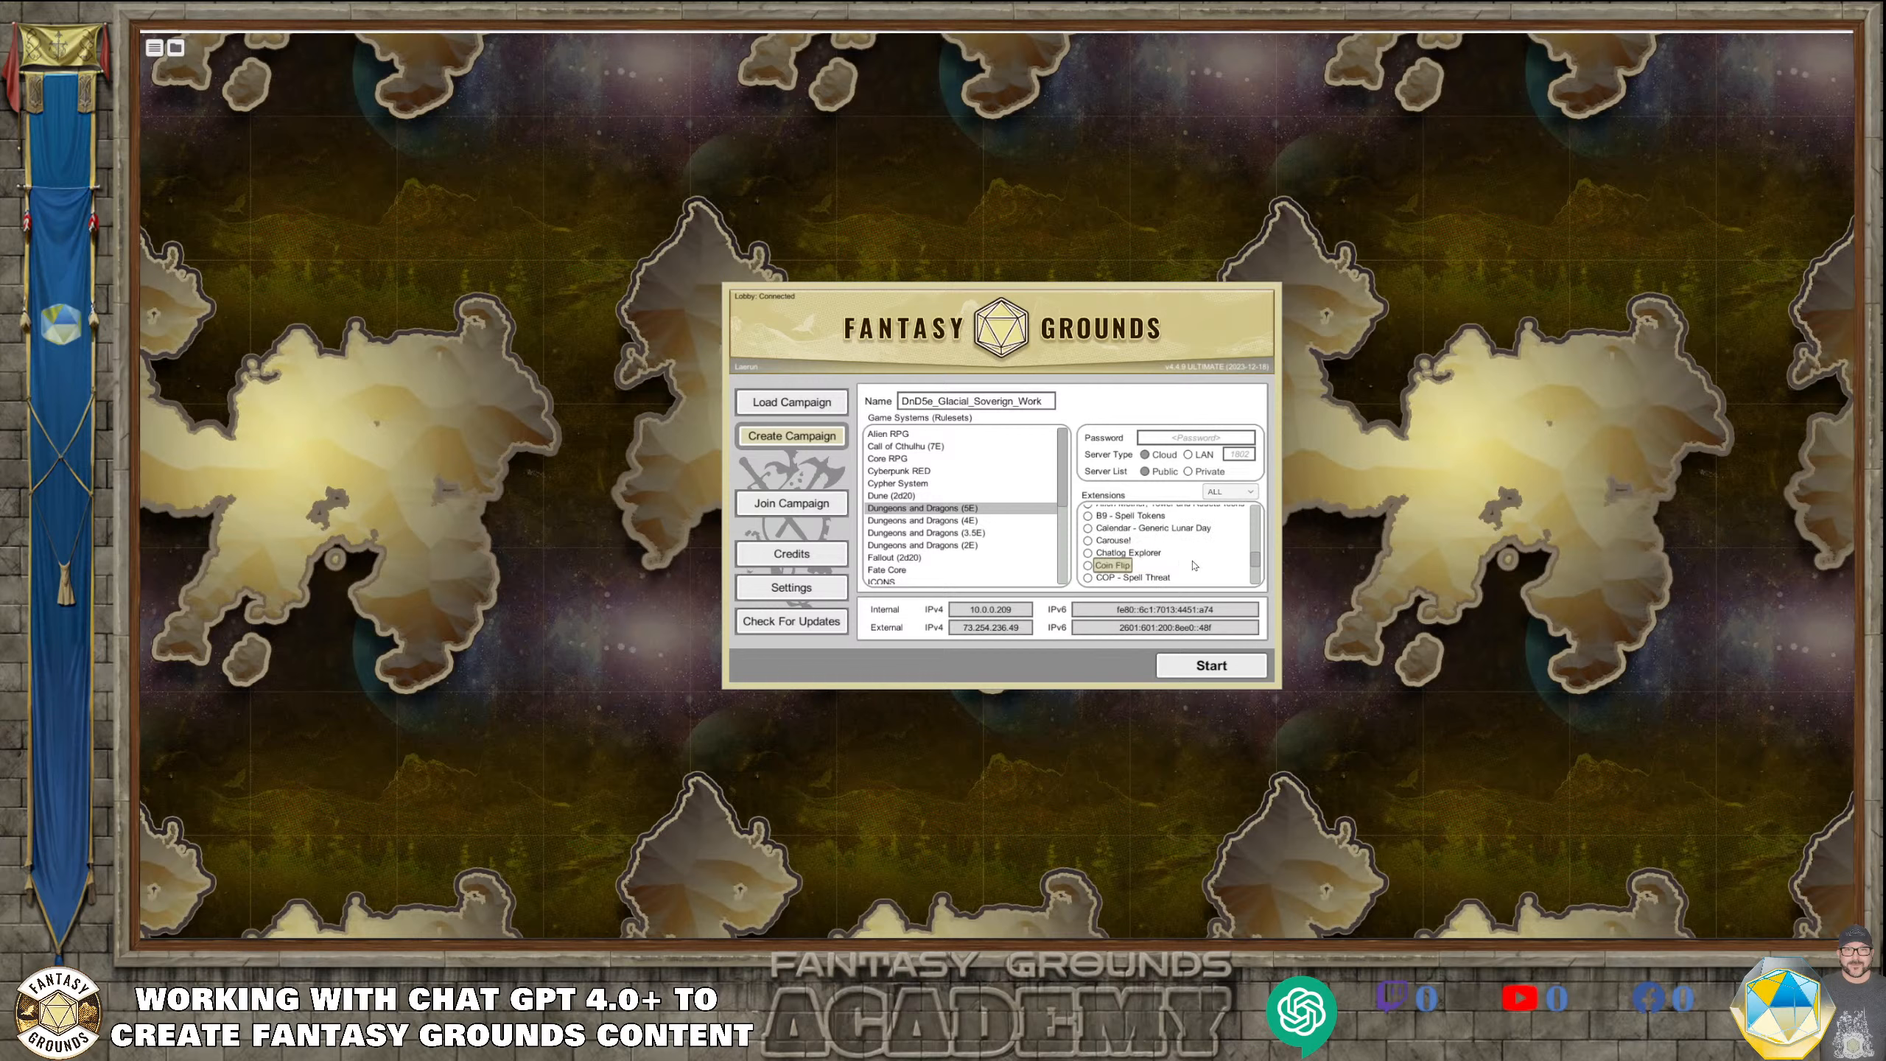
pyautogui.scroll(6, 1192, 565)
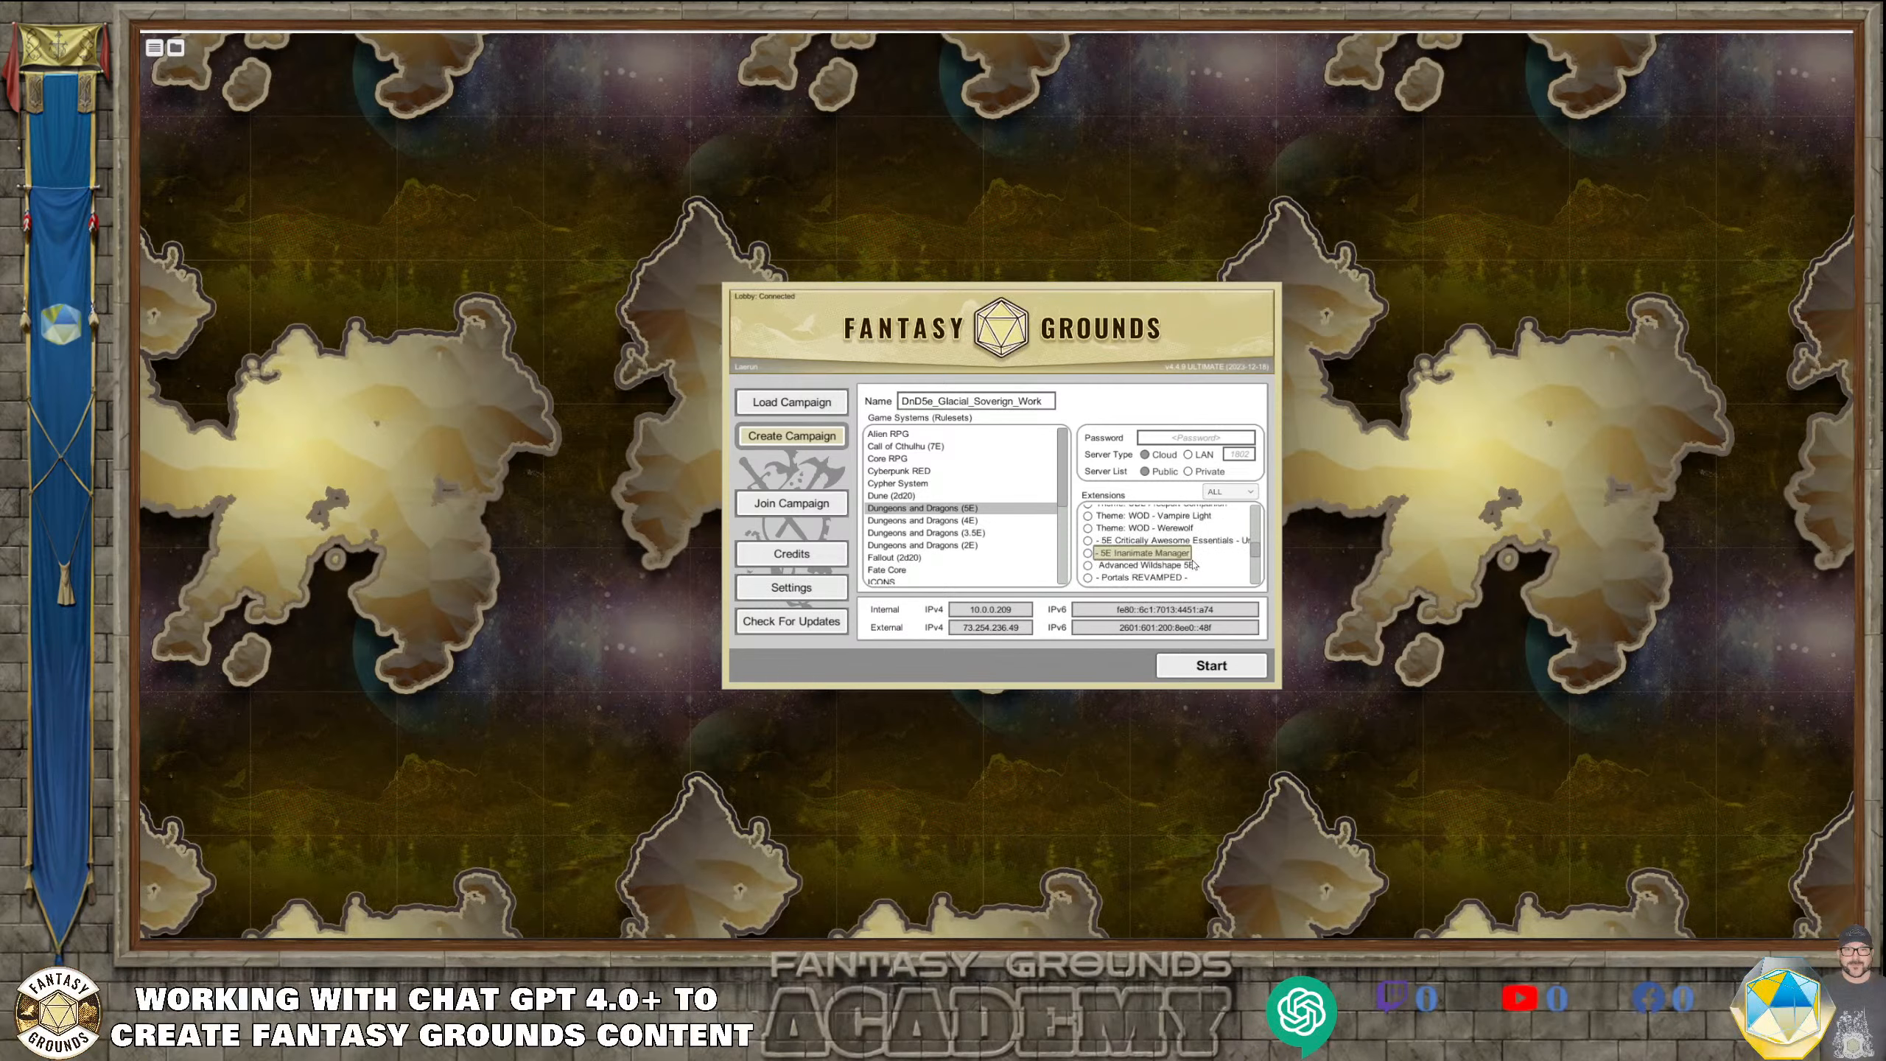
pyautogui.scroll(3, 1193, 565)
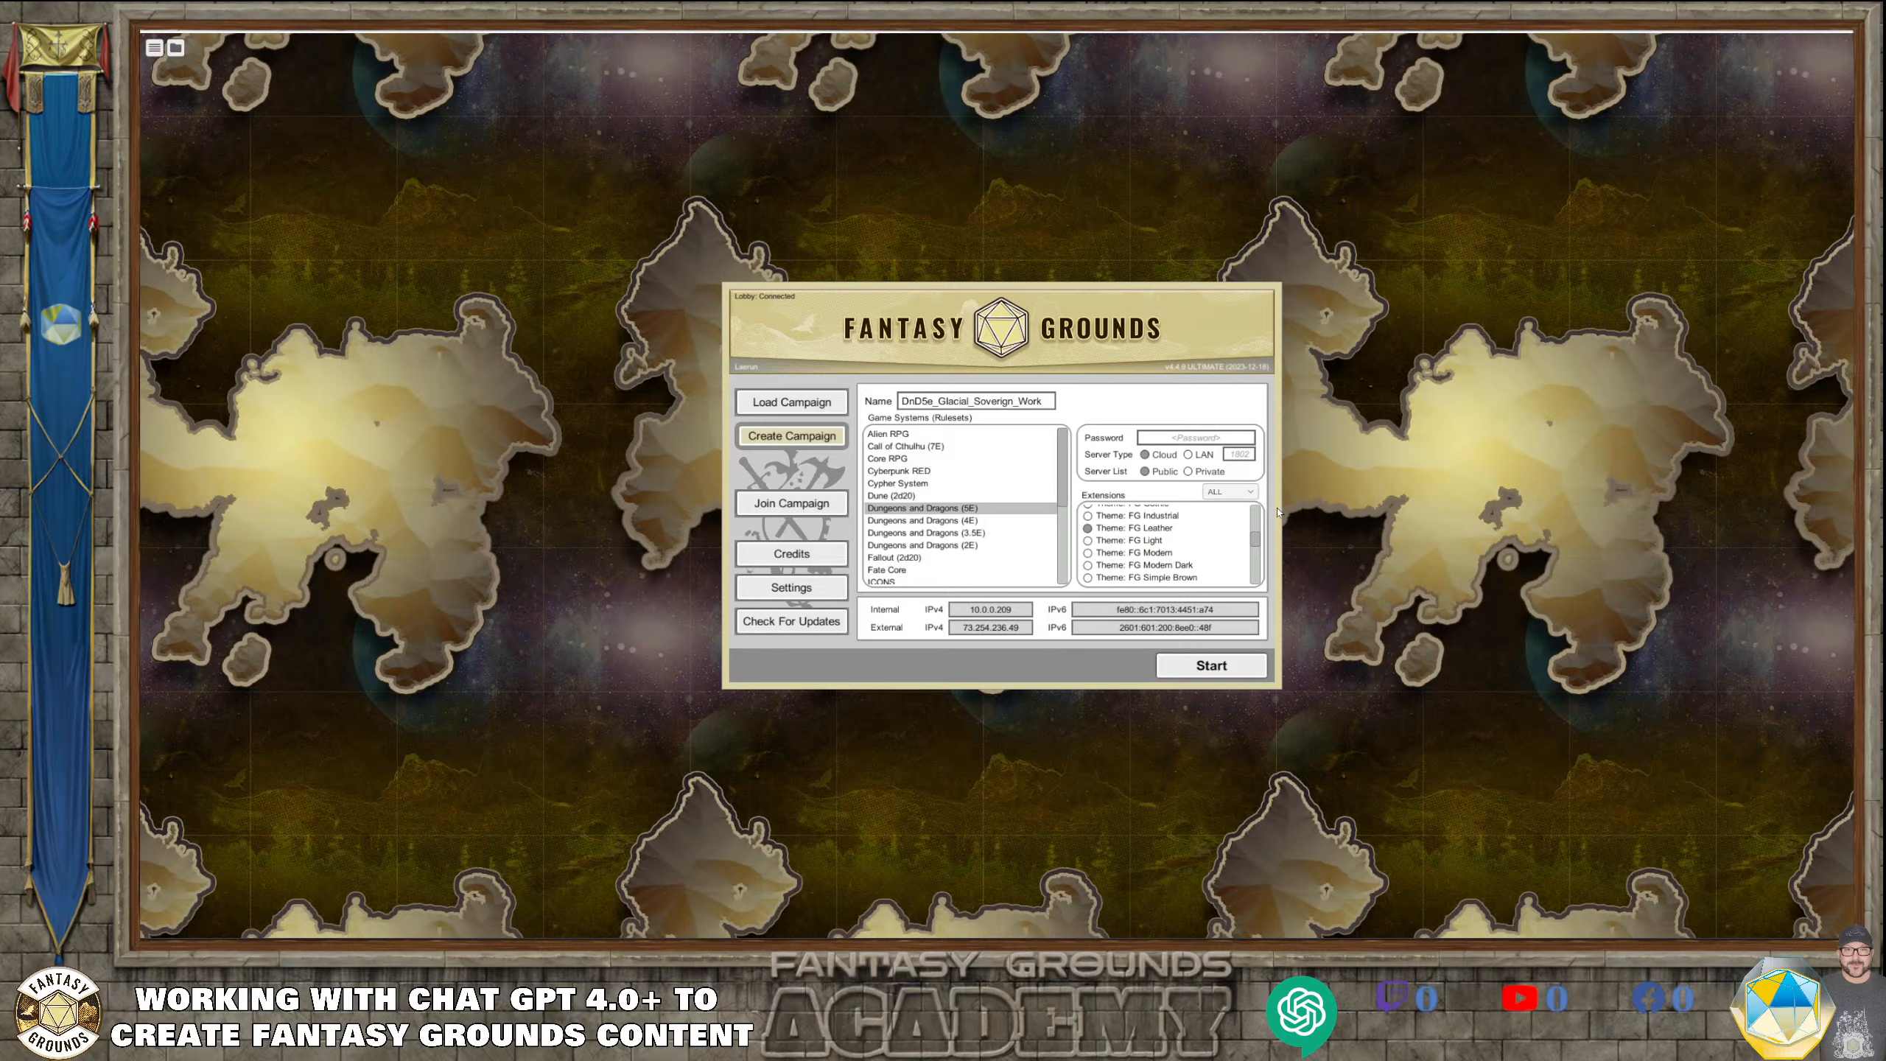
pyautogui.click(1189, 455)
pyautogui.click(1204, 673)
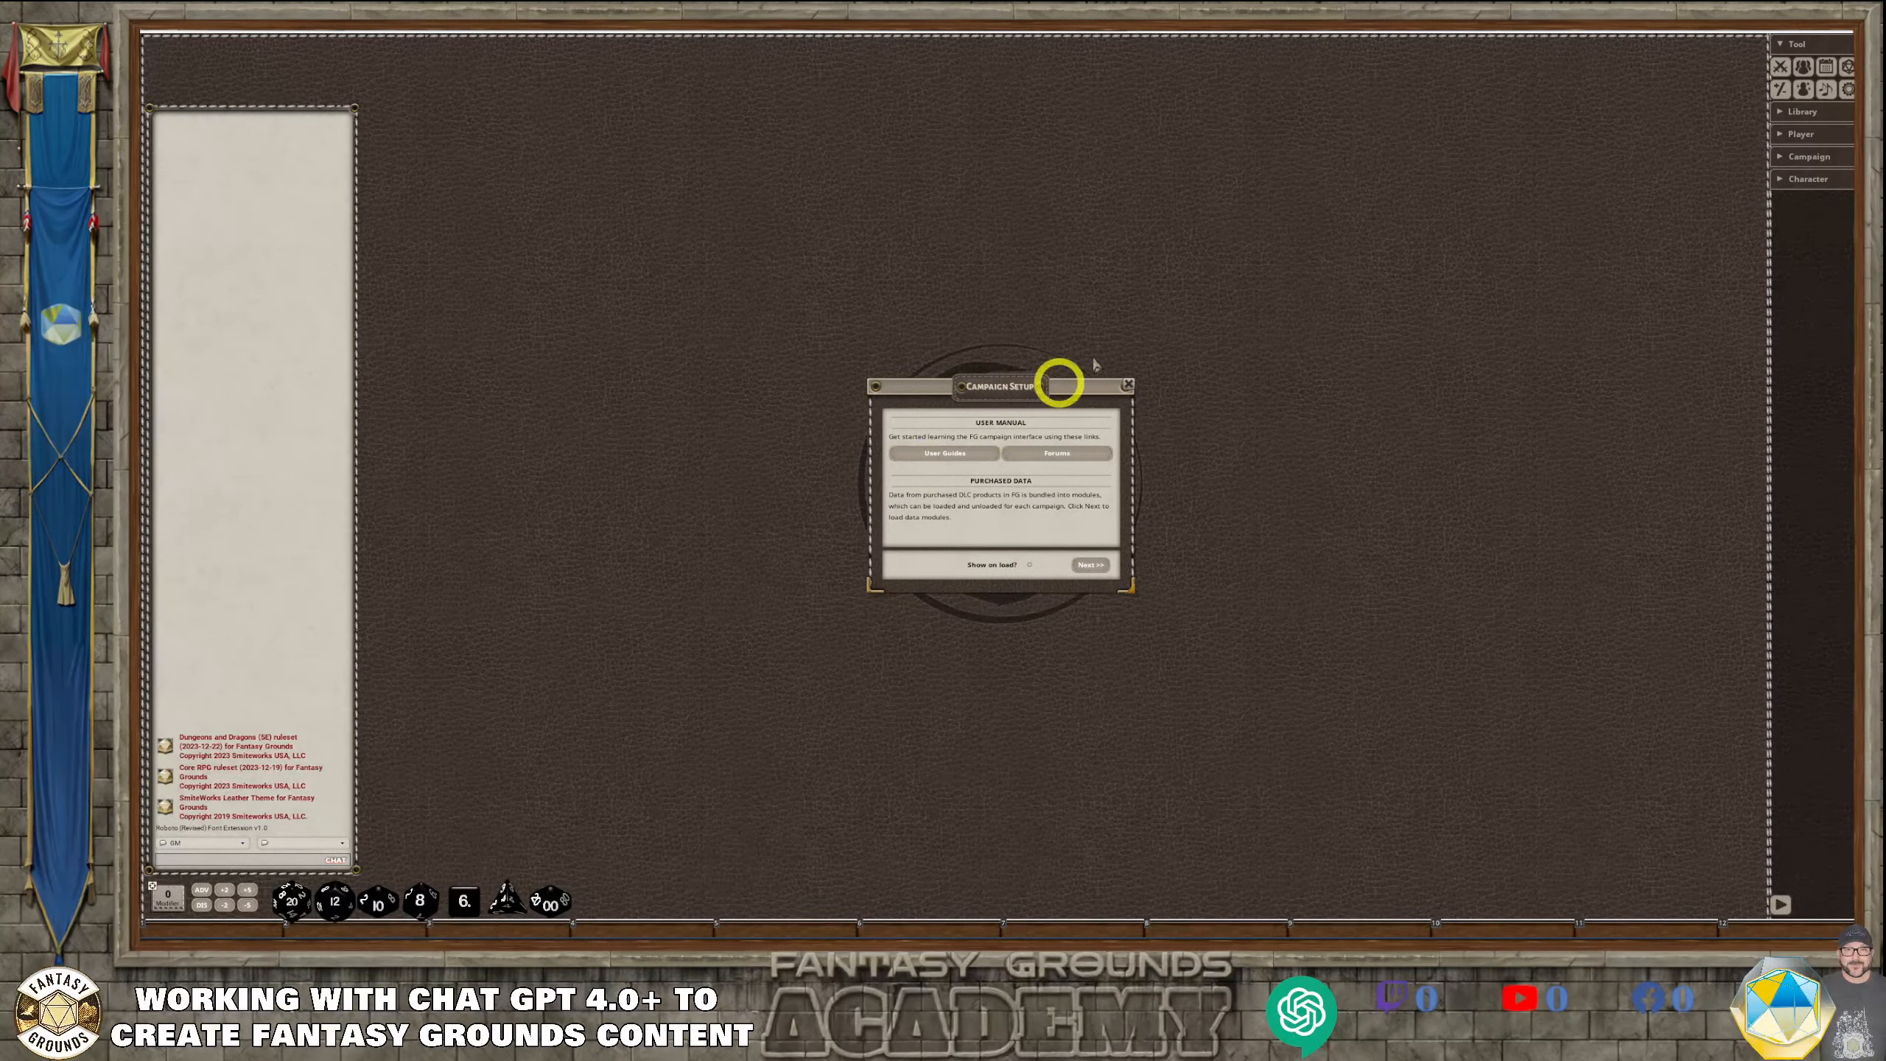
# Load the 5E - SRD module set in the campaign setup and finish the setup with the default options
pyautogui.click(1091, 565)
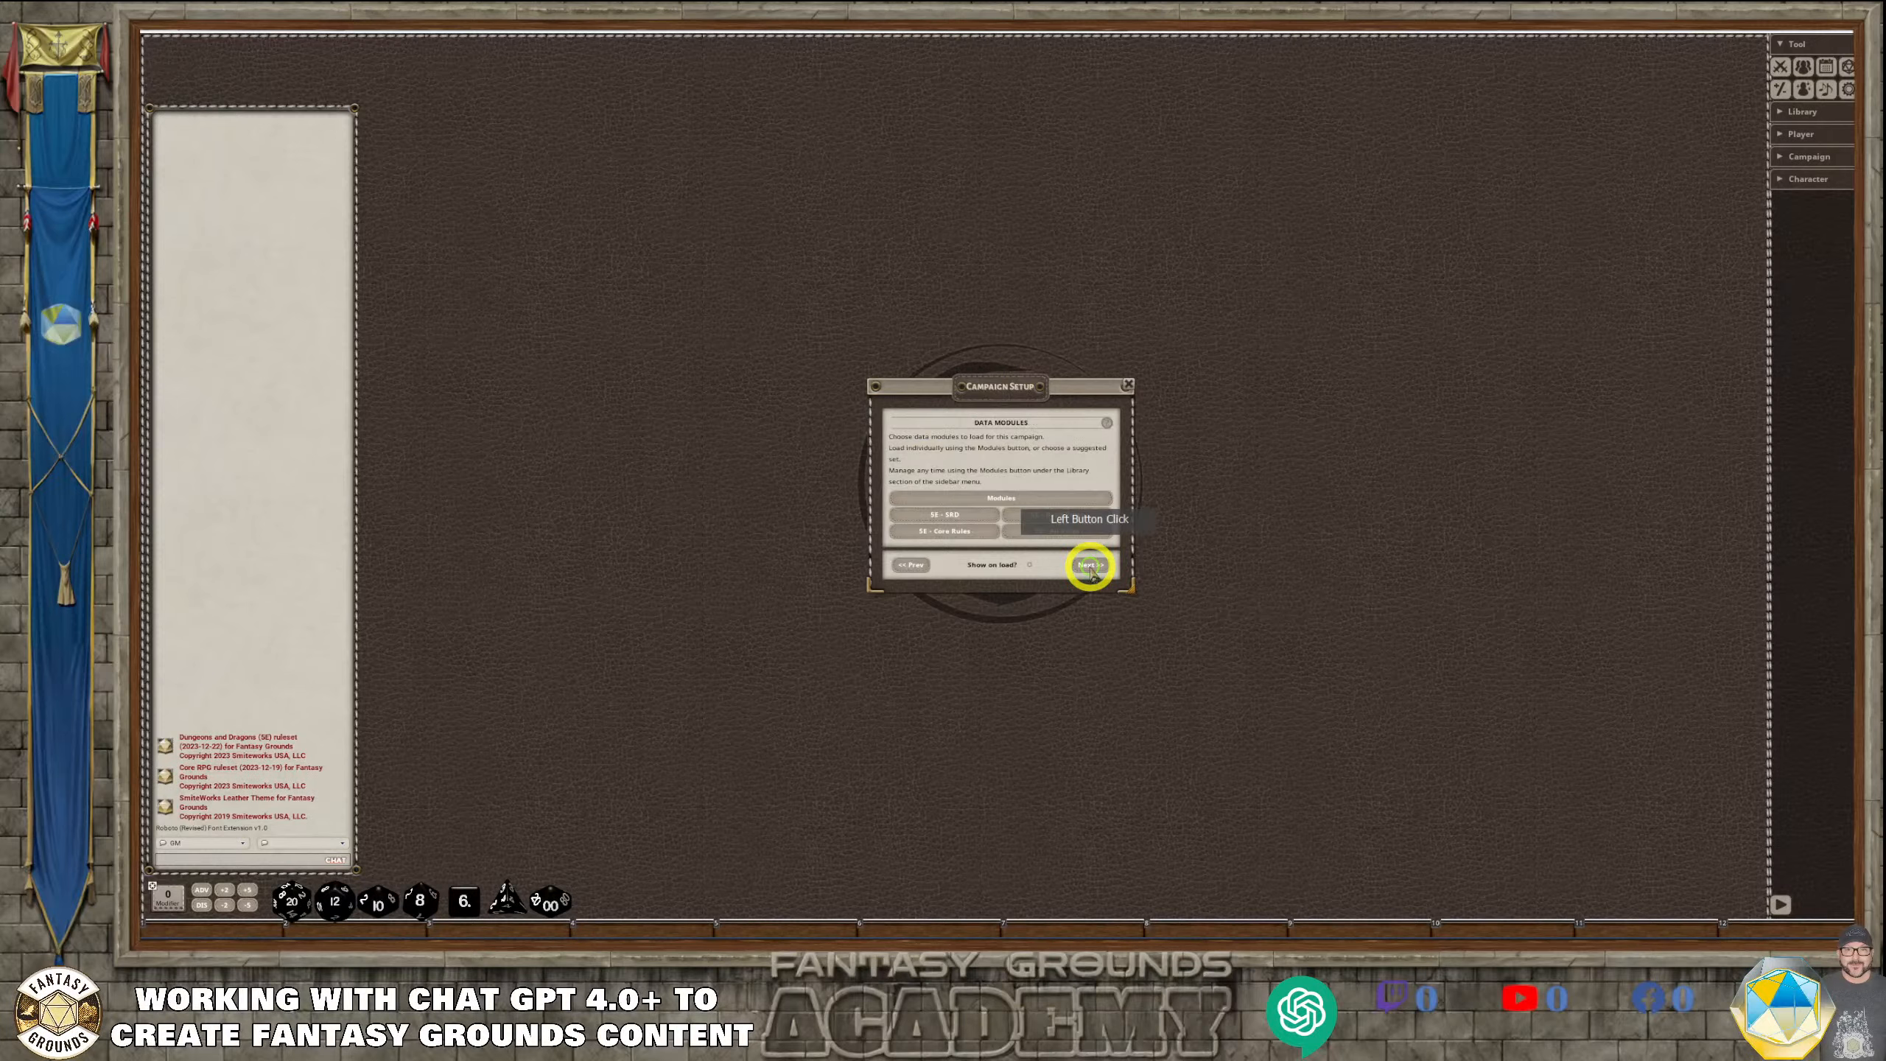
pyautogui.click(958, 520)
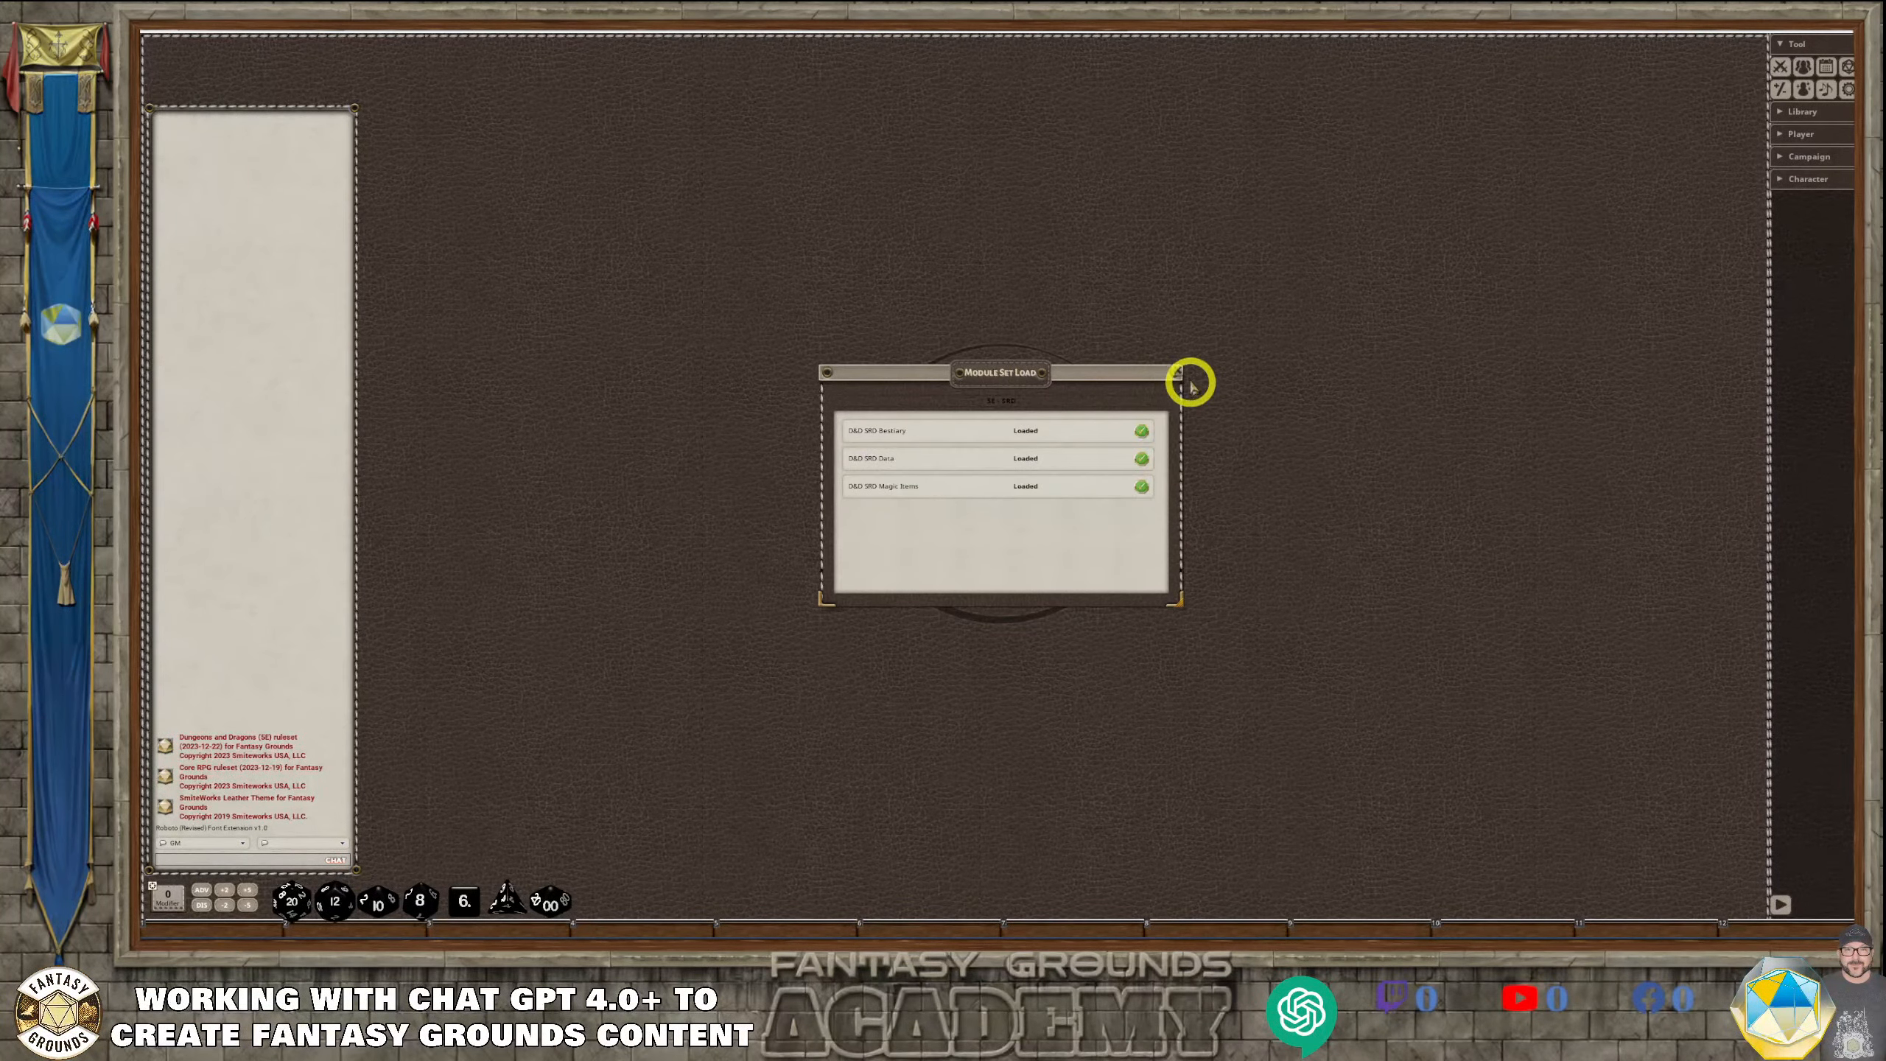
pyautogui.click(1057, 387)
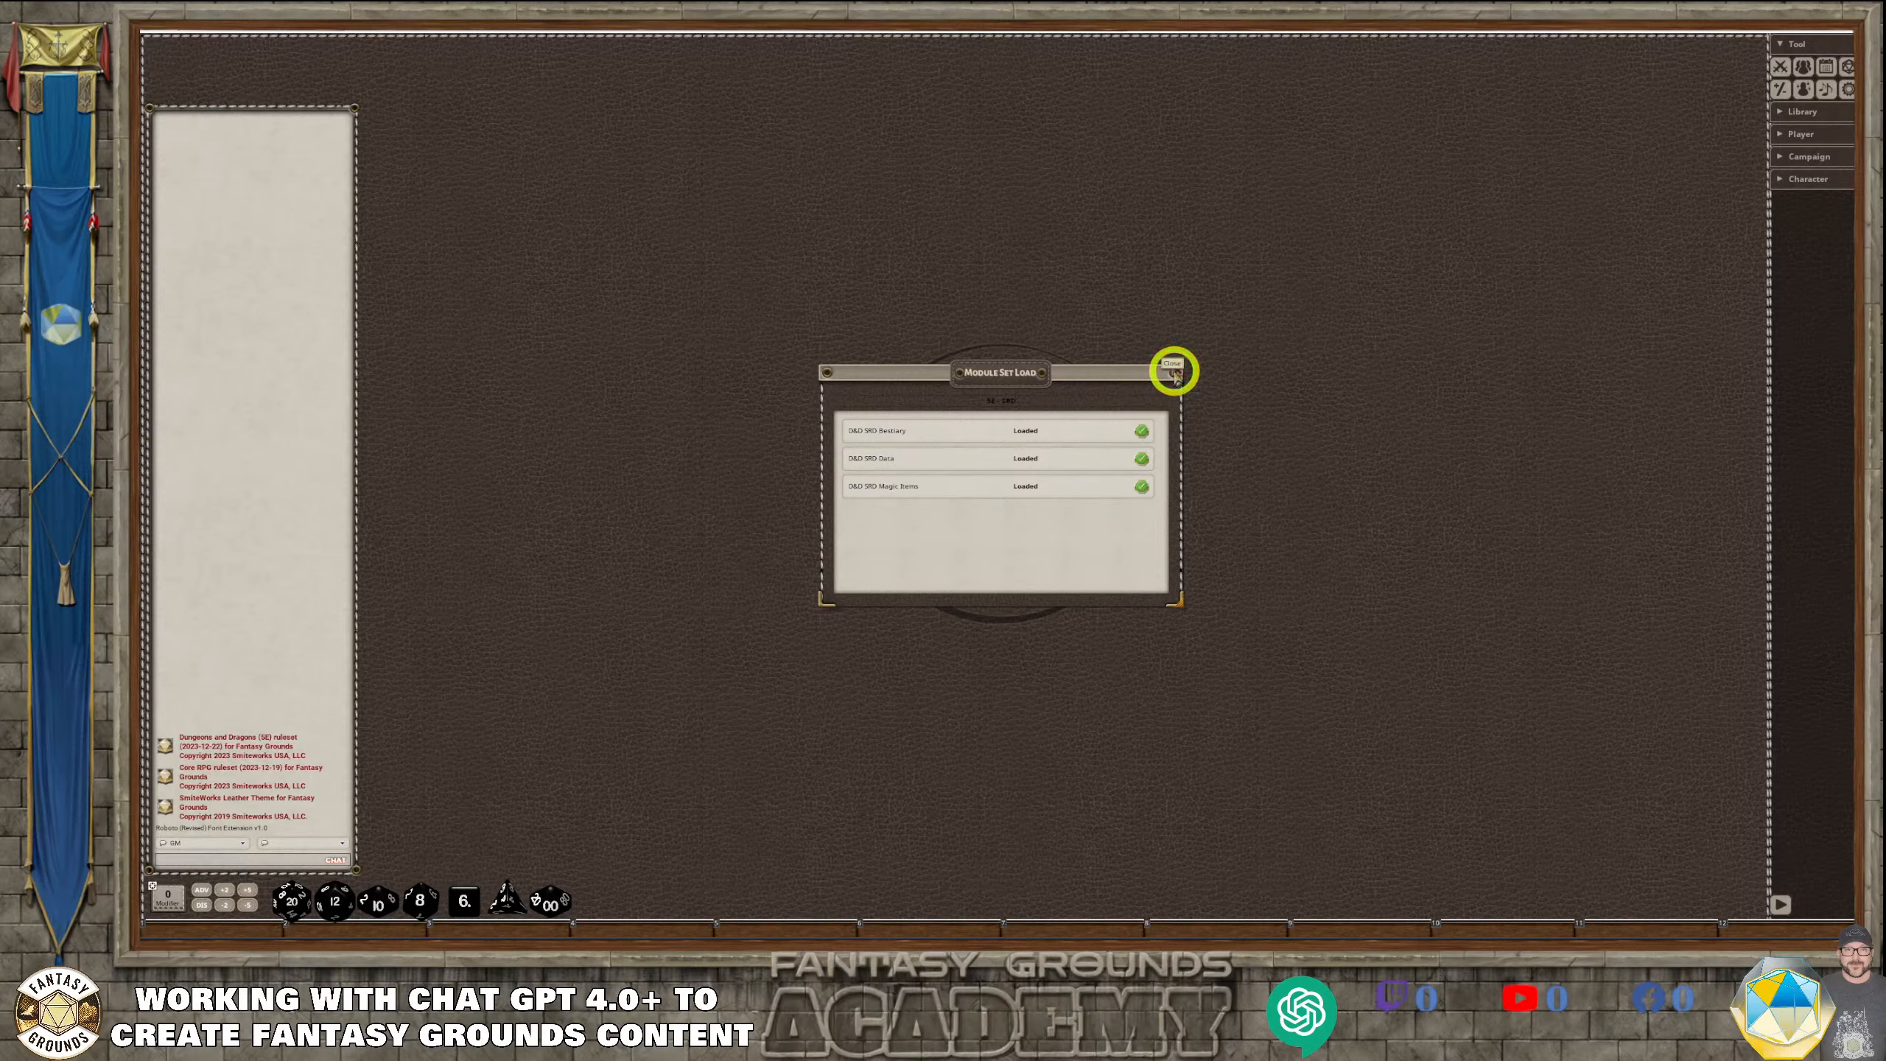
pyautogui.click(1176, 370)
pyautogui.click(1004, 532)
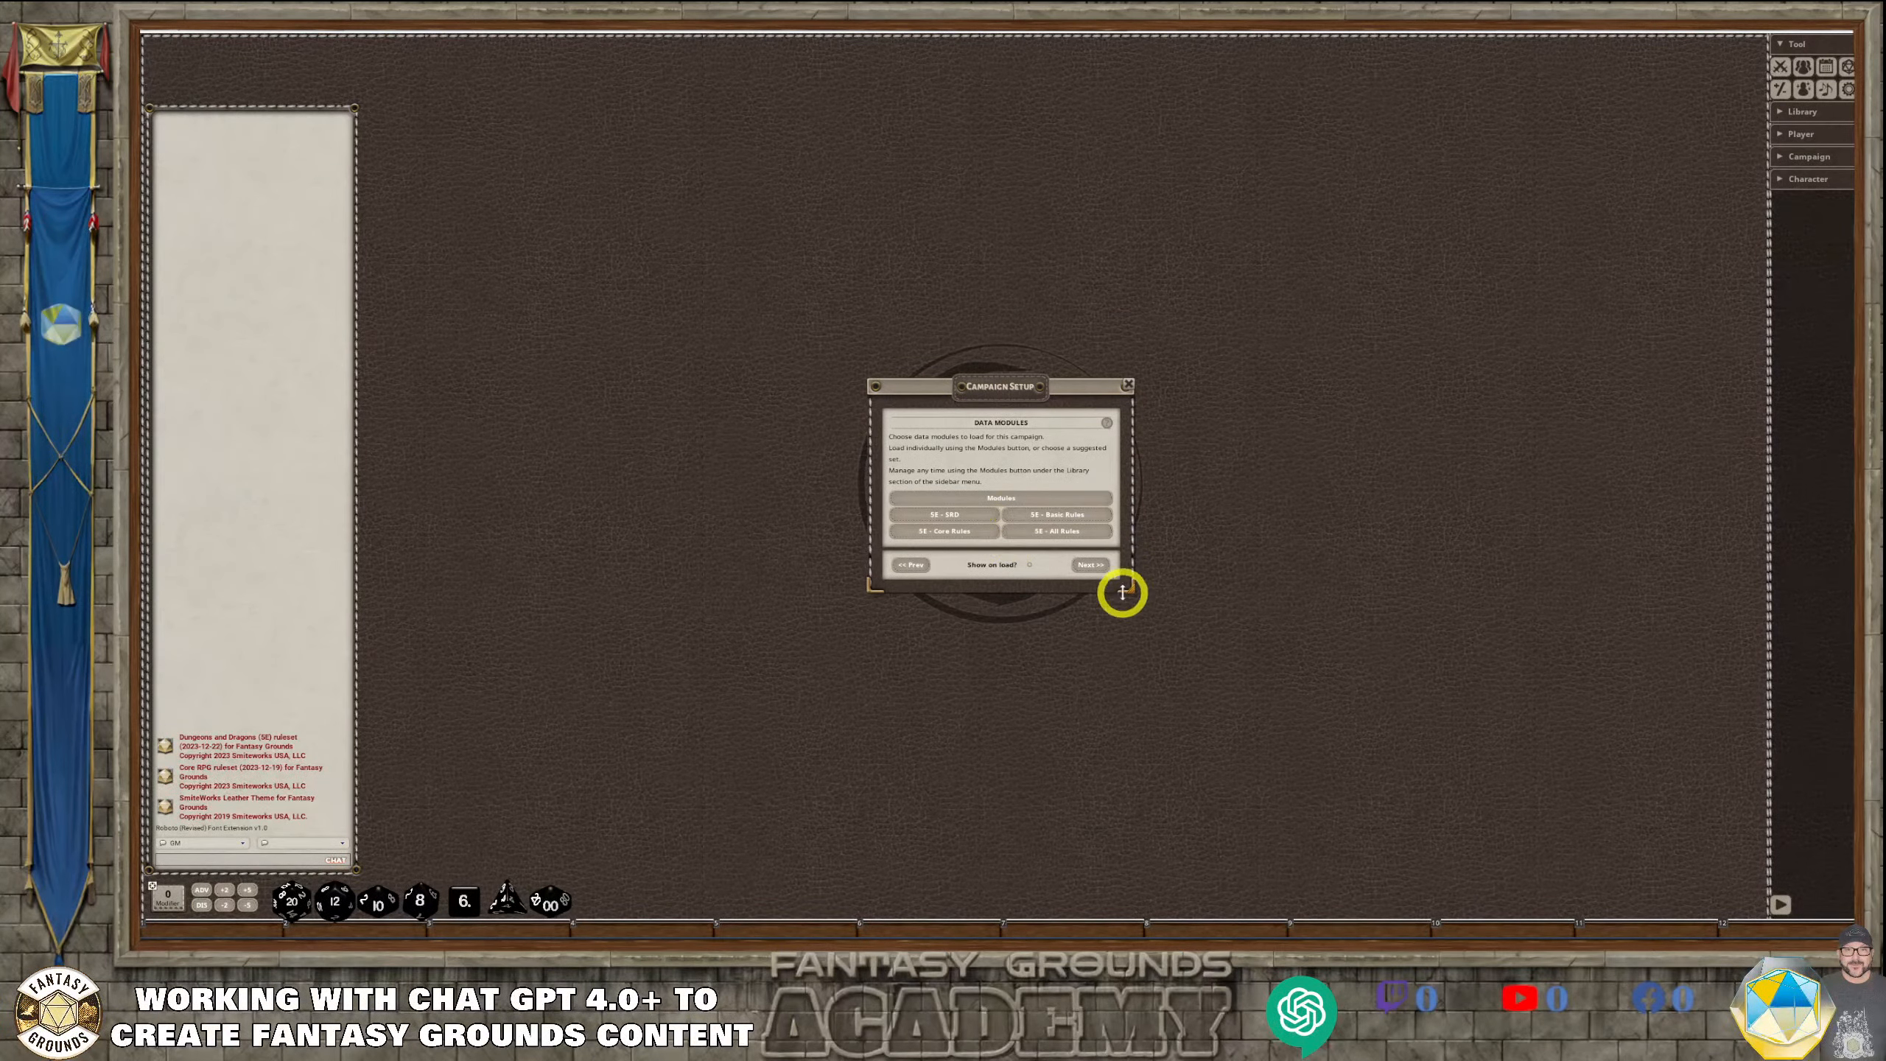
pyautogui.click(1096, 565)
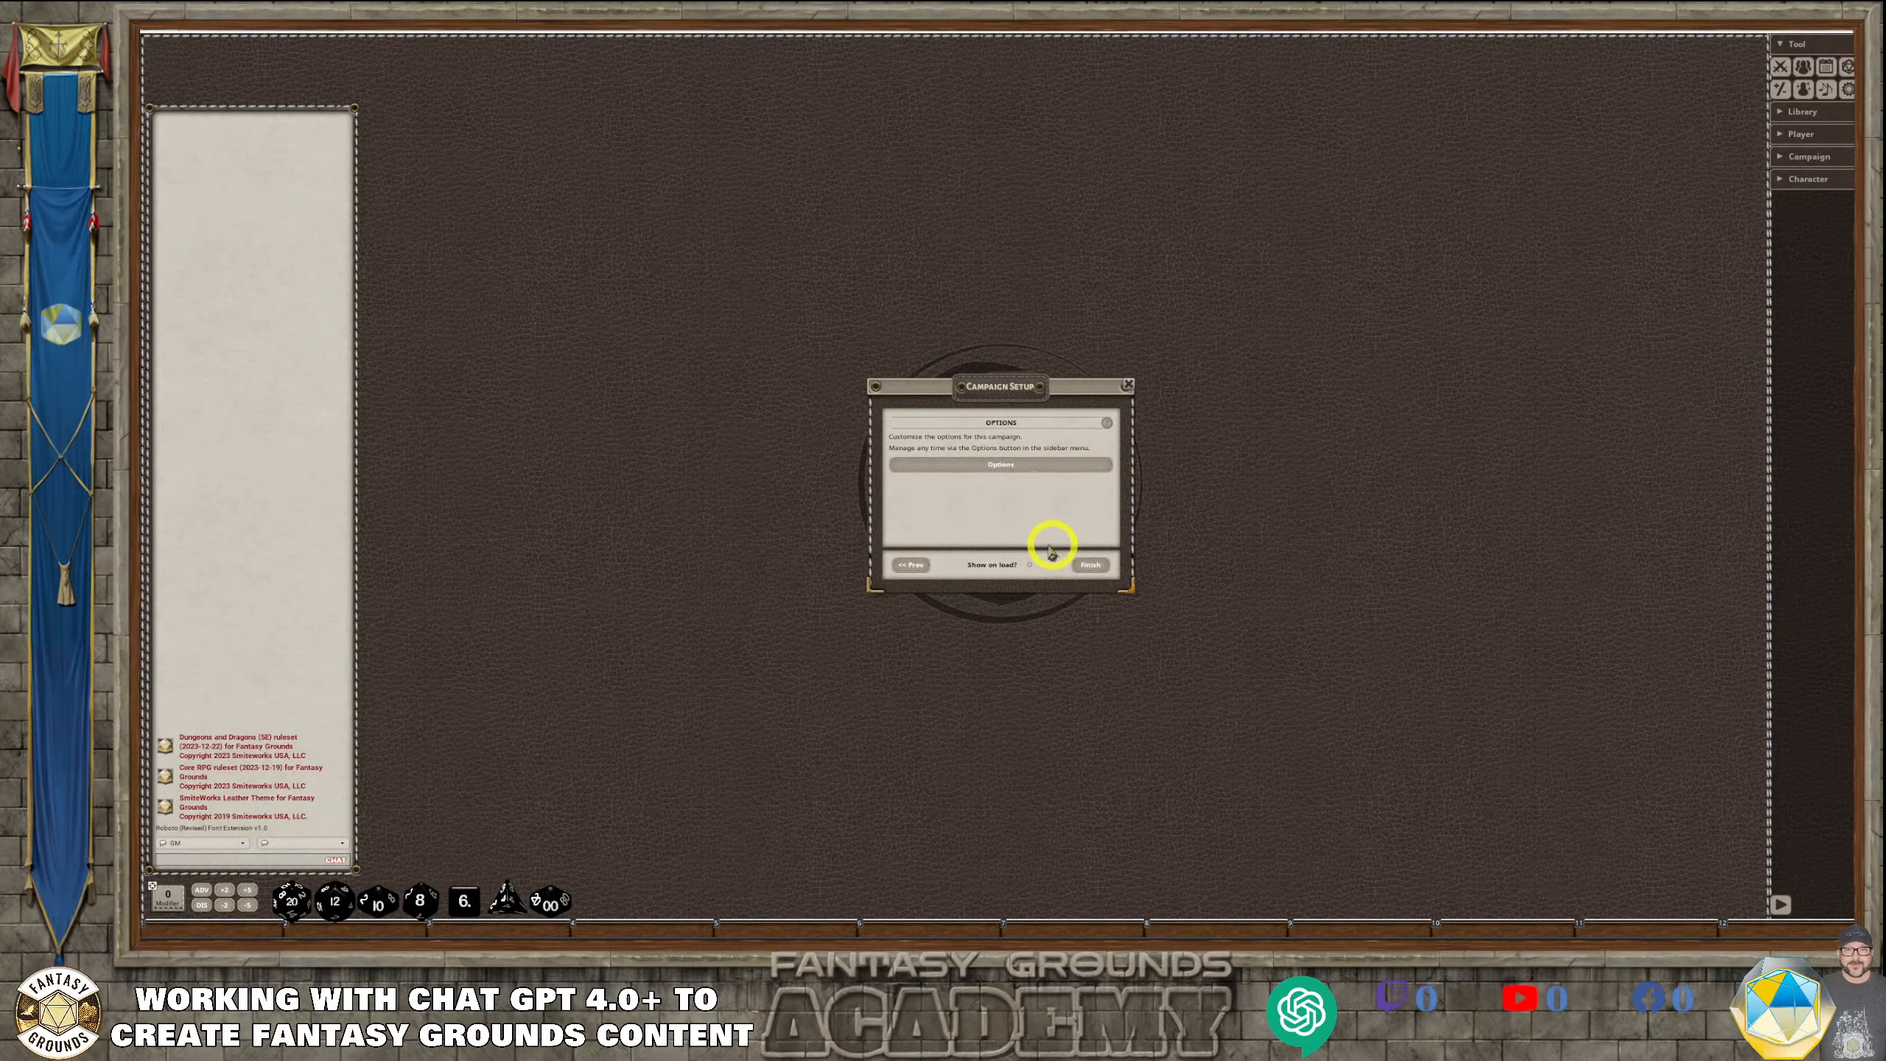
pyautogui.click(1097, 566)
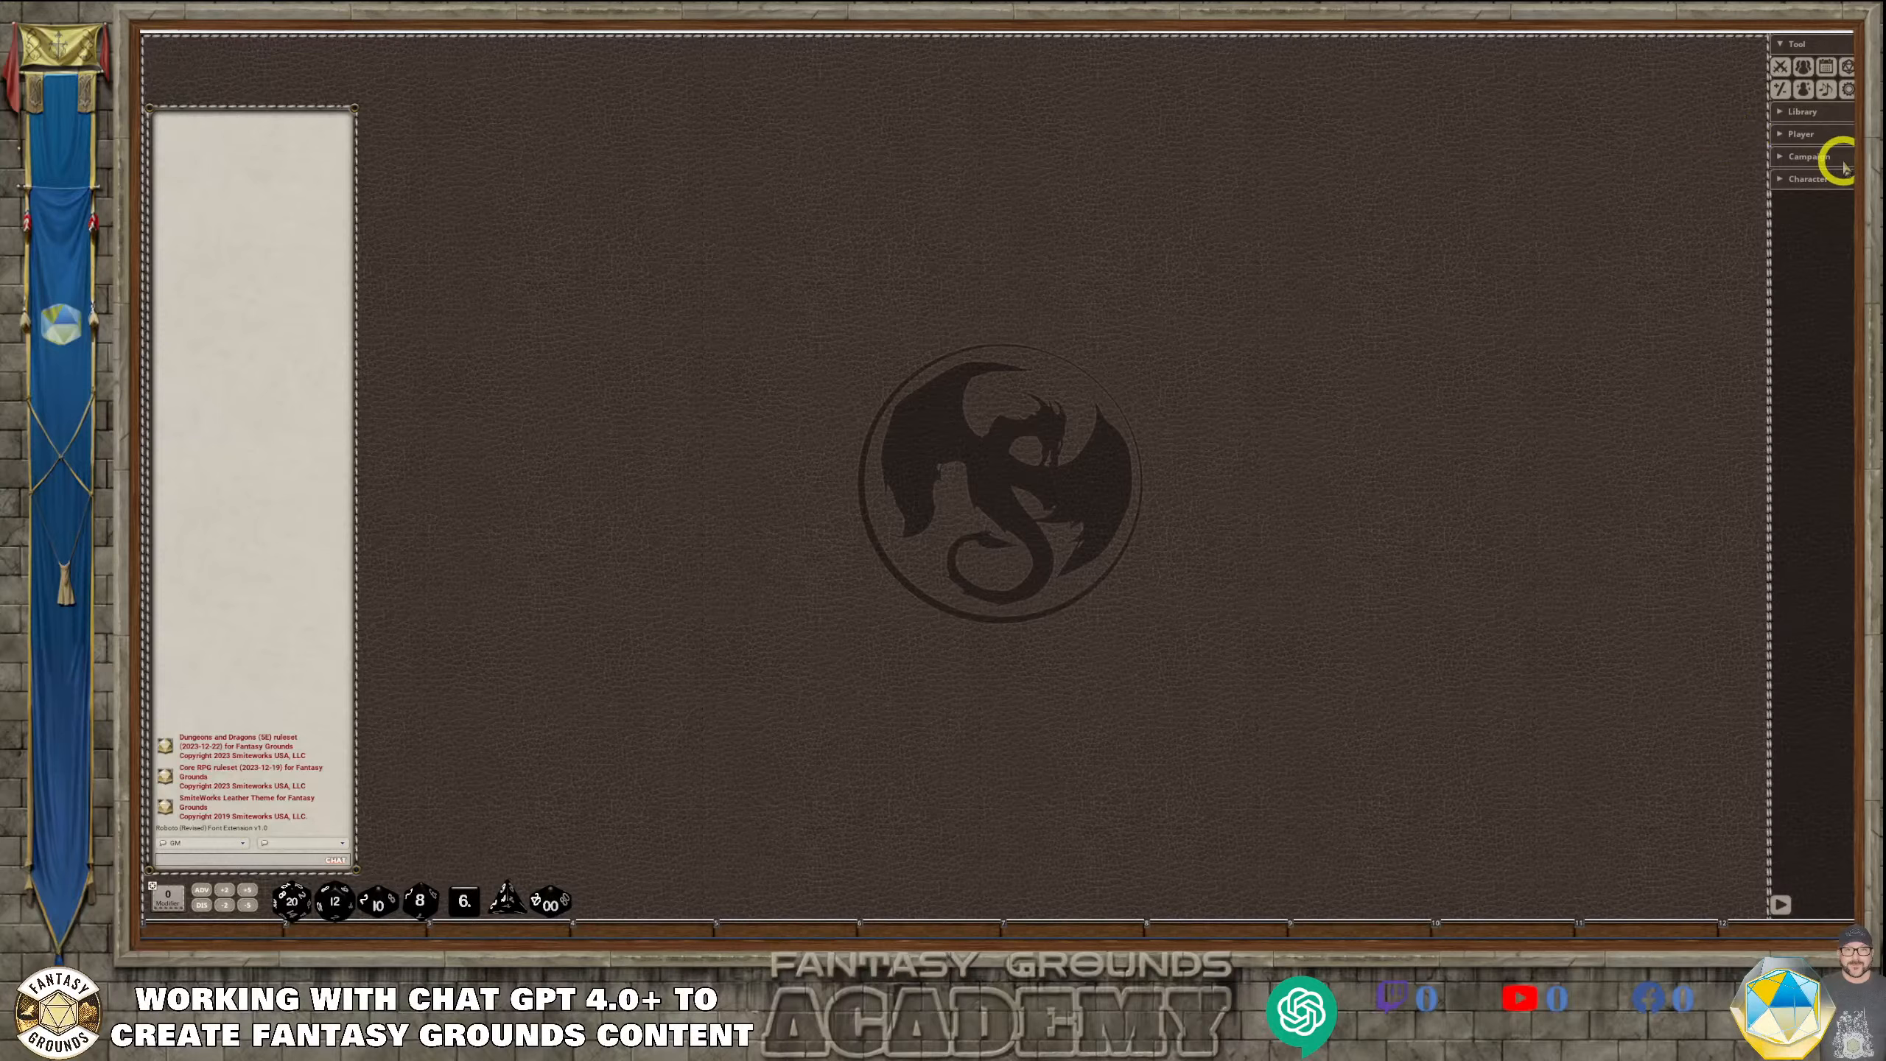
# Open the campaign's Story list and move its window away from the centre of the tabletop
pyautogui.click(1795, 159)
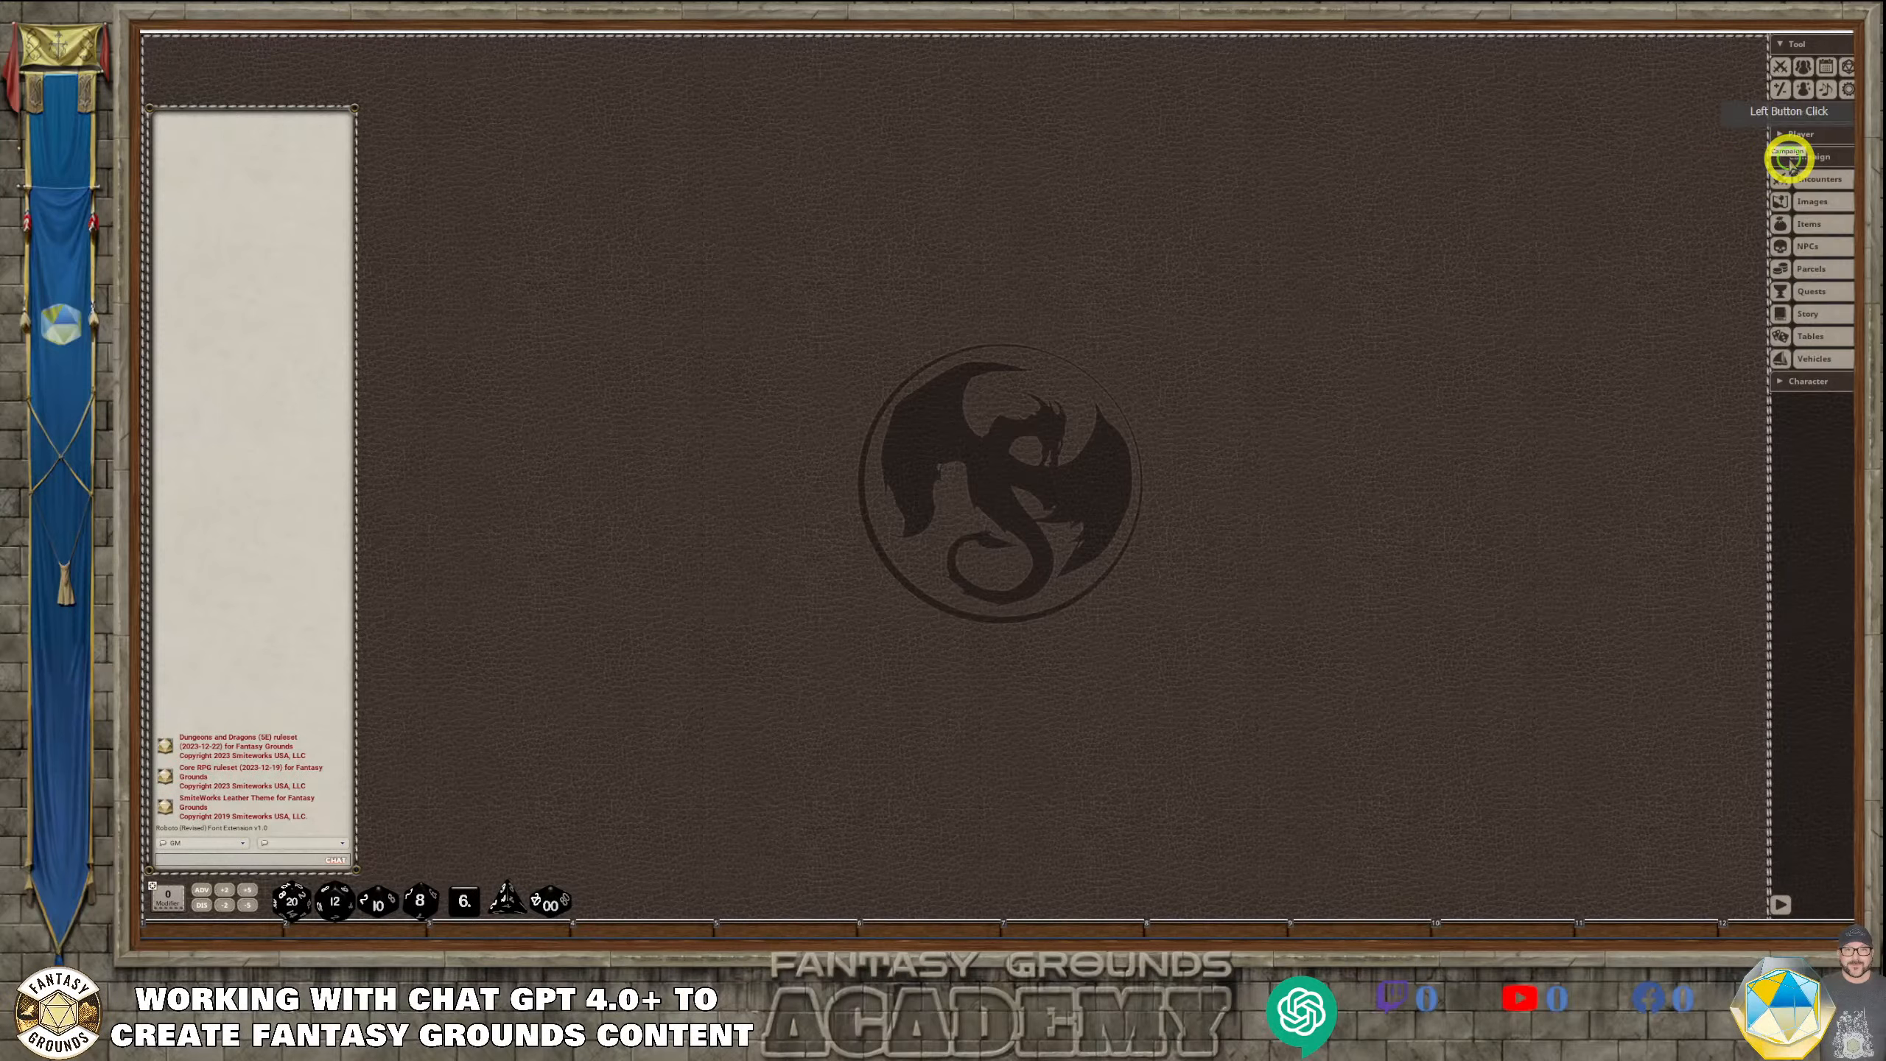
pyautogui.click(1806, 313)
pyautogui.click(977, 374)
pyautogui.moveTo(977, 378); pyautogui.dragTo(797, 251)
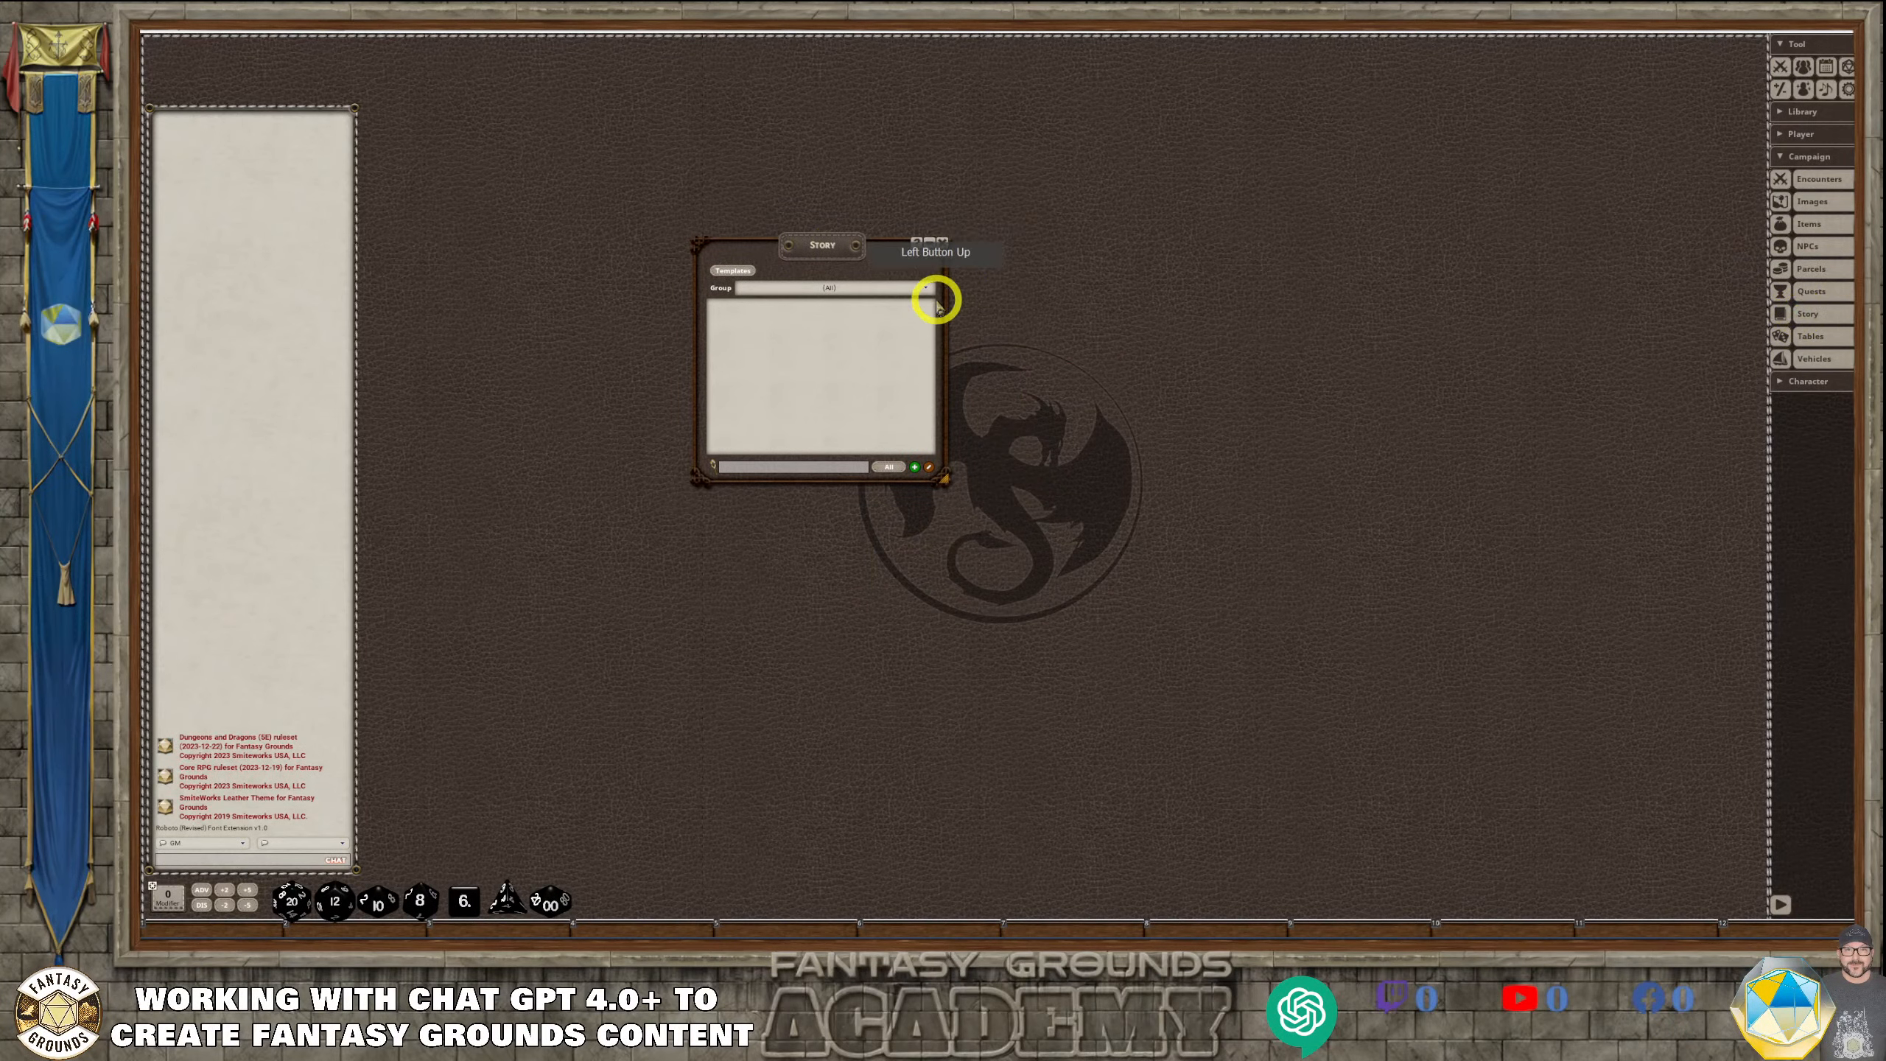
# Add a new group to the Story list and open its name for editing
pyautogui.click(931, 293)
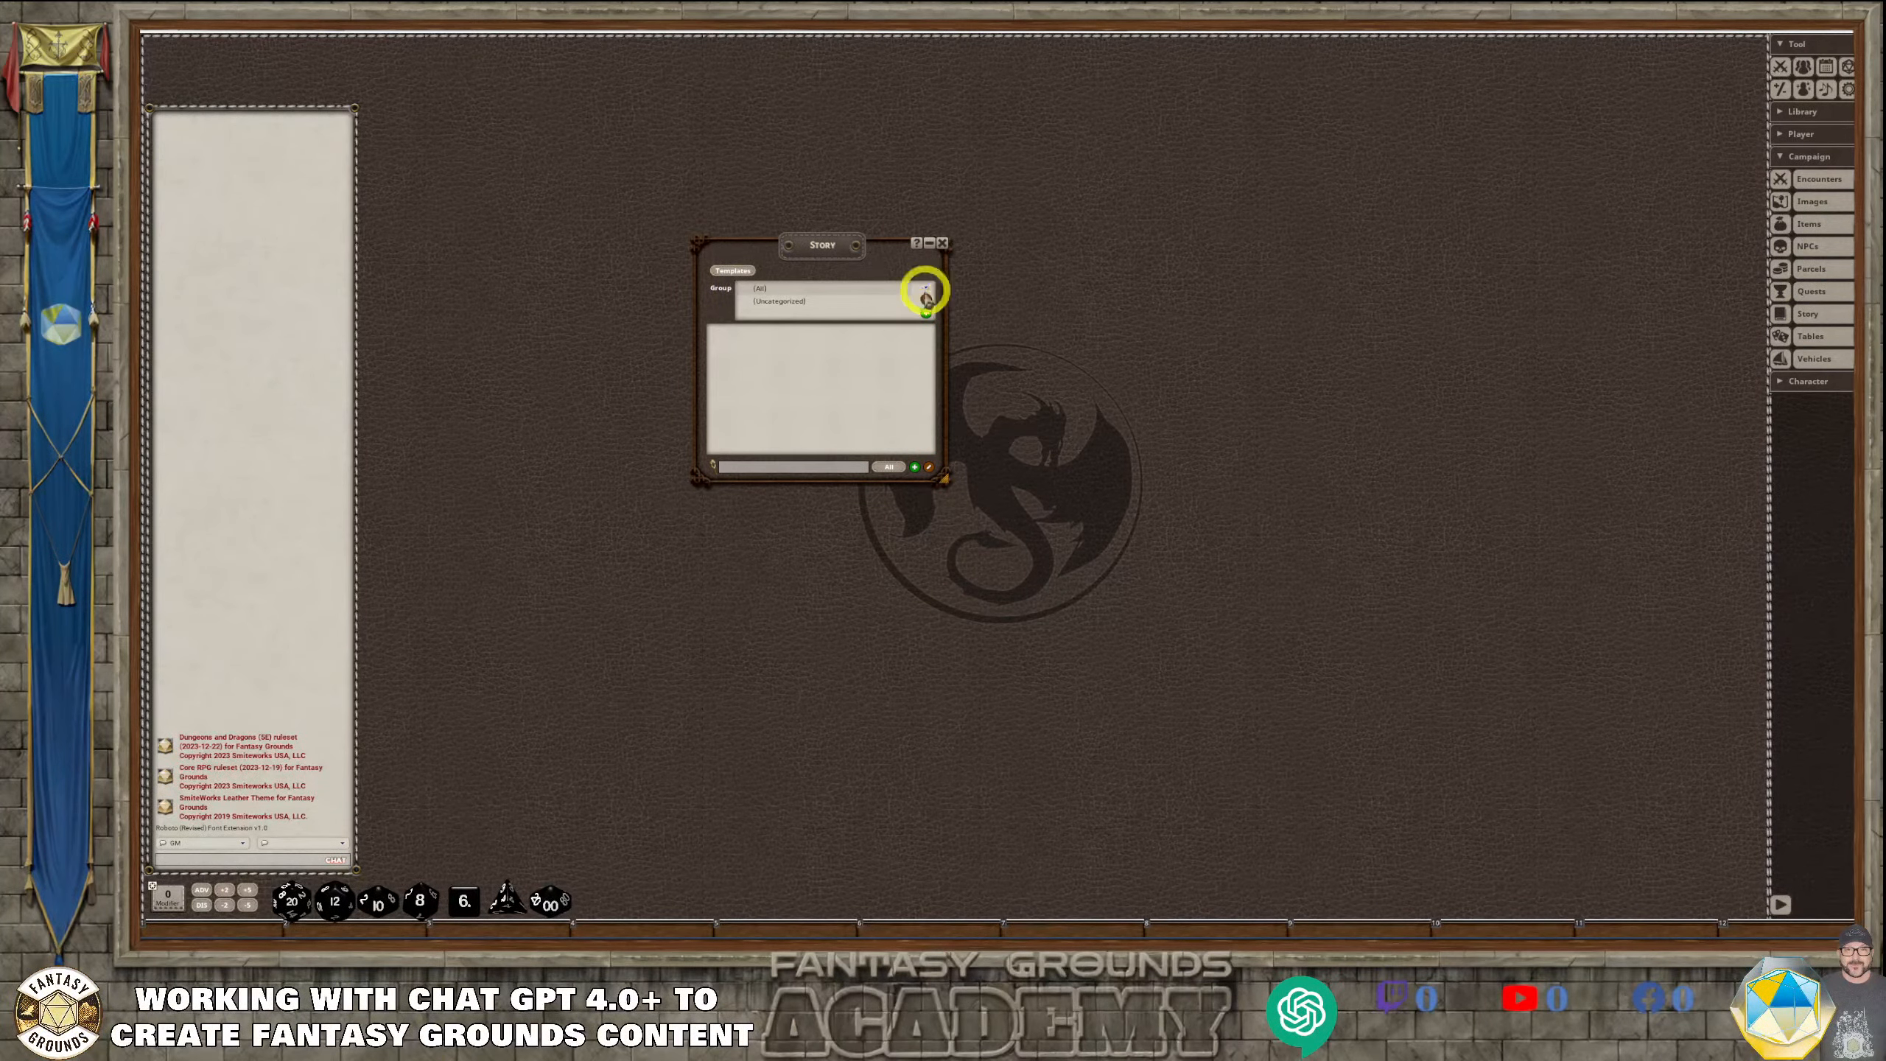
pyautogui.click(927, 314)
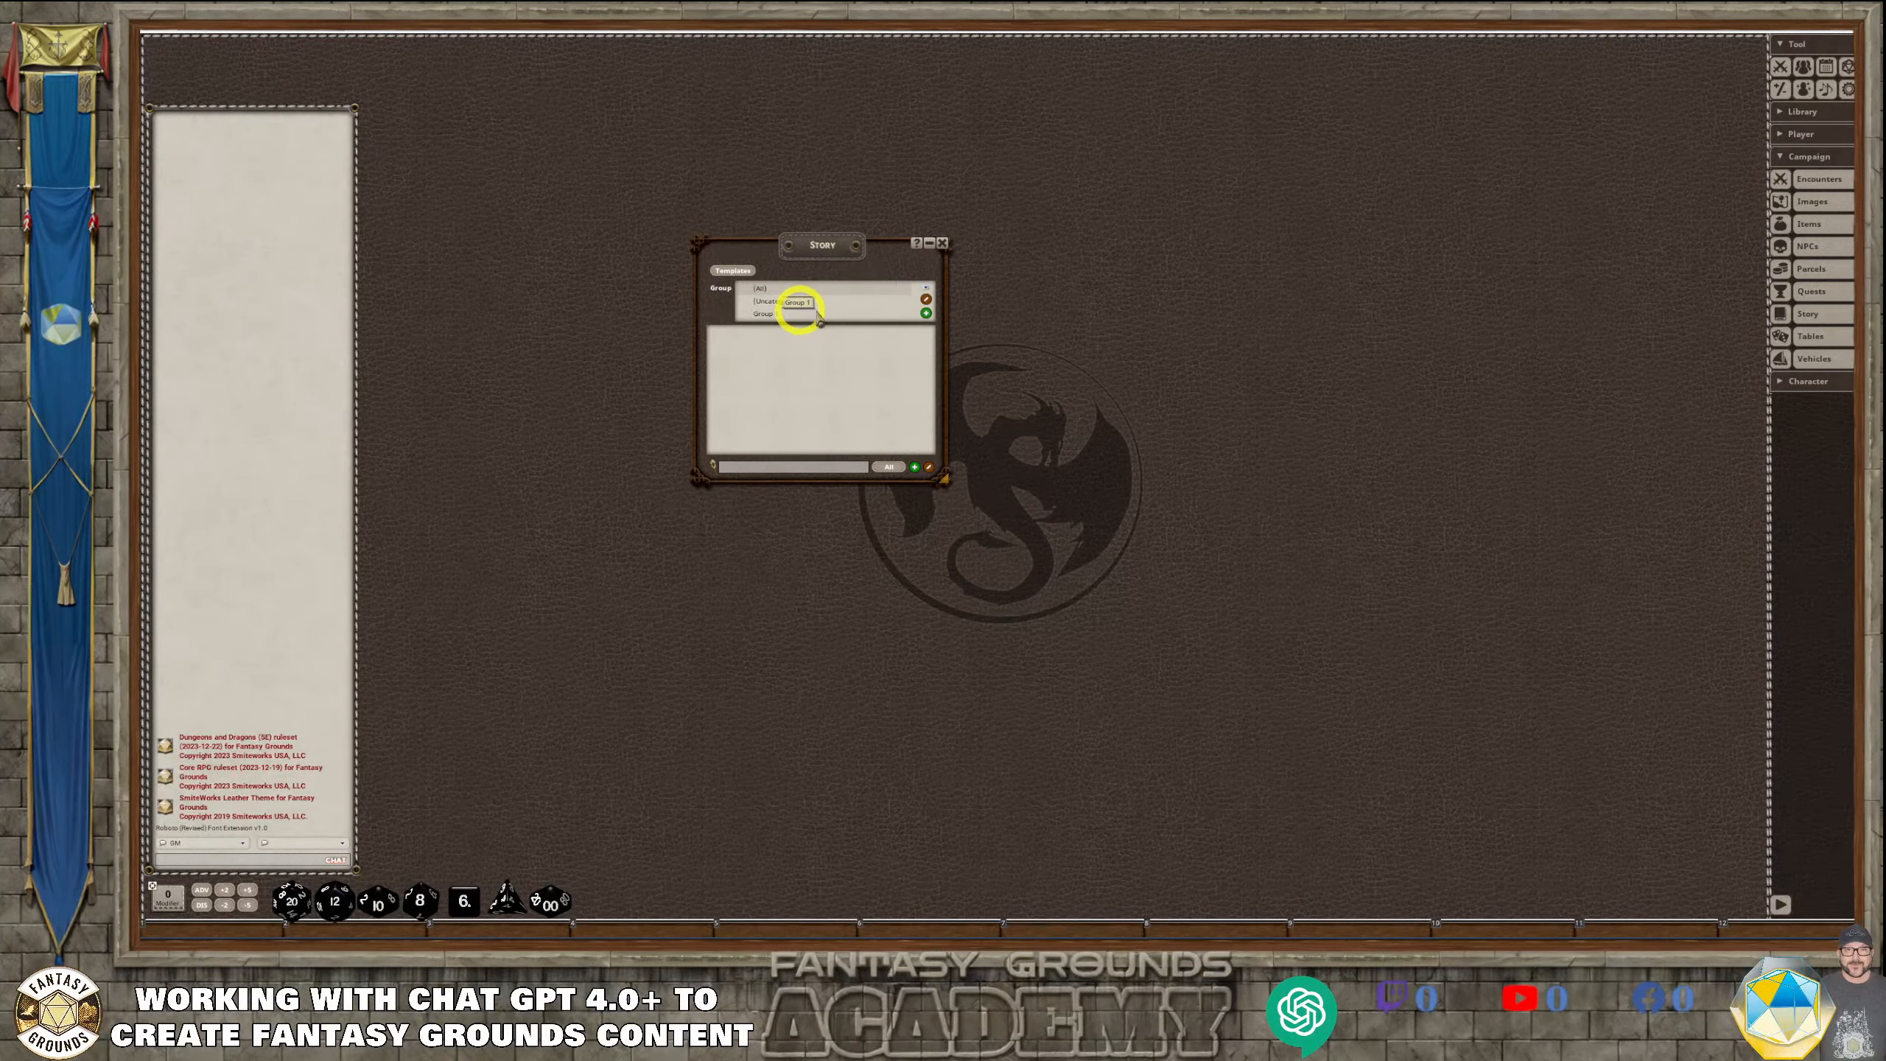
pyautogui.click(927, 290)
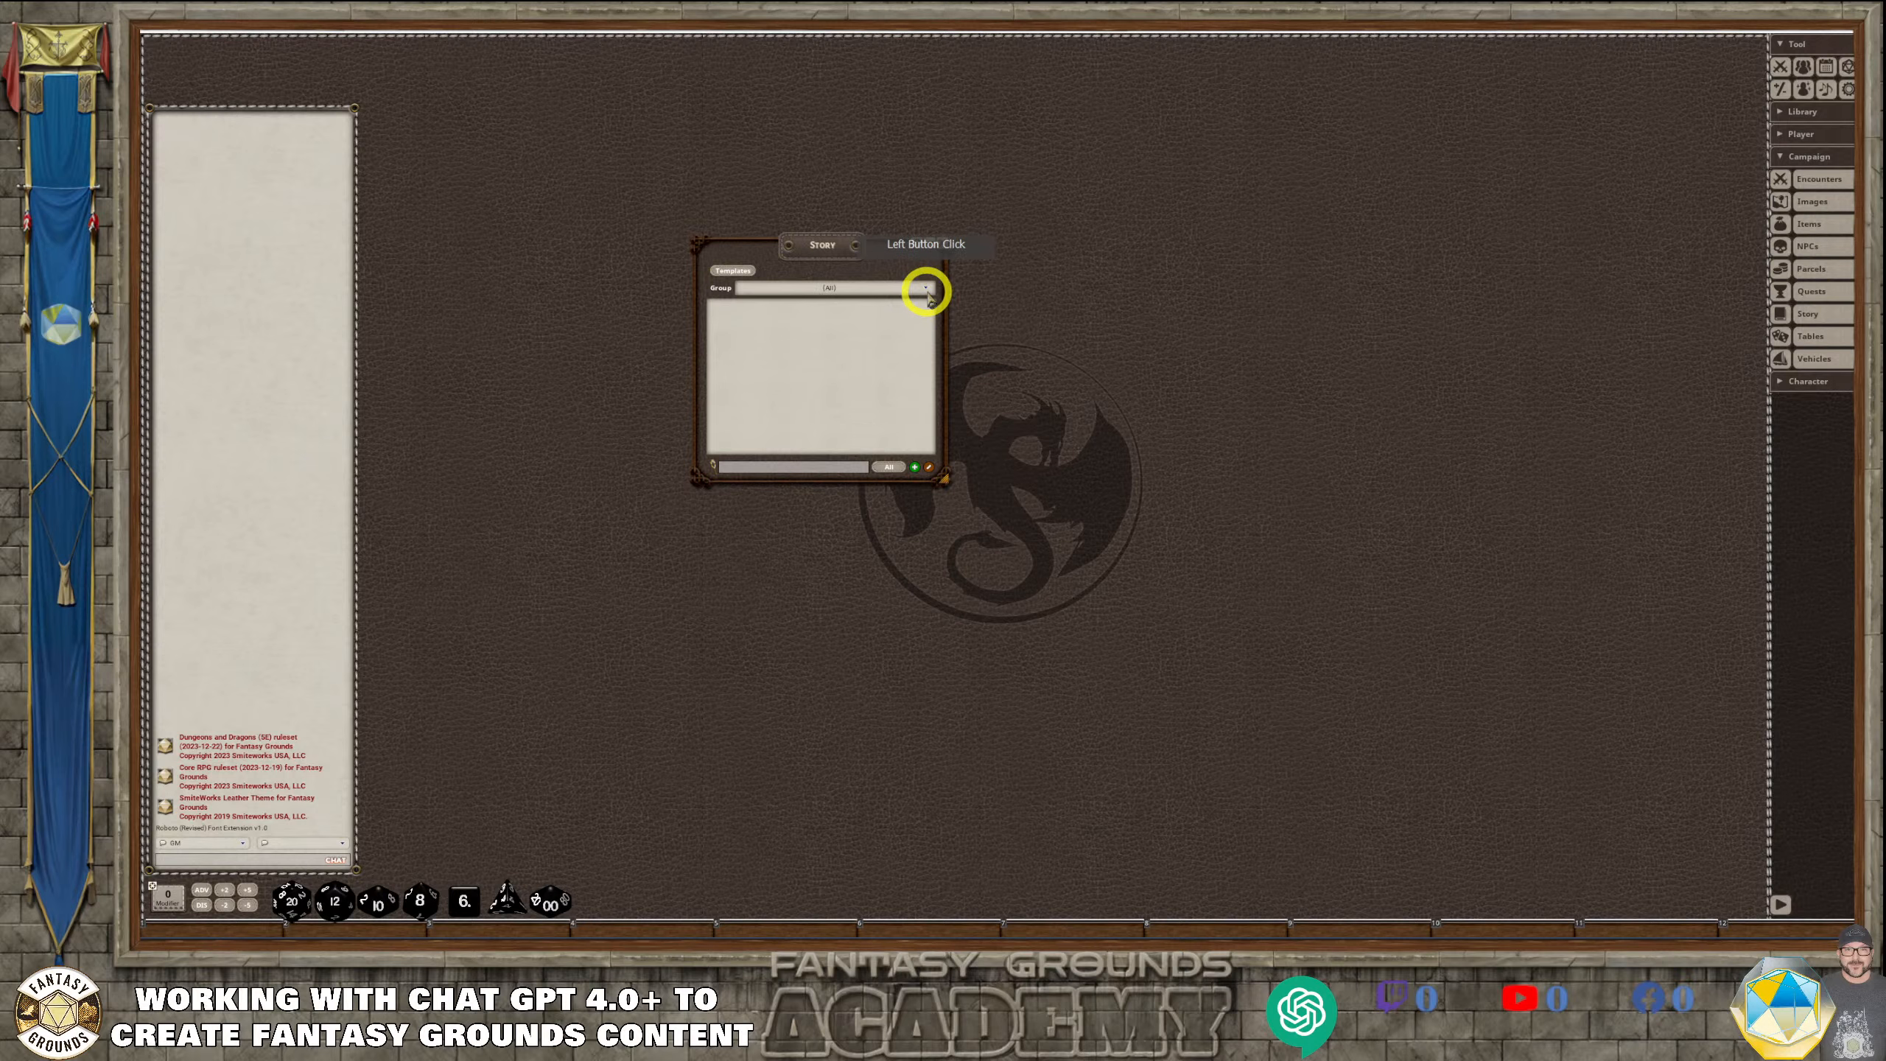
pyautogui.click(926, 285)
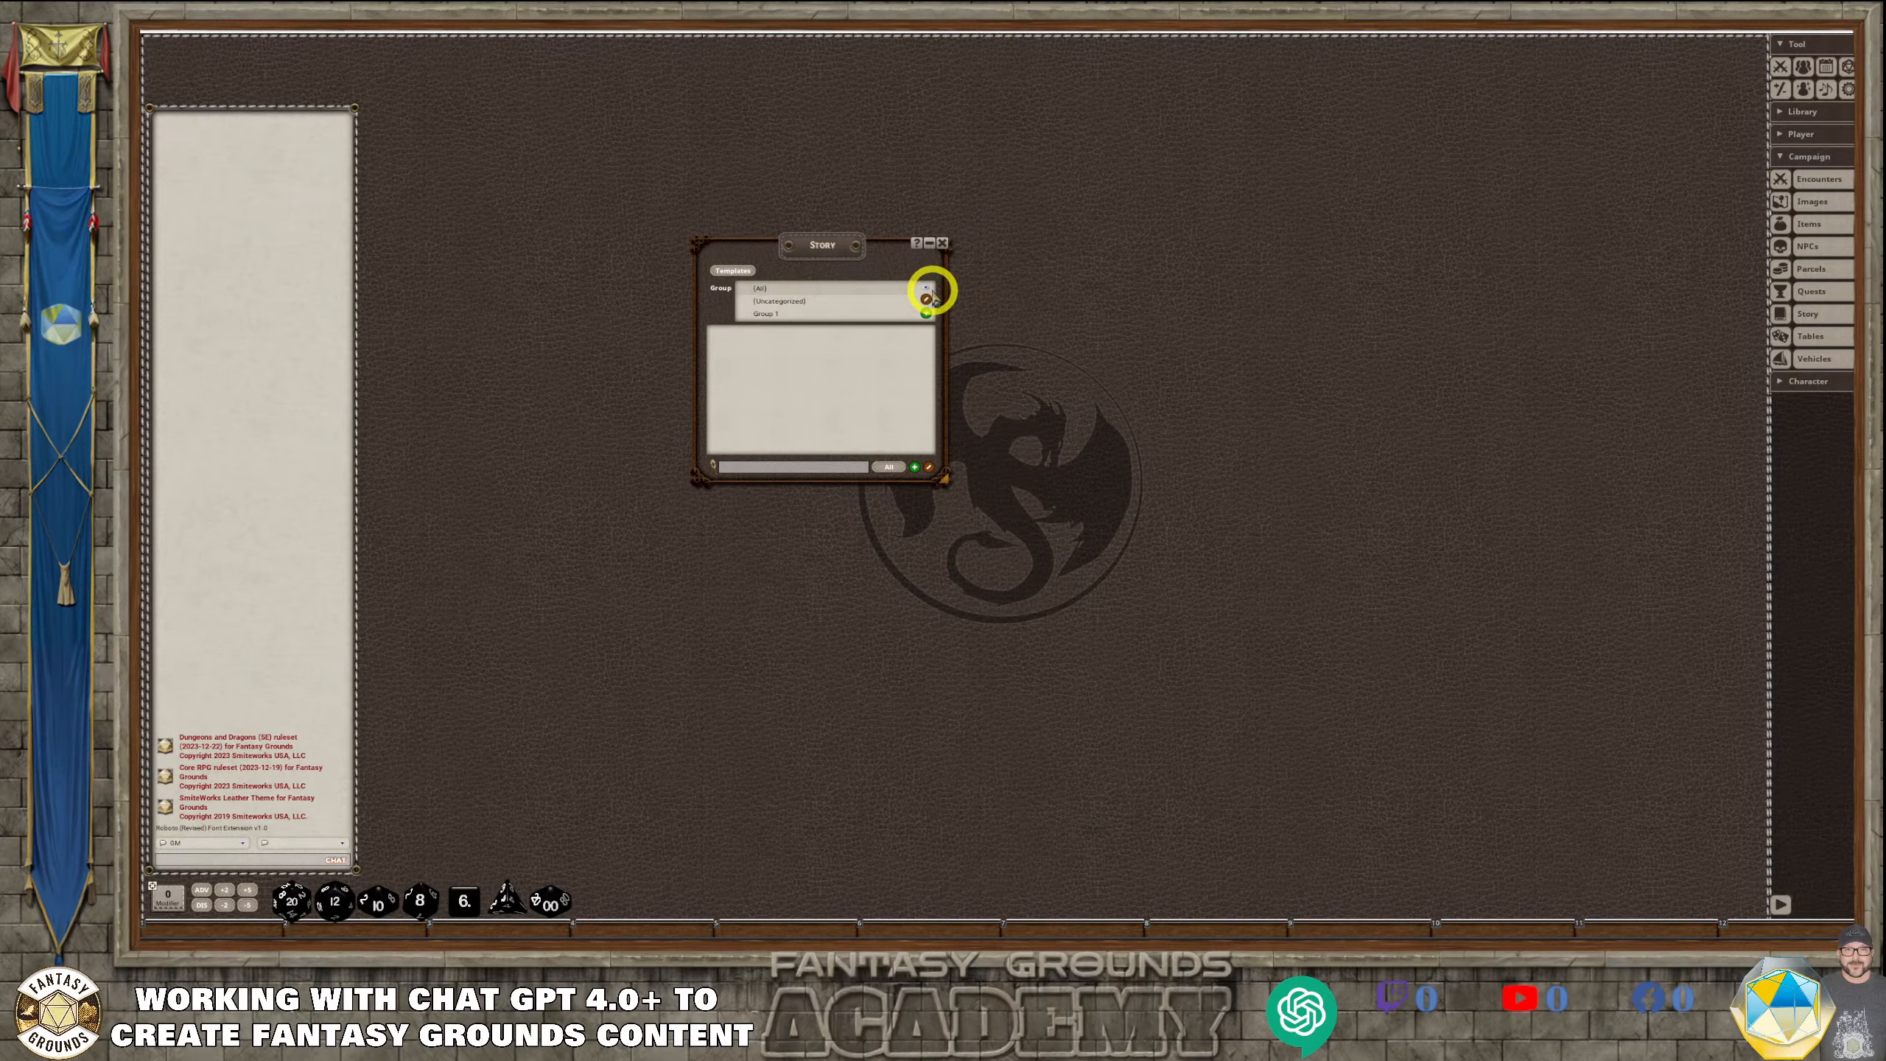
pyautogui.click(928, 289)
pyautogui.click(928, 289)
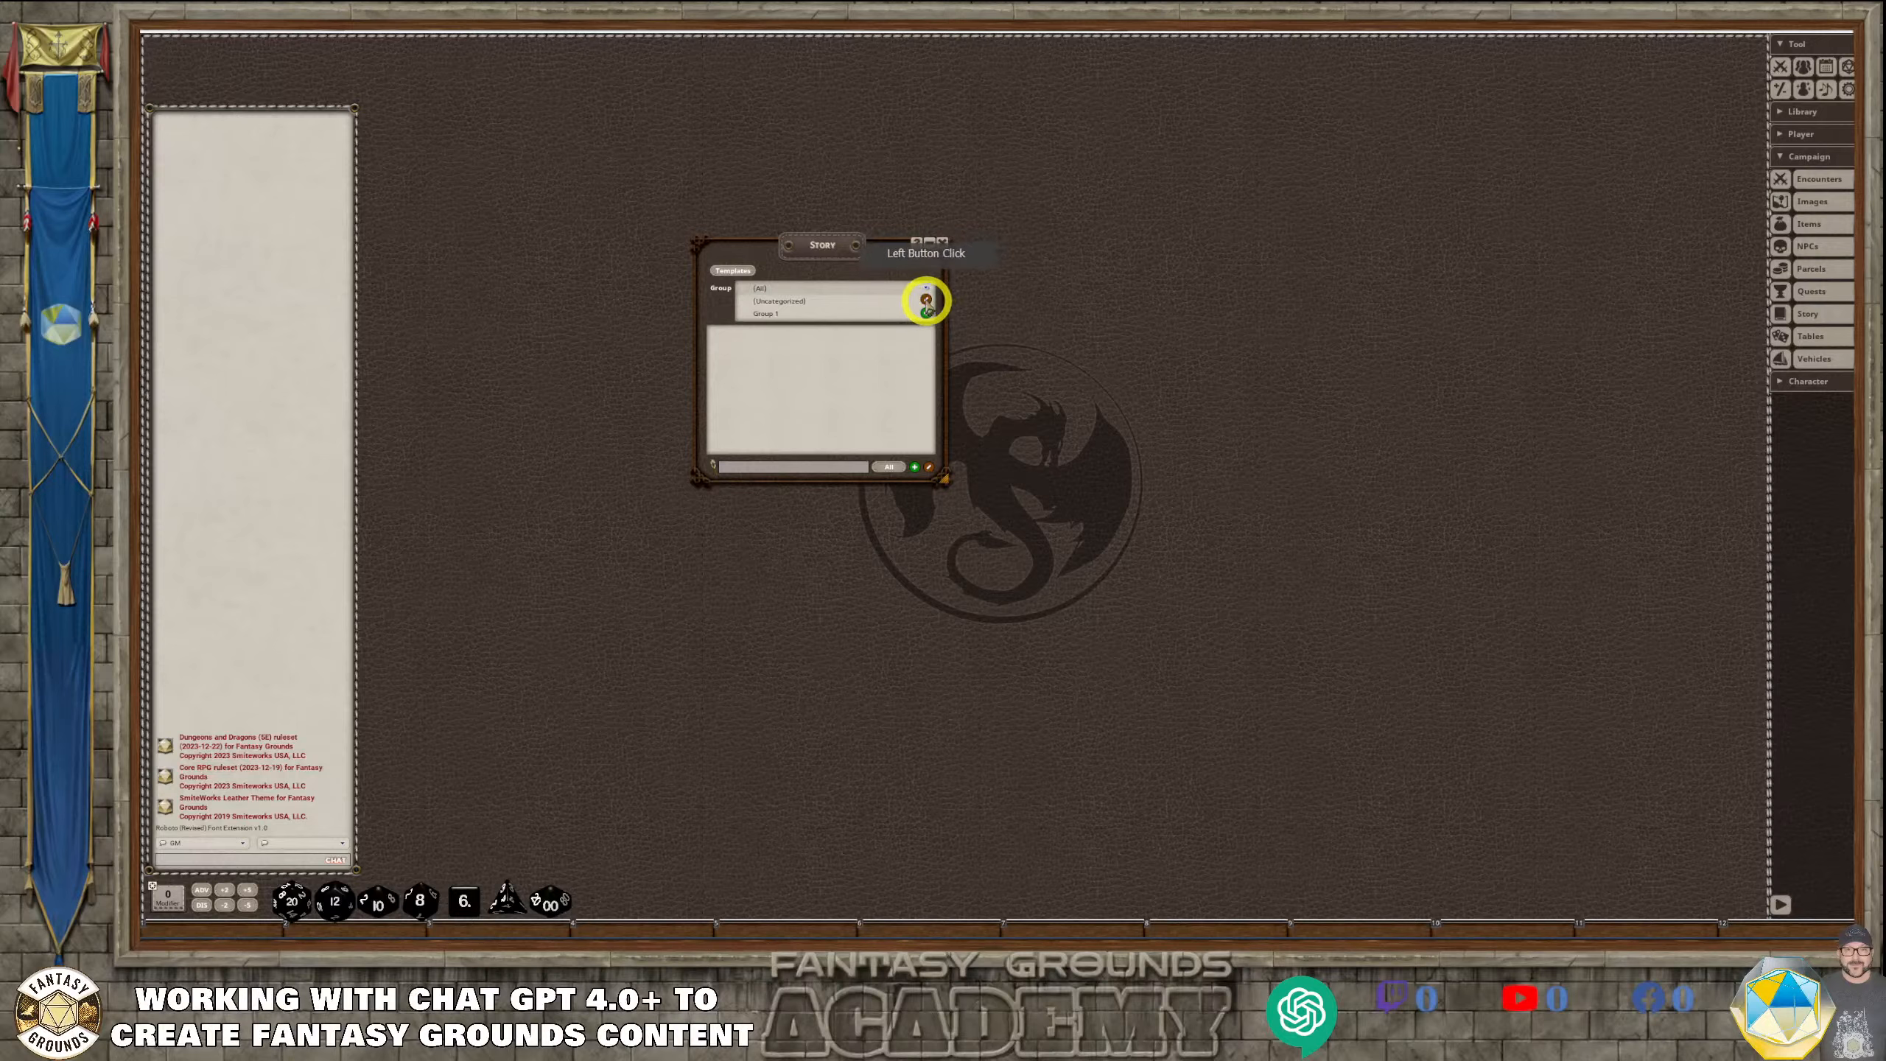
pyautogui.click(836, 314)
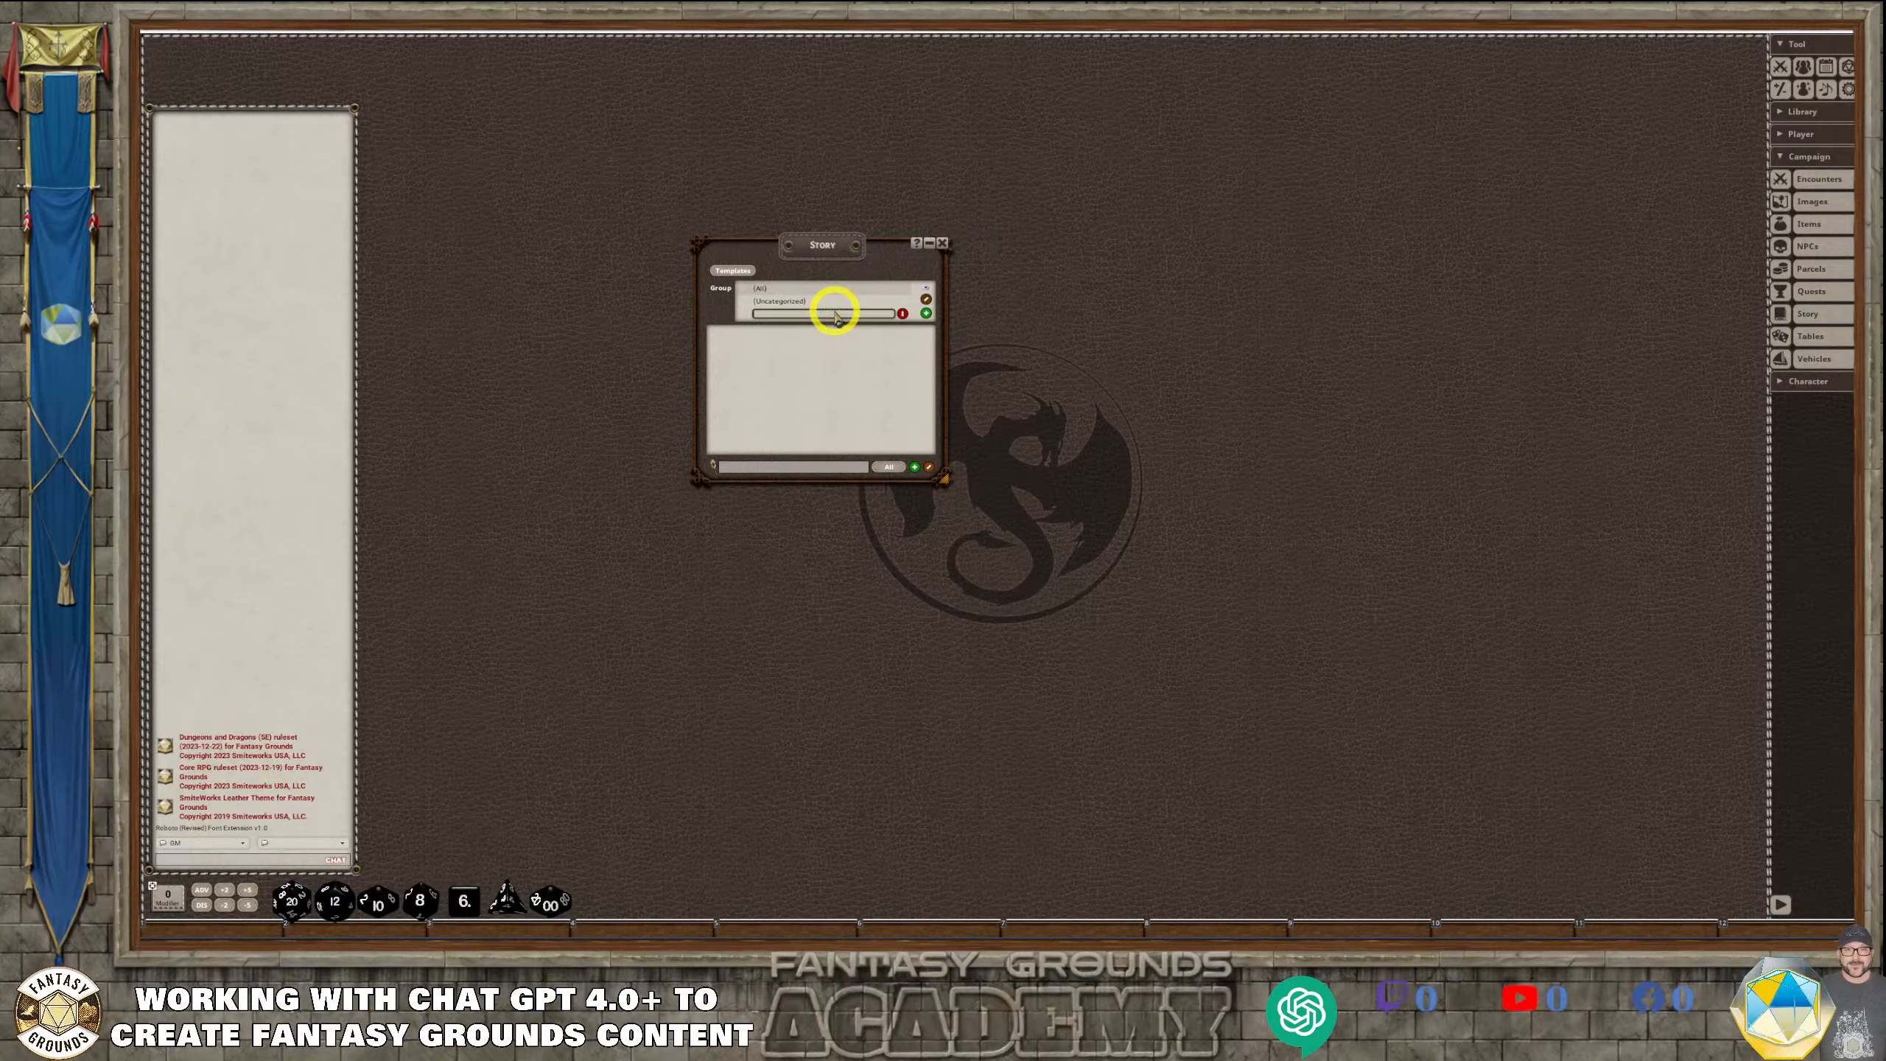
# Switch to ChatGPT and look through the stat block responses for the boss's name and title
pyautogui.click(400, 937)
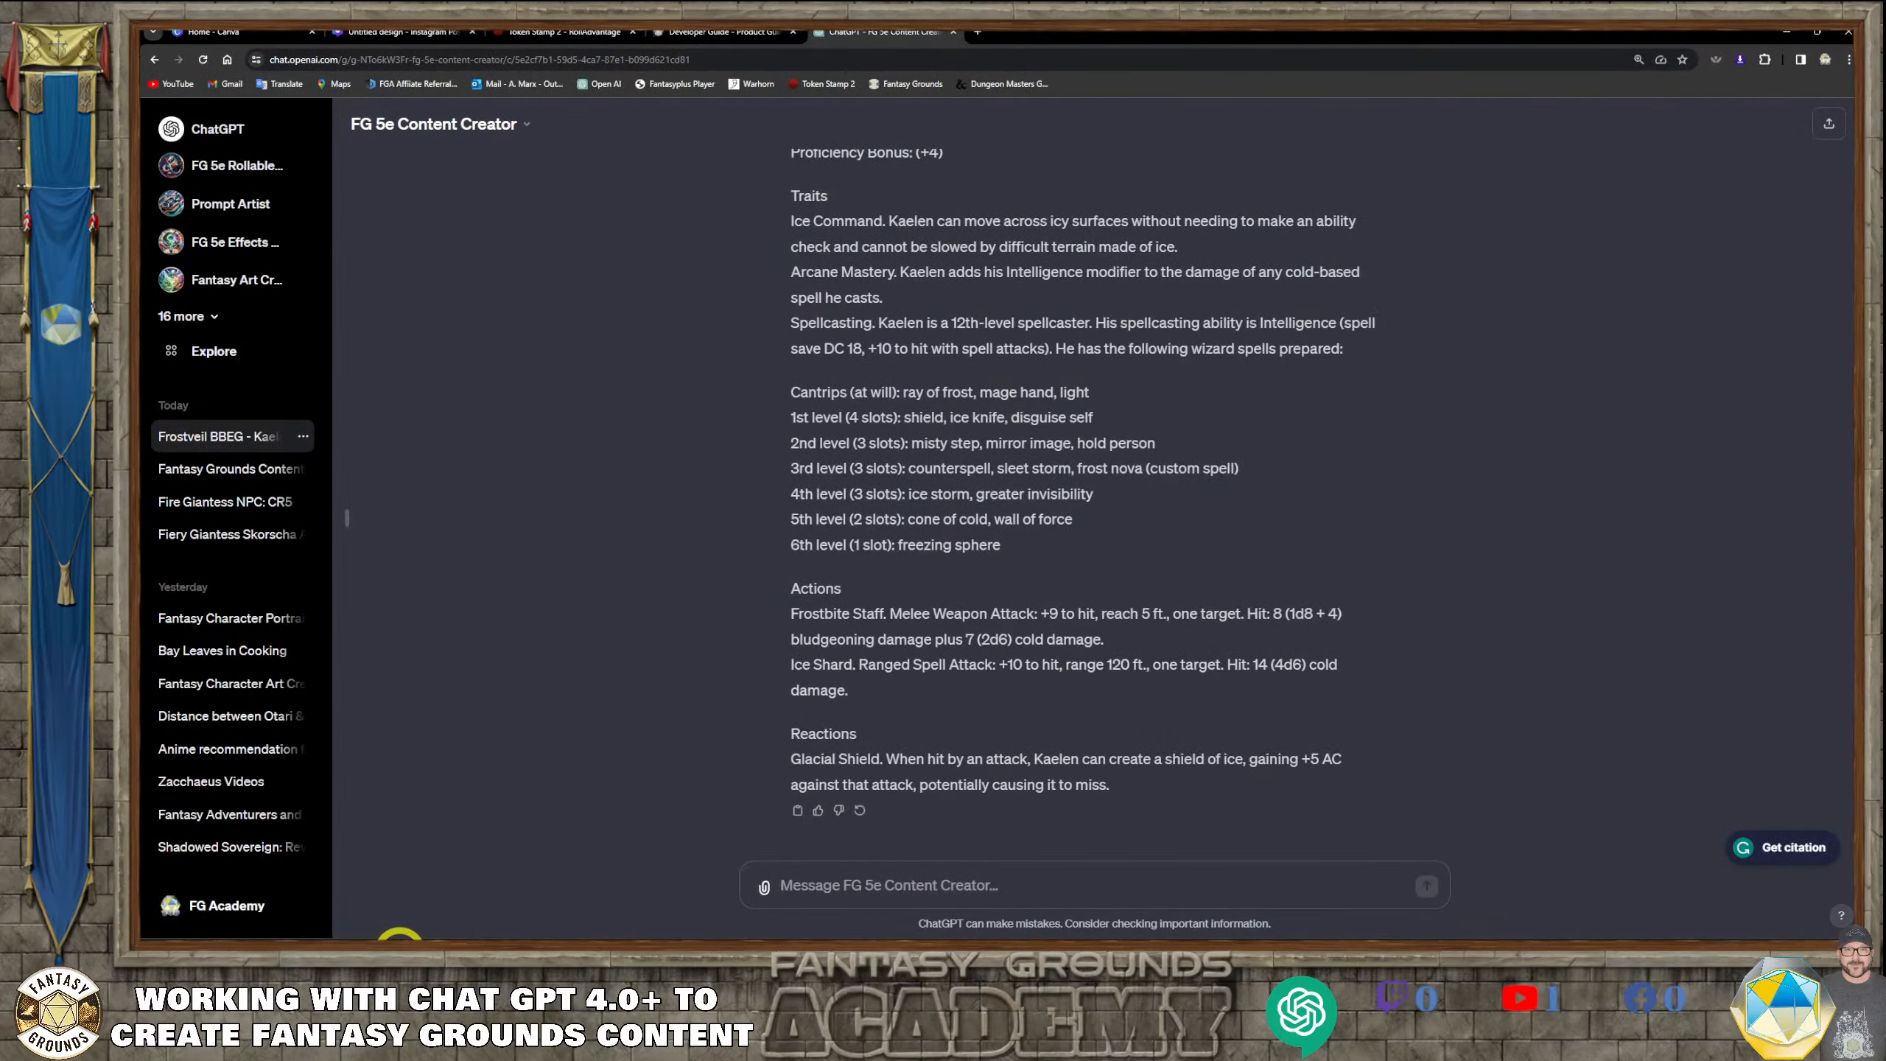
pyautogui.scroll(-10, 1031, 498)
pyautogui.scroll(8, 1032, 502)
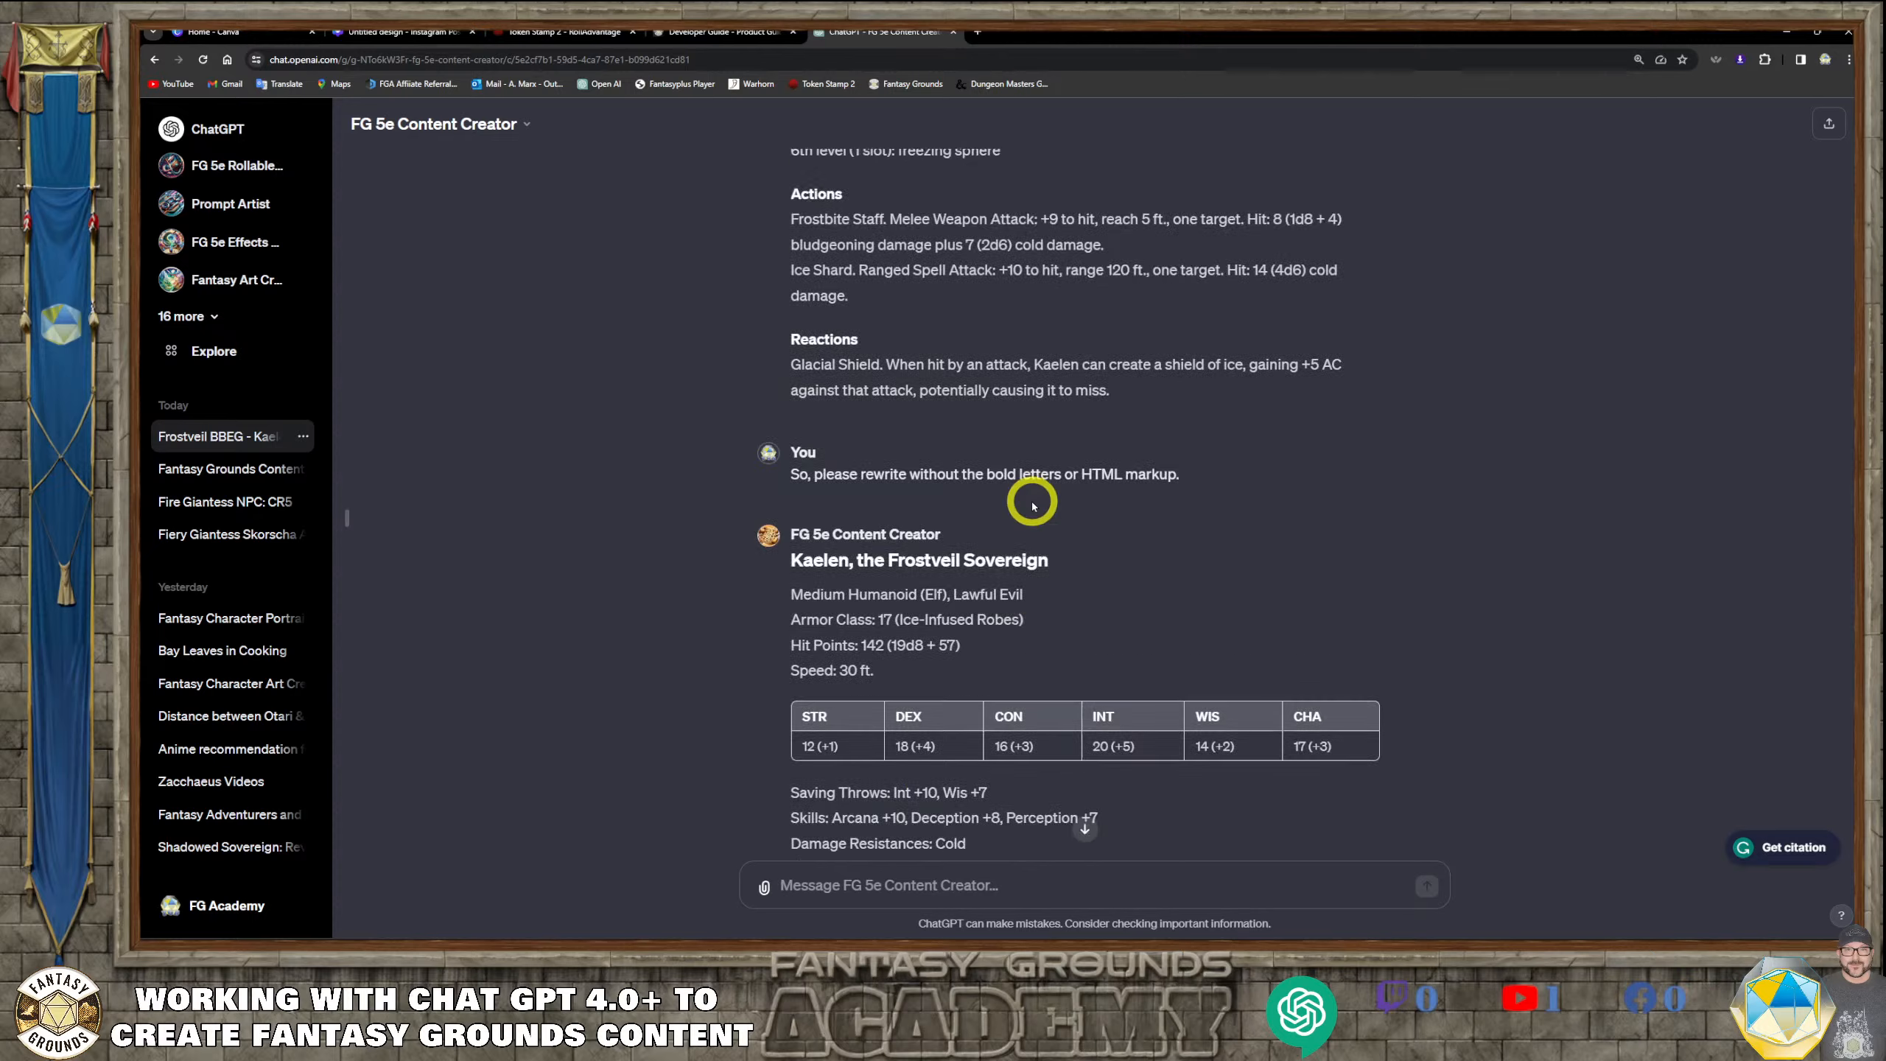
pyautogui.scroll(-5, 1032, 506)
pyautogui.scroll(15, 1032, 506)
pyautogui.scroll(-5, 1032, 505)
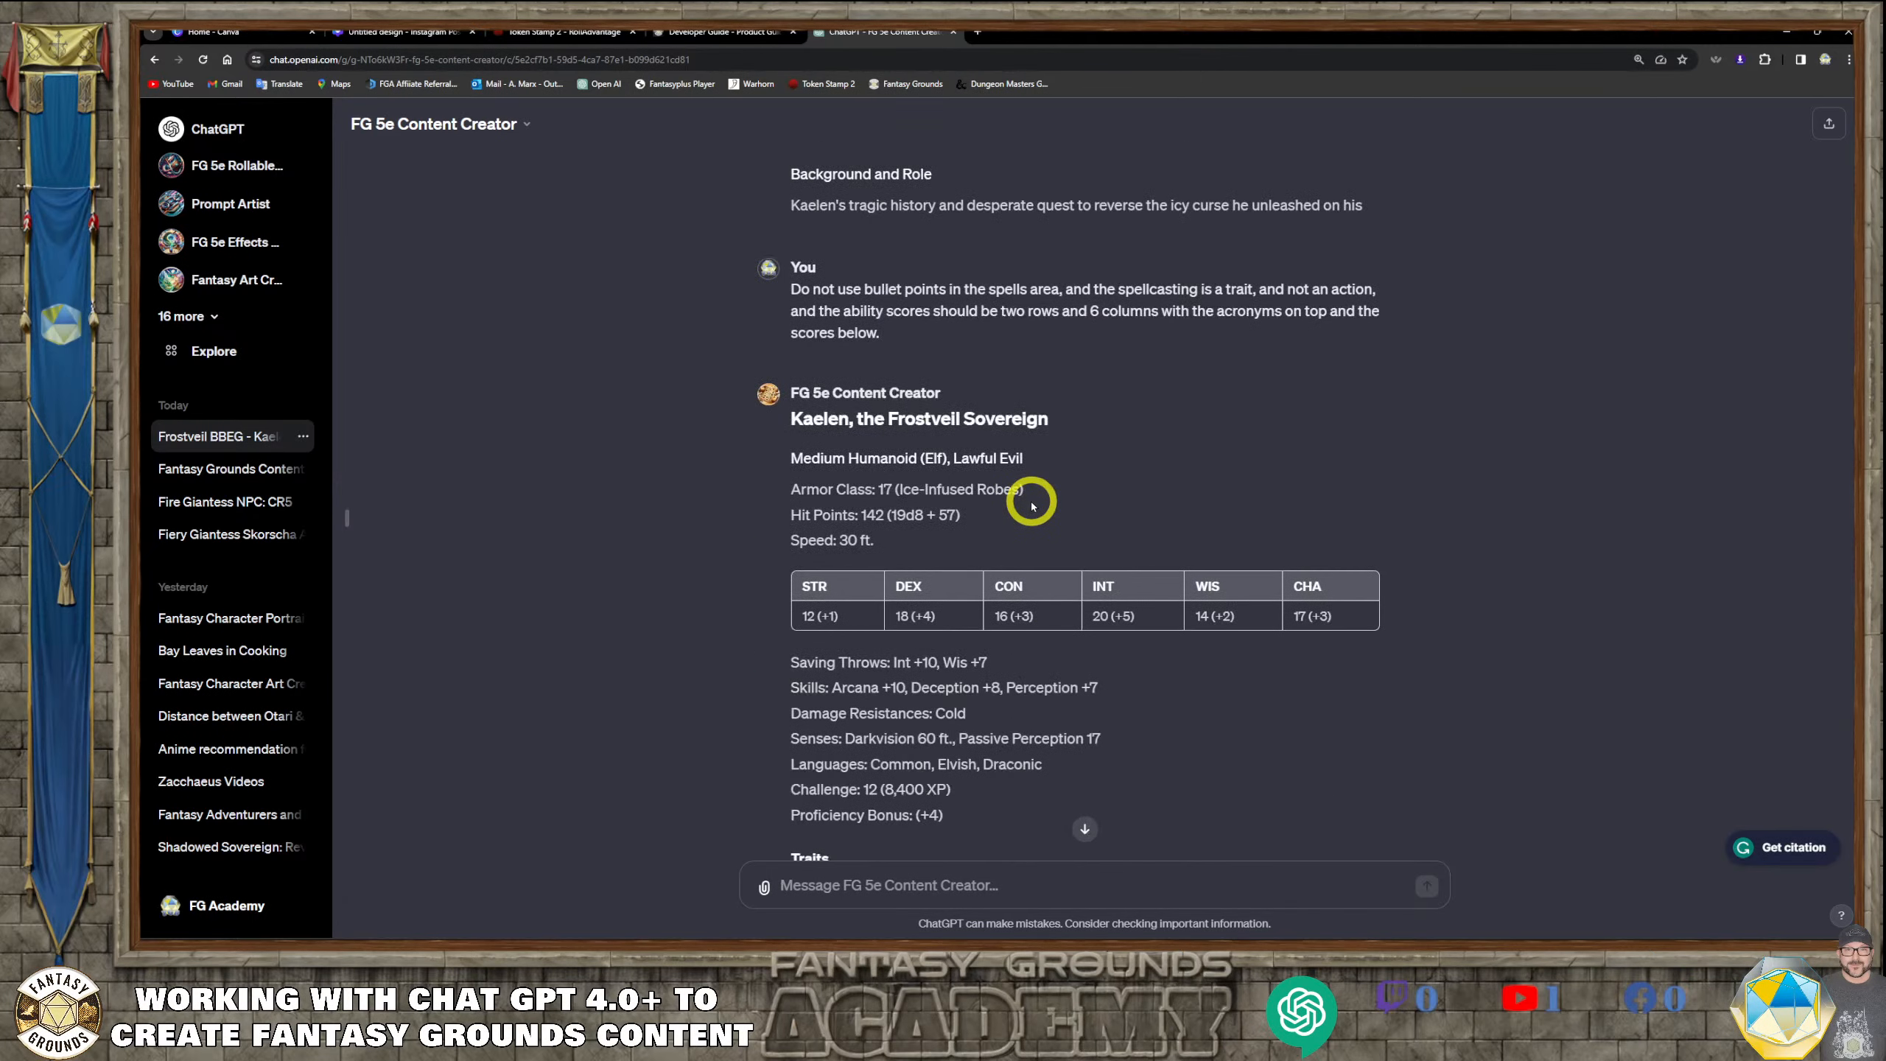
pyautogui.scroll(-1, 1032, 505)
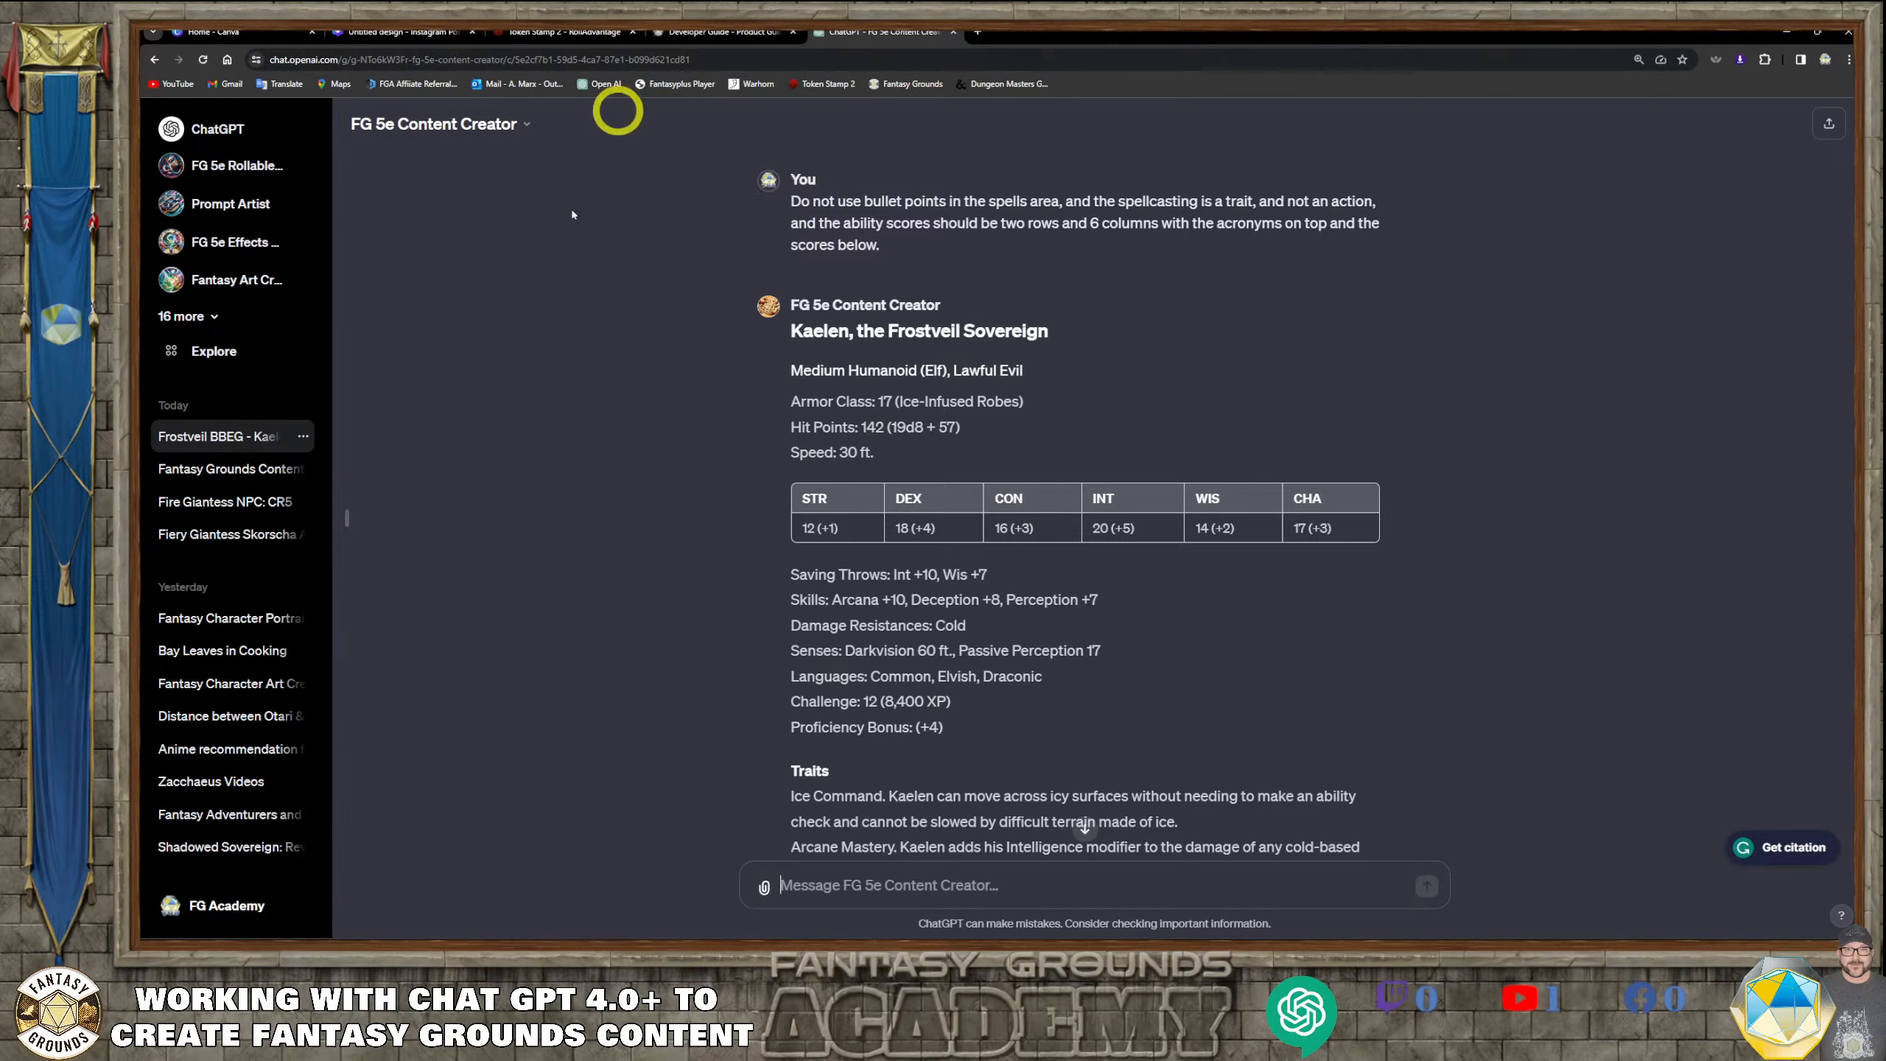
pyautogui.moveTo(460, 938)
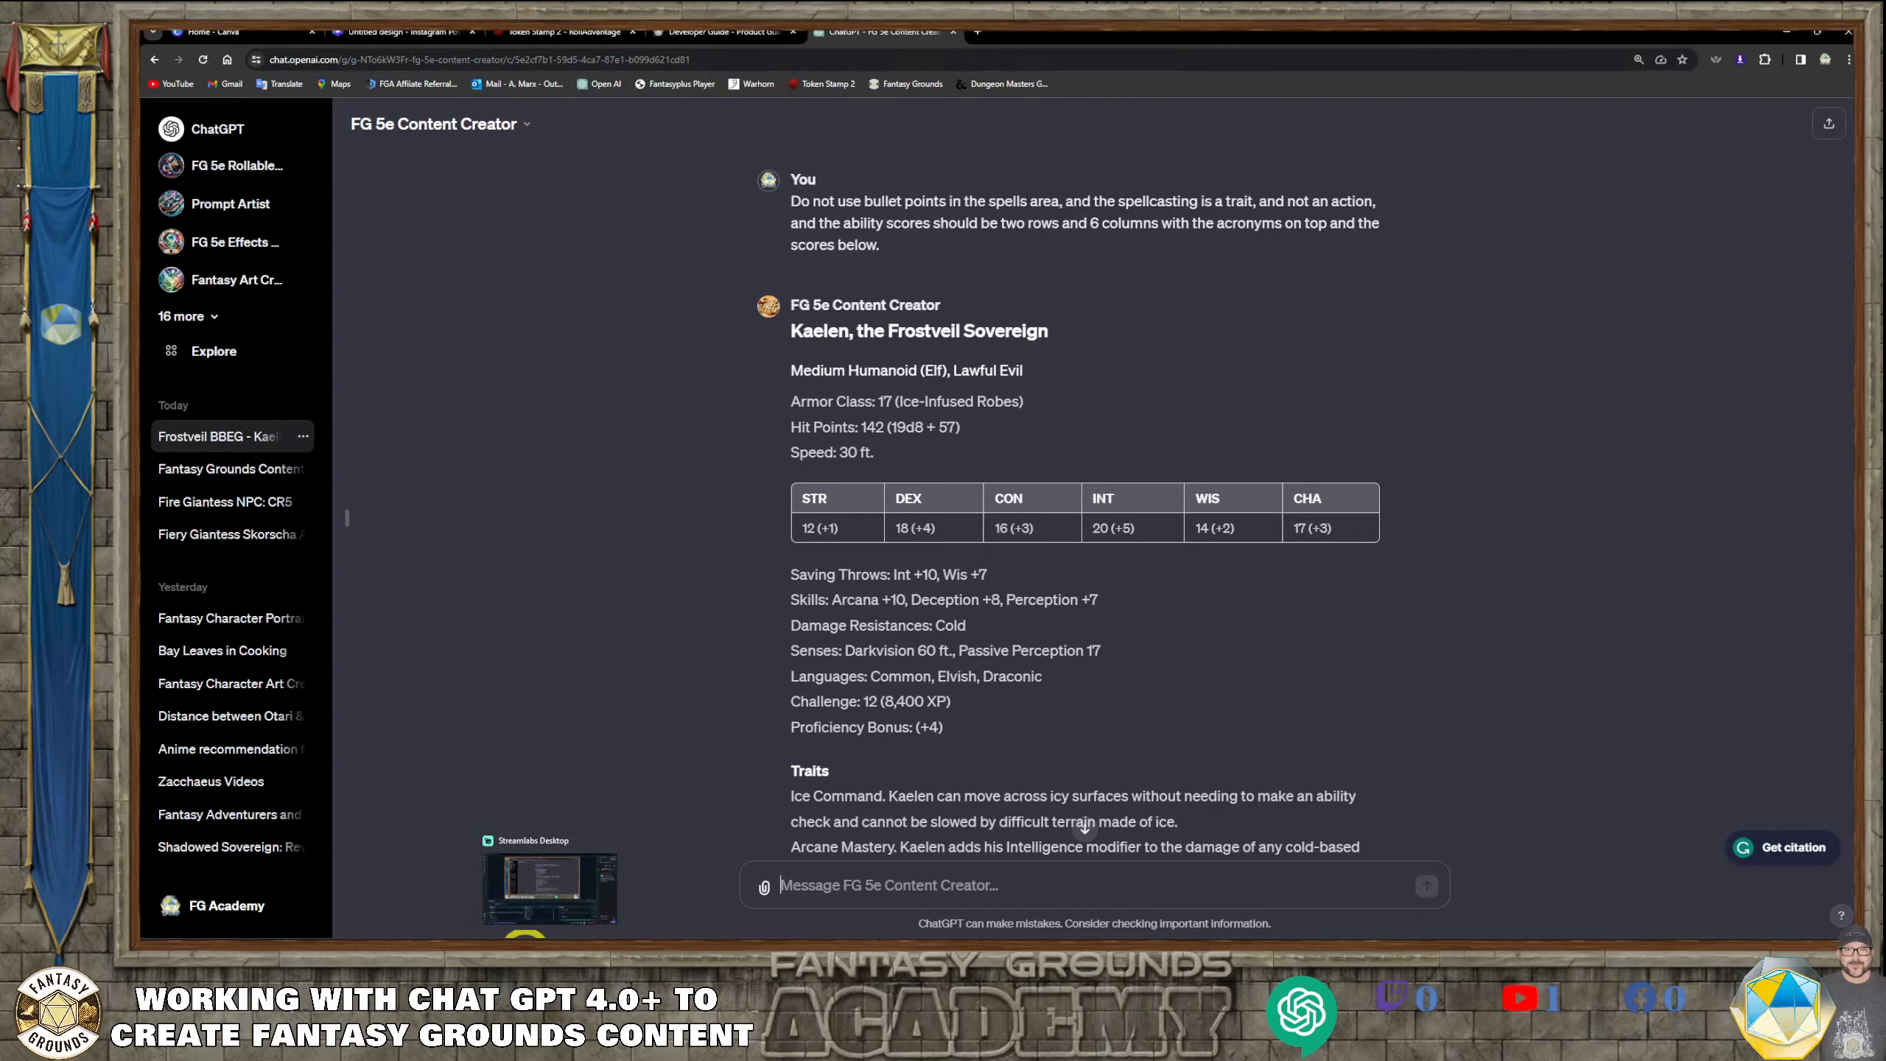
pyautogui.moveTo(524, 938)
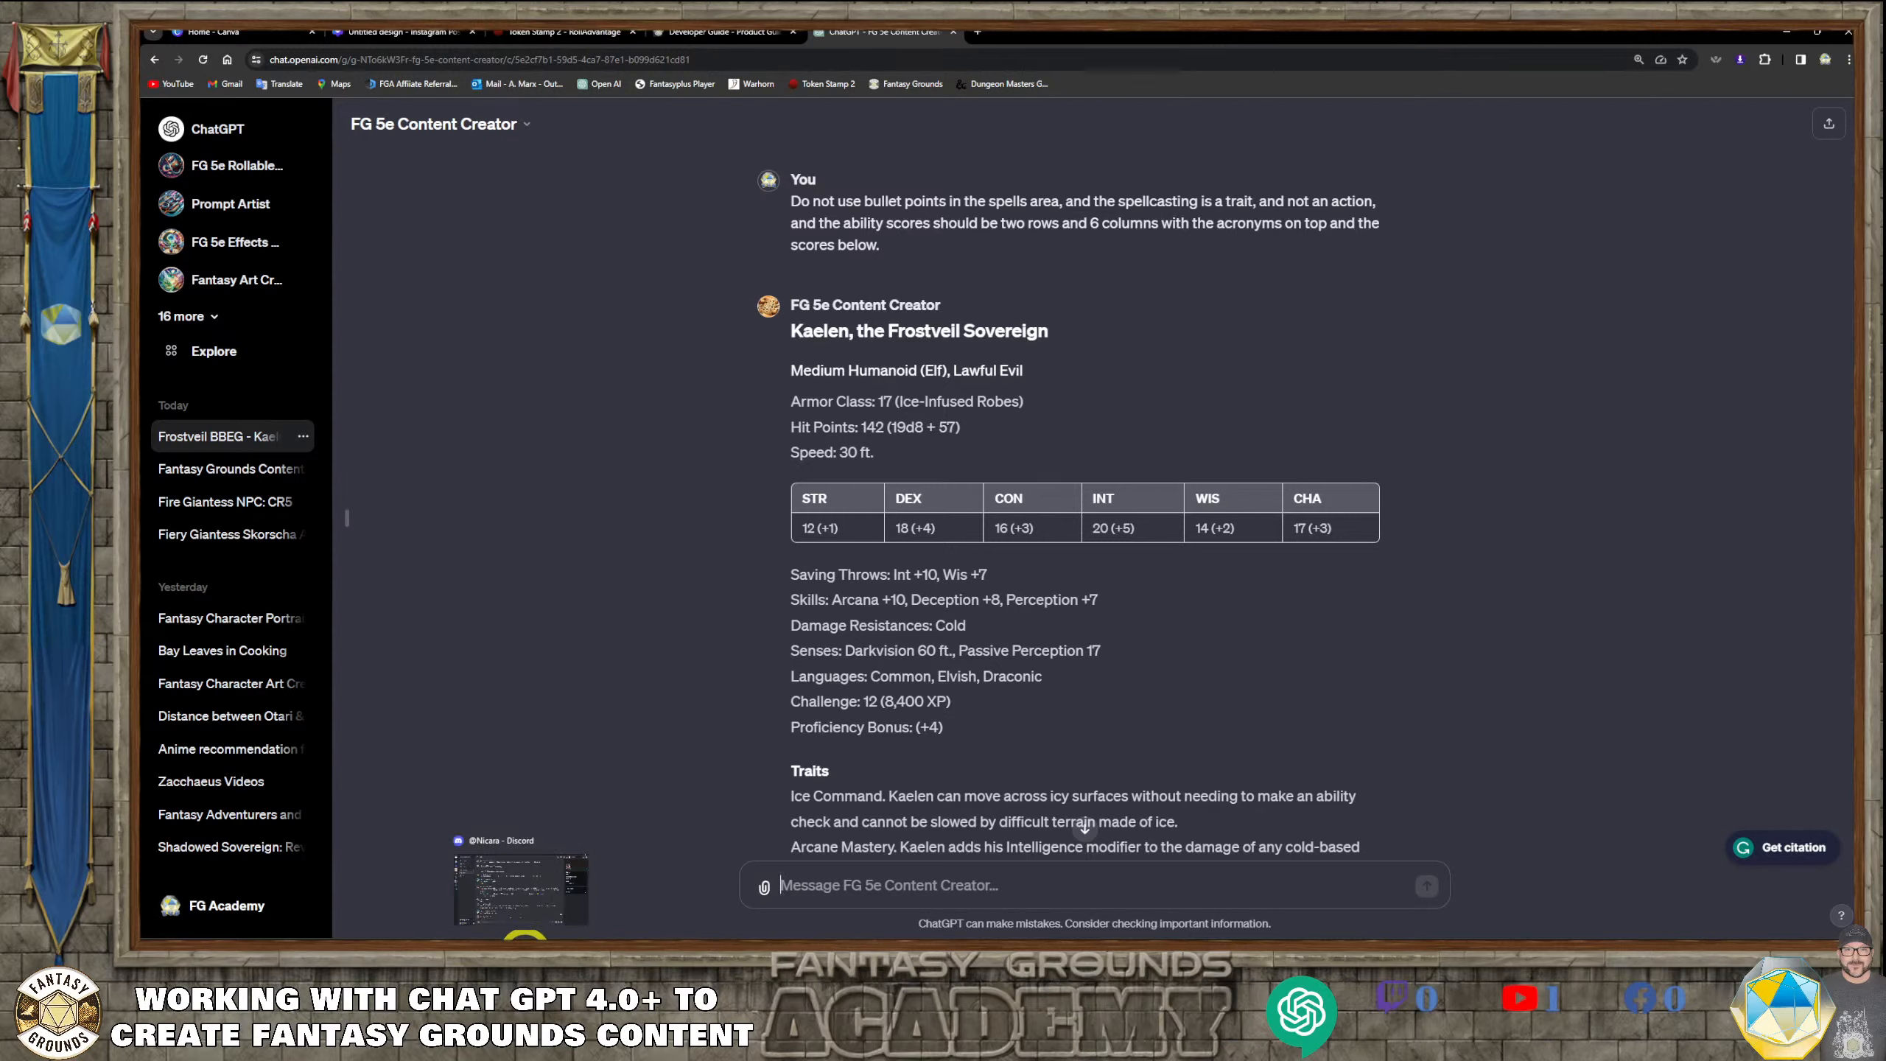
pyautogui.click(525, 938)
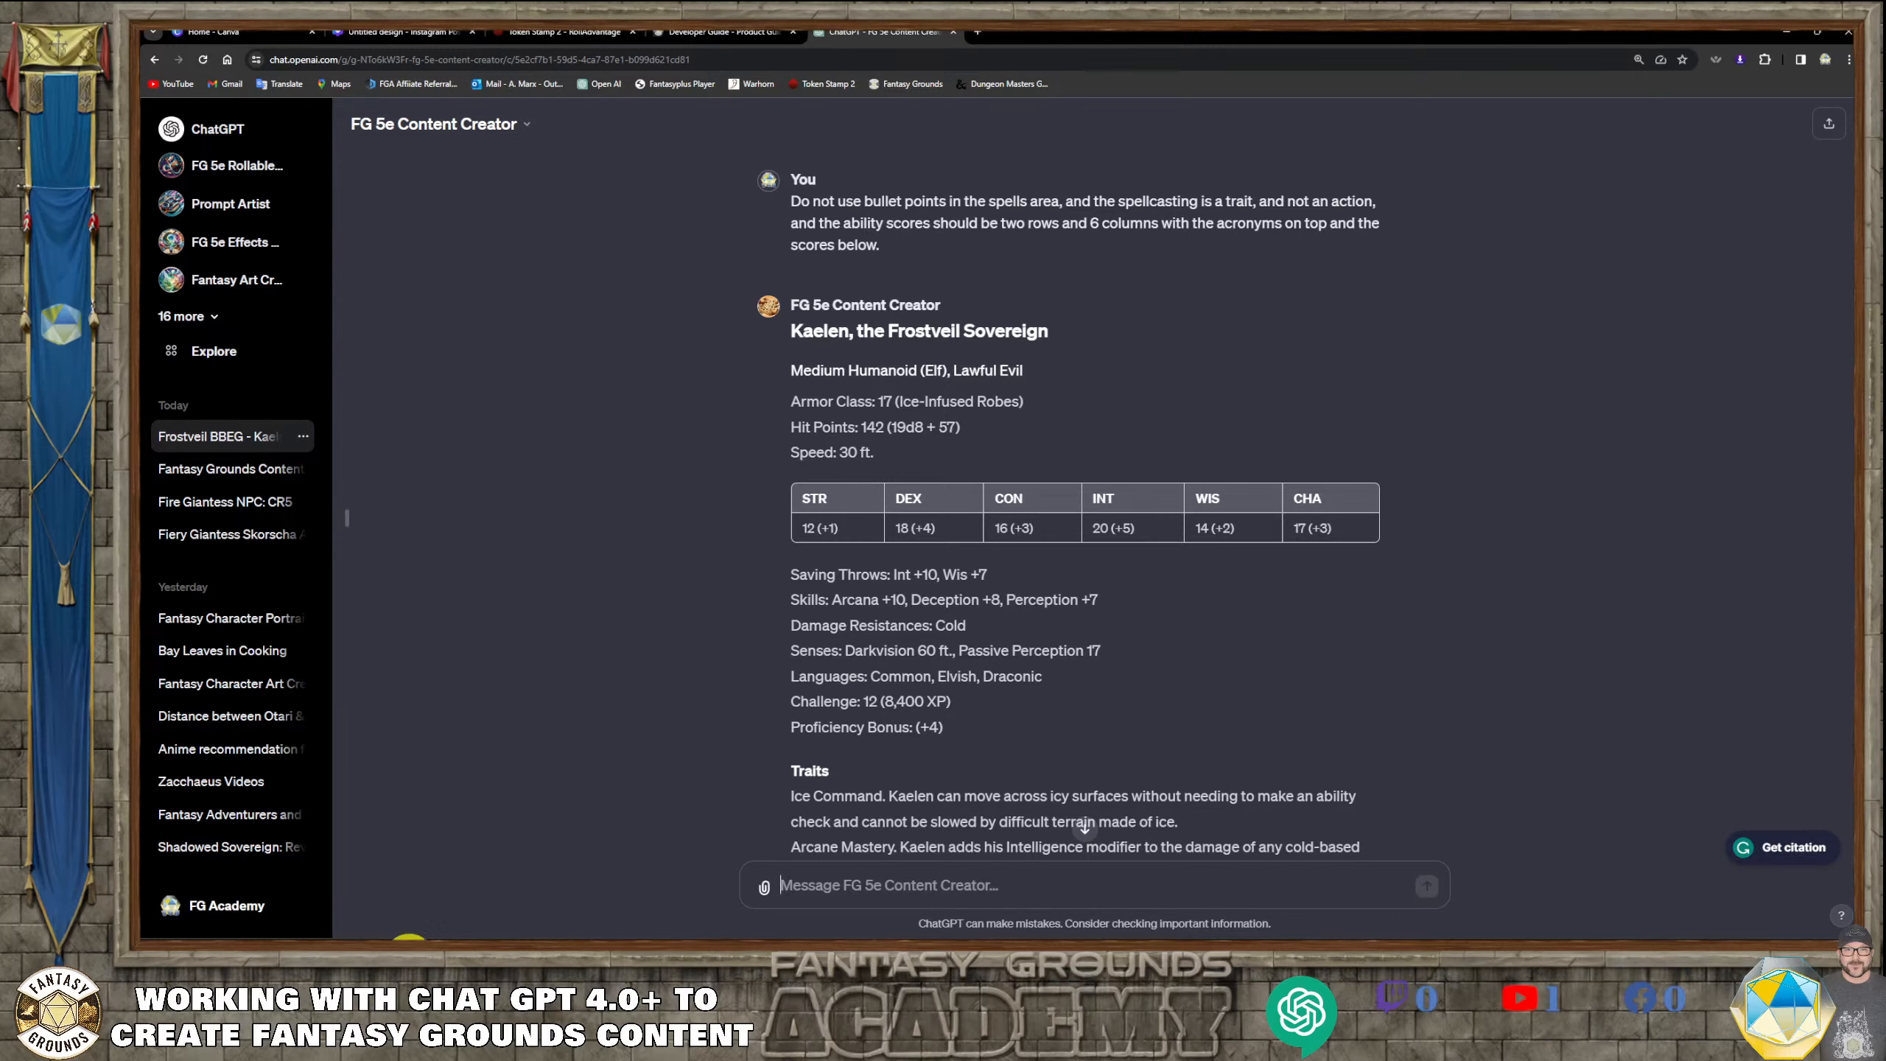
# Back in Fantasy Grounds, name the new story group after the Frostveil Sovereign and filter the Story list to that group
pyautogui.click(413, 938)
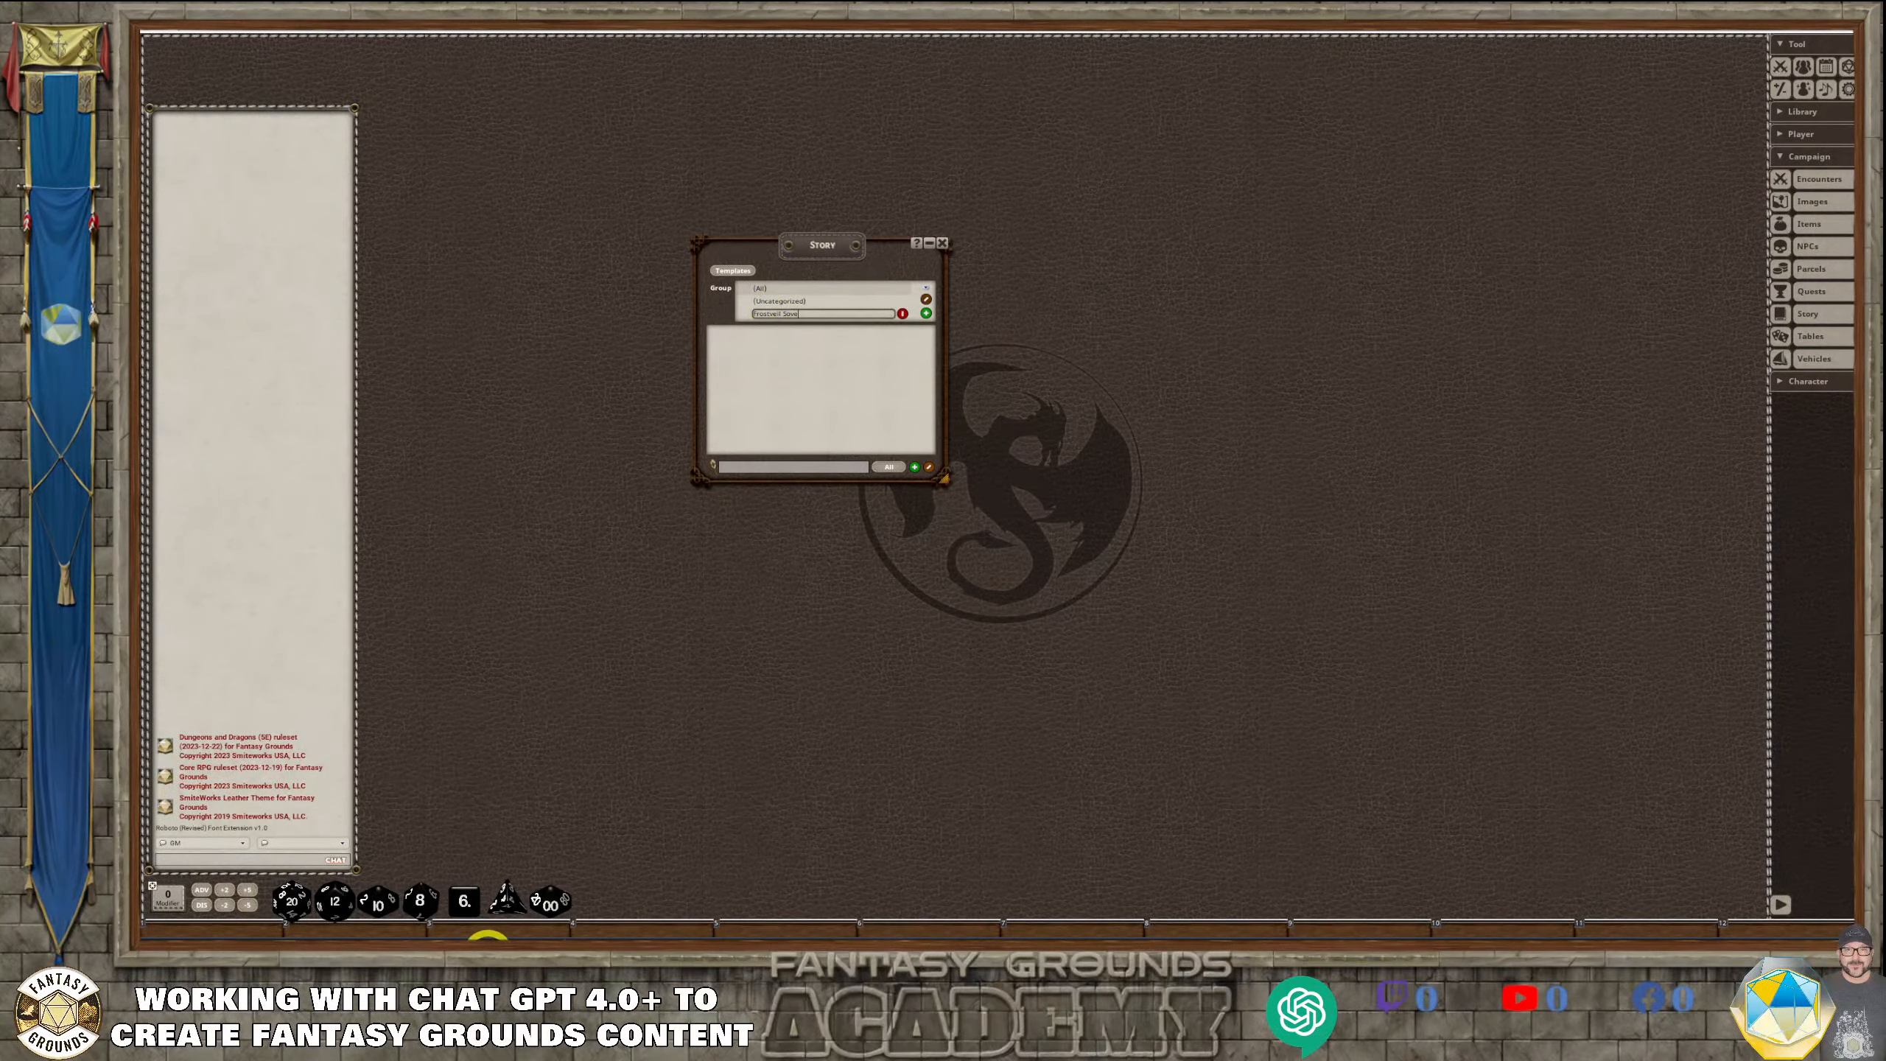
pyautogui.click(457, 939)
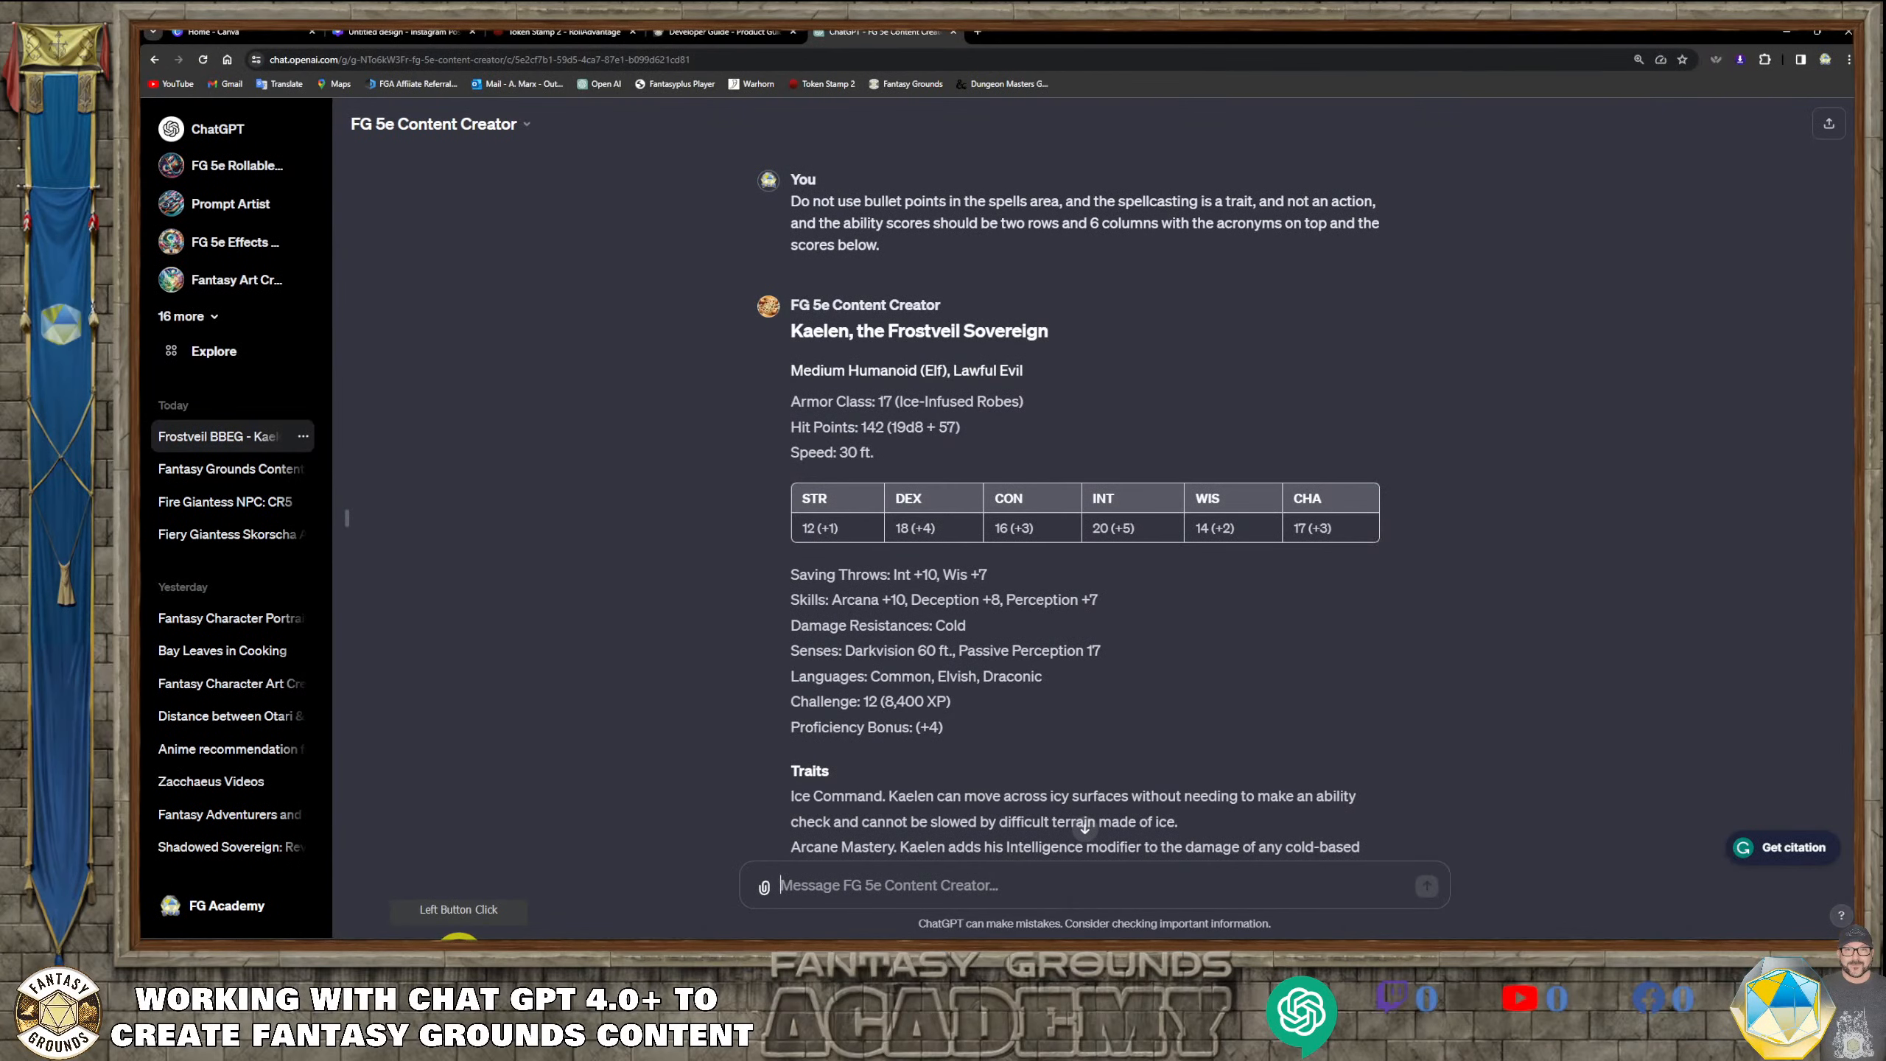
pyautogui.click(458, 937)
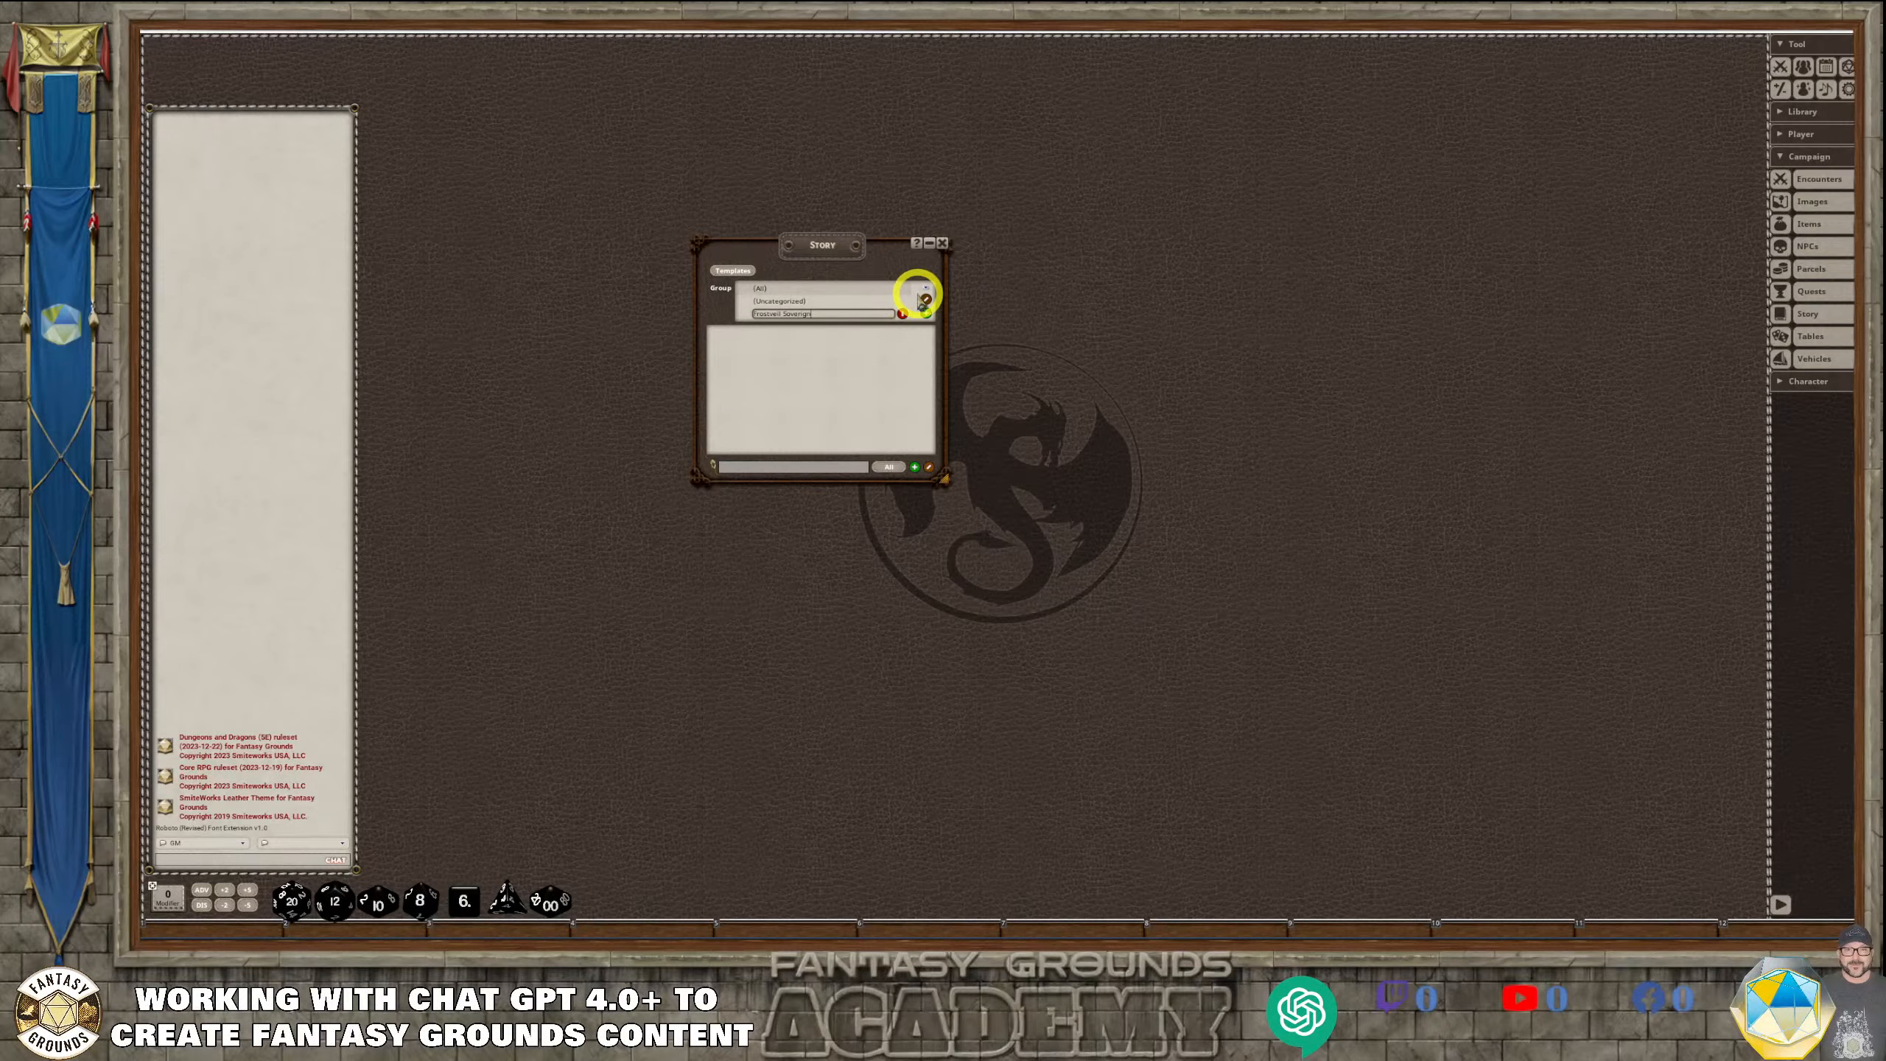
pyautogui.click(927, 302)
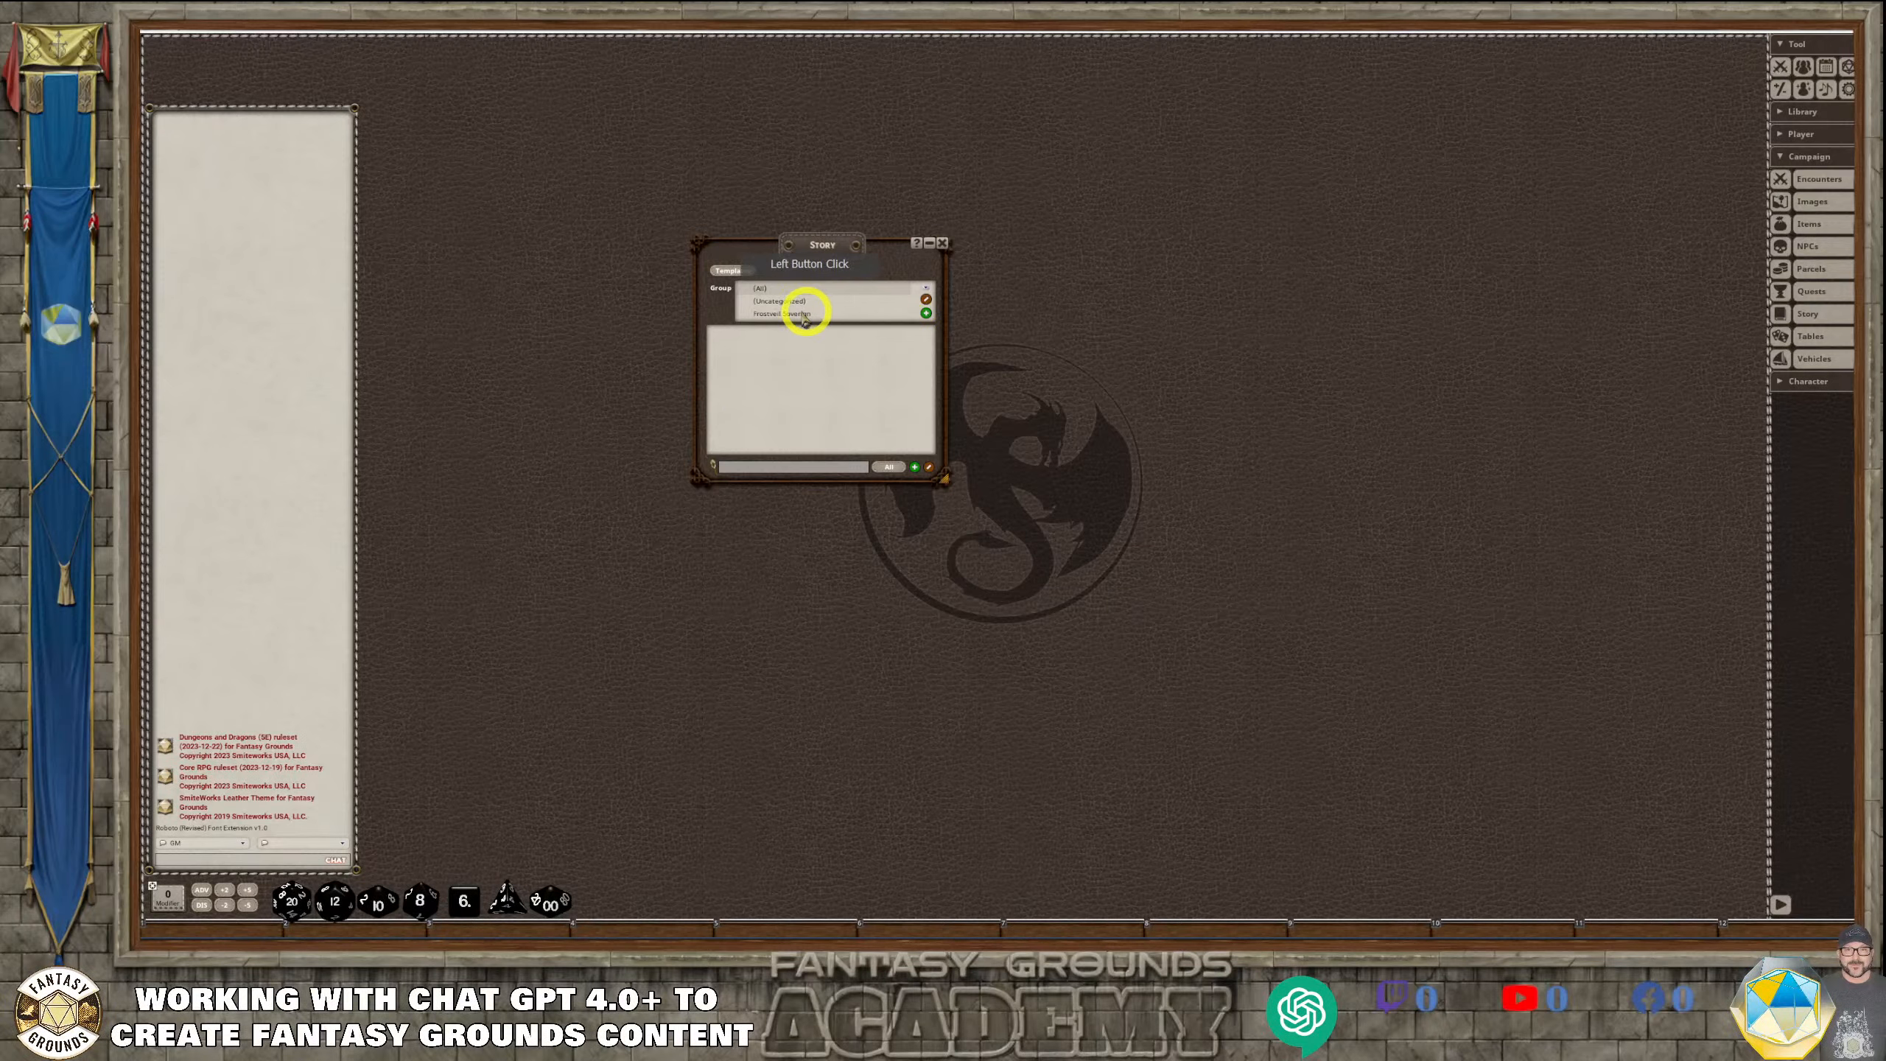
pyautogui.moveTo(832, 238); pyautogui.dragTo(534, 124)
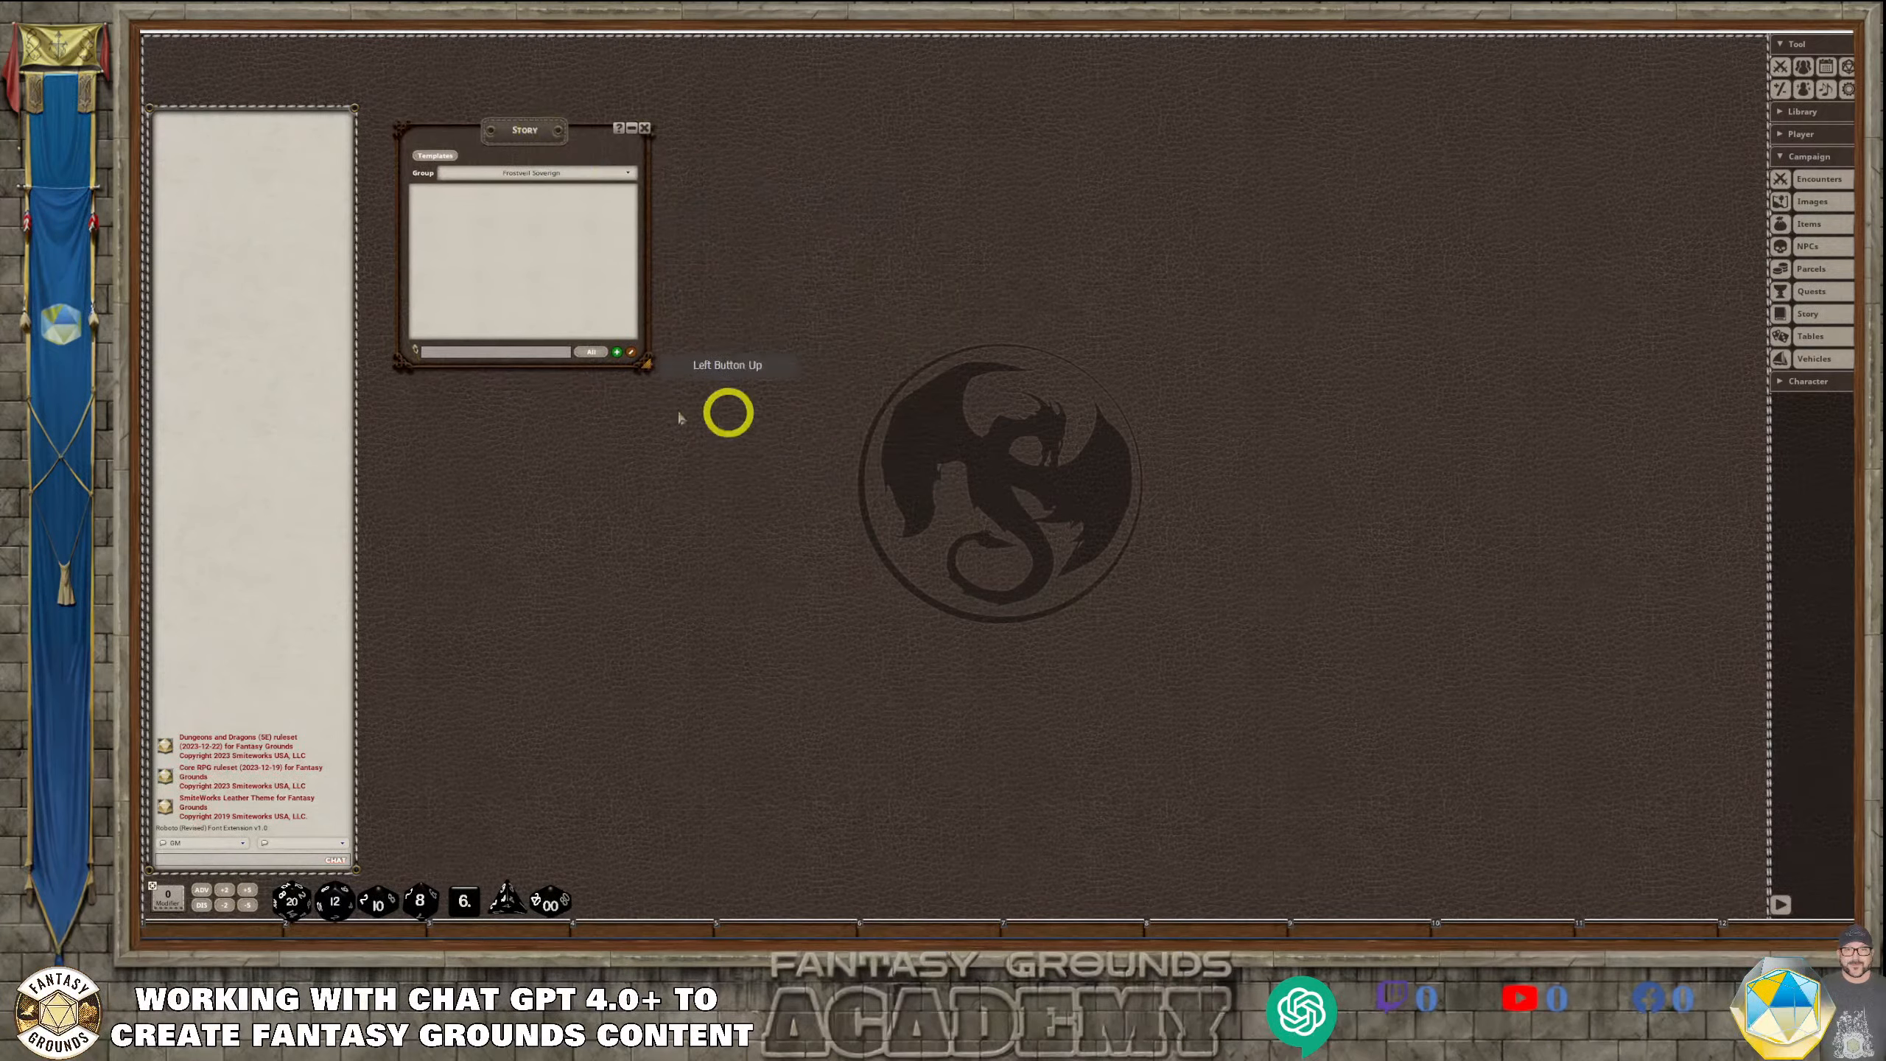
# Create a new story entry in the selected group and title it "00.00 Frostveil Sovereign"
pyautogui.click(619, 353)
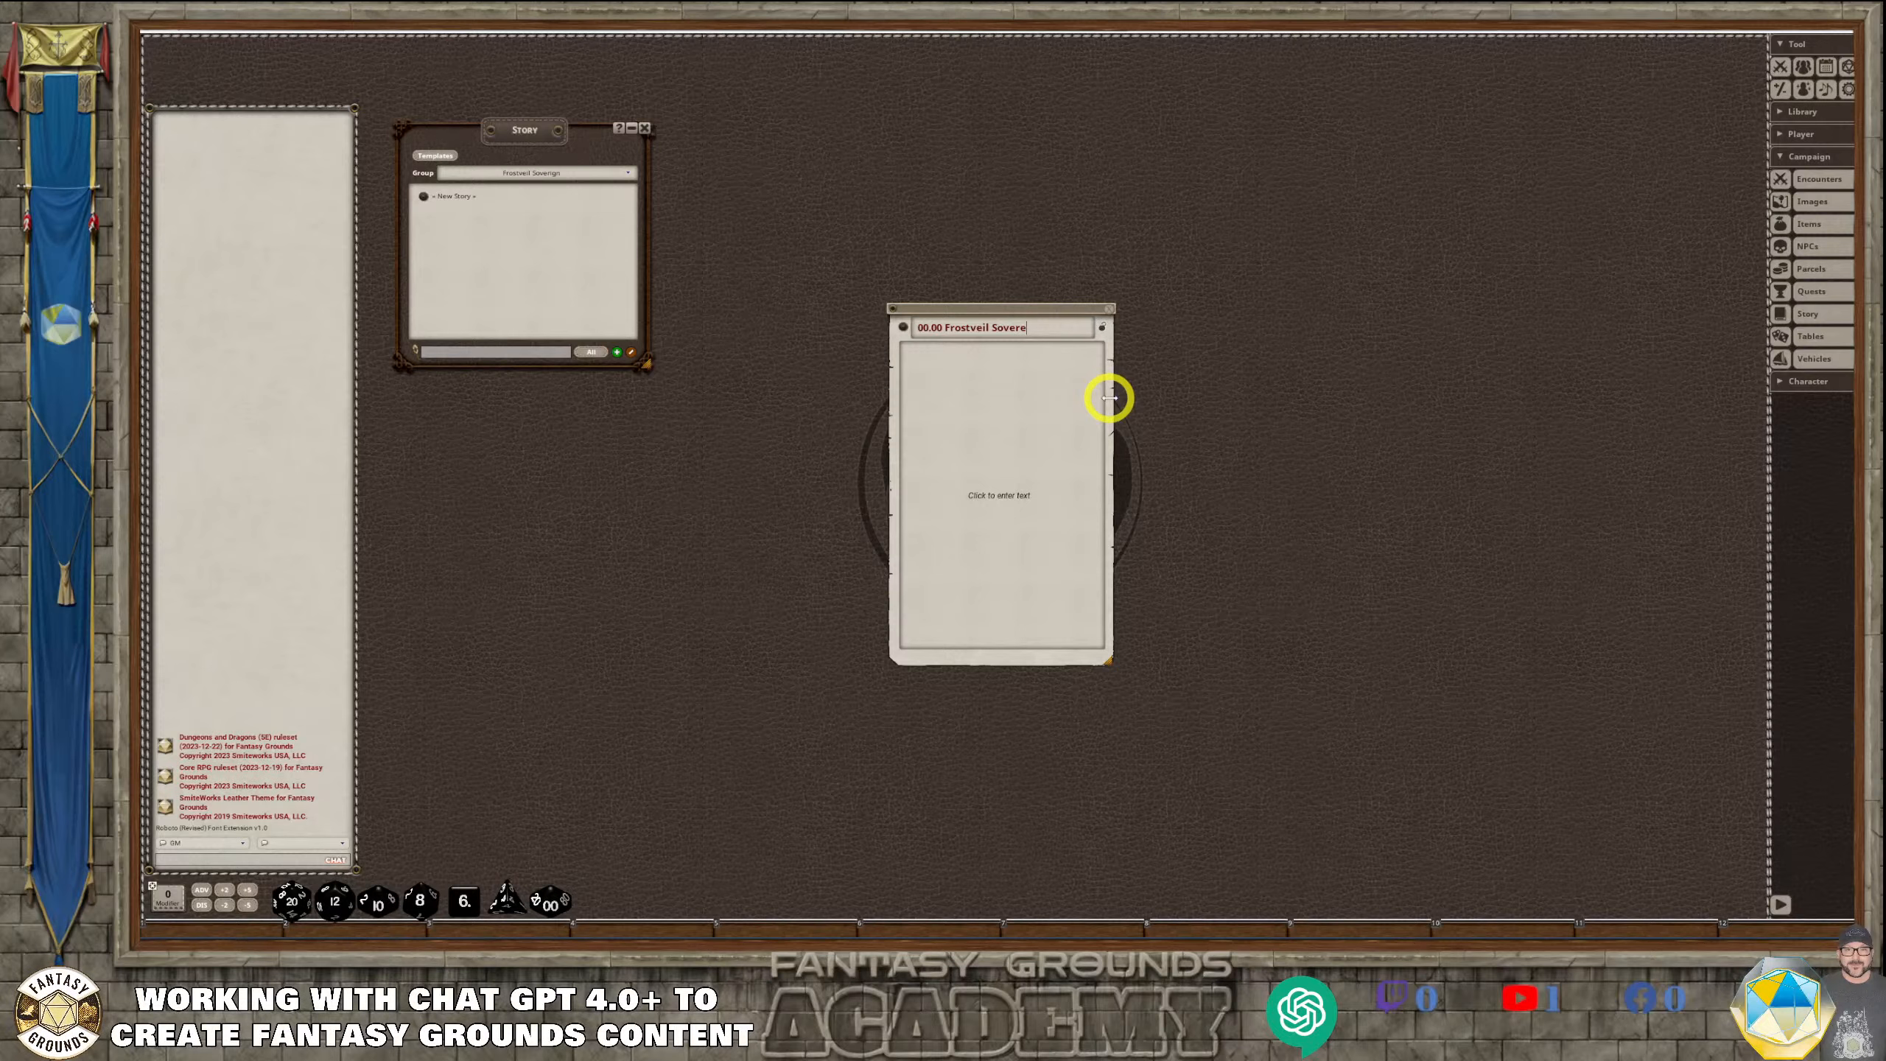
pyautogui.write('n')
pyautogui.moveTo(391, 937)
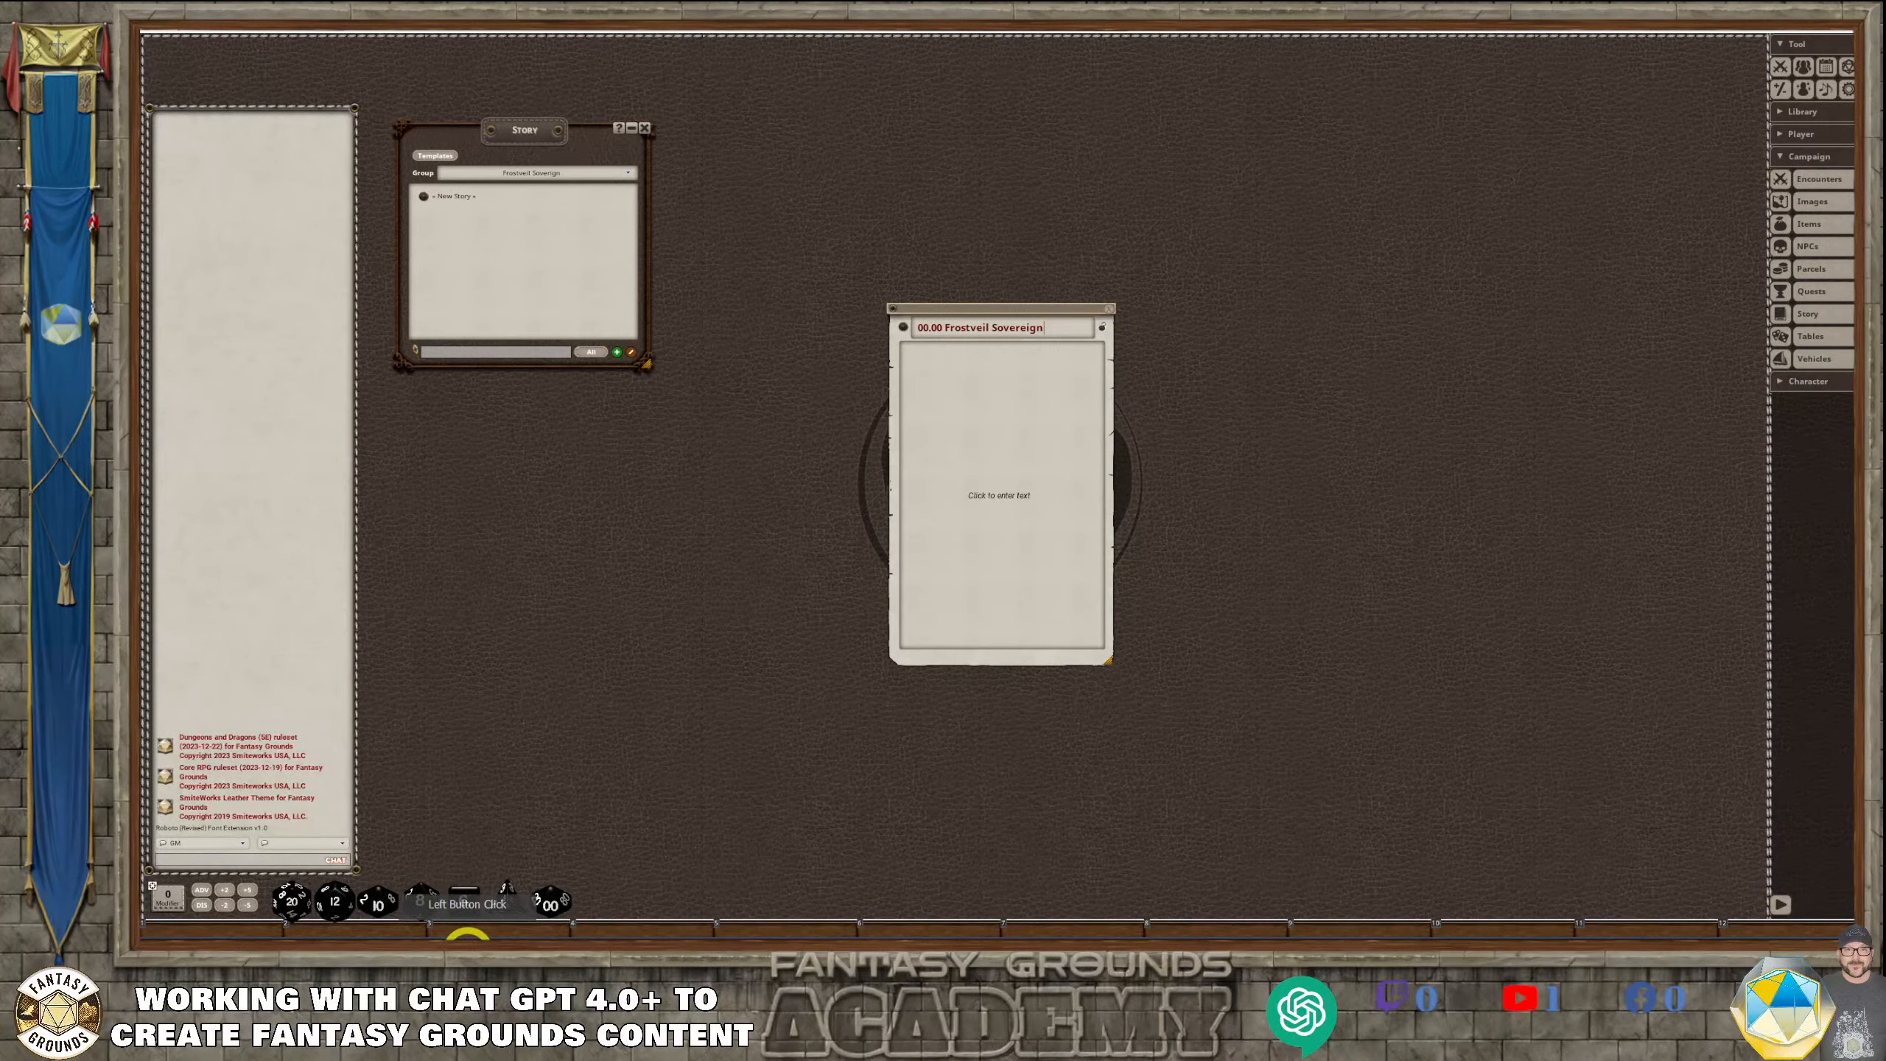
# Check the title's spelling in ChatGPT and correct the story group's name to "Frostveil Sovereign"
pyautogui.click(461, 938)
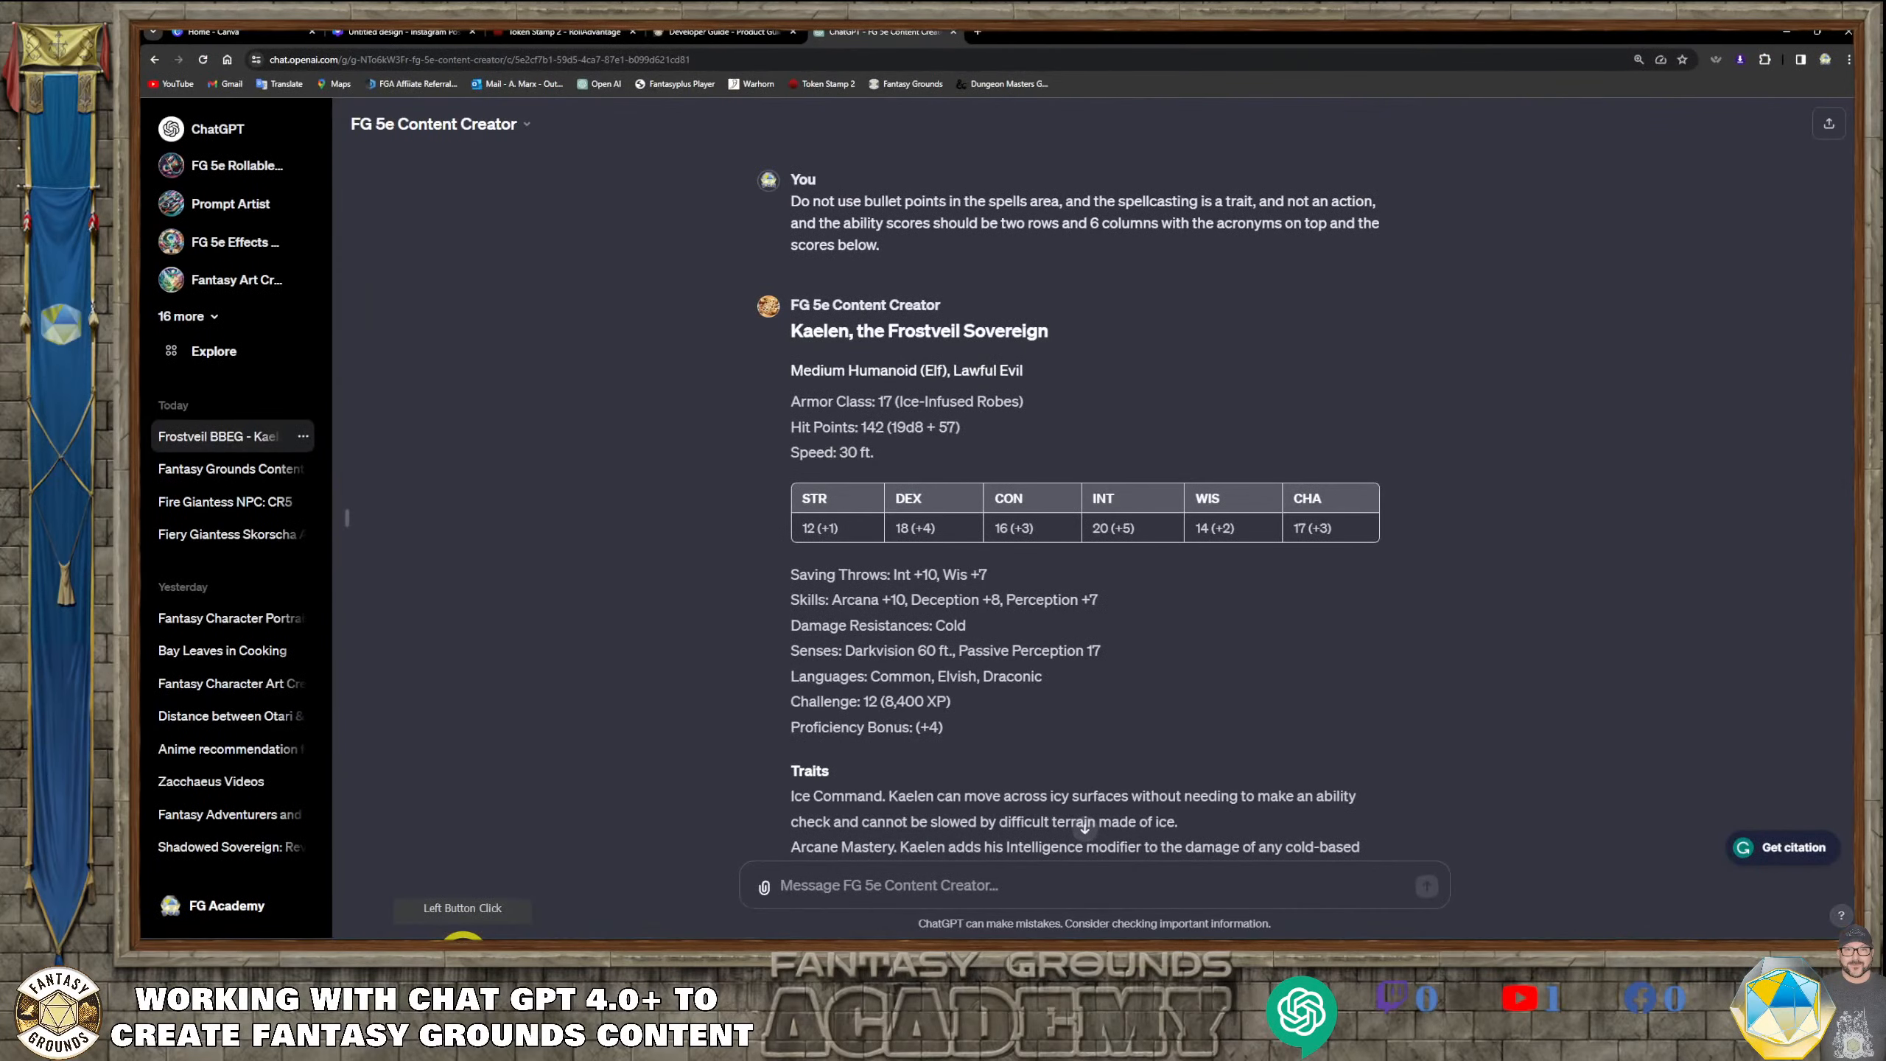
pyautogui.click(462, 954)
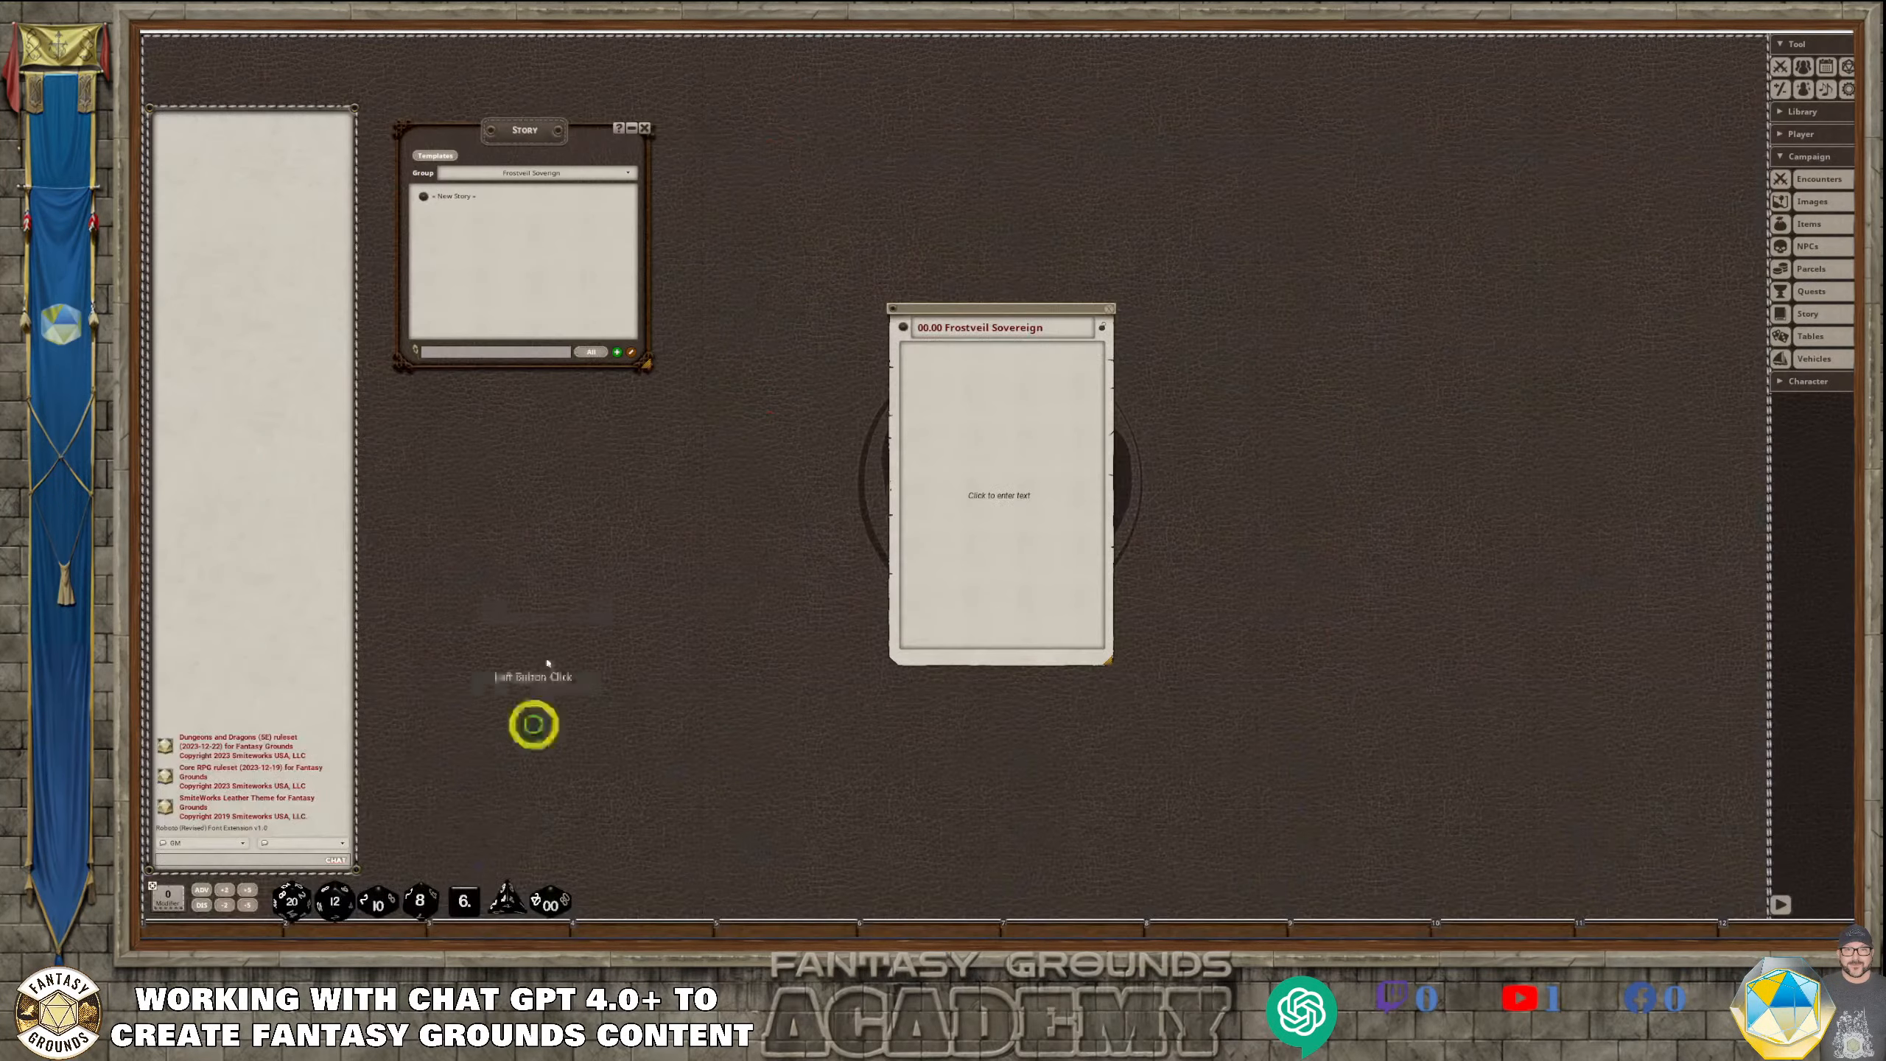
pyautogui.click(570, 175)
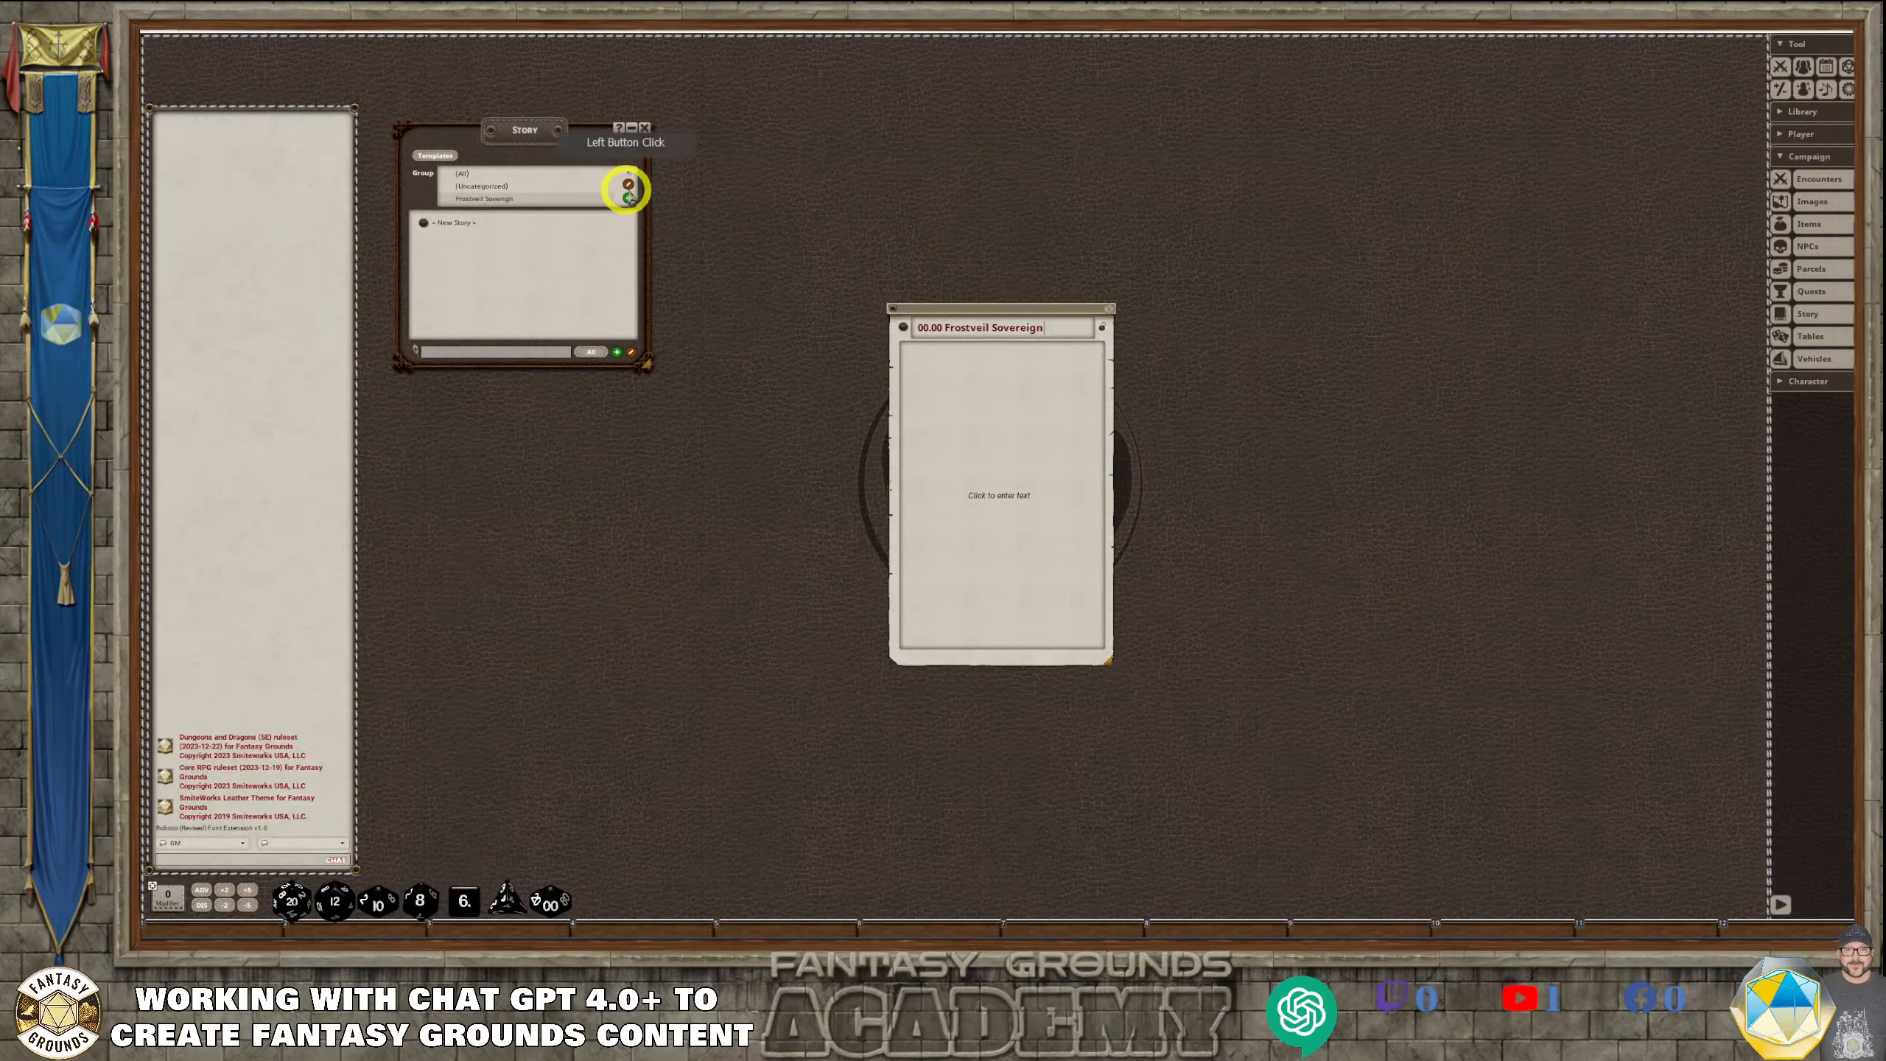
pyautogui.click(501, 201)
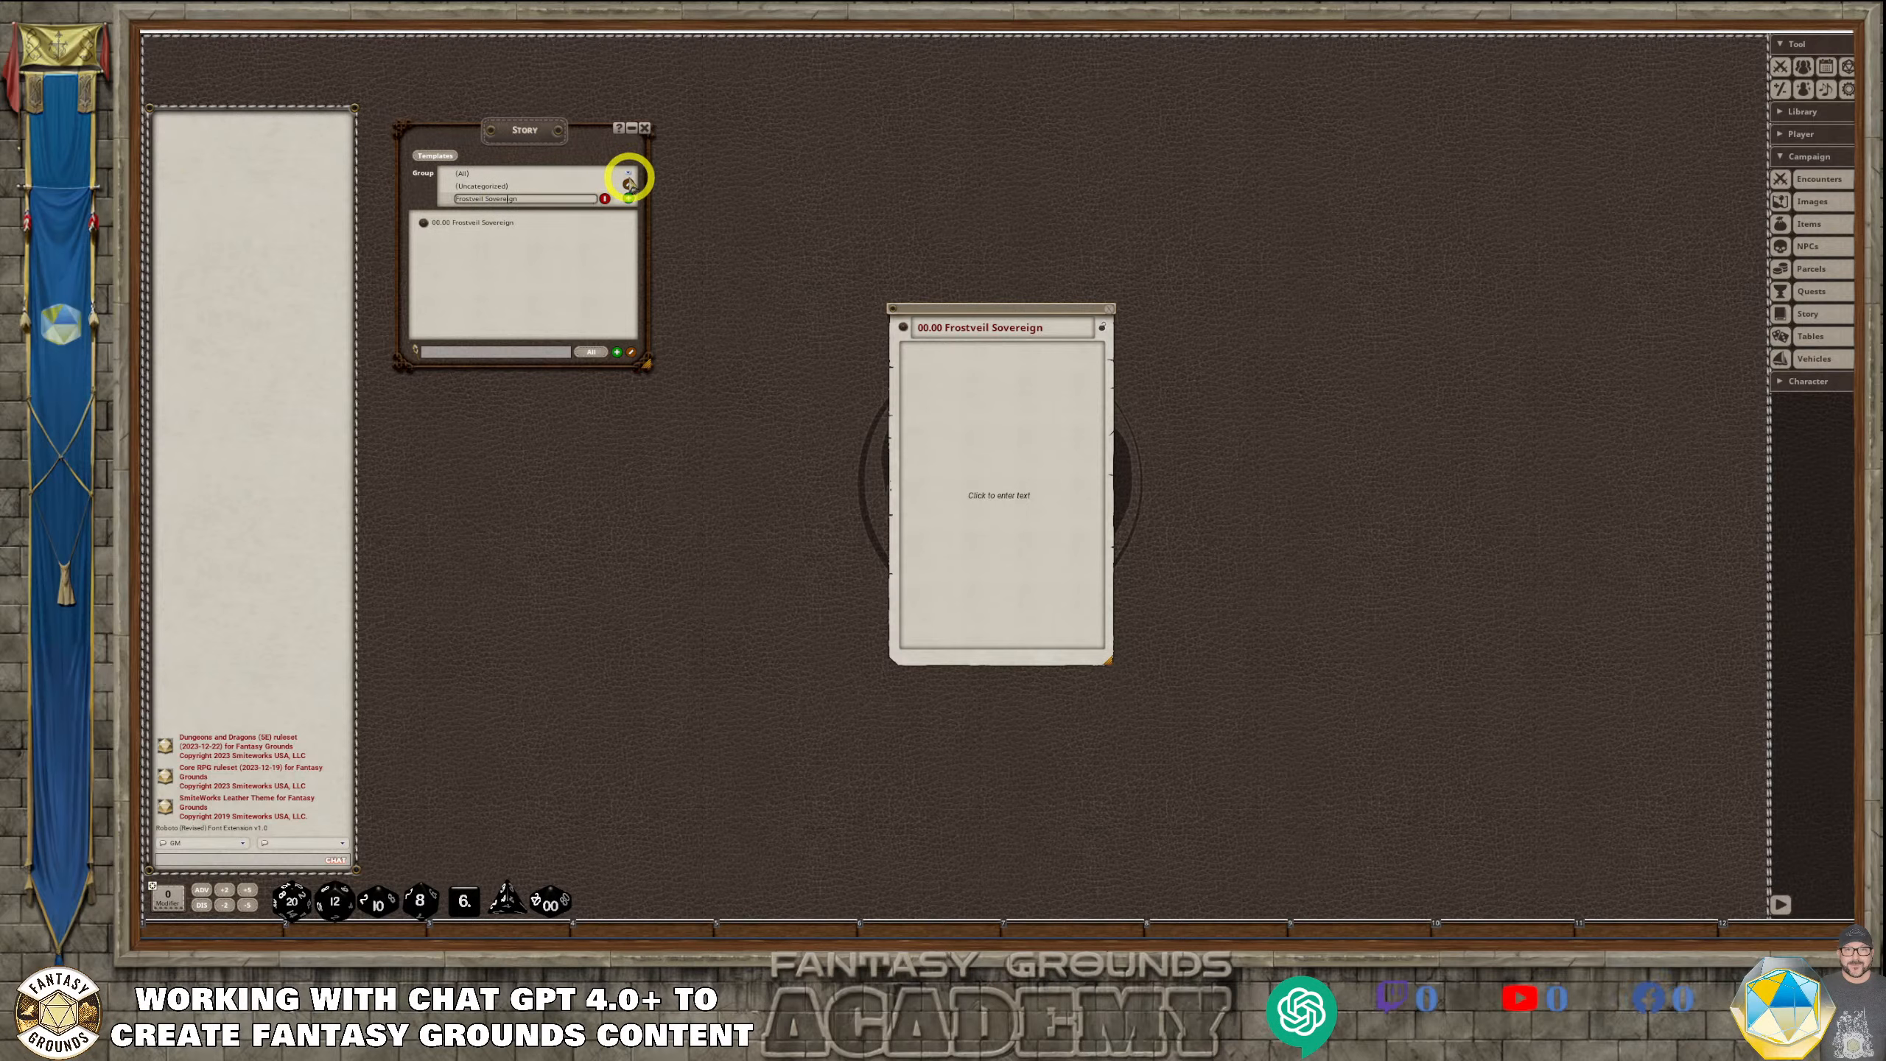
pyautogui.click(627, 174)
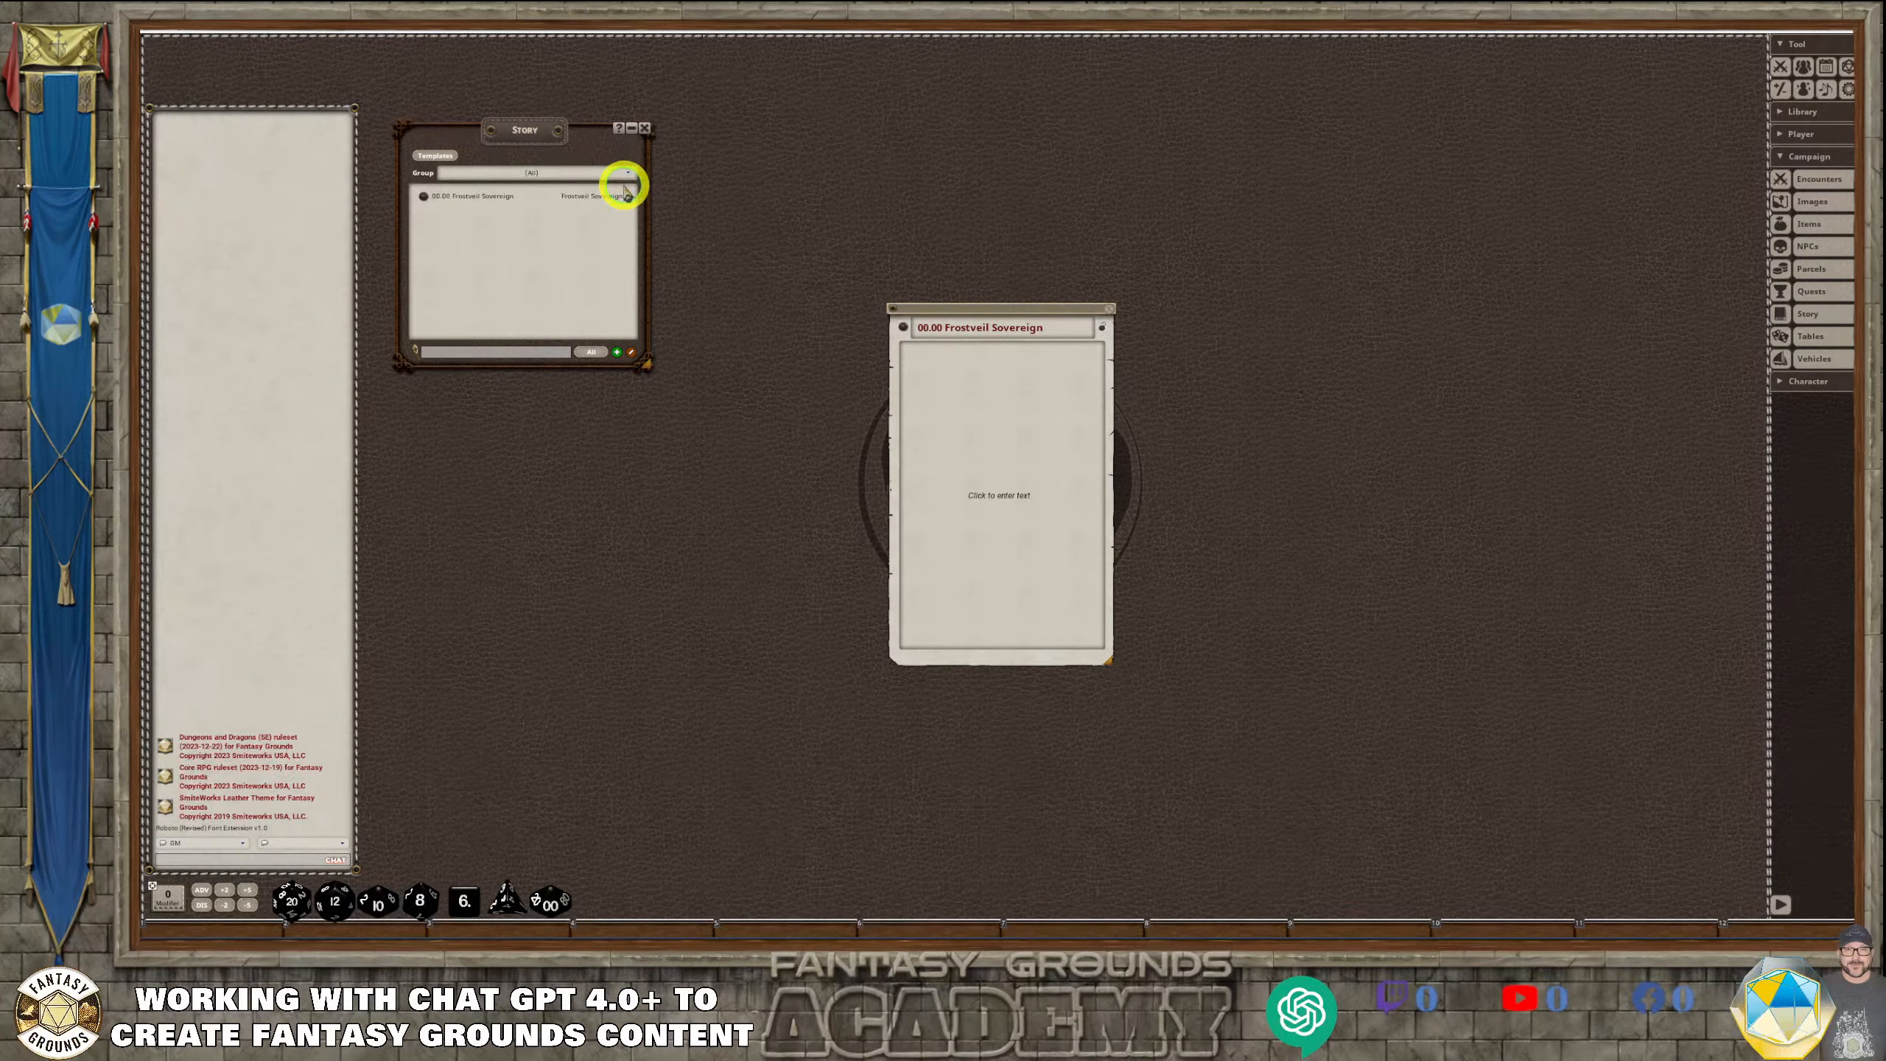
# Lock the story entry and, with the Story list closed, enlarge it beside the chat window to nearly the tabletop's full height
pyautogui.click(1104, 340)
pyautogui.moveTo(968, 304); pyautogui.dragTo(784, 137)
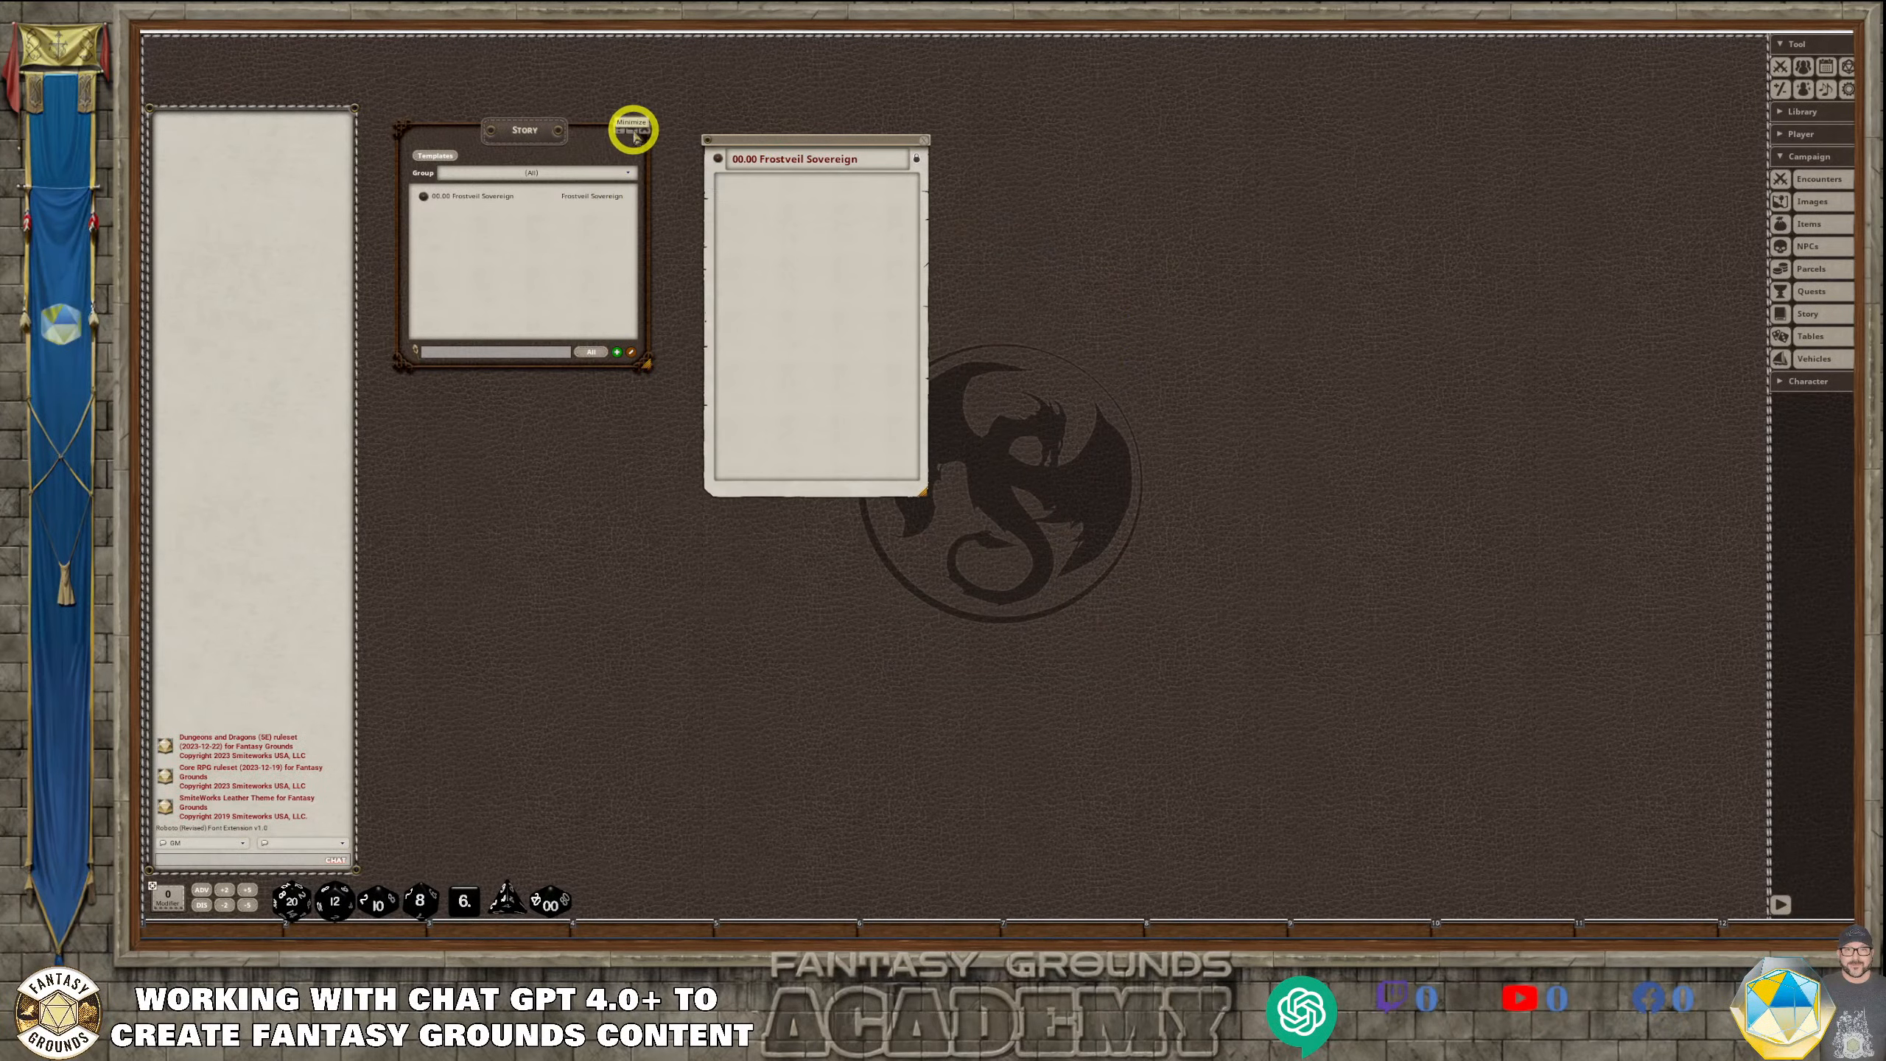
pyautogui.click(643, 132)
pyautogui.moveTo(781, 145); pyautogui.dragTo(449, 109)
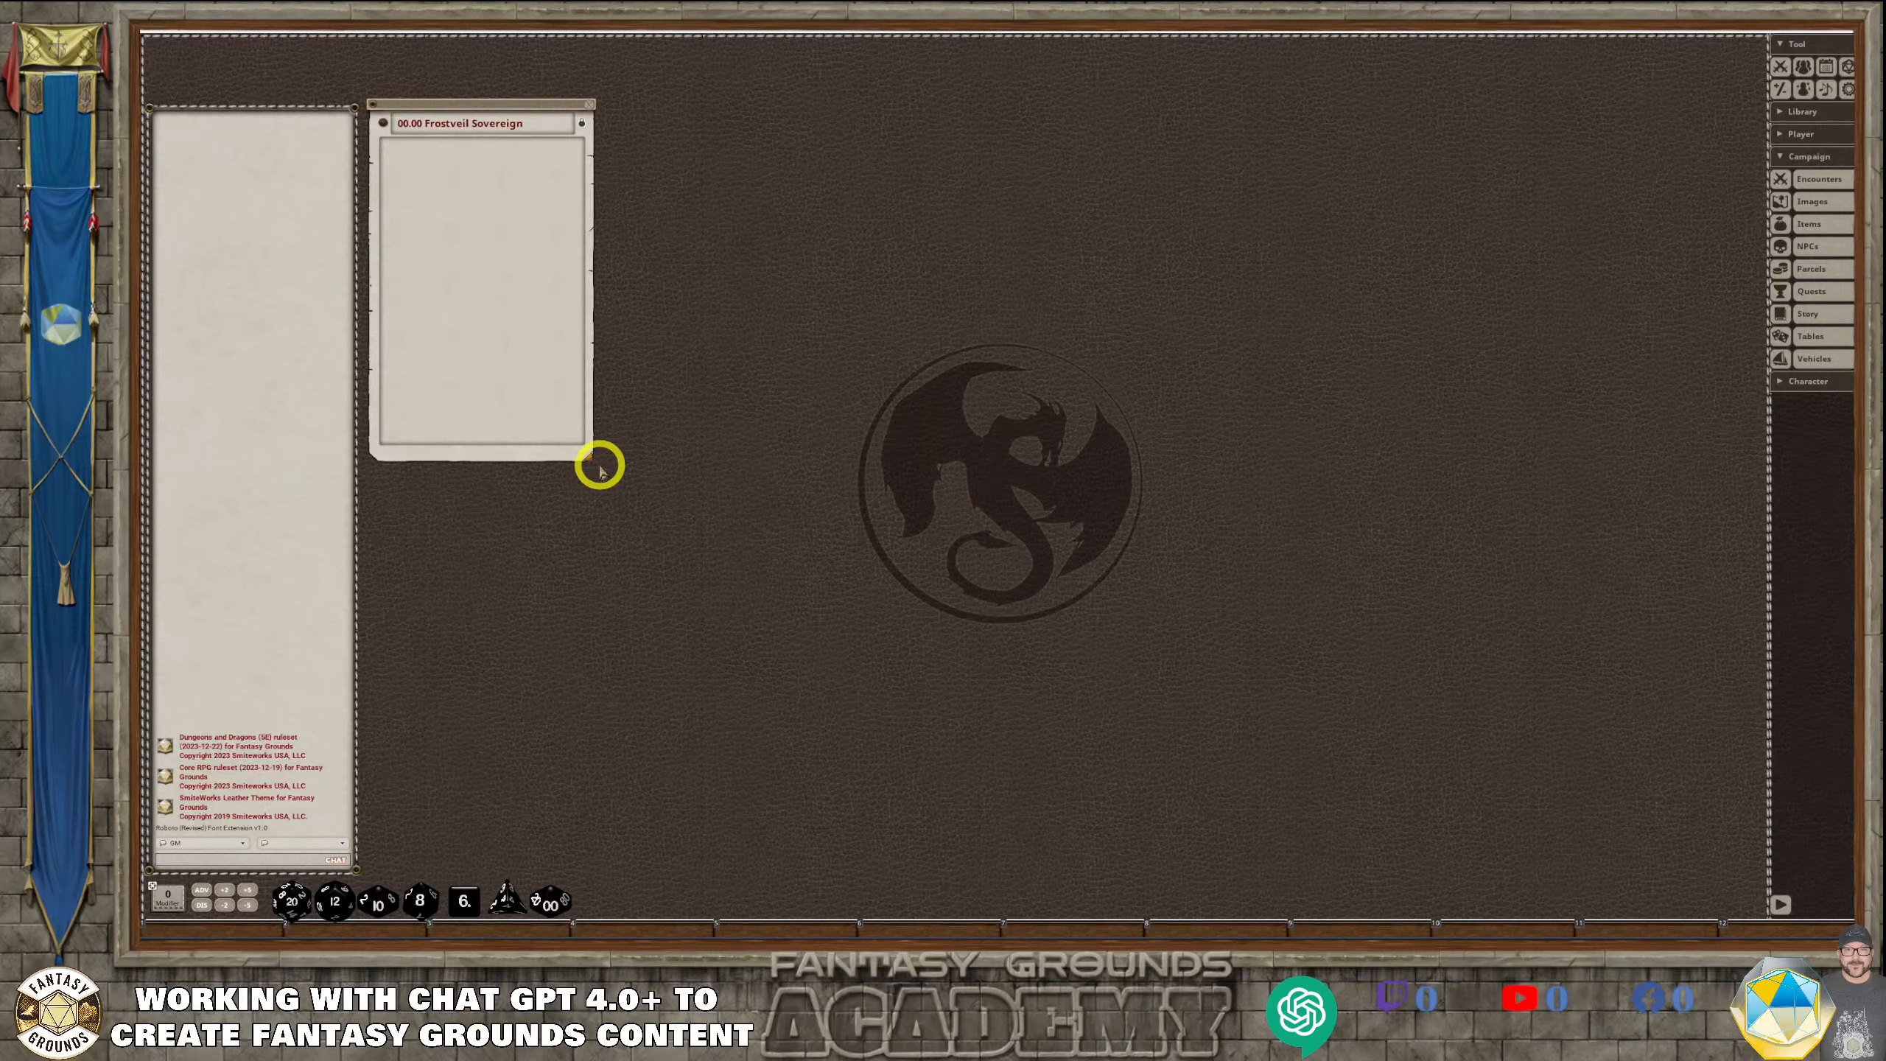
pyautogui.moveTo(588, 456); pyautogui.dragTo(899, 857)
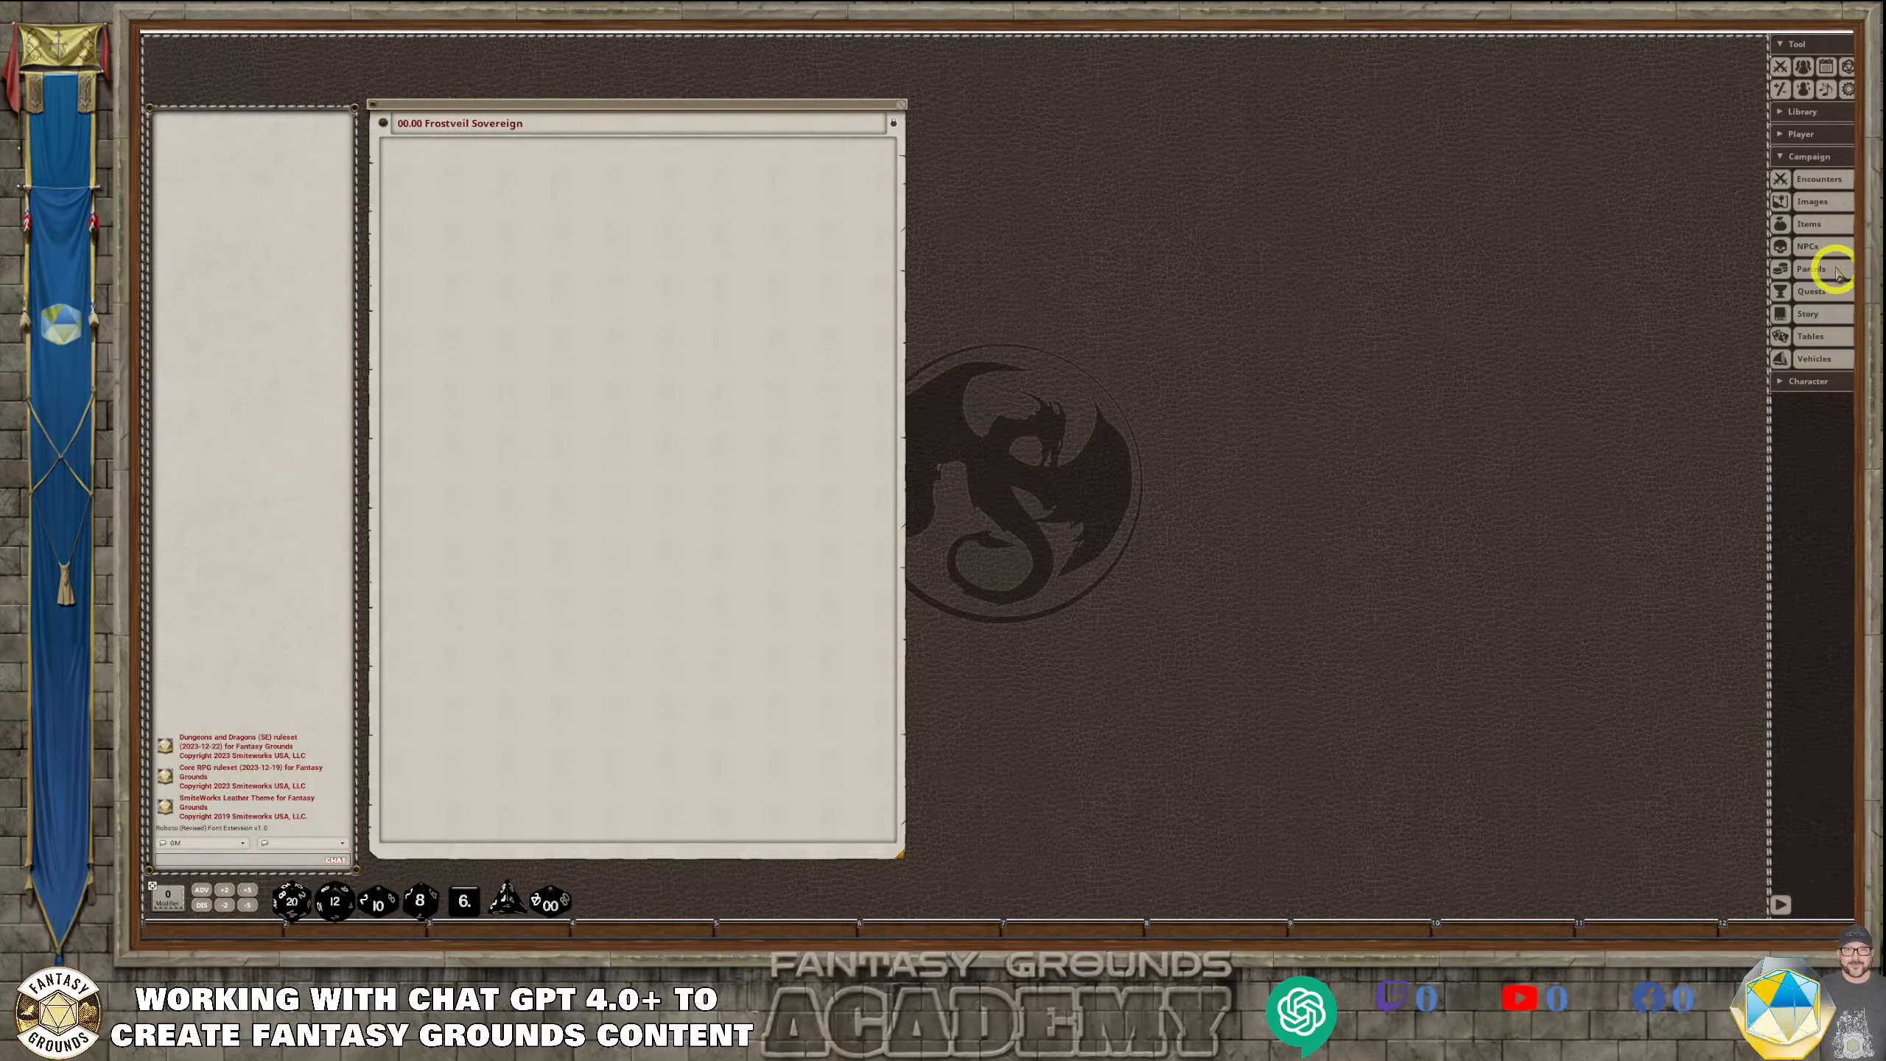
# Open the NPCs list, place it beside the story entry, and enlarge it to match the entry's height
pyautogui.click(1809, 246)
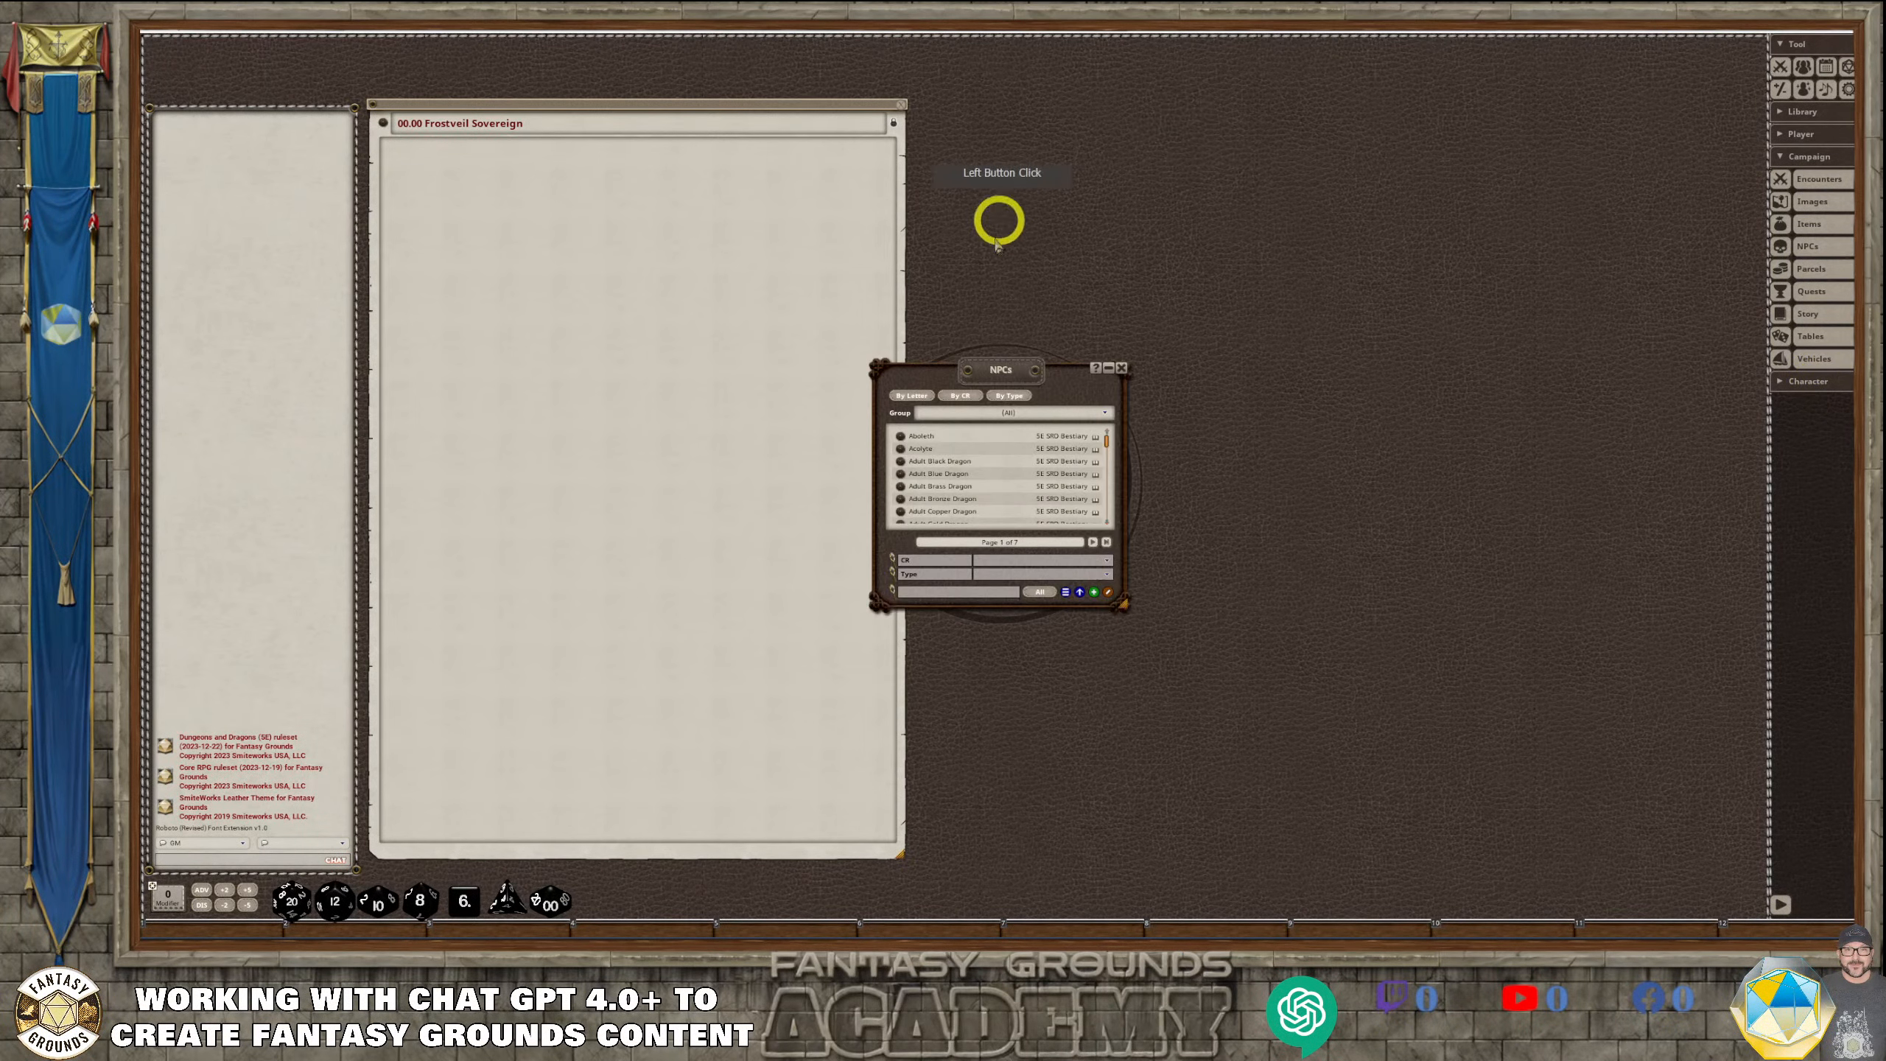
pyautogui.moveTo(978, 374); pyautogui.dragTo(1031, 109)
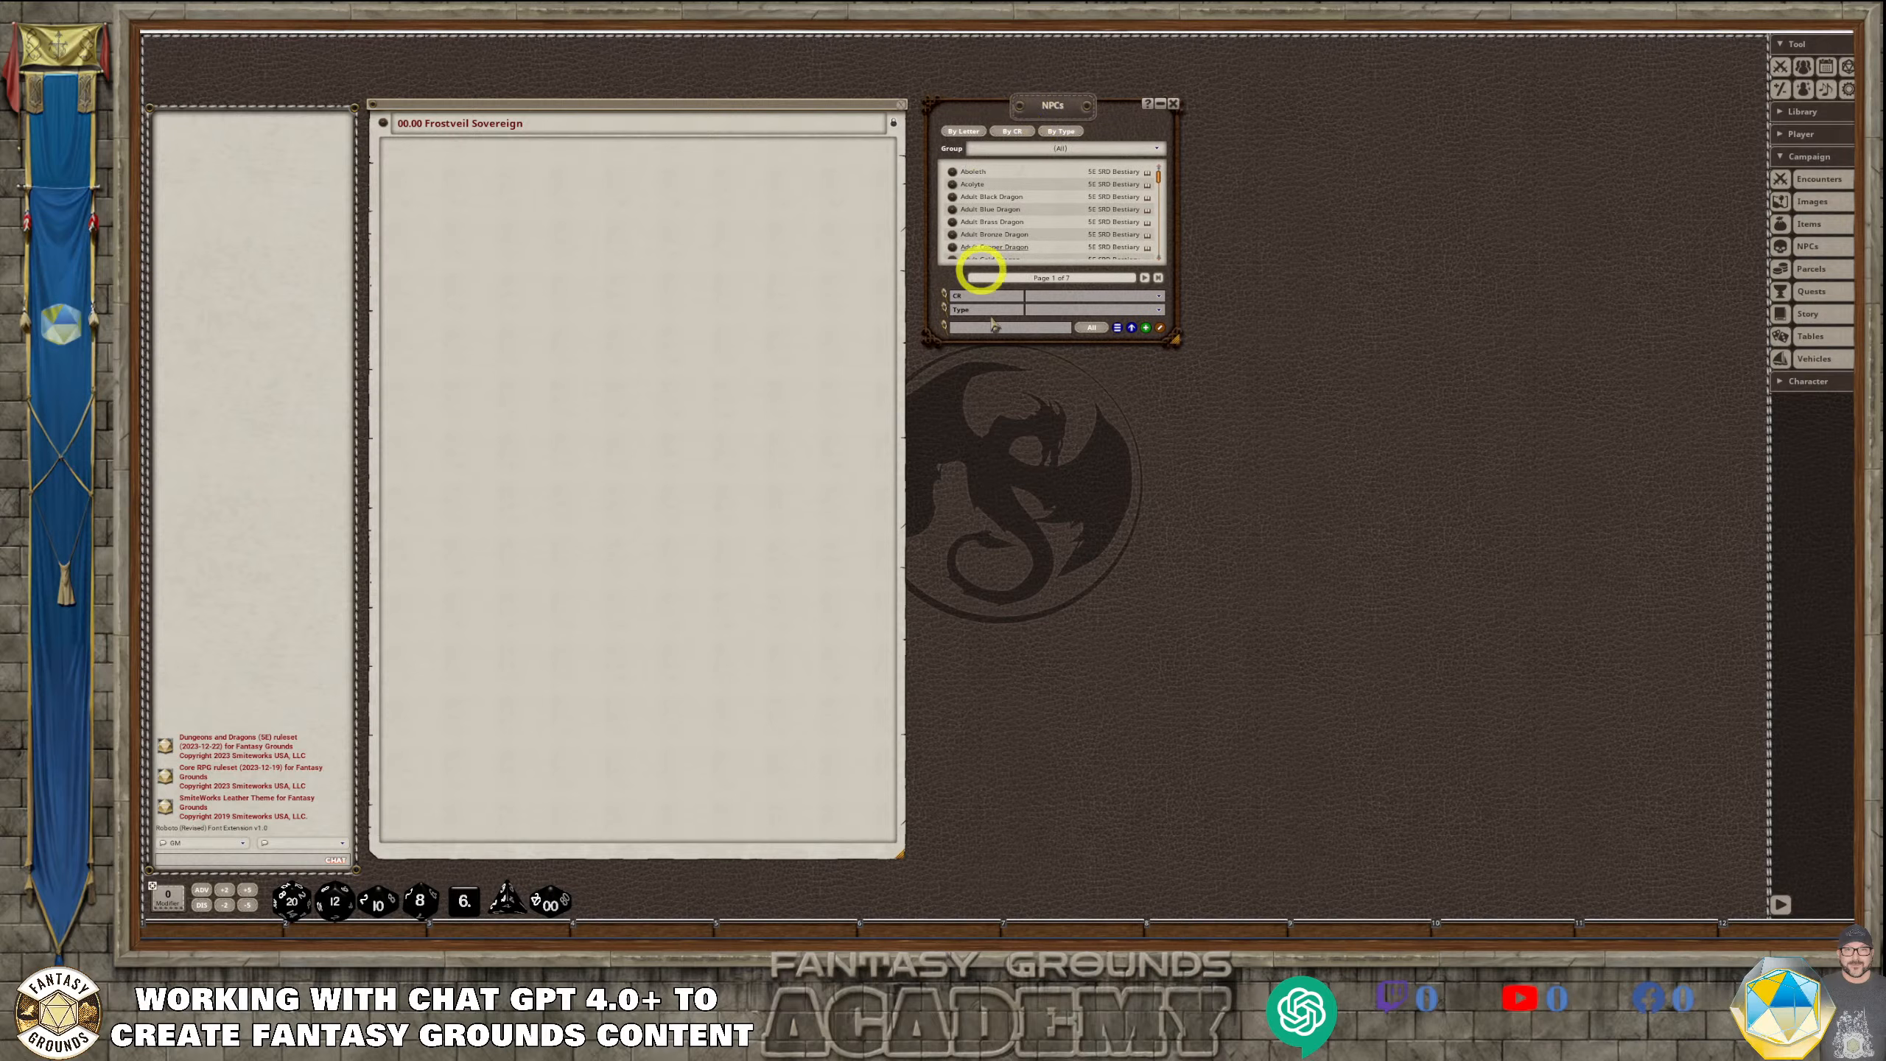
pyautogui.moveTo(1081, 337); pyautogui.dragTo(1099, 860)
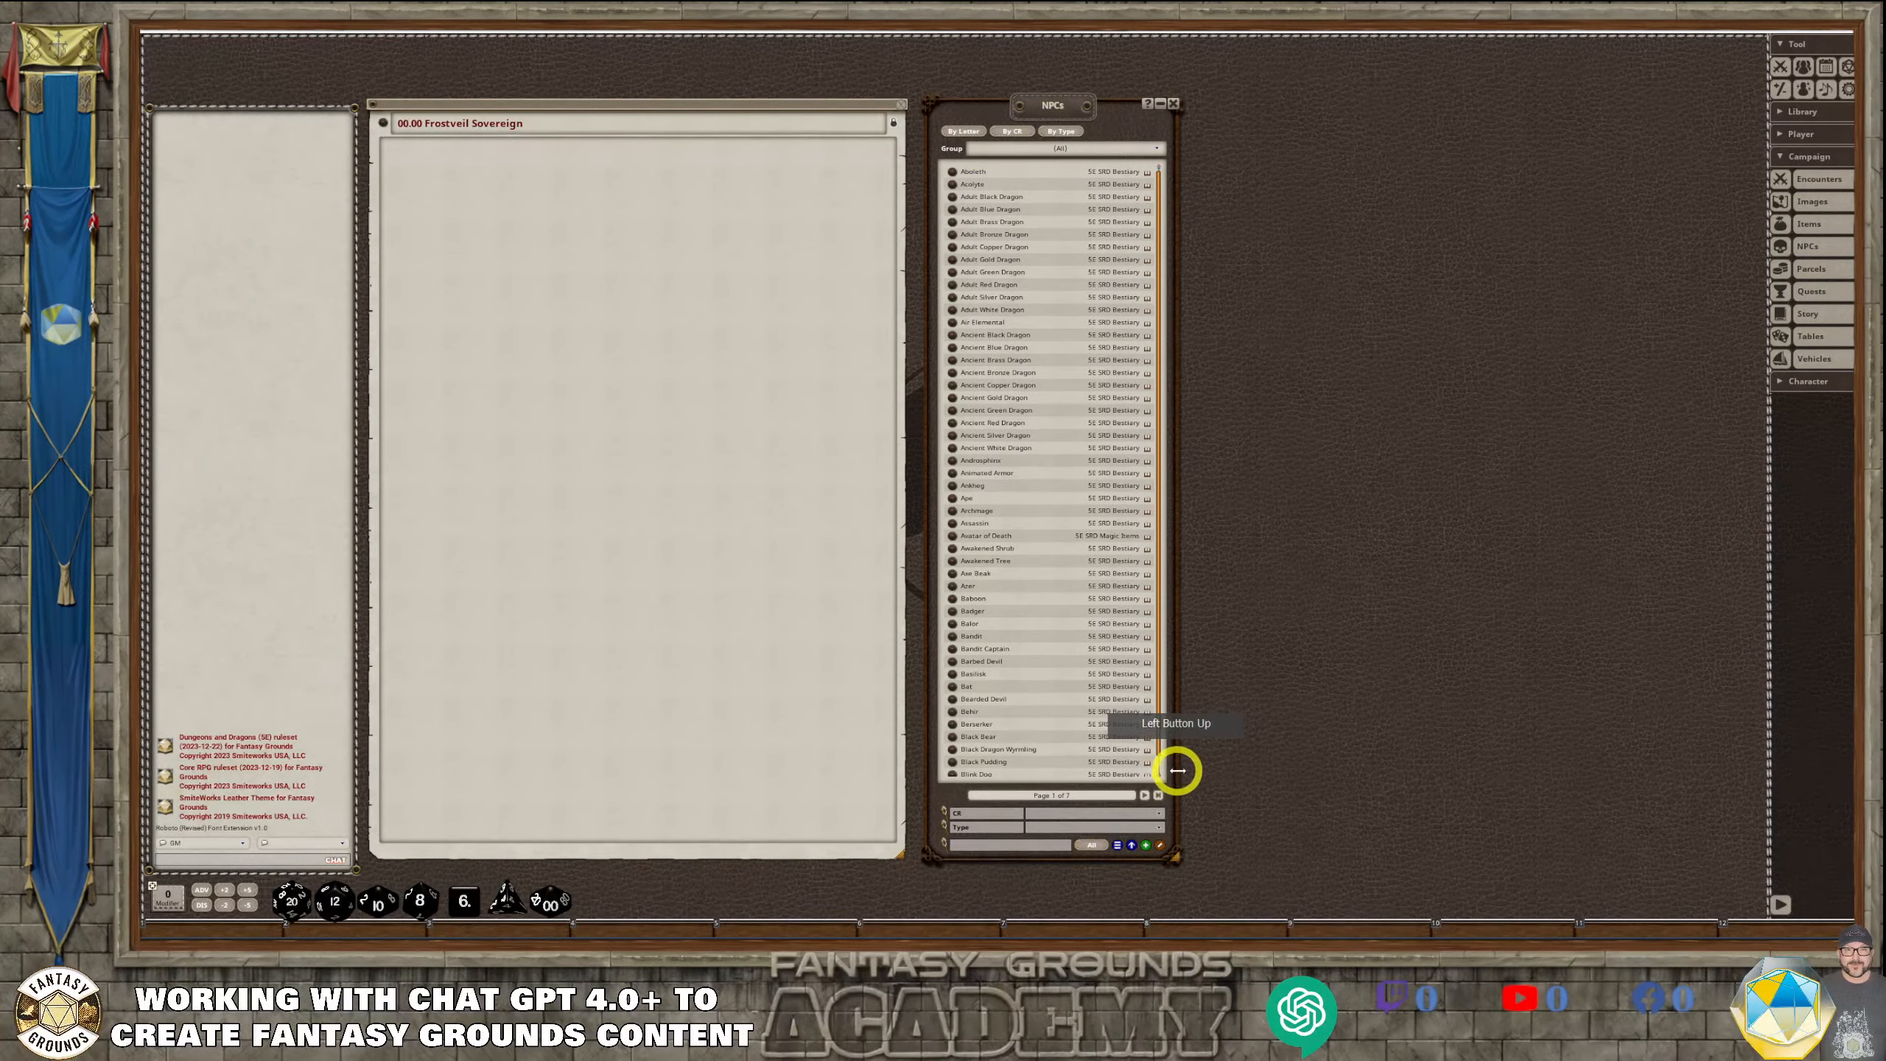
pyautogui.moveTo(1182, 762); pyautogui.dragTo(1410, 715)
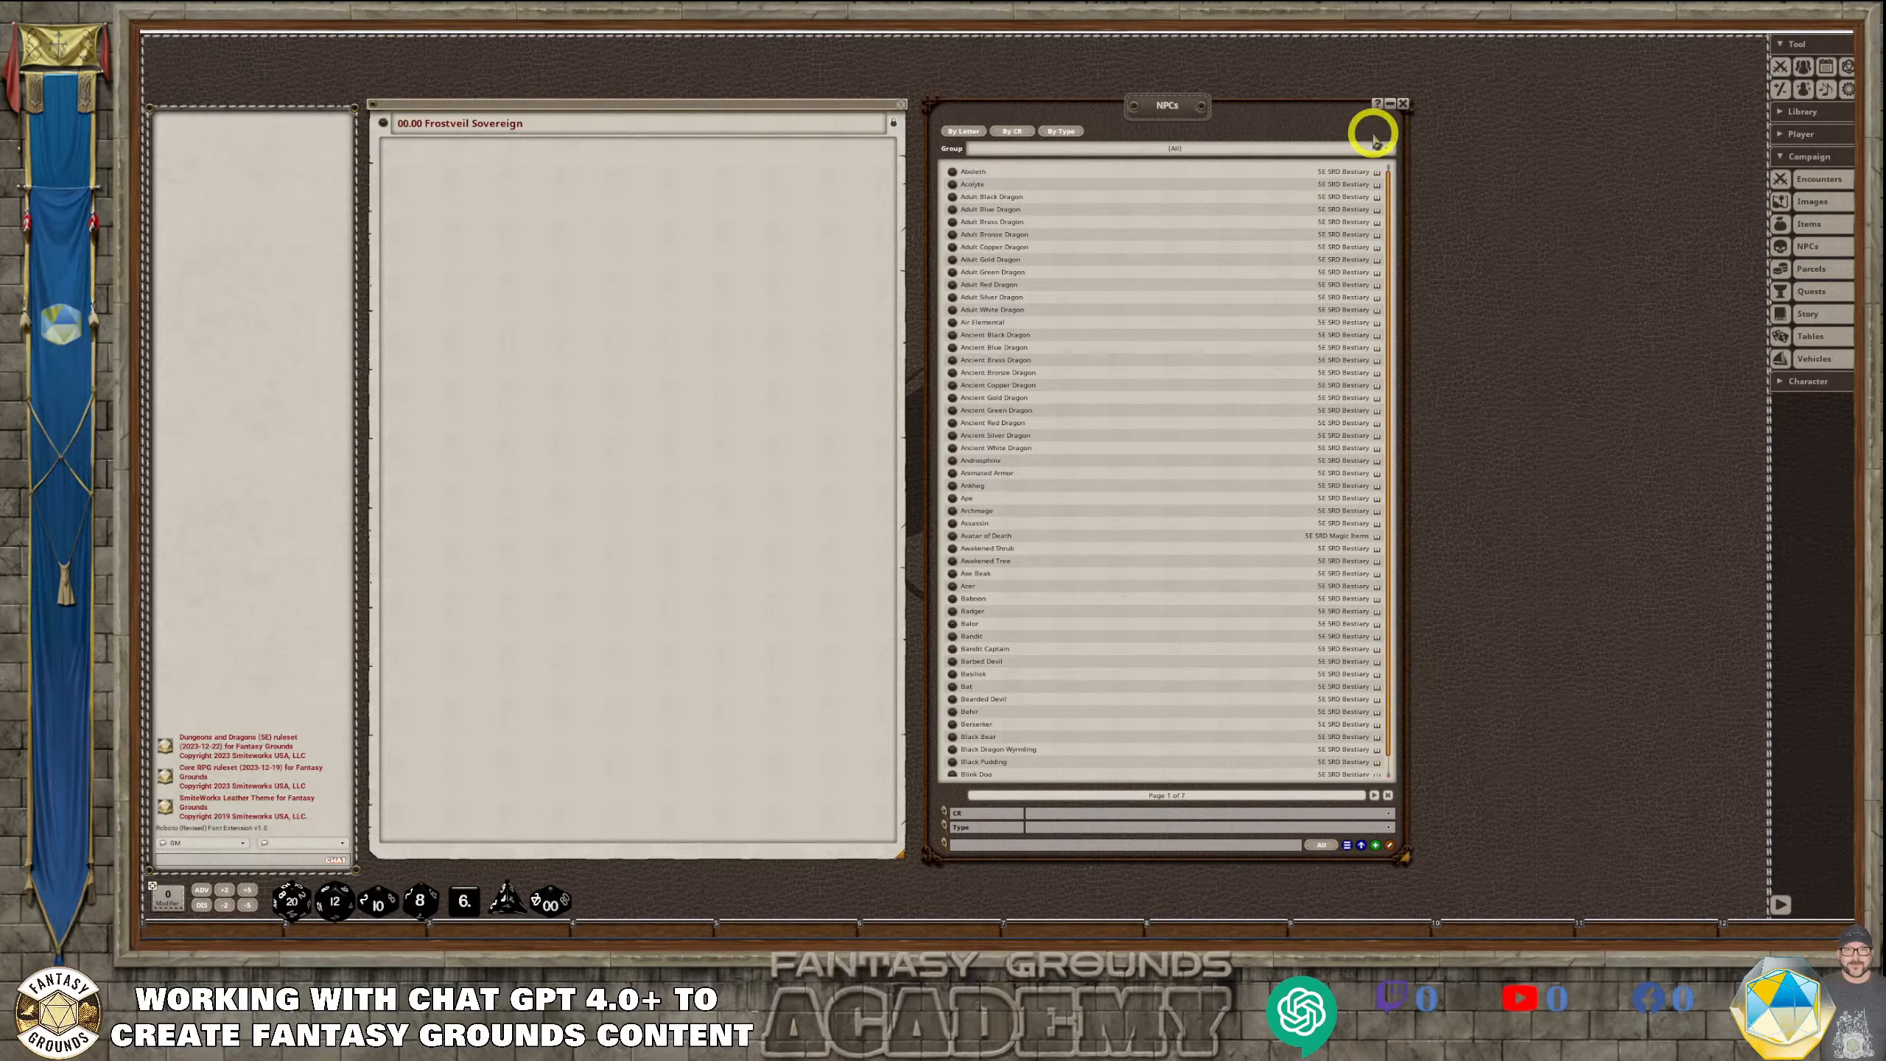
# Enable group editing in the NPCs list and add a new group
pyautogui.click(1386, 152)
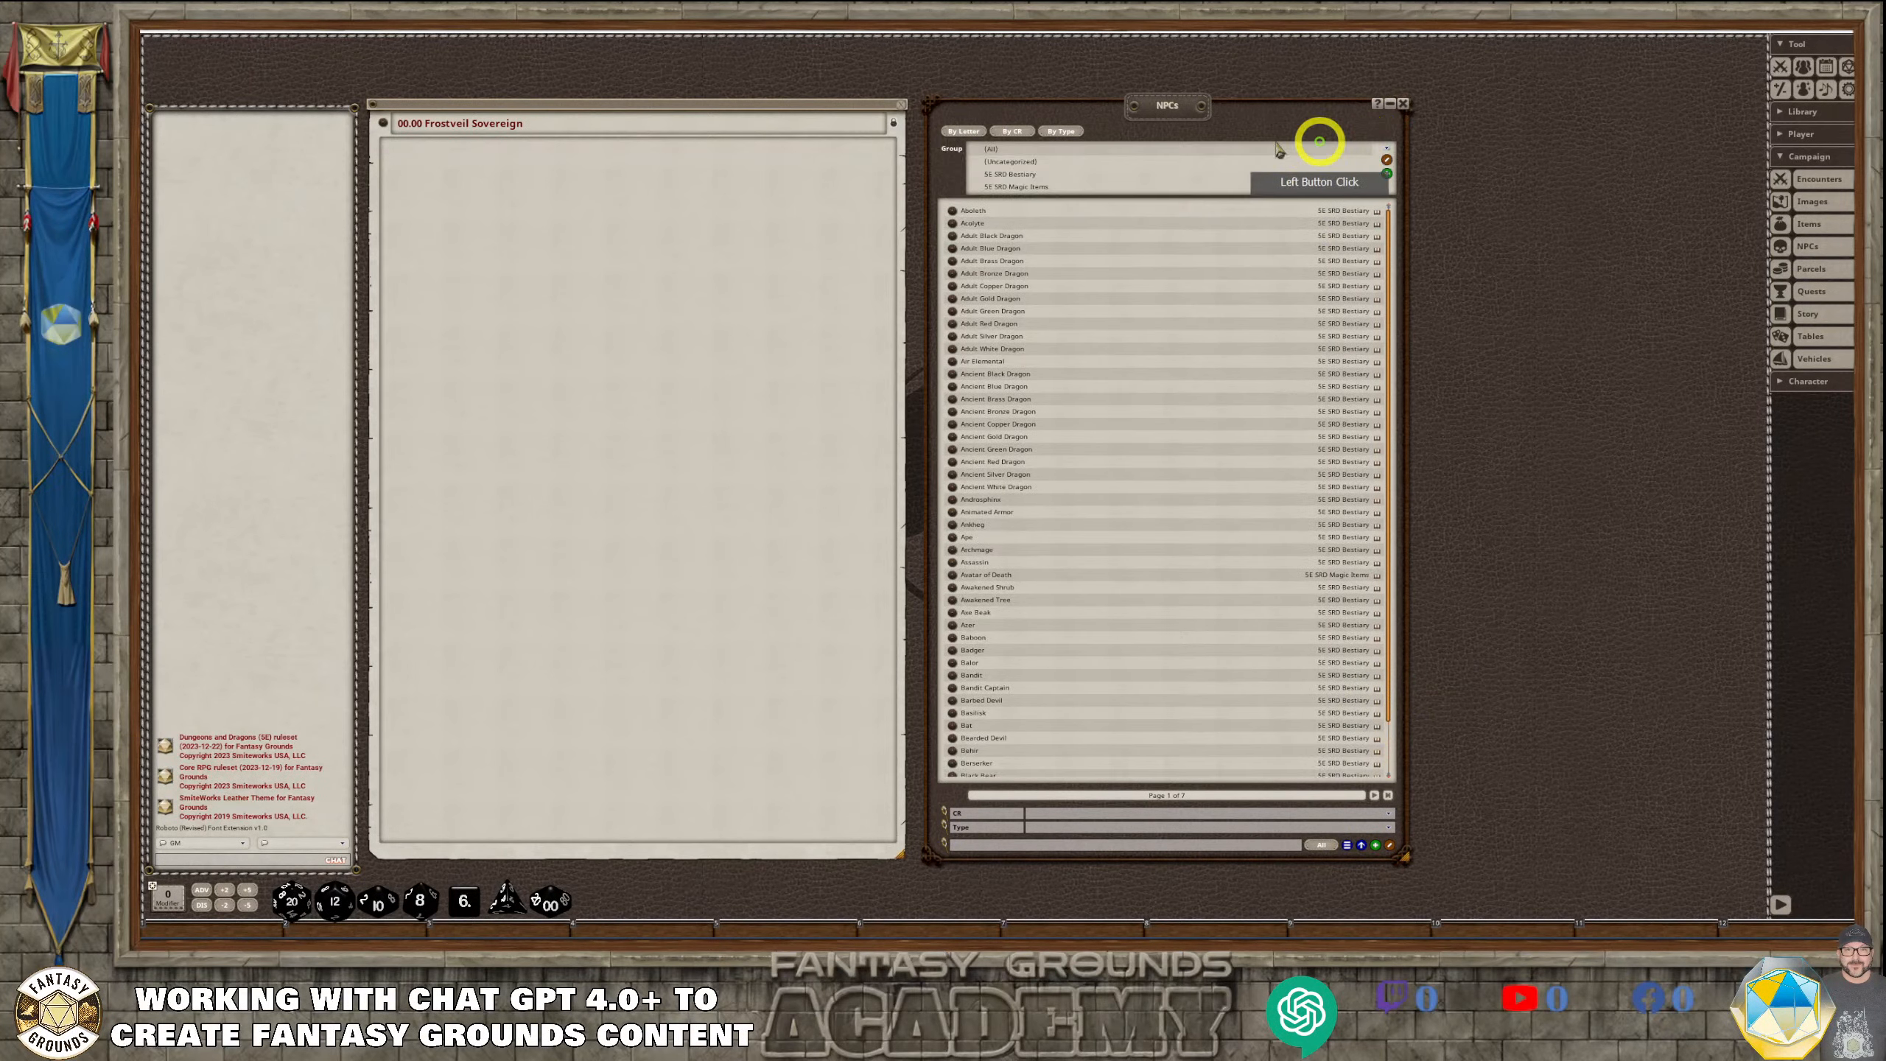
pyautogui.click(1385, 158)
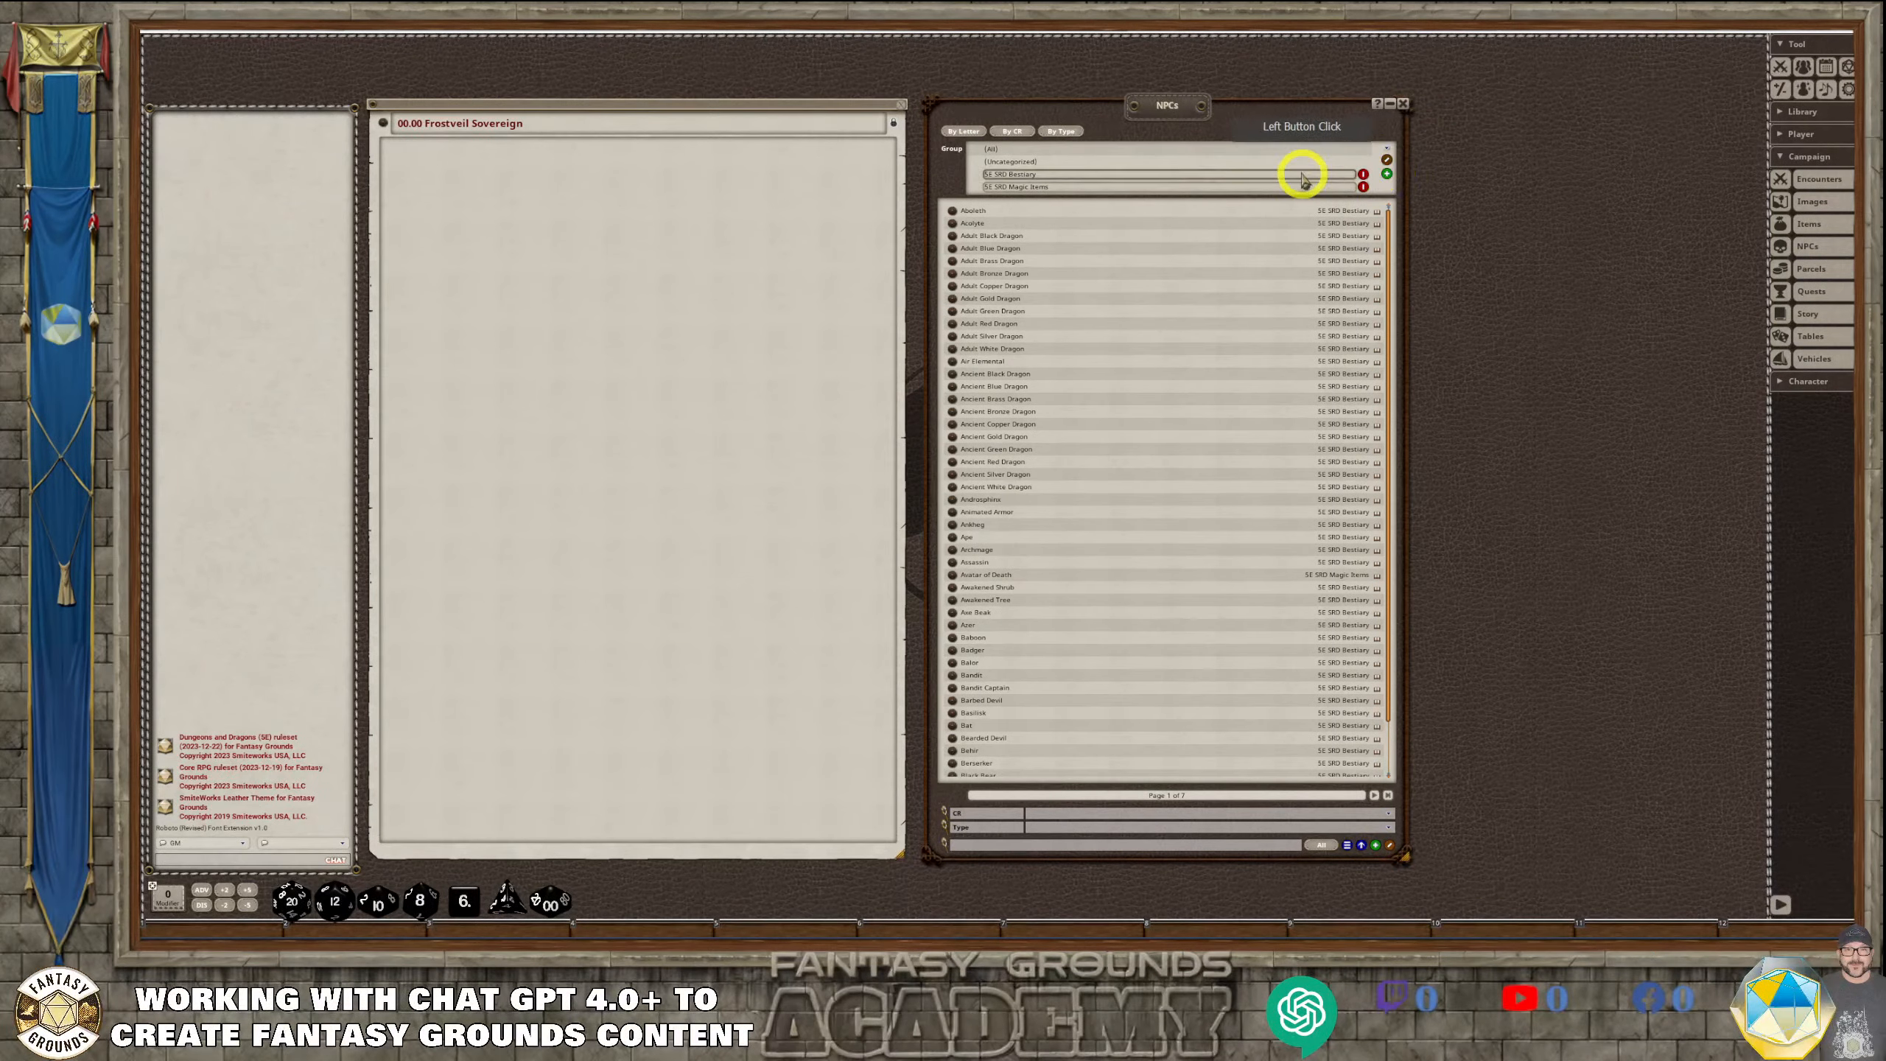
pyautogui.click(1387, 174)
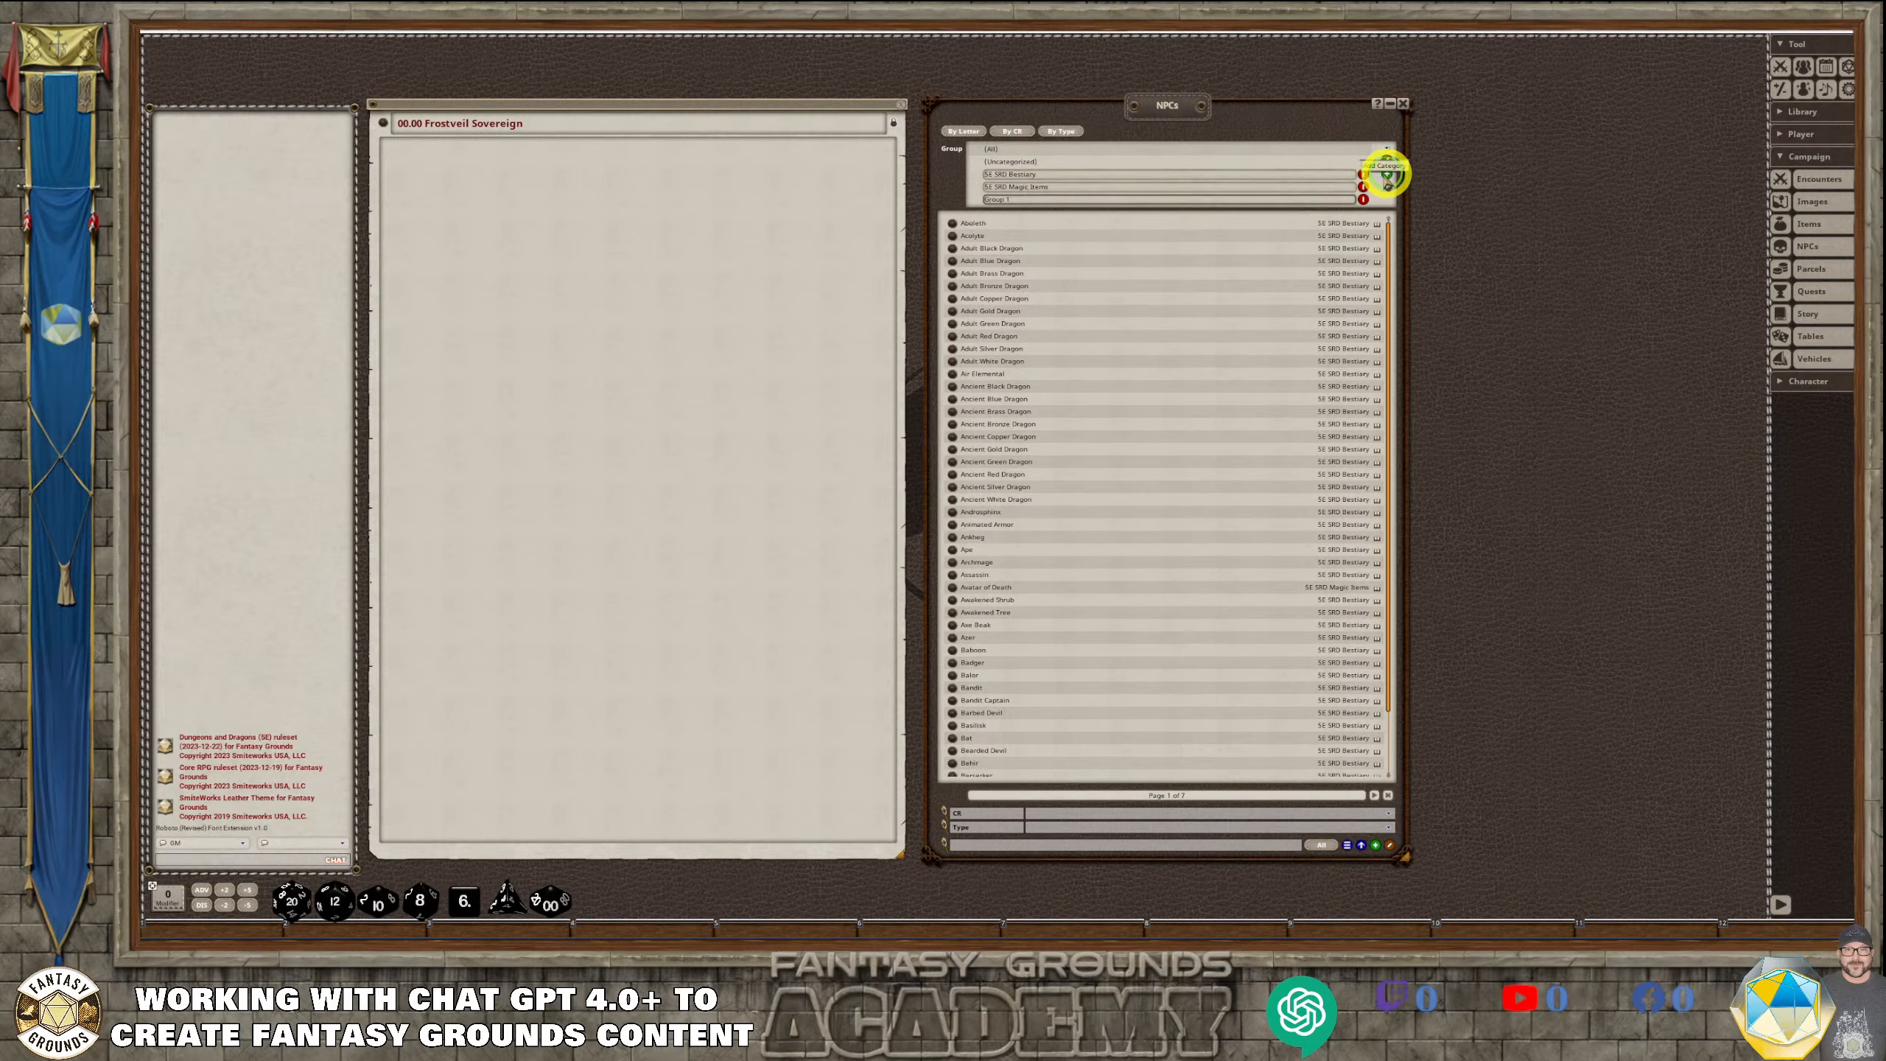
pyautogui.click(1048, 207)
pyautogui.click(1040, 200)
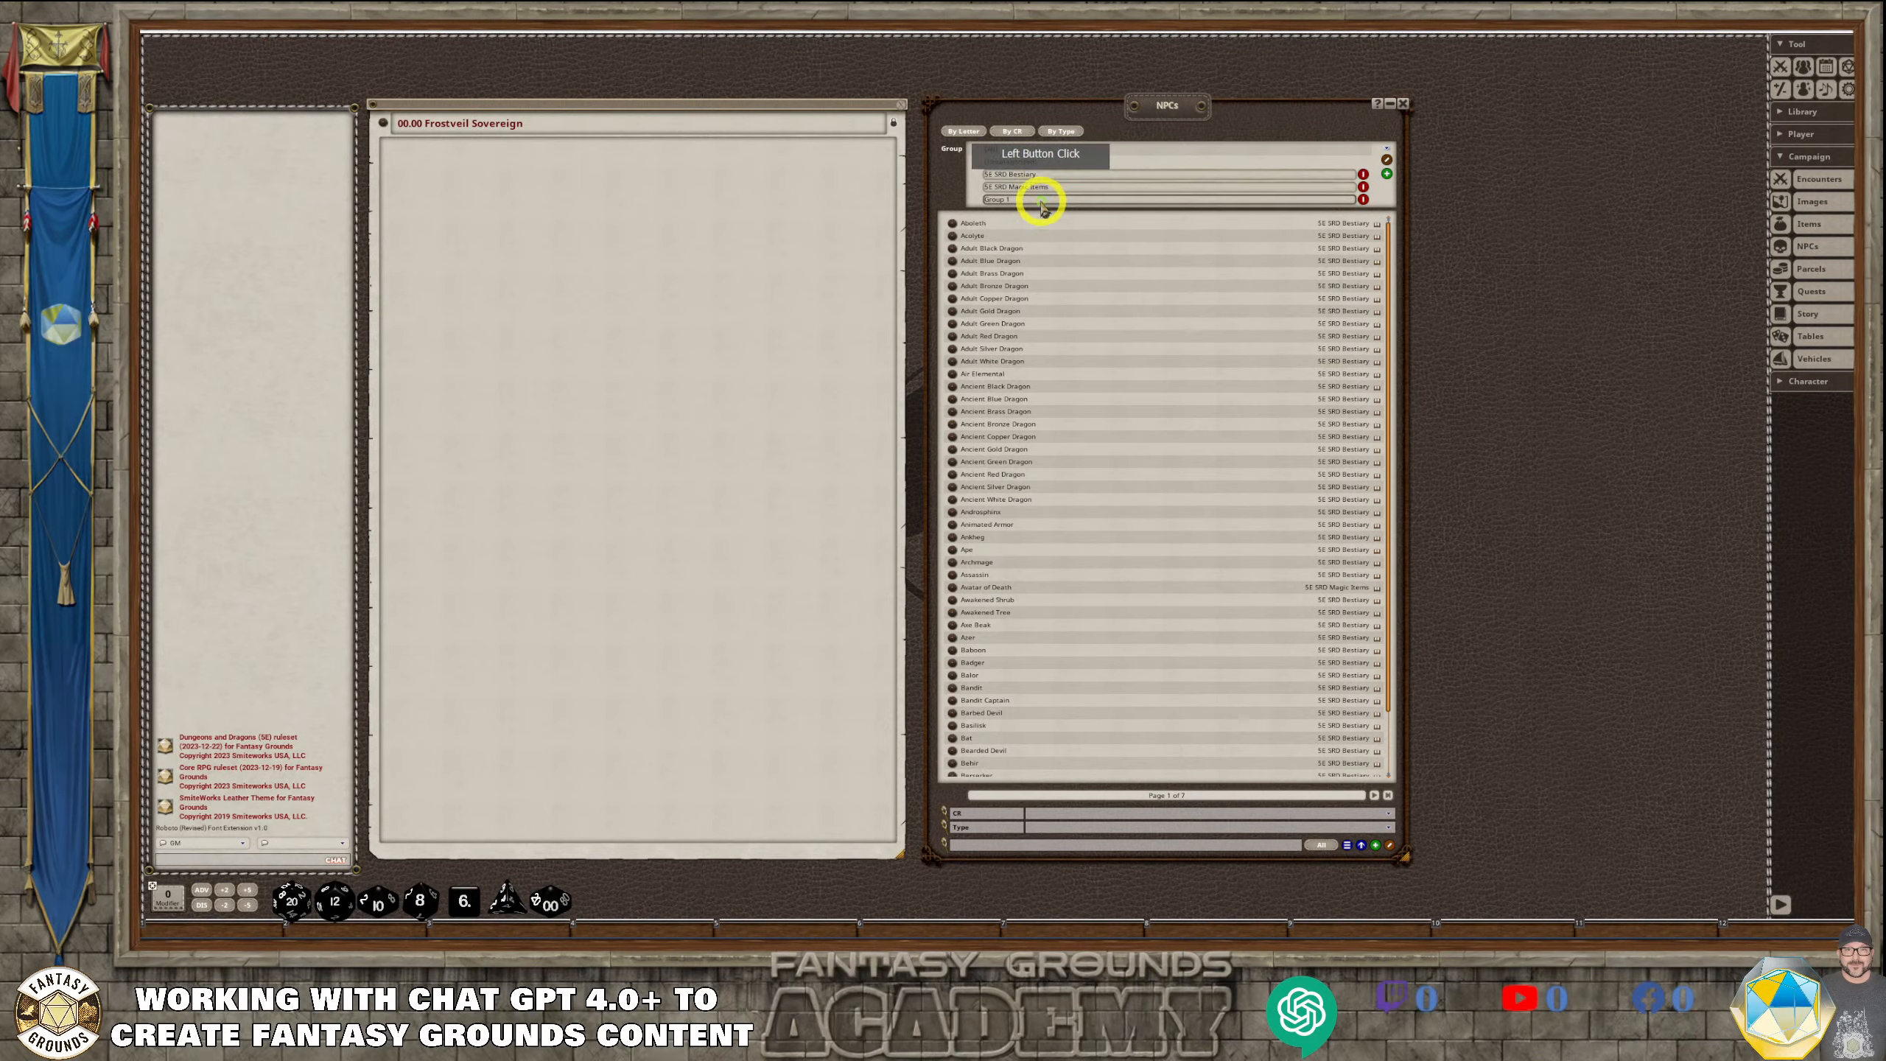
# Name the new NPC group "Frostveil Sovereign NPCs", reusing the story entry's title, finish group editing and show only that group
pyautogui.moveTo(564, 137); pyautogui.dragTo(516, 140)
pyautogui.hotkey('ctrl', 'c')
pyautogui.click(981, 136)
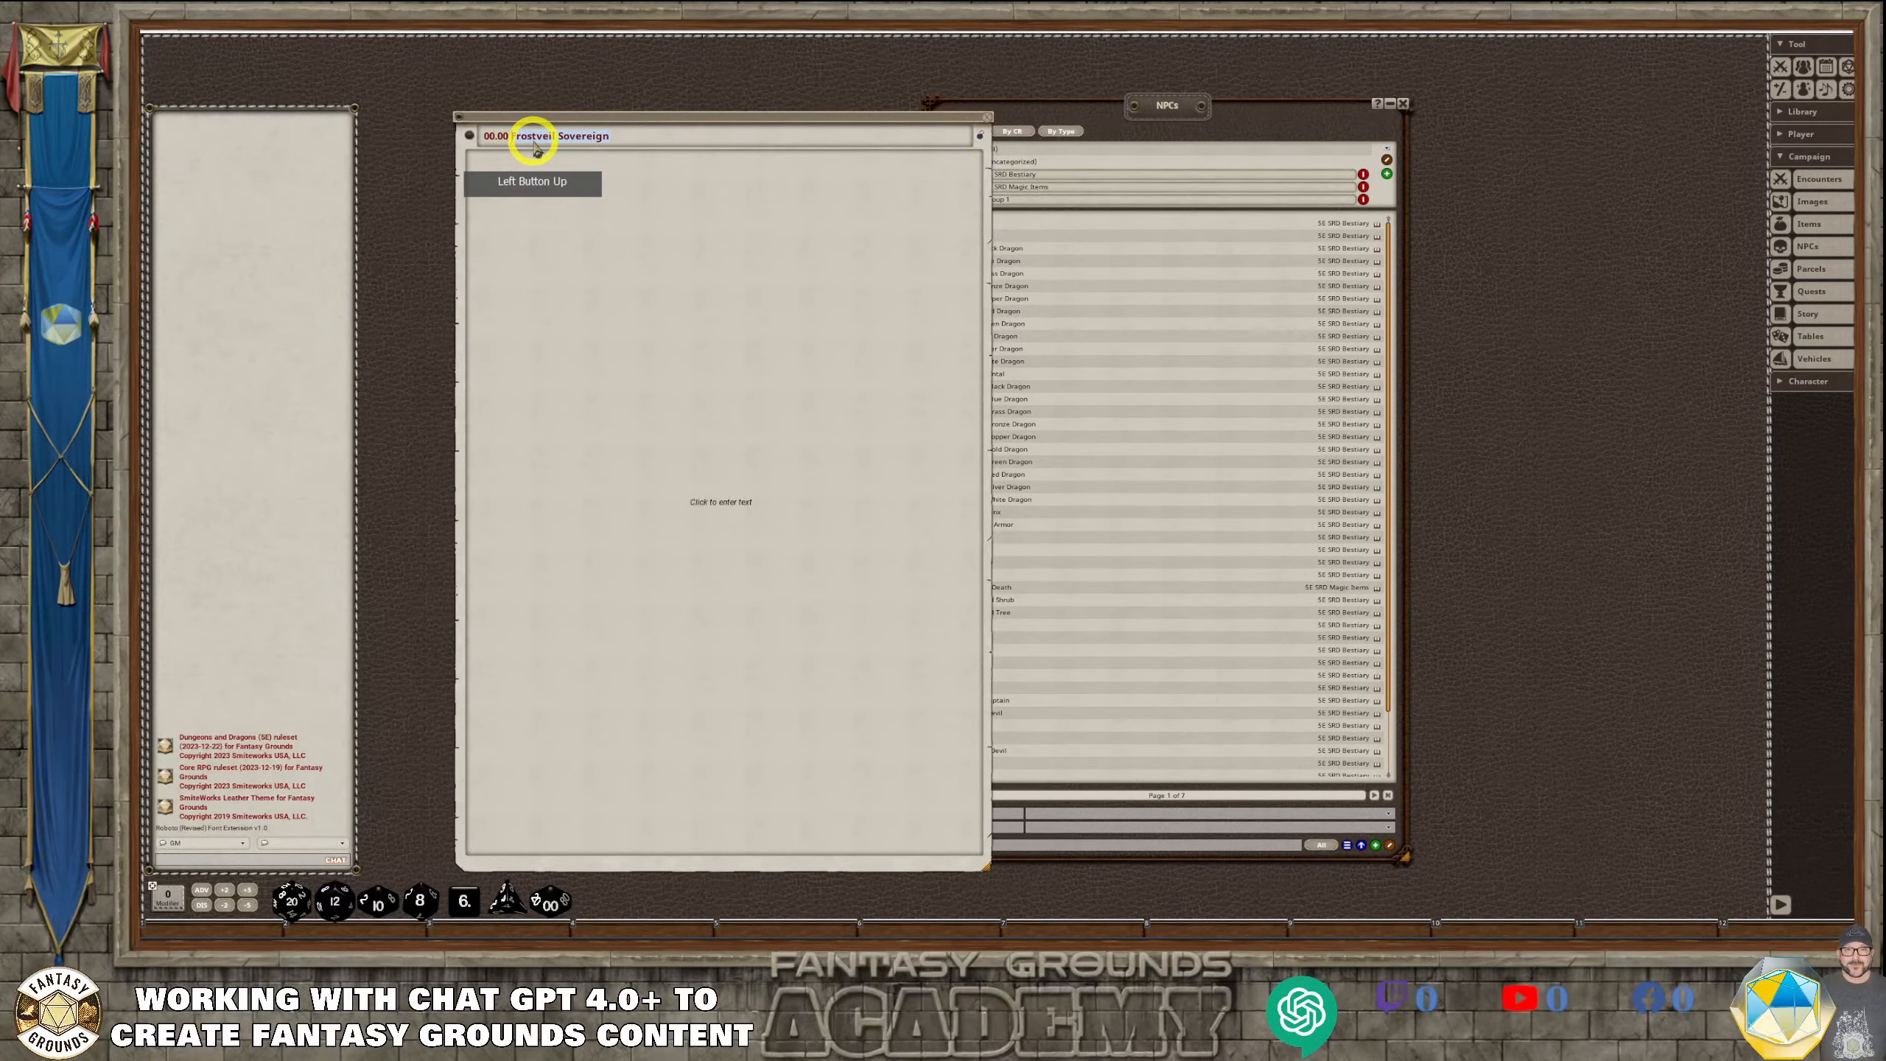
pyautogui.click(1155, 109)
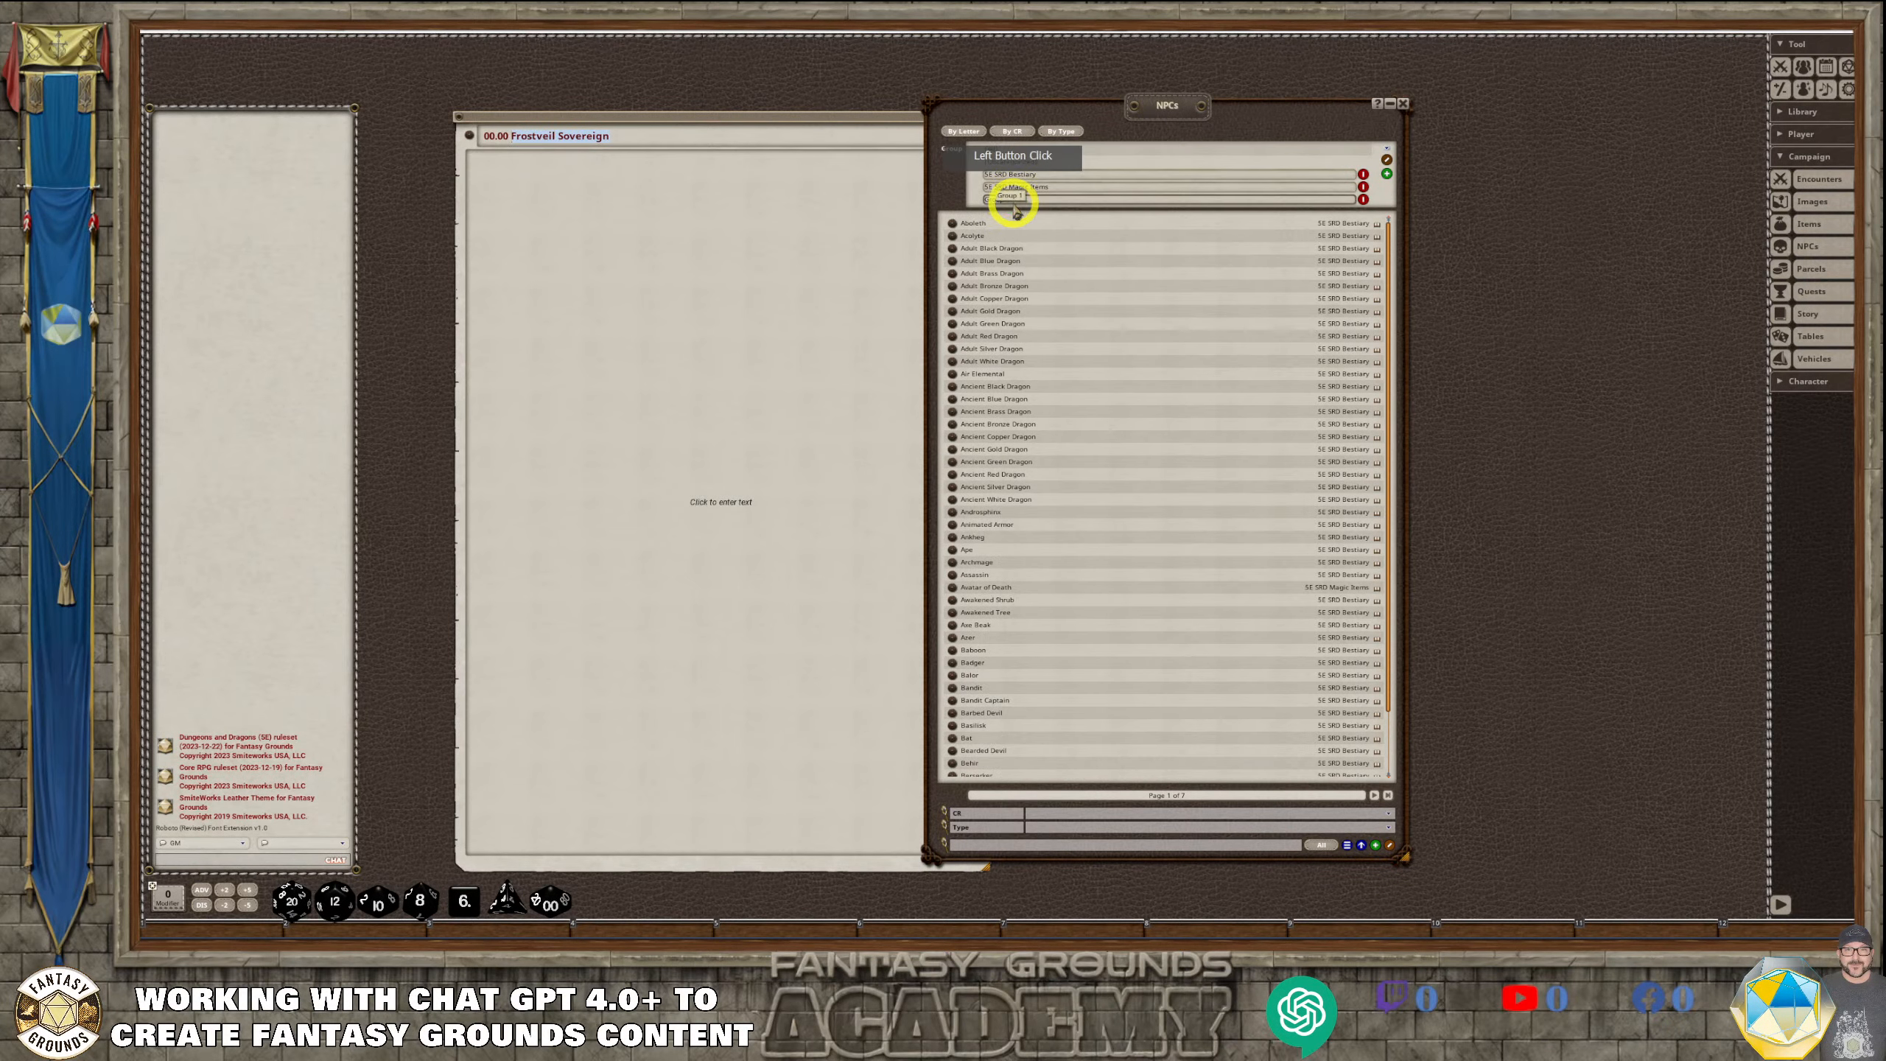
pyautogui.click(1071, 199)
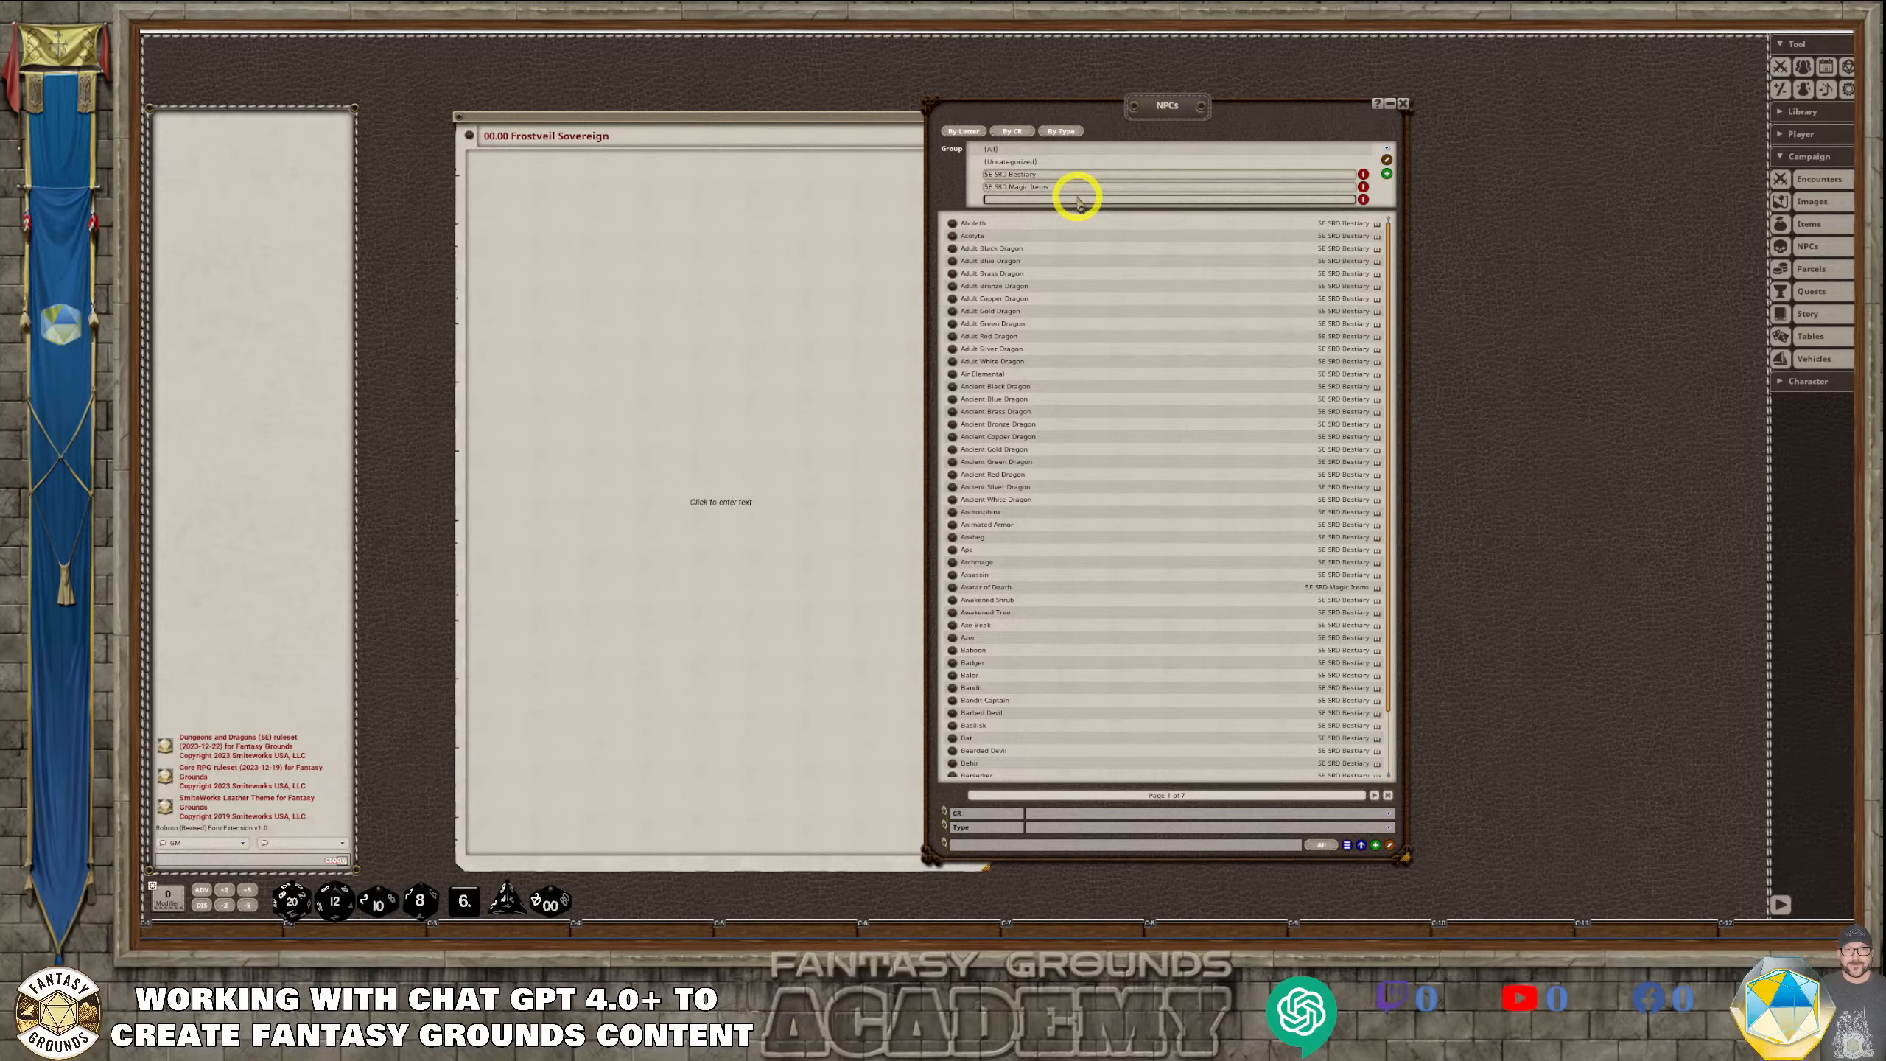
pyautogui.hotkey('ctrl', 'v')
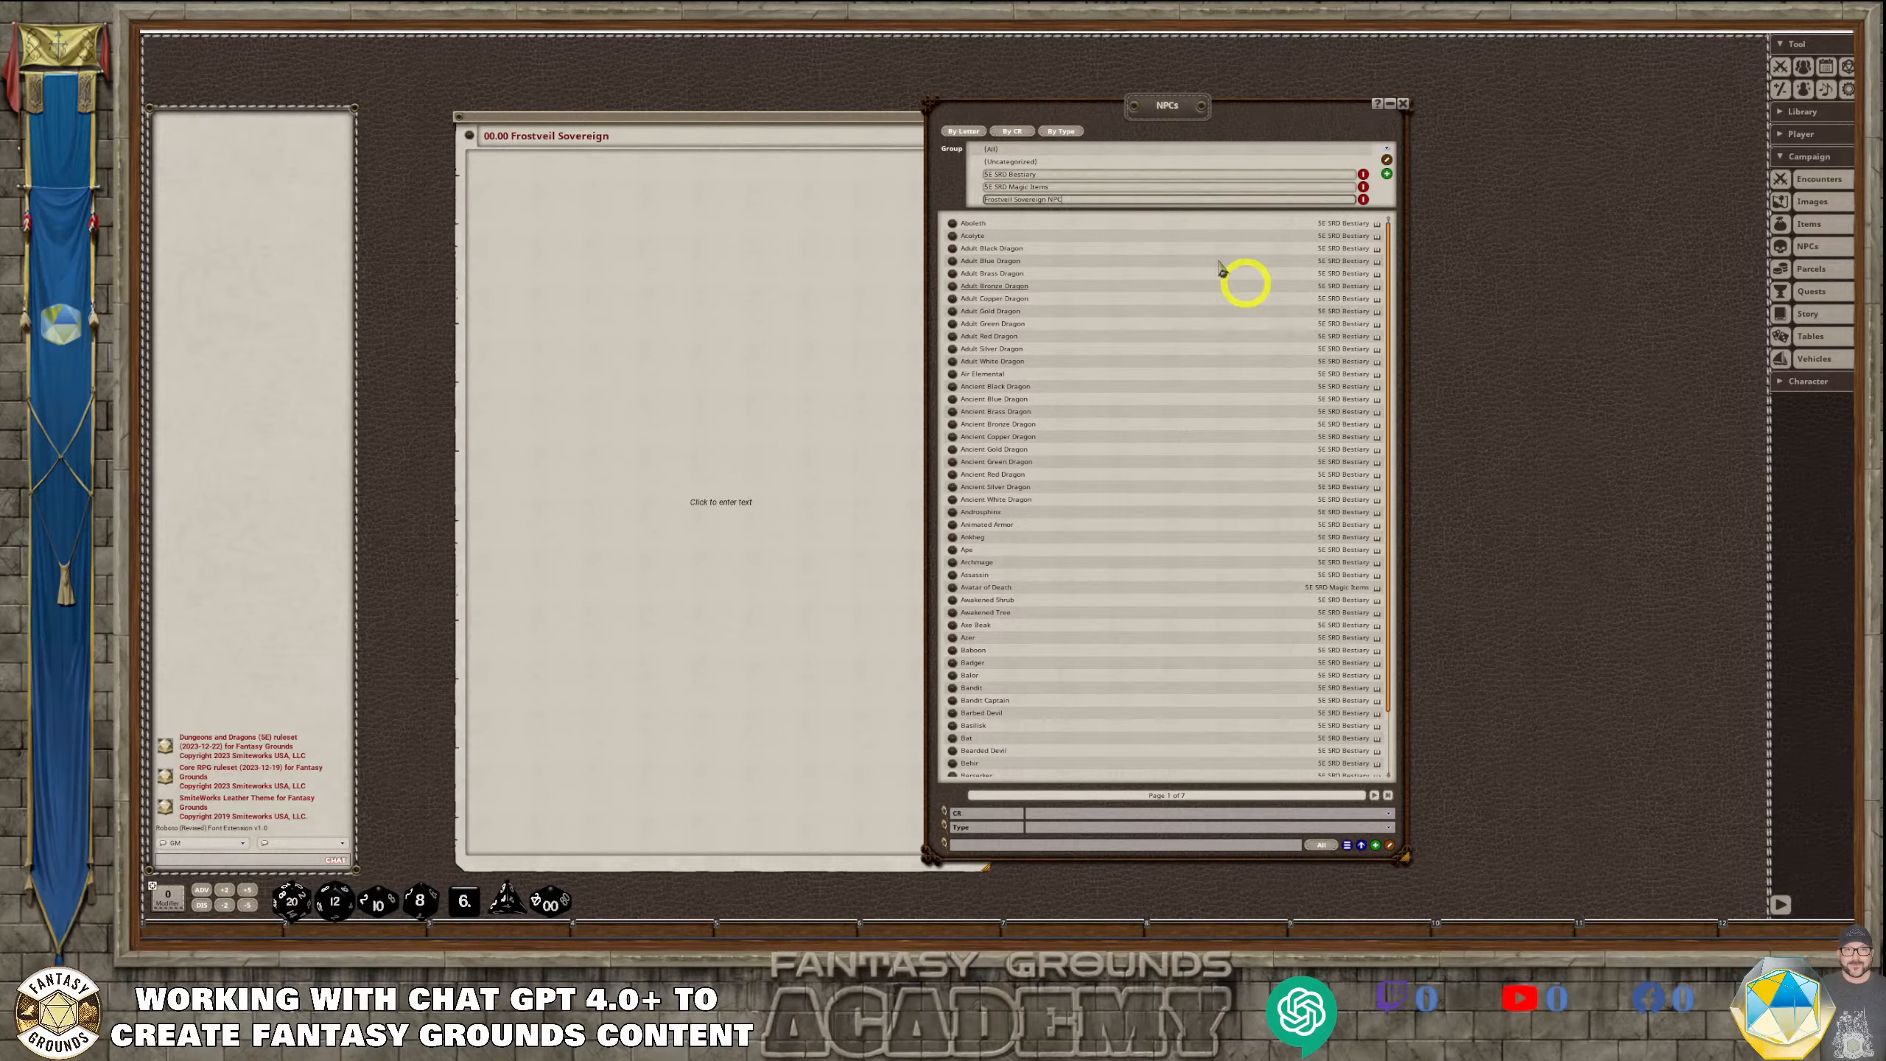
pyautogui.click(1386, 158)
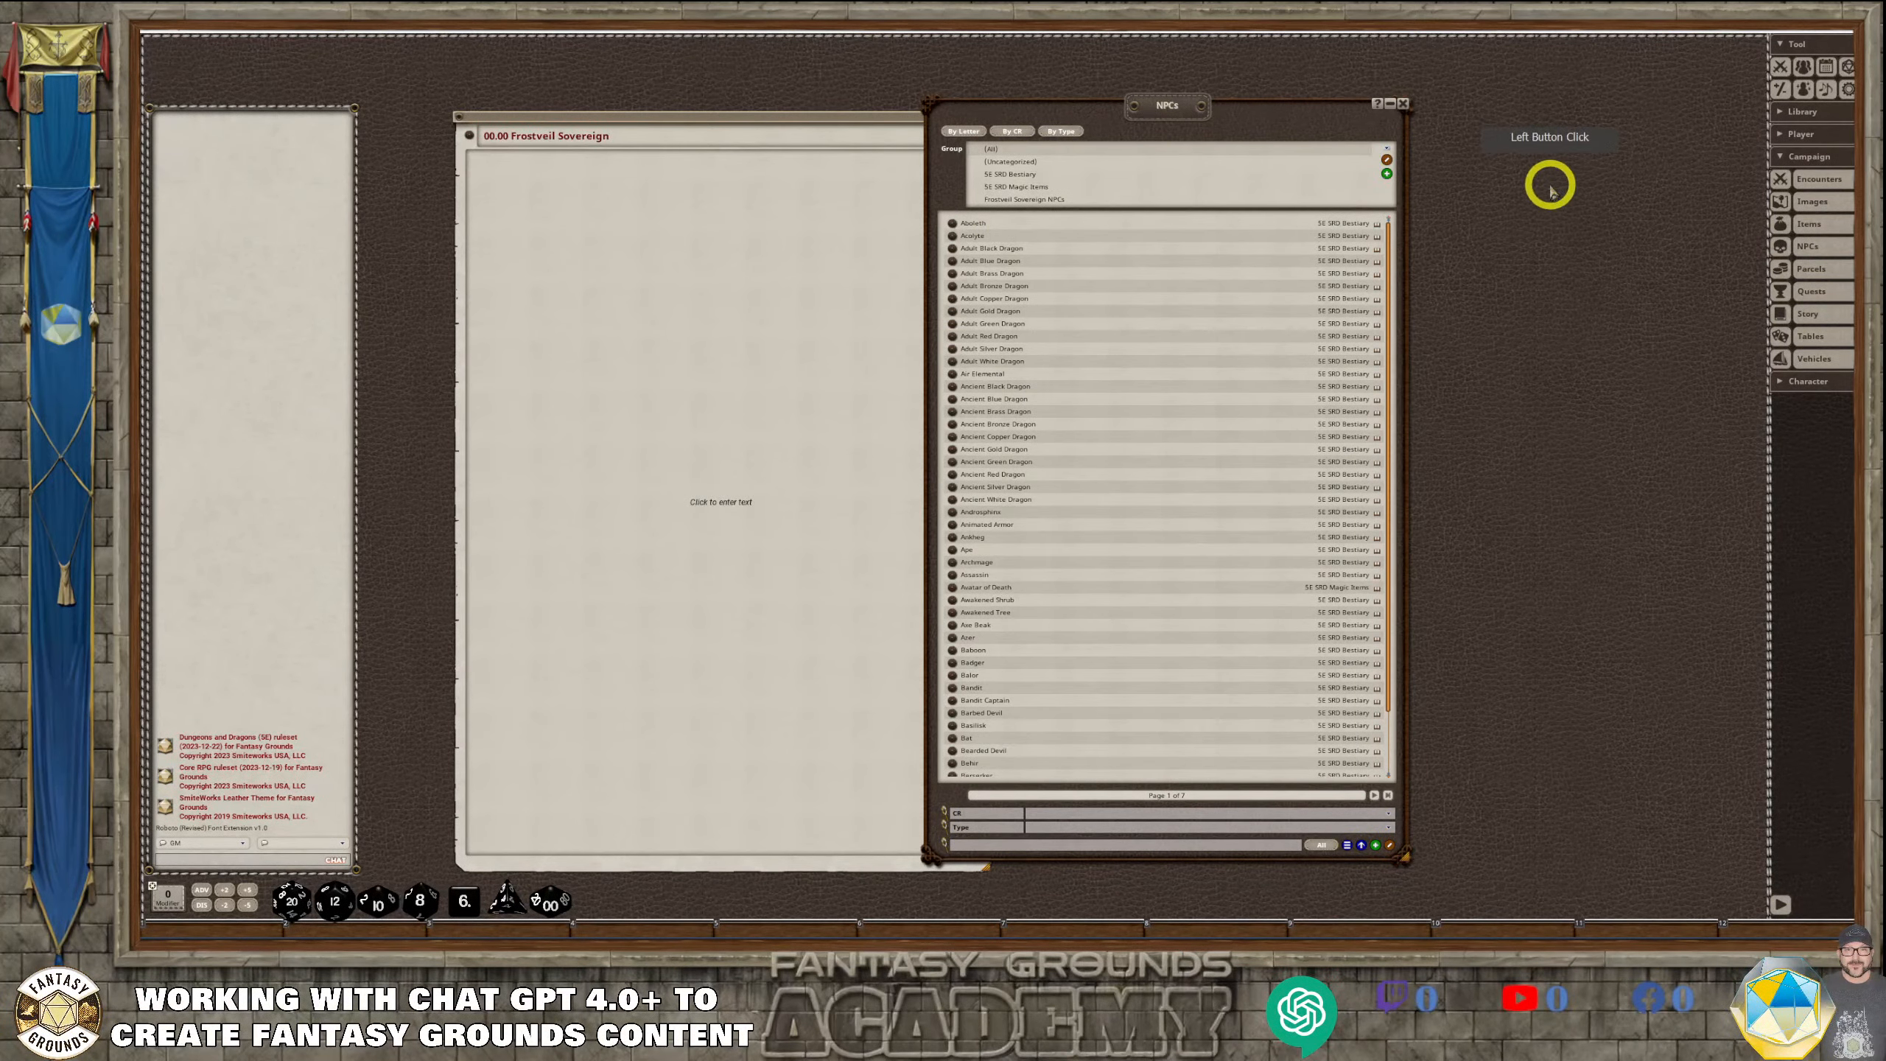
pyautogui.click(1033, 200)
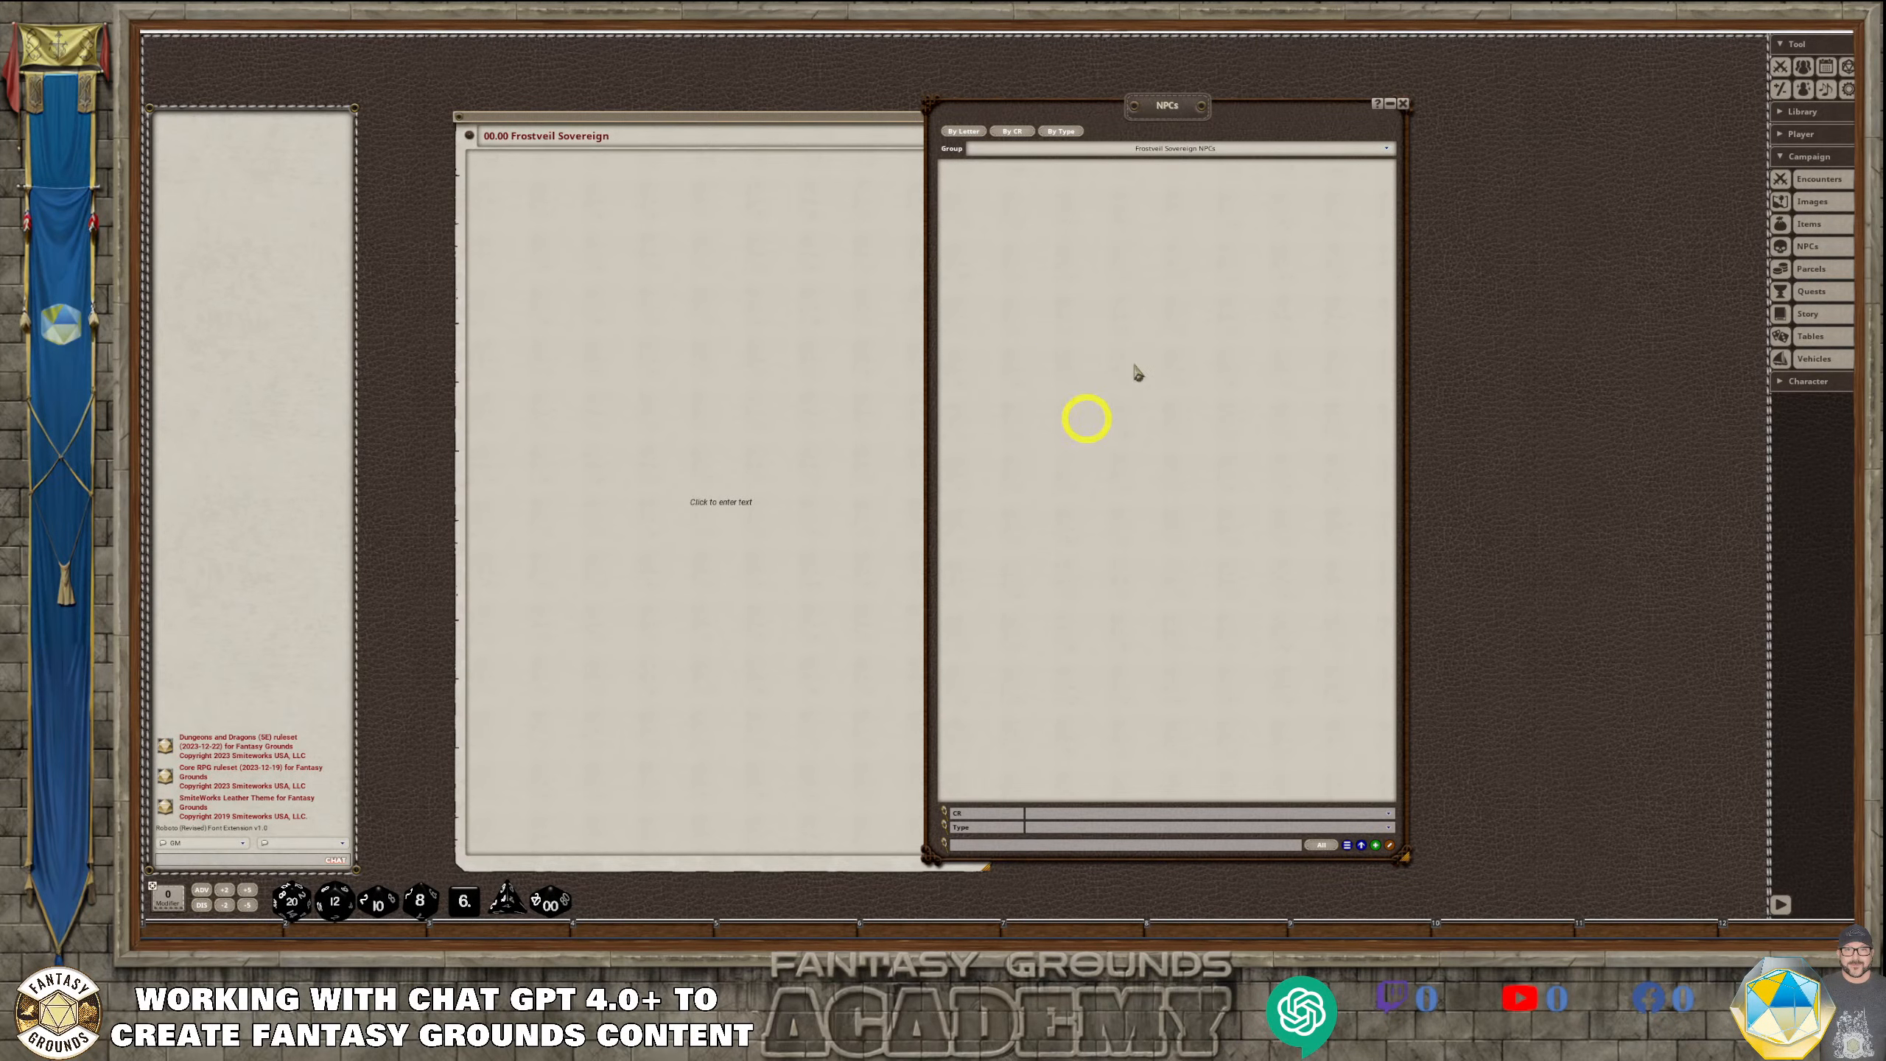
# Move the story entry back beside the chat window, narrow and slightly shorten it, and place the NPCs list right next to it
pyautogui.moveTo(1105, 108); pyautogui.dragTo(1197, 121)
pyautogui.moveTo(771, 117); pyautogui.dragTo(680, 128)
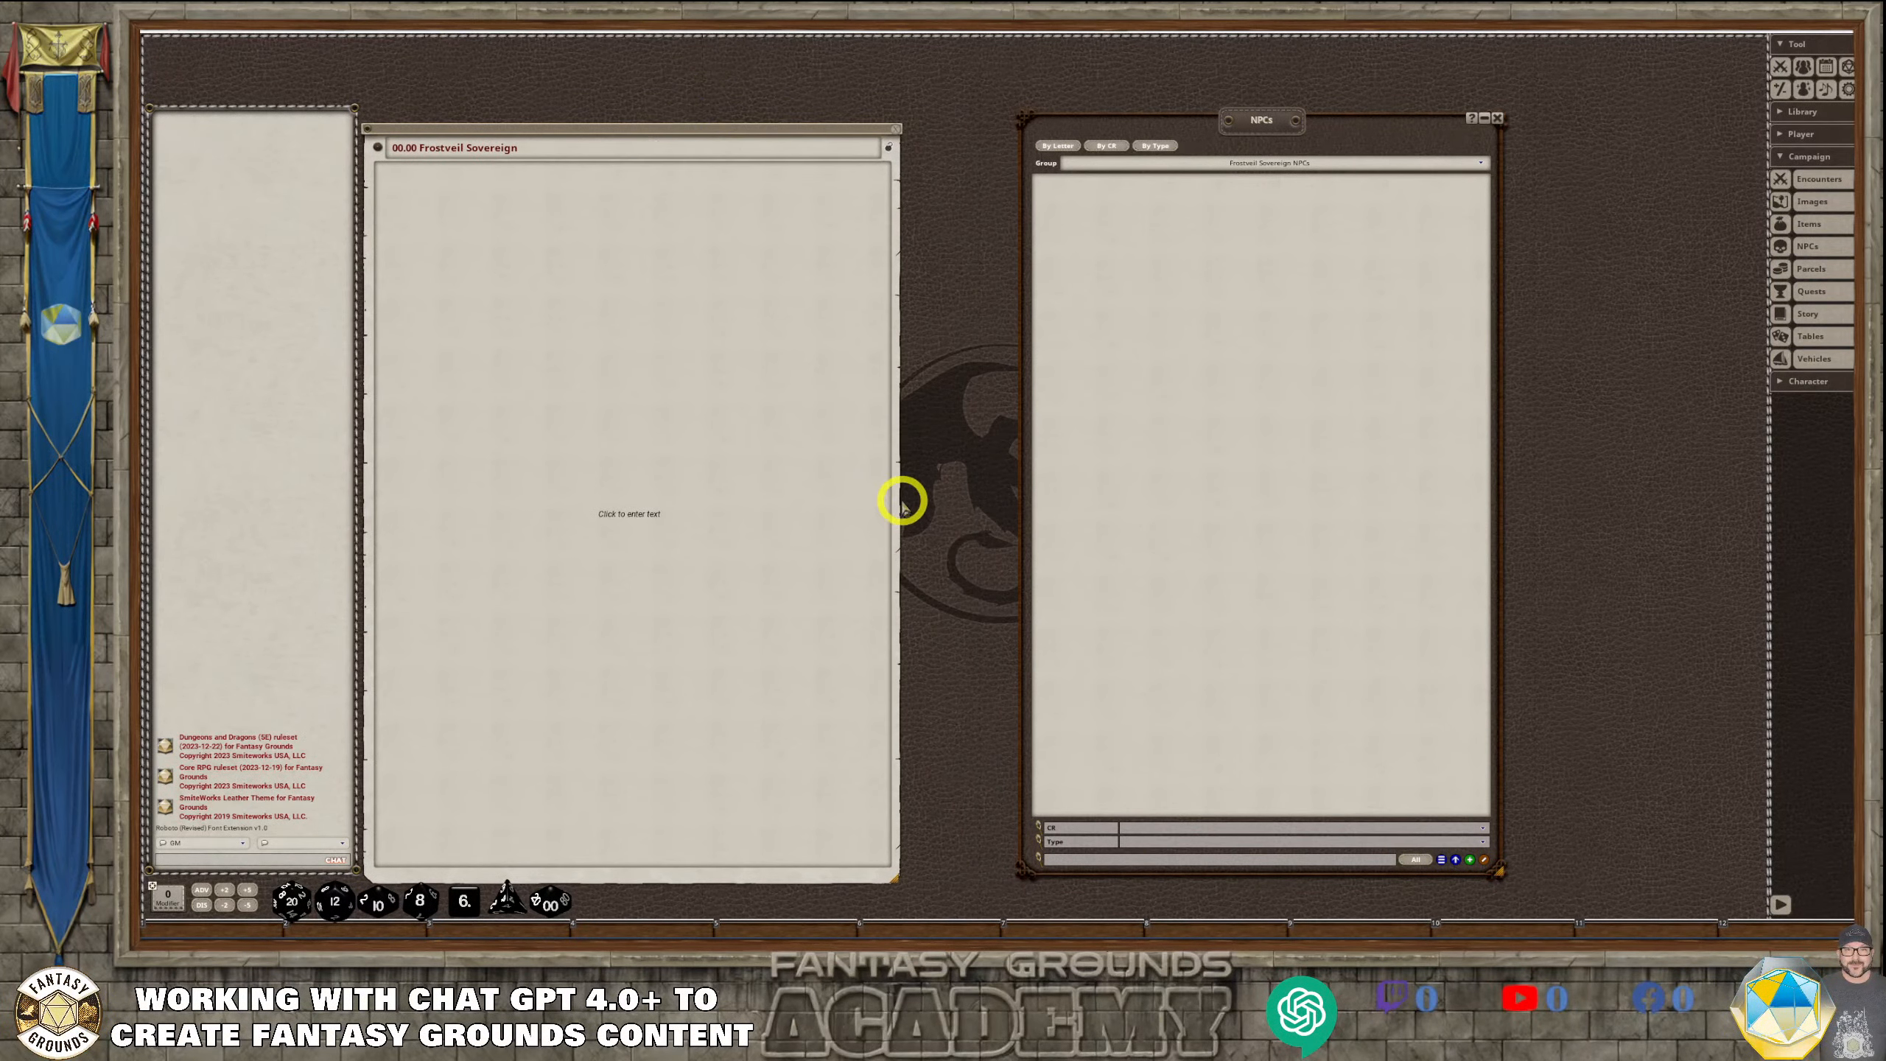
pyautogui.moveTo(897, 499); pyautogui.dragTo(763, 505)
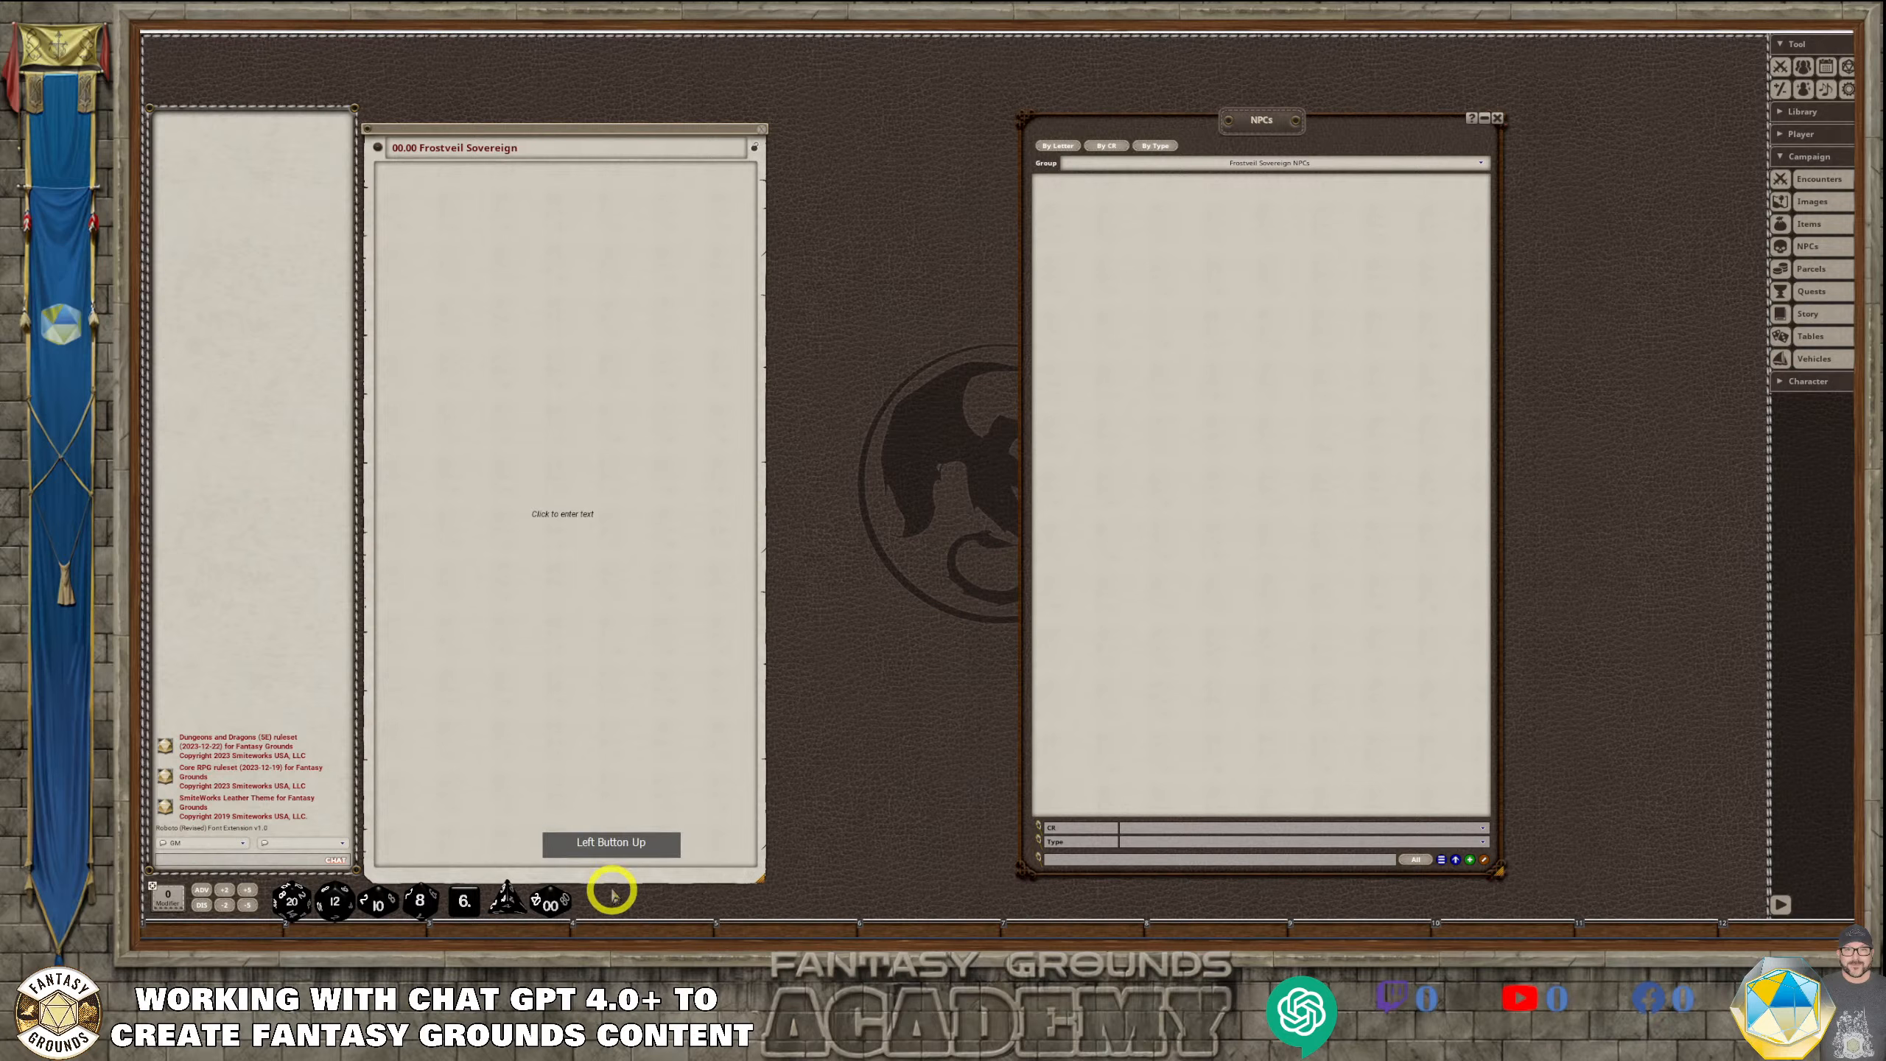
pyautogui.moveTo(614, 880); pyautogui.dragTo(611, 862)
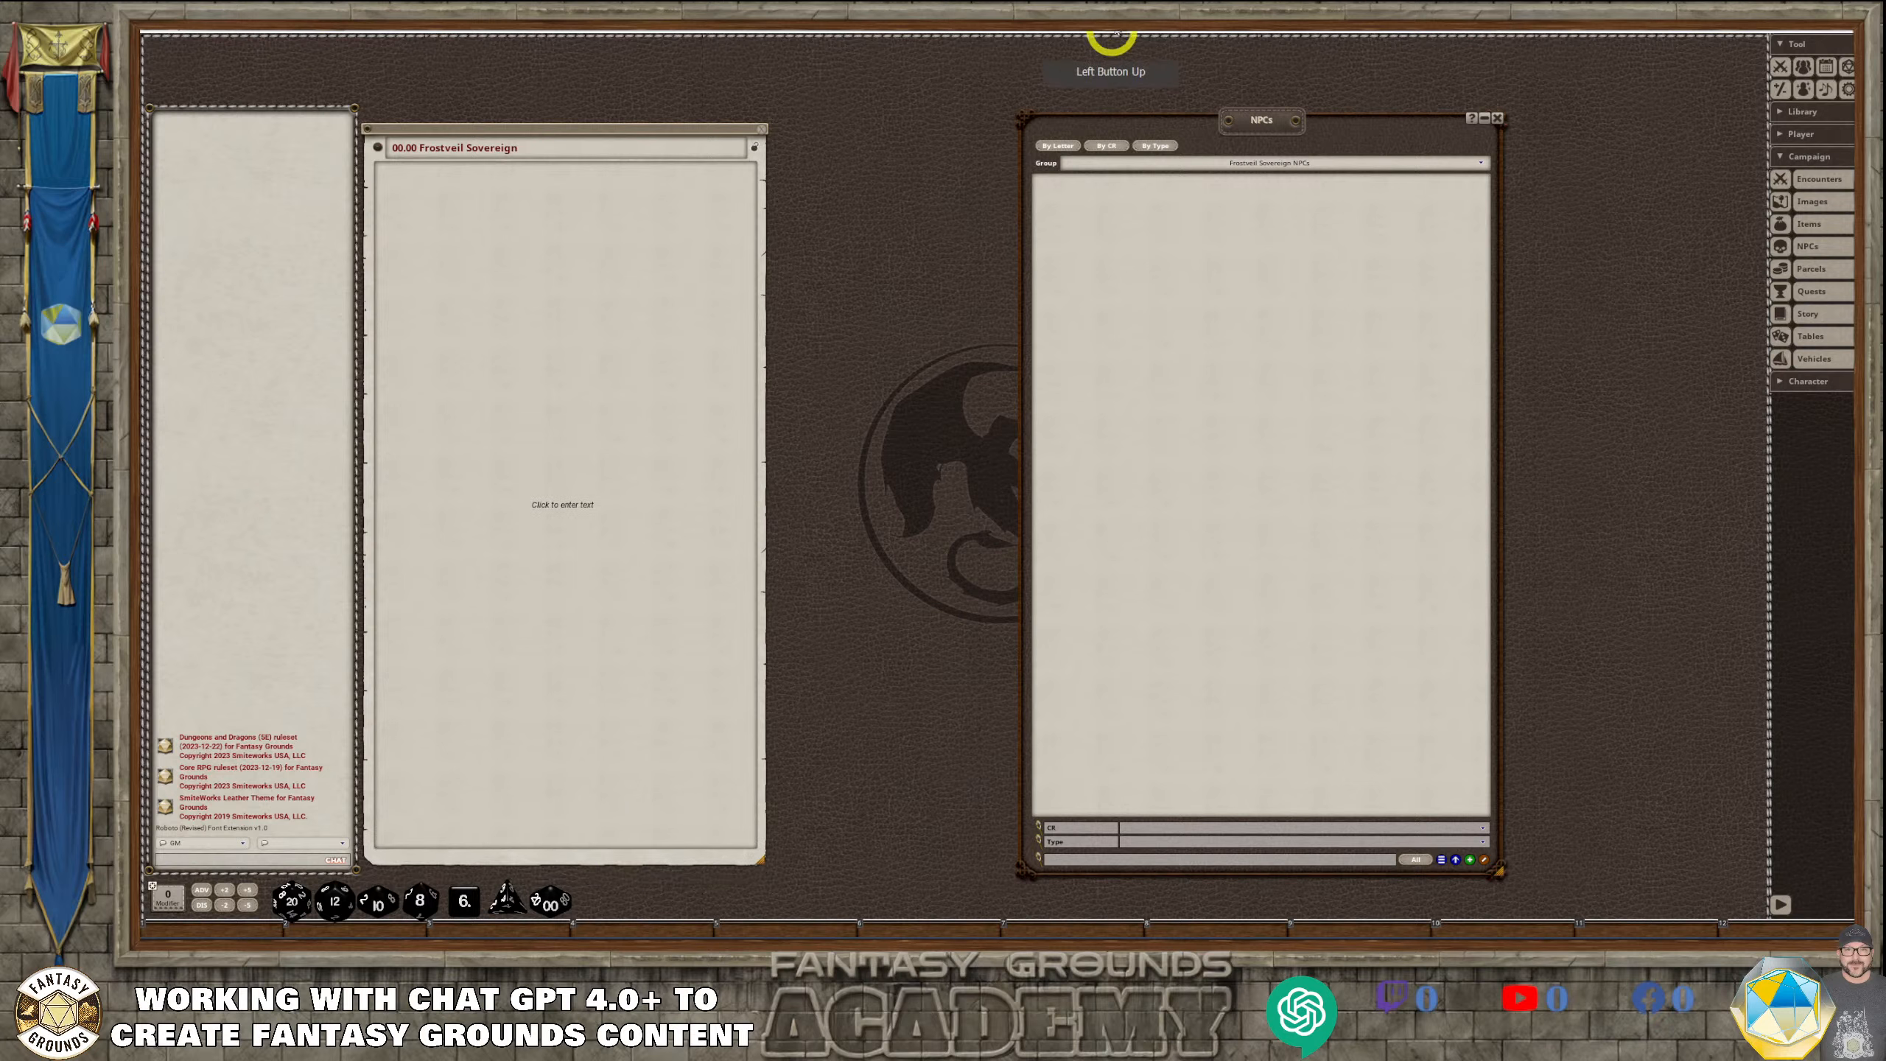
pyautogui.moveTo(1267, 132); pyautogui.dragTo(1034, 121)
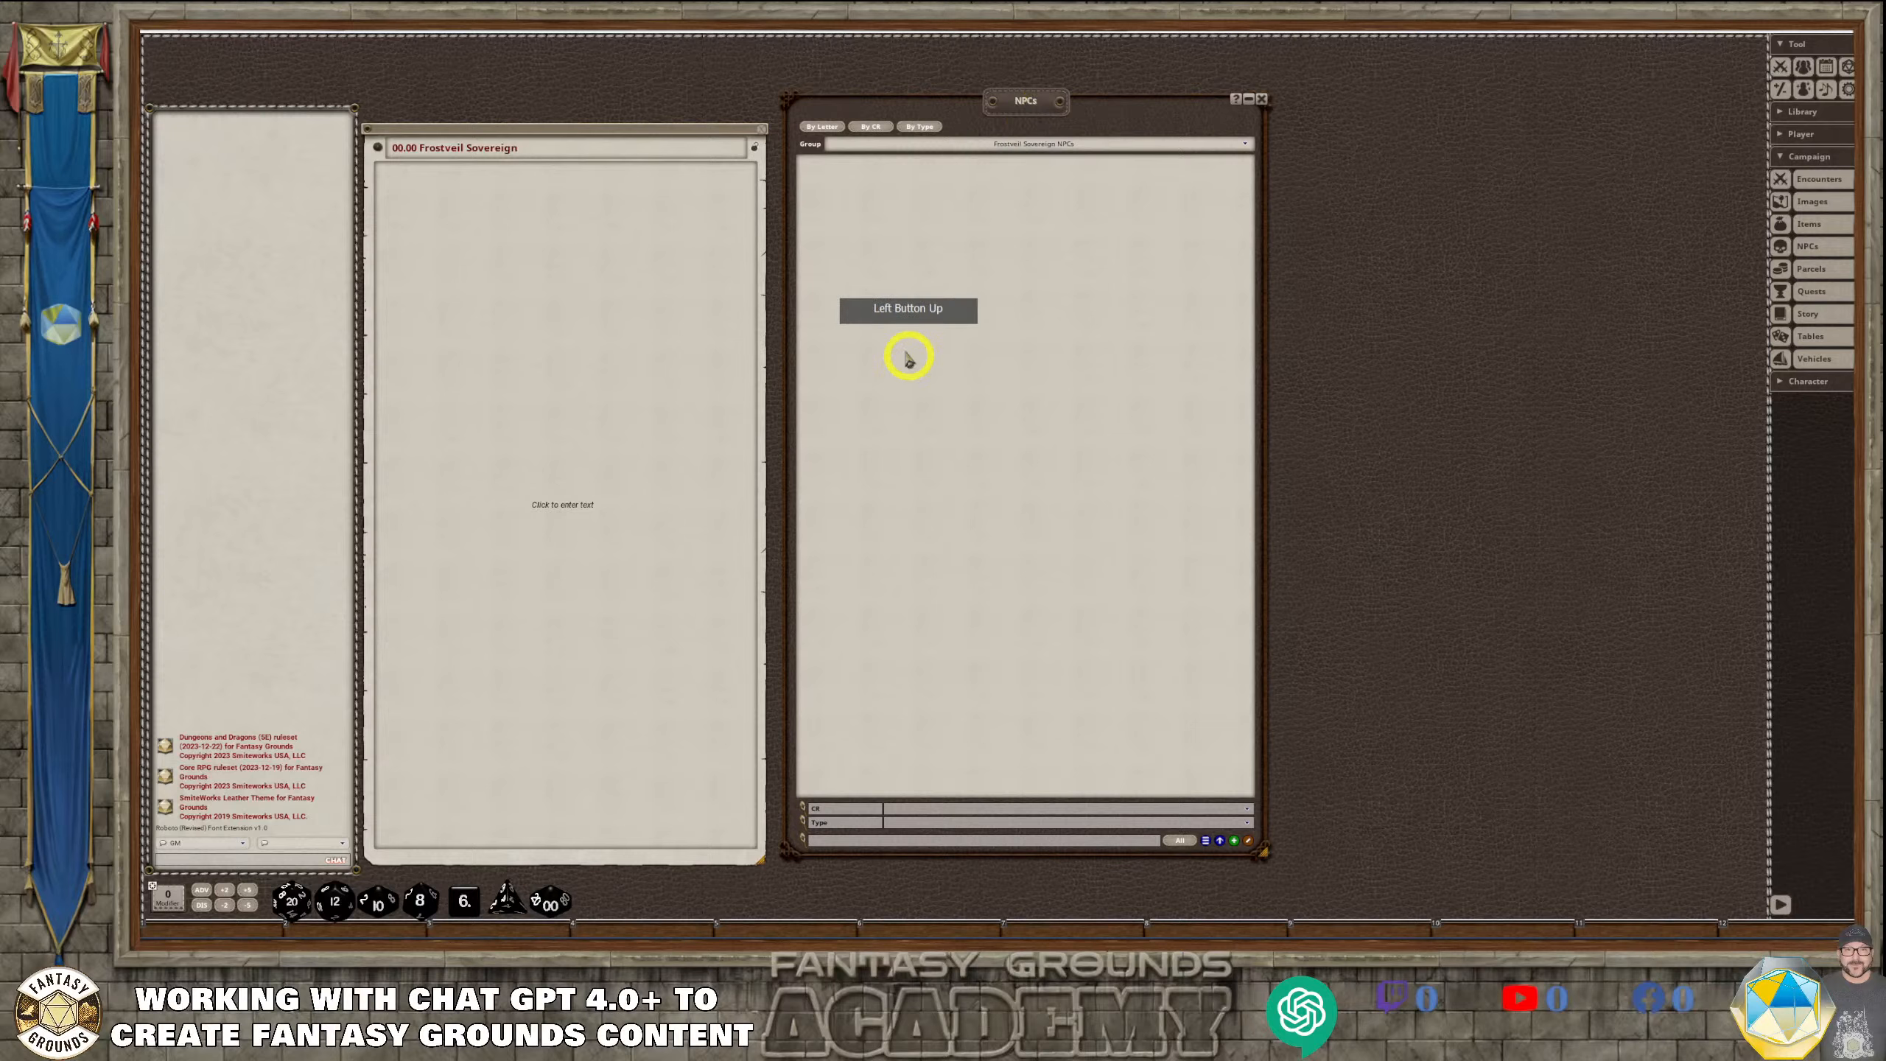
# Open the NPC text import window, make it taller, and place it on the free side of the NPCs list
pyautogui.click(1208, 849)
pyautogui.click(913, 307)
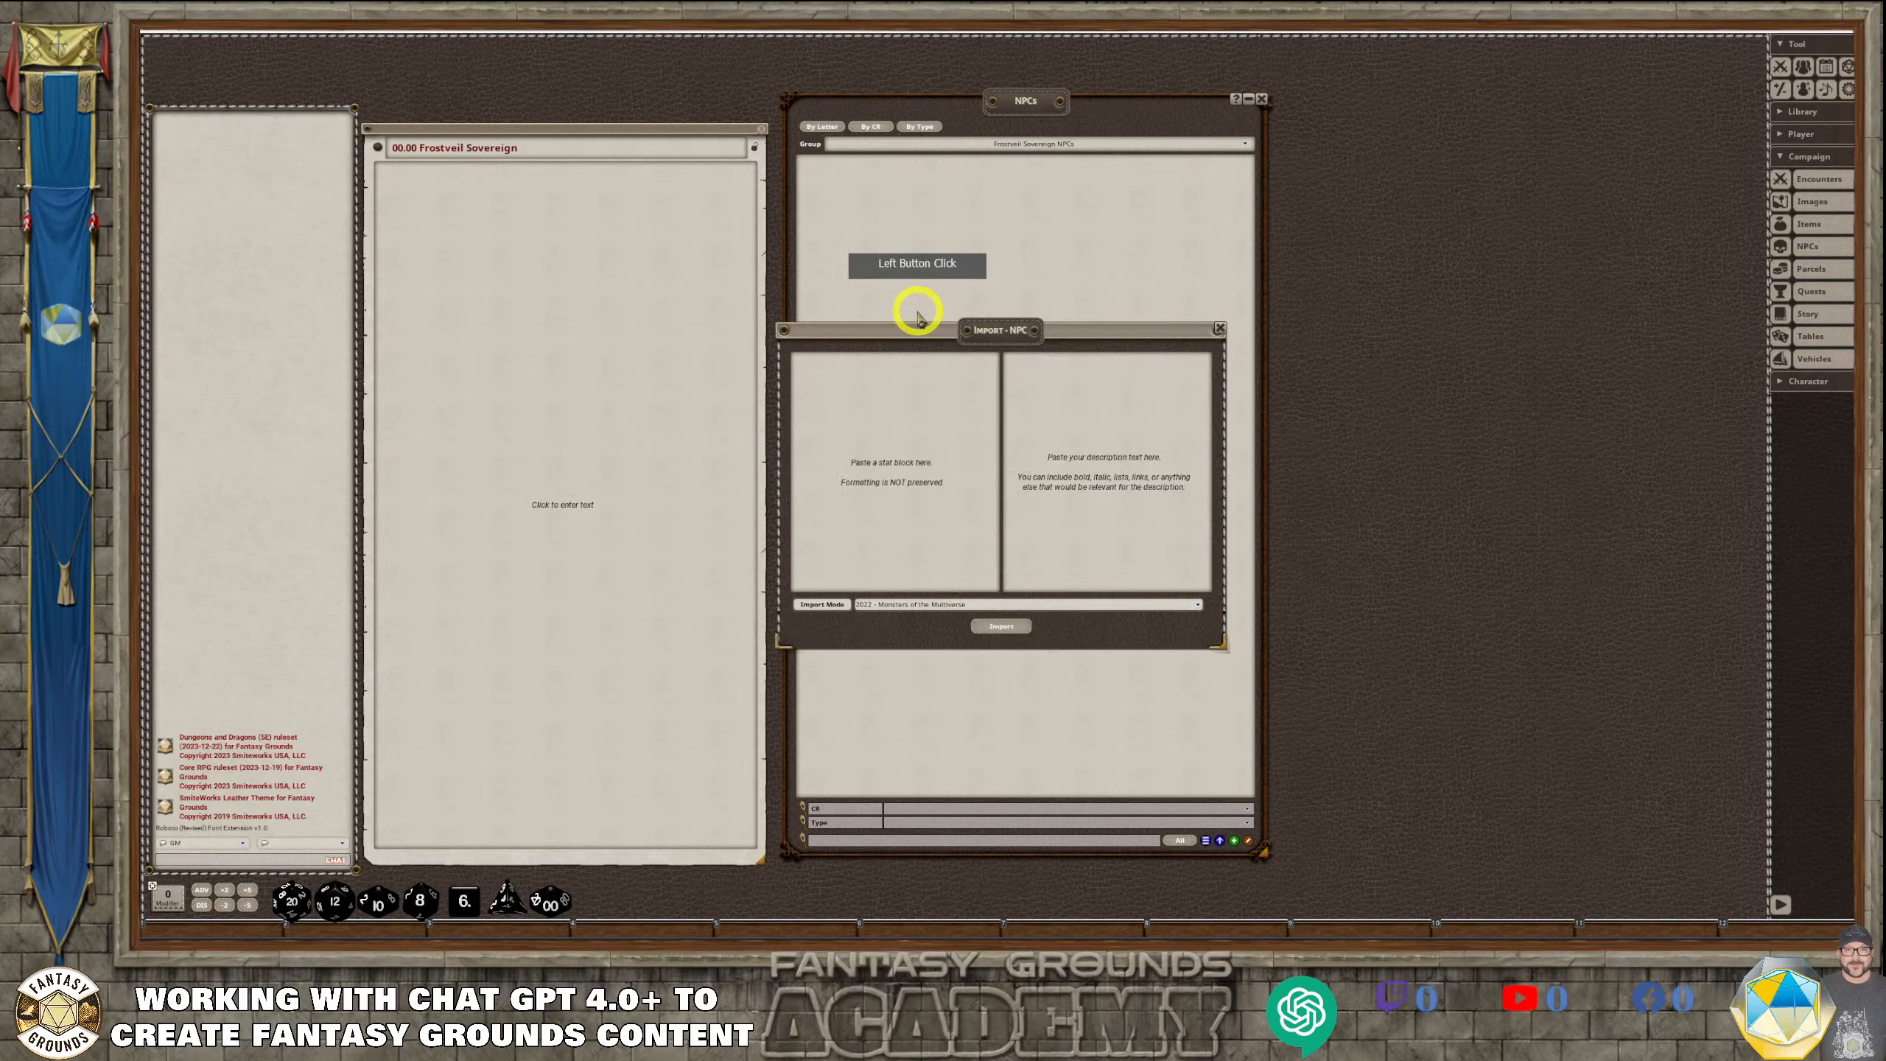
pyautogui.moveTo(976, 328); pyautogui.dragTo(1285, 160)
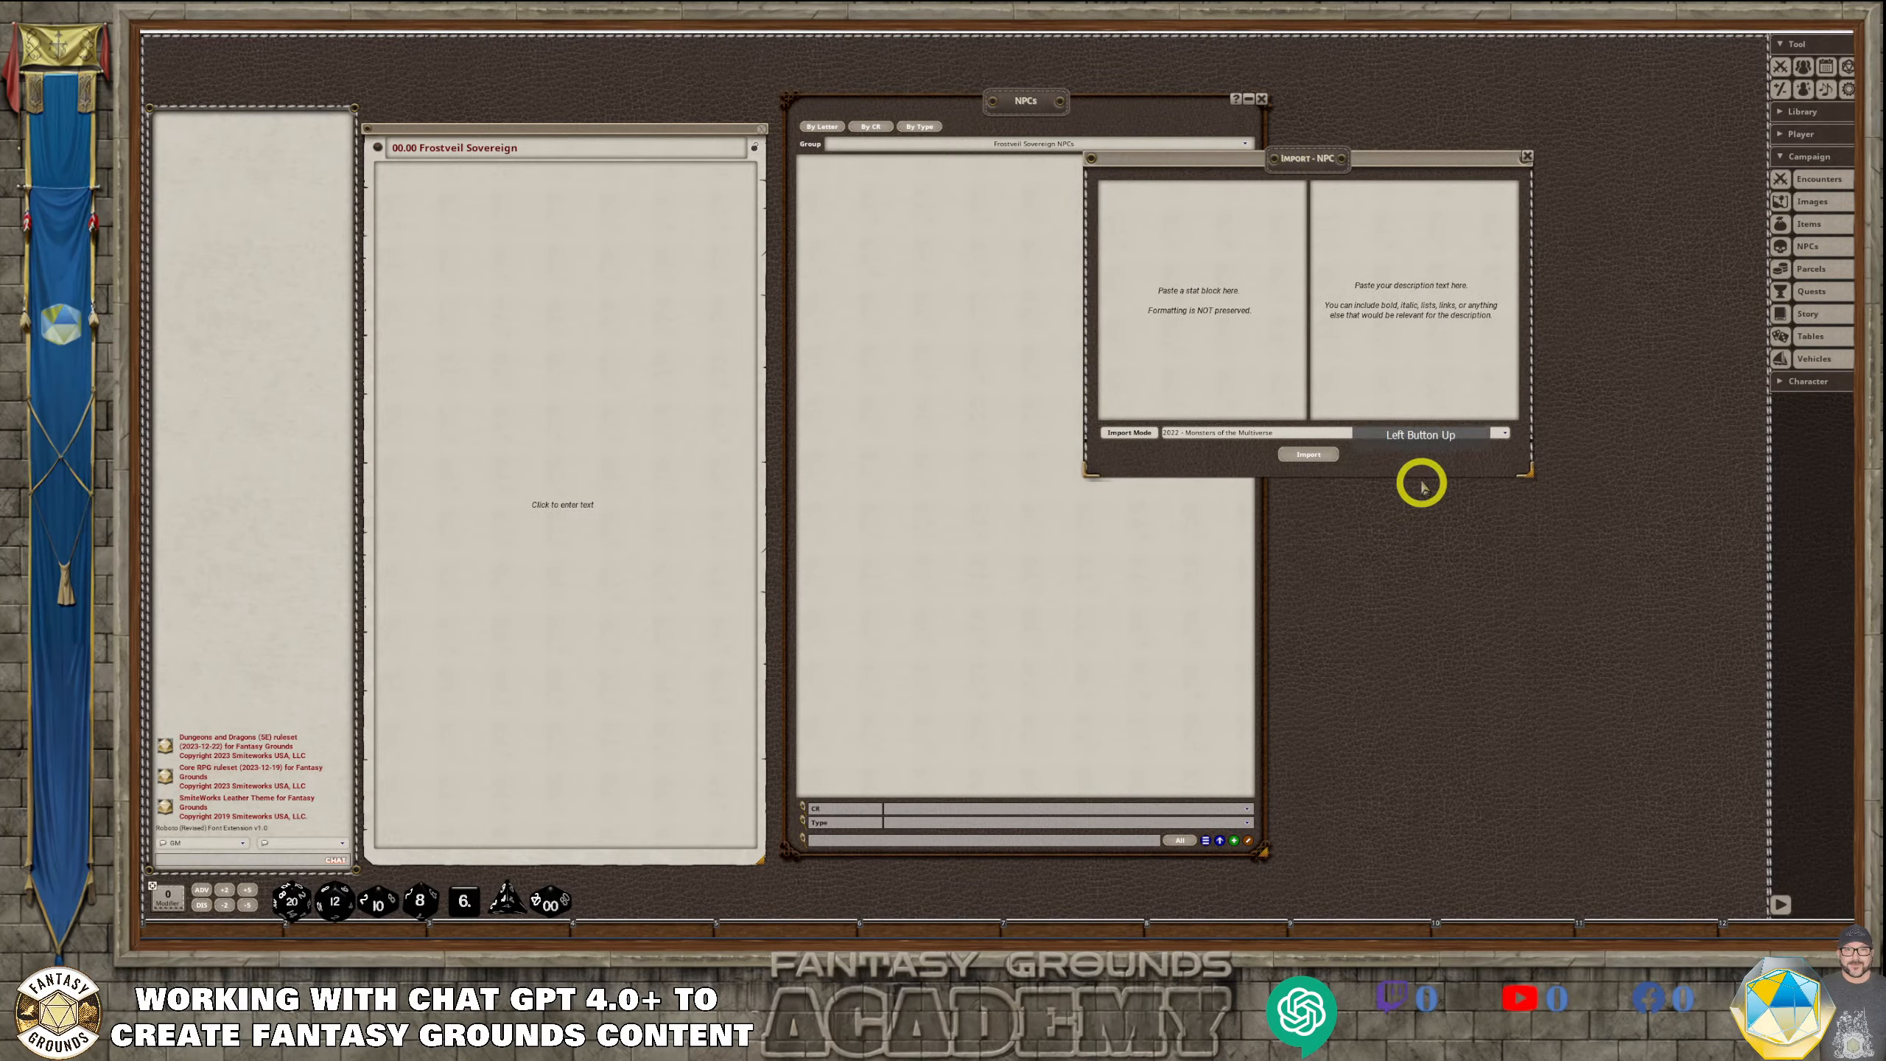
pyautogui.moveTo(1421, 475); pyautogui.dragTo(1421, 790)
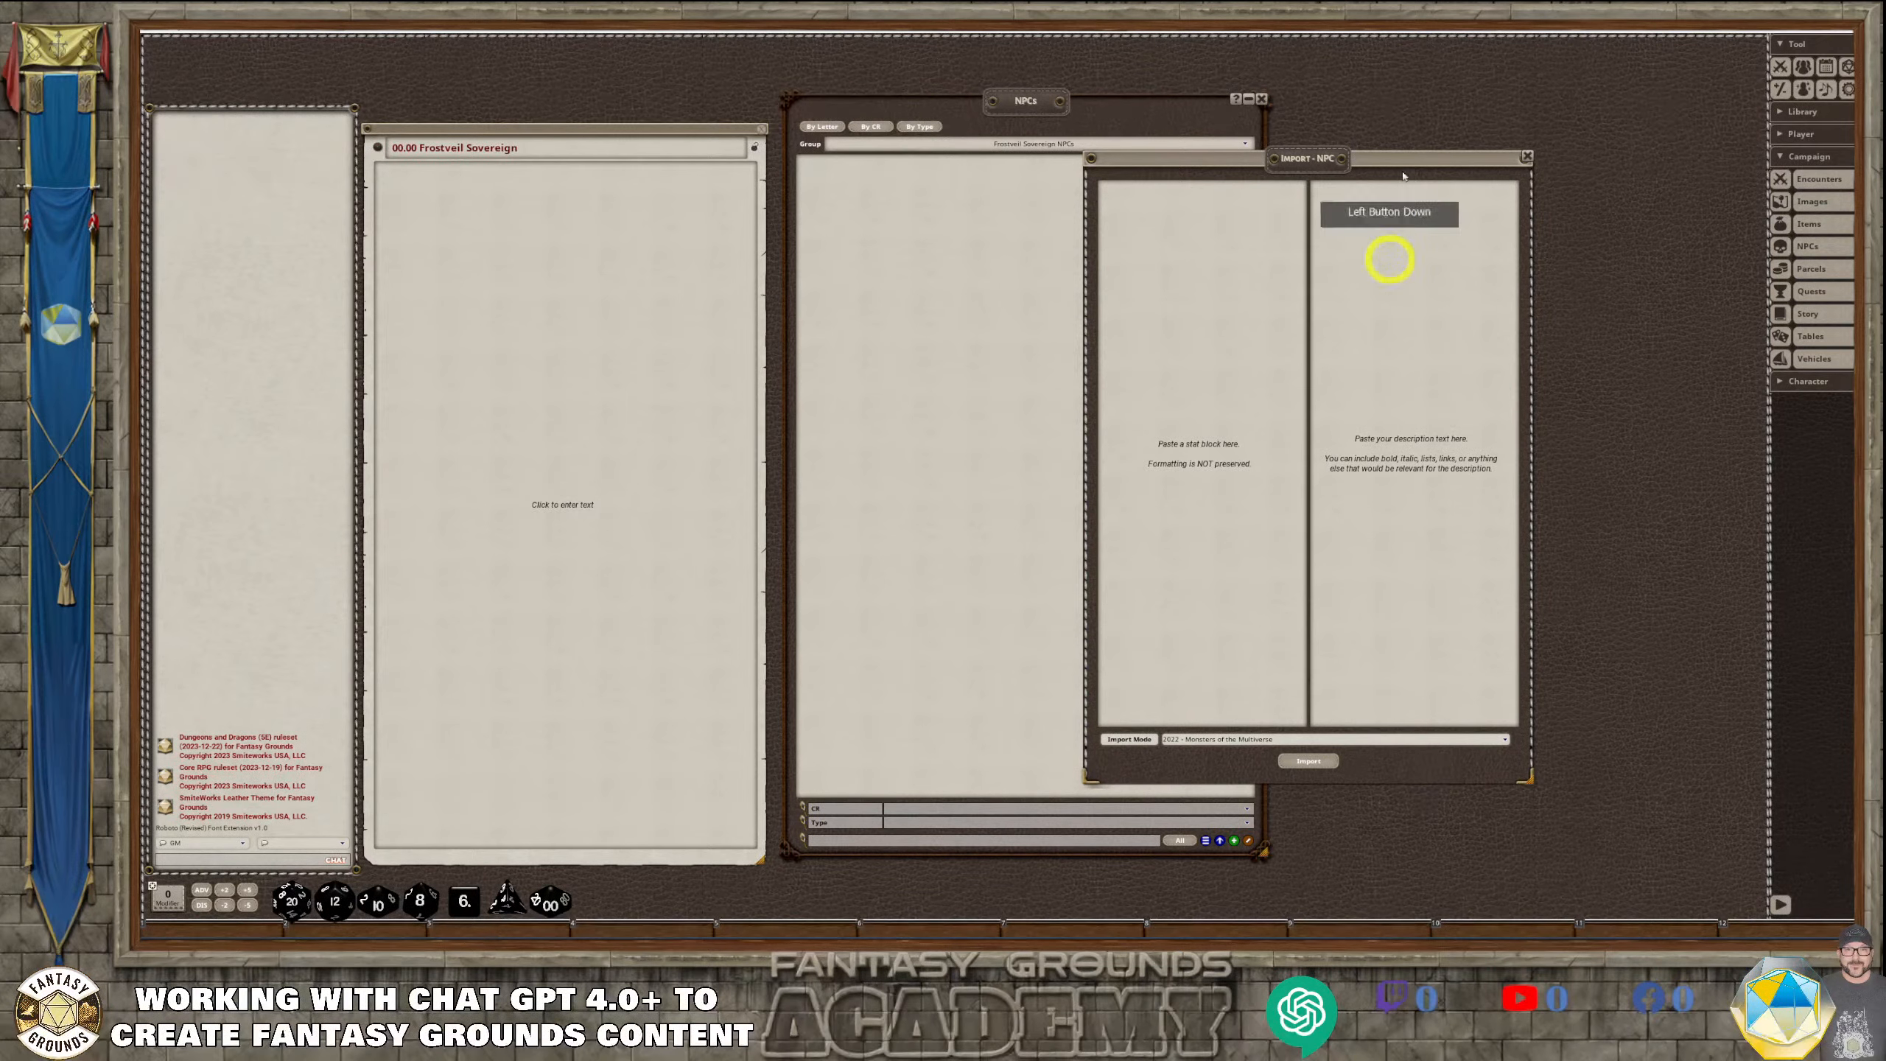
pyautogui.moveTo(1330, 160); pyautogui.dragTo(1487, 105)
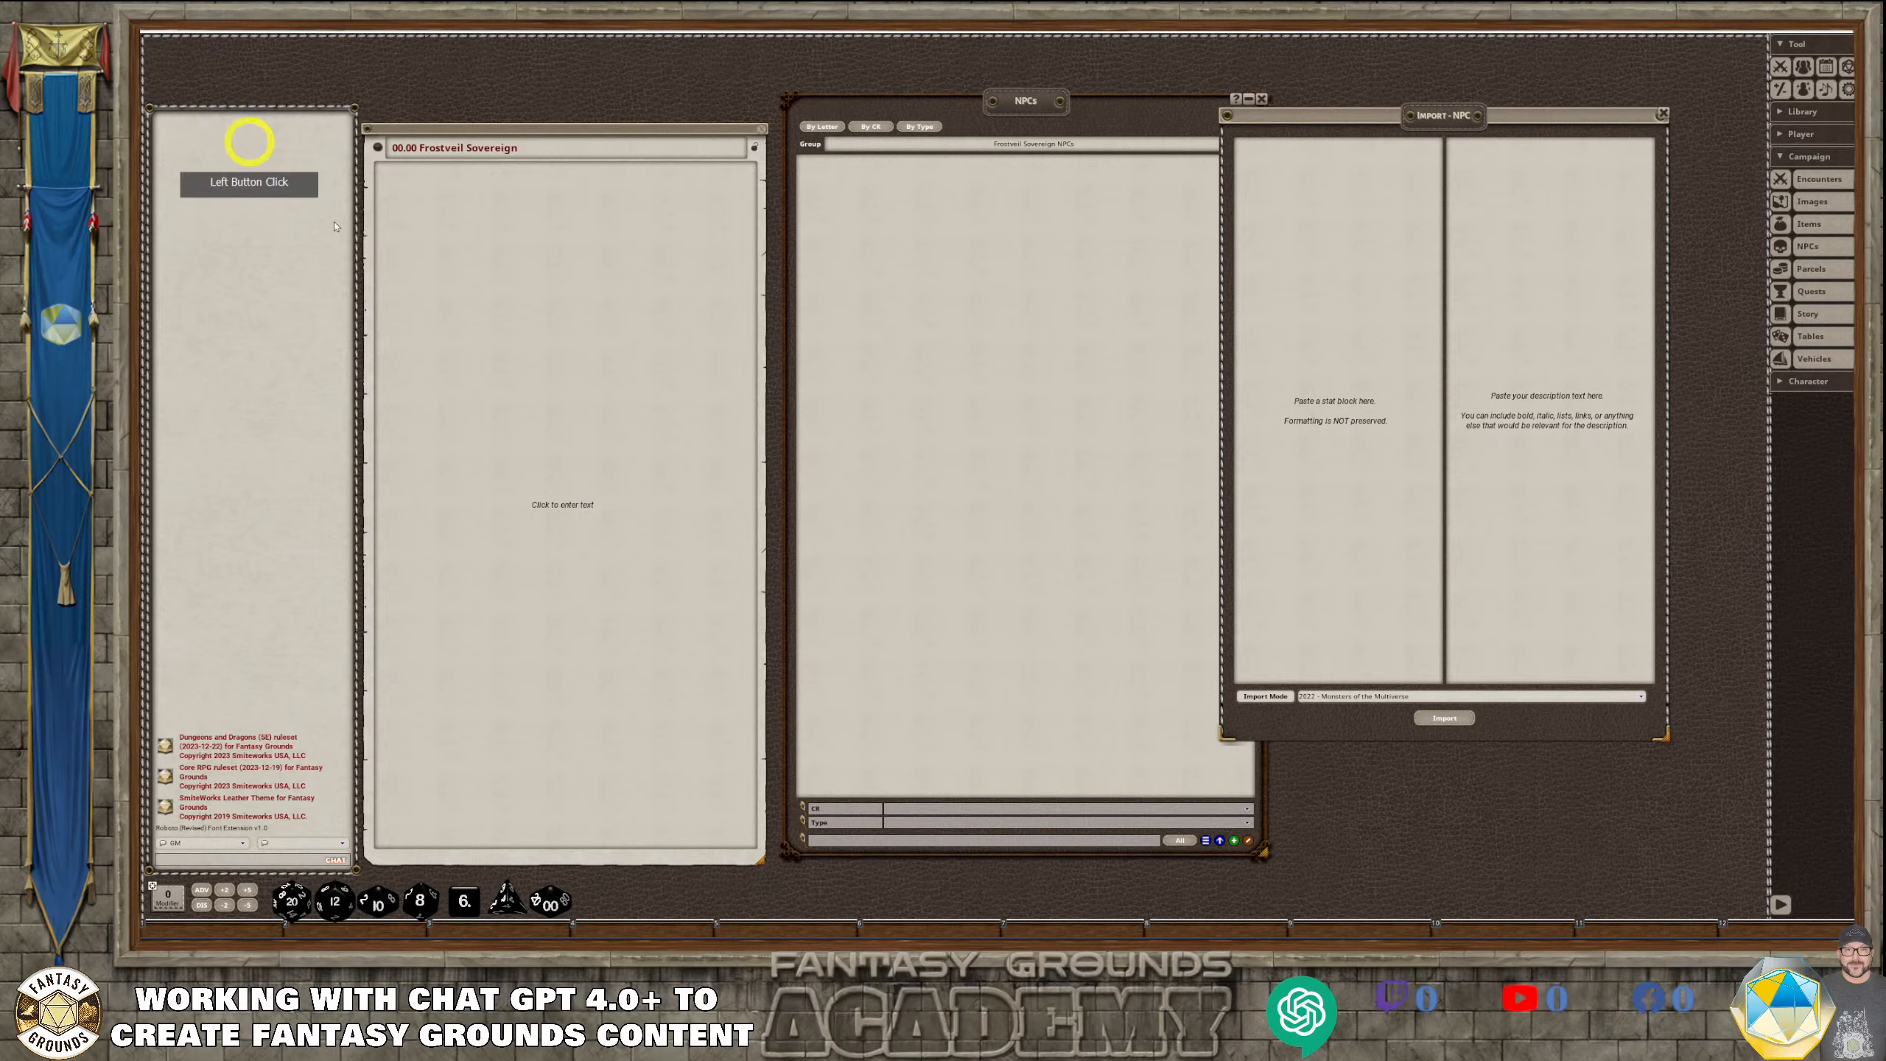
pyautogui.click(1478, 121)
pyautogui.moveTo(1478, 121); pyautogui.dragTo(1533, 105)
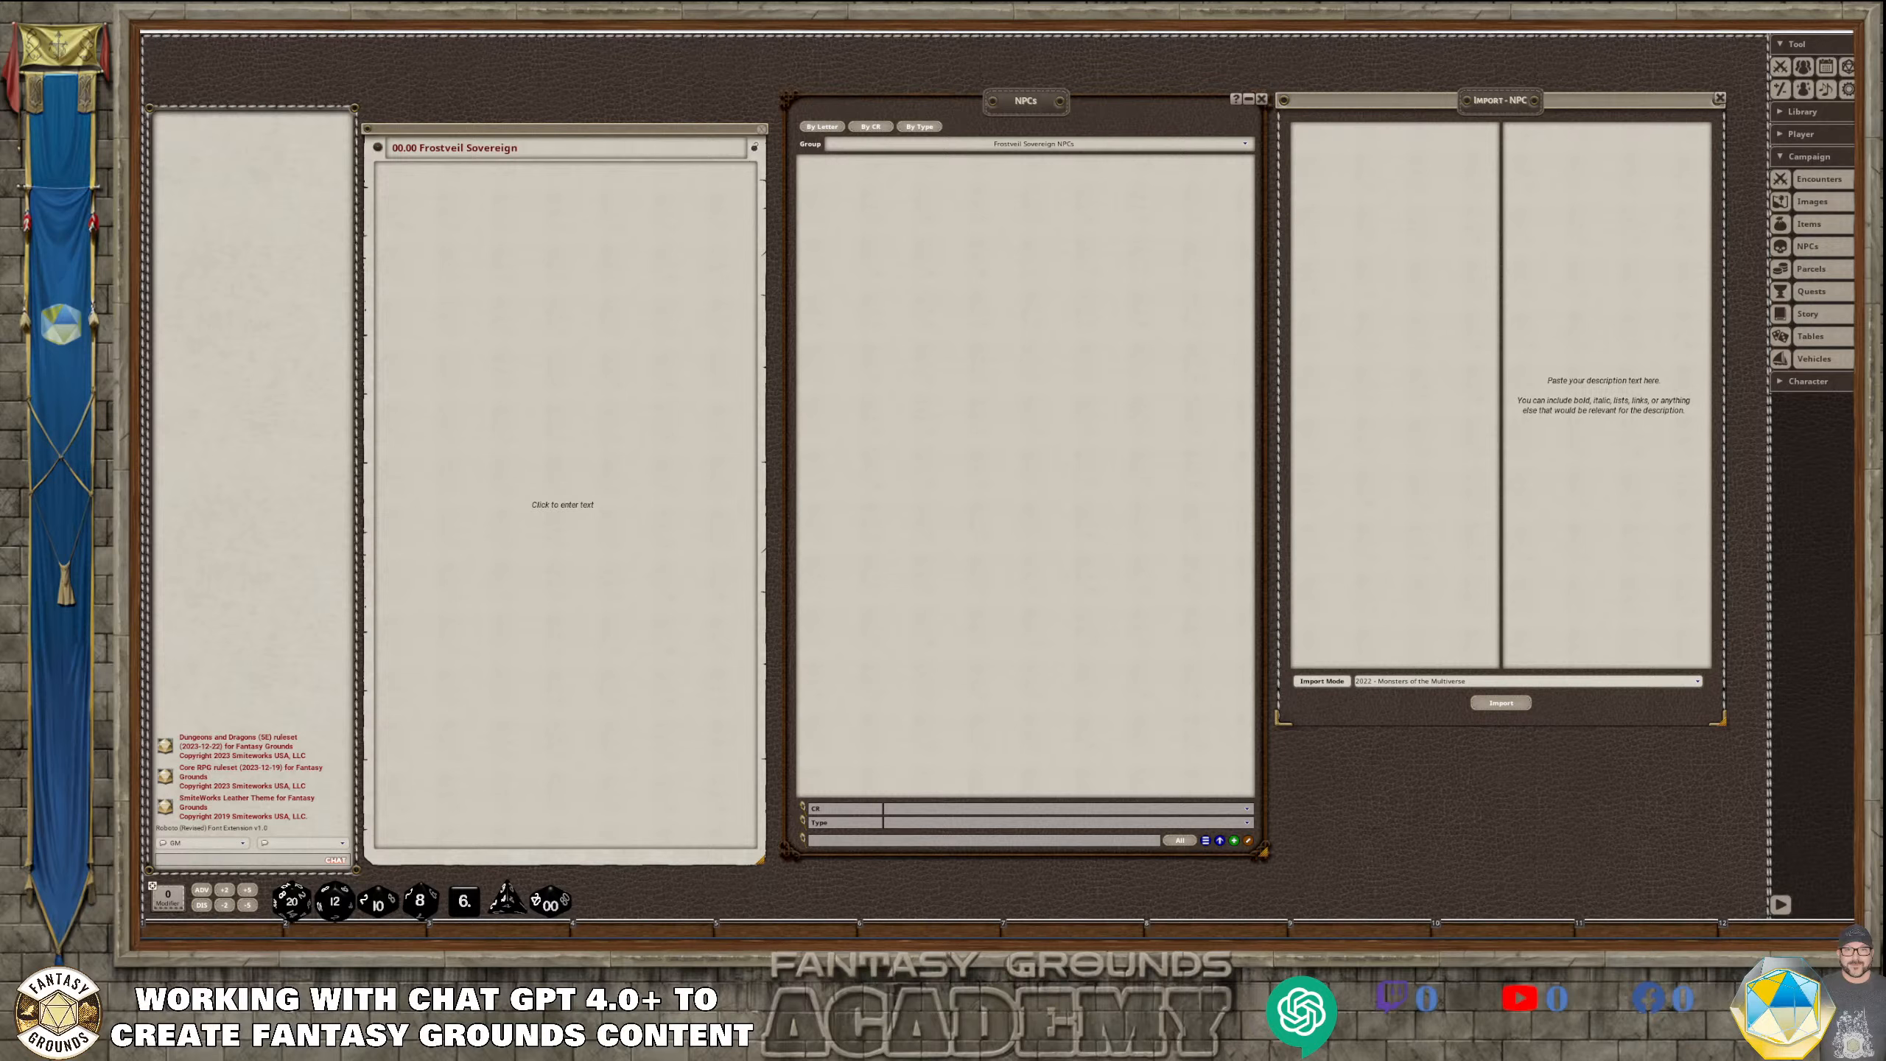
# Switch to ChatGPT and copy the complete stat block of Kaelen, the Frostveil Sovereign, from its name through the reactions
pyautogui.moveTo(553, 936)
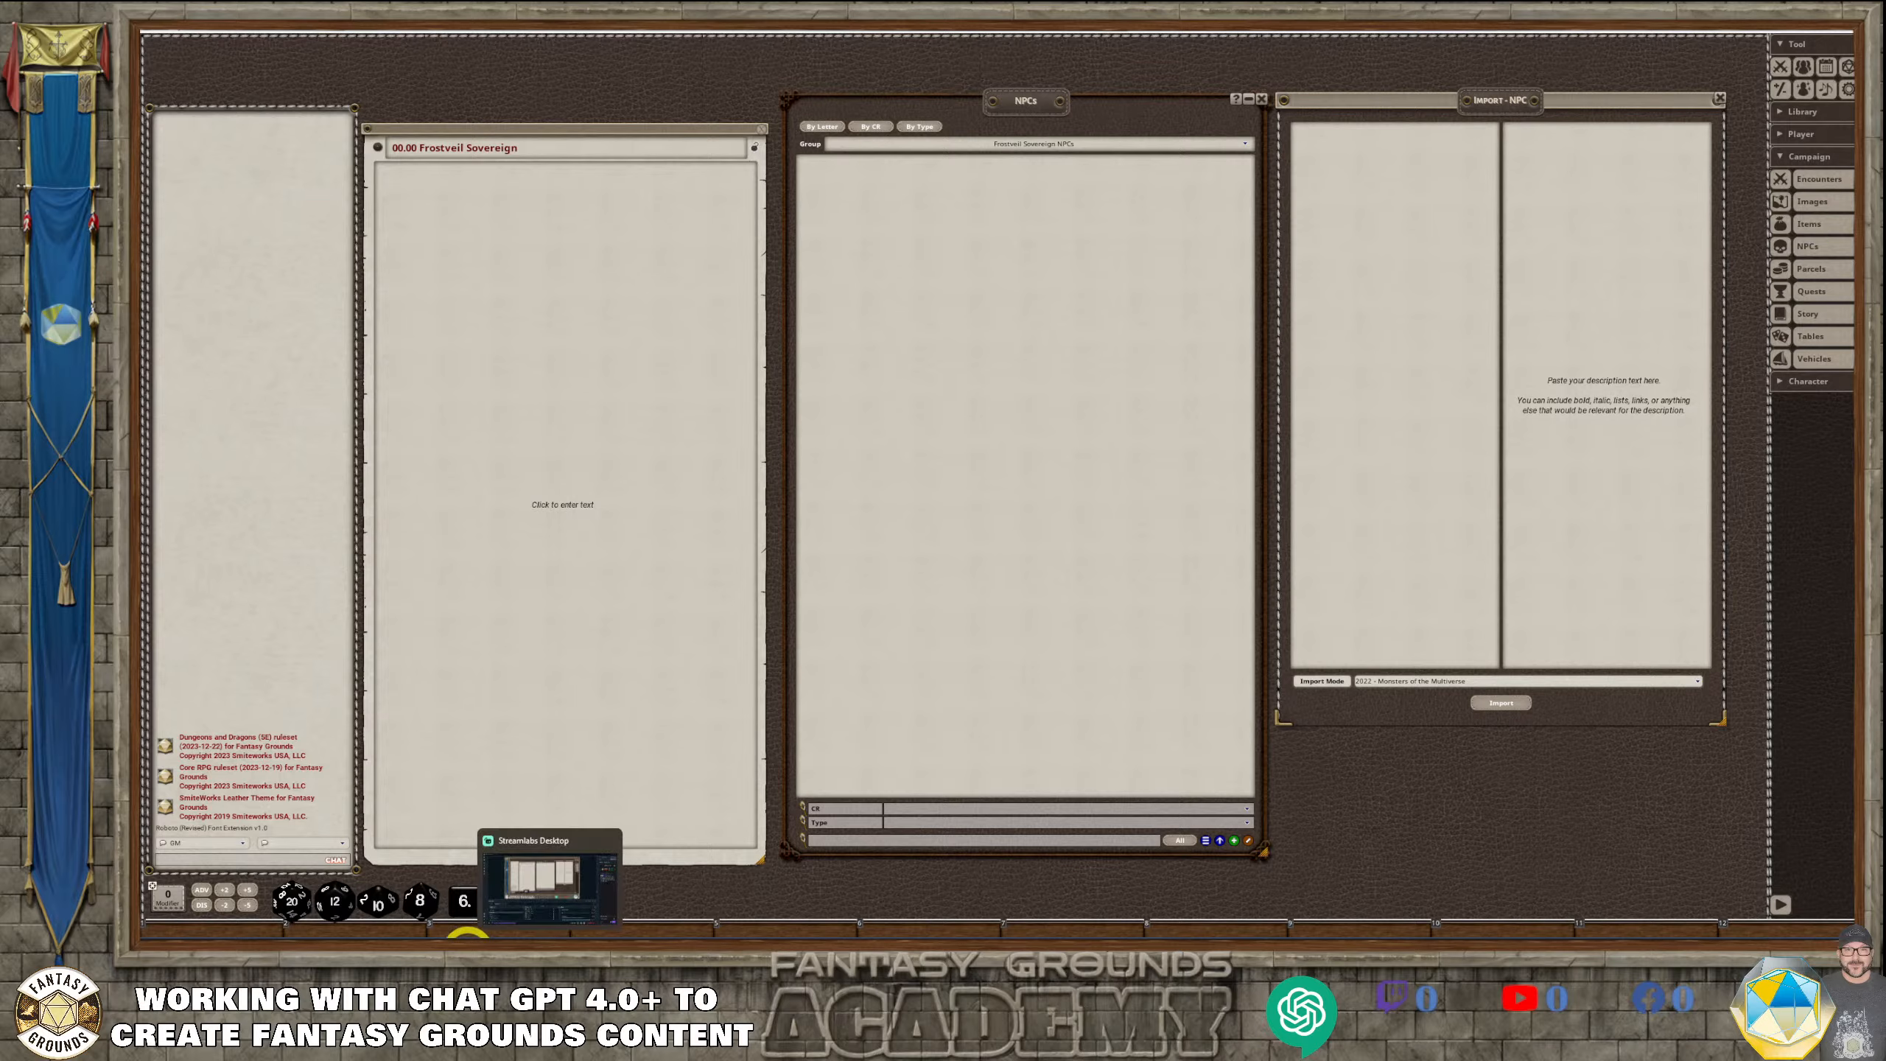
pyautogui.click(549, 866)
pyautogui.scroll(-2, 880, 621)
pyautogui.scroll(-18, 1088, 695)
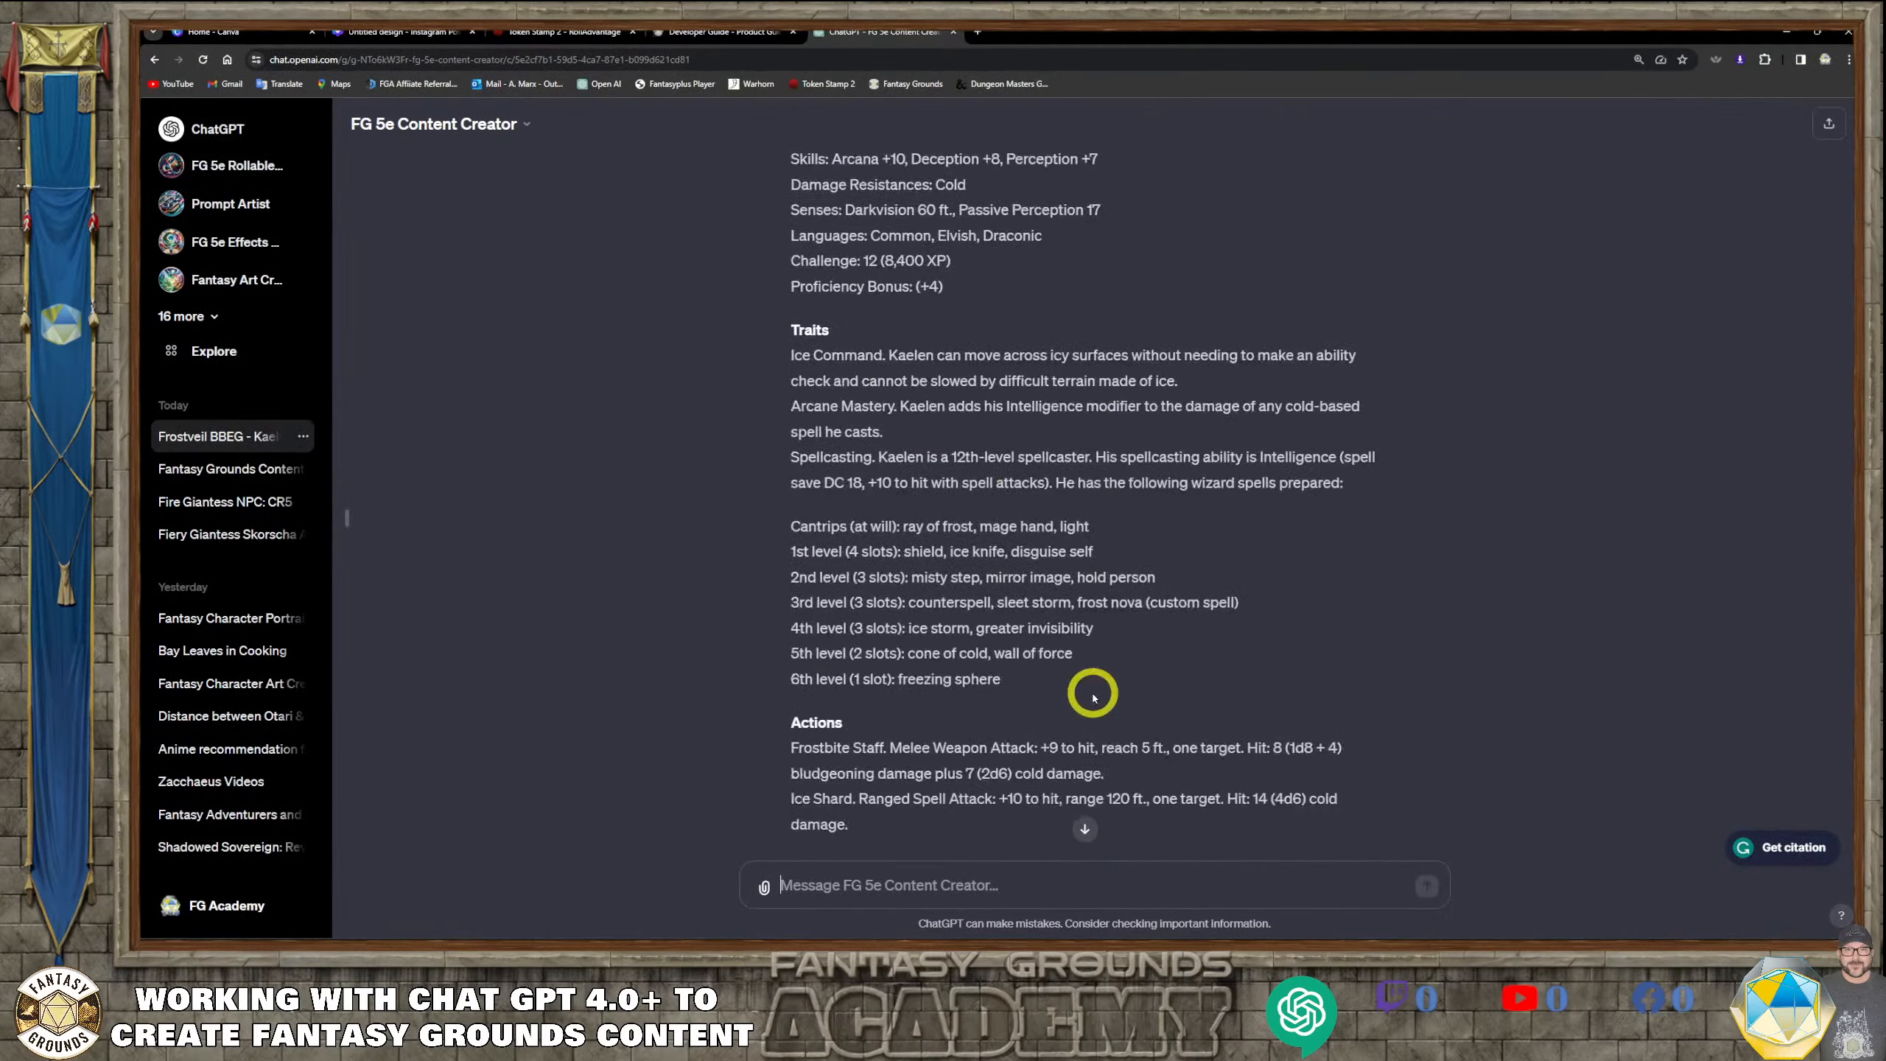
pyautogui.scroll(-4, 1094, 697)
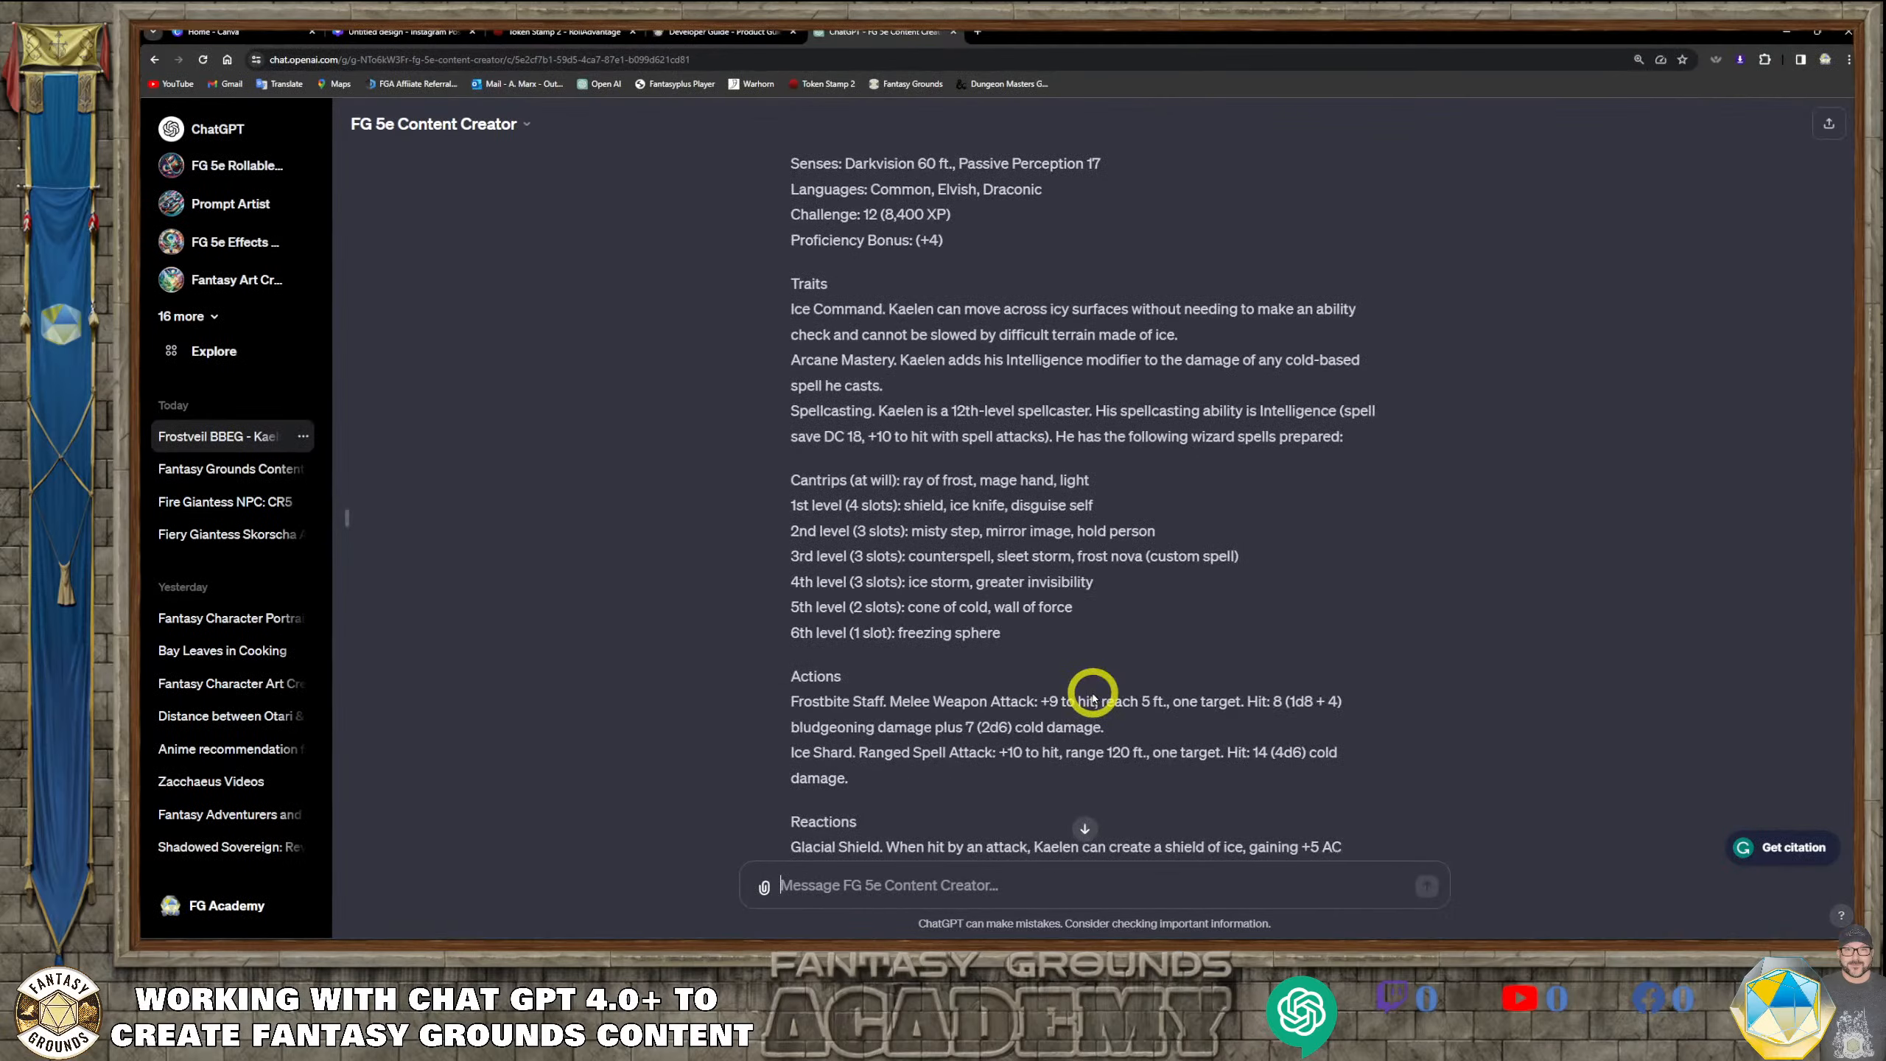
pyautogui.scroll(1, 1088, 695)
pyautogui.scroll(-1, 1088, 694)
pyautogui.moveTo(1106, 786); pyautogui.dragTo(955, 206)
pyautogui.rightClick(955, 206)
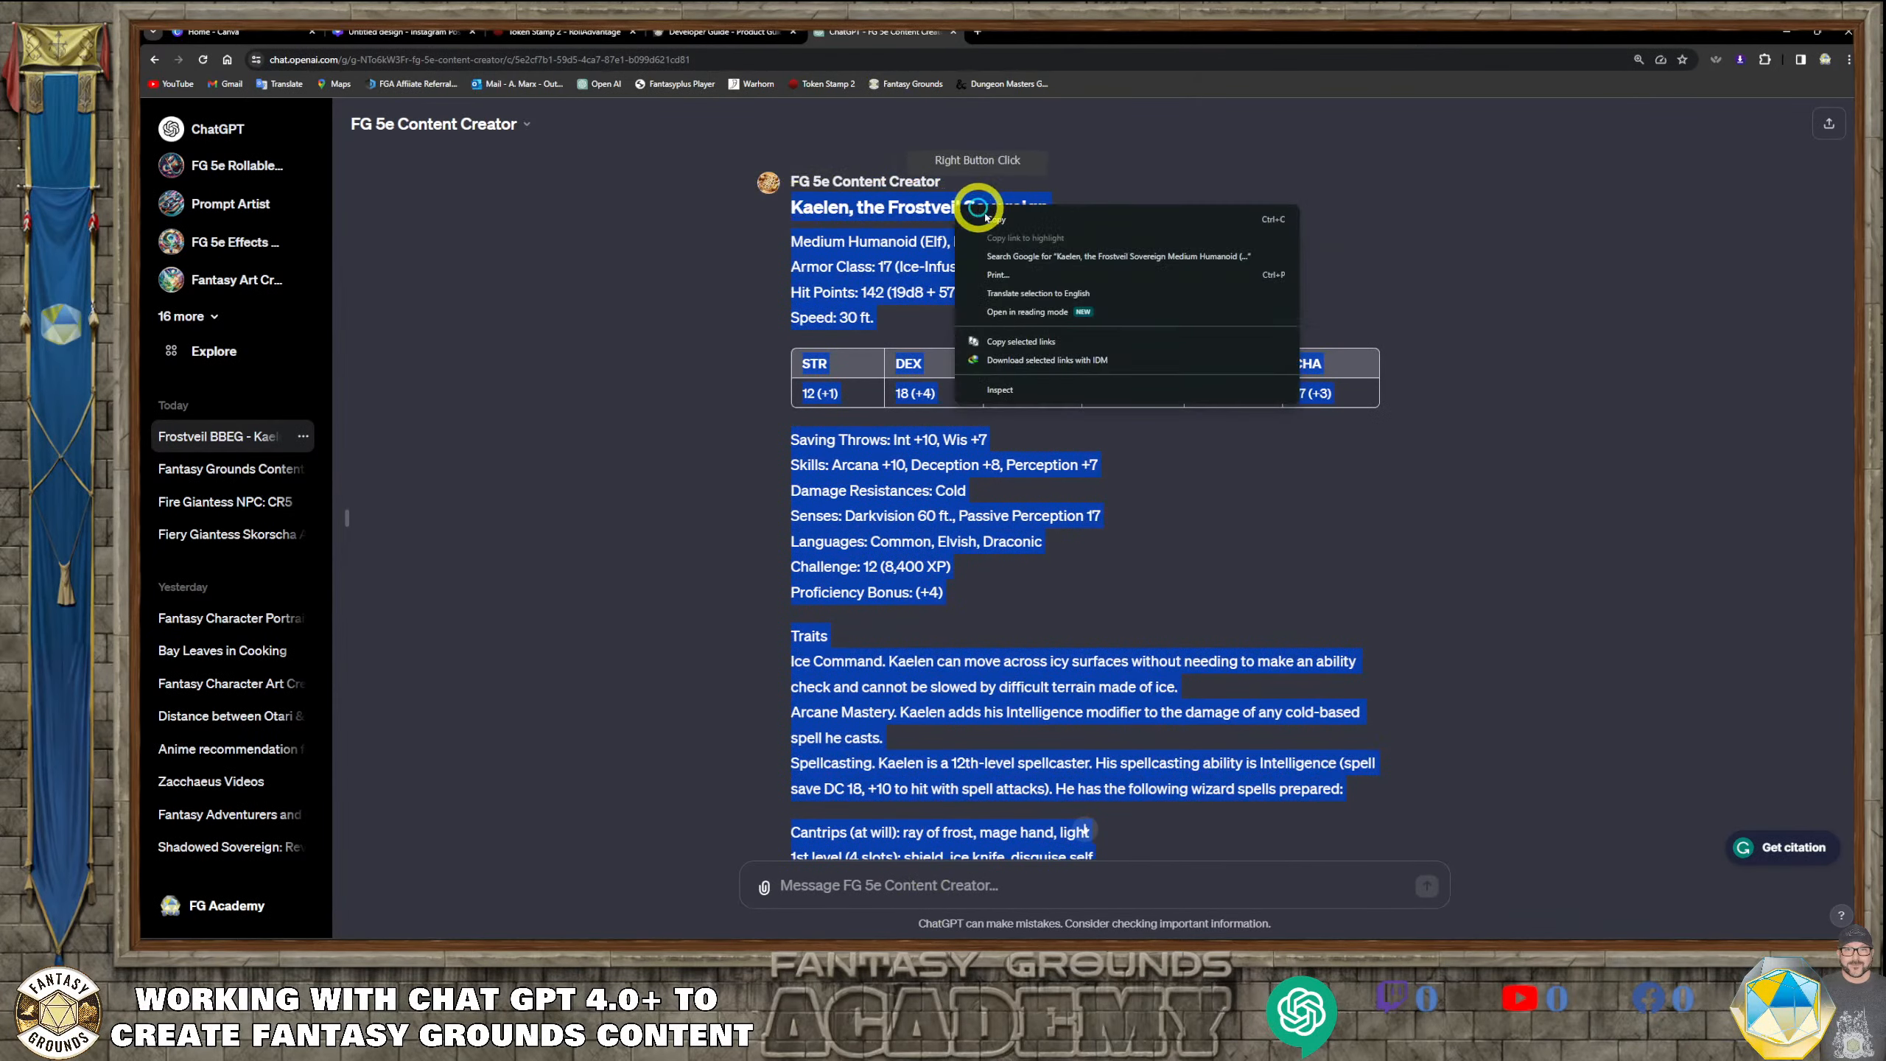
pyautogui.click(1003, 223)
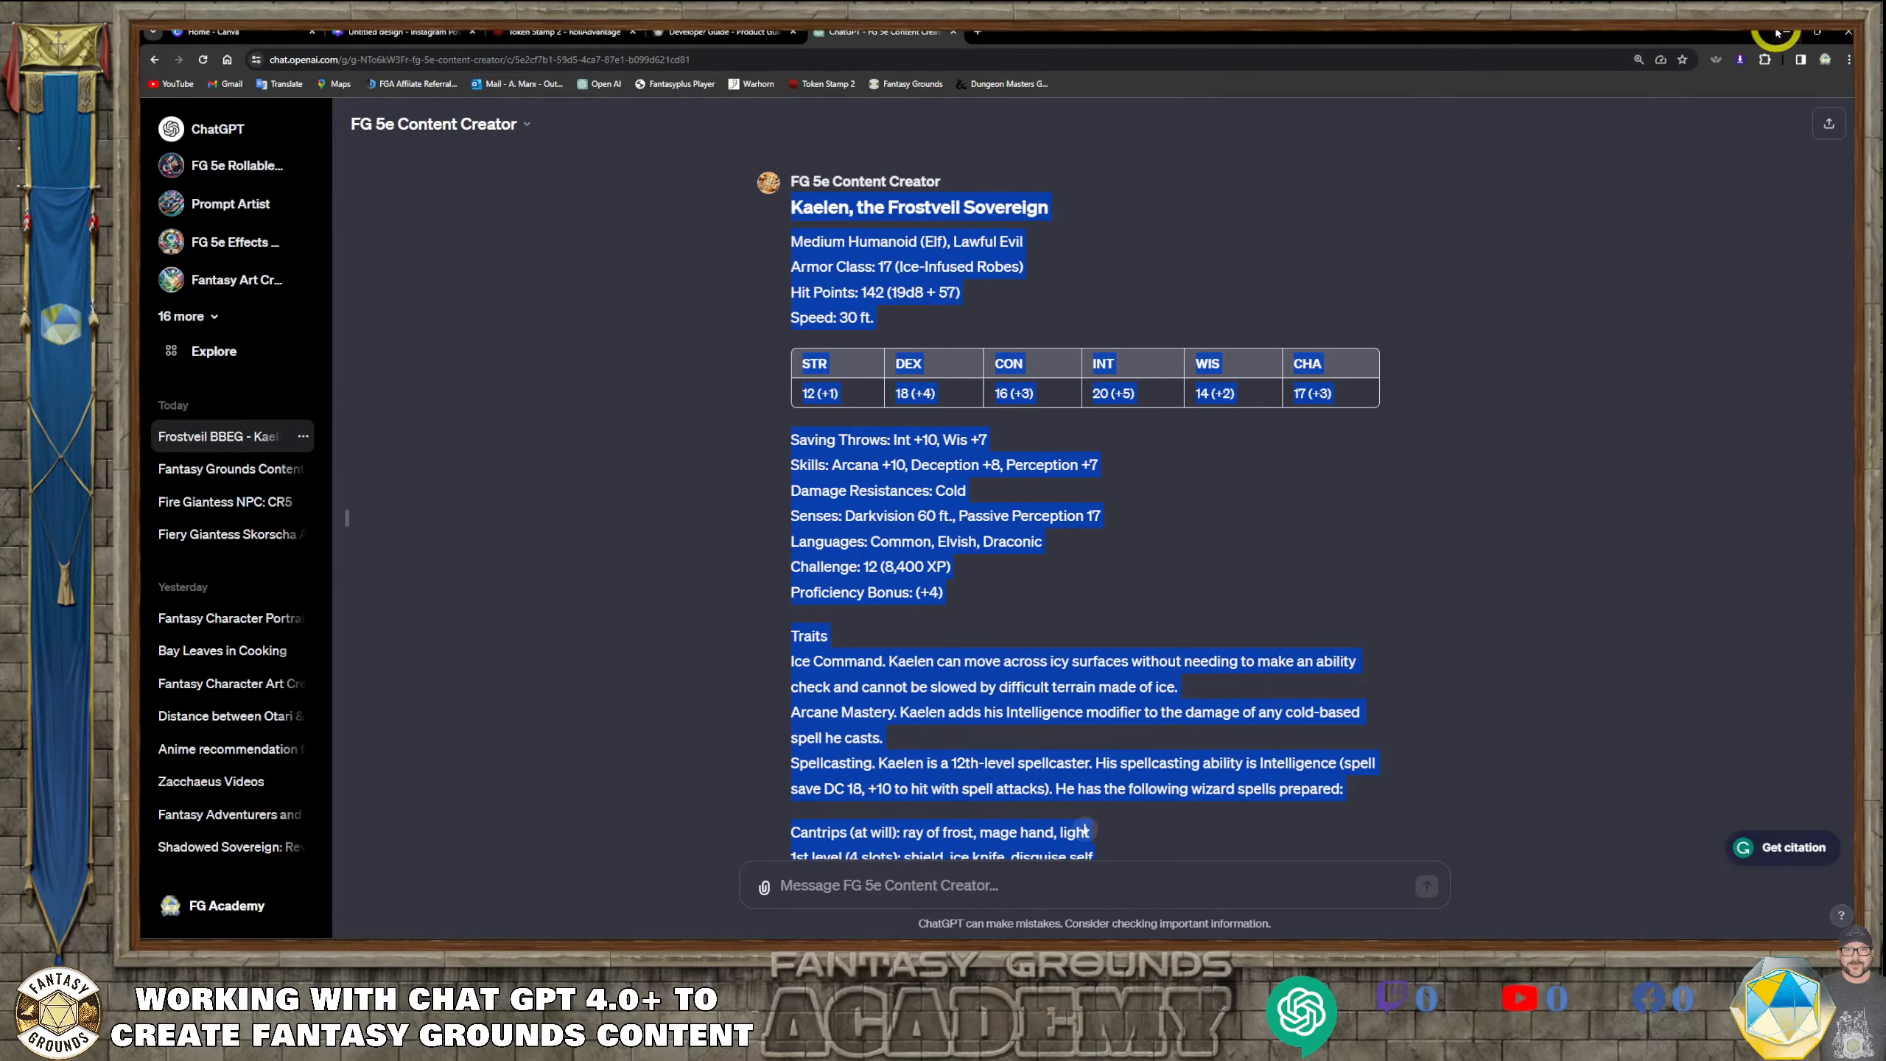
# Return to Fantasy Grounds, paste the stat block into the import window's stat block area, and clean up its text
pyautogui.click(1789, 34)
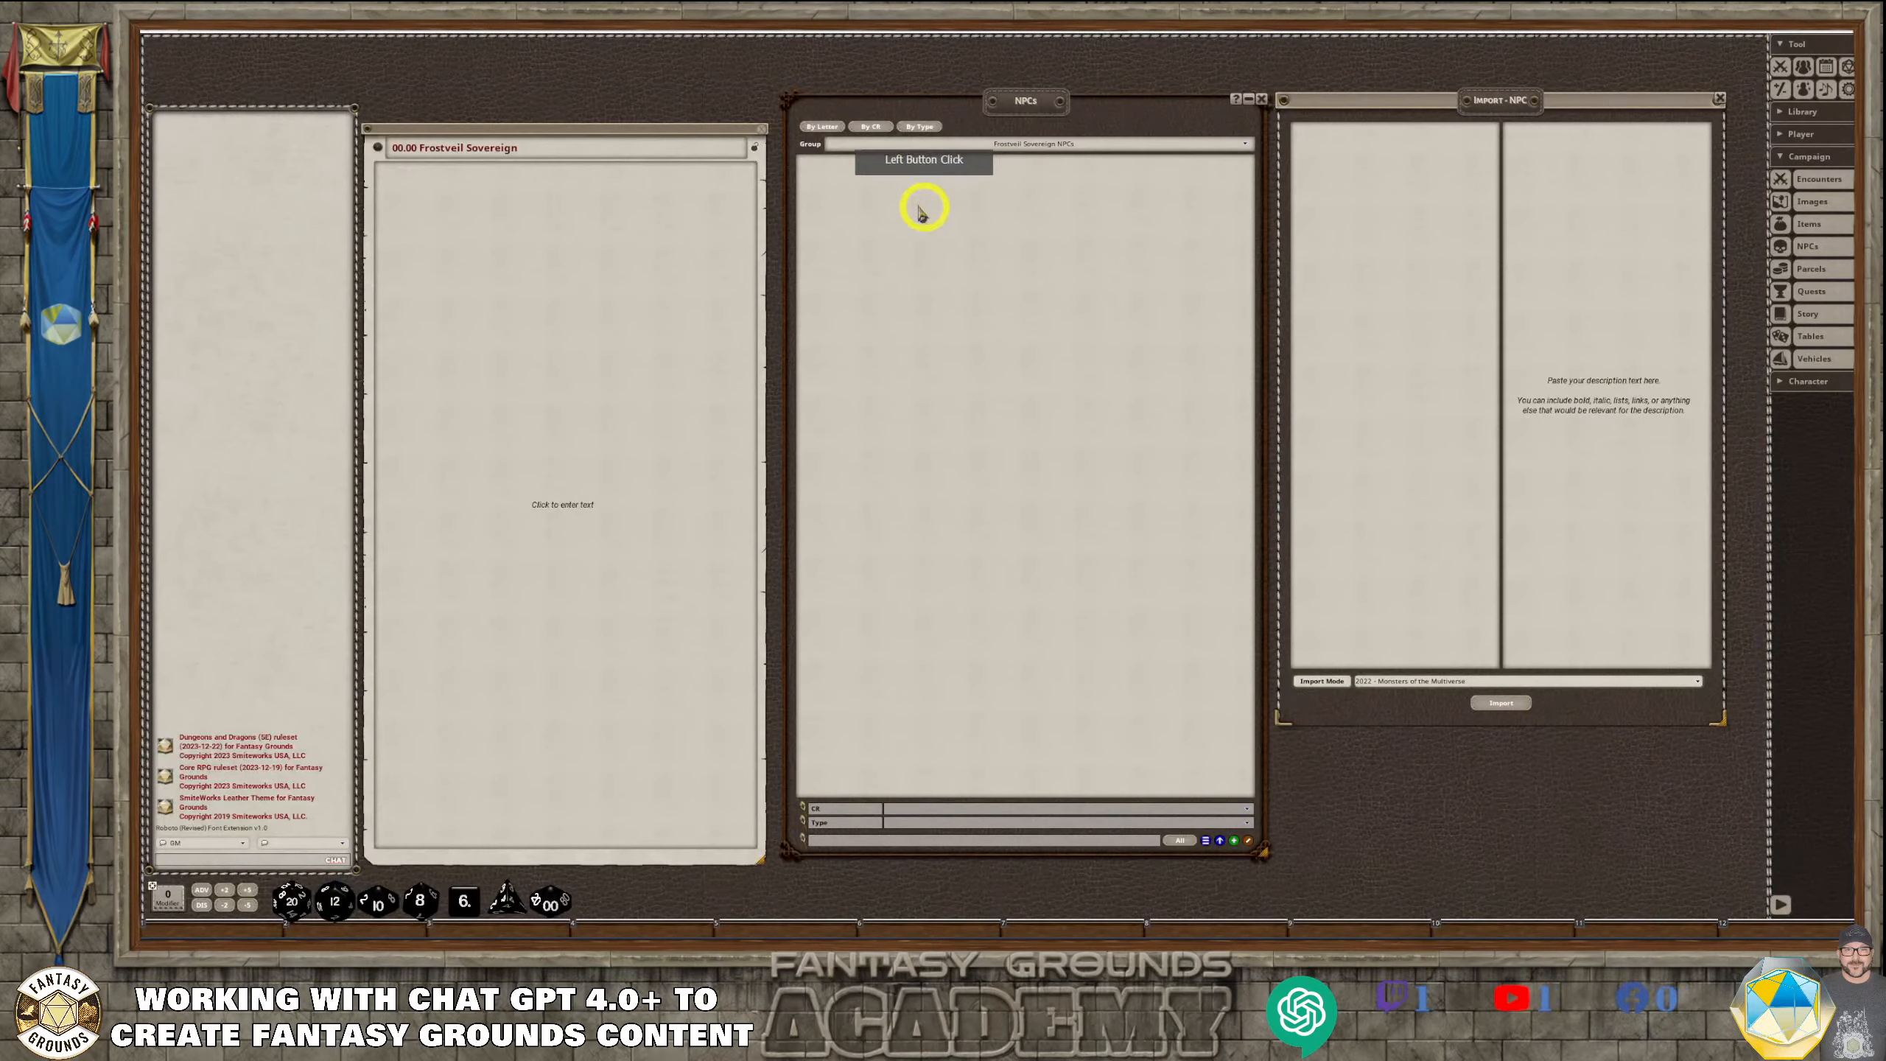
pyautogui.click(1383, 146)
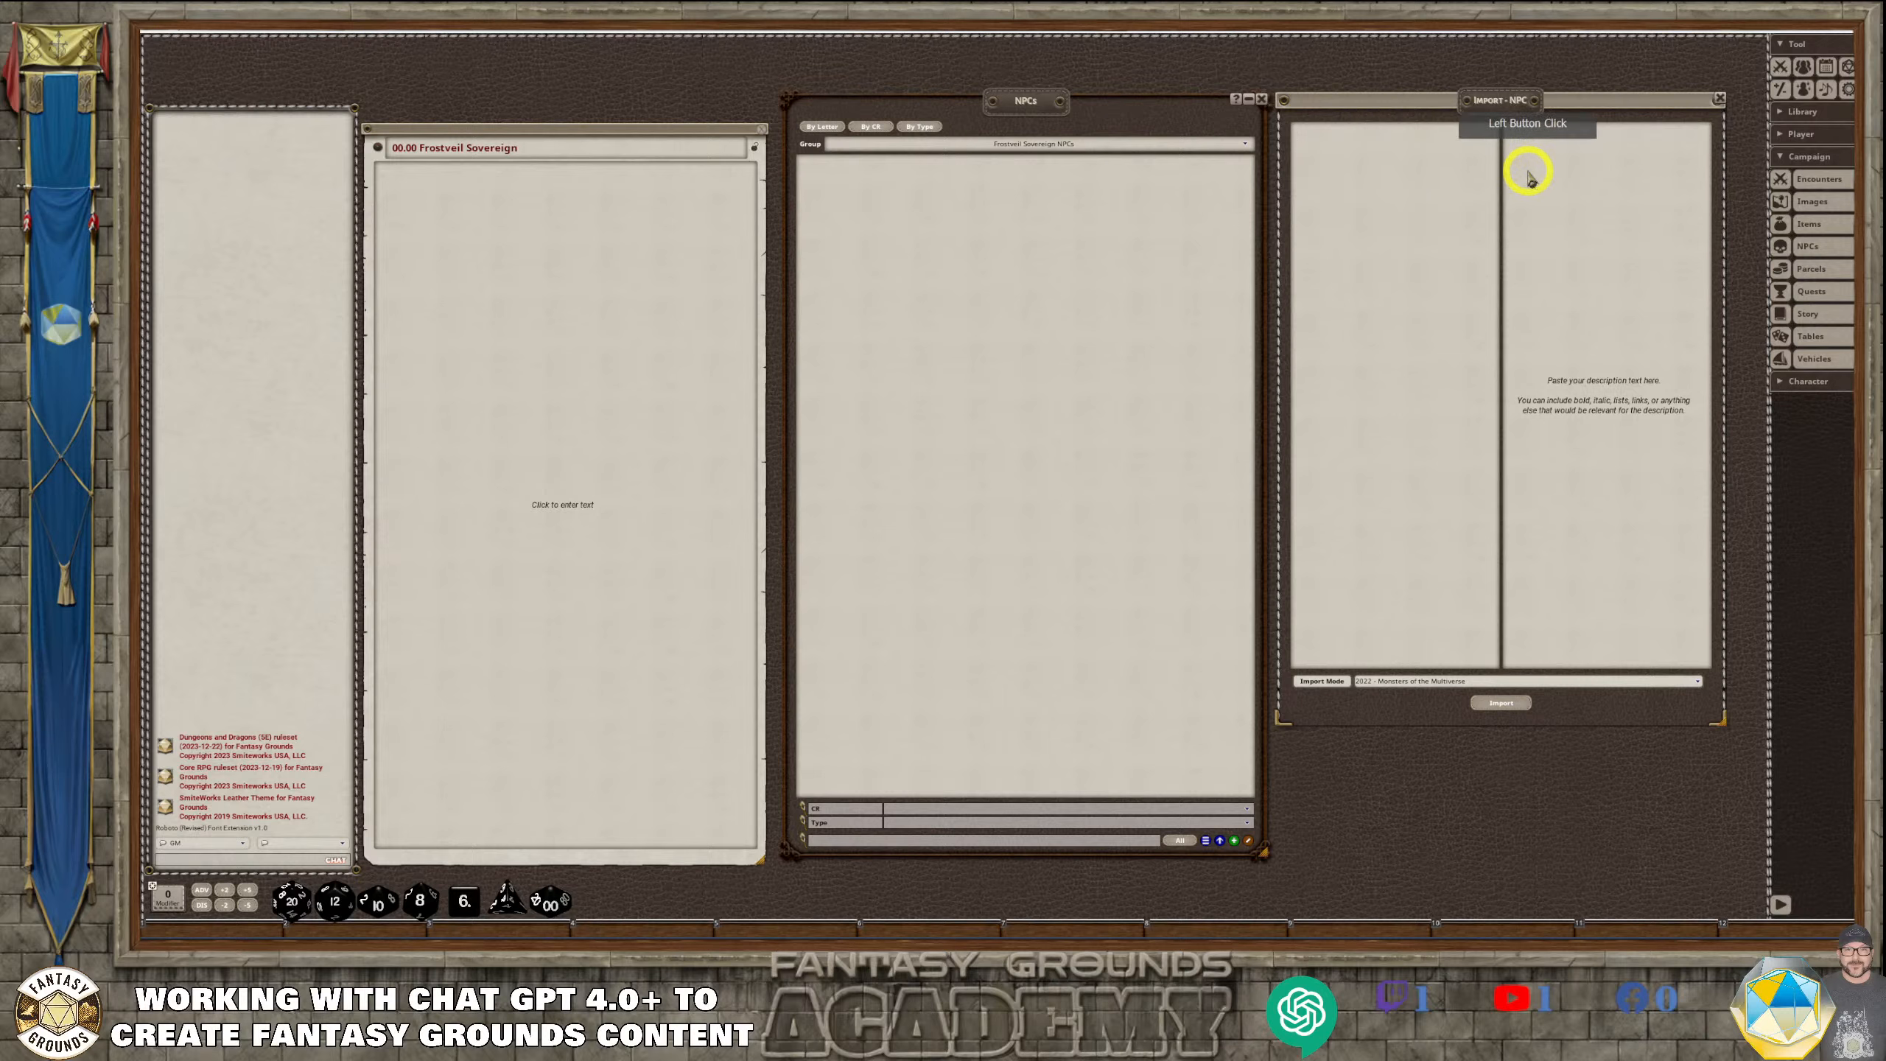
pyautogui.hotkey('ctrl', 'v')
pyautogui.scroll(10, 1395, 460)
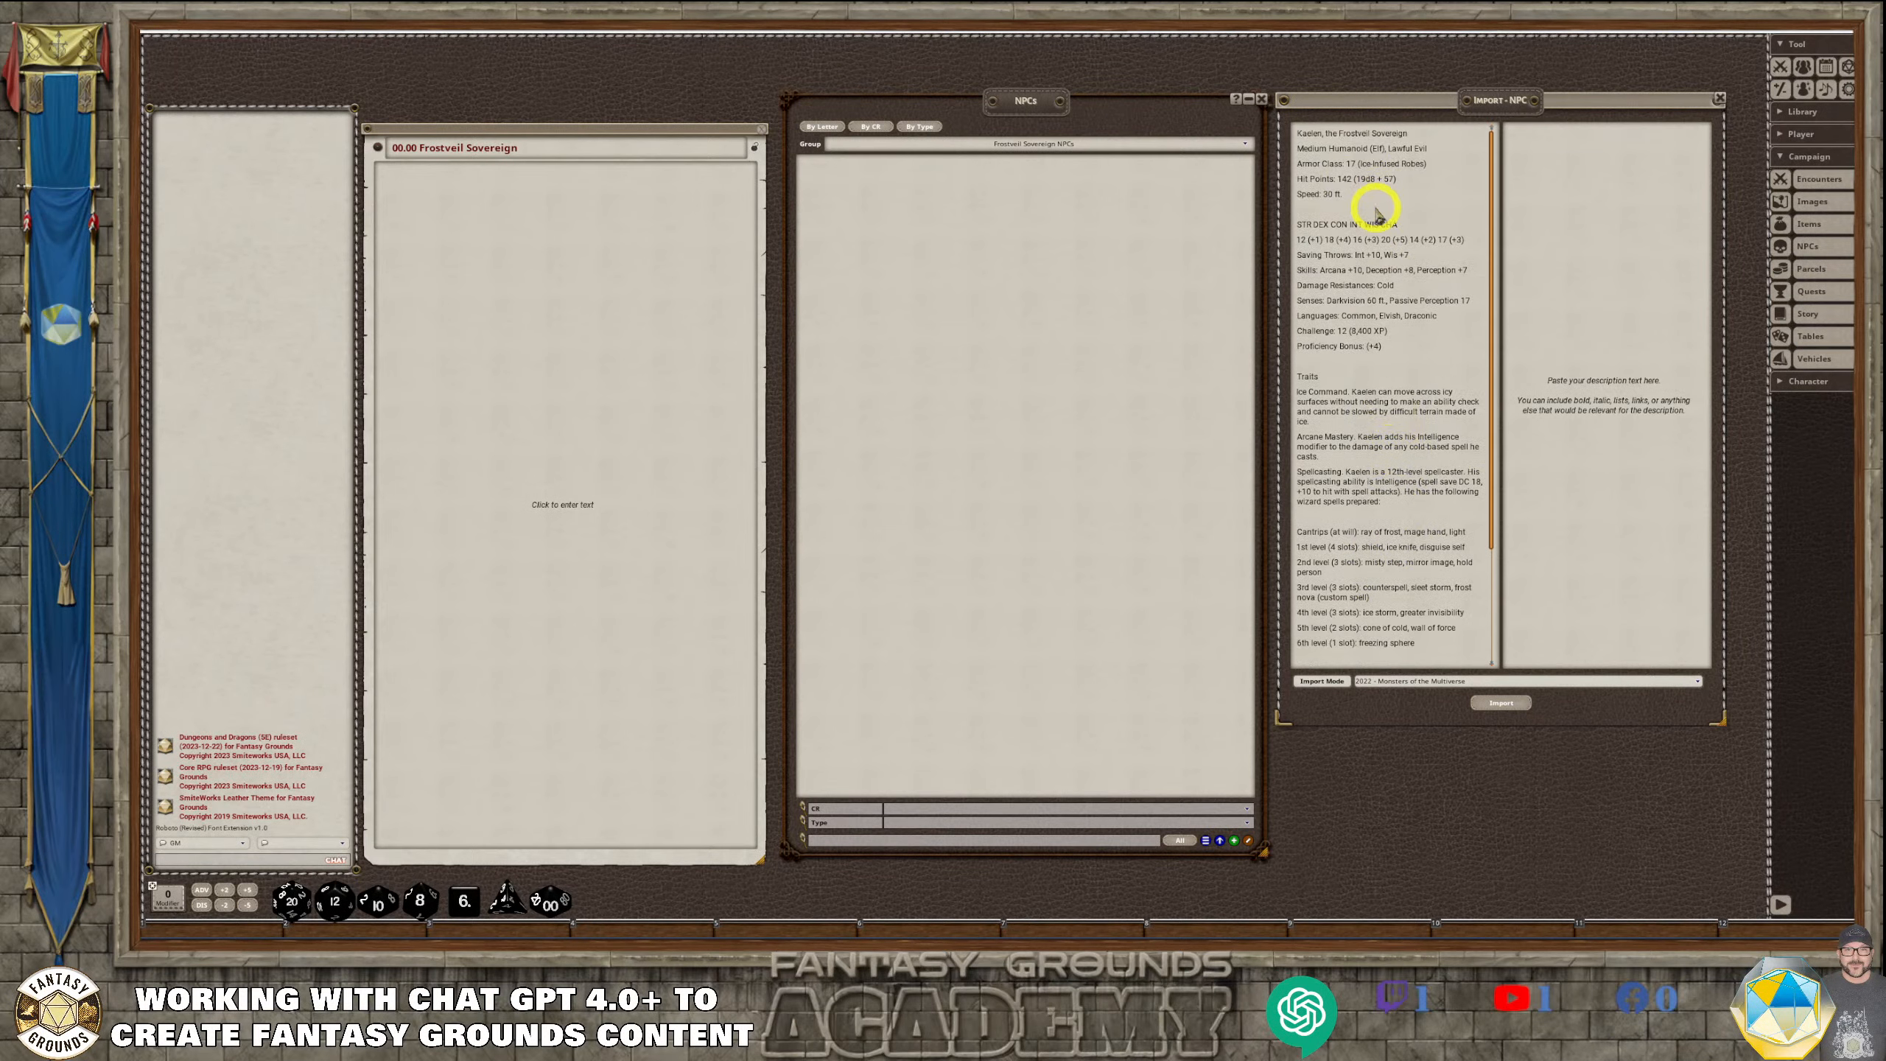
pyautogui.rightClick(1375, 207)
pyautogui.click(1347, 177)
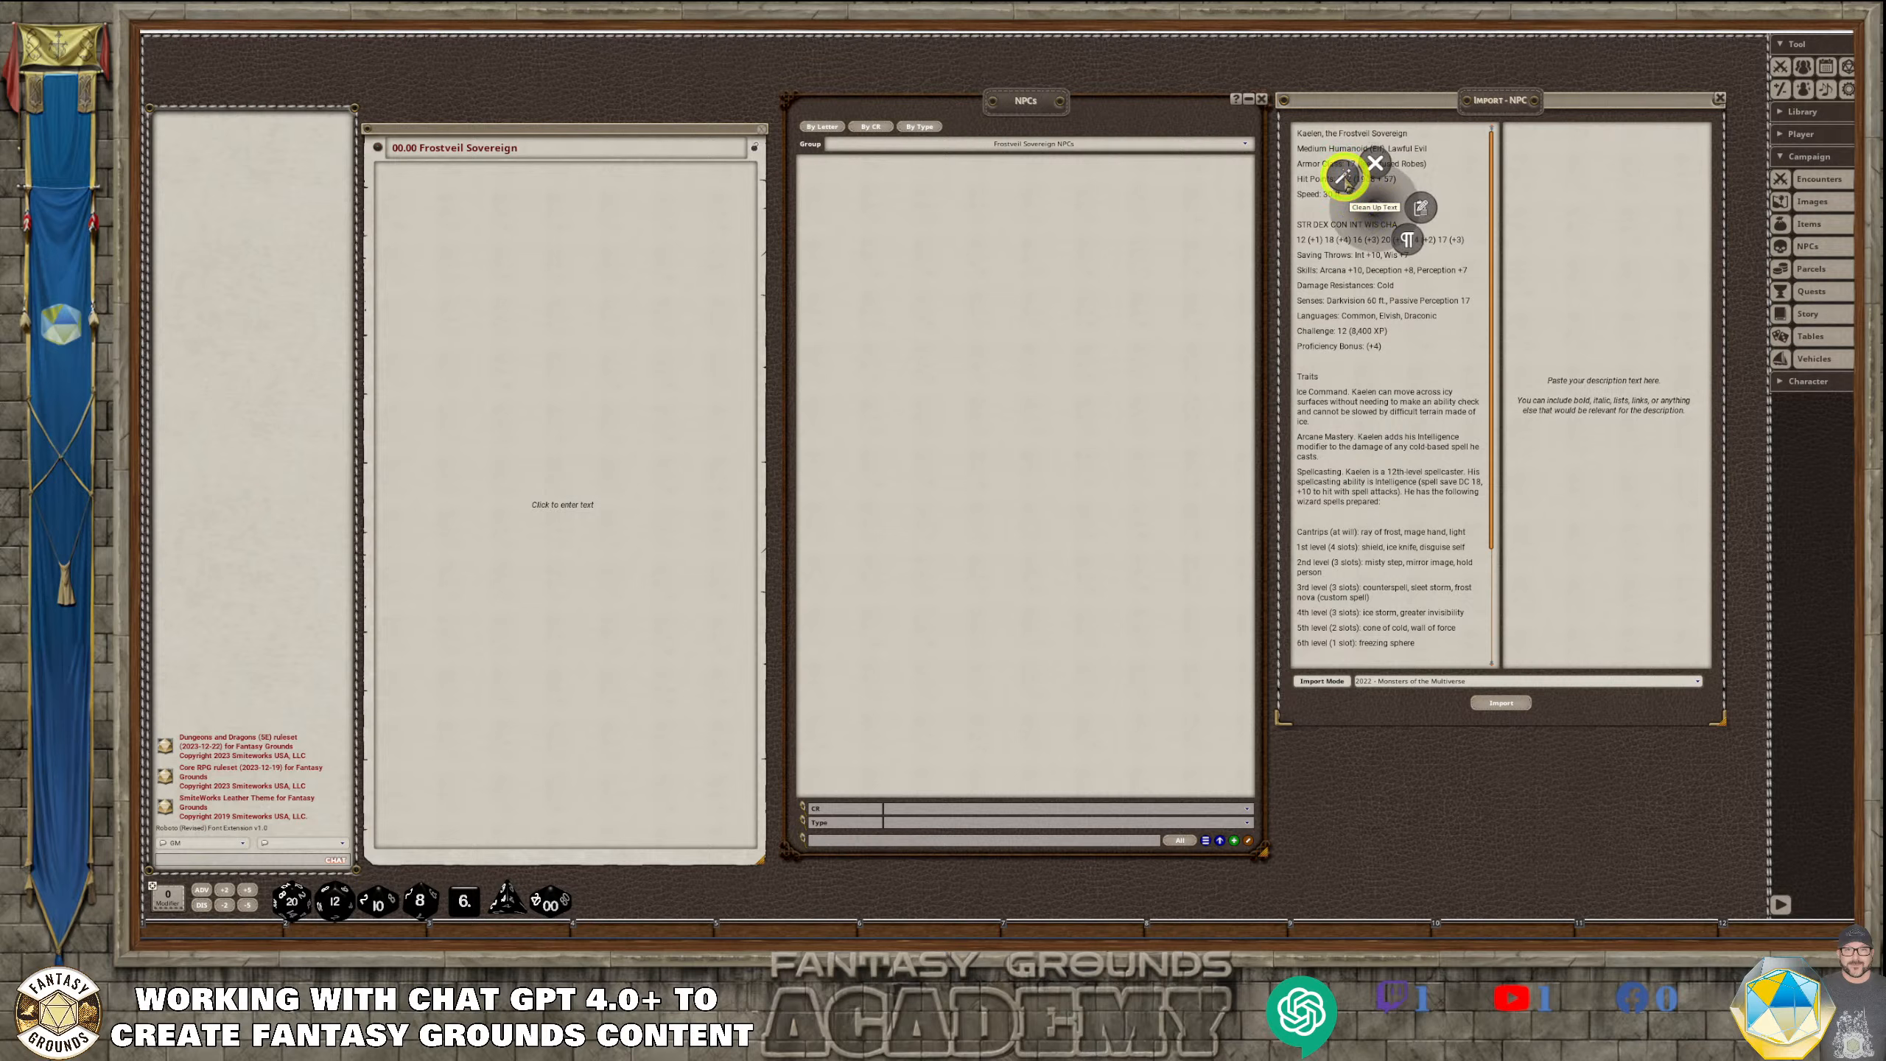
# Review the cleaned-up stat block from the name and ability scores through traits, spells, actions and reactions
pyautogui.click(1340, 426)
pyautogui.scroll(-3, 1428, 578)
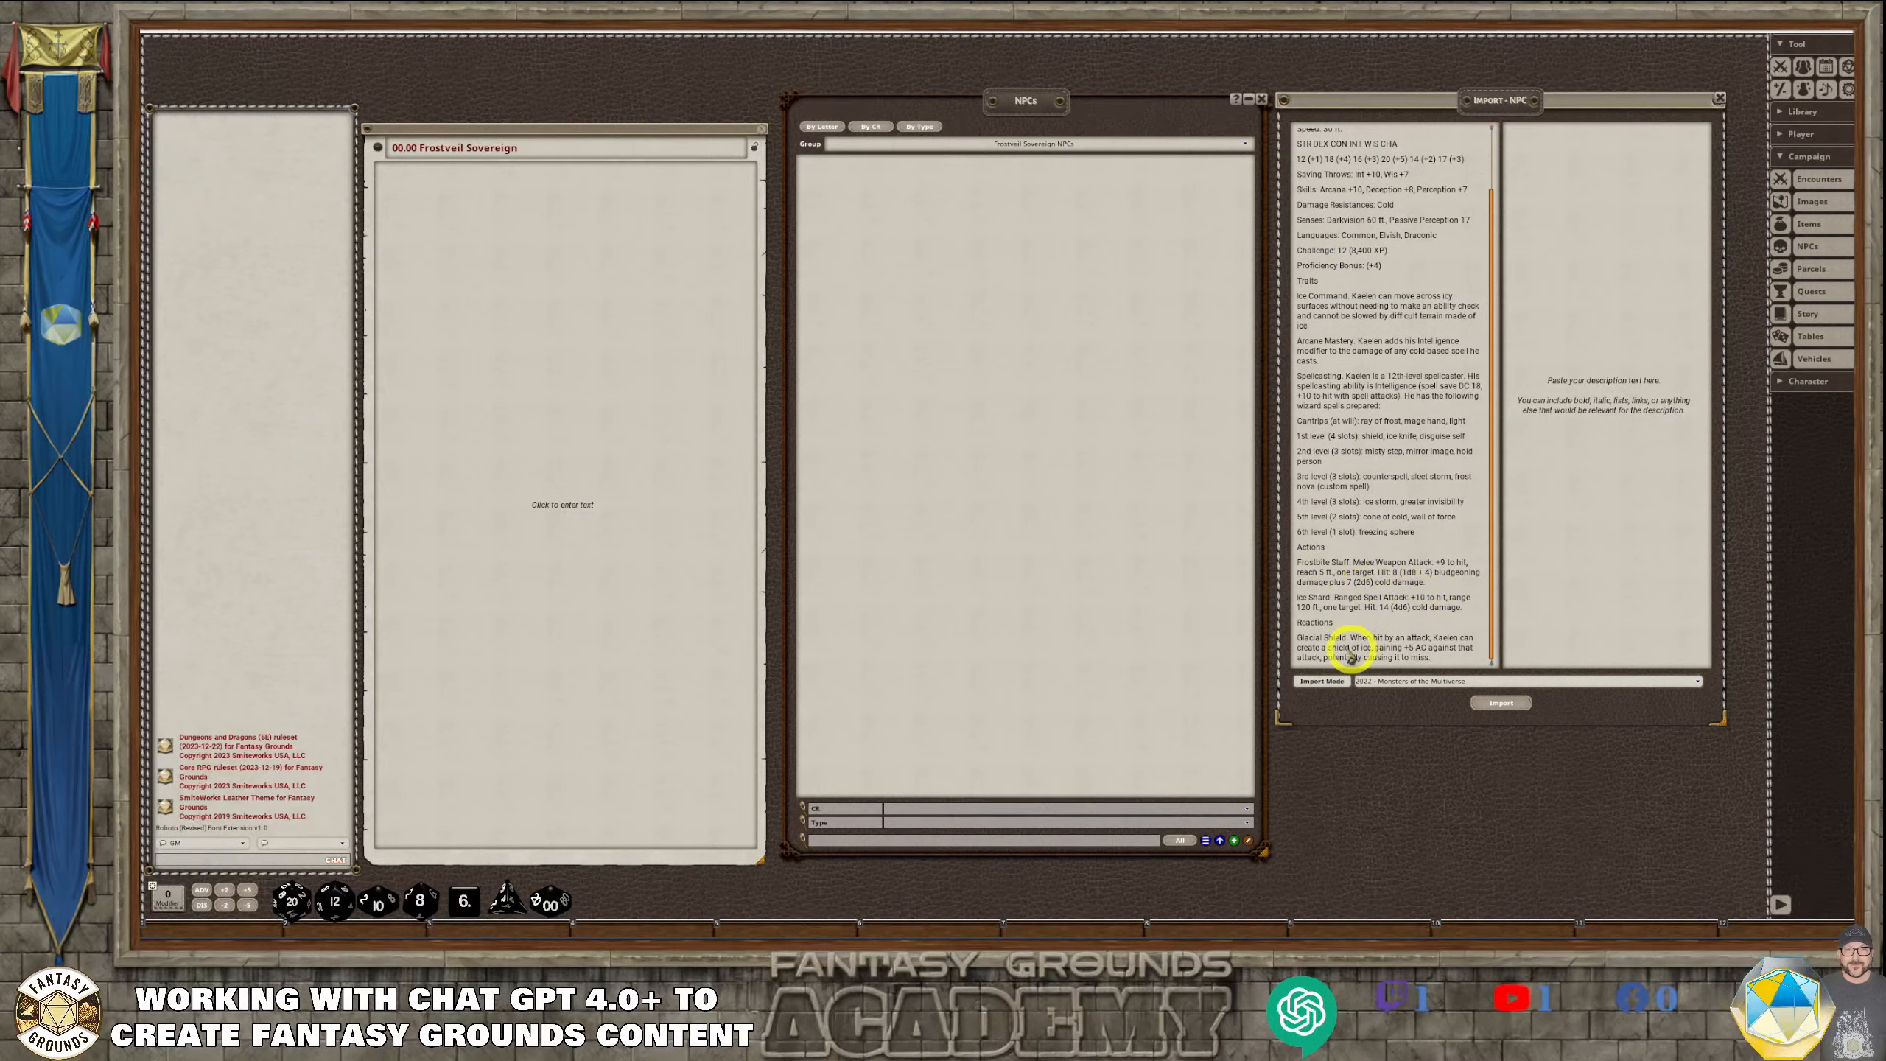
pyautogui.scroll(1, 1359, 551)
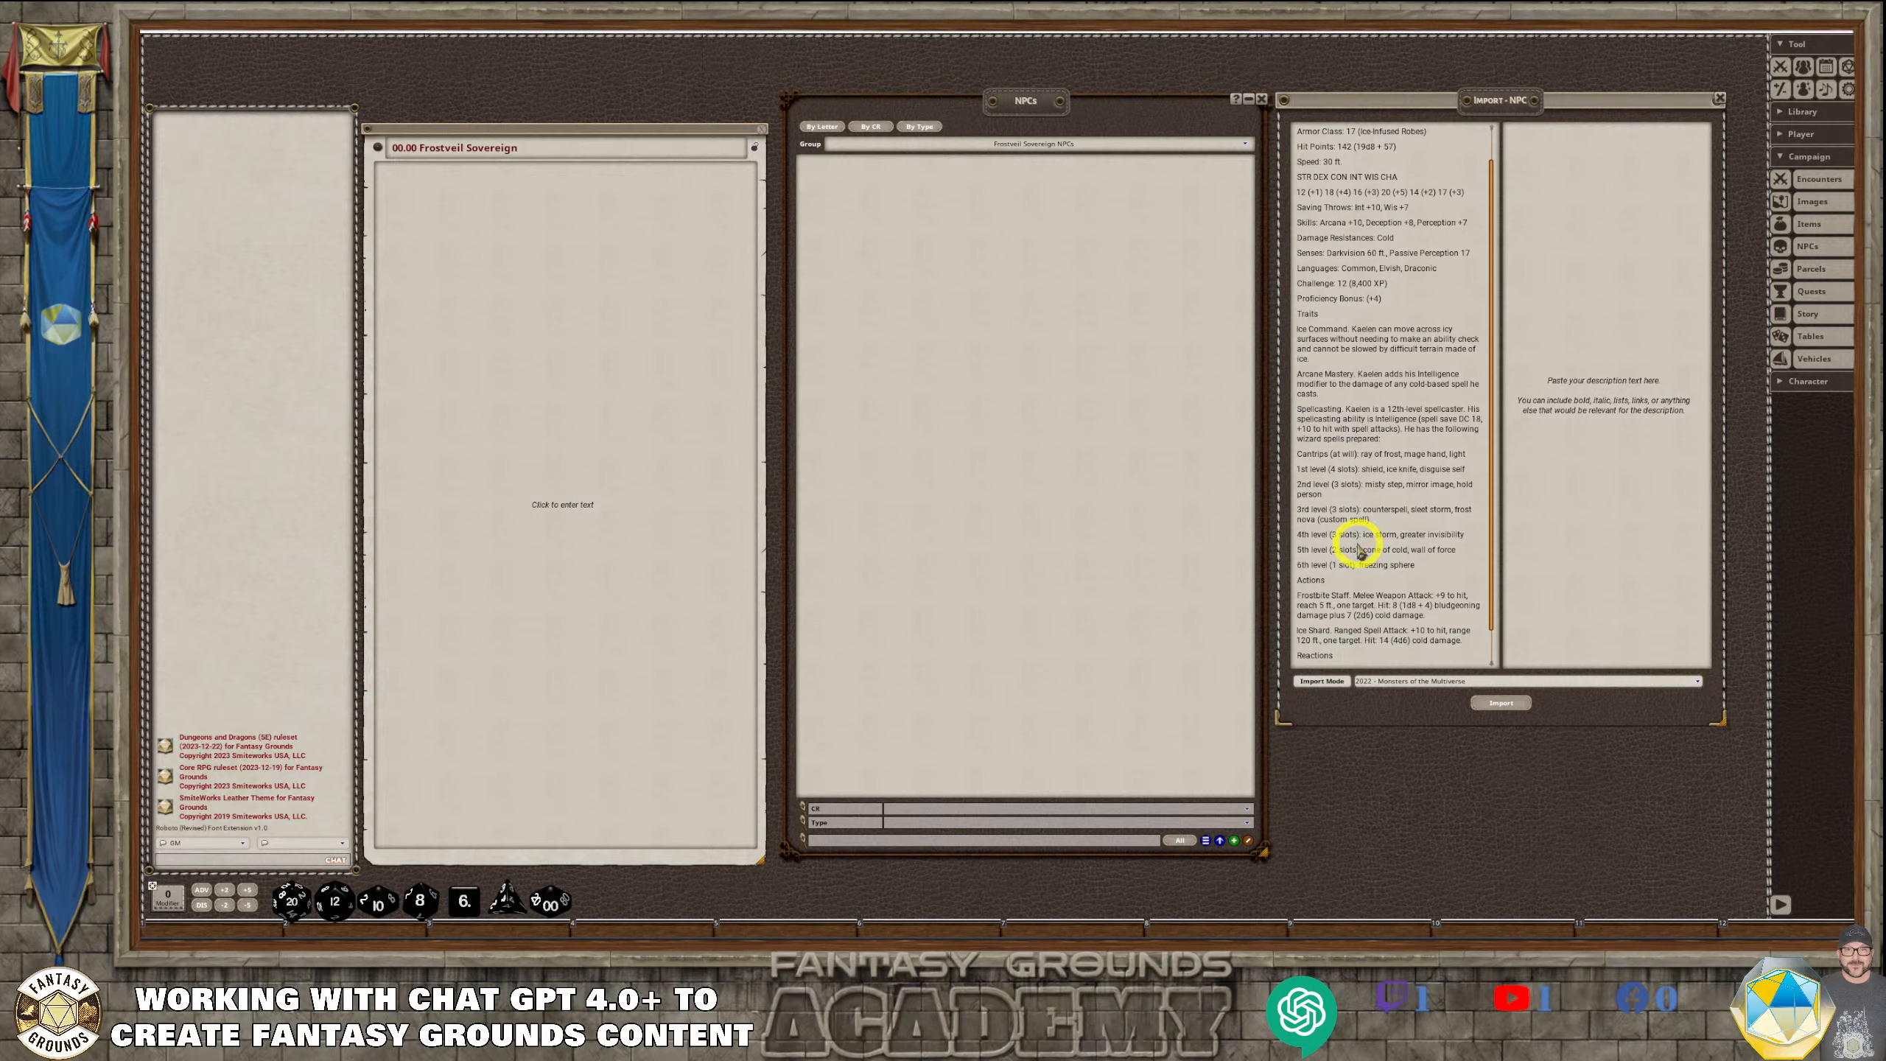
pyautogui.scroll(1, 1360, 551)
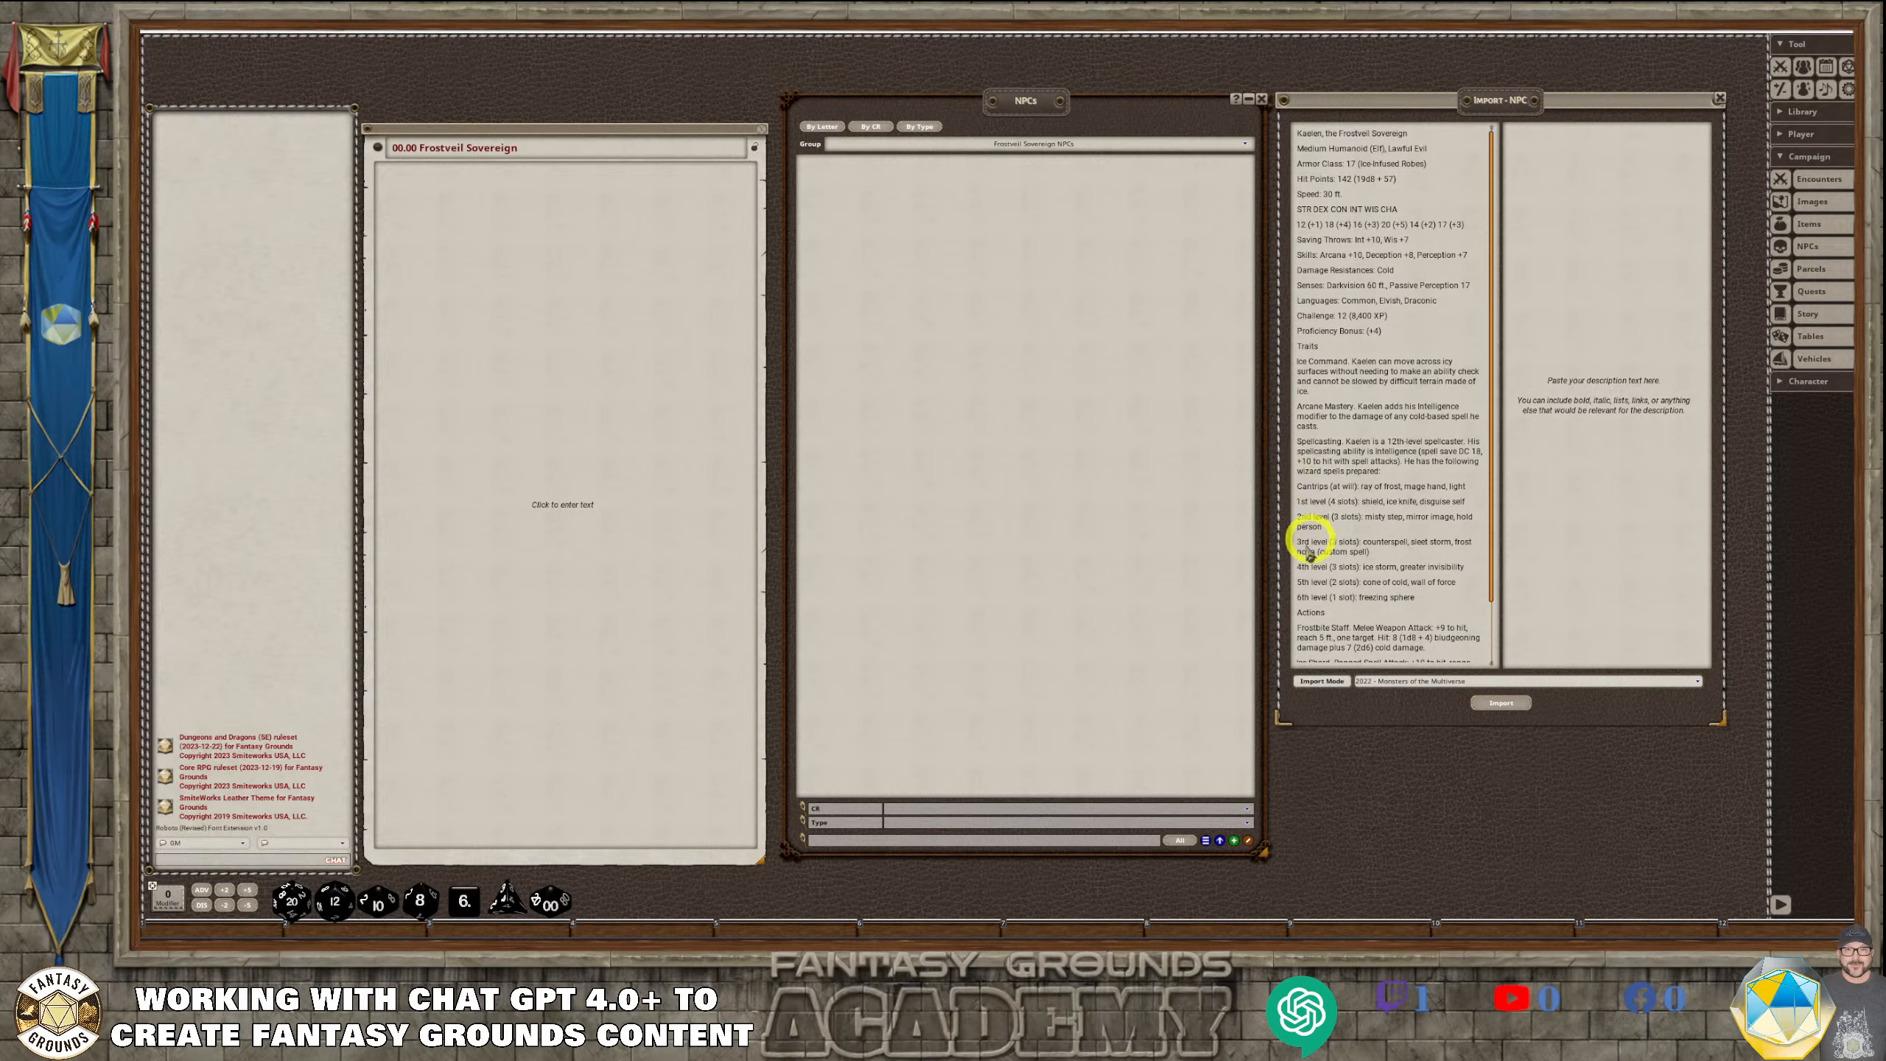
pyautogui.scroll(-1, 1366, 607)
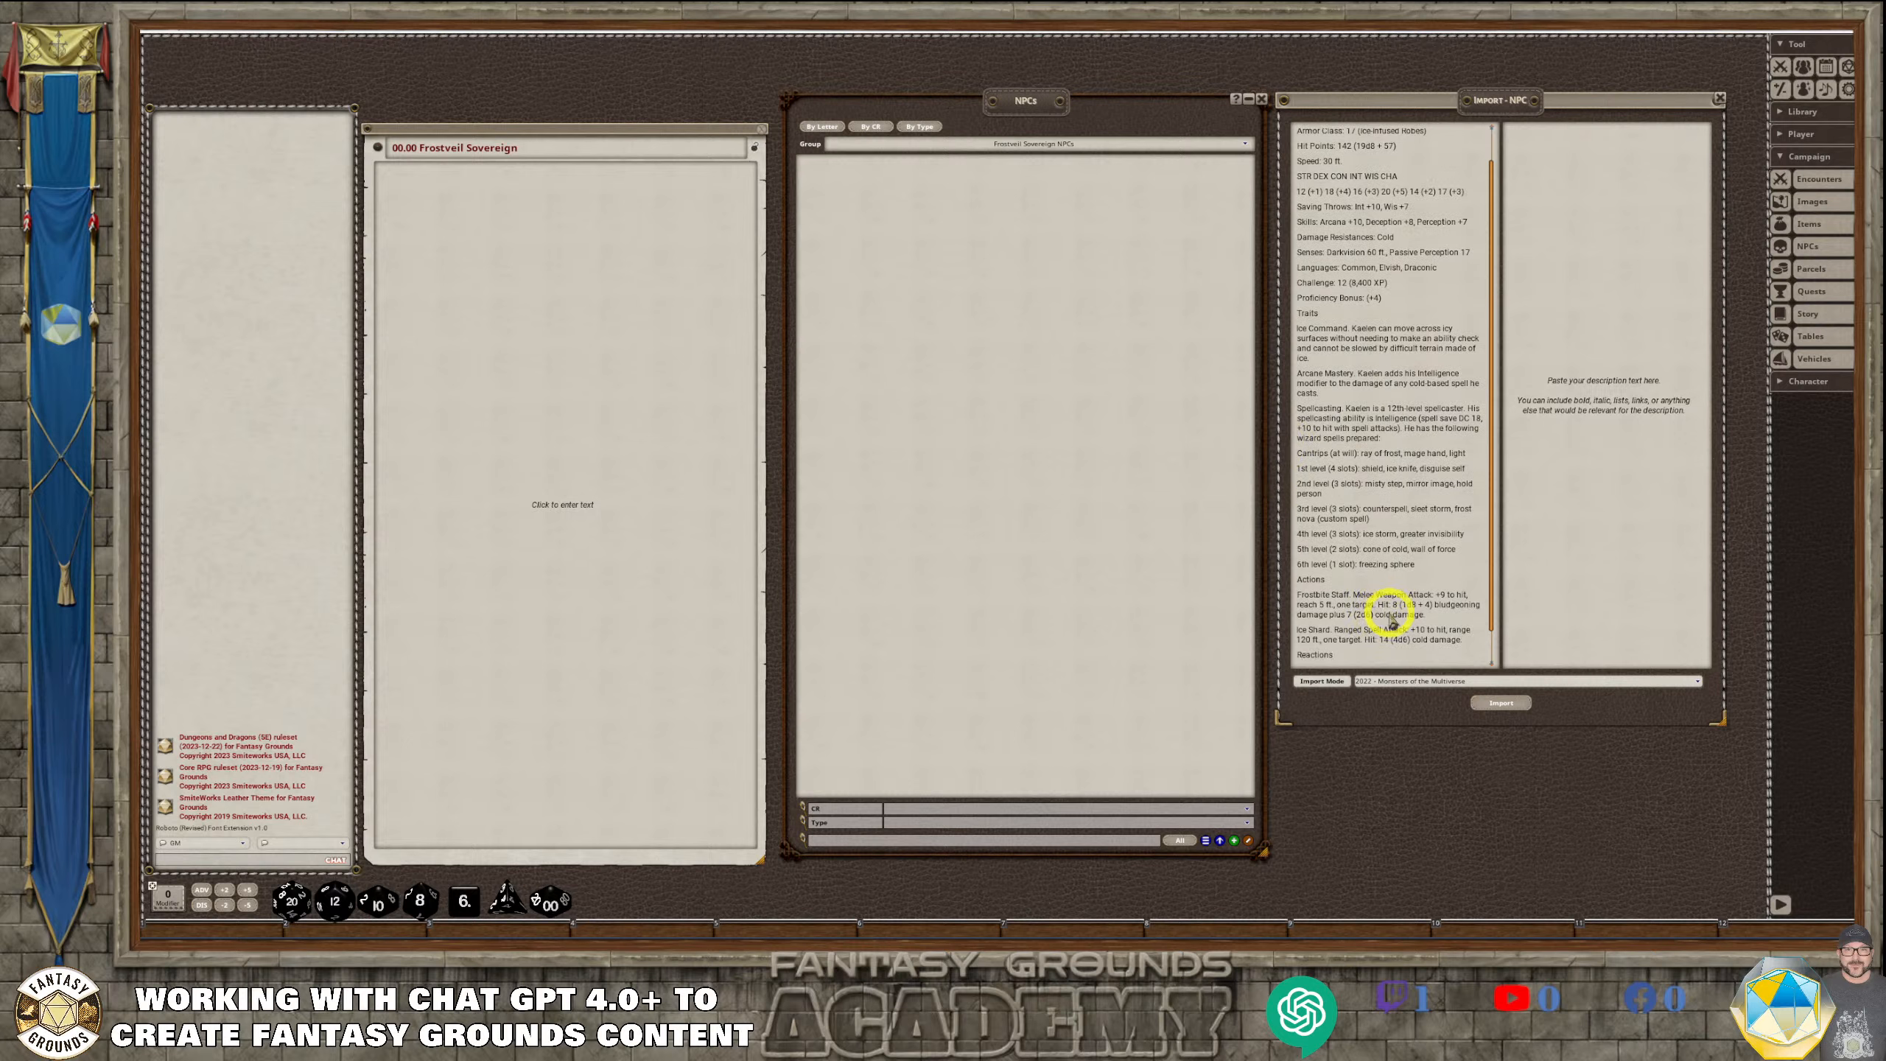
pyautogui.scroll(-1, 1390, 623)
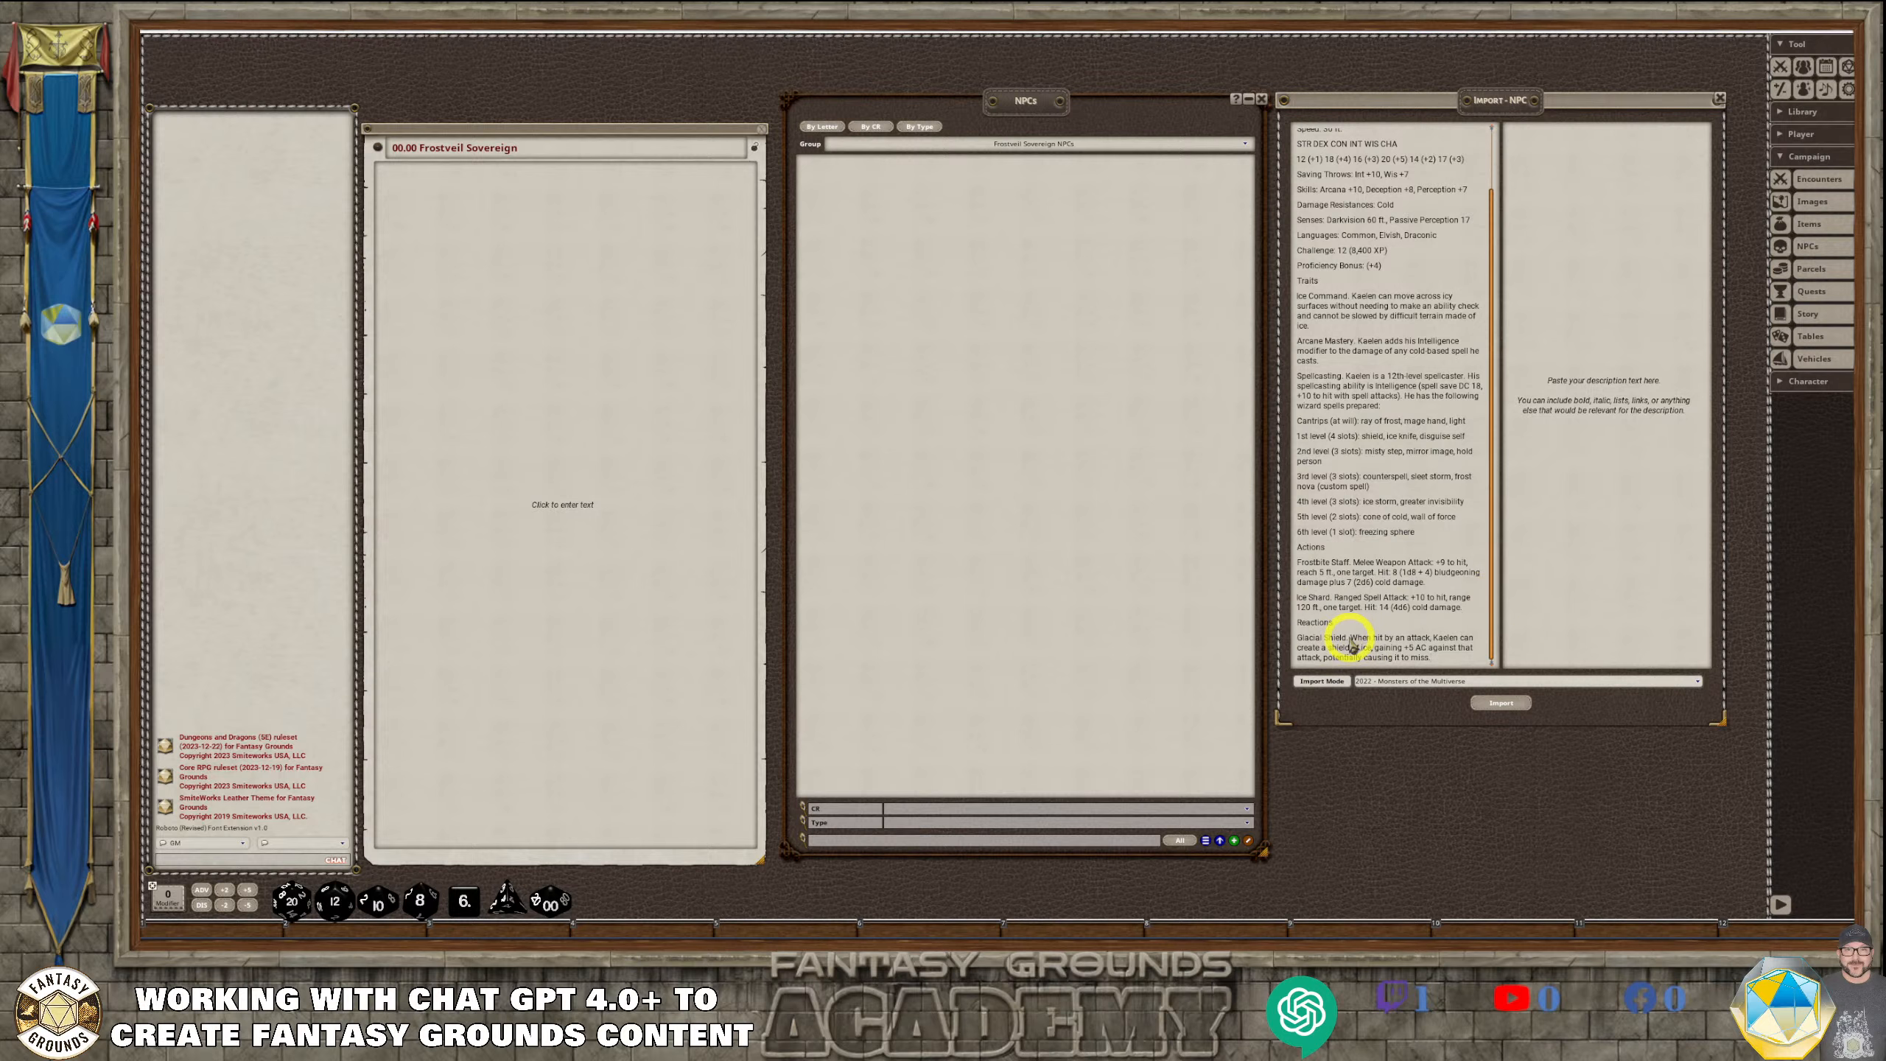
pyautogui.scroll(3, 1433, 520)
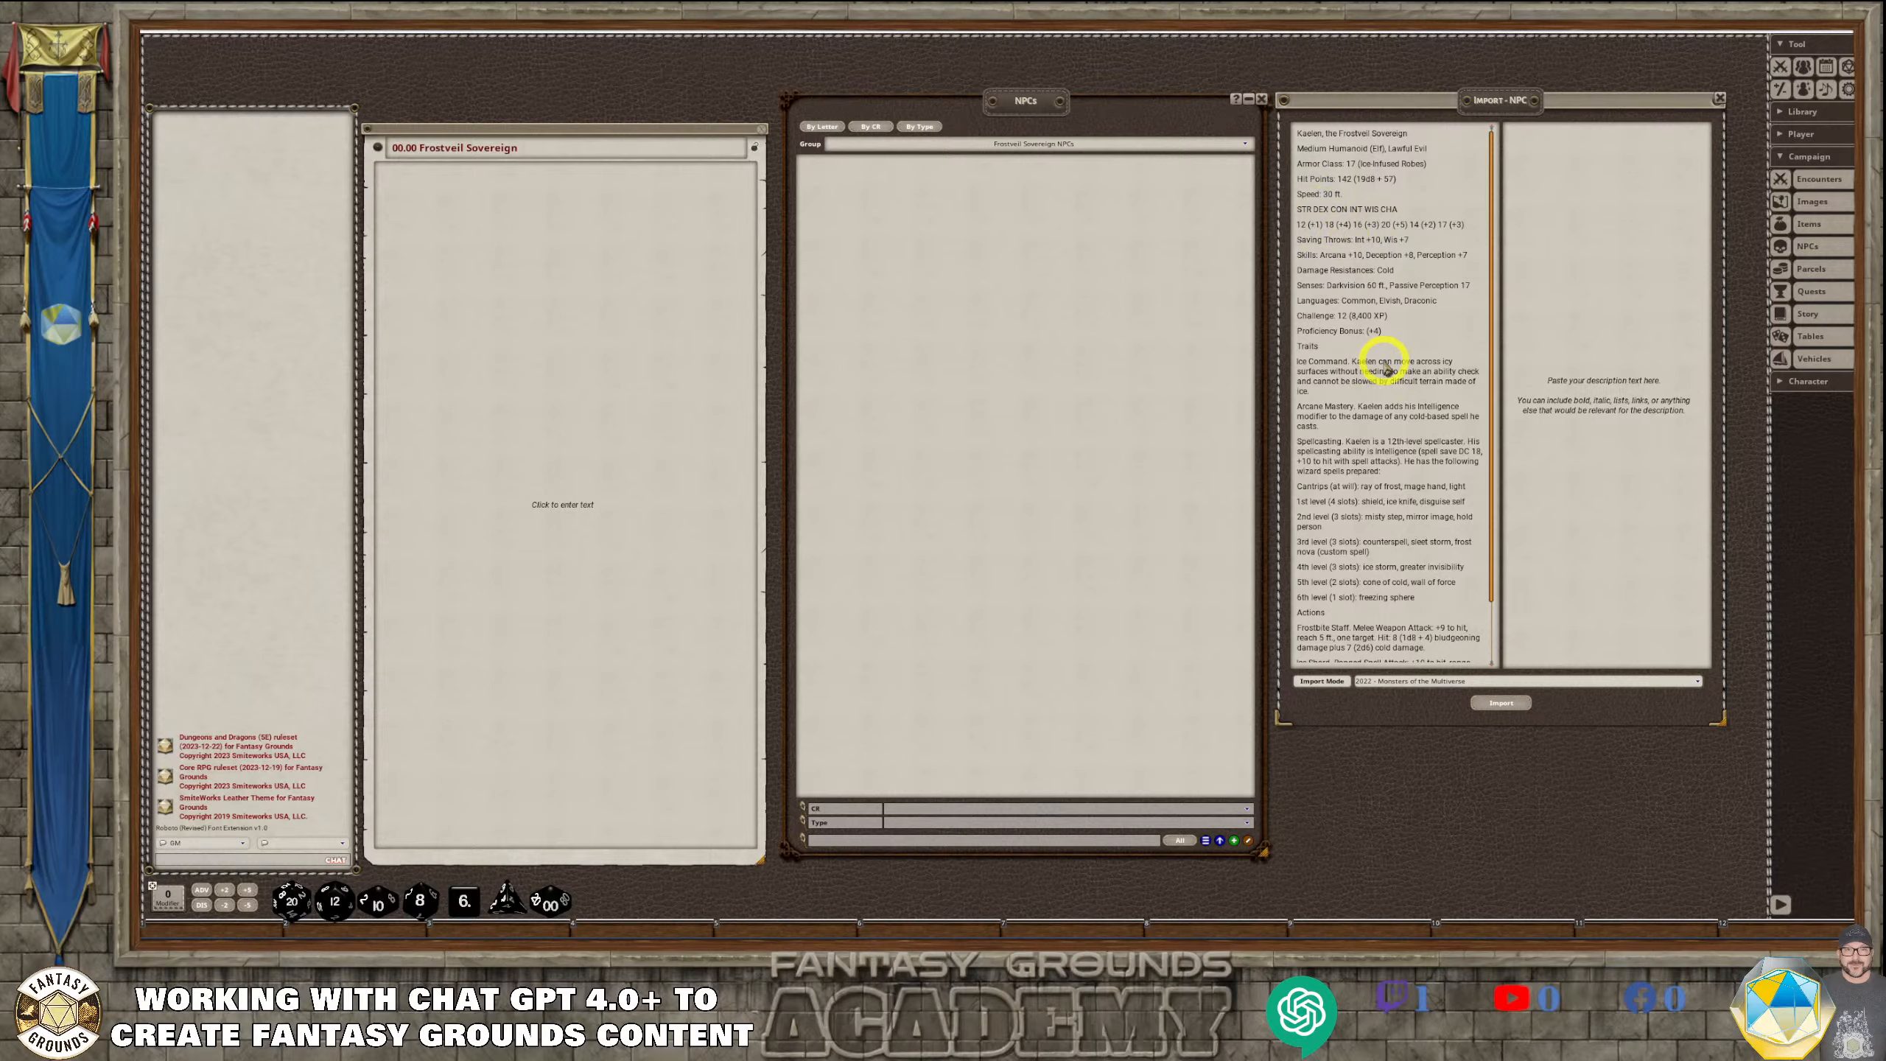
pyautogui.scroll(-3, 1381, 372)
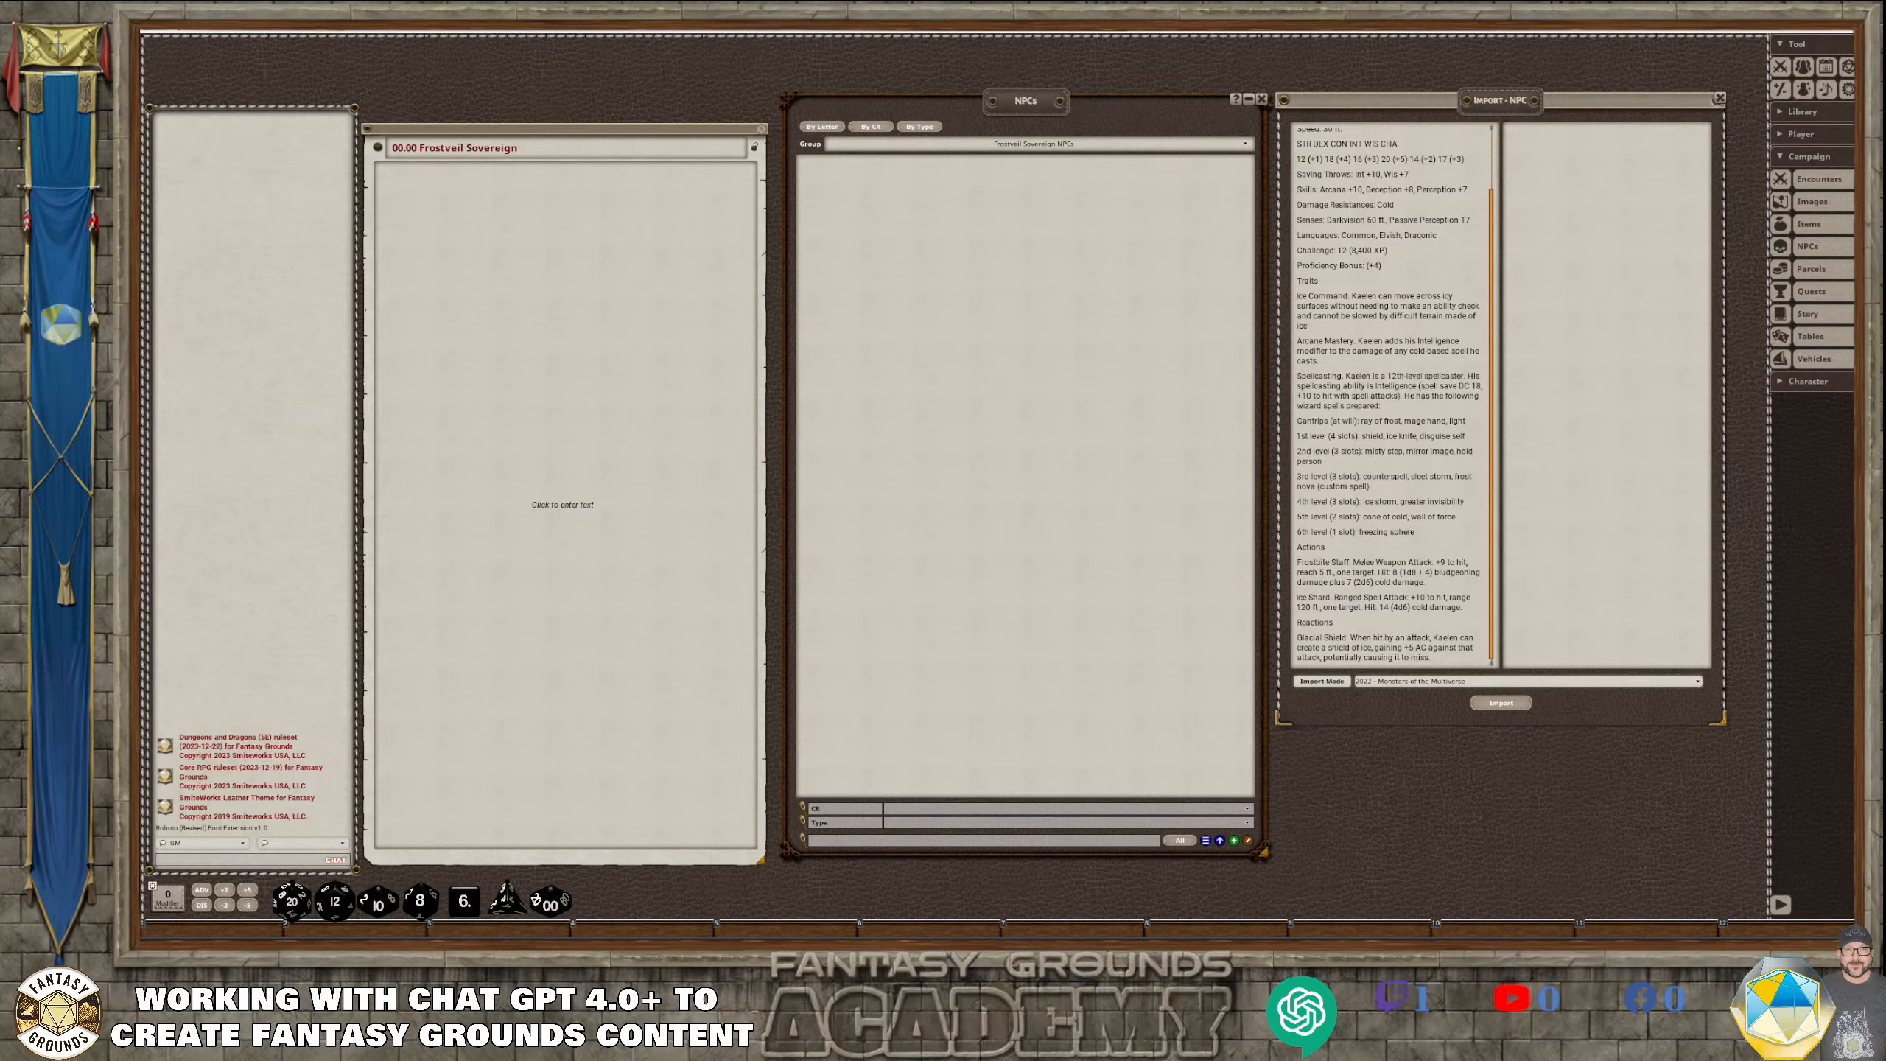
# Switch to ChatGPT and copy Kaelen's lore from the Backstory and Motivations heading through the Role in an Adventure paragraph
pyautogui.hotkey('alt', 'Tab')
pyautogui.scroll(10, 846, 620)
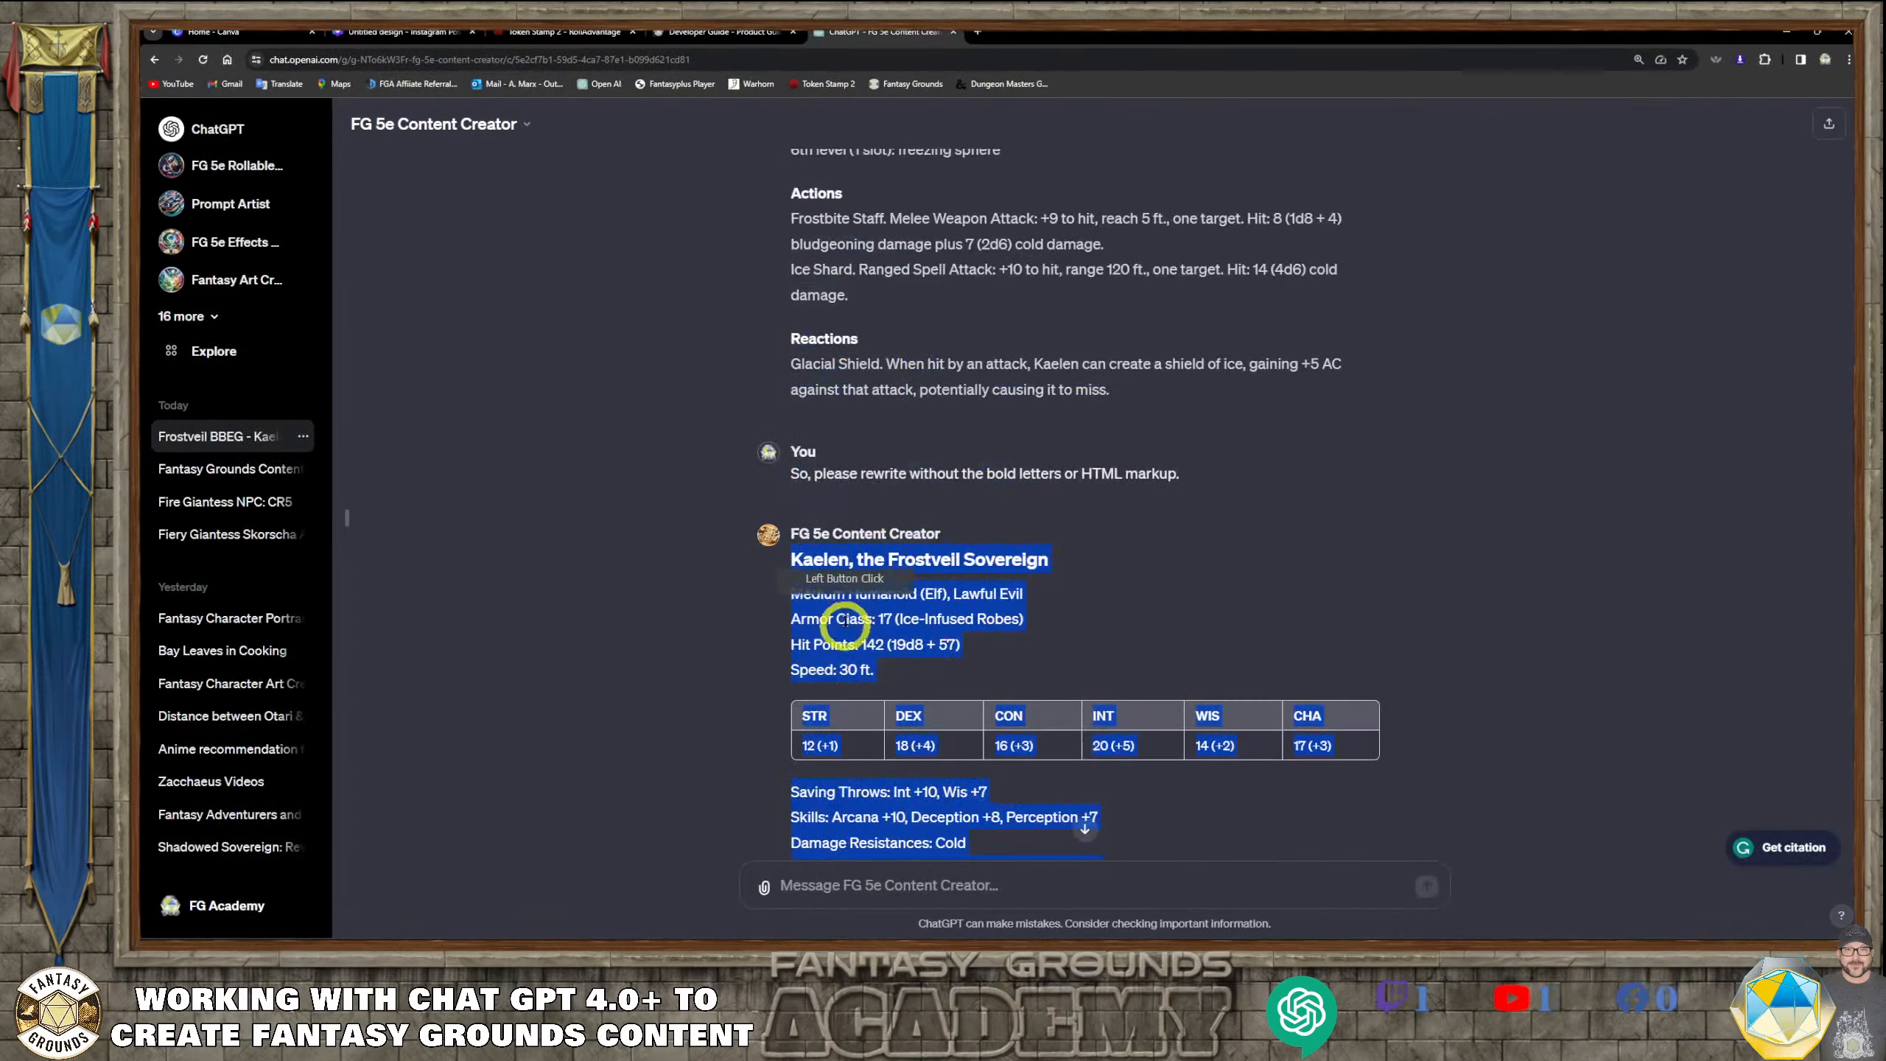
pyautogui.scroll(15, 888, 620)
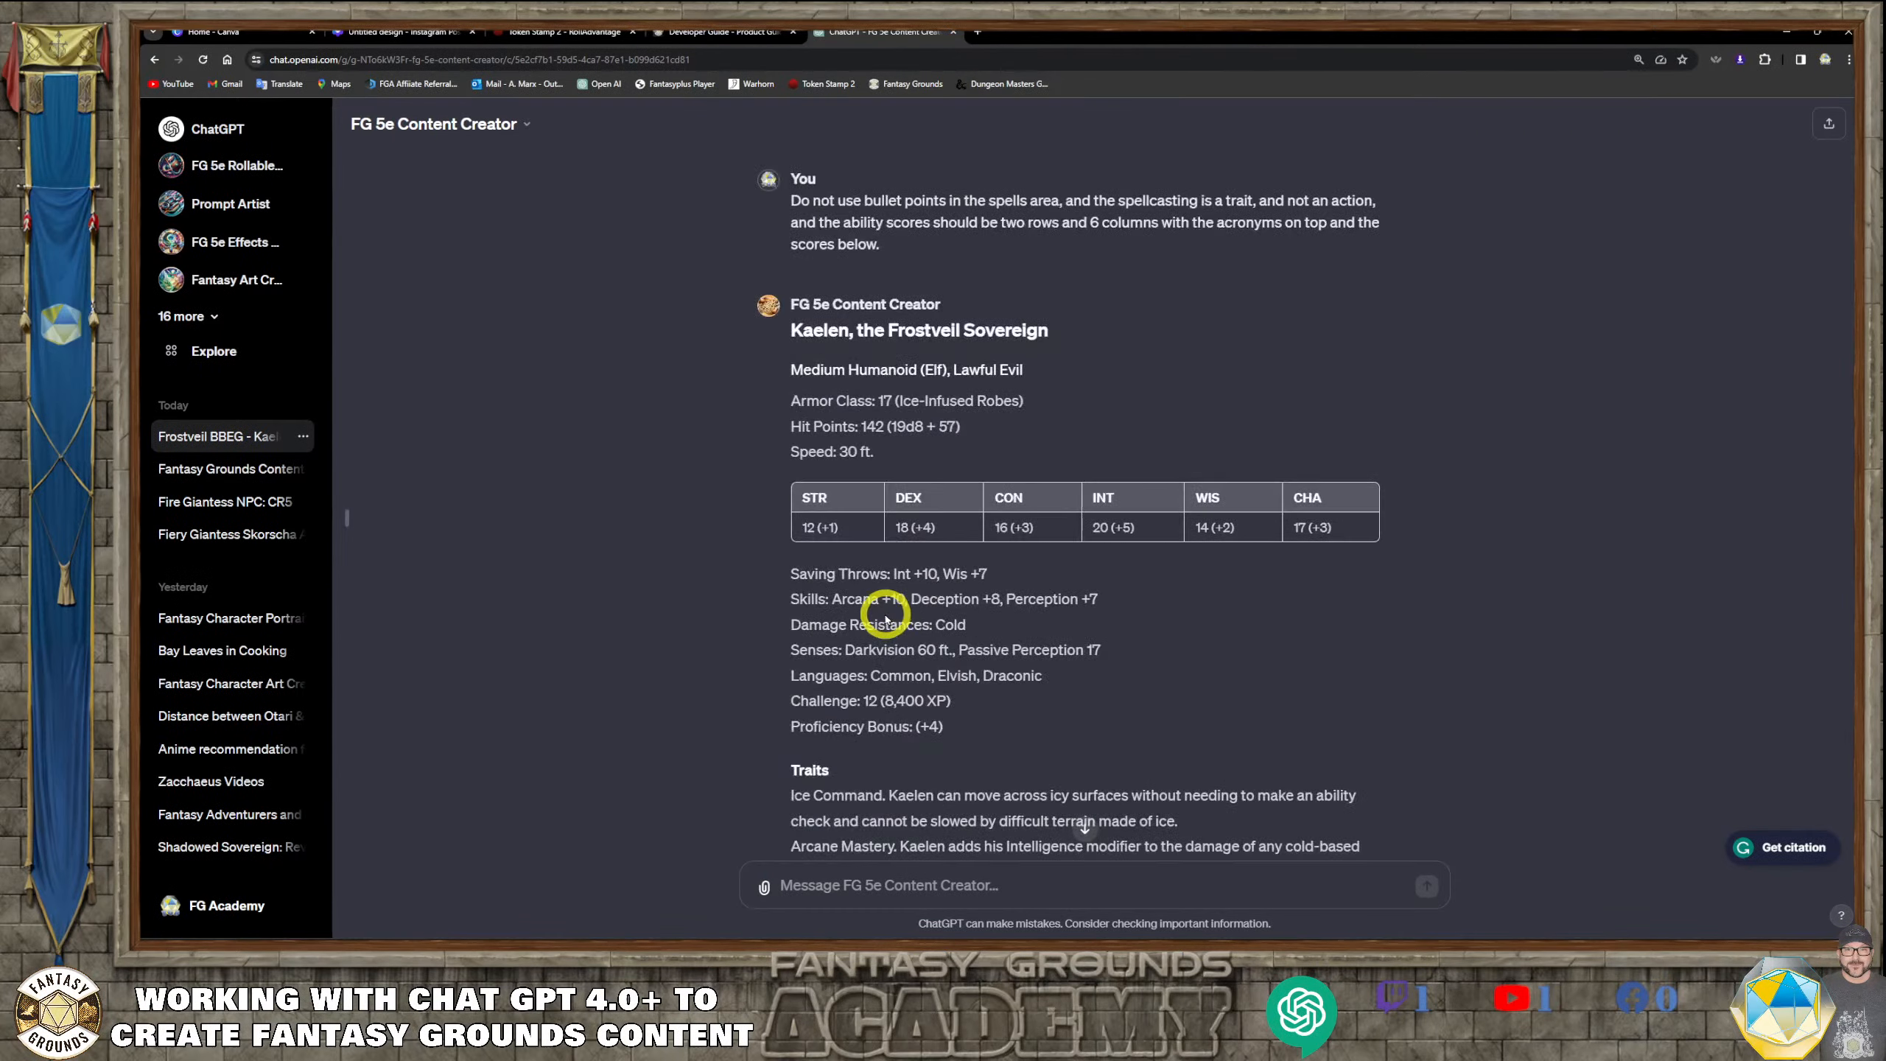
pyautogui.scroll(15, 882, 611)
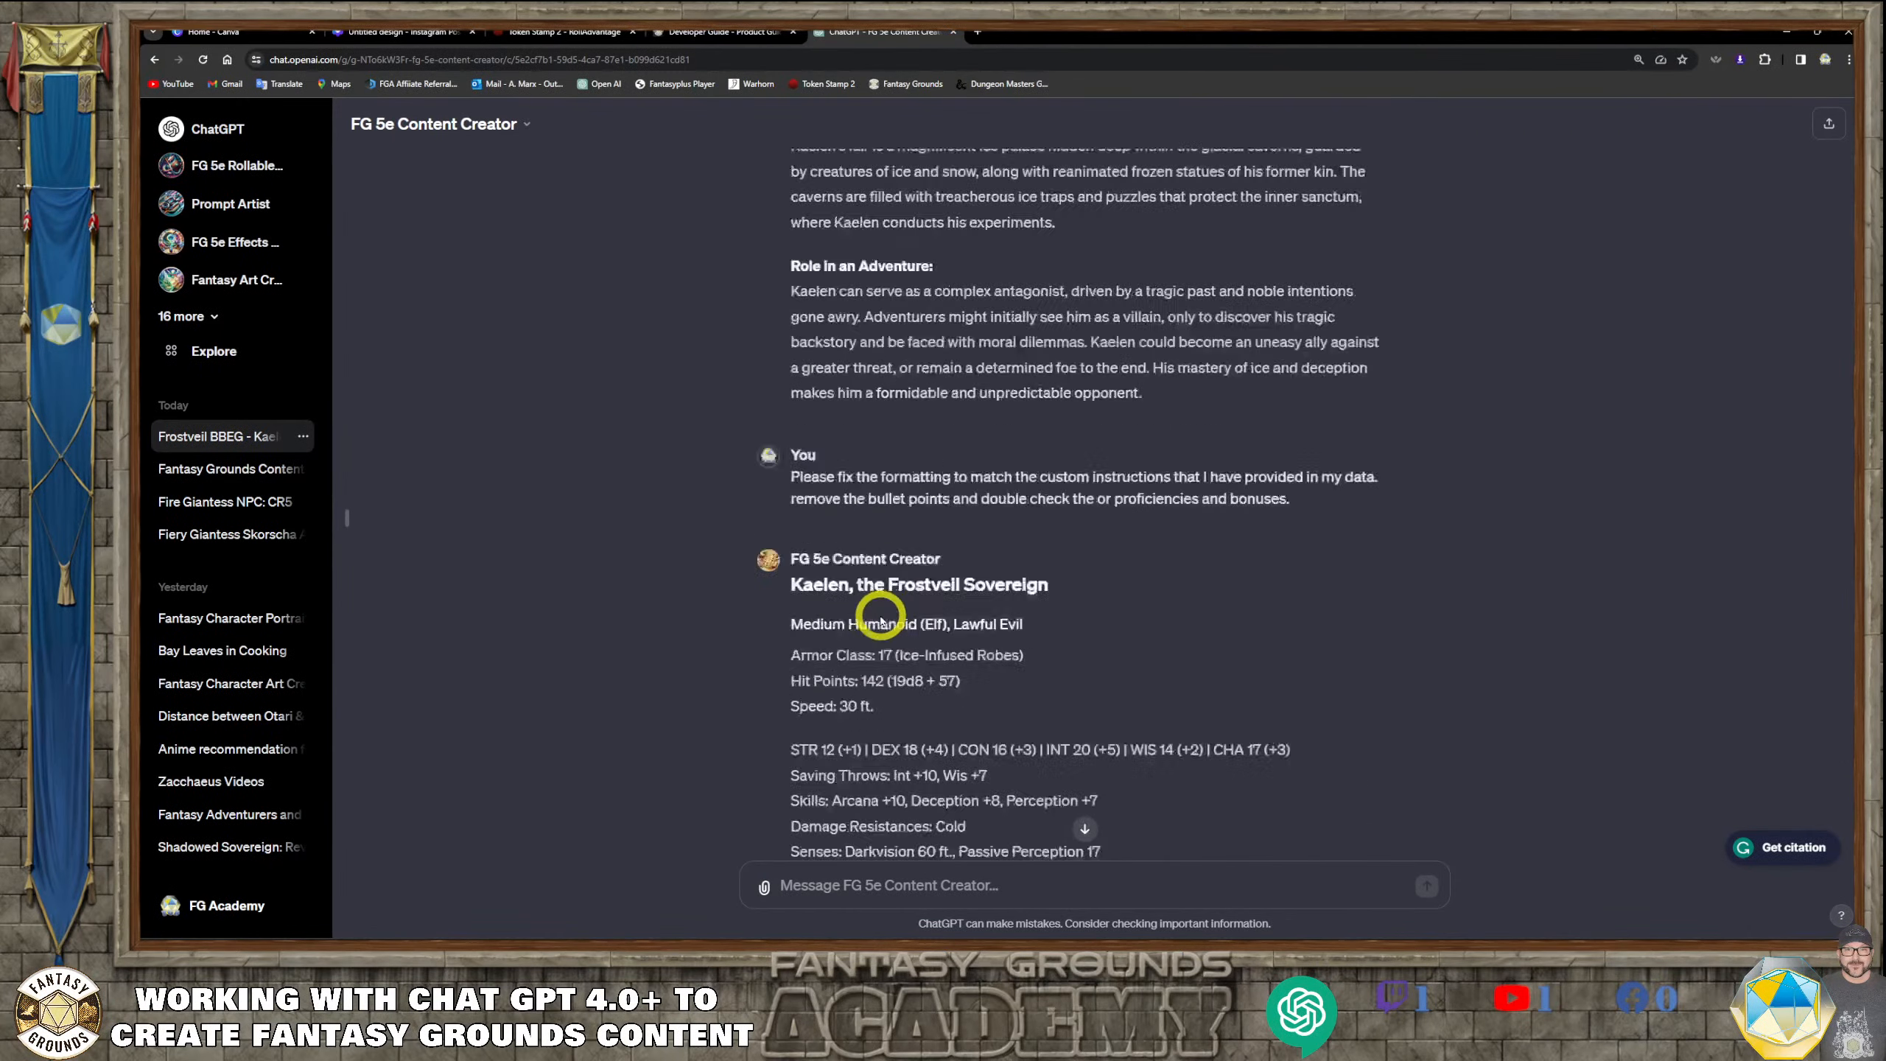
pyautogui.scroll(2, 881, 620)
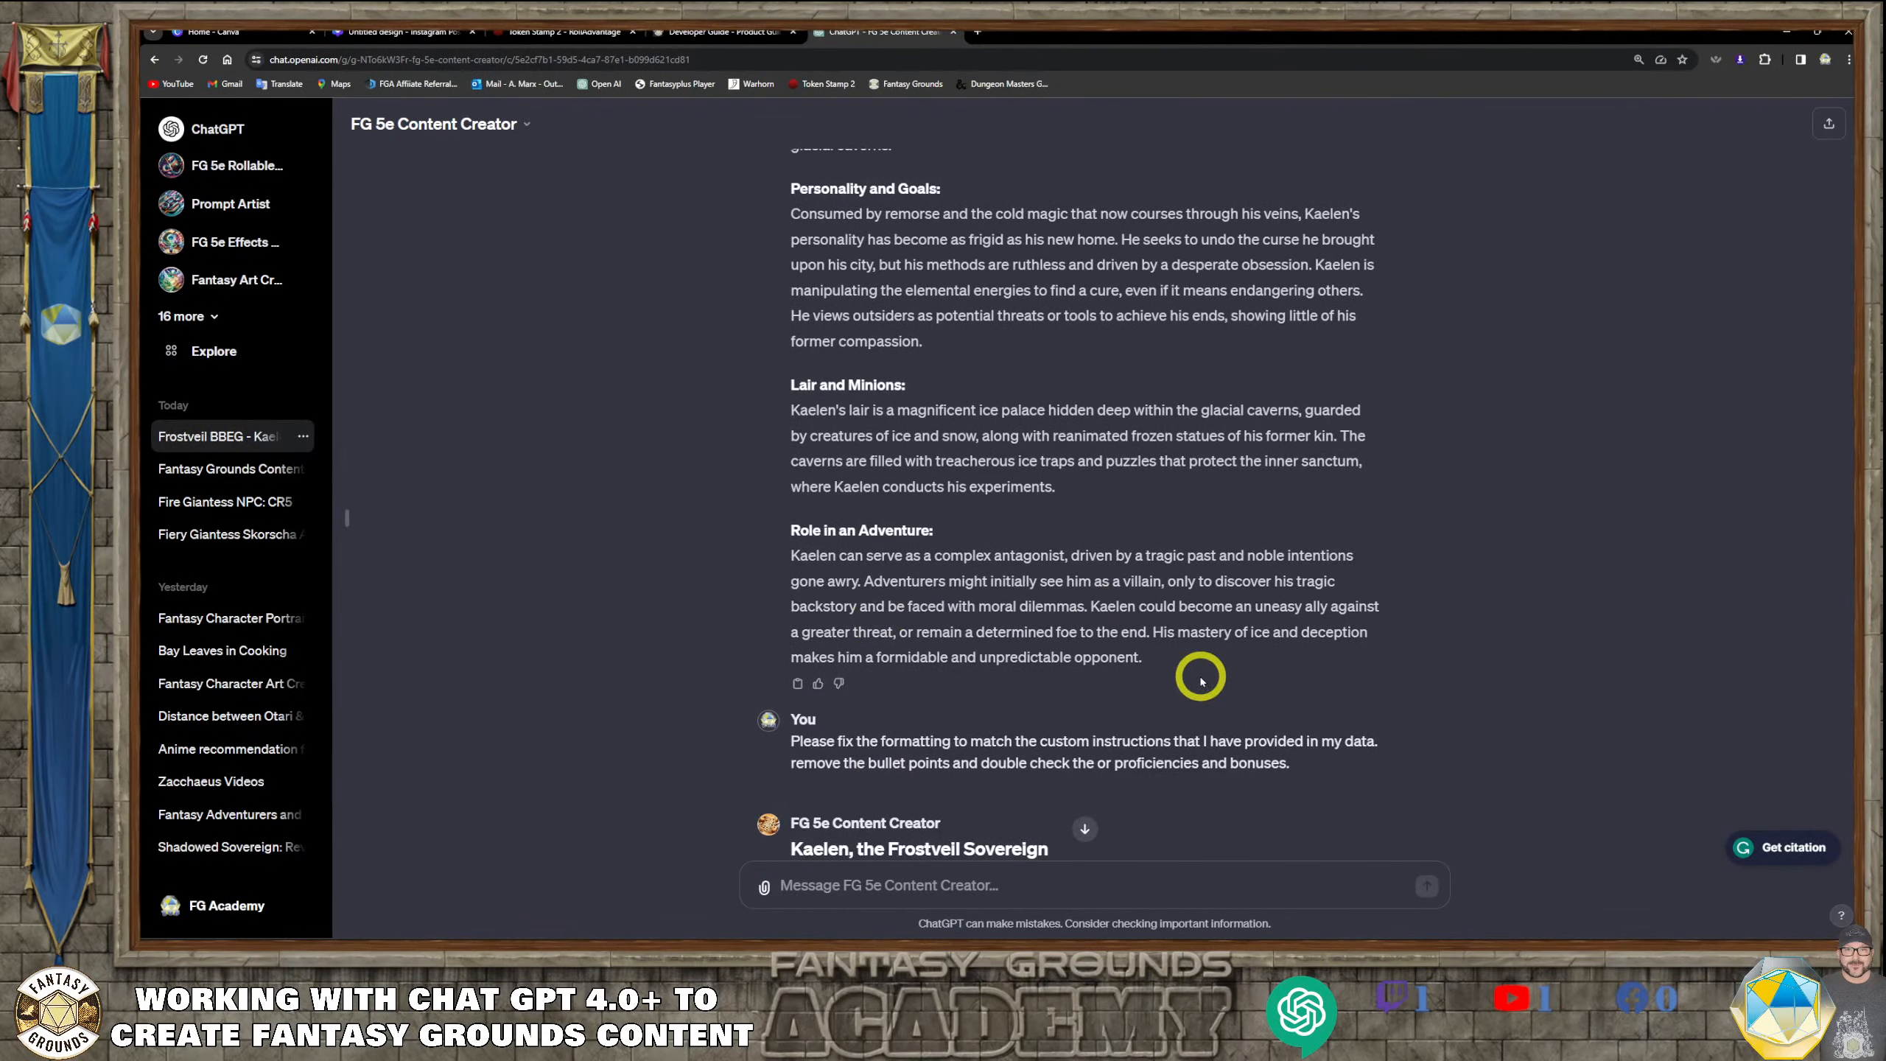
pyautogui.moveTo(1147, 658); pyautogui.dragTo(793, 607)
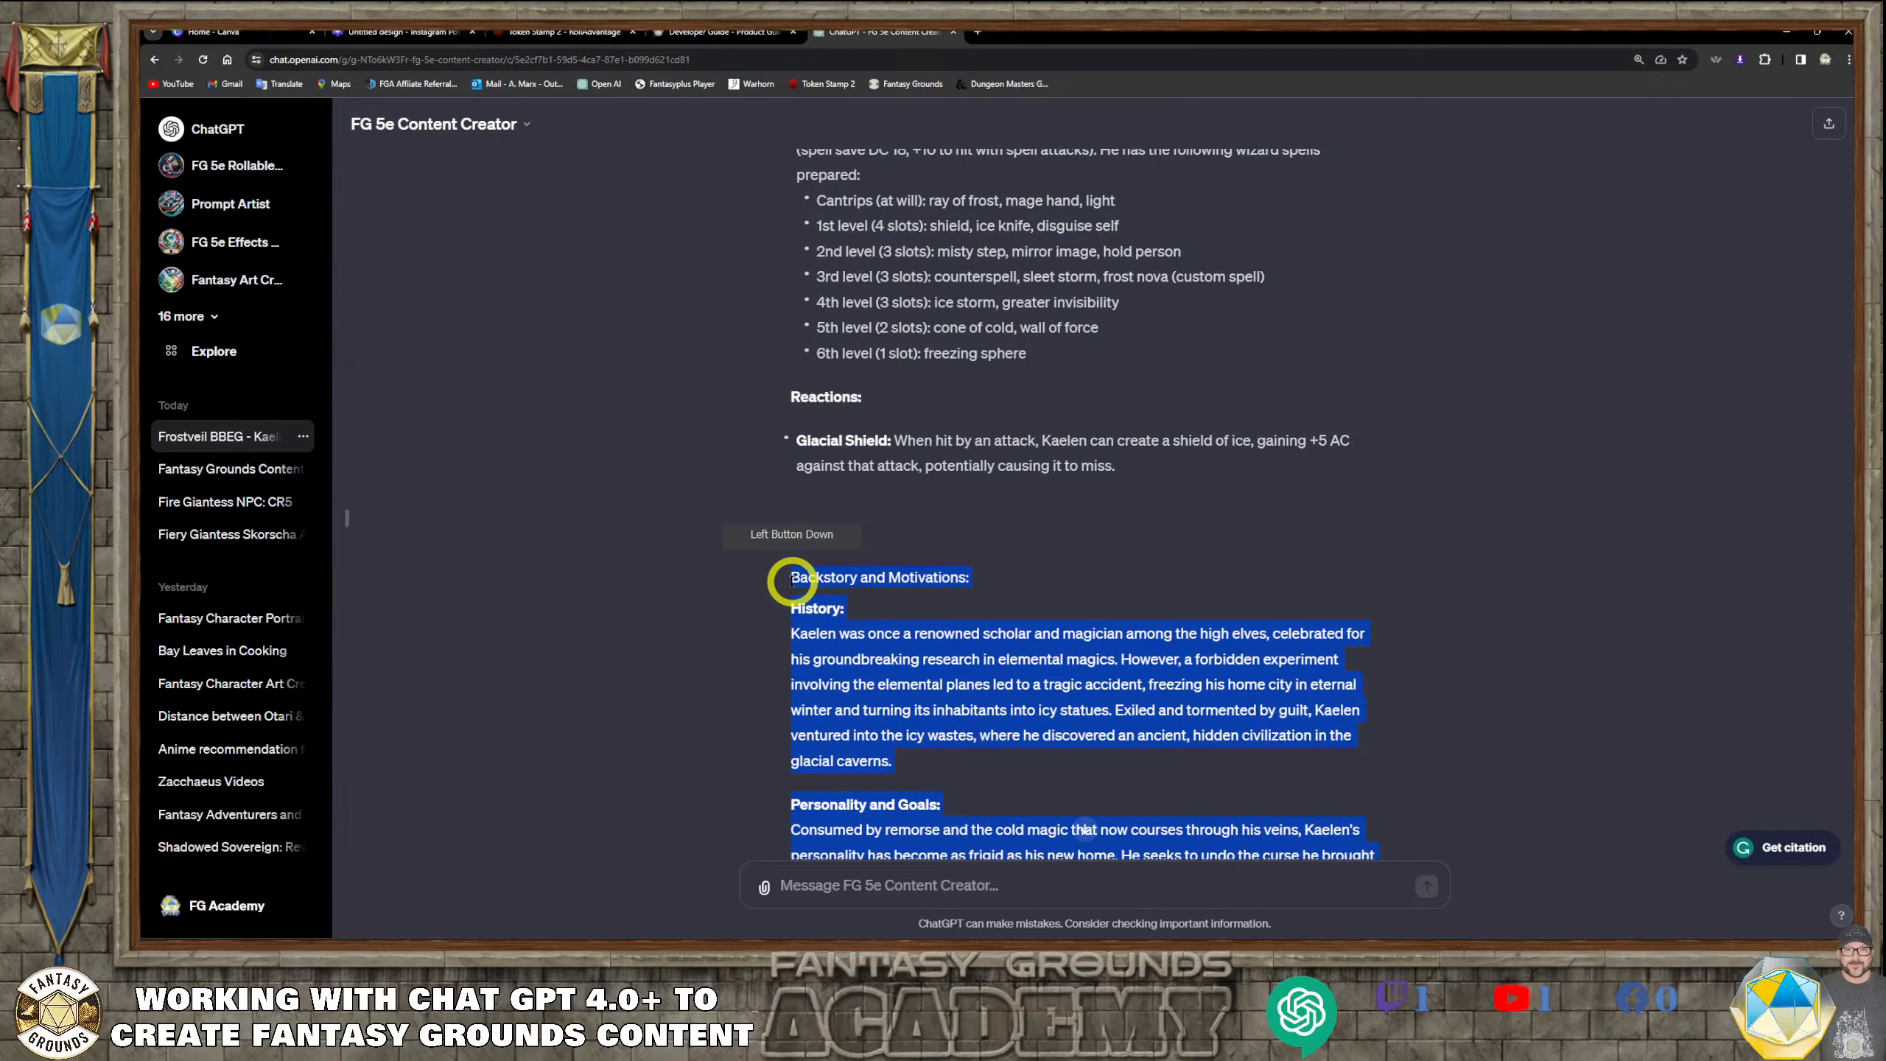
pyautogui.rightClick(854, 578)
pyautogui.click(721, 314)
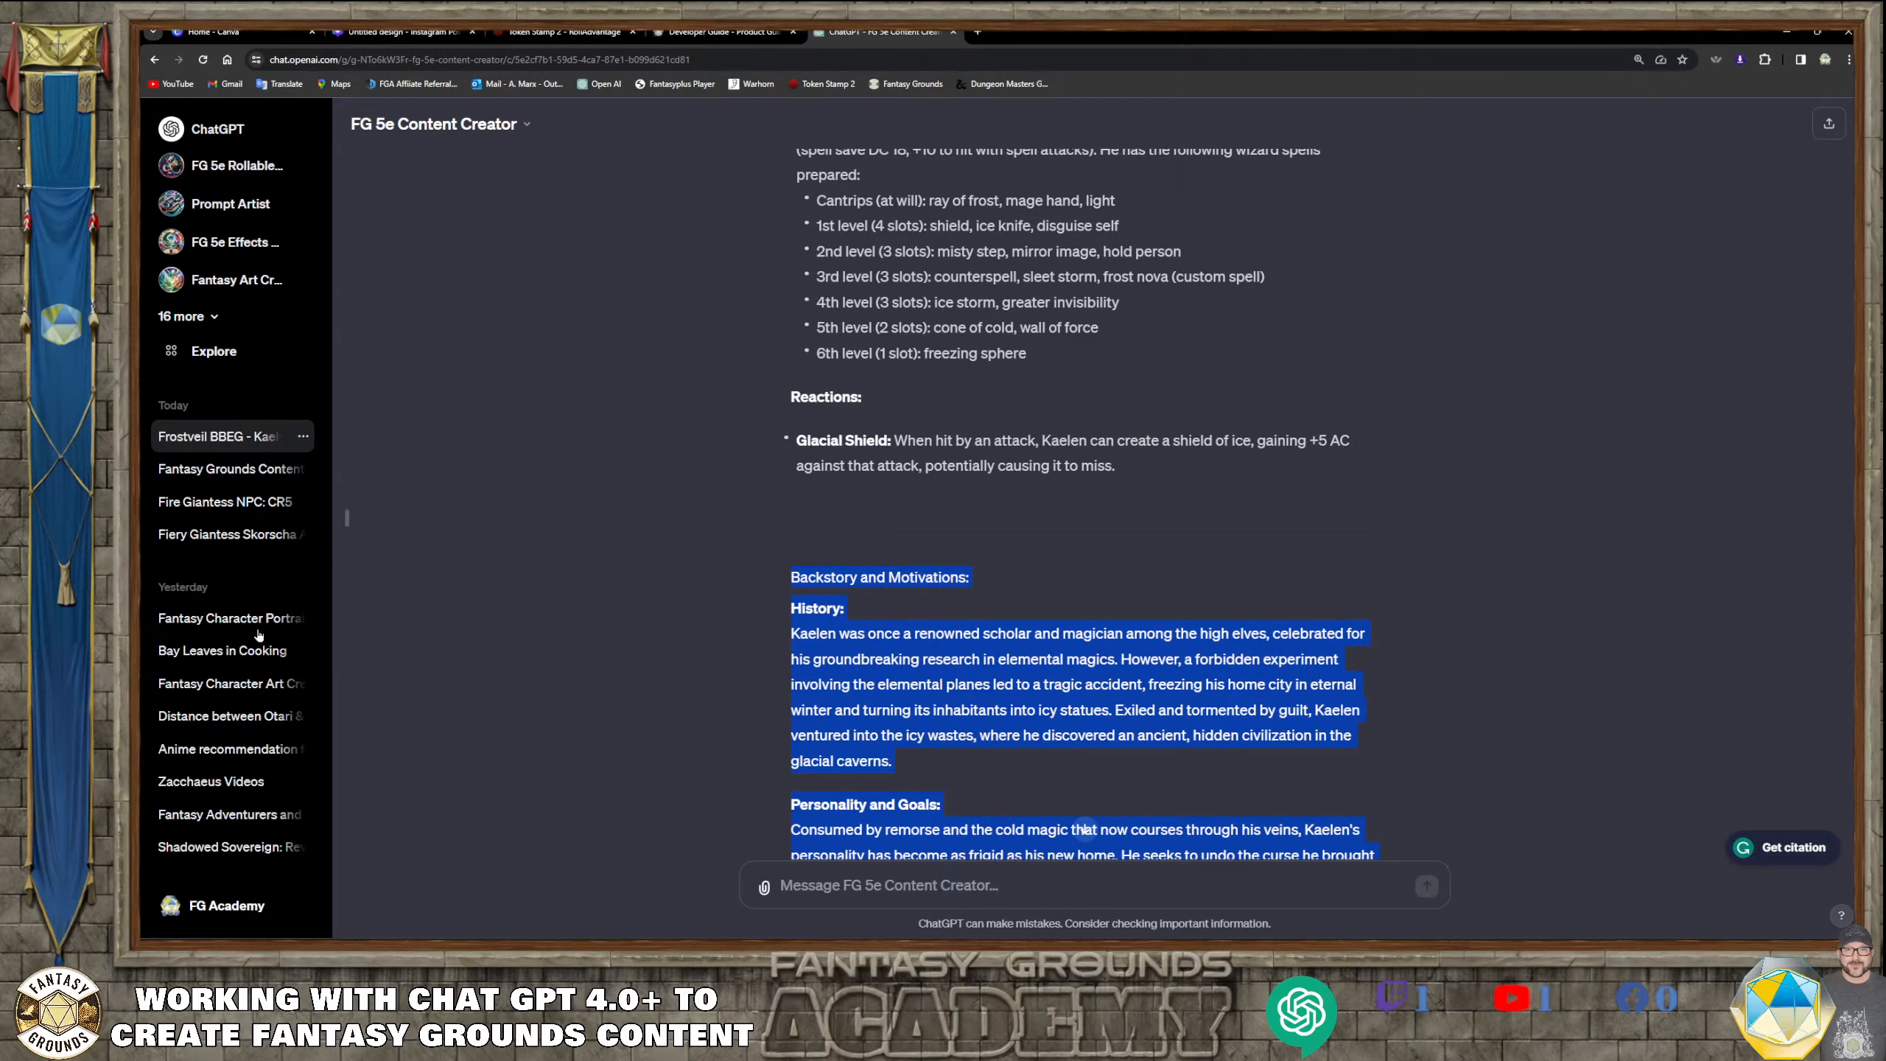
# Return to Fantasy Grounds and paste the backstory into the empty description area of the NPC import window
pyautogui.click(411, 953)
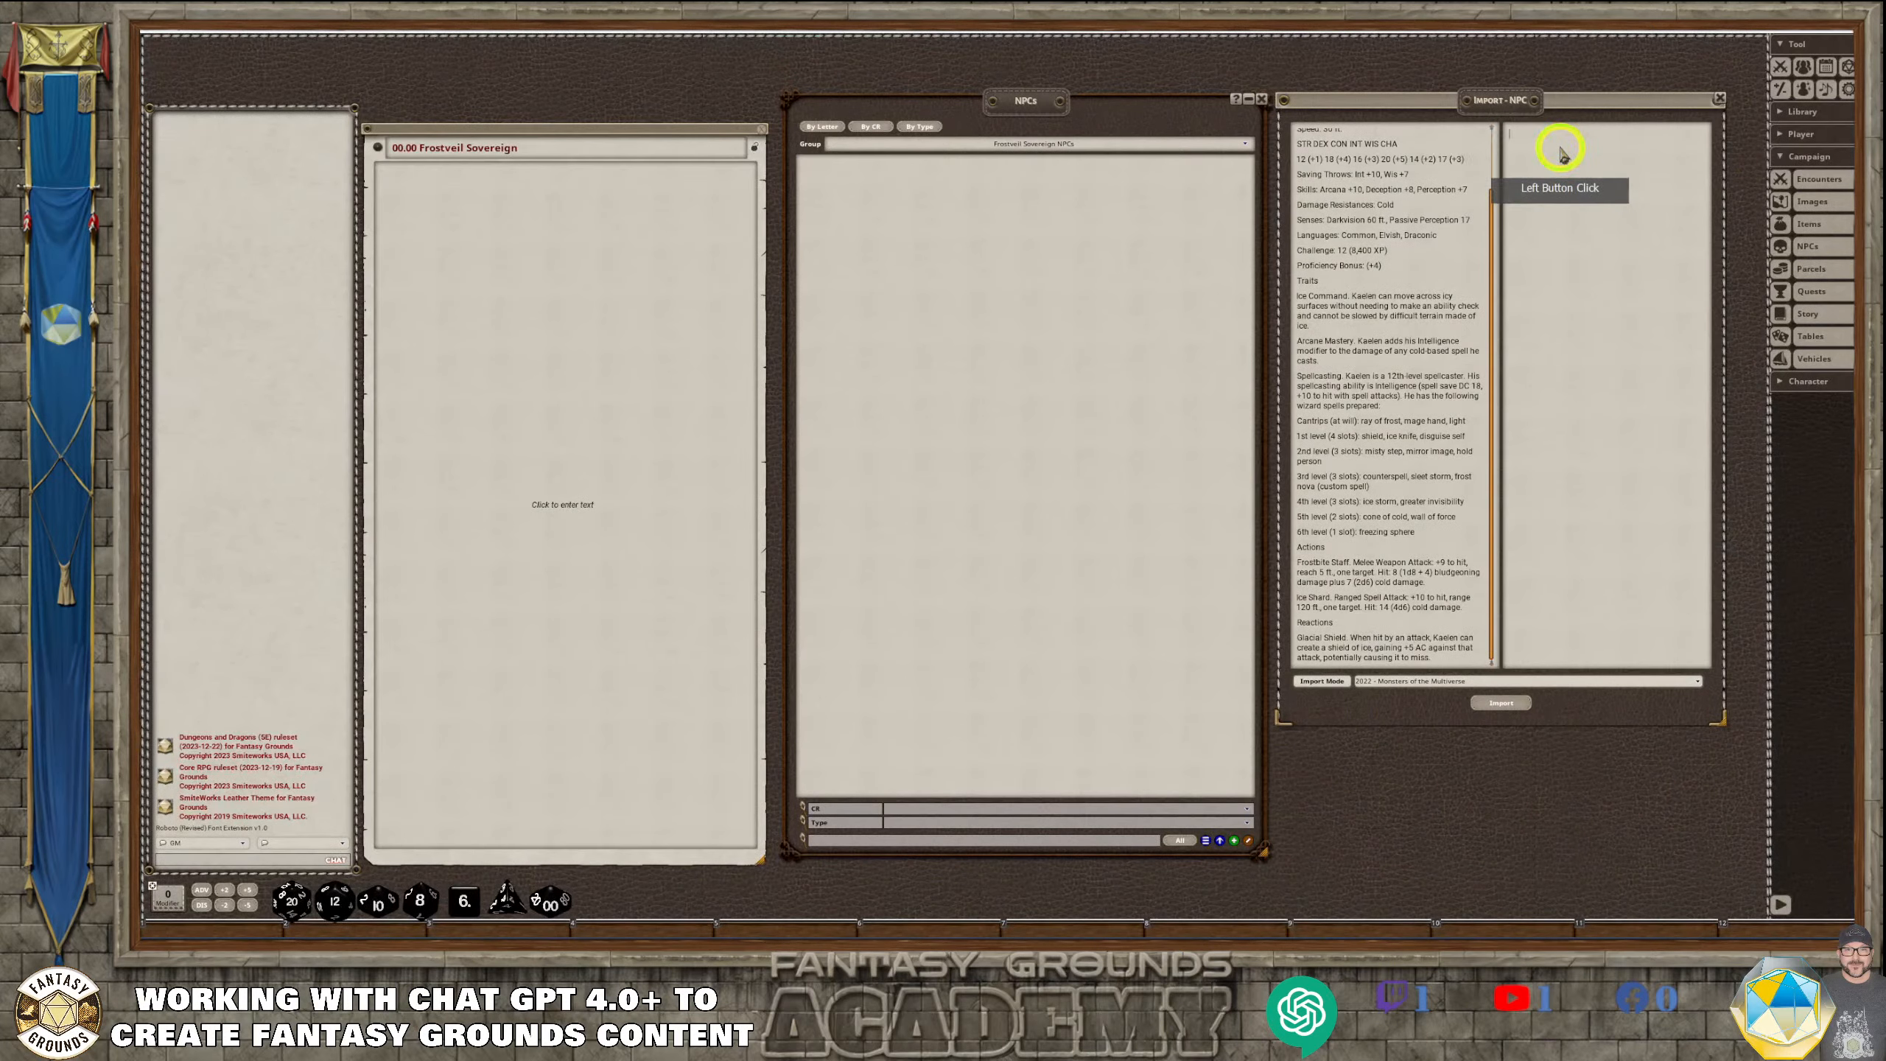
pyautogui.click(1515, 222)
pyautogui.hotkey('ctrl', 'v')
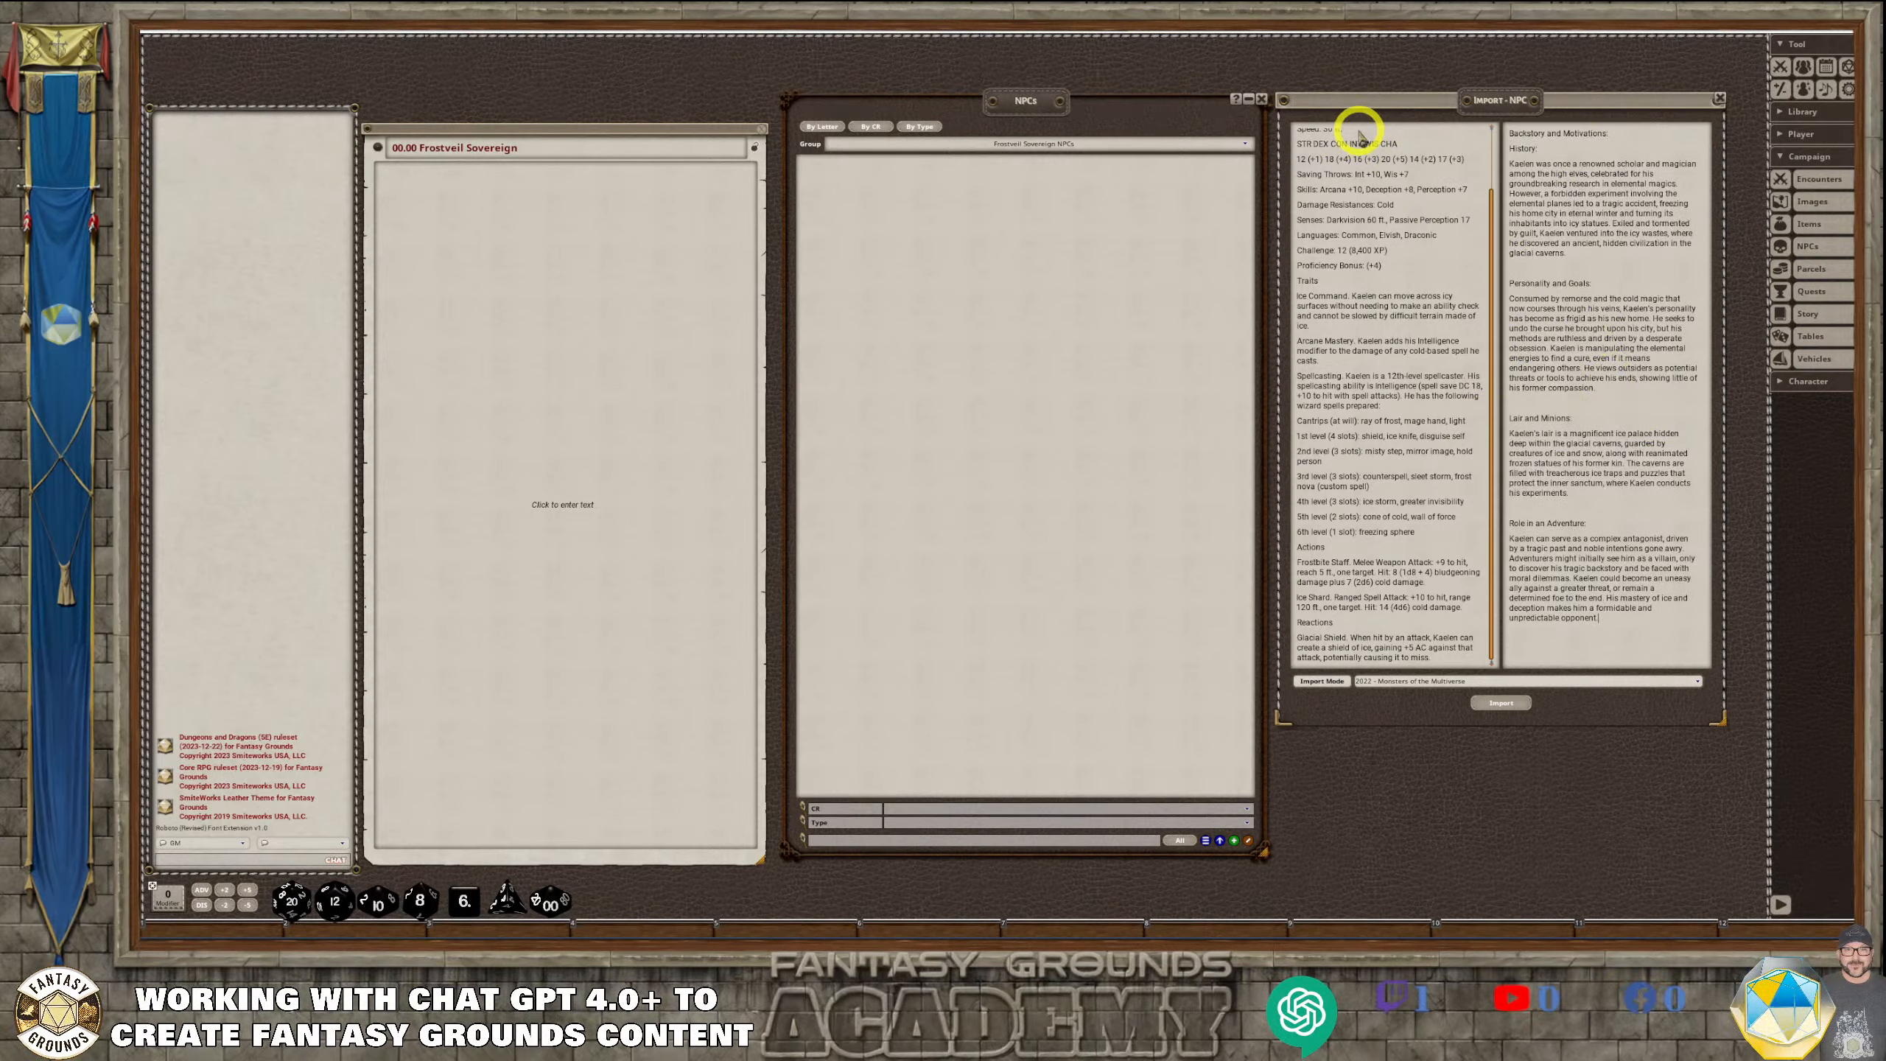
# Copy the name "Kaelen, the Frostveil Sovereign" from the stat block and insert it on its own line above the backstory
pyautogui.scroll(3, 1376, 210)
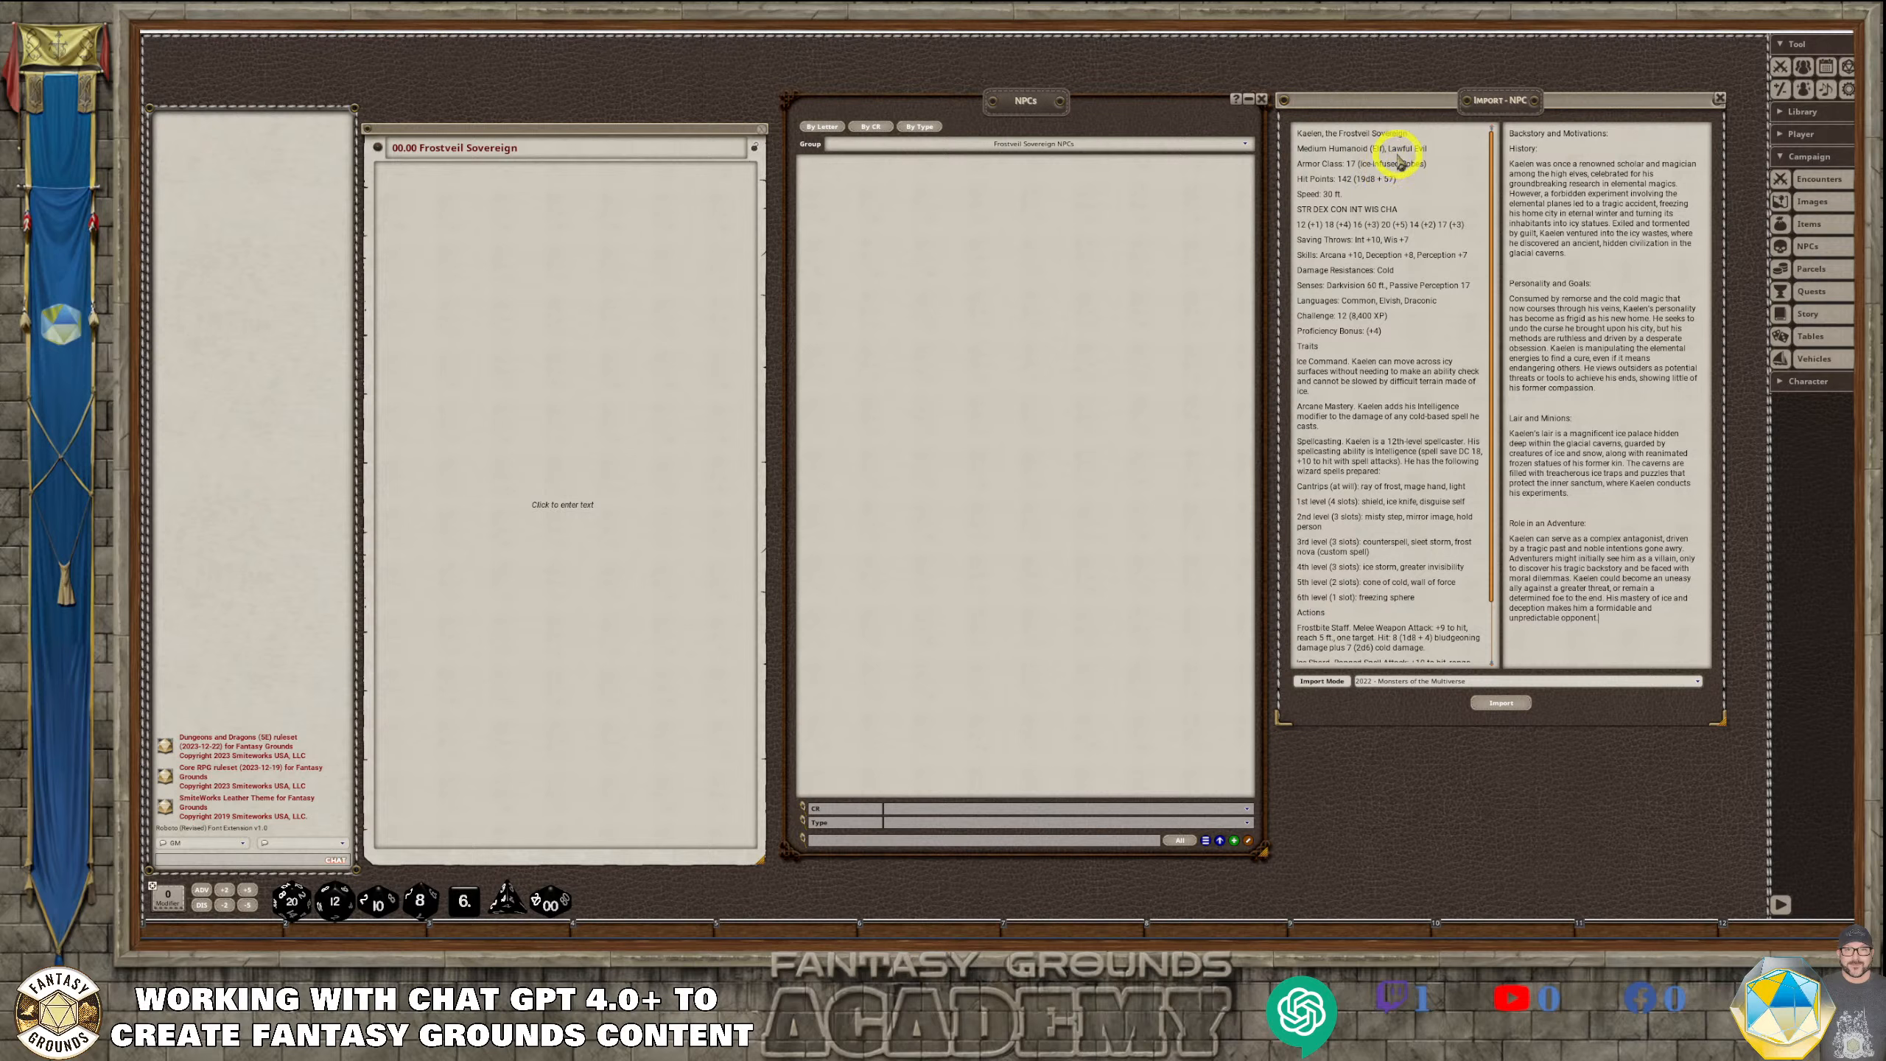
pyautogui.moveTo(1414, 132); pyautogui.dragTo(1288, 134)
pyautogui.hotkey('ctrl', 'c')
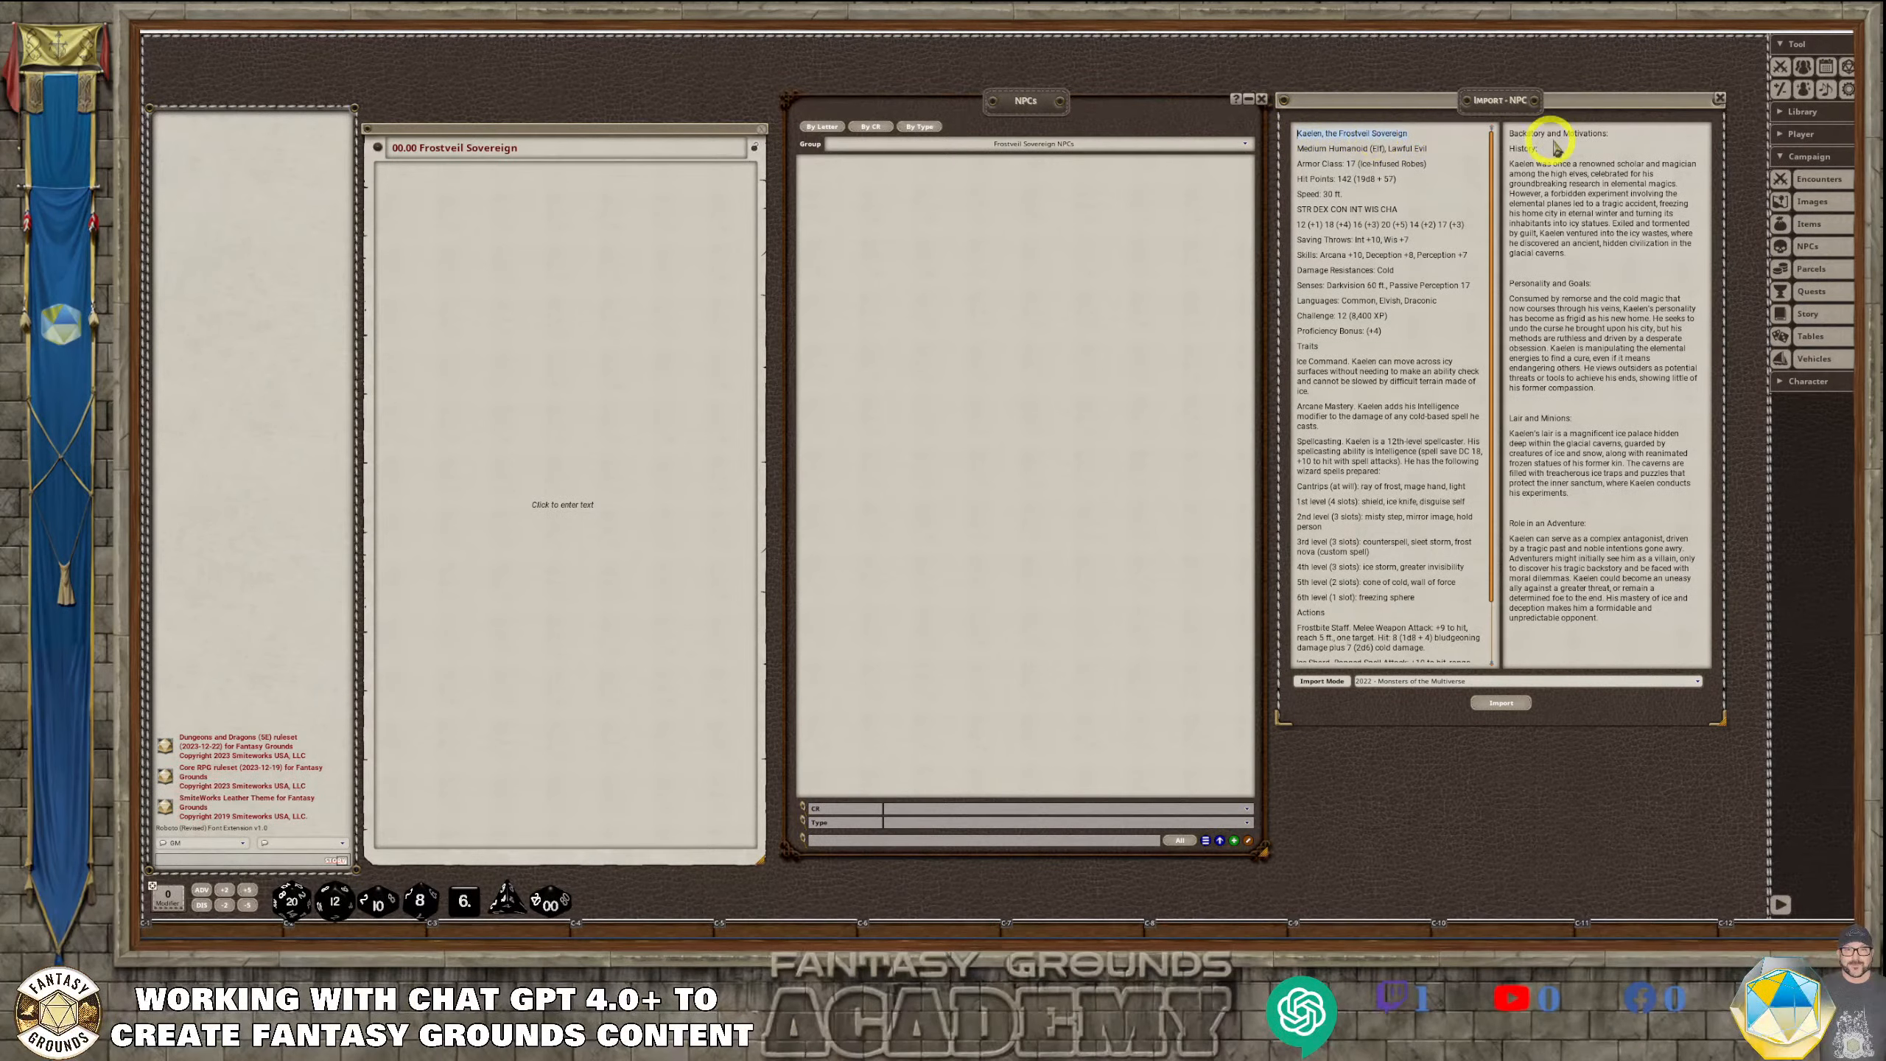
pyautogui.click(1549, 165)
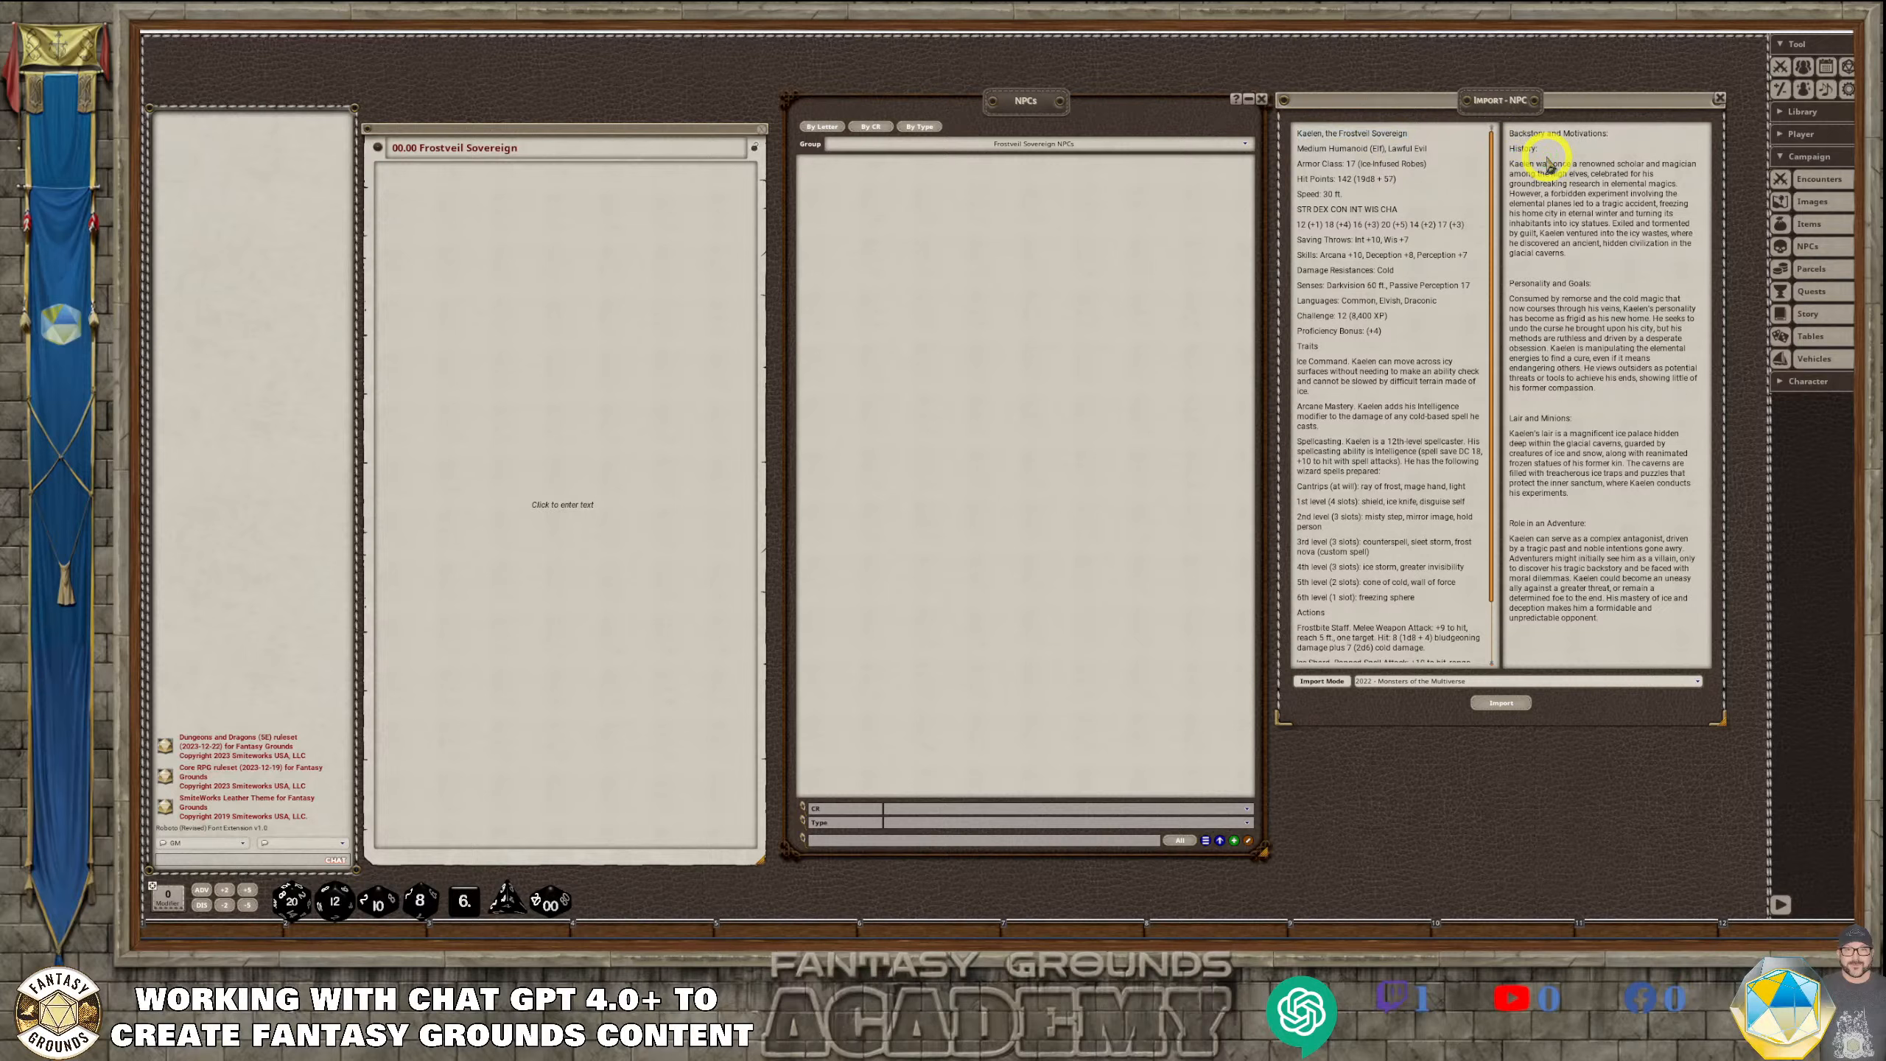
pyautogui.press('Return')
pyautogui.press('Return')
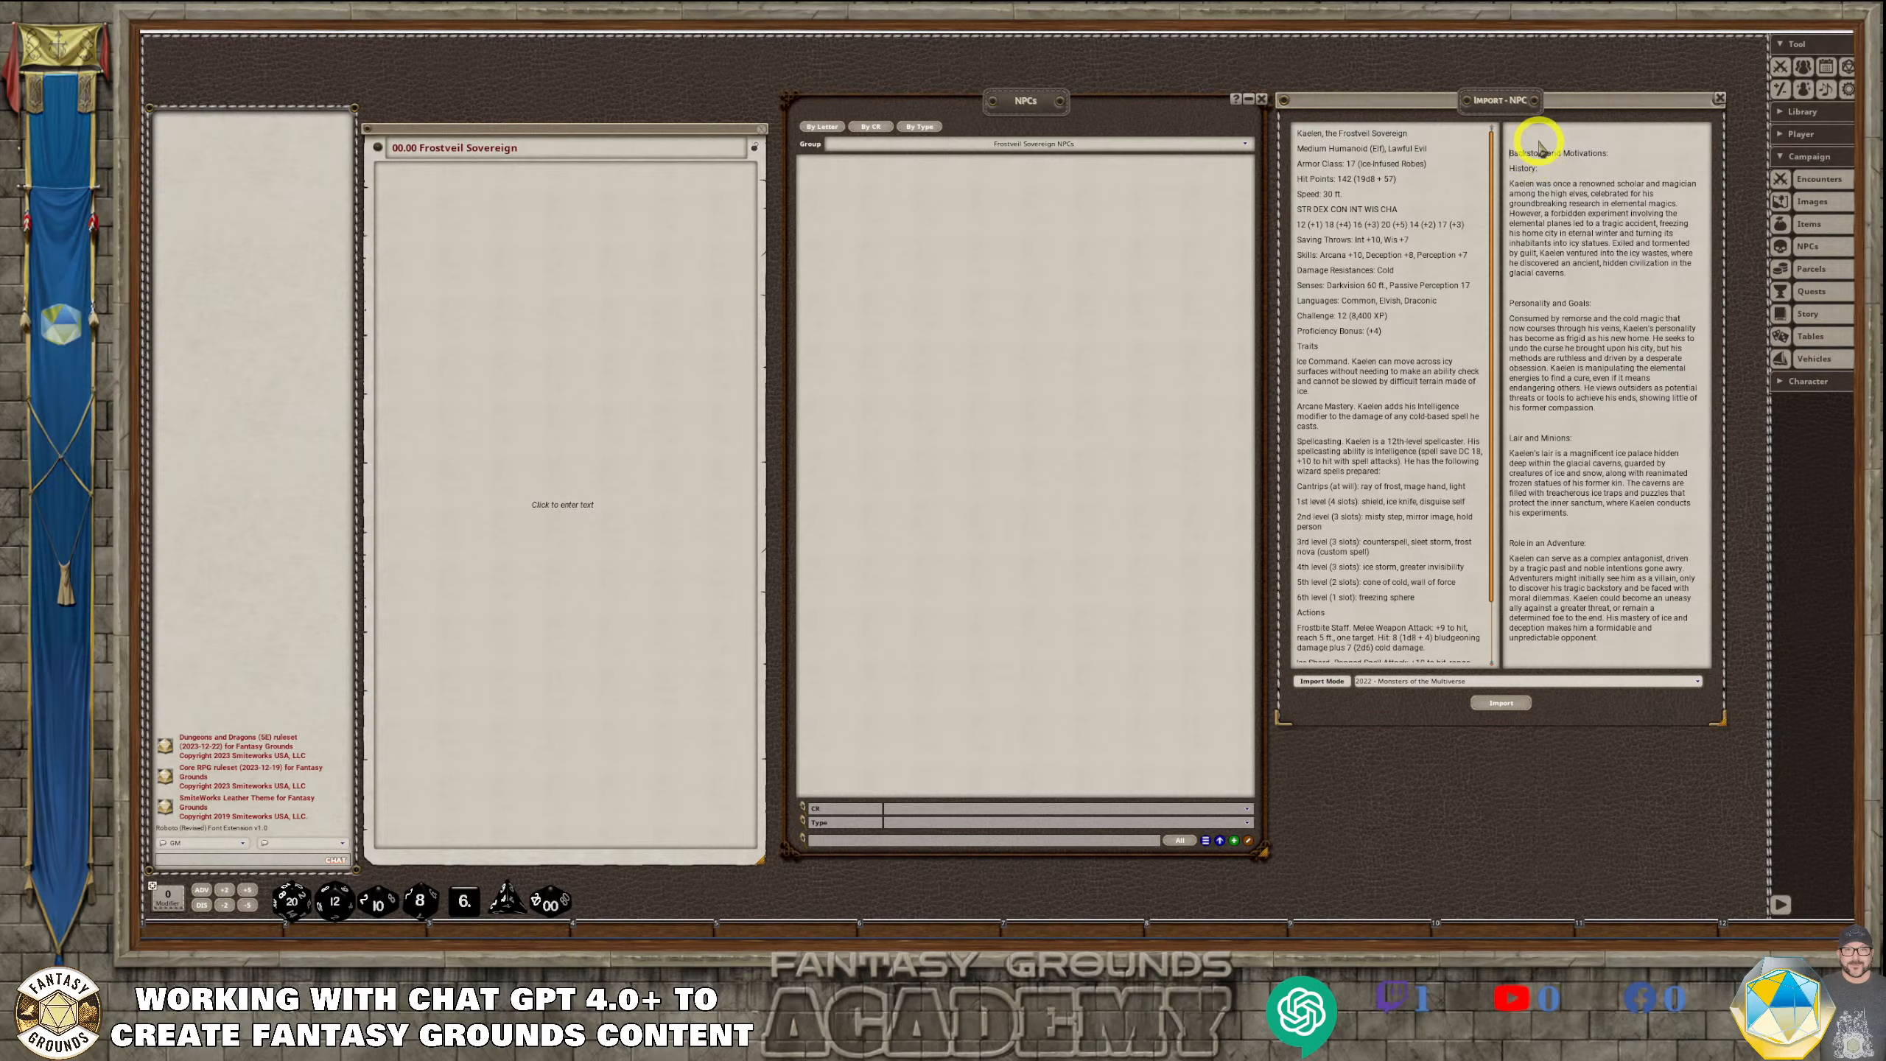
pyautogui.click(1539, 145)
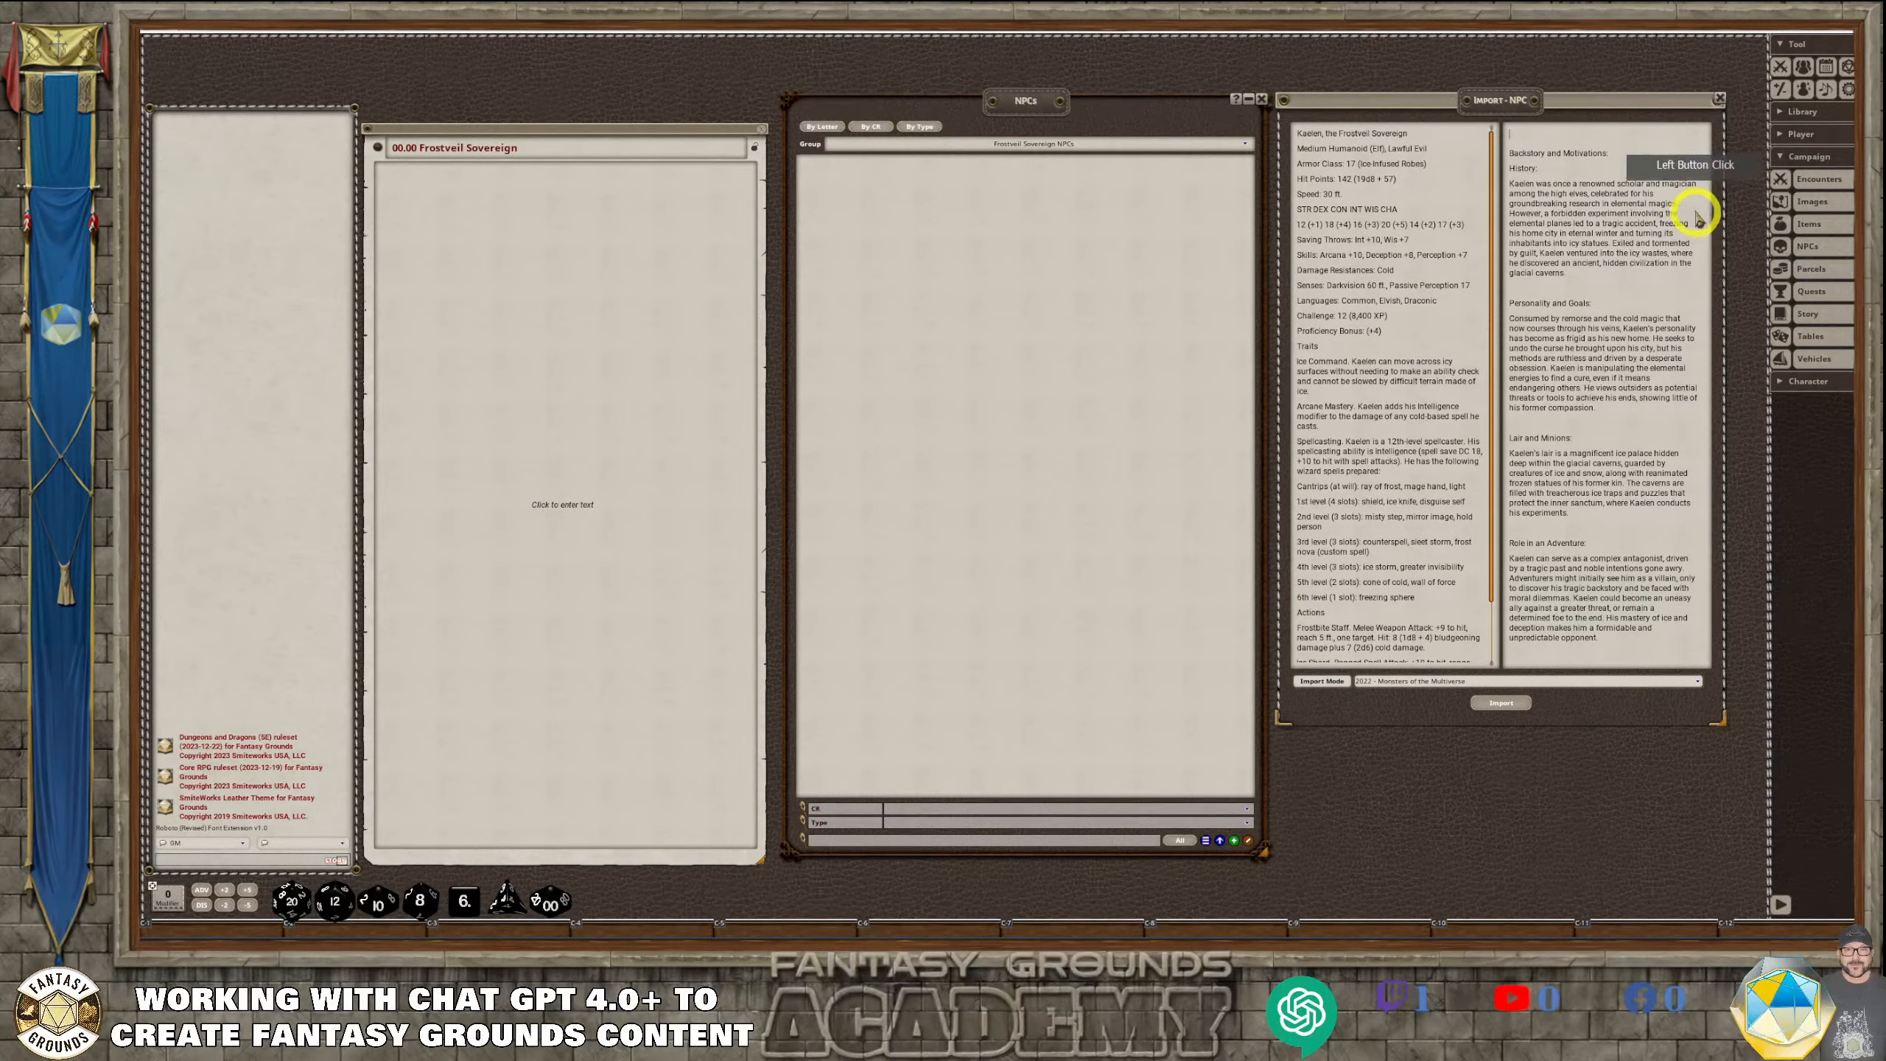
pyautogui.hotkey('ctrl', 'v')
# Move the import window over the NPCs list and enlarge it, and format the name and "Backstory and Motivations" lines as headings
pyautogui.moveTo(1562, 97); pyautogui.dragTo(1068, 100)
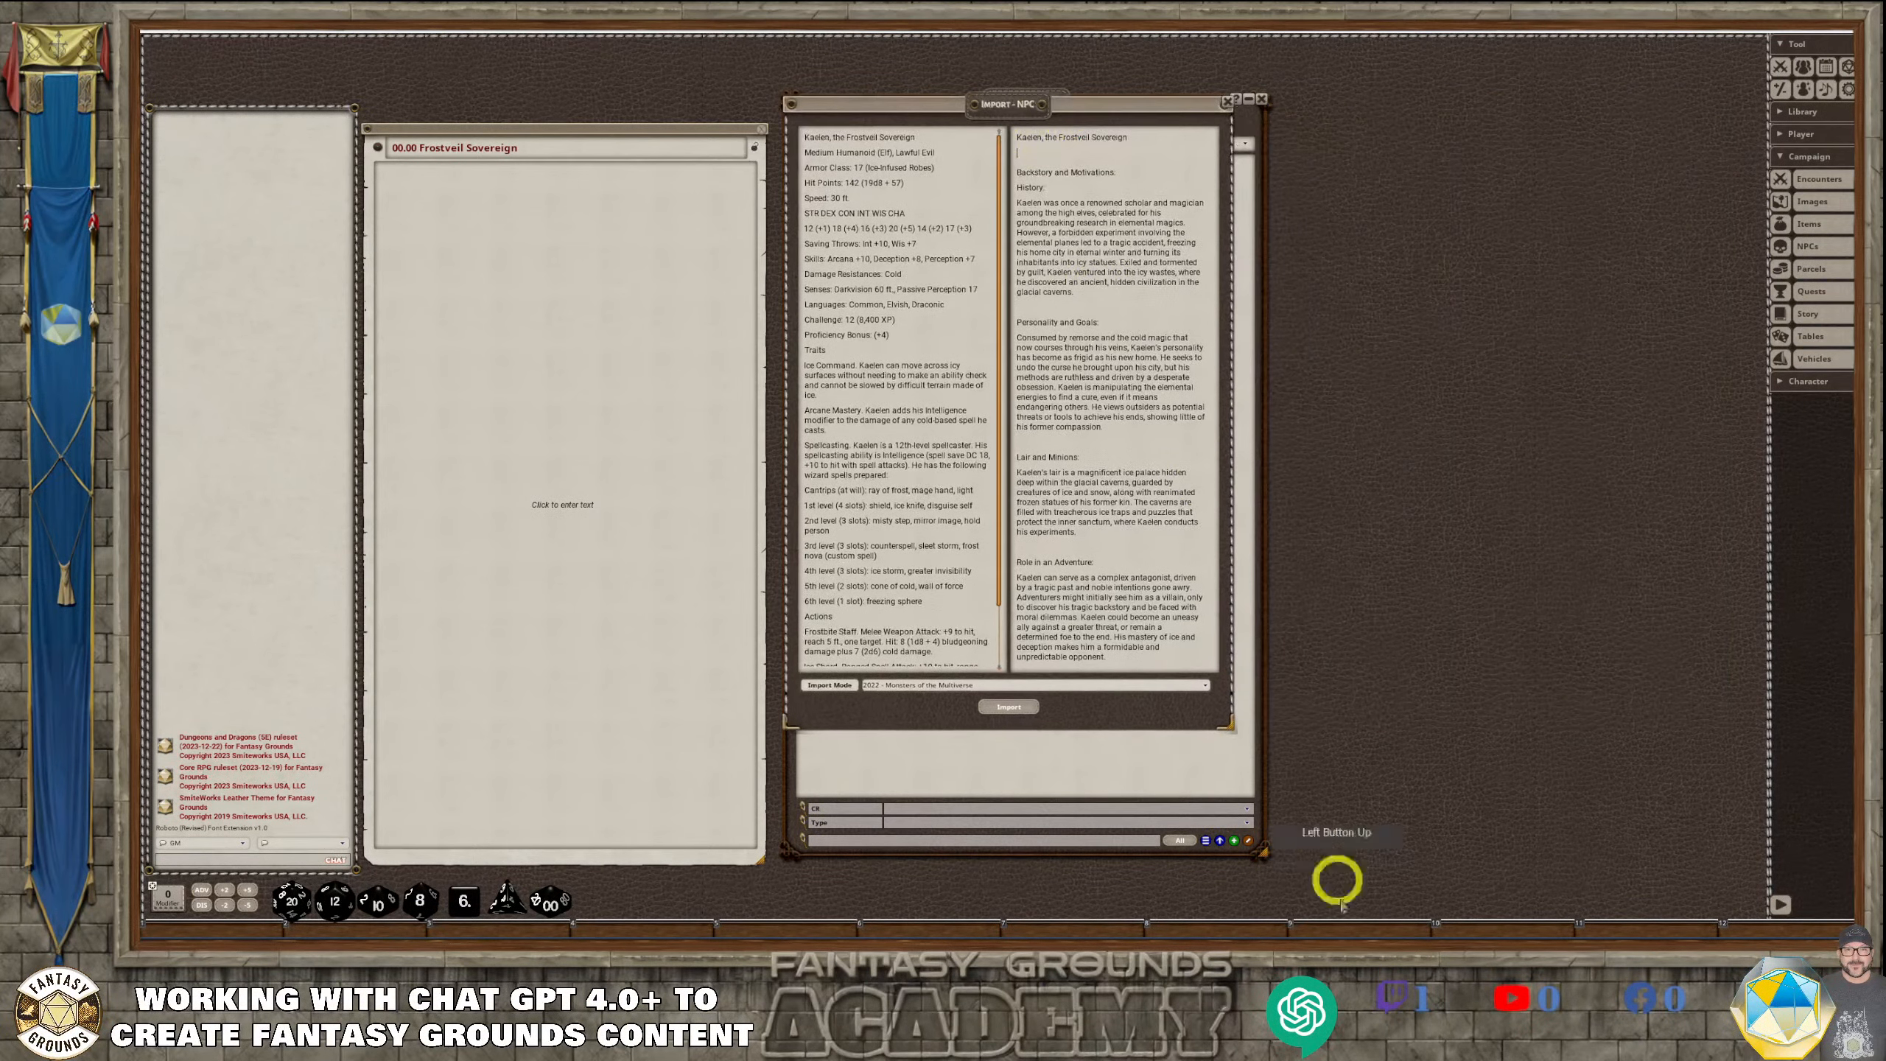
pyautogui.moveTo(1226, 726); pyautogui.dragTo(1568, 853)
pyautogui.moveTo(1309, 140); pyautogui.dragTo(1165, 135)
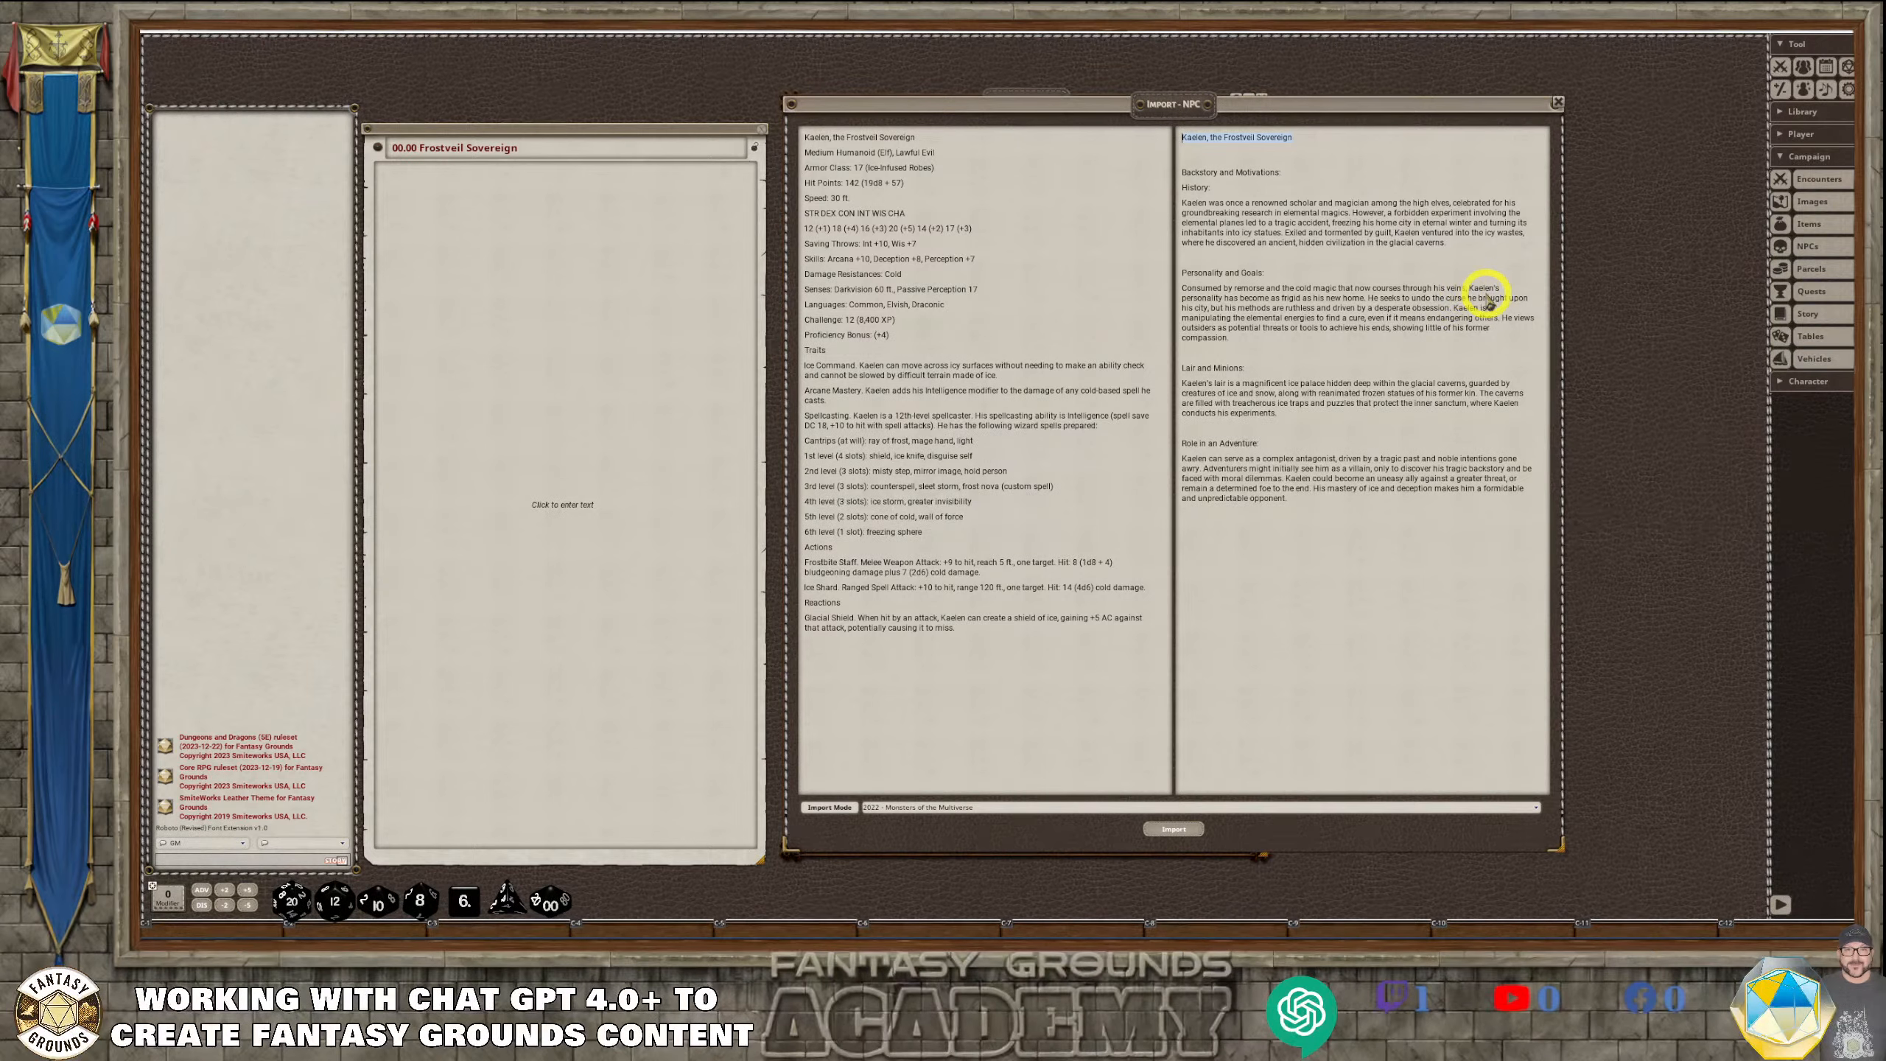
pyautogui.hotkey('ctrl', '1')
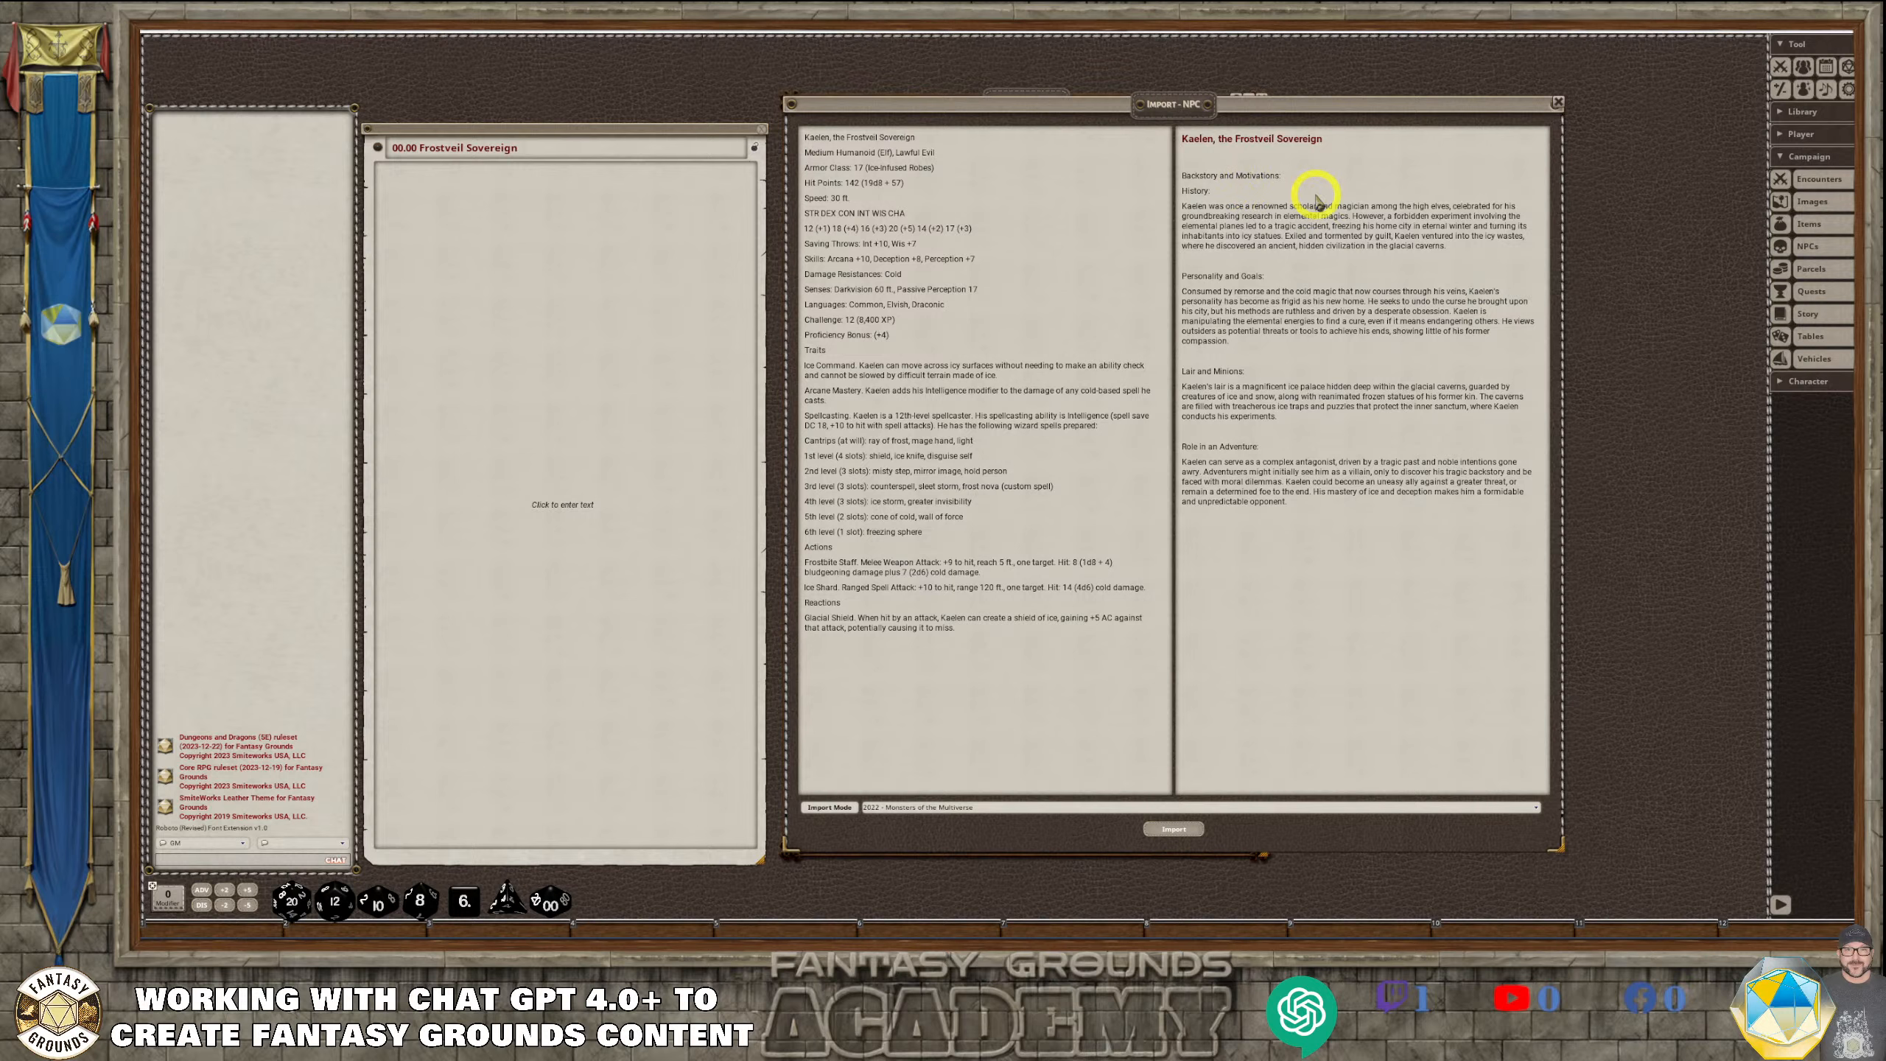
pyautogui.click(1283, 177)
pyautogui.moveTo(1283, 177); pyautogui.dragTo(1178, 176)
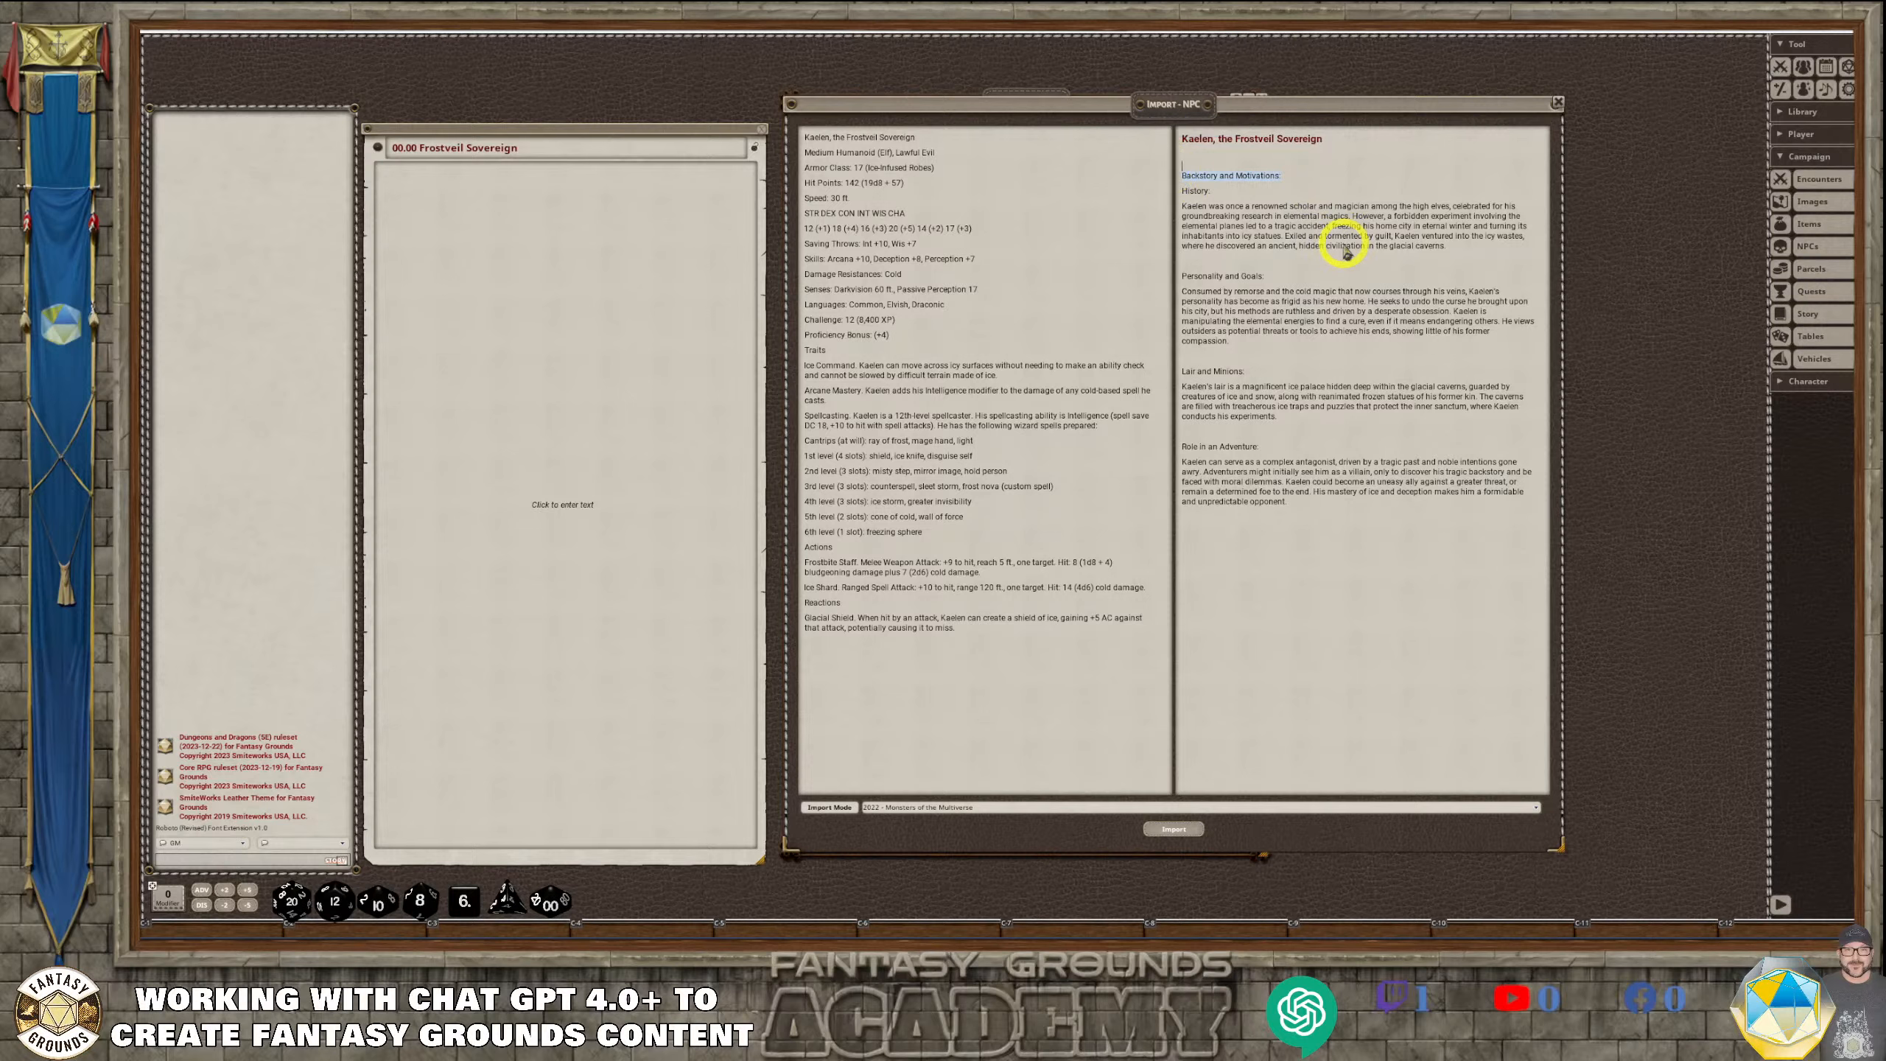
pyautogui.hotkey('ctrl', '1')
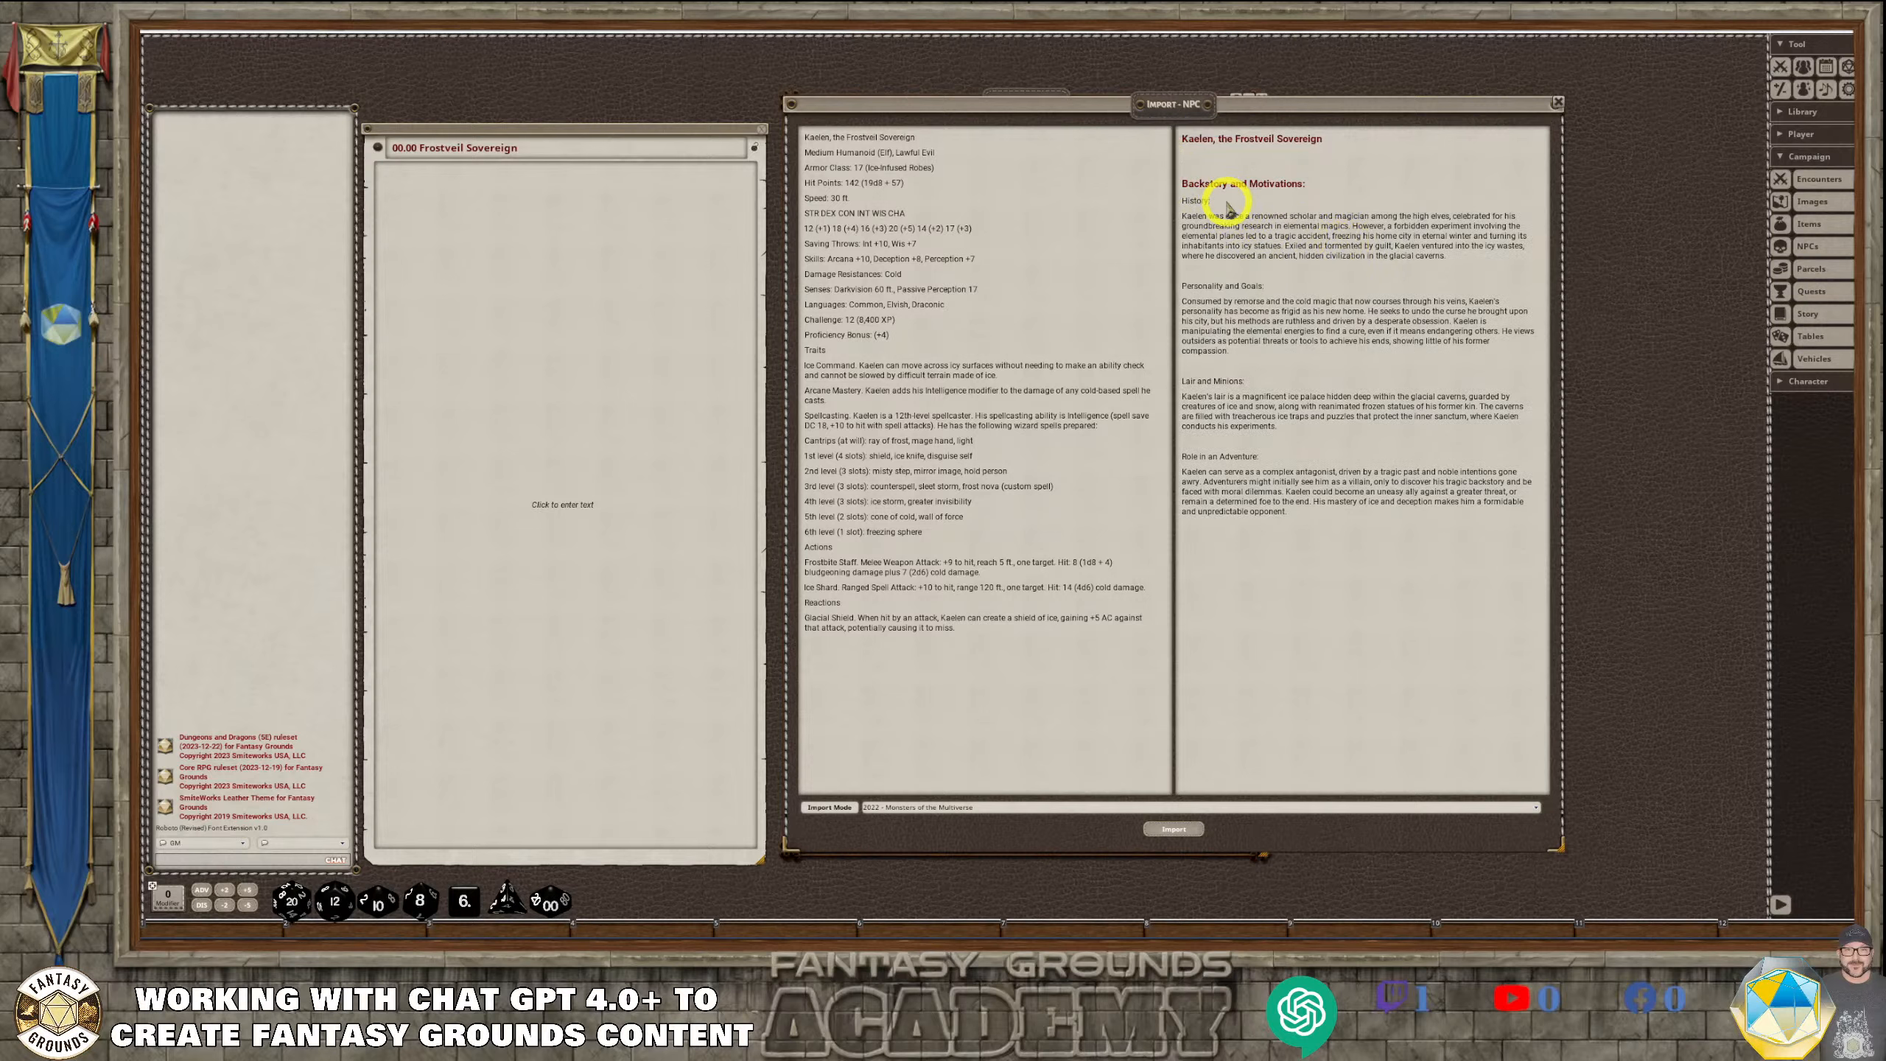
# Make the History, Personality and Goals, Lair and Minions, and Role in an Adventure subheadings bold
pyautogui.moveTo(1217, 201); pyautogui.dragTo(1172, 205)
pyautogui.hotkey('ctrl', 'b')
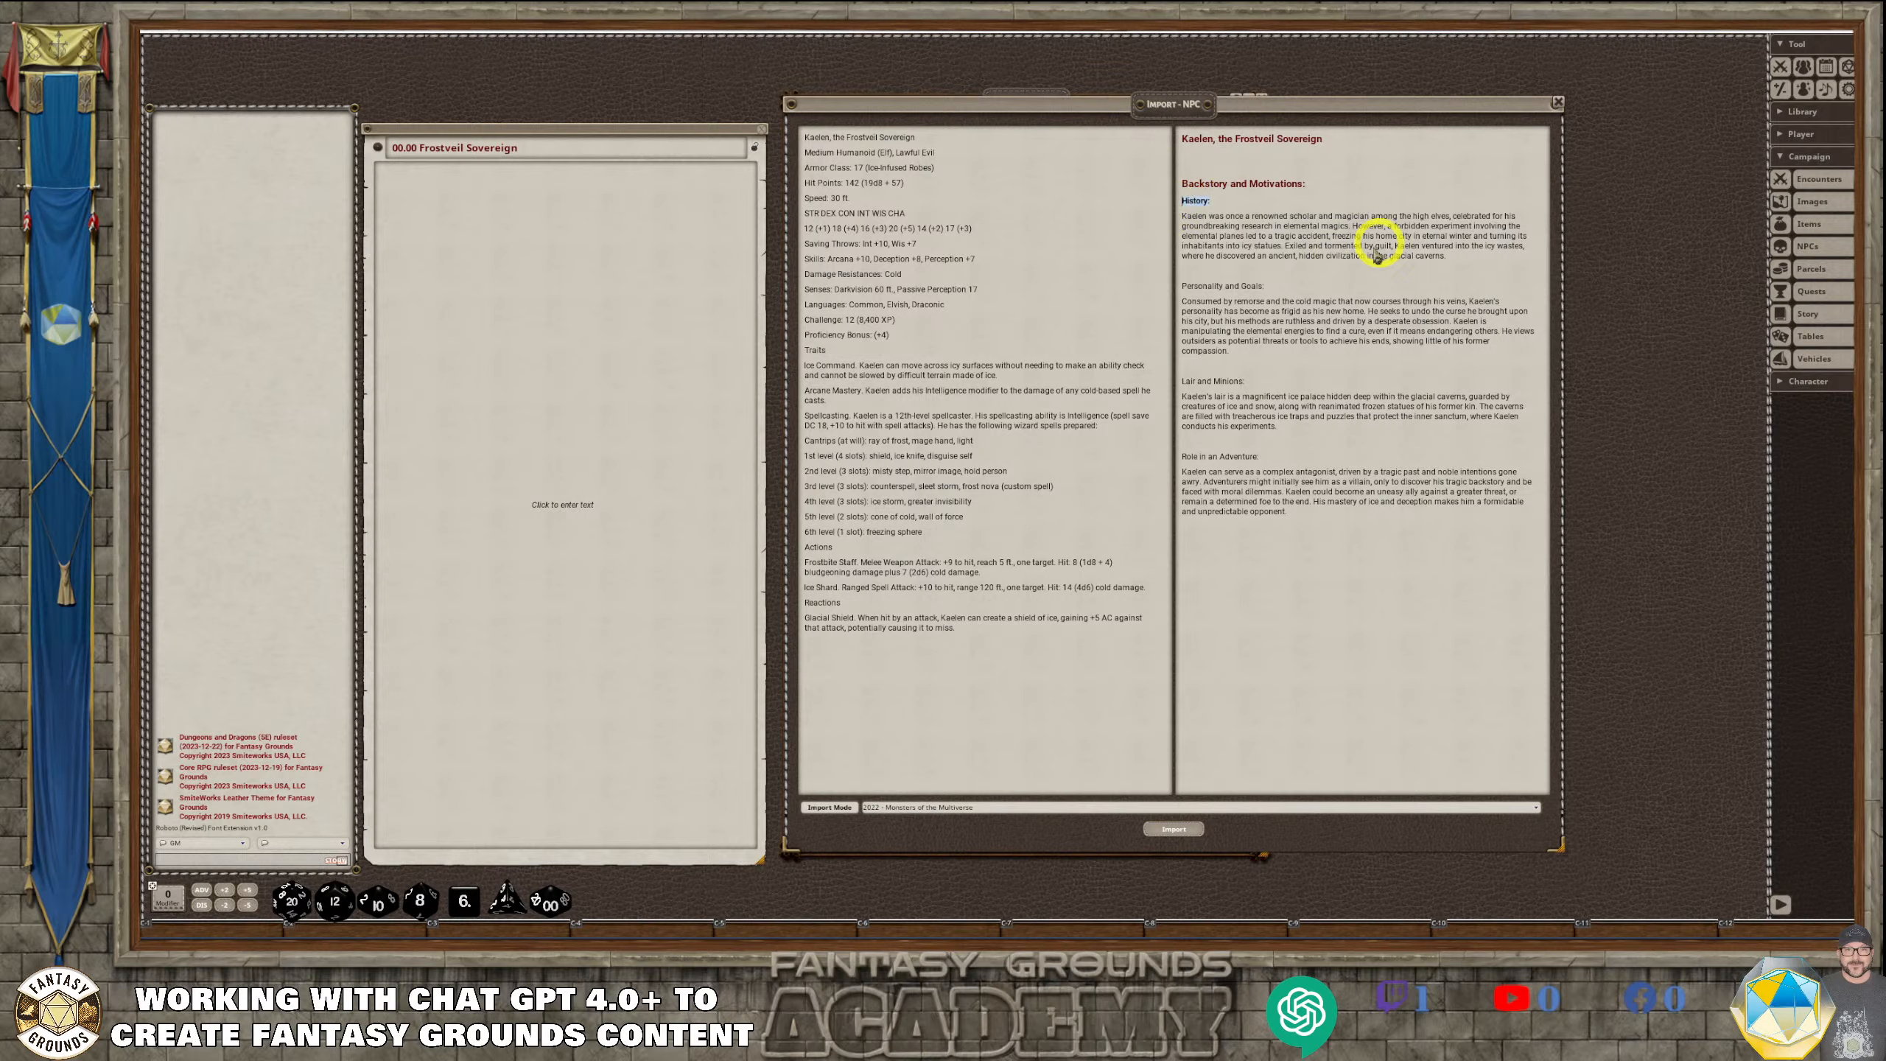
pyautogui.moveTo(1266, 287); pyautogui.dragTo(1180, 287)
pyautogui.hotkey('ctrl', 'b')
pyautogui.moveTo(1250, 380); pyautogui.dragTo(1167, 381)
pyautogui.hotkey('ctrl', 'b')
pyautogui.moveTo(1268, 457); pyautogui.dragTo(1167, 454)
# Remove the blank lines between the description's sections and below the Kaelen heading
pyautogui.click(1210, 366)
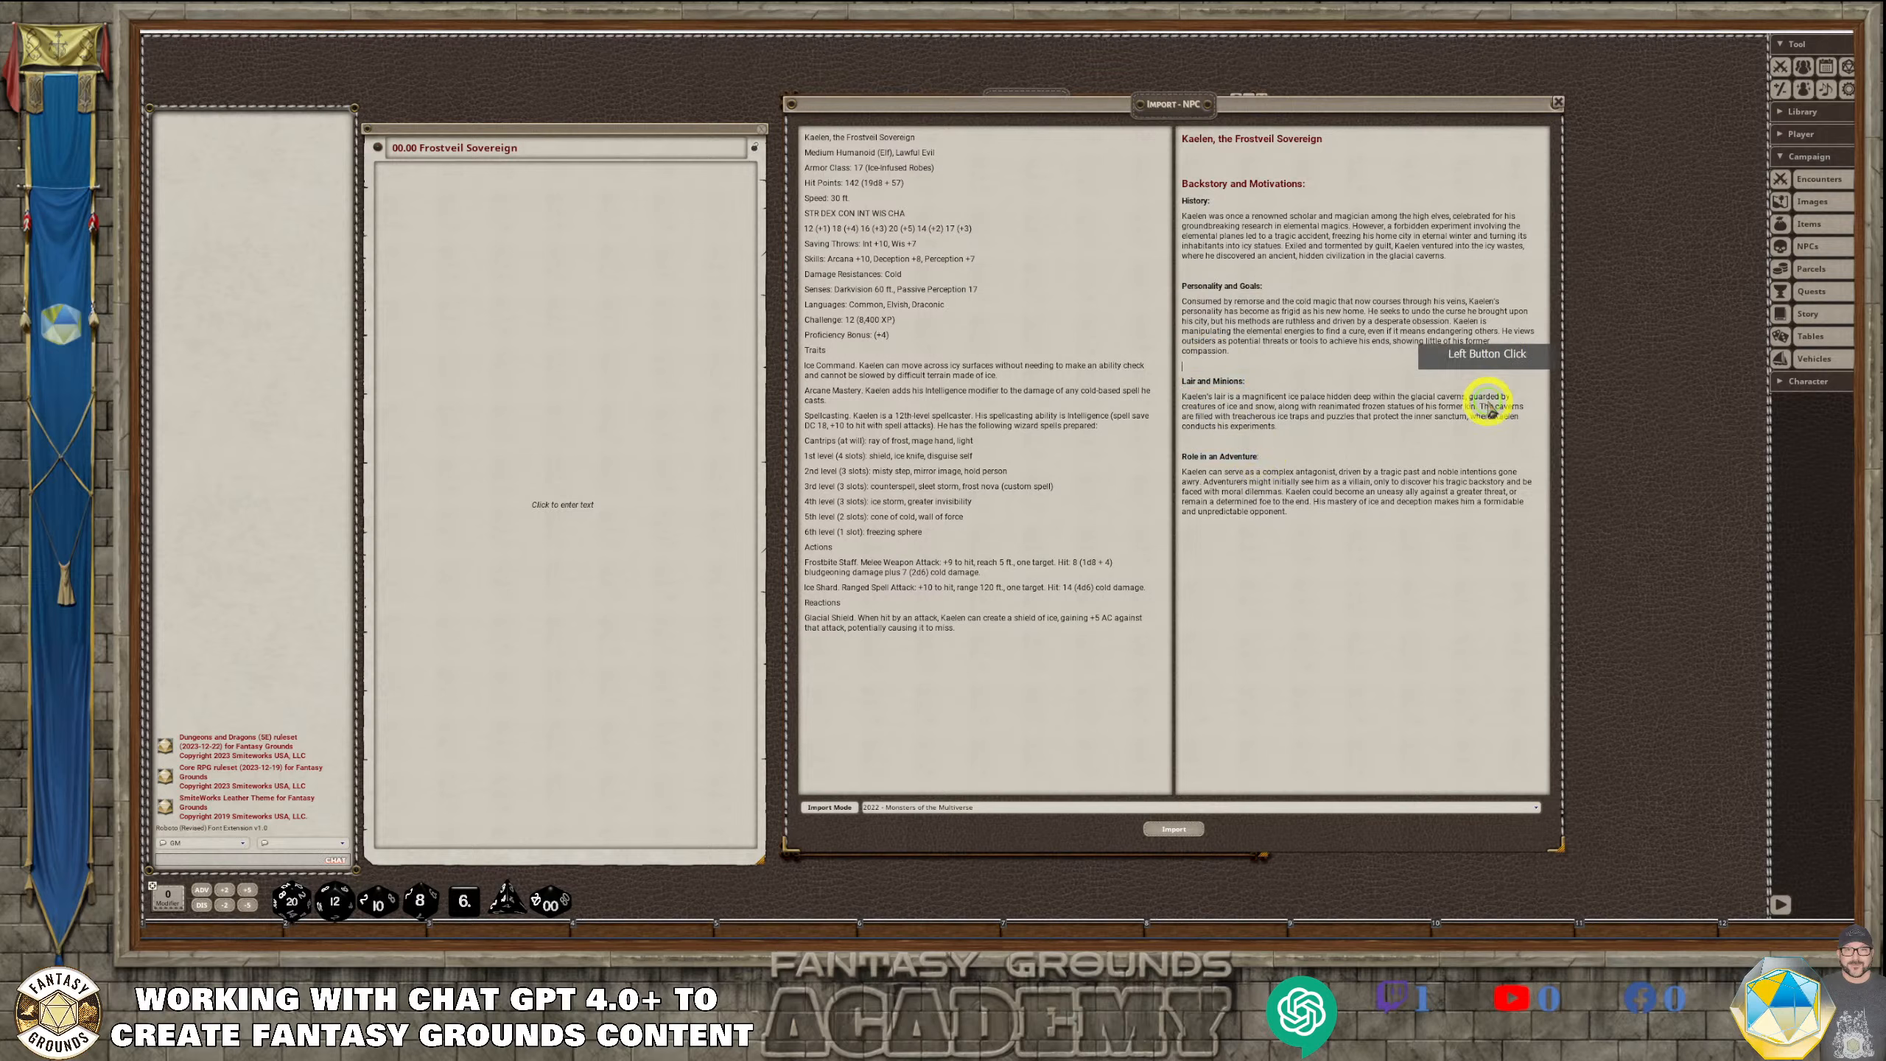
pyautogui.rightClick(1251, 253)
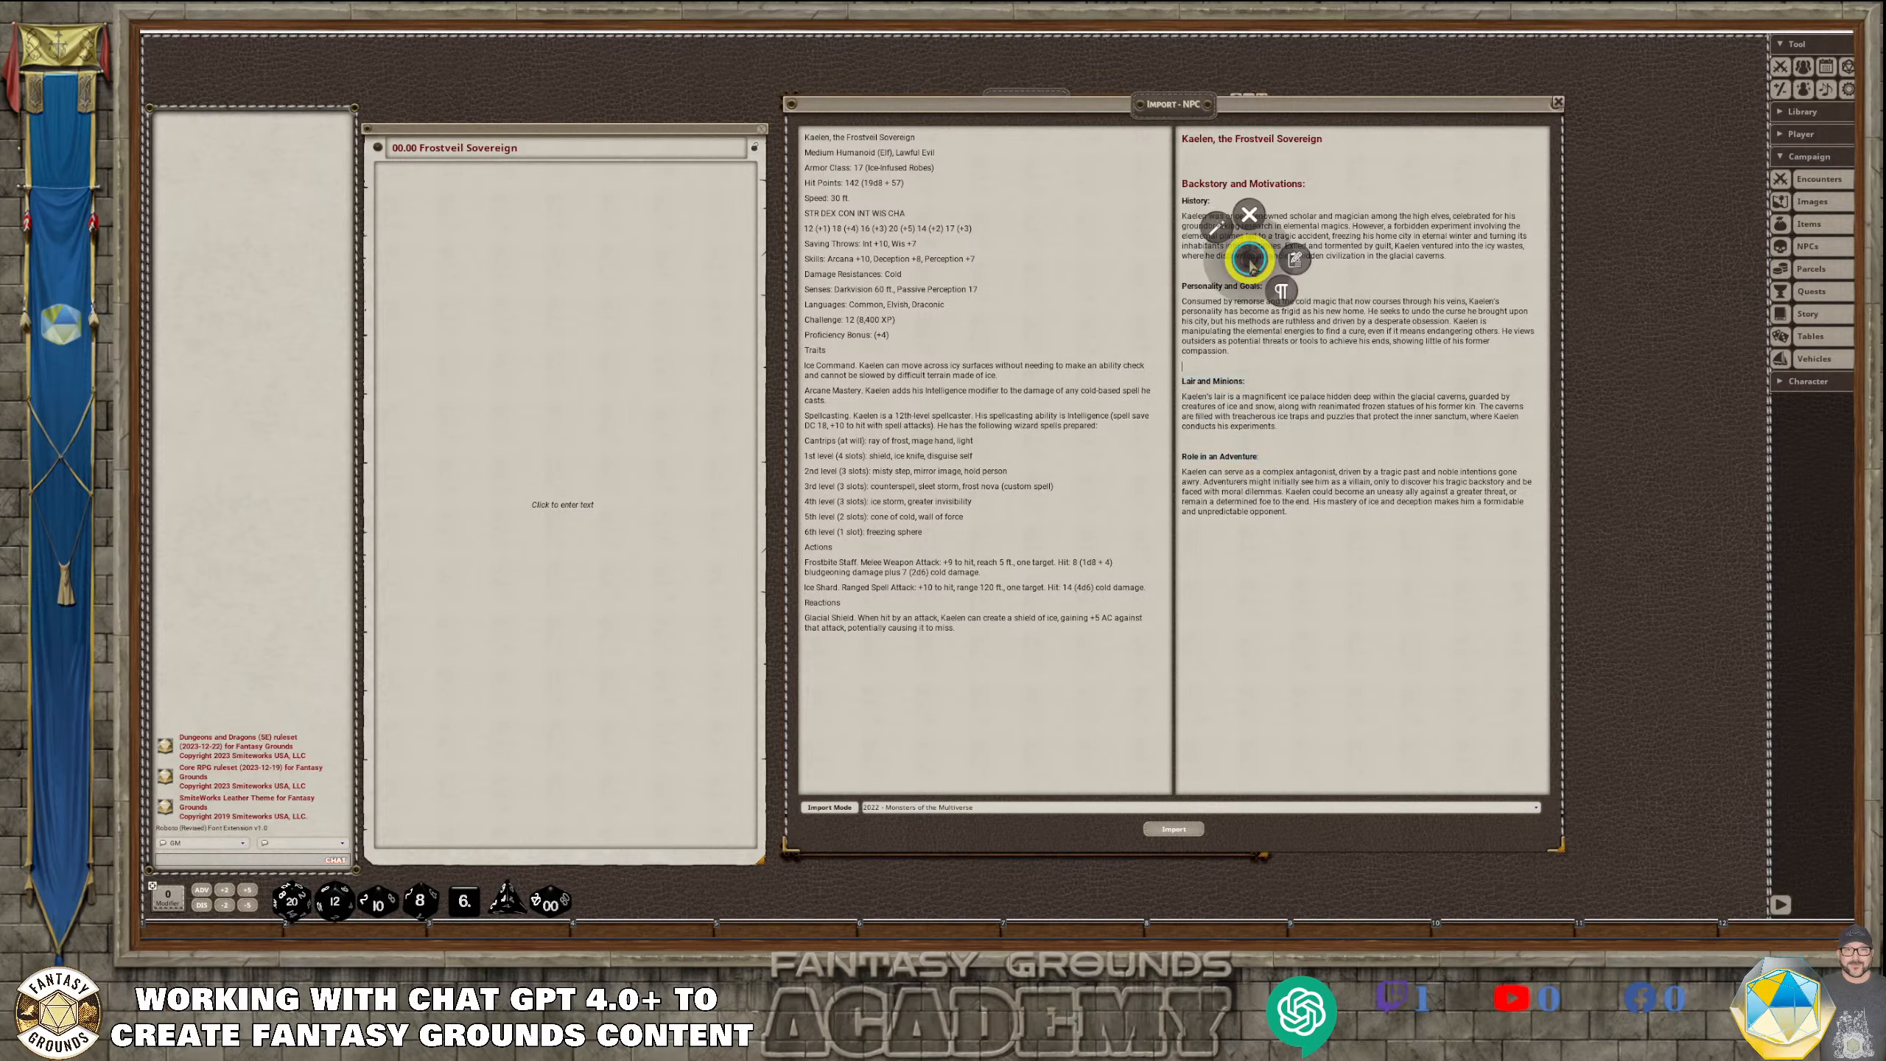
pyautogui.click(1228, 245)
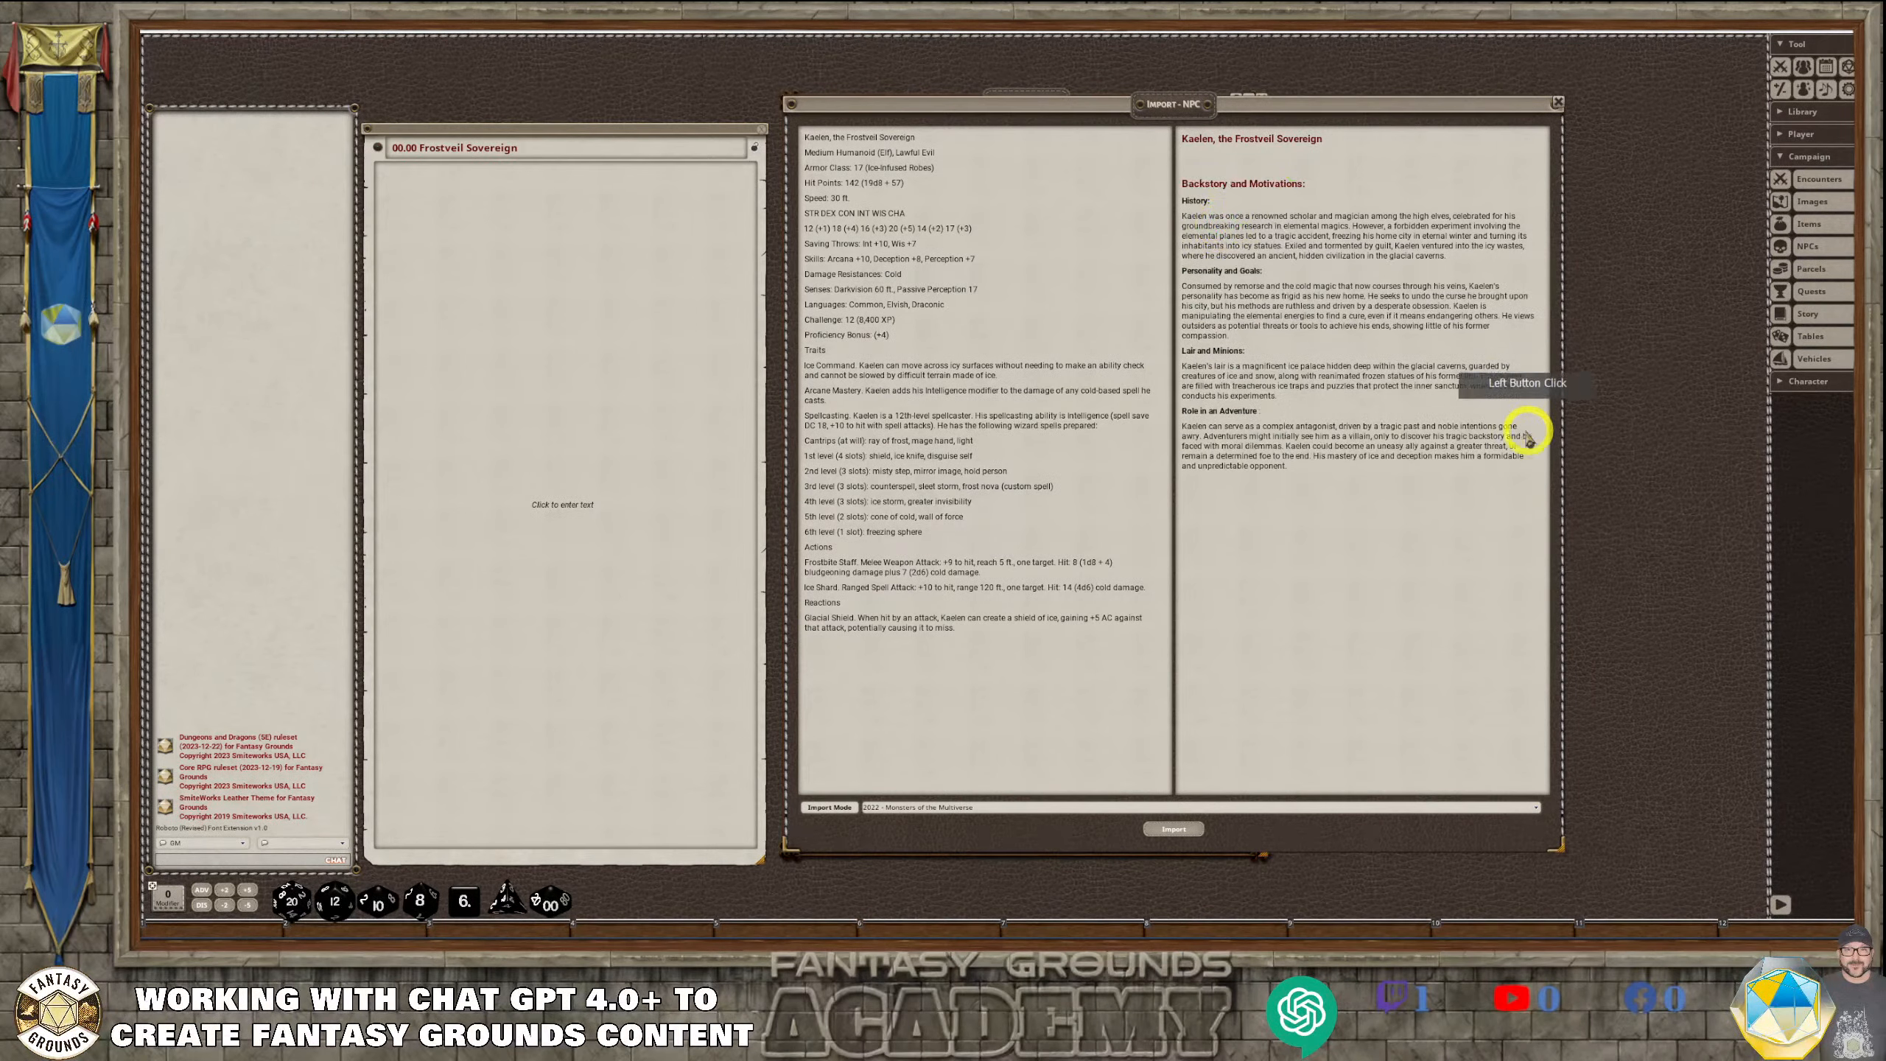
pyautogui.click(1197, 184)
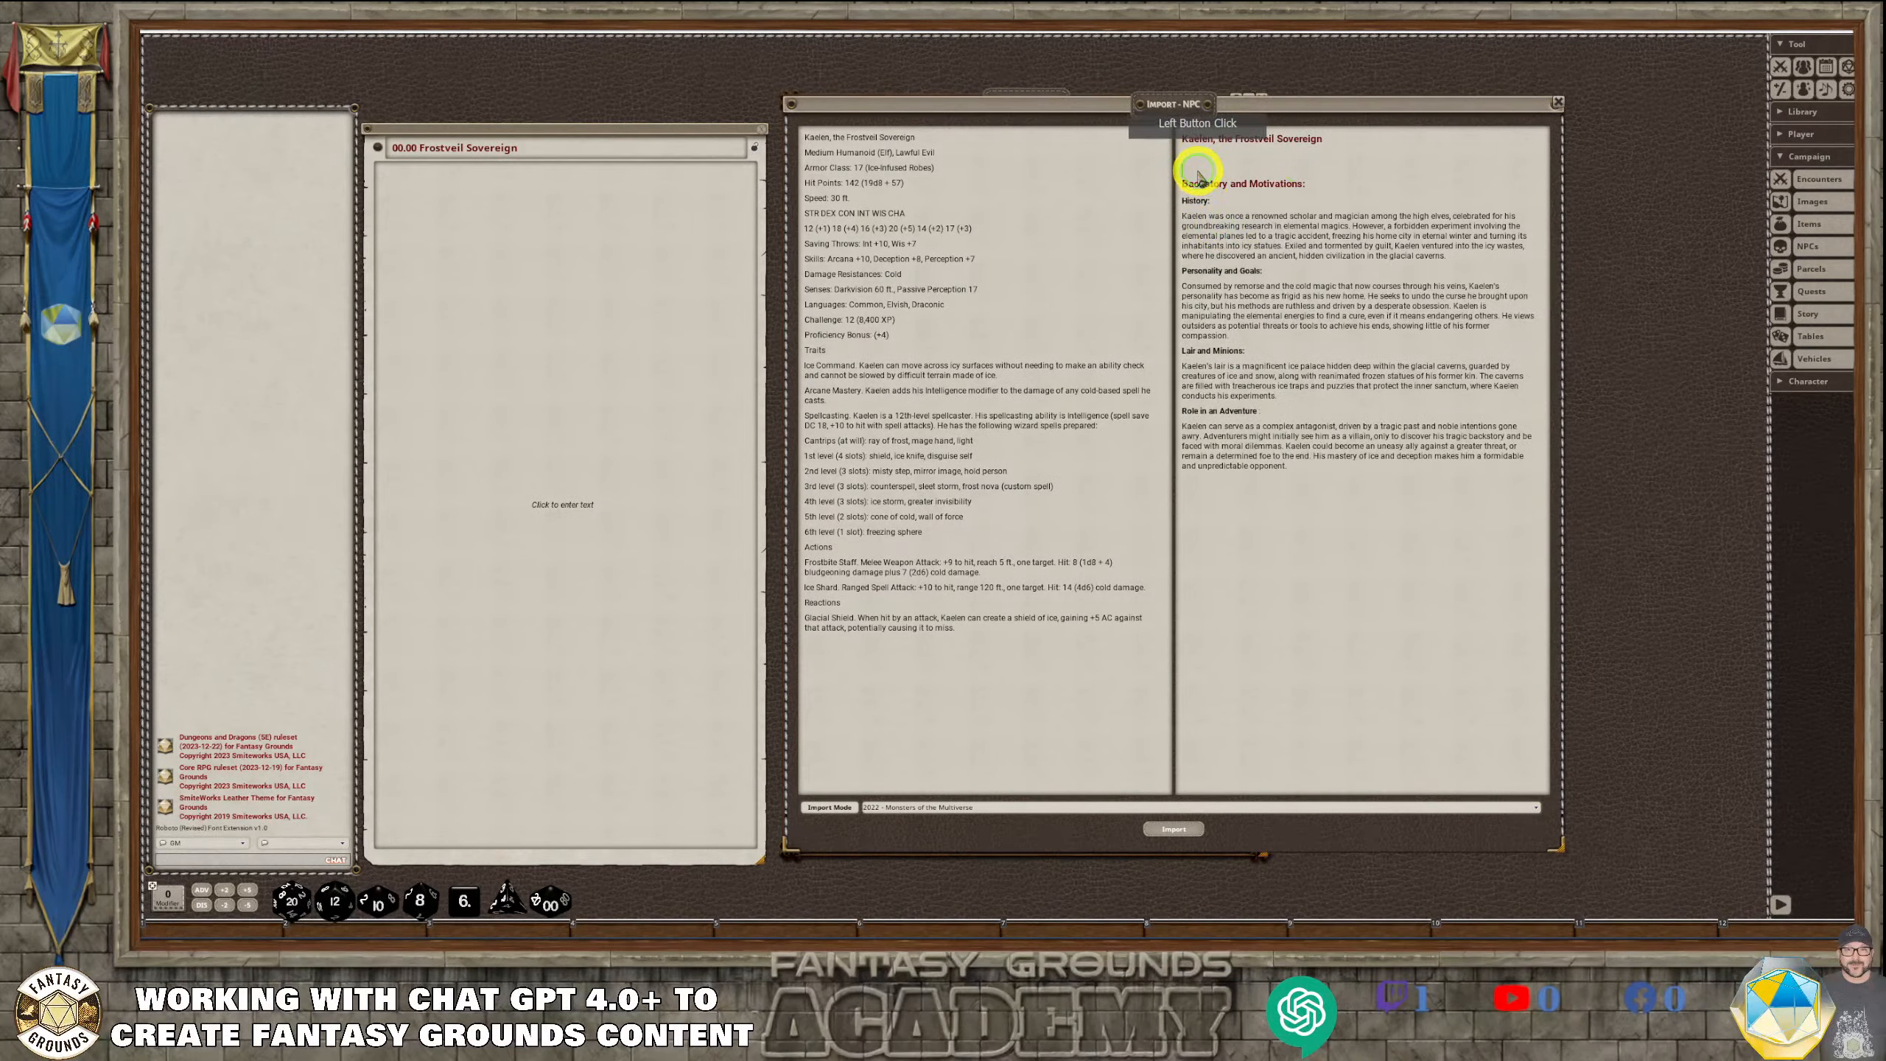
pyautogui.click(1362, 211)
pyautogui.press('BackSpace')
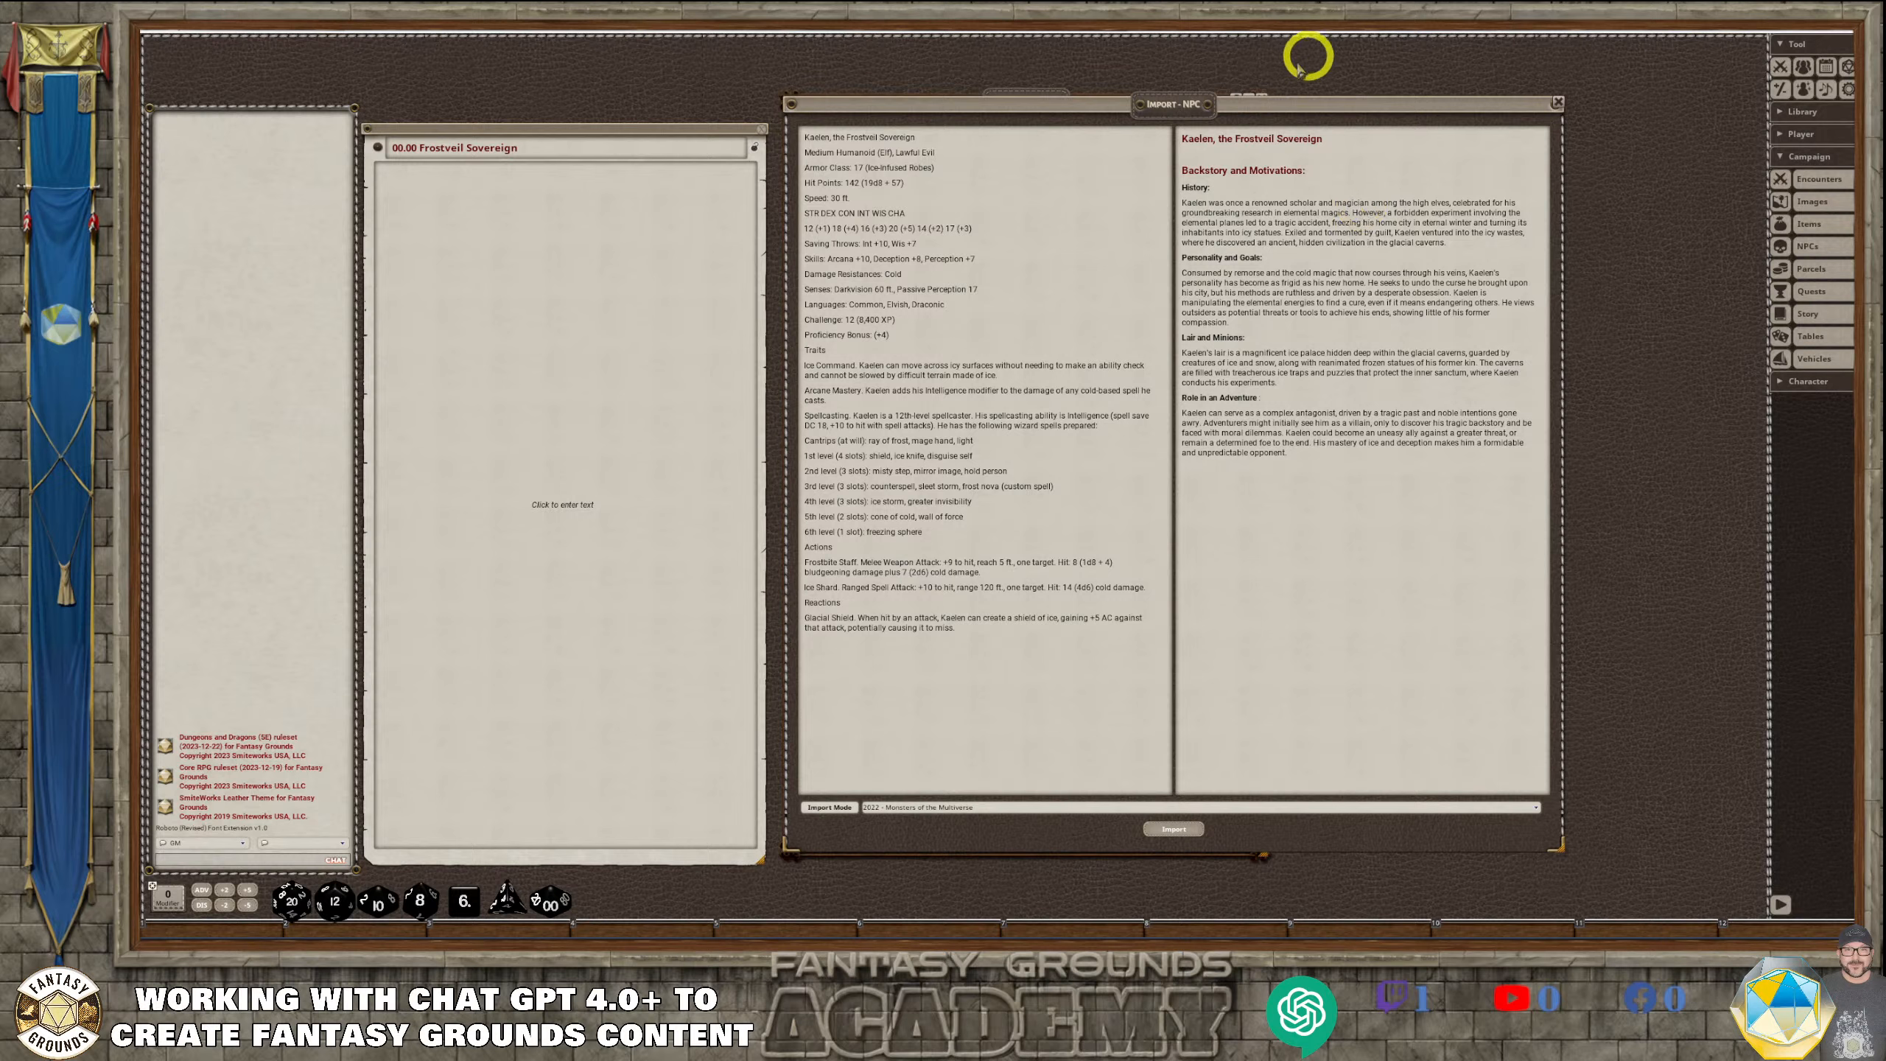
# Import Kaelen as an NPC with the 2022 - Monsters of the Multiverse mode, and close the import window and NPCs list
pyautogui.click(1316, 511)
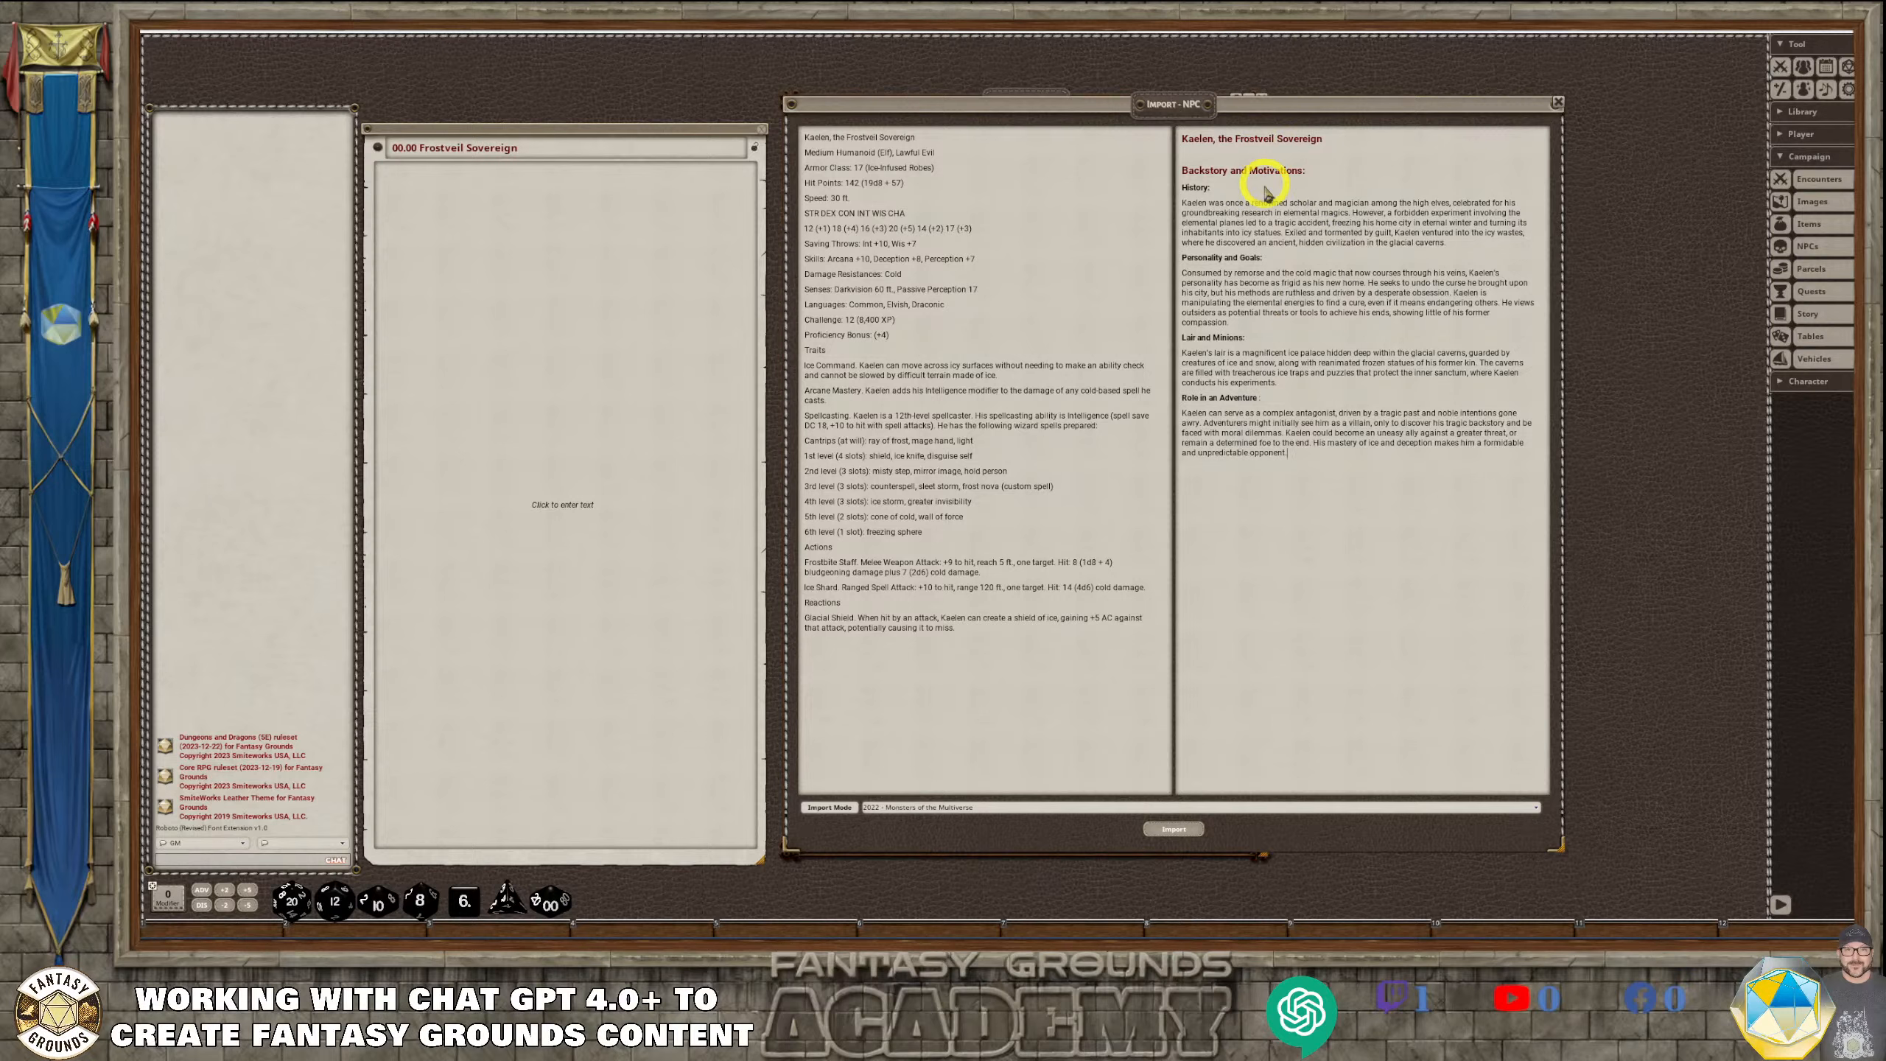
pyautogui.click(1281, 520)
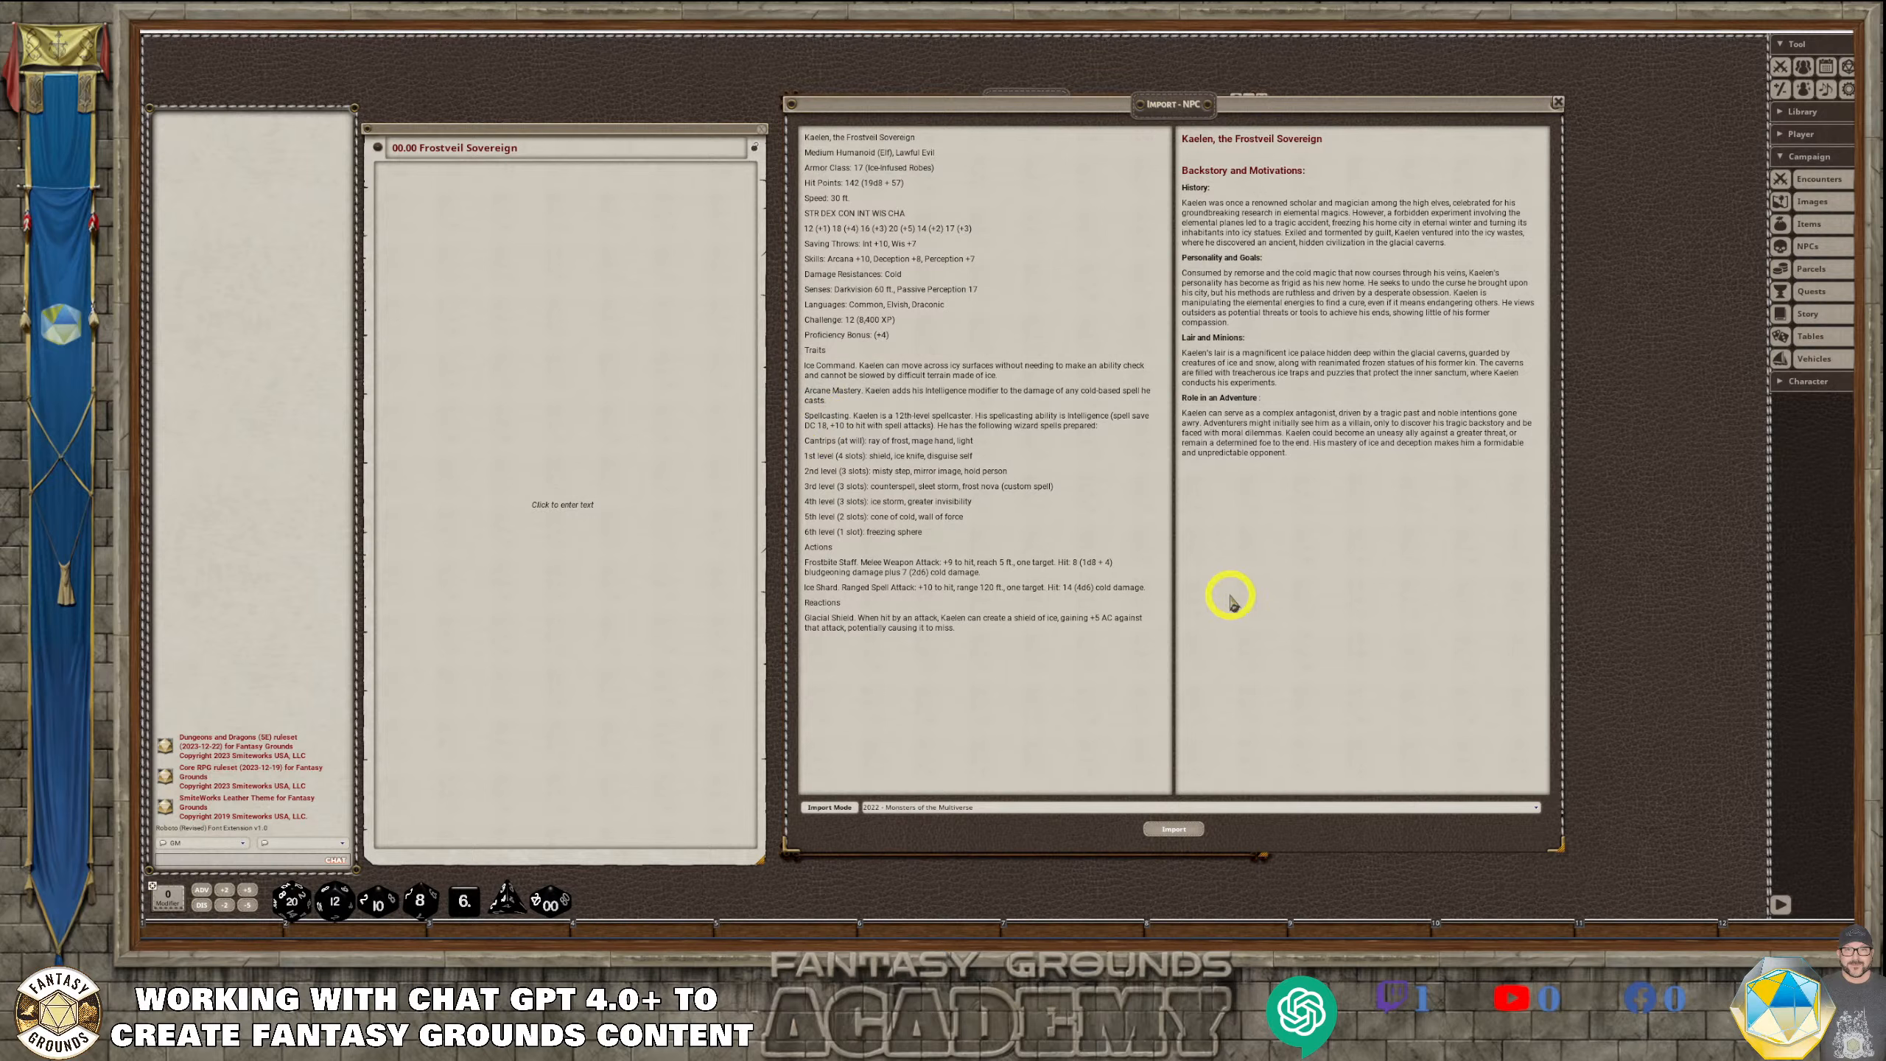
pyautogui.click(1179, 832)
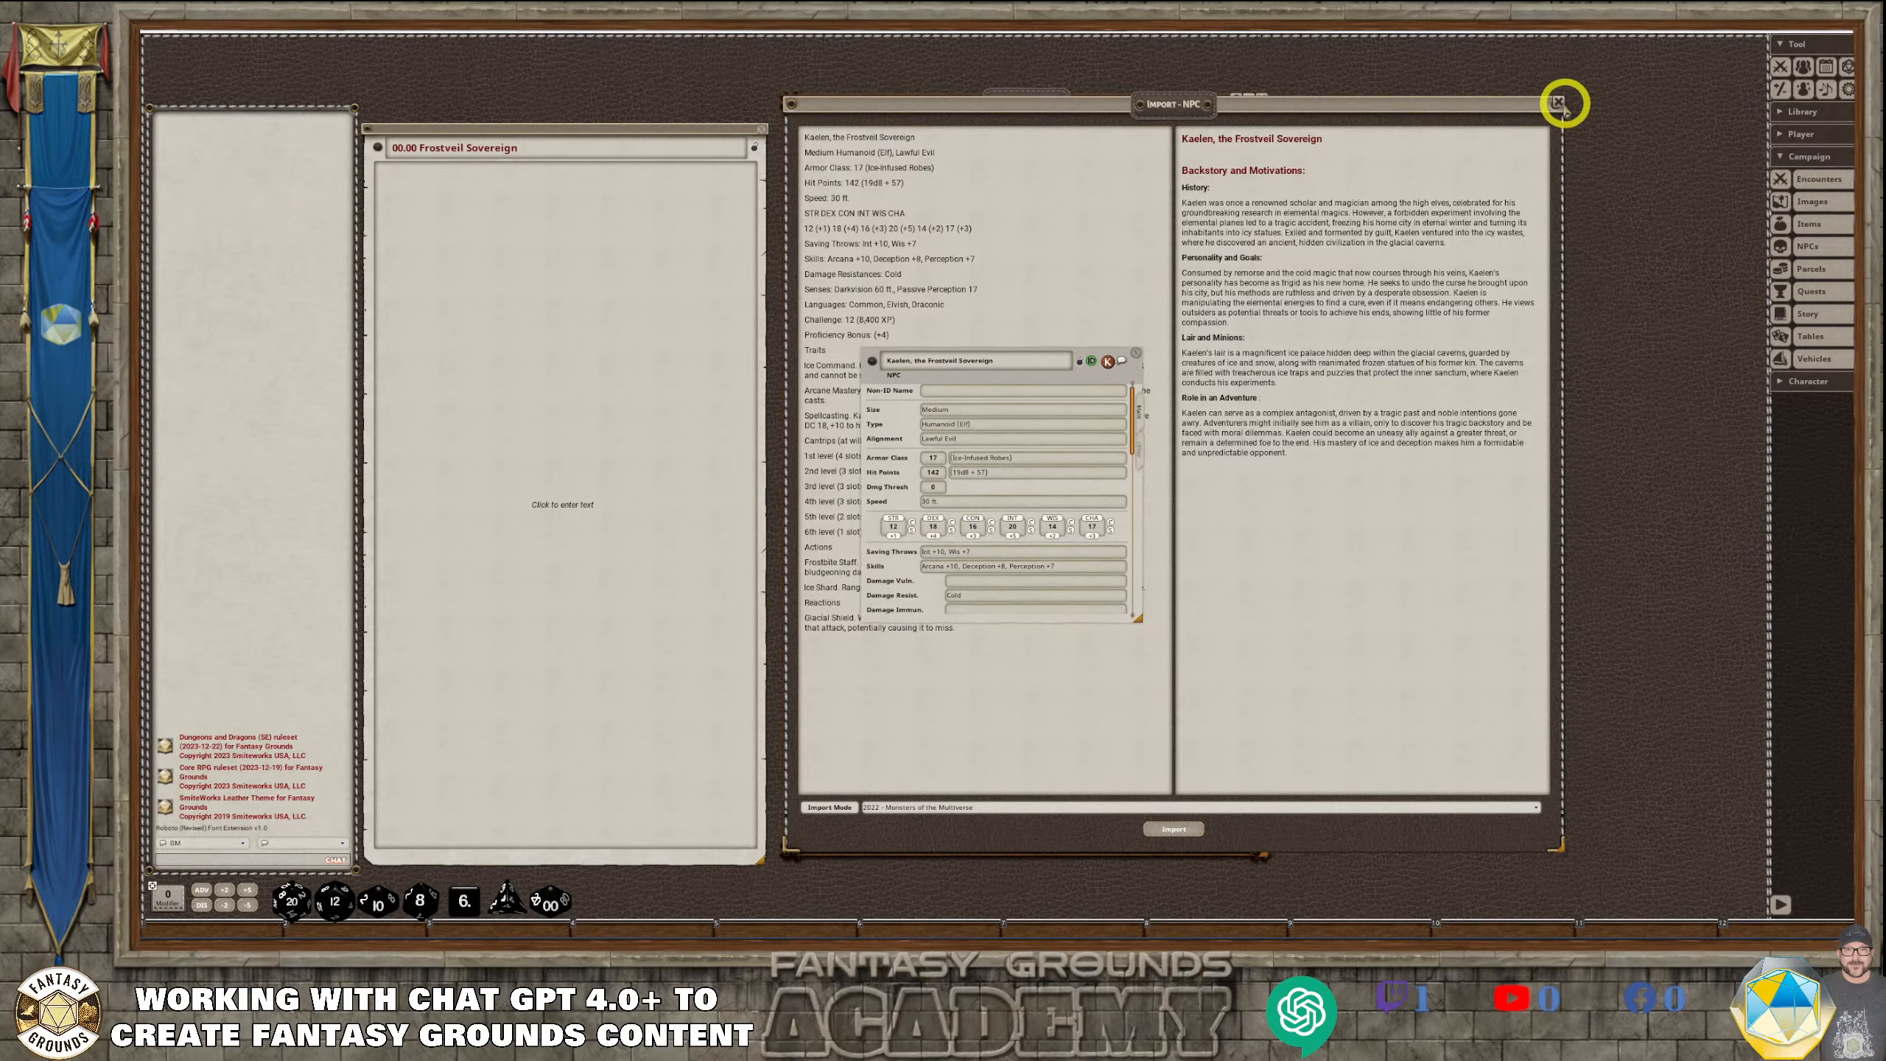
pyautogui.click(1557, 102)
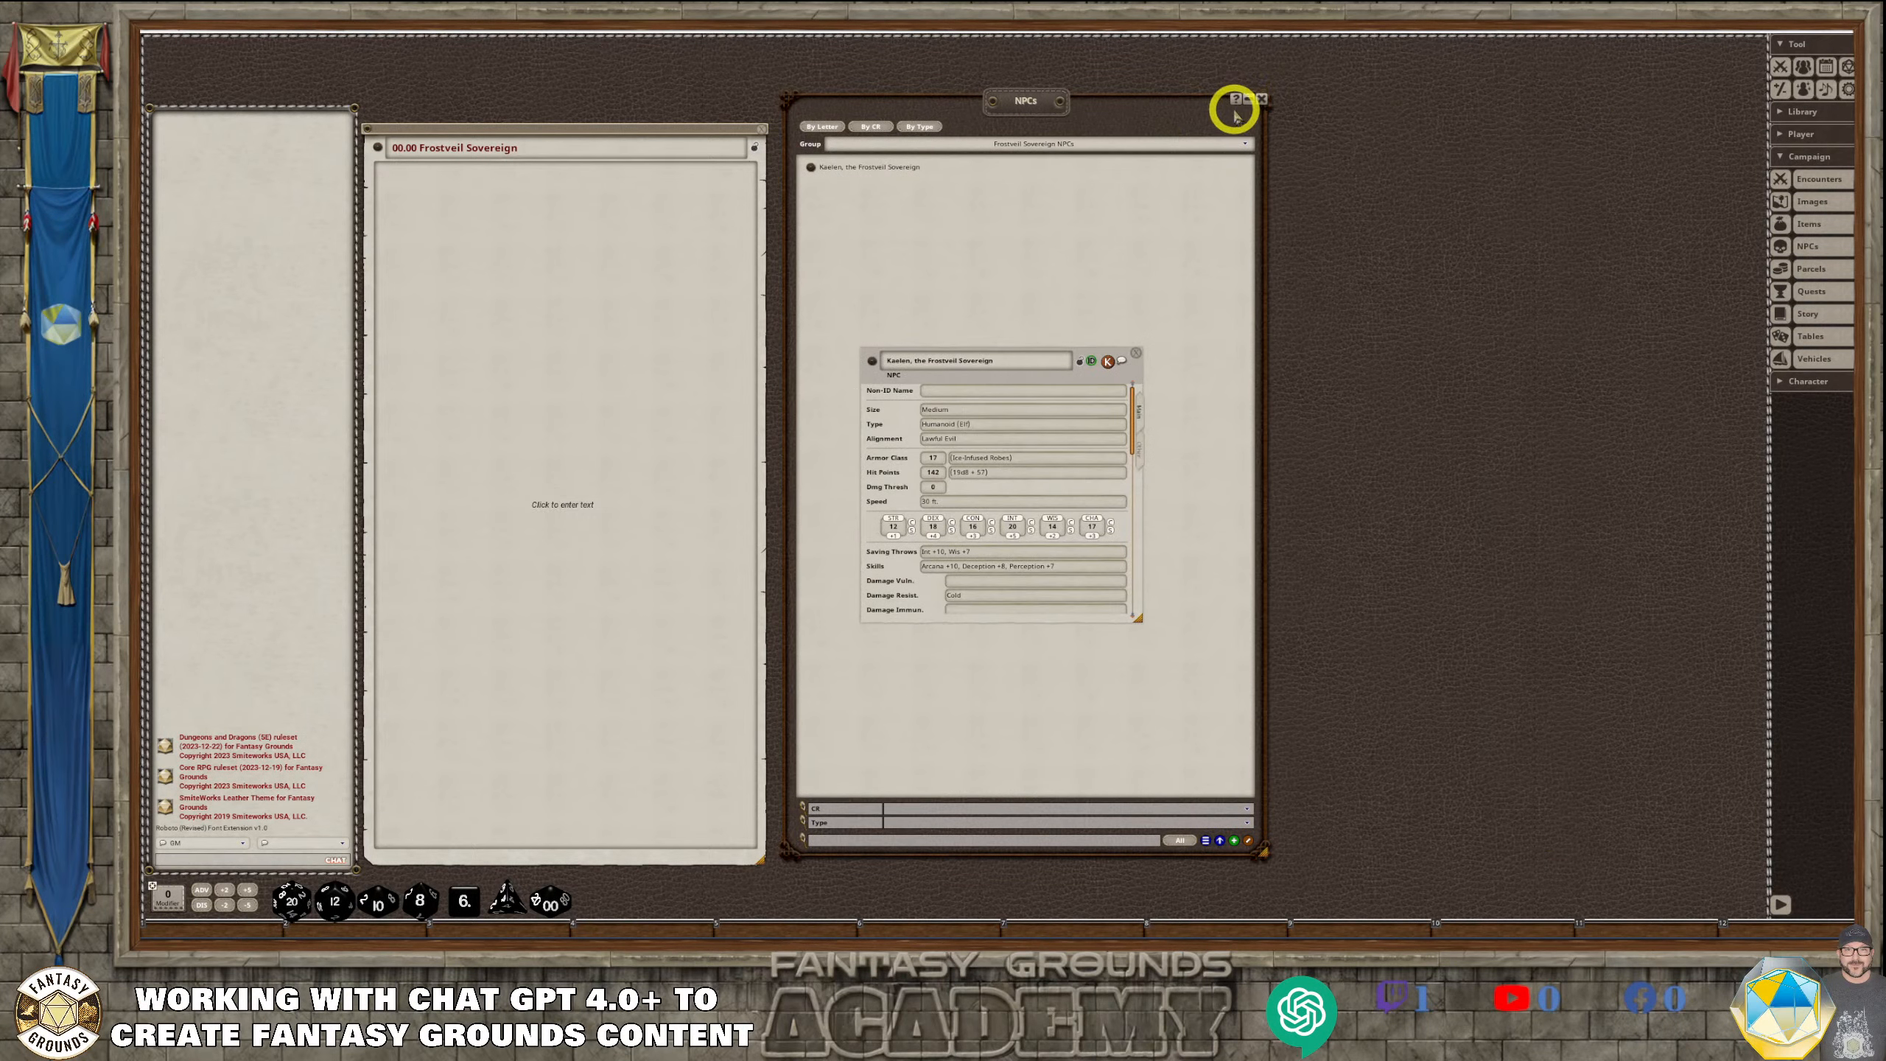
pyautogui.click(1259, 99)
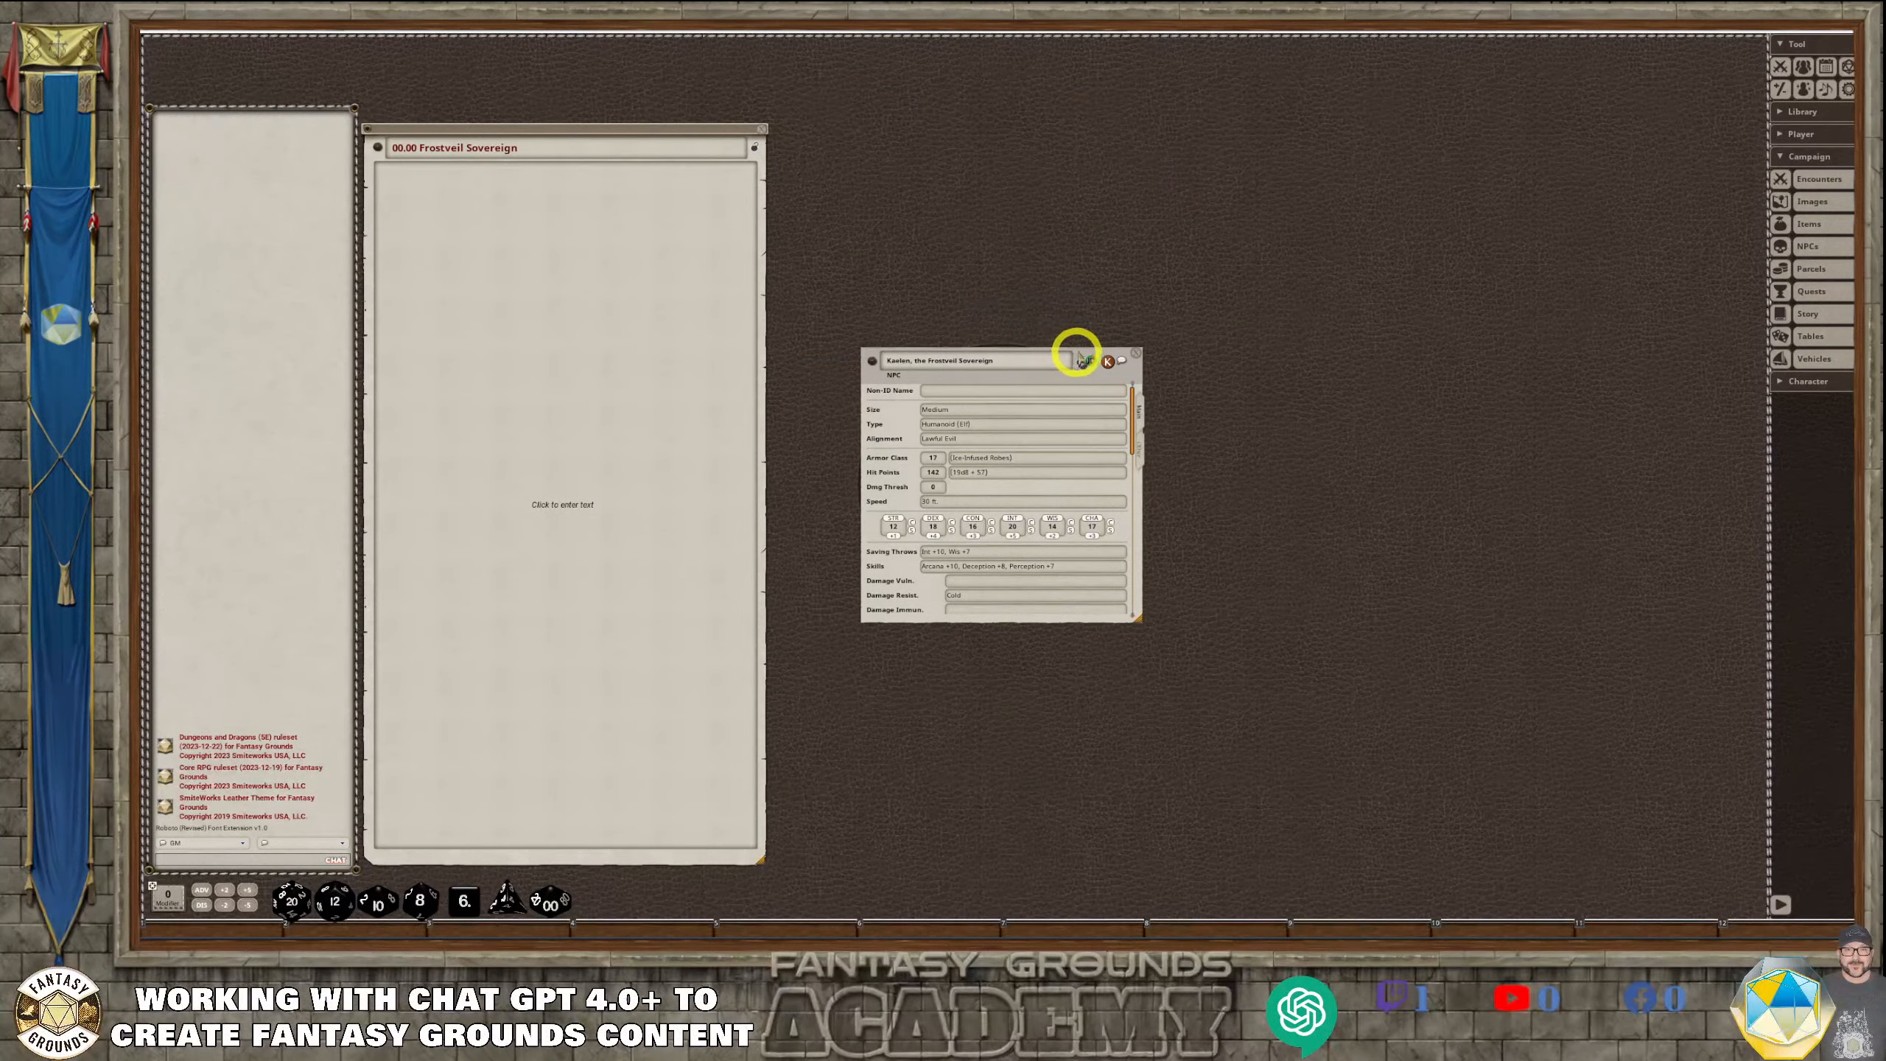
# Place Kaelen's NPC sheet beside the story window, make it taller and wider, and check its skills, traits, spellcasting and actions
pyautogui.moveTo(1078, 354); pyautogui.dragTo(1009, 95)
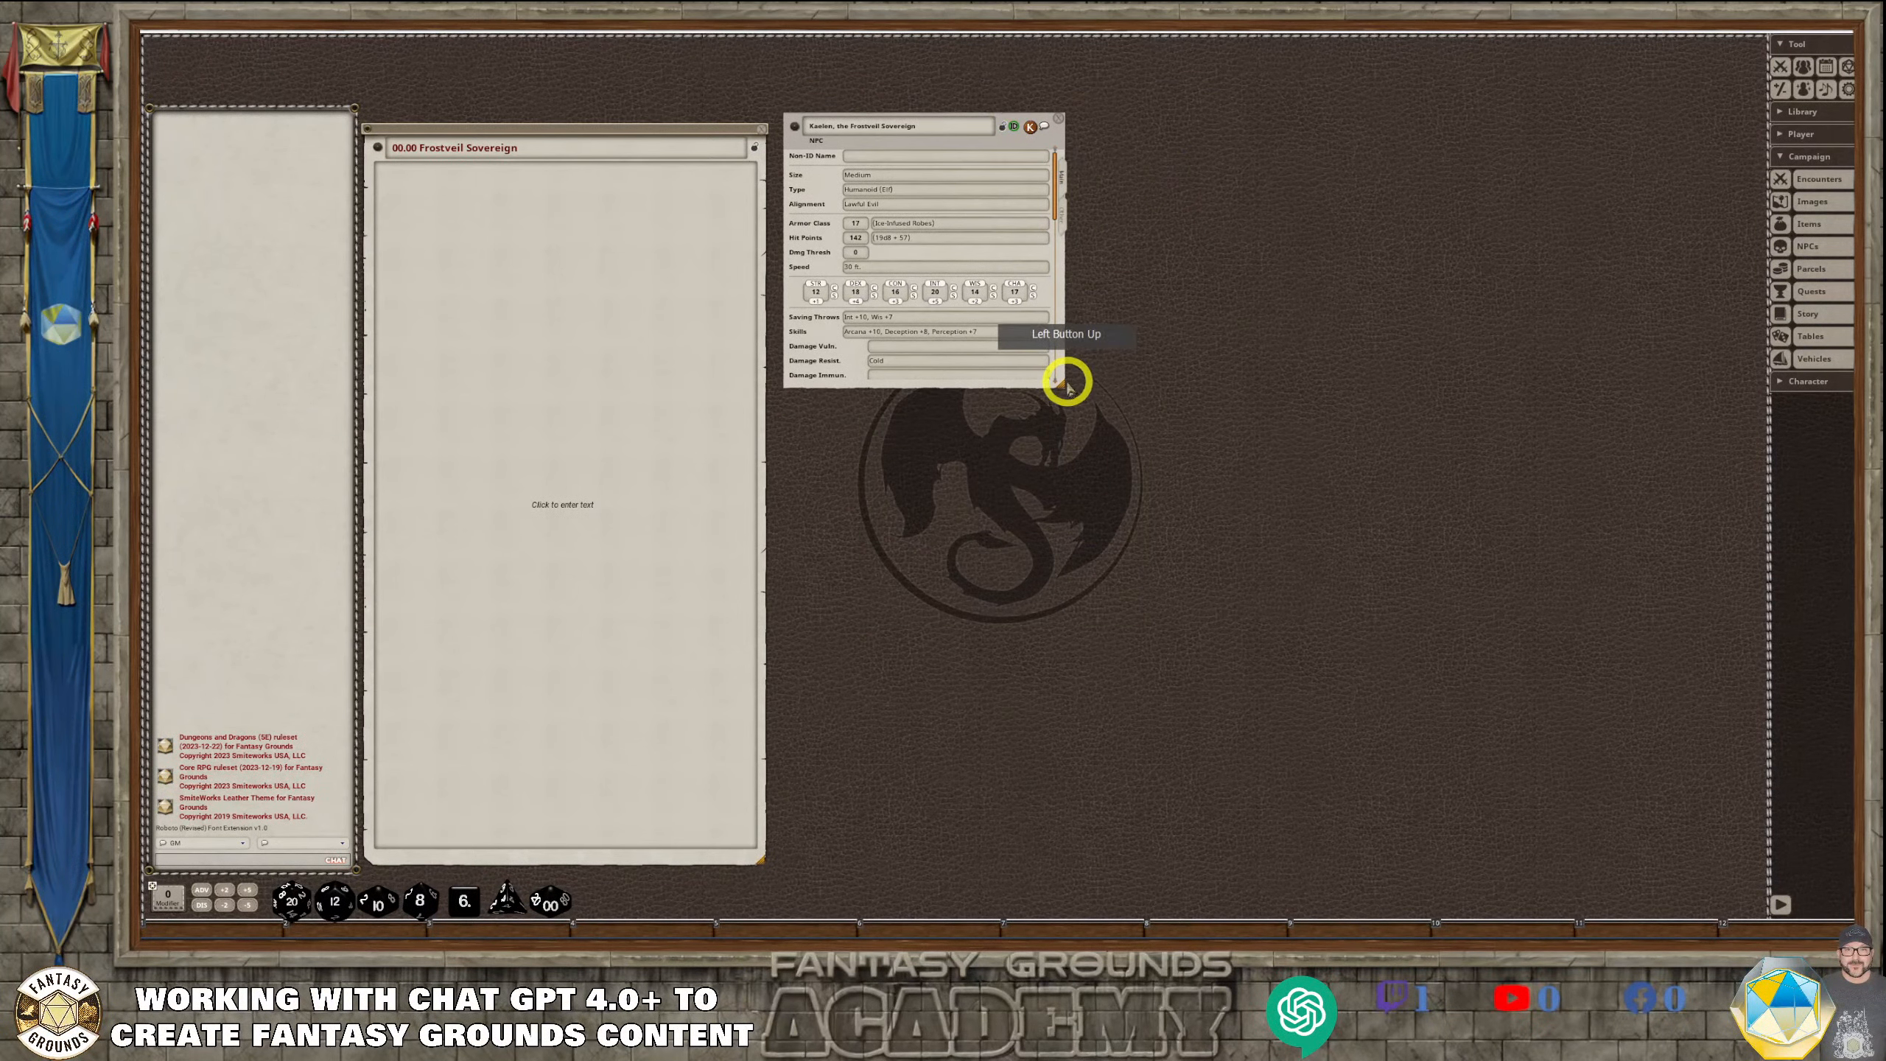
pyautogui.moveTo(1066, 385); pyautogui.dragTo(1066, 854)
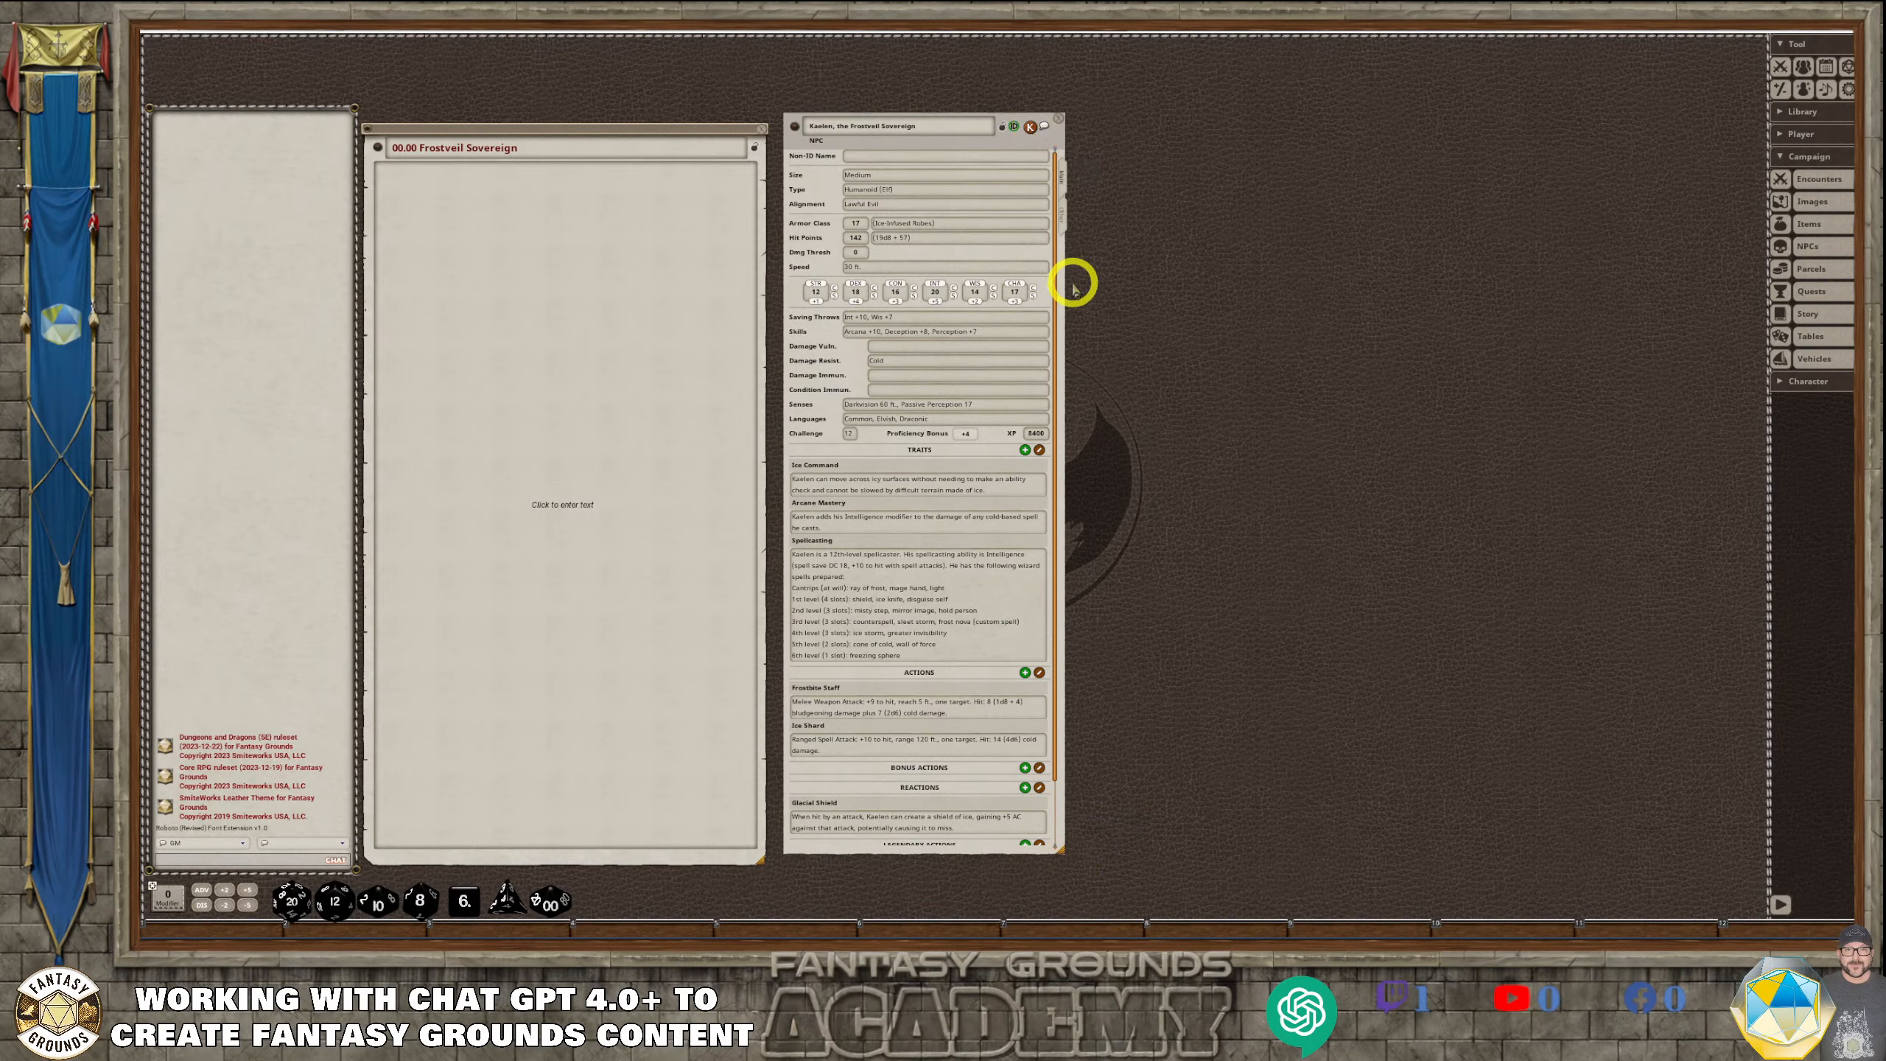
pyautogui.moveTo(1063, 283); pyautogui.dragTo(1186, 273)
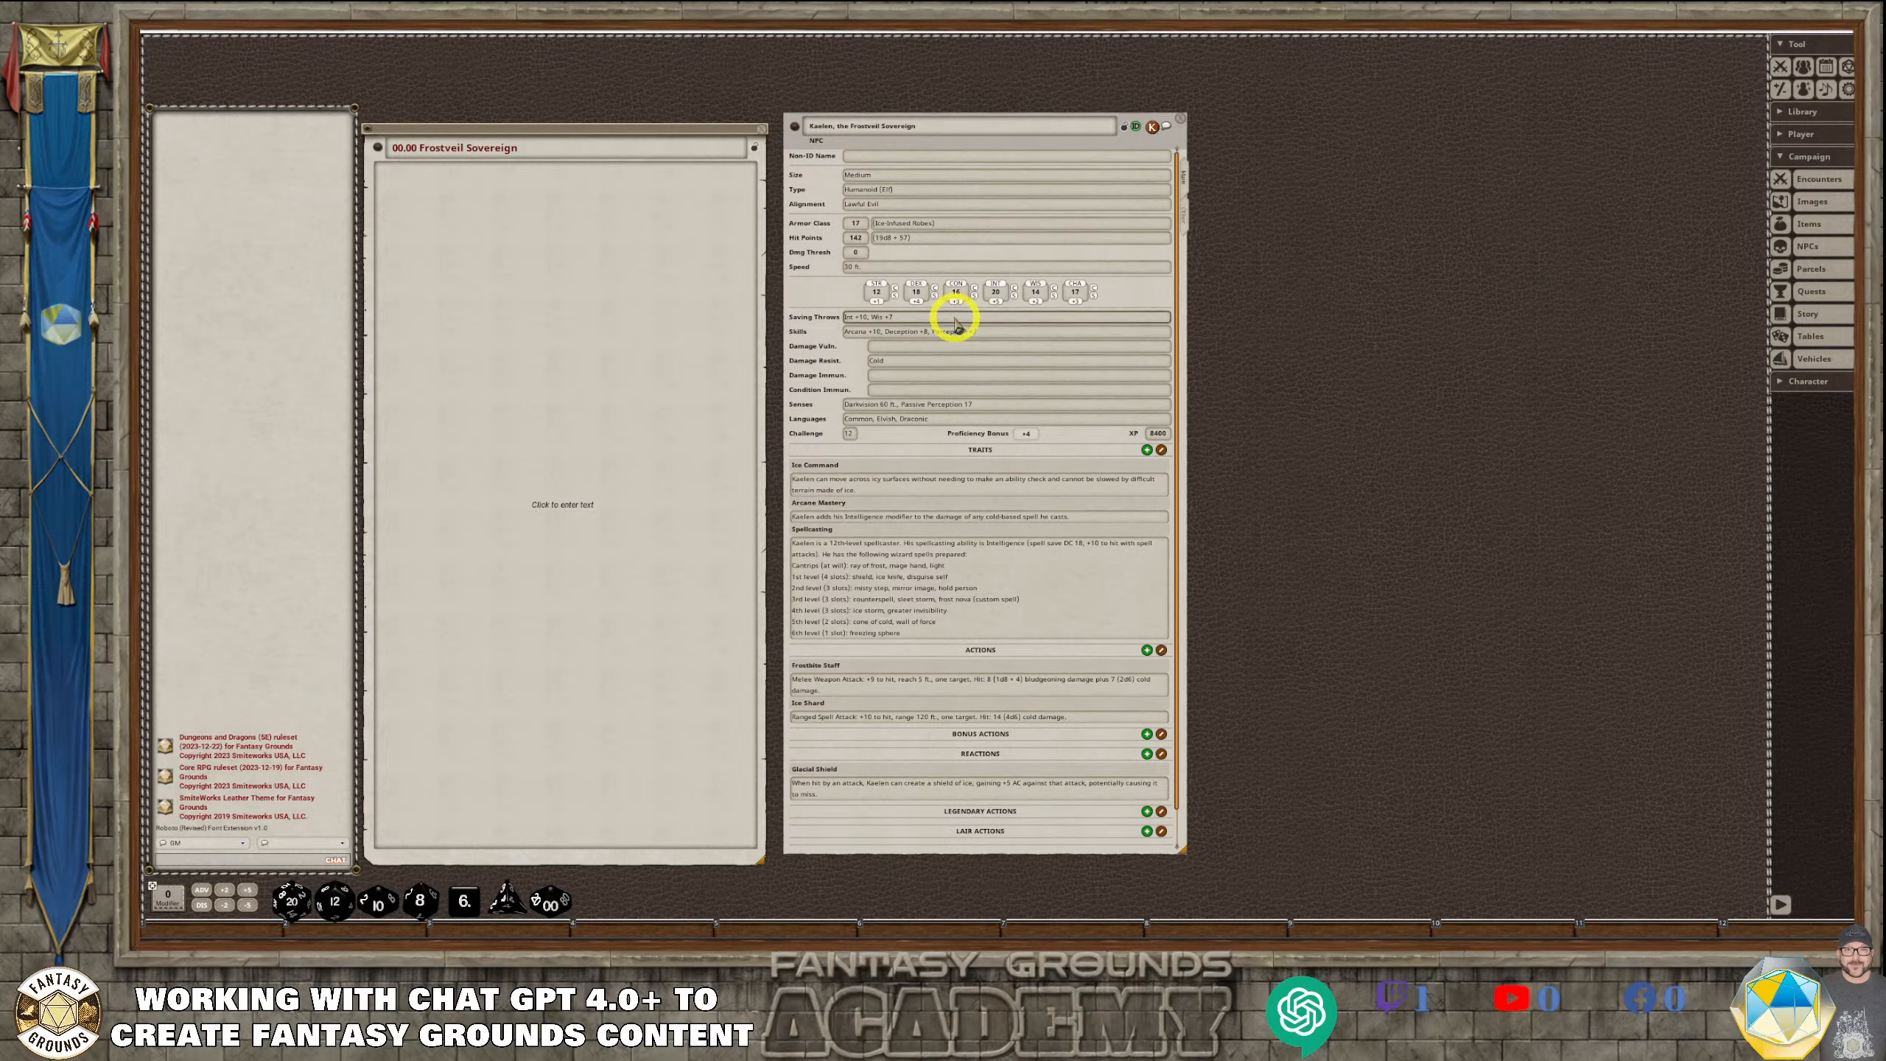
pyautogui.moveTo(932, 332); pyautogui.dragTo(977, 334)
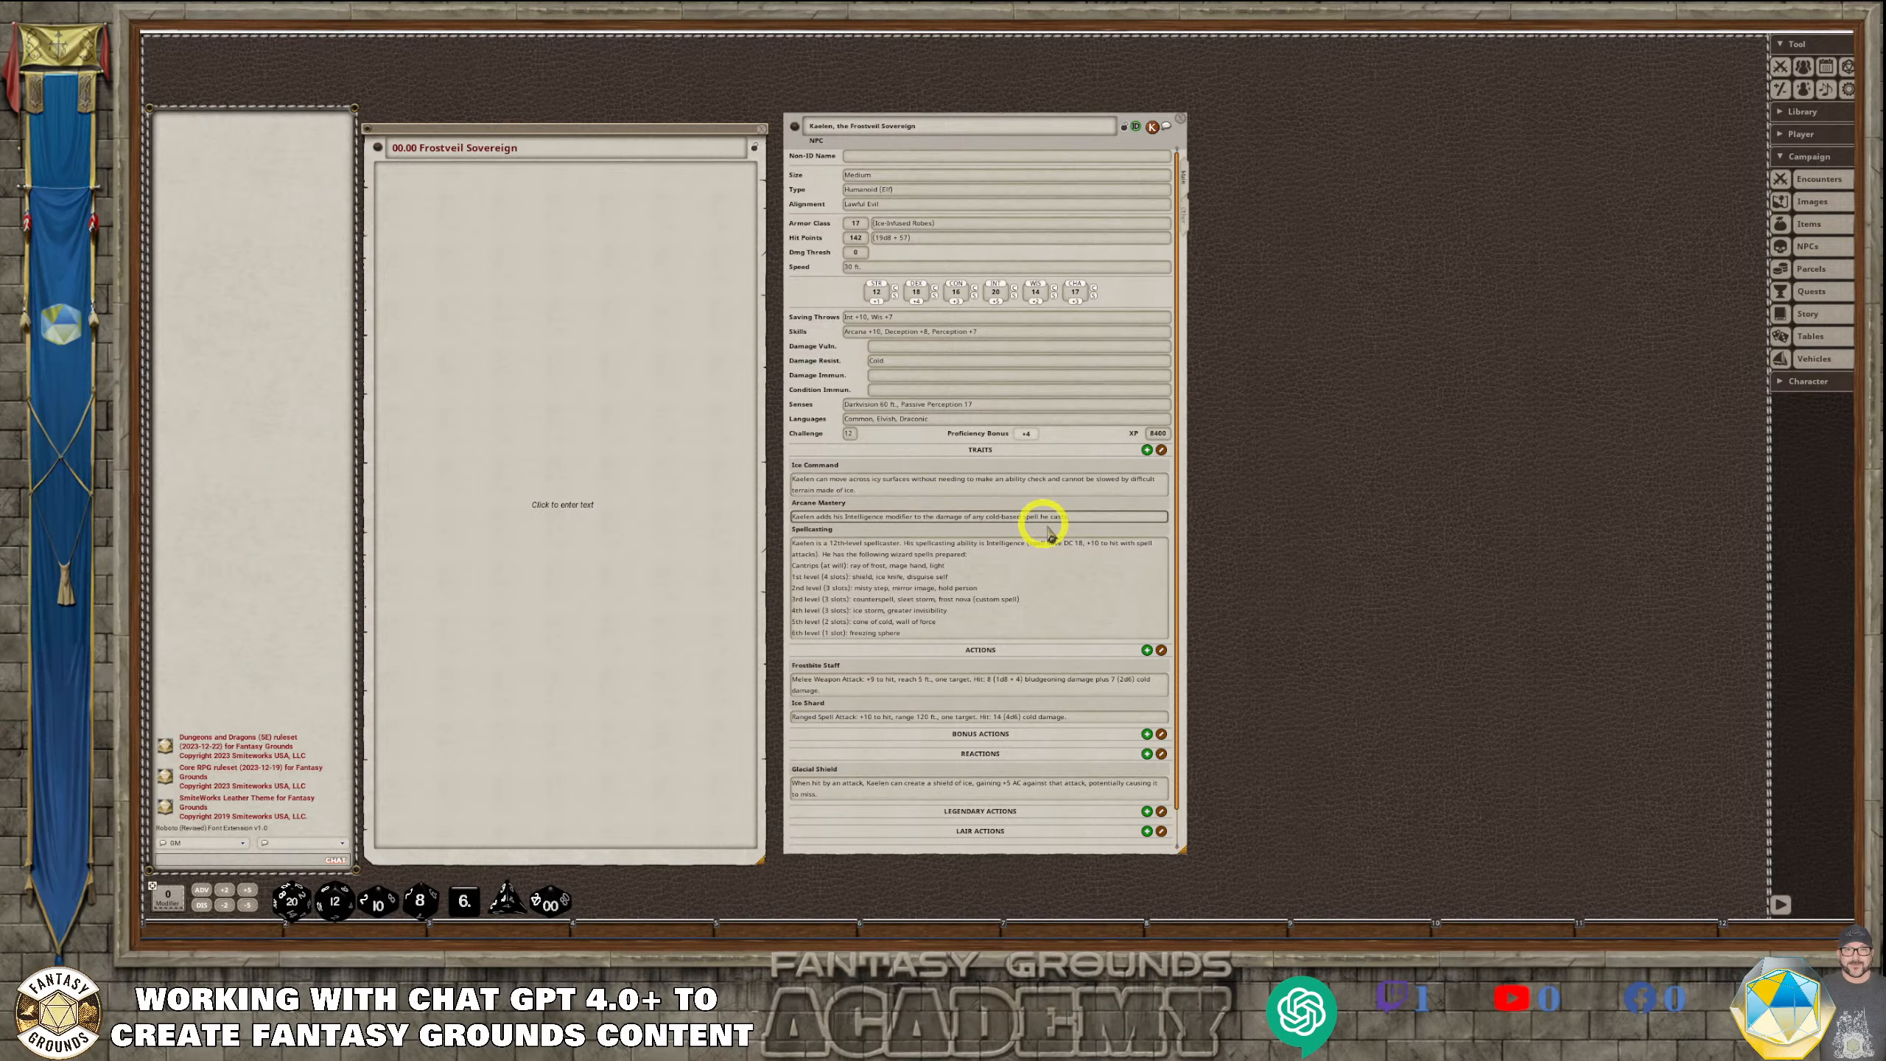
pyautogui.scroll(-1, 1020, 586)
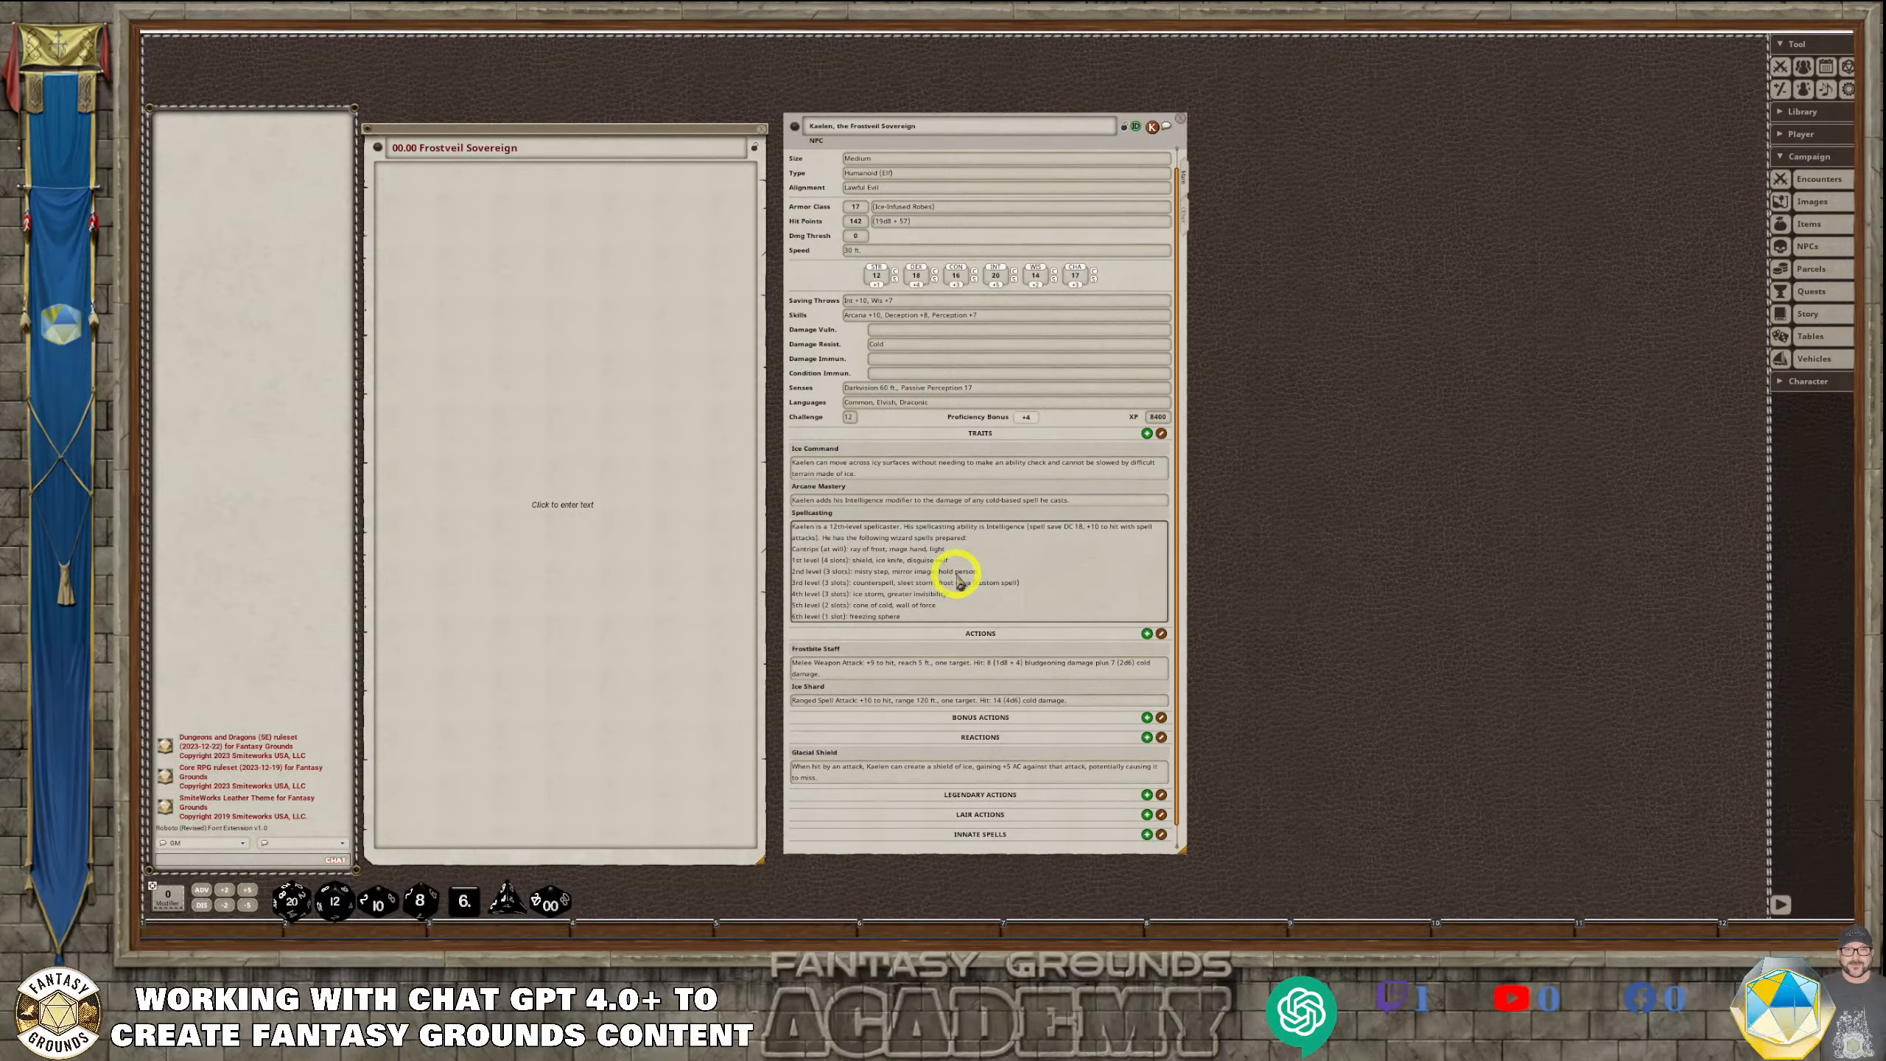
pyautogui.scroll(1, 988, 588)
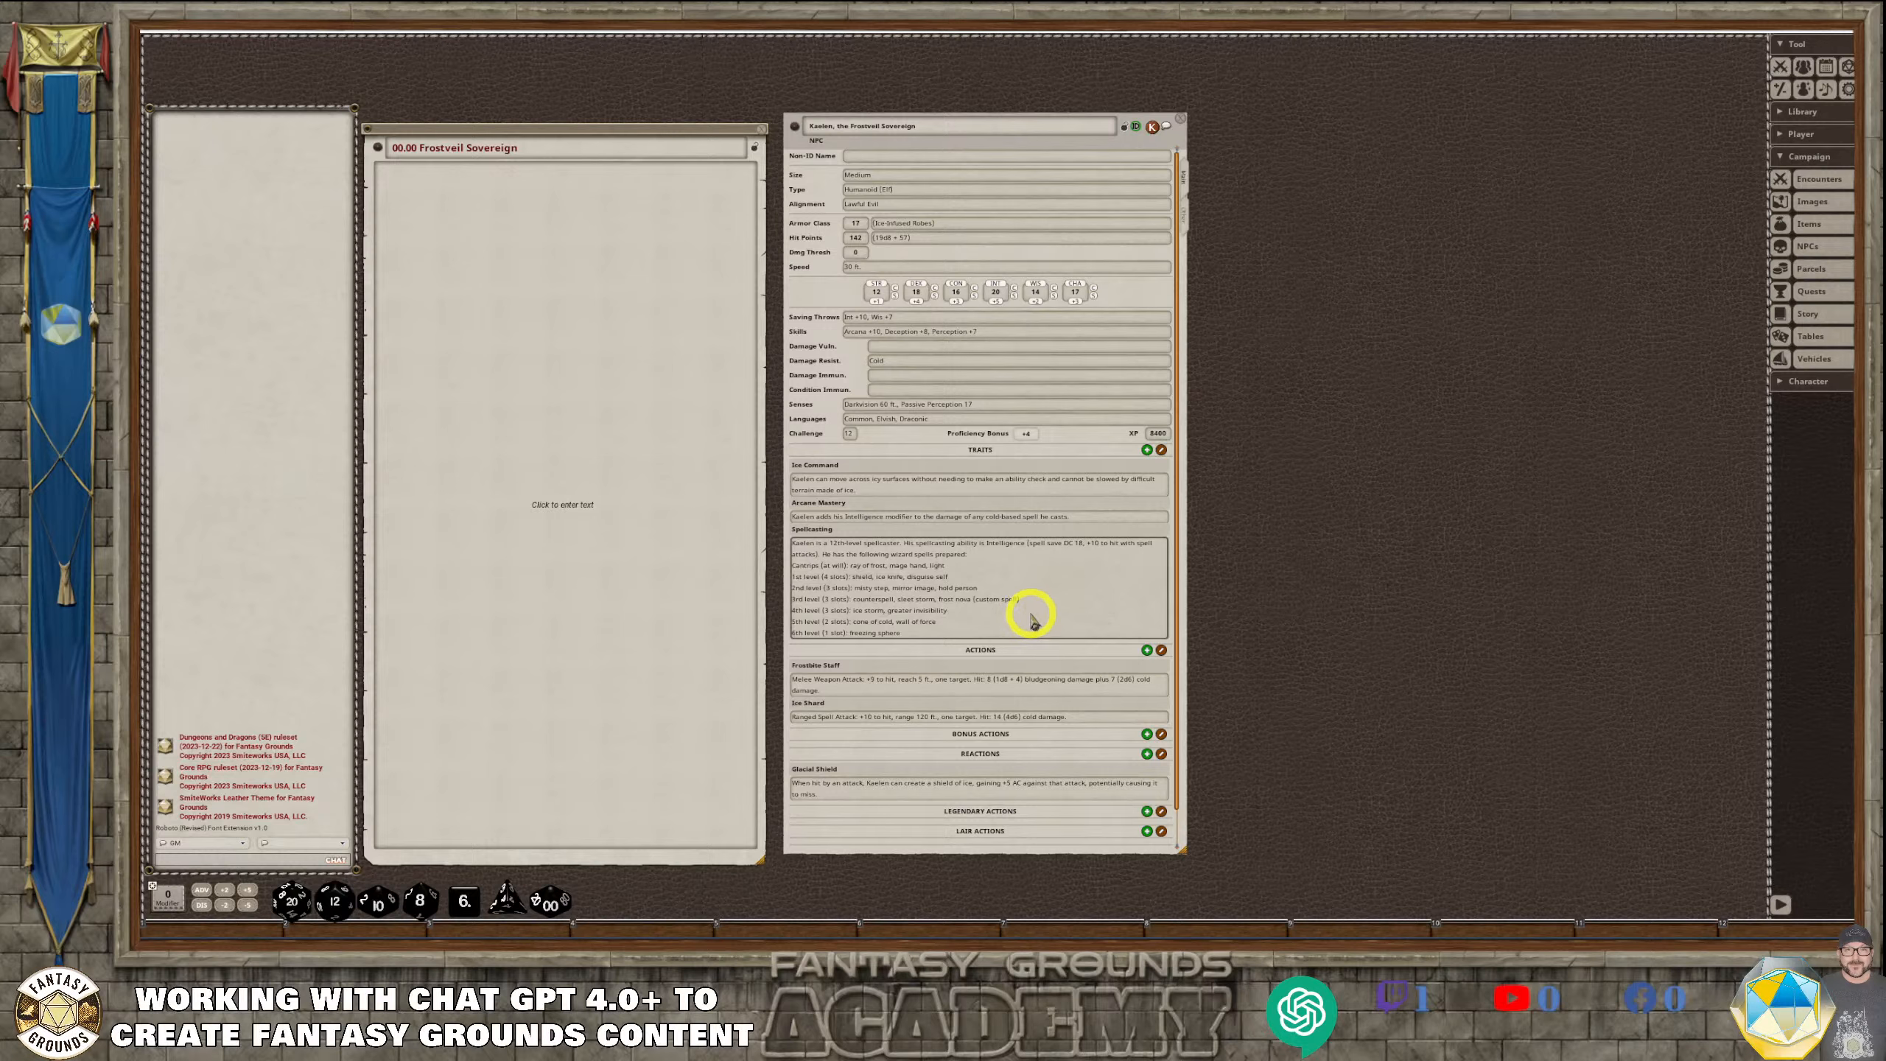
# Enter Fire as Kaelen's damage vulnerability and check the immunity fields, traits and actions on the NPC sheet
pyautogui.click(934, 347)
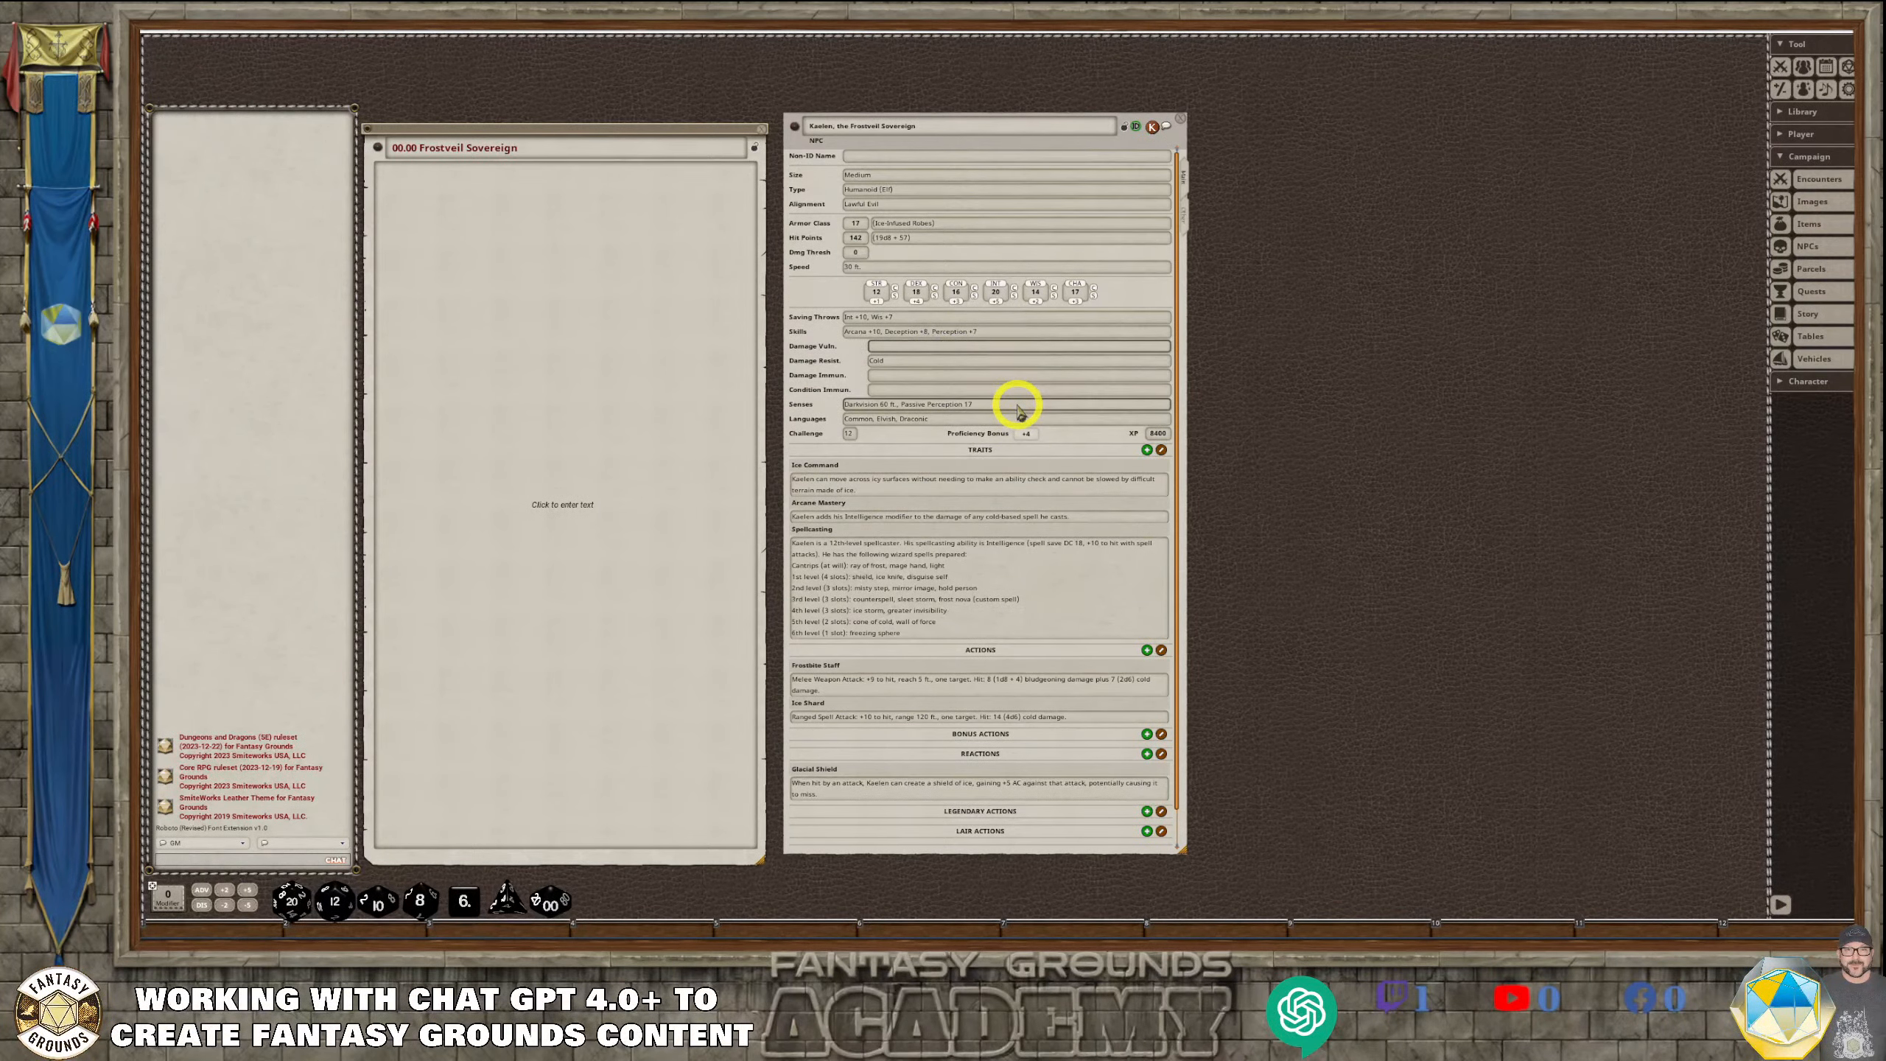
pyautogui.click(974, 374)
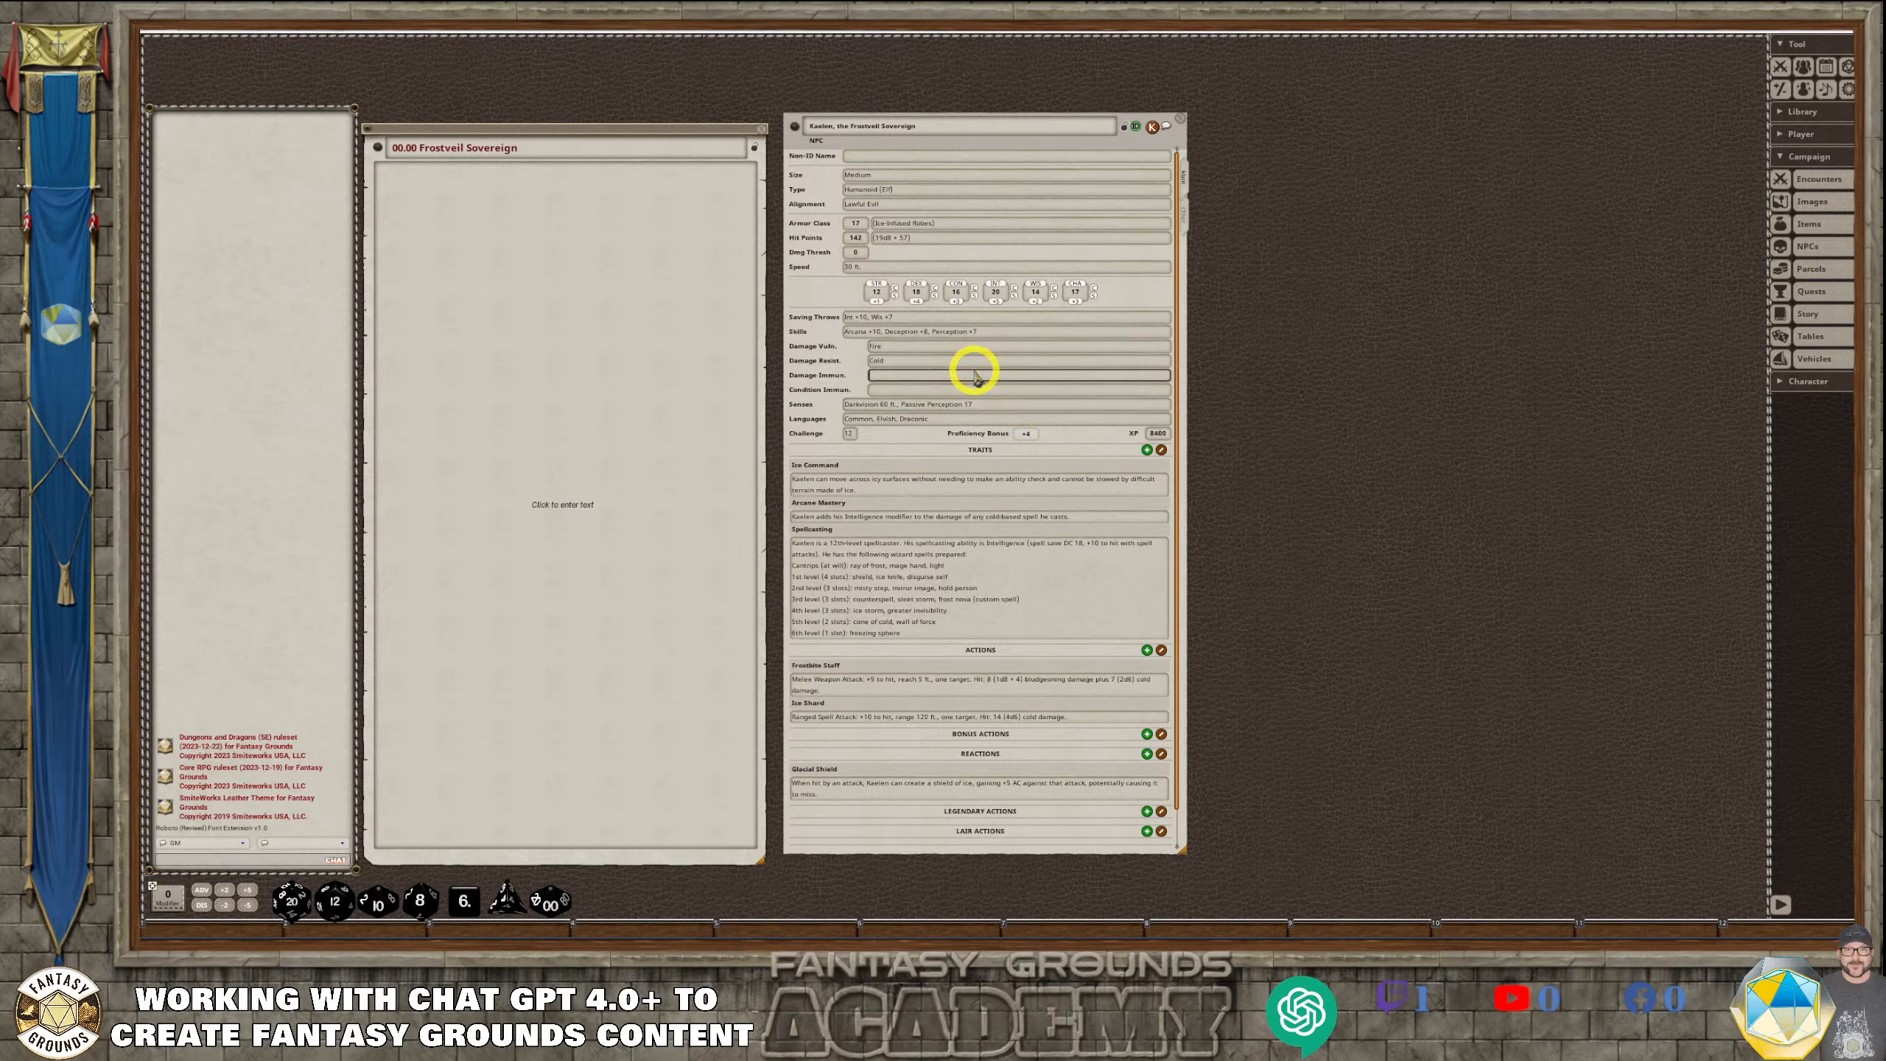
pyautogui.click(961, 387)
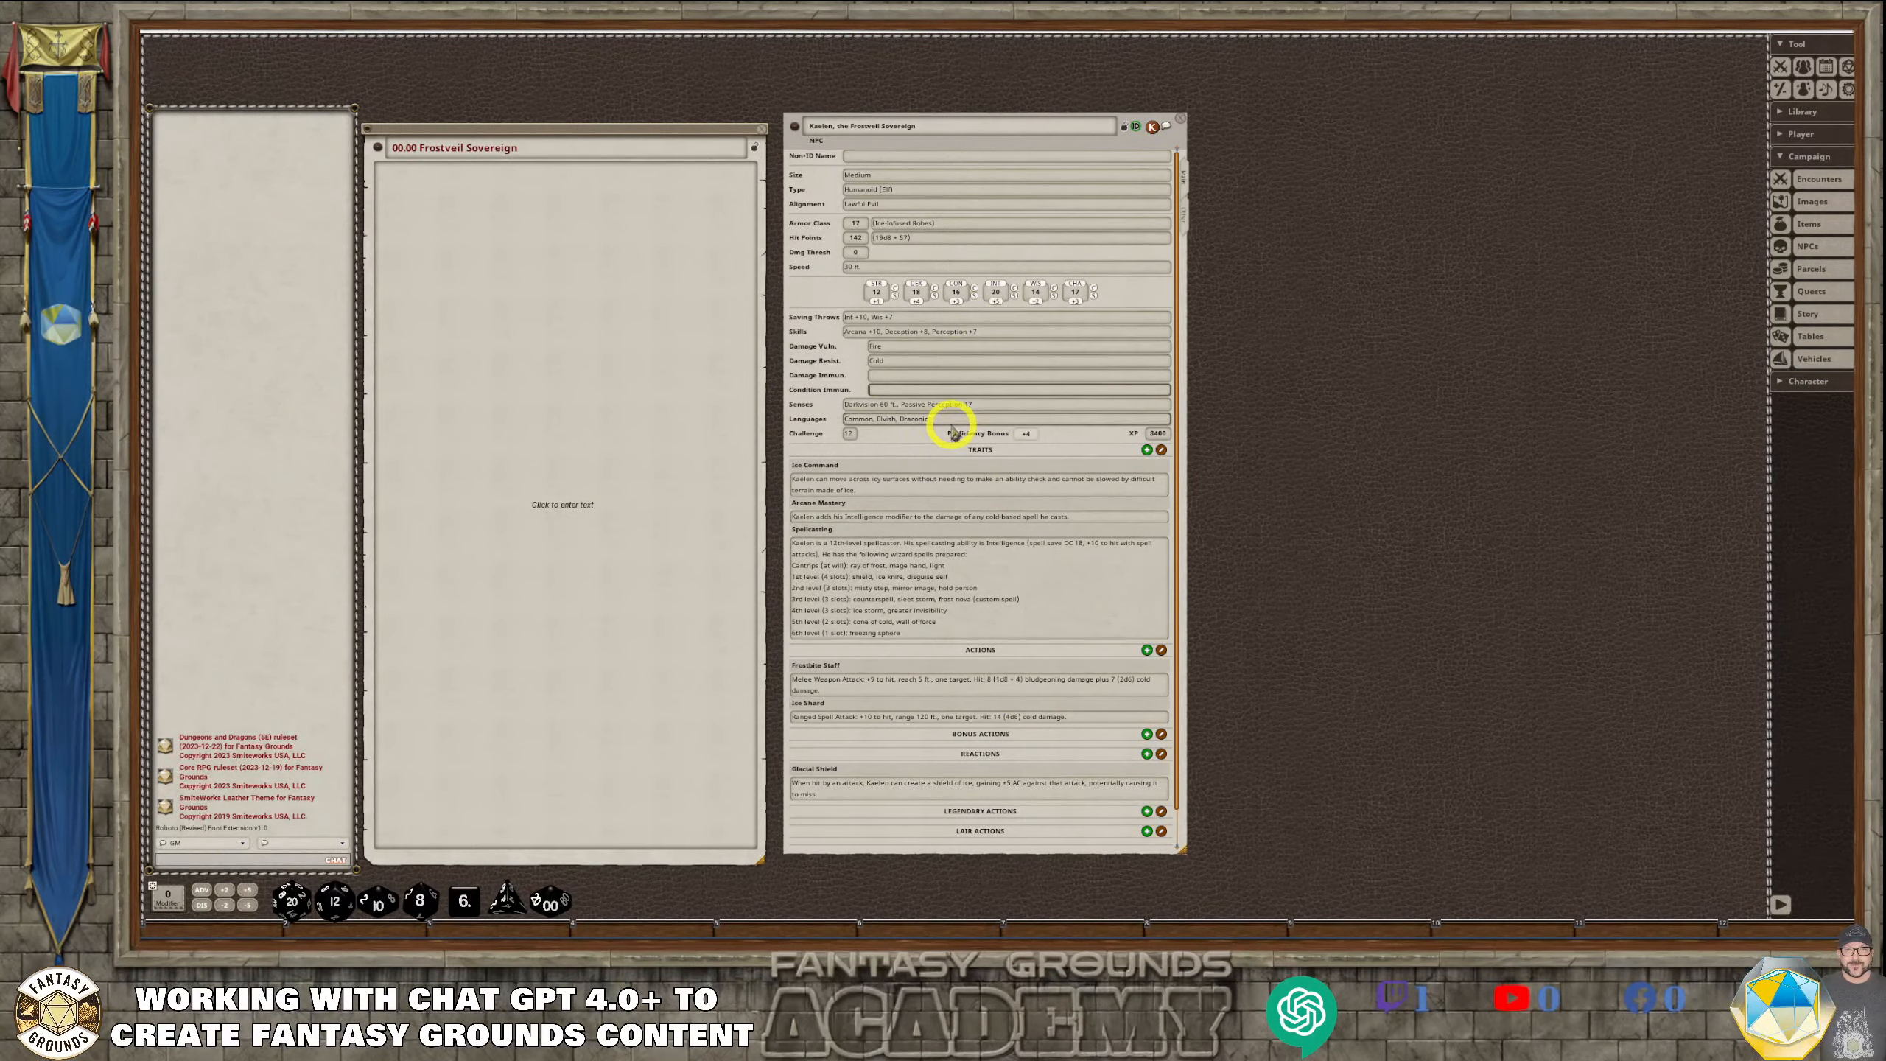
pyautogui.scroll(-1, 950, 427)
pyautogui.scroll(1, 958, 499)
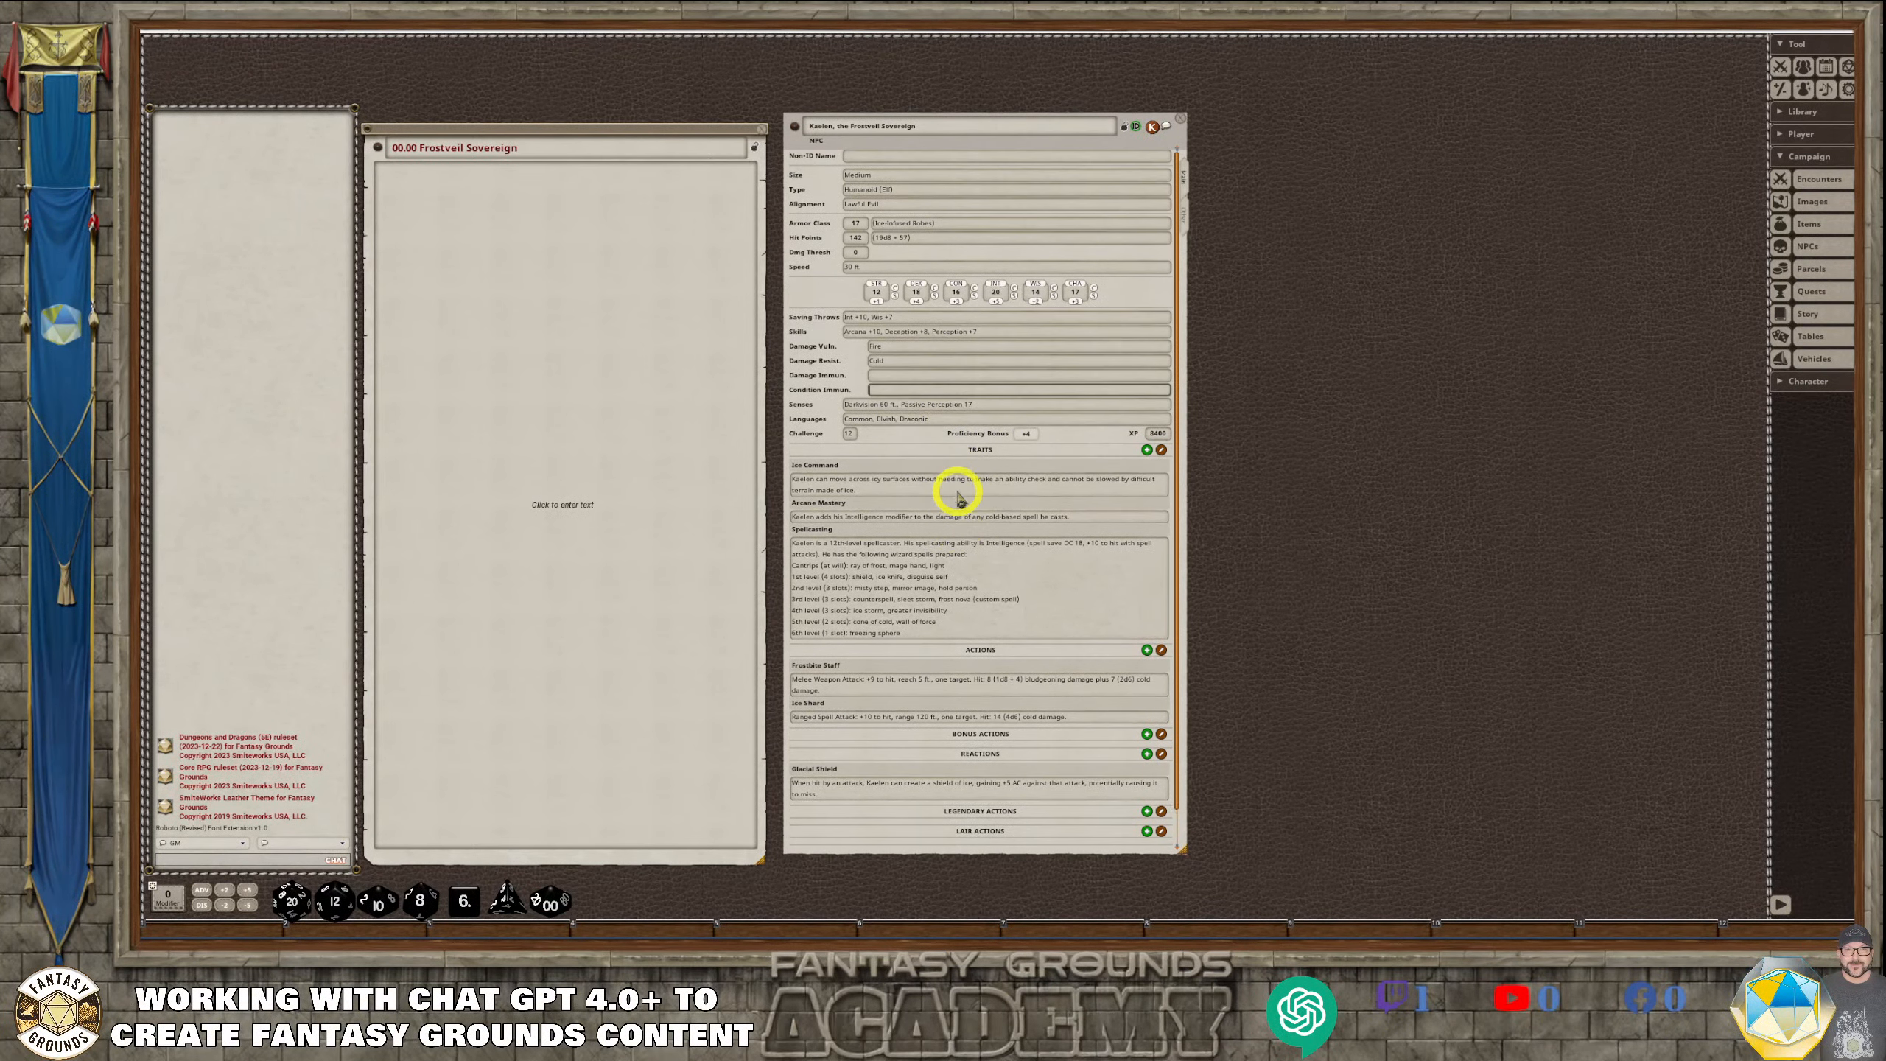
pyautogui.scroll(-1, 955, 595)
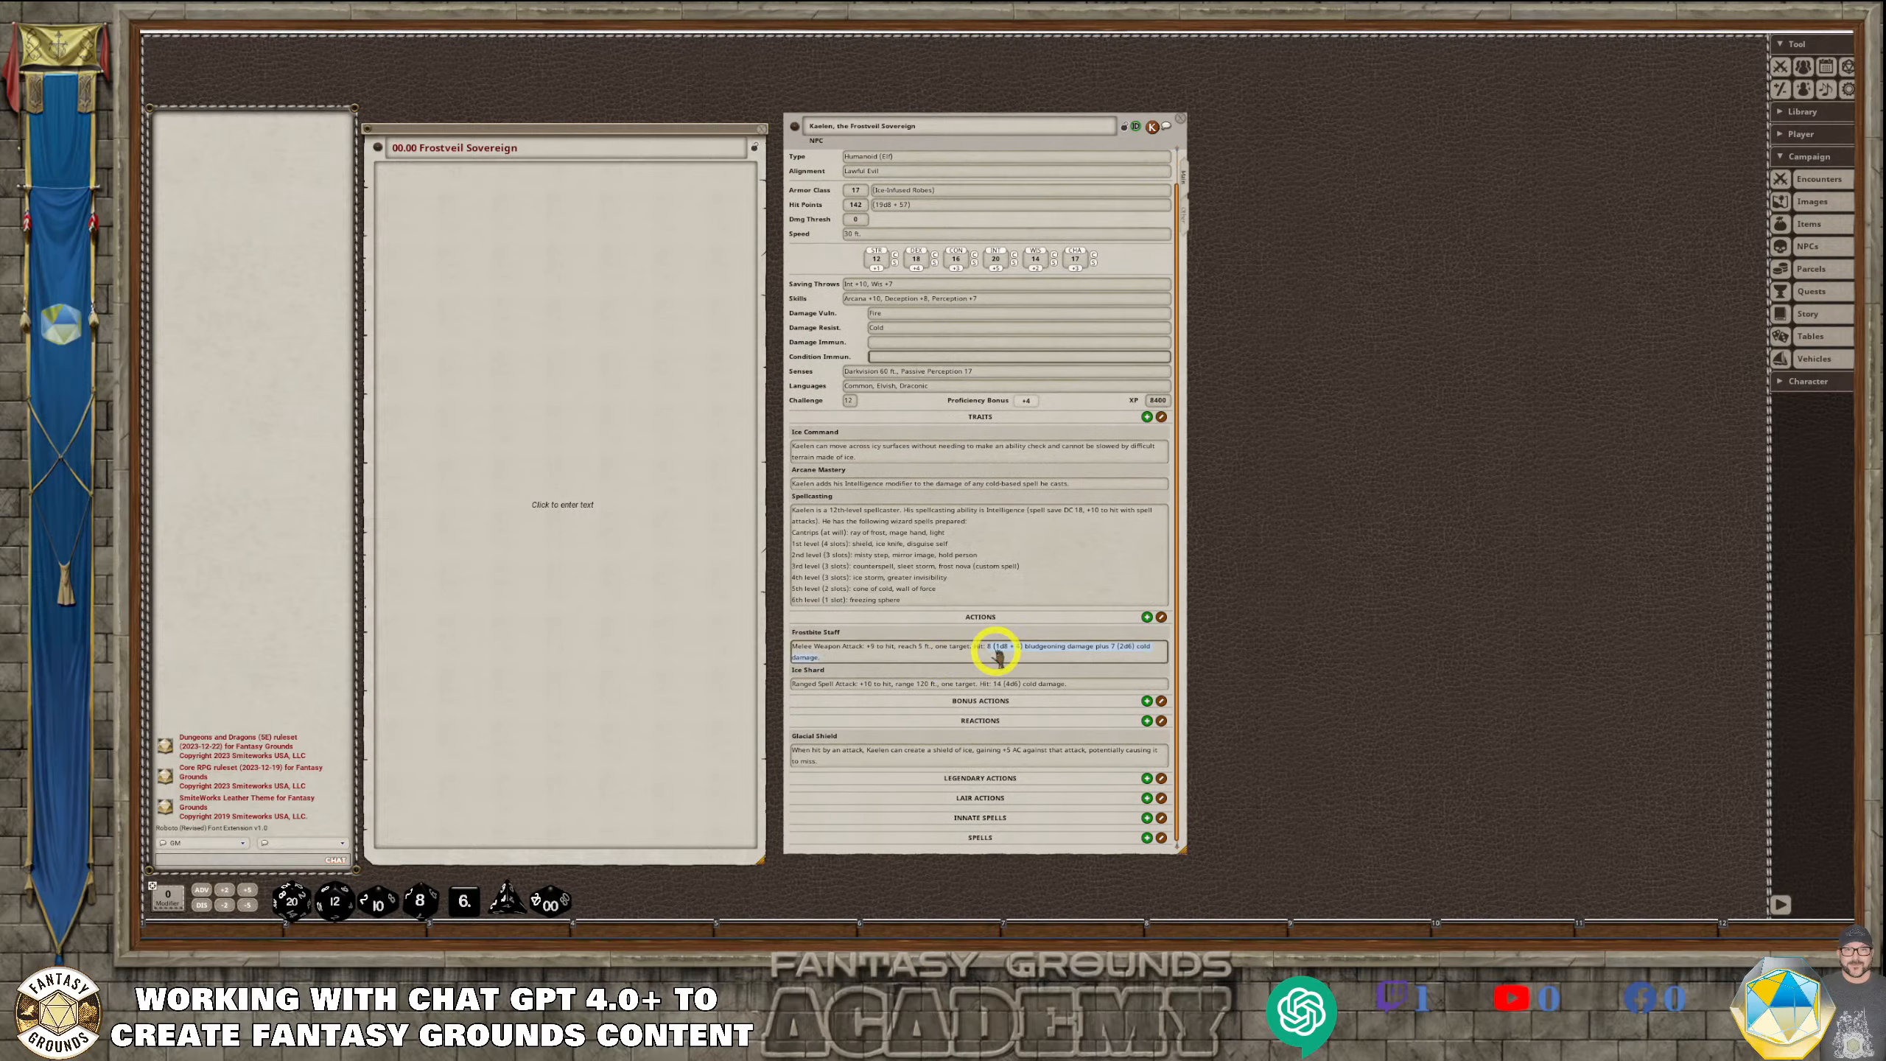
pyautogui.scroll(-1, 995, 651)
# Examine the notes page of Kaelen's NPC sheet, covering the backstory sections and the formatted stat block
pyautogui.click(1183, 211)
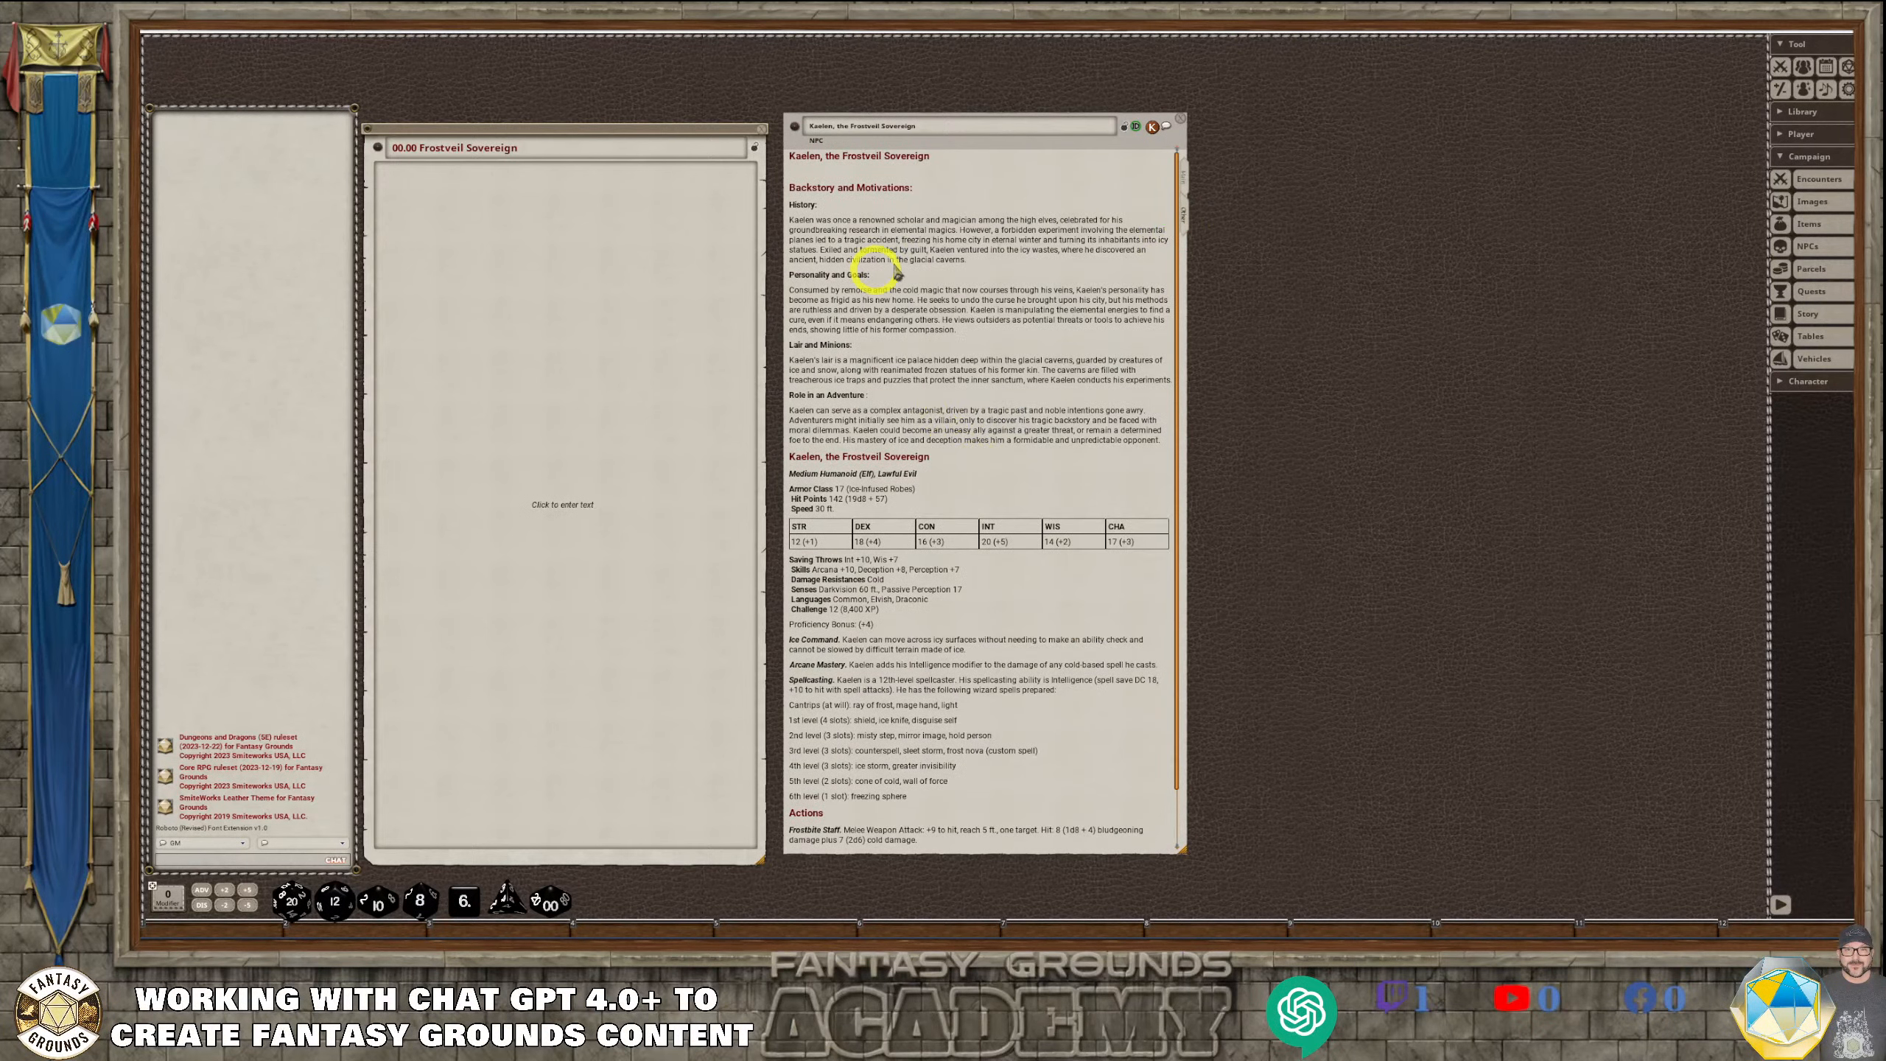
pyautogui.scroll(-2, 893, 407)
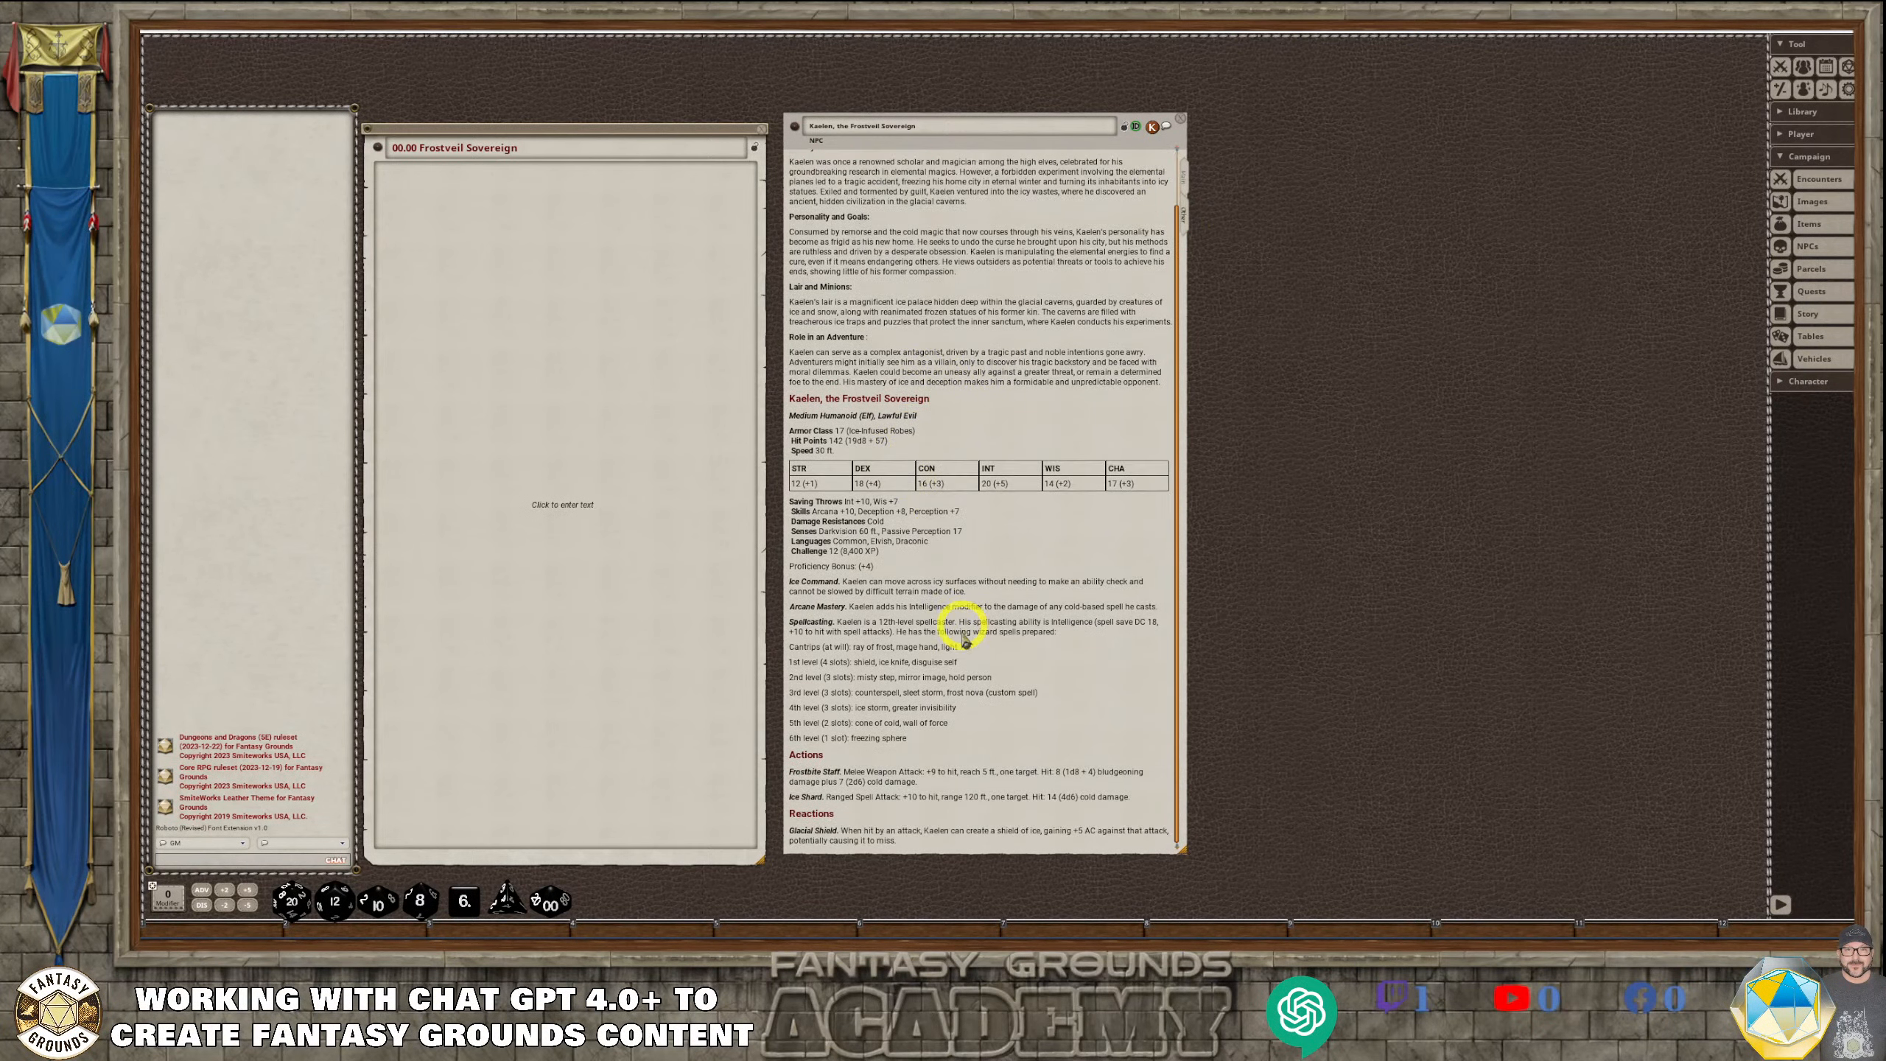
pyautogui.scroll(2, 950, 698)
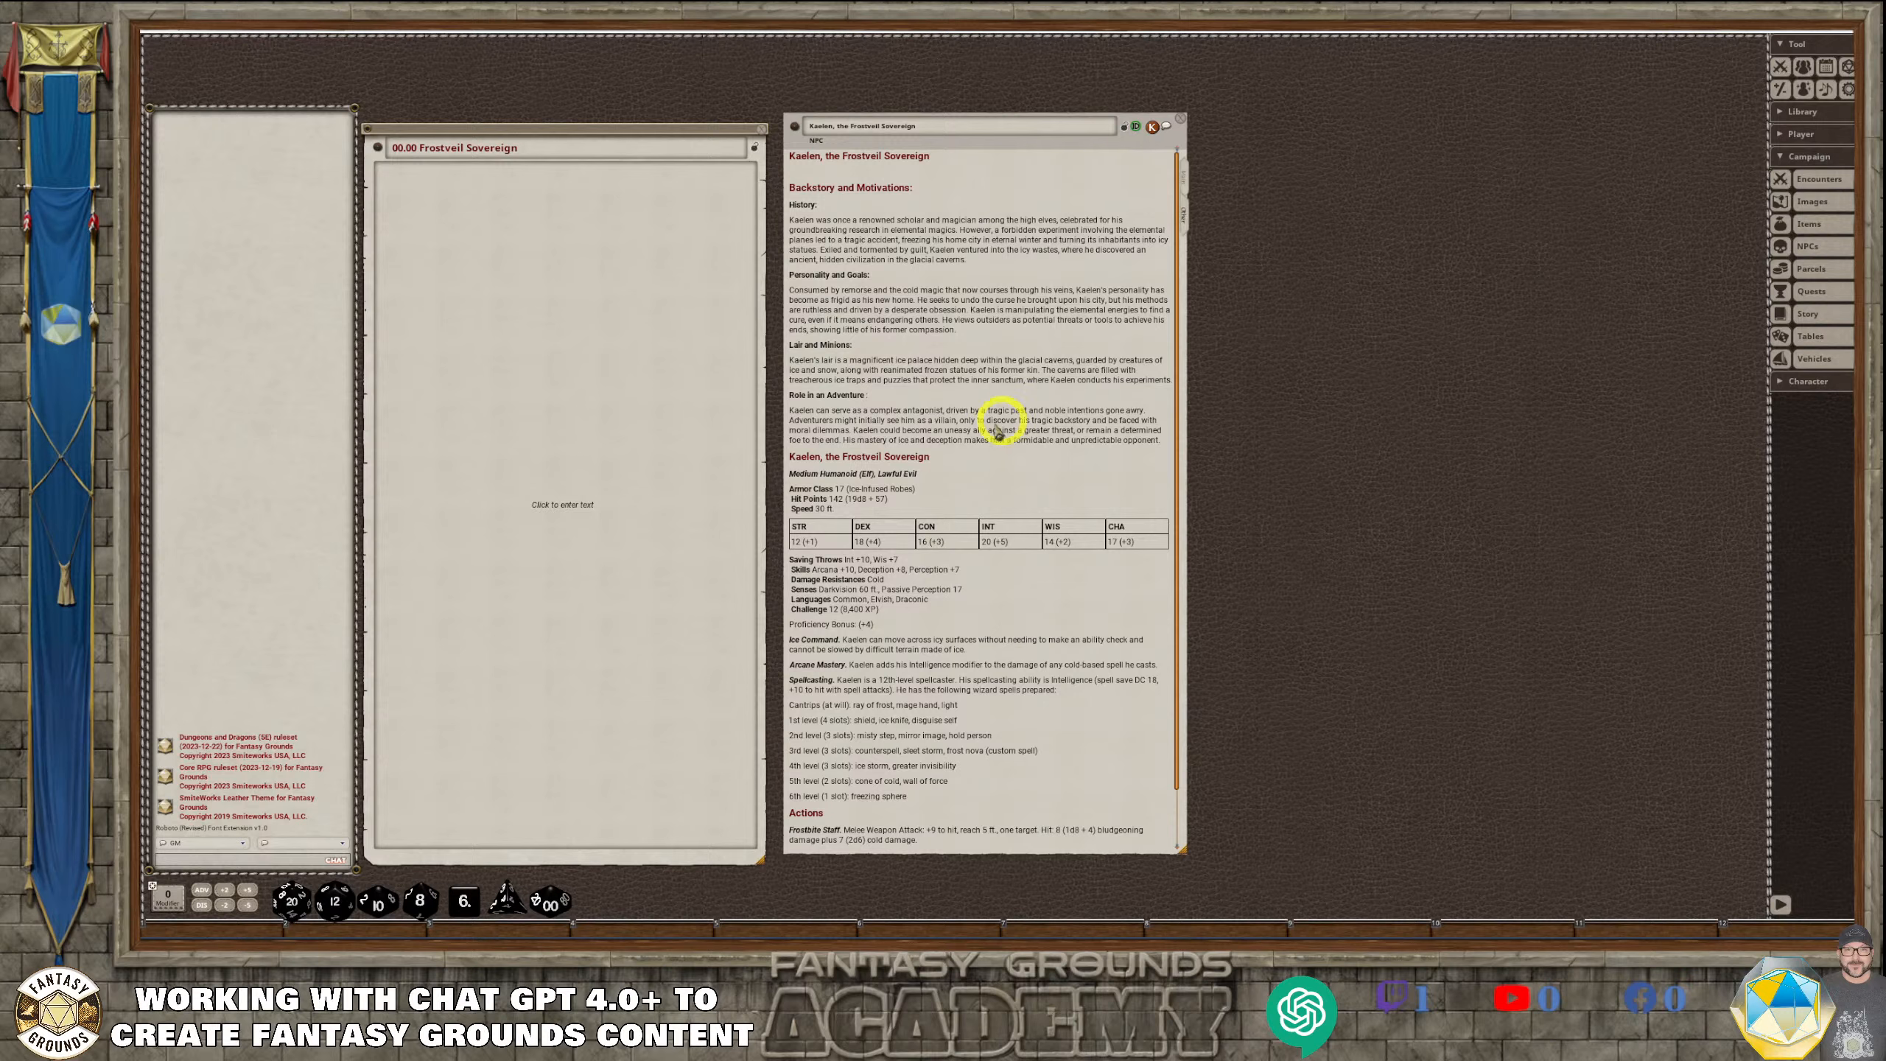
pyautogui.scroll(-2, 958, 442)
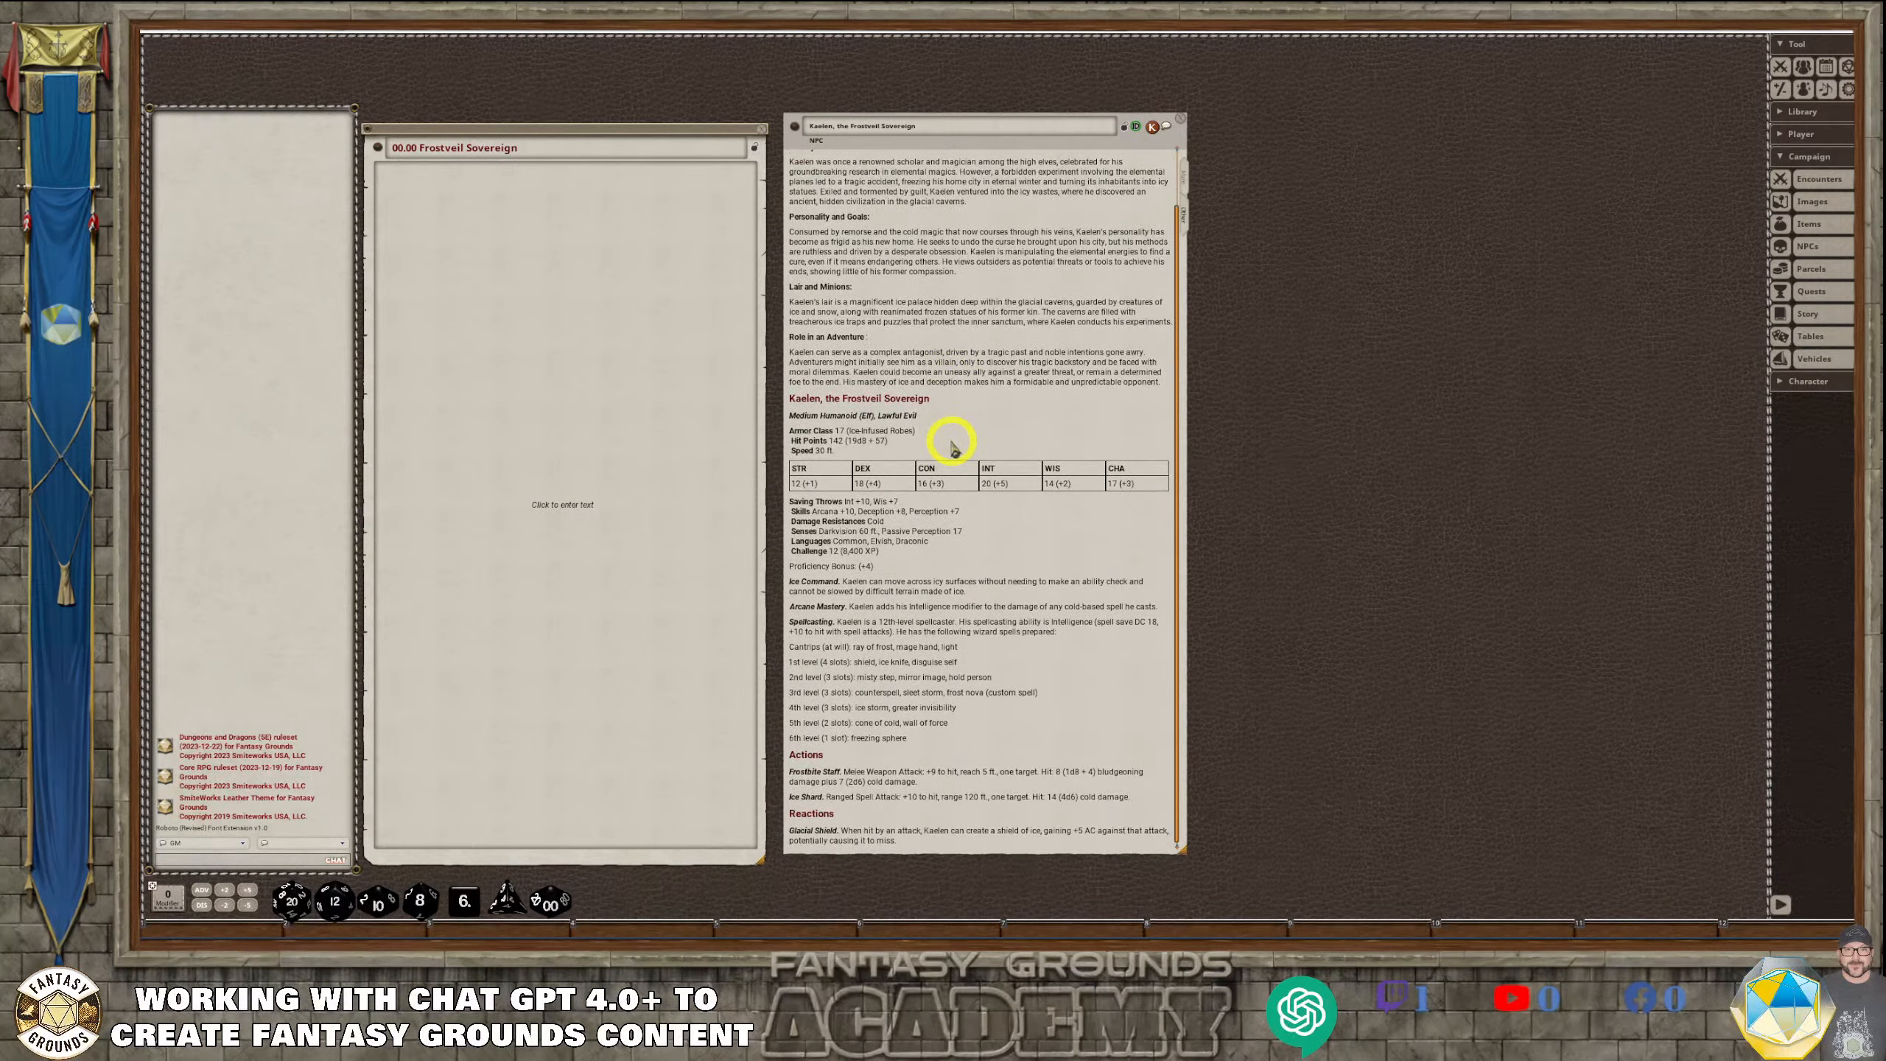
pyautogui.scroll(2, 953, 447)
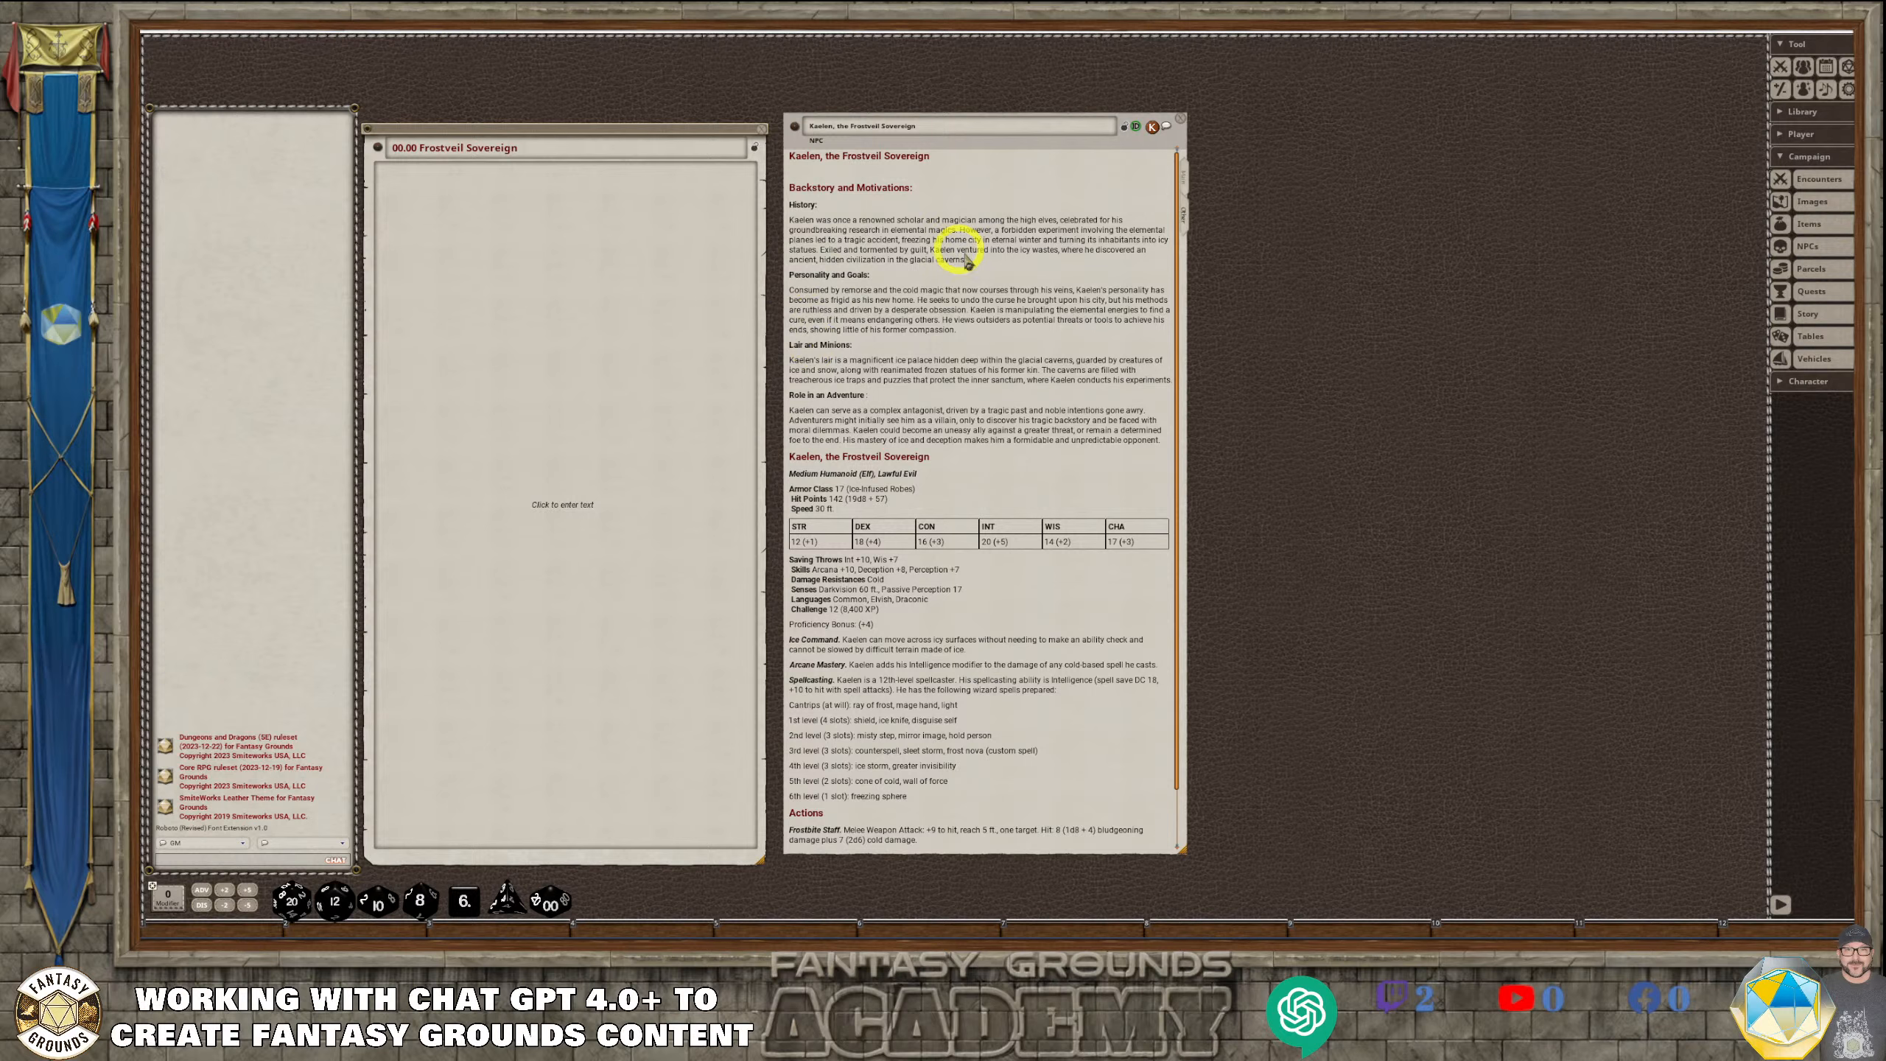
pyautogui.scroll(-2, 939, 446)
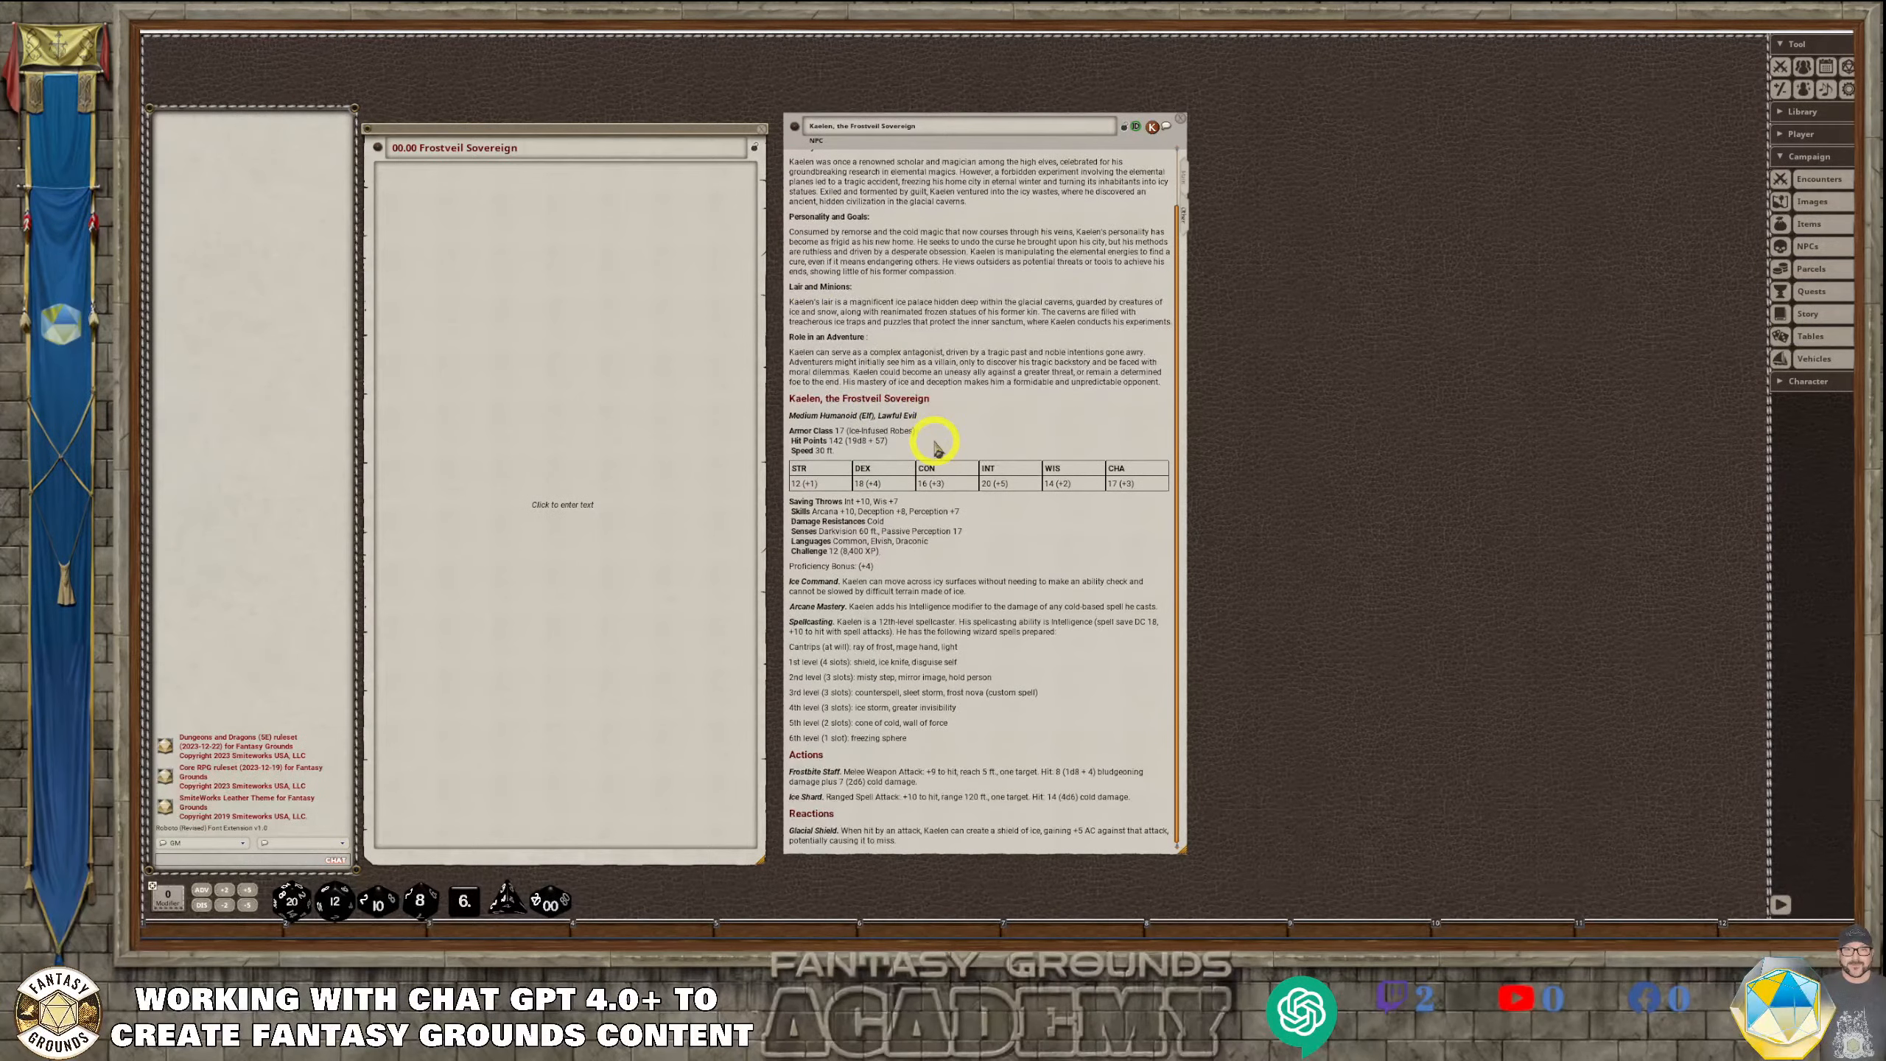
pyautogui.scroll(2, 937, 454)
pyautogui.scroll(1, 936, 453)
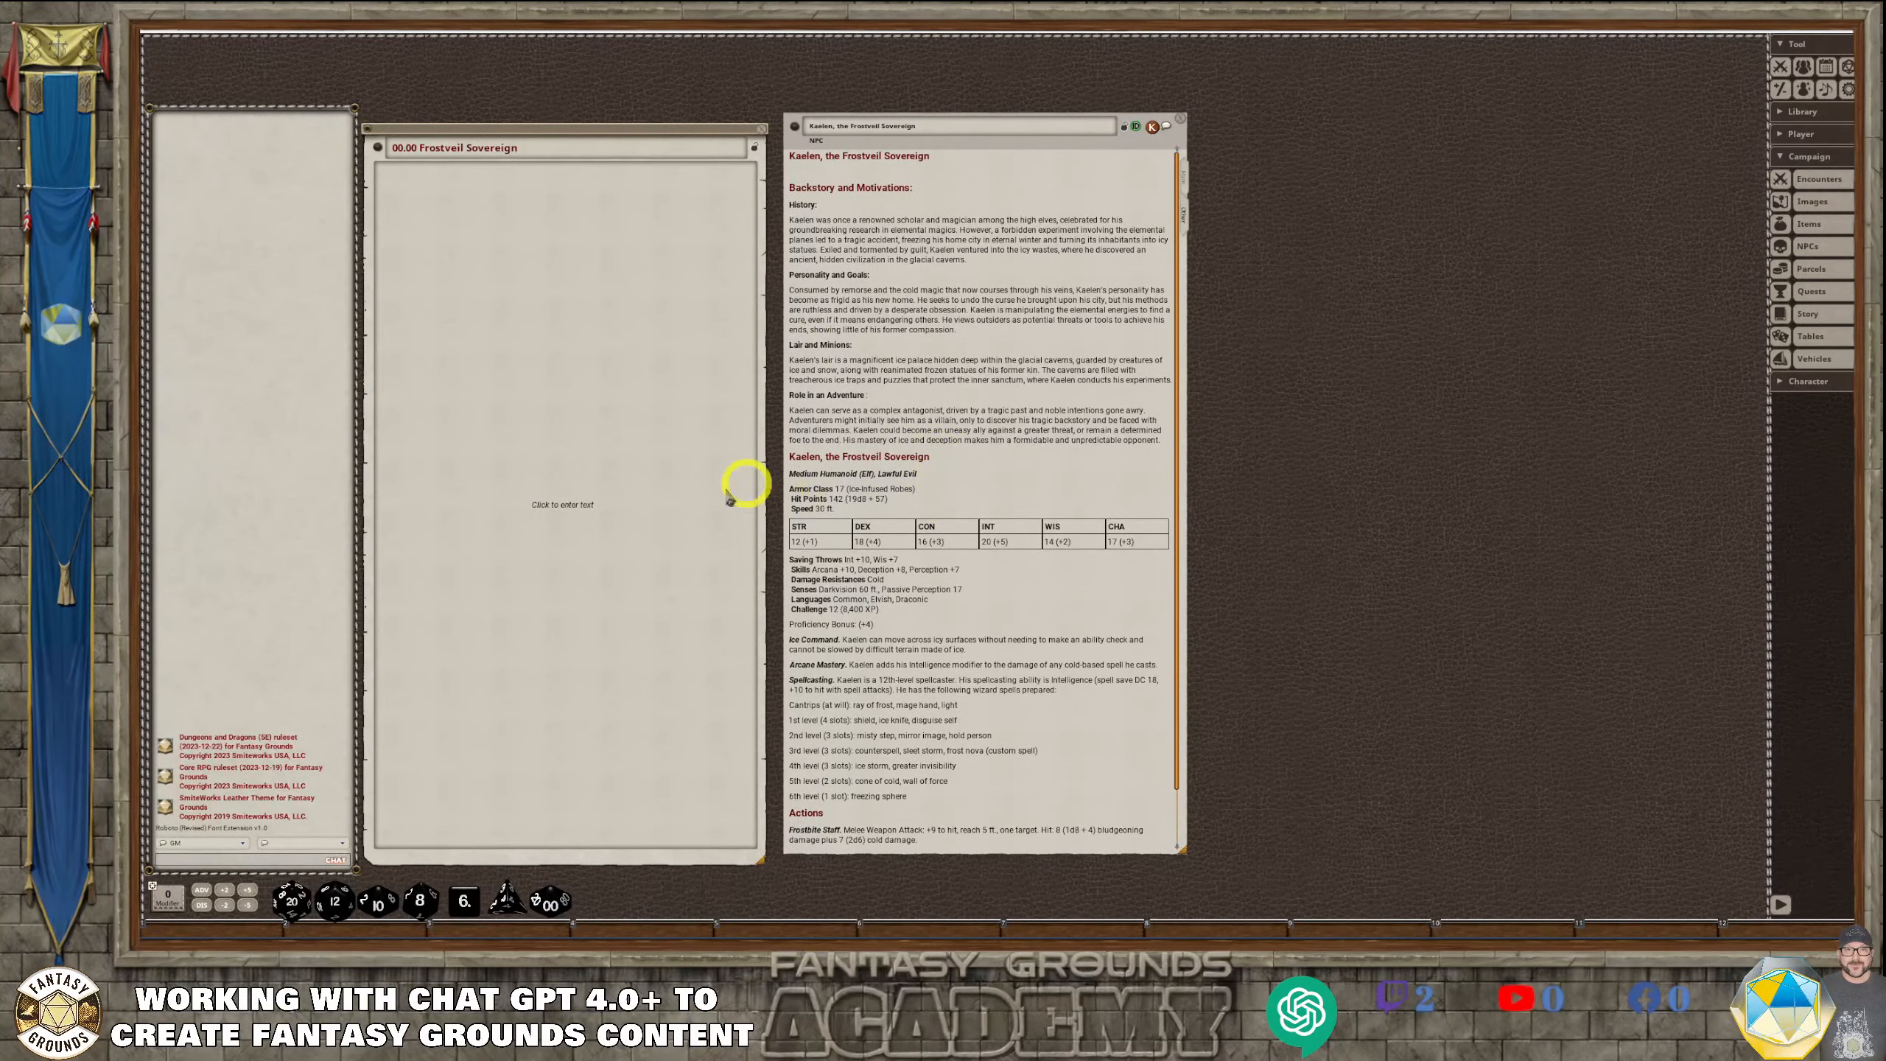
pyautogui.moveTo(520, 938)
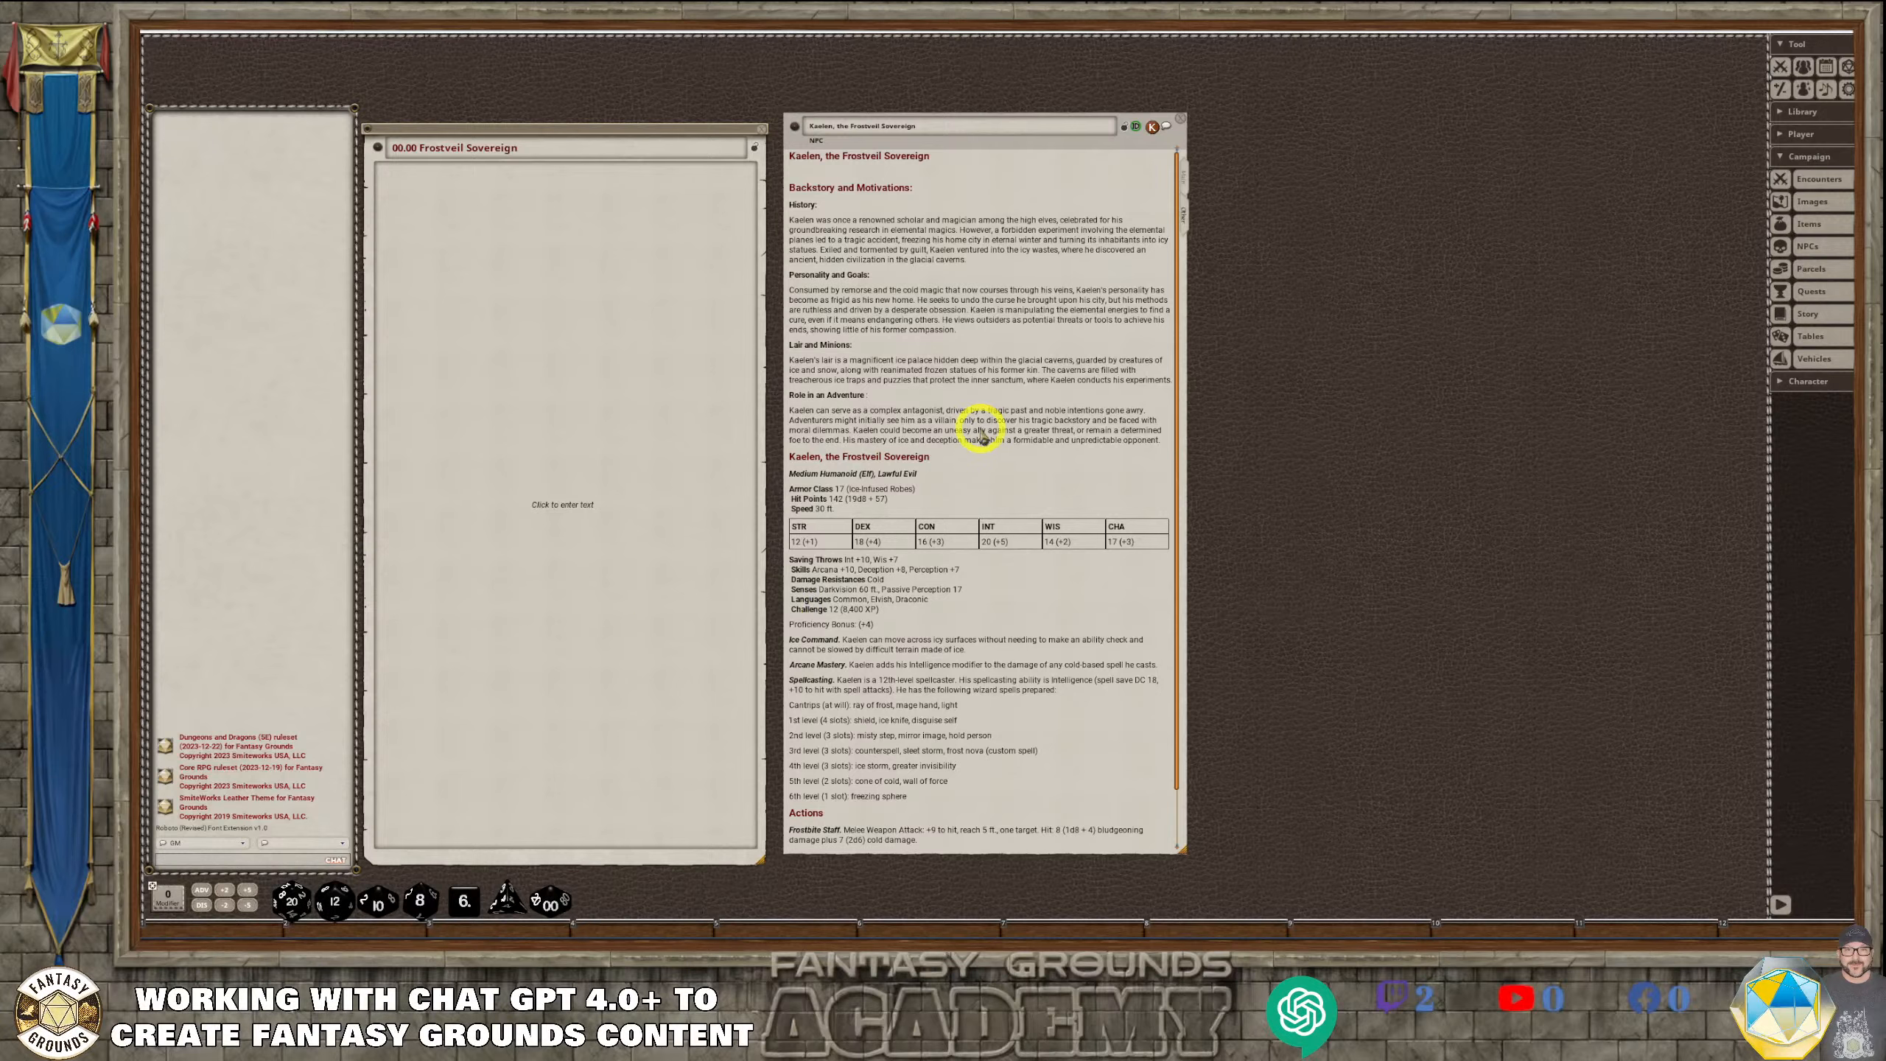
pyautogui.scroll(-1, 1018, 699)
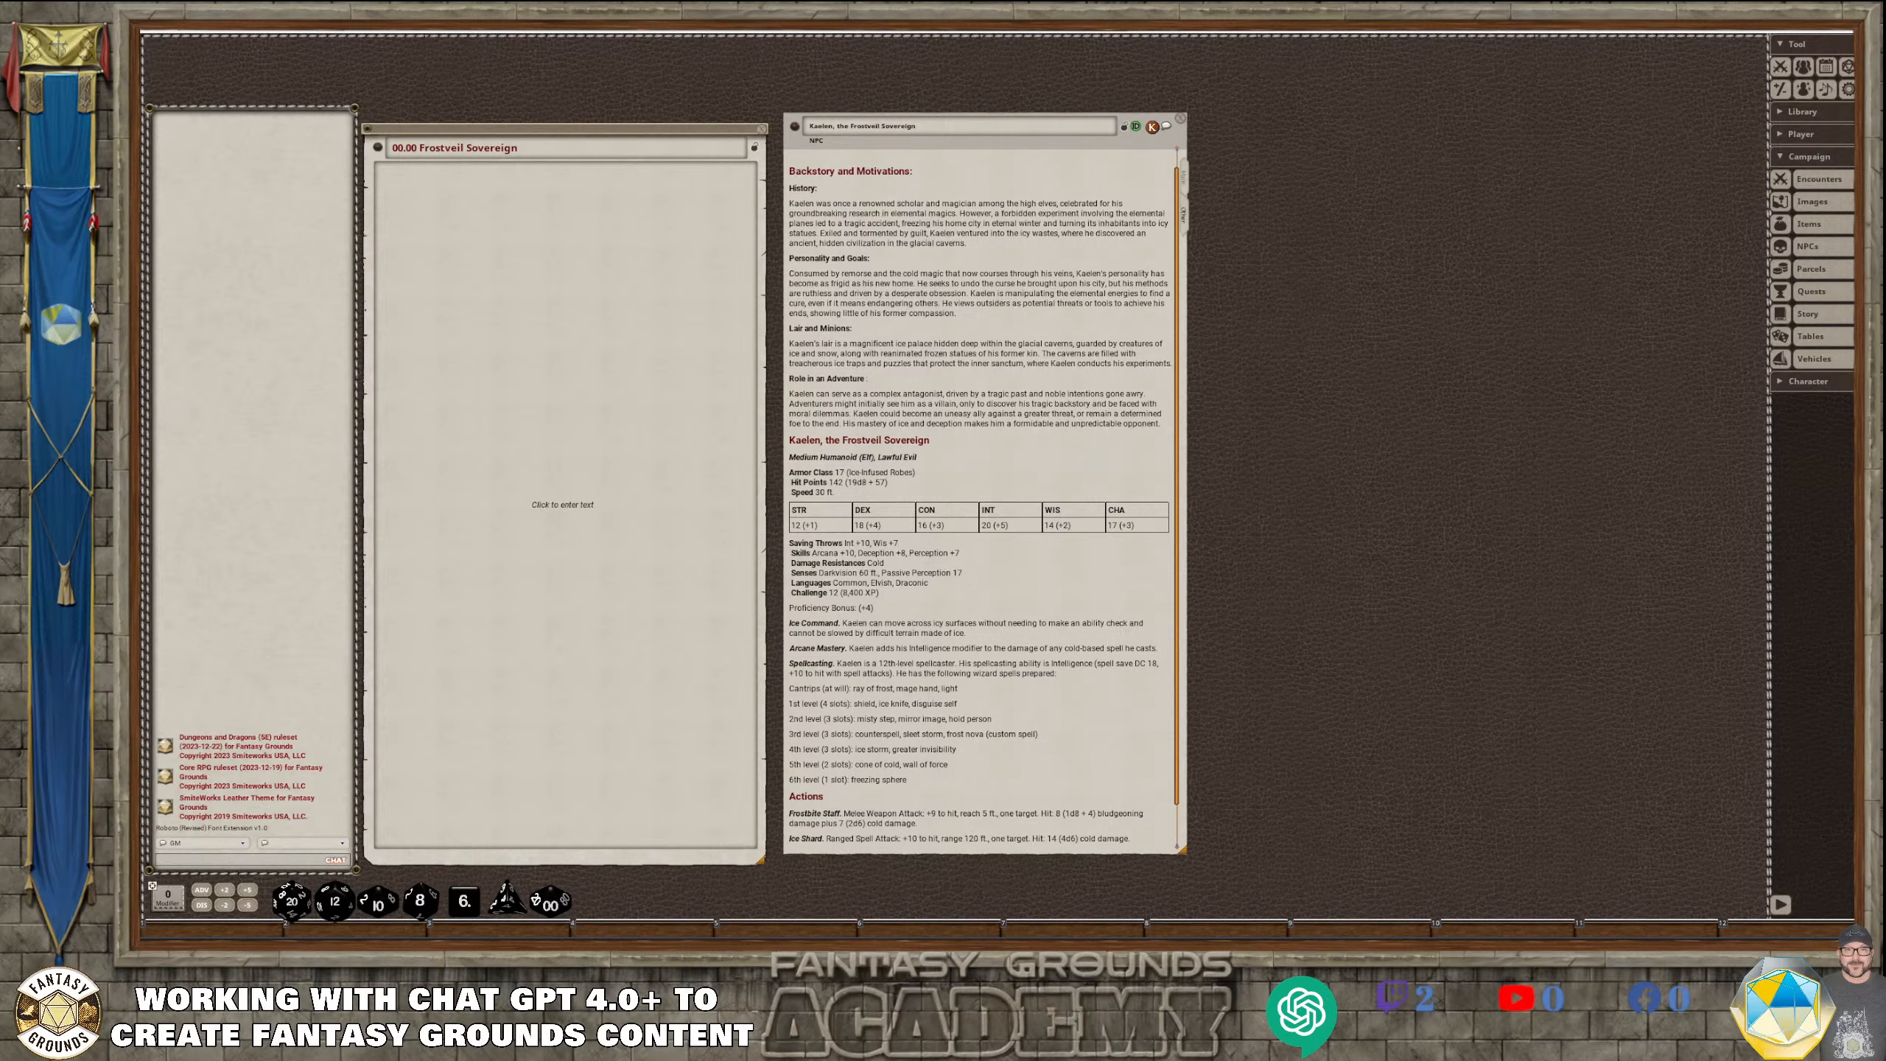
# Switch to the FG 5e Content Creator chat and draft a request for the previously mentioned ice nova spell in the official DnD5e style format
pyautogui.moveTo(515, 934)
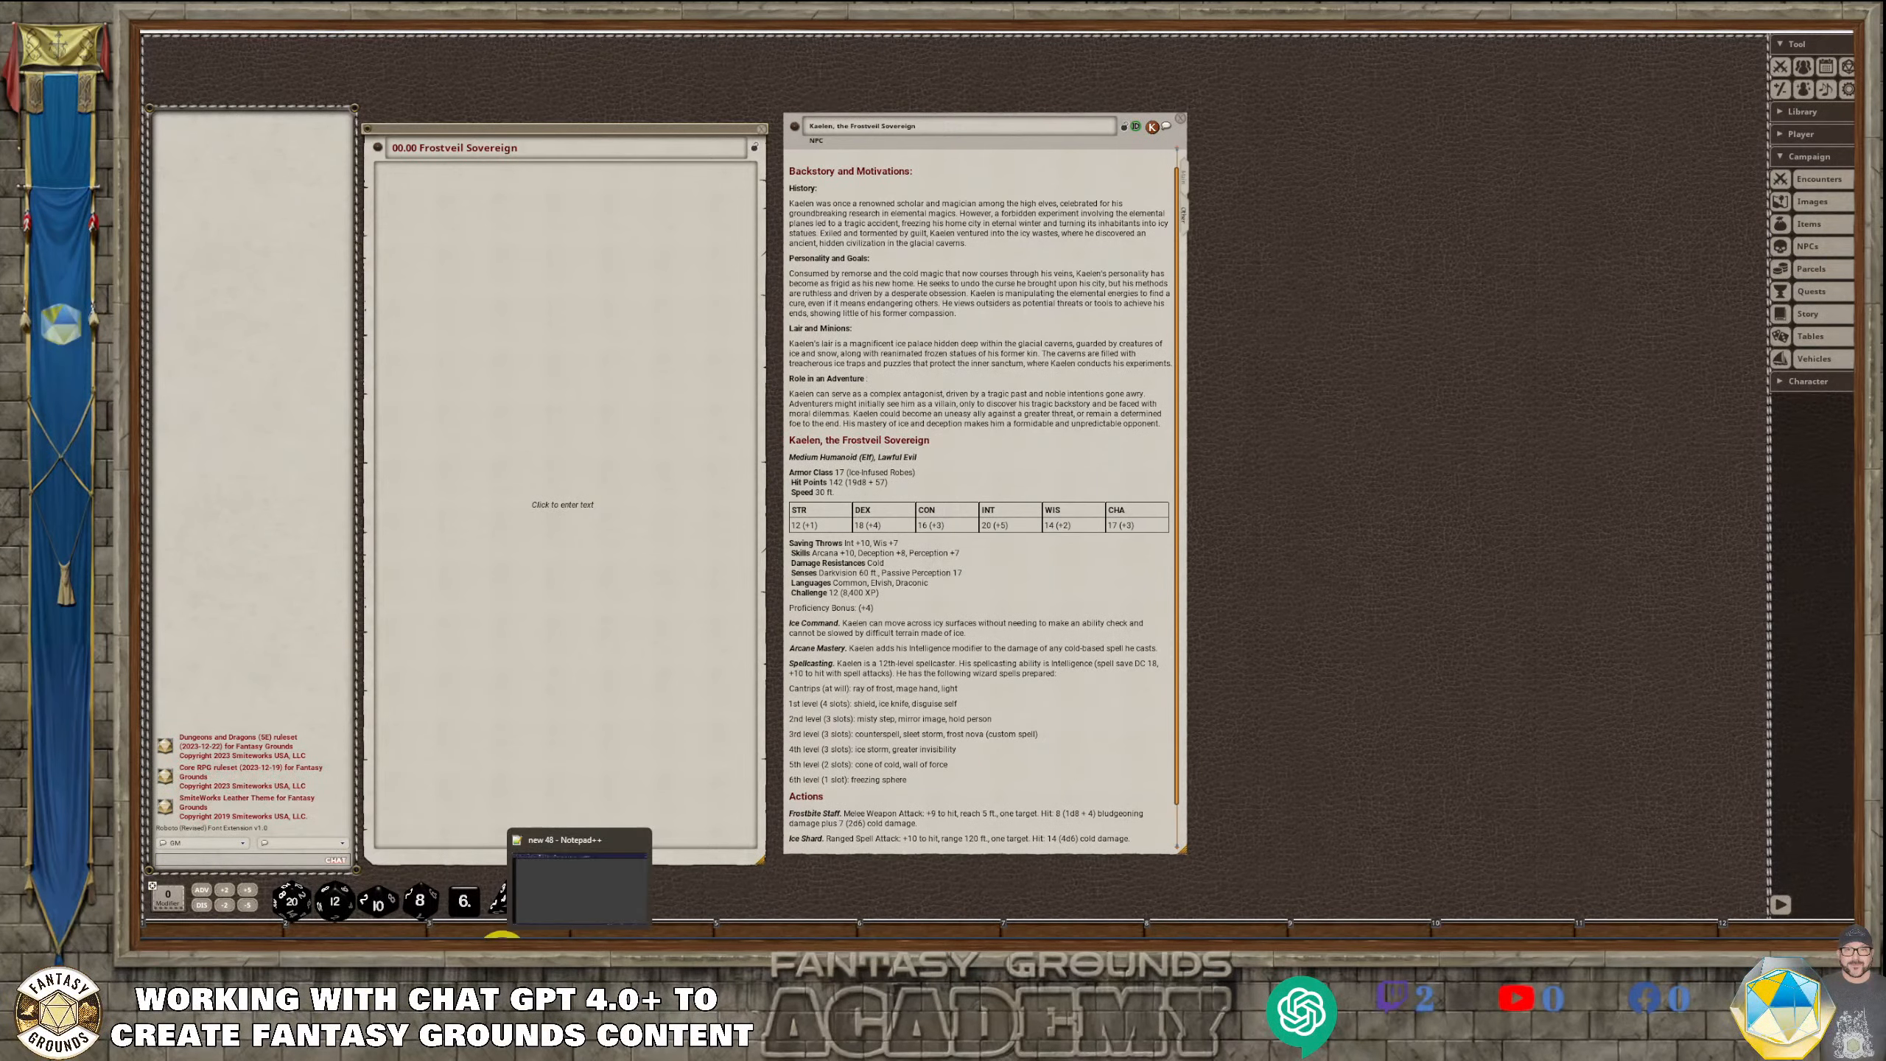
pyautogui.click(475, 939)
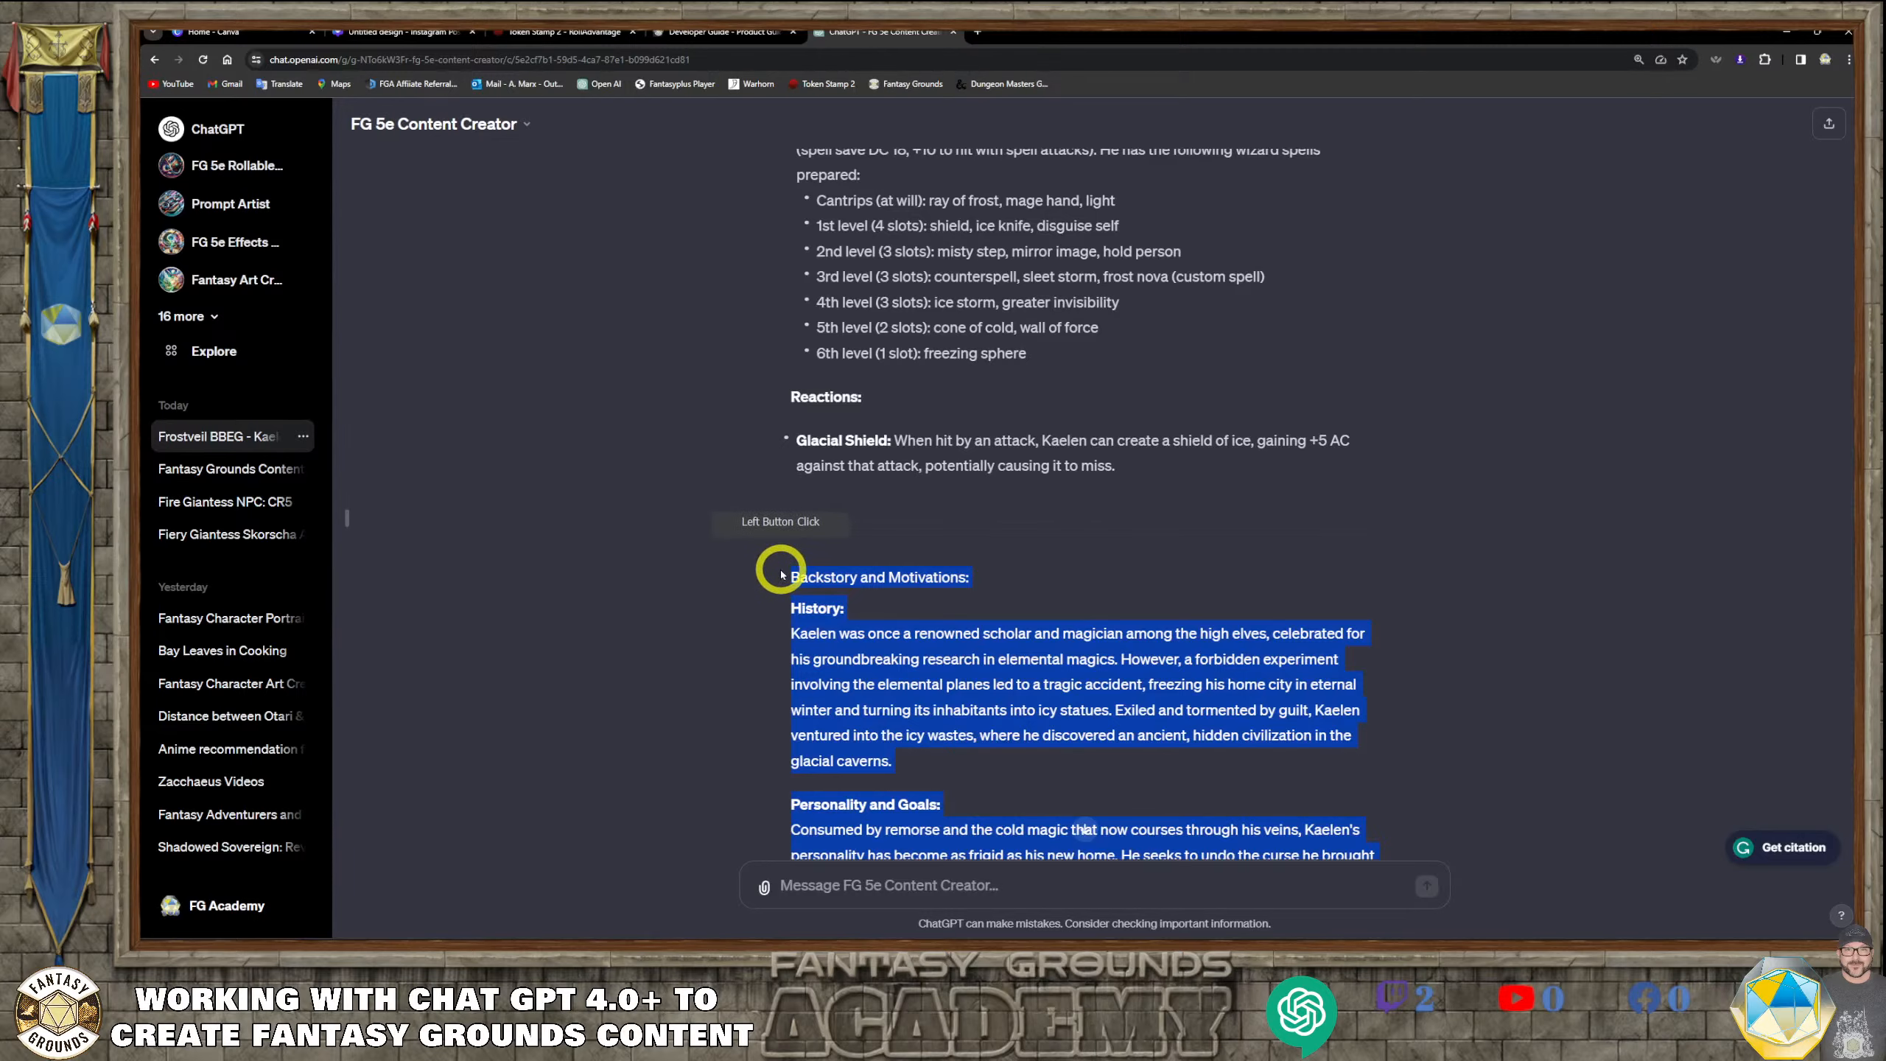
pyautogui.scroll(-7, 781, 568)
pyautogui.click(851, 876)
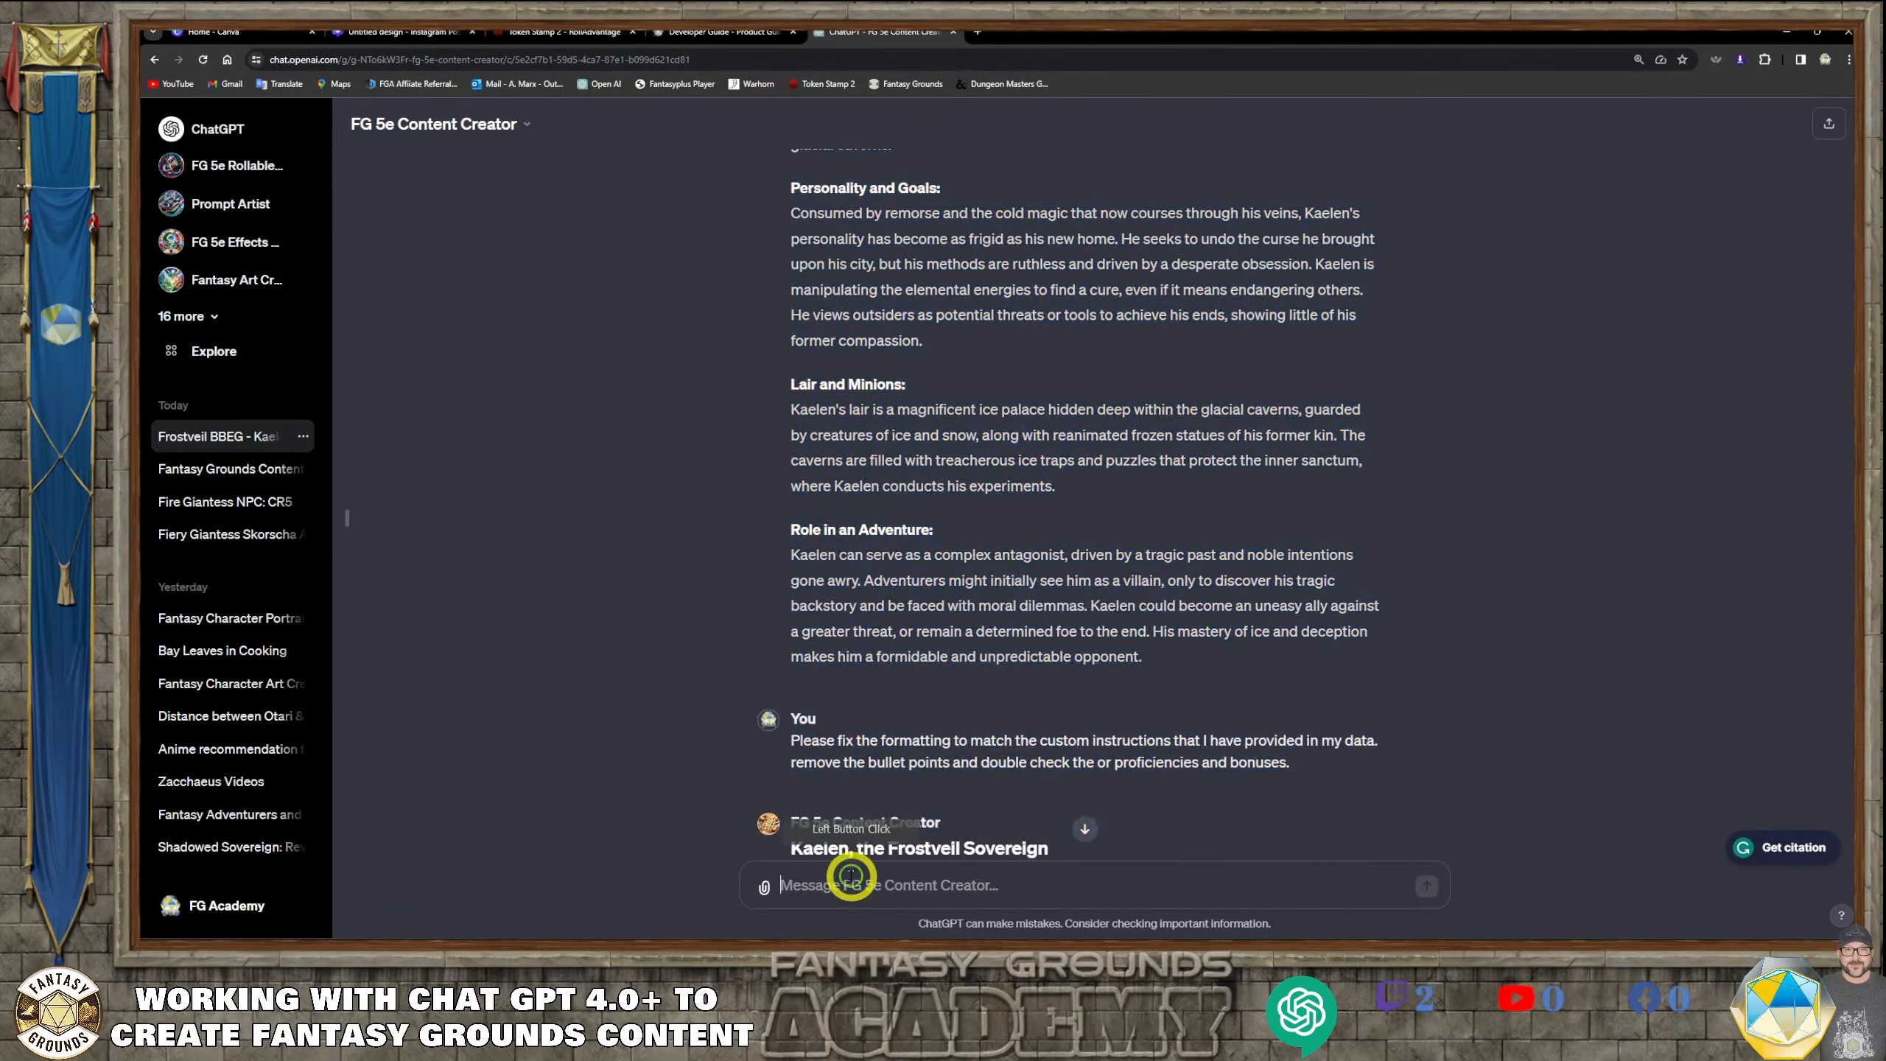
pyautogui.write('Please d')
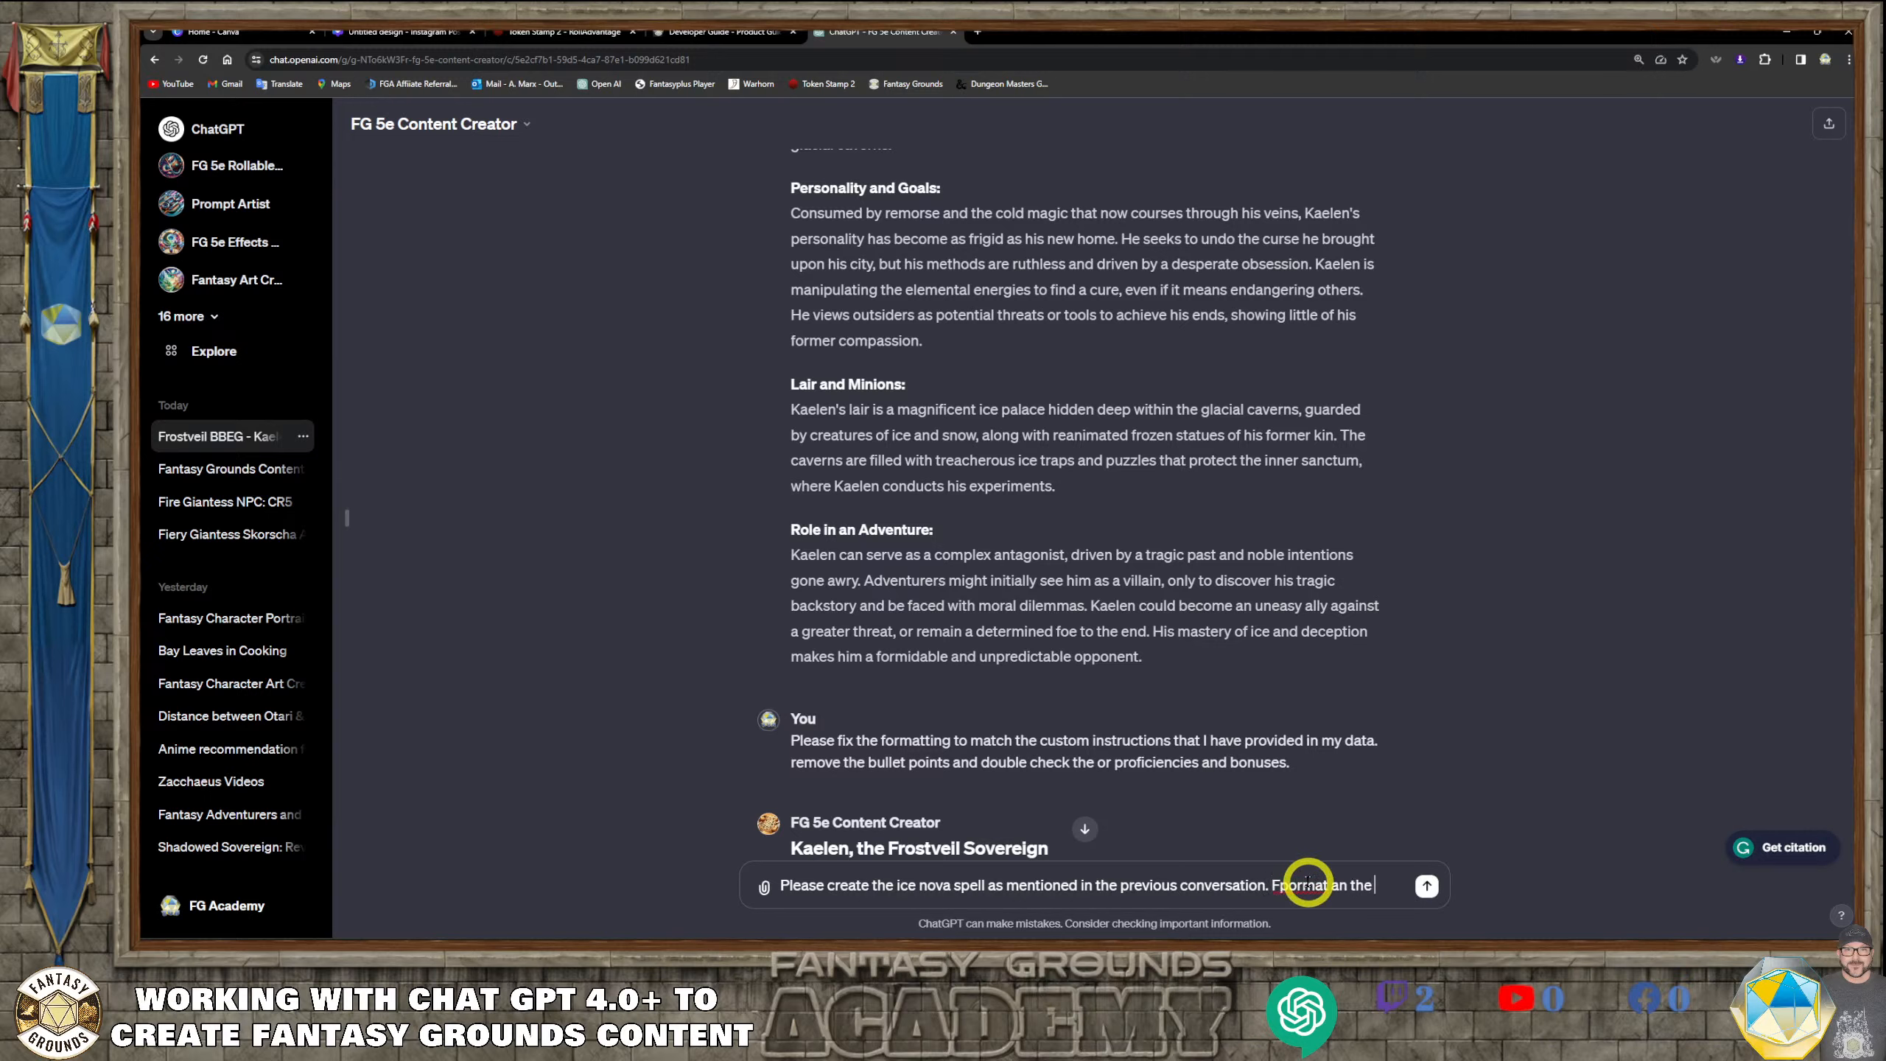
pyautogui.write('ficial DnD5e style format.')
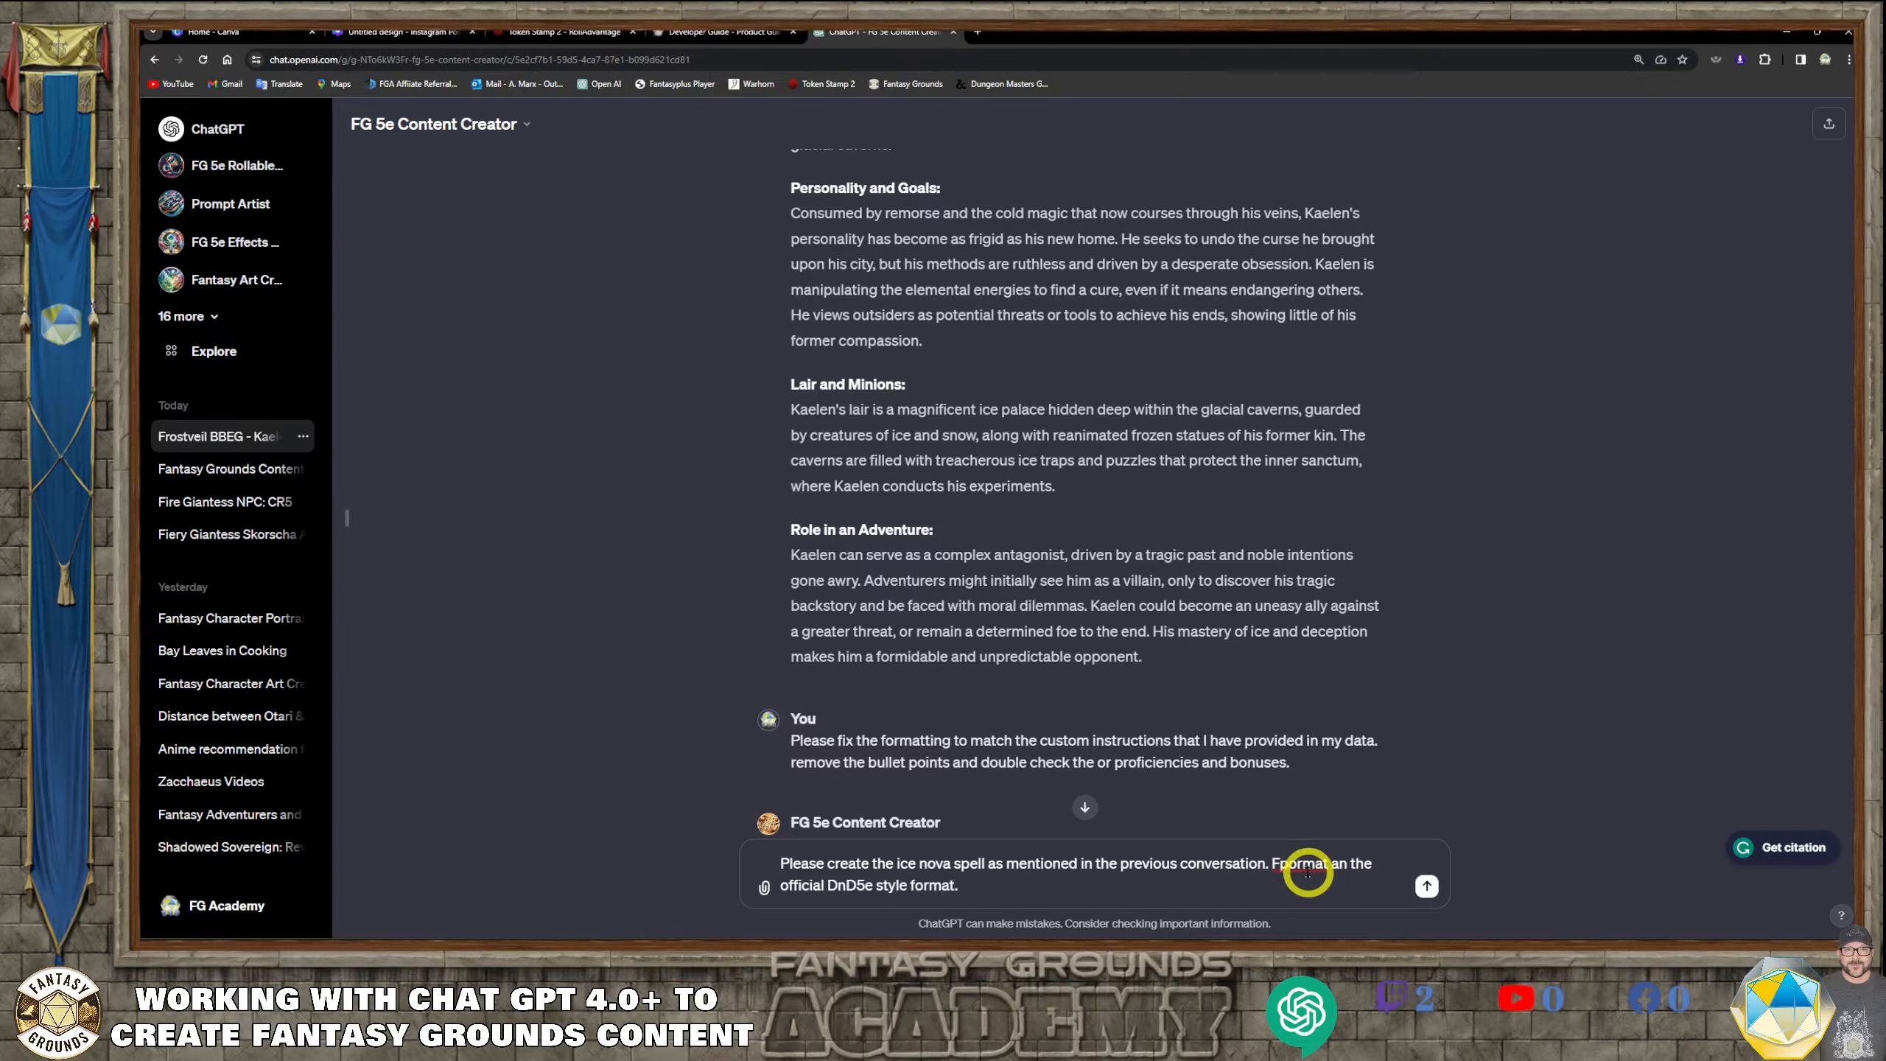
# Correct the misspelled word "Format" in the prompt and add the sentence "Please provide a little bit of lore context."
pyautogui.click(1292, 867)
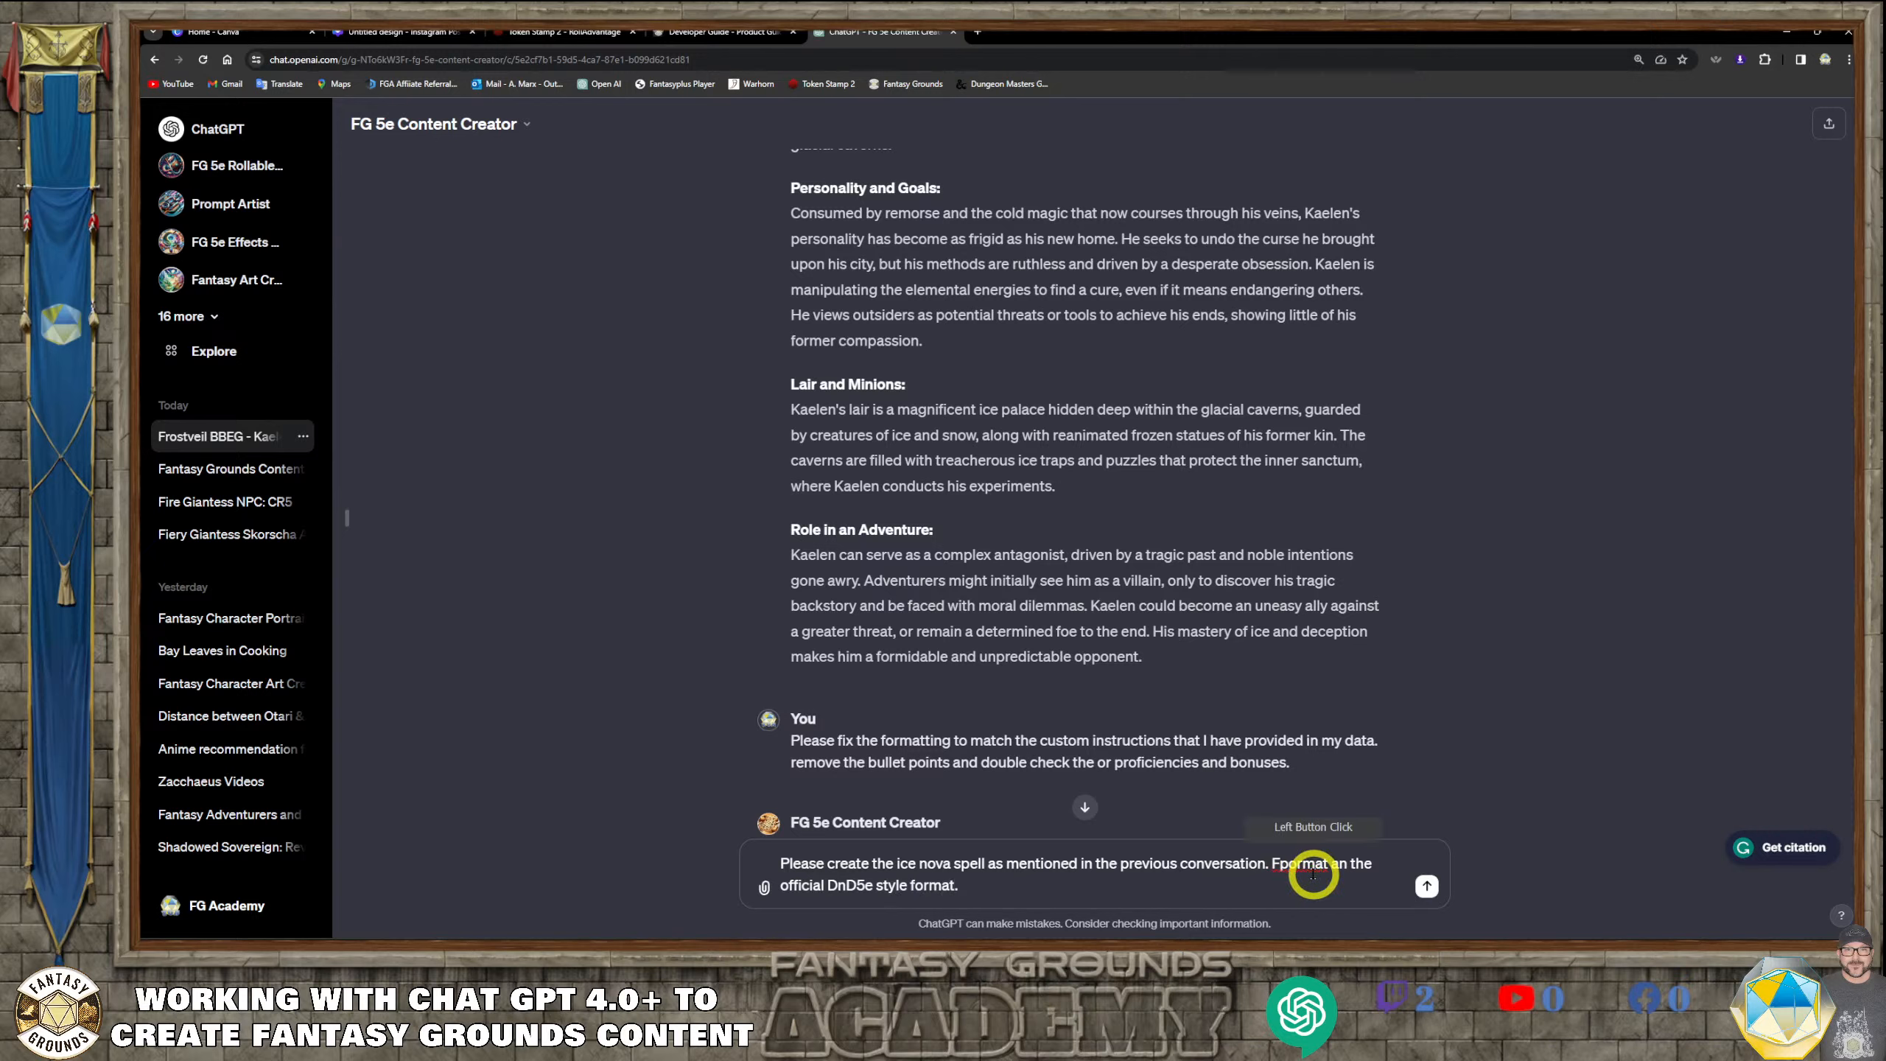
pyautogui.press('Delete')
pyautogui.click(1102, 887)
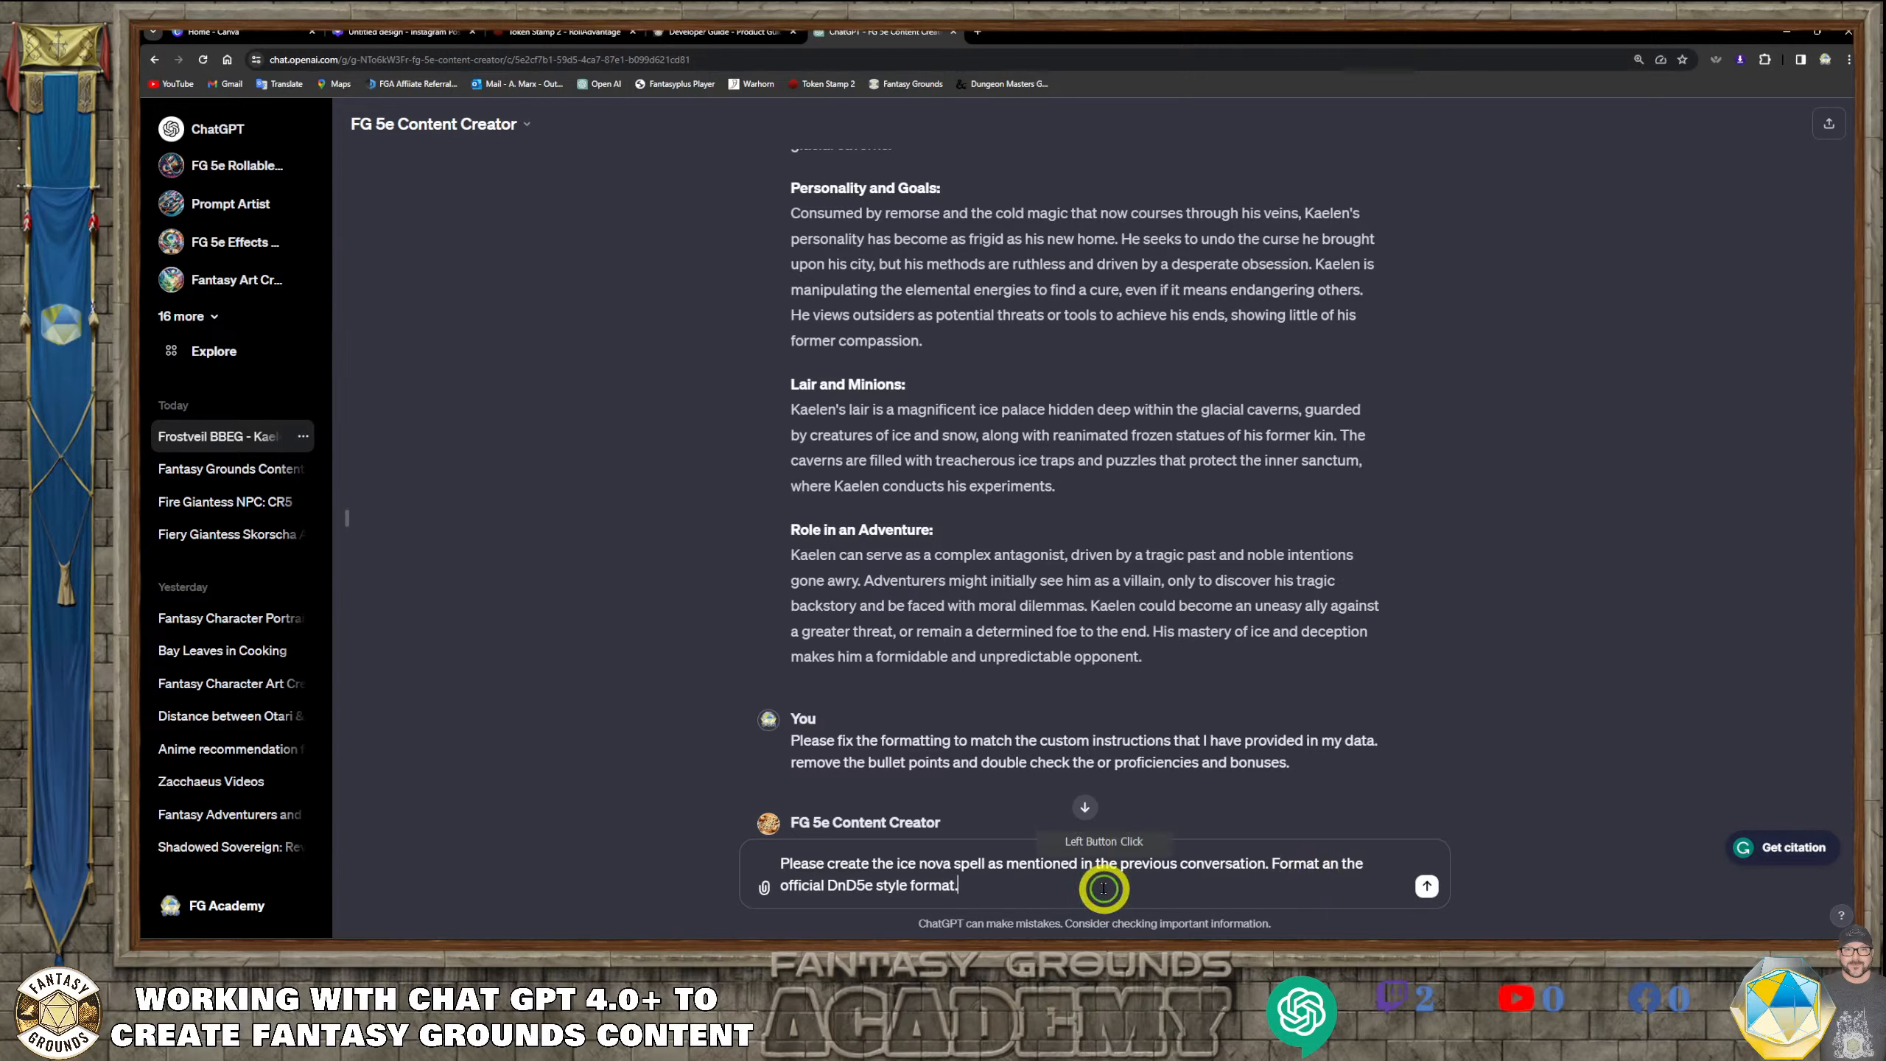
pyautogui.write('PLease provide a little bit of lore context.')
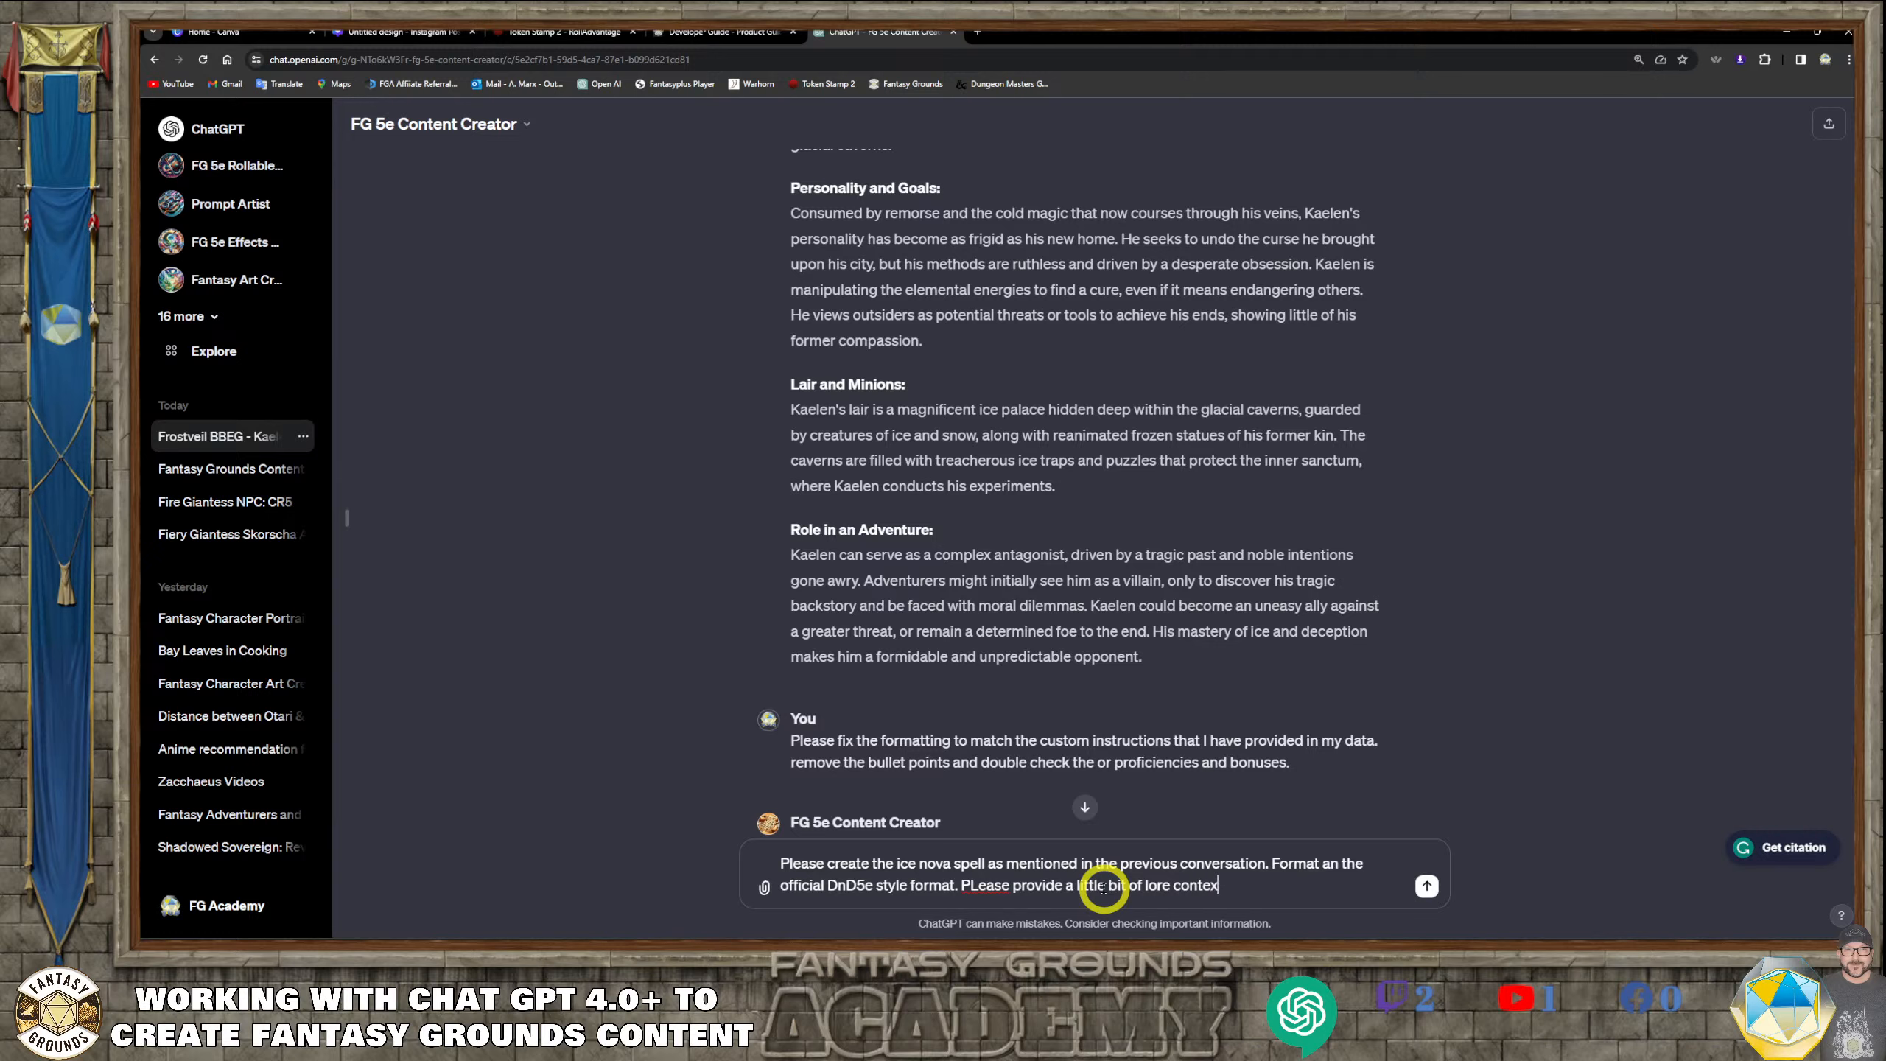
pyautogui.click(978, 886)
pyautogui.click(1007, 923)
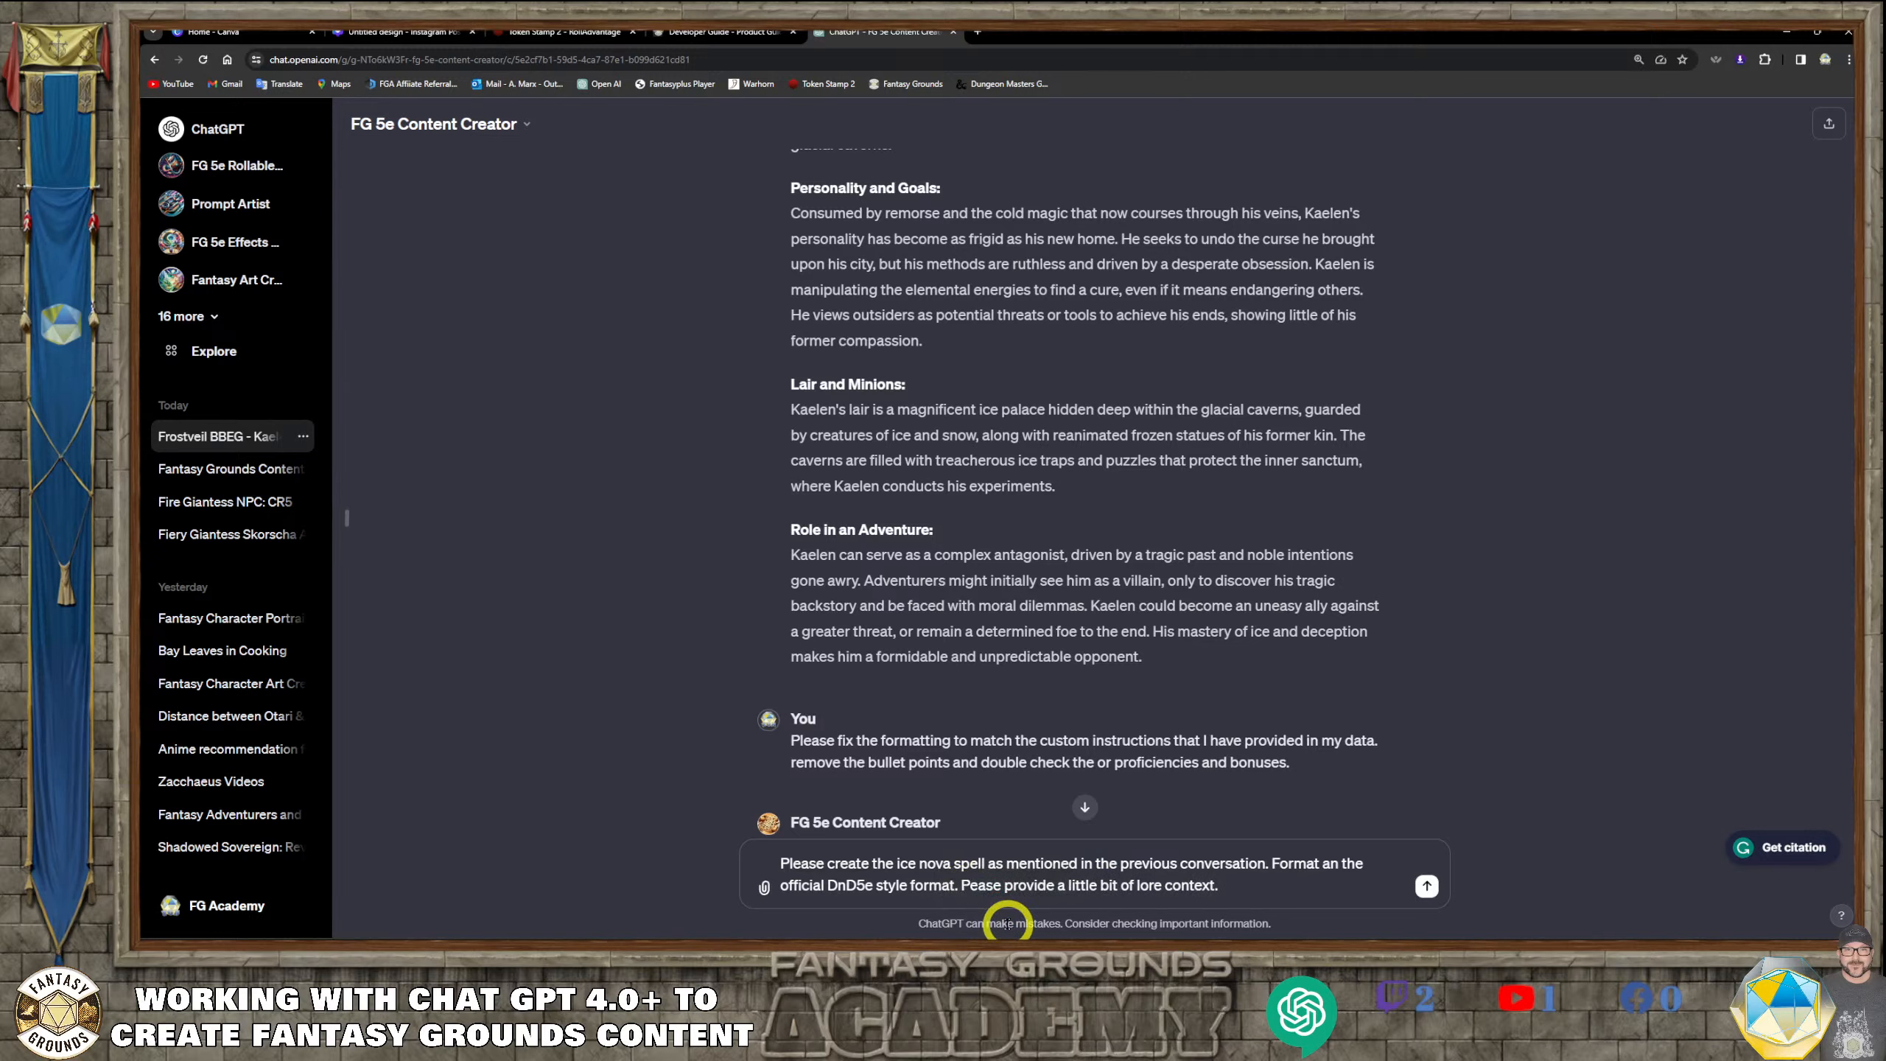
pyautogui.press('BackSpace')
pyautogui.write('l')
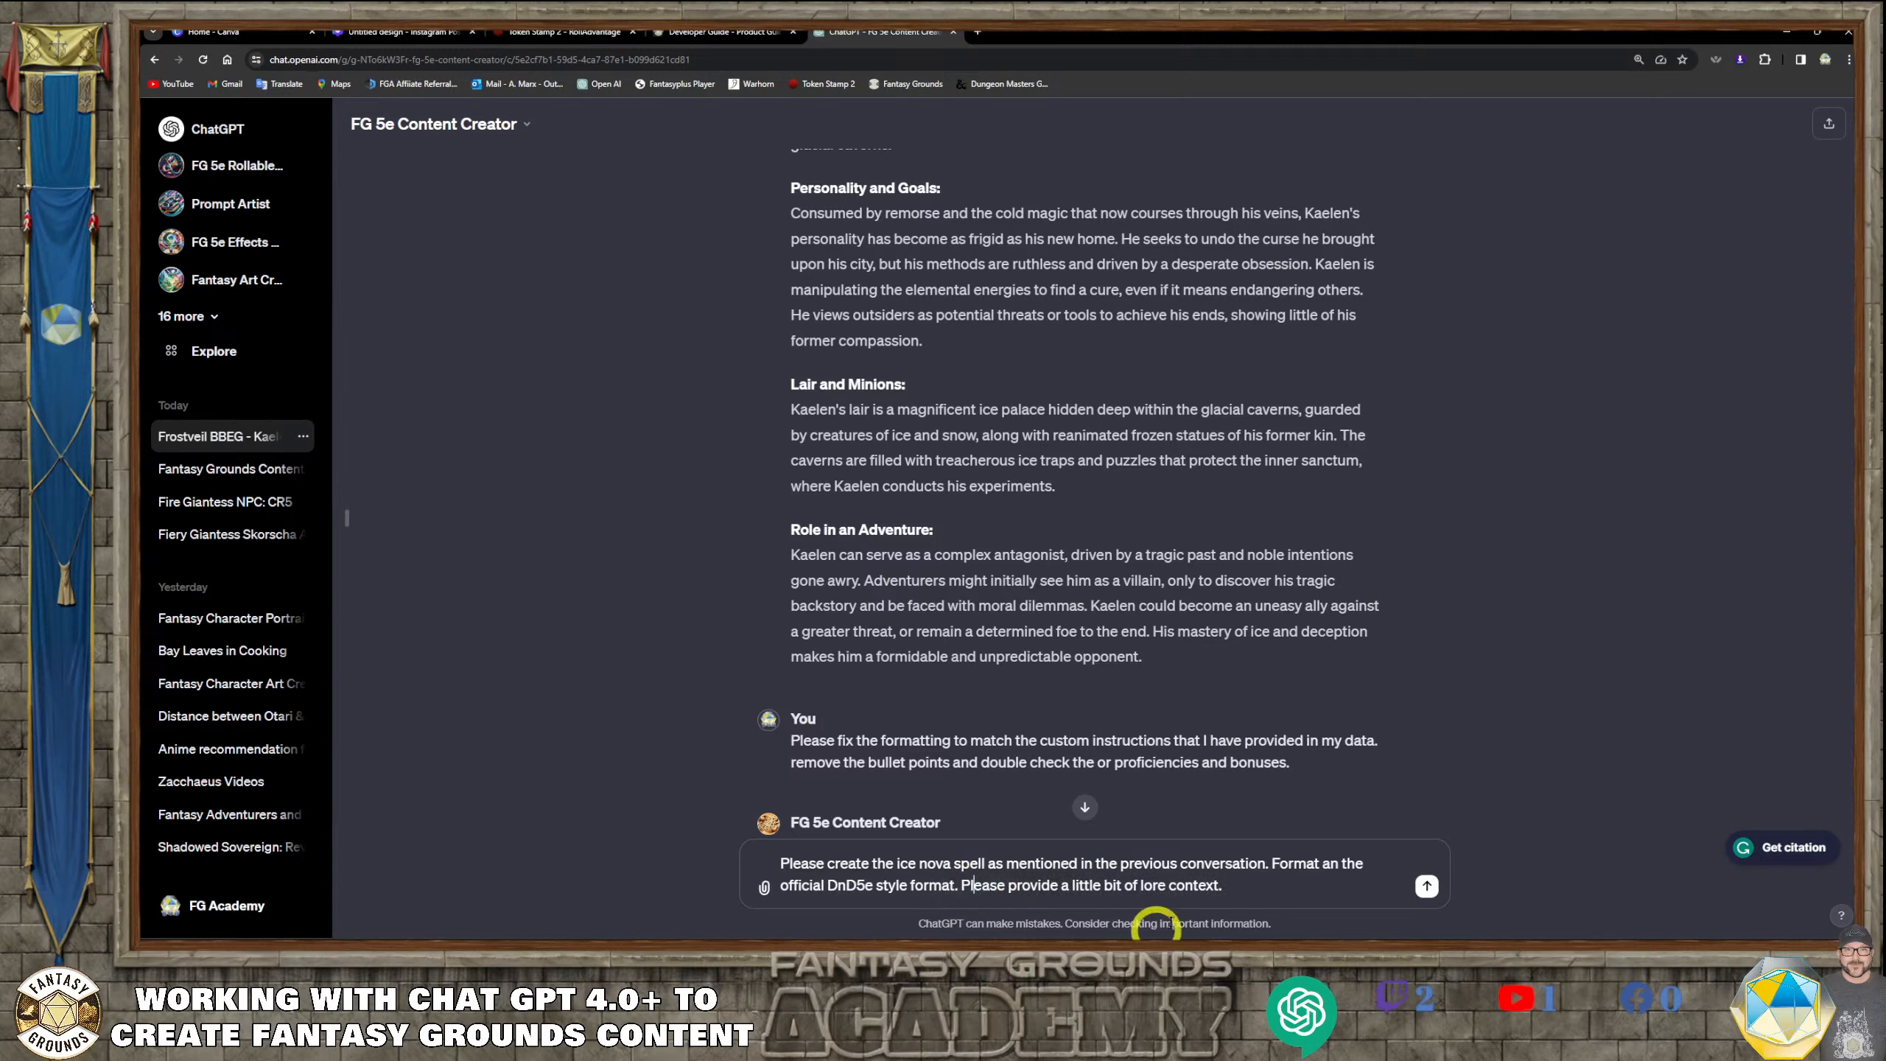
pyautogui.click(1254, 884)
# Check the custom spell's name in Kaelen's spell list, change "ice nova" to "frost nova" in the prompt, and send it
pyautogui.scroll(10, 901, 534)
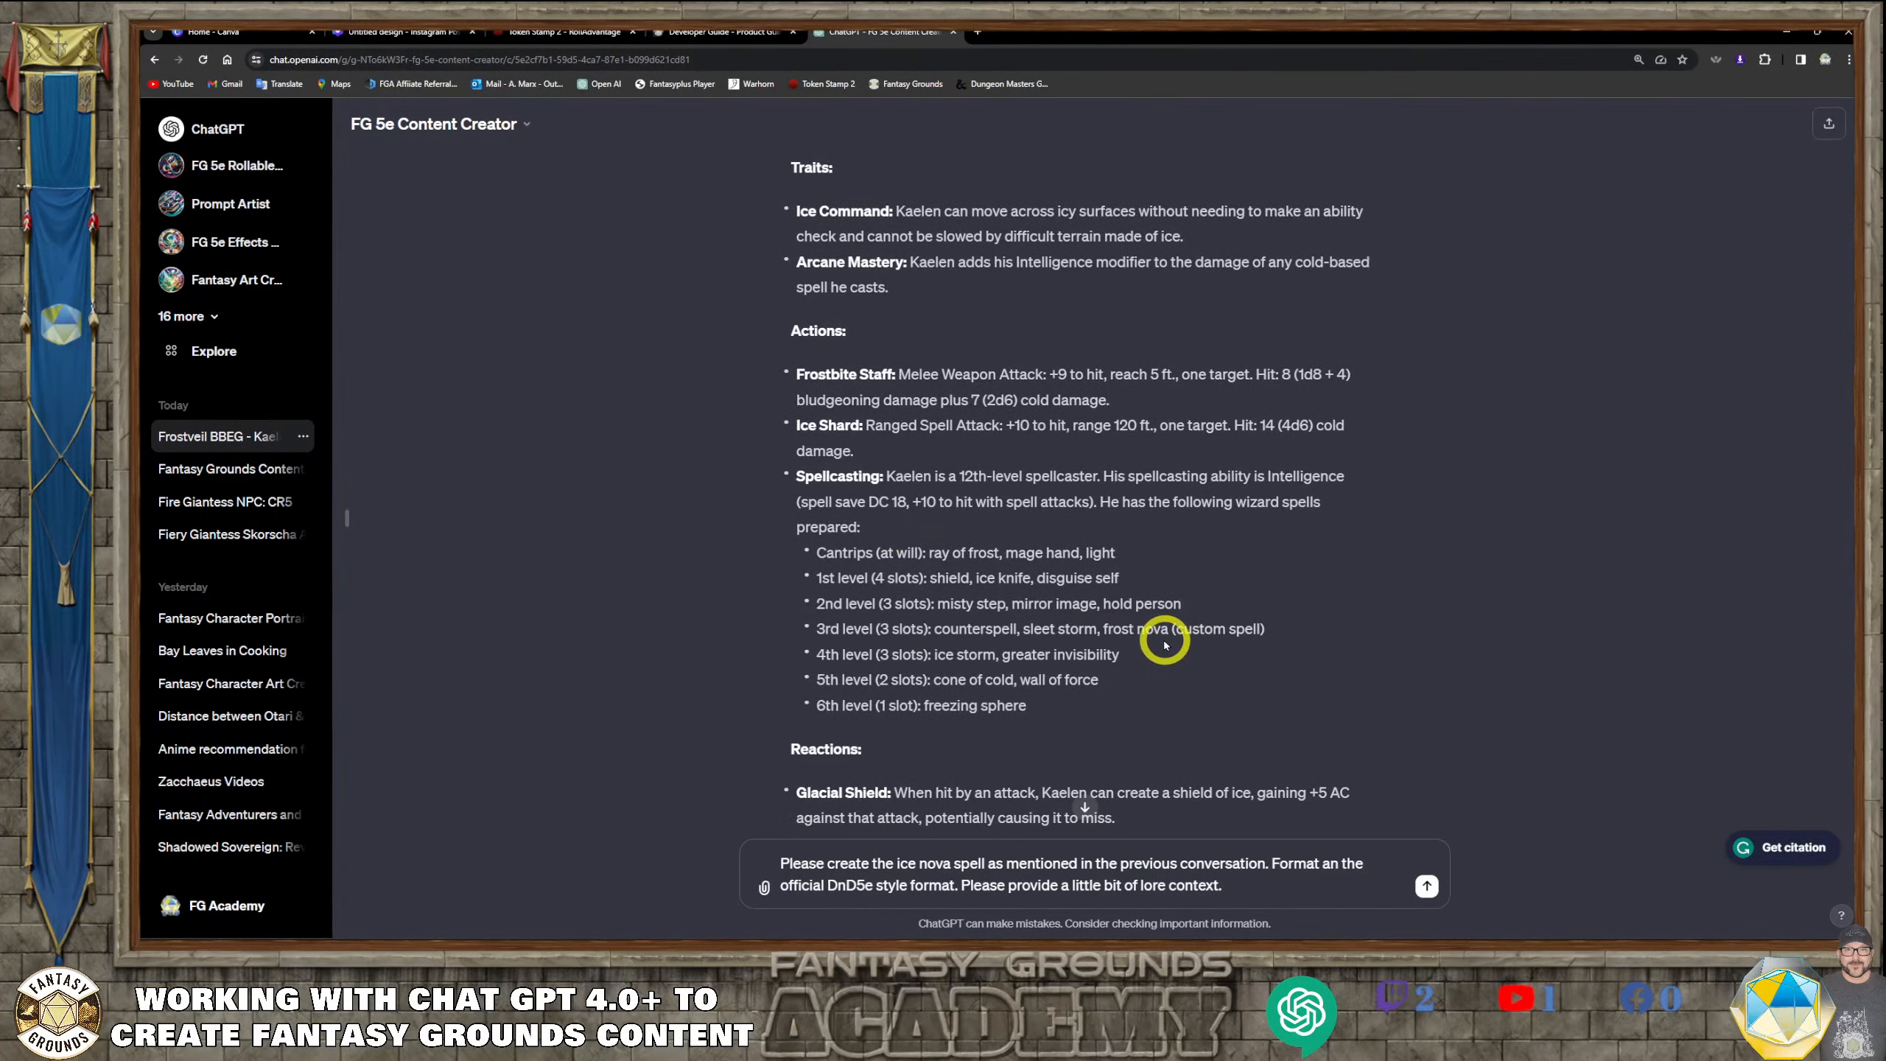
pyautogui.scroll(-2, 1066, 713)
pyautogui.scroll(-7, 1066, 713)
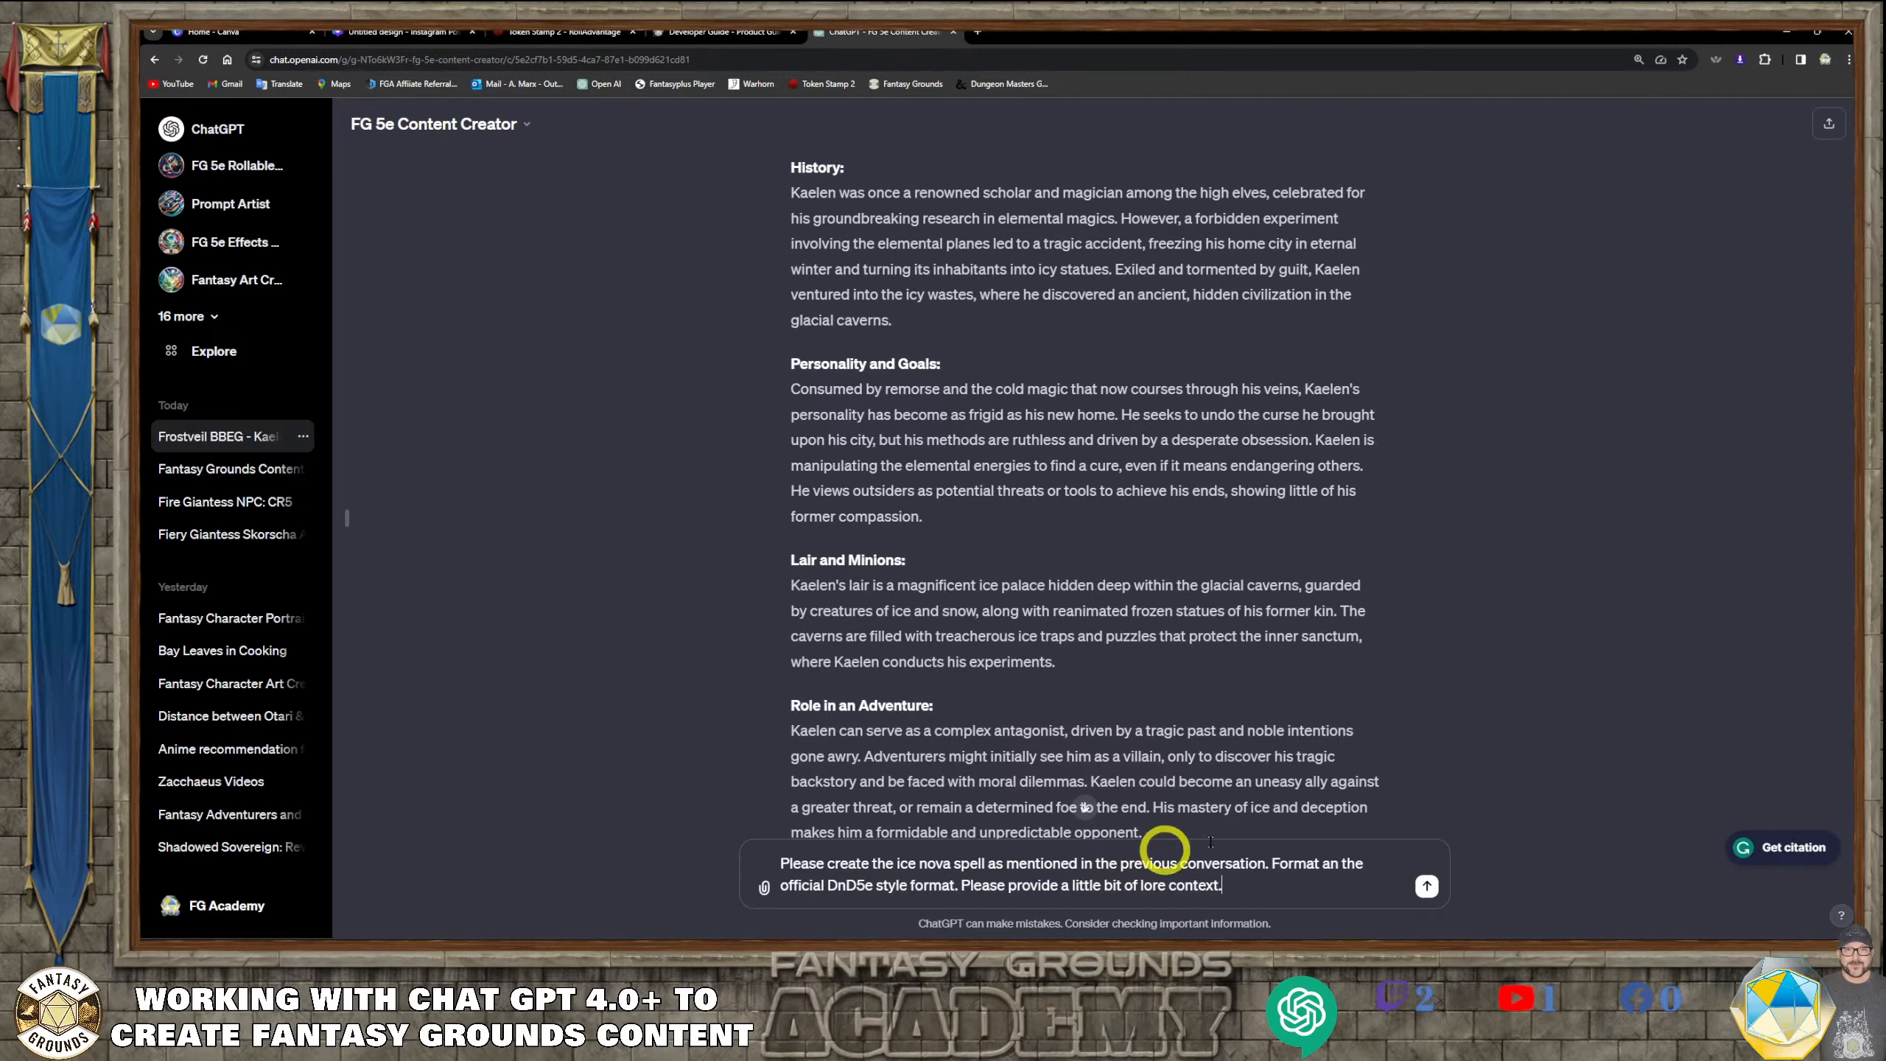
pyautogui.scroll(-3, 1261, 825)
pyautogui.click(1264, 884)
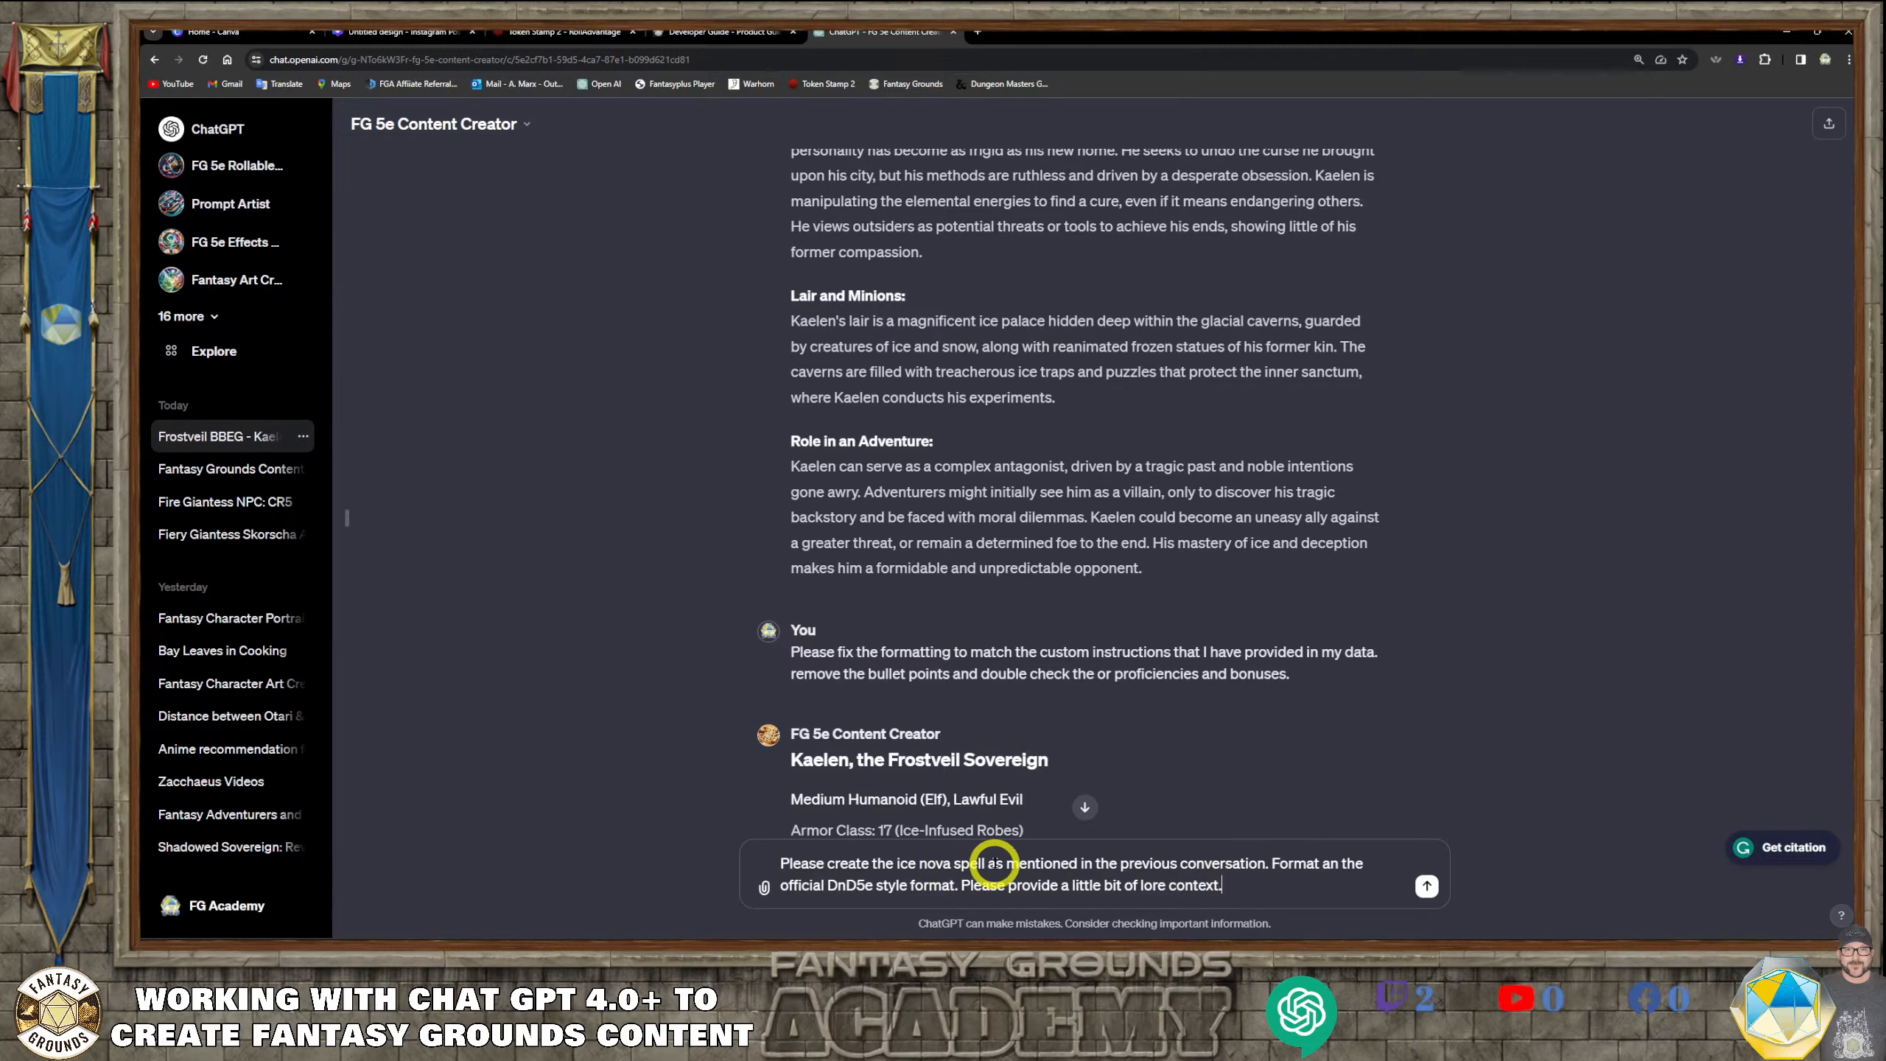
pyautogui.click(918, 863)
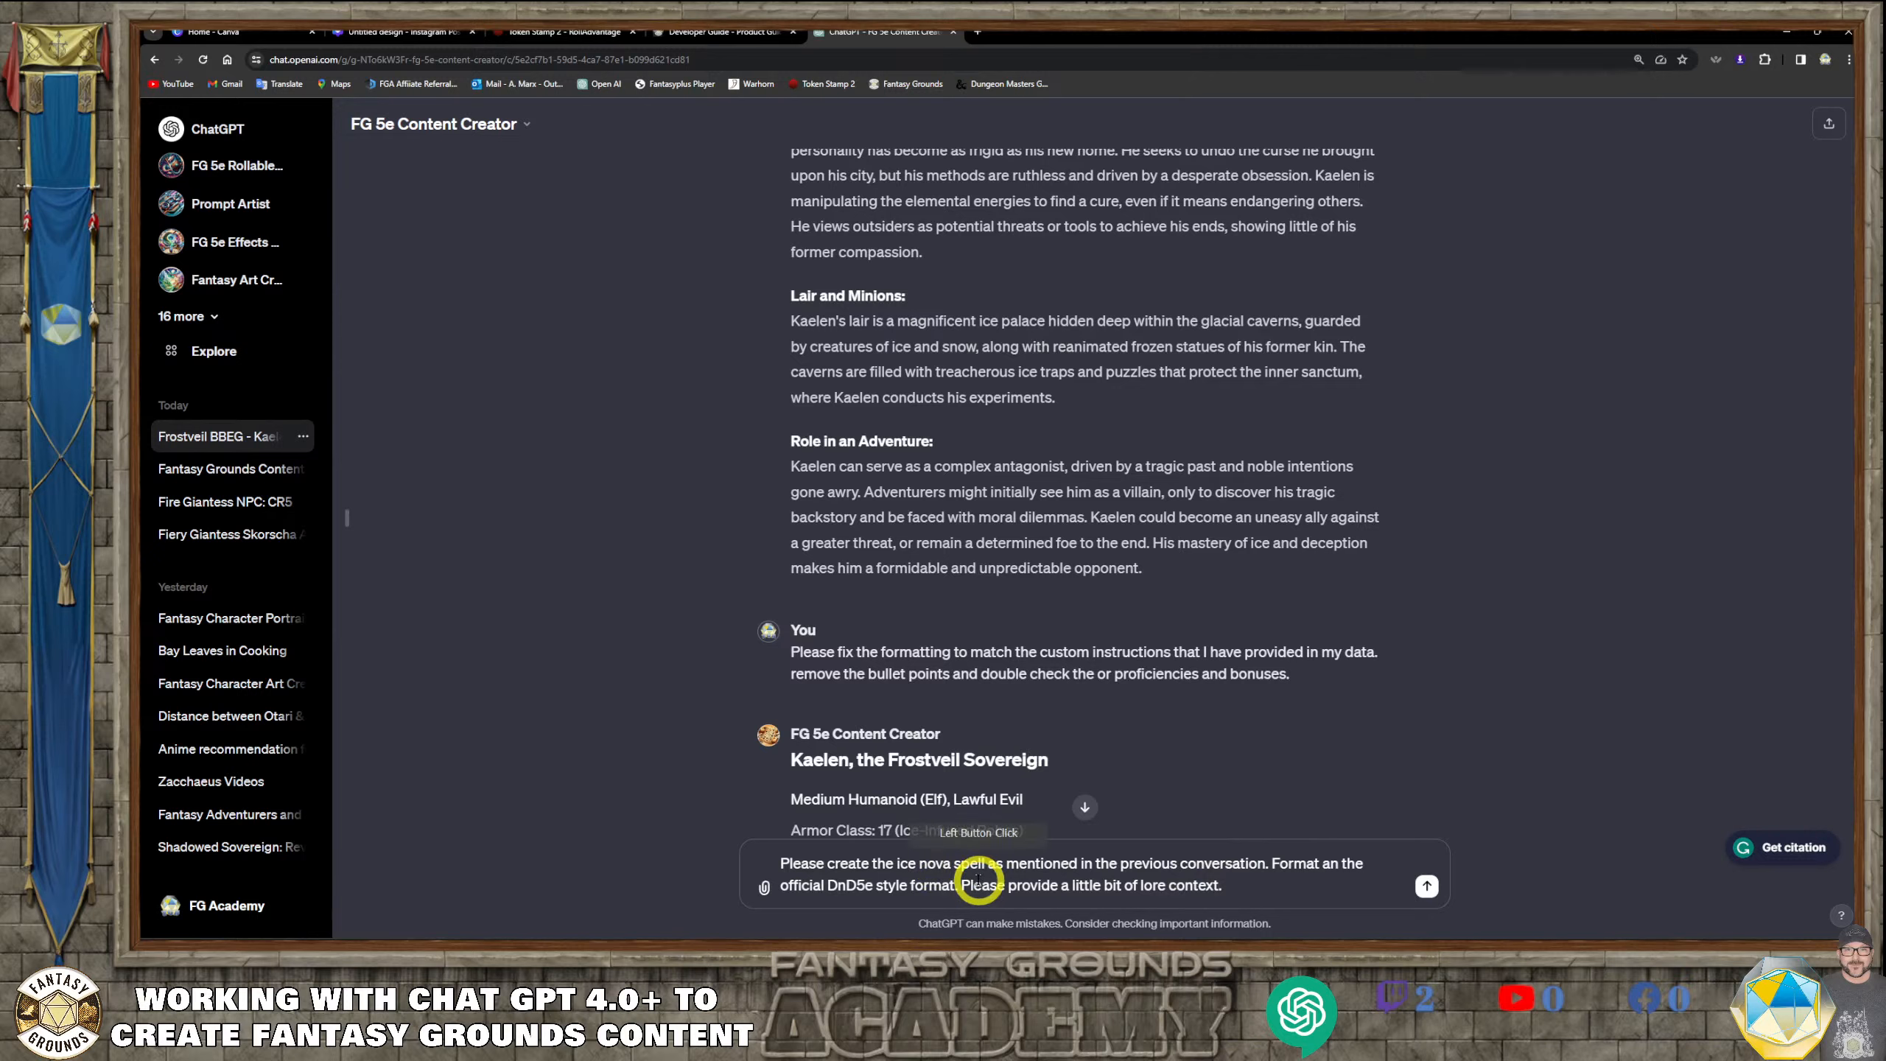
pyautogui.press('BackSpace')
pyautogui.press('BackSpace')
pyautogui.press('BackSpace')
pyautogui.write('fo')
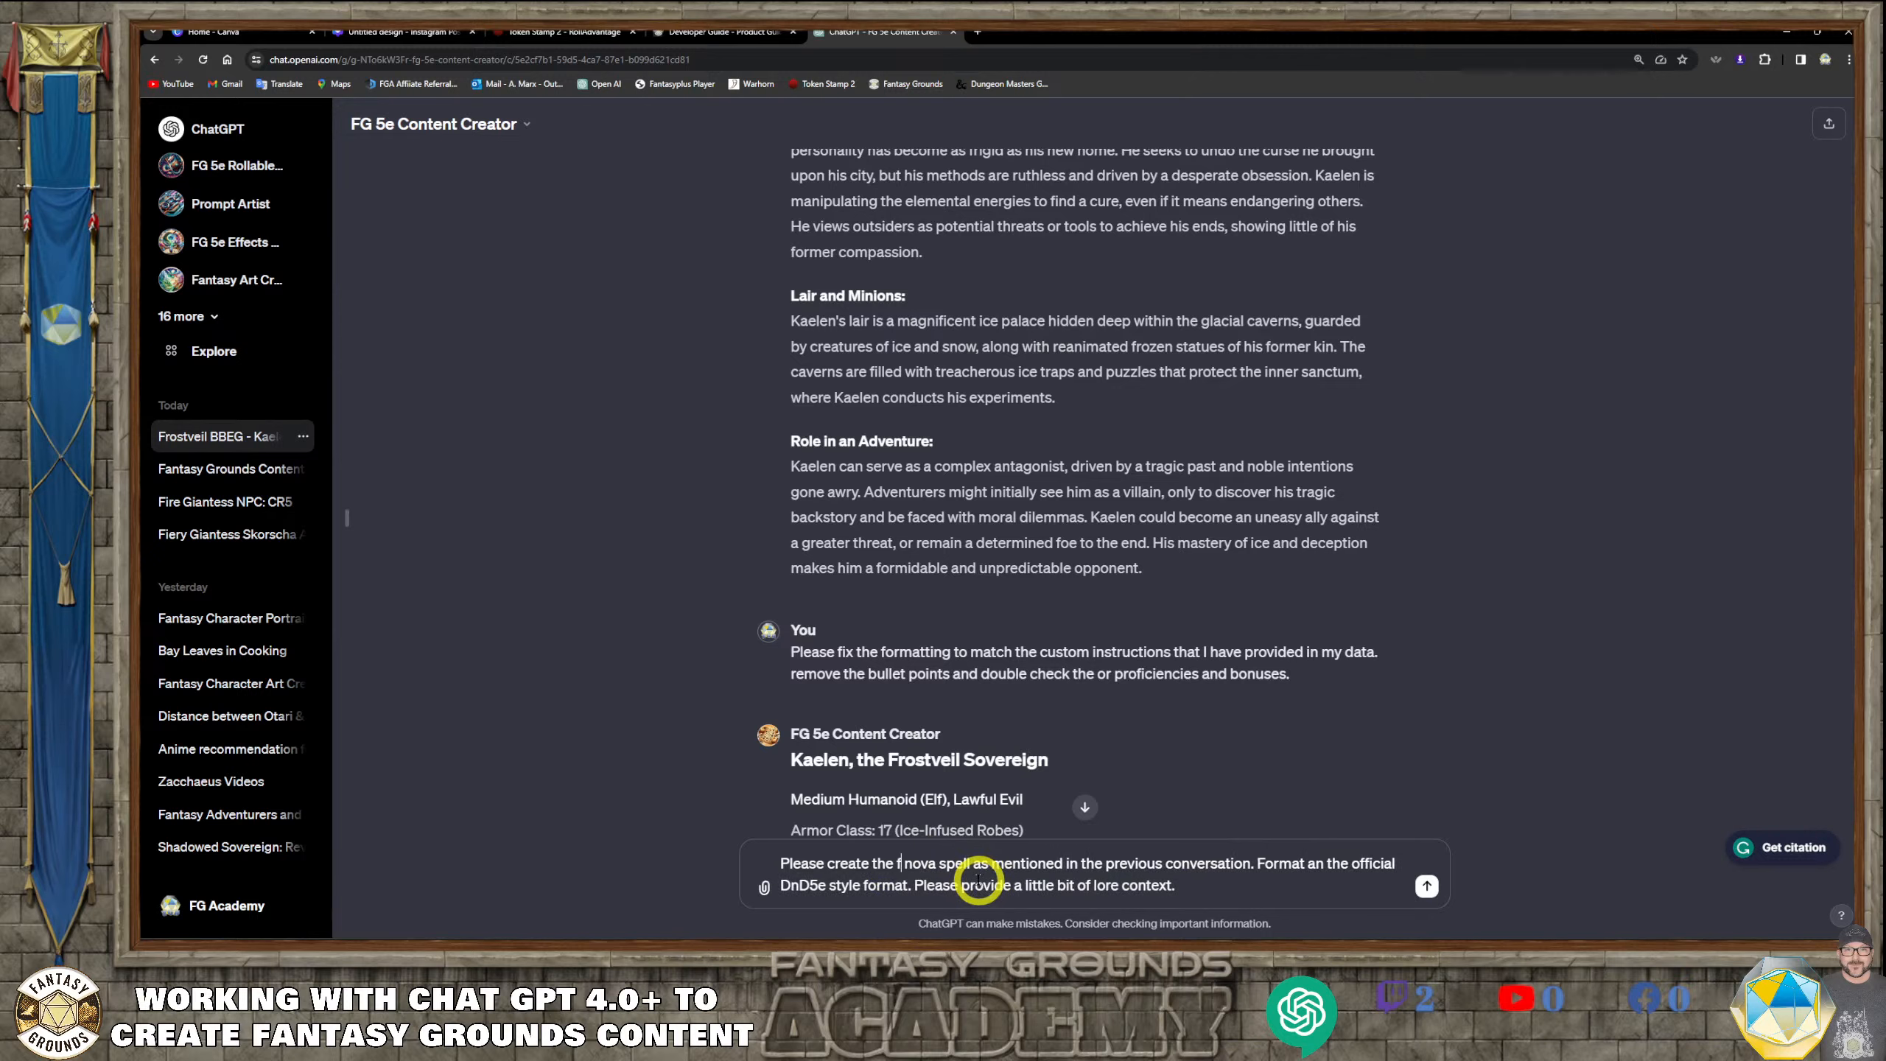
pyautogui.press('BackSpace')
pyautogui.write('rost')
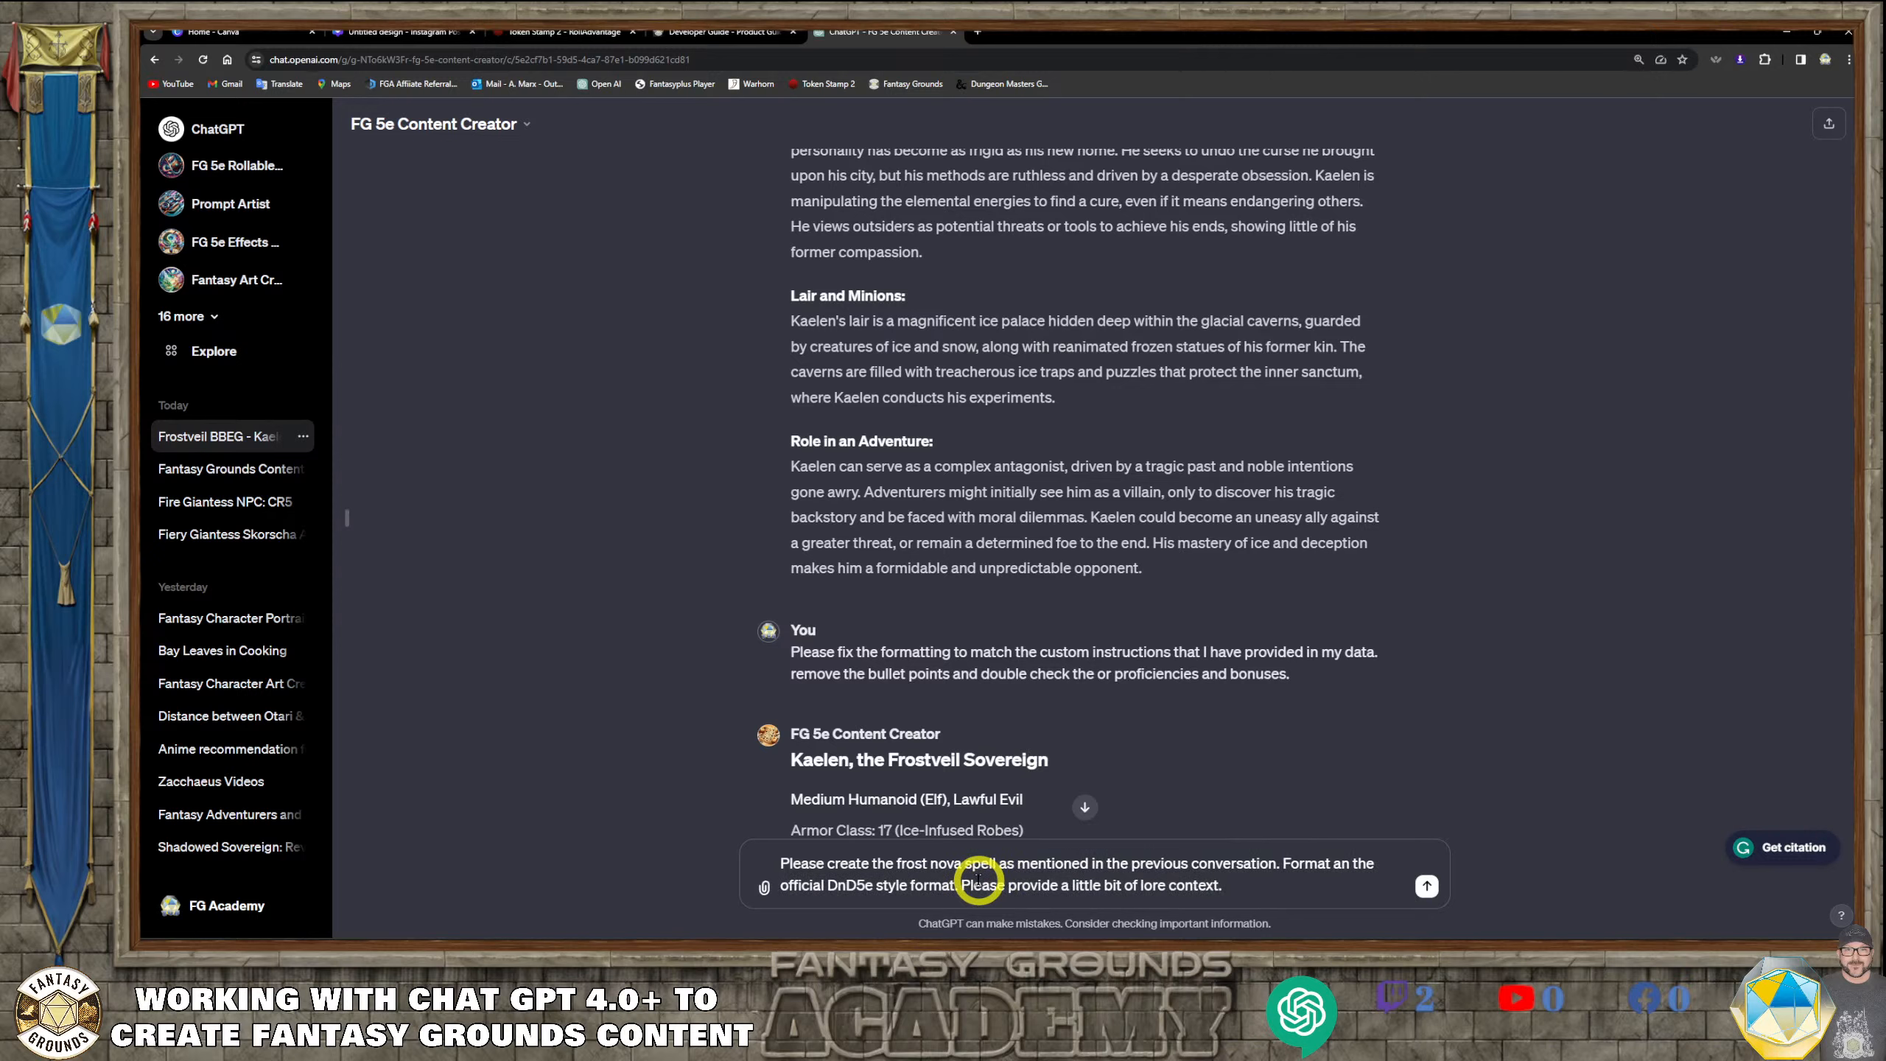
pyautogui.press('Return')
# Review the generated Frost Nova spell, including its stats, description and lore context
pyautogui.scroll(-20, 995, 724)
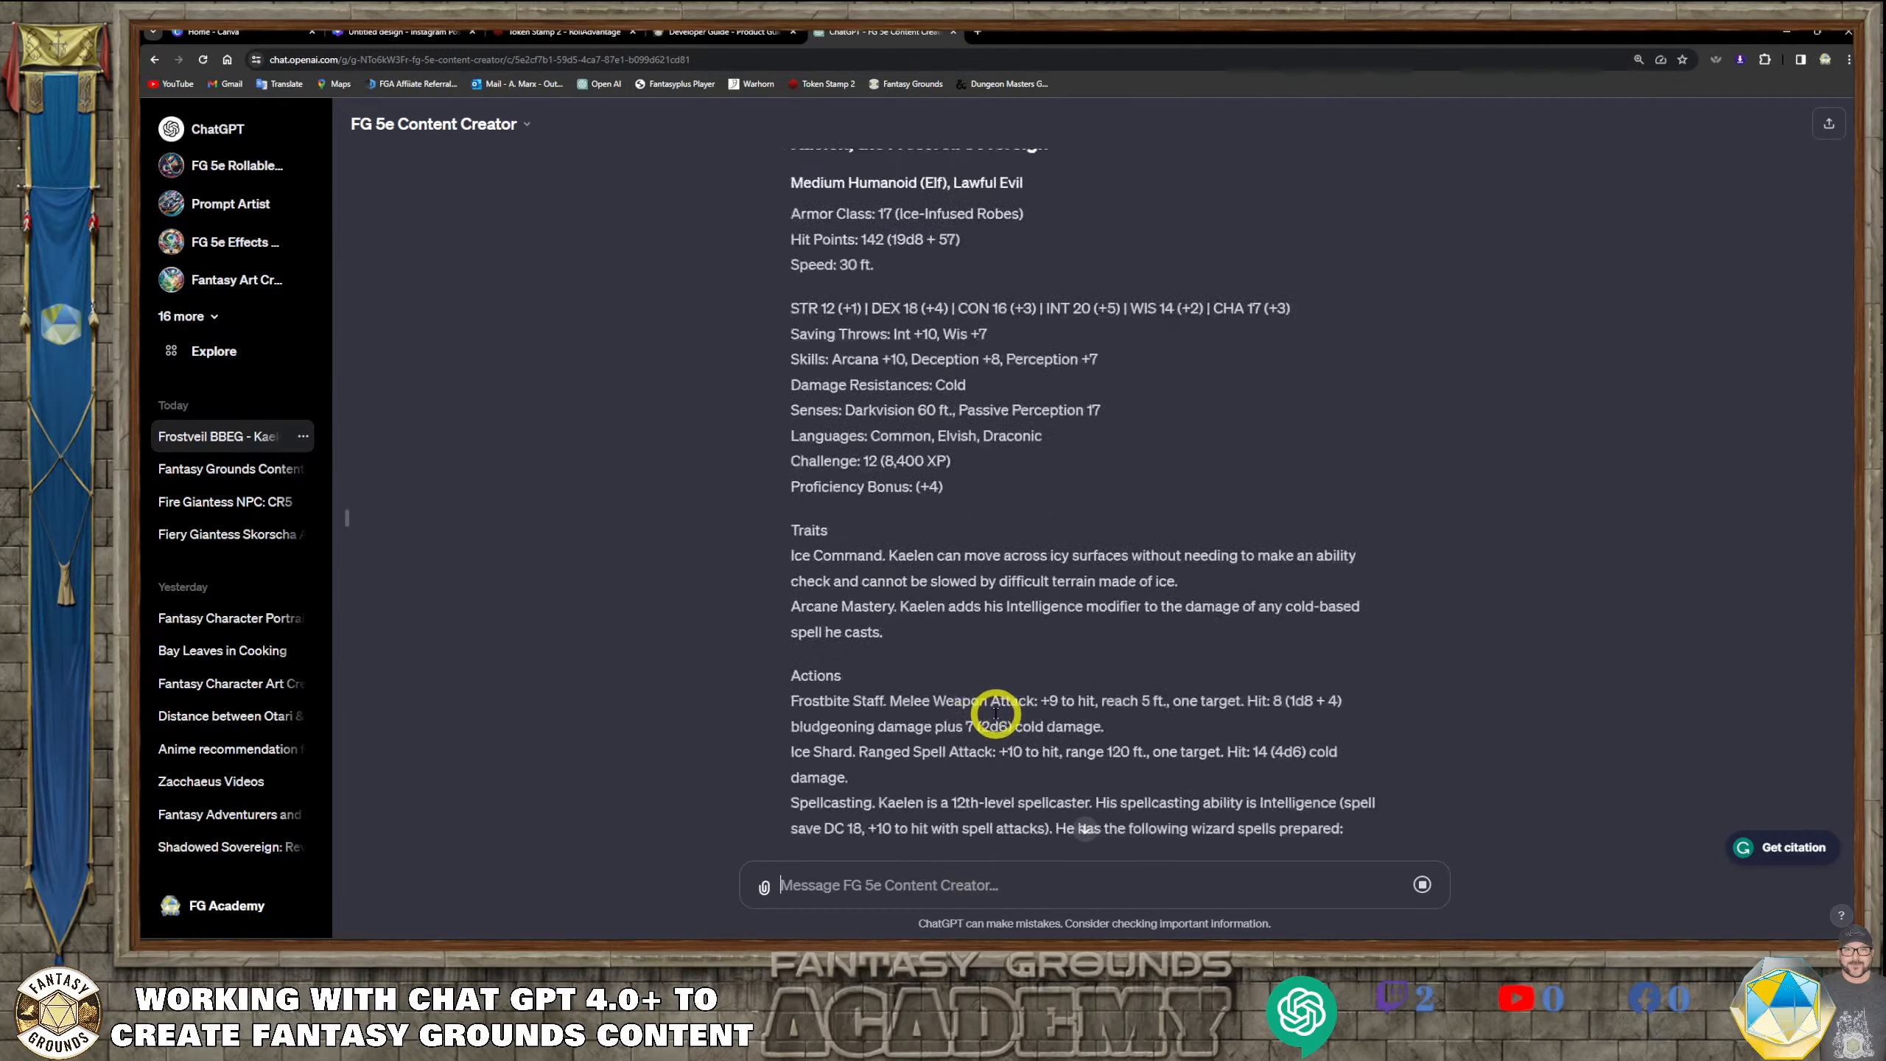
pyautogui.scroll(-20, 997, 720)
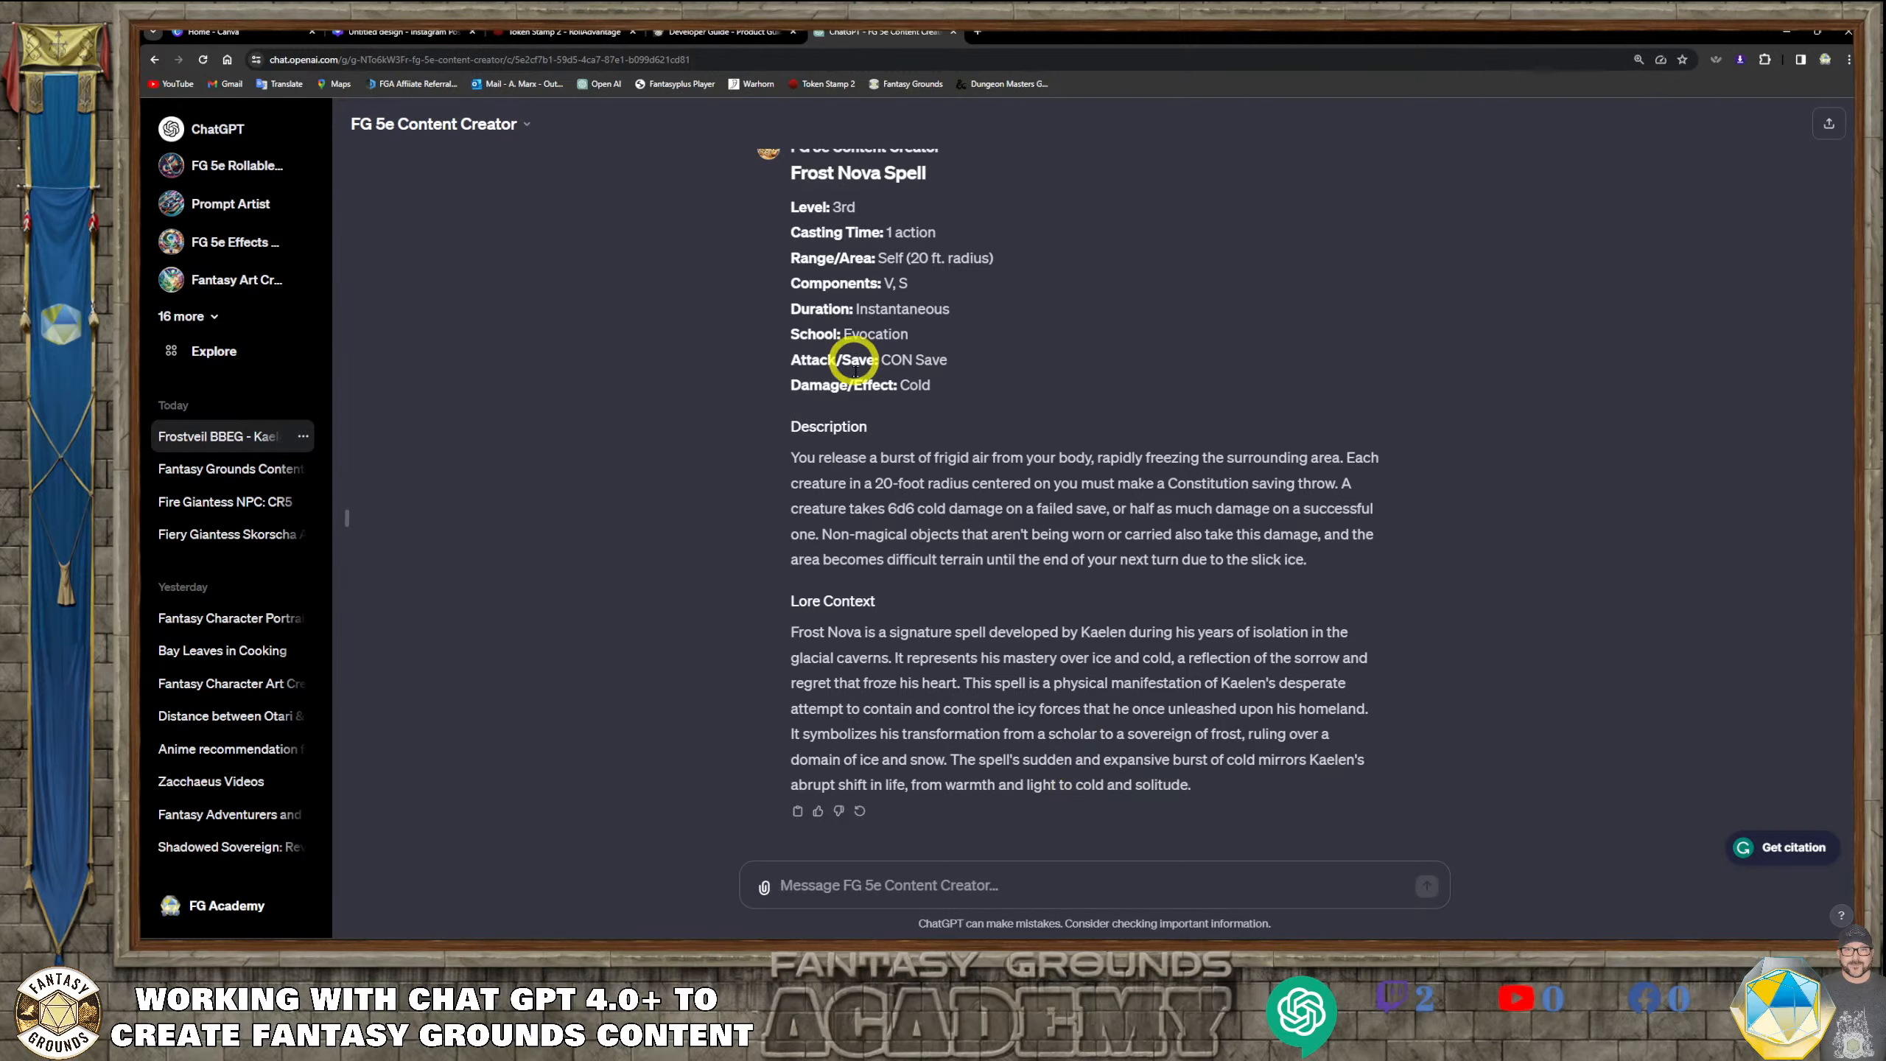
pyautogui.scroll(5, 972, 590)
pyautogui.scroll(-4, 973, 596)
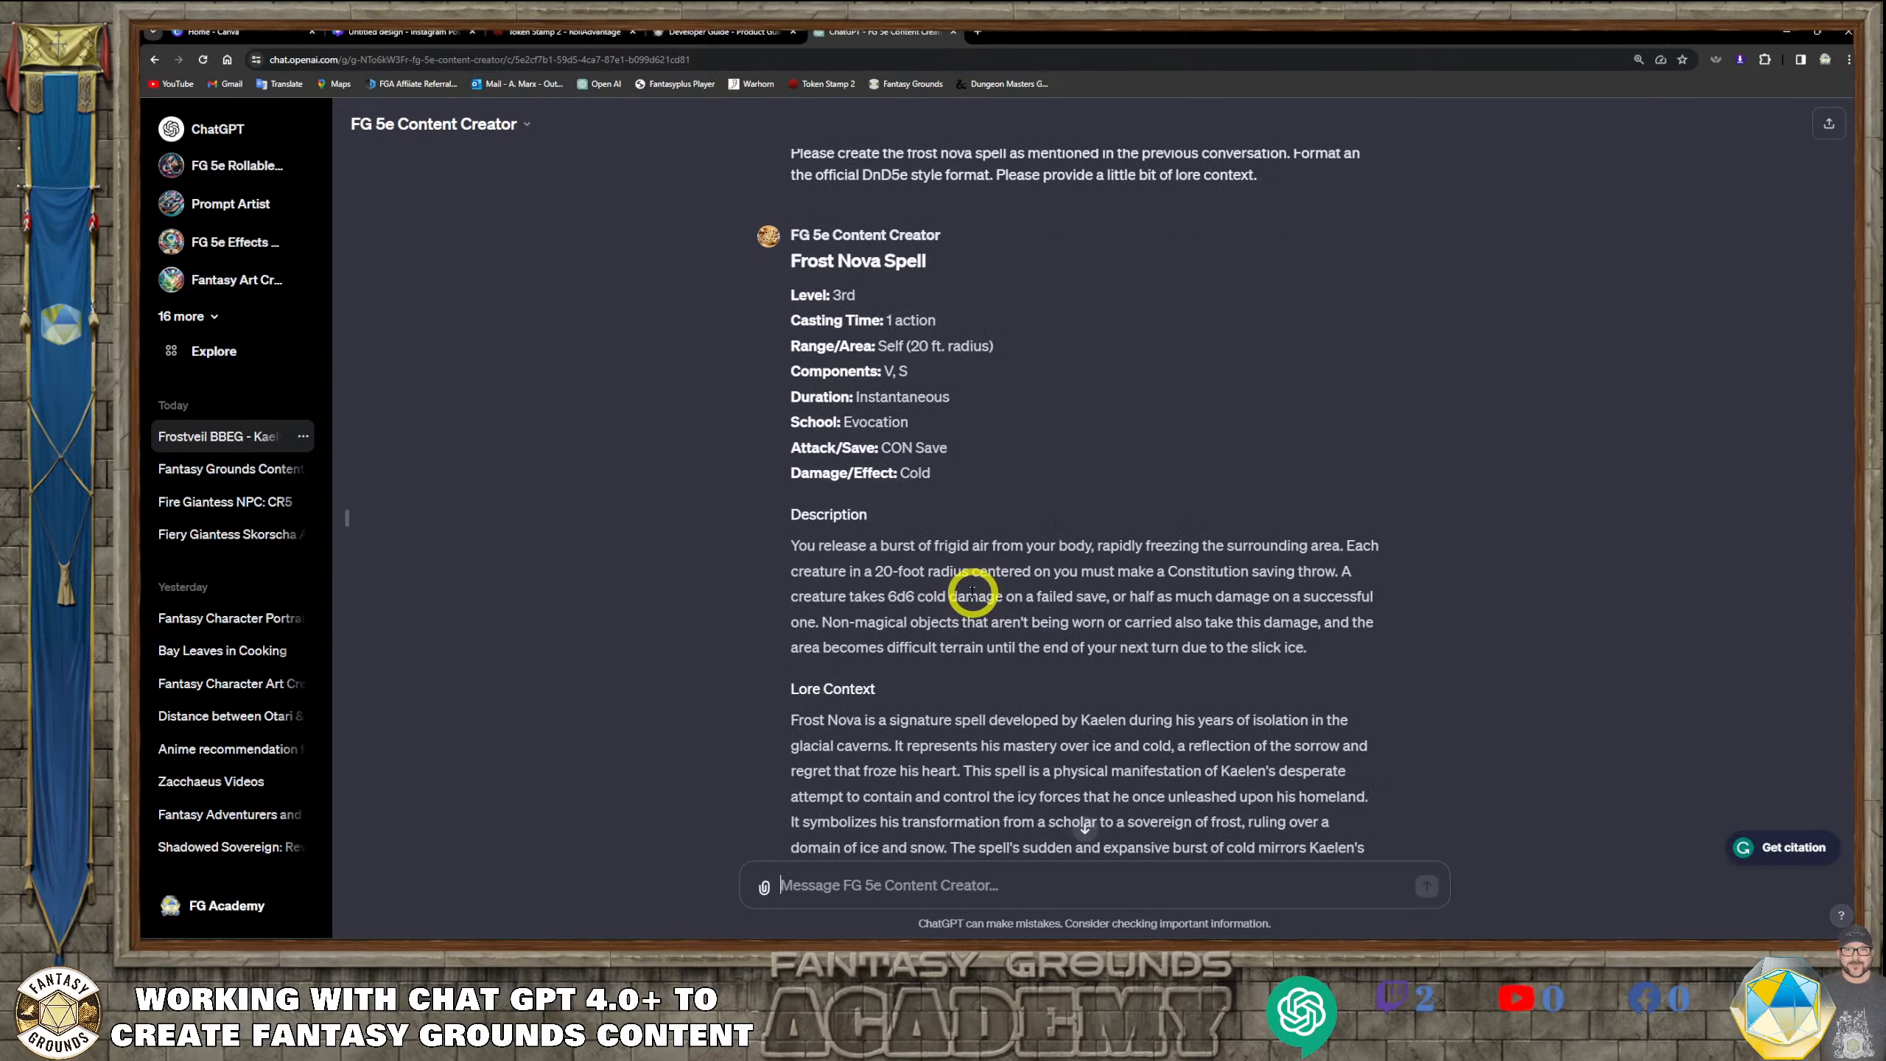
pyautogui.scroll(-1, 1175, 681)
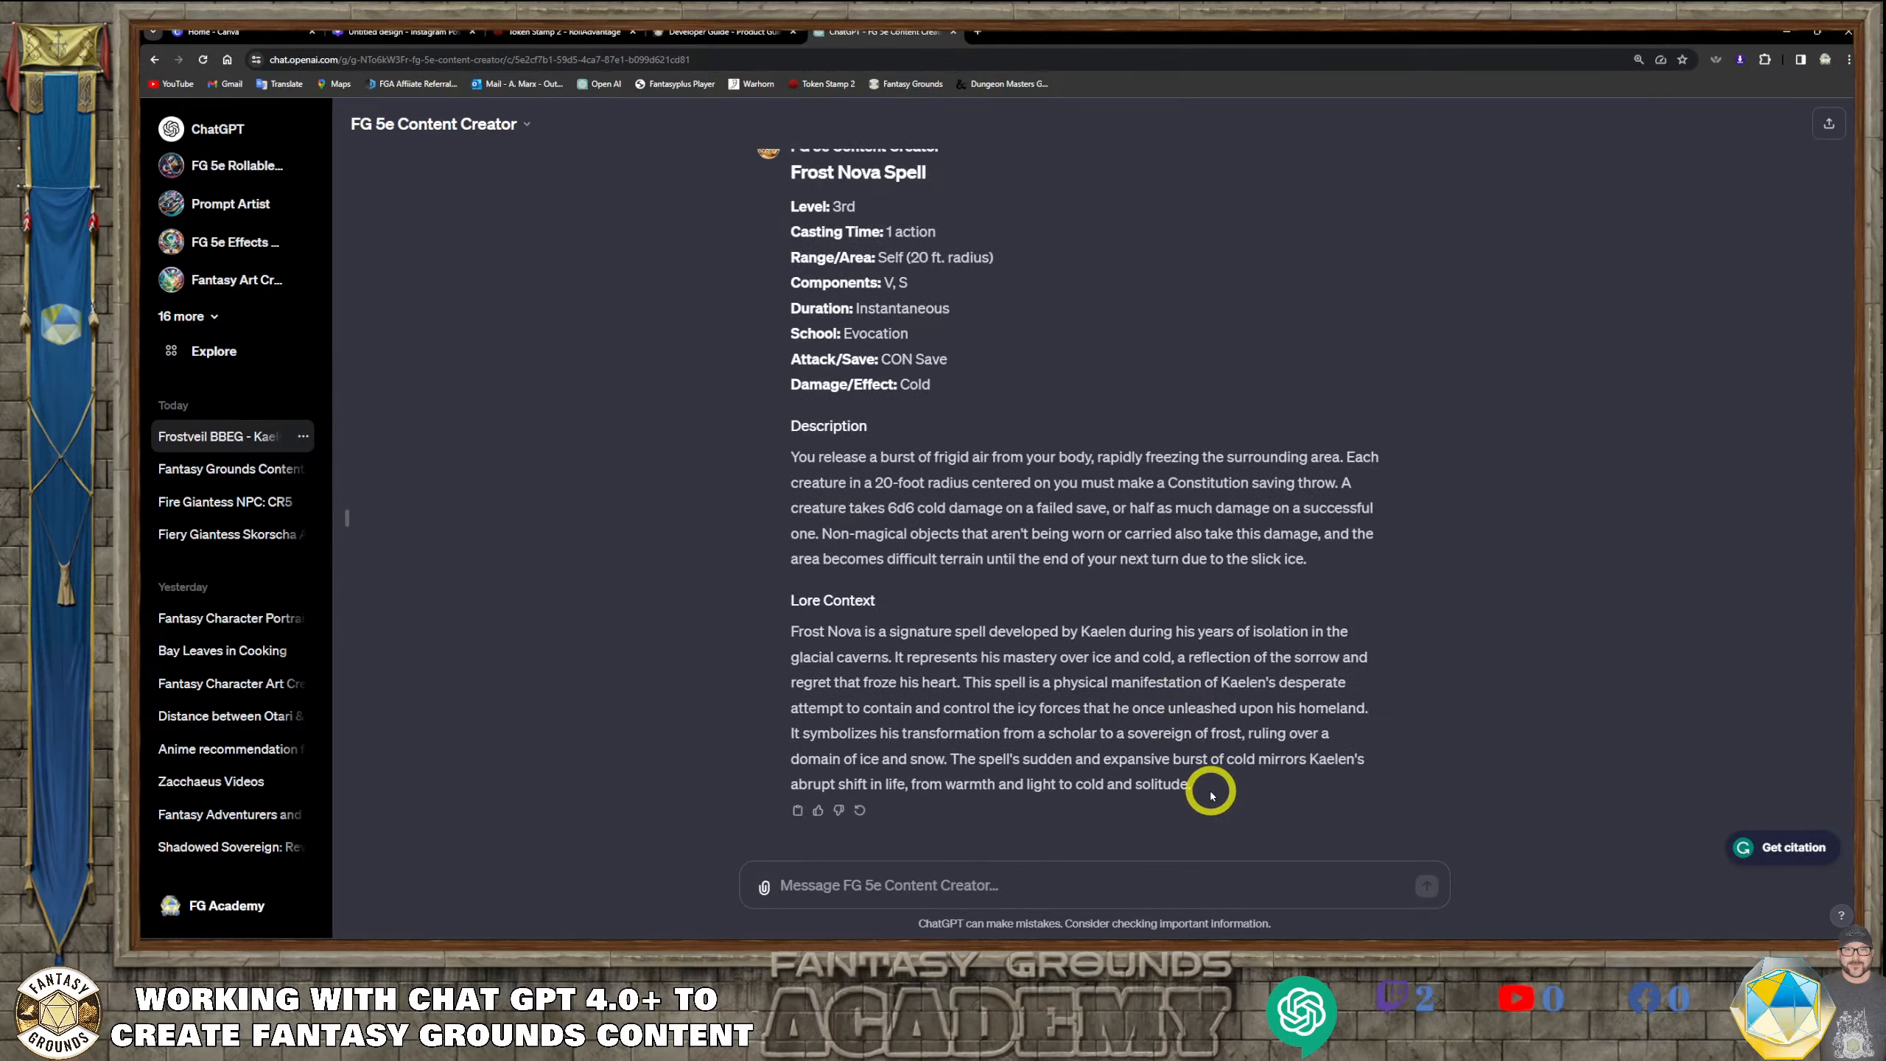
pyautogui.moveTo(1212, 796); pyautogui.dragTo(834, 231)
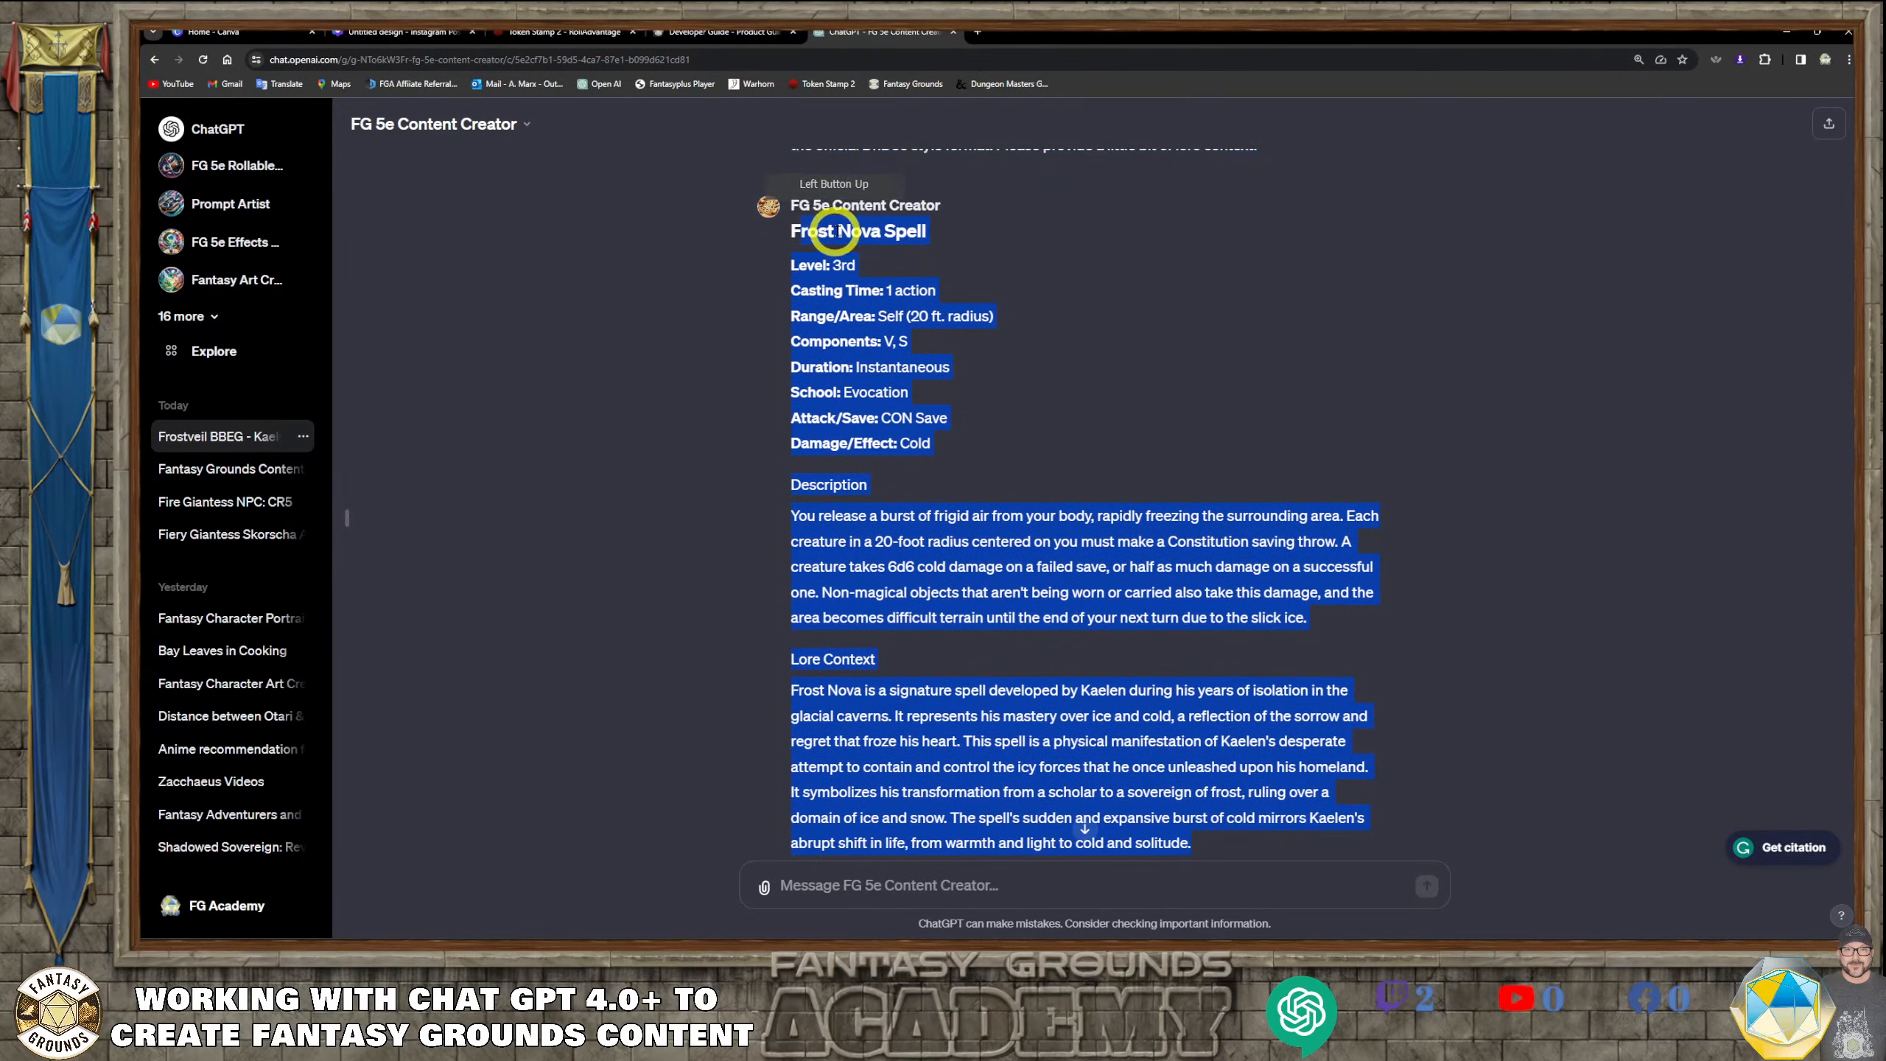
pyautogui.rightClick(834, 231)
pyautogui.click(759, 290)
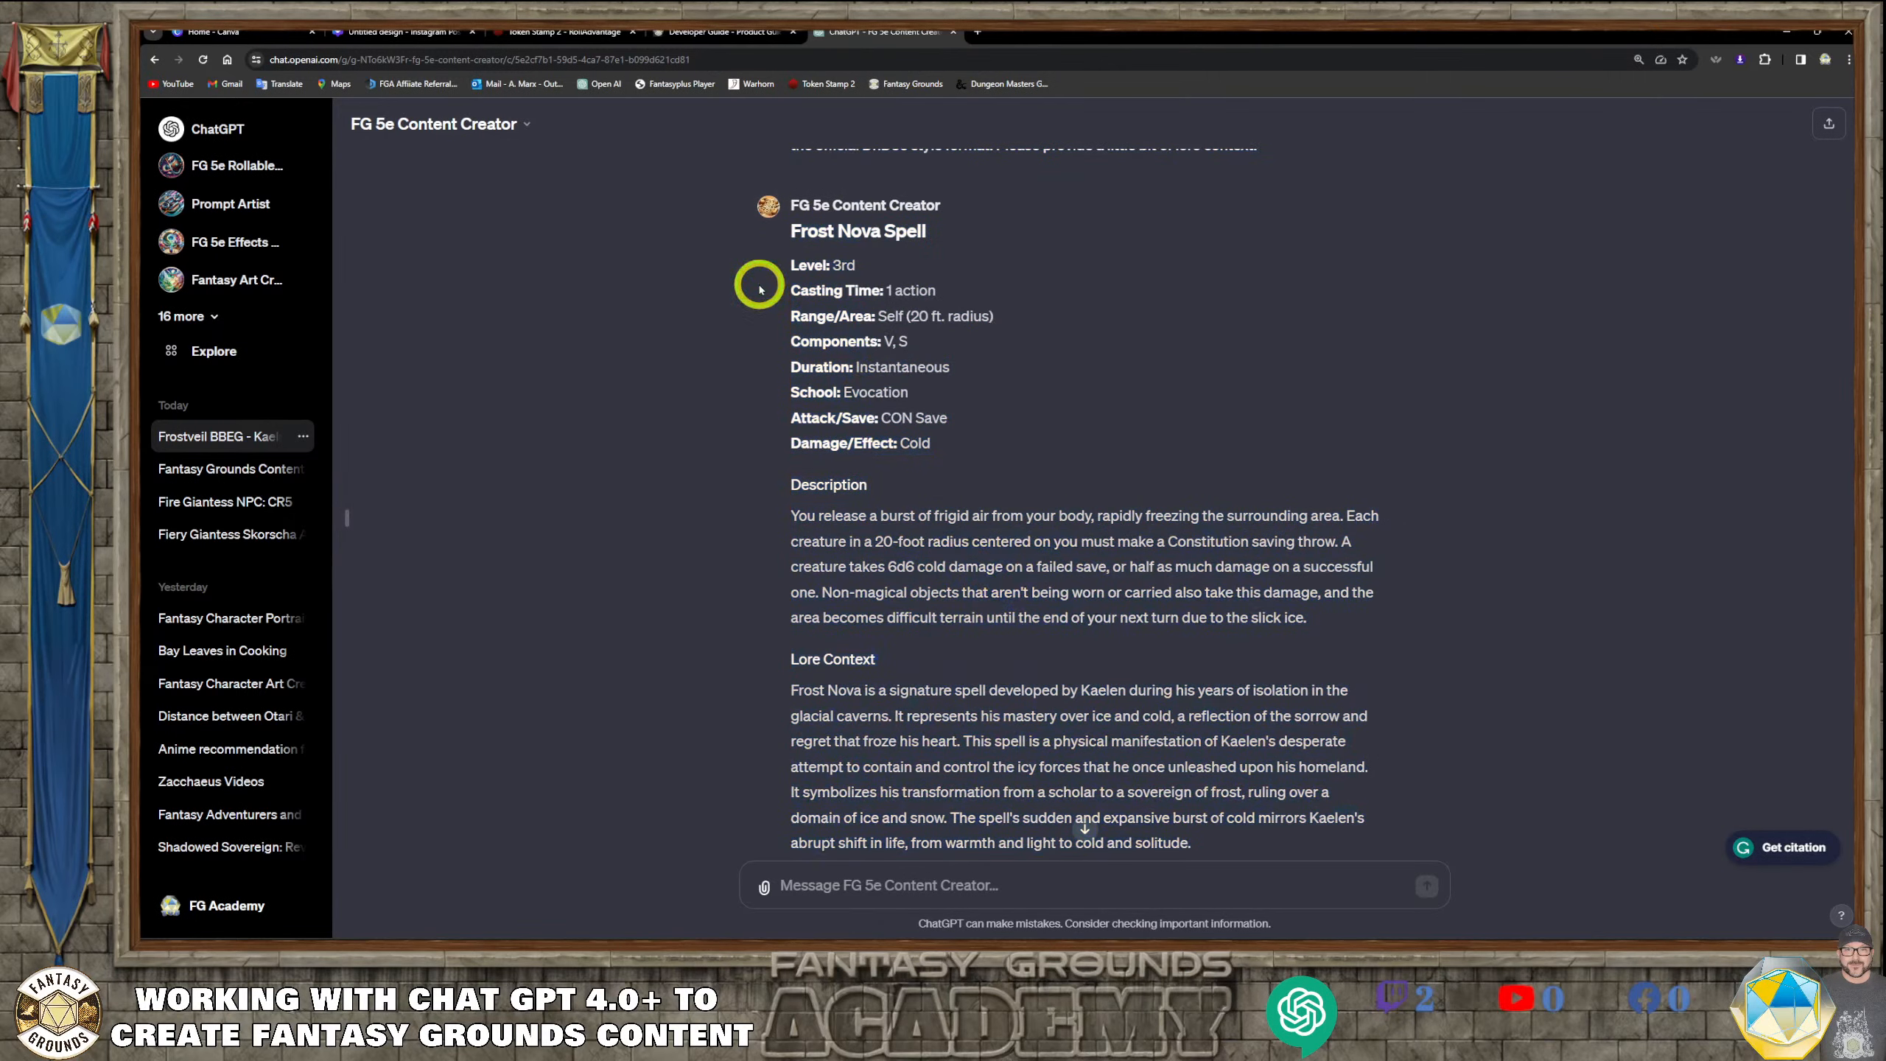
# Copy the full Frost Nova spell text from its title through the end of the lore context
pyautogui.scroll(-1, 1202, 795)
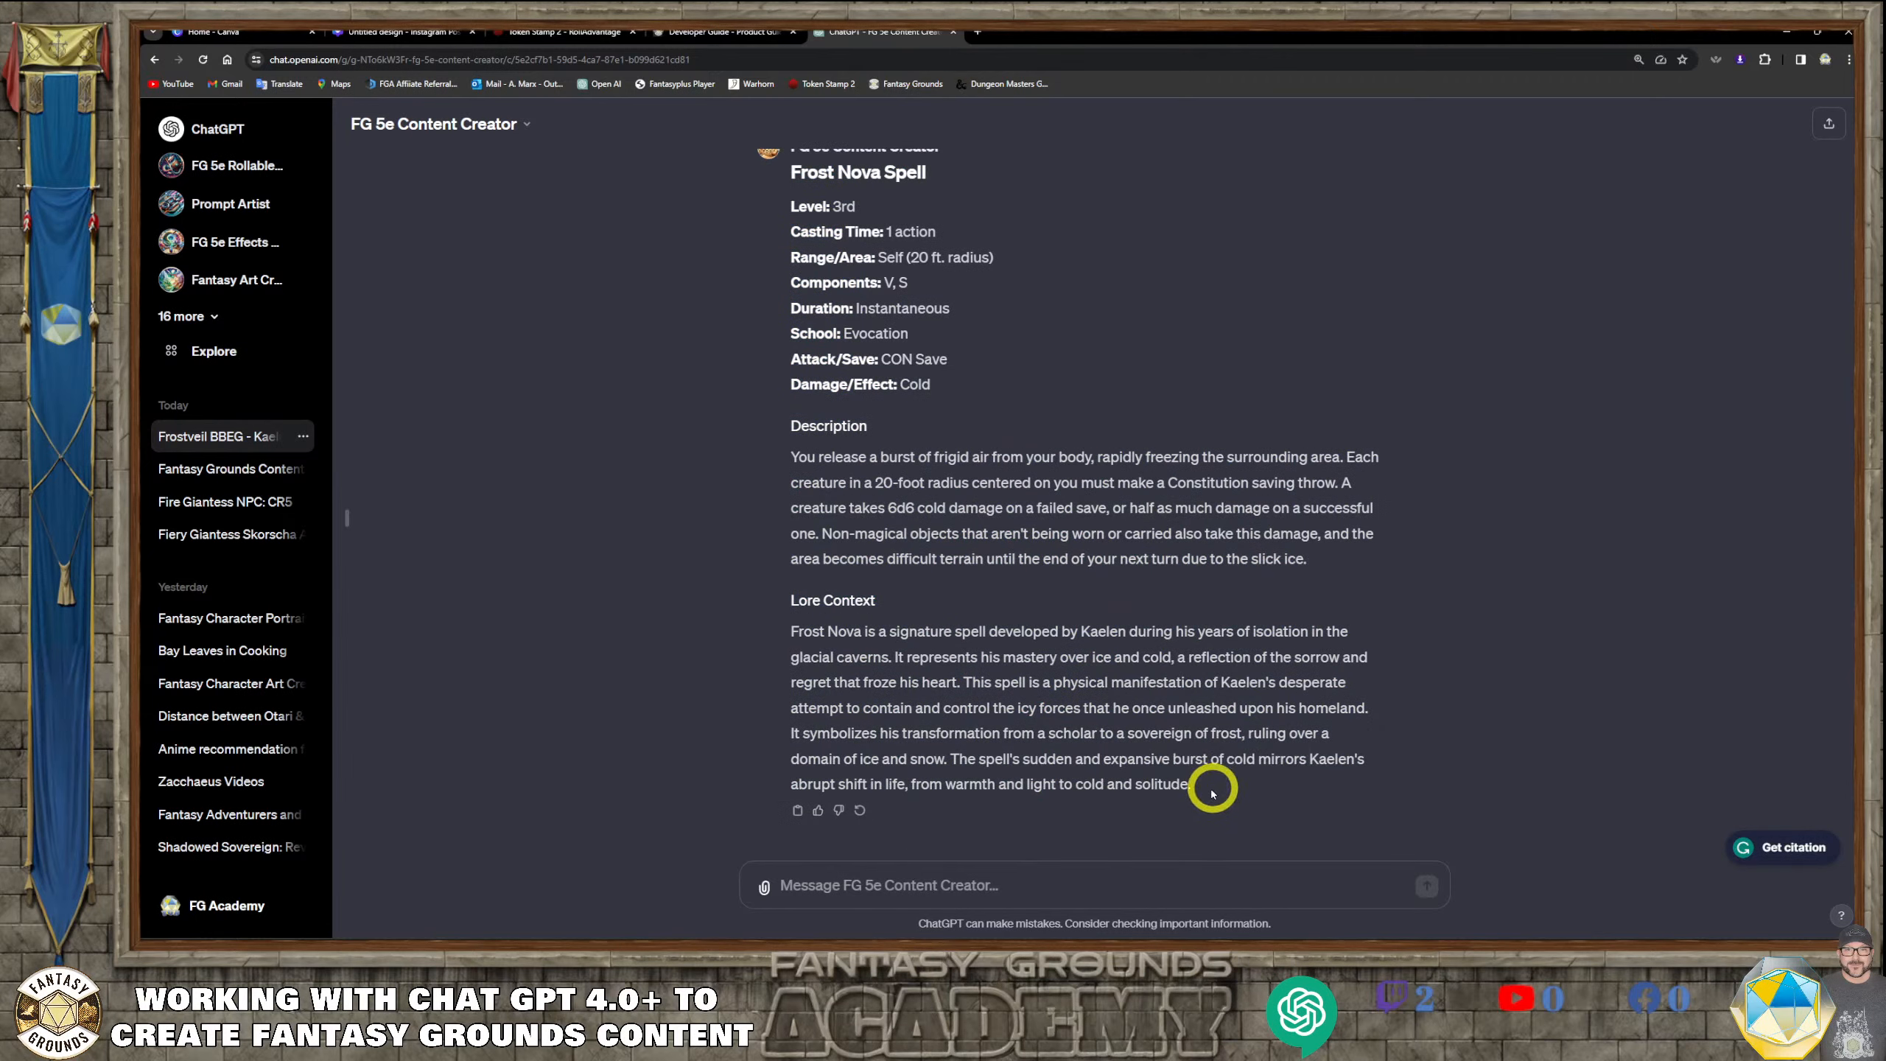
pyautogui.moveTo(1212, 793); pyautogui.dragTo(823, 590)
pyautogui.rightClick(880, 590)
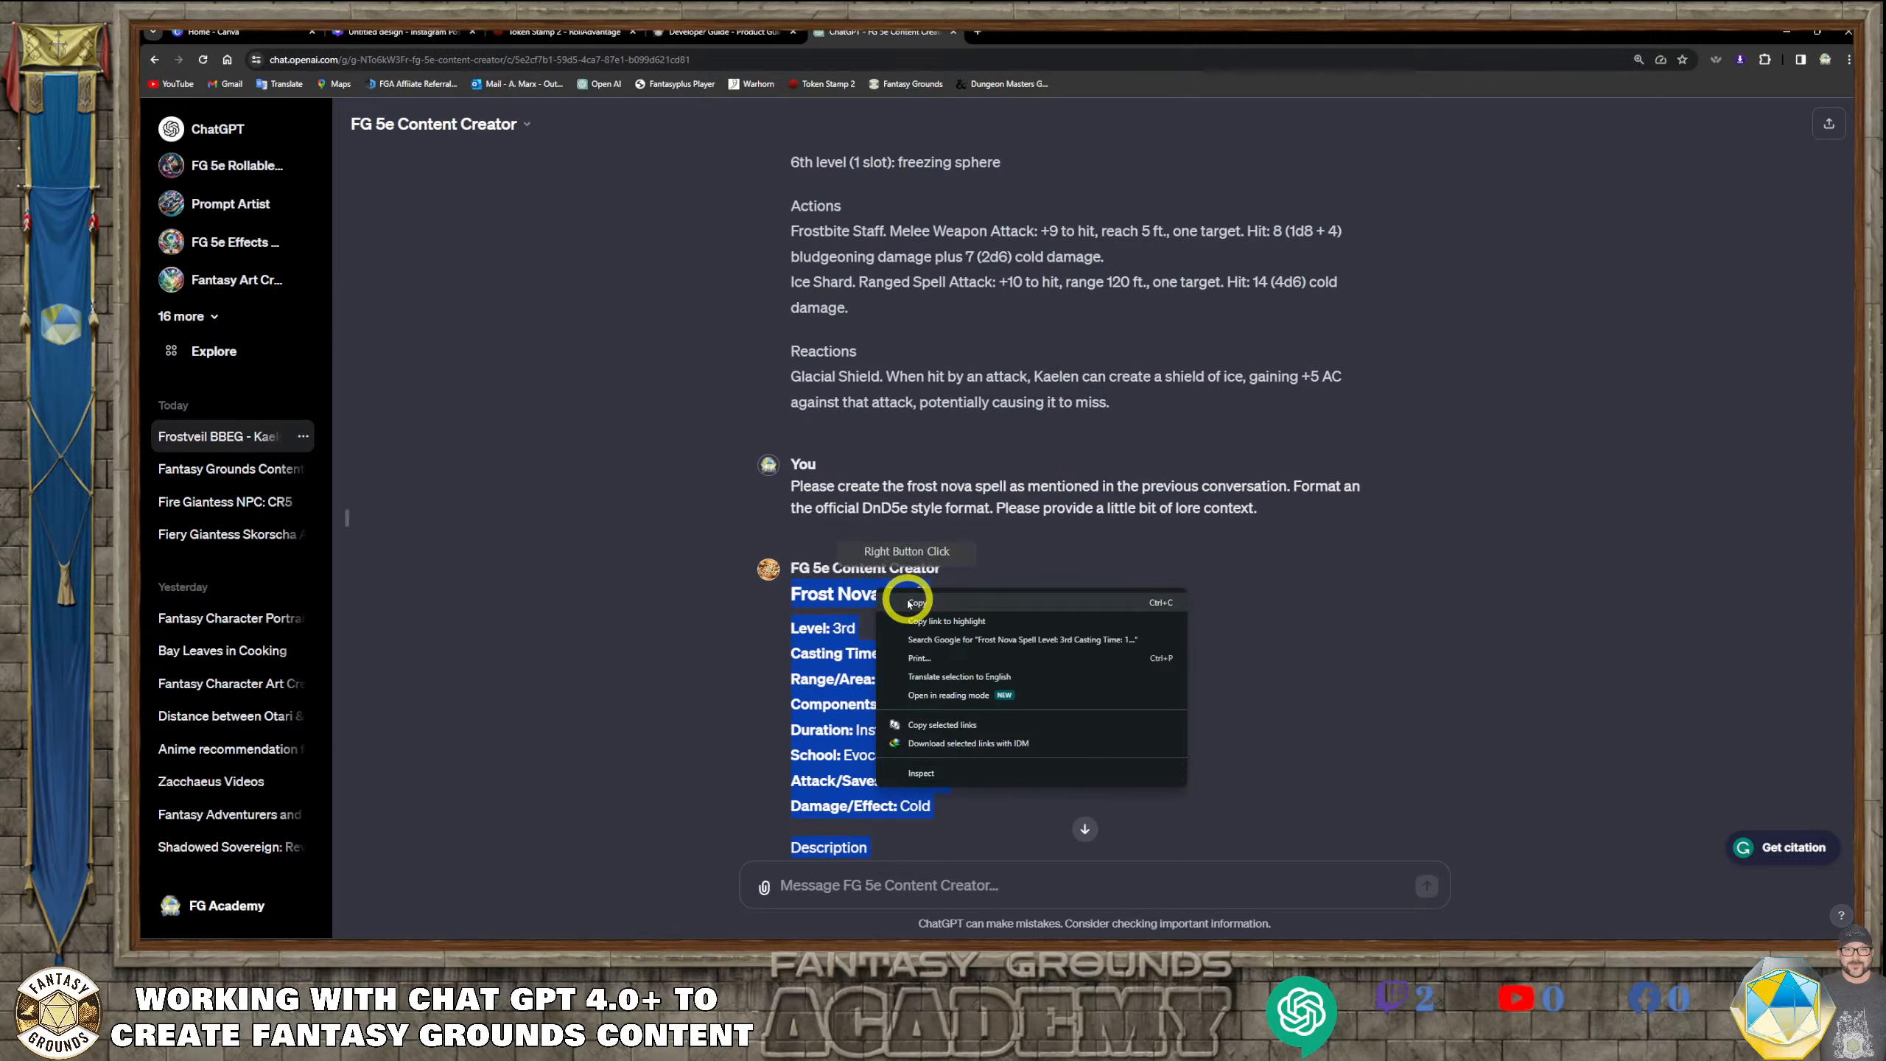
pyautogui.click(909, 604)
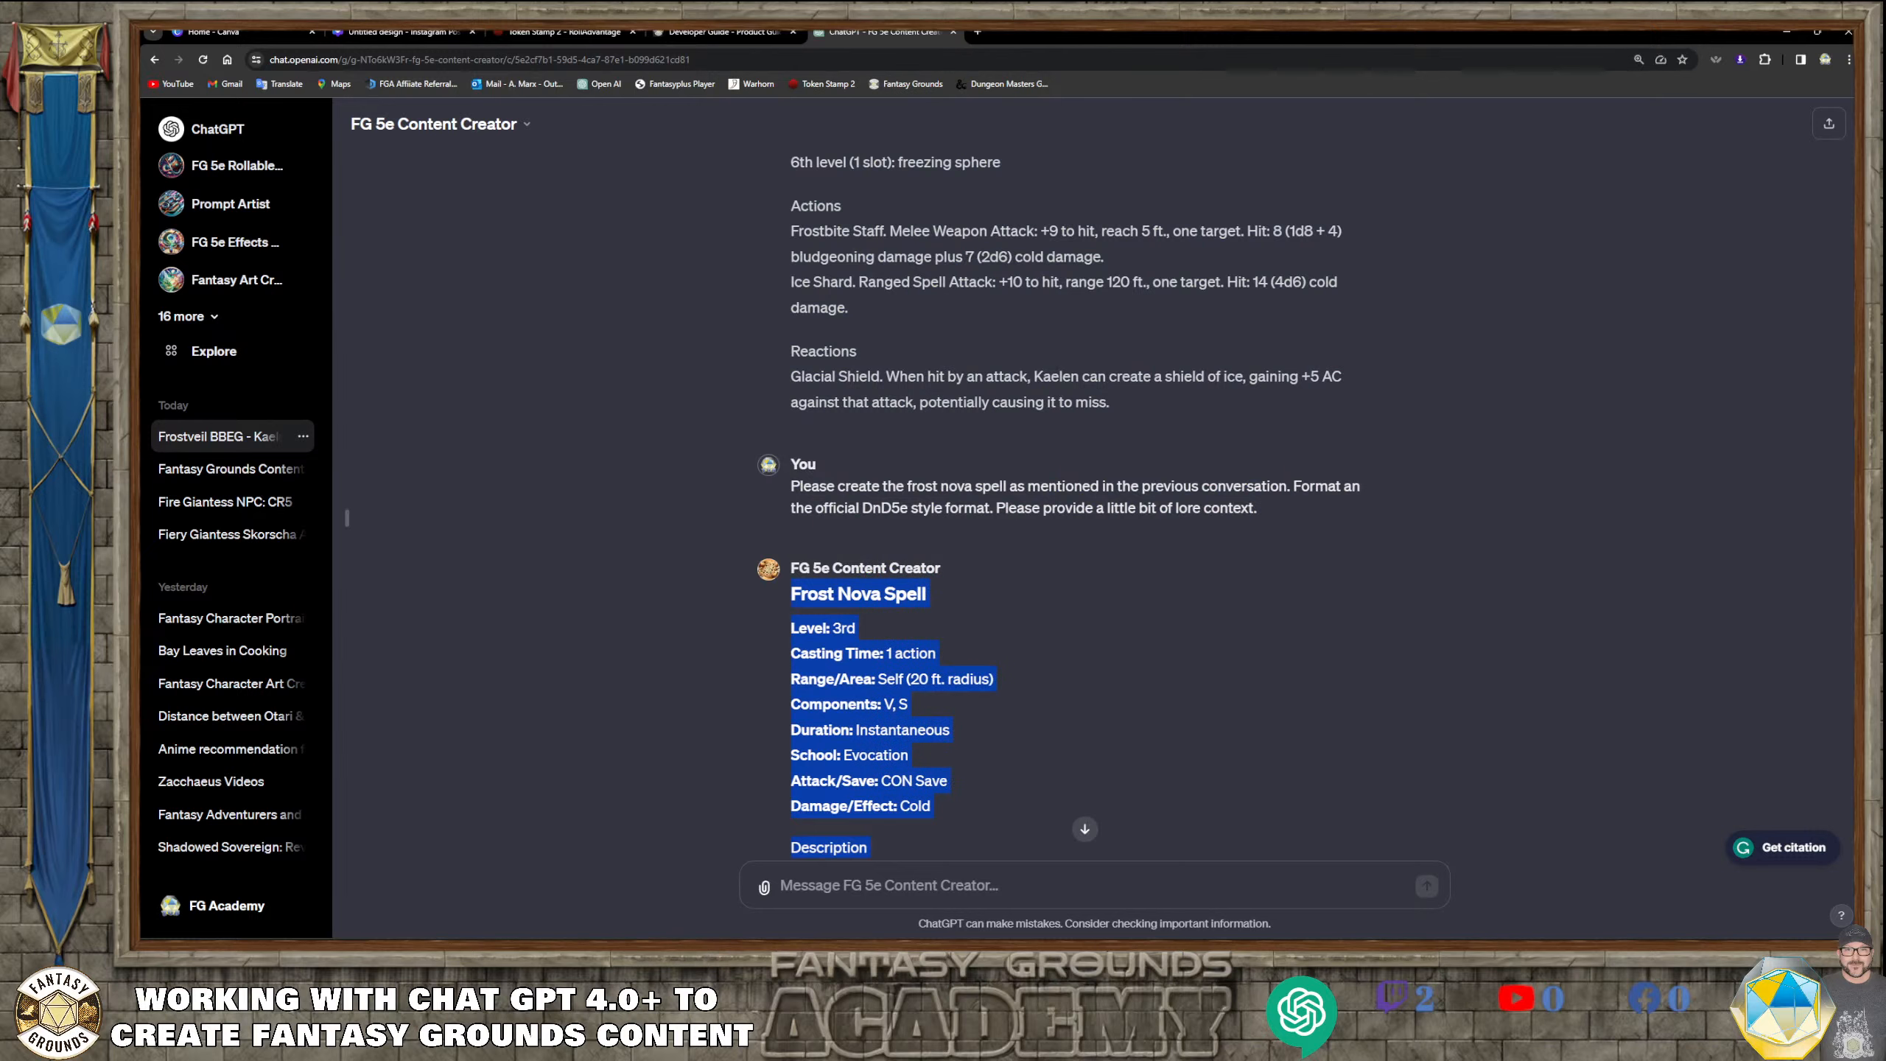
# Switch to Fantasy Grounds, paste the spell text into the empty 00.00 Frostveil Sovereign story entry, and remove its extra blank lines
pyautogui.hotkey('alt', 'Tab')
pyautogui.click(570, 241)
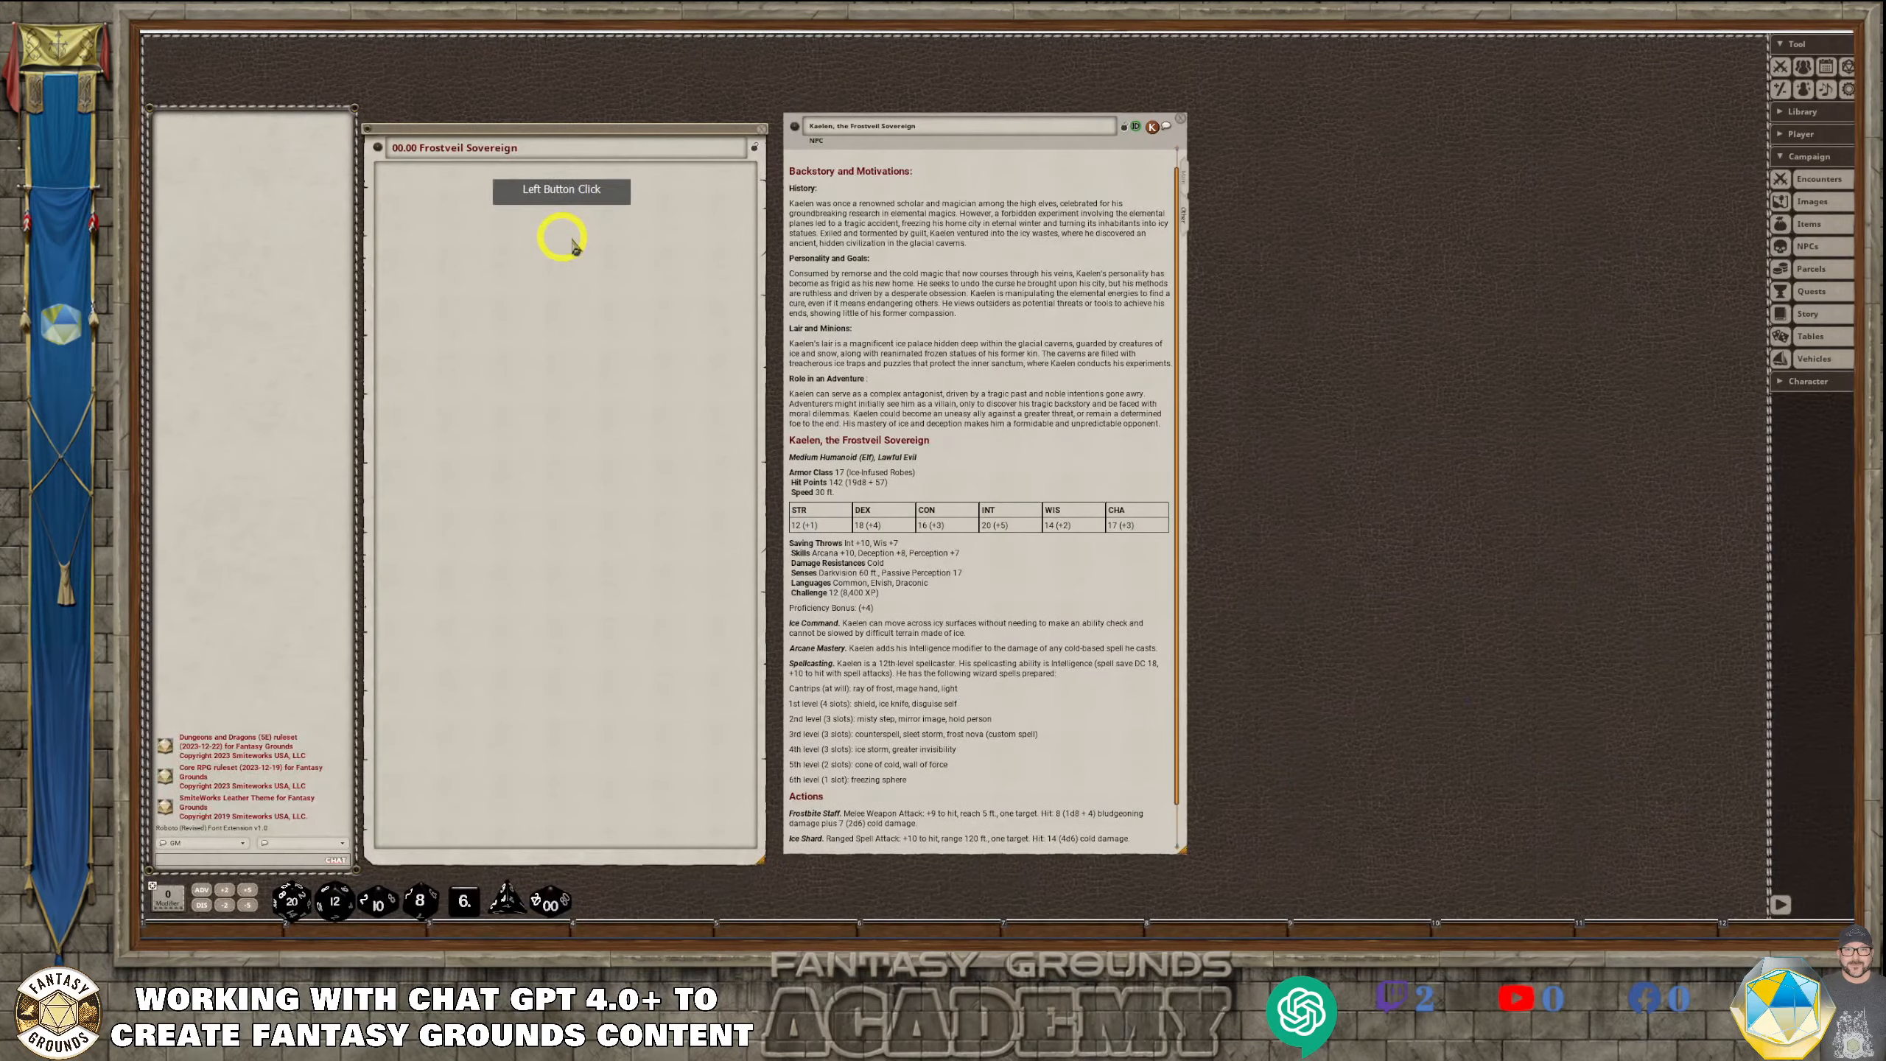
pyautogui.hotkey('ctrl', 'v')
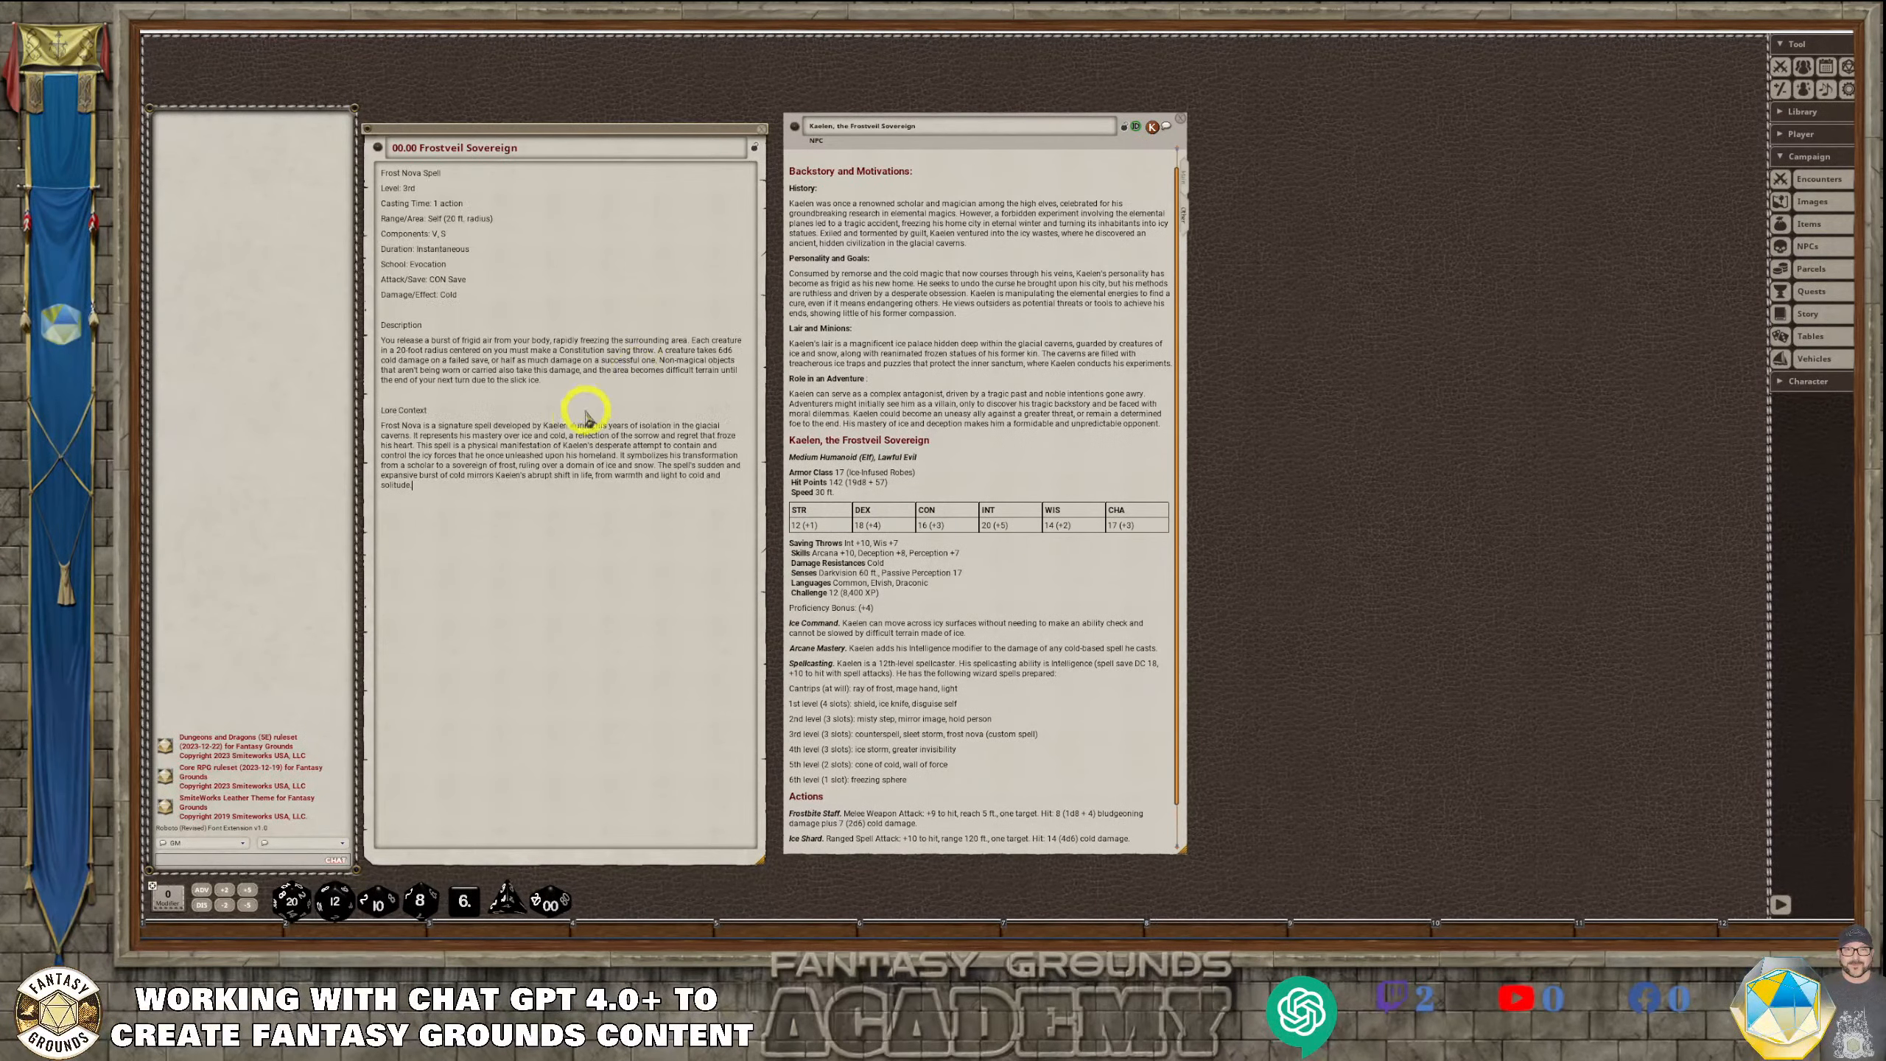
pyautogui.rightClick(536, 264)
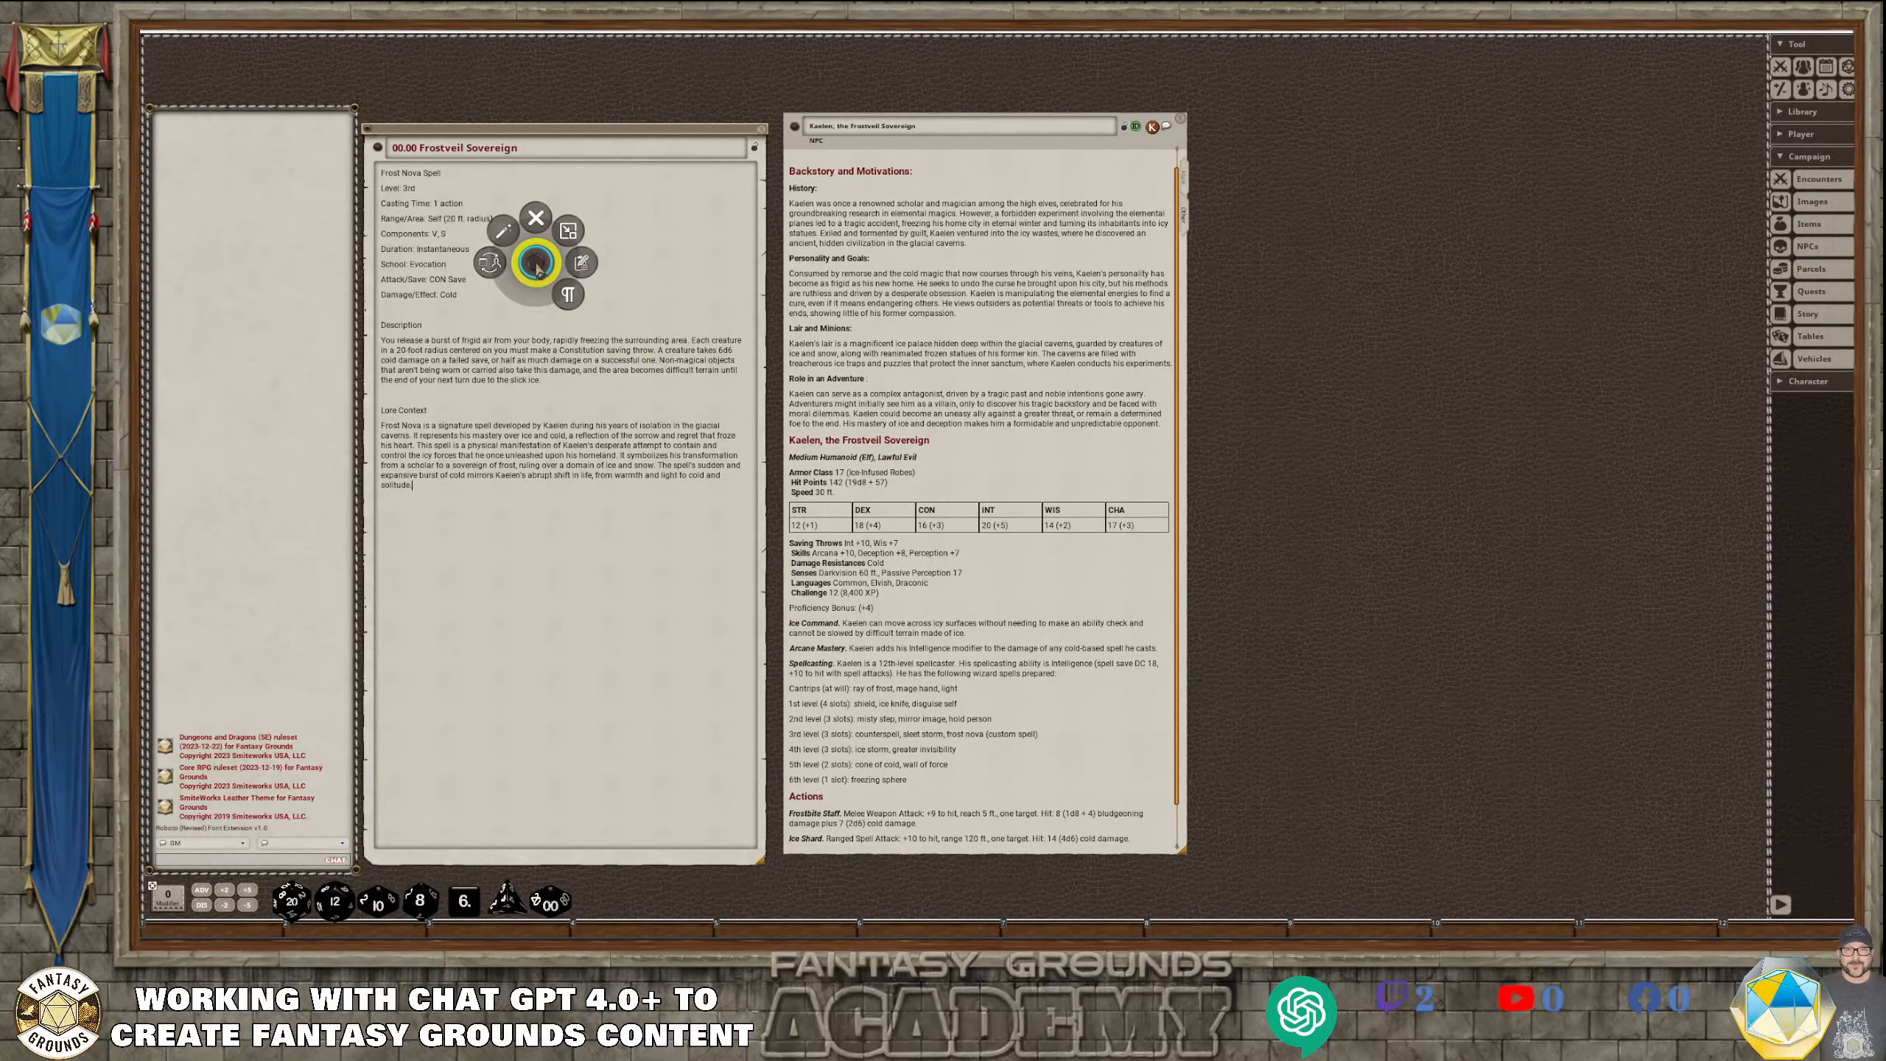
pyautogui.click(508, 239)
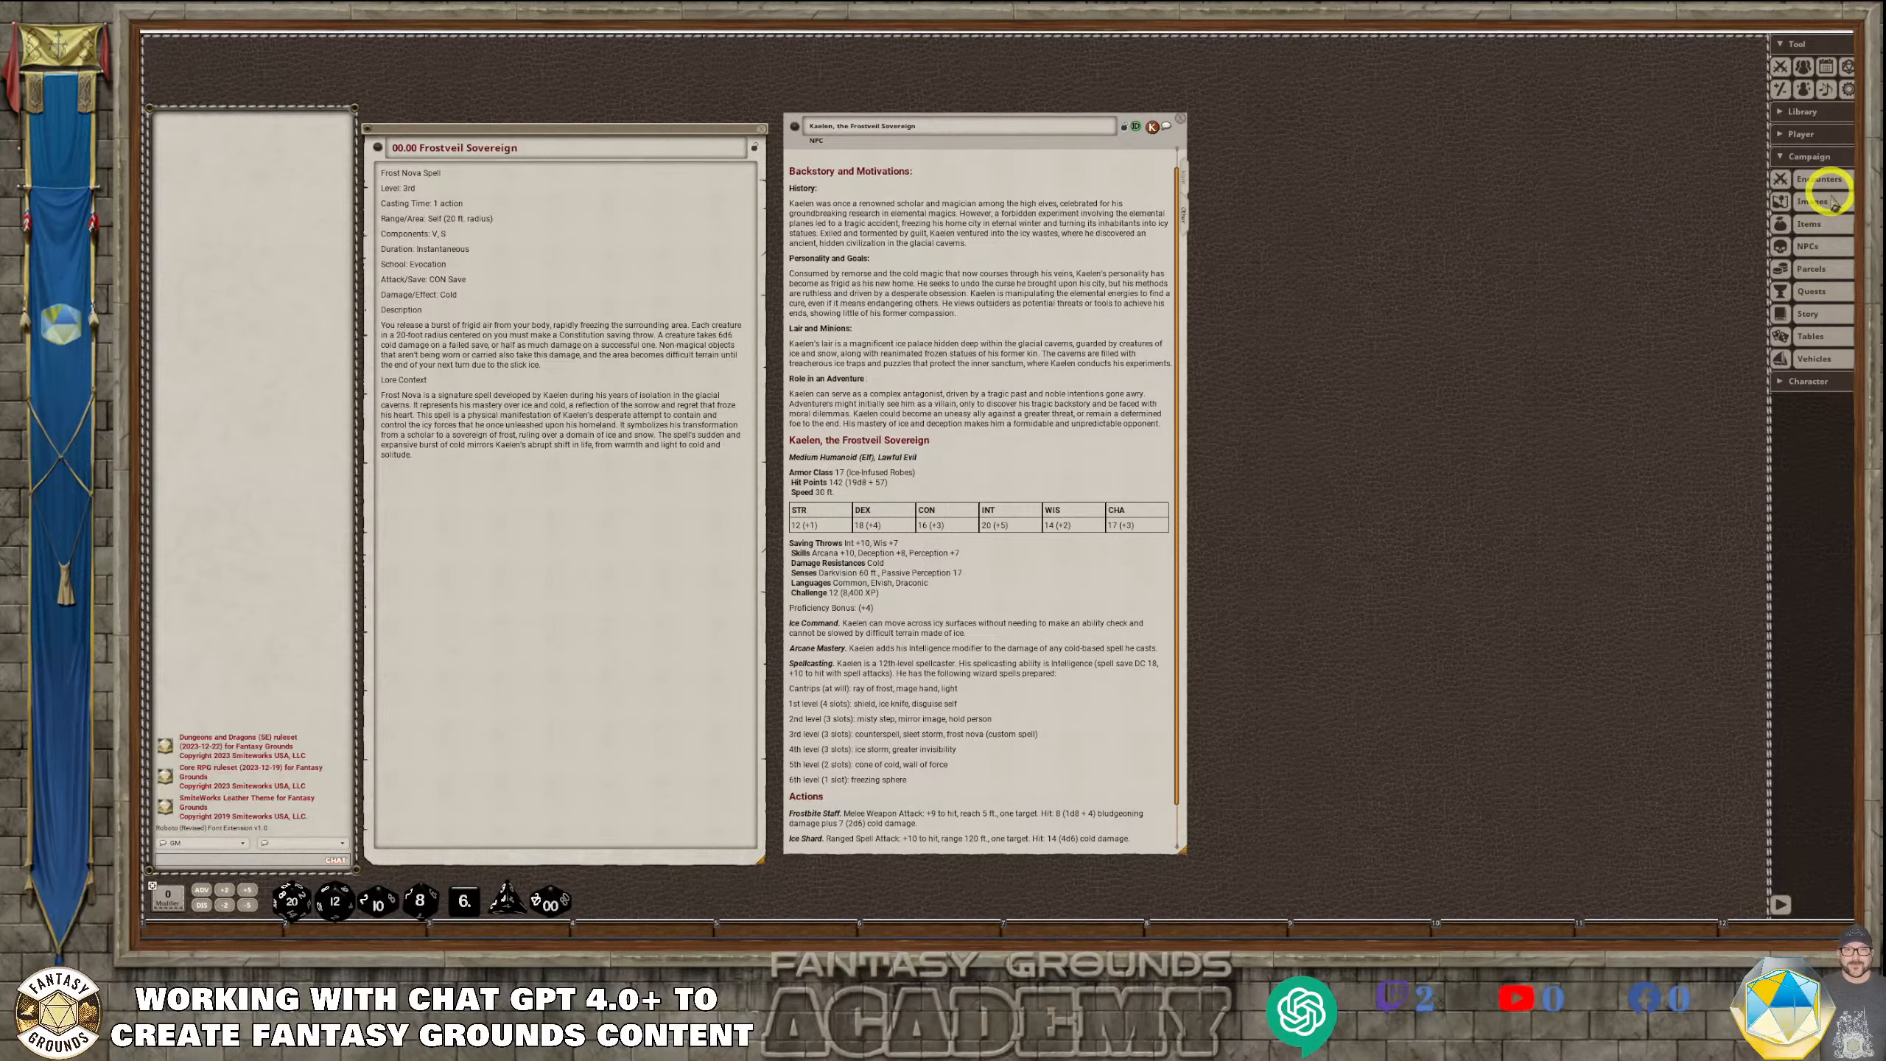
# Open the campaign's Spells list and move it beside Kaelen's NPC sheet
pyautogui.click(1818, 381)
pyautogui.click(1816, 529)
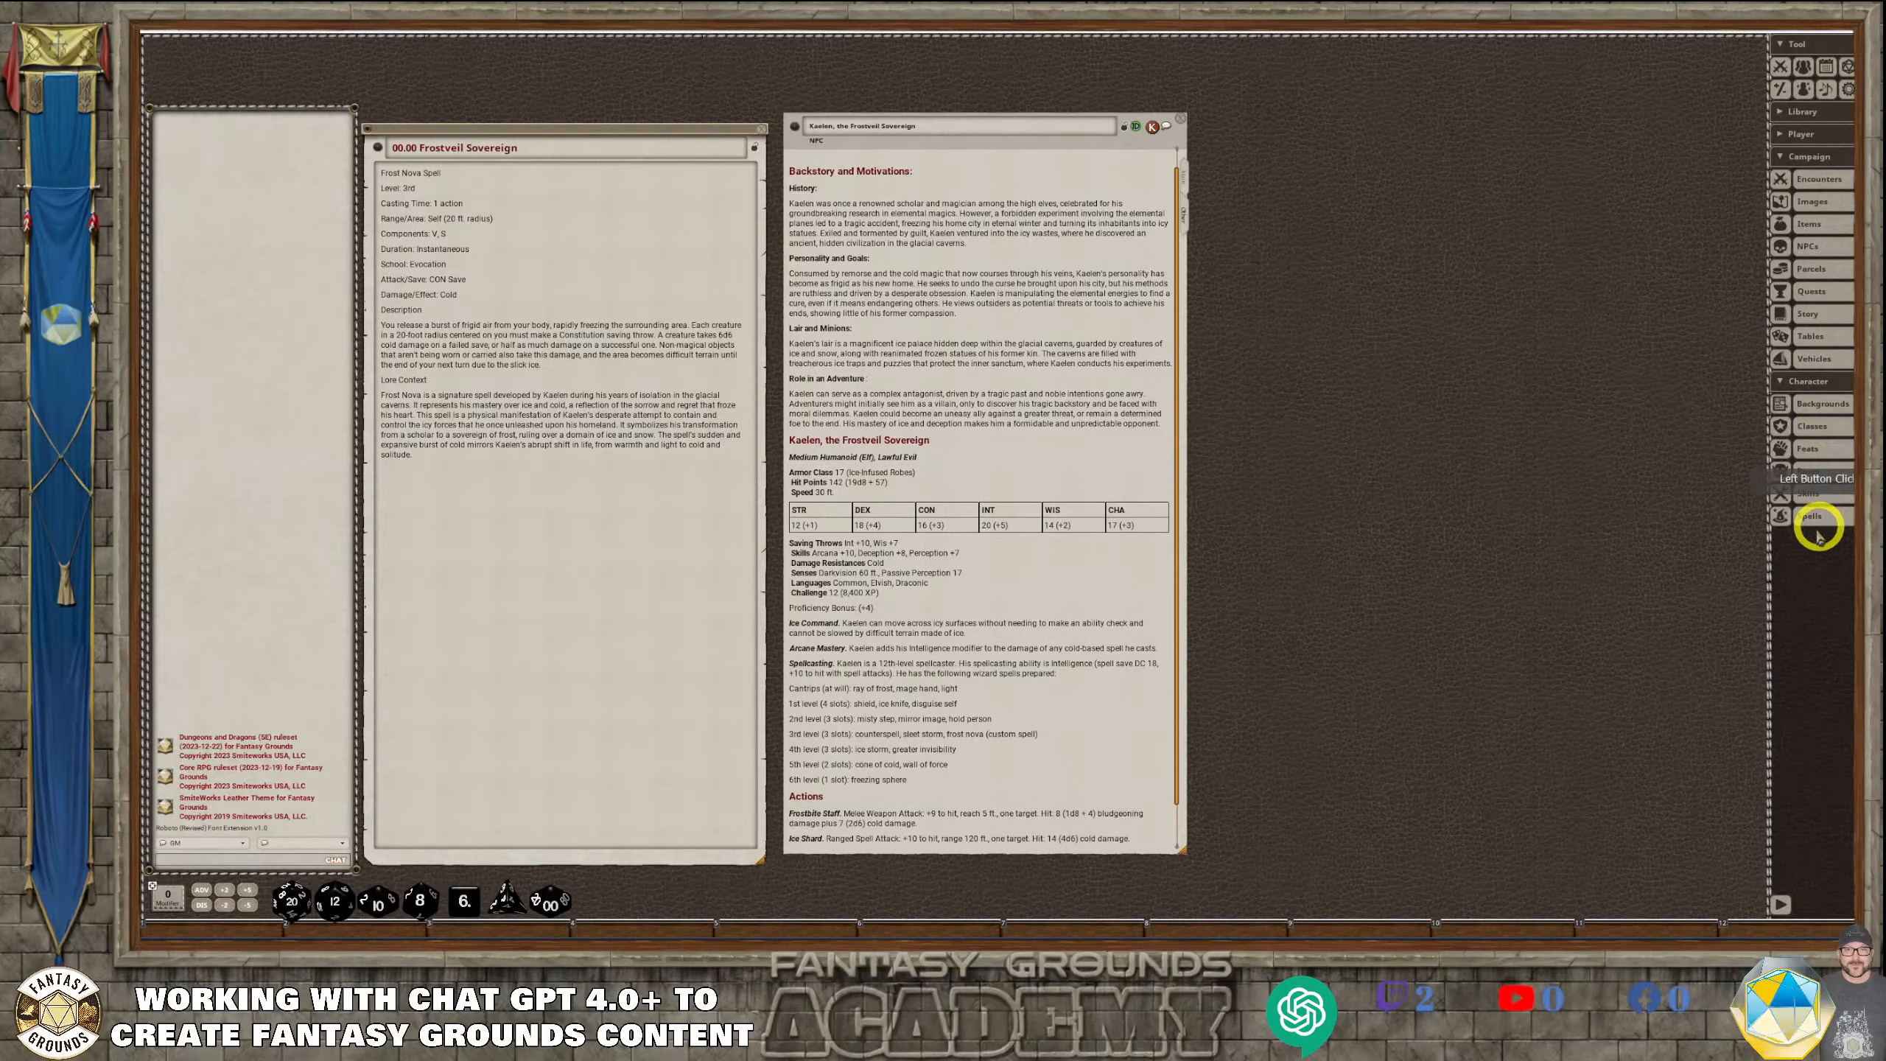
pyautogui.moveTo(1031, 388); pyautogui.dragTo(1243, 187)
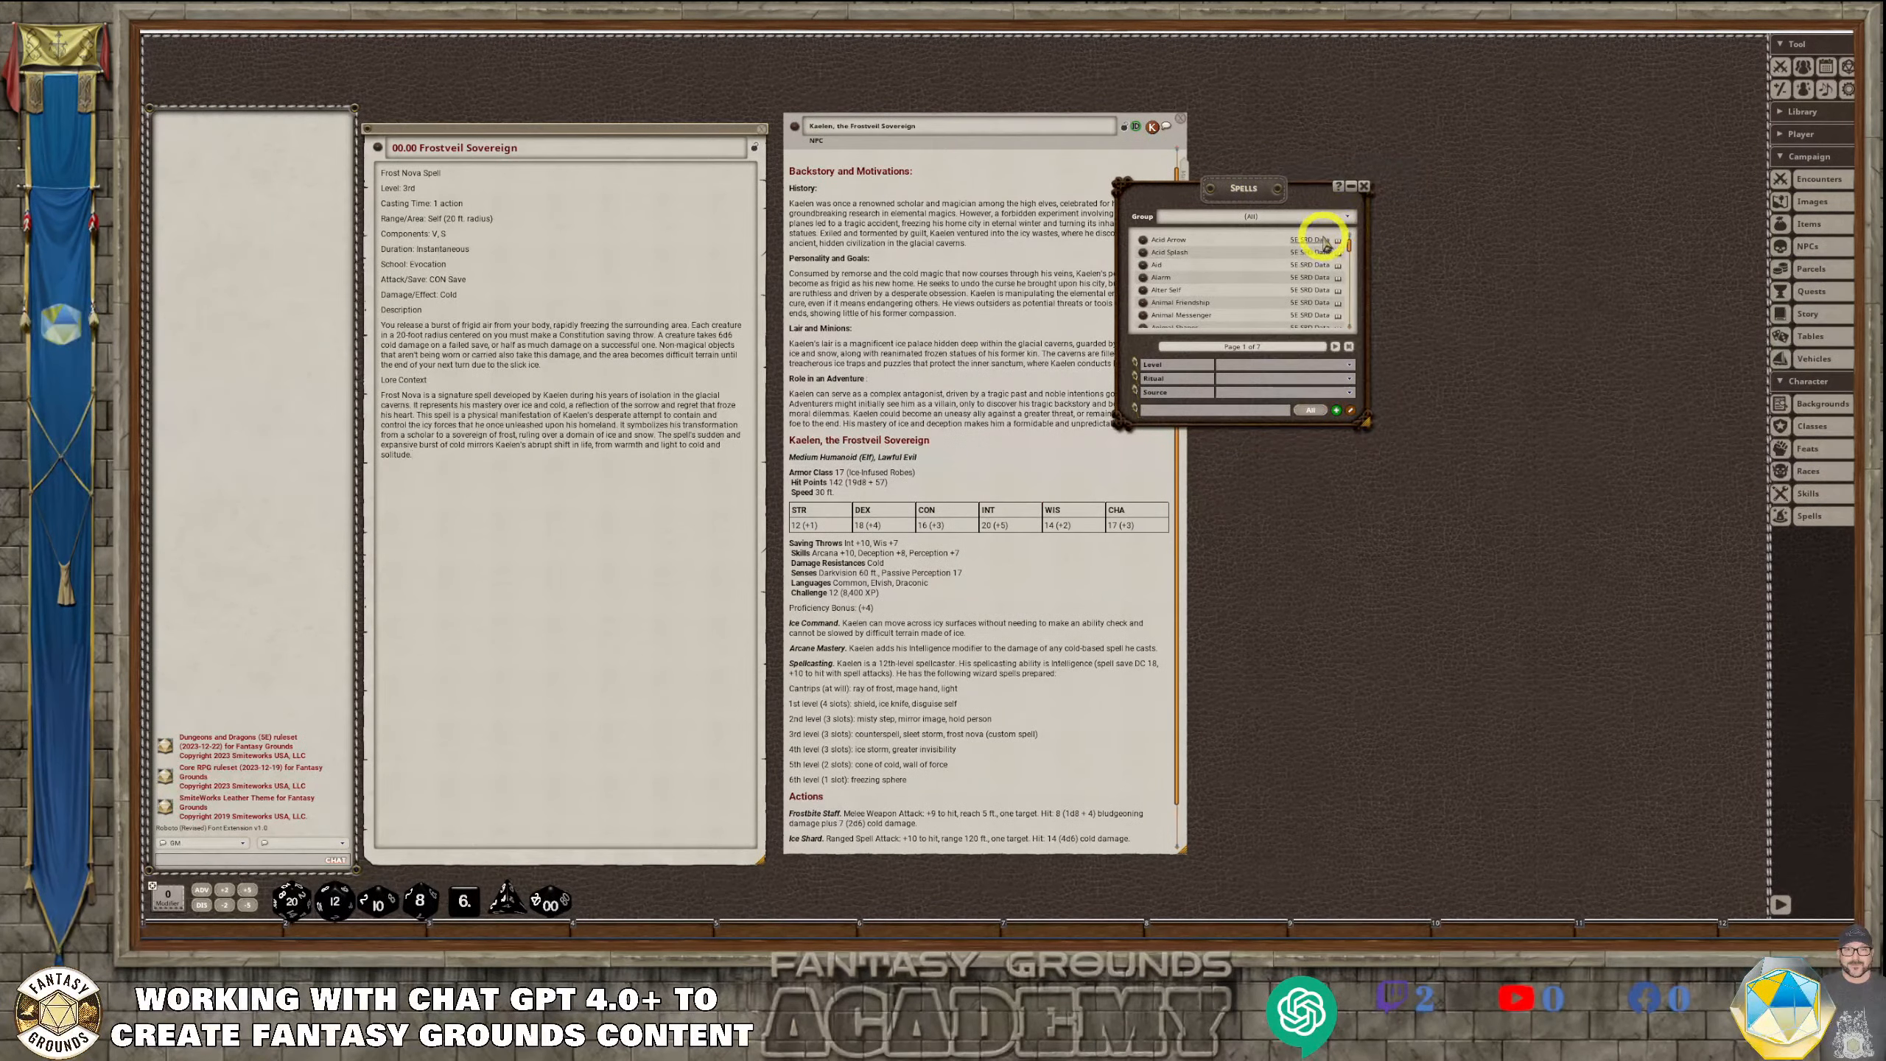
pyautogui.click(1346, 216)
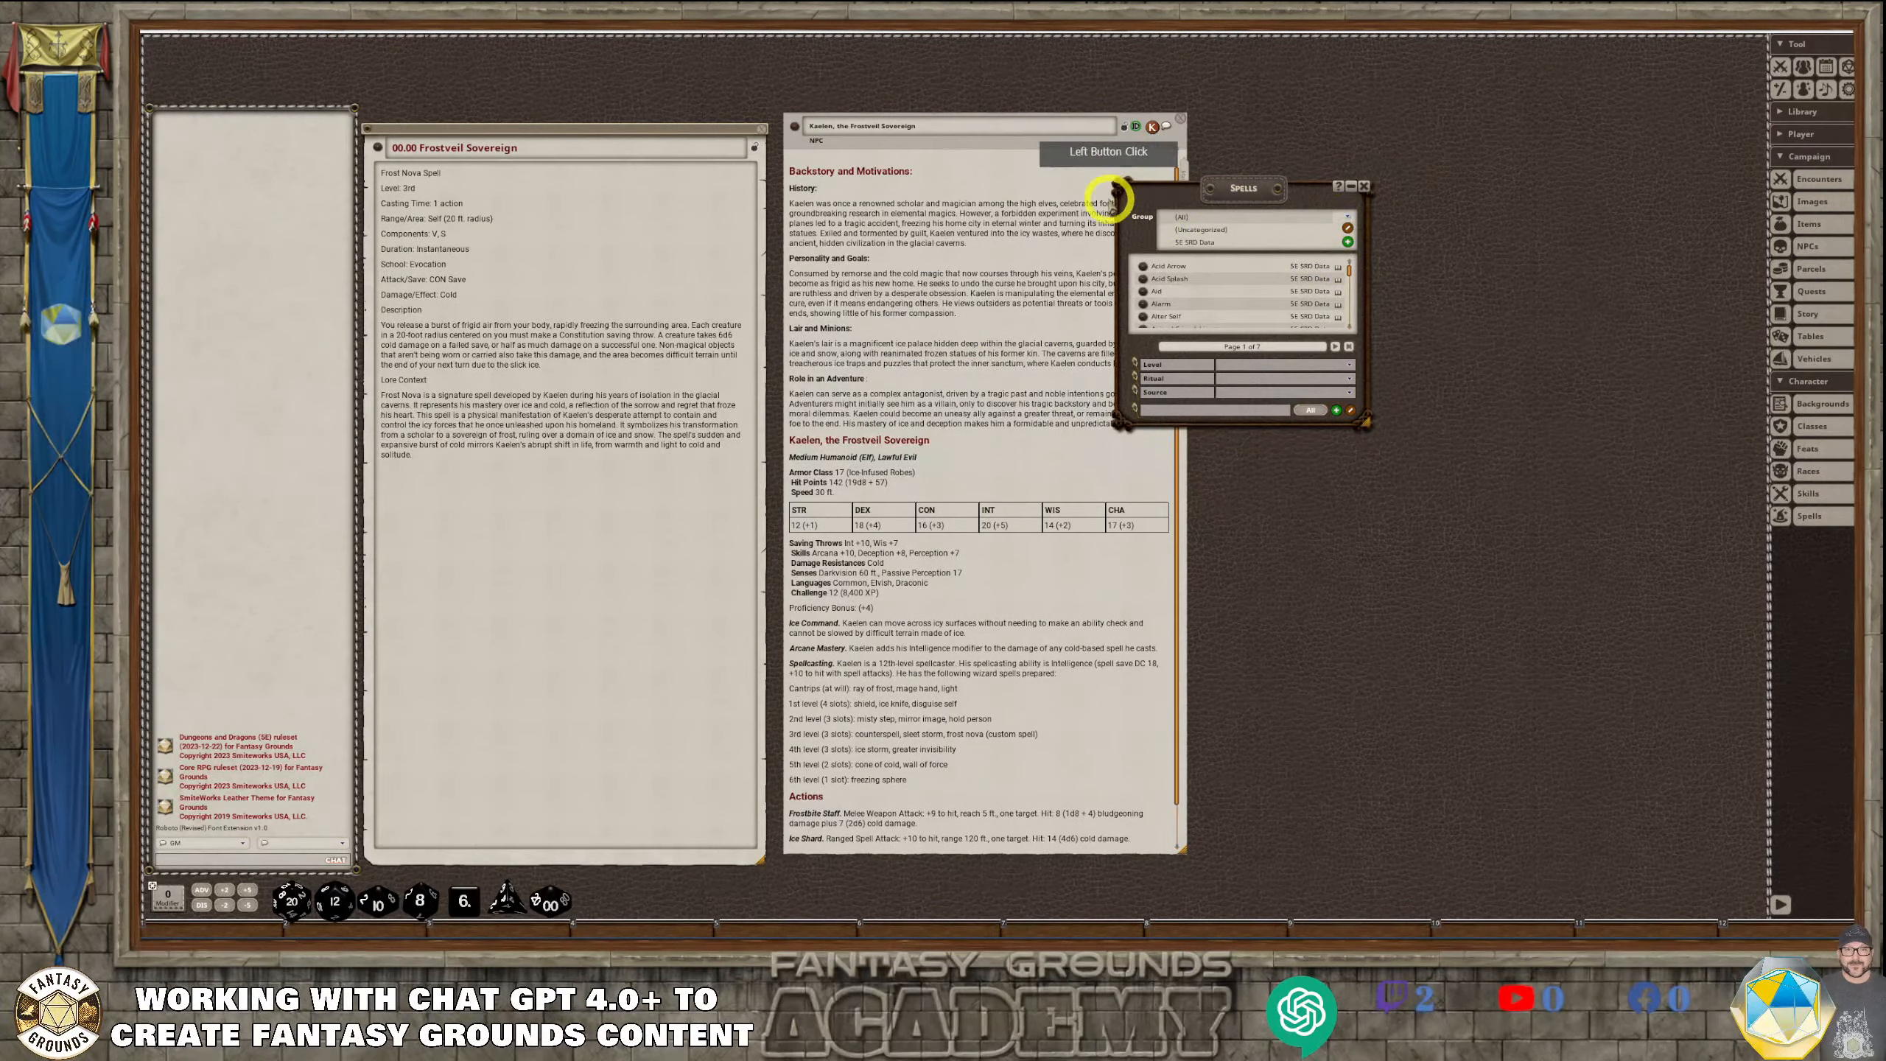
pyautogui.click(1349, 244)
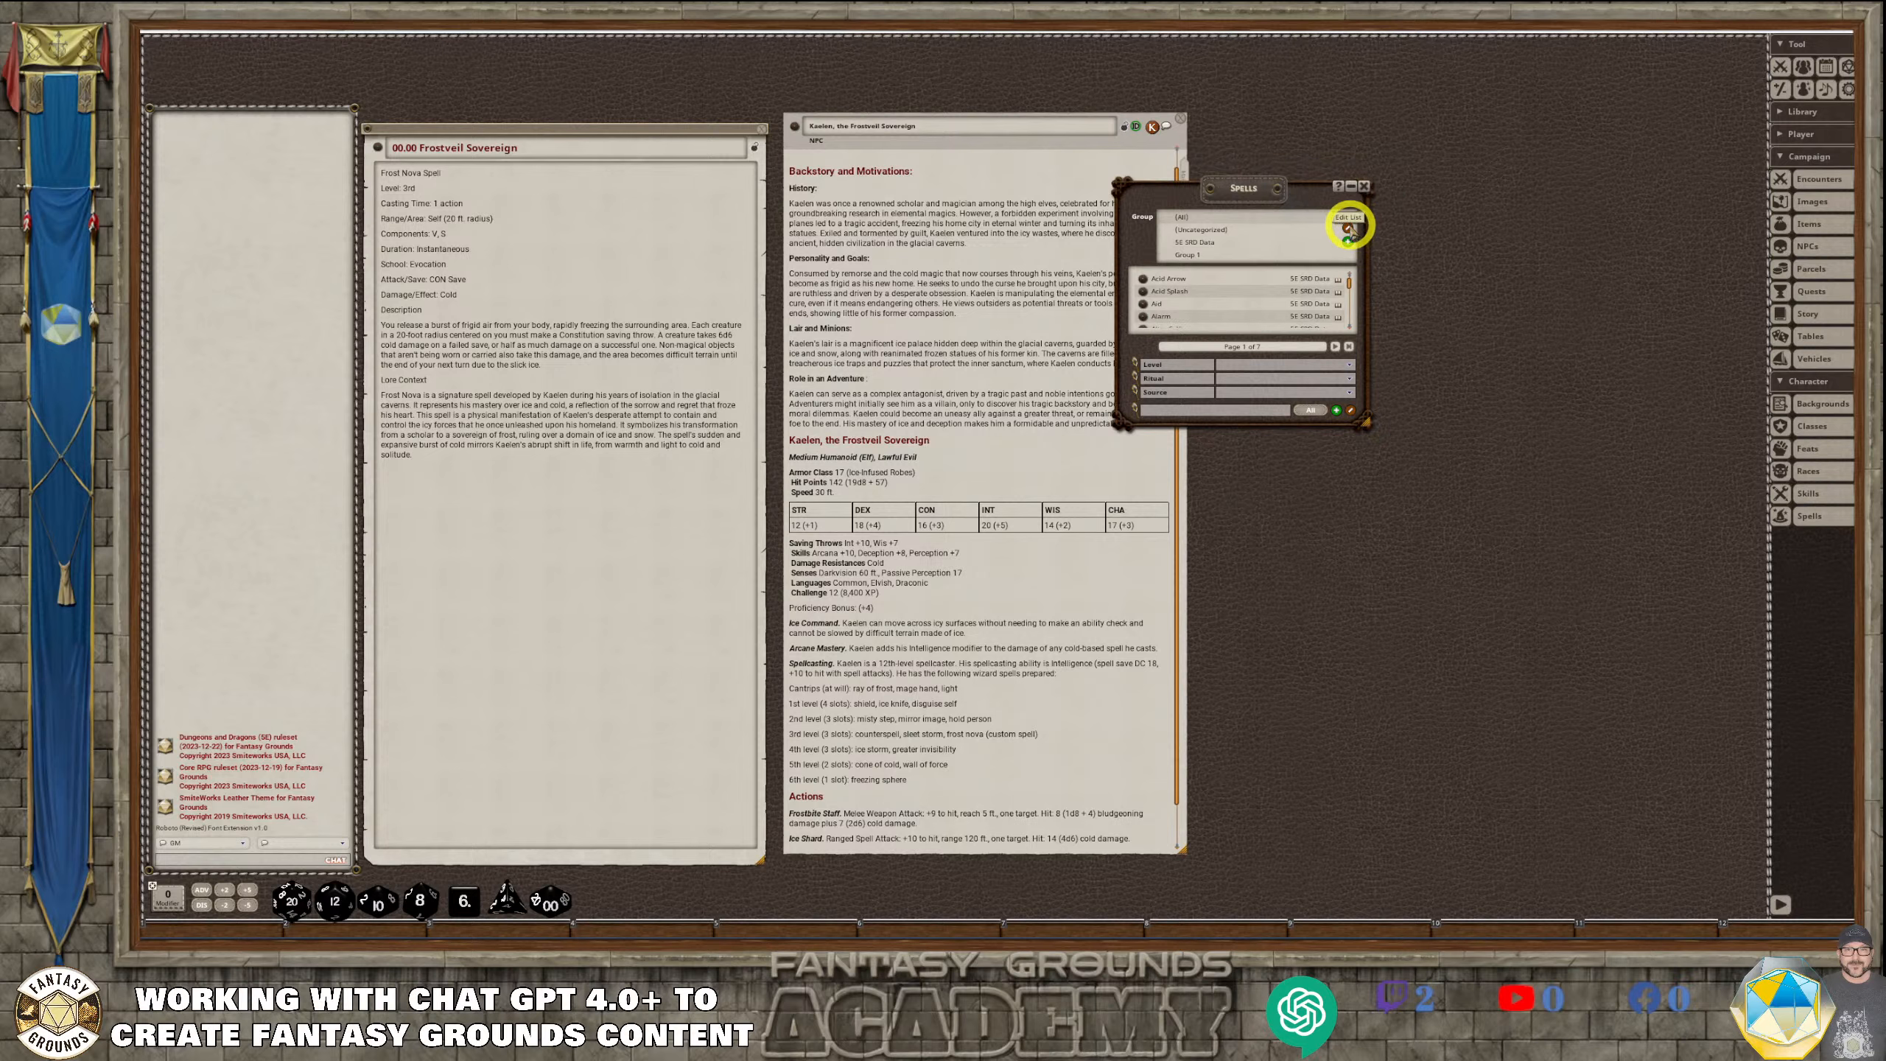
pyautogui.click(1348, 228)
pyautogui.click(1225, 256)
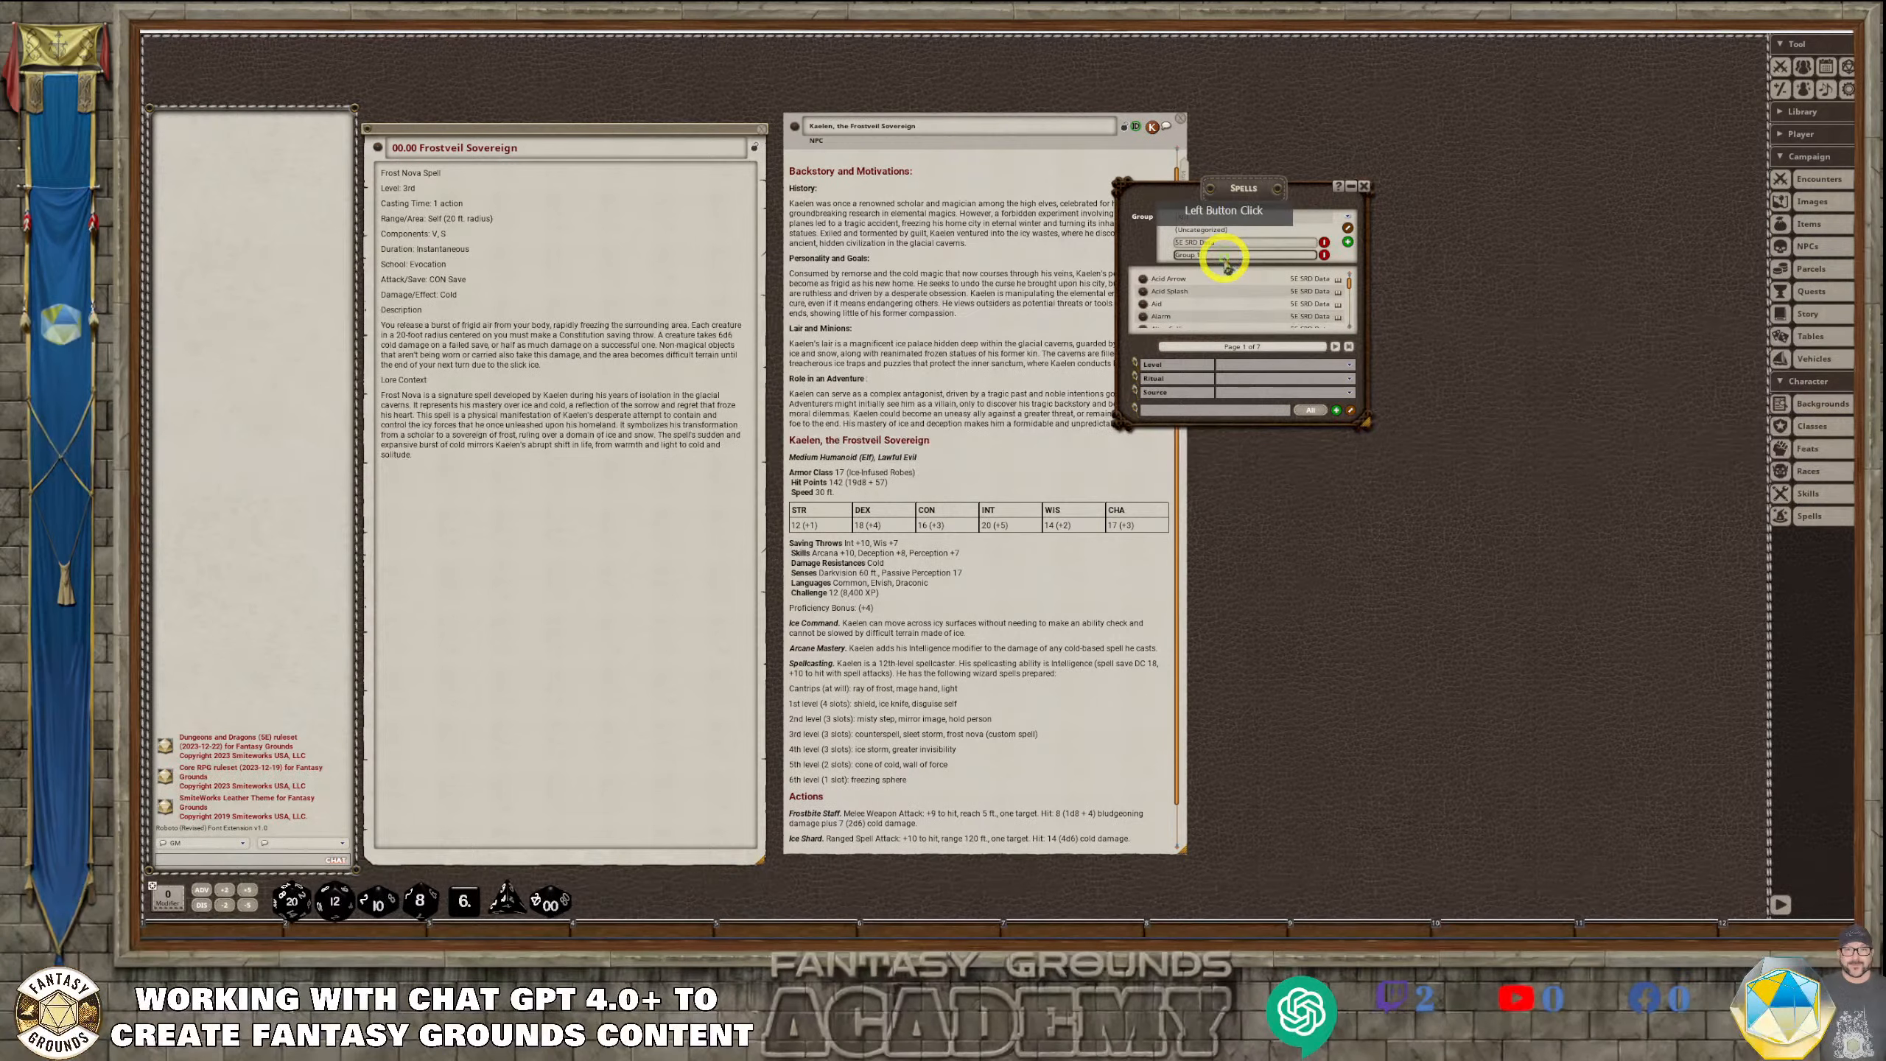
pyautogui.click(1234, 256)
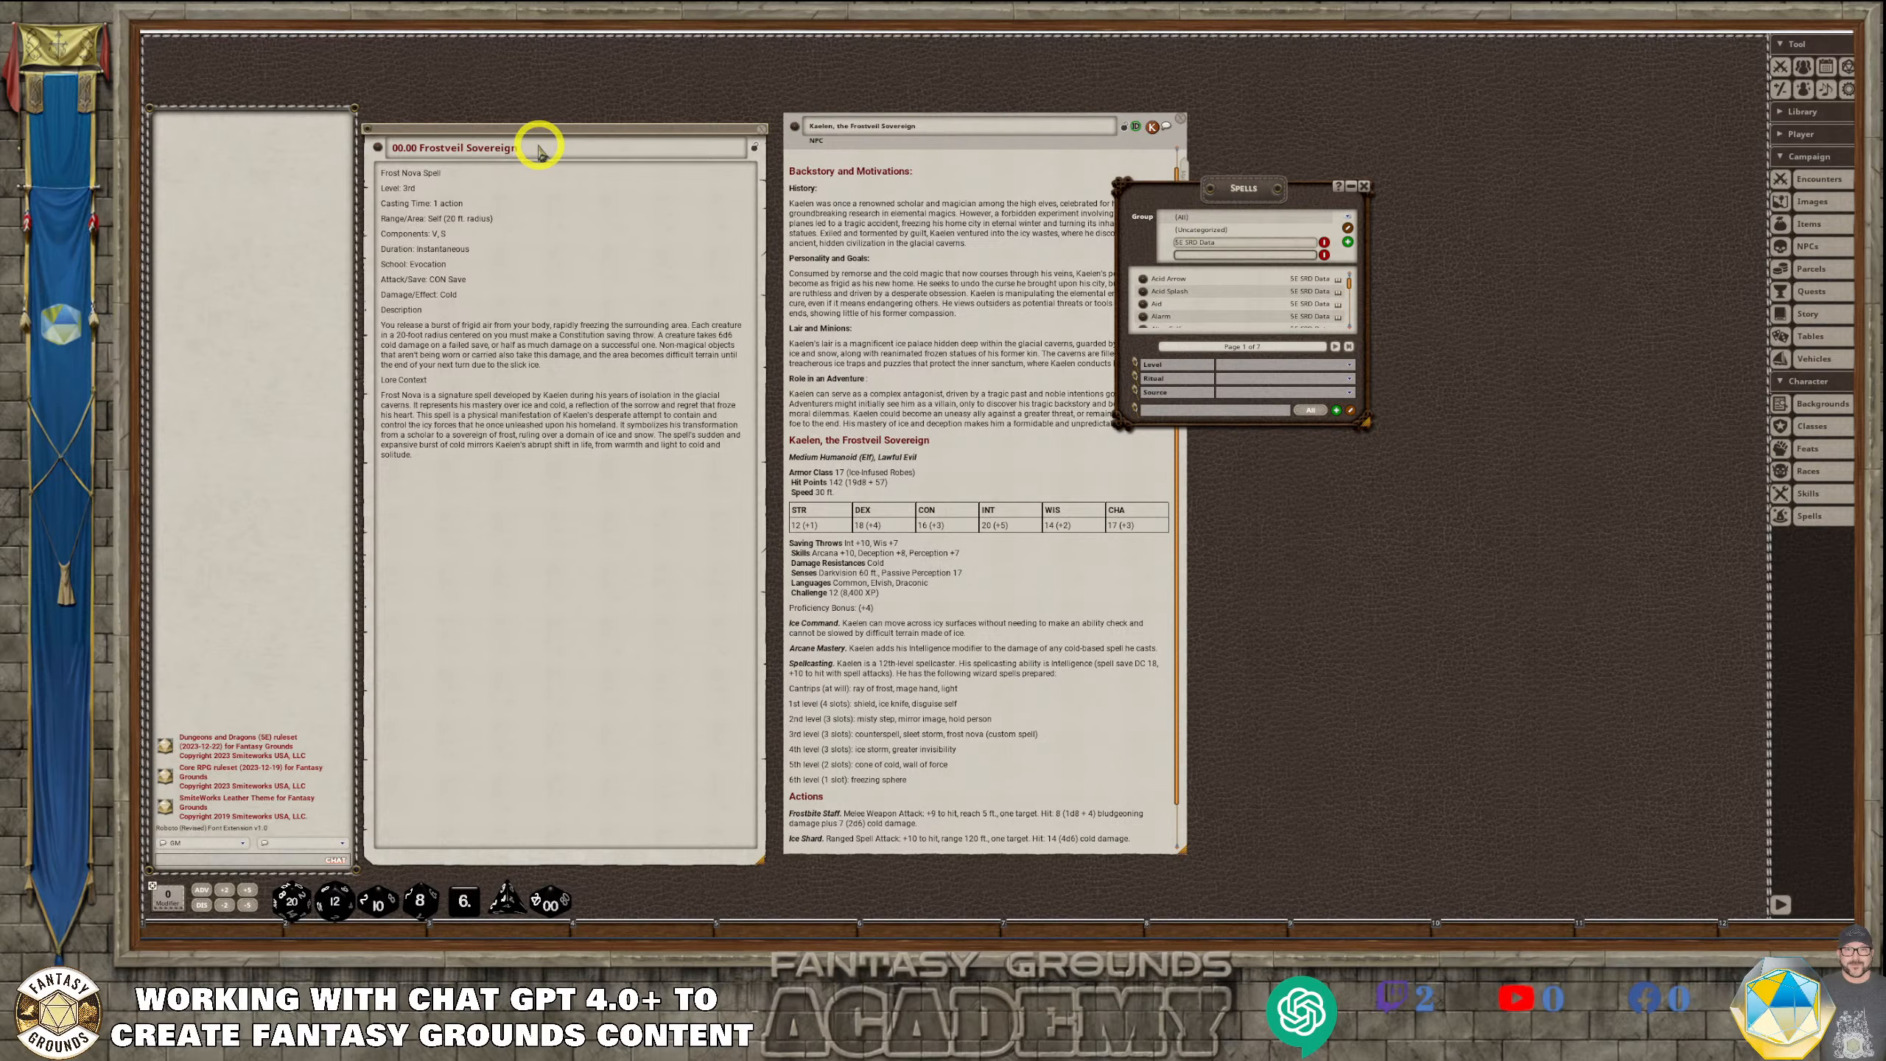
# Copy "Frostveil Sovereign" from the story entry's title for use as a spell group name
pyautogui.click(482, 156)
pyautogui.moveTo(482, 156); pyautogui.dragTo(420, 159)
pyautogui.moveTo(433, 159); pyautogui.dragTo(1274, 251)
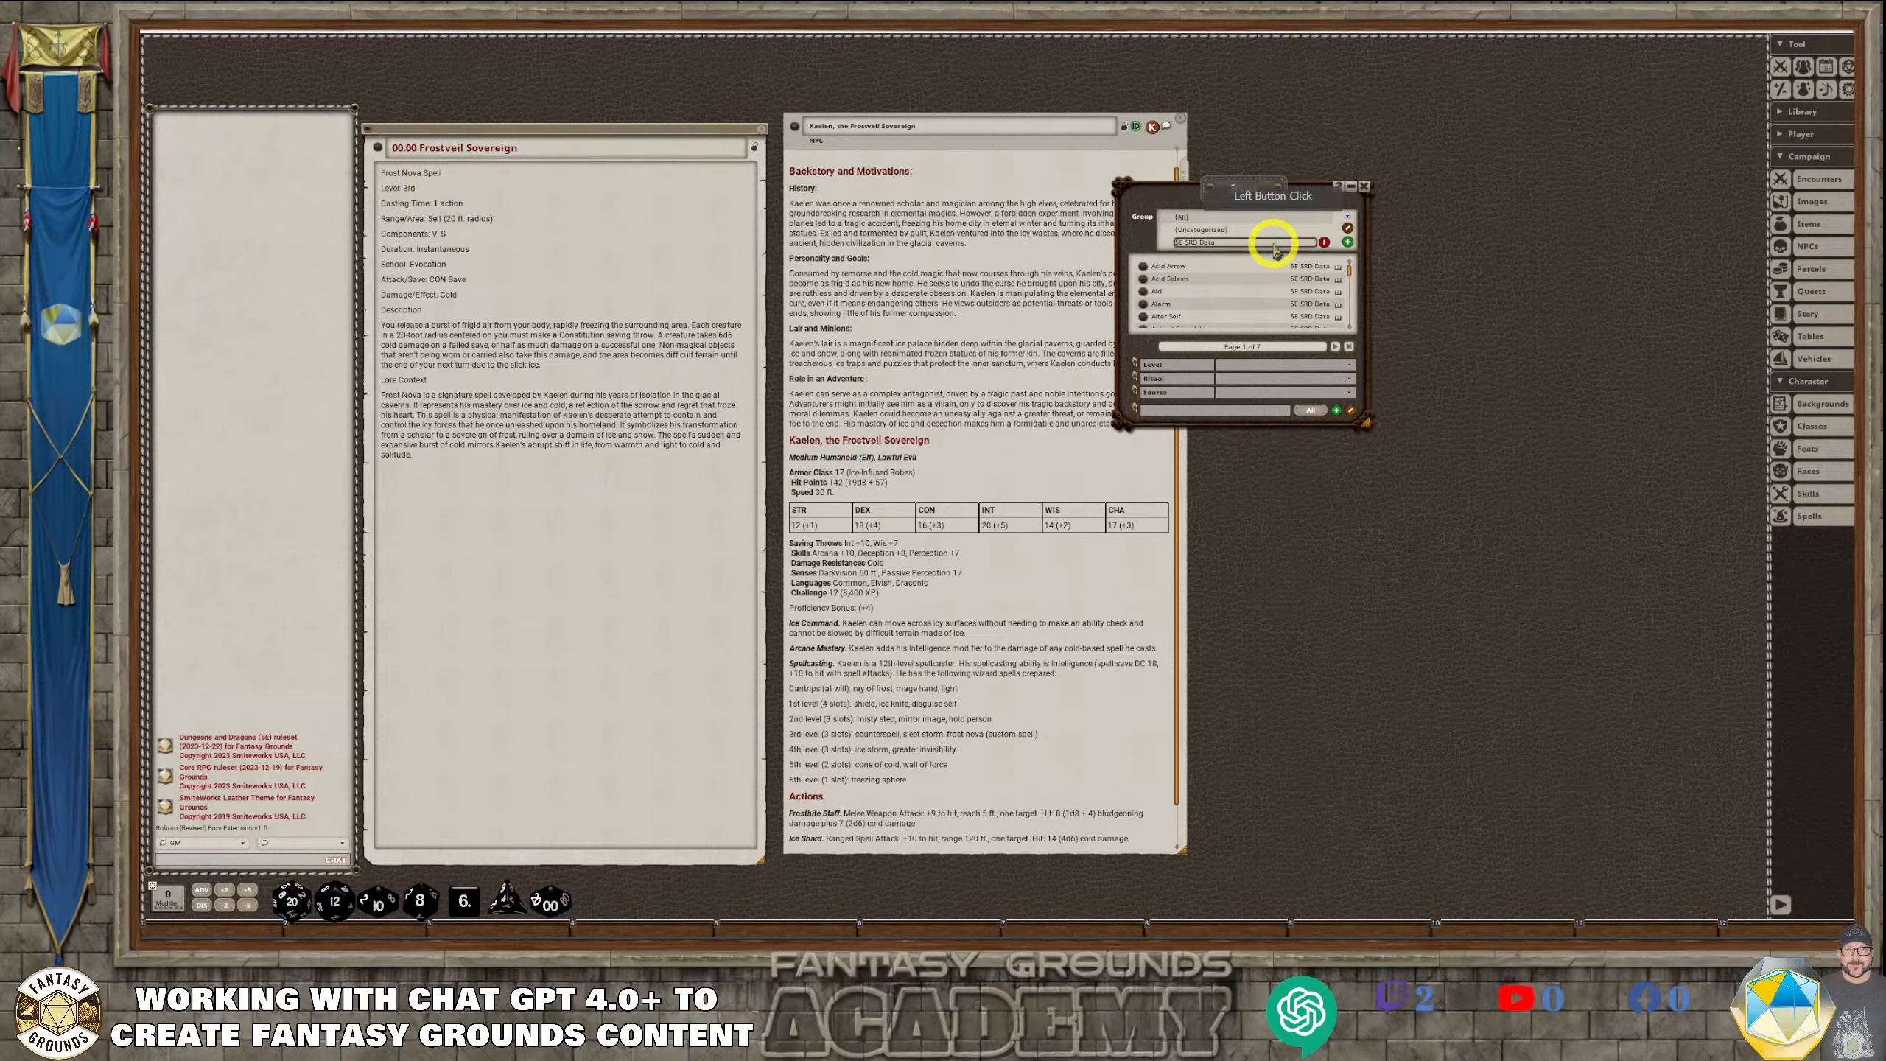
pyautogui.press('BackSpace')
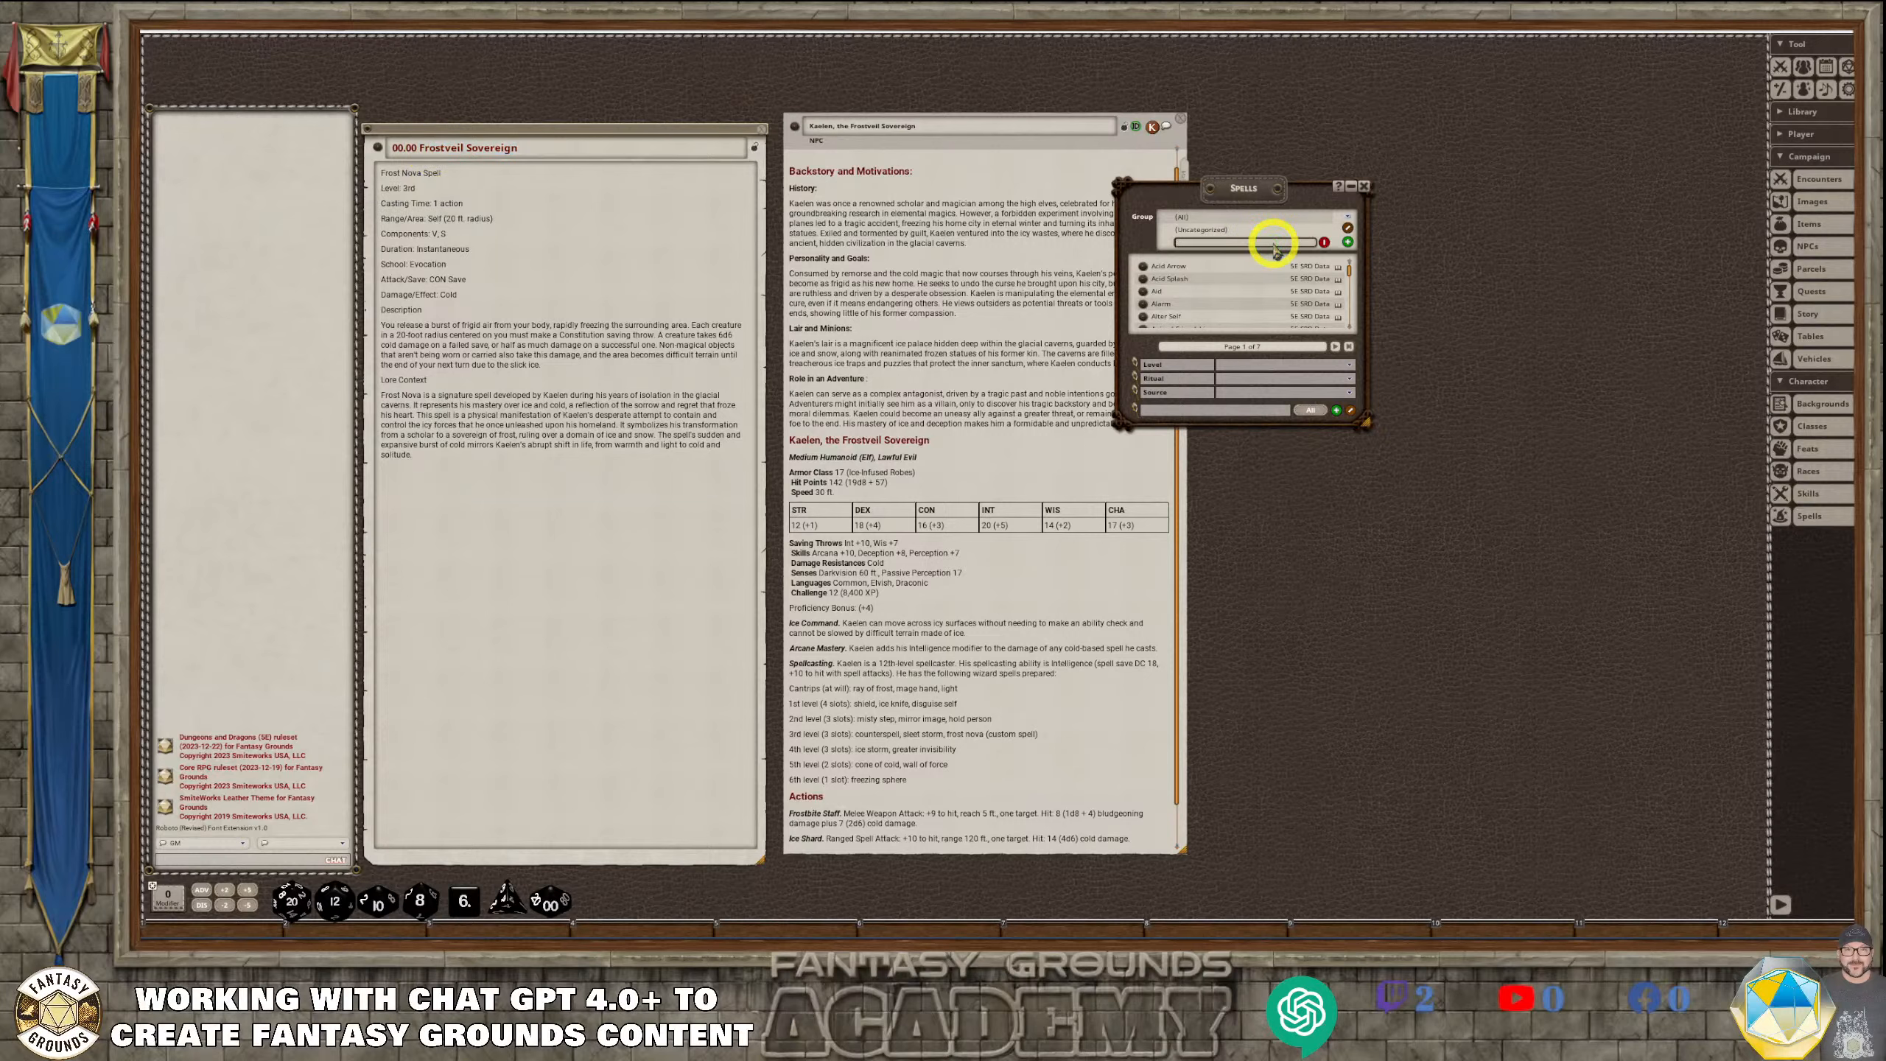
pyautogui.press('Return')
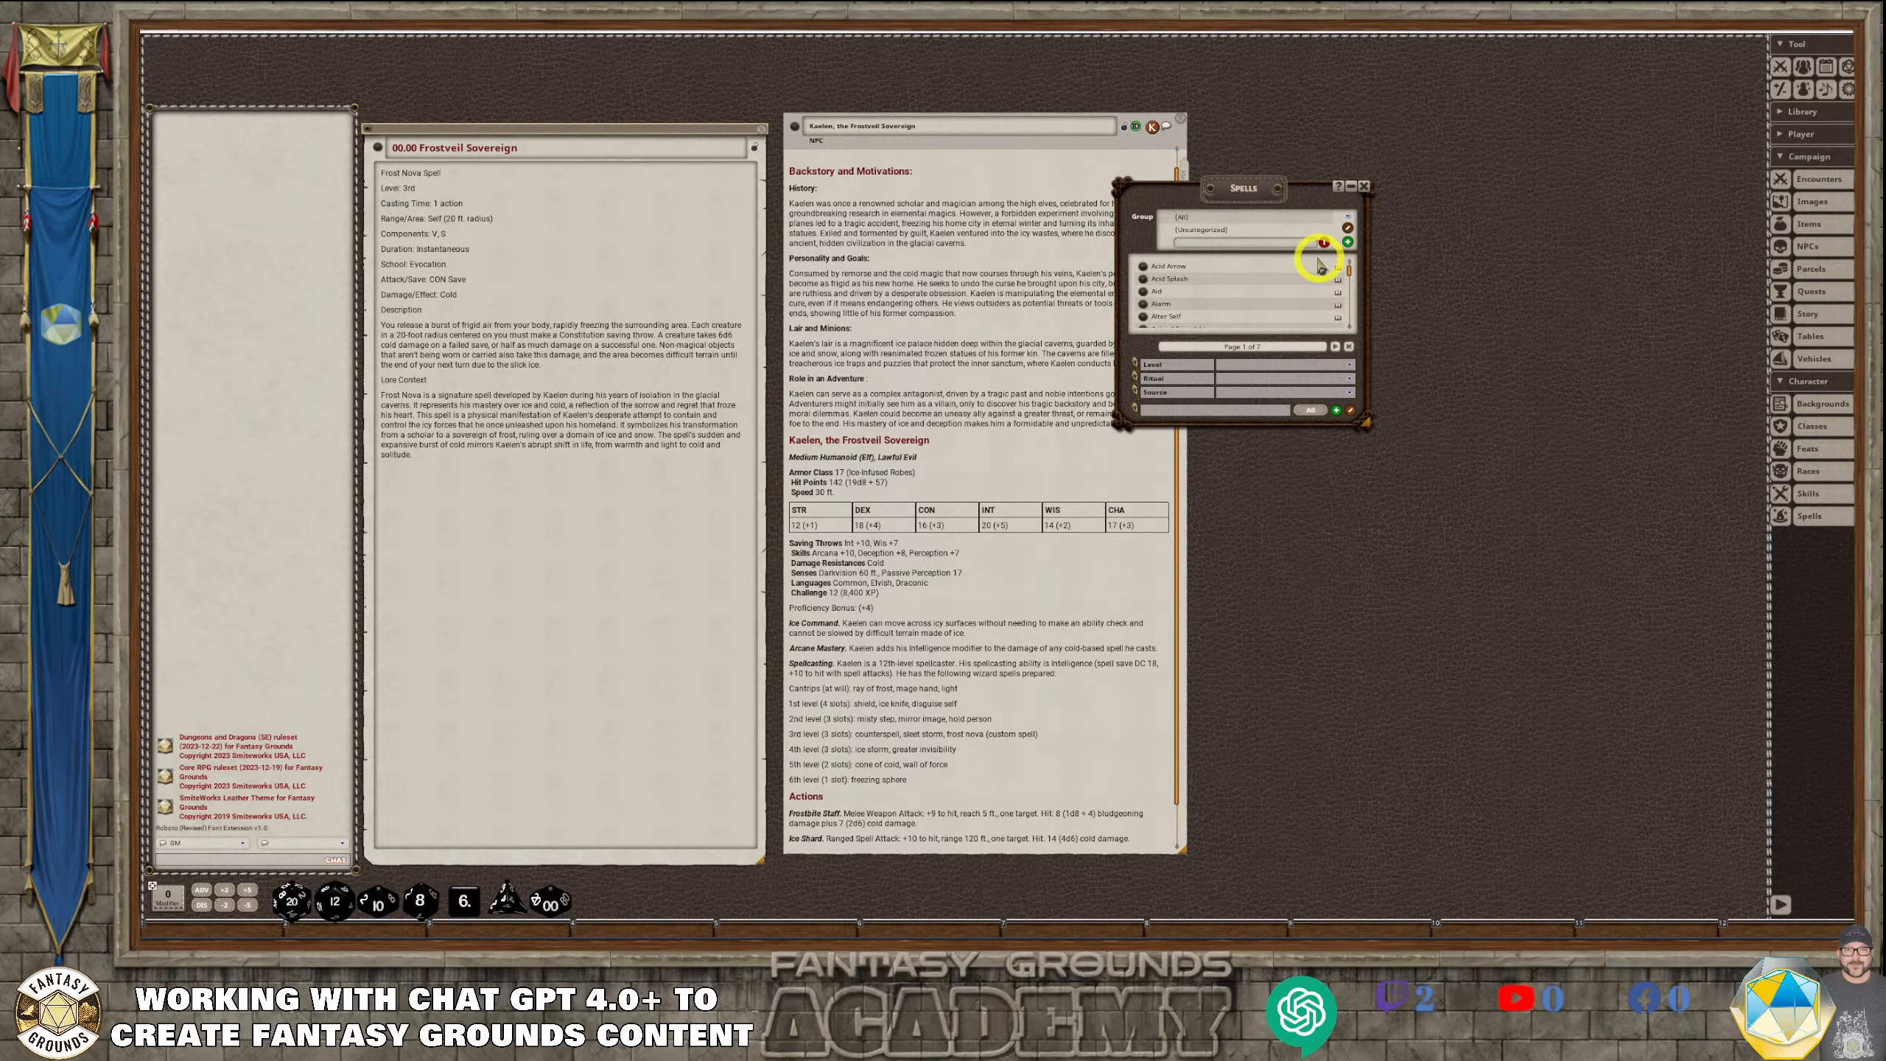
pyautogui.click(1238, 245)
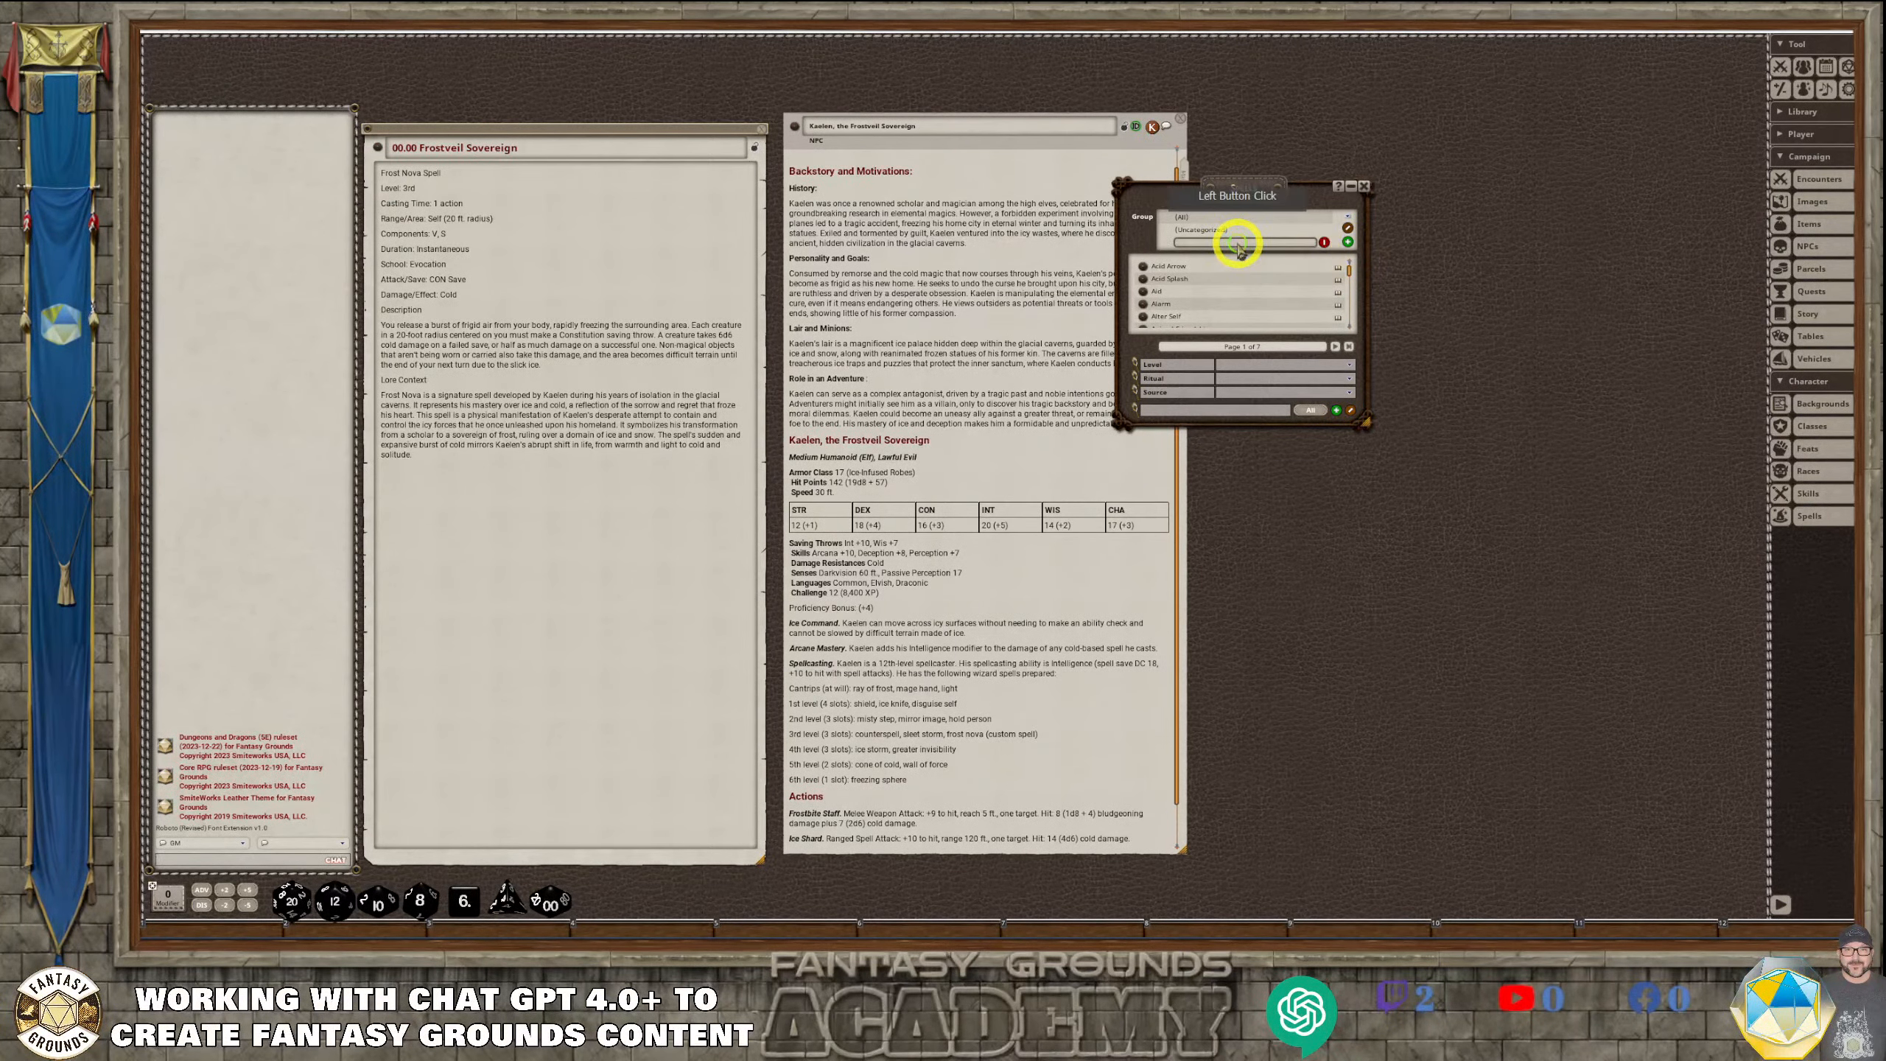
# Add a spell group named "Frostveil Sovereign", finish editing the groups, and display that group in the Spells list
pyautogui.click(1348, 243)
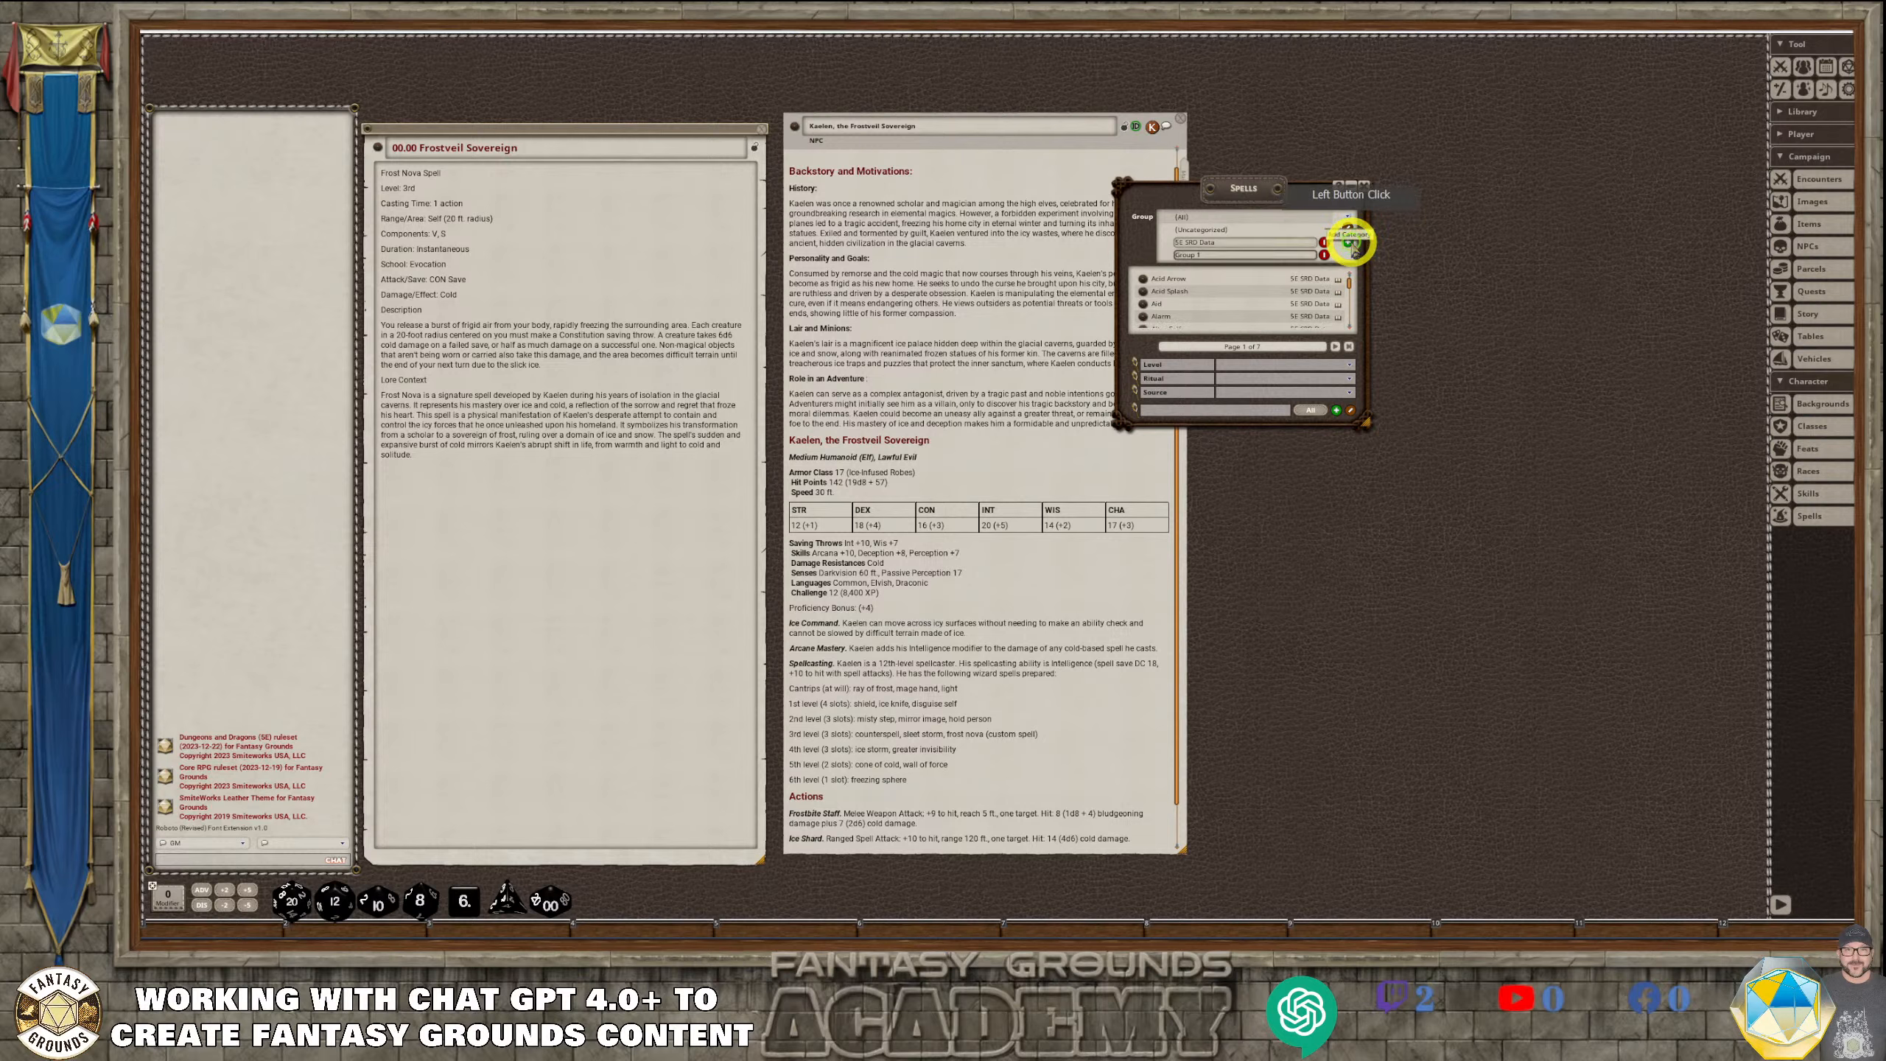
pyautogui.click(1213, 257)
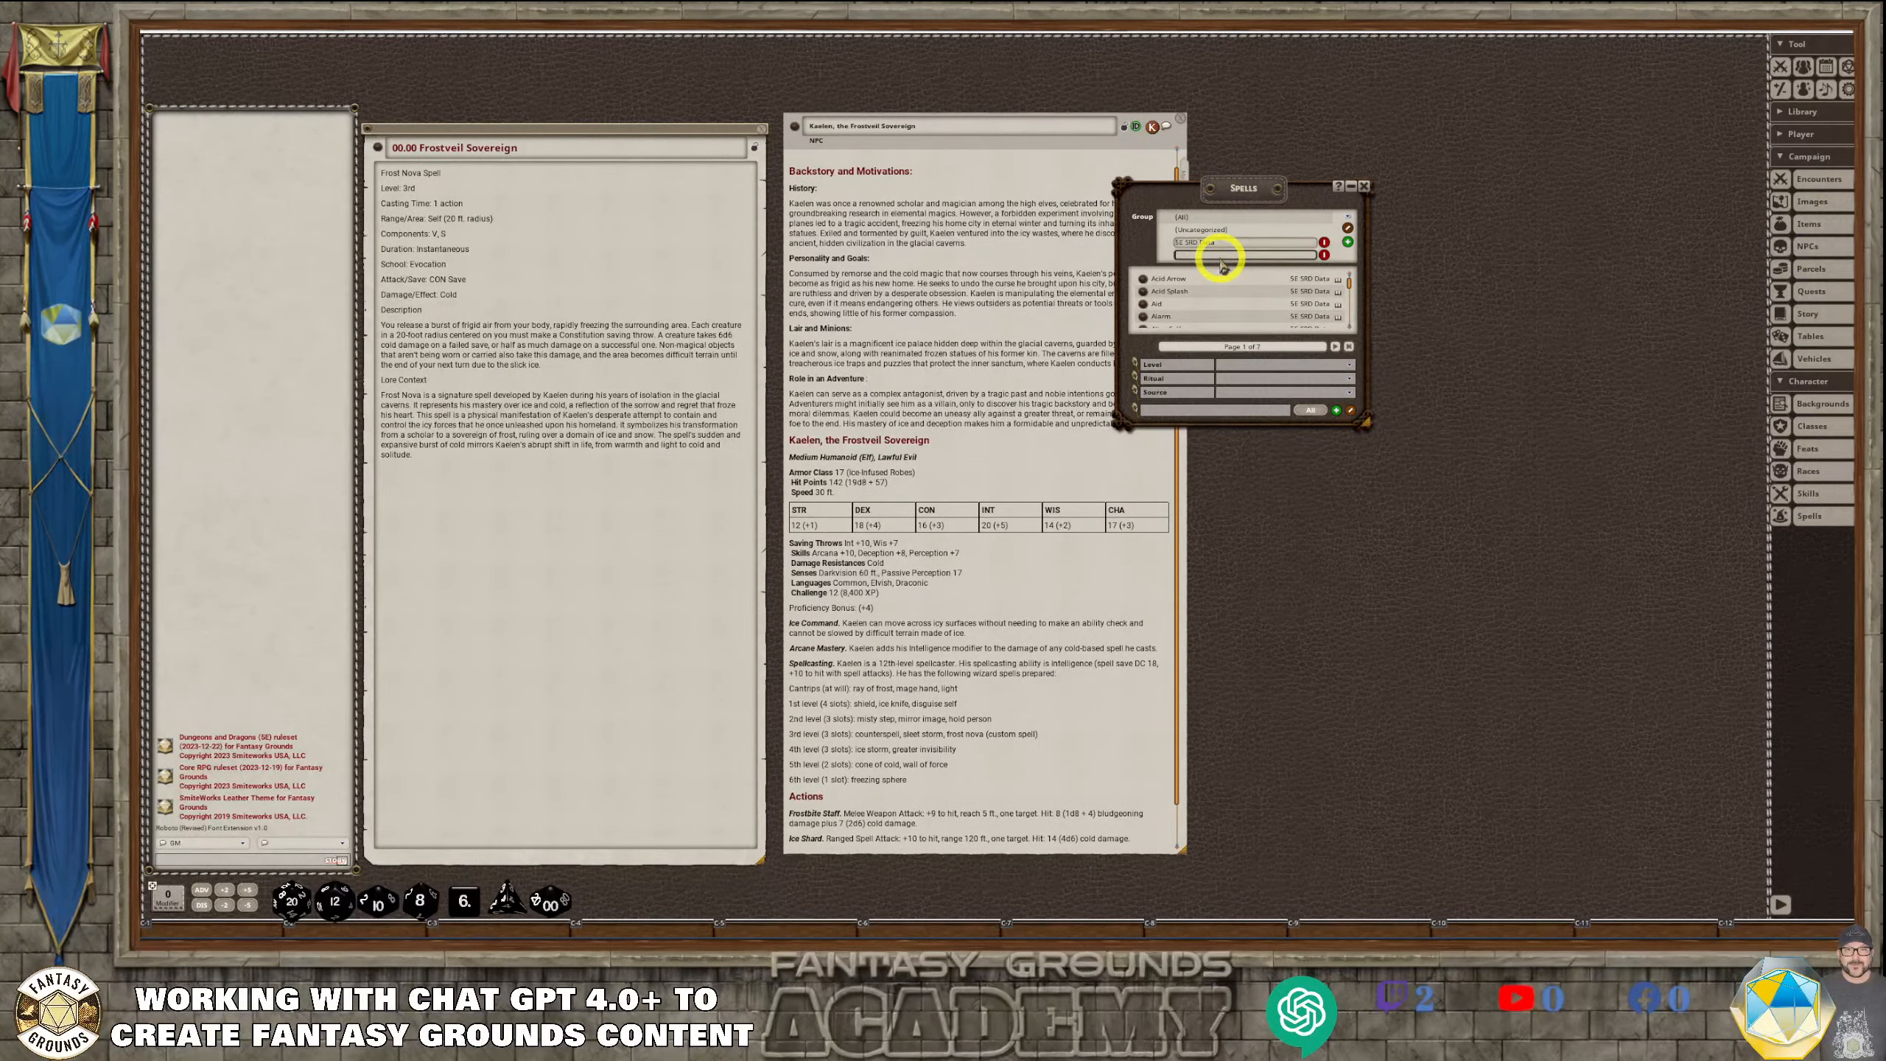
pyautogui.hotkey('ctrl', 'v')
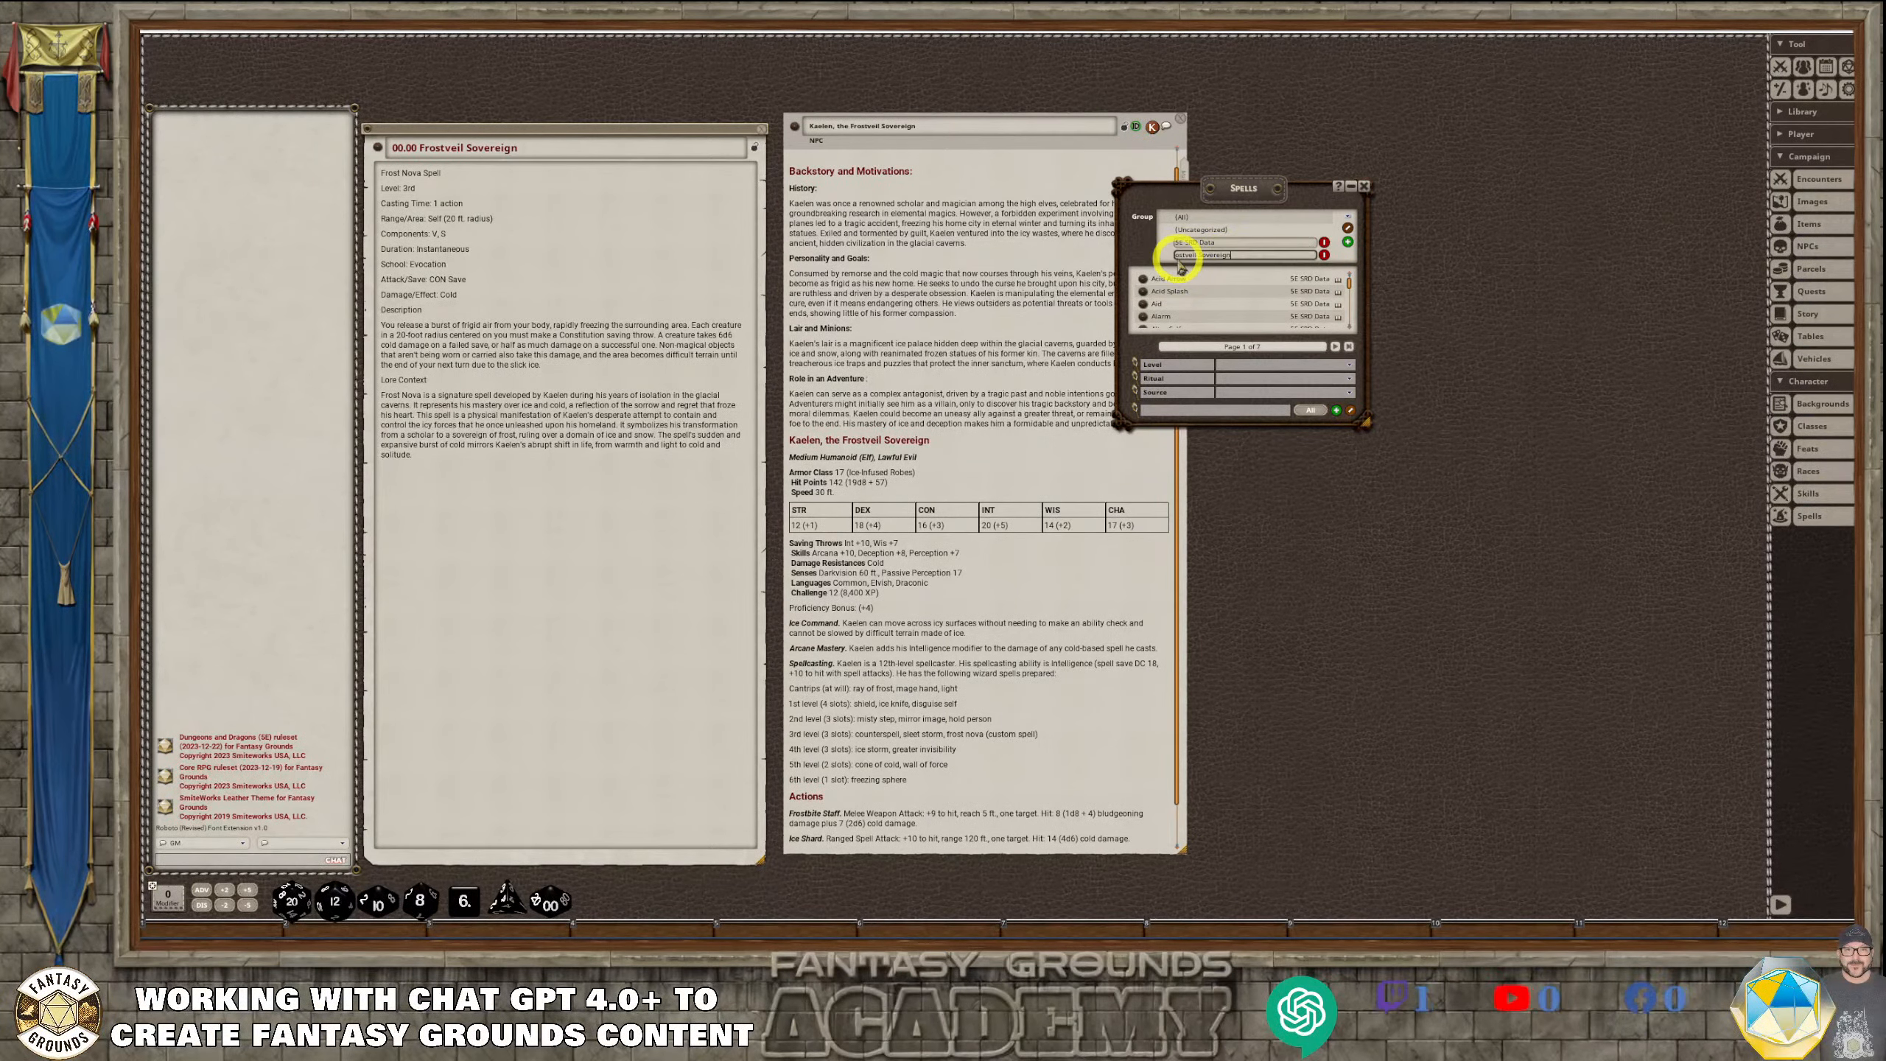
pyautogui.click(1348, 281)
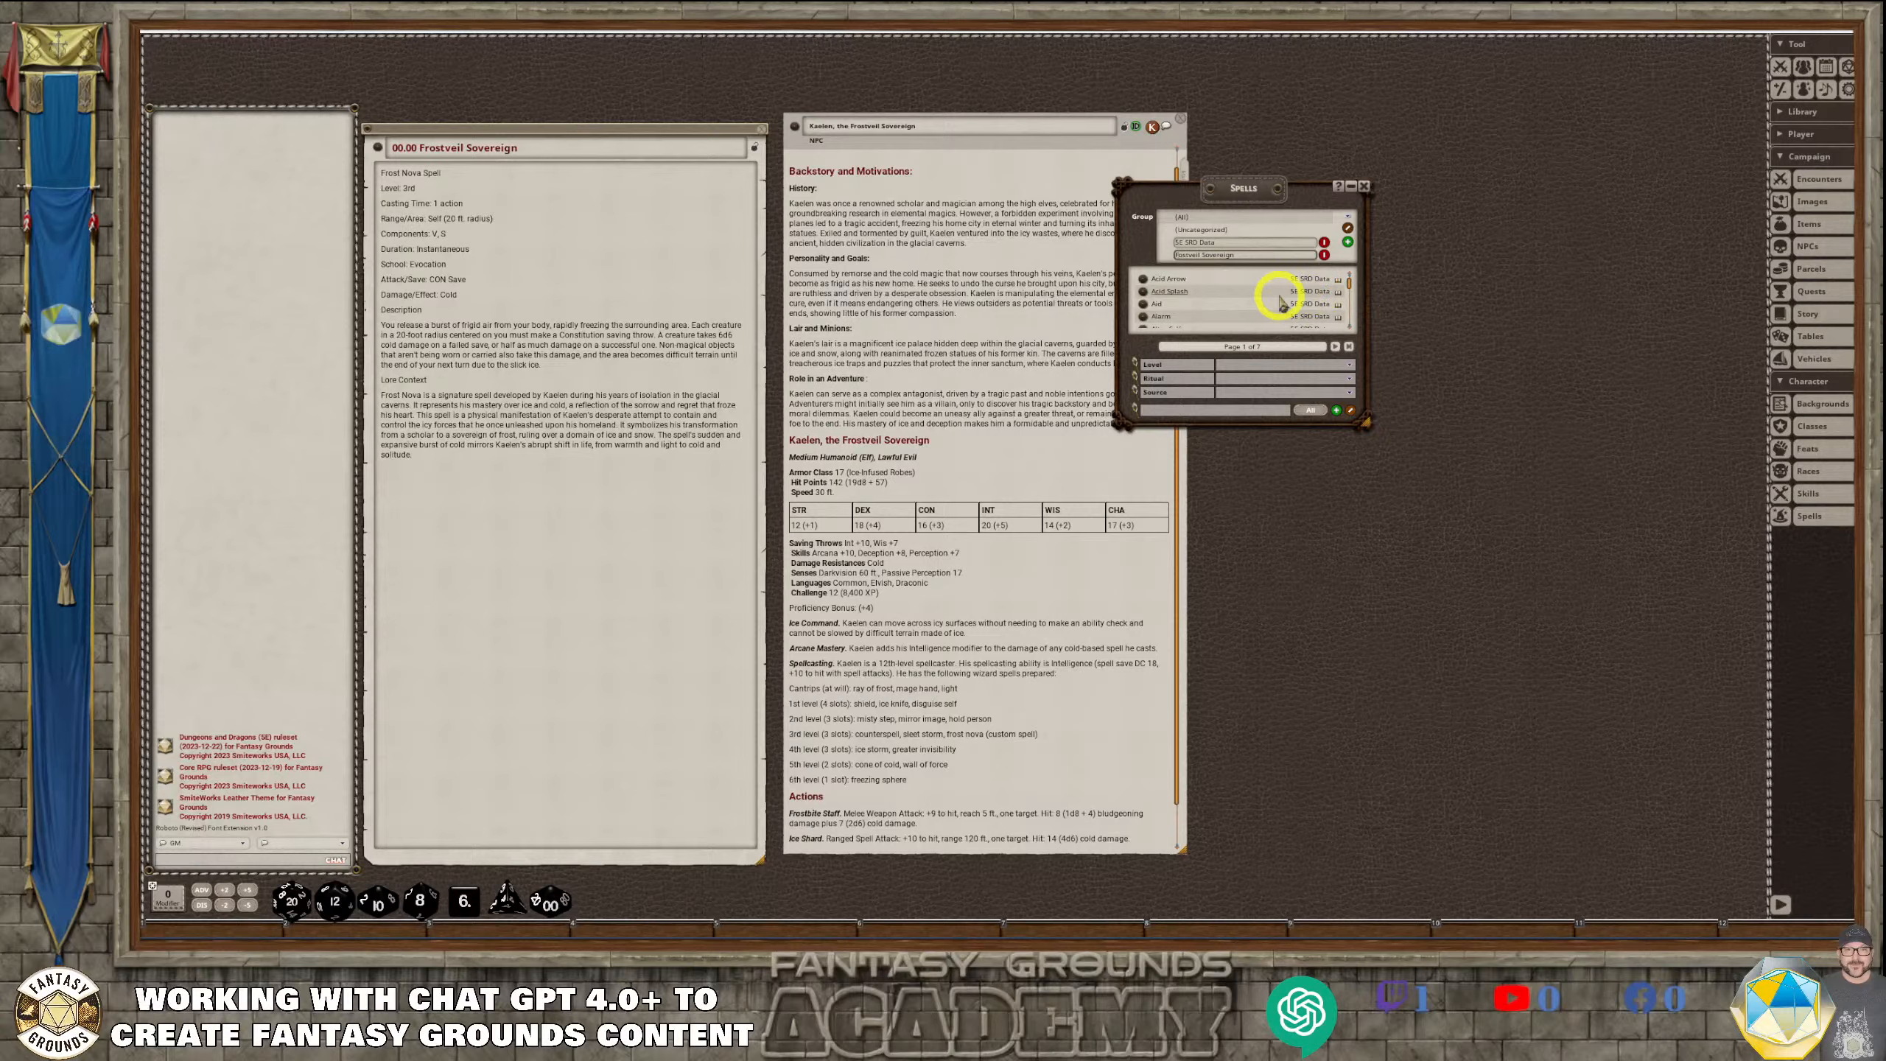
pyautogui.click(1325, 255)
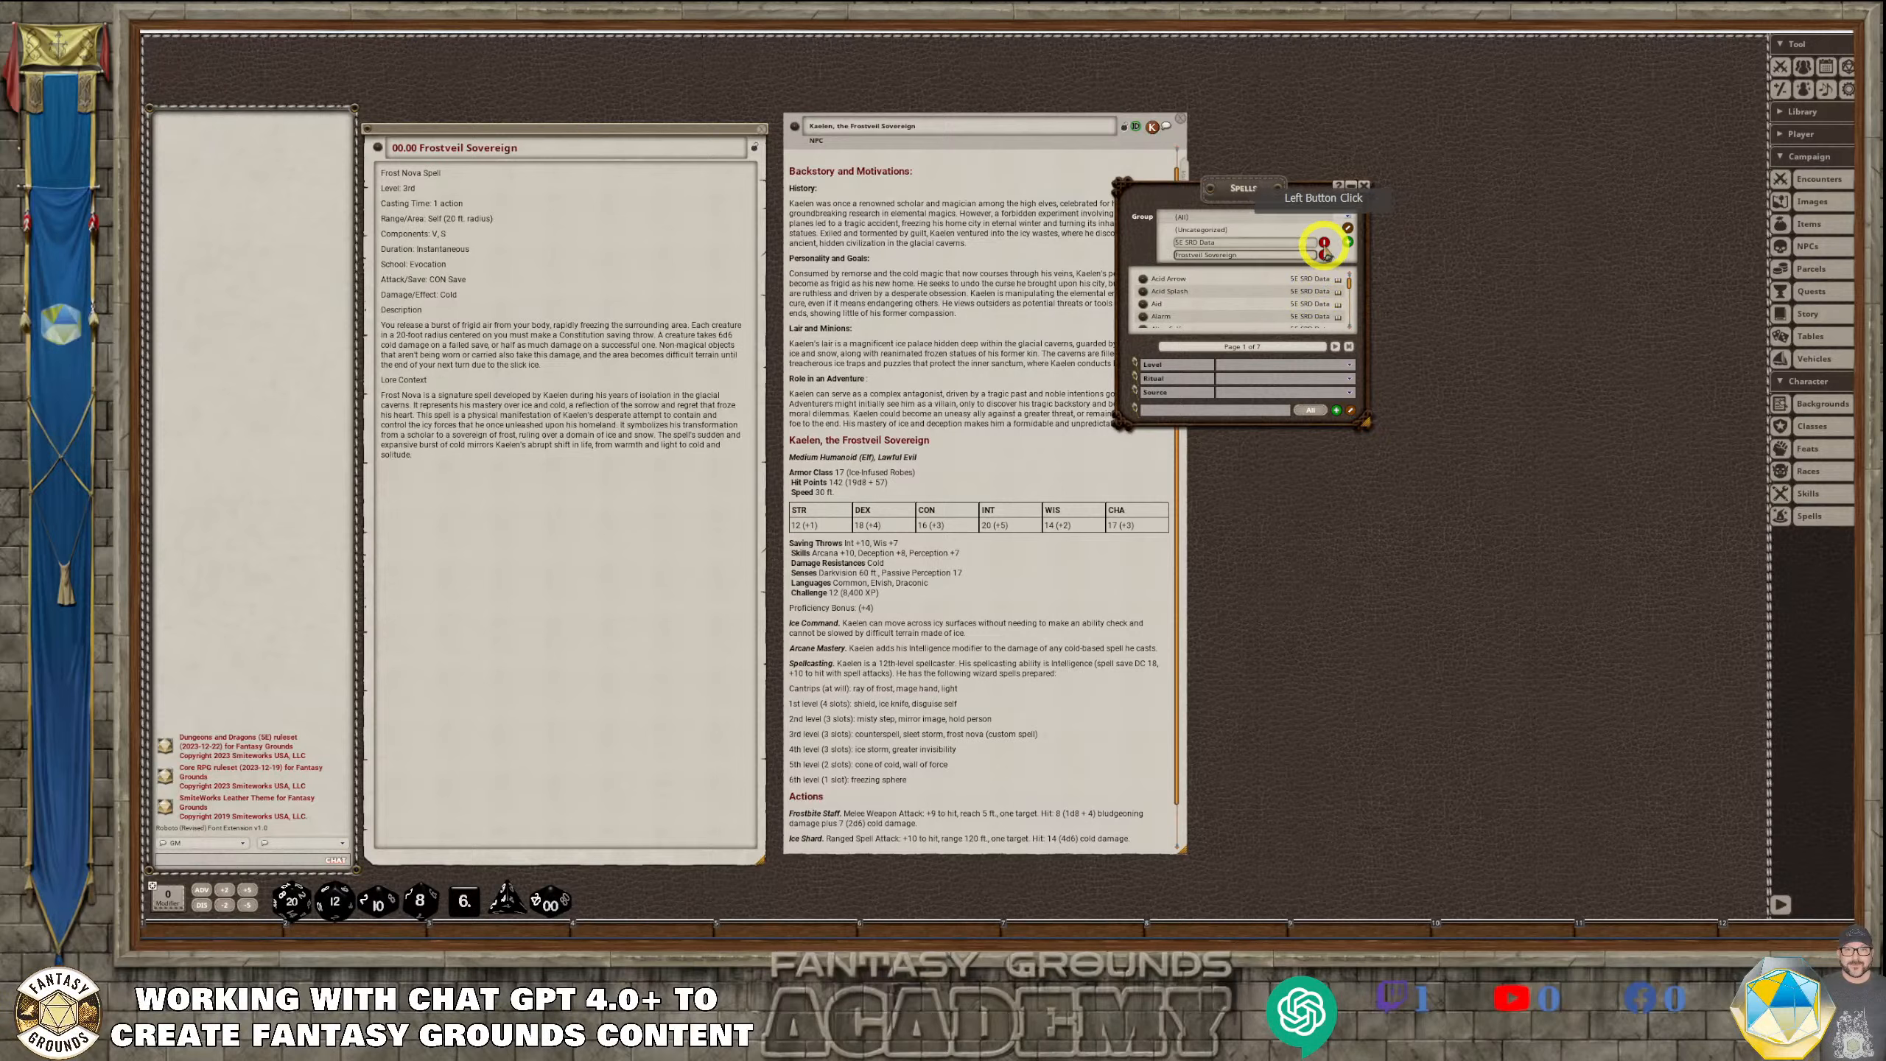
pyautogui.click(1348, 227)
pyautogui.click(1225, 259)
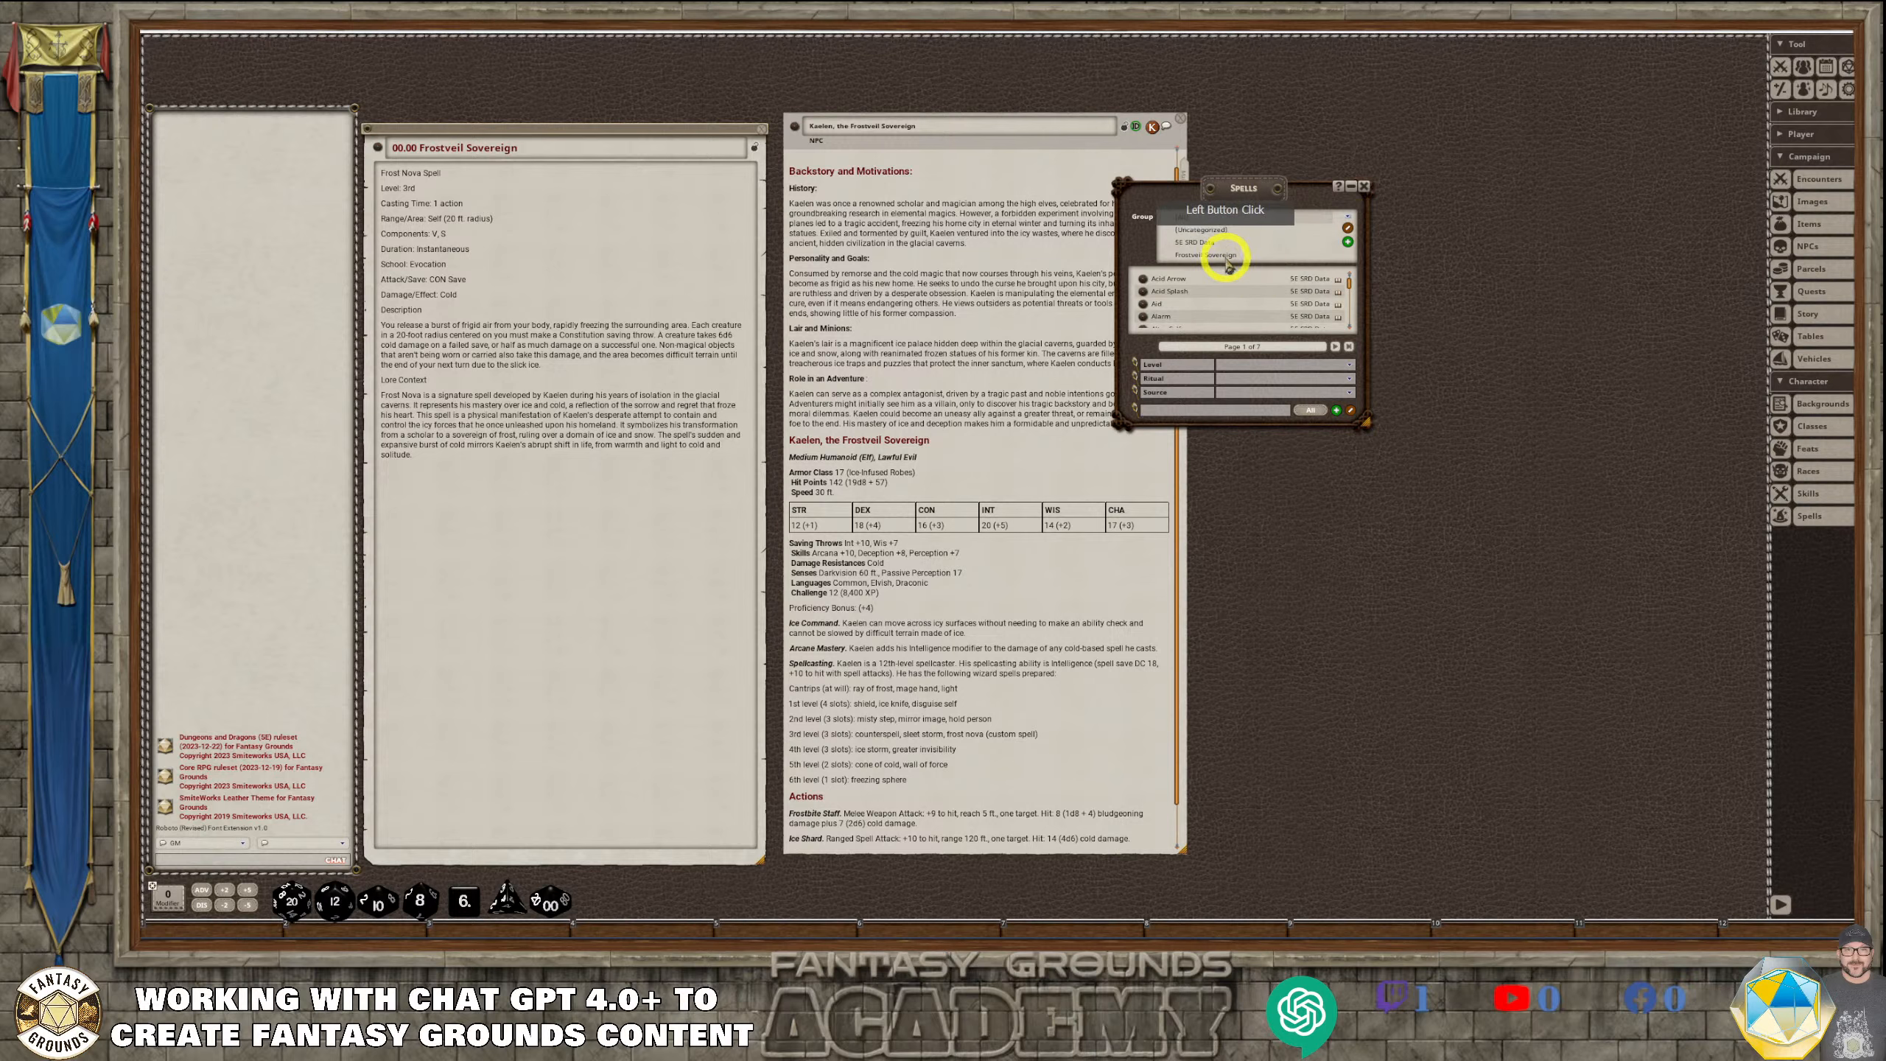
# Create a spell named "Frost Nova" in the Frostveil Sovereign group and enlarge its record window to show all fields
pyautogui.moveTo(1192, 206); pyautogui.dragTo(1261, 186)
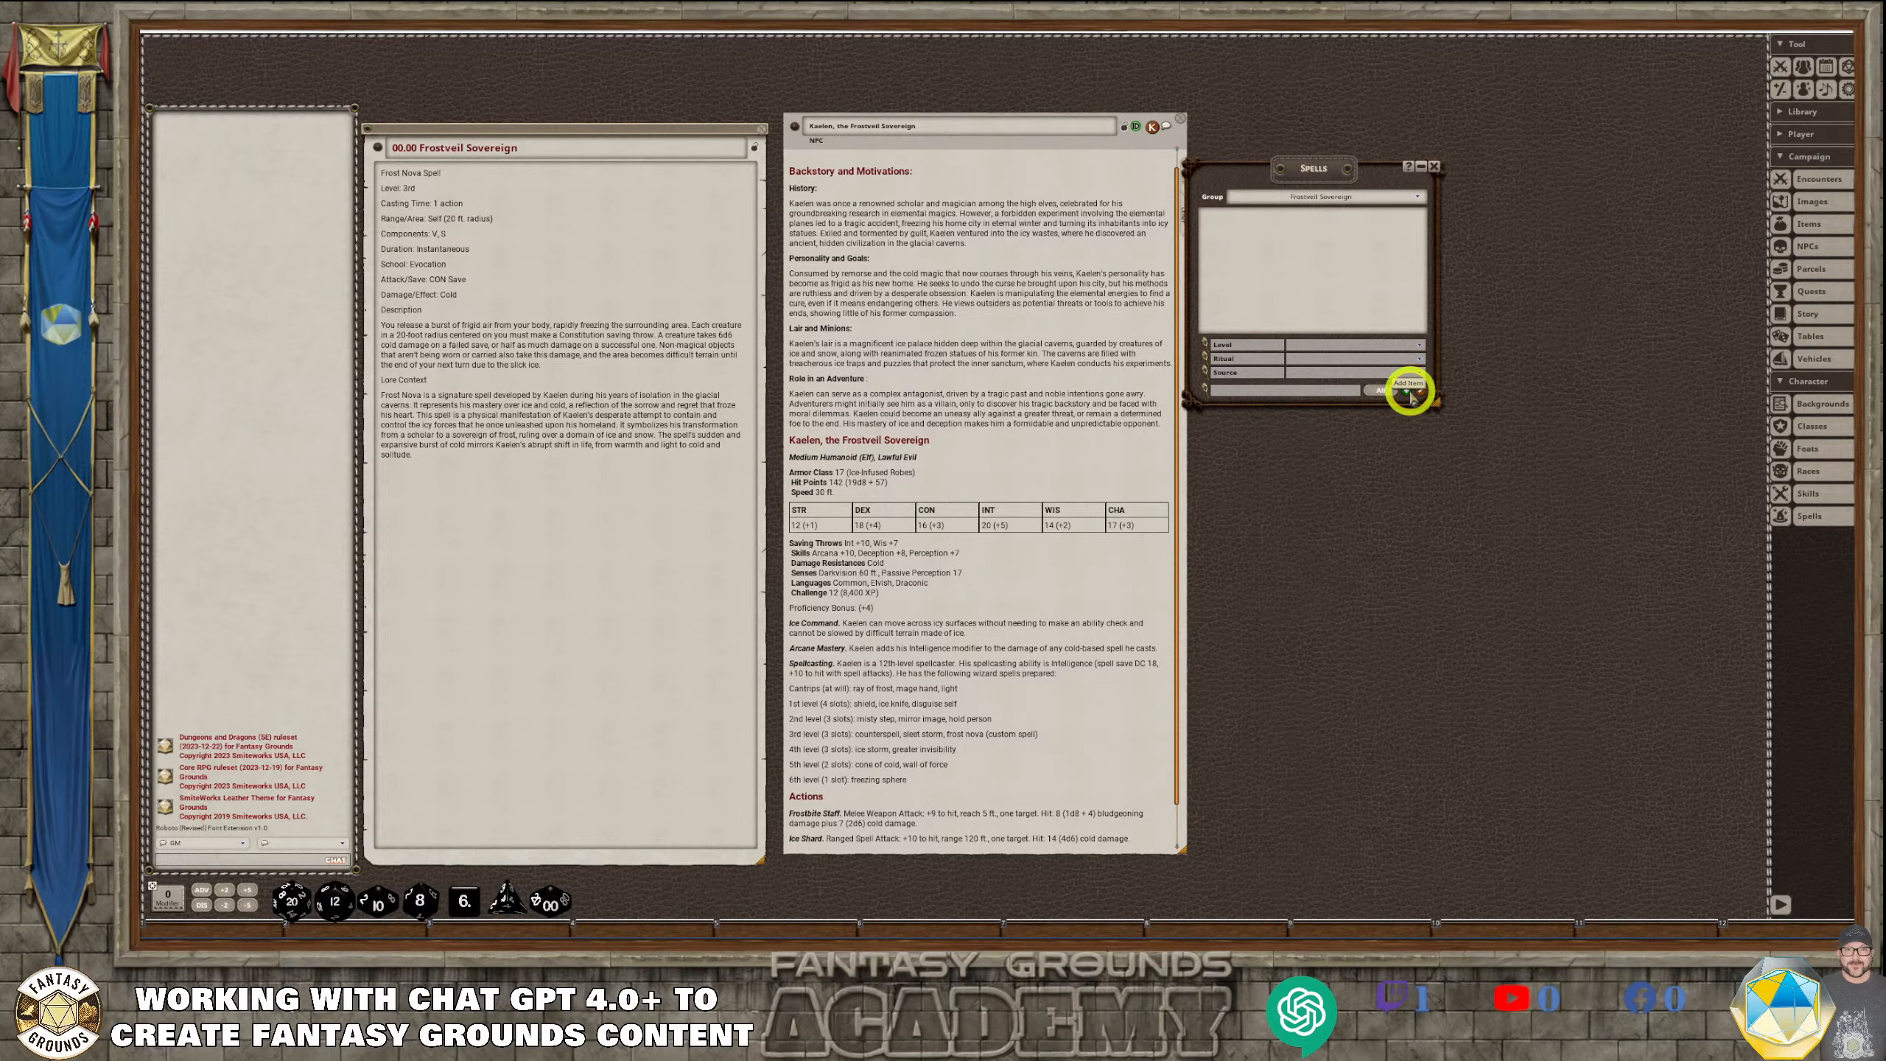
pyautogui.click(1407, 392)
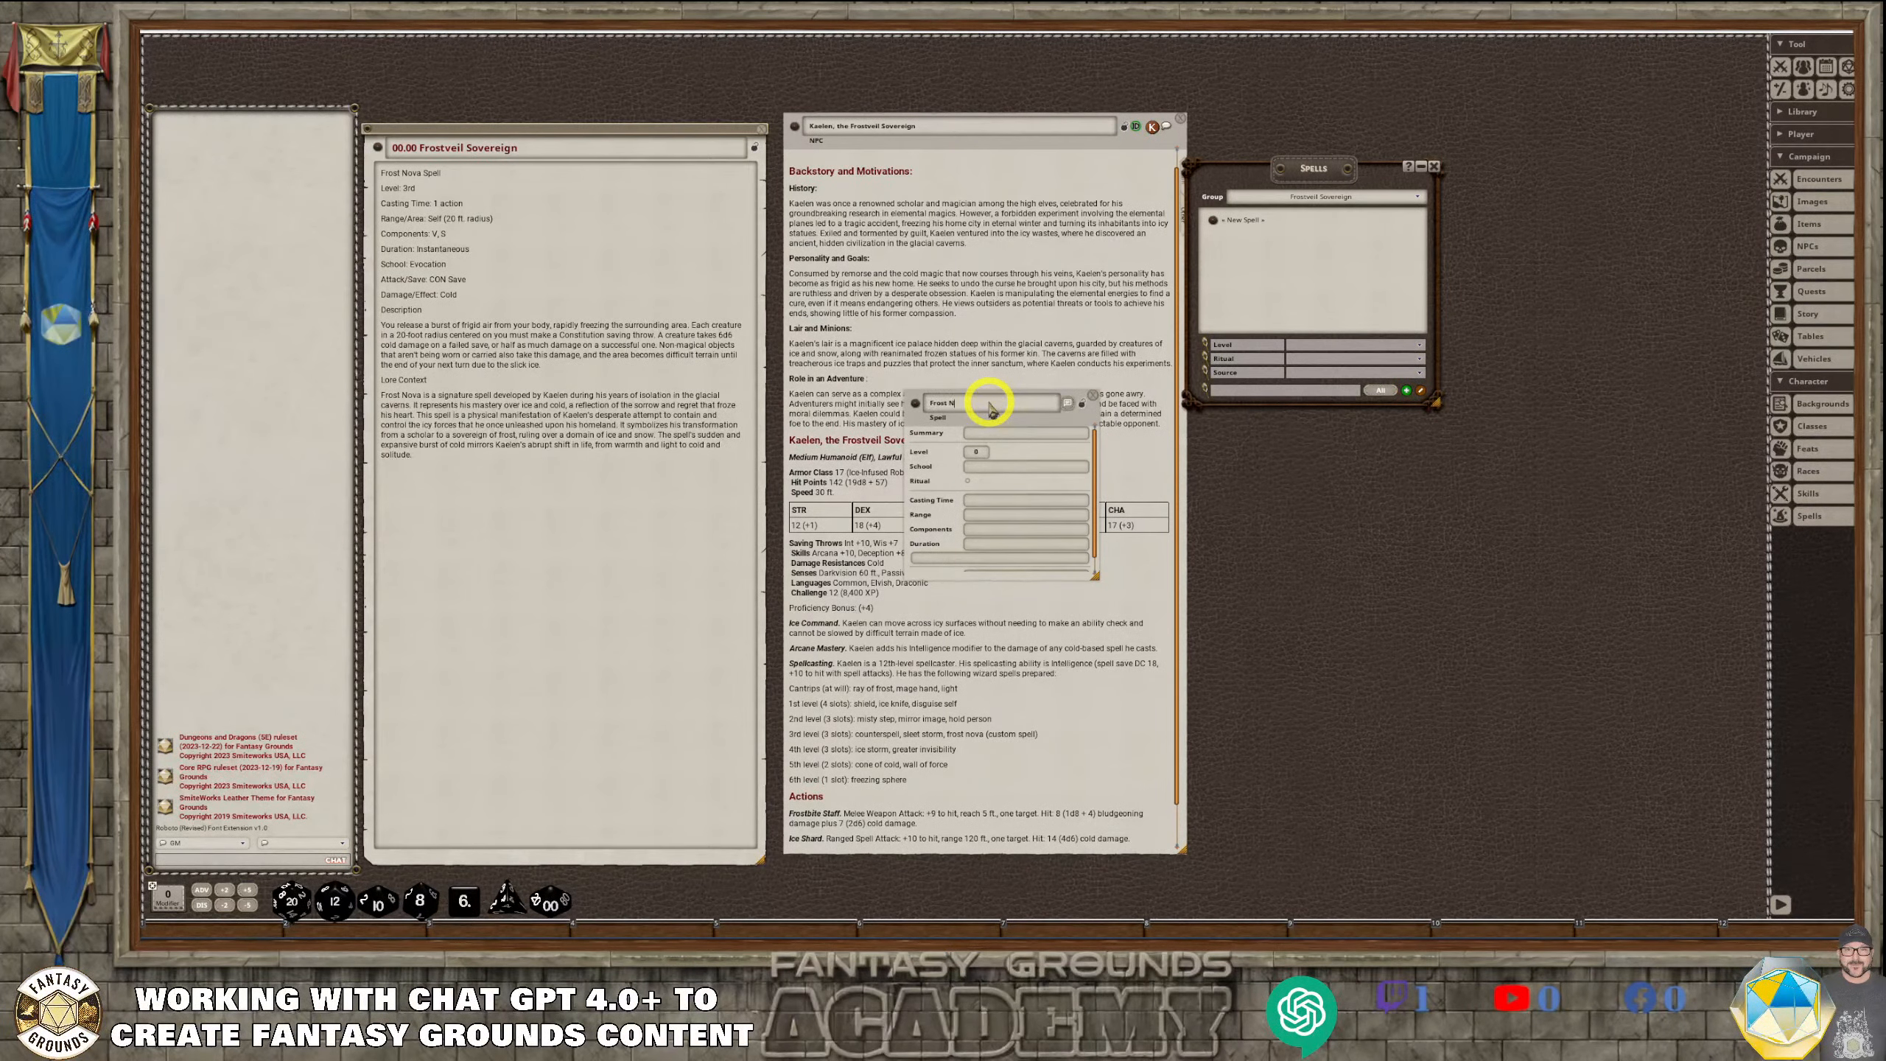
pyautogui.click(1036, 436)
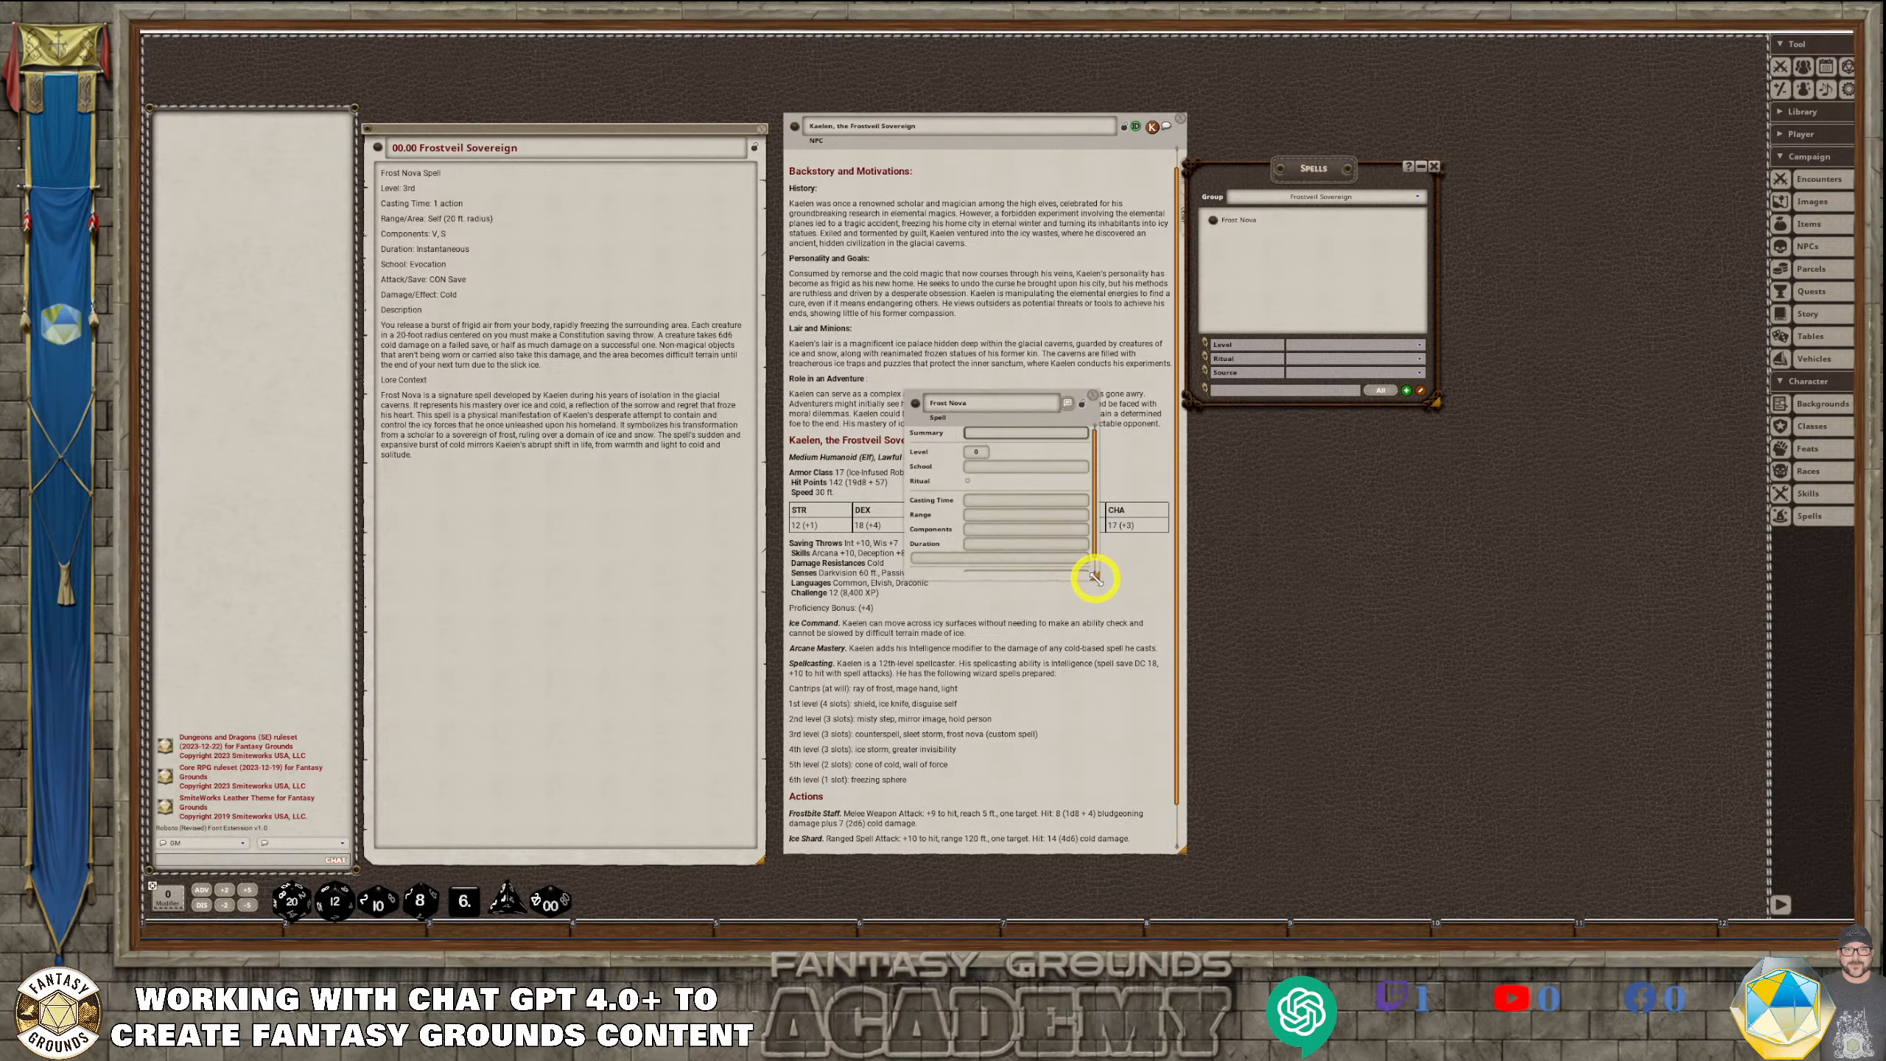
pyautogui.moveTo(1095, 579); pyautogui.dragTo(1314, 788)
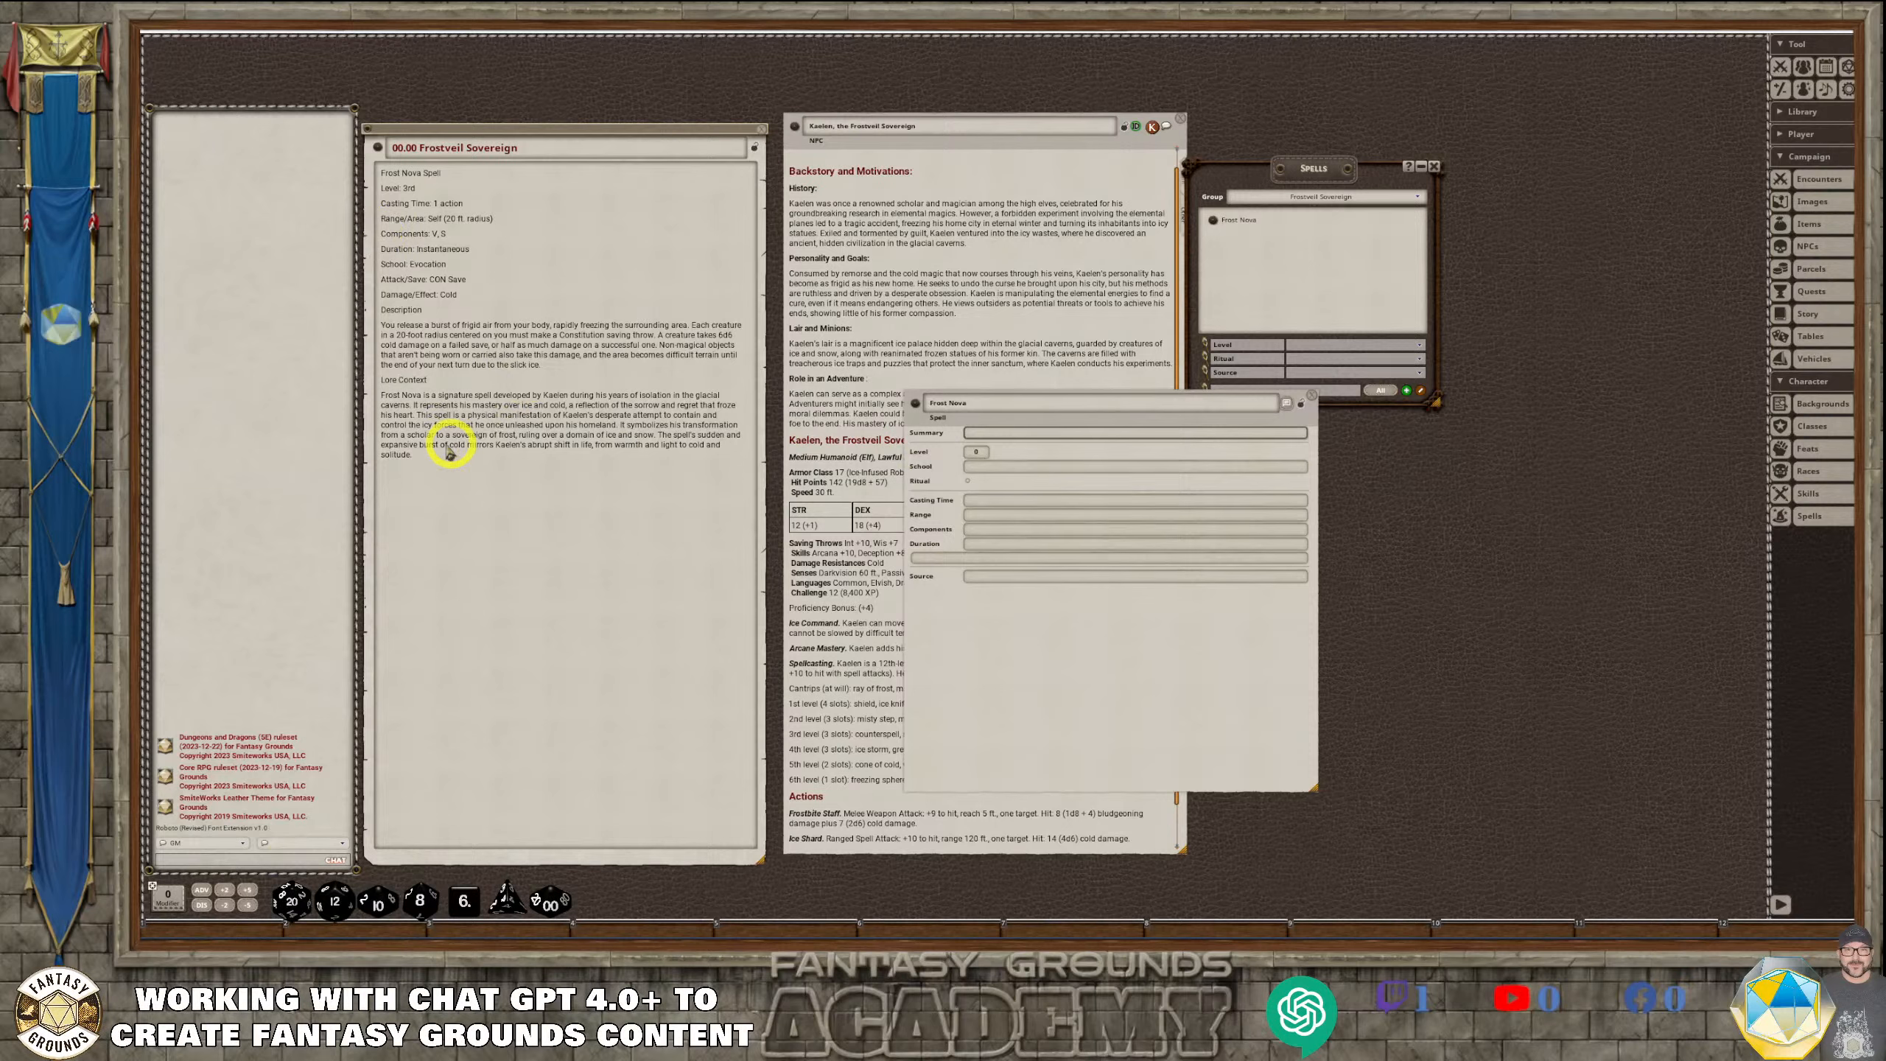
# Copy the Description and Lore Context text from the story entry into Frost Nova's spell description
pyautogui.moveTo(420, 462); pyautogui.dragTo(383, 316)
pyautogui.hotkey('ctrl', 'c')
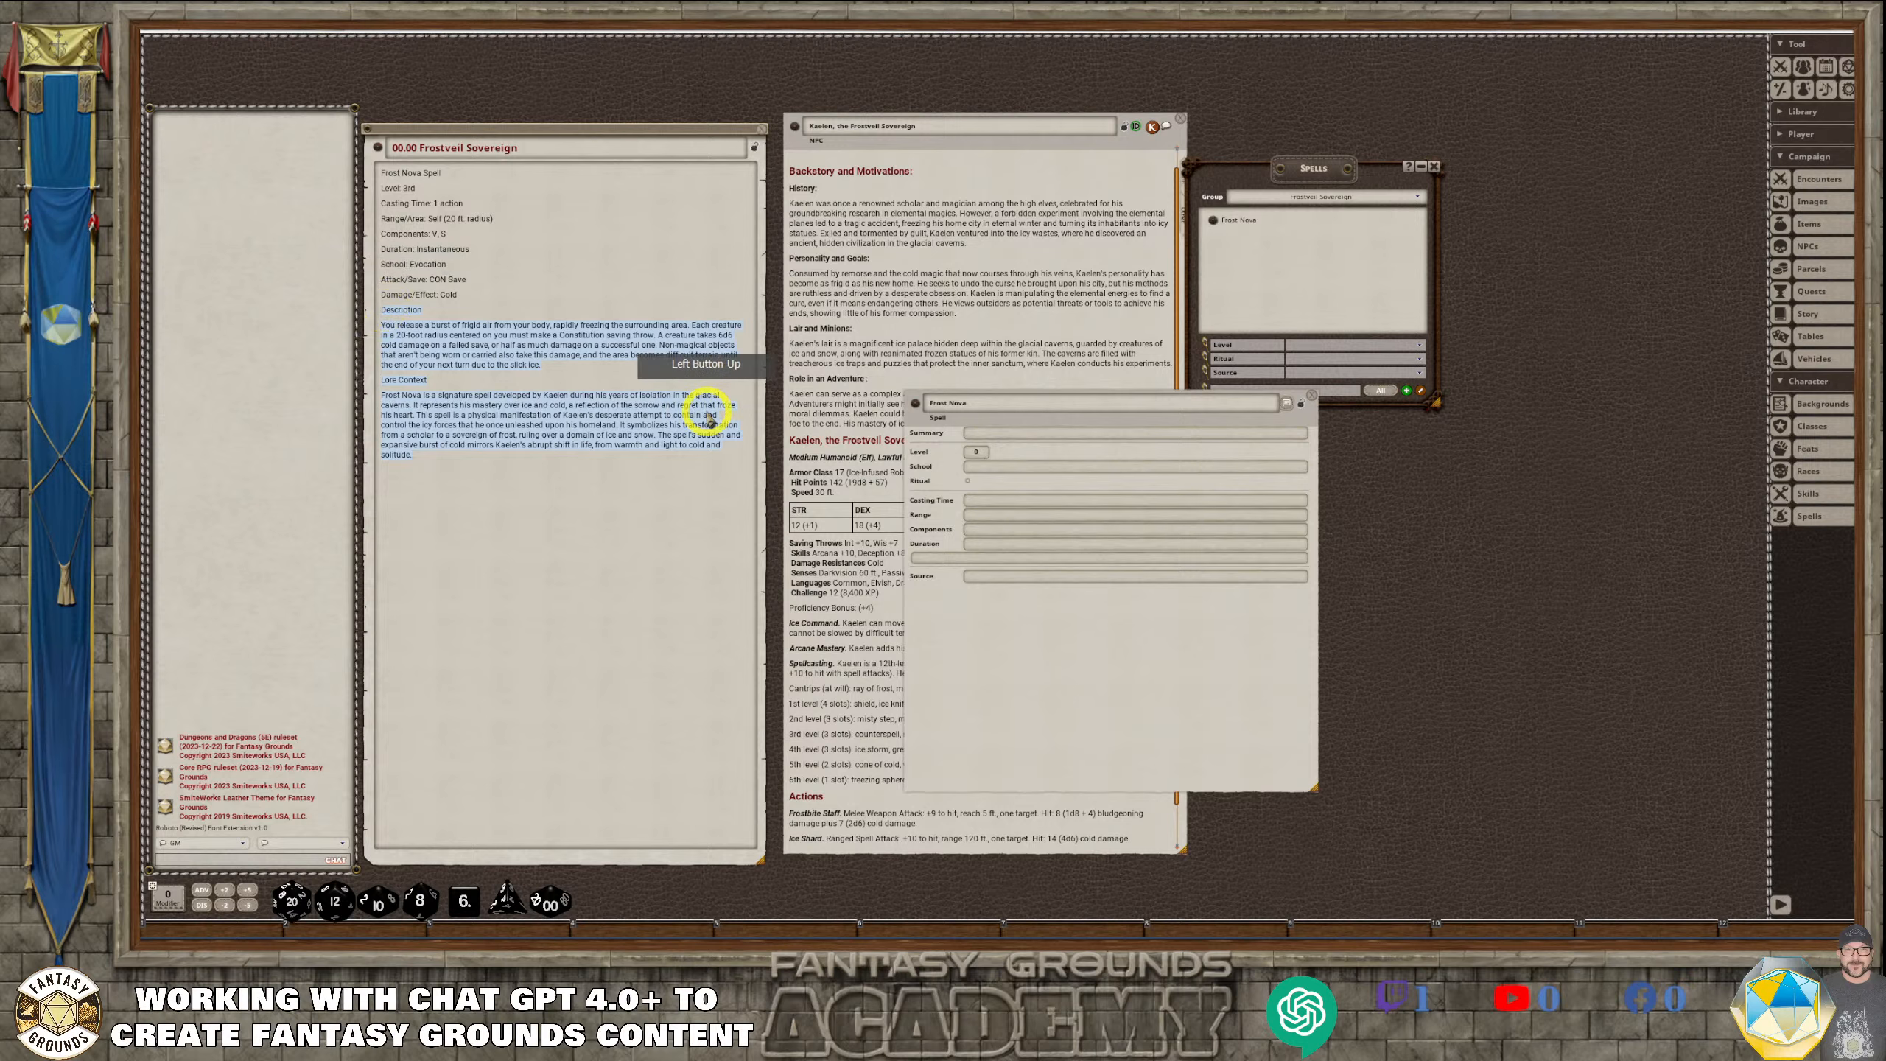
pyautogui.click(948, 556)
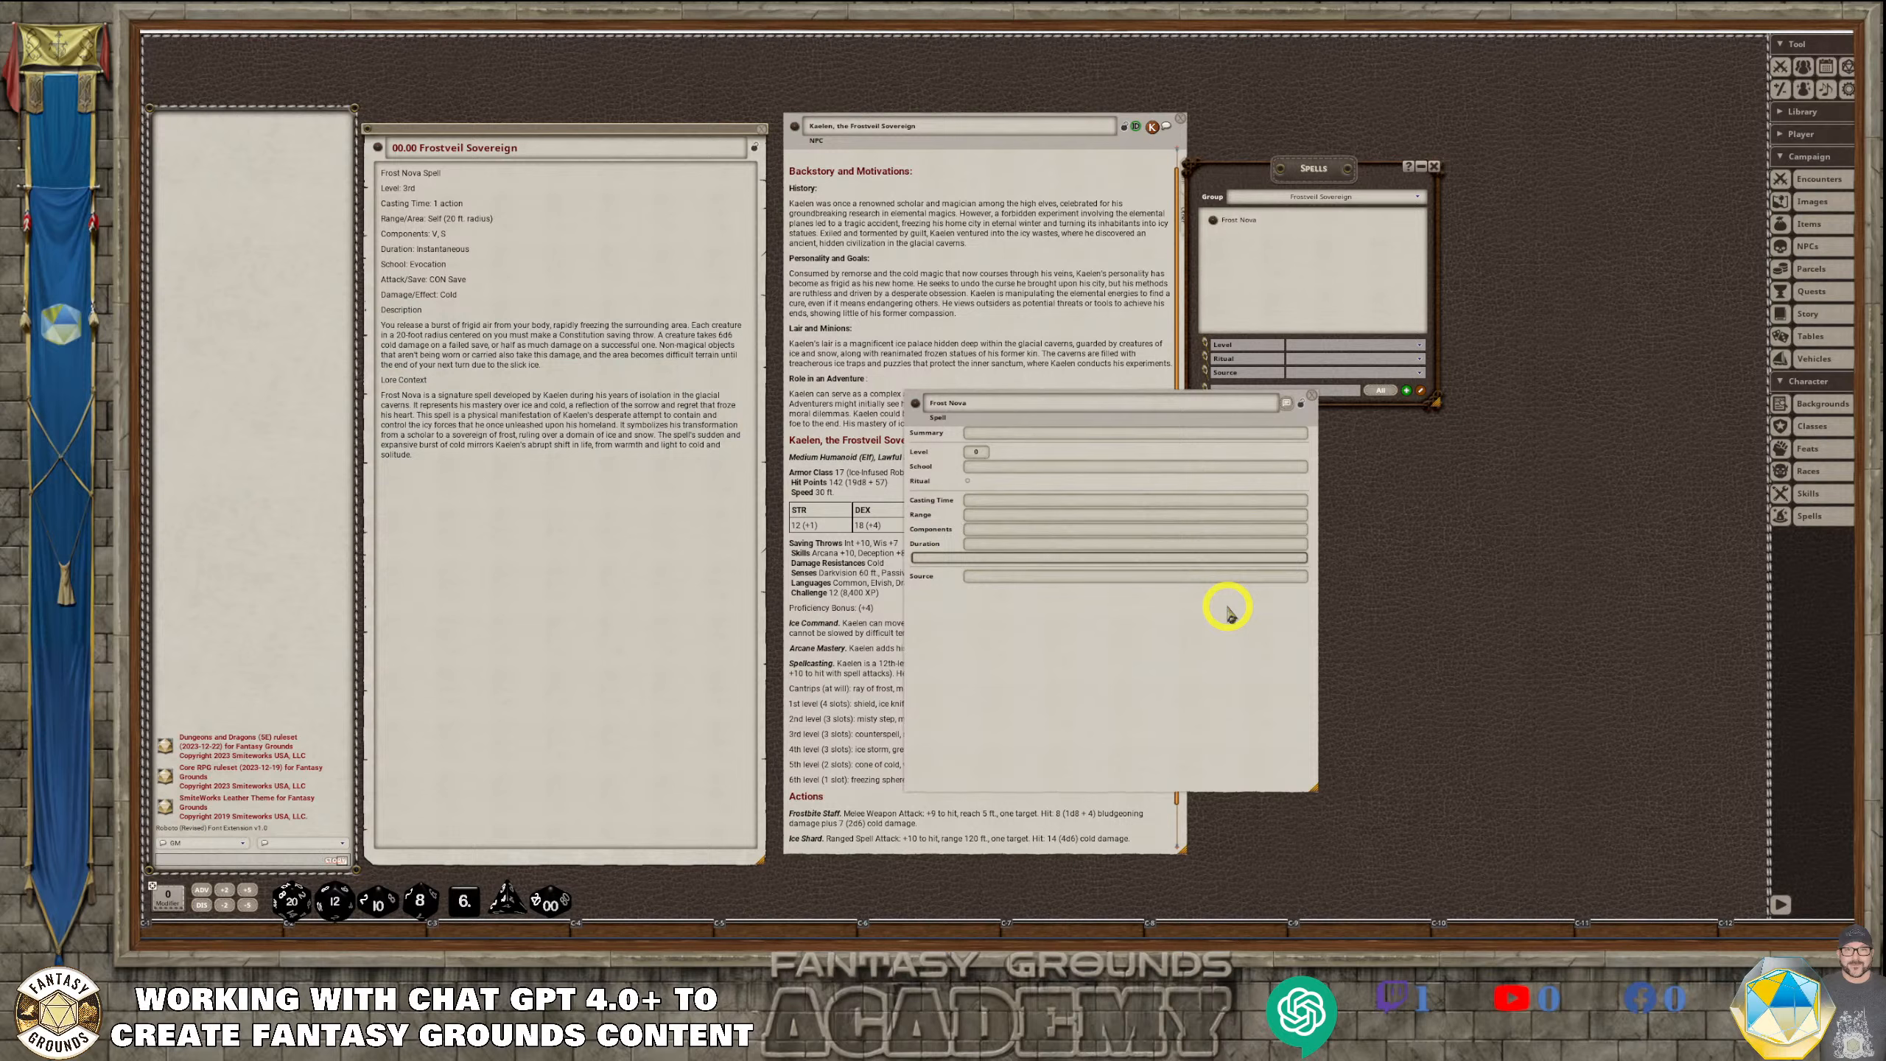
pyautogui.hotkey('ctrl', 'v')
# Format the "Description" and "Lore Context" lines in Frost Nova's description as headings
pyautogui.moveTo(954, 557); pyautogui.dragTo(901, 583)
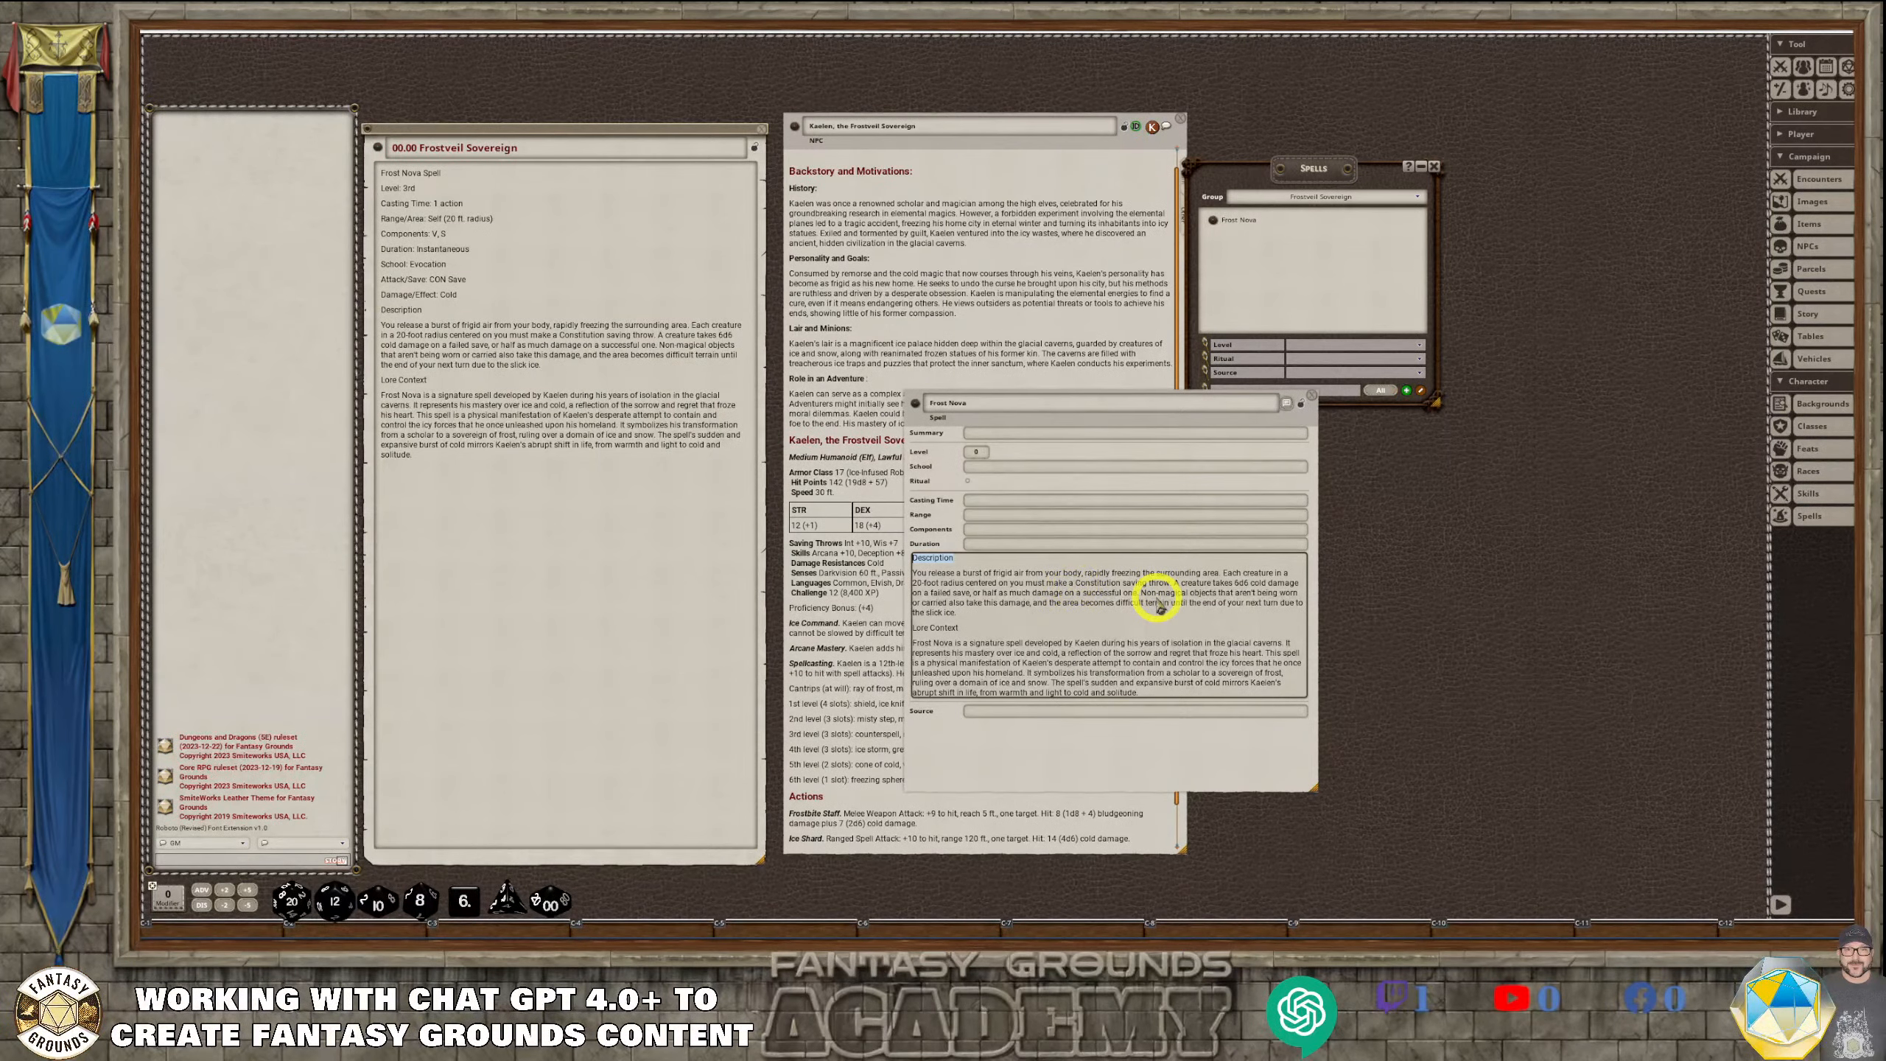
pyautogui.hotkey('ctrl', '1')
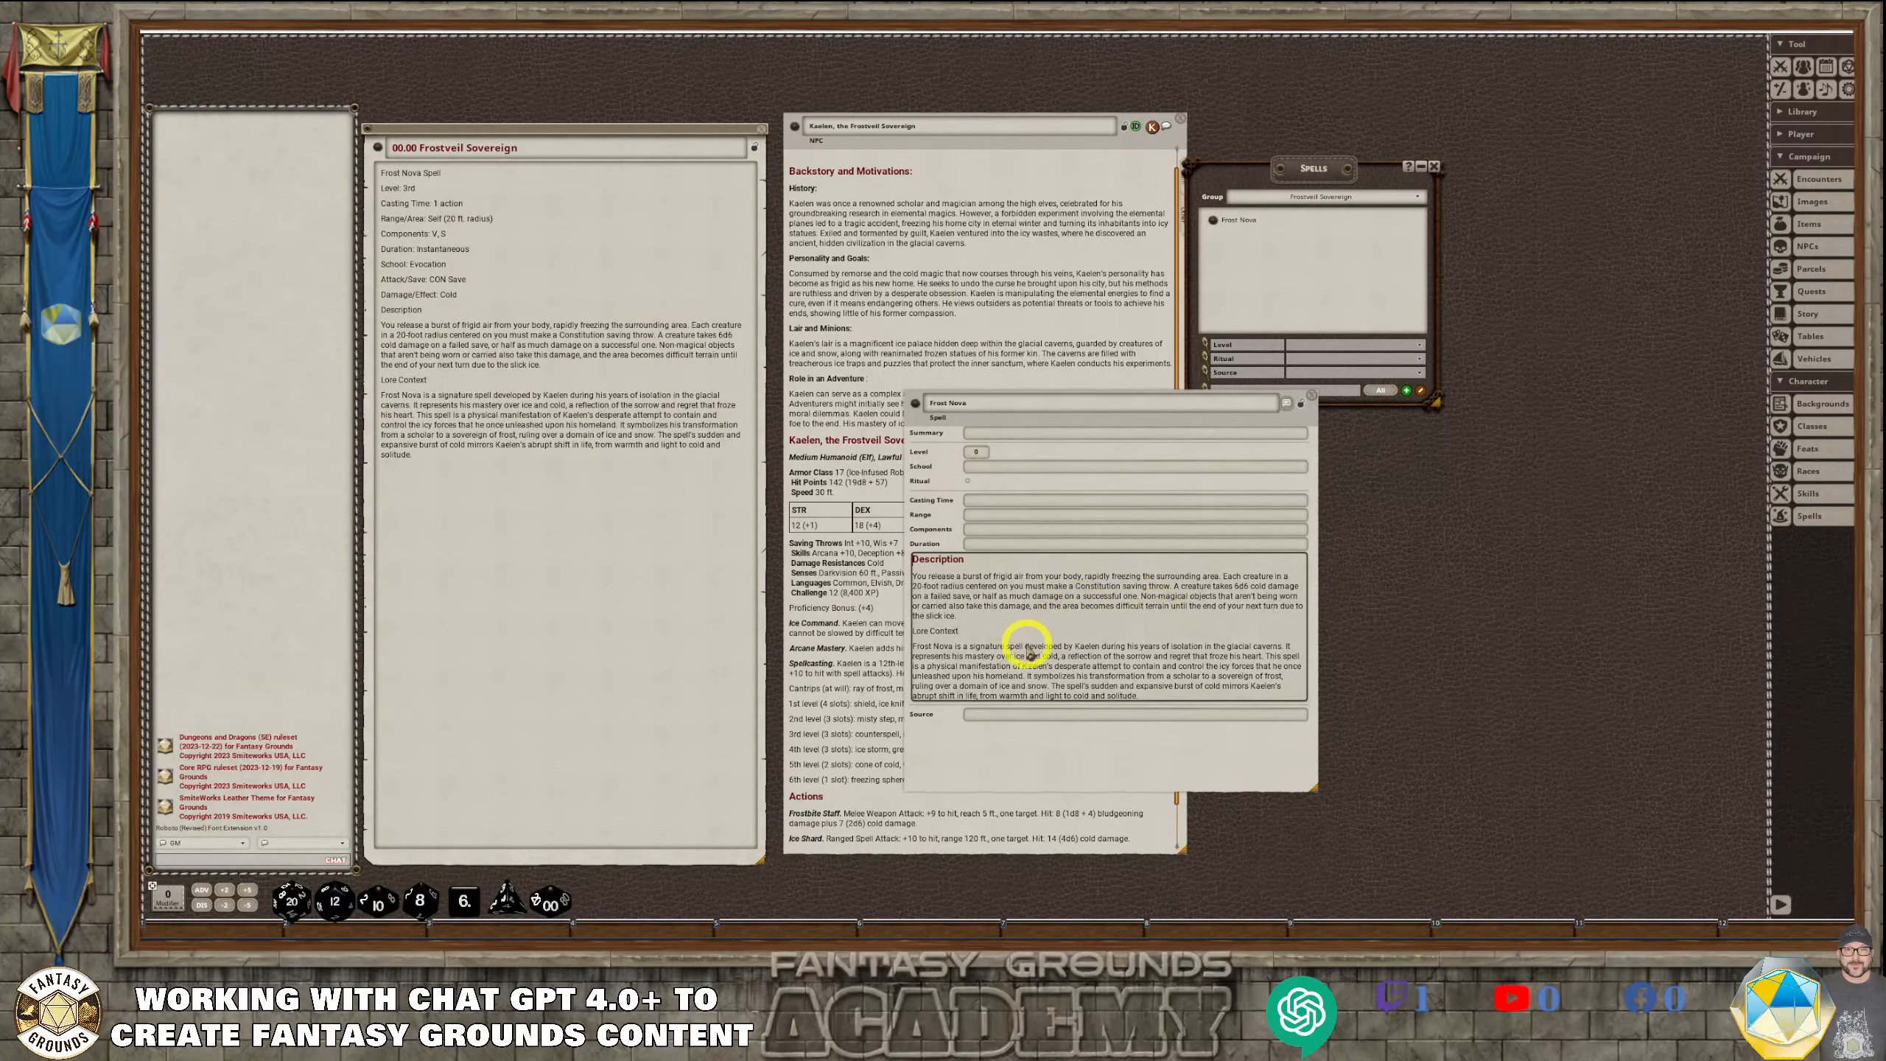
pyautogui.moveTo(973, 632); pyautogui.dragTo(870, 627)
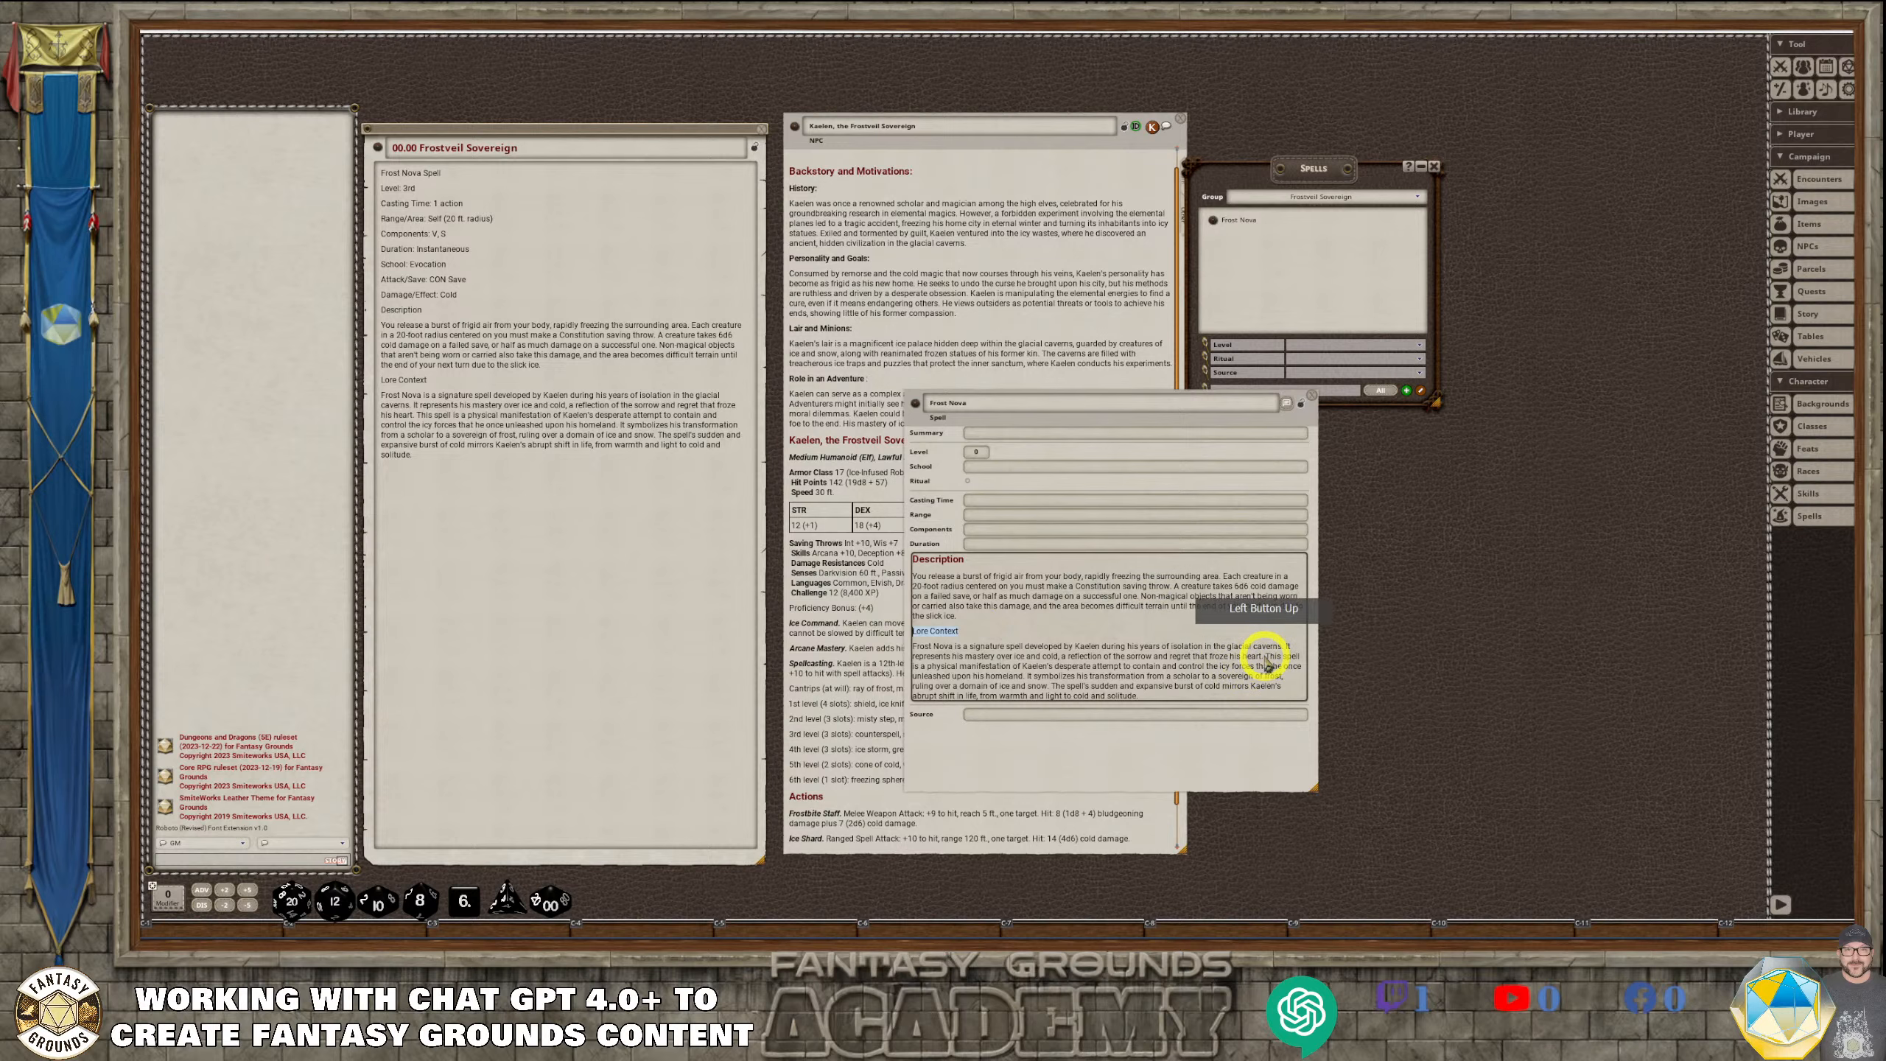
pyautogui.hotkey('ctrl', '1')
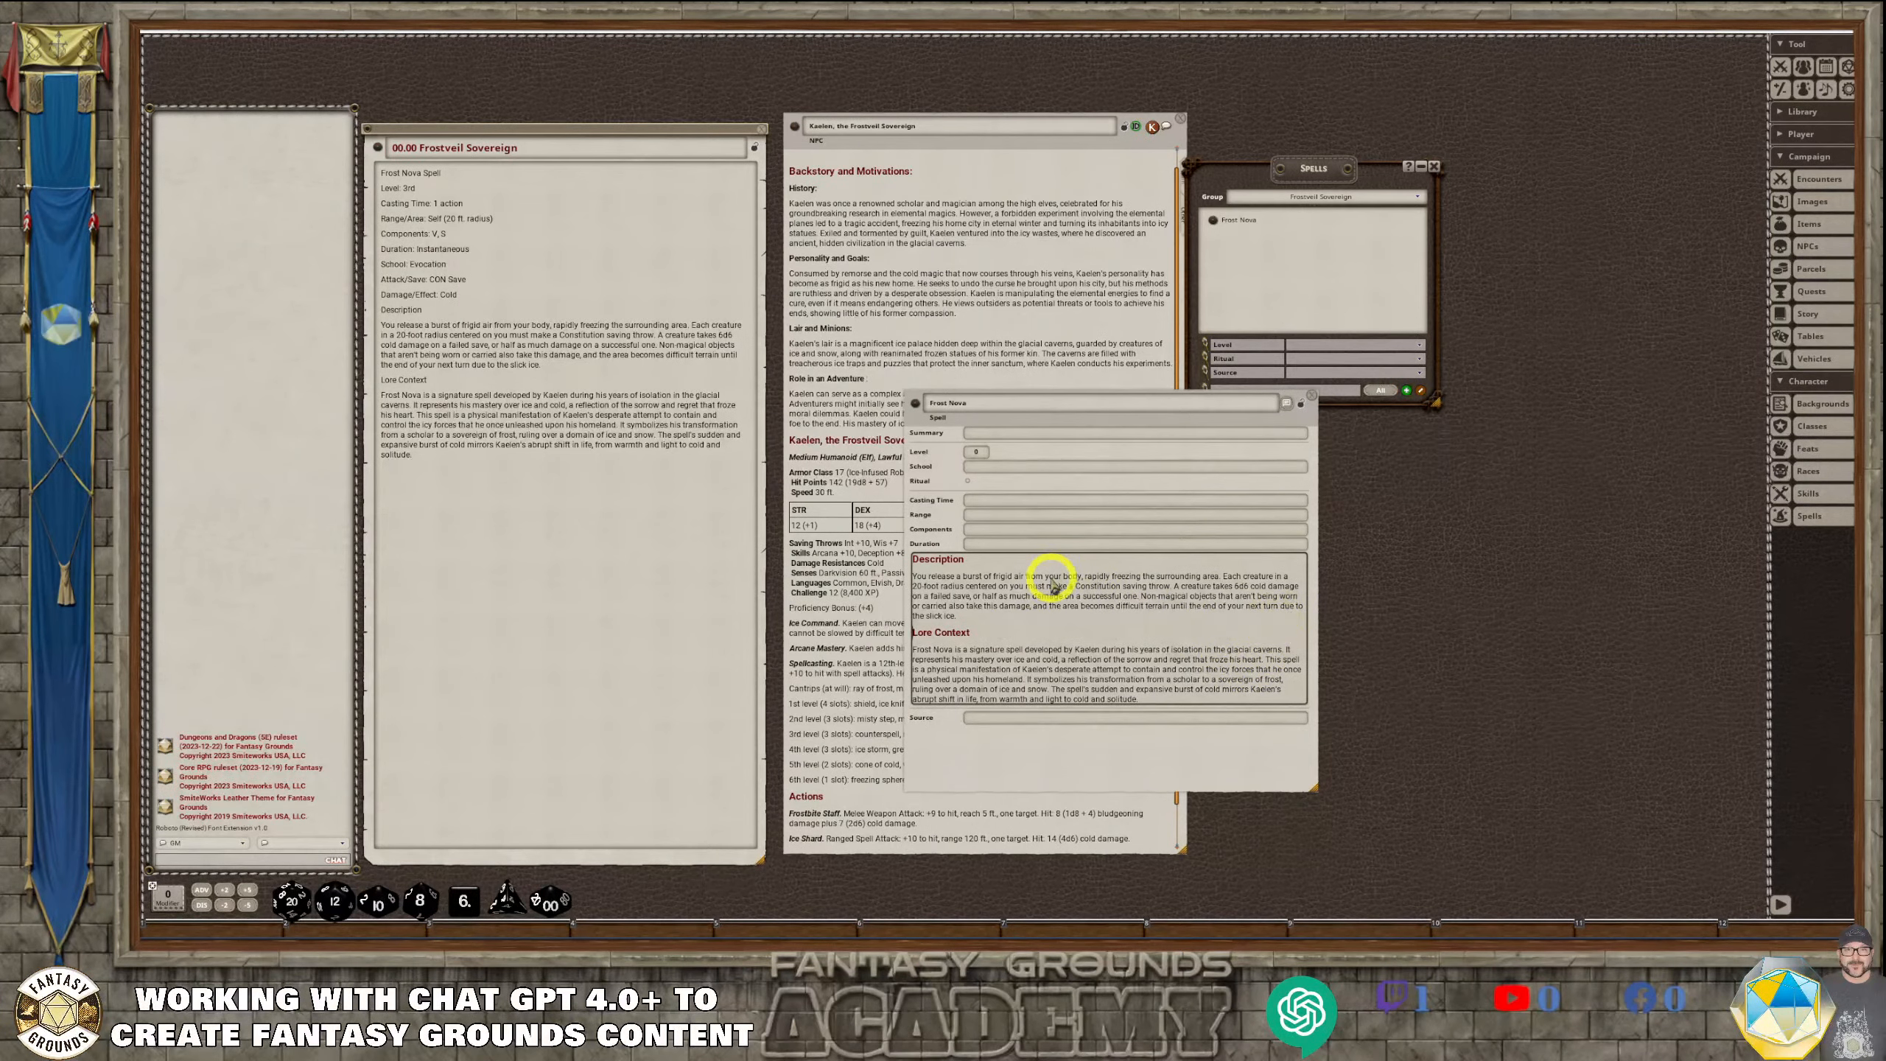
# Set Frost Nova's level to 3 and fill its school with "Evocation" from the story entry
pyautogui.click(1075, 515)
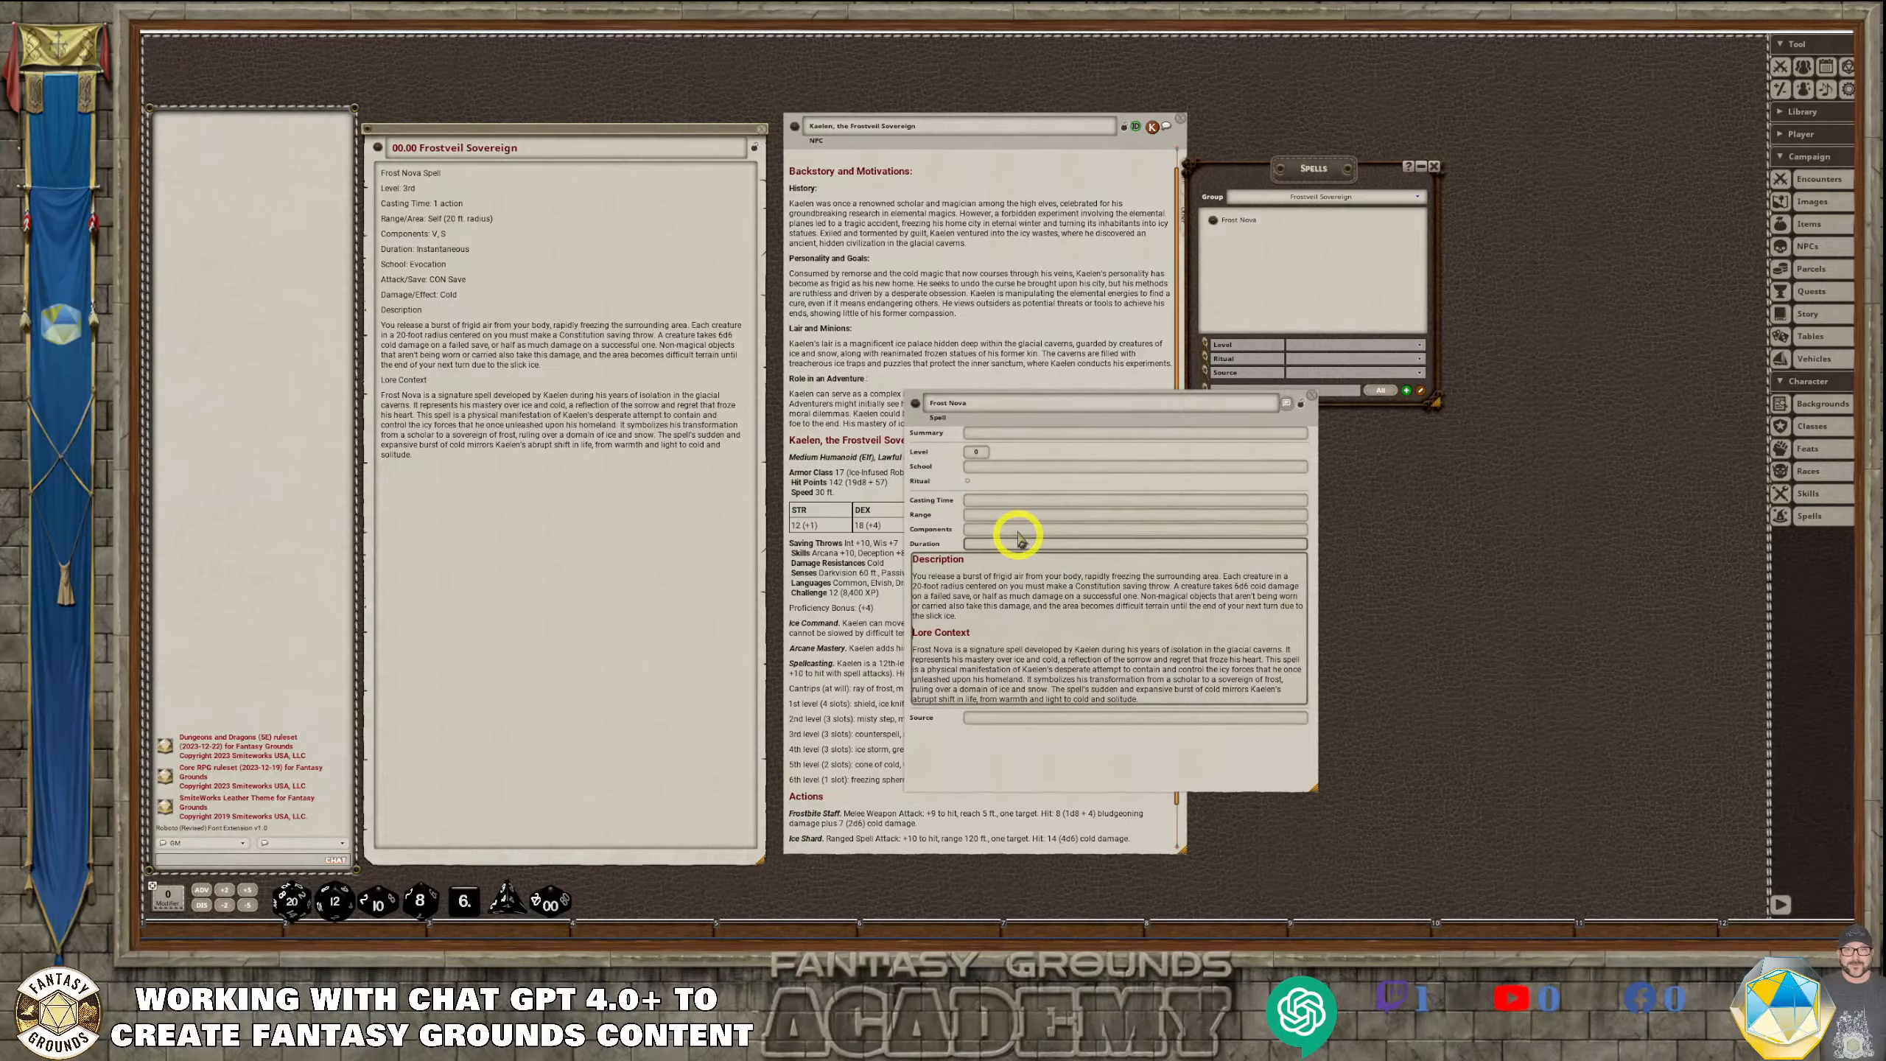
pyautogui.click(985, 464)
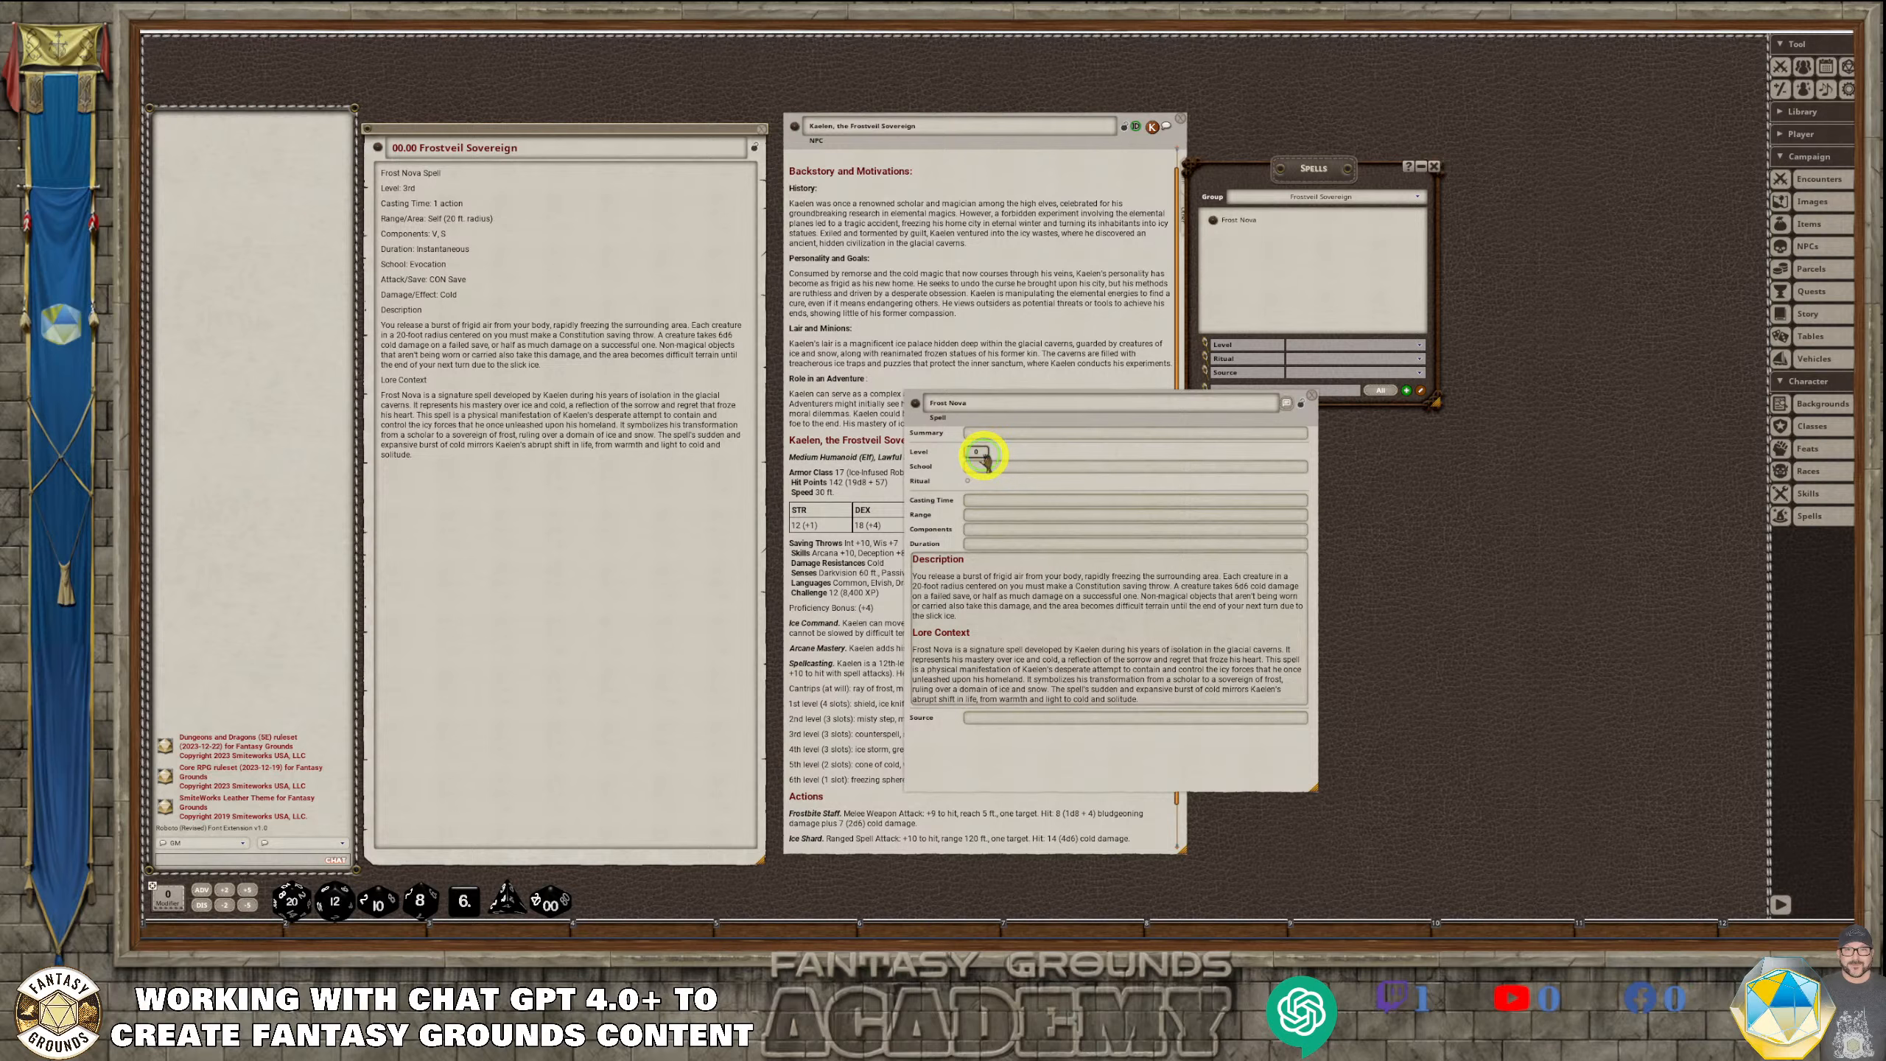
pyautogui.click(985, 460)
pyautogui.write('3')
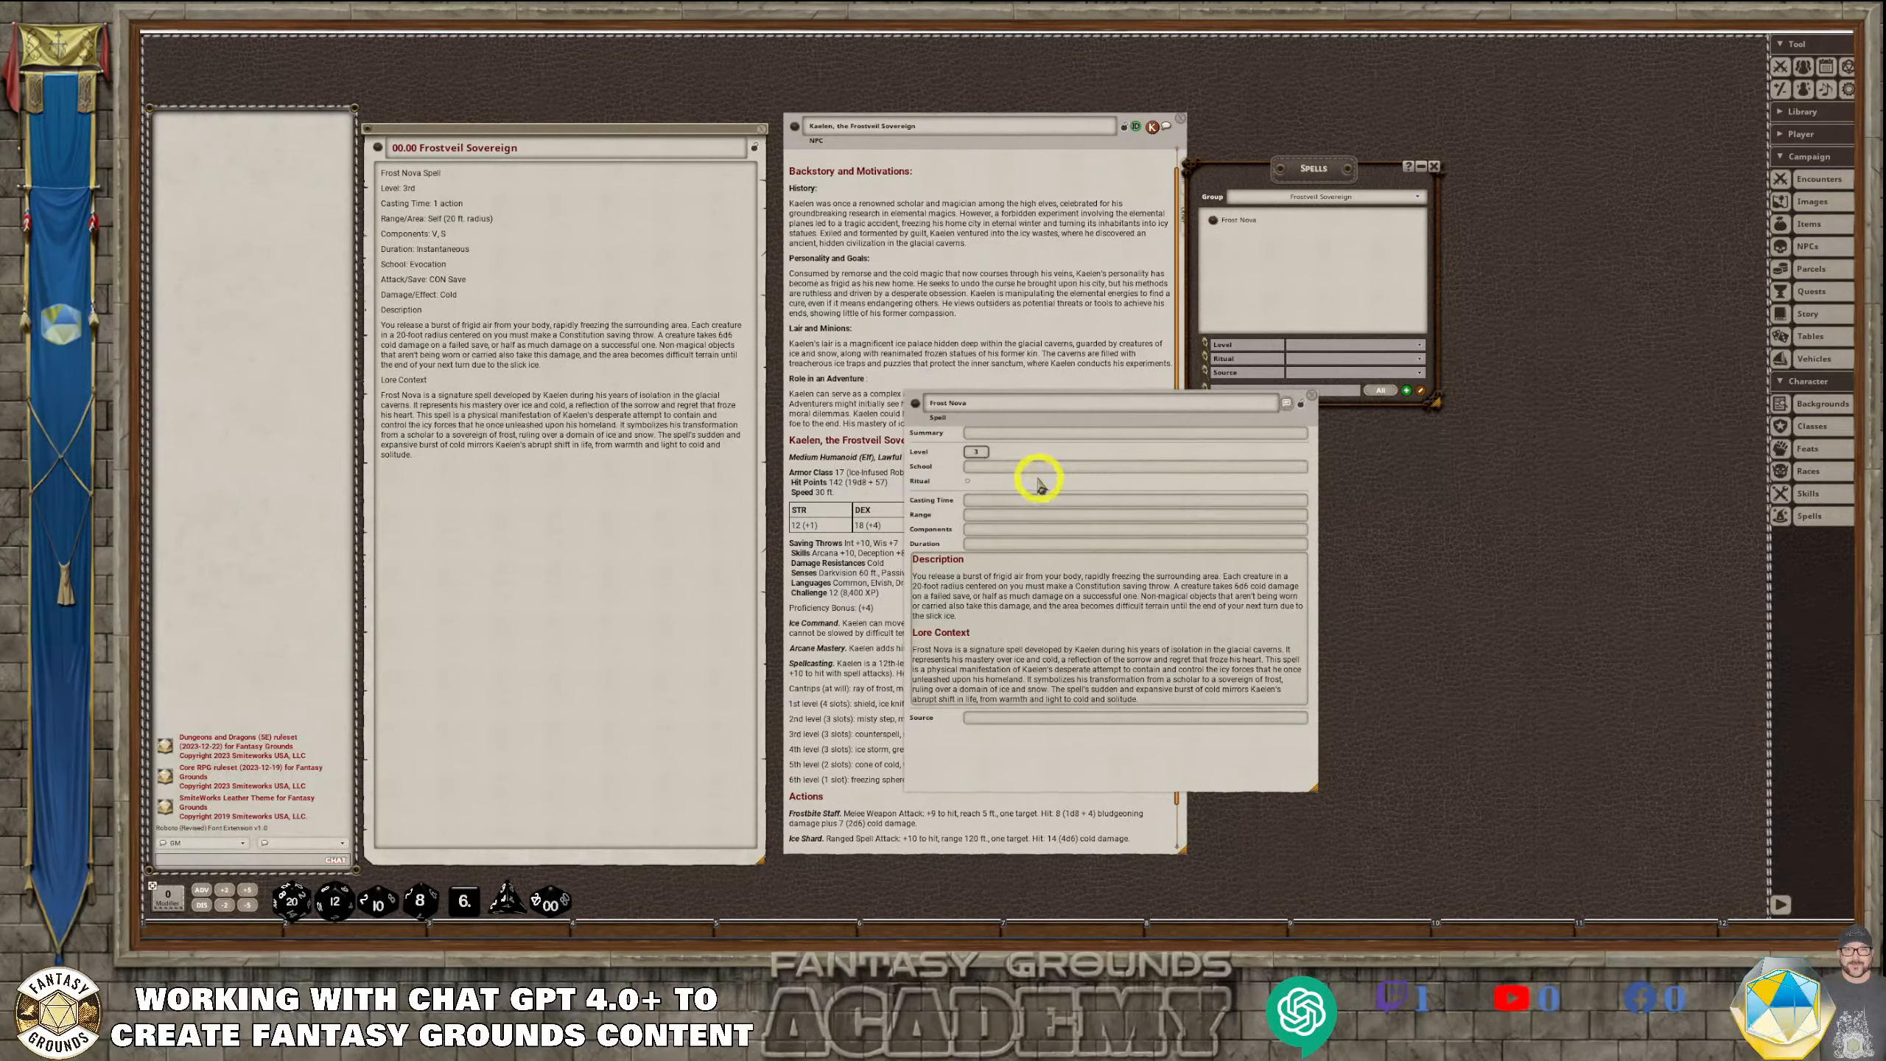
pyautogui.click(1026, 469)
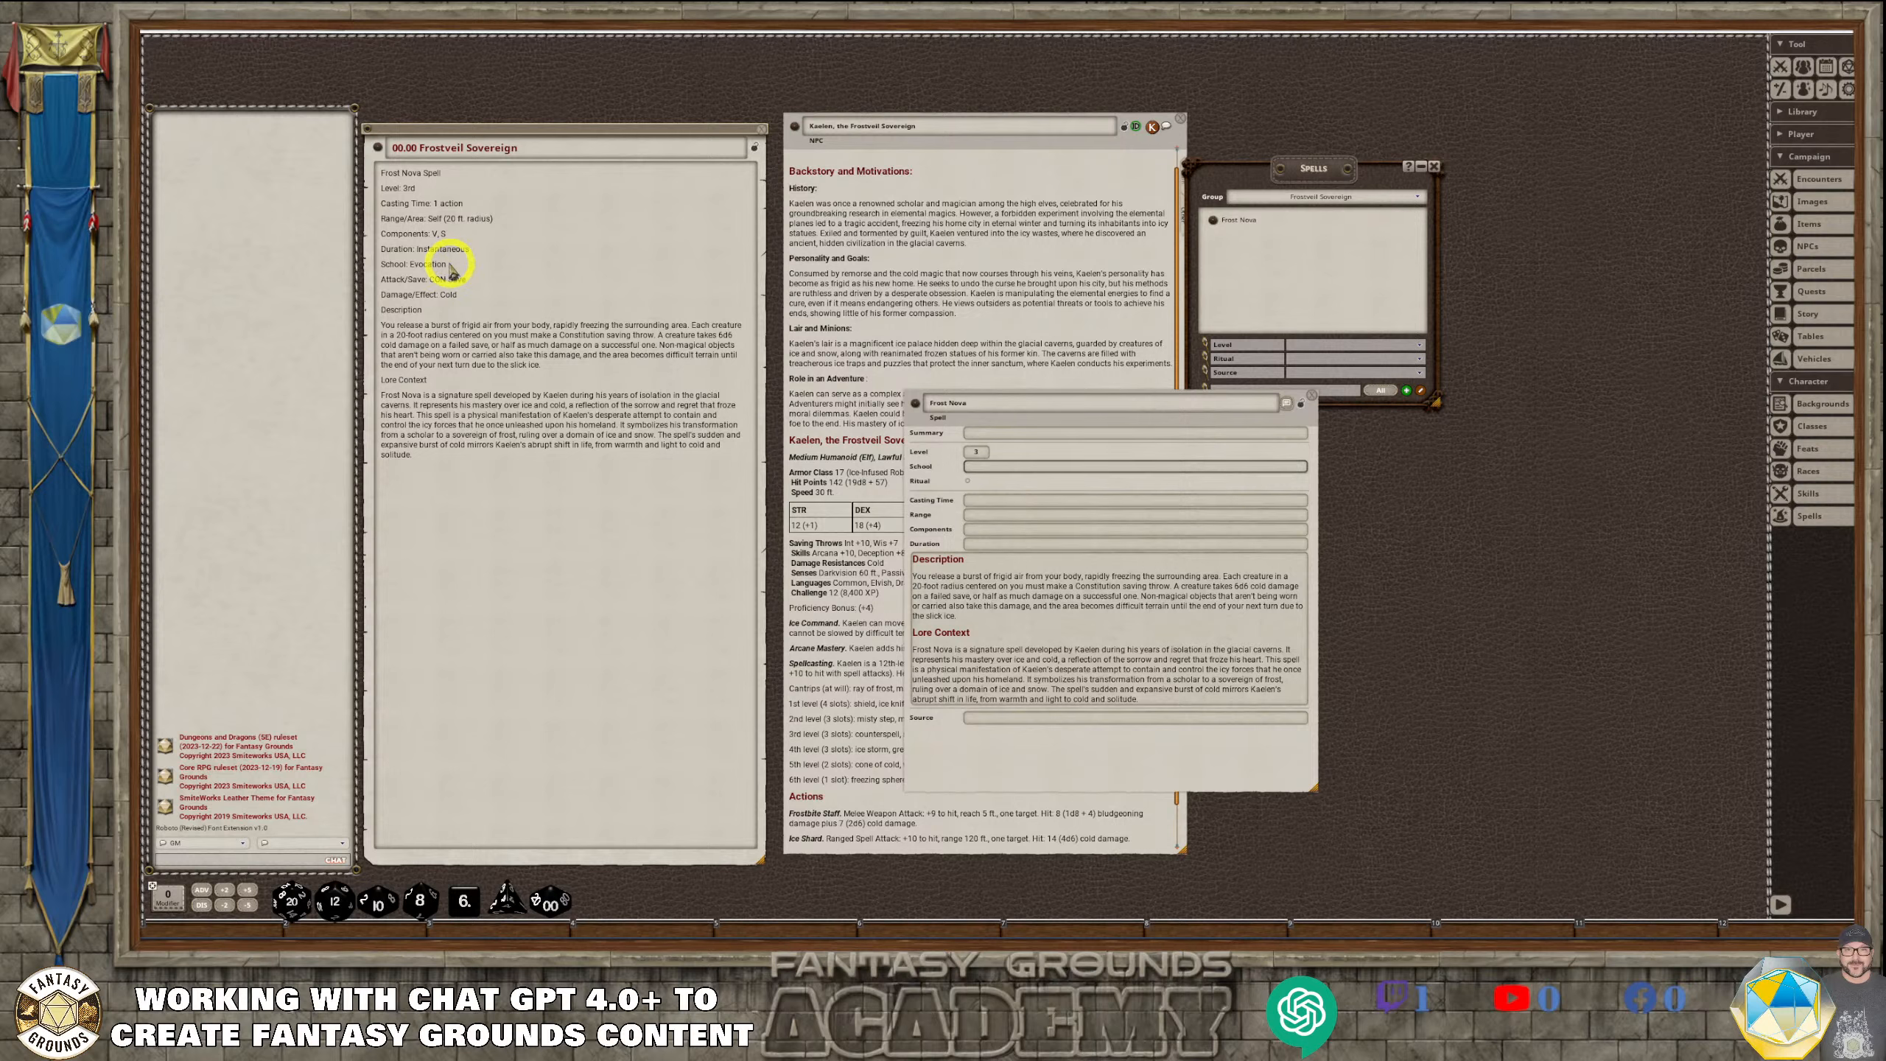
pyautogui.moveTo(450, 266); pyautogui.dragTo(1010, 479)
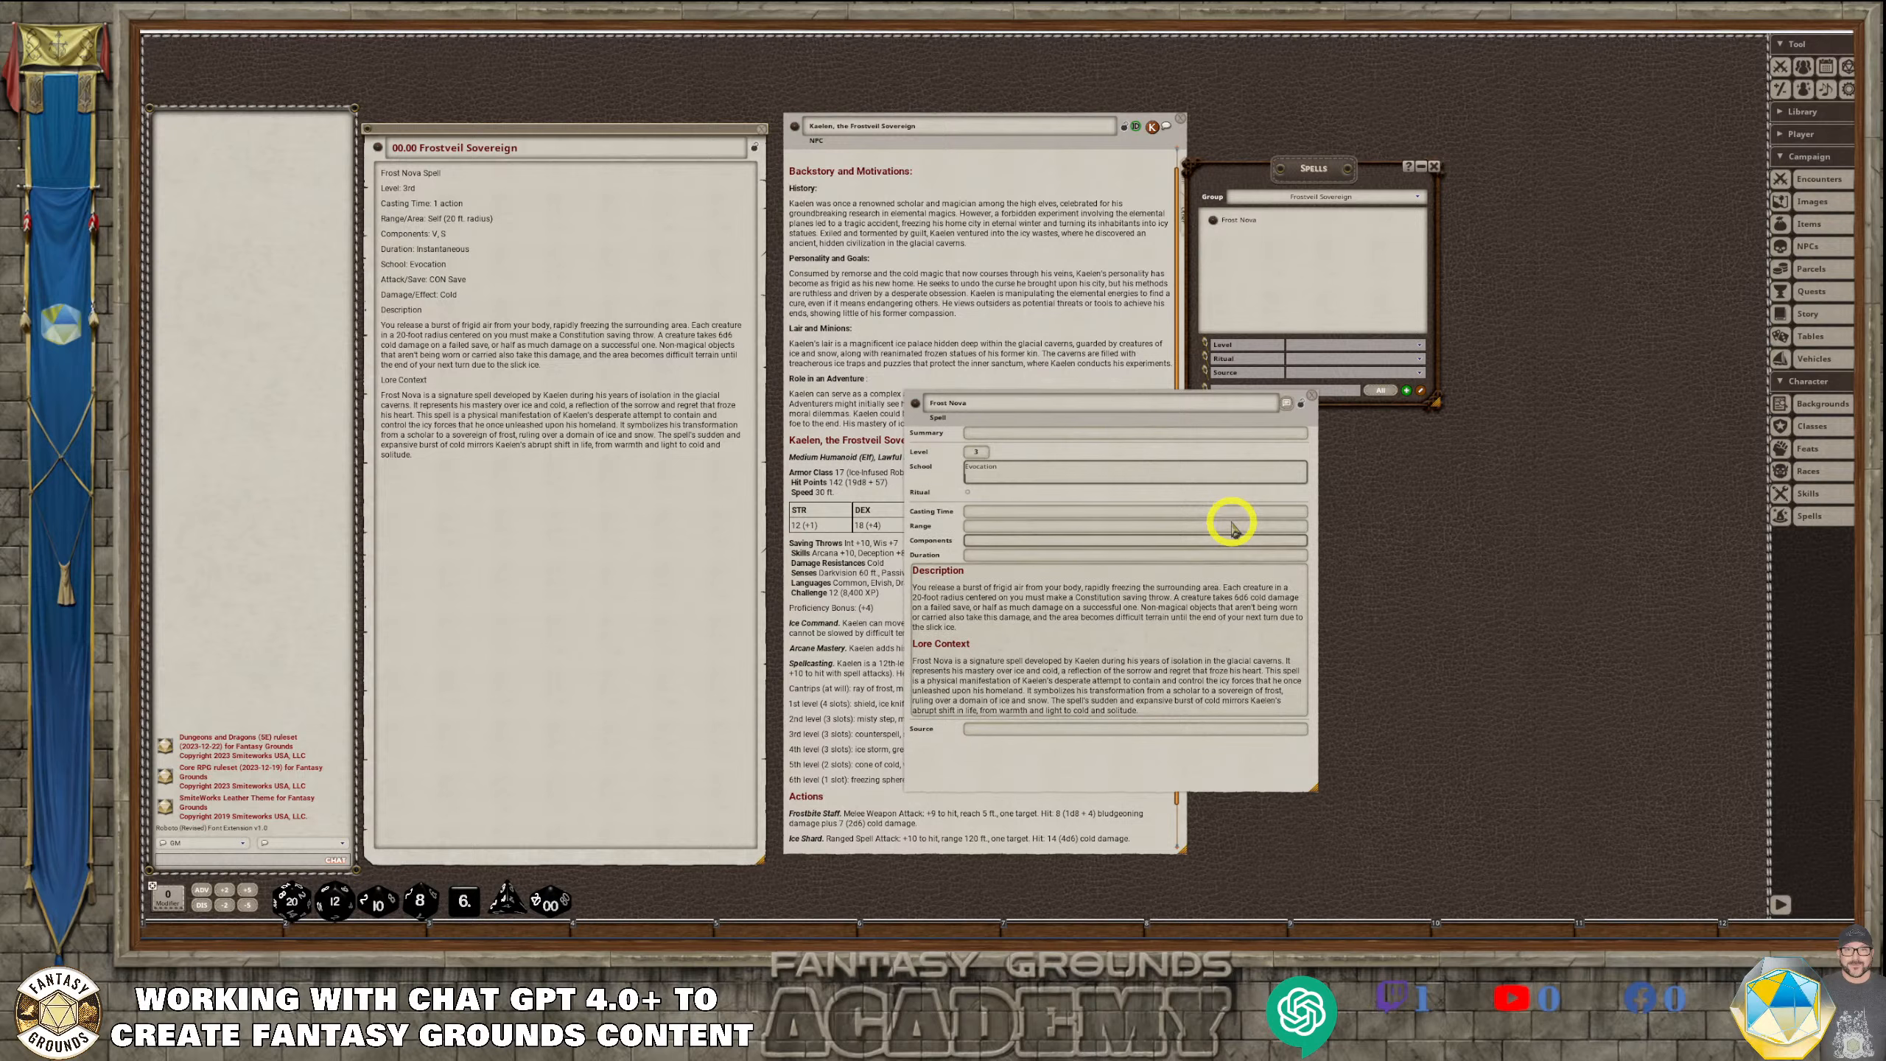
# Copy "Instantaneous" from the story entry into Frost Nova's duration and remove the extra line breaks
pyautogui.click(1011, 499)
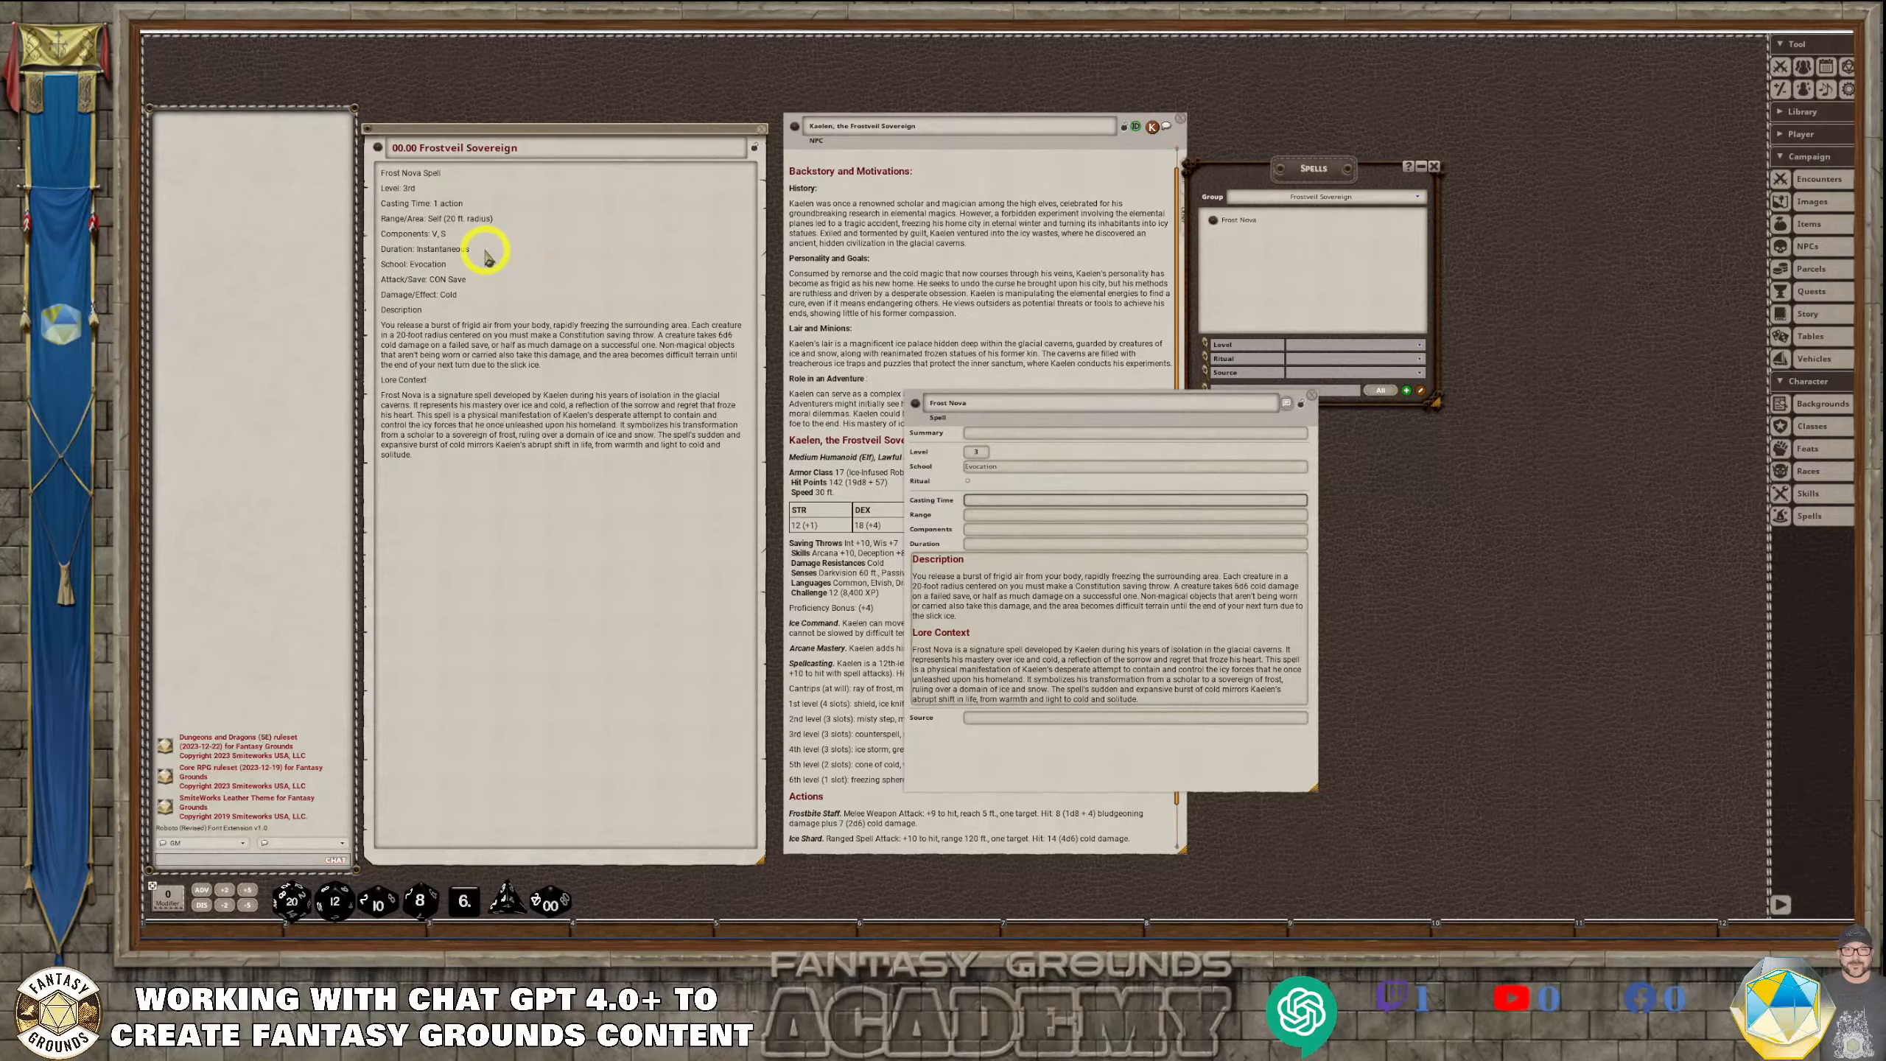
pyautogui.moveTo(484, 254); pyautogui.dragTo(414, 253)
pyautogui.hotkey('ctrl', 'c')
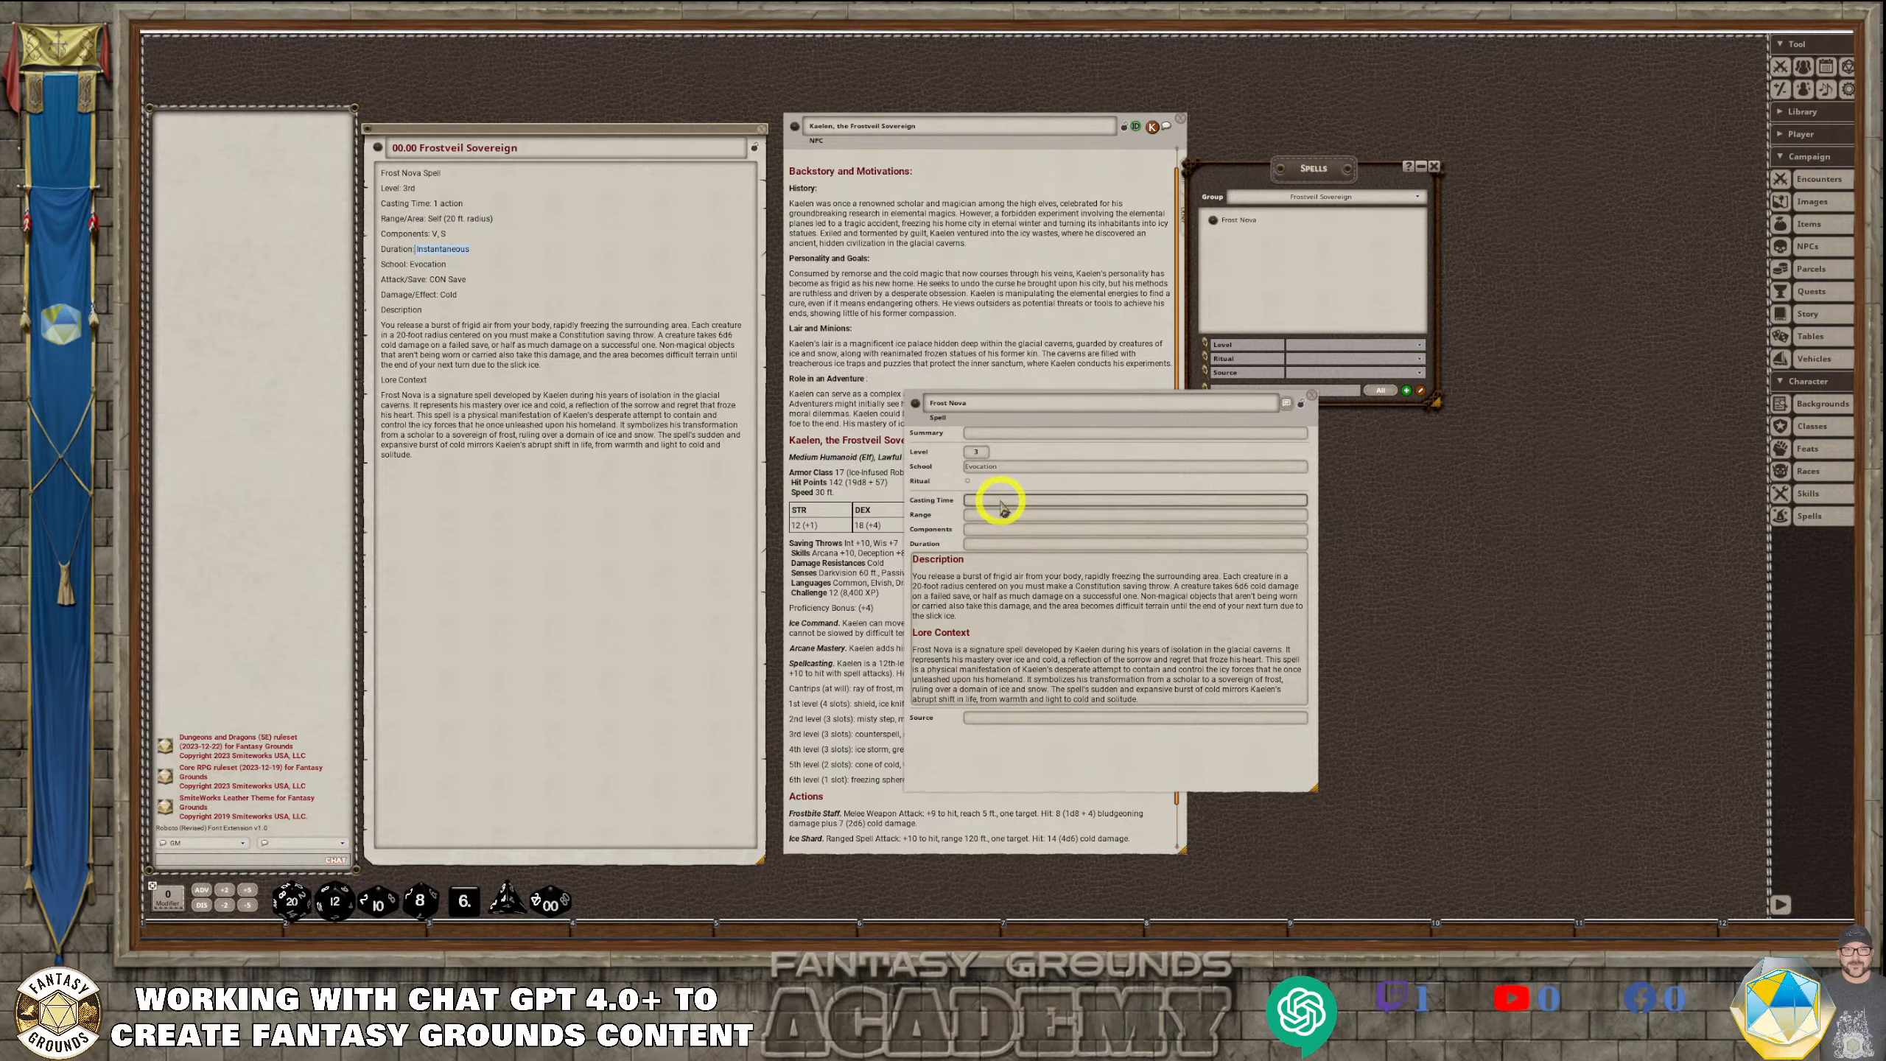
pyautogui.click(1038, 565)
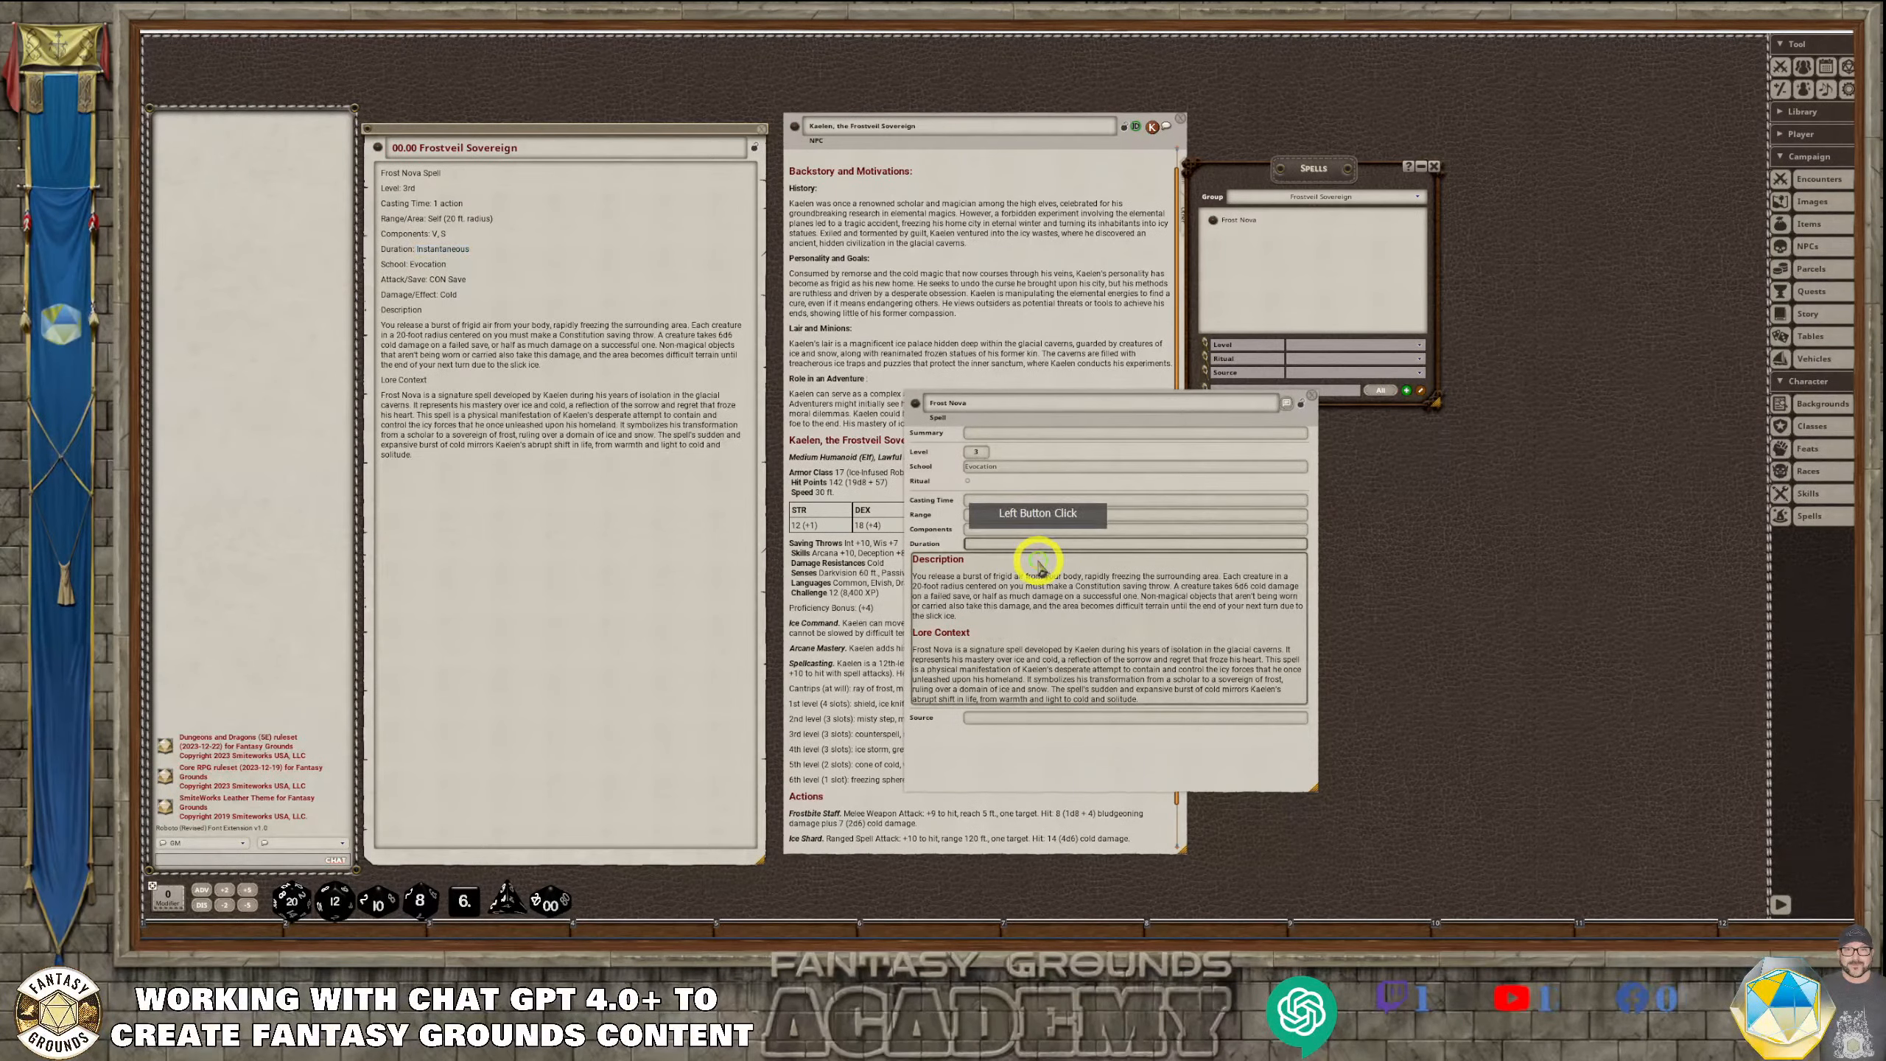
pyautogui.hotkey('ctrl', 'v')
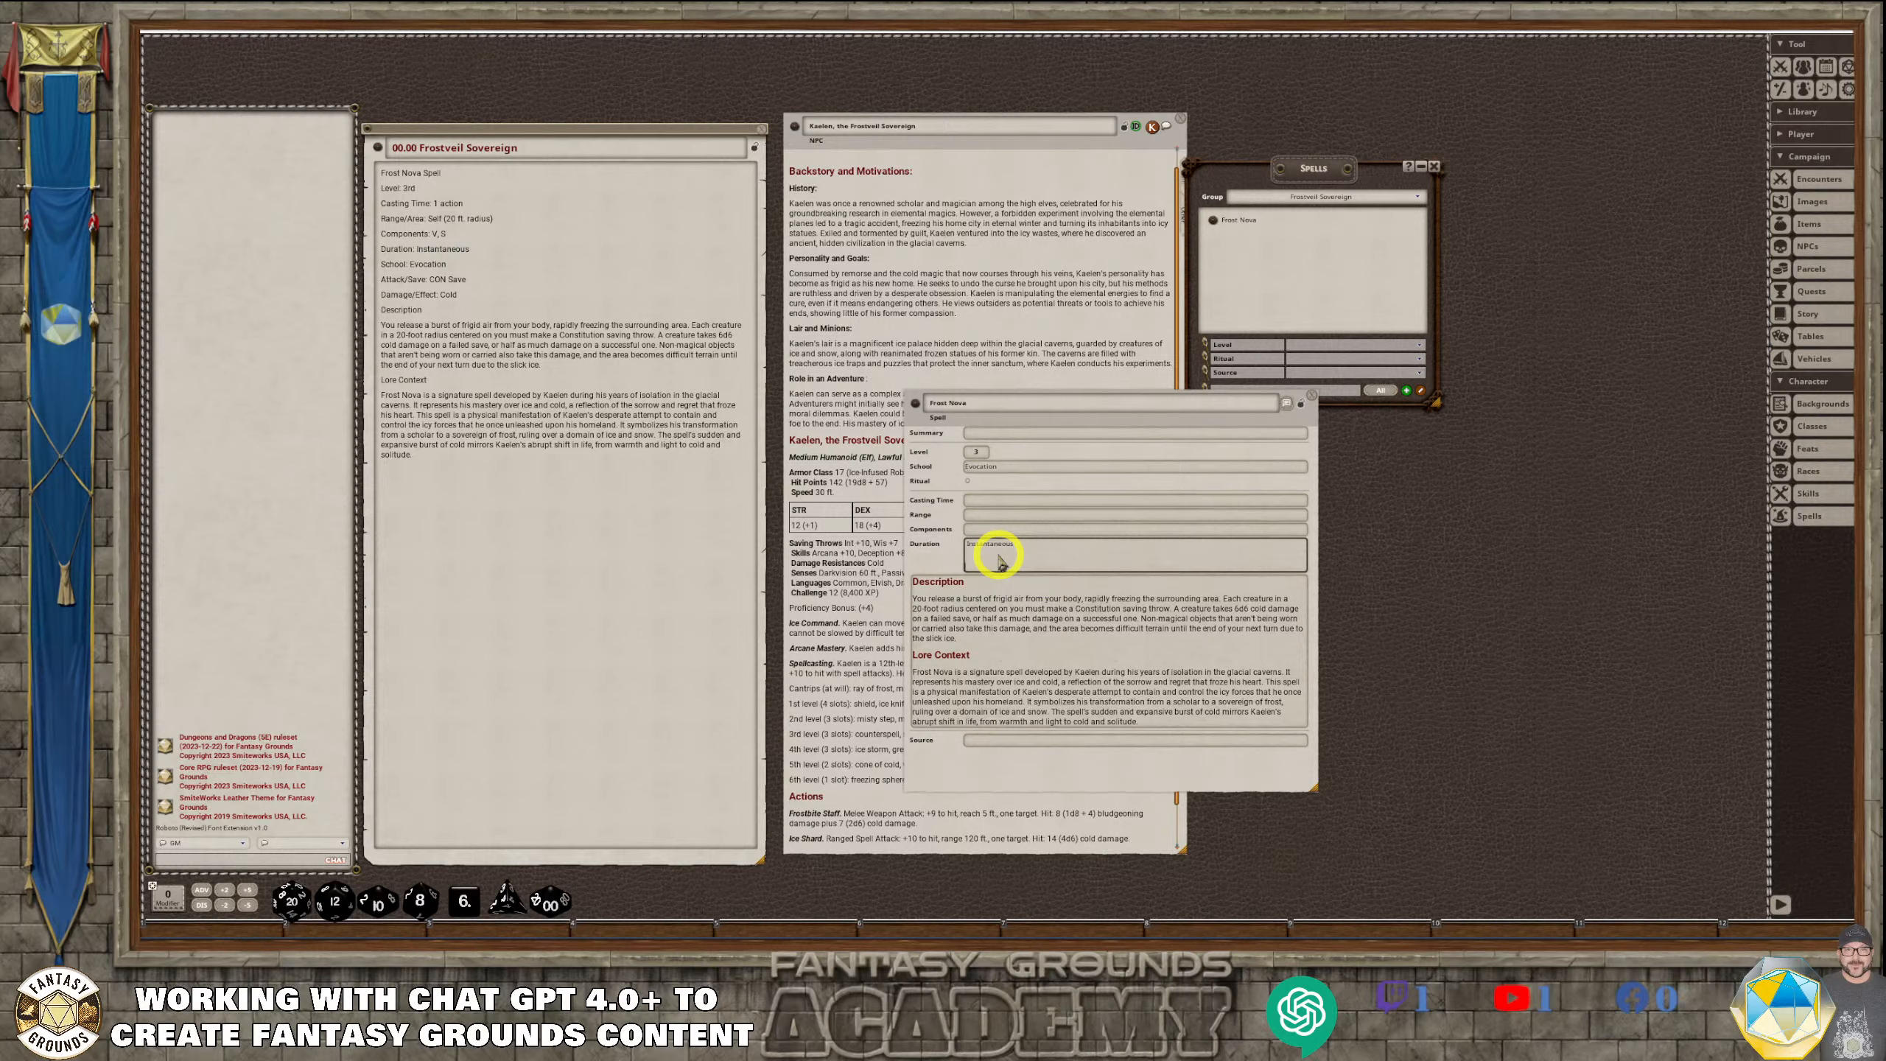
pyautogui.press('BackSpace')
pyautogui.press('BackSpace')
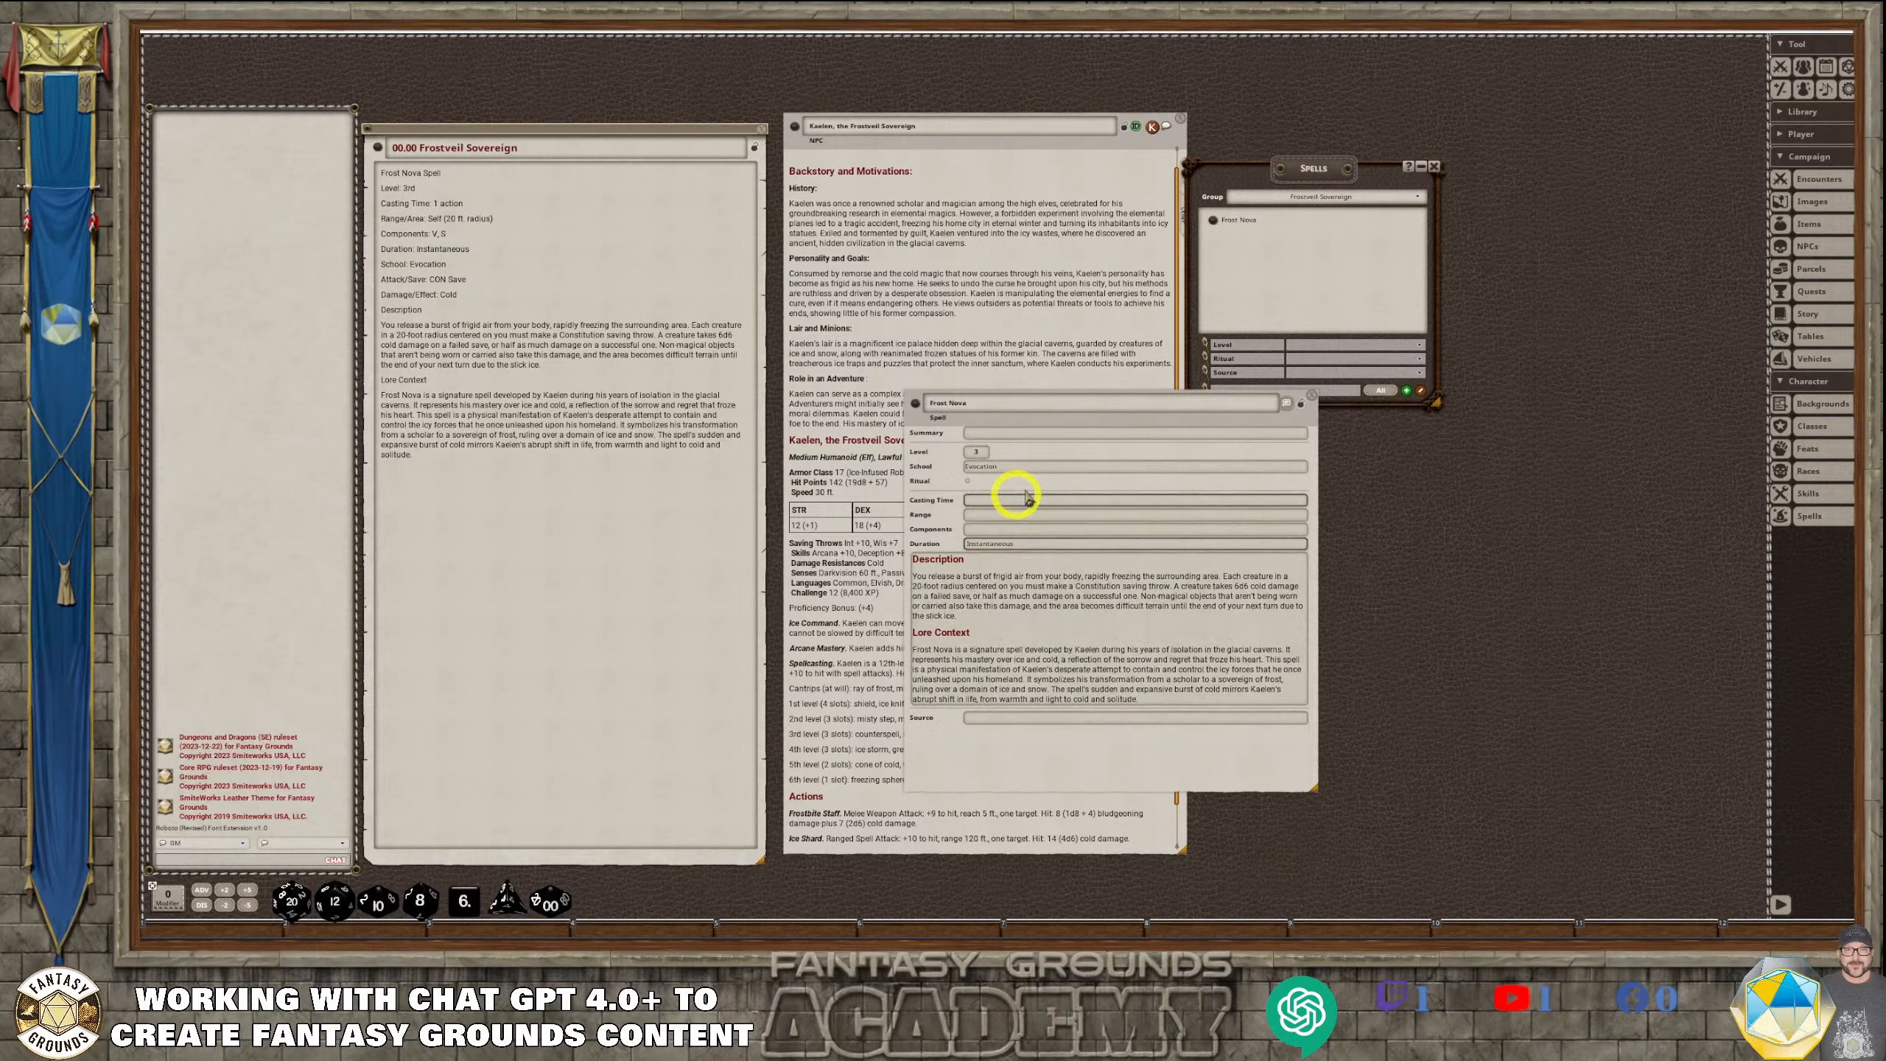
# Set Frost Nova's casting time to "1 action"
pyautogui.click(1016, 433)
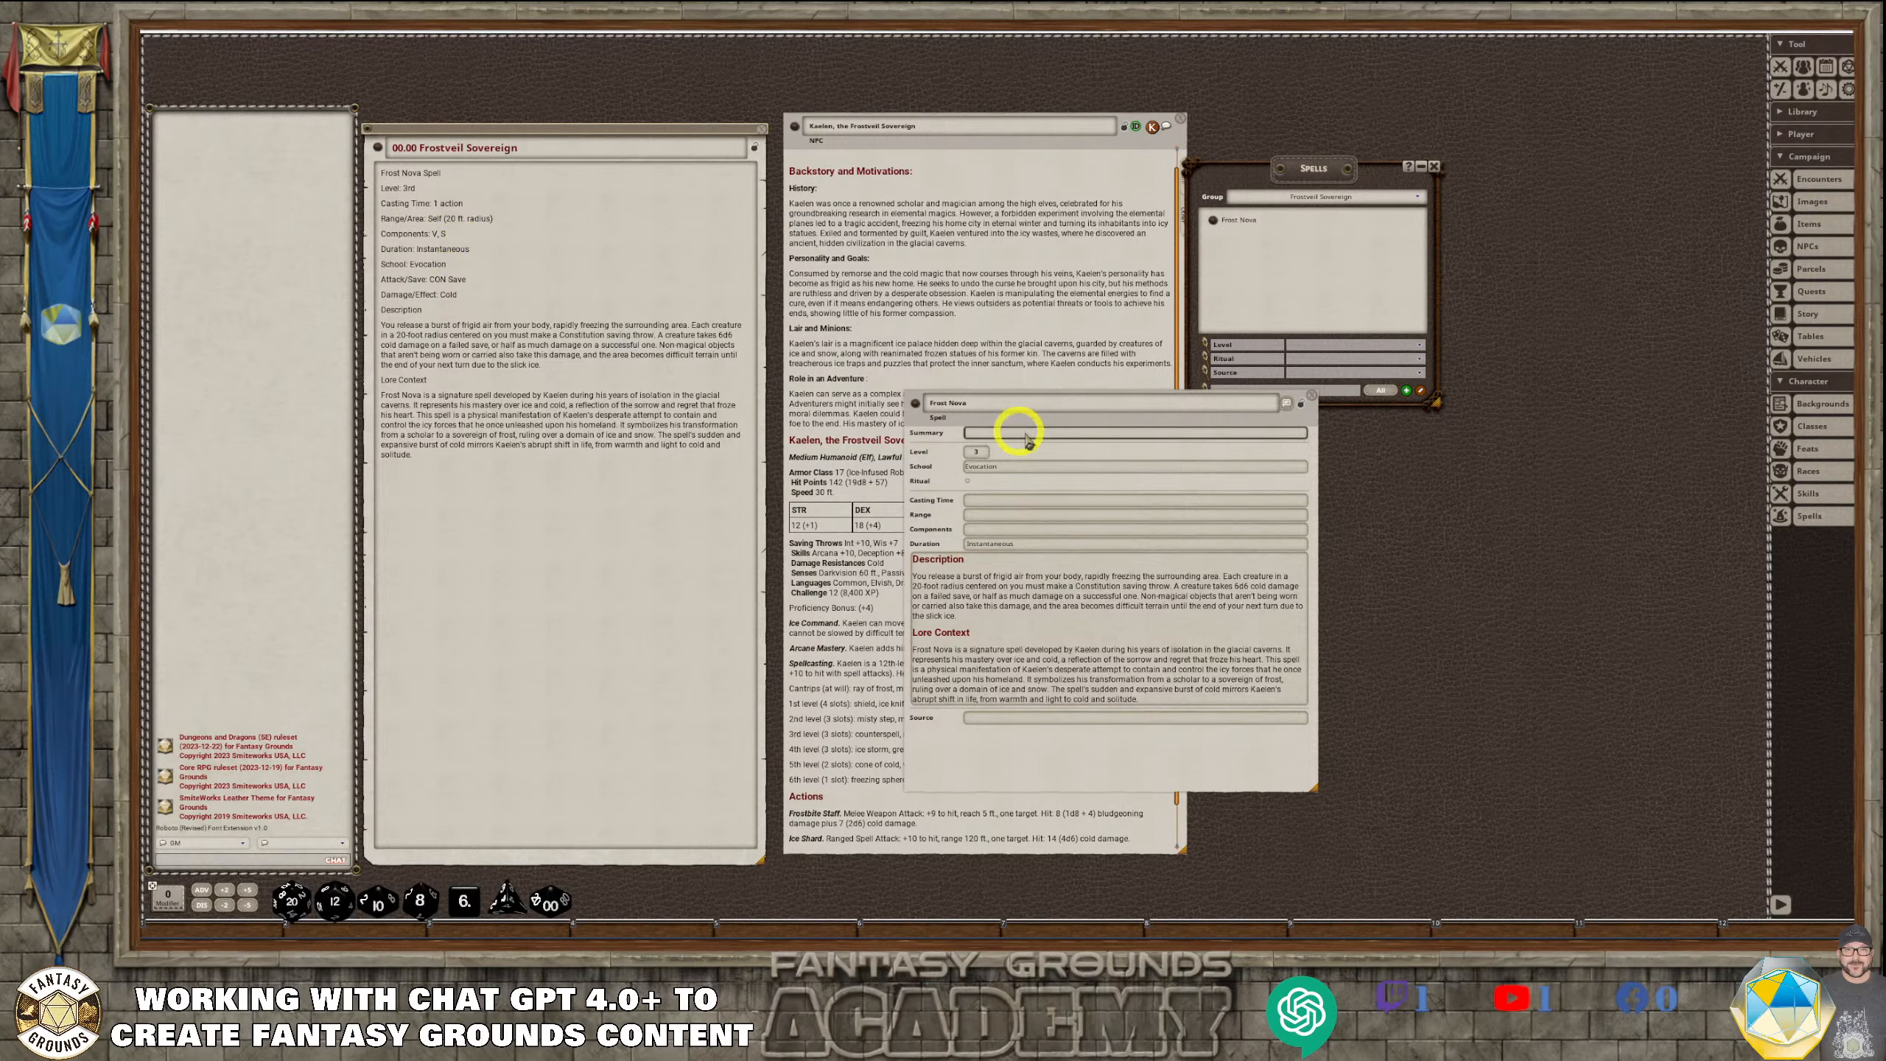
pyautogui.click(1050, 468)
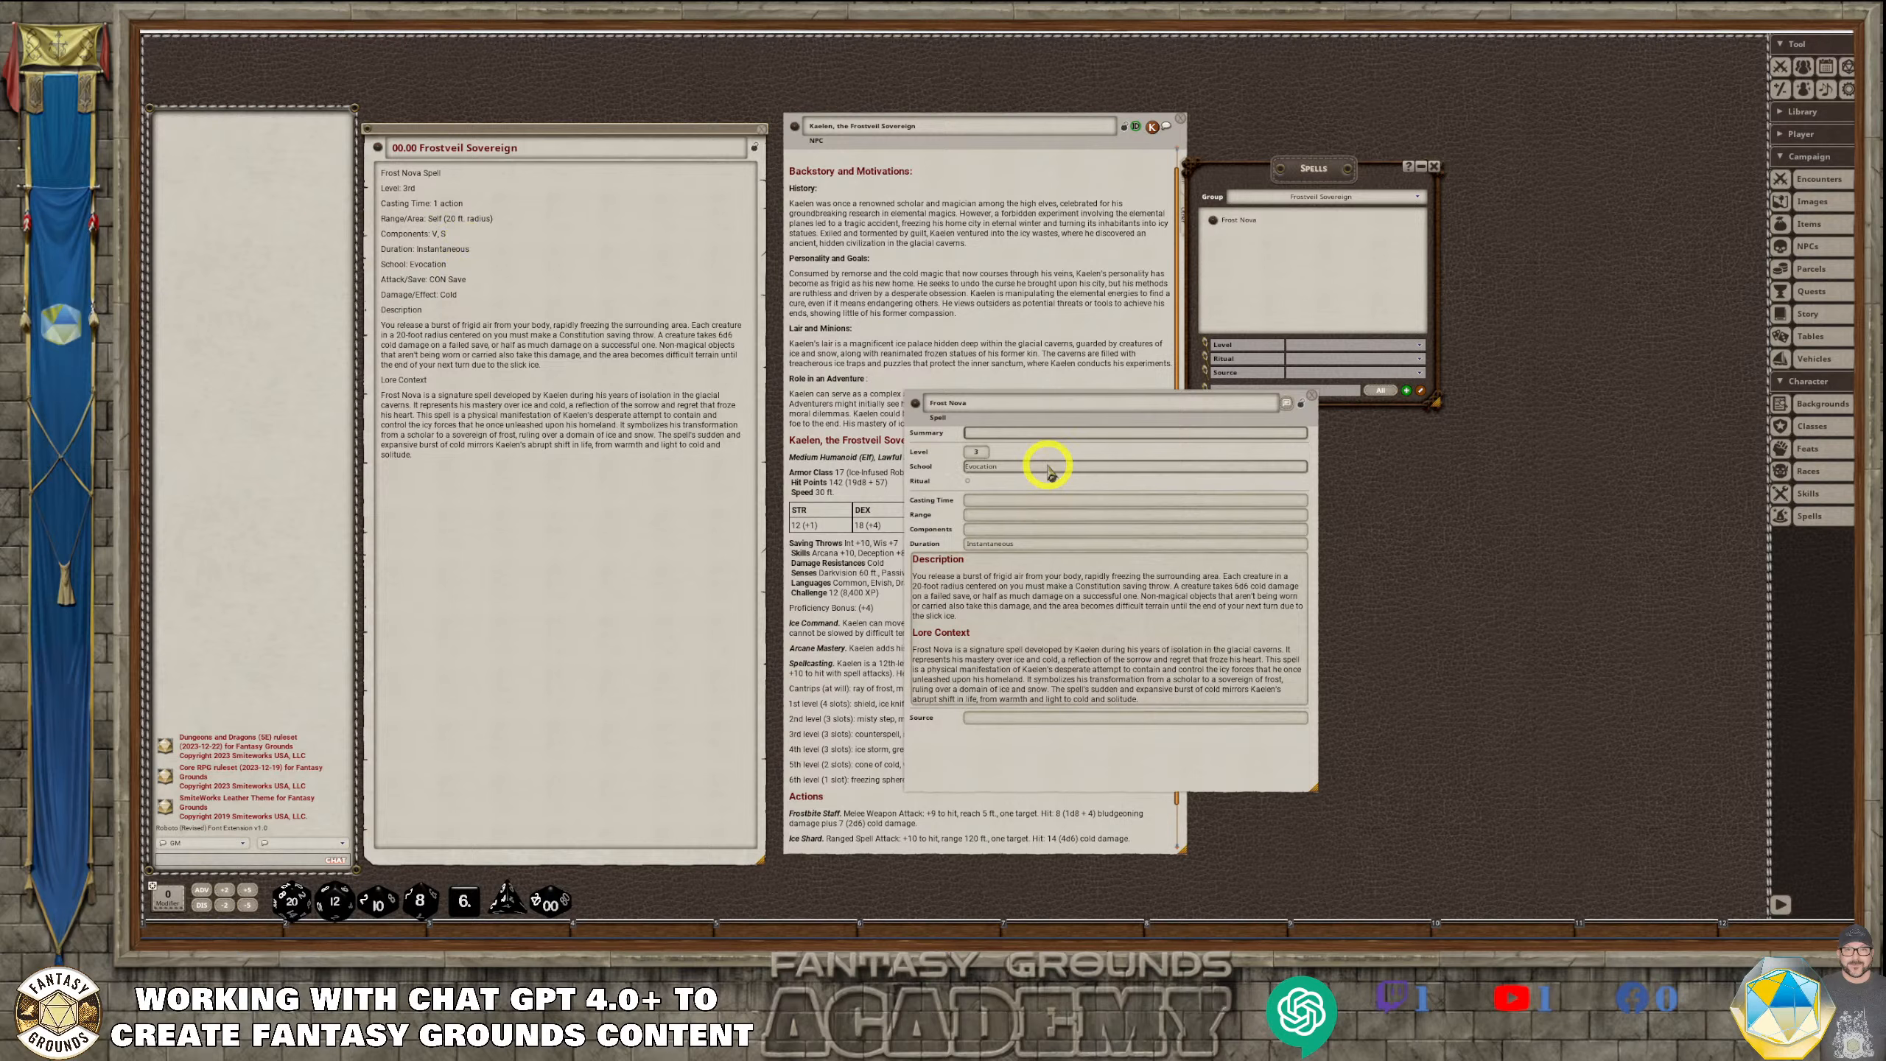
pyautogui.click(1100, 515)
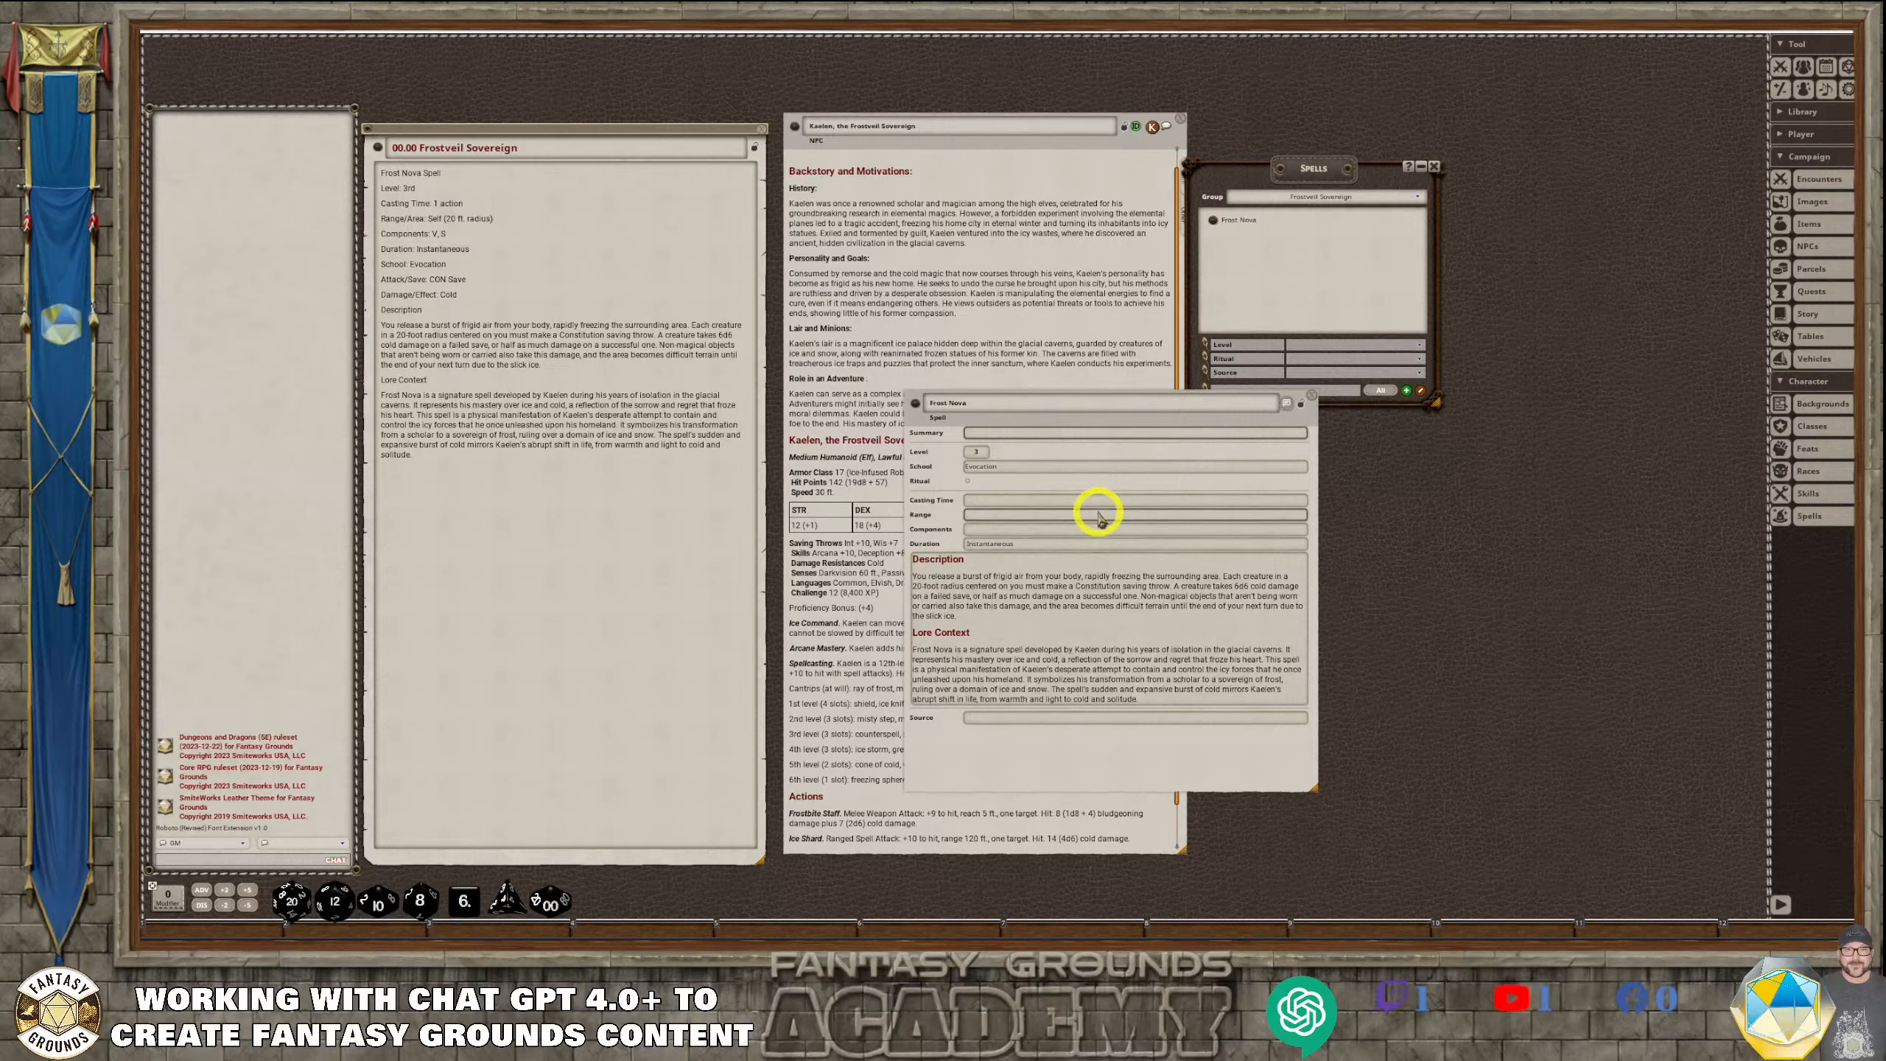
pyautogui.click(1006, 438)
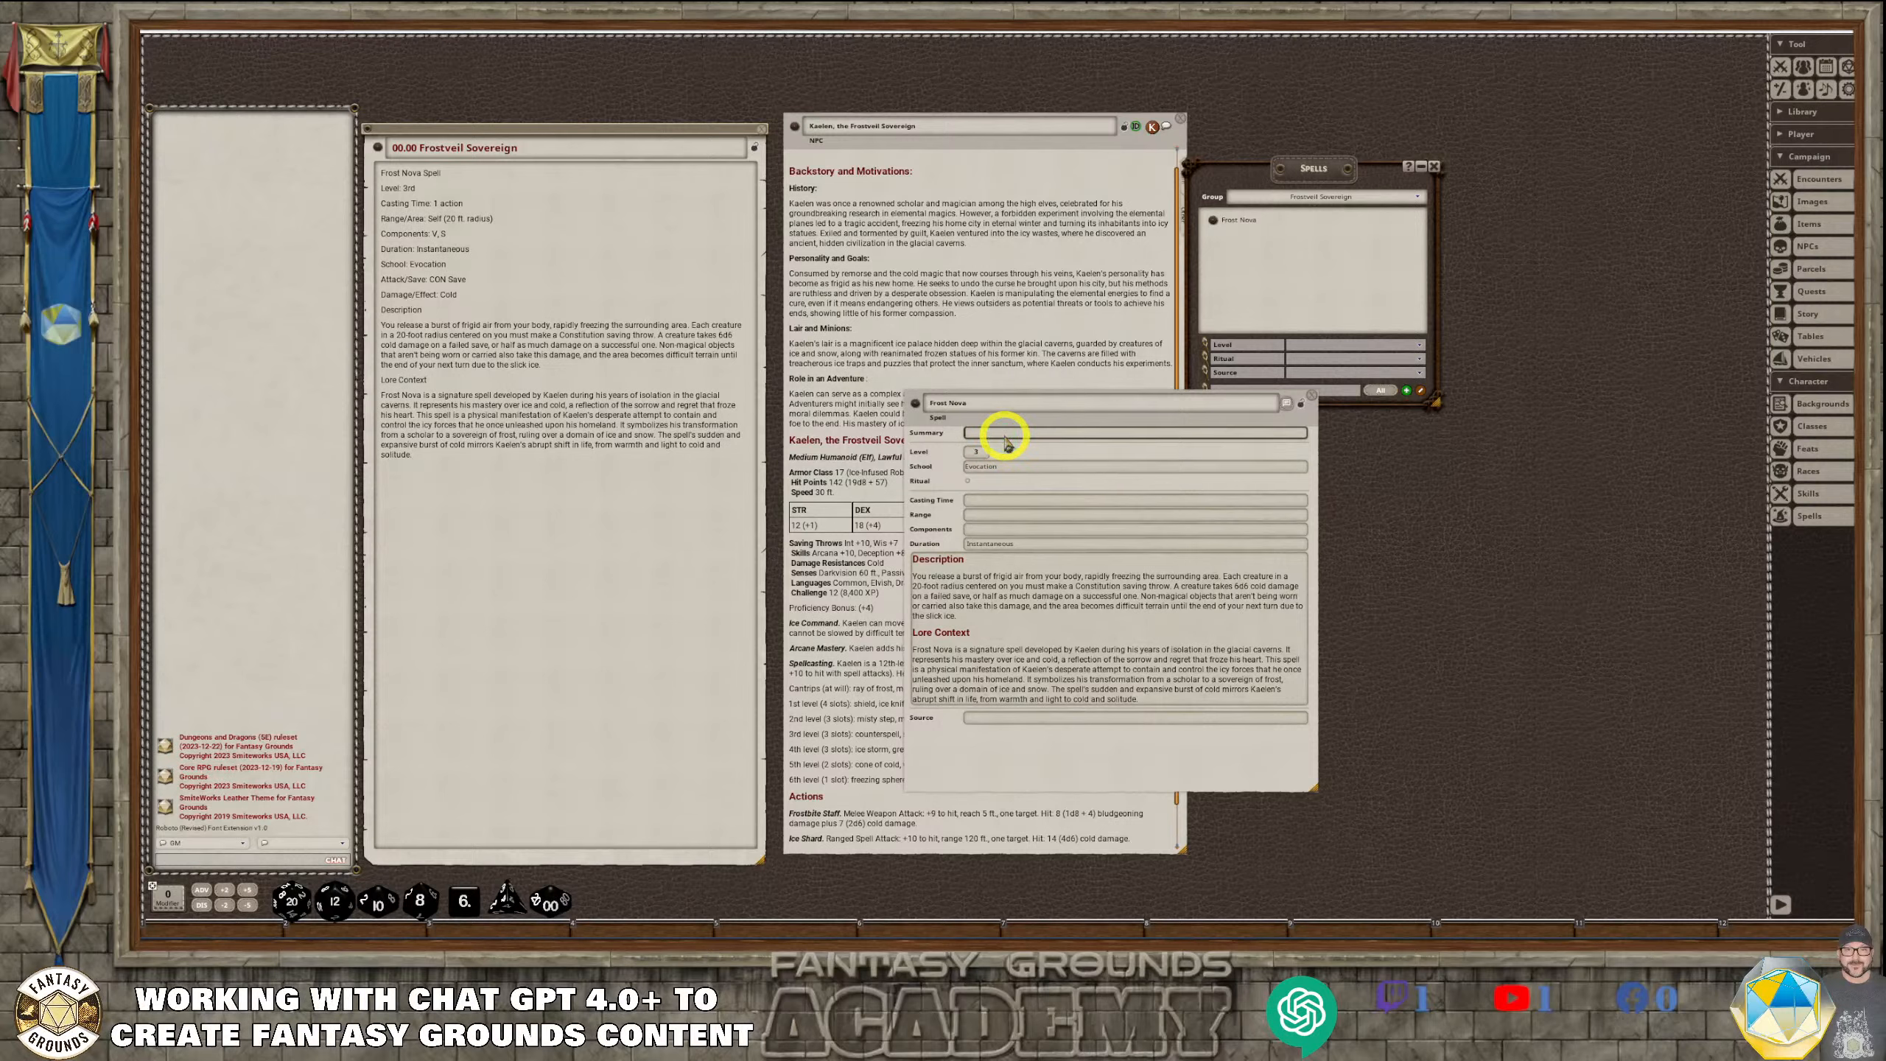
pyautogui.click(1029, 503)
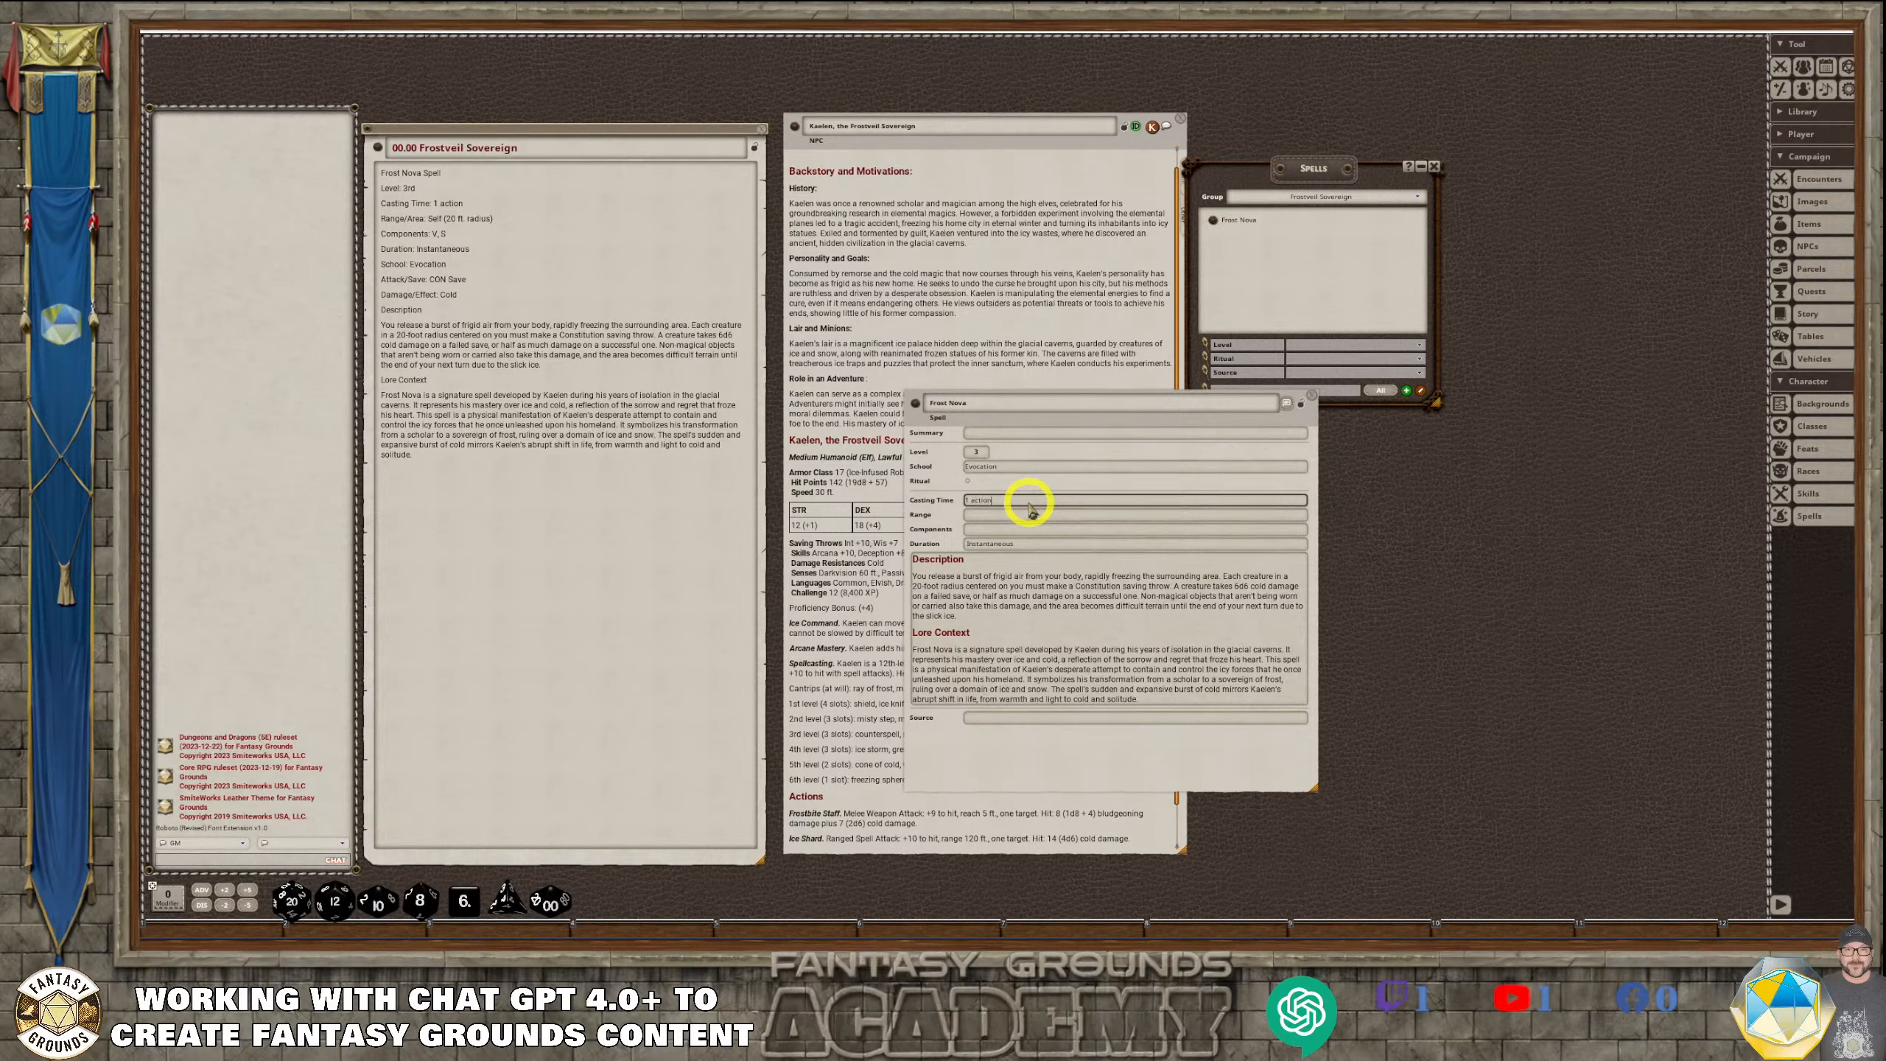
# Copy "Self (20 ft. radius)" from the story entry into Frost Nova's range and remove the extra line breaks
pyautogui.click(1032, 516)
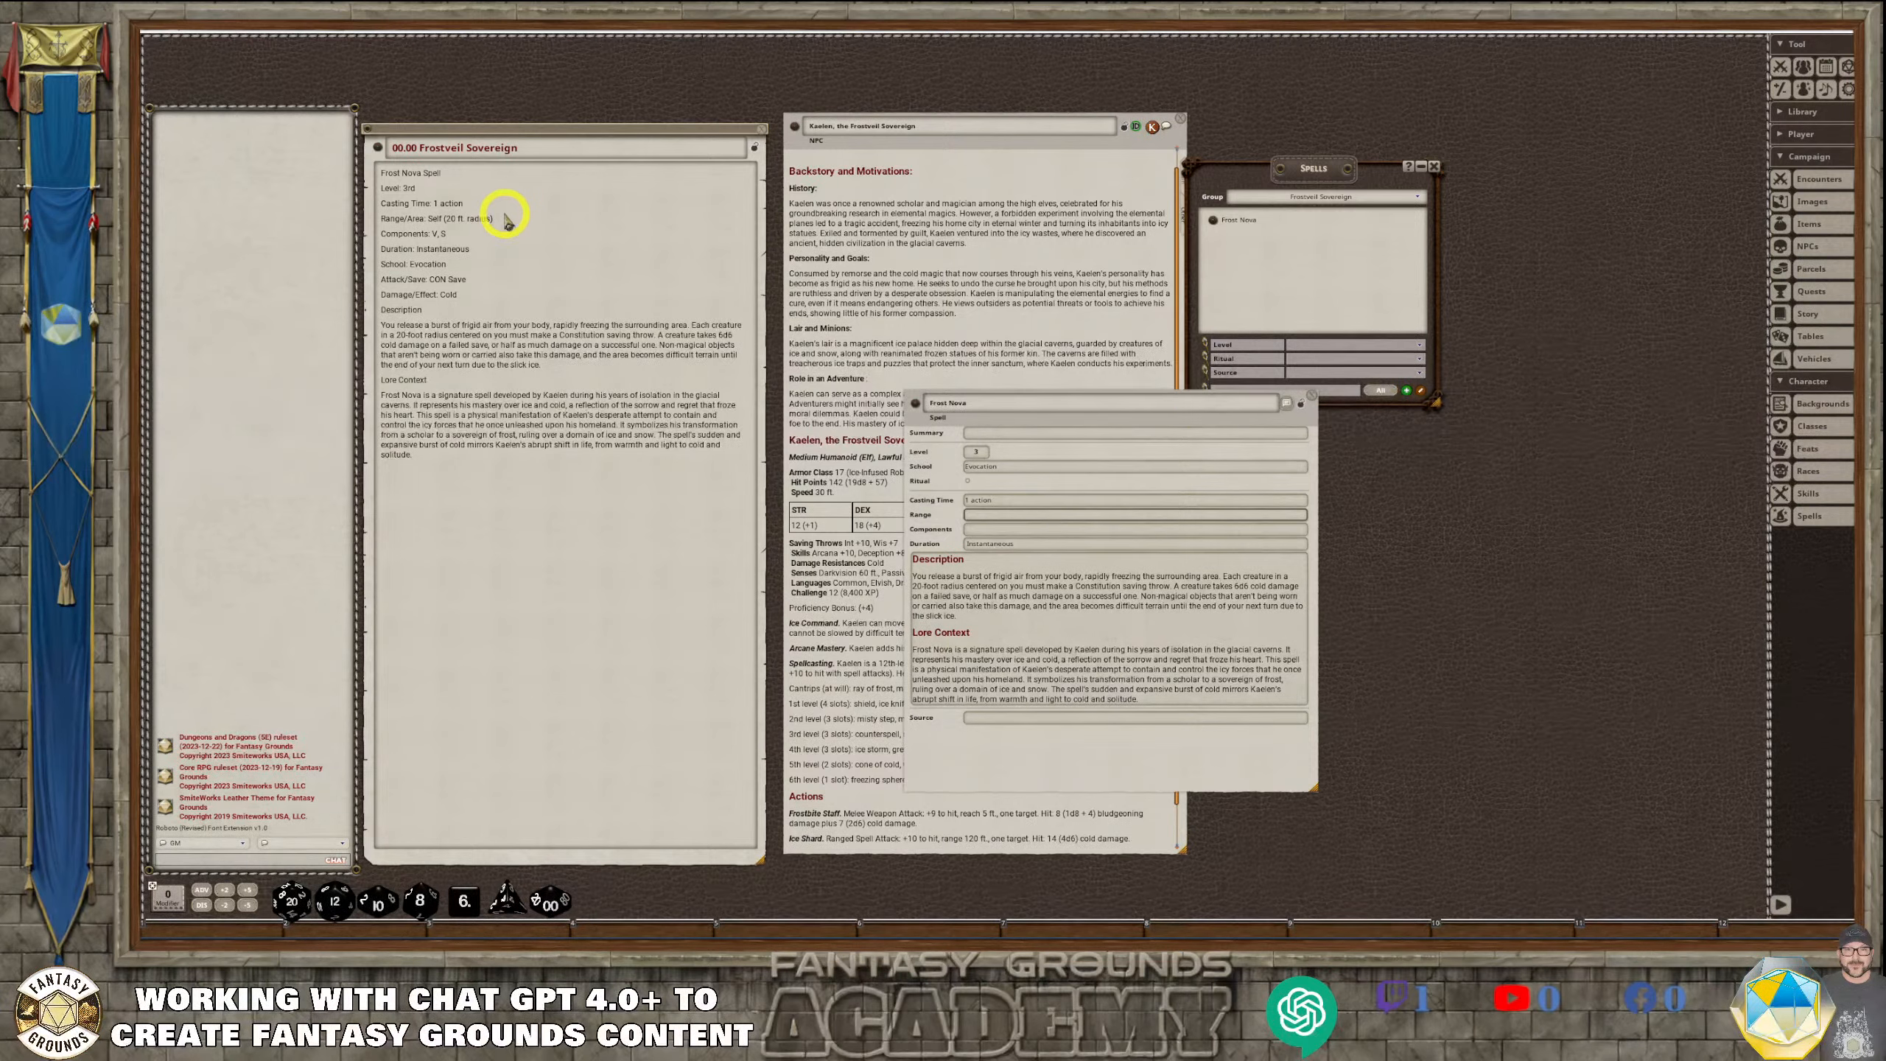
pyautogui.moveTo(506, 221); pyautogui.dragTo(426, 214)
pyautogui.hotkey('ctrl', 'c')
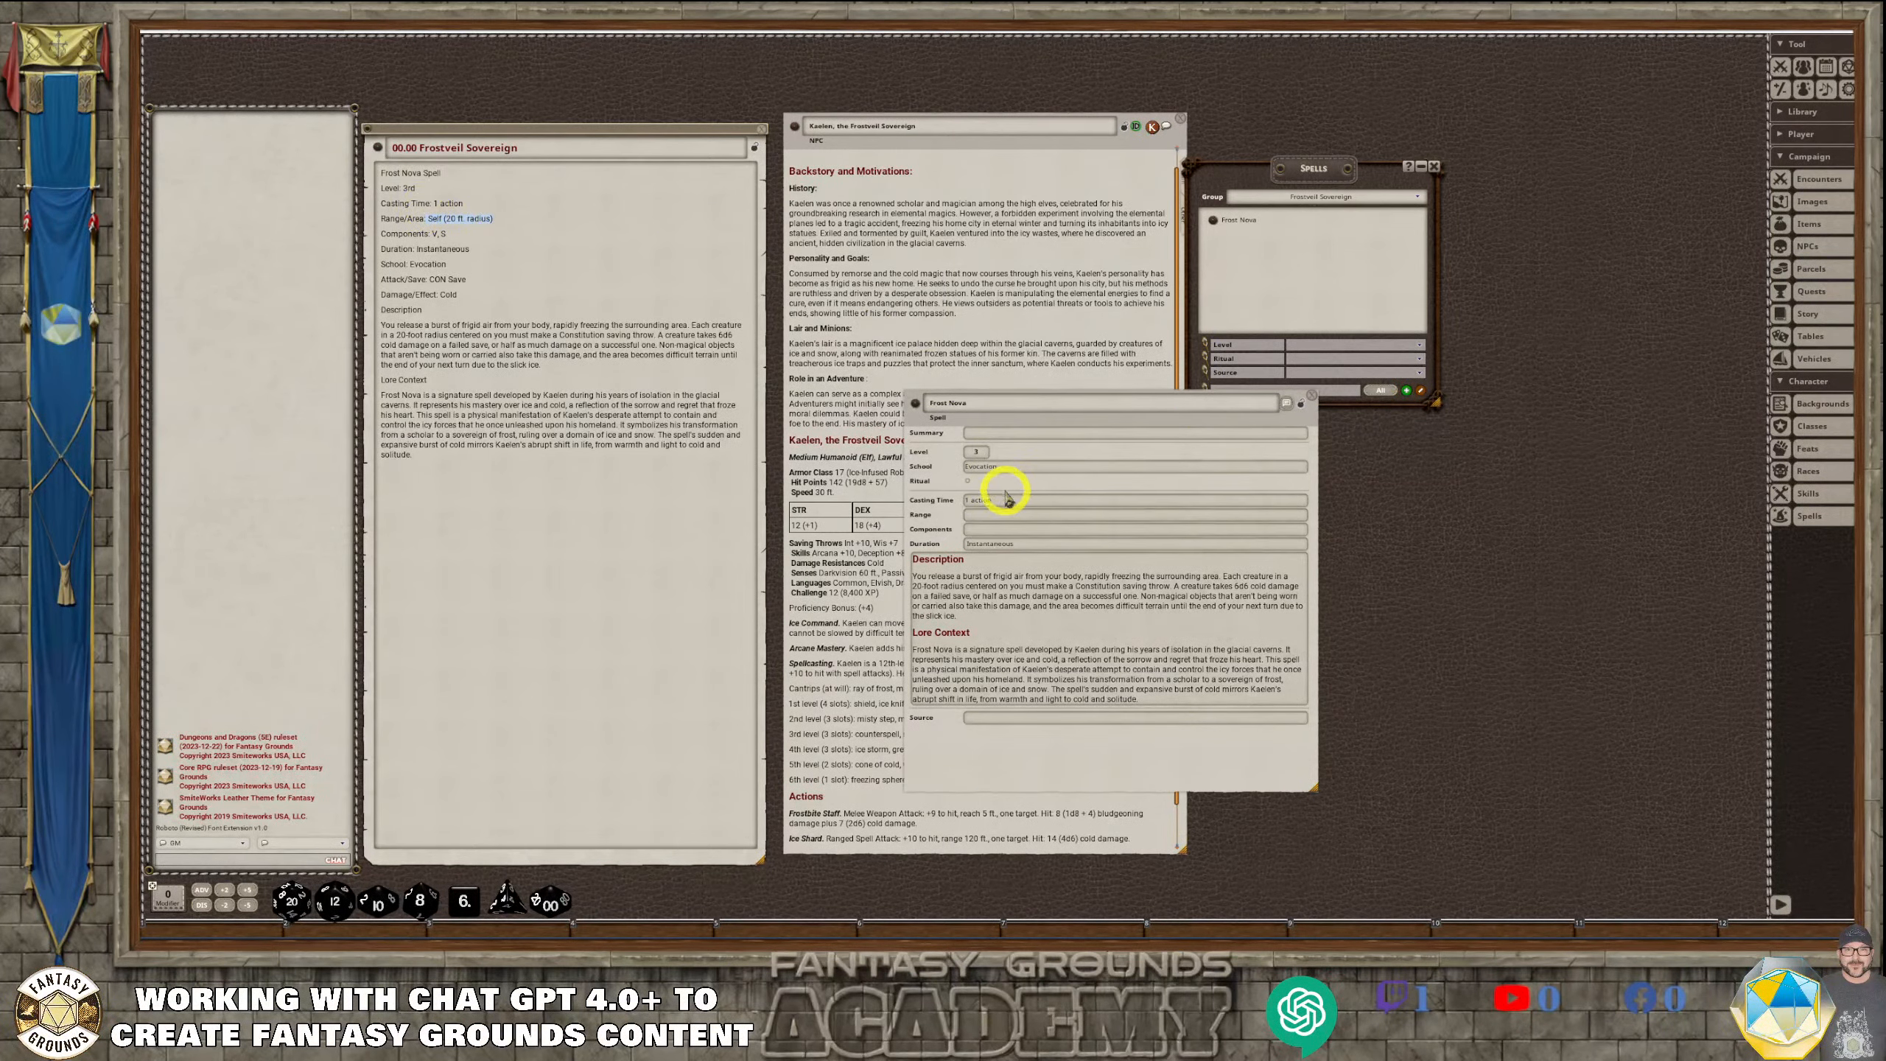
pyautogui.click(1138, 517)
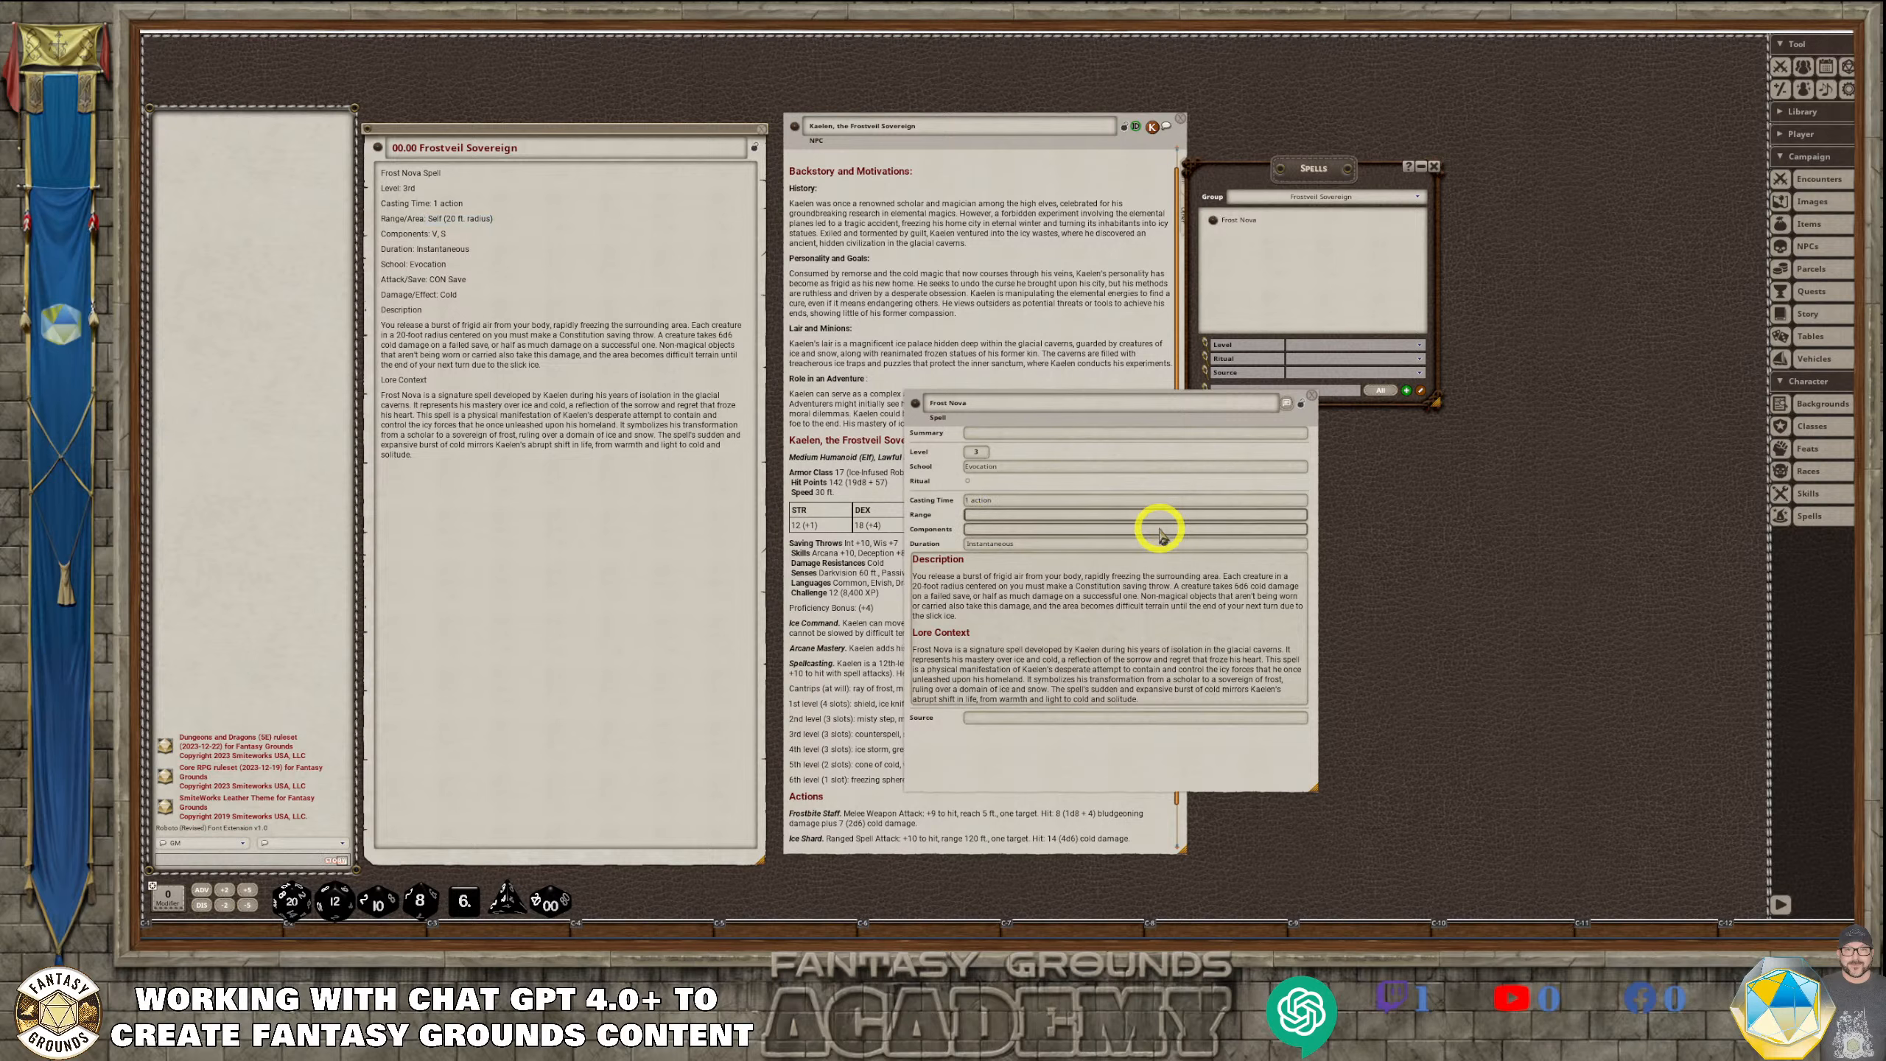
pyautogui.hotkey('ctrl', 'v')
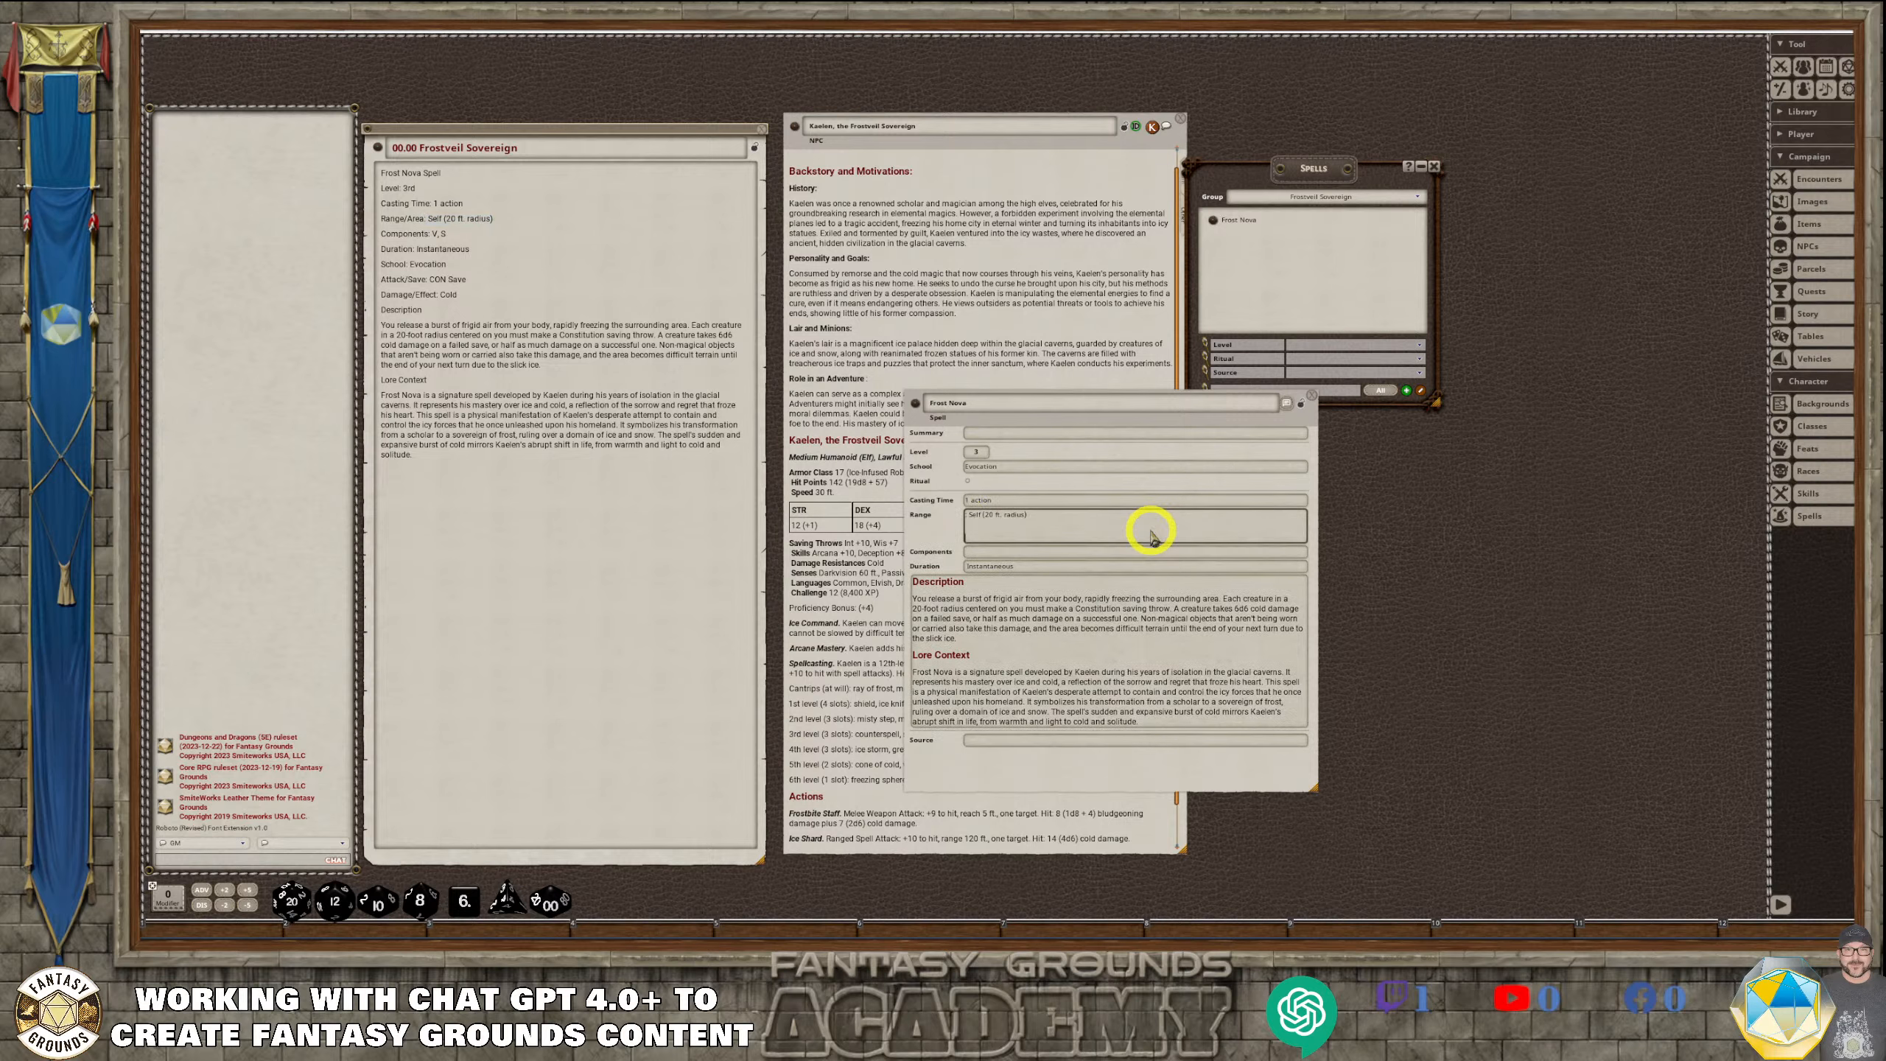
pyautogui.press('BackSpace')
pyautogui.press('BackSpace')
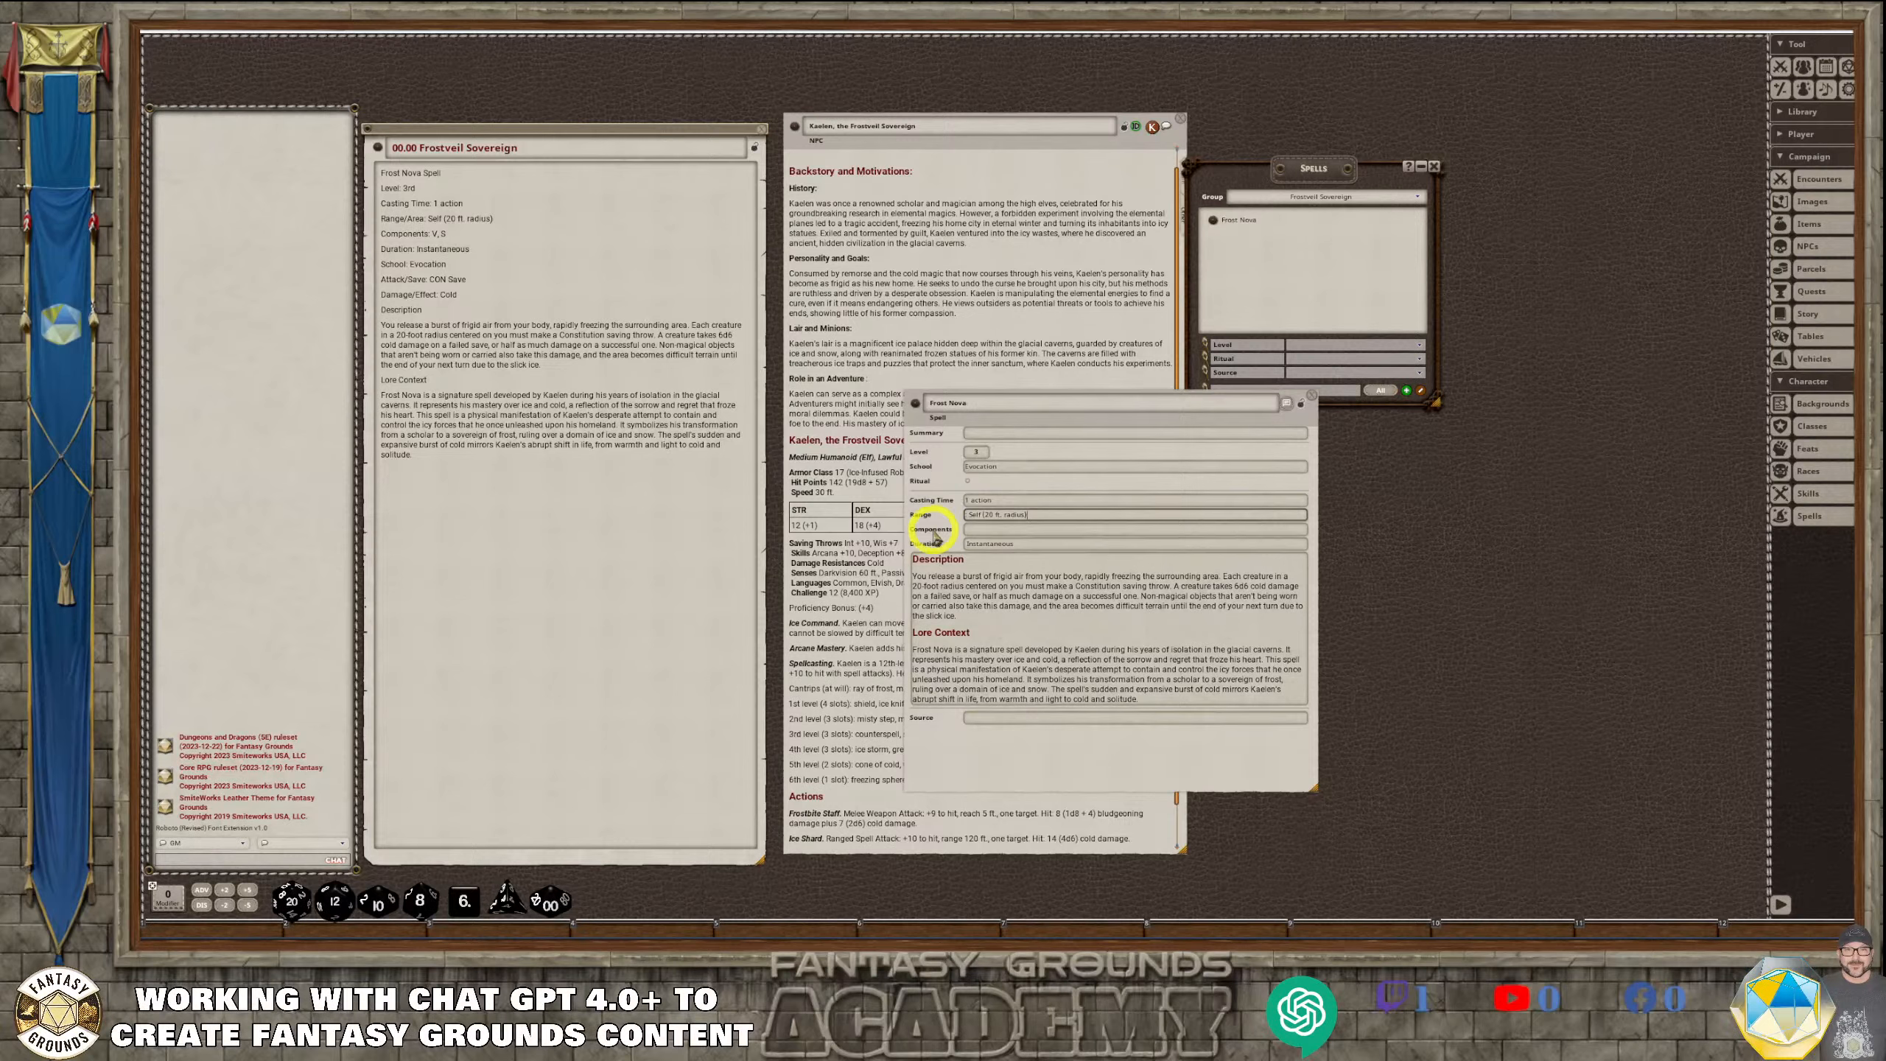
# Enter "V,S" as Frost Nova's components
pyautogui.click(974, 522)
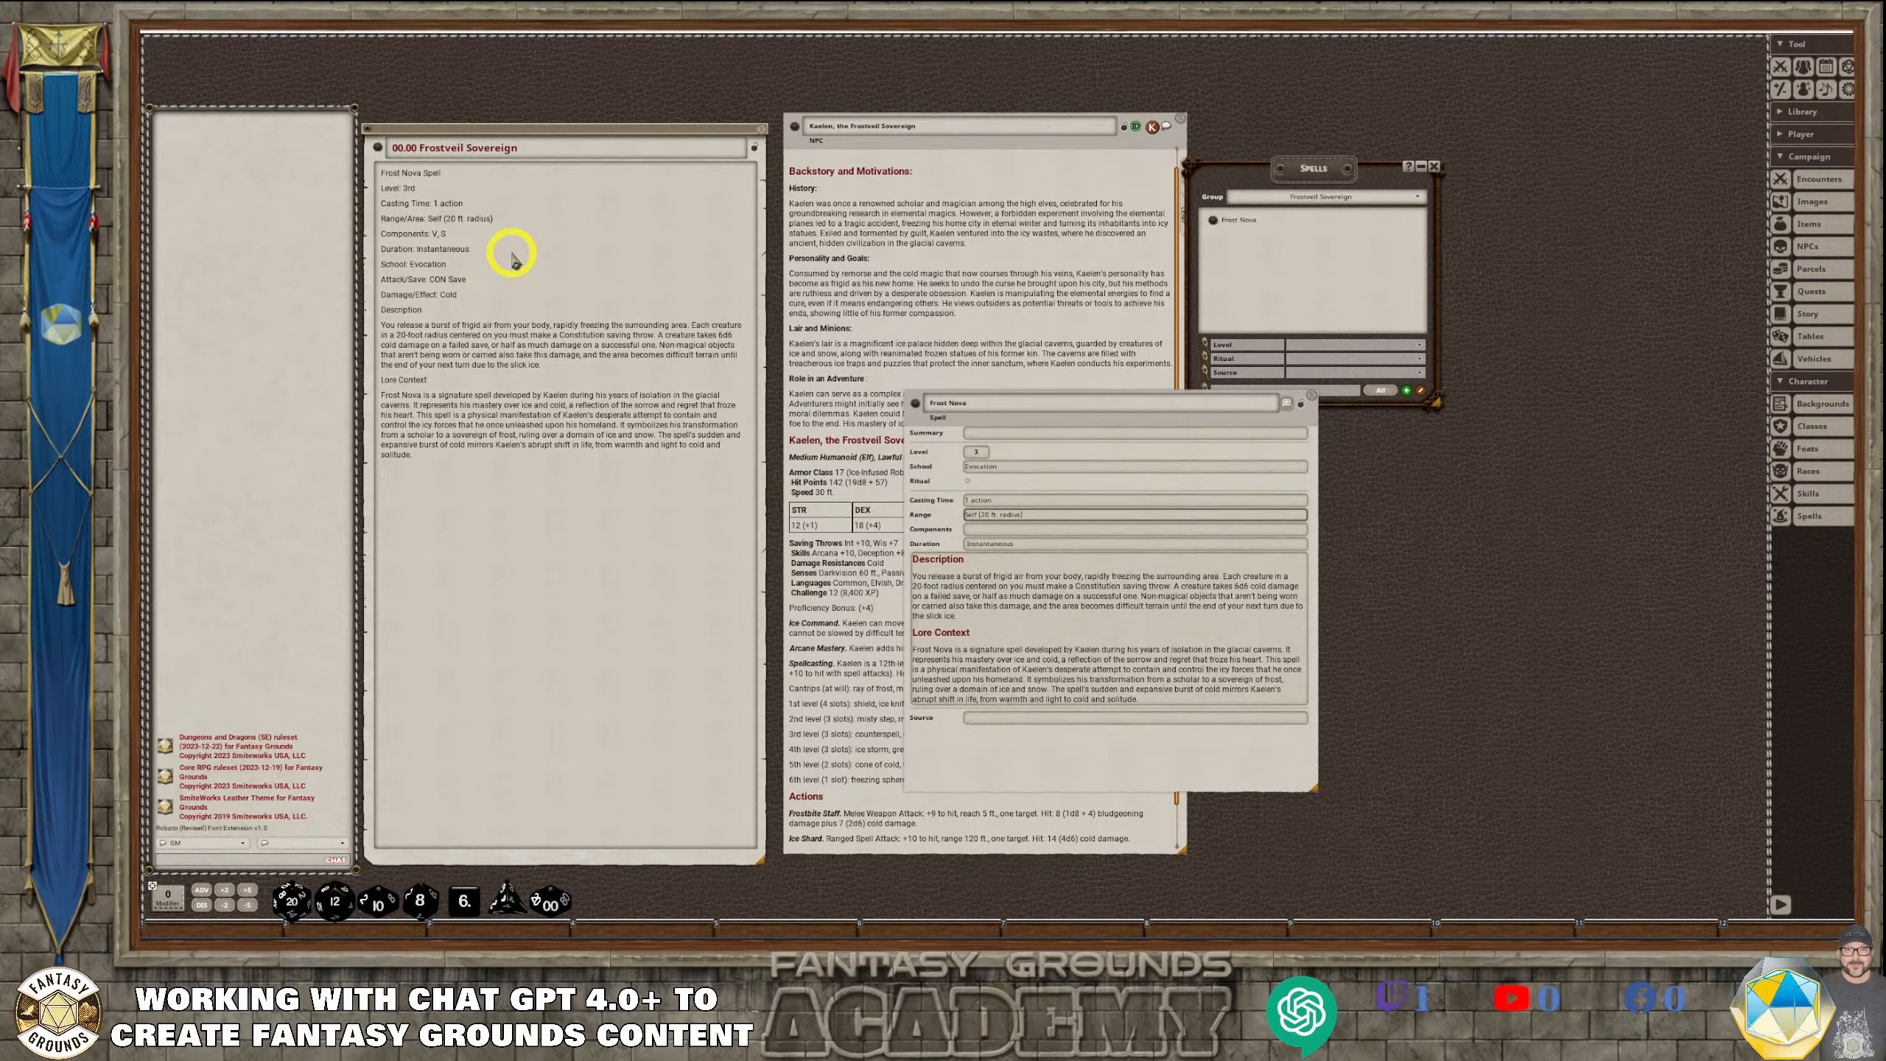
pyautogui.click(1054, 512)
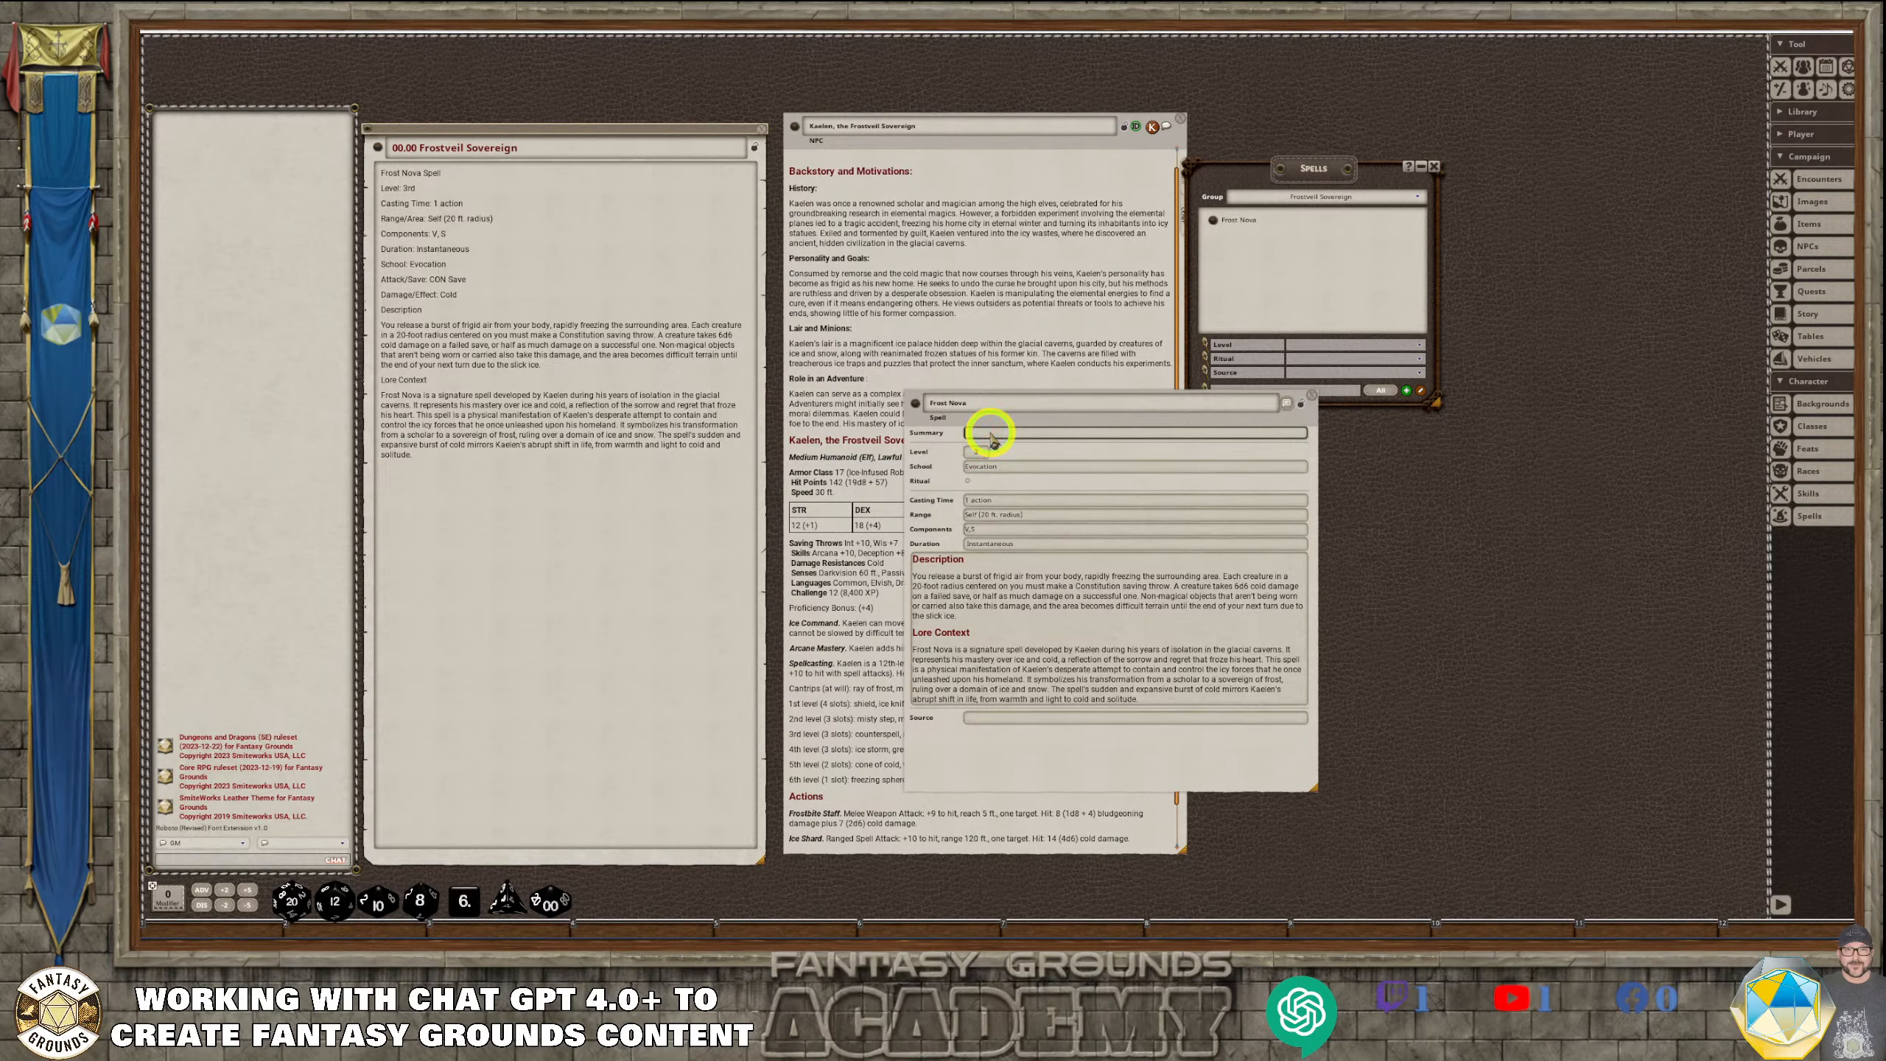
pyautogui.click(1000, 460)
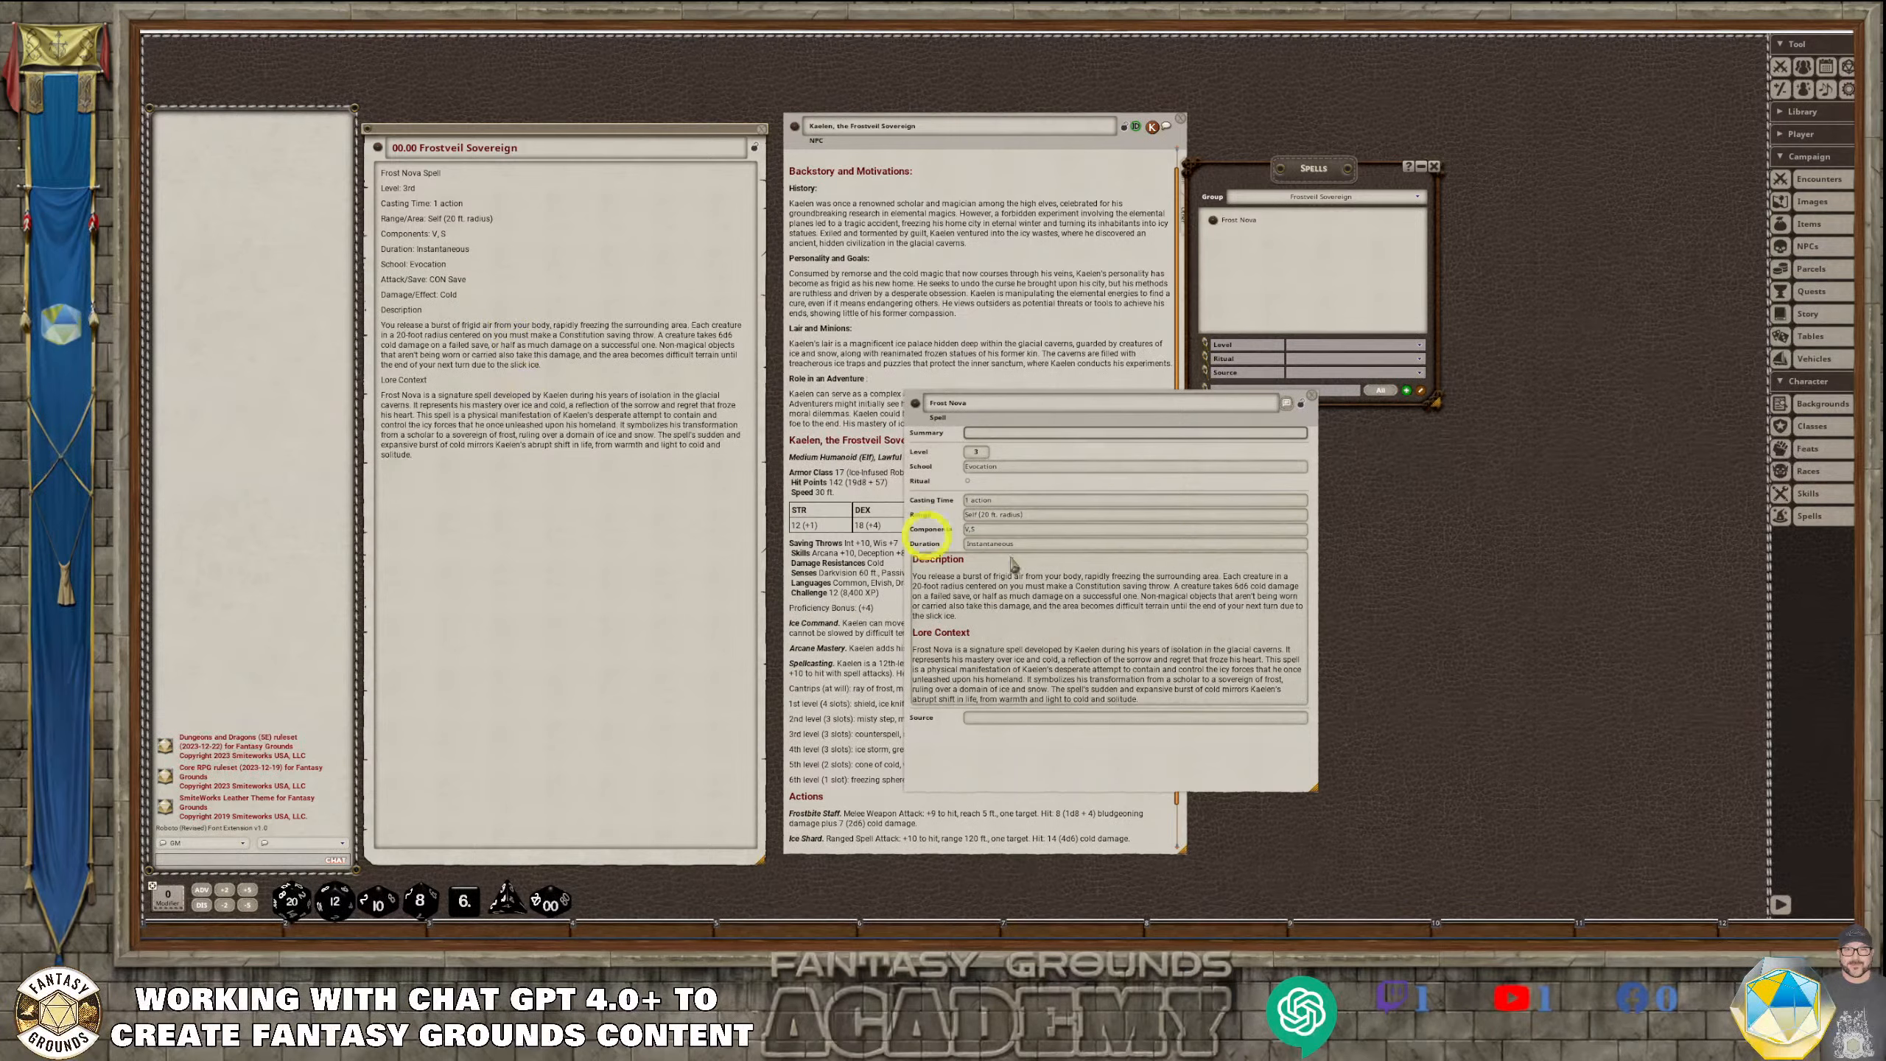
# Close and reopen the Frost Nova record, lock it, and place it enlarged over Kaelen's NPC sheet
pyautogui.click(1310, 396)
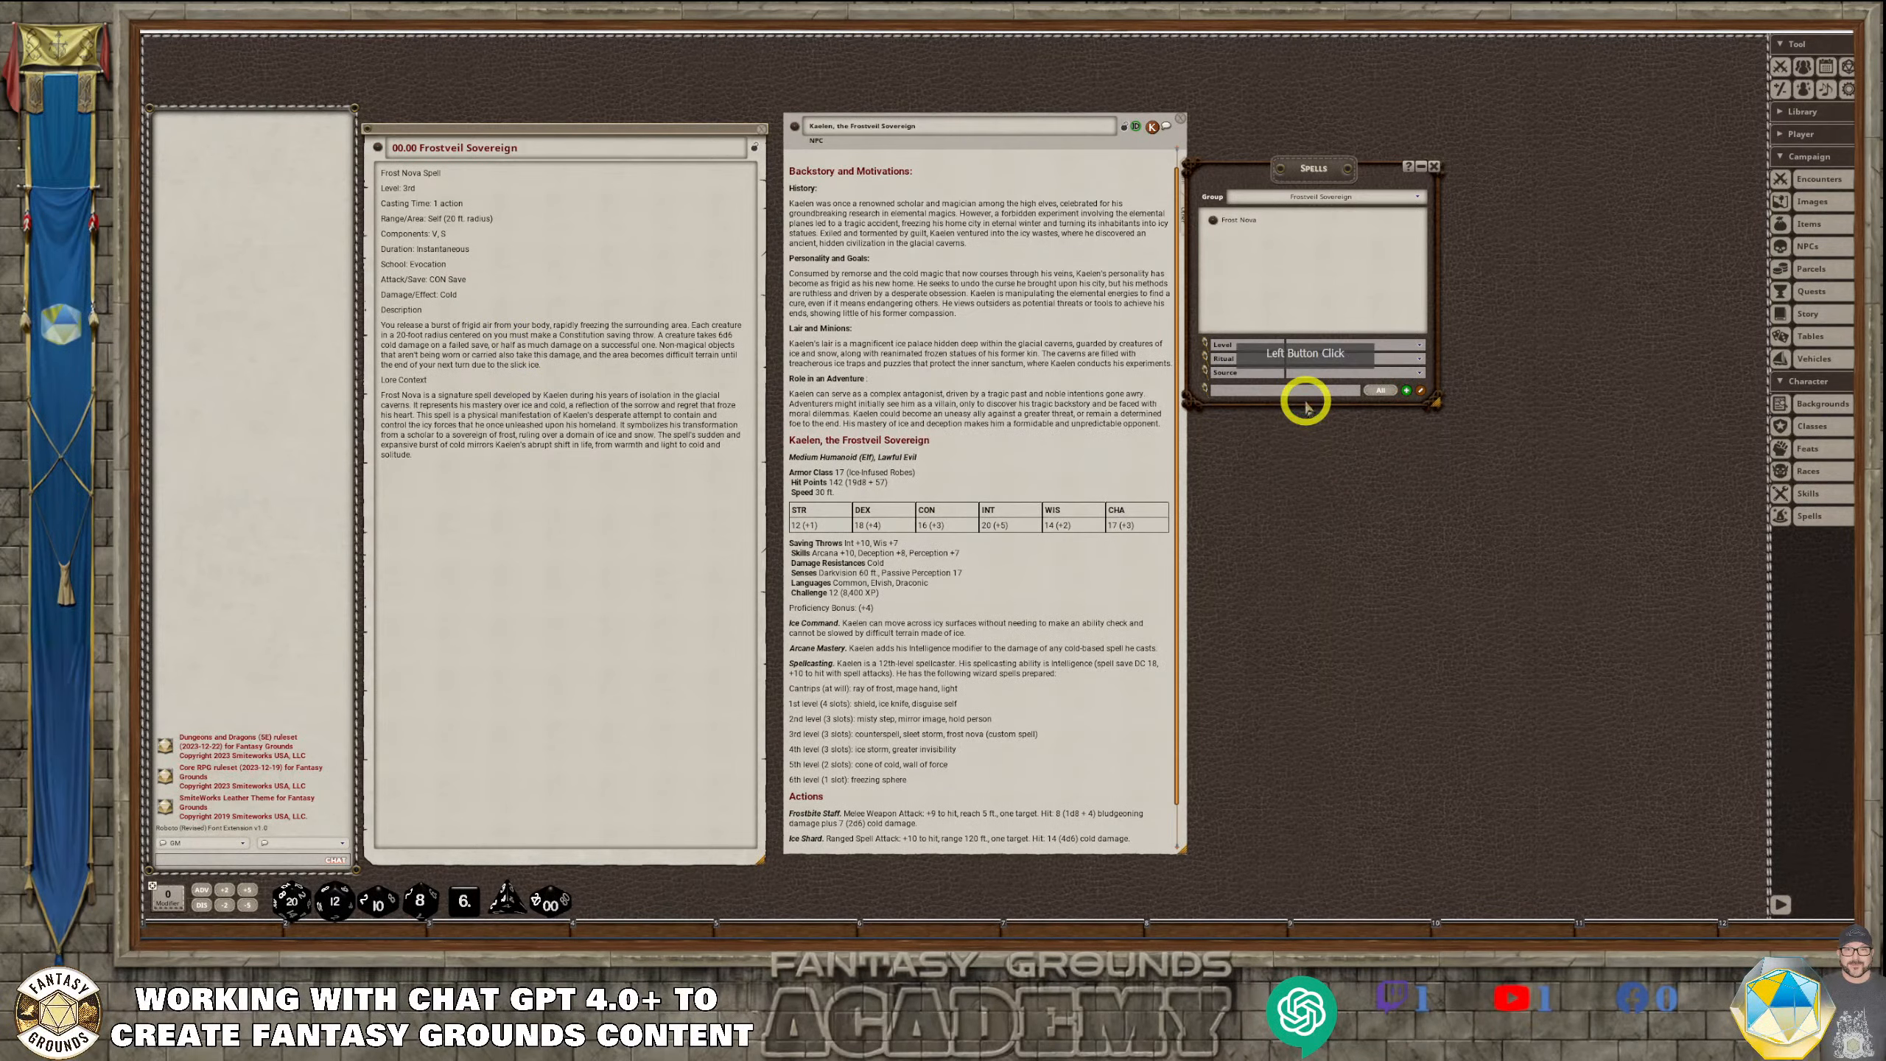
pyautogui.click(1212, 219)
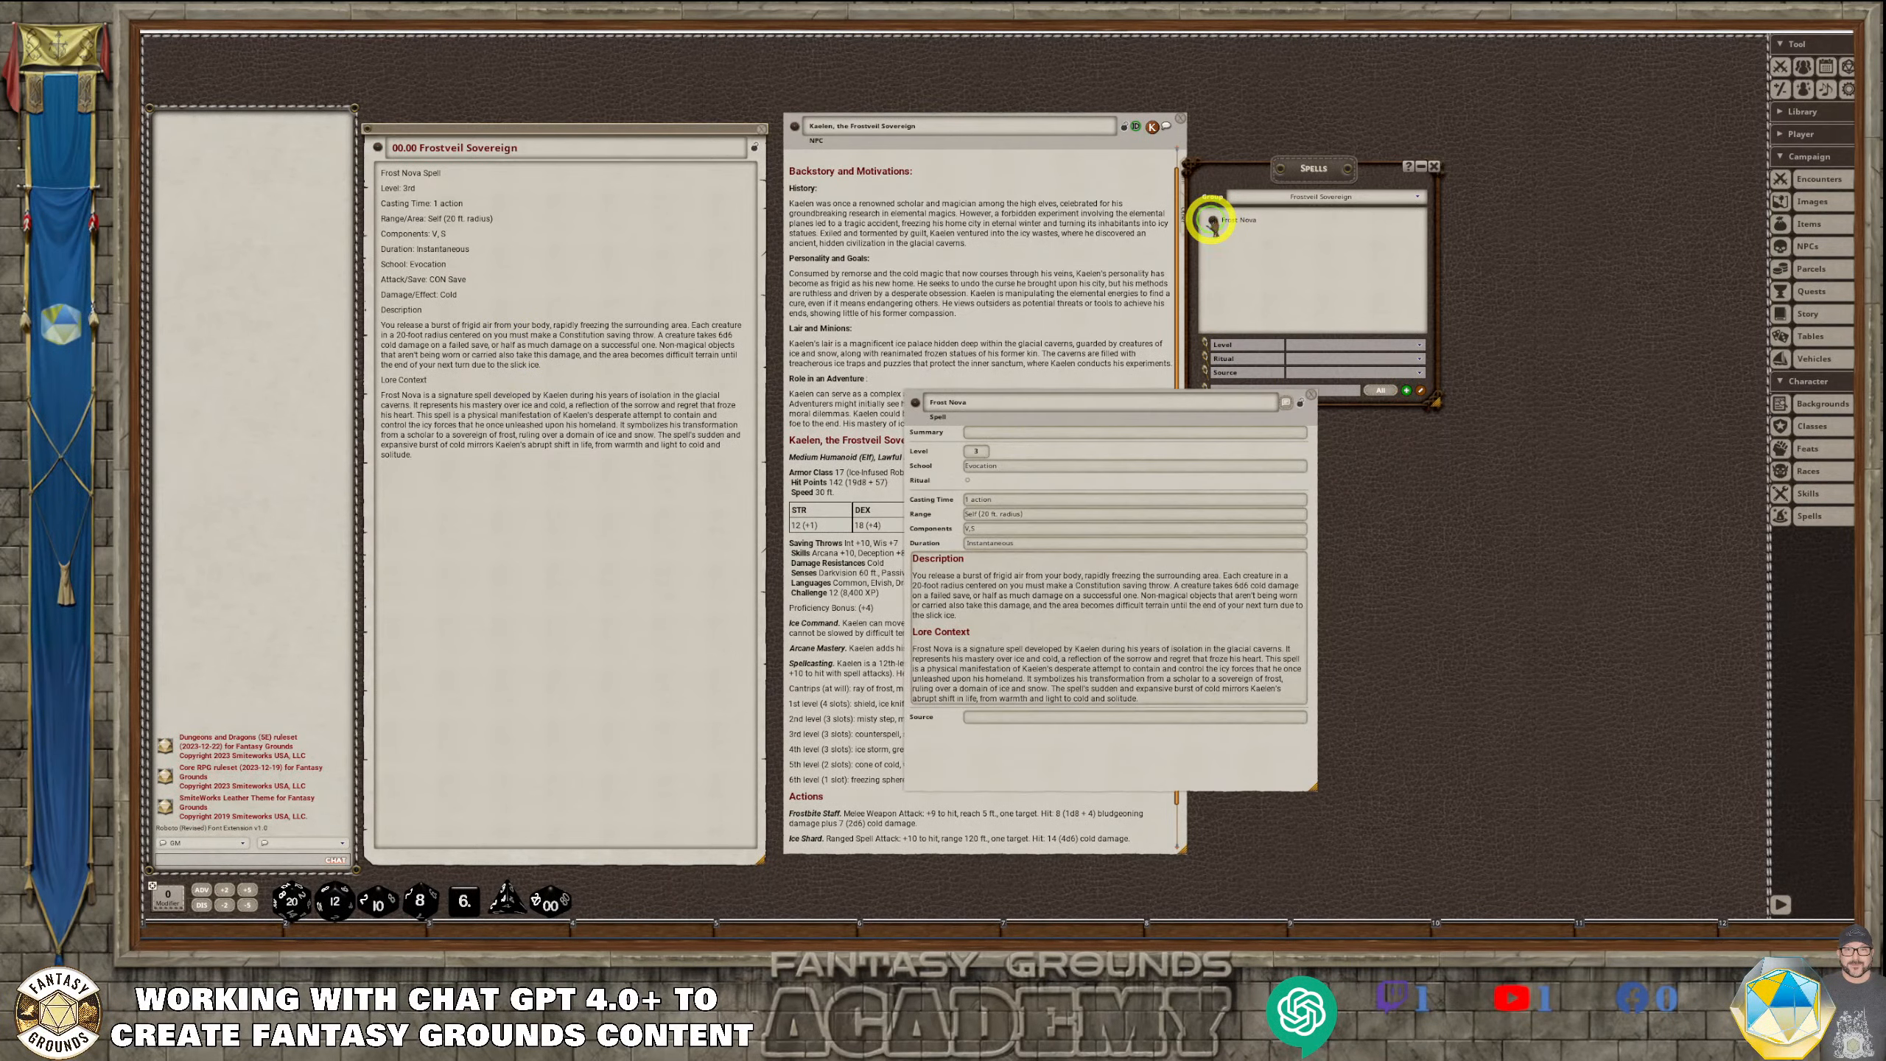
pyautogui.click(1299, 413)
pyautogui.moveTo(1147, 400); pyautogui.dragTo(1049, 186)
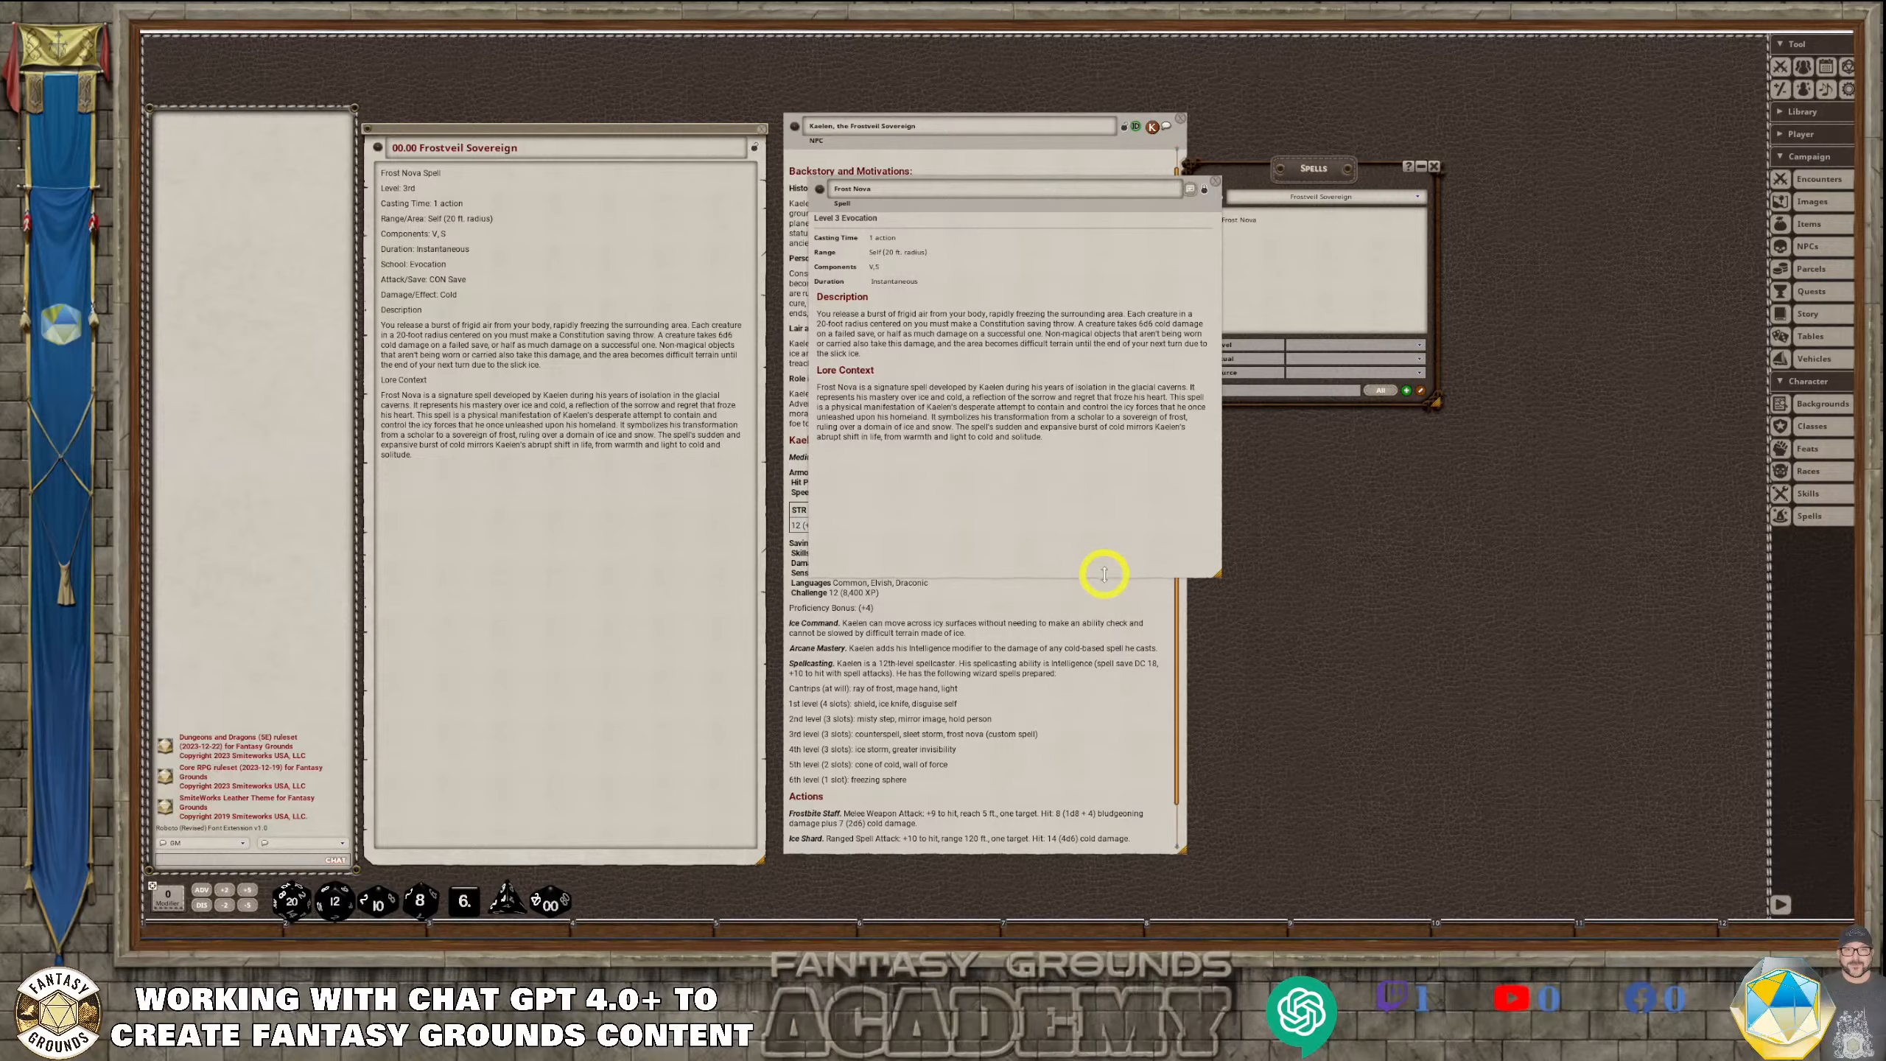
pyautogui.moveTo(1104, 573); pyautogui.dragTo(1048, 756)
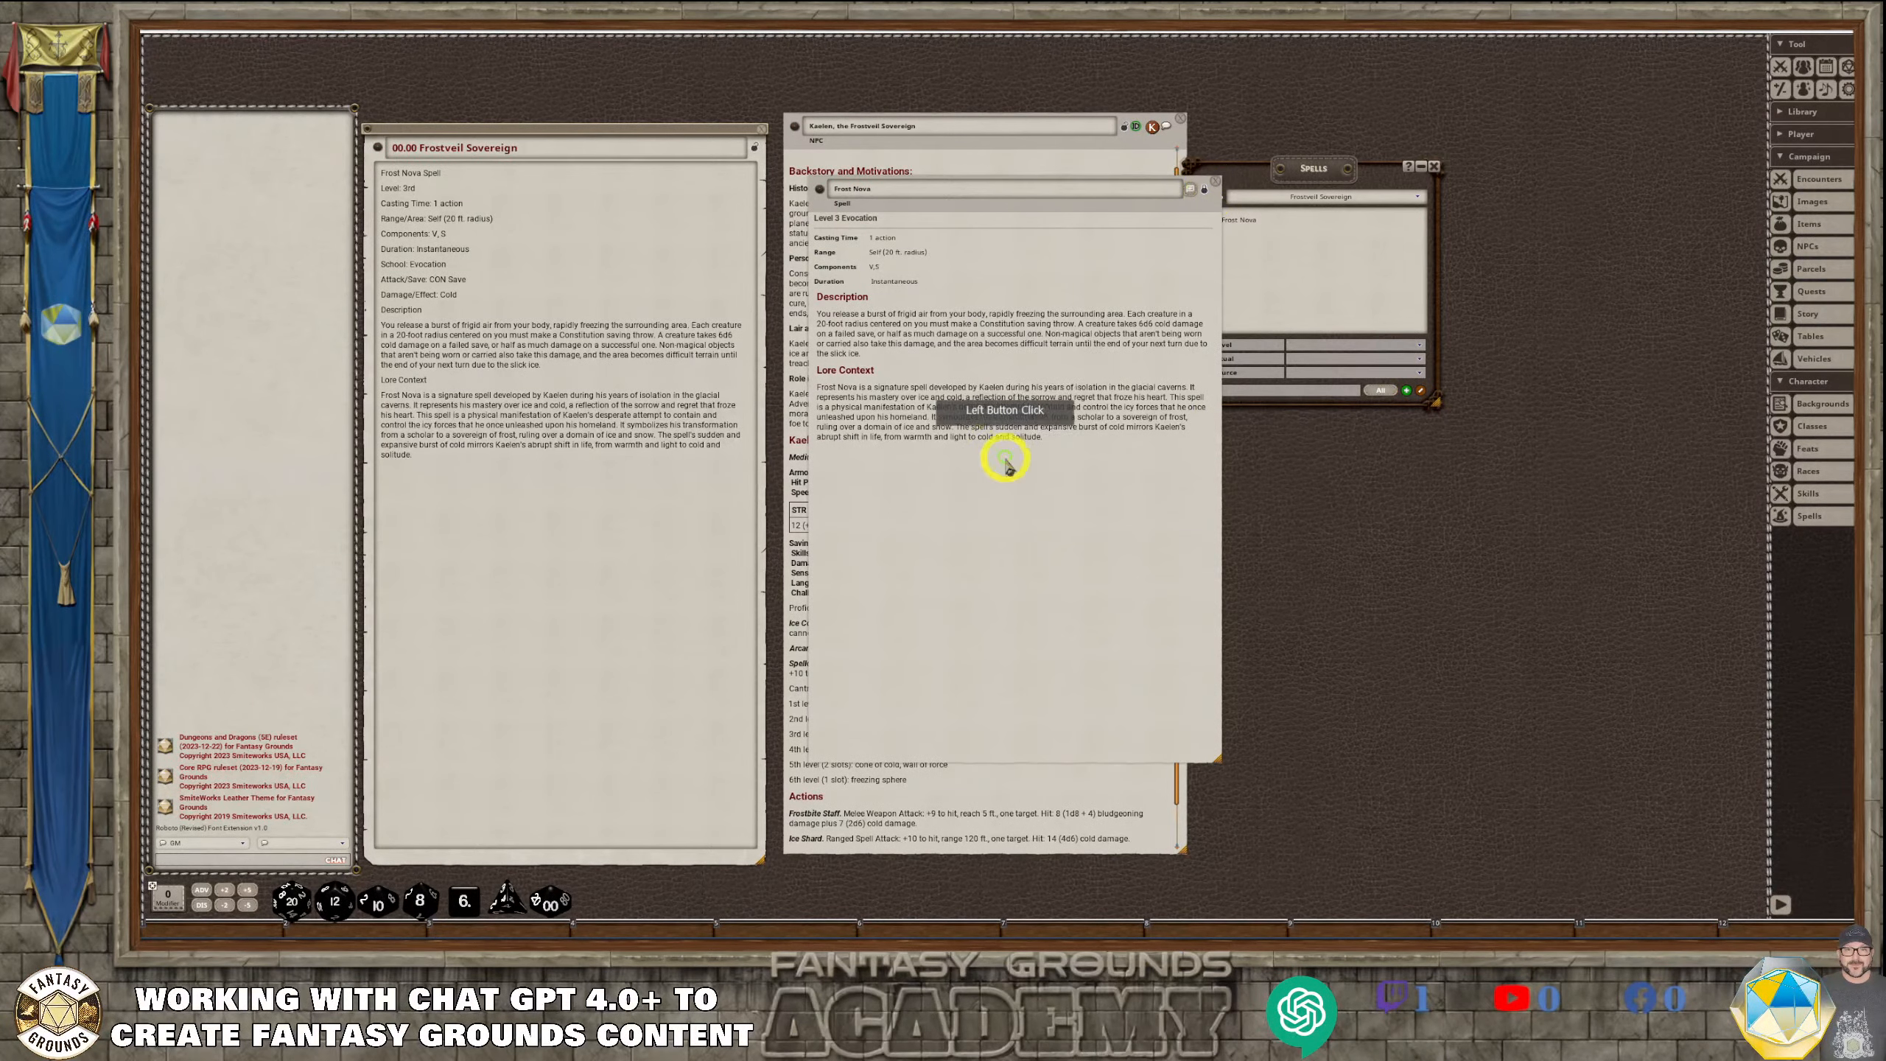
# Unlock the Frost Nova record, move the spell list aside, and place Frost Nova beside Kaelen's NPC sheet
pyautogui.click(1205, 192)
pyautogui.scroll(-2, 977, 779)
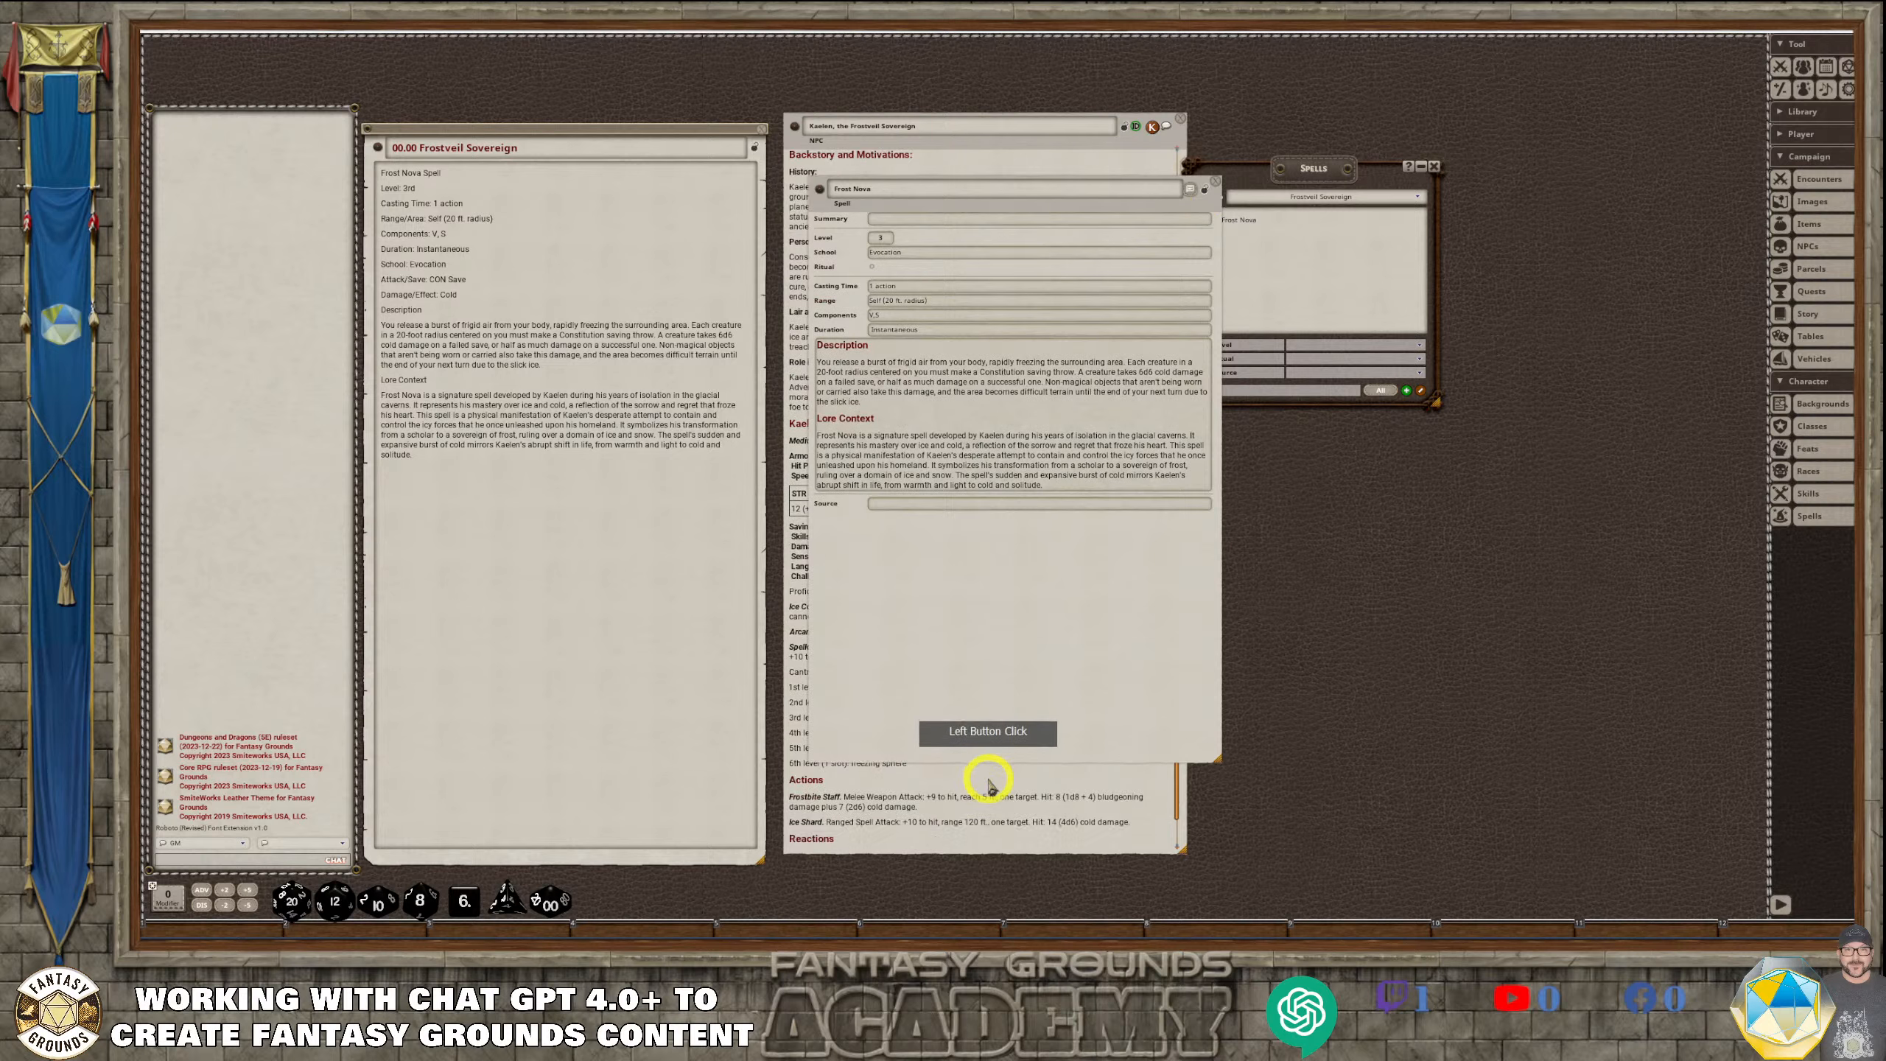
pyautogui.click(932, 511)
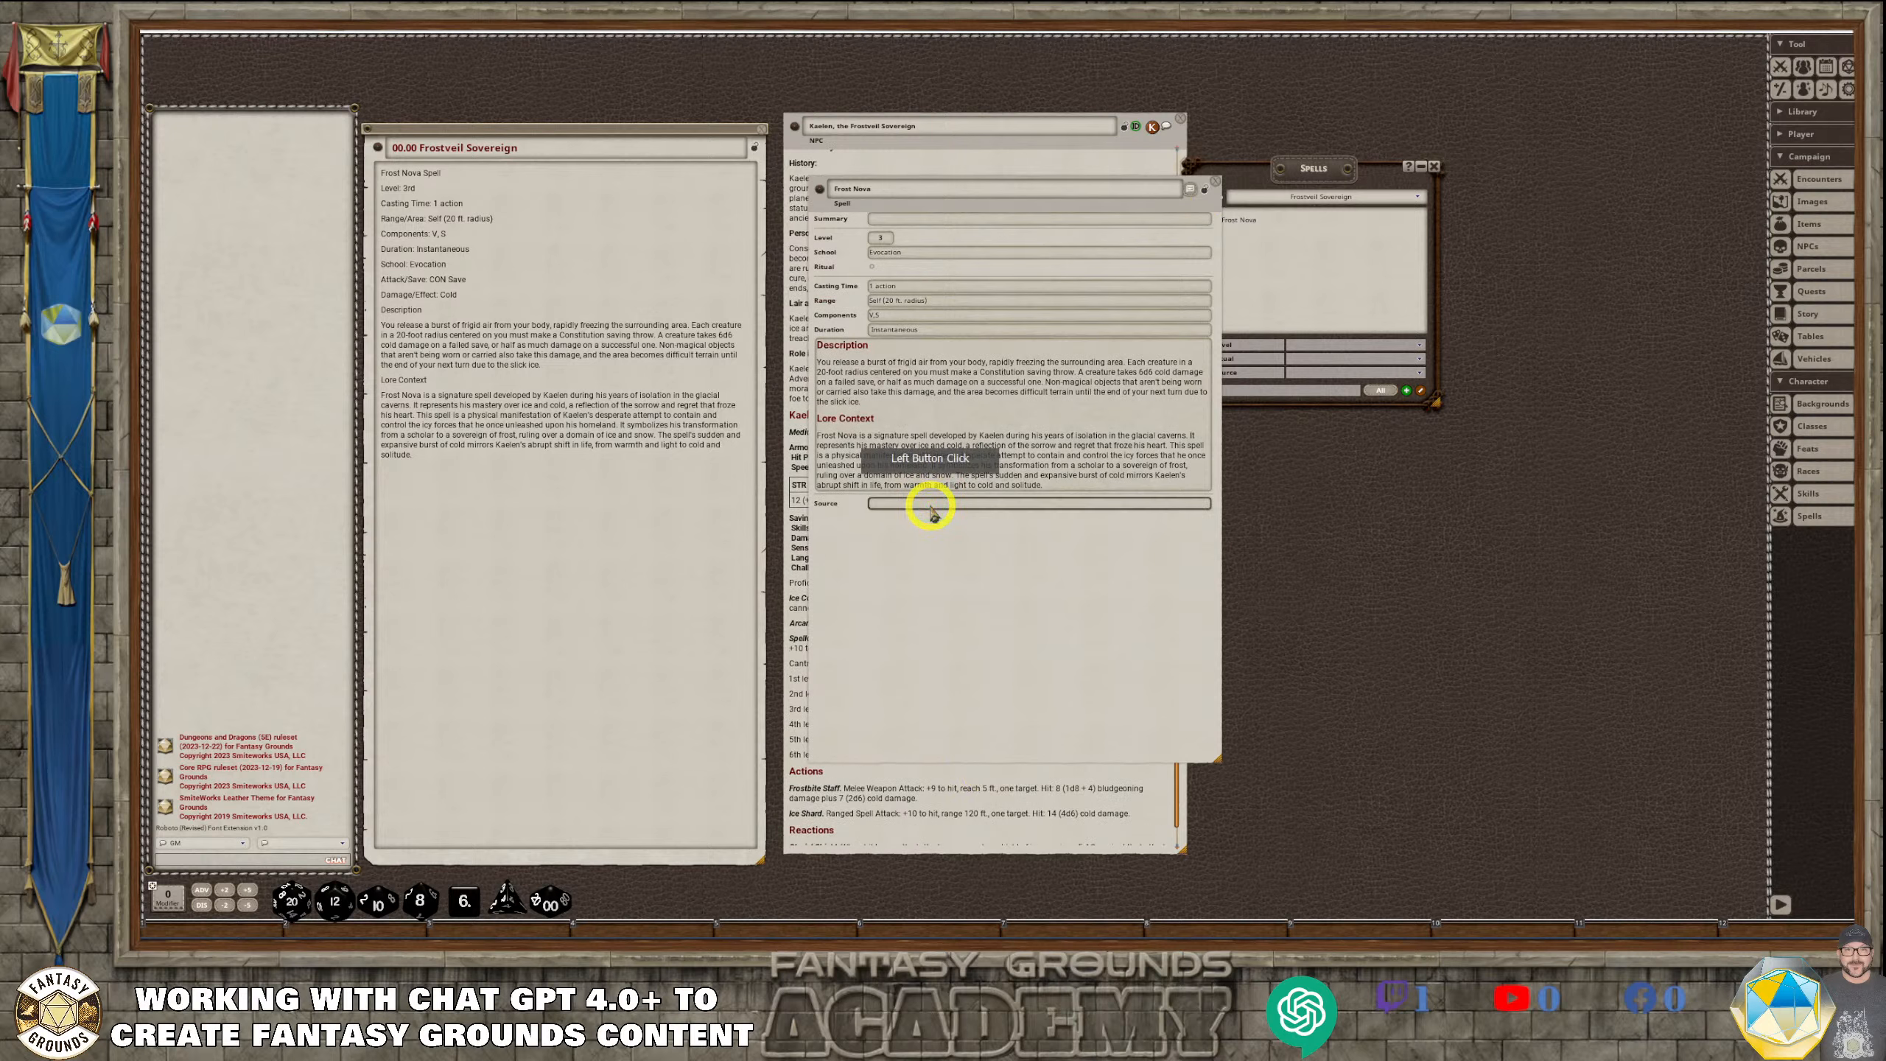
pyautogui.moveTo(1301, 180); pyautogui.dragTo(1382, 190)
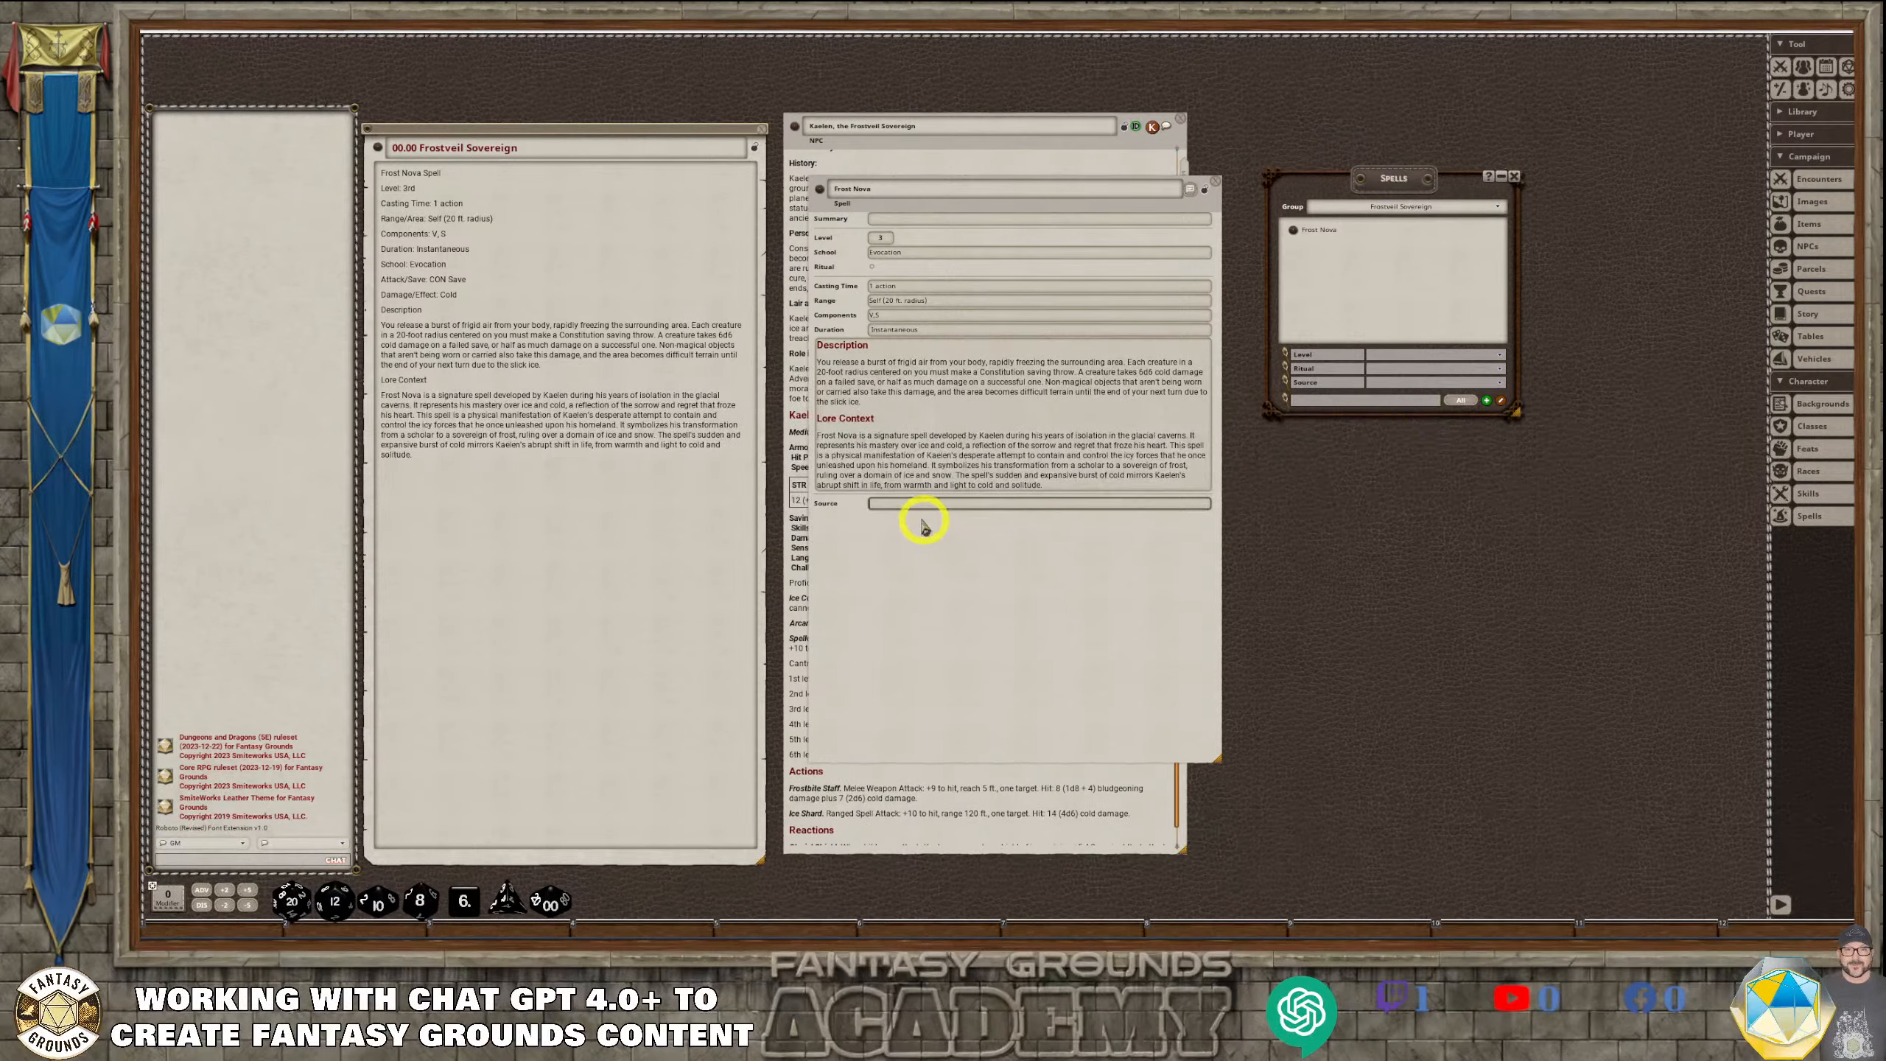
pyautogui.click(901, 507)
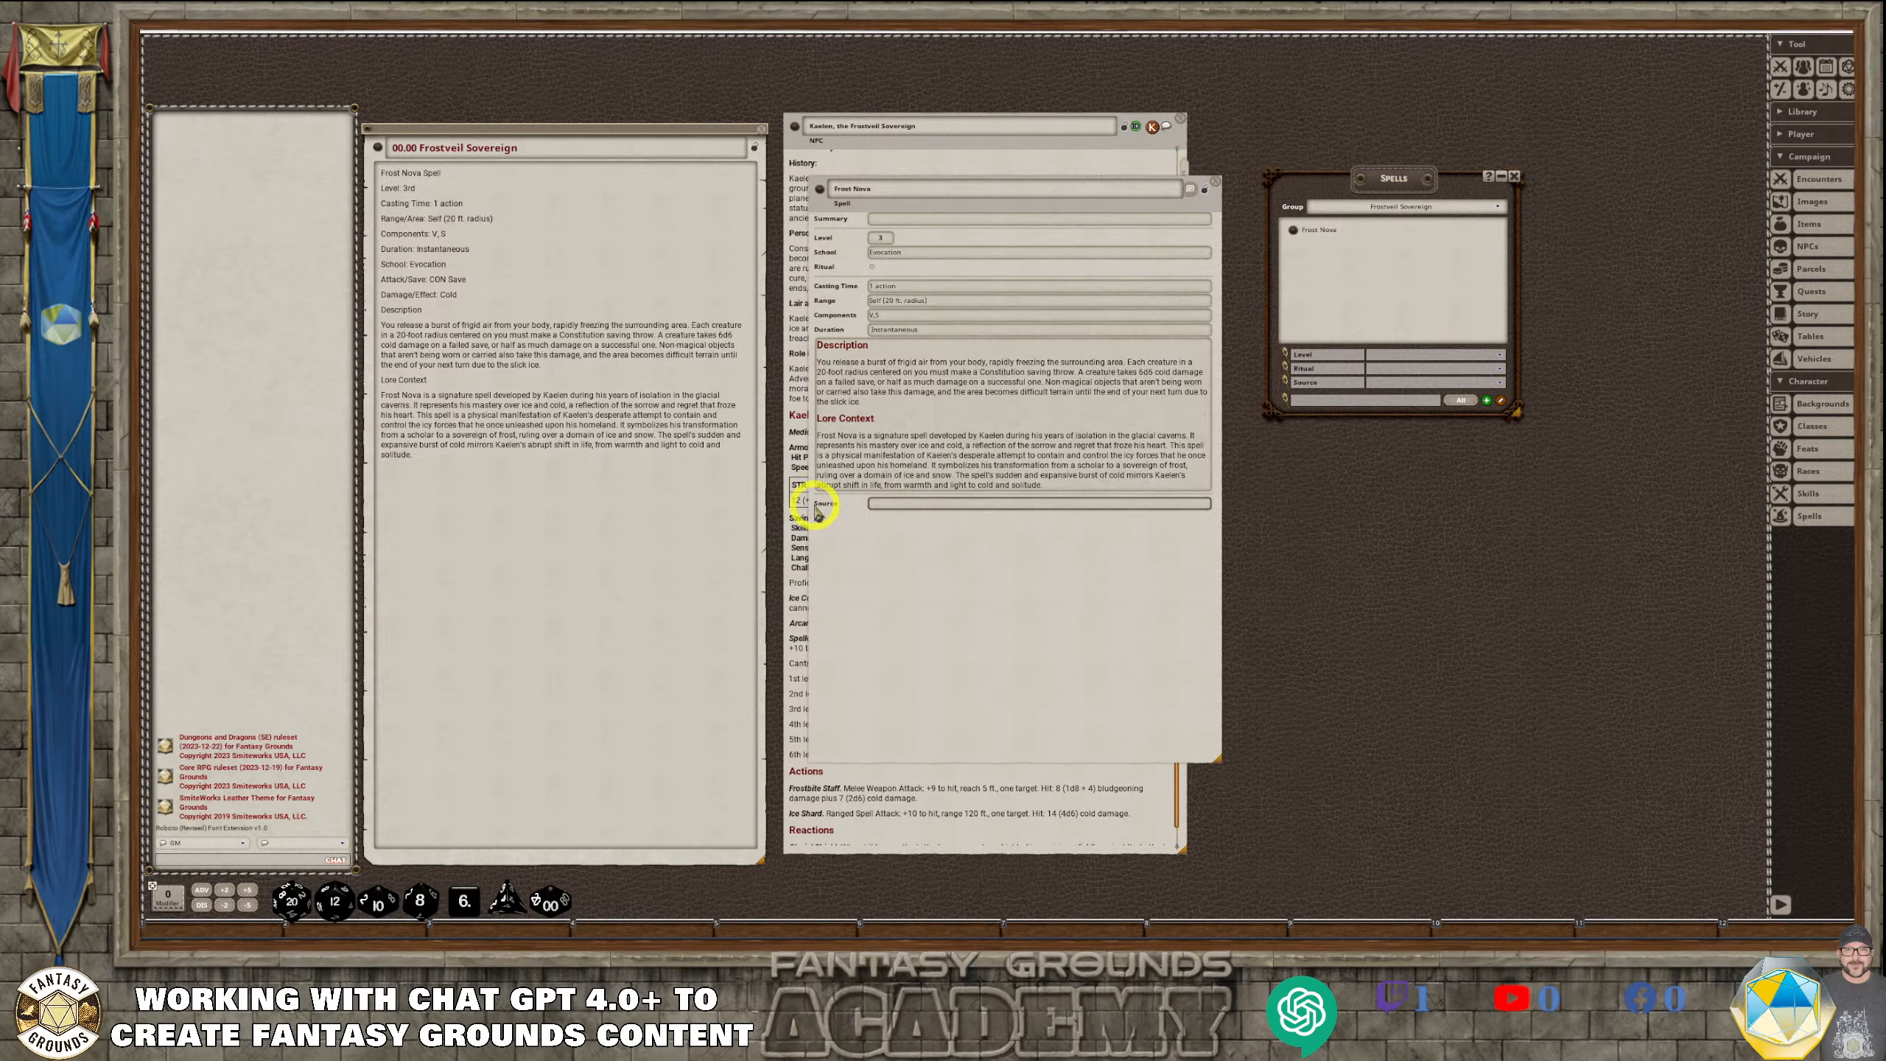
pyautogui.click(1069, 189)
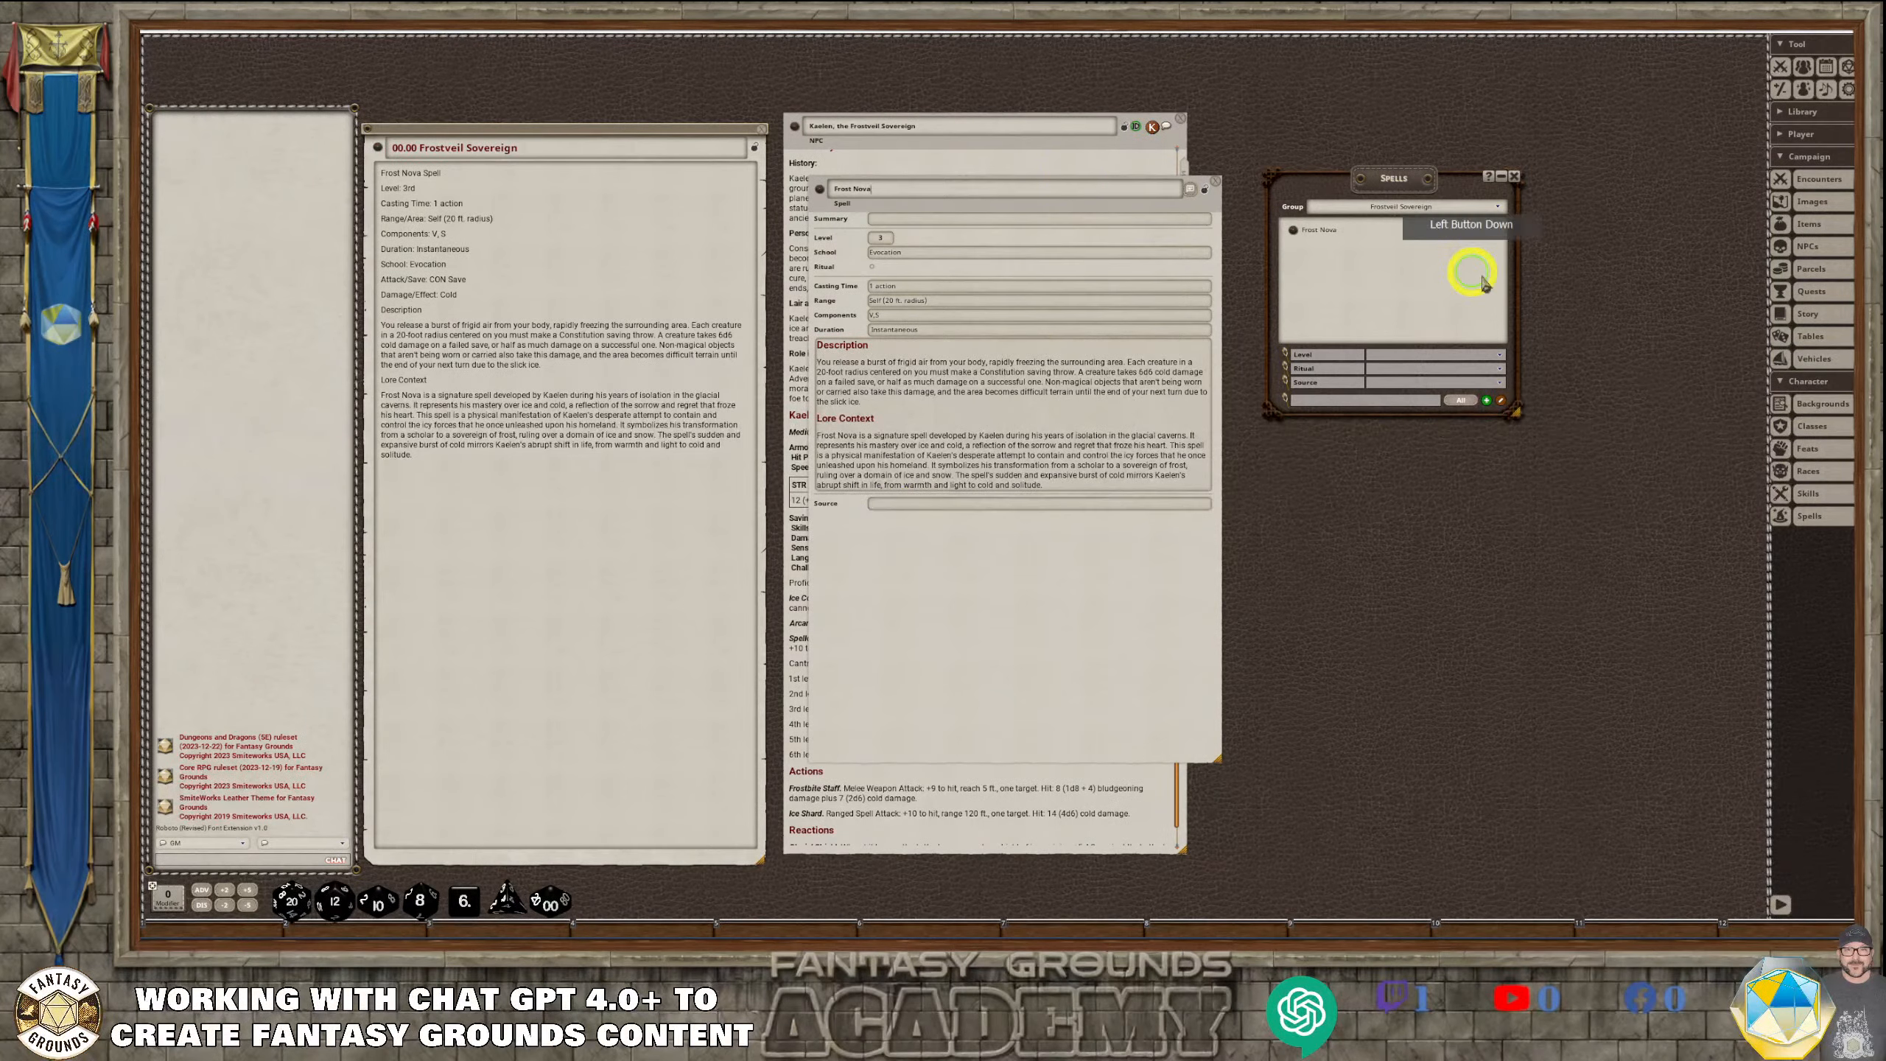
pyautogui.moveTo(934, 527); pyautogui.dragTo(1337, 655)
pyautogui.scroll(-1, 978, 568)
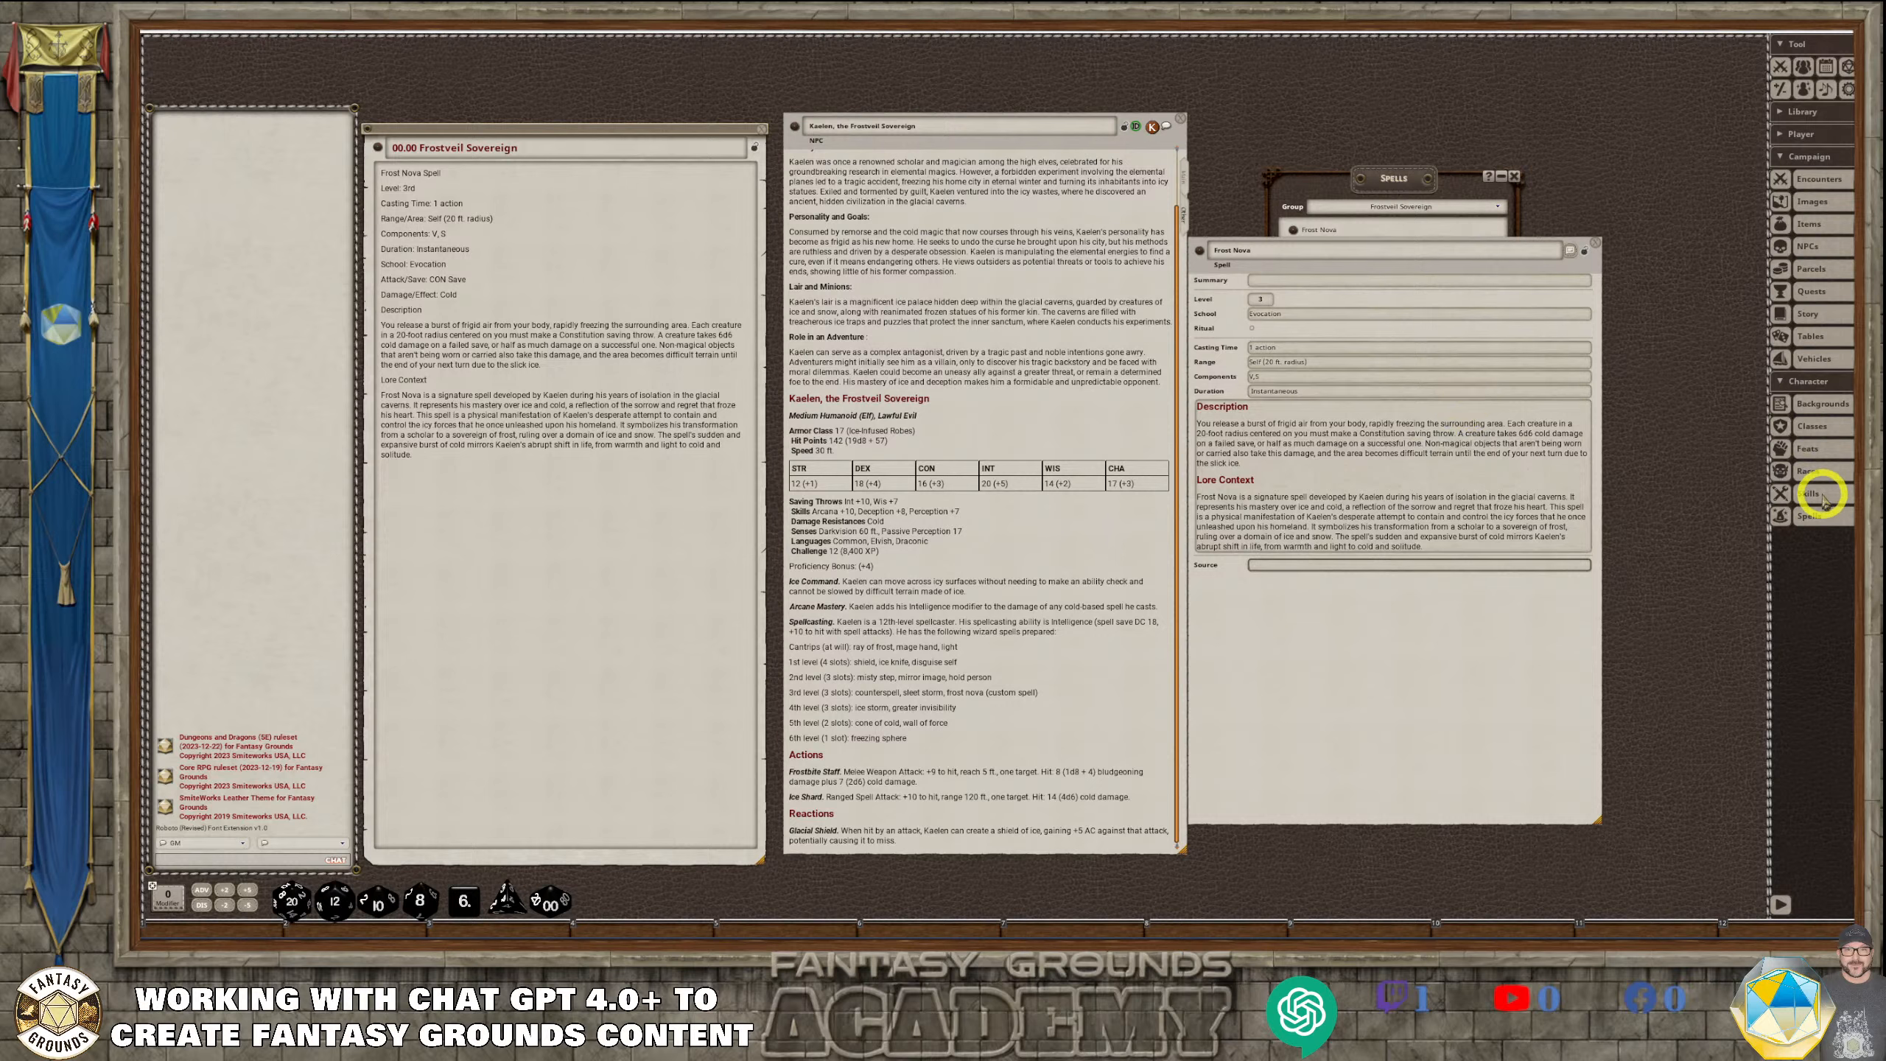
# Bring the spell list forward over the story entry, filter it to the 5E SRD Data group, and open Acid Arrow
pyautogui.click(1809, 518)
pyautogui.moveTo(1362, 202); pyautogui.dragTo(747, 240)
pyautogui.click(861, 246)
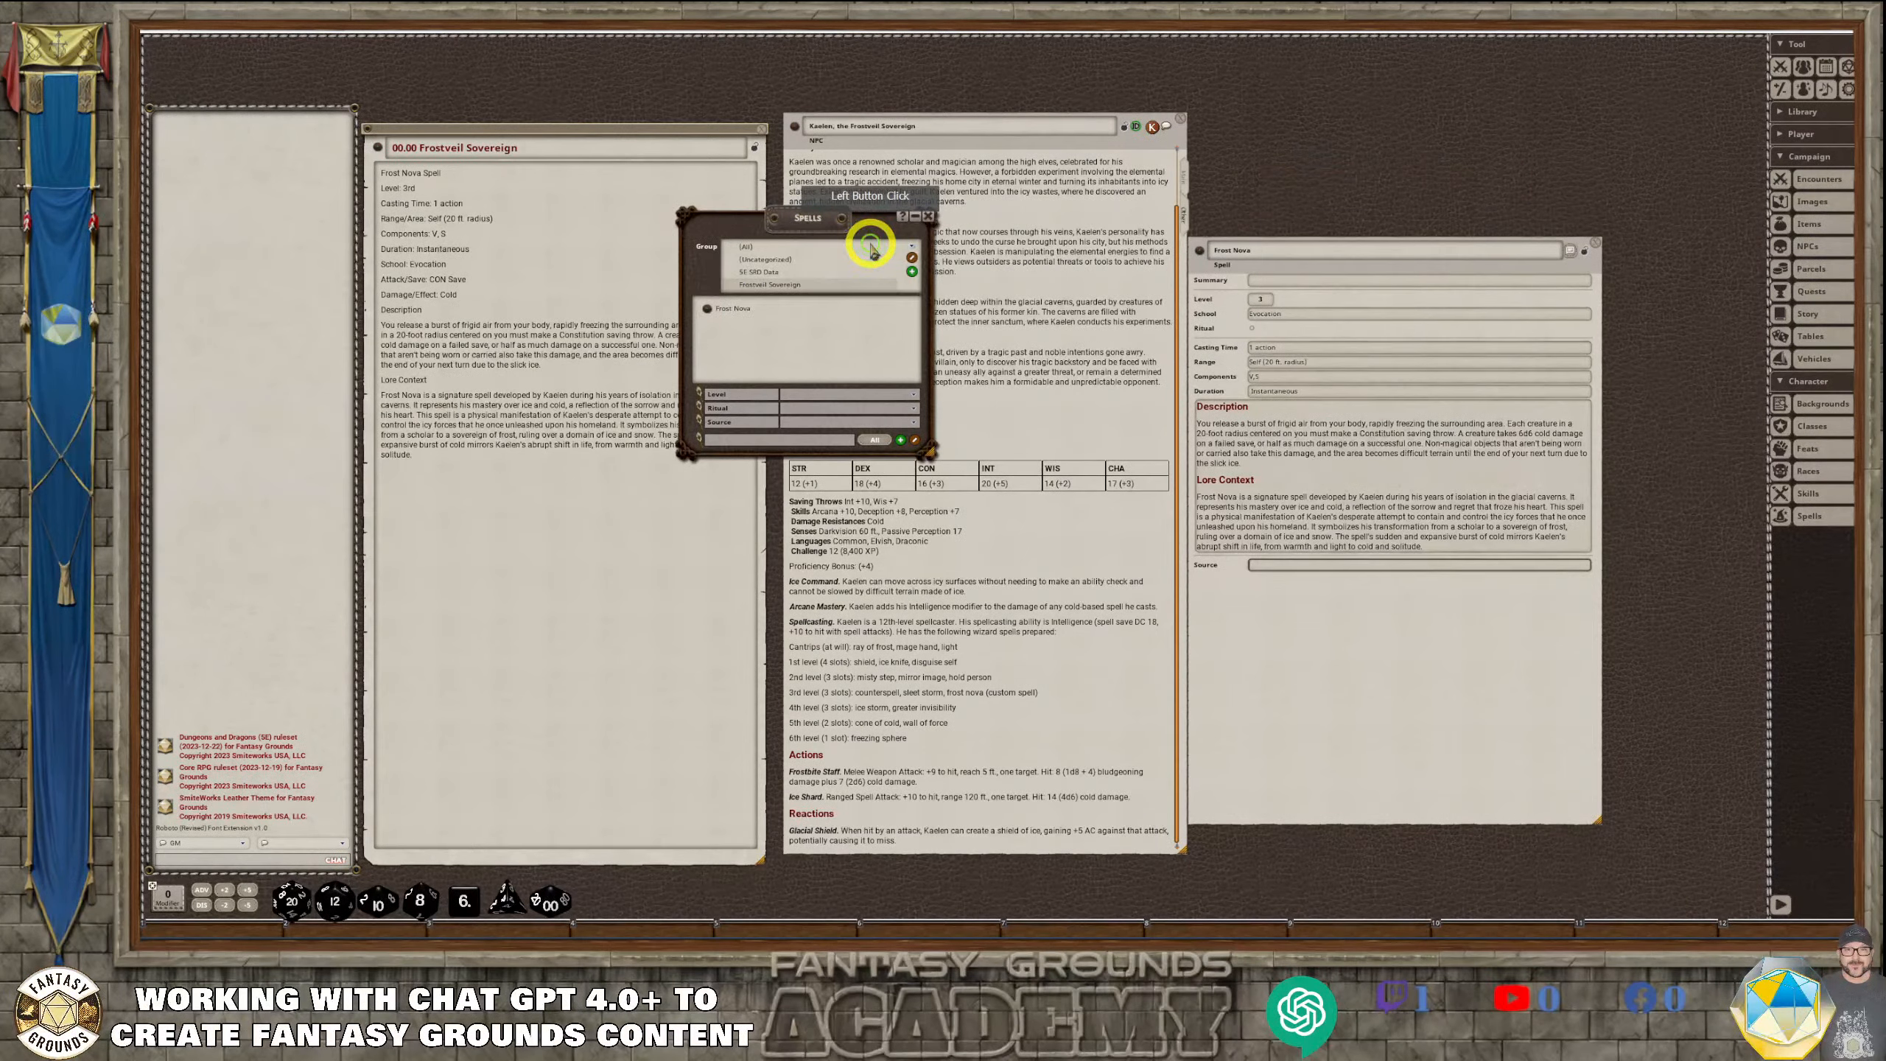
pyautogui.click(769, 277)
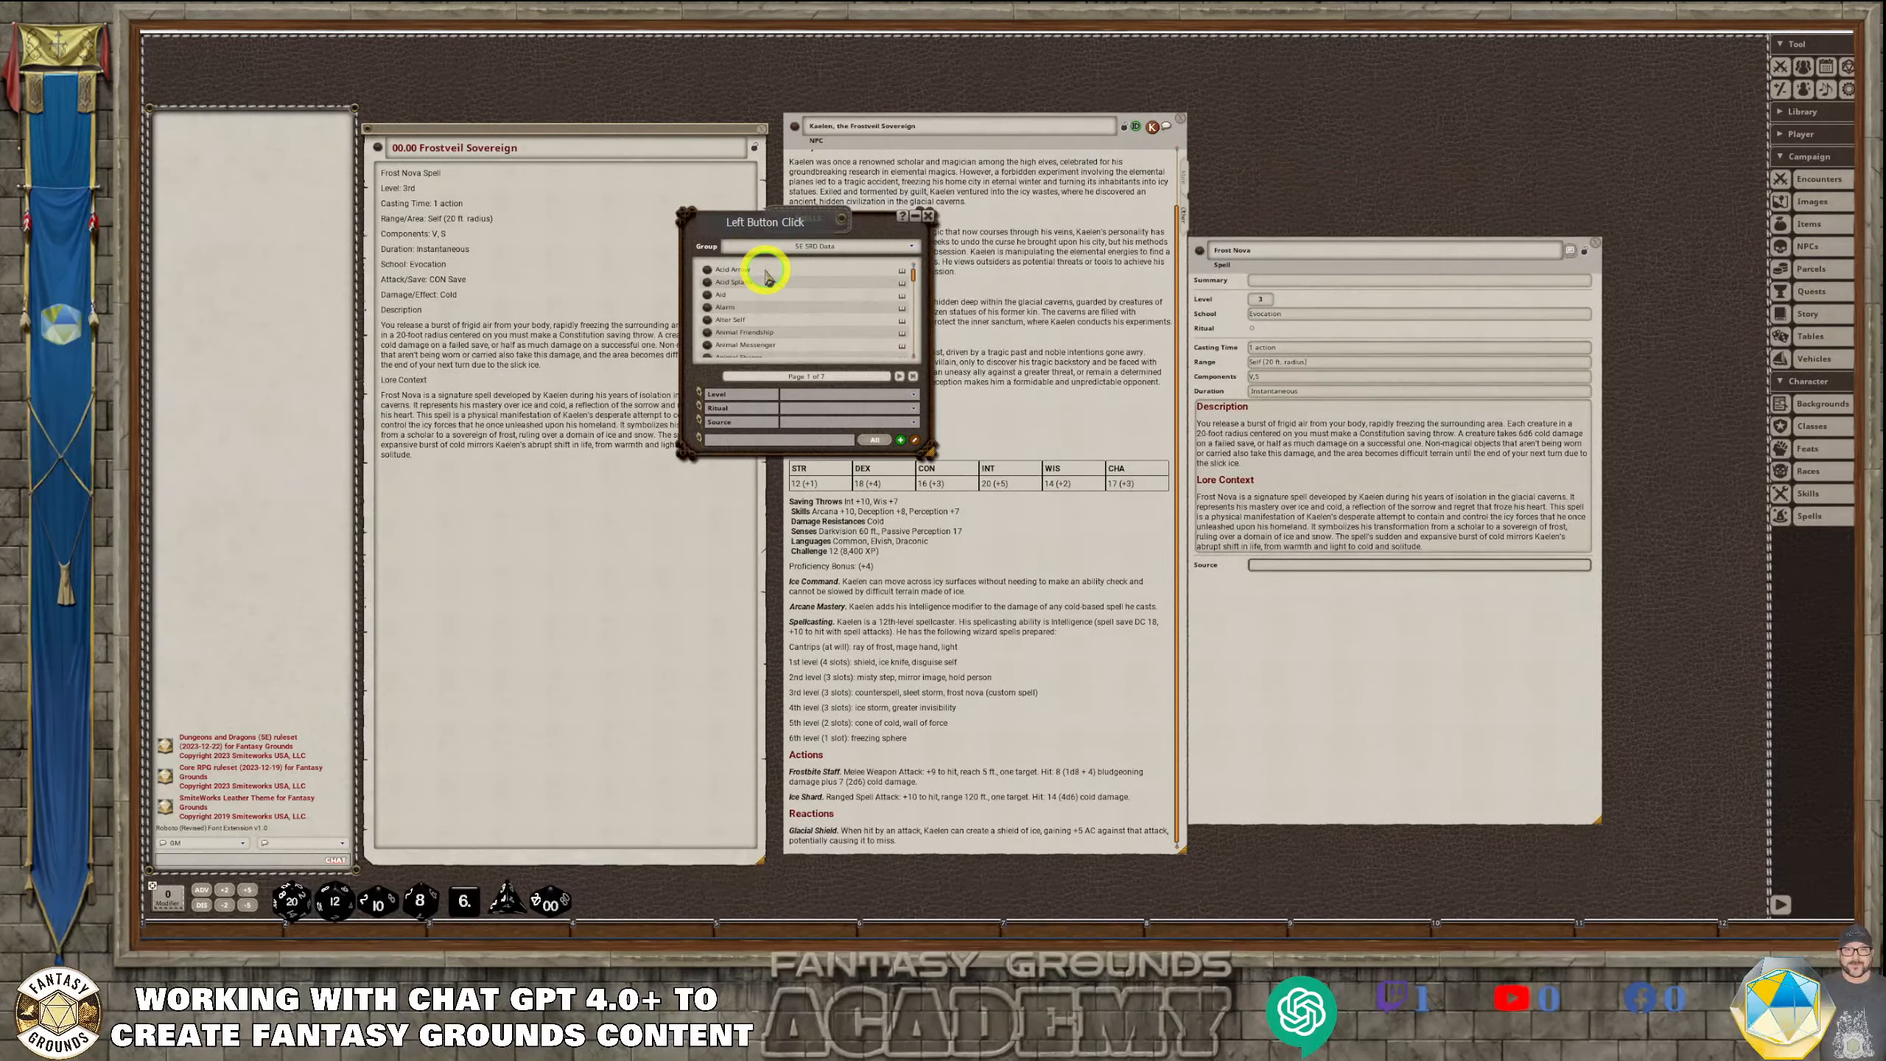
pyautogui.click(706, 269)
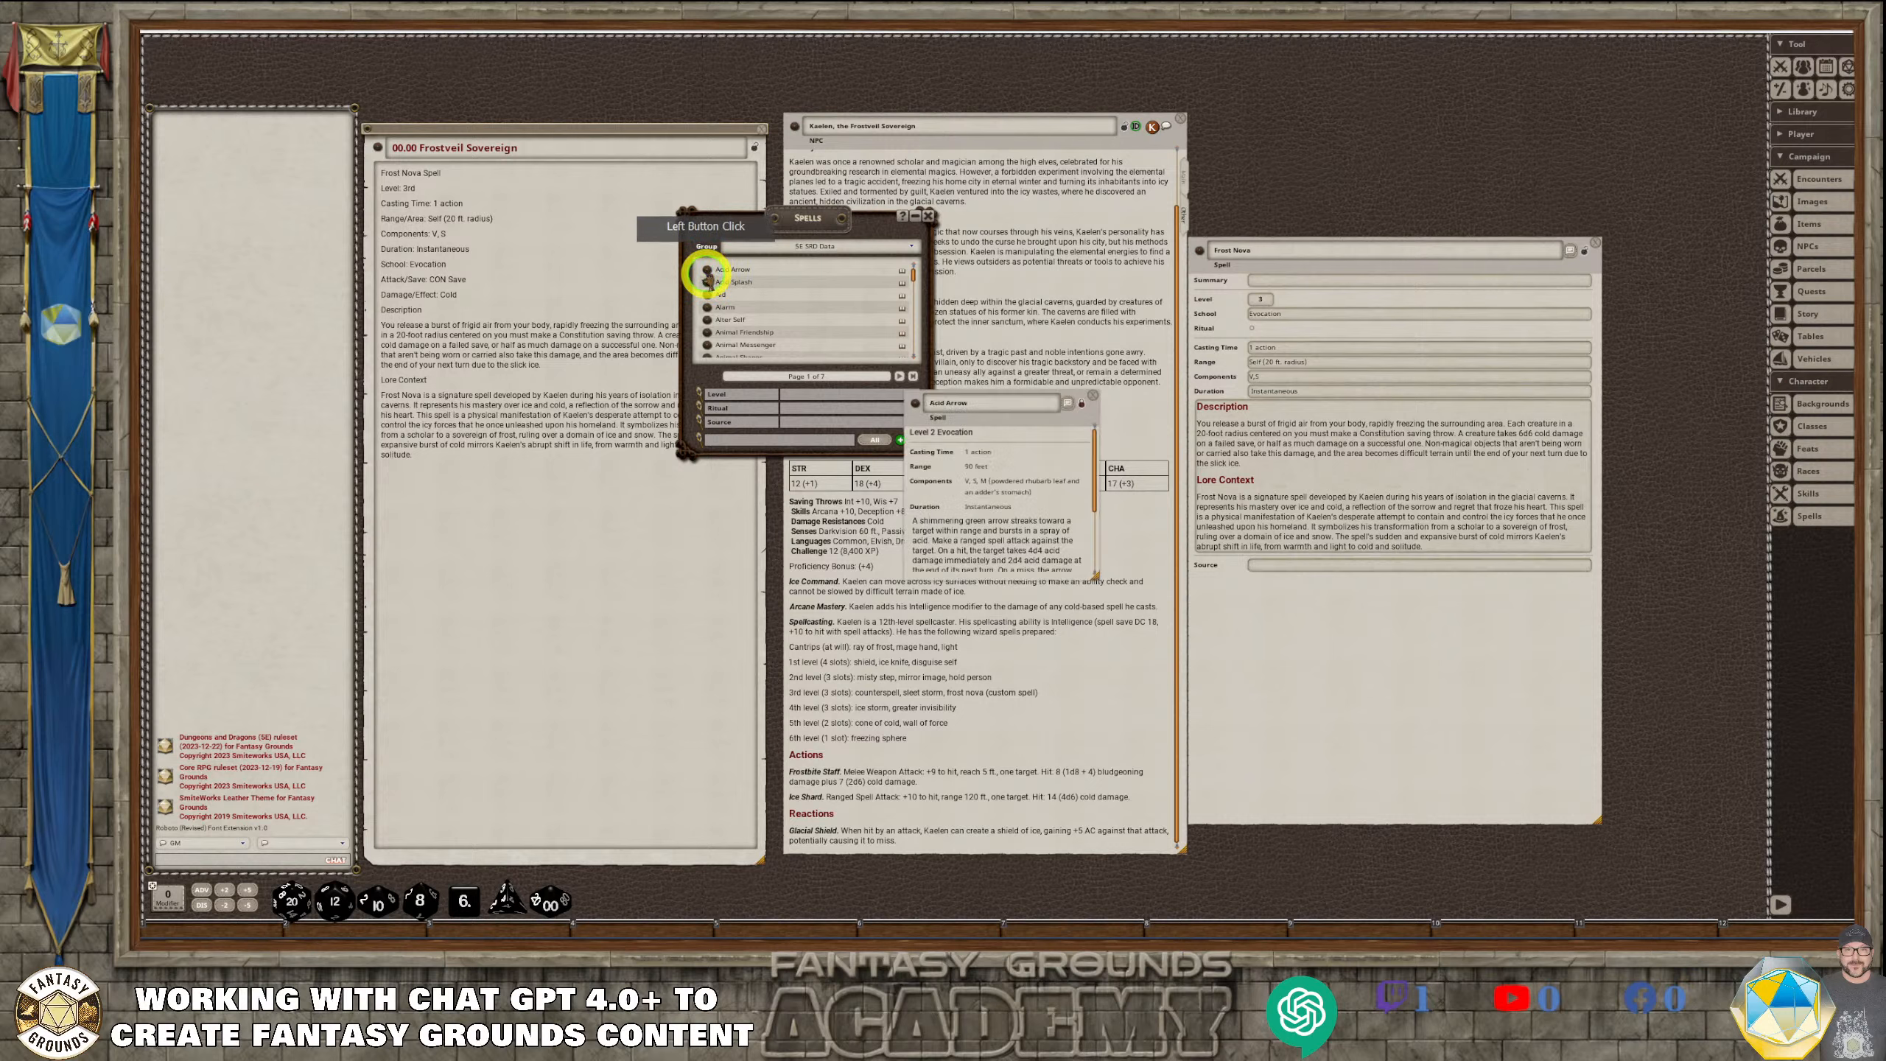
# Duplicate Acid Arrow in the spell list, then open and unlock the copy, enlarged beside Frost Nova to show all its fields
pyautogui.click(1082, 408)
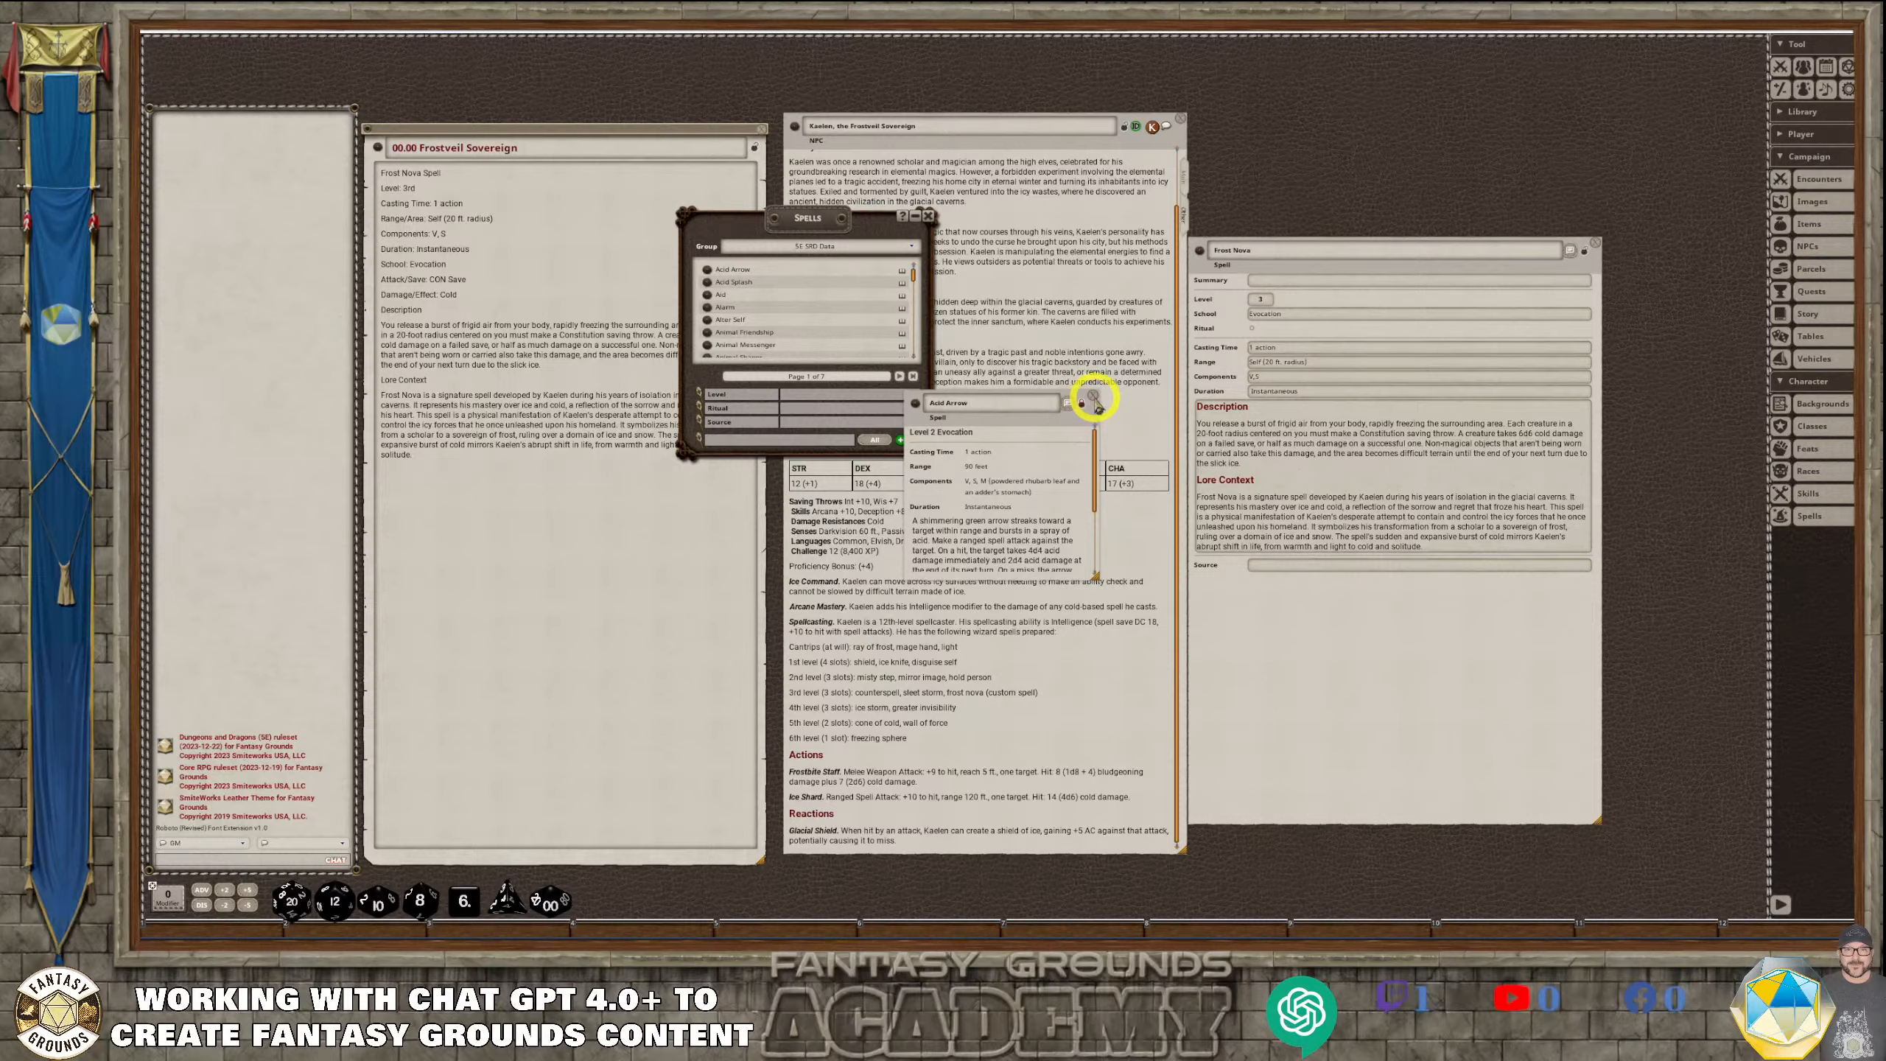
pyautogui.moveTo(912, 402); pyautogui.dragTo(774, 289)
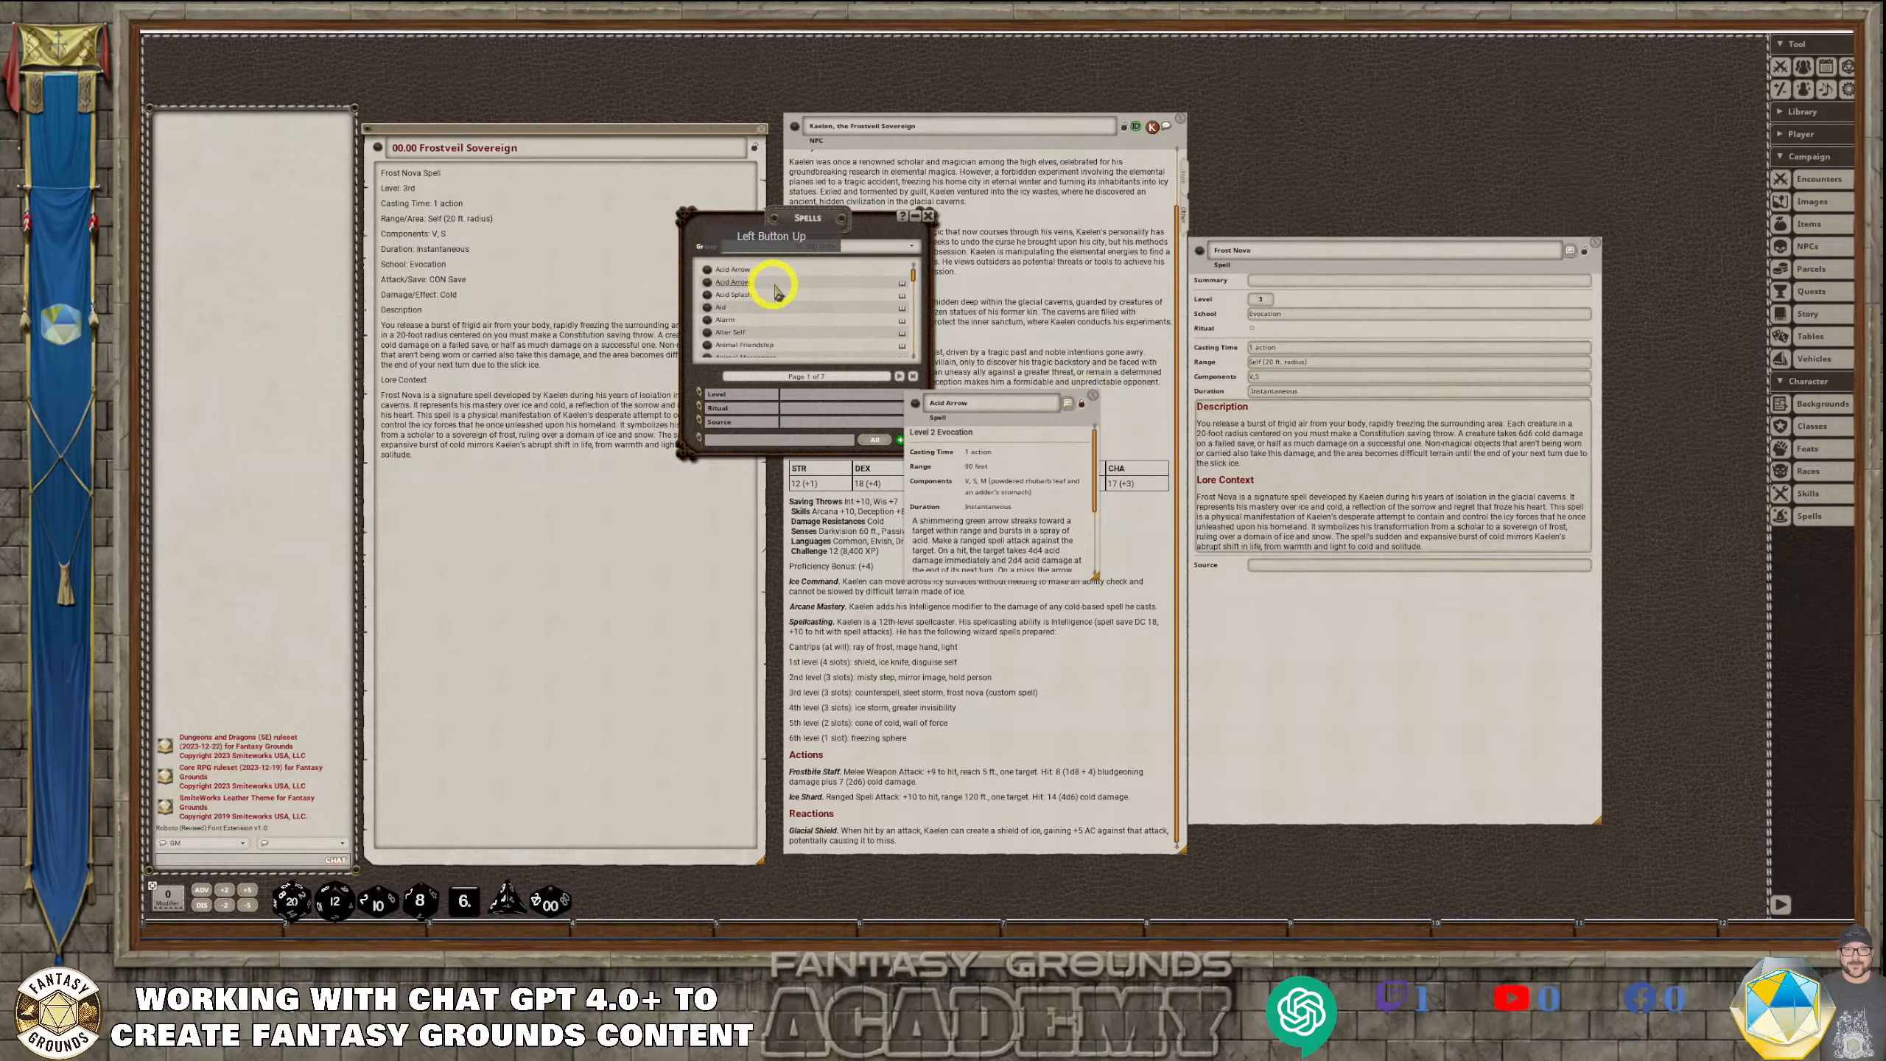
pyautogui.click(1092, 395)
pyautogui.click(684, 279)
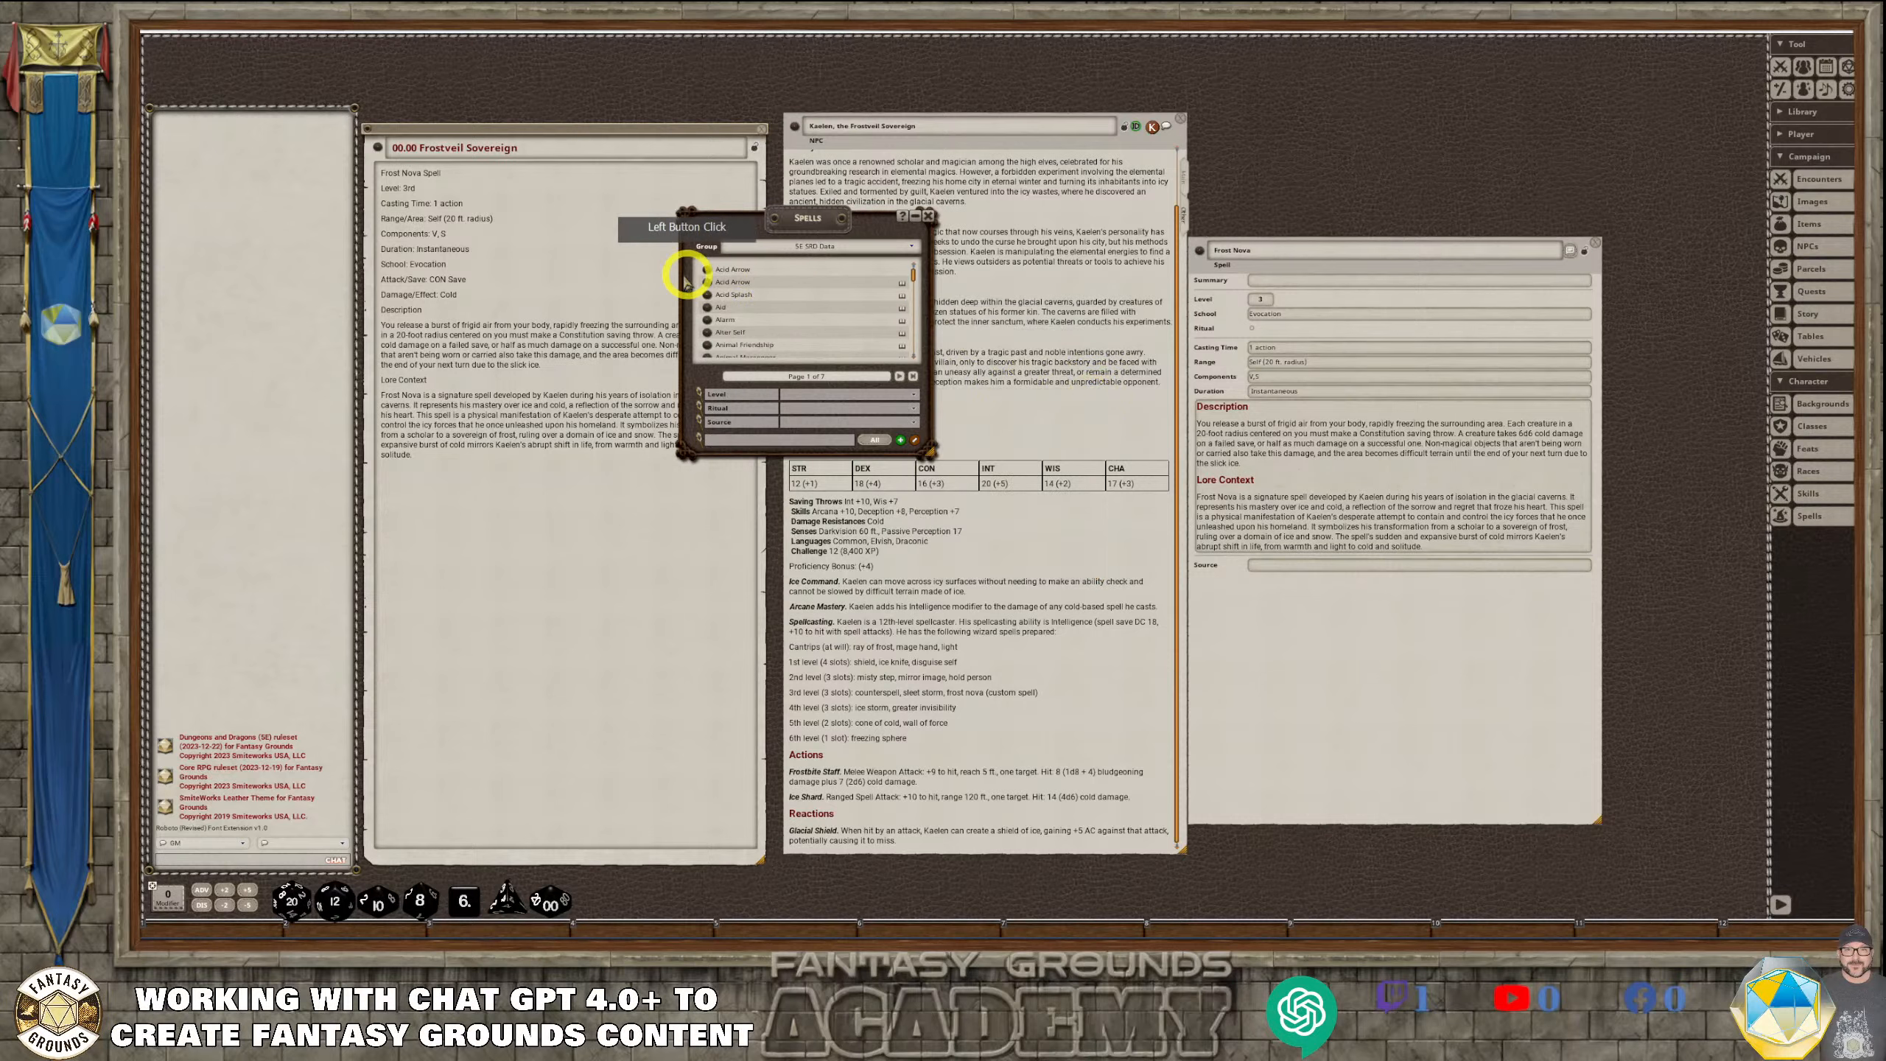
pyautogui.click(705, 268)
pyautogui.click(1081, 405)
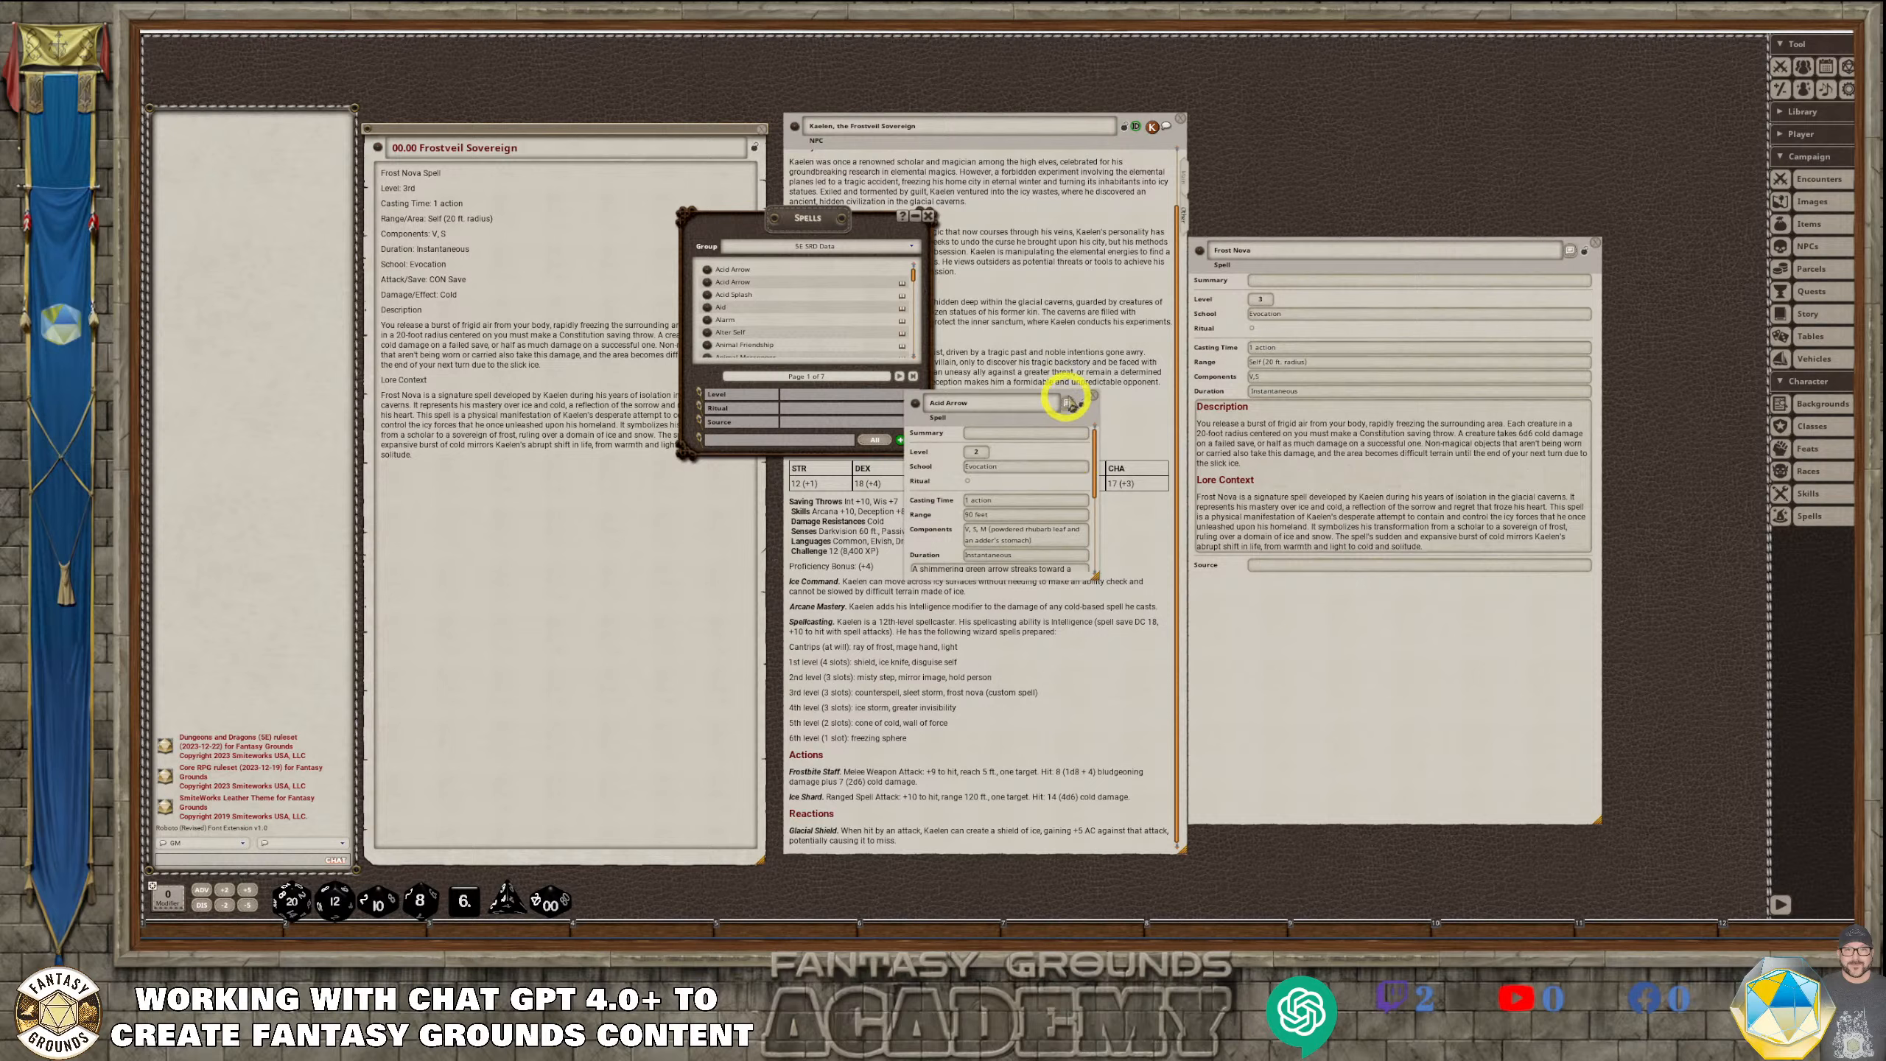
pyautogui.moveTo(1082, 401); pyautogui.dragTo(1121, 220)
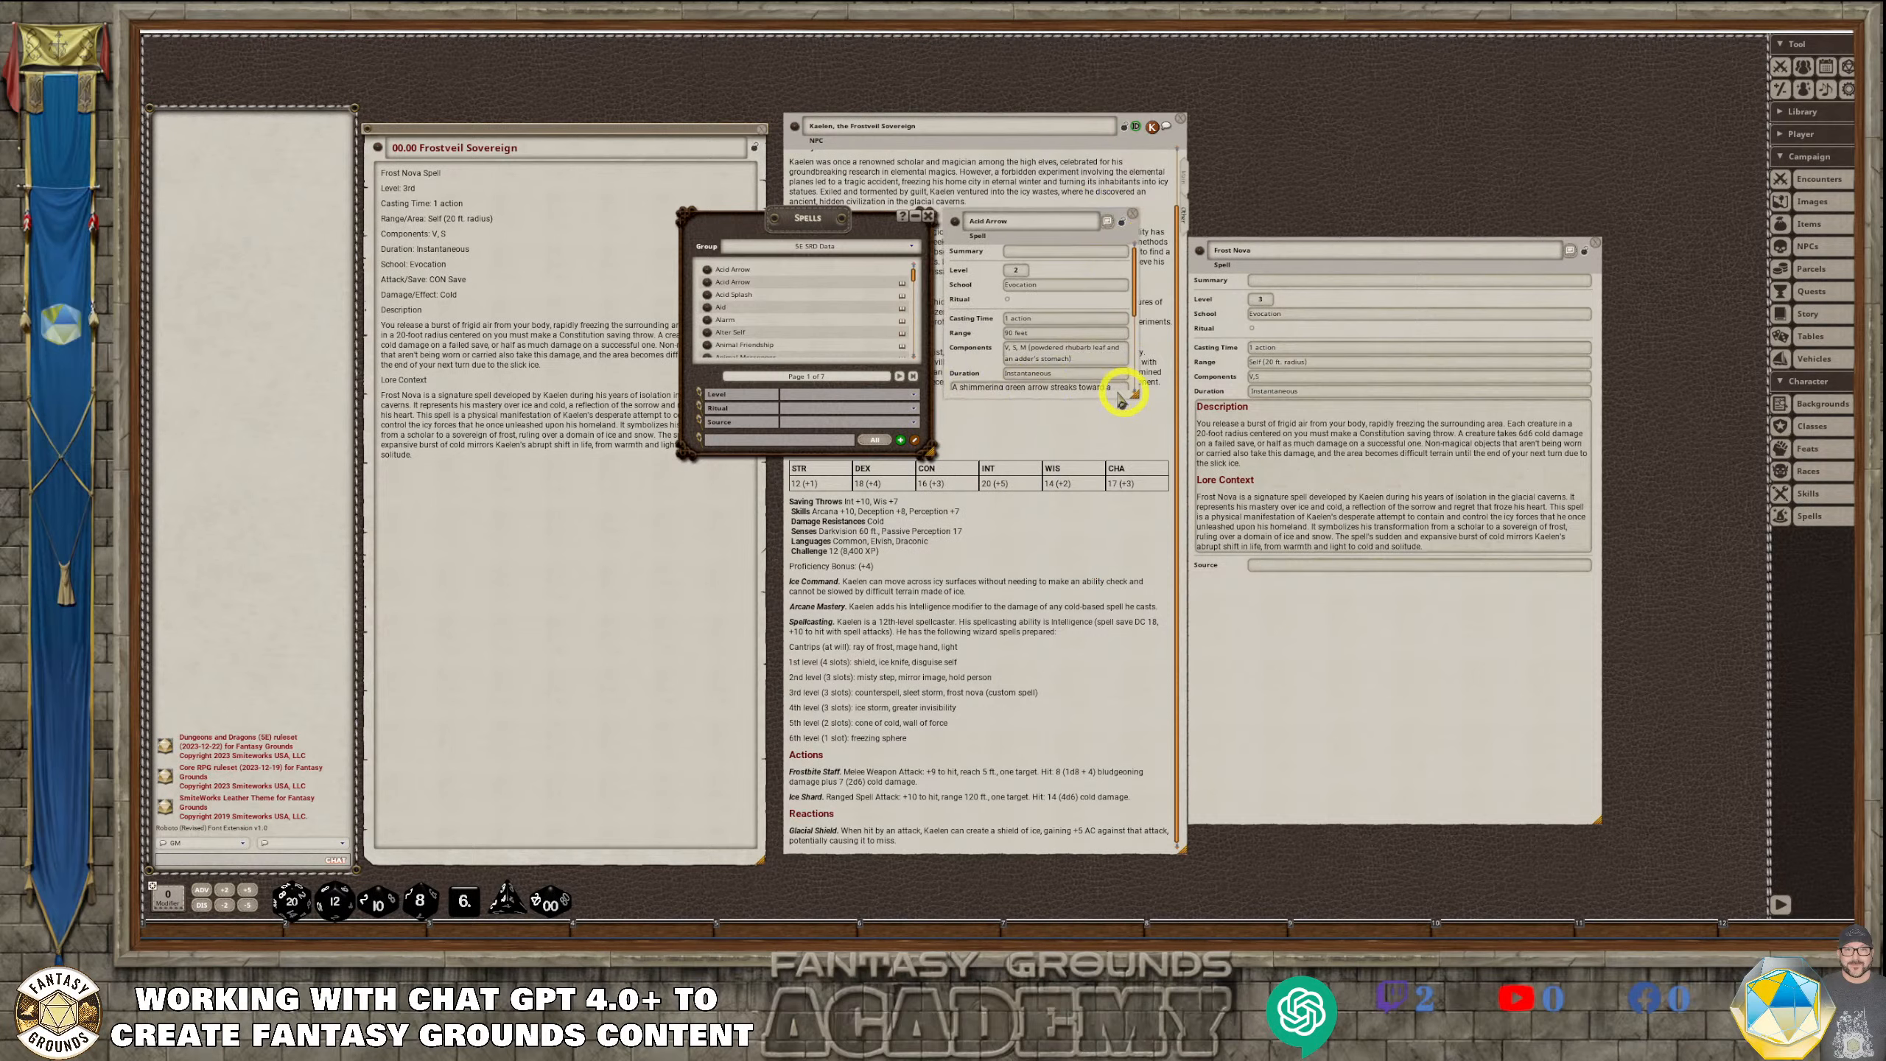
pyautogui.moveTo(1075, 399); pyautogui.dragTo(1057, 671)
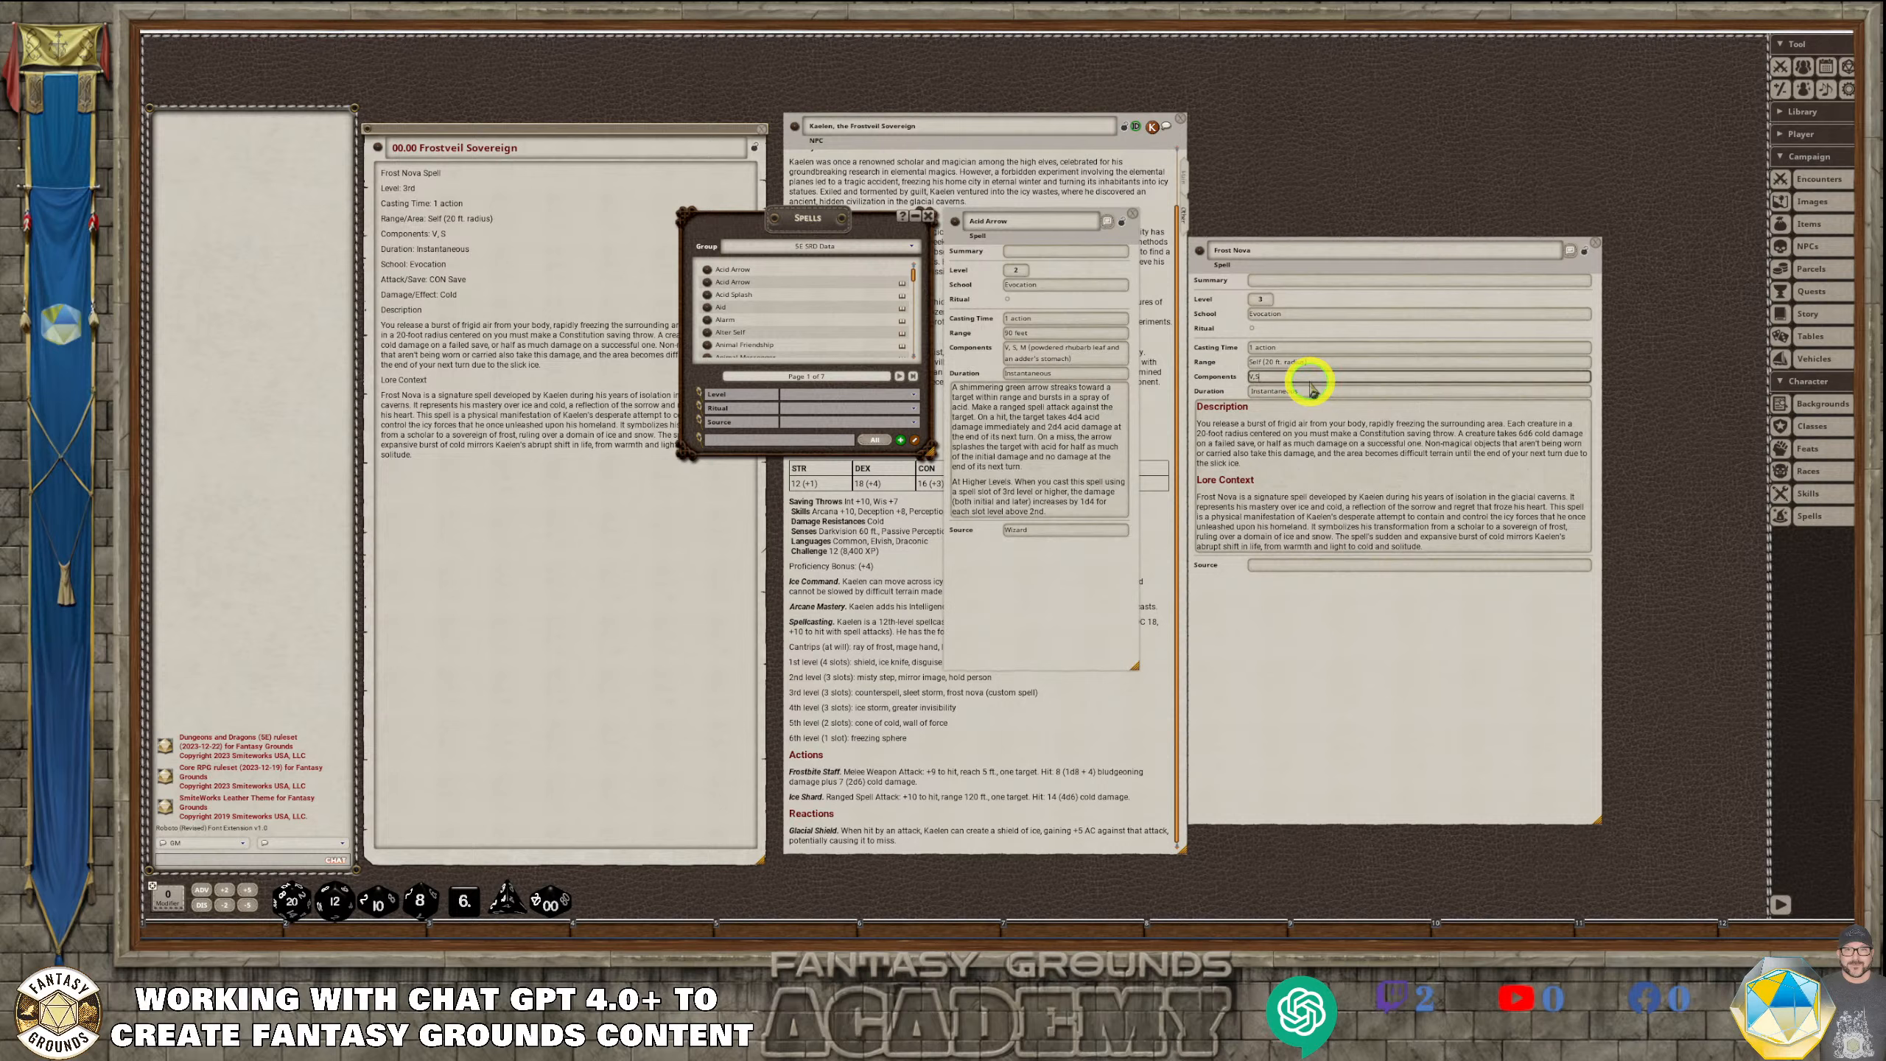
# Add "(ice pellet)" to Frost Nova's components and enter "Wizard, Warlock" as its source, using Acid Arrow as reference
pyautogui.click(1310, 379)
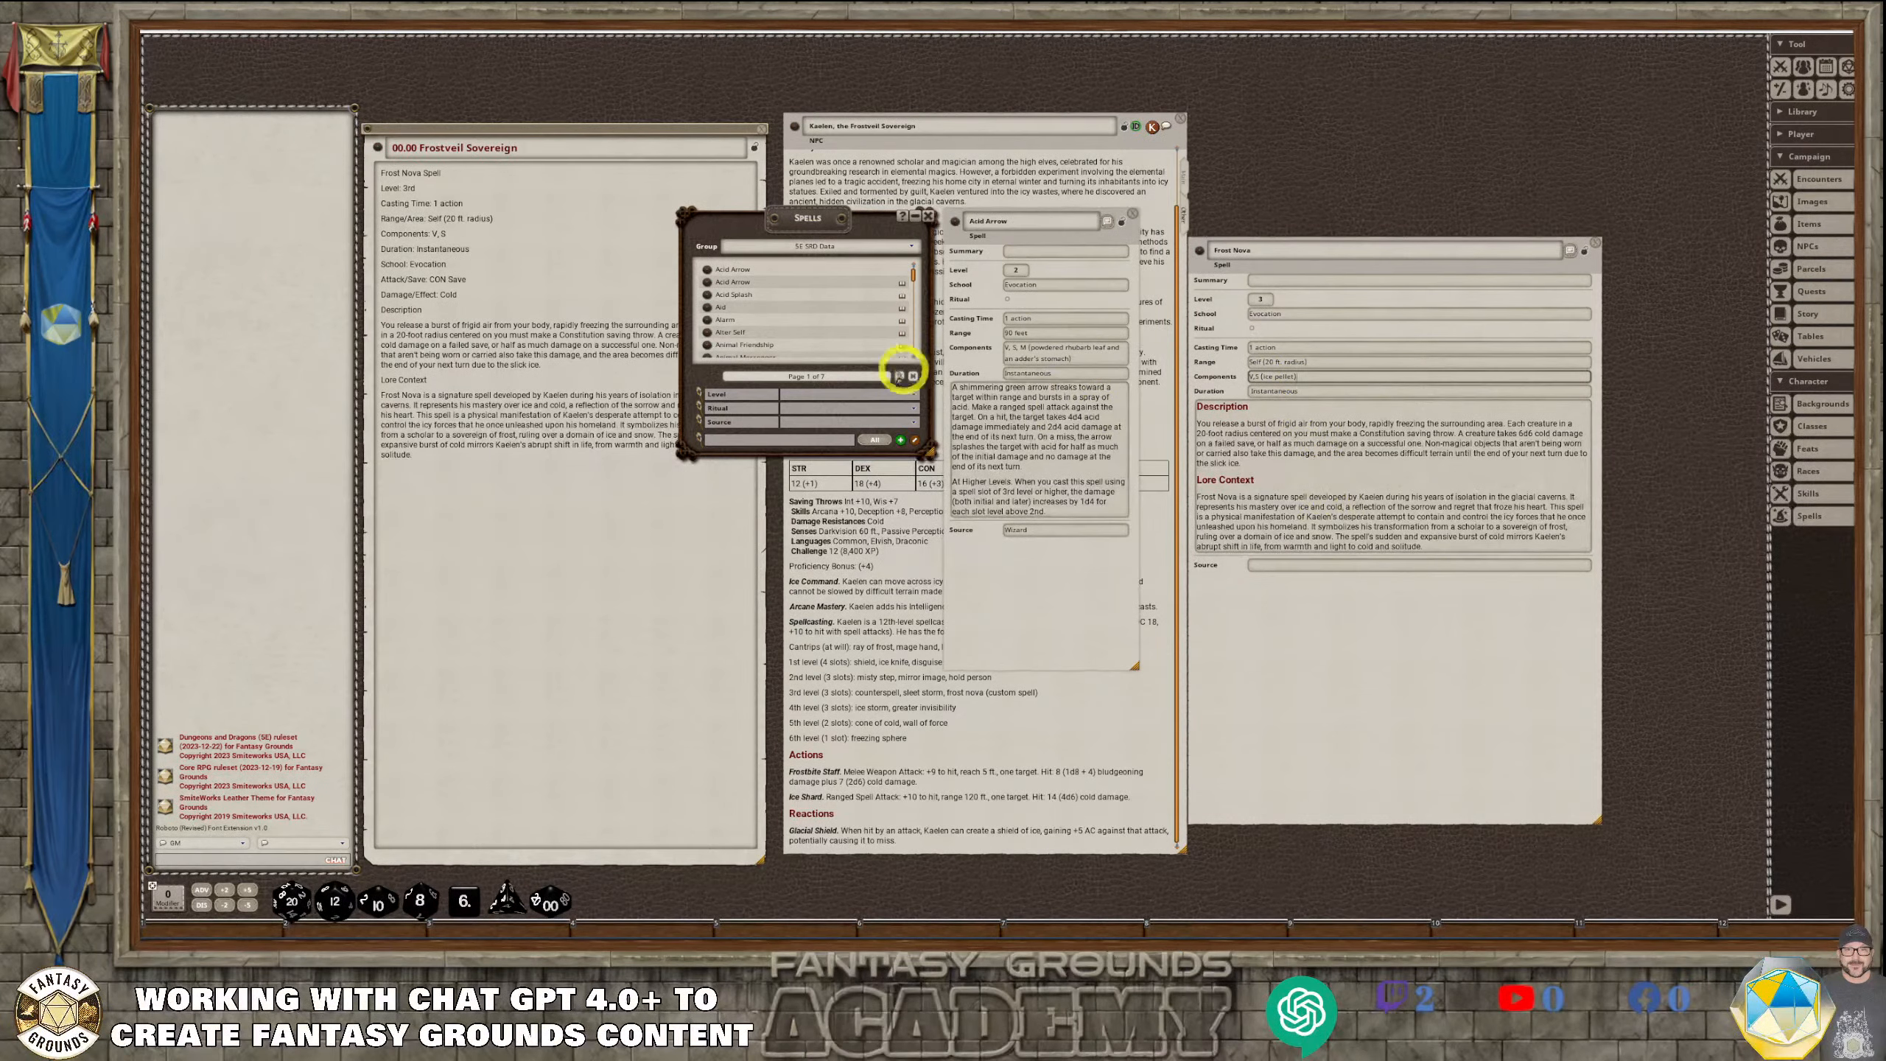
pyautogui.click(1064, 530)
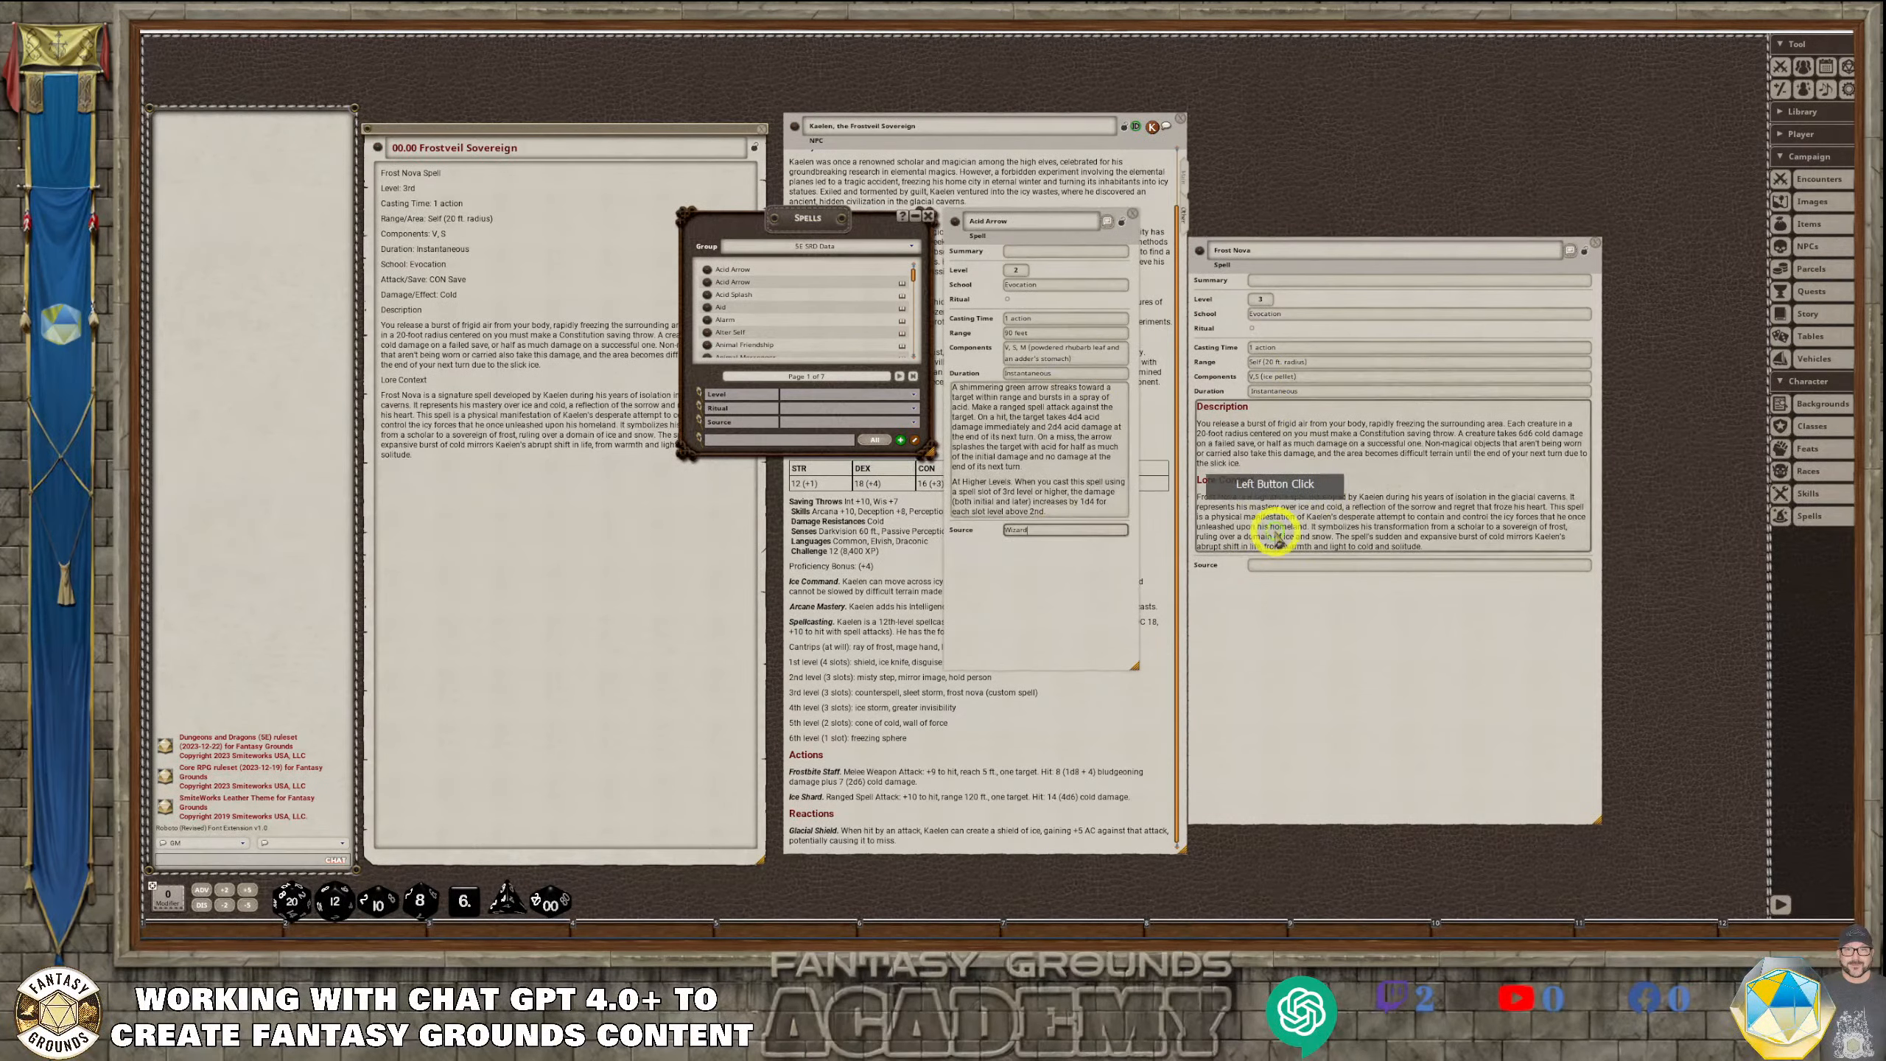
pyautogui.click(1310, 564)
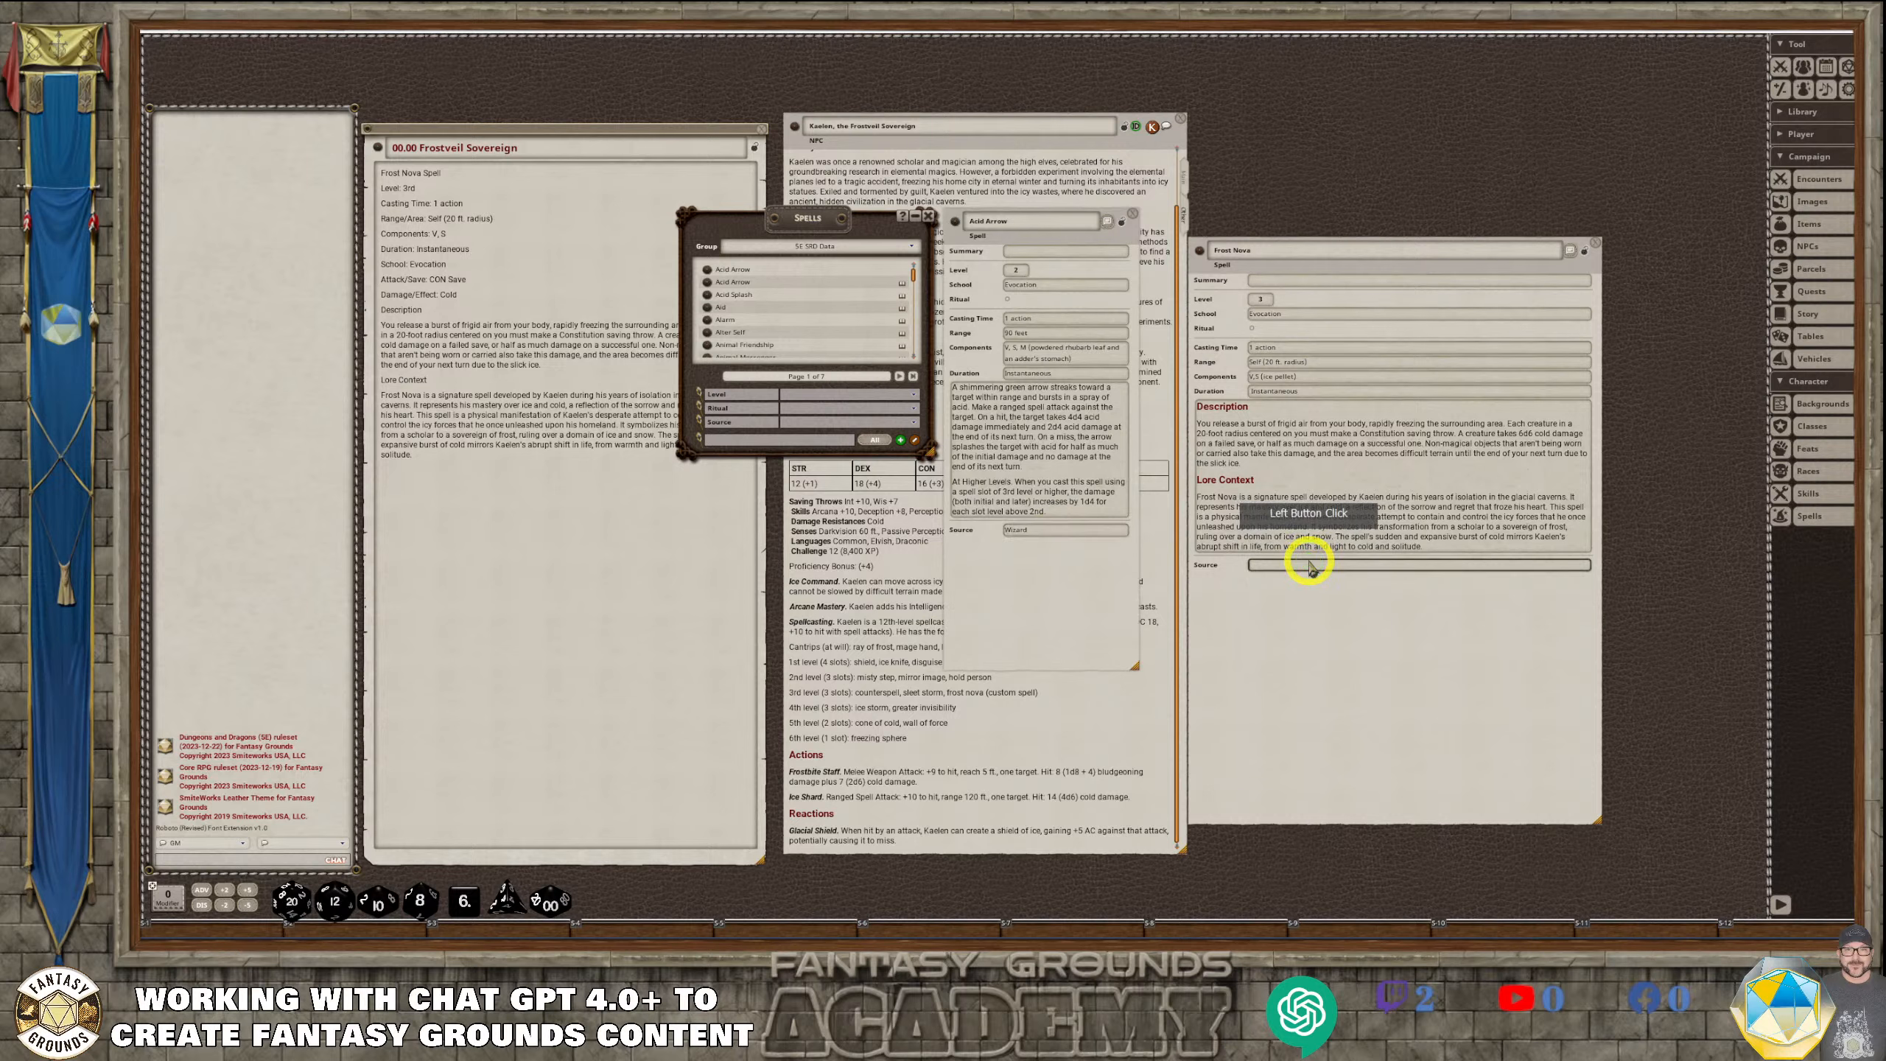
pyautogui.write('Wizard, Warlock')
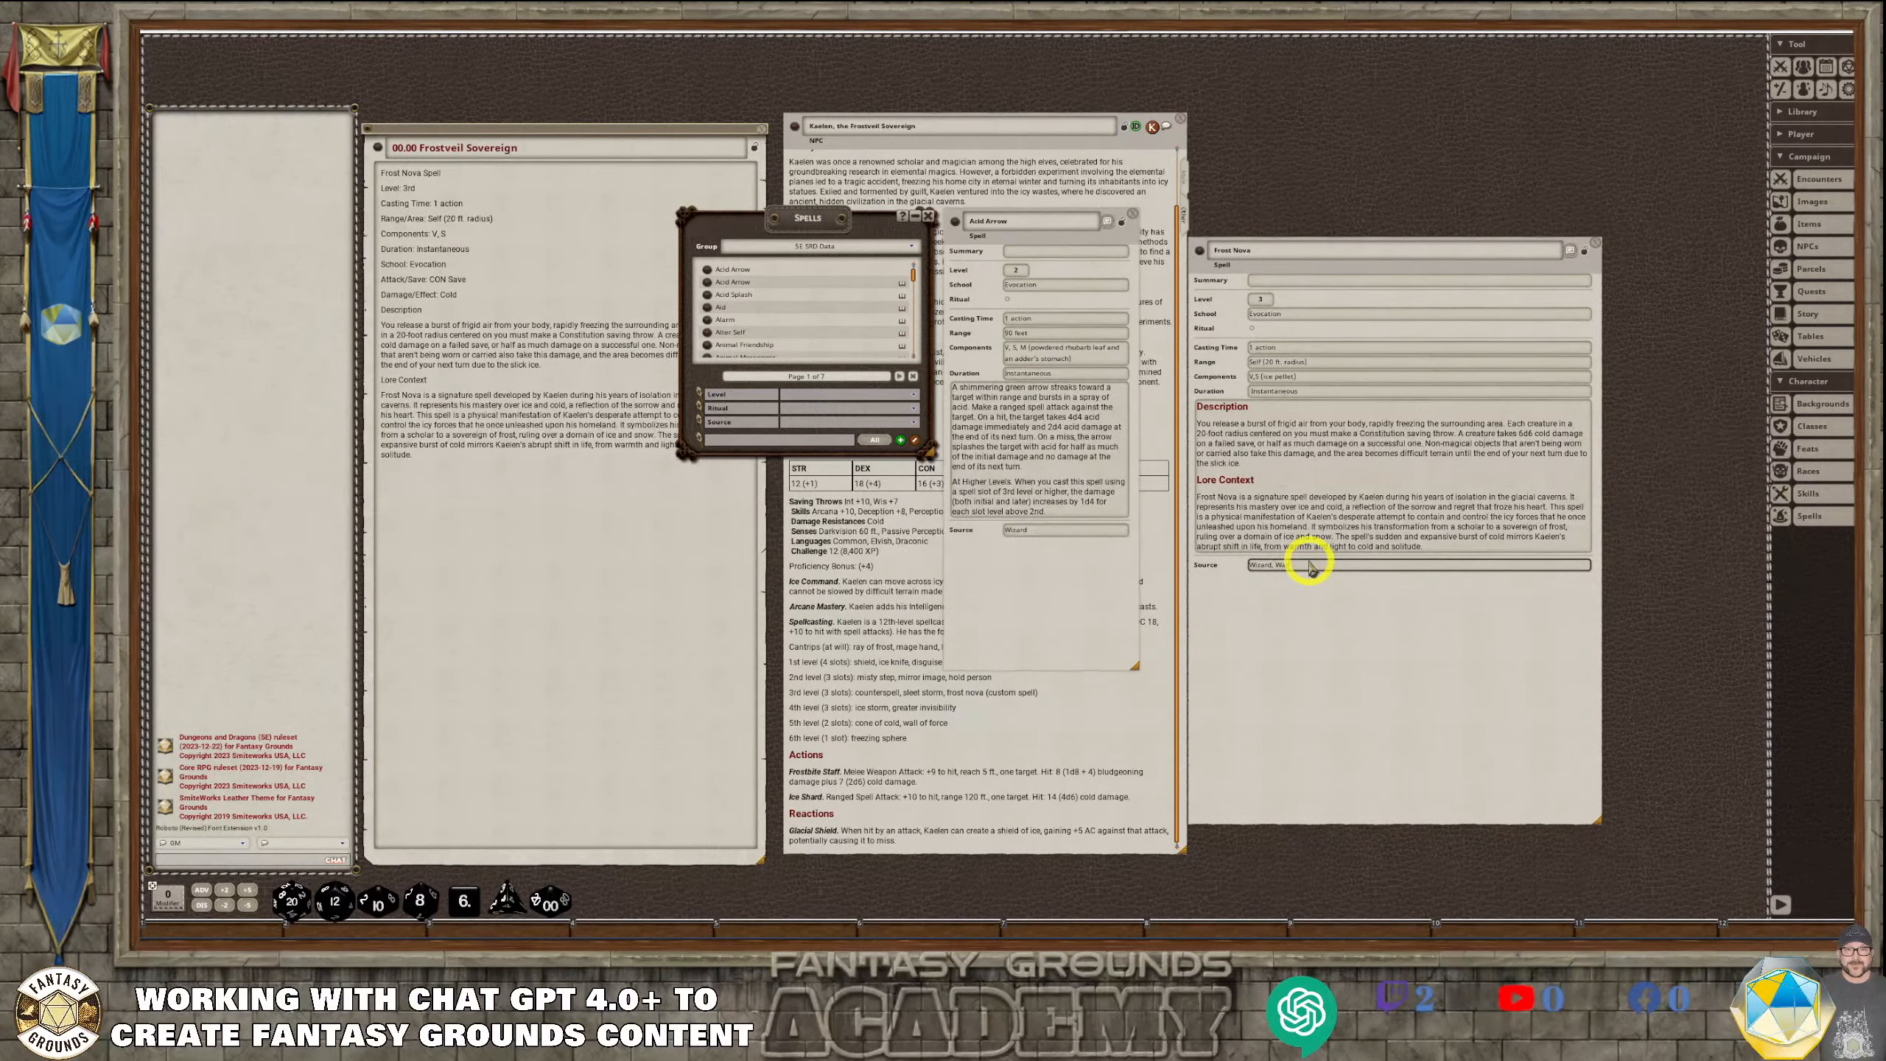
pyautogui.click(1376, 646)
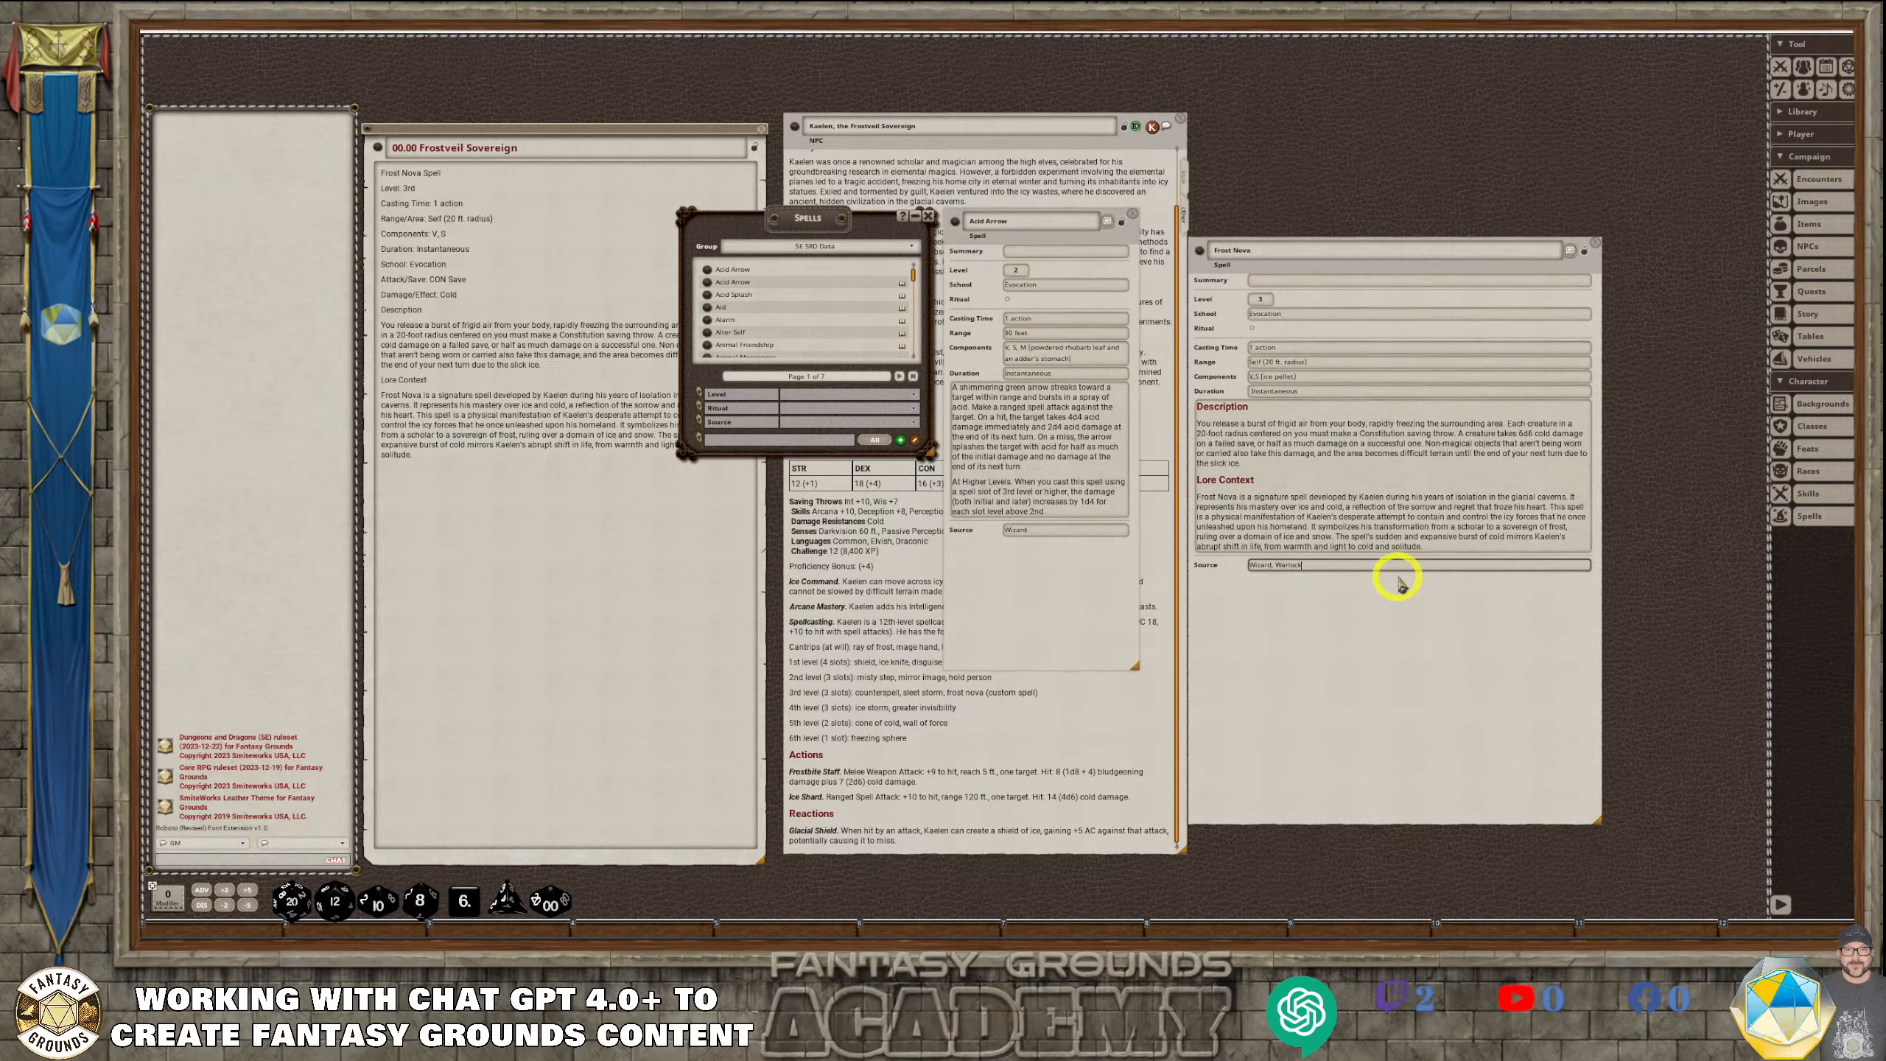
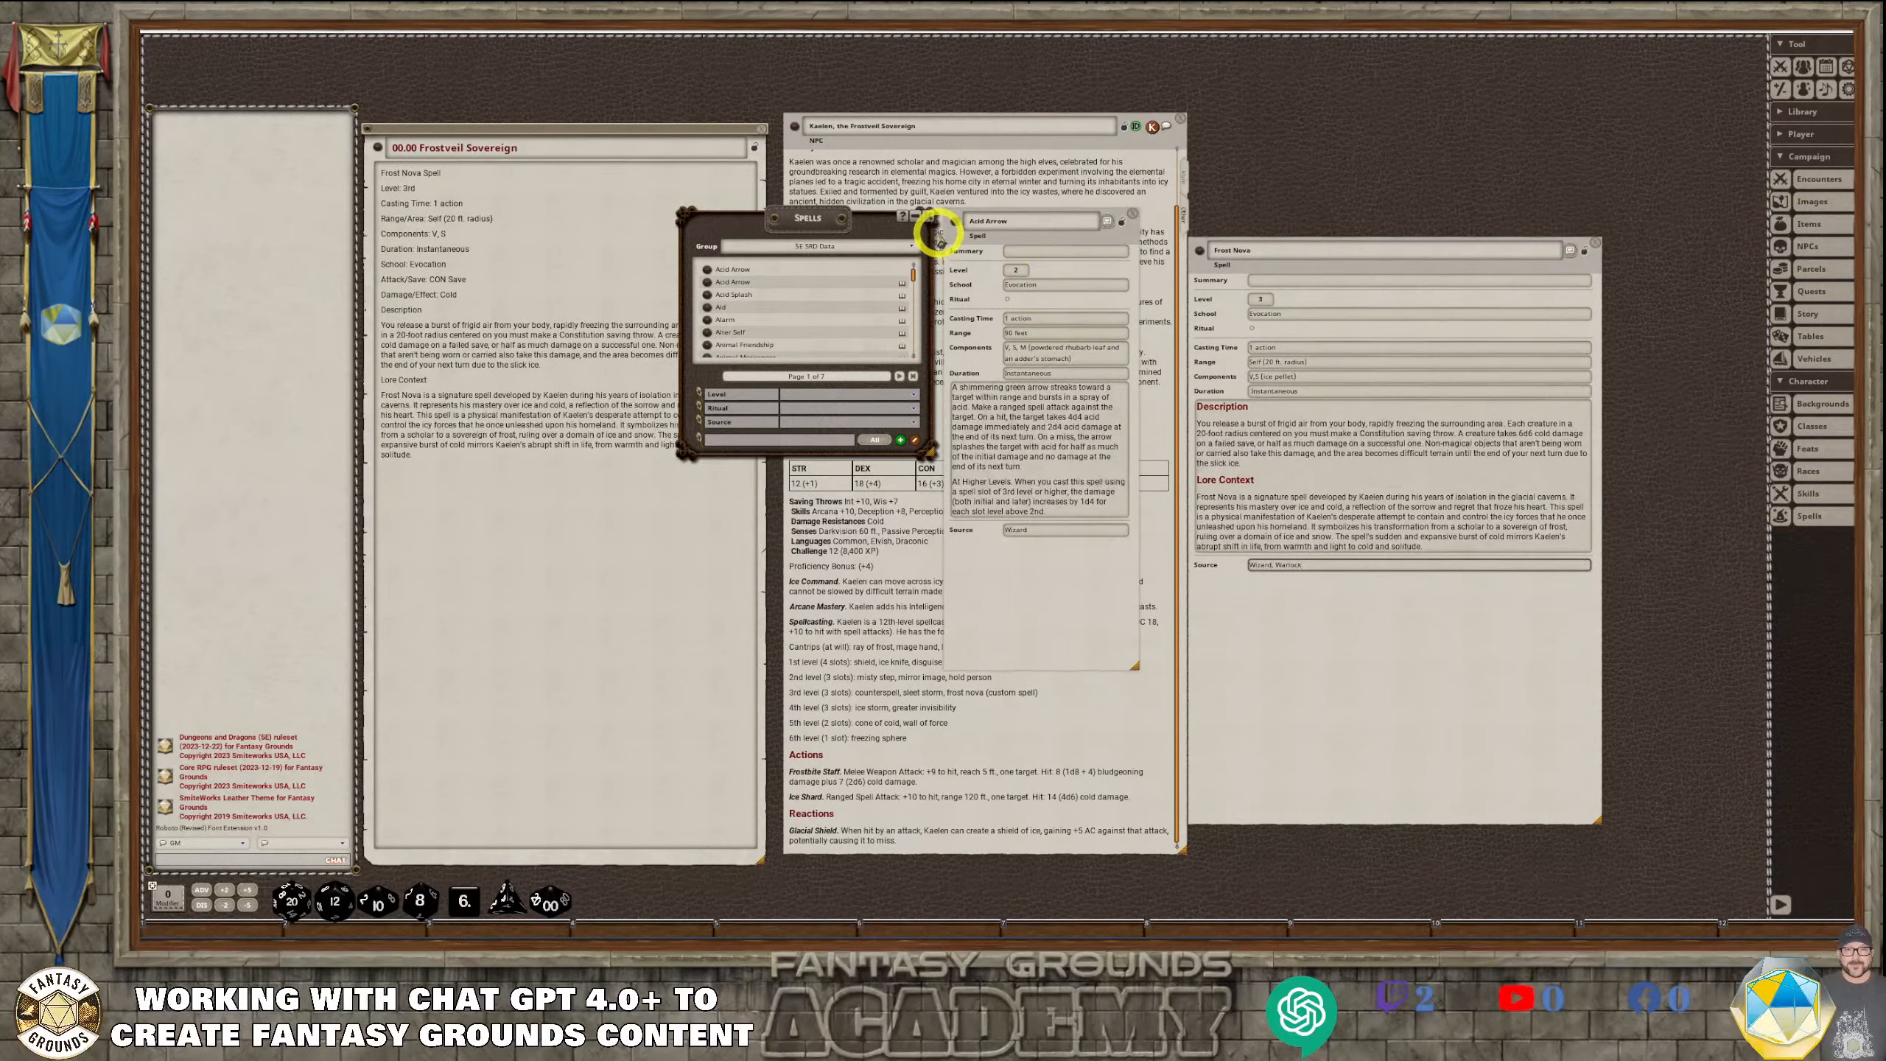
# Lock the Frost Nova record, and close it along with the spell list and the Acid Arrow copy
pyautogui.click(933, 224)
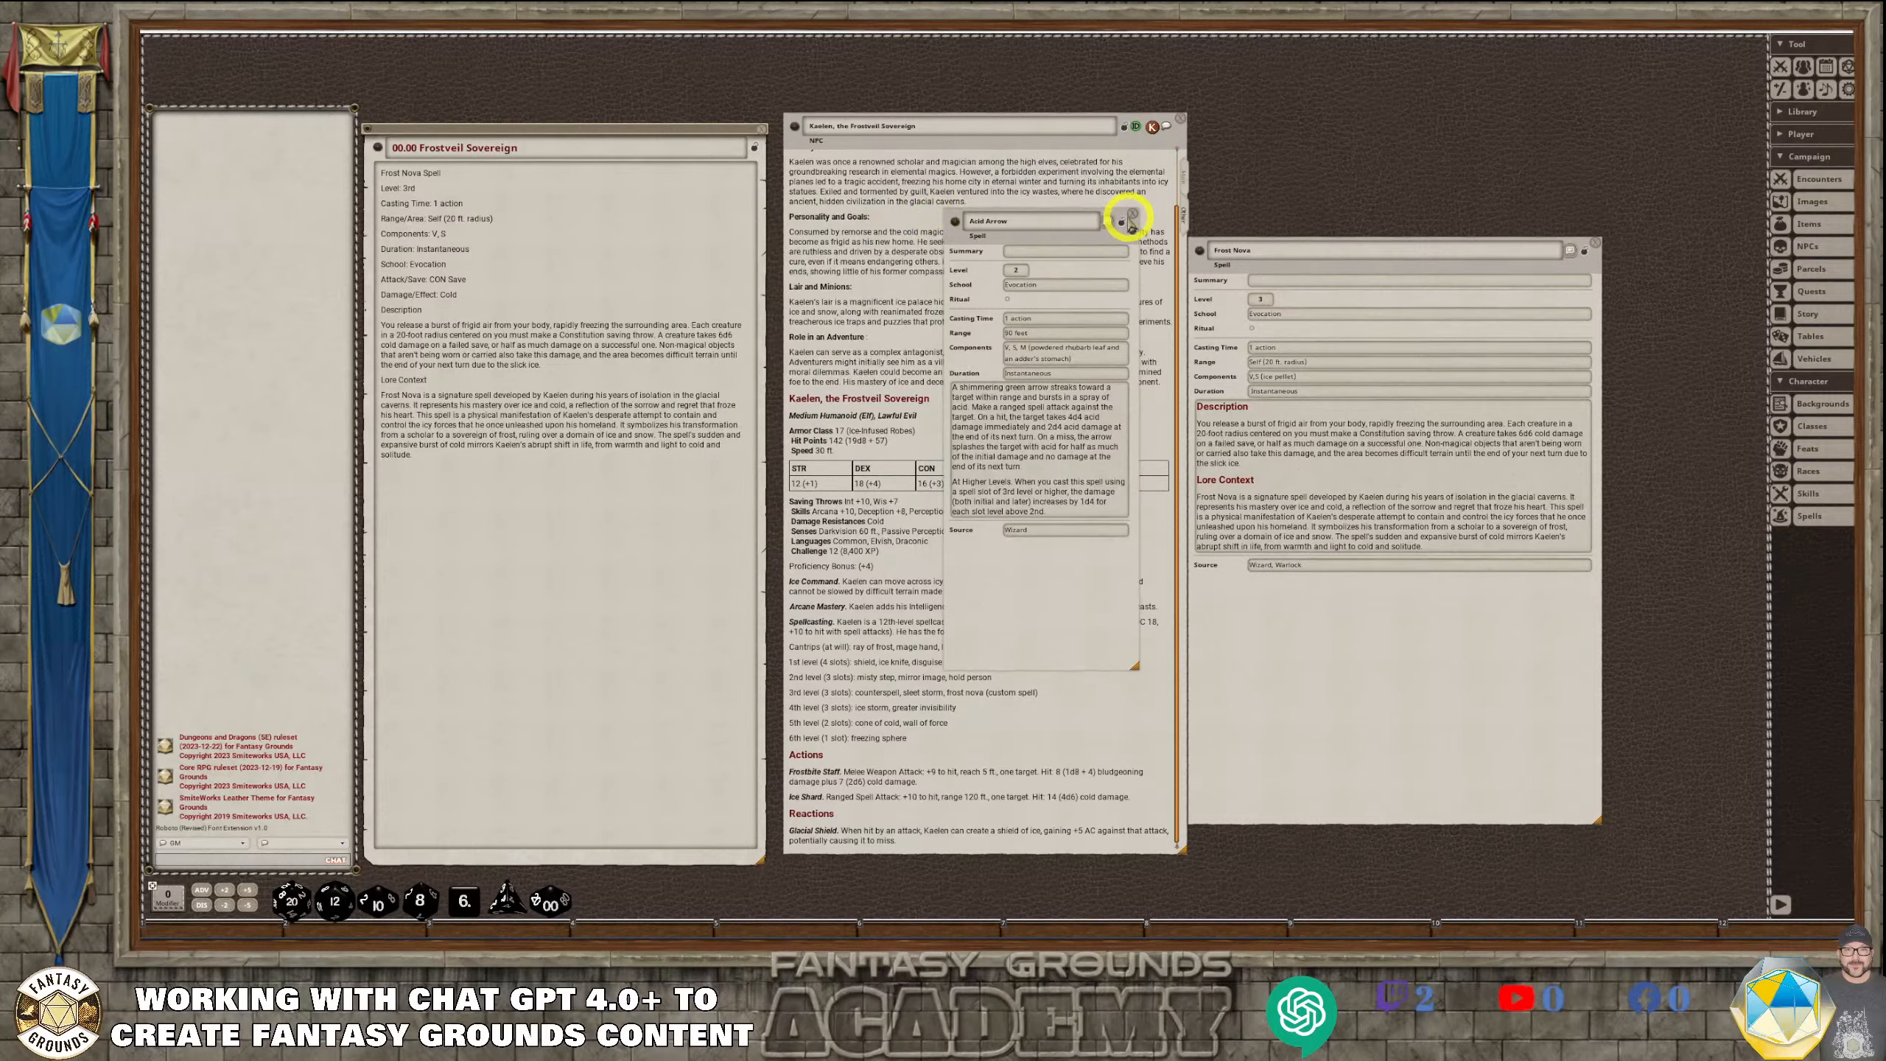
pyautogui.click(1129, 213)
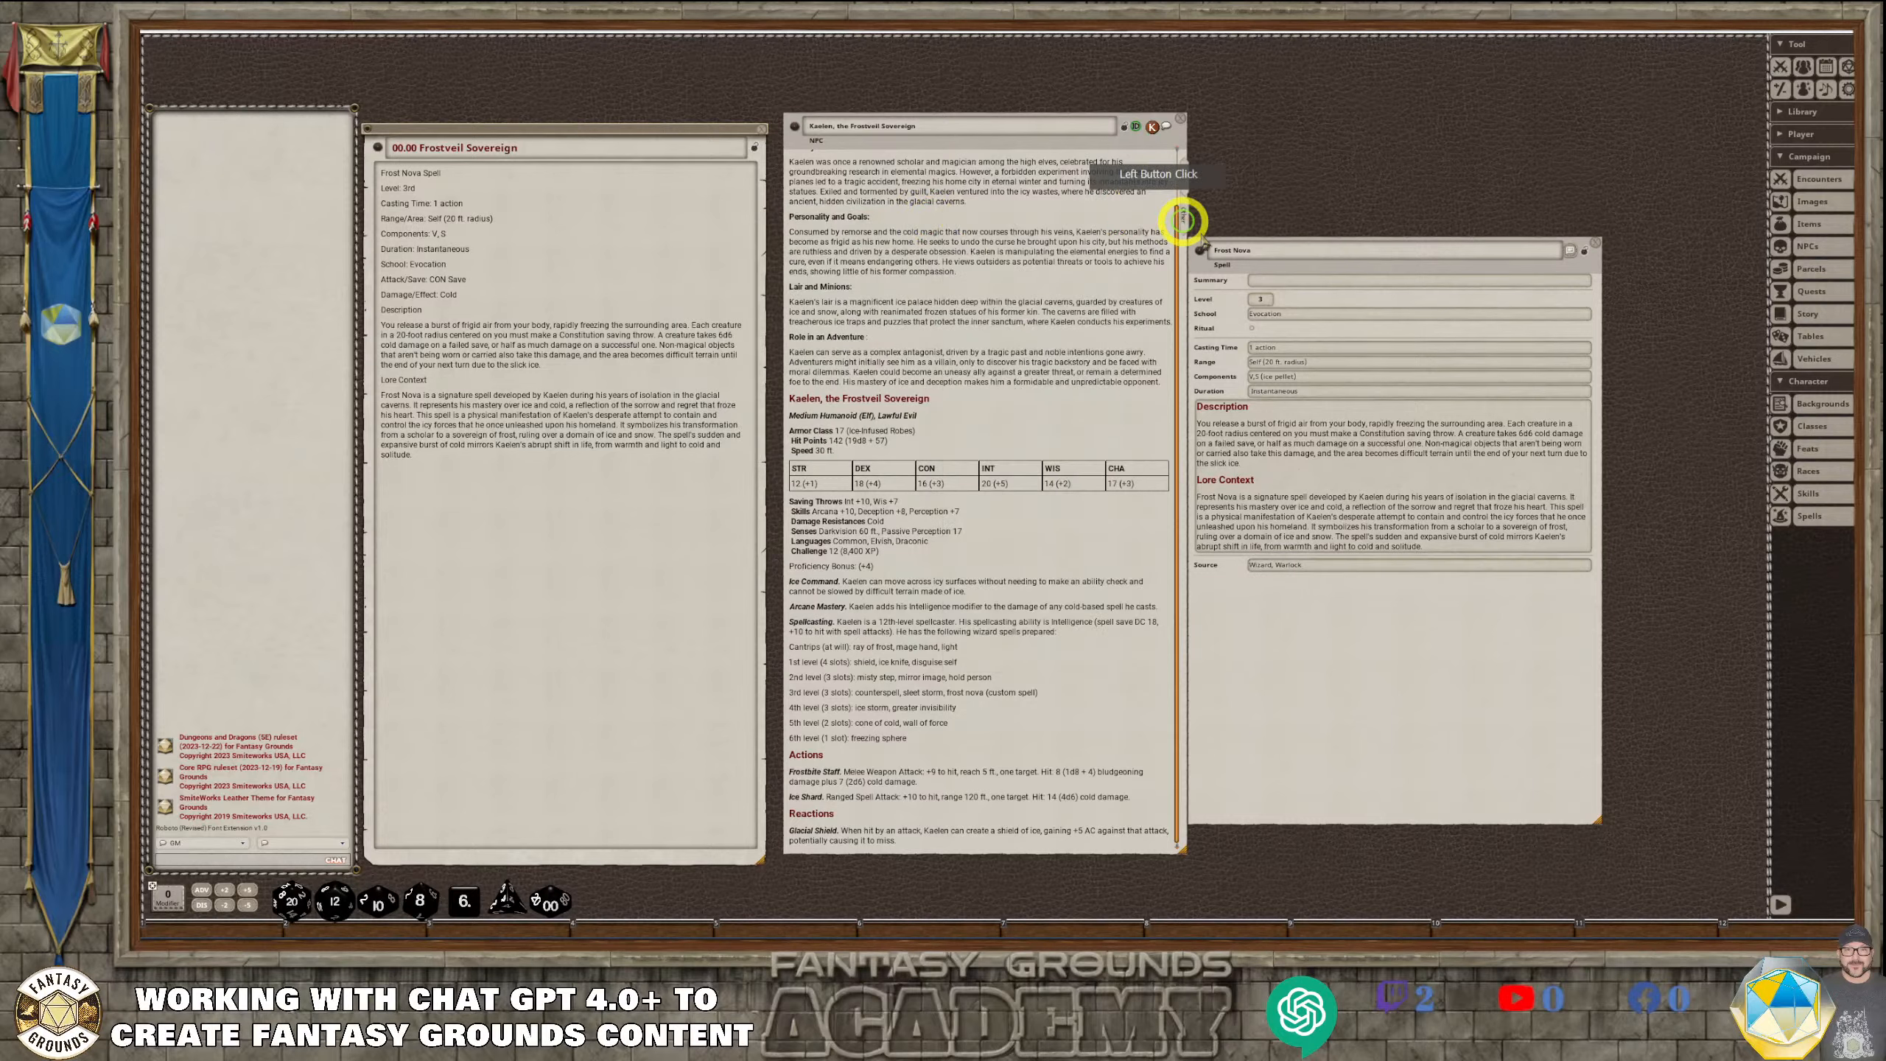
pyautogui.click(1320, 257)
pyautogui.moveTo(1215, 250); pyautogui.dragTo(1572, 263)
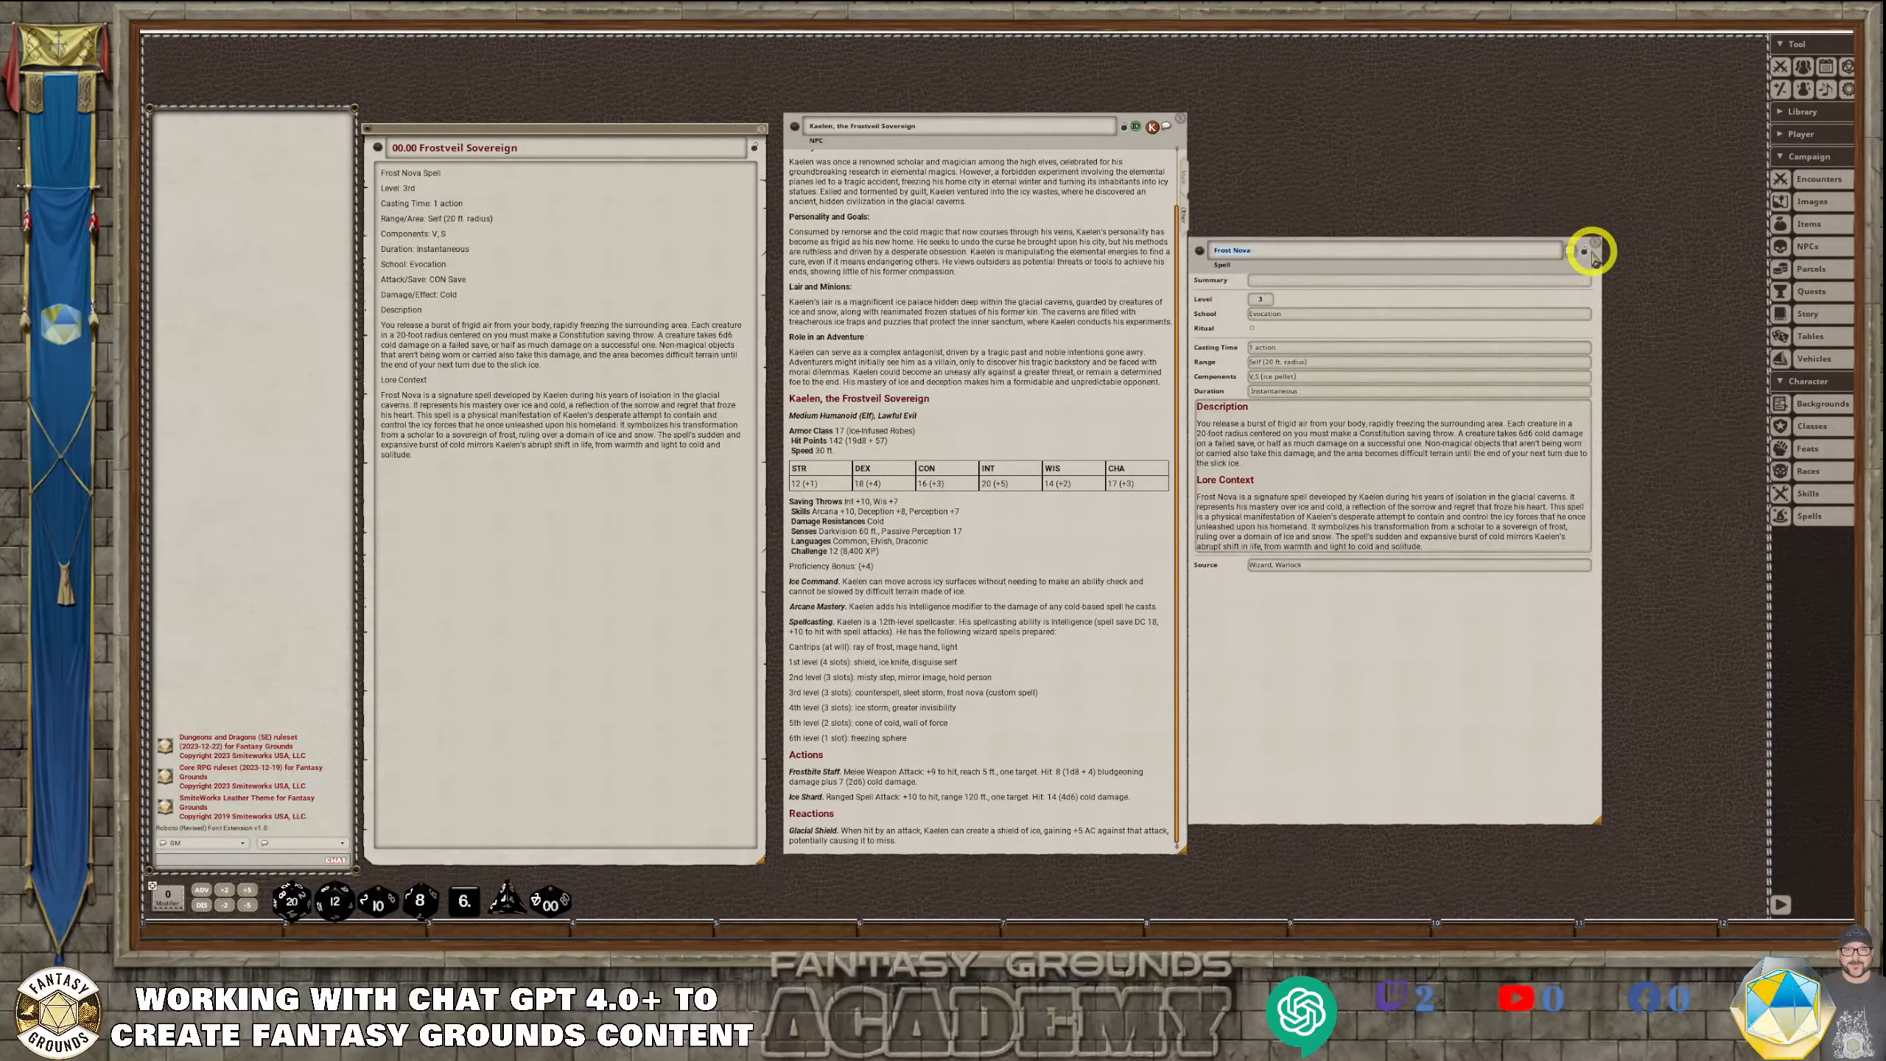
pyautogui.click(1586, 251)
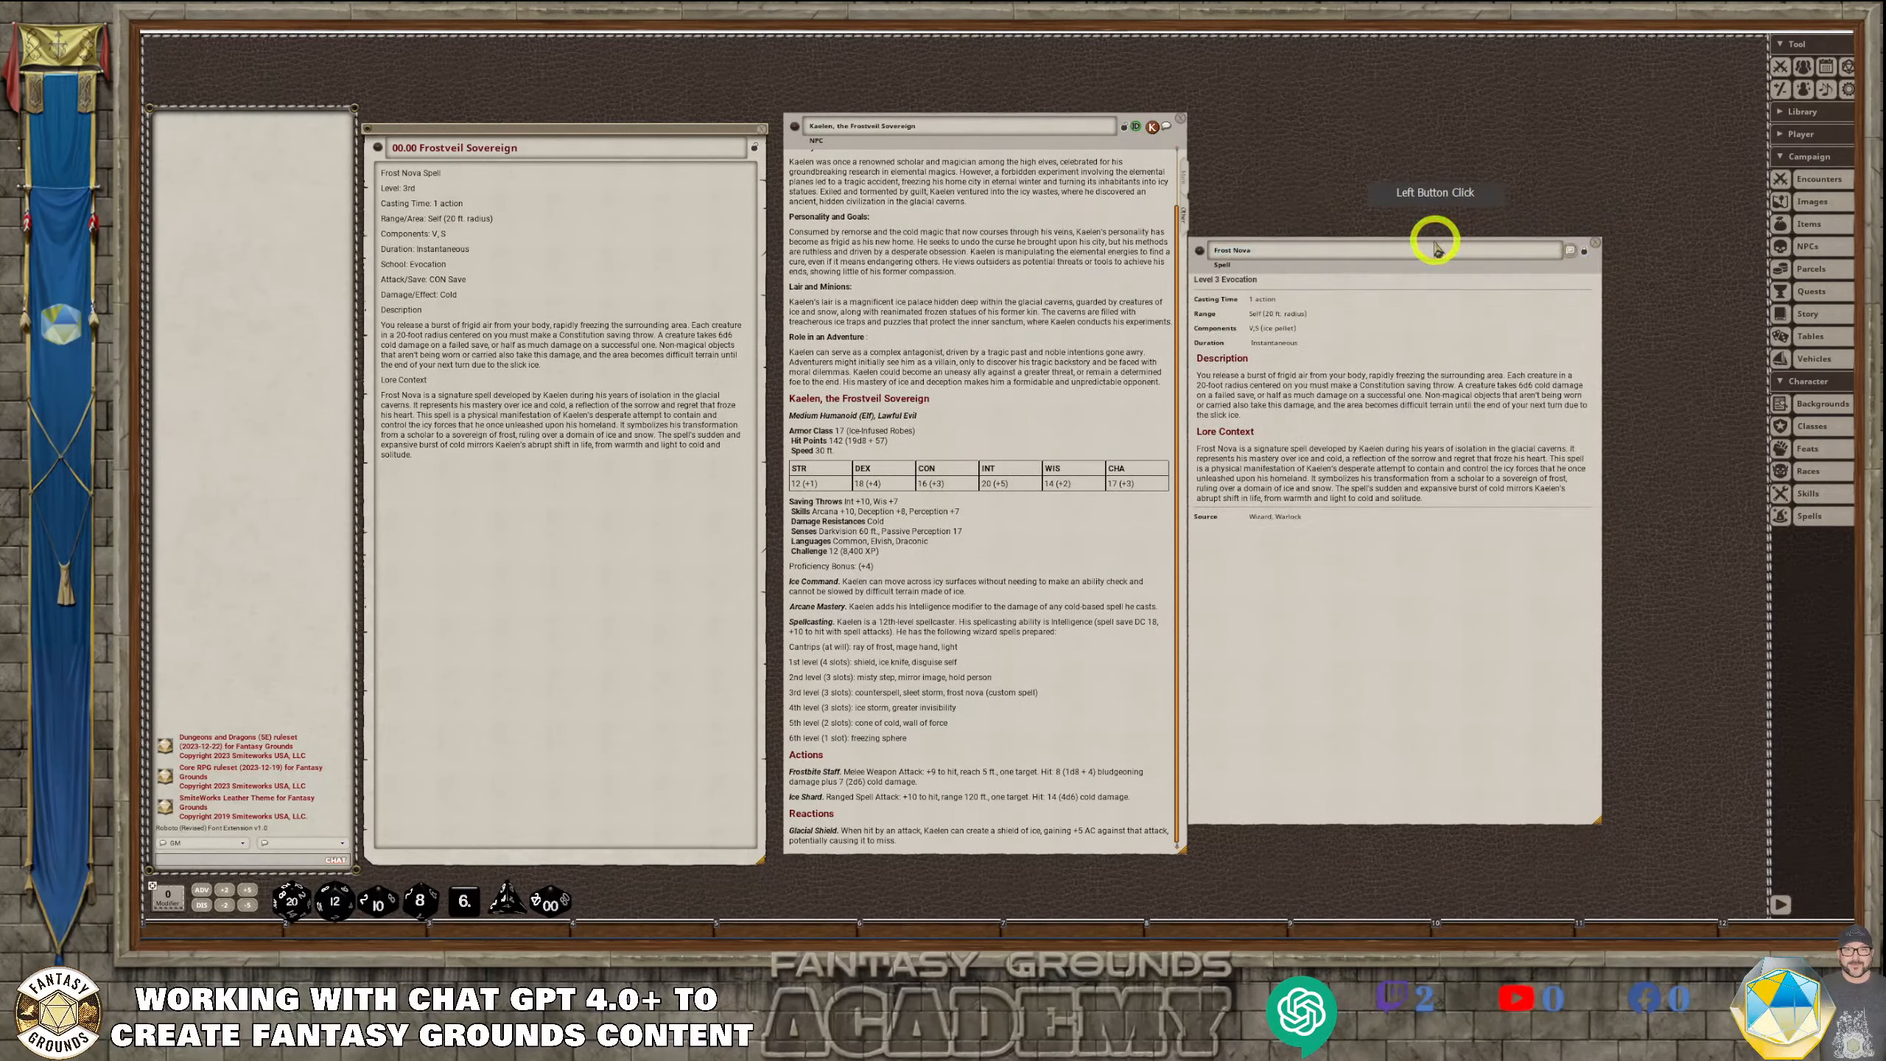
pyautogui.moveTo(1437, 249); pyautogui.dragTo(1186, 200)
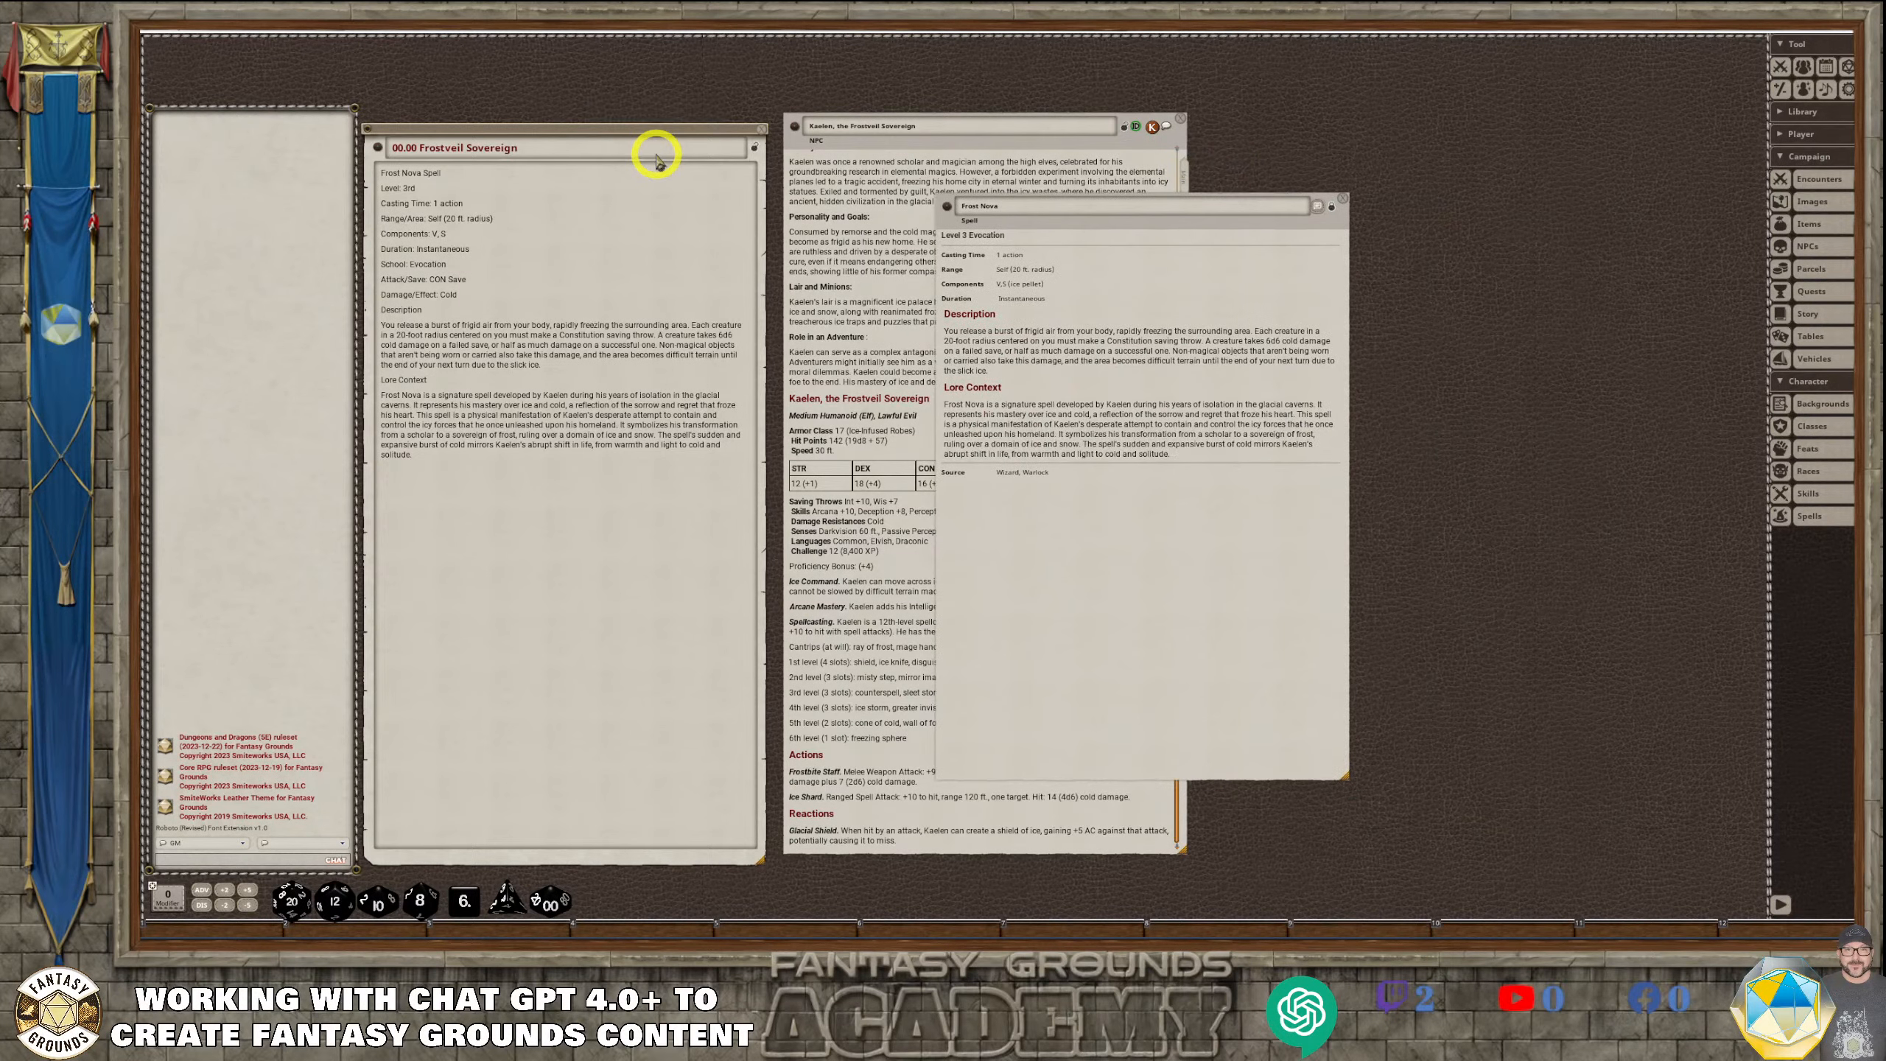
pyautogui.click(1343, 201)
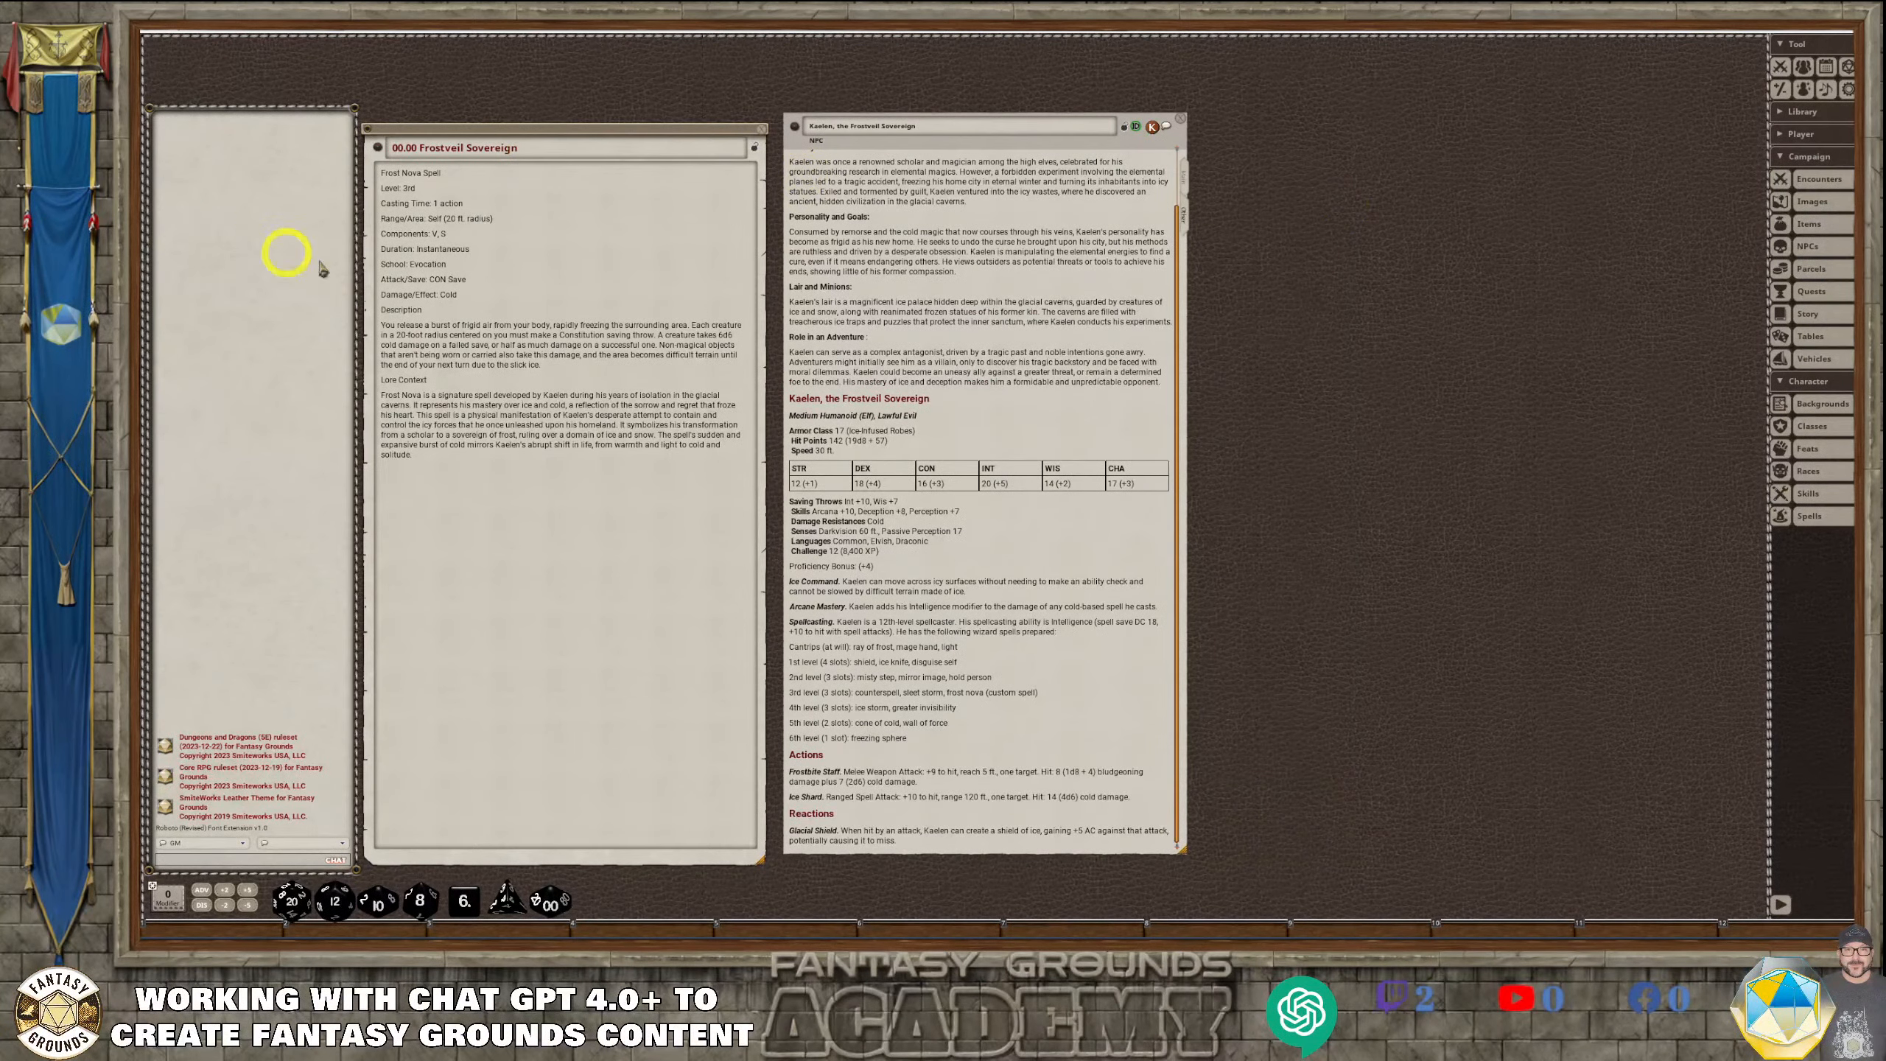
# Bold the headings "Frost Nova Spell", "Description" and "Lore Context" in the 00.00 Frostveil Sovereign story entry
pyautogui.moveTo(430, 177); pyautogui.dragTo(336, 156)
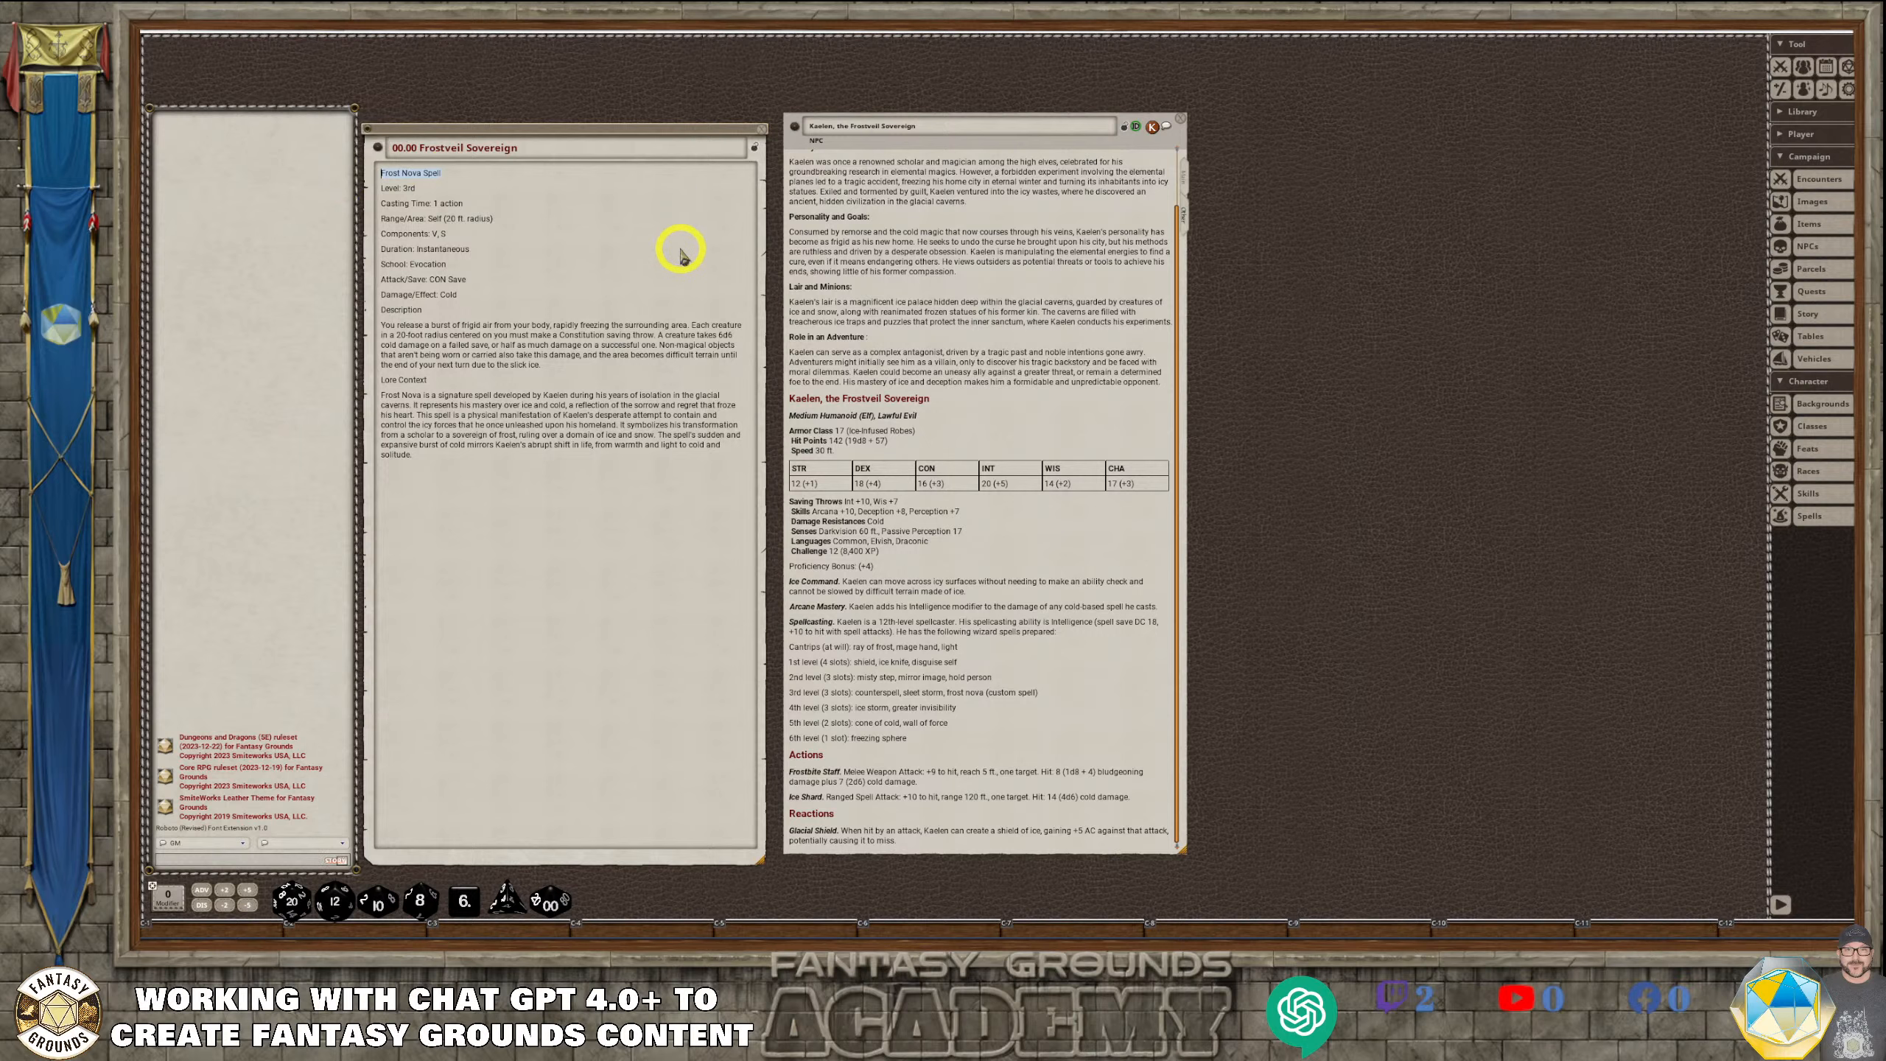
pyautogui.hotkey('ctrl', 'b')
pyautogui.click(427, 178)
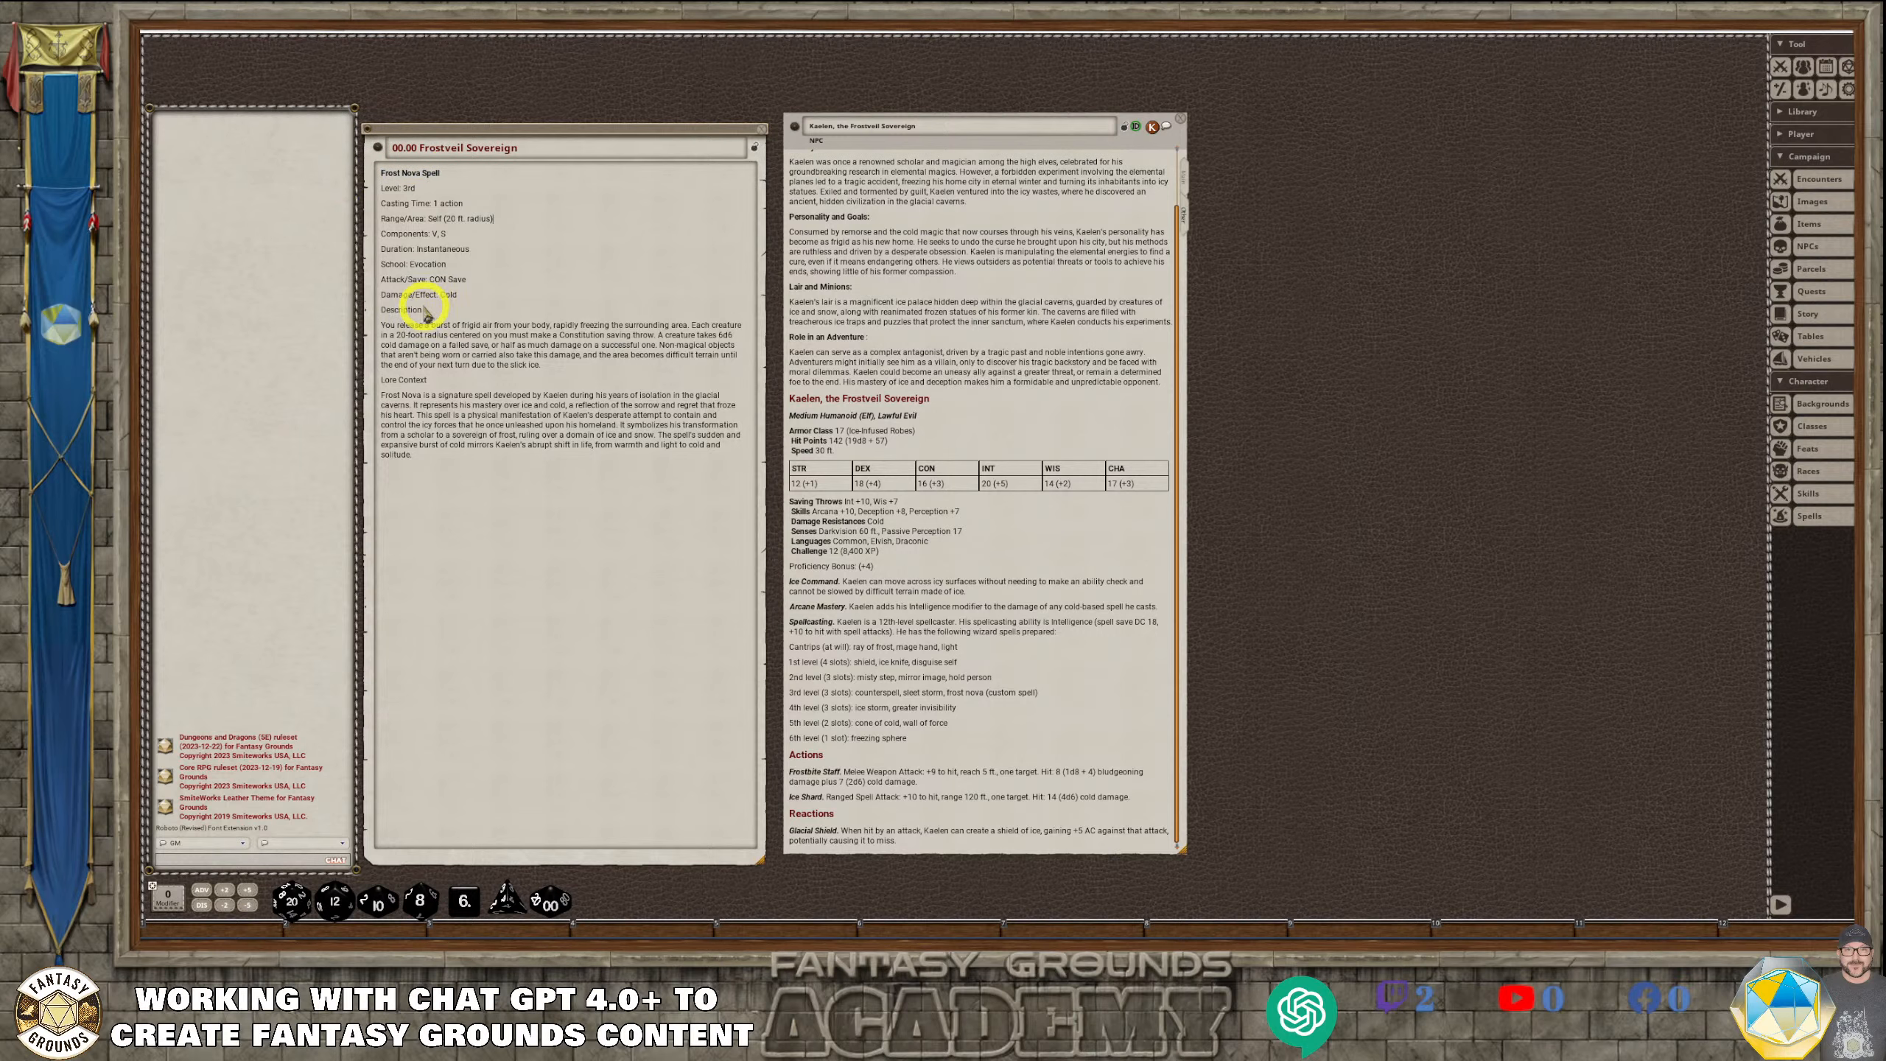
pyautogui.moveTo(429, 311); pyautogui.dragTo(368, 313)
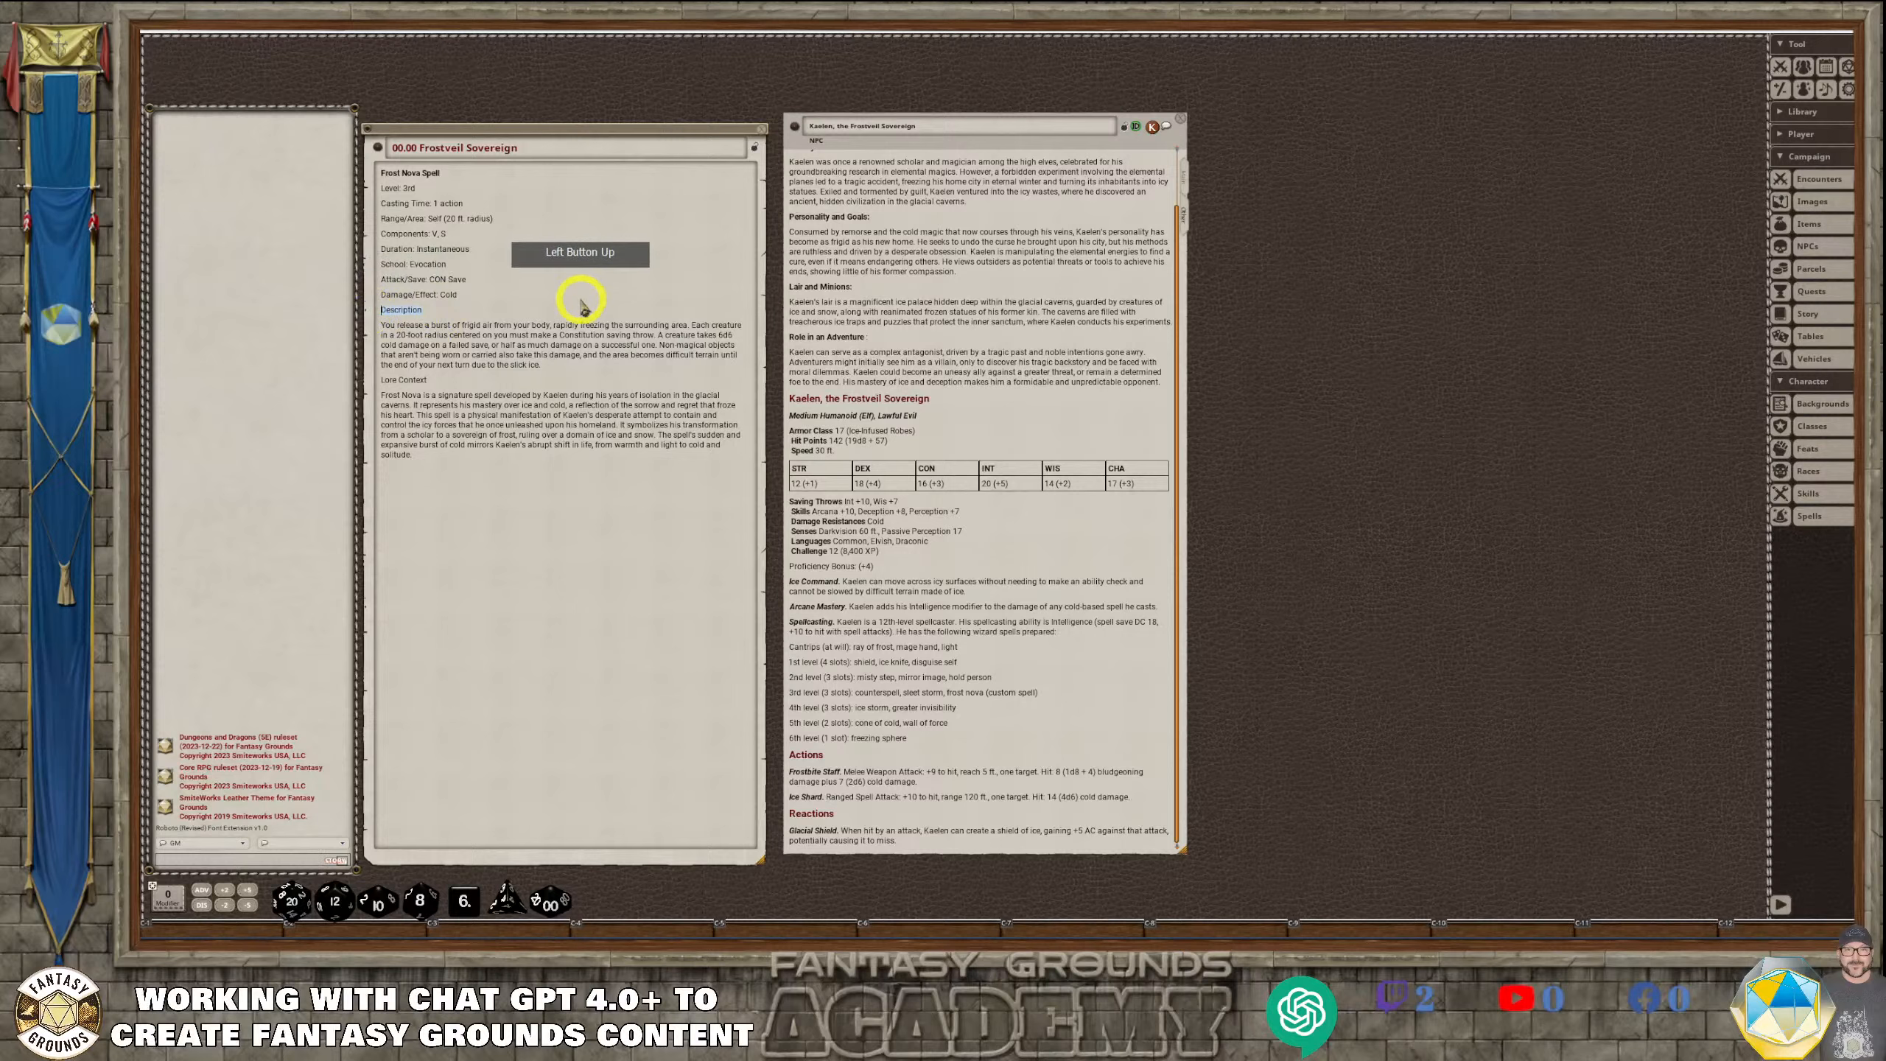
pyautogui.moveTo(435, 381); pyautogui.dragTo(376, 378)
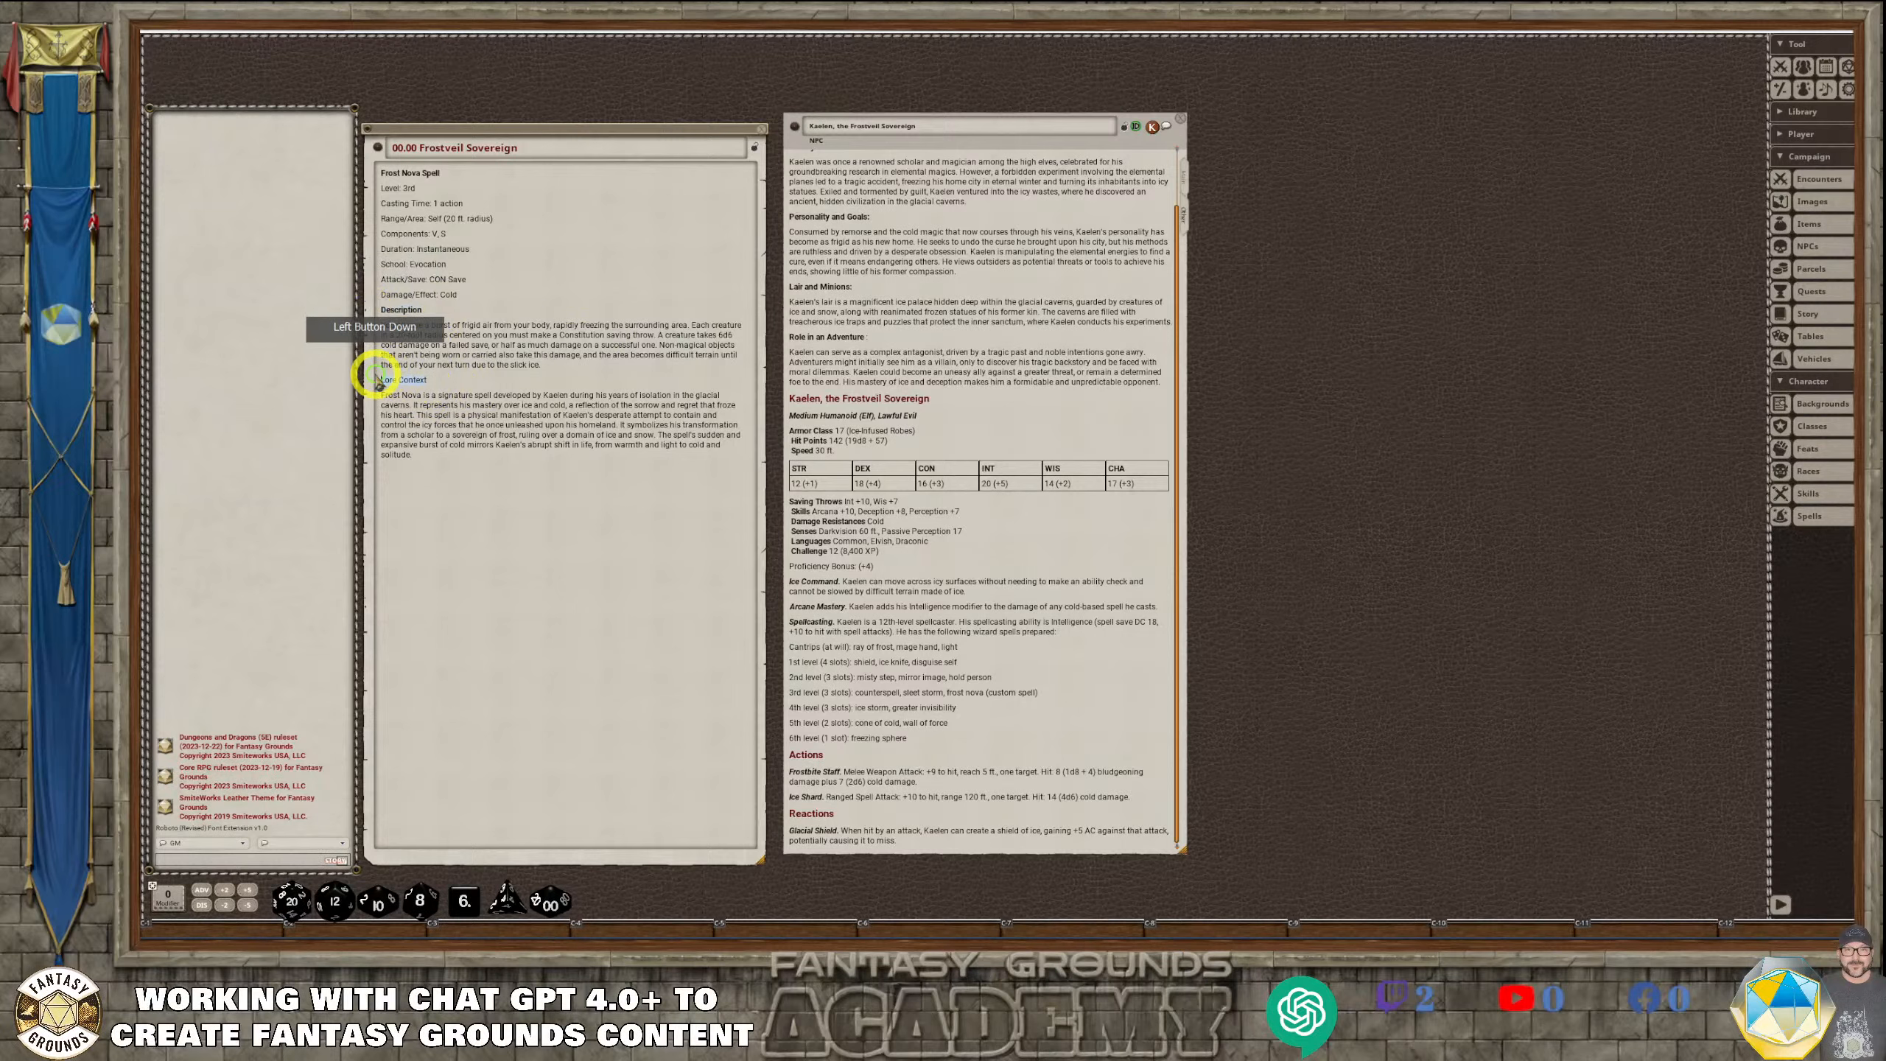
pyautogui.hotkey('ctrl', 'b')
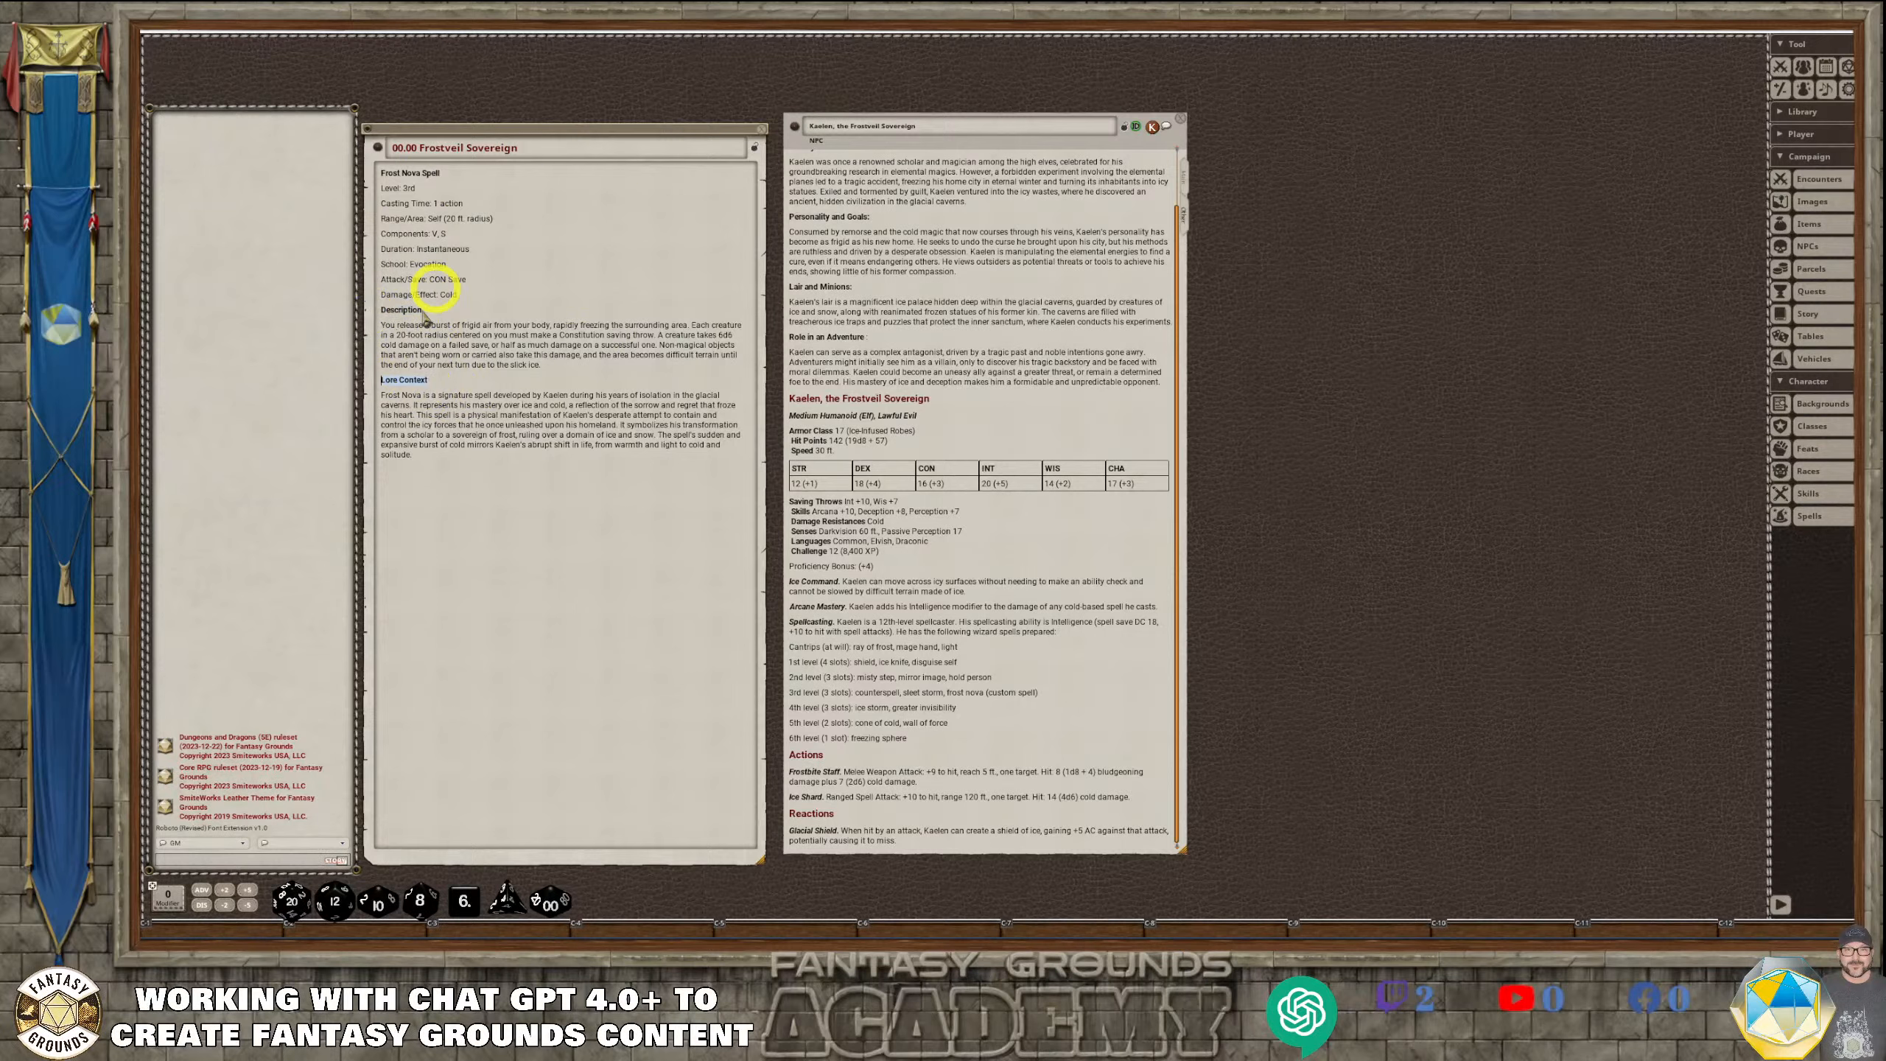
# Link Kaelen's NPC record below the story's lore text, and add hotkey bar shortcuts to the NPC and the story entry
pyautogui.click(455, 466)
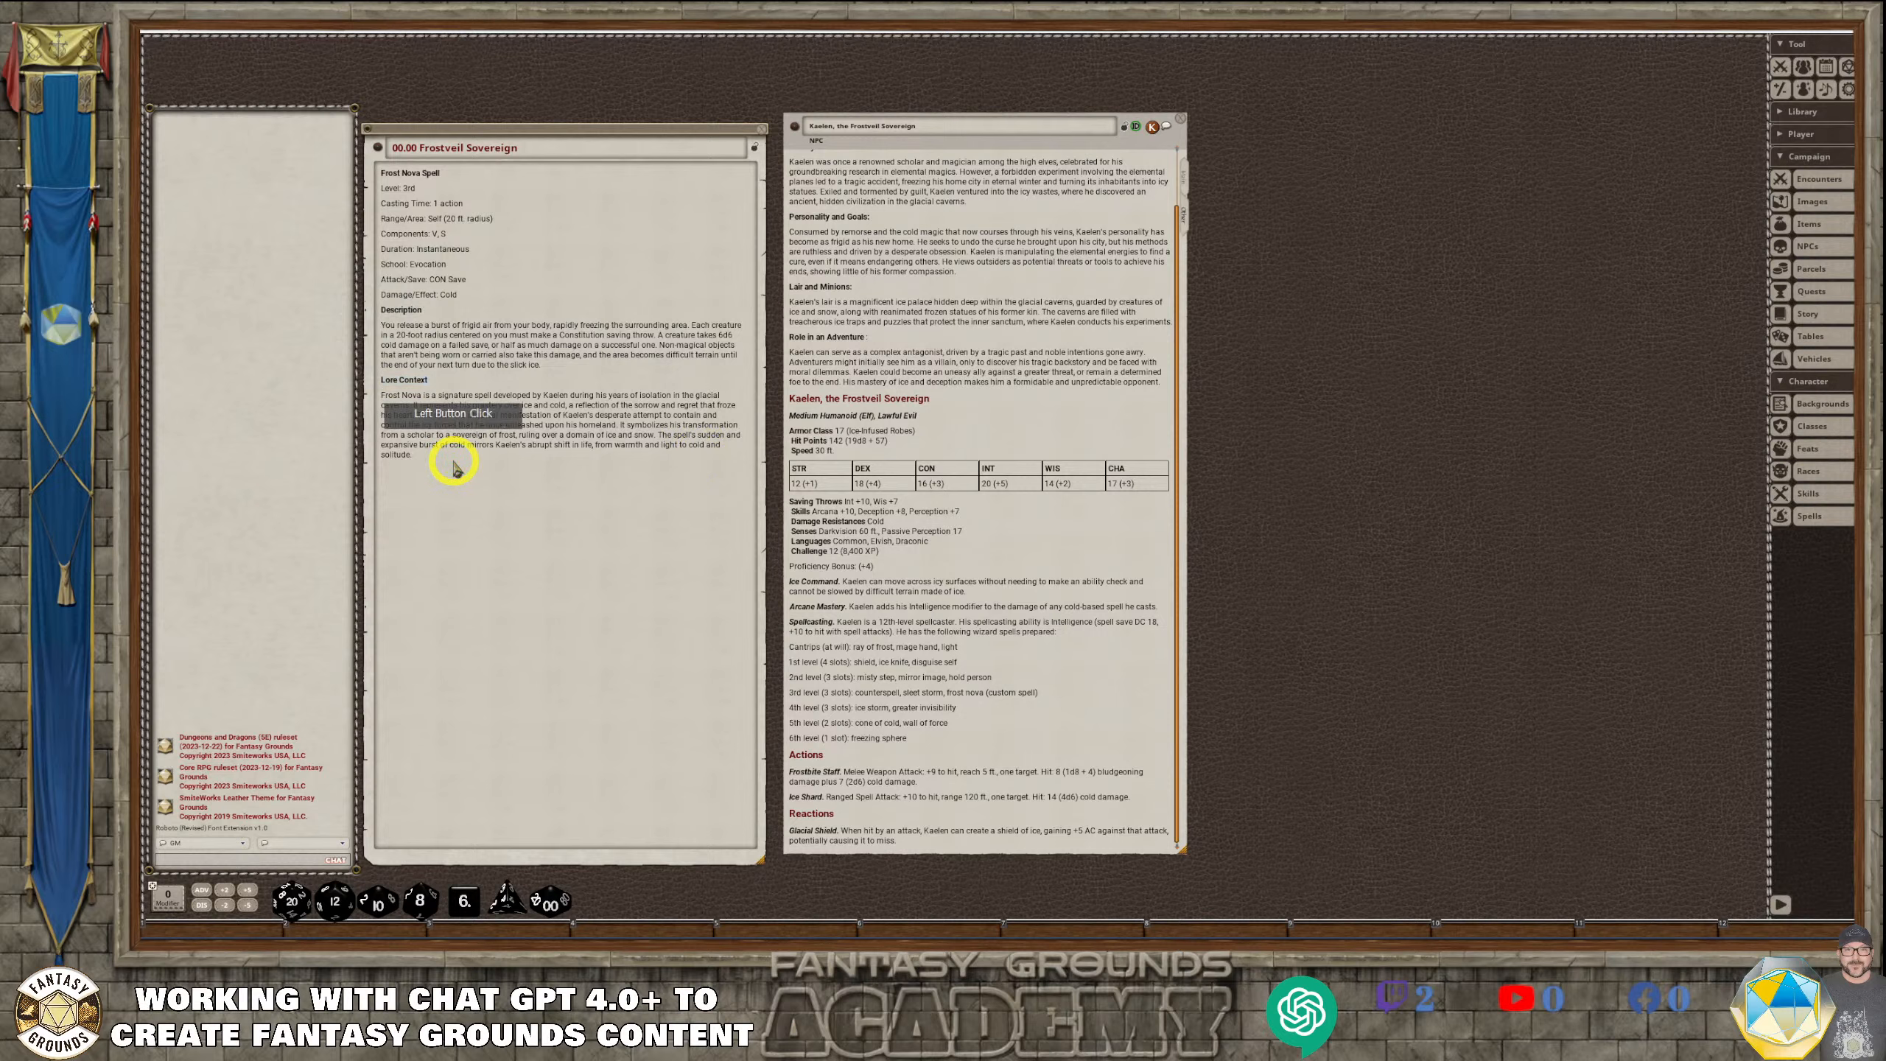
pyautogui.press('Return')
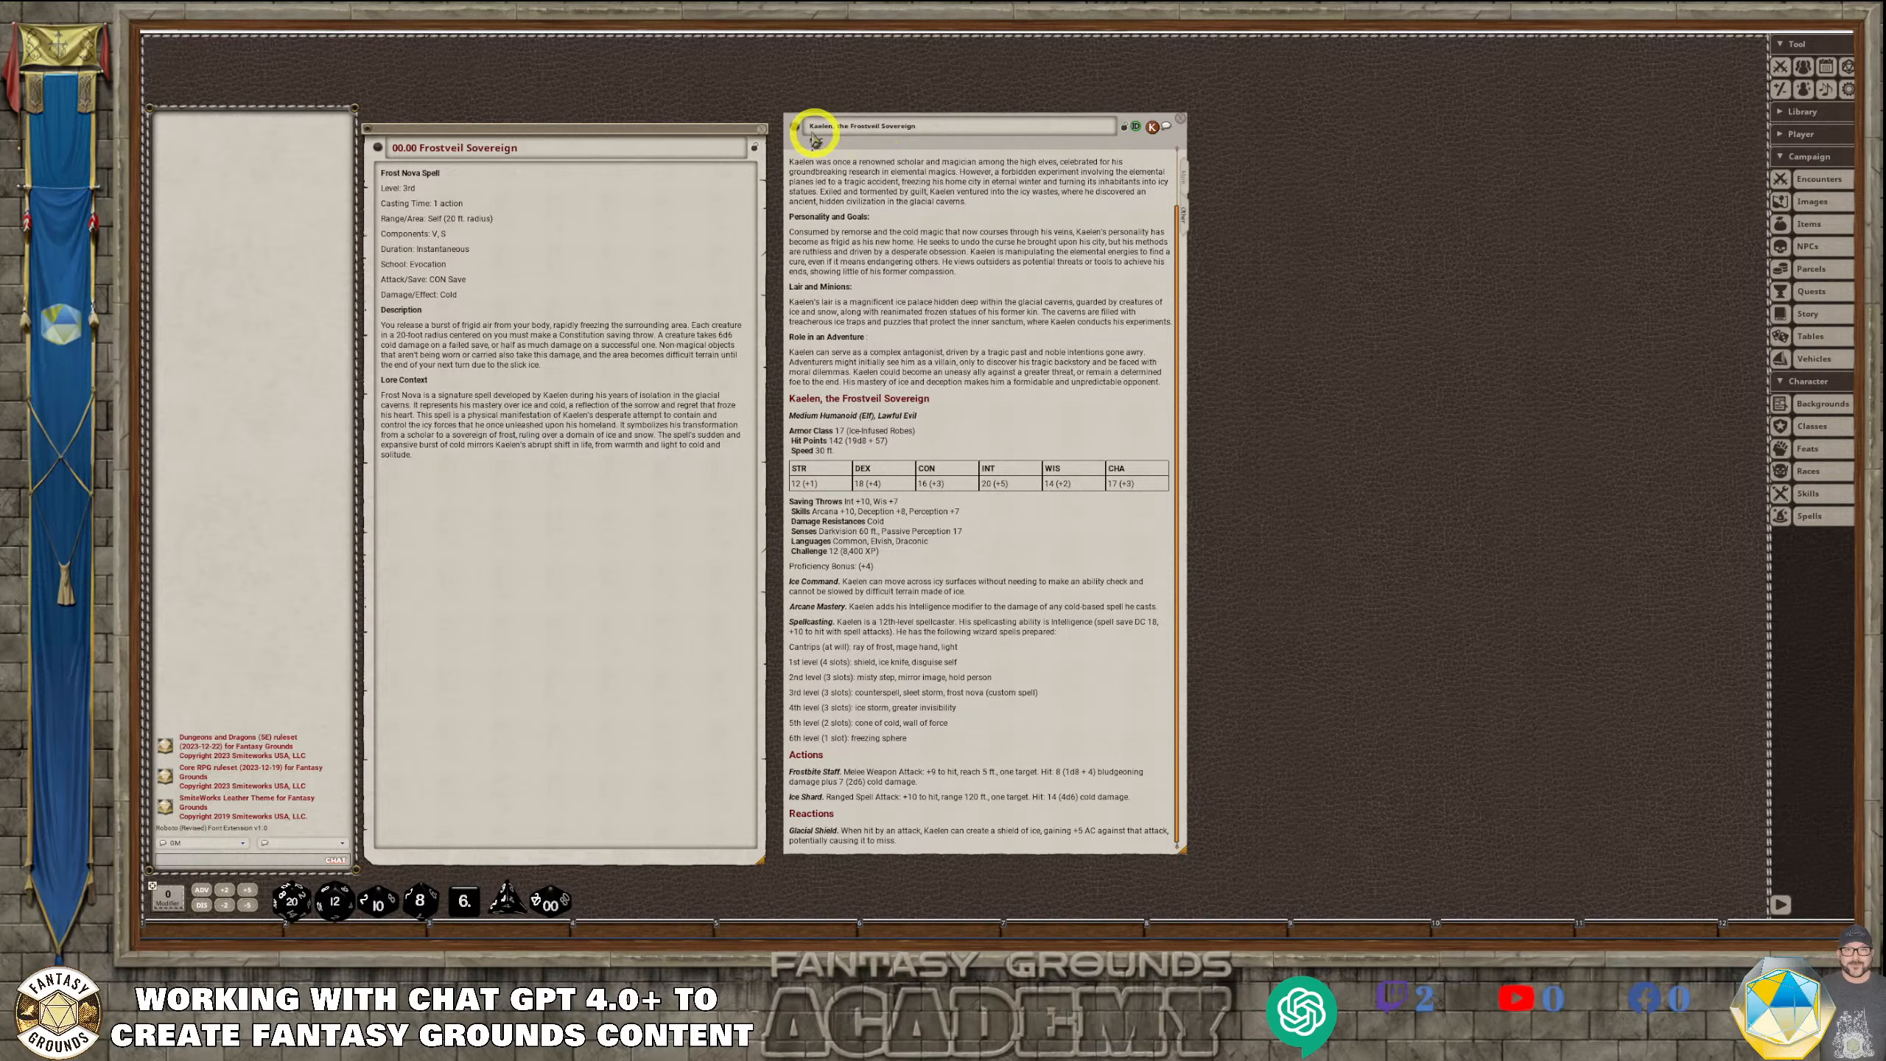
pyautogui.moveTo(794, 128); pyautogui.dragTo(387, 475)
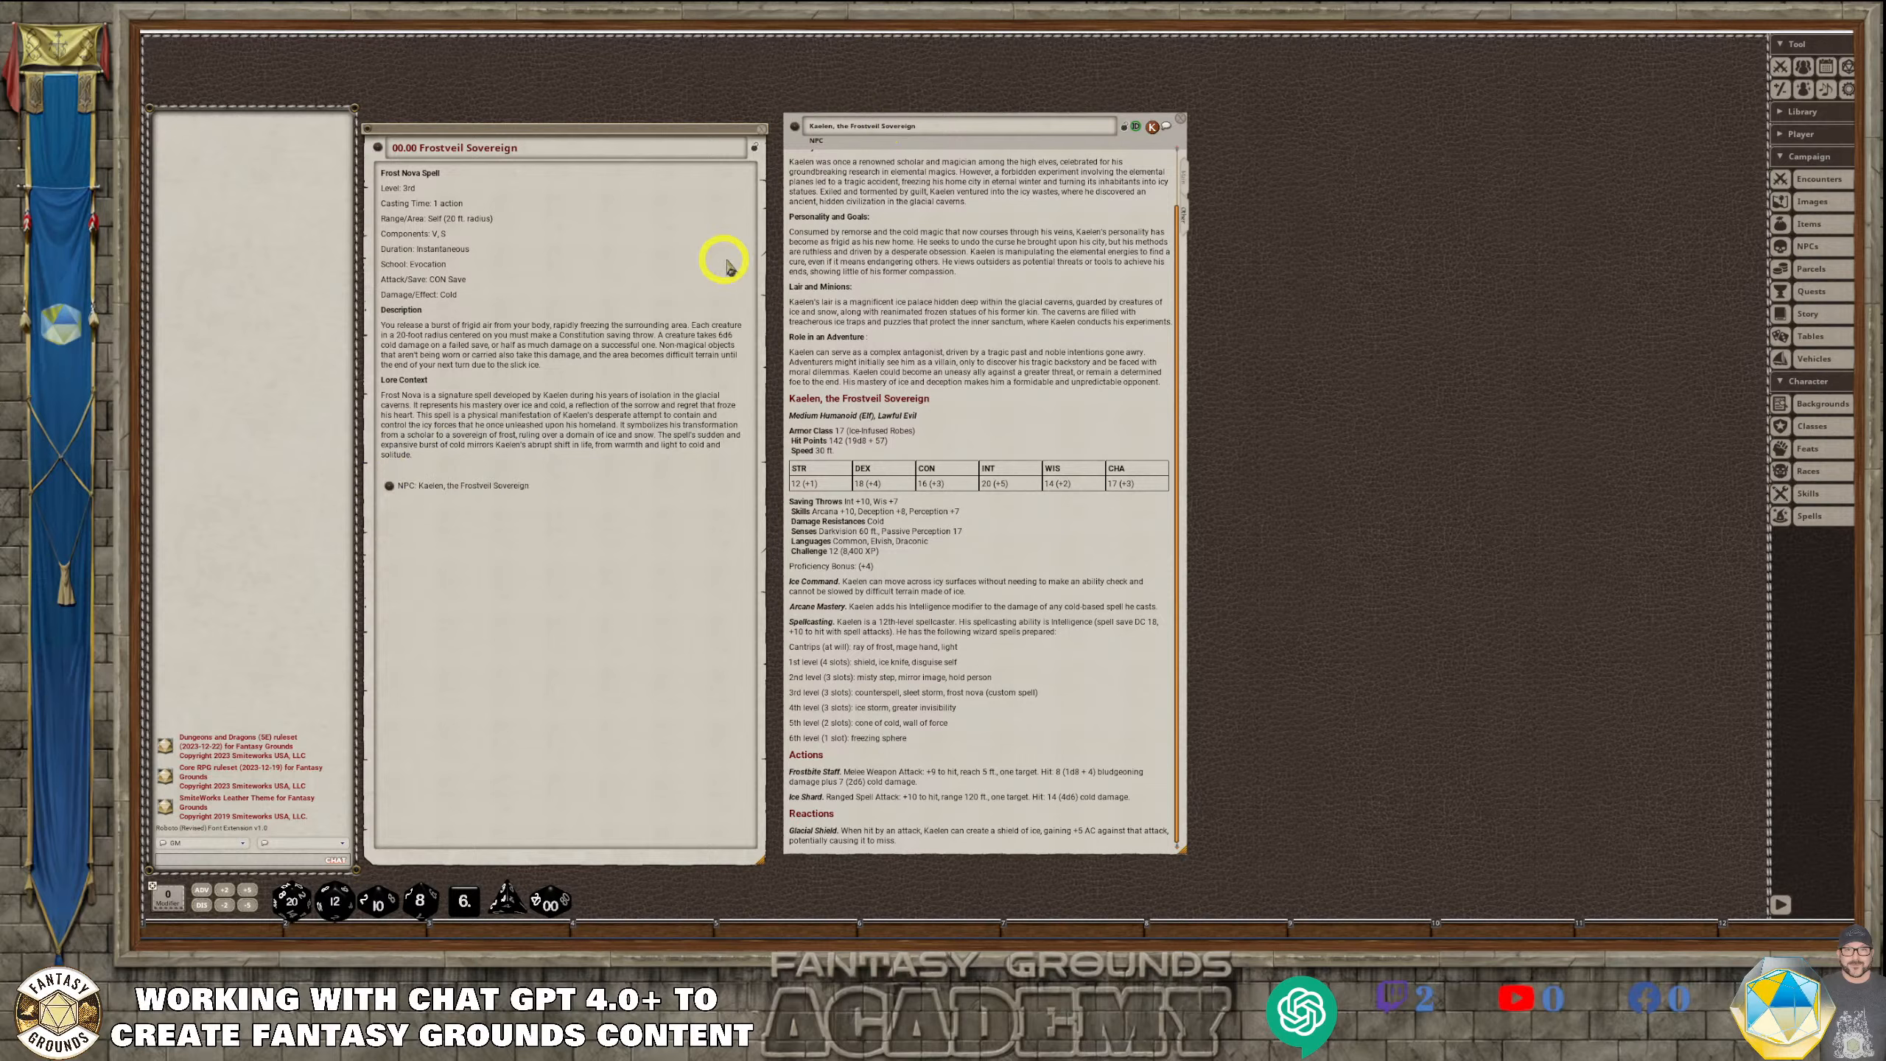
pyautogui.moveTo(794, 128); pyautogui.dragTo(786, 930)
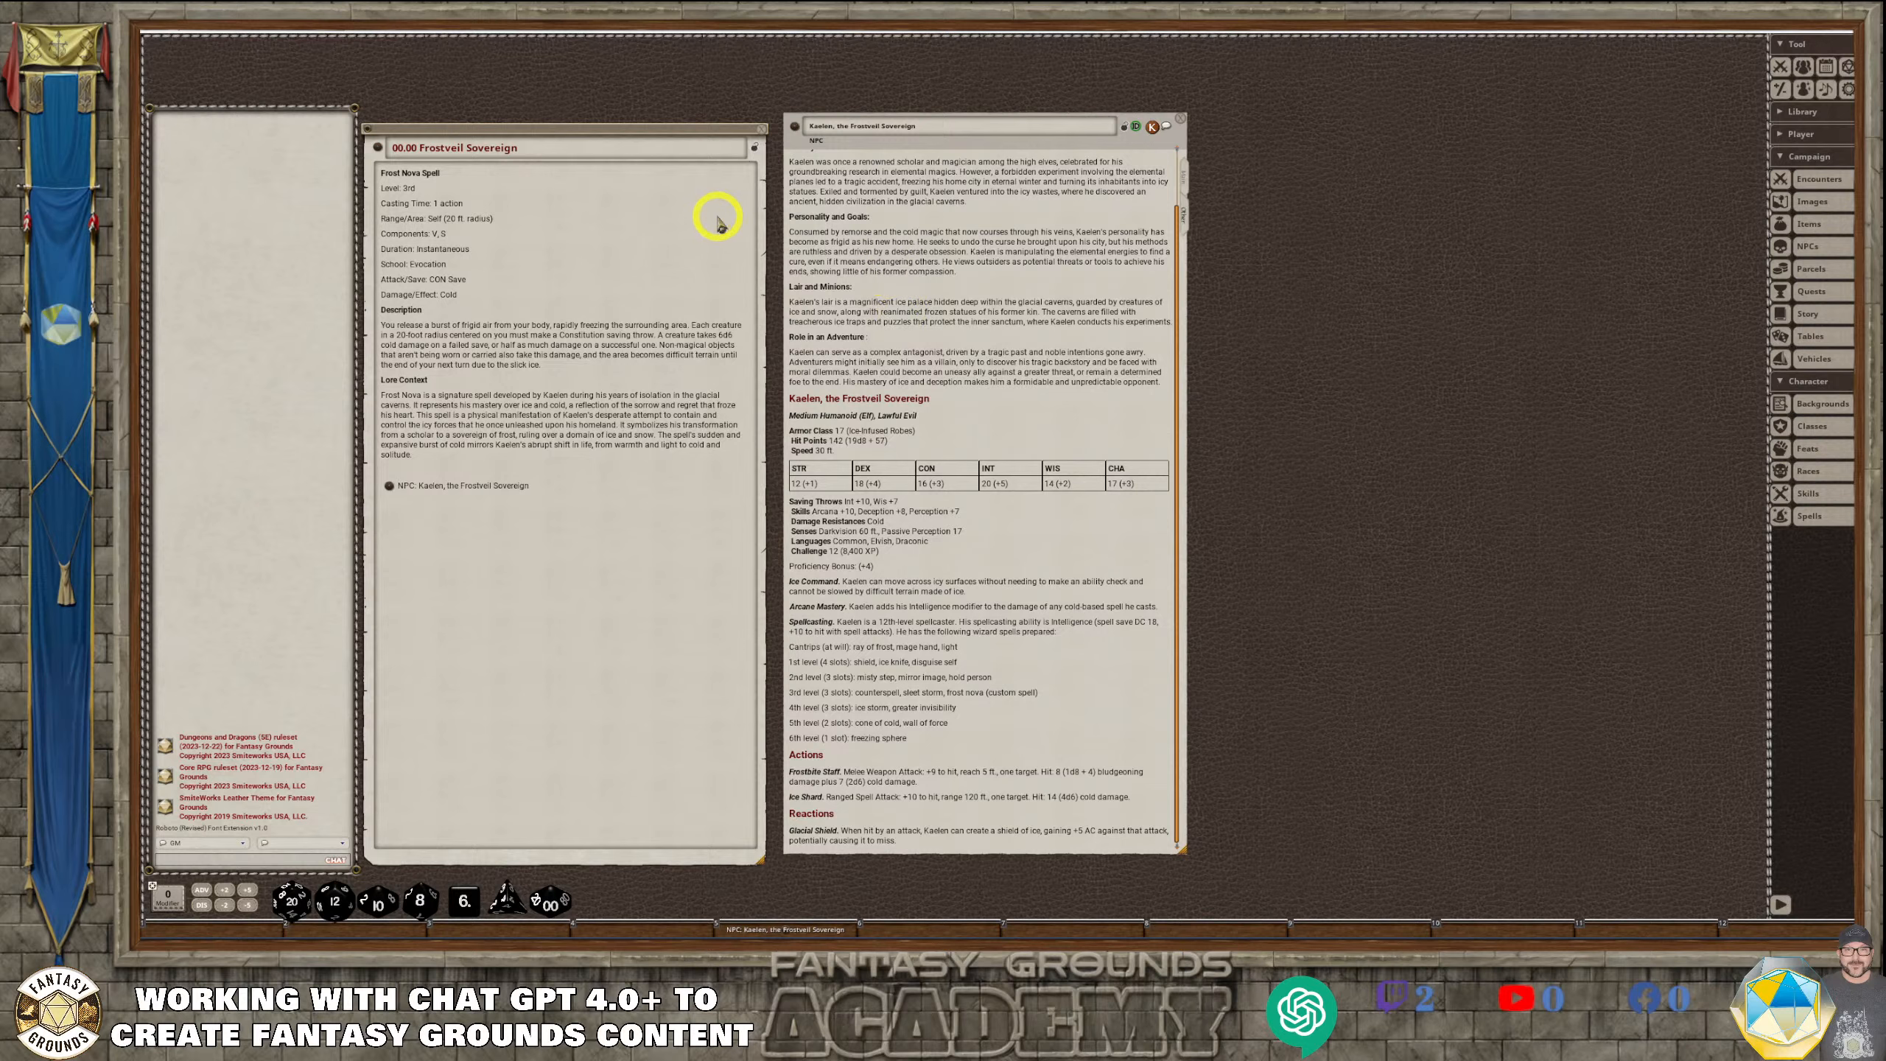
pyautogui.moveTo(378, 149); pyautogui.dragTo(659, 925)
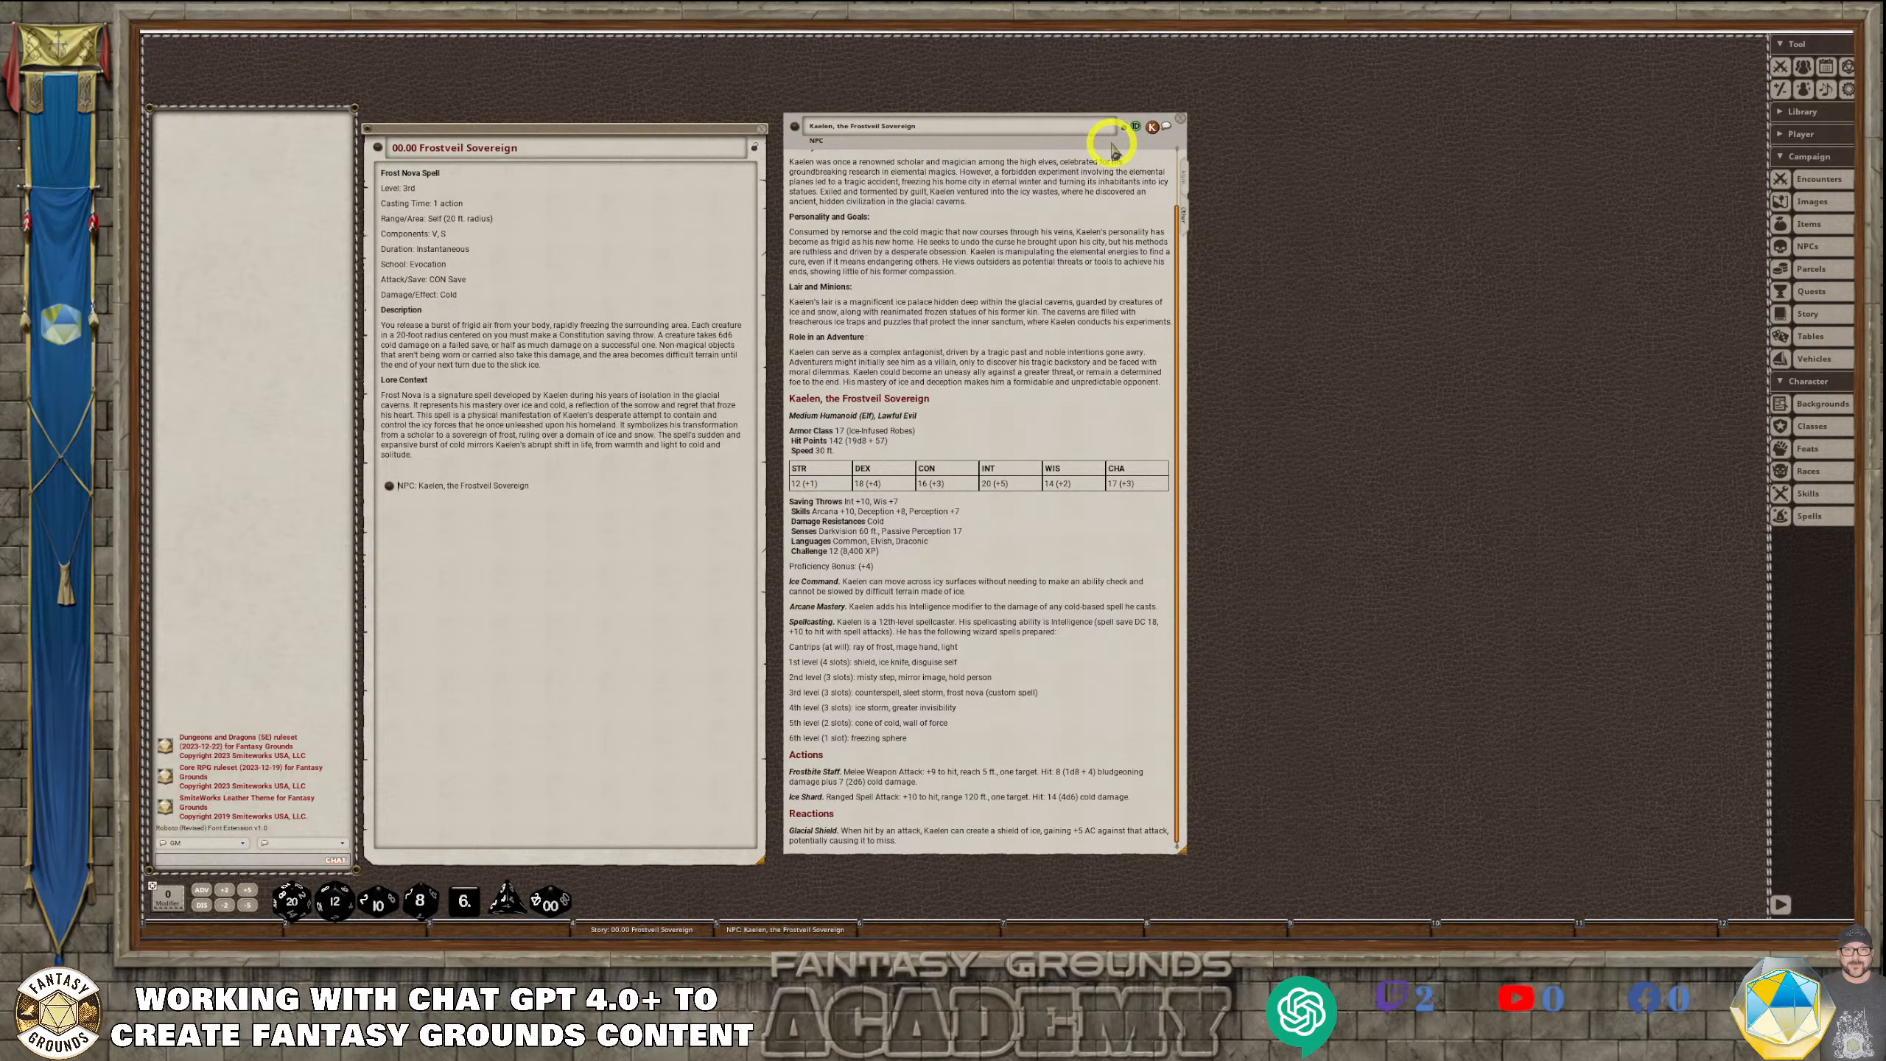
# Turn on the campaign option "Desktop: Restore windows on start" and close the options window
pyautogui.click(1845, 89)
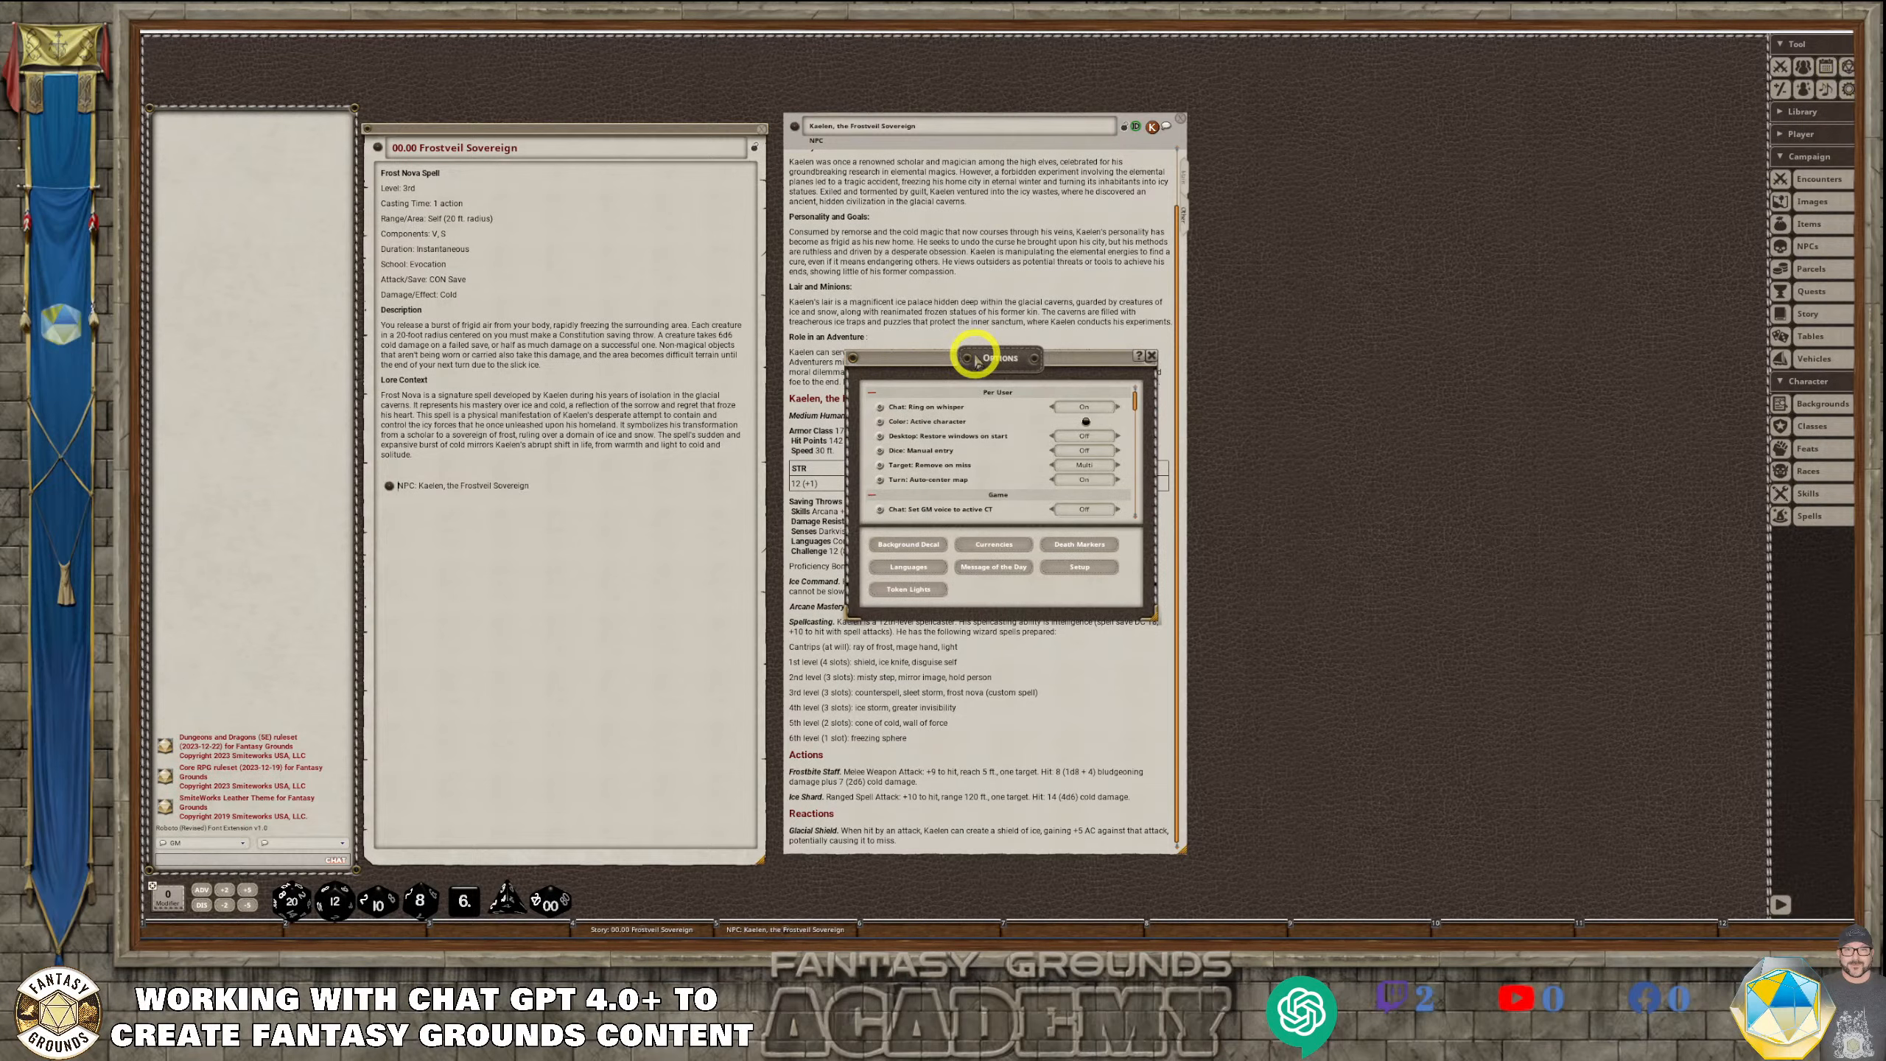
pyautogui.moveTo(976, 349); pyautogui.dragTo(1350, 283)
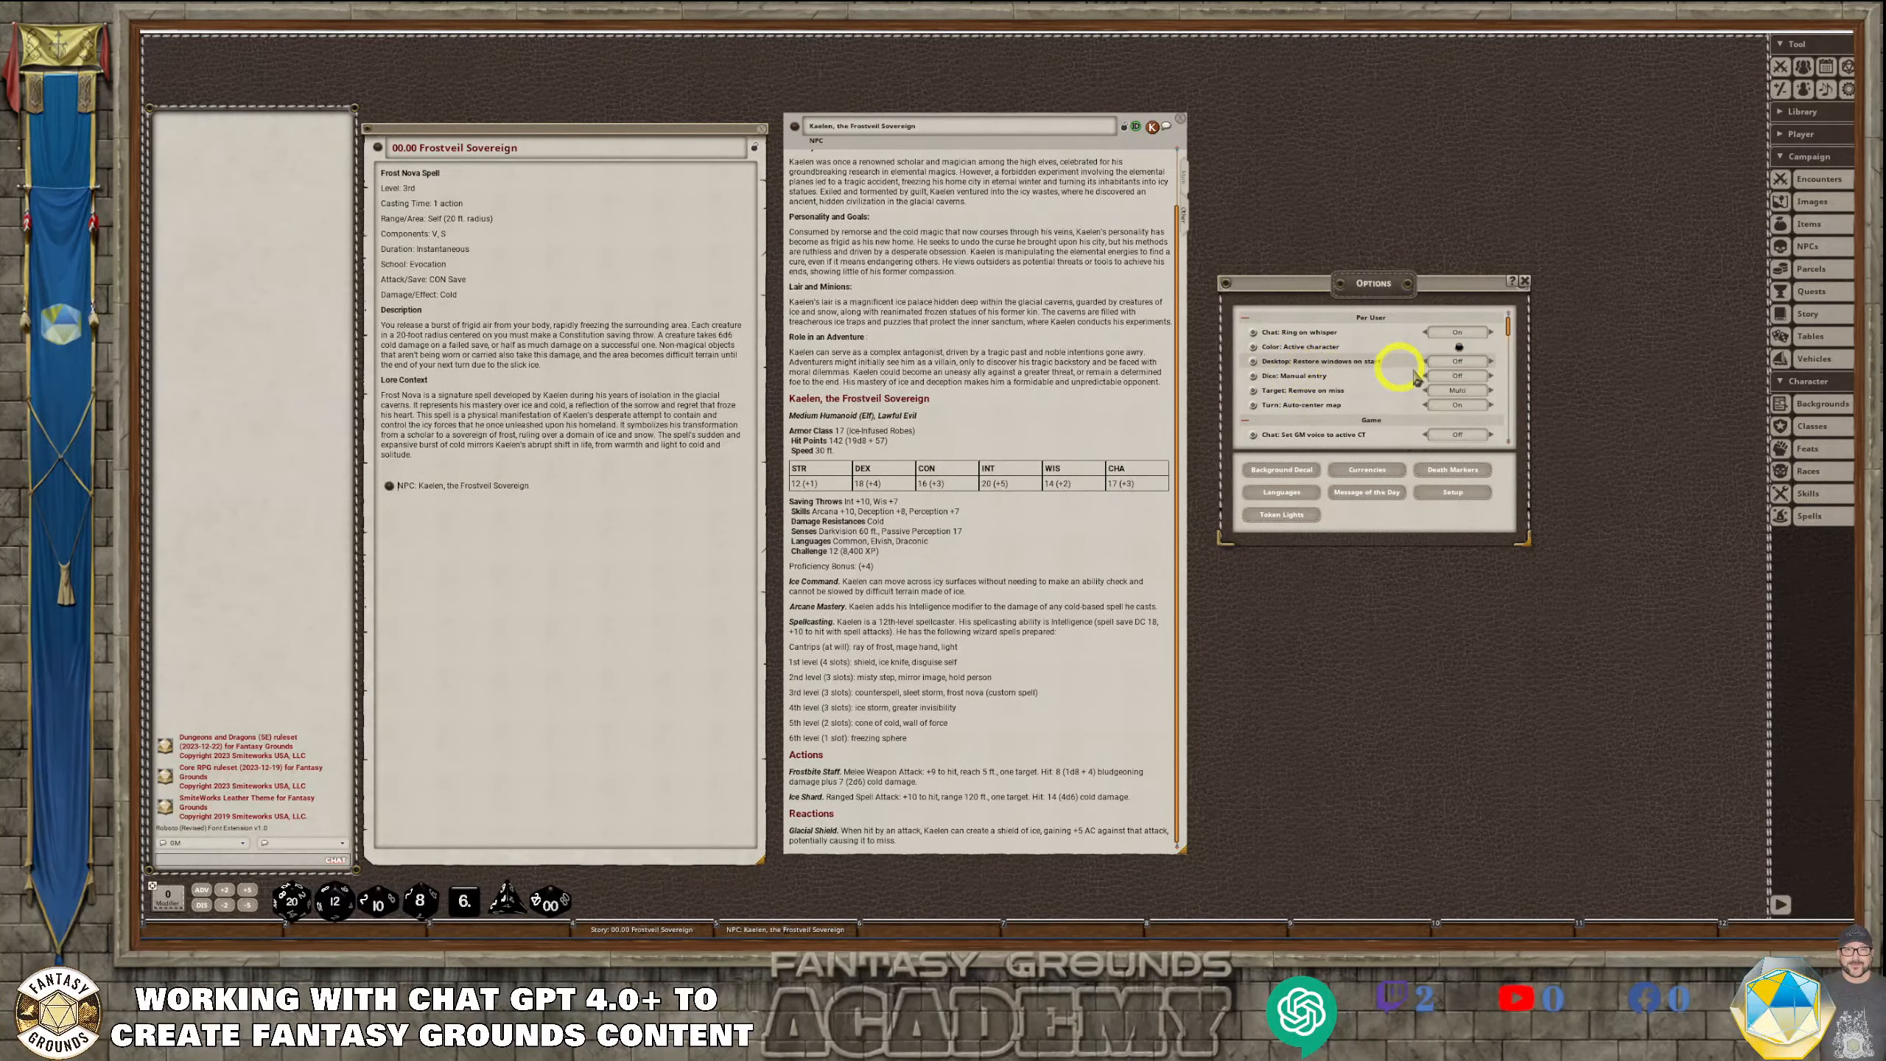
pyautogui.click(1458, 362)
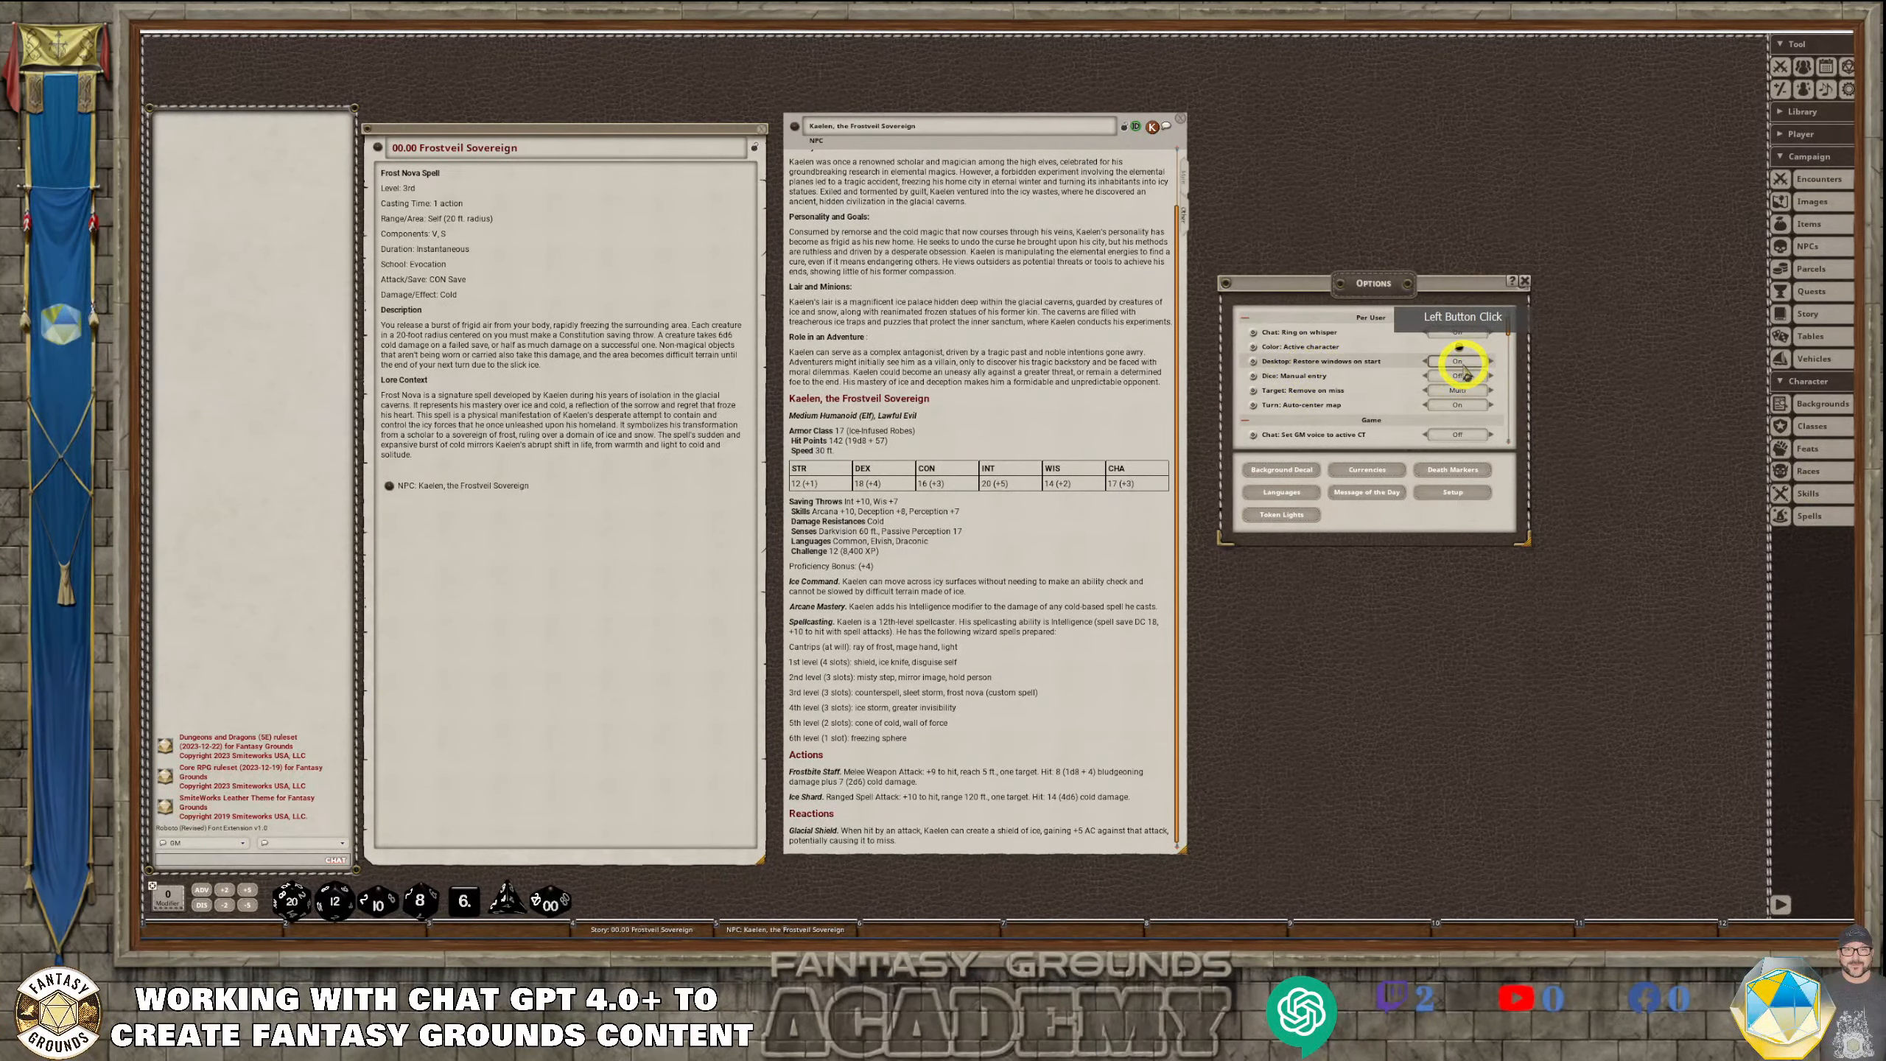
pyautogui.click(1523, 281)
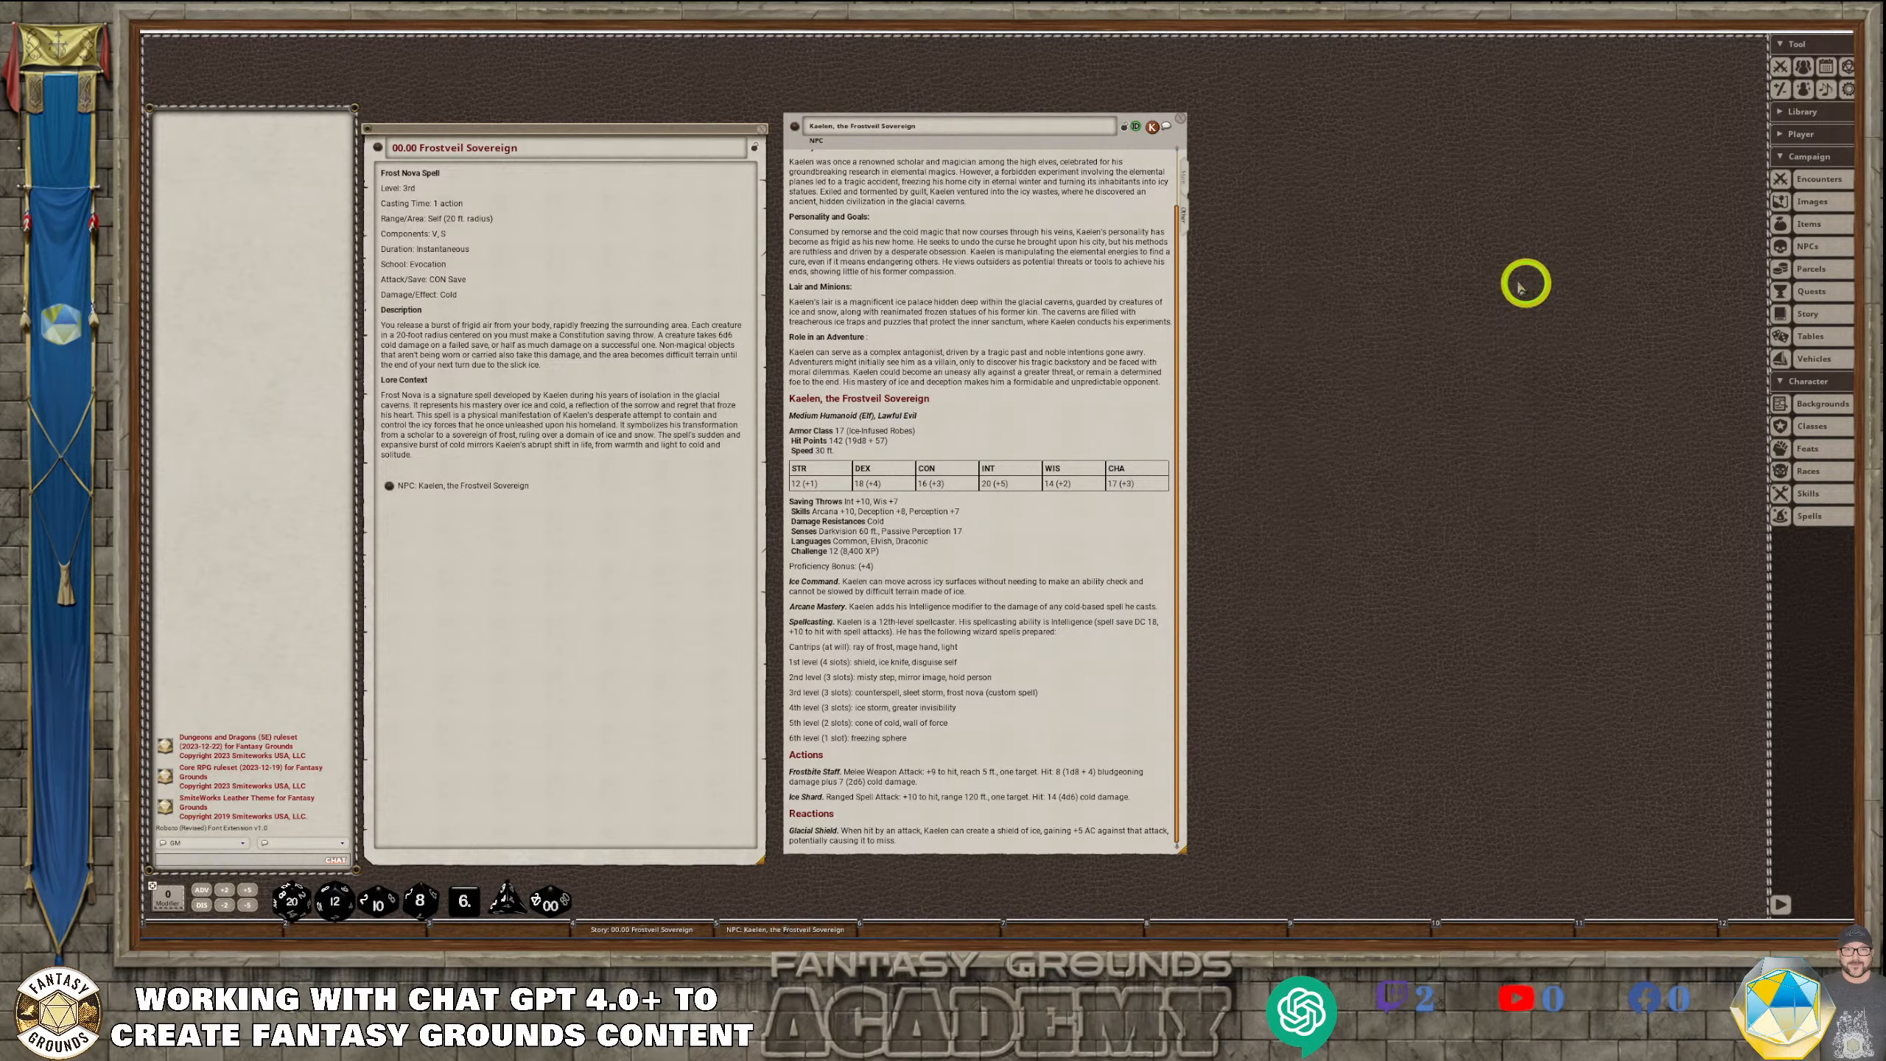
# Move the story entry and Kaelen's NPC sheet slightly upward to align them side by side, and lengthen the NPC sheet a little
pyautogui.moveTo(565, 130); pyautogui.dragTo(566, 112)
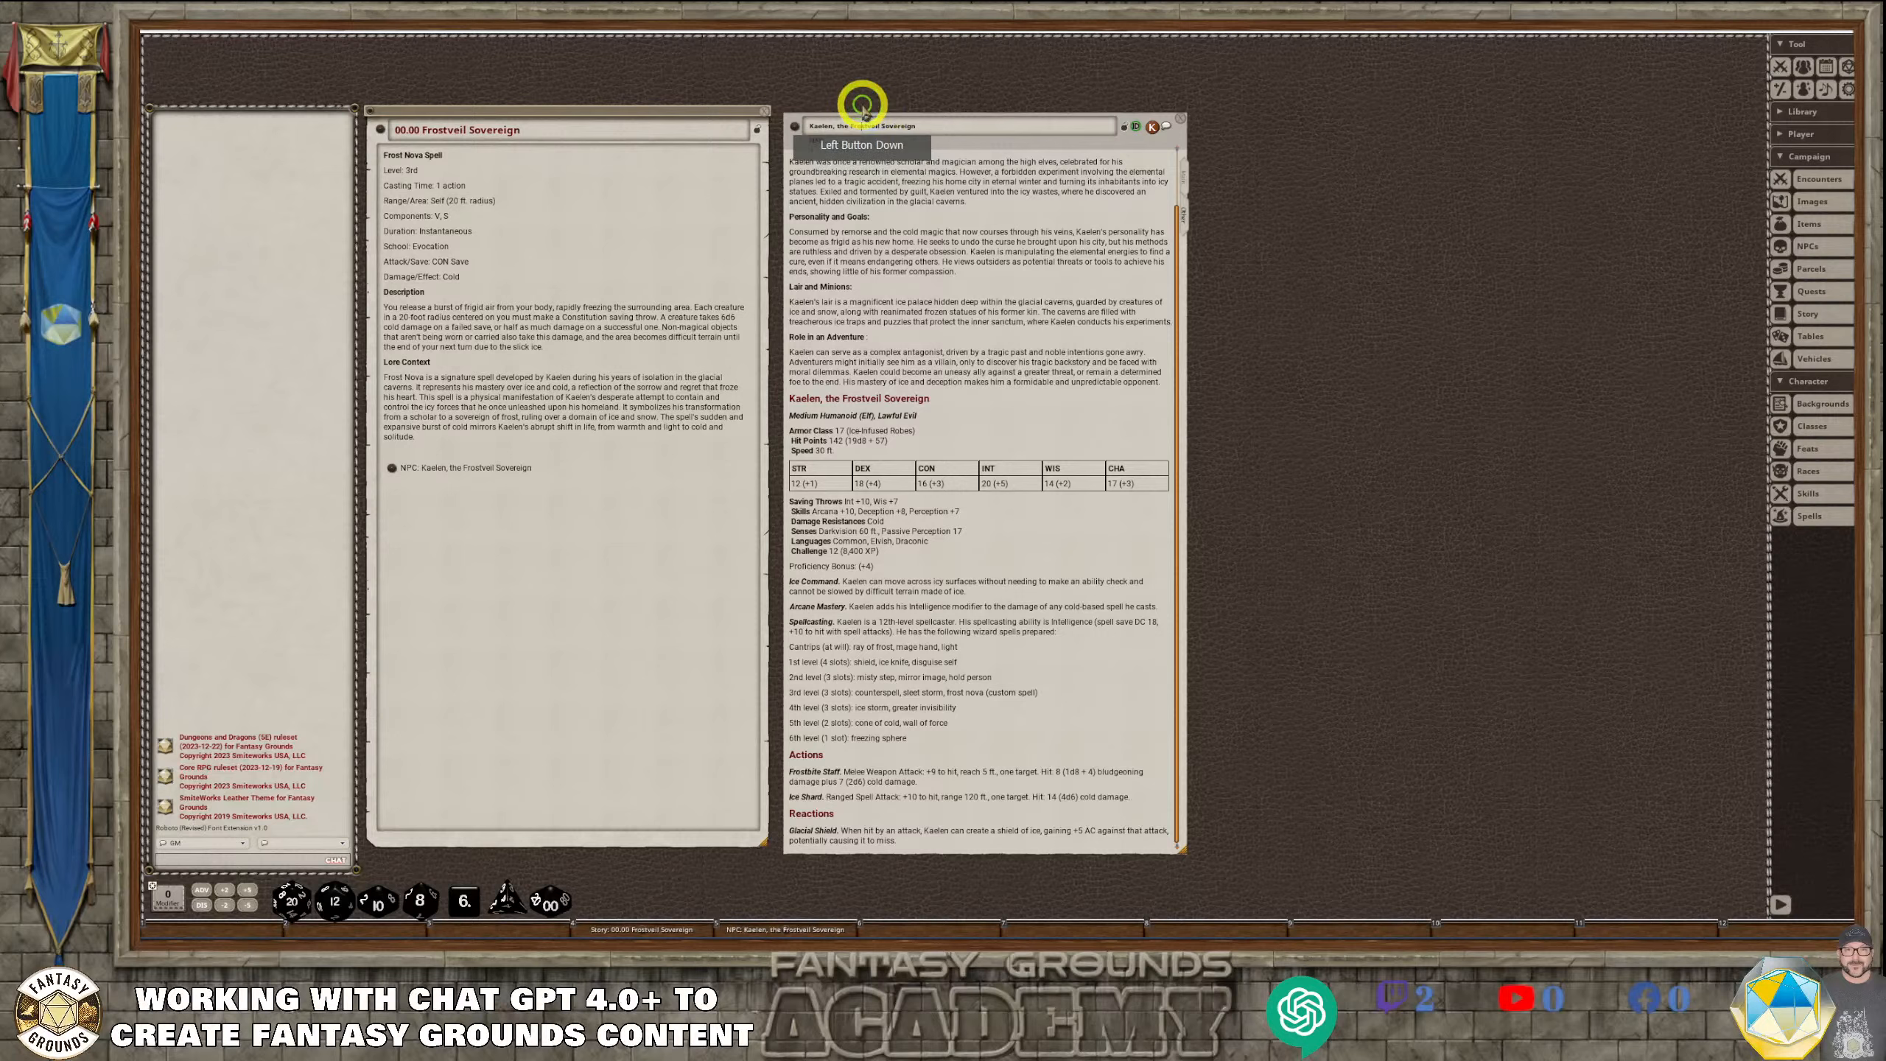
pyautogui.click(914, 108)
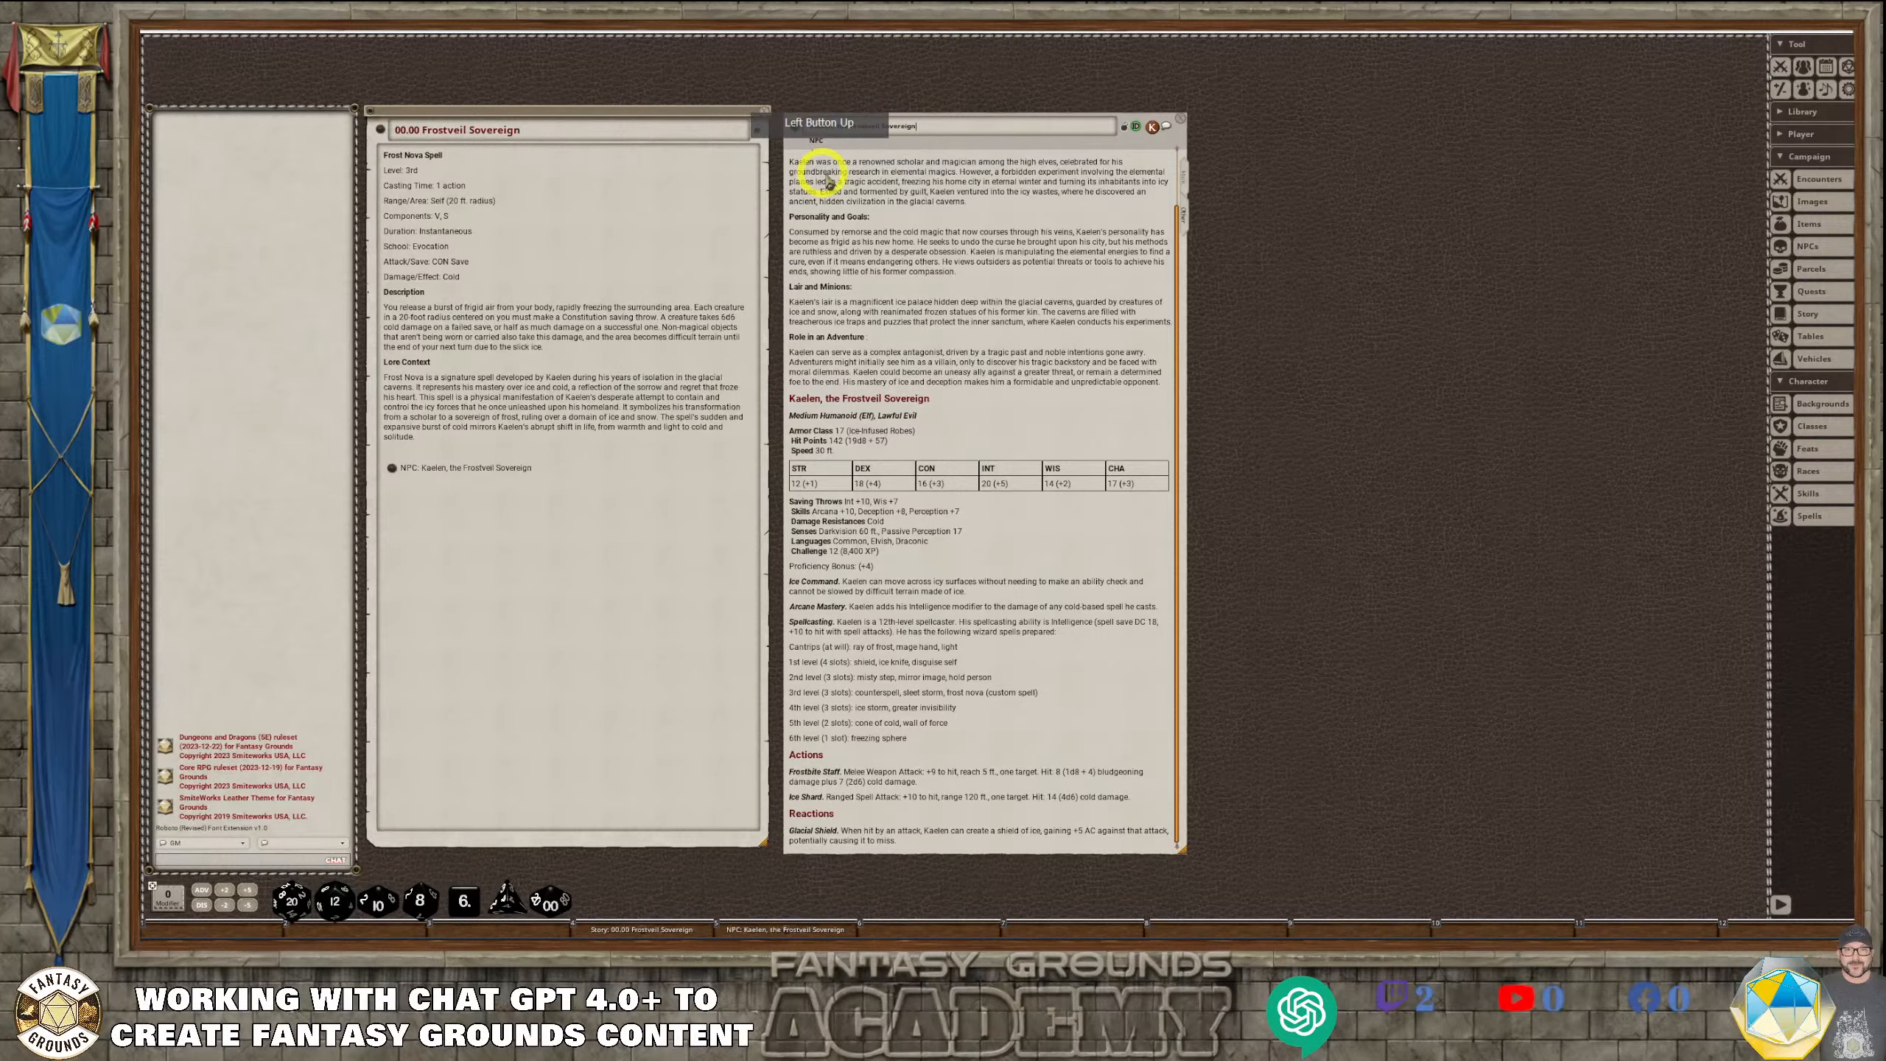
pyautogui.moveTo(905, 147)
pyautogui.mouseDown()
pyautogui.moveTo(892, 118)
pyautogui.moveTo(909, 138)
pyautogui.mouseUp()
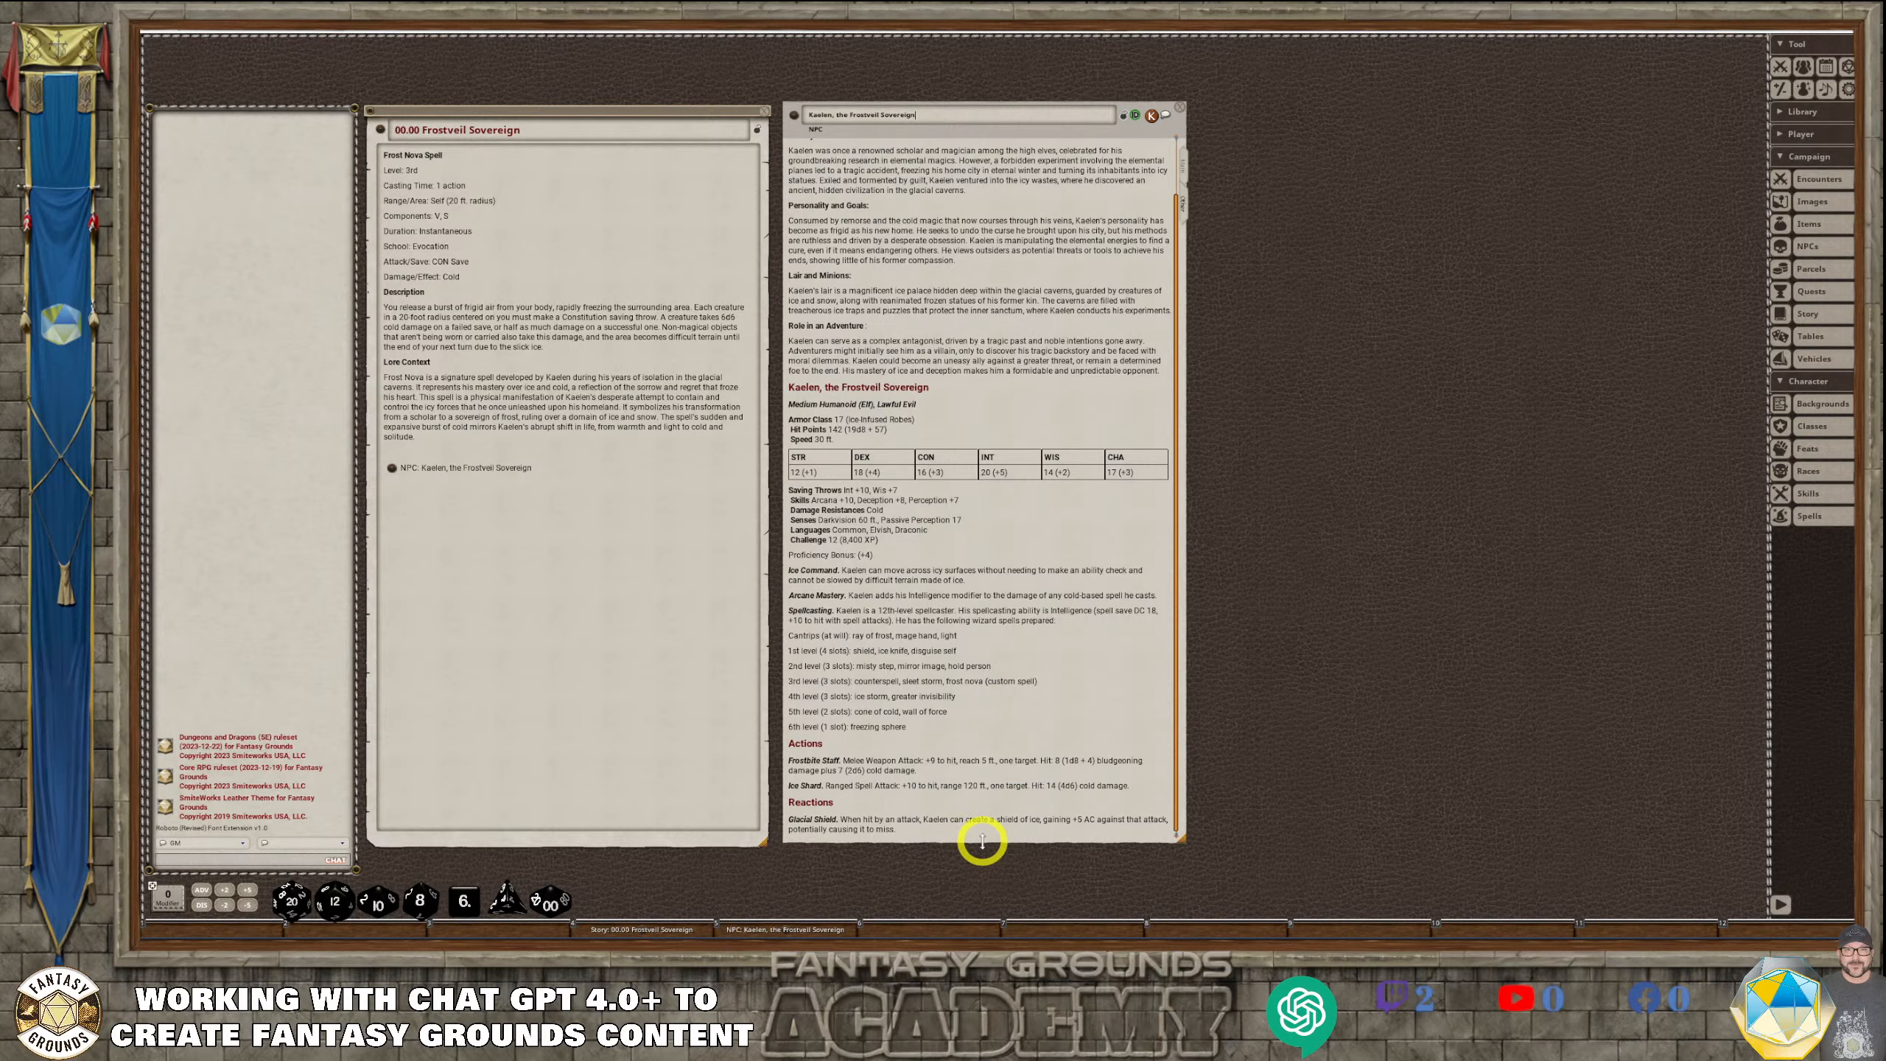
pyautogui.moveTo(980, 849); pyautogui.dragTo(985, 847)
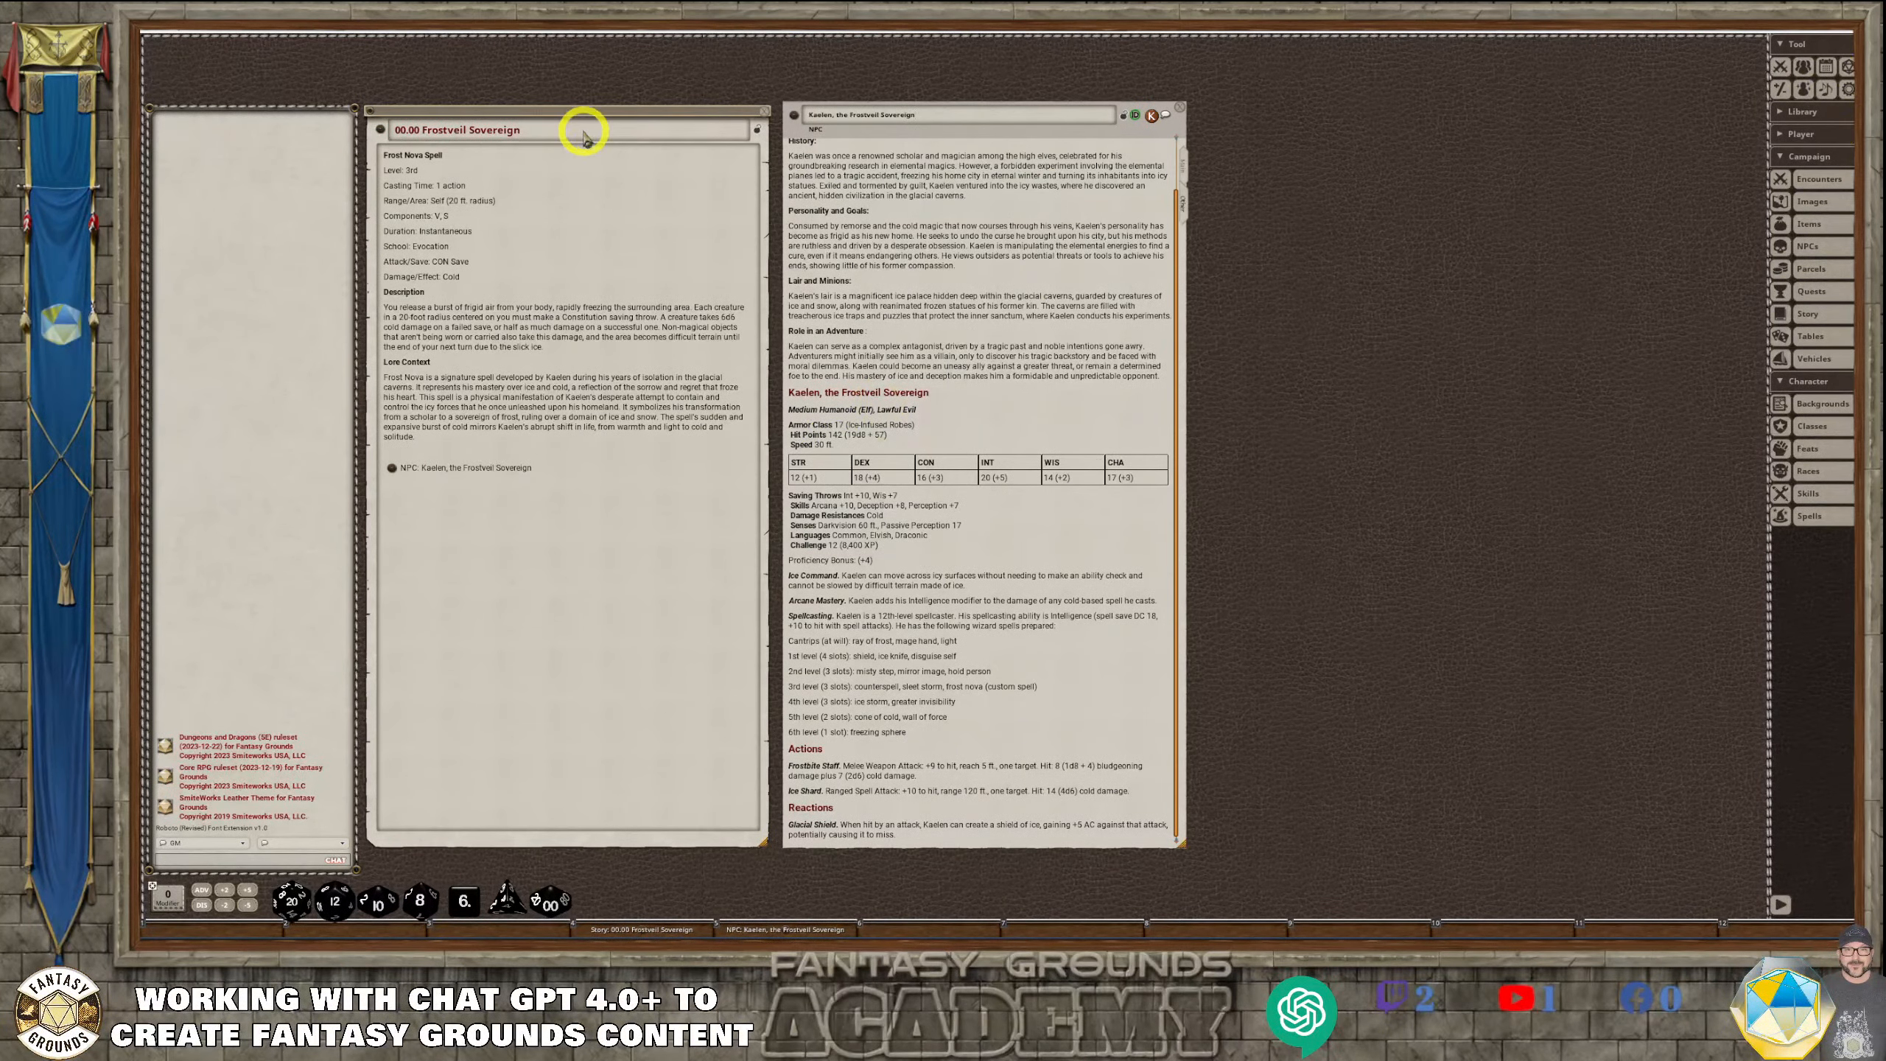
pyautogui.click(899, 125)
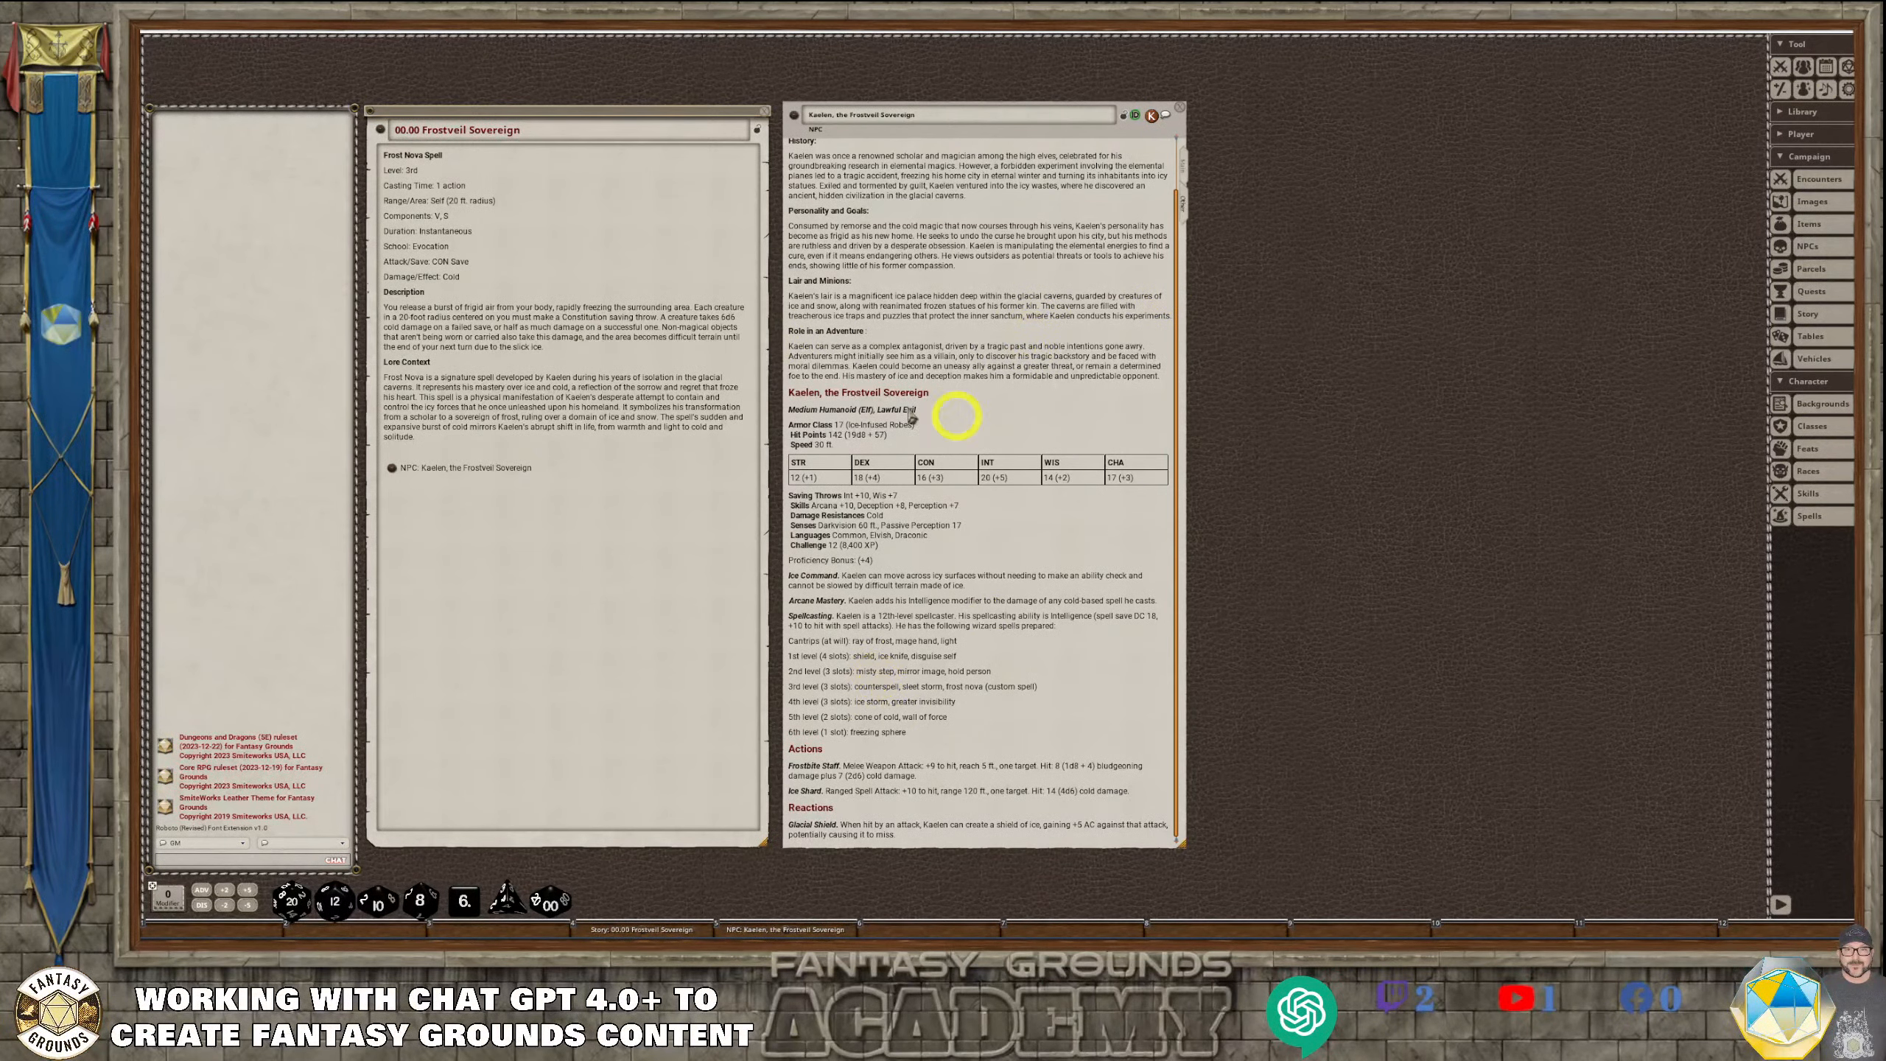
# Show the main statistics page of Kaelen's NPC sheet and review its stats, traits and actions
pyautogui.click(1182, 162)
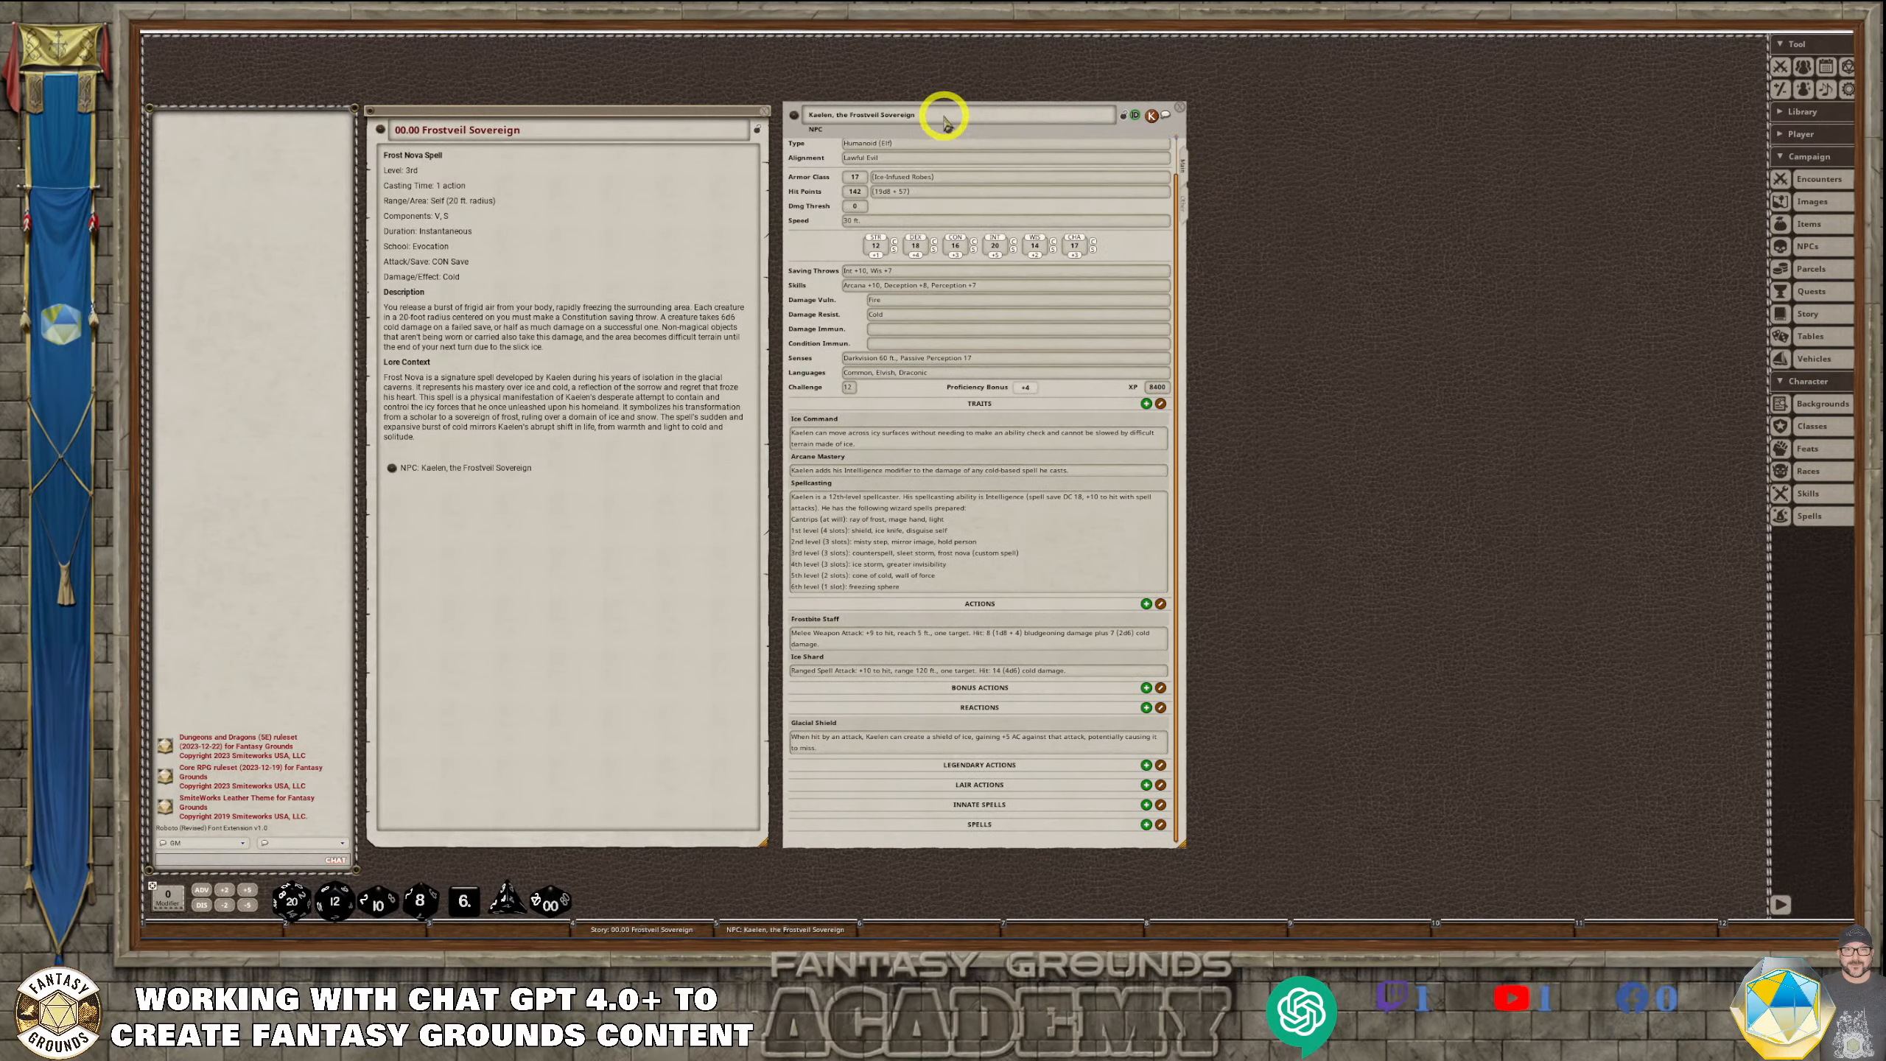
pyautogui.scroll(1, 1034, 469)
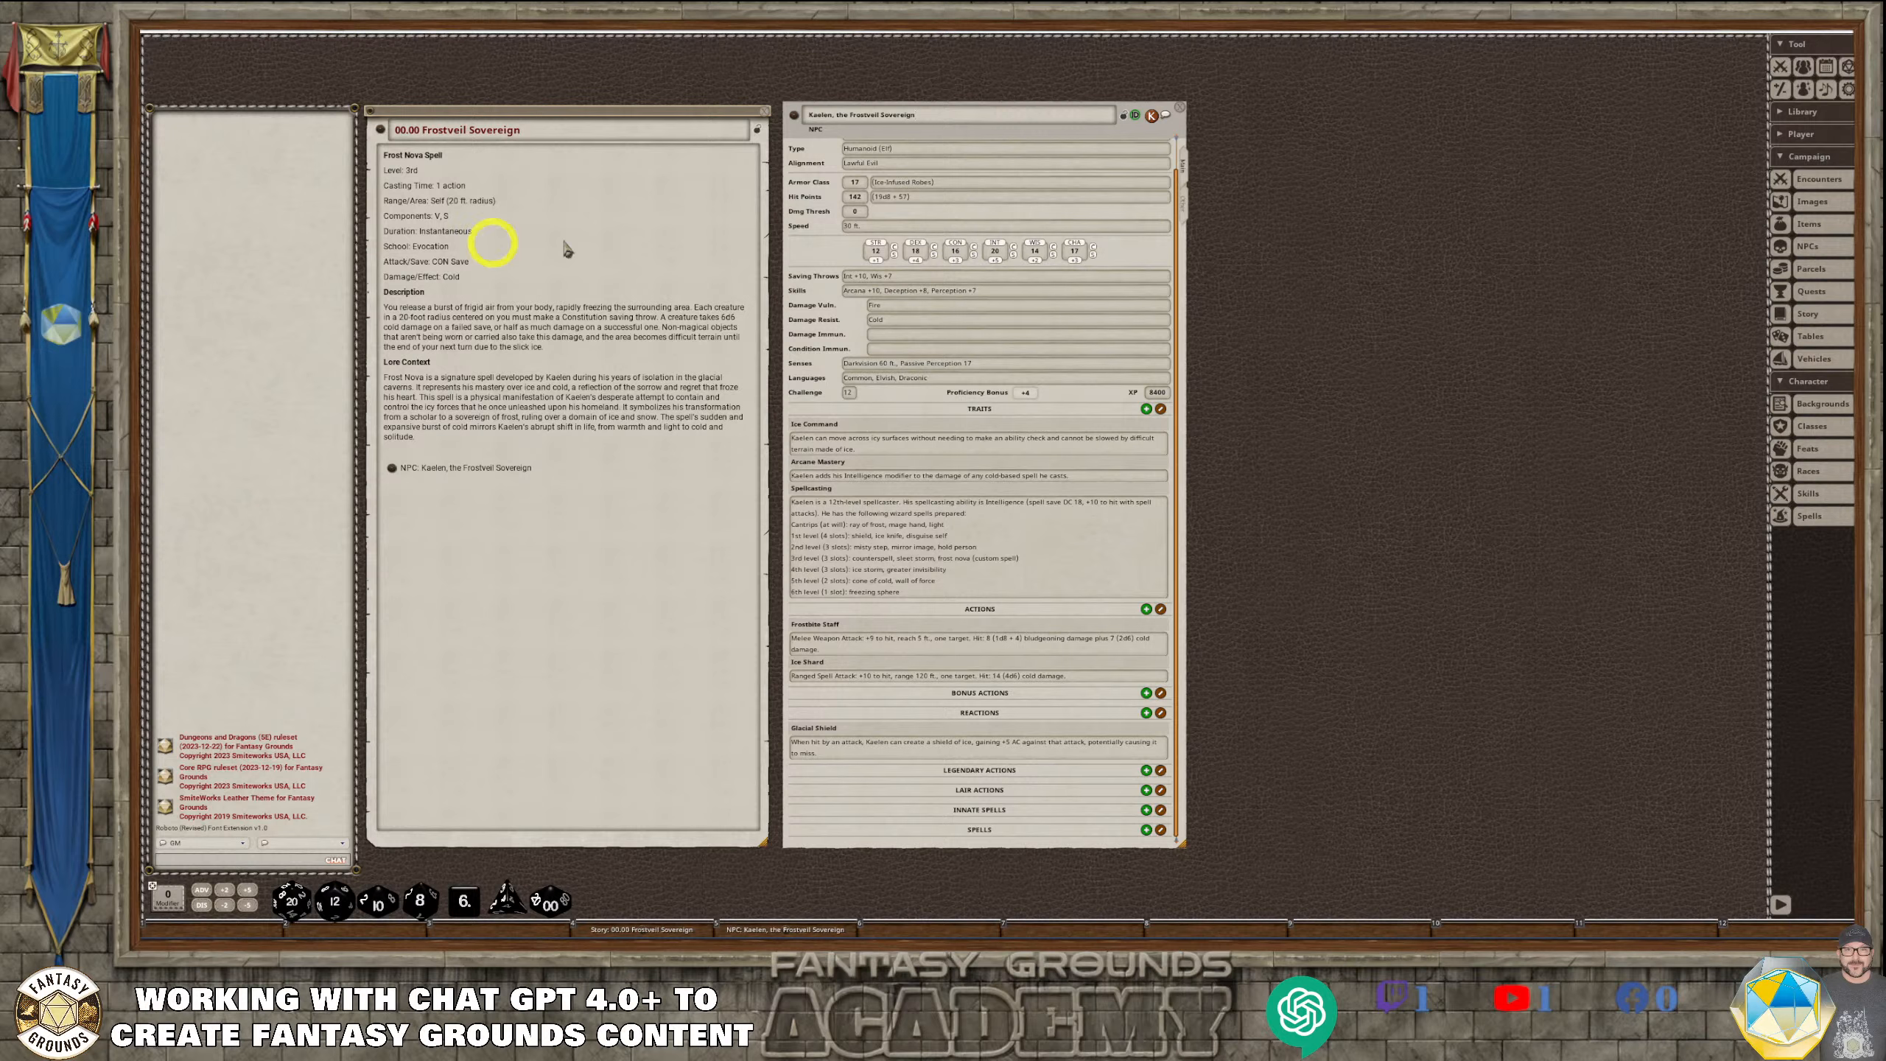
pyautogui.click(618, 453)
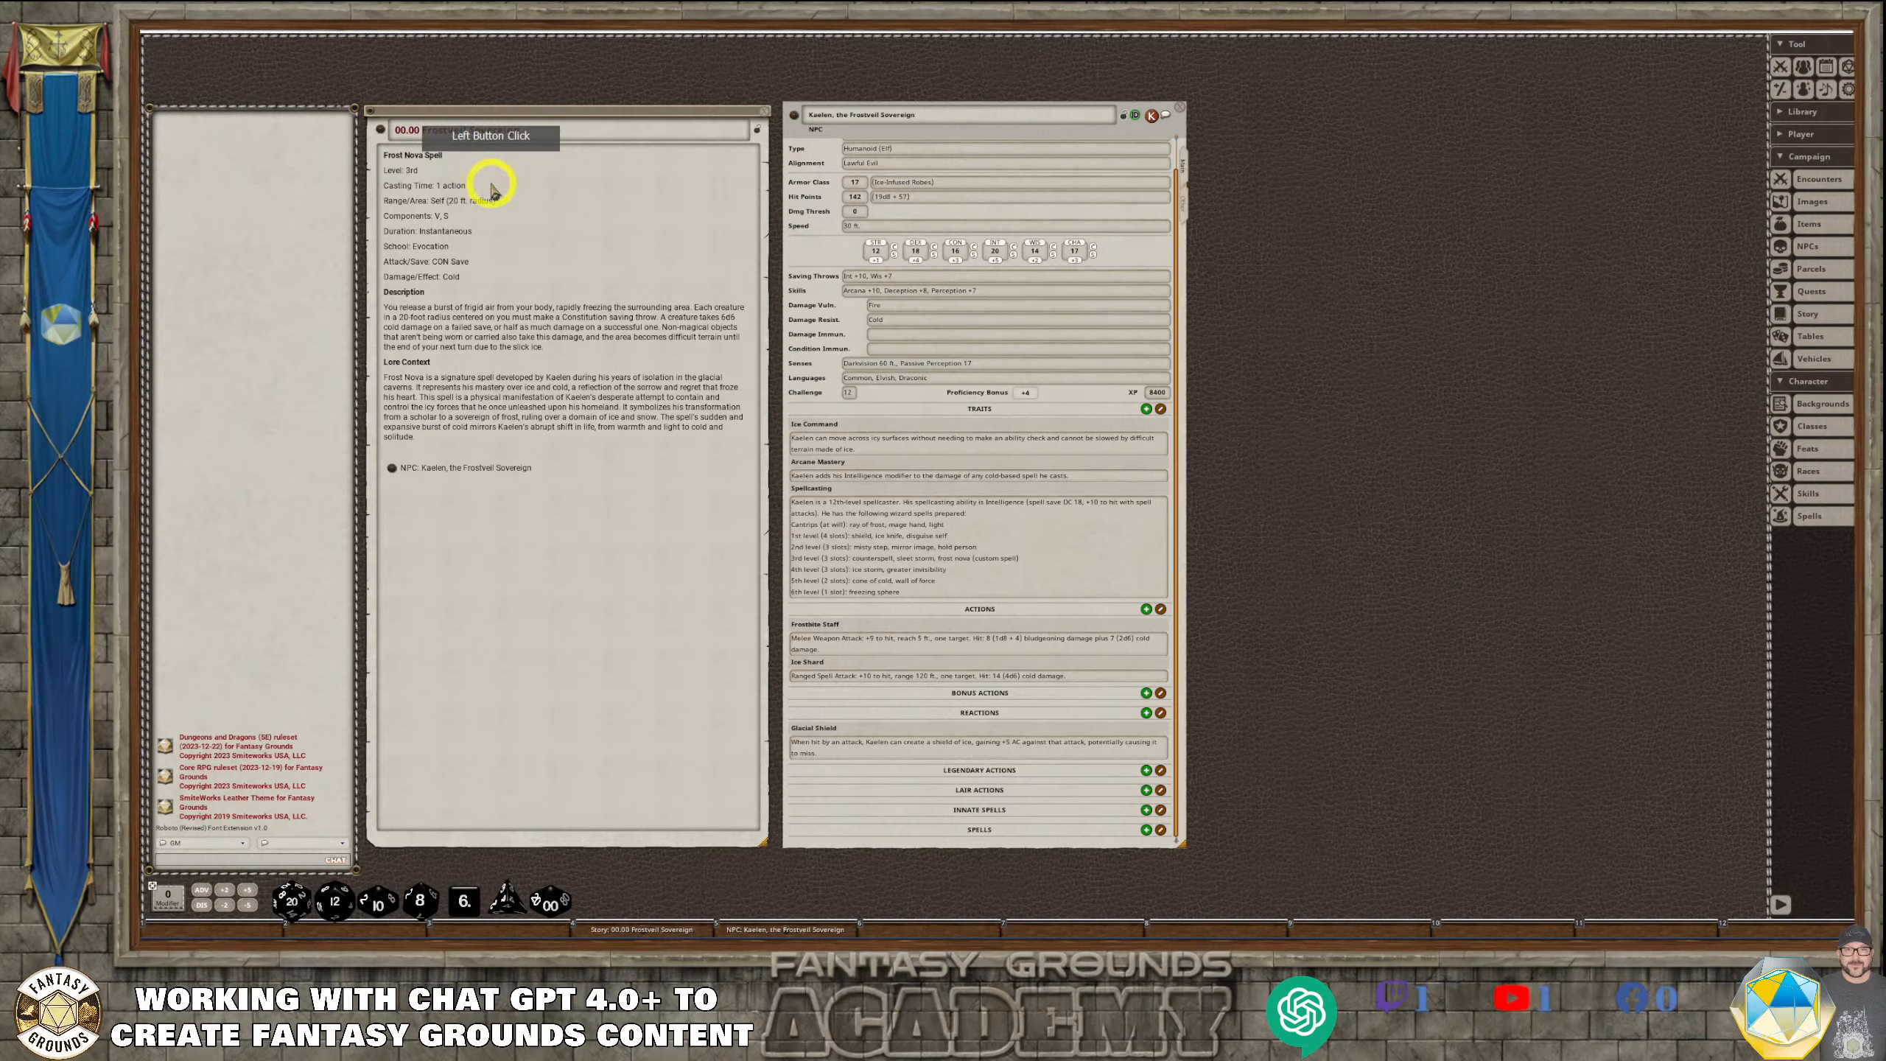
pyautogui.click(939, 449)
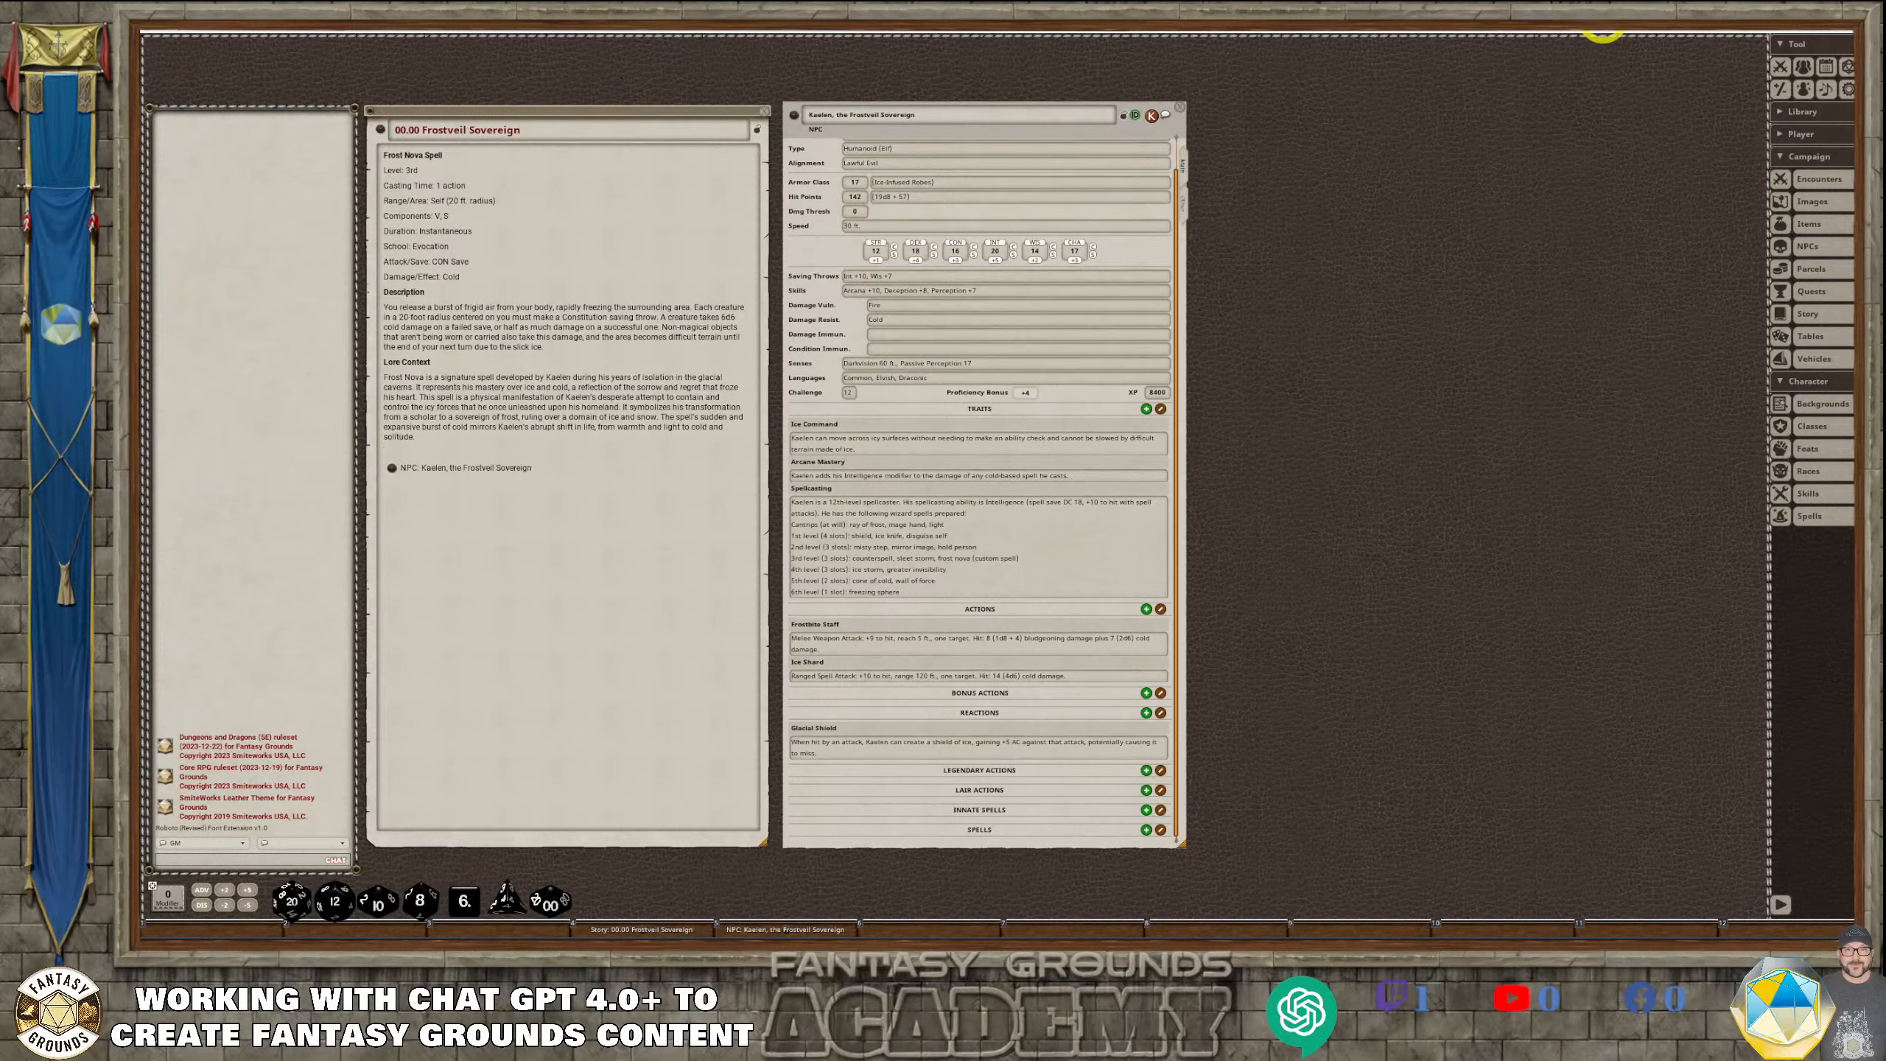
# Switch to ChatGPT's FG 5e Content Creator conversation and review Kaelen's stat block and the Frost Nova spell text
pyautogui.moveTo(1832, 32)
pyautogui.hotkey('alt', 'Tab')
pyautogui.scroll(-5, 928, 595)
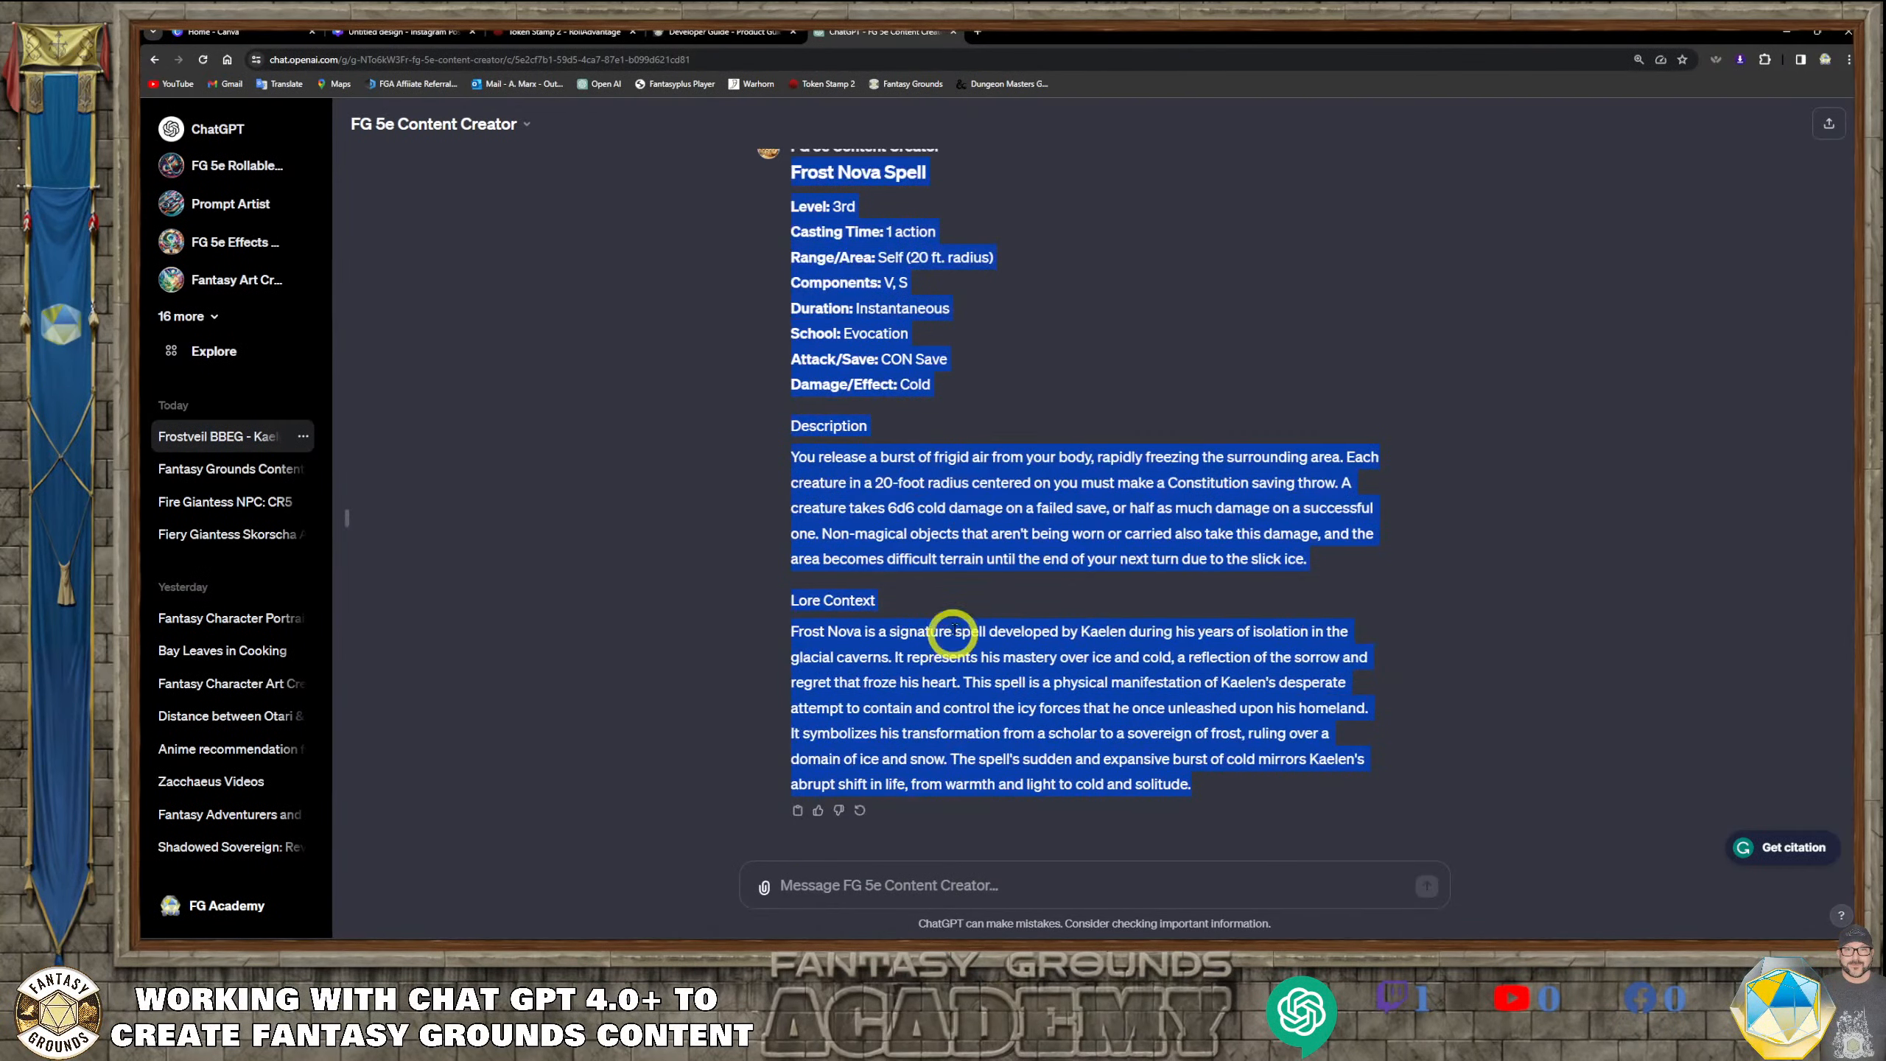
pyautogui.click(976, 579)
pyautogui.scroll(15, 978, 586)
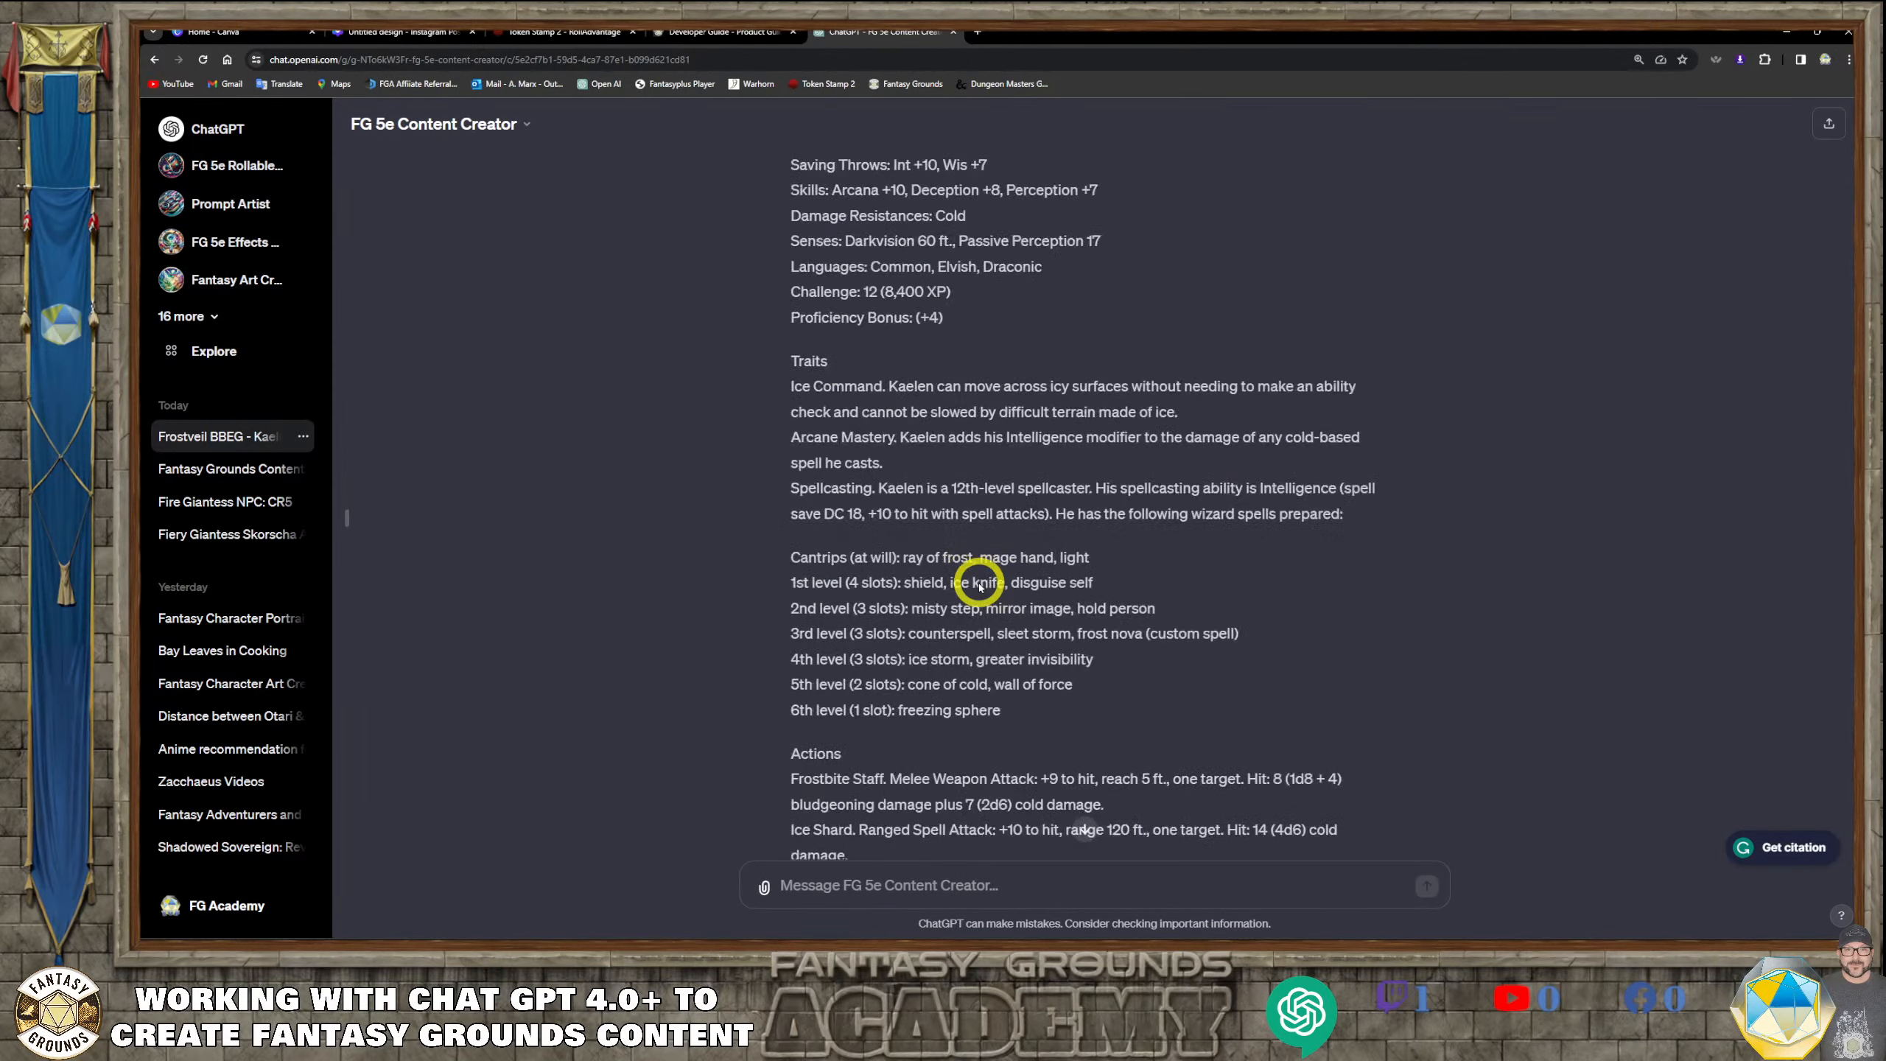
pyautogui.scroll(6, 978, 584)
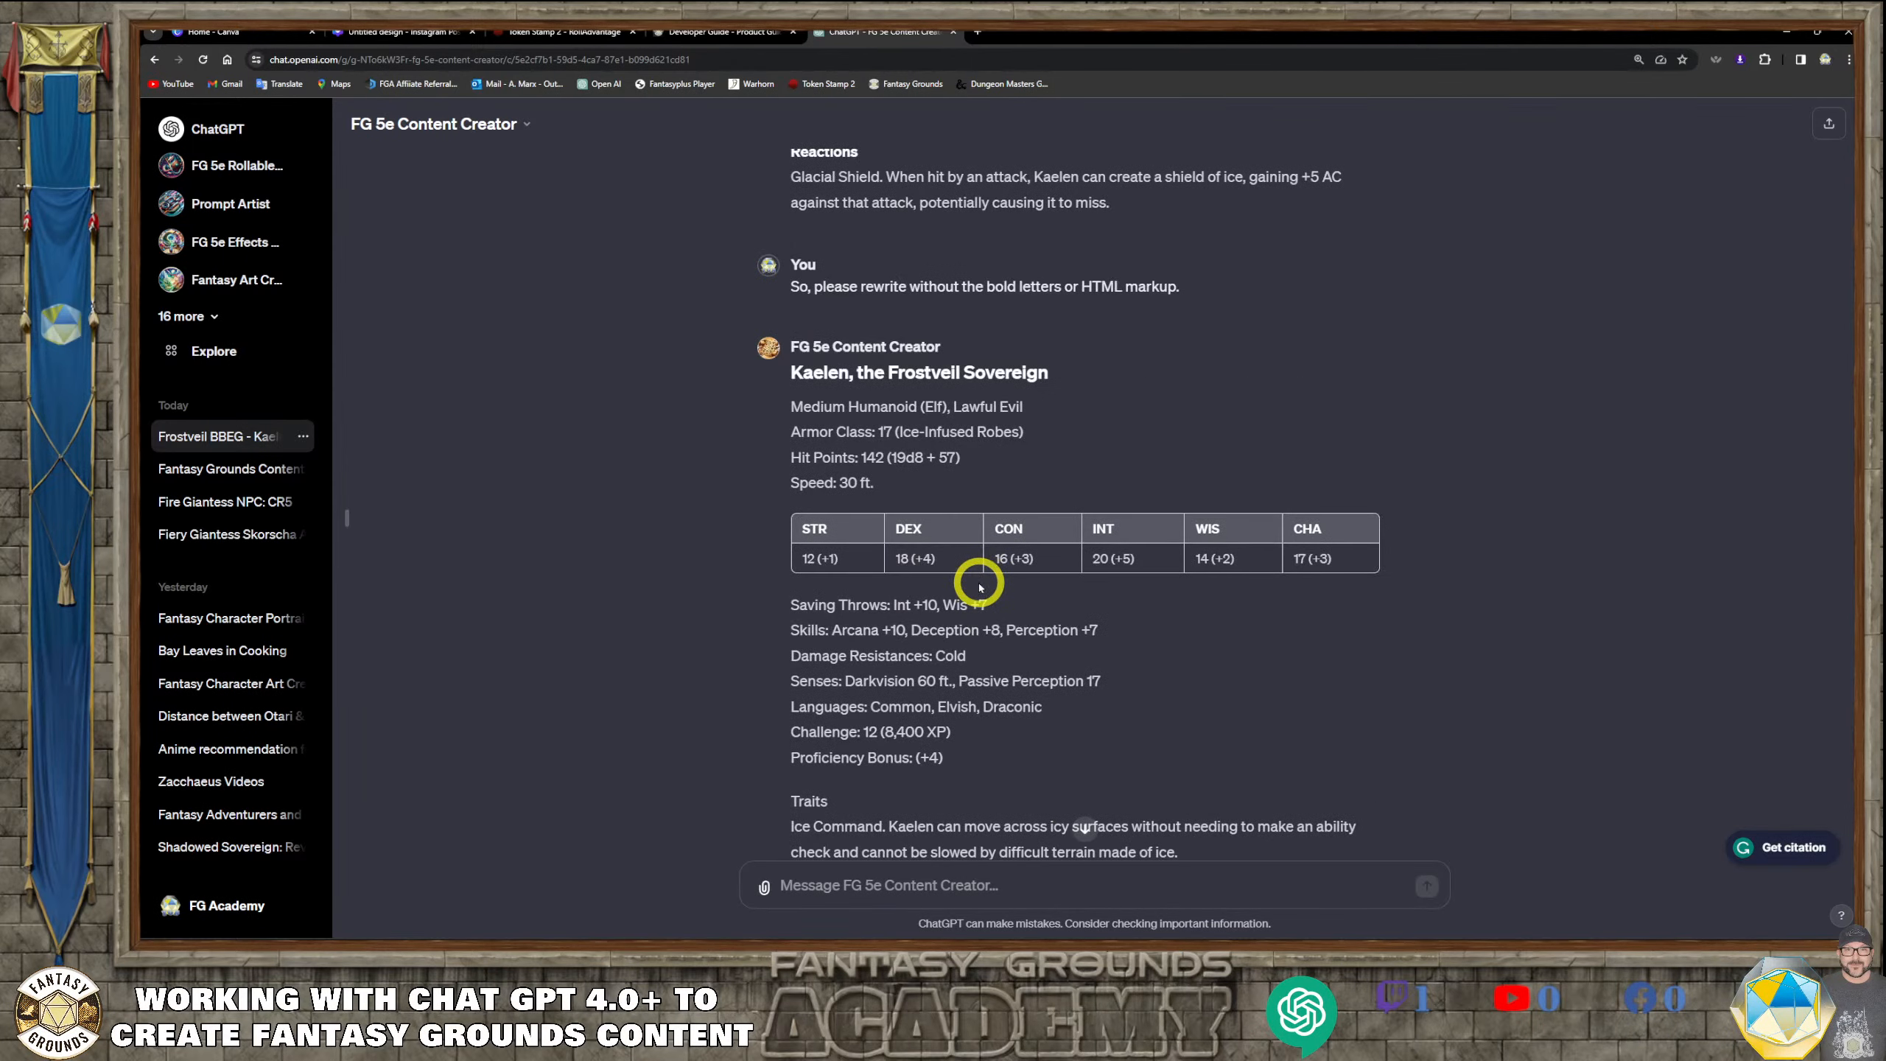
pyautogui.scroll(-15, 979, 585)
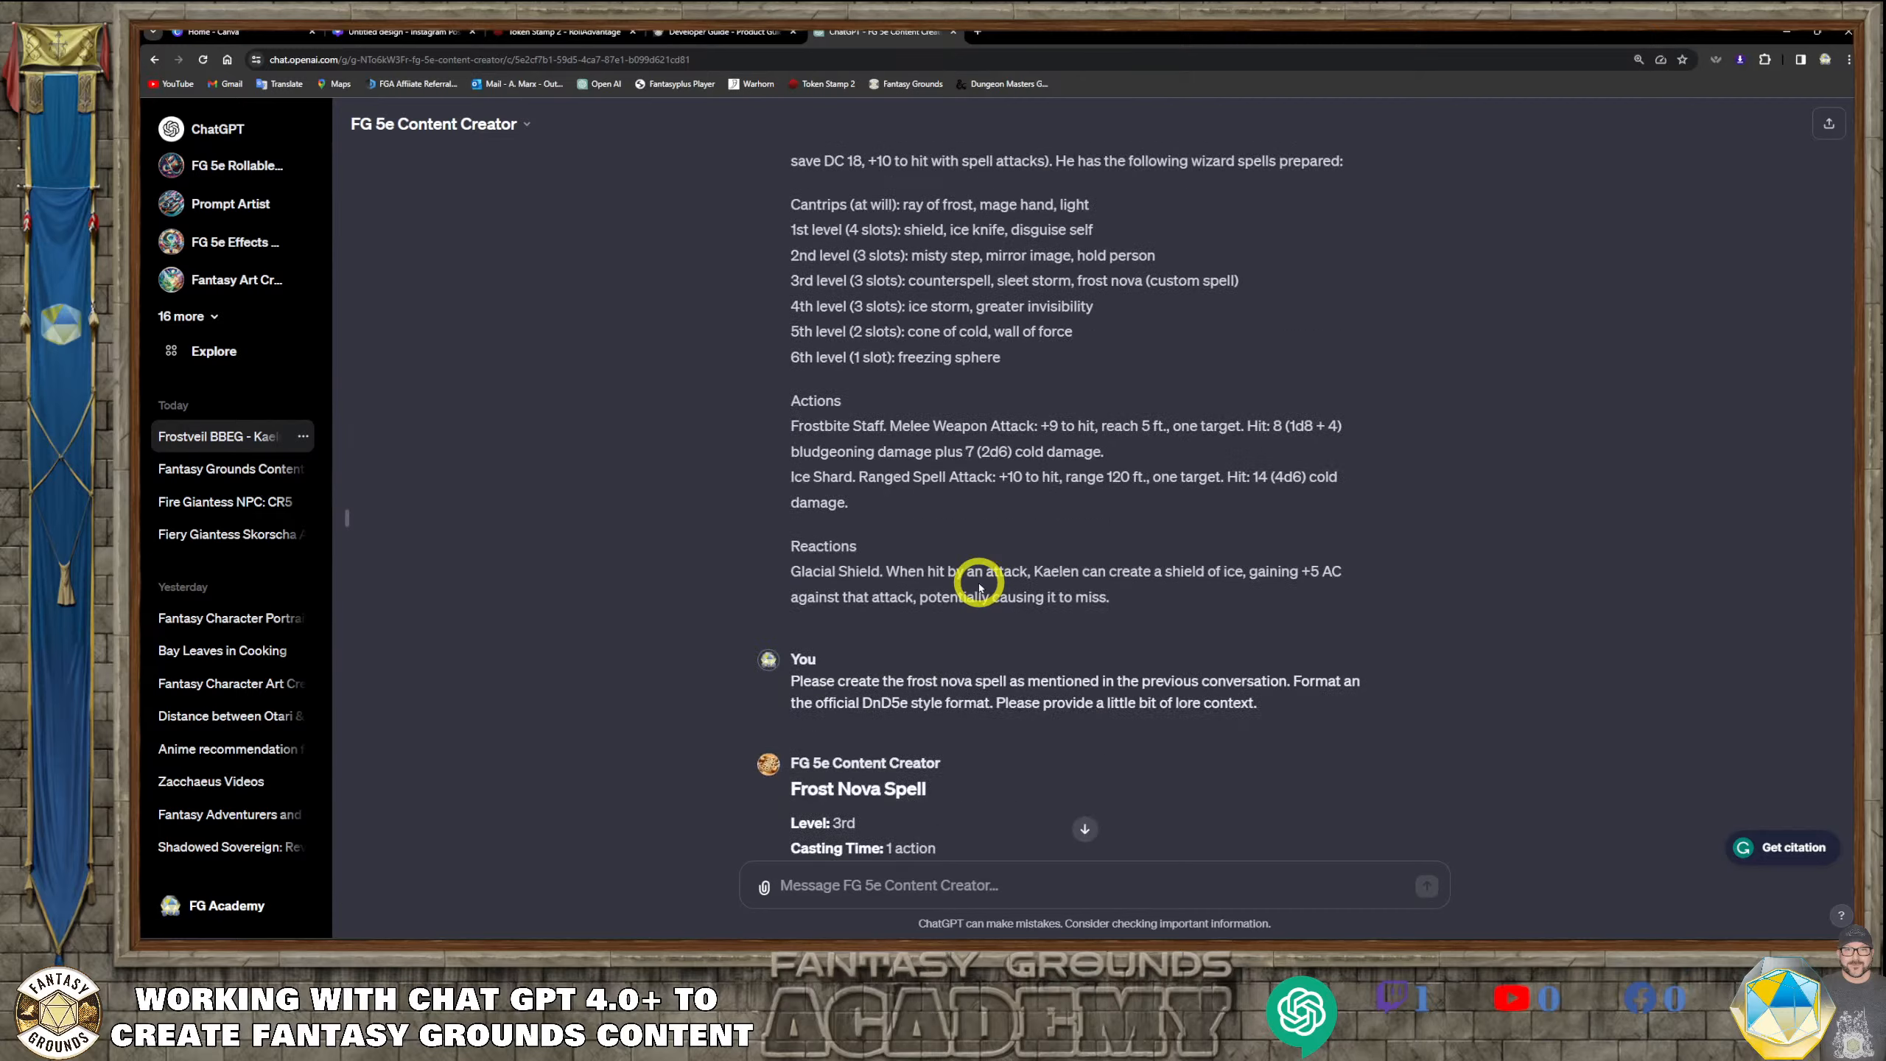
pyautogui.scroll(6, 978, 587)
pyautogui.scroll(-6, 978, 587)
pyautogui.scroll(-8, 979, 587)
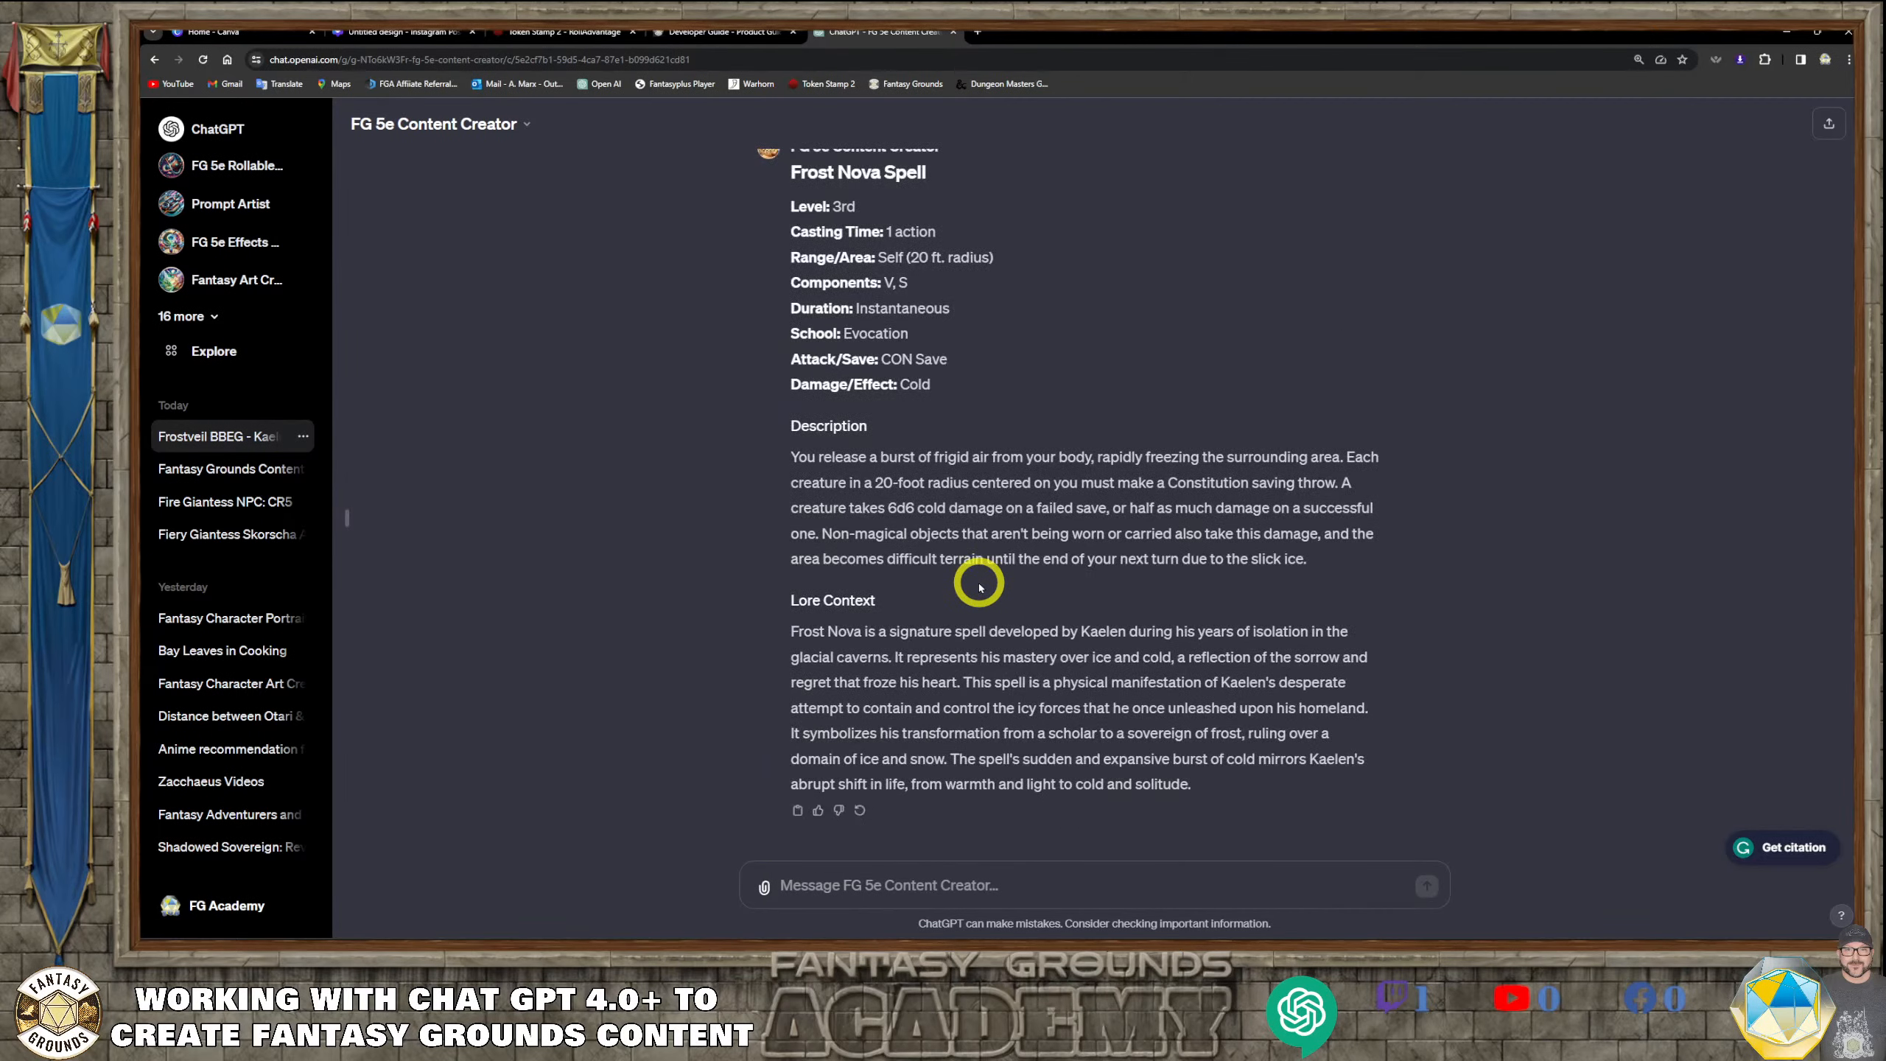
pyautogui.scroll(9, 979, 587)
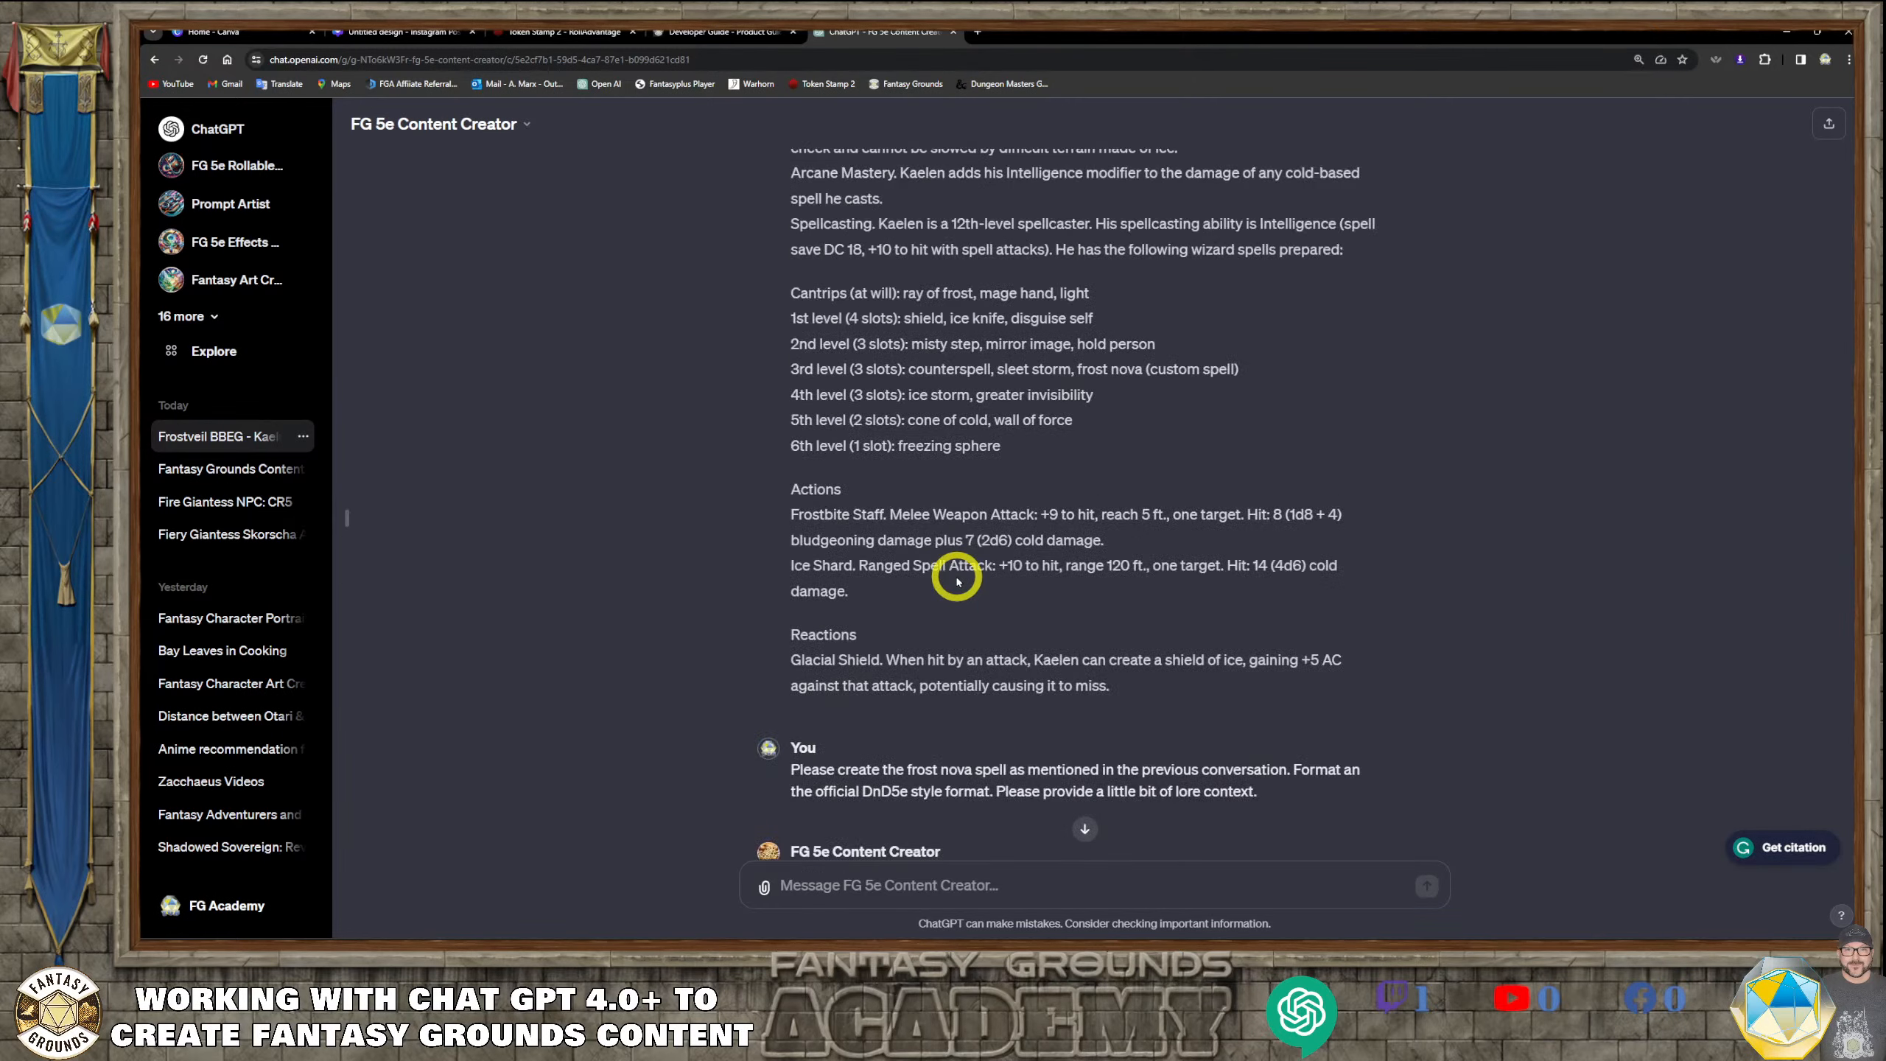
# Draft a new message to FG 5e Content Creator beginning with "Create an image prompt for Kaelen"
pyautogui.scroll(6, 957, 579)
pyautogui.scroll(-15, 955, 571)
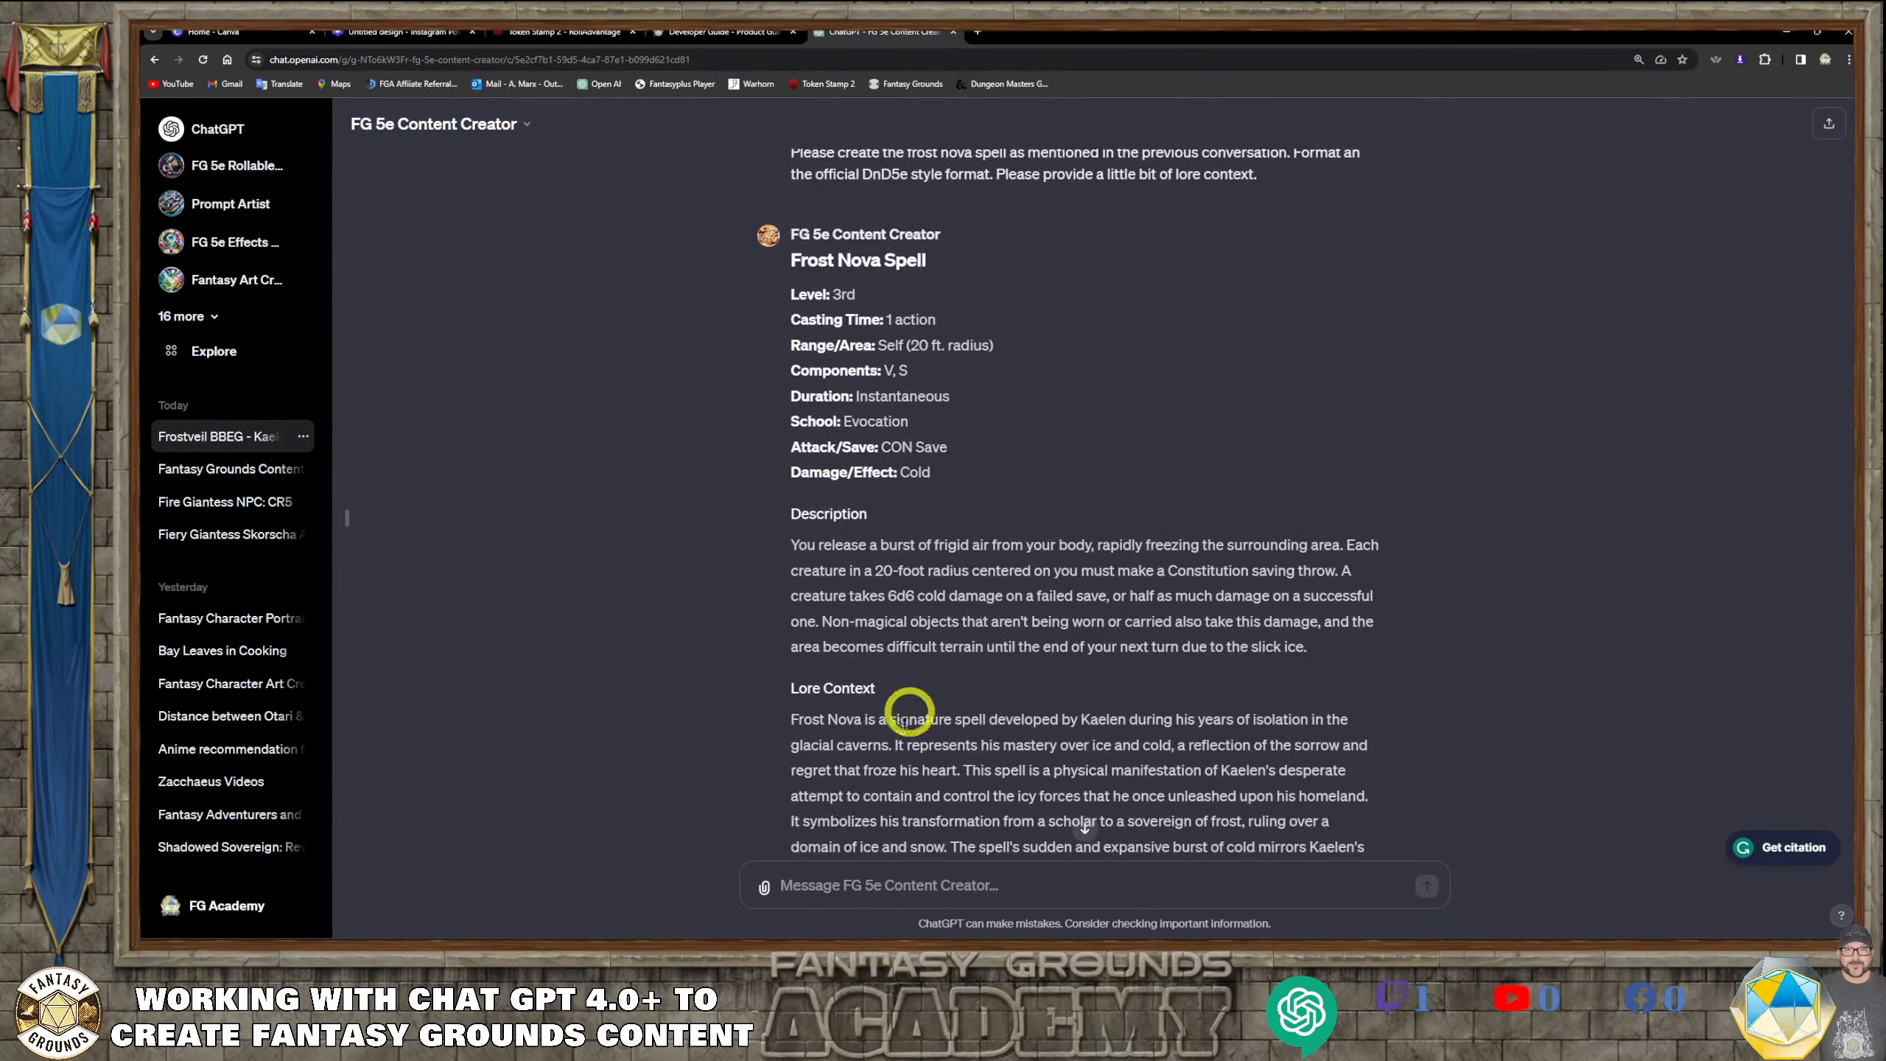
pyautogui.click(867, 887)
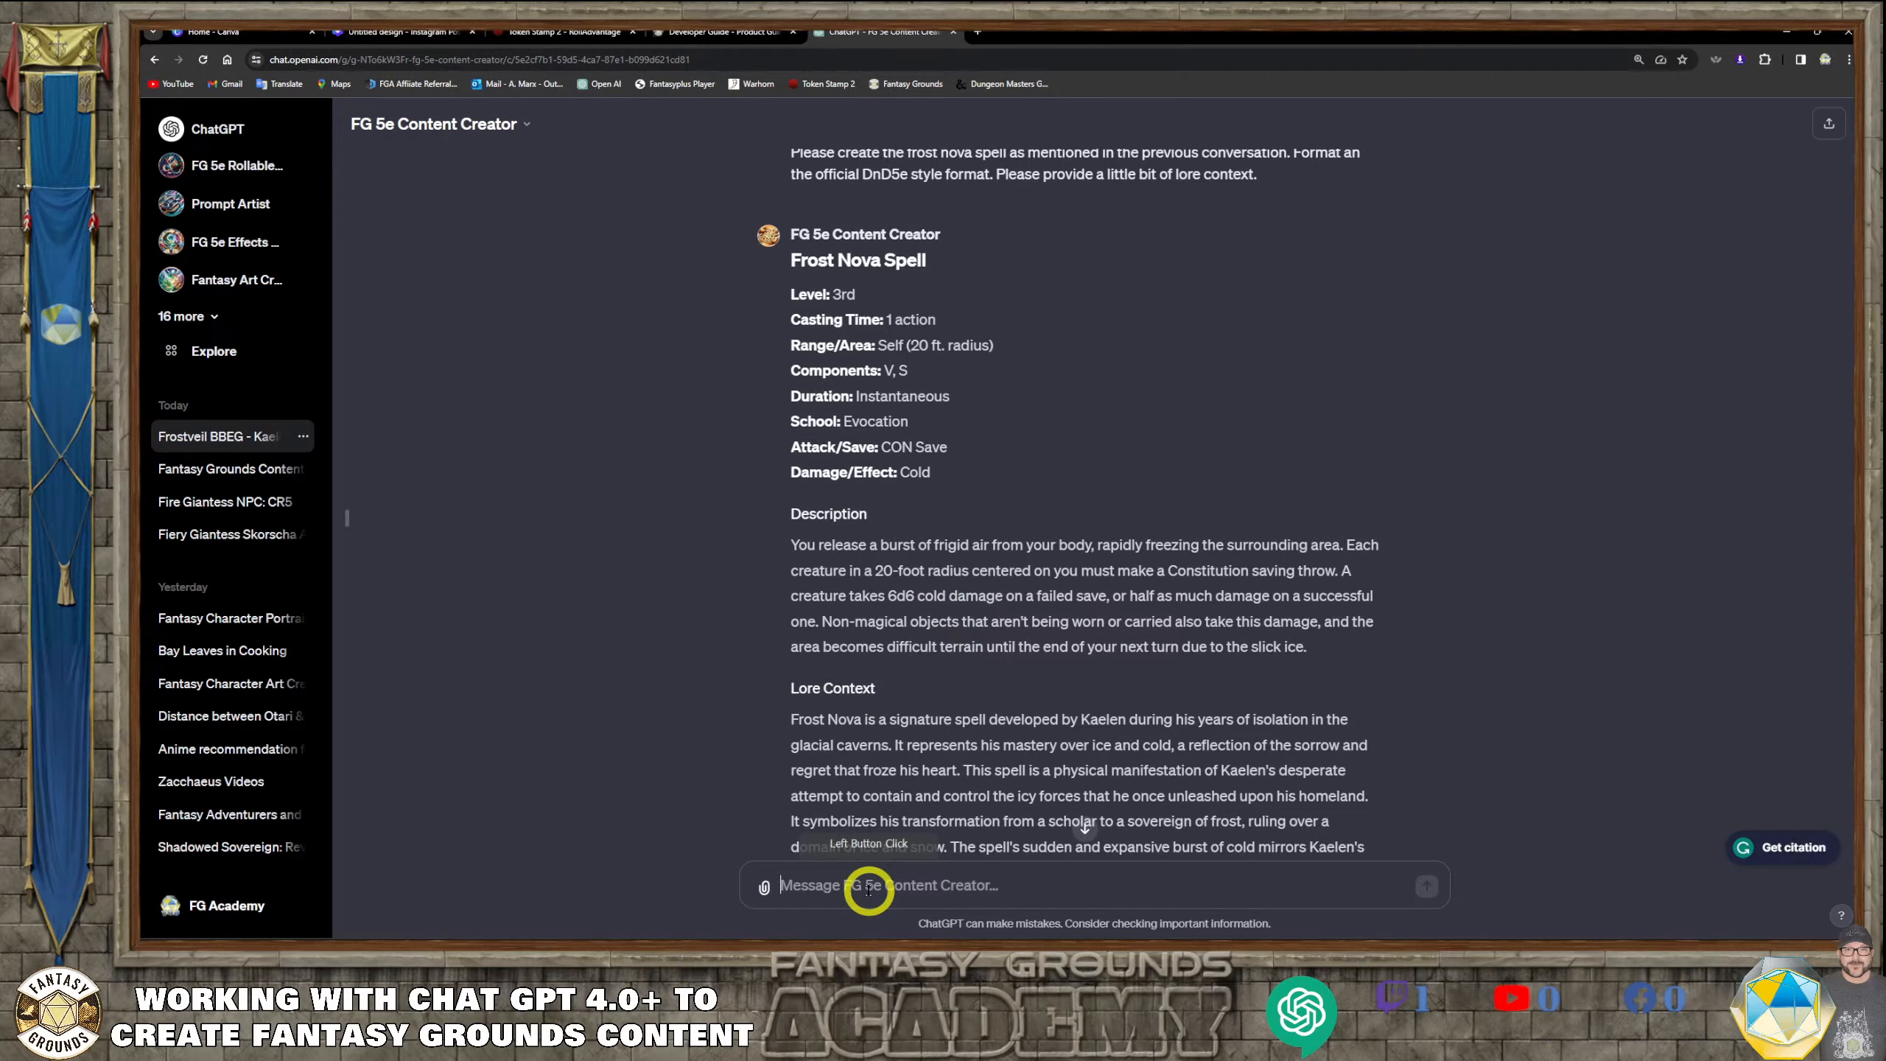
pyautogui.write('Create a ')
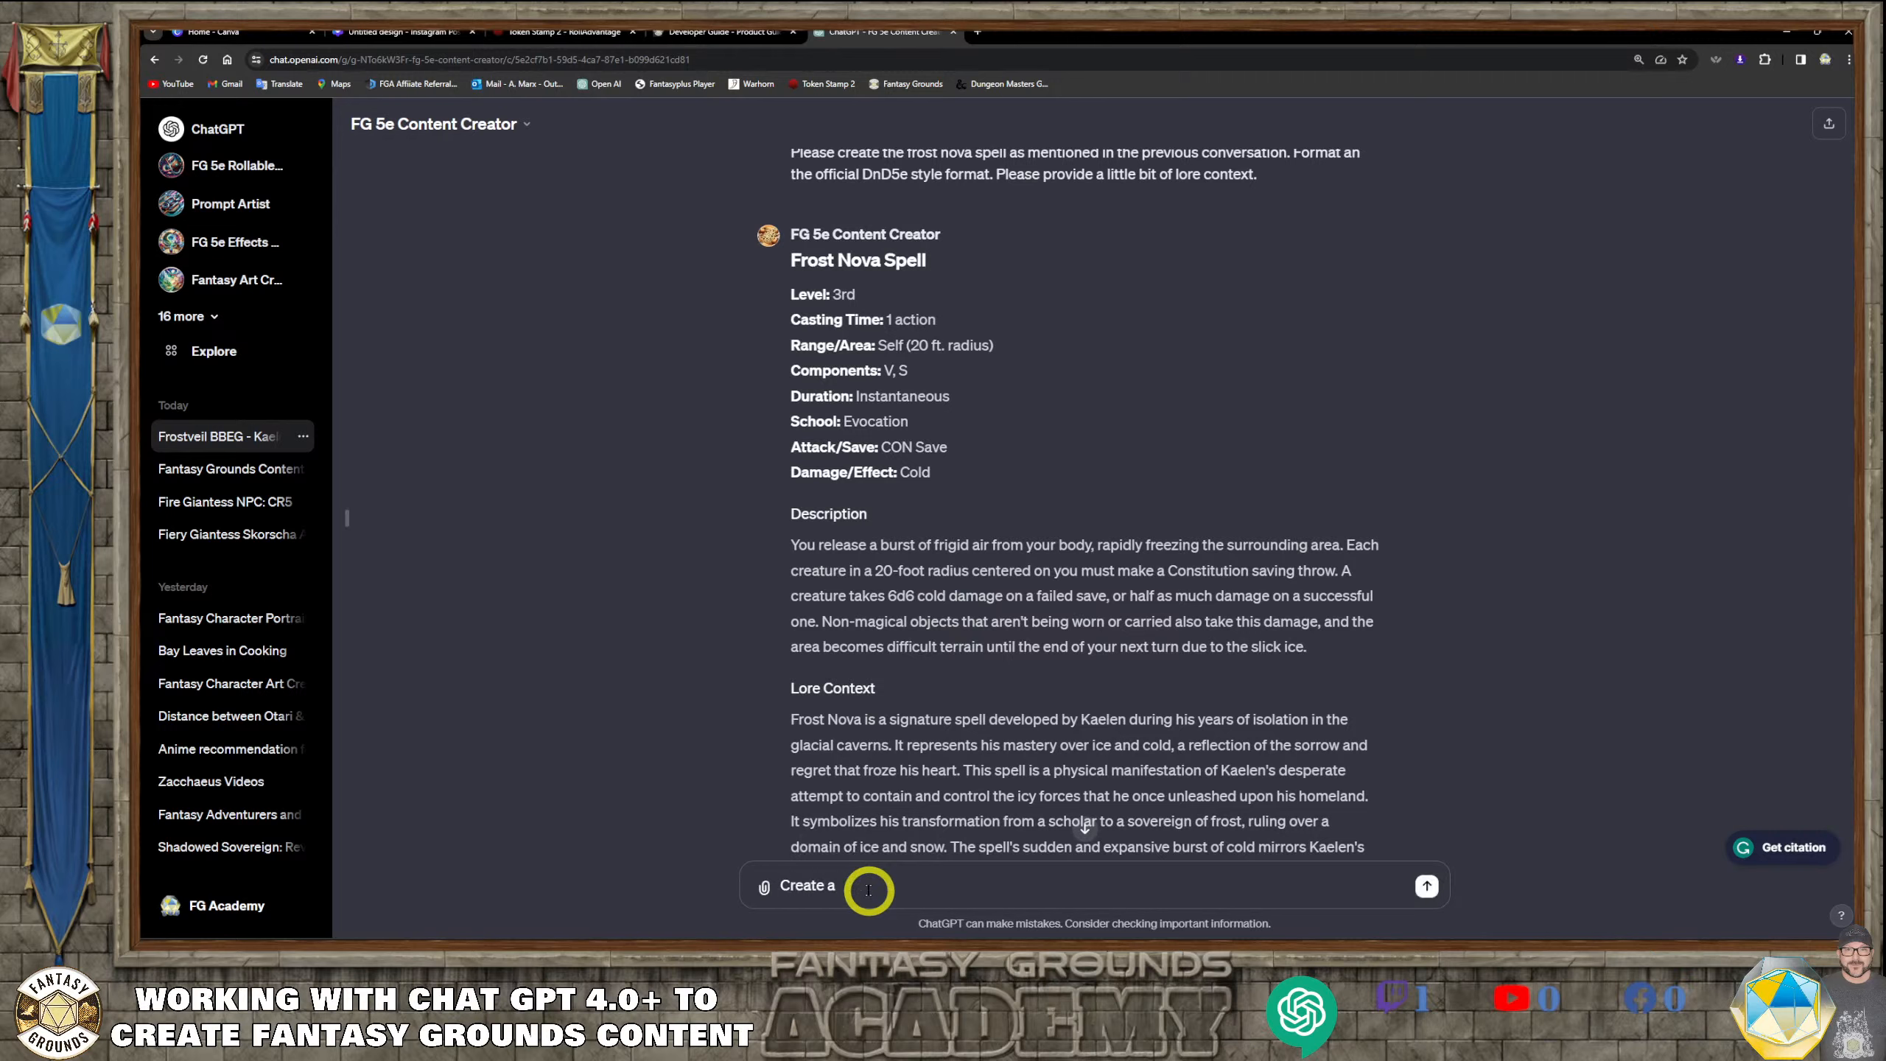
pyautogui.write('n image prommpt for Kaelen')
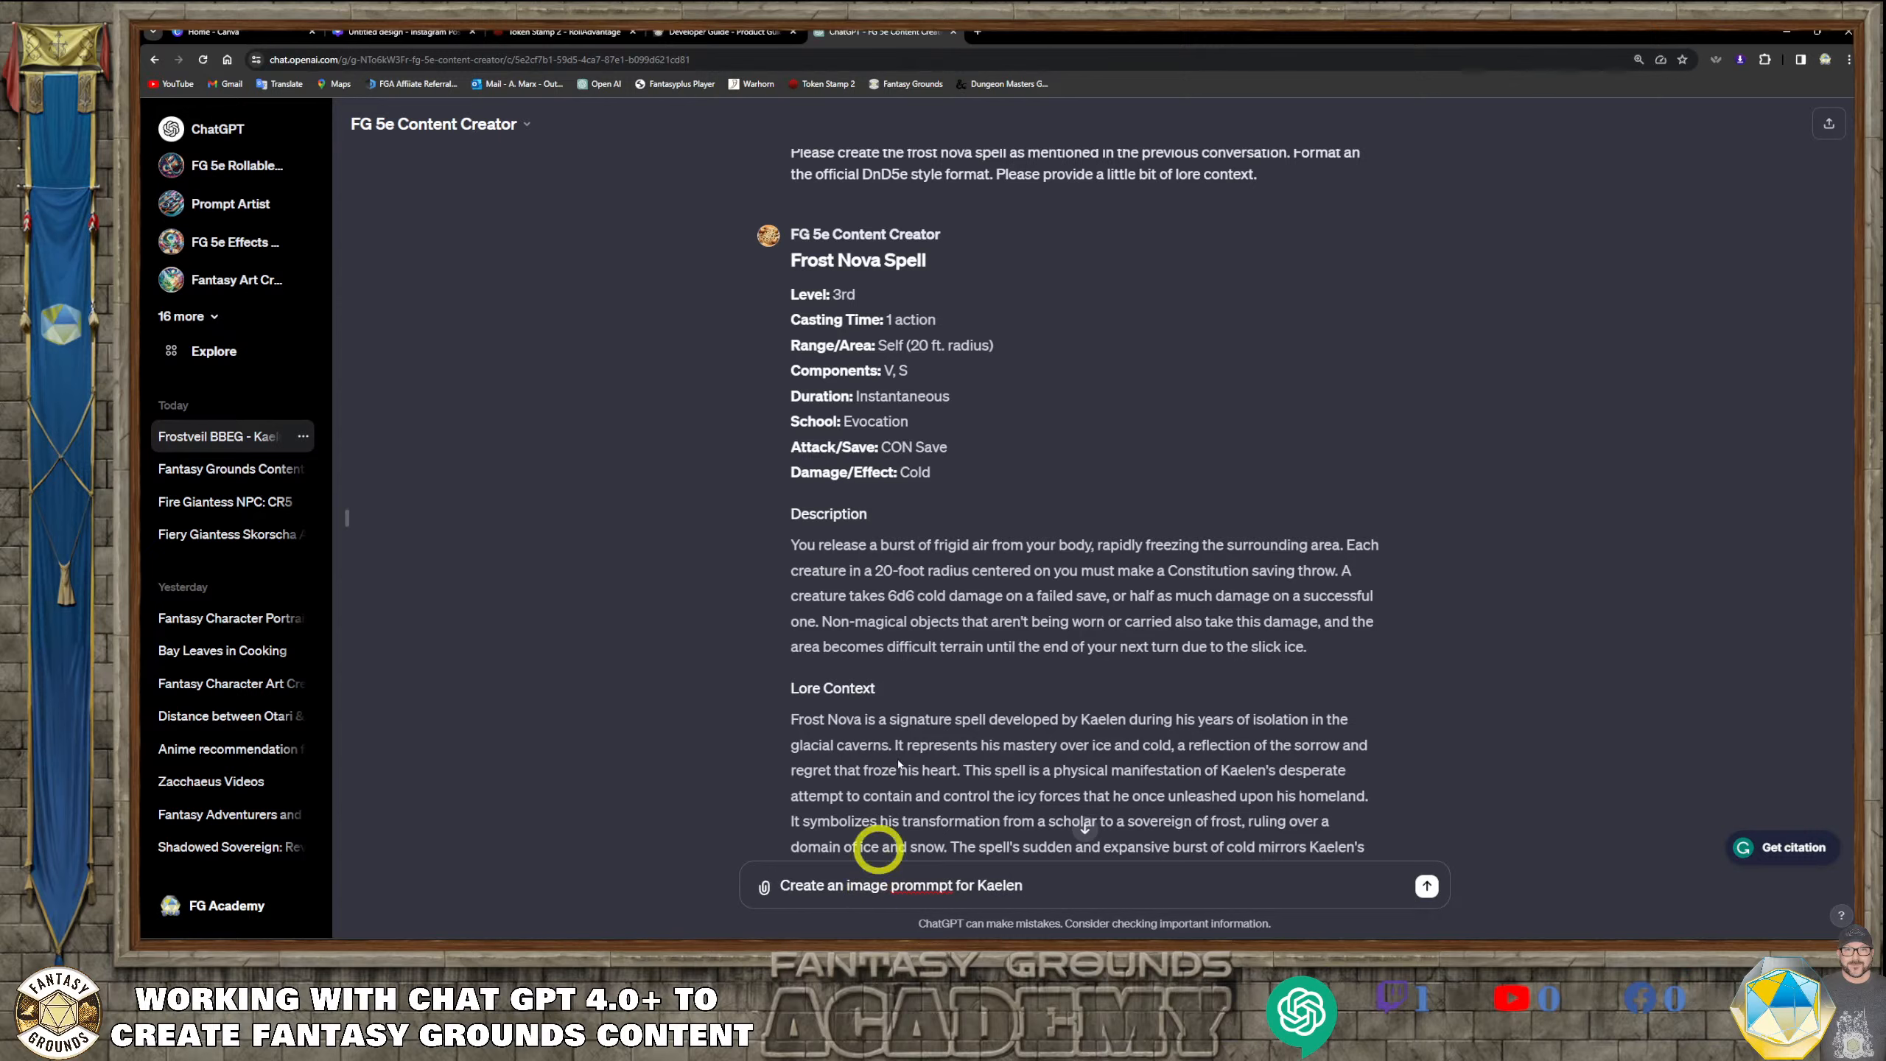
# Look back over Kaelen's stat block and correct the misspelled word "prompt" in the unsent message
pyautogui.scroll(5, 1051, 425)
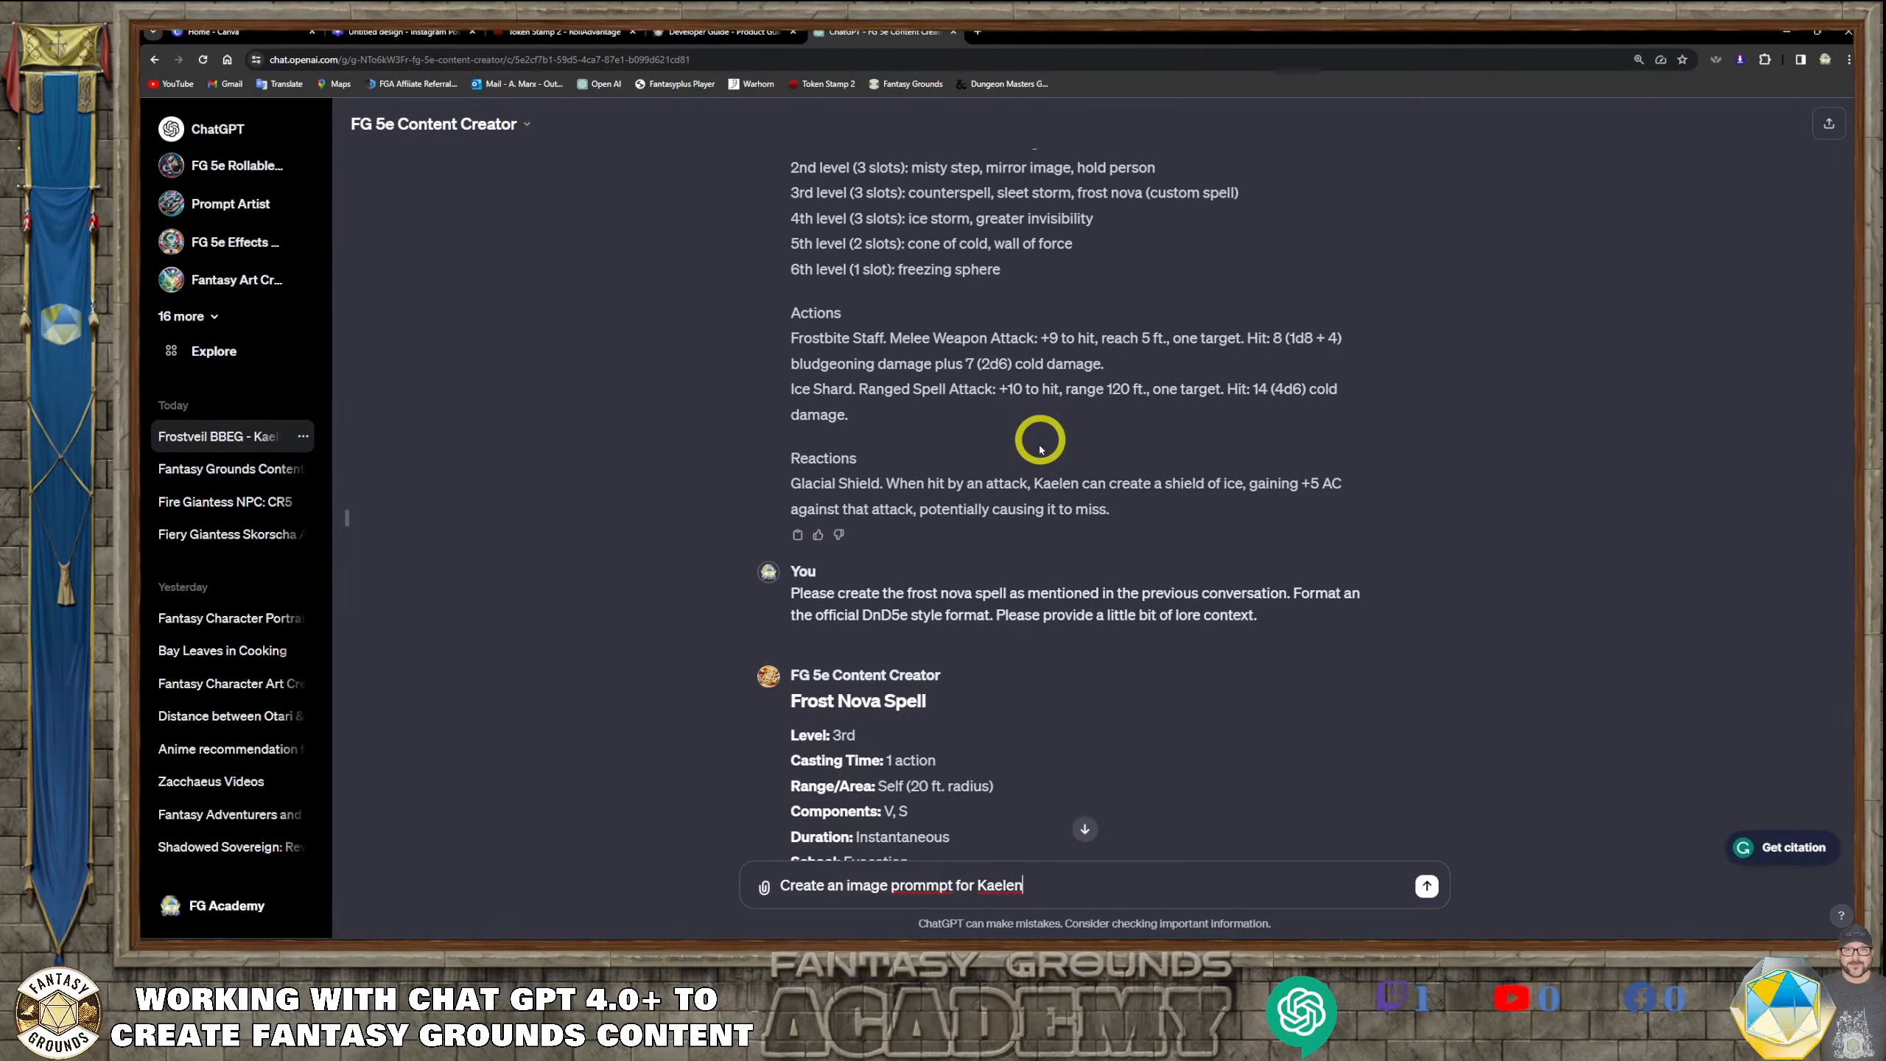
pyautogui.scroll(8, 1045, 526)
pyautogui.scroll(2, 1045, 525)
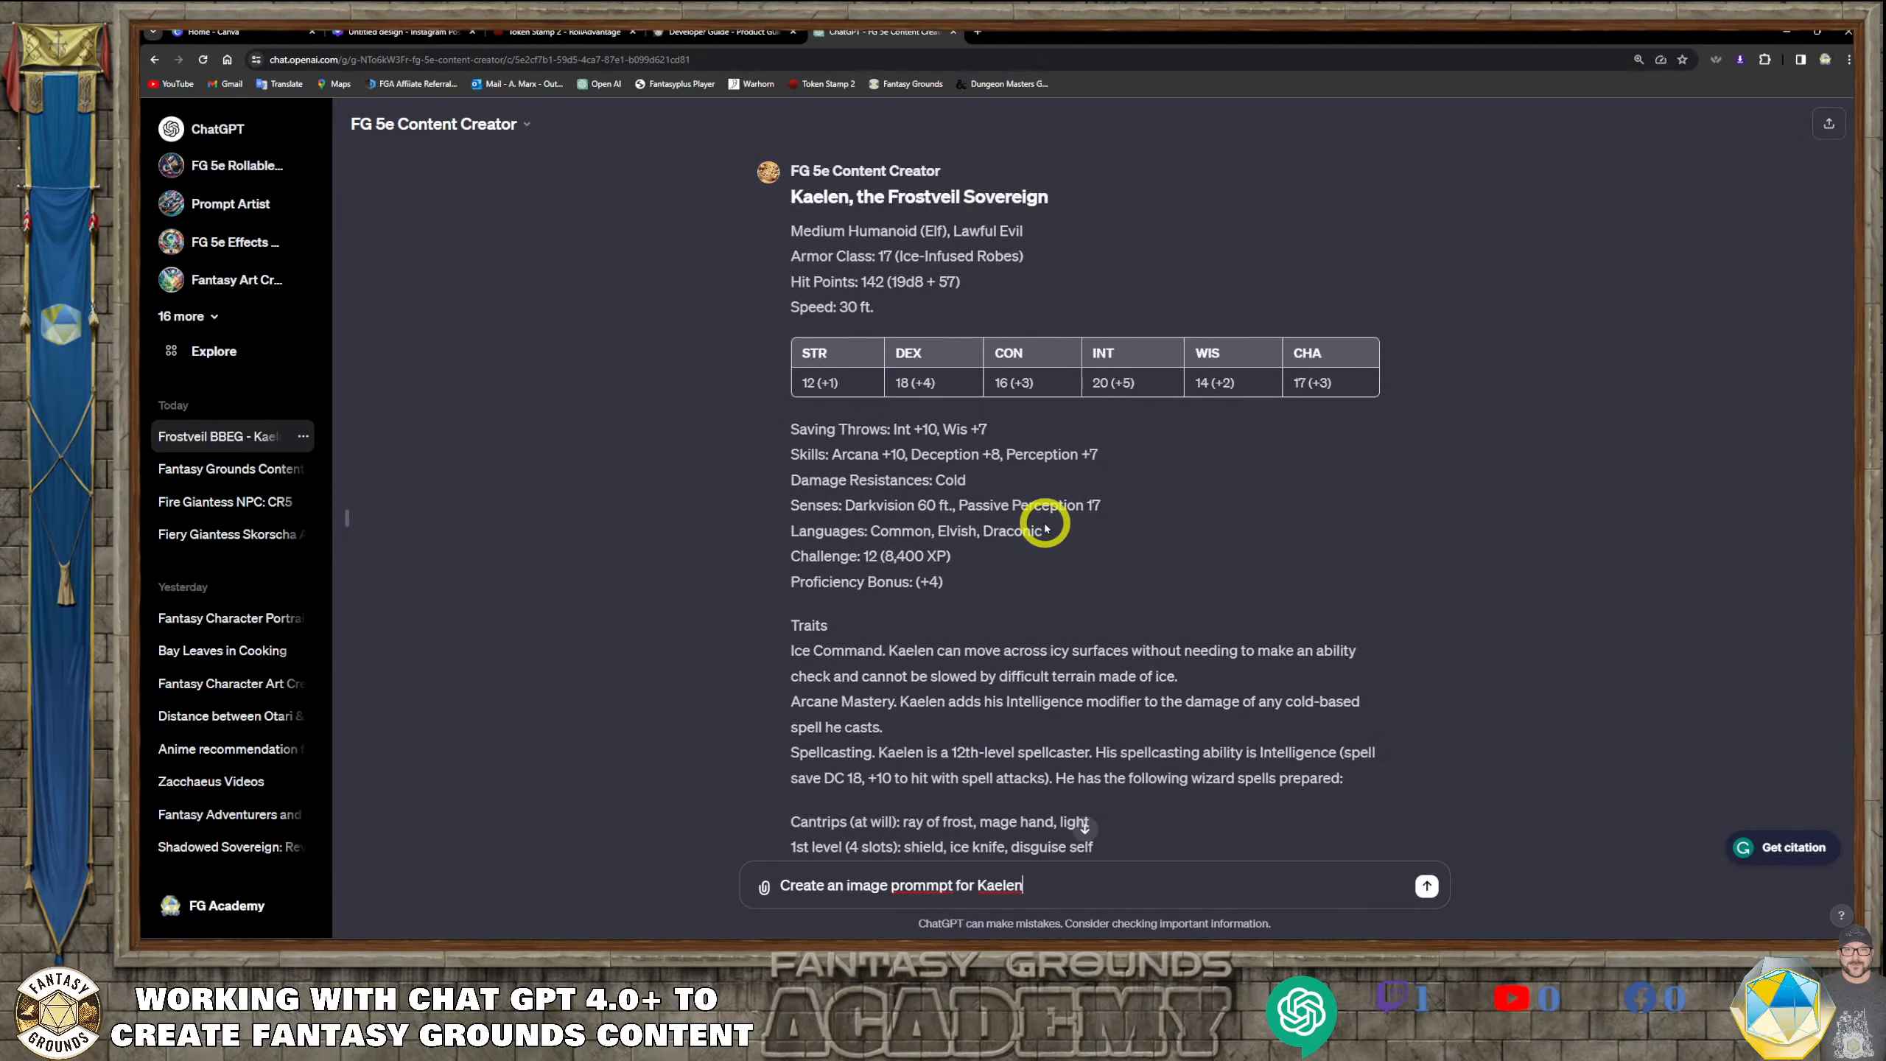
pyautogui.scroll(-8, 1040, 542)
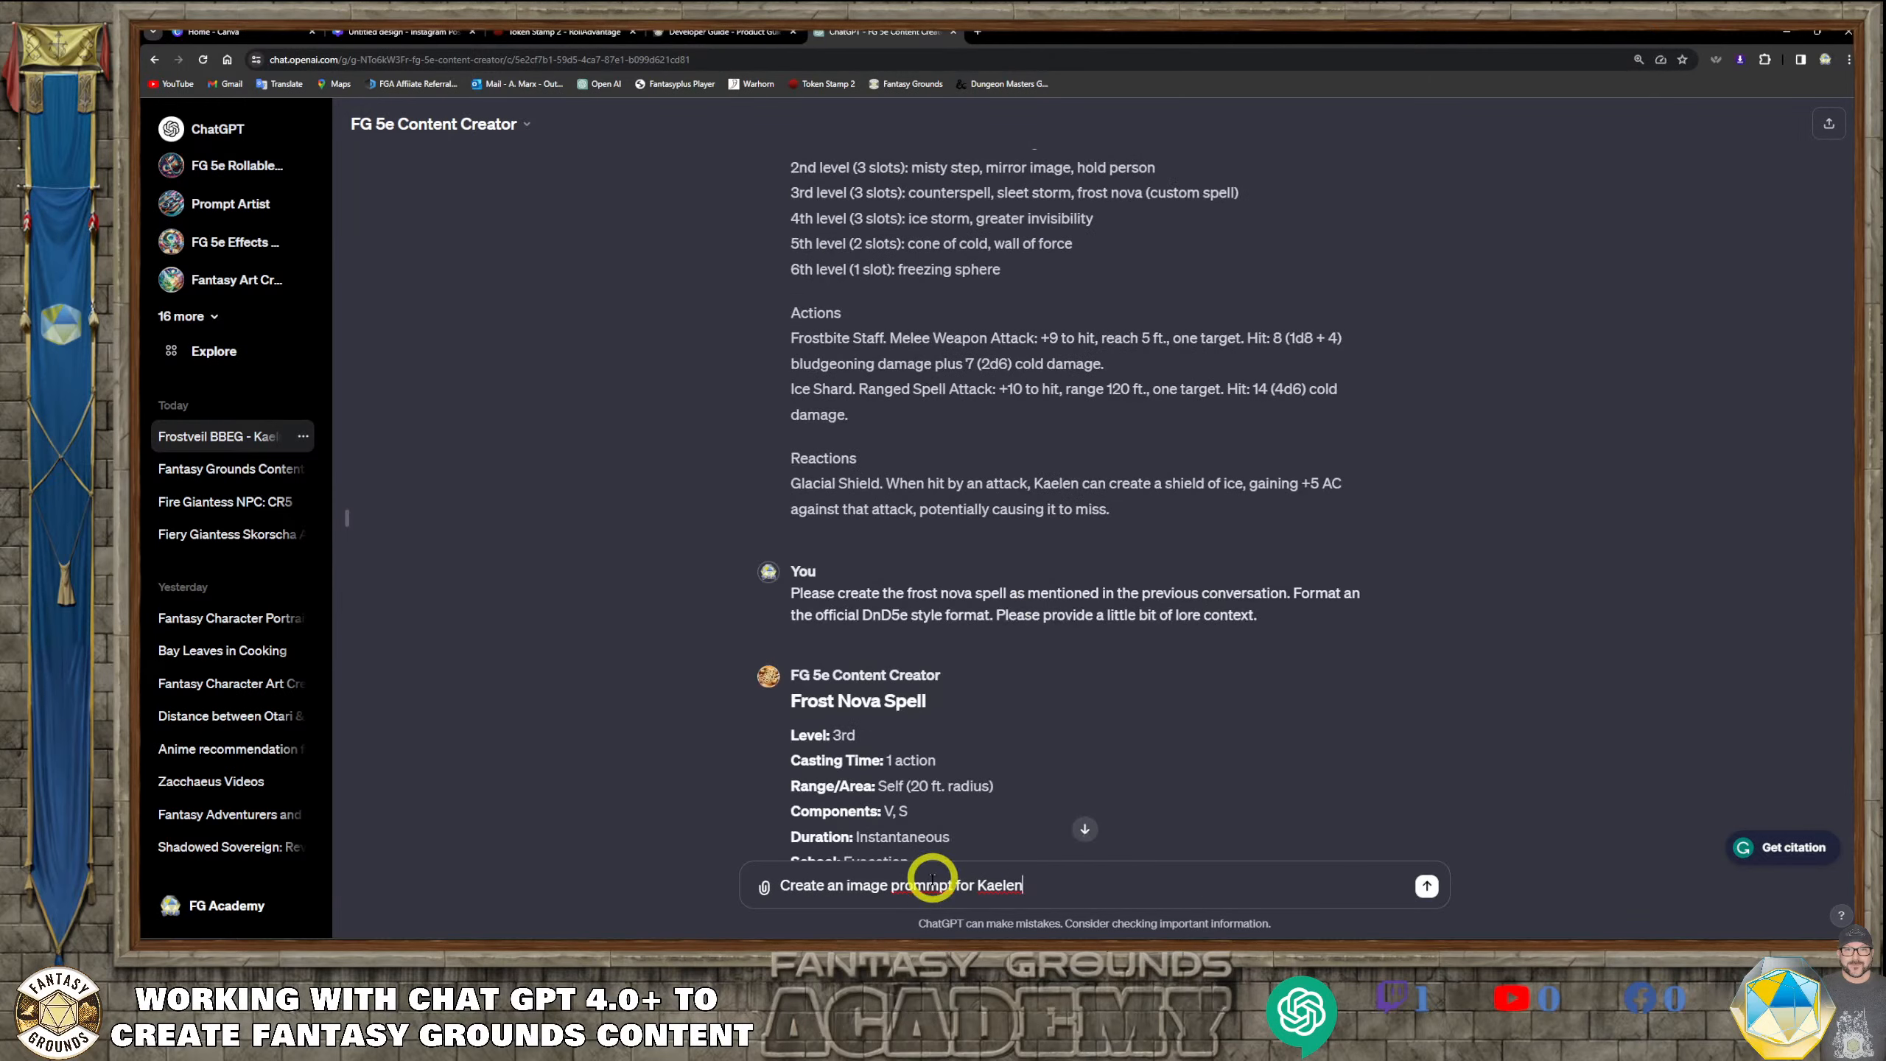
pyautogui.click(1018, 920)
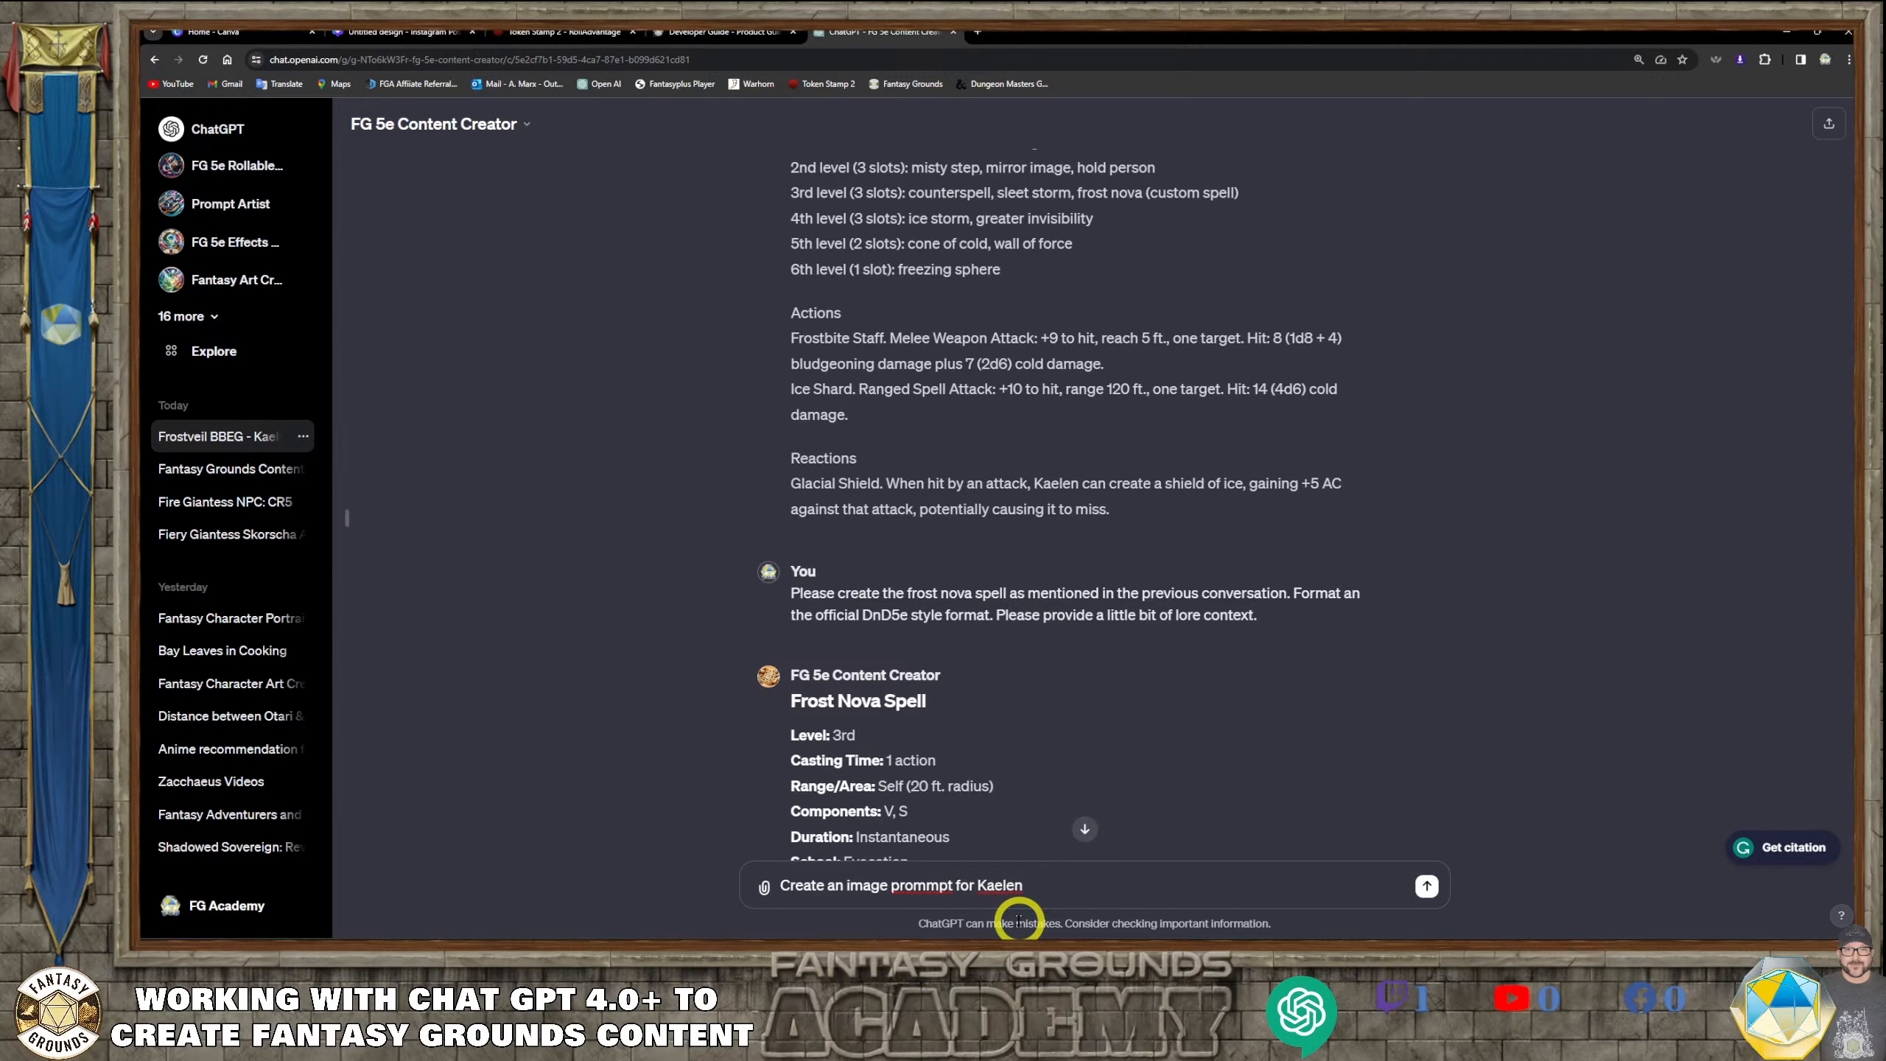
pyautogui.press('BackSpace')
pyautogui.click(1047, 896)
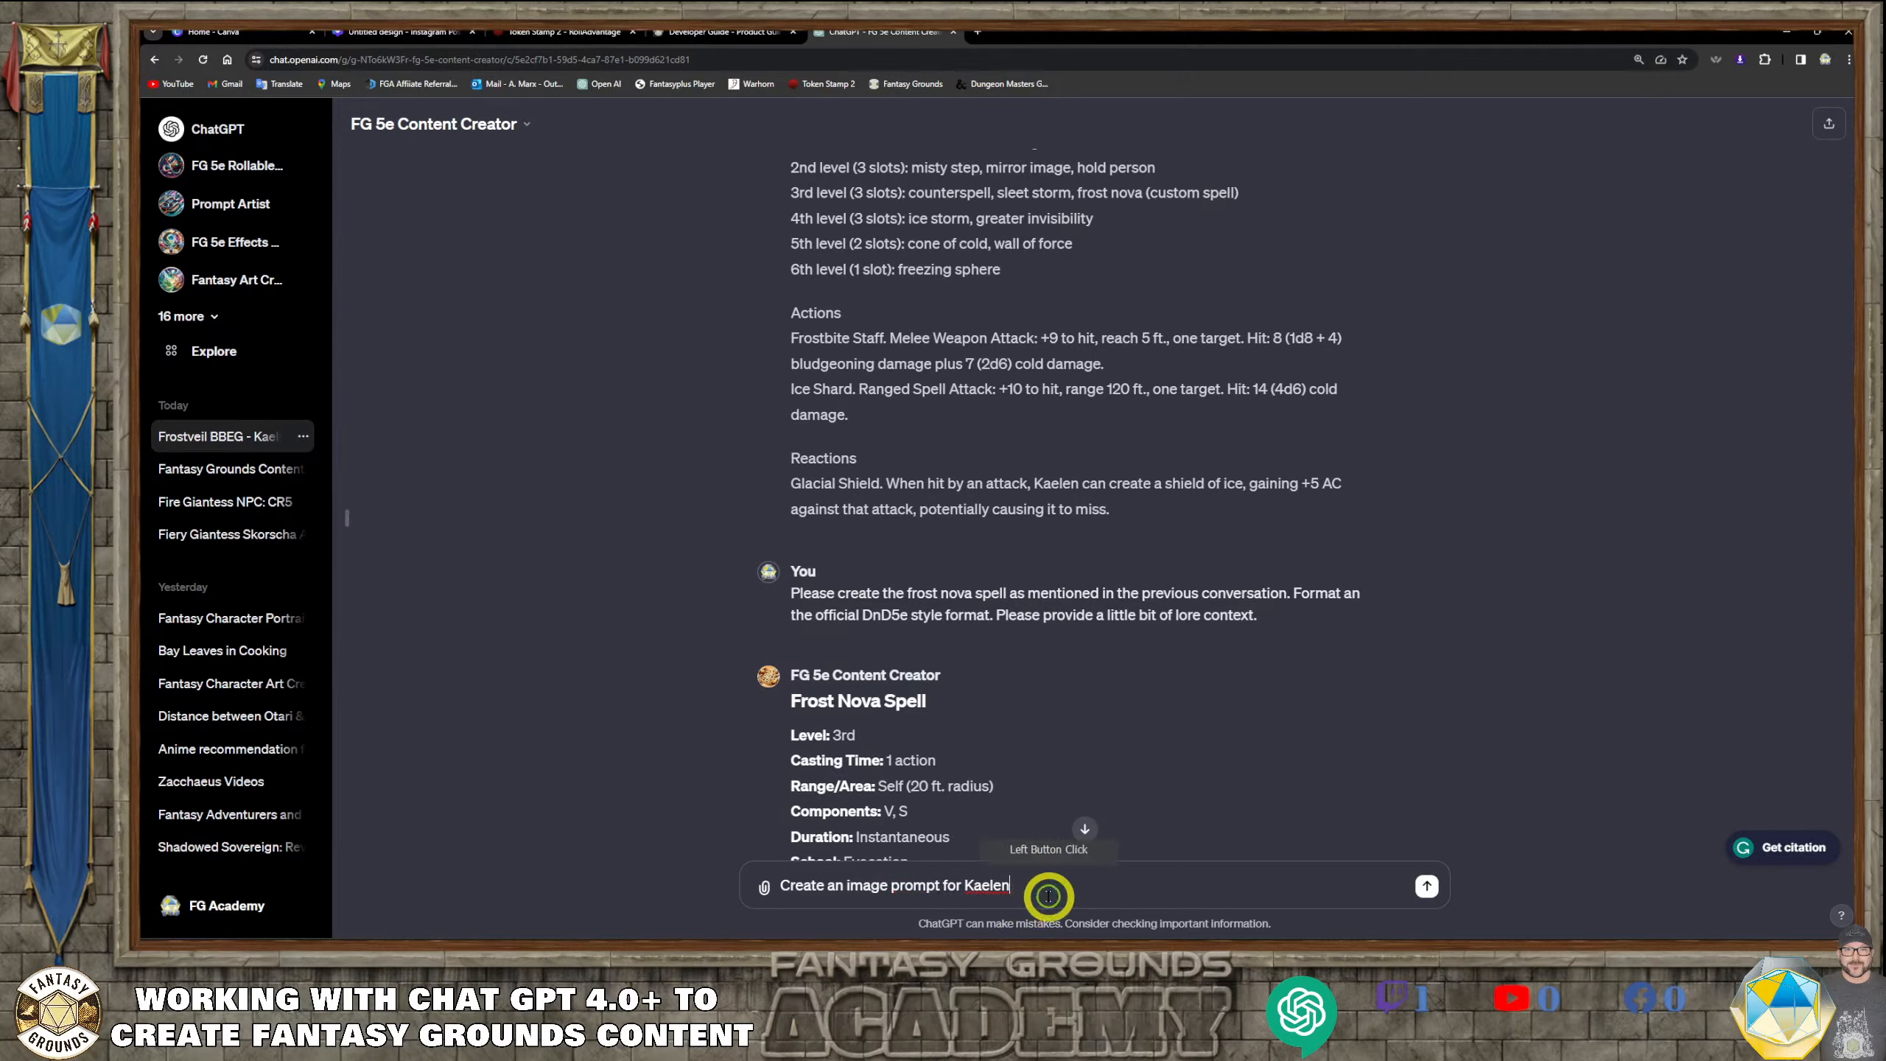
# Complete the message's first sentence with "with the context of the previous conversations.", correcting the spelling of "previous"
pyautogui.write('wit')
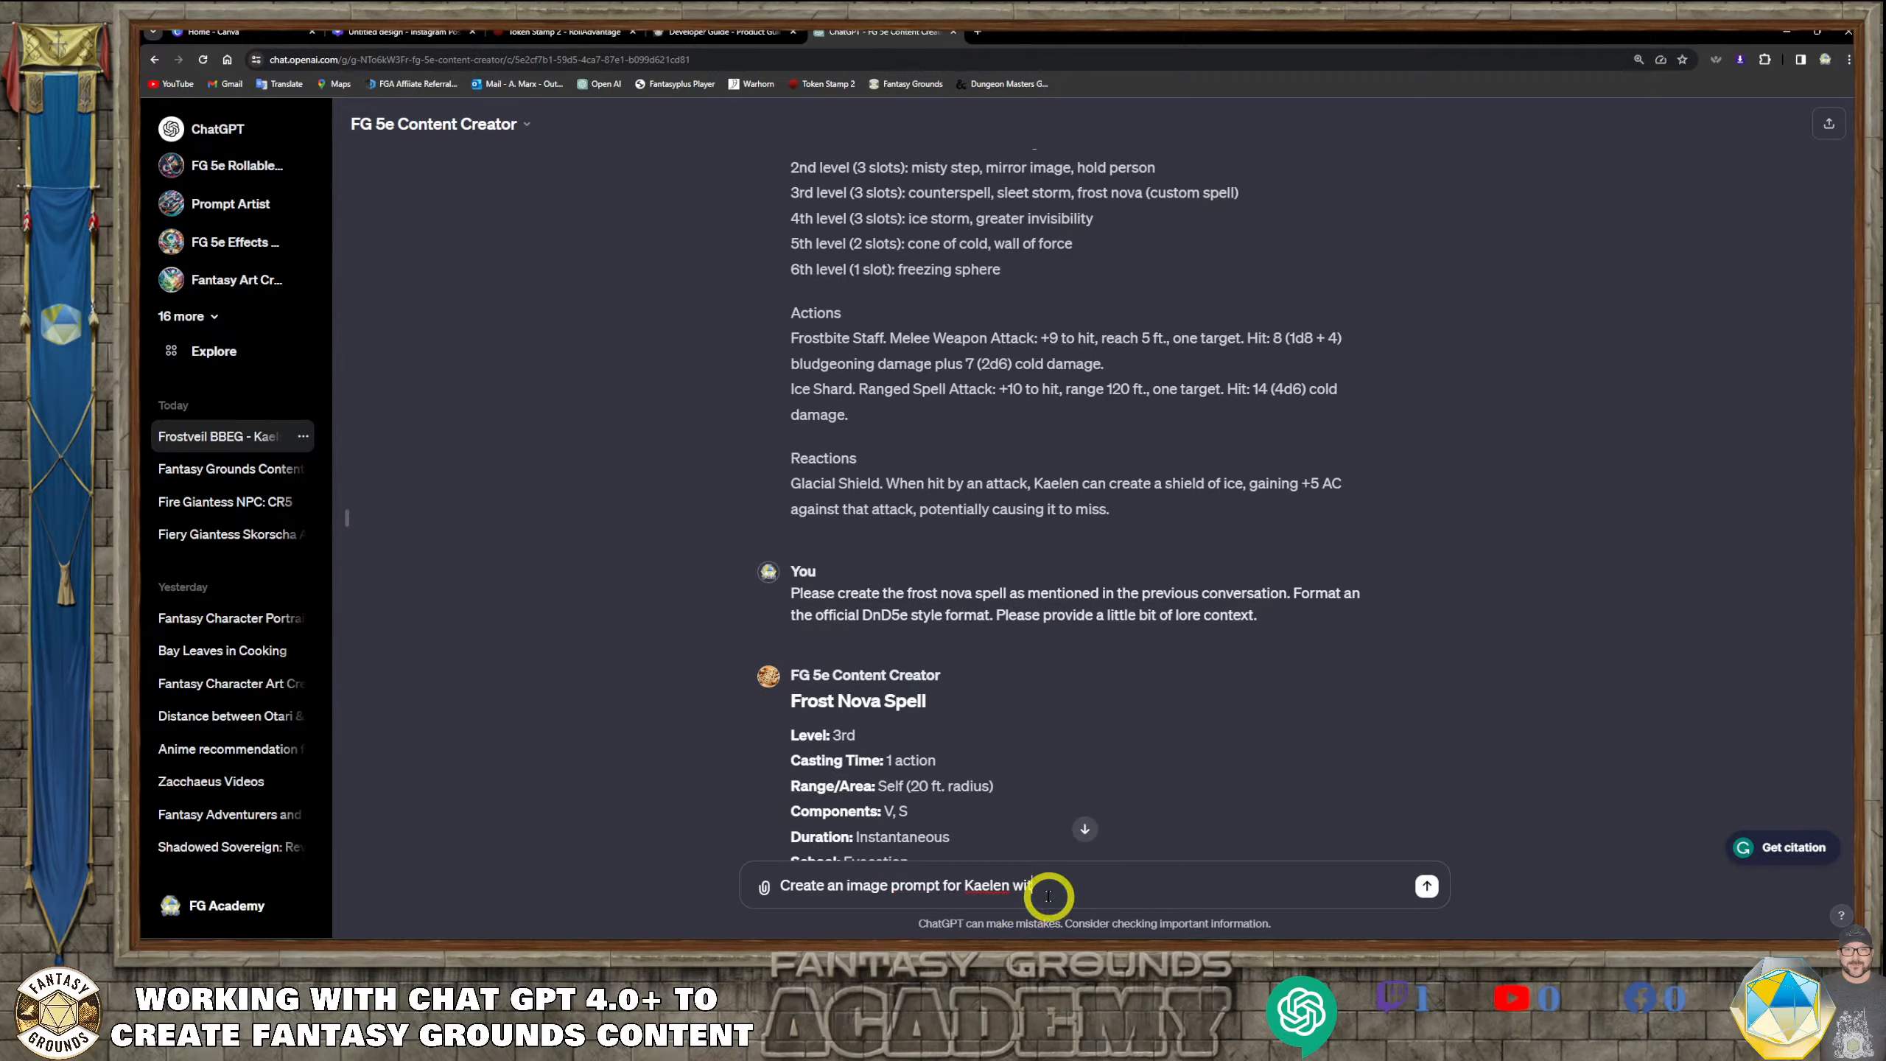
pyautogui.write('h the context of the previouis')
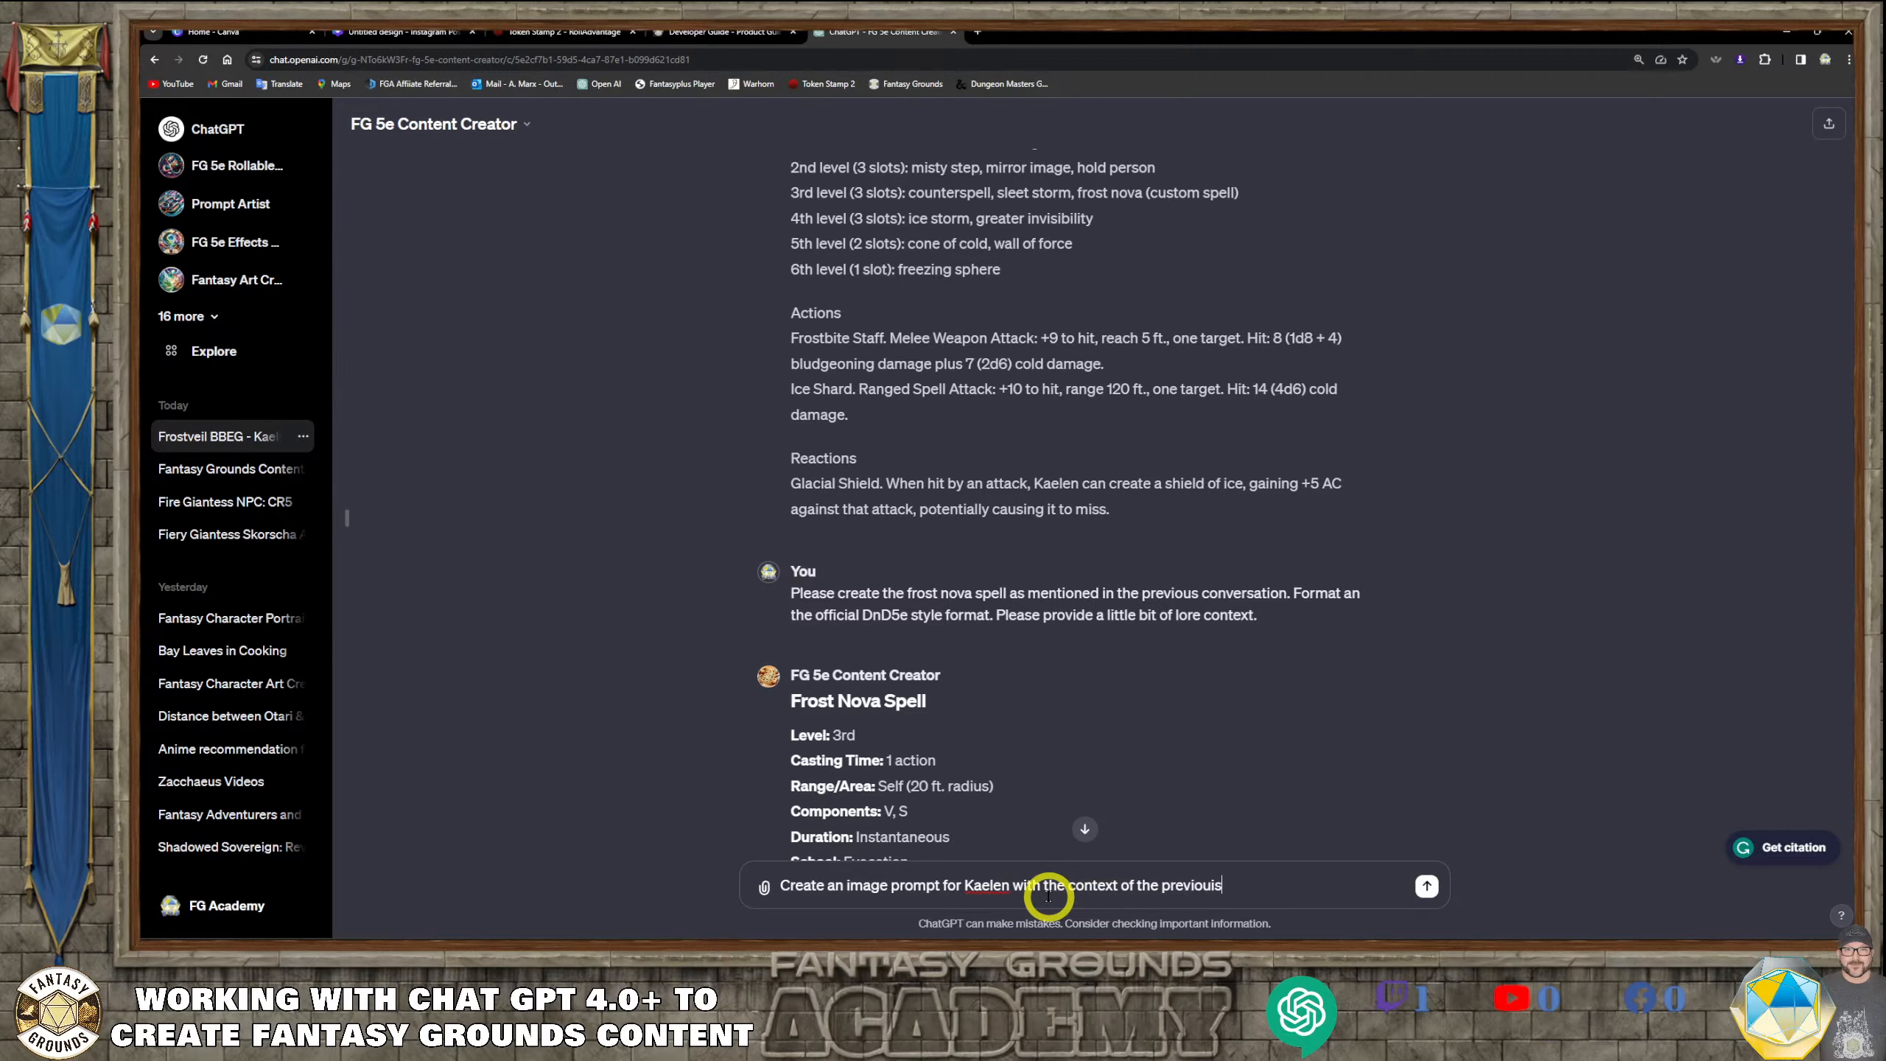
pyautogui.write(' conversations.')
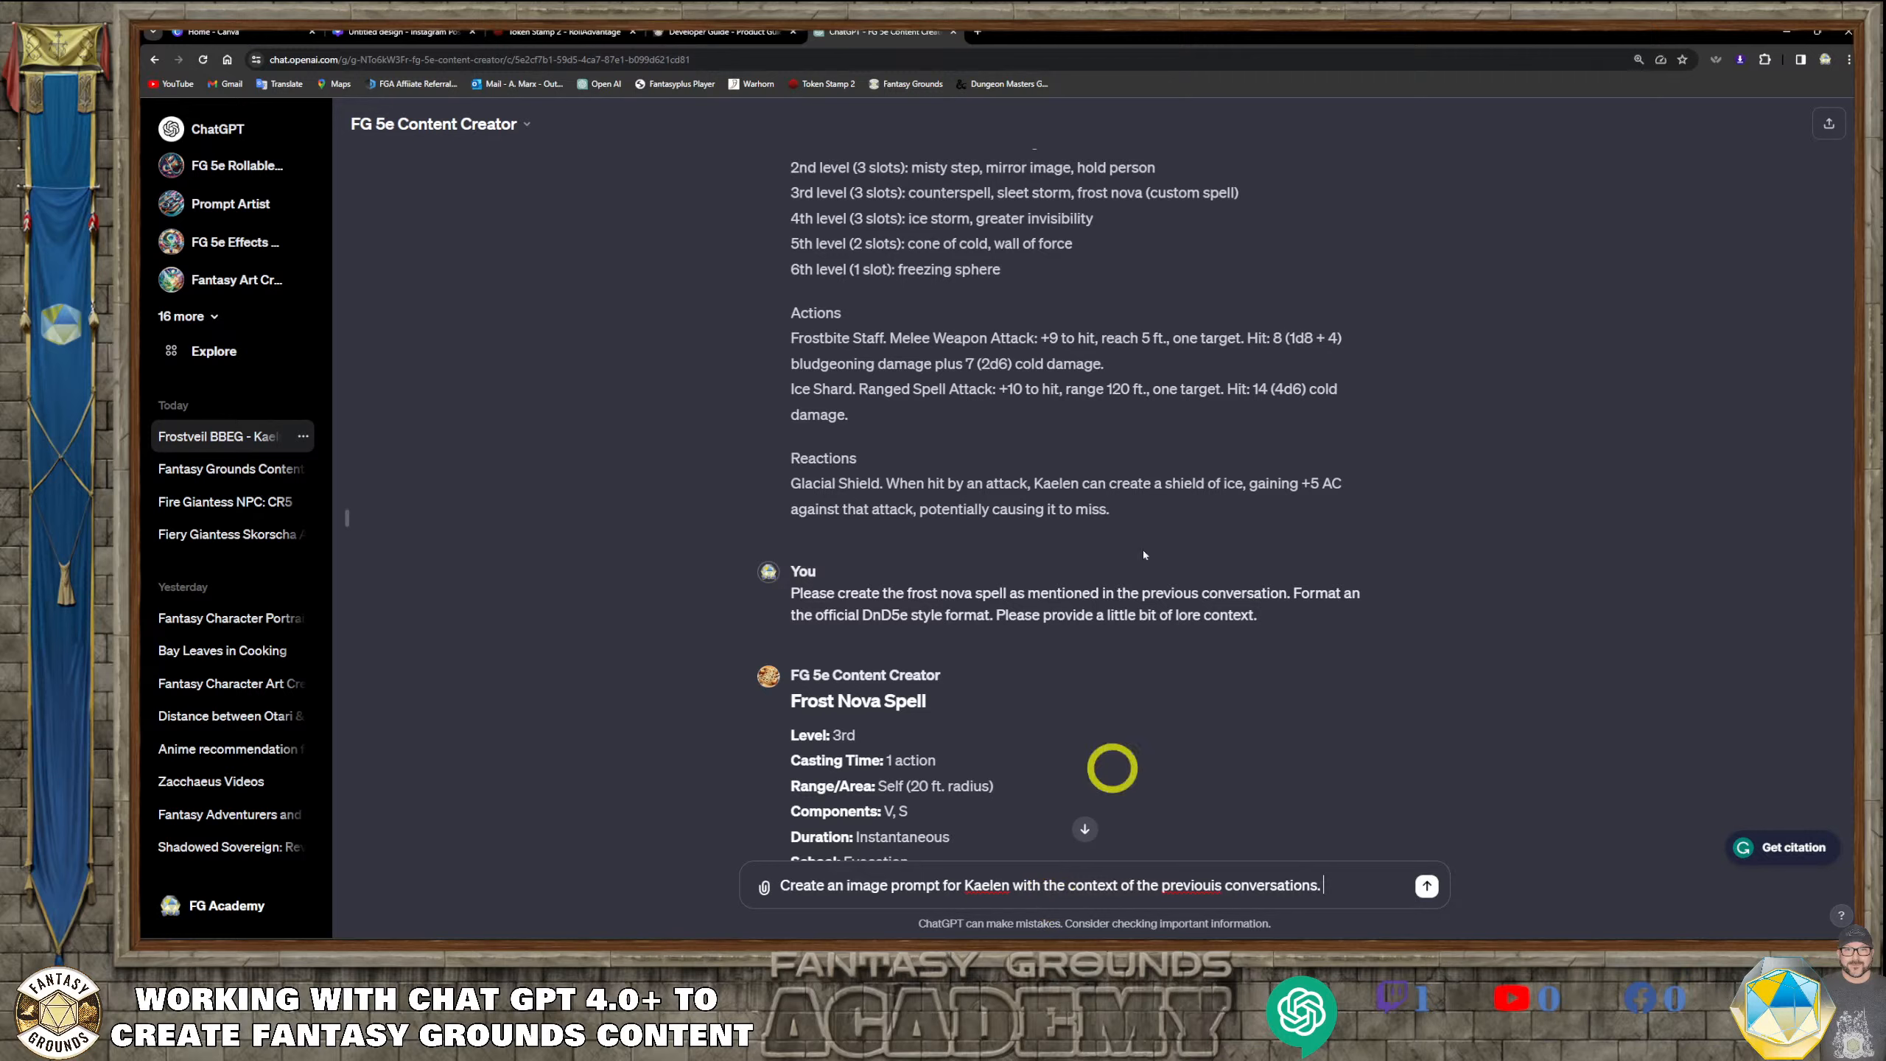
pyautogui.click(1216, 885)
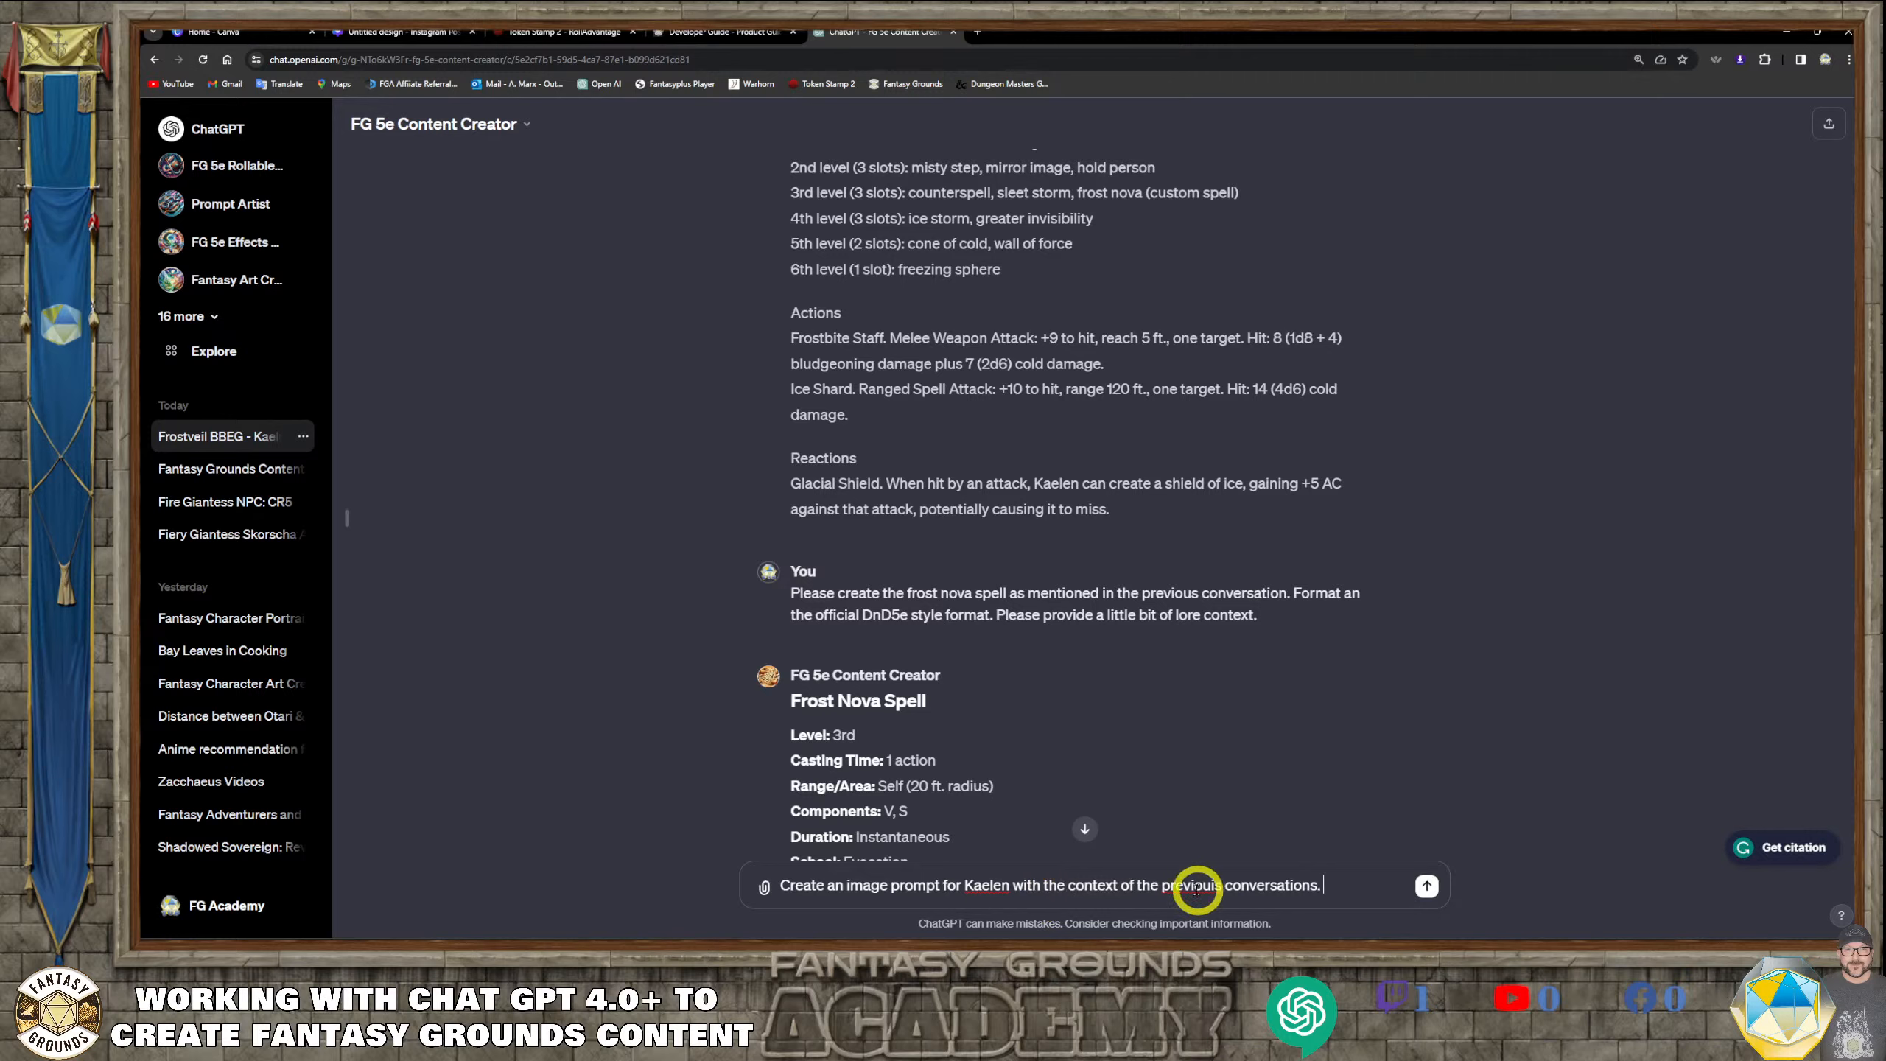
pyautogui.click(1286, 897)
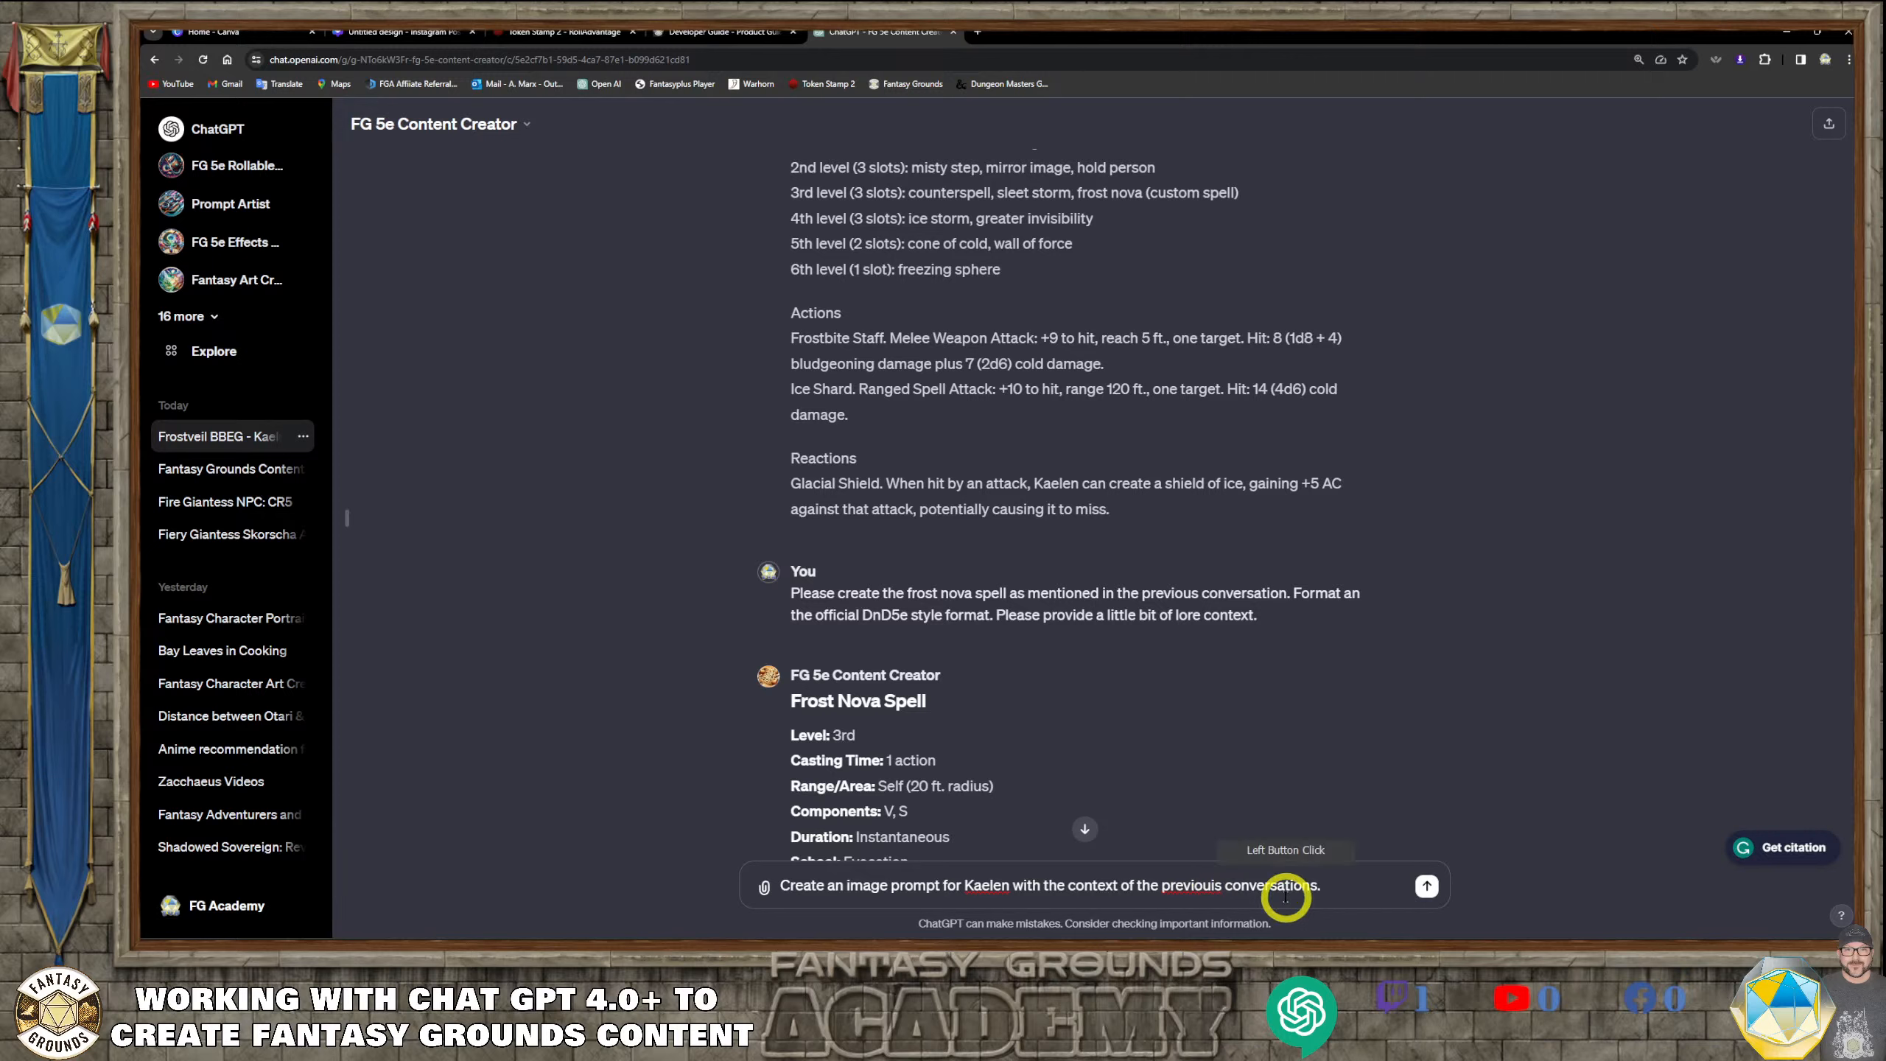
pyautogui.press('BackSpace')
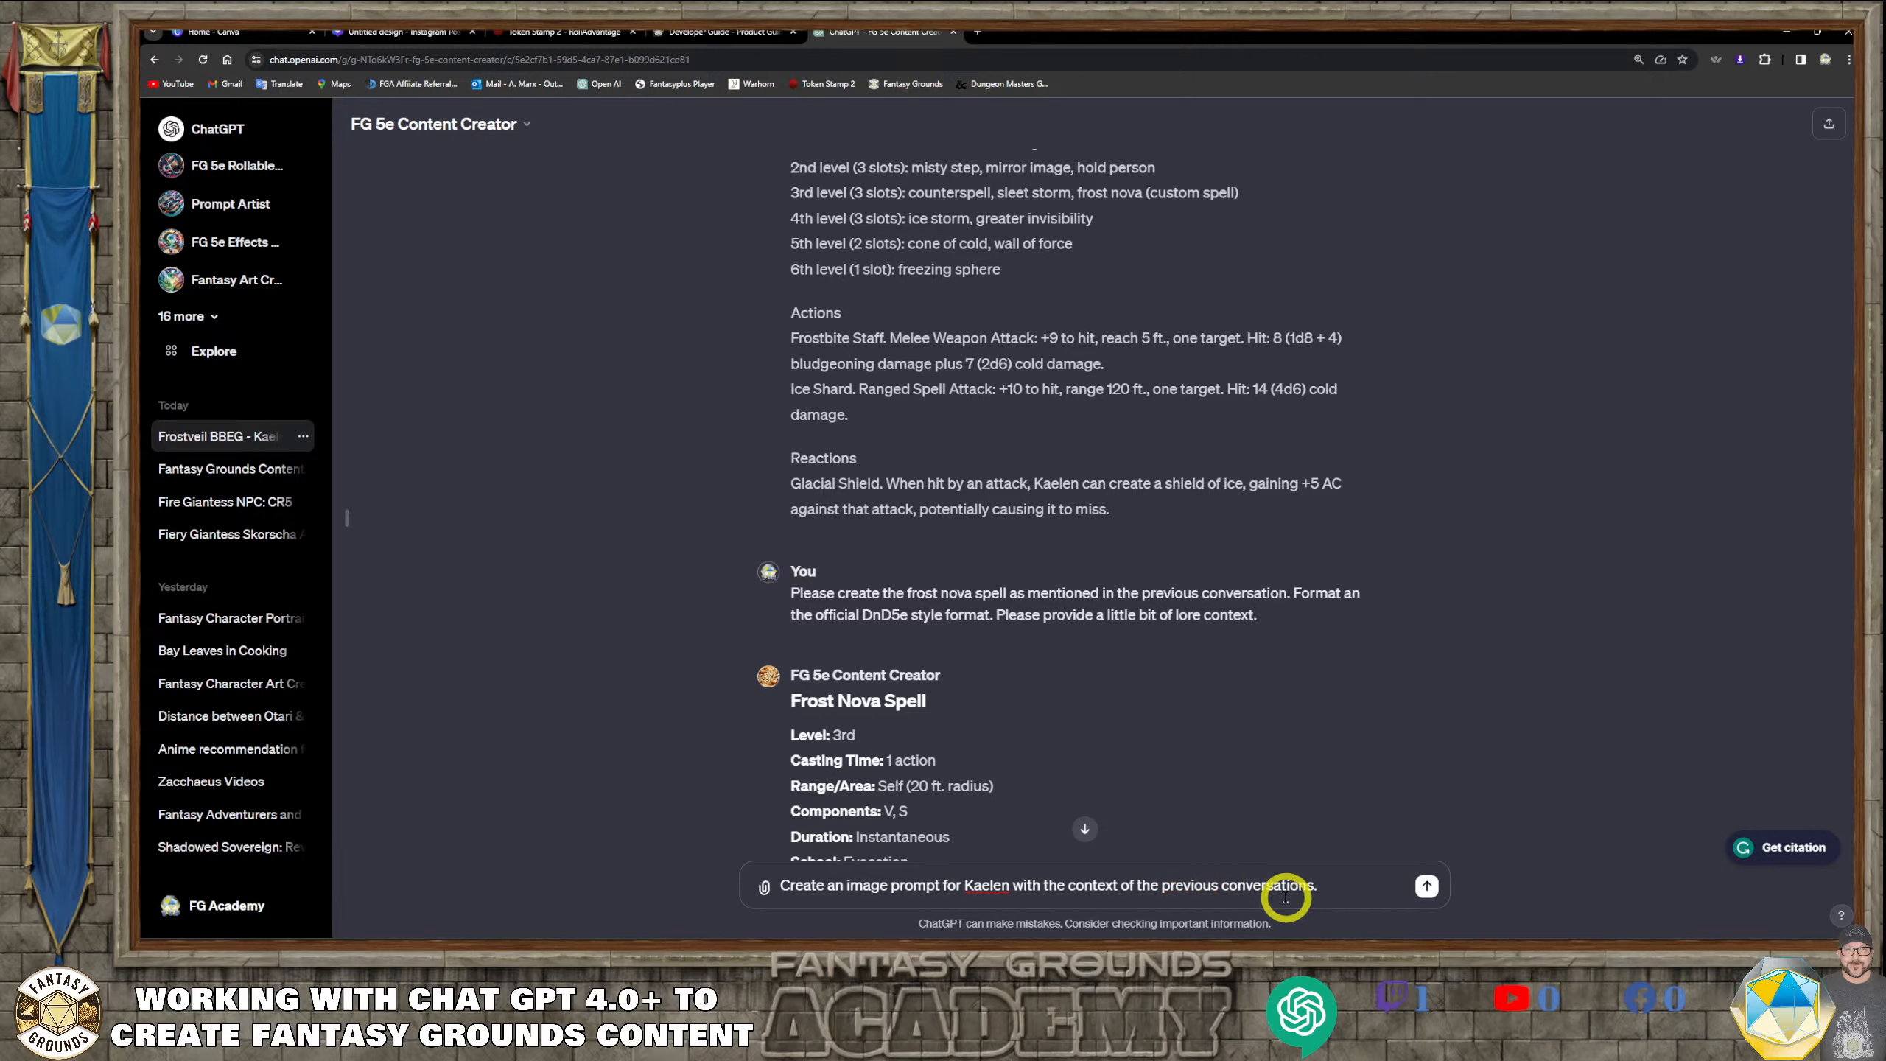
# Begin a second sentence at the end of the message with "Exper"
pyautogui.click(1376, 899)
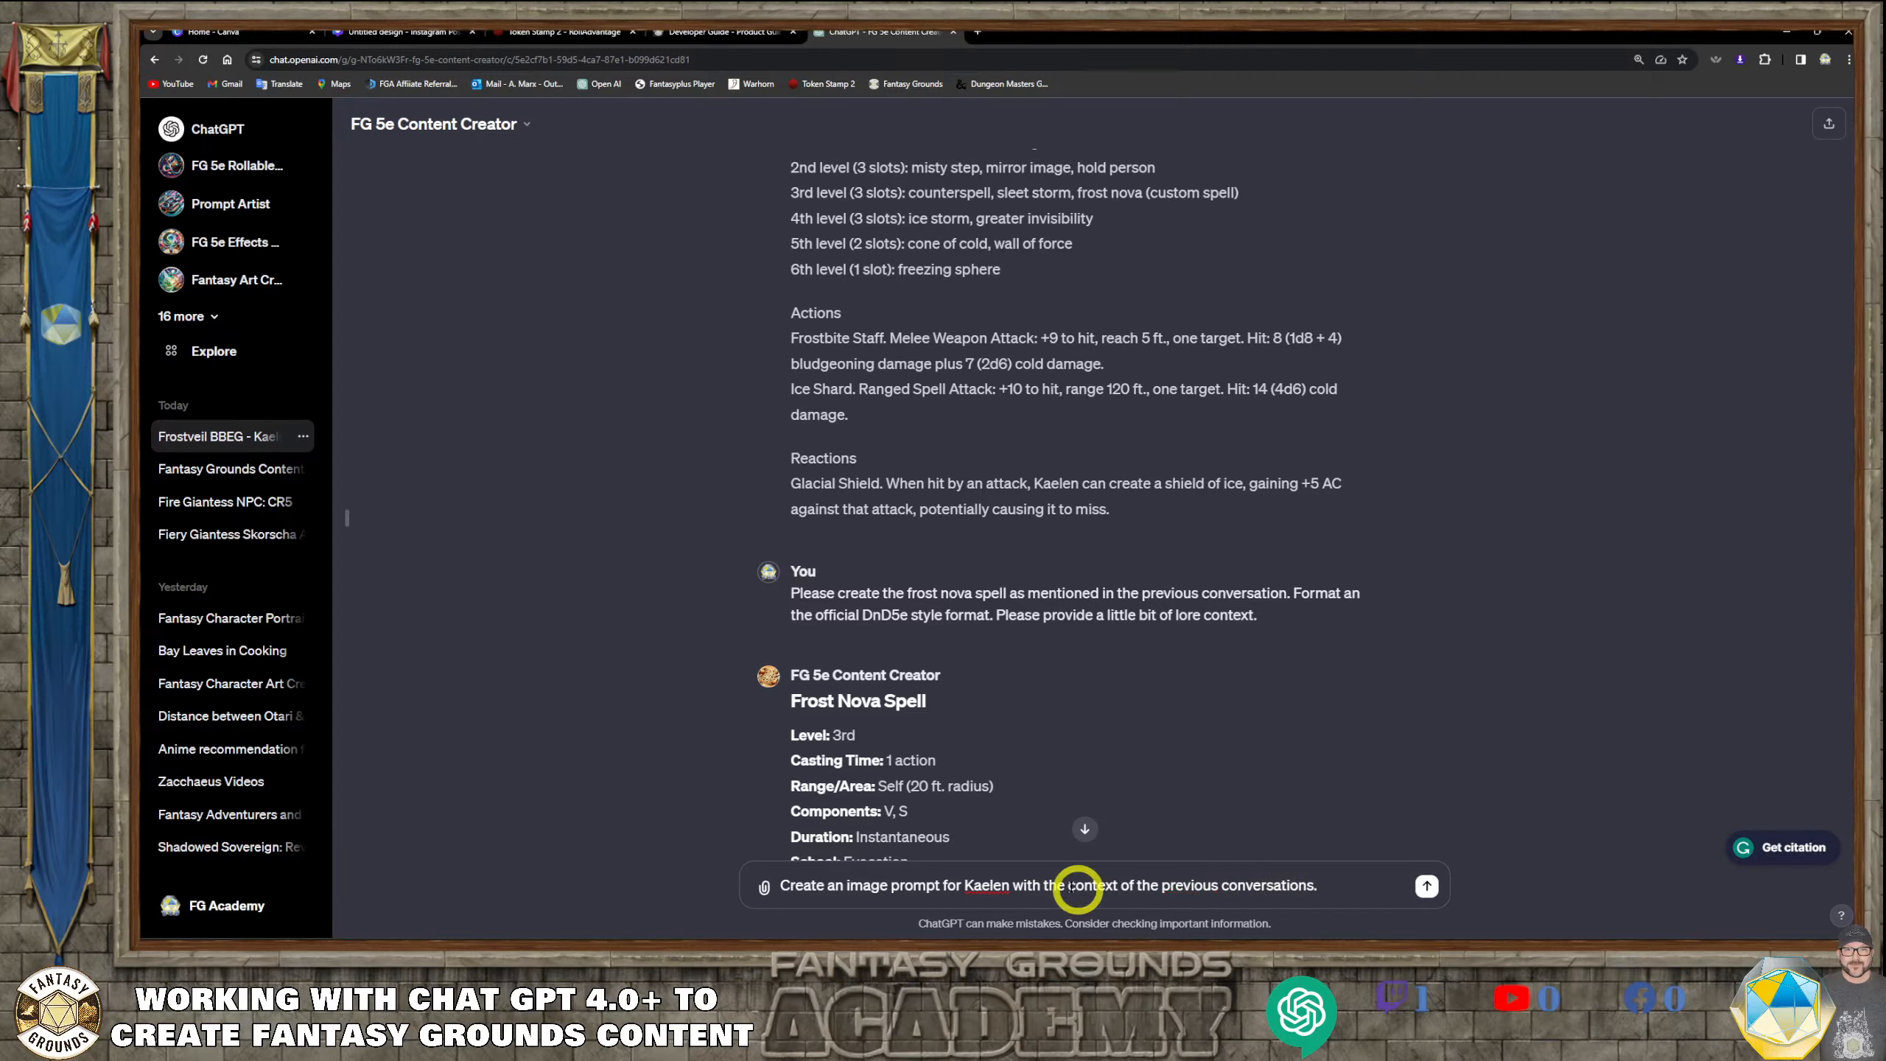
pyautogui.write('Exper')
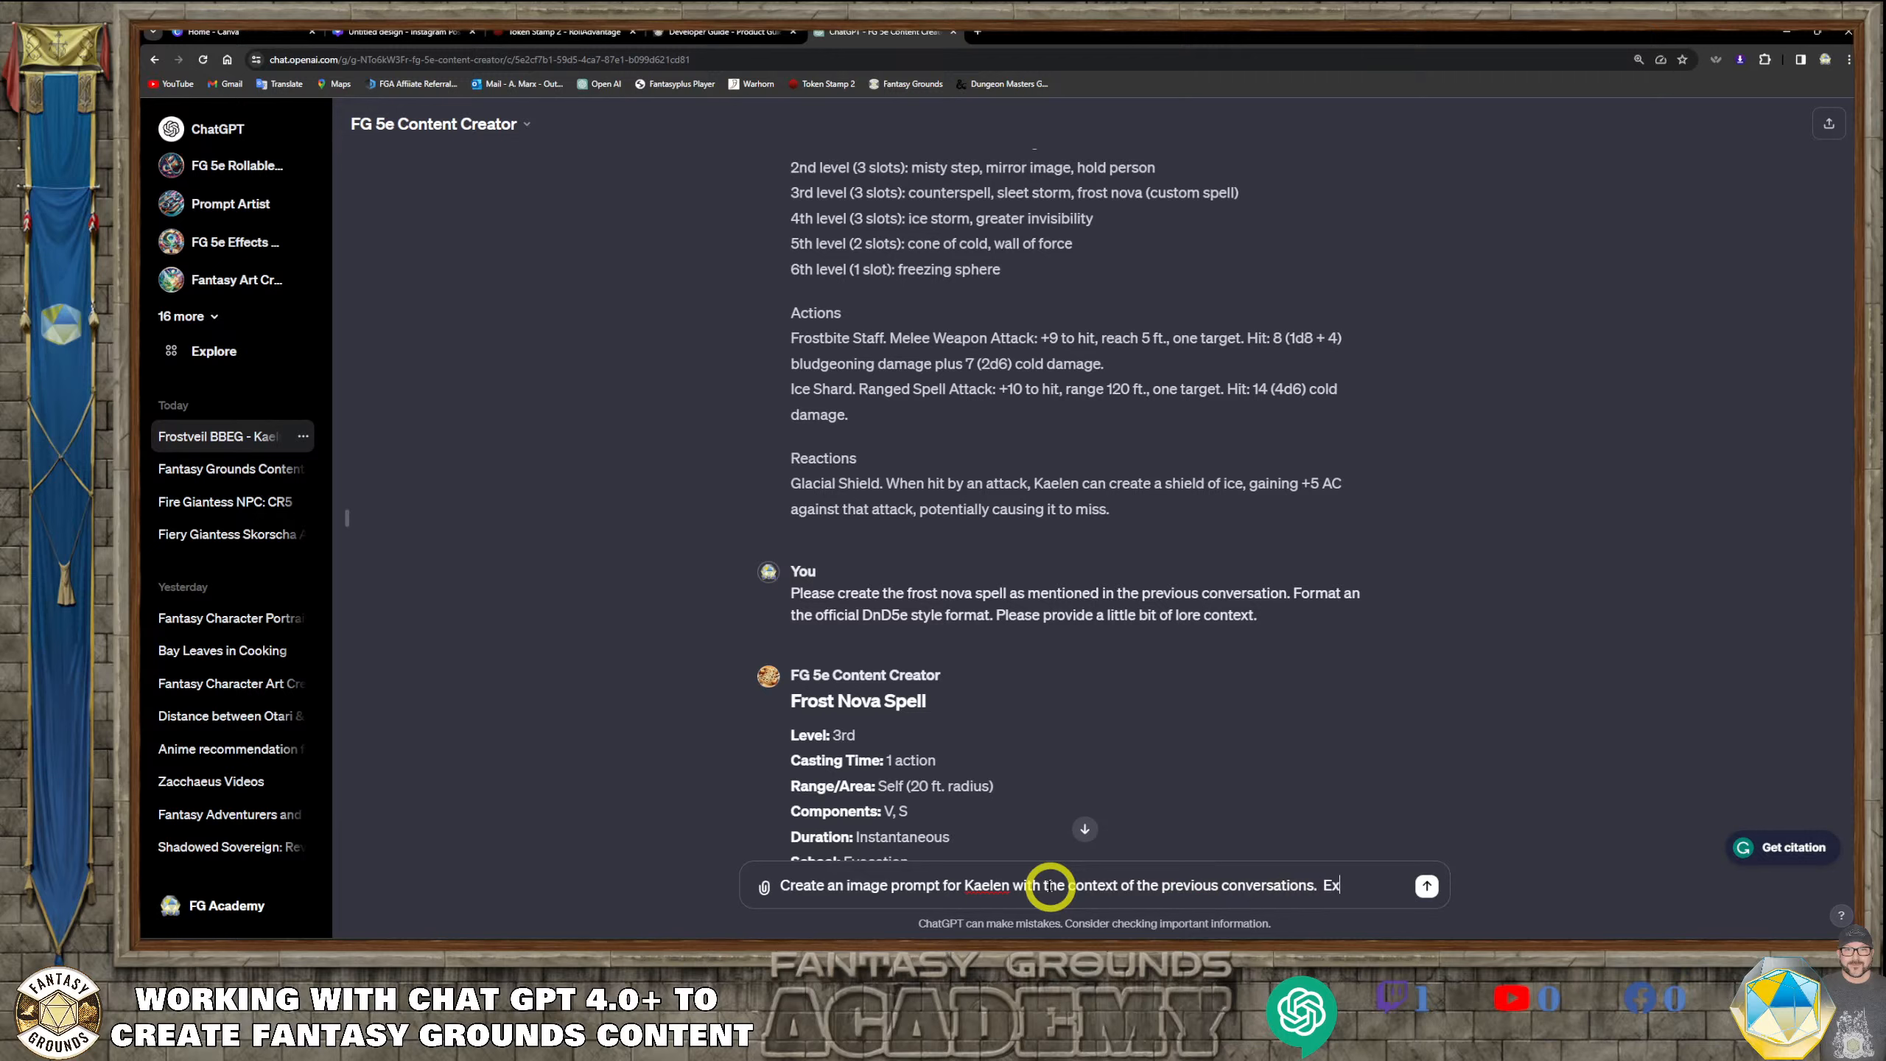
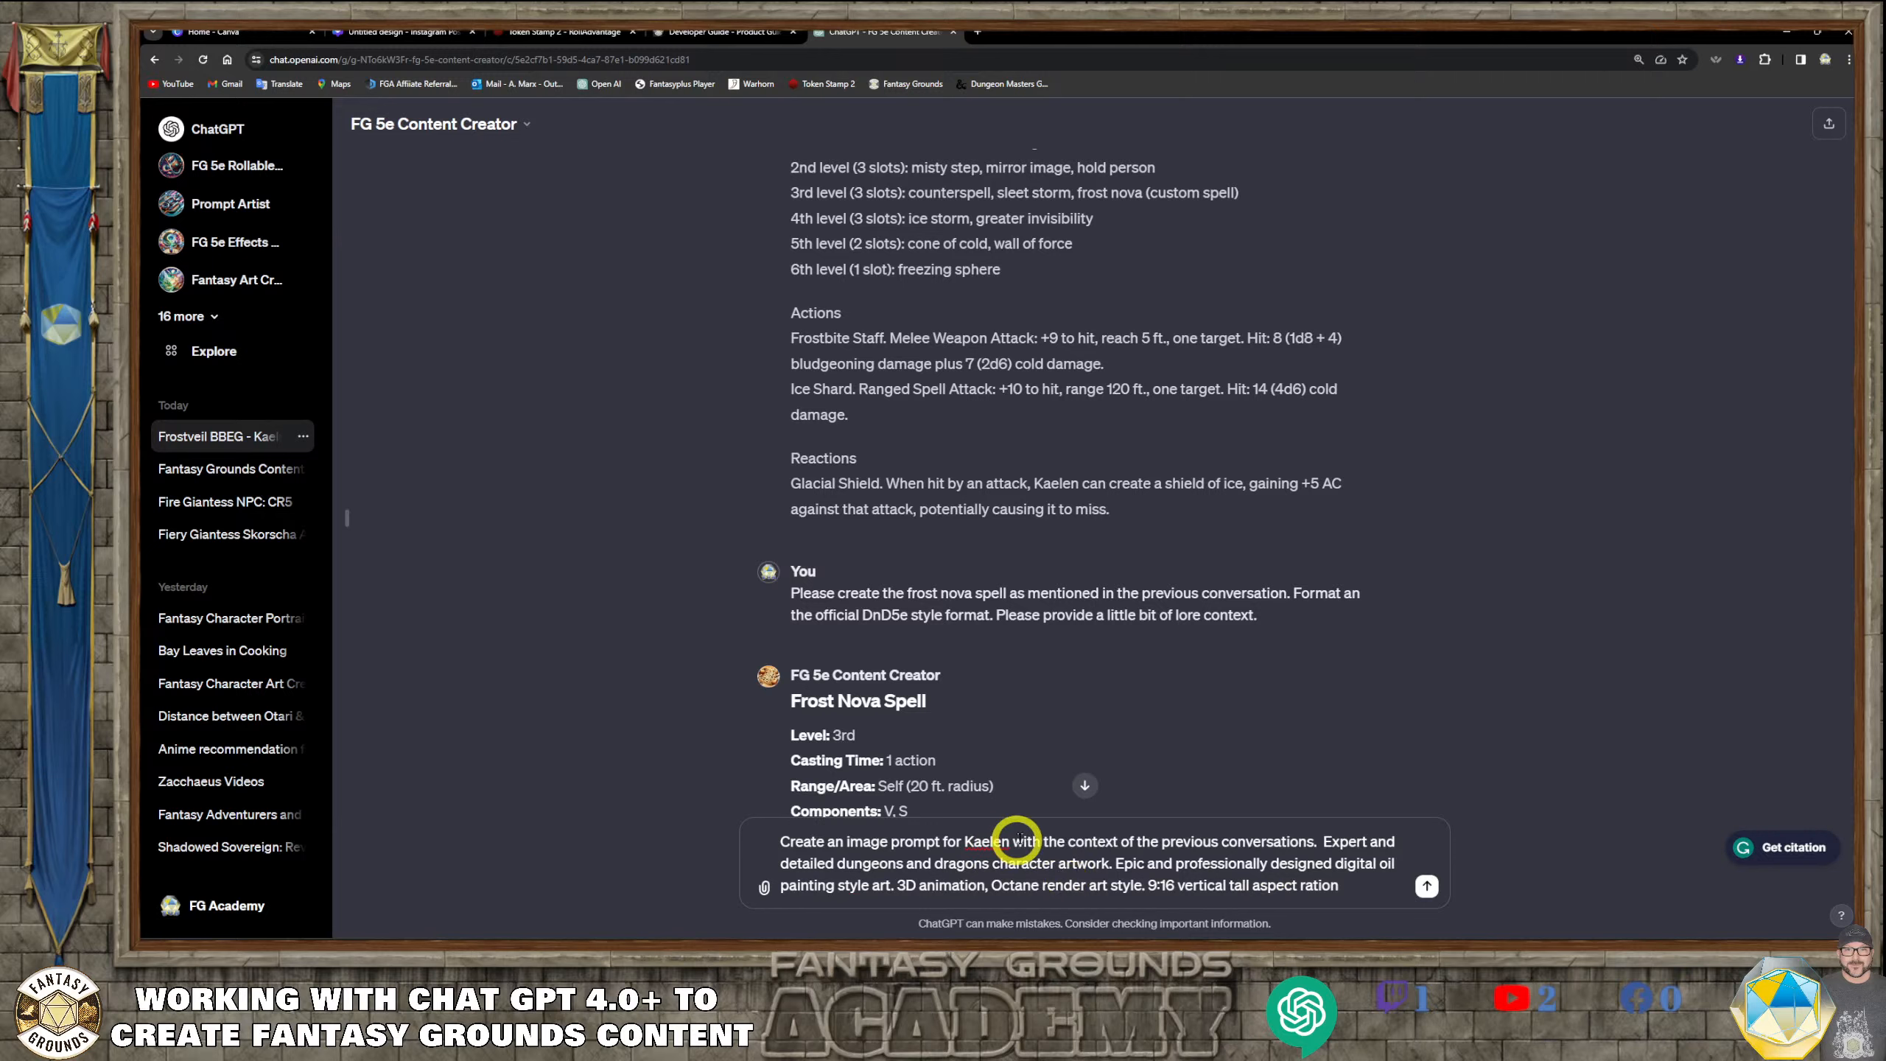
# Insert "He is standing" before "Expert and detailed" in the unsent image request, removing the extra words begun after it
pyautogui.click(1322, 841)
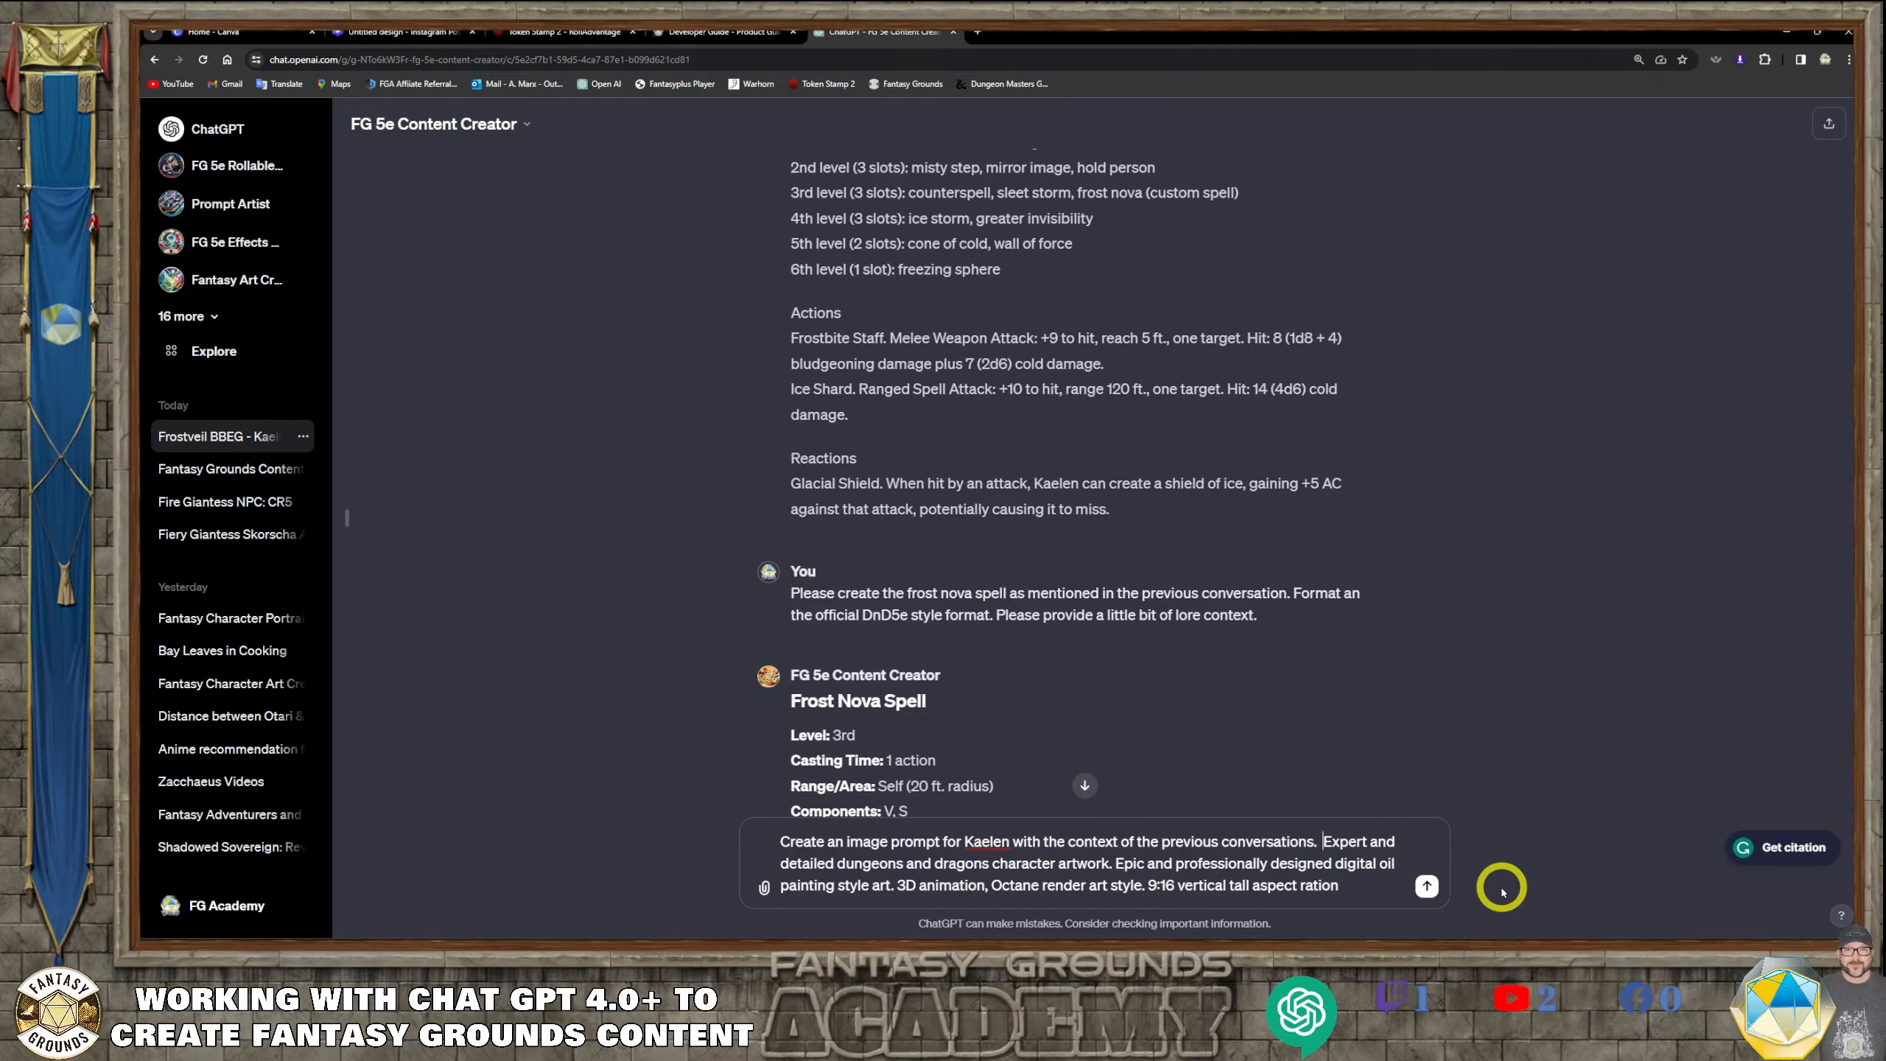
pyautogui.write('He is standing in ')
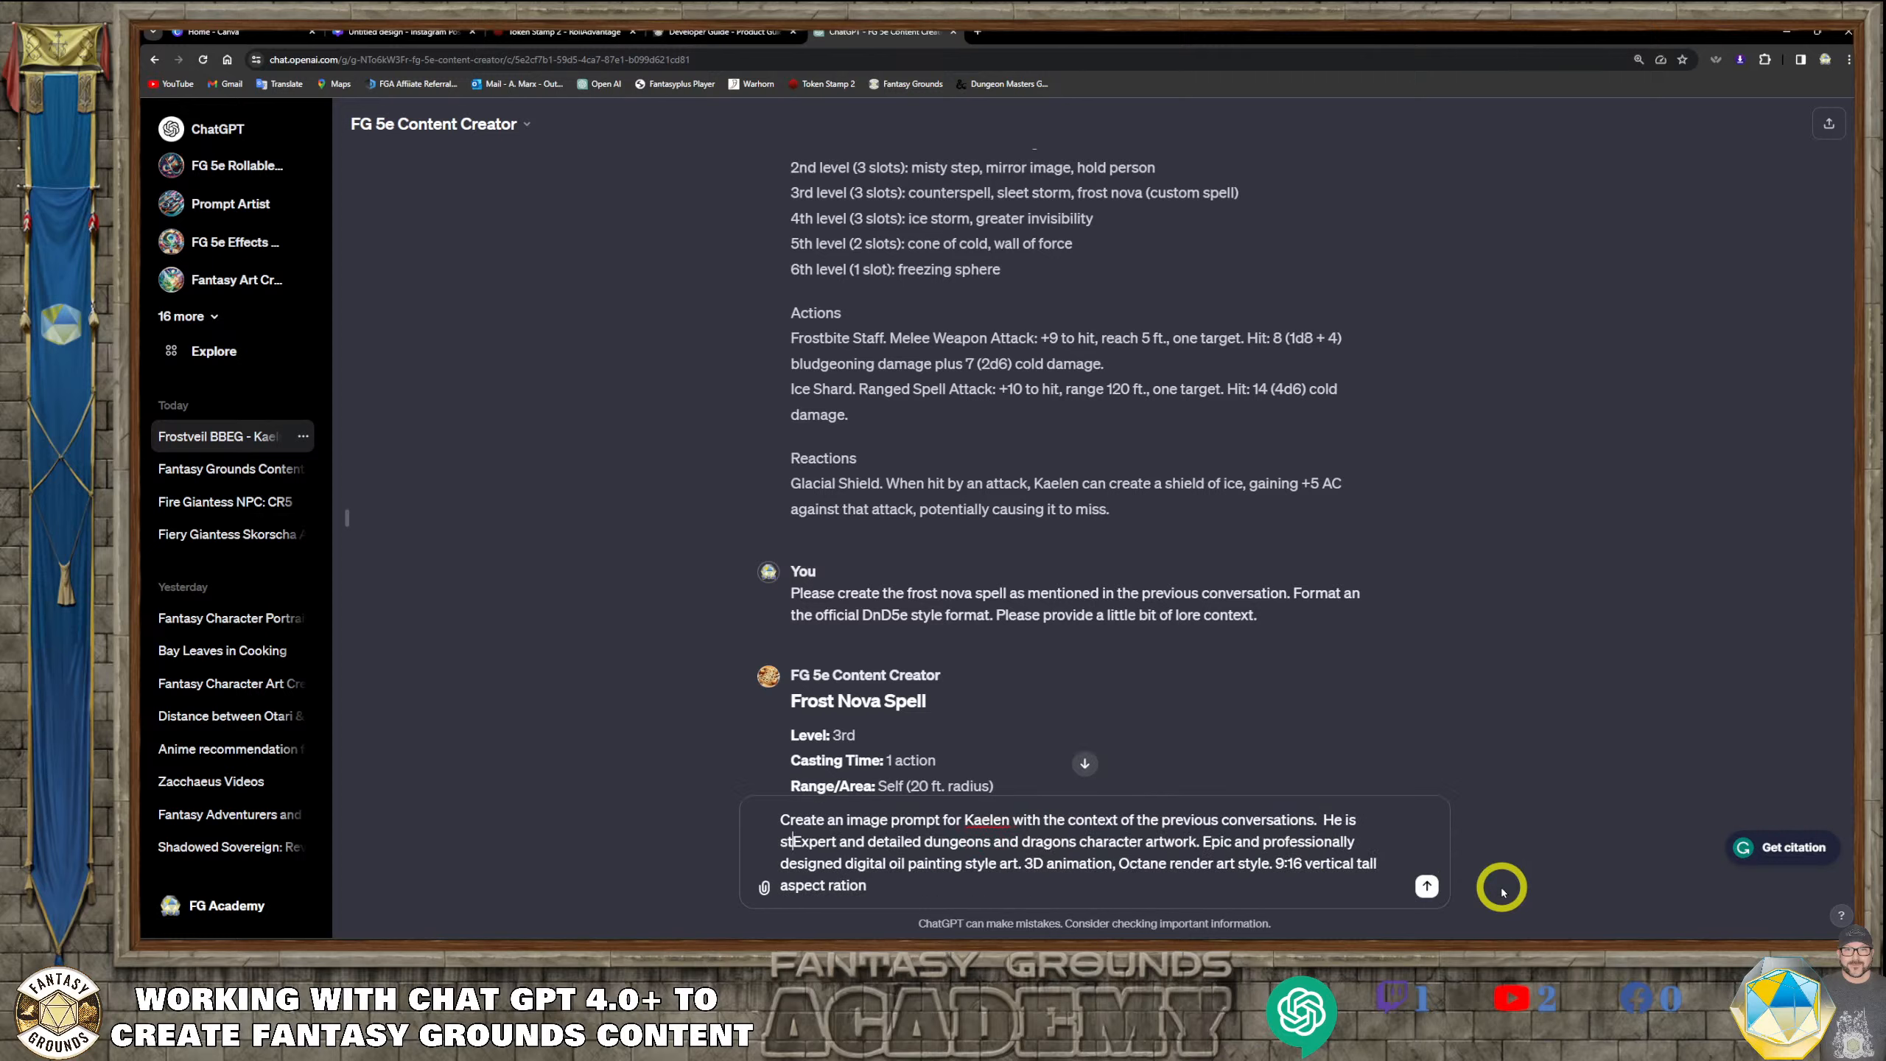
pyautogui.write('an a')
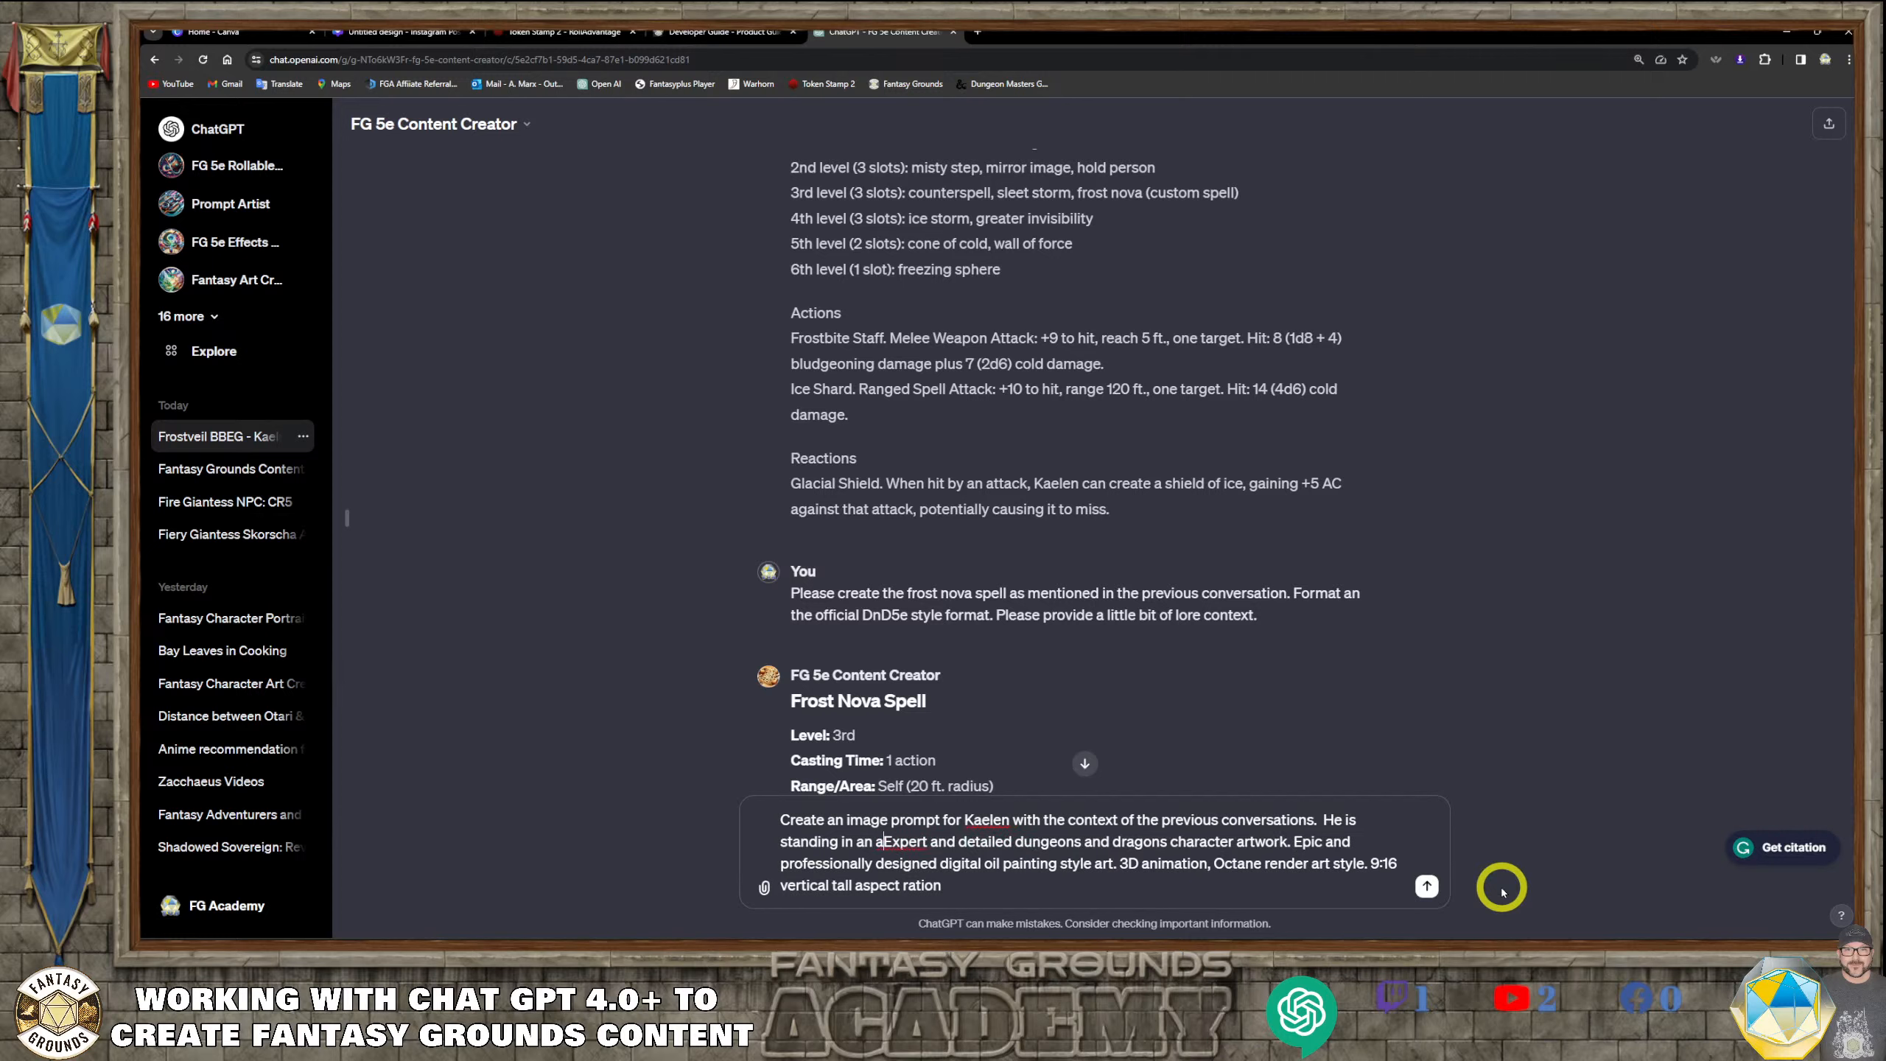
pyautogui.press('BackSpace')
pyautogui.press('BackSpace')
pyautogui.press('BackSpace')
pyautogui.press('BackSpace')
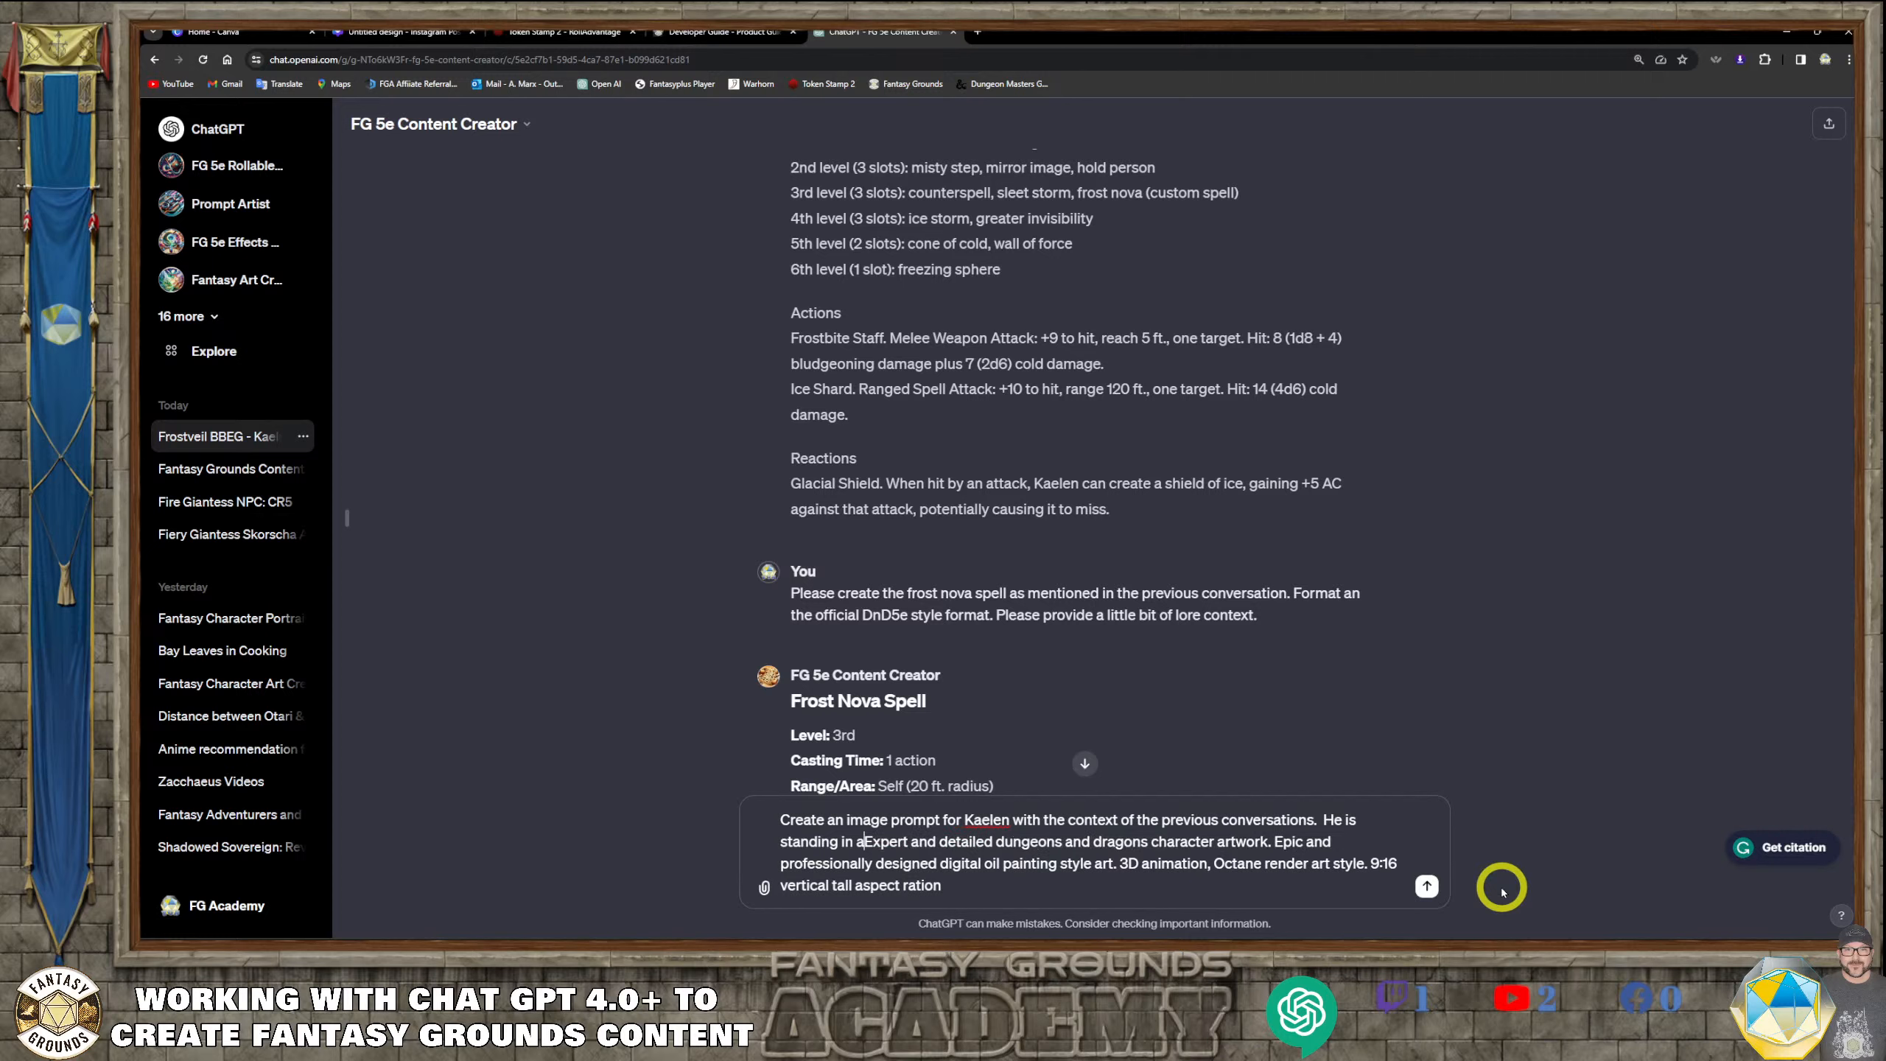
pyautogui.press('BackSpace')
pyautogui.press('BackSpace')
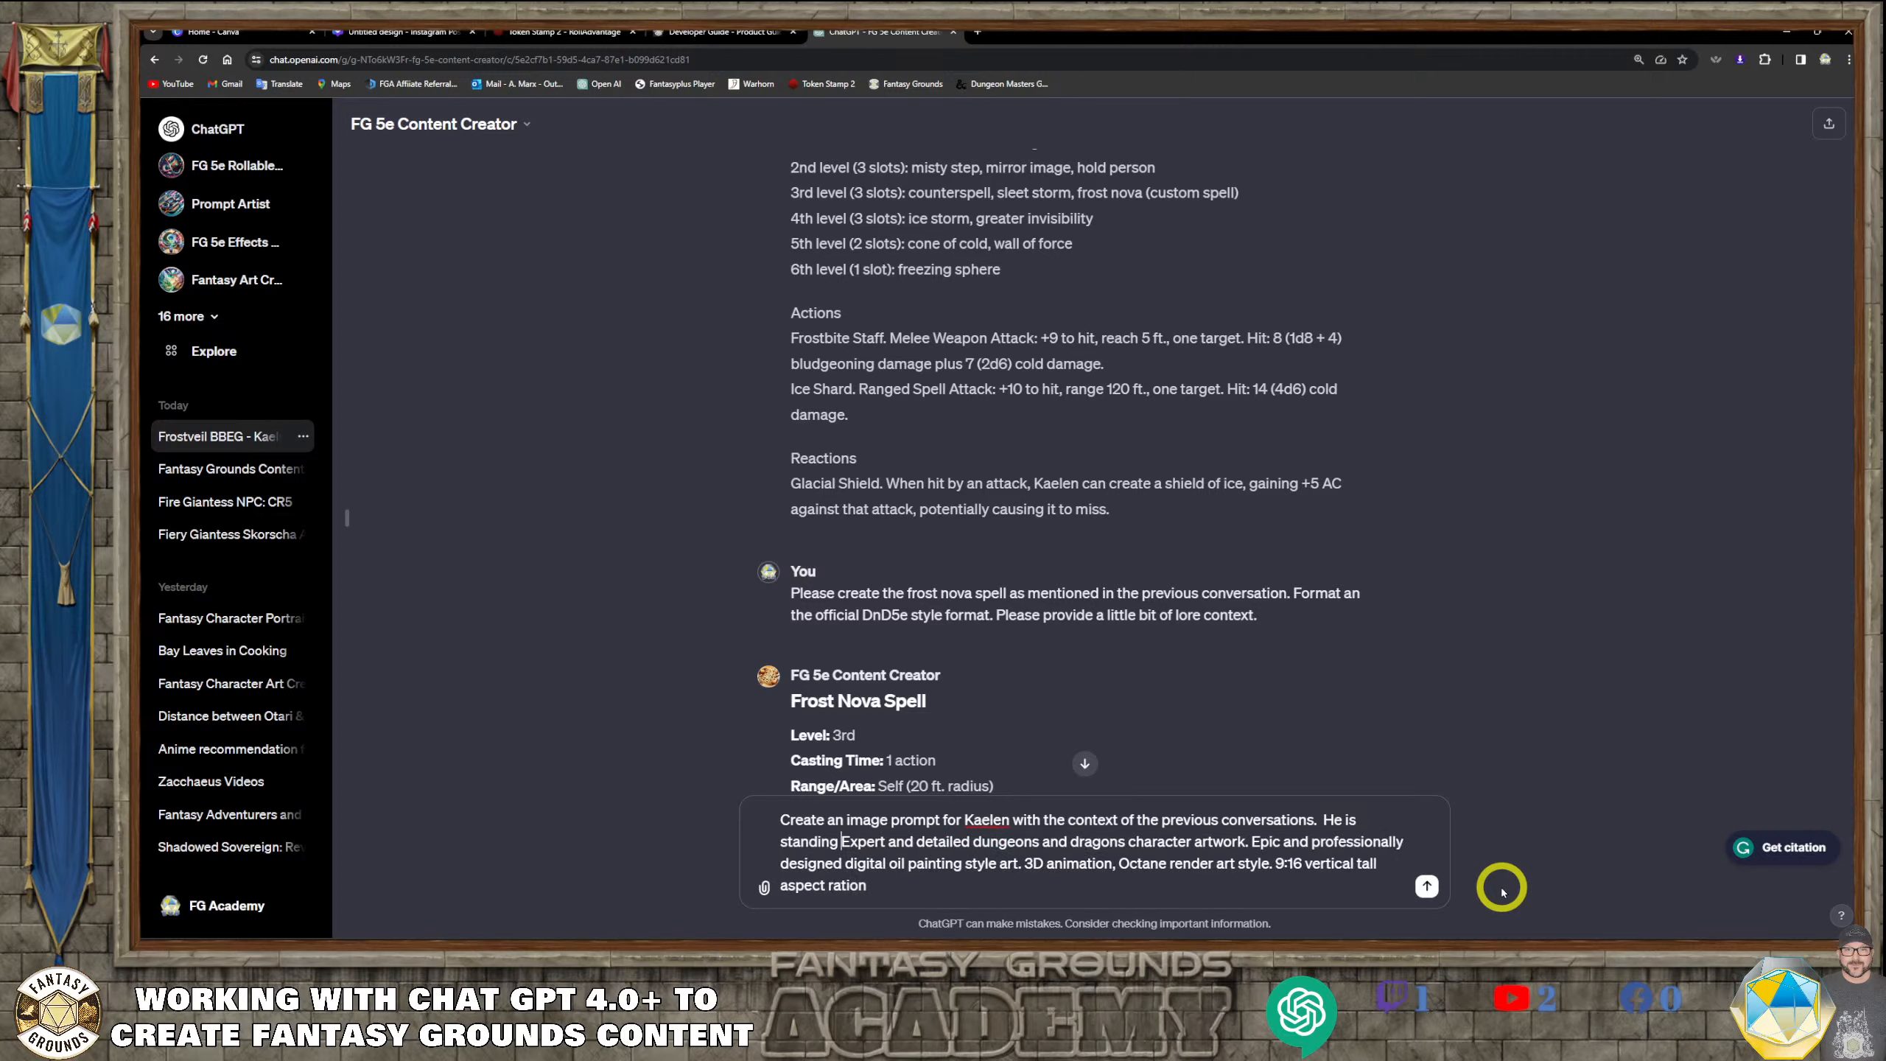
# Continue the inserted sentence with ", make the background black." ahead of the art style description
pyautogui.write(',')
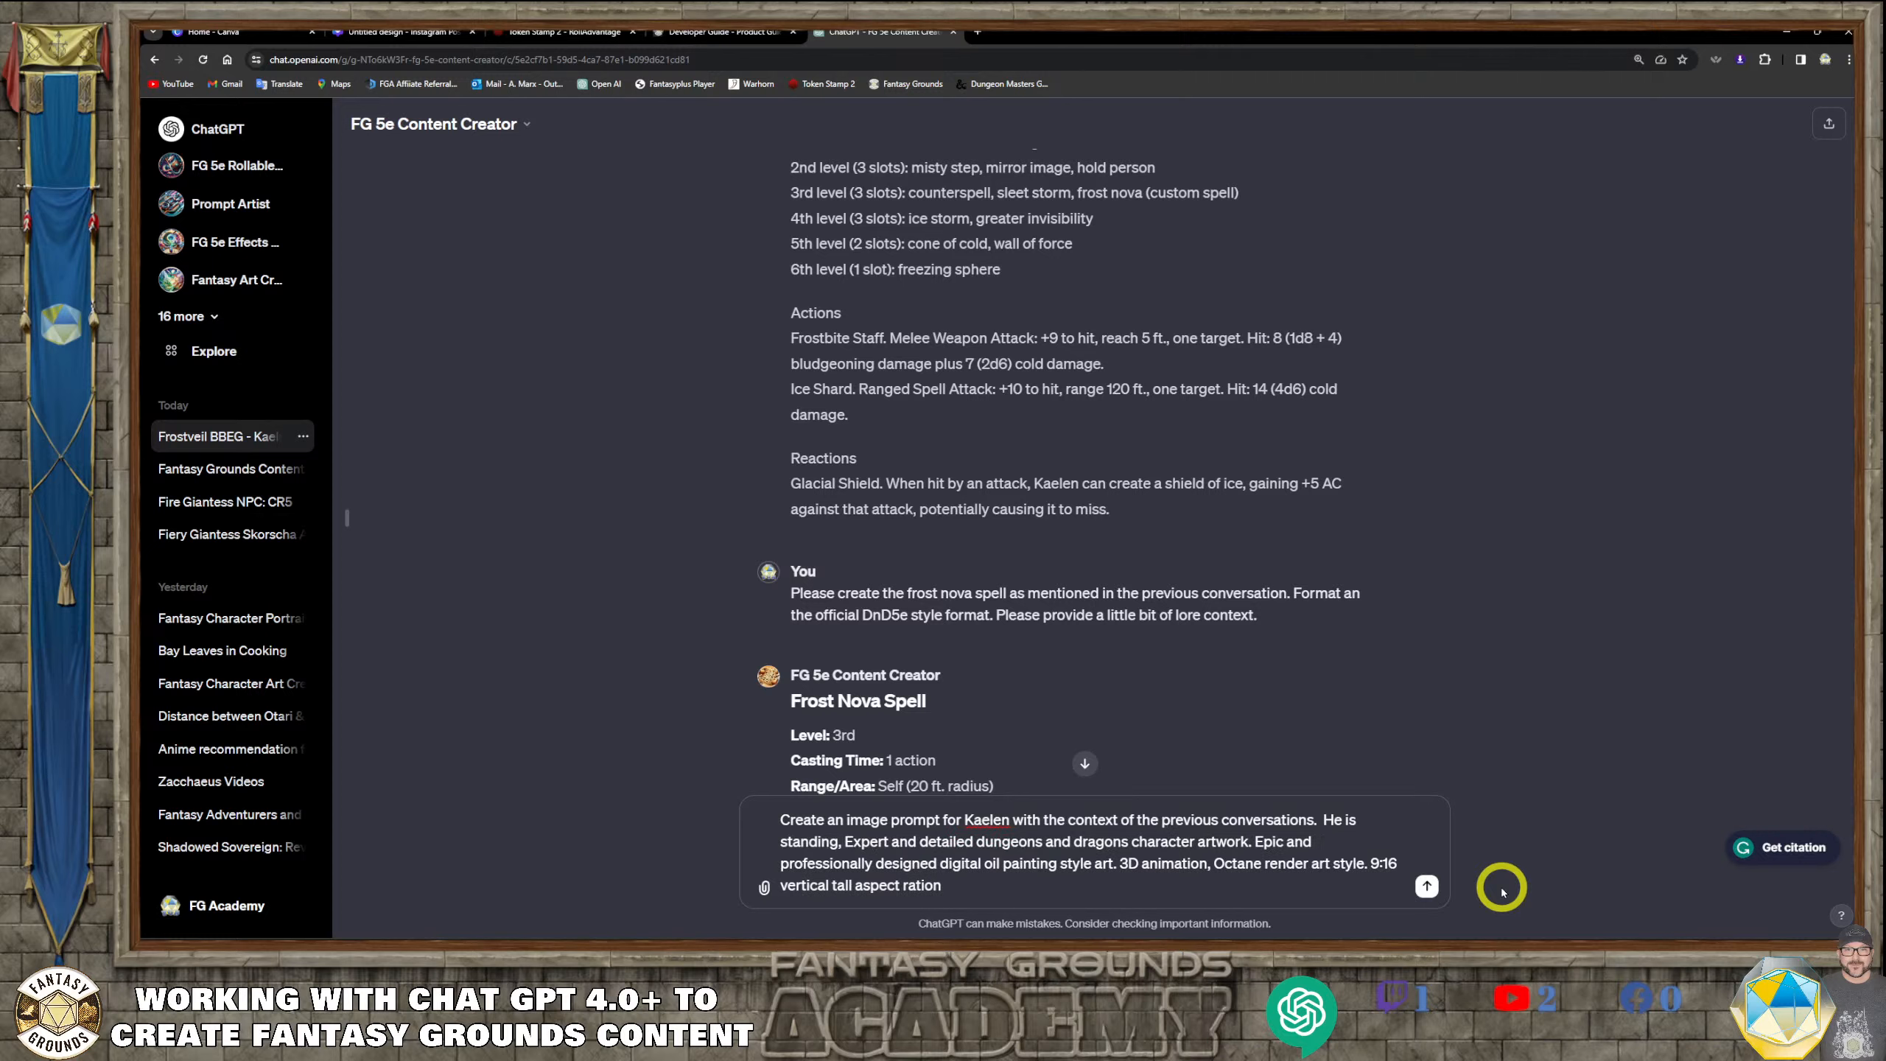
pyautogui.write(' make the back')
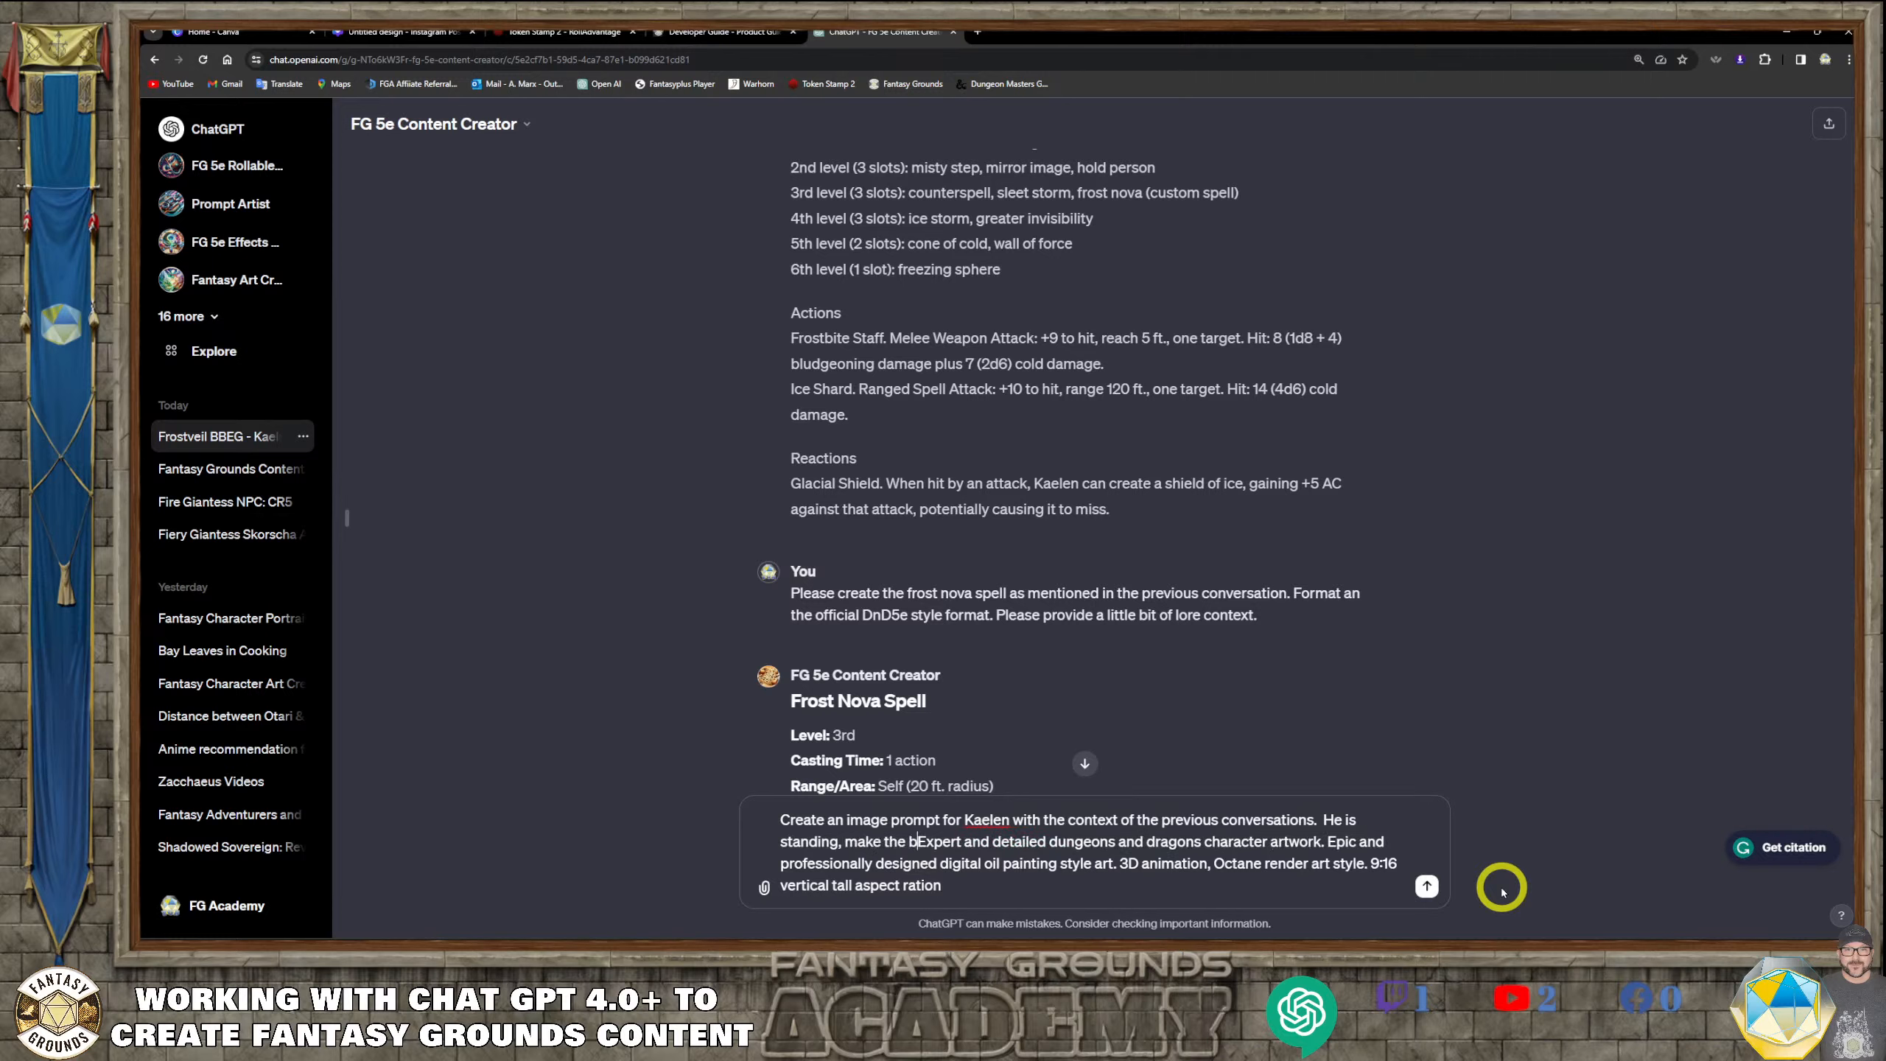
pyautogui.write('ground bl')
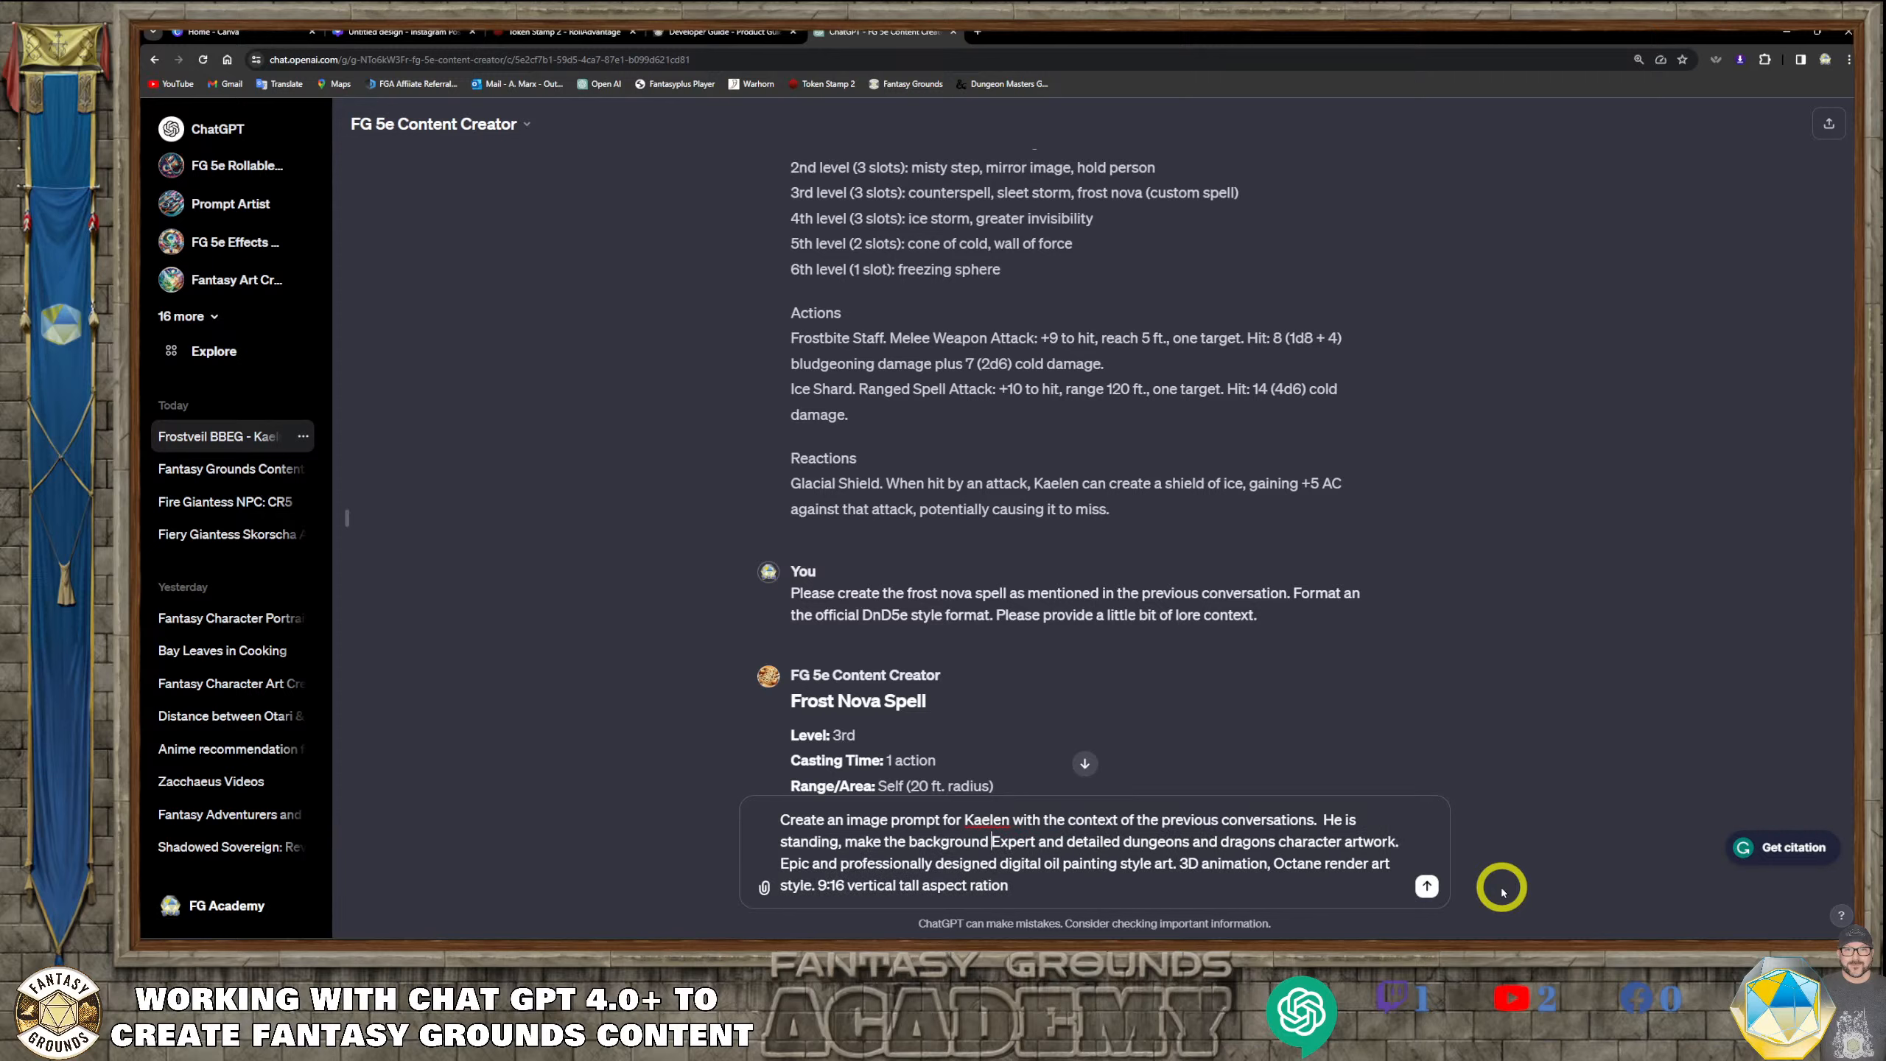
pyautogui.write('ack')
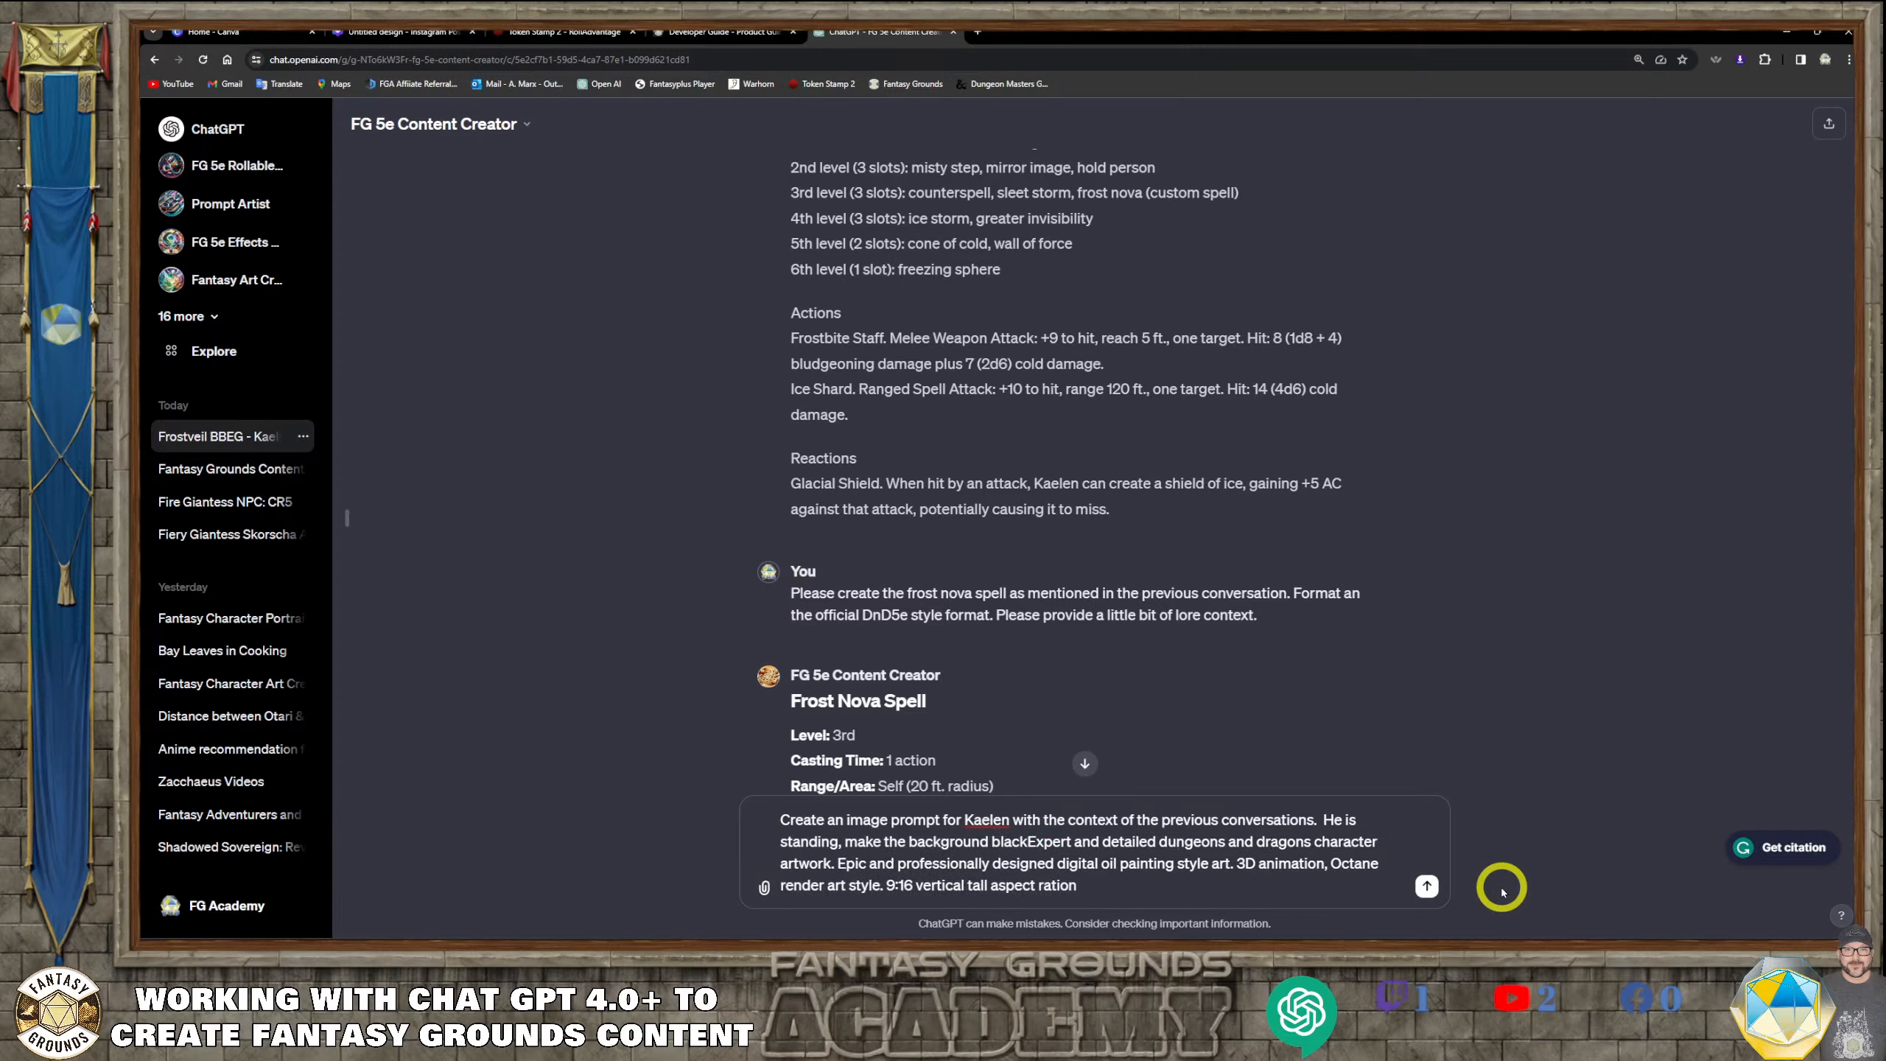
pyautogui.write('.')
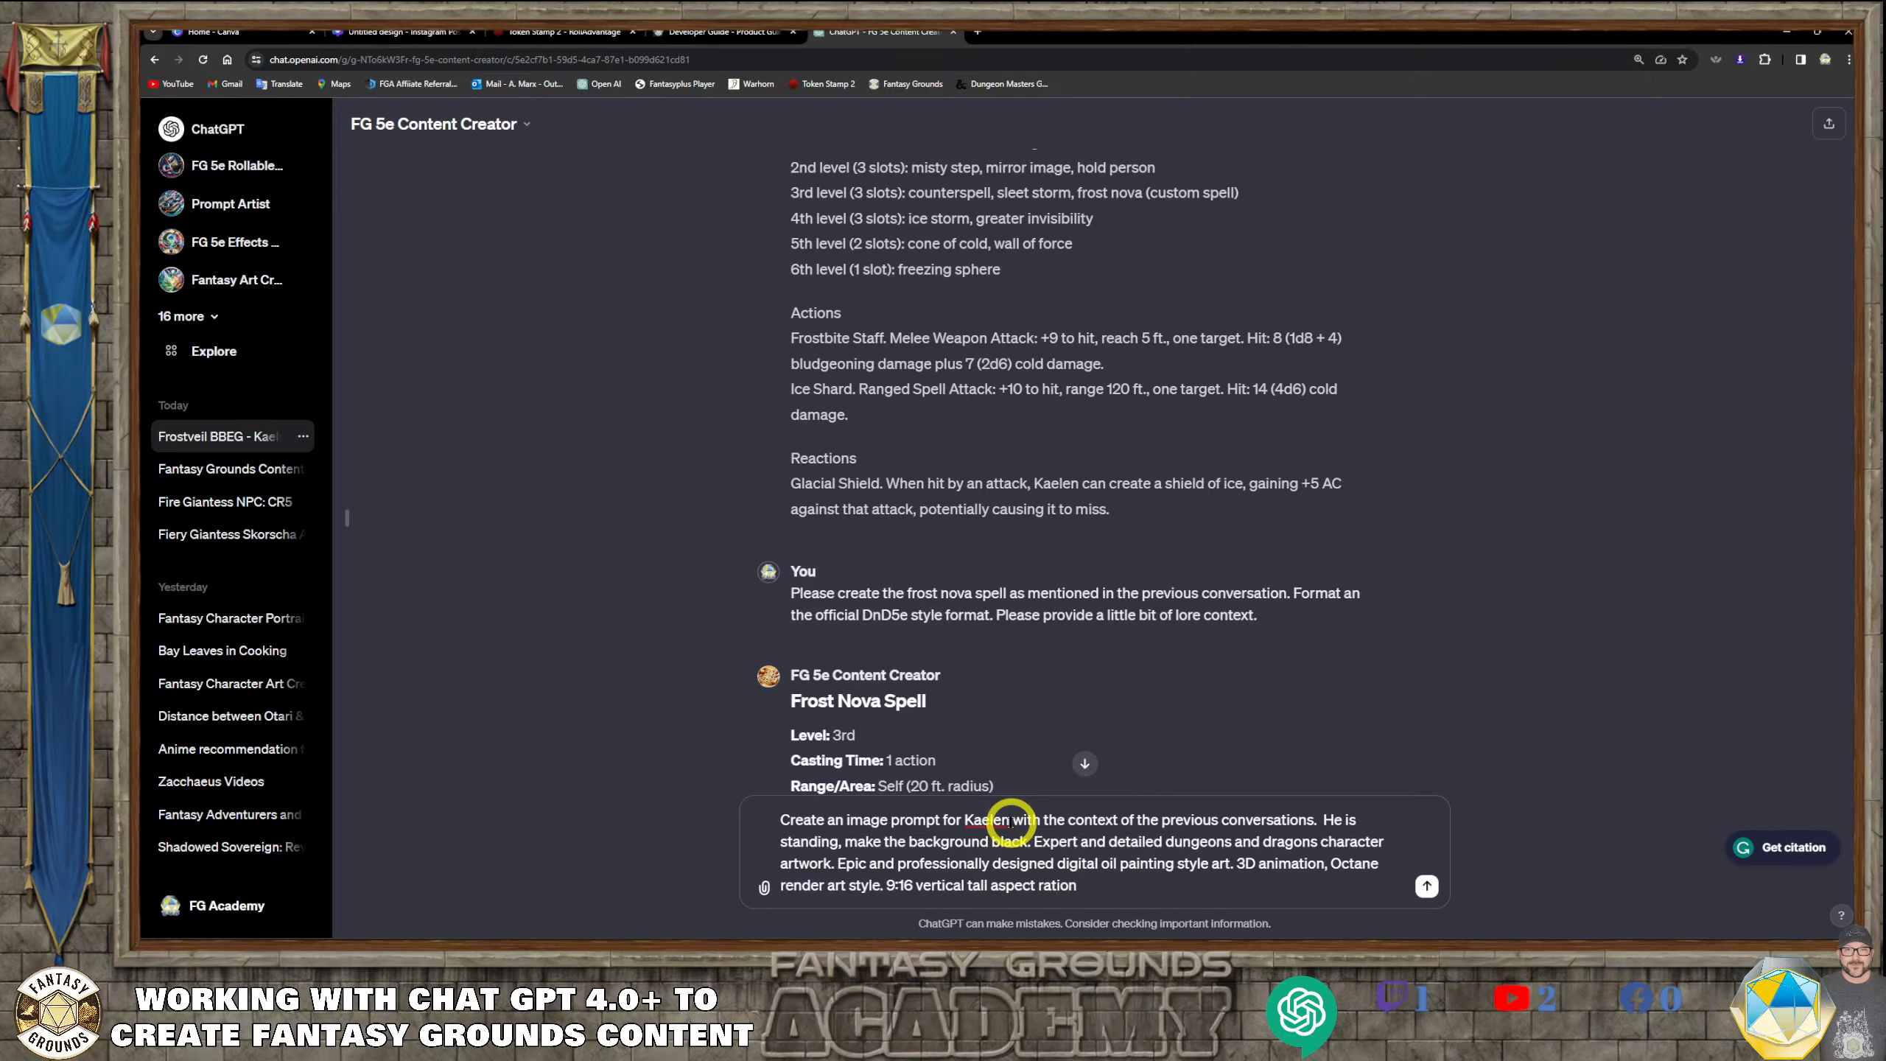
# Correct the ending of the request to "9:16 vertical tall aspect ratio." and send it to generate Kaelen's image
pyautogui.click(1126, 878)
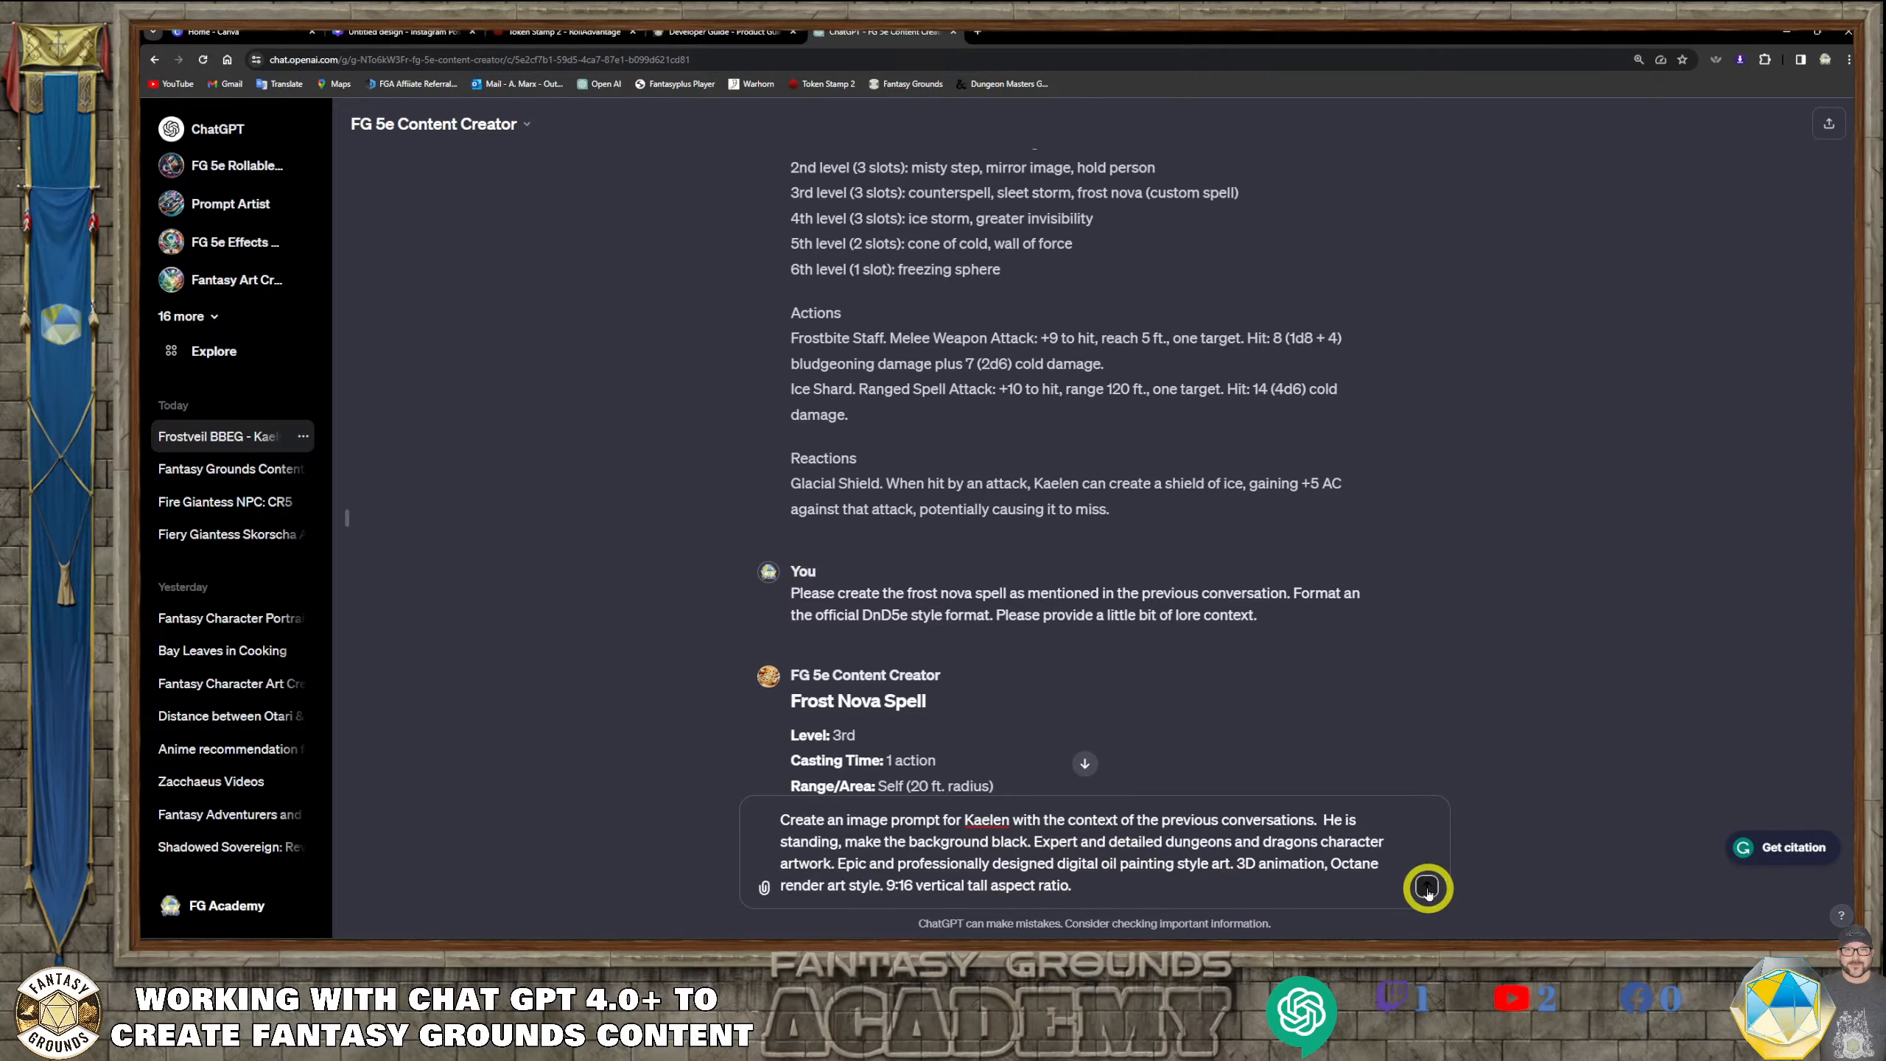
pyautogui.click(1427, 888)
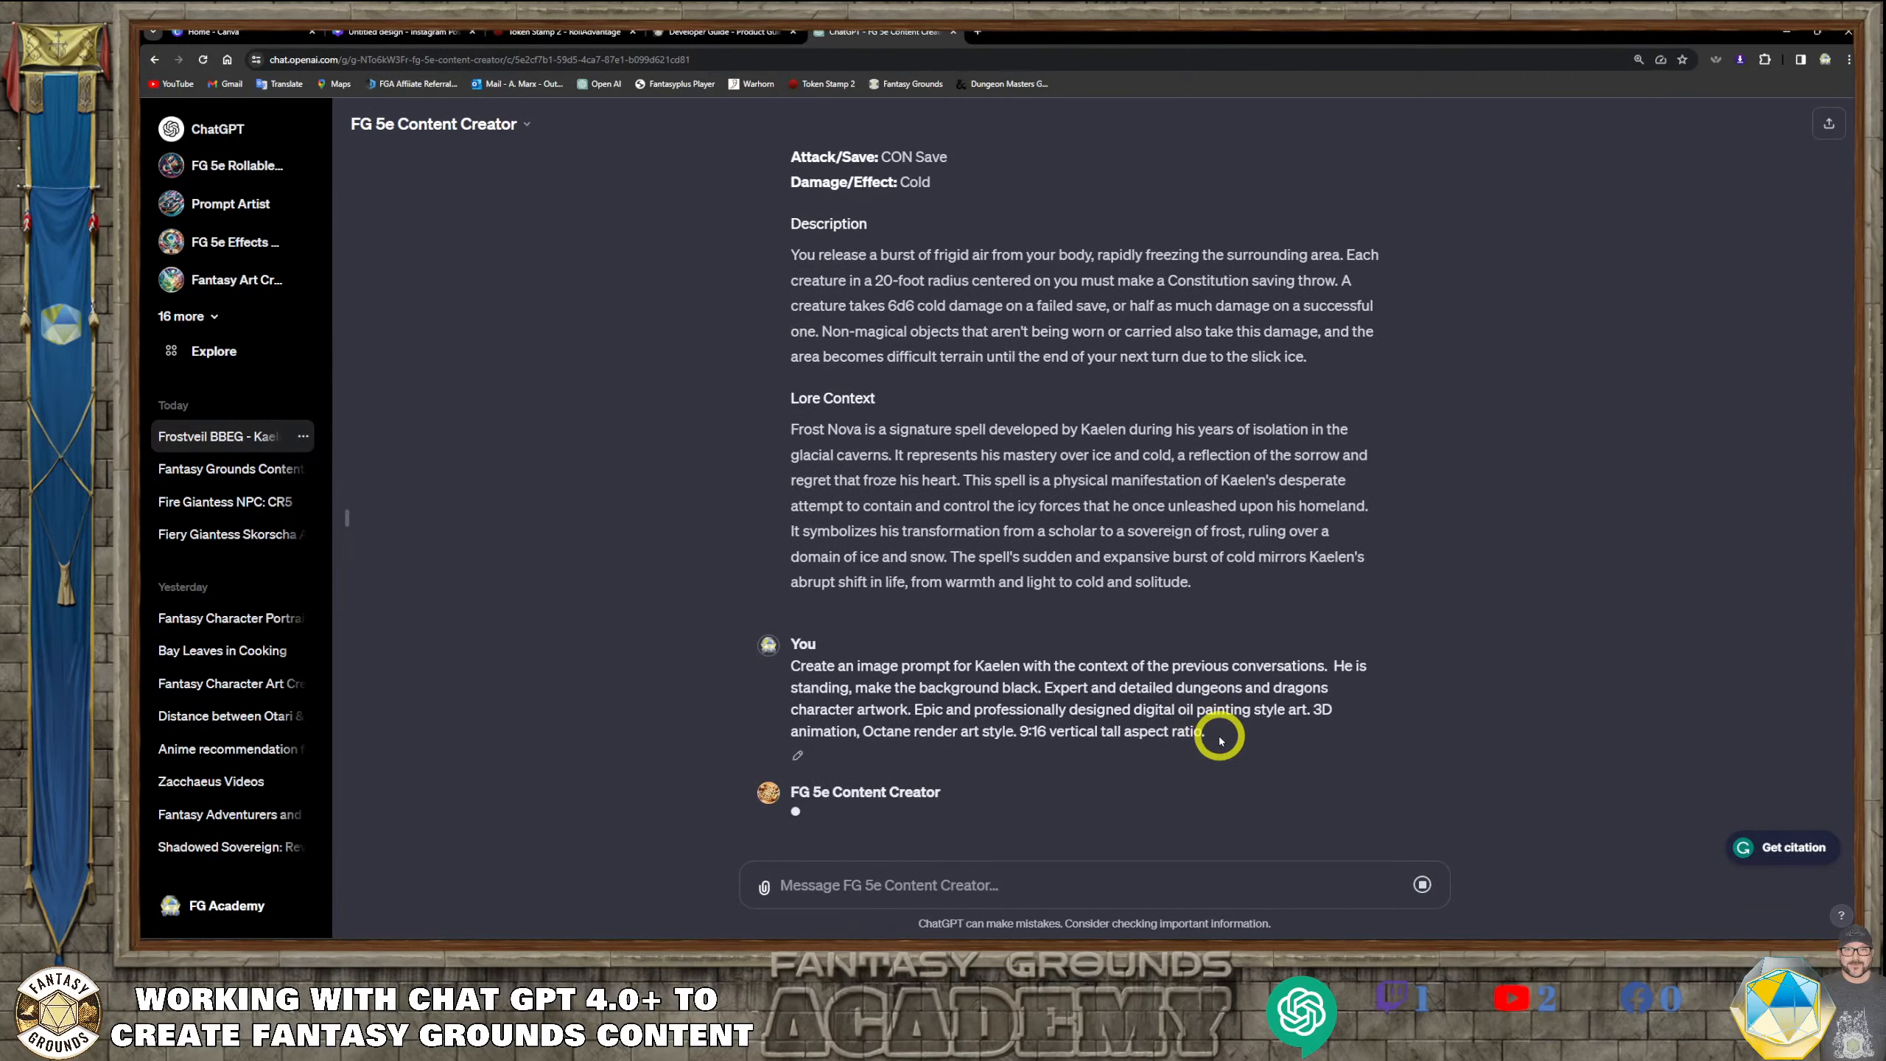
pyautogui.moveTo(1211, 732); pyautogui.dragTo(794, 653)
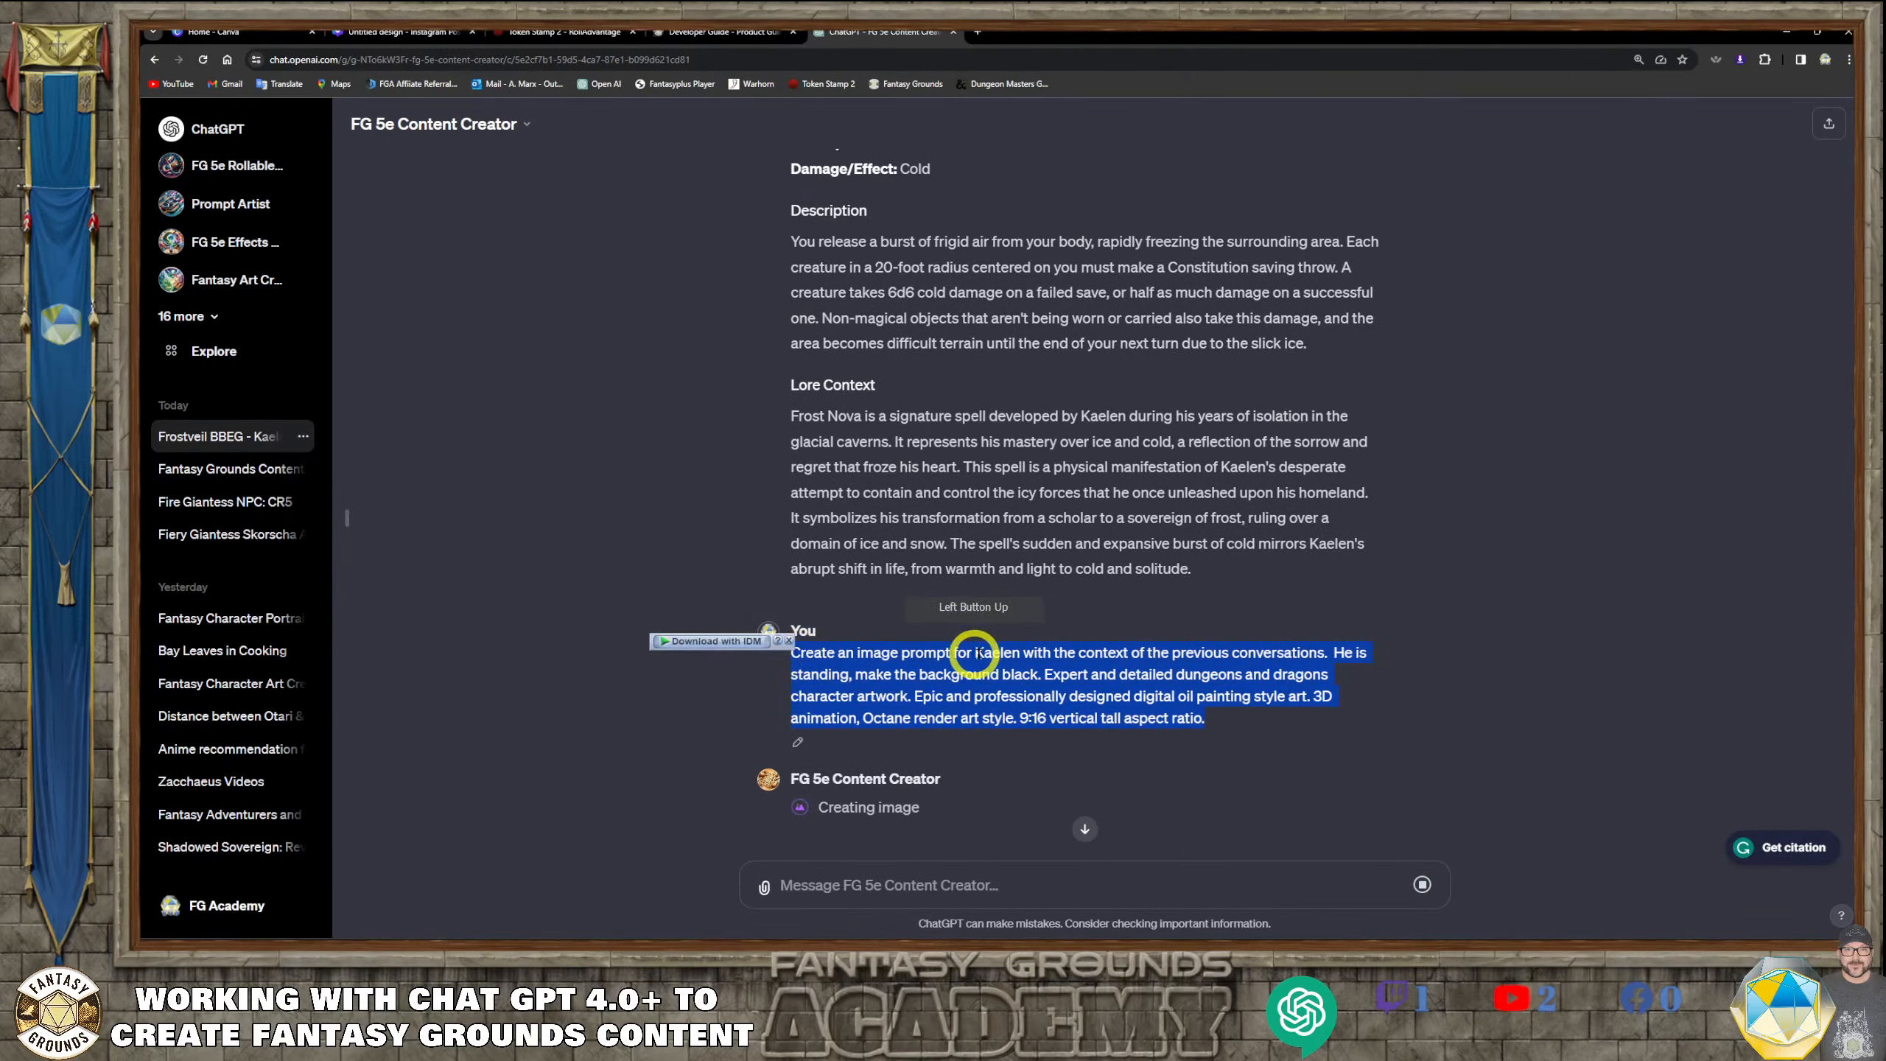
pyautogui.click(1221, 729)
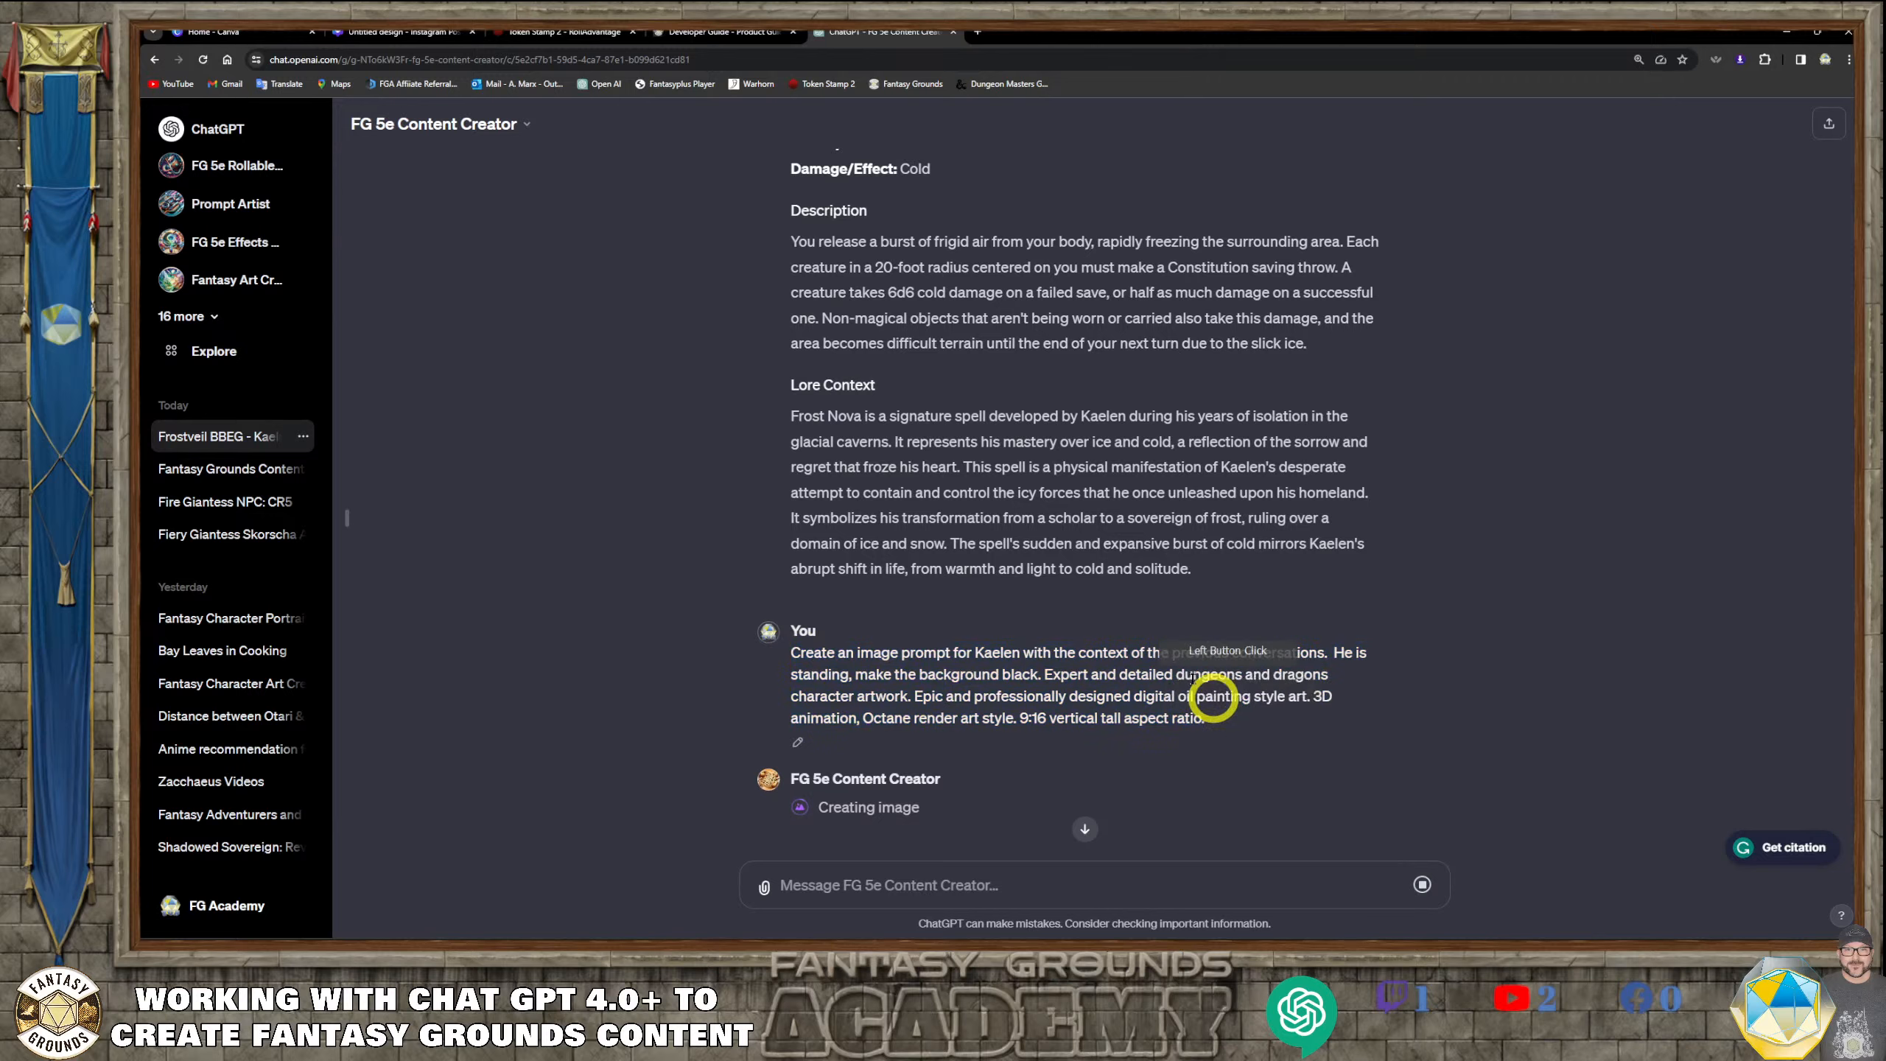
pyautogui.scroll(7, 1087, 497)
pyautogui.scroll(-7, 928, 312)
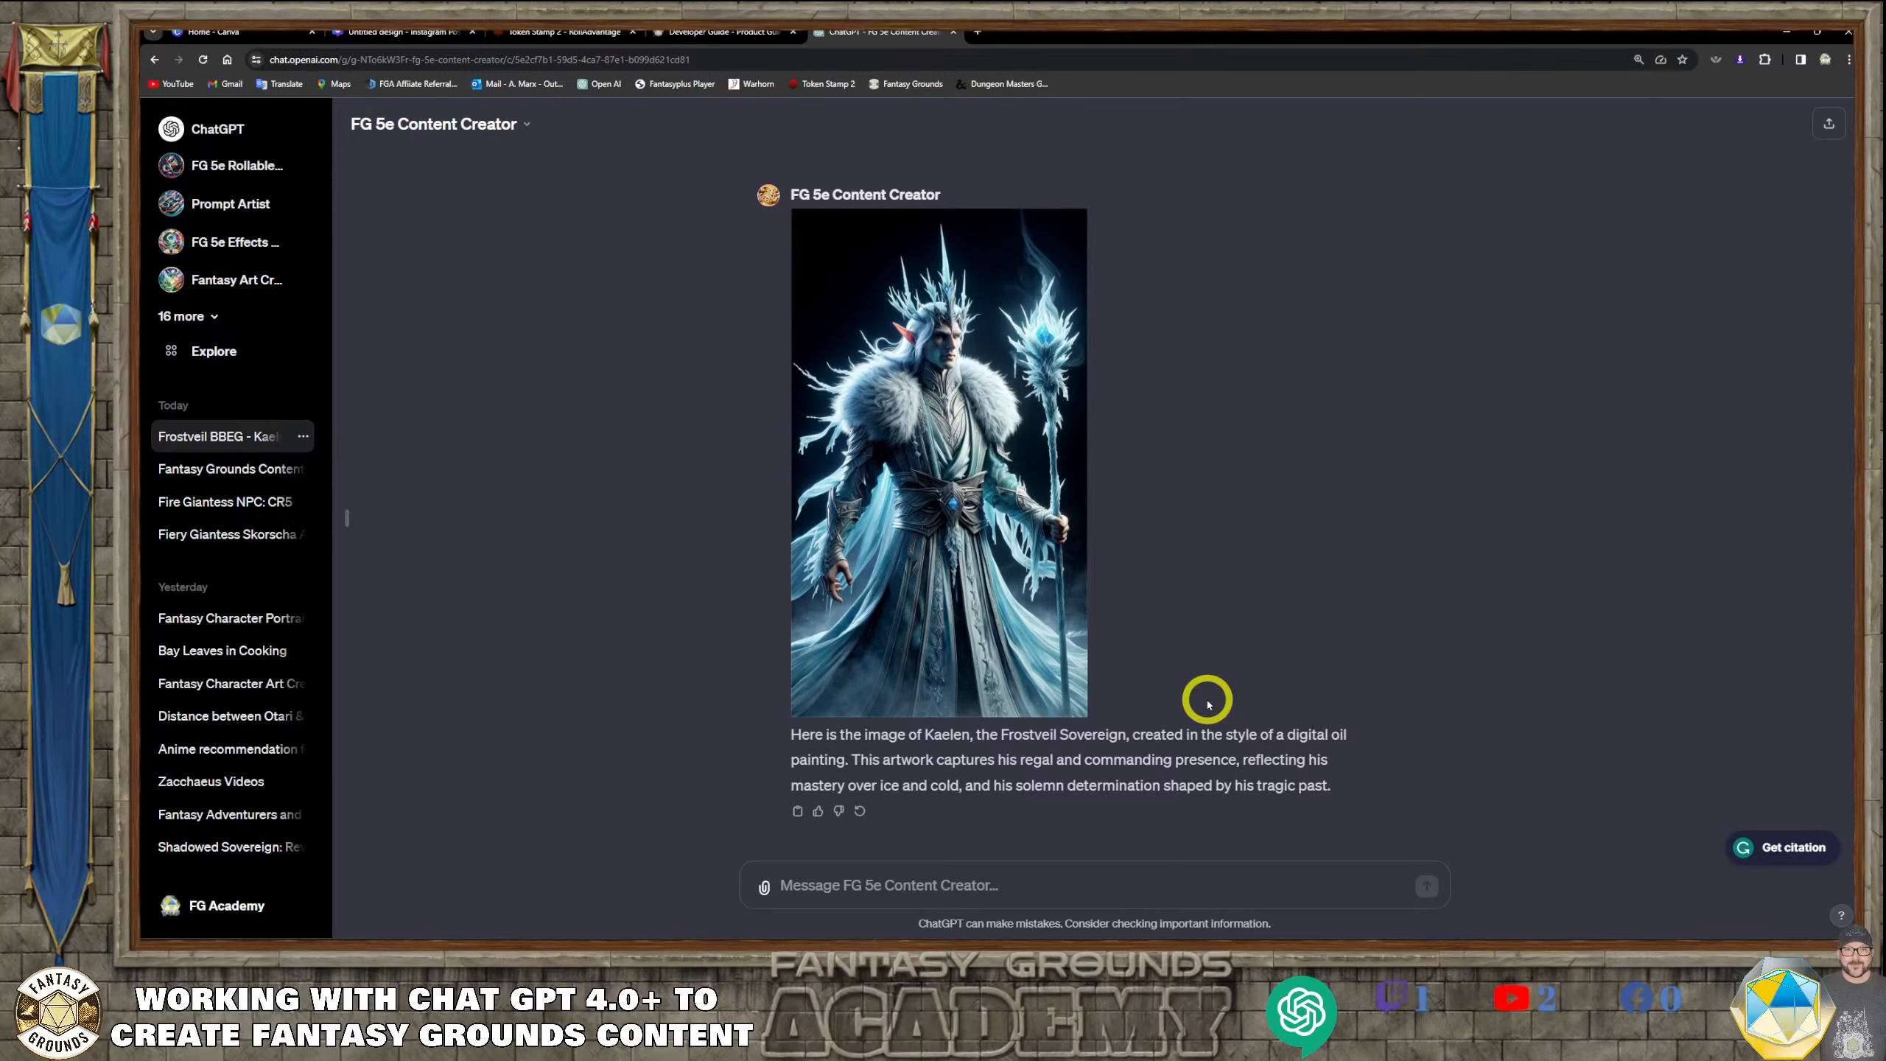
# Open the generated Kaelen image at full size, download it and return to the conversation
pyautogui.click(915, 327)
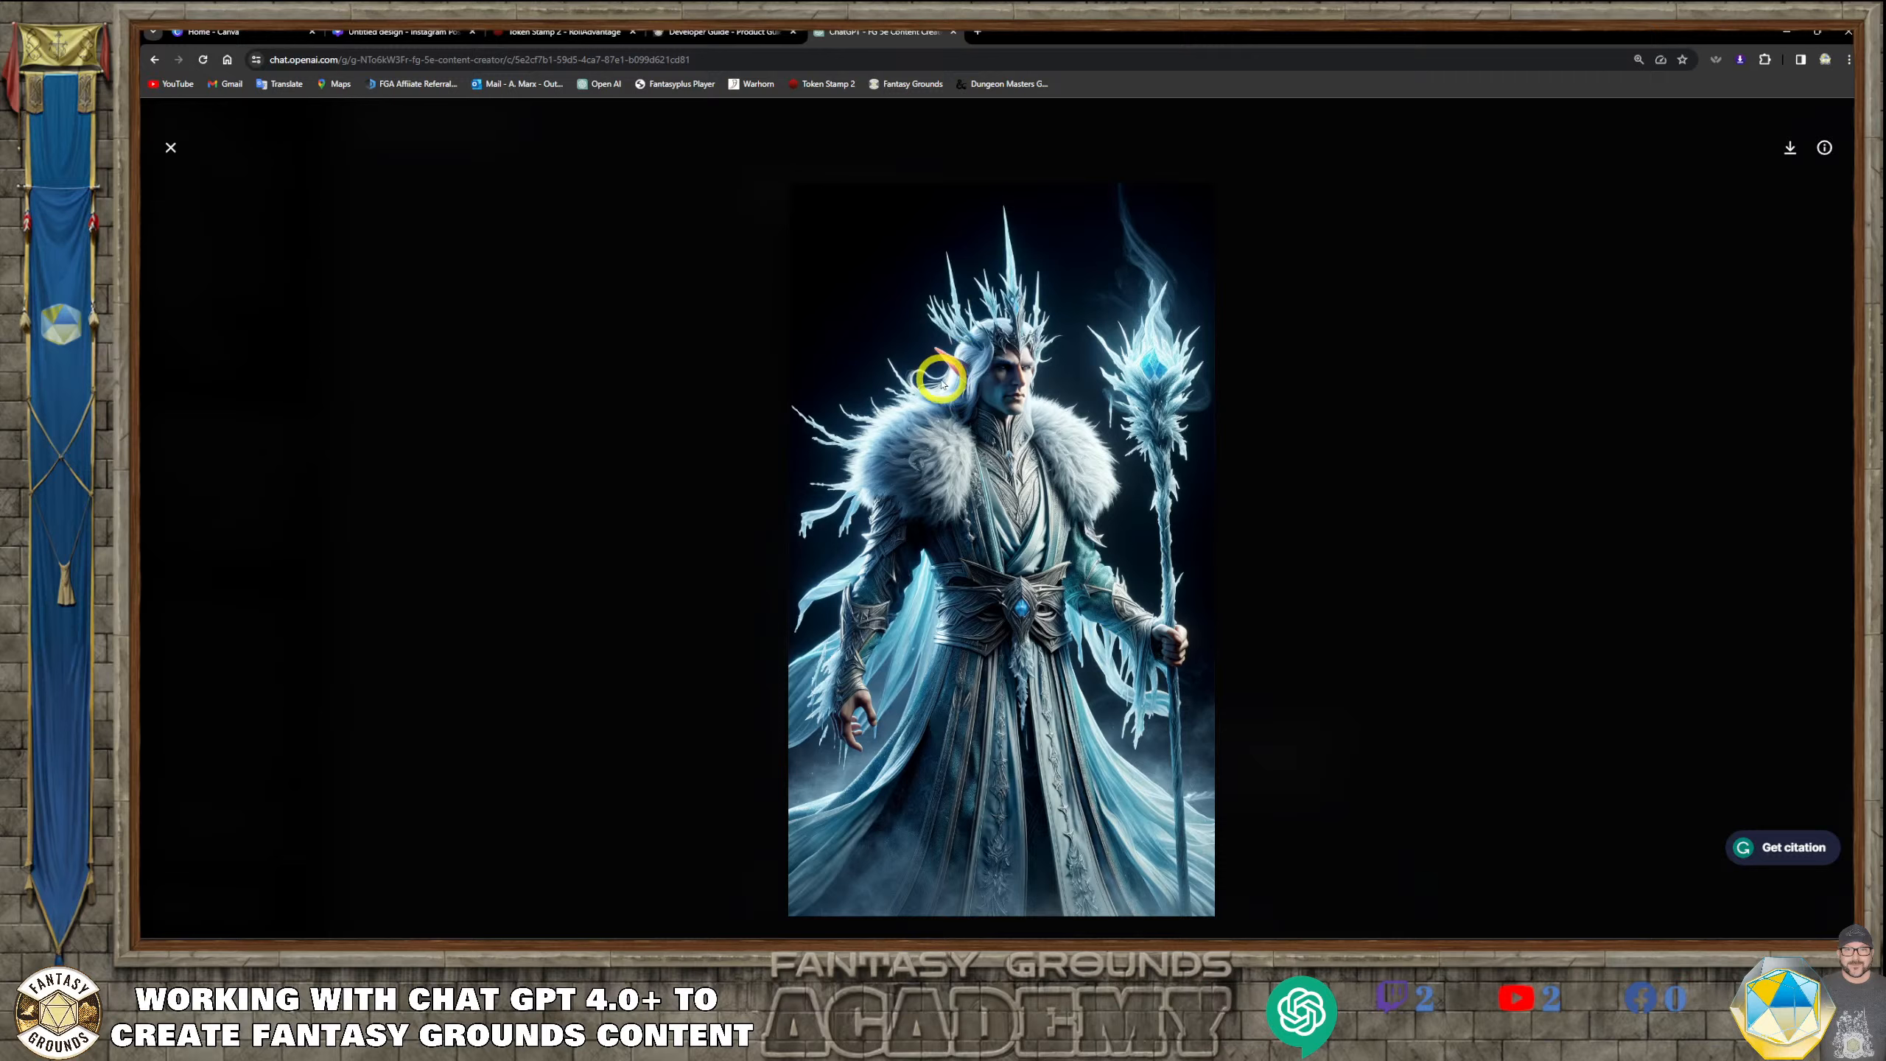
pyautogui.click(1790, 148)
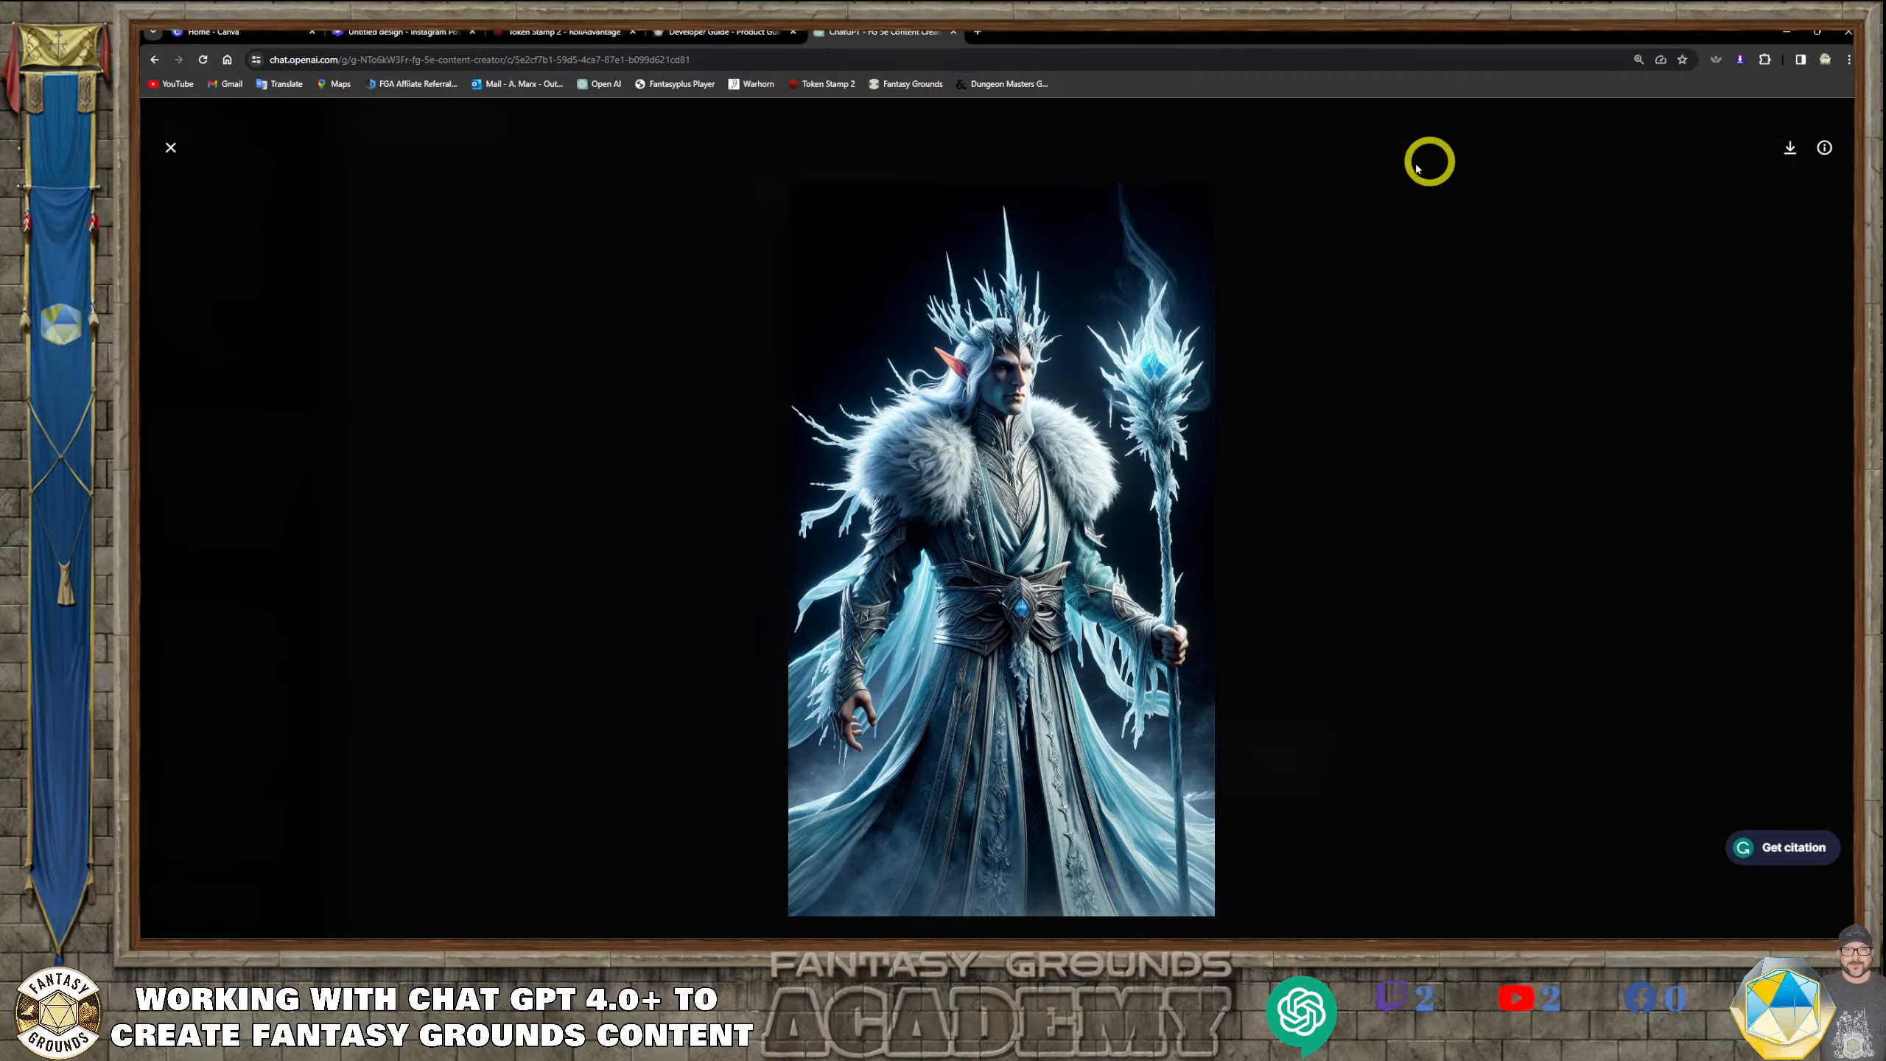
pyautogui.click(170, 151)
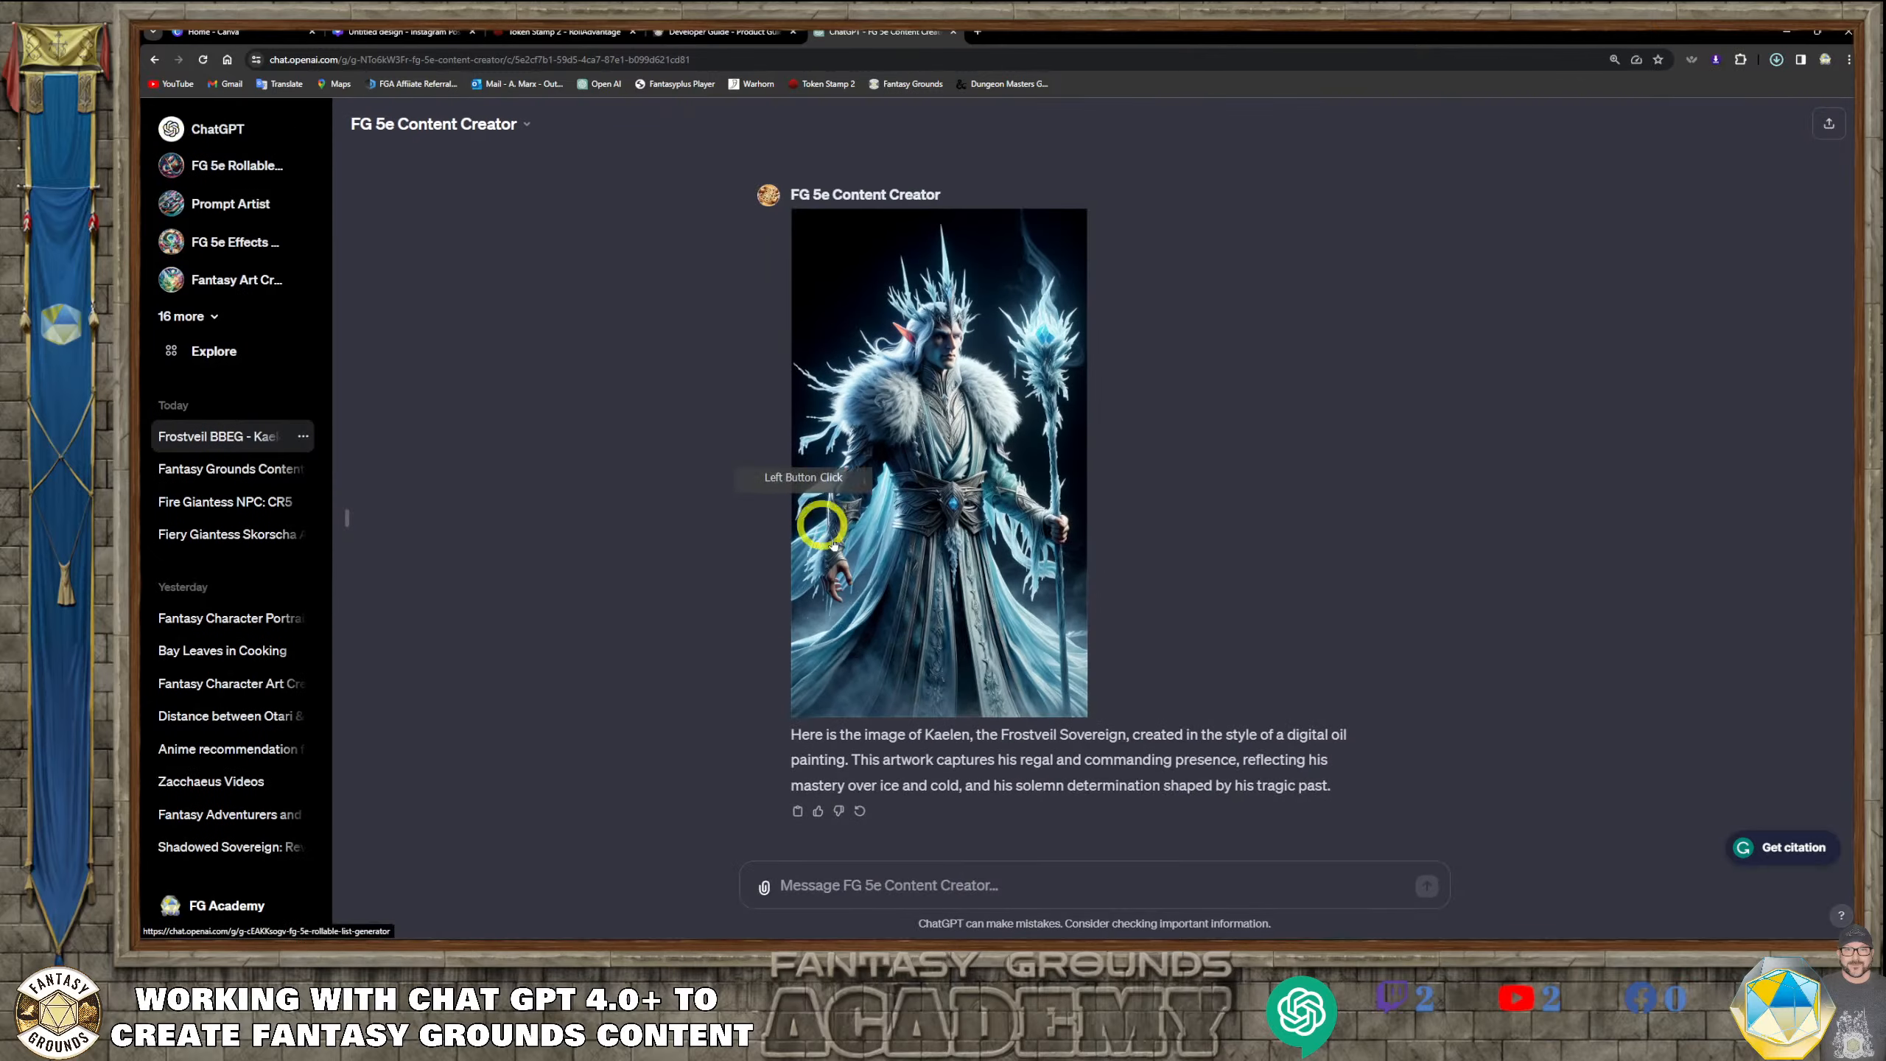
# Go back to Kaelen's original background write-up and copy the whole paragraph under "Lair and Minions"
pyautogui.scroll(10, 919, 661)
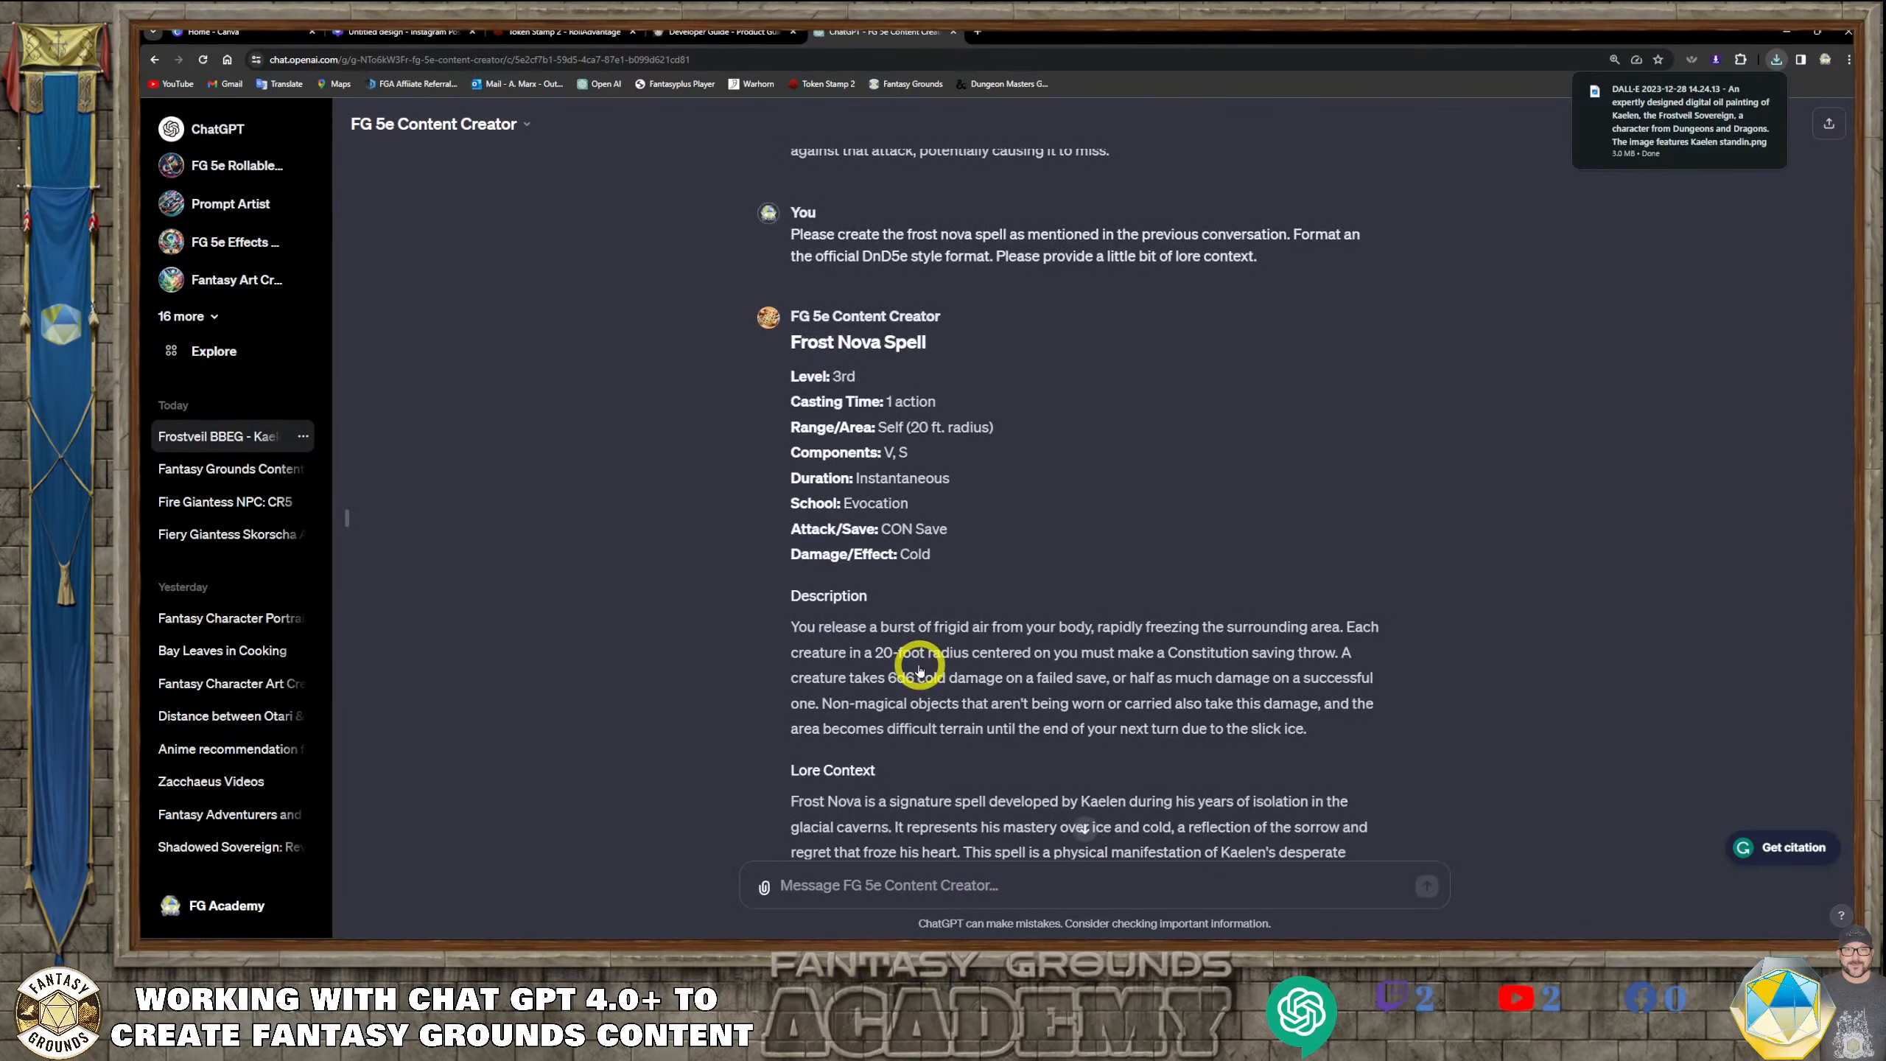
pyautogui.scroll(-4, 920, 669)
pyautogui.scroll(10, 919, 669)
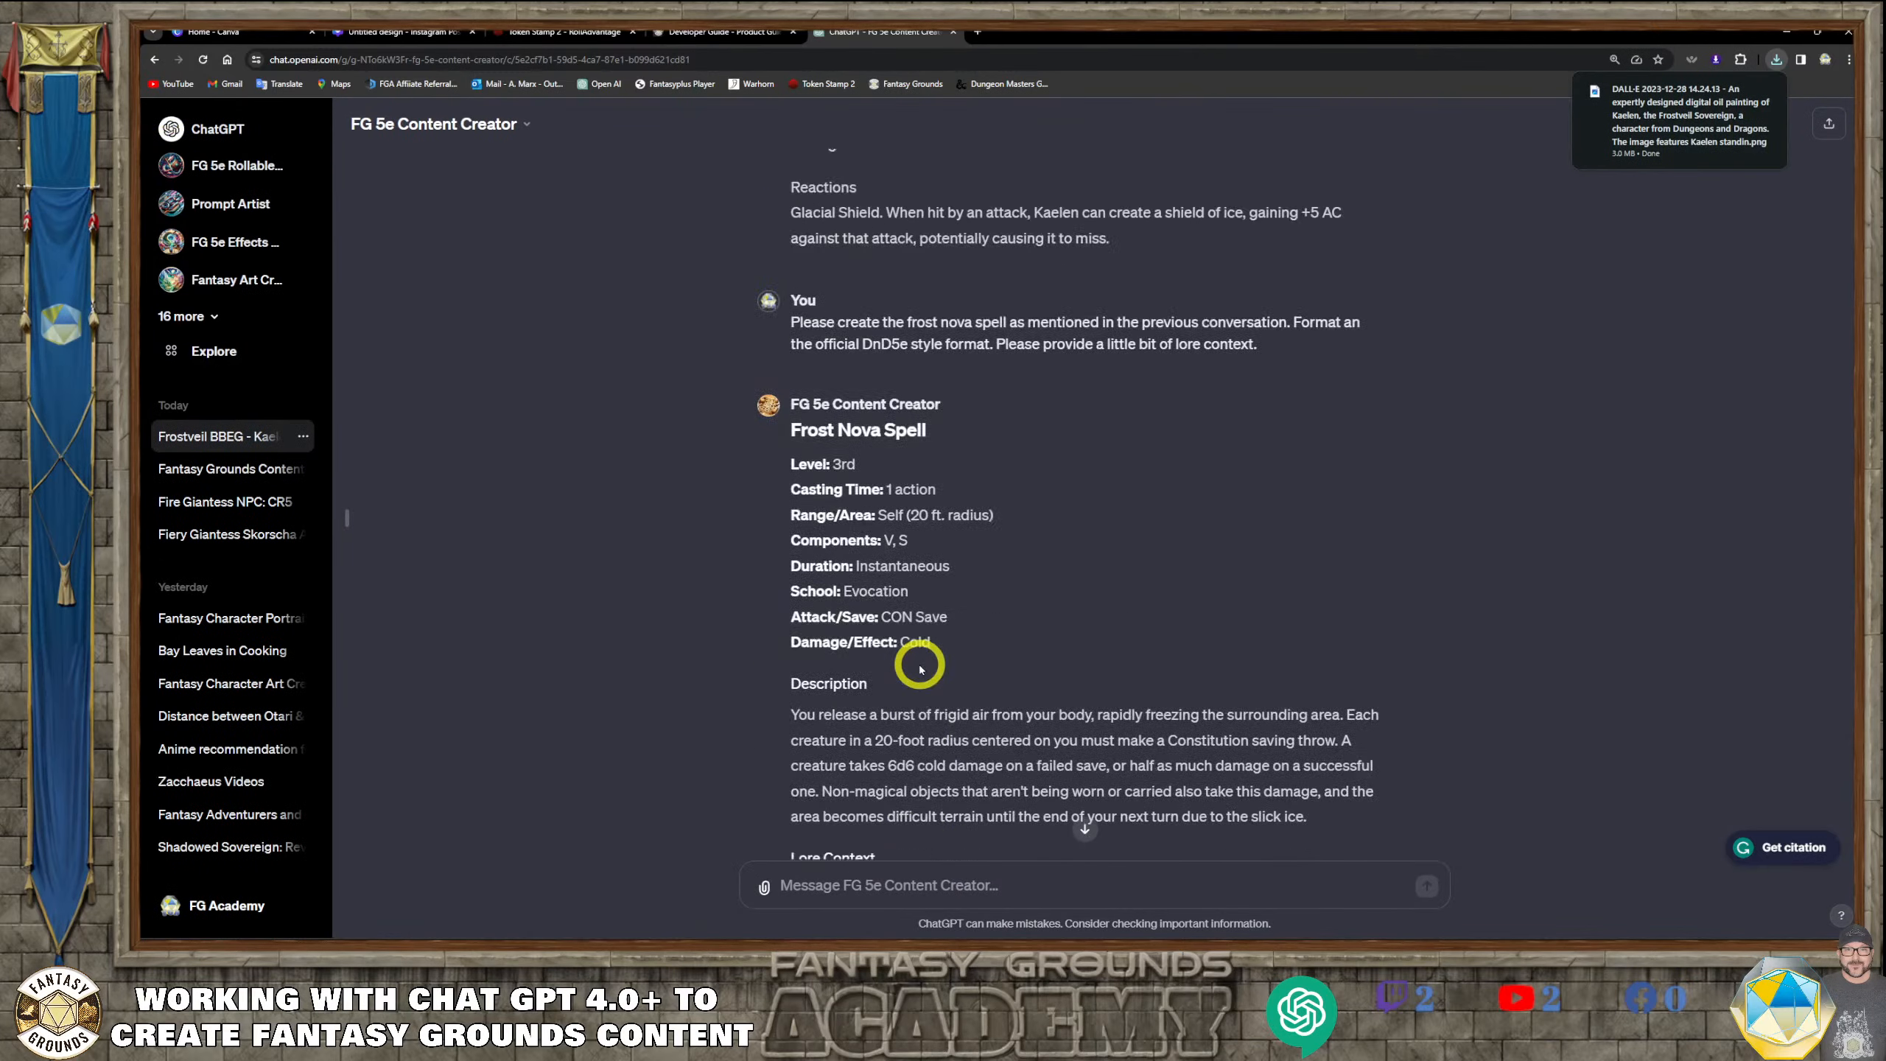
pyautogui.scroll(15, 919, 665)
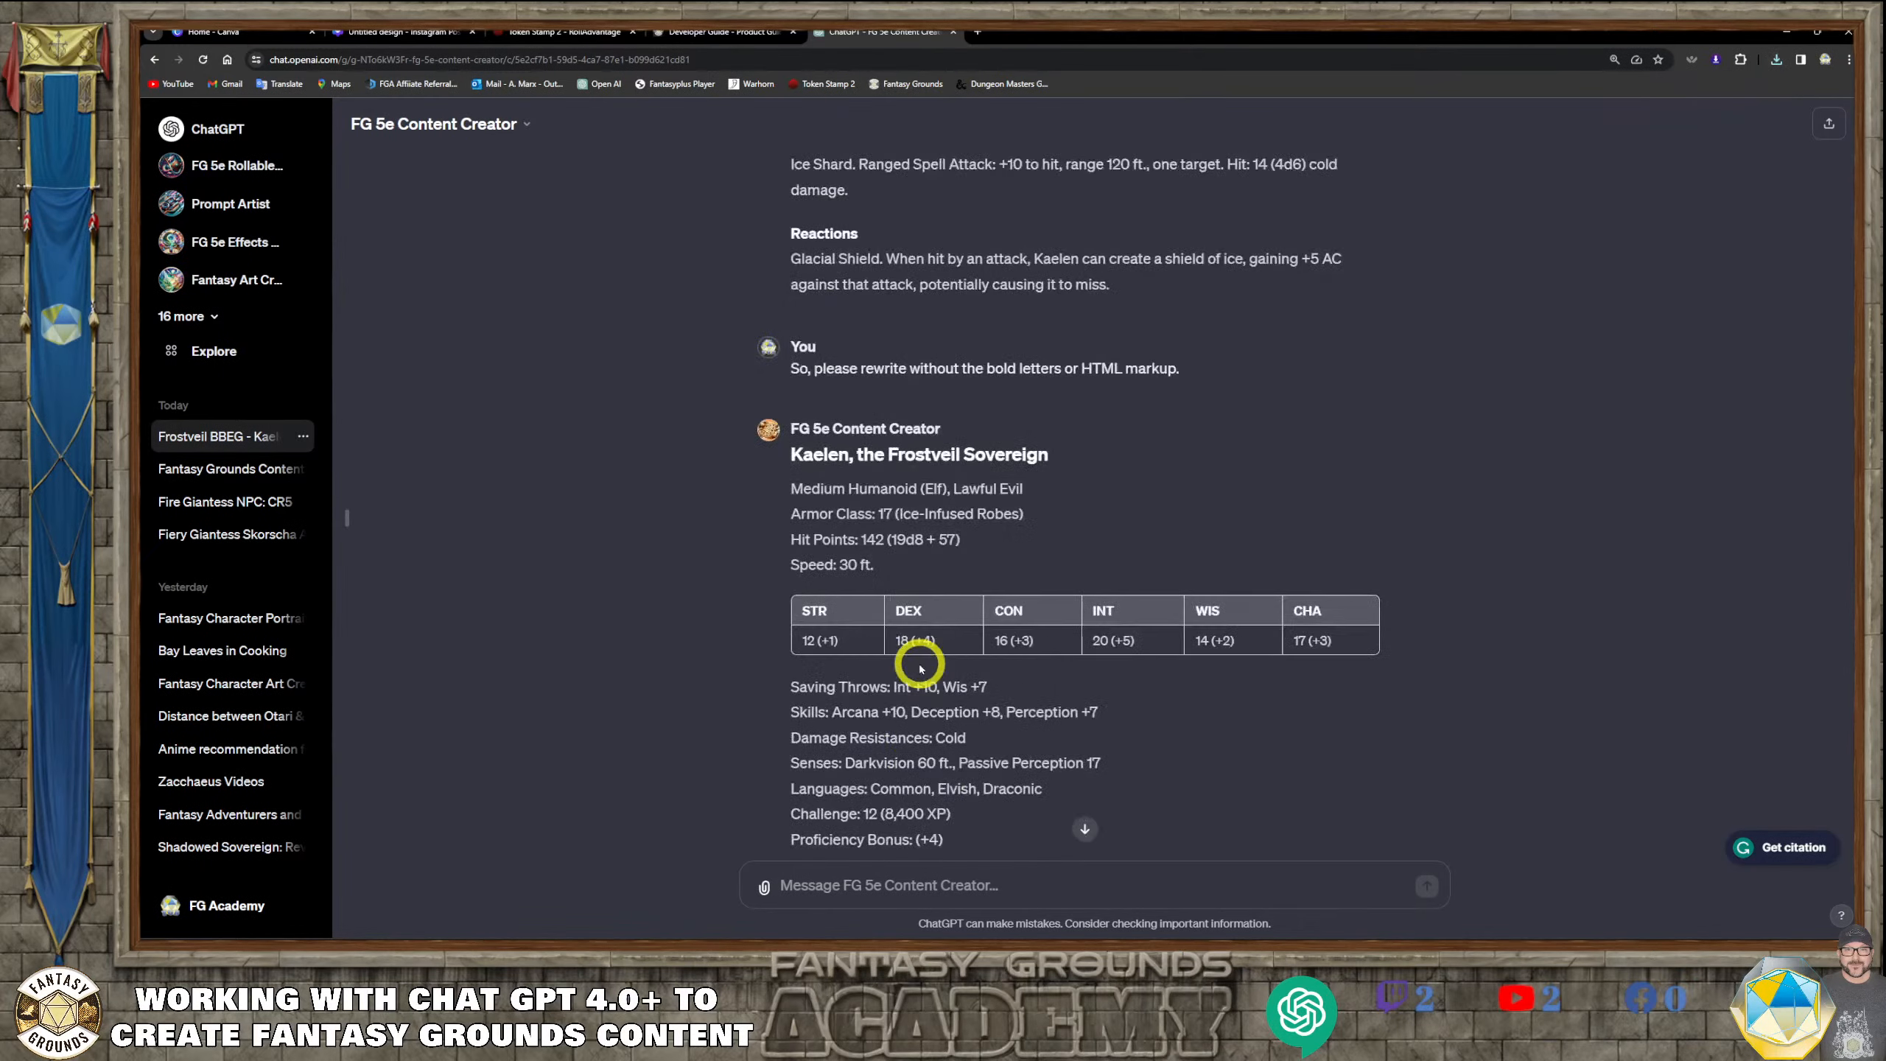
pyautogui.scroll(15, 919, 667)
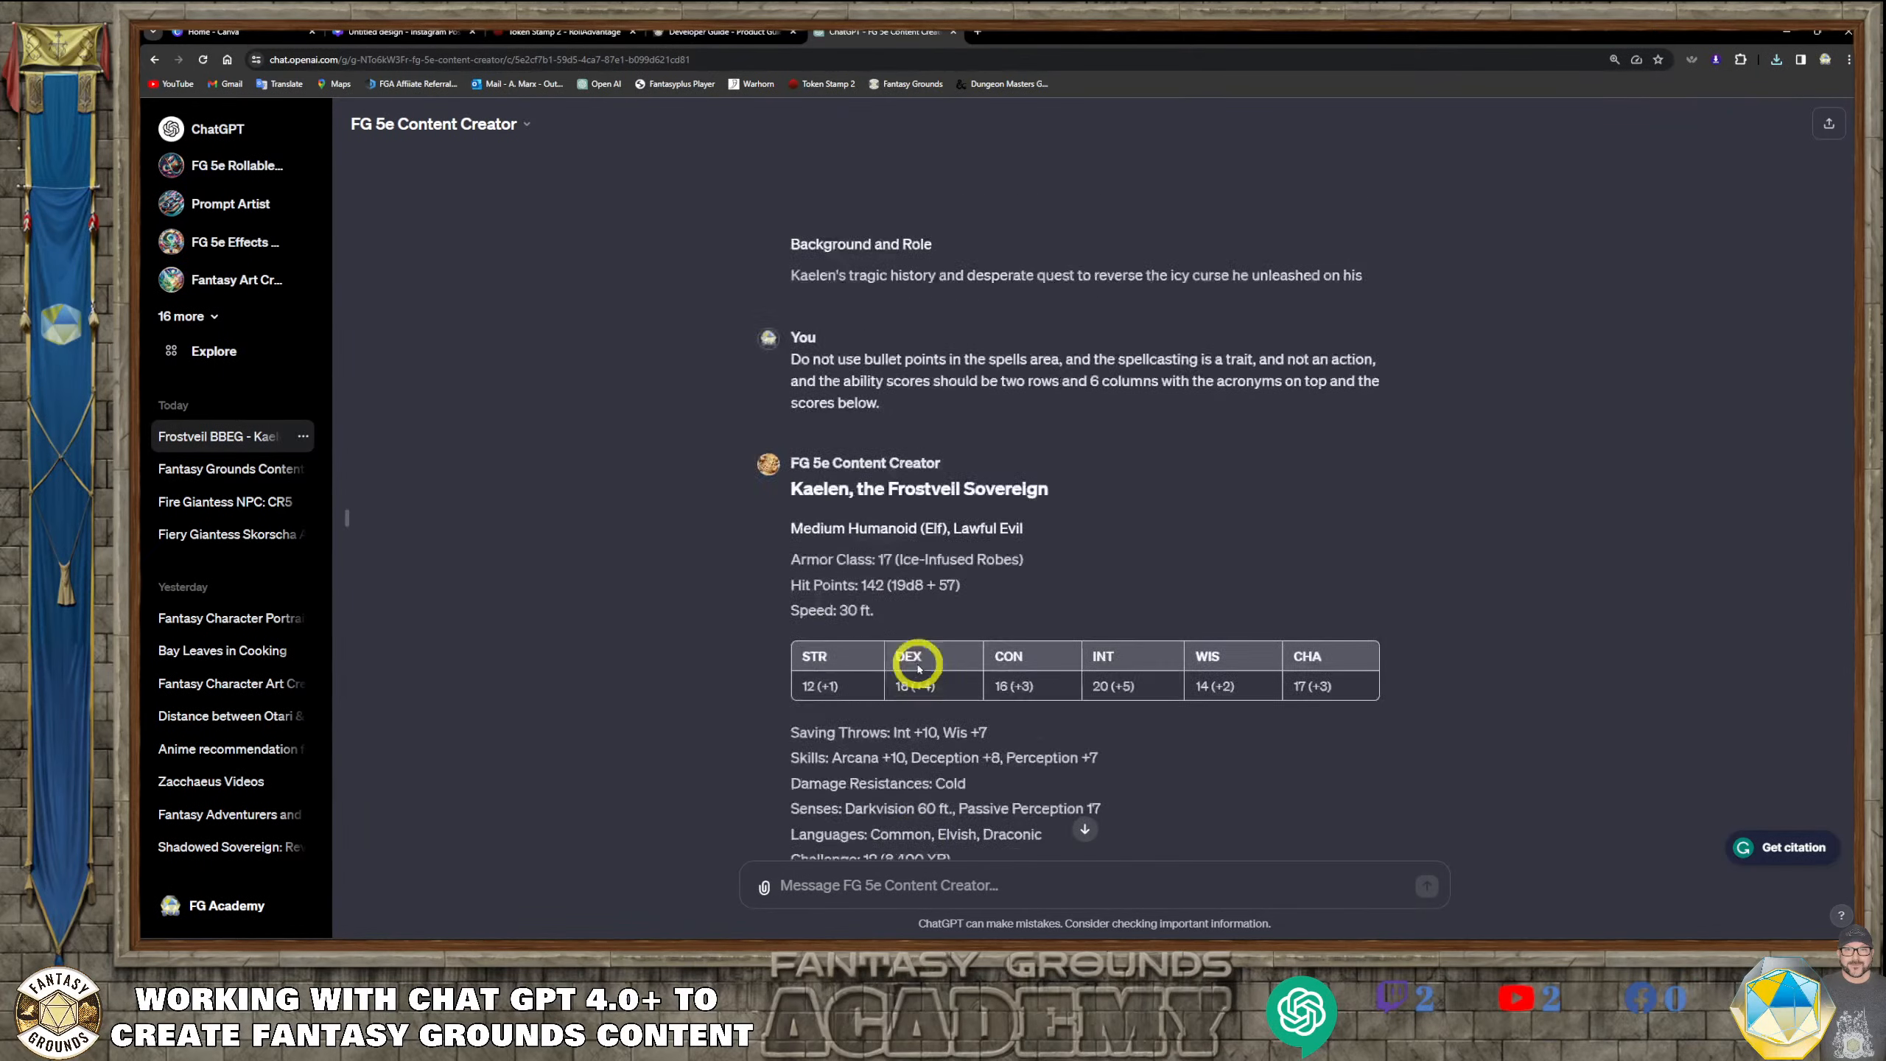
pyautogui.scroll(10, 920, 669)
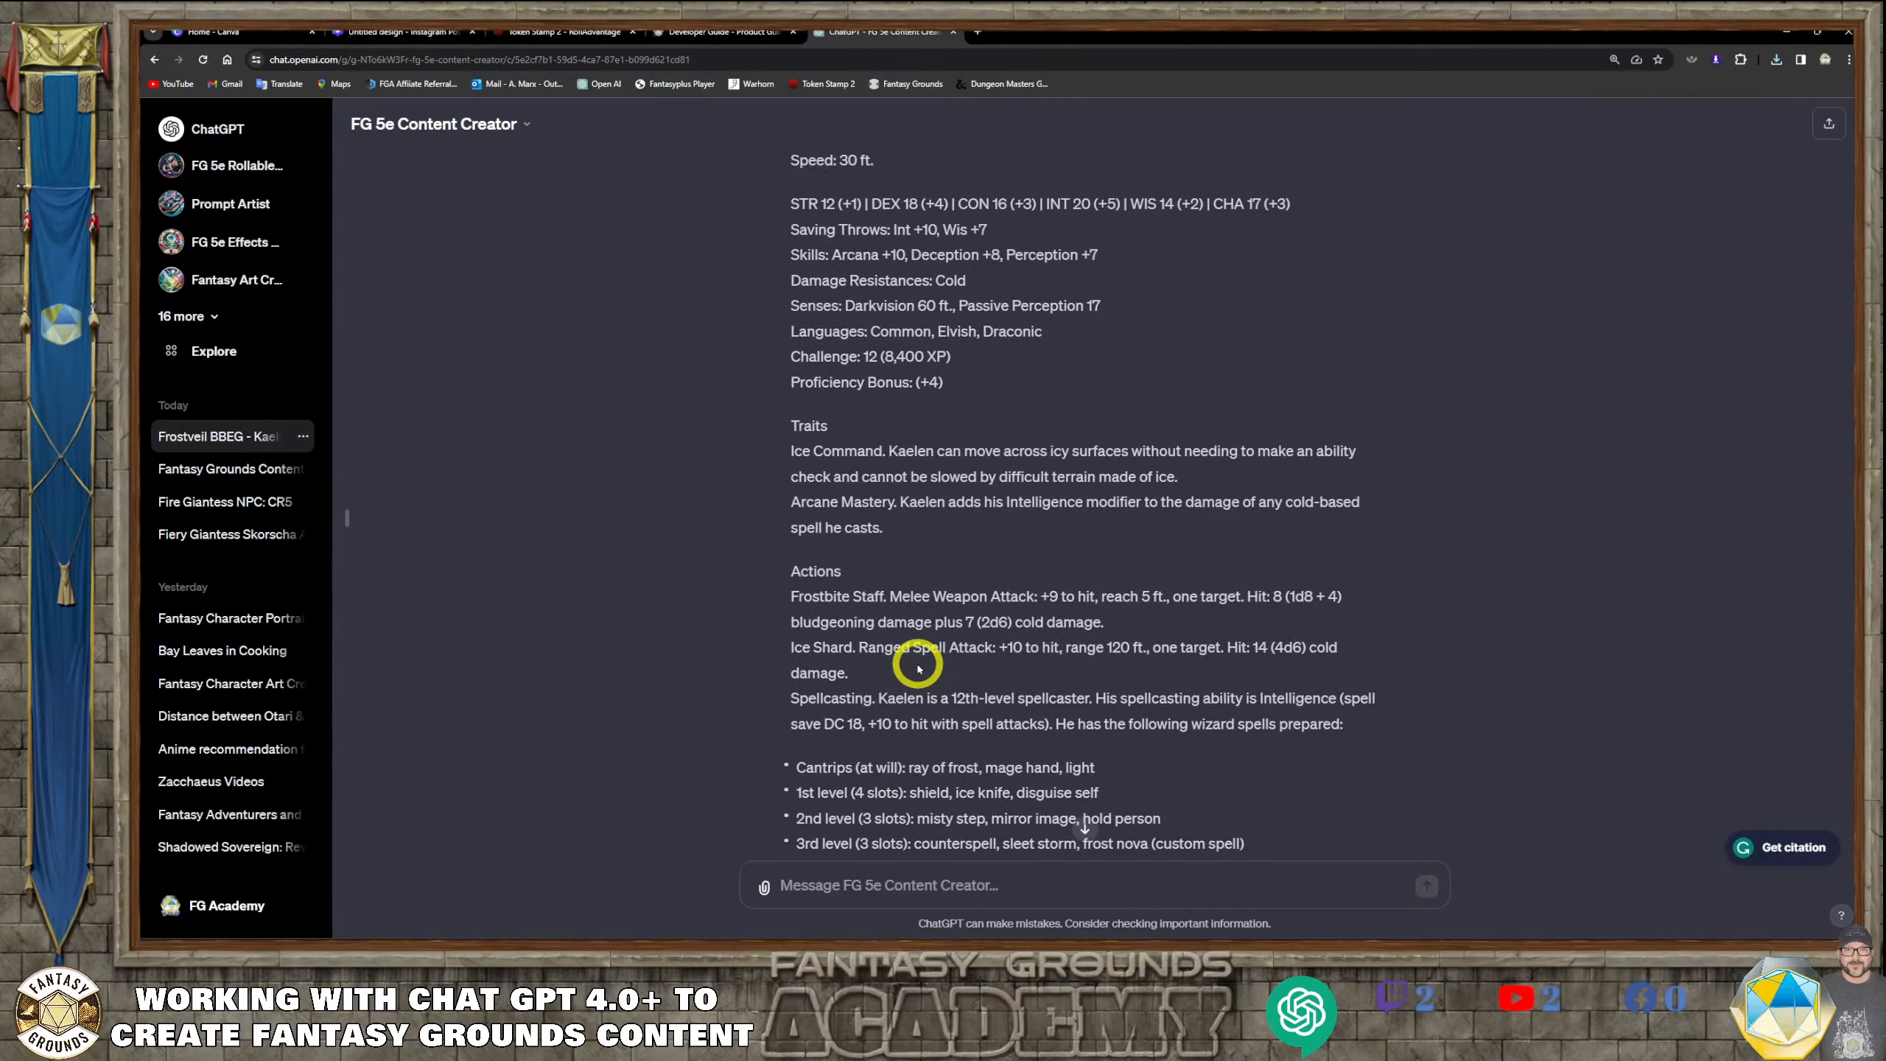
pyautogui.scroll(7, 919, 669)
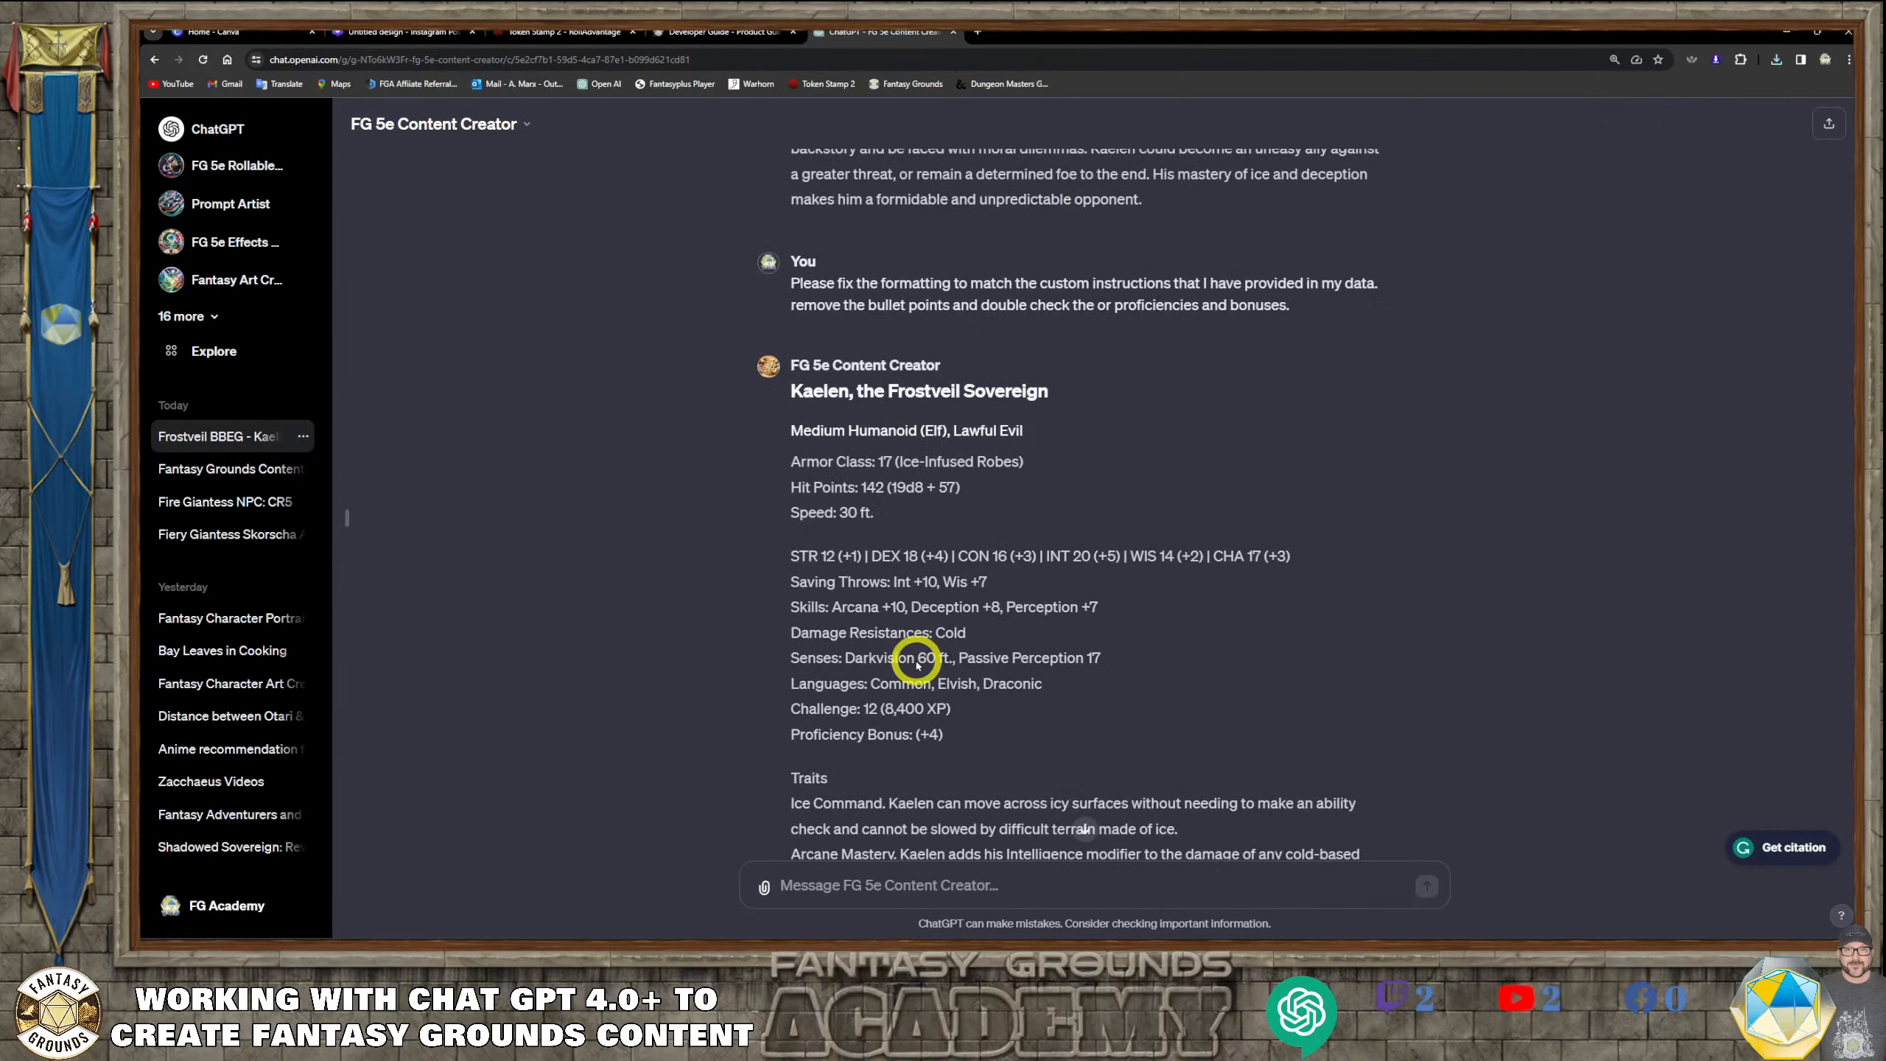
pyautogui.scroll(1, 917, 661)
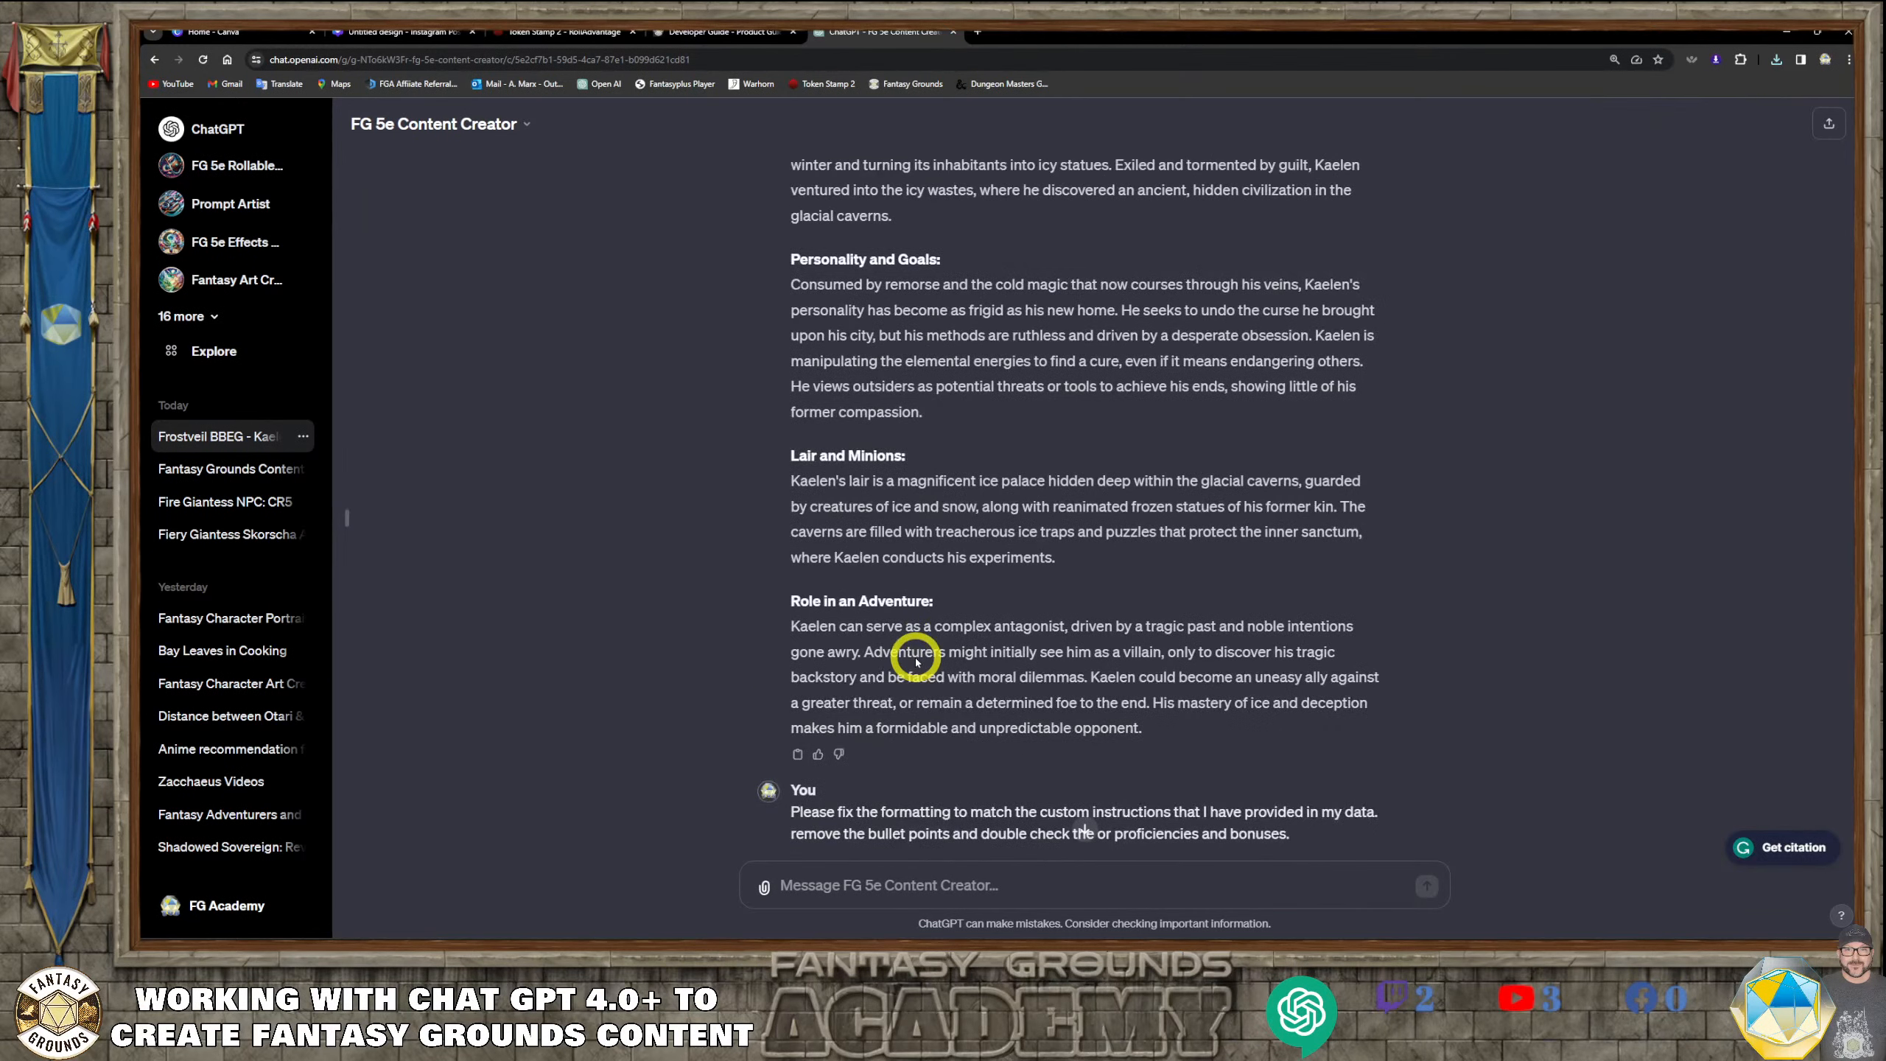
pyautogui.moveTo(1066, 562); pyautogui.dragTo(790, 477)
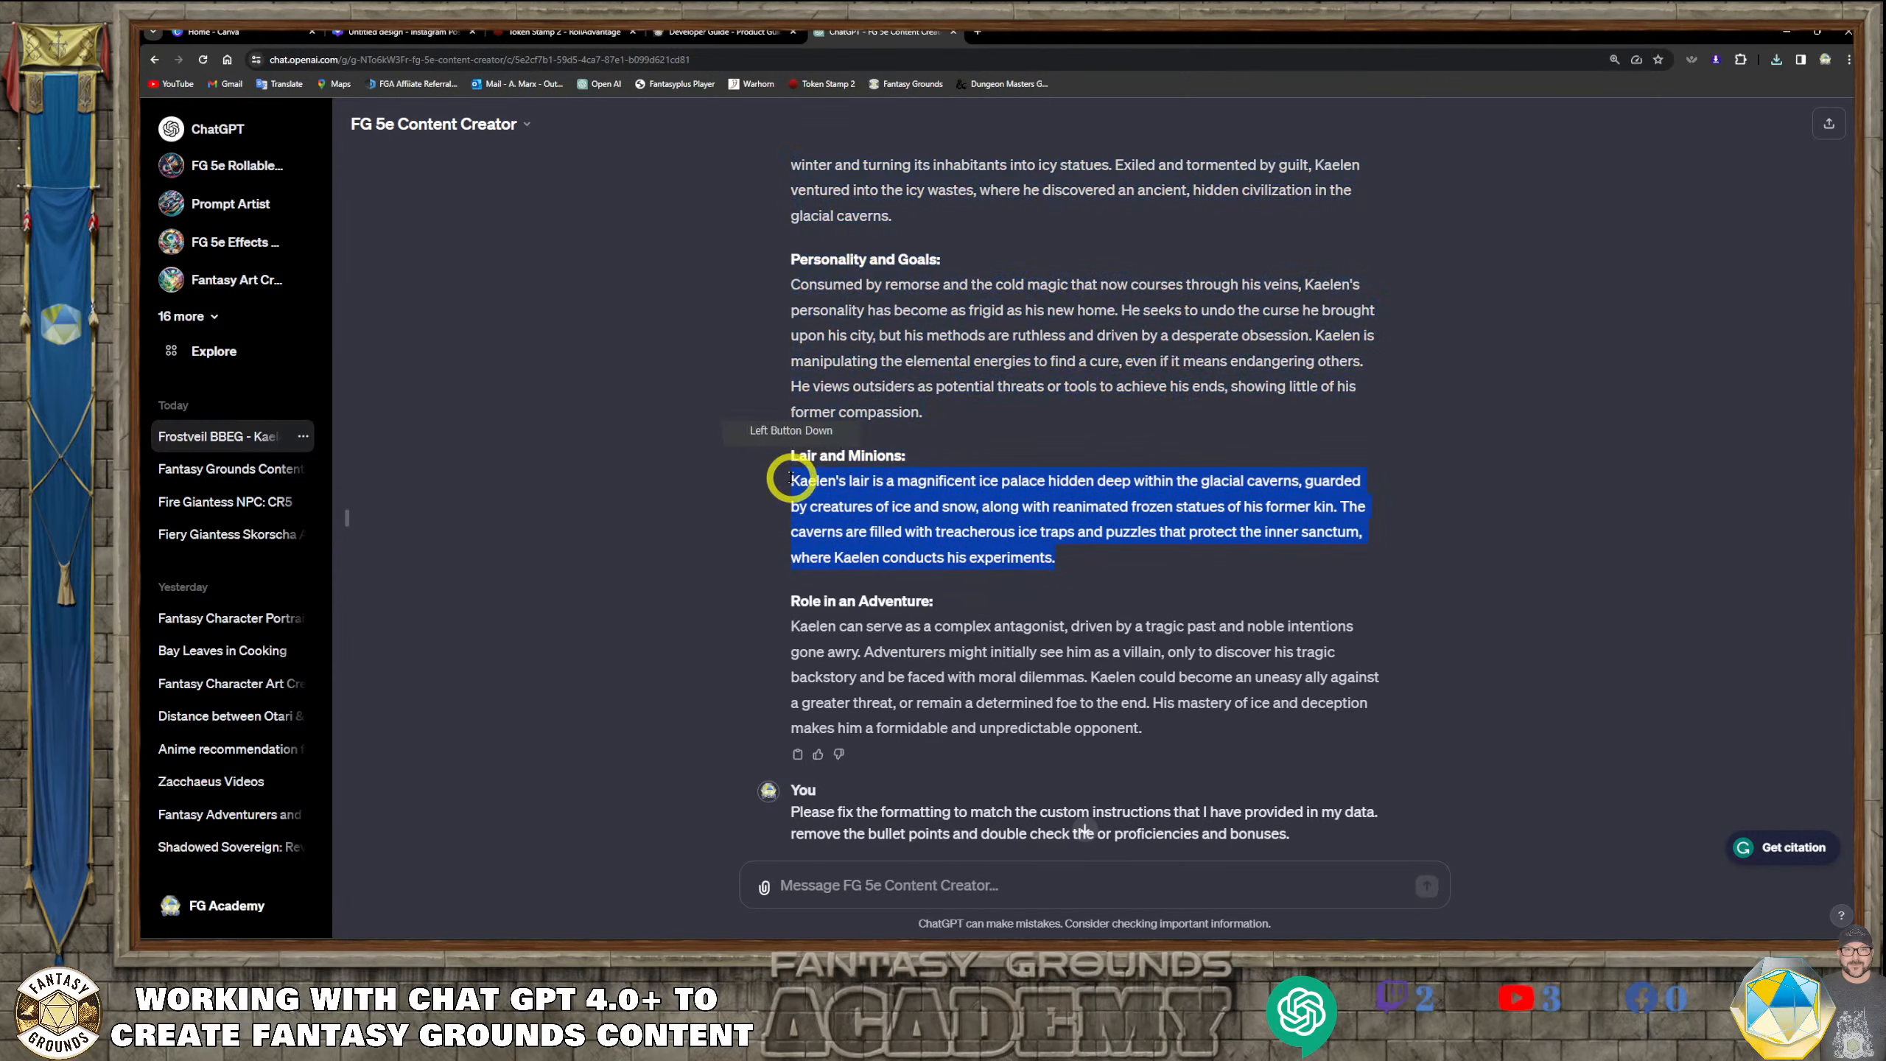
pyautogui.rightClick(931, 479)
pyautogui.click(1013, 491)
# Return to the end of the conversation and send the question "What is the image gen_id for the image above?"
pyautogui.scroll(-2, 1029, 784)
pyautogui.scroll(-20, 1029, 784)
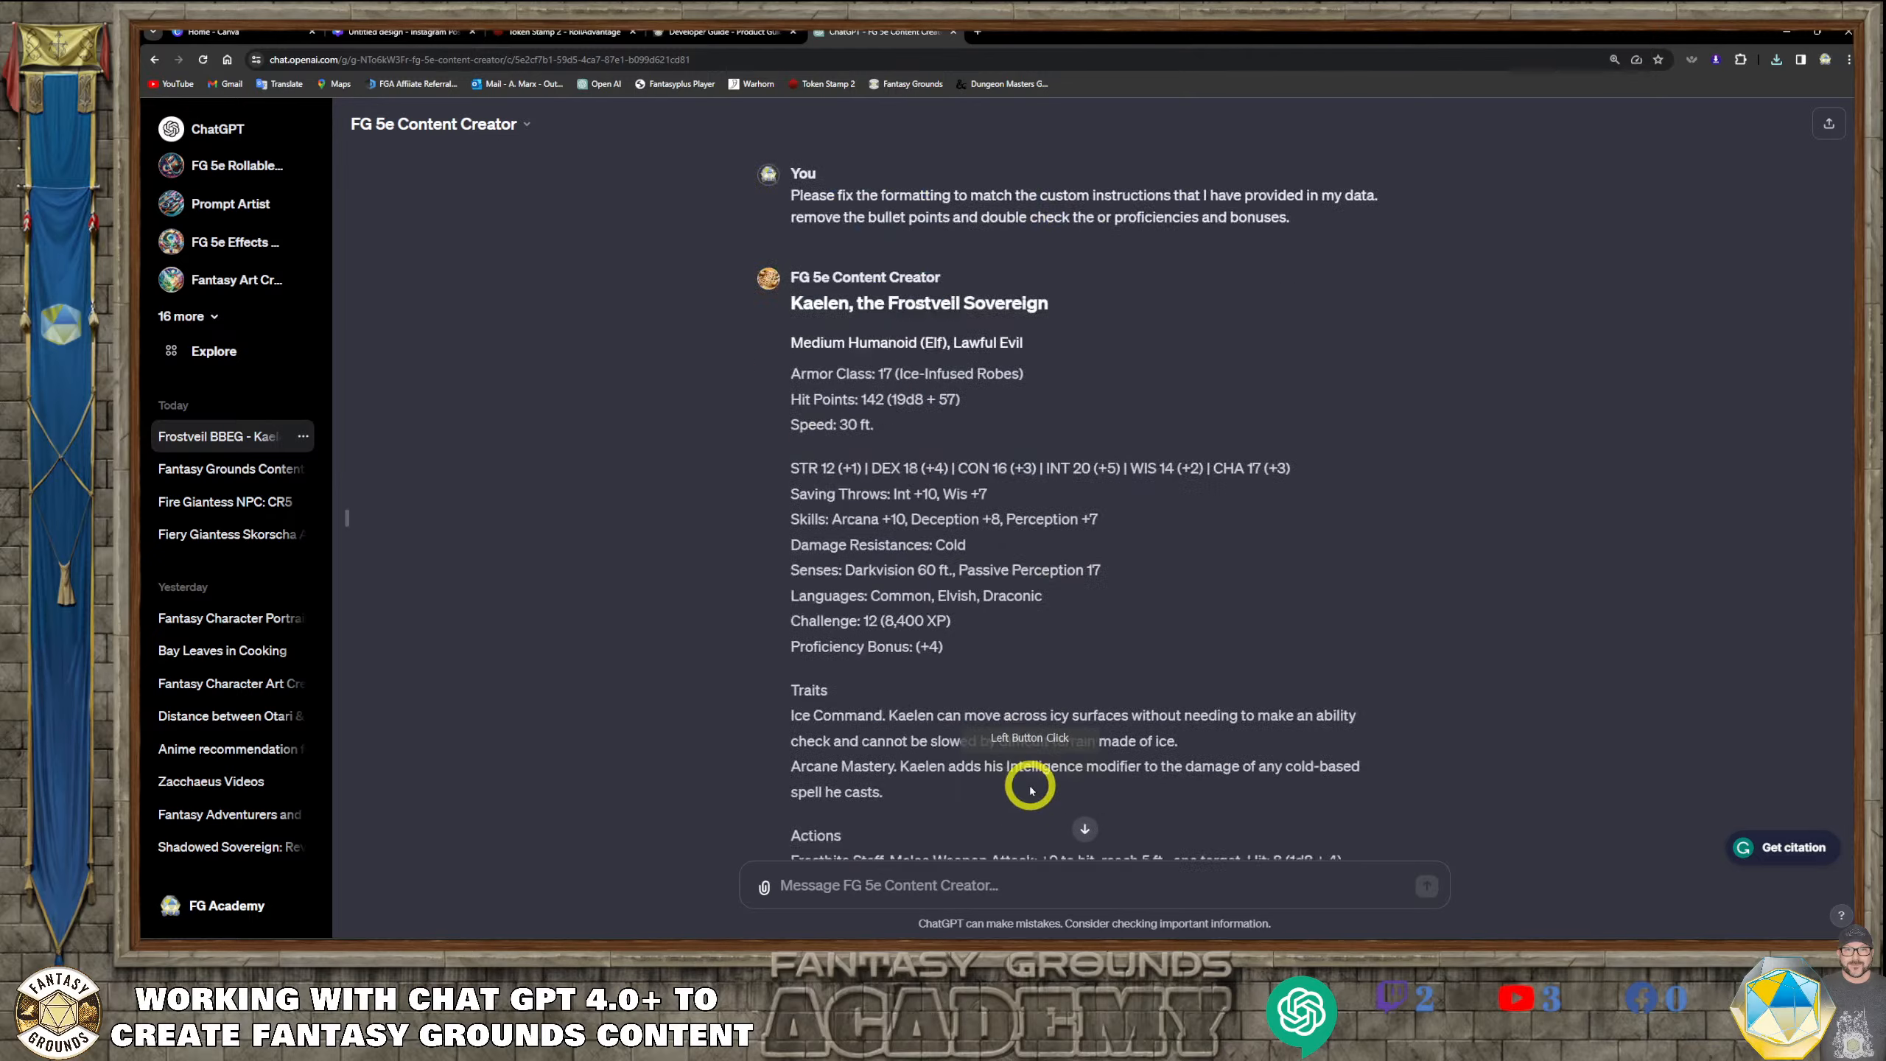
pyautogui.scroll(-20, 1021, 808)
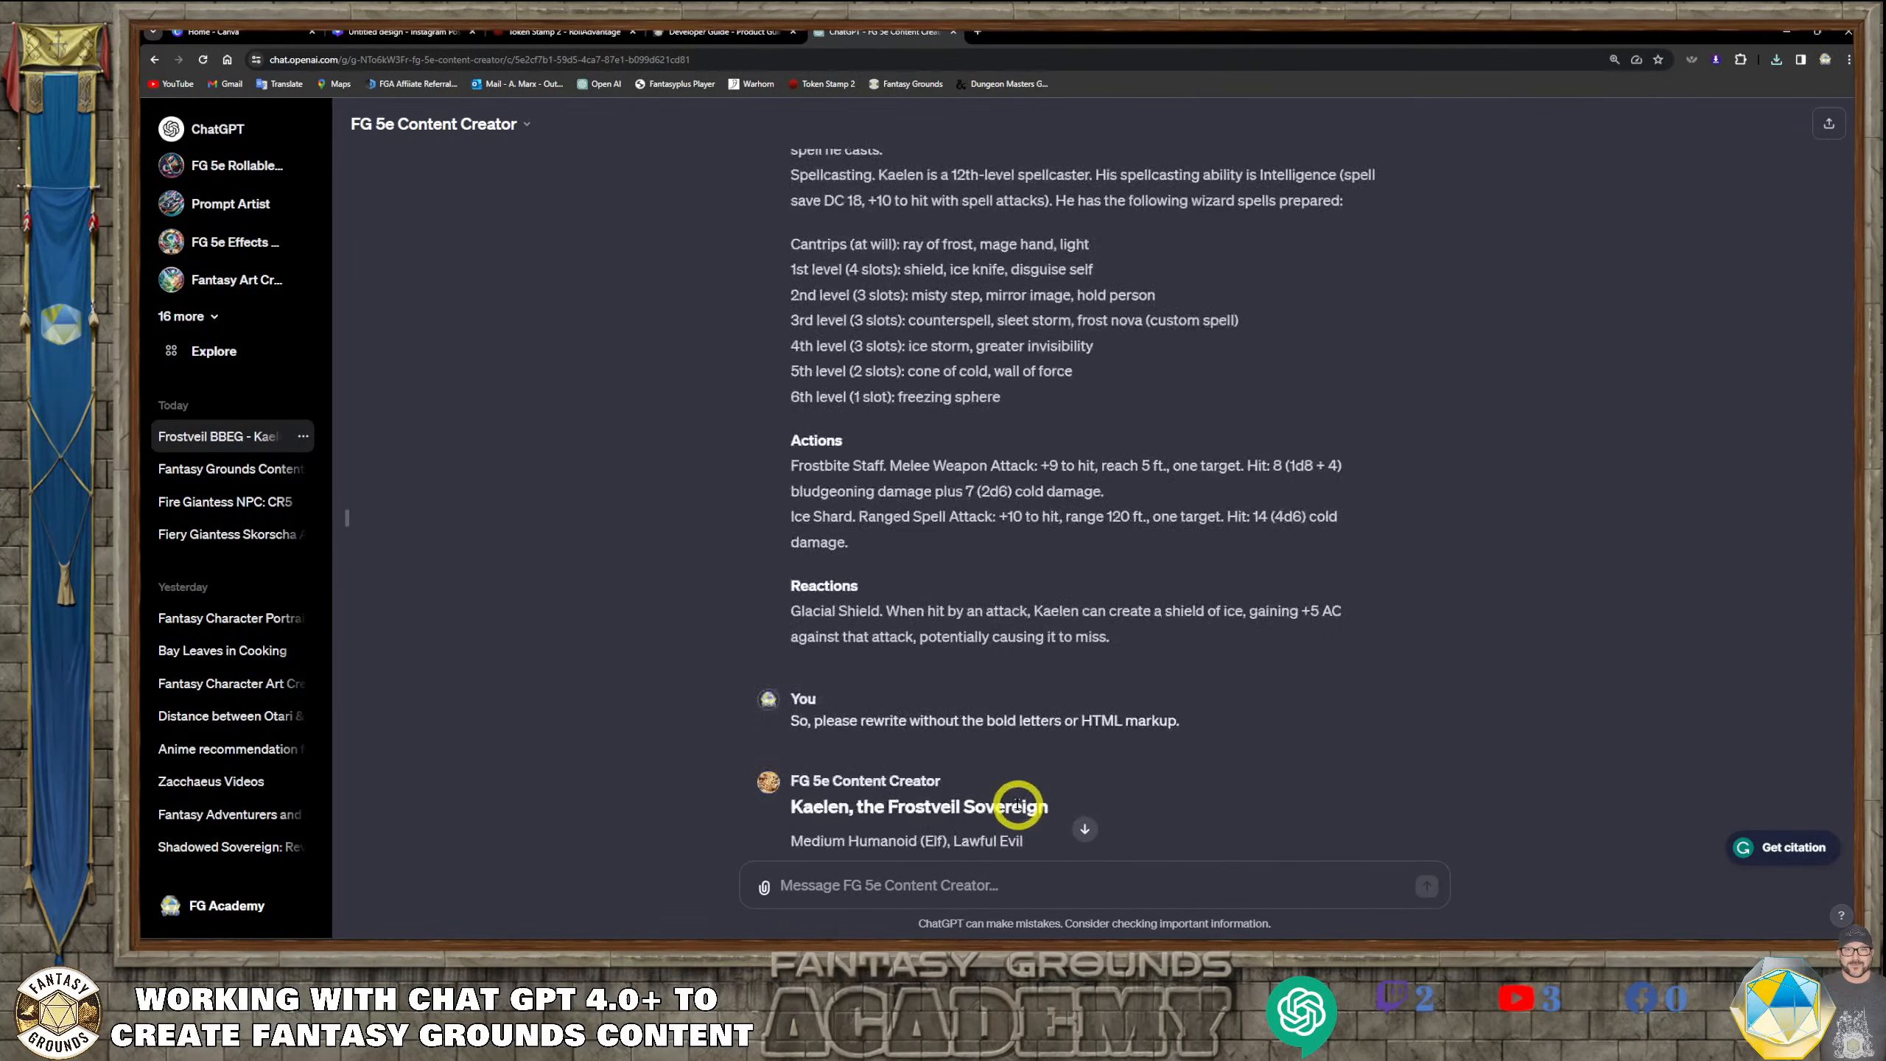
pyautogui.scroll(-10, 1018, 817)
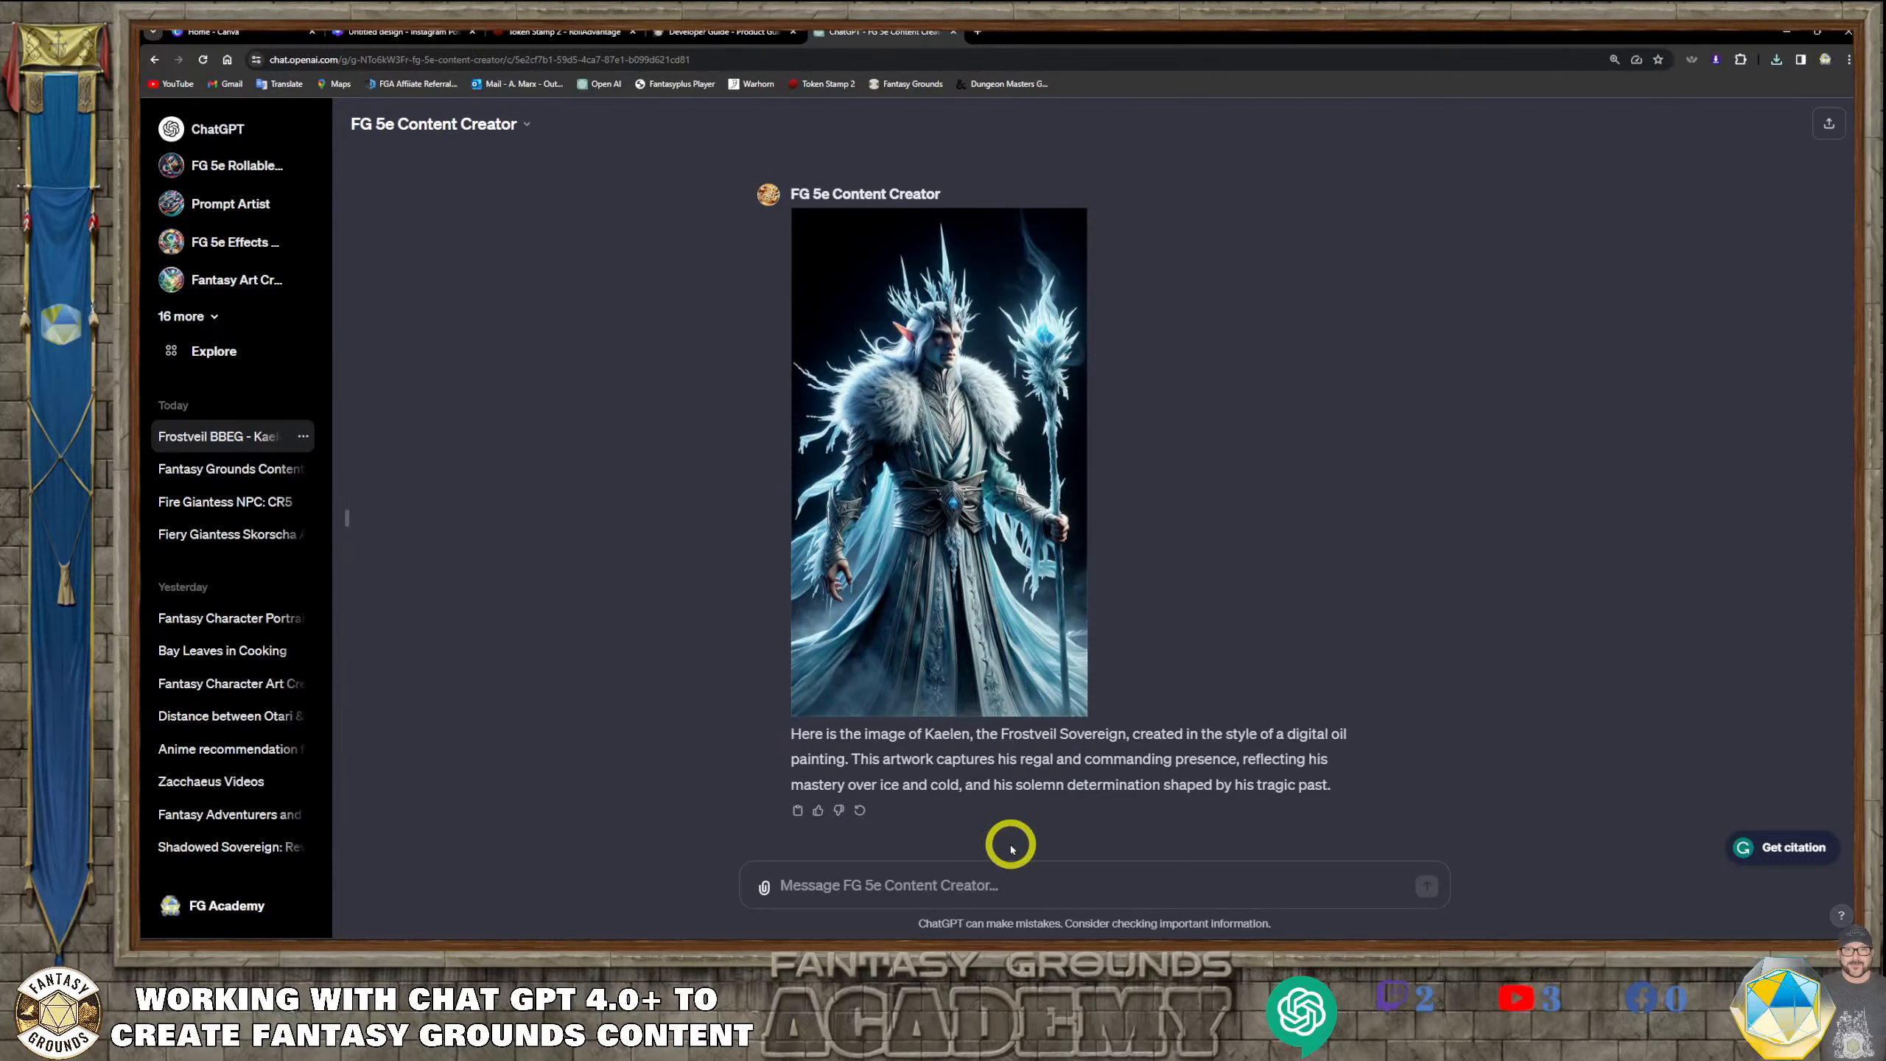
pyautogui.click(900, 883)
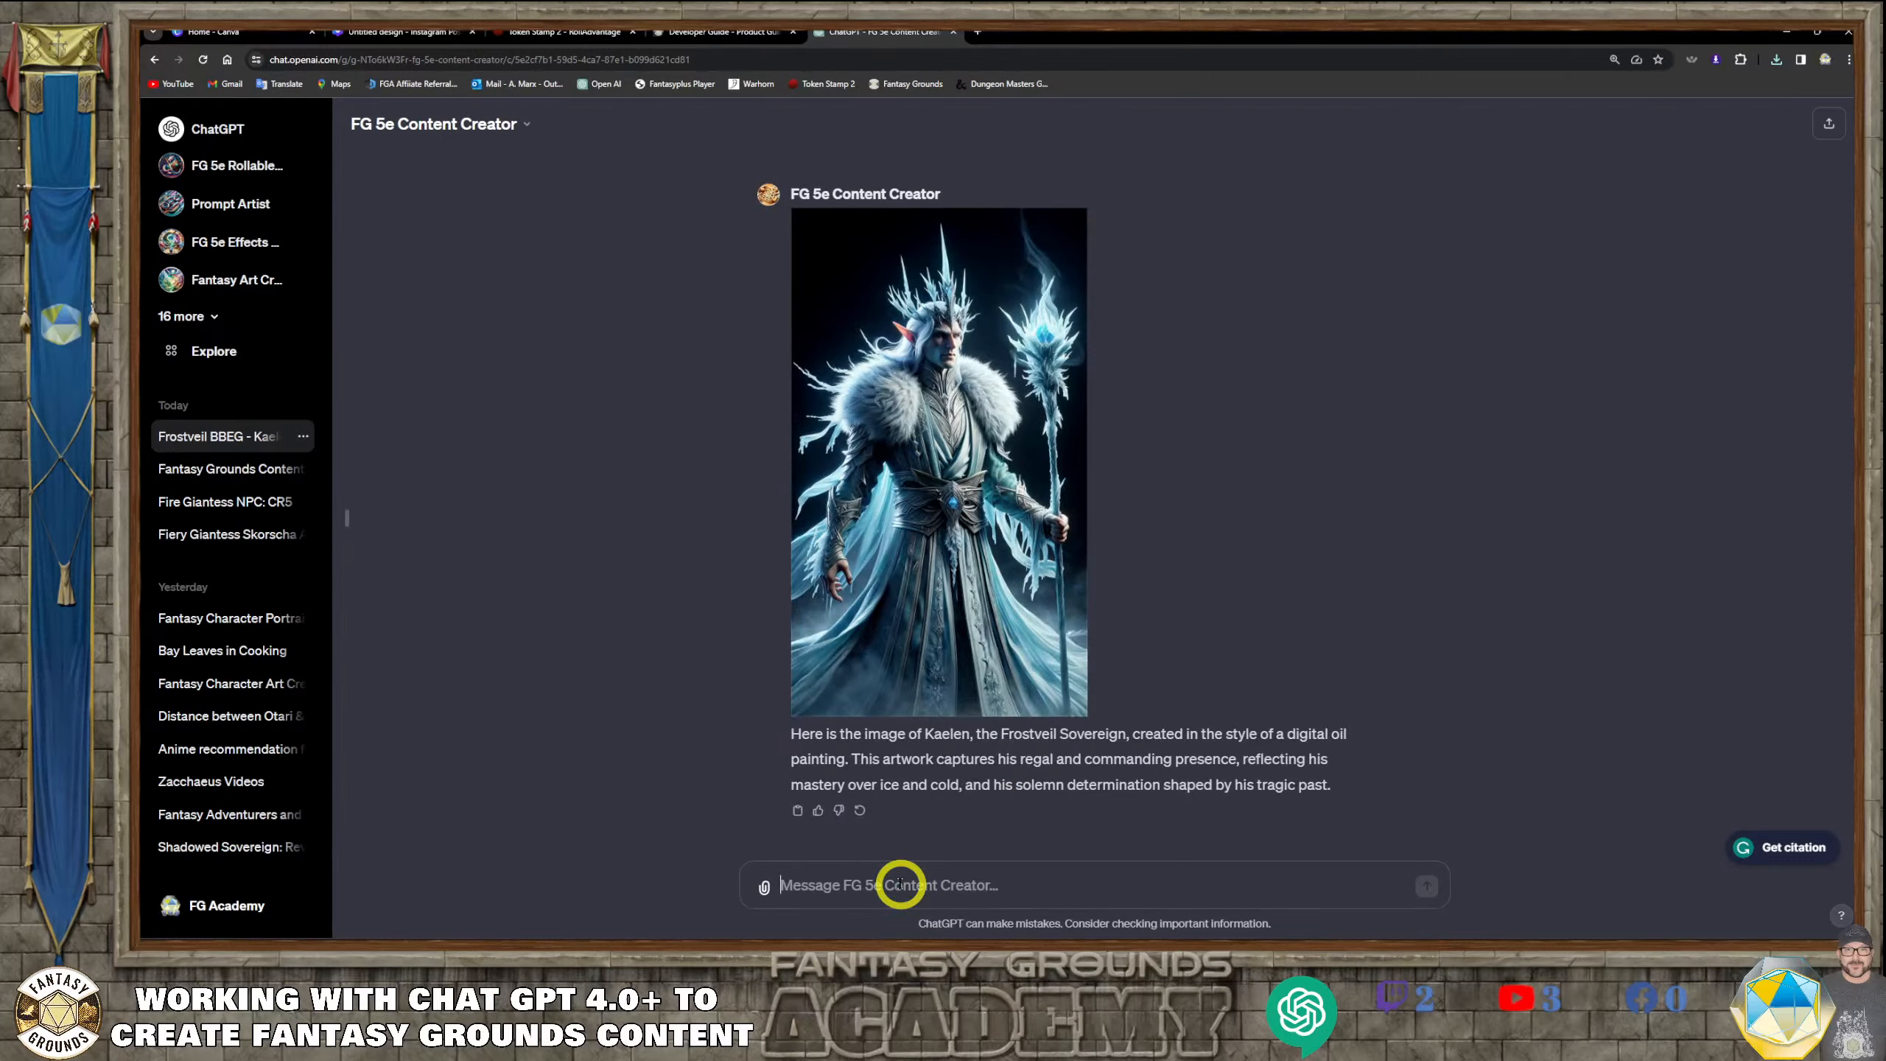
pyautogui.write('What is the image gen_id for the image above?')
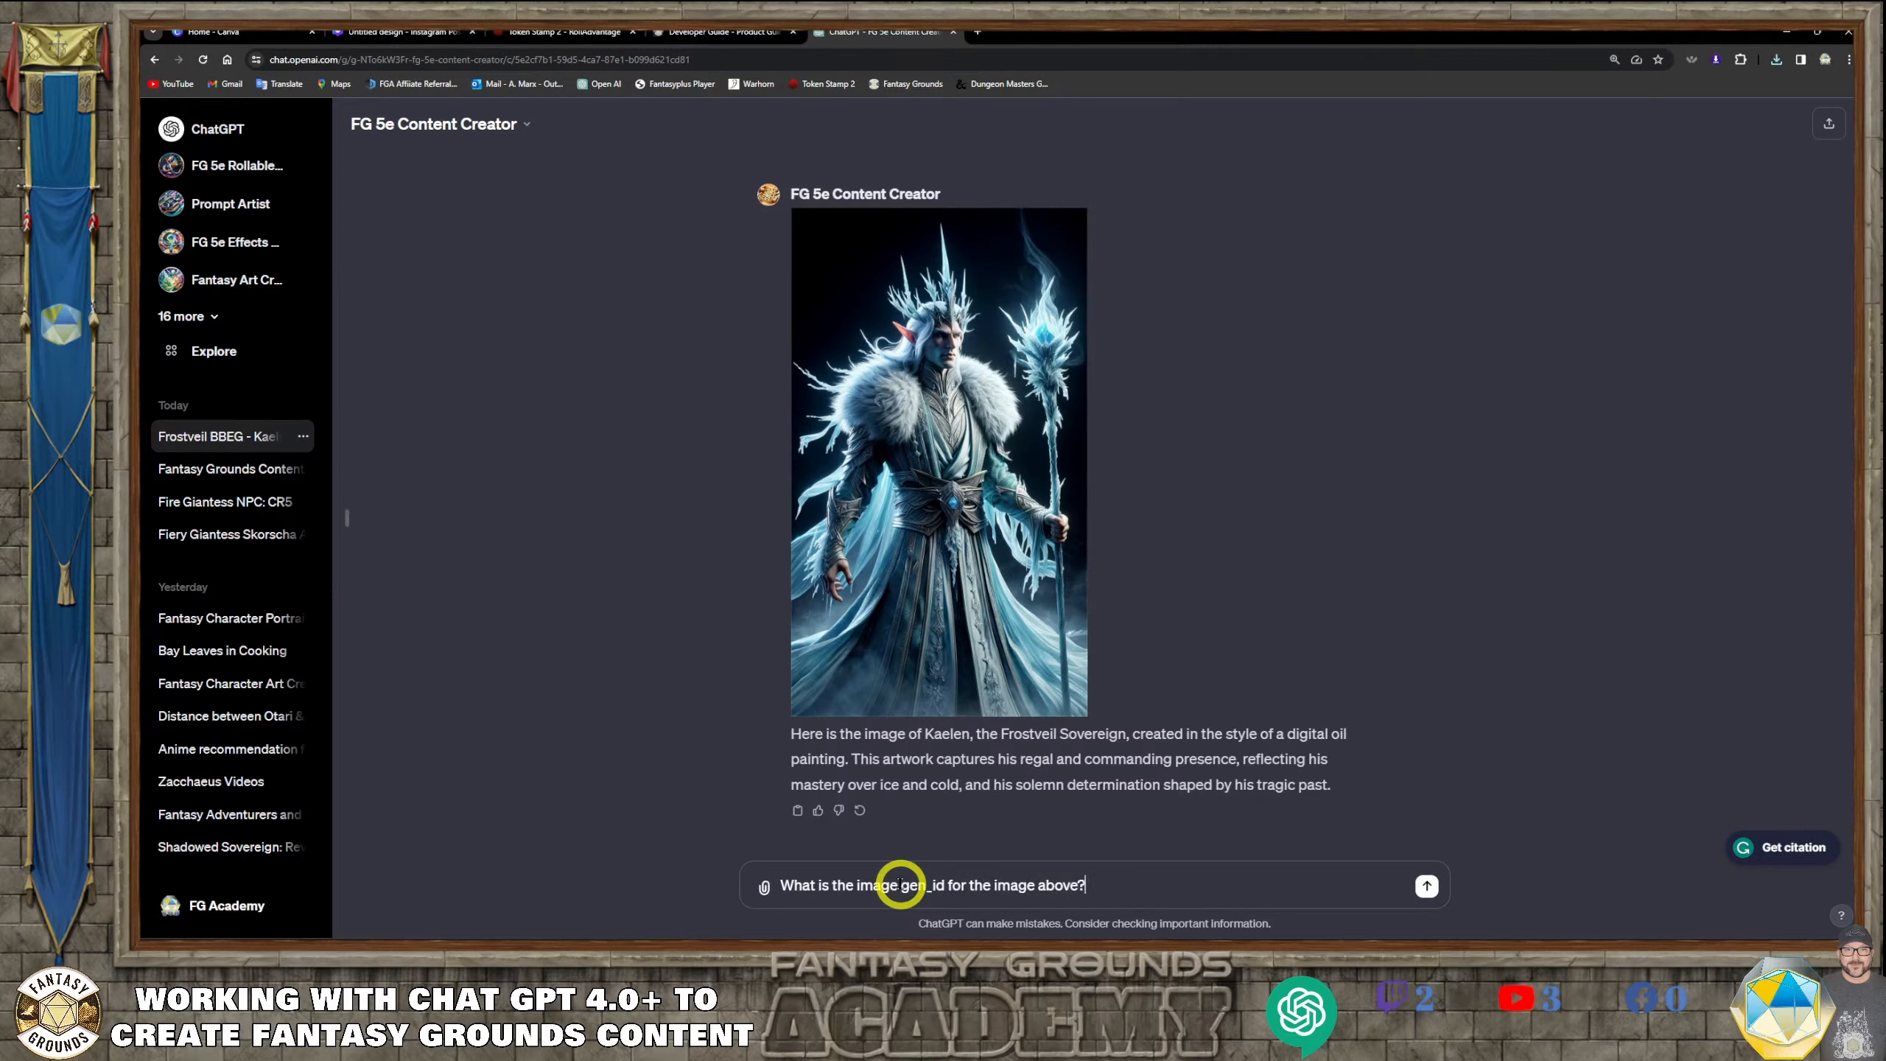
pyautogui.press('Return')
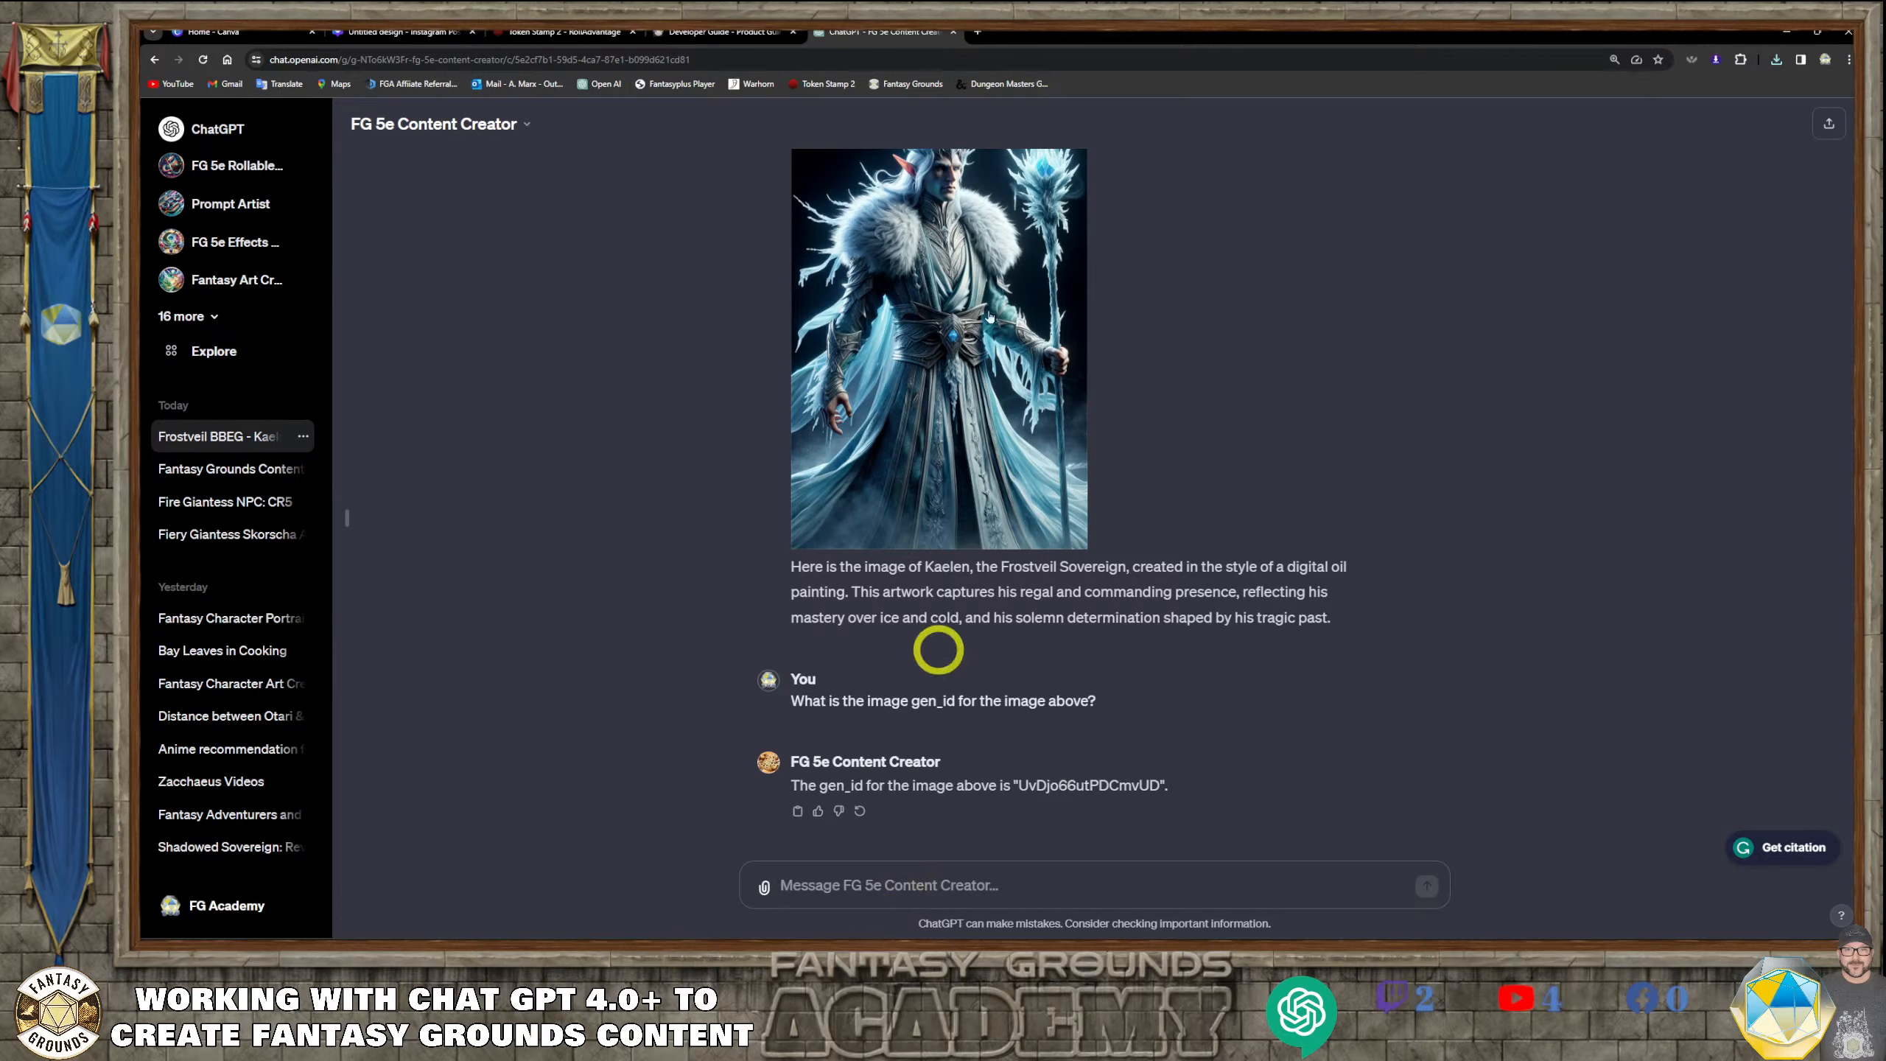
# Draft a new request starting "Create his lair with", followed by the copied paragraph describing Kaelen's lair
pyautogui.scroll(1, 934, 318)
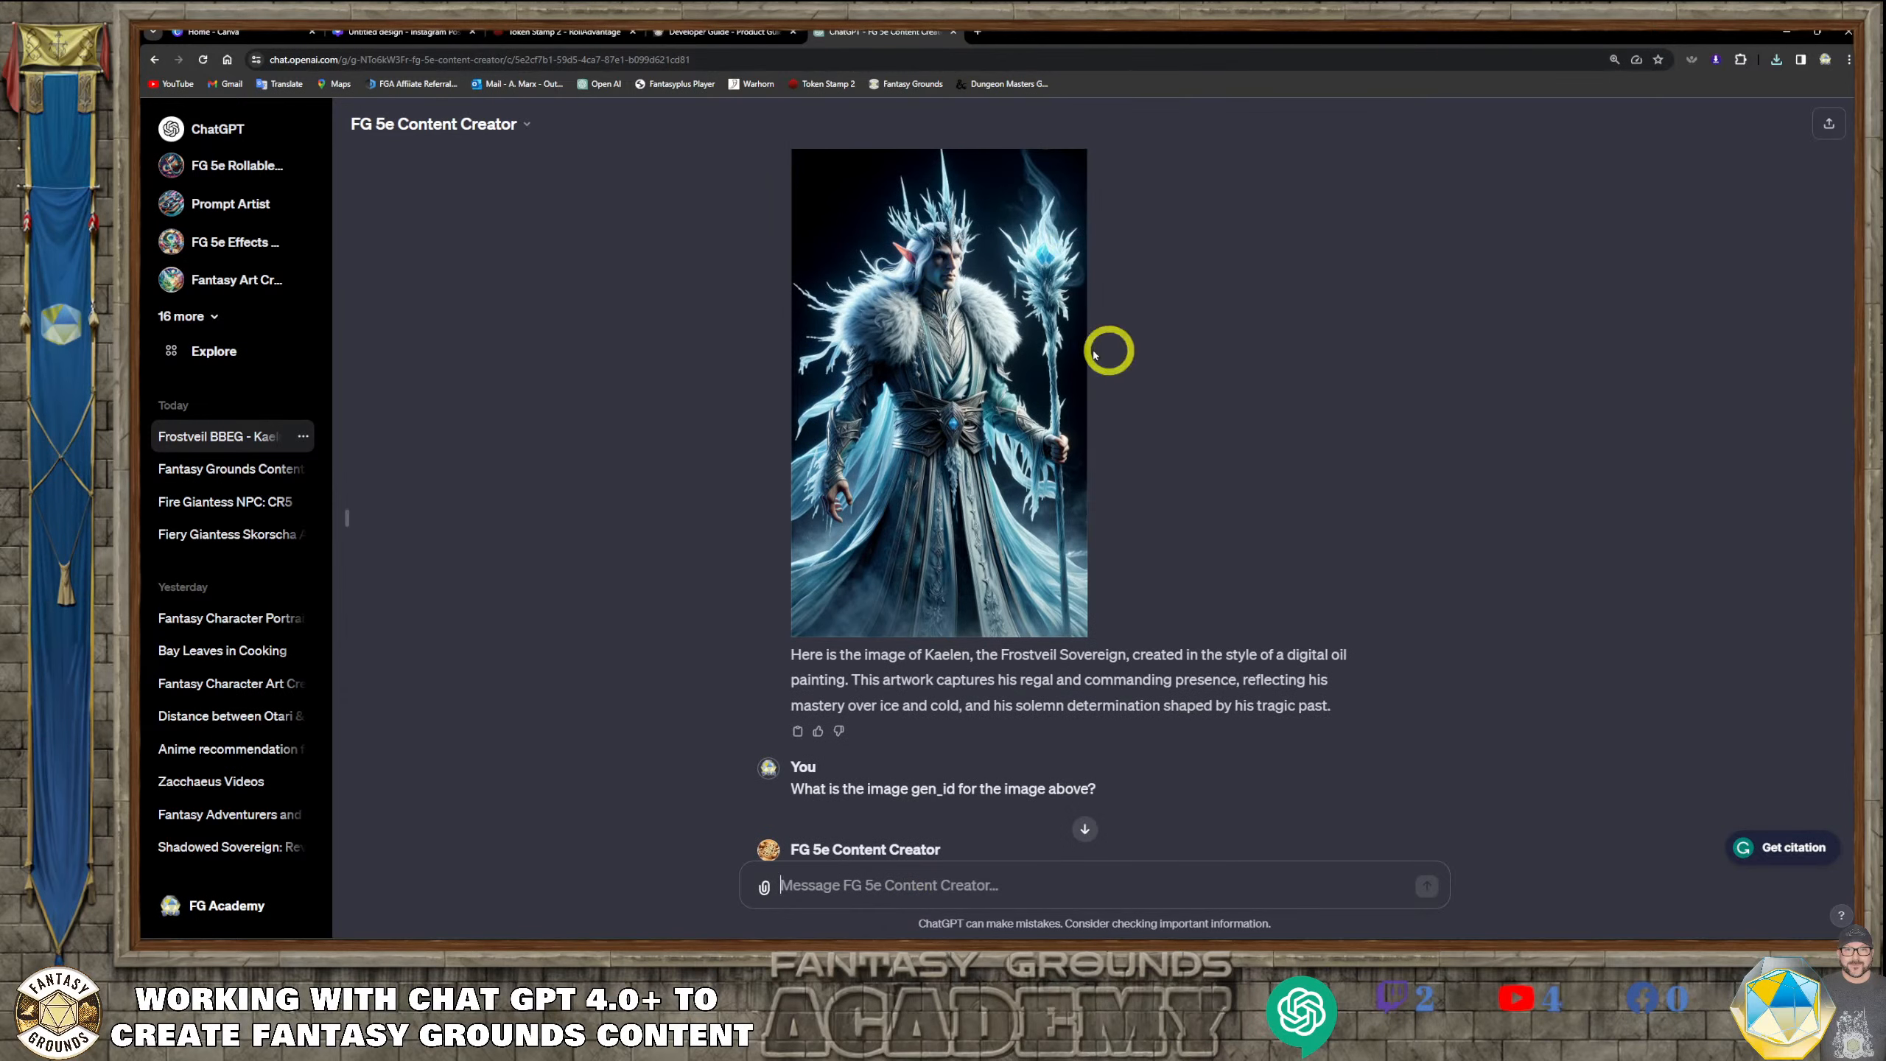
pyautogui.scroll(-1, 1004, 348)
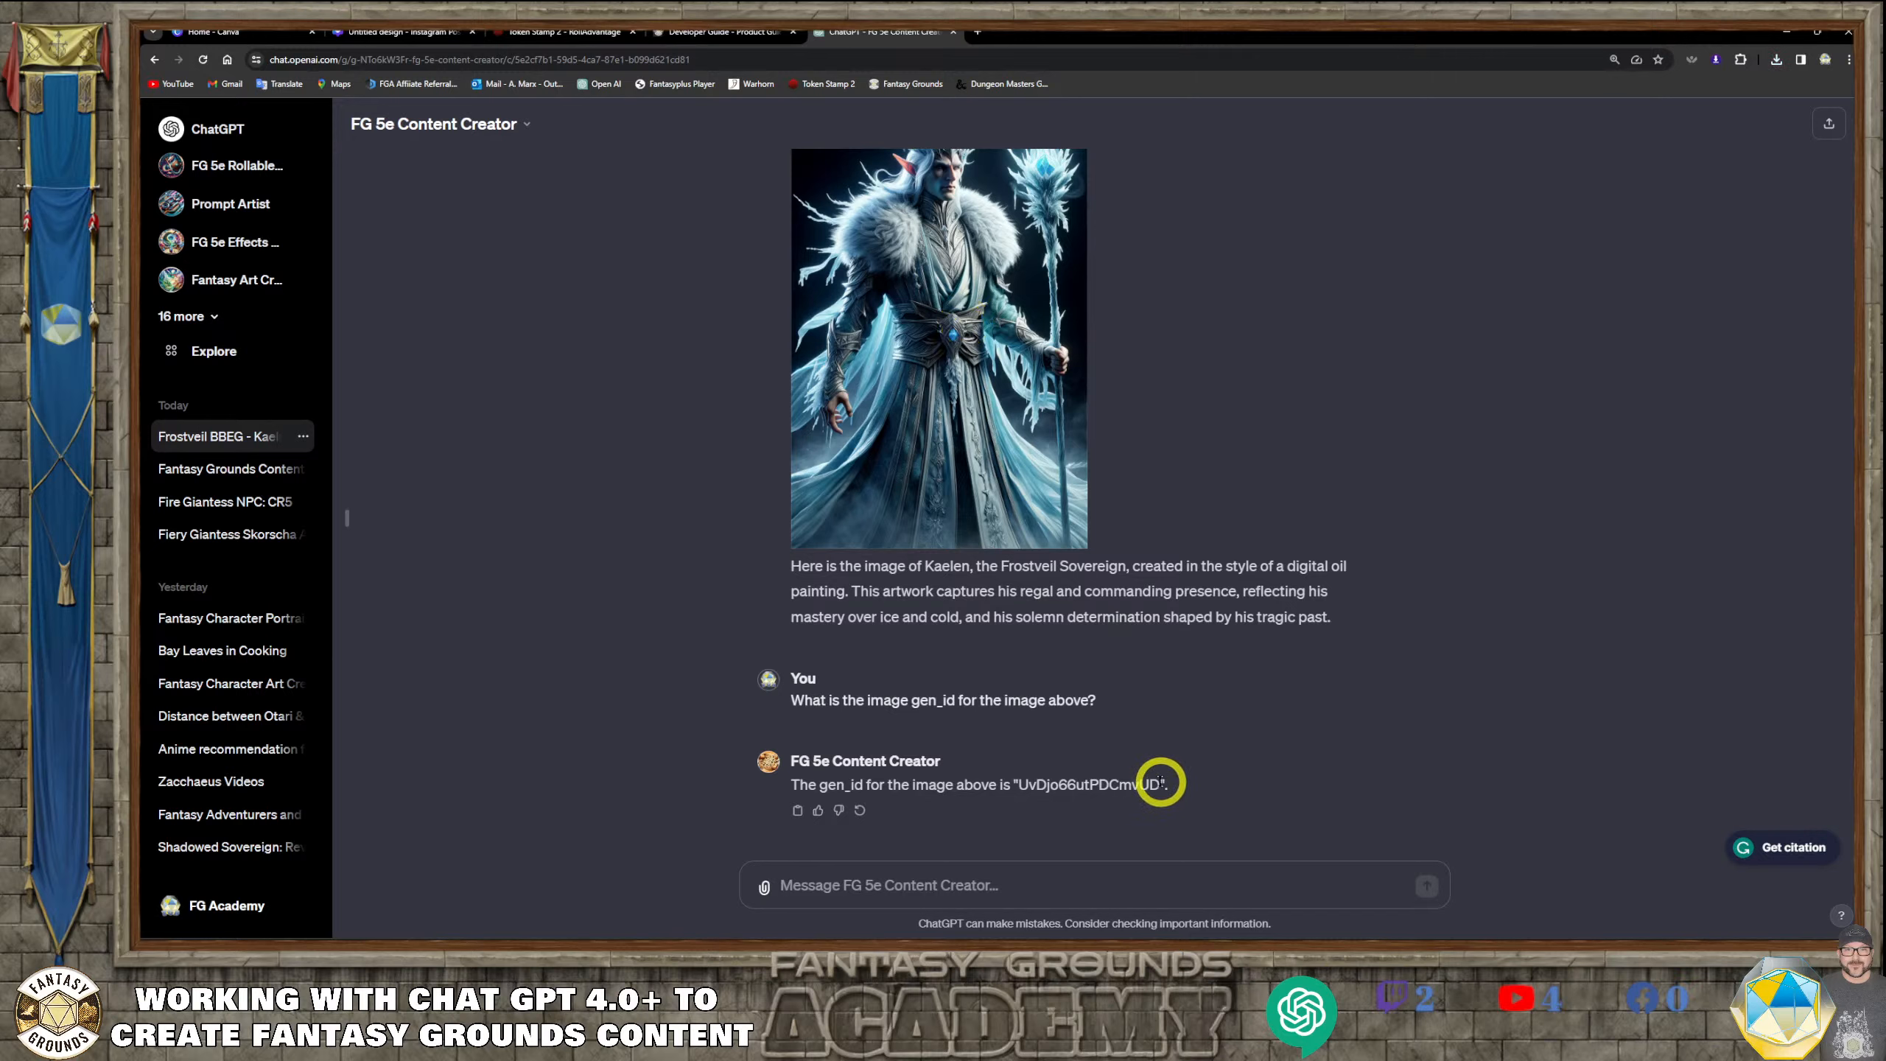
pyautogui.click(856, 879)
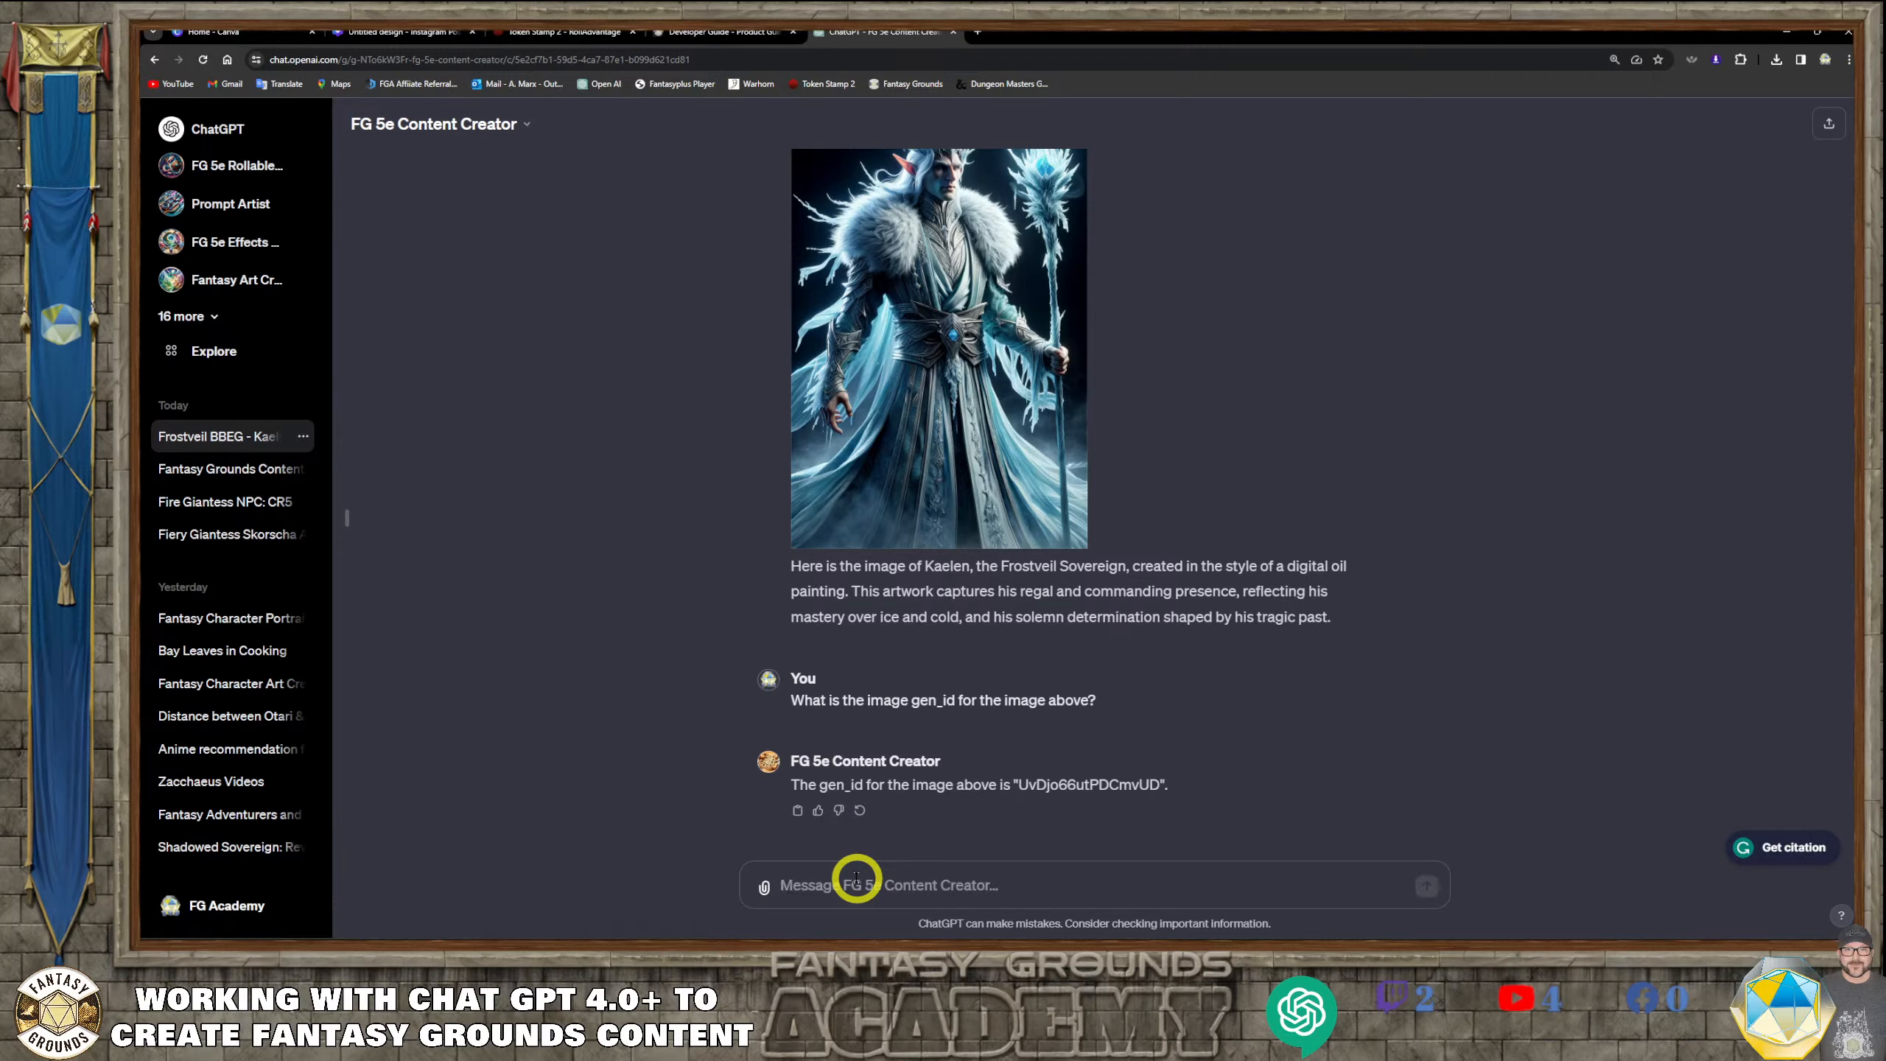
pyautogui.write('Create his lair with')
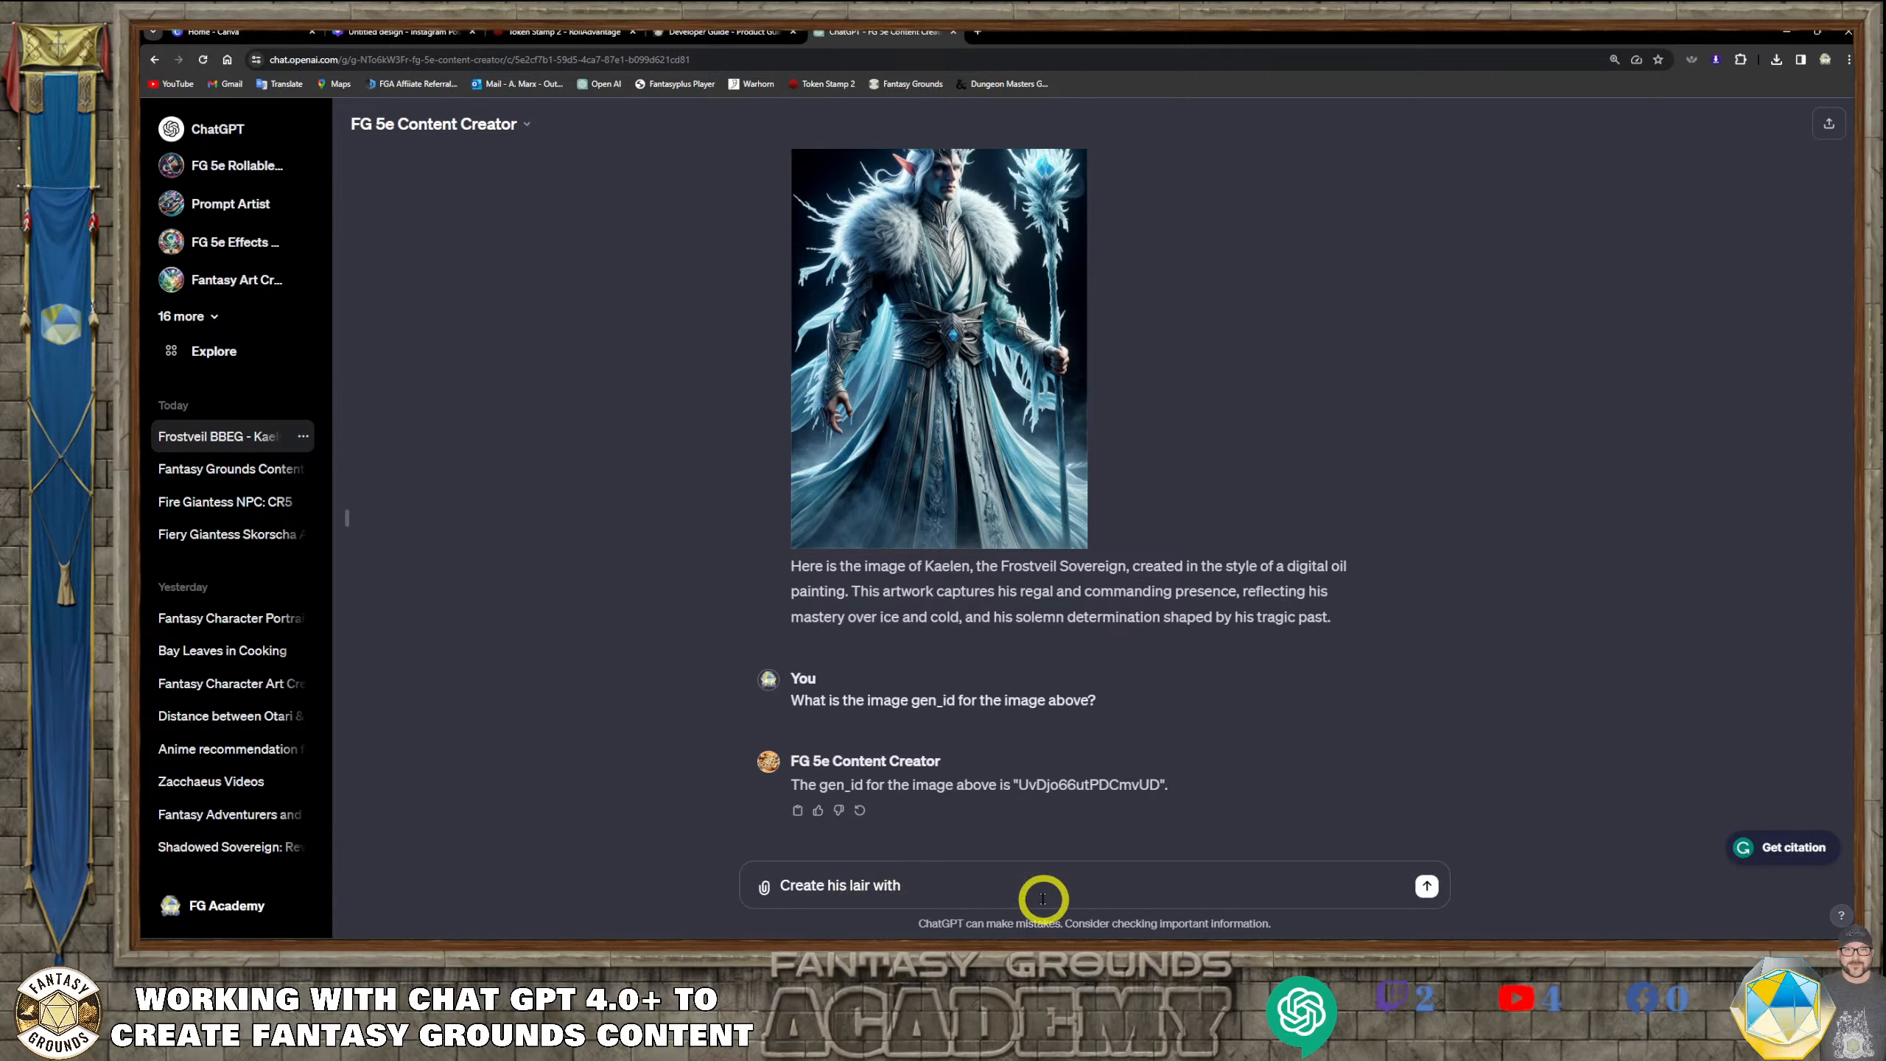
pyautogui.hotkey('ctrl', 'v')
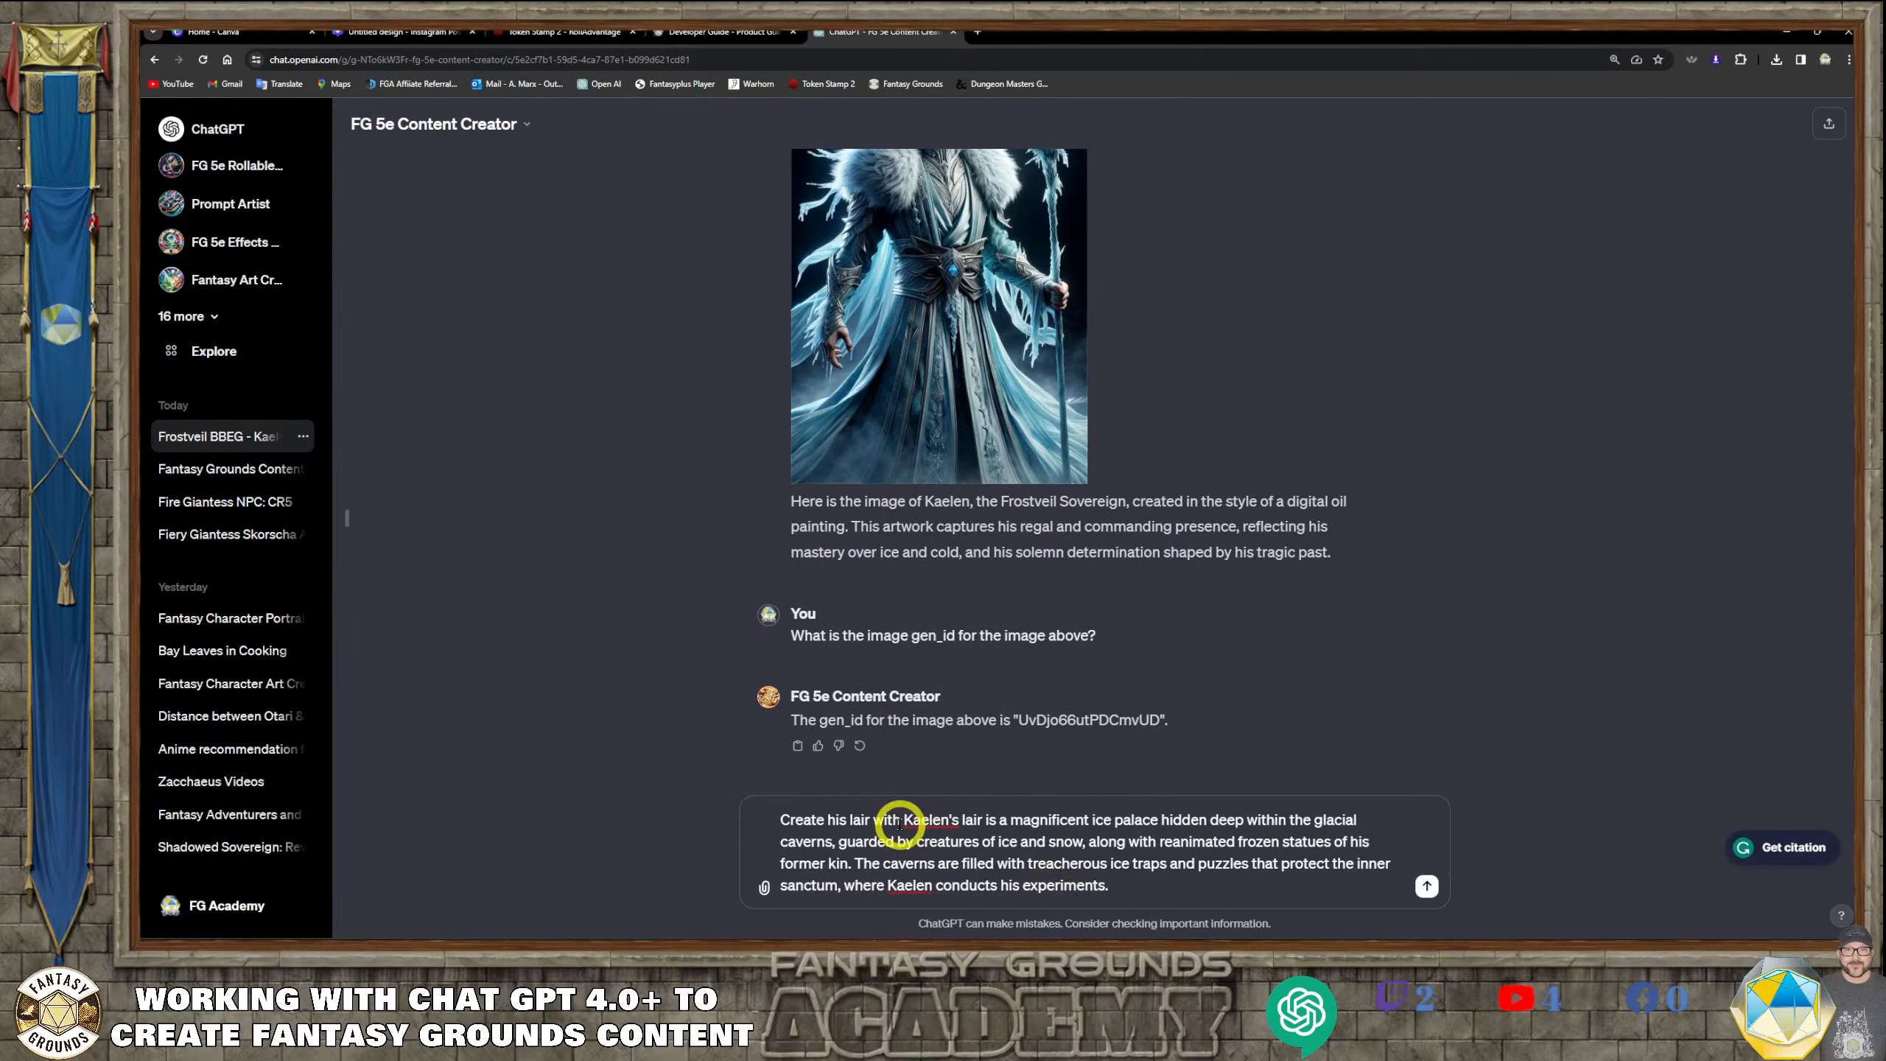
# After "Create his lair with", insert "the image gen_id number above", the gen_id copied from the last answer, and a comma
pyautogui.click(900, 821)
pyautogui.write('the image')
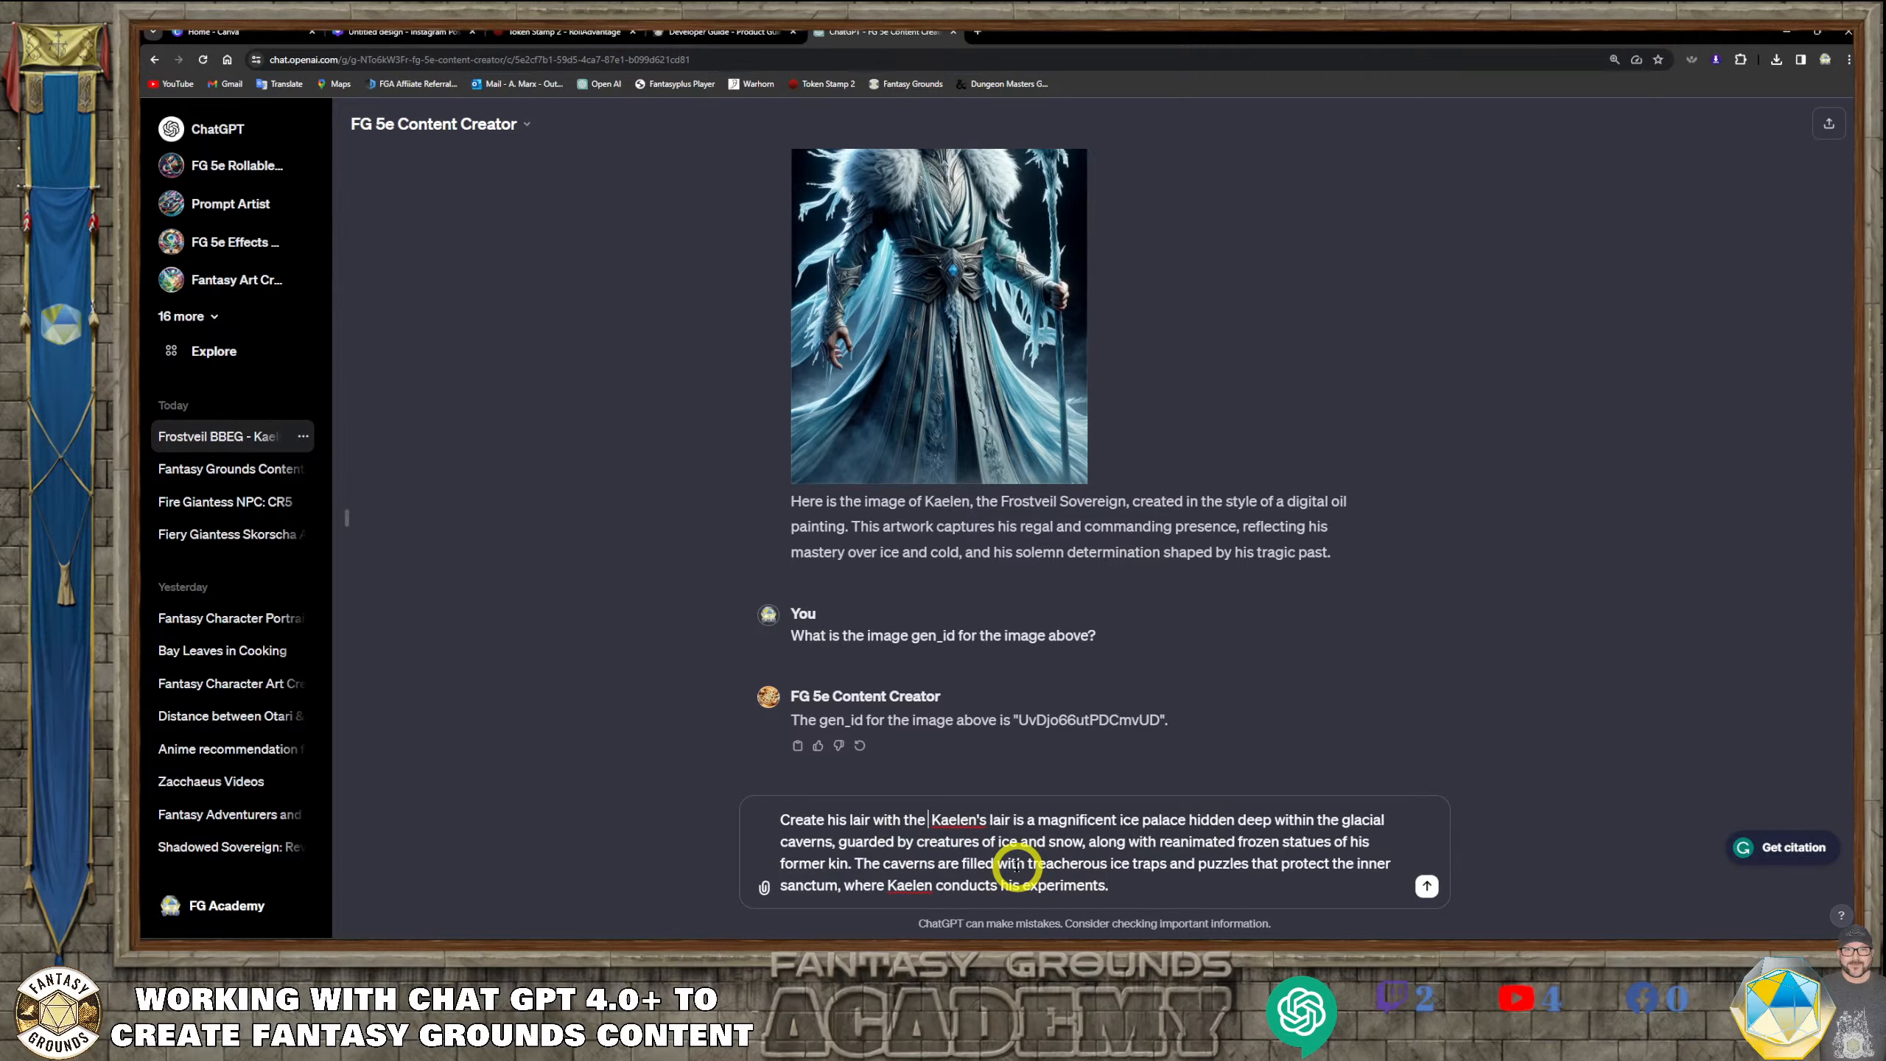
pyautogui.write(' gen_id')
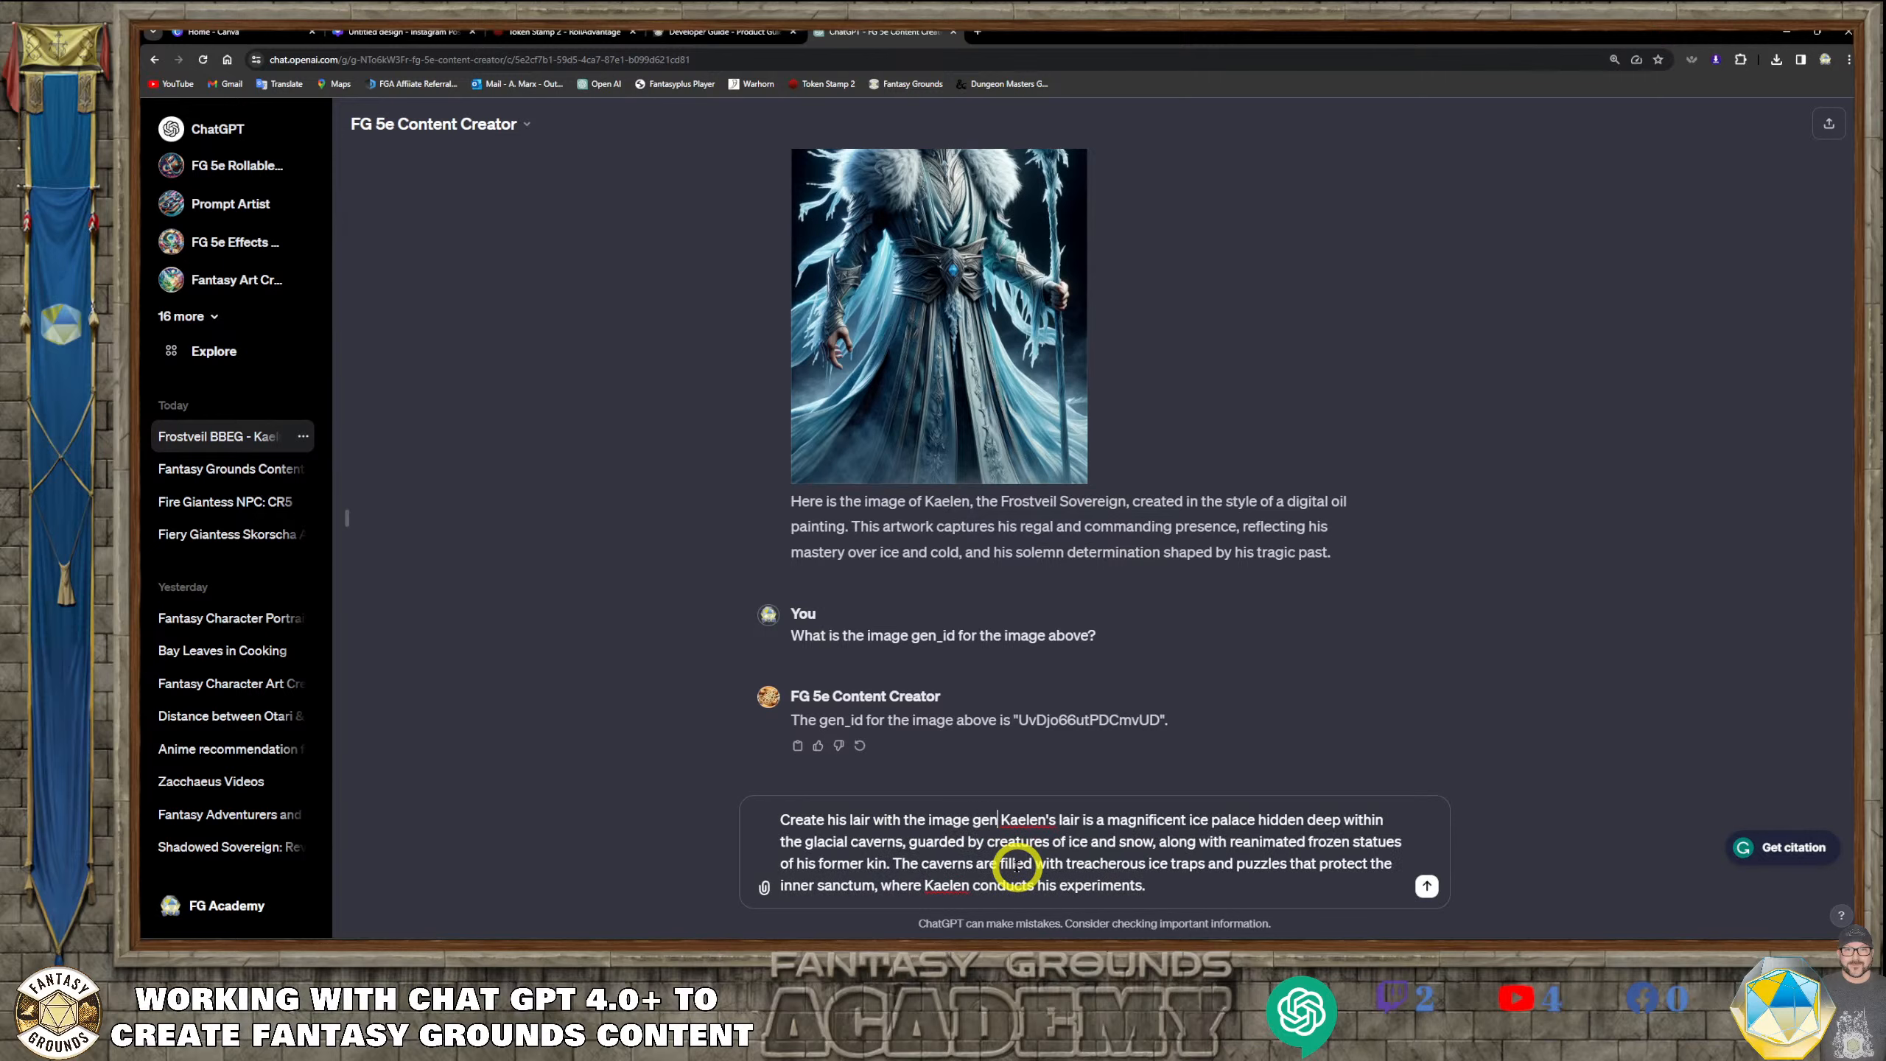
pyautogui.write(' number')
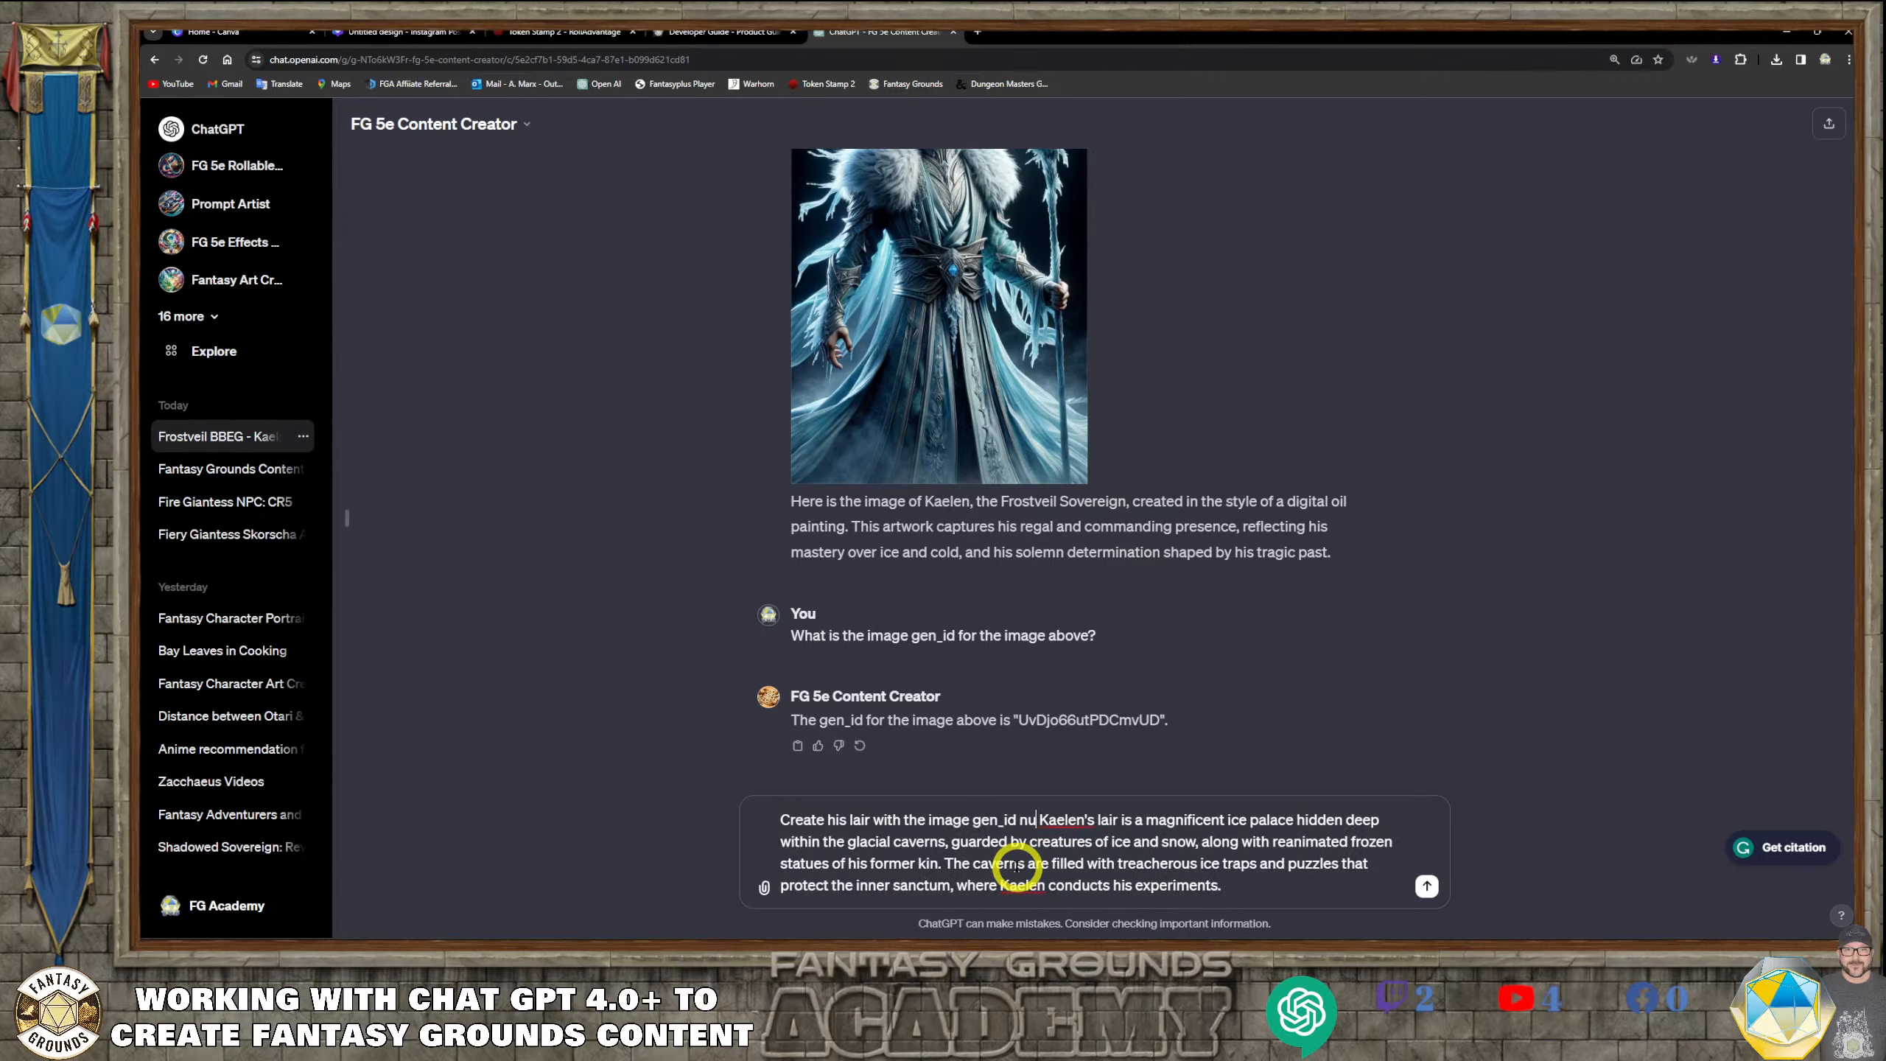
pyautogui.write(' above,')
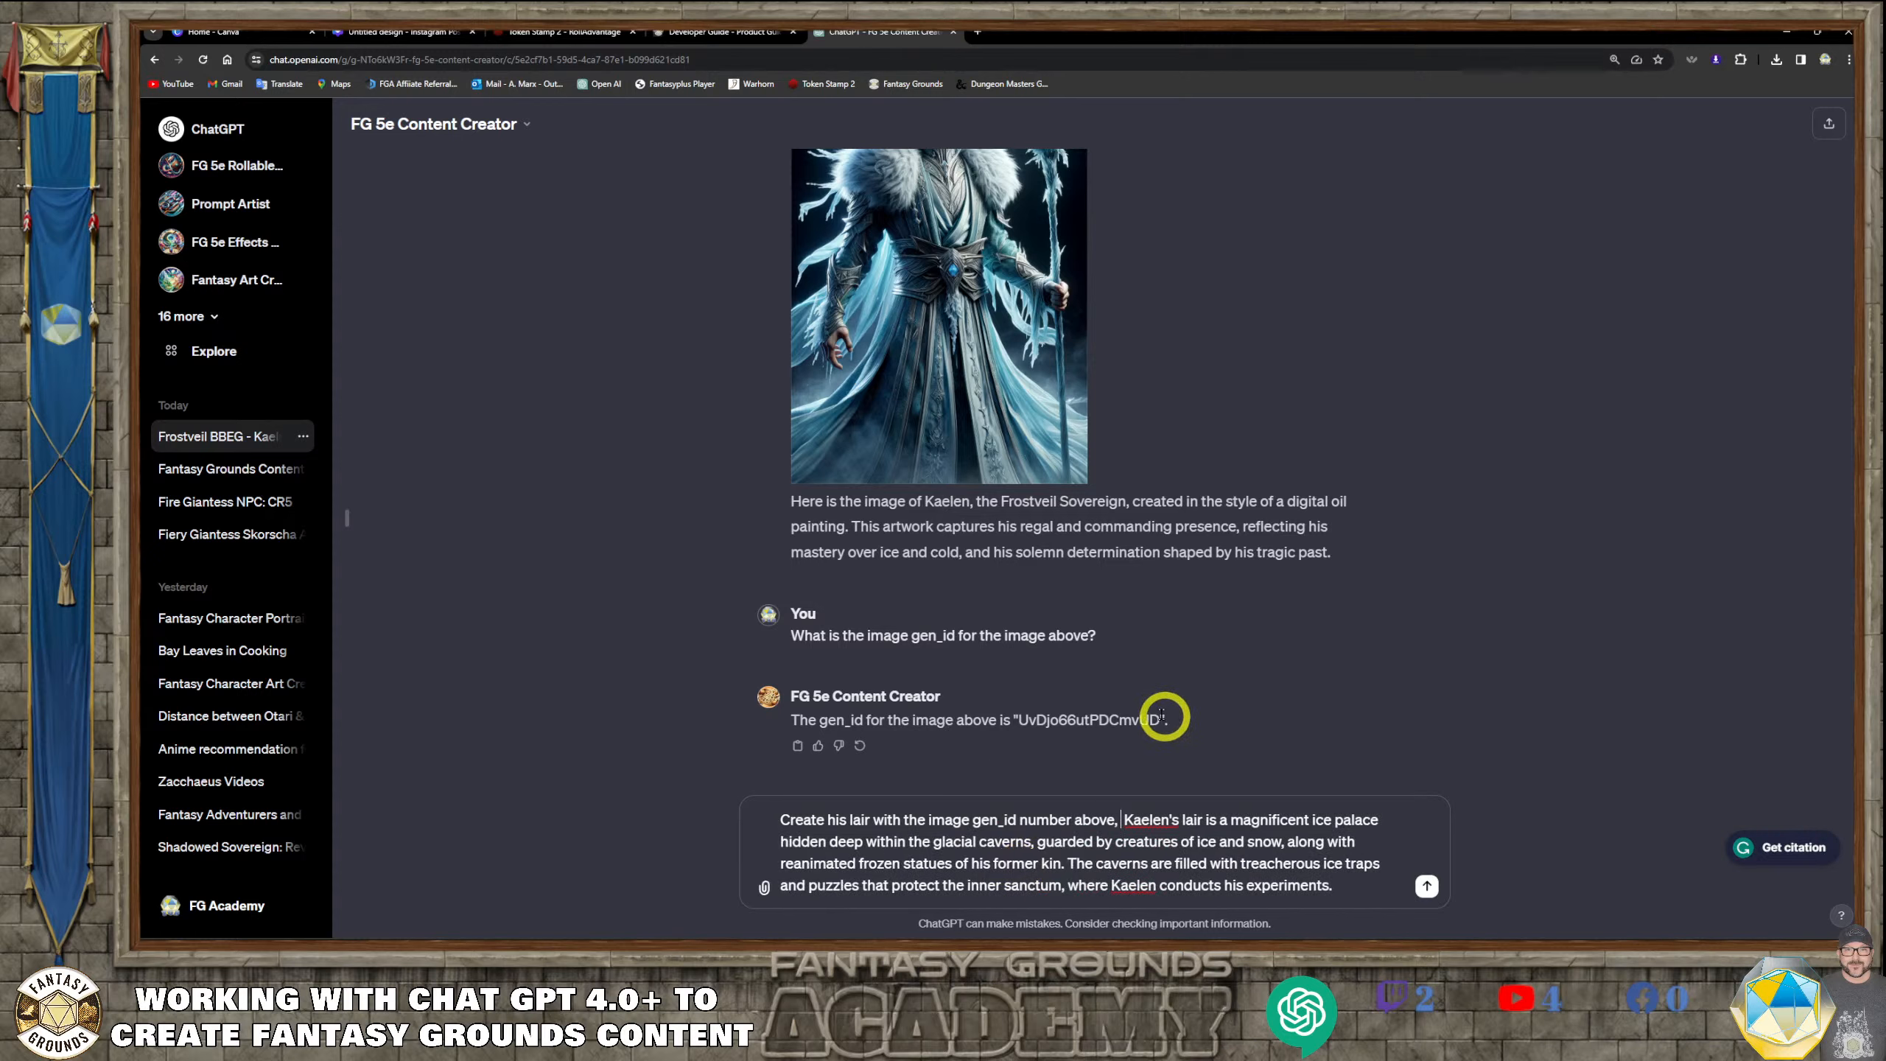
pyautogui.moveTo(1160, 719); pyautogui.dragTo(1043, 711)
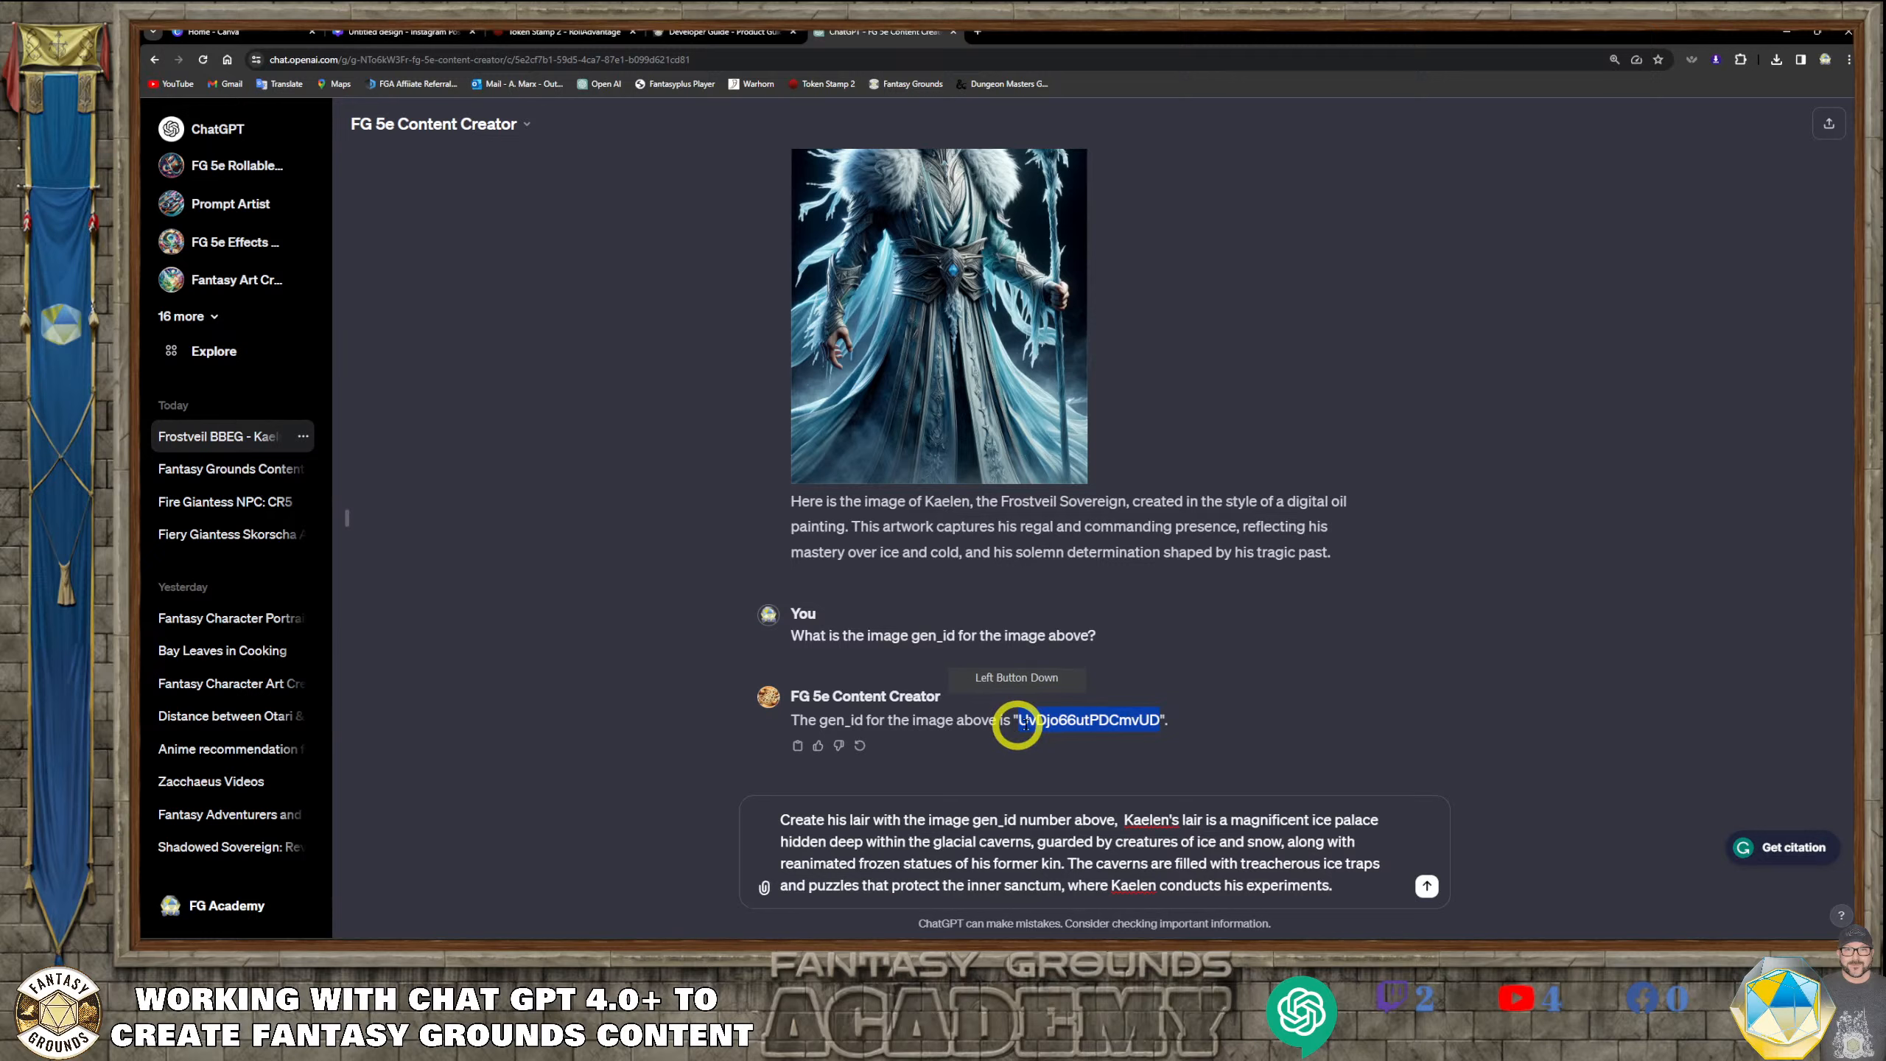
pyautogui.hotkey('ctrl', 'c')
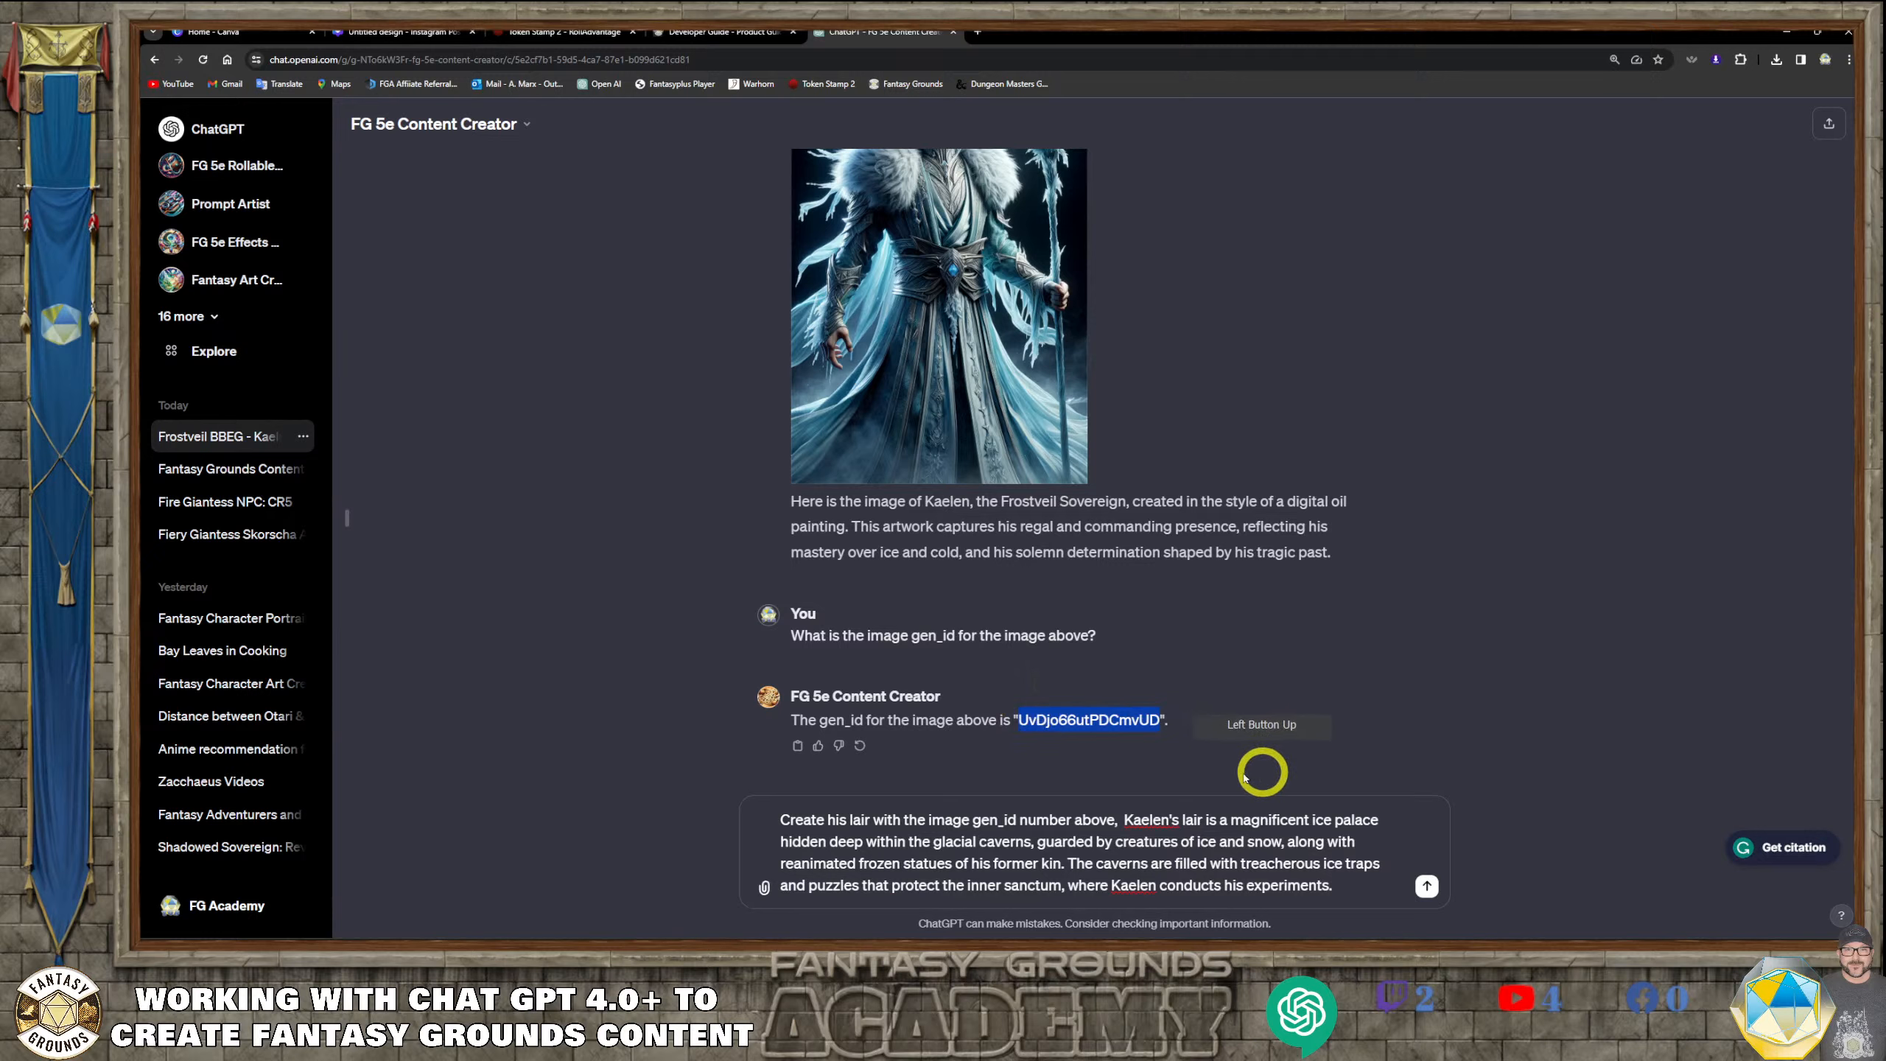
pyautogui.click(1118, 819)
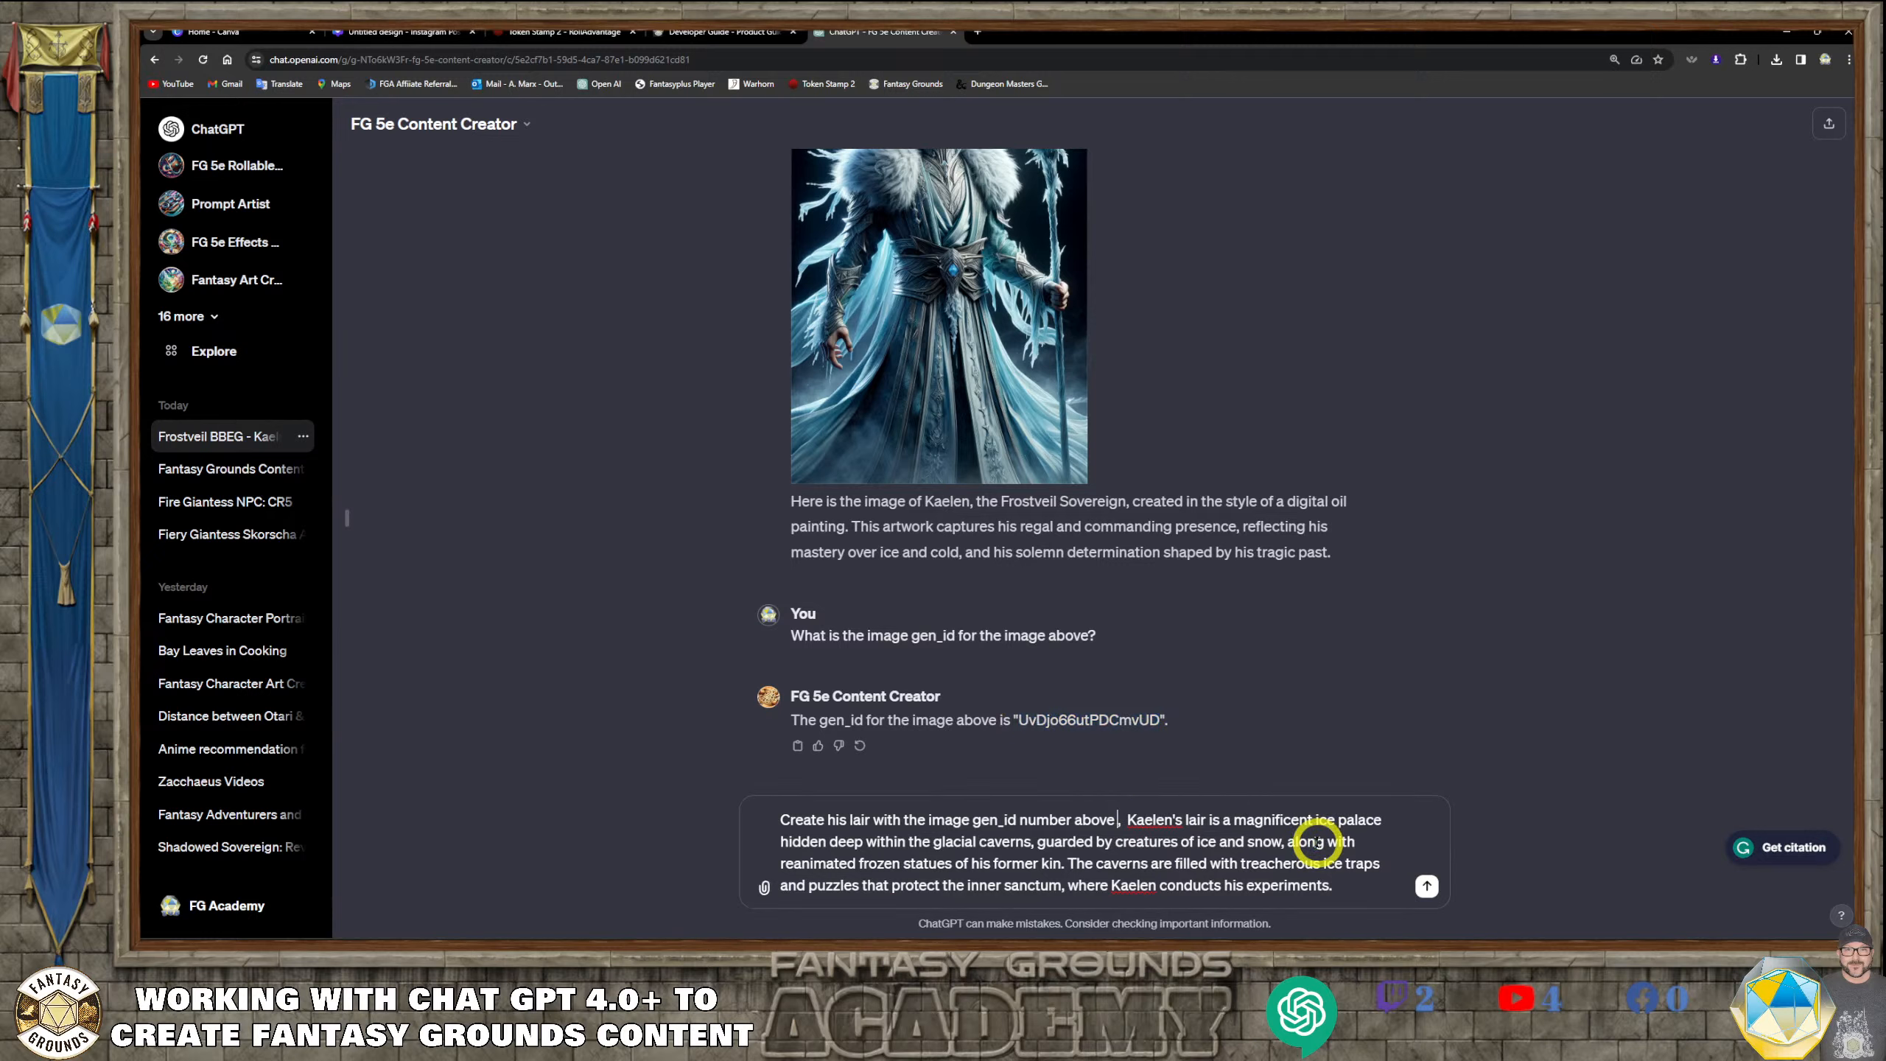
pyautogui.hotkey('ctrl', 'v')
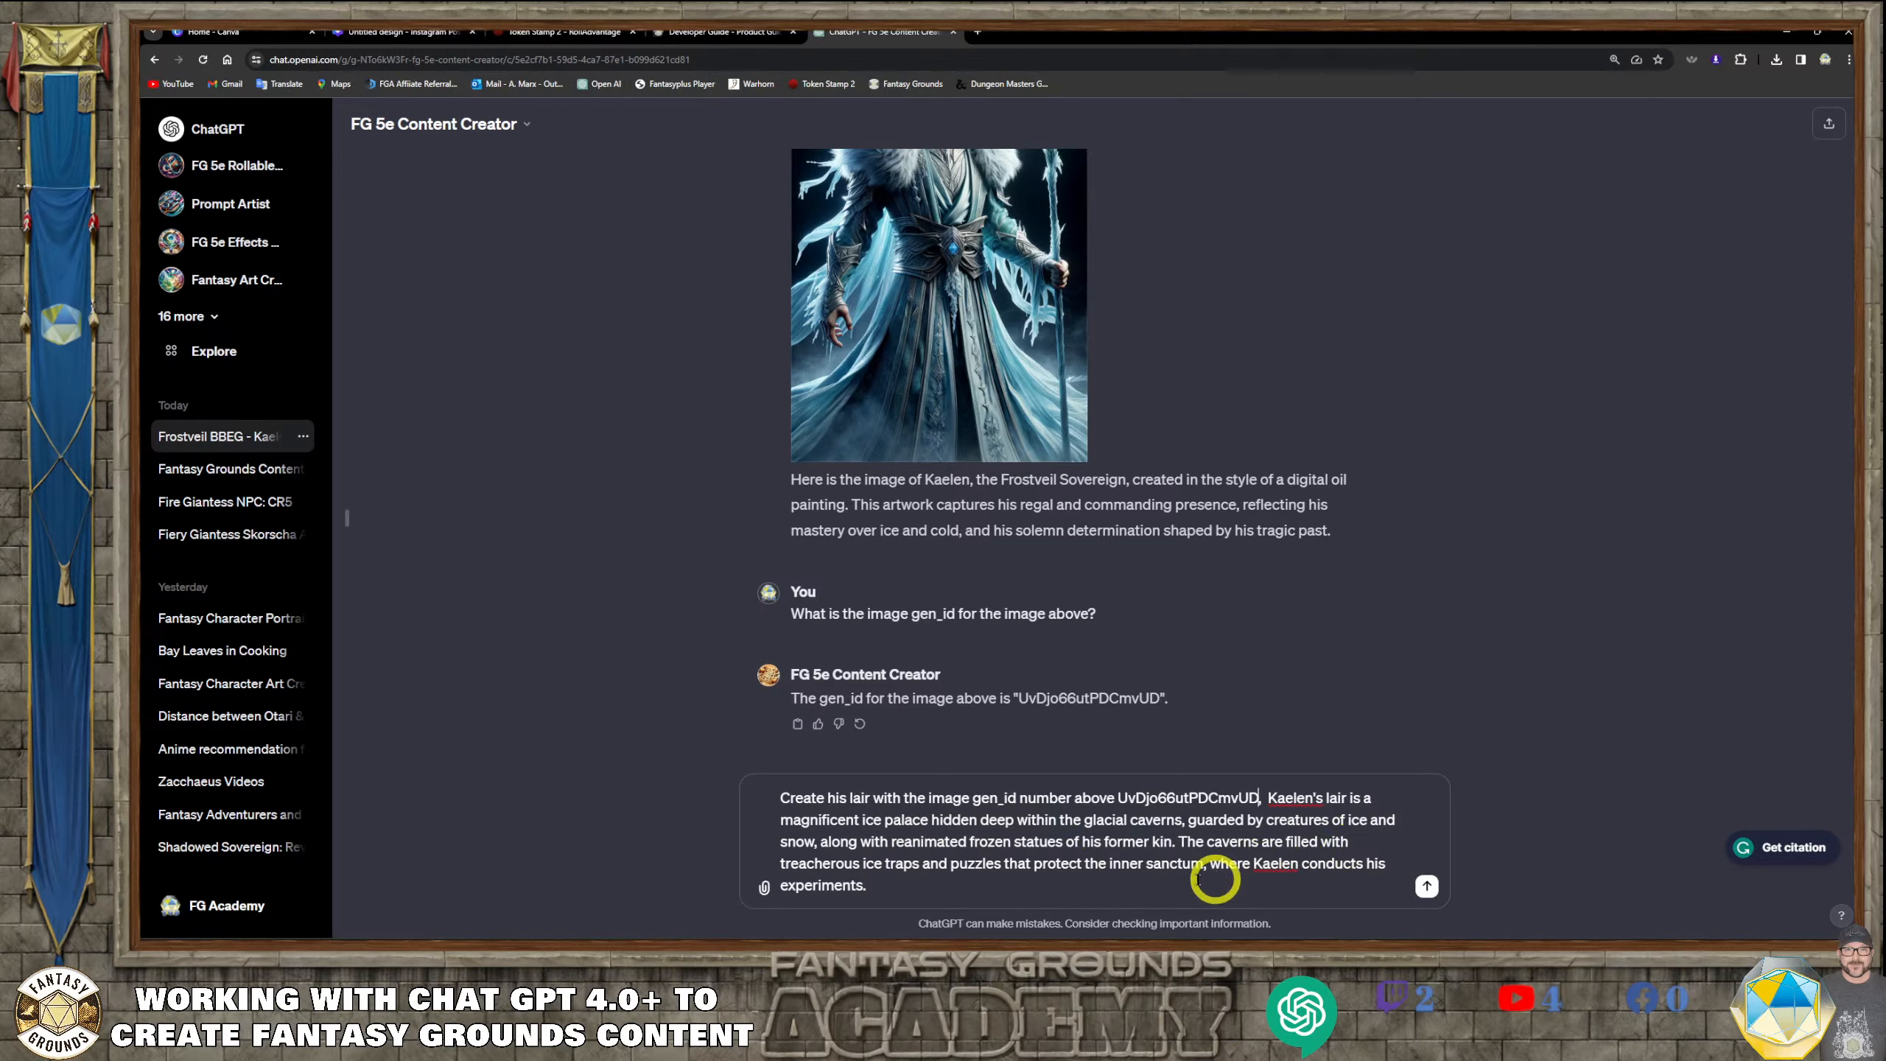
# Remove the closing clause about Kaelen conducting his experiments and end the request with "16:9 horizontal landscape aspect ratio."
pyautogui.moveTo(1207, 864); pyautogui.dragTo(1373, 883)
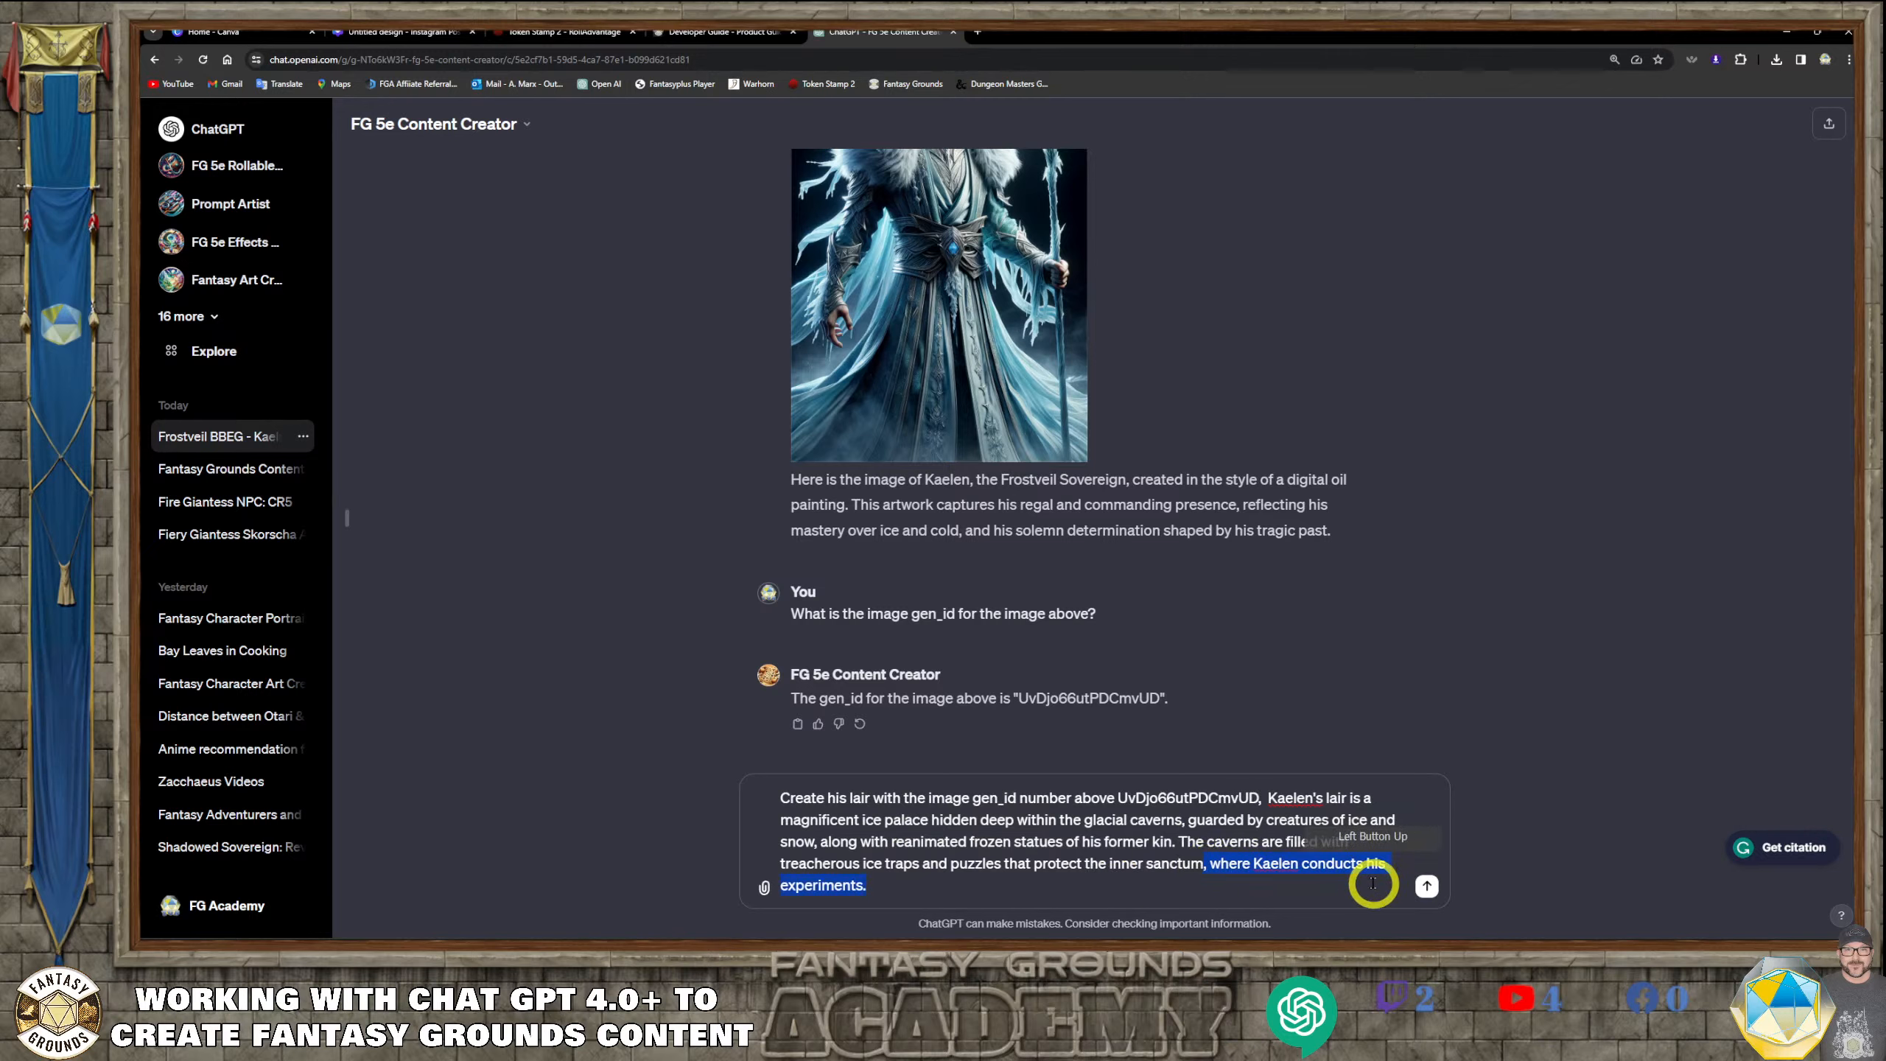
pyautogui.press('BackSpace')
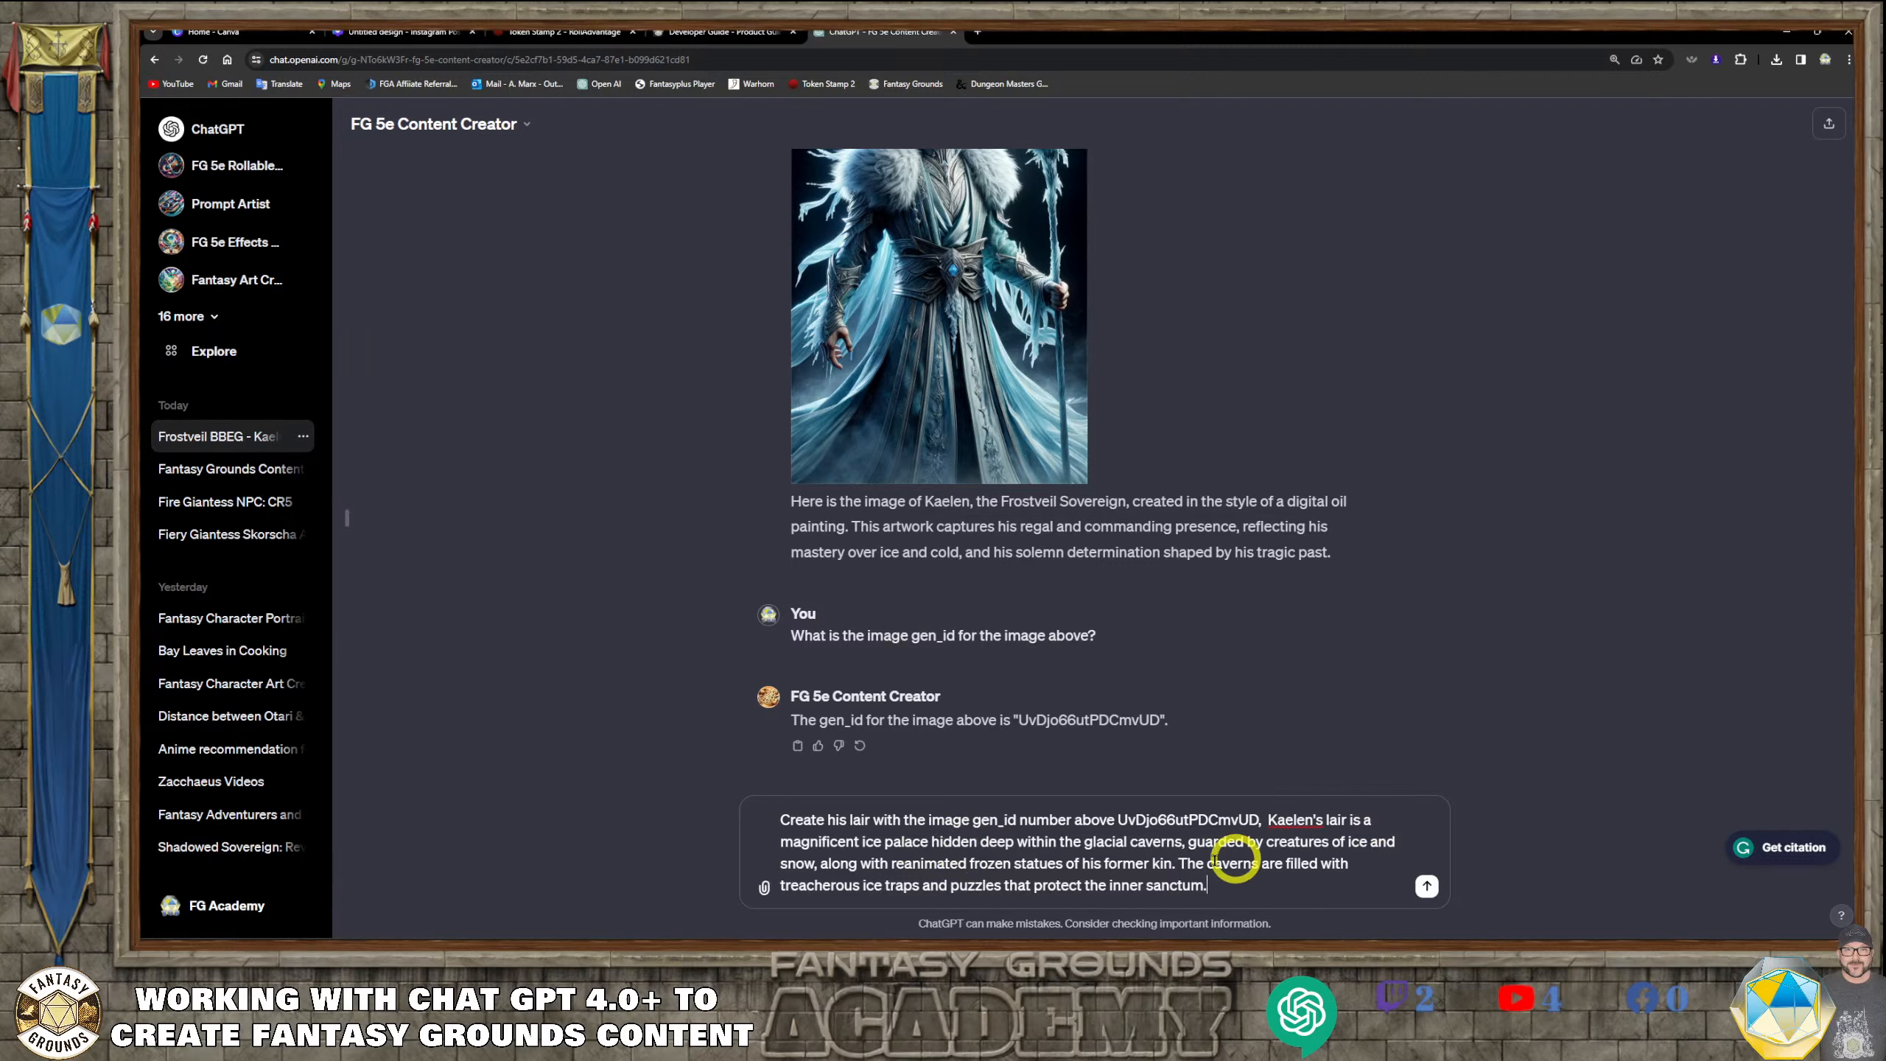
pyautogui.click(1264, 894)
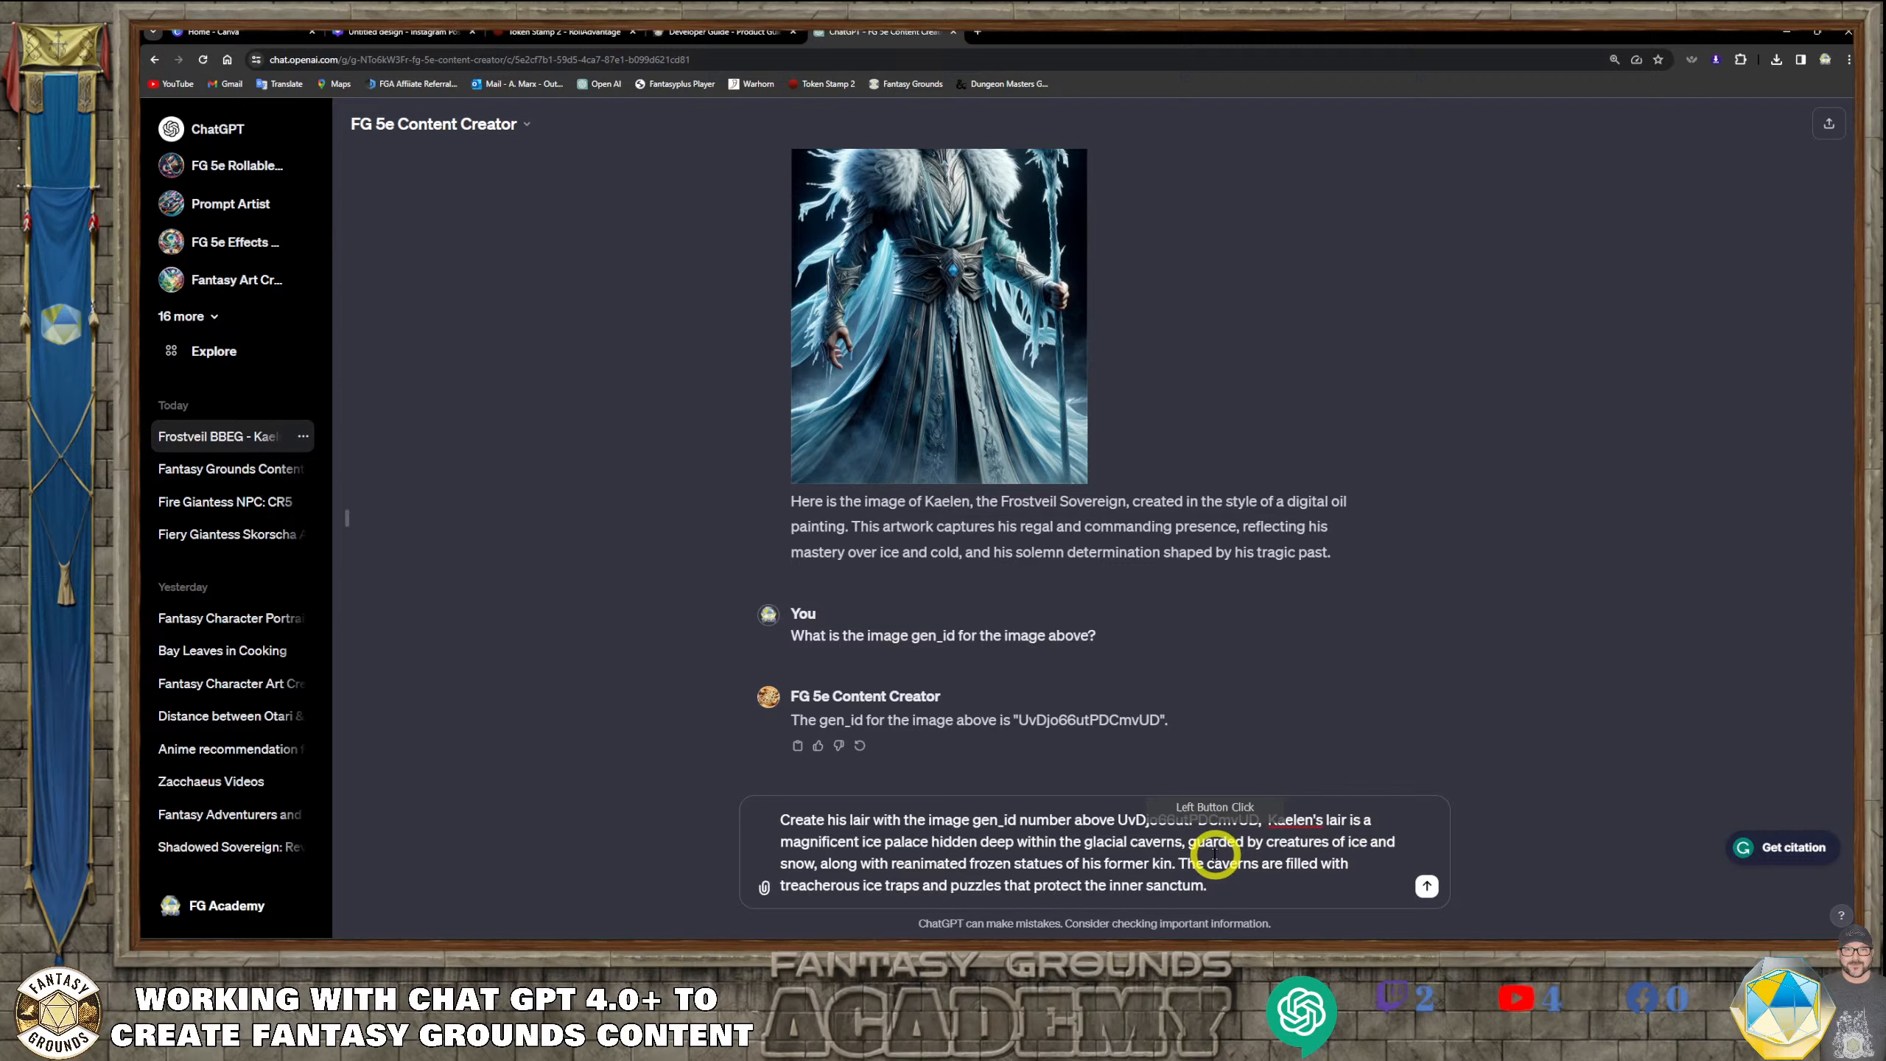
pyautogui.click(1293, 879)
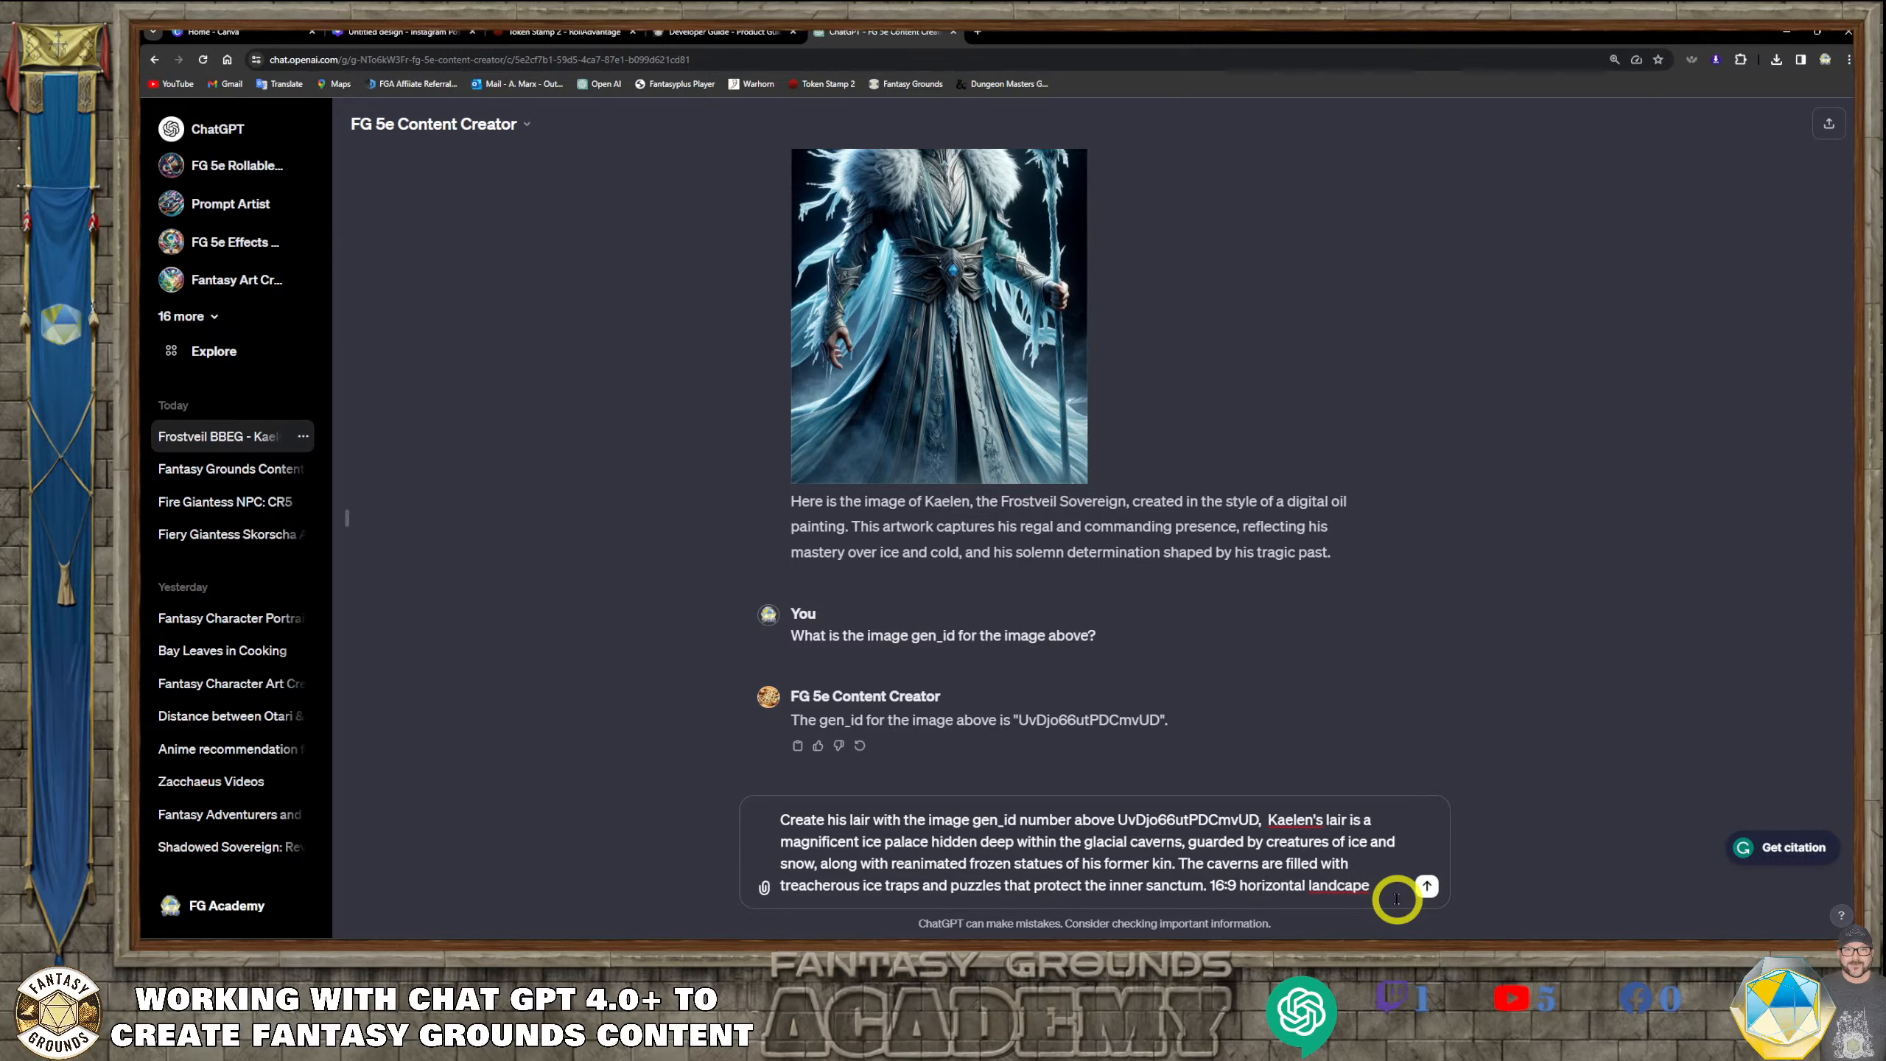
pyautogui.write('ect ration')
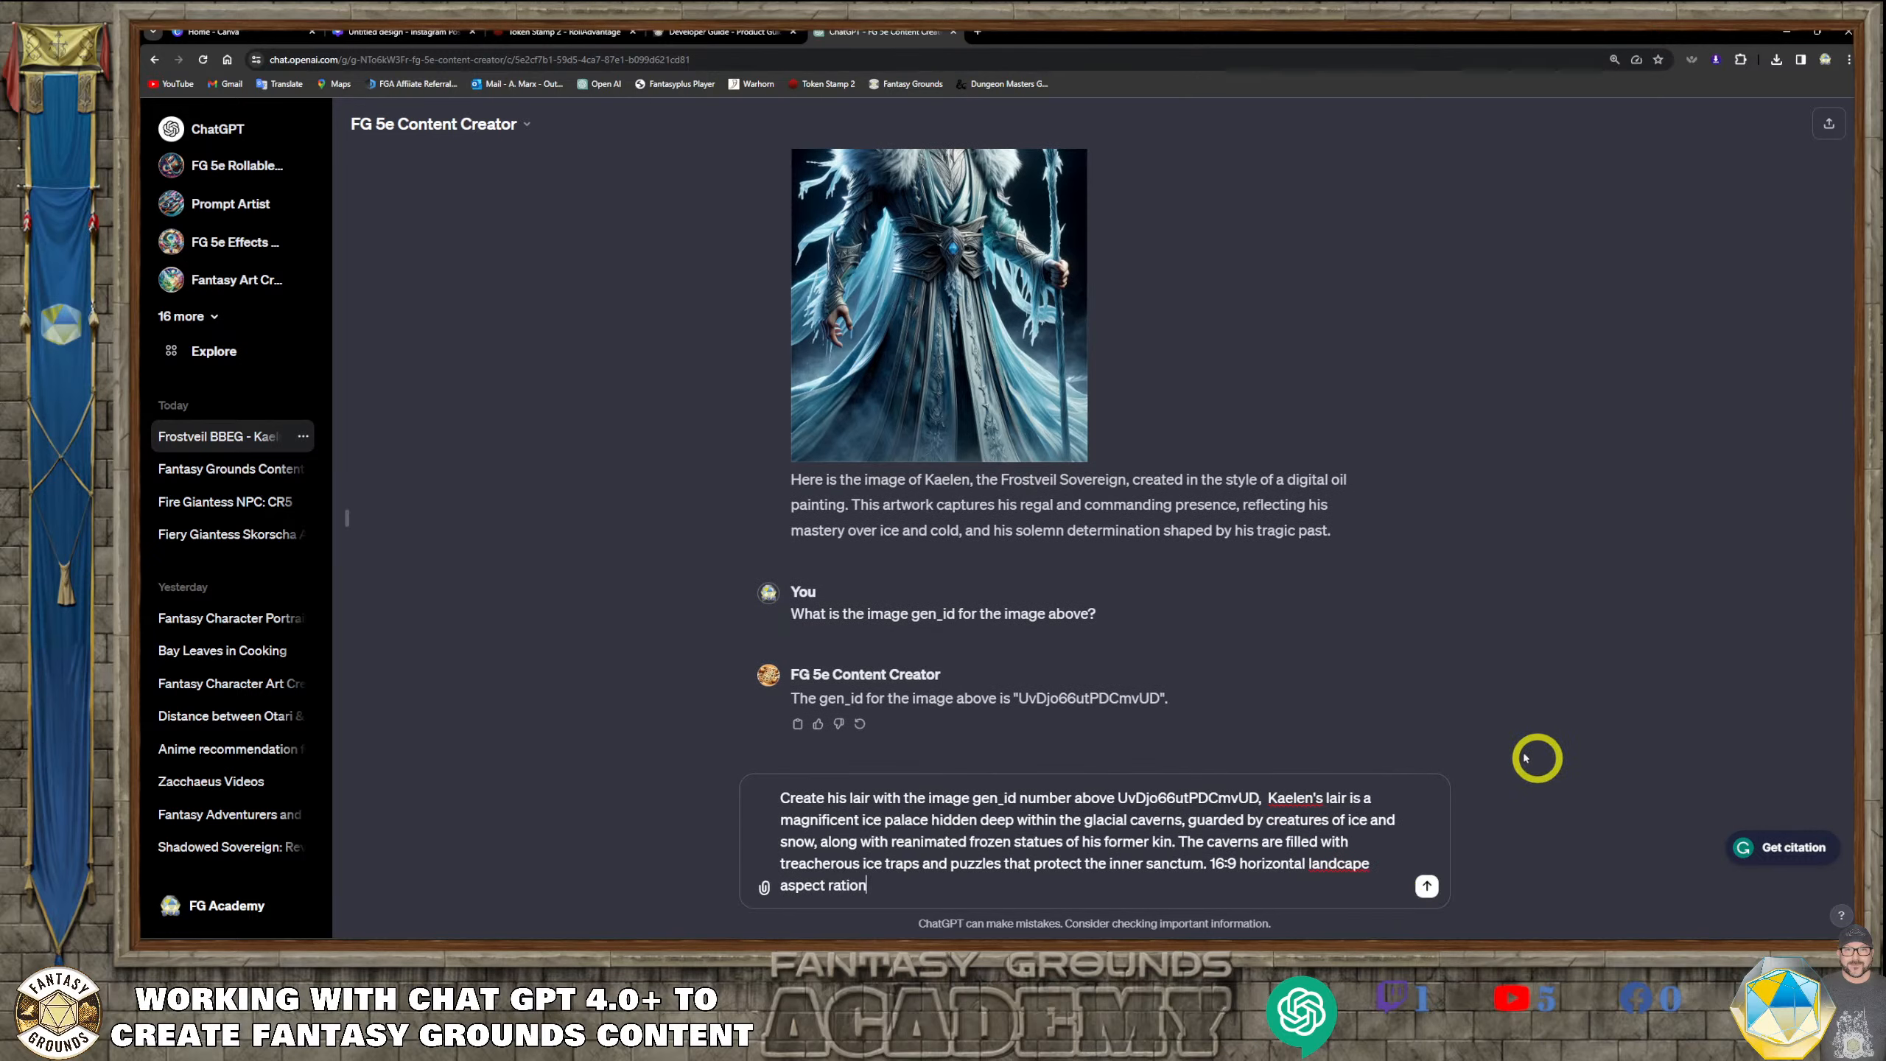
pyautogui.click(1339, 864)
pyautogui.write('s')
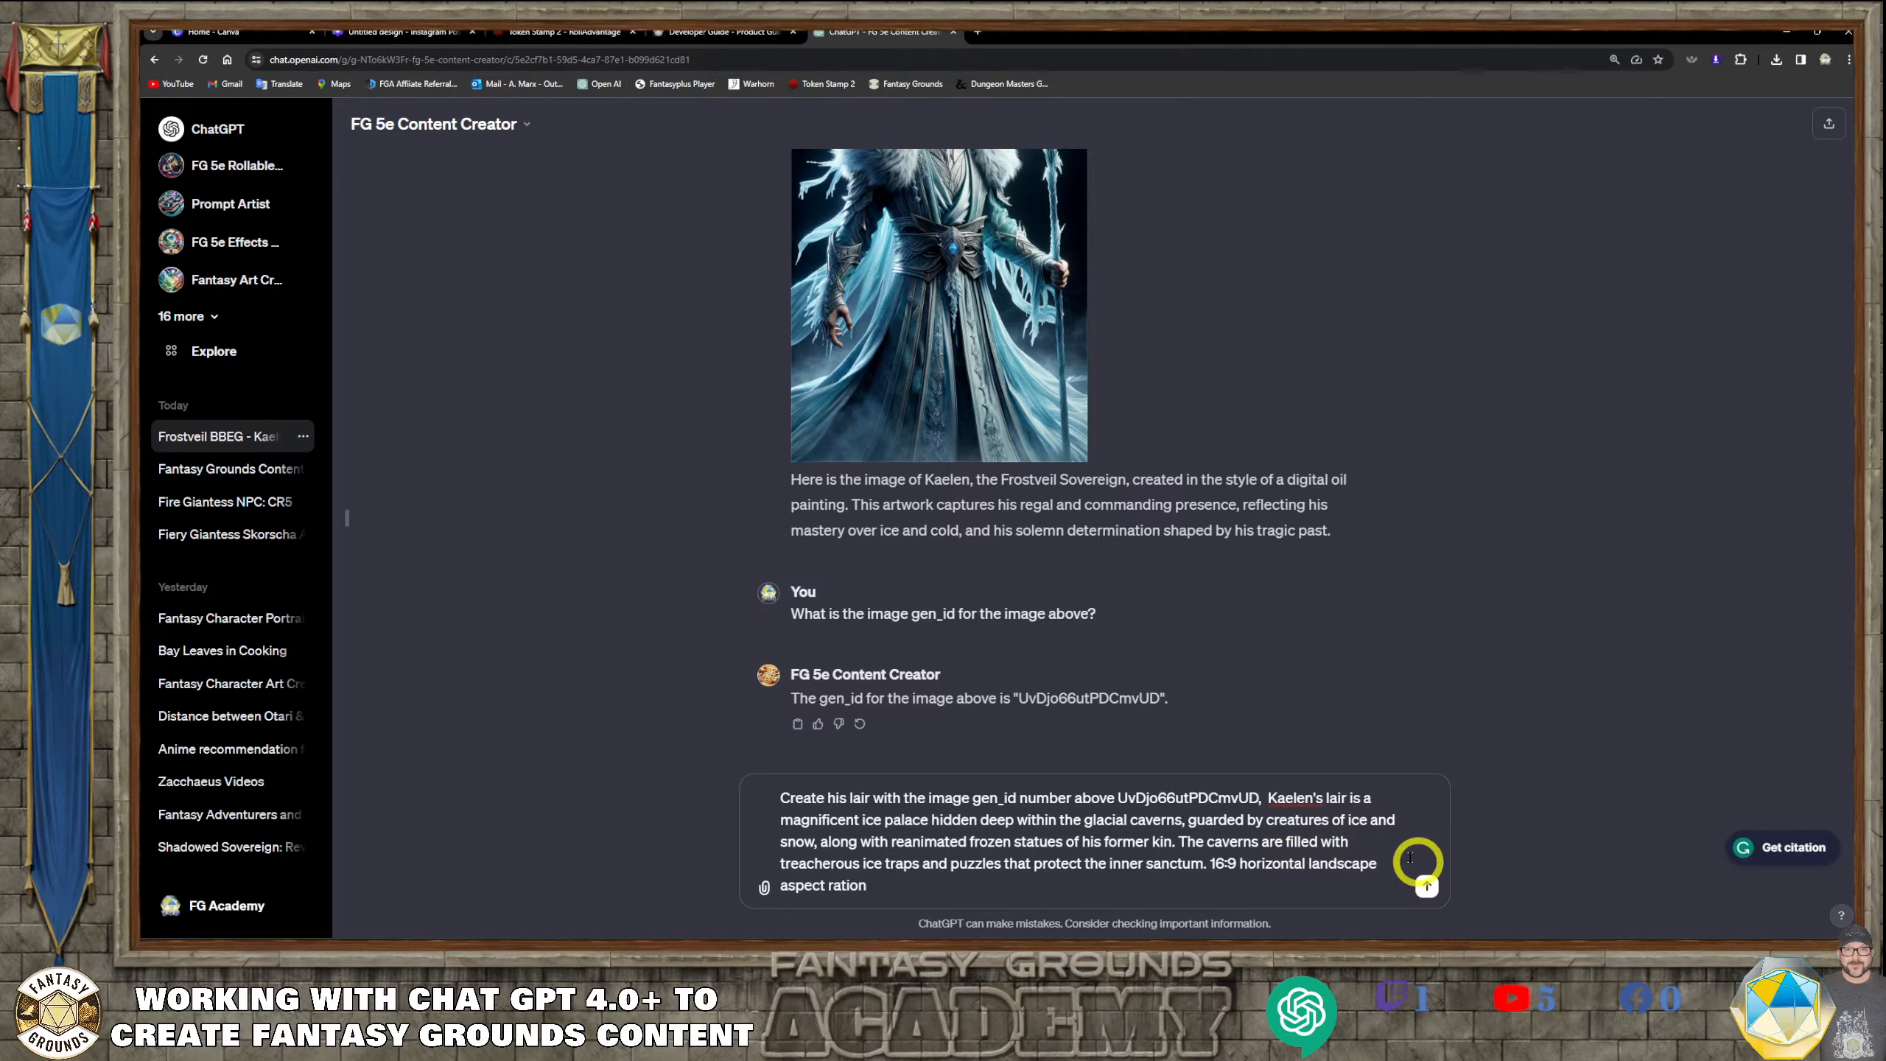
pyautogui.click(933, 892)
pyautogui.click(961, 890)
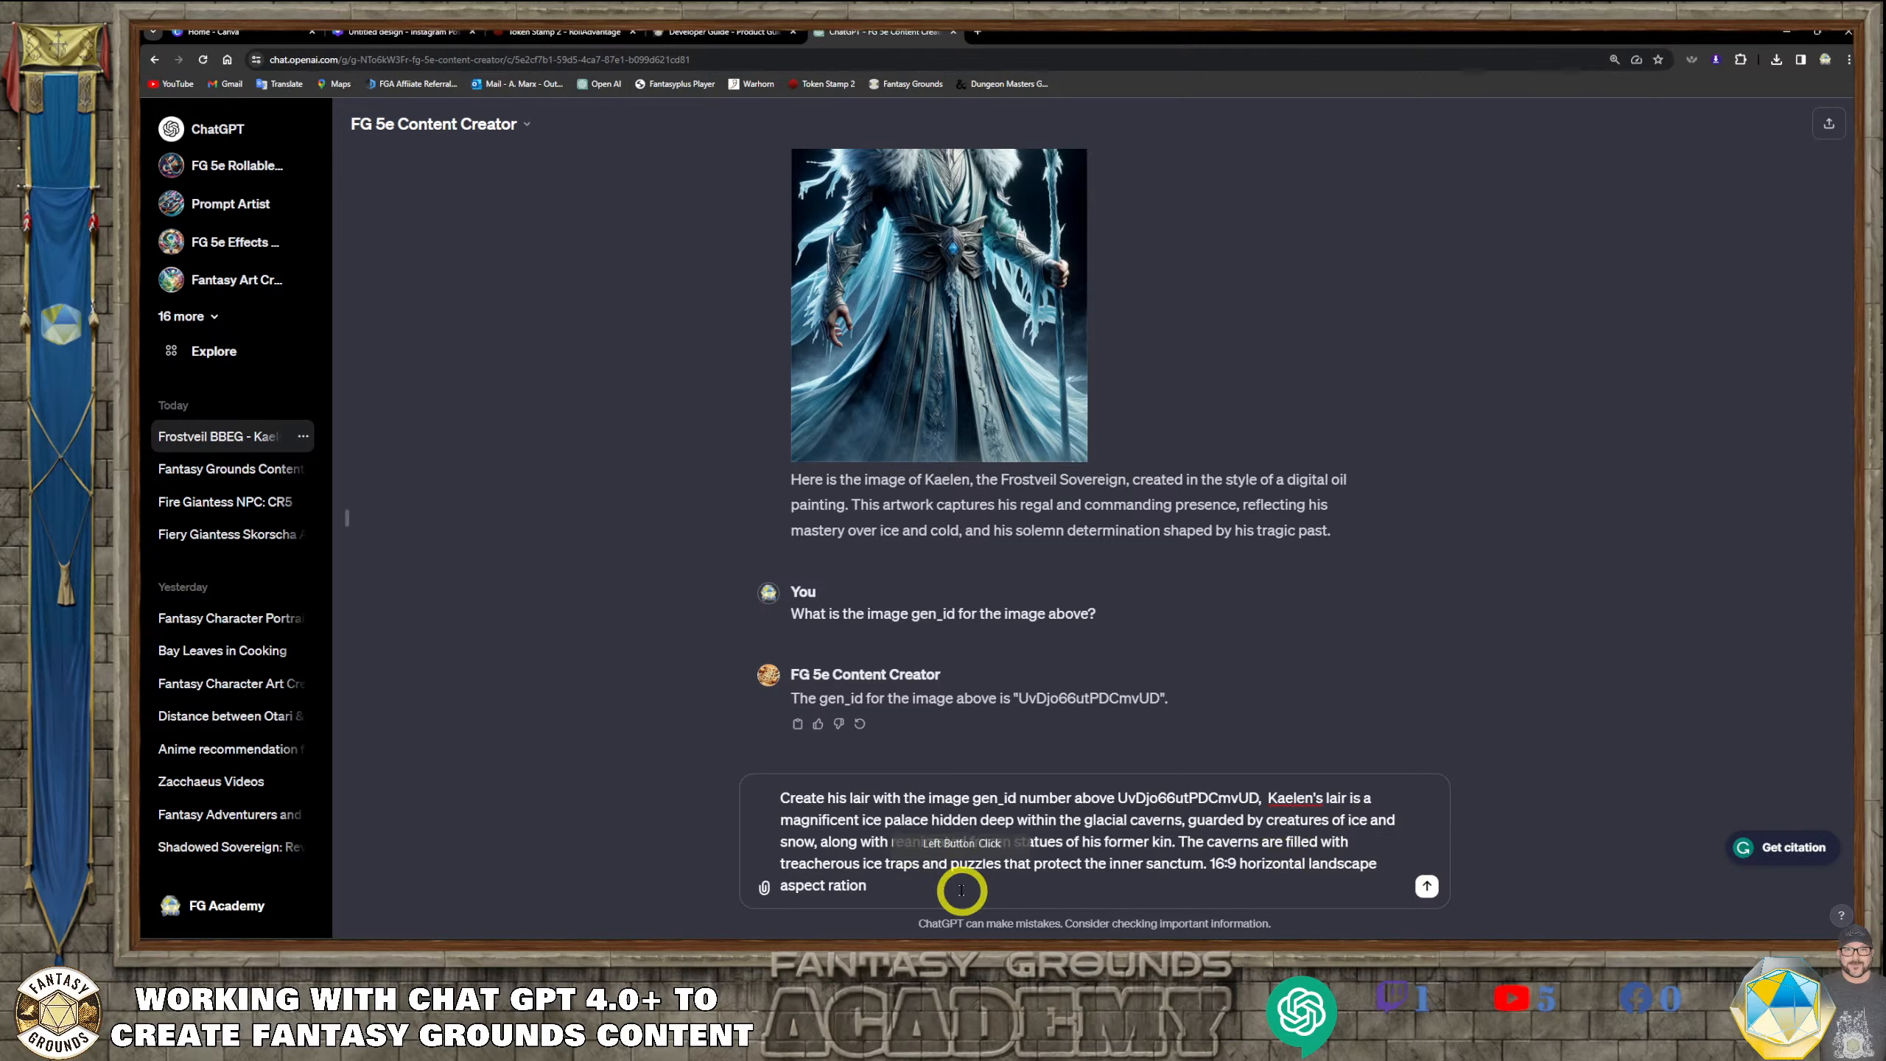
pyautogui.press('BackSpace')
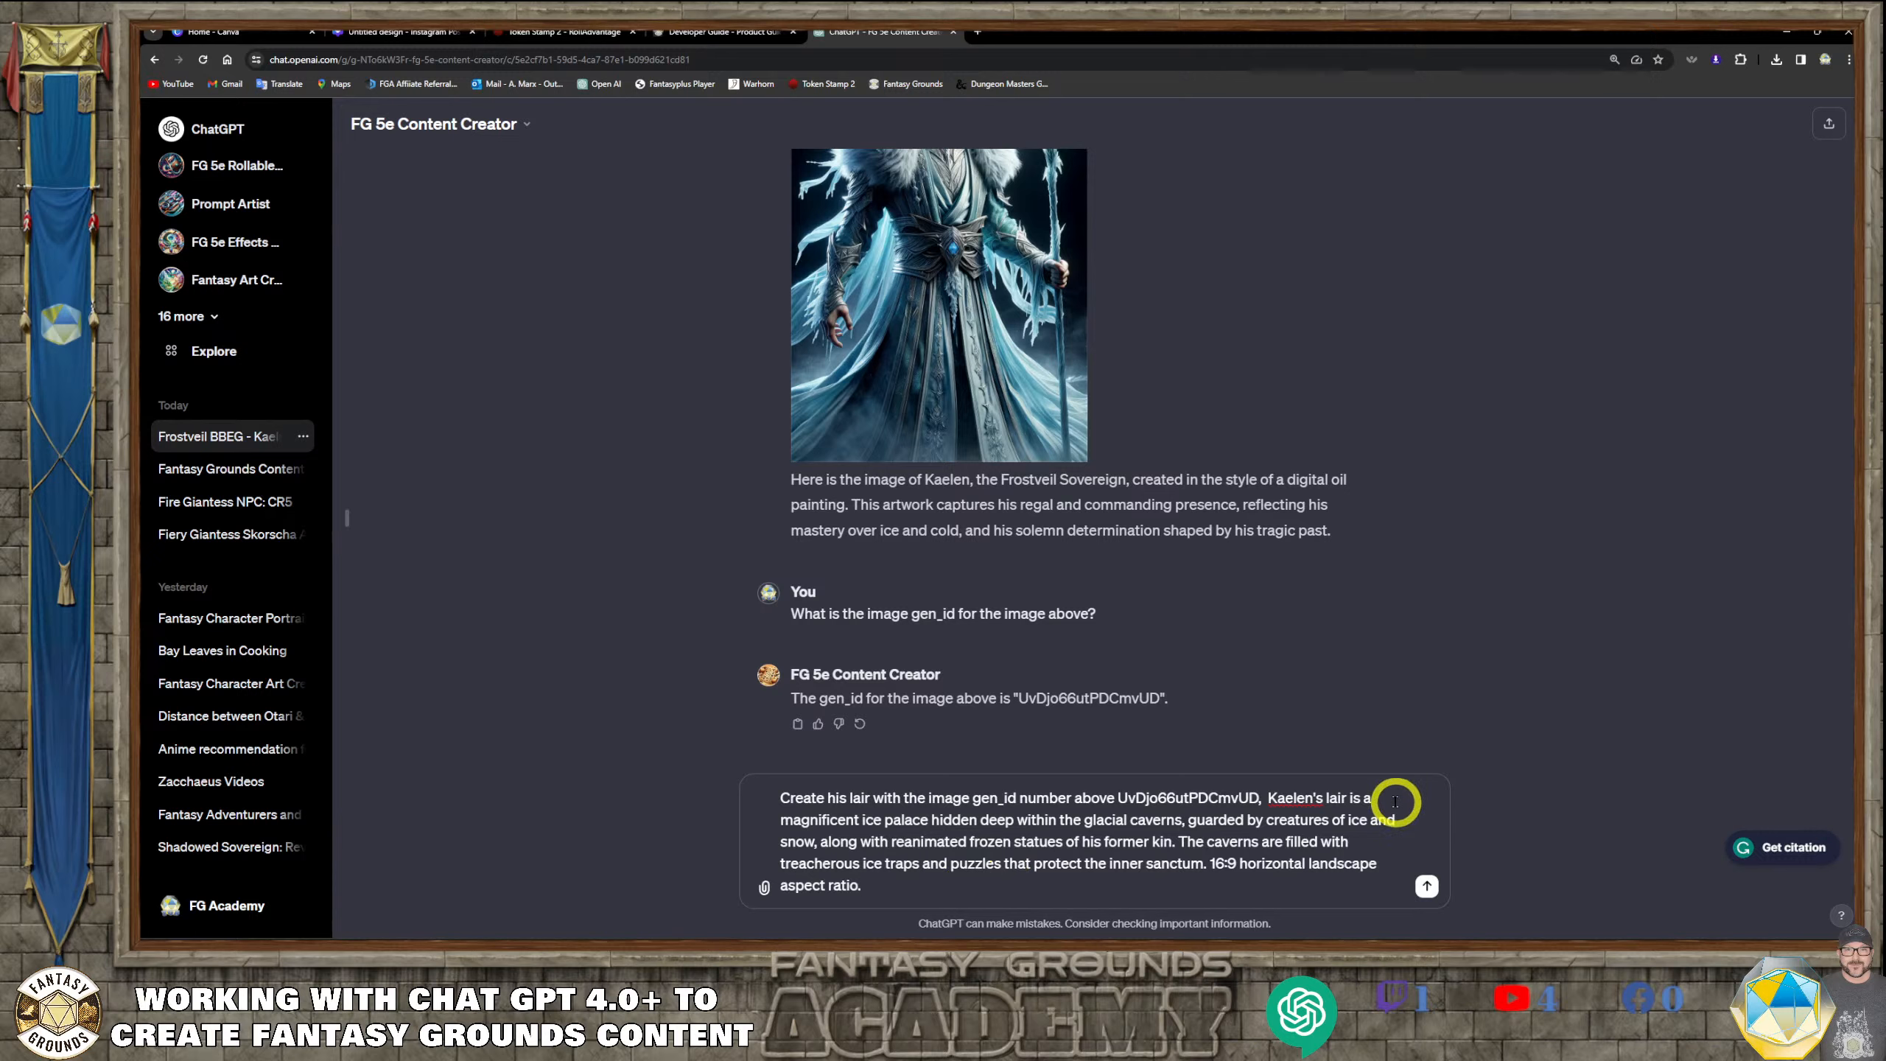
# Insert "wintry" before "ice palace" and delete "the" before "glacial caverns" in the lair request
pyautogui.click(861, 819)
pyautogui.write('w')
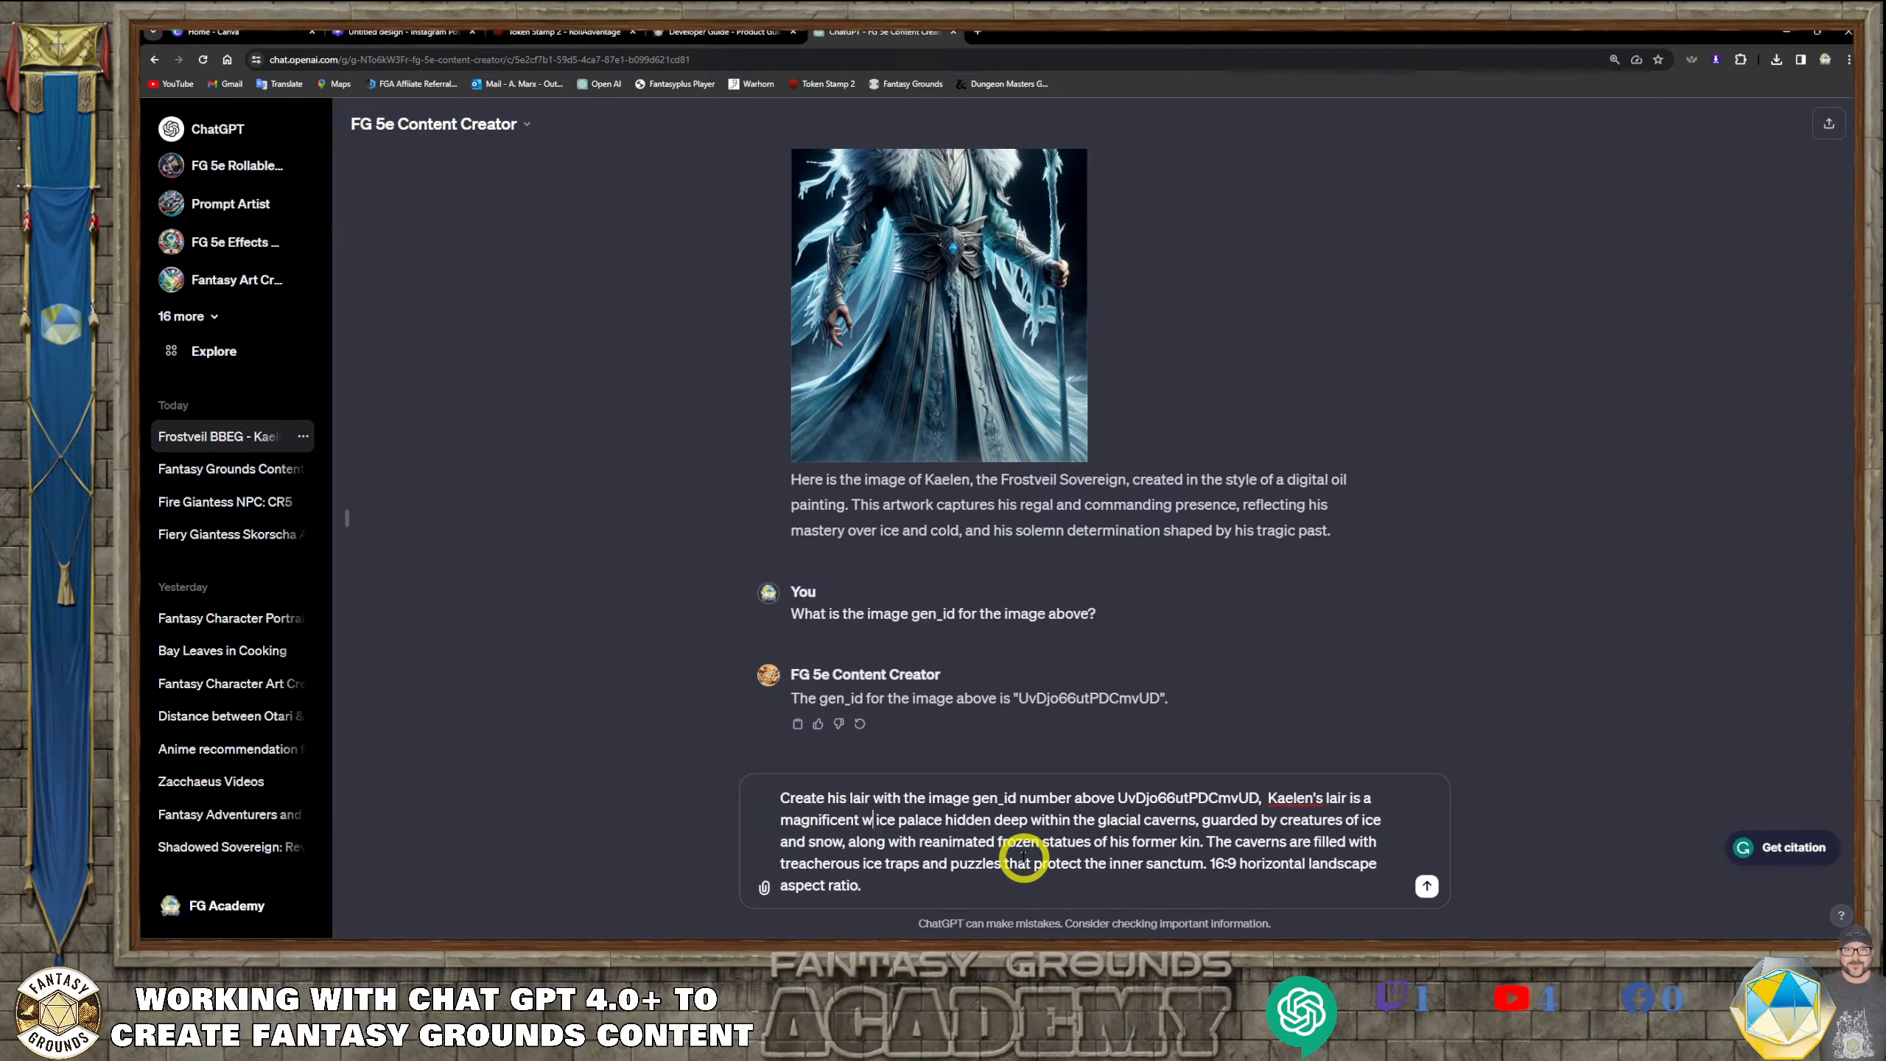
pyautogui.write('intry')
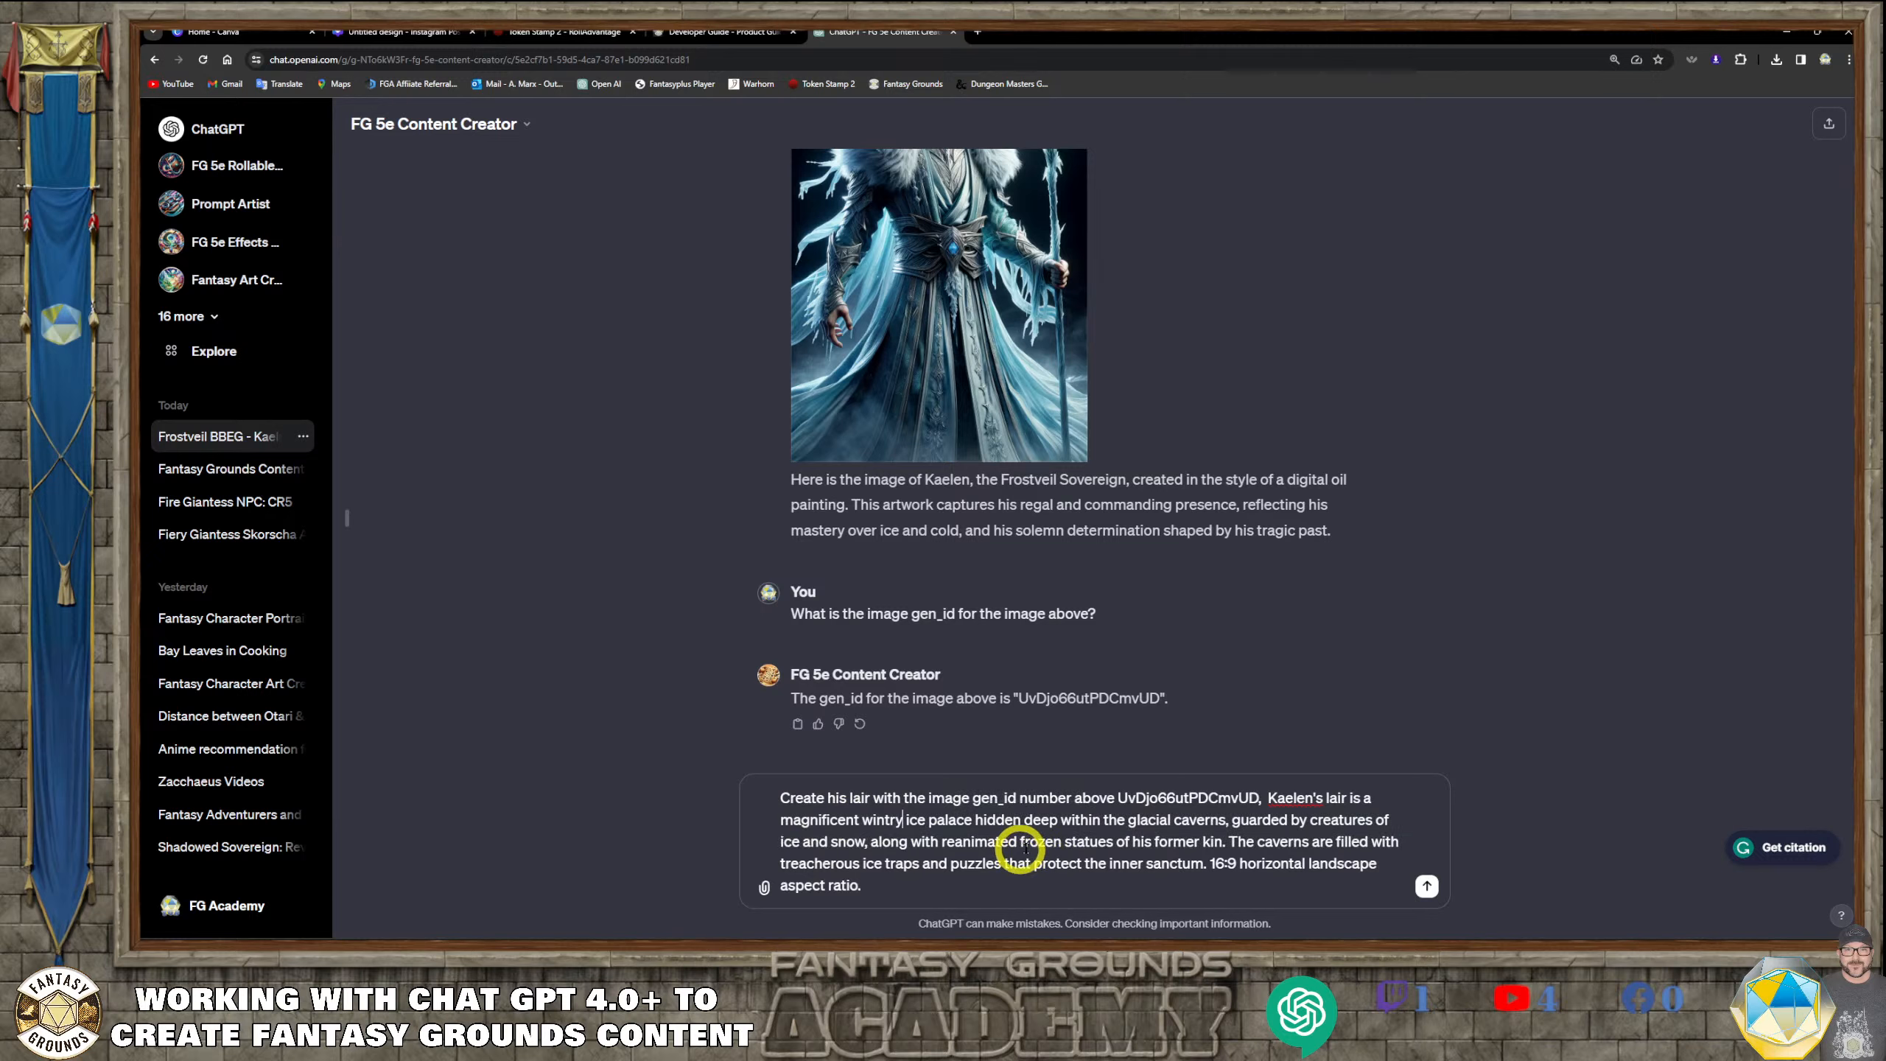
pyautogui.click(1126, 820)
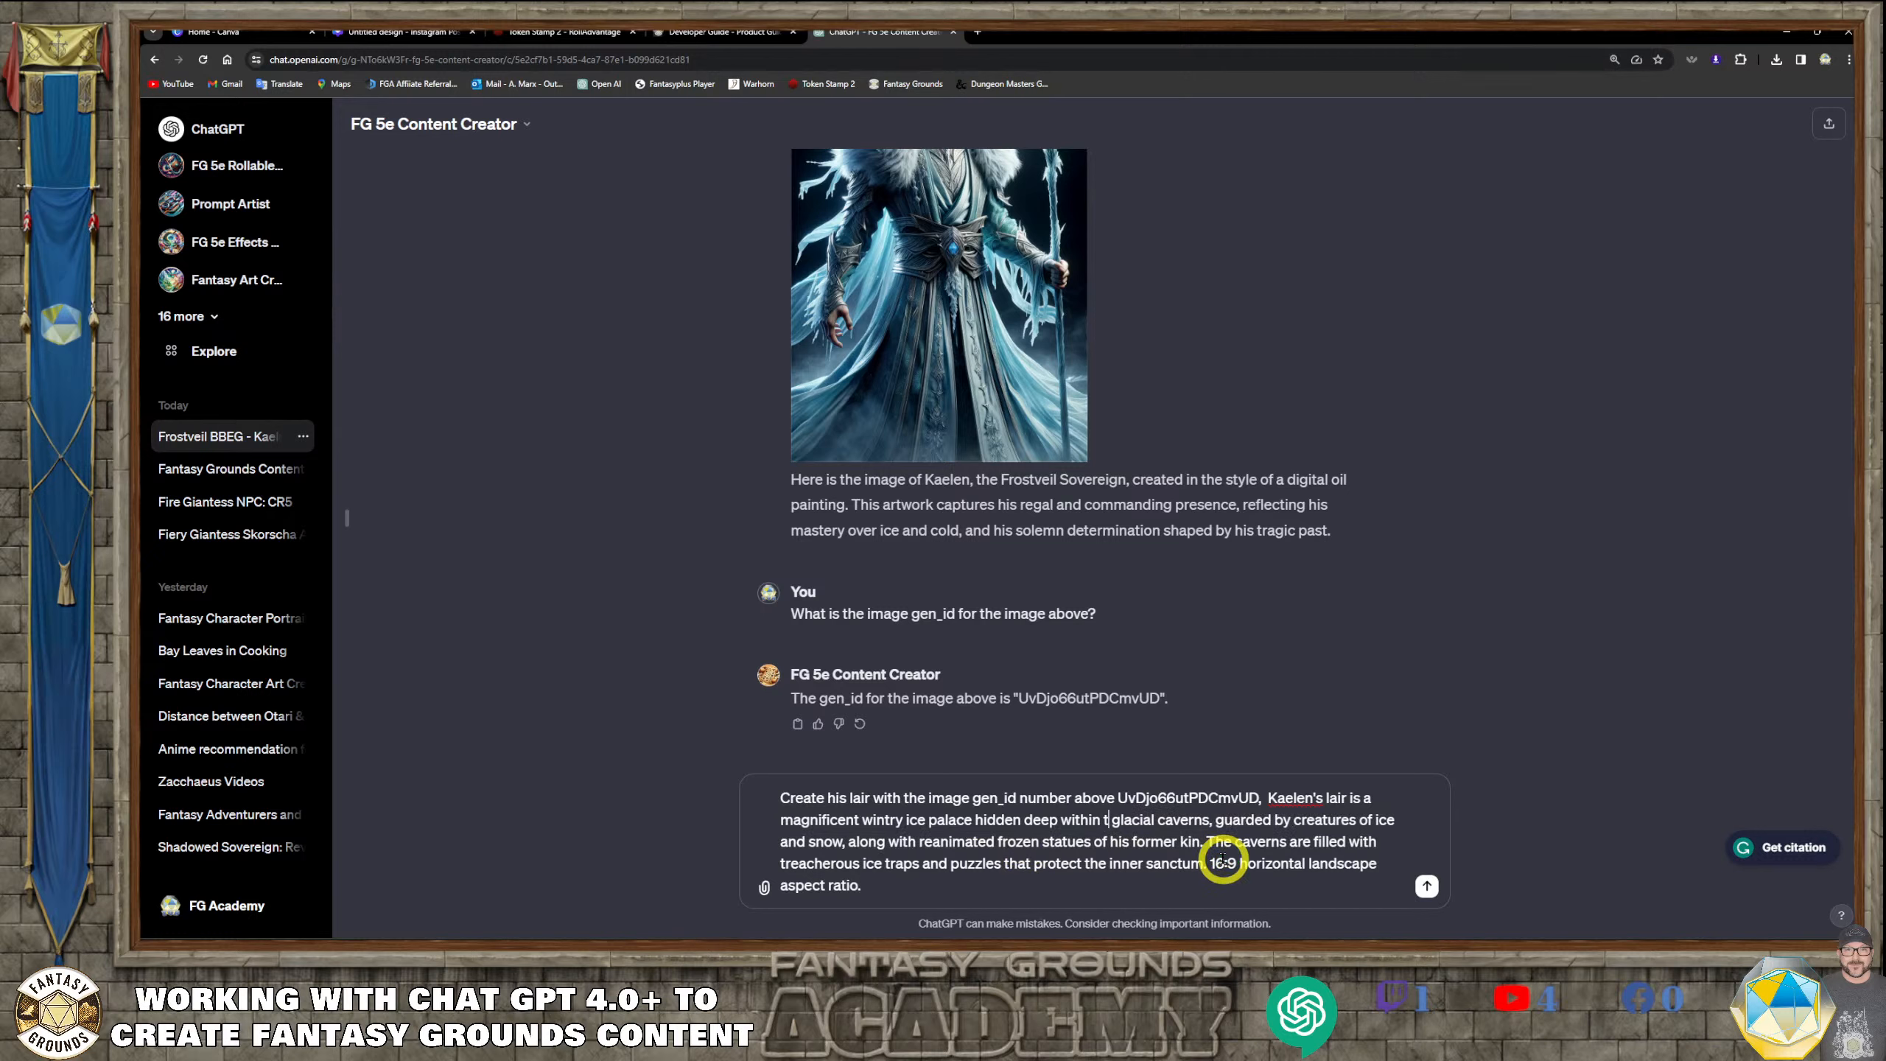
pyautogui.press('BackSpace')
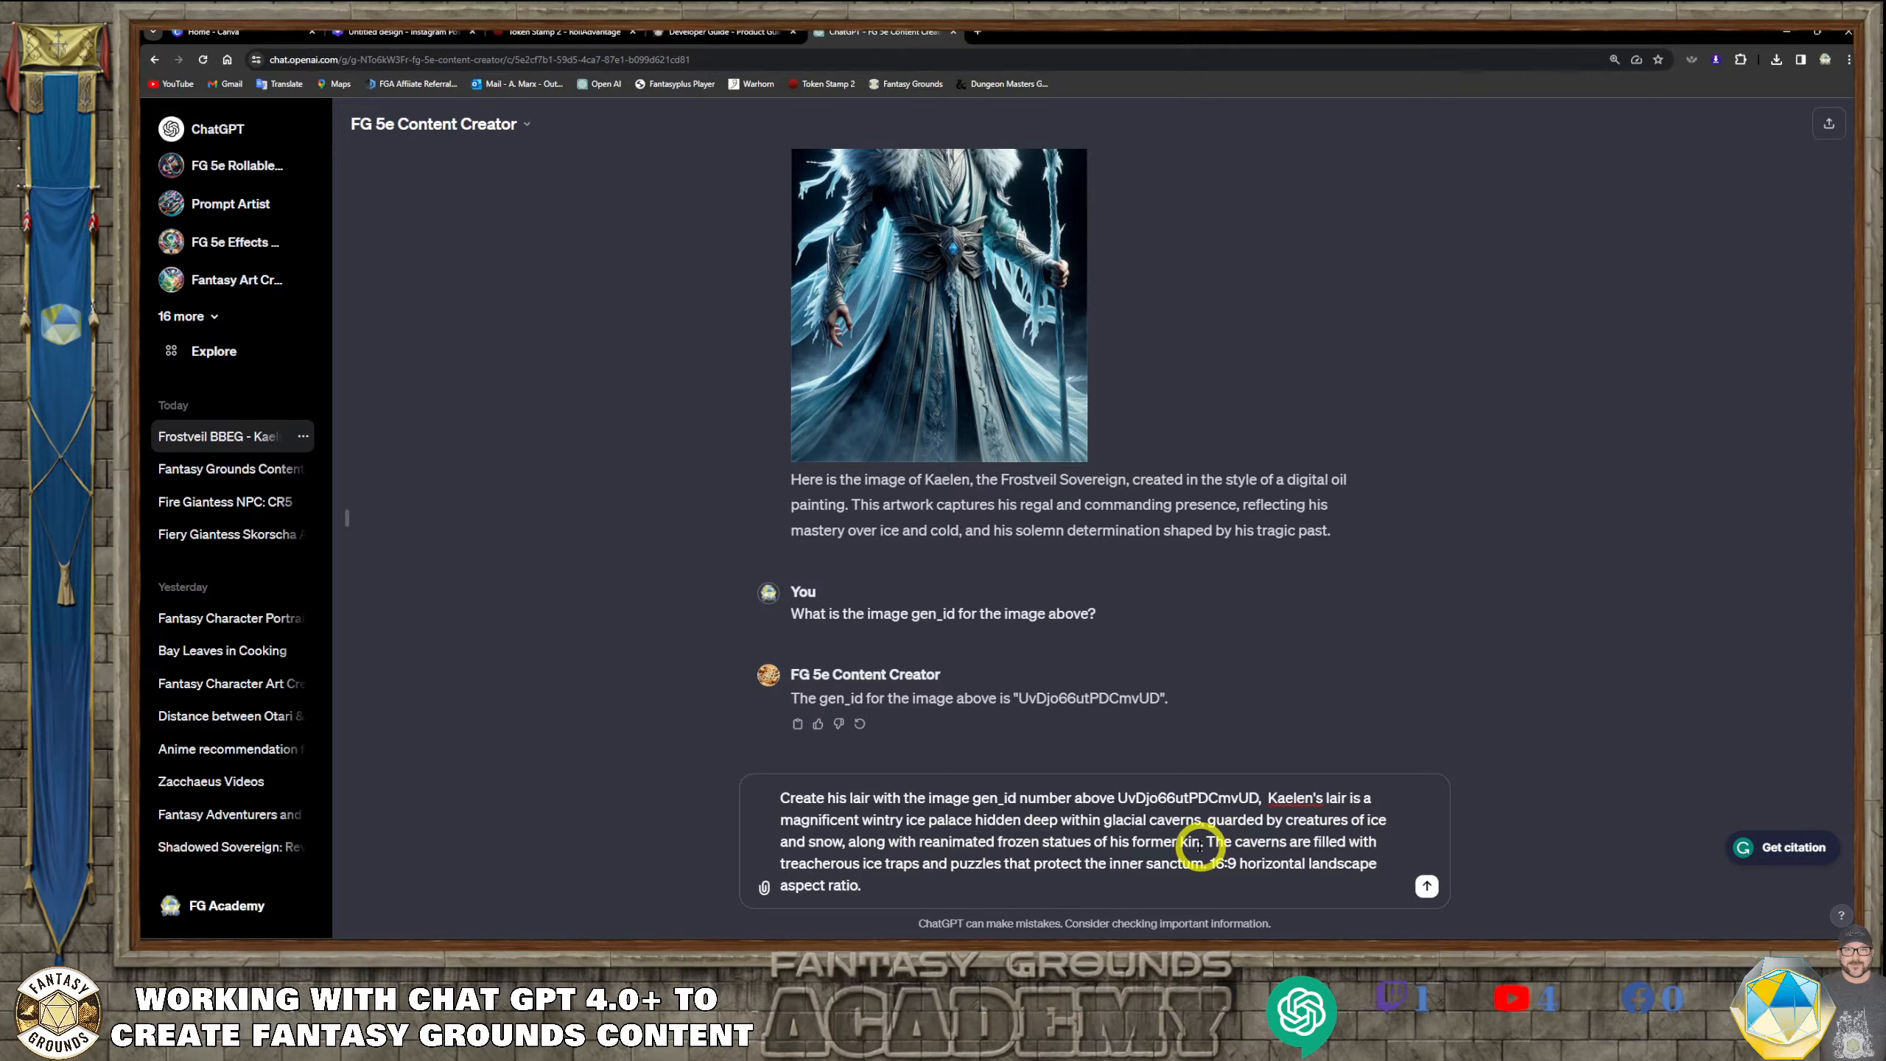
# Replace "his former kin" with "high elves" in the lair request and send it to generate the image
pyautogui.click(1178, 839)
pyautogui.moveTo(1178, 839); pyautogui.dragTo(1114, 842)
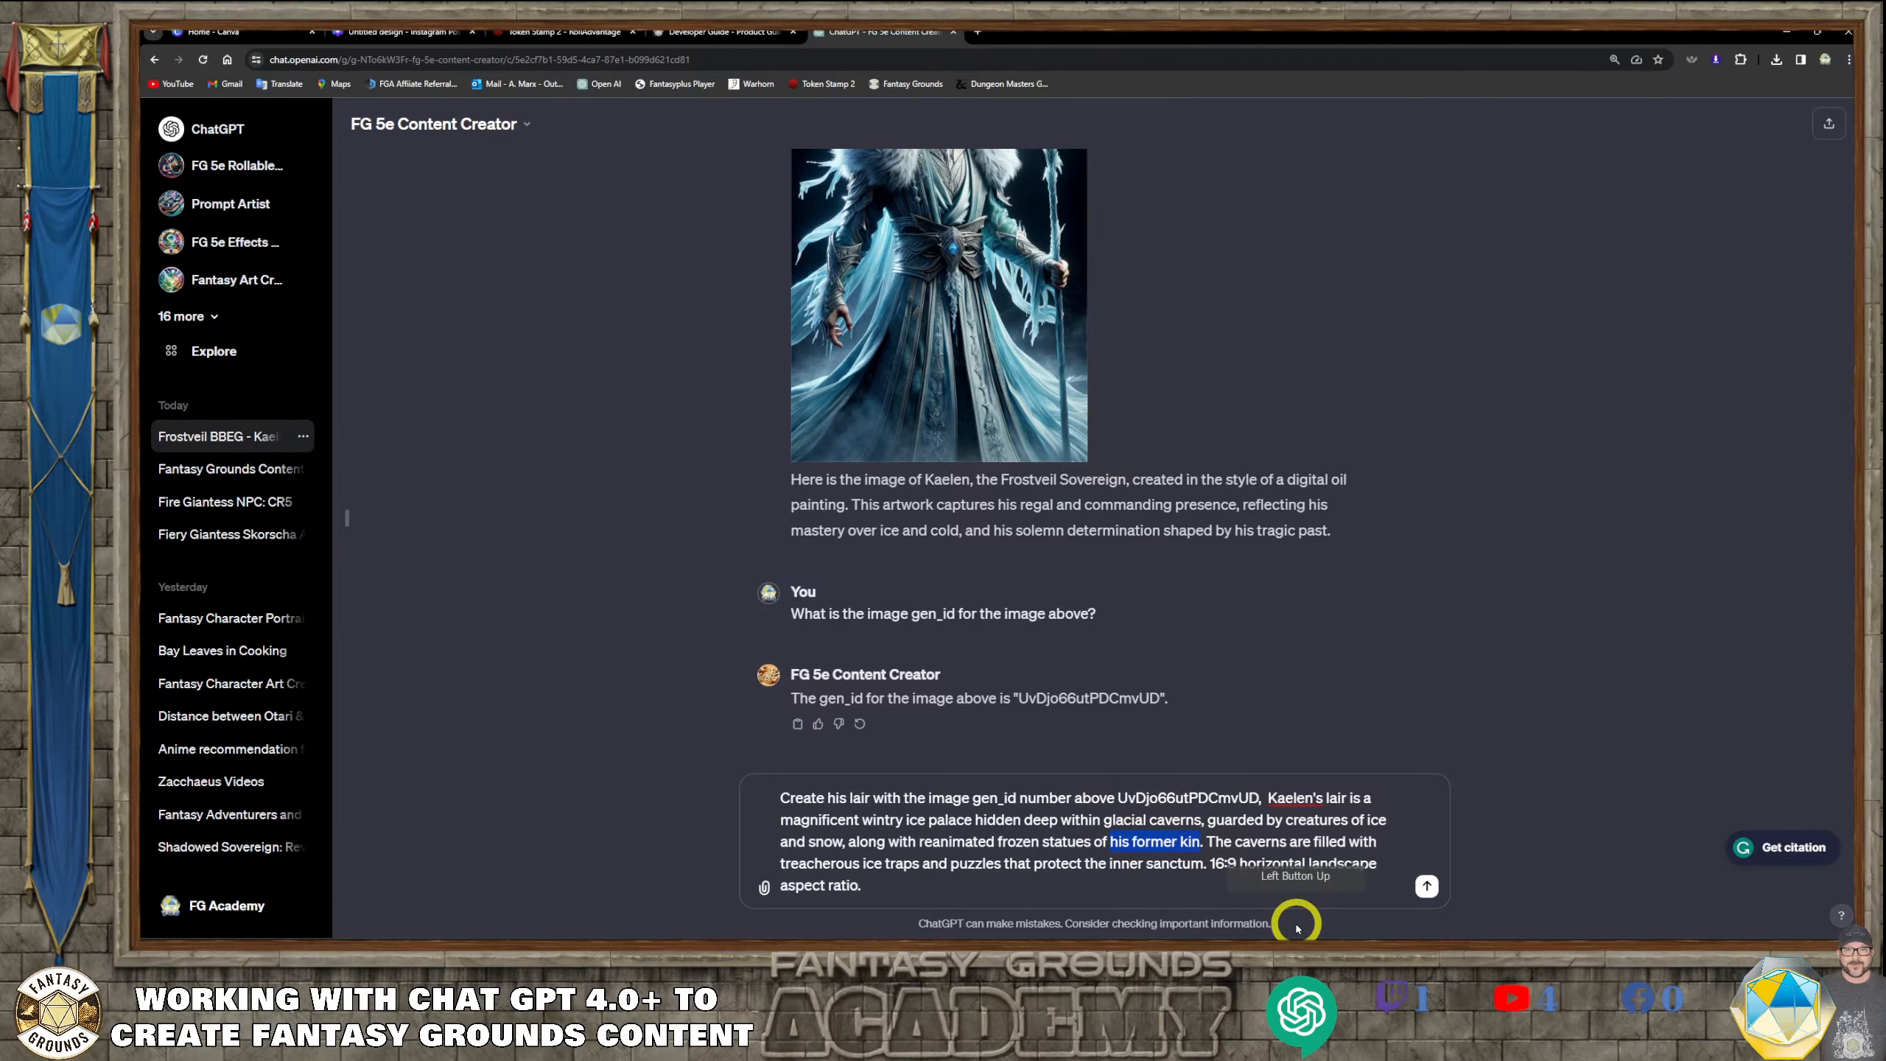
pyautogui.write('elve')
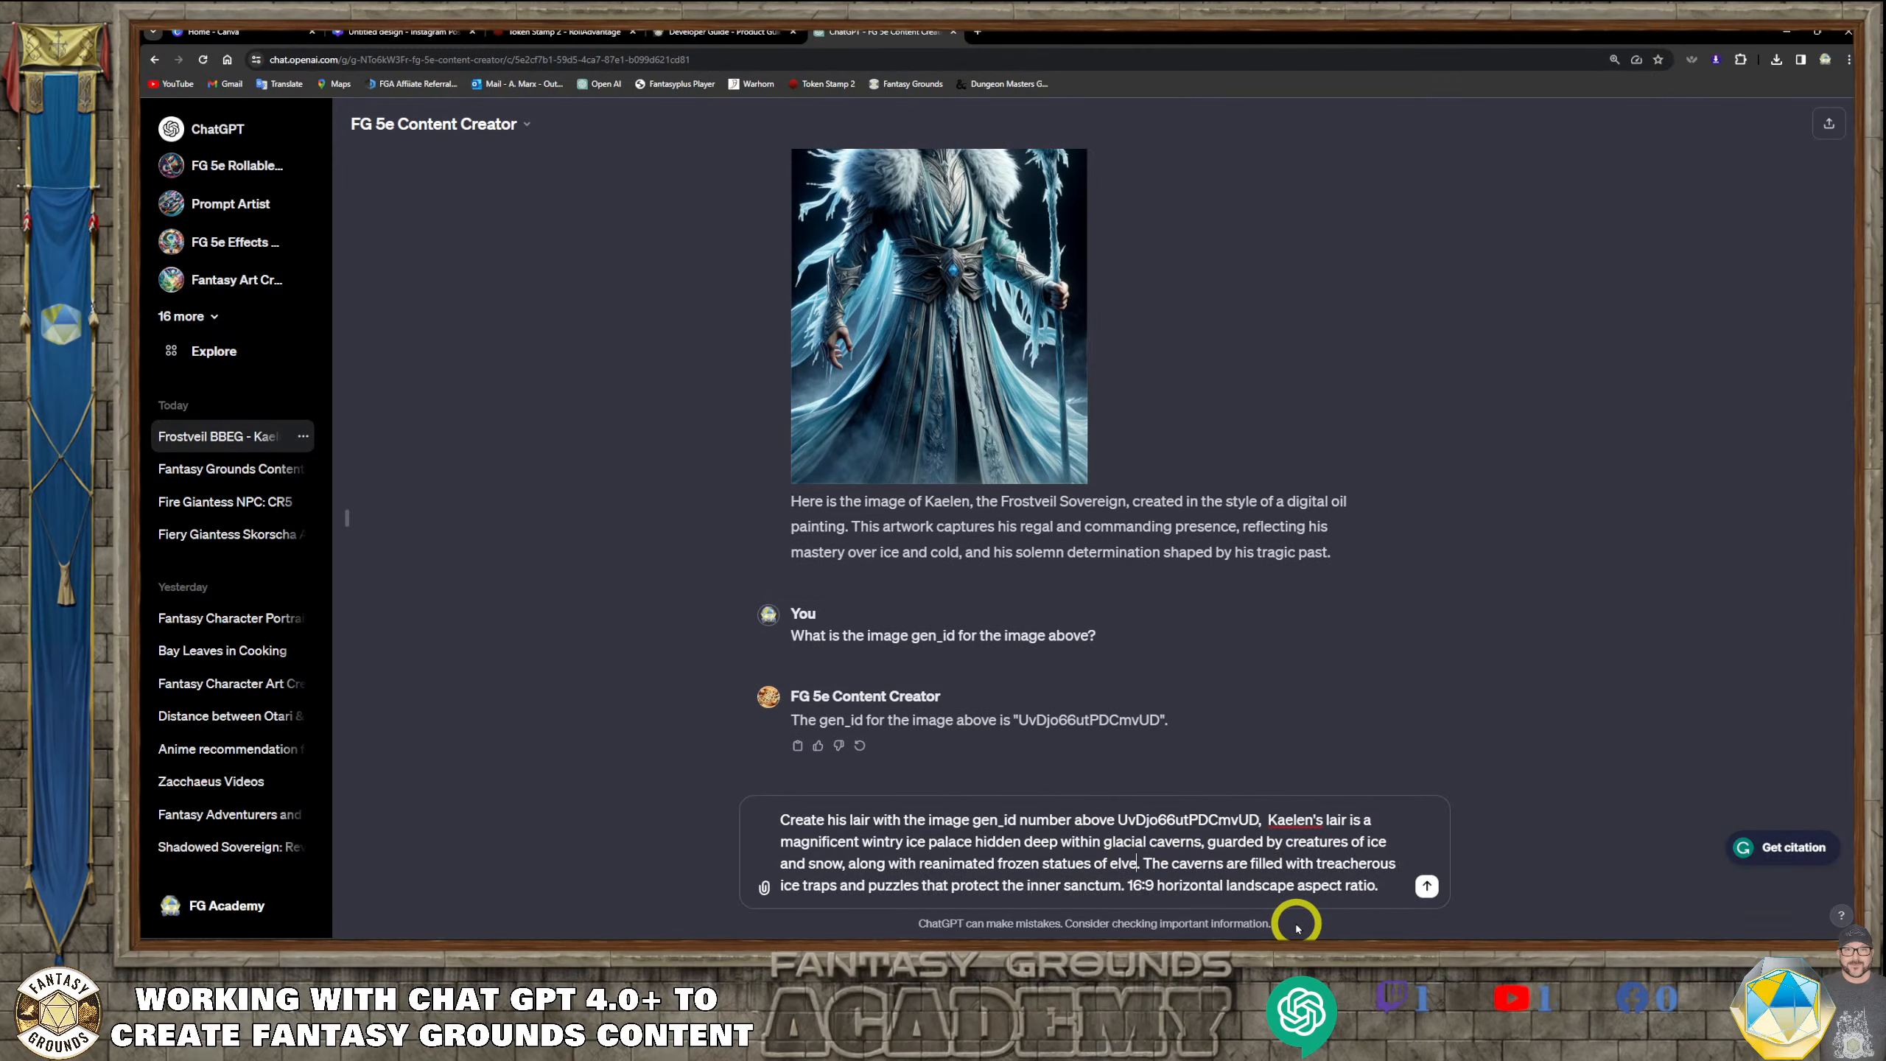
pyautogui.write('s')
pyautogui.click(1110, 863)
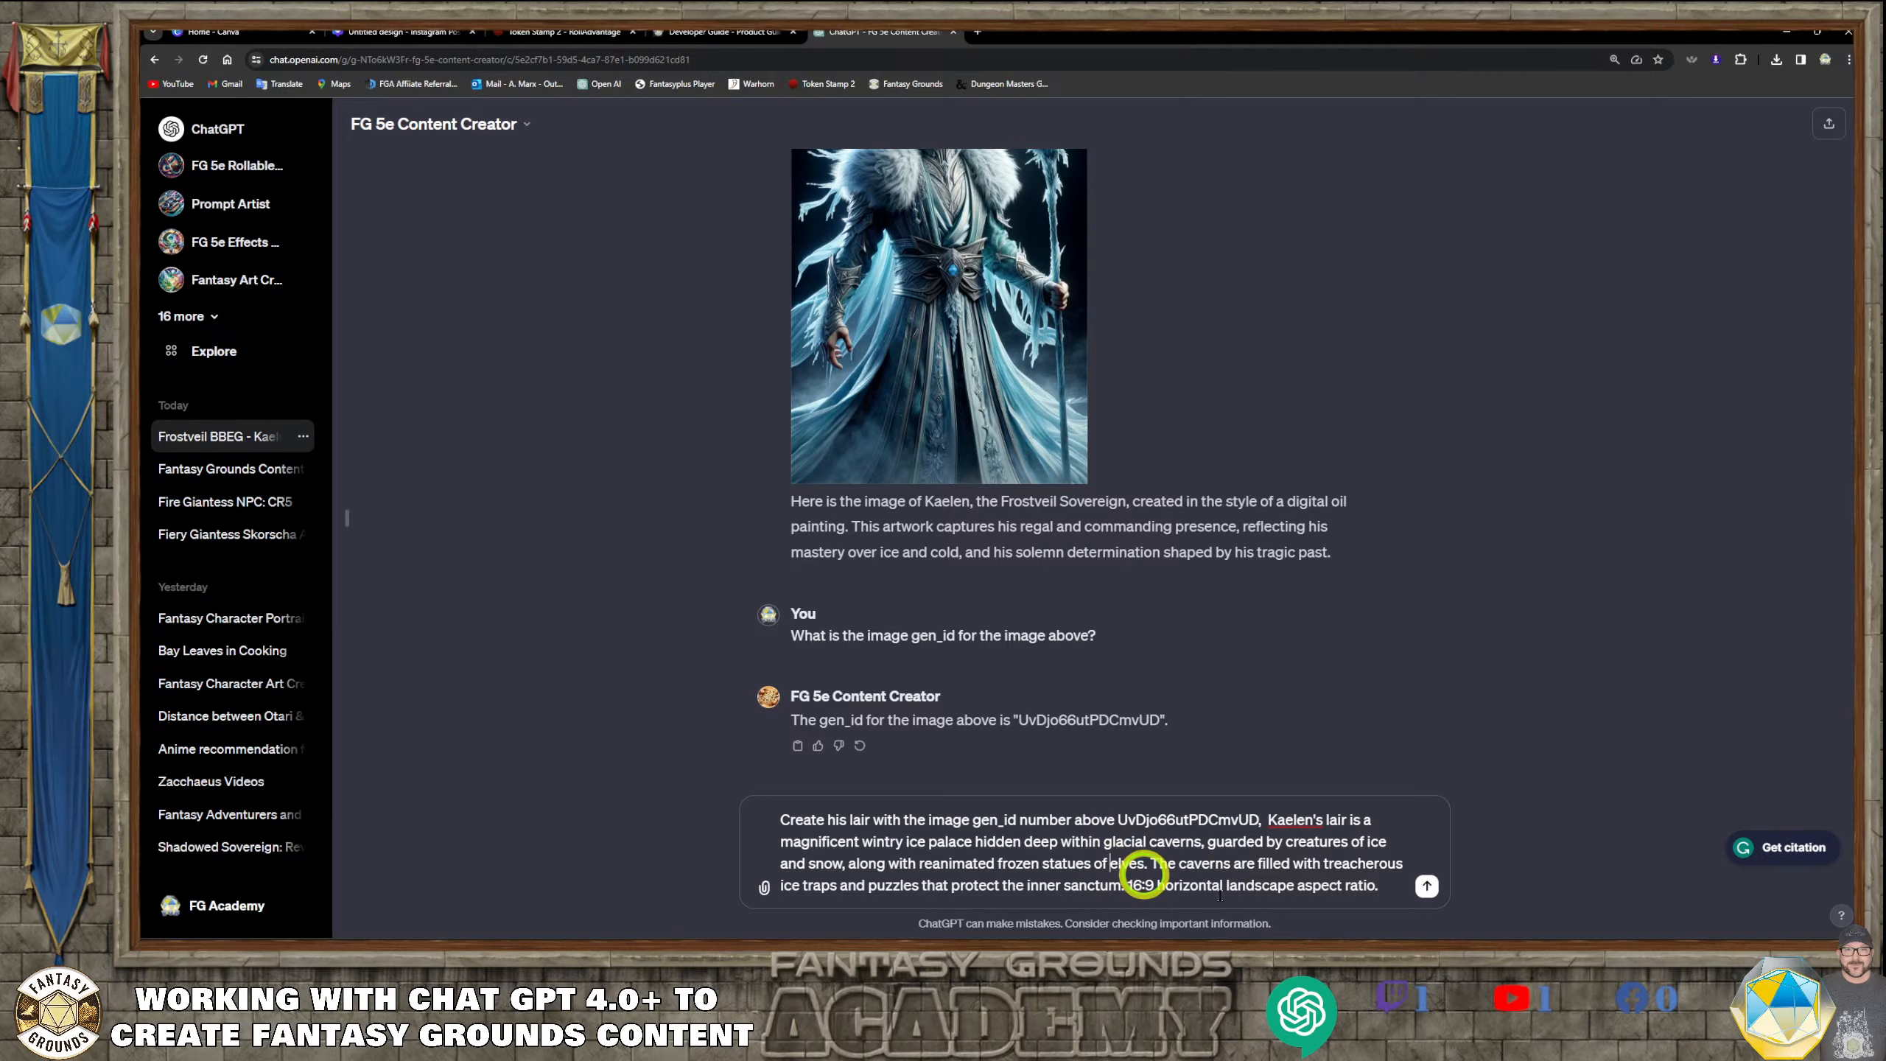
pyautogui.click(1268, 915)
pyautogui.write('high')
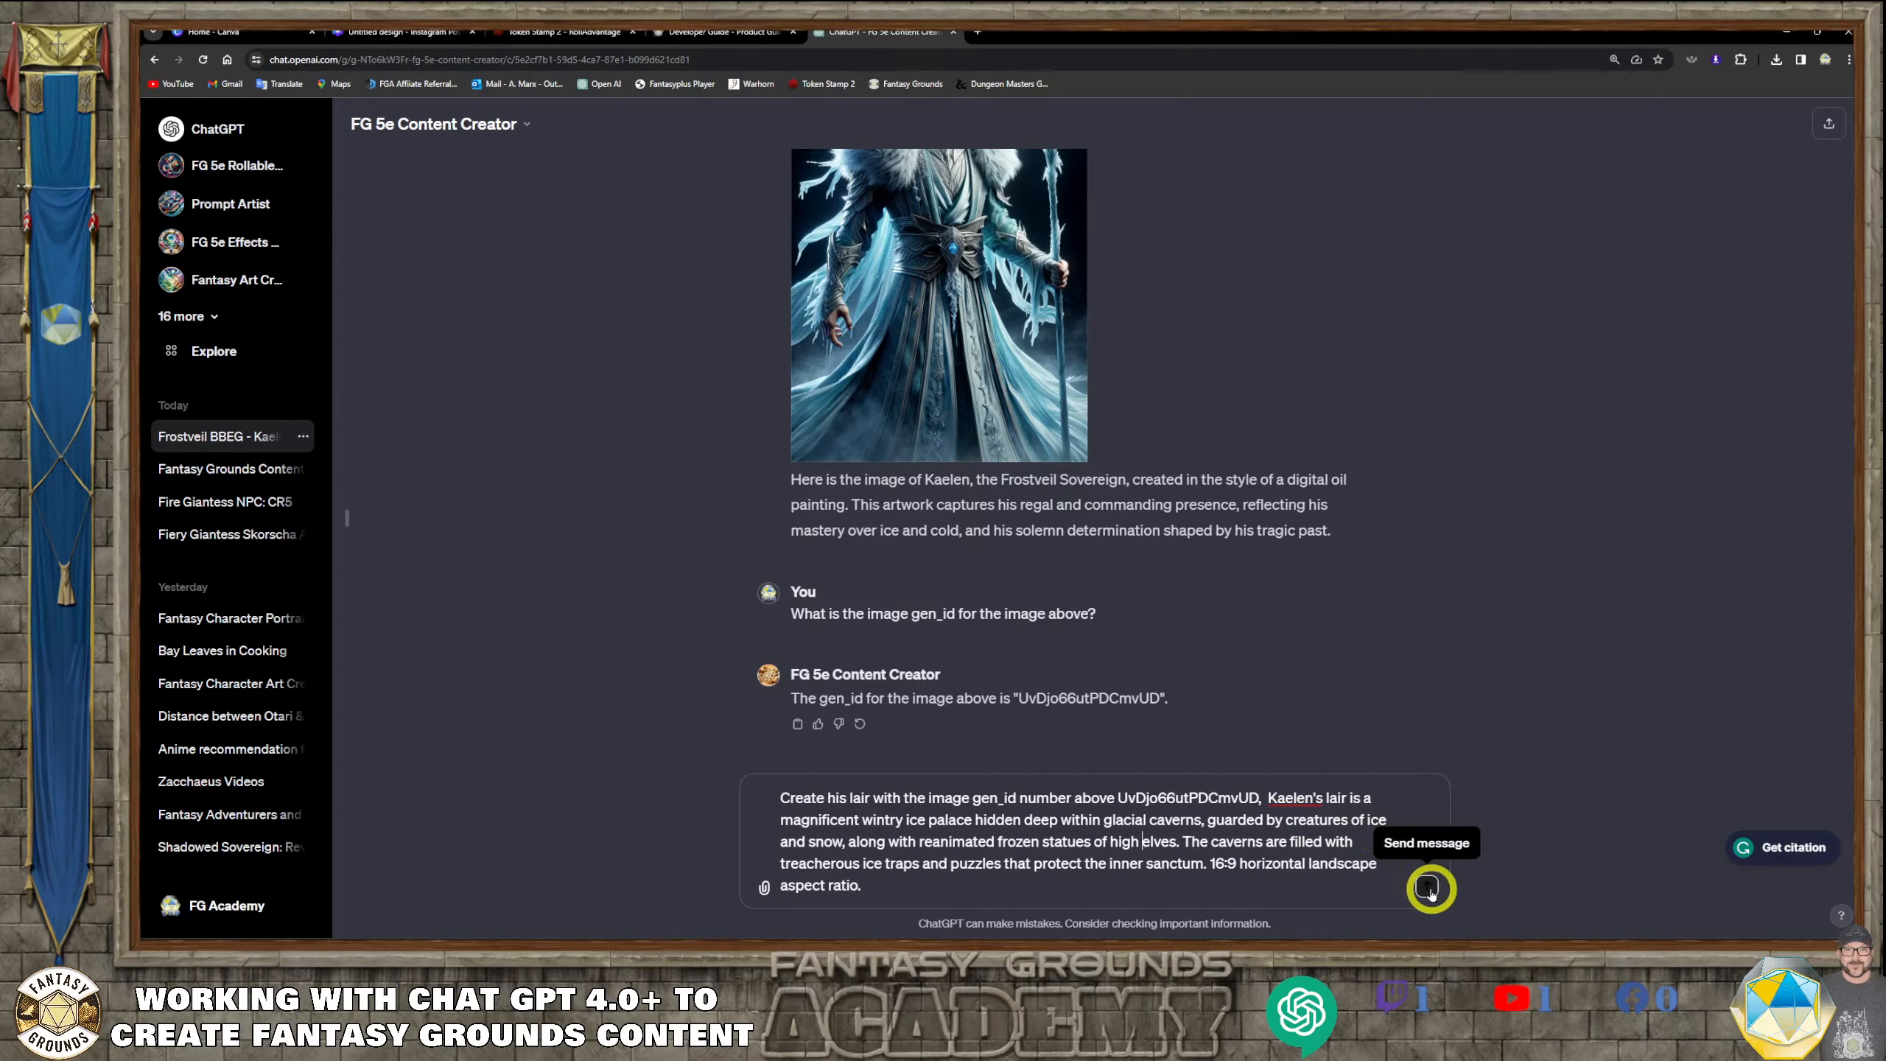
pyautogui.click(1429, 890)
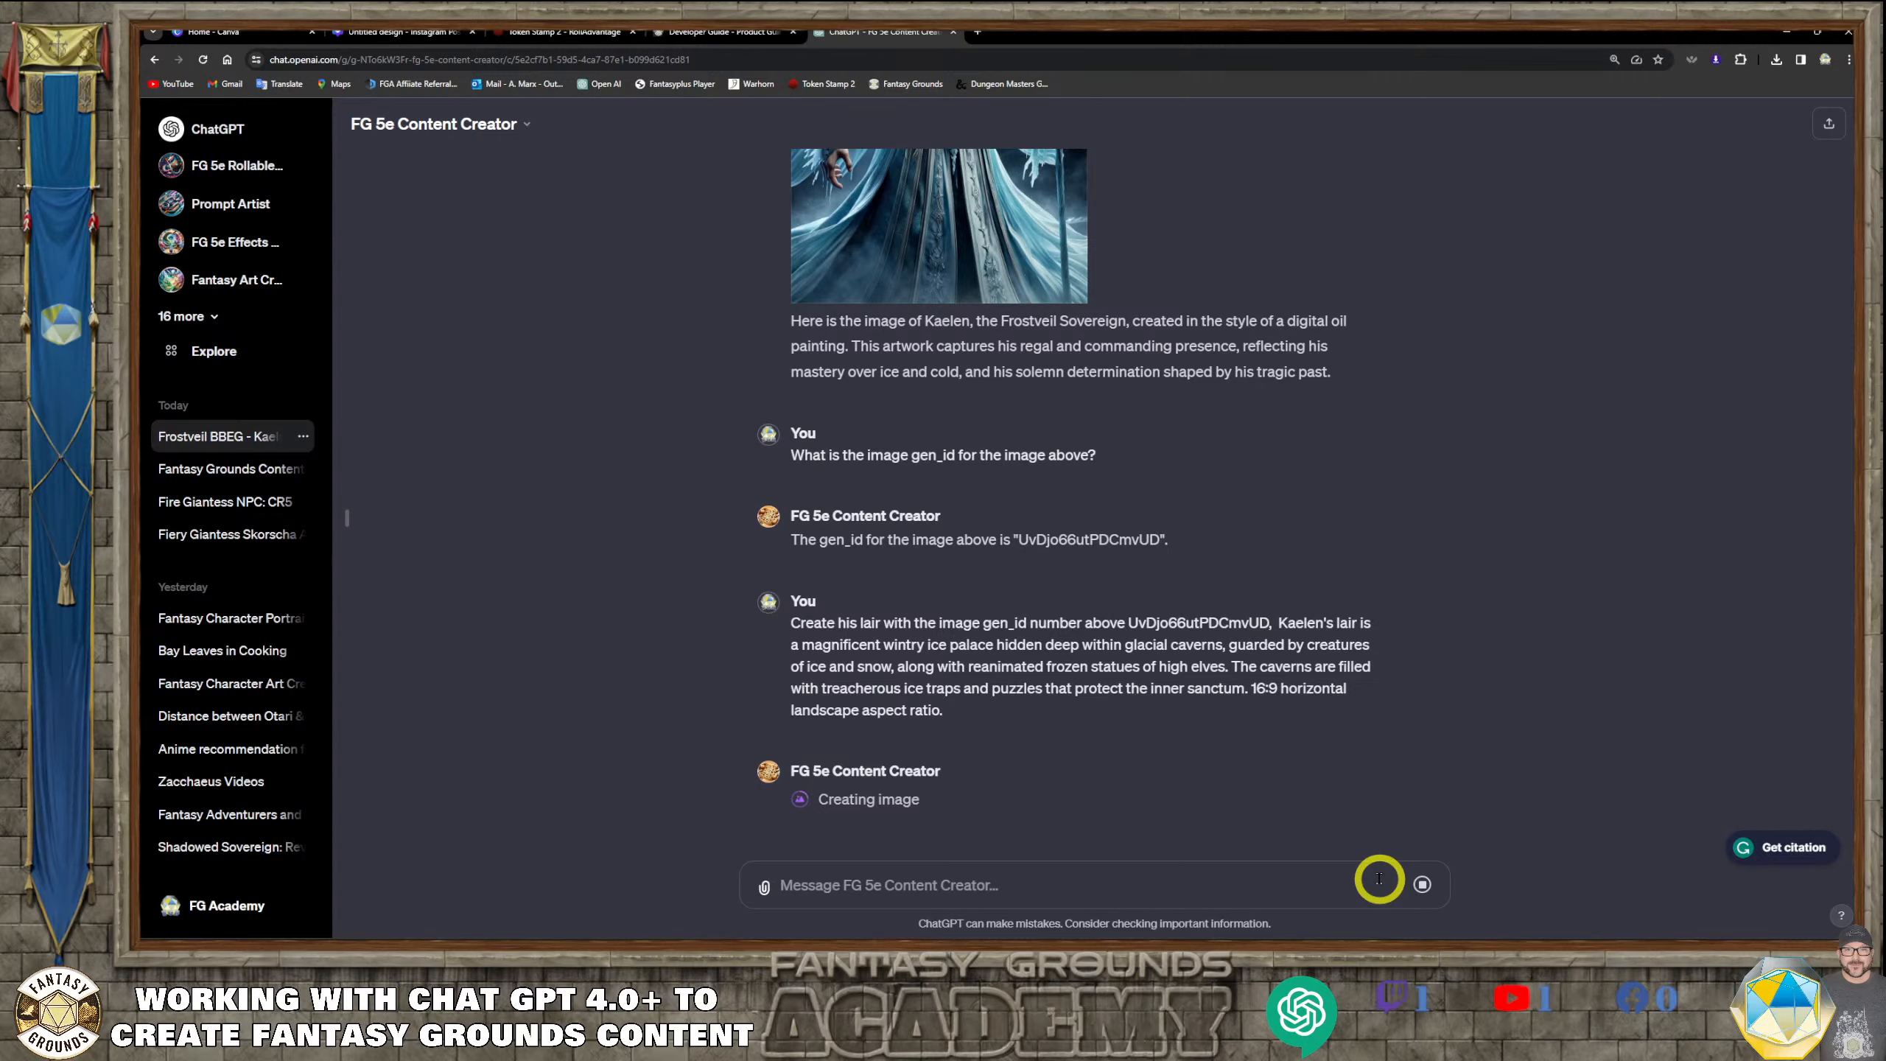
pyautogui.scroll(5, 1069, 366)
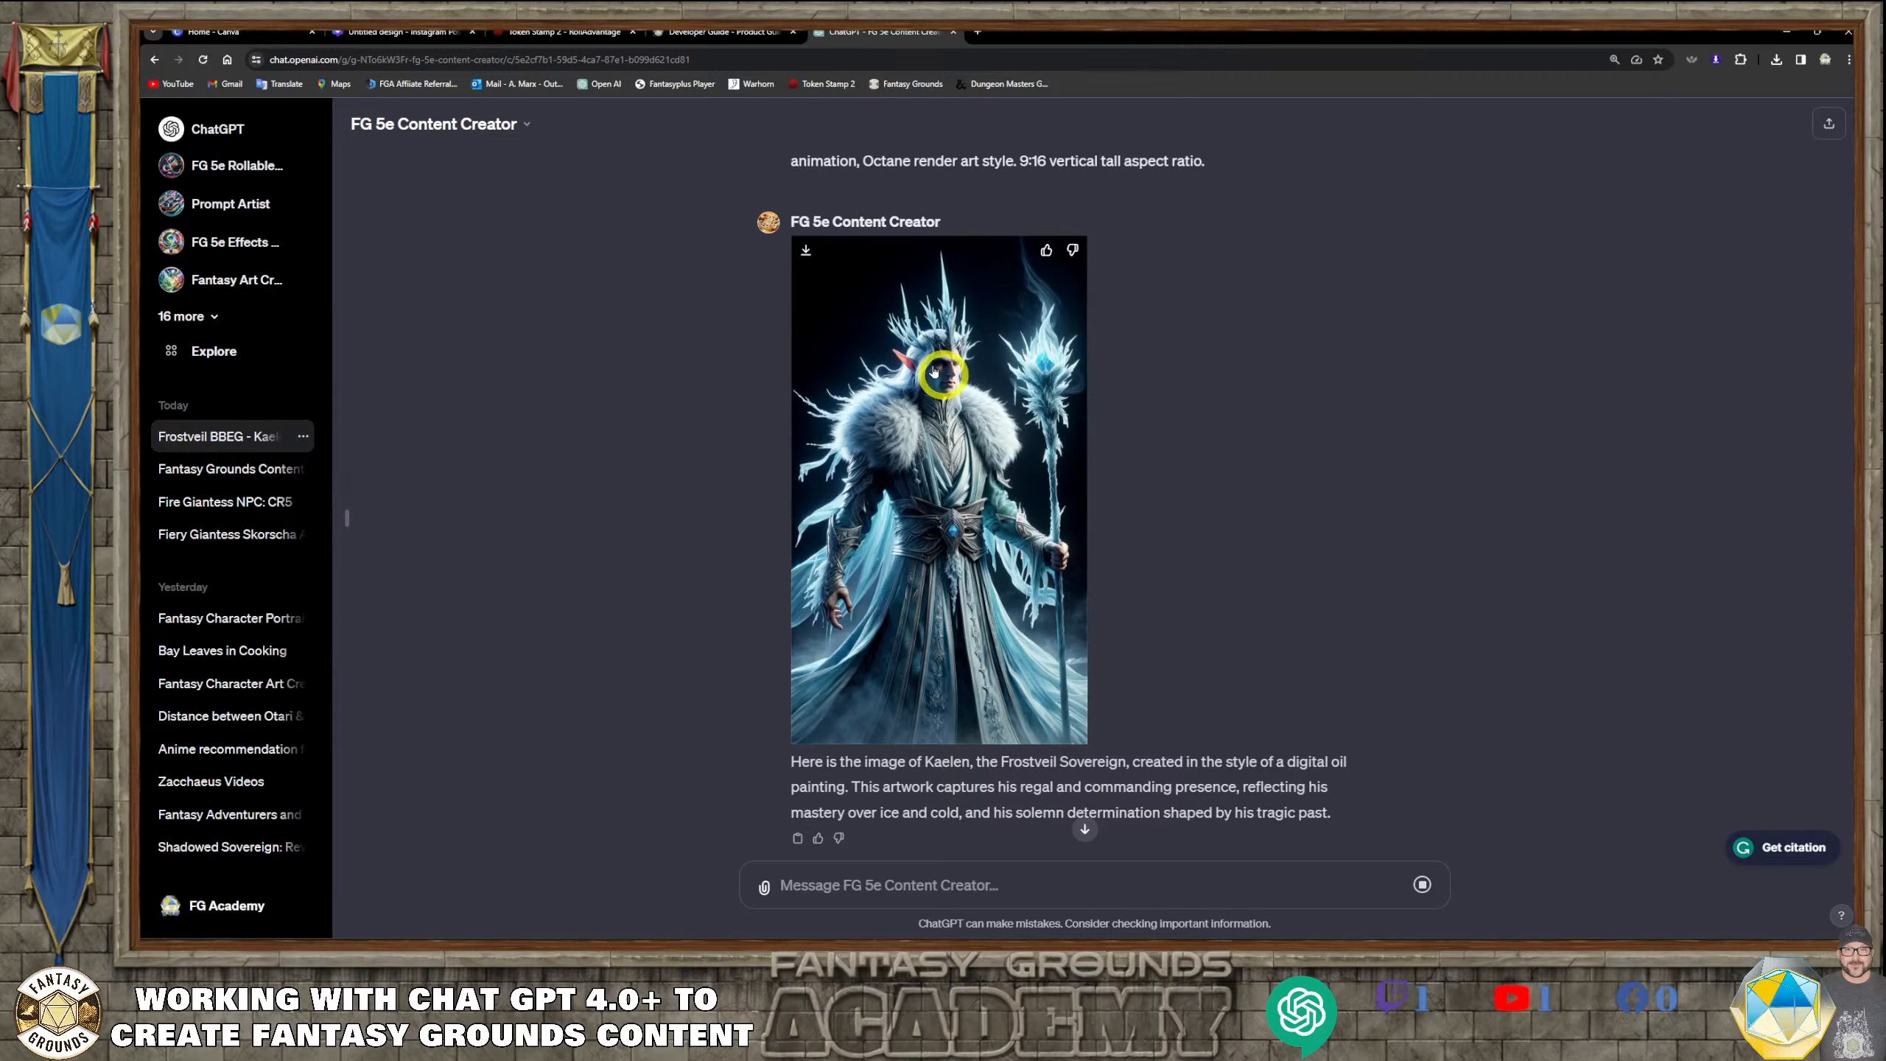
pyautogui.scroll(-5, 988, 539)
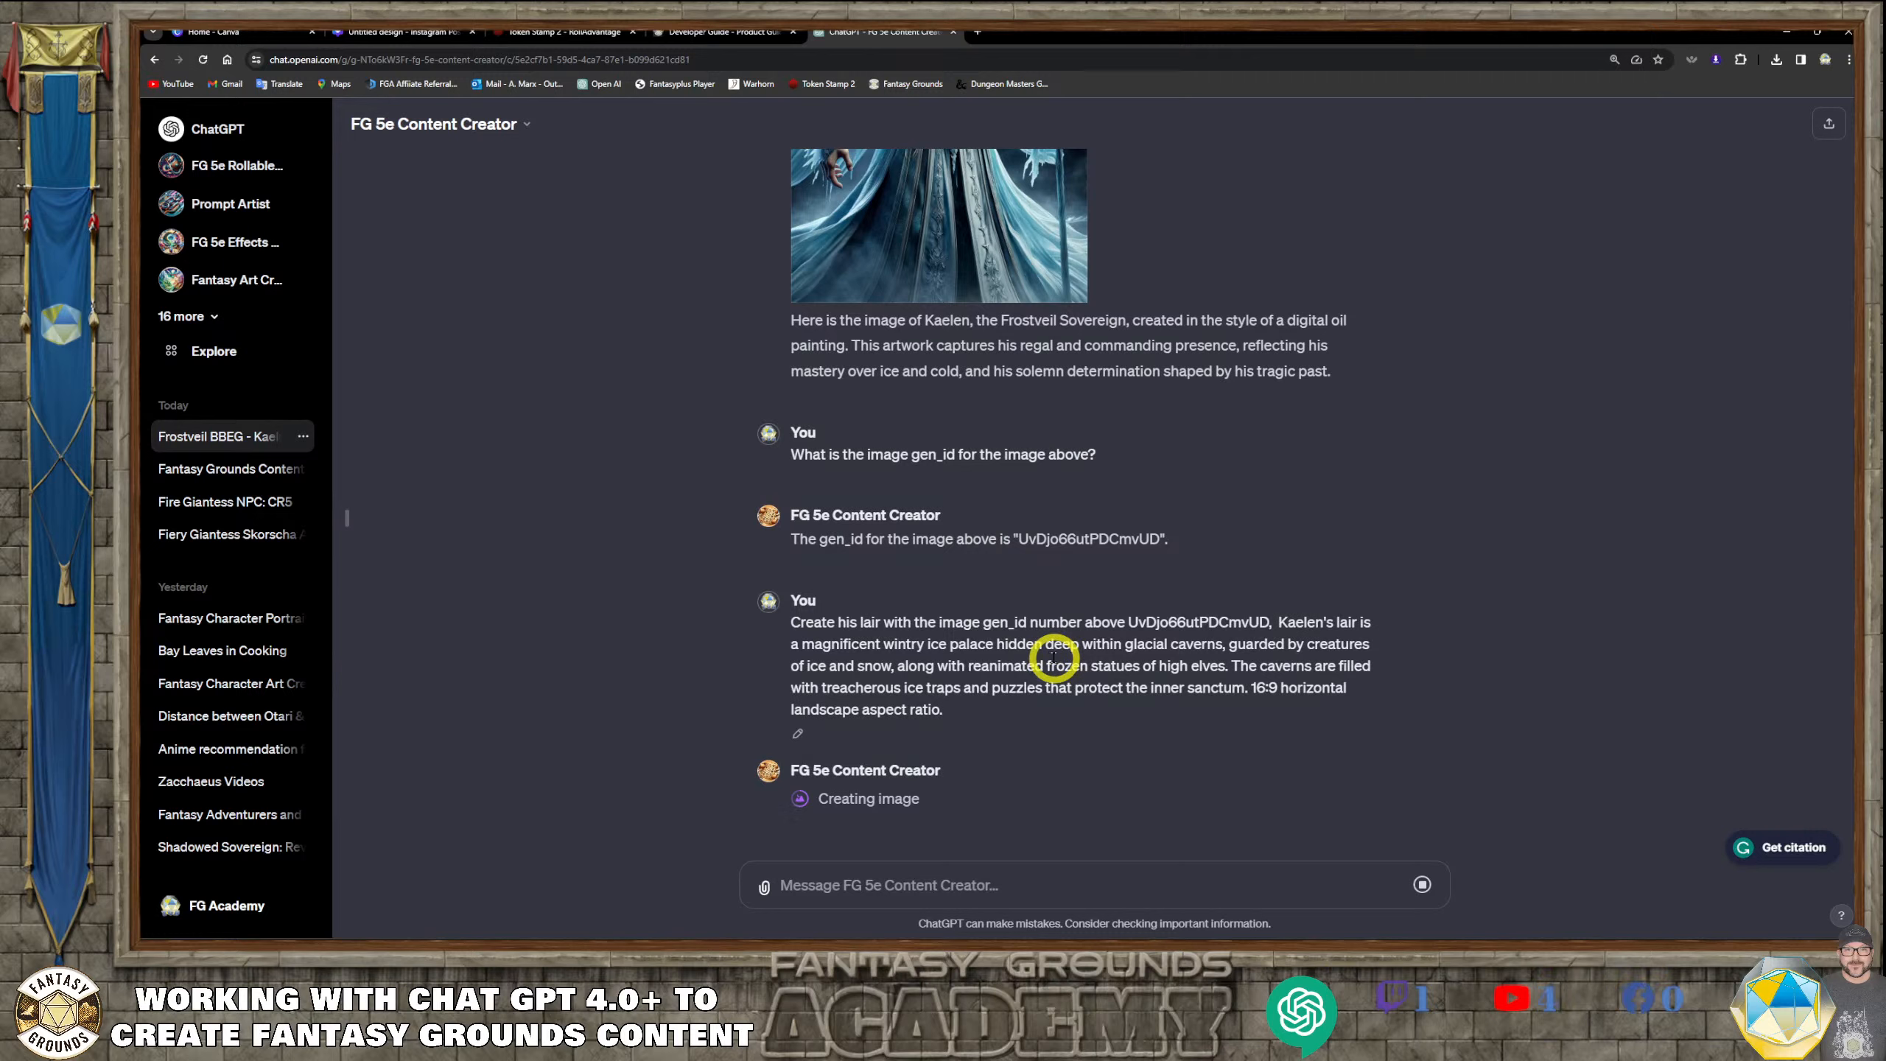
pyautogui.scroll(5, 1054, 657)
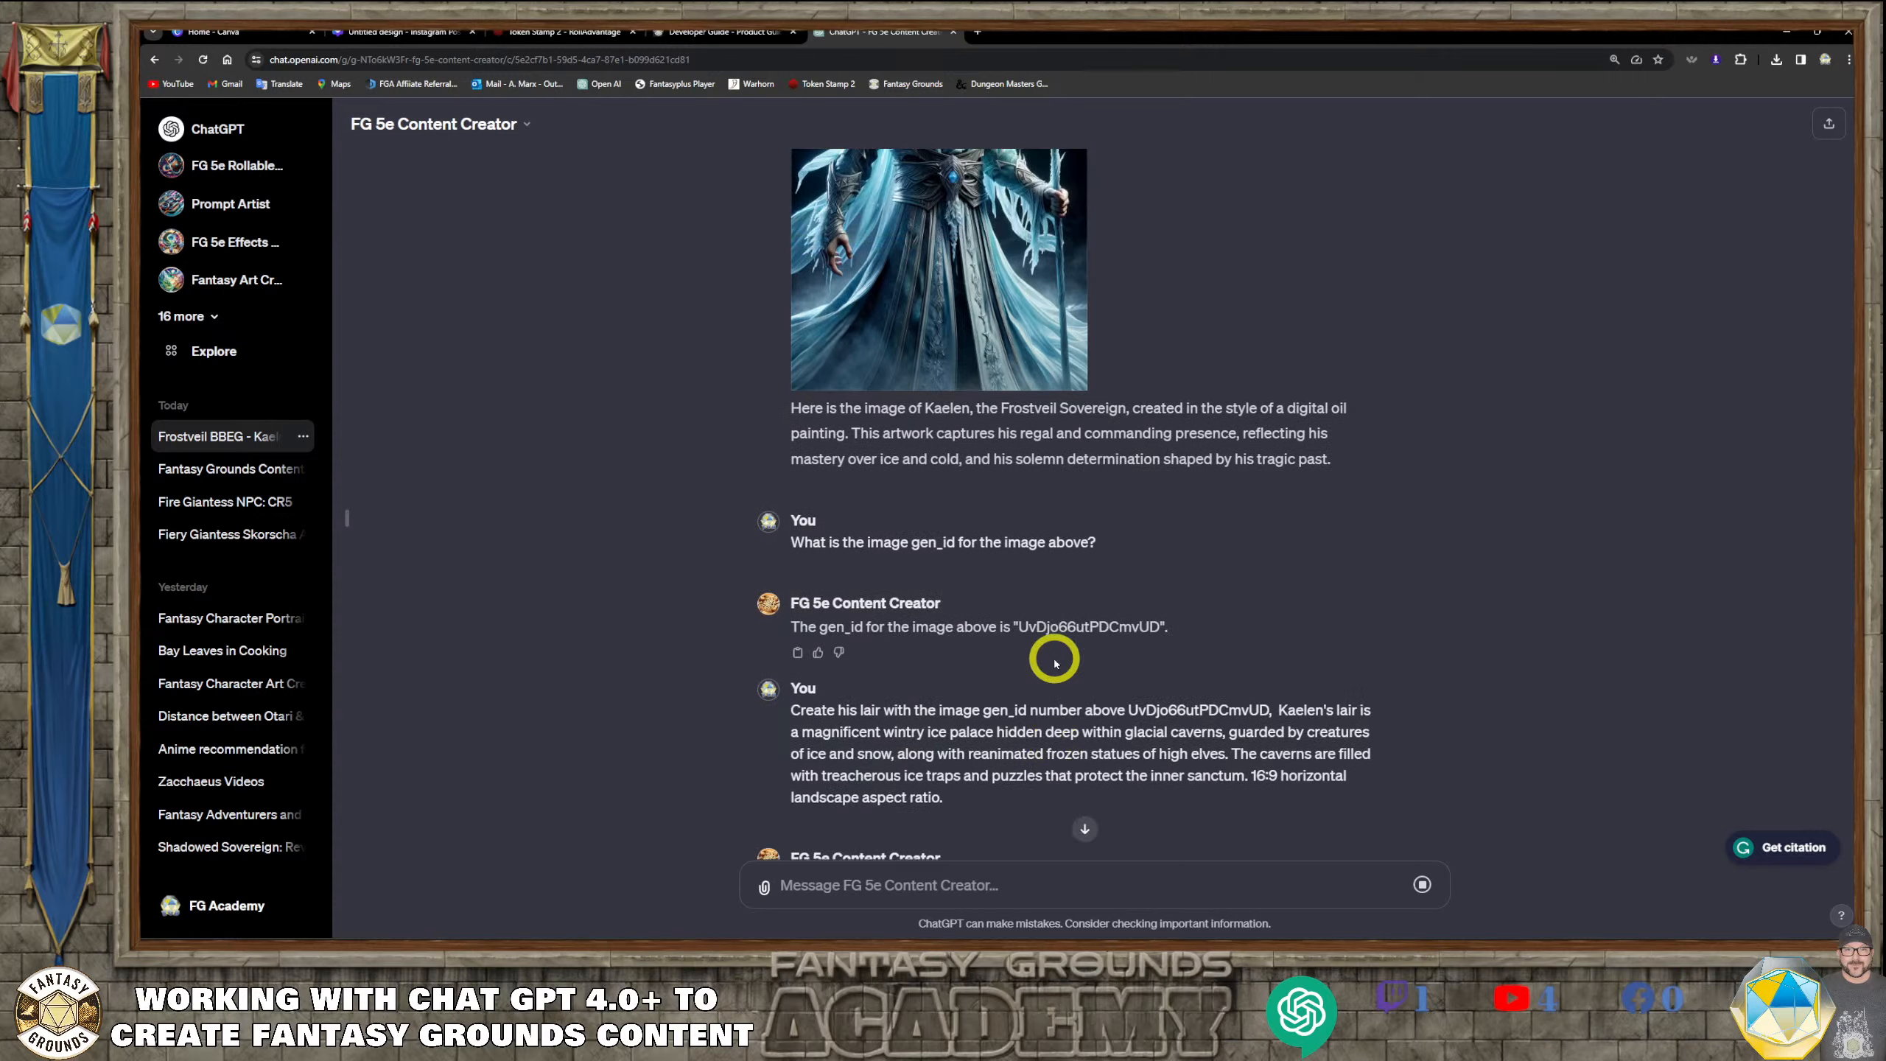
pyautogui.scroll(-5, 1054, 657)
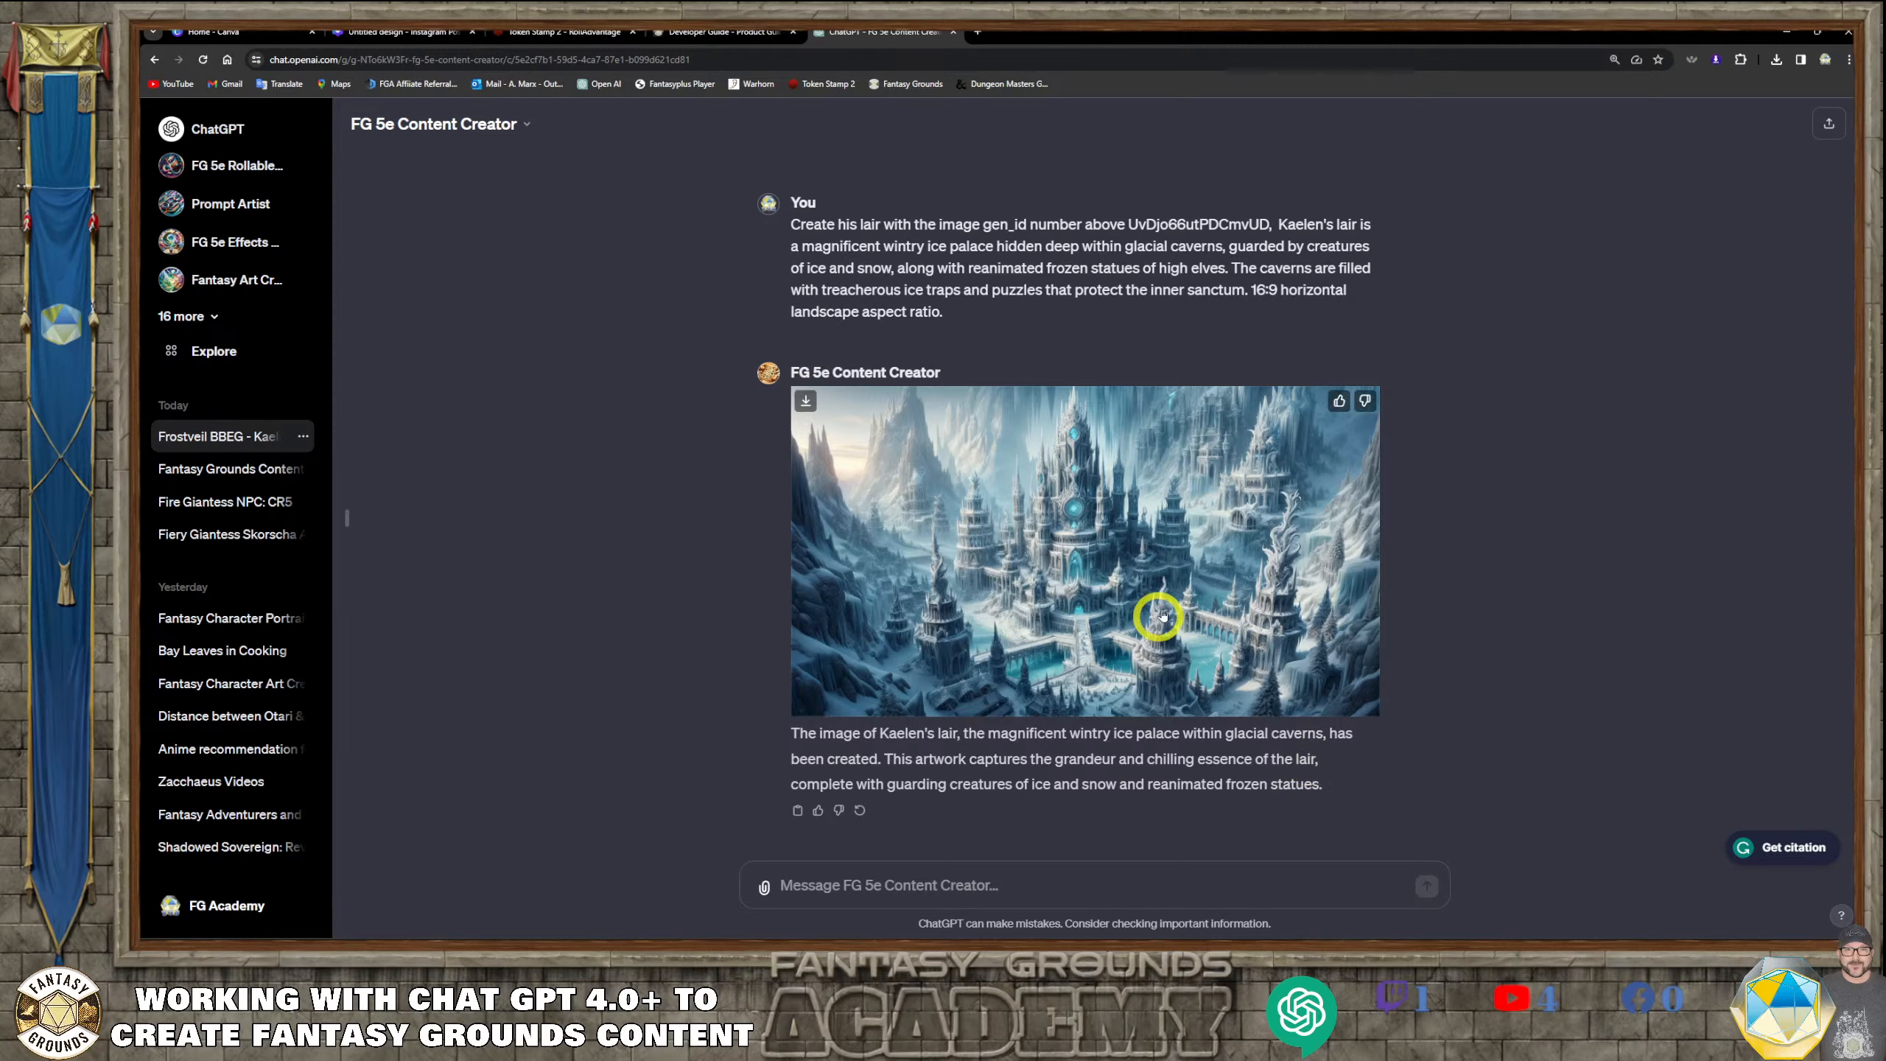
# Open the generated ice palace lair image at full size, download it, and return to the chat
pyautogui.click(1202, 577)
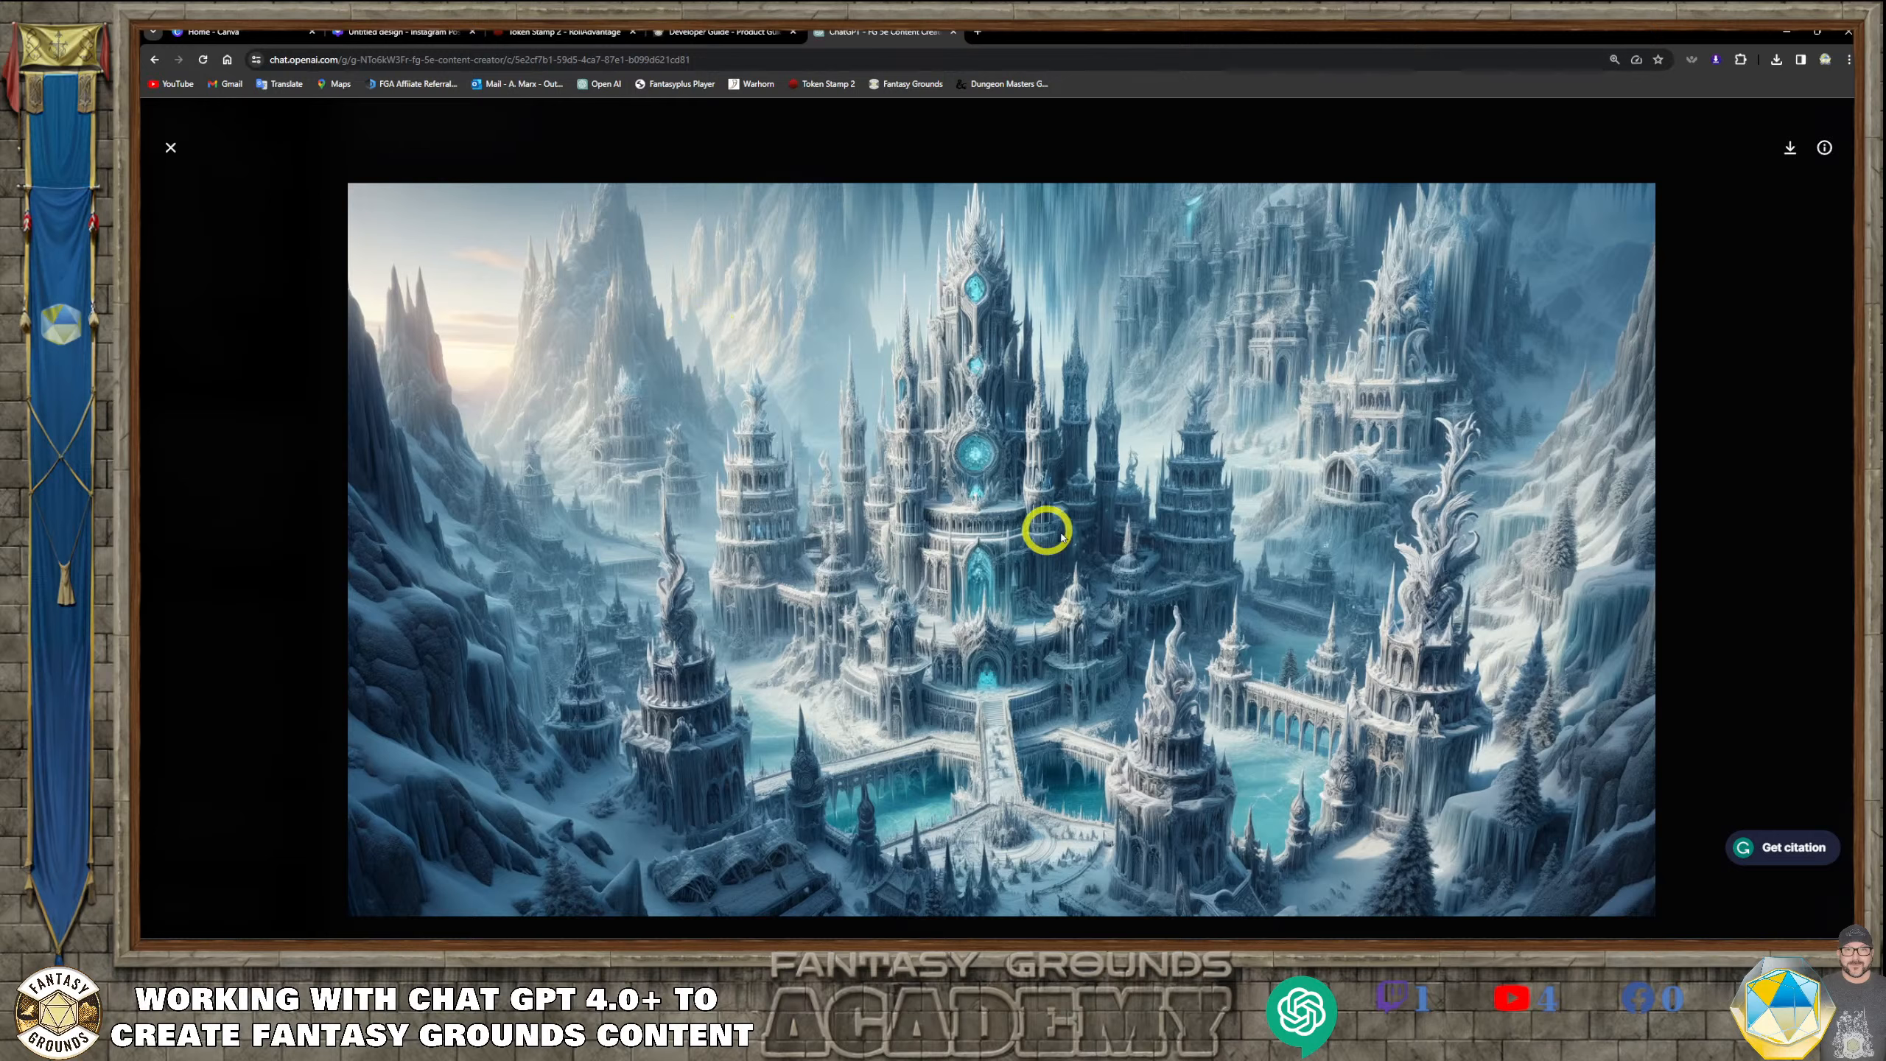
pyautogui.click(1782, 147)
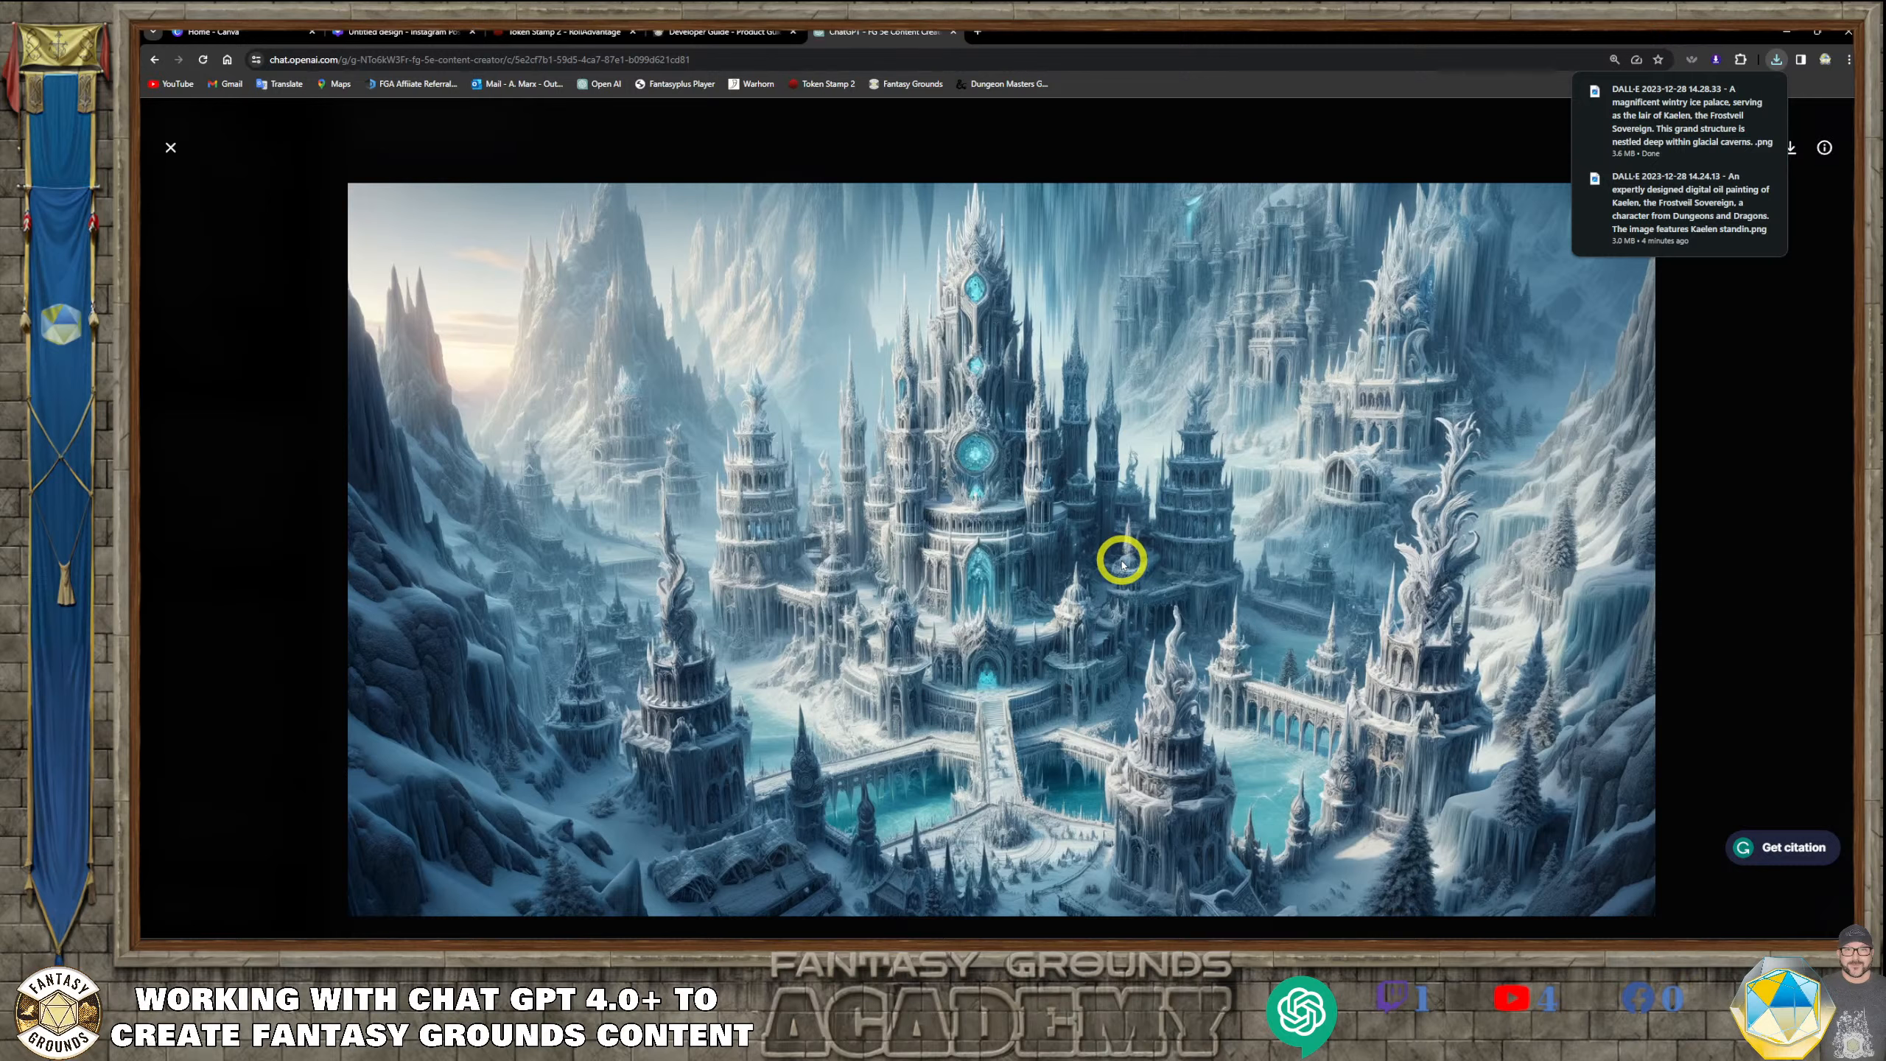
pyautogui.click(171, 151)
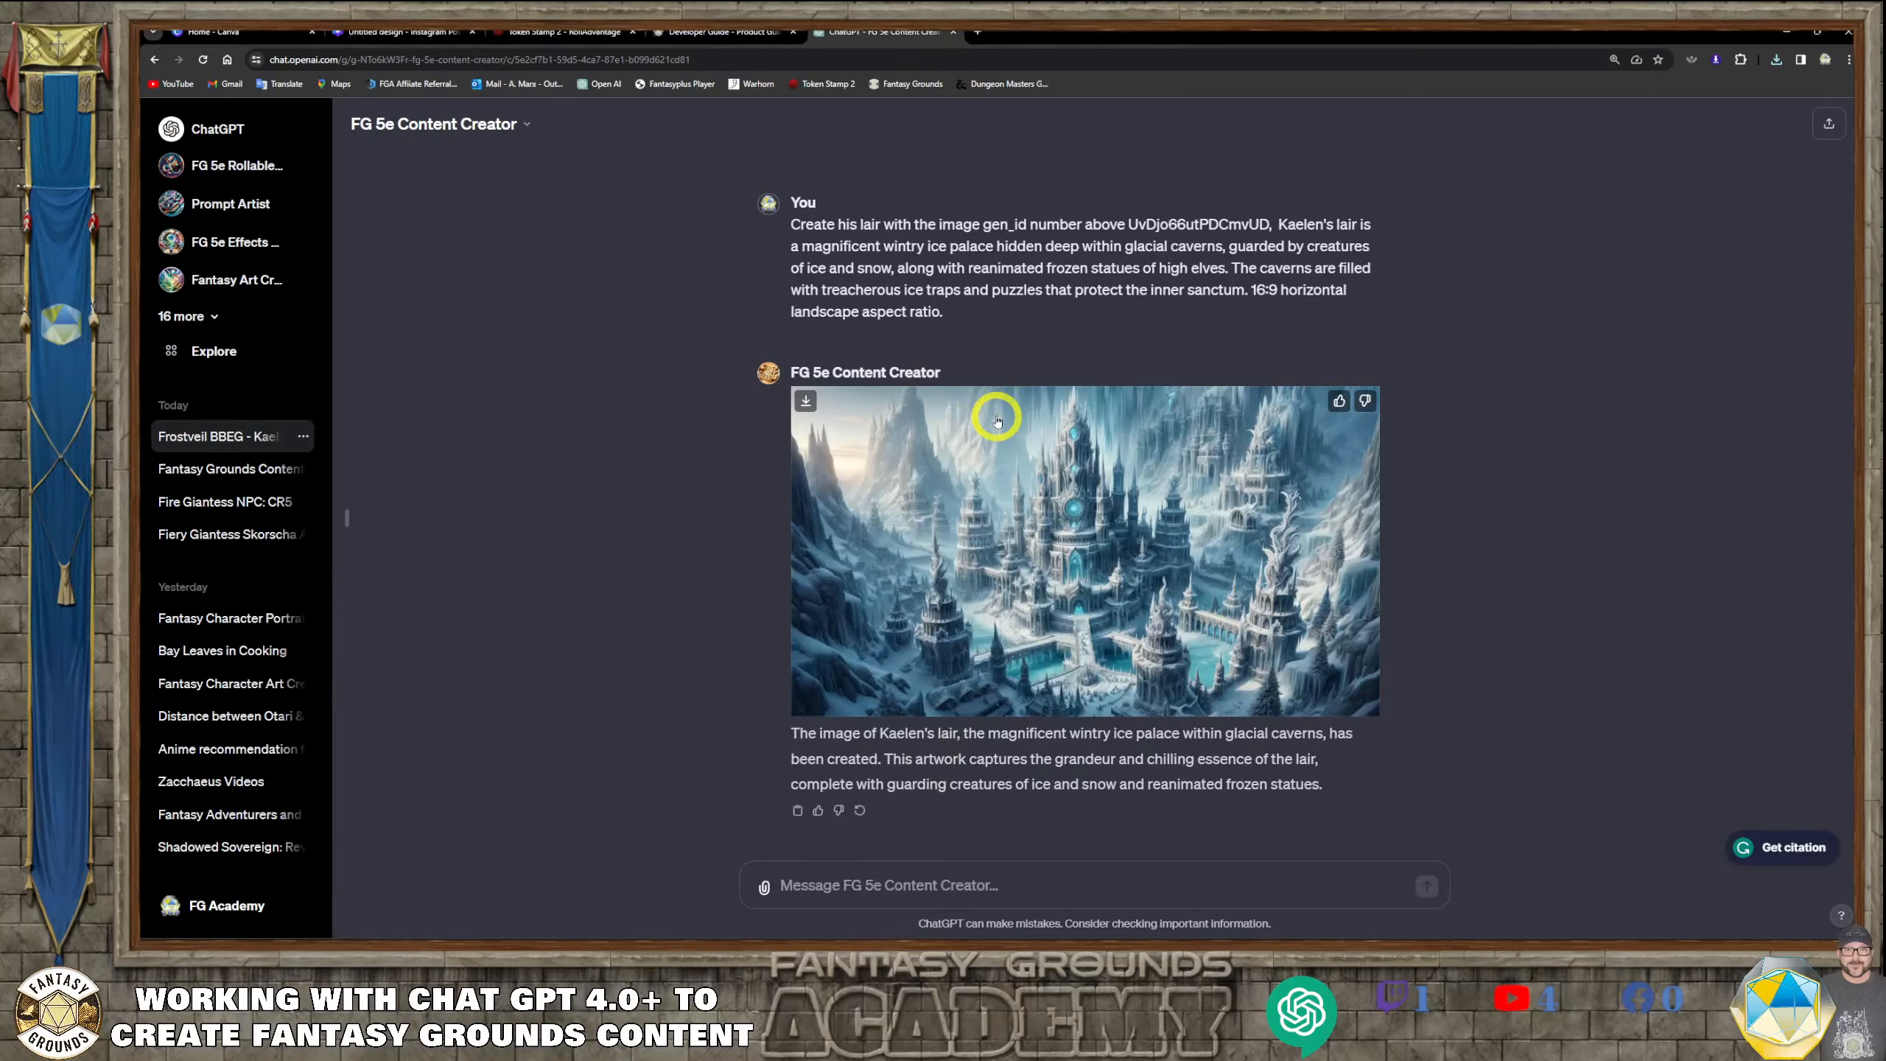
pyautogui.moveTo(998, 422)
pyautogui.rightClick(1060, 476)
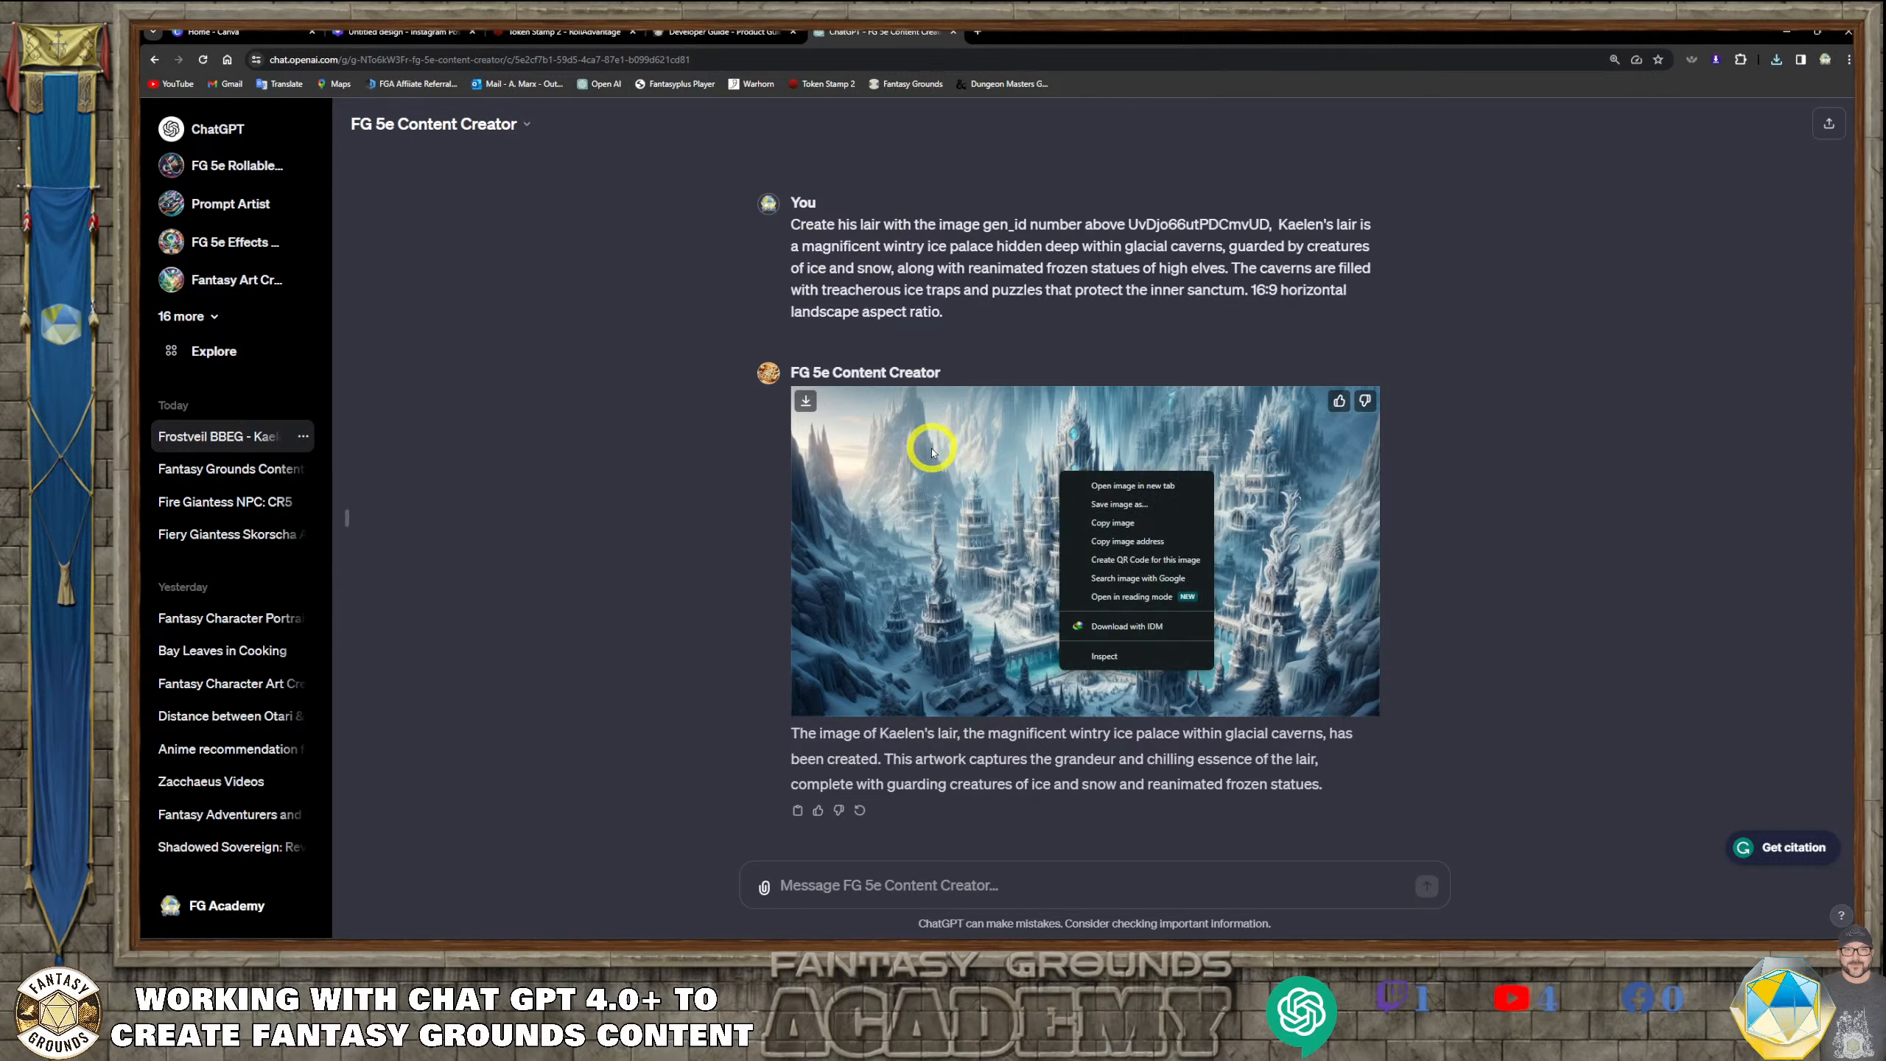
pyautogui.click(924, 794)
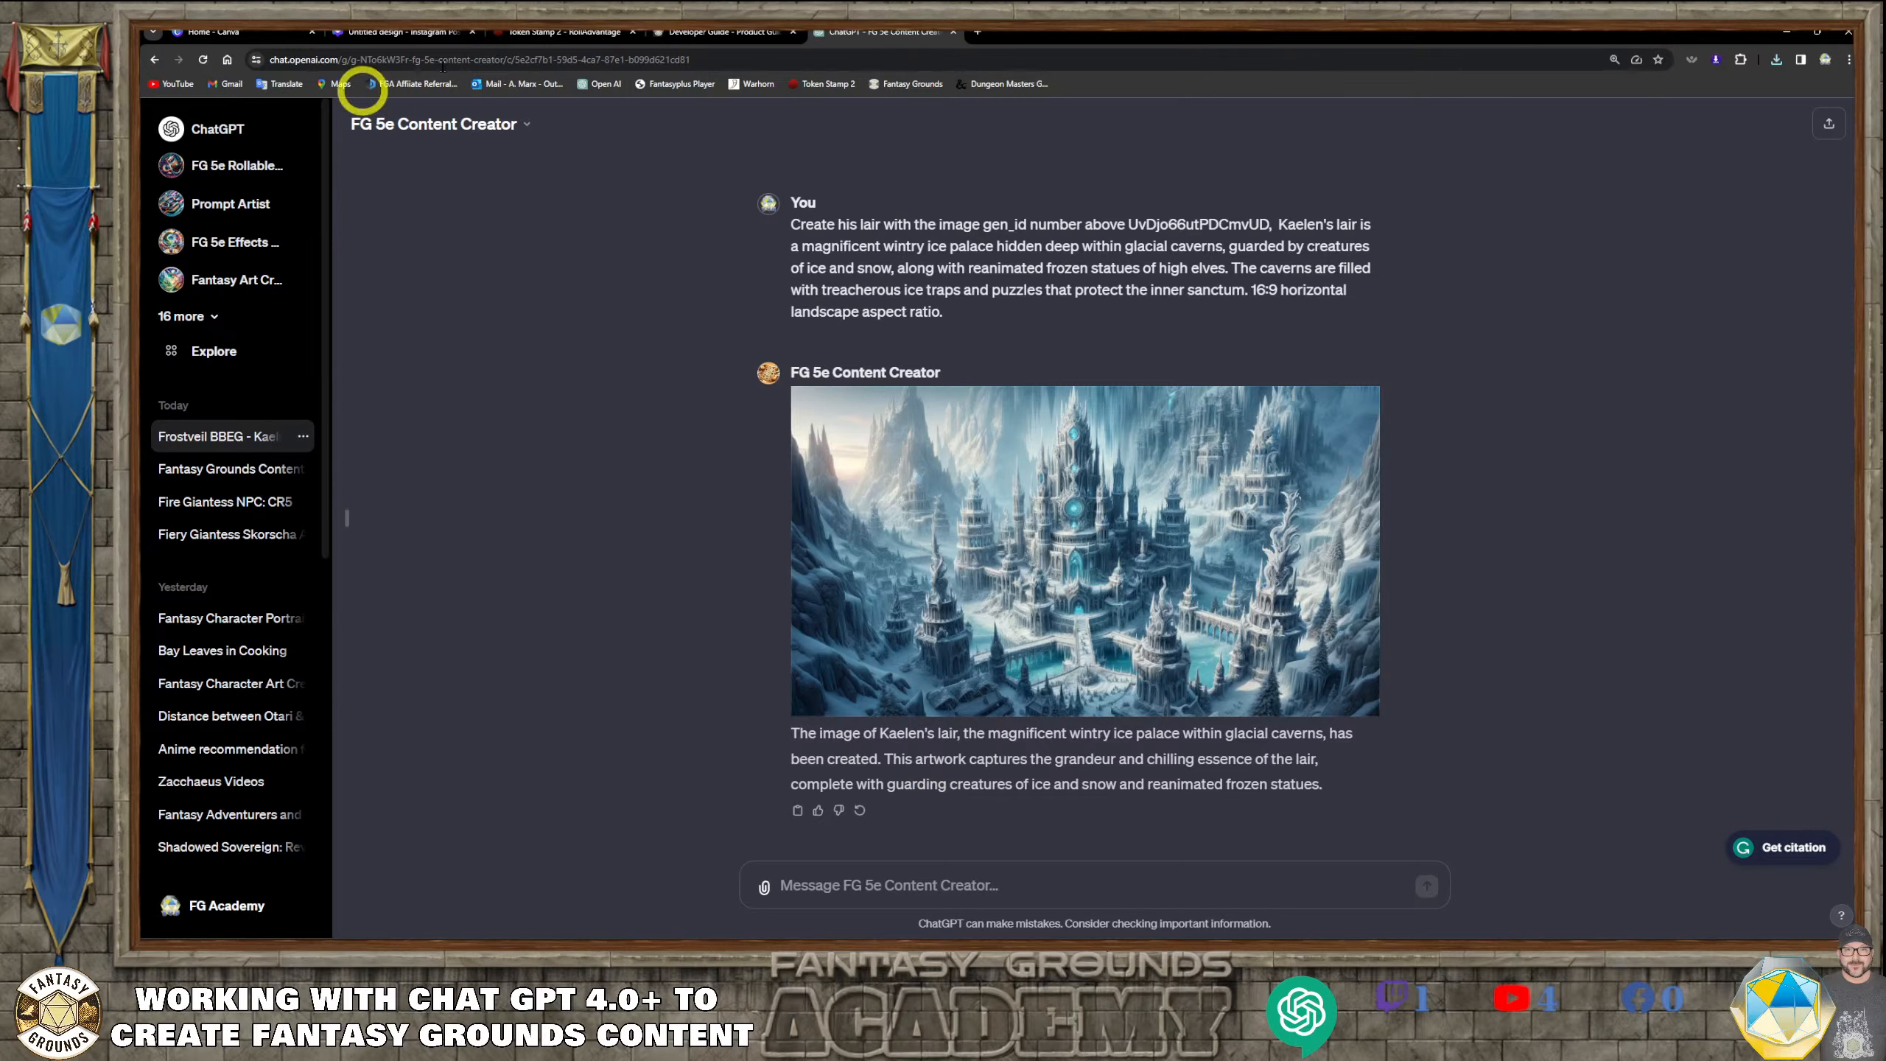
# Switch to Canva, close its home page and bring up the blank untitled Instagram Post design
pyautogui.click(267, 32)
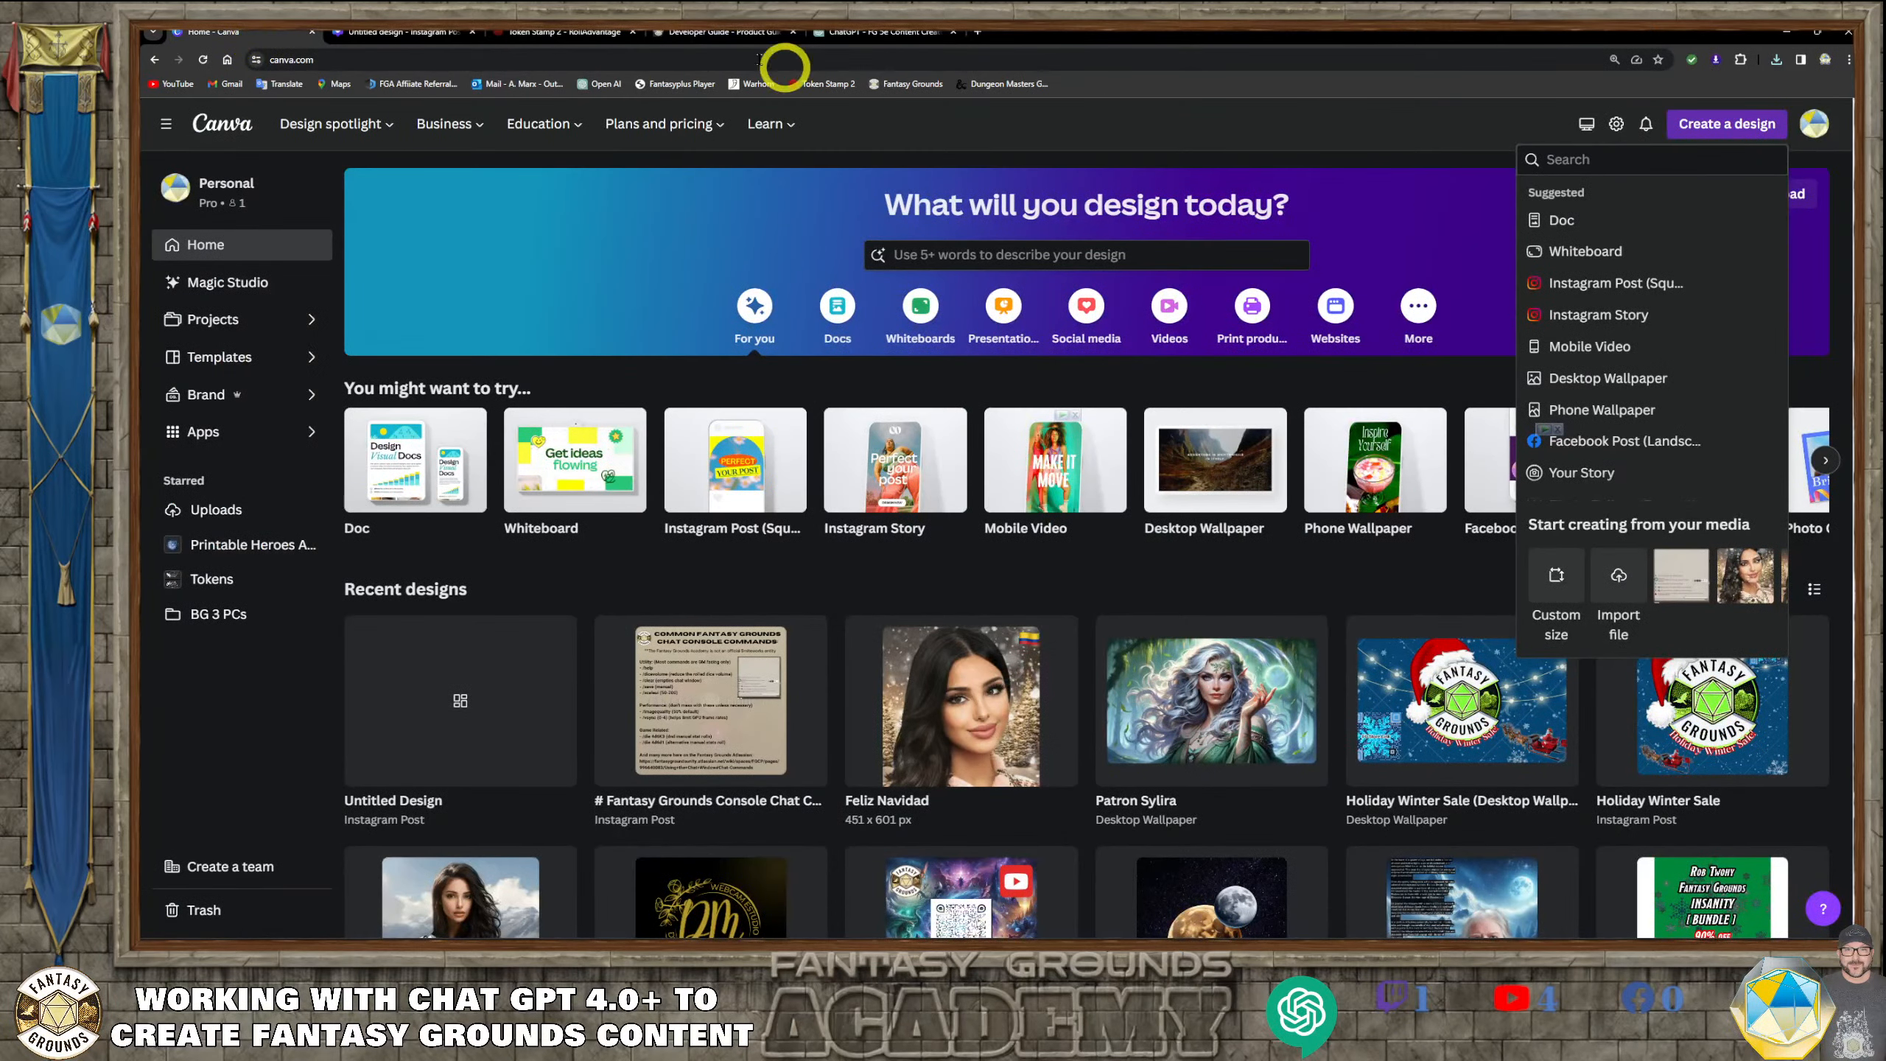
pyautogui.click(311, 31)
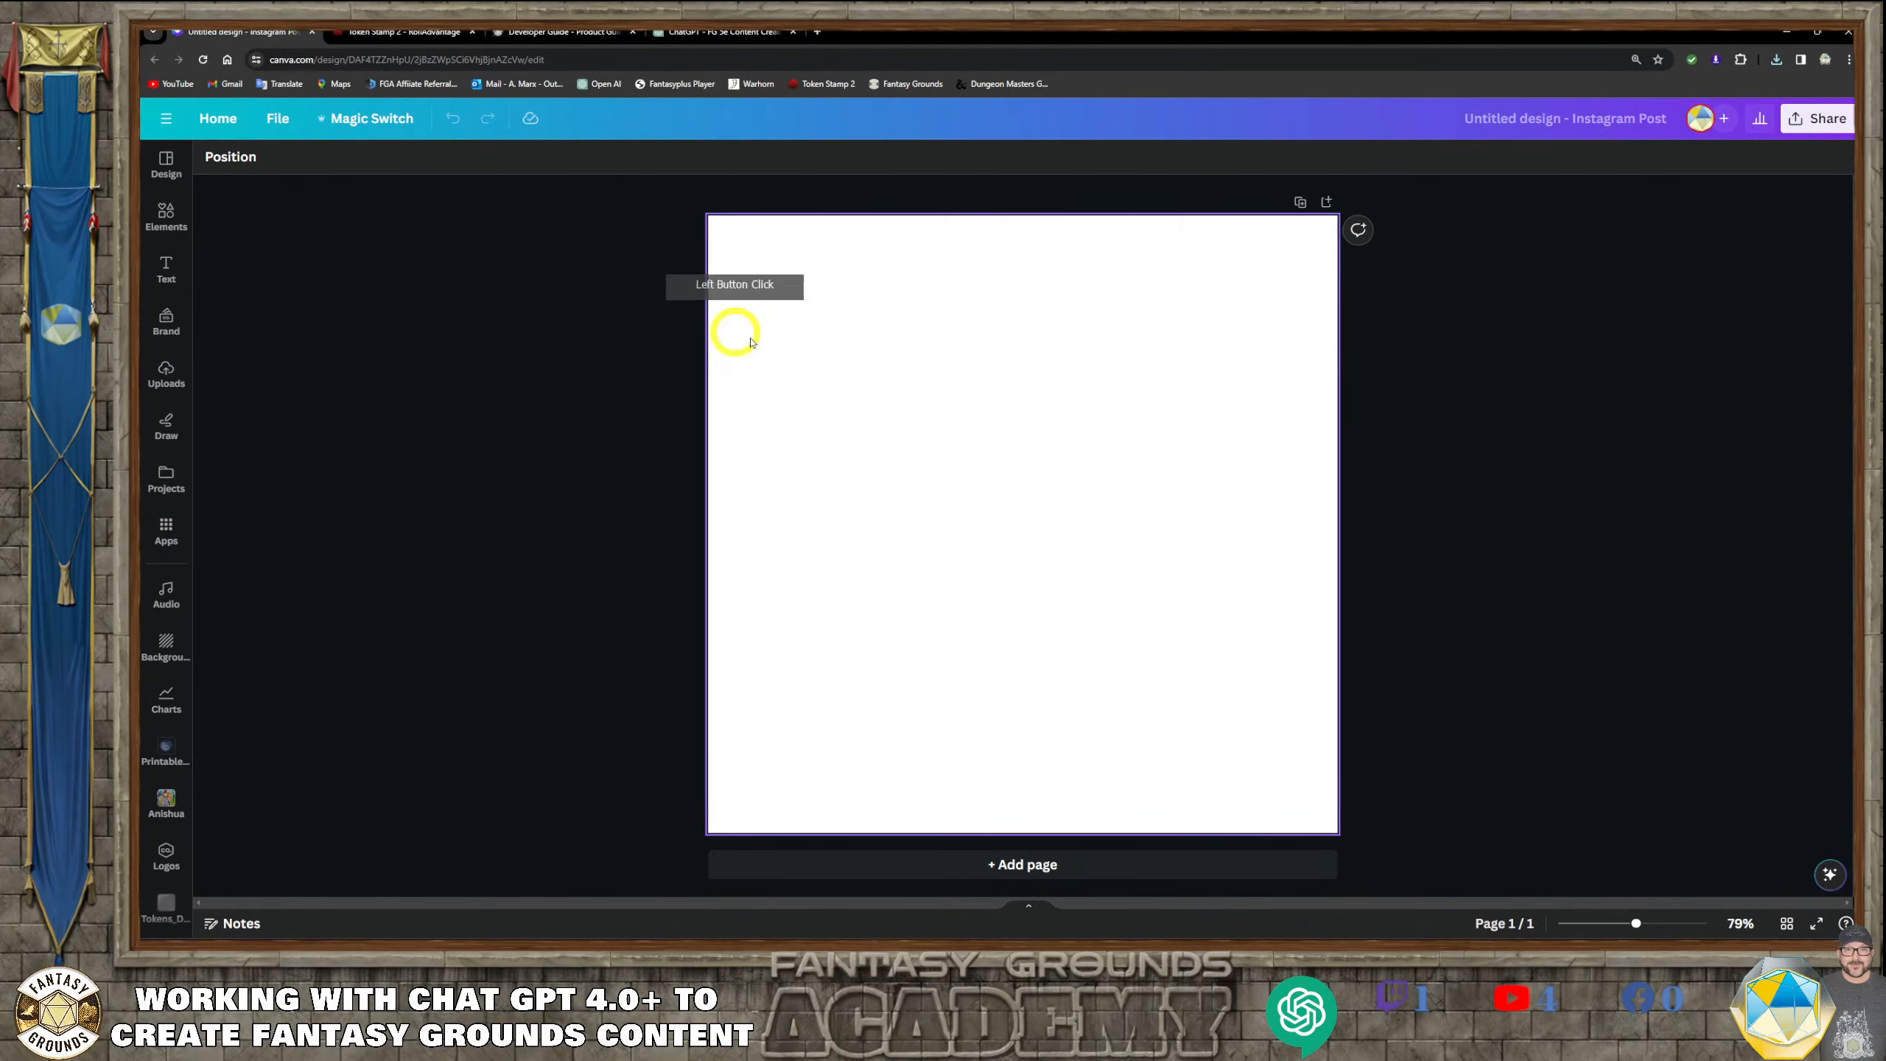
pyautogui.click(926, 413)
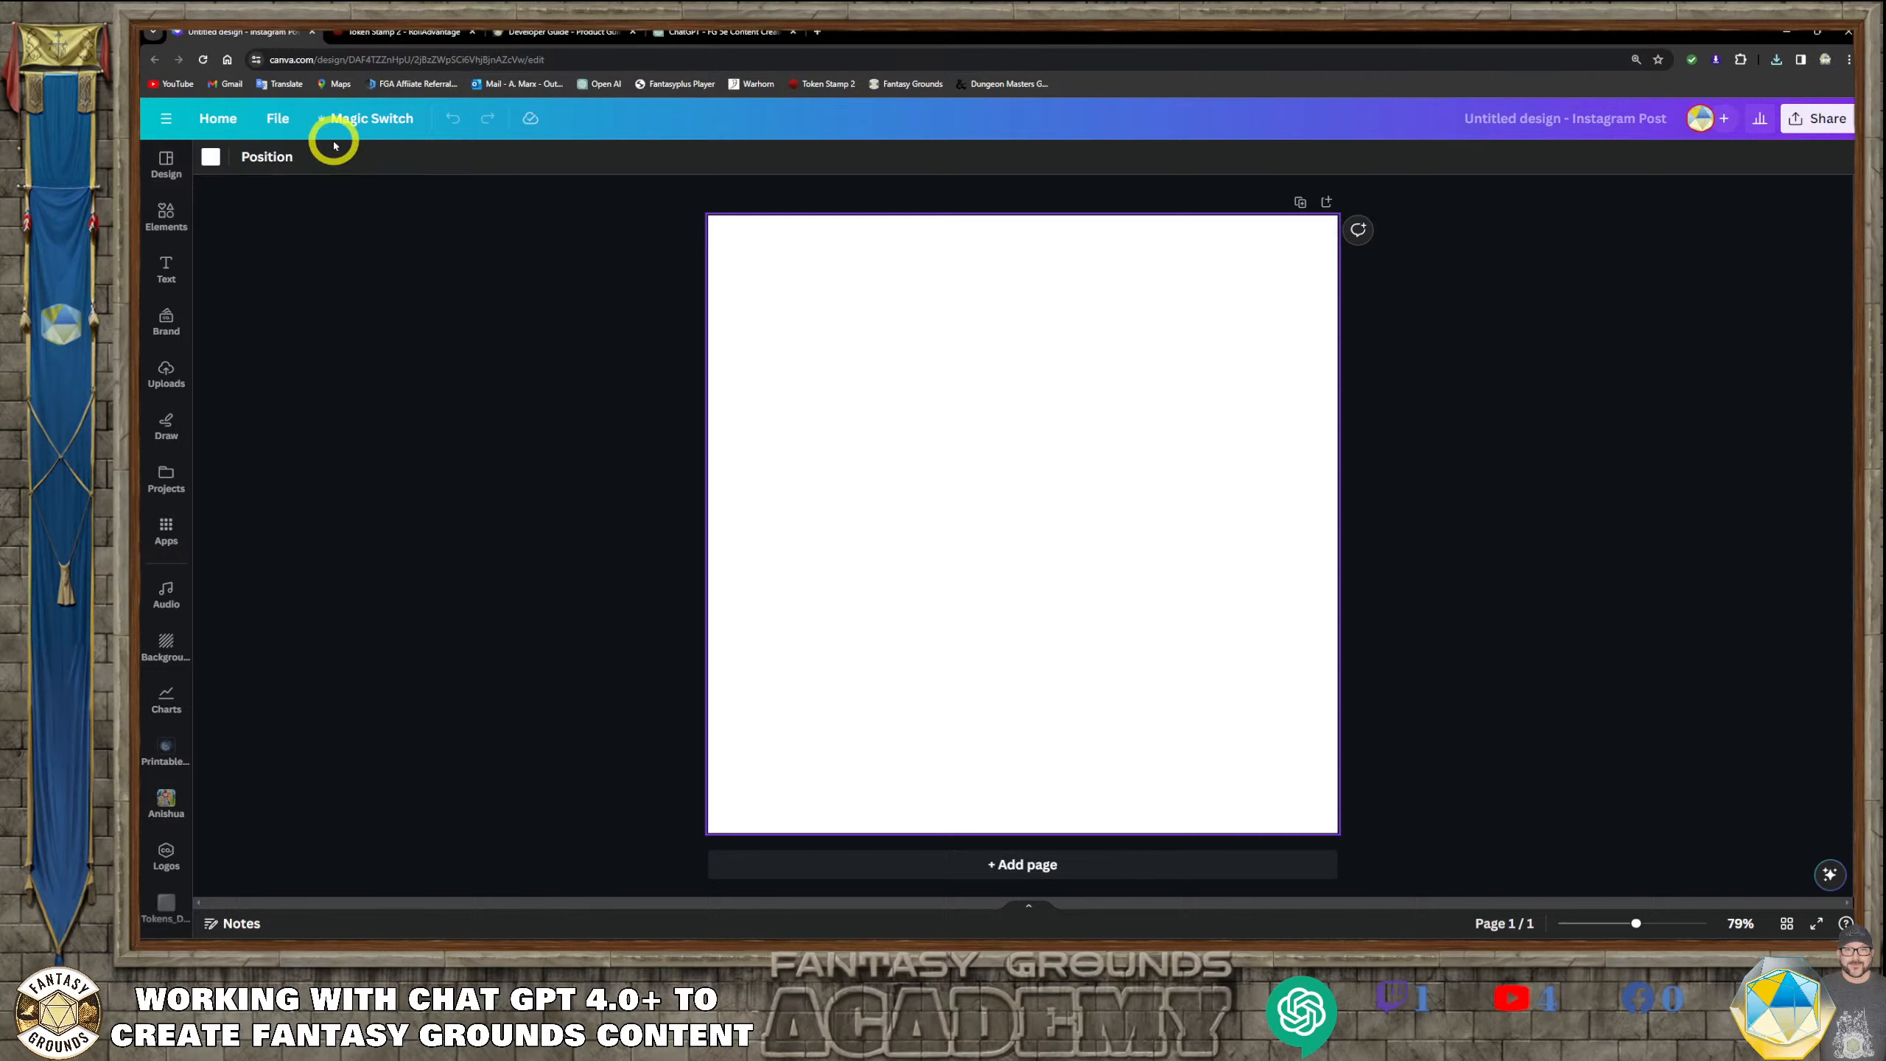
# Rename the untitled design as "Frostveil Sovereign"
pyautogui.click(282, 120)
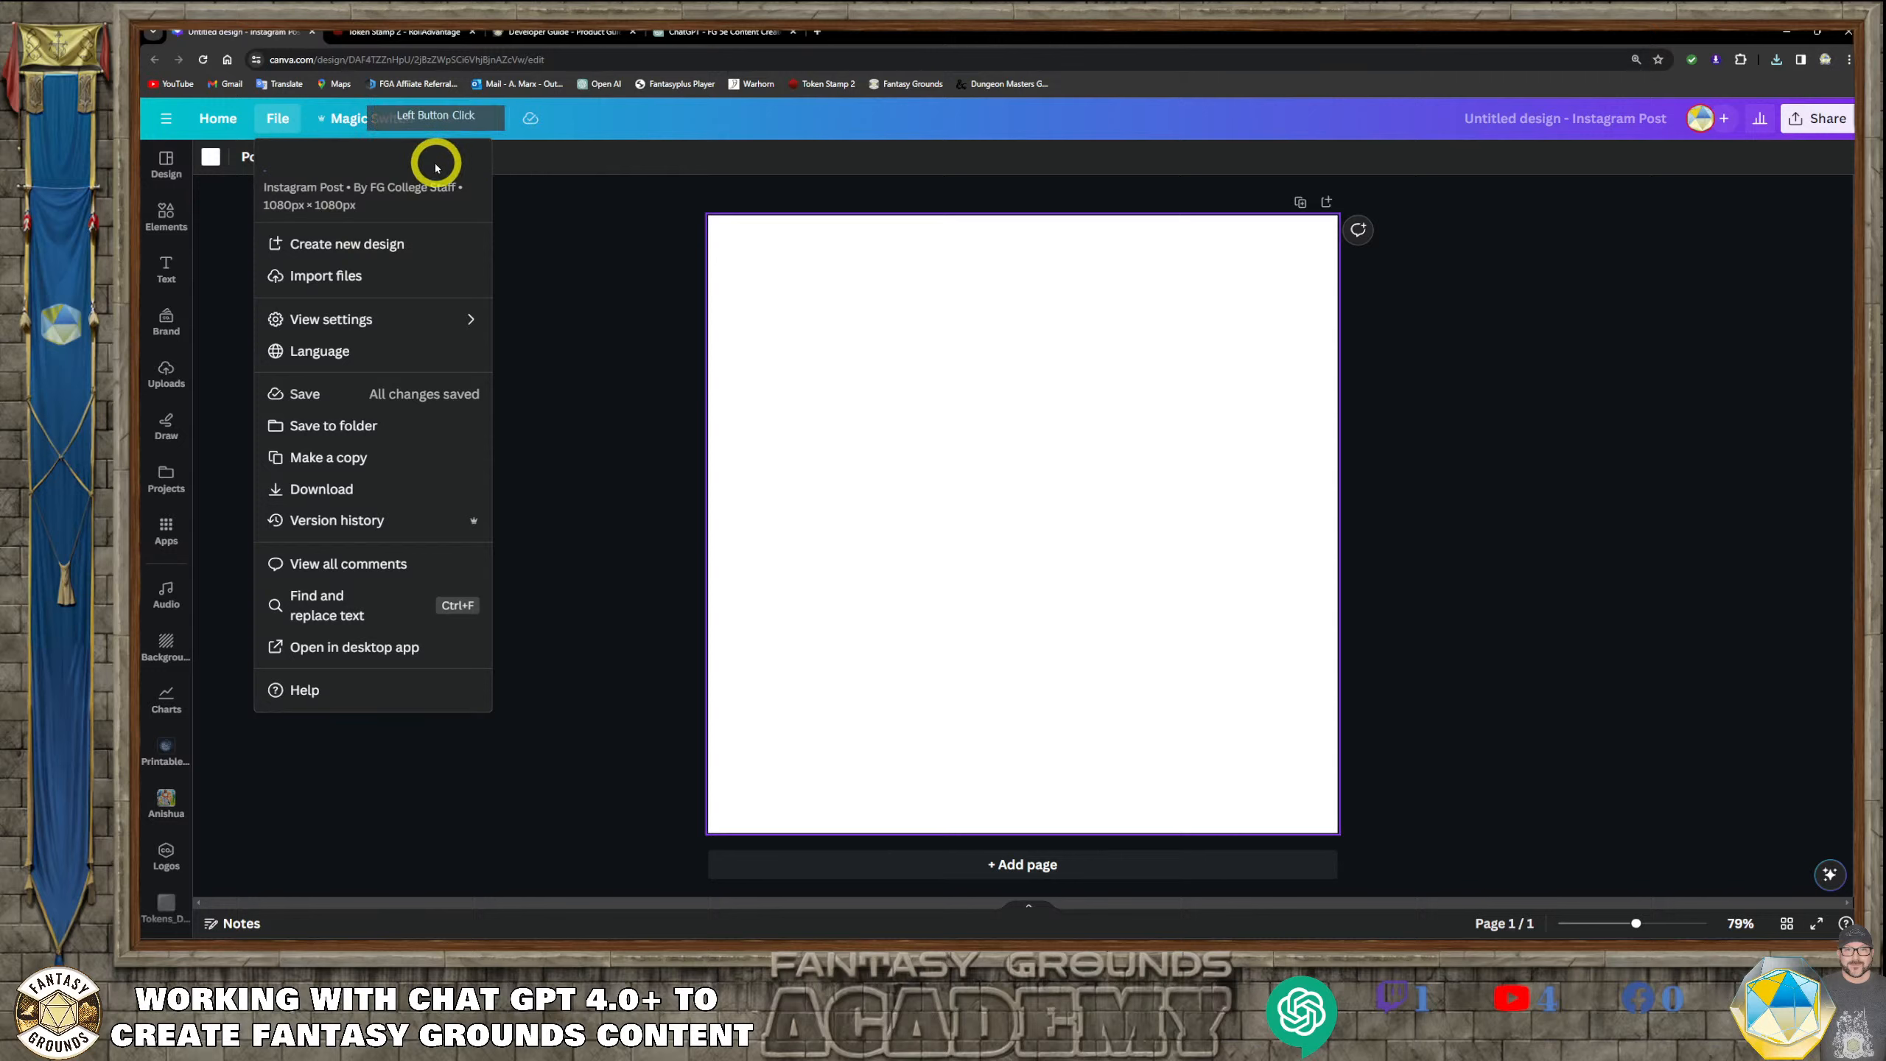
pyautogui.click(392, 162)
pyautogui.press('BackSpace')
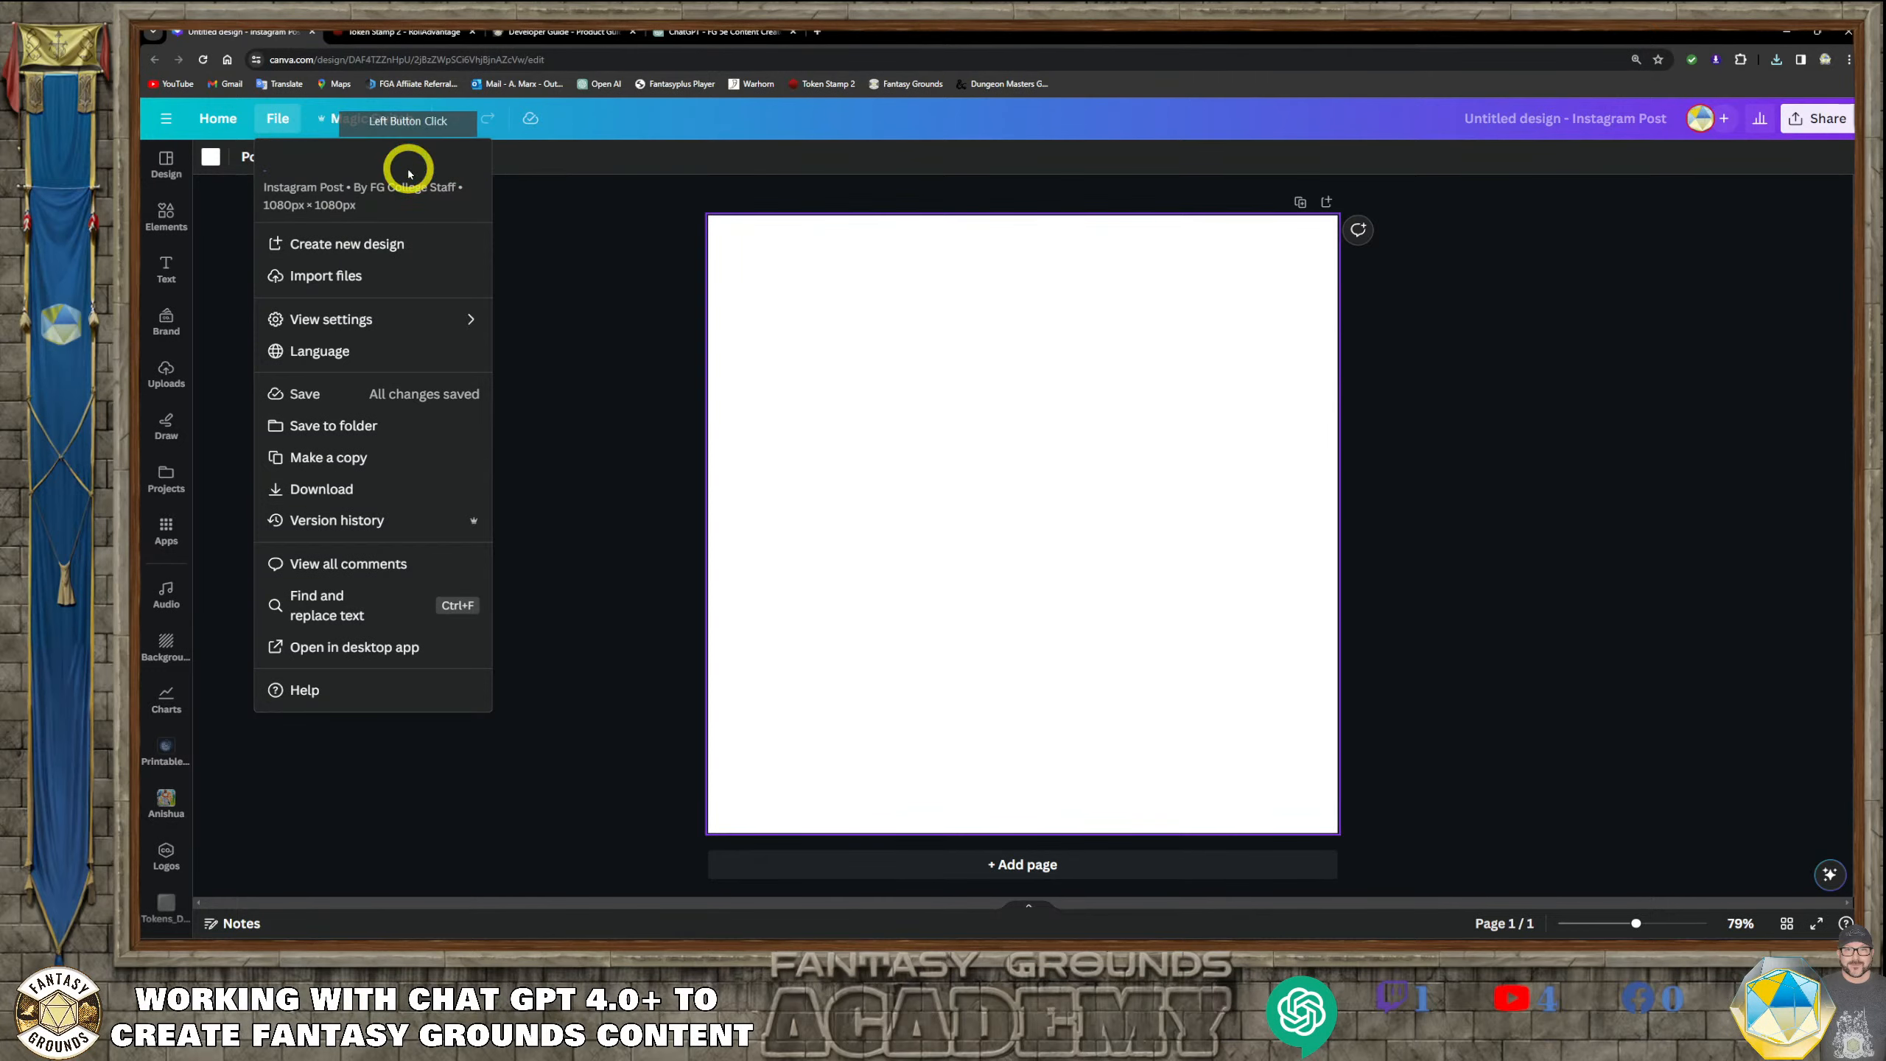
pyautogui.write('Frostveil Sovereign')
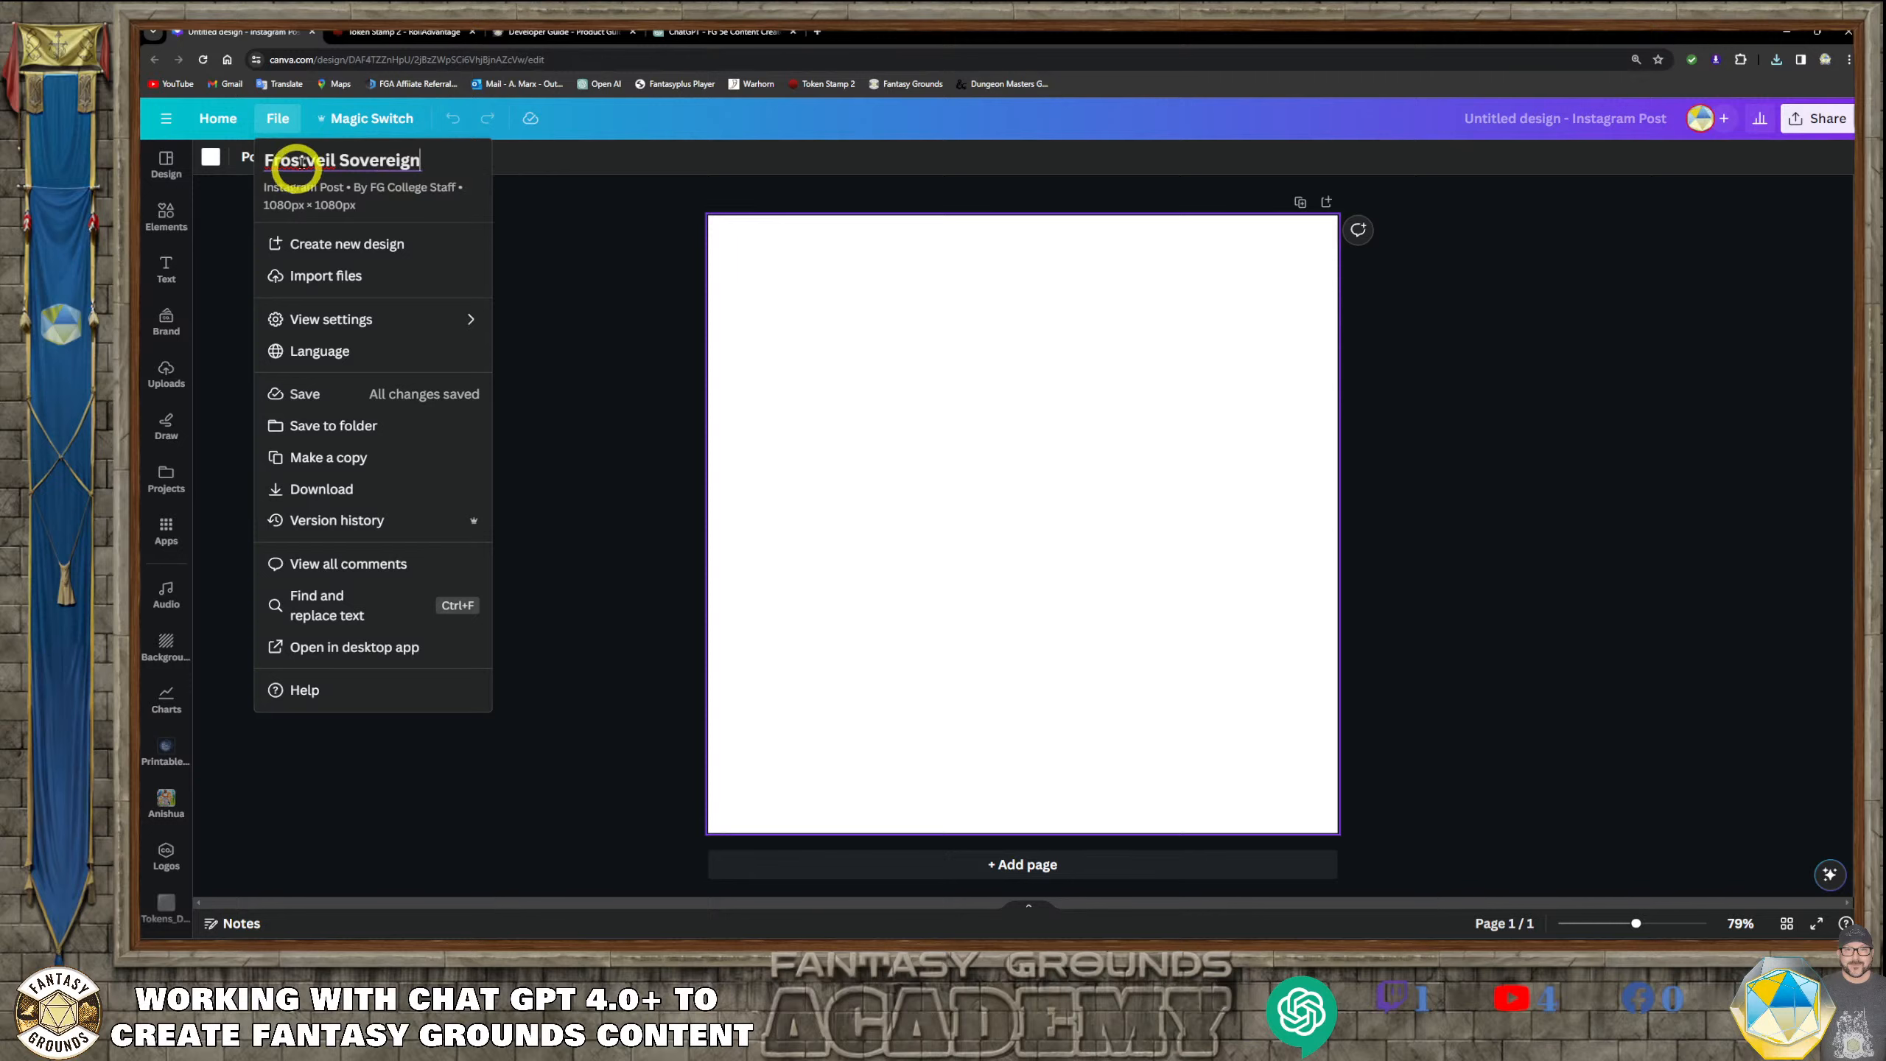
pyautogui.click(468, 169)
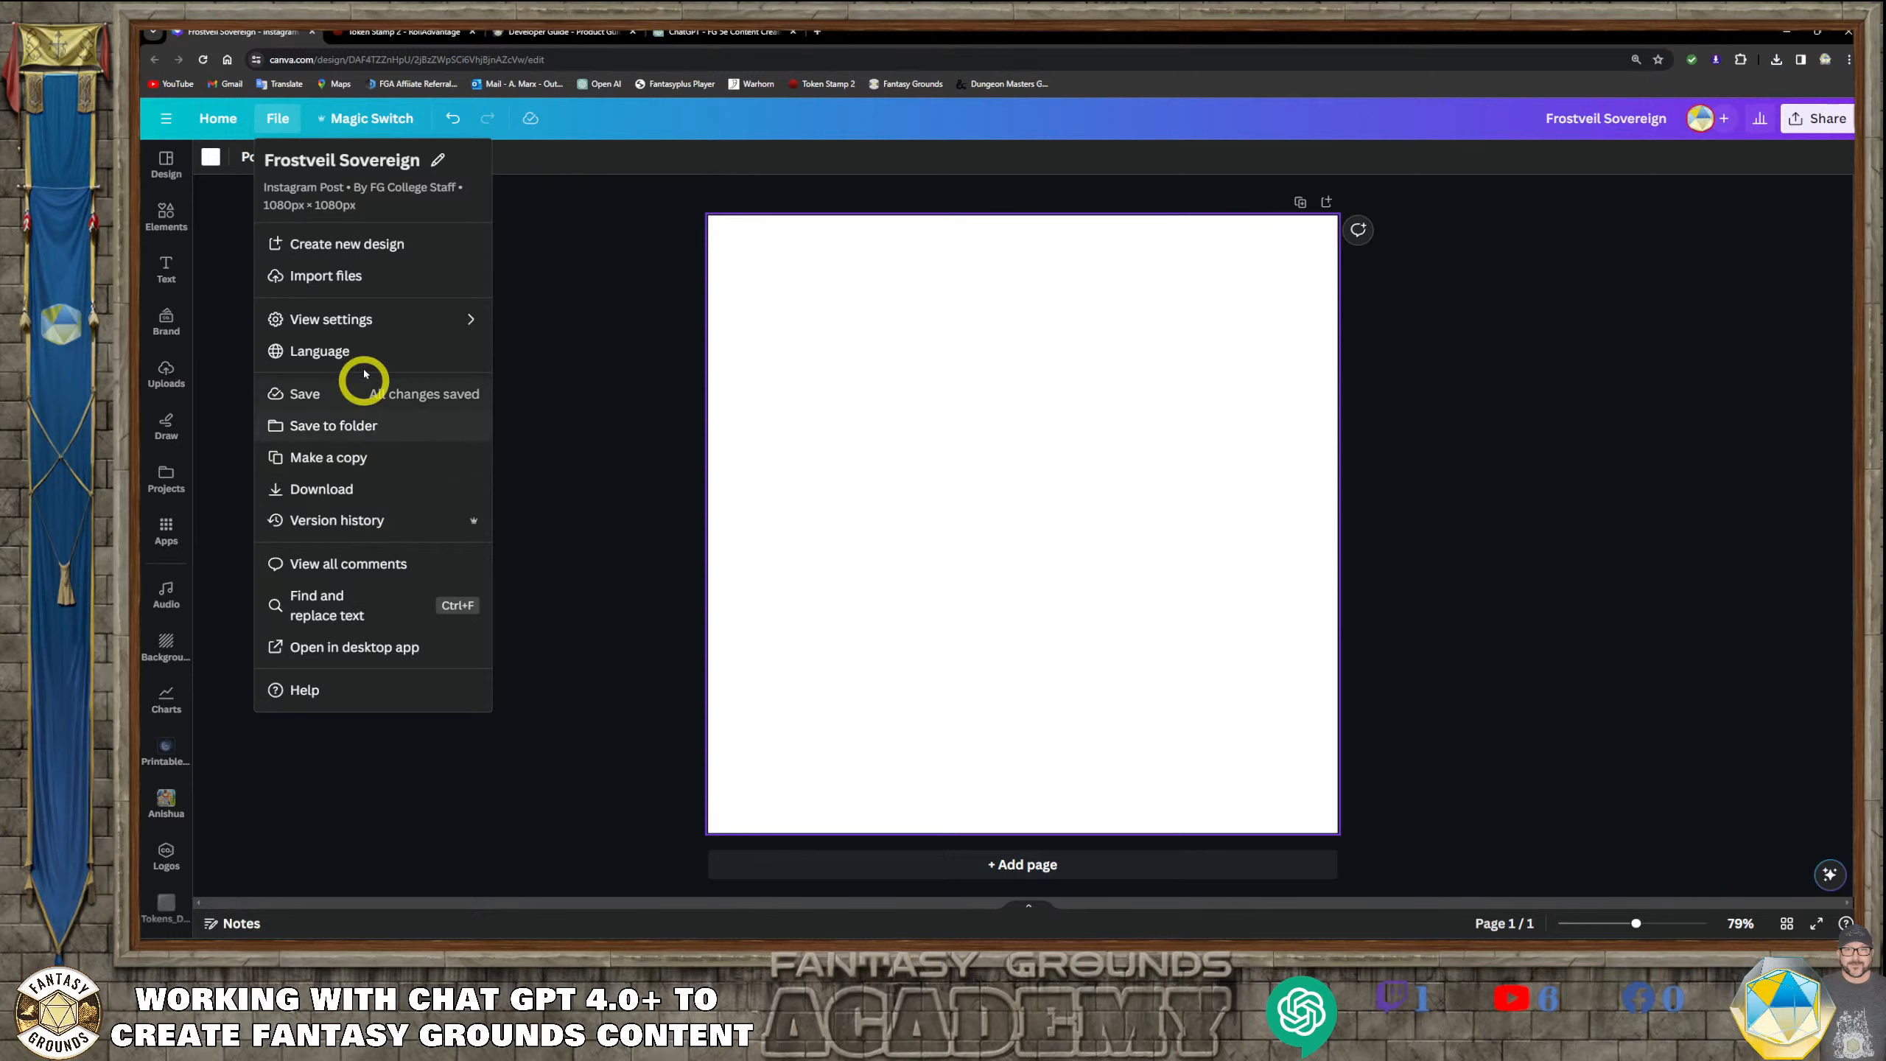
pyautogui.moveTo(364, 312)
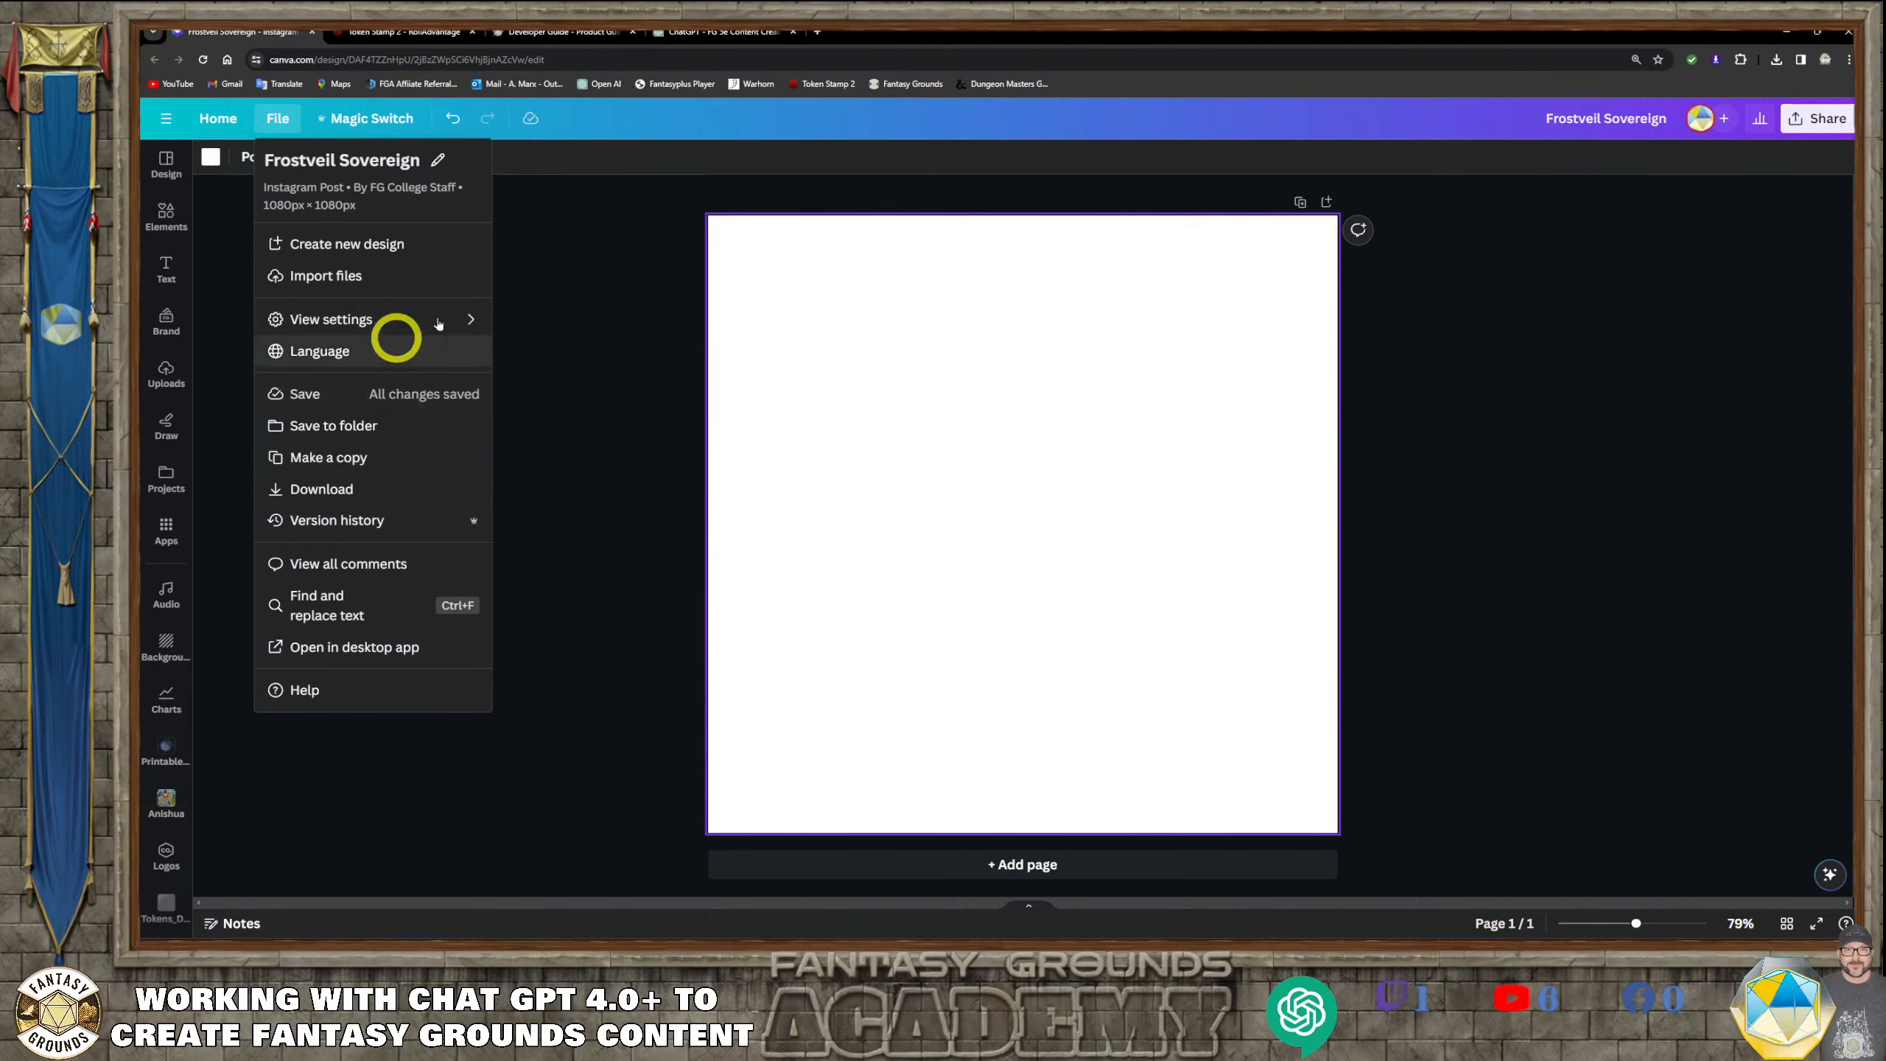
pyautogui.click(632, 260)
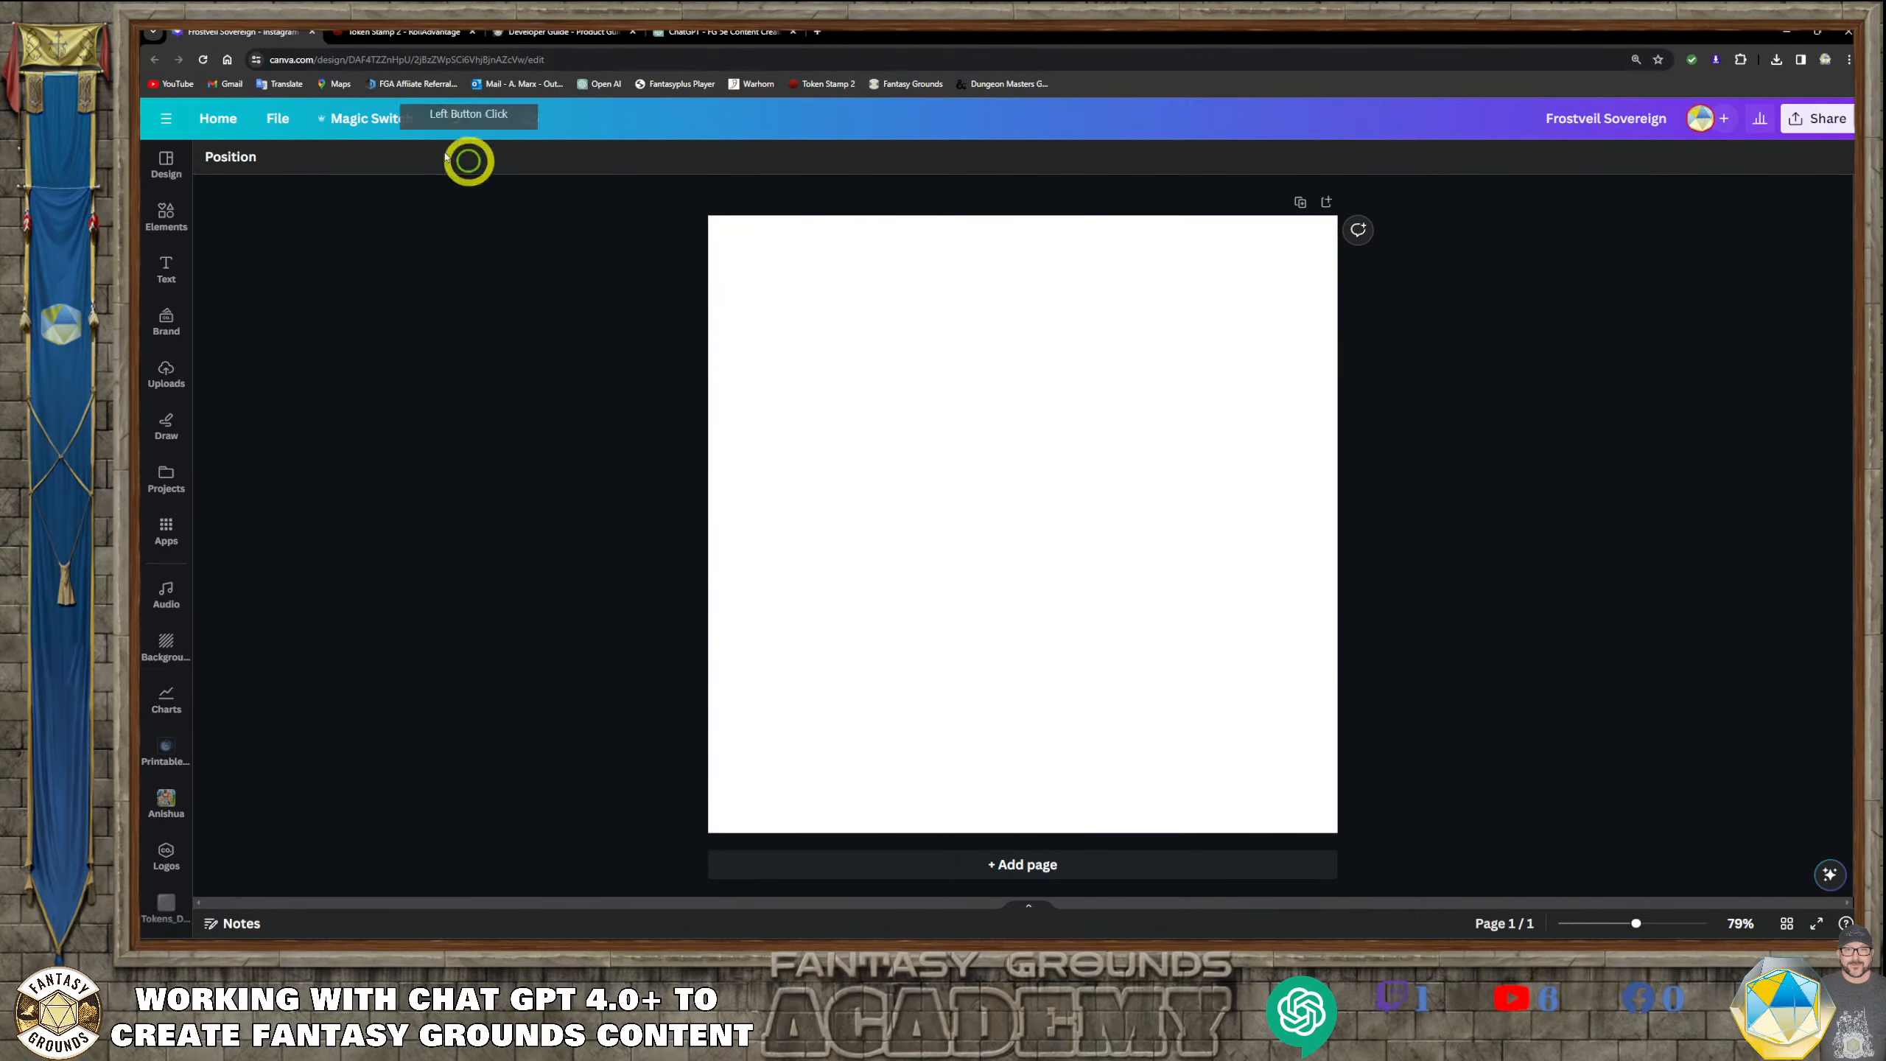
# Resize this design to the Desktop Wallpaper format, 1920 × 1080 px, with Magic Switch, without making a copy
pyautogui.click(404, 126)
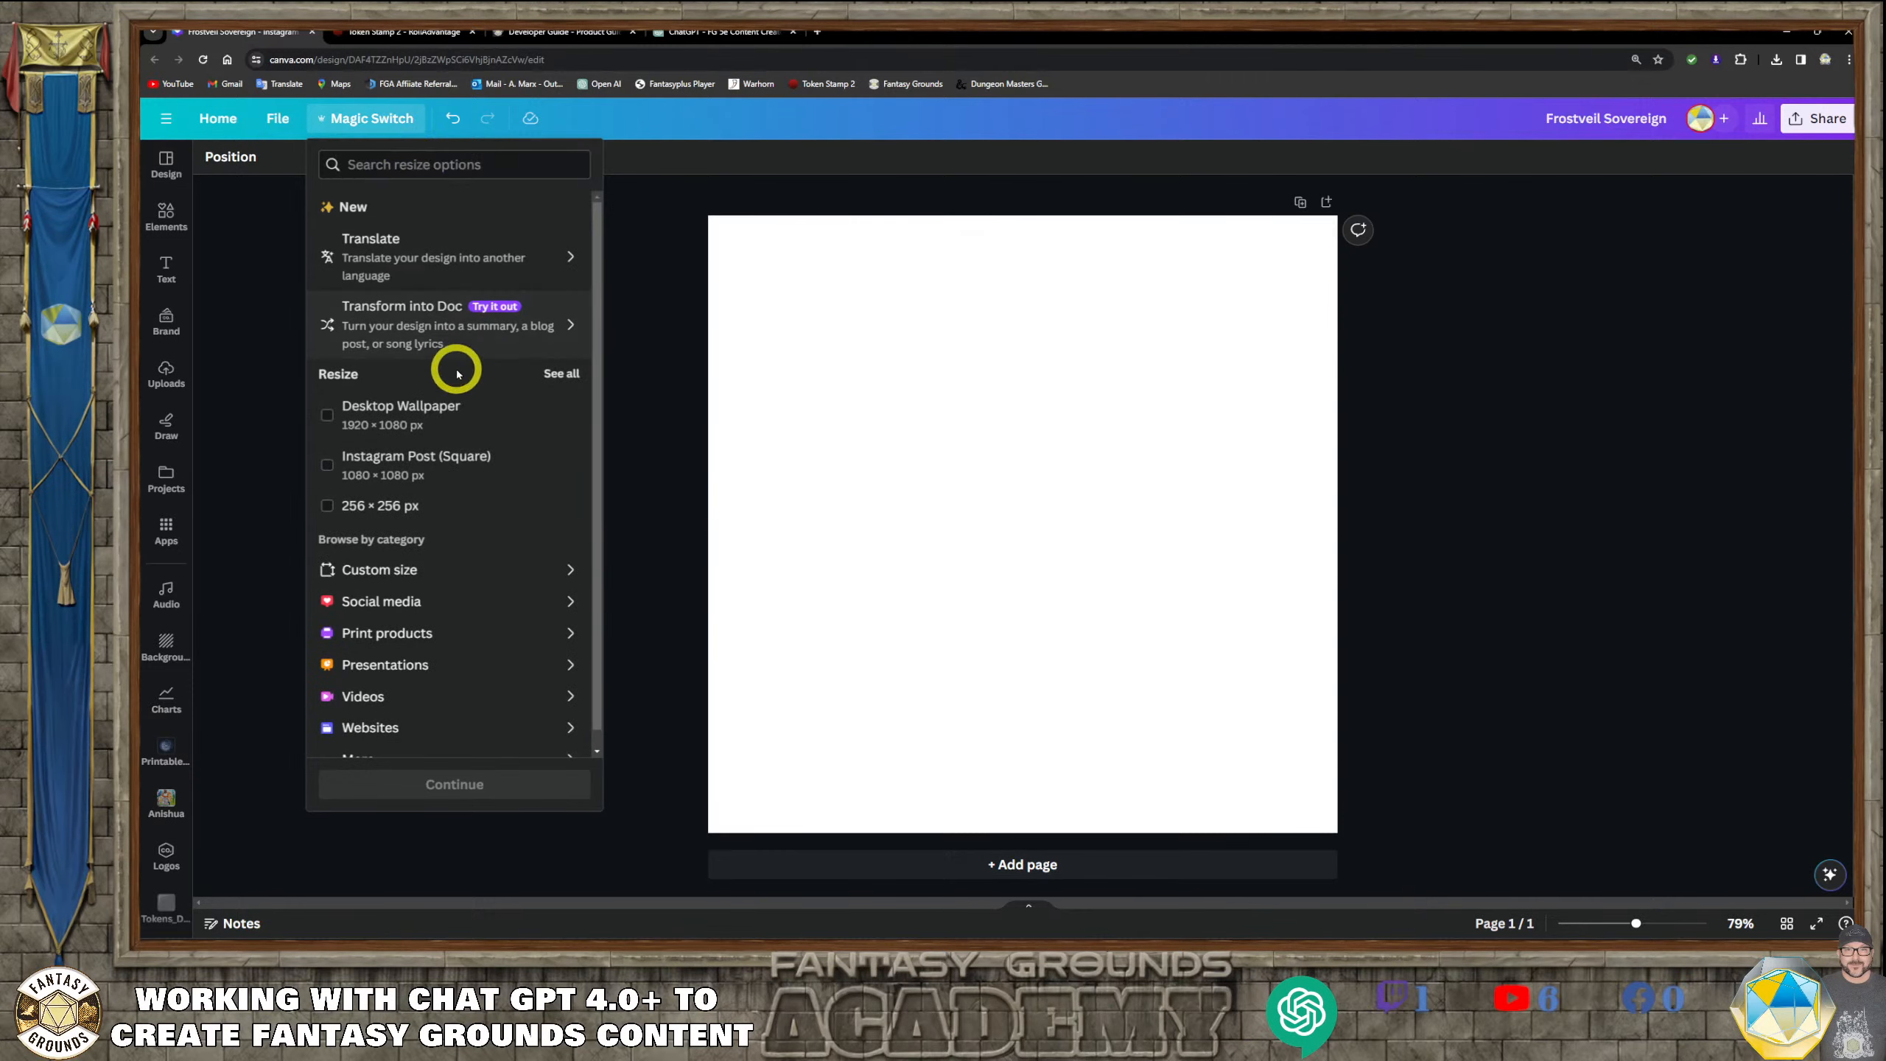
pyautogui.click(333, 418)
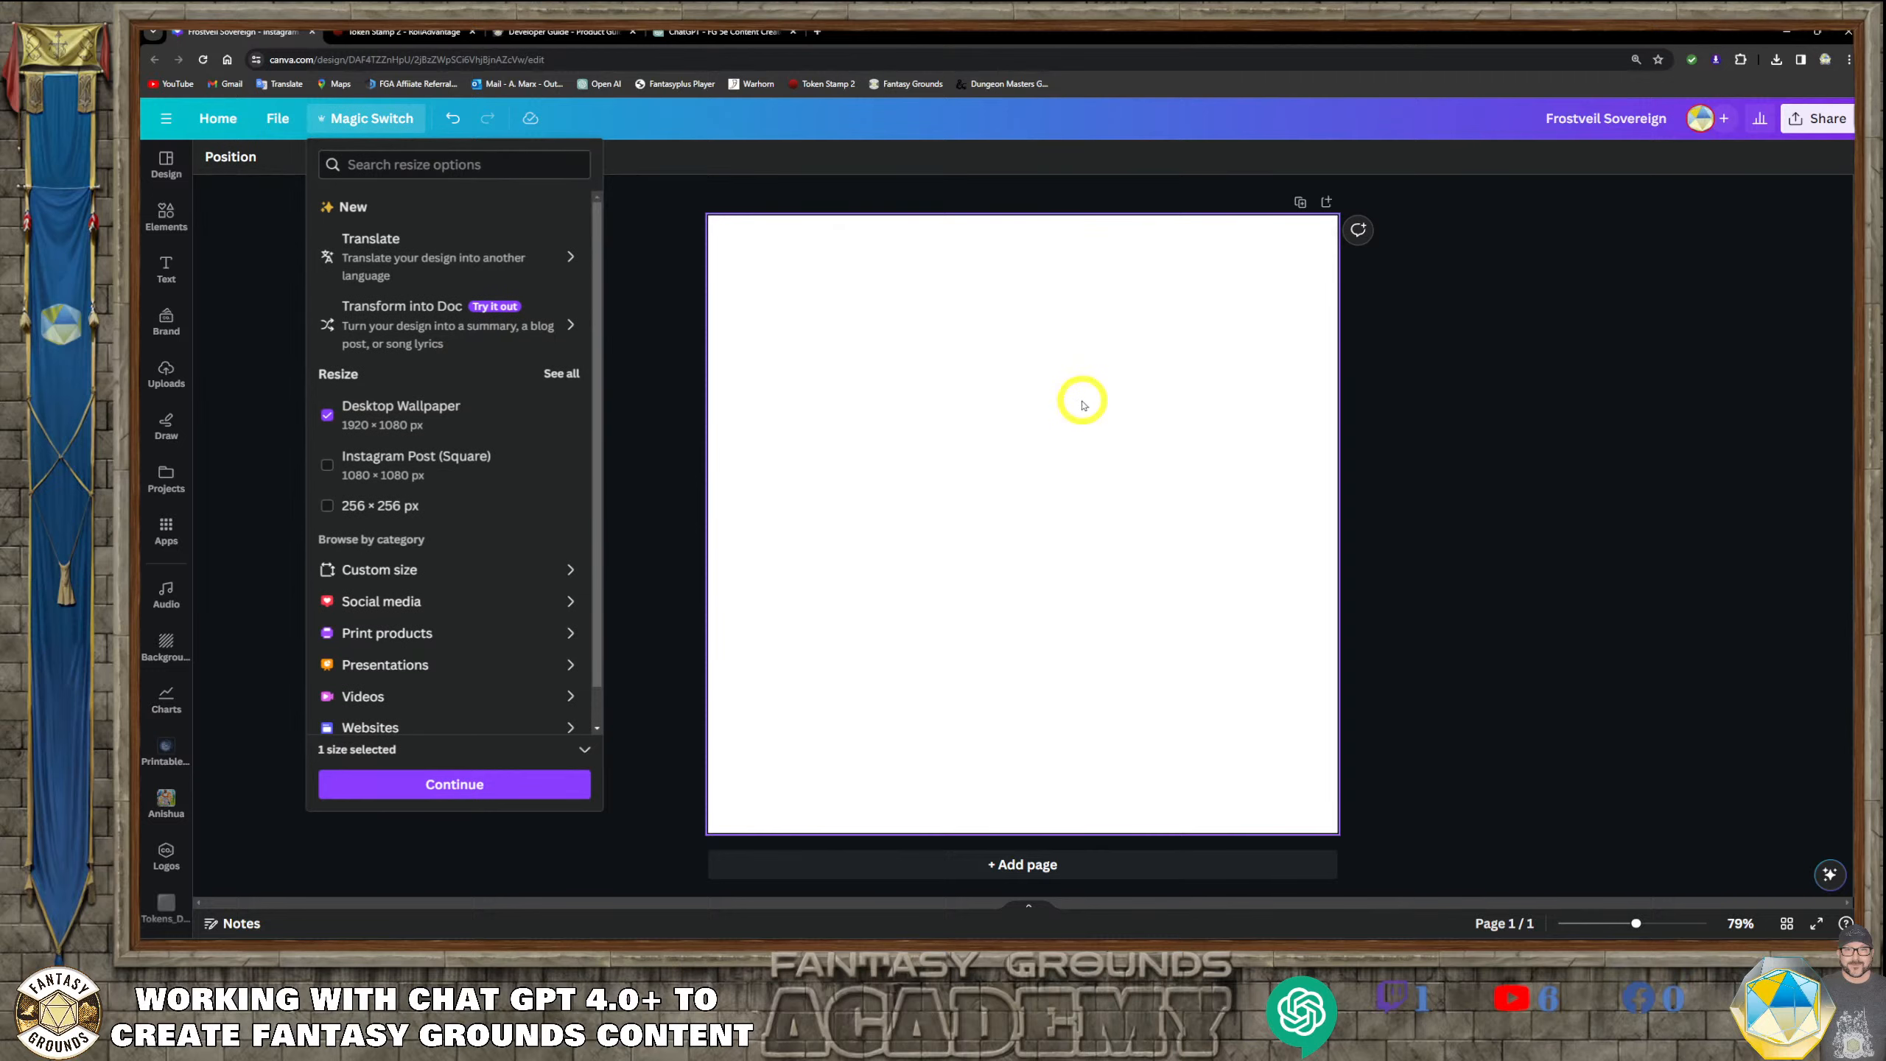
pyautogui.click(491, 787)
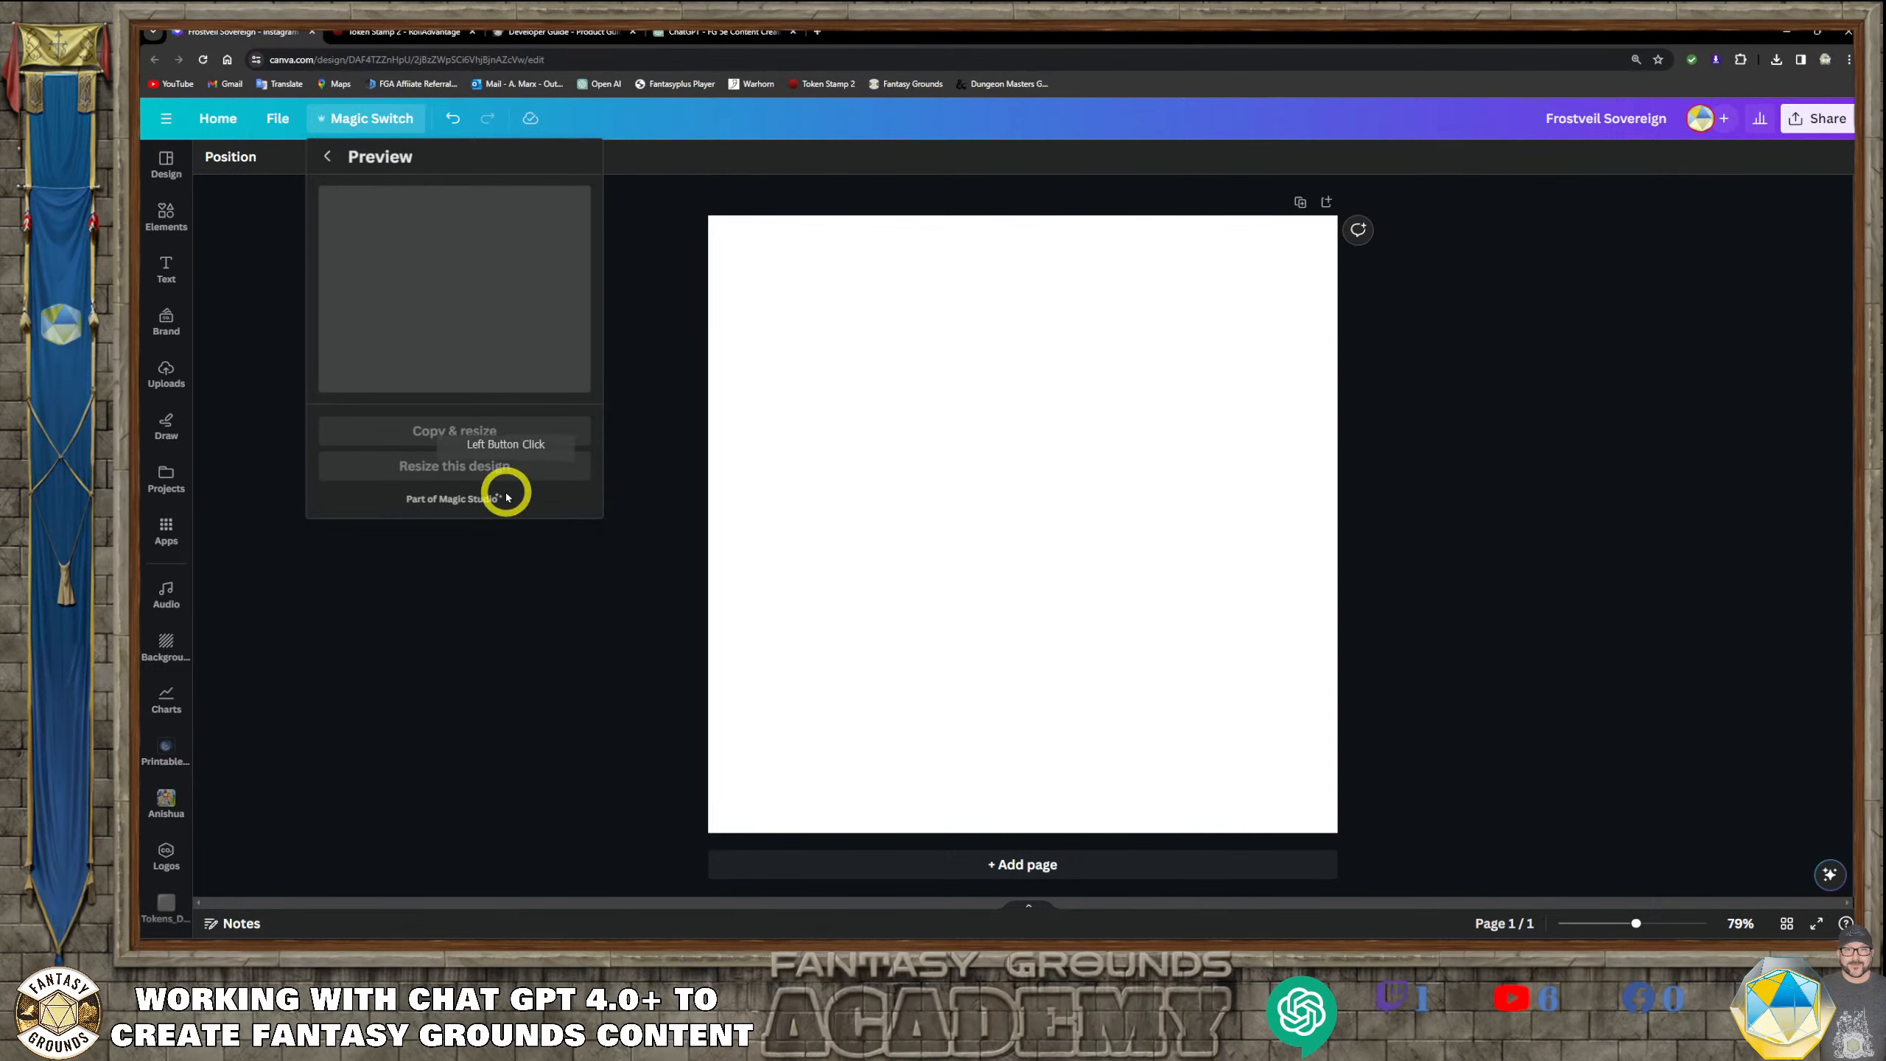
pyautogui.click(507, 466)
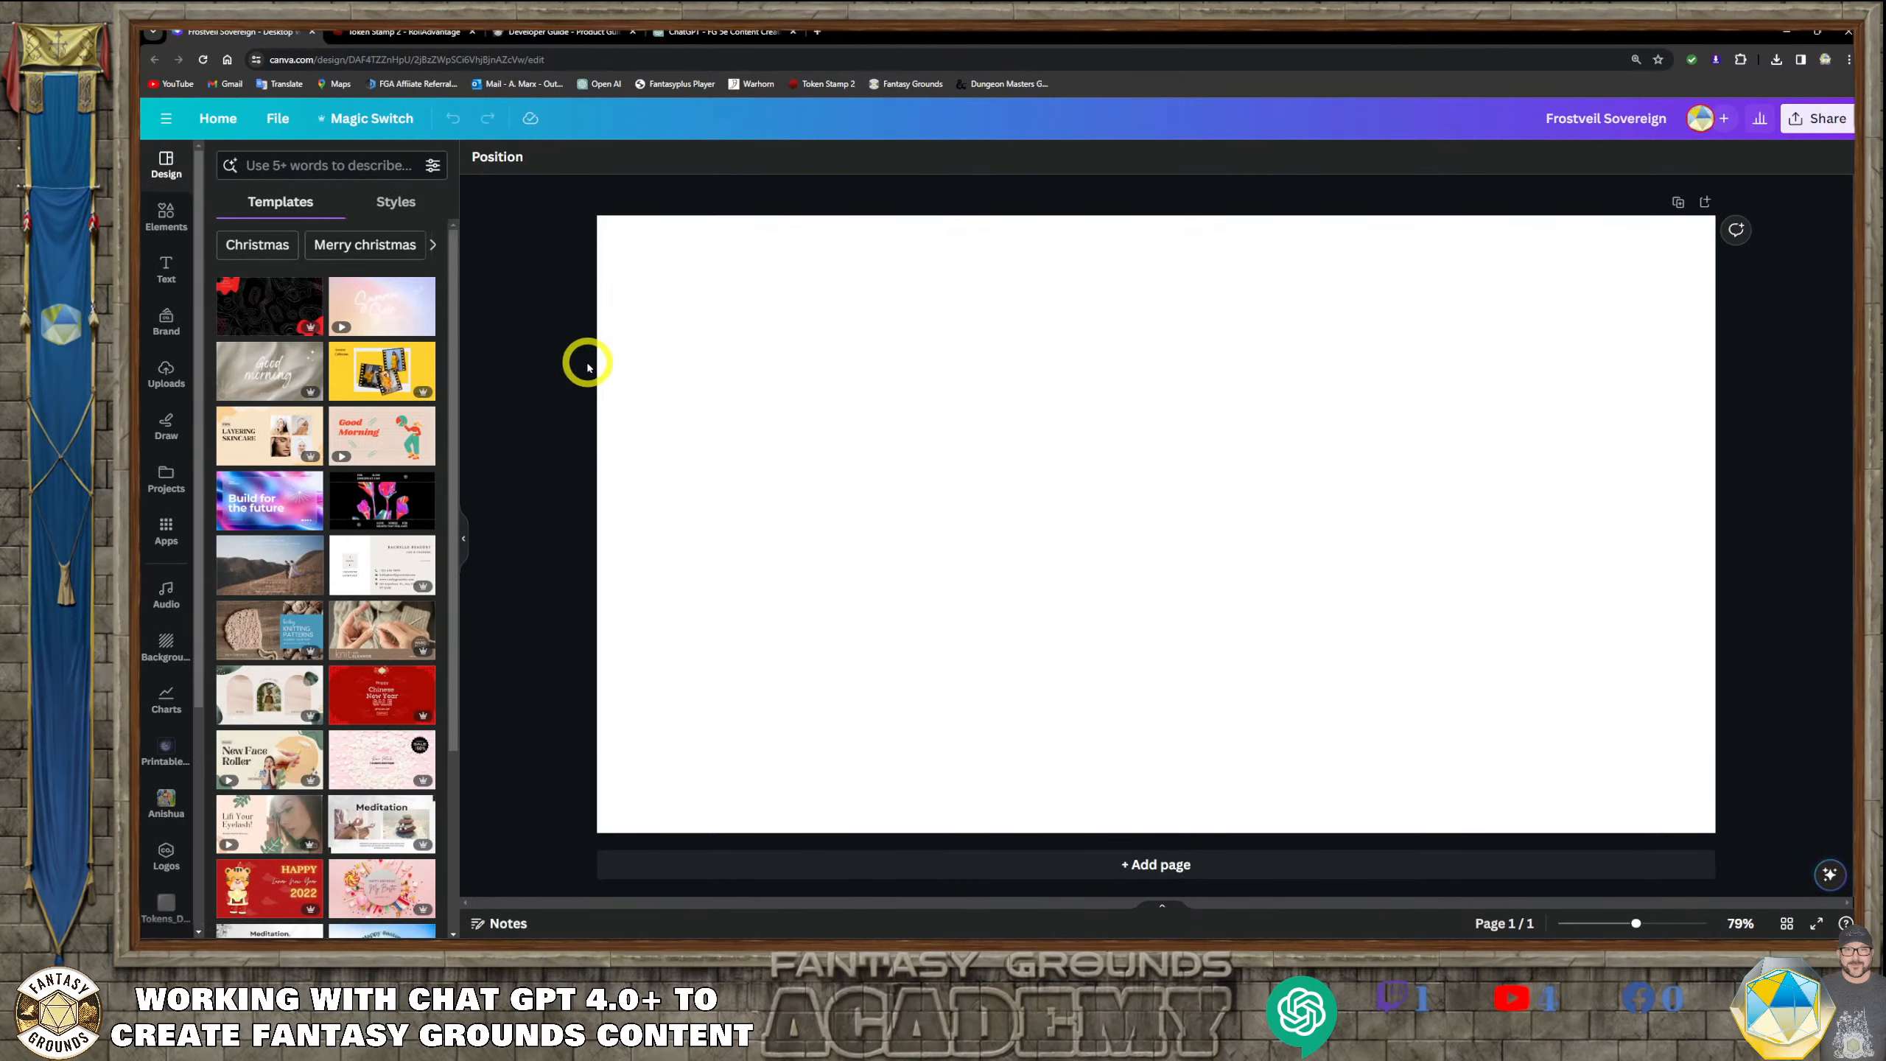
# Add today's two DALL-E images, the lair and Kaelen's portrait, from the D: drive's Downloads folder in File Explorer to the Canva page
pyautogui.click(888, 467)
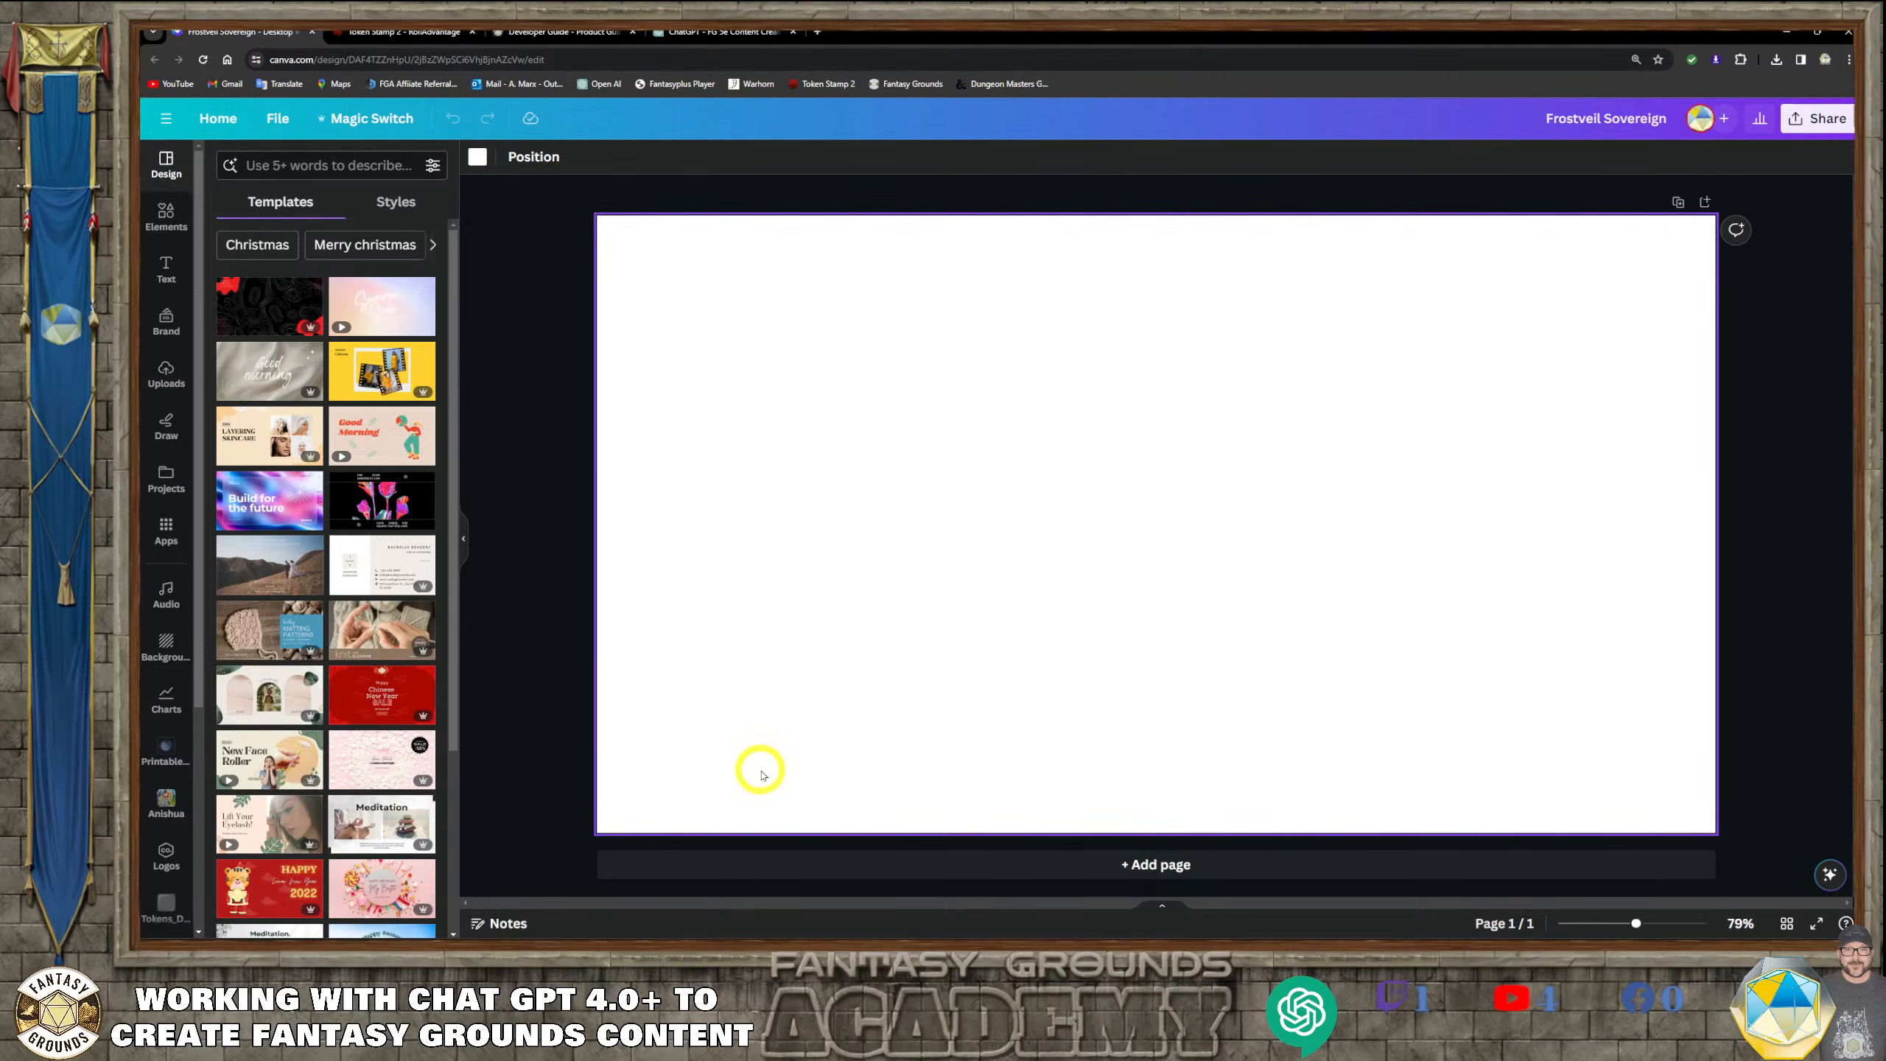
pyautogui.click(429, 937)
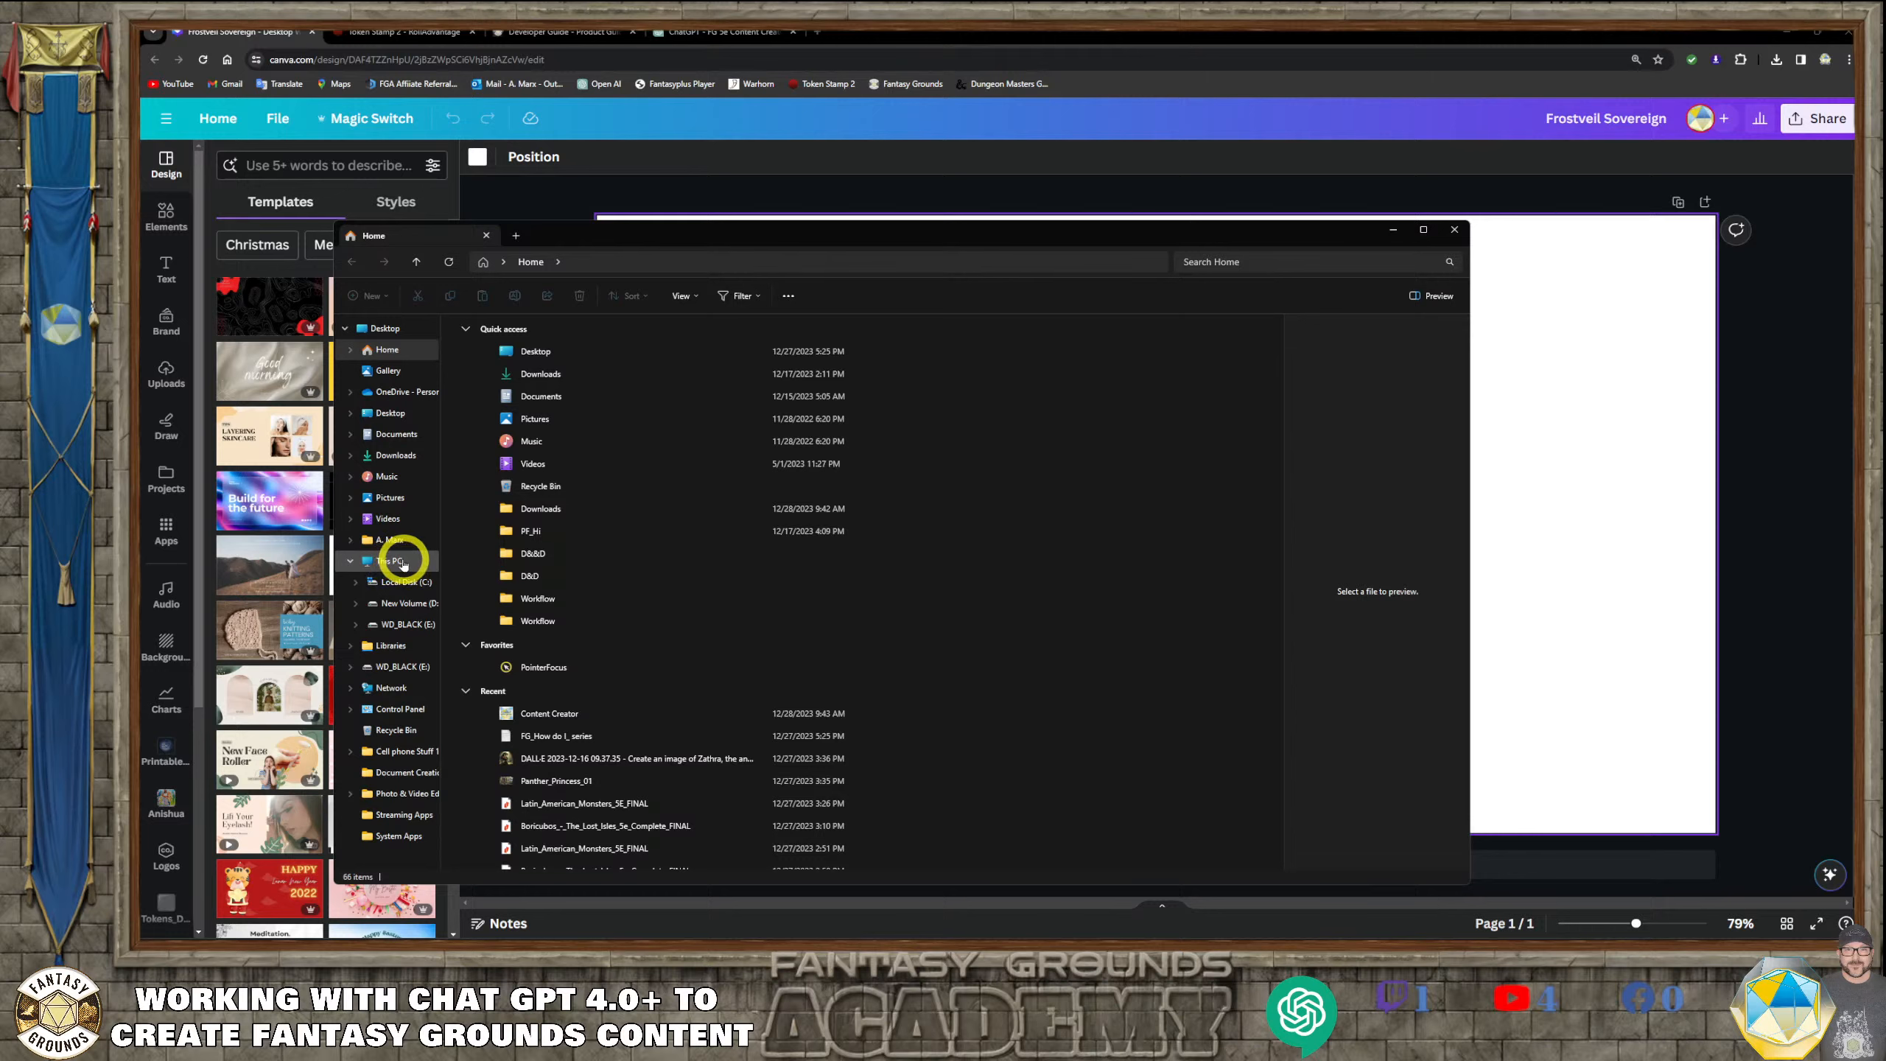
pyautogui.click(400, 611)
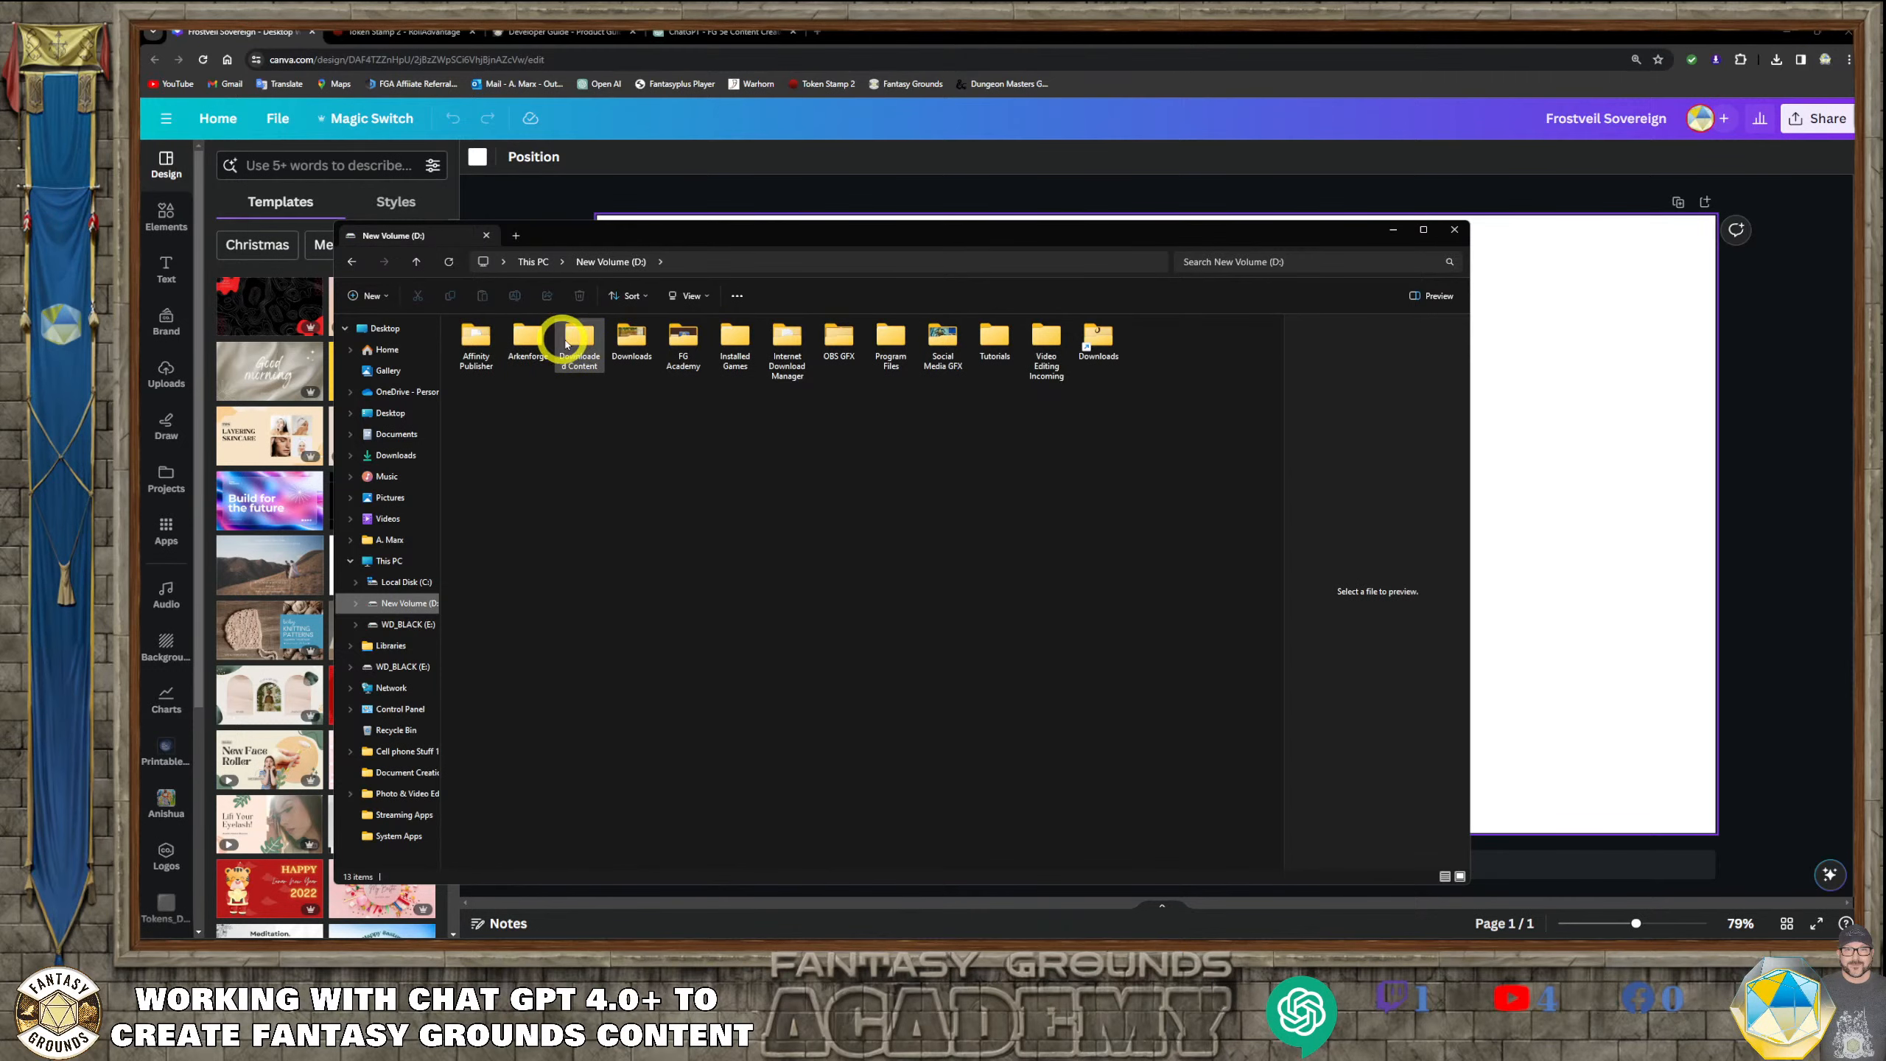
pyautogui.doubleClick(628, 338)
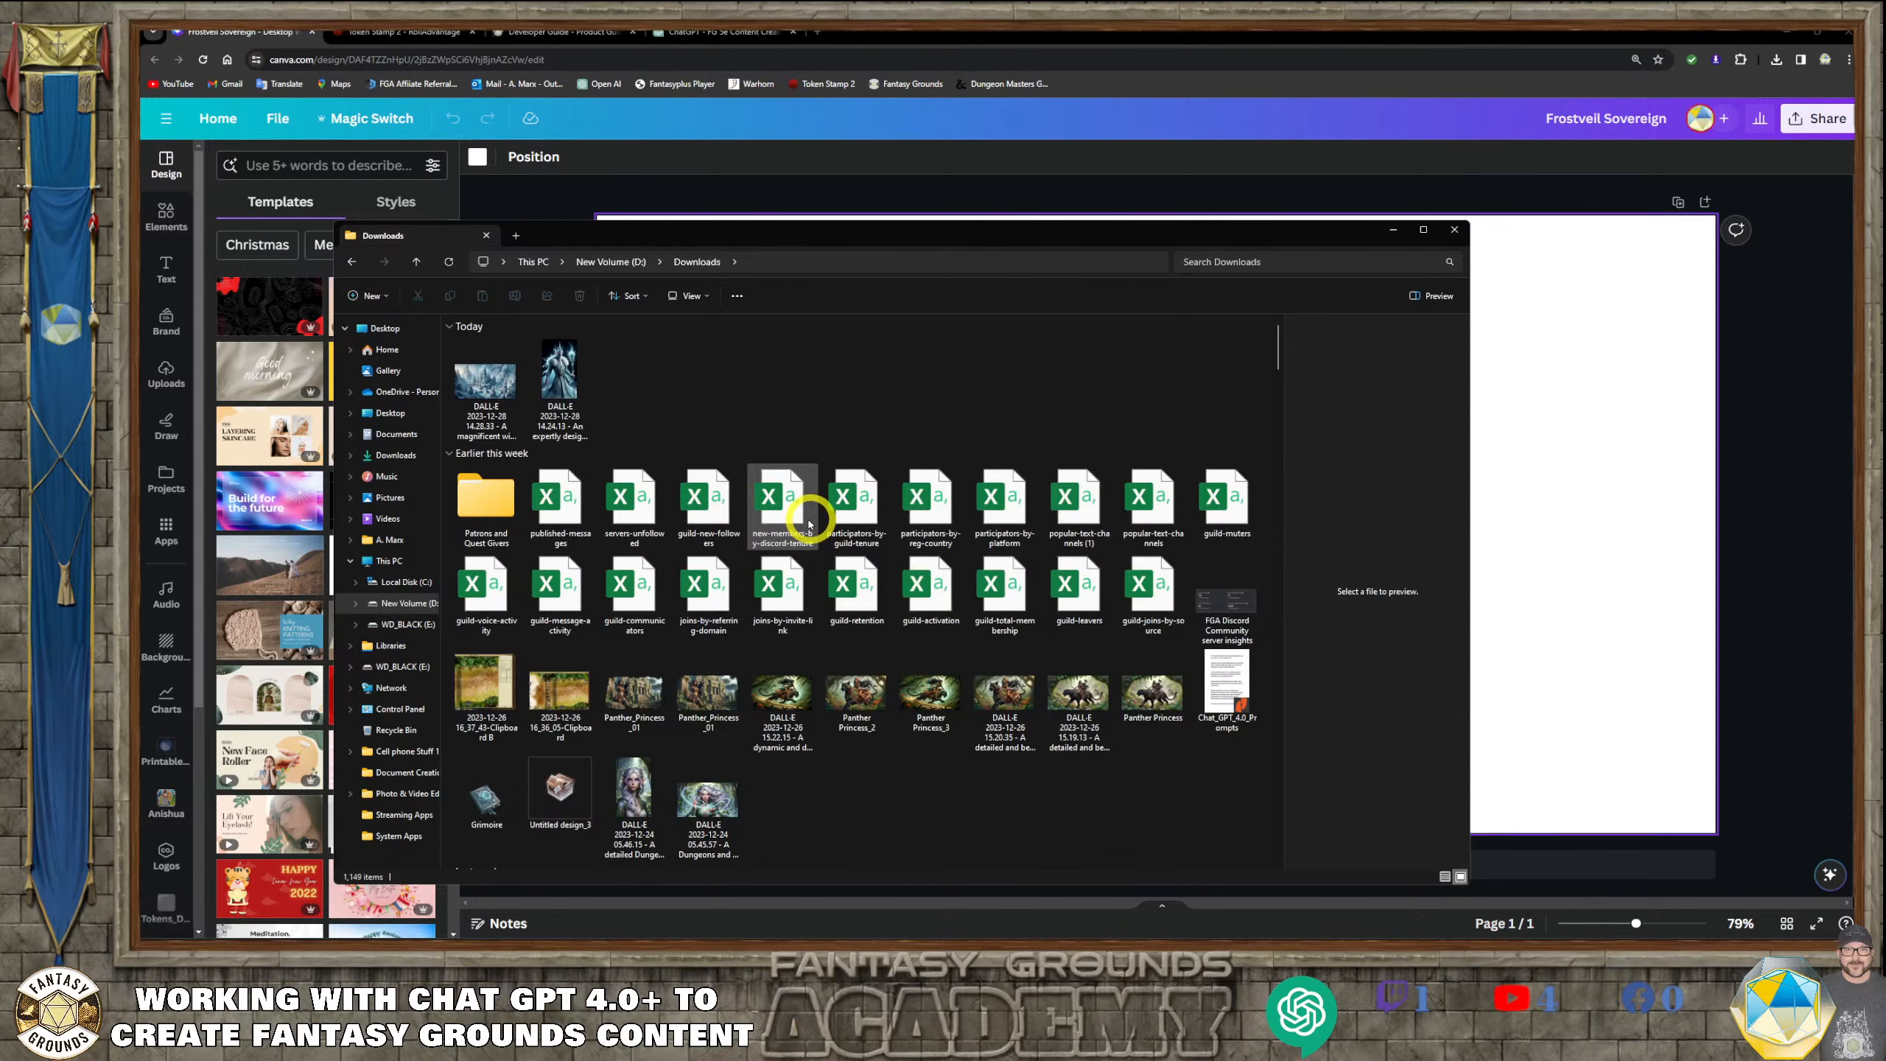
pyautogui.moveTo(733, 224); pyautogui.dragTo(1197, 336)
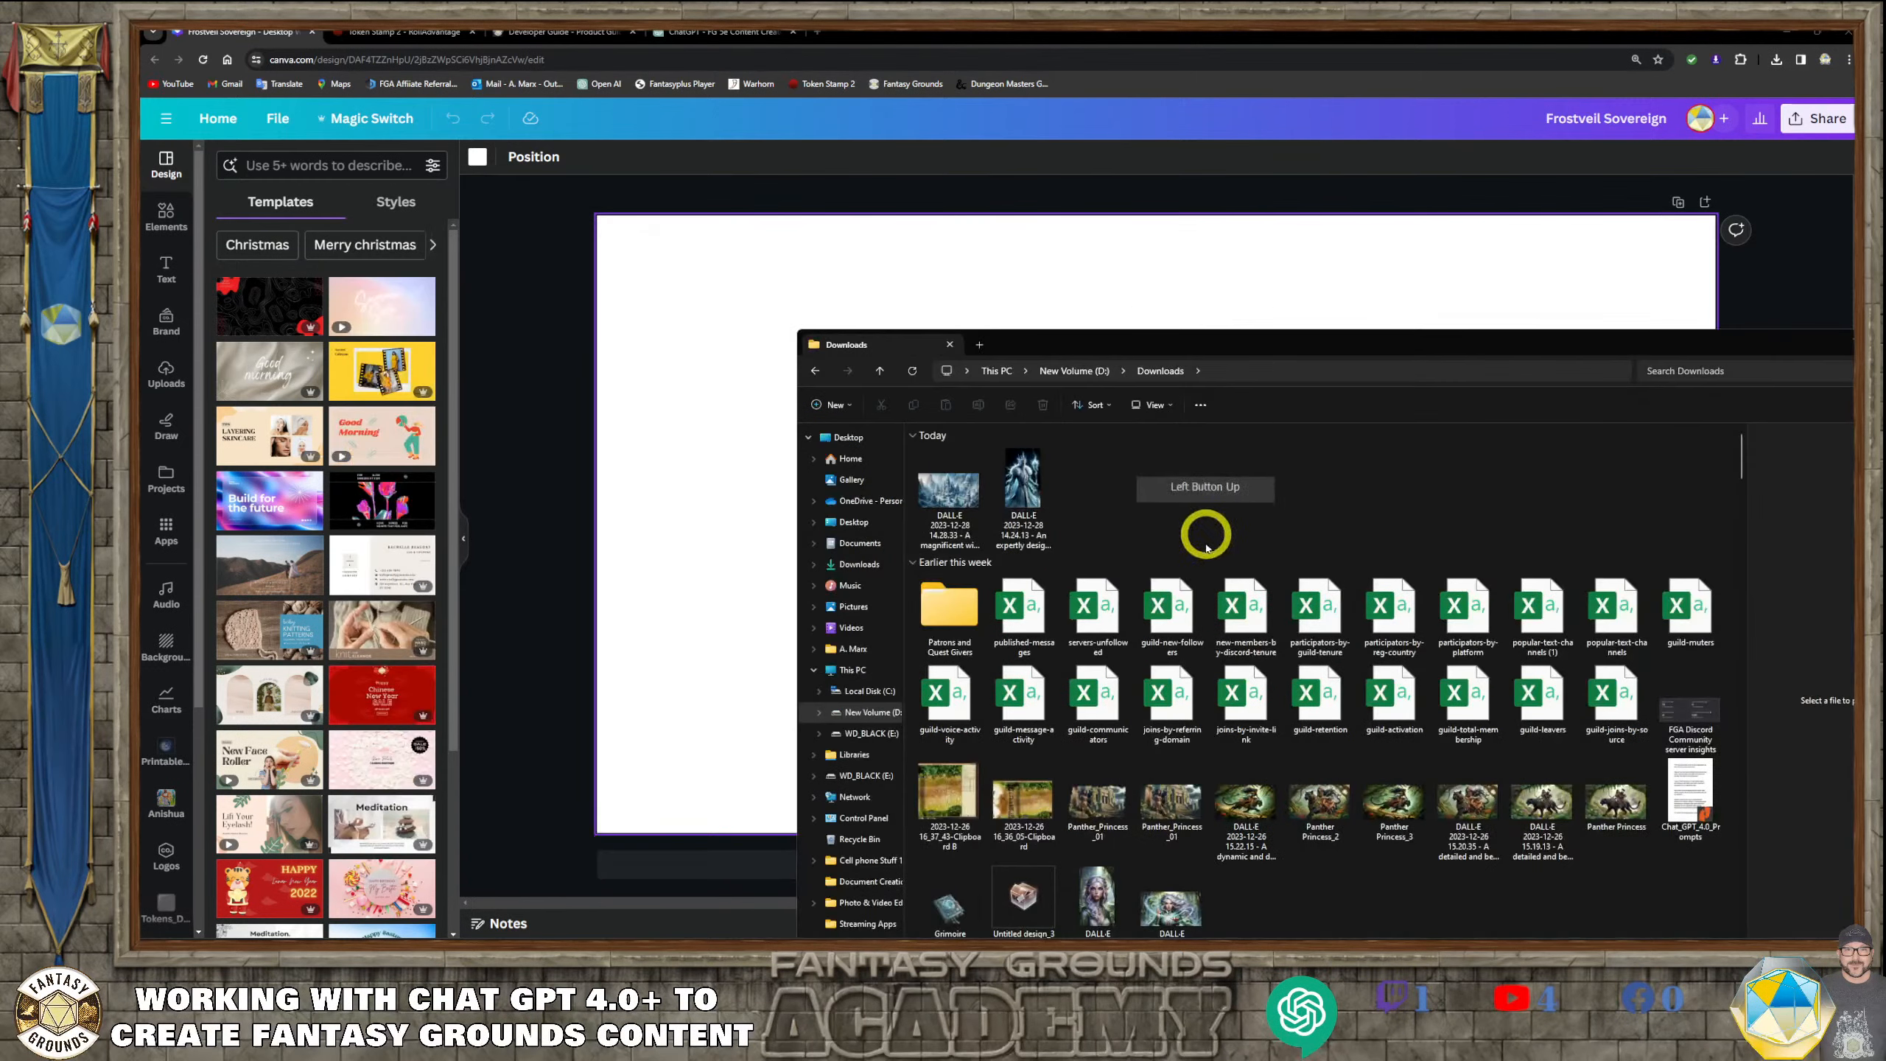
pyautogui.moveTo(1125, 522); pyautogui.dragTo(1183, 454)
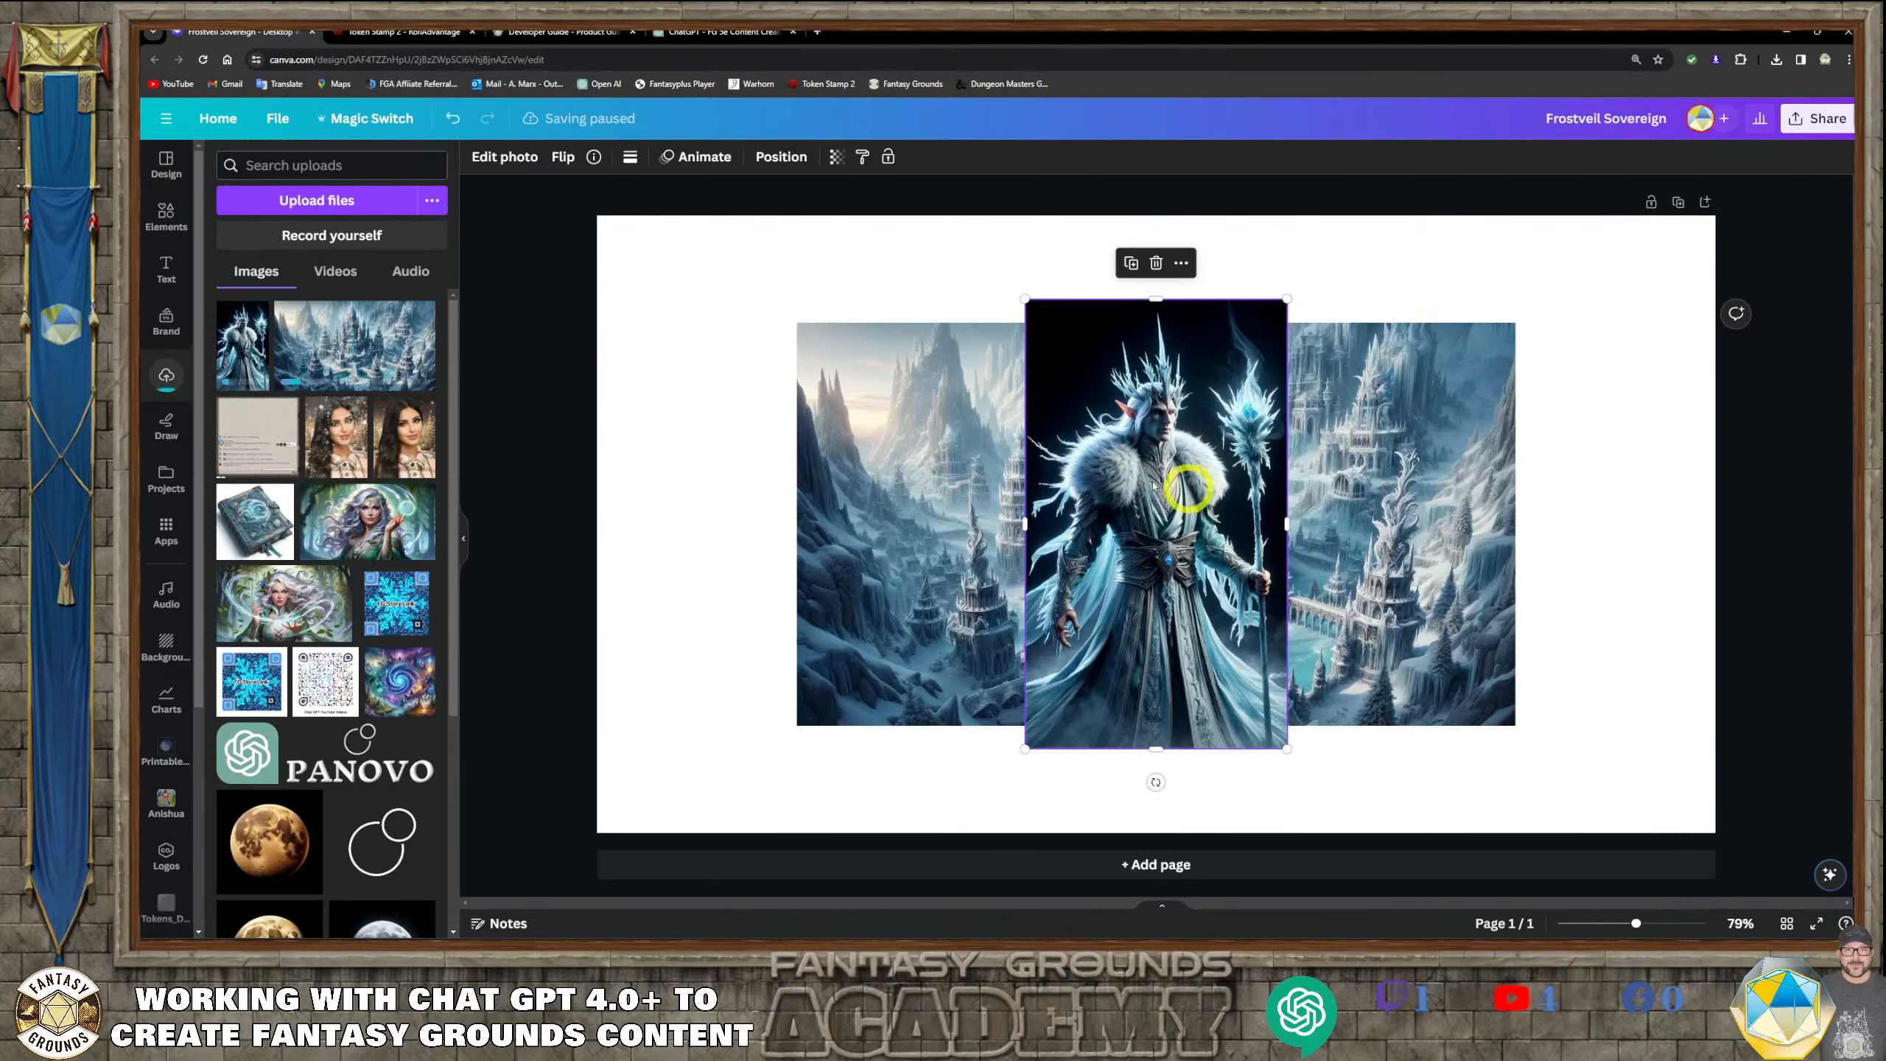
# Collapse the uploads list and move Kaelen's portrait to the left side of the page, overlapping the lair image's left edge
pyautogui.click(462, 539)
pyautogui.click(889, 591)
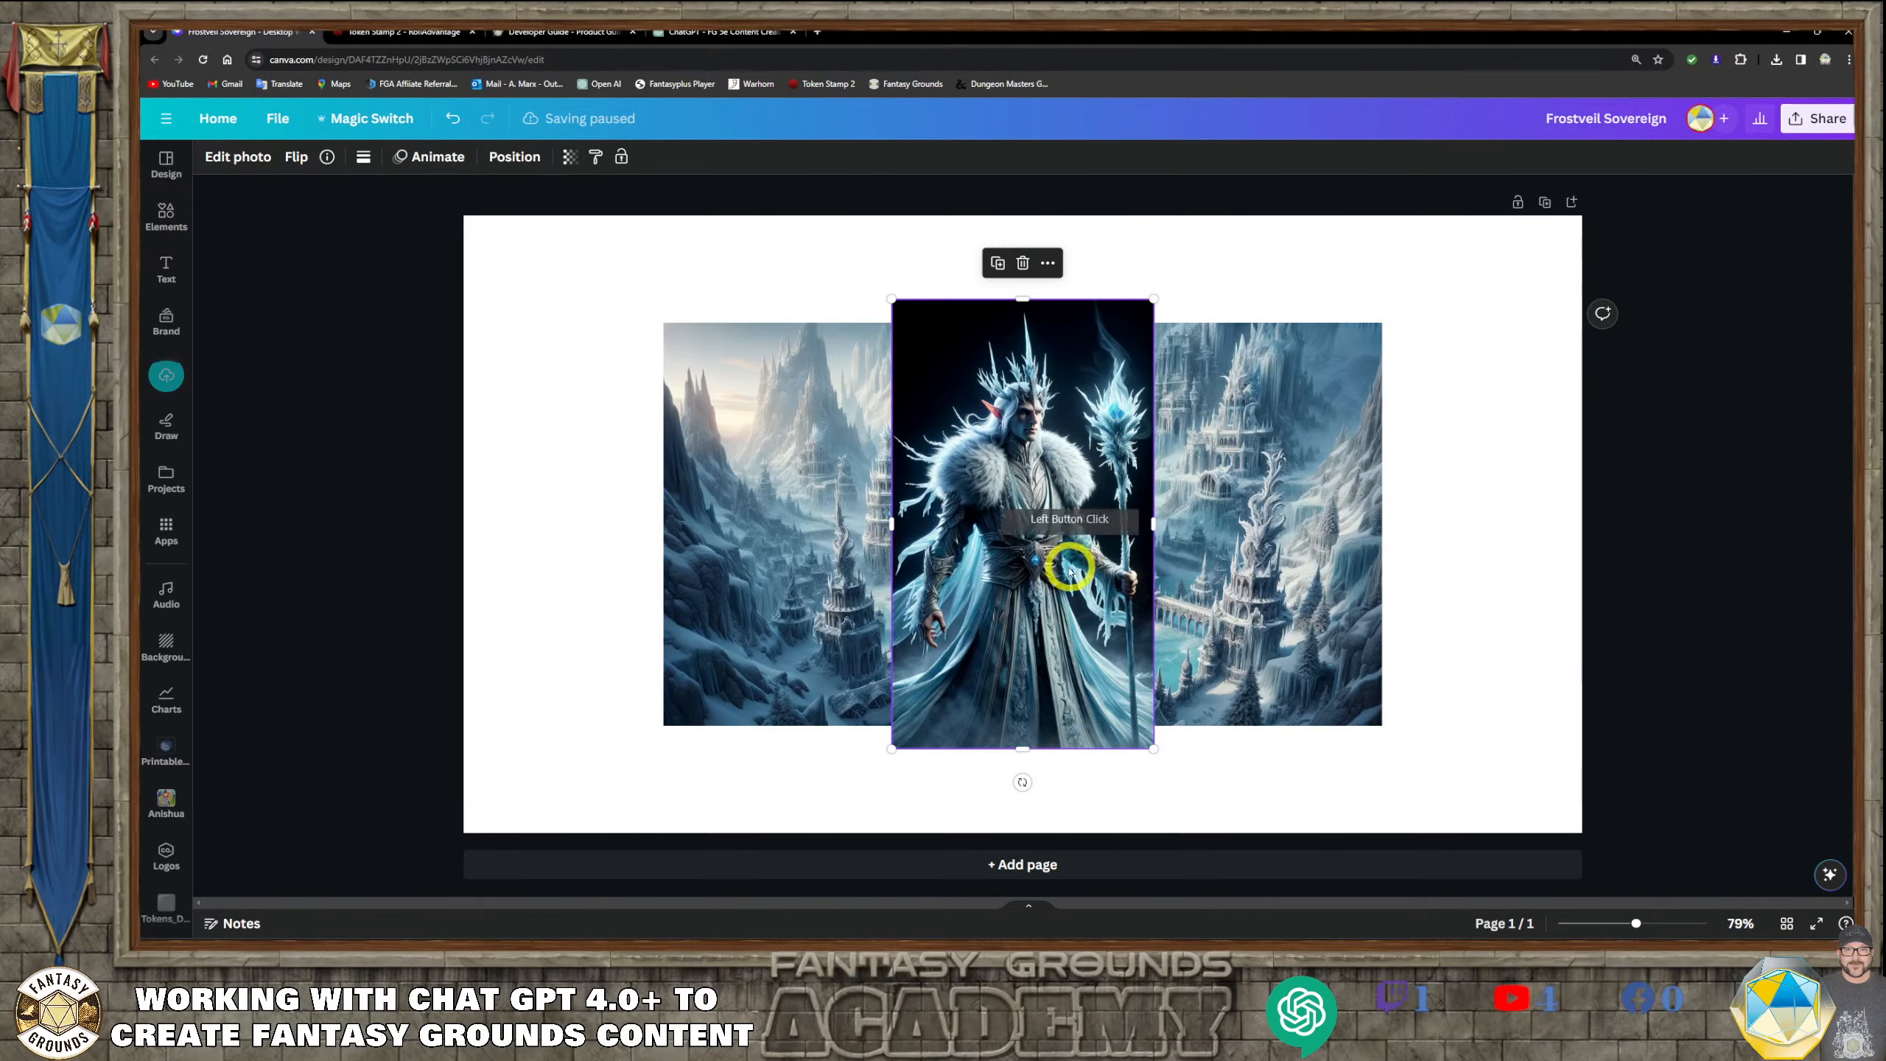
pyautogui.moveTo(1070, 570); pyautogui.dragTo(703, 536)
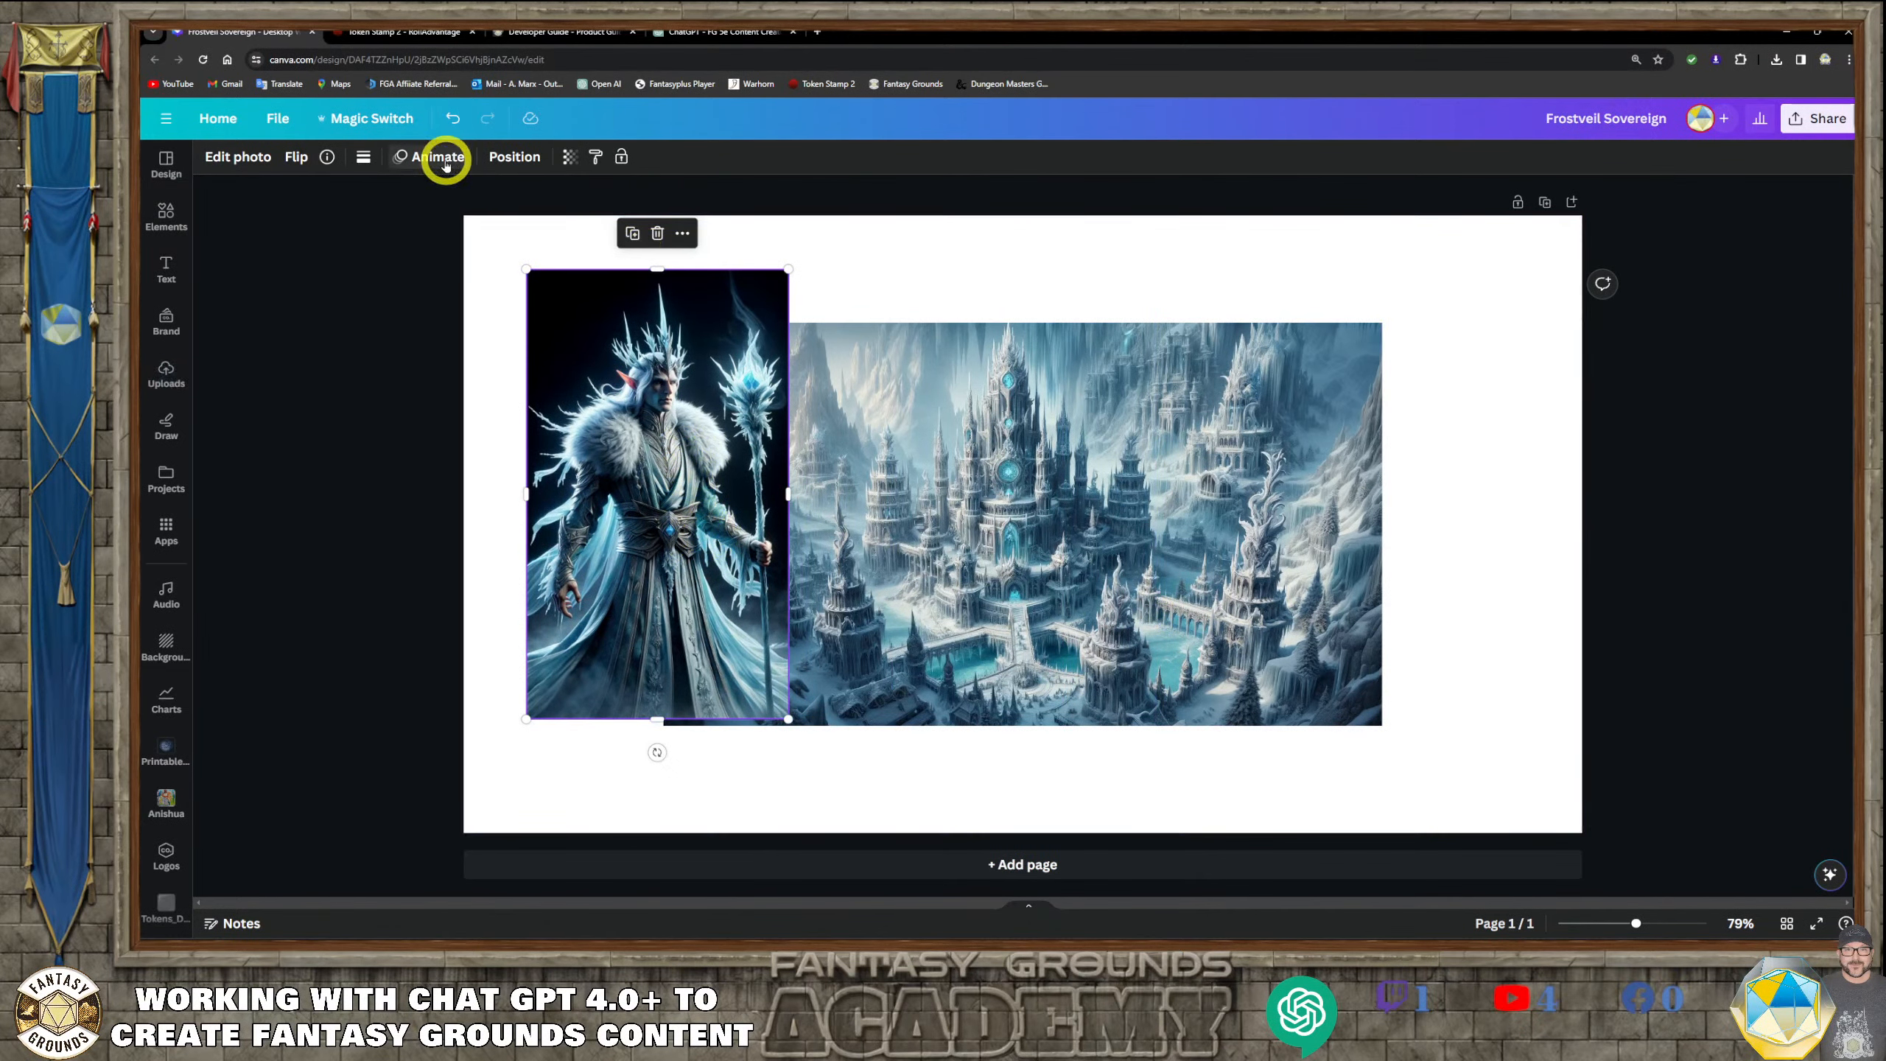
# Remove the dark background from Kaelen's portrait with BG Remover
pyautogui.click(571, 157)
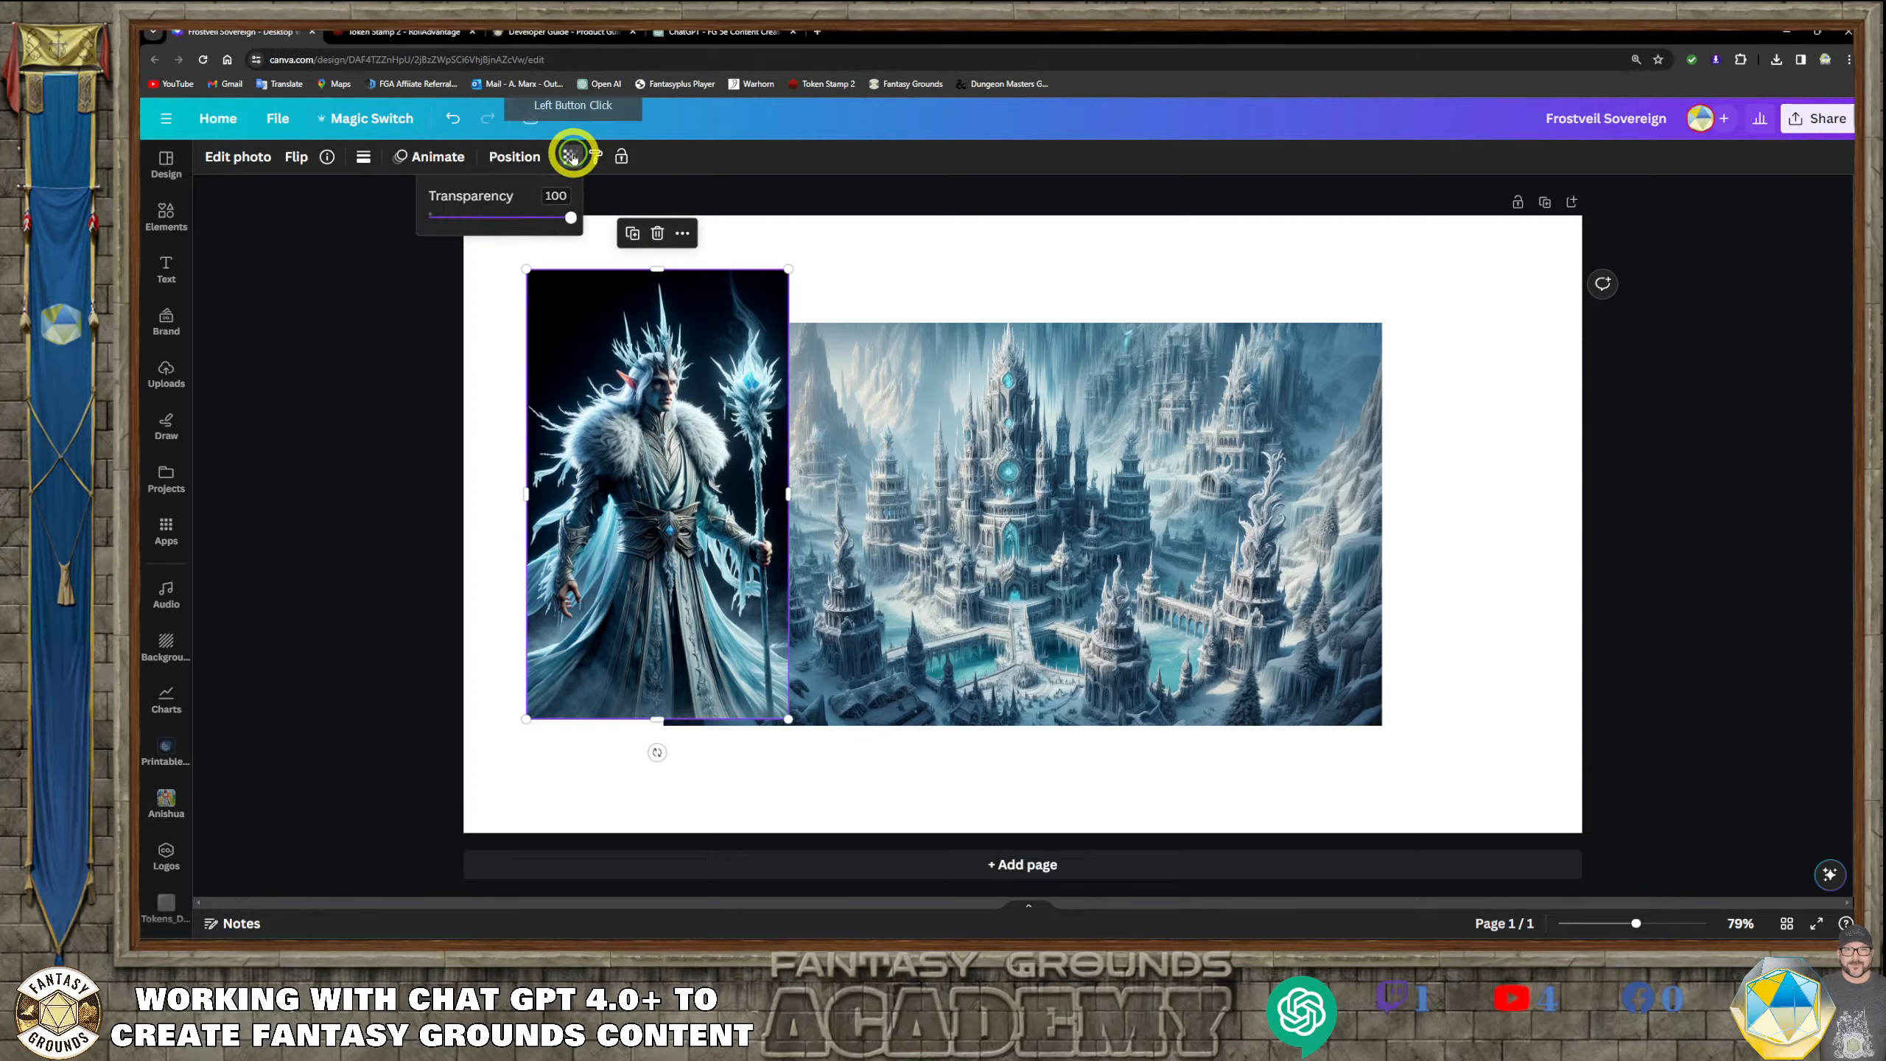
pyautogui.click(265, 160)
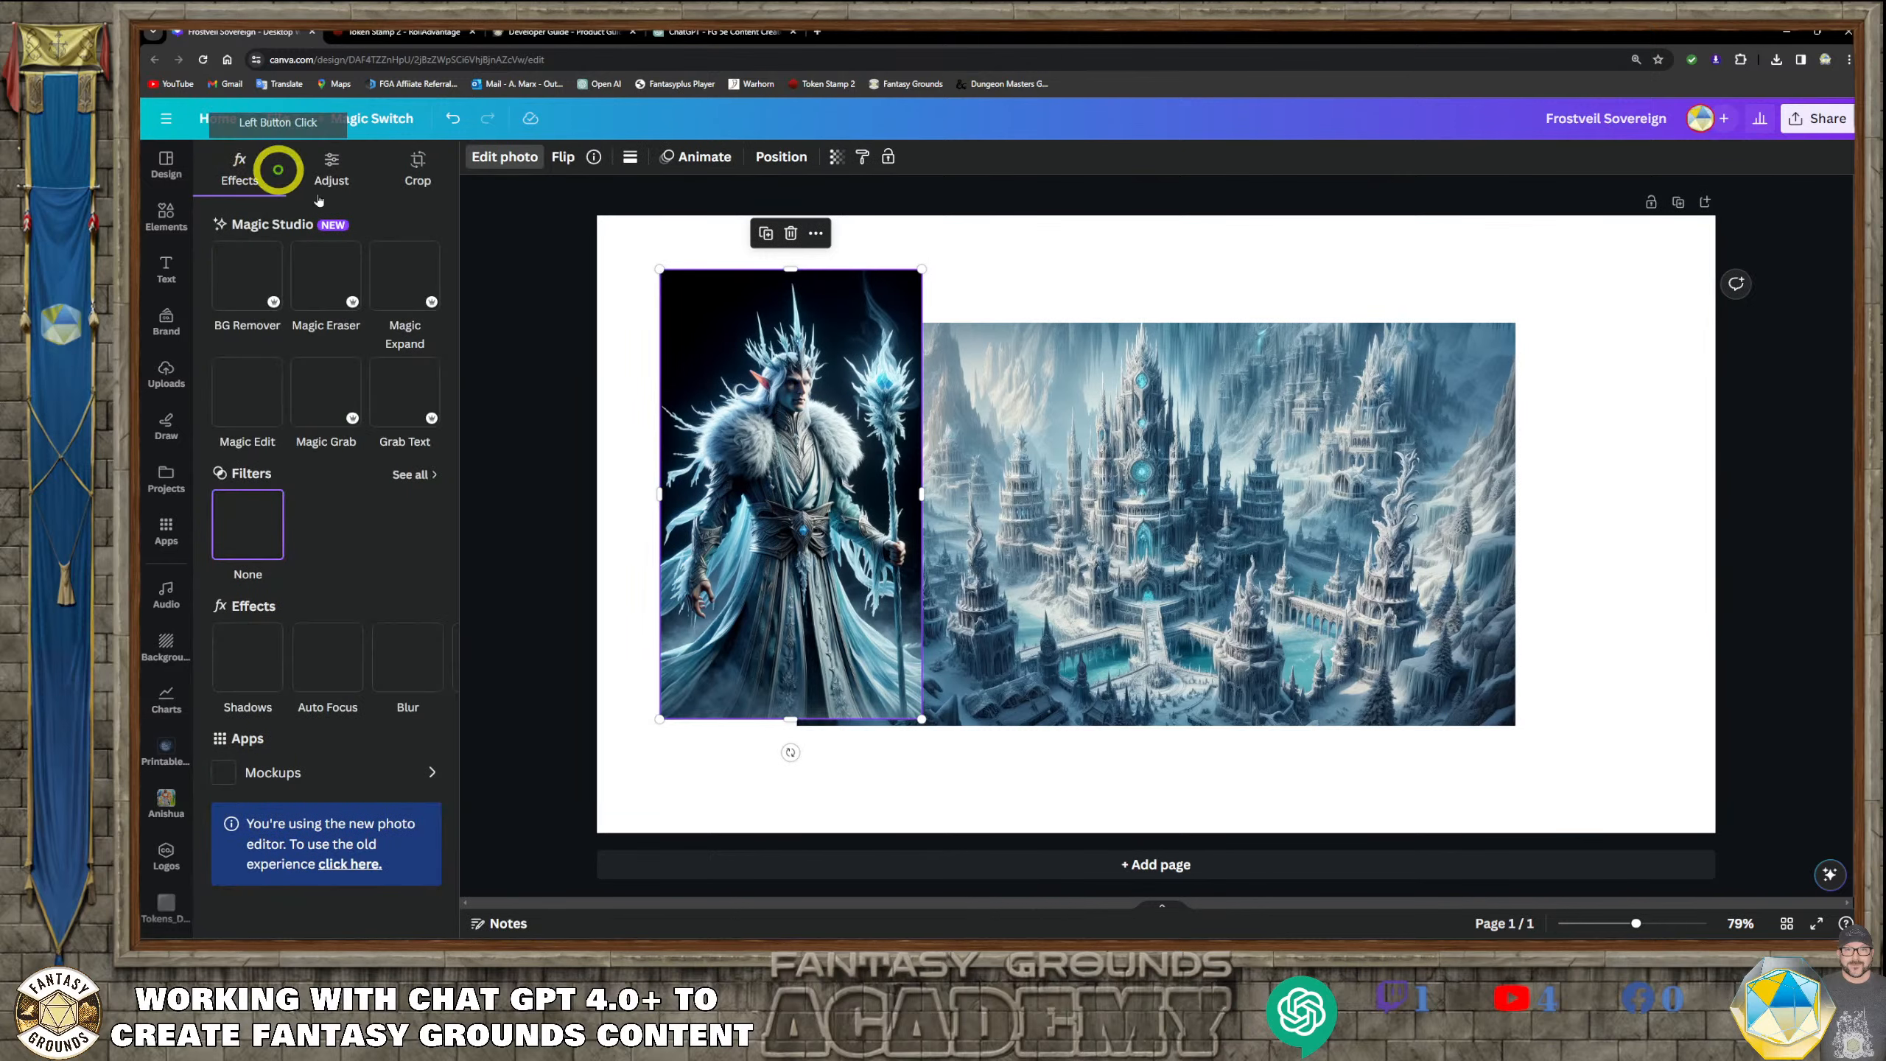
pyautogui.click(828, 379)
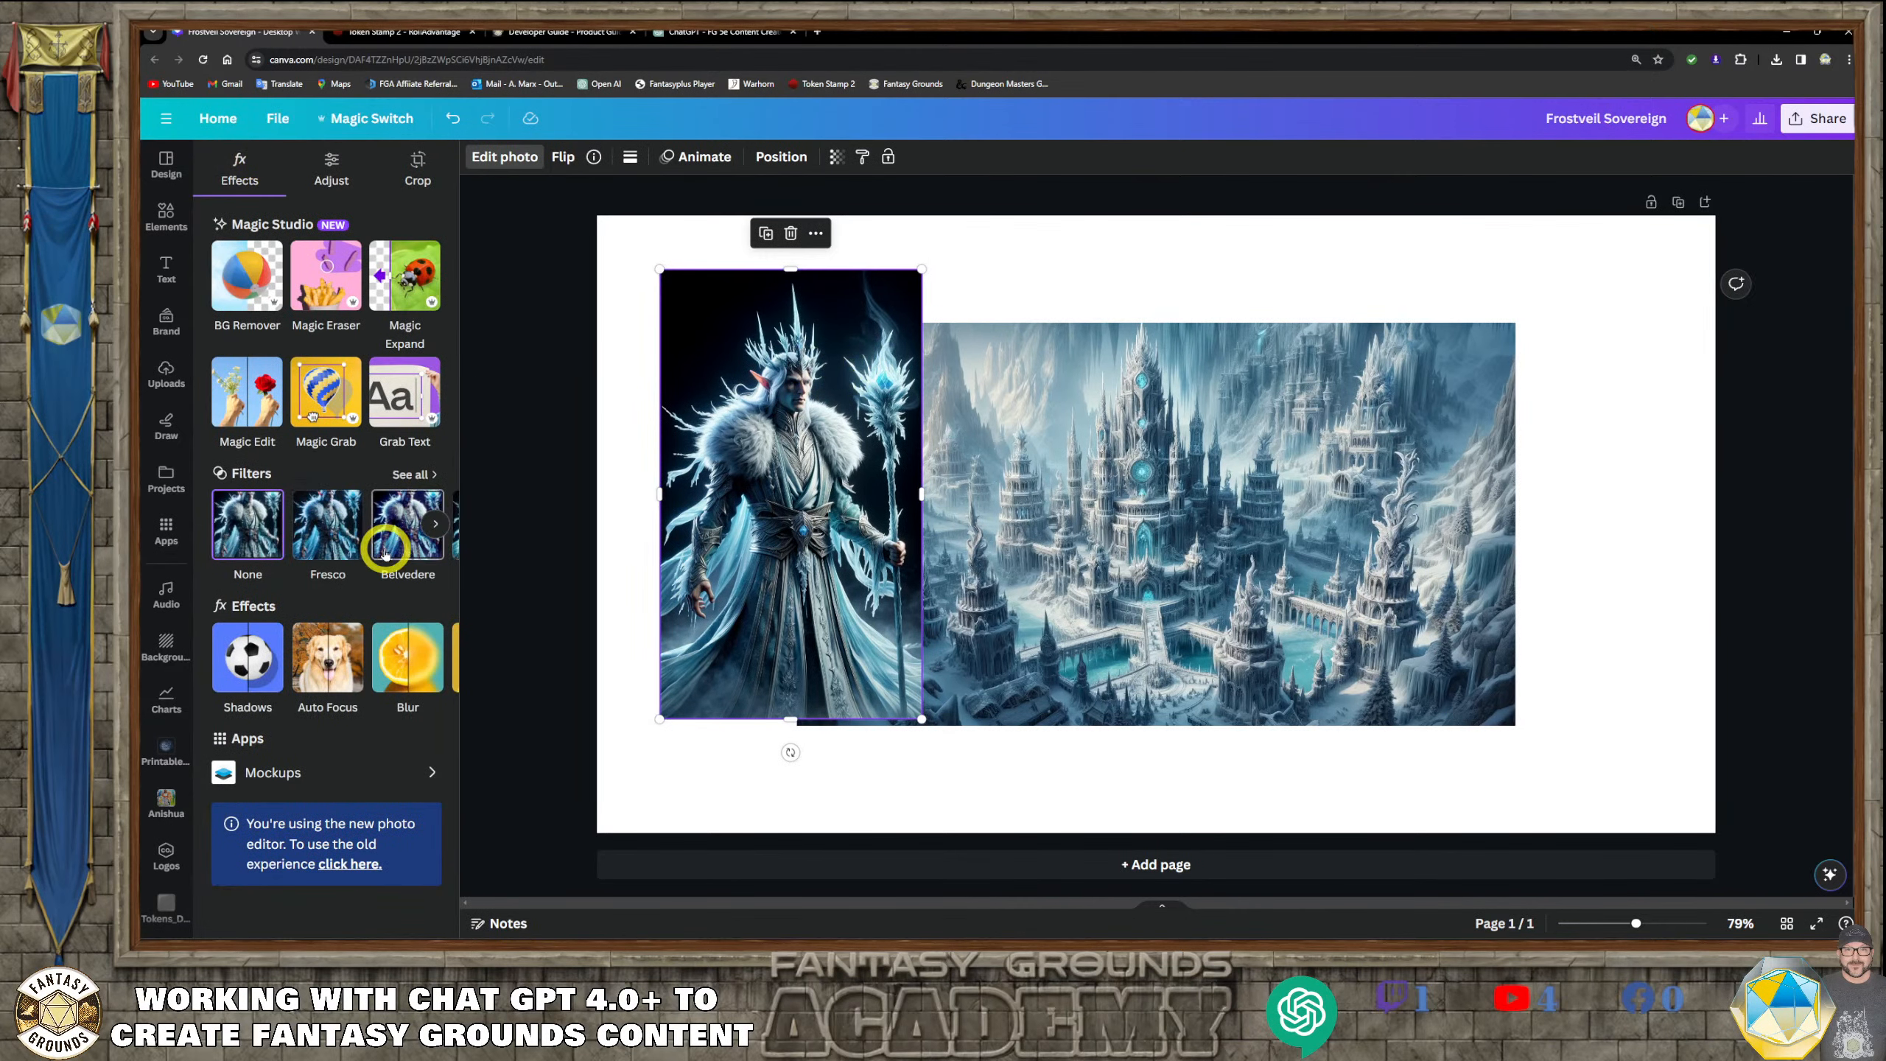
pyautogui.click(260, 274)
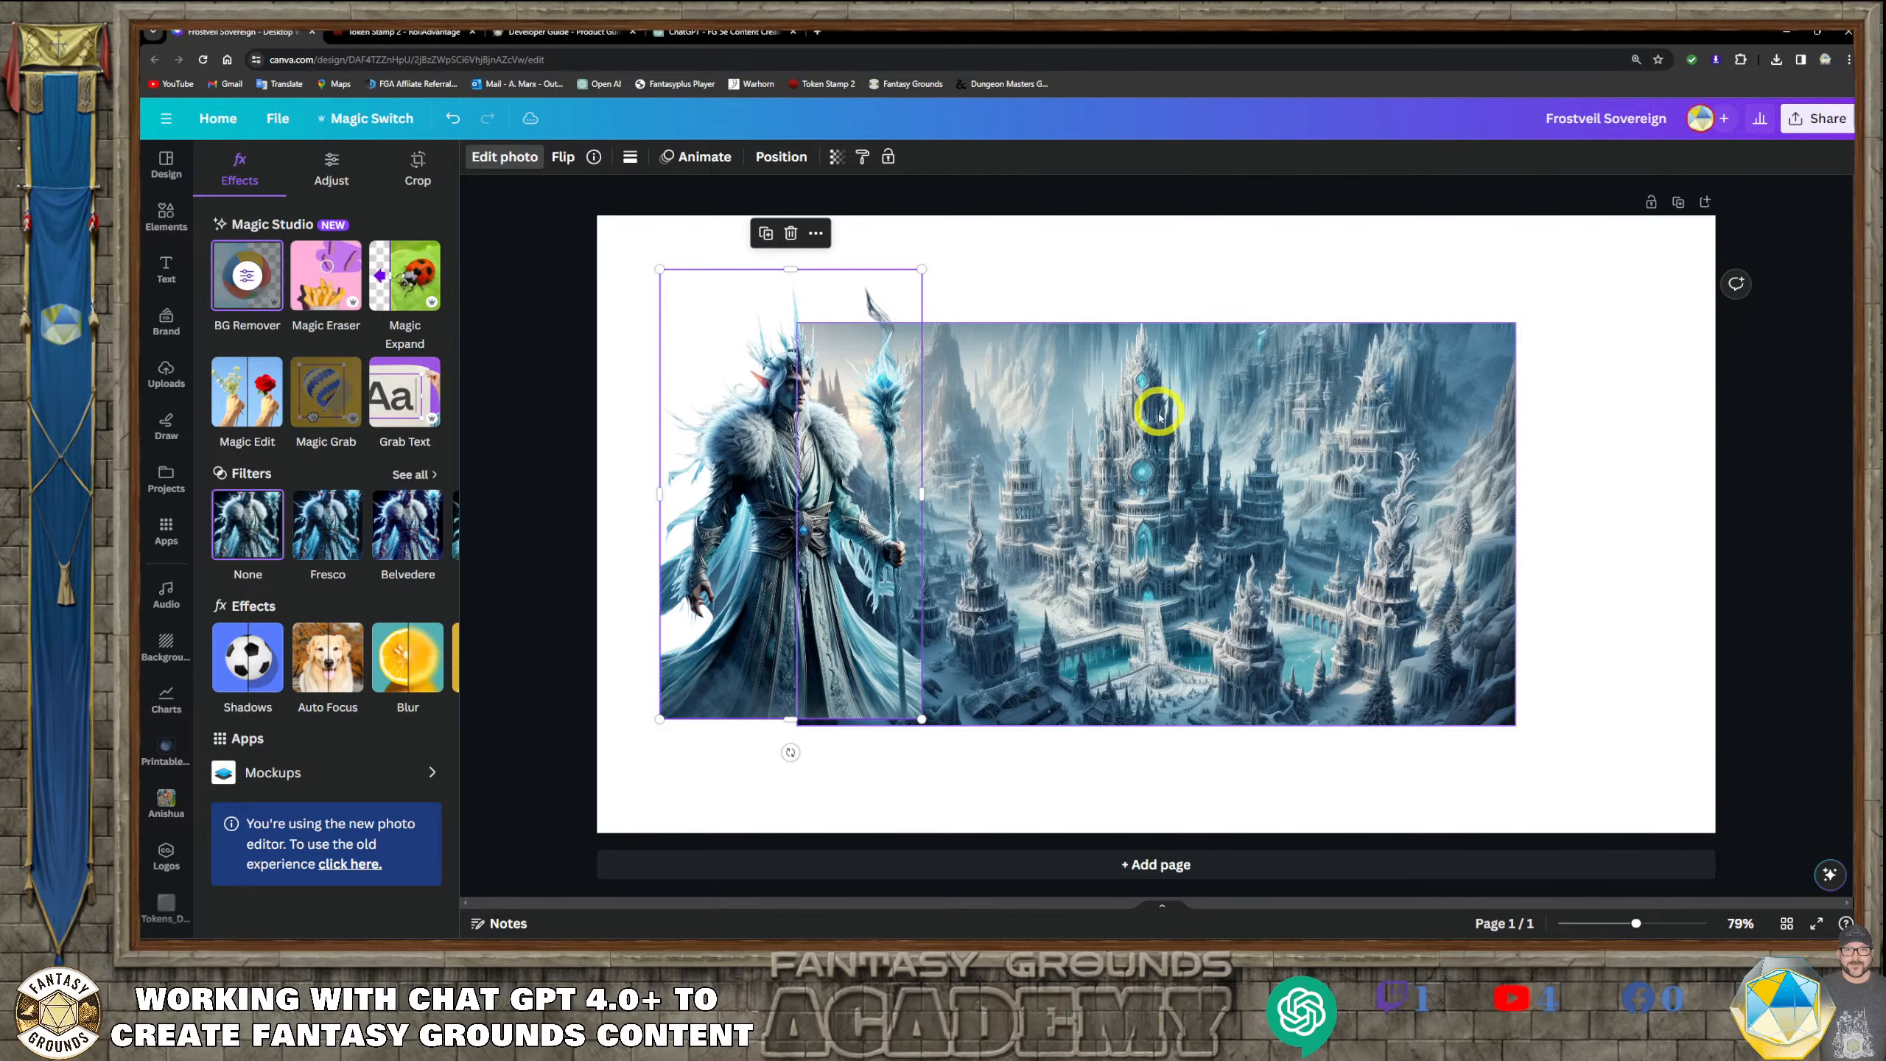
# Align the lair image with the page's top-left corner and enlarge it to fill the whole page as the background
pyautogui.moveTo(1170, 422); pyautogui.dragTo(980, 329)
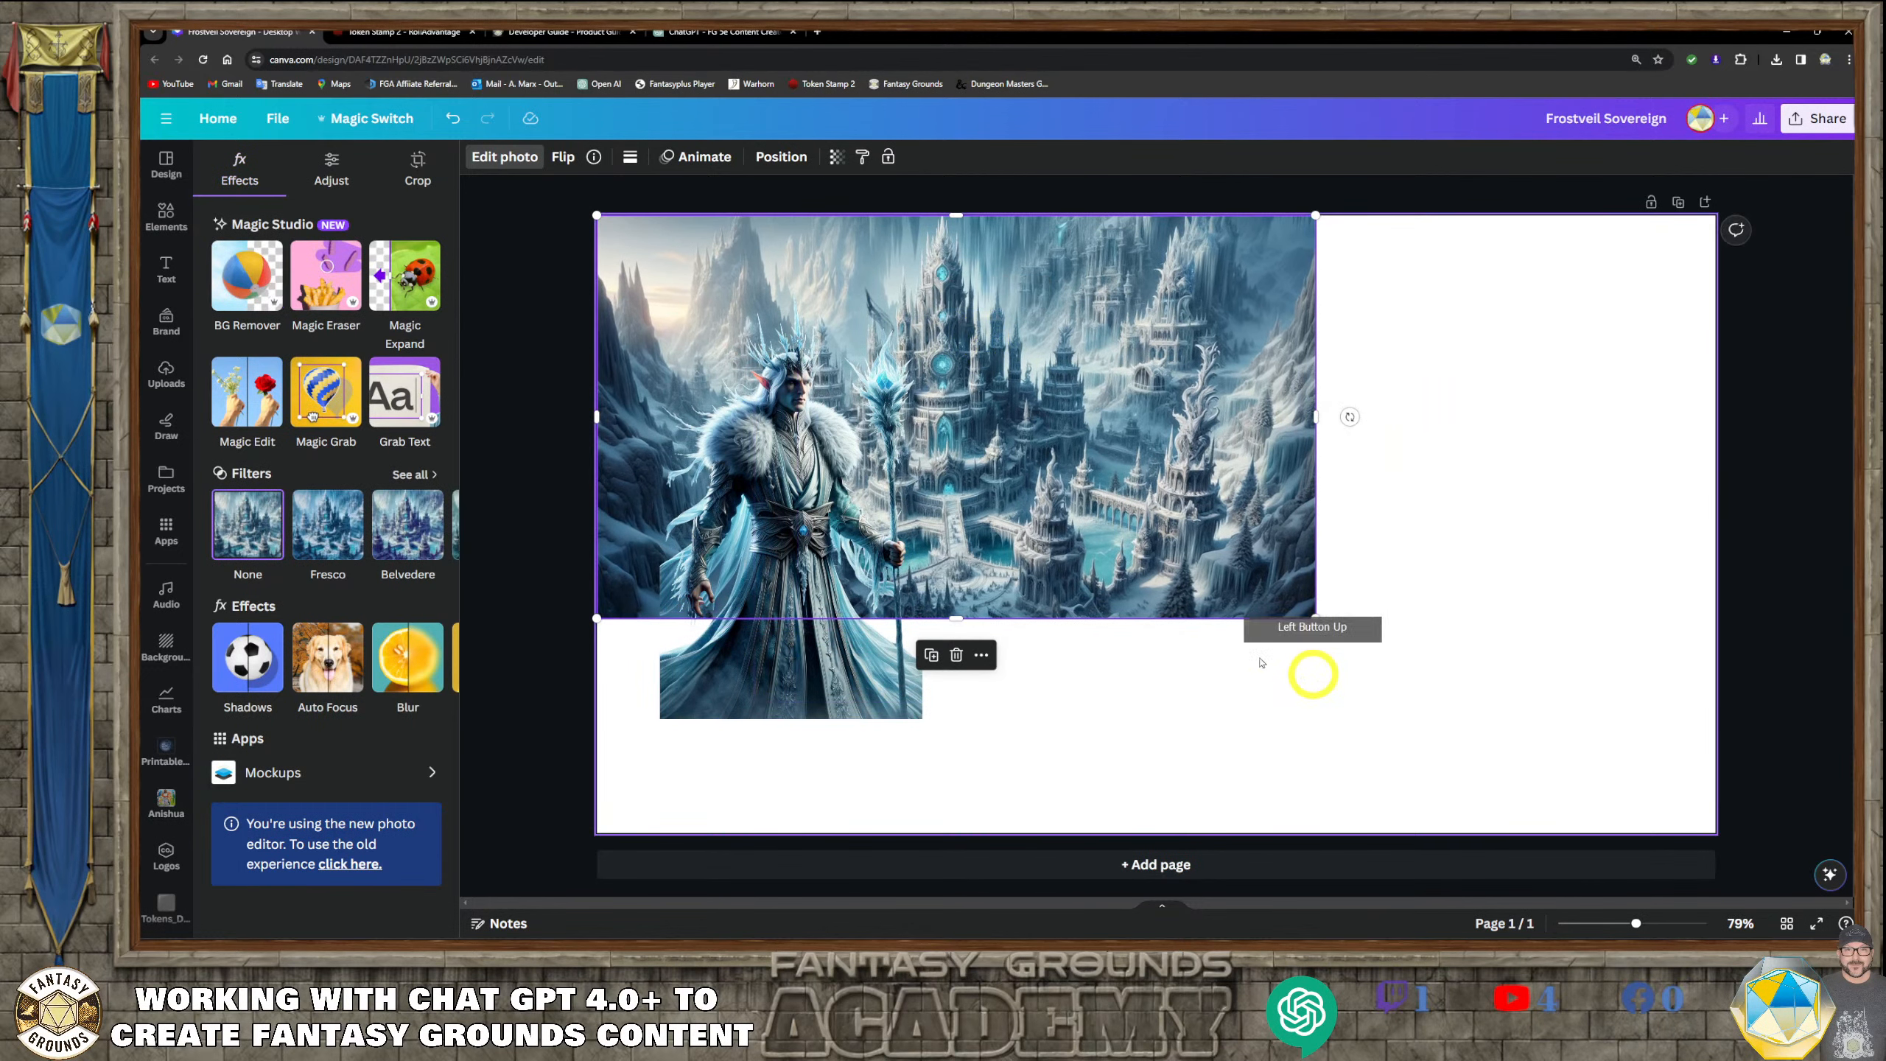
pyautogui.moveTo(1315, 618); pyautogui.dragTo(1713, 848)
pyautogui.moveTo(1448, 676); pyautogui.dragTo(1450, 676)
# Place Kaelen's portrait along the page's left edge, cropped below the knees, and enlarge it to nearly reach the page's top edge
pyautogui.moveTo(766, 548); pyautogui.dragTo(687, 720)
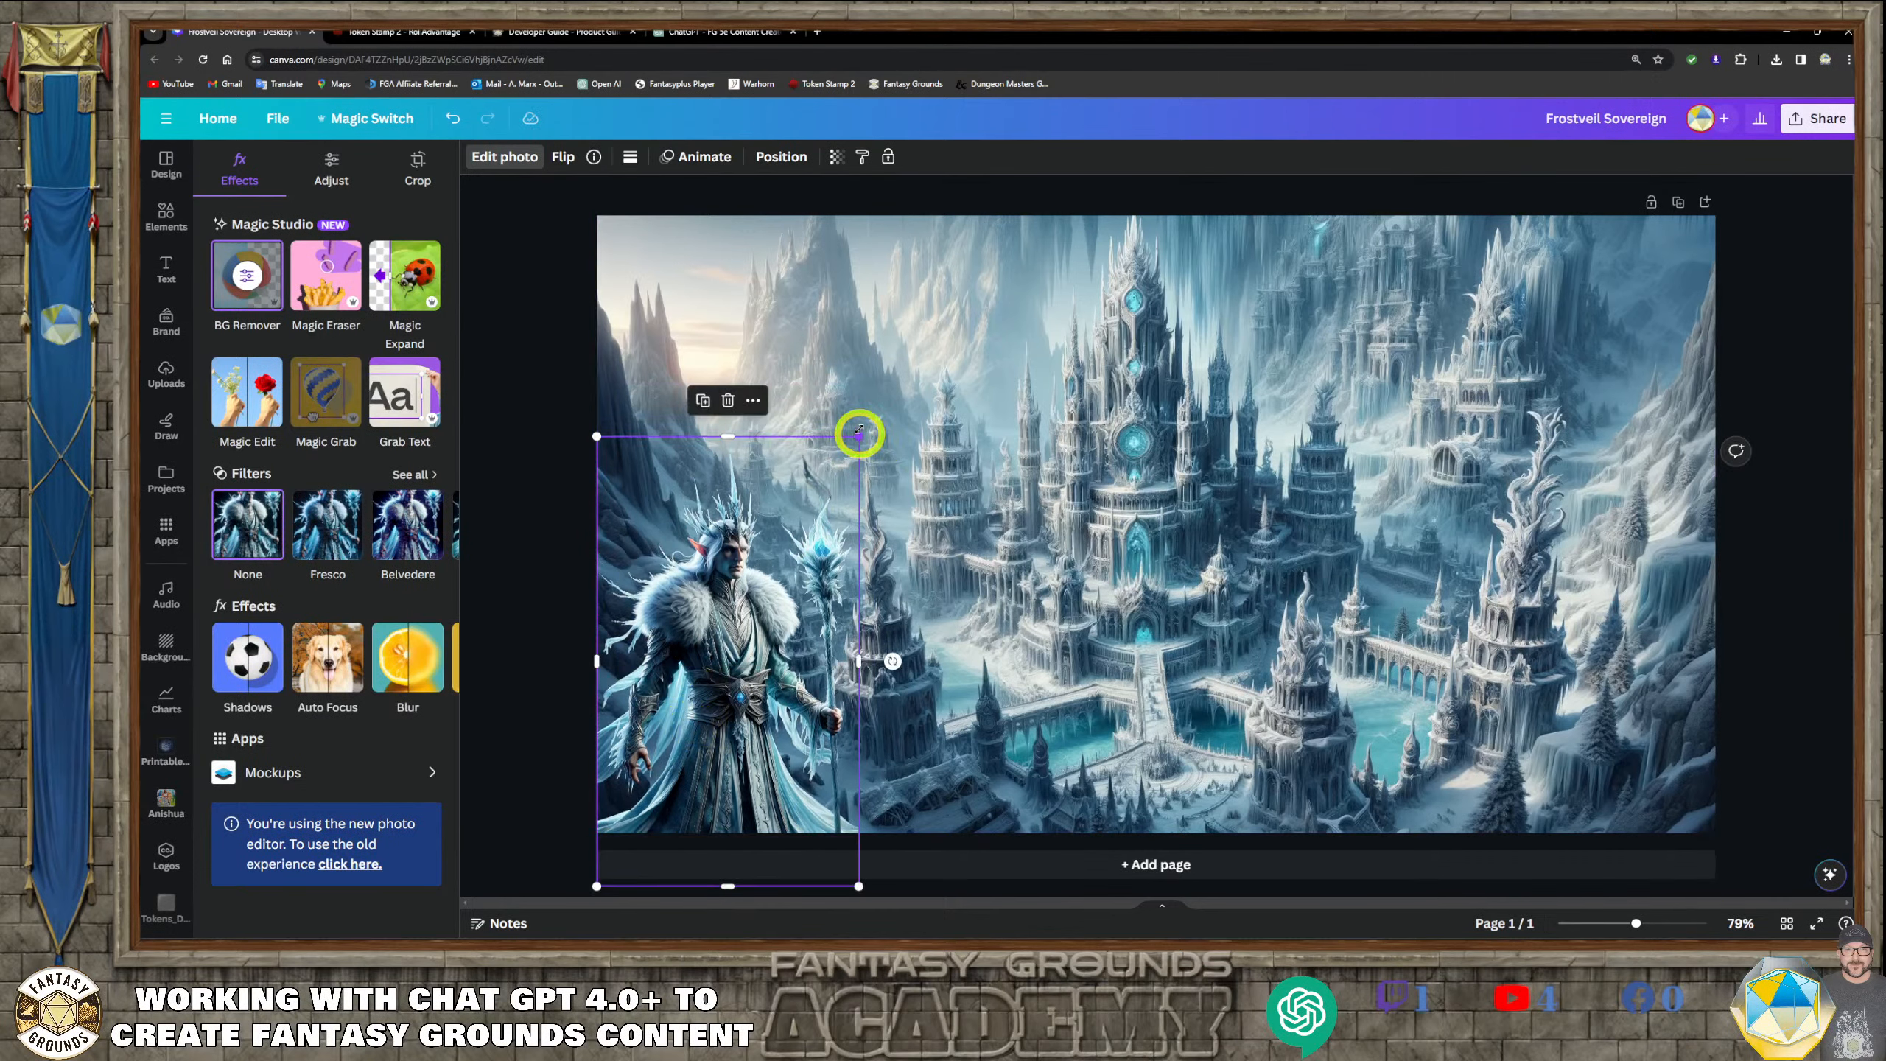
pyautogui.moveTo(859, 436); pyautogui.dragTo(908, 297)
pyautogui.moveTo(793, 564)
pyautogui.mouseDown()
pyautogui.moveTo(788, 546)
pyautogui.moveTo(793, 599)
pyautogui.mouseUp()
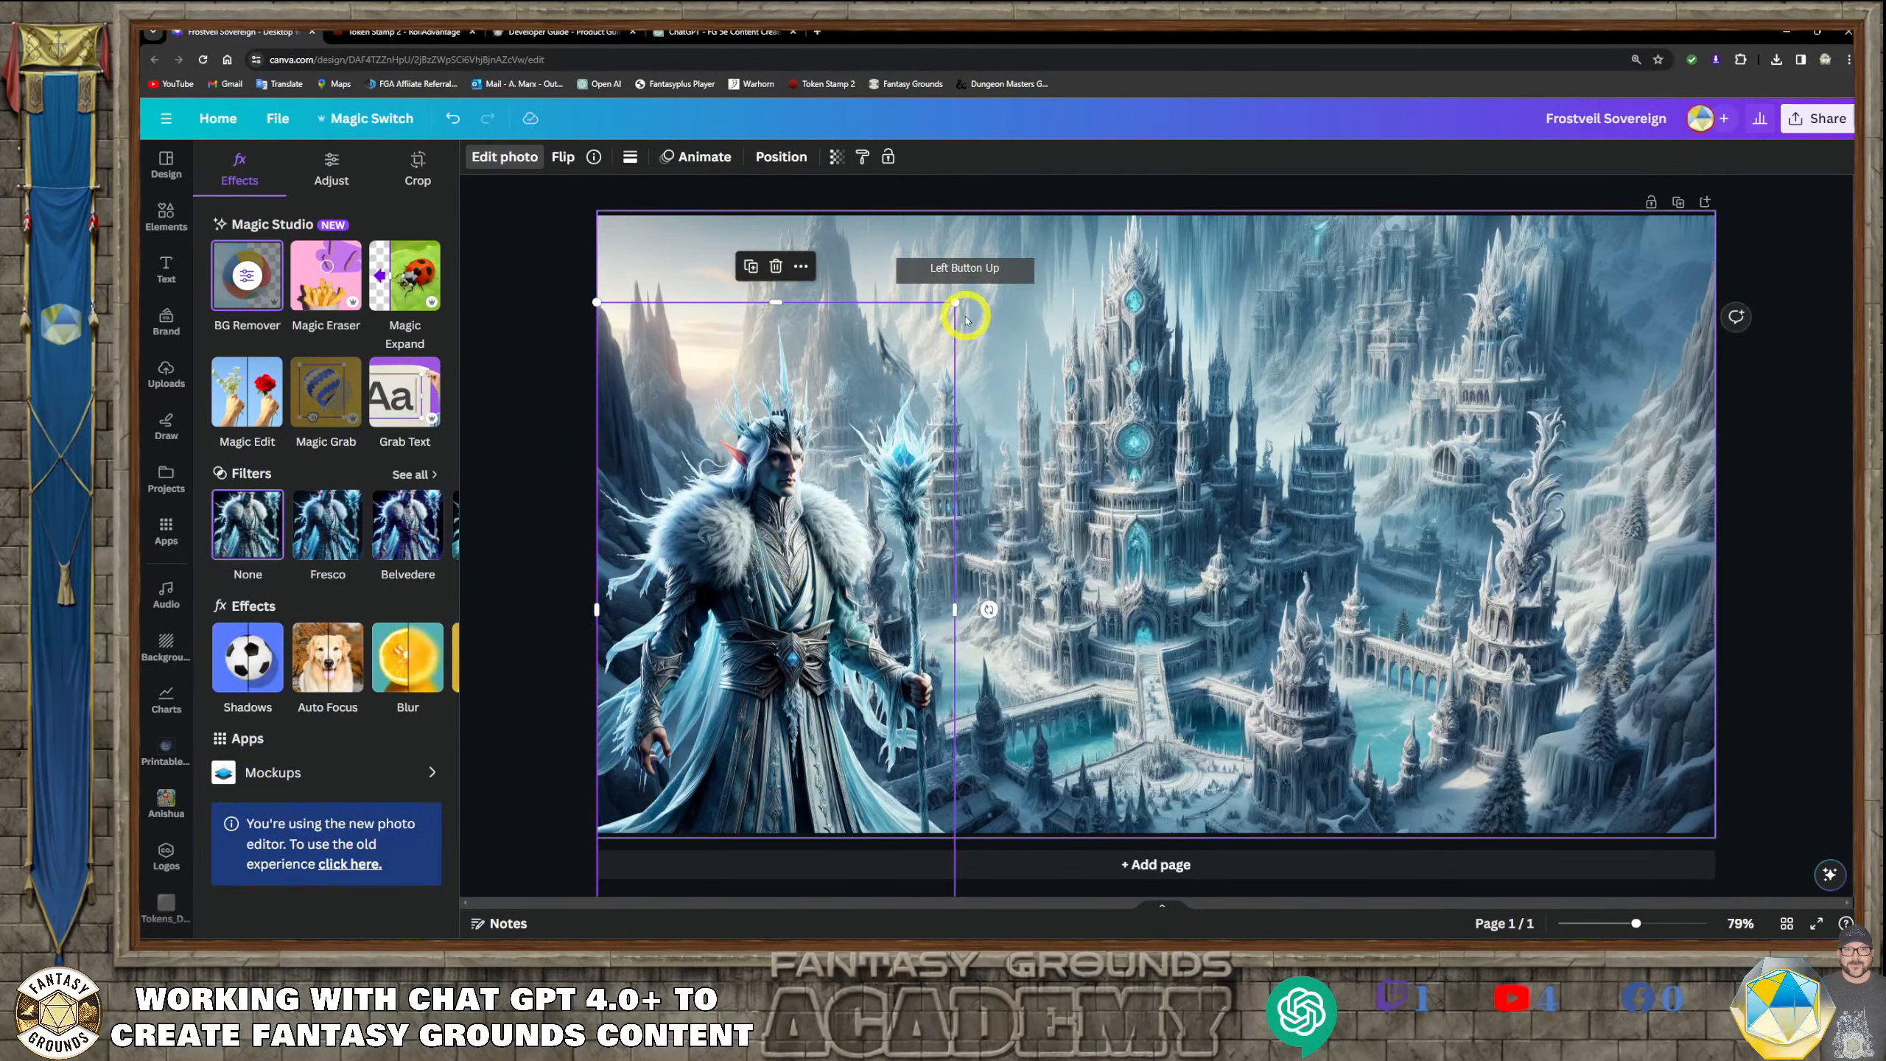
pyautogui.moveTo(954, 303); pyautogui.dragTo(993, 216)
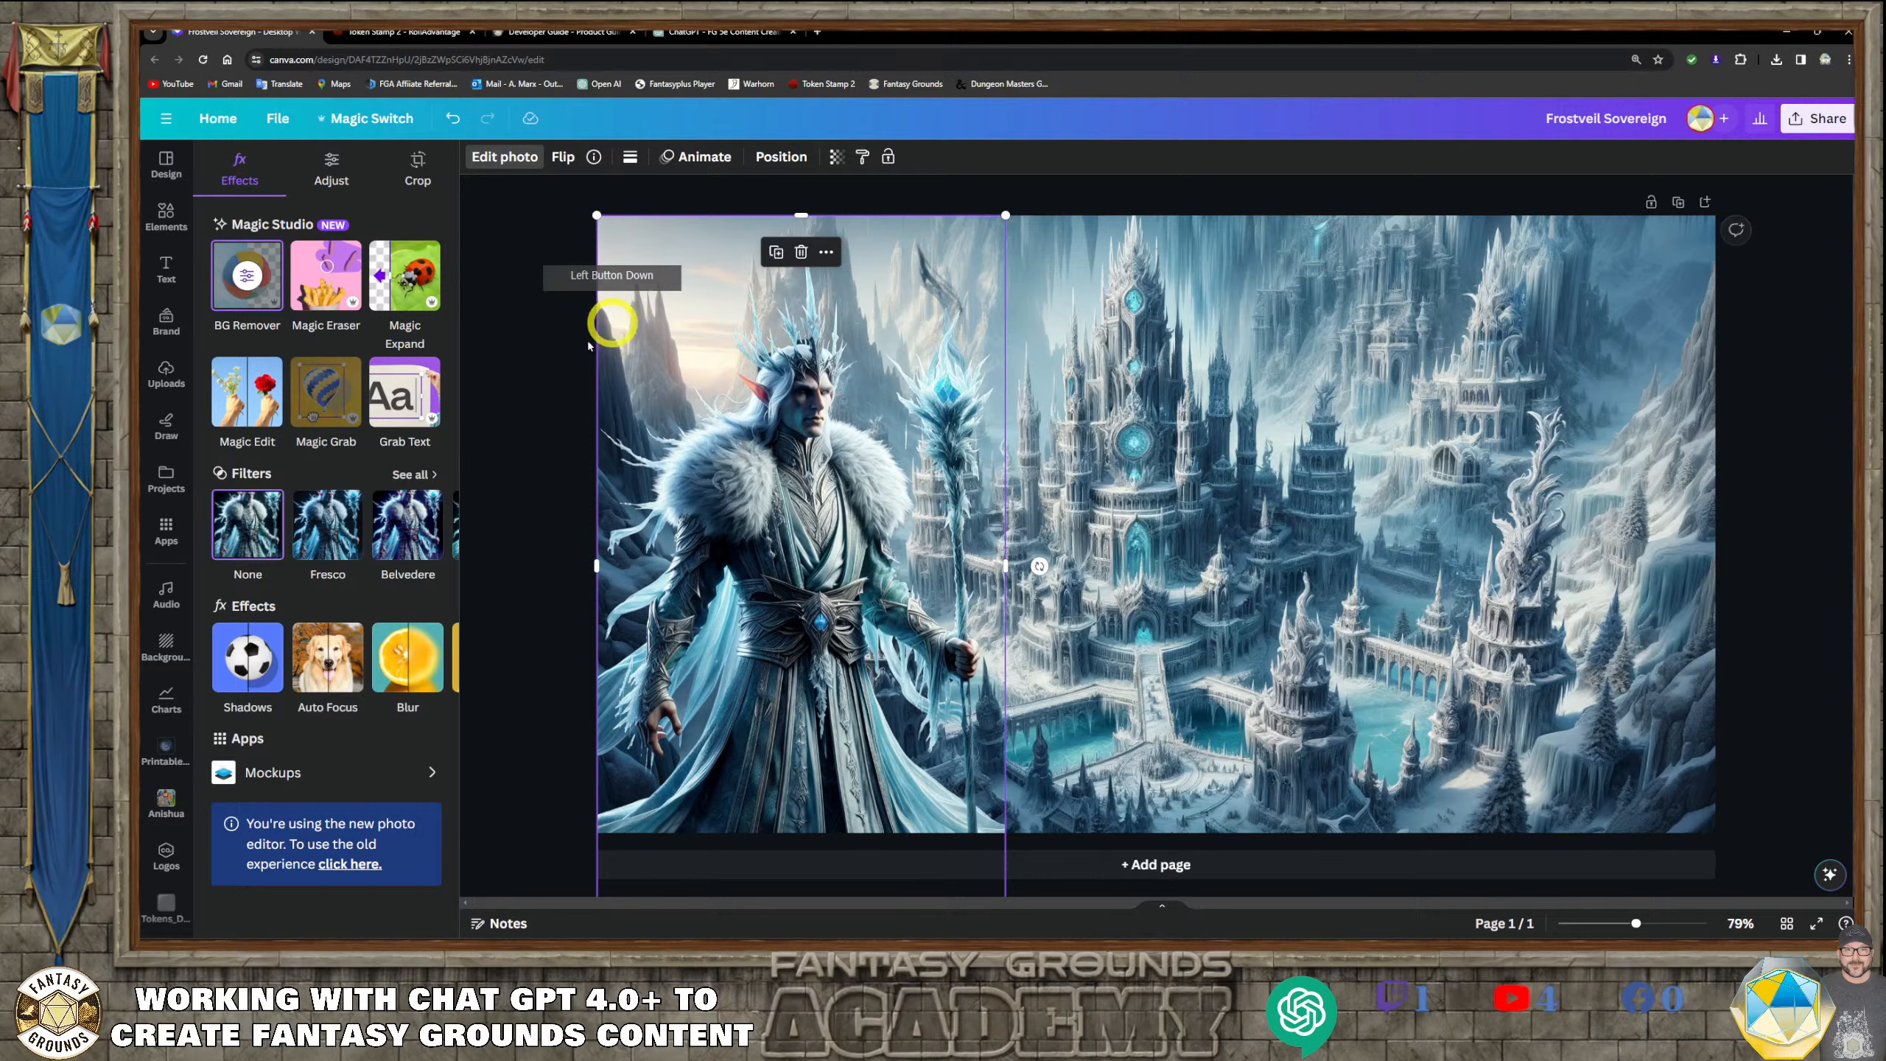
pyautogui.click(483, 449)
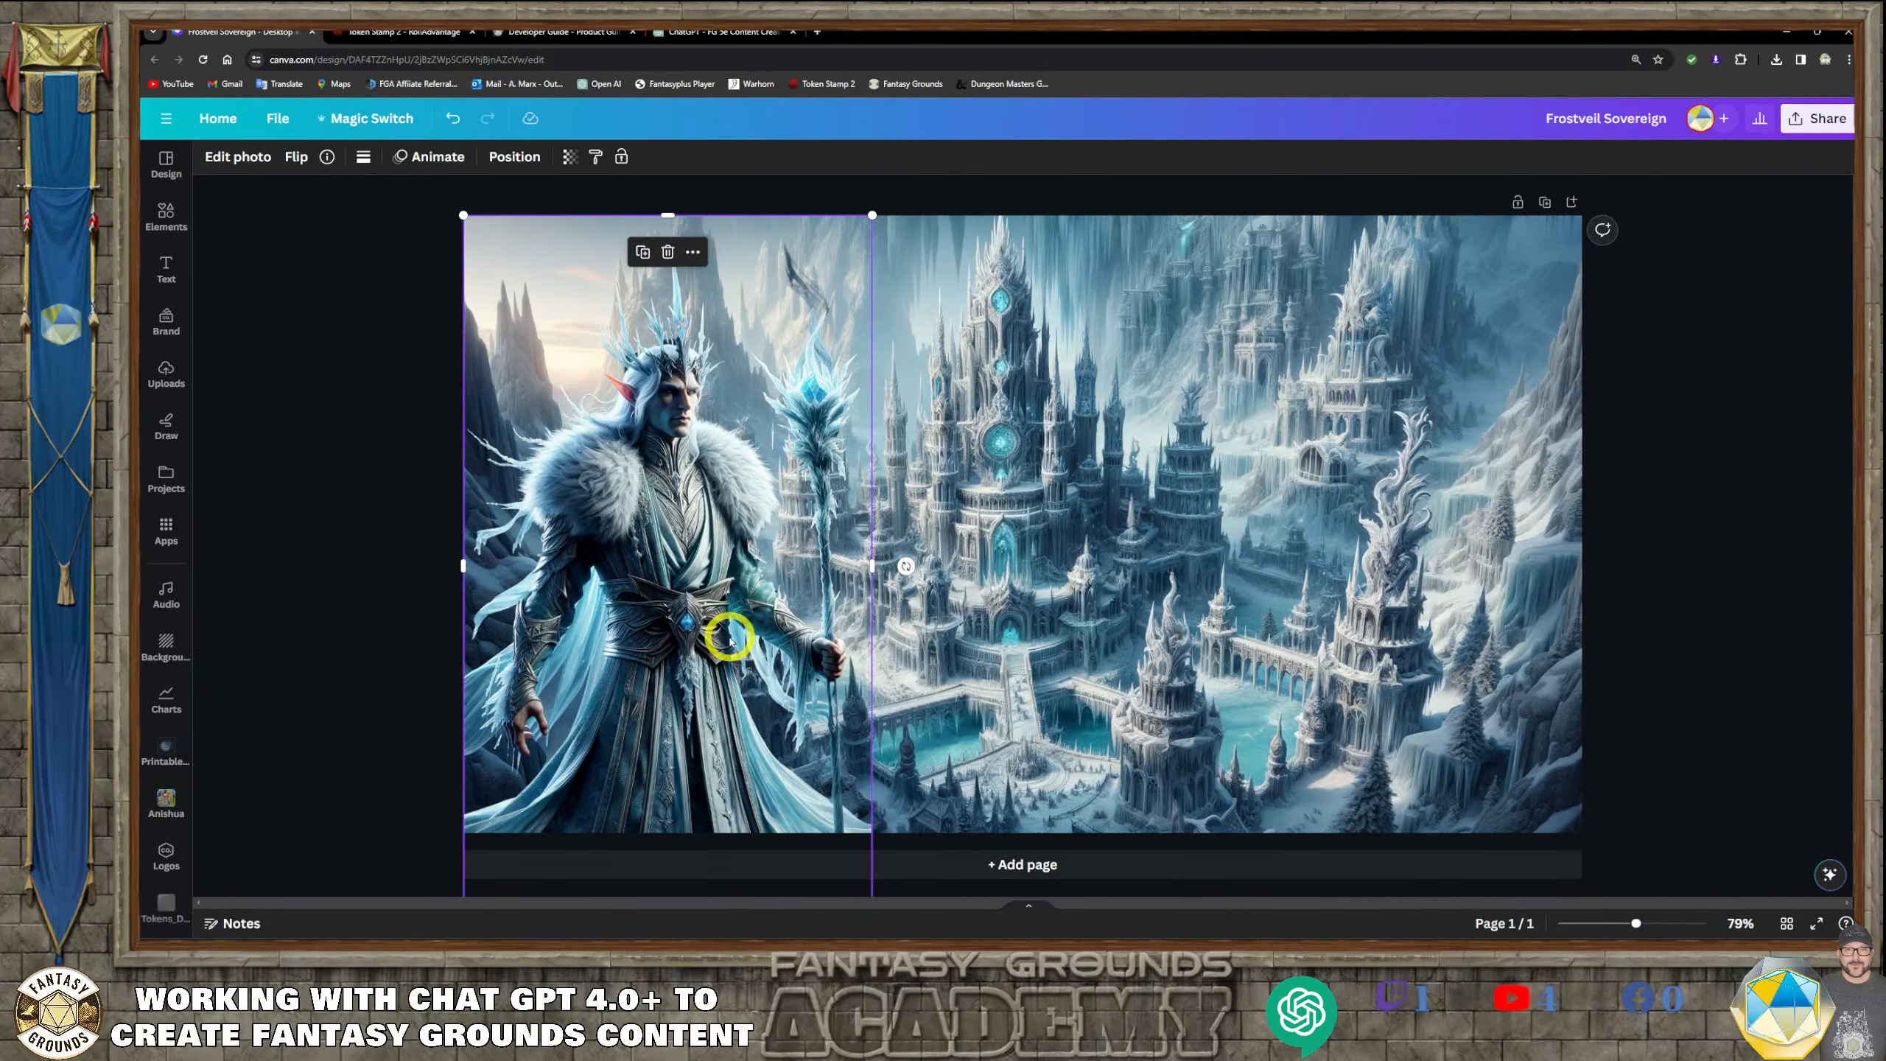
pyautogui.moveTo(729, 637); pyautogui.dragTo(726, 643)
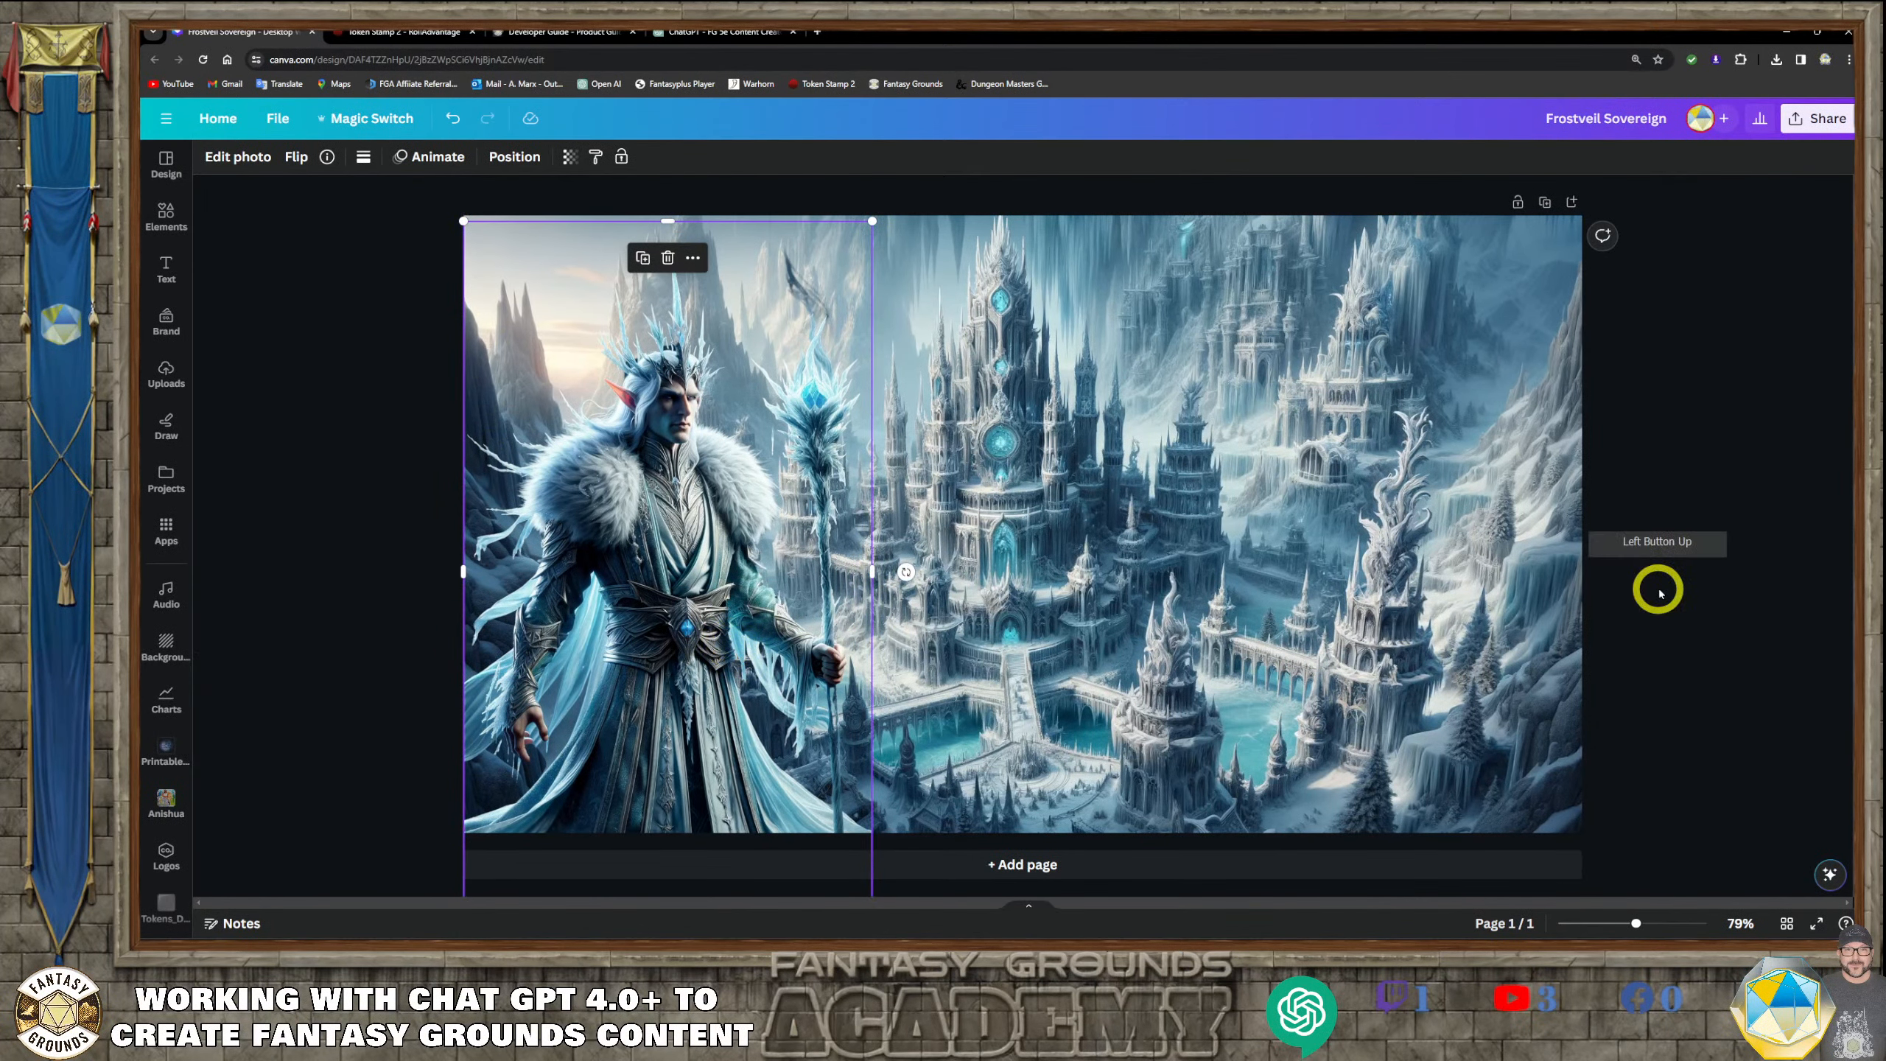
pyautogui.click(1706, 567)
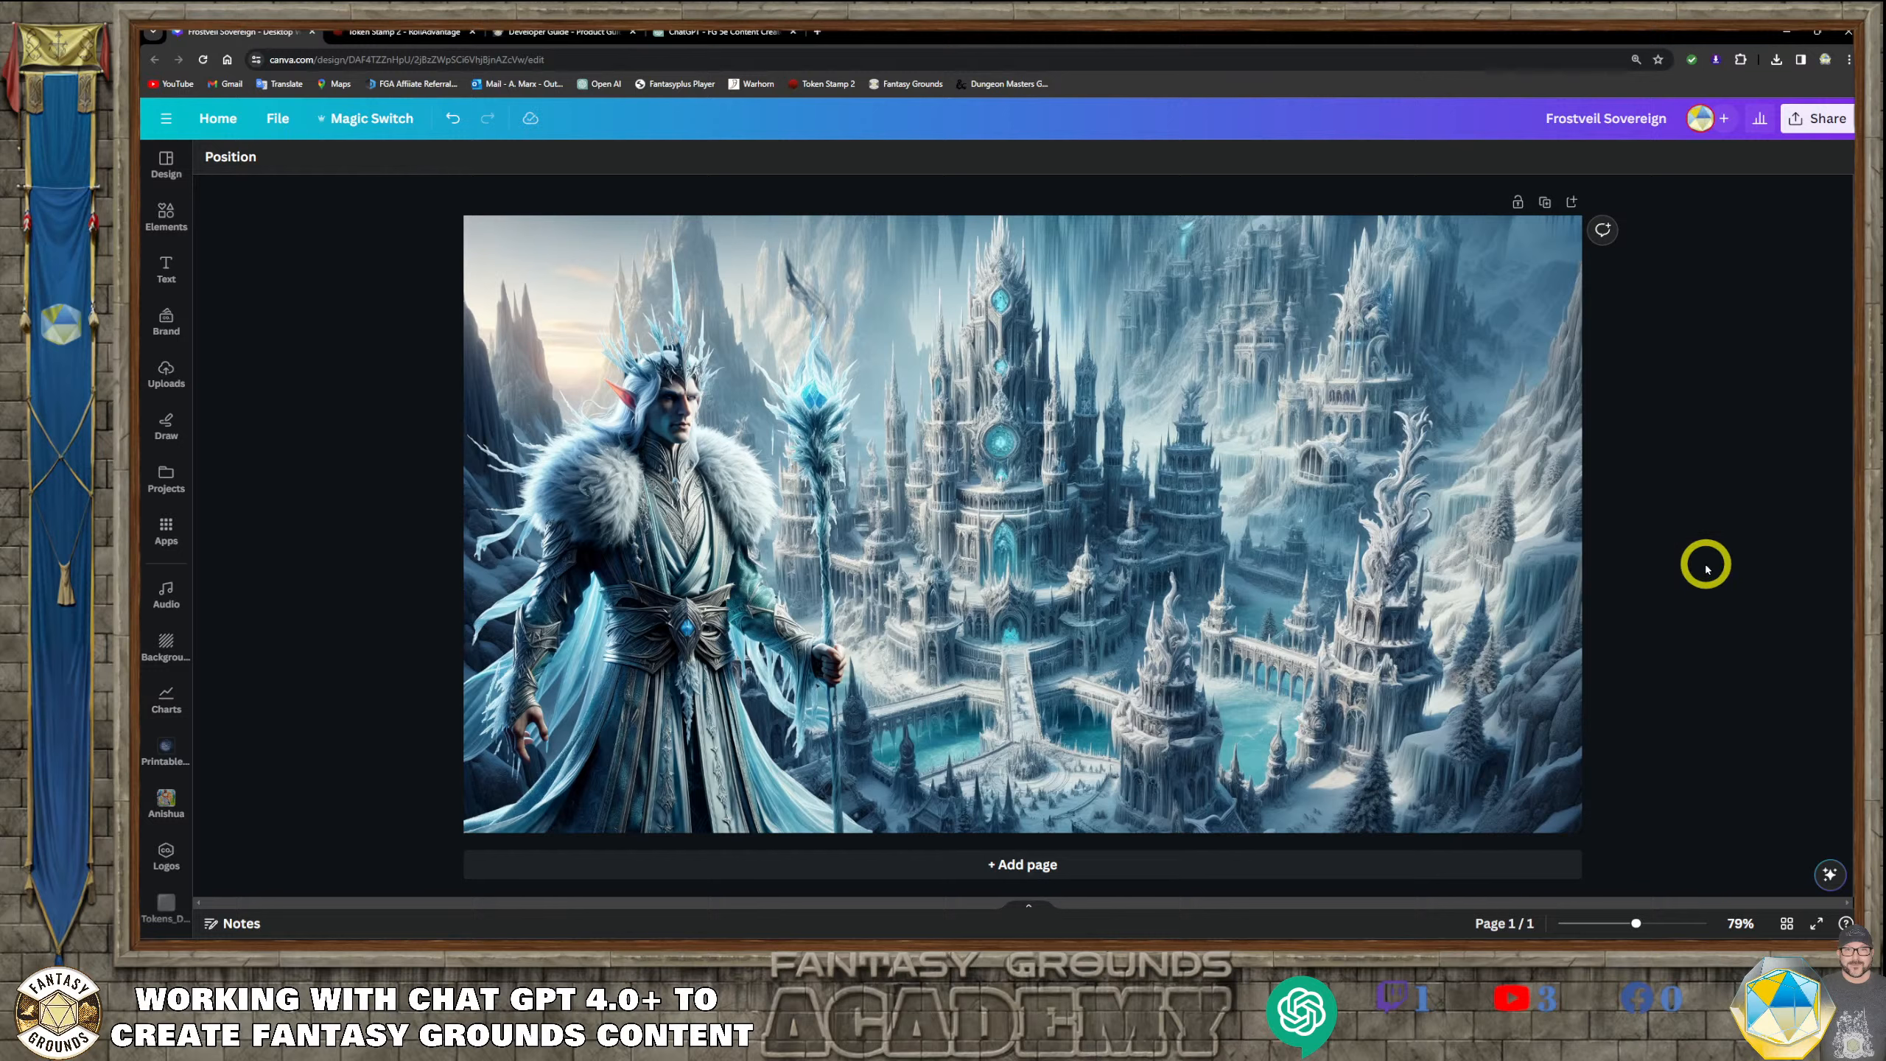
# Apply a Glow shadow to Kaelen's portrait and set its color to the blue-gray #687274
pyautogui.click(666, 449)
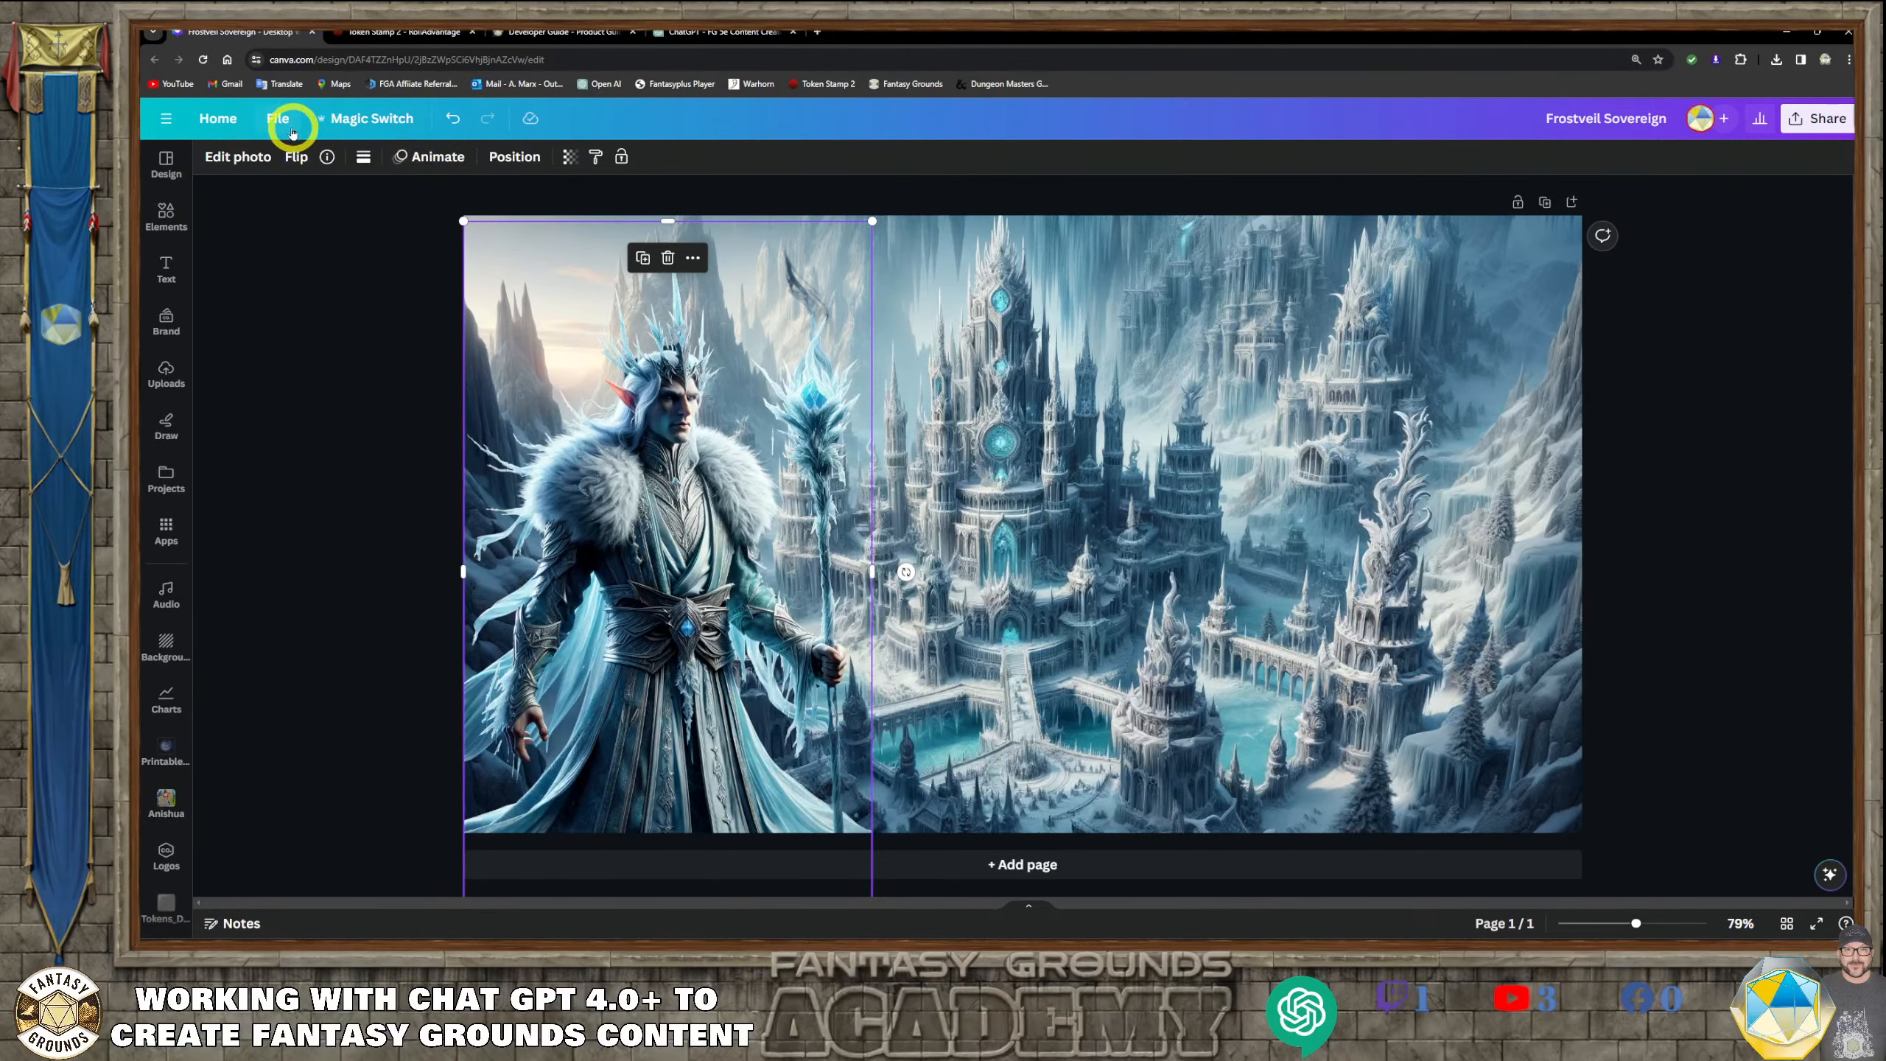
pyautogui.click(227, 157)
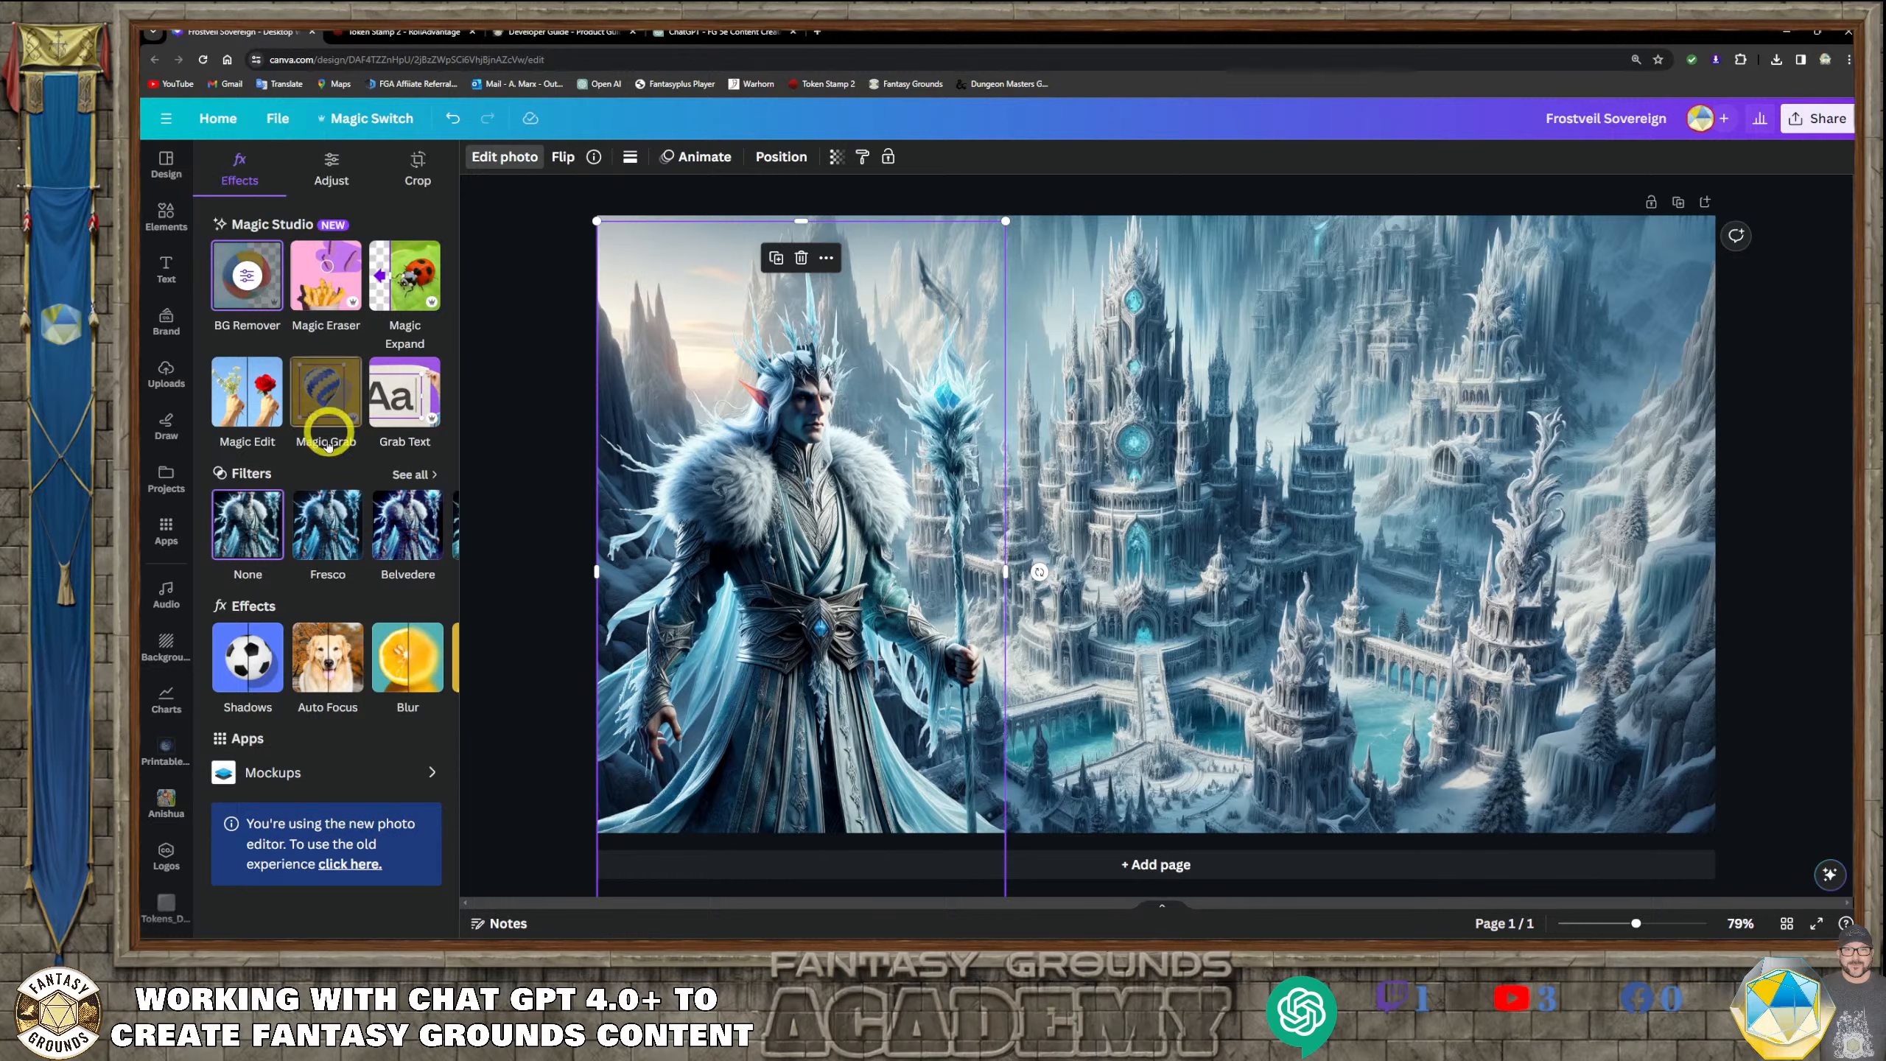
pyautogui.click(250, 664)
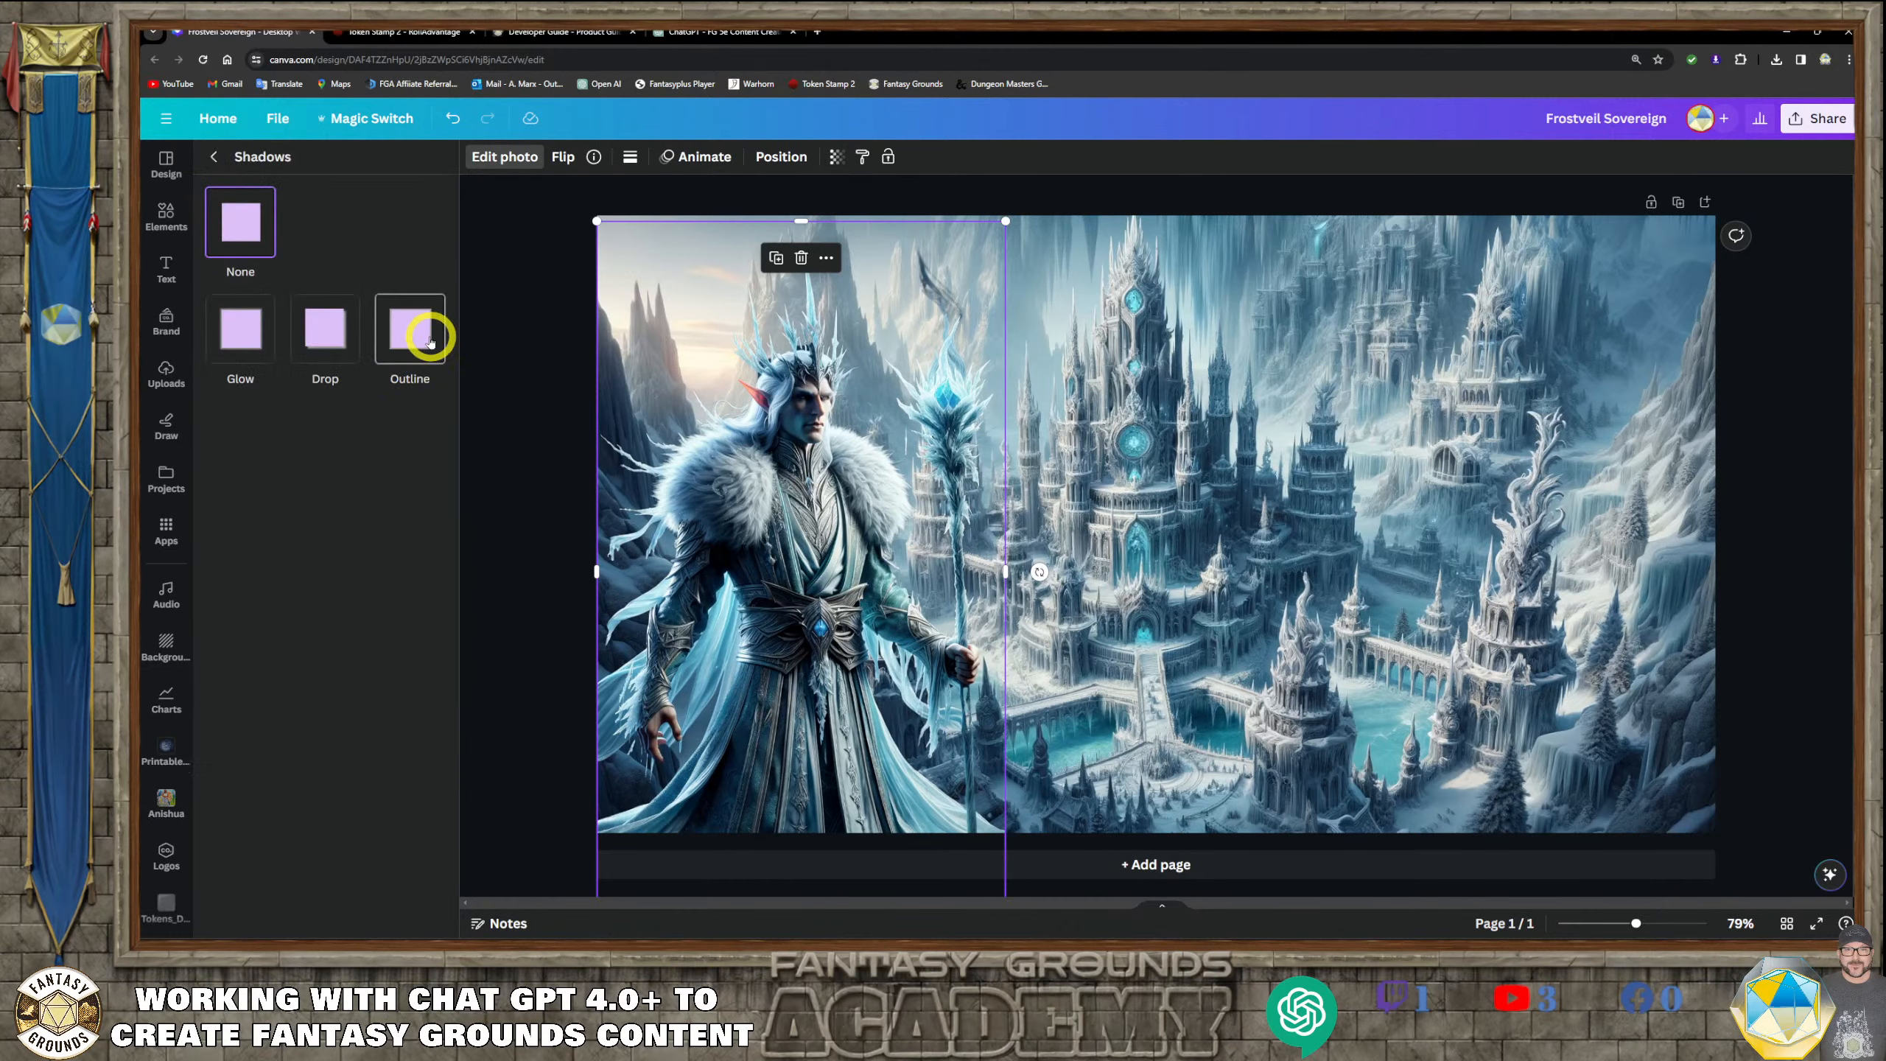
pyautogui.click(256, 344)
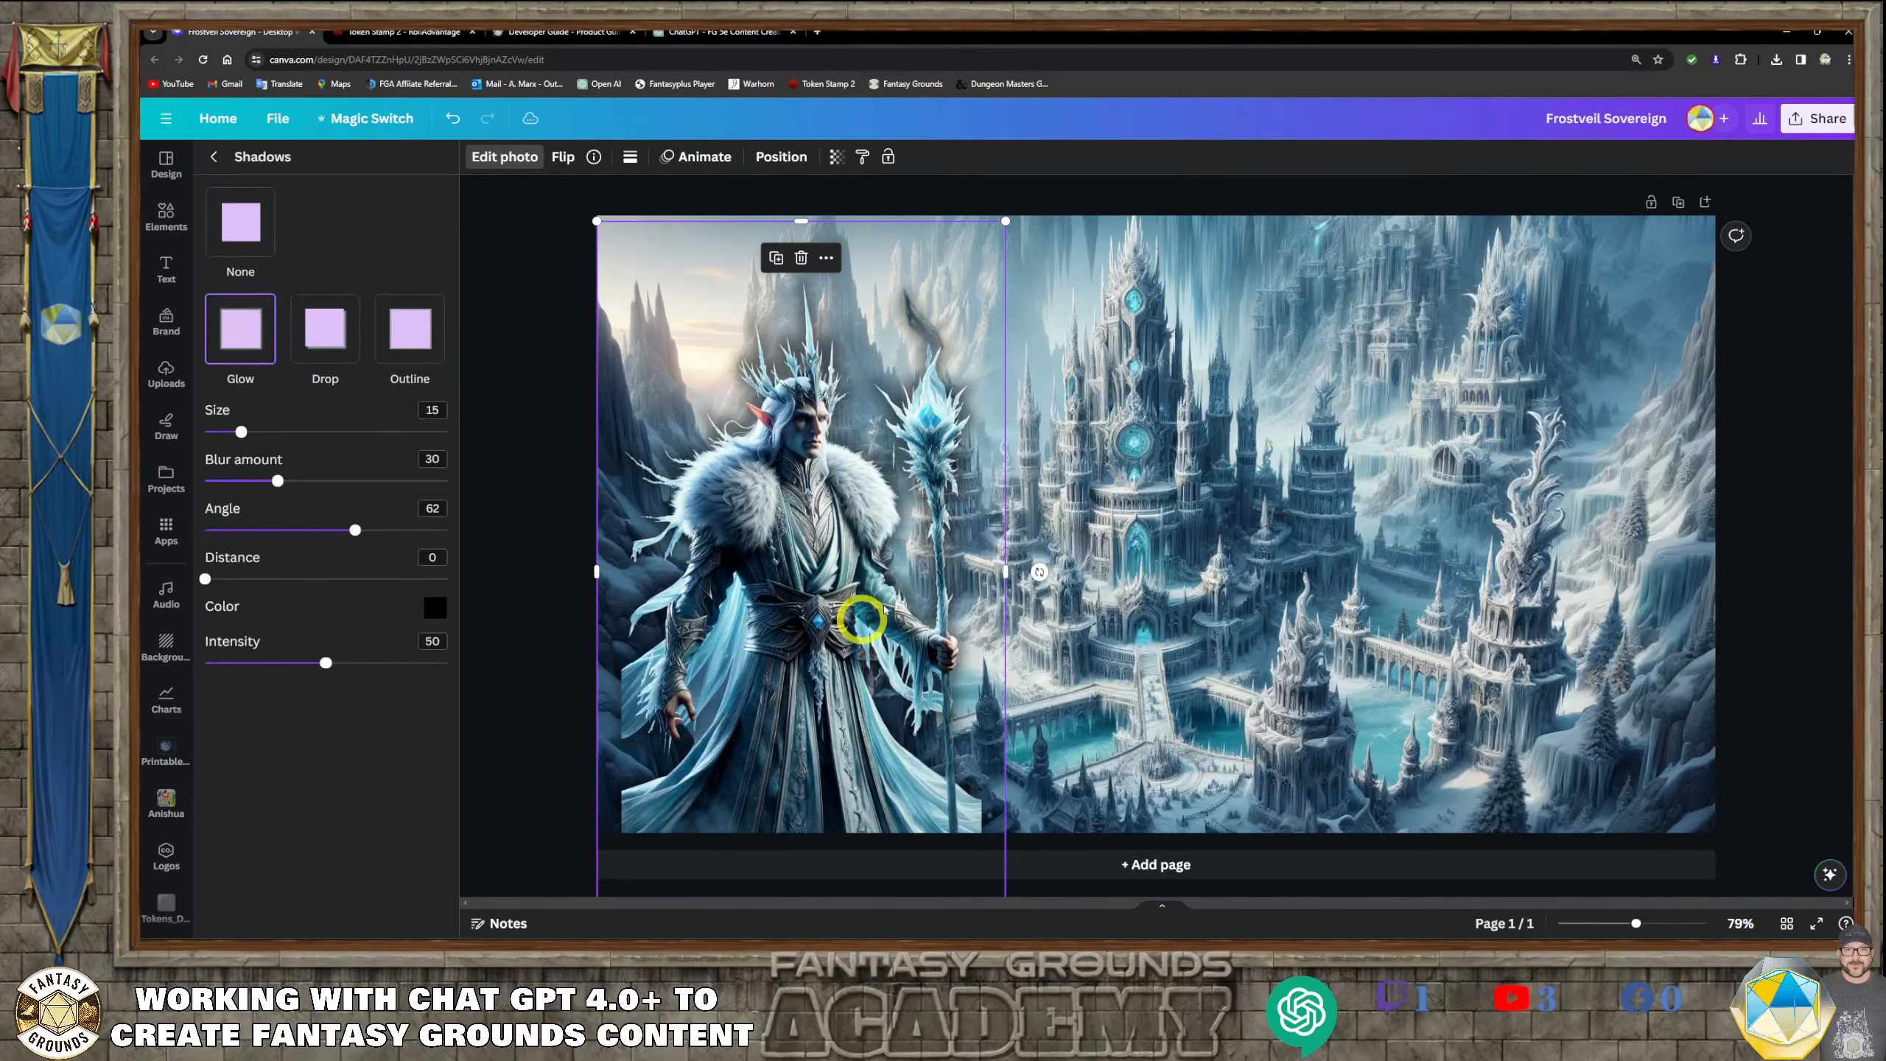
pyautogui.click(435, 607)
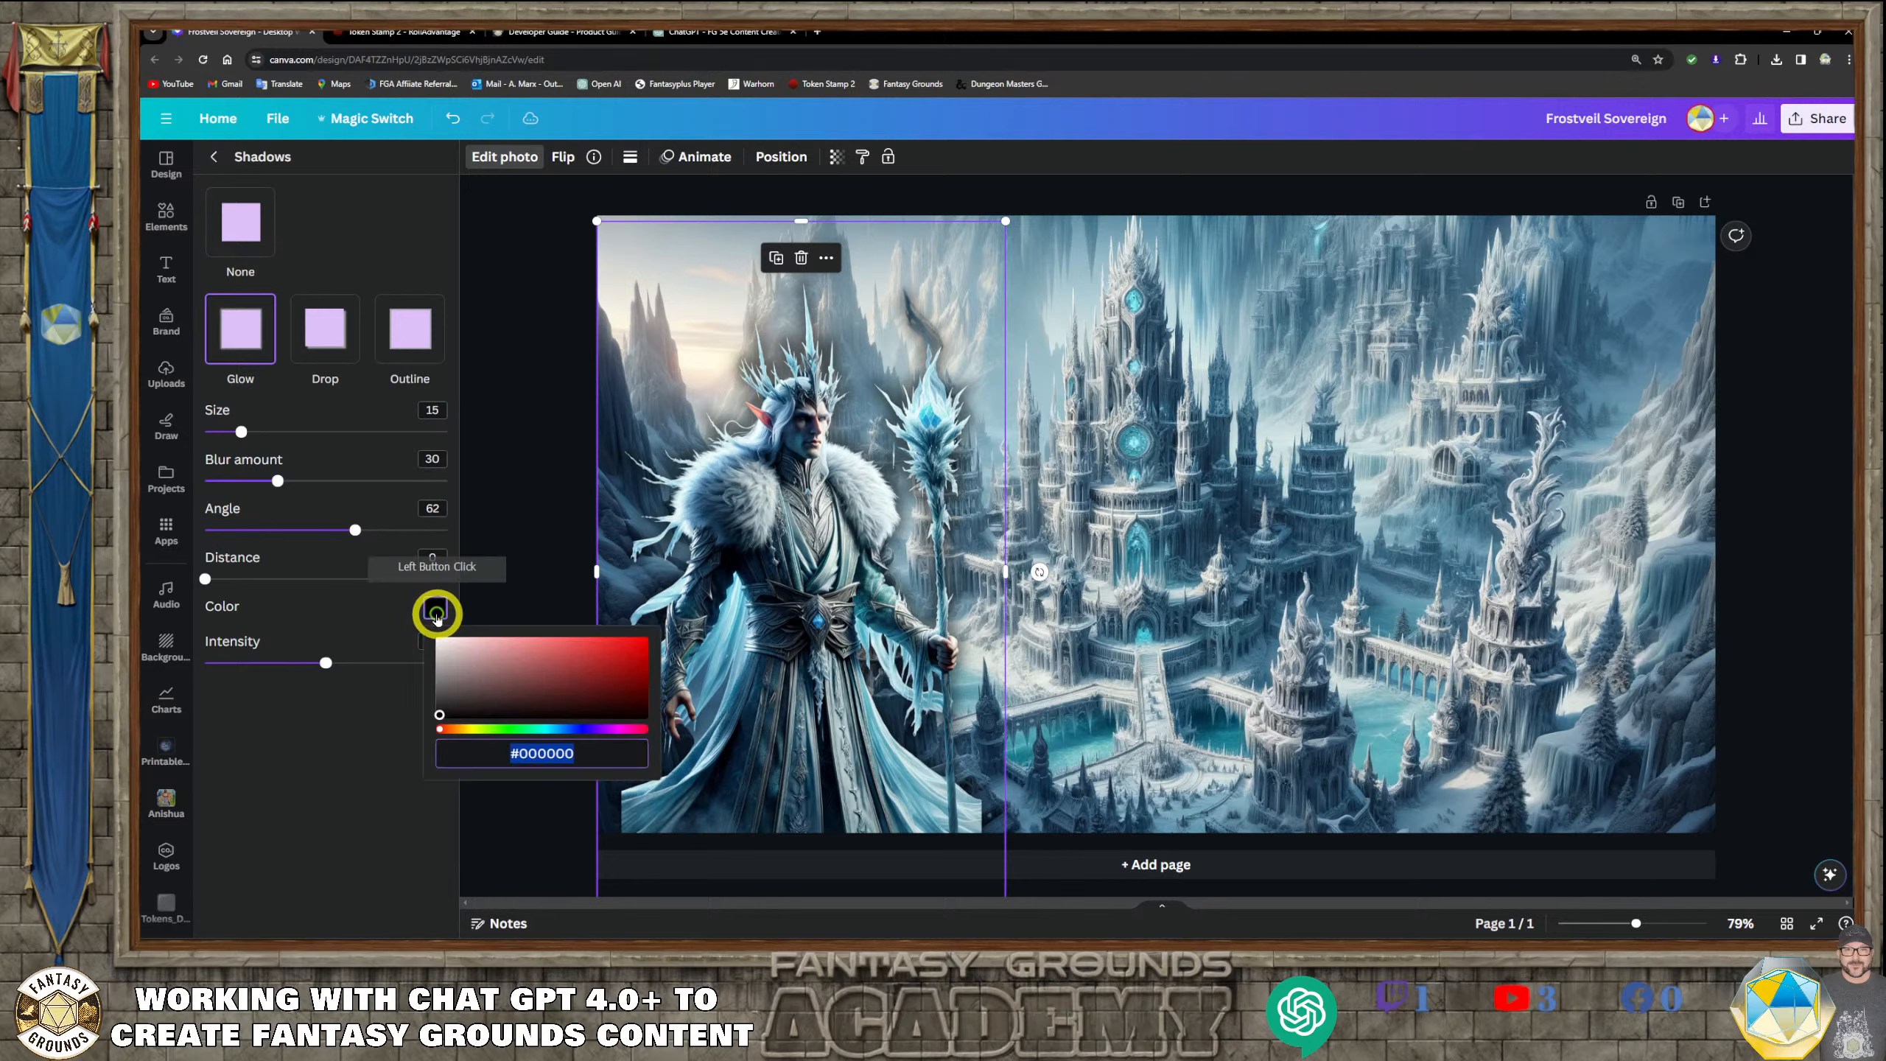
pyautogui.click(548, 730)
pyautogui.click(548, 730)
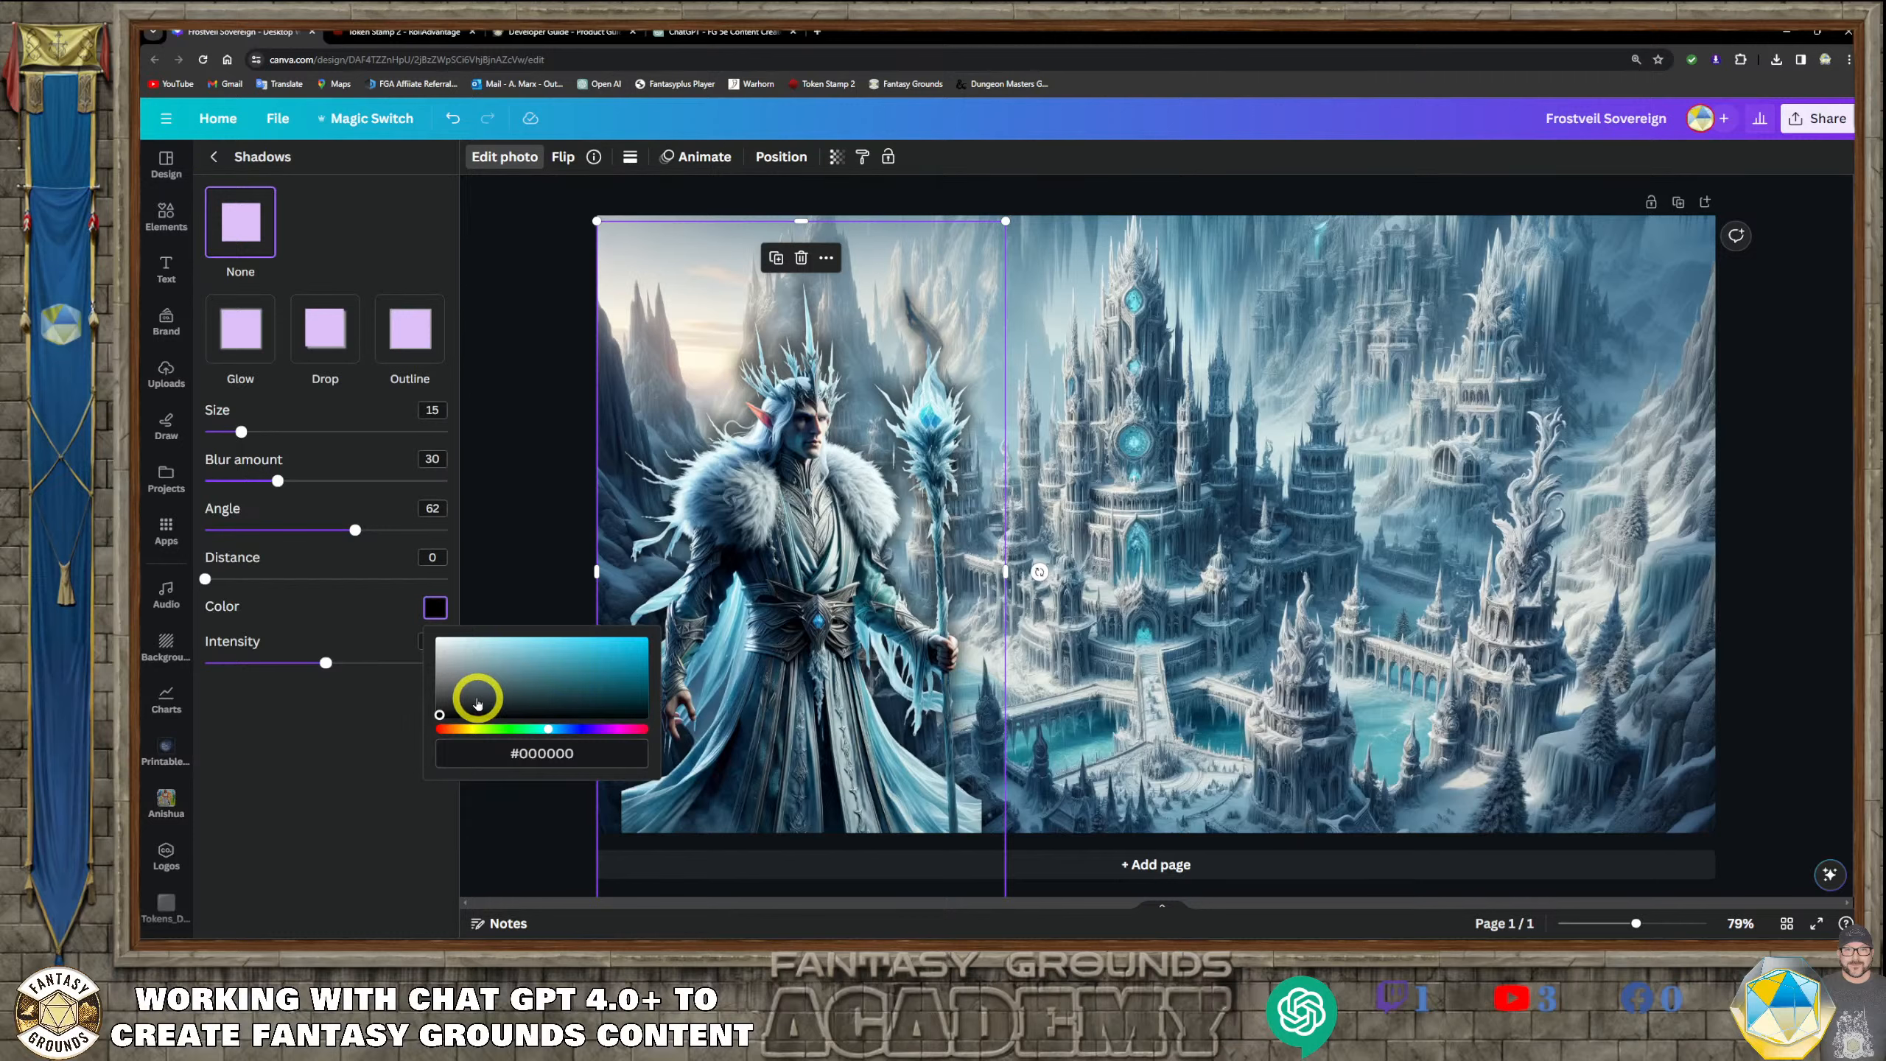
pyautogui.click(477, 696)
pyautogui.click(459, 683)
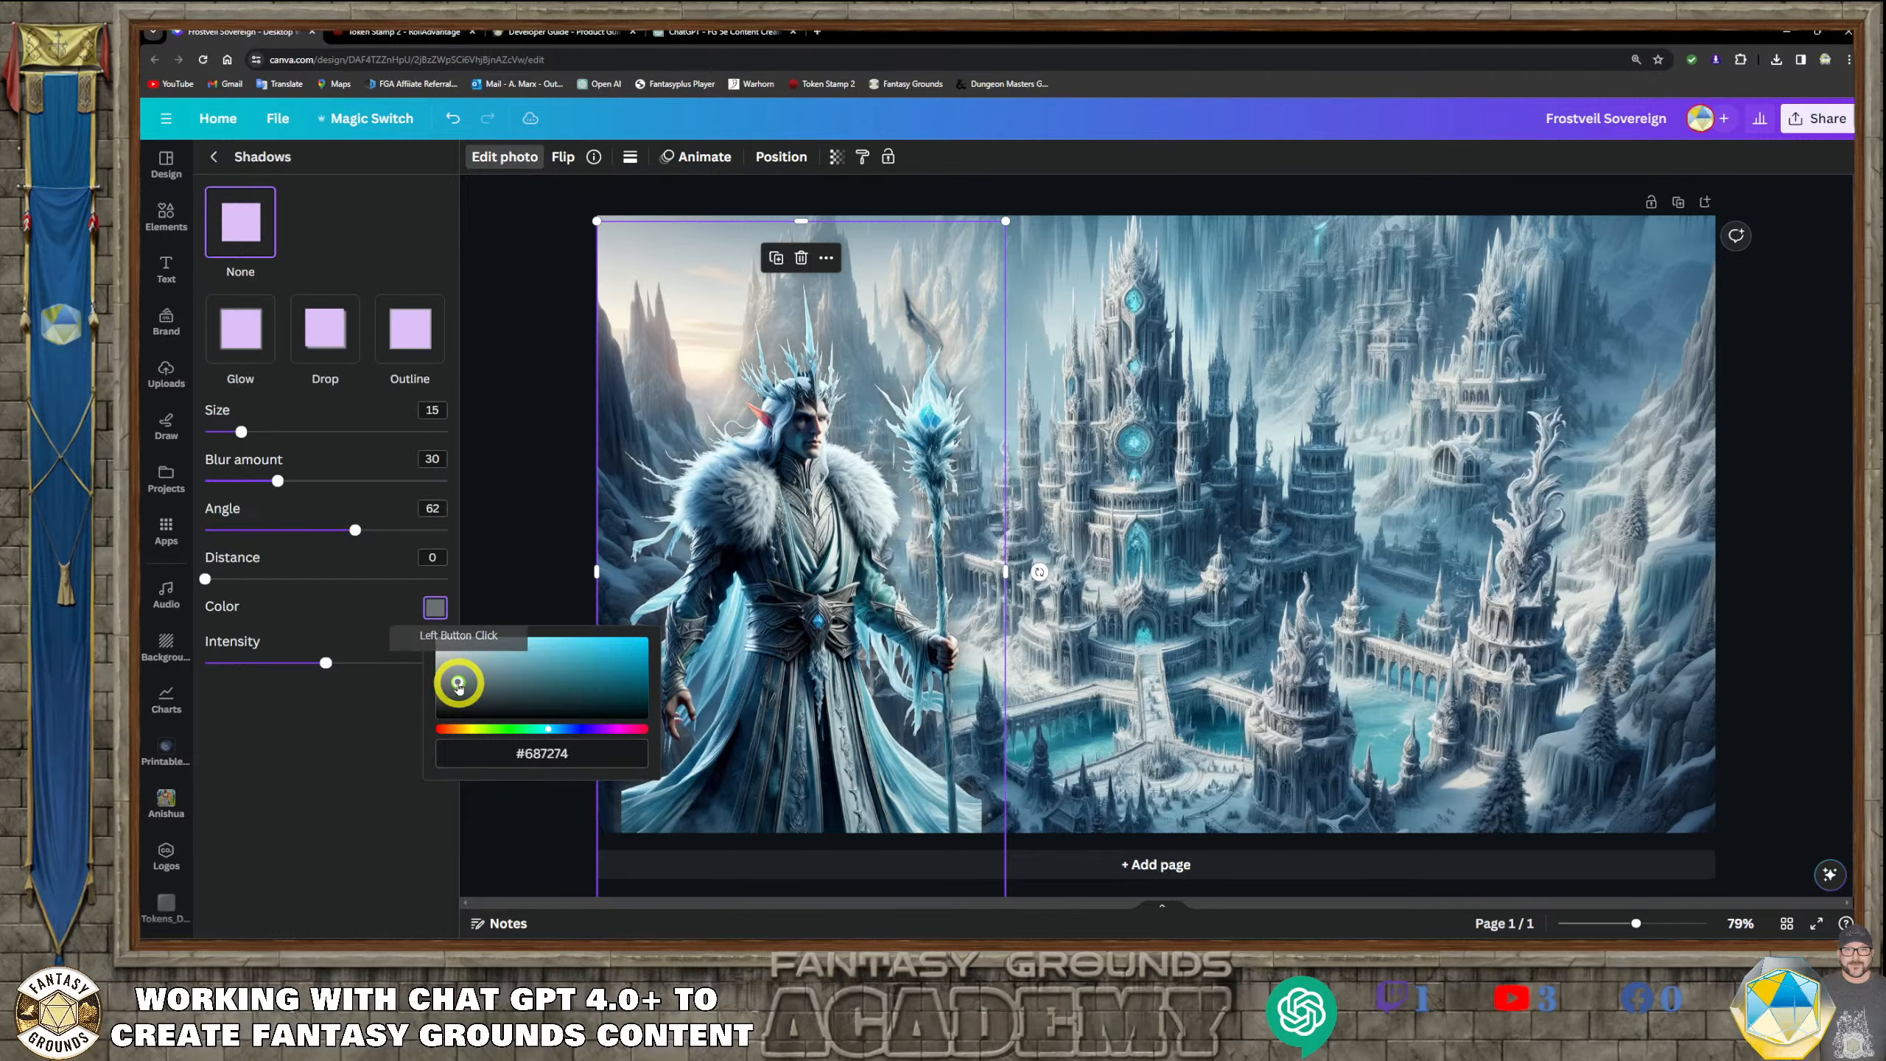
pyautogui.click(308, 718)
# Set the portrait glow's intensity to 38, size to 9 and blur amount to 35
pyautogui.moveTo(324, 661); pyautogui.dragTo(296, 662)
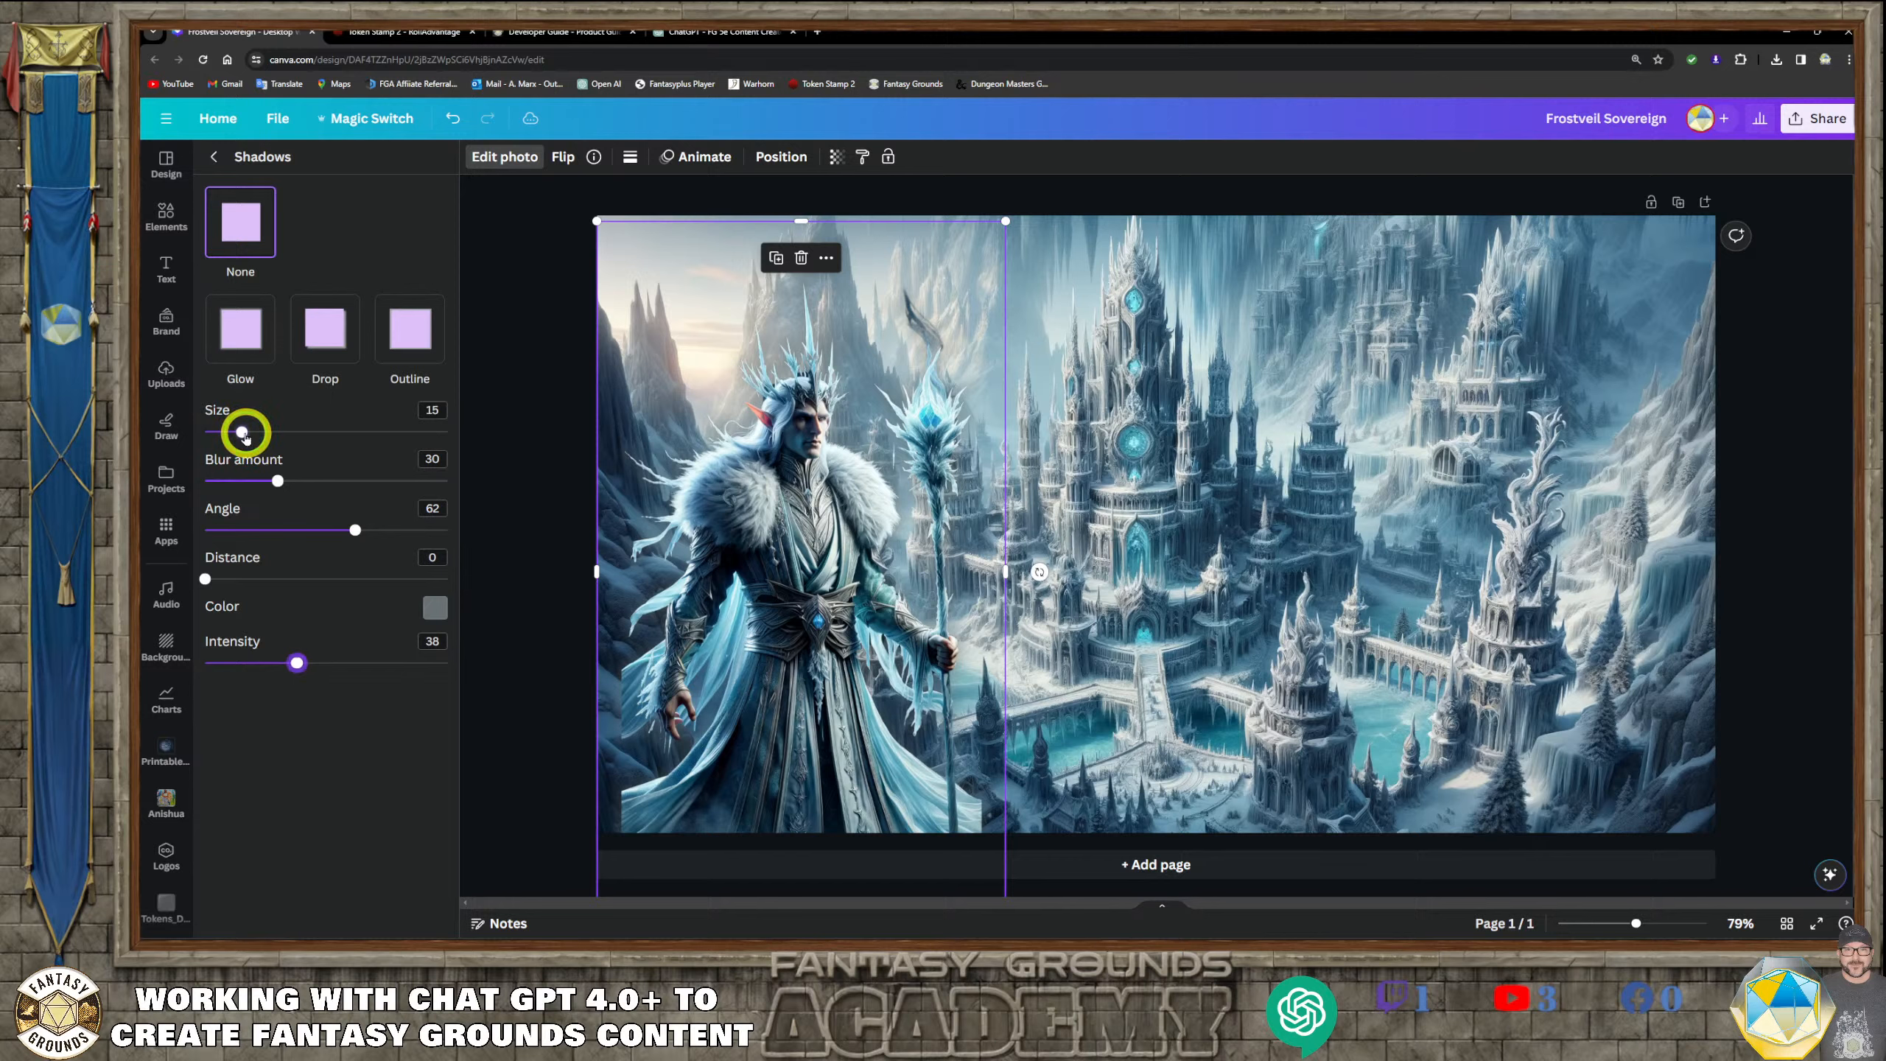
pyautogui.moveTo(242, 432); pyautogui.dragTo(238, 511)
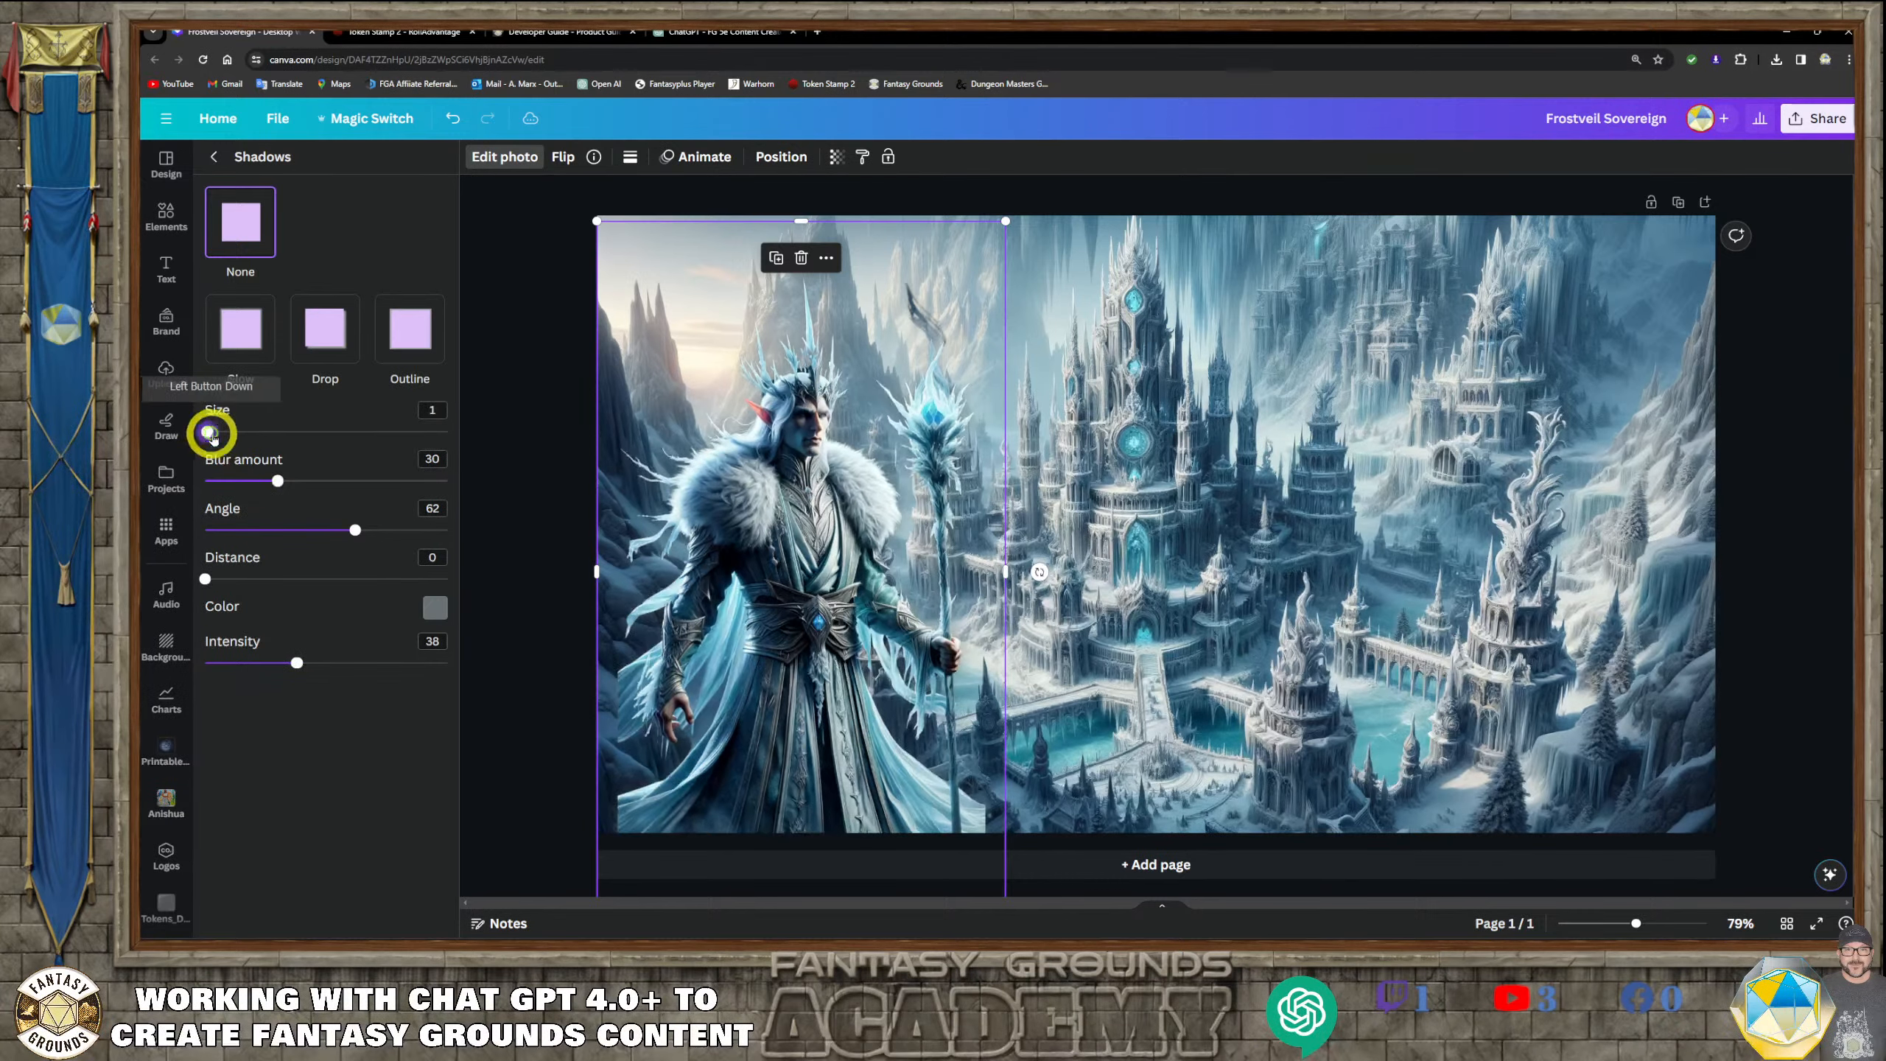
pyautogui.moveTo(240, 439); pyautogui.dragTo(289, 484)
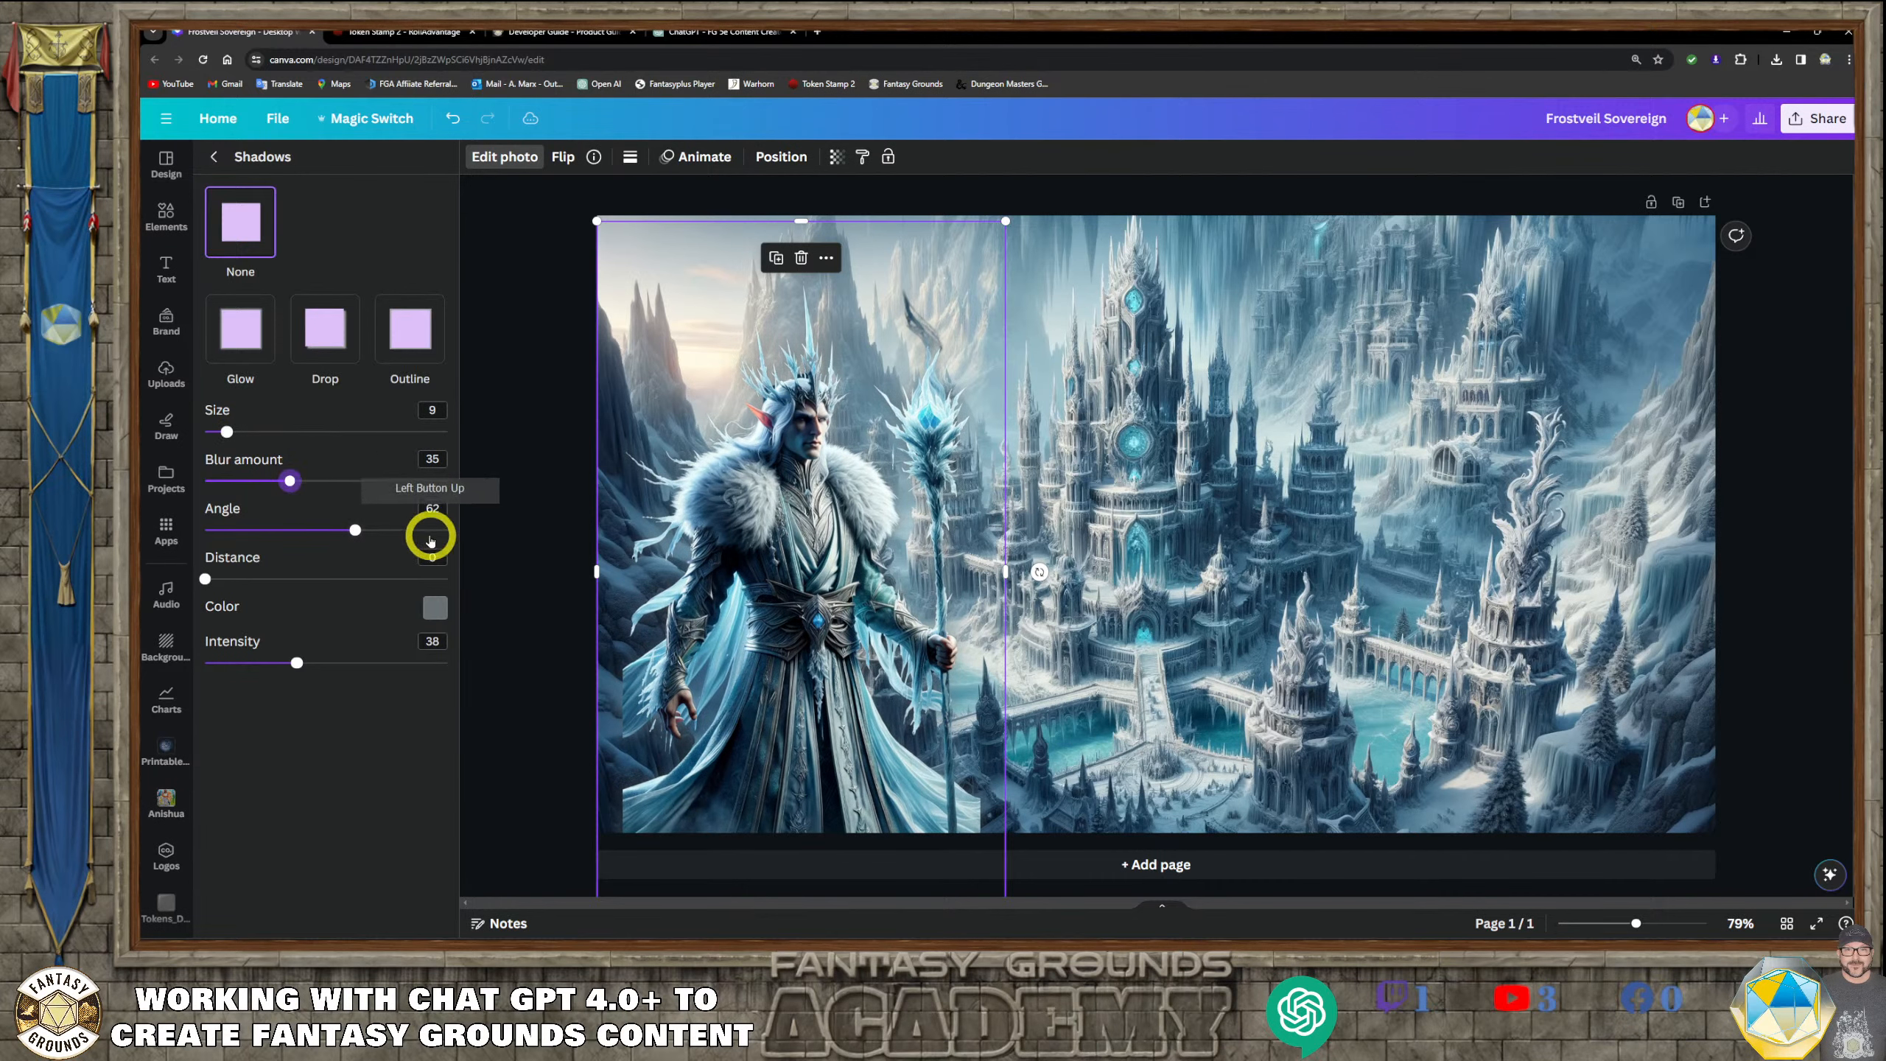
# Shift Kaelen's portrait slightly past the page's left edge and enlarge it to about 762 × 1,334 px
pyautogui.moveTo(905, 549); pyautogui.dragTo(790, 599)
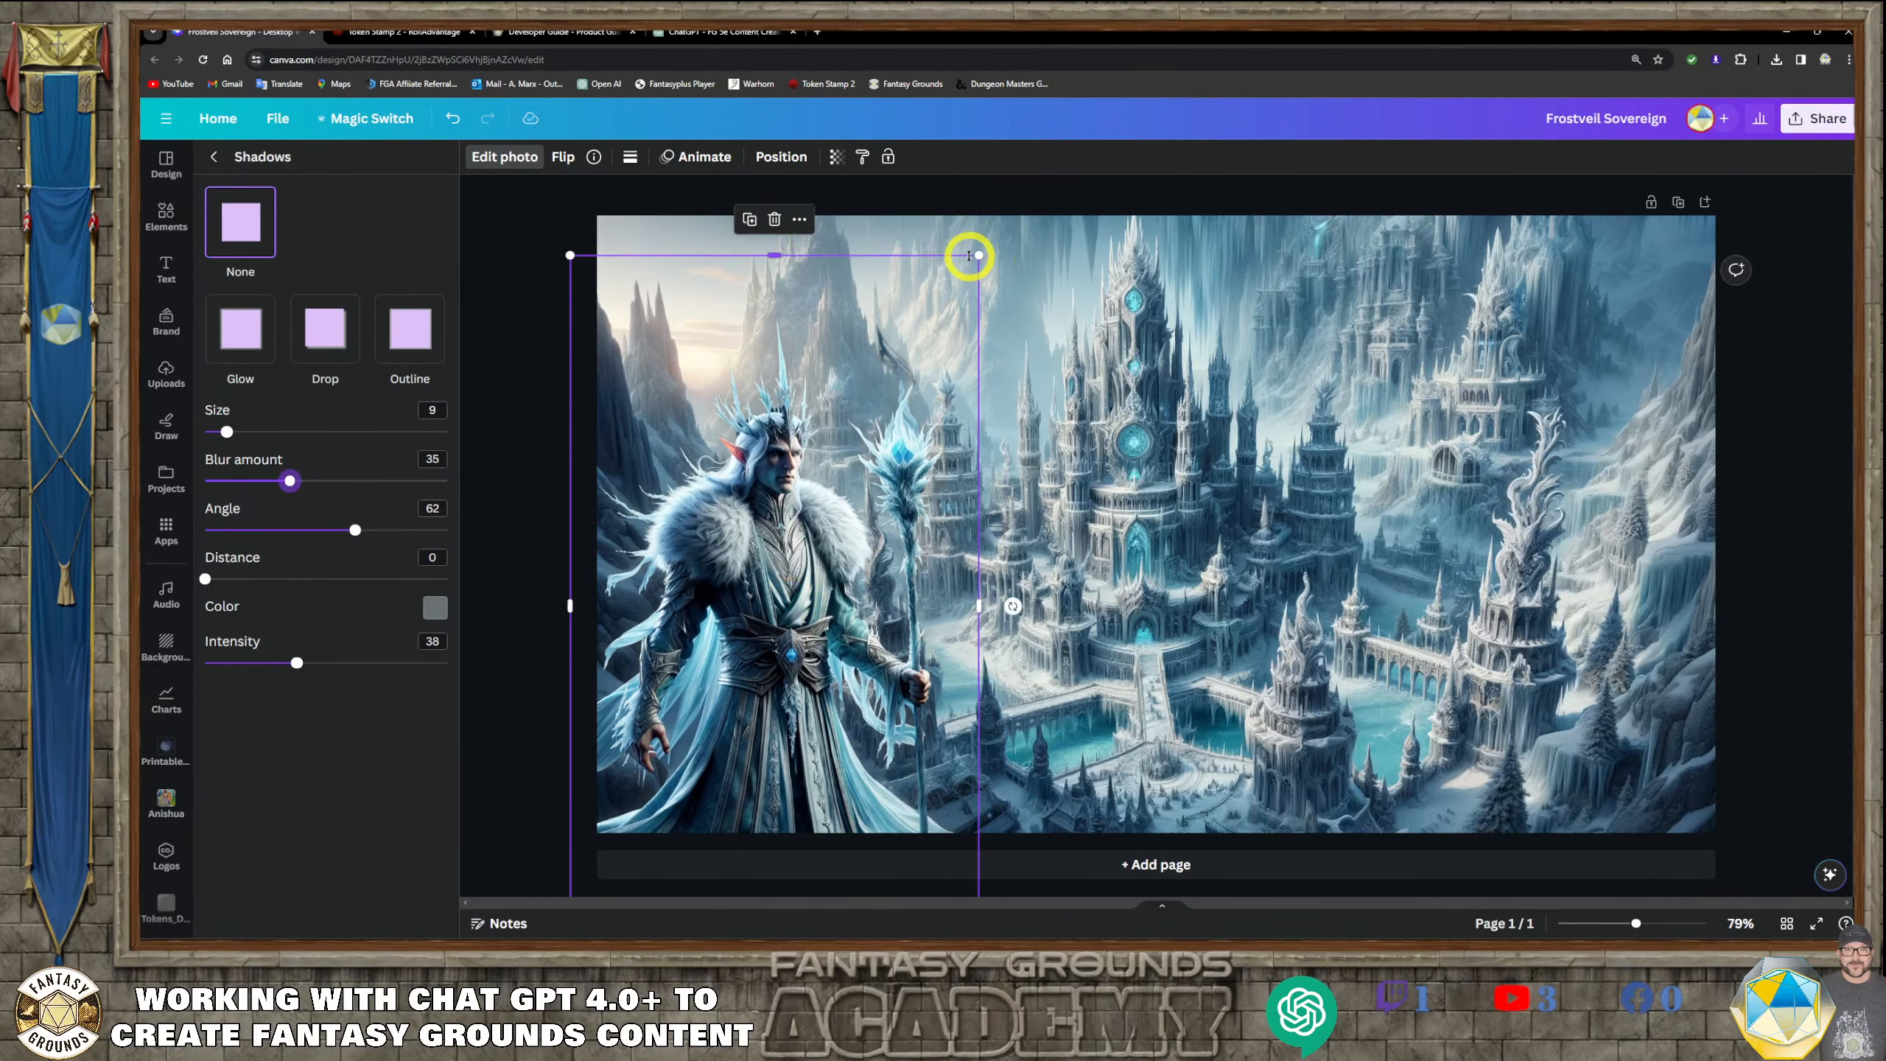
pyautogui.moveTo(980, 255); pyautogui.dragTo(1023, 194)
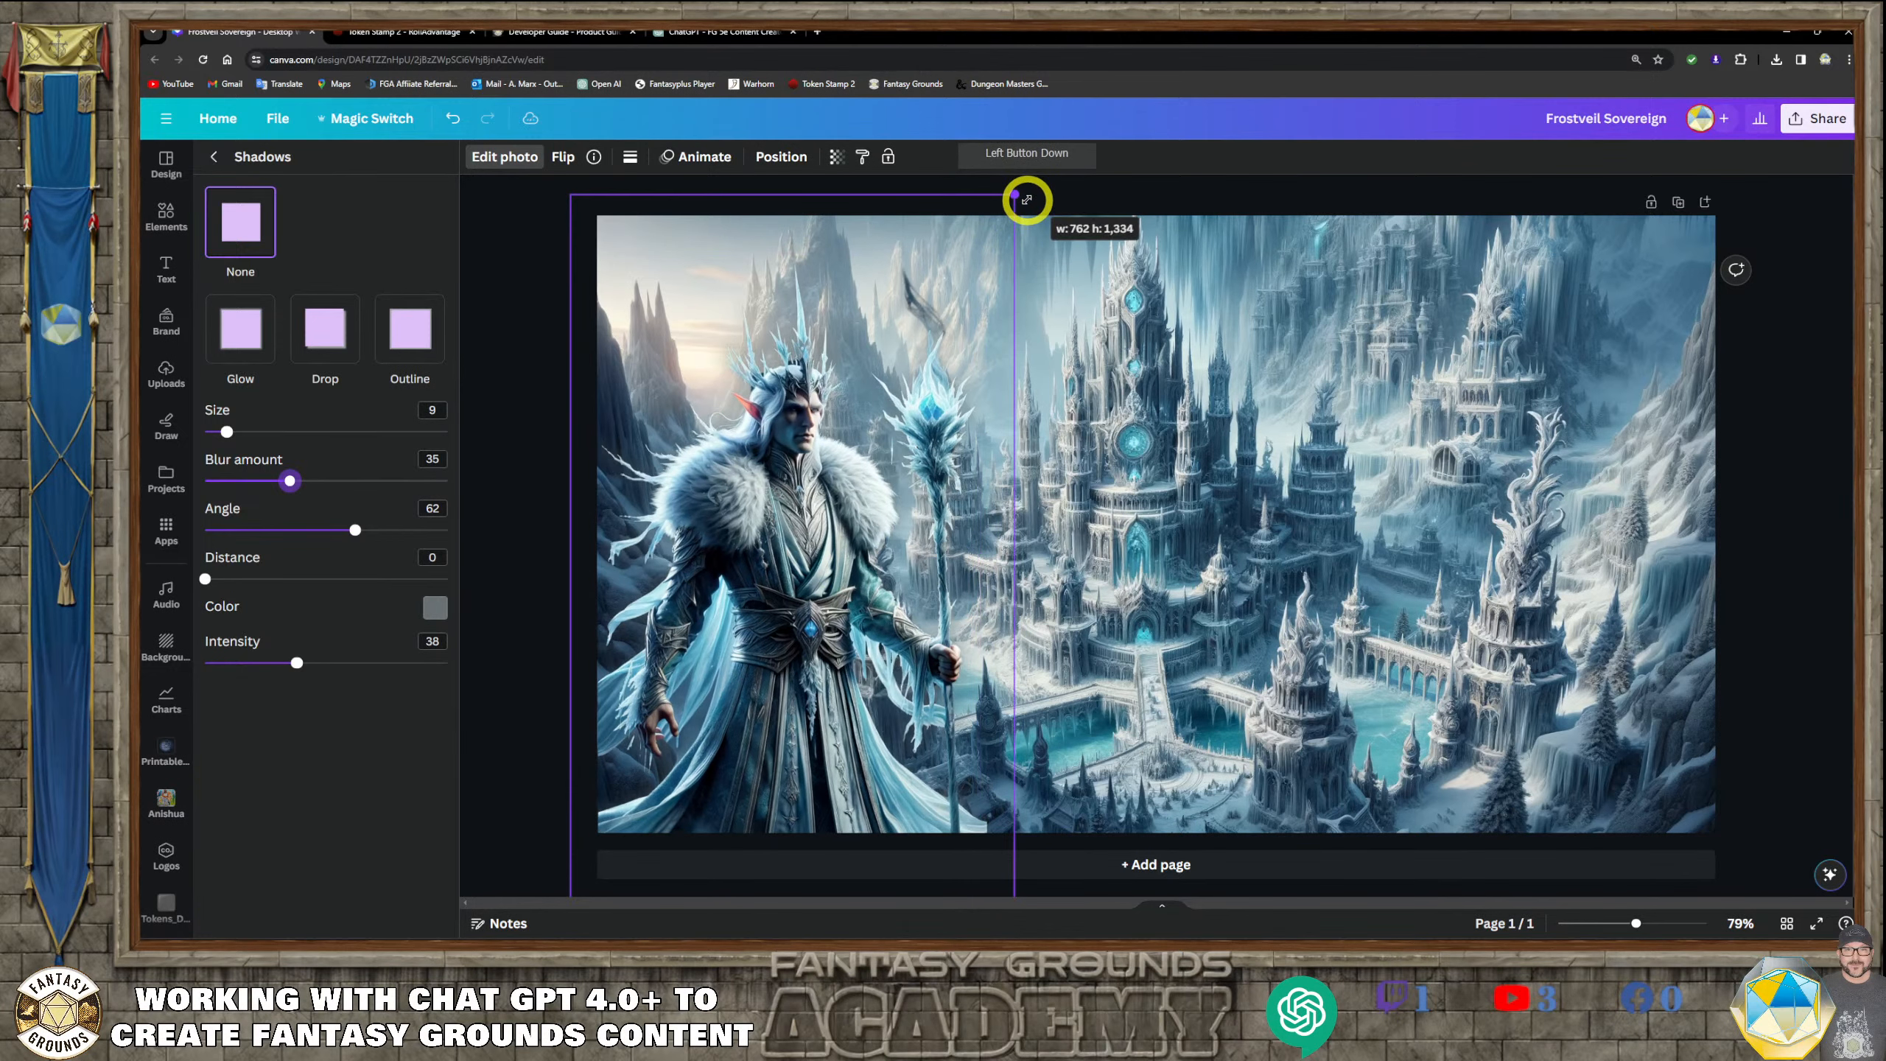
pyautogui.moveTo(782, 603); pyautogui.dragTo(769, 598)
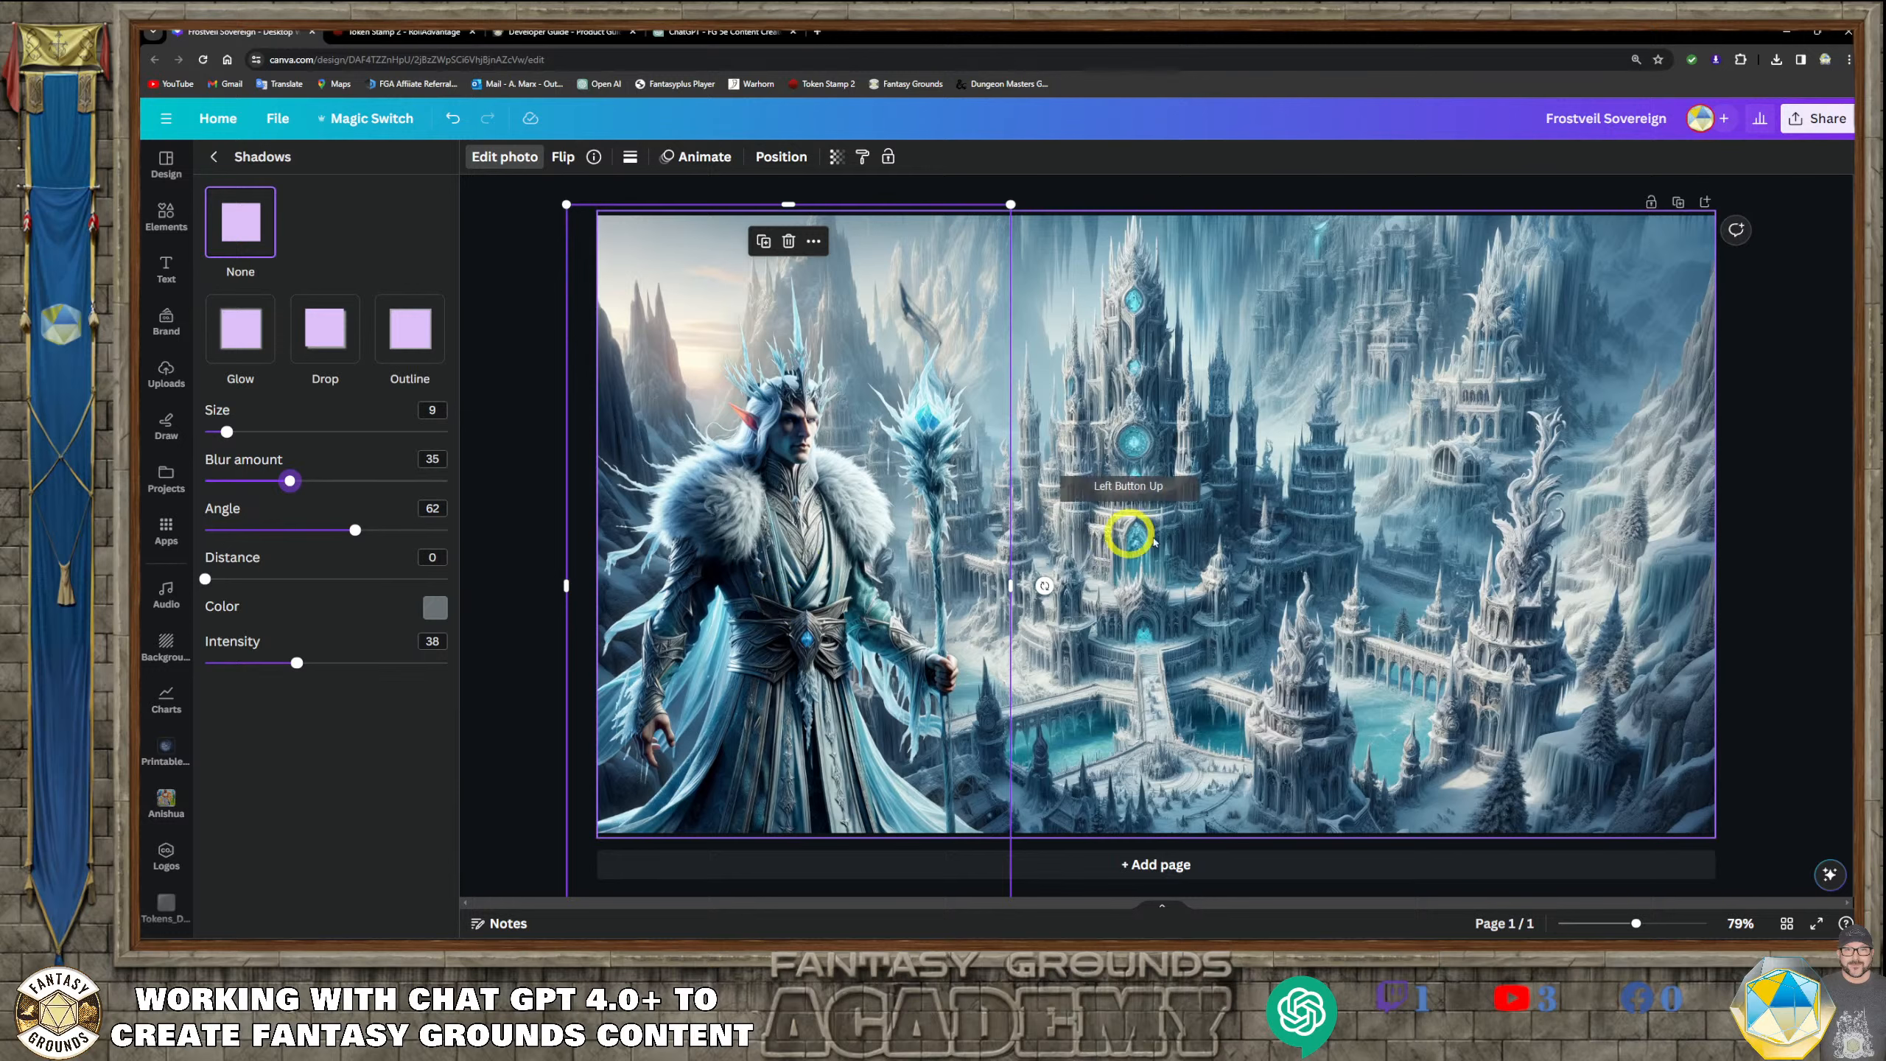
pyautogui.click(523, 367)
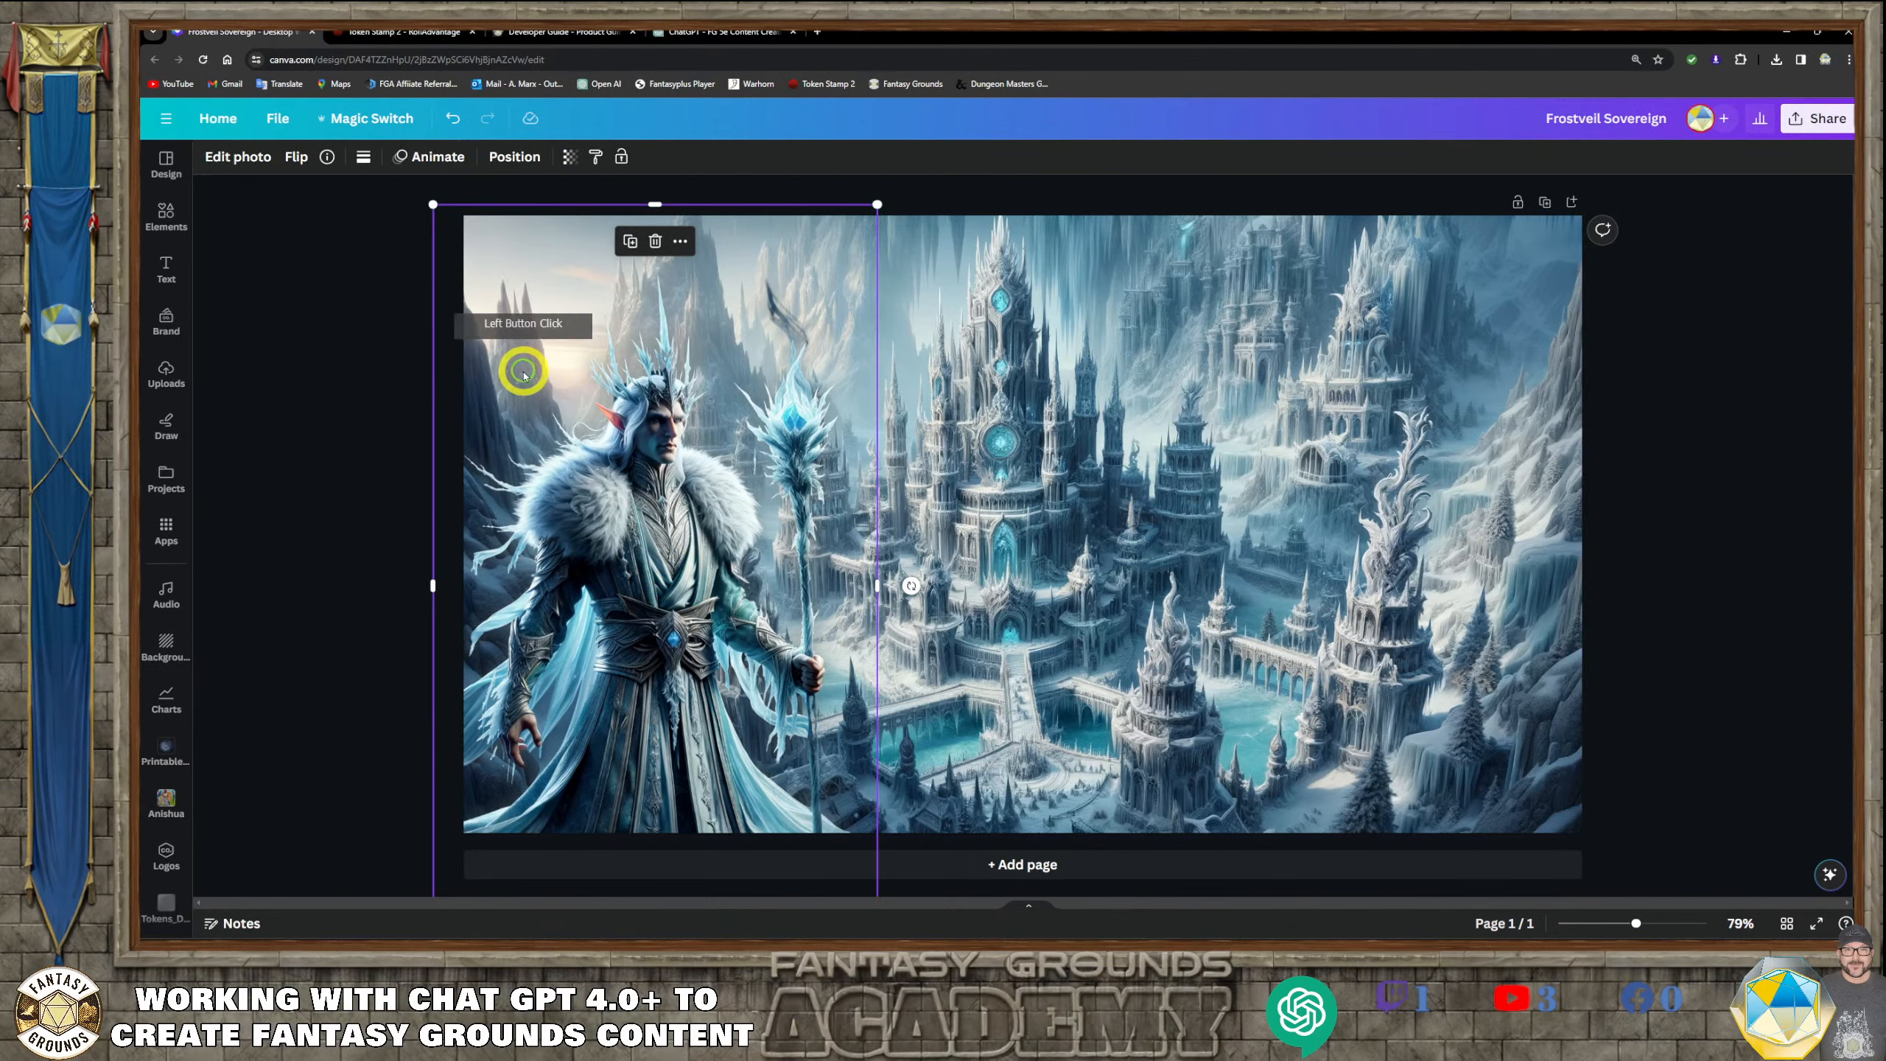
pyautogui.click(1419, 542)
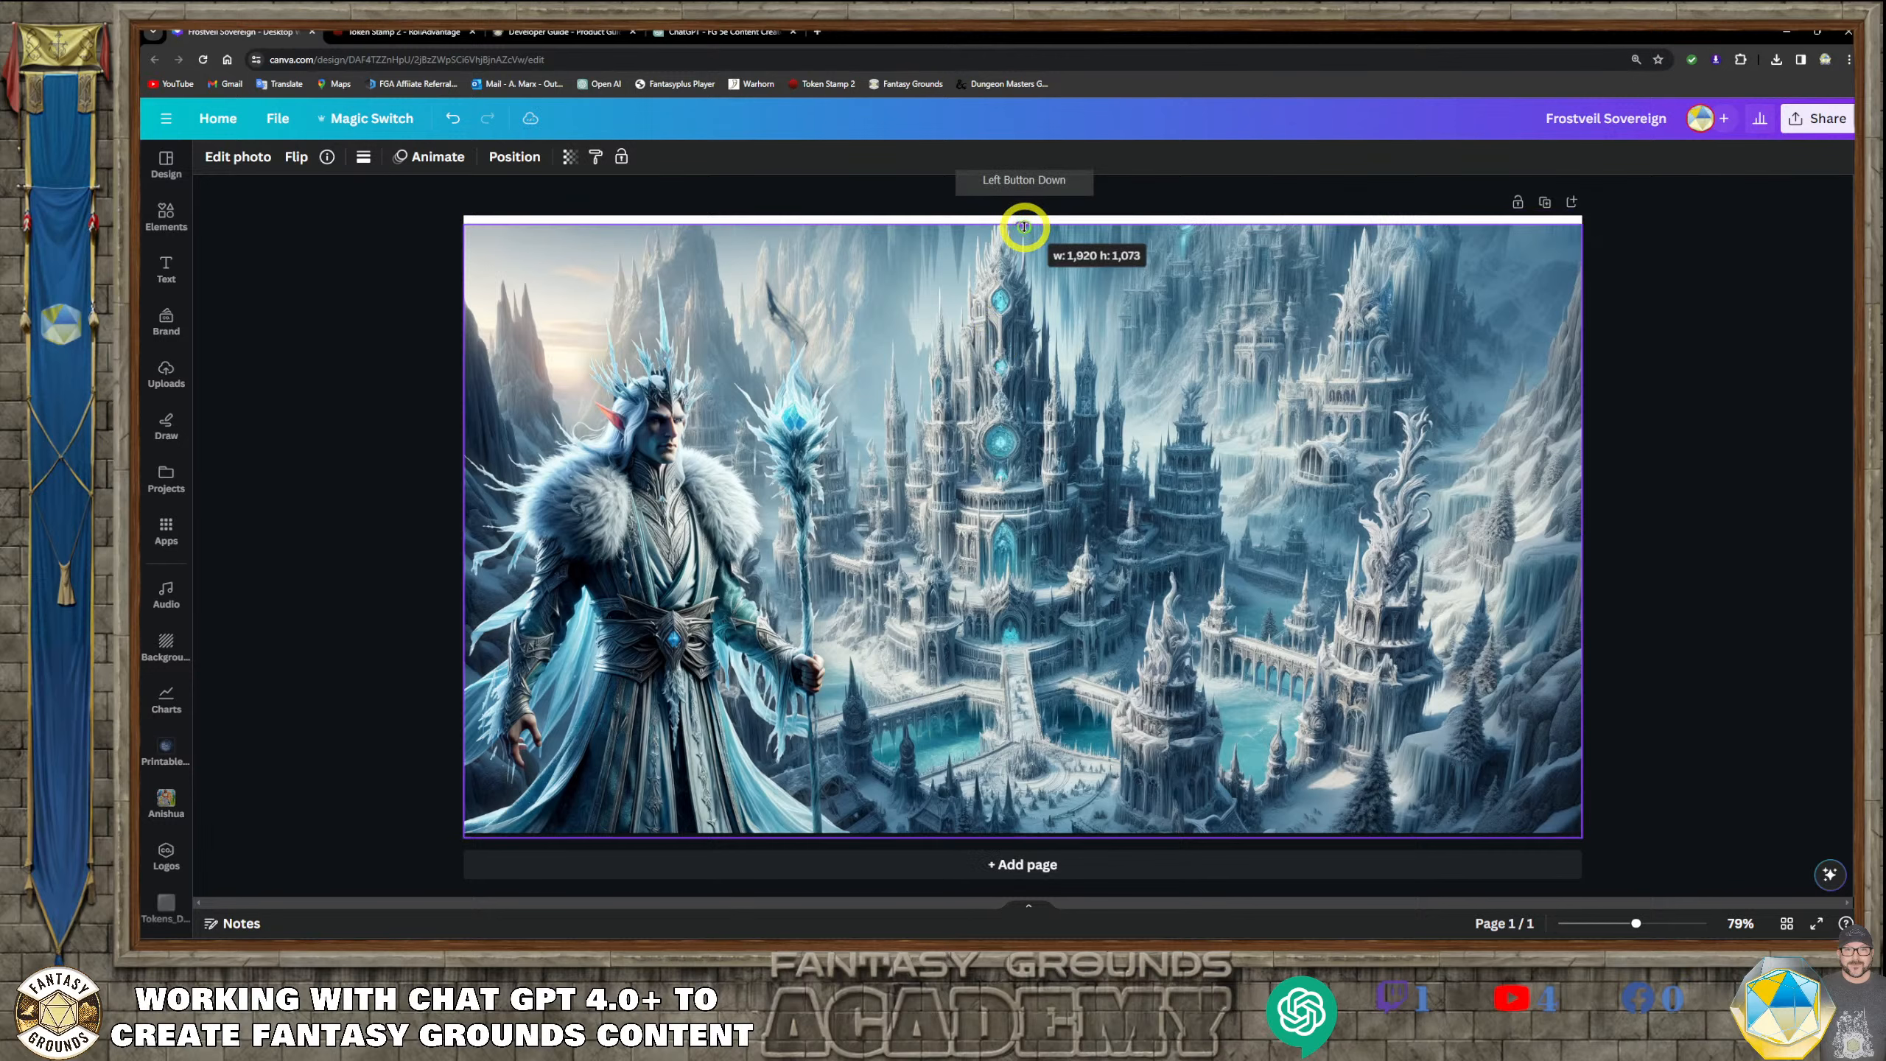
pyautogui.click(1707, 704)
pyautogui.click(1467, 643)
pyautogui.click(1261, 630)
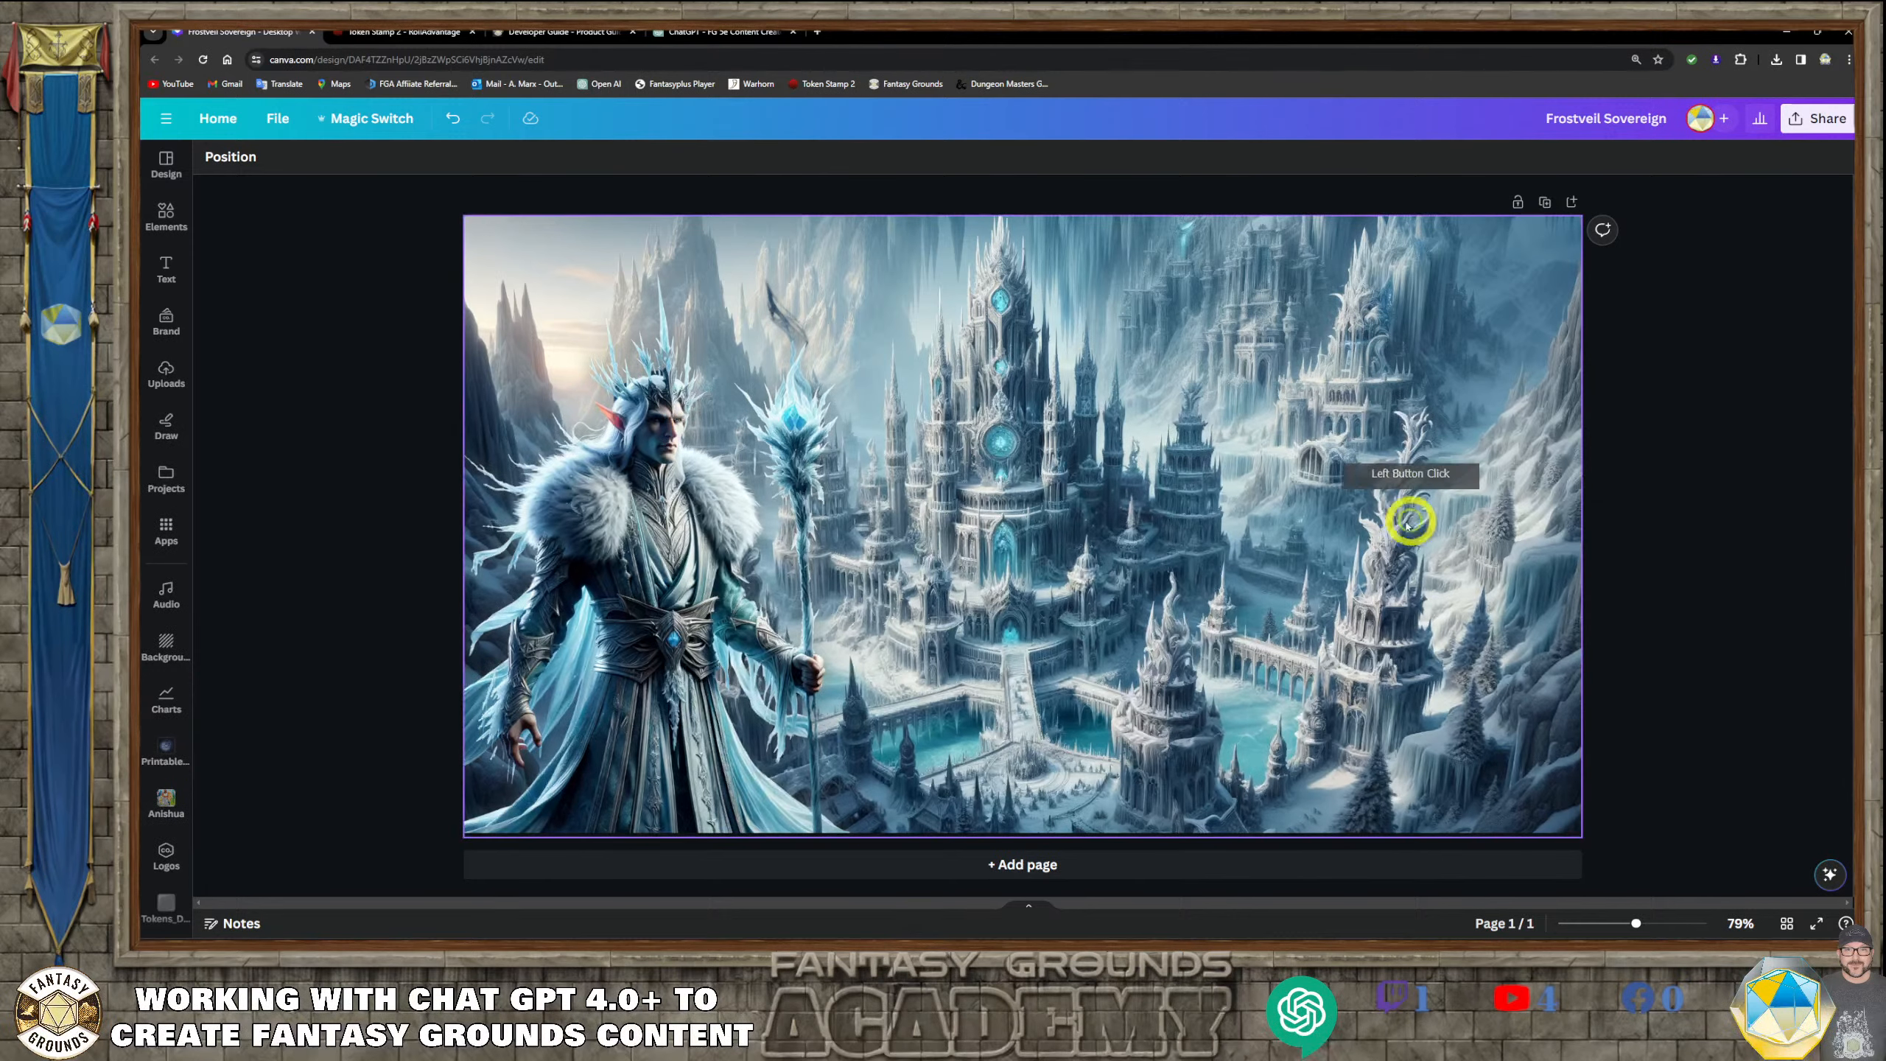
pyautogui.click(1364, 522)
pyautogui.click(1730, 572)
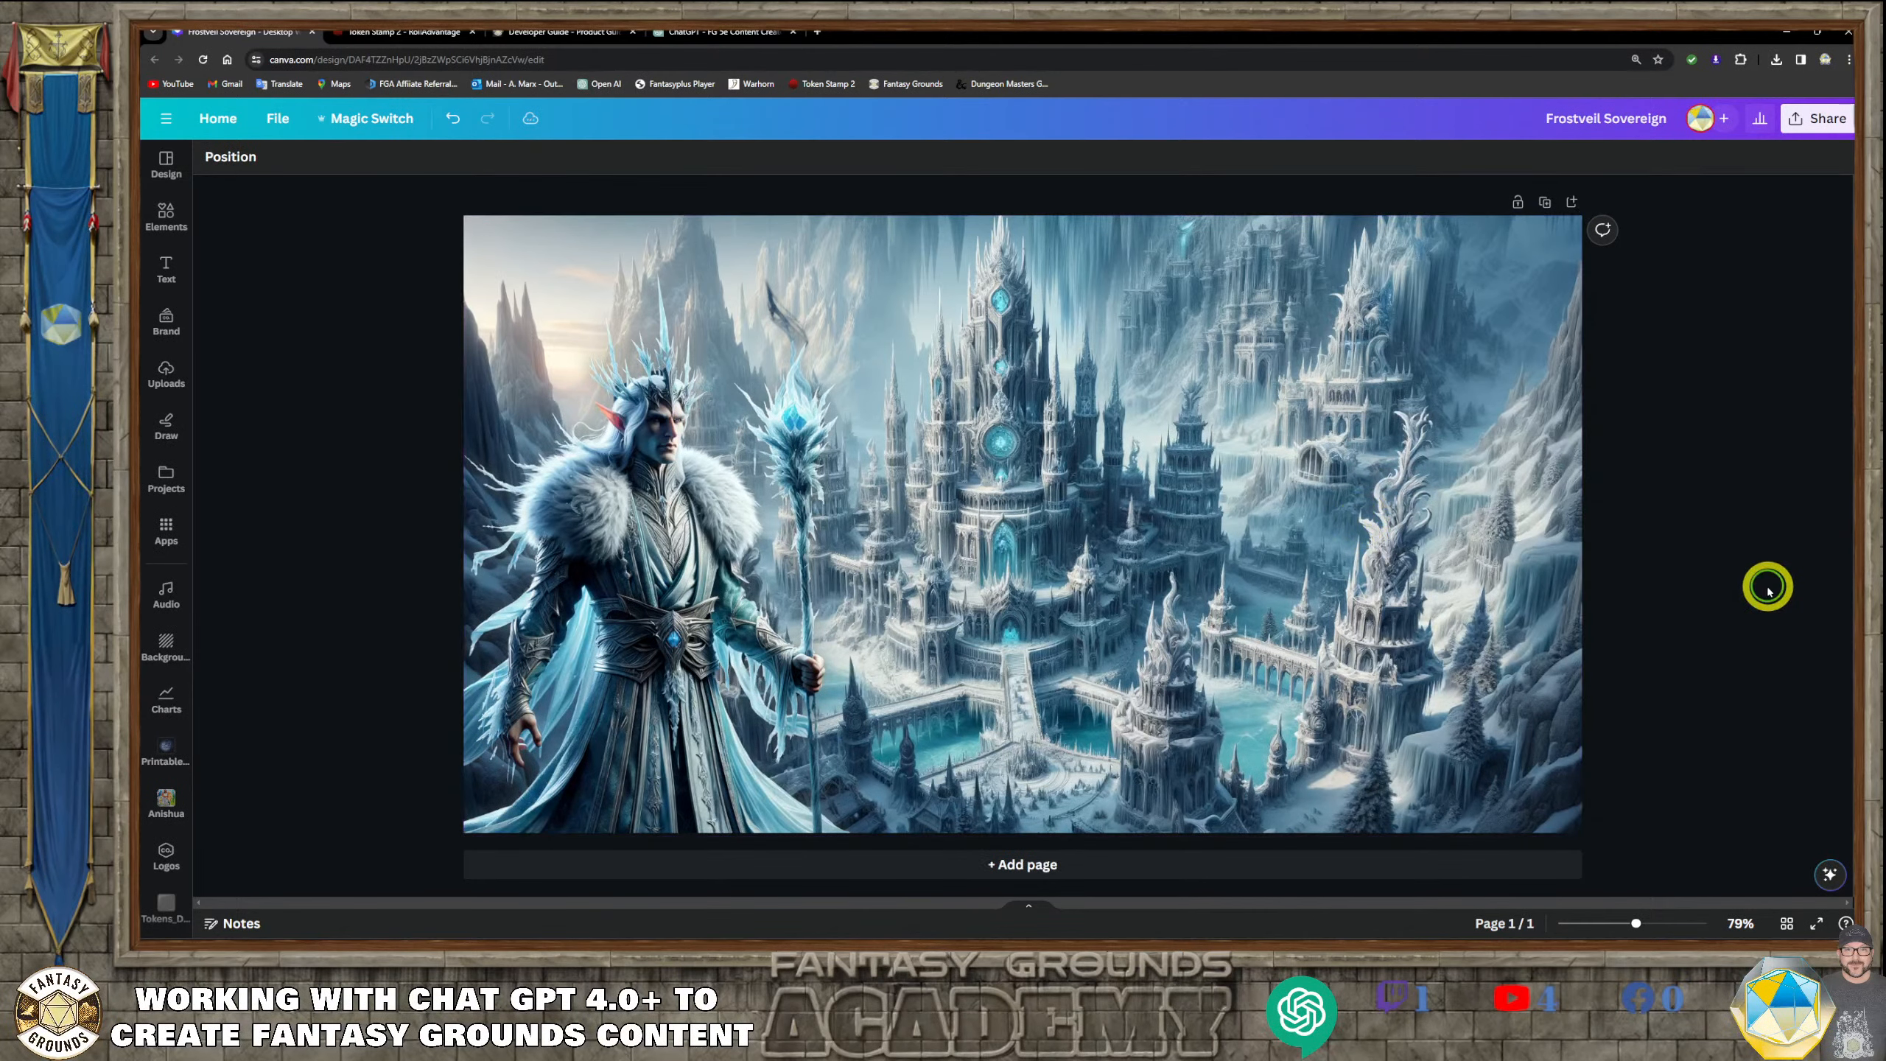
pyautogui.click(1319, 609)
pyautogui.click(1692, 708)
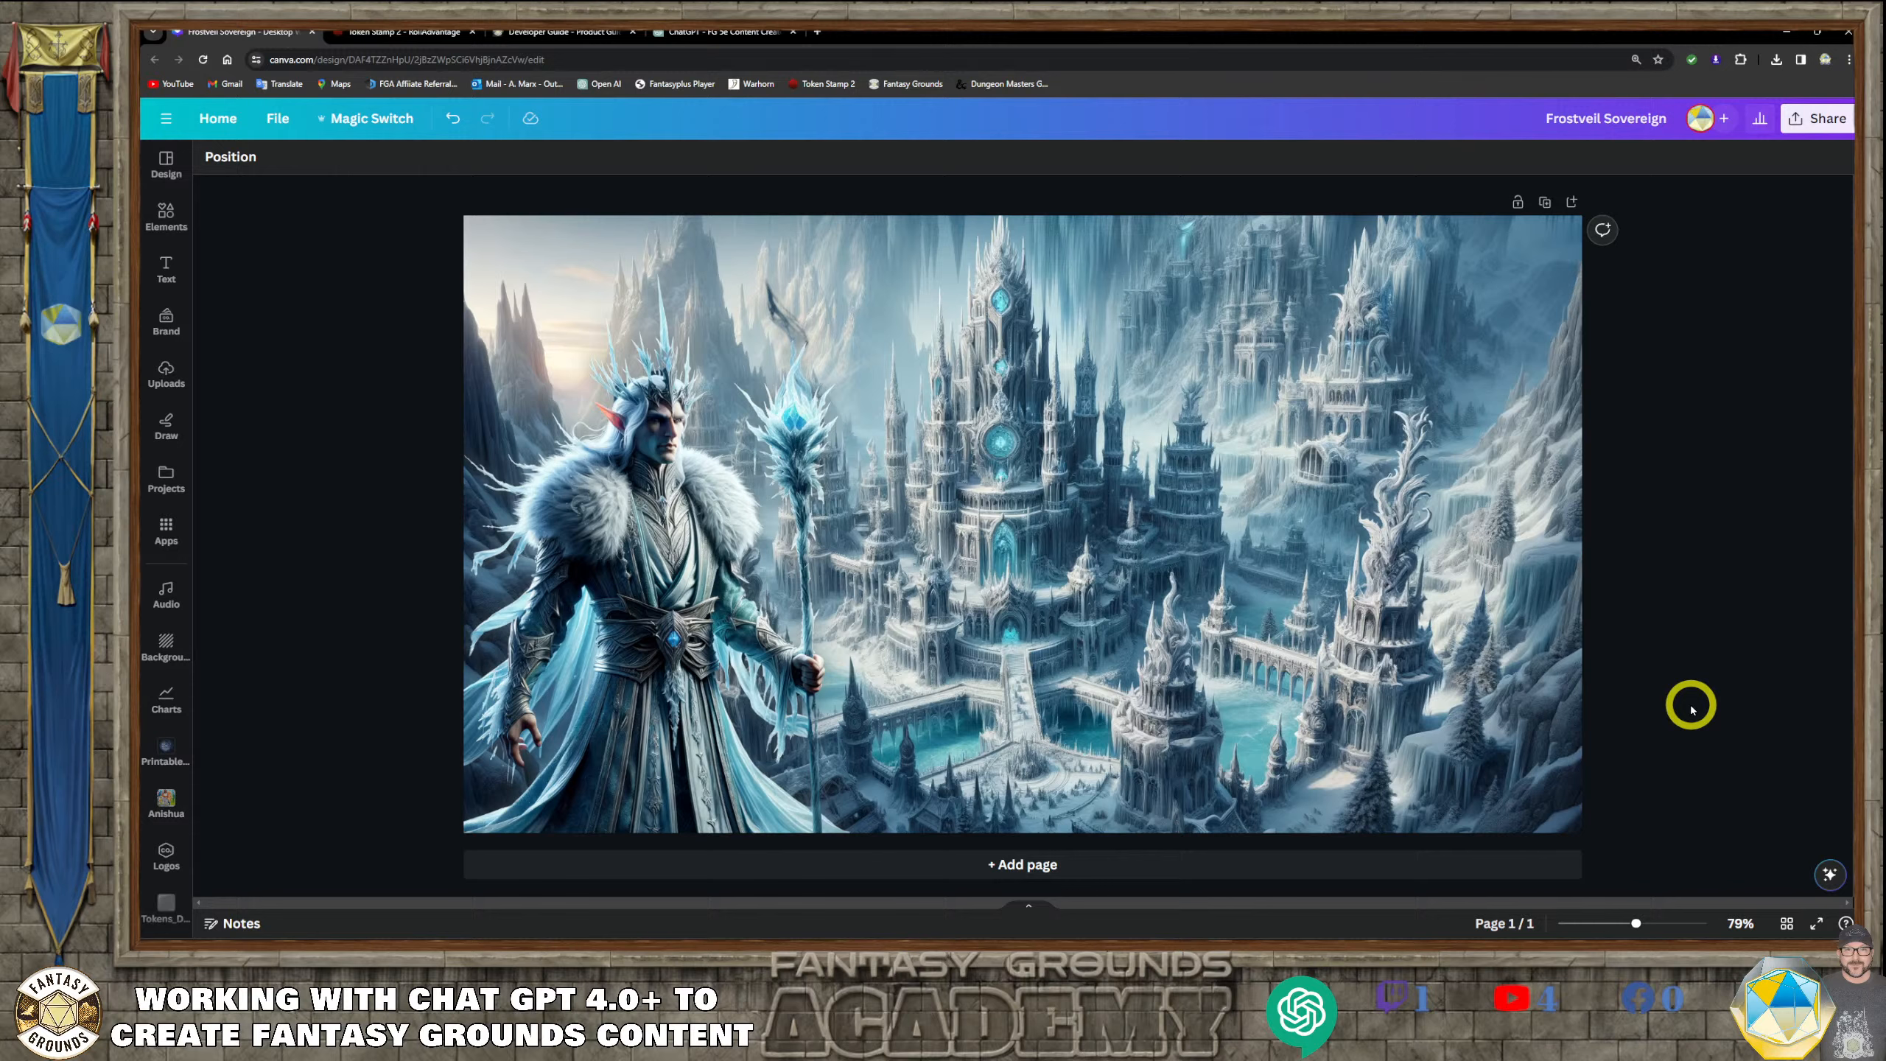
pyautogui.click(843, 720)
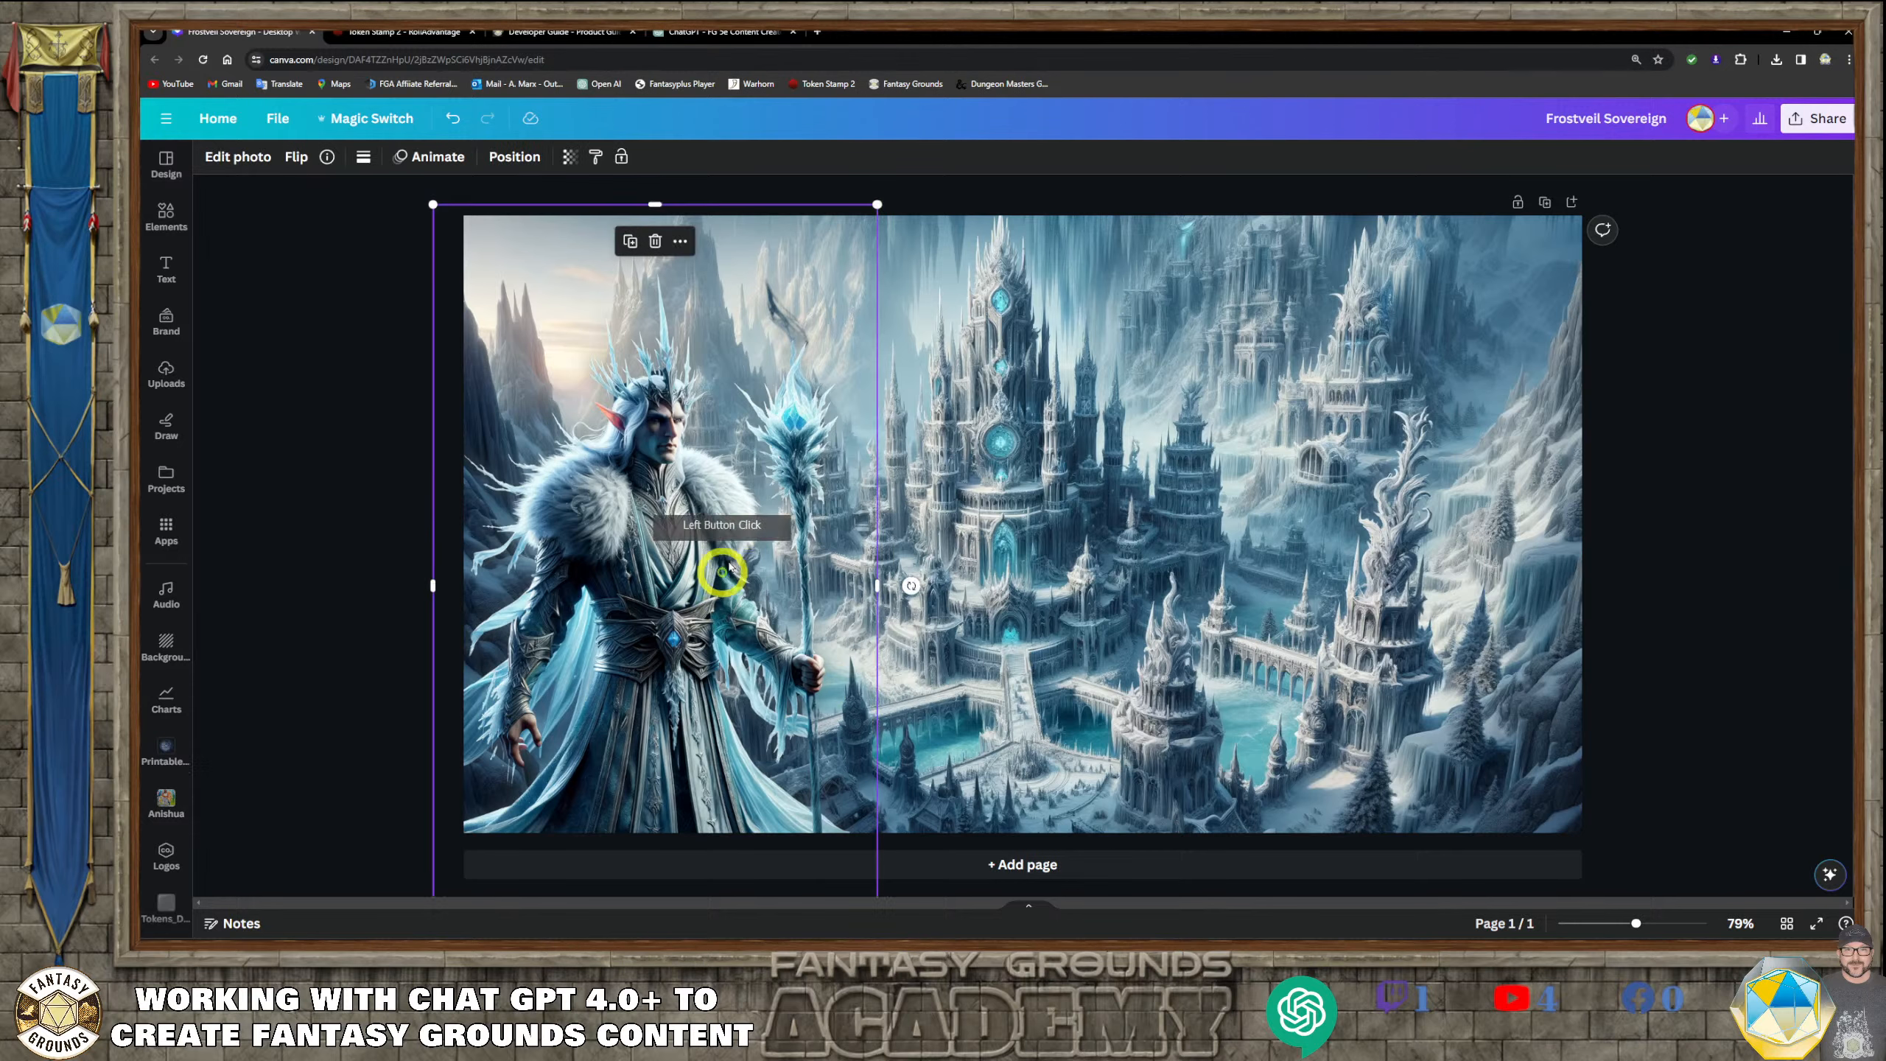
pyautogui.click(958, 576)
pyautogui.click(1333, 684)
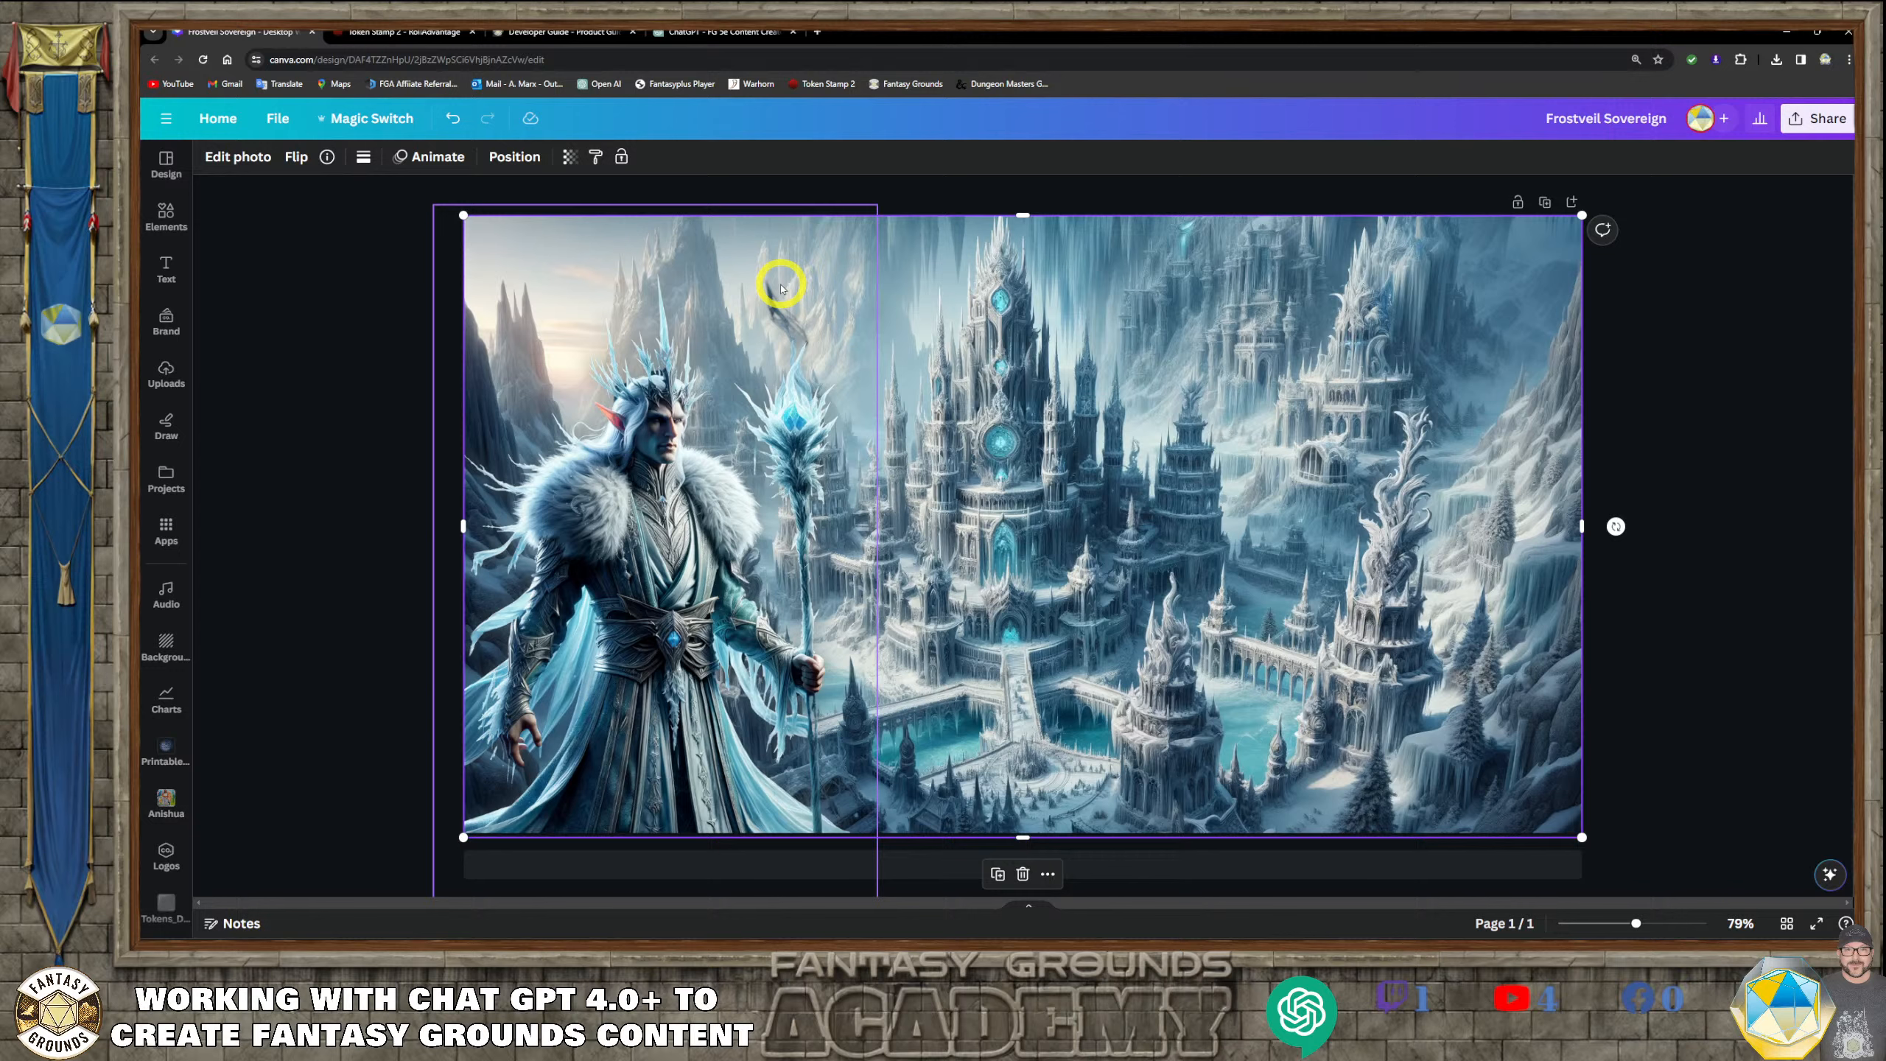
# Enlarge Kaelen's portrait a little more and reposition it over the left part of the lair background
pyautogui.click(550, 321)
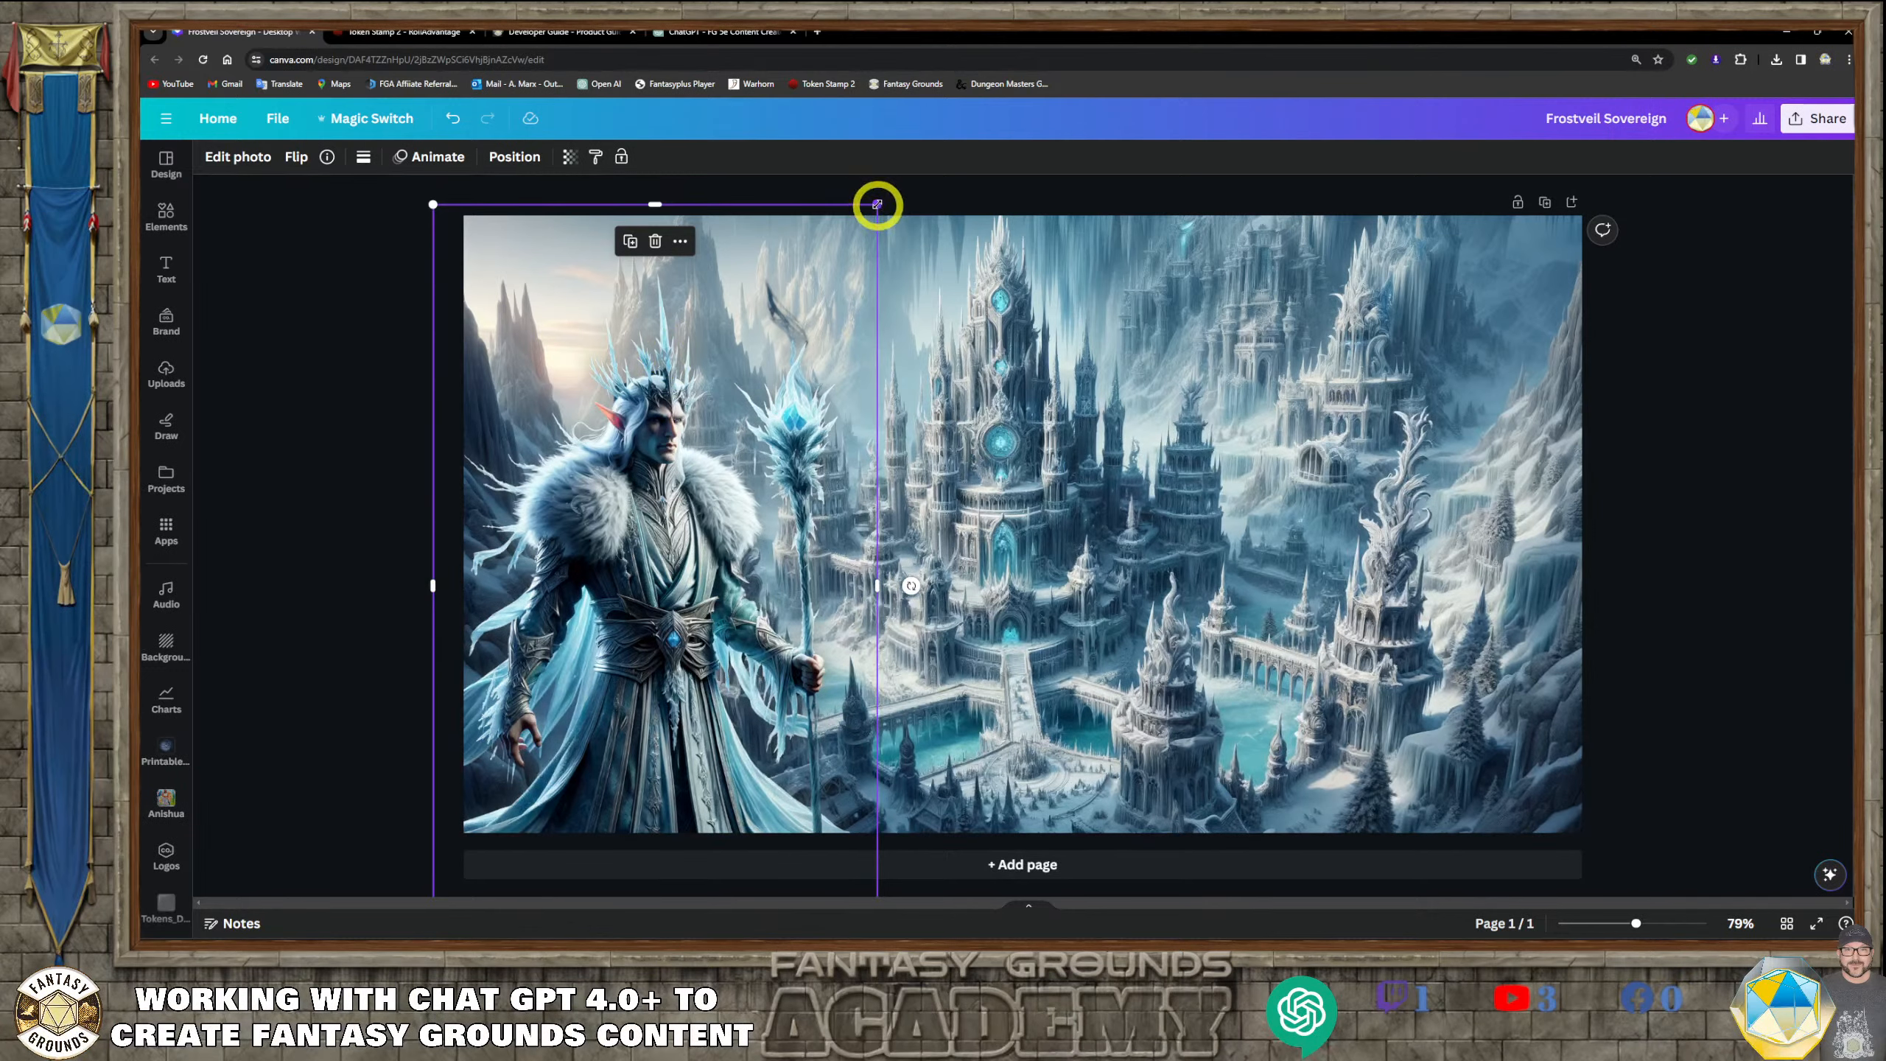
pyautogui.moveTo(876, 203); pyautogui.dragTo(926, 169)
pyautogui.moveTo(719, 364); pyautogui.dragTo(653, 487)
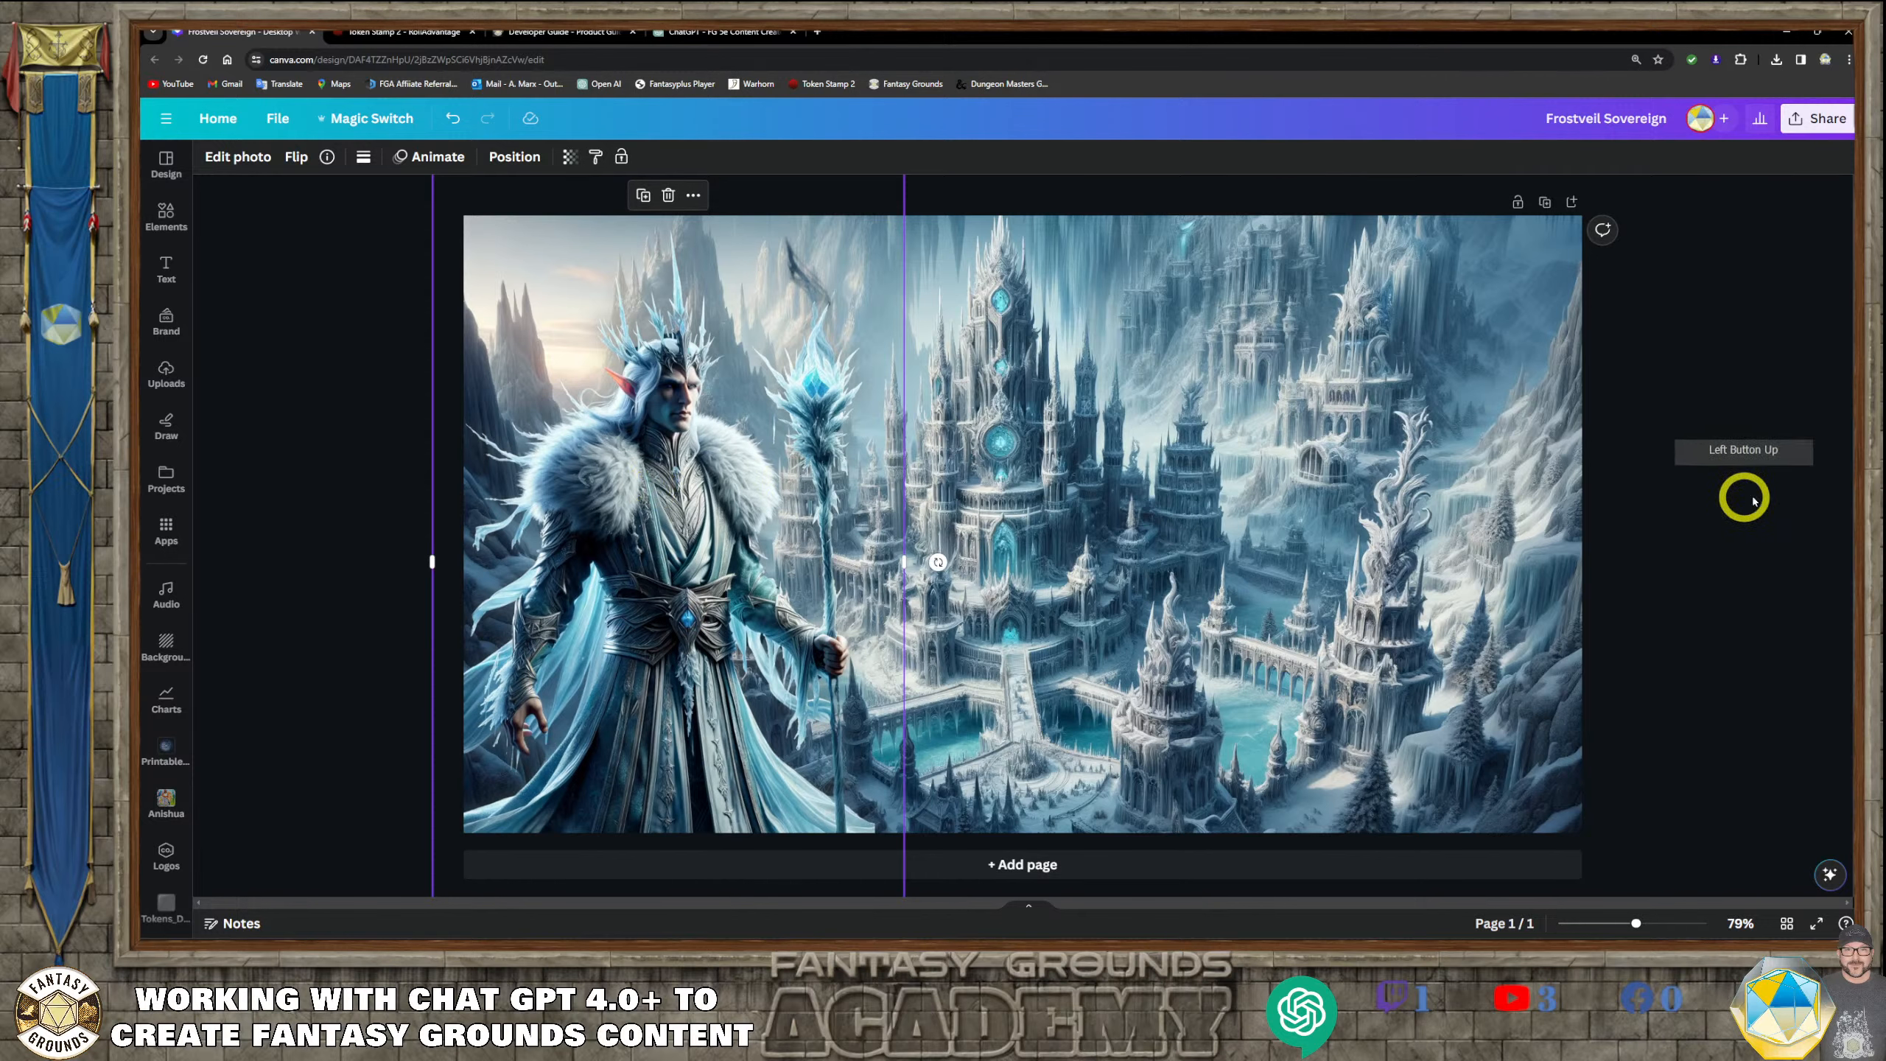
pyautogui.click(1816, 476)
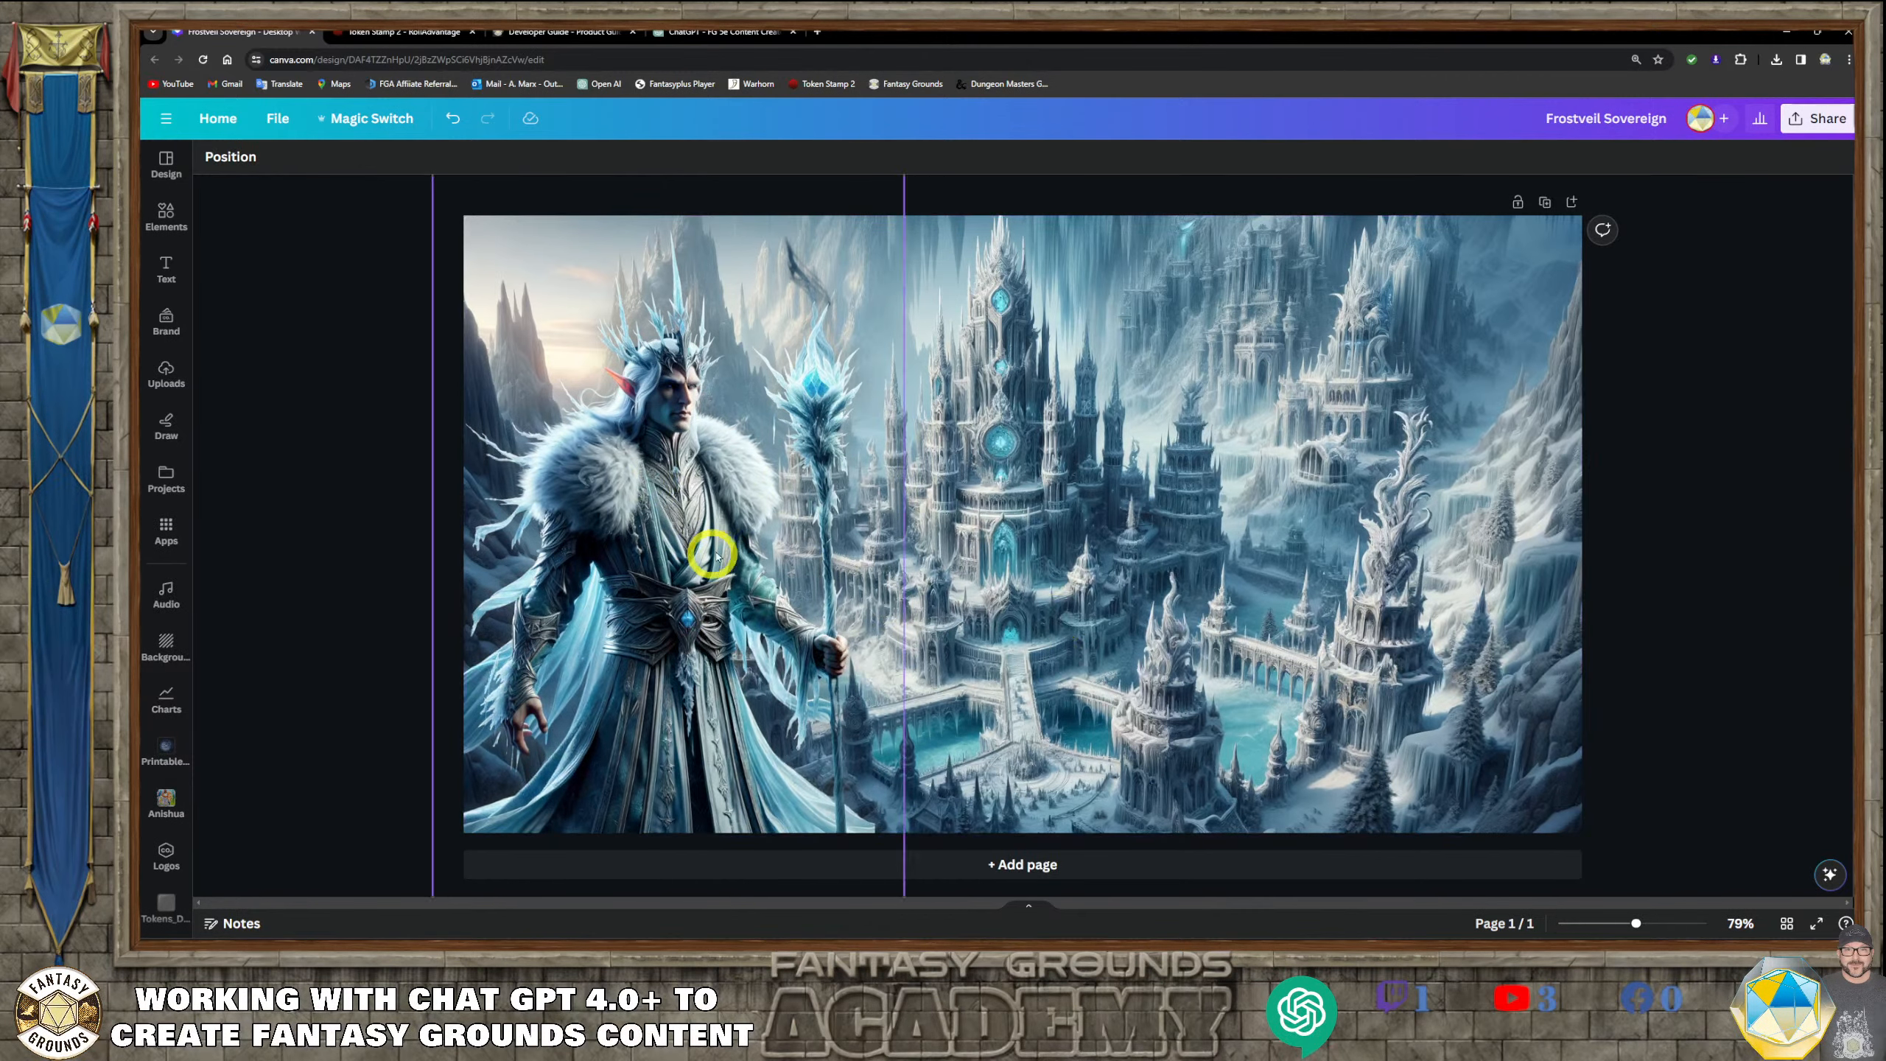
pyautogui.click(1816, 530)
pyautogui.moveTo(672, 434); pyautogui.dragTo(677, 437)
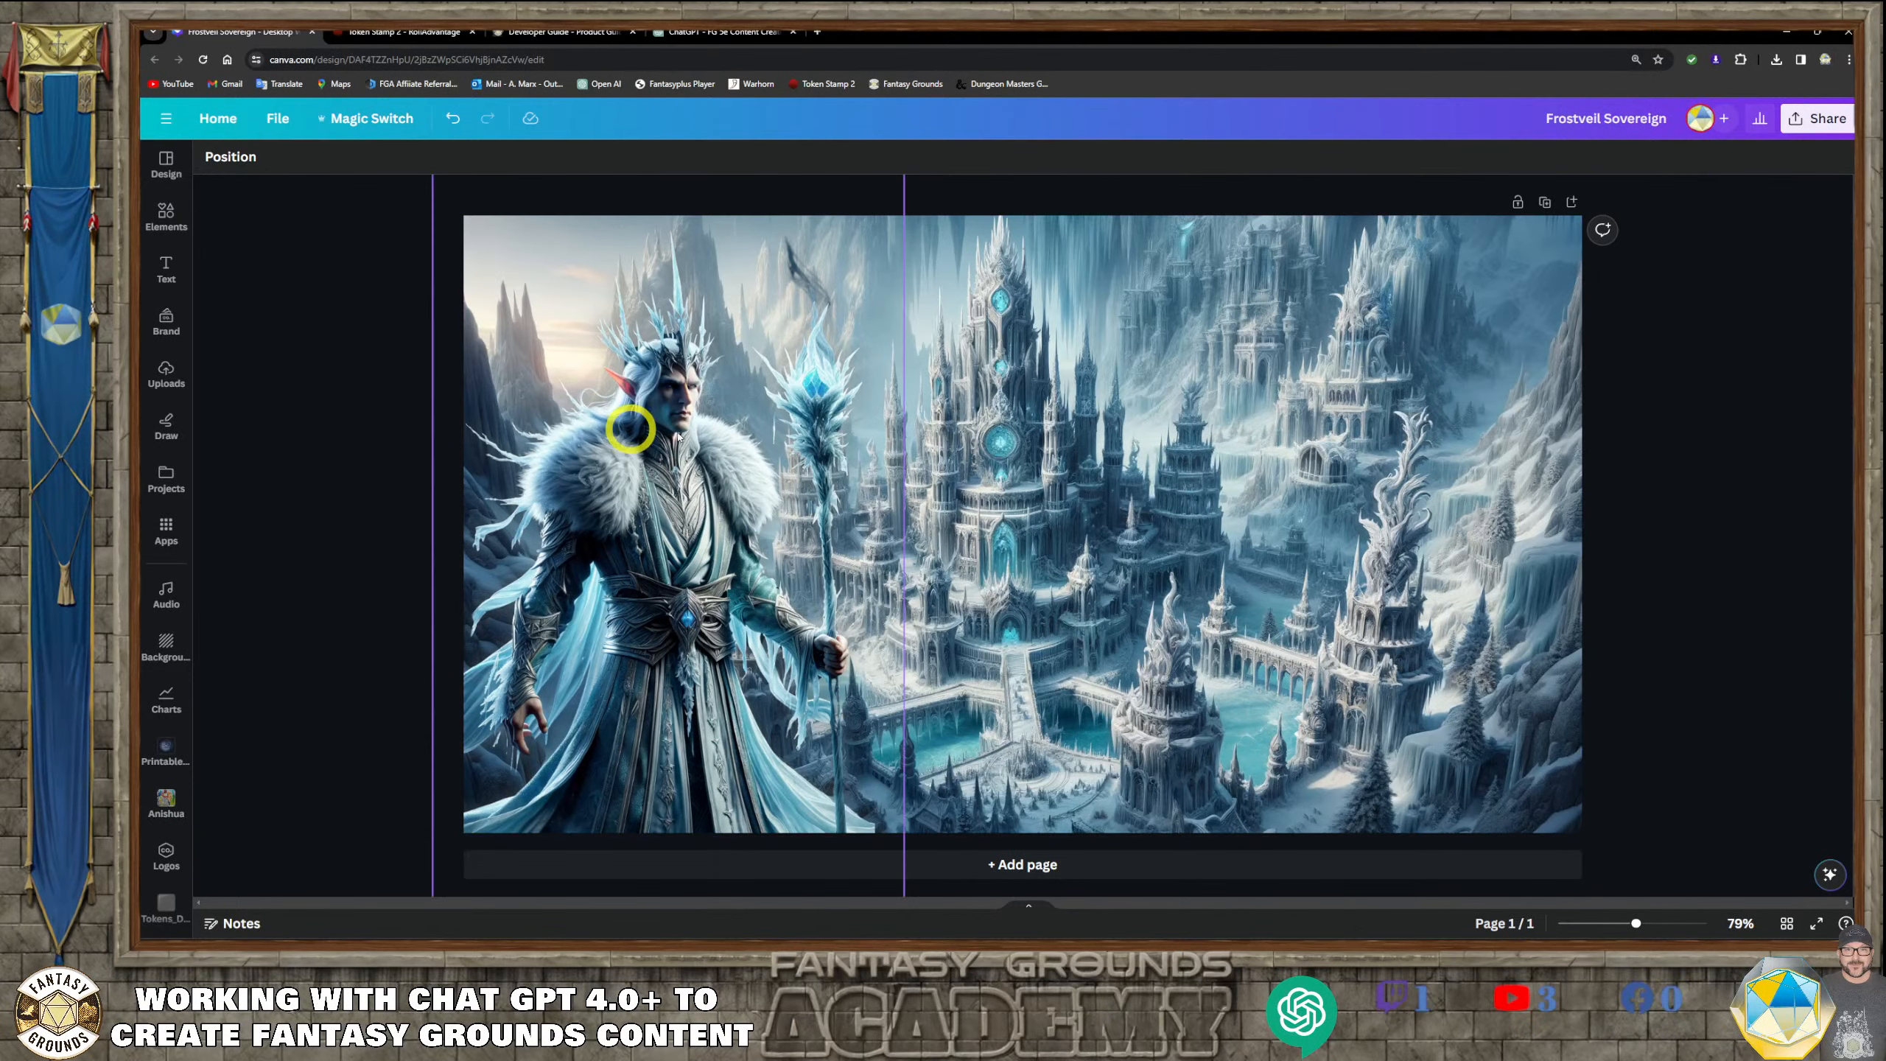
# Switch to Token Stamp and load Kaelen's full-body portrait from the Downloads folder into the workspace
pyautogui.click(417, 43)
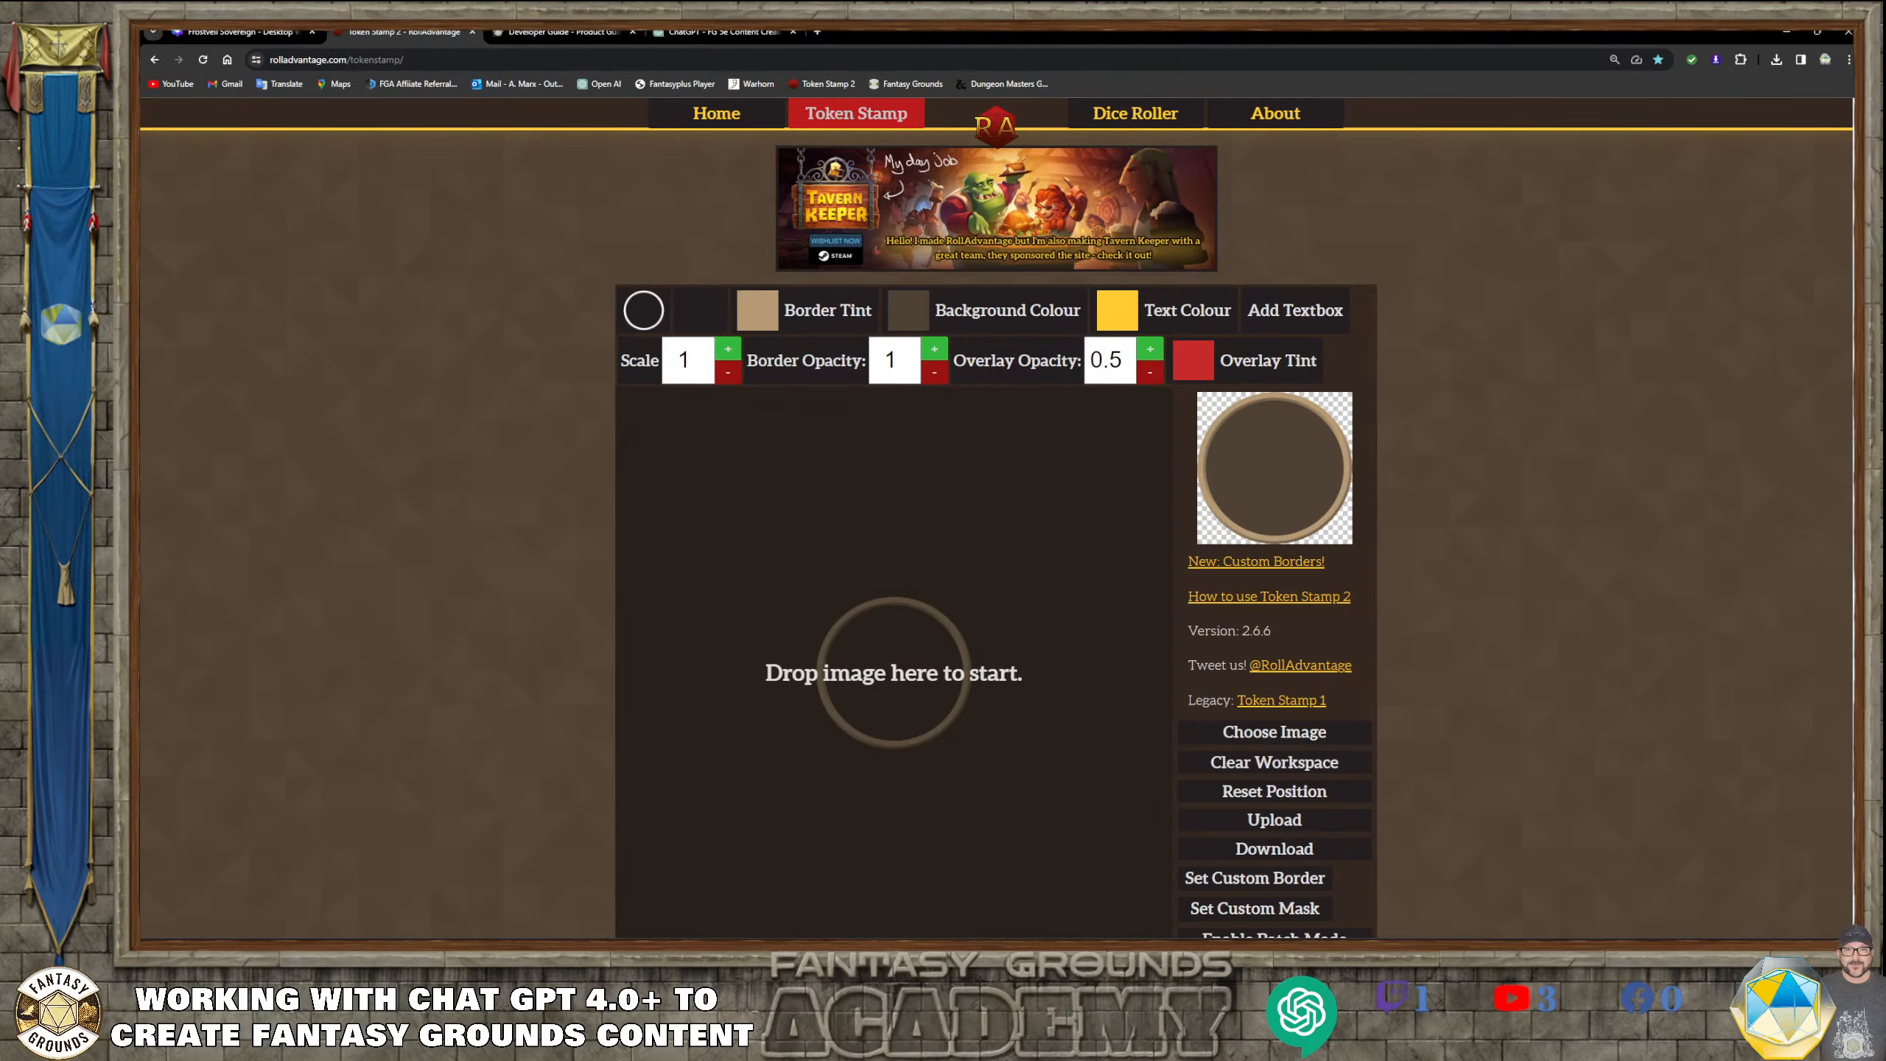
pyautogui.hotkey('alt', 'Tab')
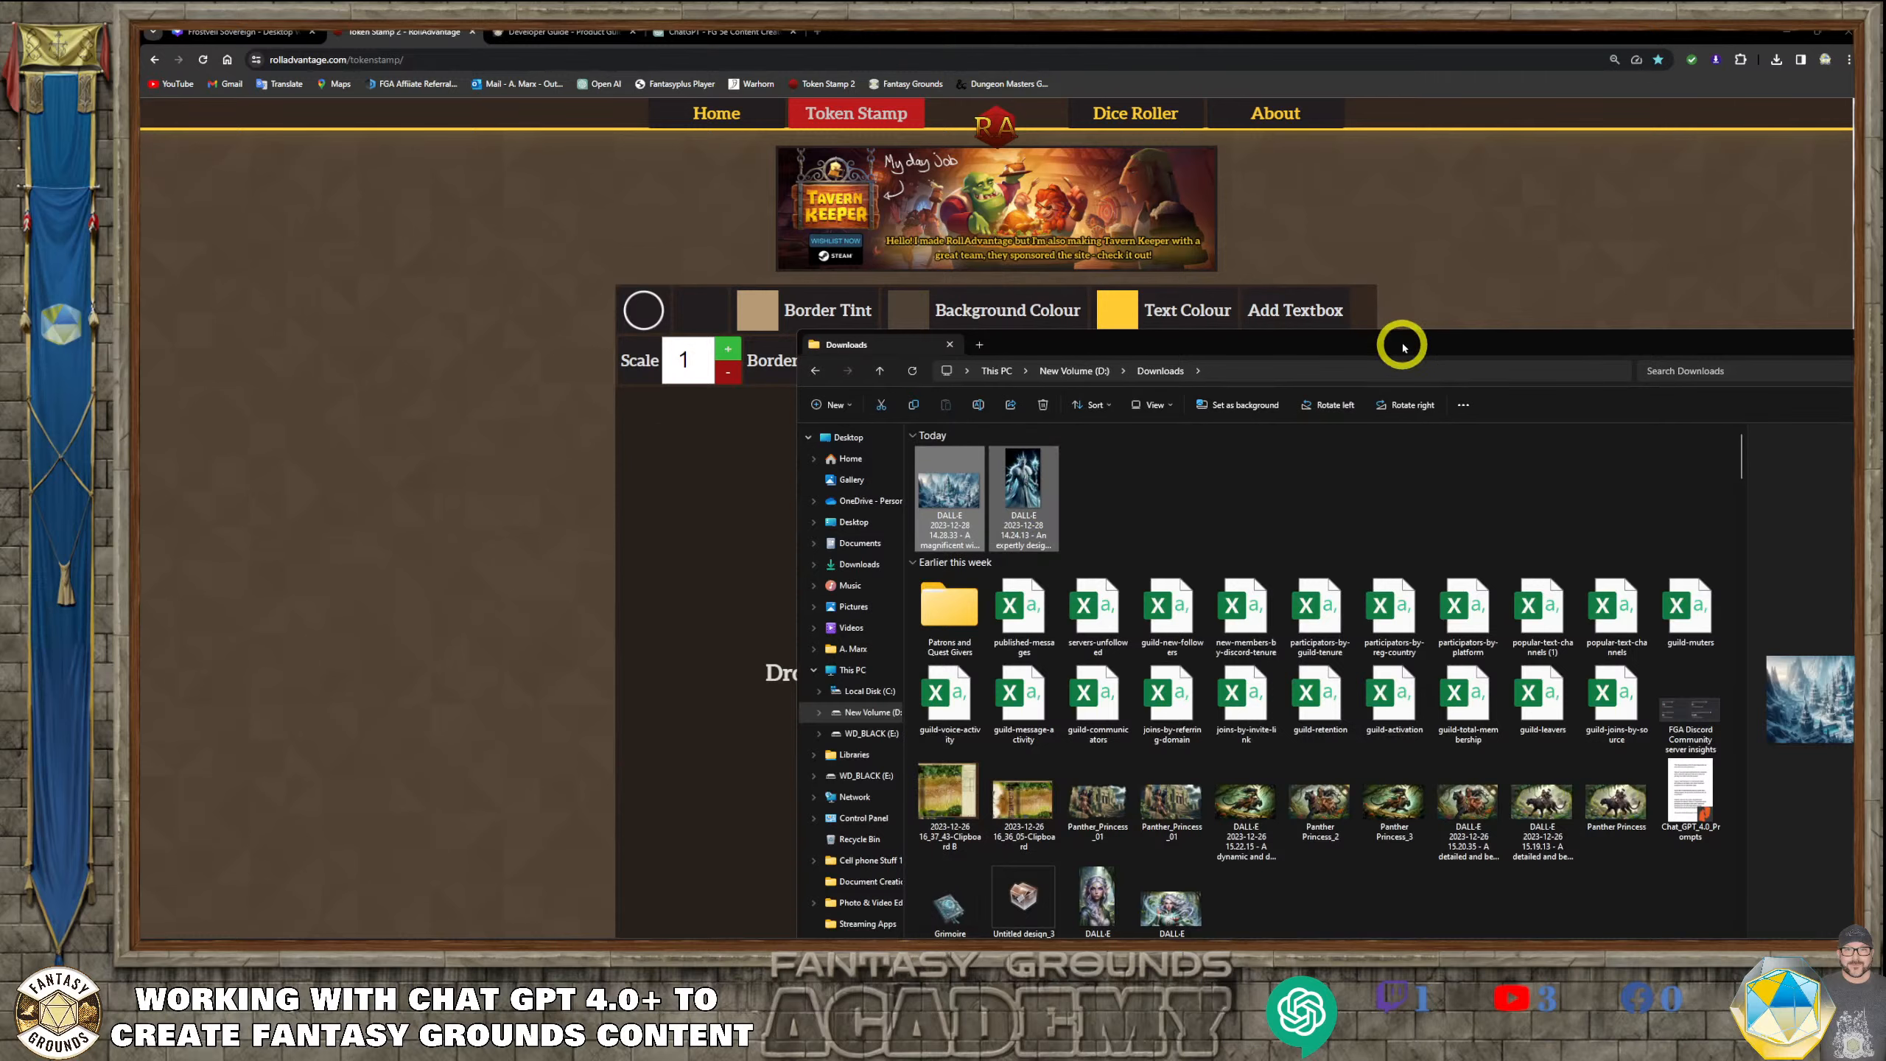
pyautogui.moveTo(1402, 347); pyautogui.dragTo(609, 631)
pyautogui.click(575, 782)
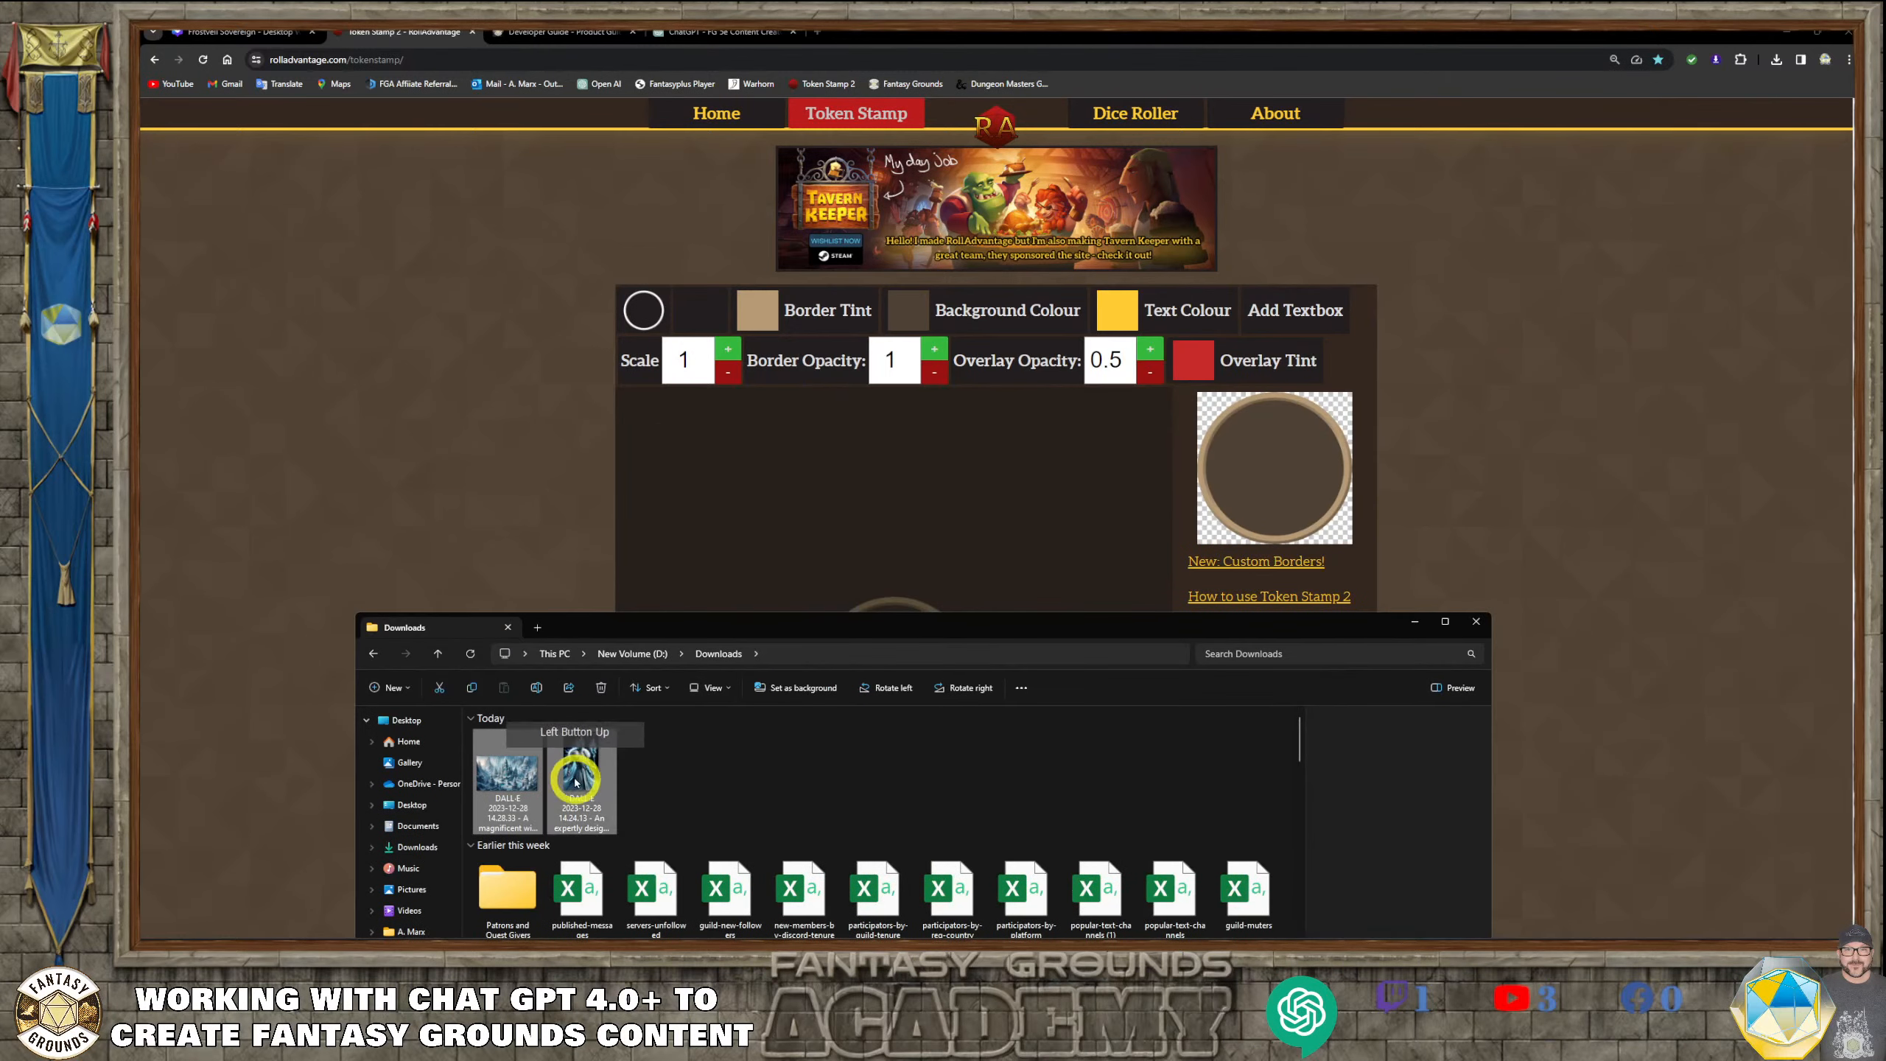
pyautogui.moveTo(575, 781); pyautogui.dragTo(821, 552)
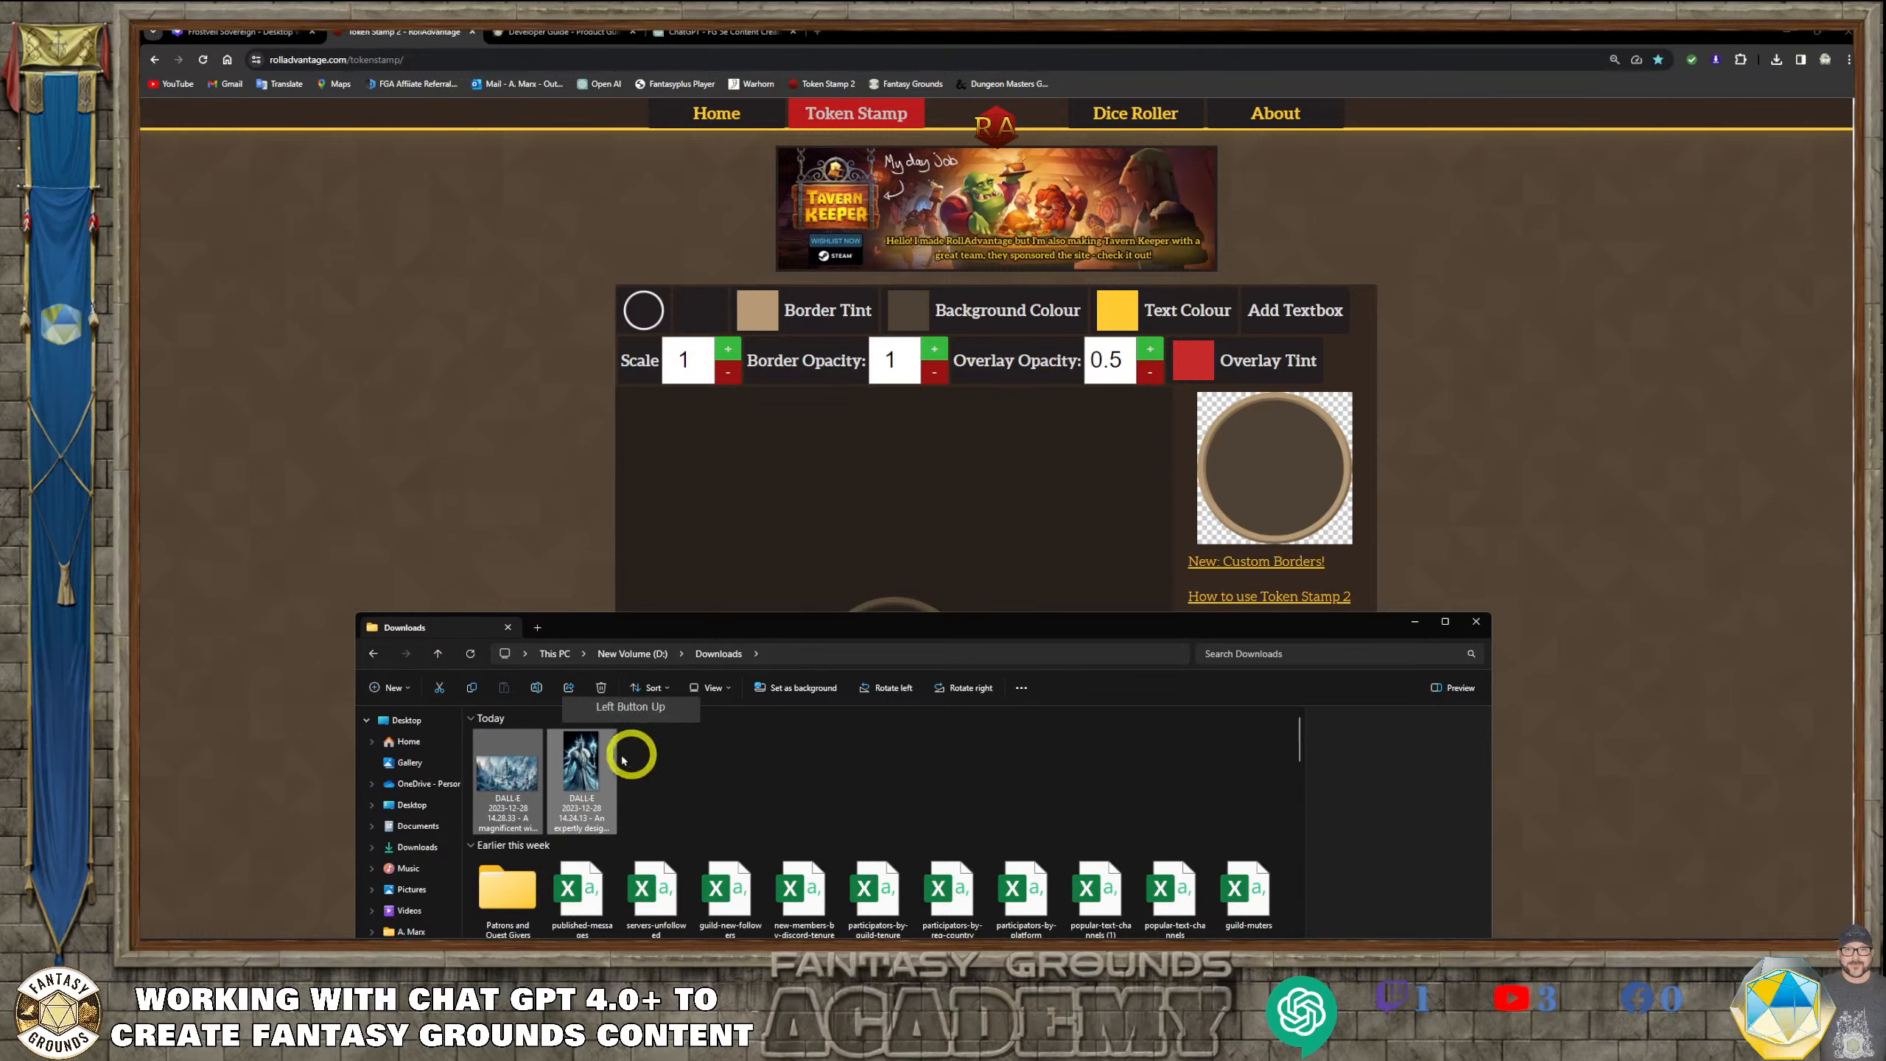
pyautogui.moveTo(594, 761); pyautogui.dragTo(897, 549)
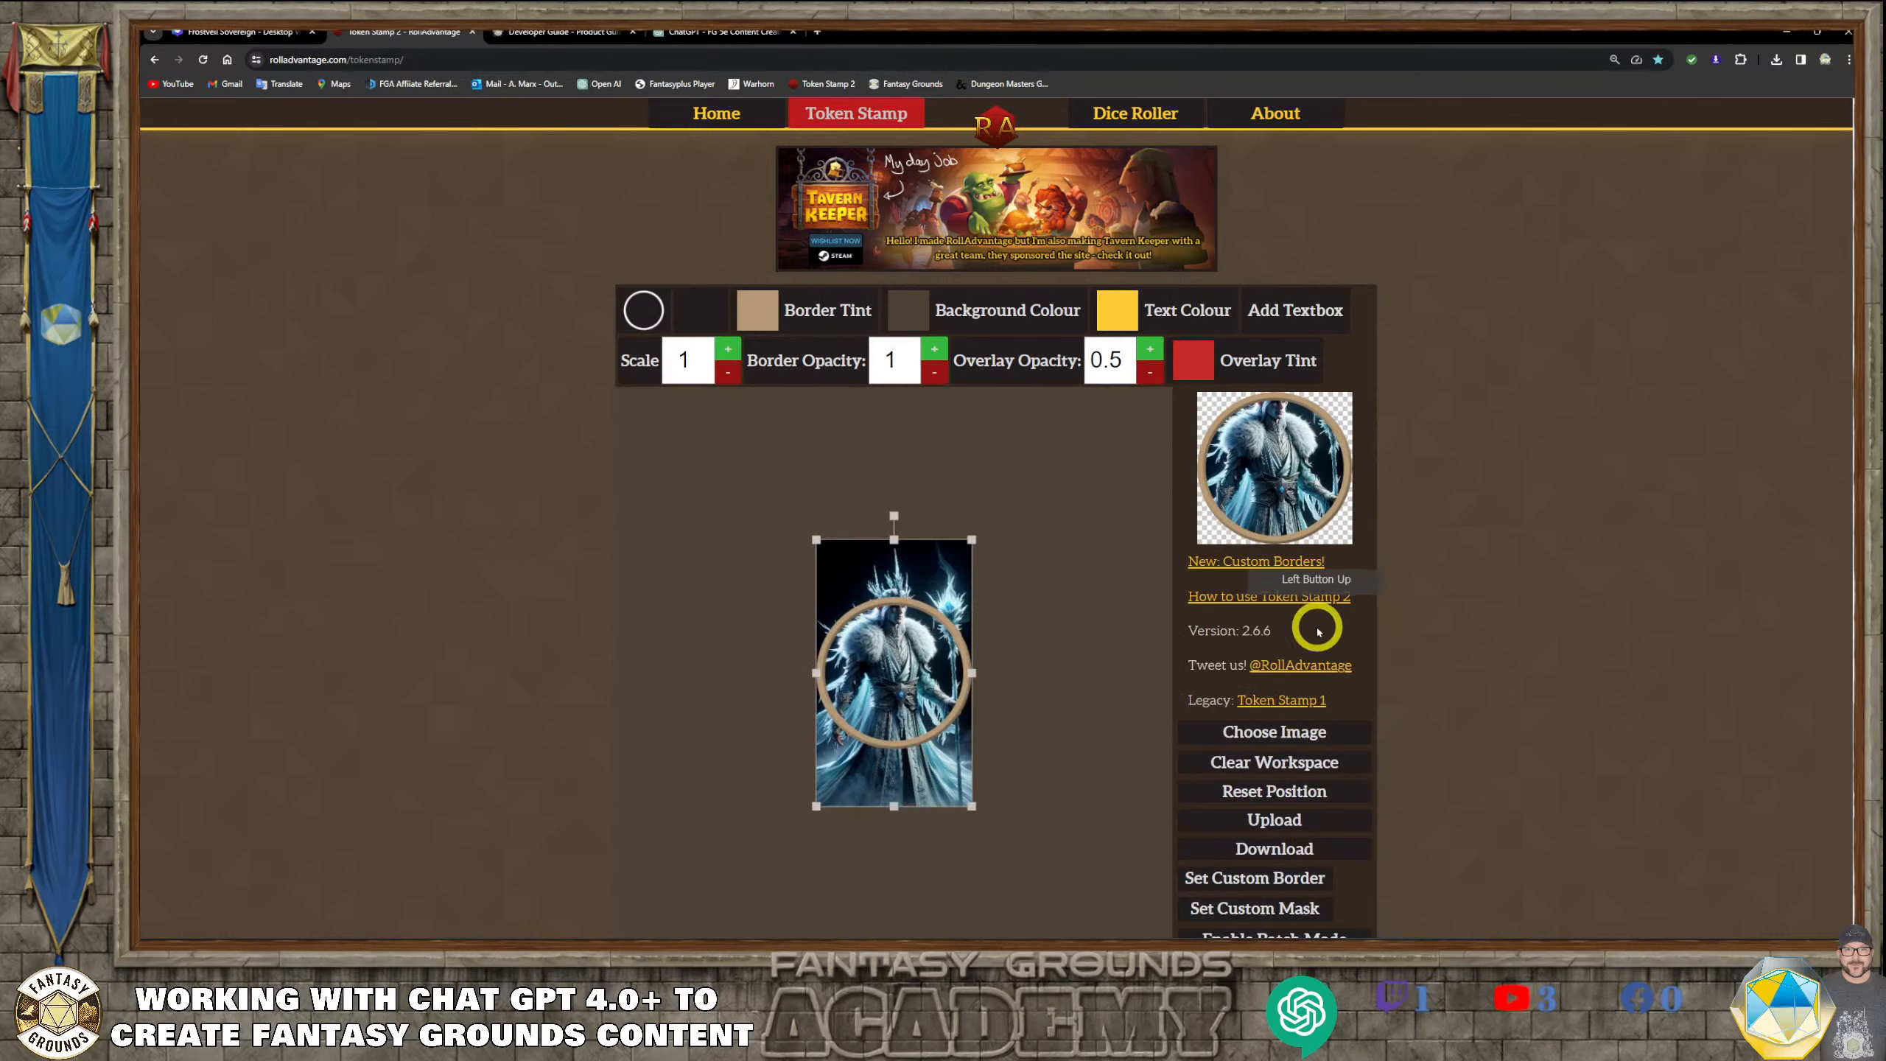
# Enlarge and reposition Kaelen's portrait so his face and crown fill the round token frame
pyautogui.moveTo(897, 770); pyautogui.dragTo(894, 823)
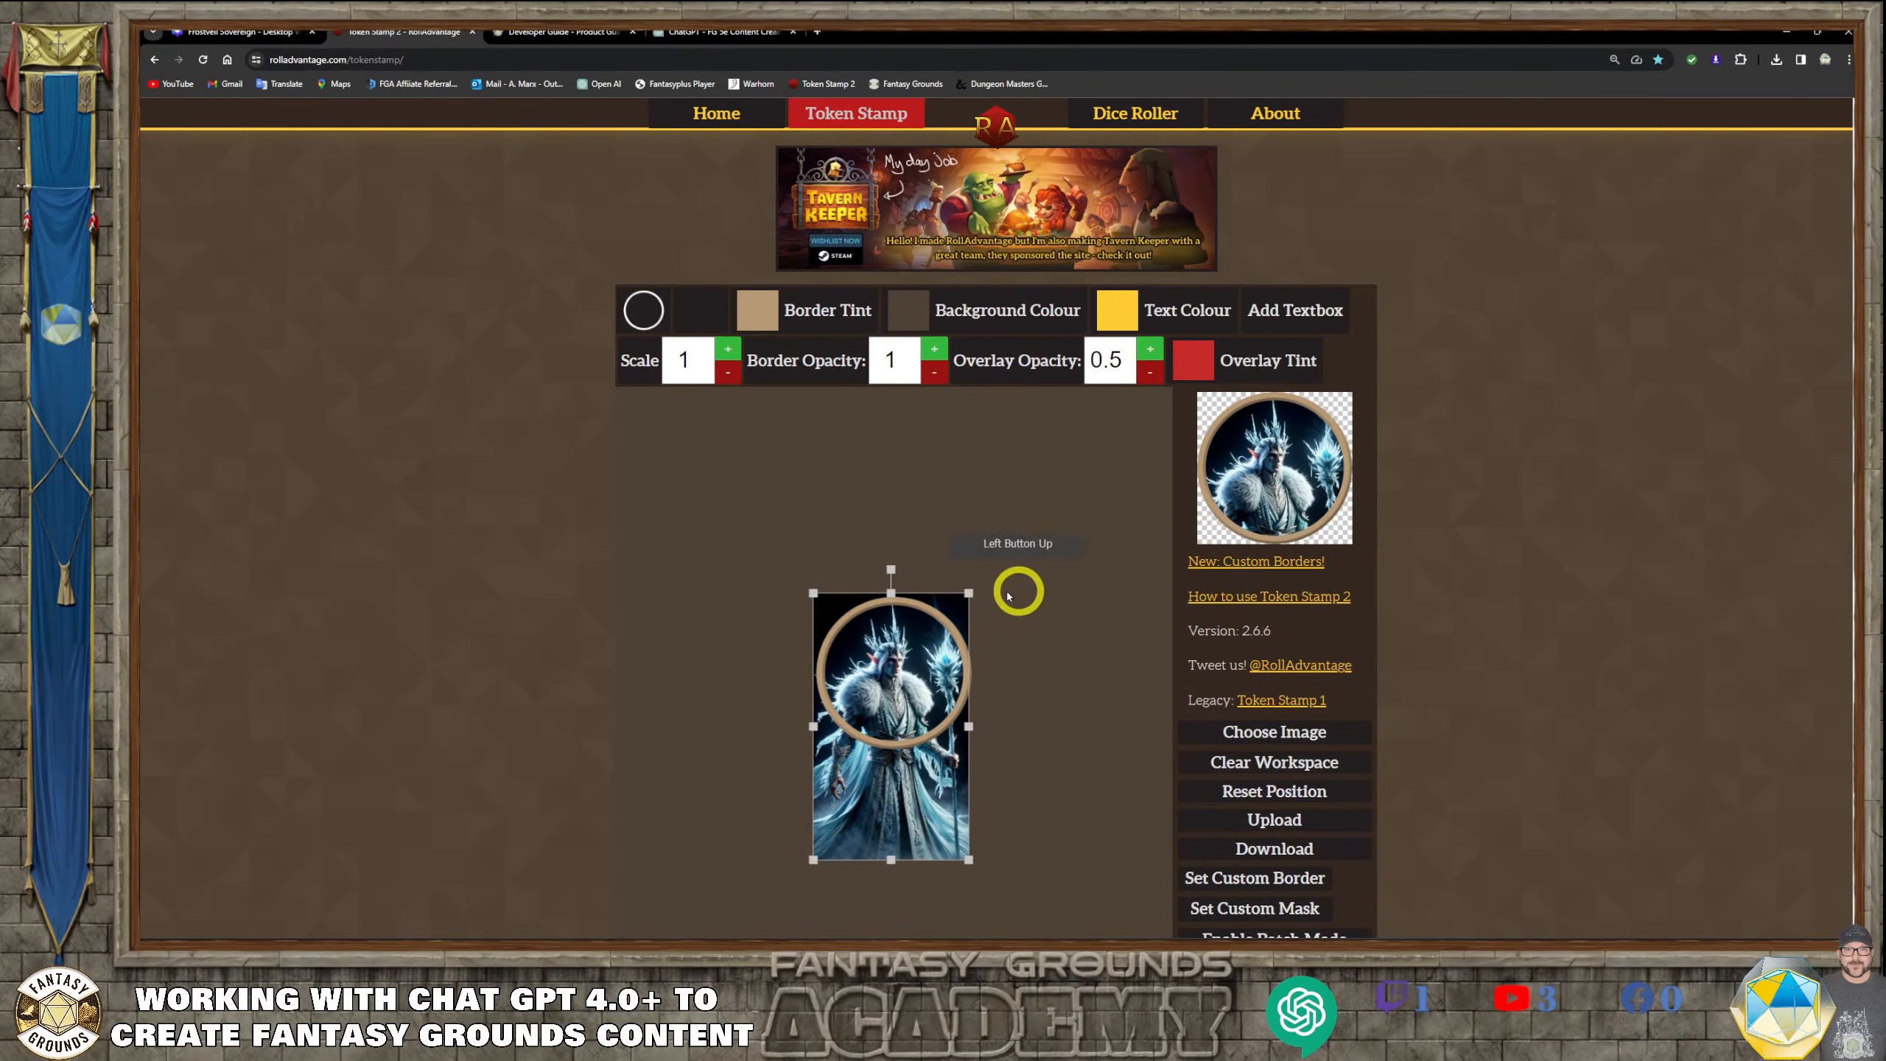
pyautogui.moveTo(968, 593); pyautogui.dragTo(1023, 511)
pyautogui.moveTo(862, 724); pyautogui.dragTo(861, 787)
pyautogui.moveTo(1016, 565); pyautogui.dragTo(1048, 502)
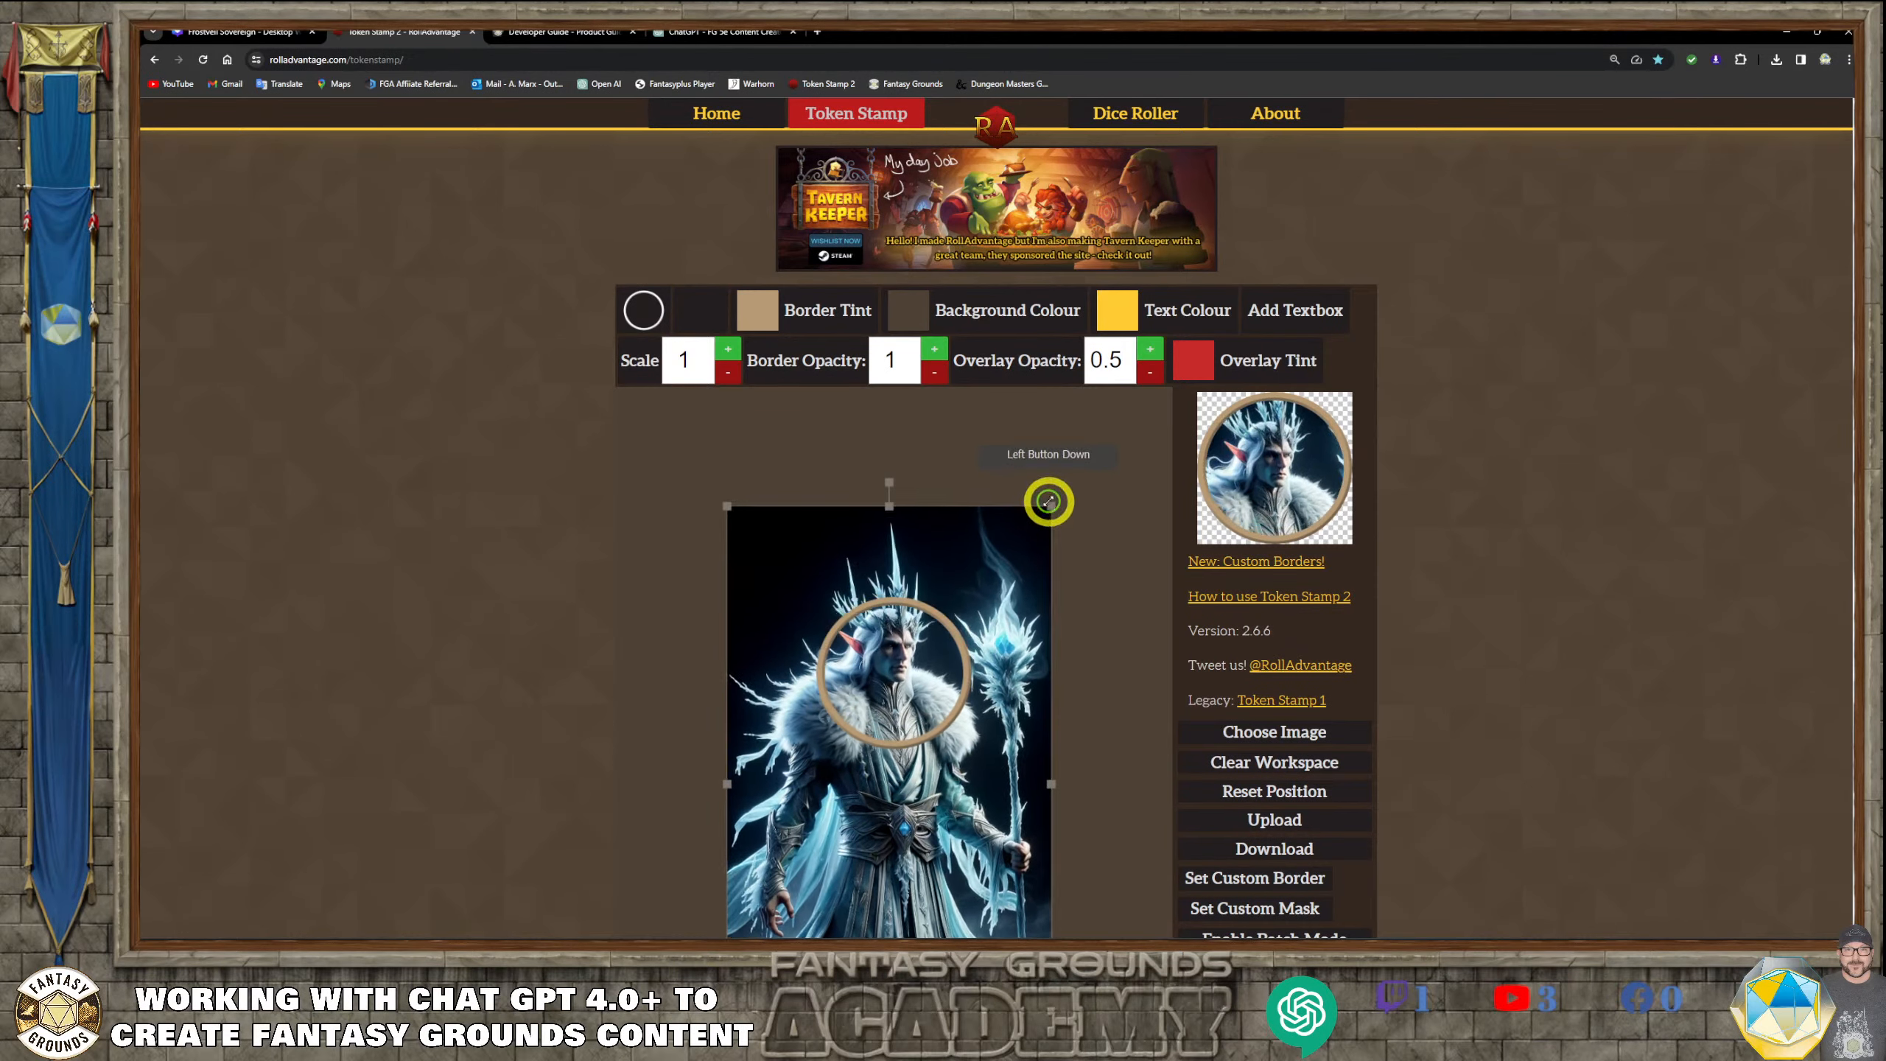
pyautogui.moveTo(891, 604); pyautogui.dragTo(934, 642)
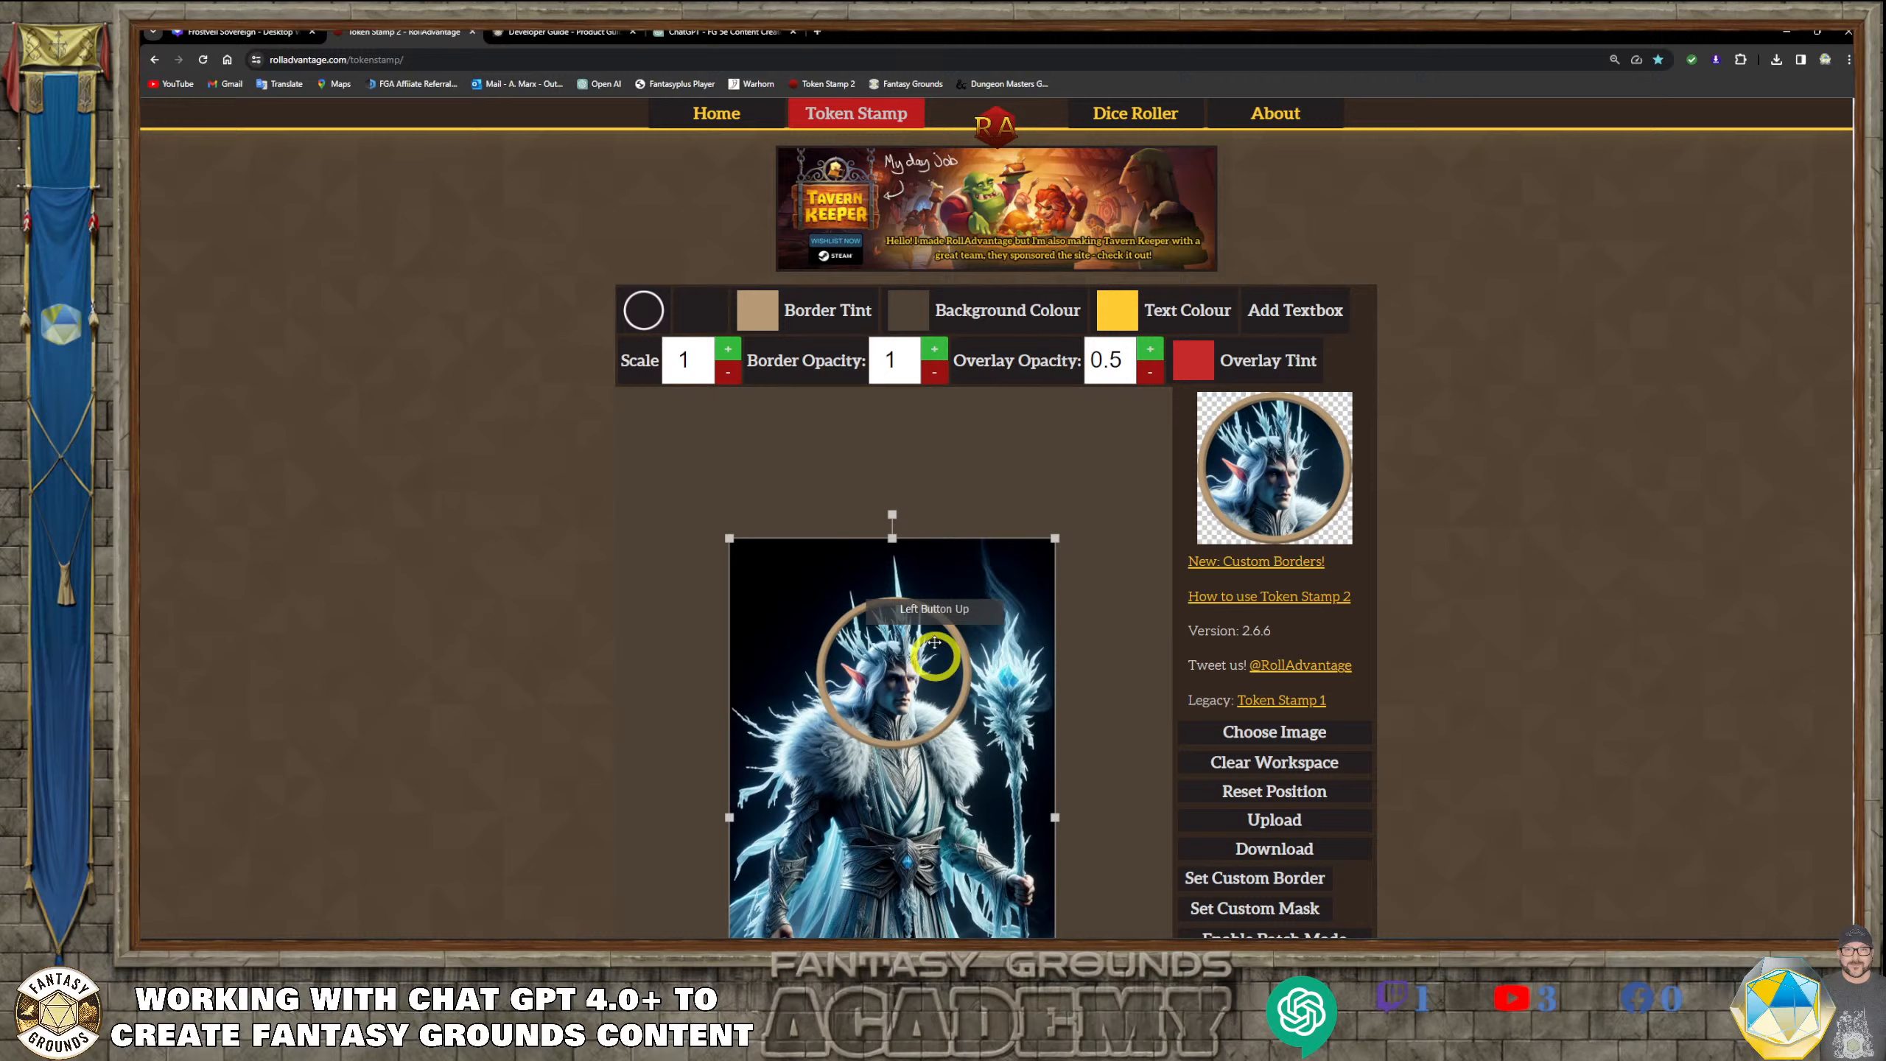
# Change the token's border to the shaded, bevelled circular ring style
pyautogui.click(643, 310)
pyautogui.click(754, 445)
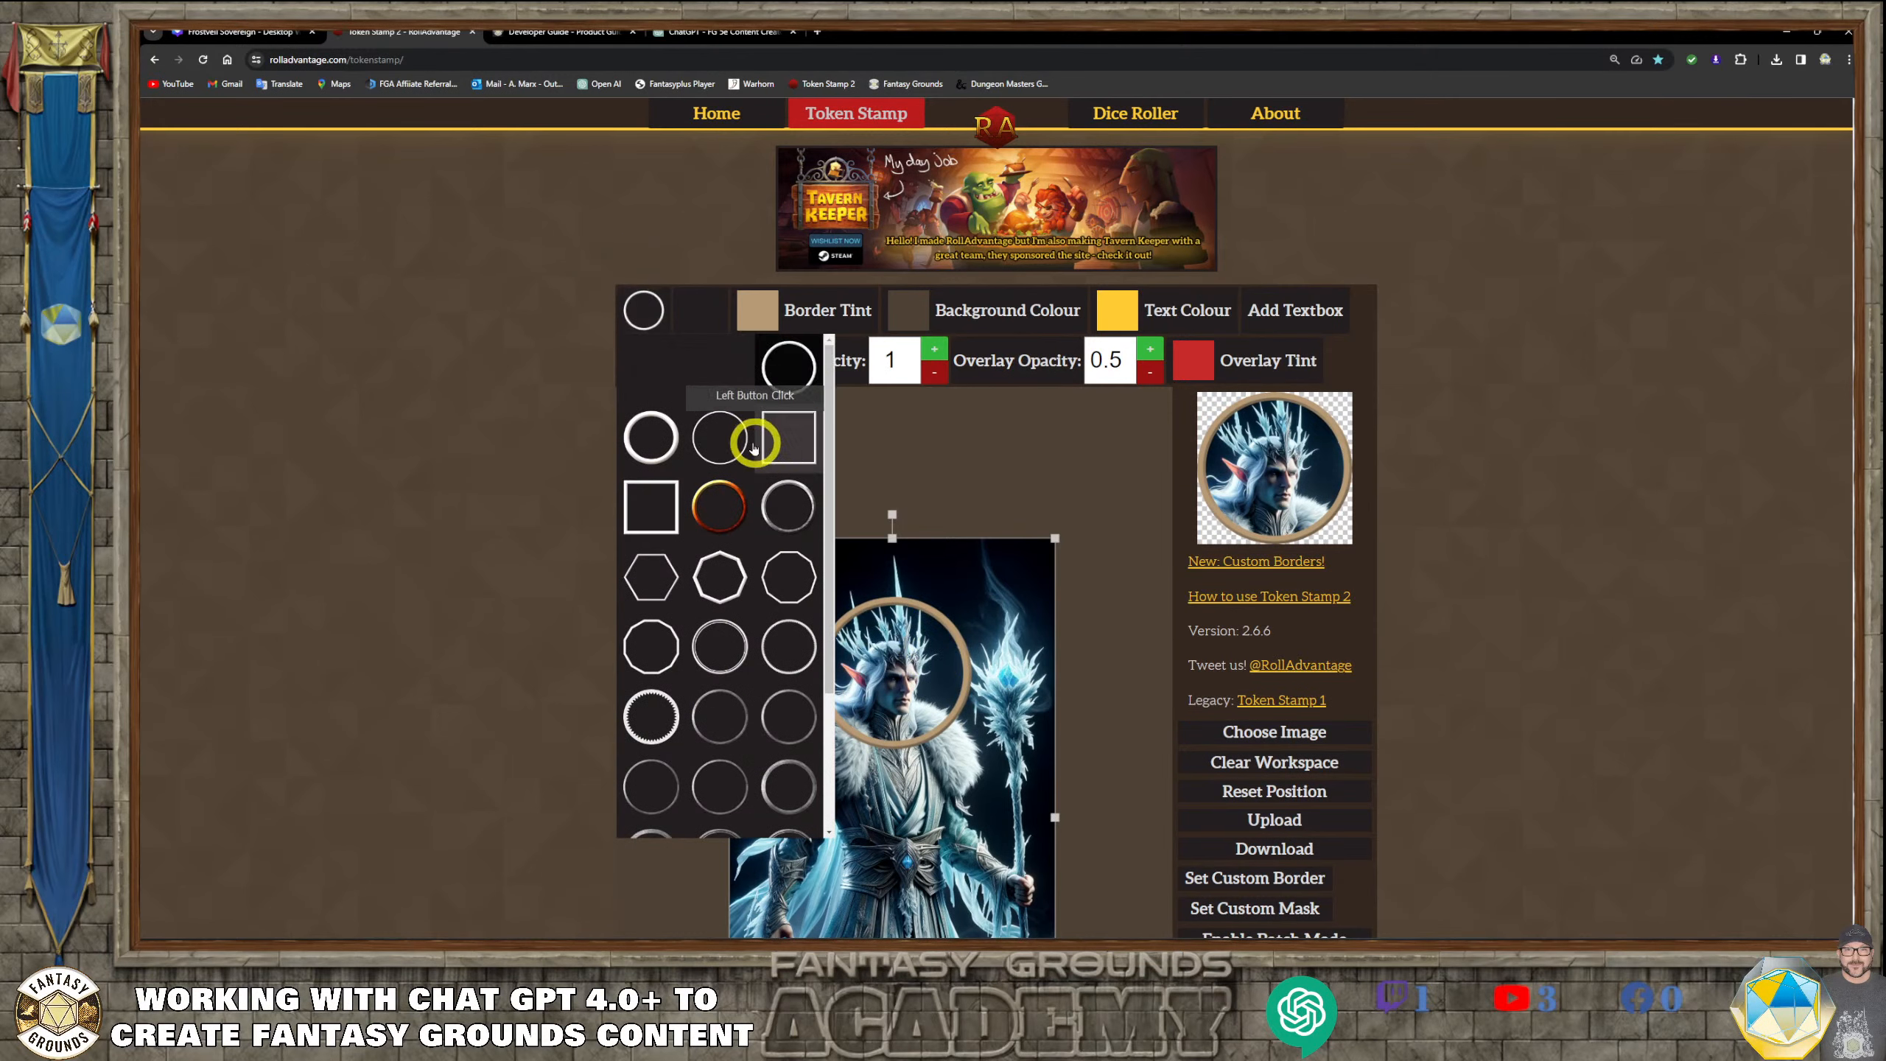
pyautogui.click(786, 505)
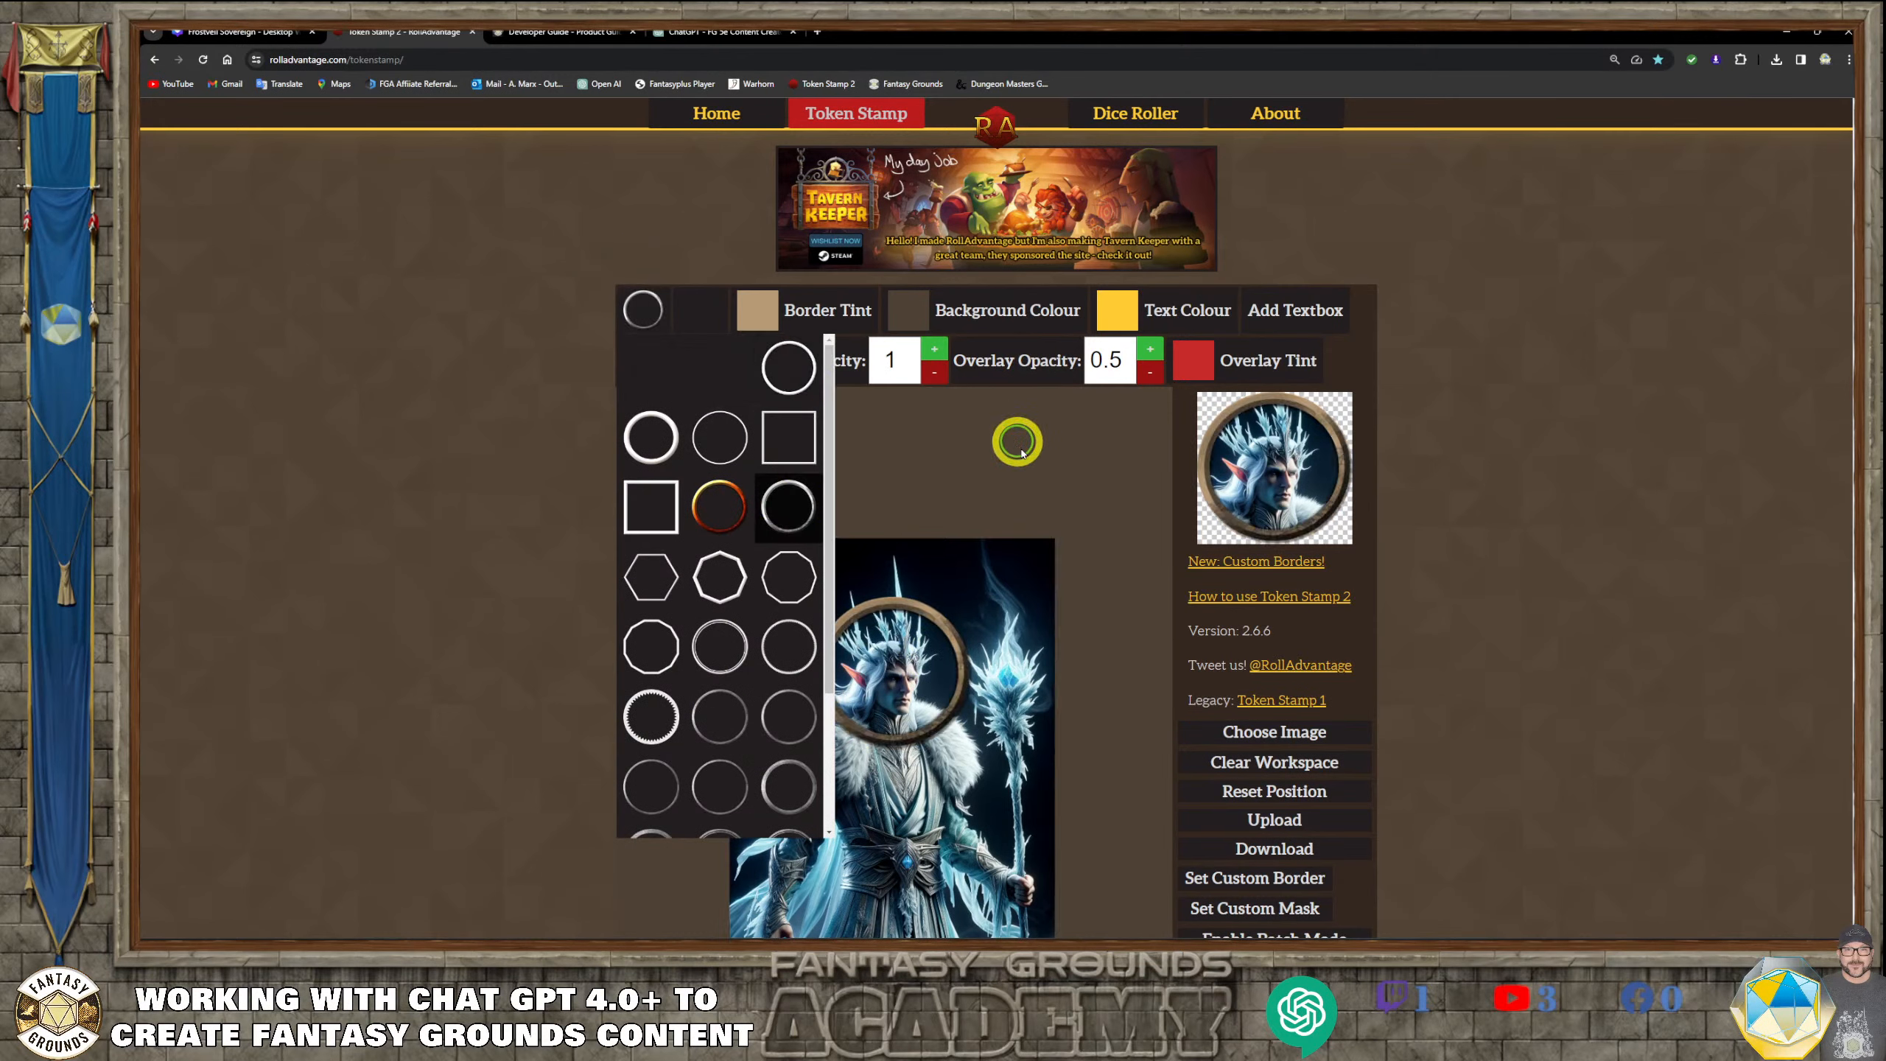
# Tint the token's ring border a pale icy blue and shift the portrait slightly within it
pyautogui.click(757, 308)
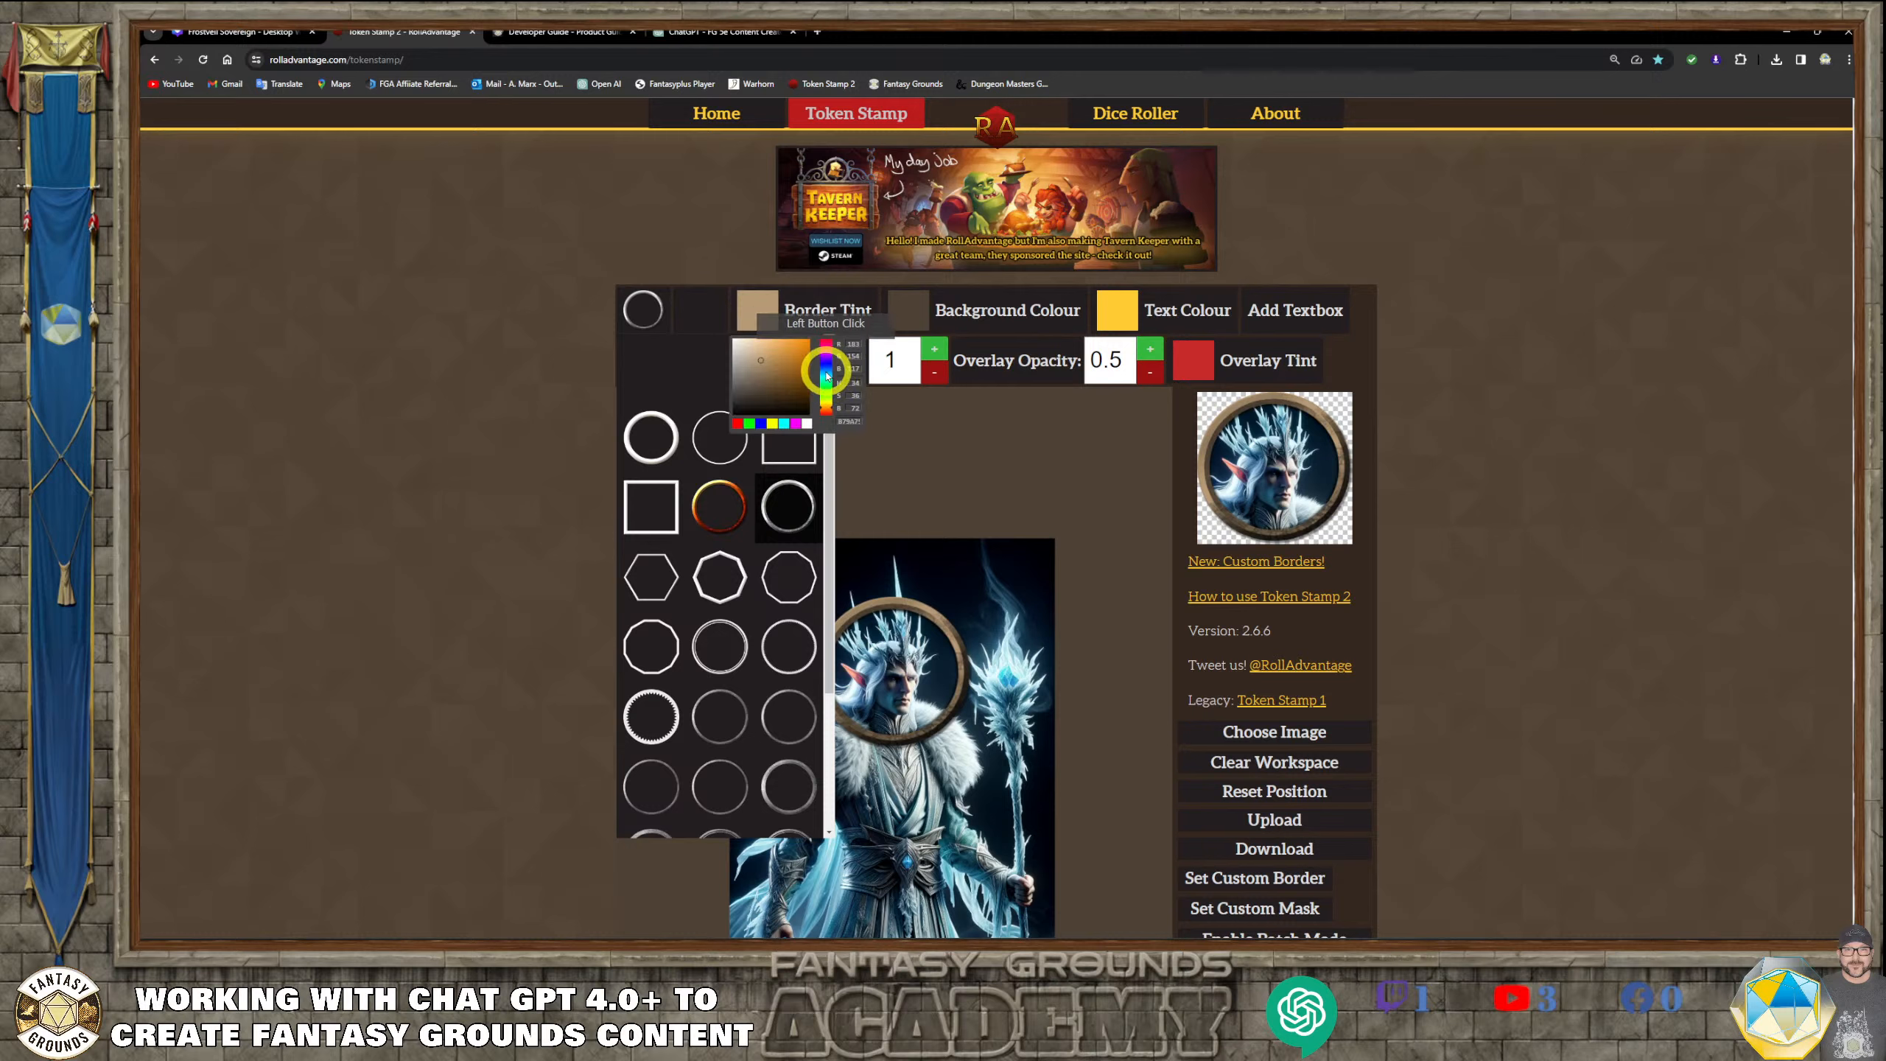
pyautogui.click(827, 375)
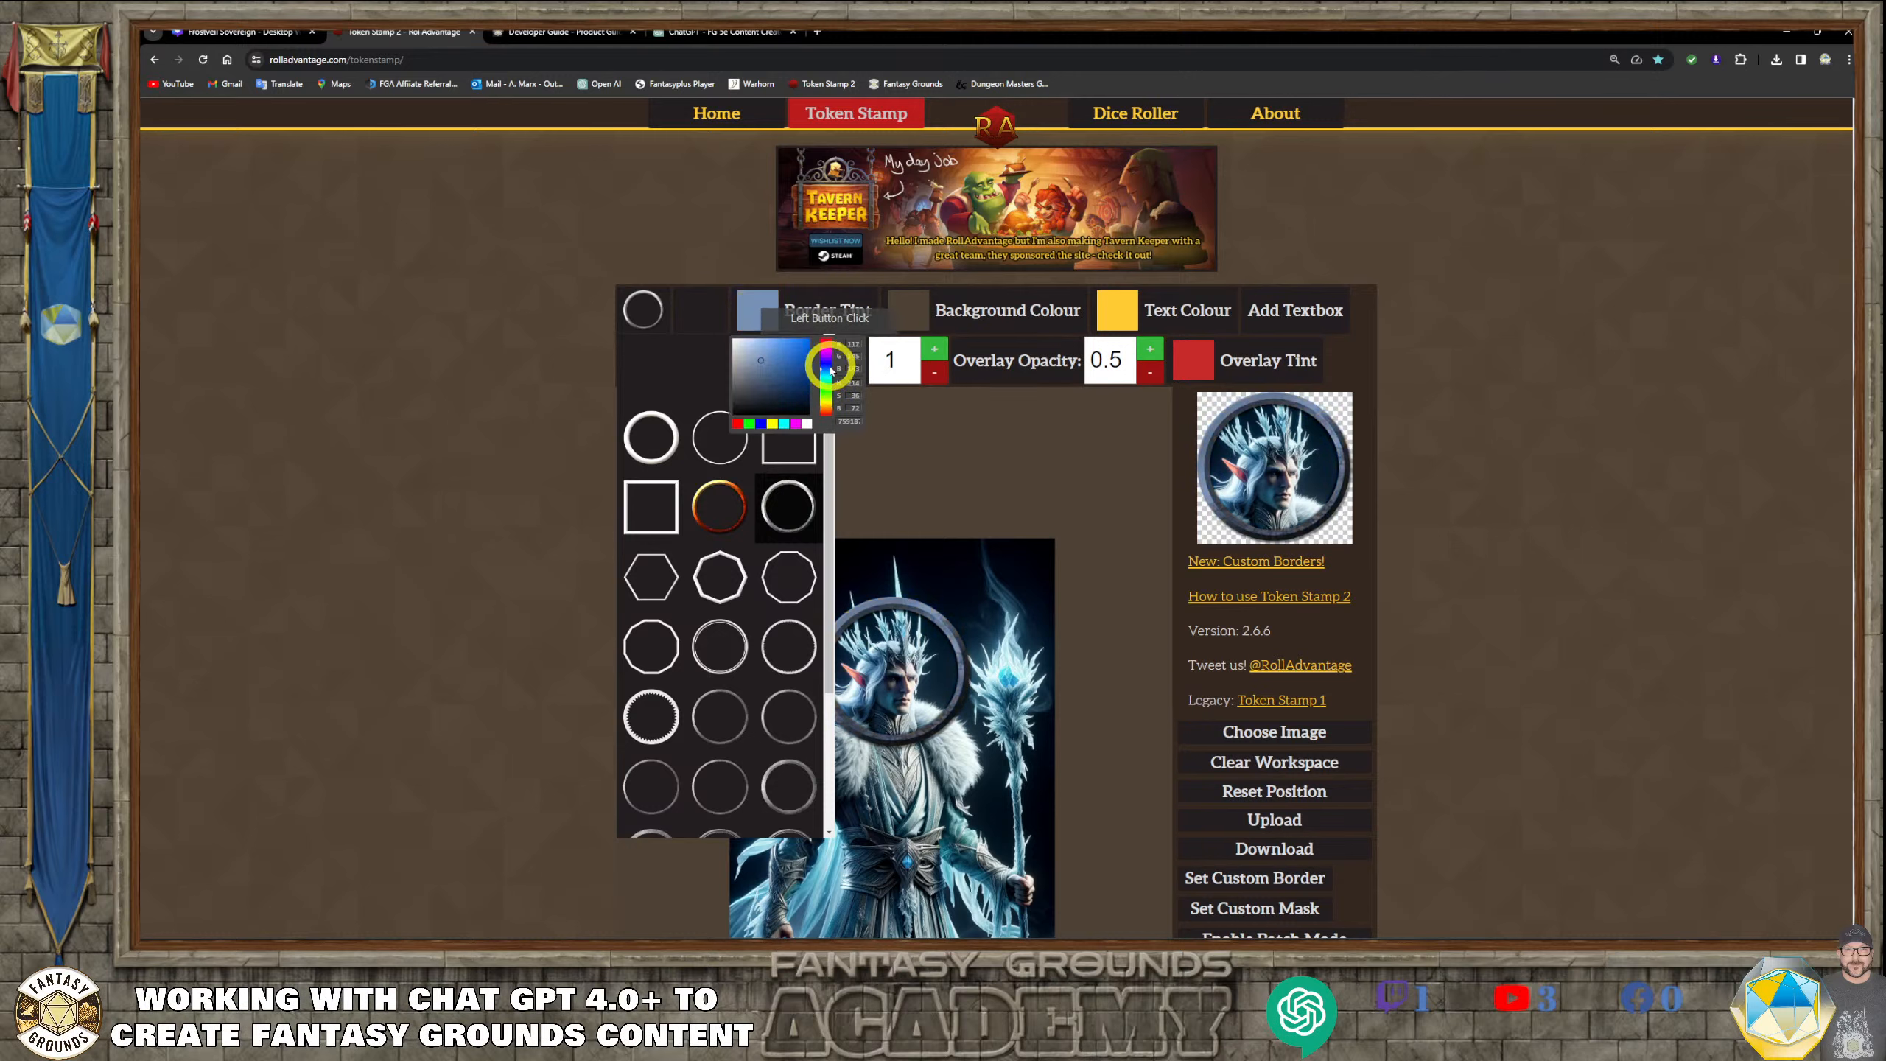
pyautogui.click(956, 591)
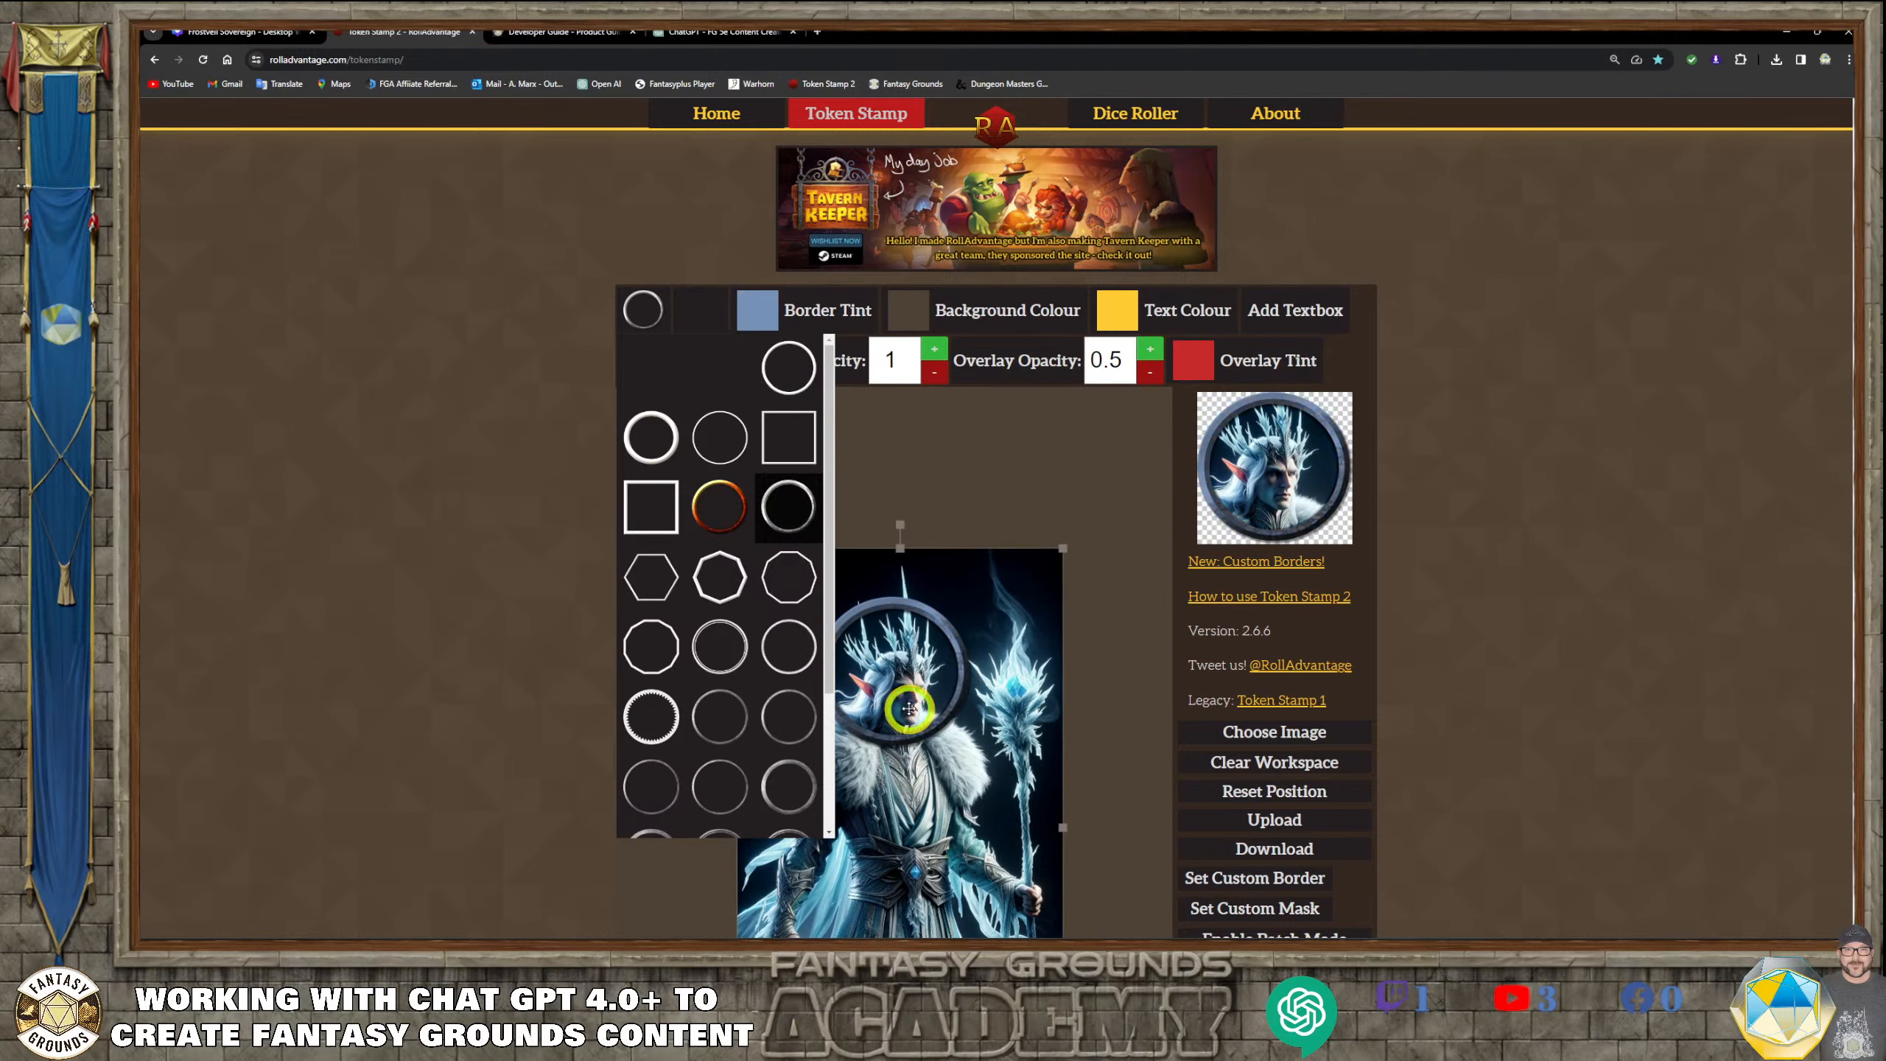
pyautogui.click(782, 509)
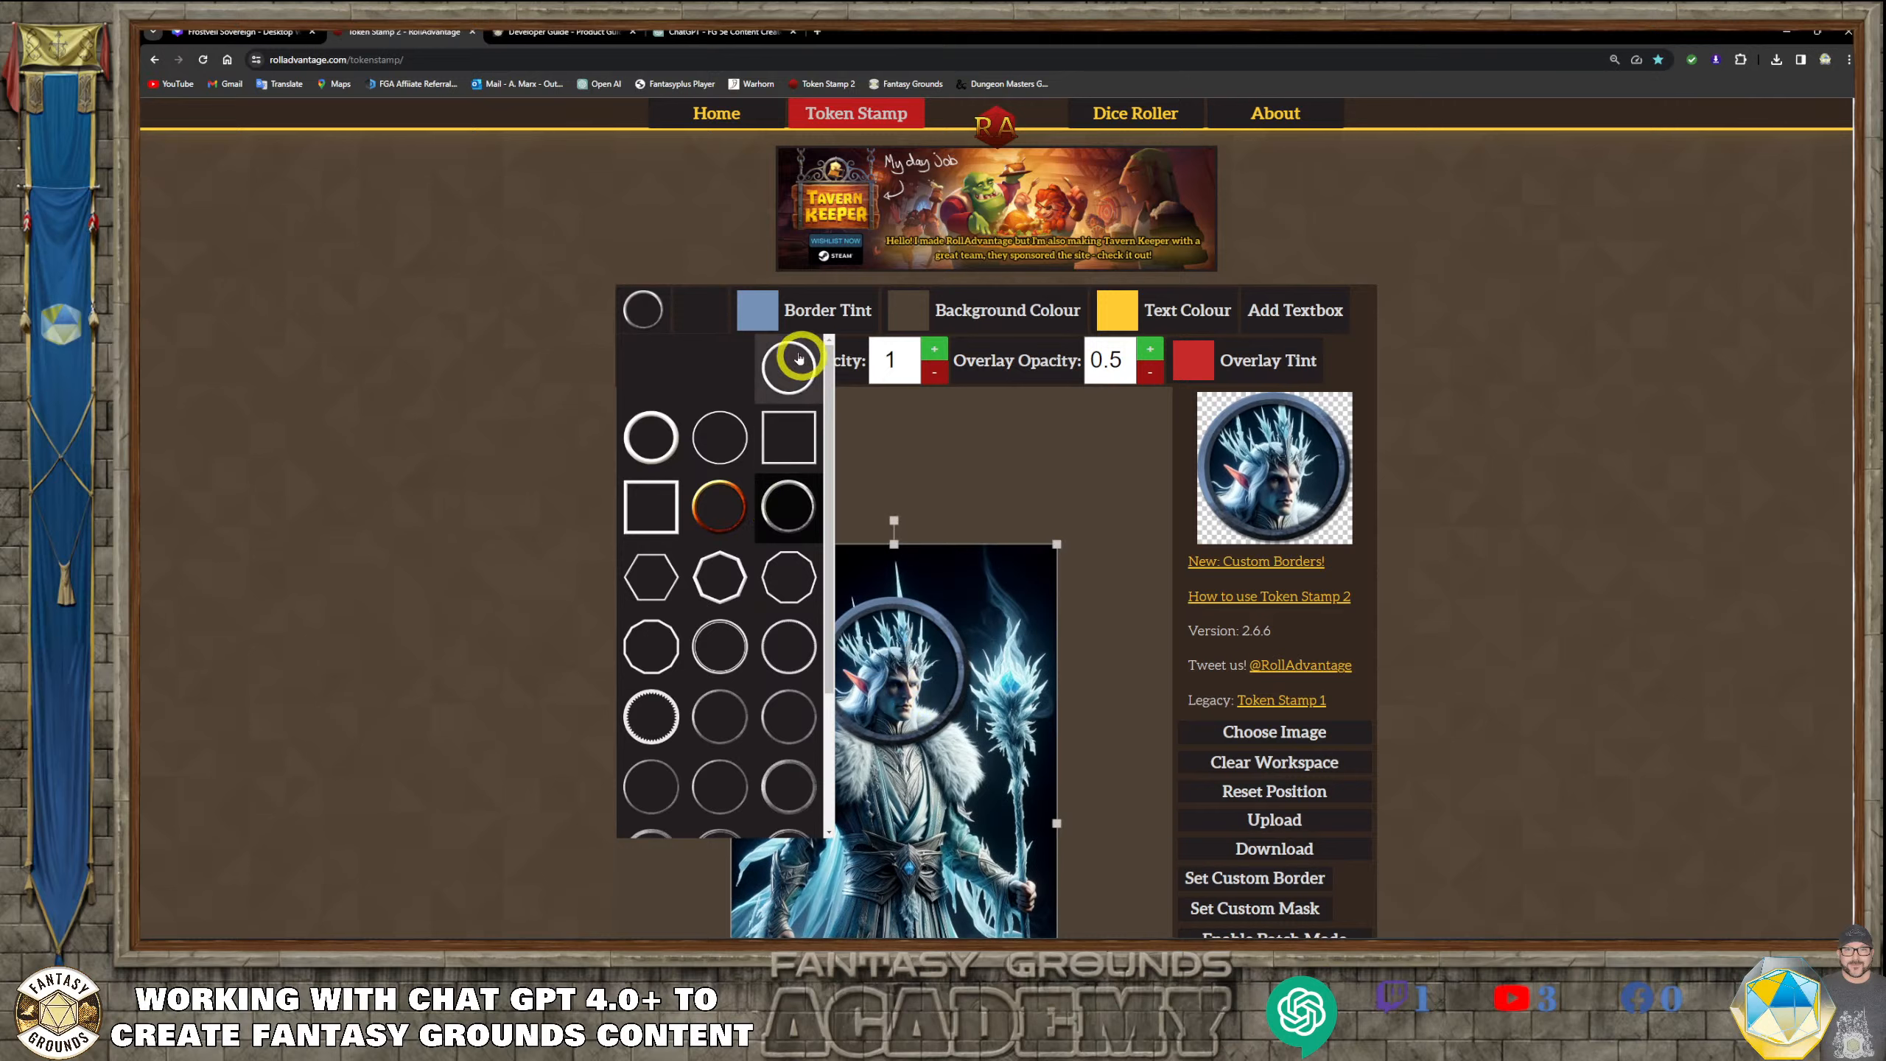
pyautogui.click(761, 325)
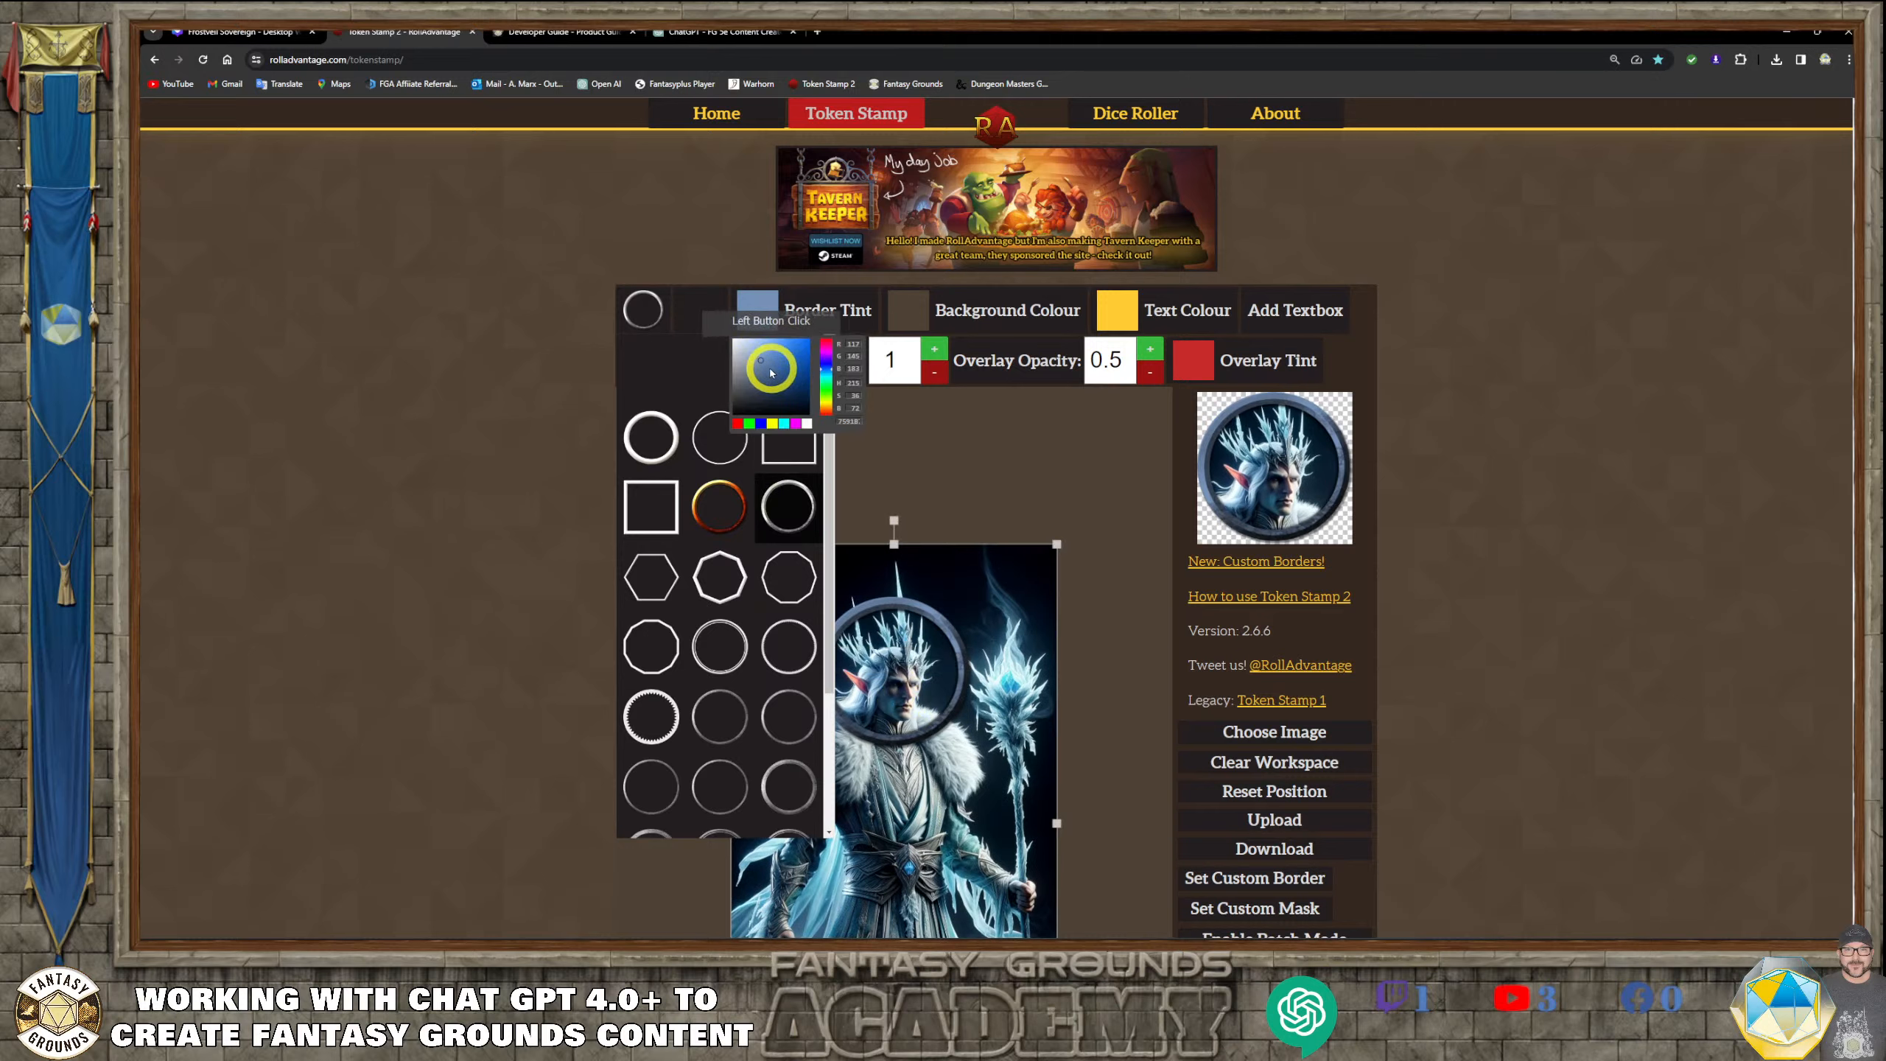
pyautogui.click(772, 361)
pyautogui.moveTo(773, 361); pyautogui.dragTo(777, 361)
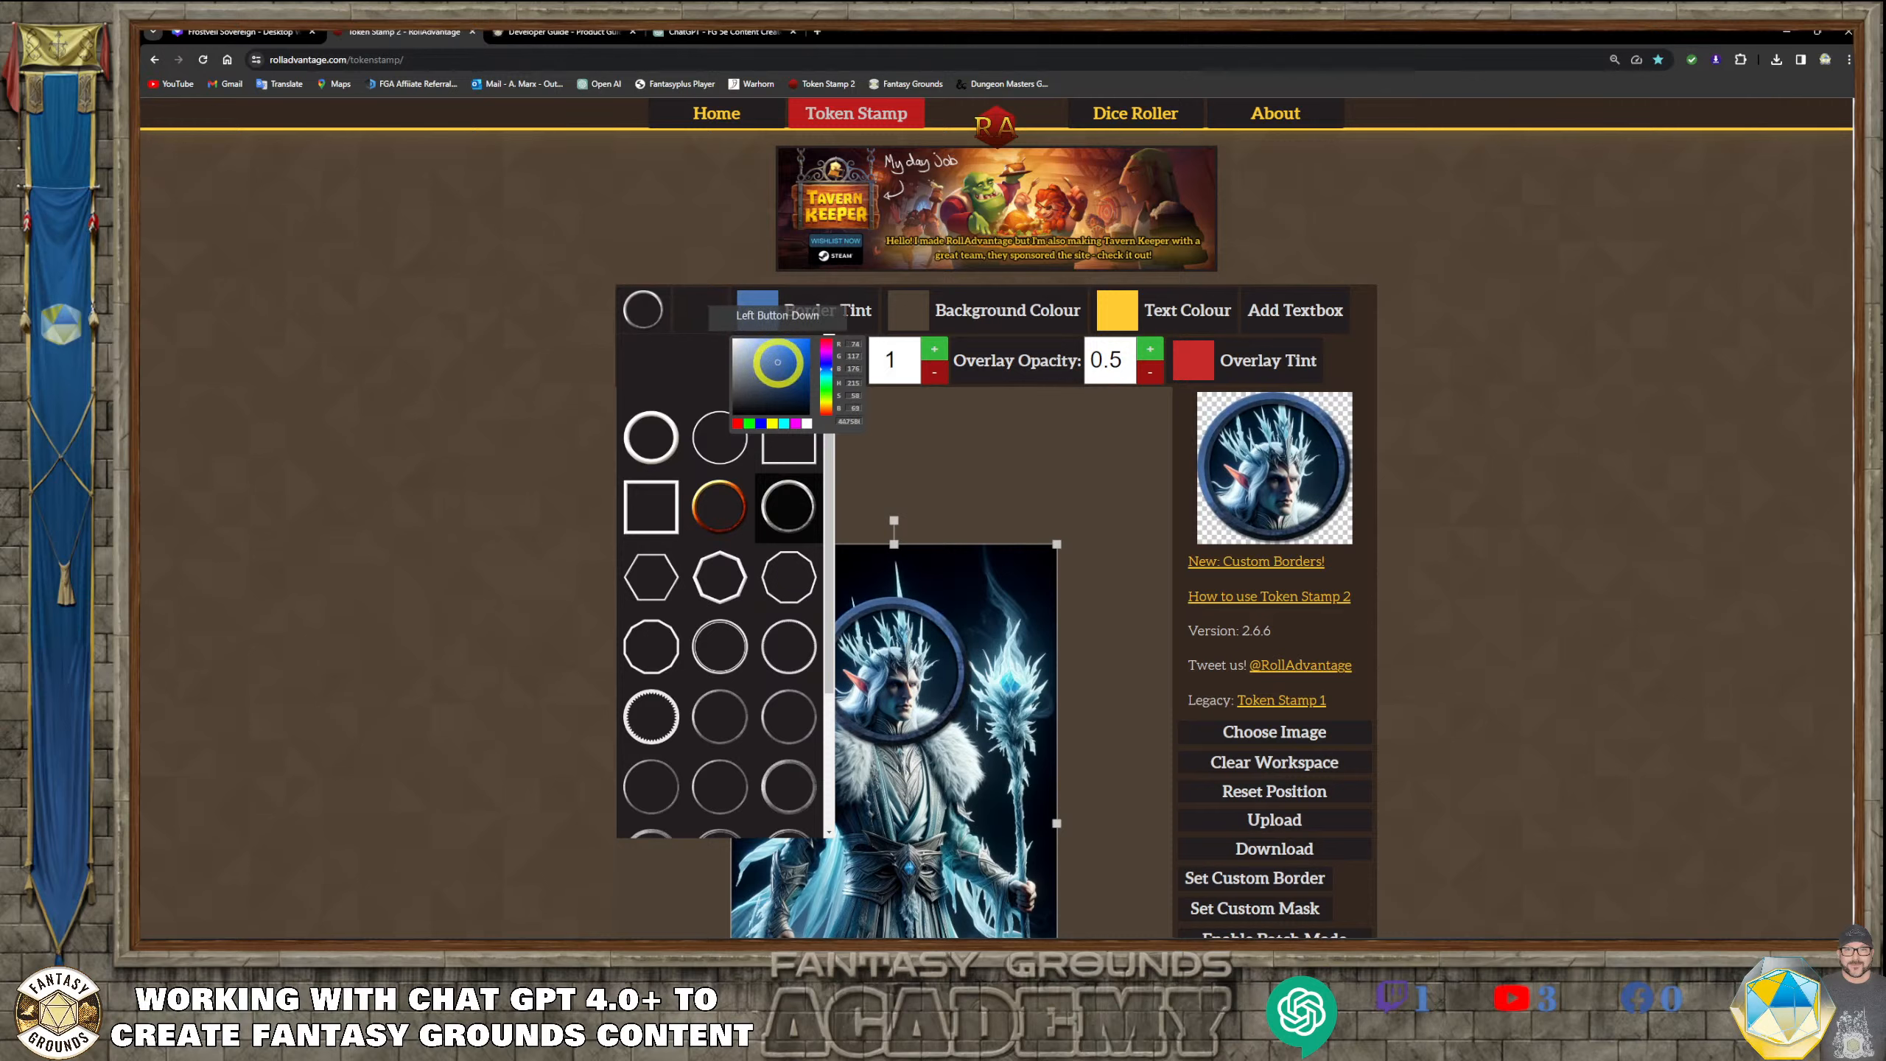
pyautogui.click(741, 355)
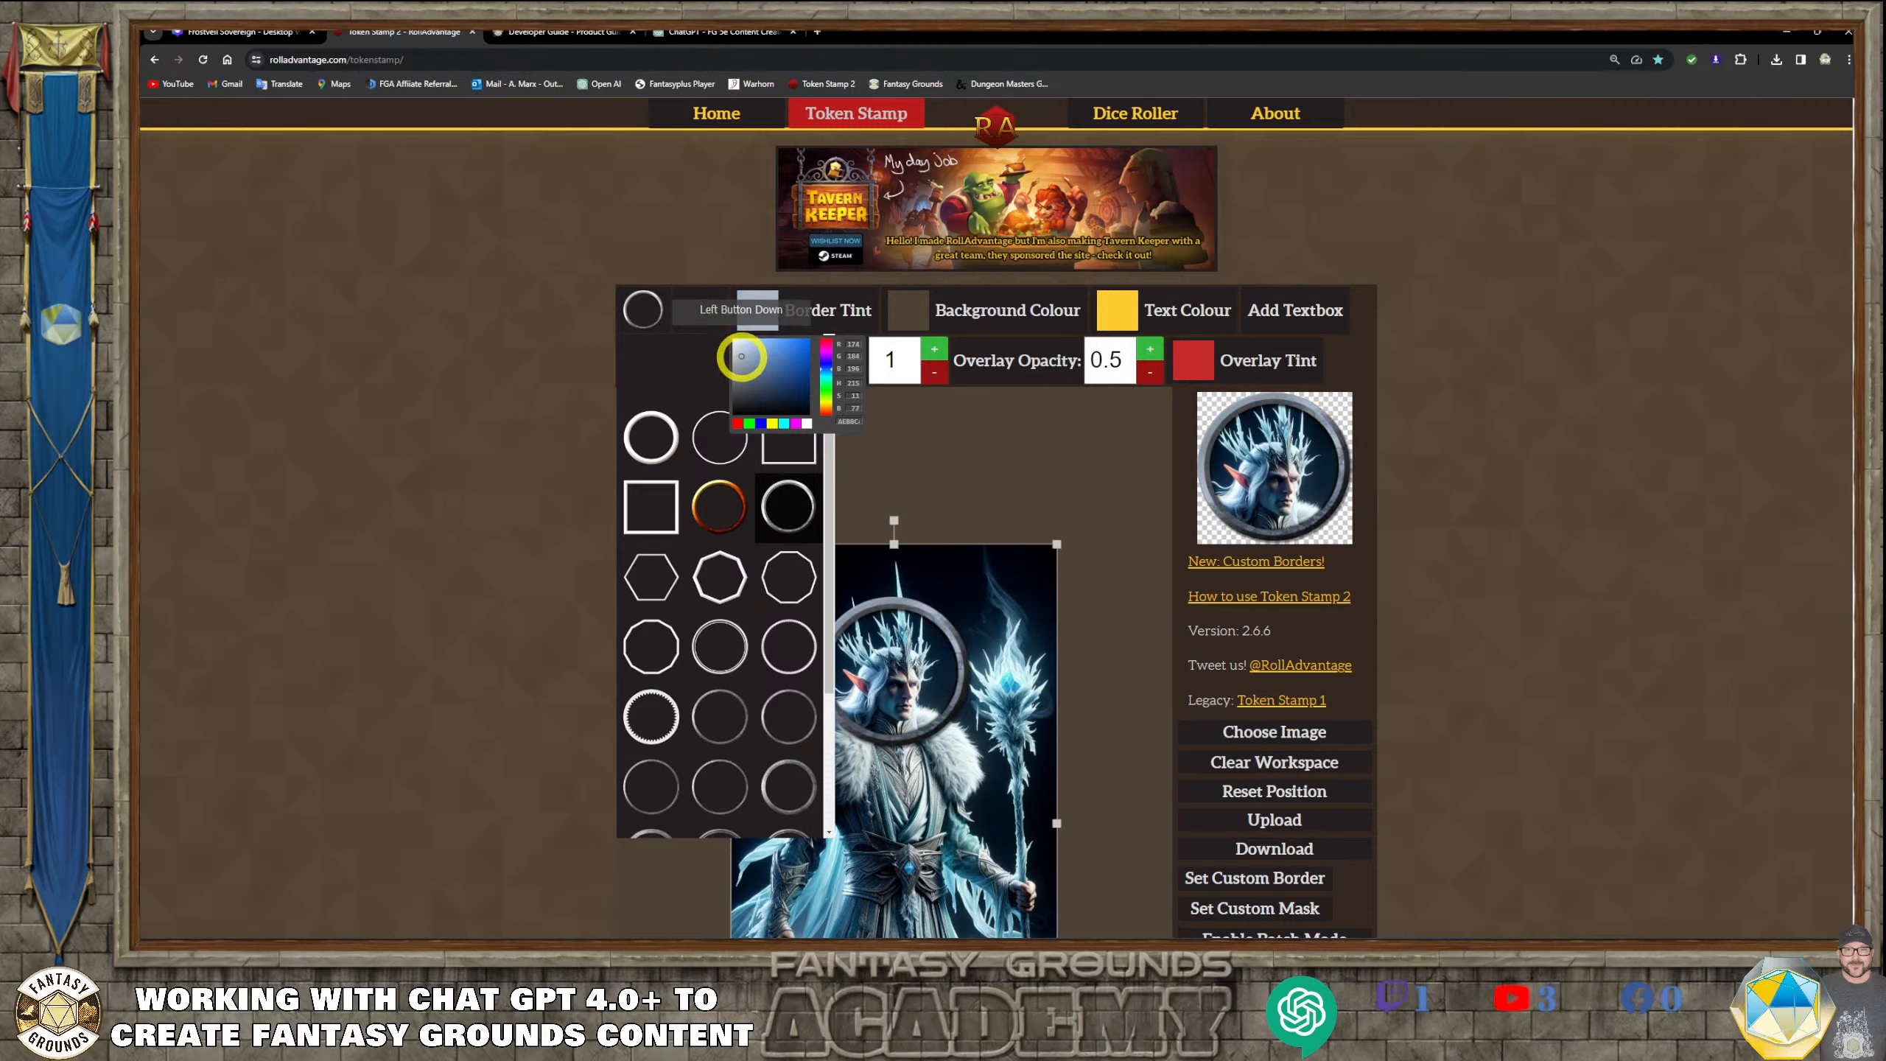
pyautogui.moveTo(741, 356)
pyautogui.mouseDown()
pyautogui.moveTo(758, 363)
pyautogui.moveTo(753, 347)
pyautogui.mouseUp()
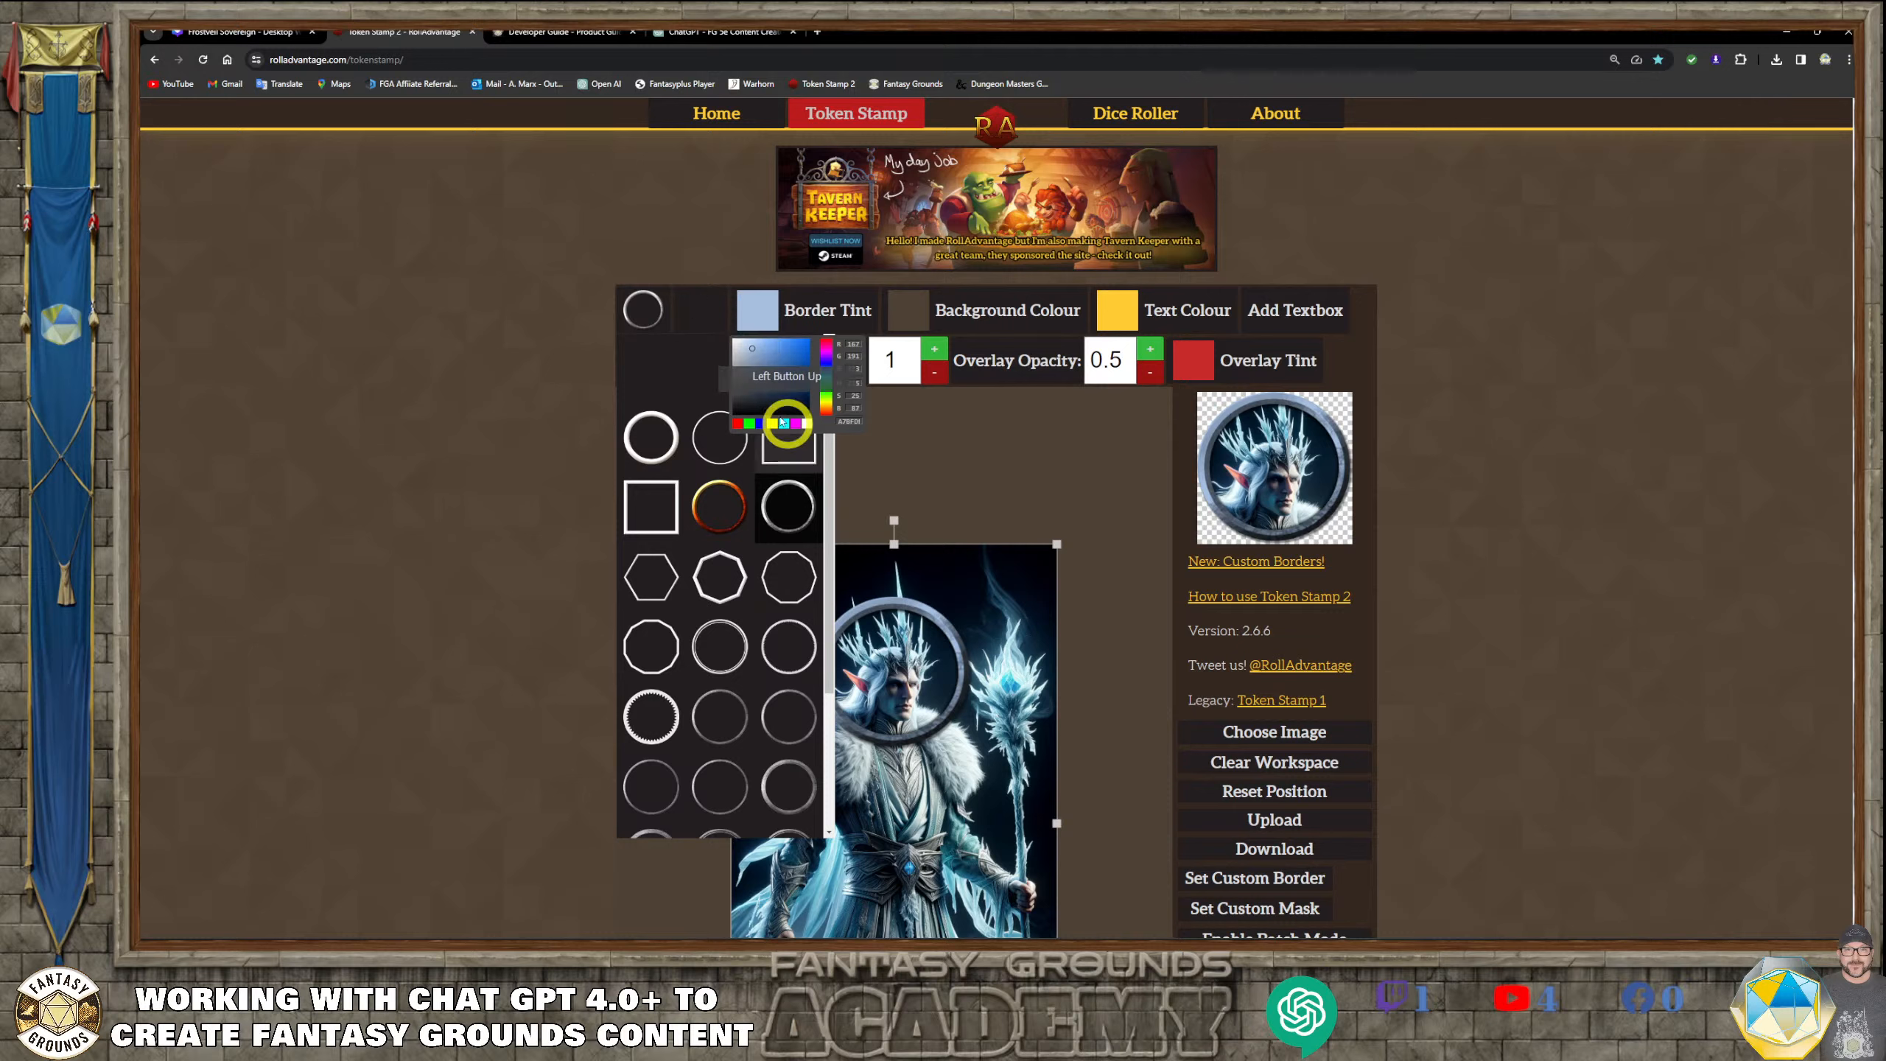
pyautogui.click(751, 348)
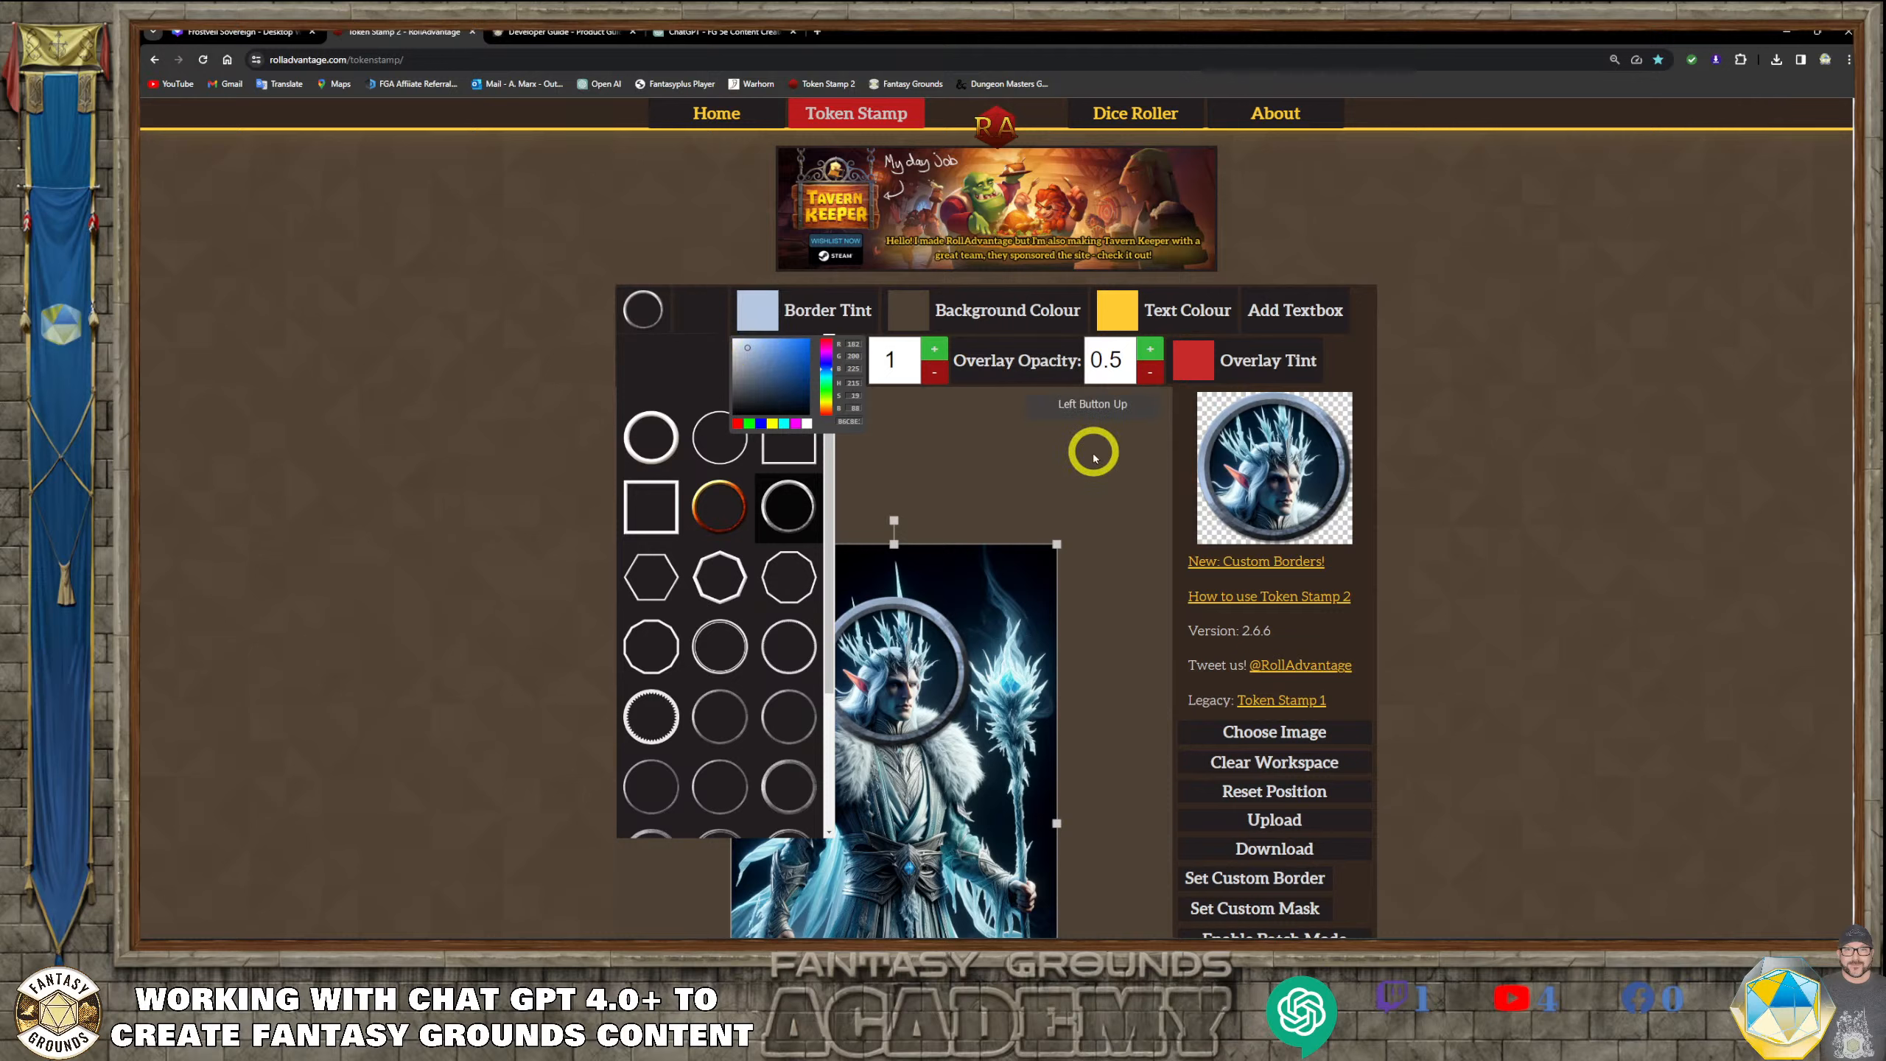
pyautogui.click(643, 312)
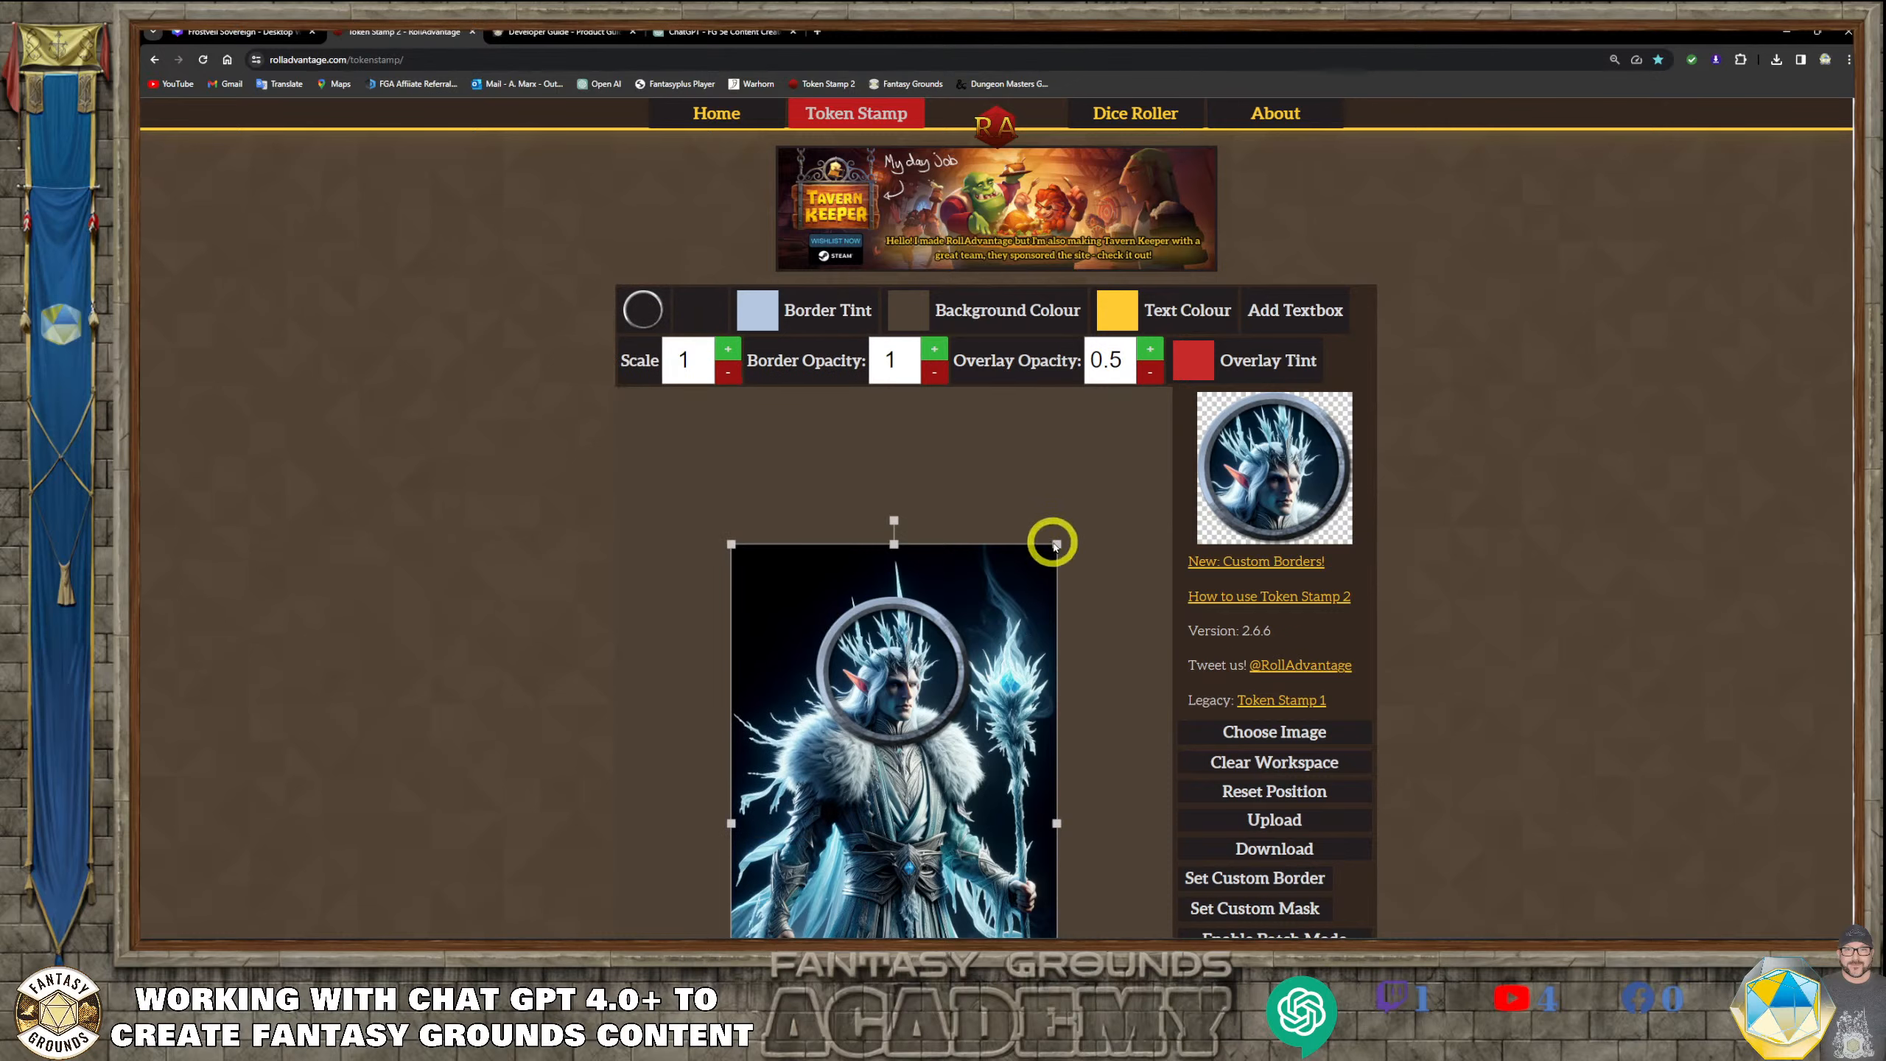
# Enlarge the portrait slightly, recenter Kaelen's face inside the ring, and download the round token
pyautogui.moveTo(1057, 546); pyautogui.dragTo(1075, 521)
pyautogui.moveTo(926, 694); pyautogui.dragTo(934, 689)
pyautogui.moveTo(1079, 514); pyautogui.dragTo(1083, 507)
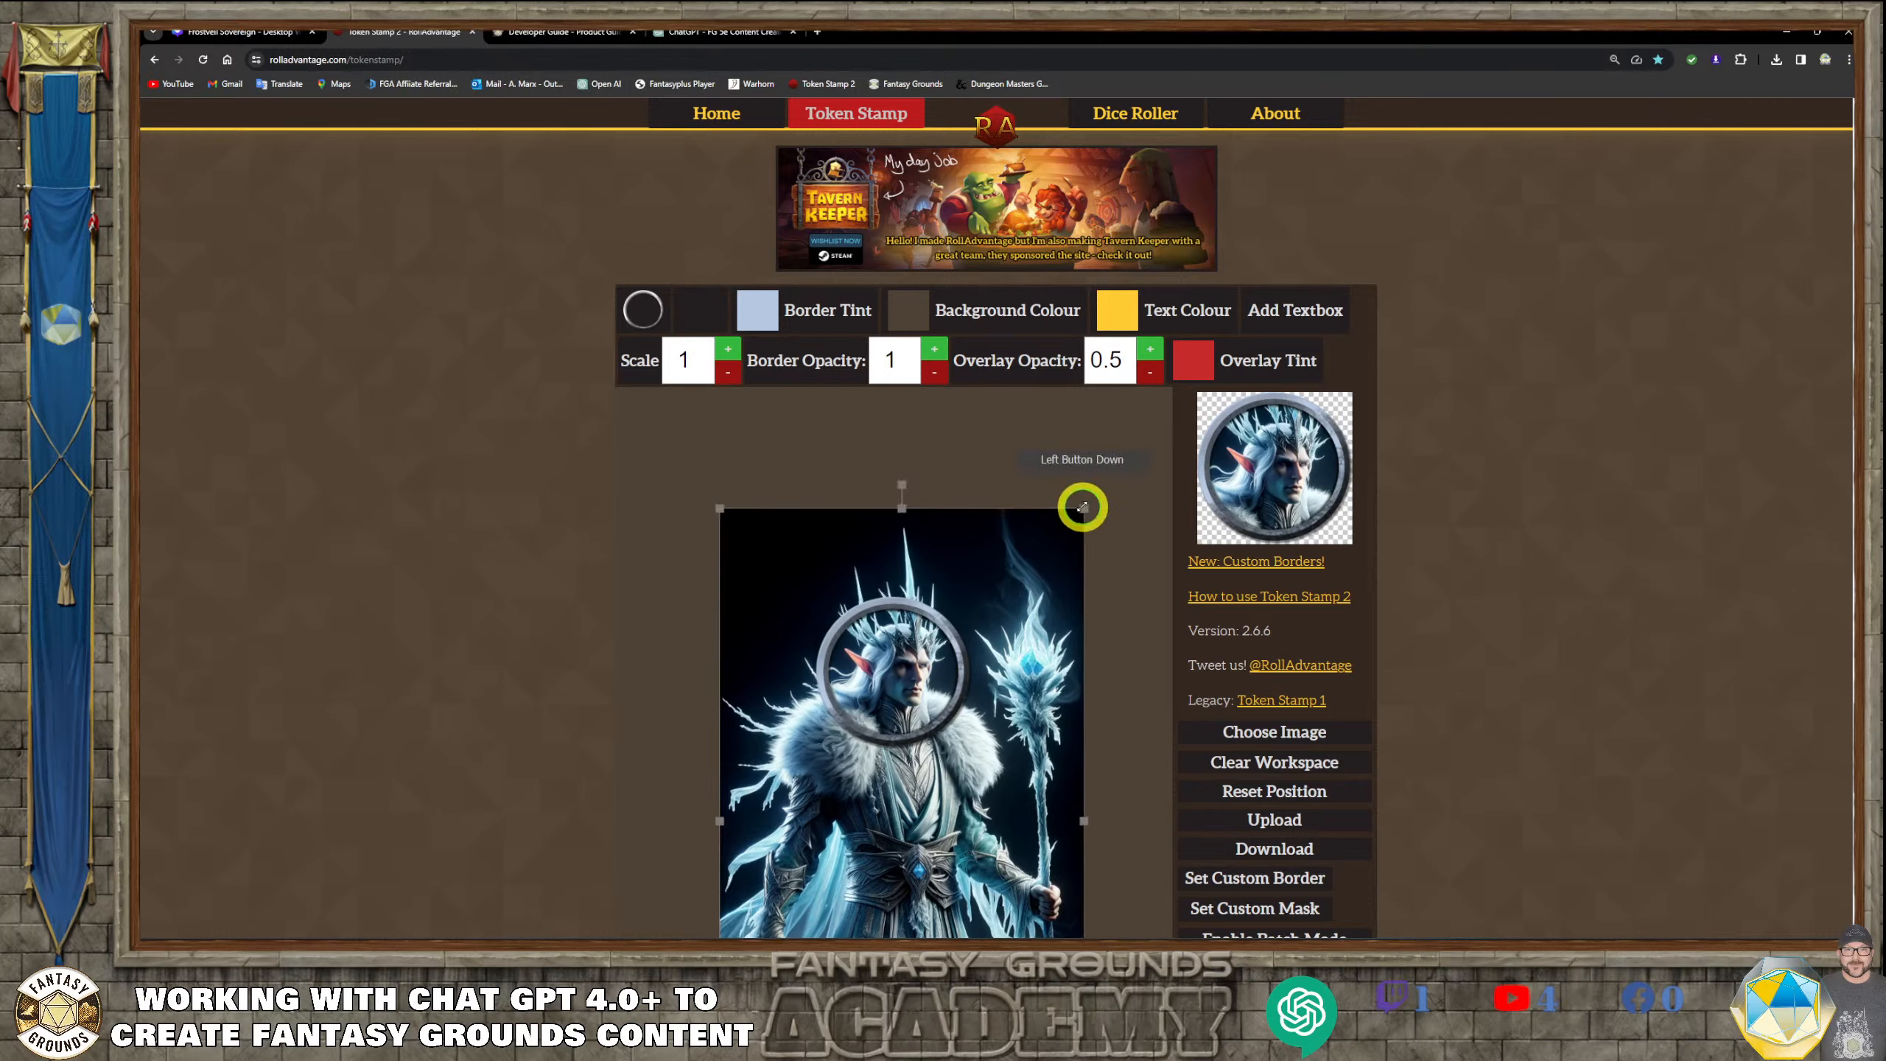
pyautogui.moveTo(906, 656); pyautogui.dragTo(906, 661)
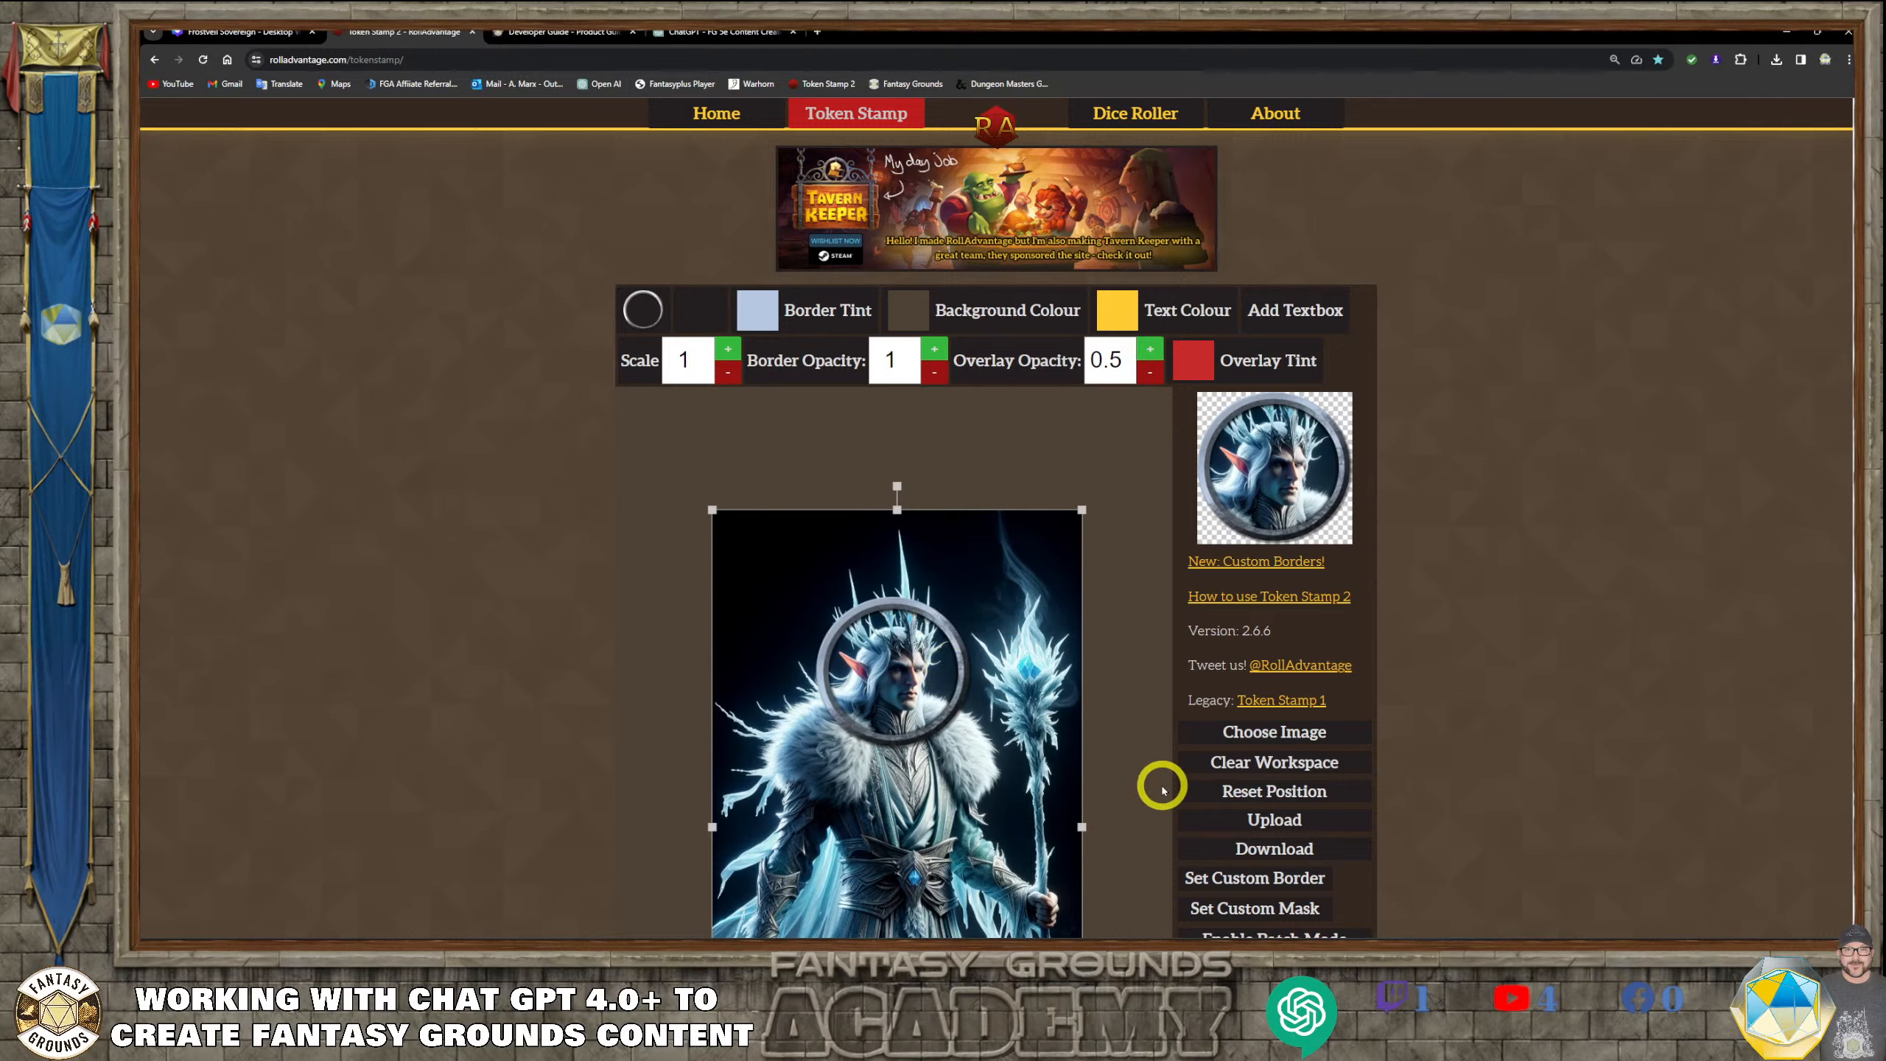
pyautogui.click(1301, 848)
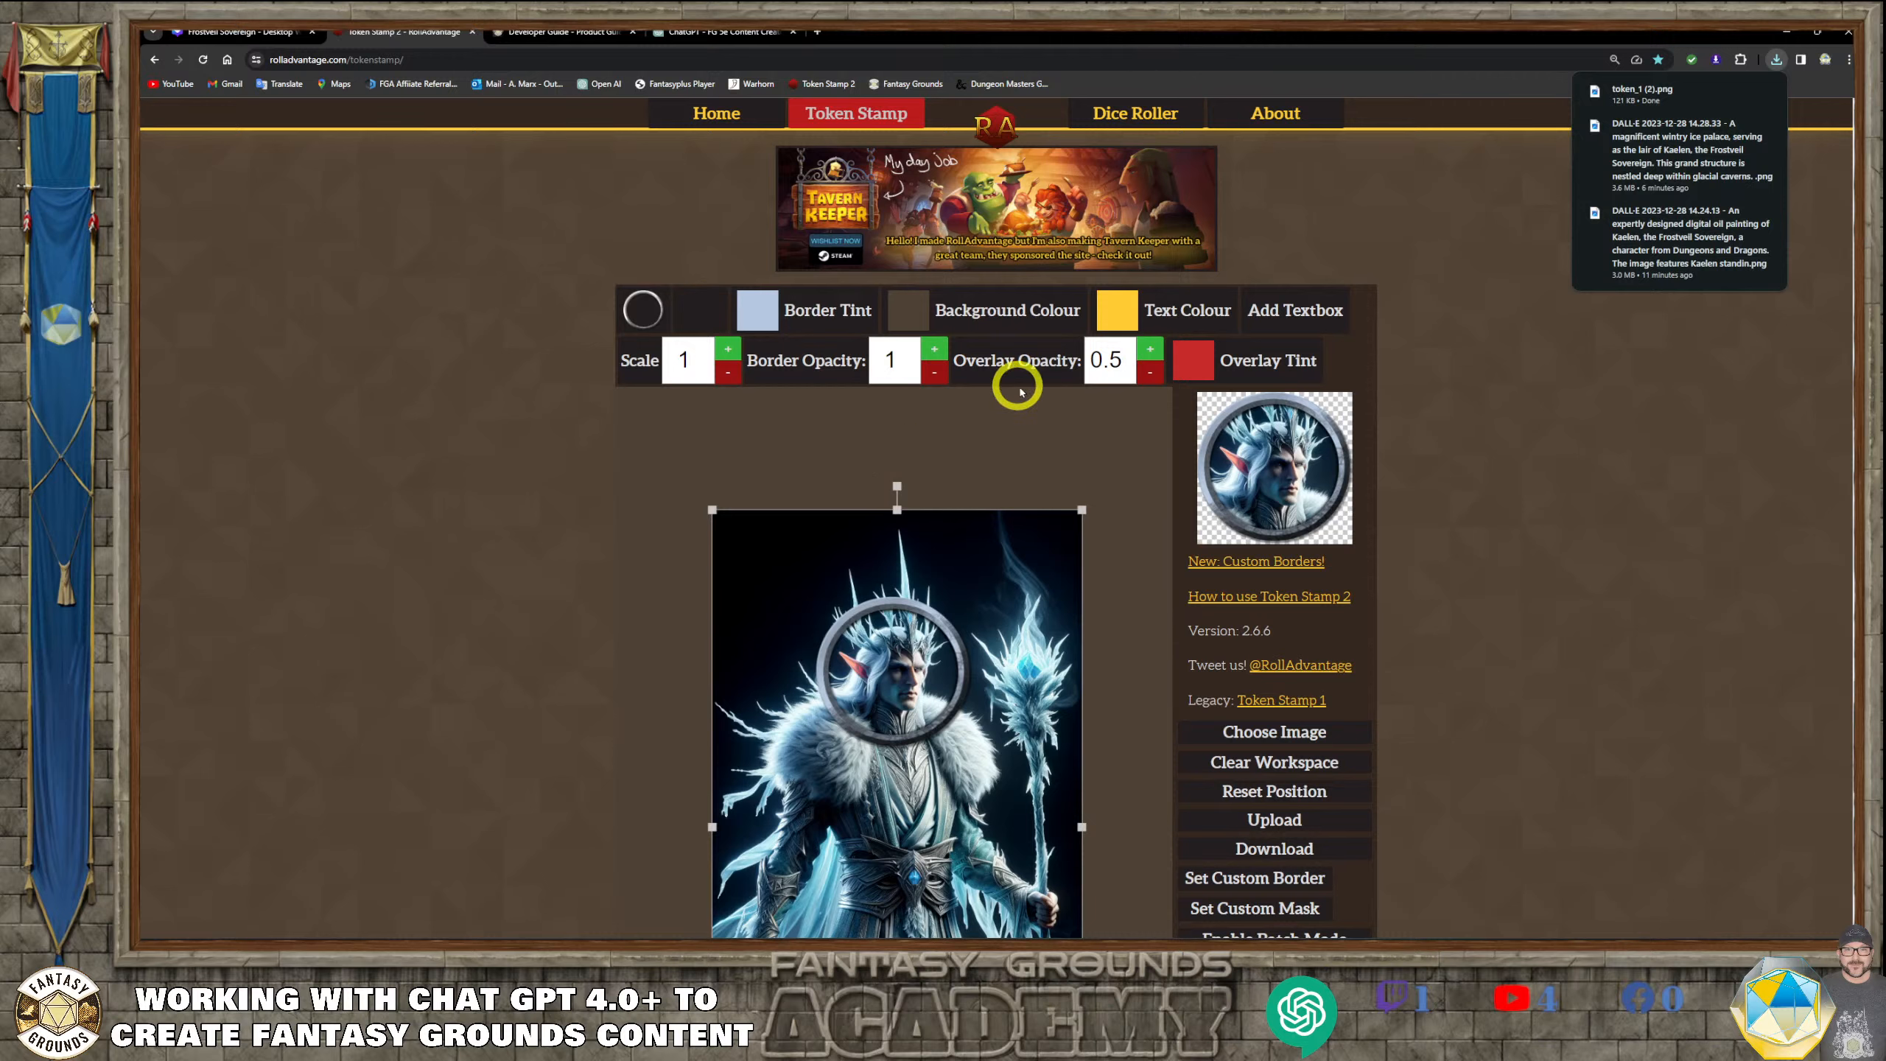
# Remove the ring border from the token by choosing the blank border for a square crop
pyautogui.click(647, 308)
pyautogui.click(630, 358)
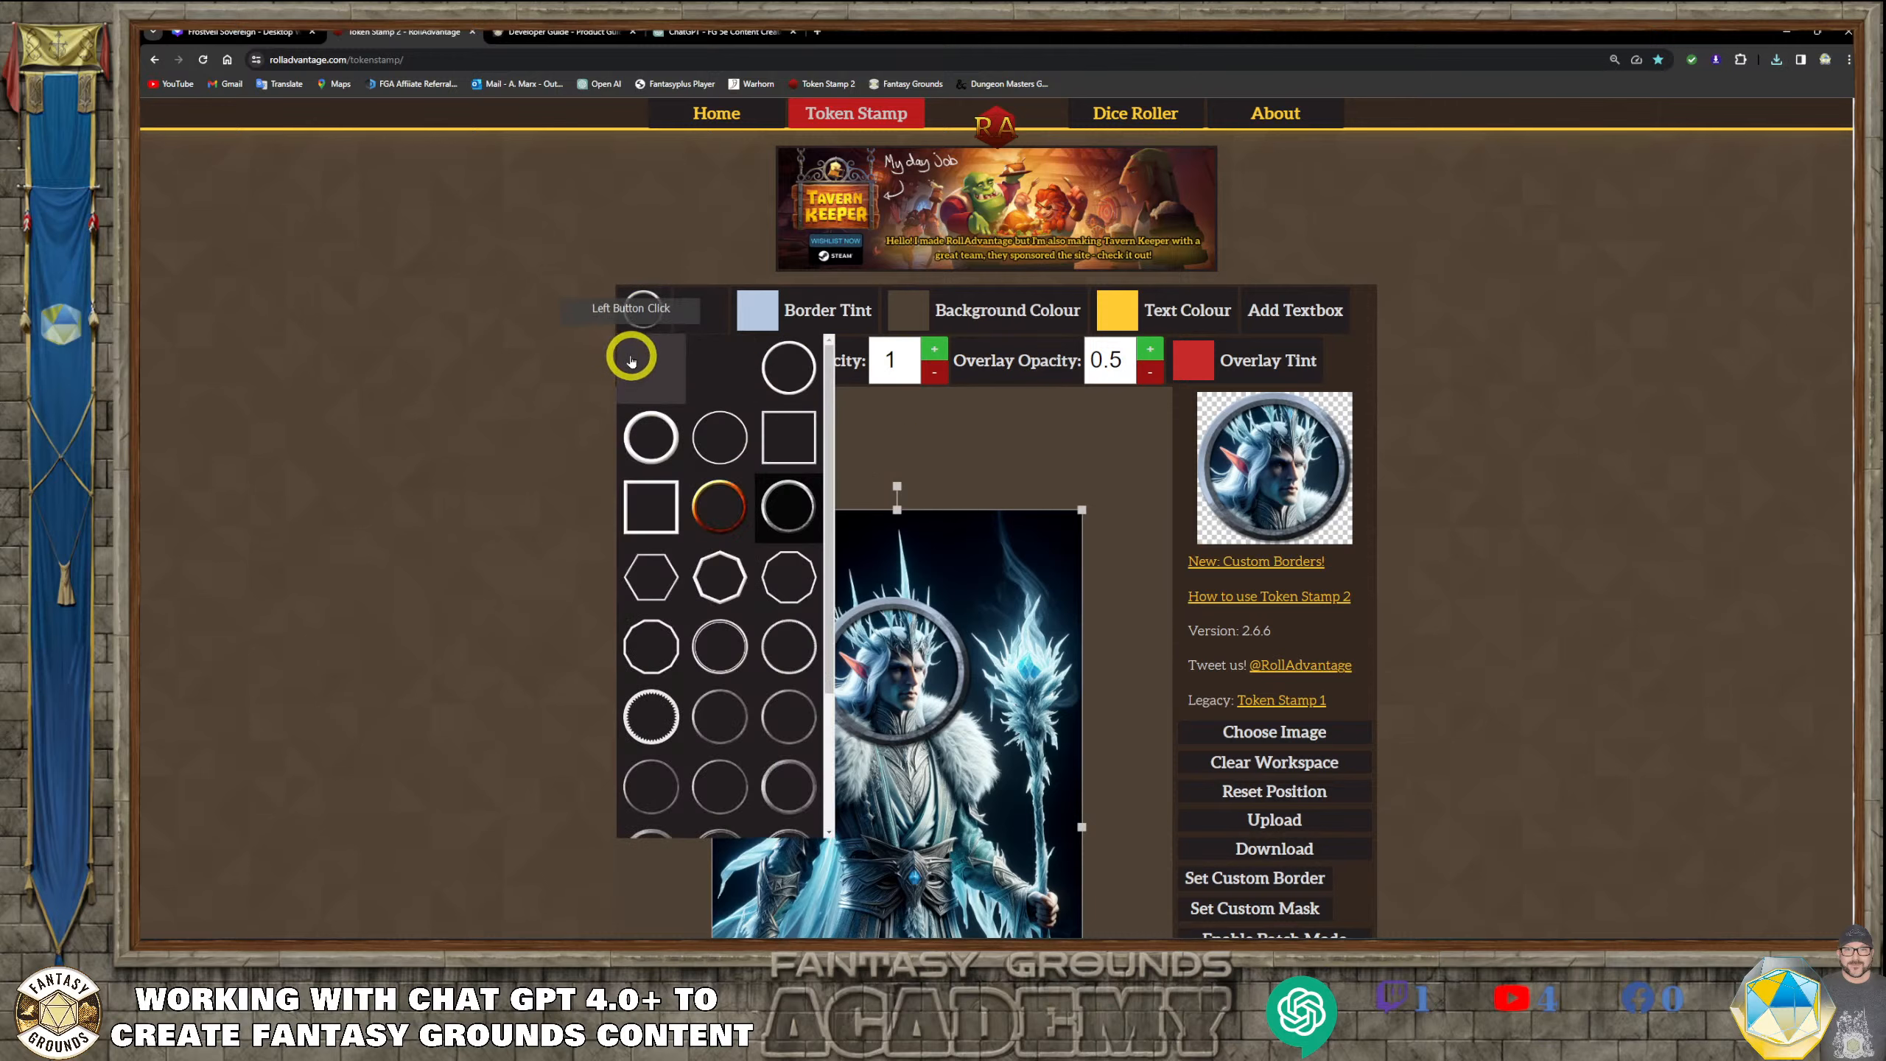
pyautogui.click(631, 361)
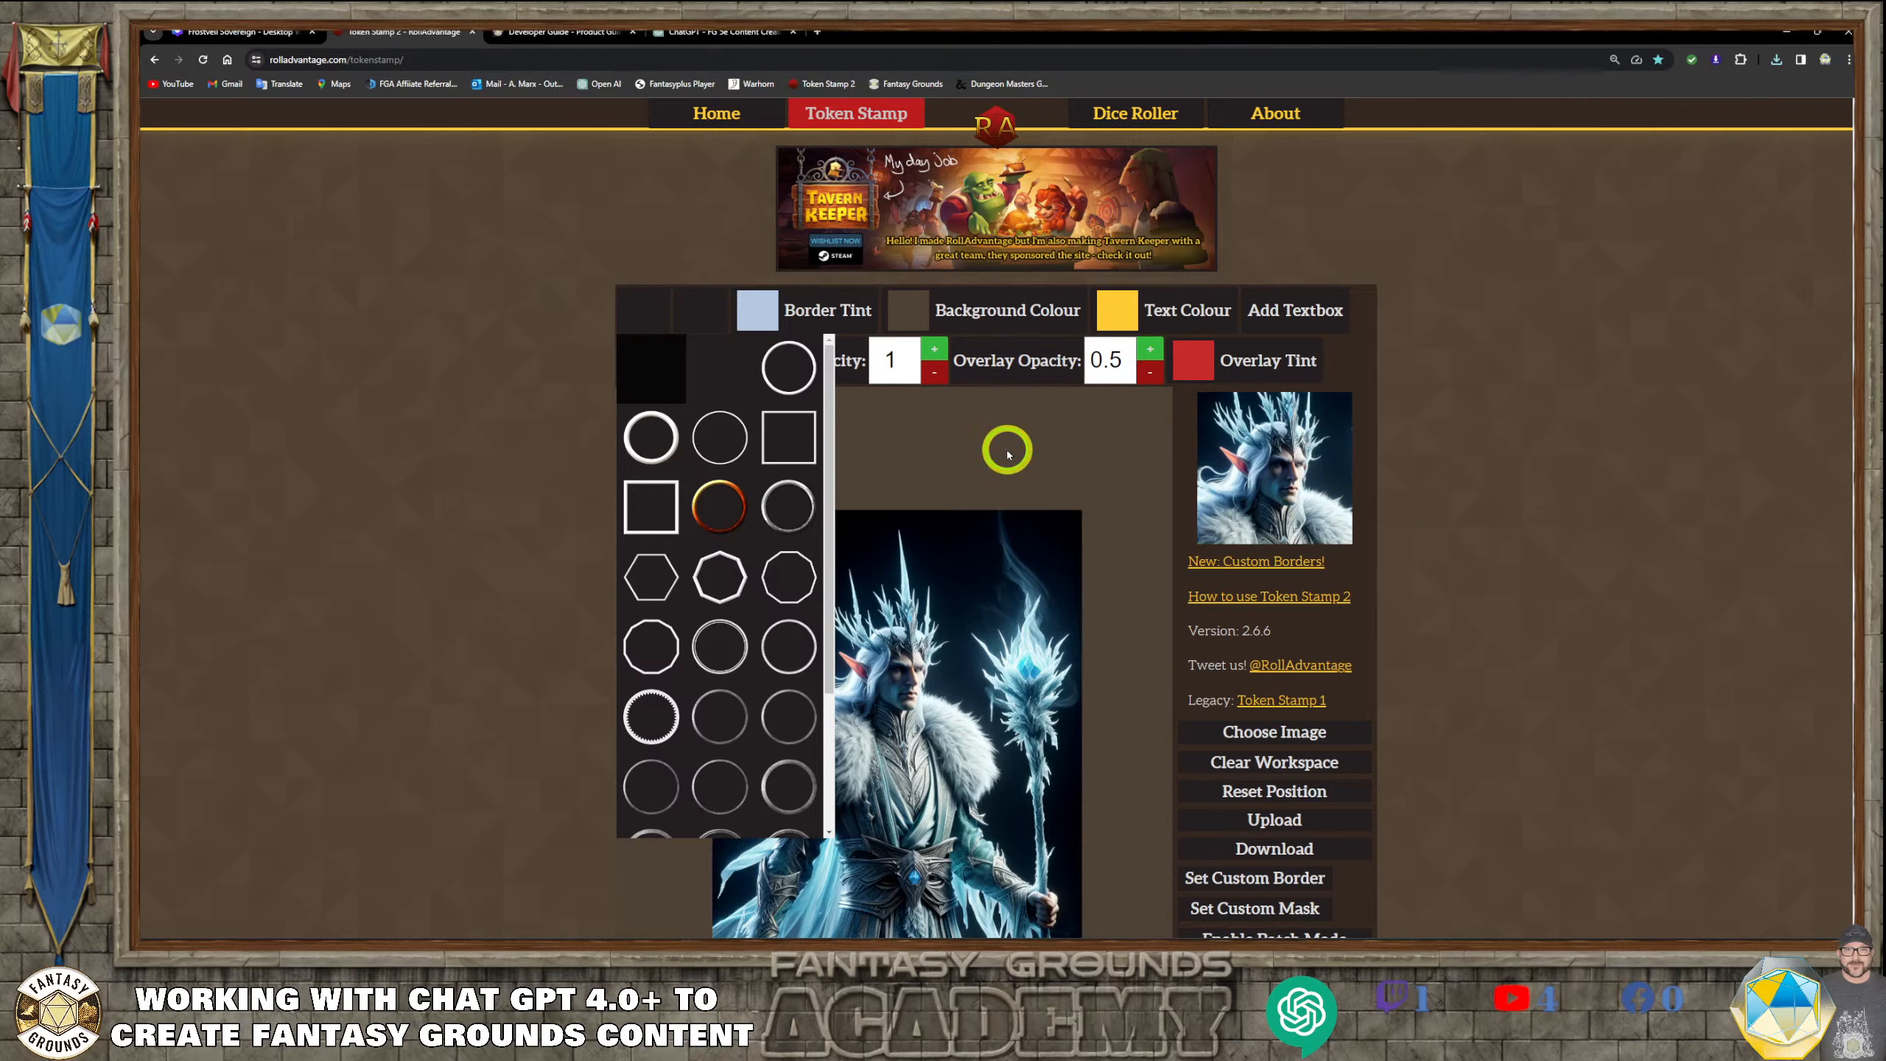
pyautogui.click(642, 325)
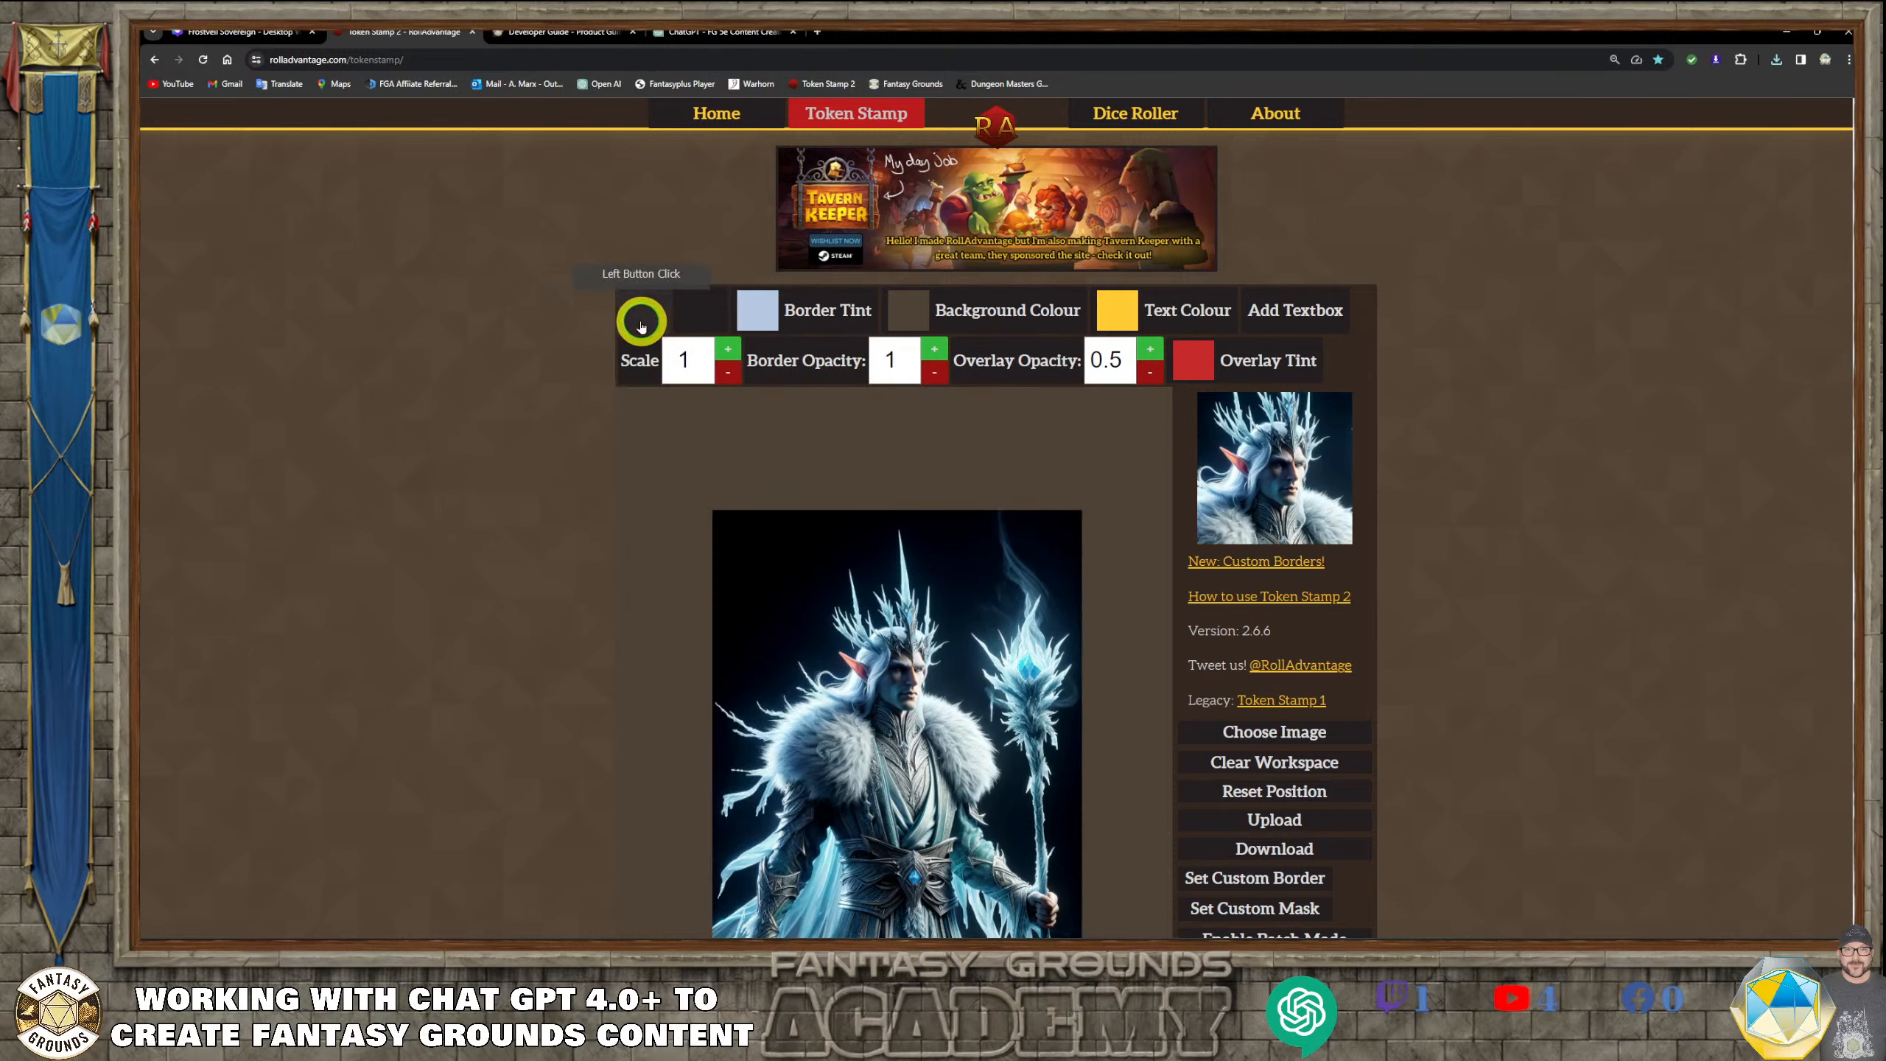
# Shrink and reposition the portrait so Kaelen's crown, head and fur collar fit the square crop, and download the image
pyautogui.moveTo(934, 539); pyautogui.dragTo(920, 566)
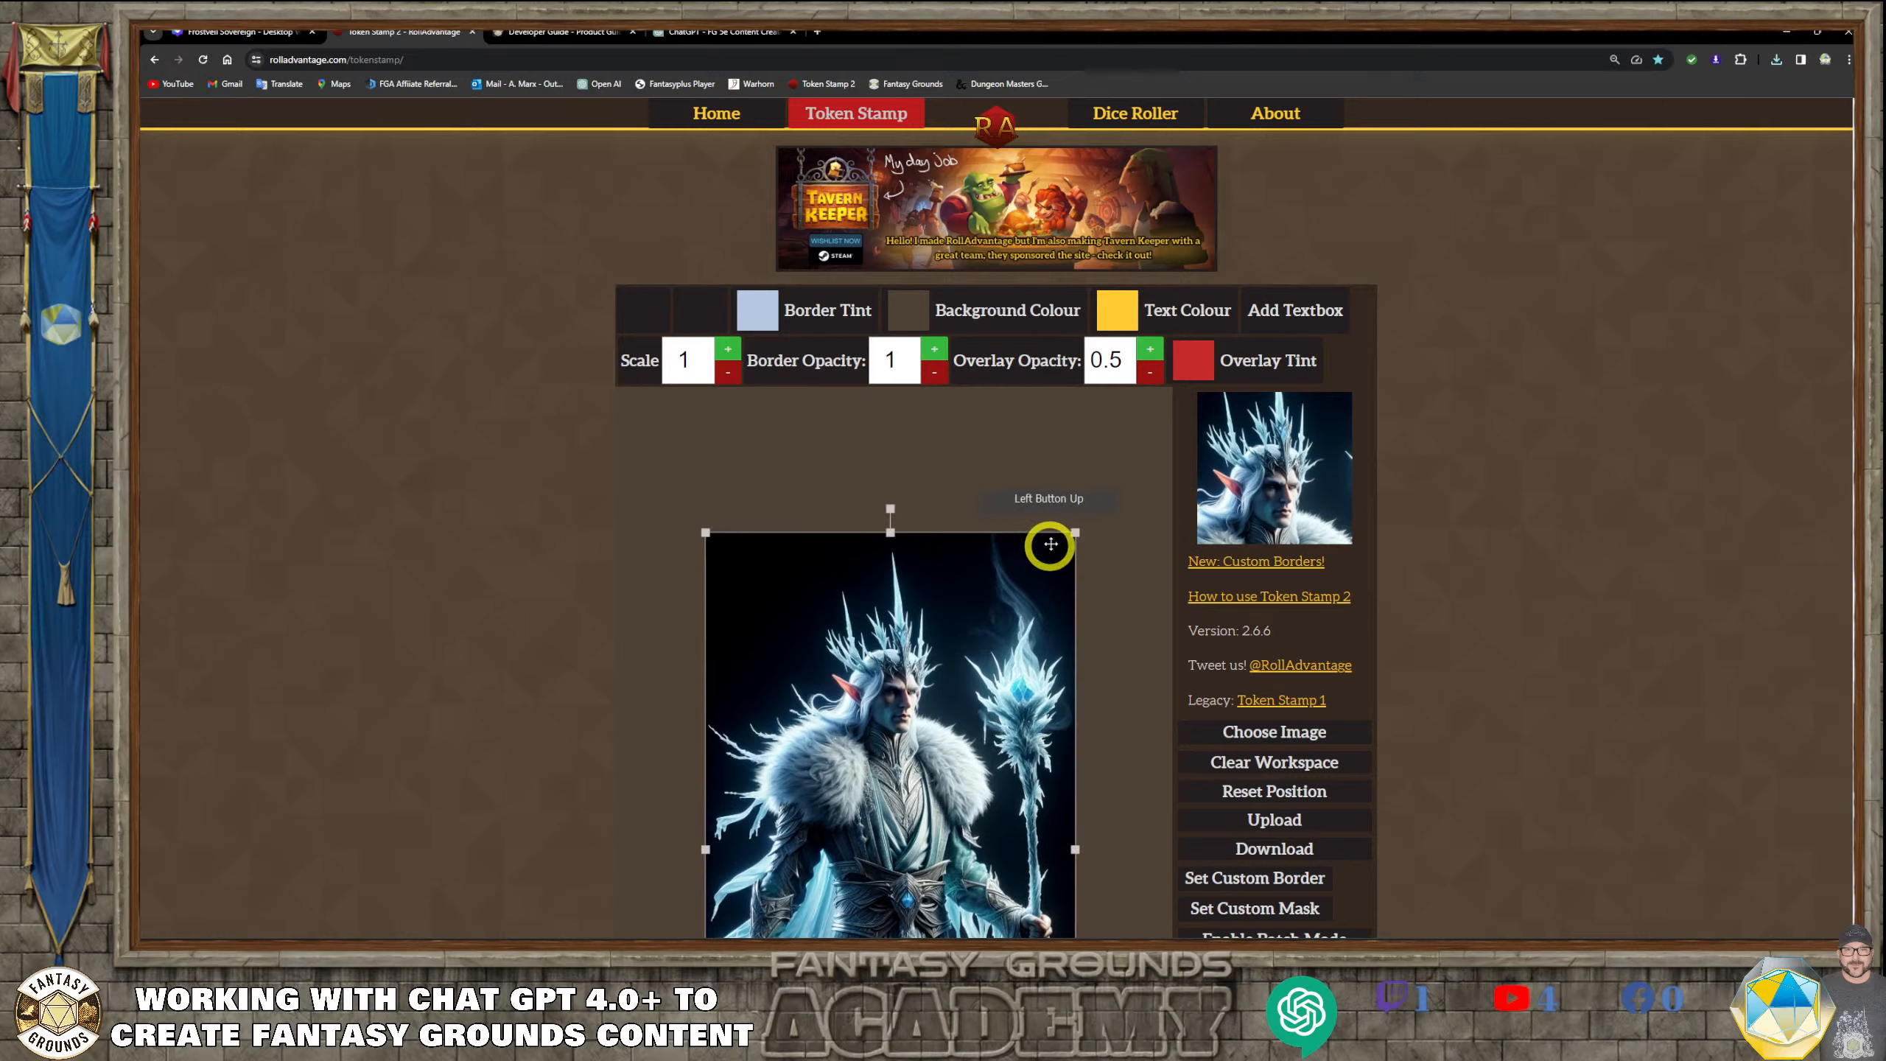
pyautogui.moveTo(1076, 532); pyautogui.dragTo(996, 615)
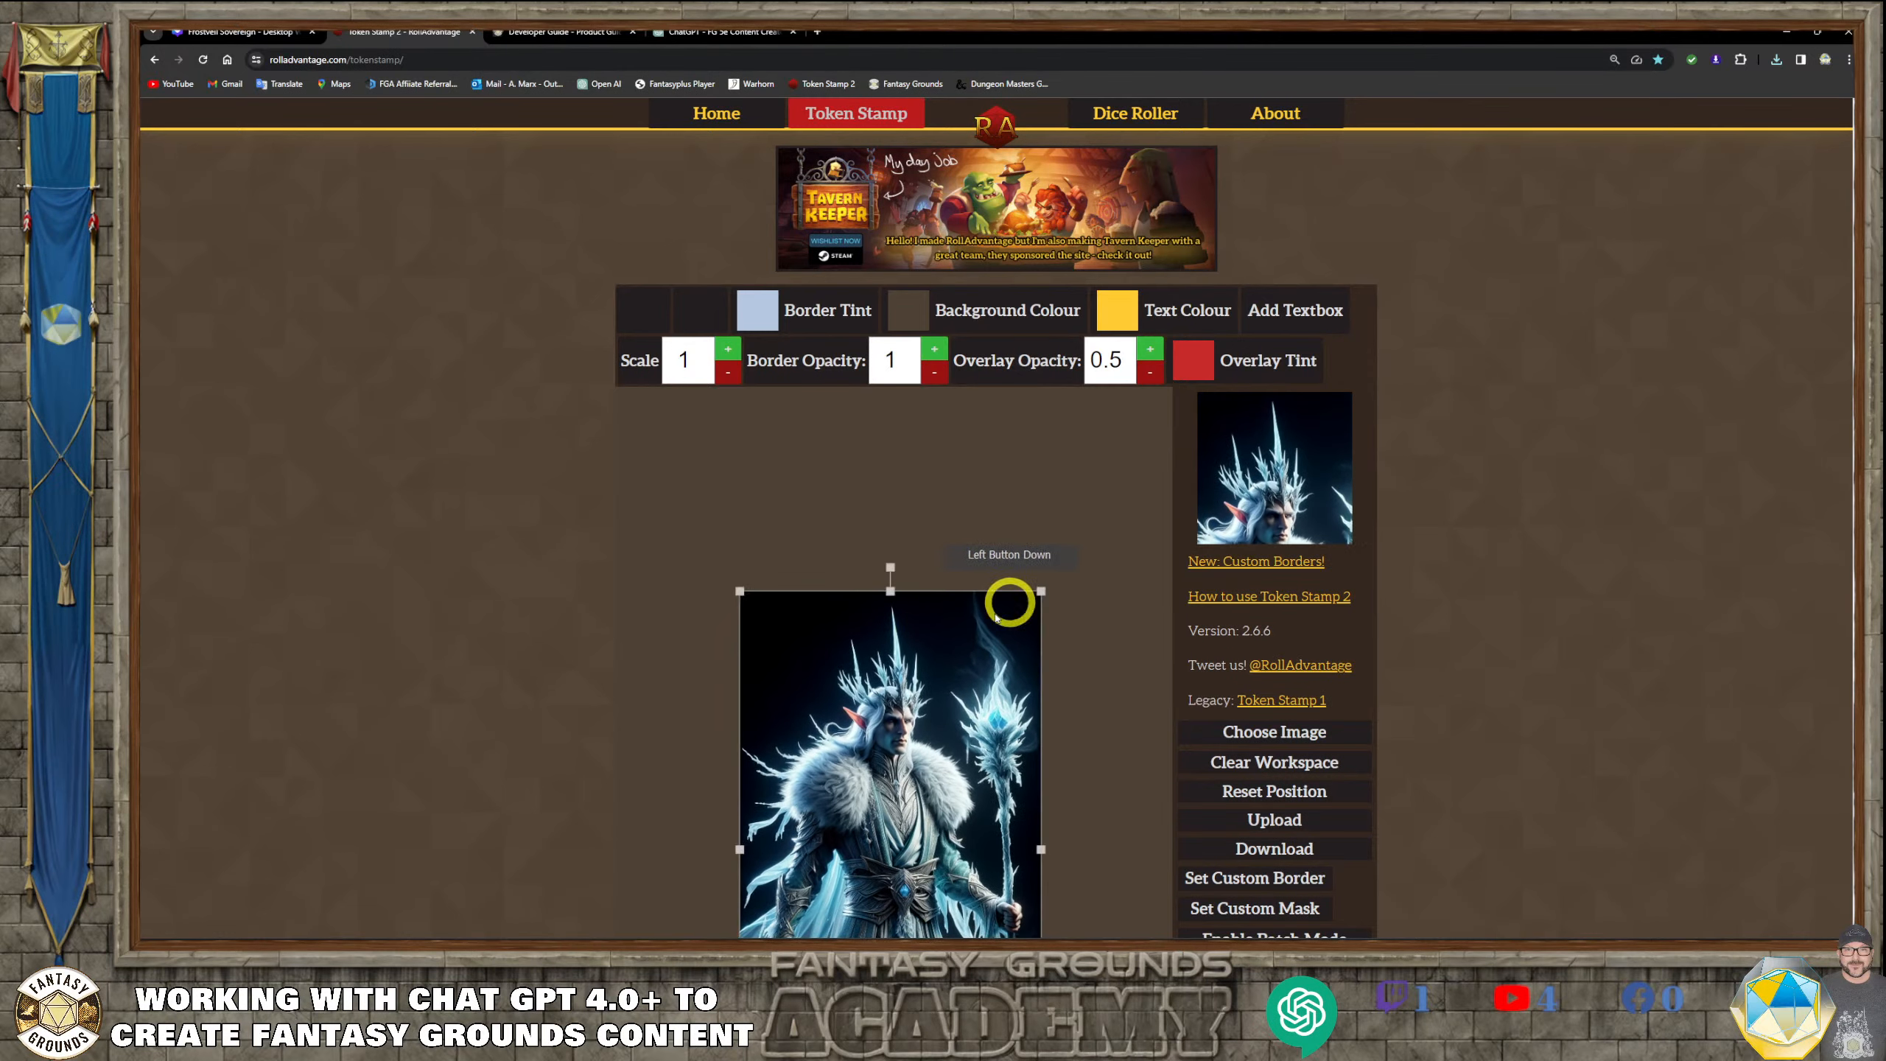
pyautogui.moveTo(913, 737); pyautogui.dragTo(921, 666)
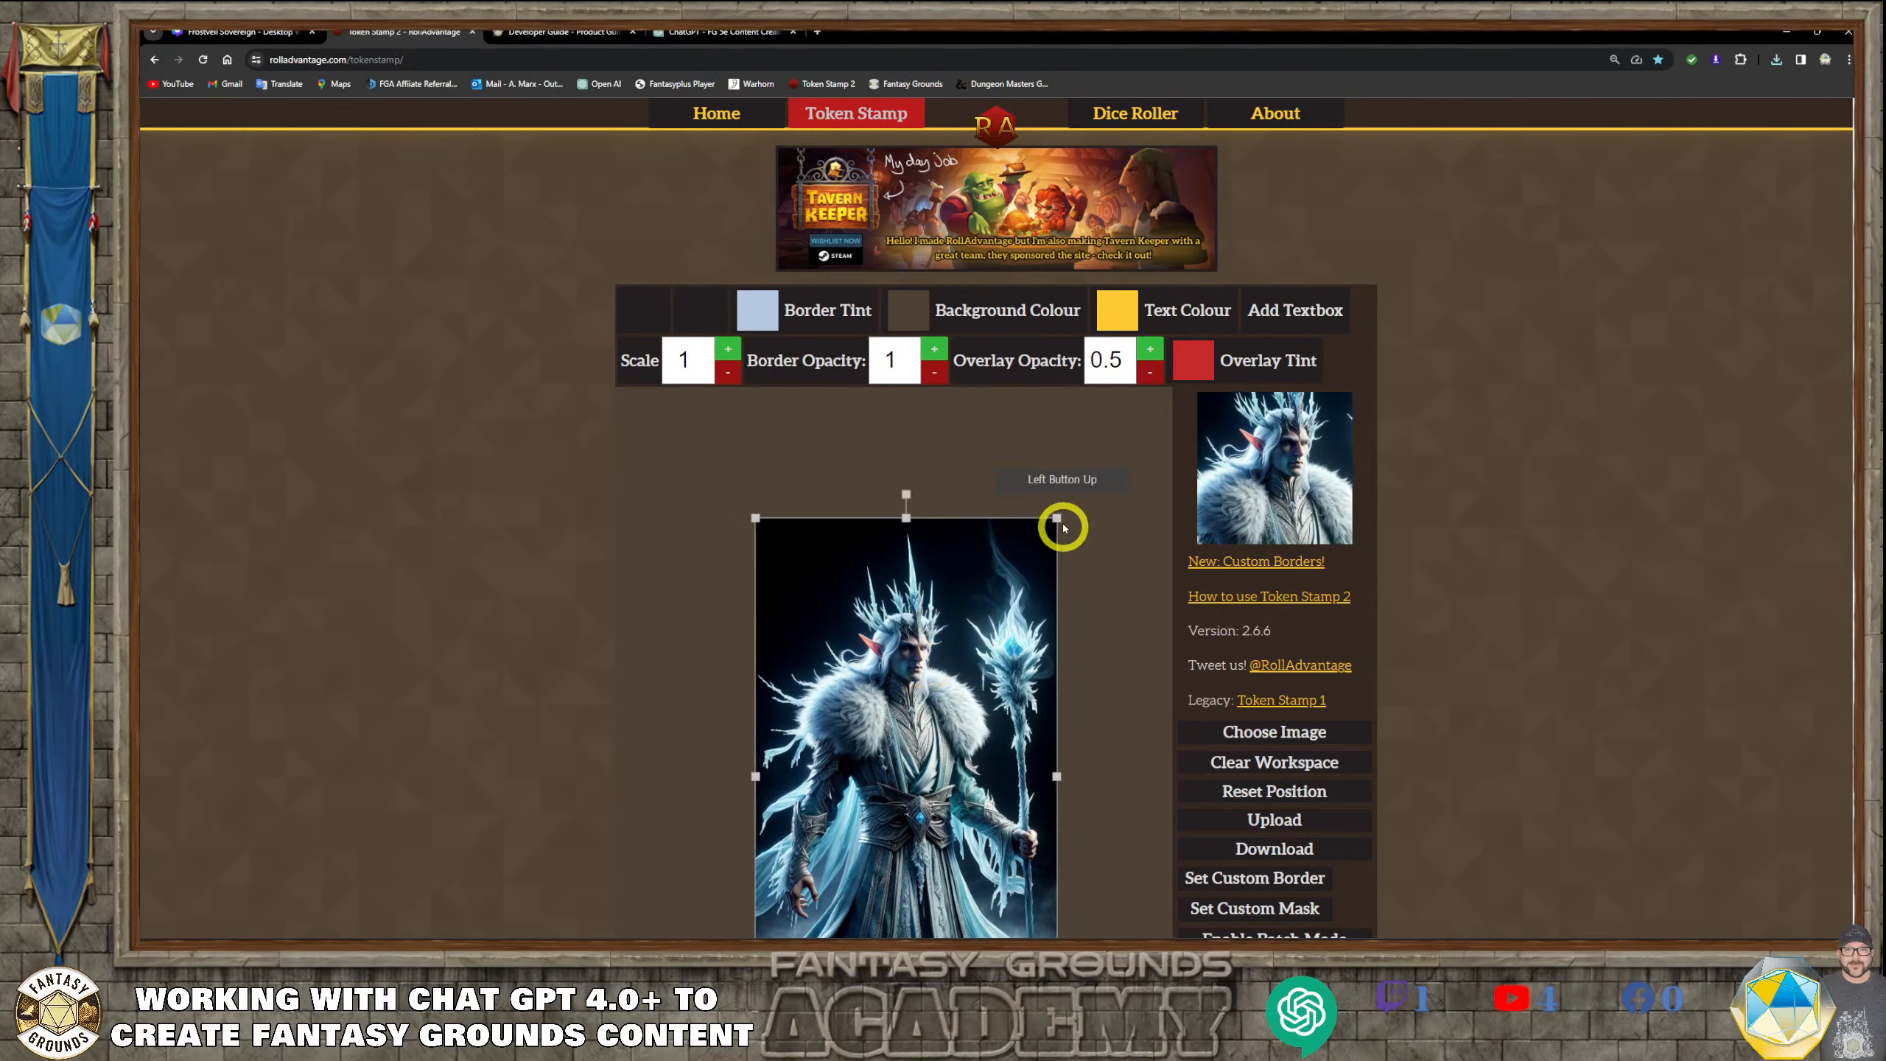
pyautogui.moveTo(1056, 517); pyautogui.dragTo(1067, 499)
pyautogui.moveTo(989, 650); pyautogui.dragTo(994, 667)
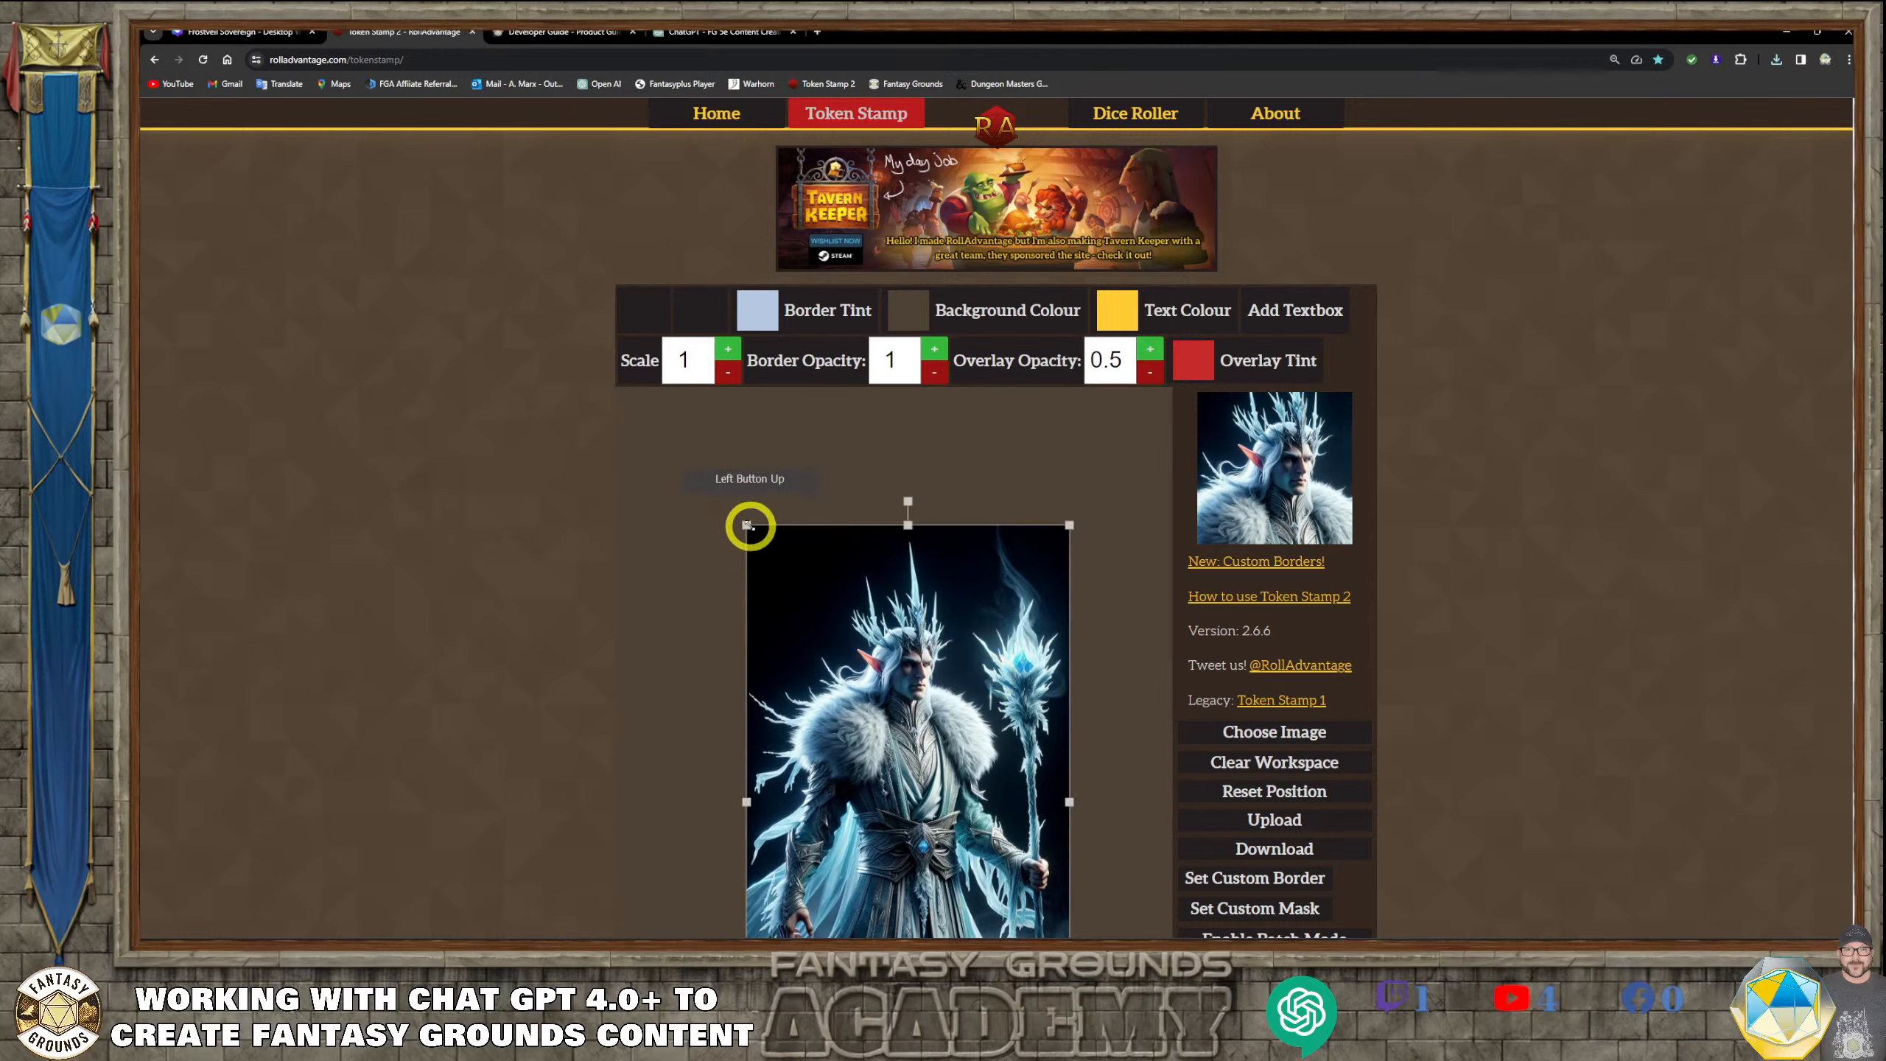
pyautogui.moveTo(749, 526); pyautogui.dragTo(743, 522)
pyautogui.moveTo(910, 694); pyautogui.dragTo(912, 699)
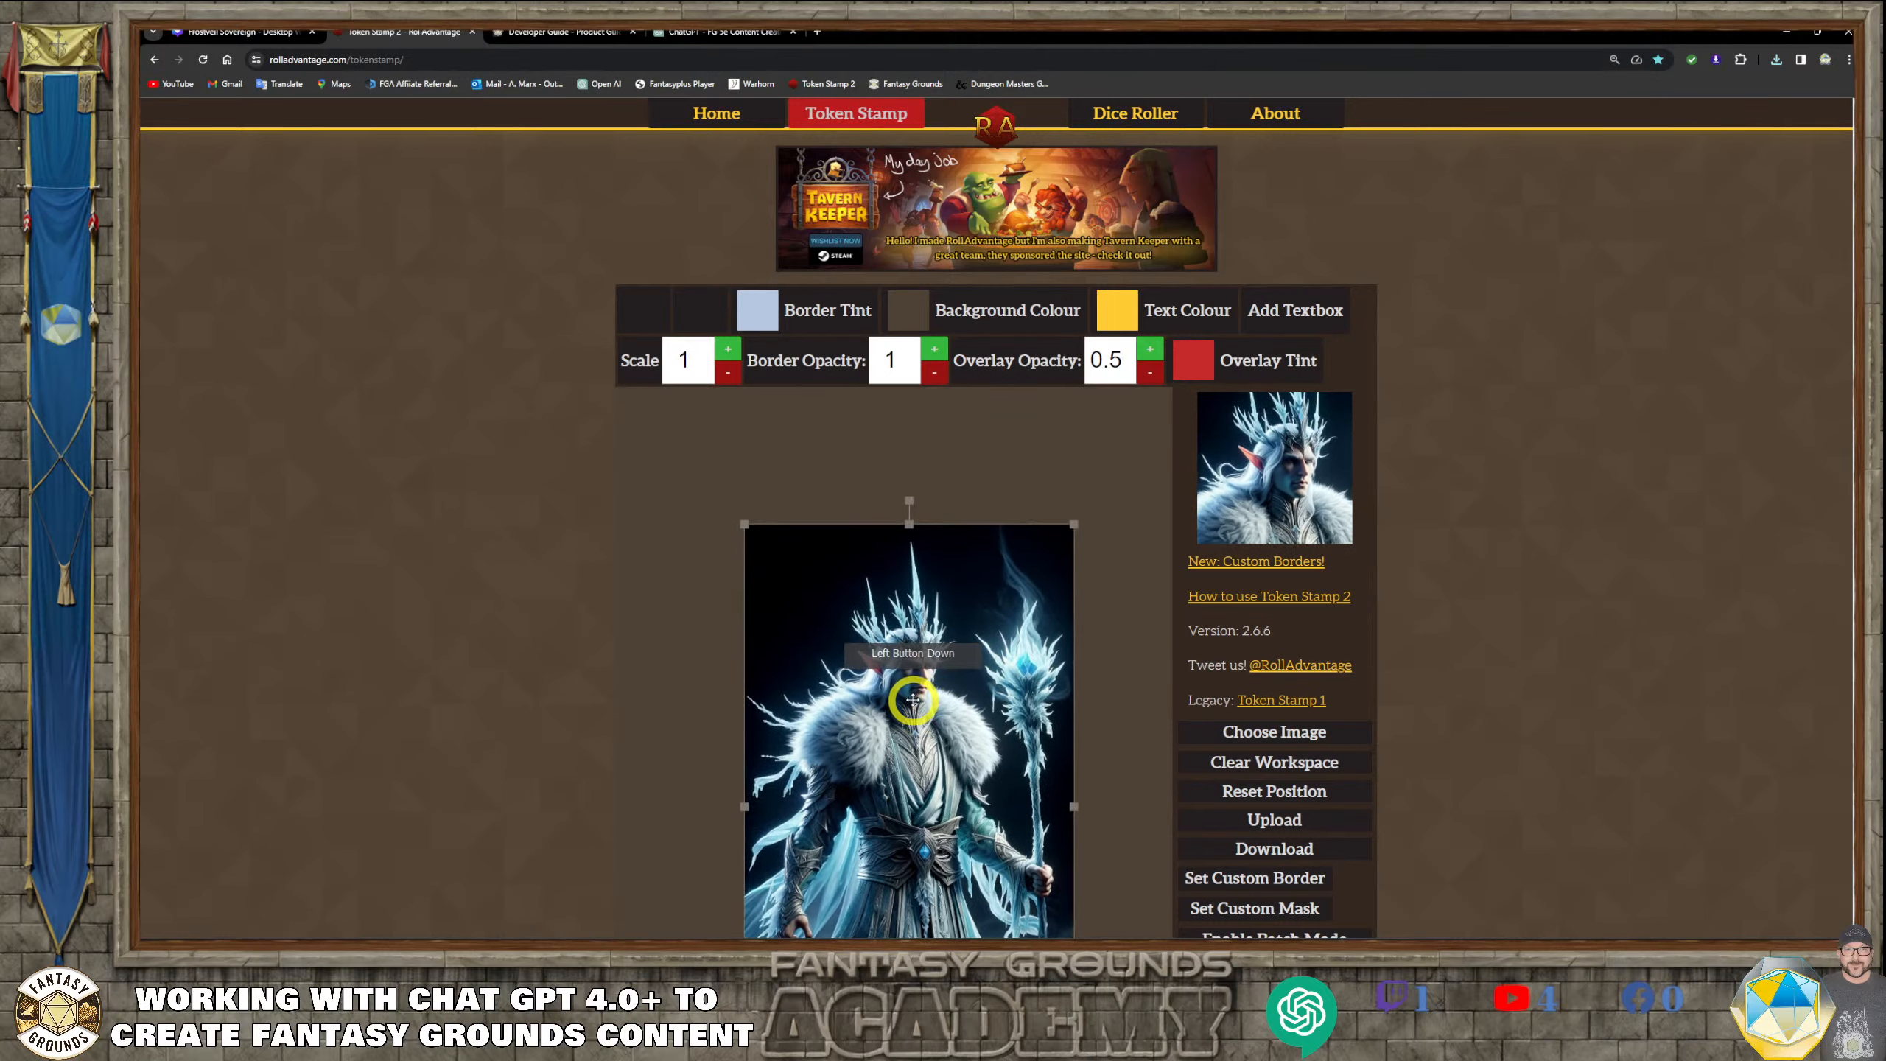
pyautogui.click(1269, 855)
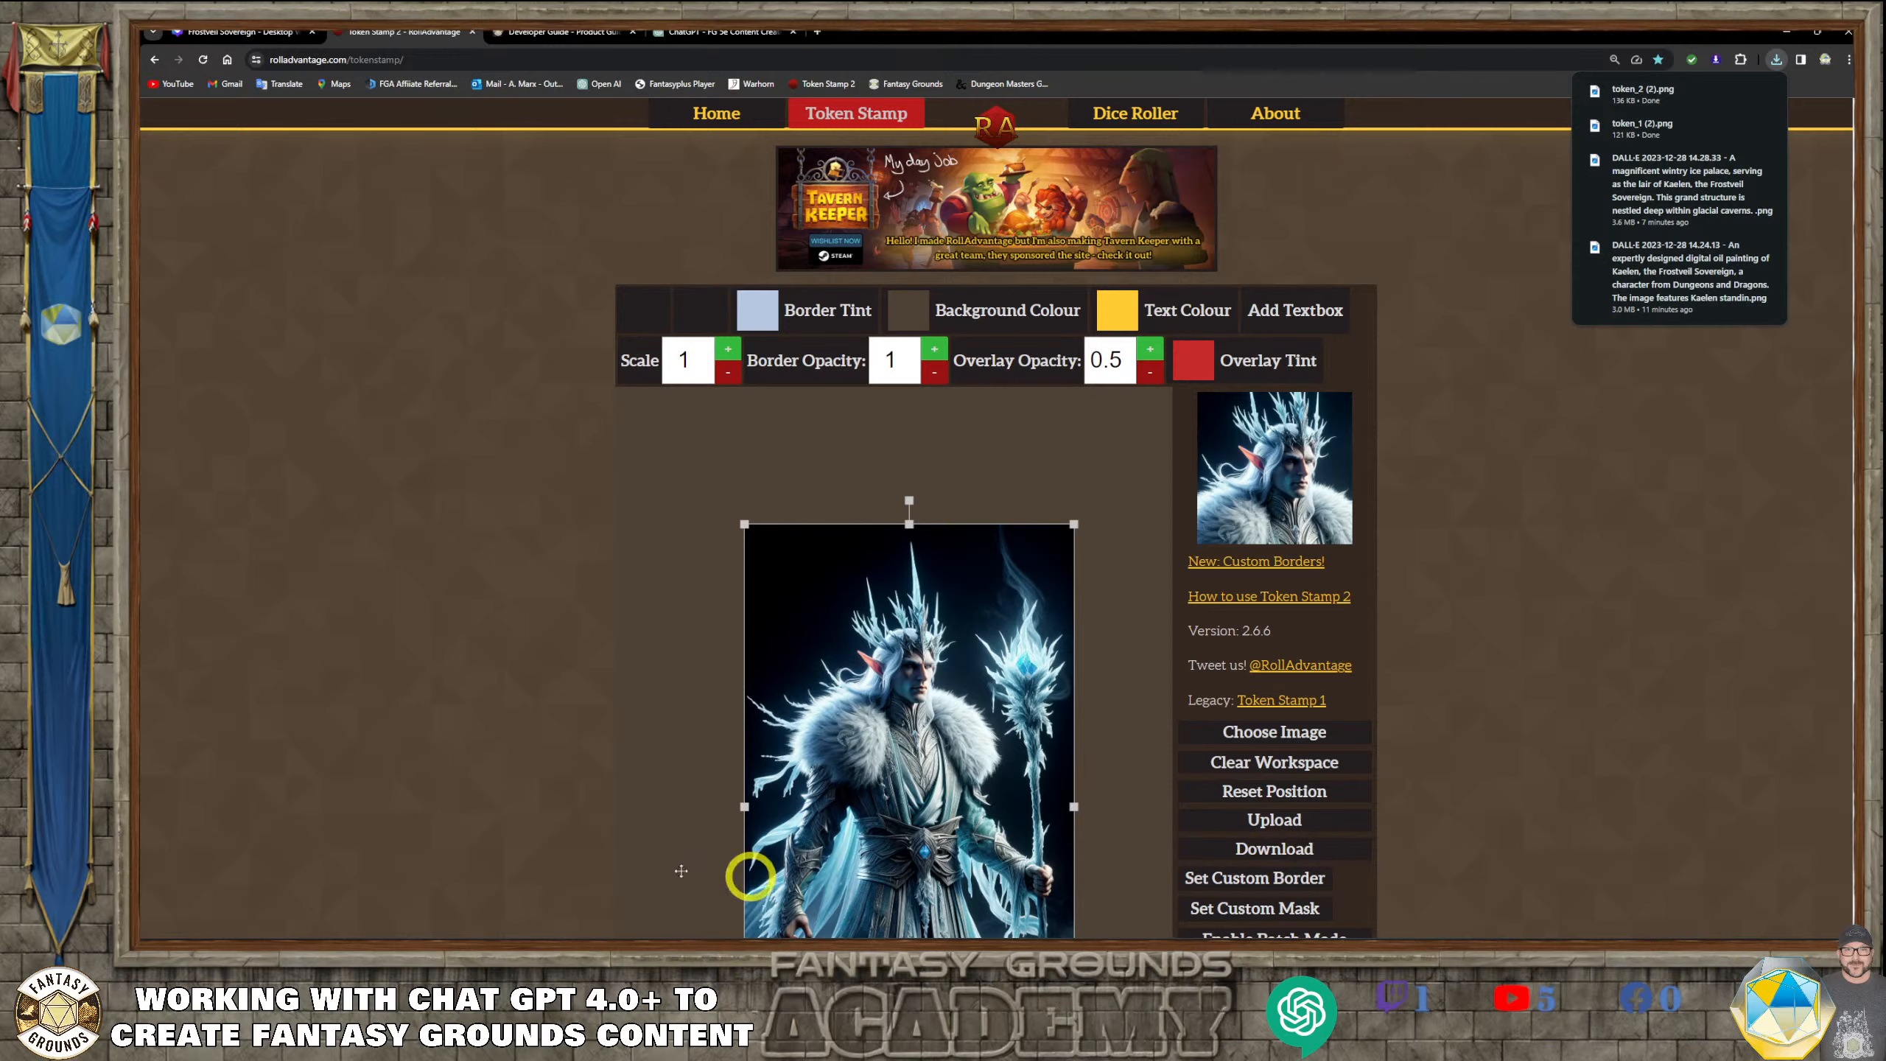
# Switch to the Frostveil Sovereign design in Canva and add the round token image token_1 (2), placing it over the palace's upper-right mountains
pyautogui.click(258, 34)
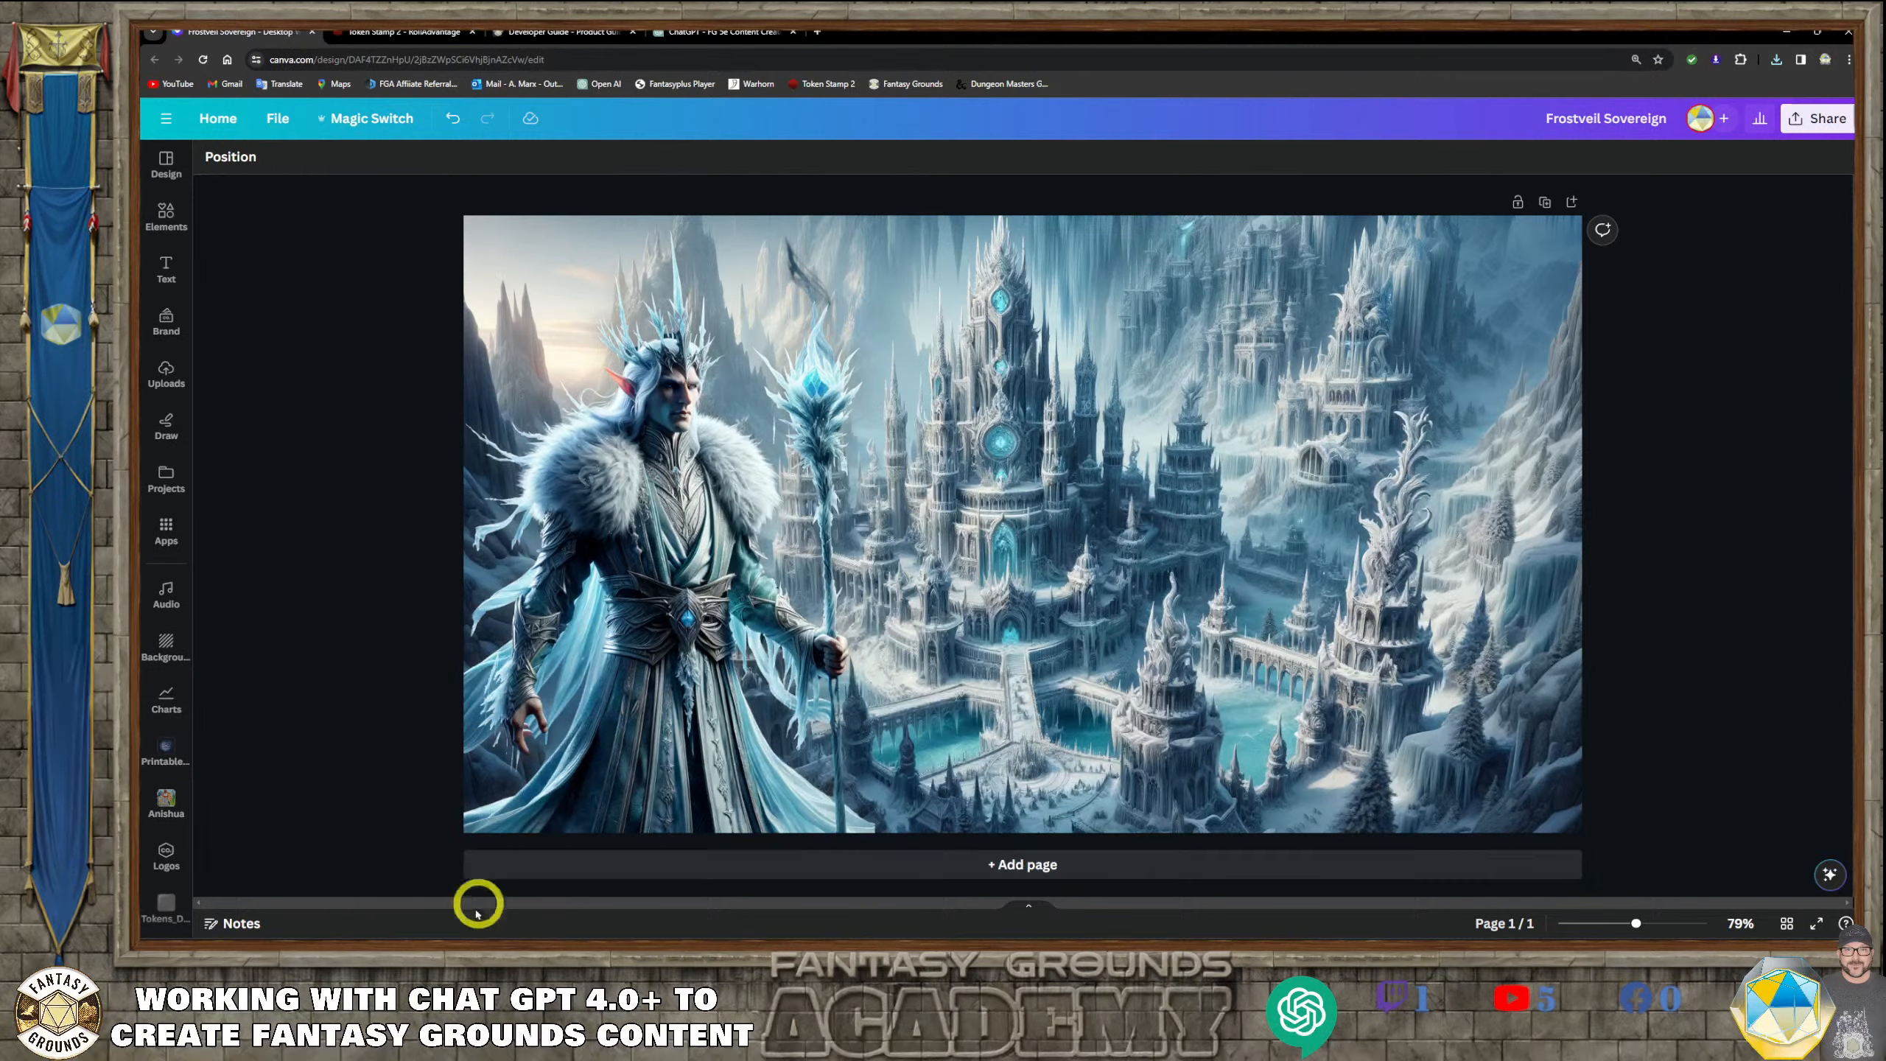
pyautogui.moveTo(406, 937)
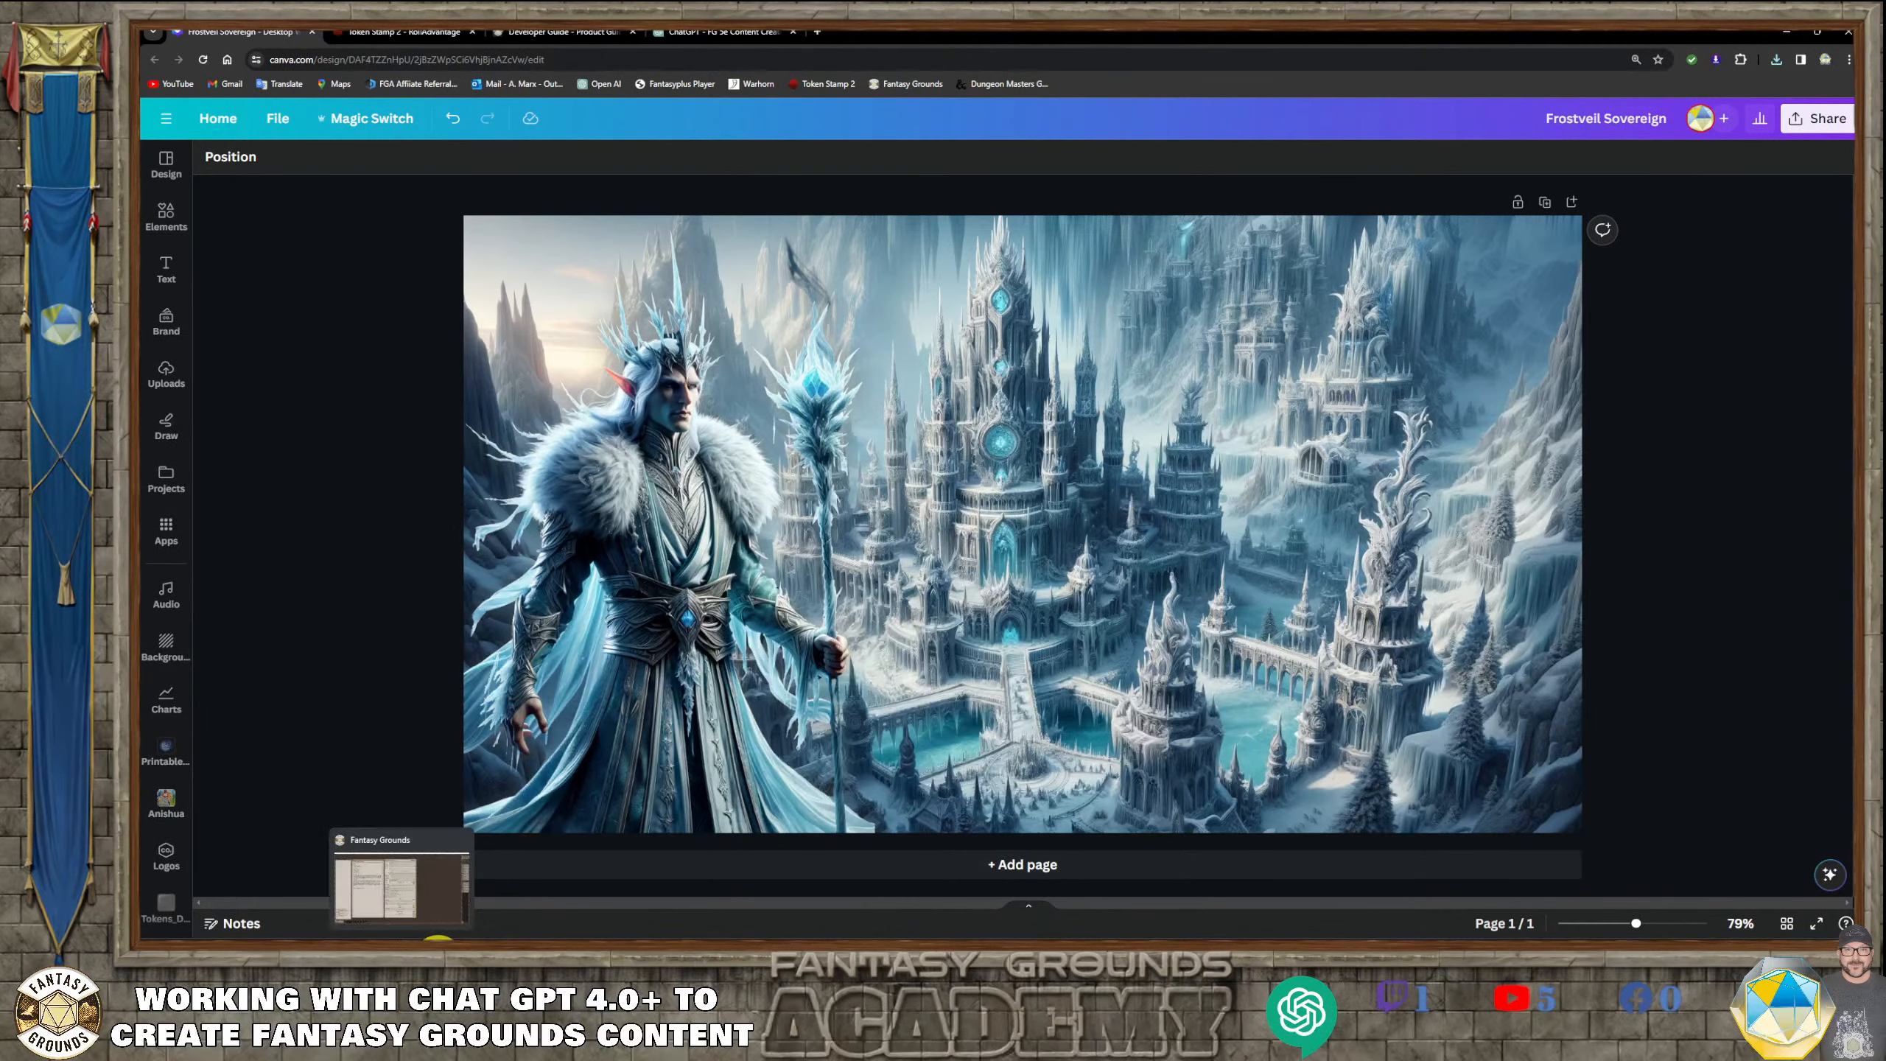
pyautogui.click(427, 938)
pyautogui.click(597, 778)
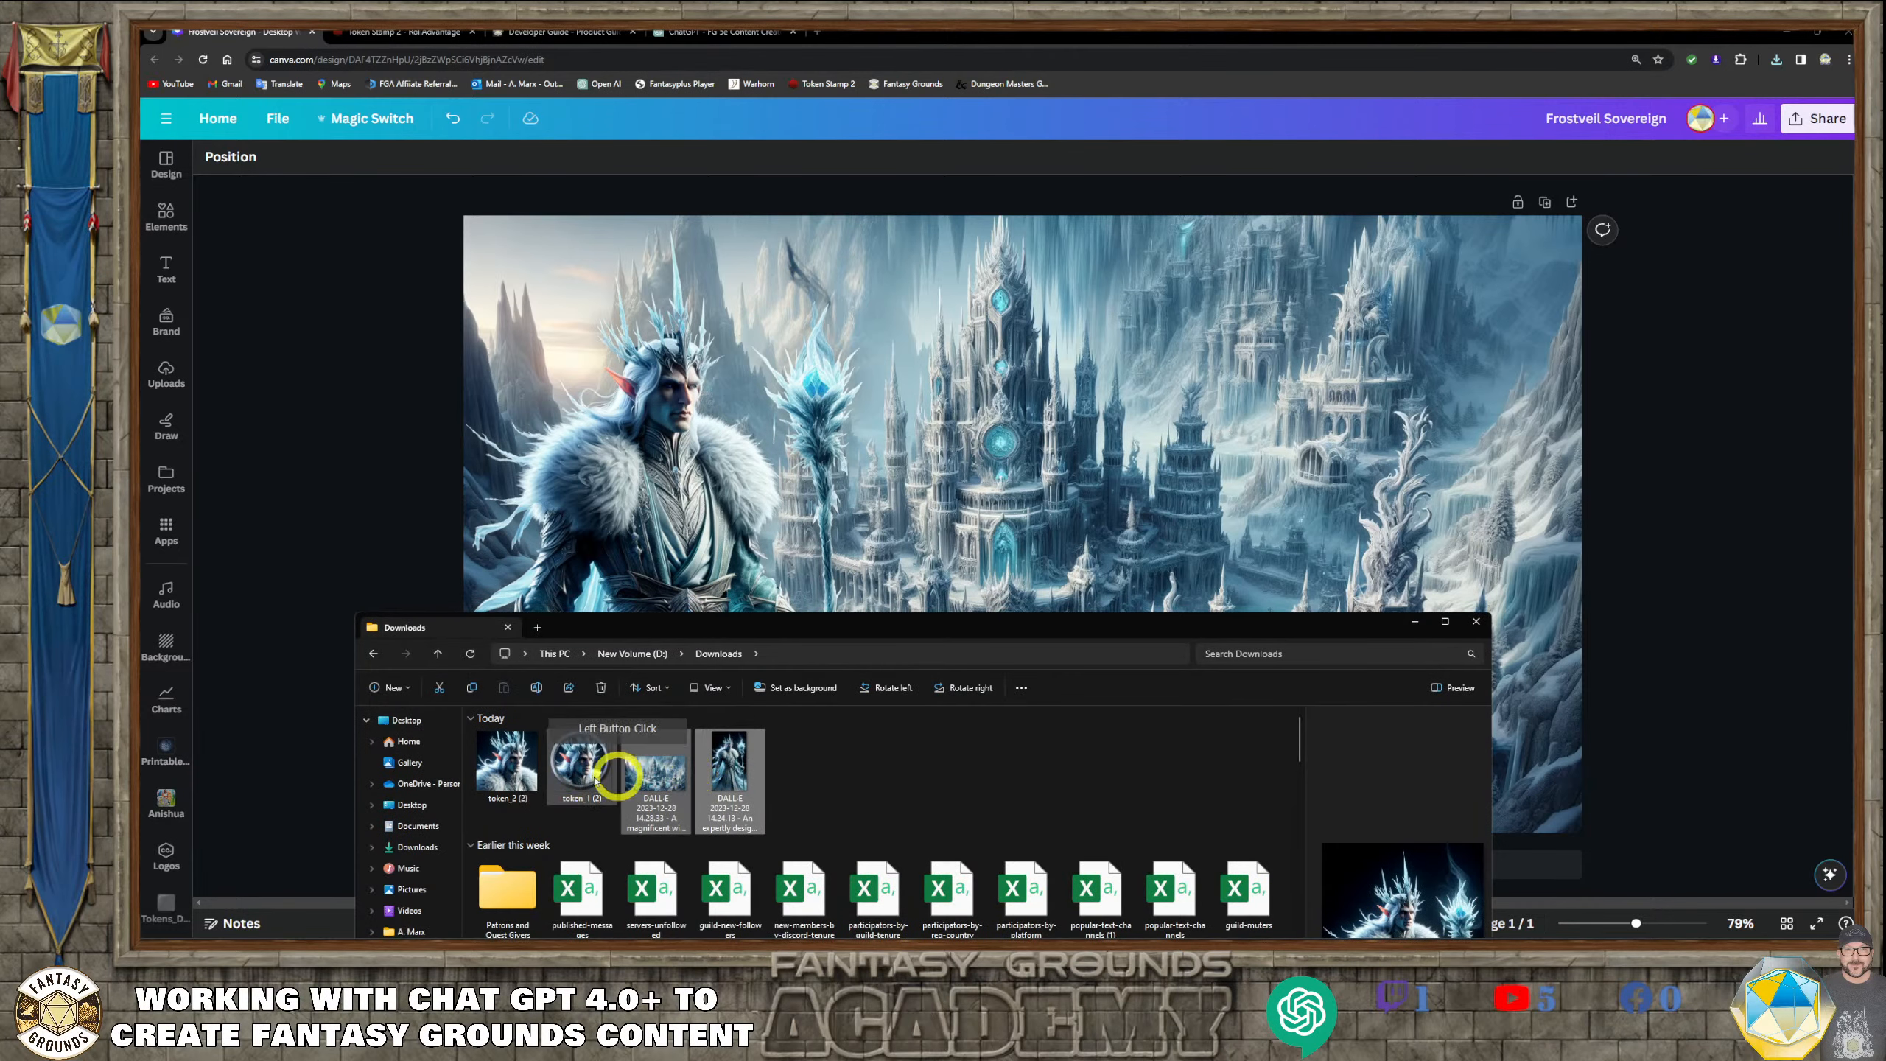
pyautogui.moveTo(598, 778); pyautogui.dragTo(872, 512)
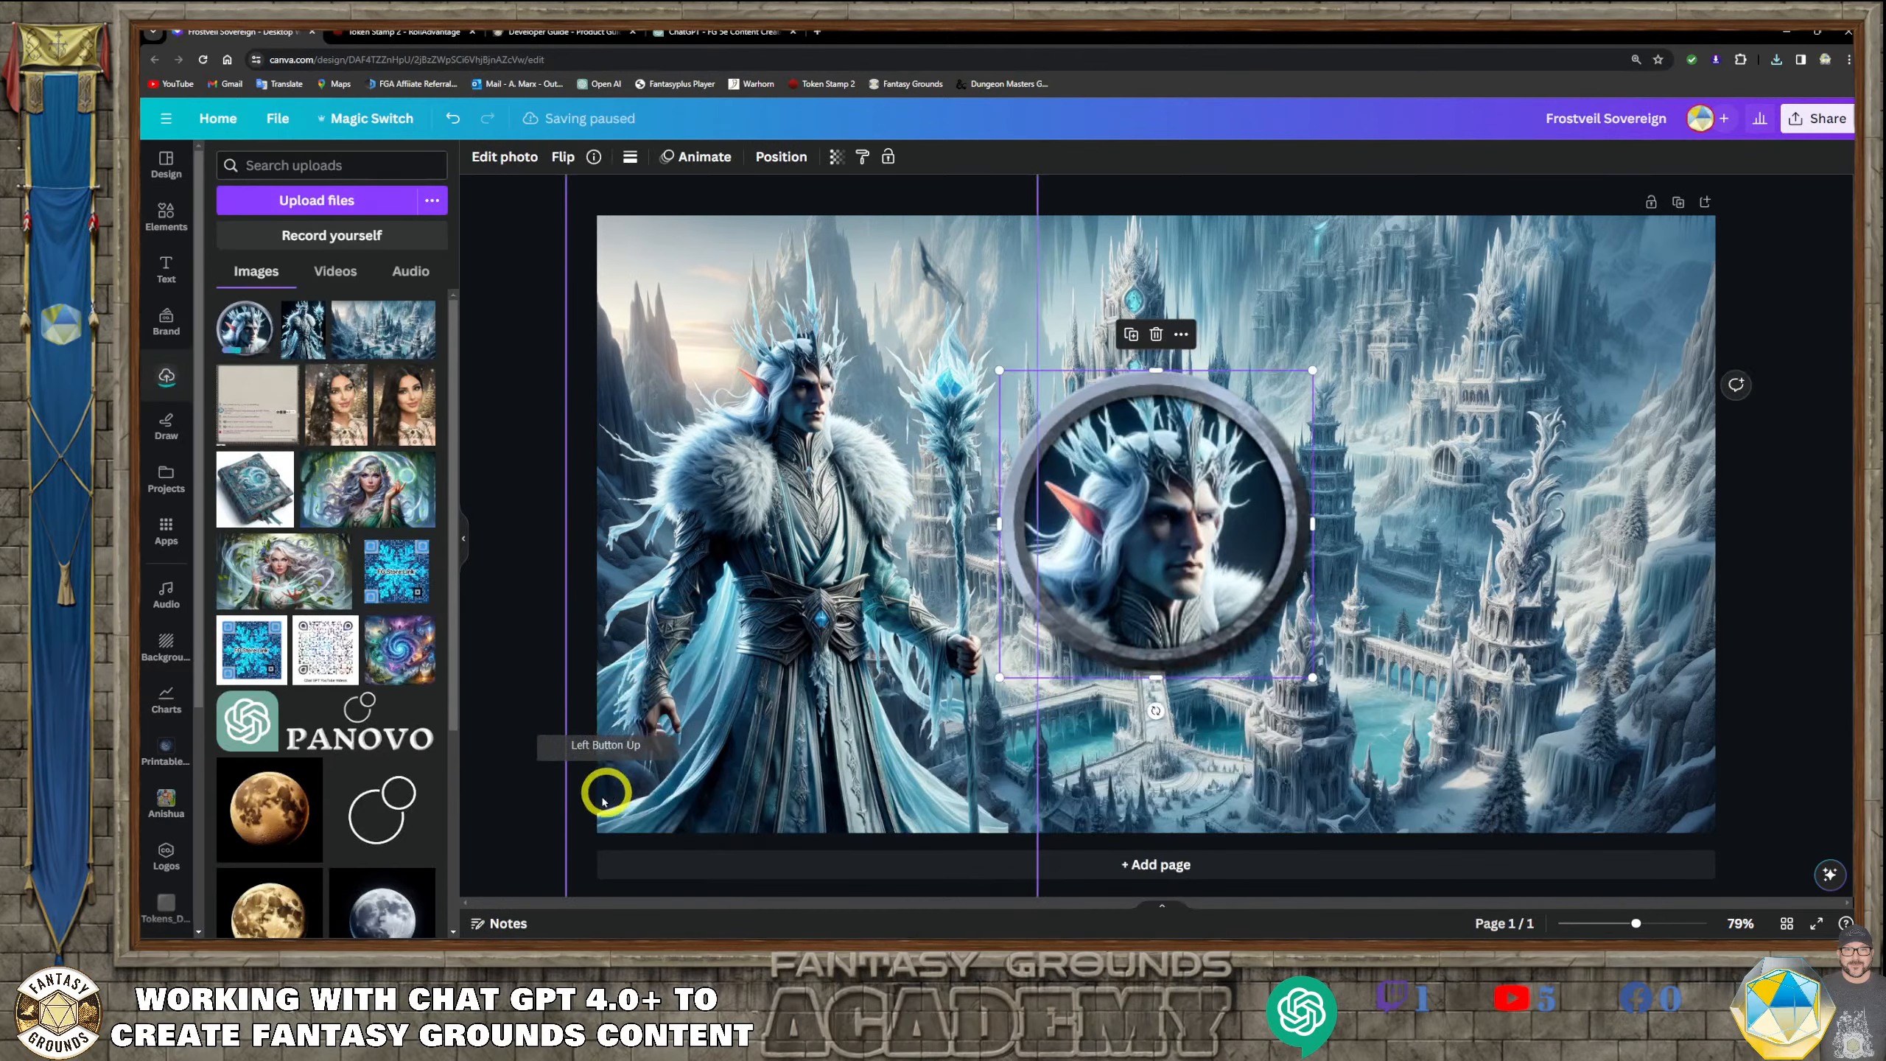
pyautogui.moveTo(1197, 538); pyautogui.dragTo(1498, 422)
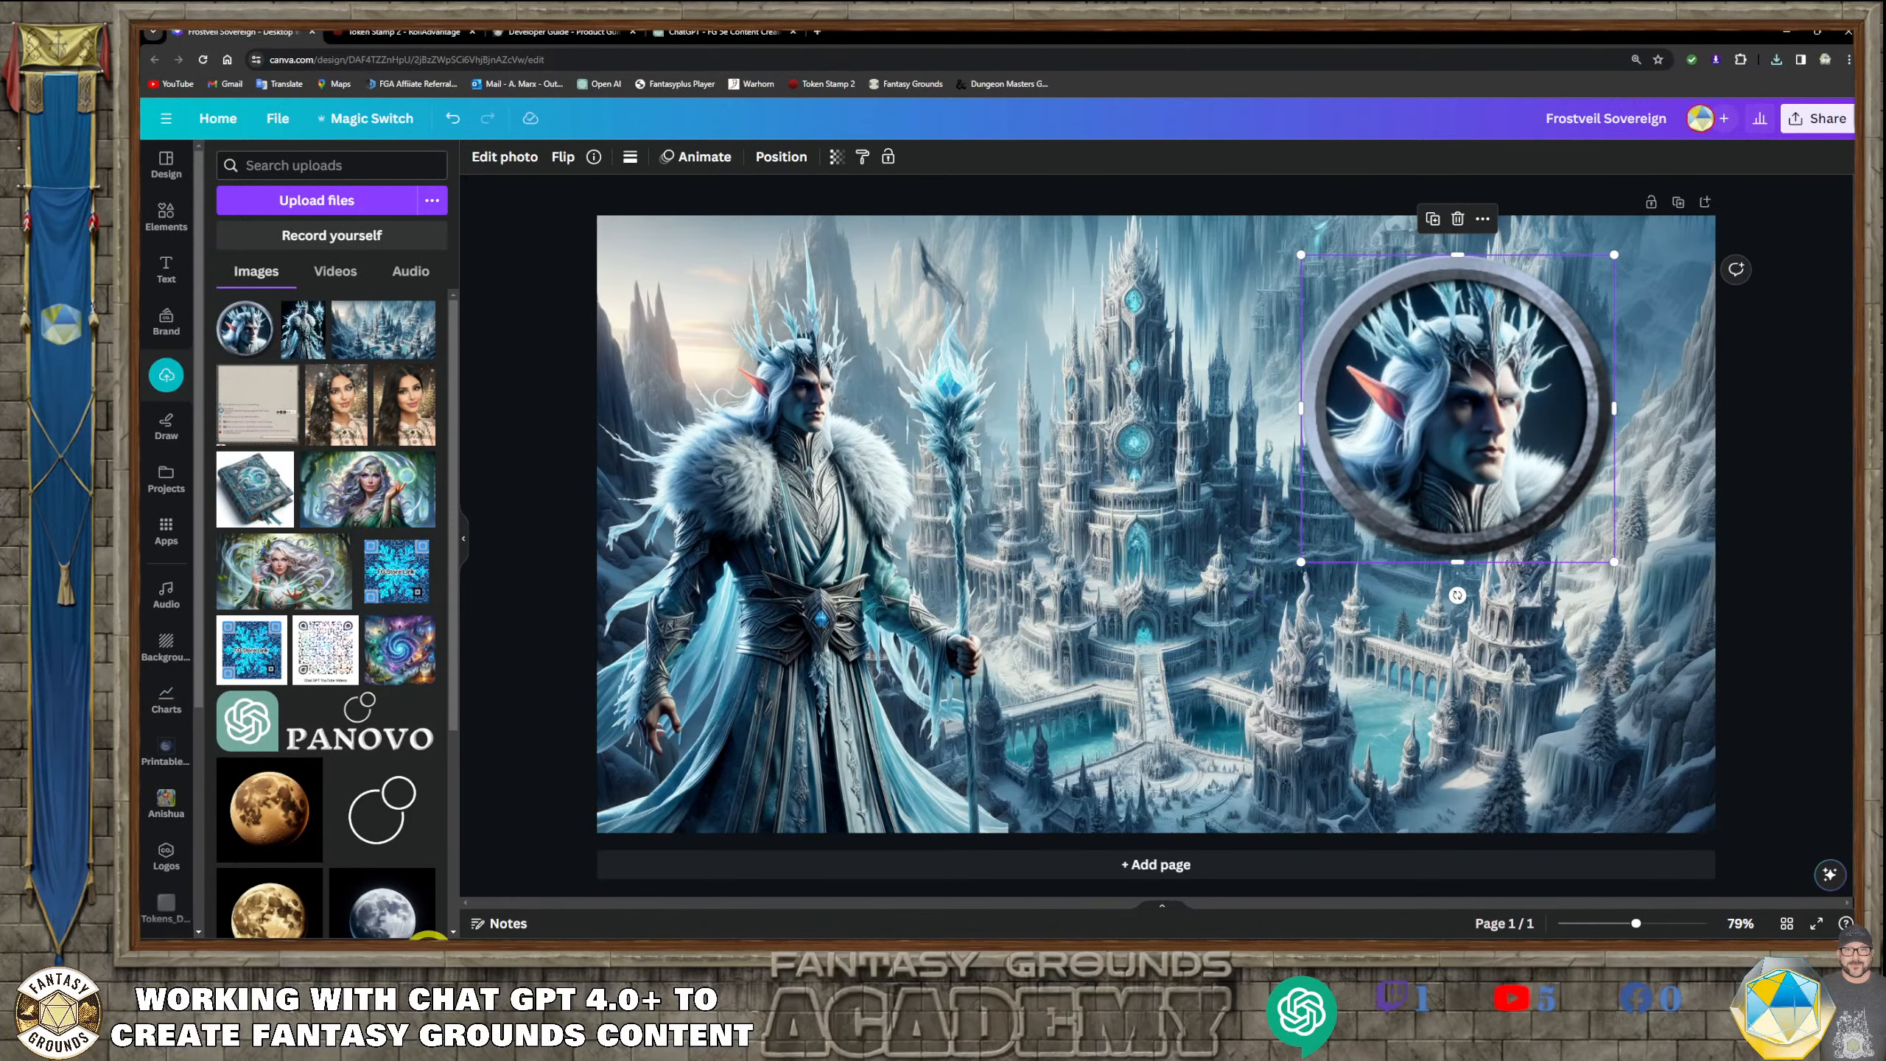
# Add the square portrait token_2 (2) to the design, shrink it to a small thumbnail, and place it in the artwork's lower-right corner
pyautogui.moveTo(401, 938)
pyautogui.click(438, 938)
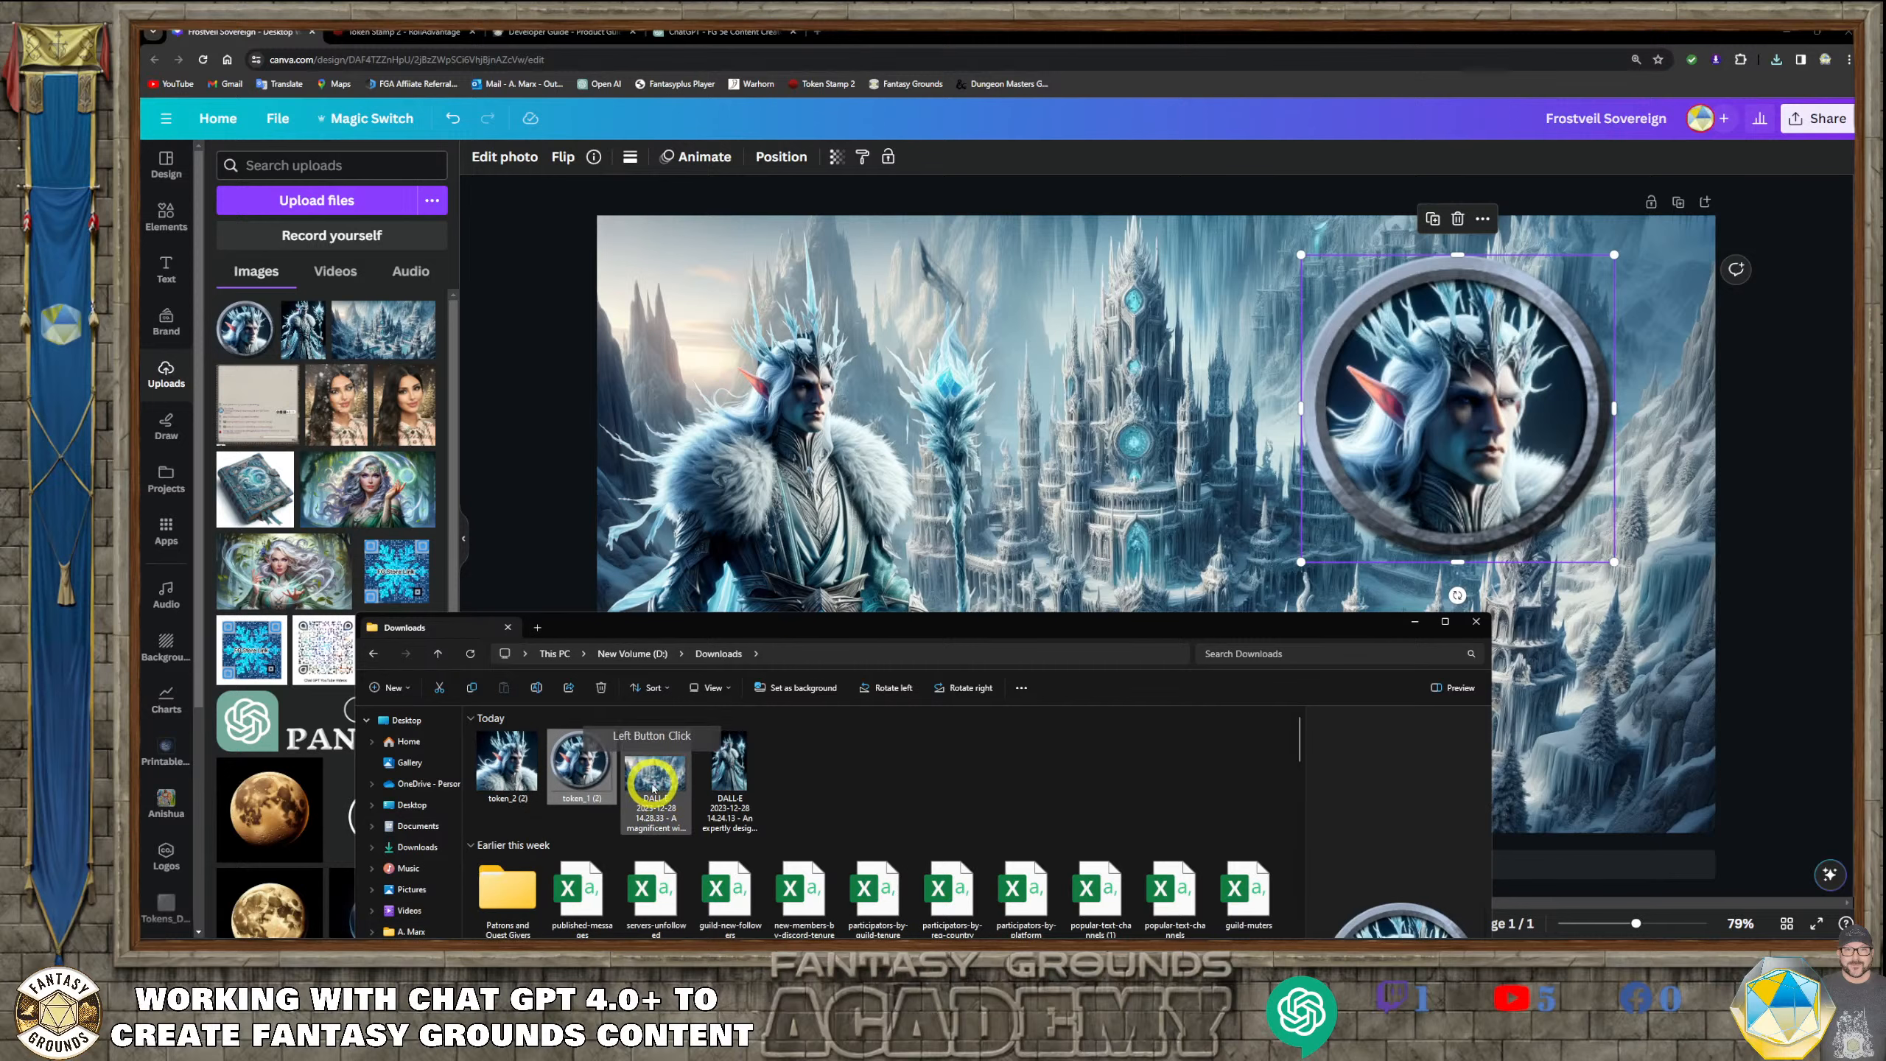
pyautogui.moveTo(522, 772); pyautogui.dragTo(1183, 476)
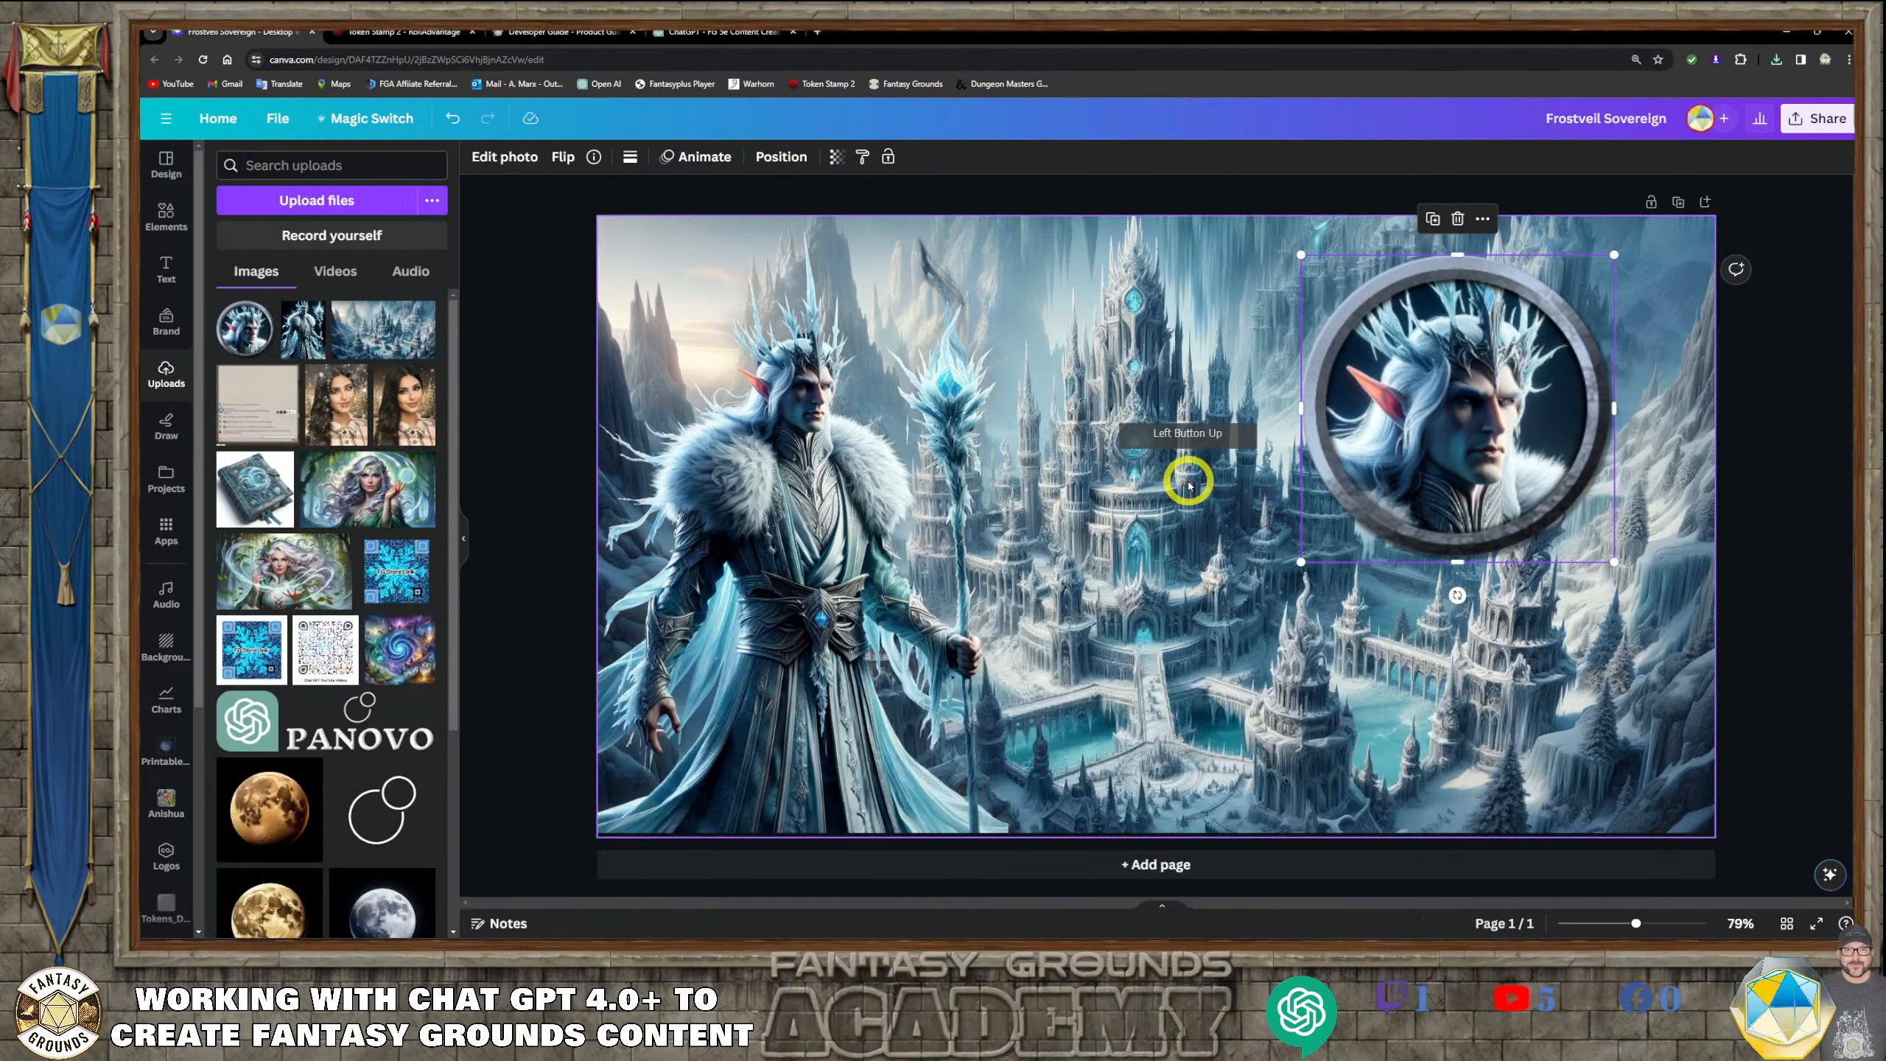
pyautogui.moveTo(1248, 578); pyautogui.dragTo(1203, 448)
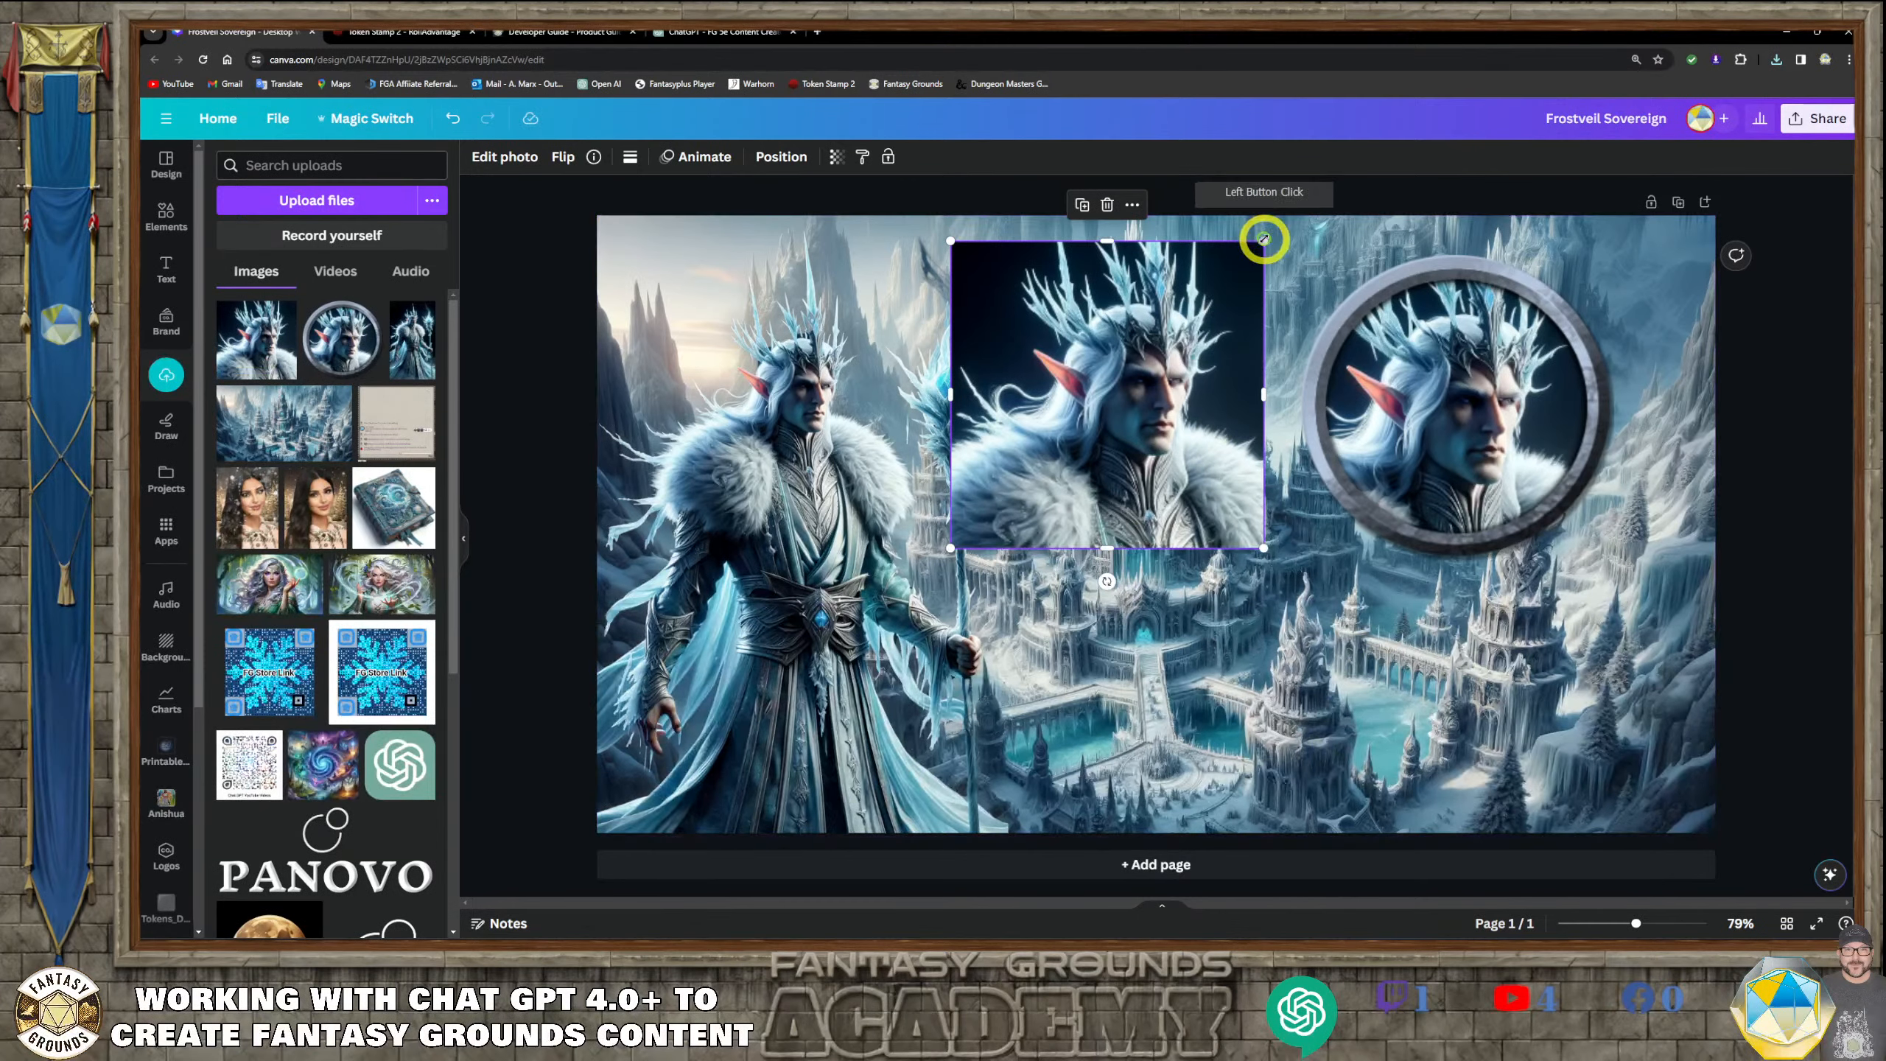
pyautogui.moveTo(1264, 241); pyautogui.dragTo(1676, 736)
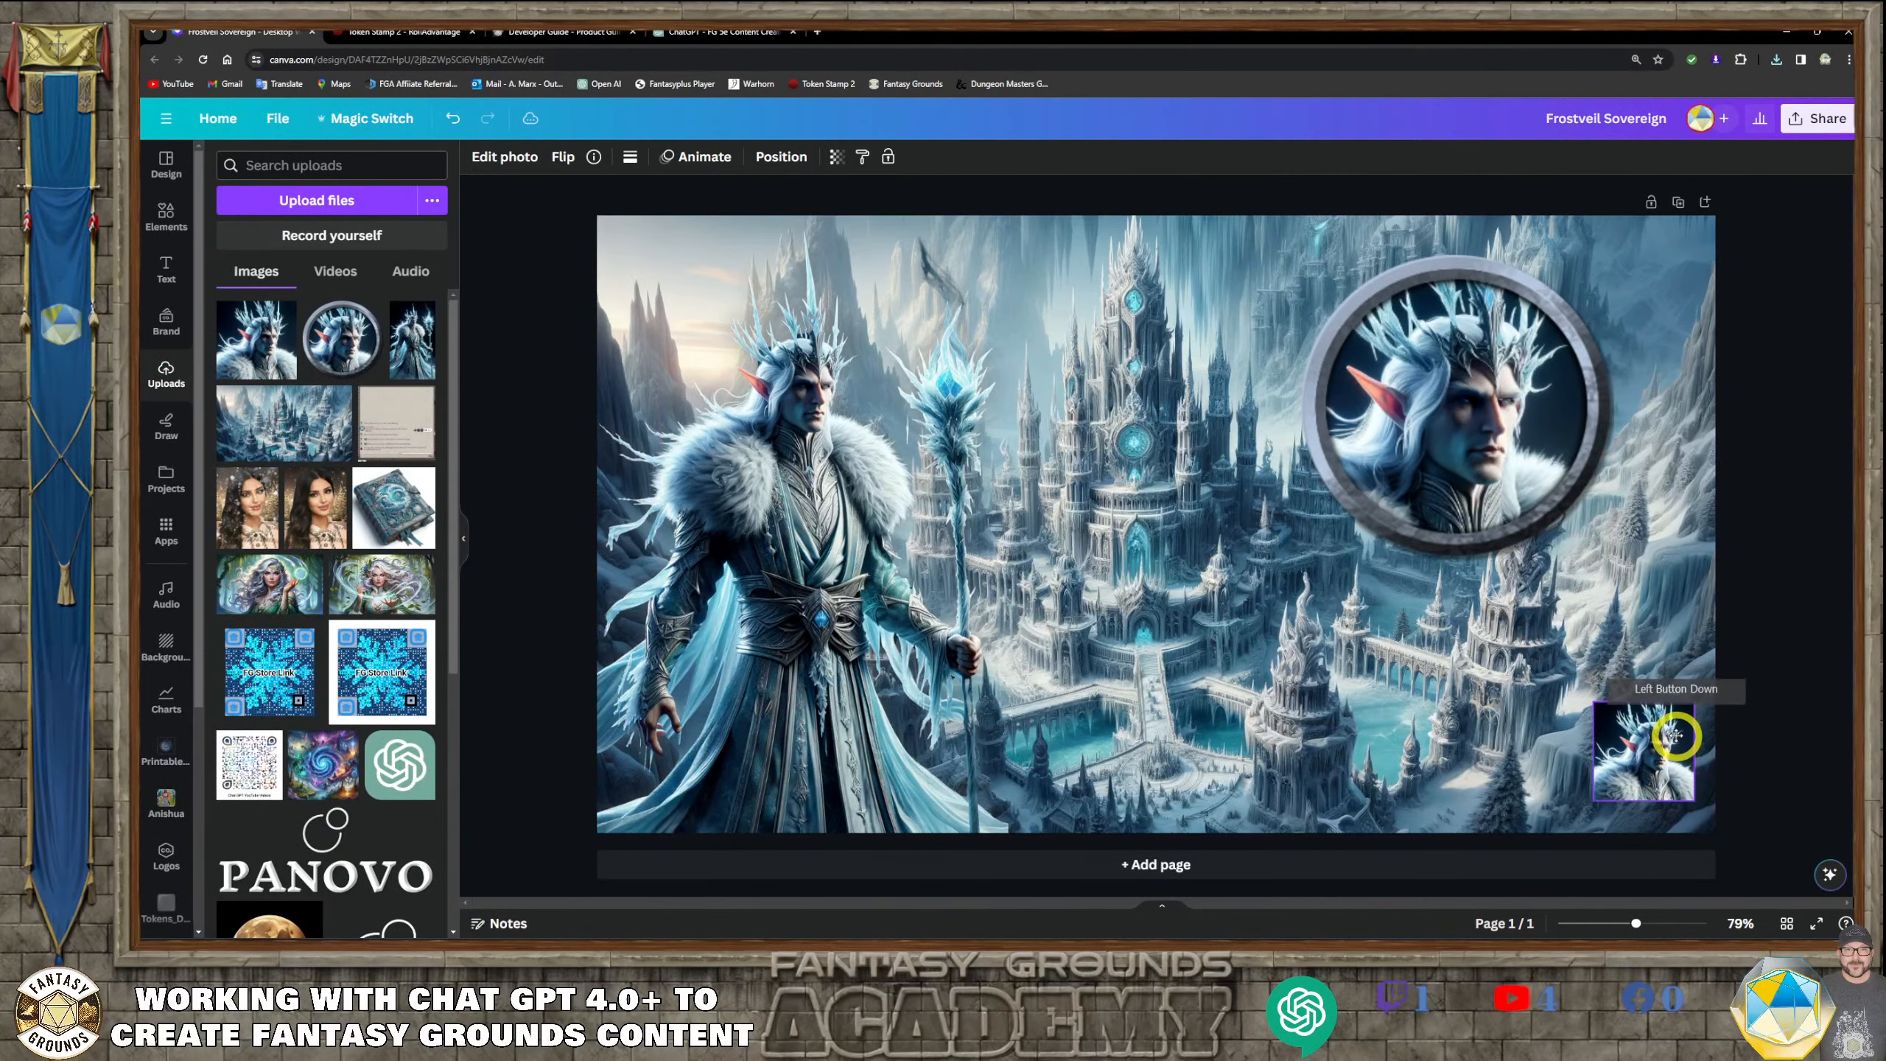
# Shrink the round token to match the square portrait's size and place it directly to the portrait's left
pyautogui.click(1513, 433)
pyautogui.moveTo(1513, 433); pyautogui.dragTo(1488, 696)
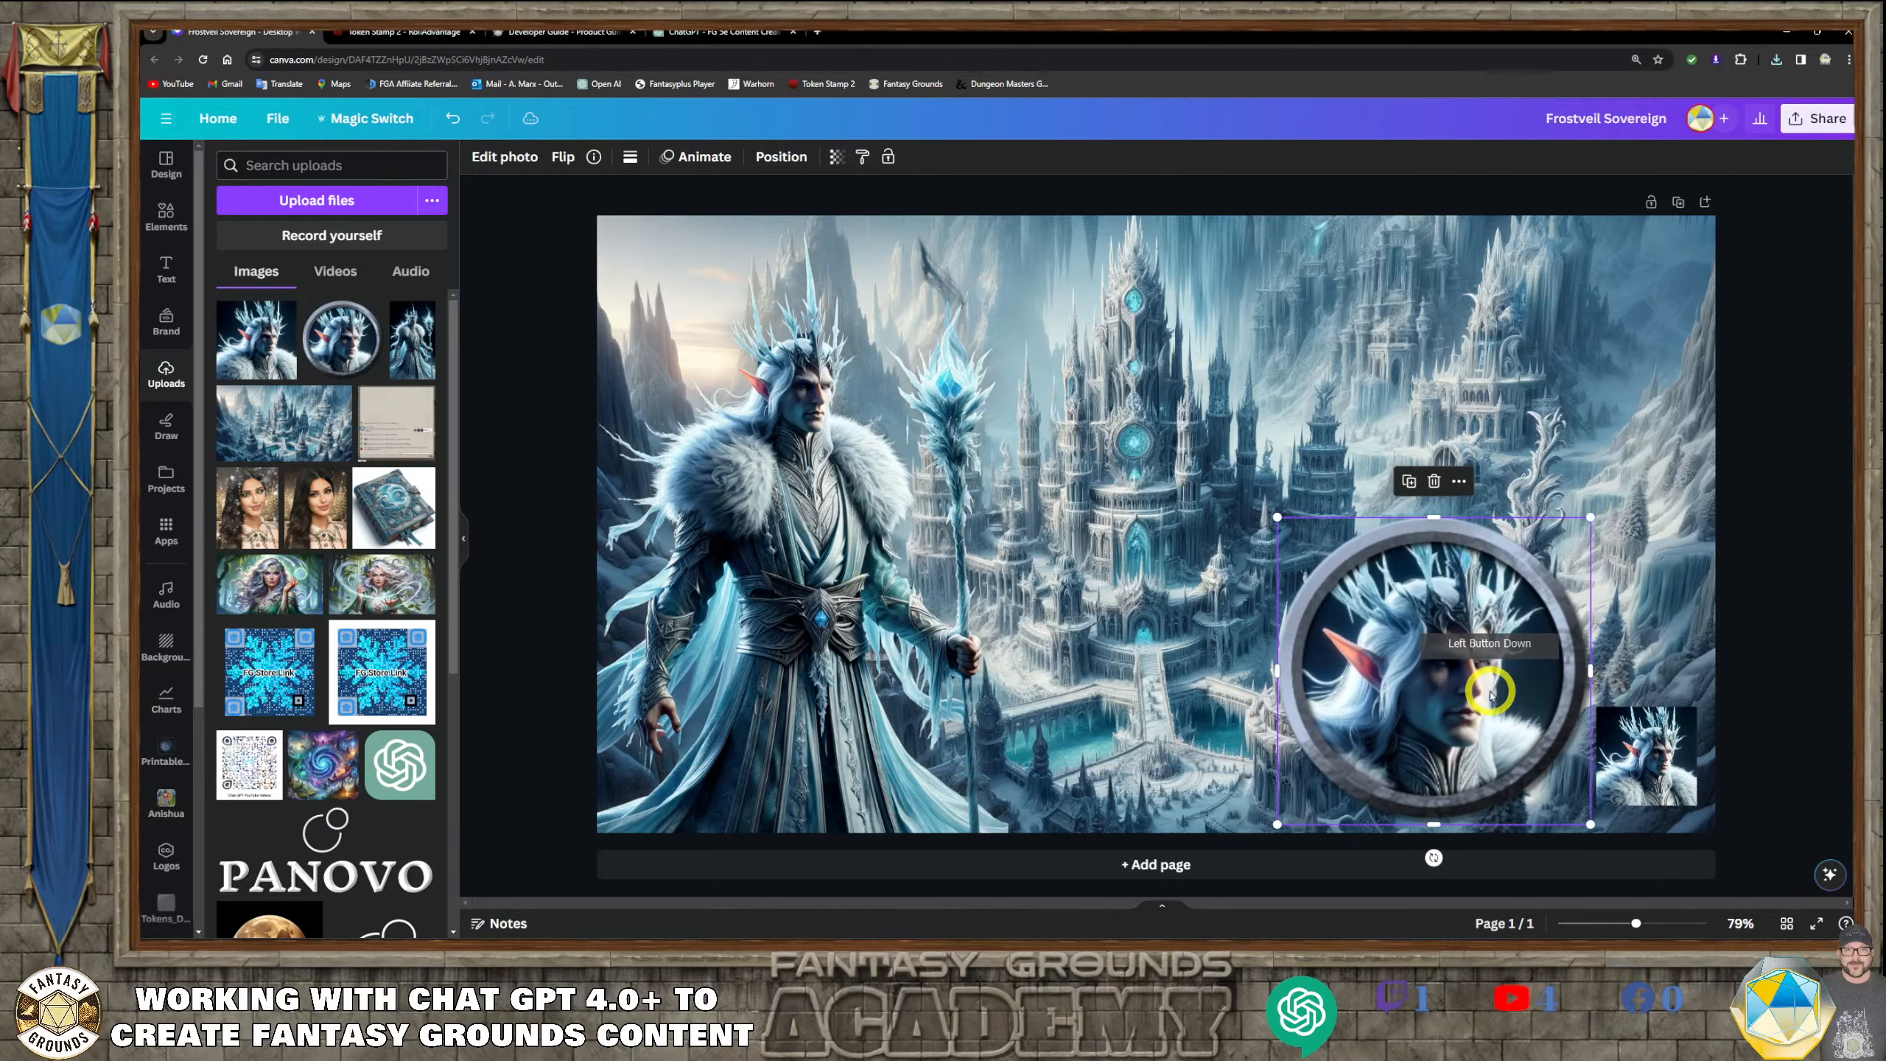
pyautogui.moveTo(1589, 514); pyautogui.dragTo(1452, 745)
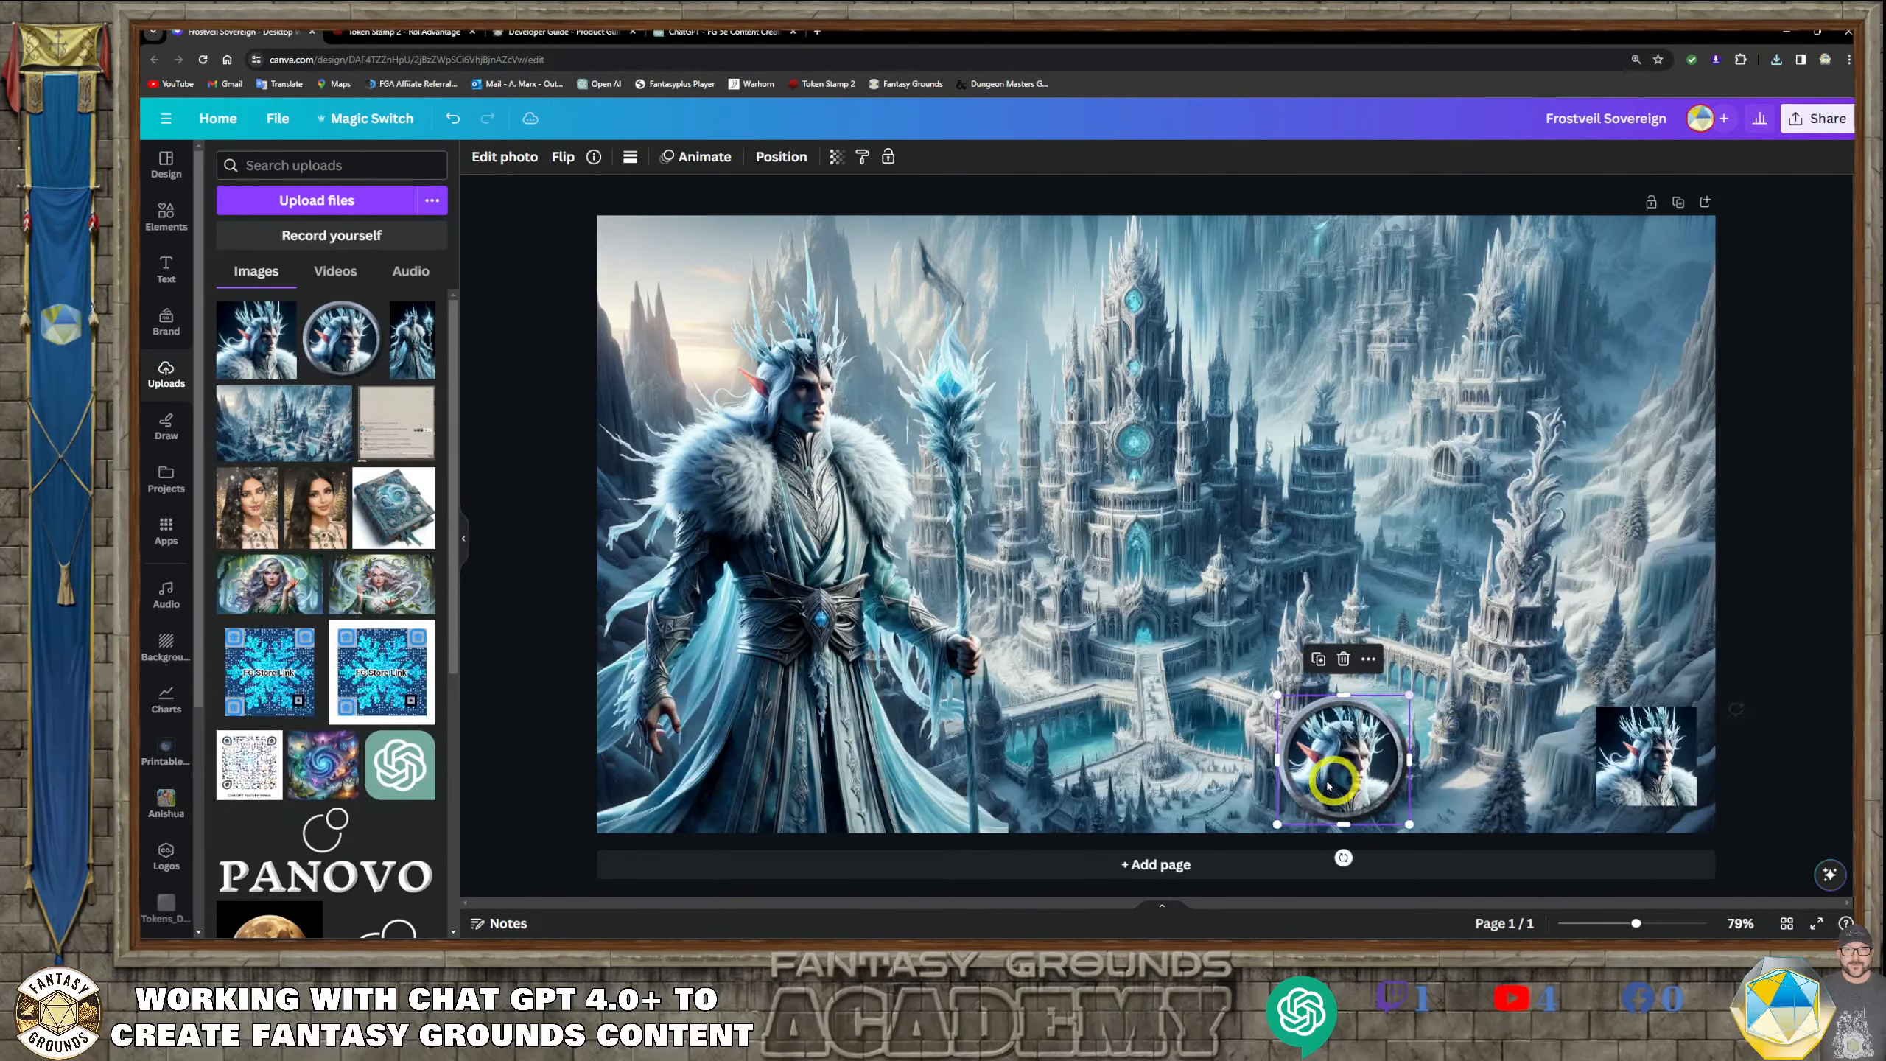
pyautogui.moveTo(1339, 772); pyautogui.dragTo(1489, 758)
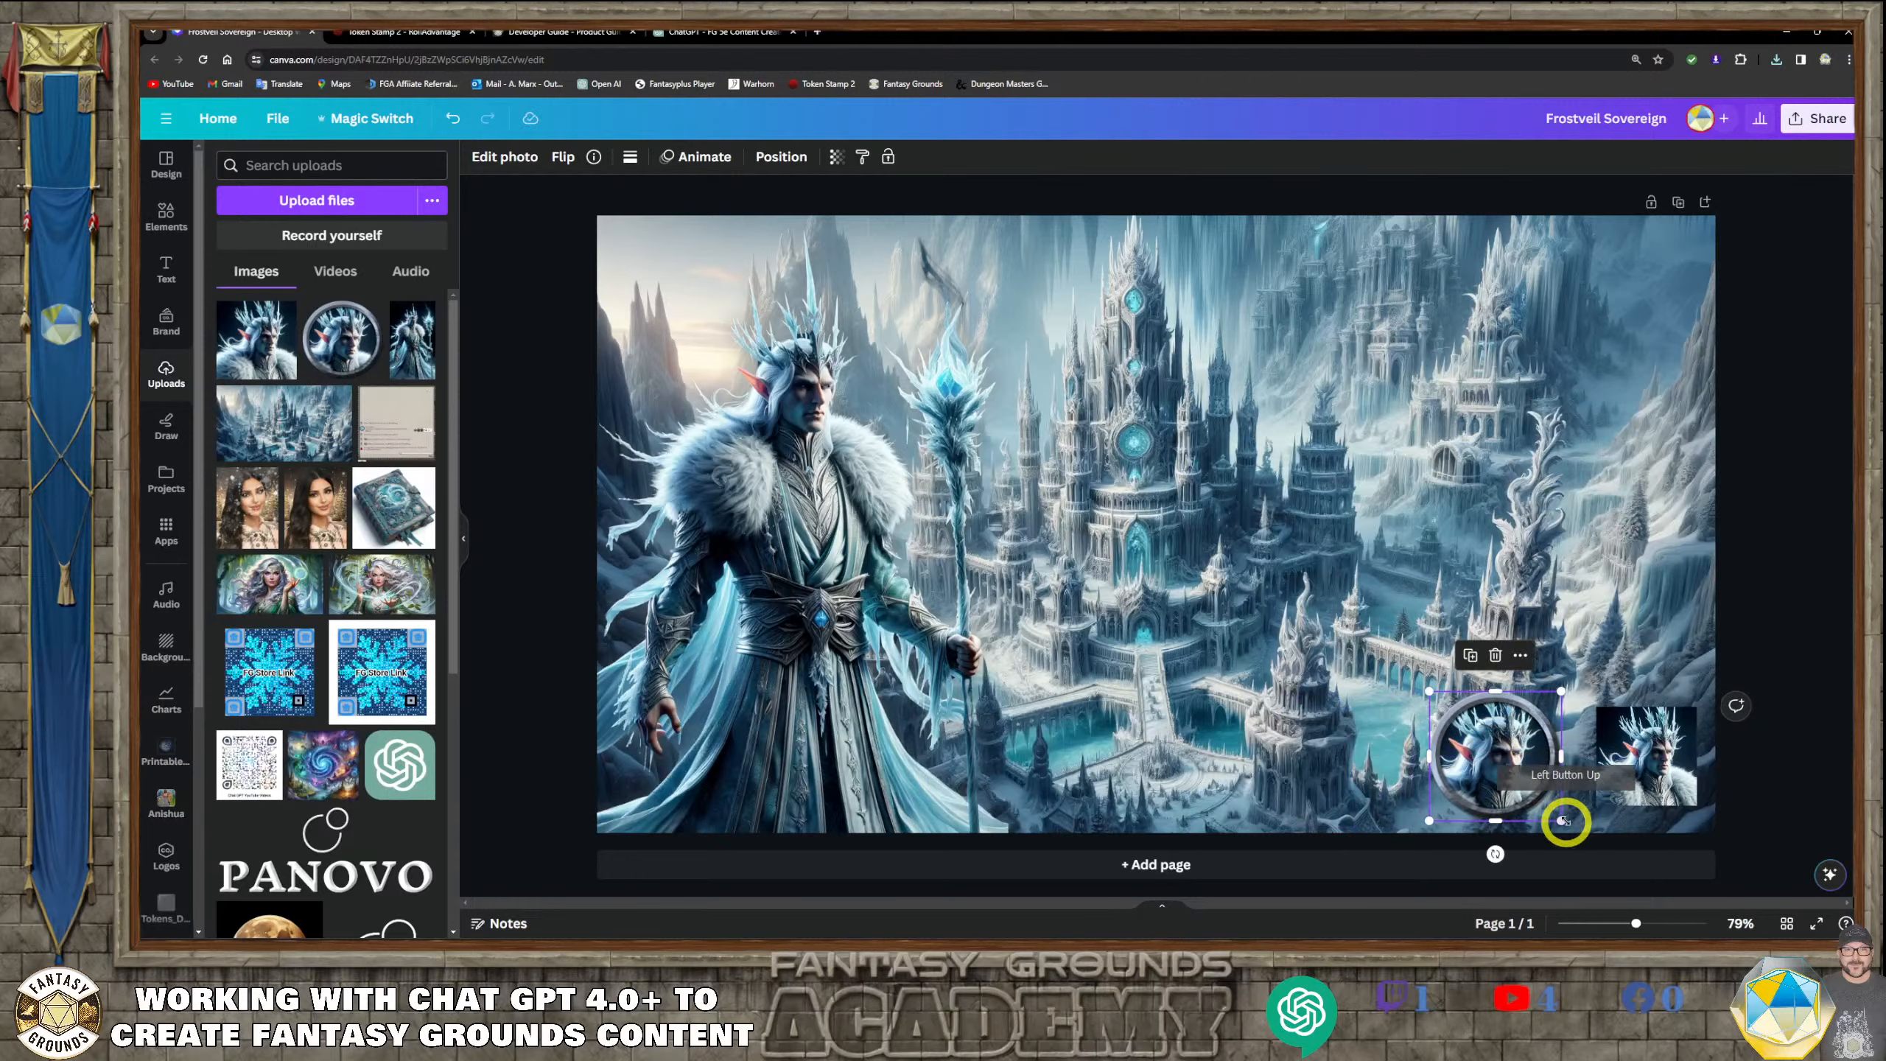
pyautogui.moveTo(1560, 817); pyautogui.dragTo(1518, 763)
pyautogui.moveTo(1558, 698); pyautogui.dragTo(1551, 708)
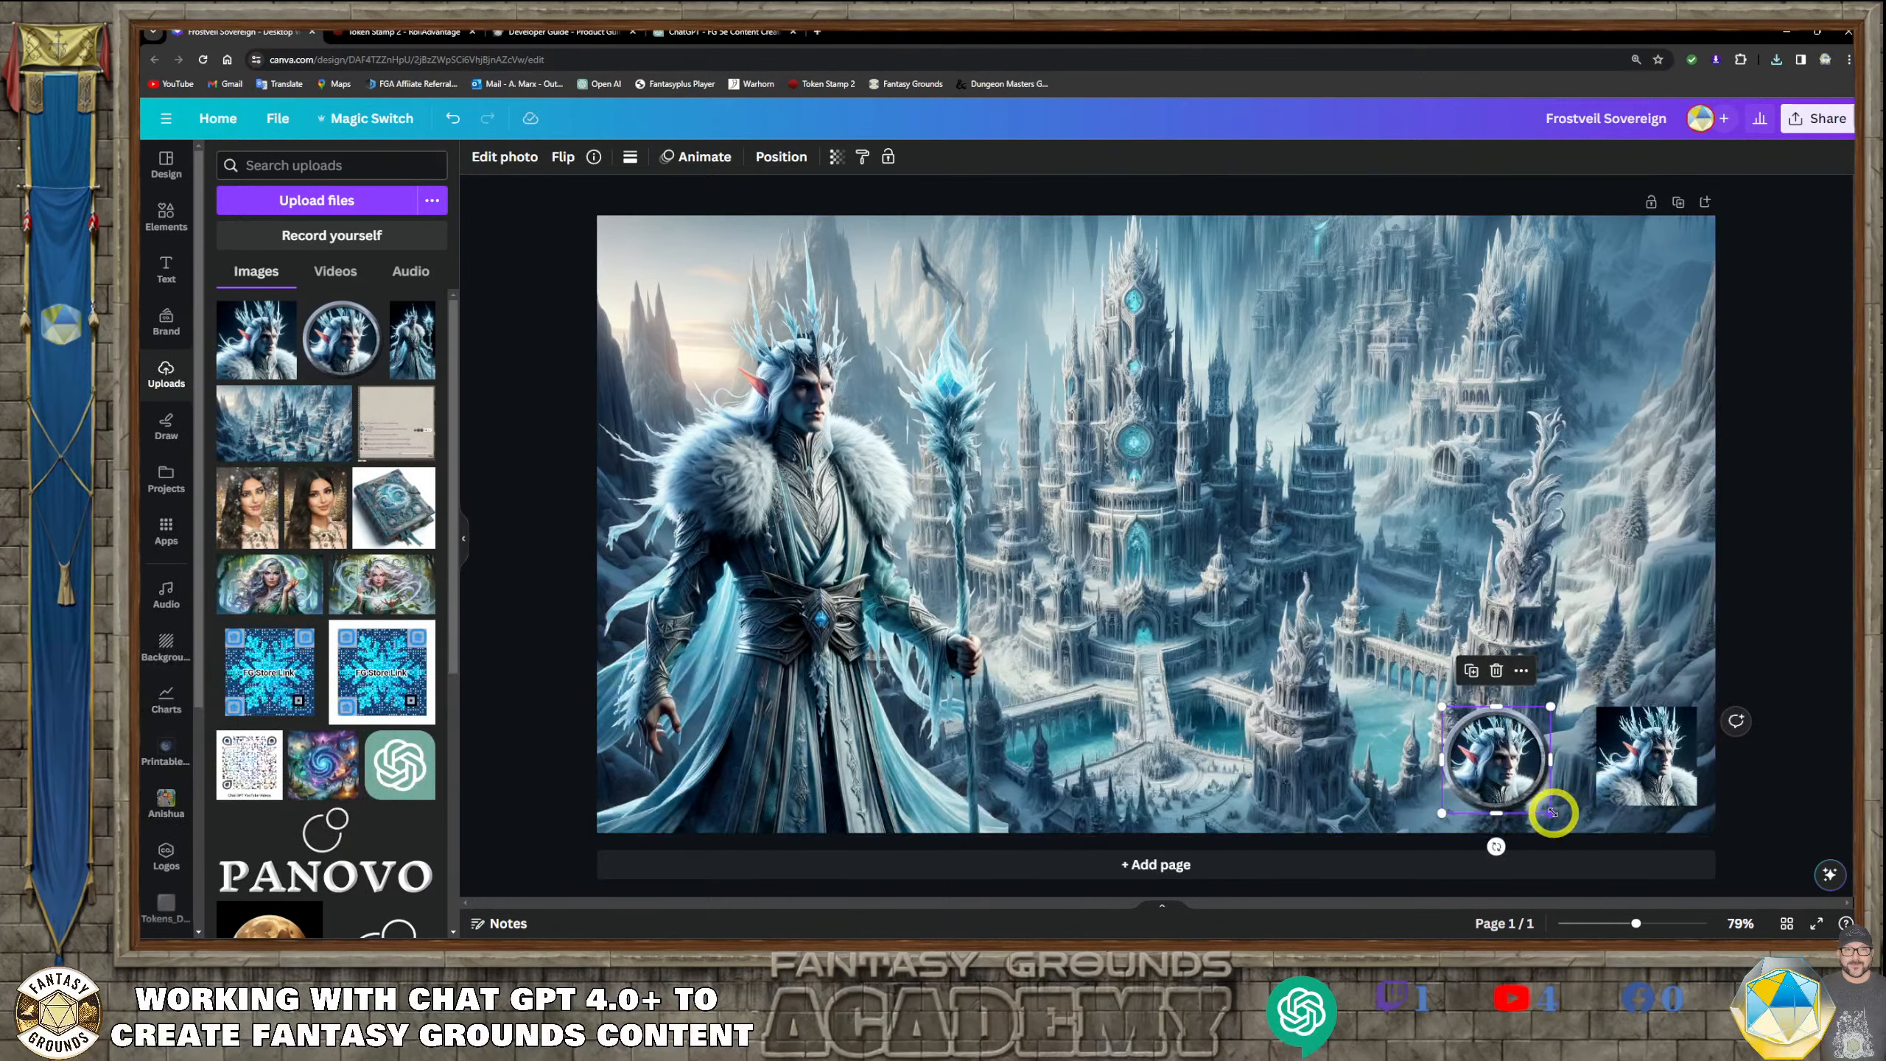
pyautogui.moveTo(1550, 812); pyautogui.dragTo(1538, 756)
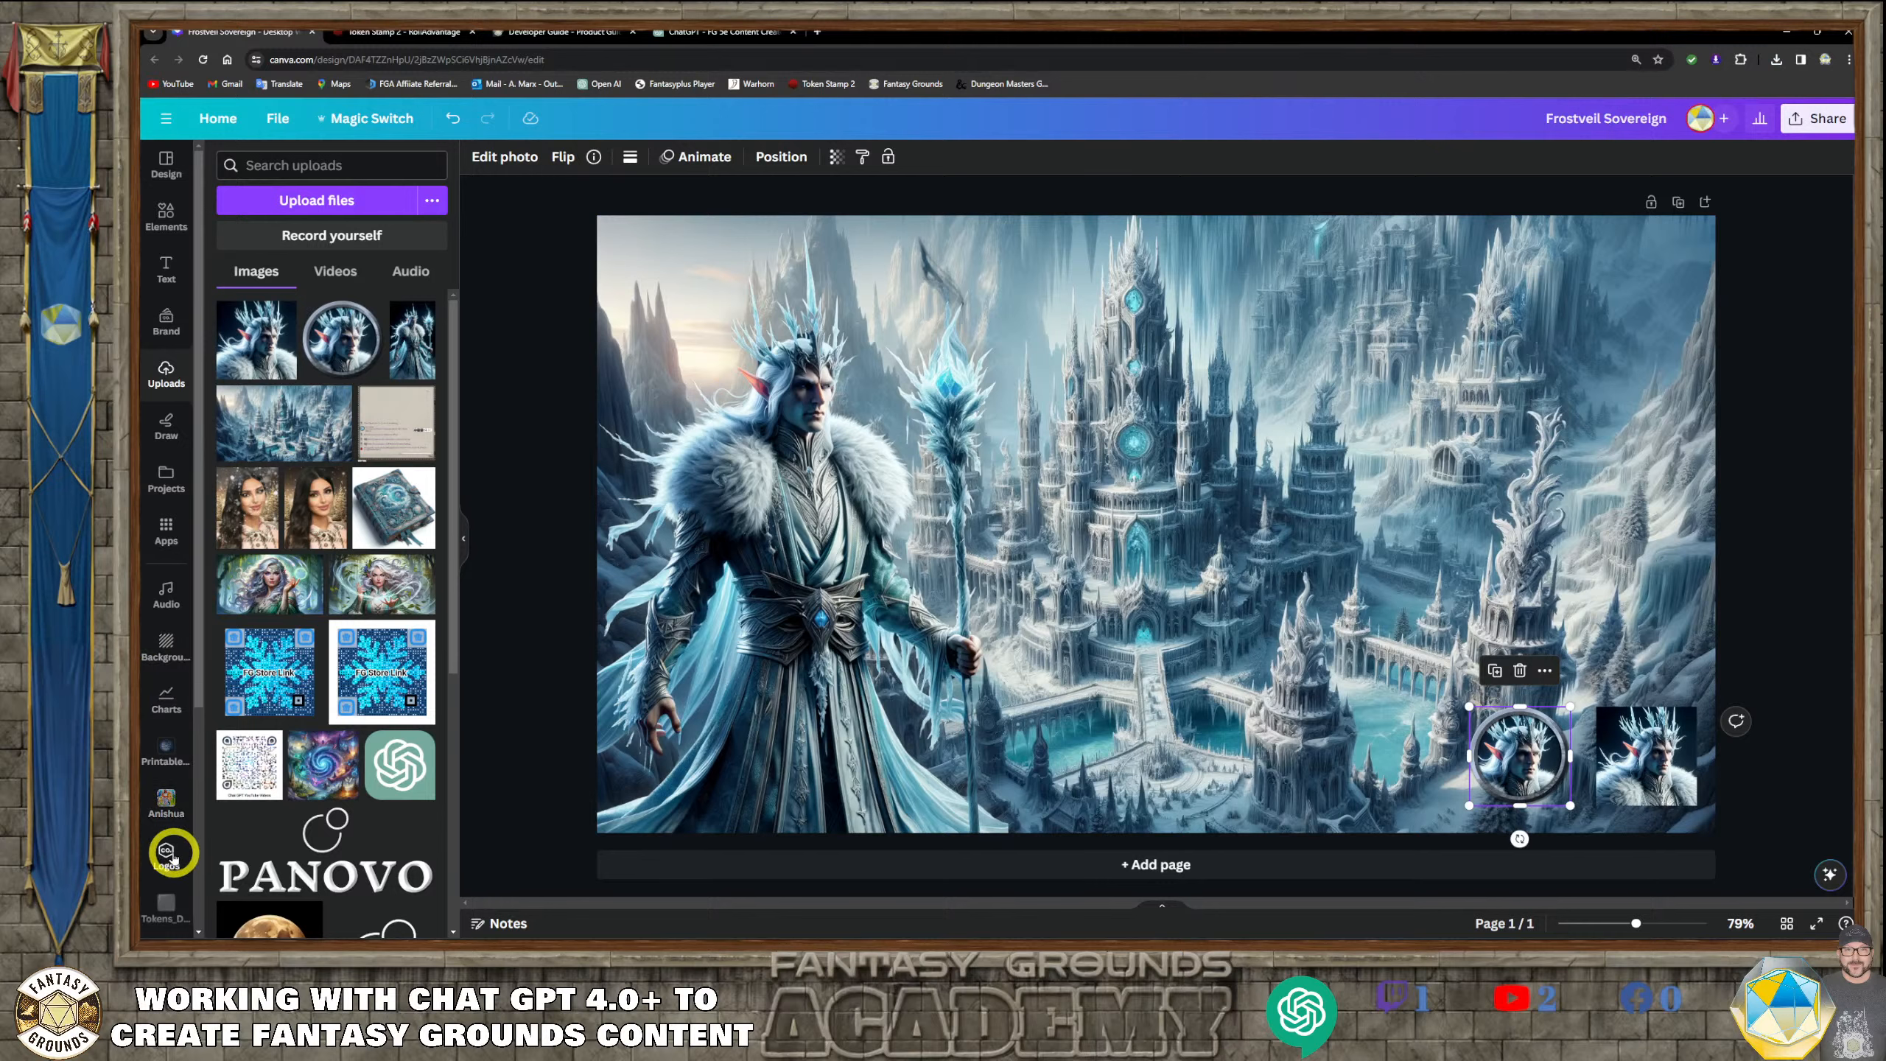
# Switch the active brand kit from Fantasy Grounds Unity to Fantasy Font Pack
pyautogui.click(168, 854)
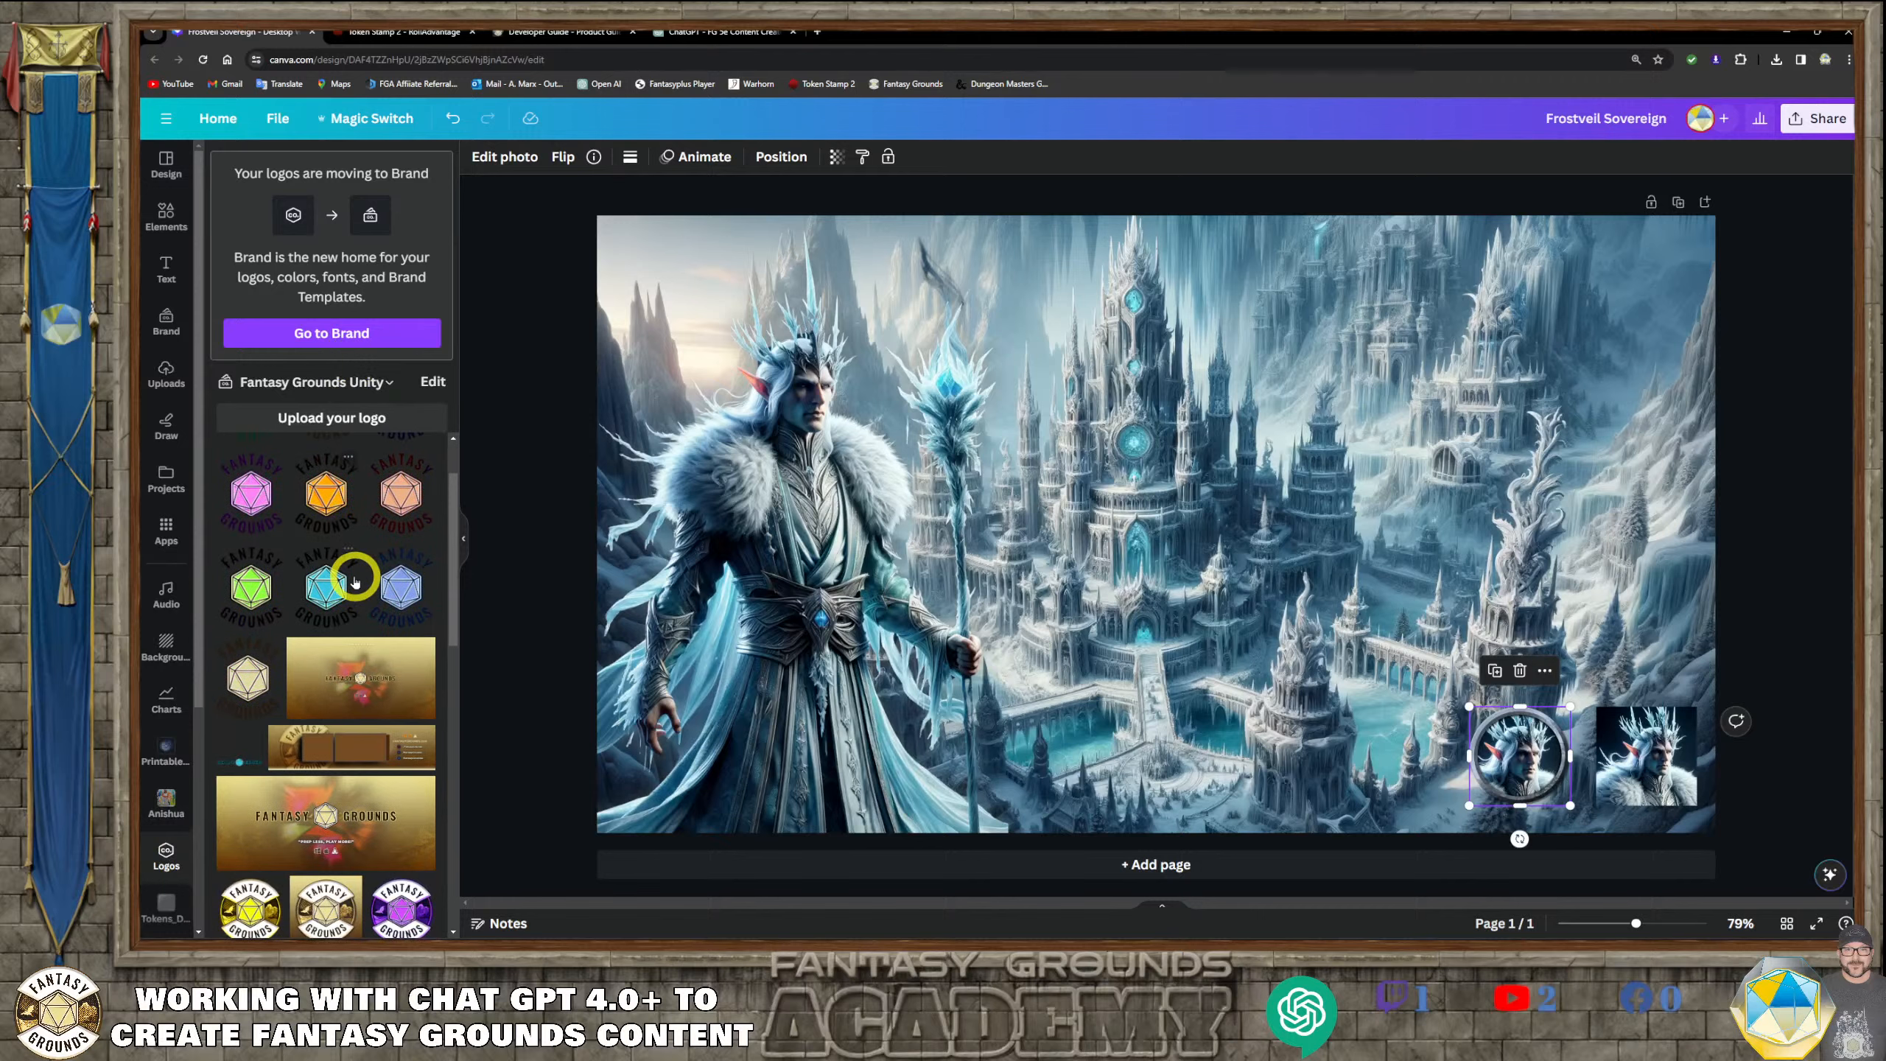
pyautogui.click(394, 383)
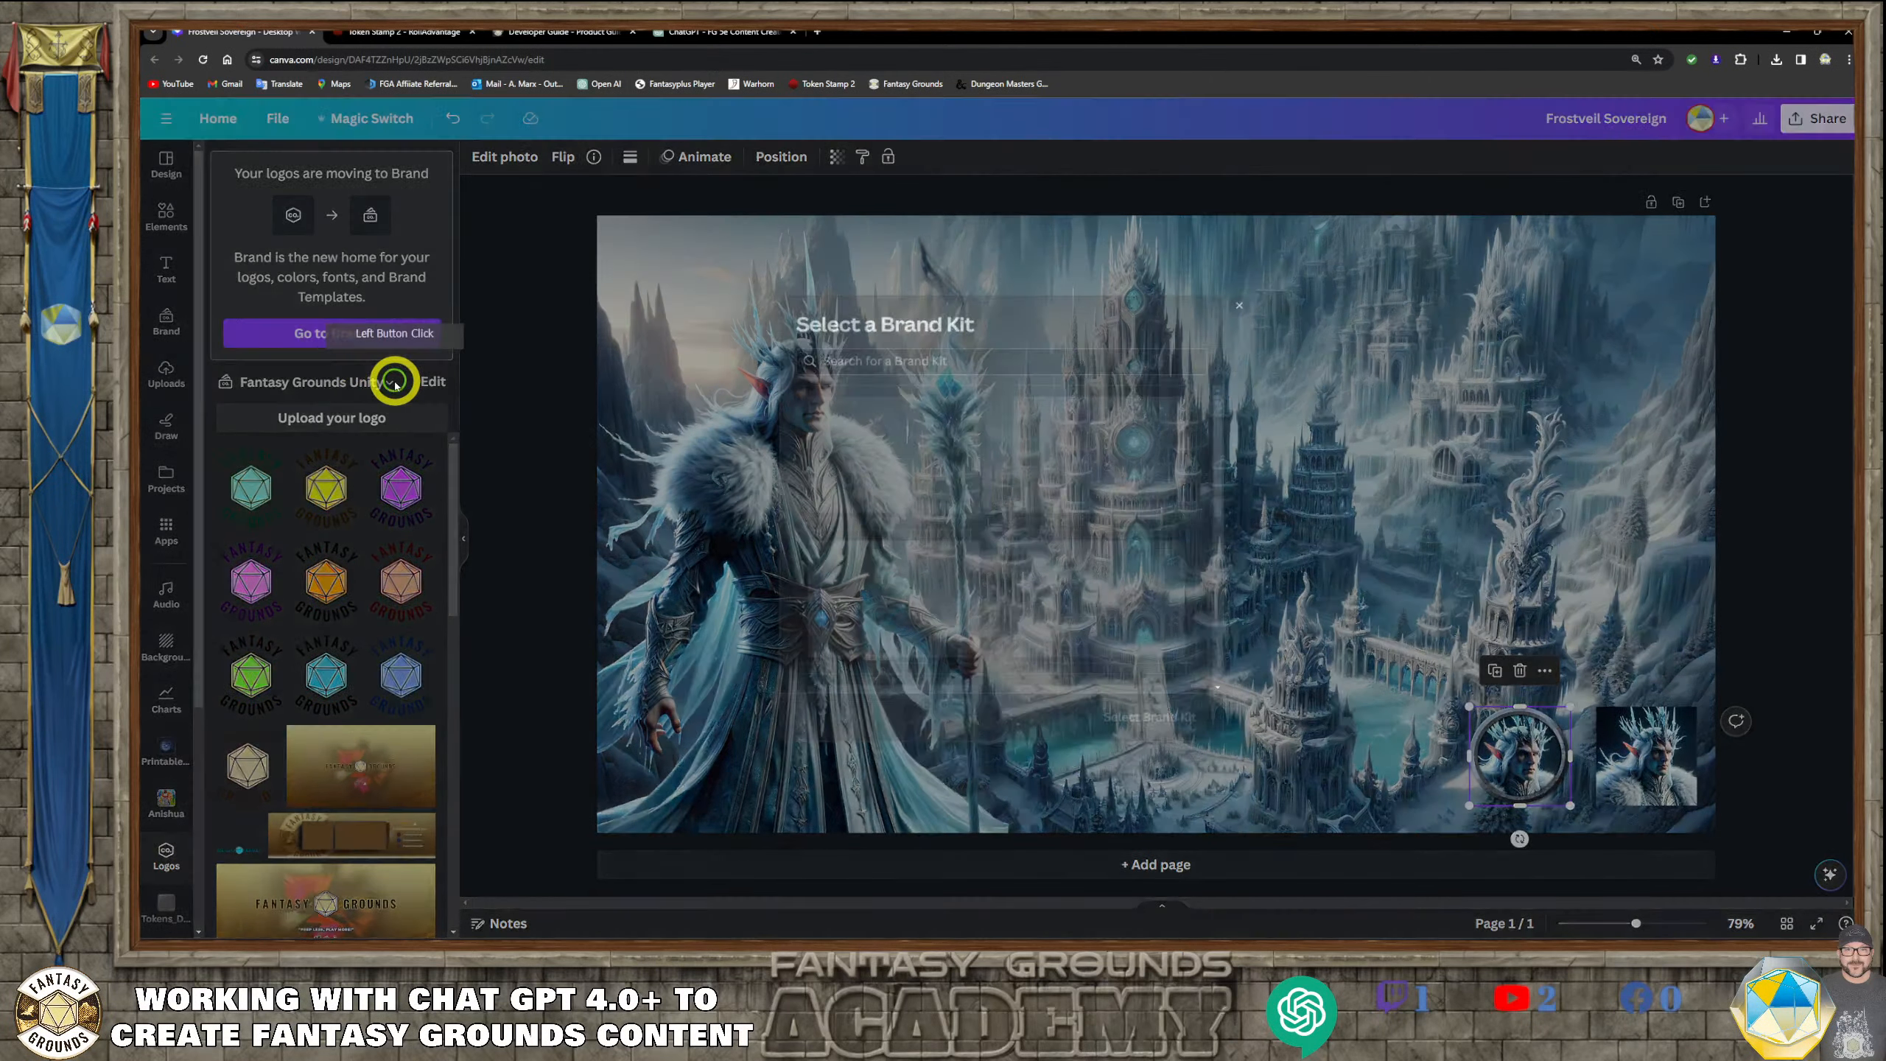
pyautogui.scroll(-2, 968, 542)
pyautogui.scroll(-4, 967, 542)
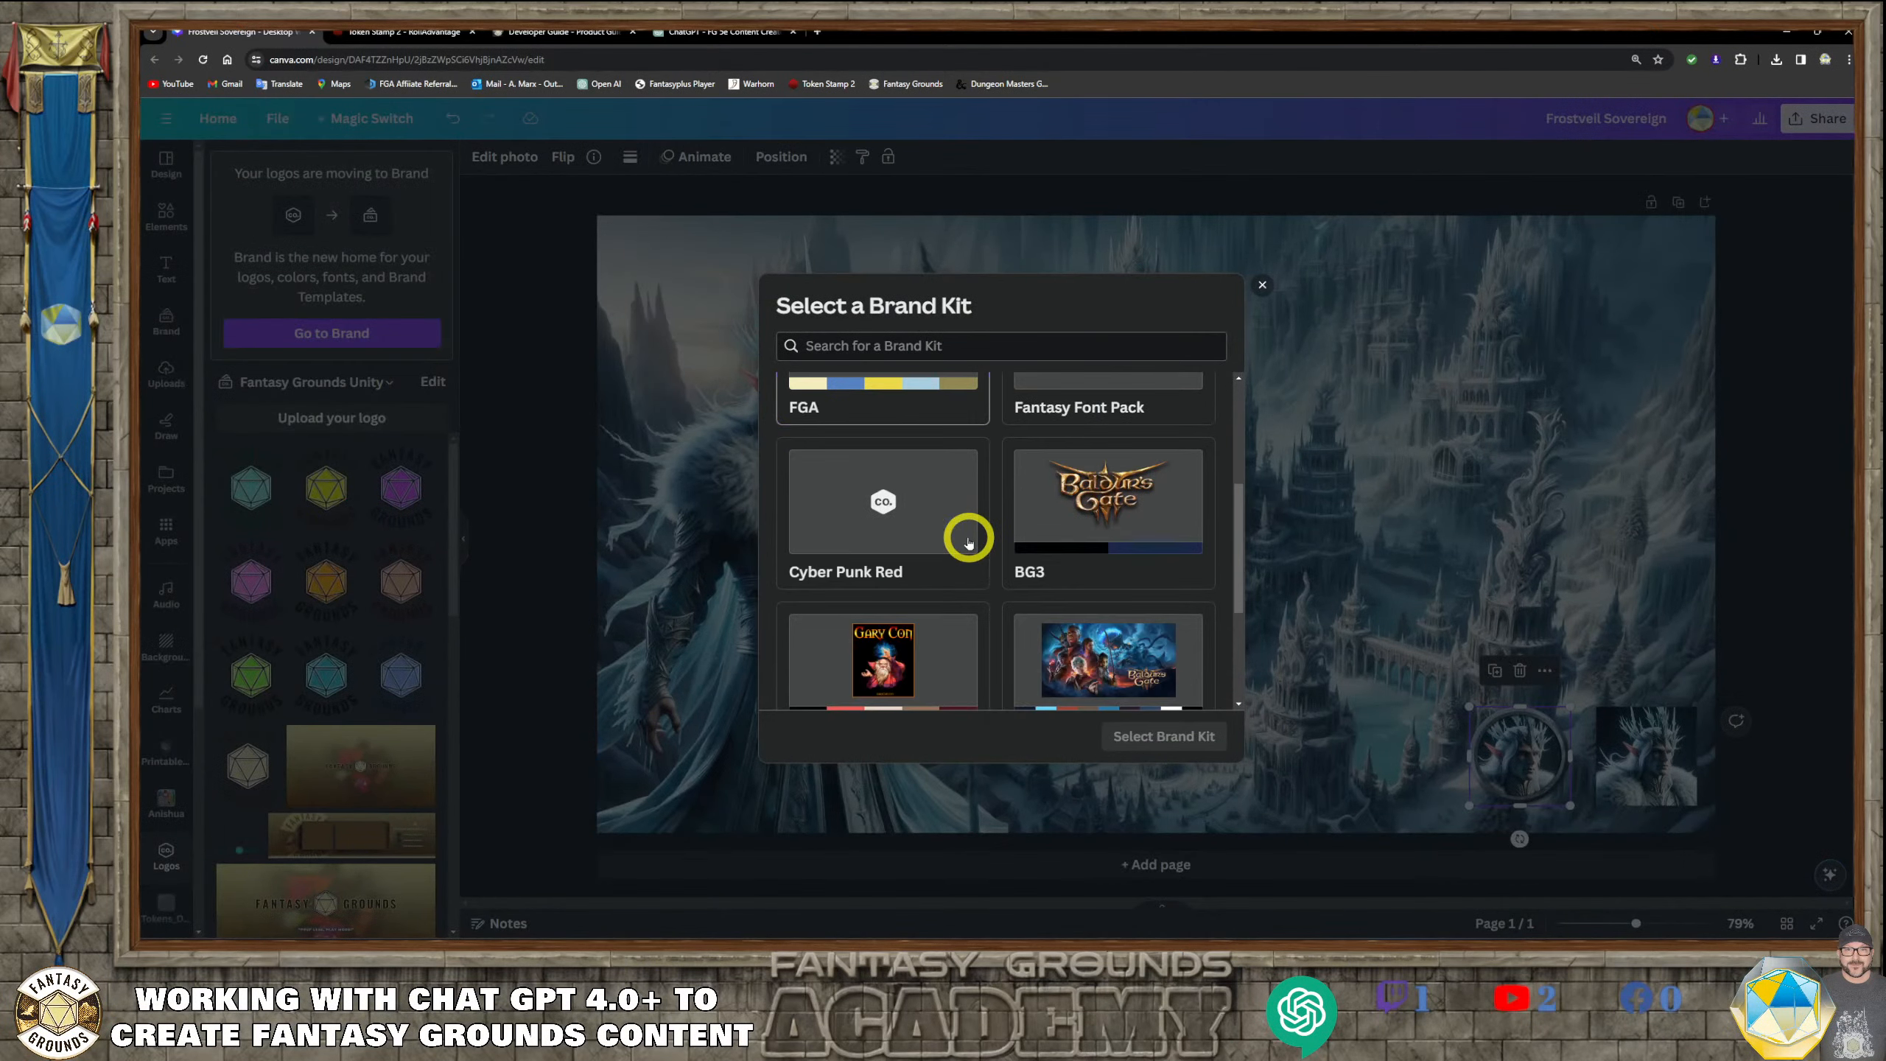
pyautogui.scroll(6, 968, 542)
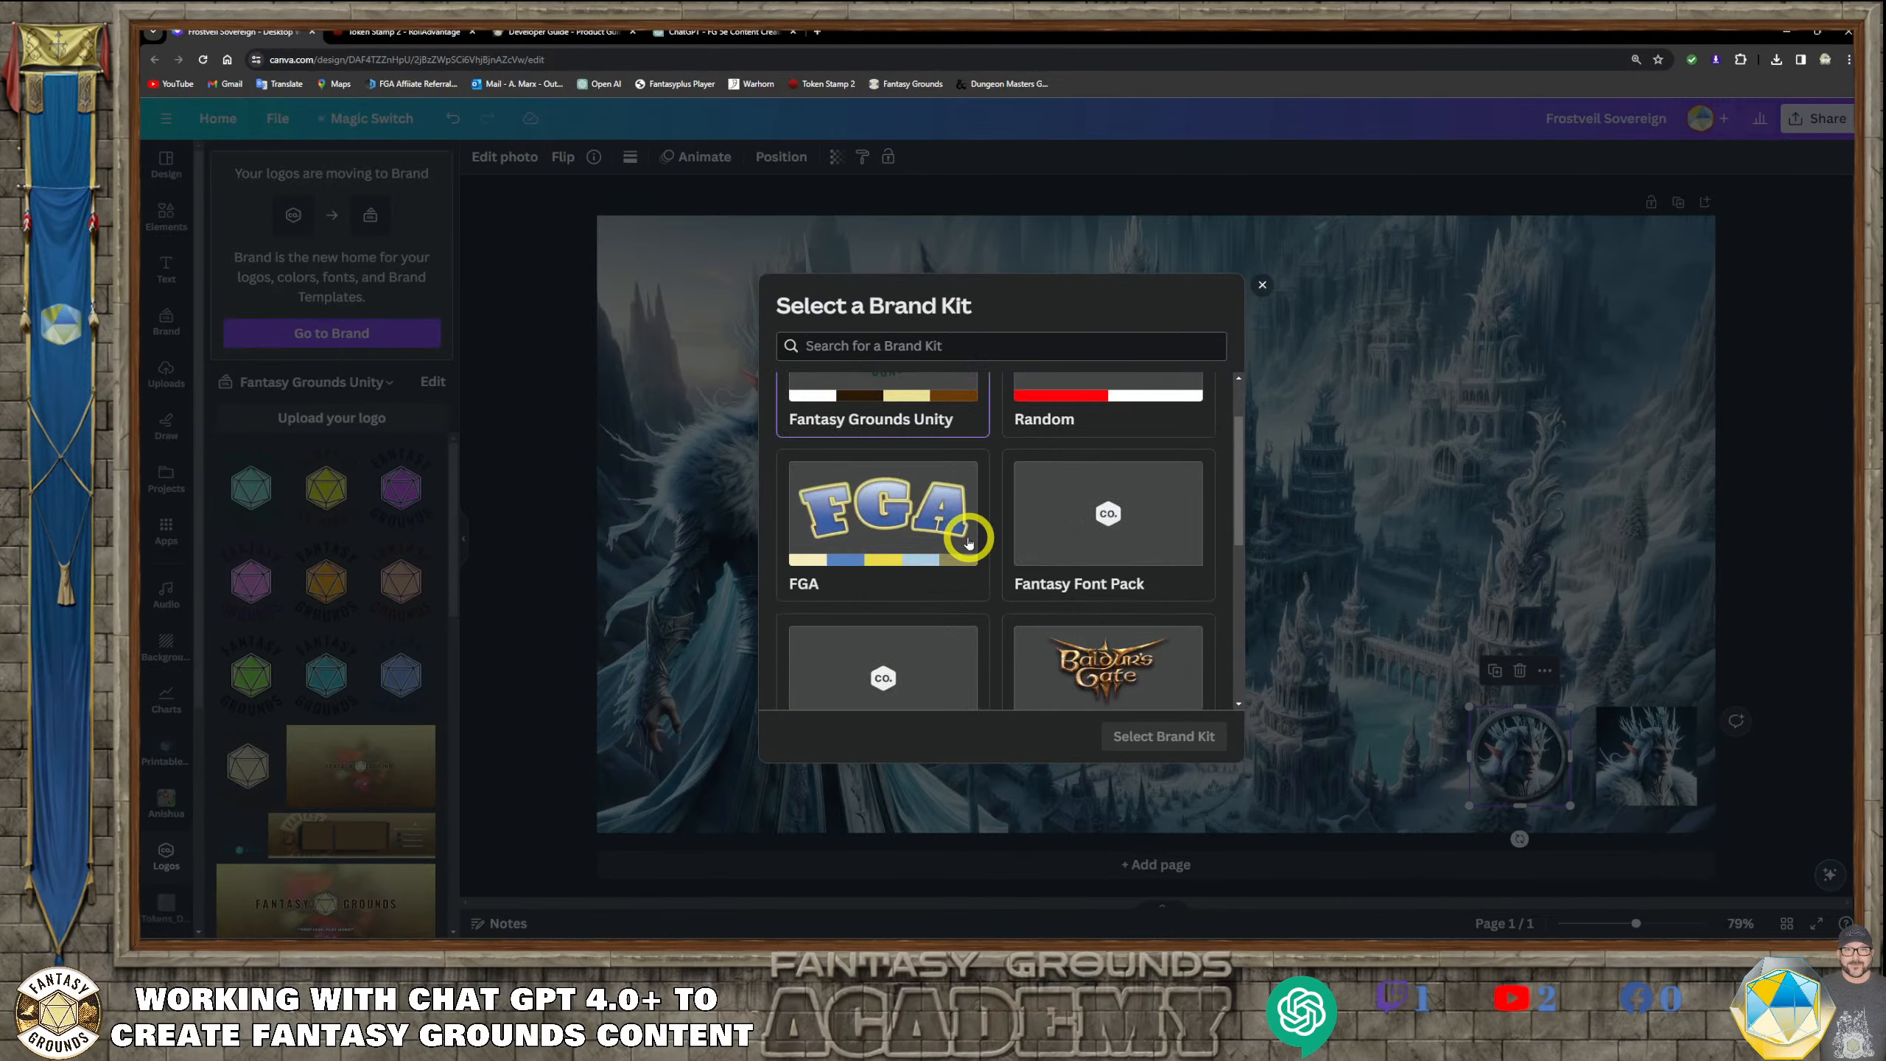
pyautogui.scroll(-1, 968, 542)
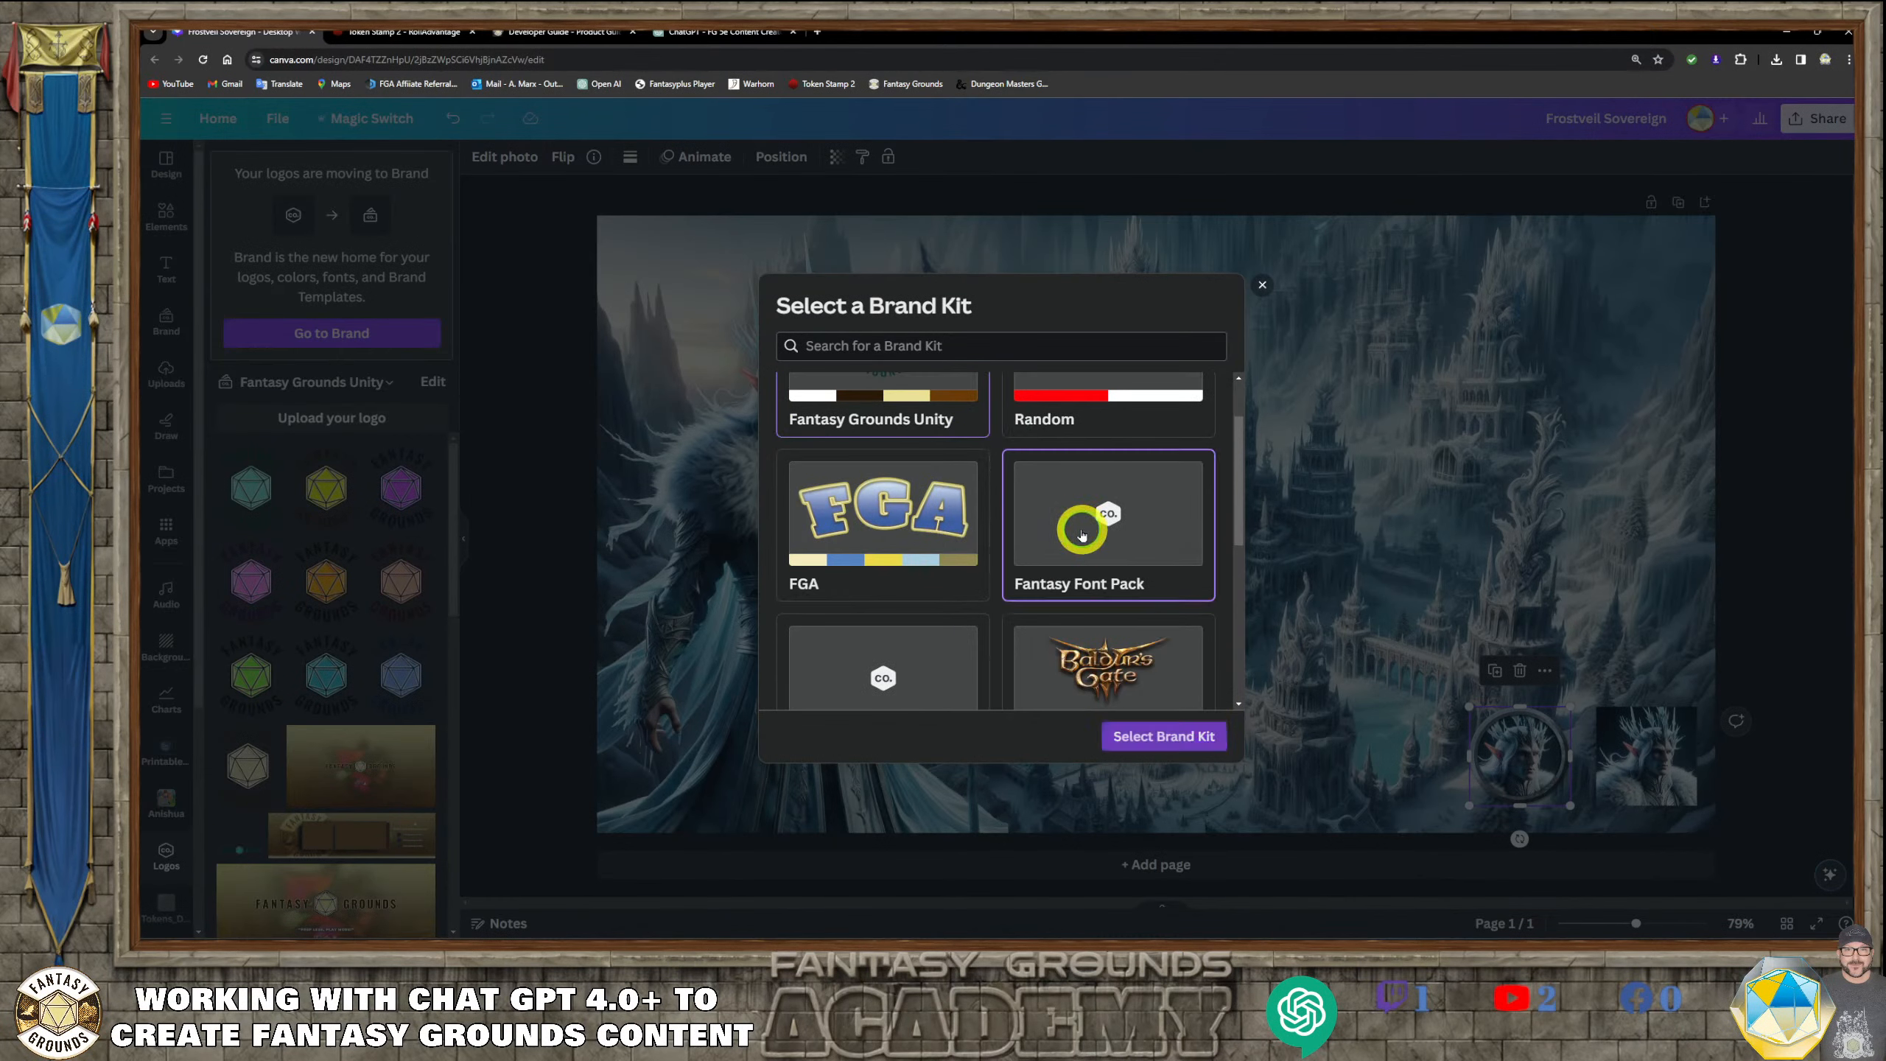
pyautogui.click(1166, 762)
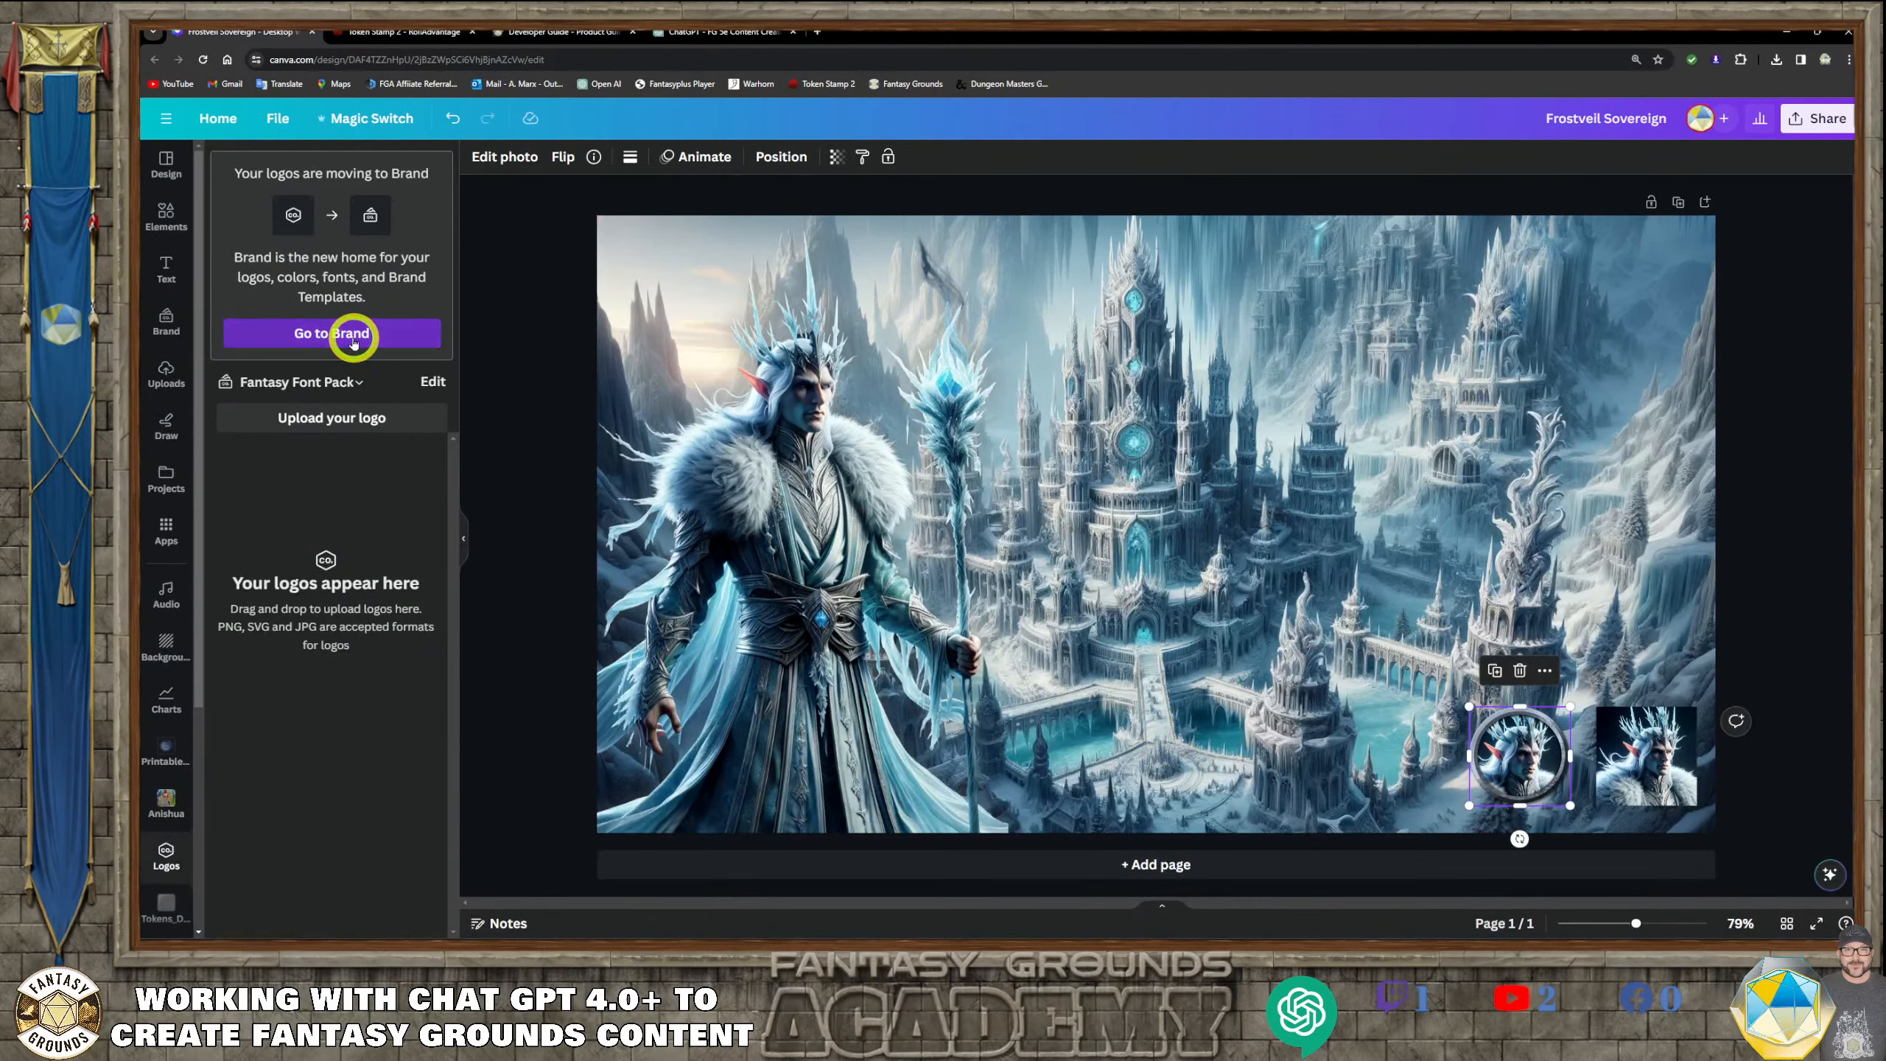
# Add a heading in the brand kit's WinterIce font and enlarge it to size 128
pyautogui.click(354, 338)
pyautogui.click(403, 514)
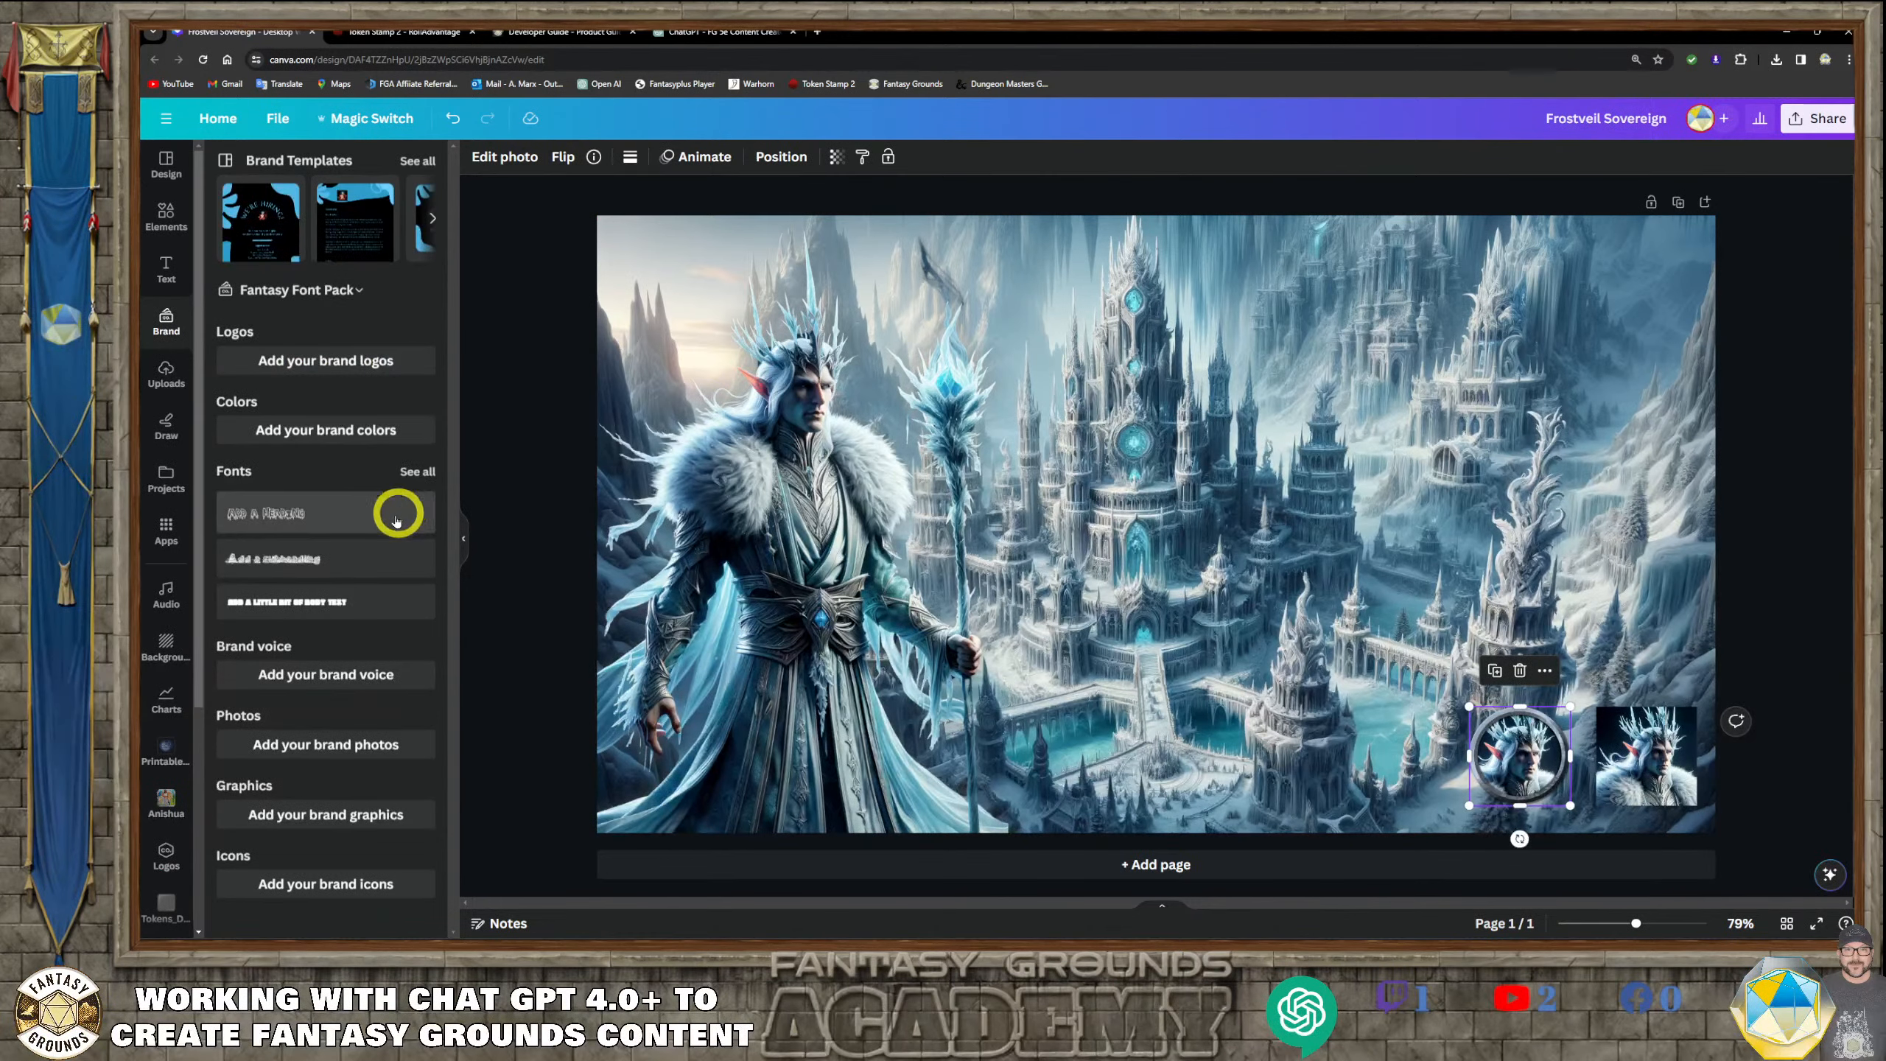
pyautogui.click(315, 520)
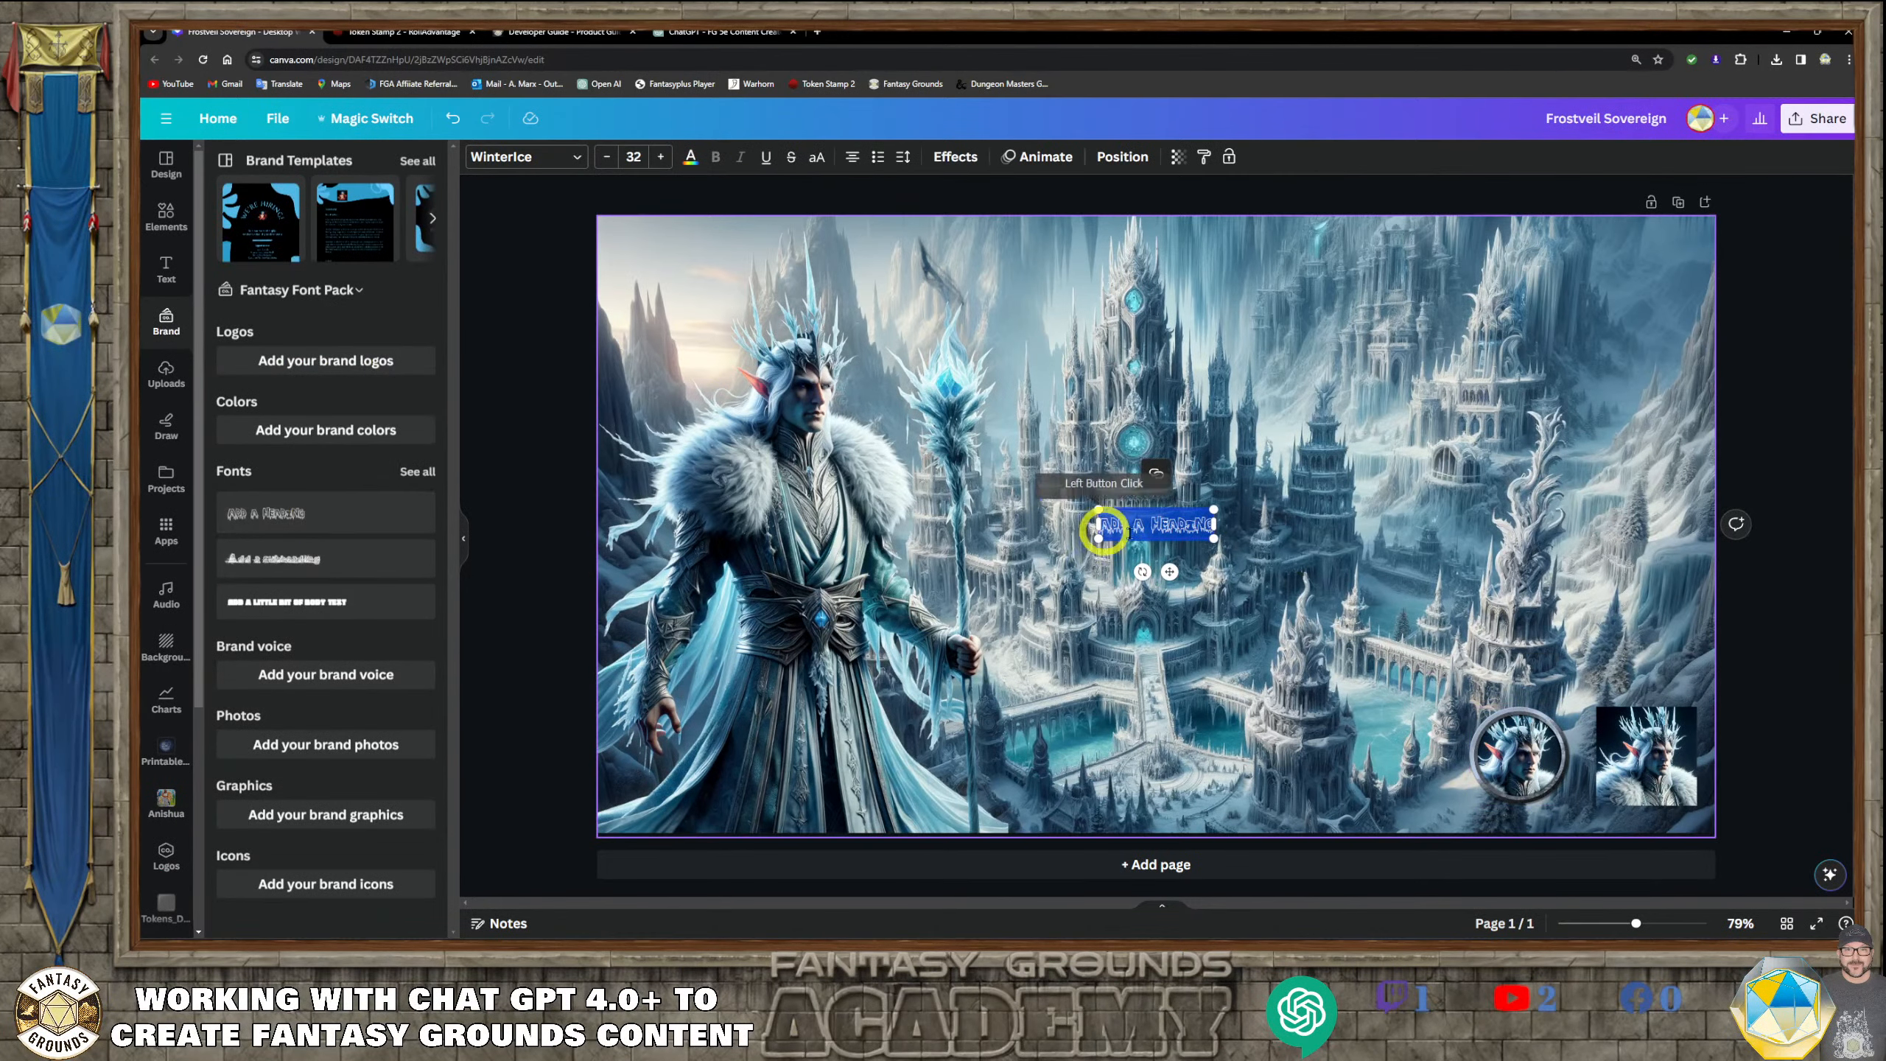
pyautogui.moveTo(1214, 542); pyautogui.dragTo(1525, 763)
# Move the heading up over the palace's upper towers
pyautogui.moveTo(1360, 601); pyautogui.dragTo(1380, 508)
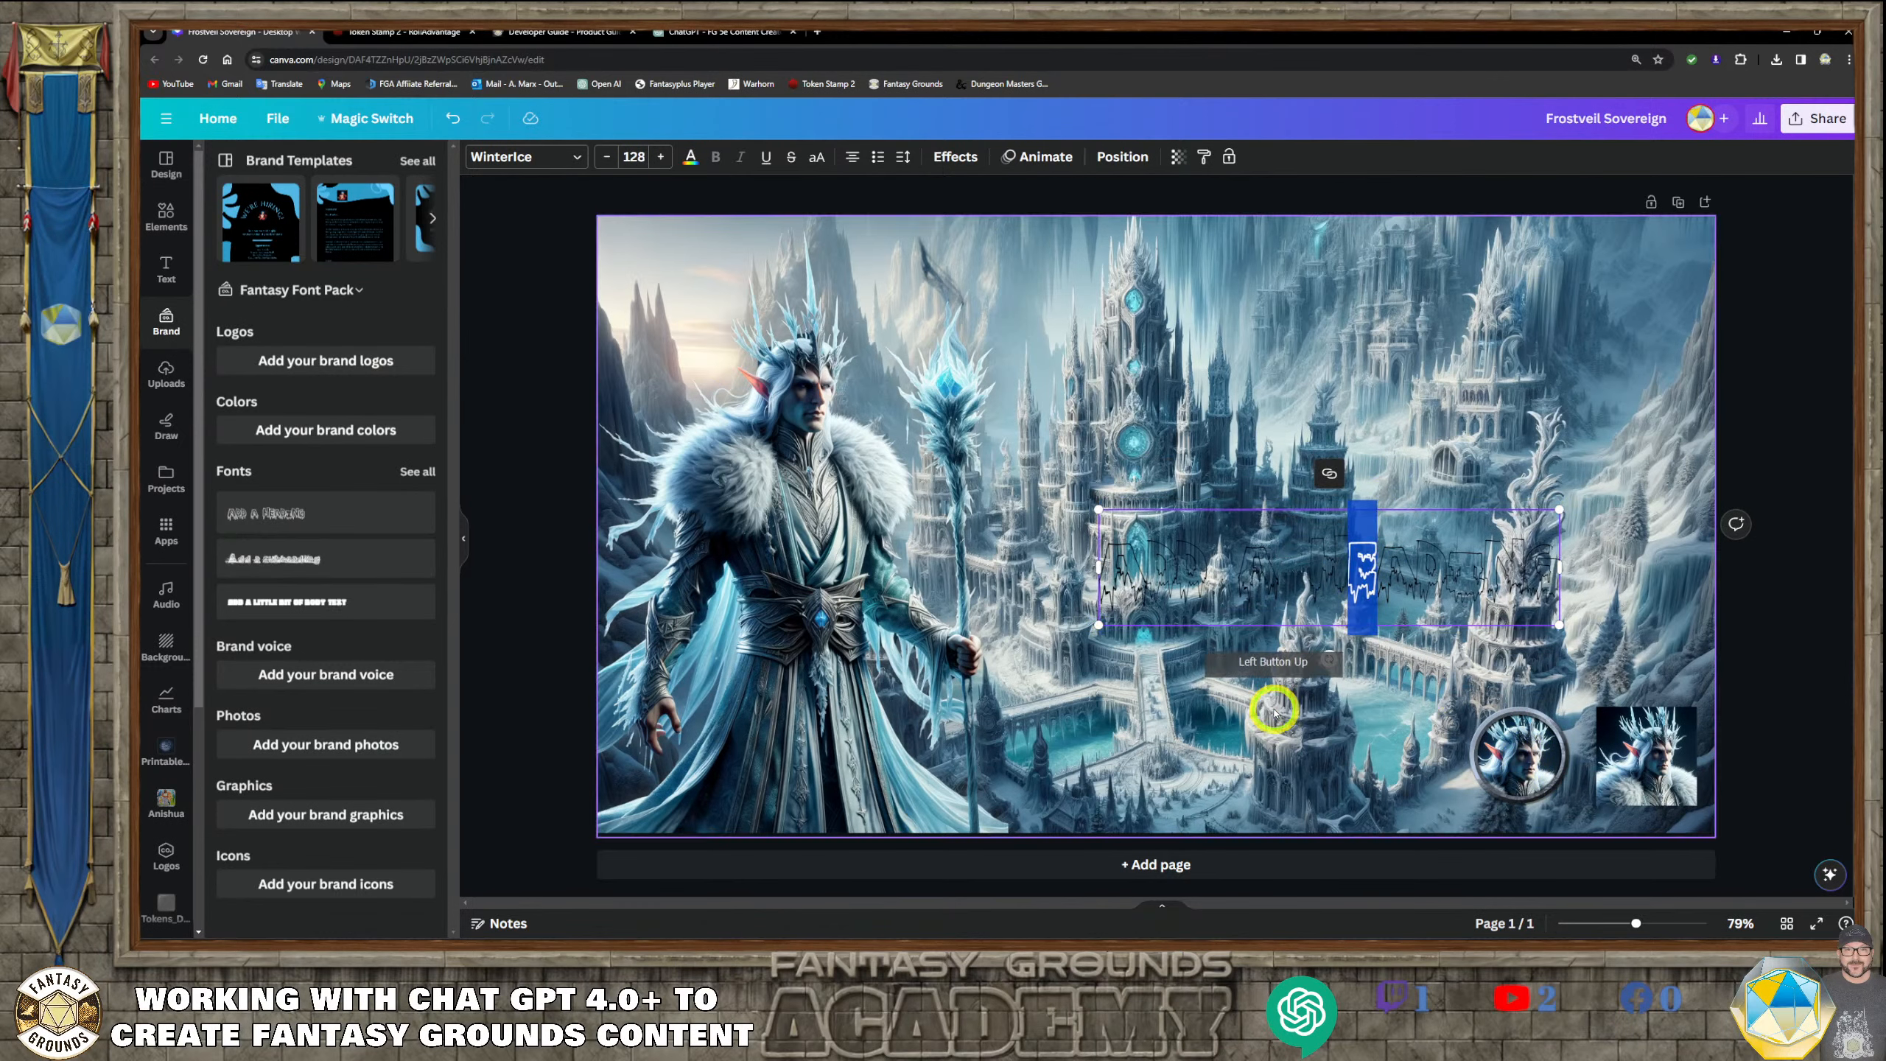
pyautogui.click(1212, 513)
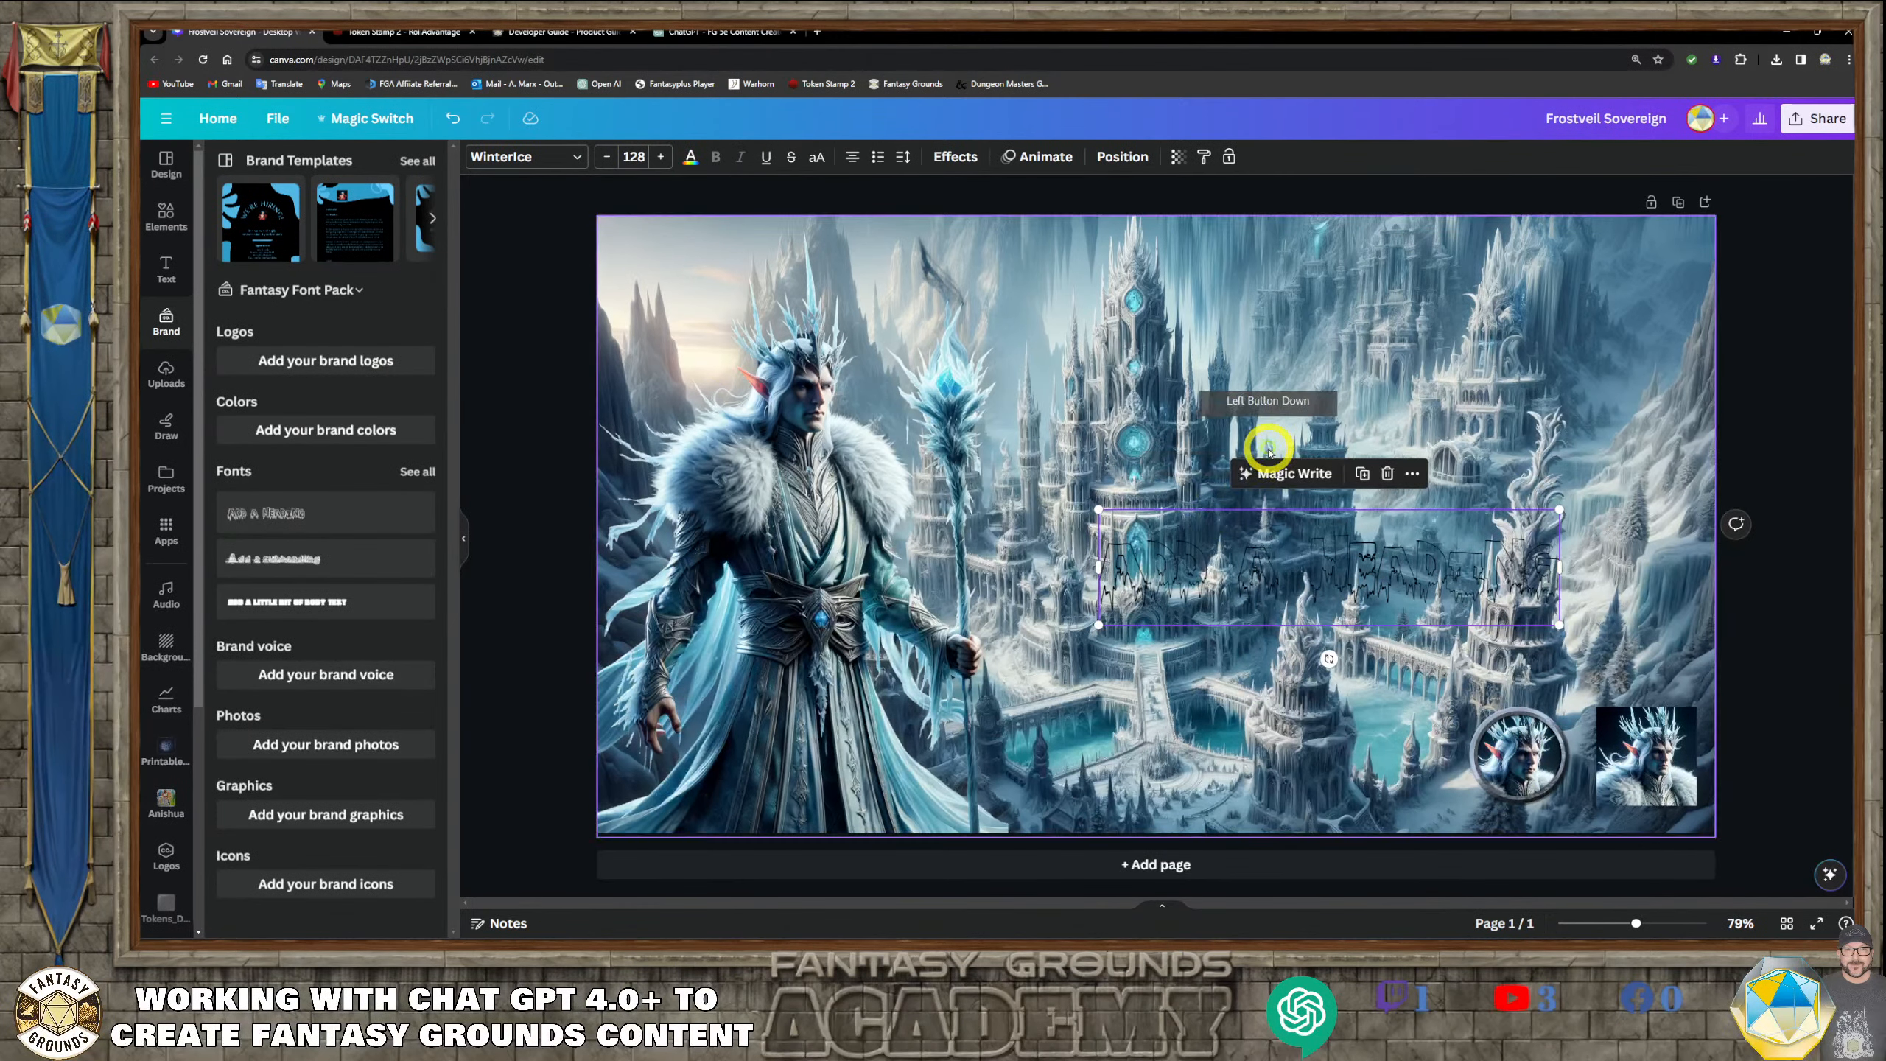
pyautogui.click(1157, 715)
pyautogui.click(1216, 565)
pyautogui.moveTo(1216, 565); pyautogui.dragTo(1121, 312)
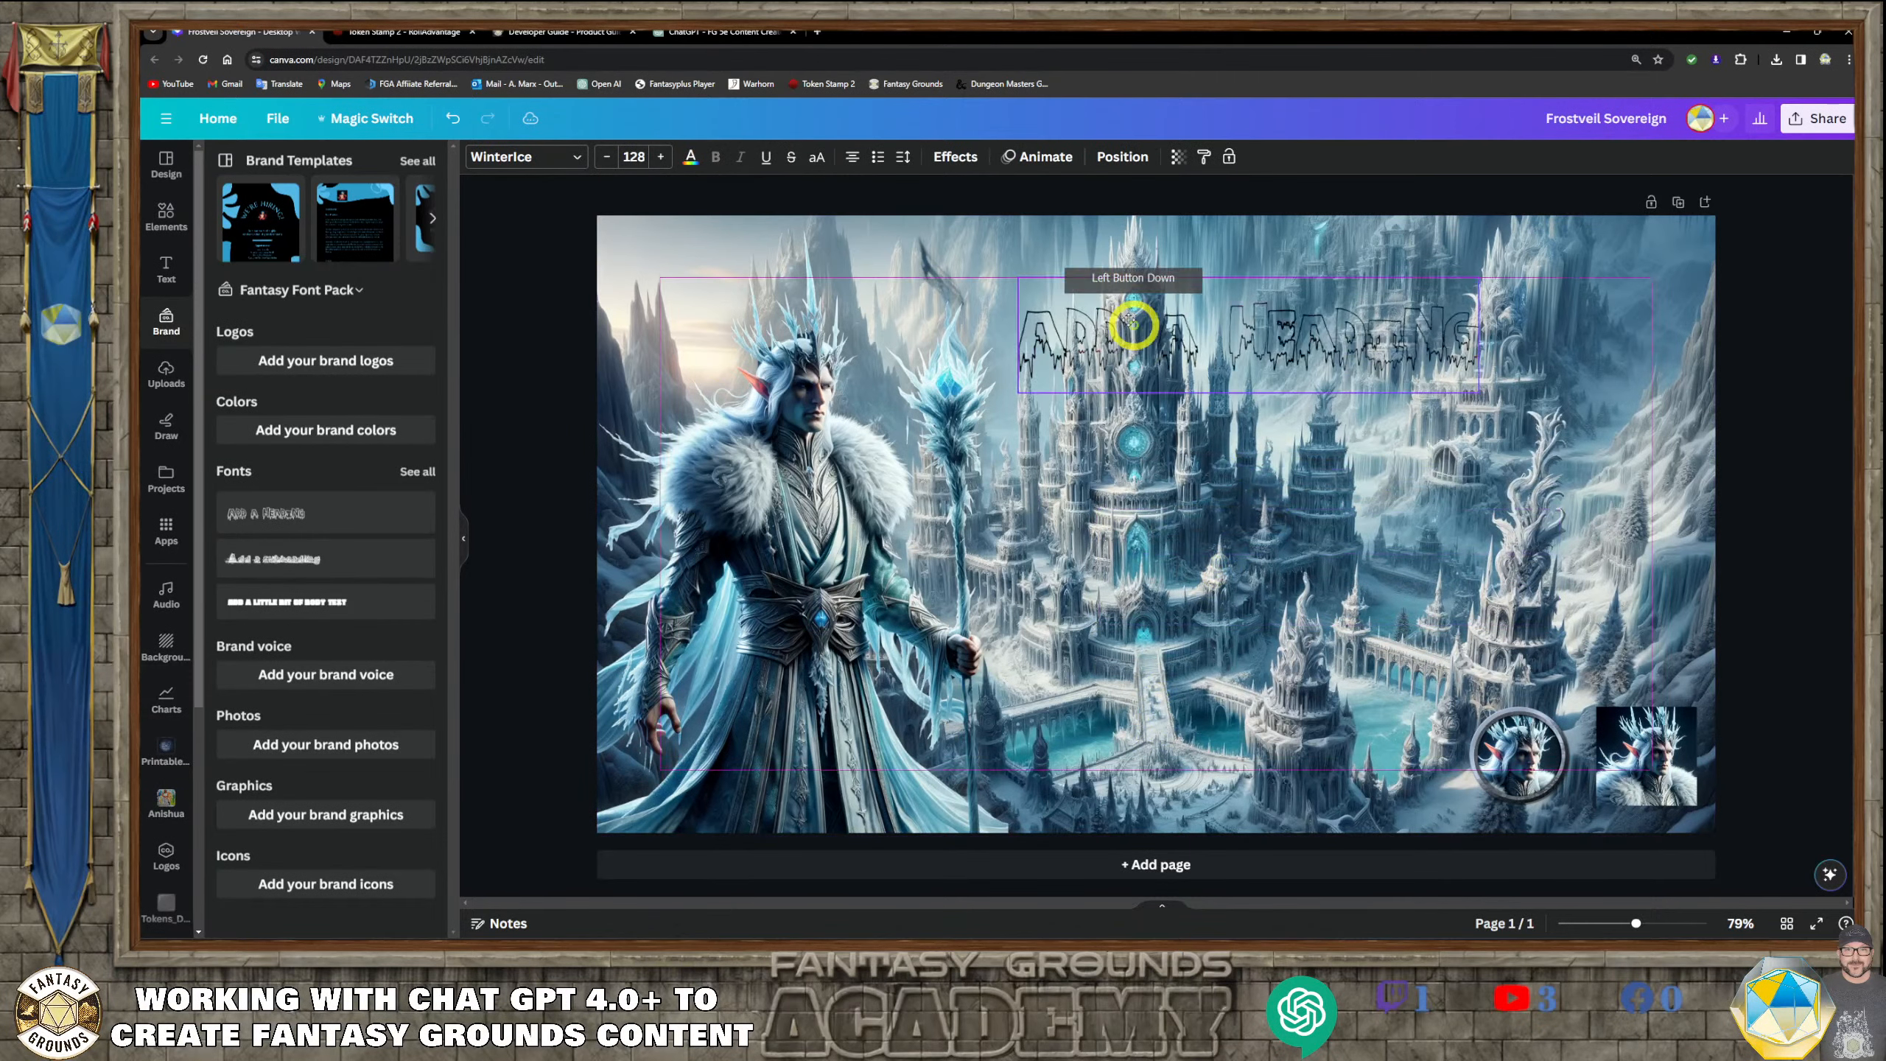
# Replace the heading's placeholder text with Kaelen
pyautogui.doubleClick(1391, 338)
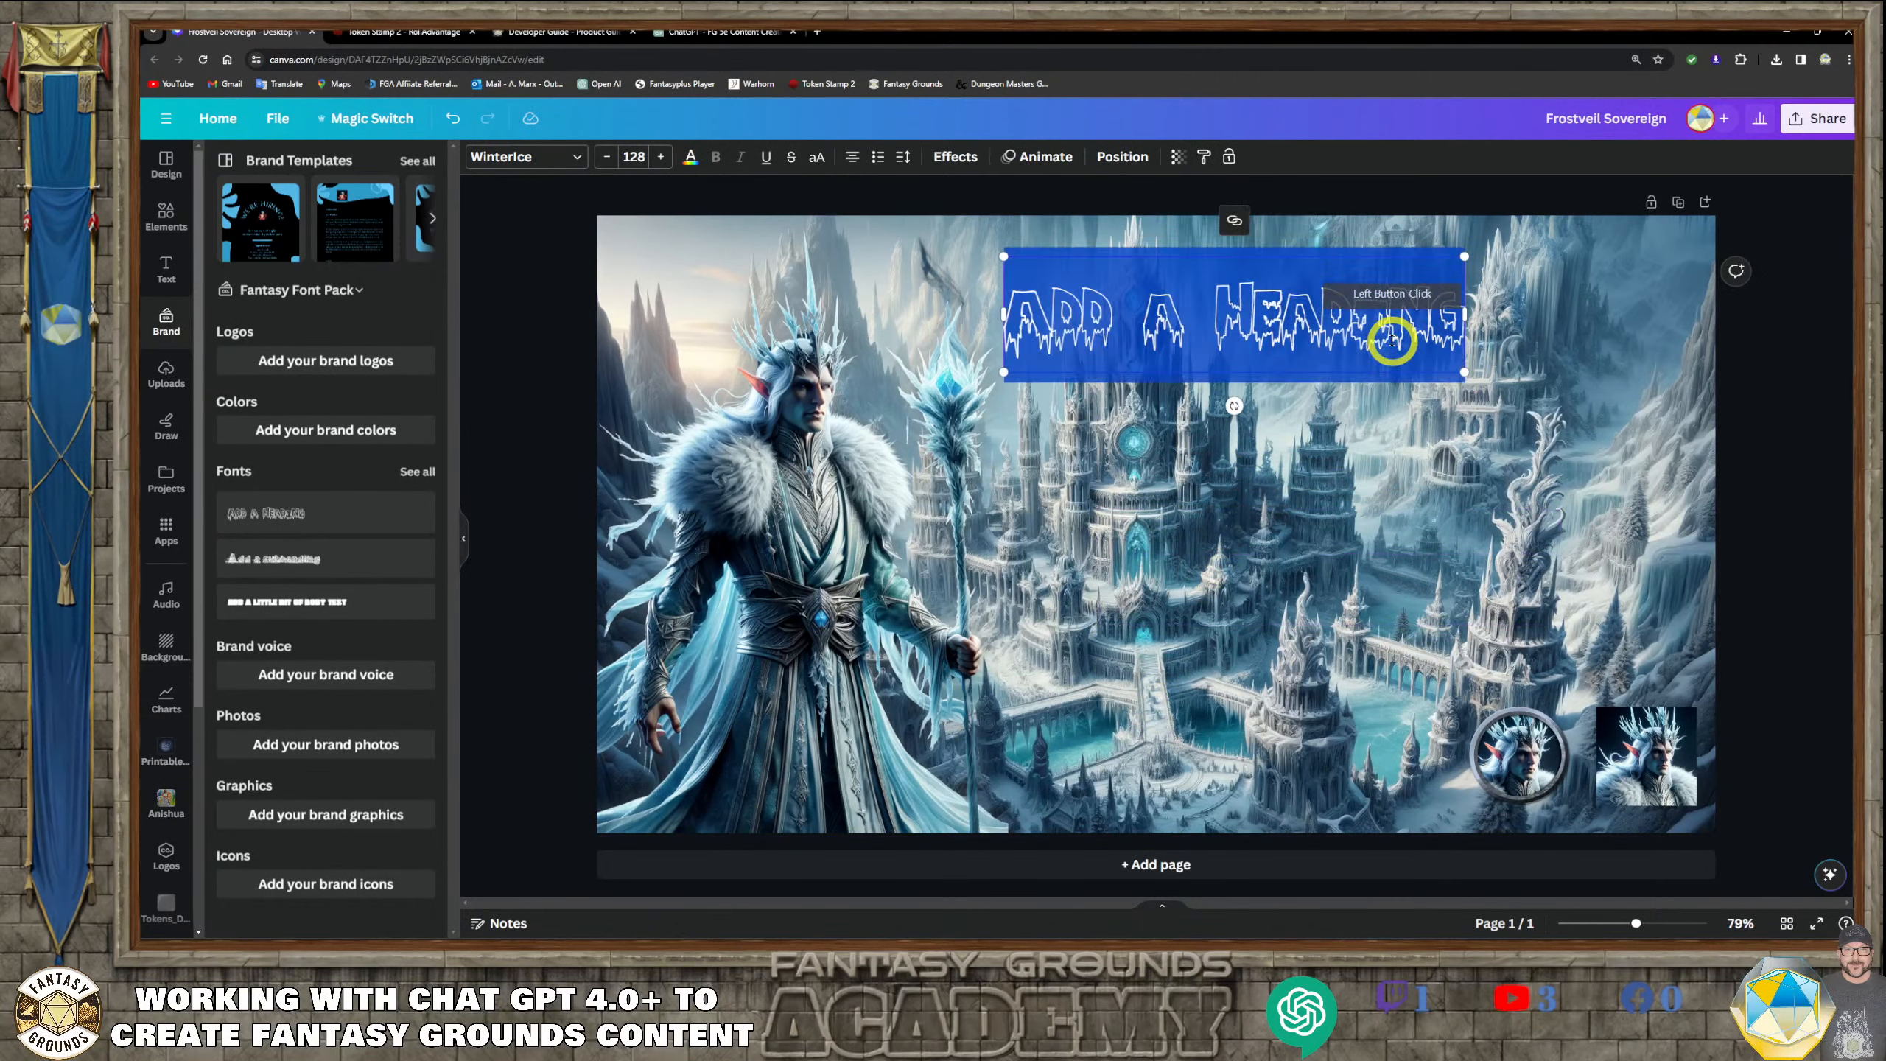
pyautogui.write('Ke')
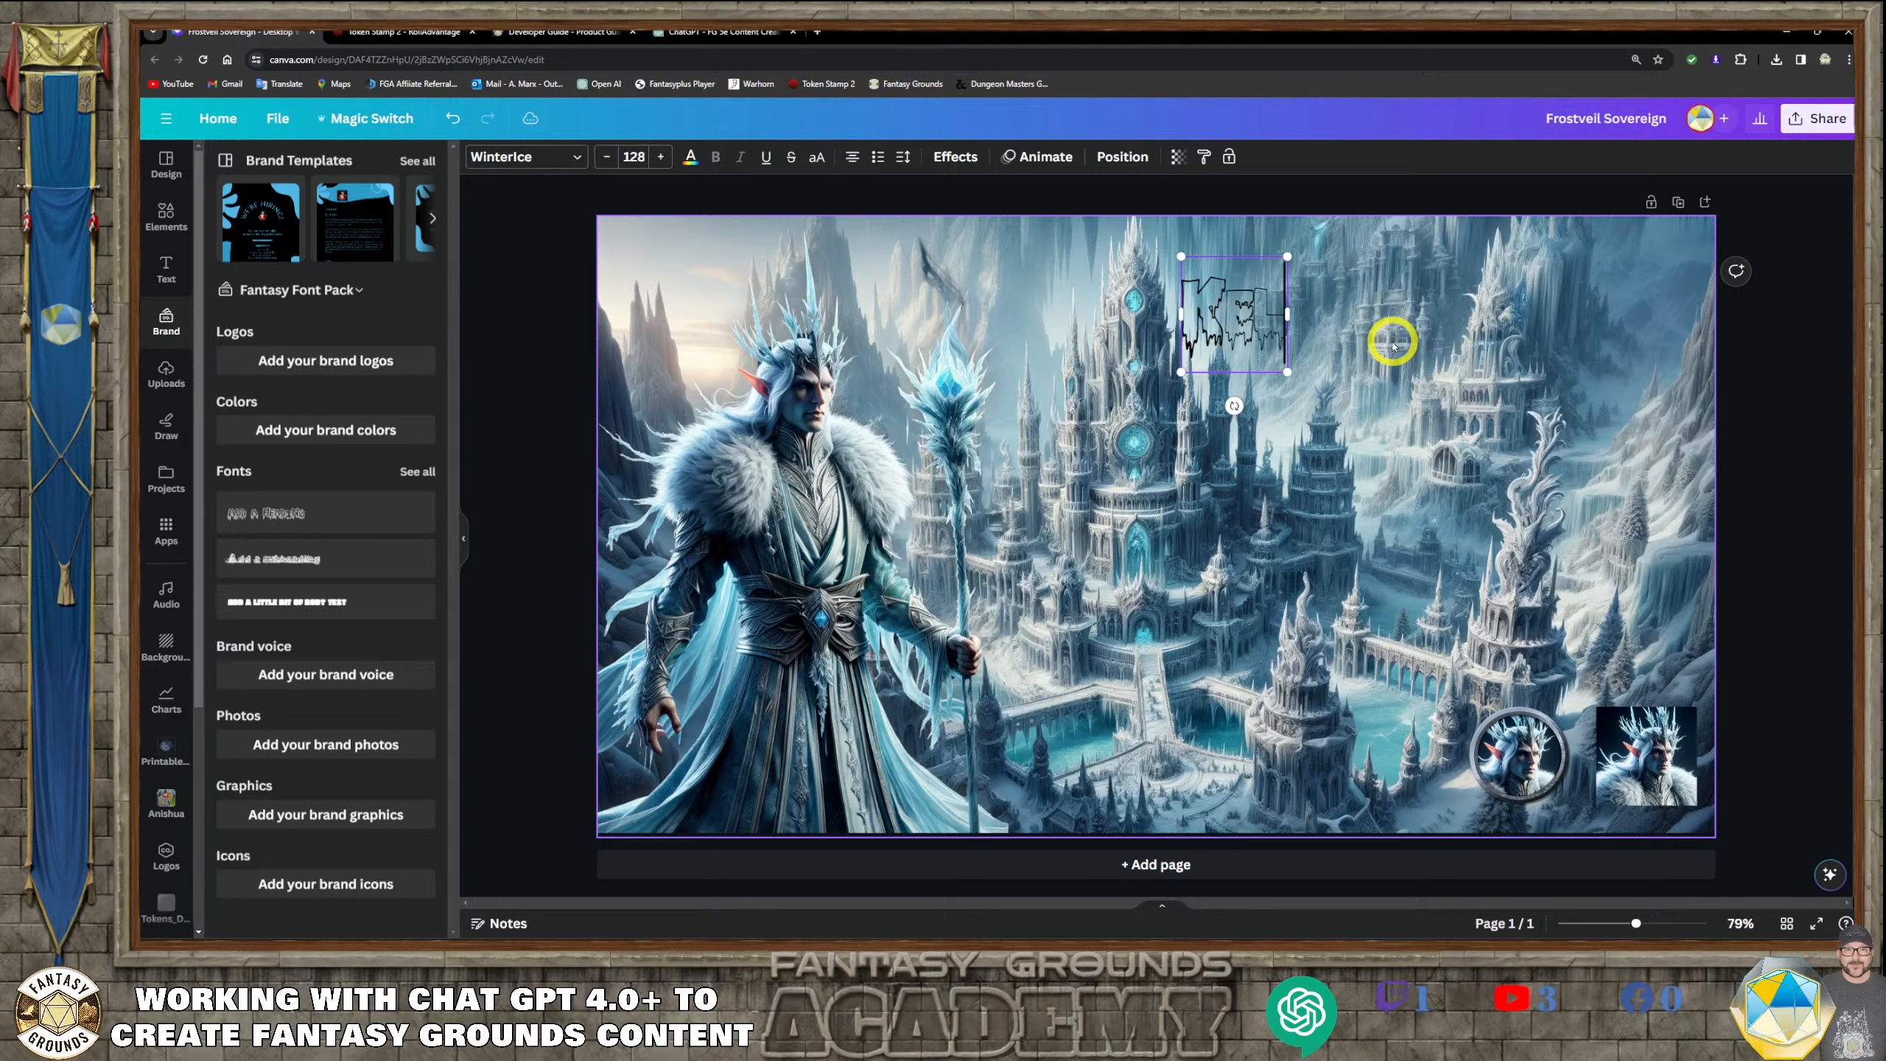
pyautogui.write('len')
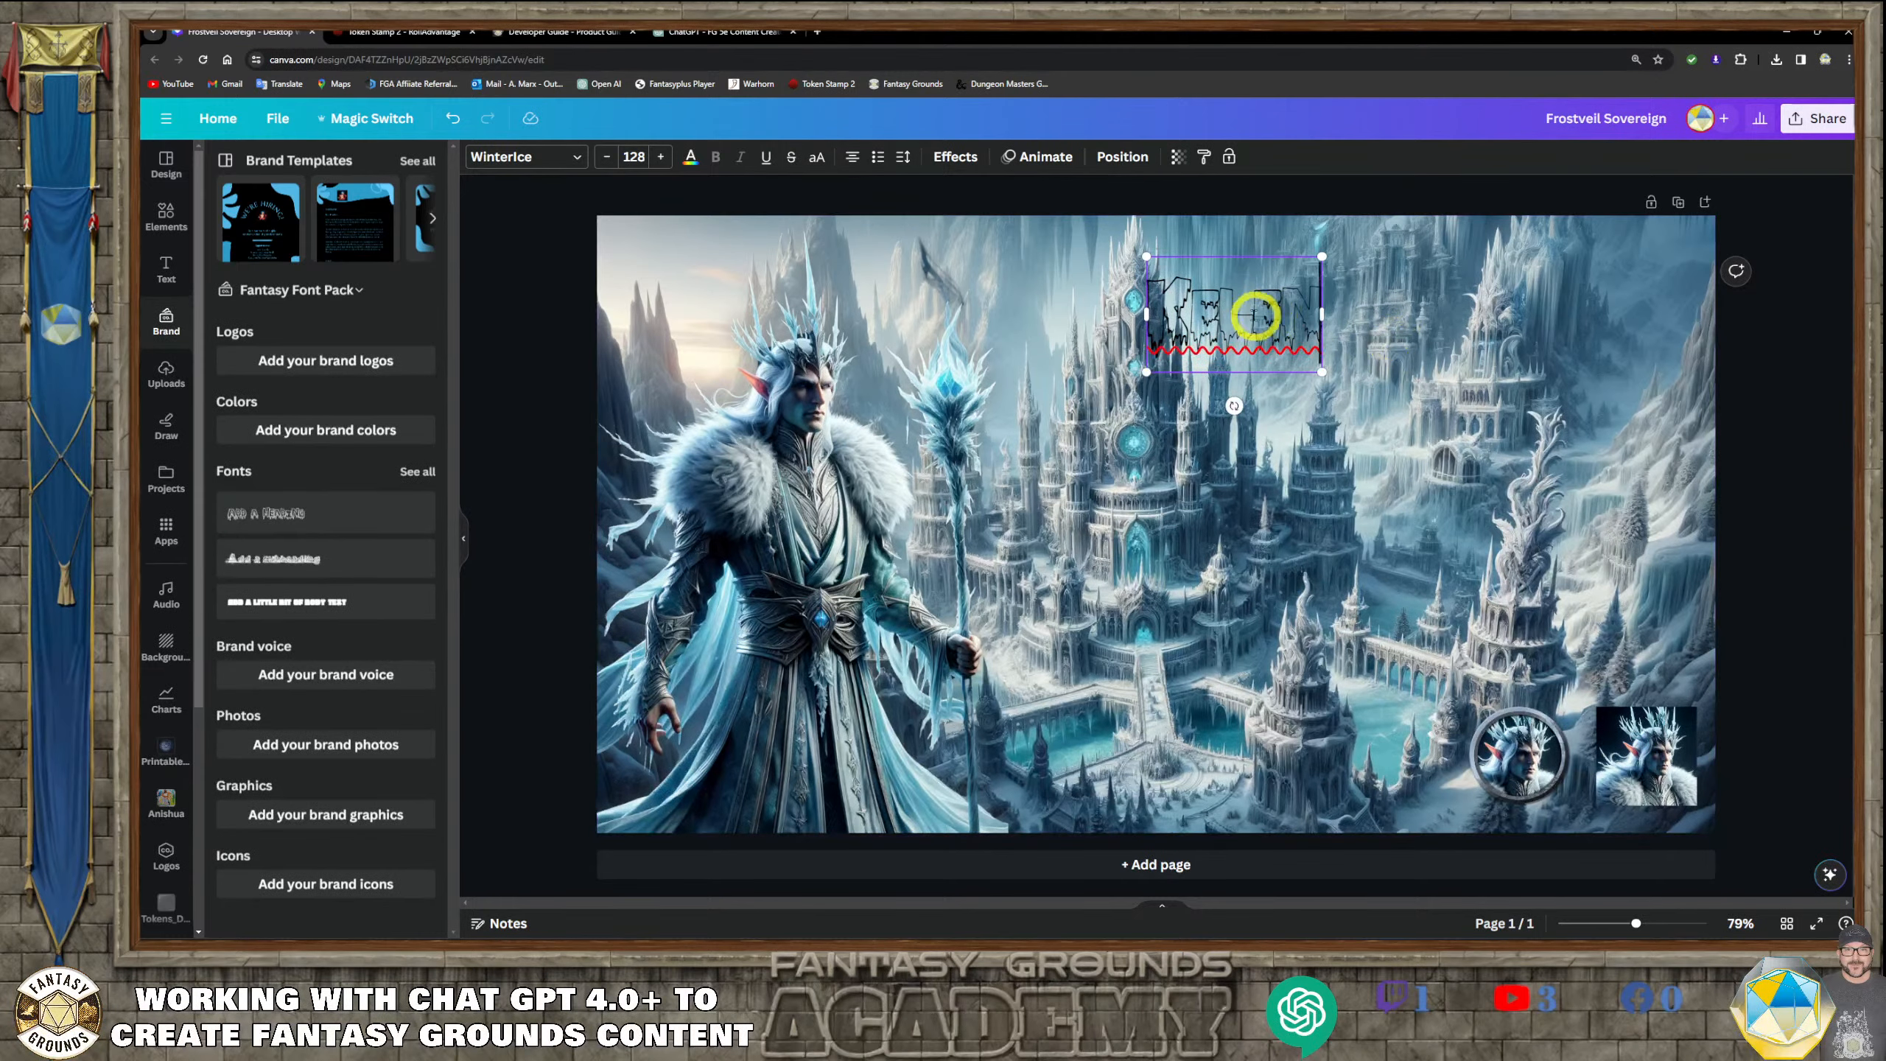
pyautogui.write('a')
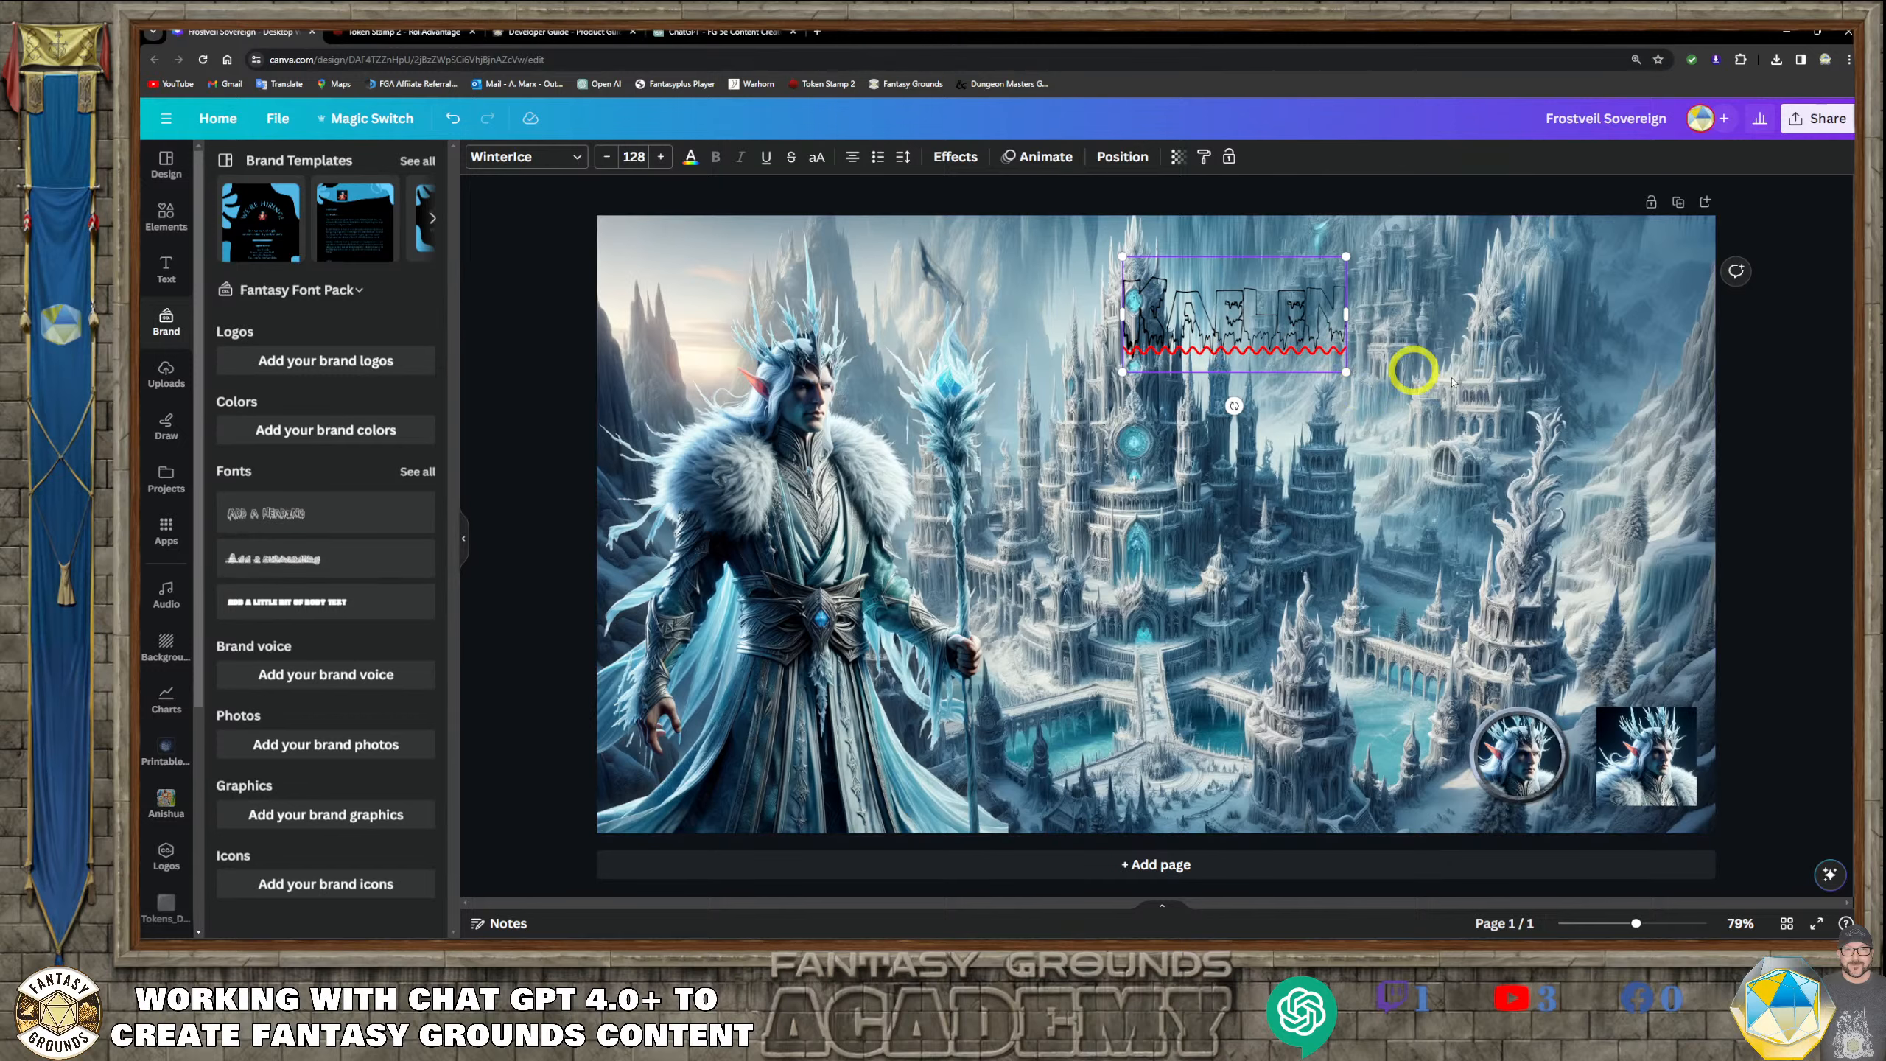
pyautogui.click(1463, 411)
# Enlarge the Kaelen title to about size 345 and position it across the palace's upper towers beside the character
pyautogui.moveTo(1255, 325); pyautogui.dragTo(937, 292)
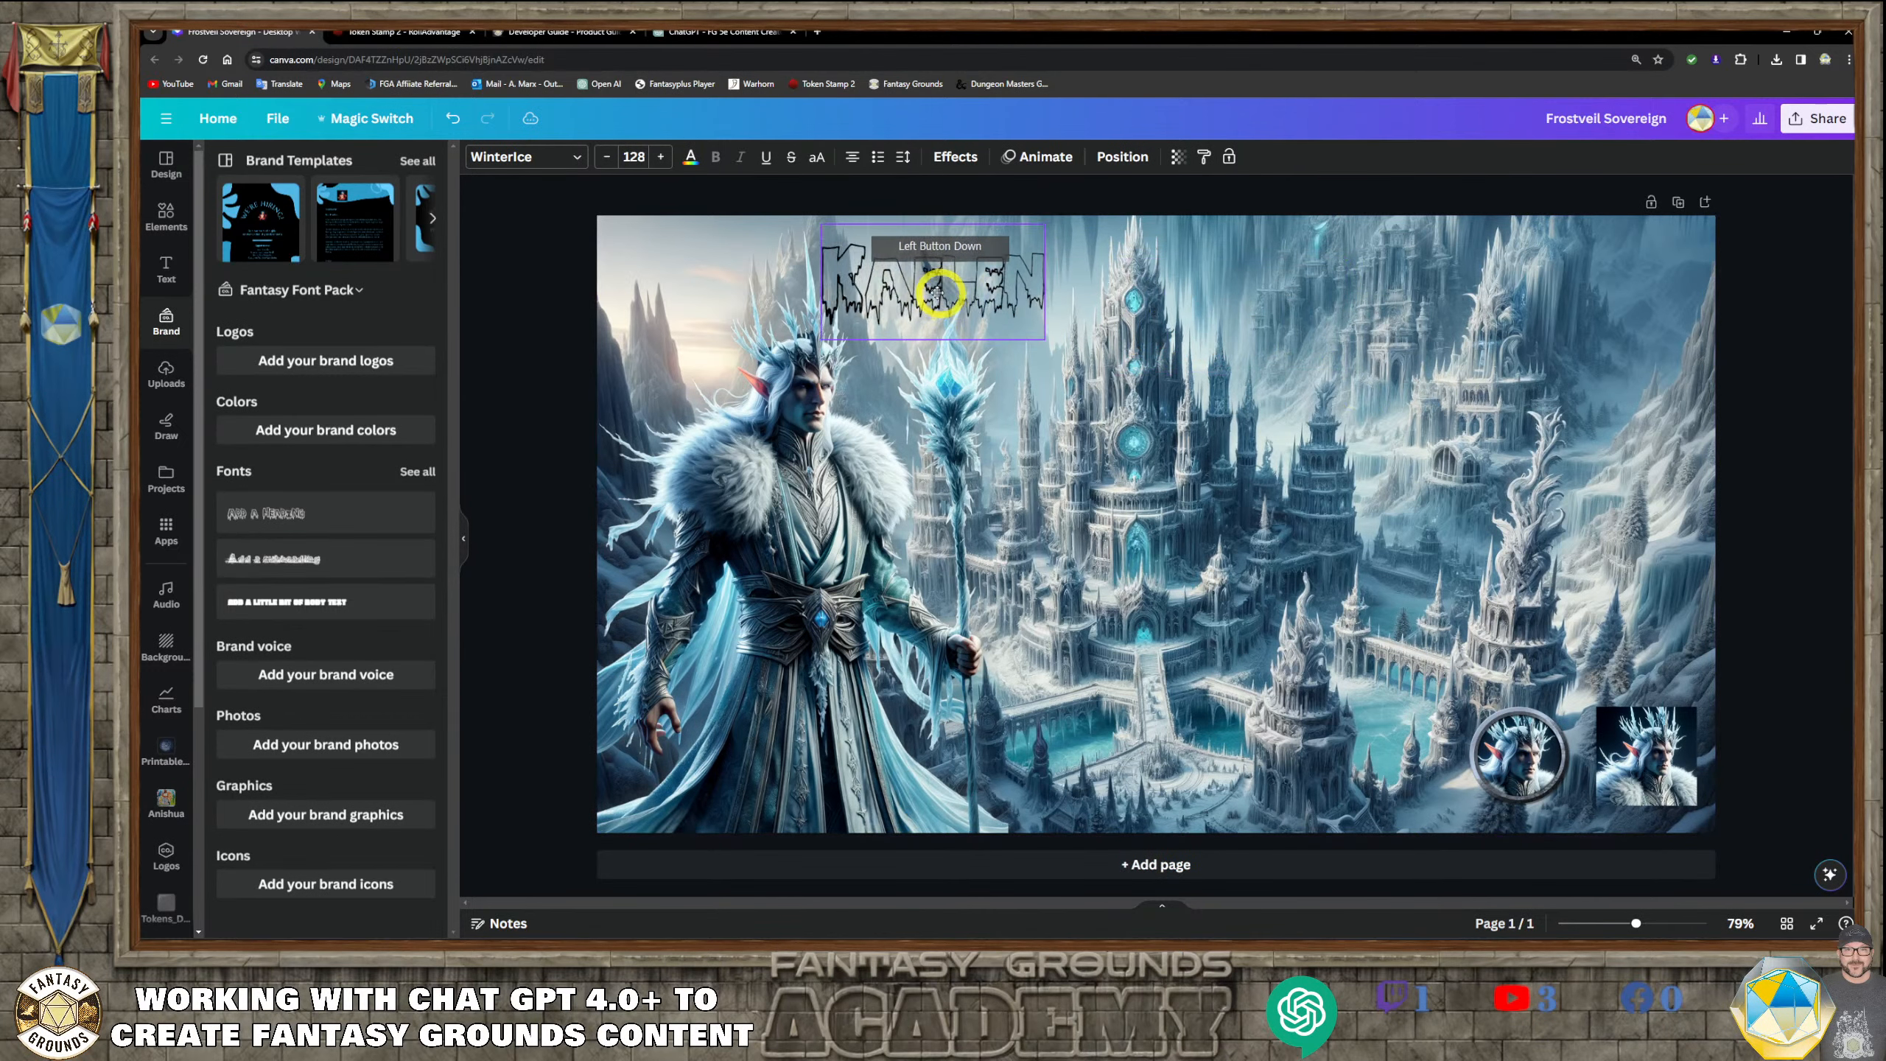
pyautogui.moveTo(1043, 338); pyautogui.dragTo(1320, 453)
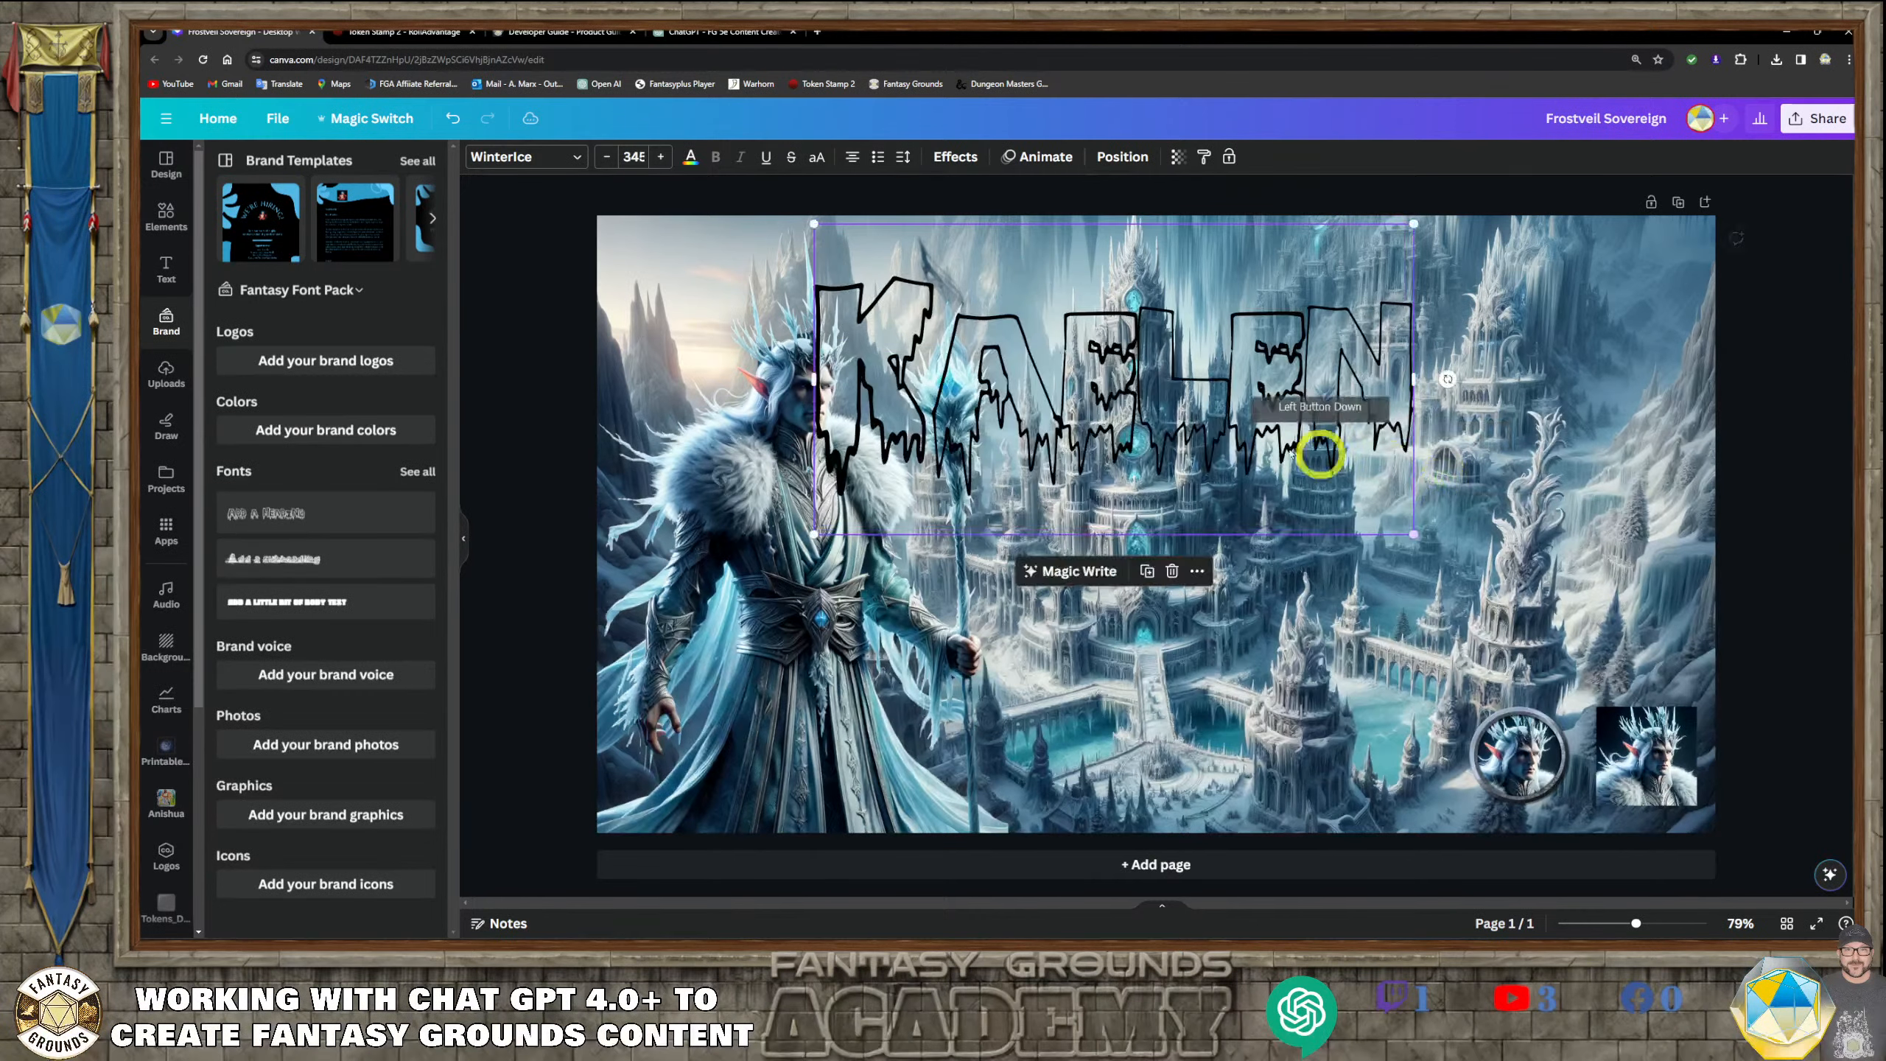
pyautogui.moveTo(1209, 418); pyautogui.dragTo(1306, 409)
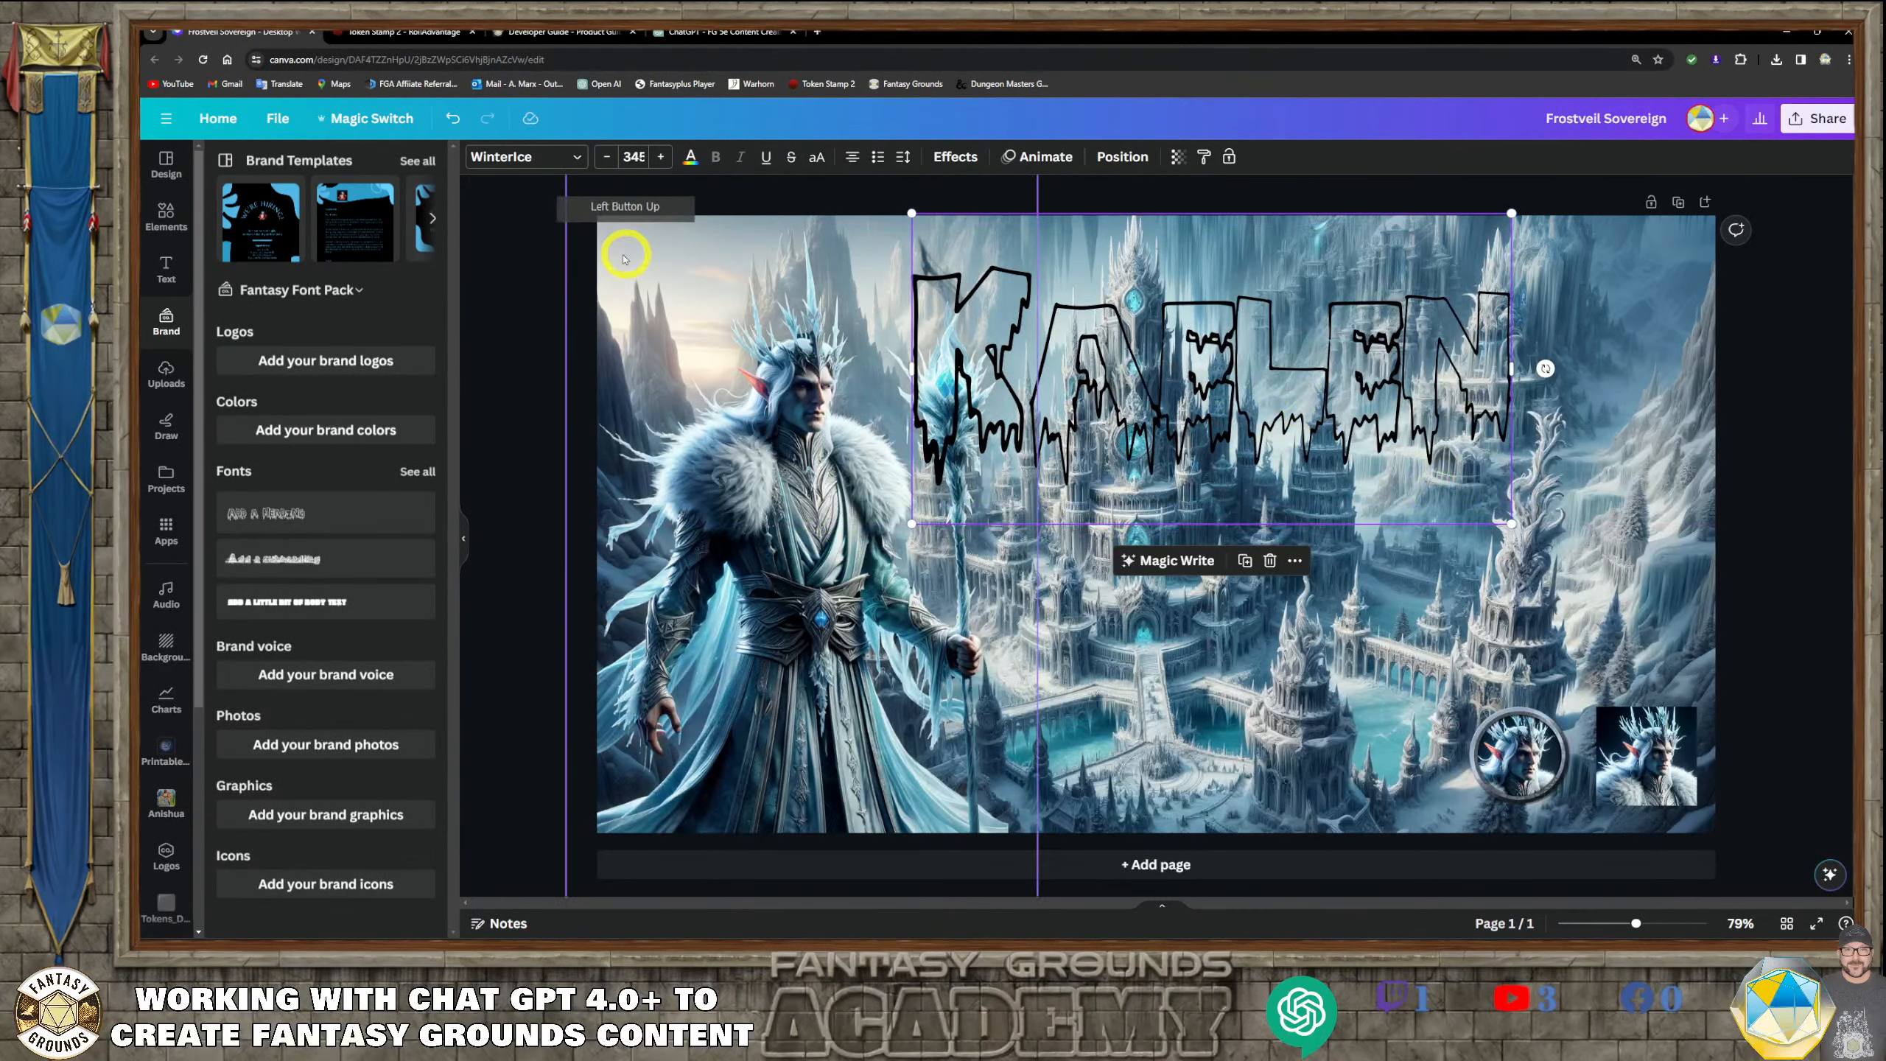
# Try the Frost Giant font on the Kaelen title and replace it with Krystal from the Fantasy Font Pack
pyautogui.click(580, 159)
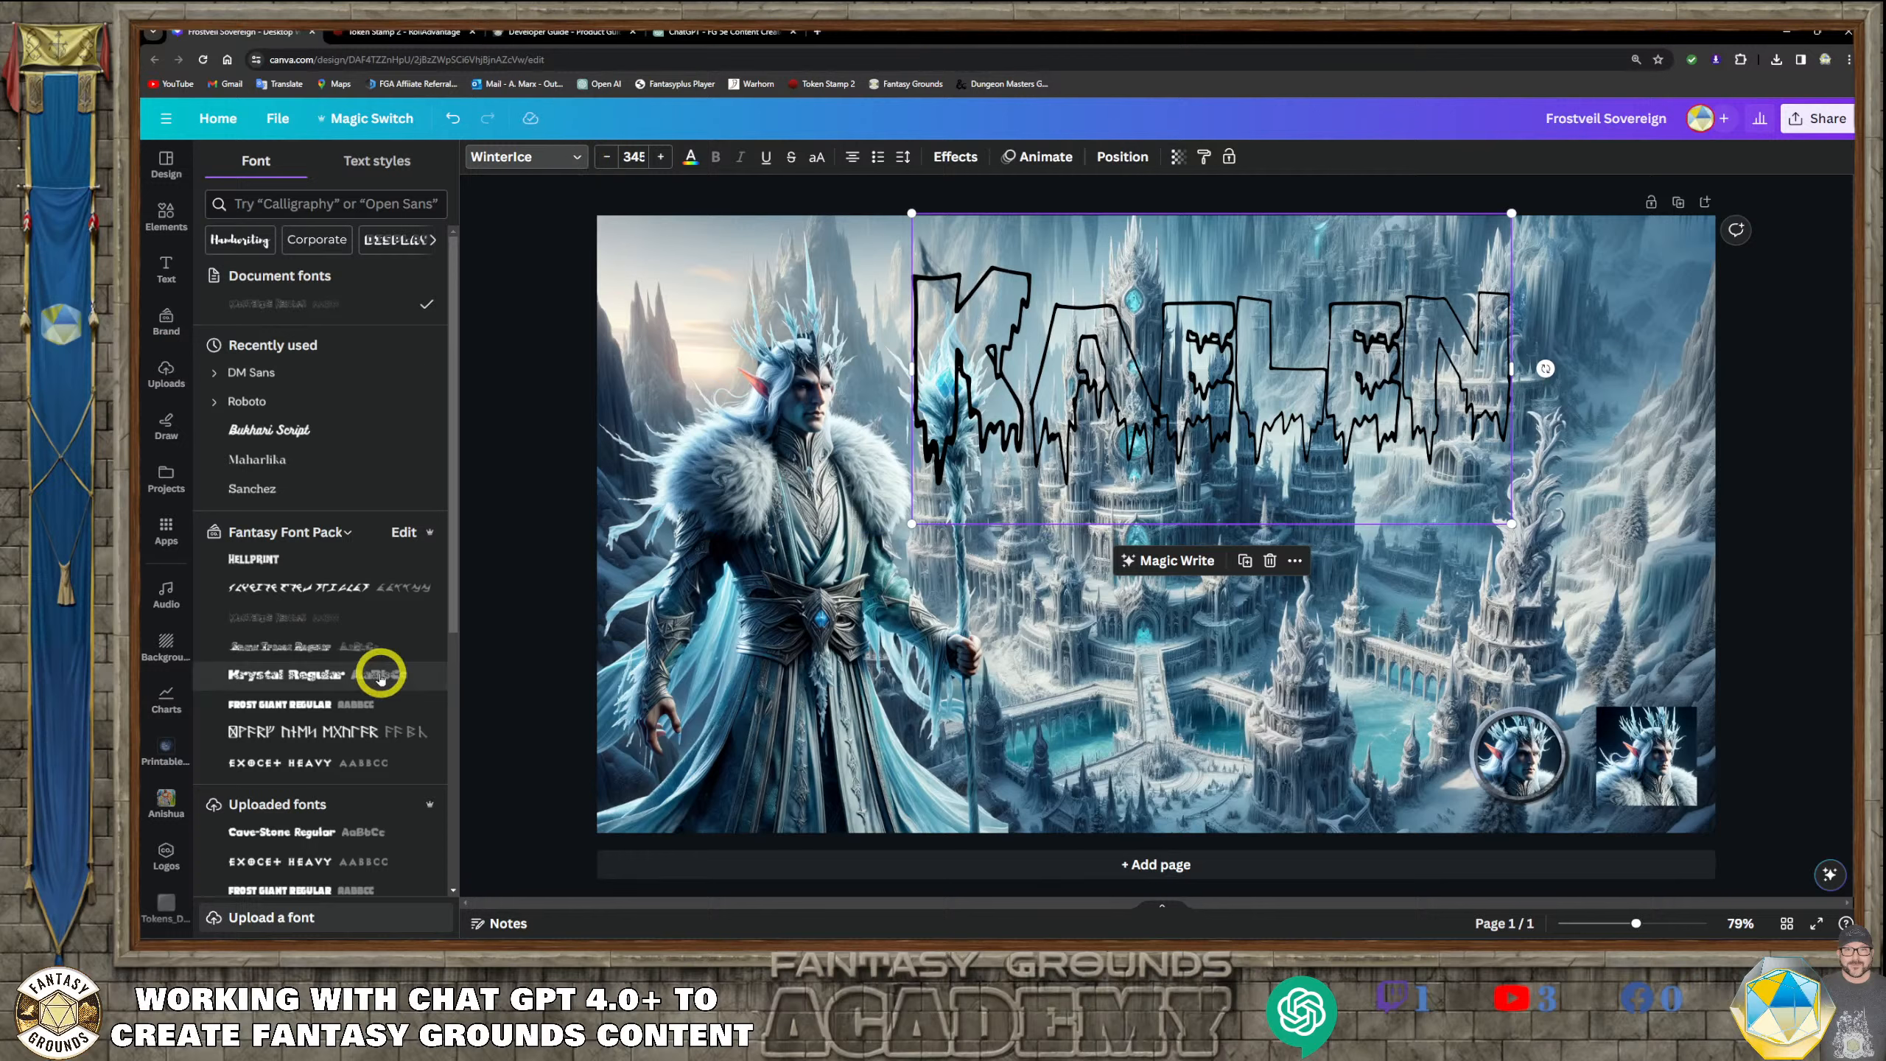
pyautogui.click(336, 707)
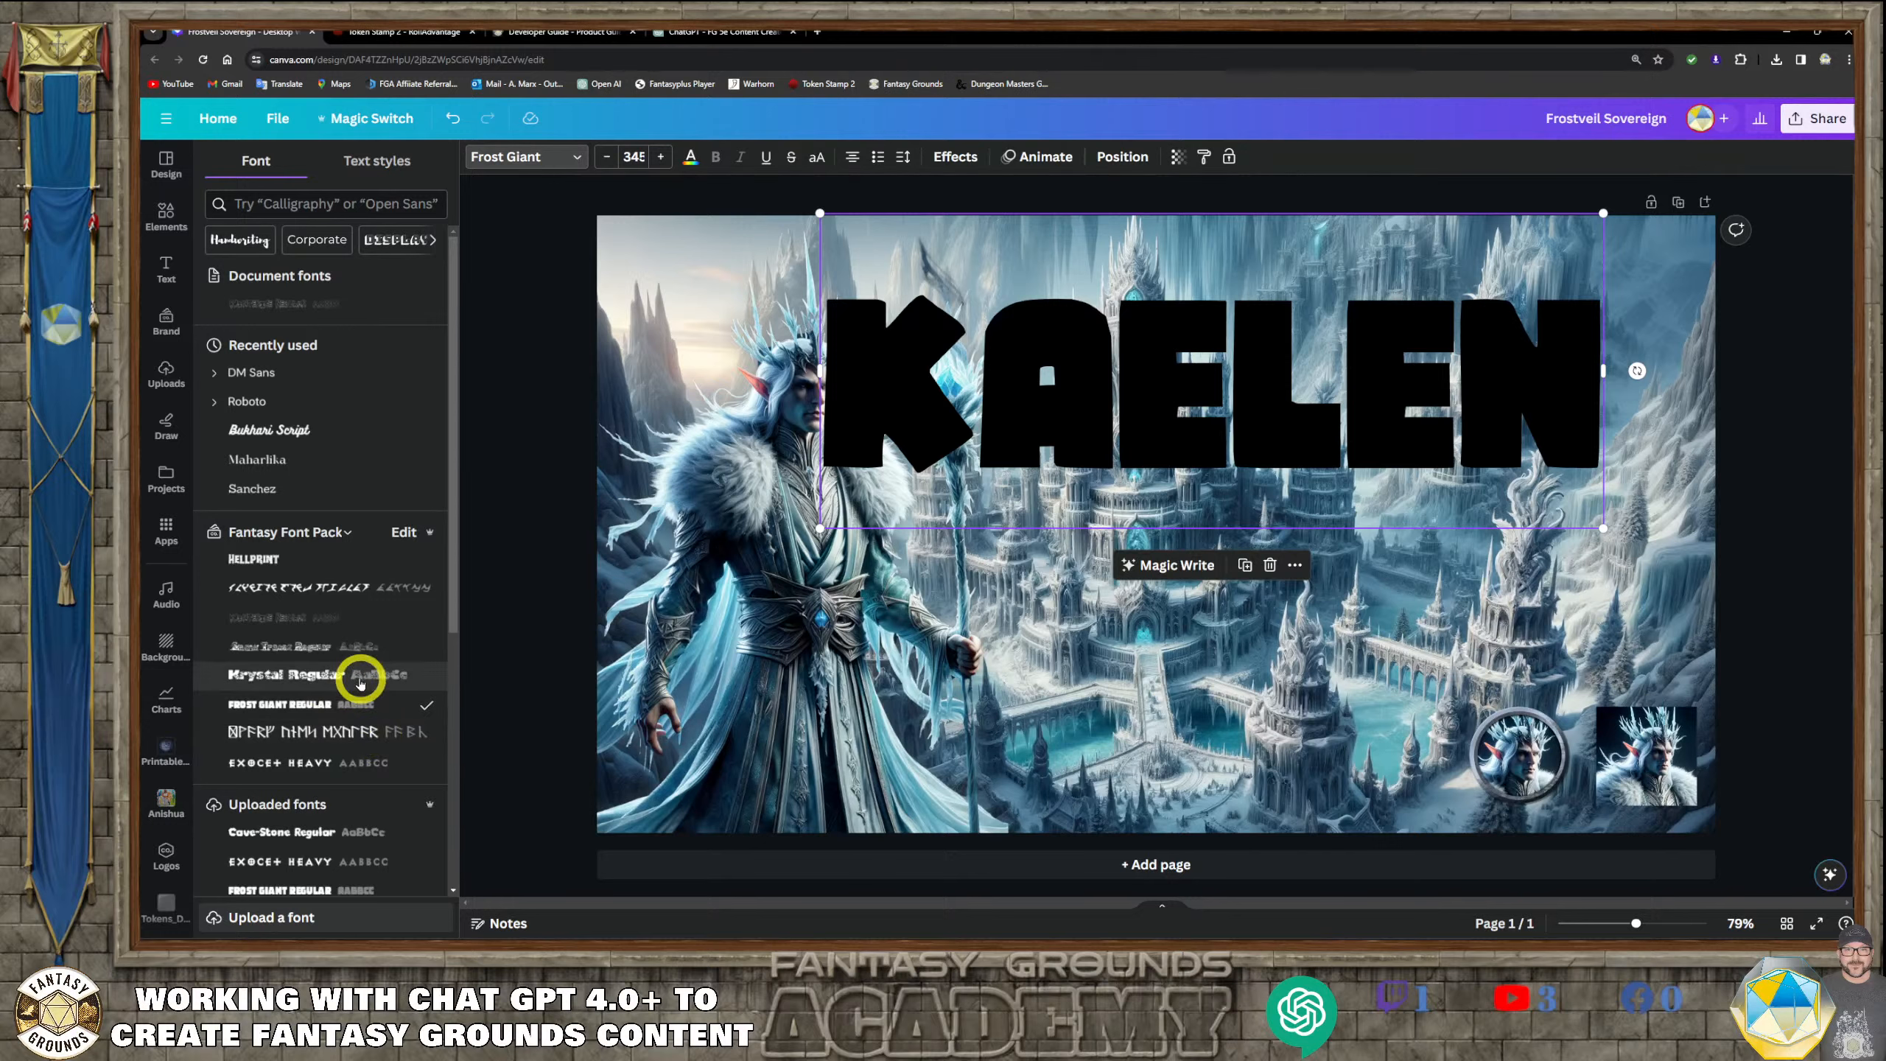
pyautogui.click(360, 682)
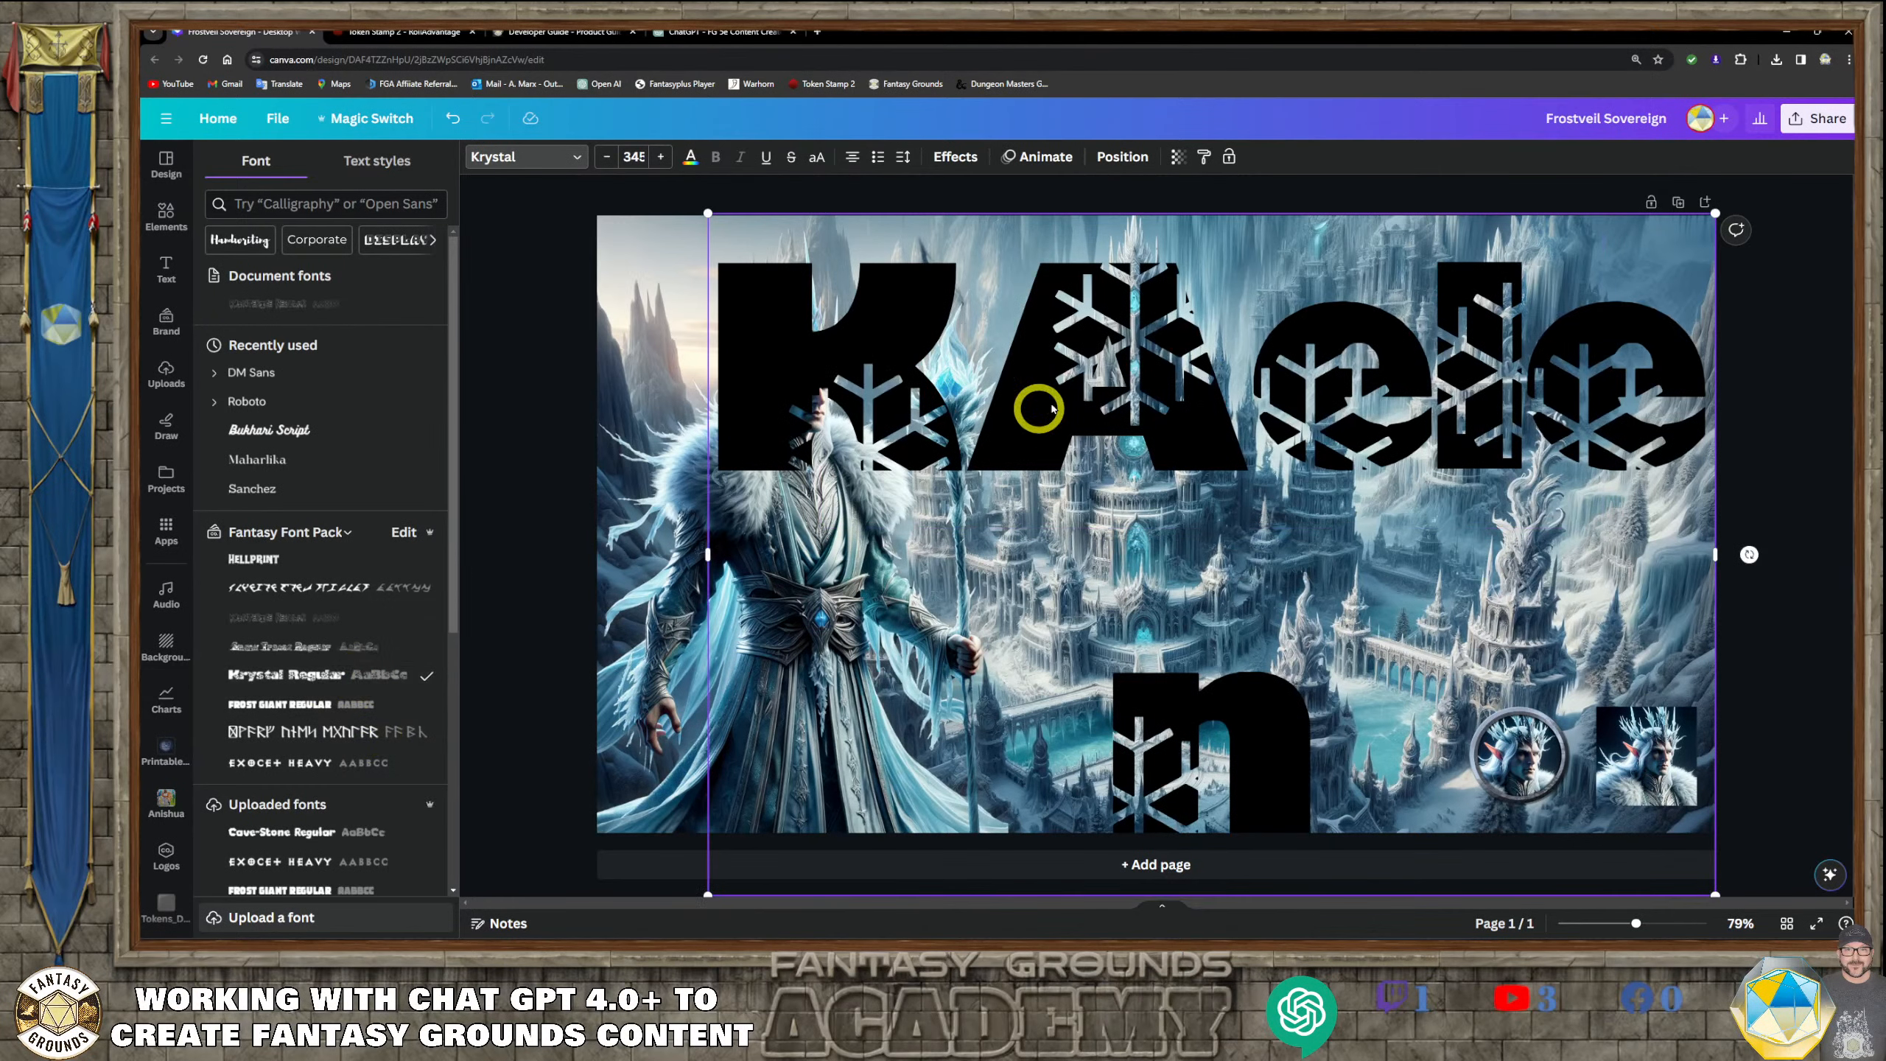
# Shrink the Kaelen title to about size 103 and place it on one line across the palace's upper towers
pyautogui.moveTo(1212, 375); pyautogui.dragTo(1038, 347)
pyautogui.moveTo(1540, 868); pyautogui.dragTo(1115, 578)
pyautogui.moveTo(1117, 377); pyautogui.dragTo(1717, 355)
pyautogui.moveTo(1162, 391); pyautogui.dragTo(1230, 310)
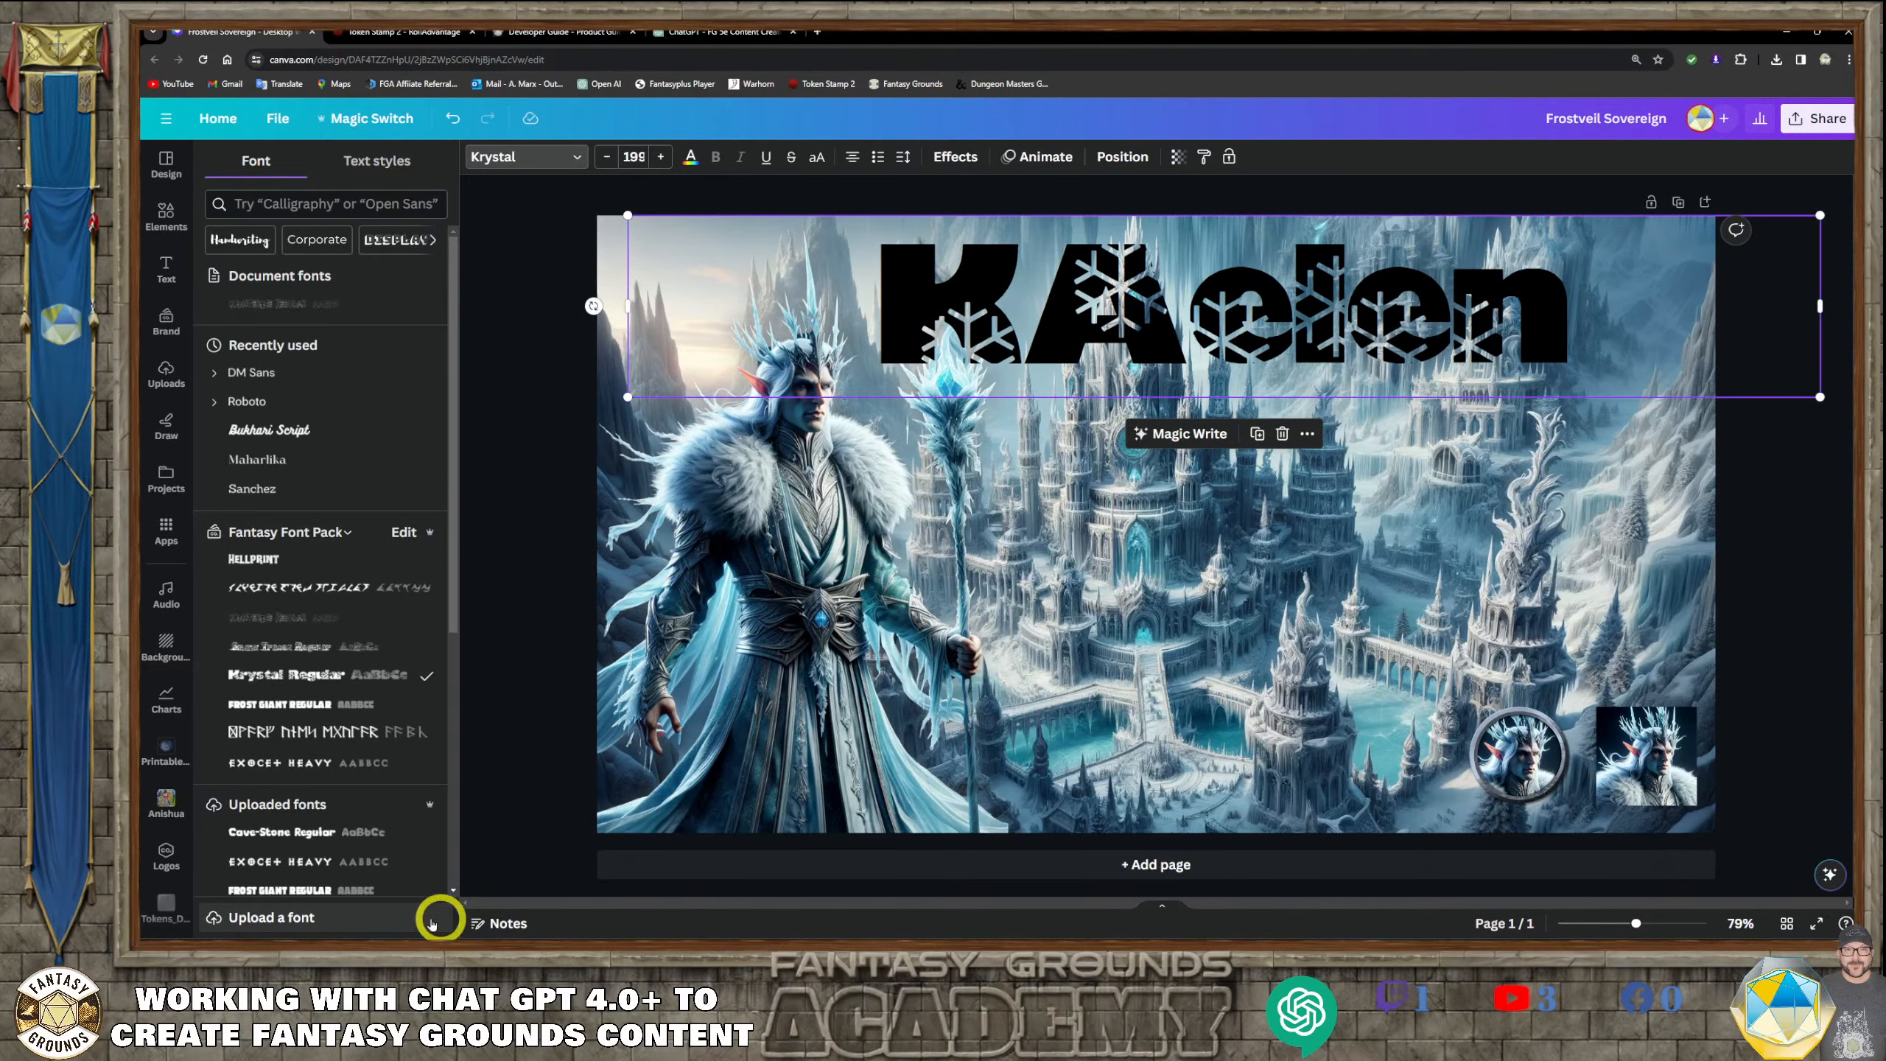
pyautogui.click(404, 954)
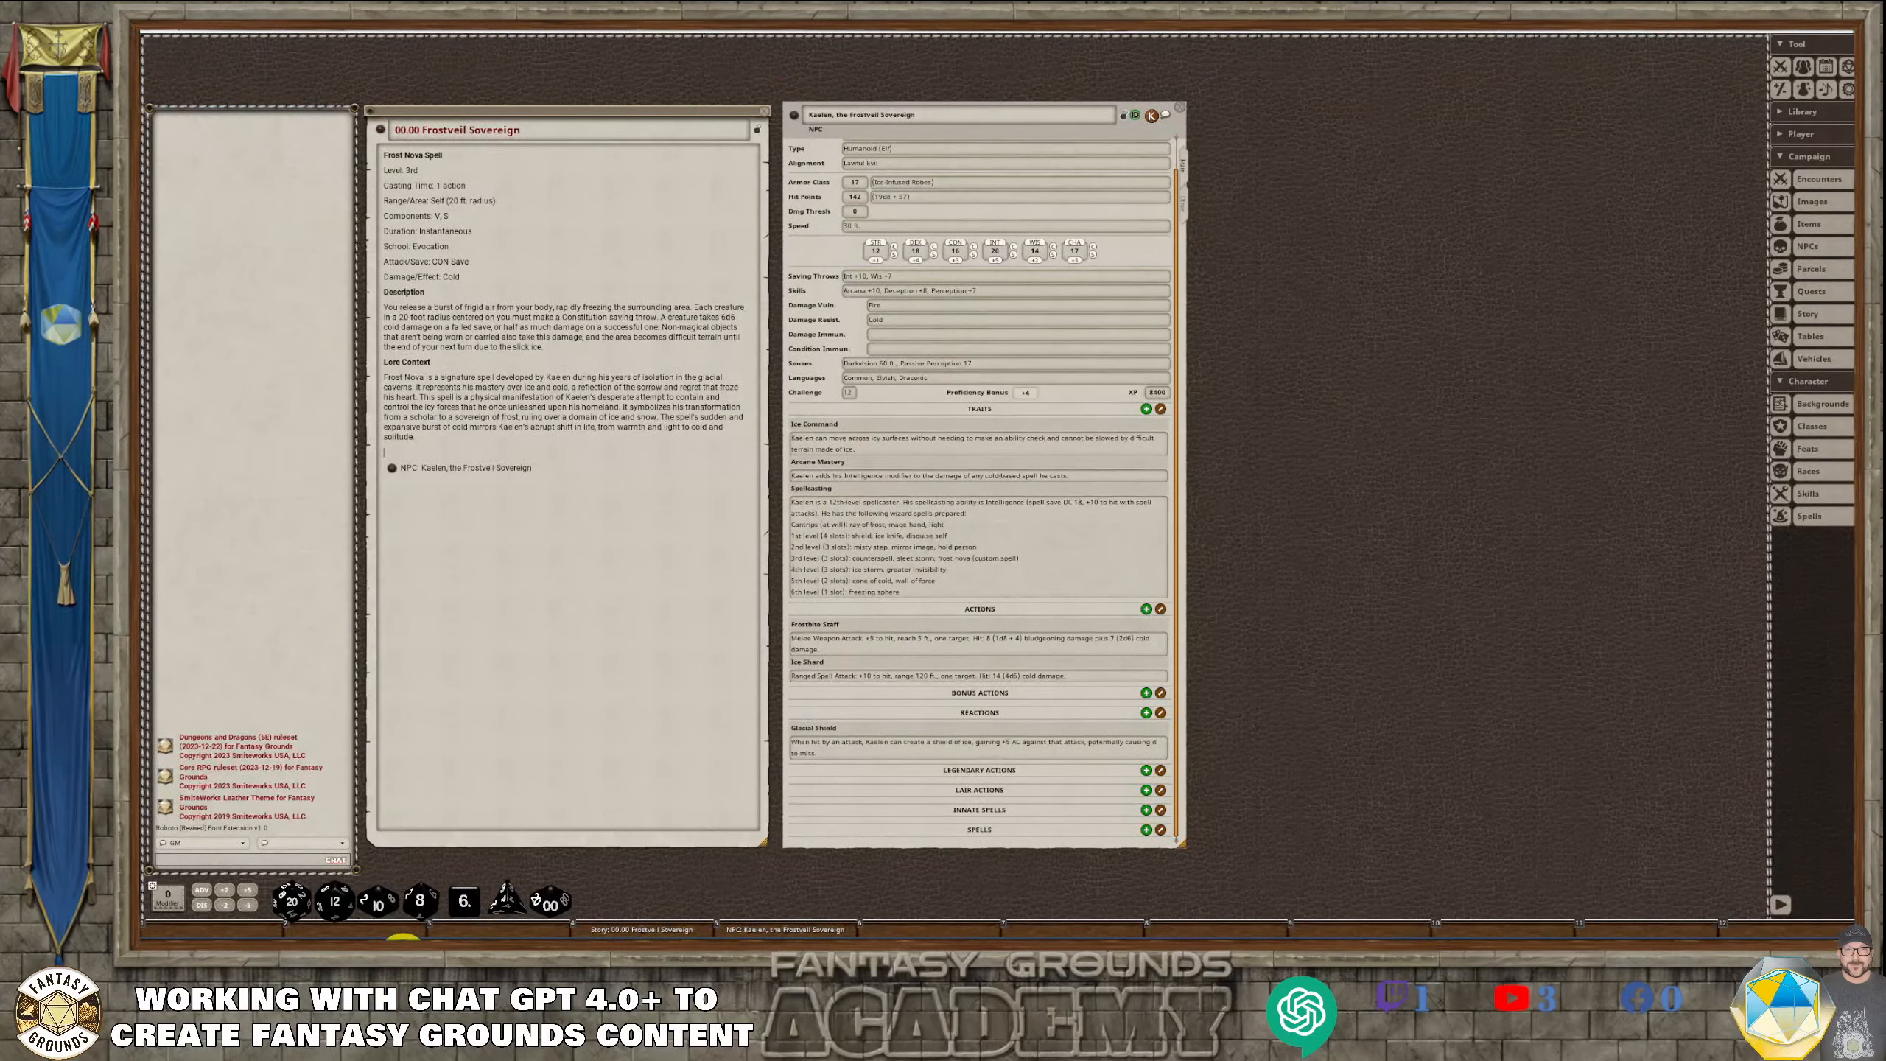
pyautogui.click(403, 956)
pyautogui.moveTo(1175, 319); pyautogui.dragTo(1179, 348)
pyautogui.moveTo(1826, 428); pyautogui.dragTo(1250, 358)
pyautogui.moveTo(972, 303); pyautogui.dragTo(1210, 308)
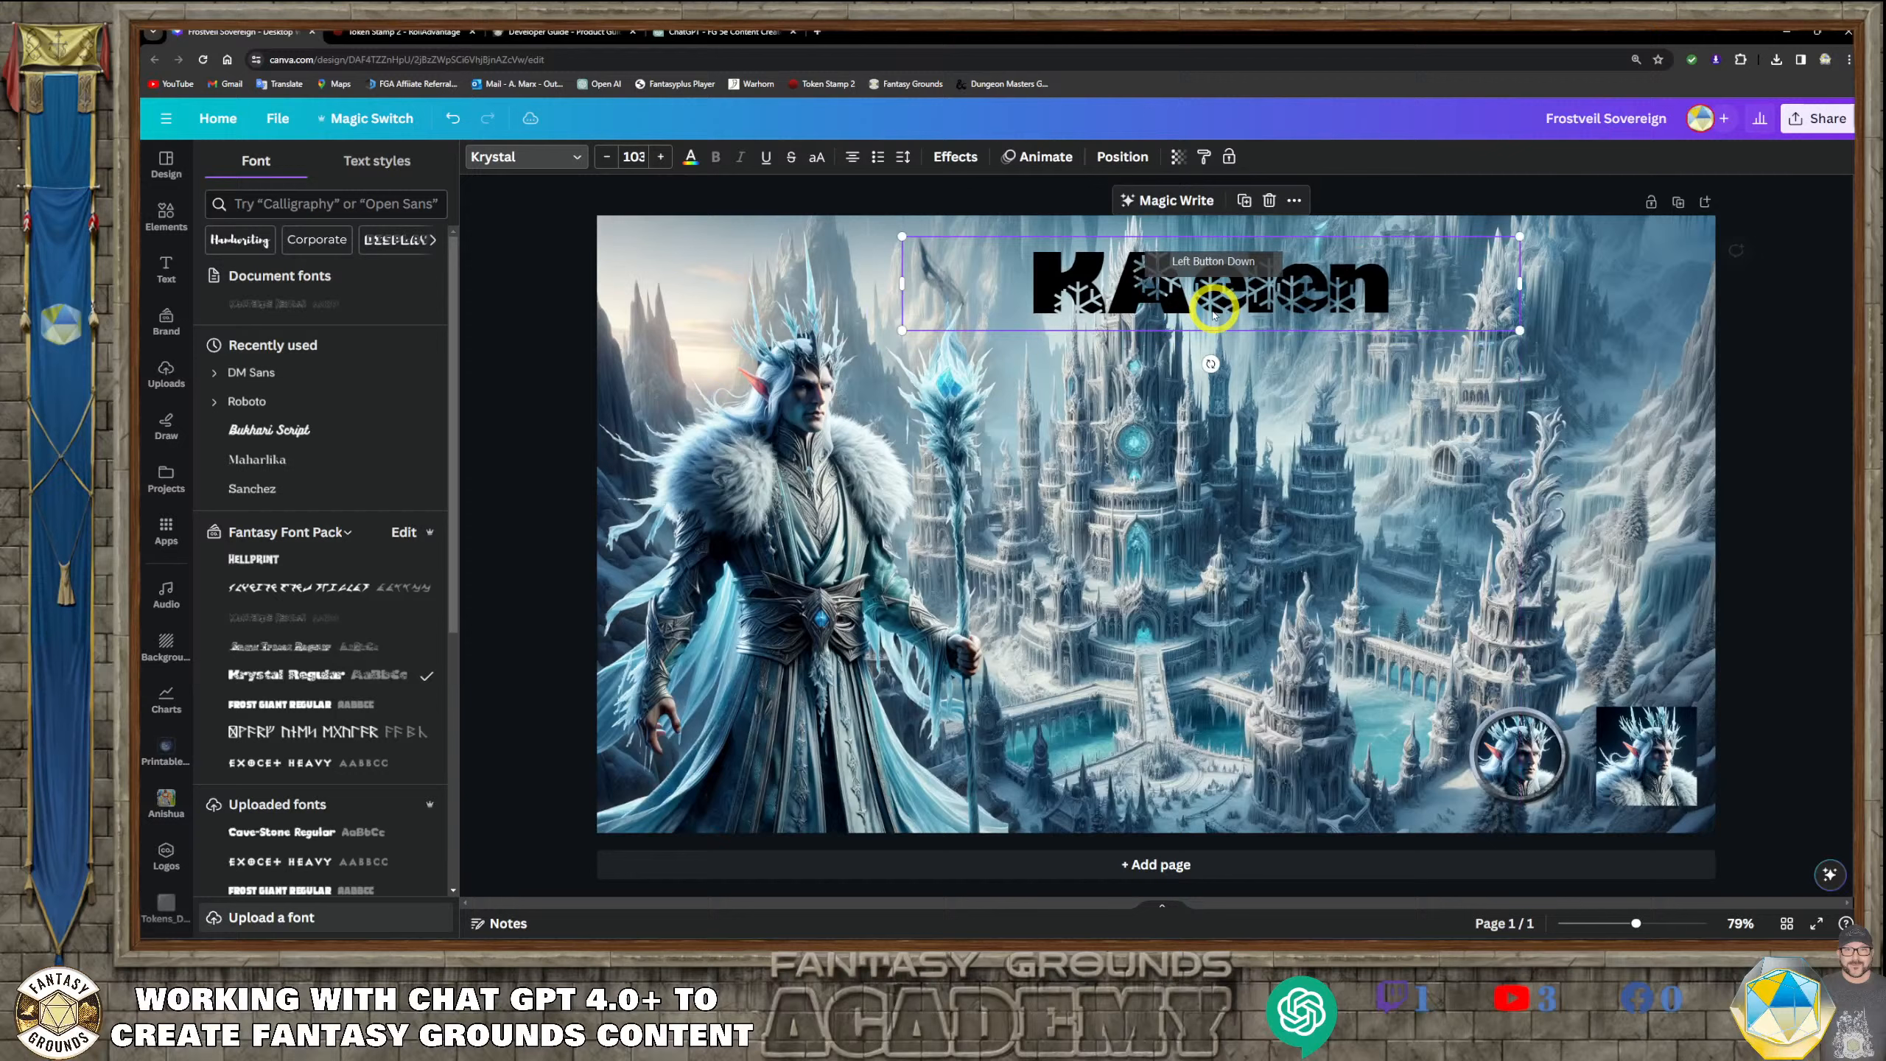
# Apply the Frost Giant font to the title, enlarge it to size 152 and position it over the palace's upper towers
pyautogui.click(312, 703)
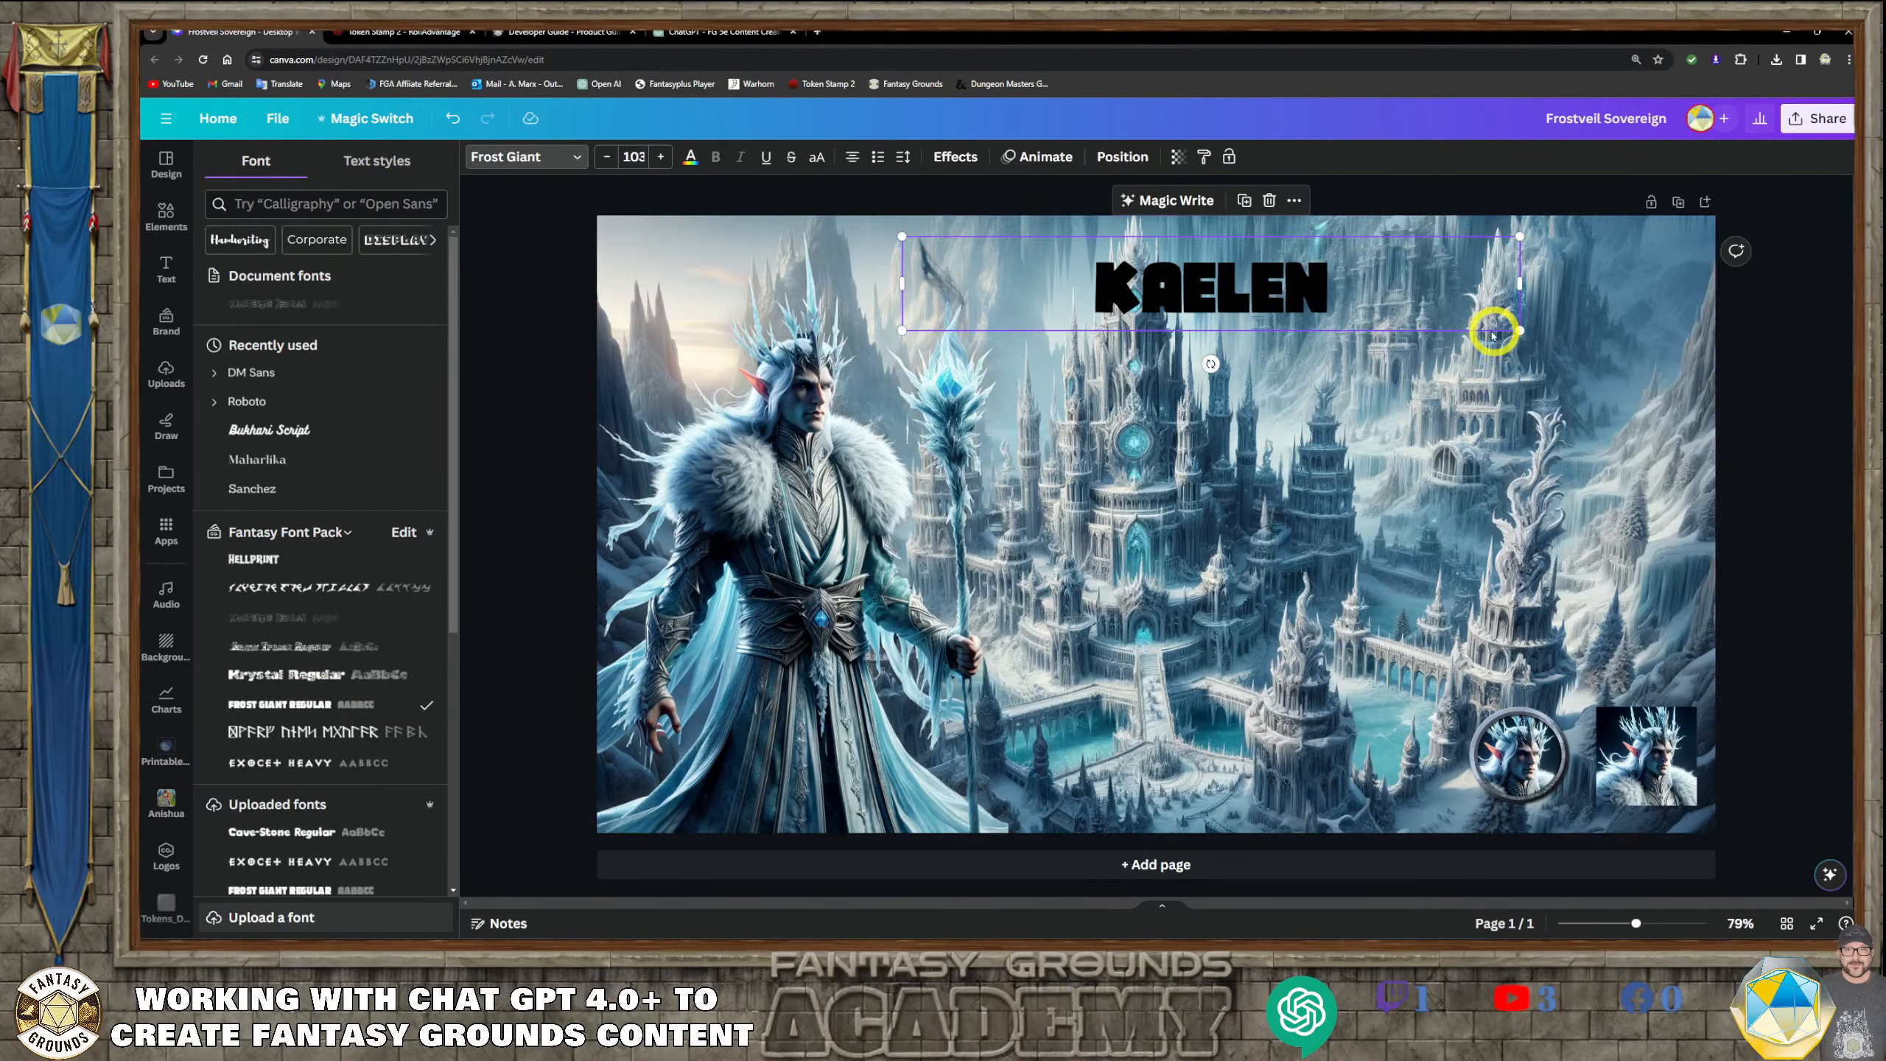
pyautogui.moveTo(1518, 331); pyautogui.dragTo(1681, 469)
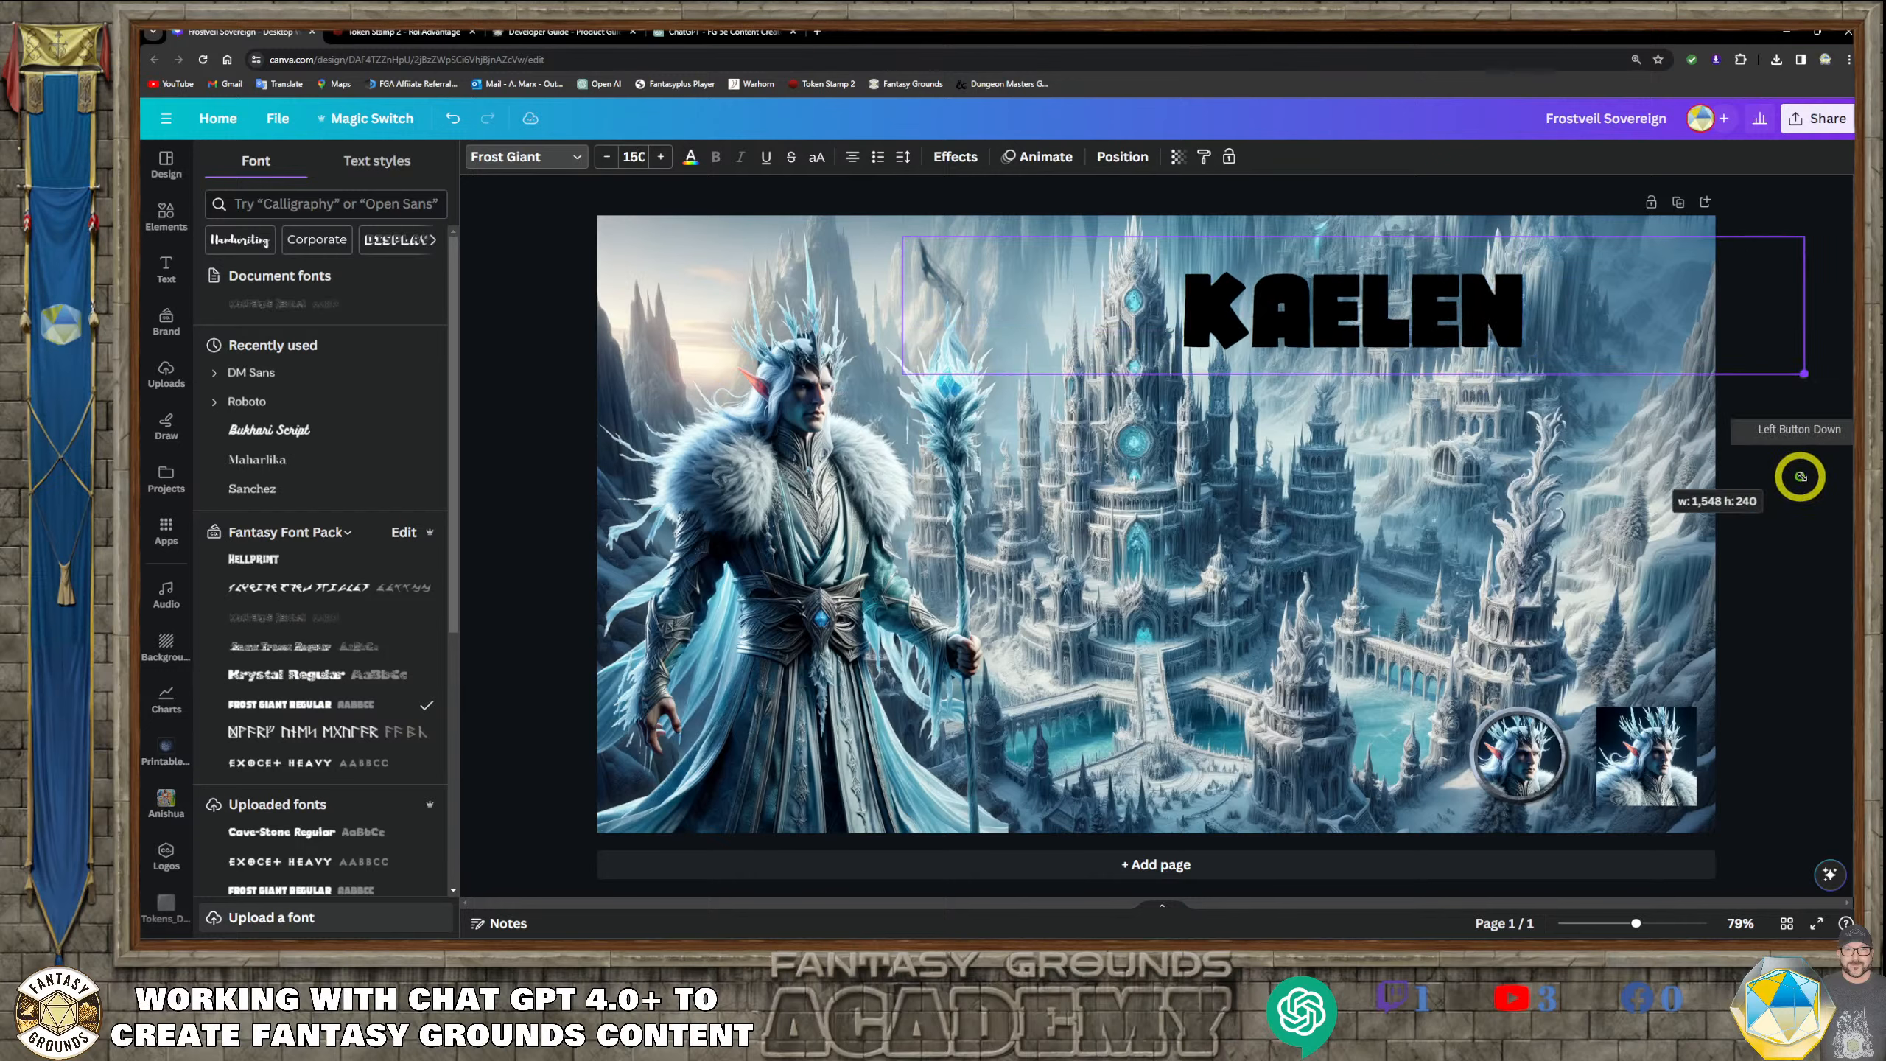
pyautogui.moveTo(1311, 320); pyautogui.dragTo(1141, 314)
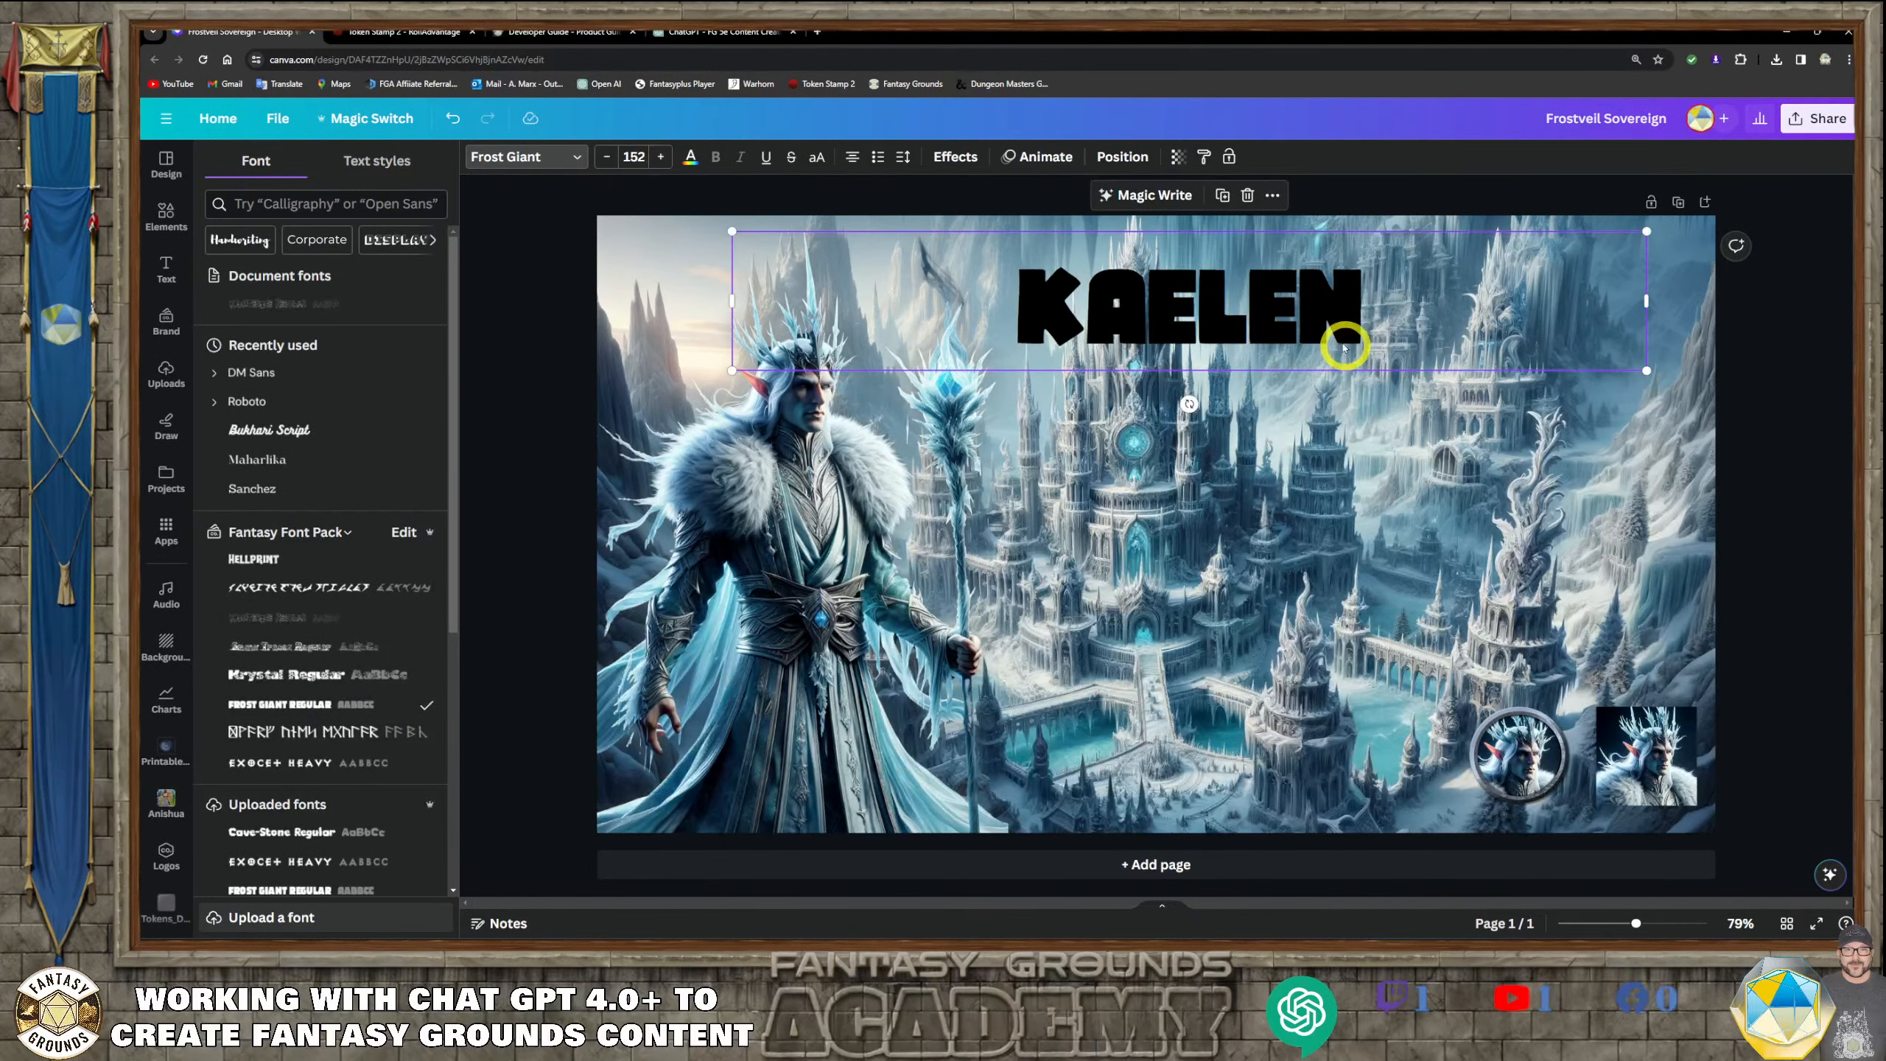
pyautogui.click(1262, 341)
pyautogui.click(1482, 476)
pyautogui.click(1219, 298)
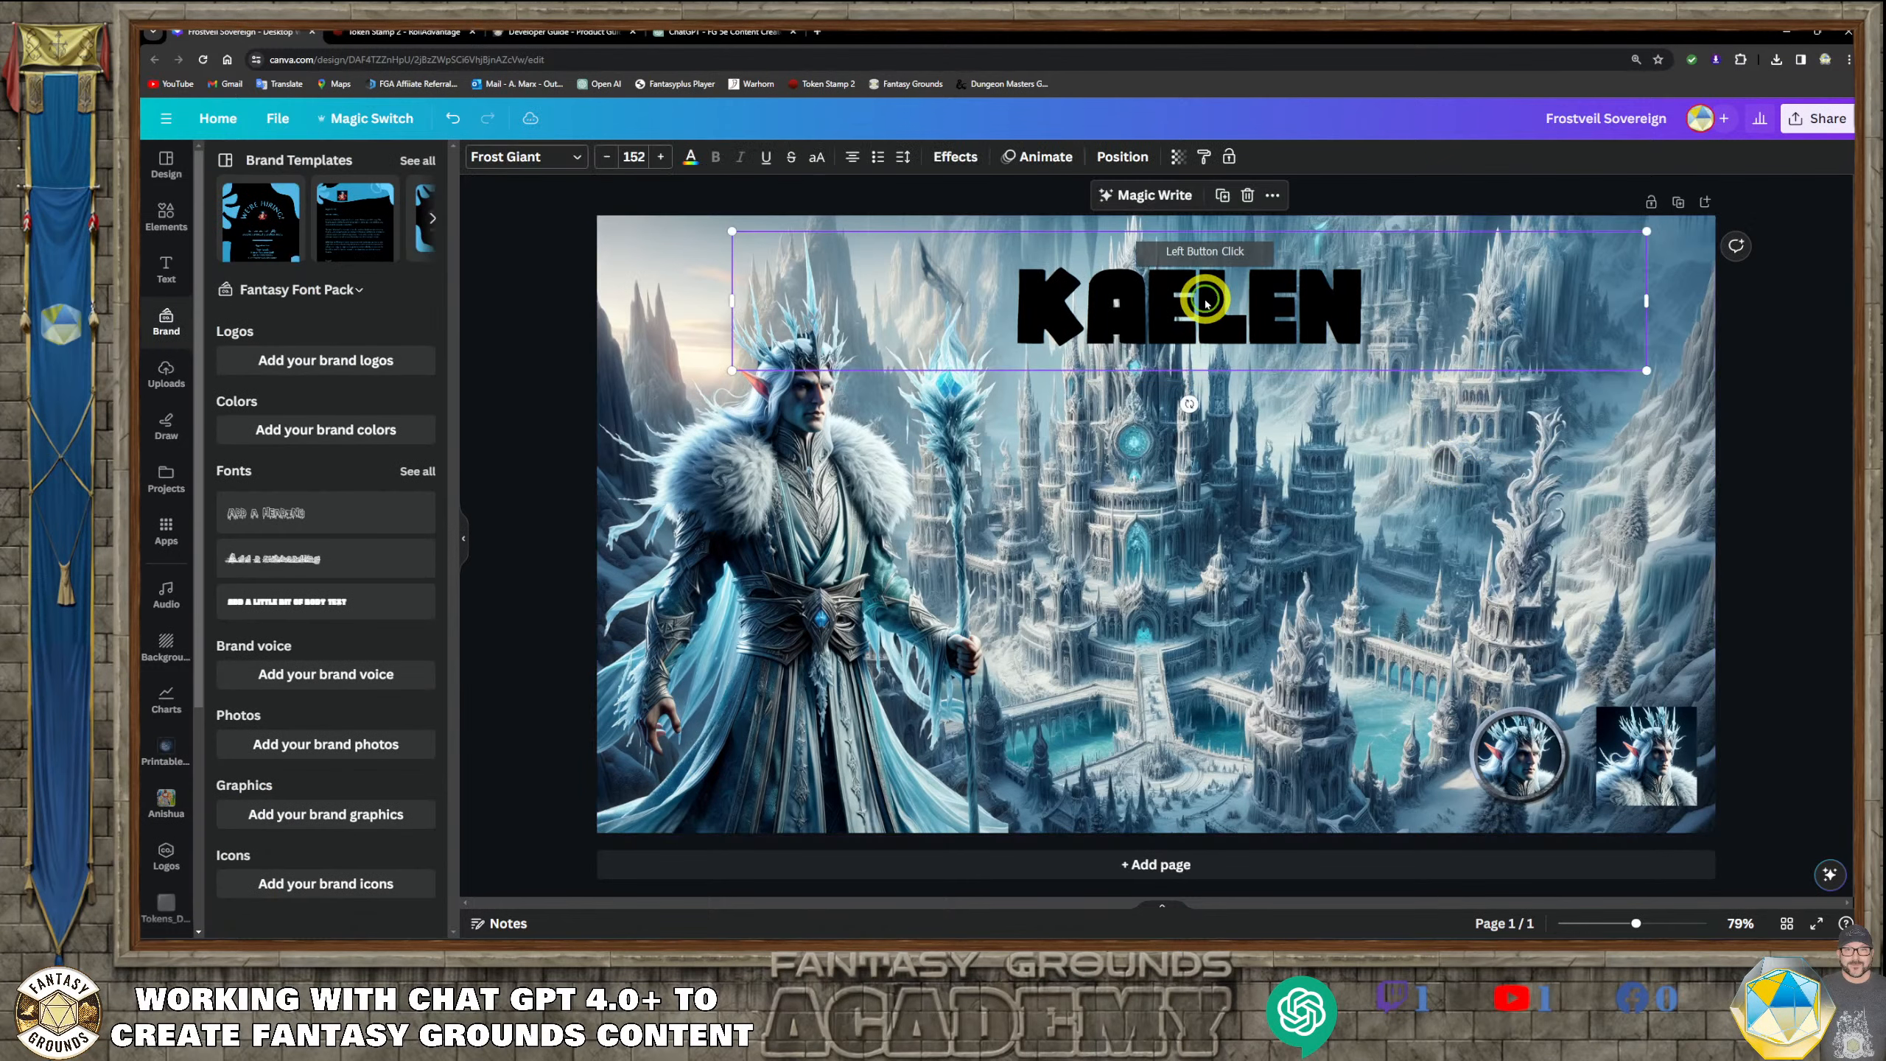
pyautogui.moveTo(1206, 301); pyautogui.dragTo(1215, 309)
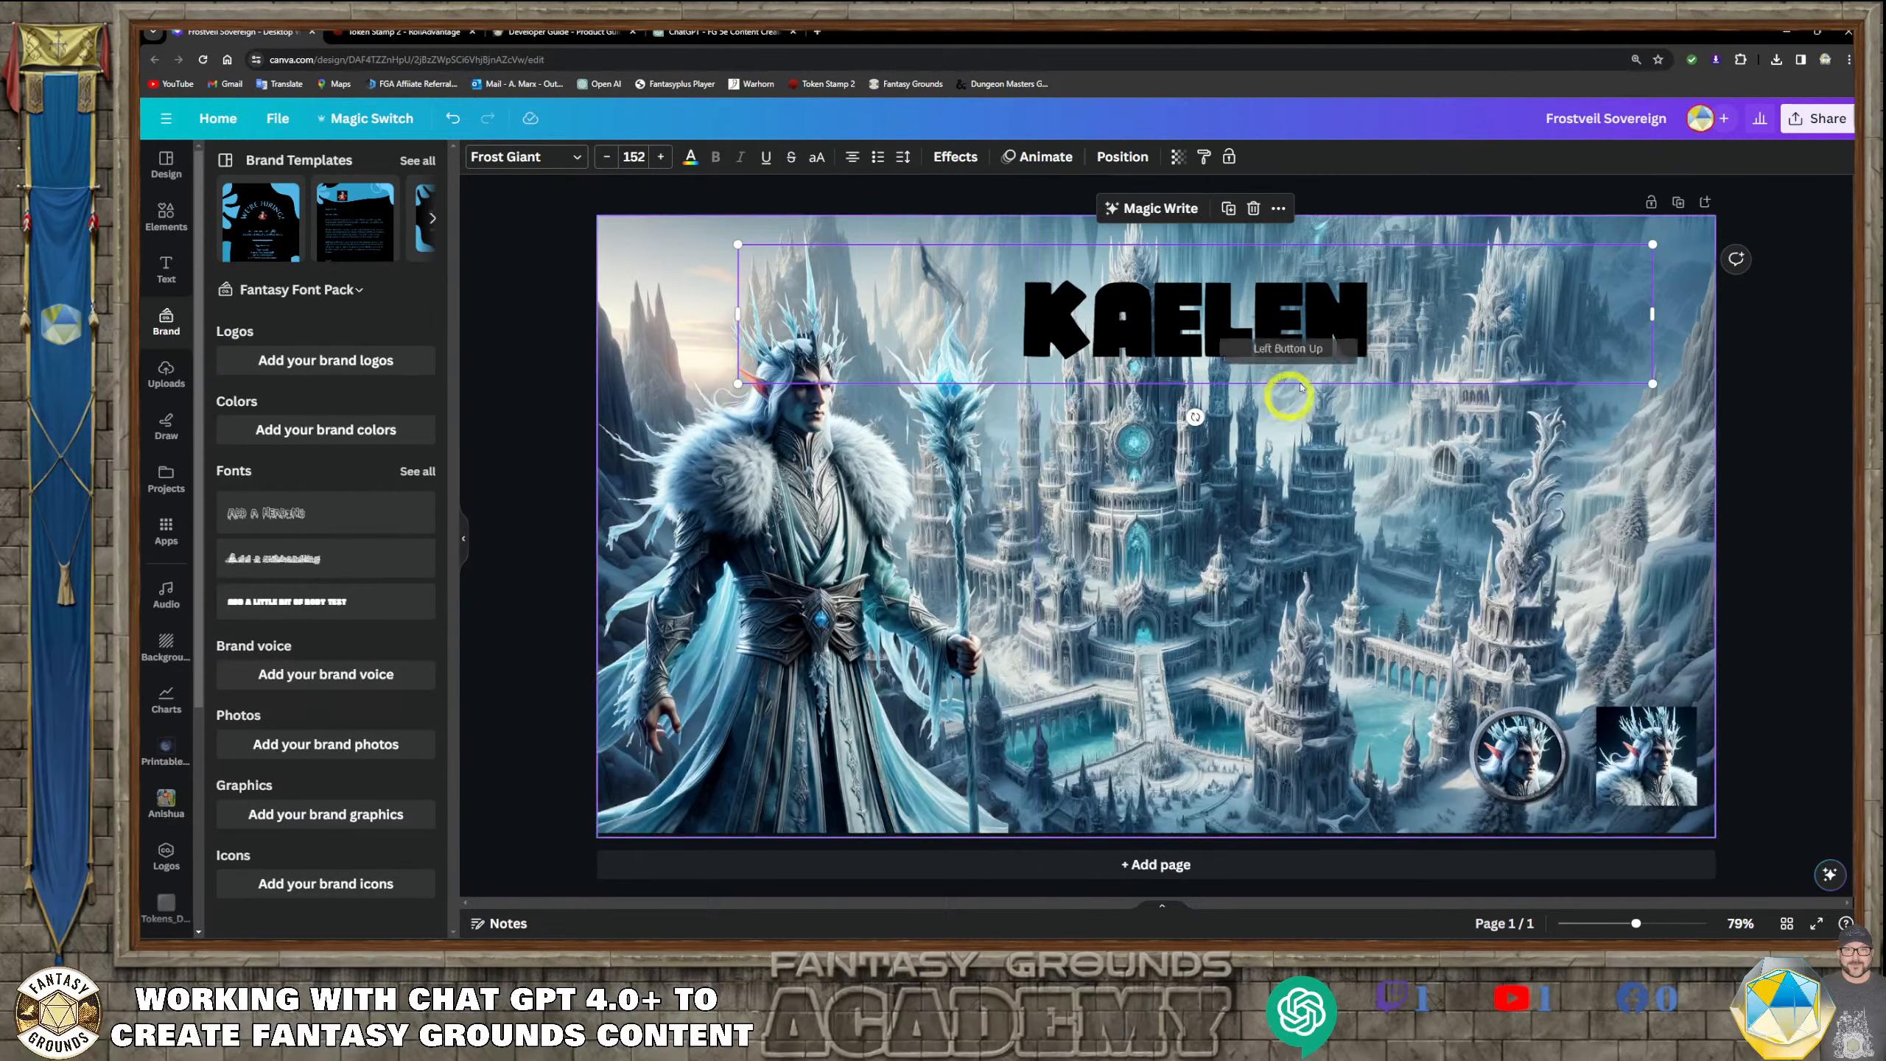
# Duplicate the page and delete the KAELEN title from page 1
pyautogui.click(1678, 203)
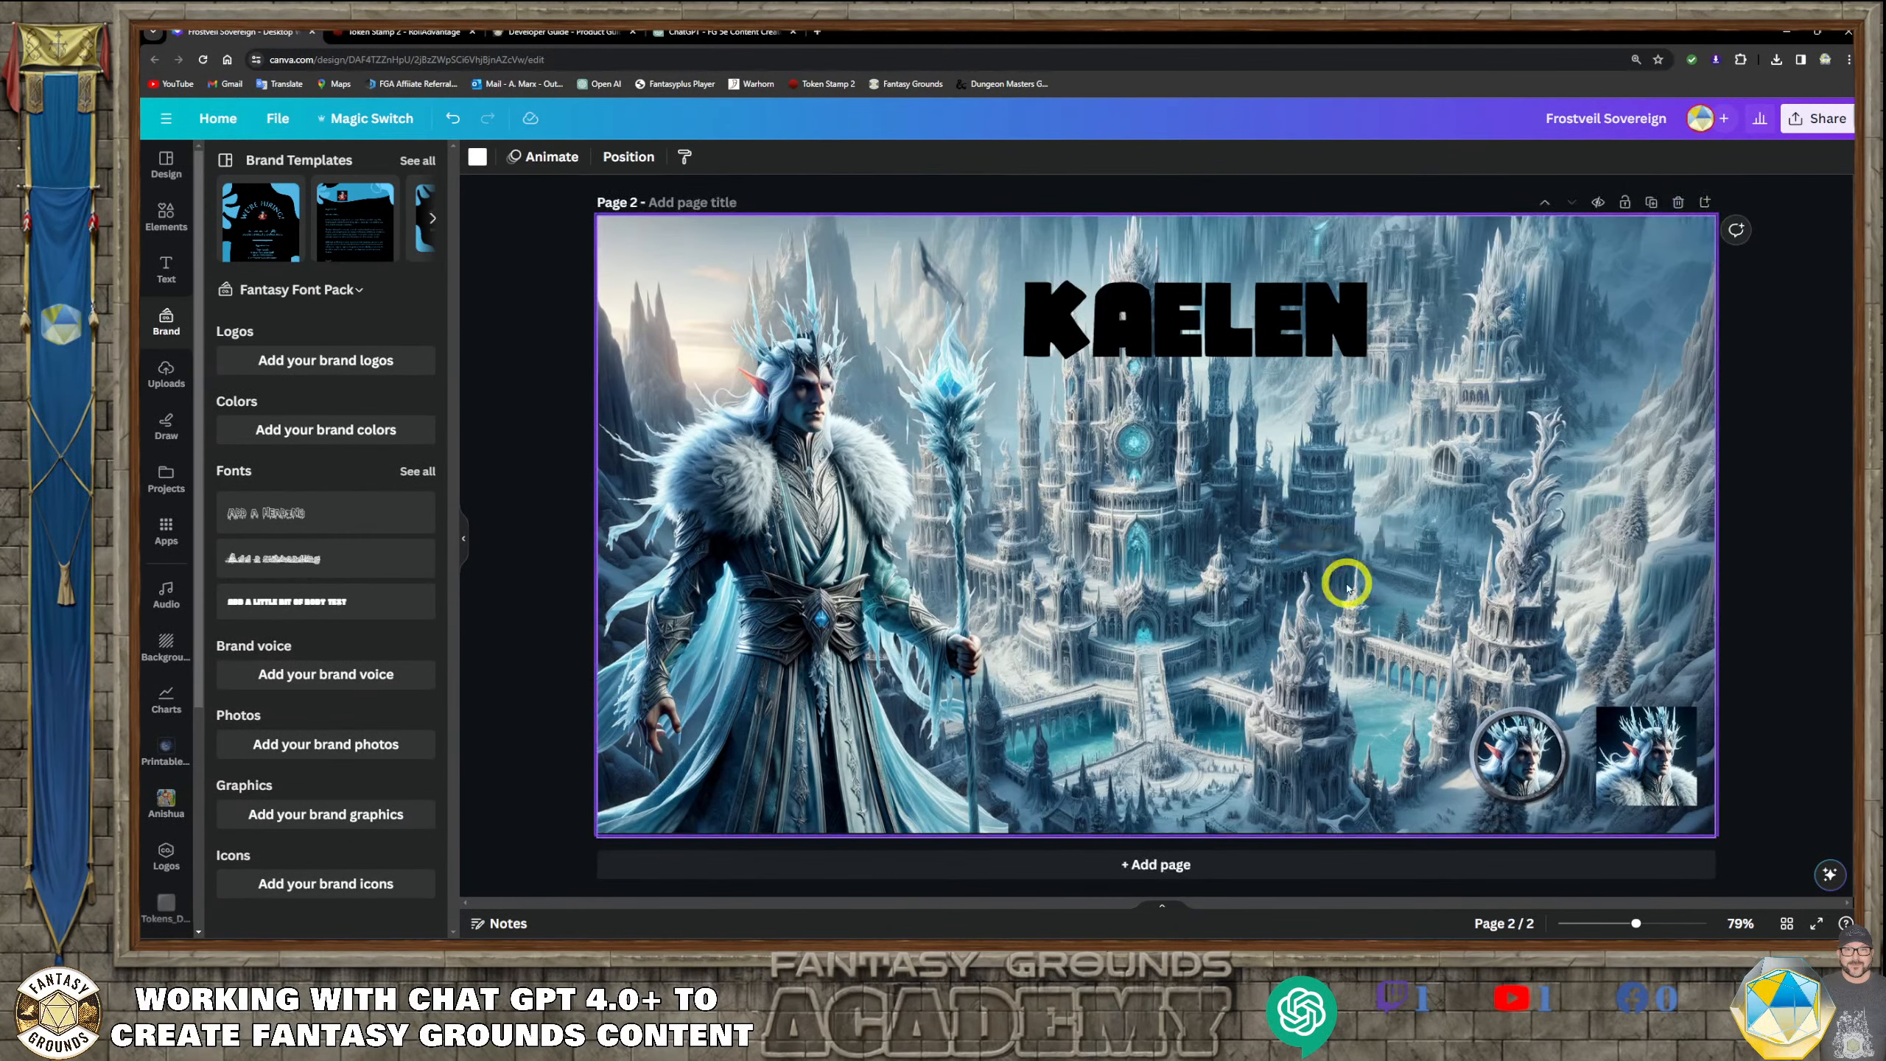
pyautogui.scroll(5, 1347, 590)
pyautogui.scroll(3, 1347, 590)
pyautogui.click(1208, 324)
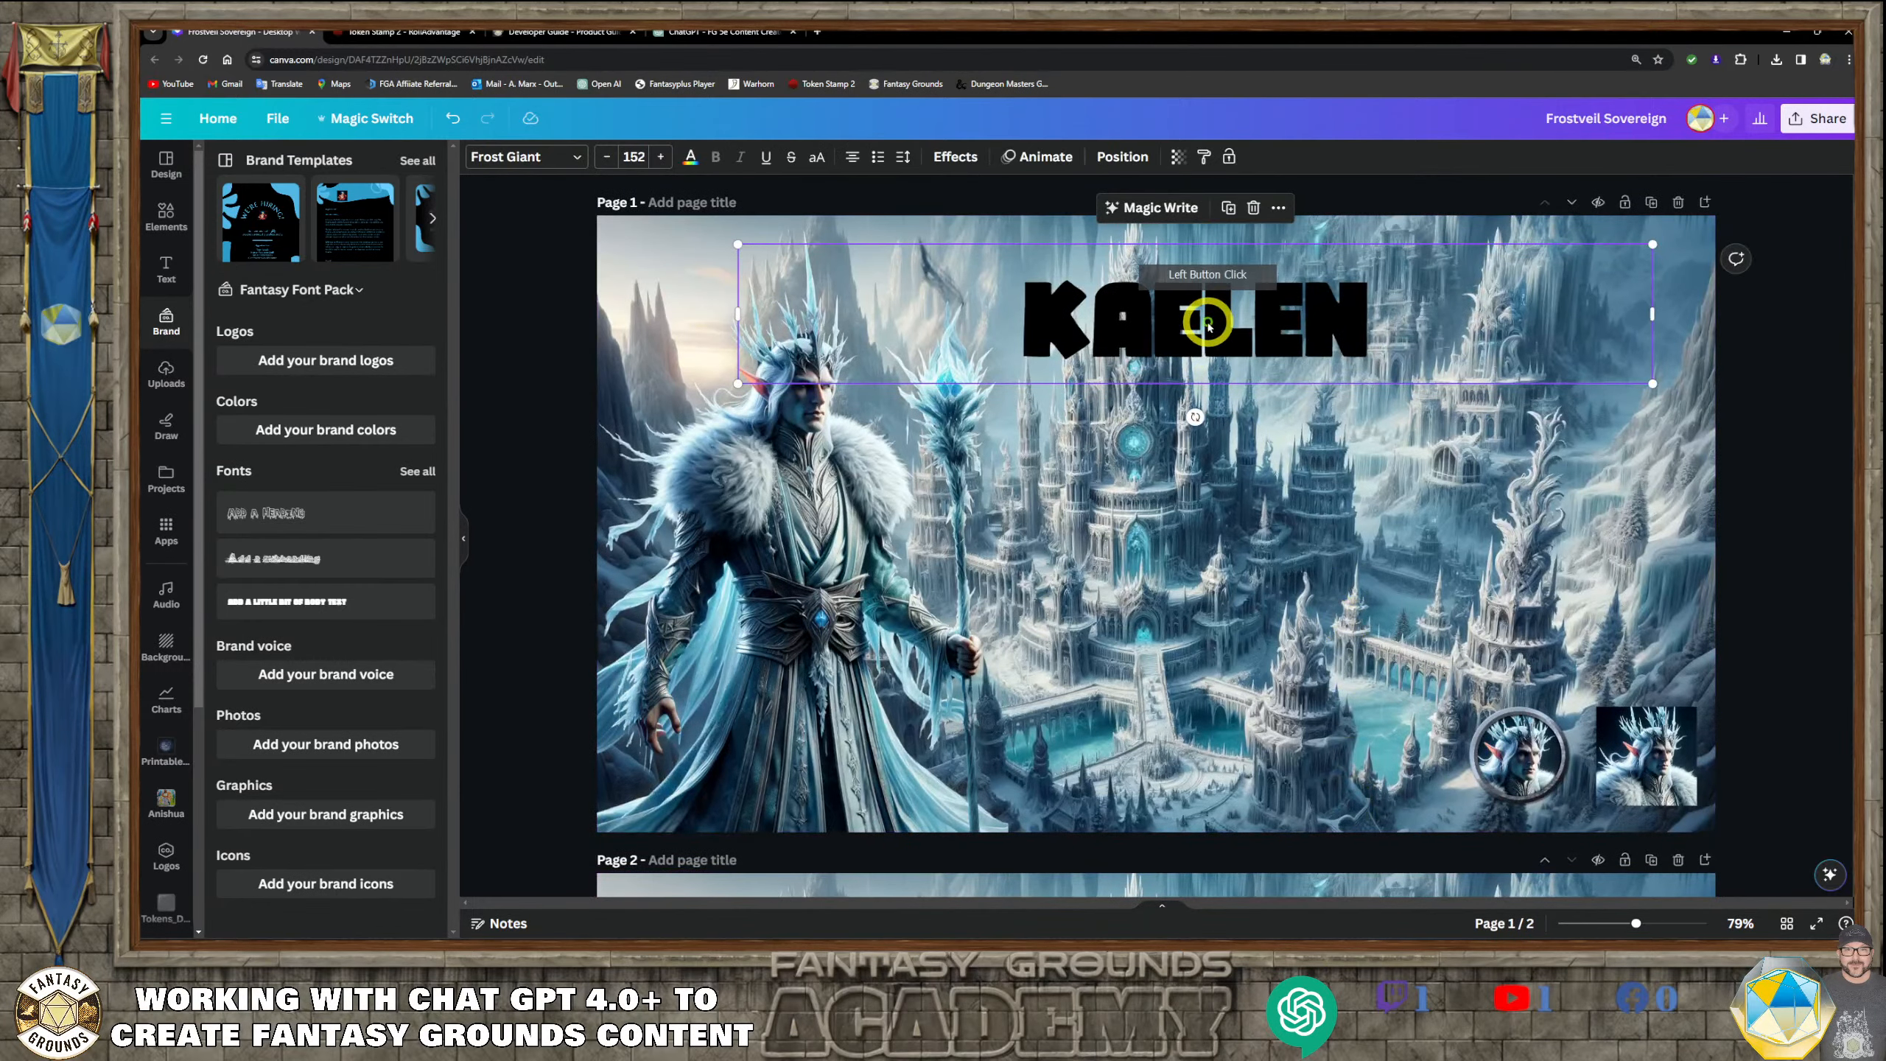
pyautogui.press('Delete')
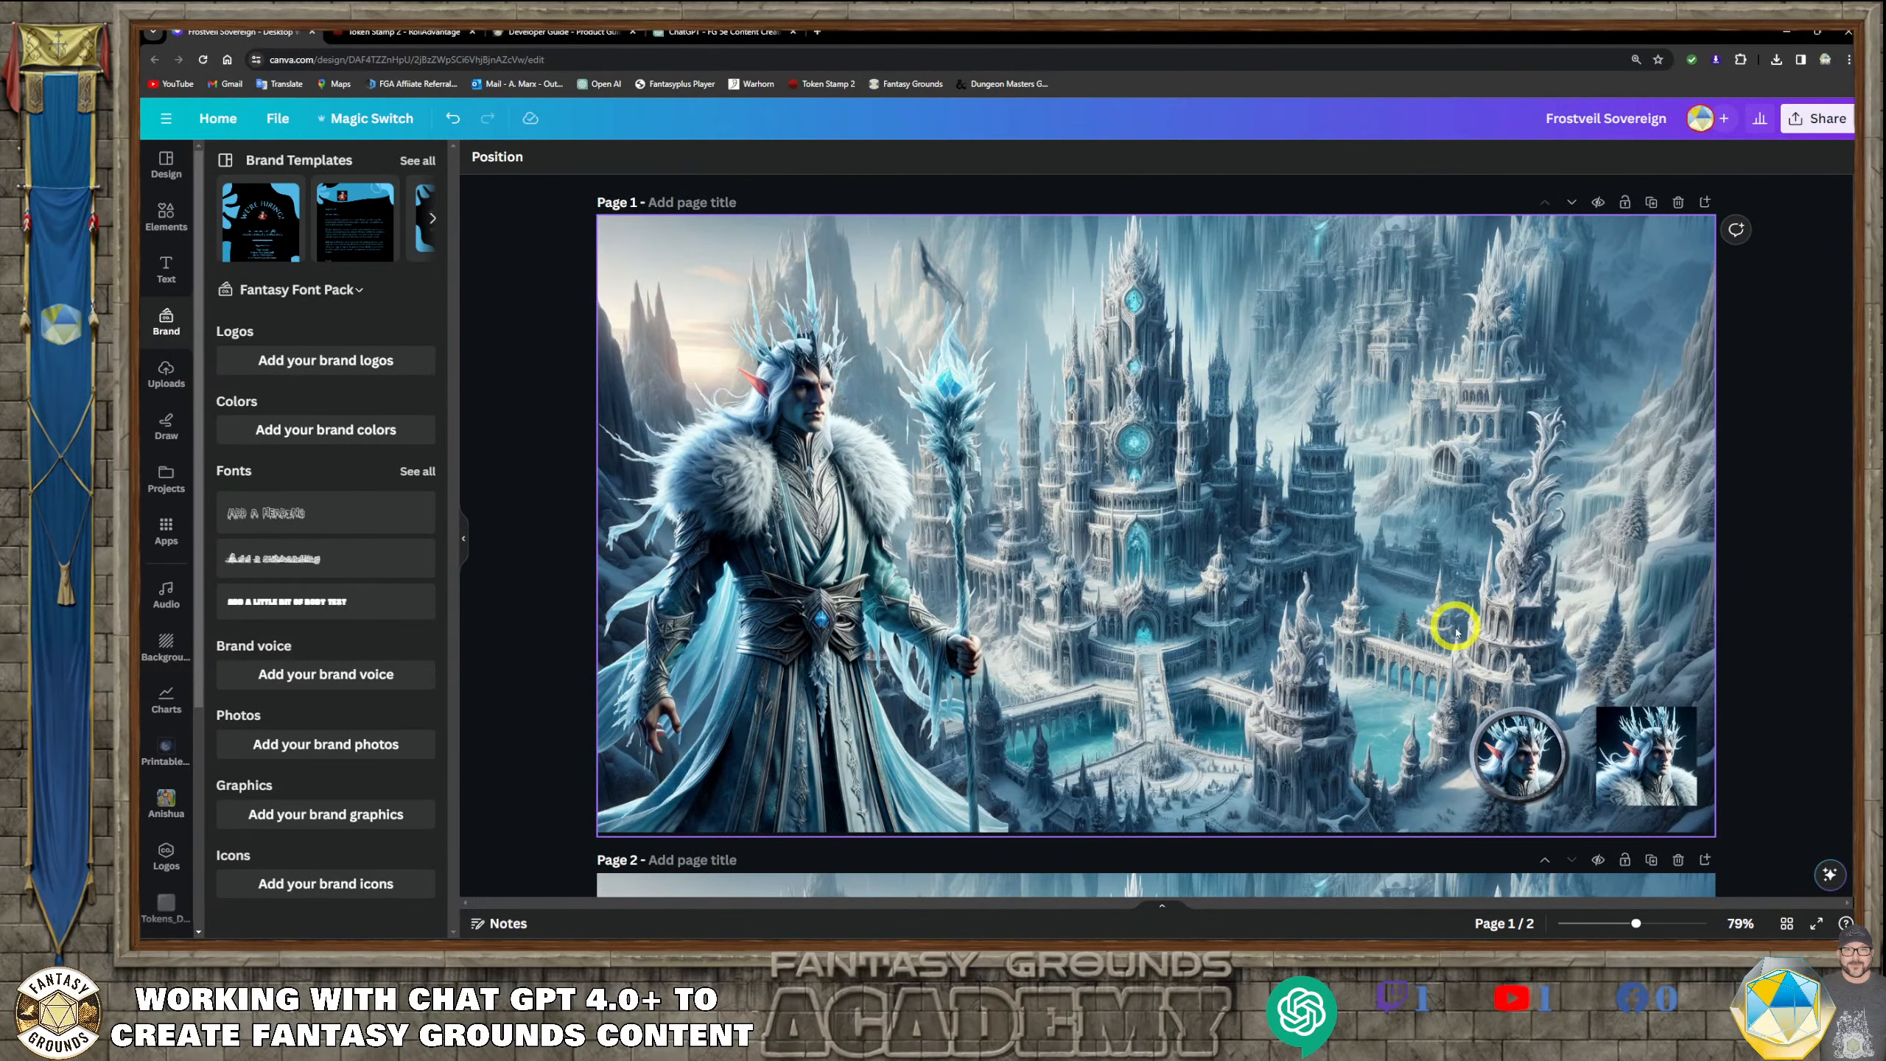
# Nudge the KAELEN title on page 2 slightly over the palace towers and compare the two pages
pyautogui.scroll(-4, 1455, 632)
pyautogui.scroll(-3, 1480, 640)
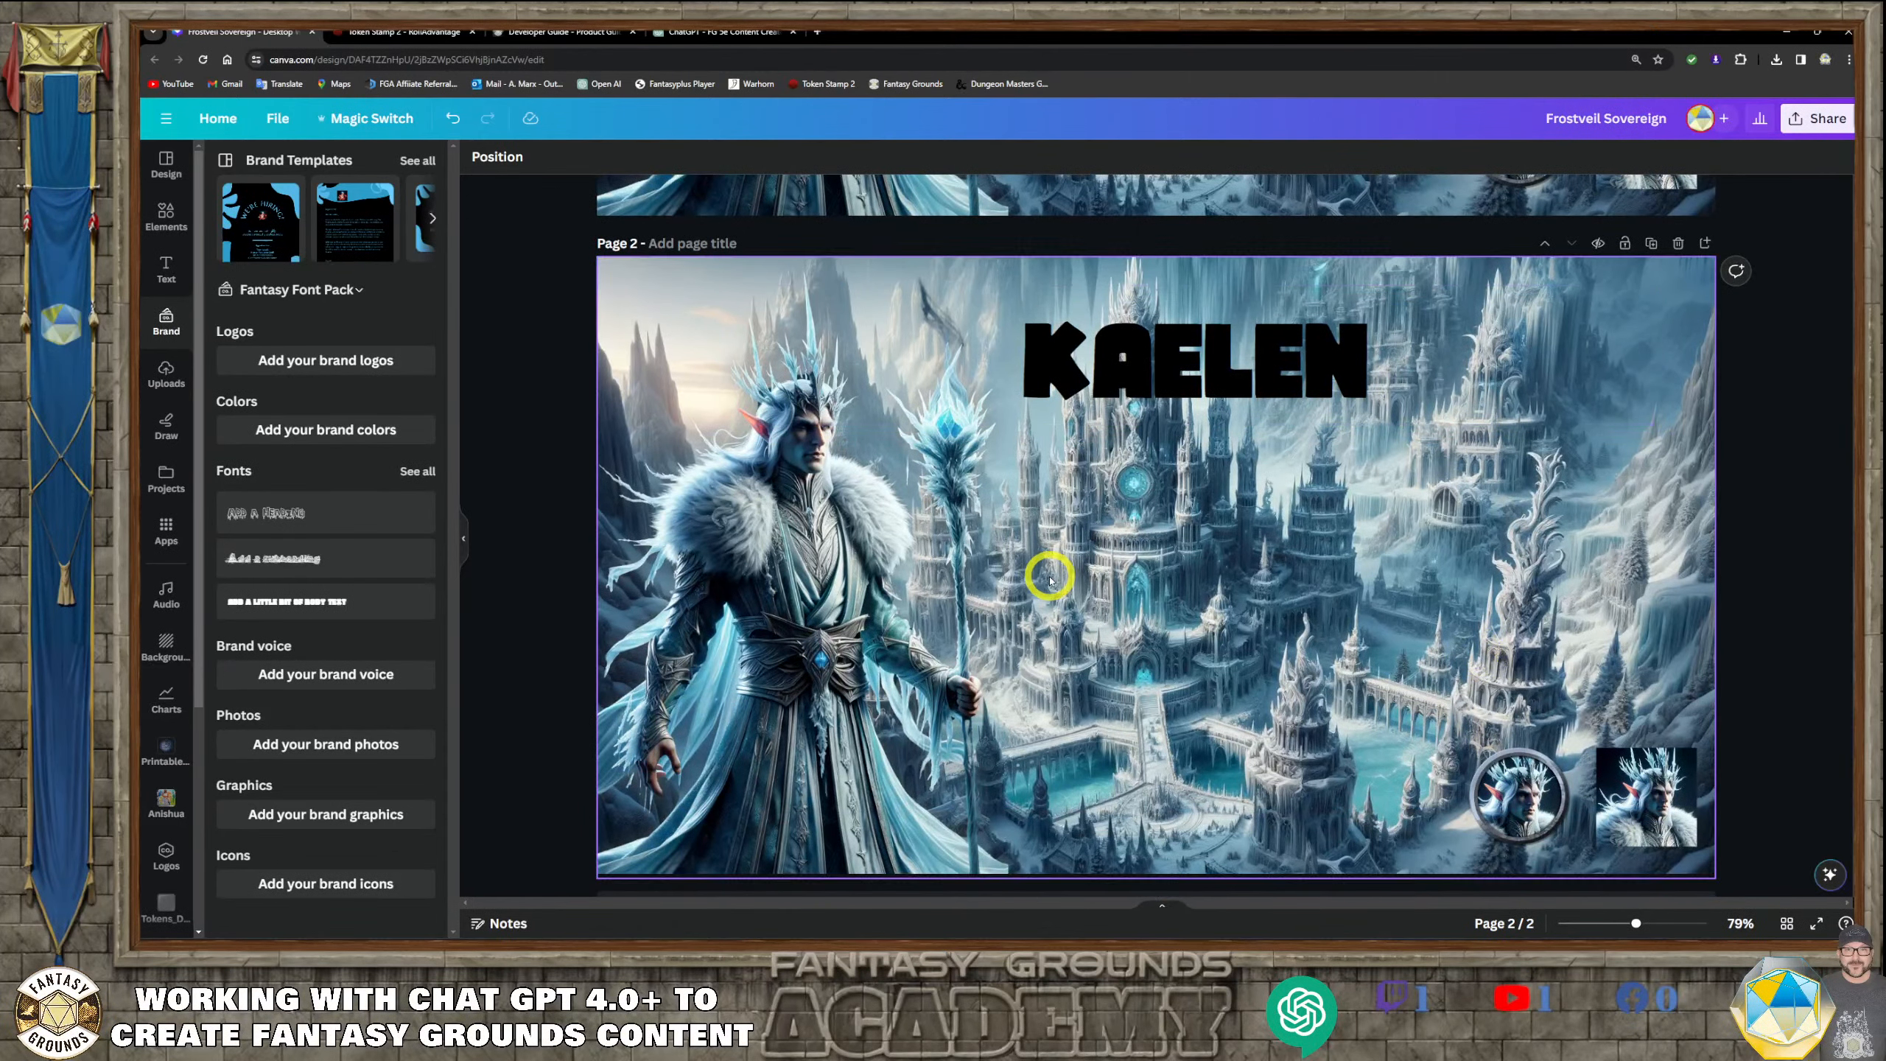
pyautogui.scroll(3, 1064, 578)
pyautogui.moveTo(1192, 616)
pyautogui.mouseDown()
pyautogui.moveTo(1159, 611)
pyautogui.moveTo(1205, 606)
pyautogui.mouseUp()
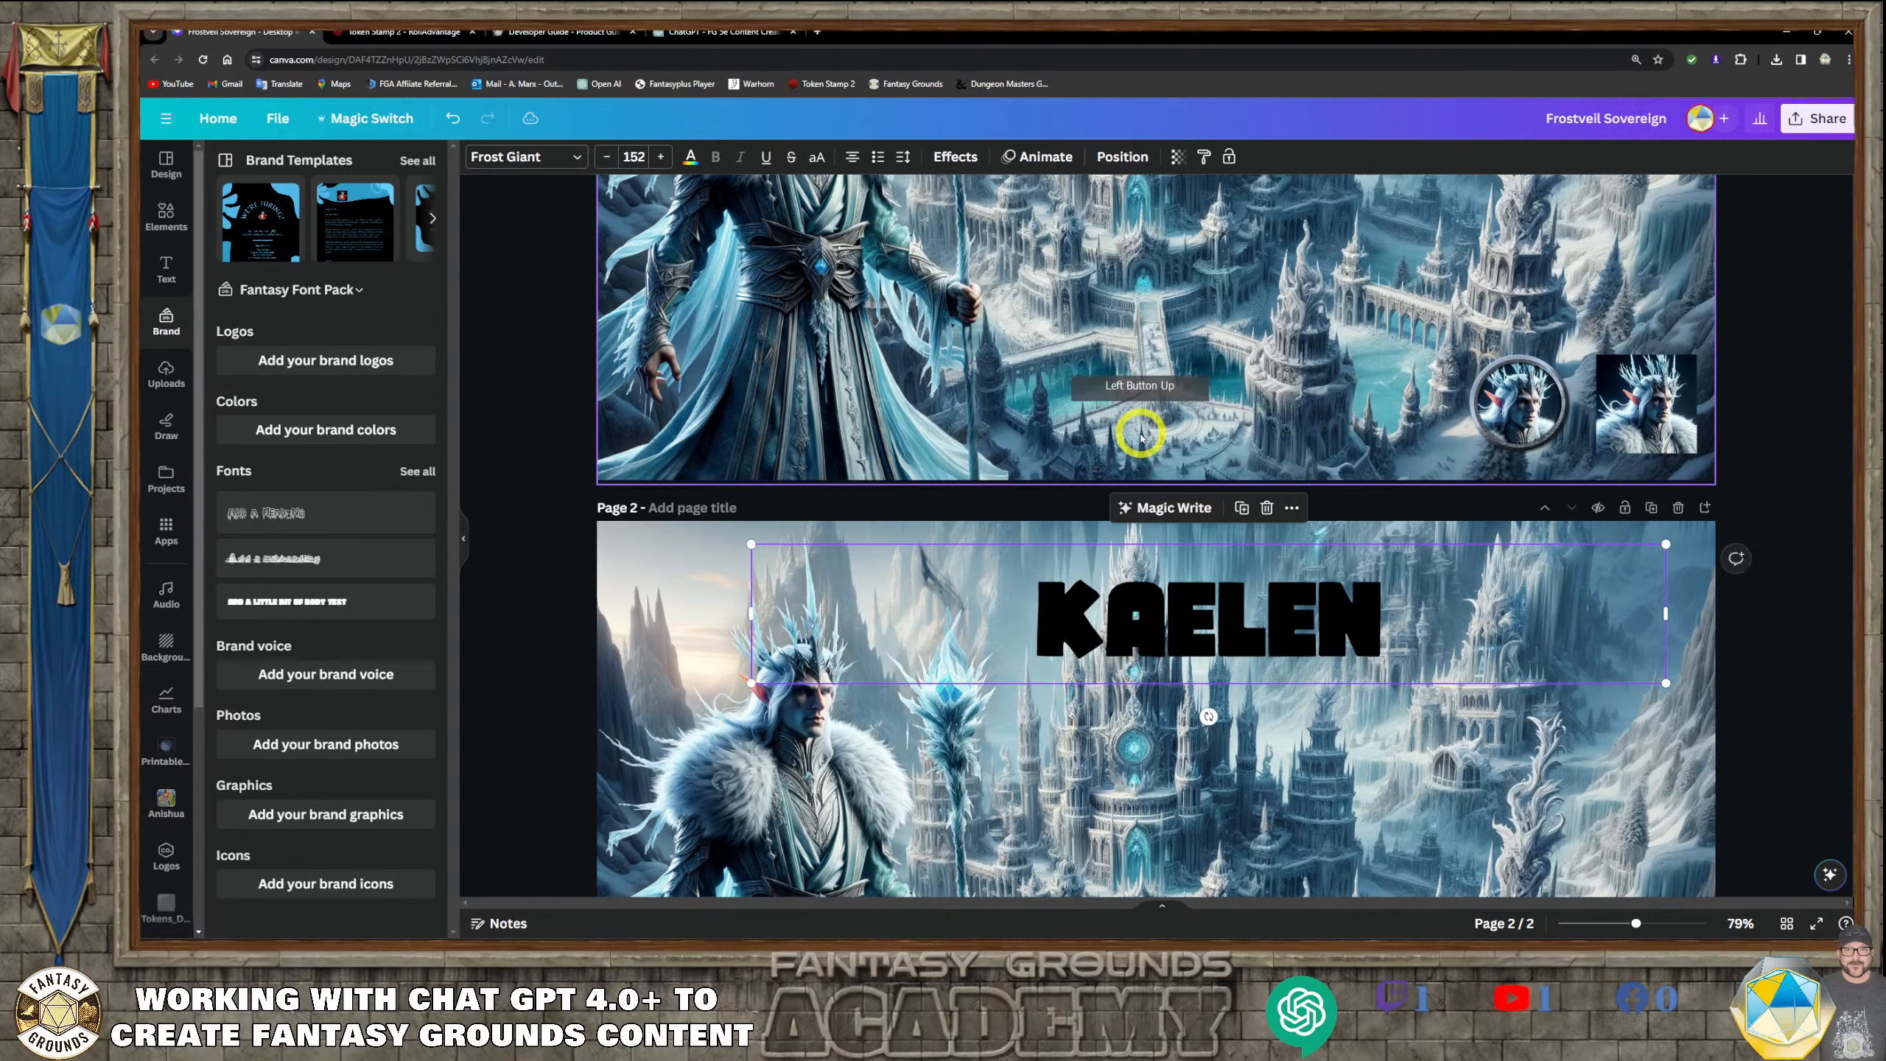
pyautogui.scroll(2, 1040, 357)
pyautogui.scroll(-1, 1177, 603)
pyautogui.scroll(-4, 1176, 603)
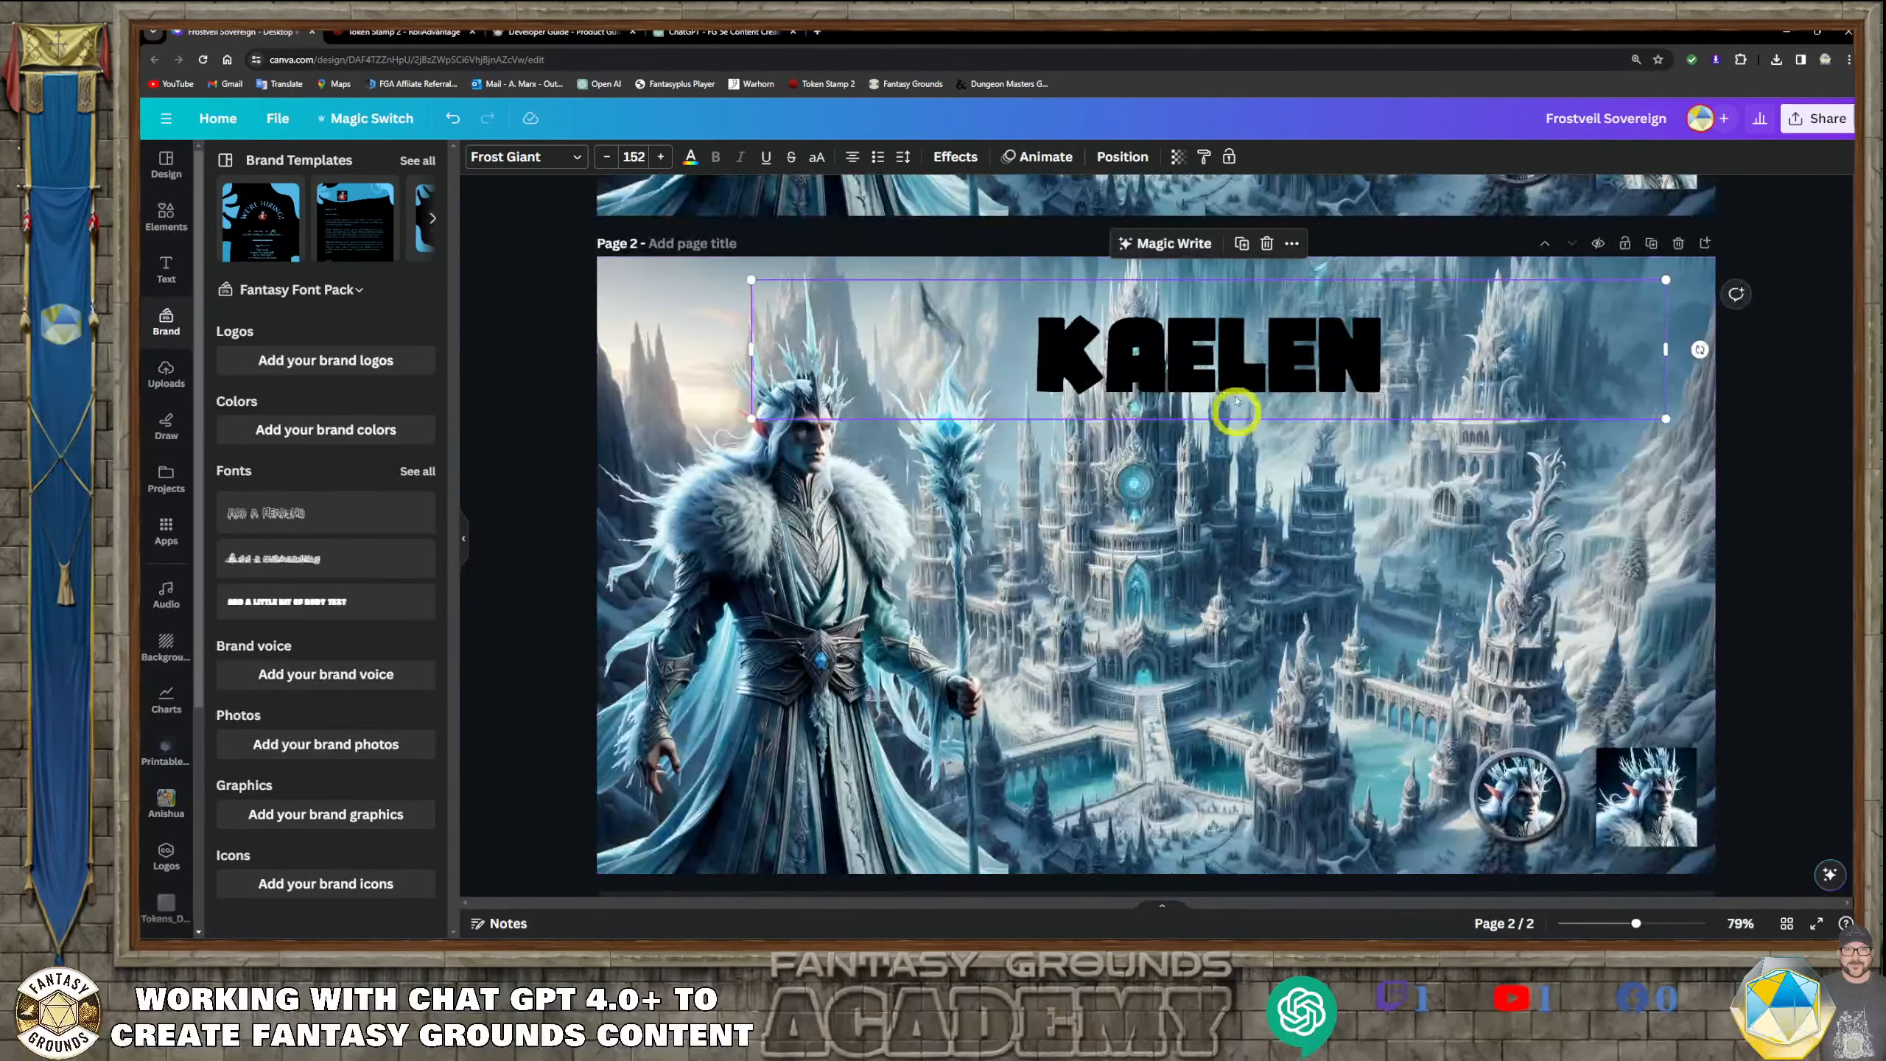
pyautogui.scroll(-1, 1152, 581)
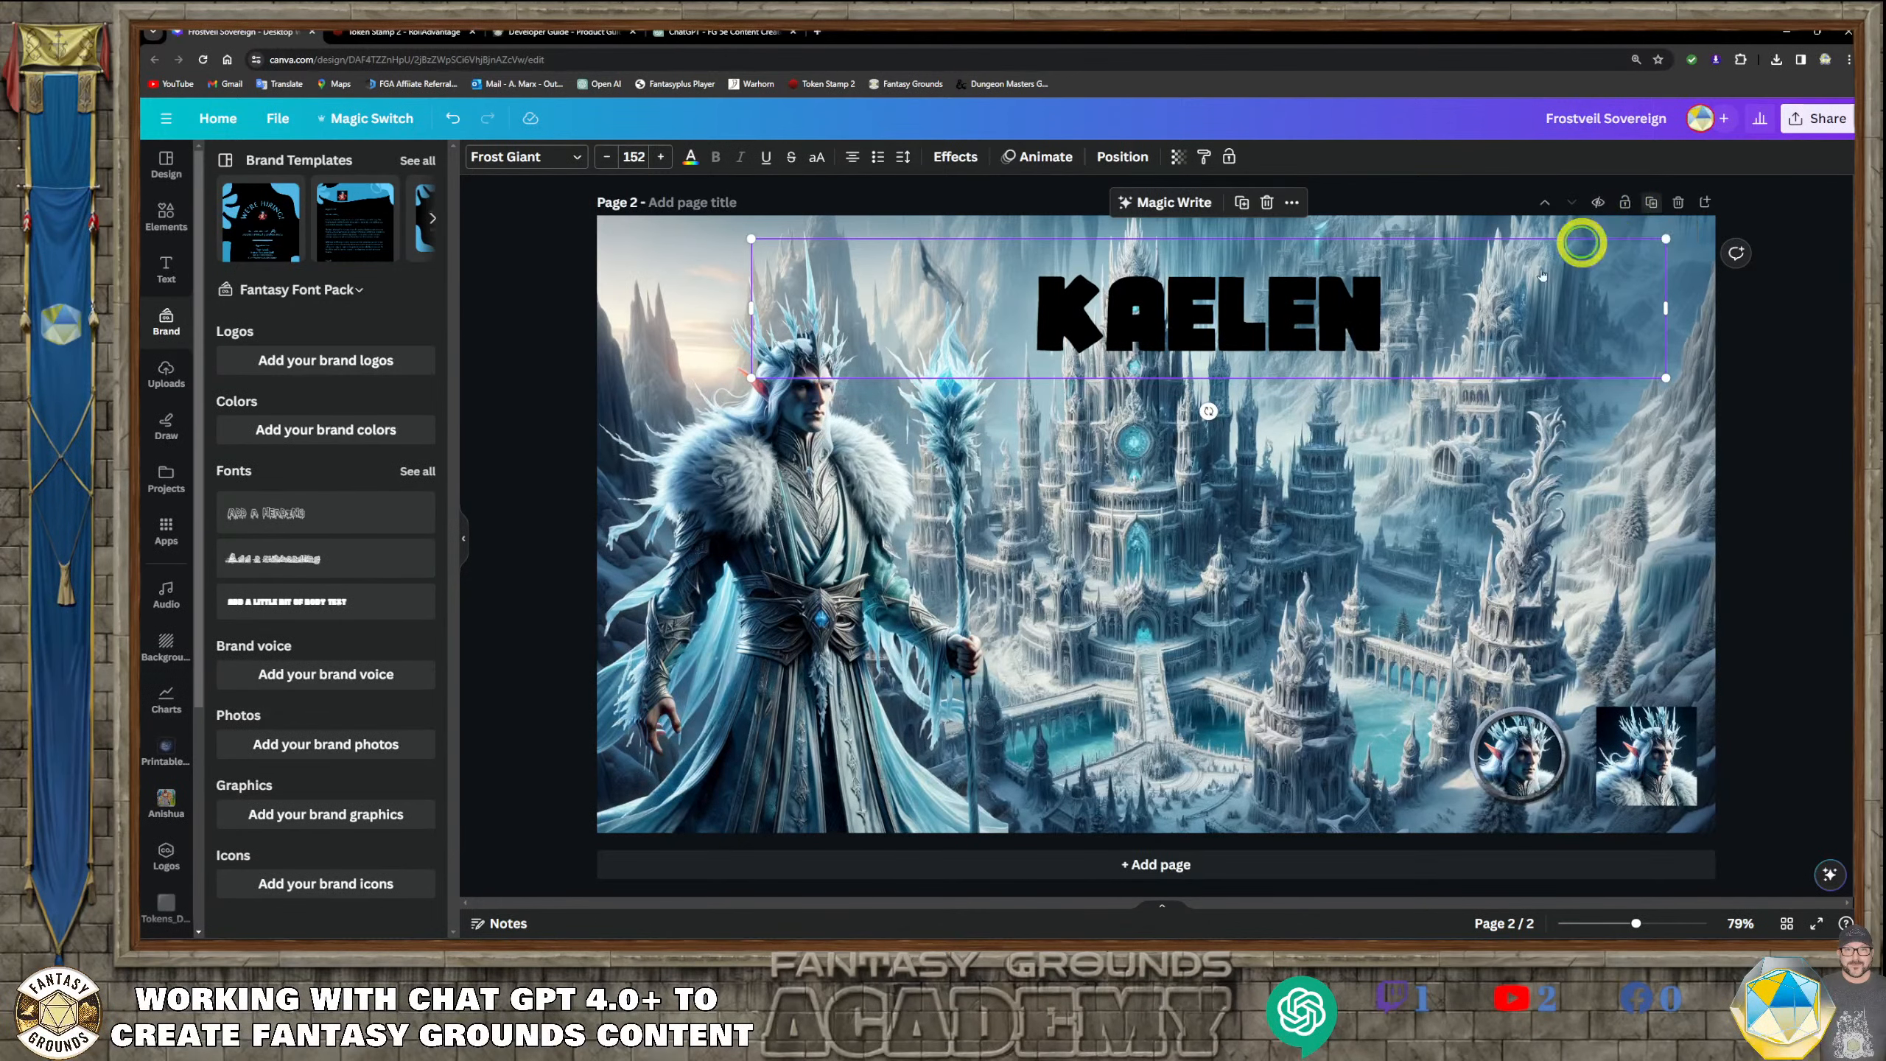
# Duplicate page 2 and delete the KAELEN title from the new page 3
pyautogui.click(1250, 375)
pyautogui.click(1210, 306)
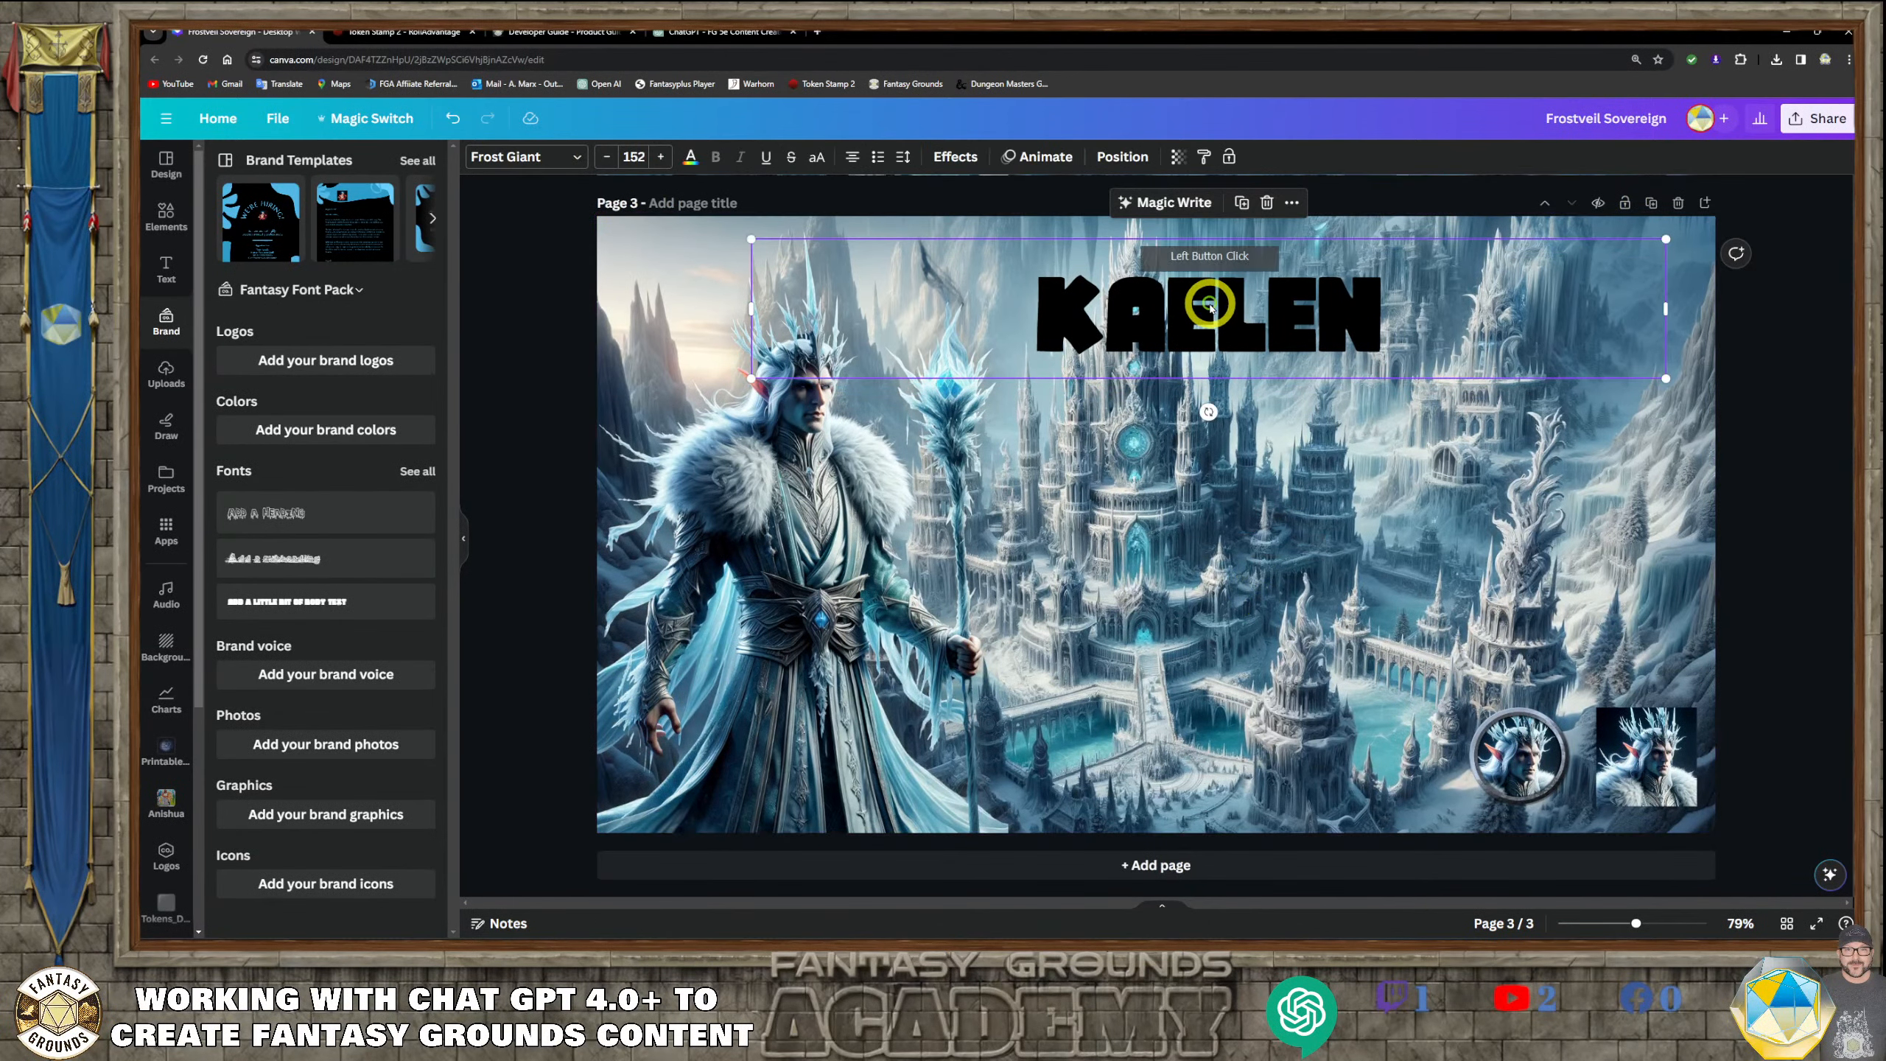
pyautogui.press('Delete')
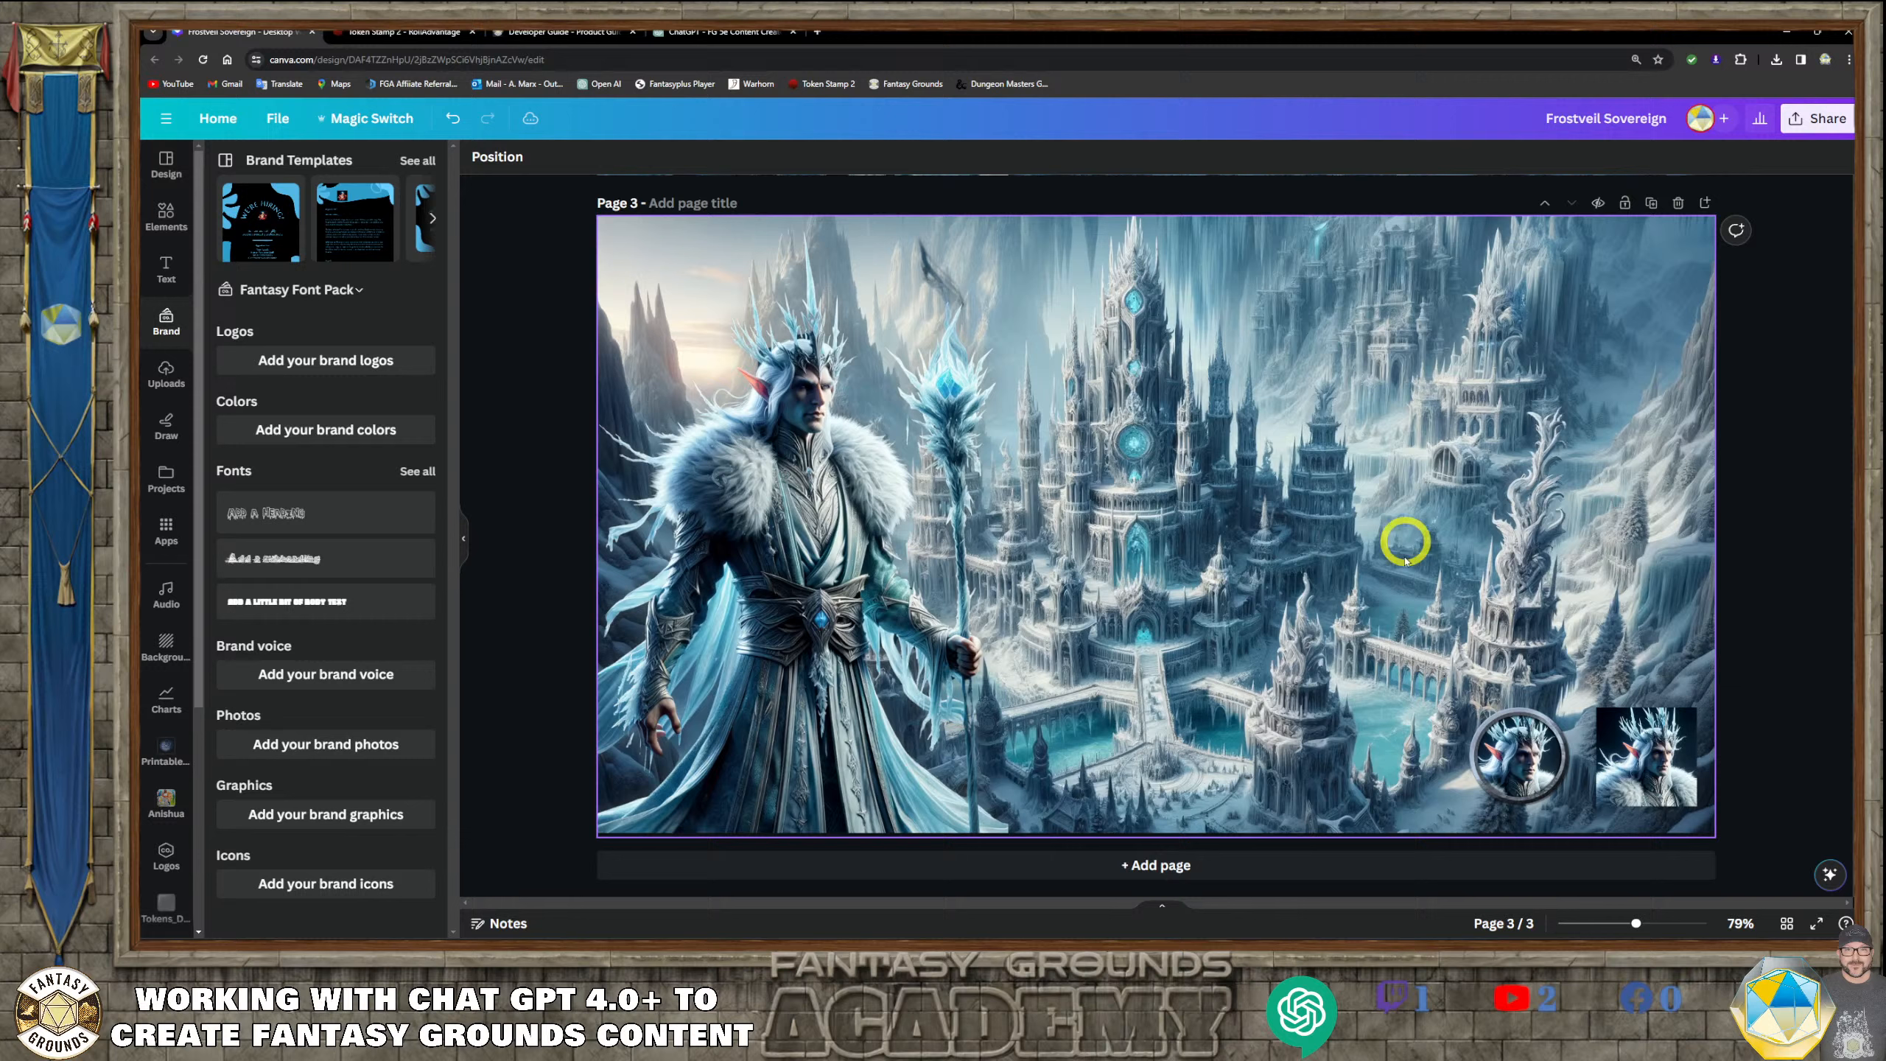
# Delete the round token, the square token and the palace background from page 3, keeping only the character
pyautogui.click(1515, 757)
pyautogui.press('Delete')
pyautogui.click(1670, 759)
pyautogui.press('Delete')
pyautogui.click(1301, 514)
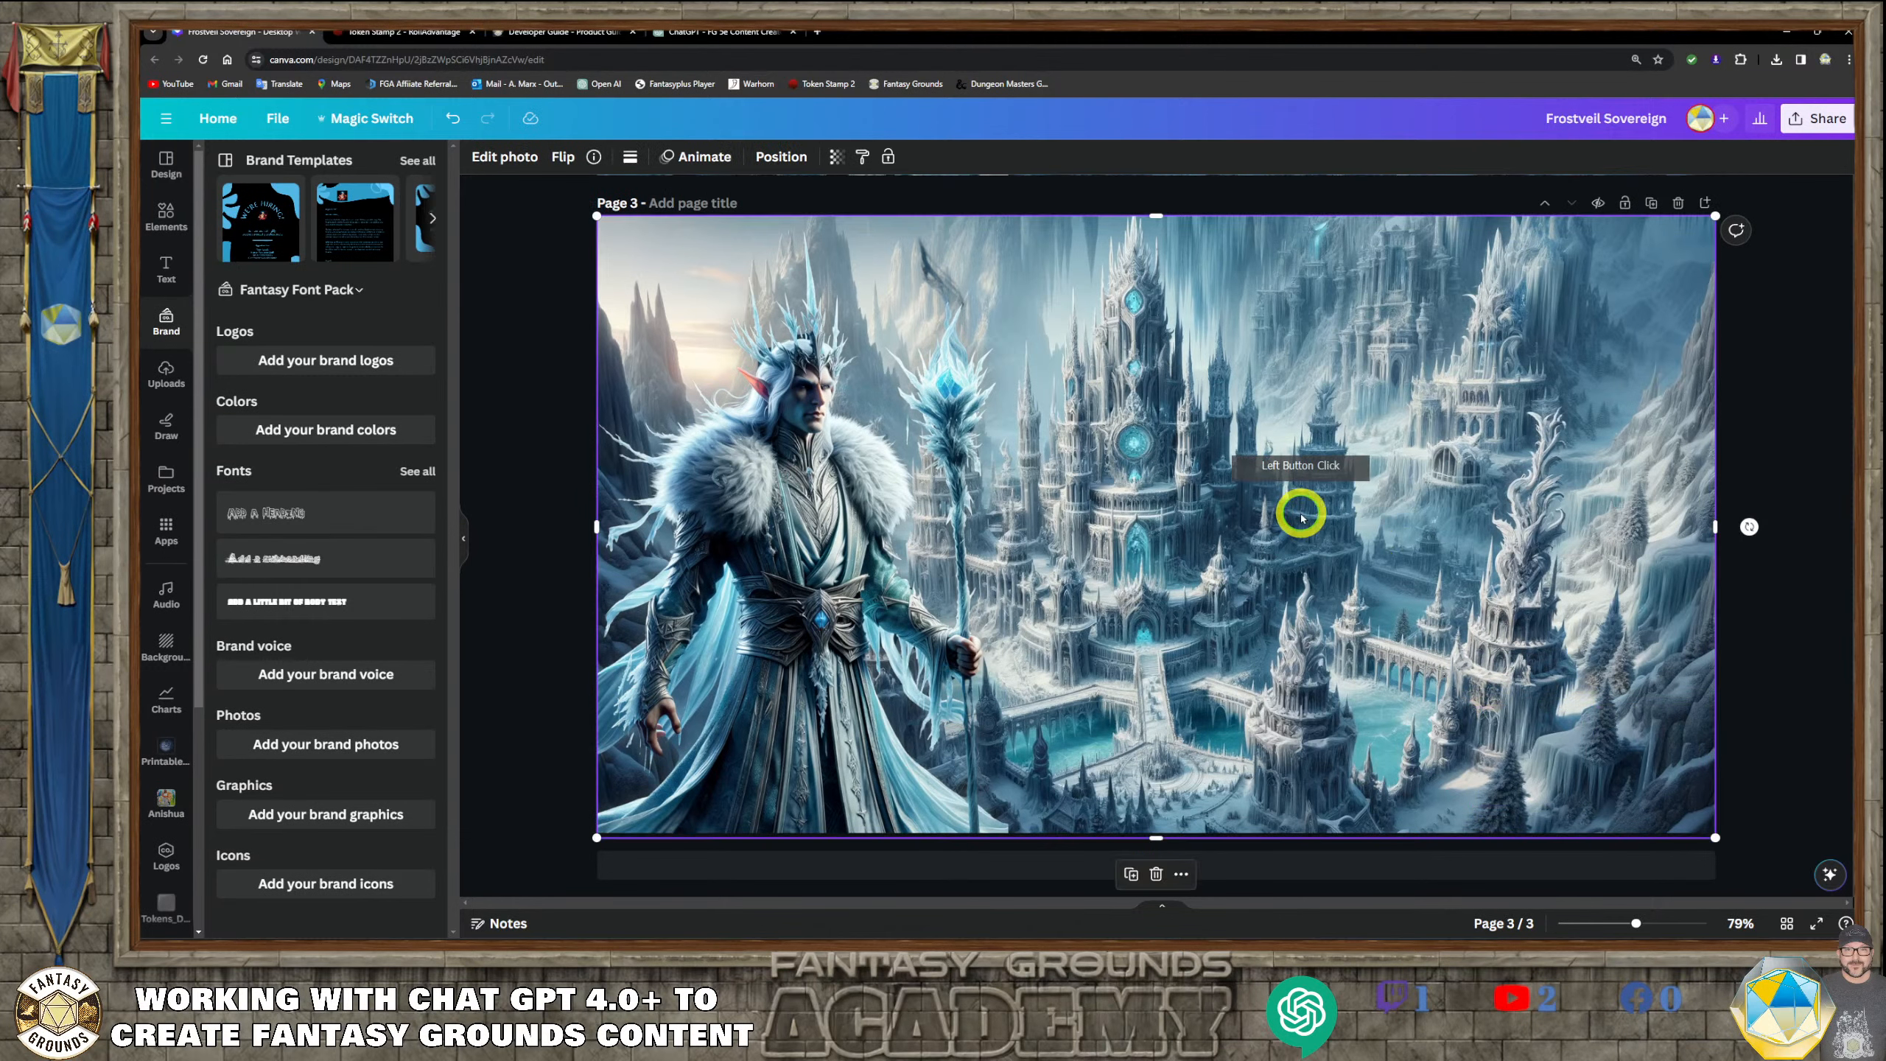
pyautogui.press('Delete')
# Move the character toward the middle of page 3 and align it to the page's horizontal center
pyautogui.click(899, 550)
pyautogui.moveTo(900, 550); pyautogui.dragTo(1167, 506)
pyautogui.rightClick(842, 438)
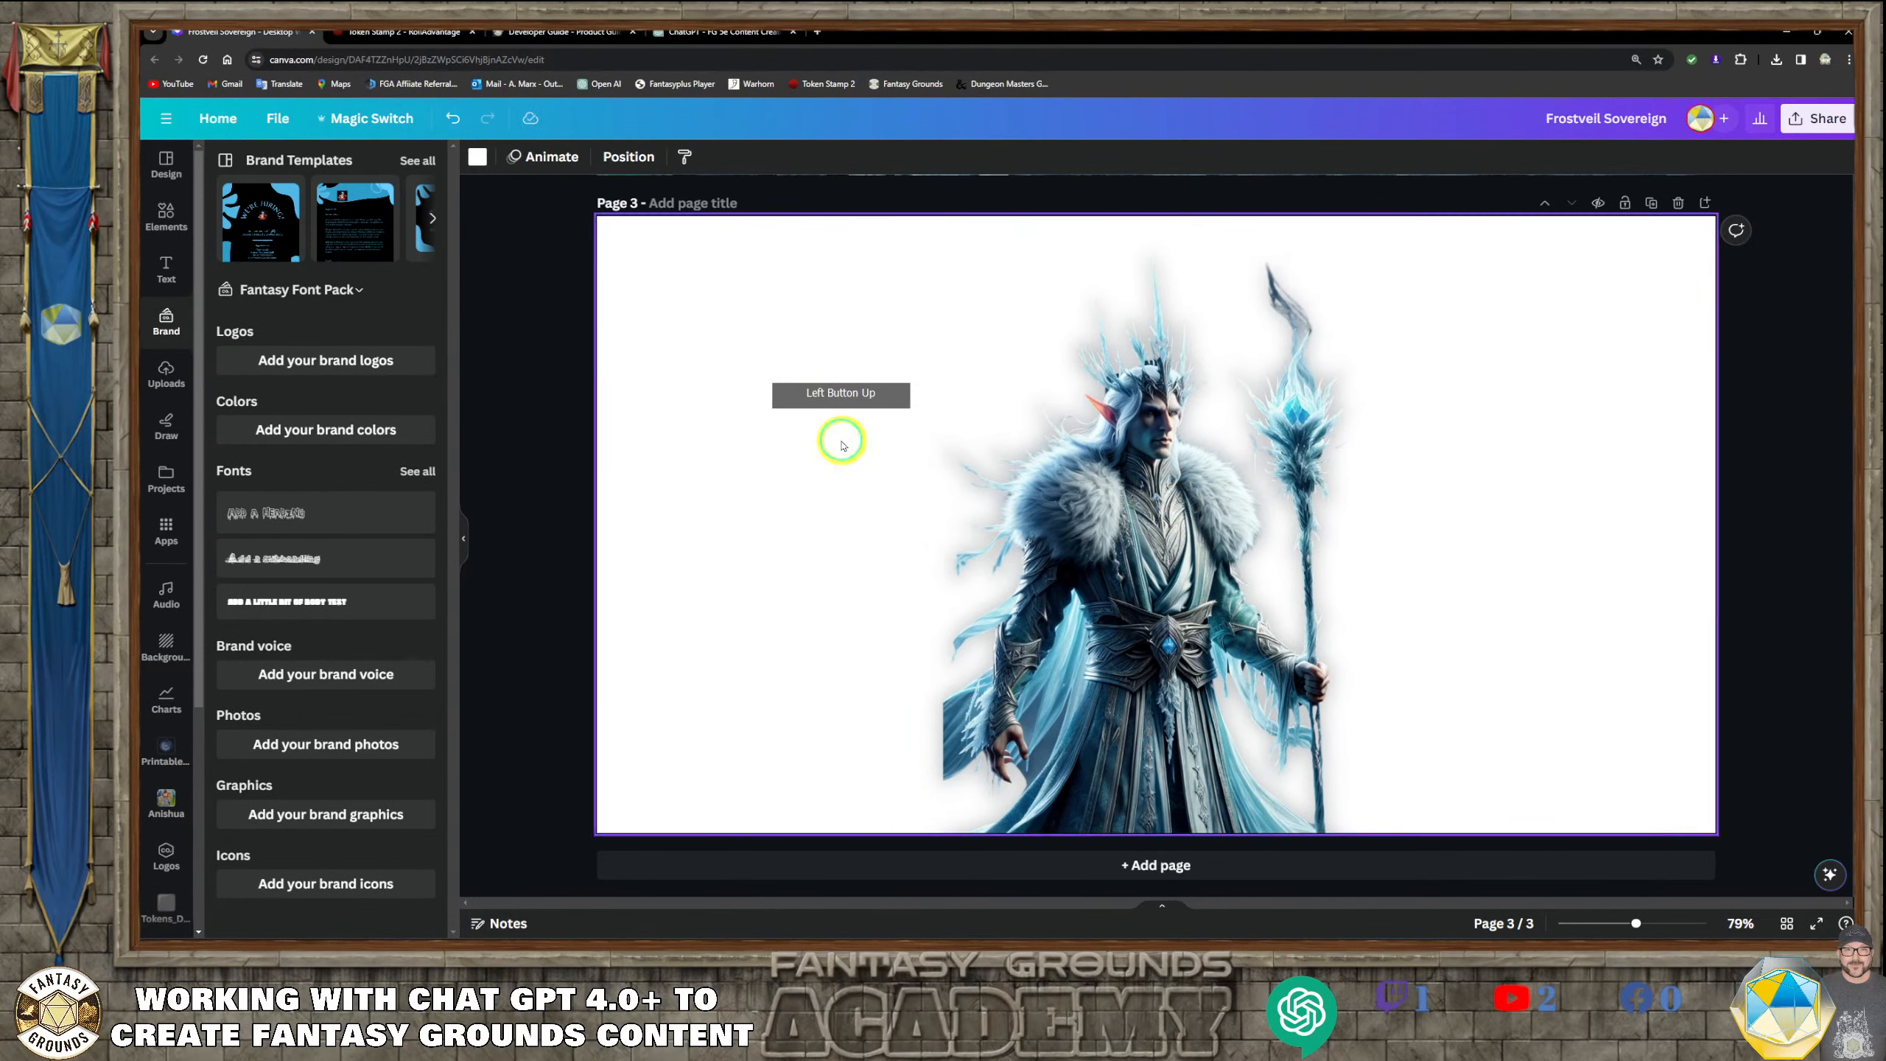
pyautogui.click(854, 176)
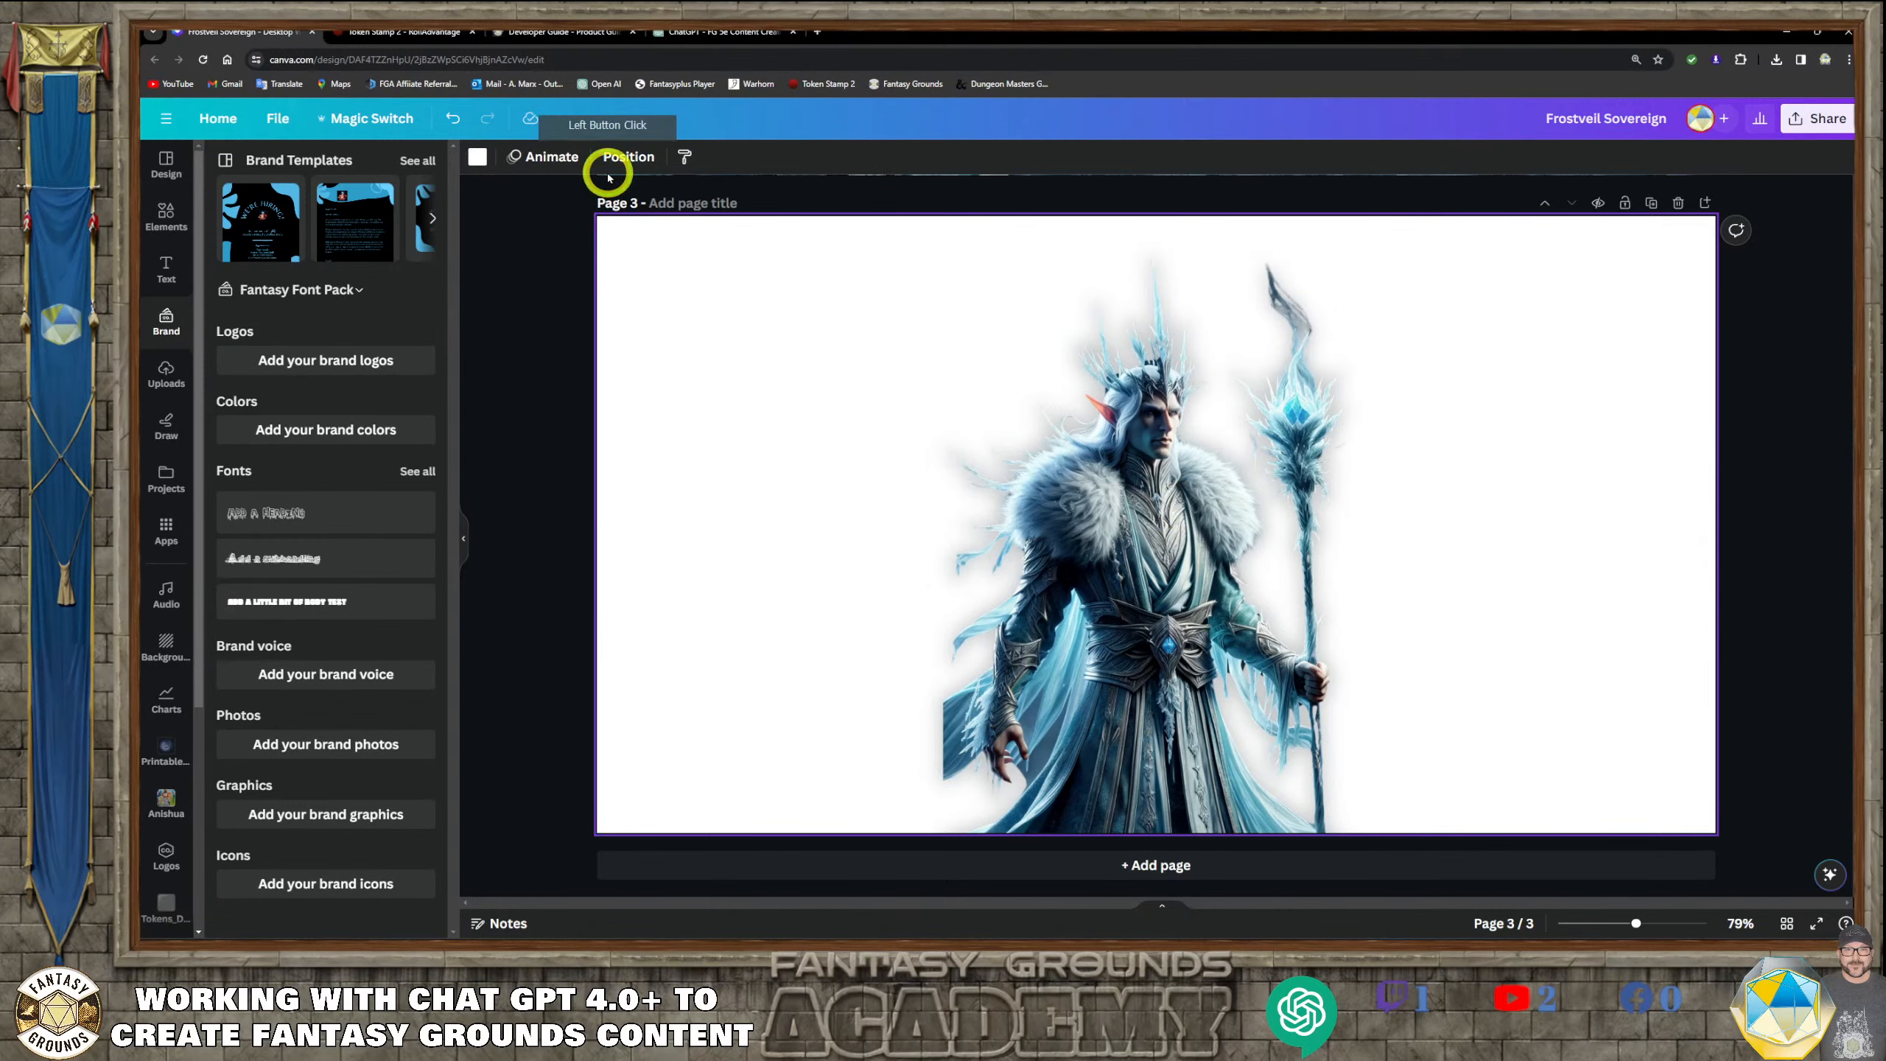
pyautogui.click(628, 157)
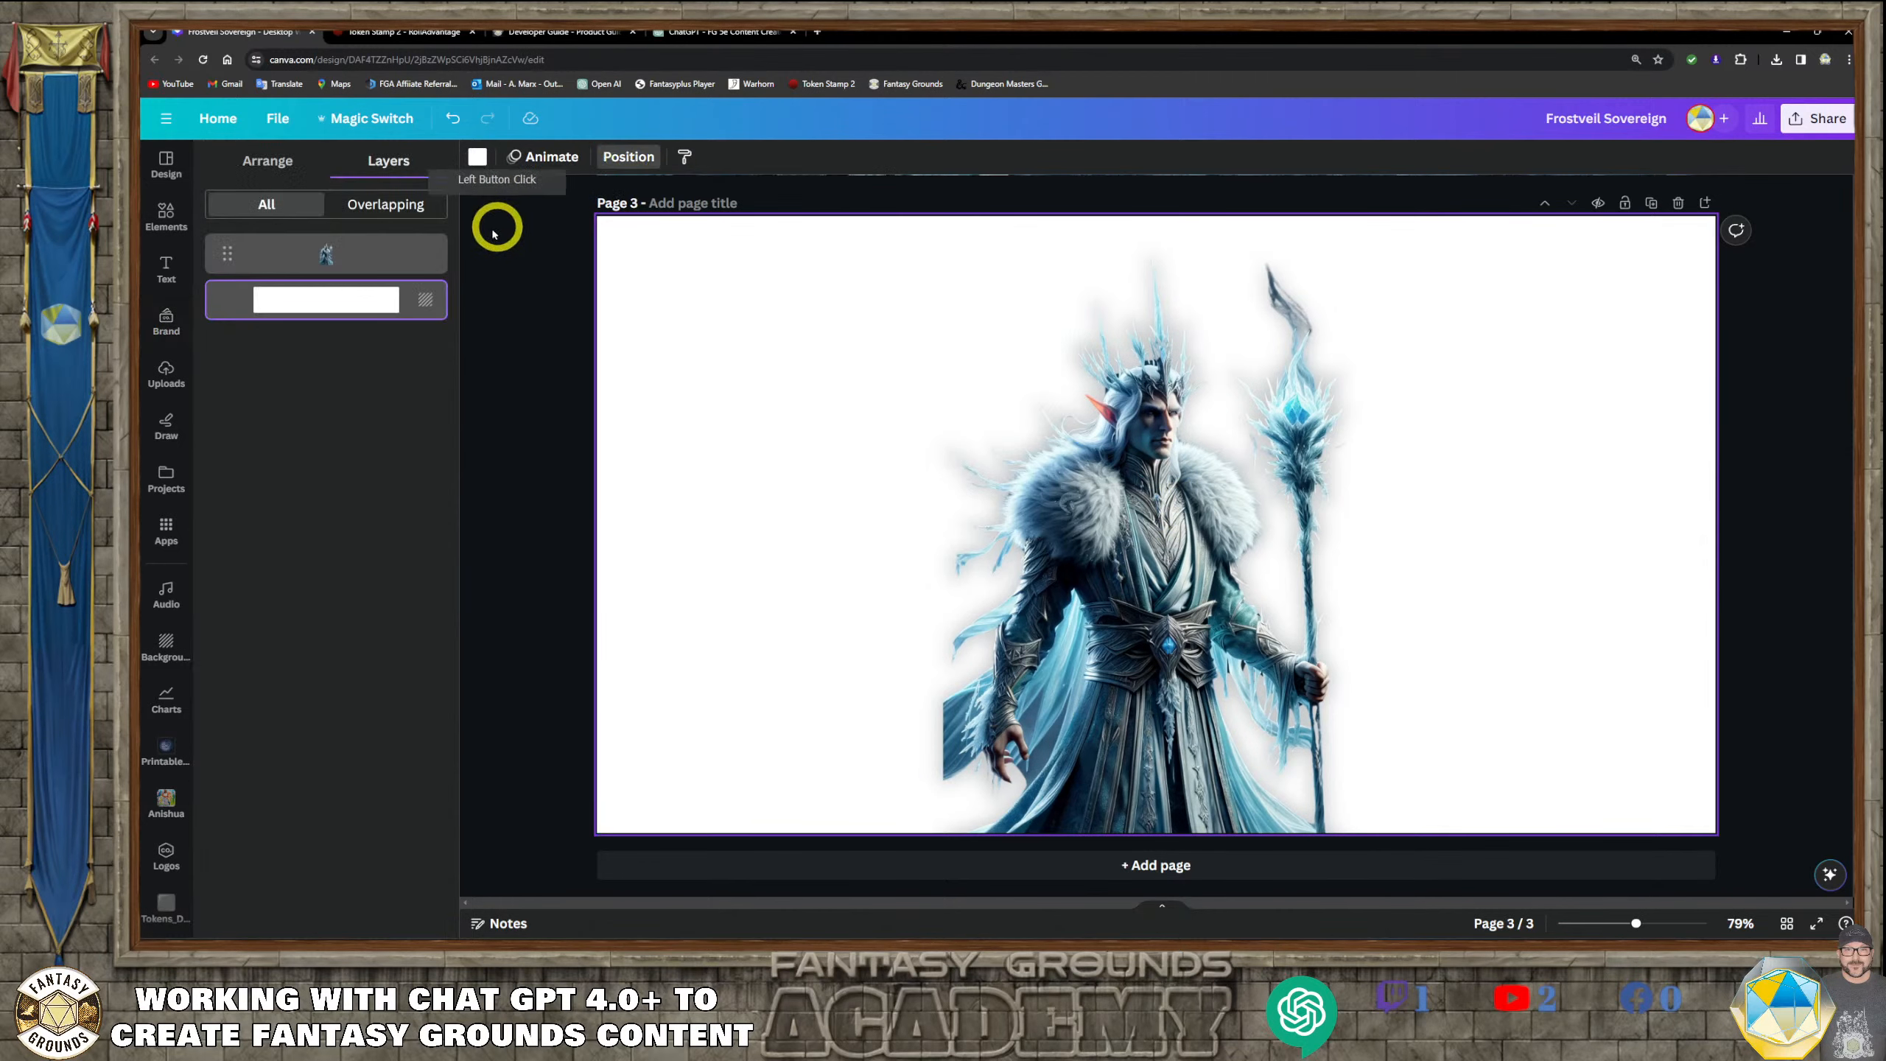
pyautogui.click(251, 162)
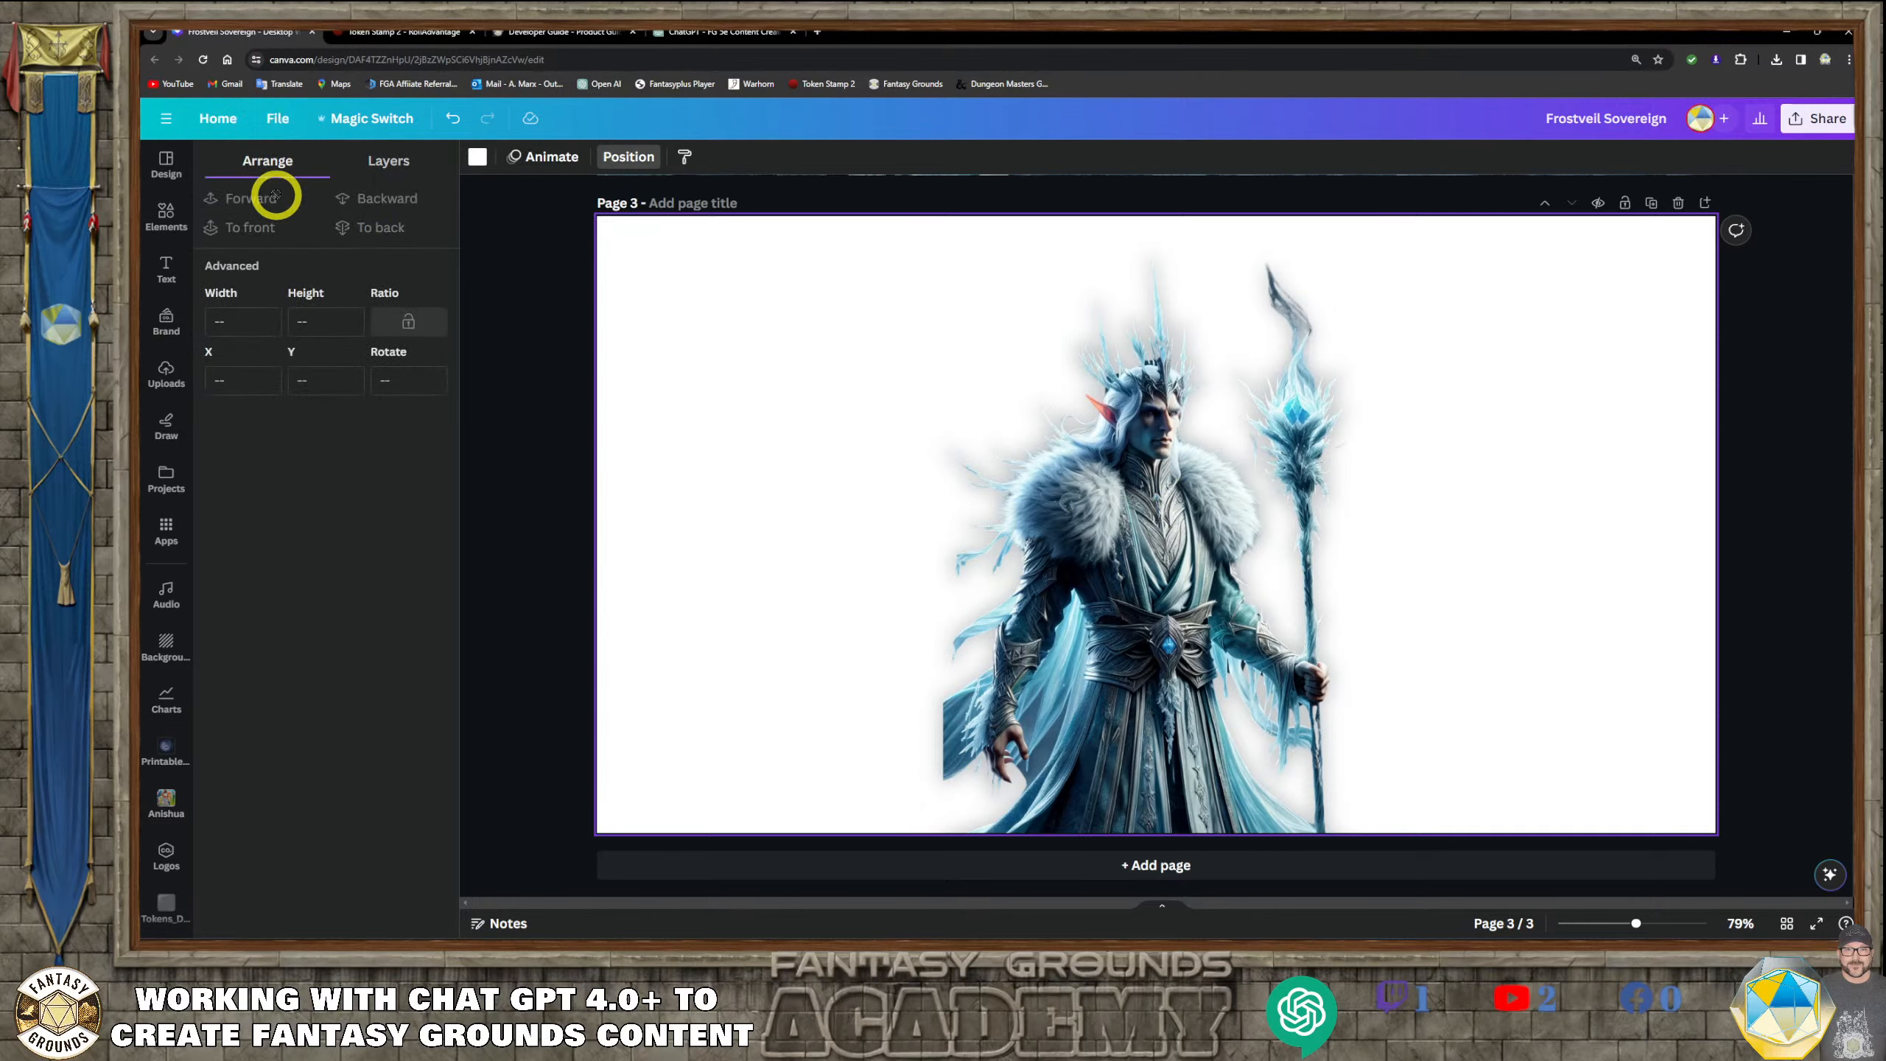
pyautogui.click(1191, 509)
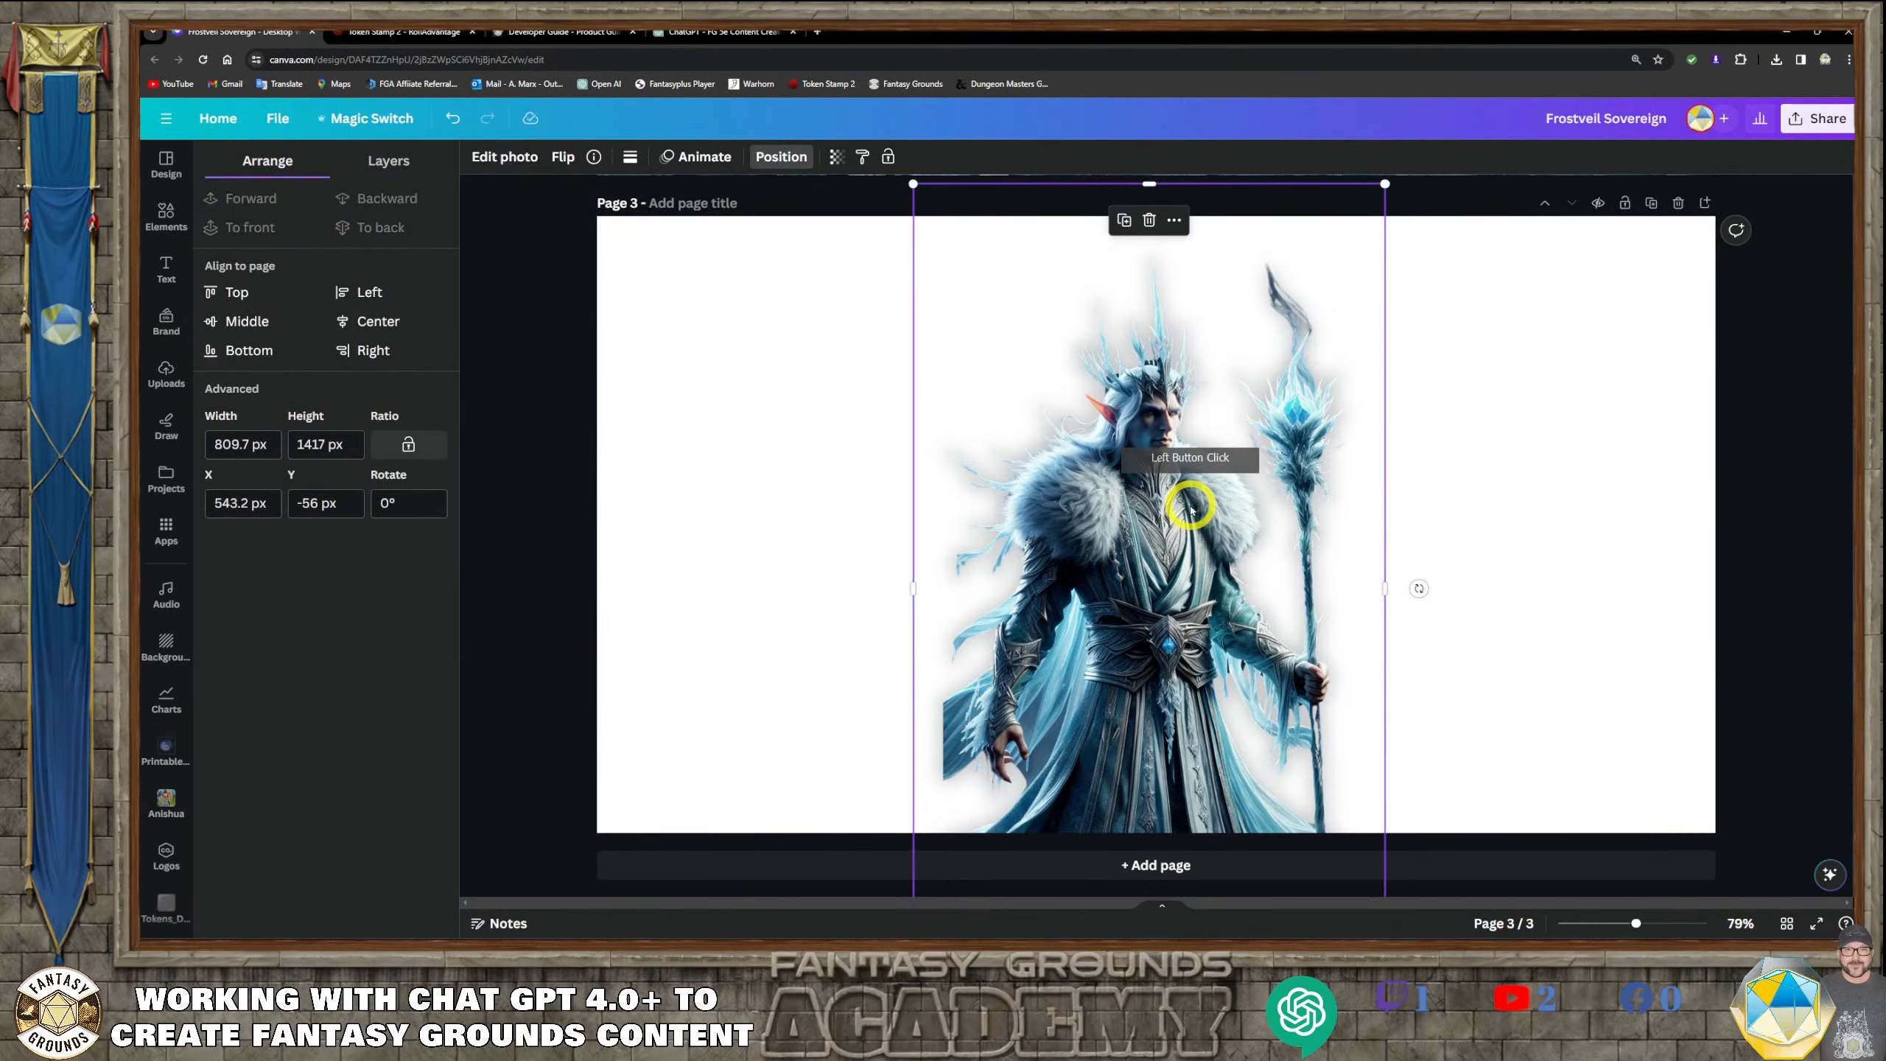
pyautogui.click(379, 322)
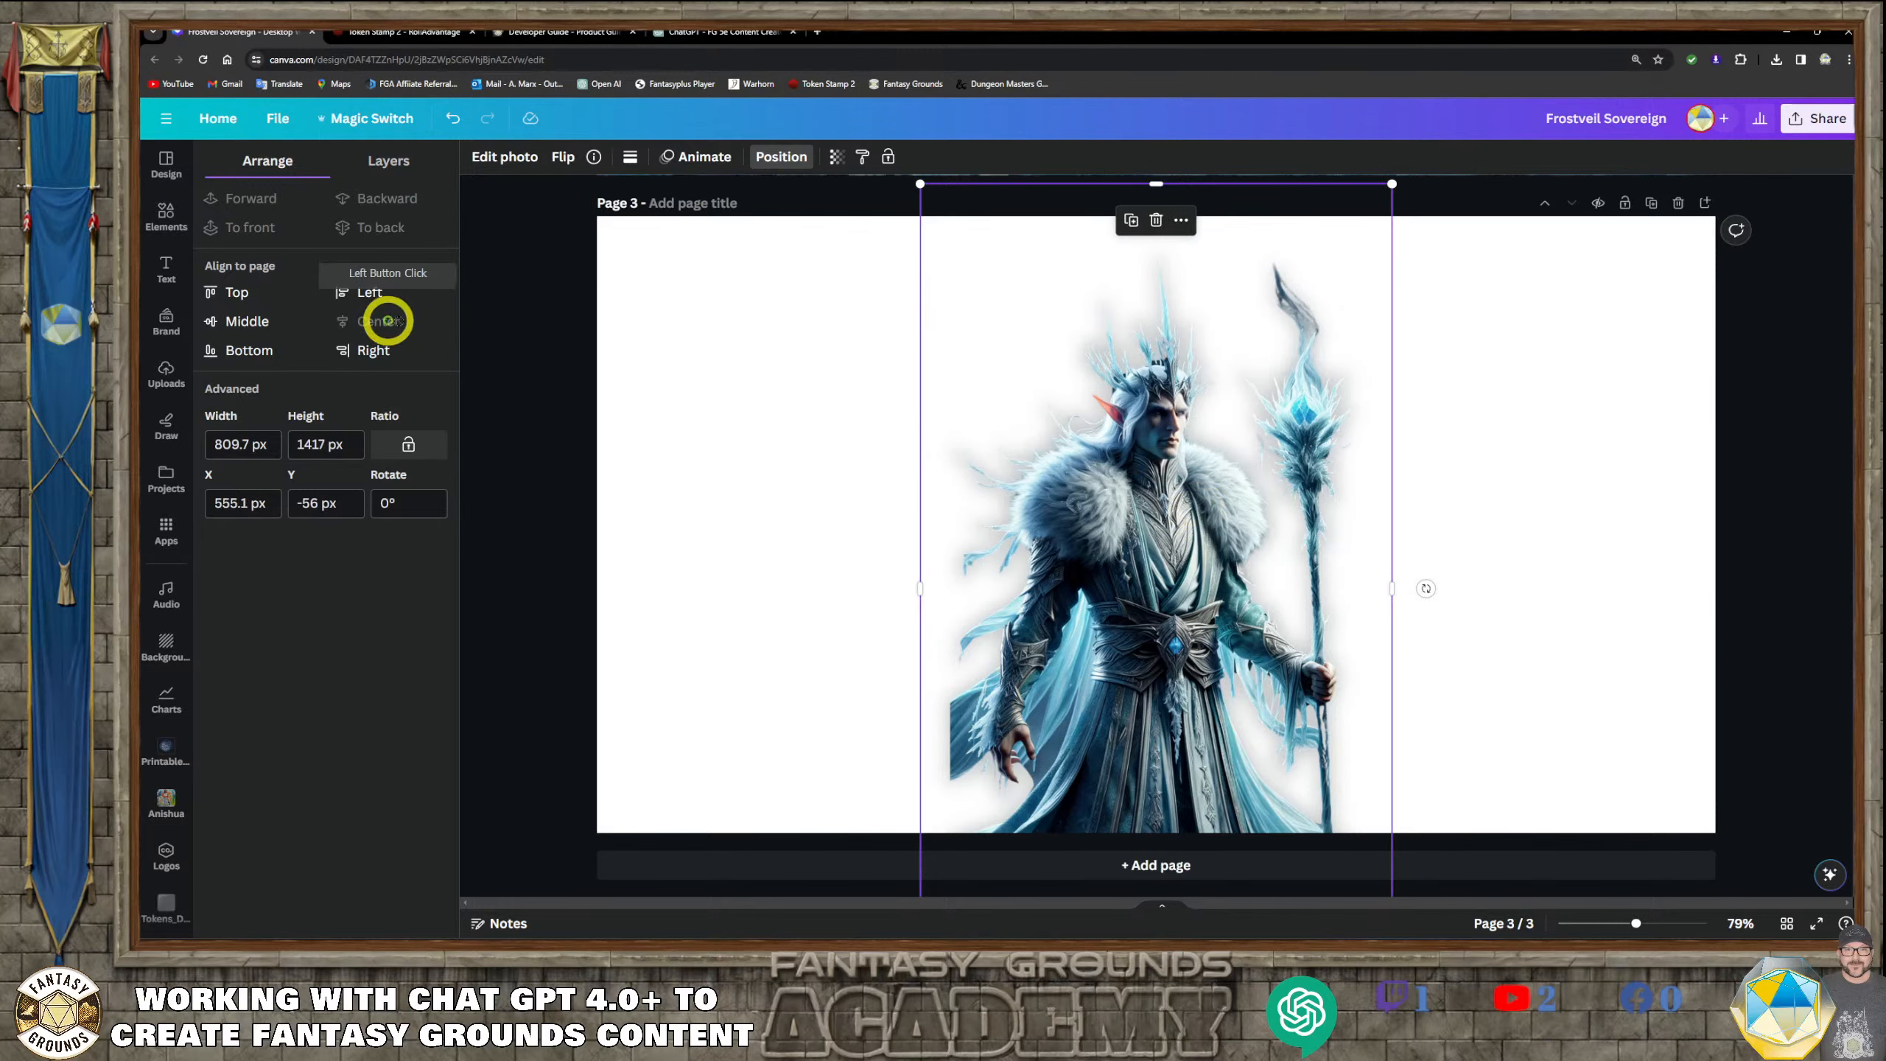
# Crop the character image to the page's top and bottom edges, 1080 px high, and move it to the page's left side
pyautogui.moveTo(1149, 184); pyautogui.dragTo(1150, 215)
pyautogui.scroll(-2, 1477, 821)
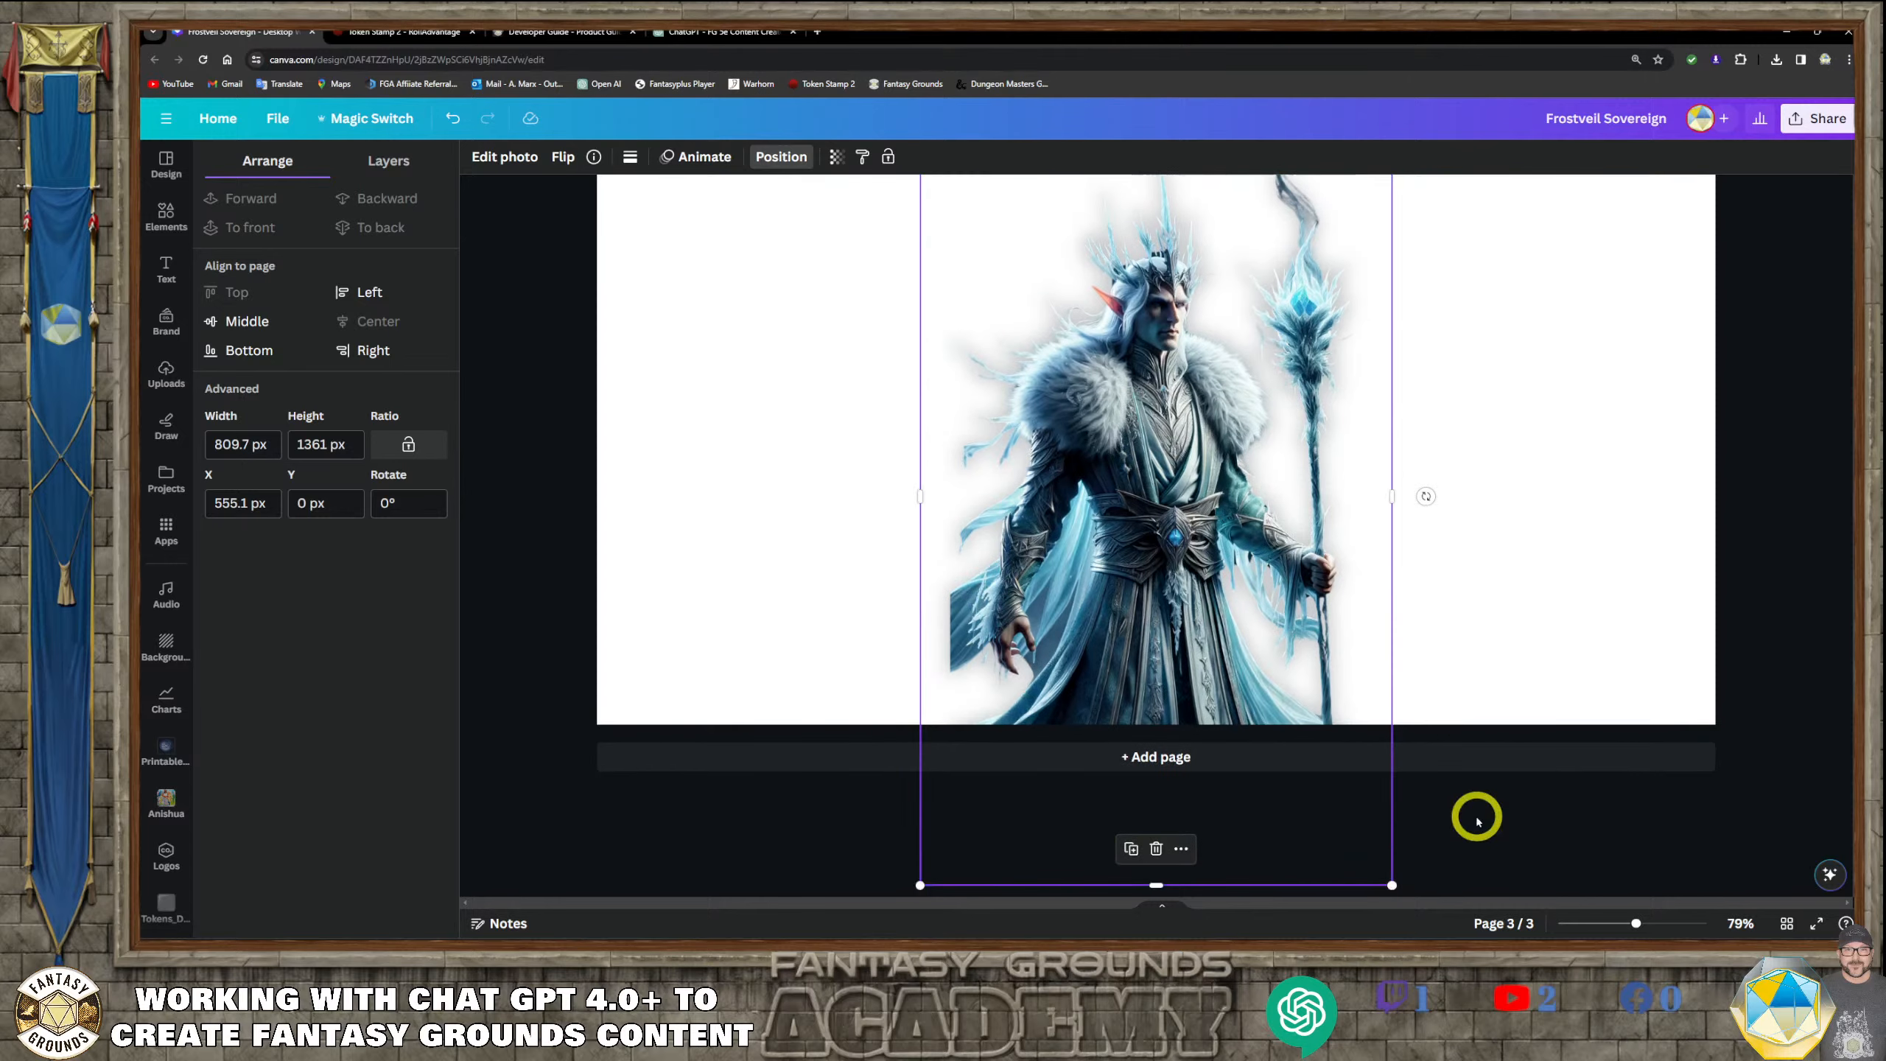
pyautogui.moveTo(1152, 886); pyautogui.dragTo(1150, 833)
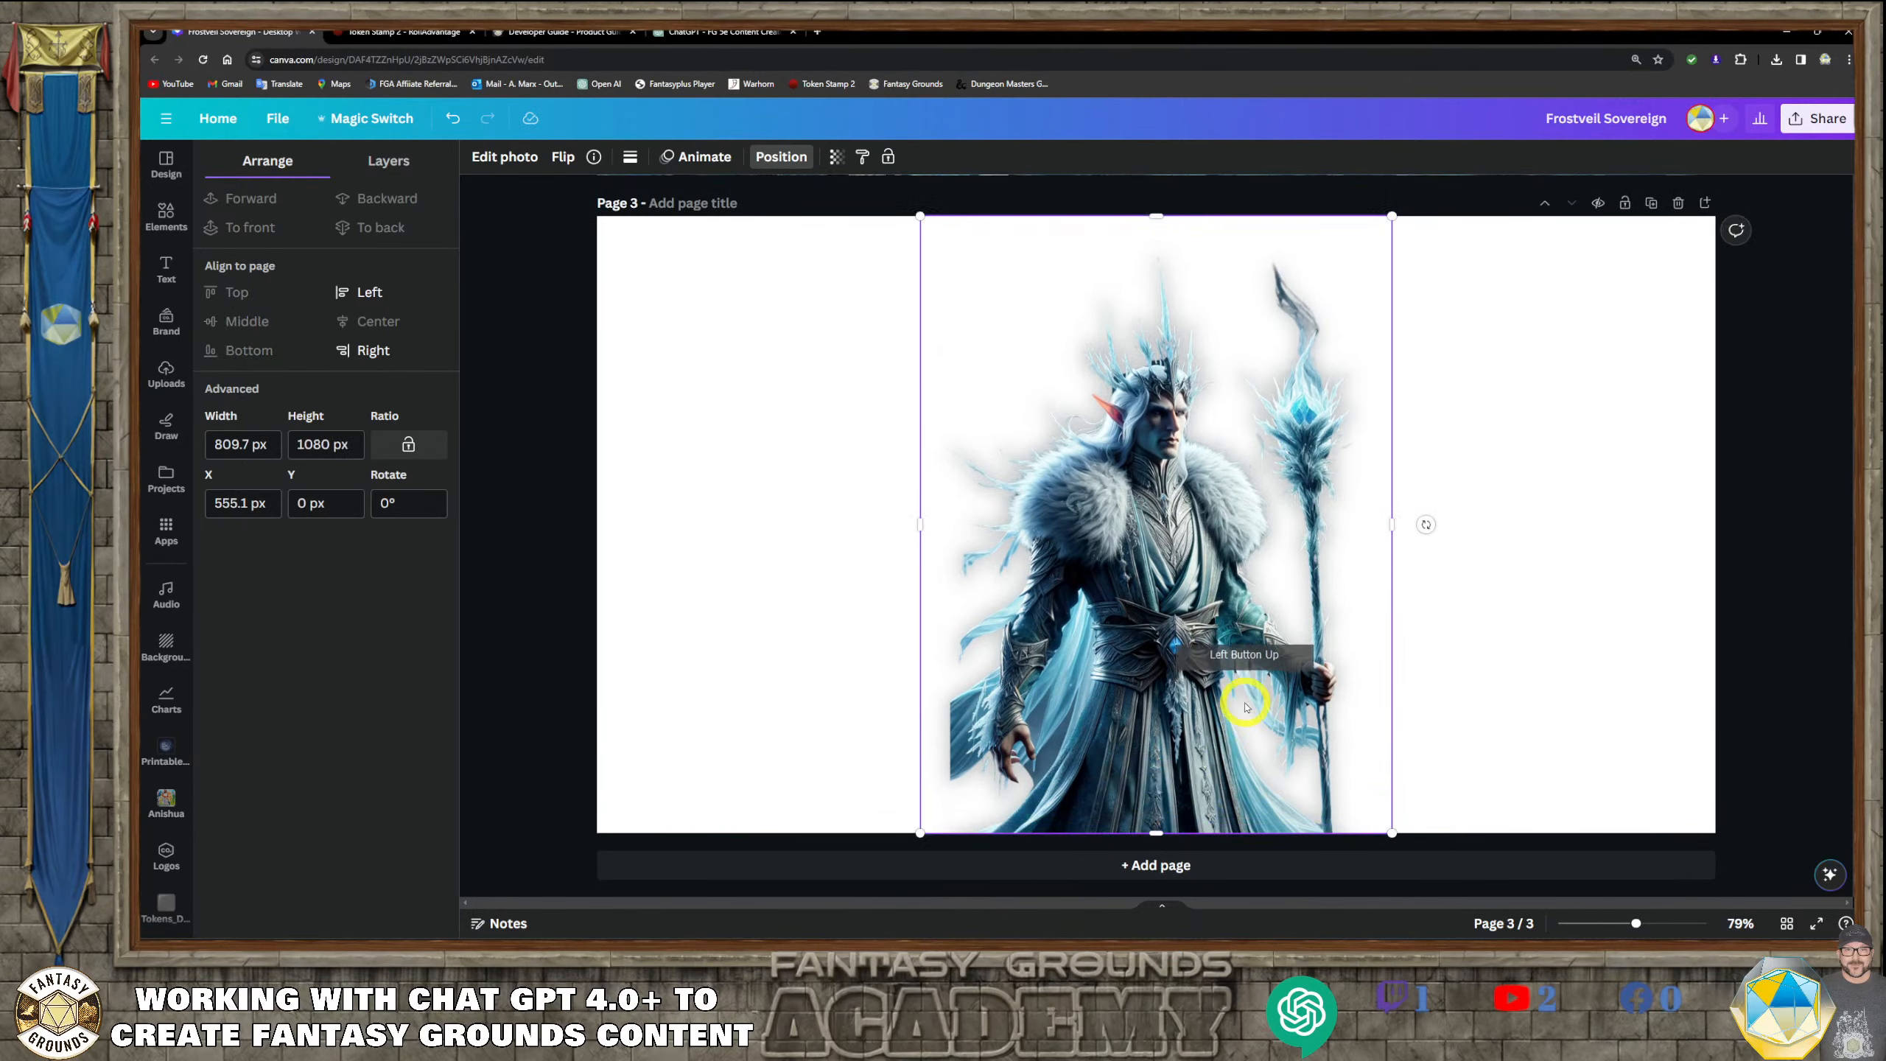
pyautogui.moveTo(1250, 699); pyautogui.dragTo(794, 694)
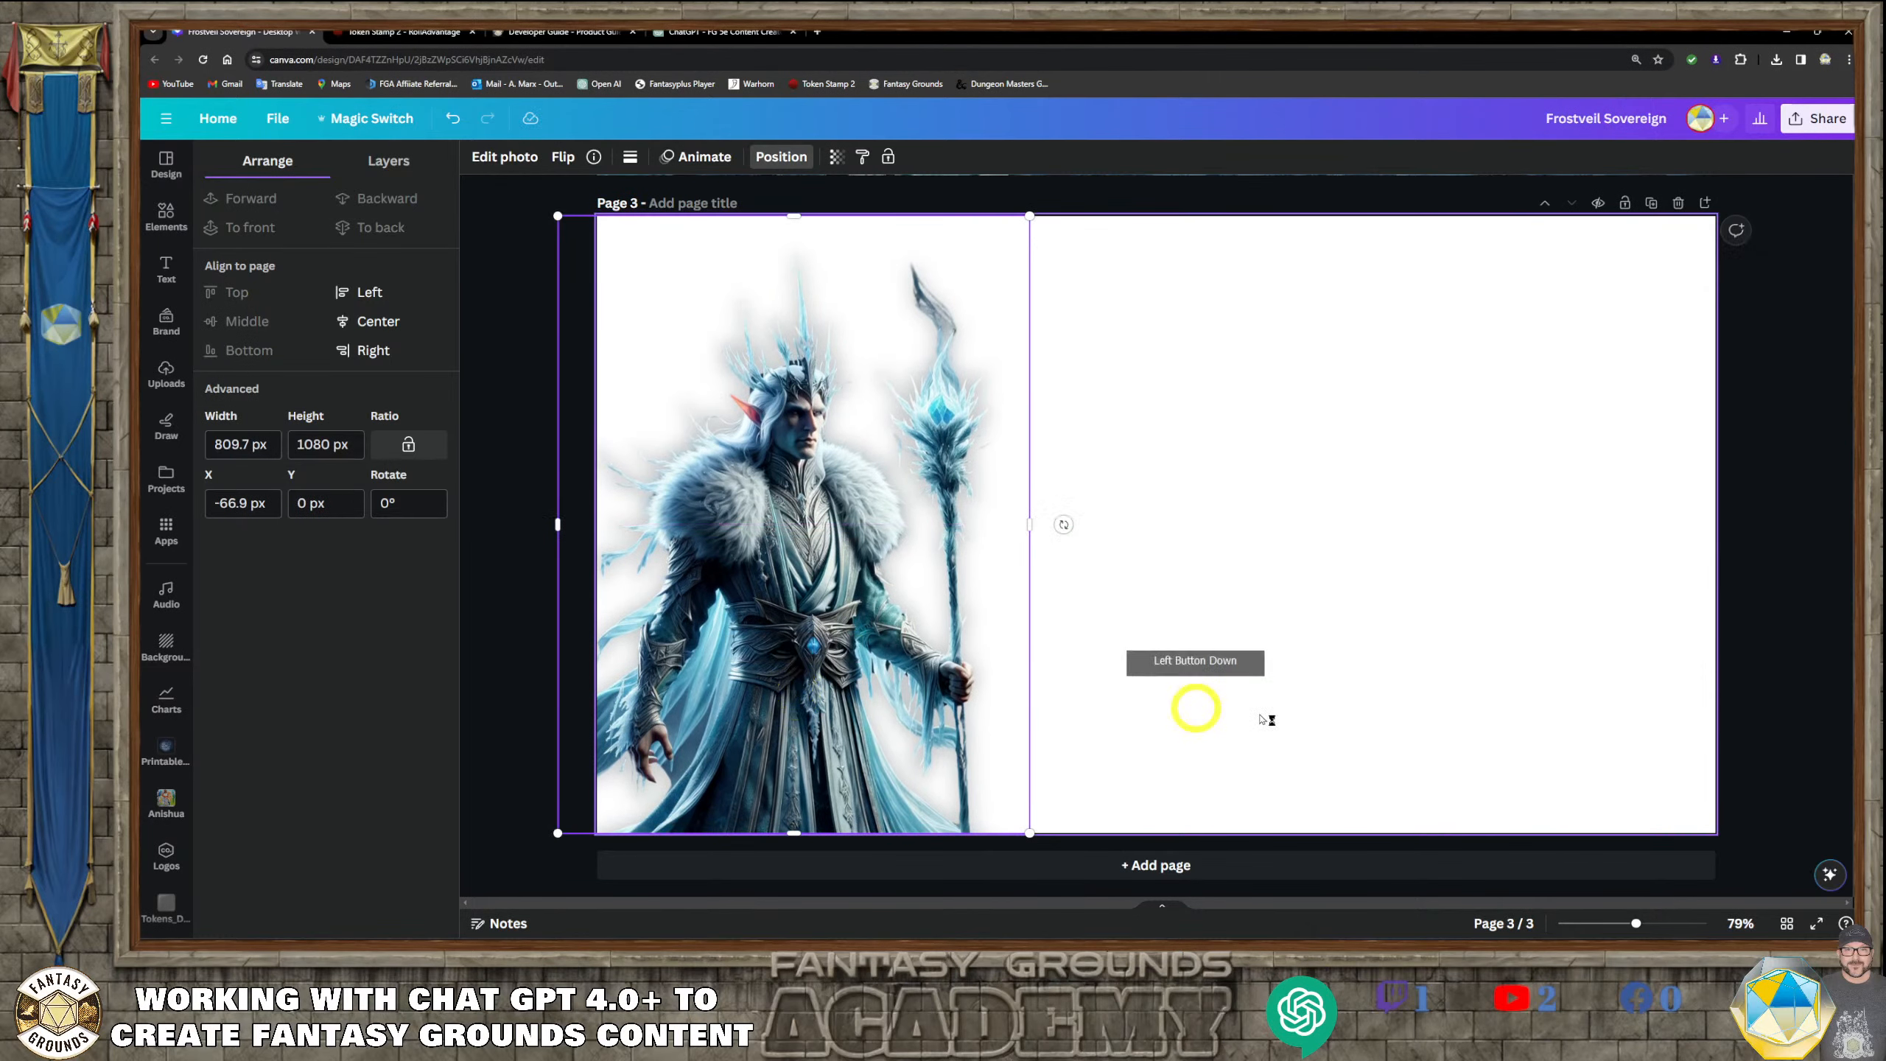
pyautogui.click(1398, 706)
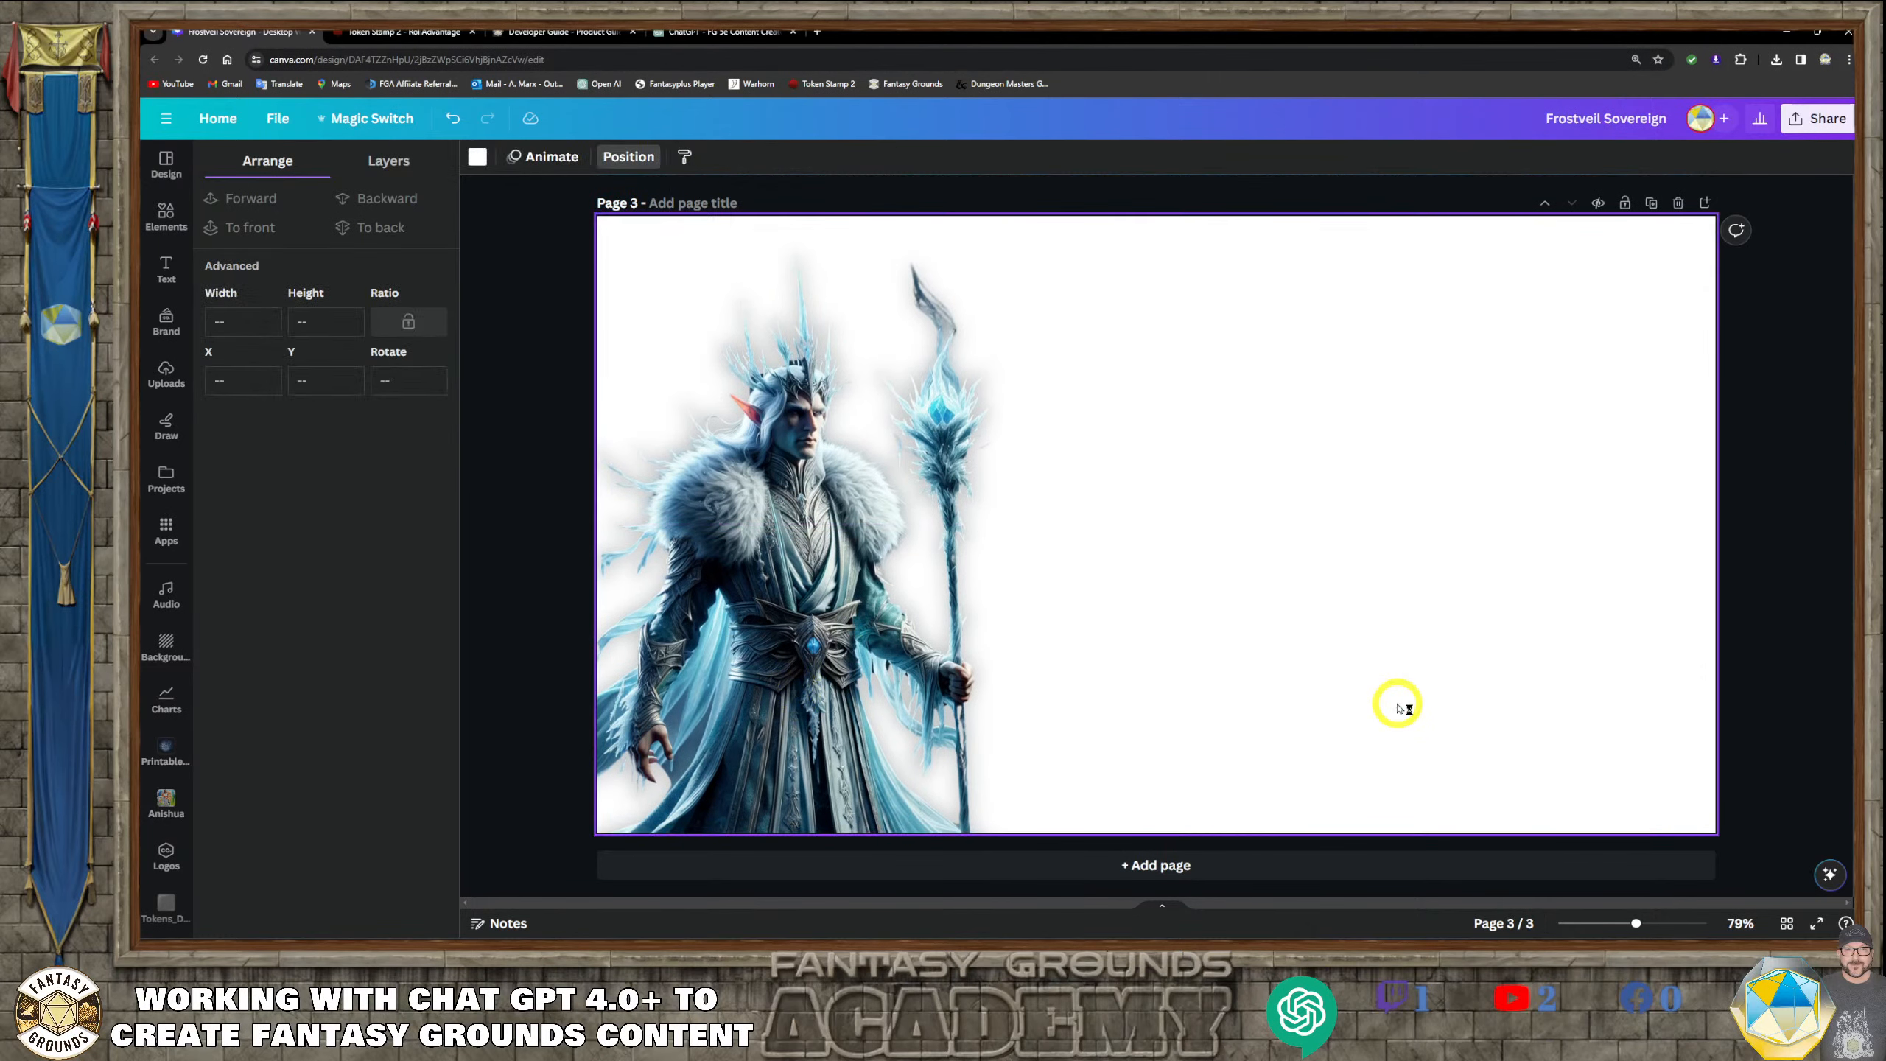
# Apply the Outline text effect to the KAELEN title on page 2
pyautogui.scroll(8, 1200, 472)
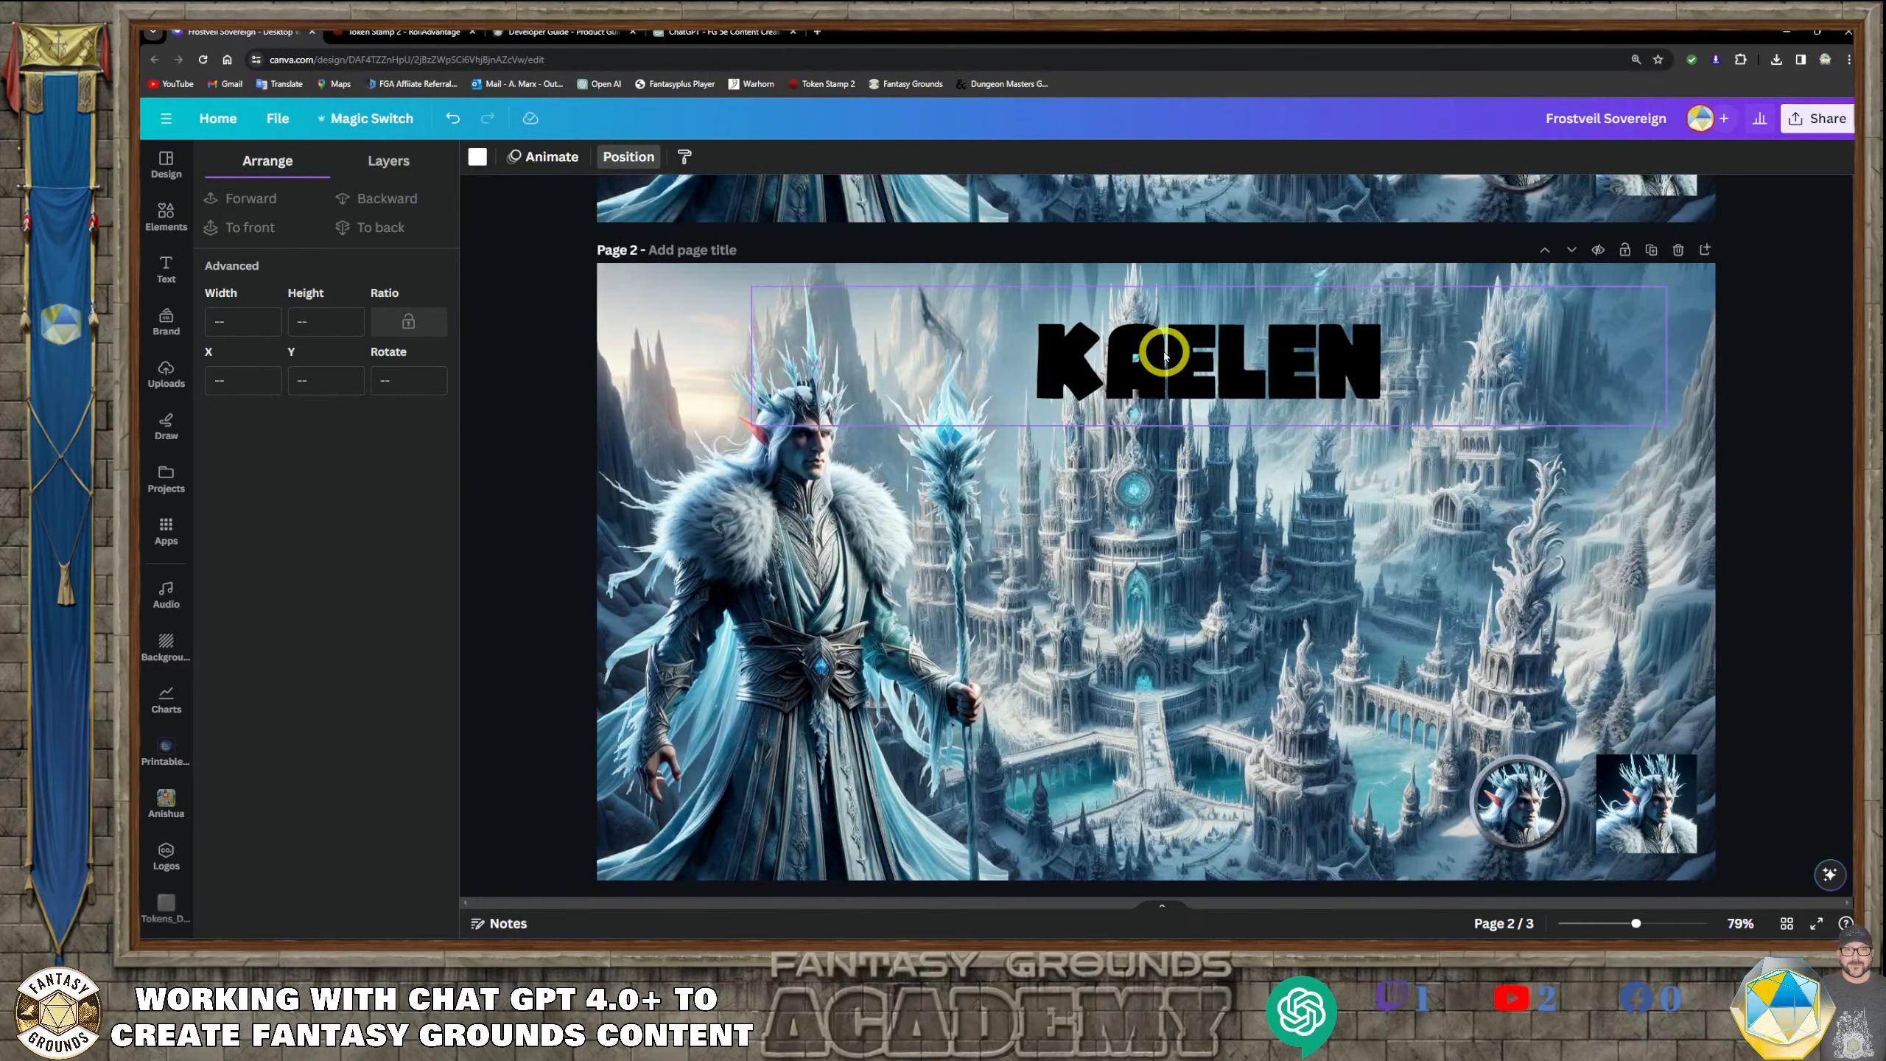
pyautogui.click(1163, 356)
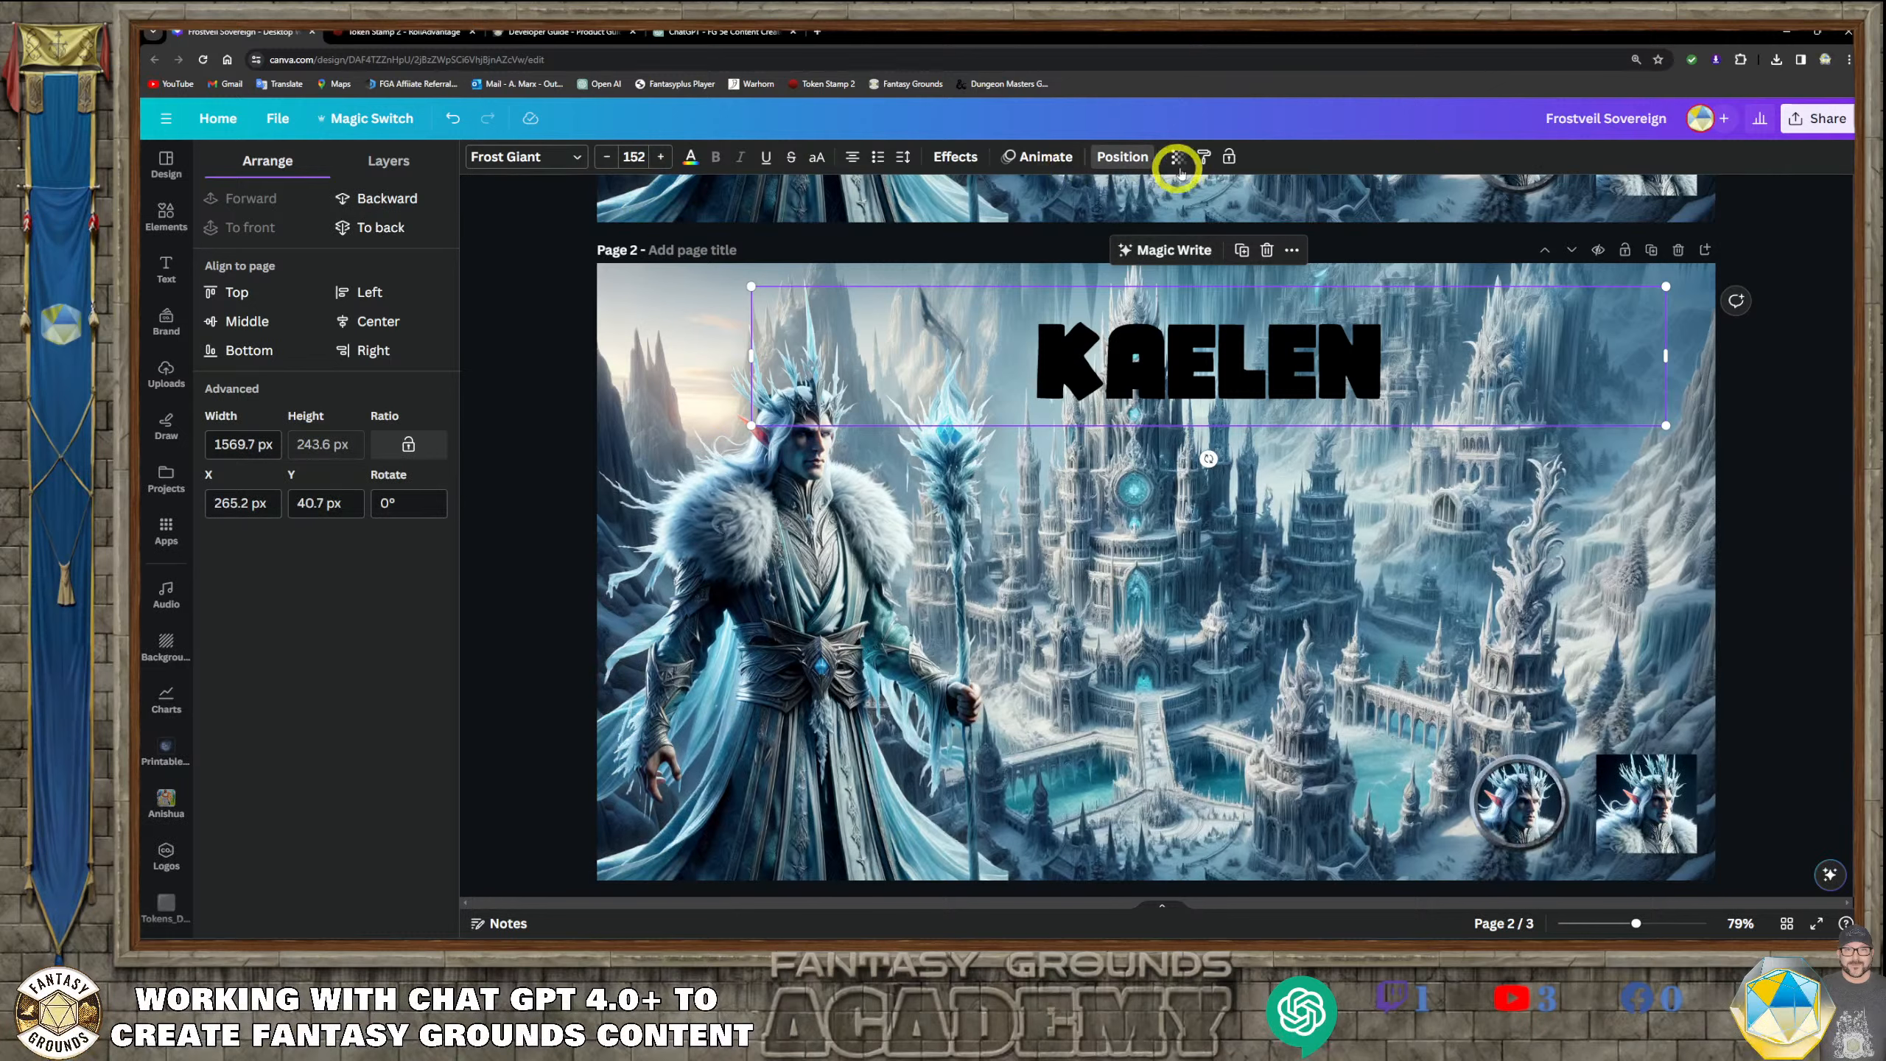
pyautogui.click(984, 165)
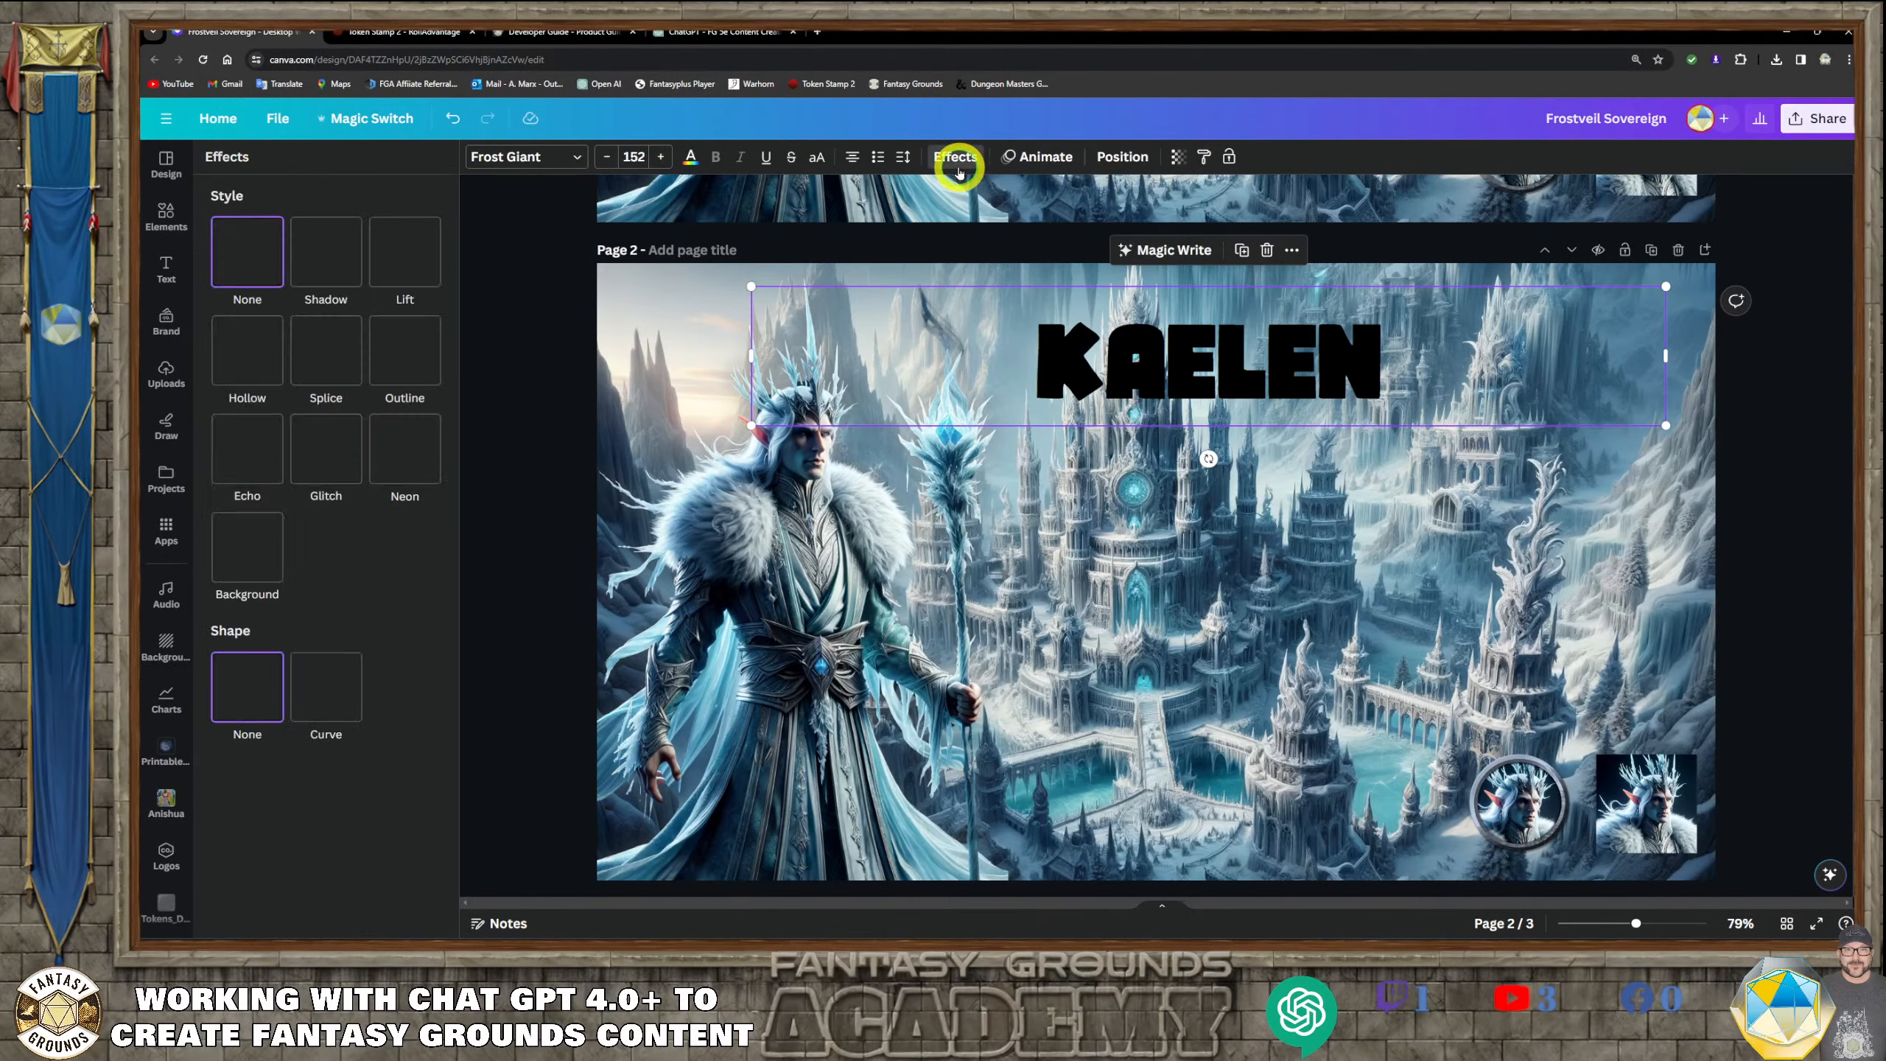
pyautogui.click(397, 338)
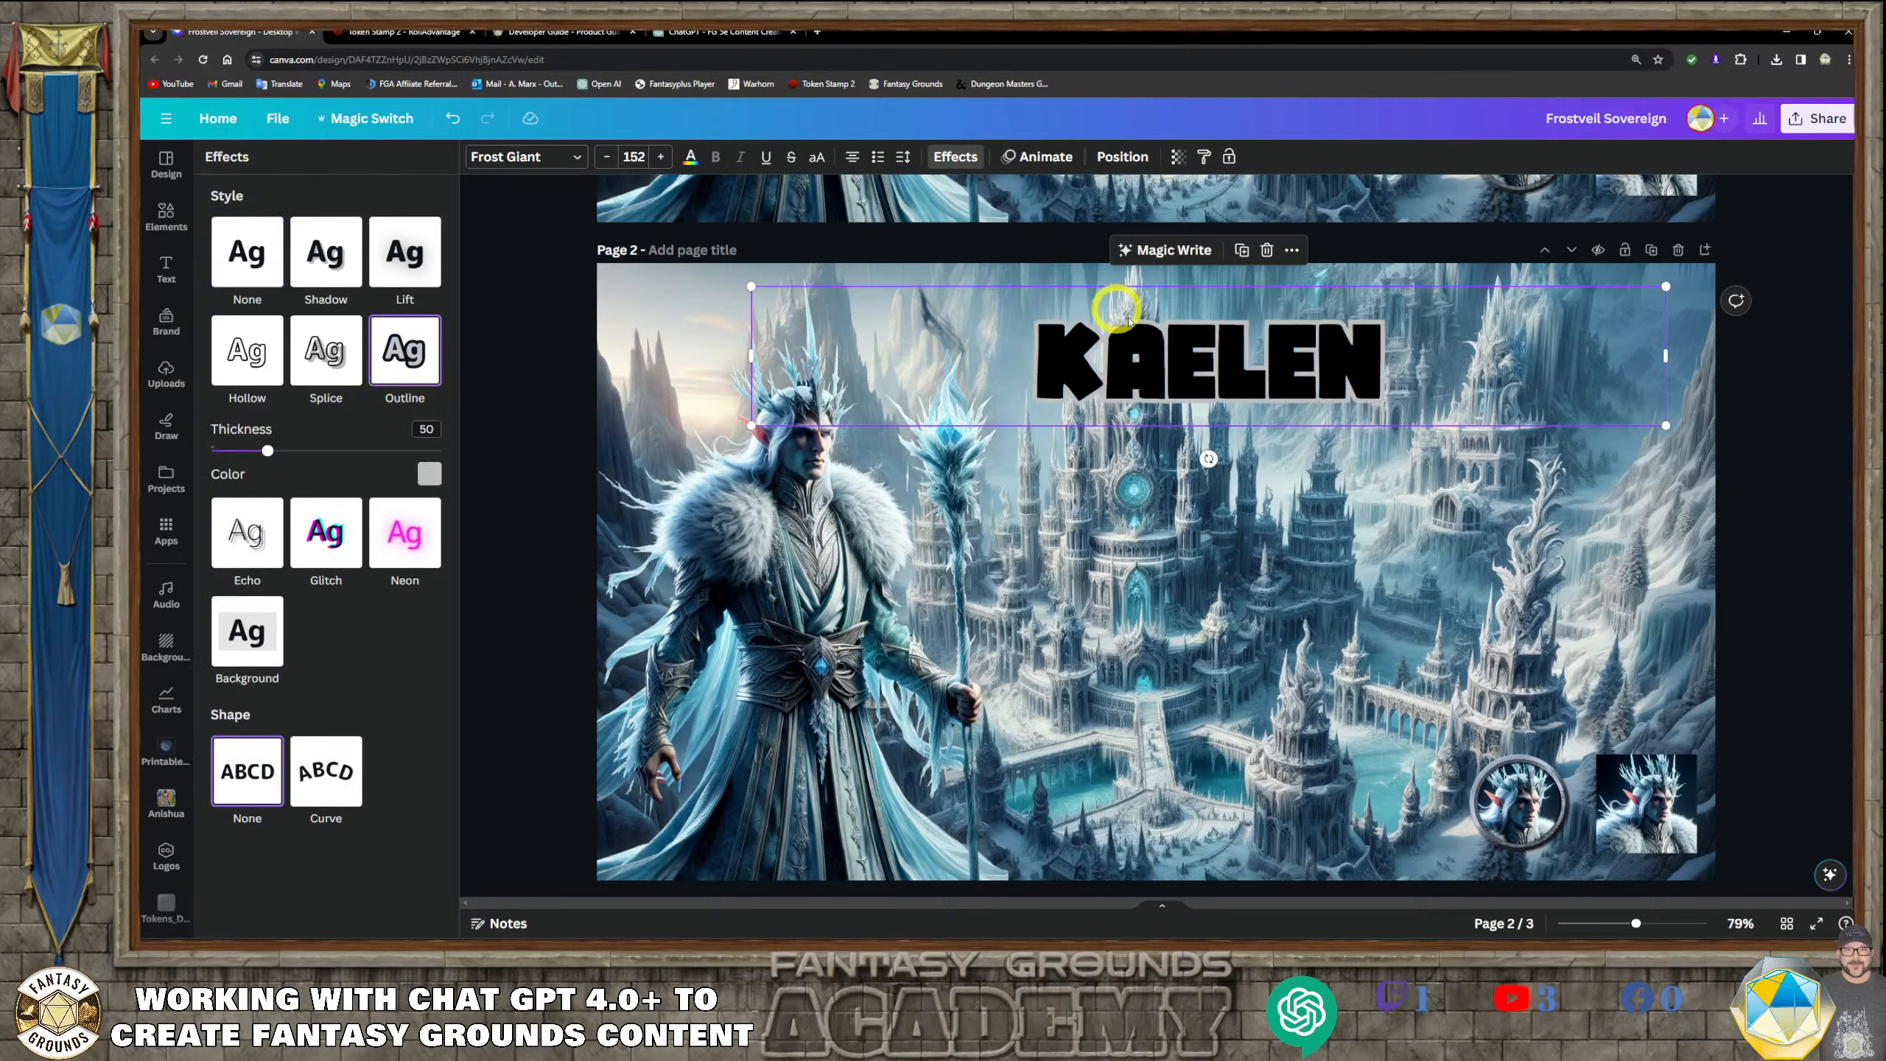
# Recolor the whole KAELEN title text on page 2 with the default solid color royal blue #5271ff
pyautogui.click(1204, 362)
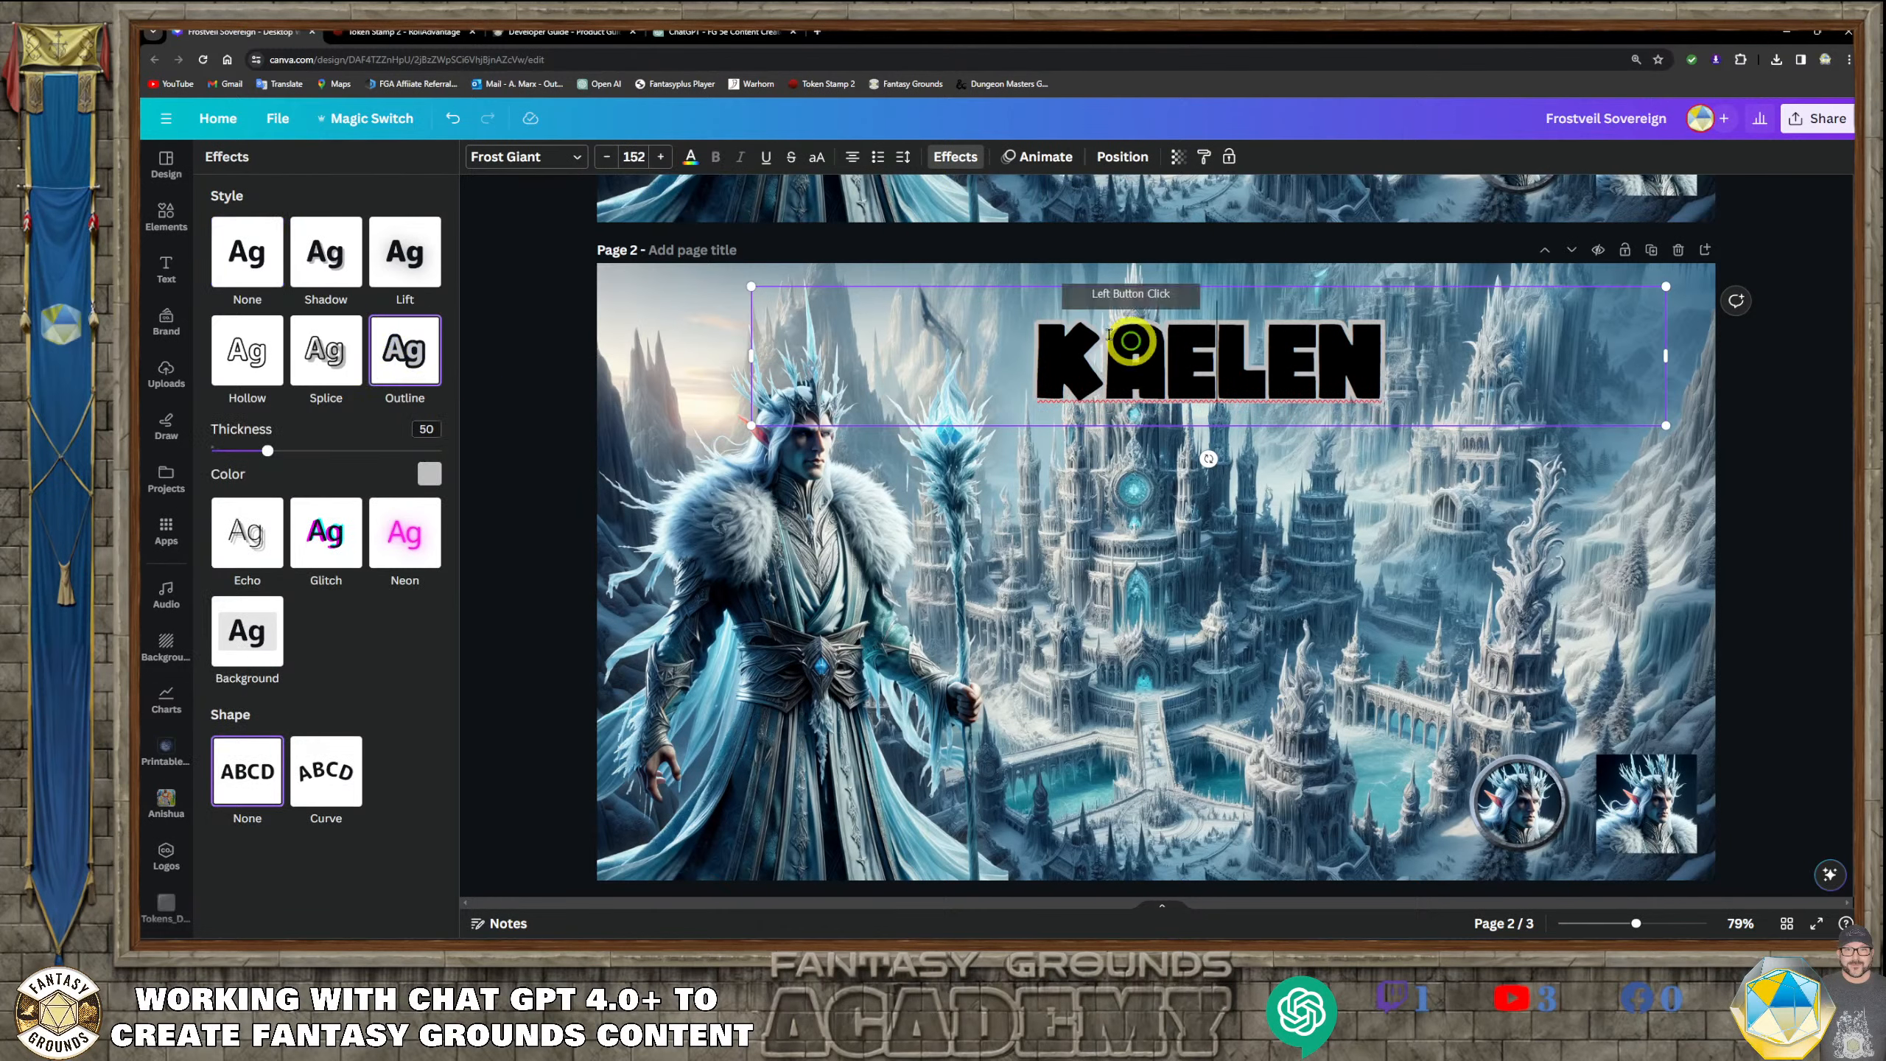
pyautogui.click(690, 159)
pyautogui.click(421, 418)
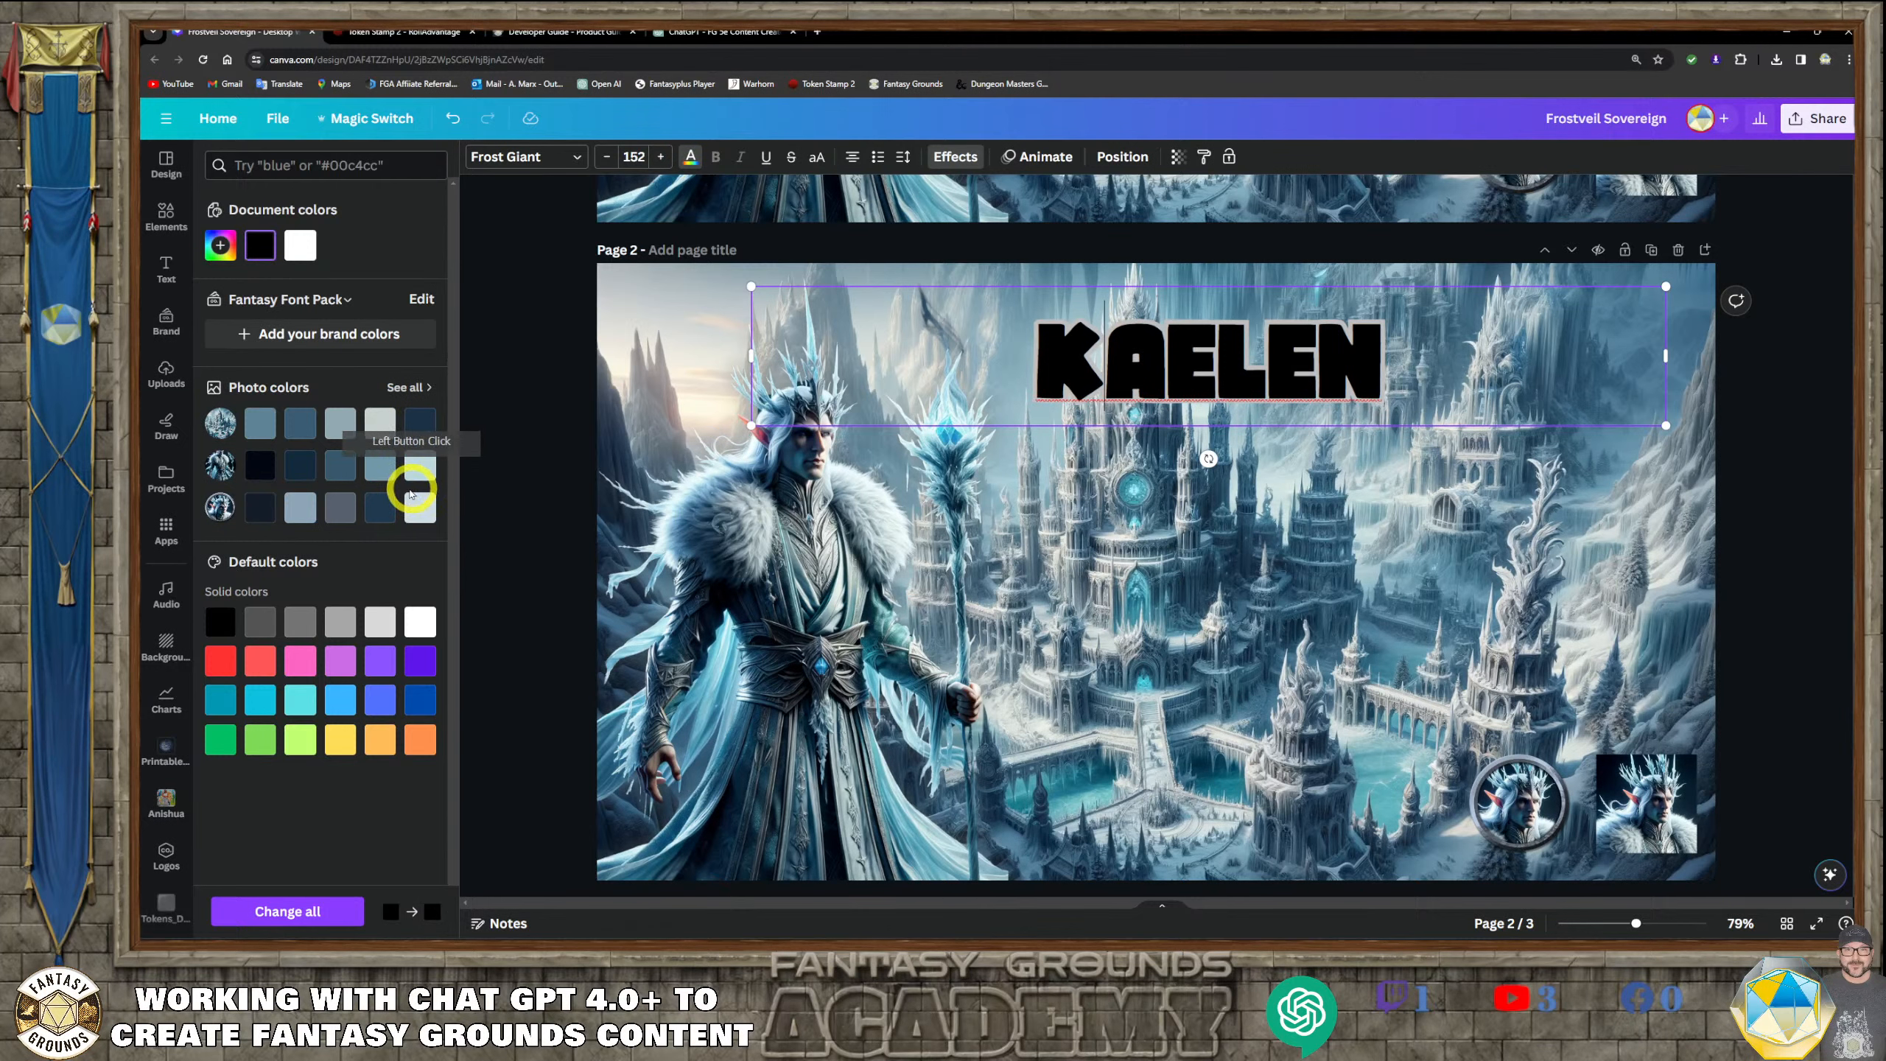
pyautogui.click(270, 473)
pyautogui.click(1025, 363)
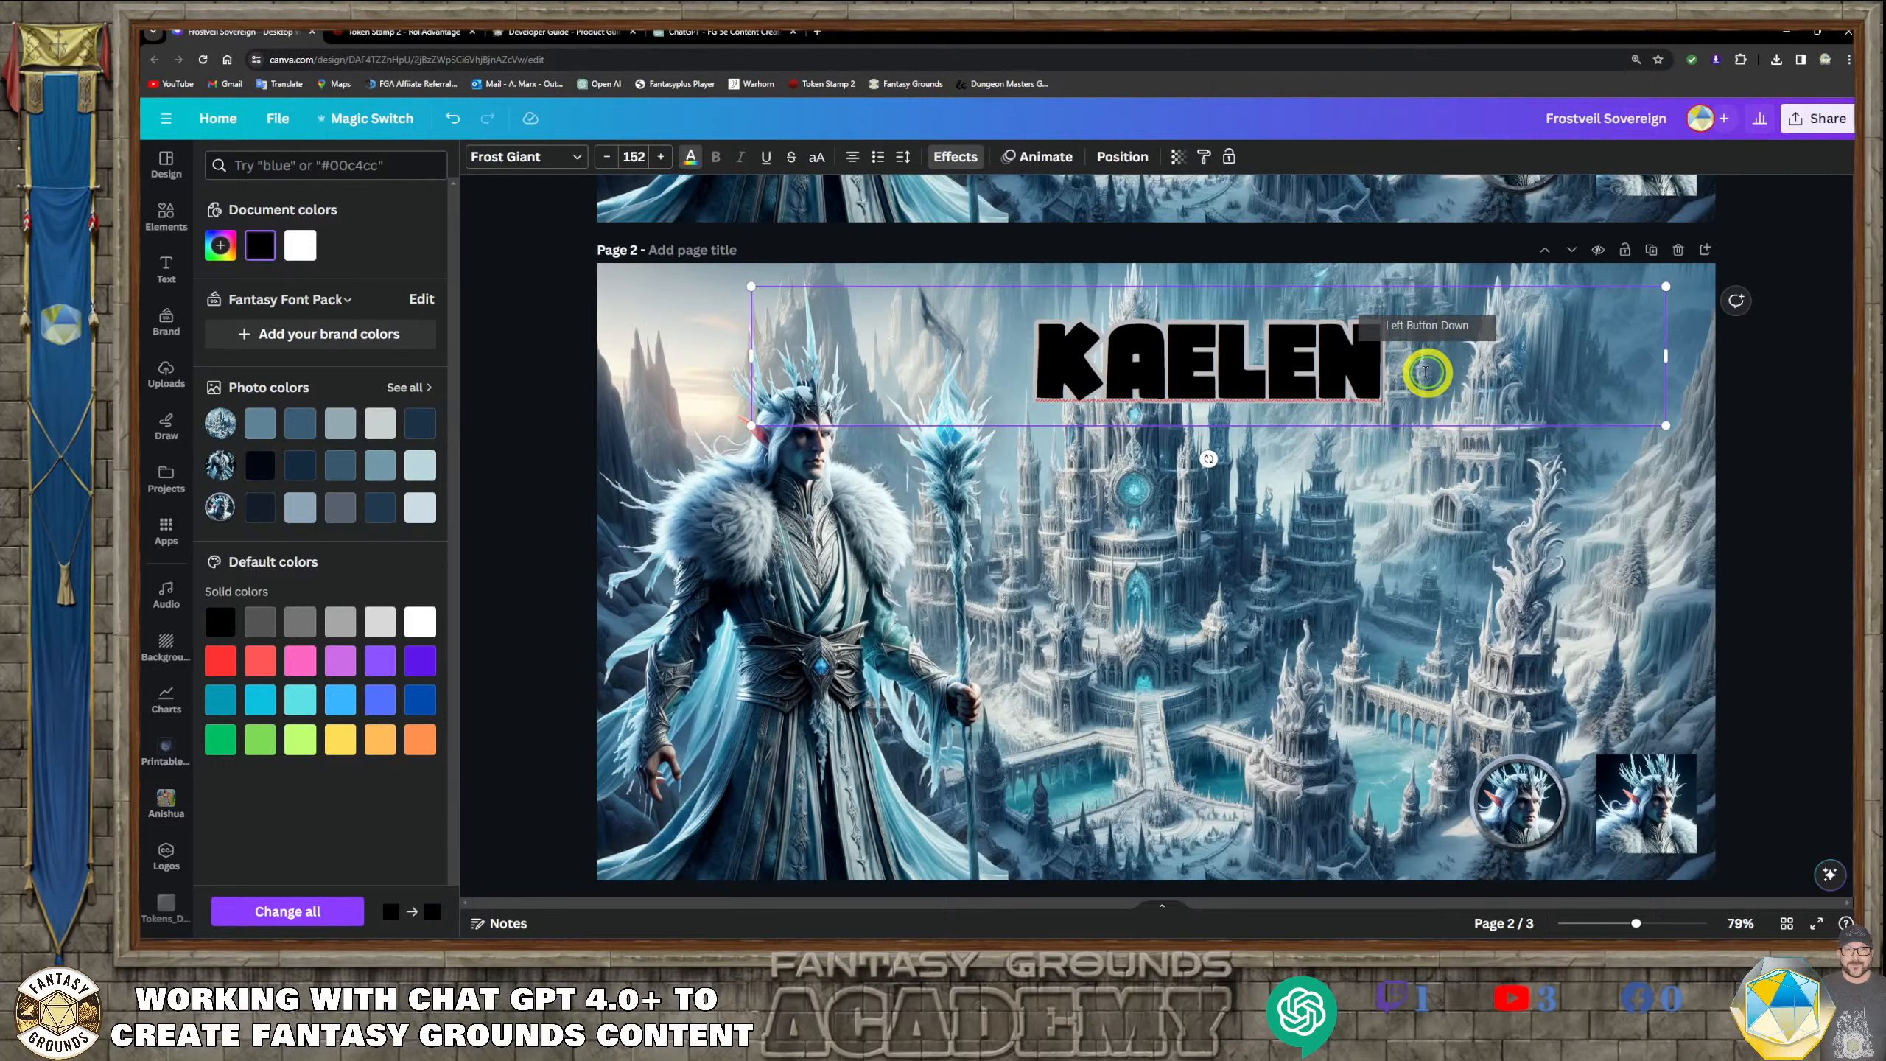
pyautogui.moveTo(1431, 365); pyautogui.dragTo(1034, 360)
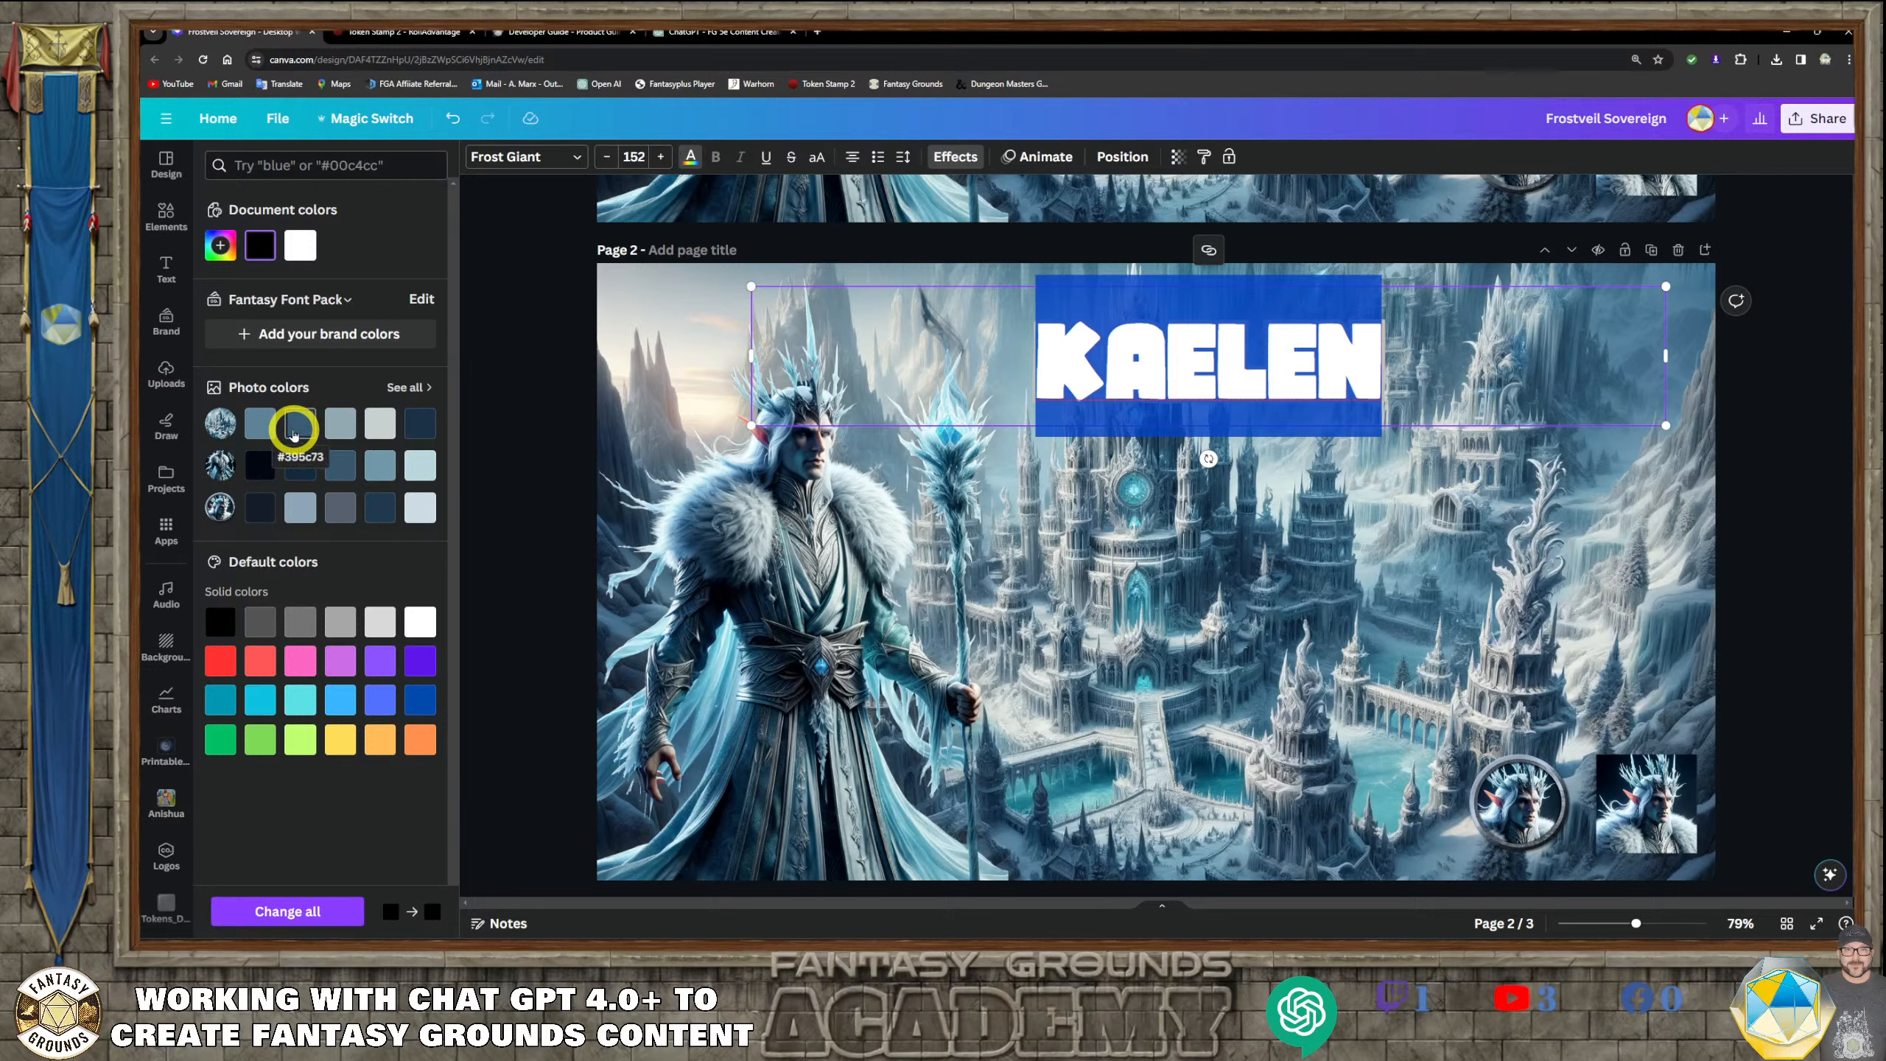
pyautogui.click(379, 699)
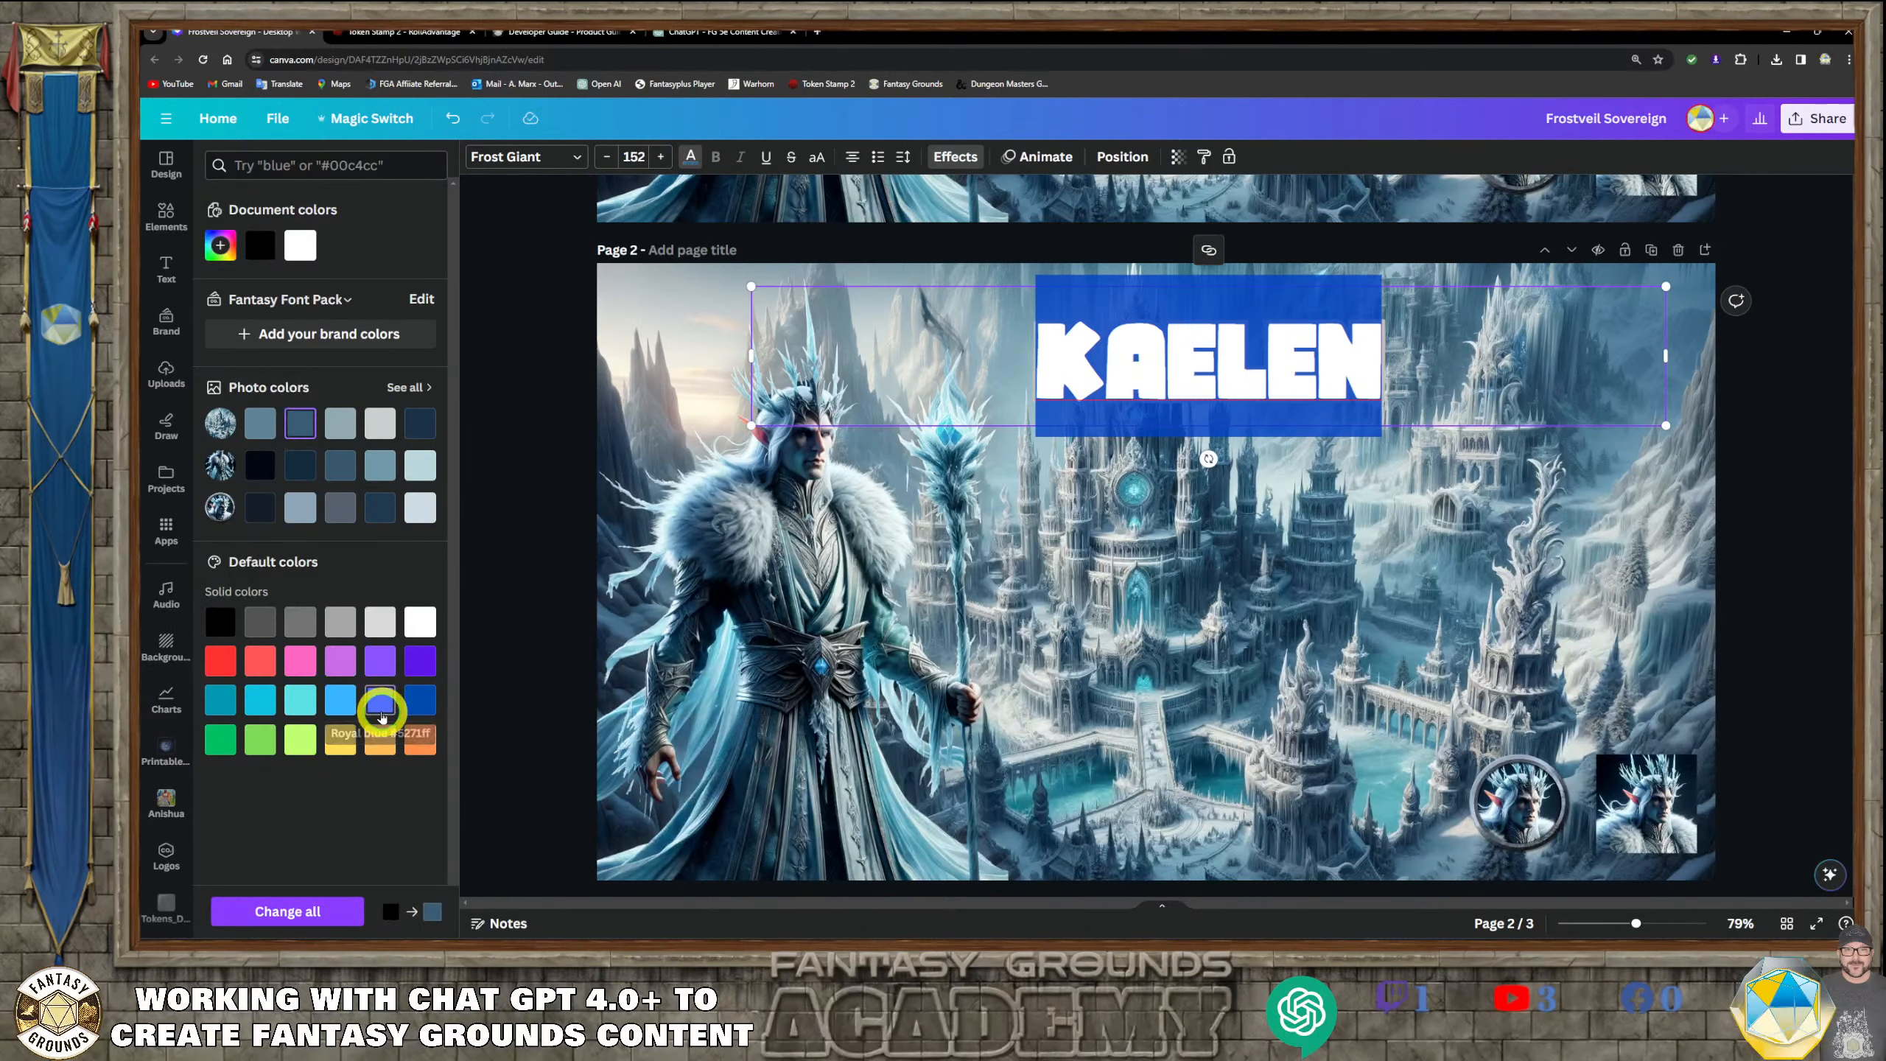
pyautogui.click(1390, 603)
# Recolor the KAELEN title text on page 2 with the dark navy photo color from the character image's palette
pyautogui.click(1348, 377)
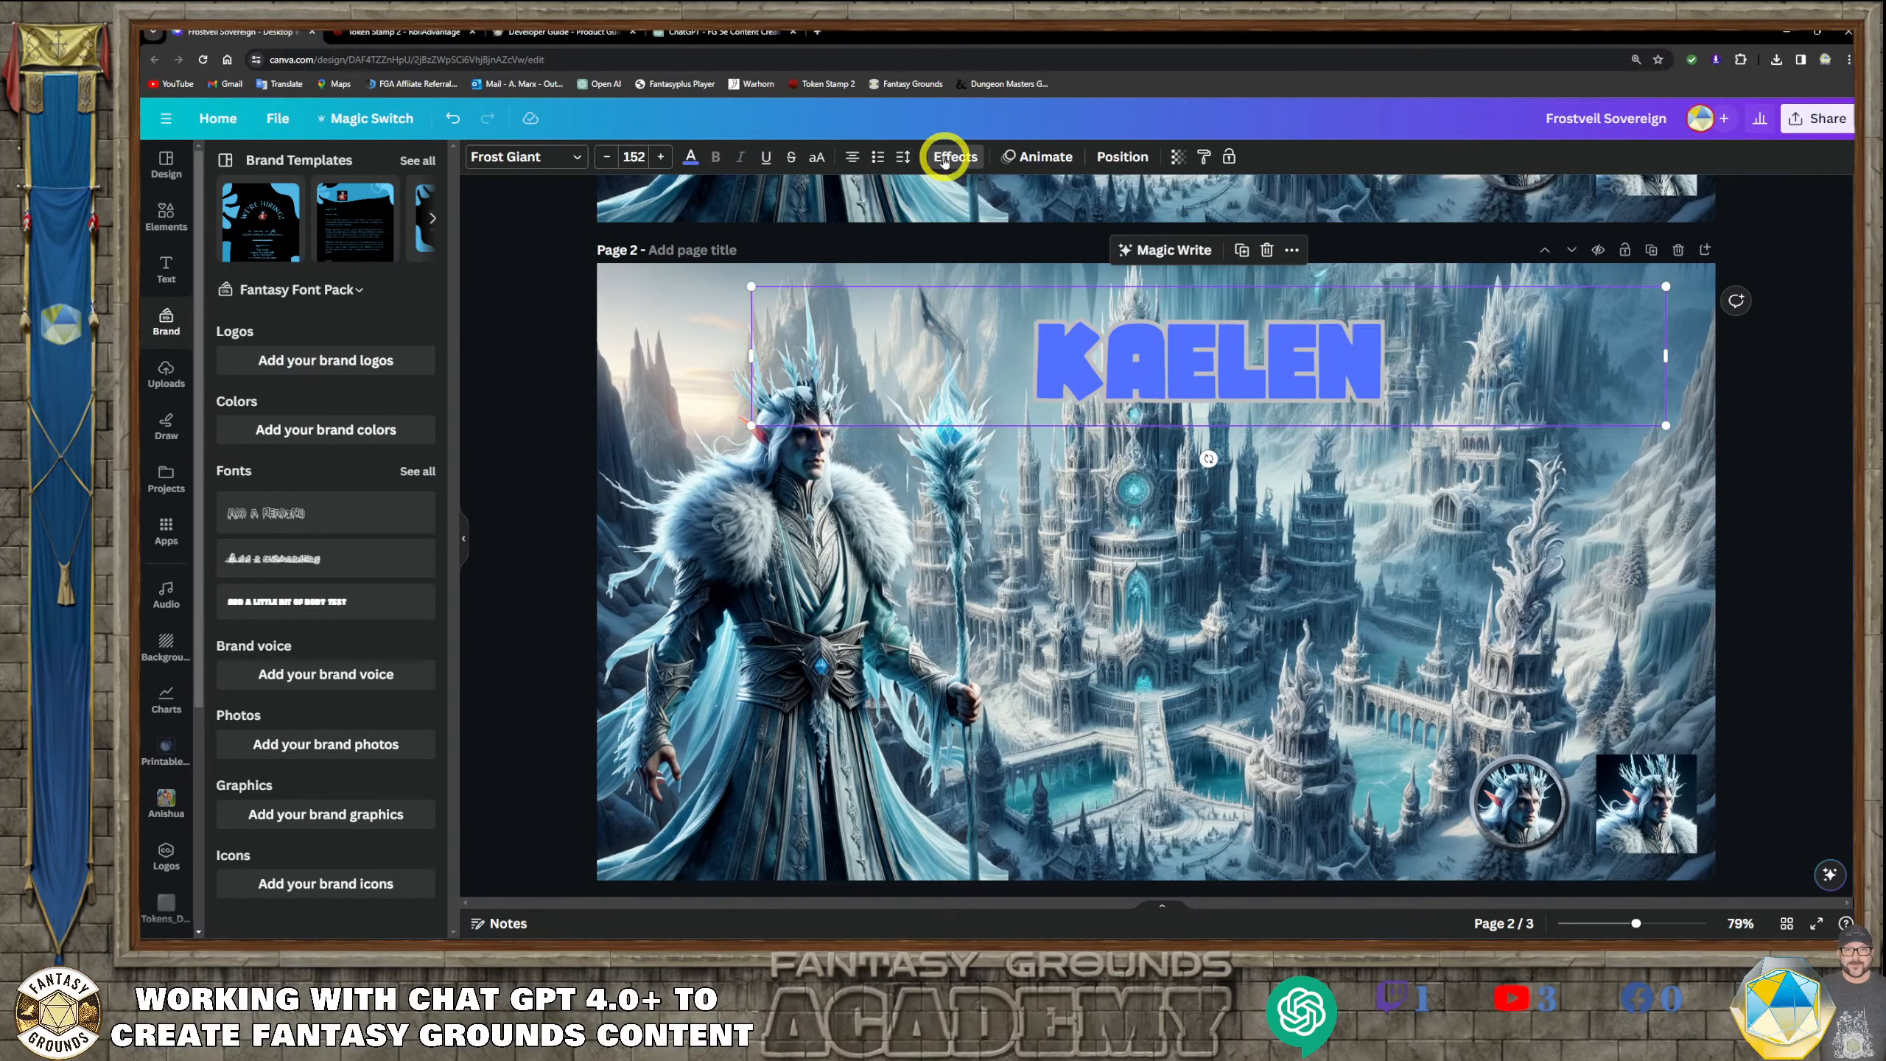
pyautogui.click(690, 158)
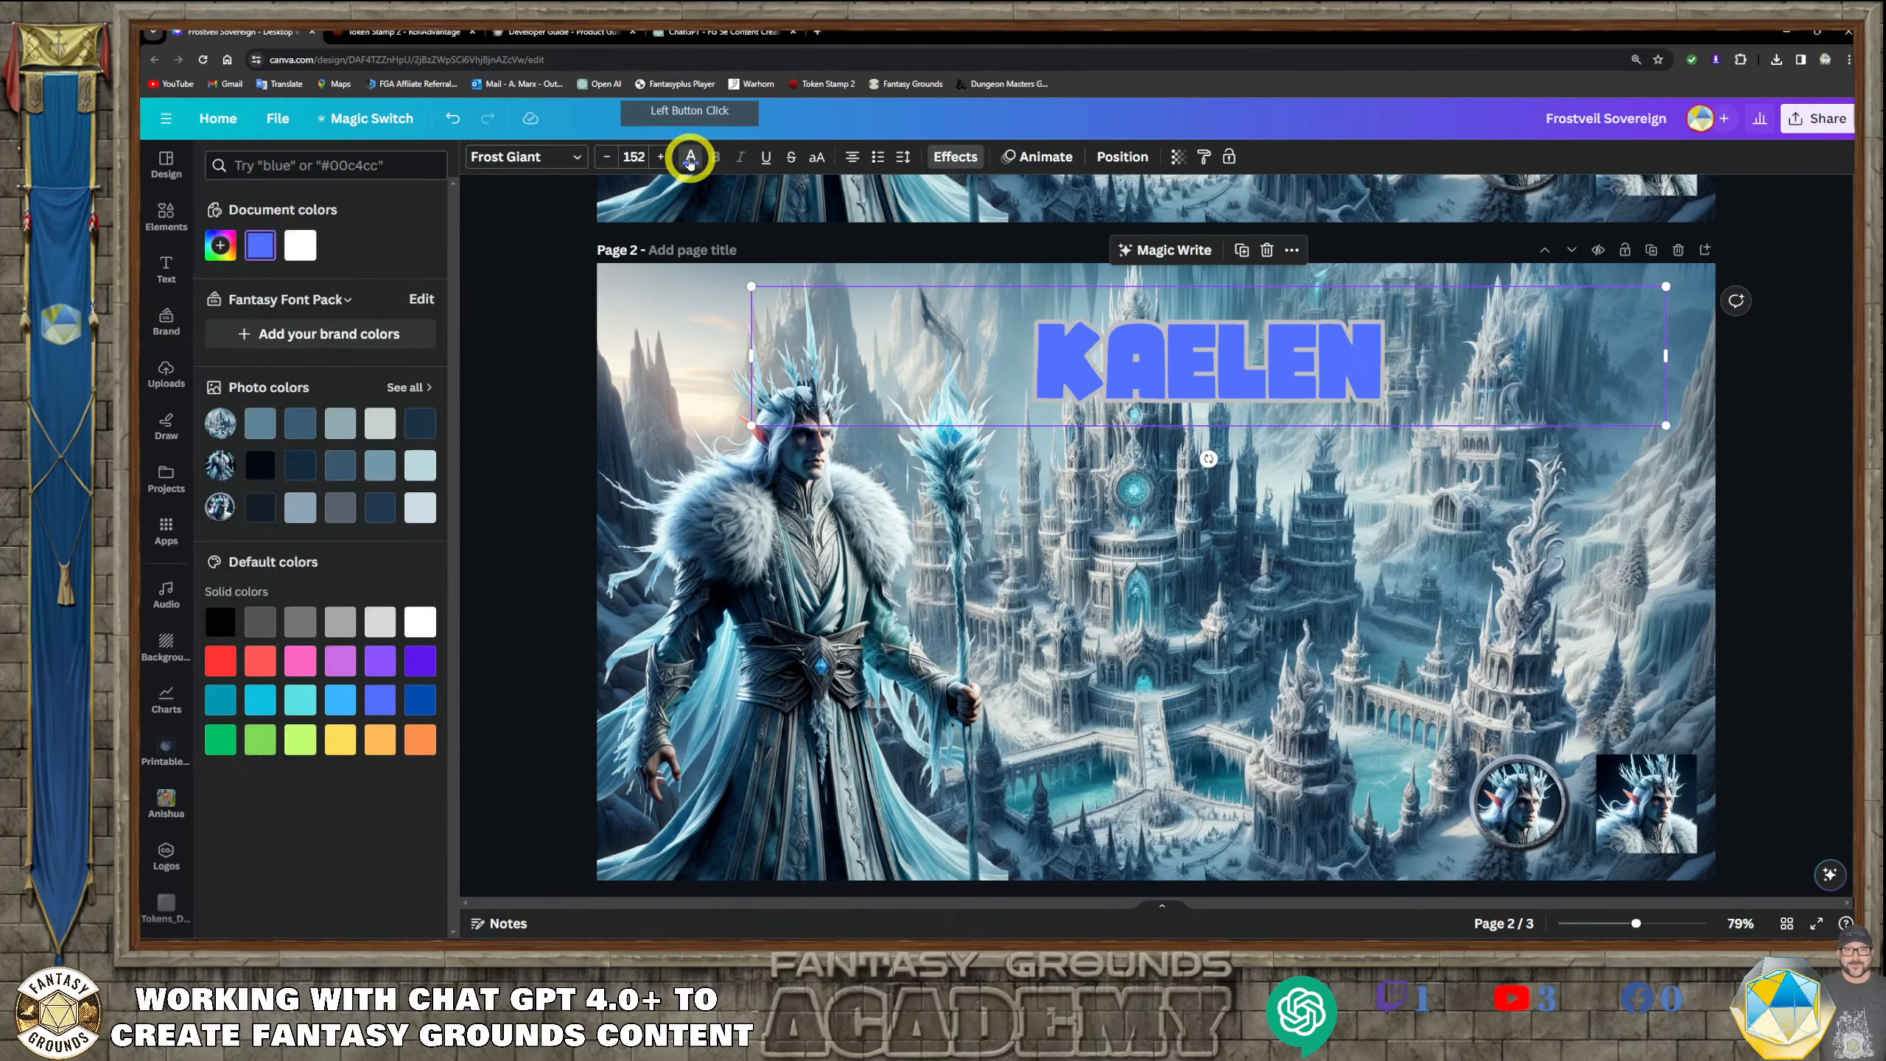
pyautogui.click(308, 467)
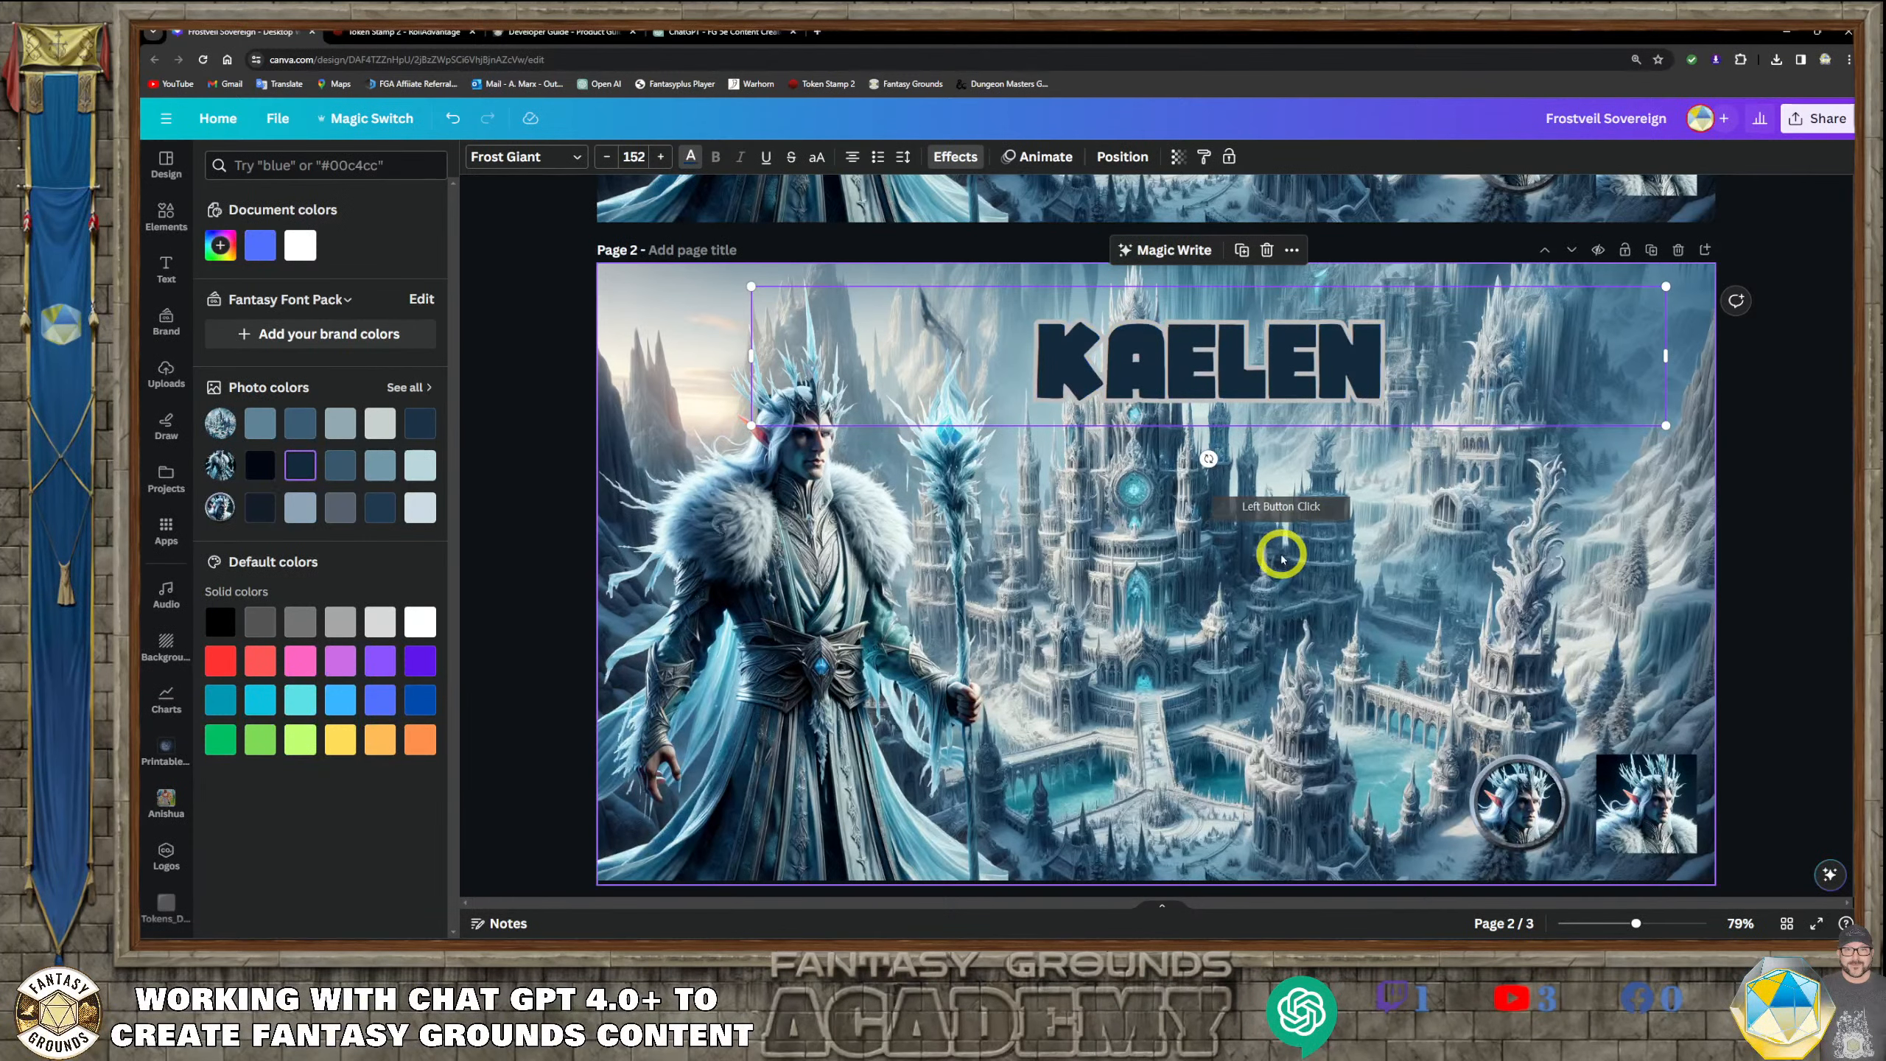
pyautogui.click(1394, 573)
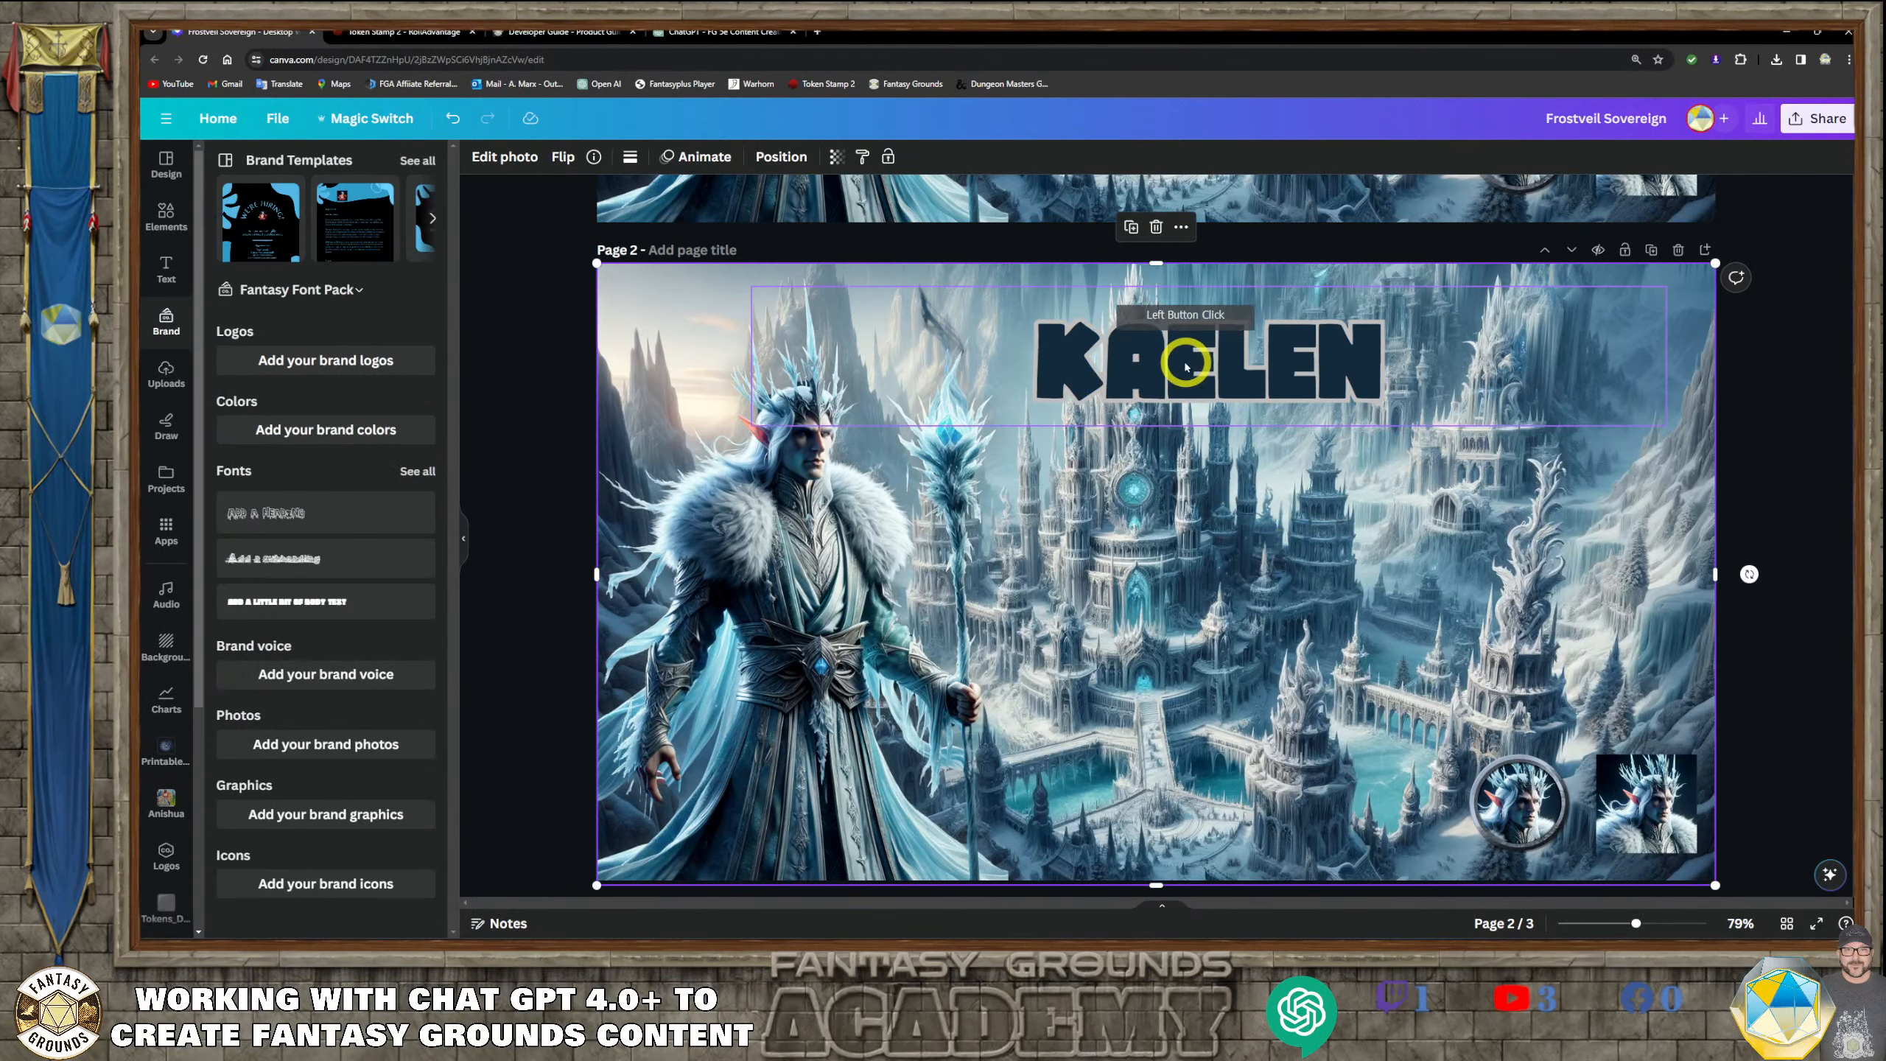
# Set the outline thickness of the KAELEN title on page 2 to 29
pyautogui.click(1188, 370)
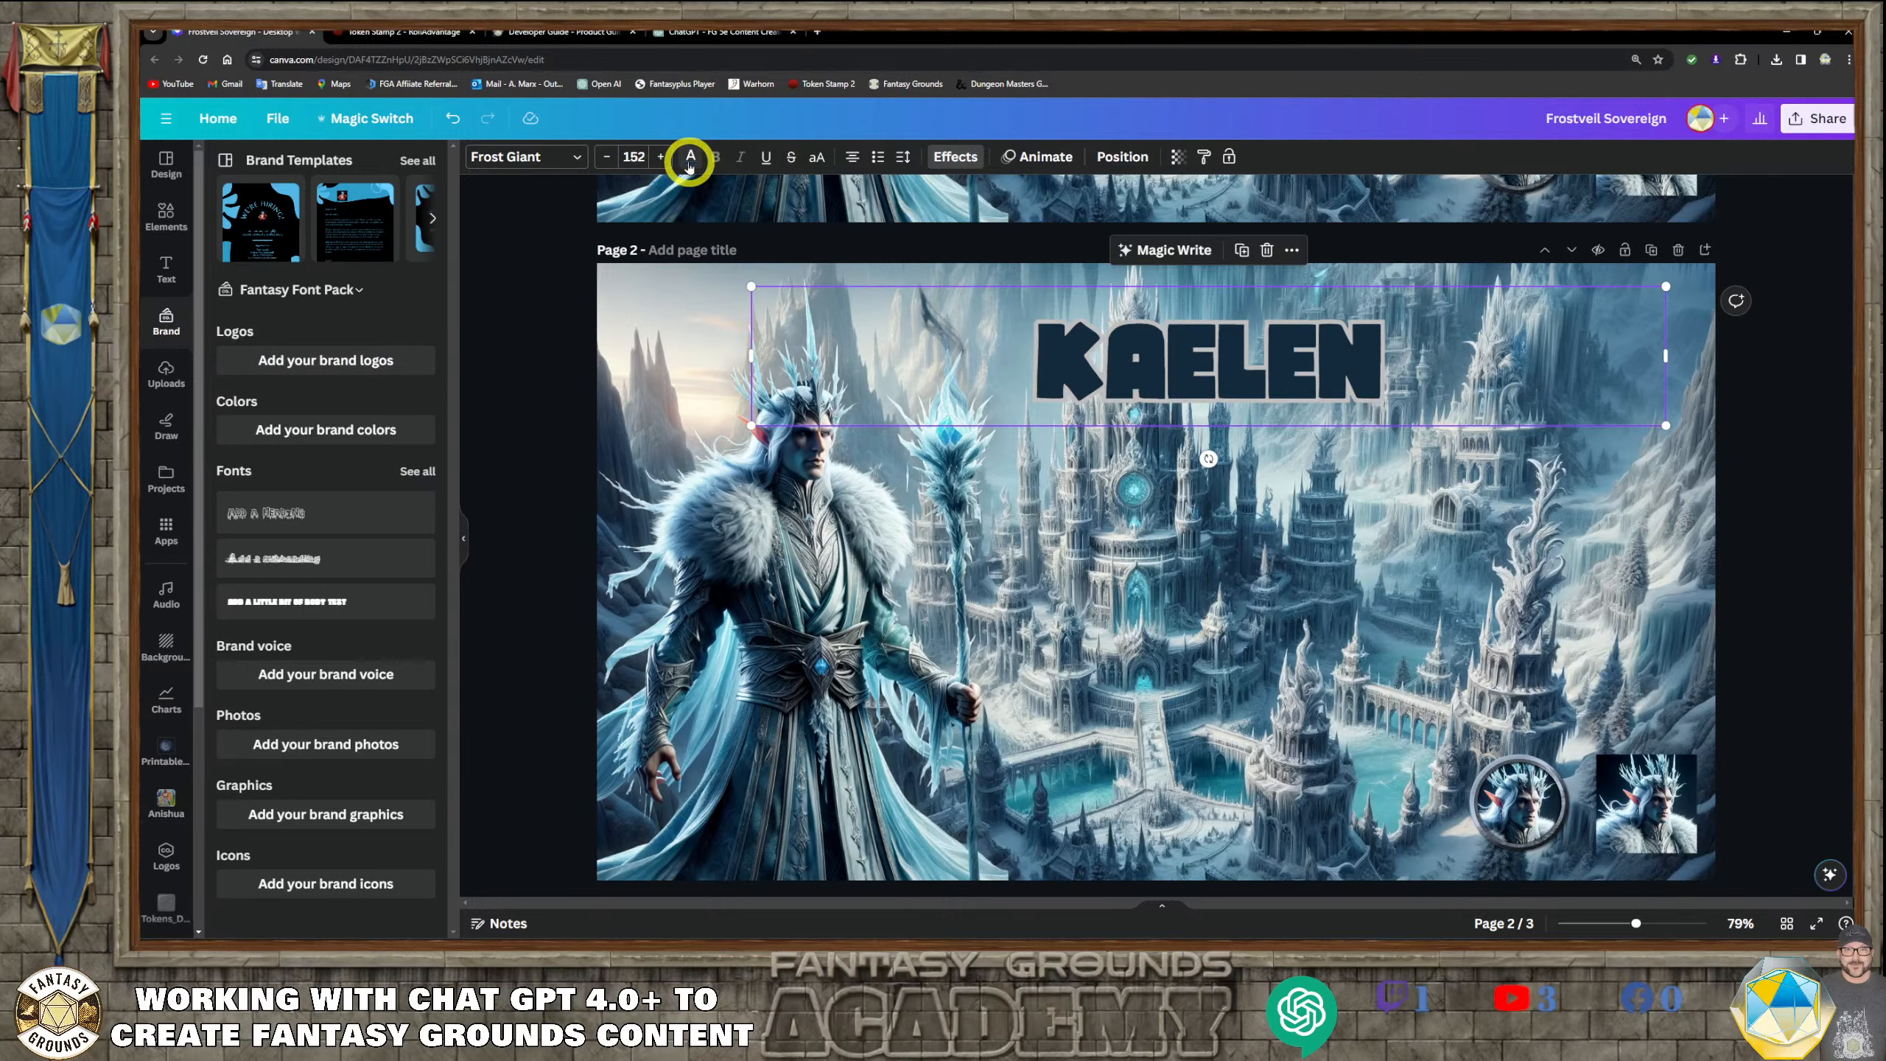
pyautogui.click(960, 157)
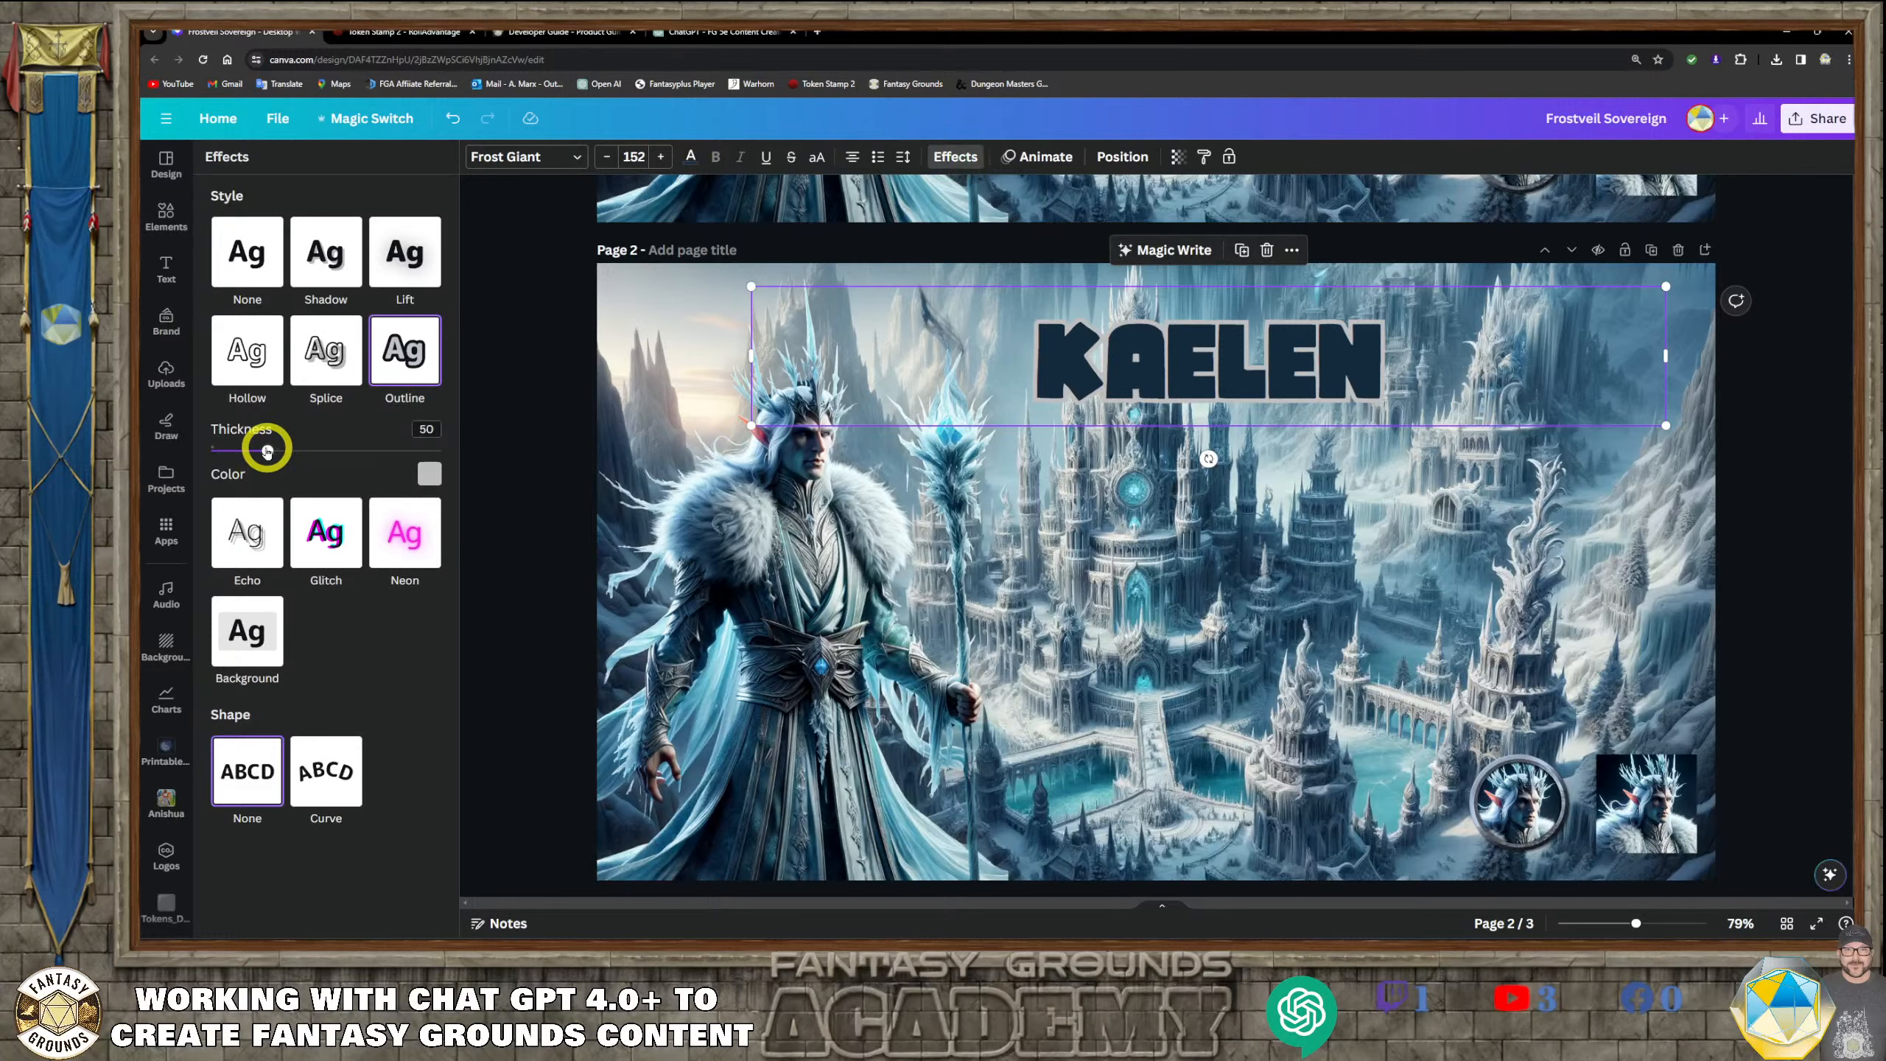
pyautogui.moveTo(267, 450)
pyautogui.mouseDown()
pyautogui.moveTo(492, 459)
pyautogui.moveTo(178, 438)
pyautogui.moveTo(246, 447)
pyautogui.mouseUp()
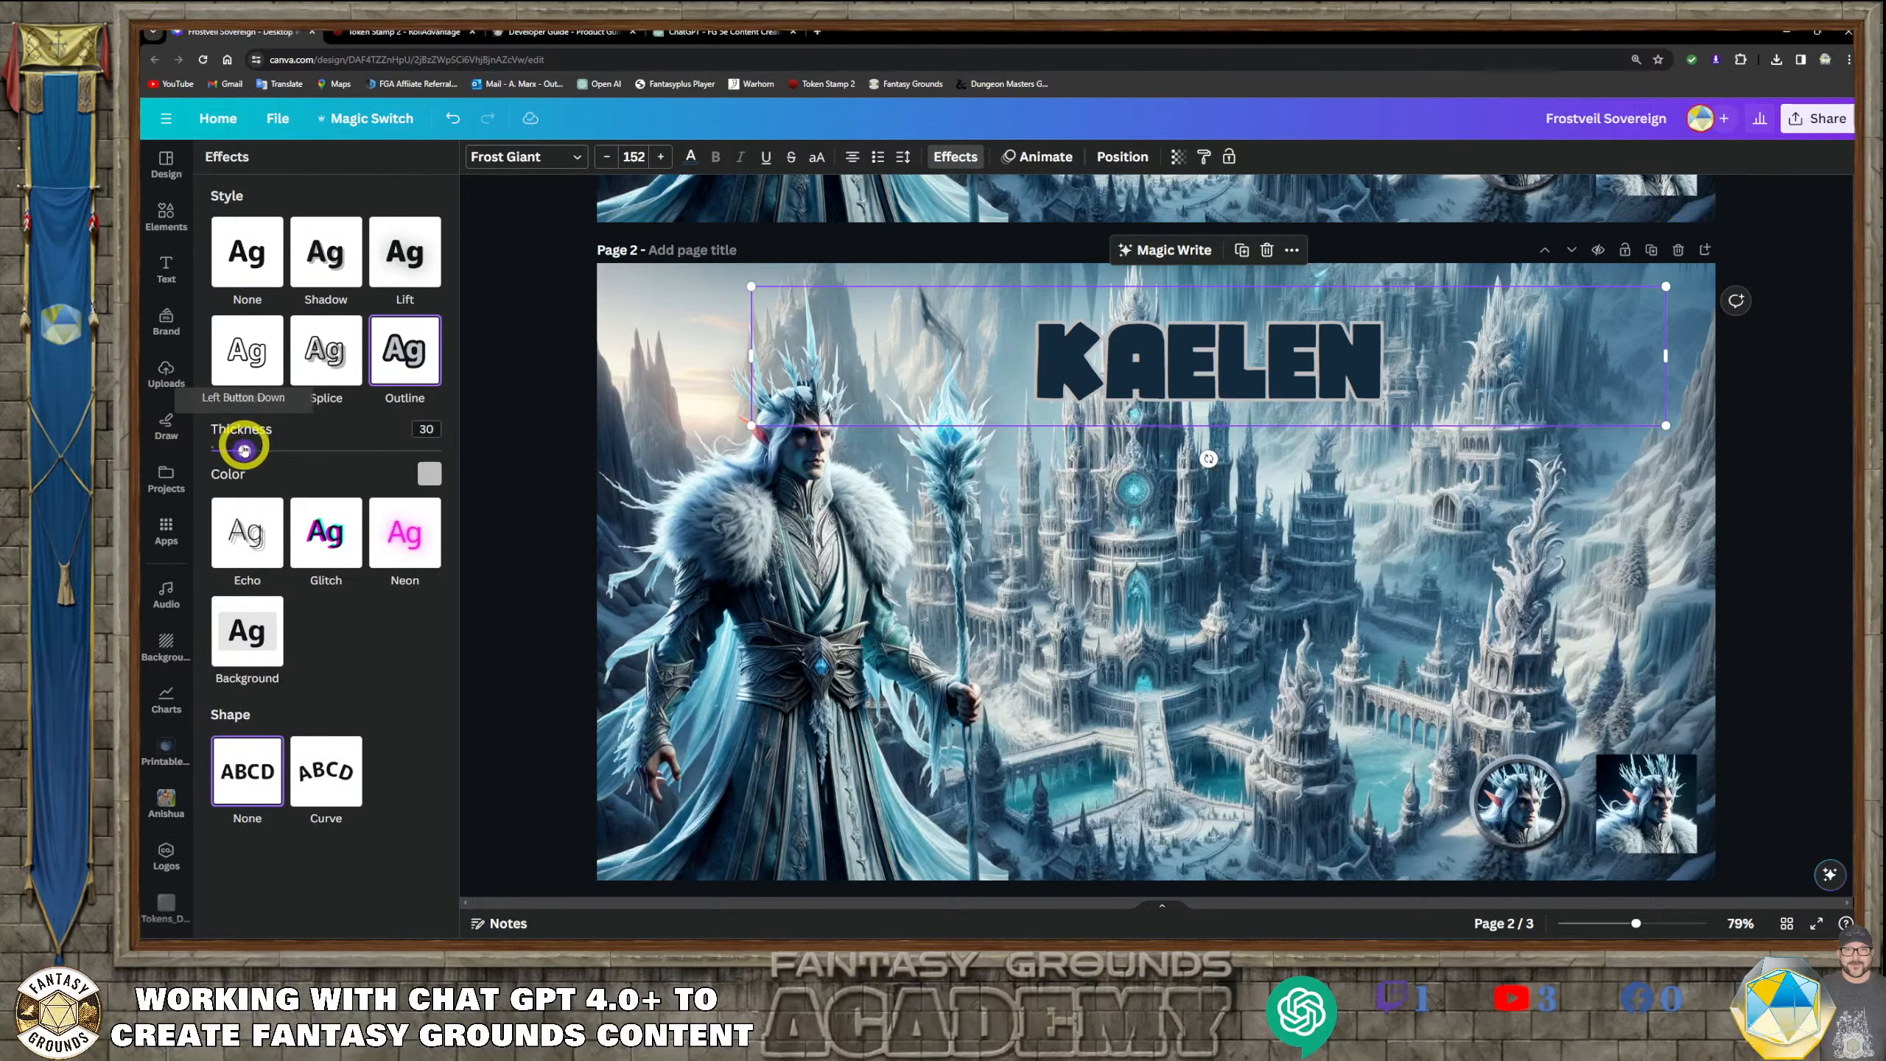
pyautogui.moveTo(245, 449); pyautogui.dragTo(243, 450)
# Move the KAELEN title slightly up and to the left on page 2, keeping it selected
pyautogui.click(1244, 366)
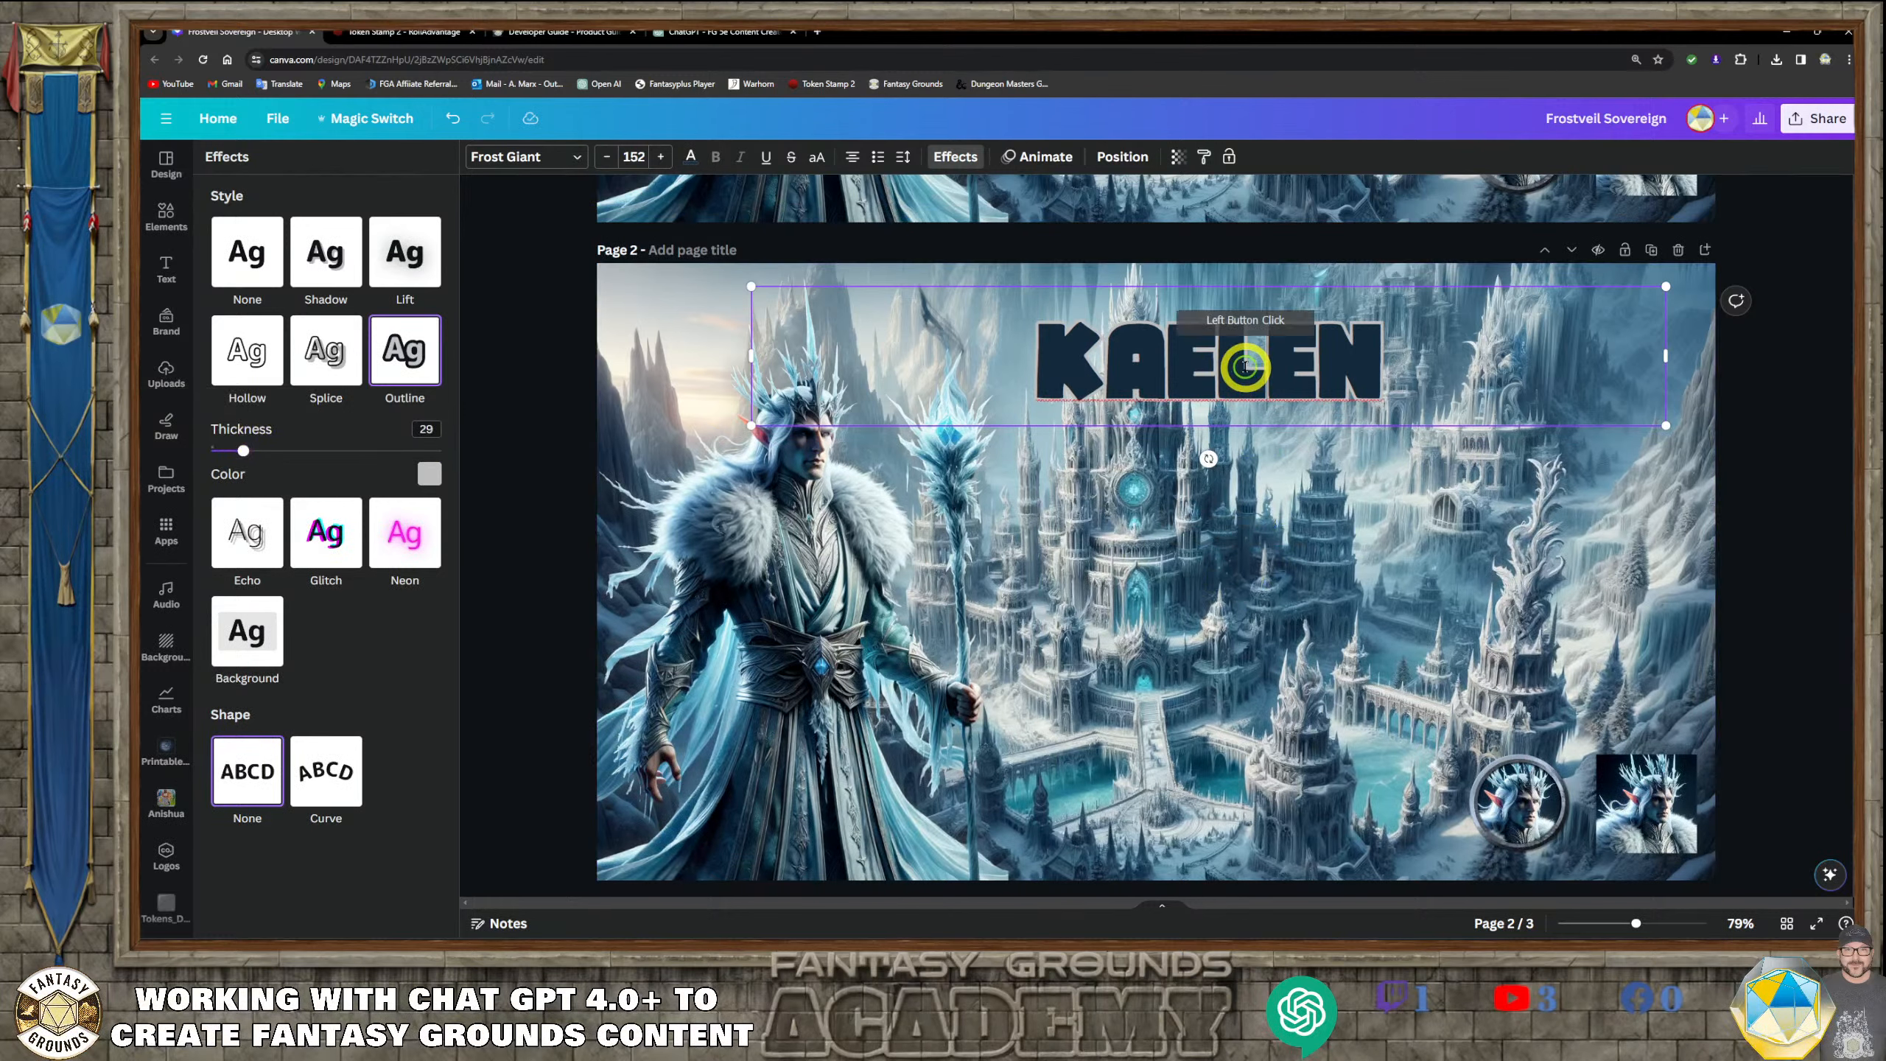
pyautogui.moveTo(1244, 366); pyautogui.dragTo(1133, 371)
pyautogui.click(1147, 596)
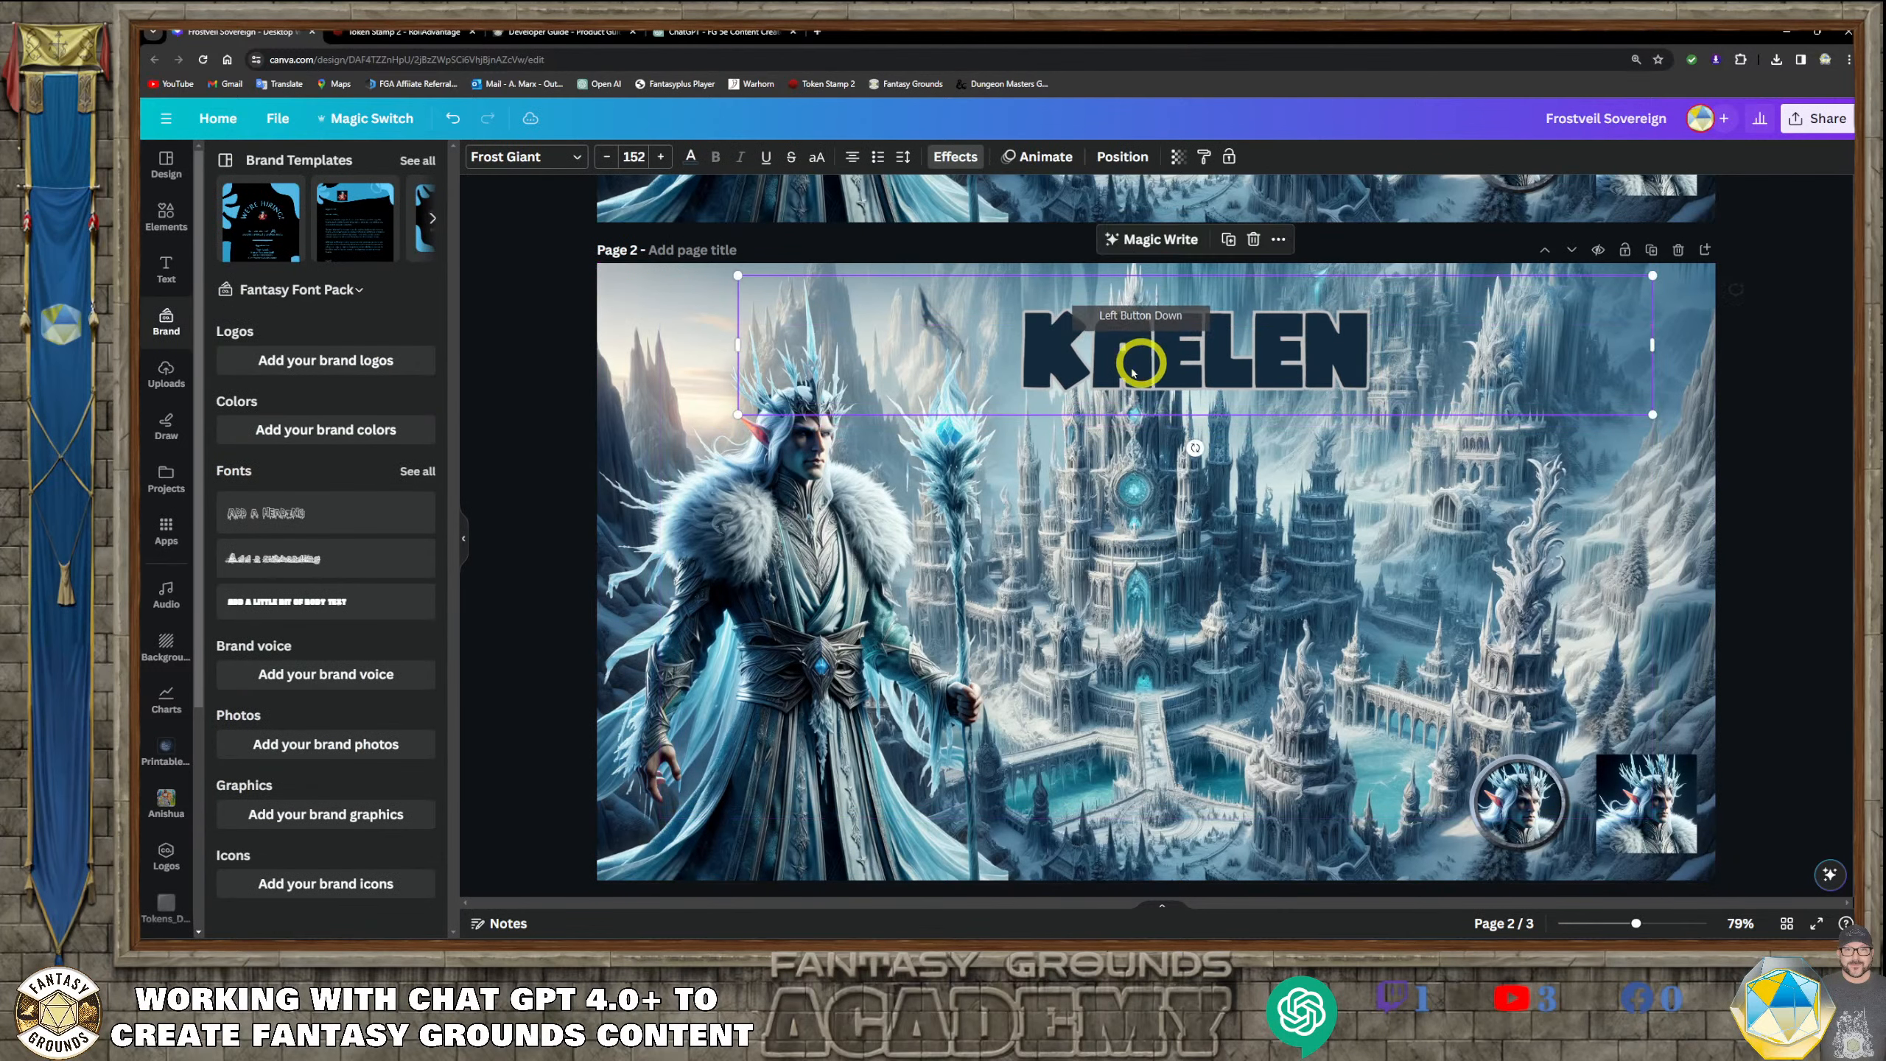
pyautogui.click(490, 357)
pyautogui.click(1220, 380)
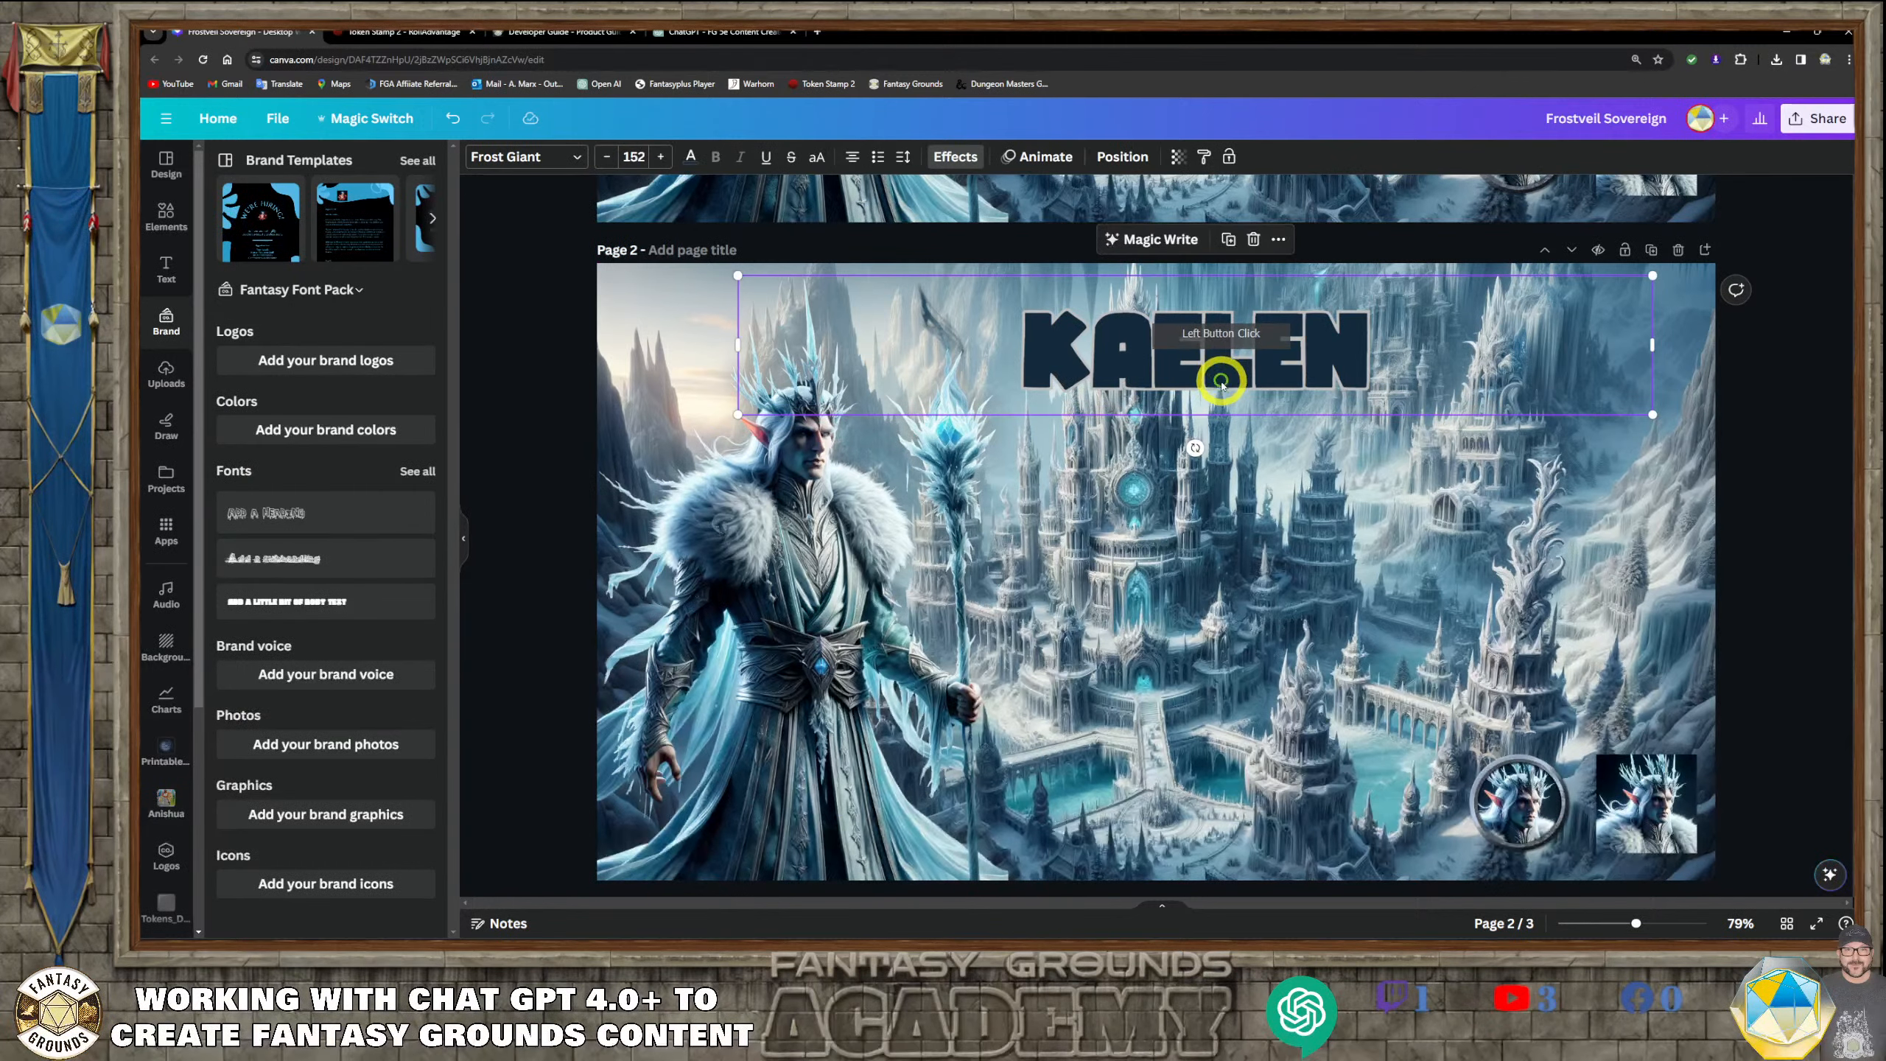
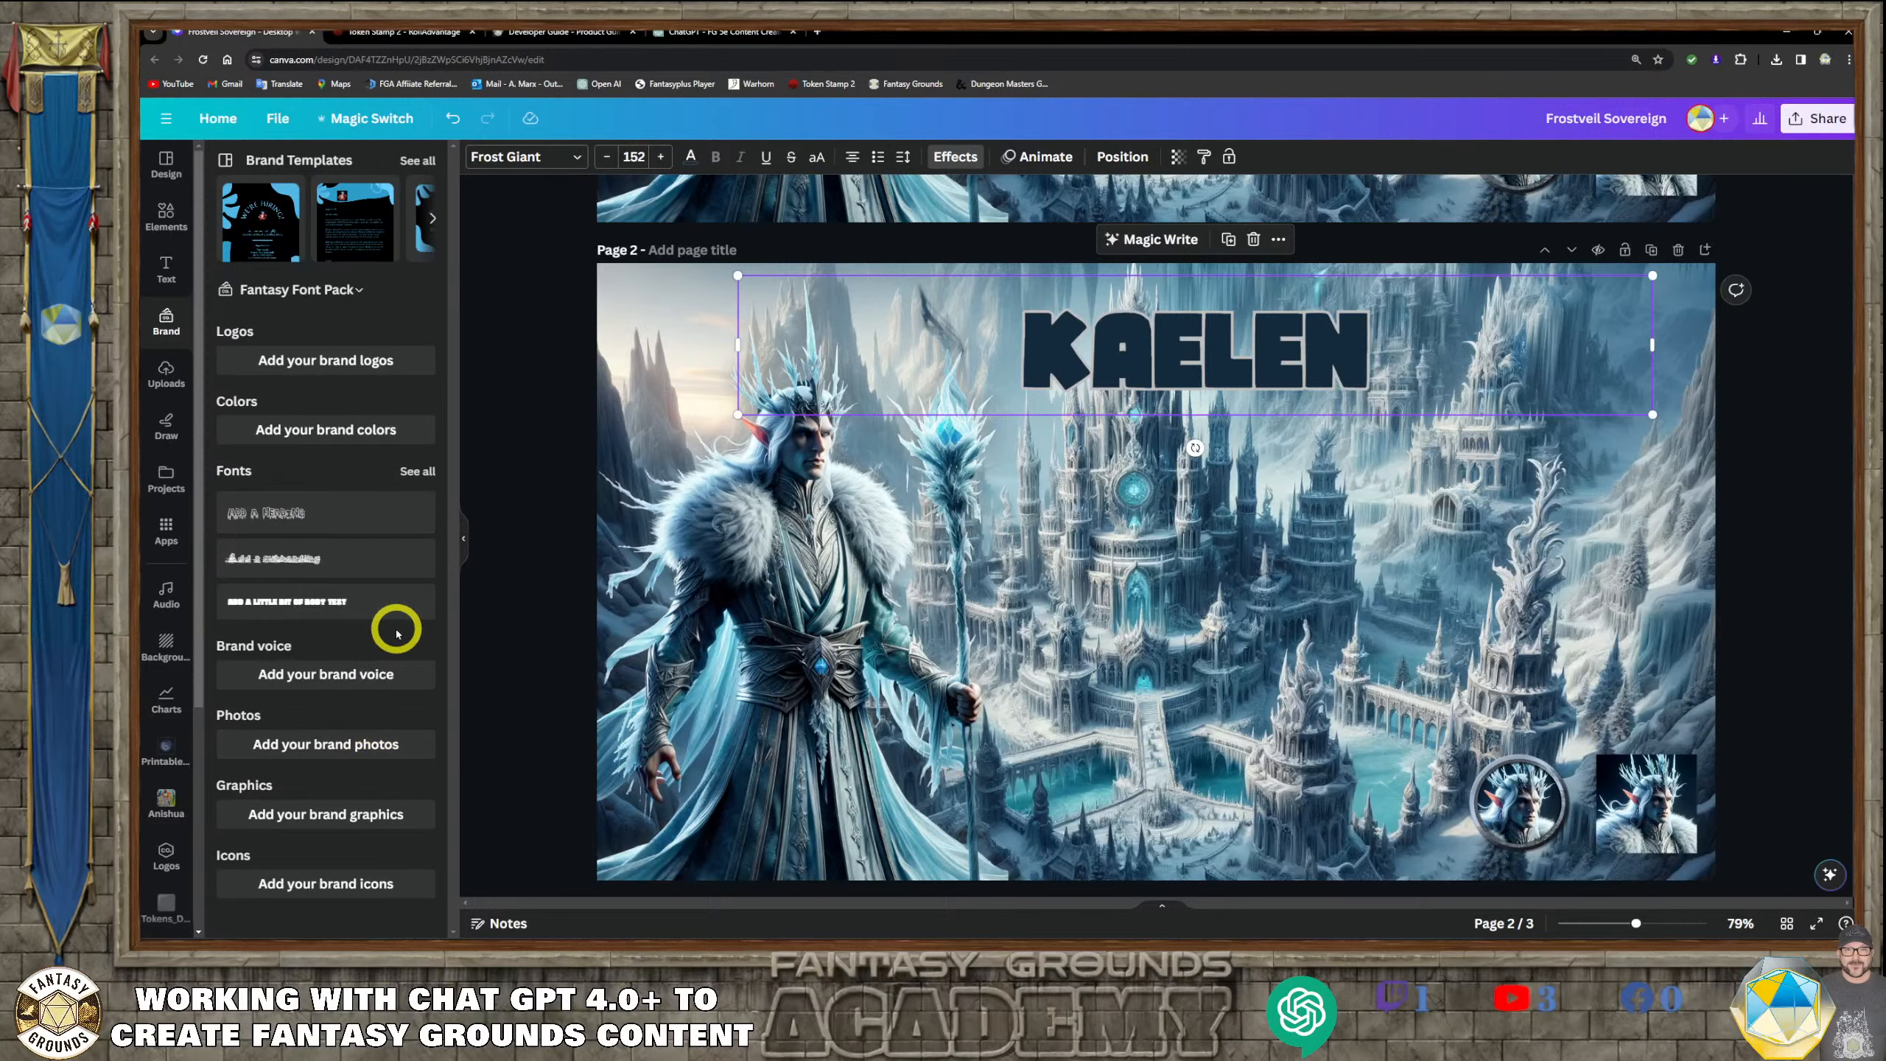
# Duplicate the KAELEN title on page 2 and give the copy a Hollow effect with thickness 8
pyautogui.click(345, 605)
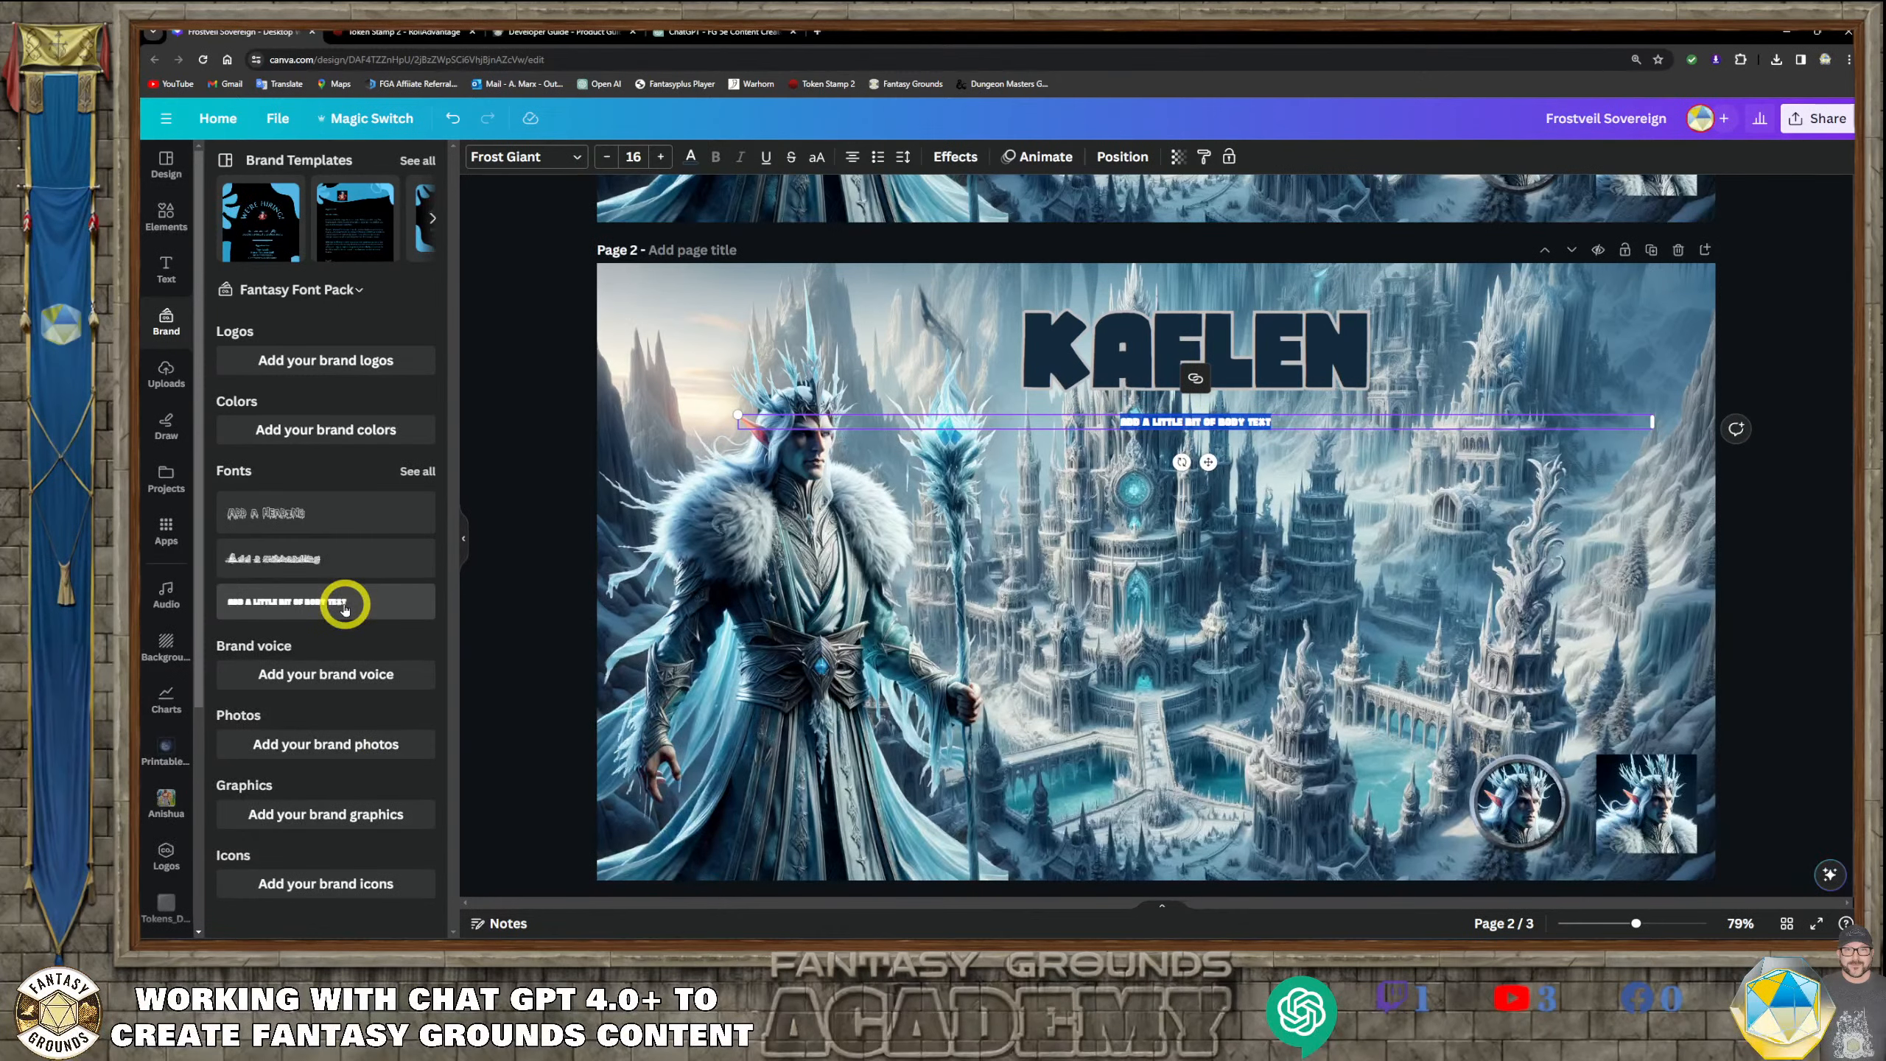
pyautogui.hotkey('ctrl', 'z')
pyautogui.click(1225, 387)
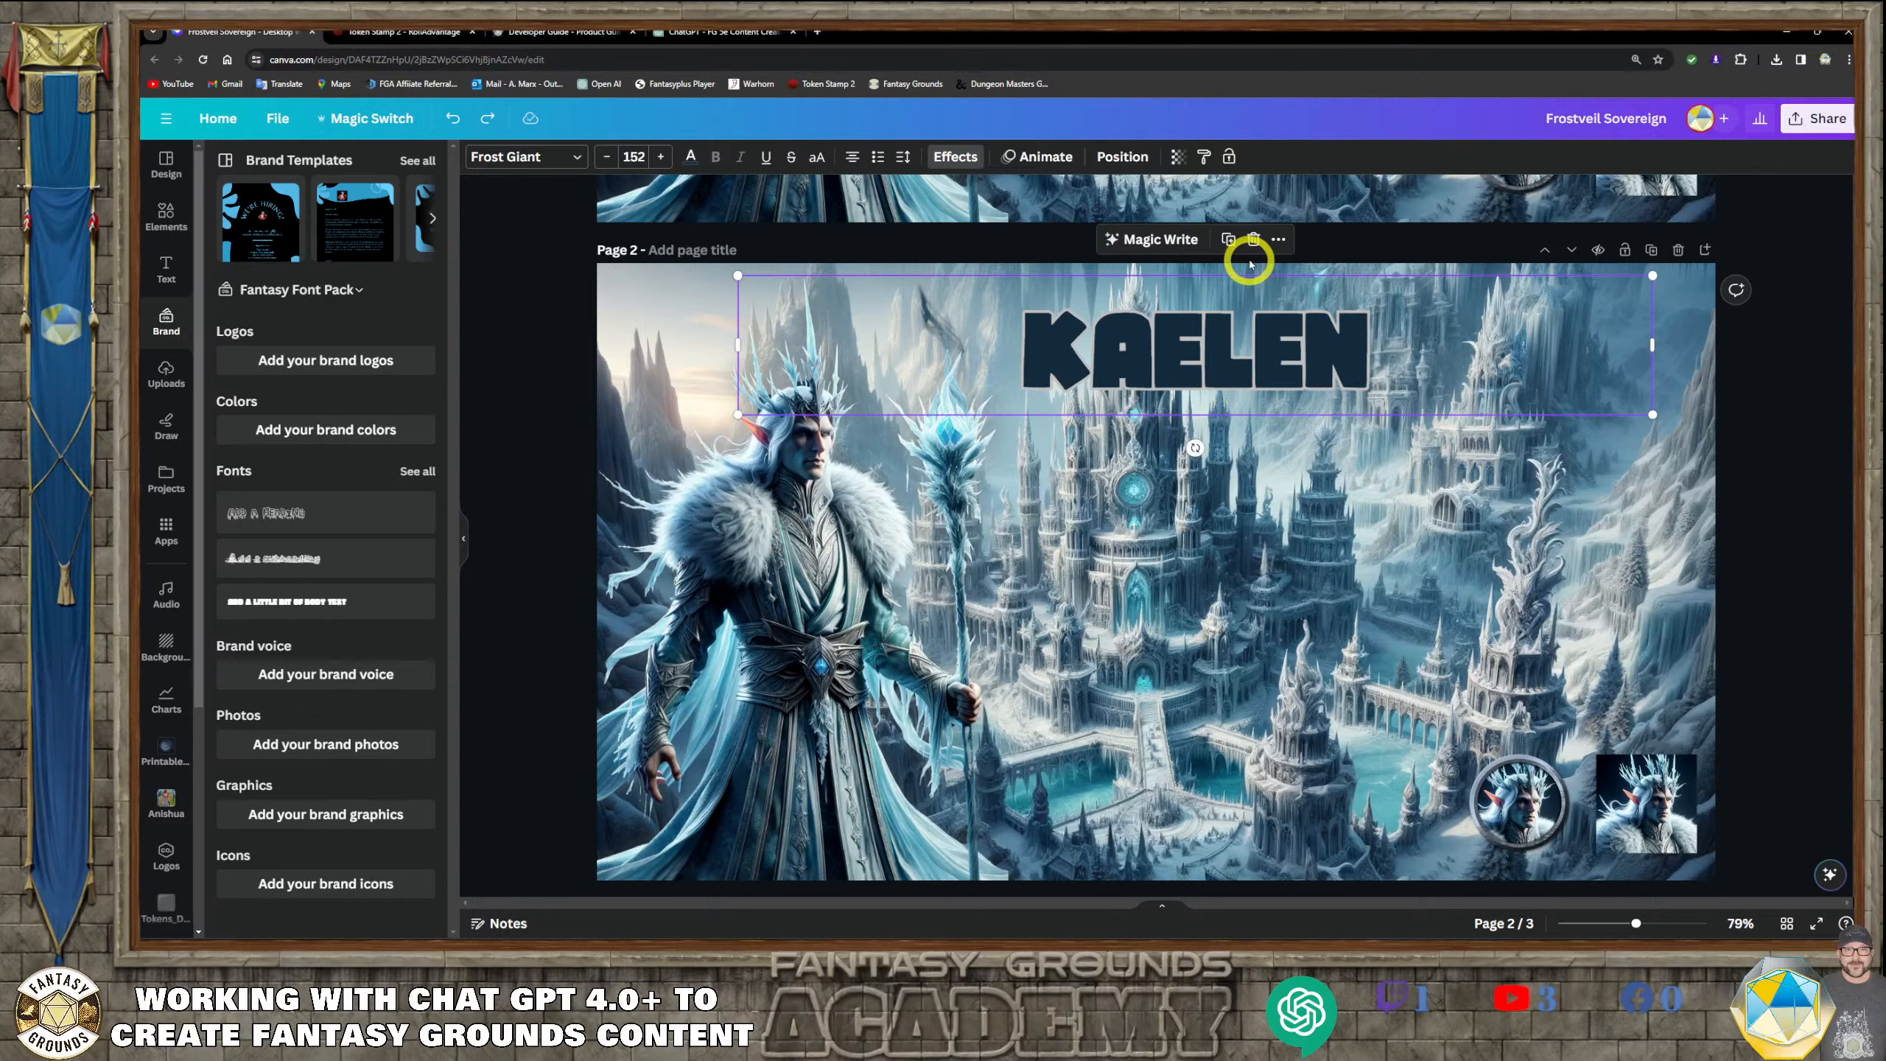
pyautogui.click(1227, 240)
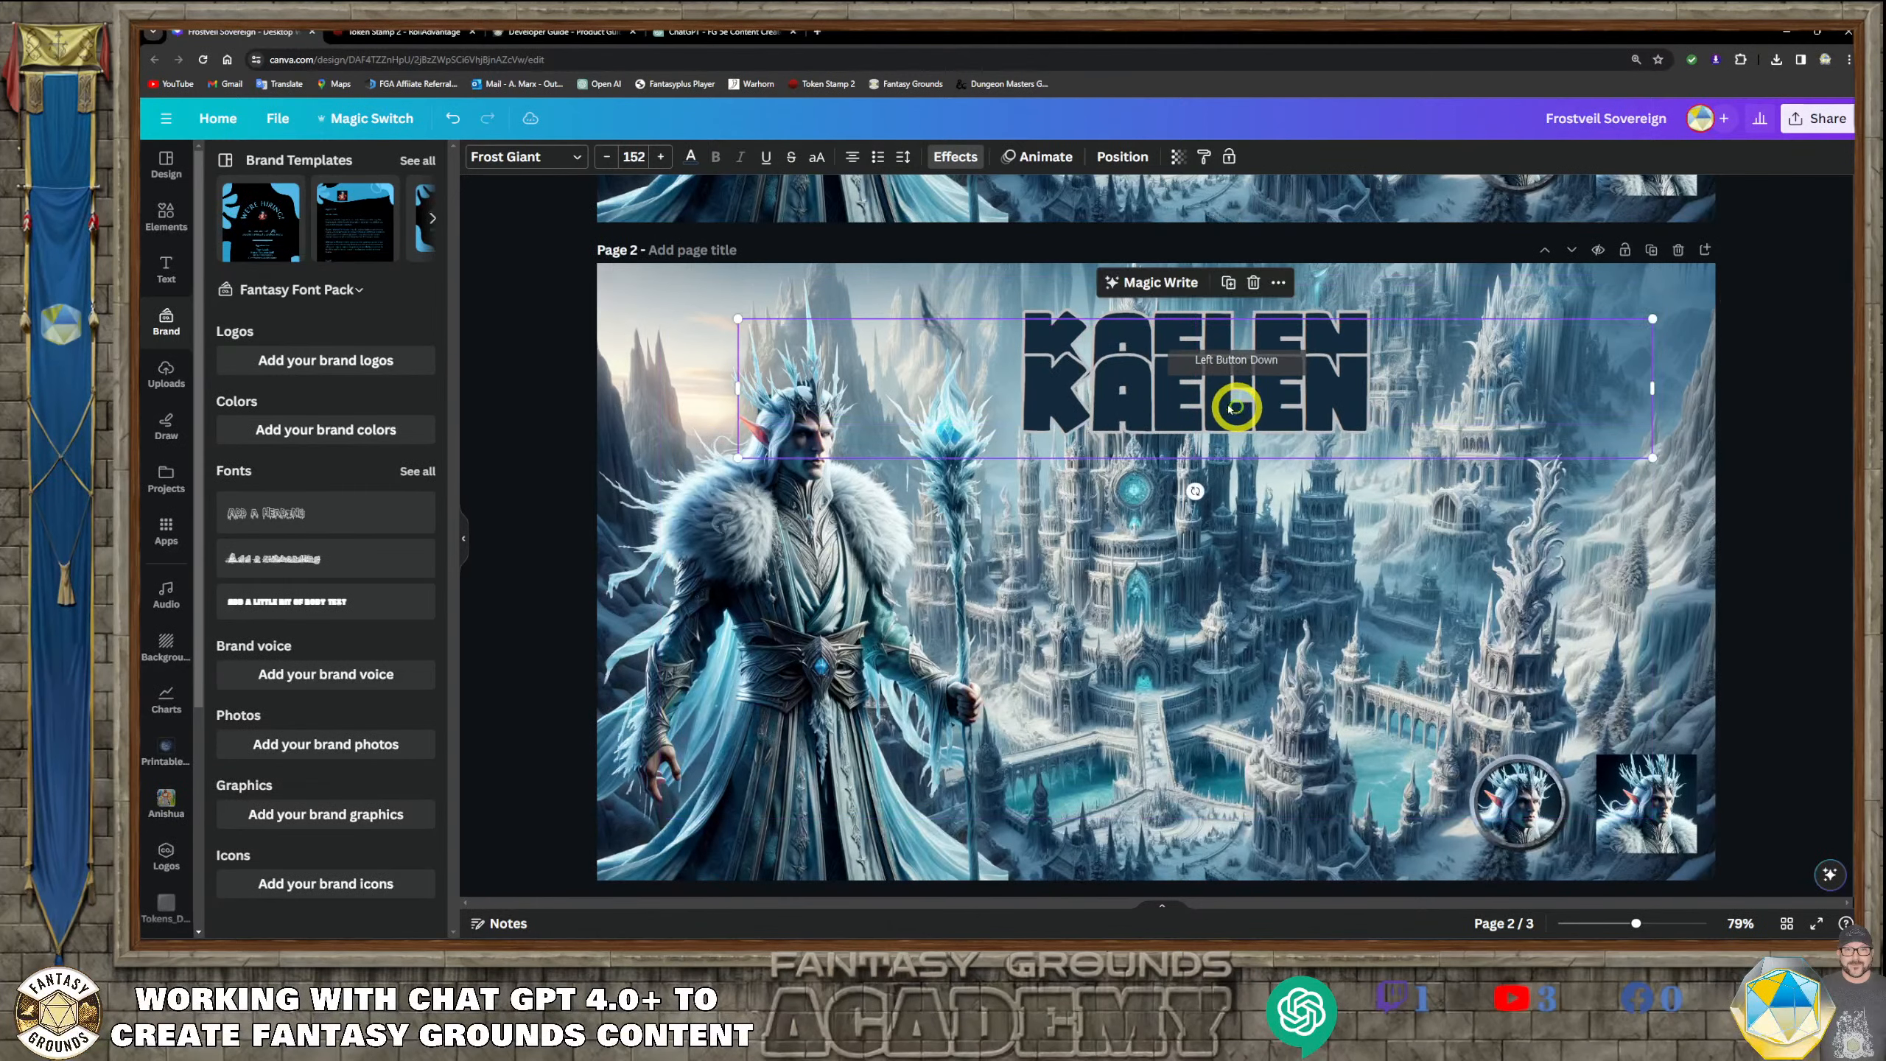
pyautogui.click(952, 158)
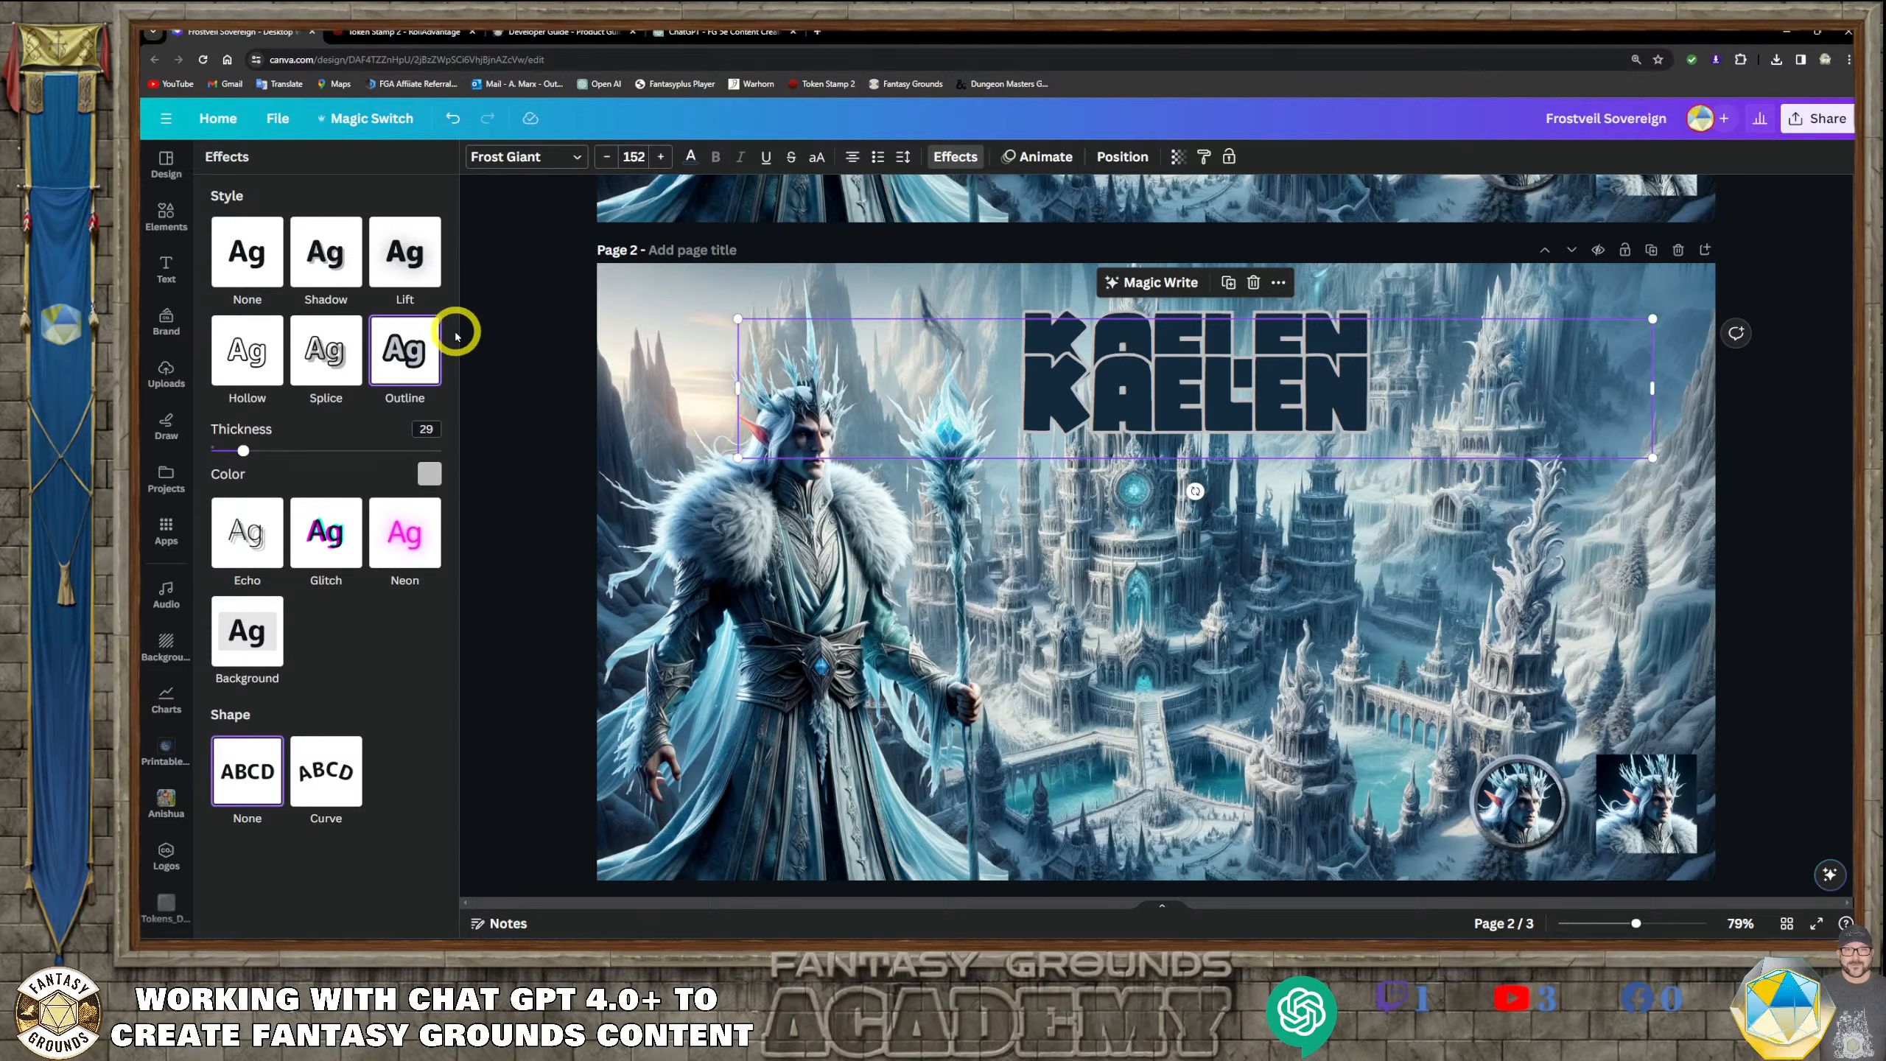
pyautogui.click(279, 363)
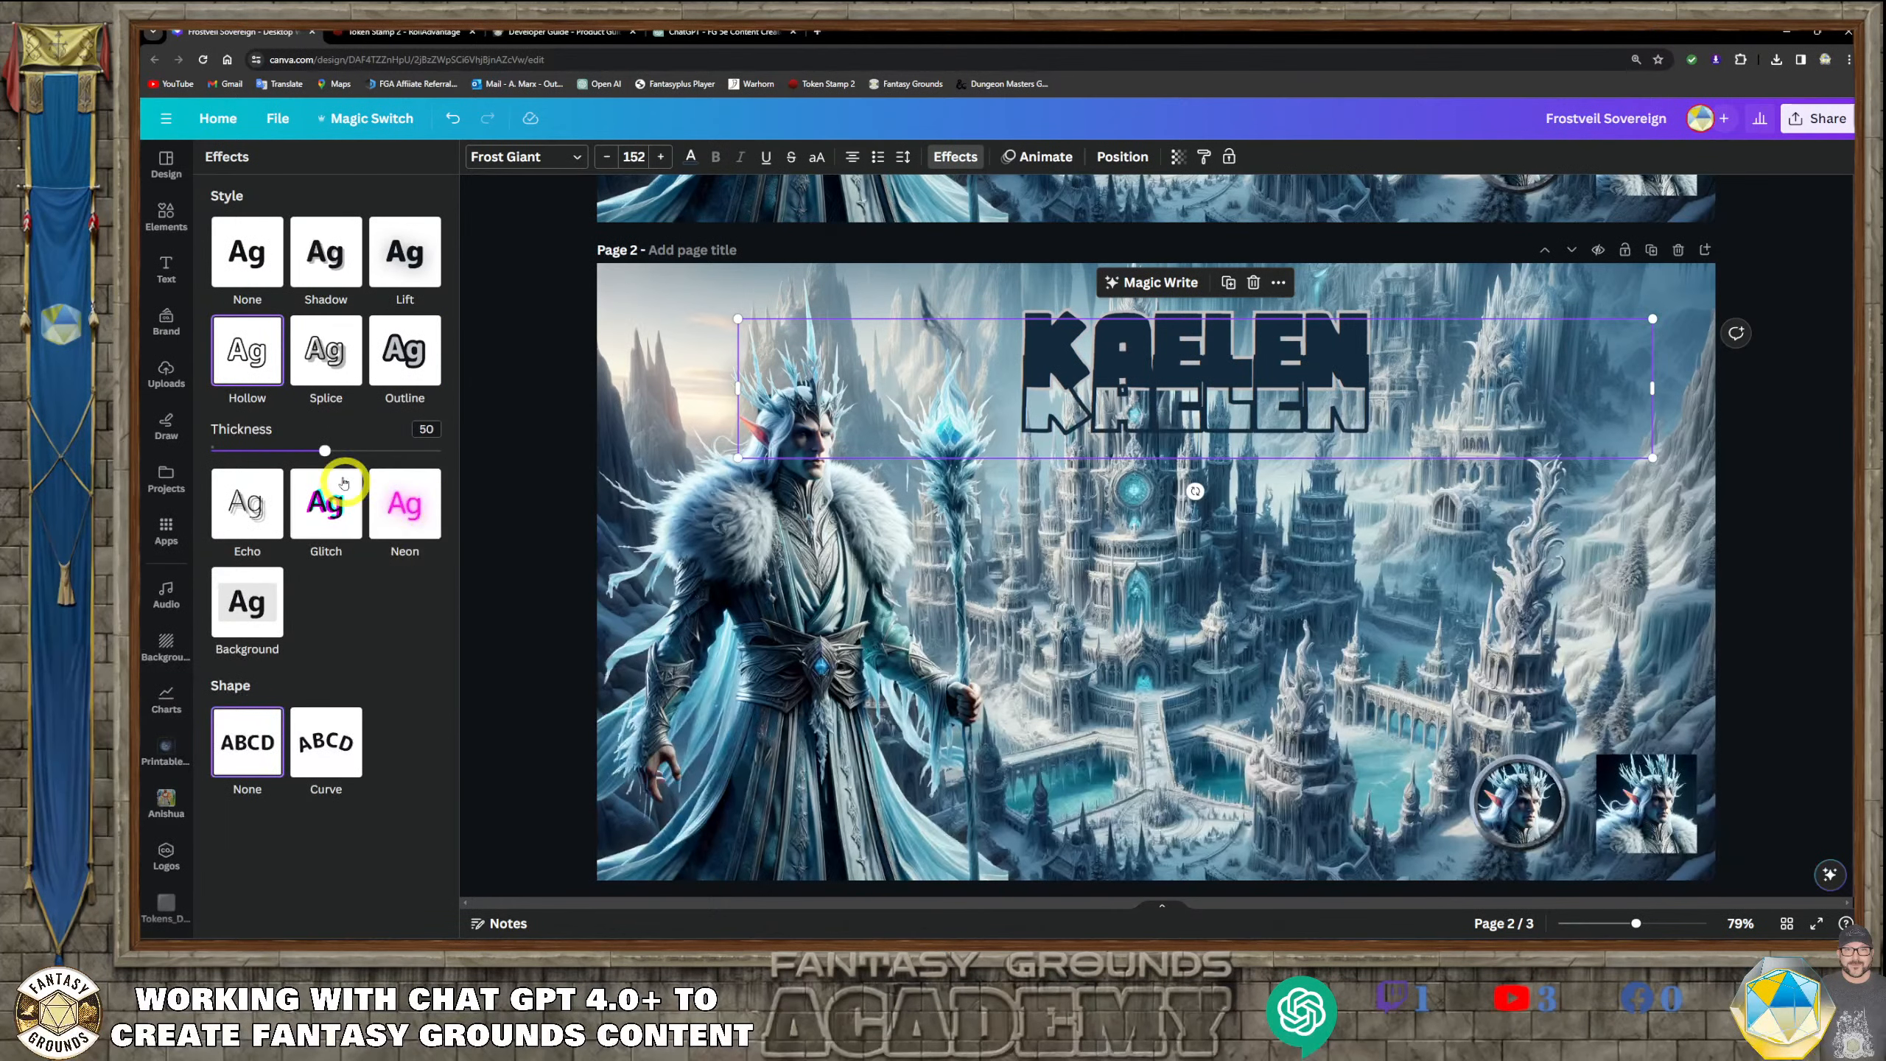
pyautogui.moveTo(325, 453); pyautogui.dragTo(239, 453)
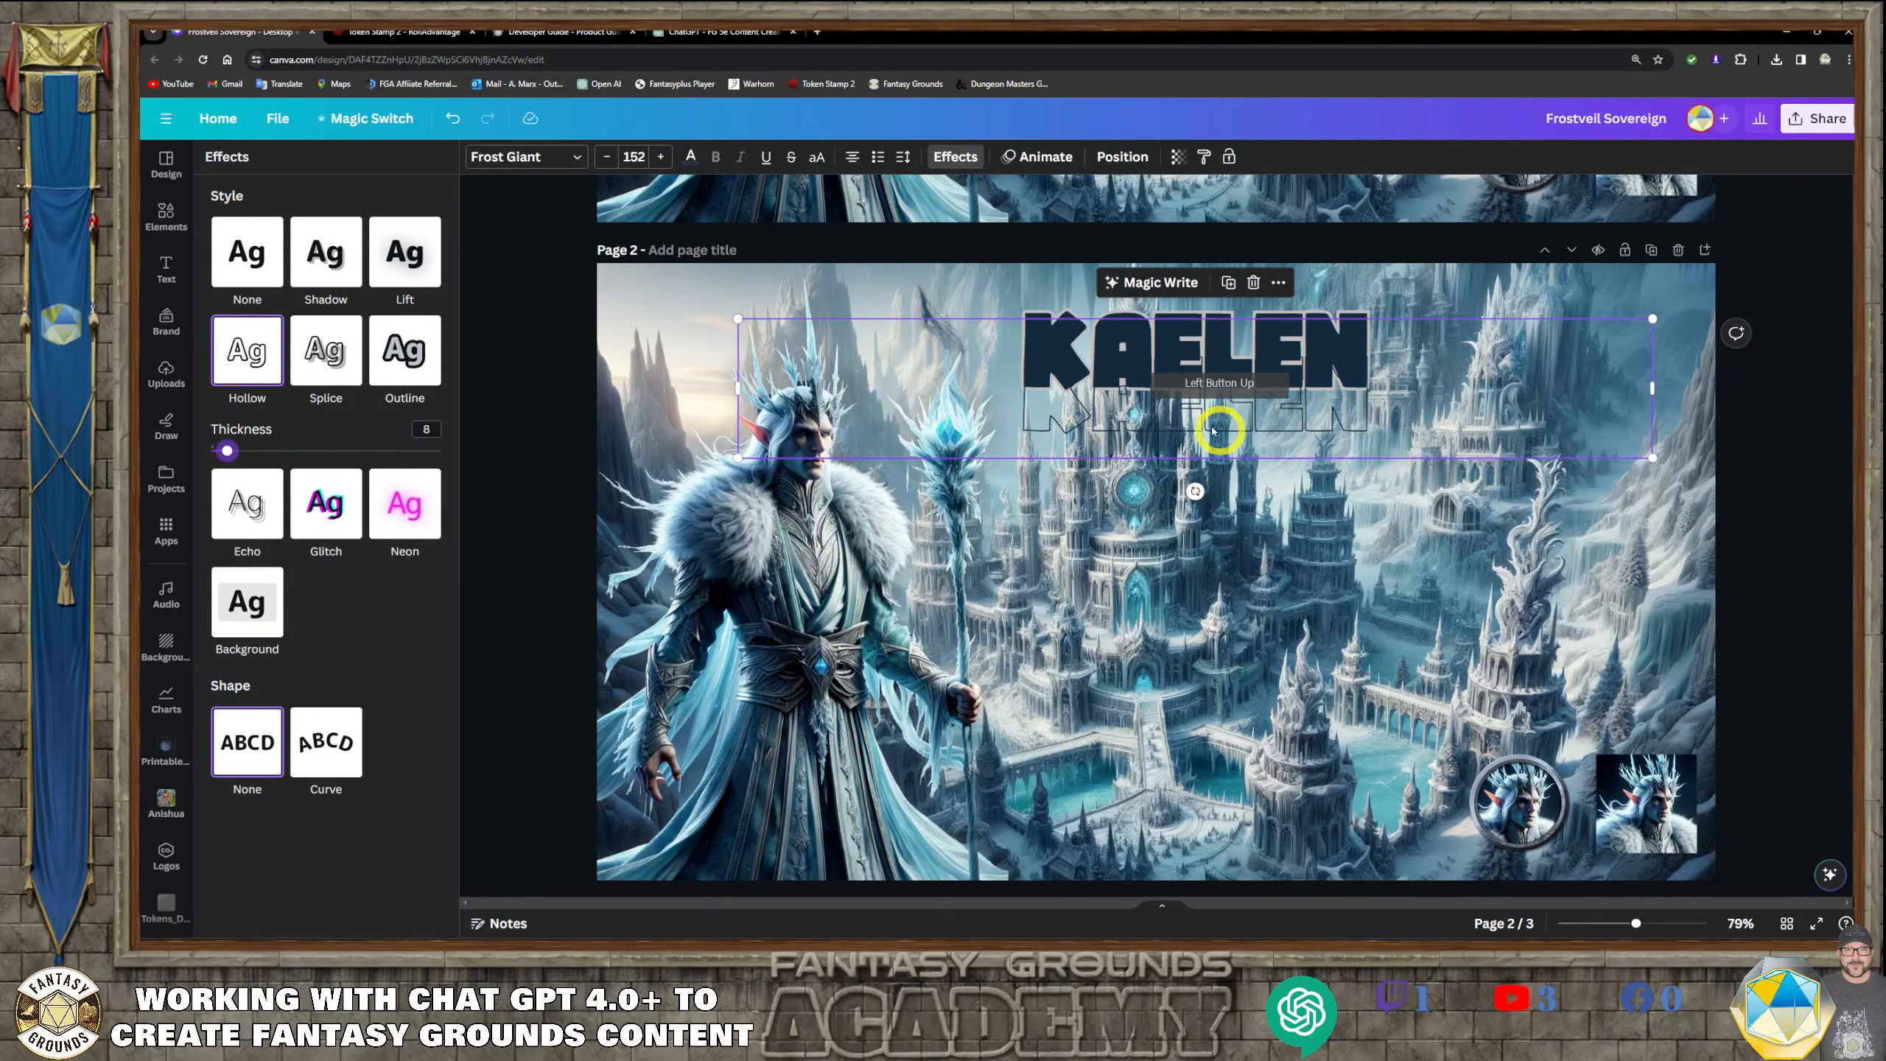
# Color the hollow KAELEN copy white and align it exactly over the original title on page 2
pyautogui.click(695, 165)
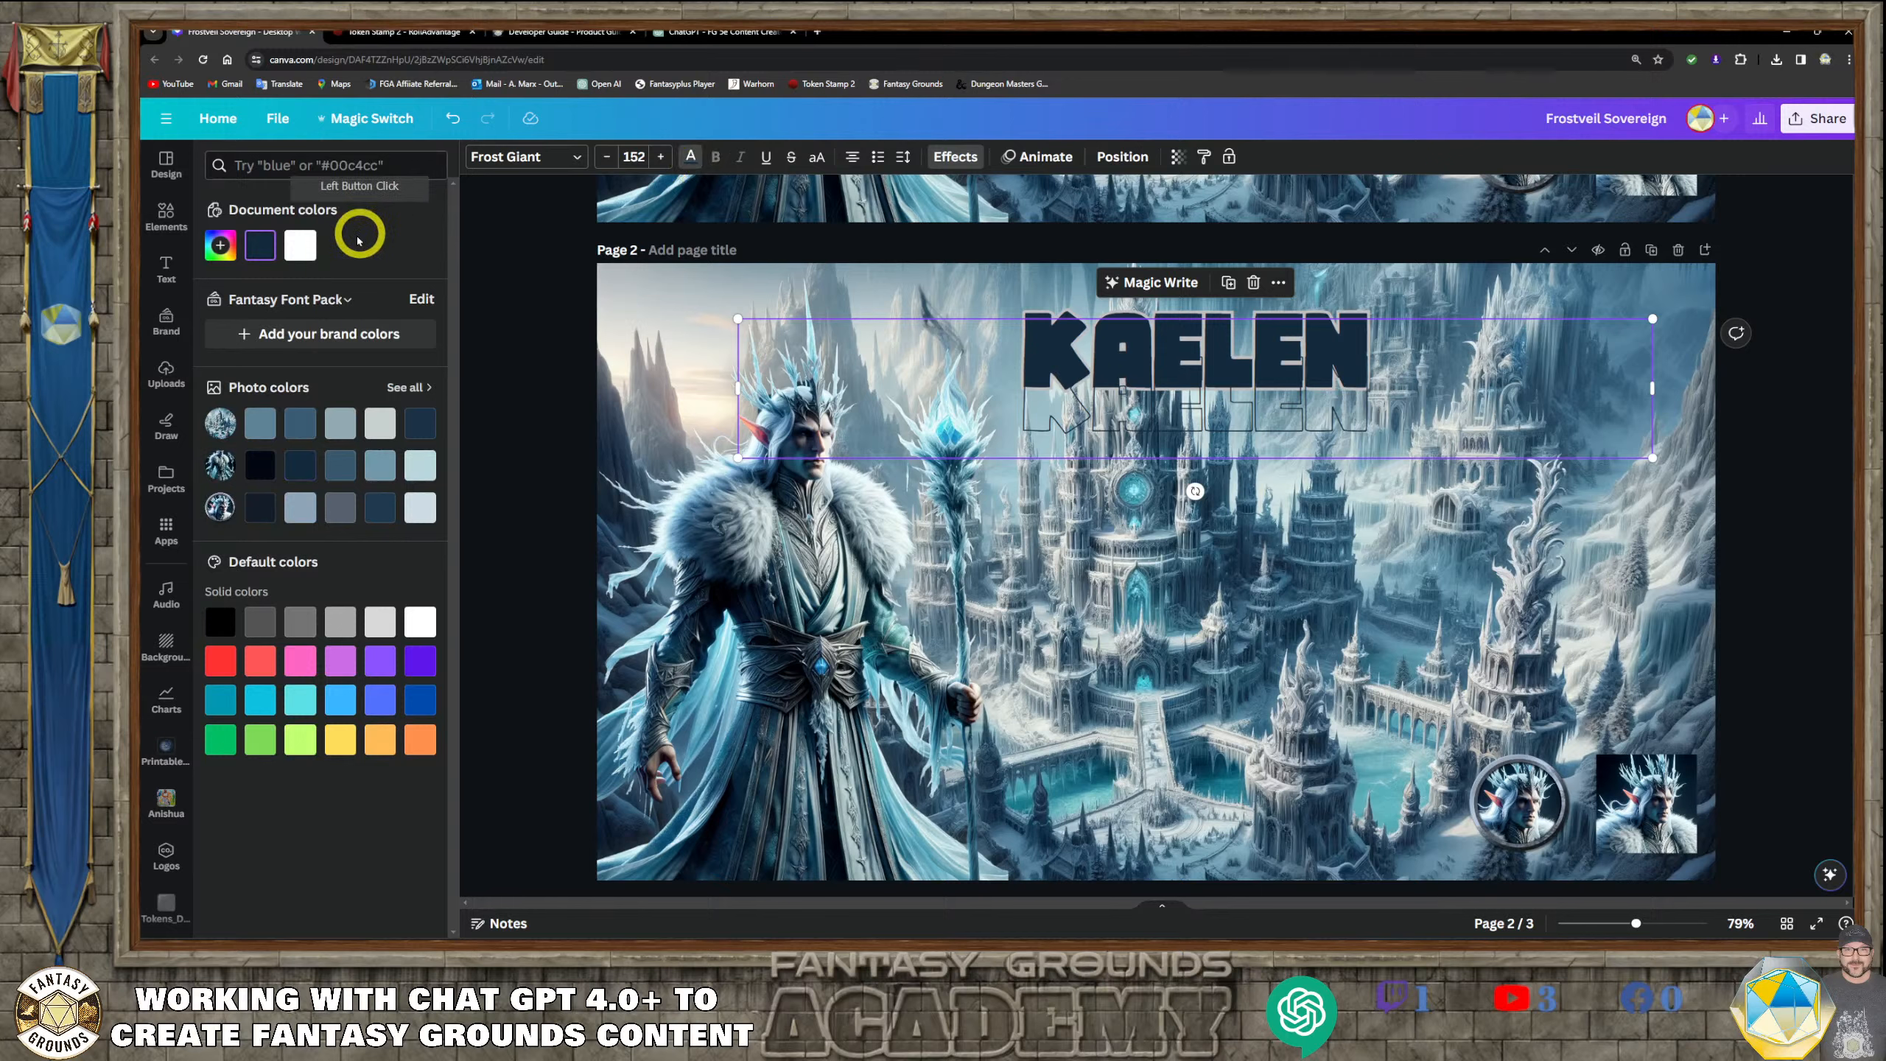
pyautogui.click(295, 252)
pyautogui.moveTo(1276, 422); pyautogui.dragTo(1275, 379)
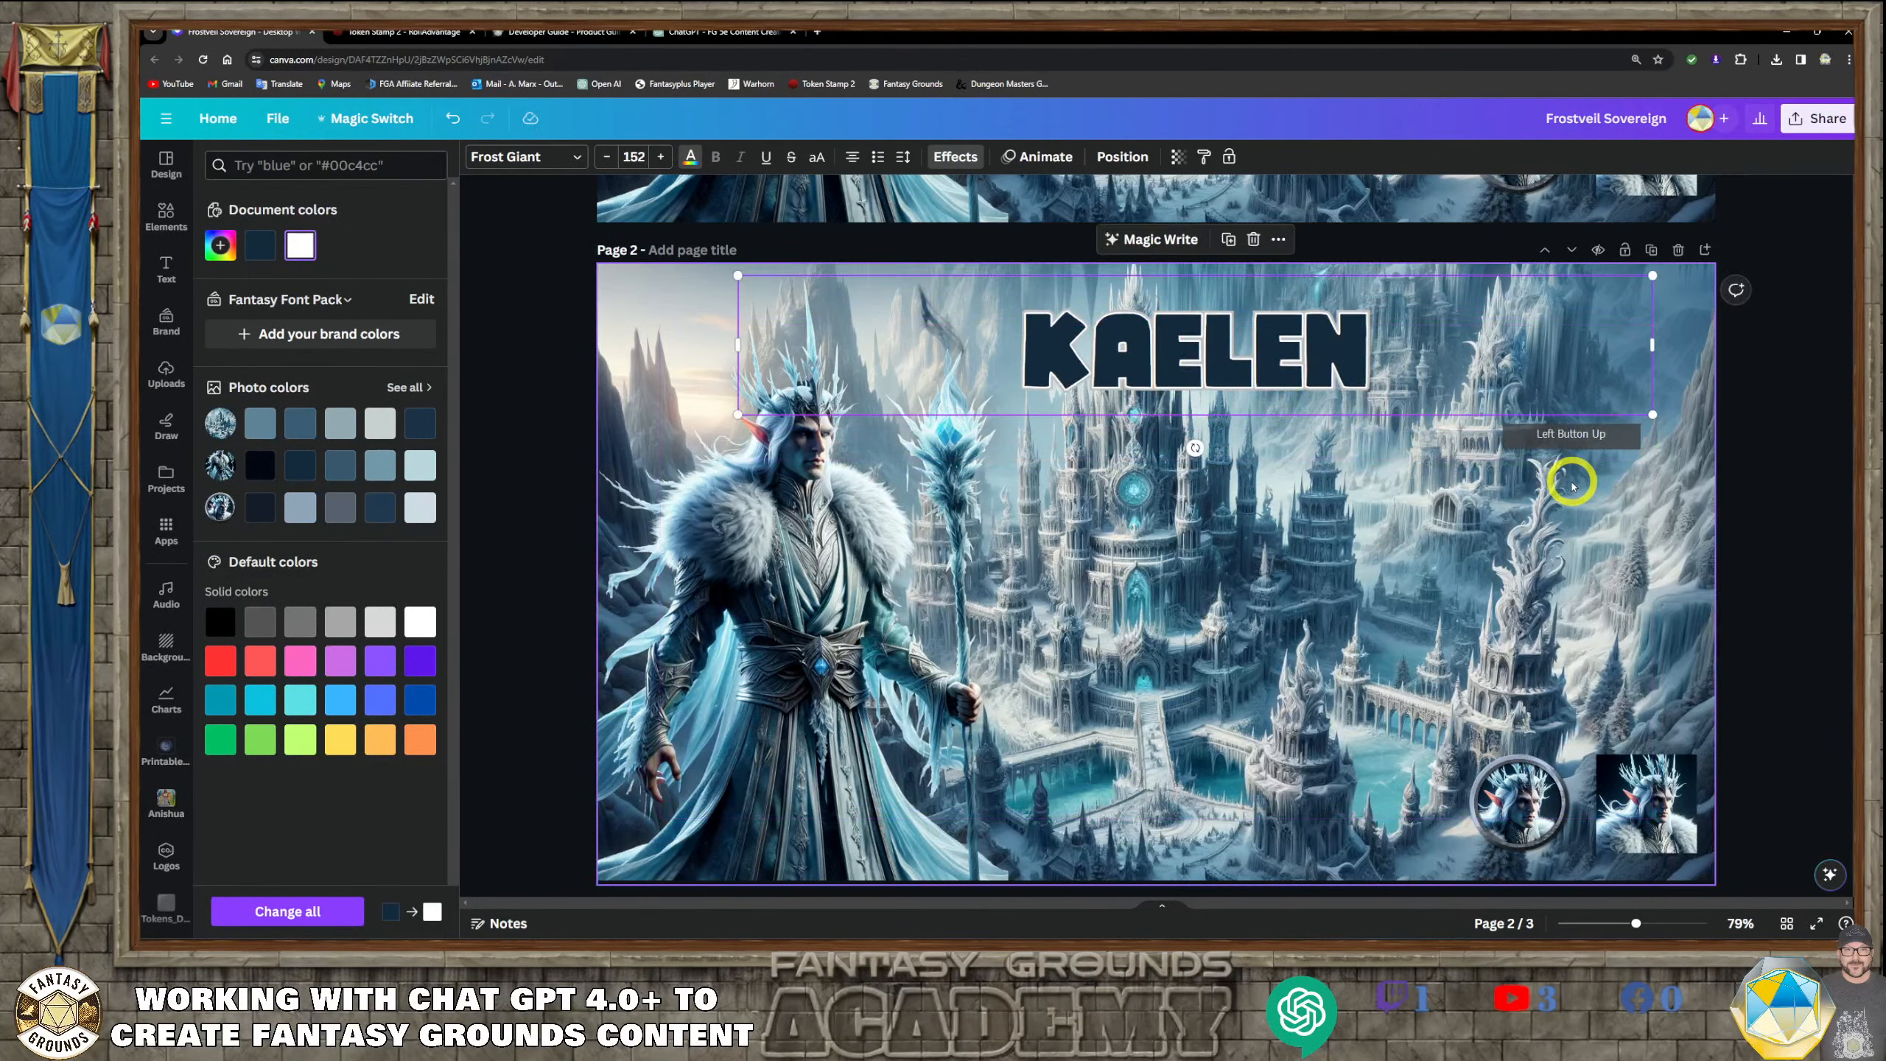
pyautogui.doubleClick(1610, 387)
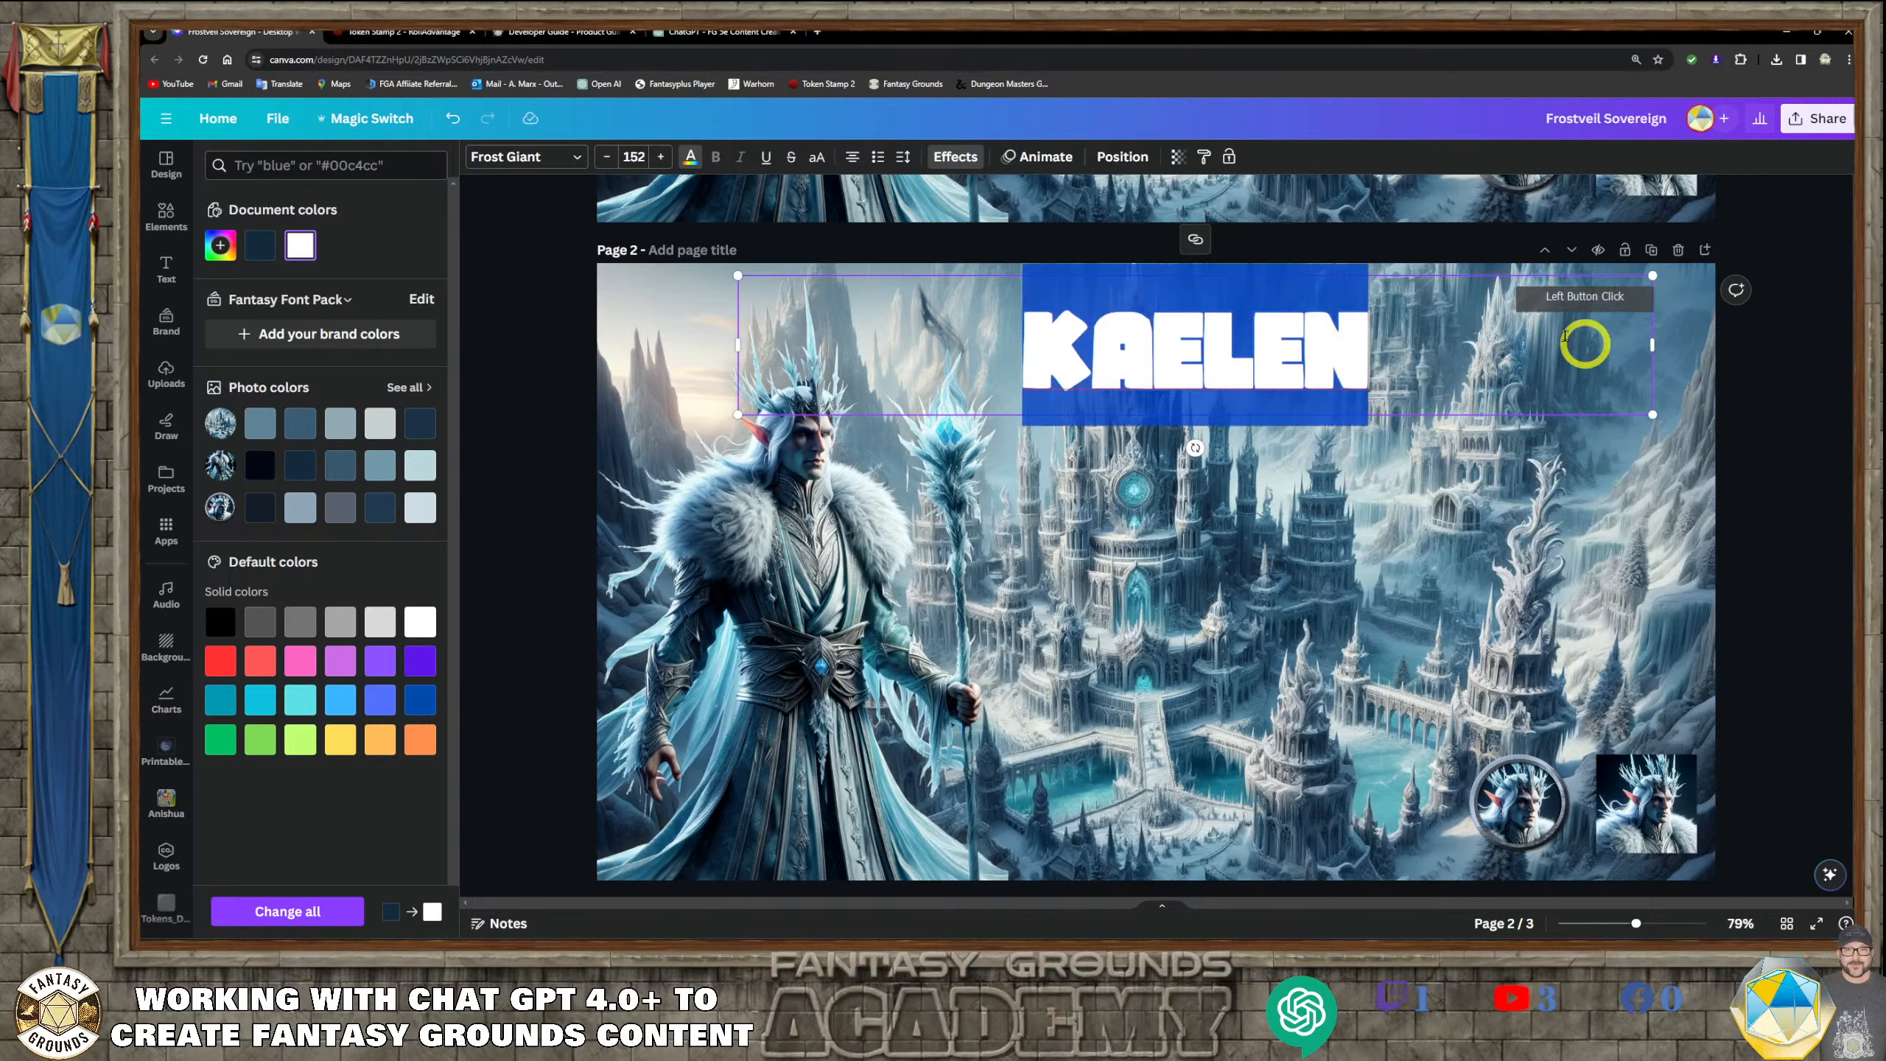
pyautogui.click(685, 307)
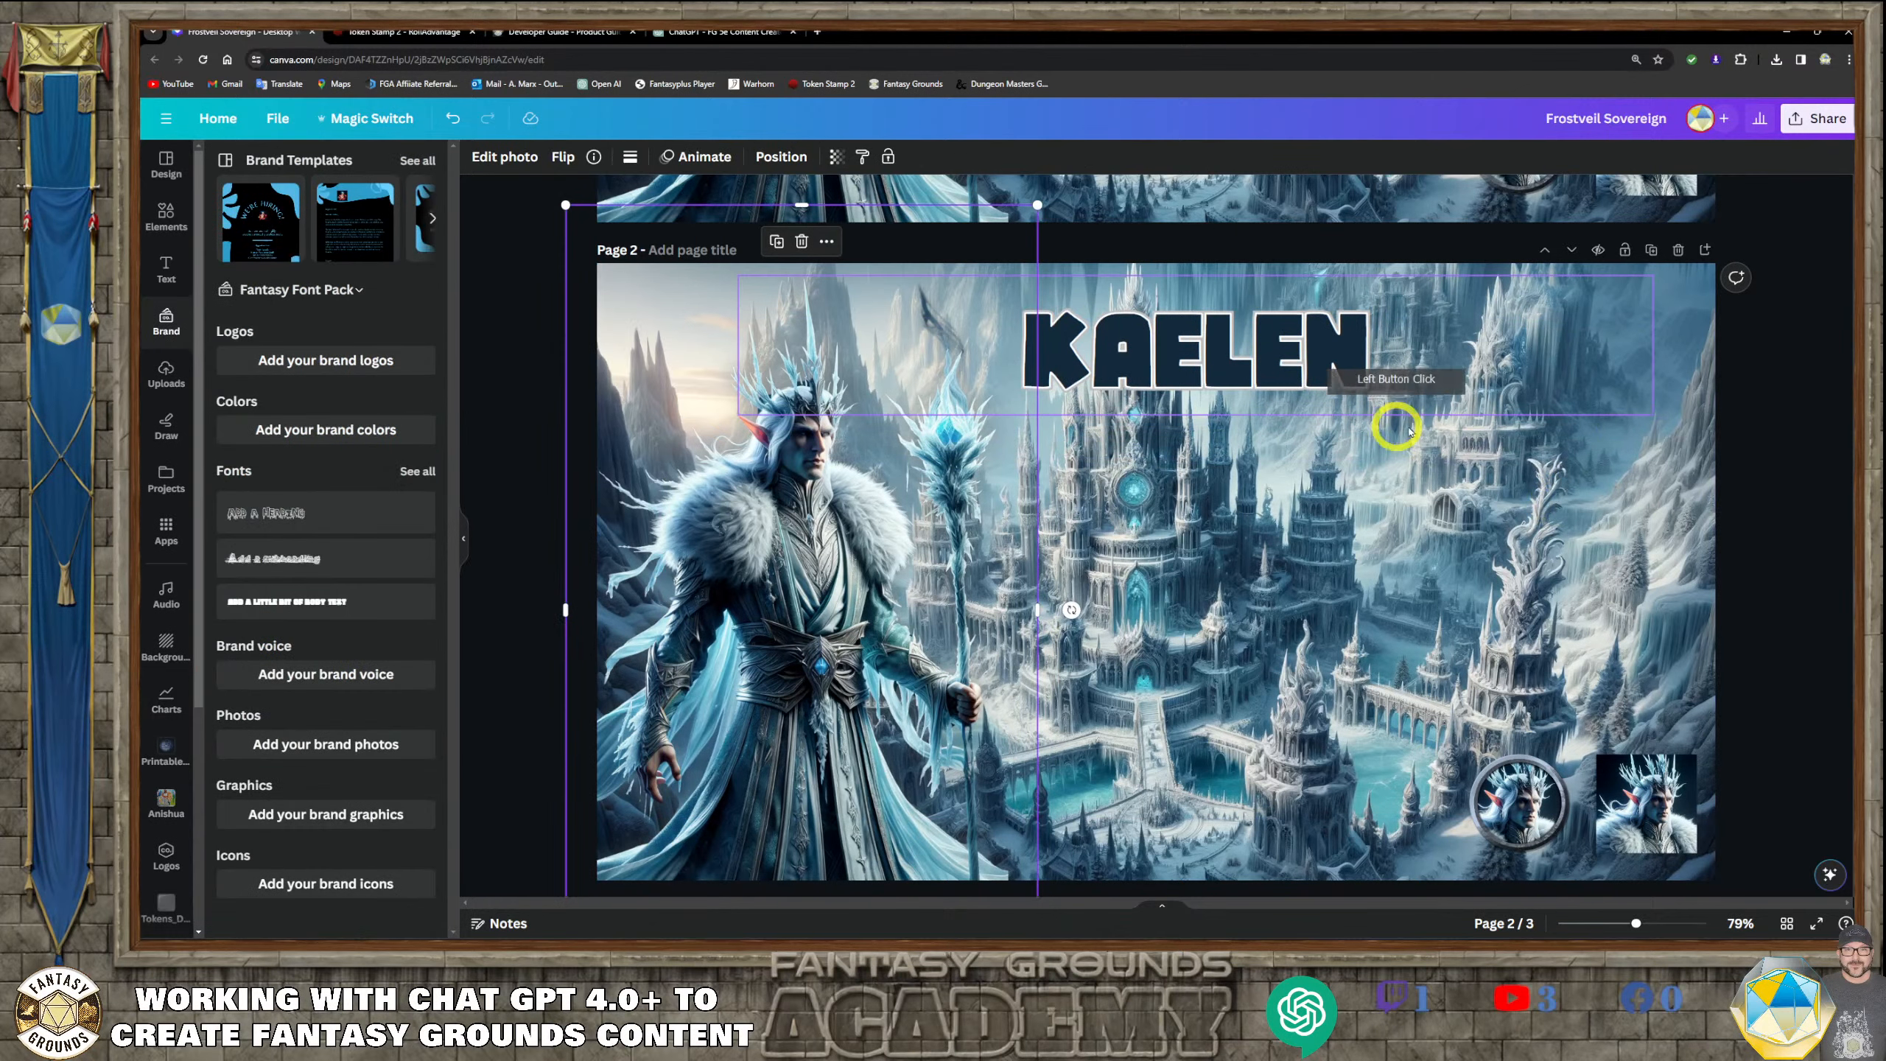
pyautogui.click(1427, 409)
pyautogui.click(1484, 512)
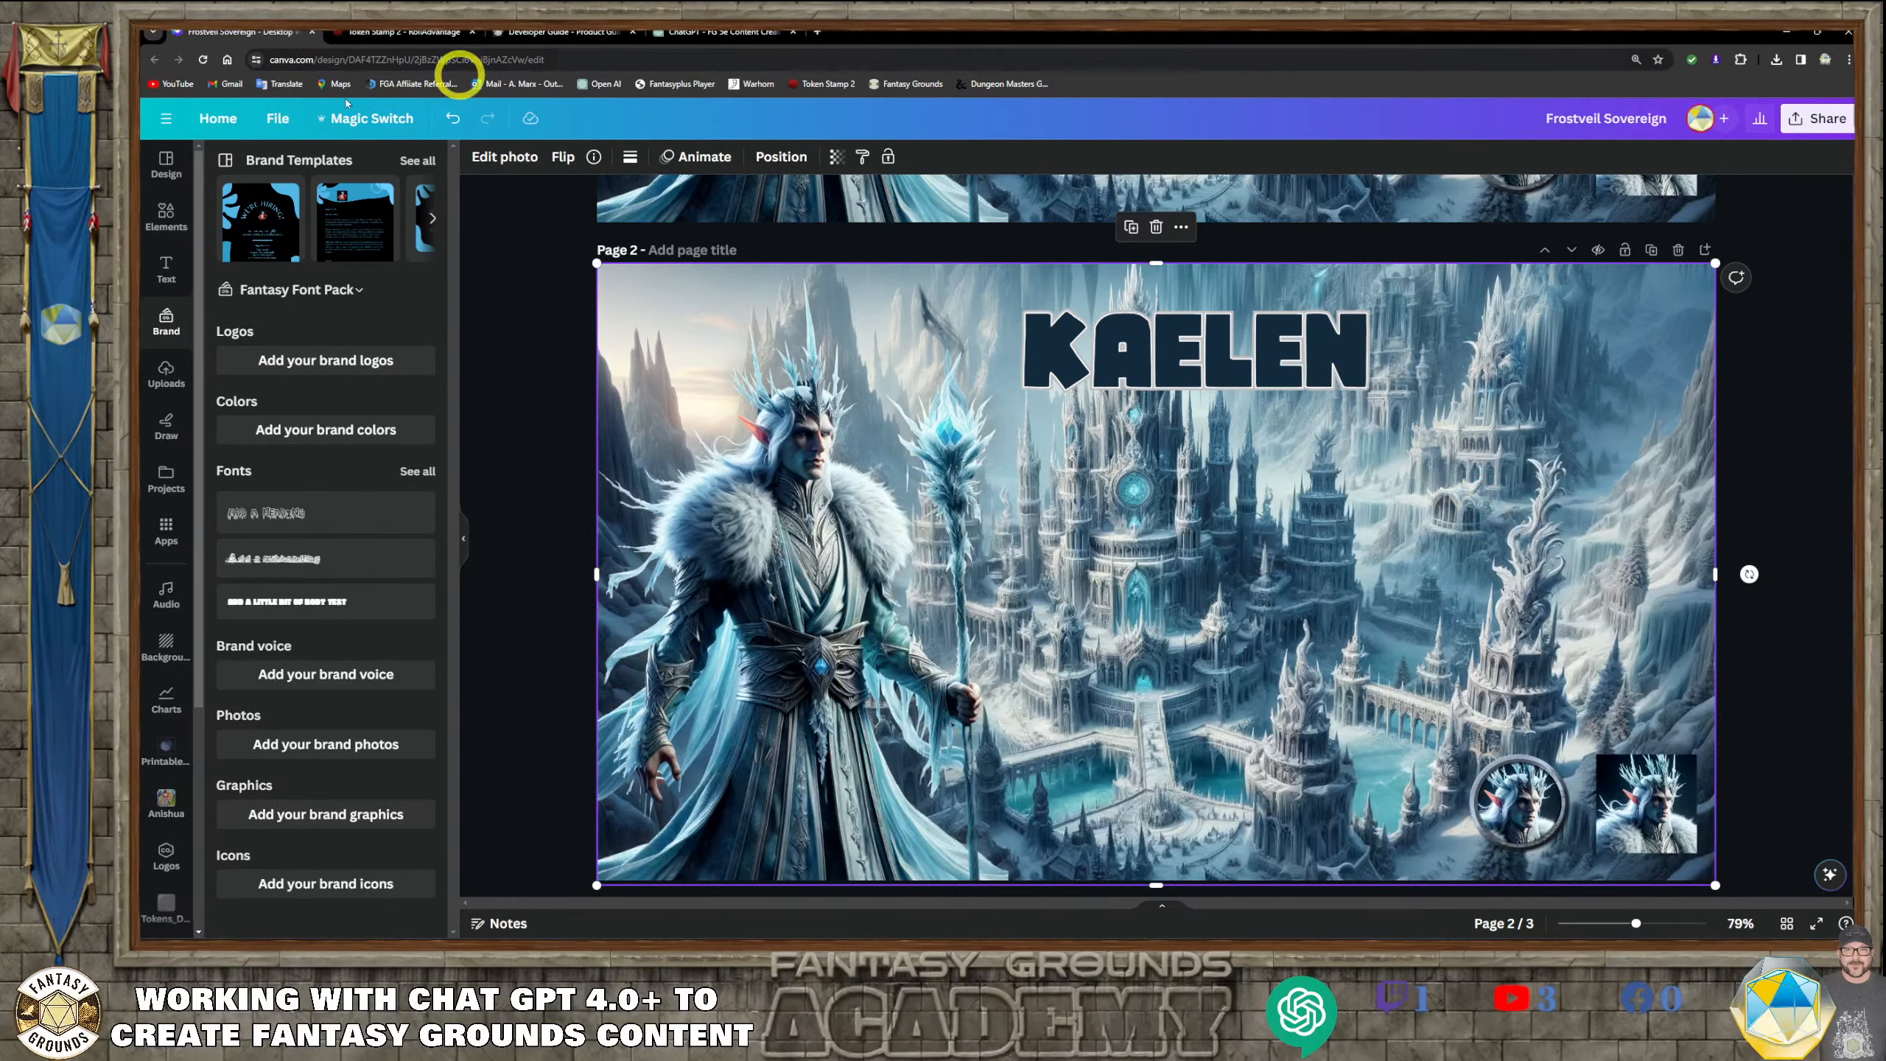
# Add the recently used white snowflake graphic to page 2, shrink it and place it around the title's letter K
pyautogui.click(163, 220)
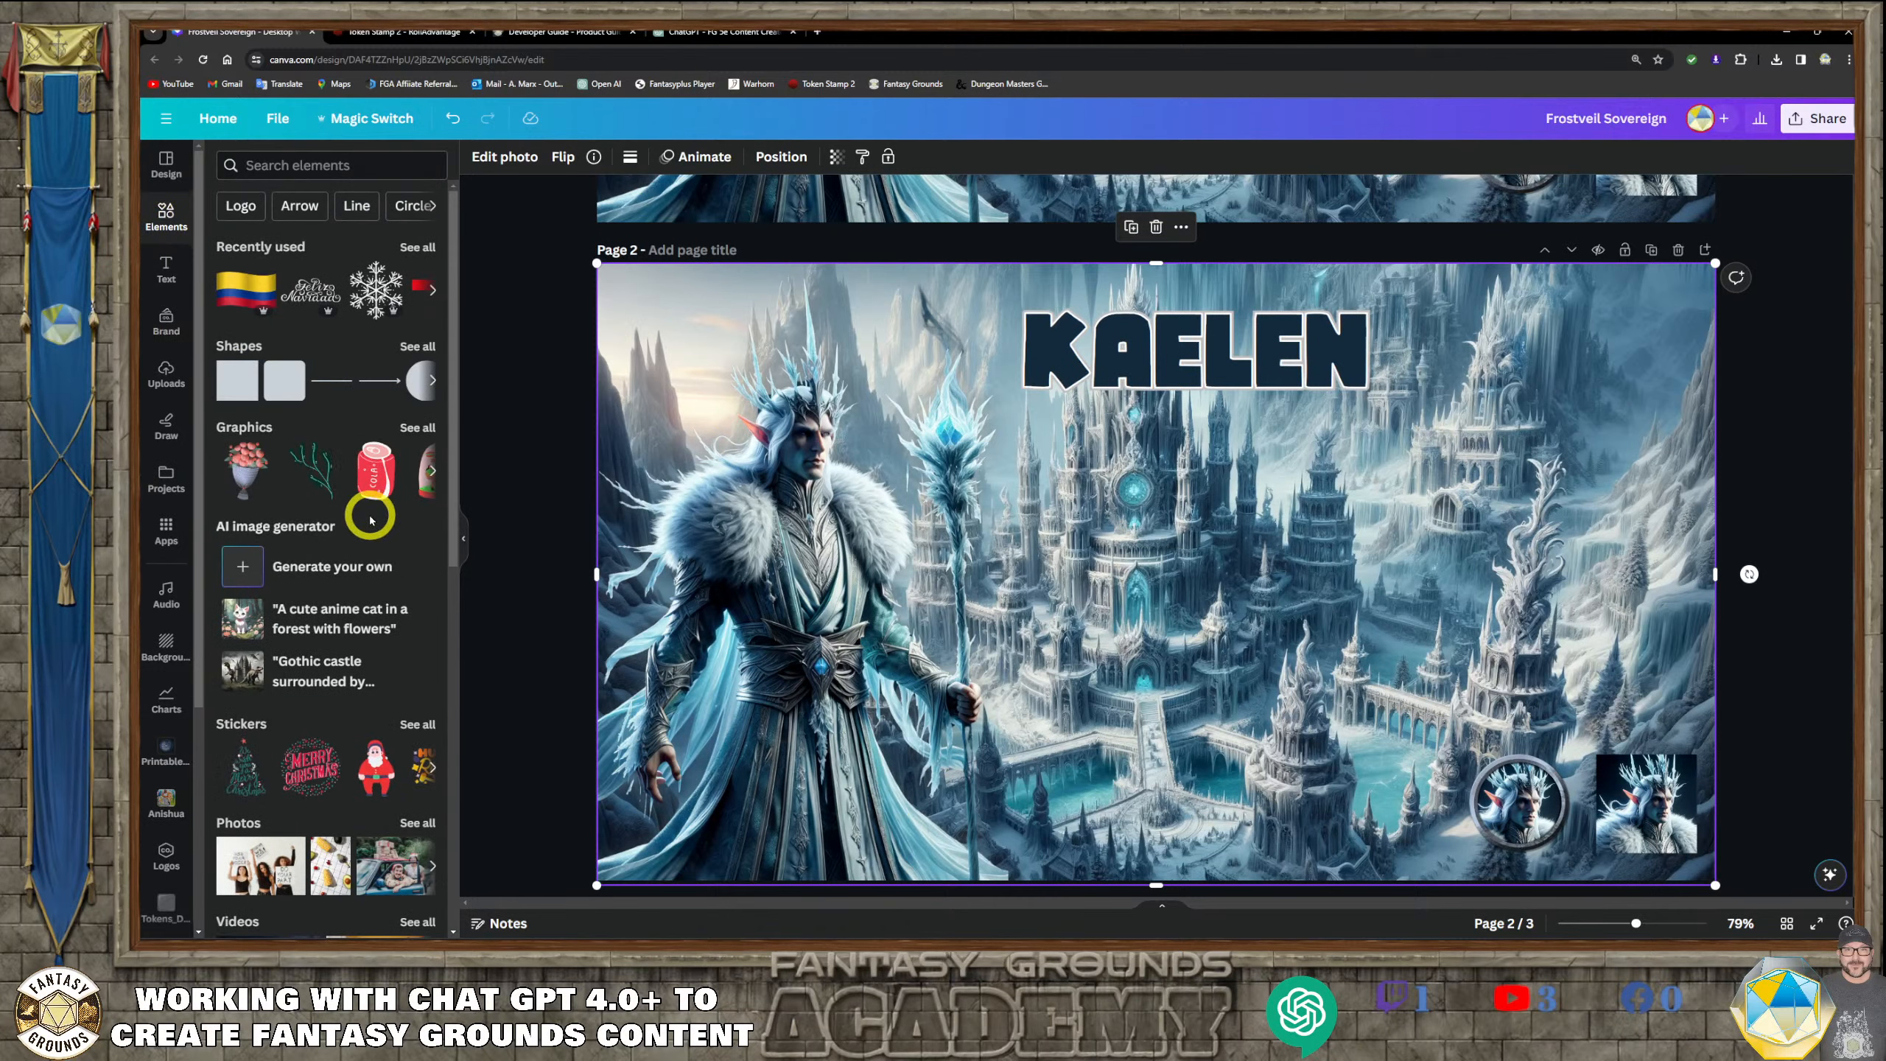
pyautogui.click(378, 292)
pyautogui.moveTo(1191, 547); pyautogui.dragTo(1208, 391)
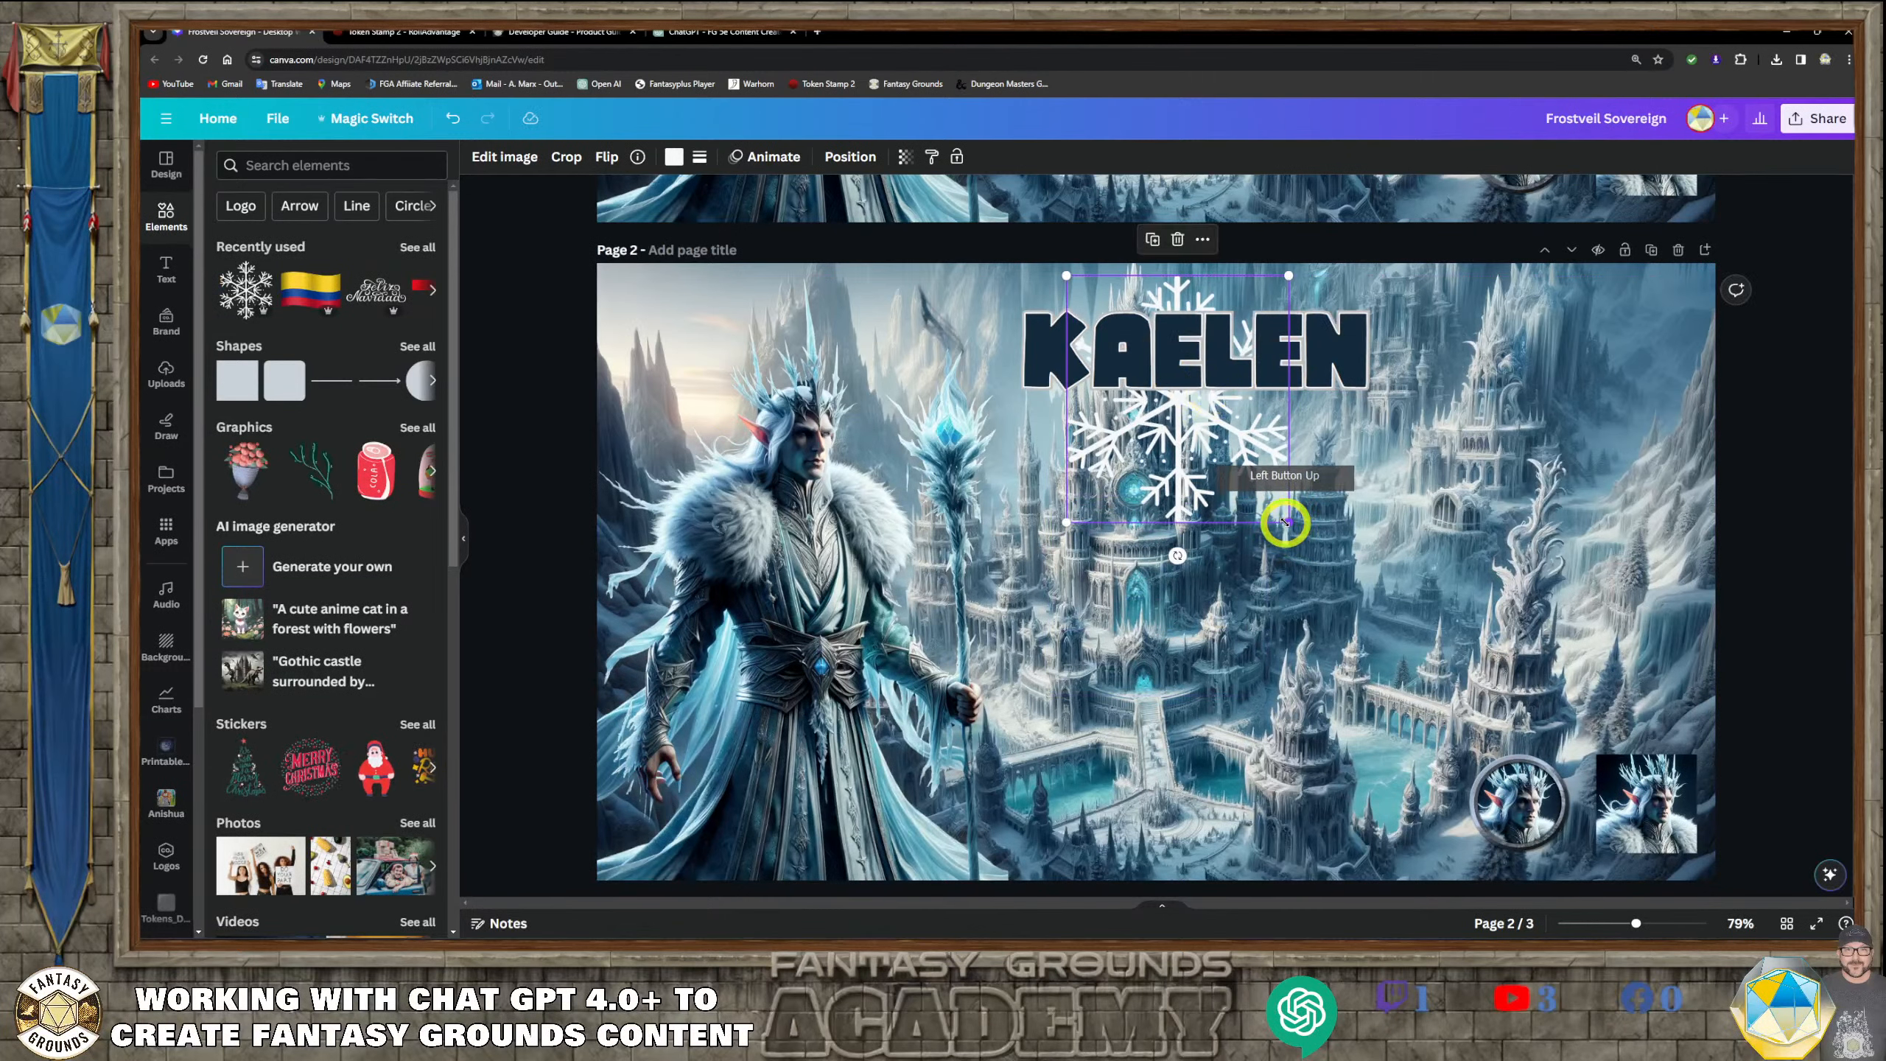
pyautogui.moveTo(1287, 522); pyautogui.dragTo(1019, 369)
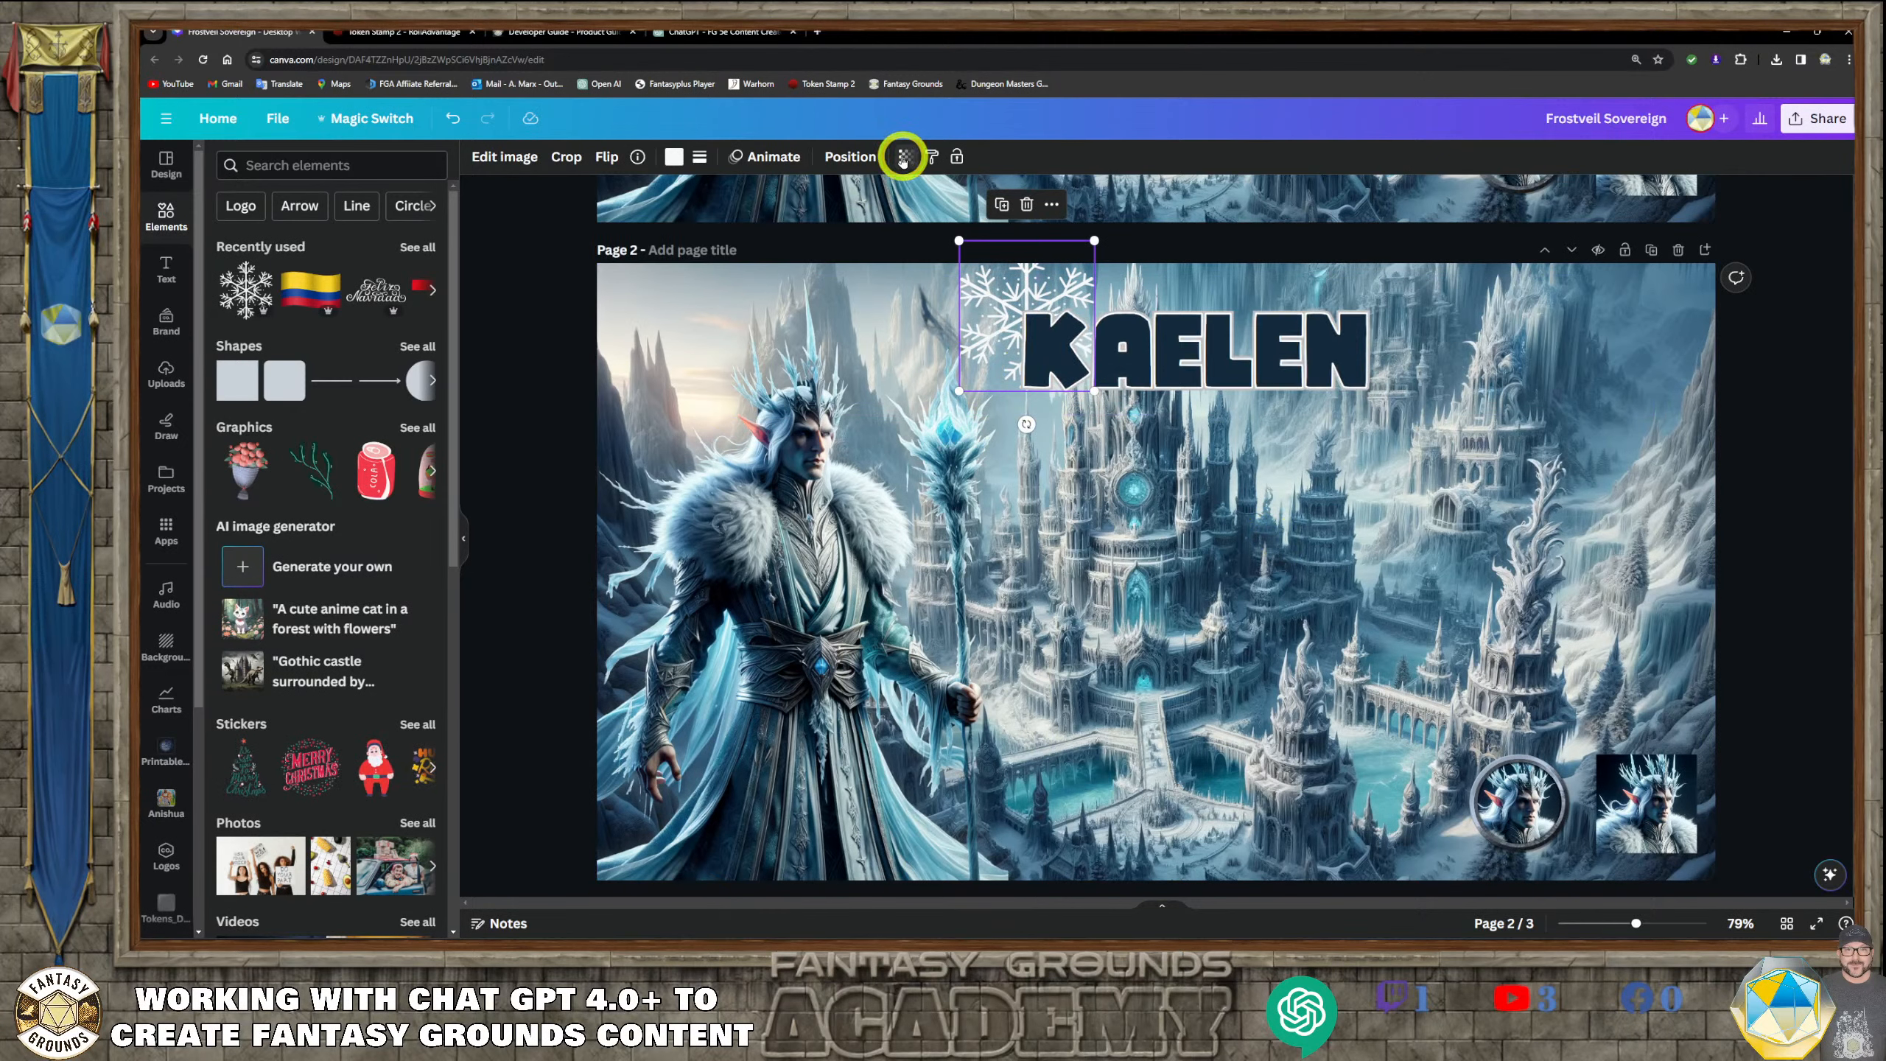
# Fade the snowflake beside the letter K by lowering its transparency value
pyautogui.click(903, 161)
pyautogui.moveTo(901, 218); pyautogui.dragTo(818, 218)
pyautogui.click(1306, 535)
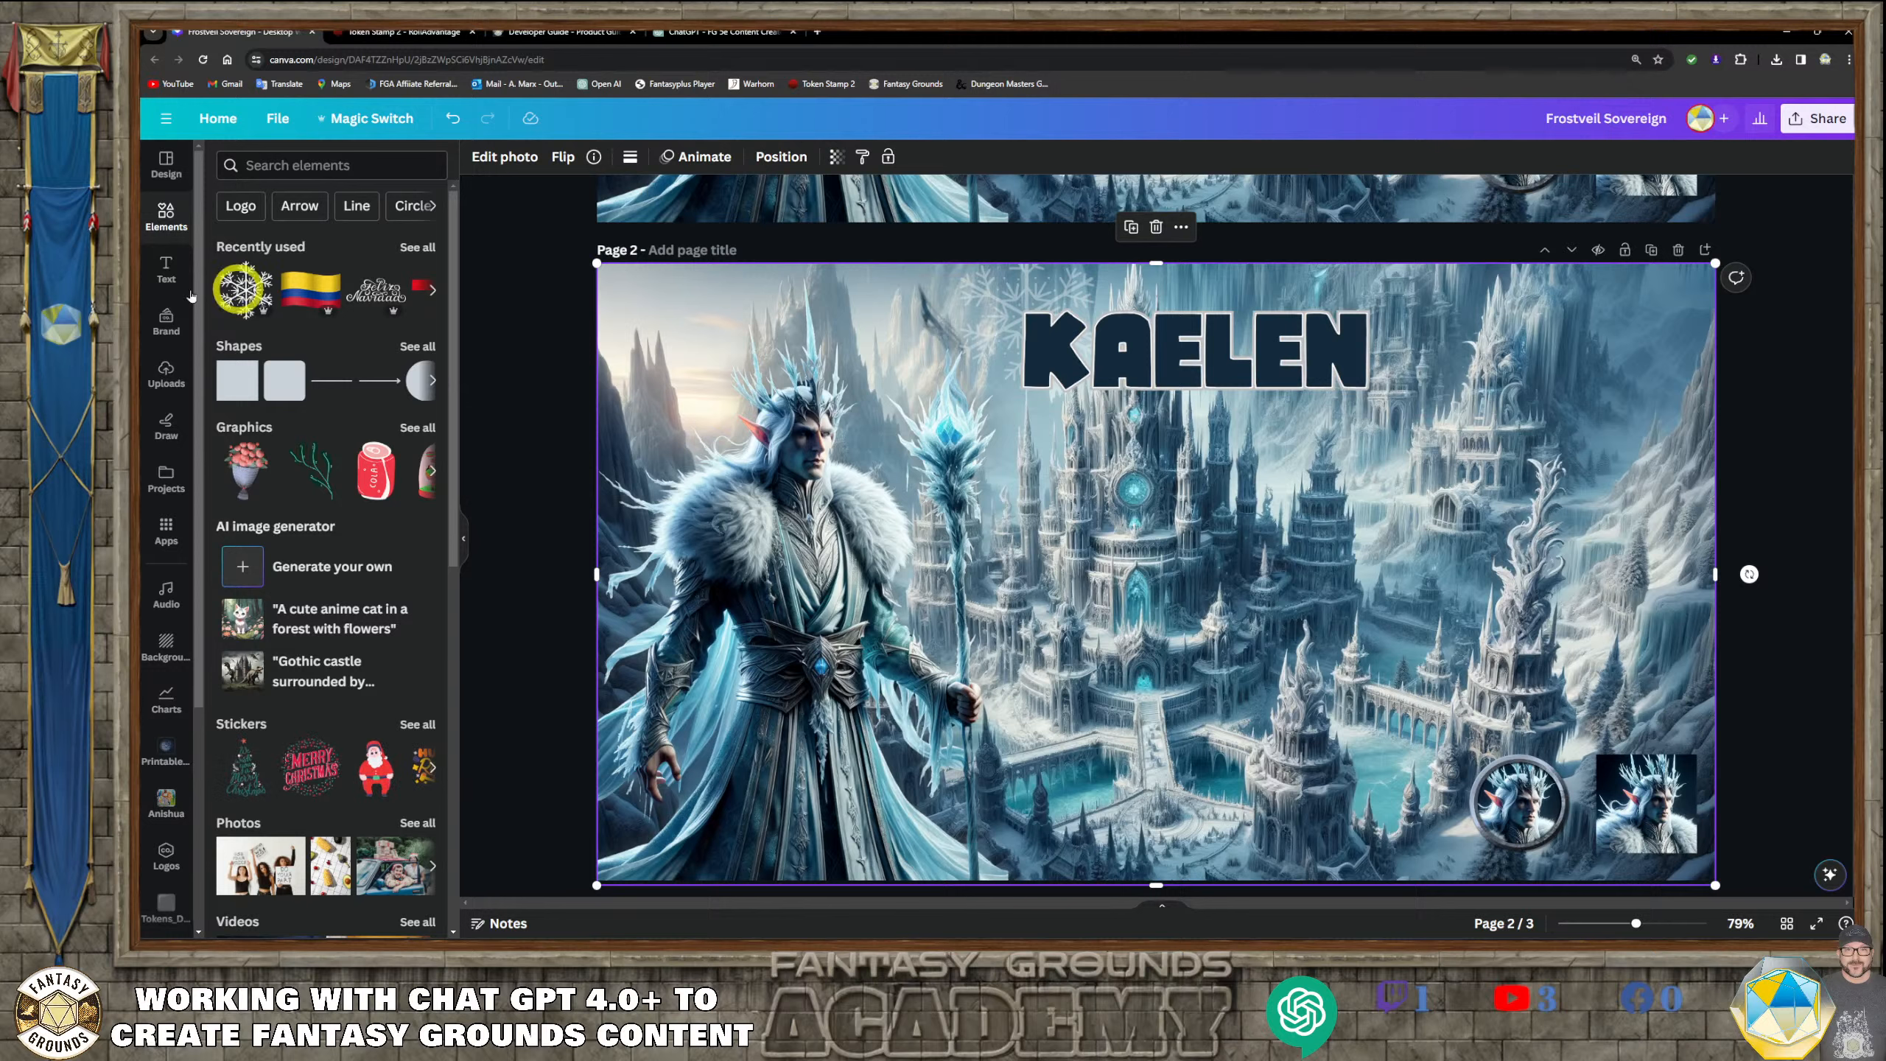
# Add a second snowflake overlapping the lower right of the title's letter N and set its transparency to 23
pyautogui.click(246, 279)
pyautogui.moveTo(1232, 520); pyautogui.dragTo(1362, 384)
pyautogui.click(904, 157)
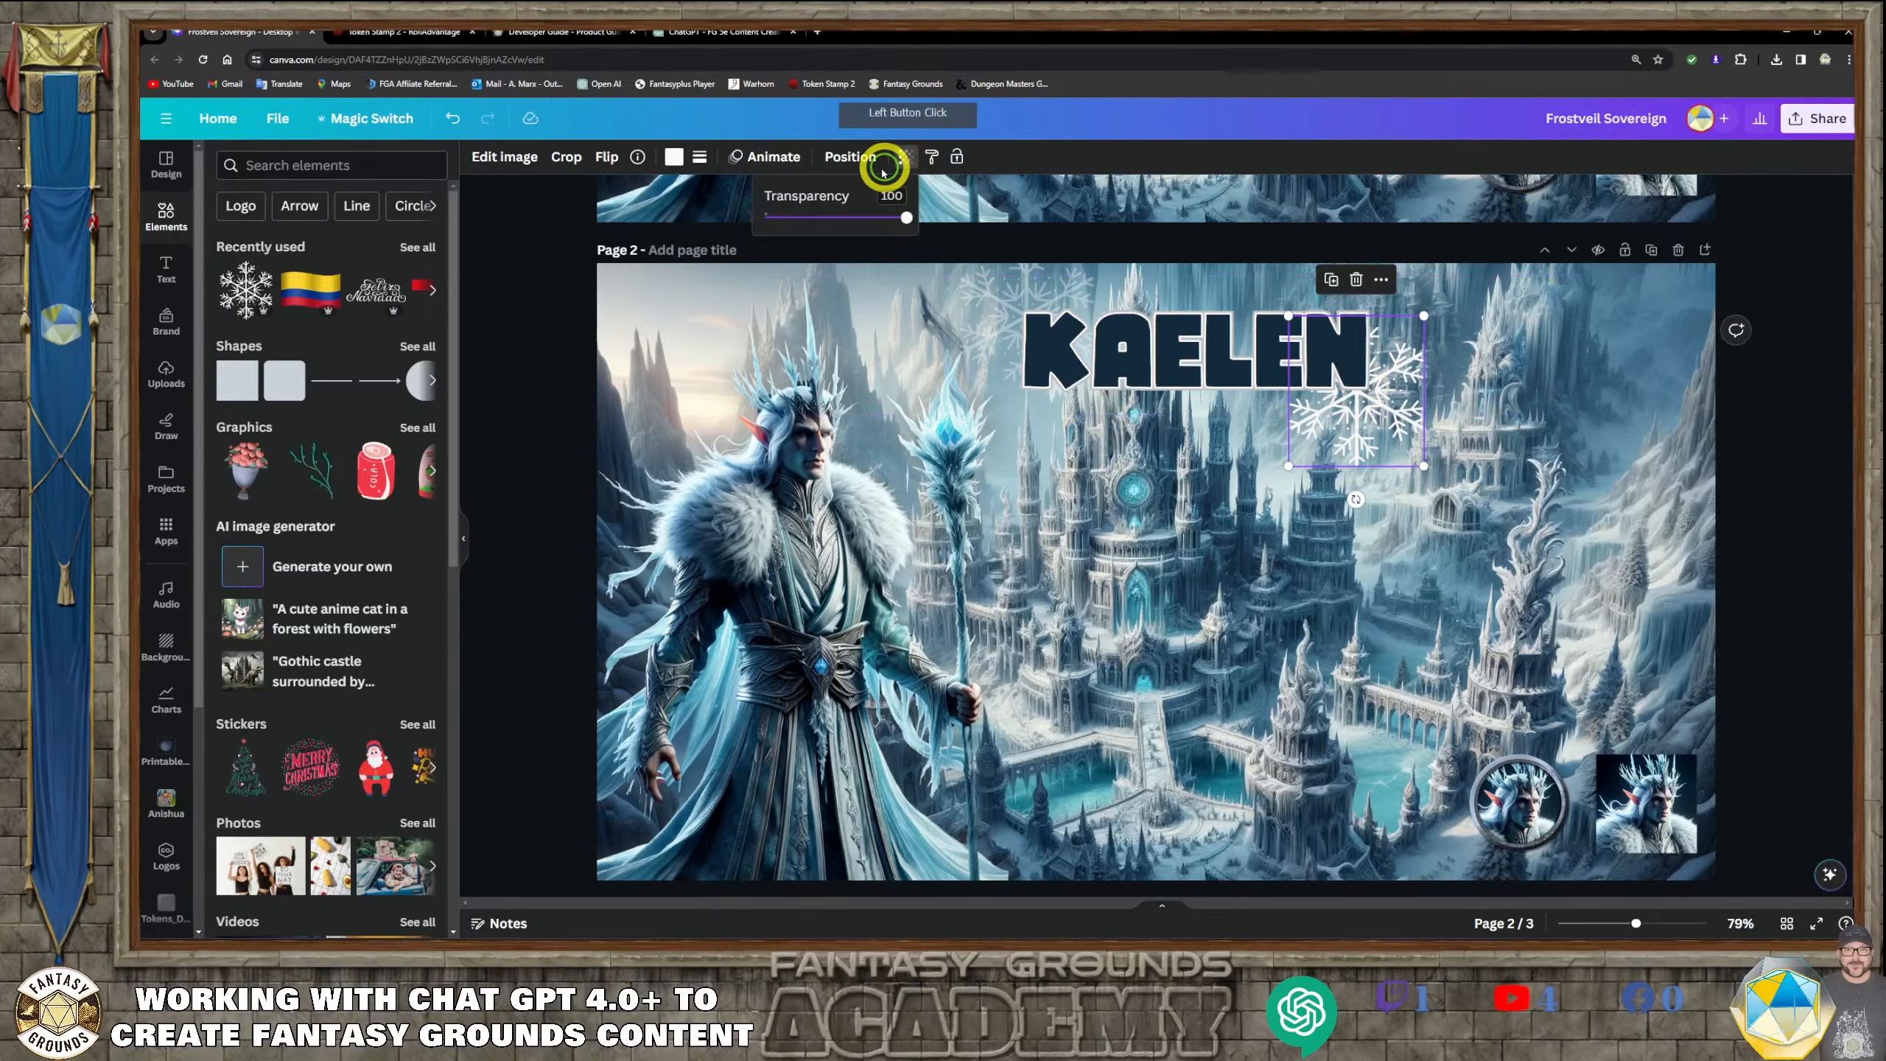
pyautogui.moveTo(907, 219); pyautogui.dragTo(797, 235)
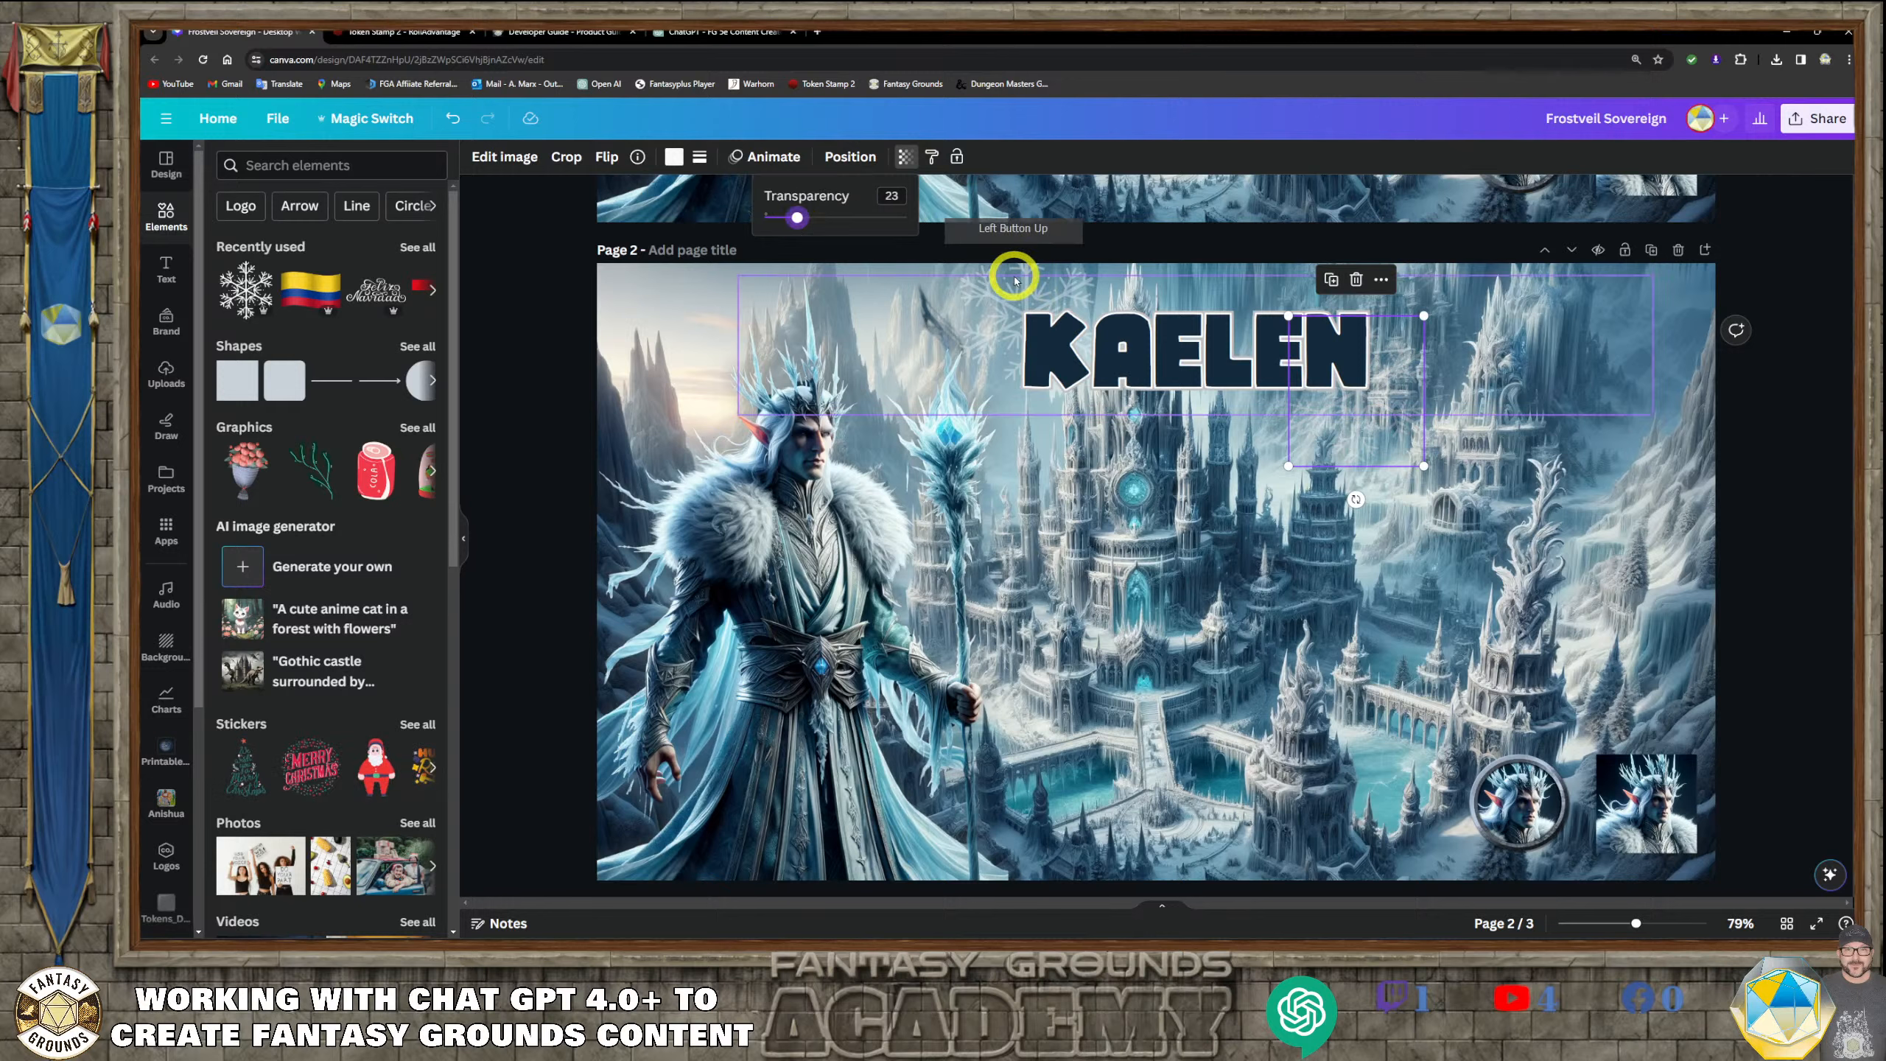
pyautogui.click(1027, 269)
pyautogui.click(1025, 265)
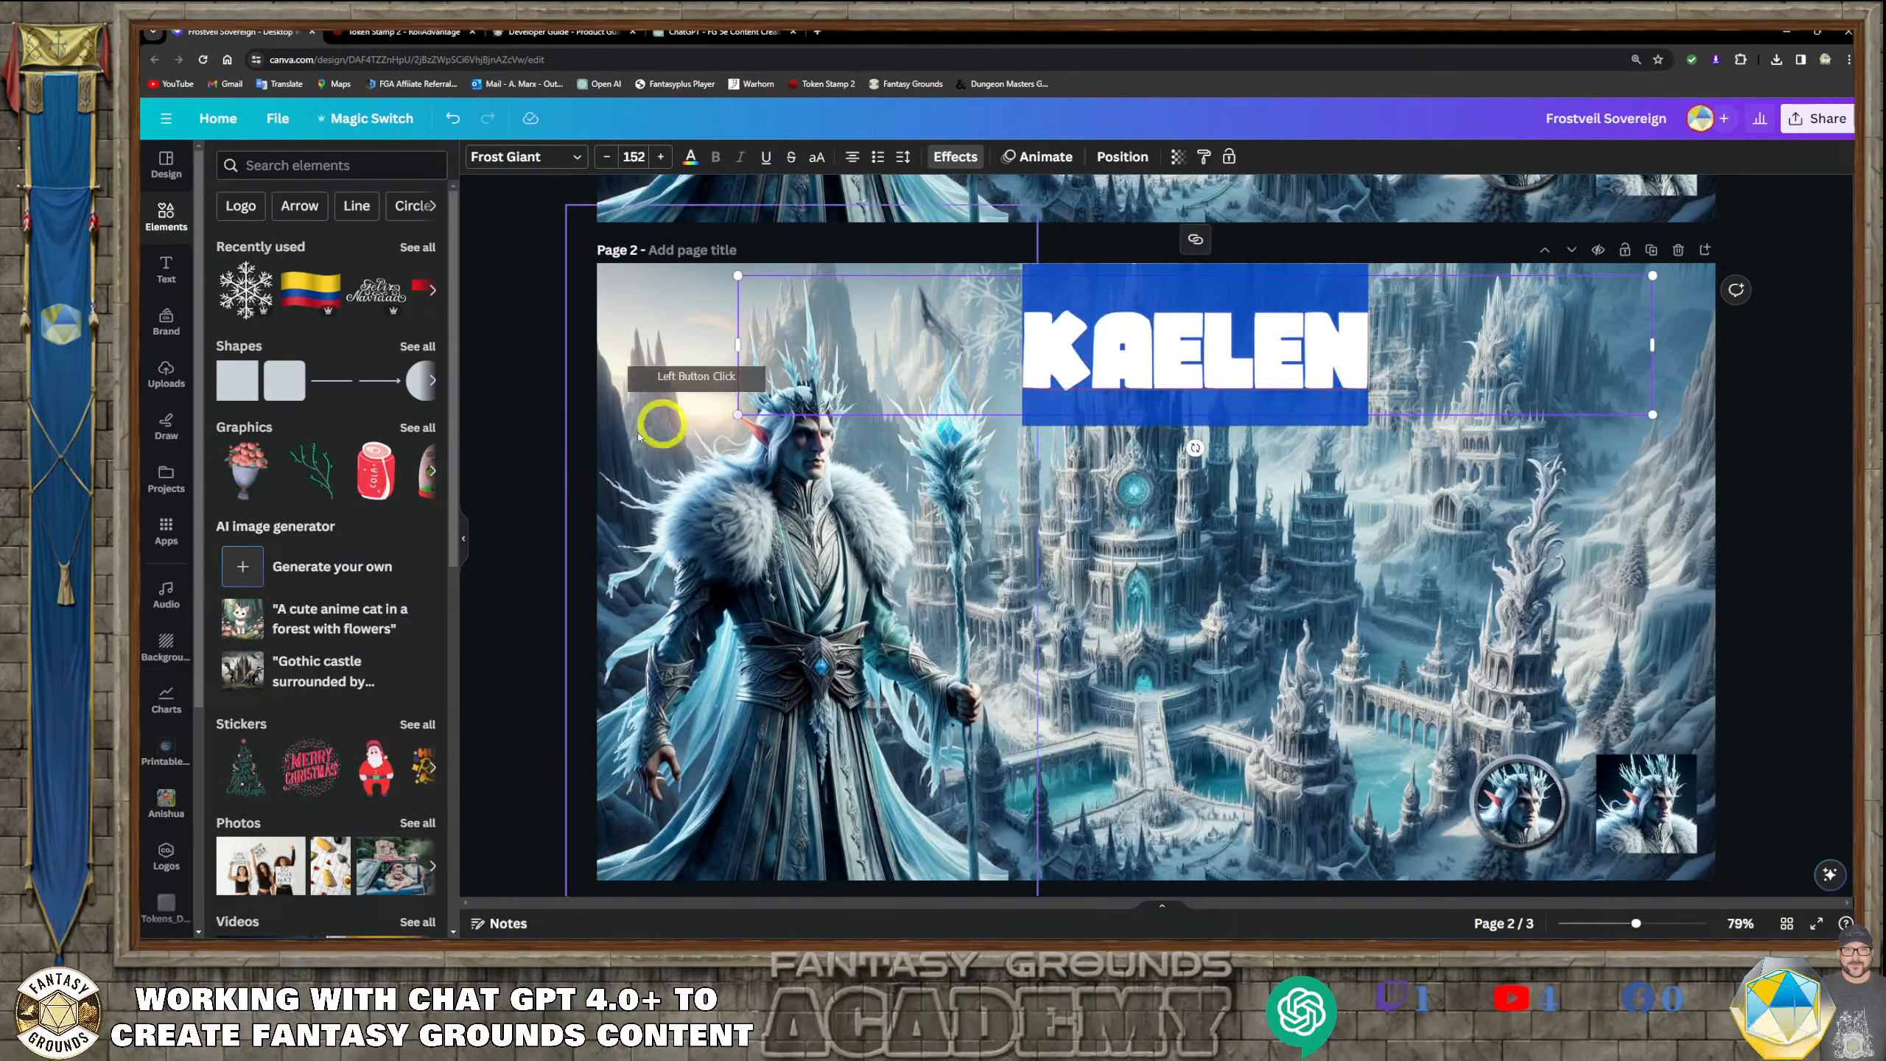
pyautogui.click(1566, 400)
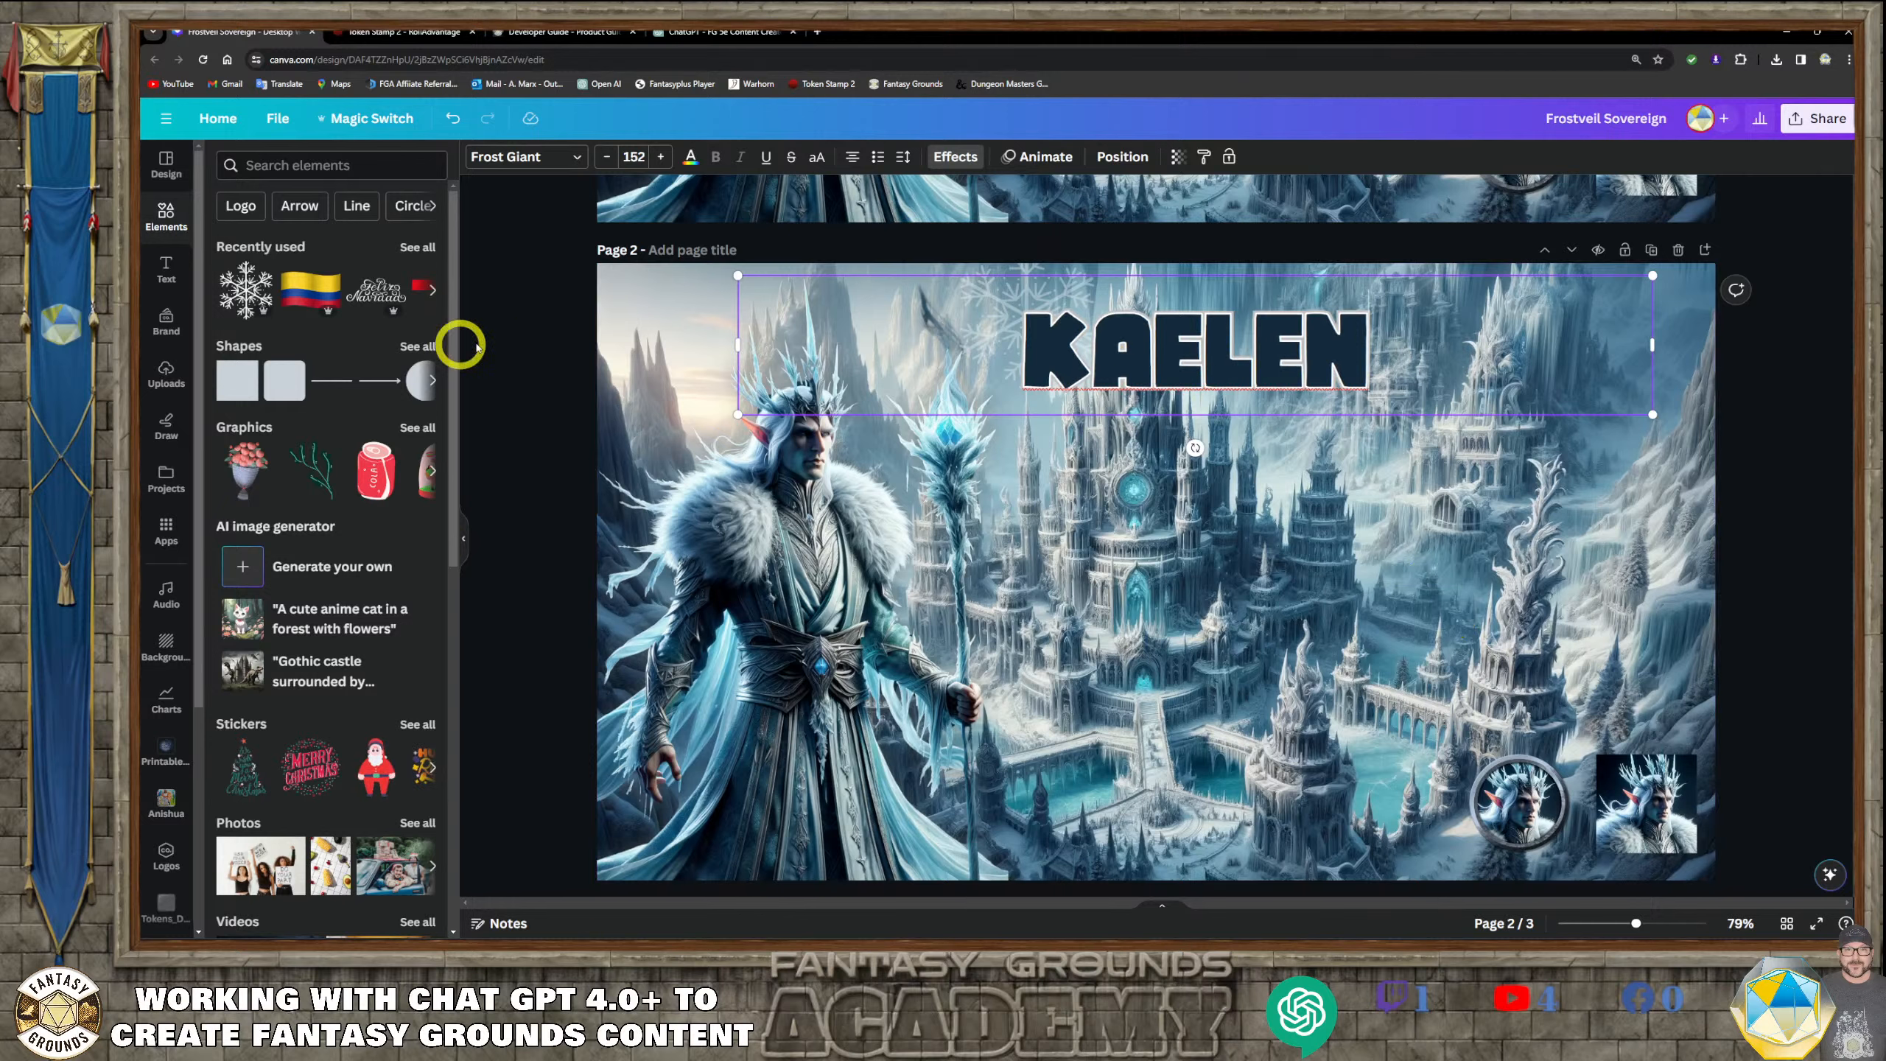
# Search the elements for Snow and add the falling-snow photo with the dark background to page 2
pyautogui.click(365, 165)
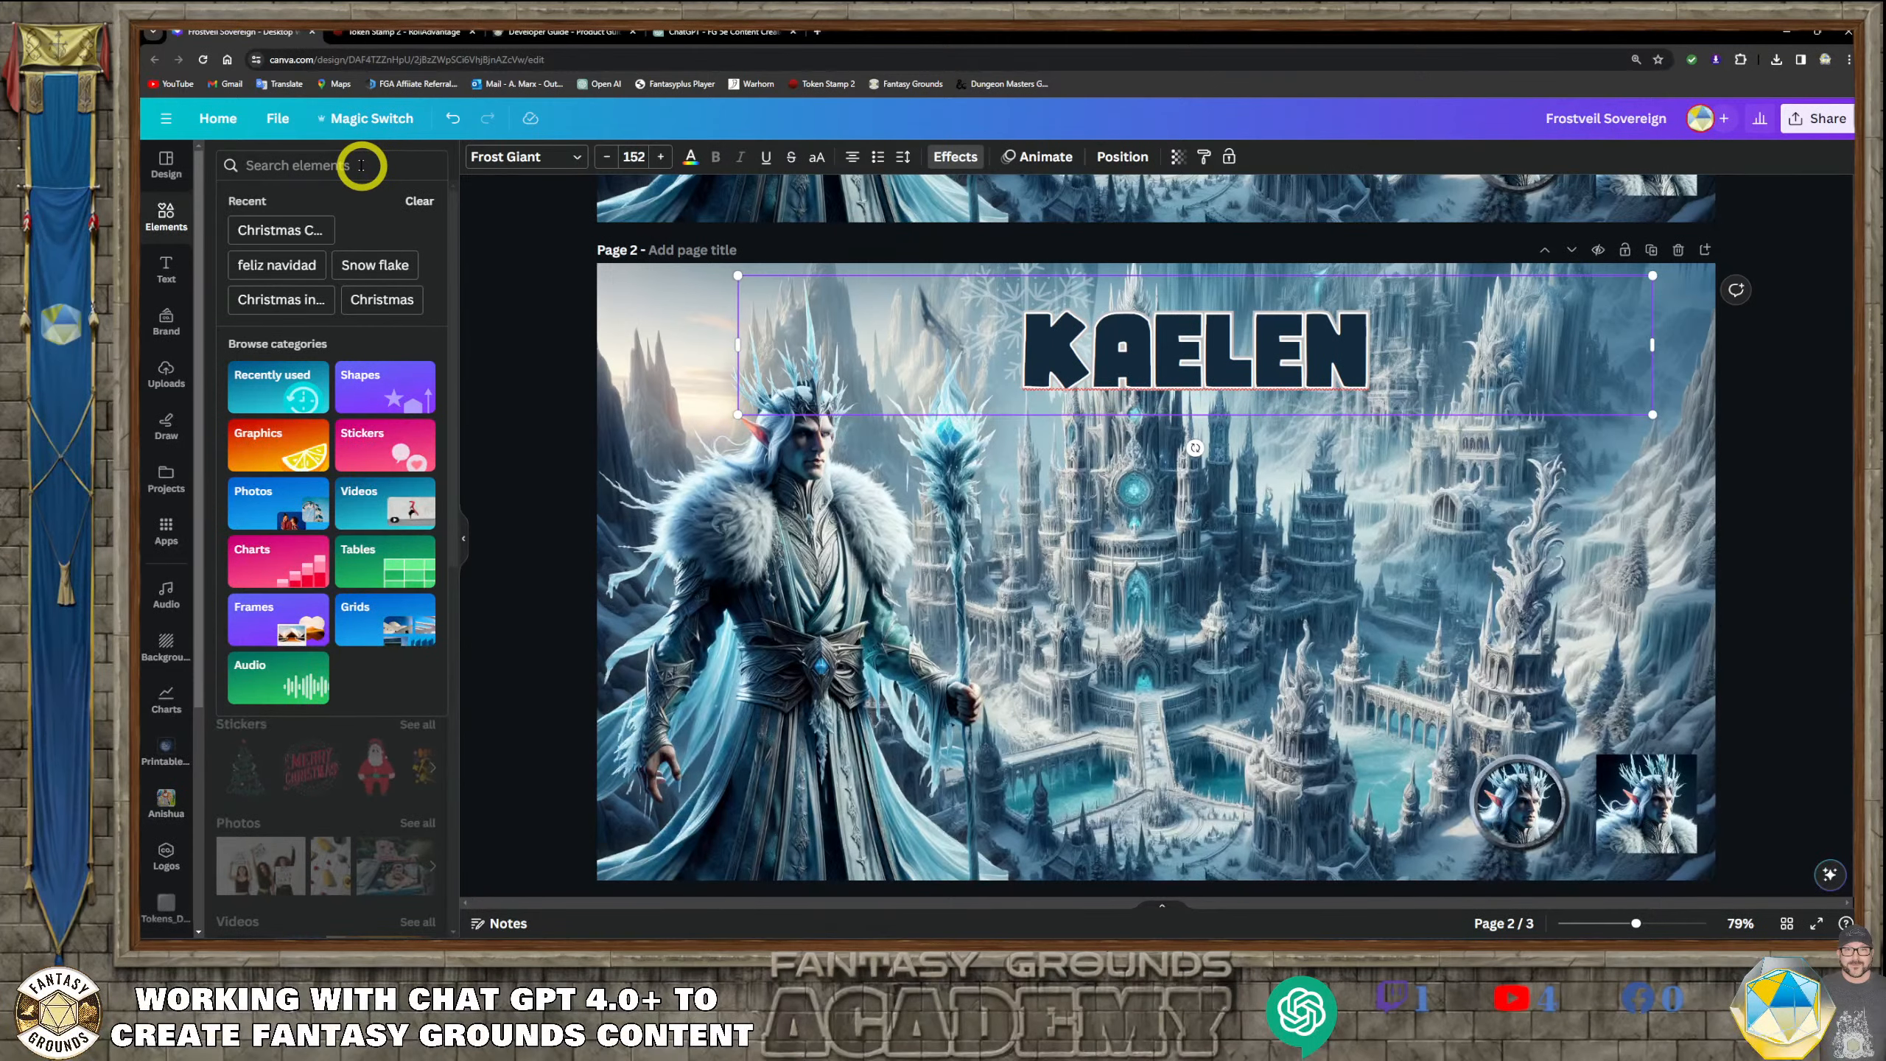
pyautogui.write('Snow')
pyautogui.press('Return')
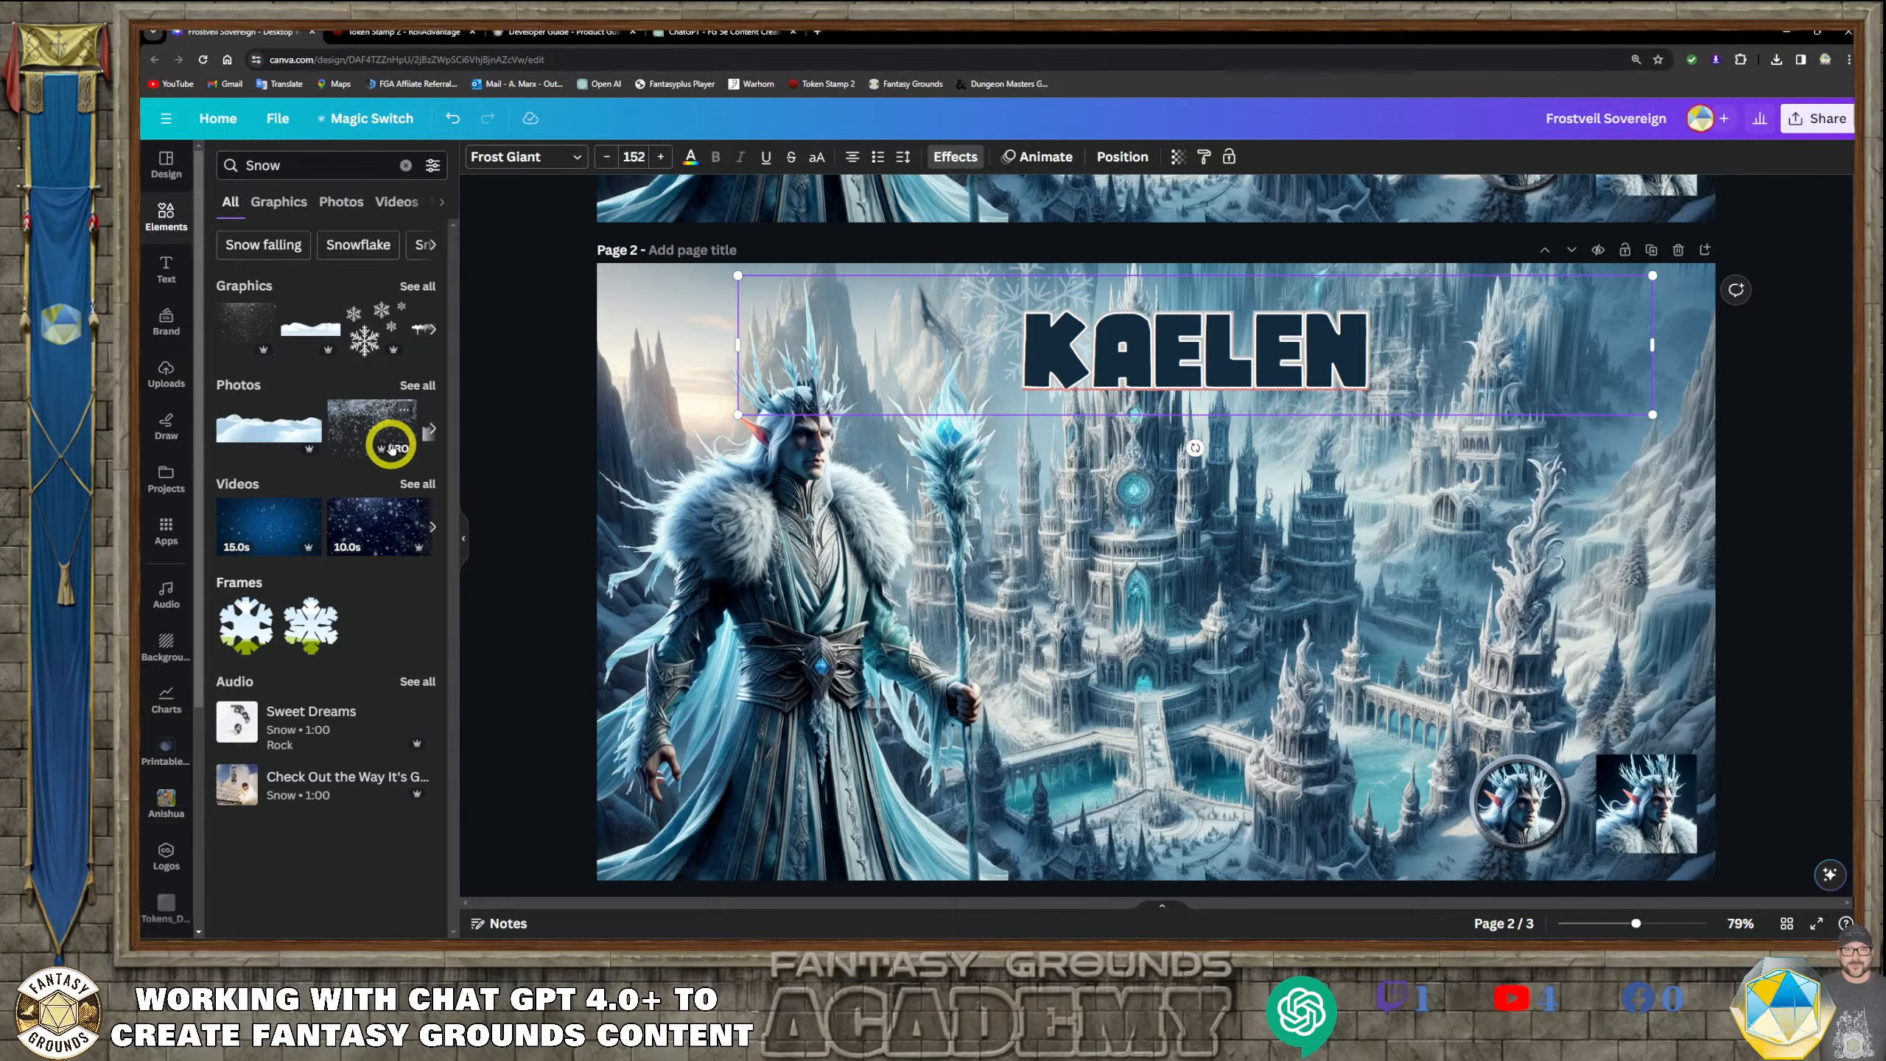
pyautogui.click(392, 448)
# Place the snow photo at page 2's upper-left corner and enlarge it to about 1936 × 1292 px to cover the page
pyautogui.moveTo(1069, 542); pyautogui.dragTo(894, 493)
pyautogui.moveTo(885, 501); pyautogui.dragTo(880, 490)
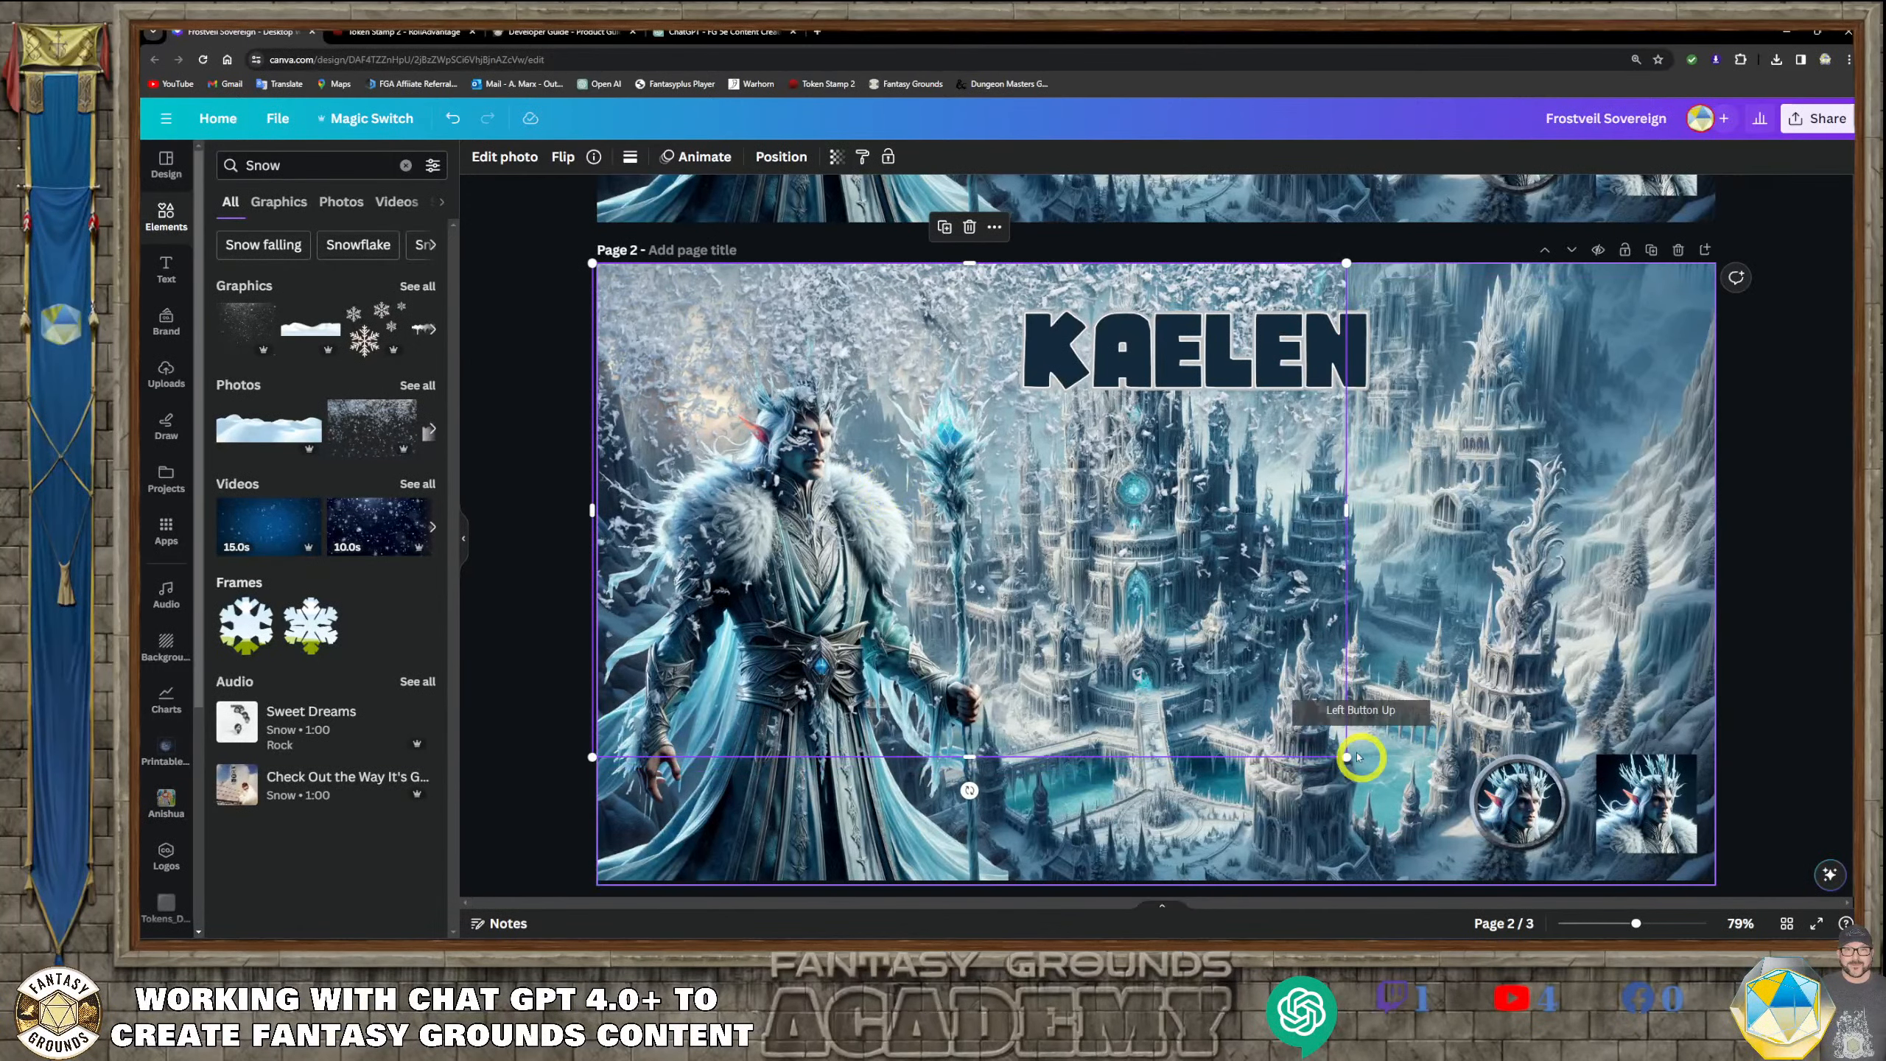
pyautogui.moveTo(1345, 757); pyautogui.dragTo(1734, 933)
pyautogui.moveTo(1501, 752); pyautogui.dragTo(1505, 758)
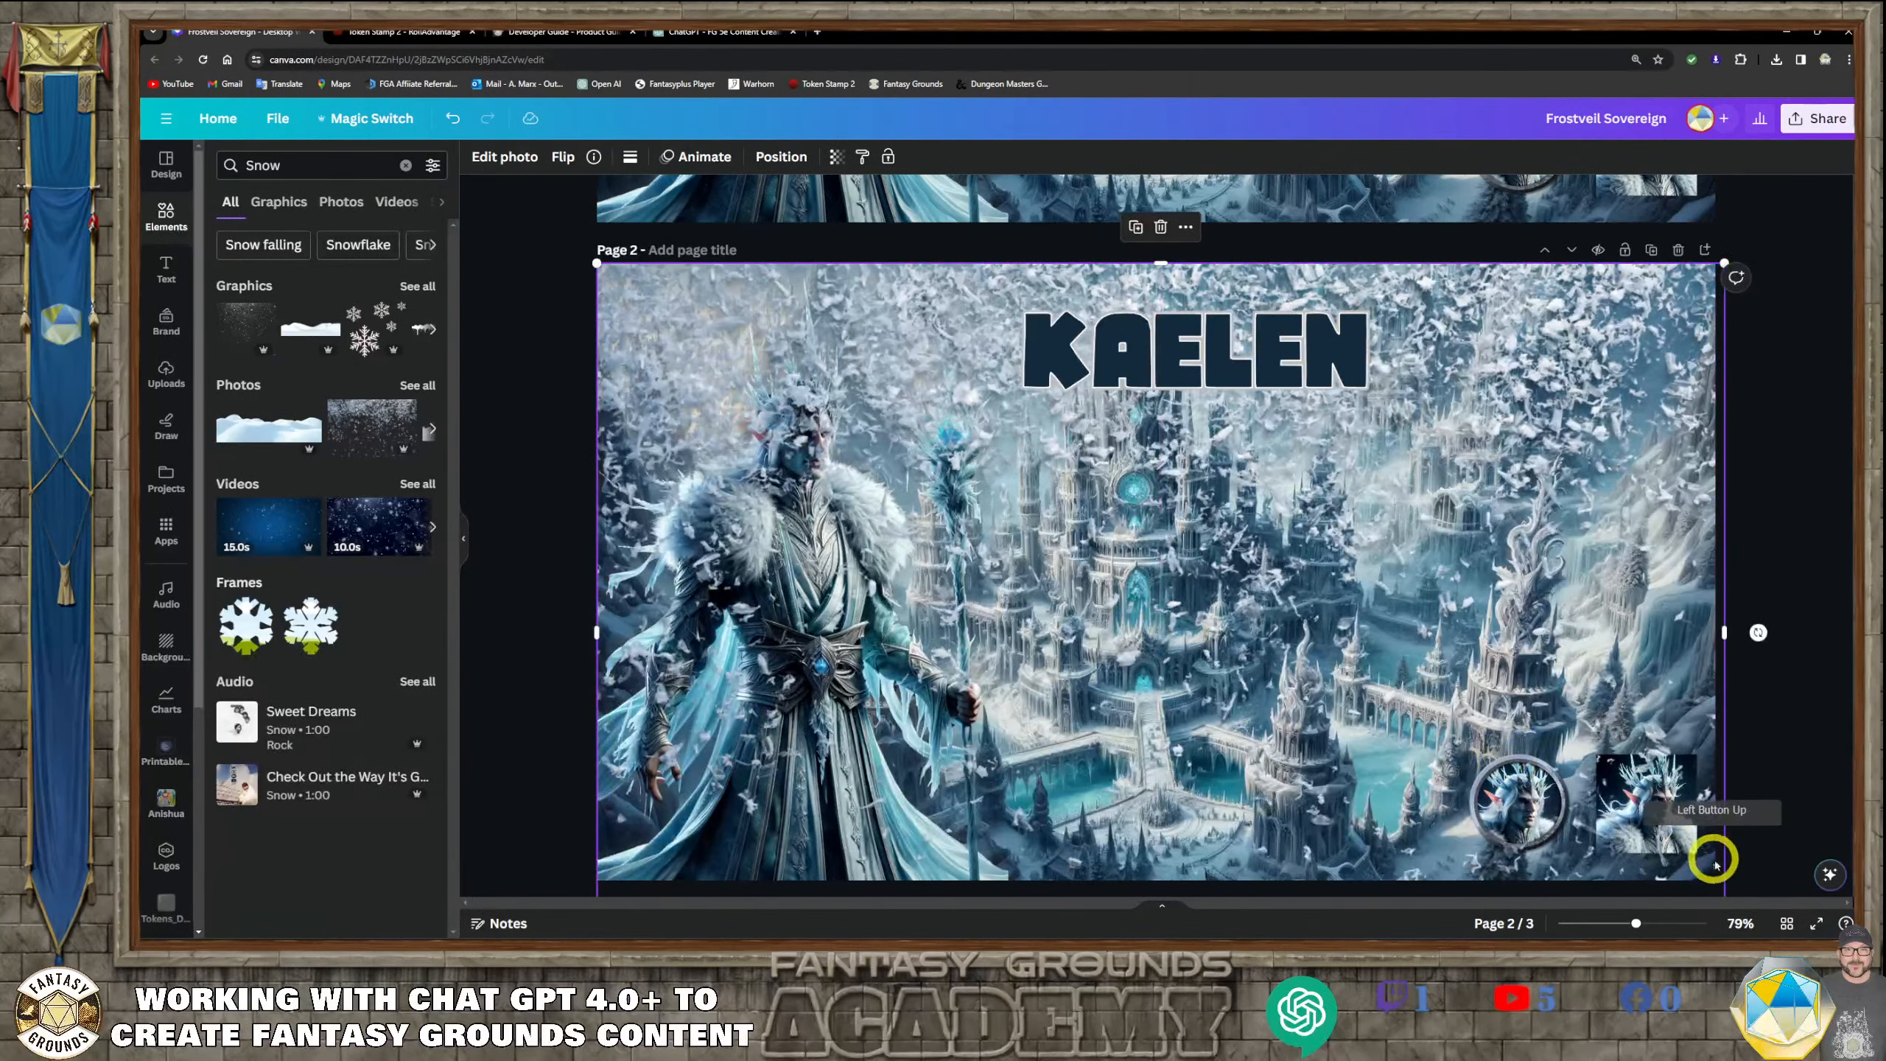
pyautogui.scroll(-2, 1586, 705)
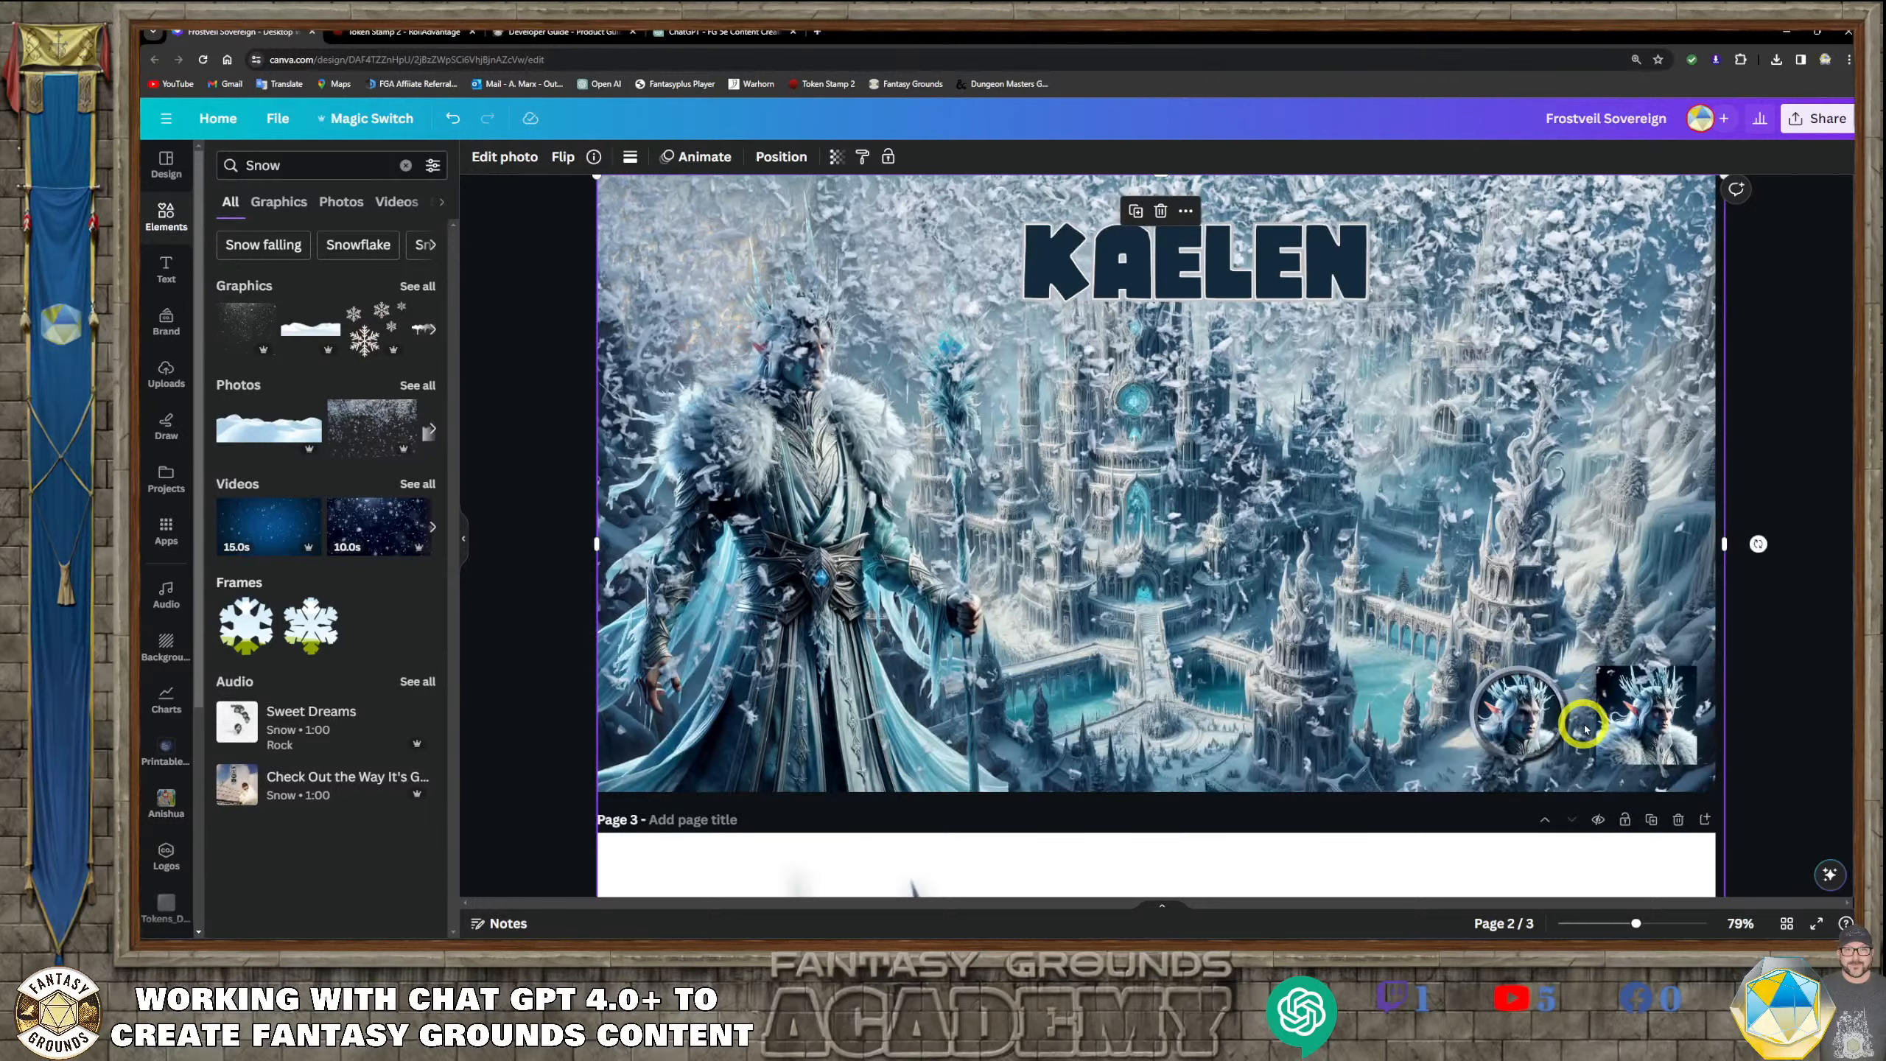
# Set the snow photo's transparency to 50
pyautogui.scroll(5, 1584, 728)
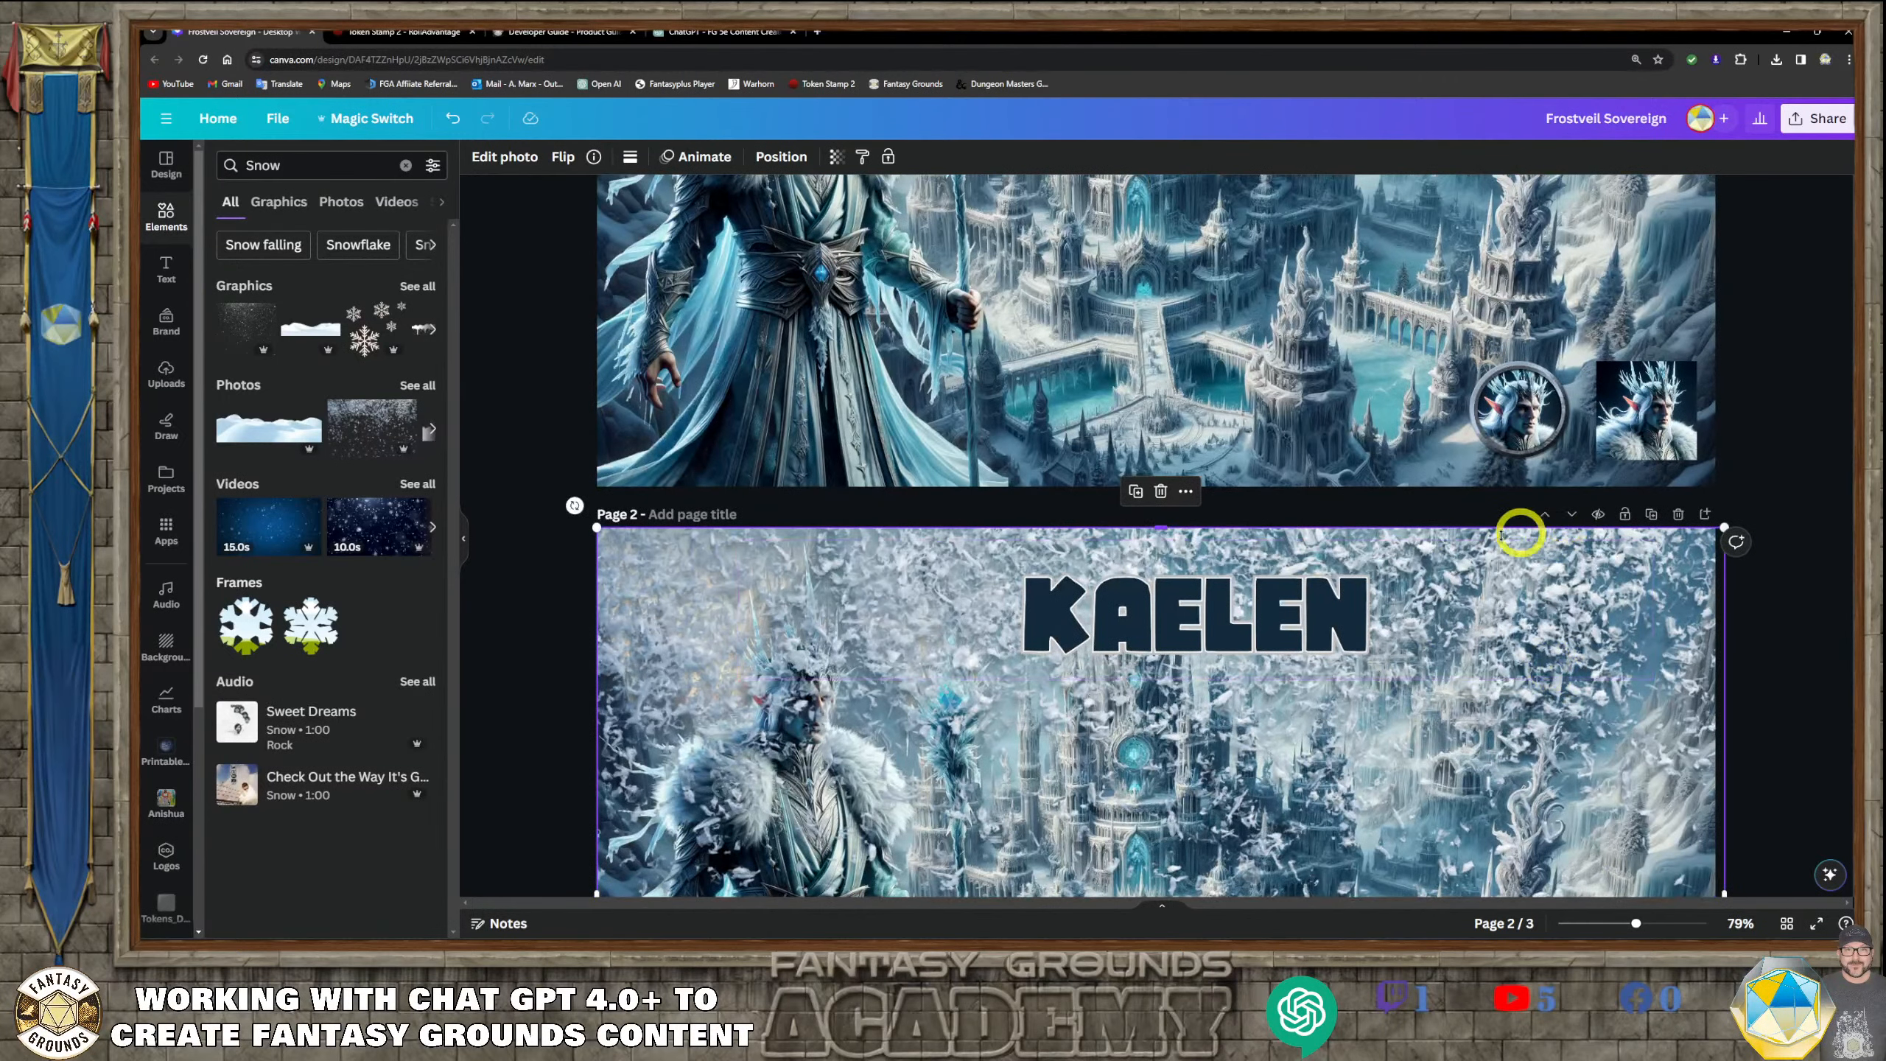
pyautogui.click(836, 157)
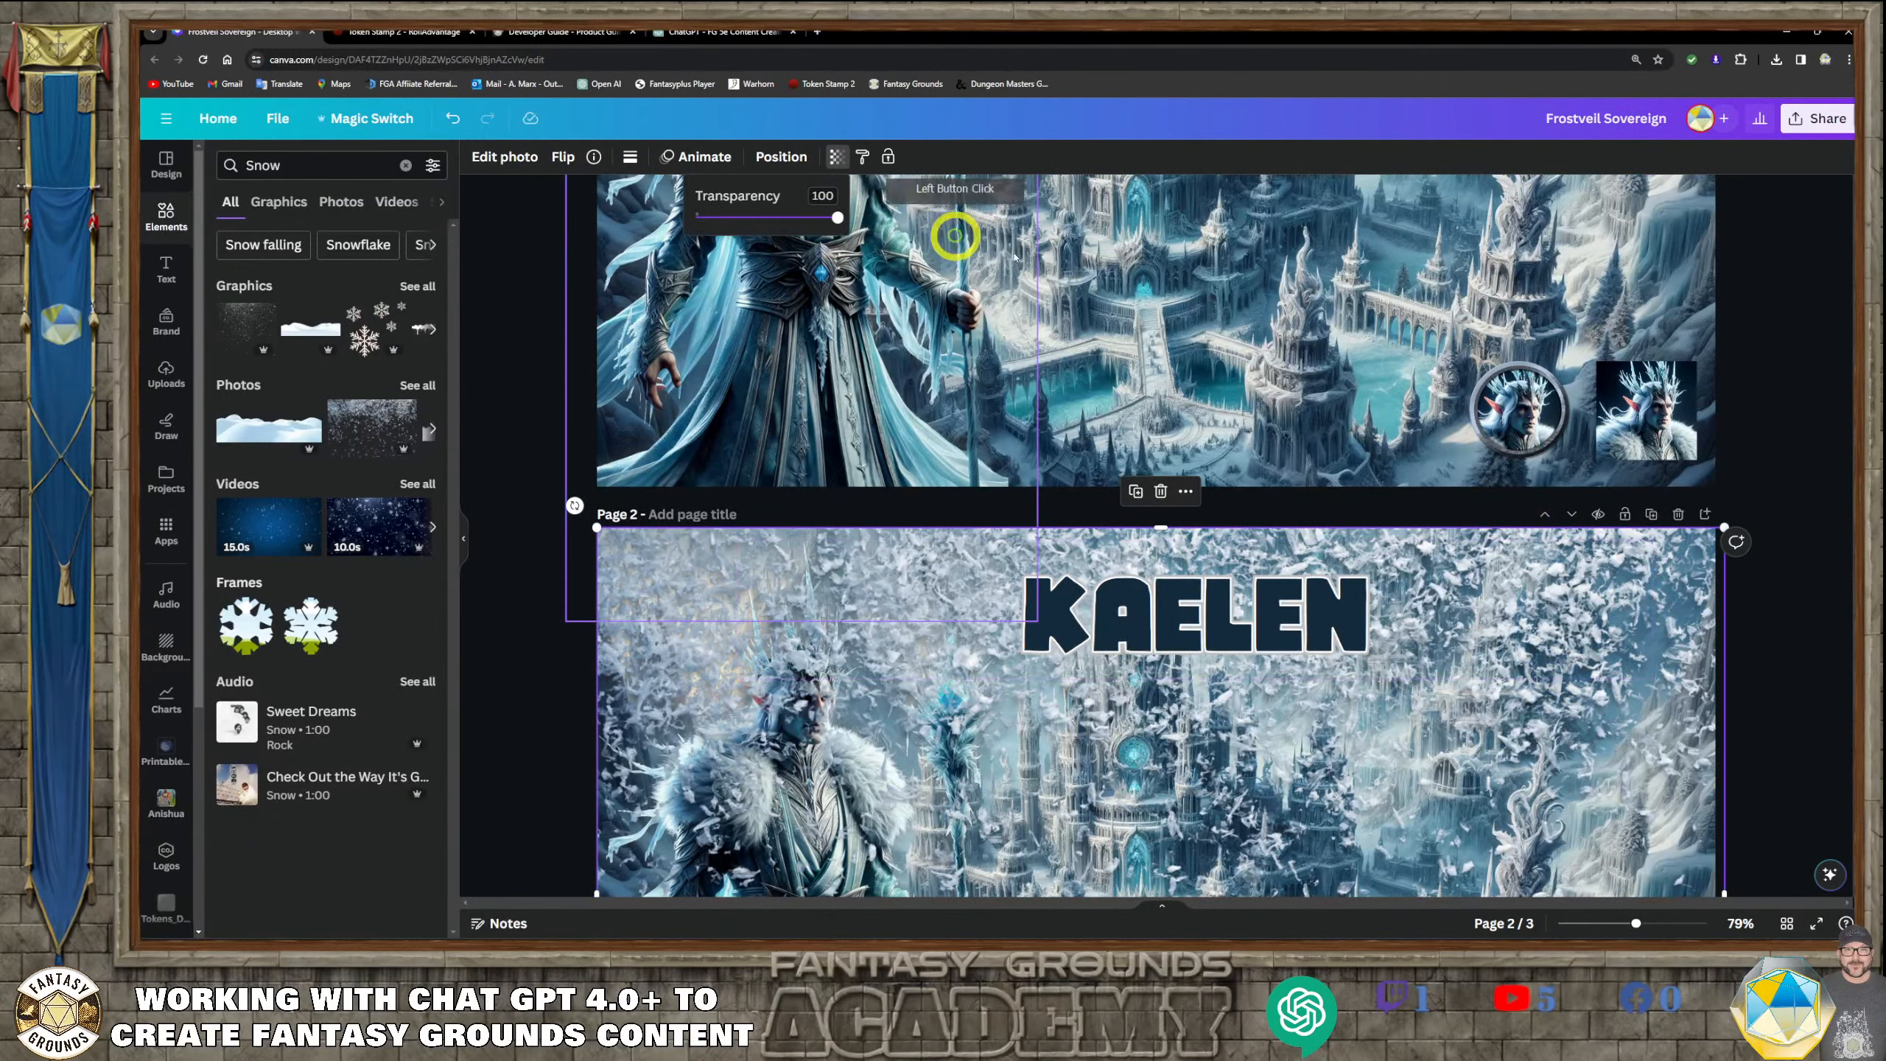
pyautogui.moveTo(837, 217); pyautogui.dragTo(762, 220)
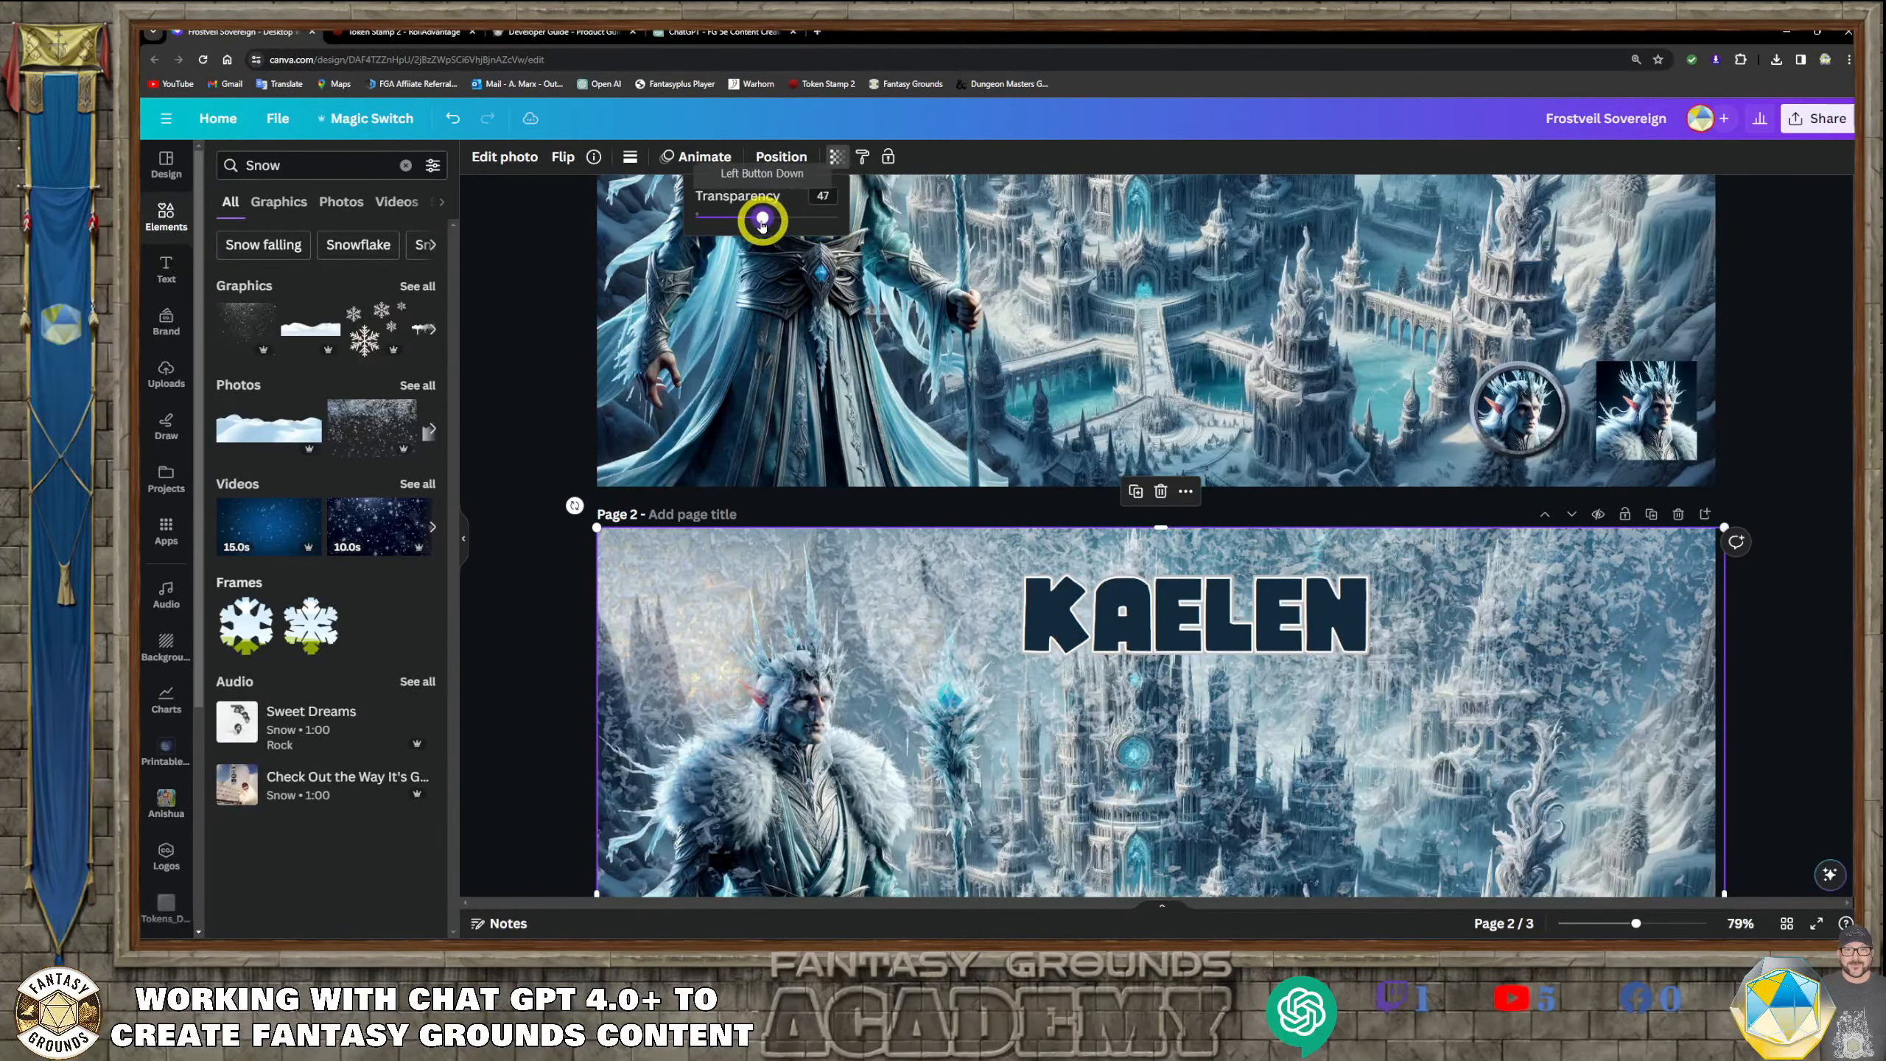
# Reorder the snow photo so it sits behind the character, title and tokens but just above the castle background
pyautogui.click(774, 157)
pyautogui.click(774, 163)
pyautogui.click(774, 160)
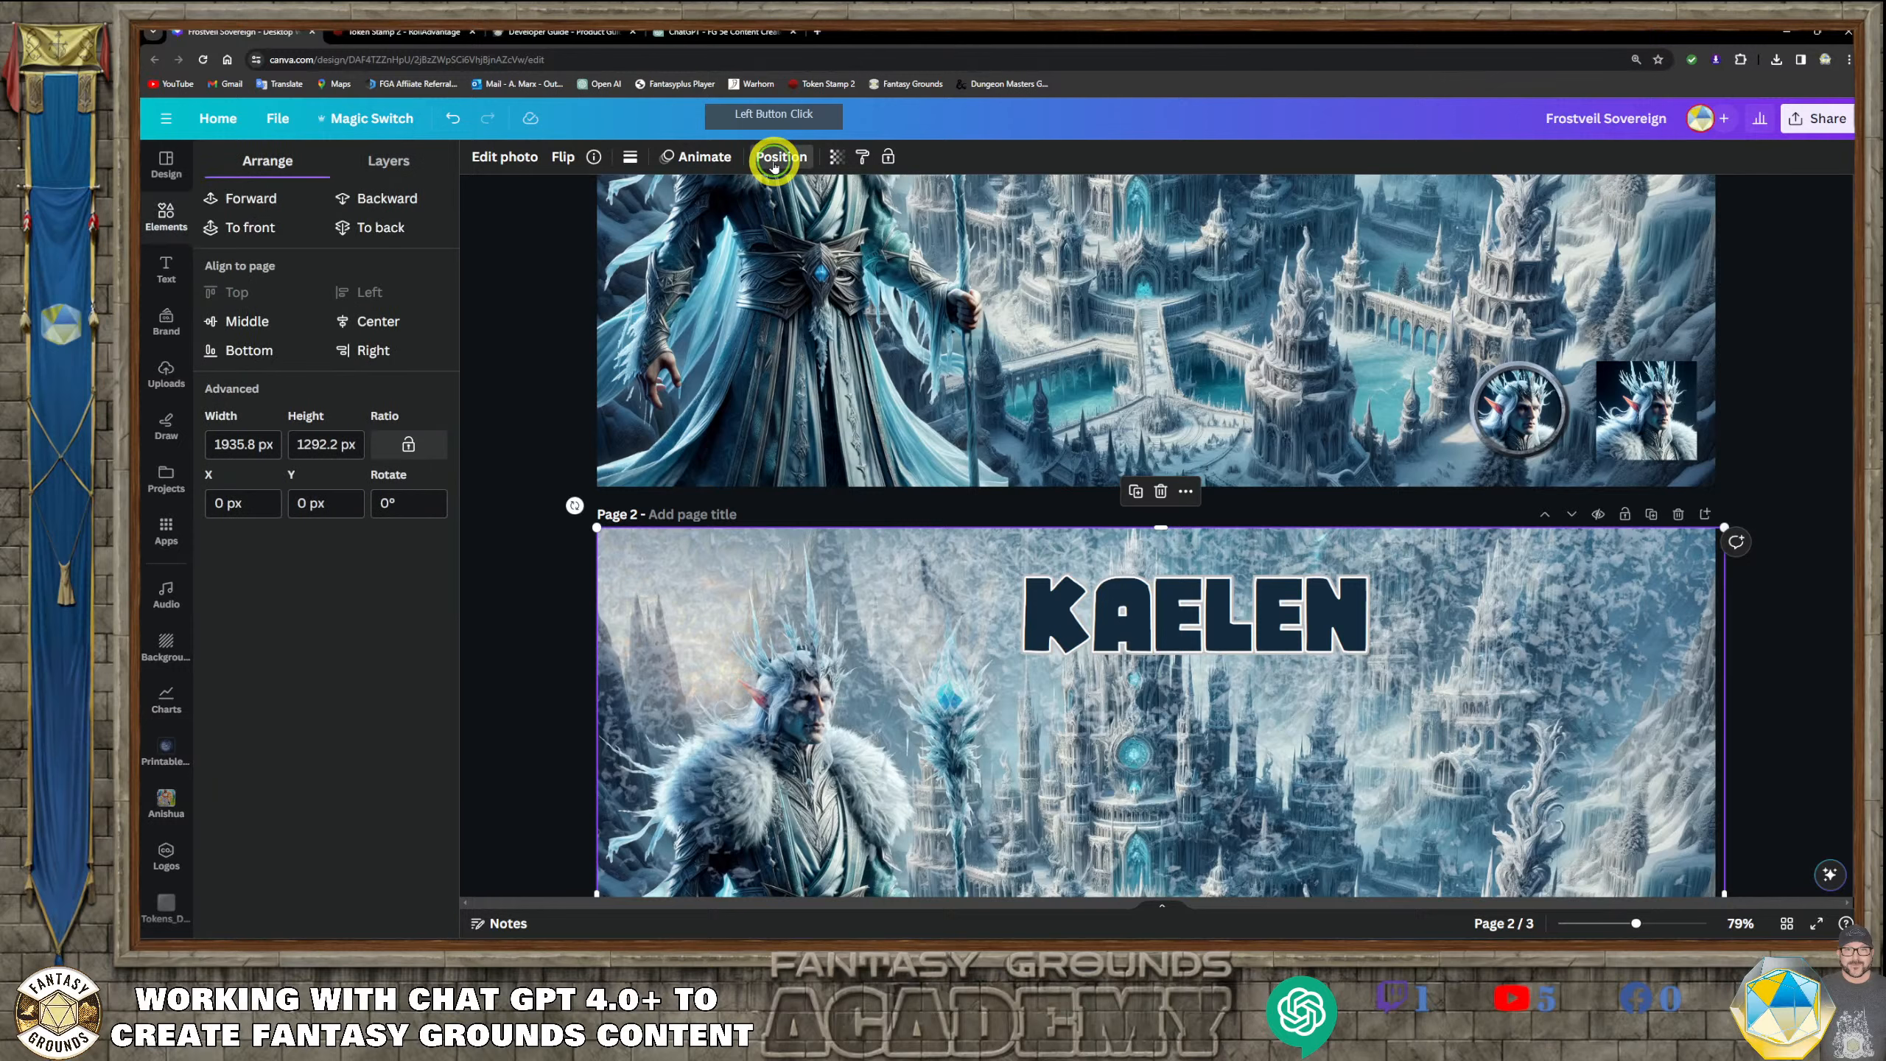
pyautogui.click(446, 199)
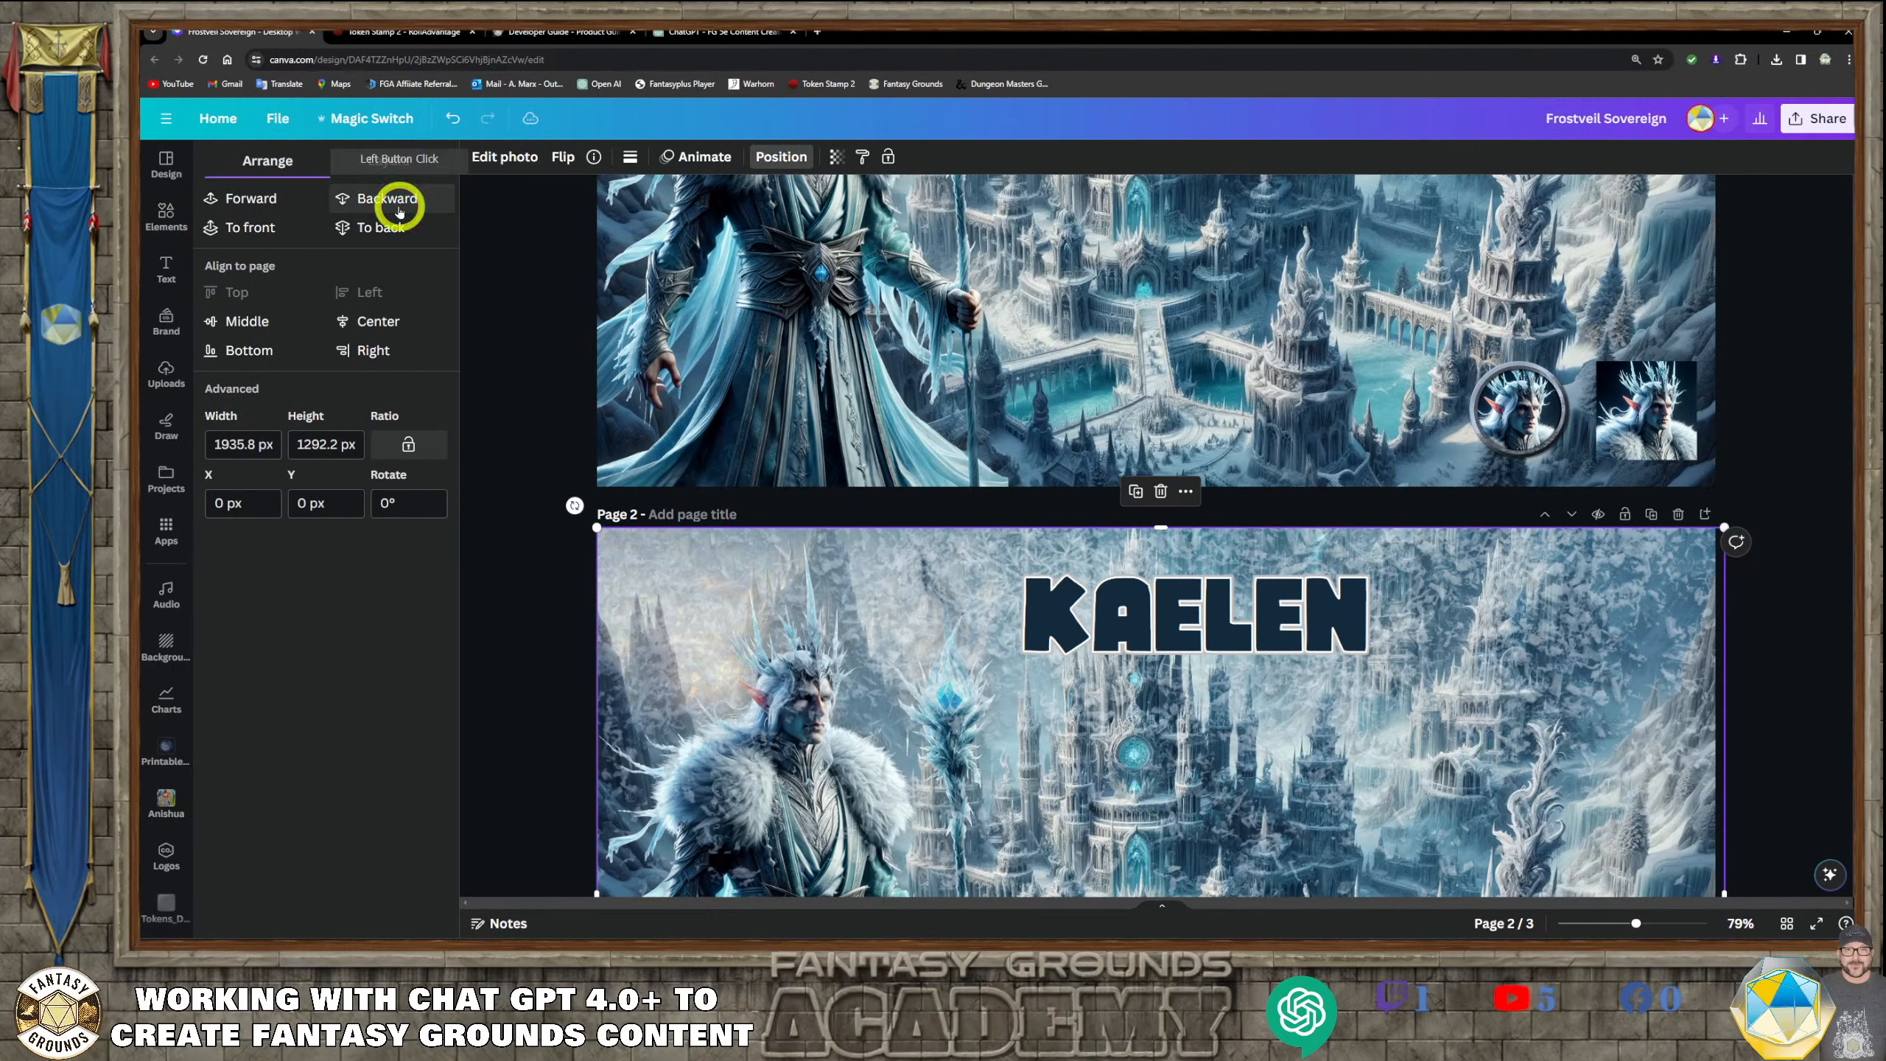
pyautogui.click(374, 198)
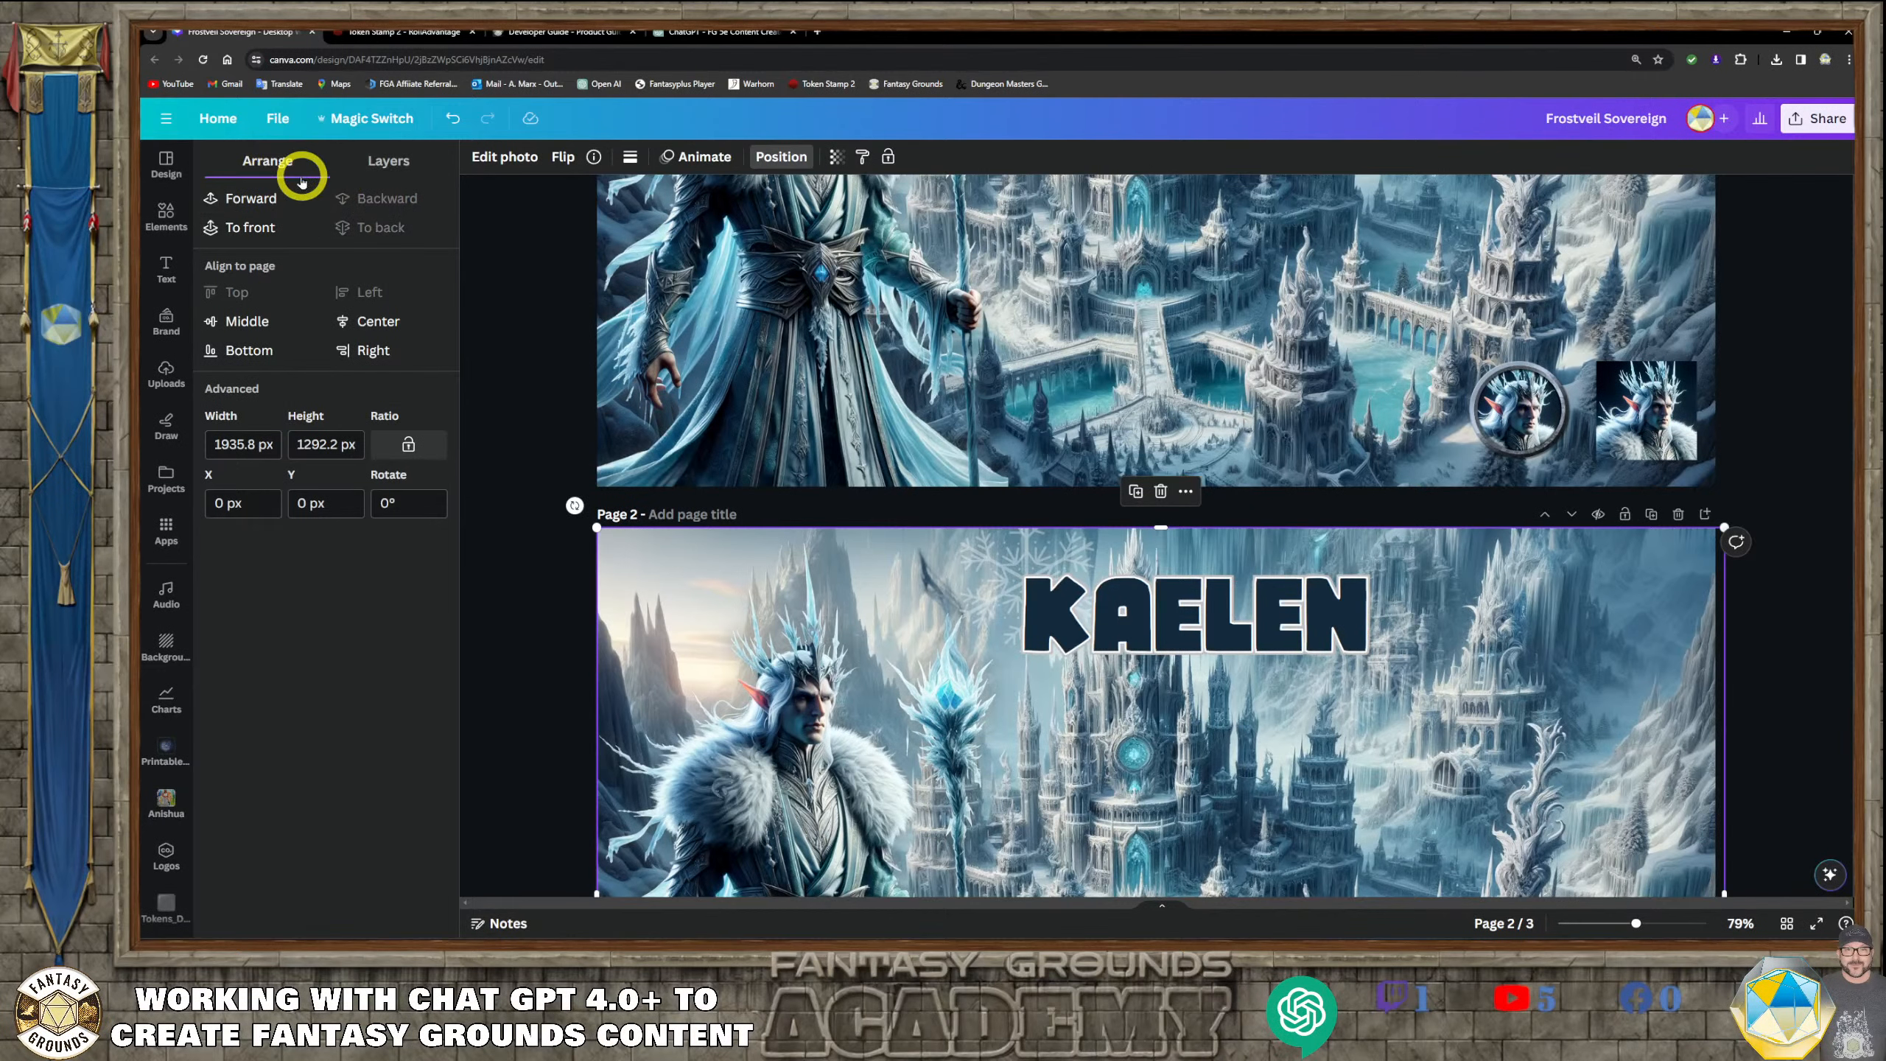
pyautogui.click(268, 197)
pyautogui.scroll(-5, 1396, 753)
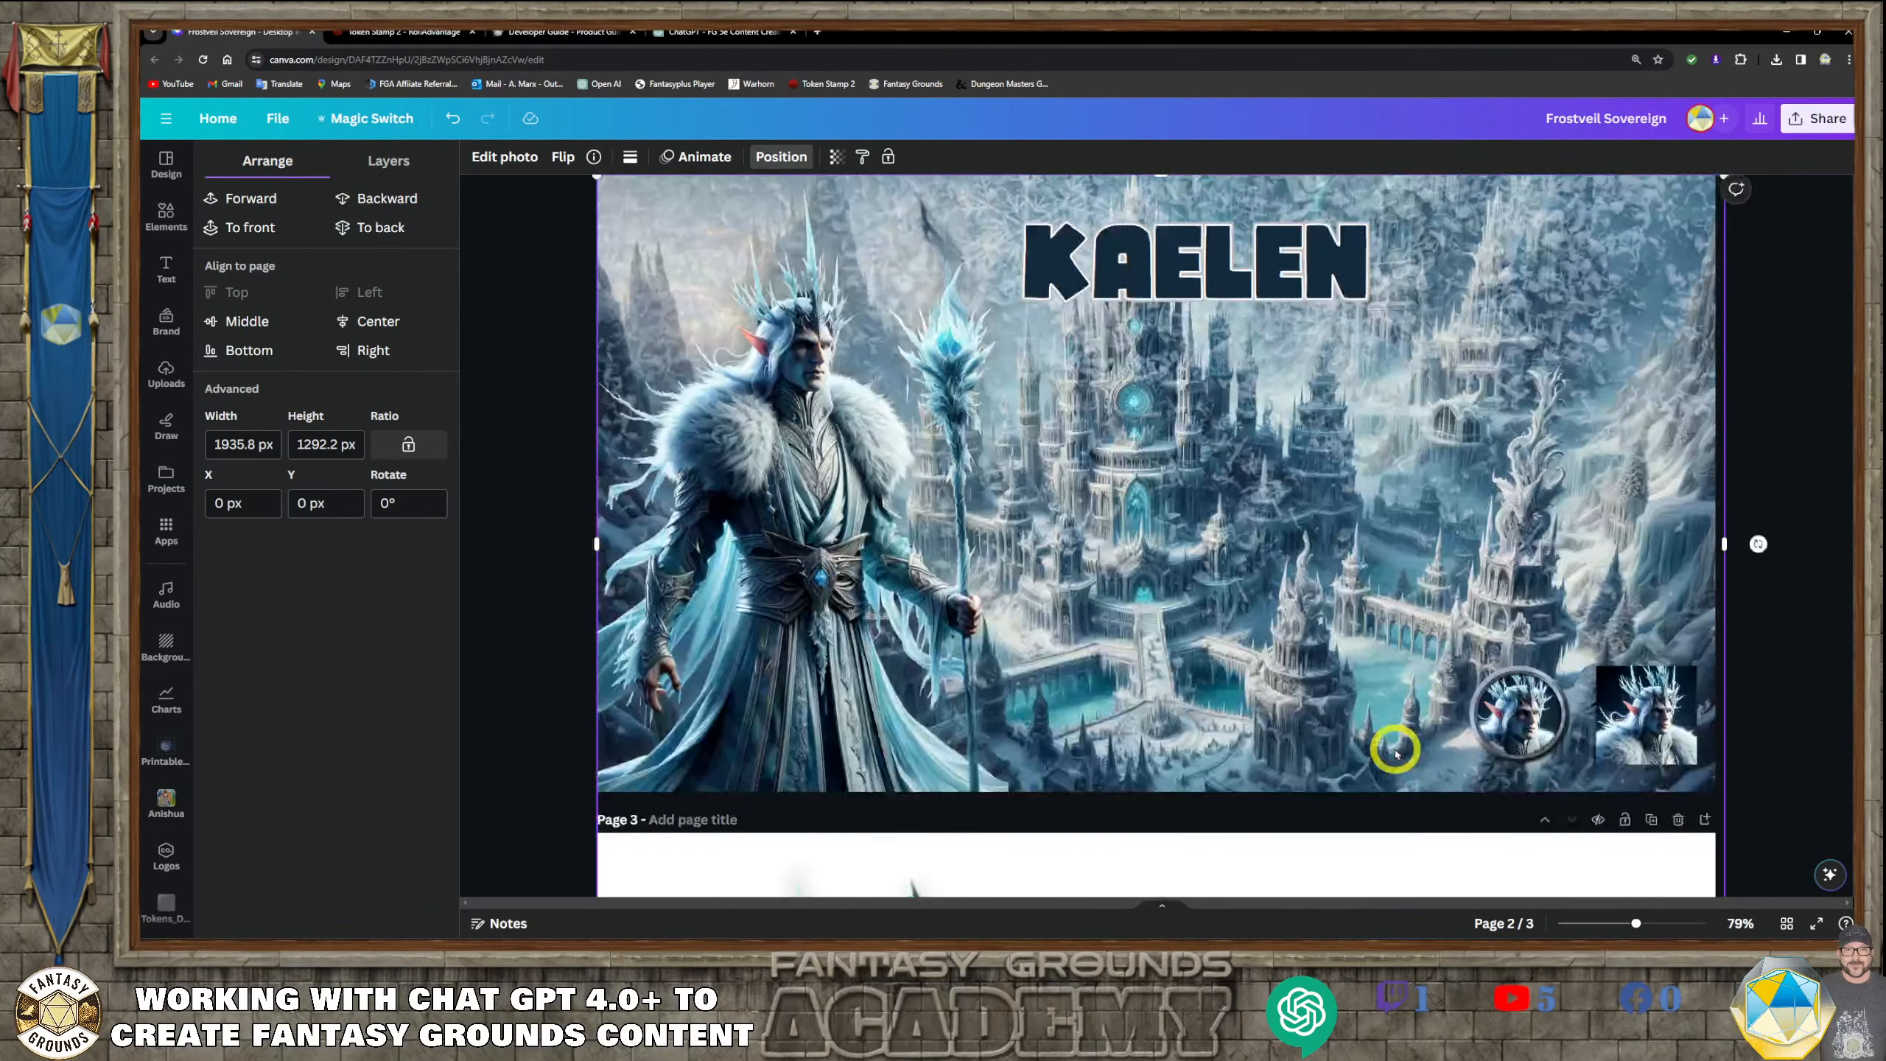
# Reduce the transparency value of the snow photo behind the character on page 2 for a subtler snowfall
pyautogui.scroll(2, 1395, 753)
pyautogui.scroll(2, 1395, 753)
pyautogui.click(836, 156)
pyautogui.moveTo(837, 216); pyautogui.dragTo(740, 227)
pyautogui.click(495, 618)
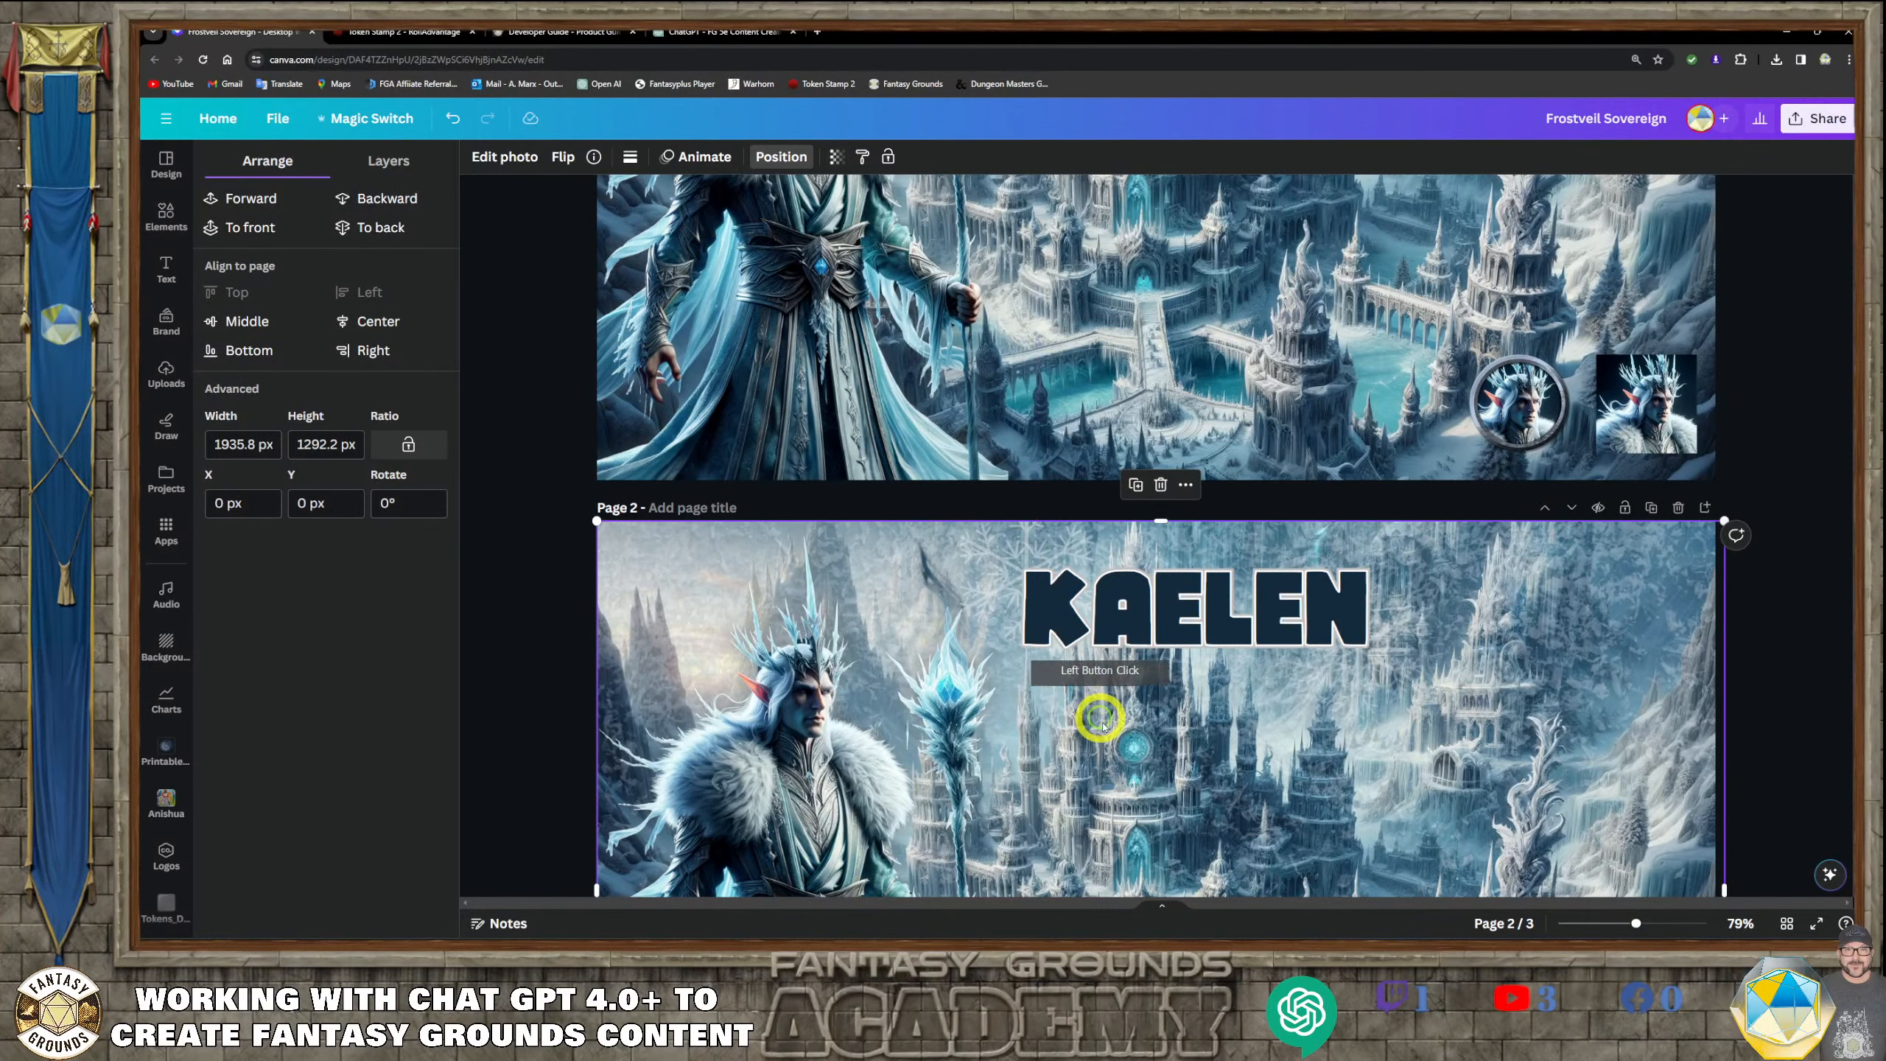
# Shift the snow photo up to X -7.9 px, Y -212.2 px so its lower edge meets page 2's bottom
pyautogui.scroll(-4, 1113, 742)
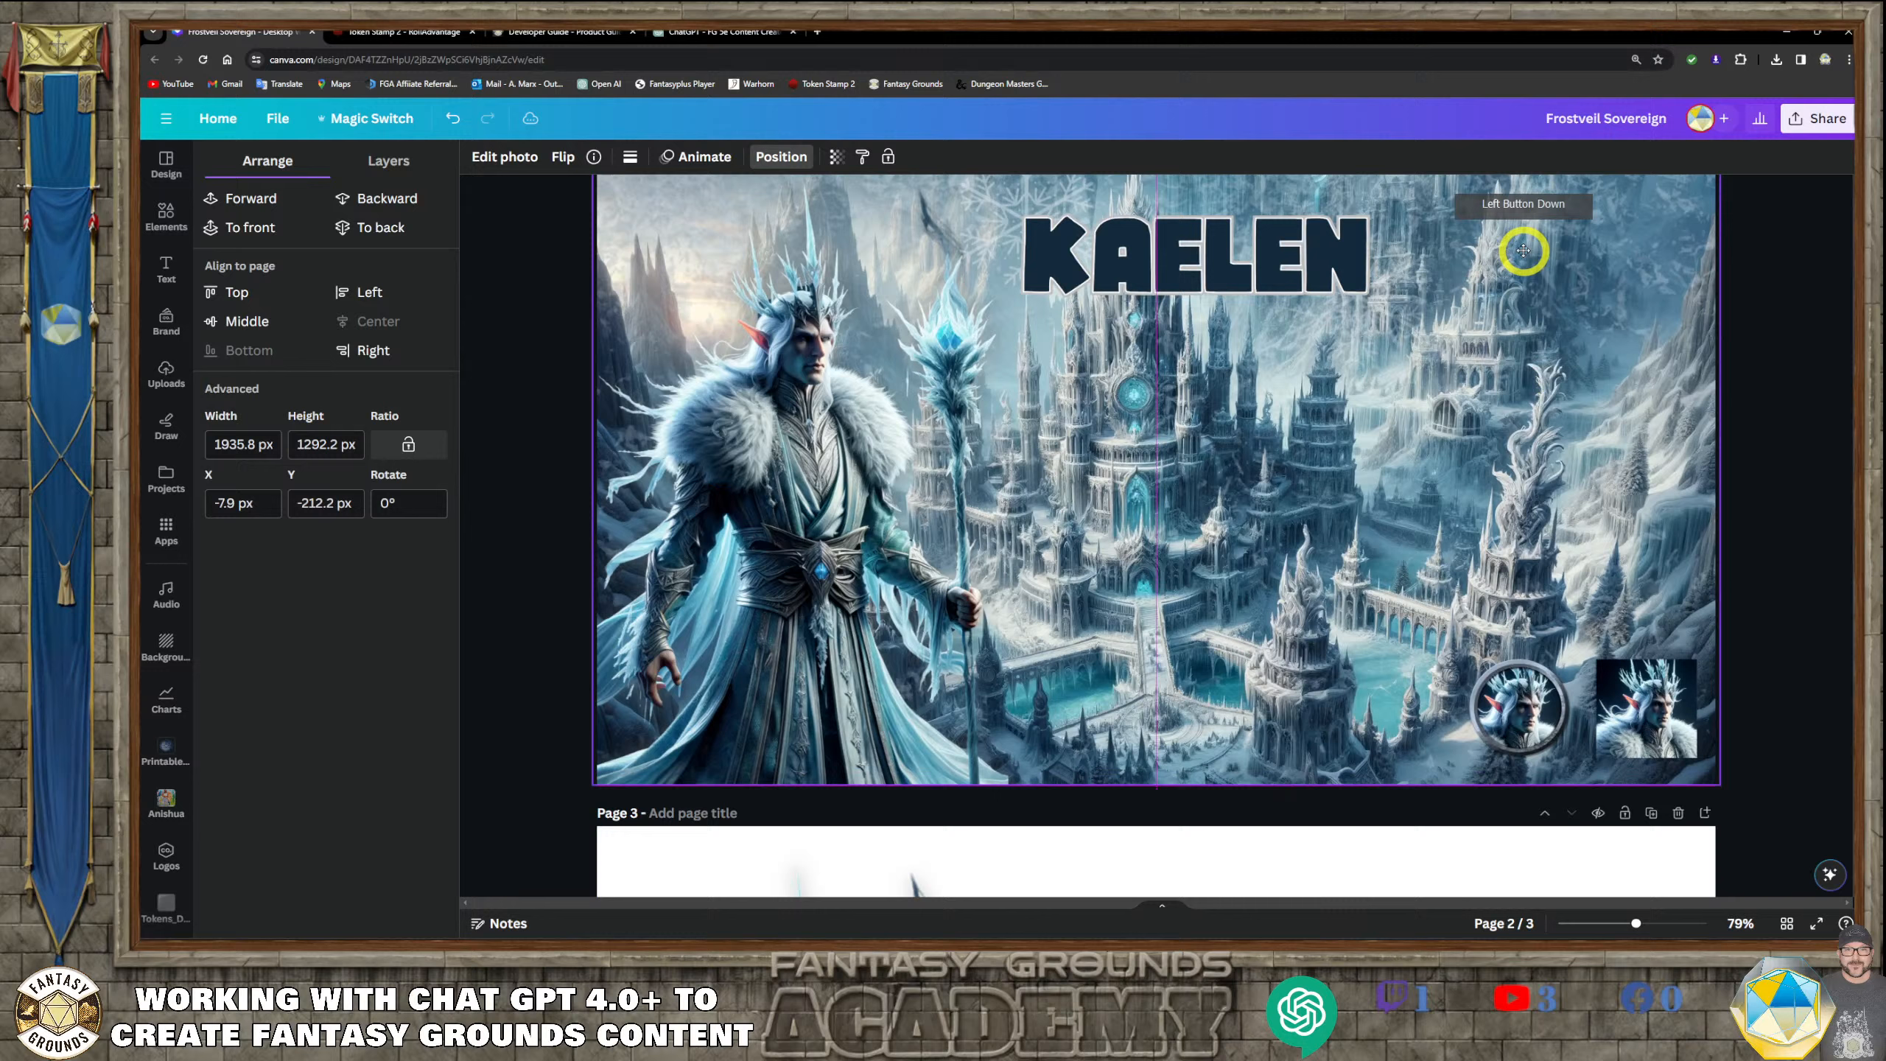
pyautogui.click(1075, 604)
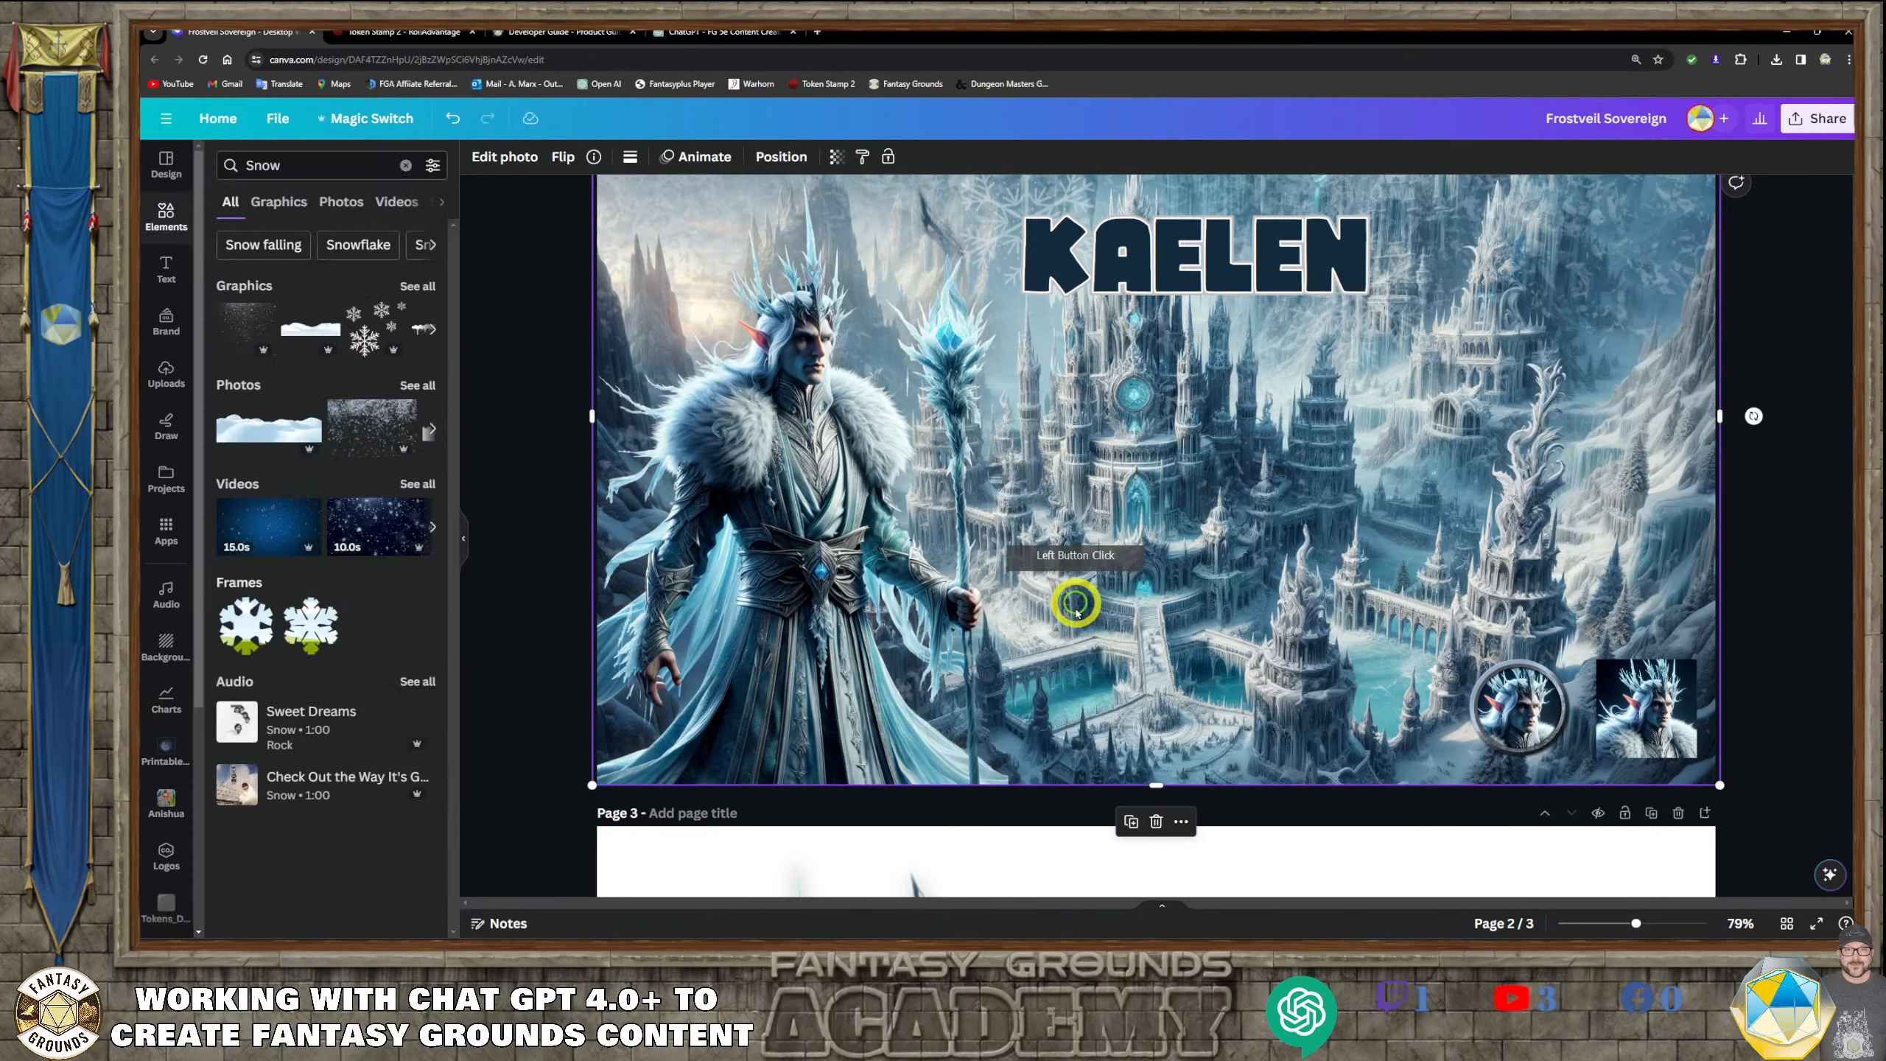
pyautogui.scroll(3, 1075, 603)
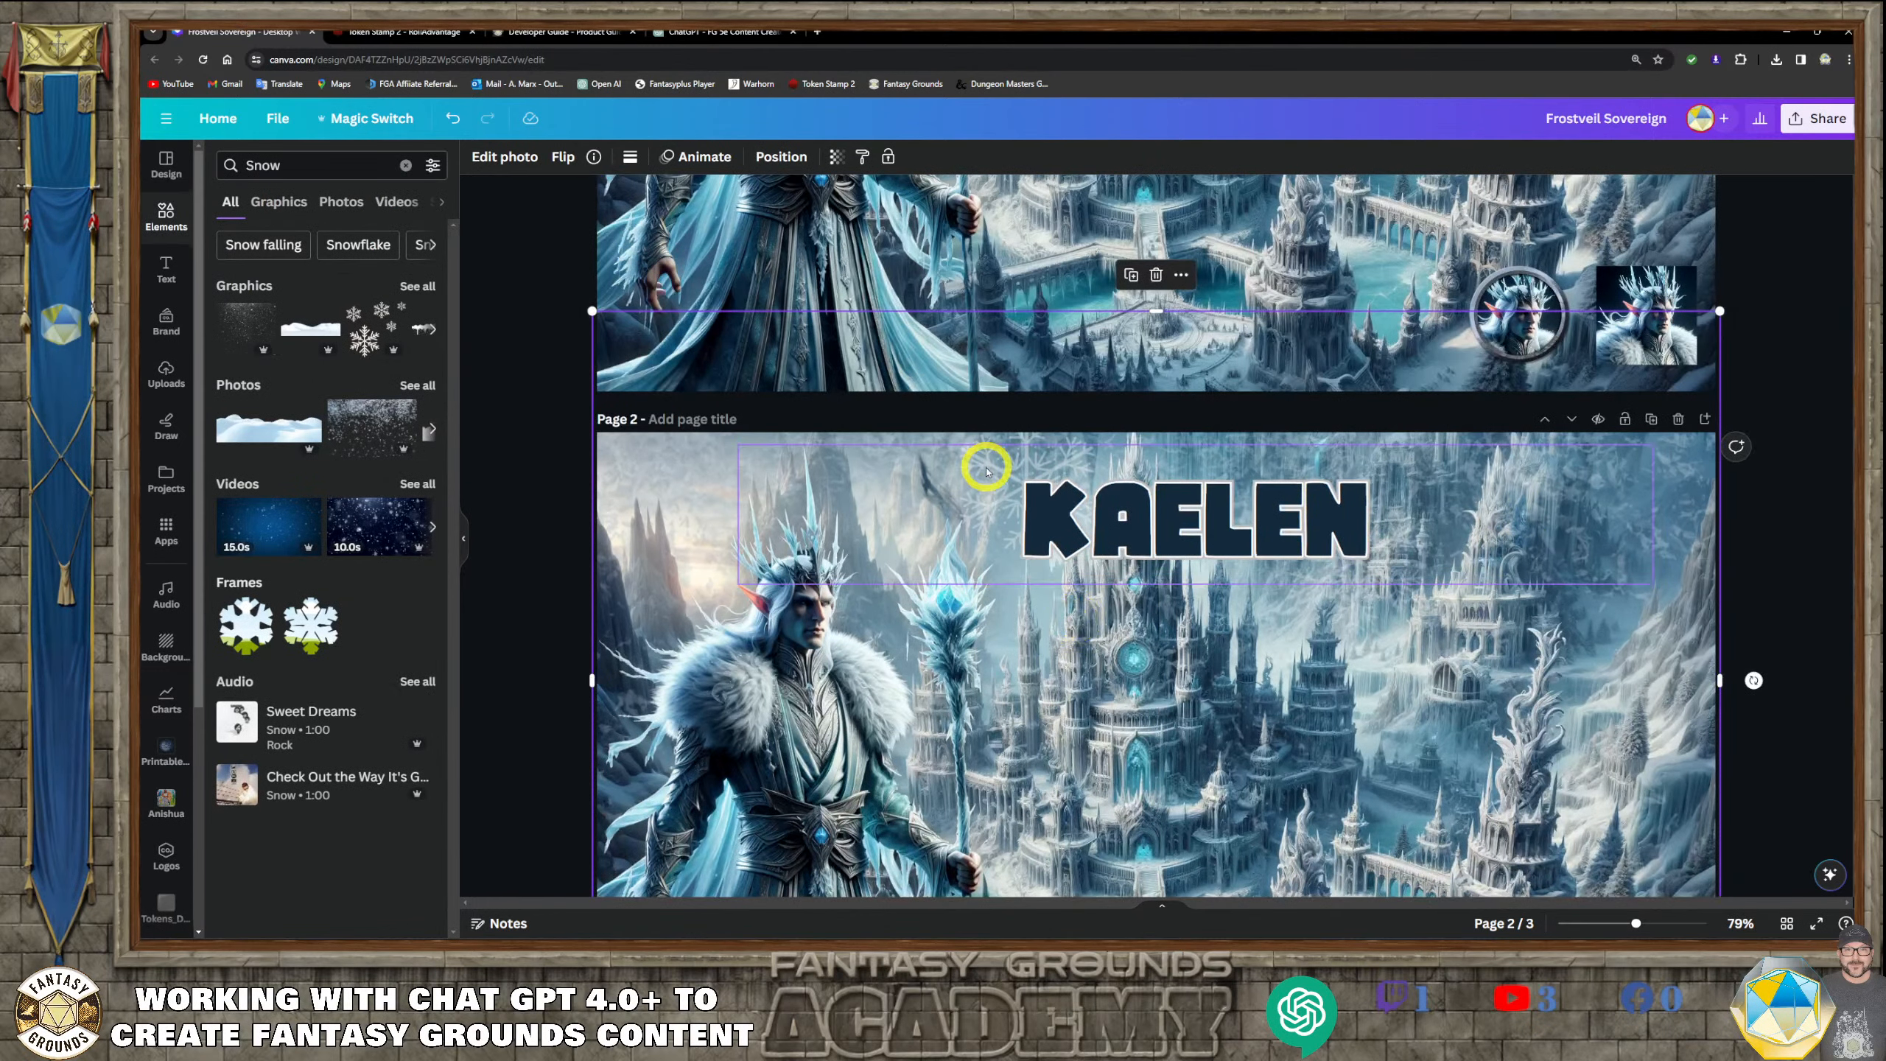
# Browse the snow graphics and add the icicle-fringed snow strip as a small element near the KAELEN title on page 2
pyautogui.click(506, 466)
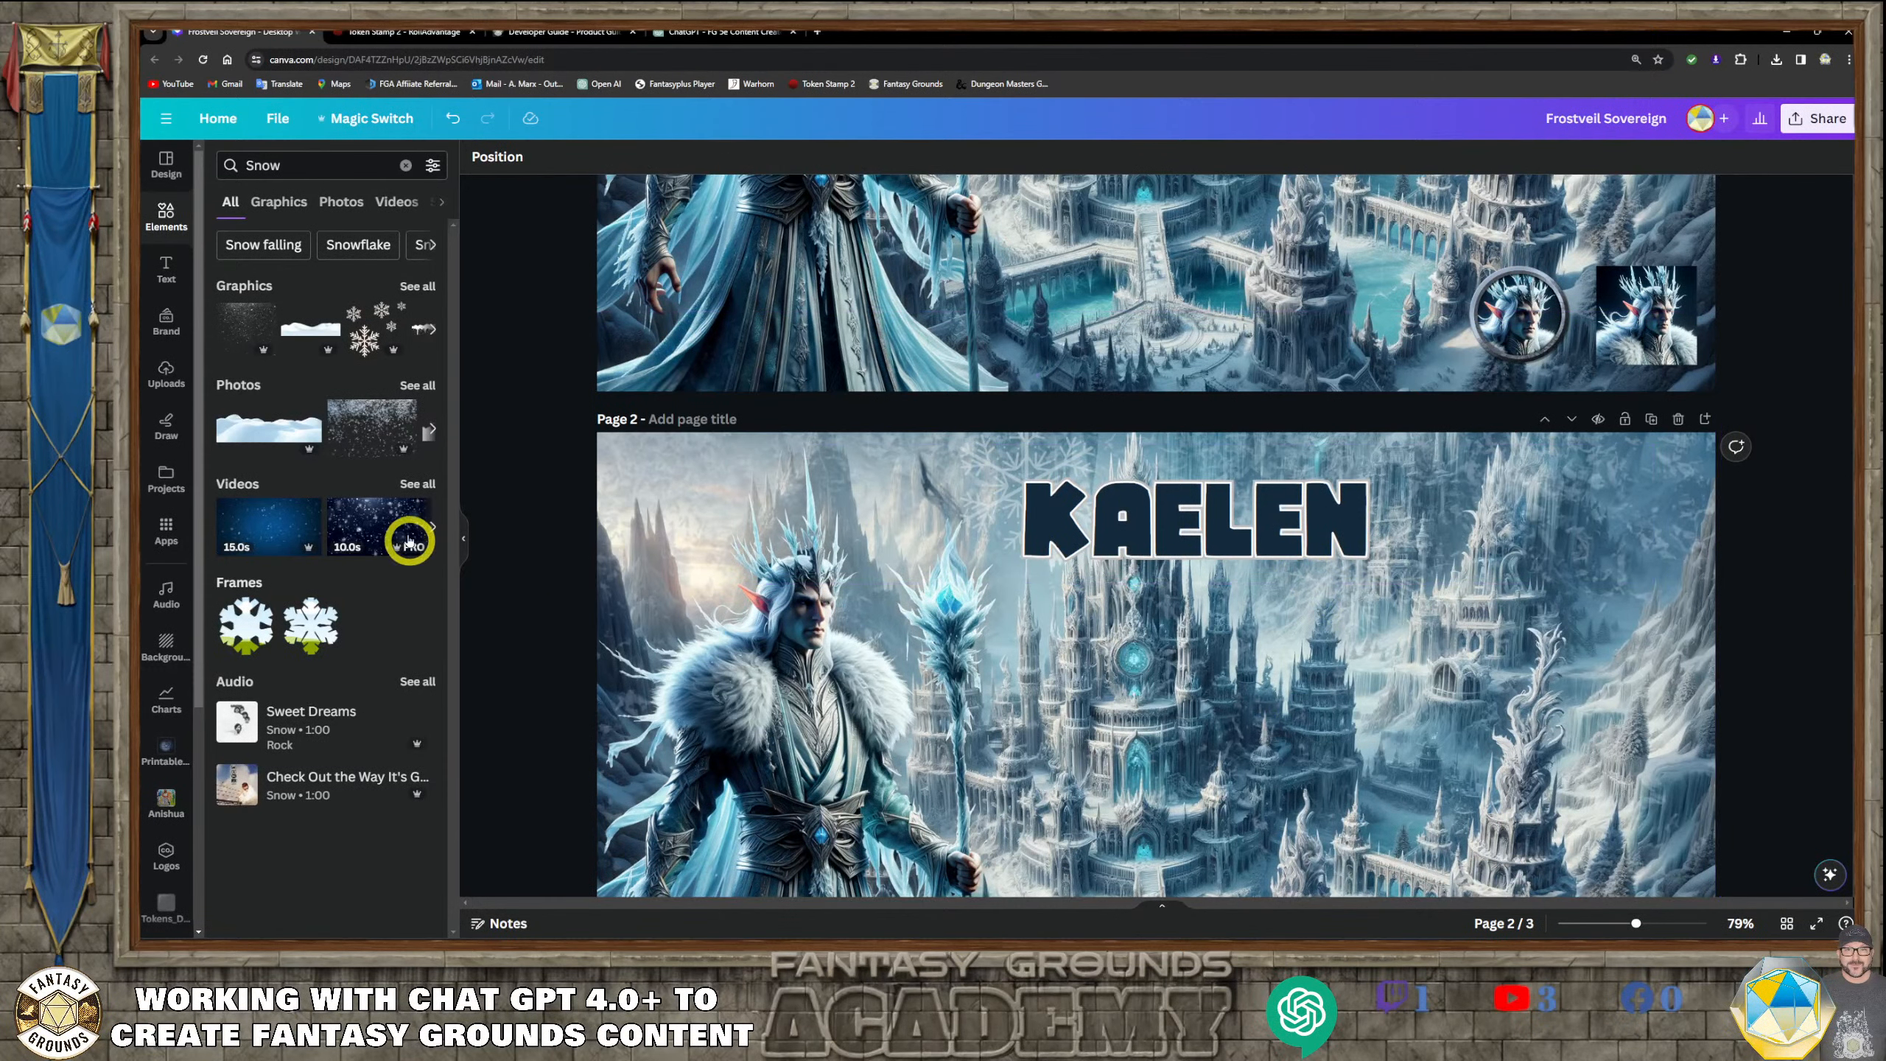
pyautogui.click(428, 339)
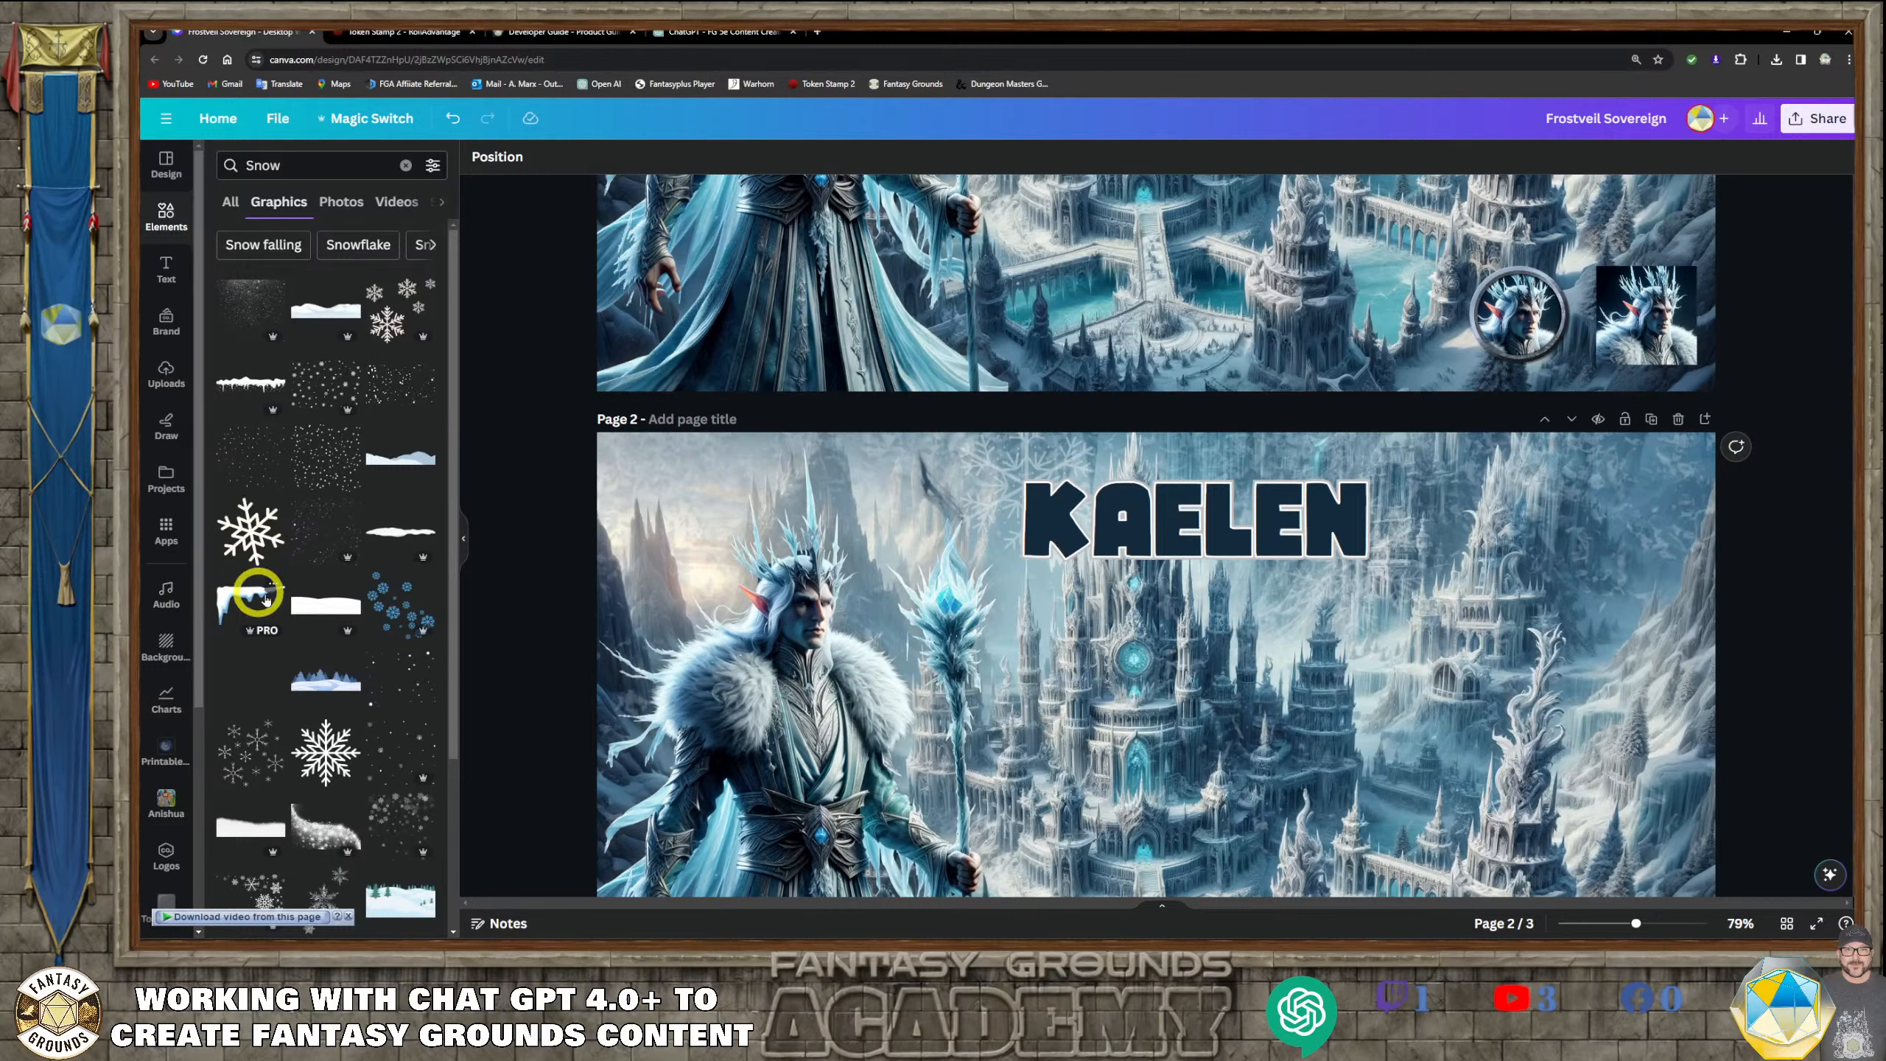
pyautogui.scroll(-1, 360, 720)
pyautogui.scroll(-2, 363, 720)
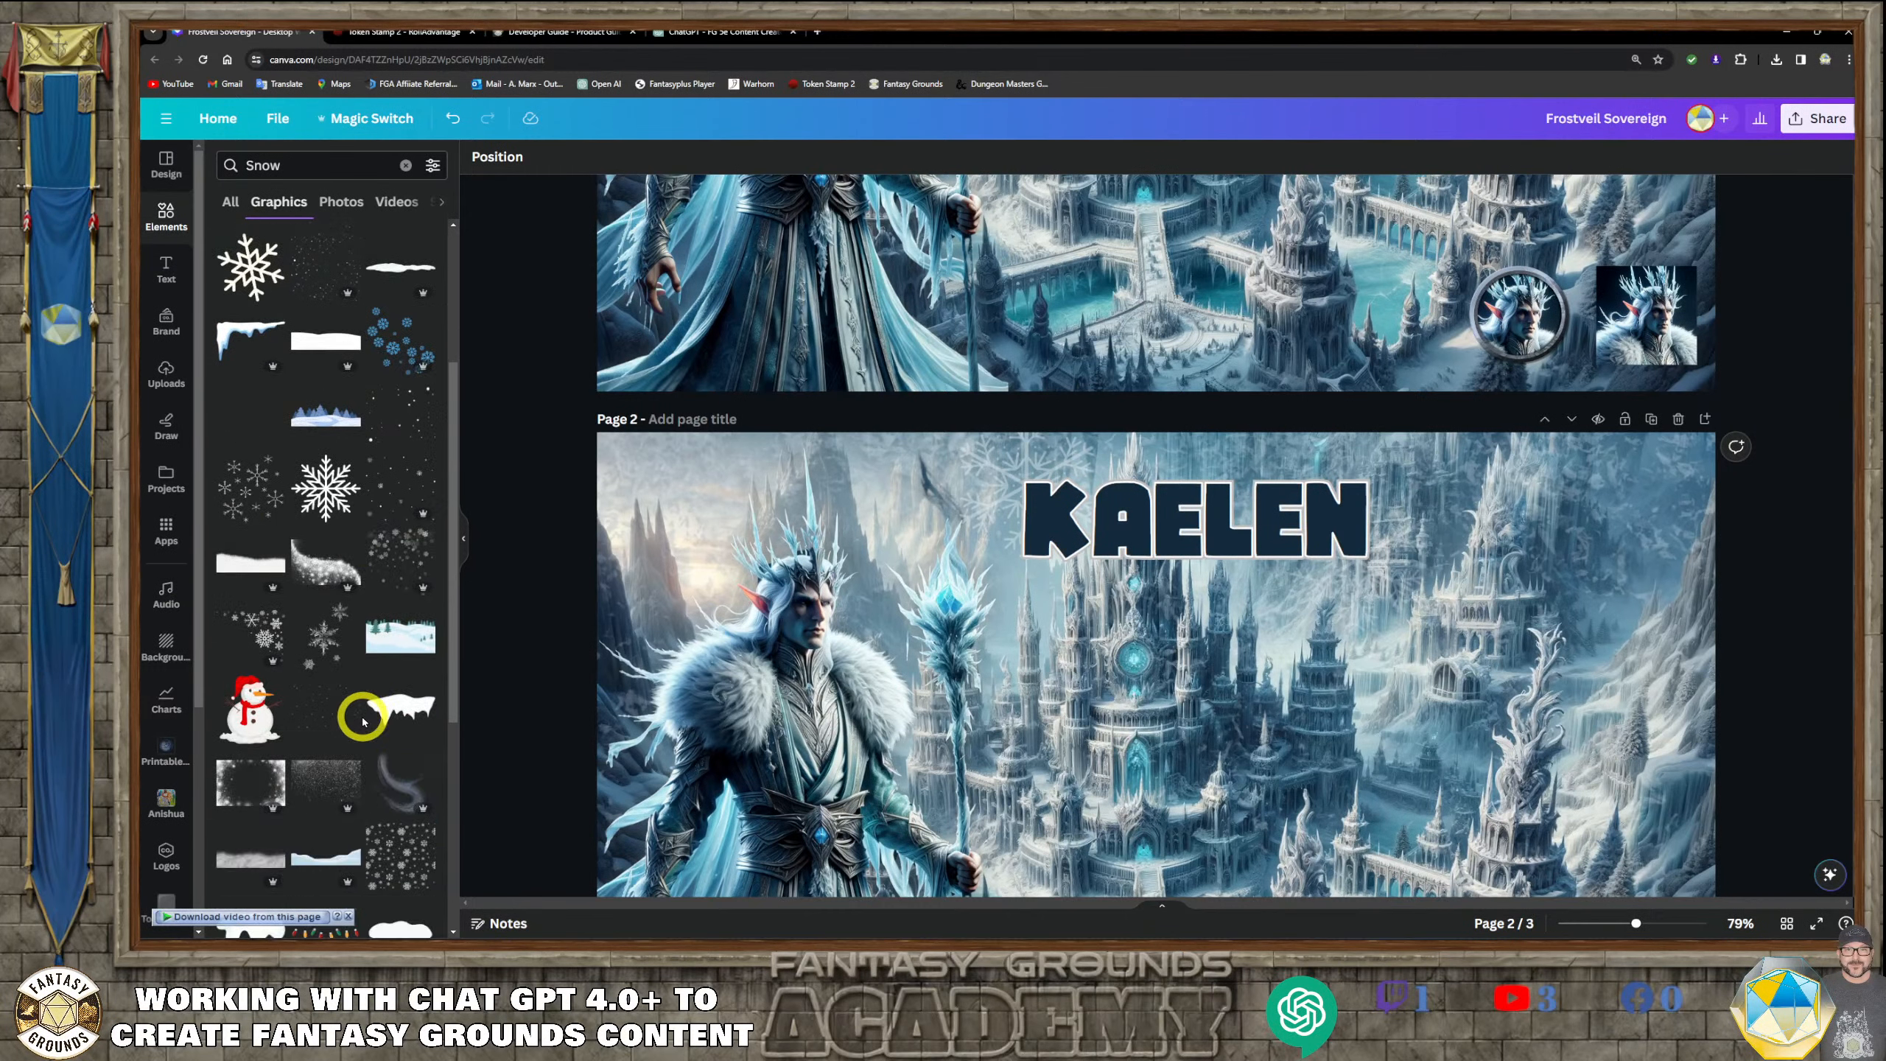
pyautogui.scroll(-1, 363, 720)
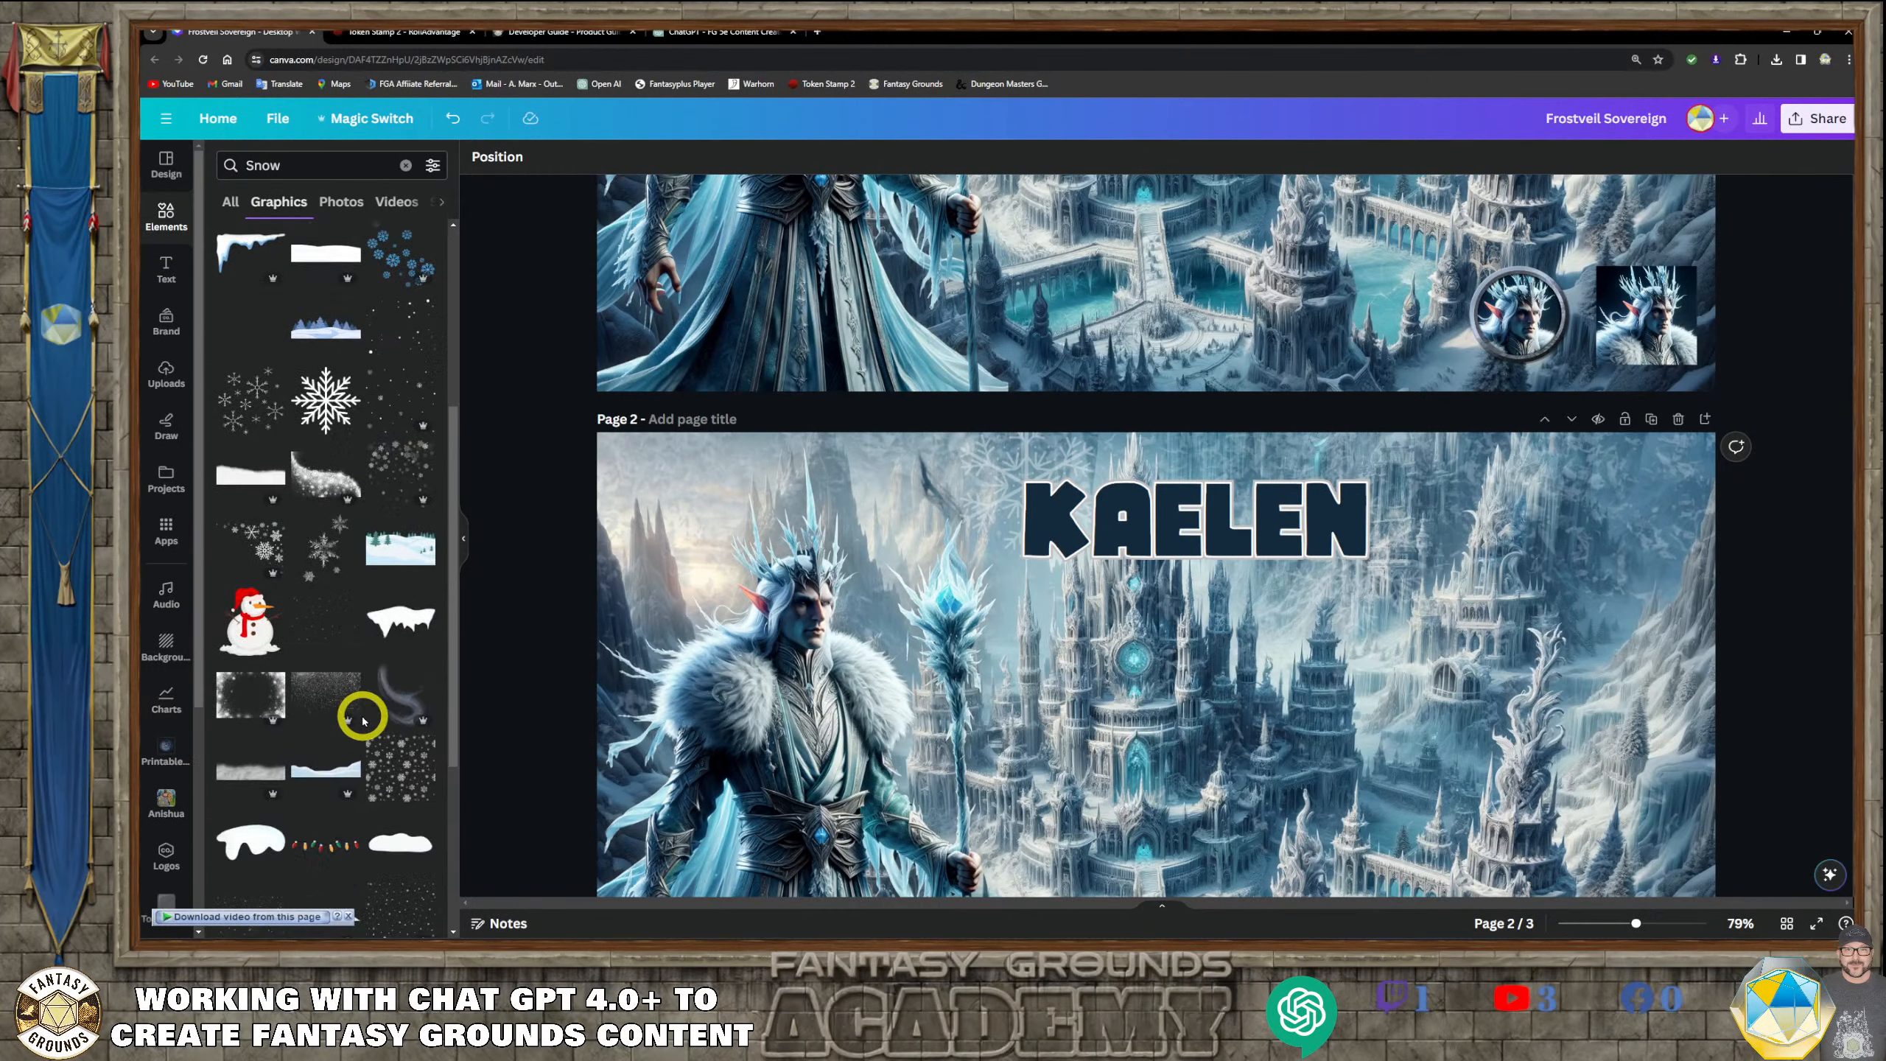
pyautogui.scroll(4, 363, 718)
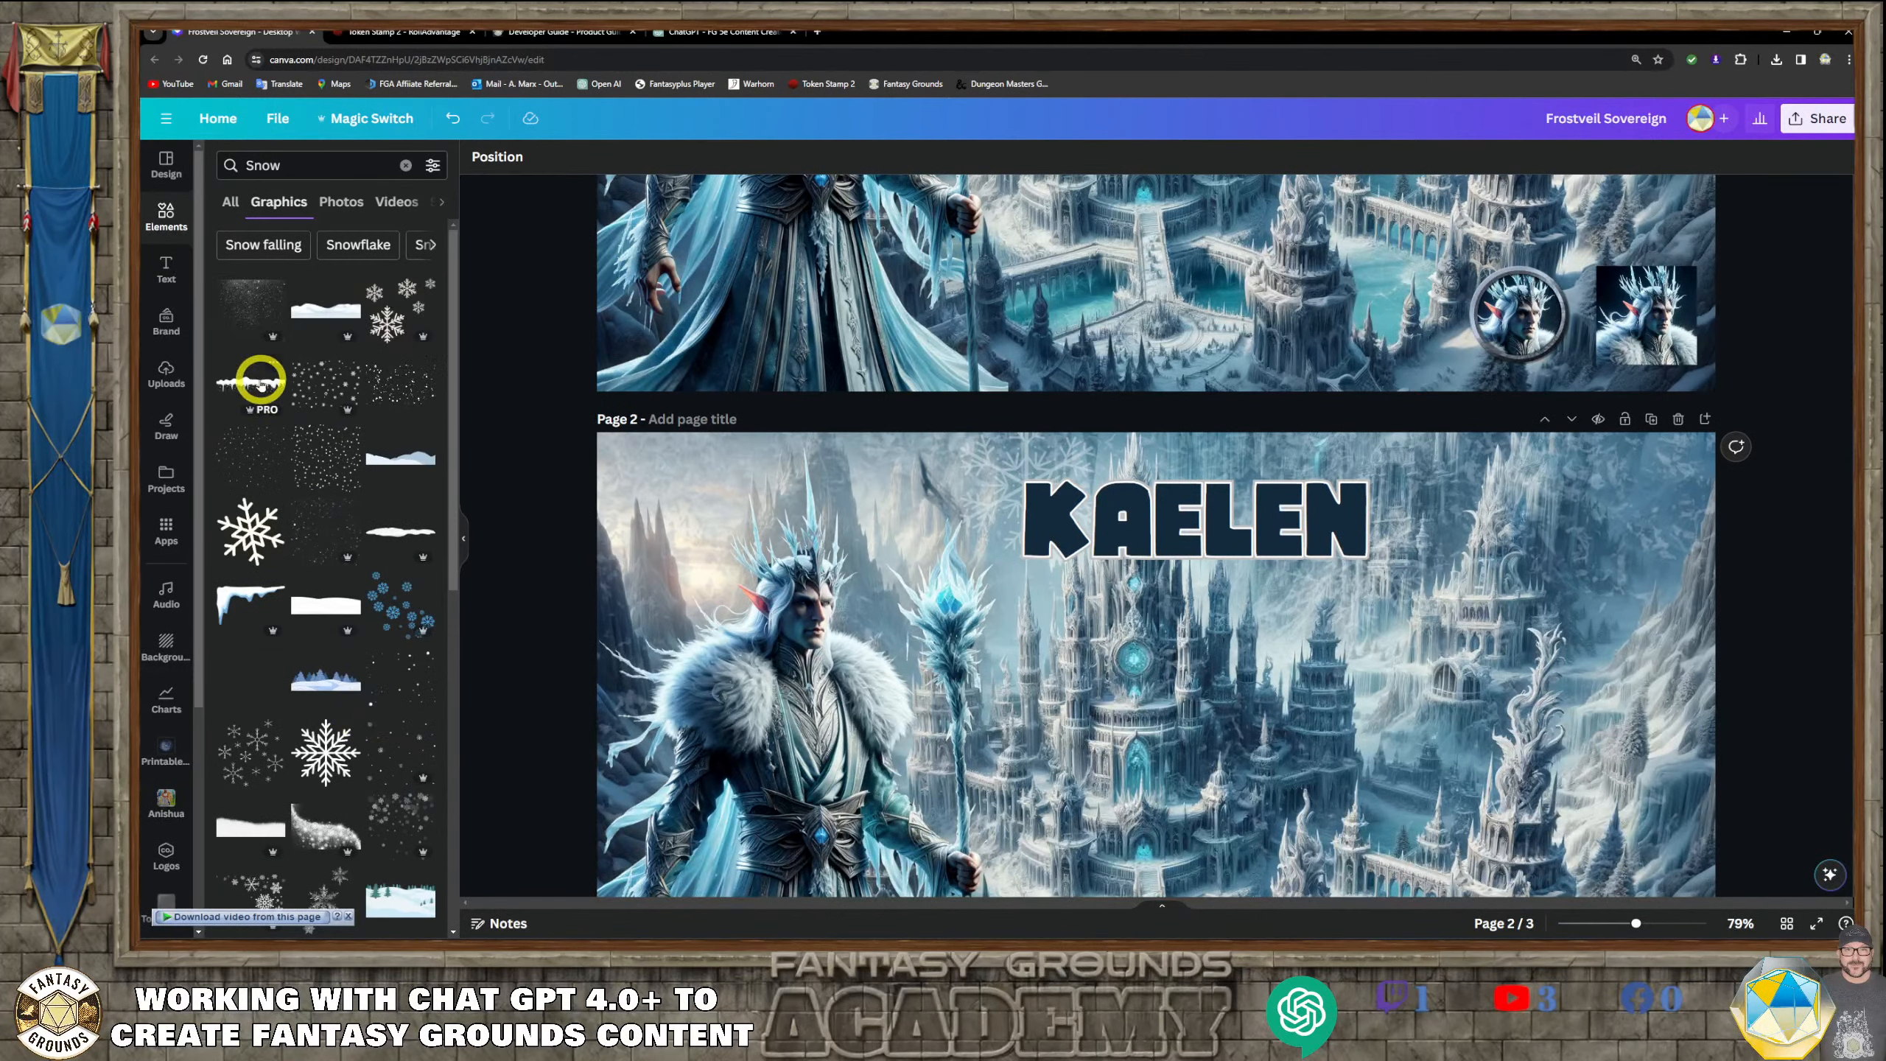
pyautogui.moveTo(260, 382); pyautogui.dragTo(883, 518)
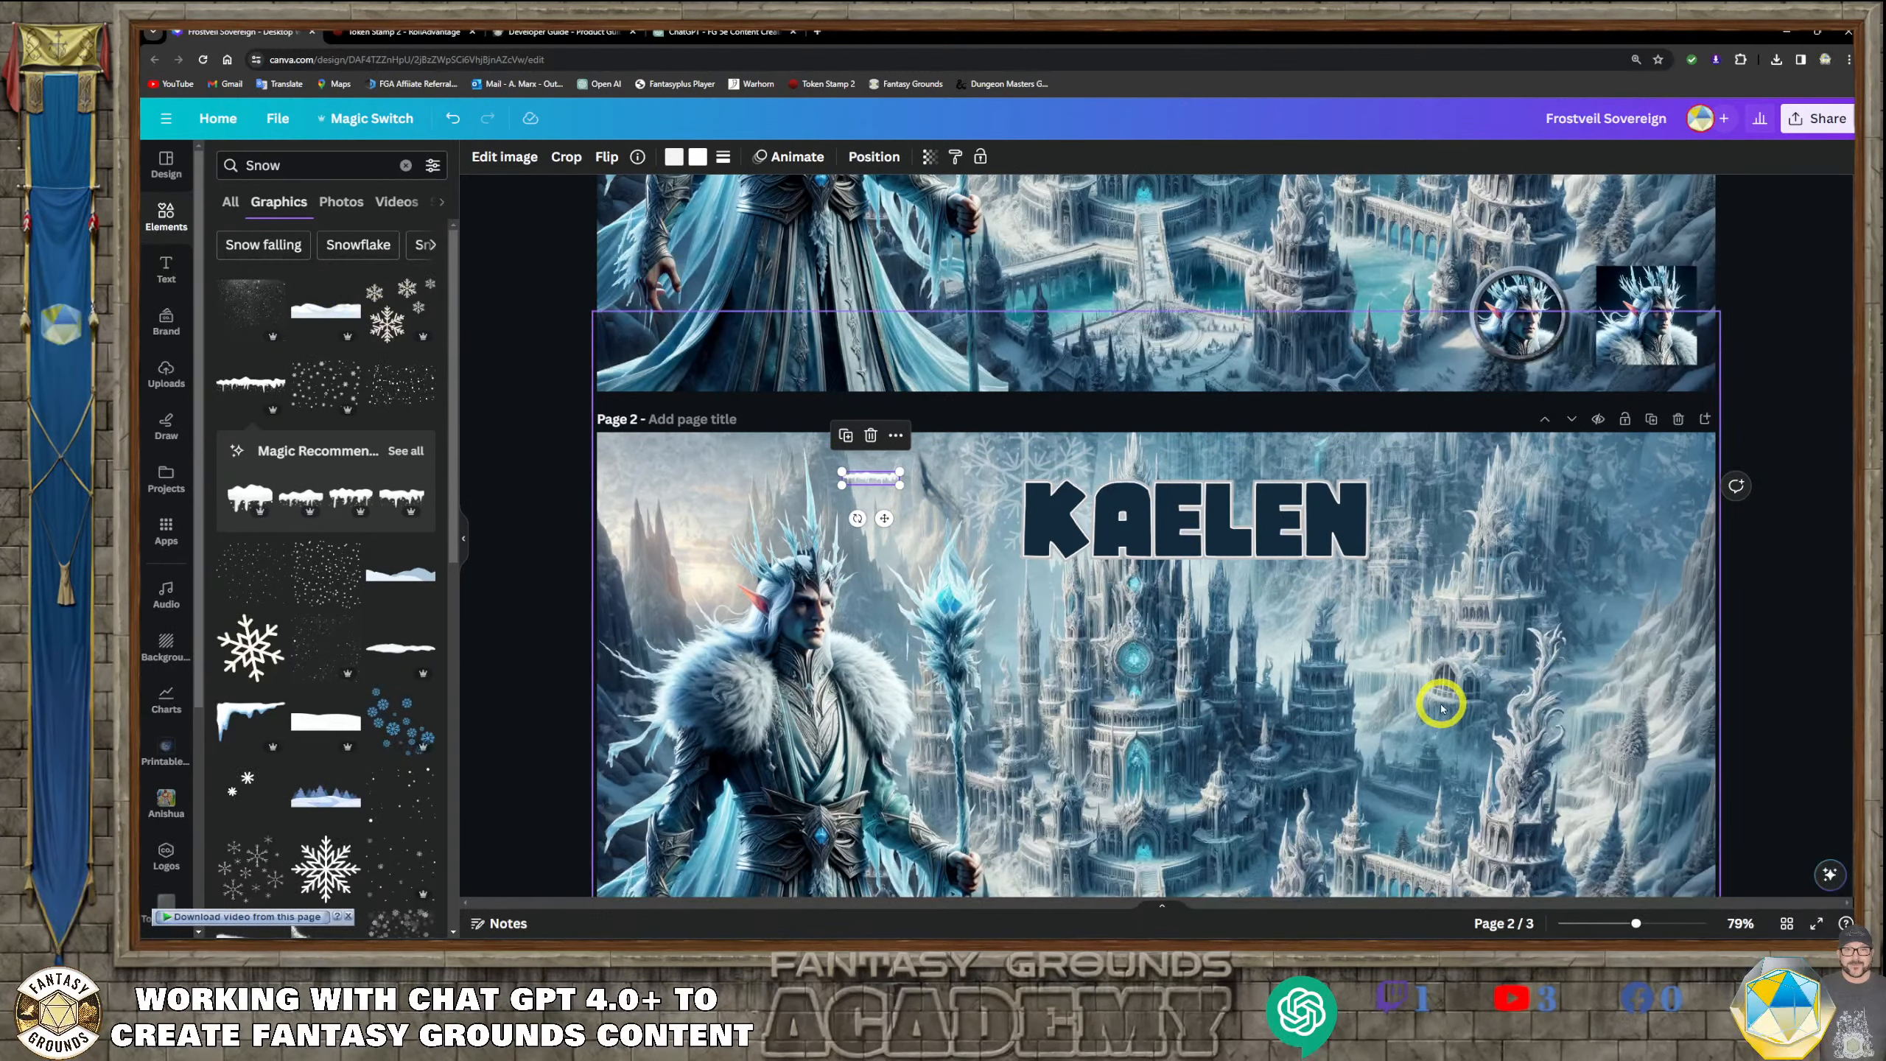
# Bring the icicle strip forward in front of the title and shrink it to about 73.6 px wide over the first E
pyautogui.scroll(5, 1301, 691)
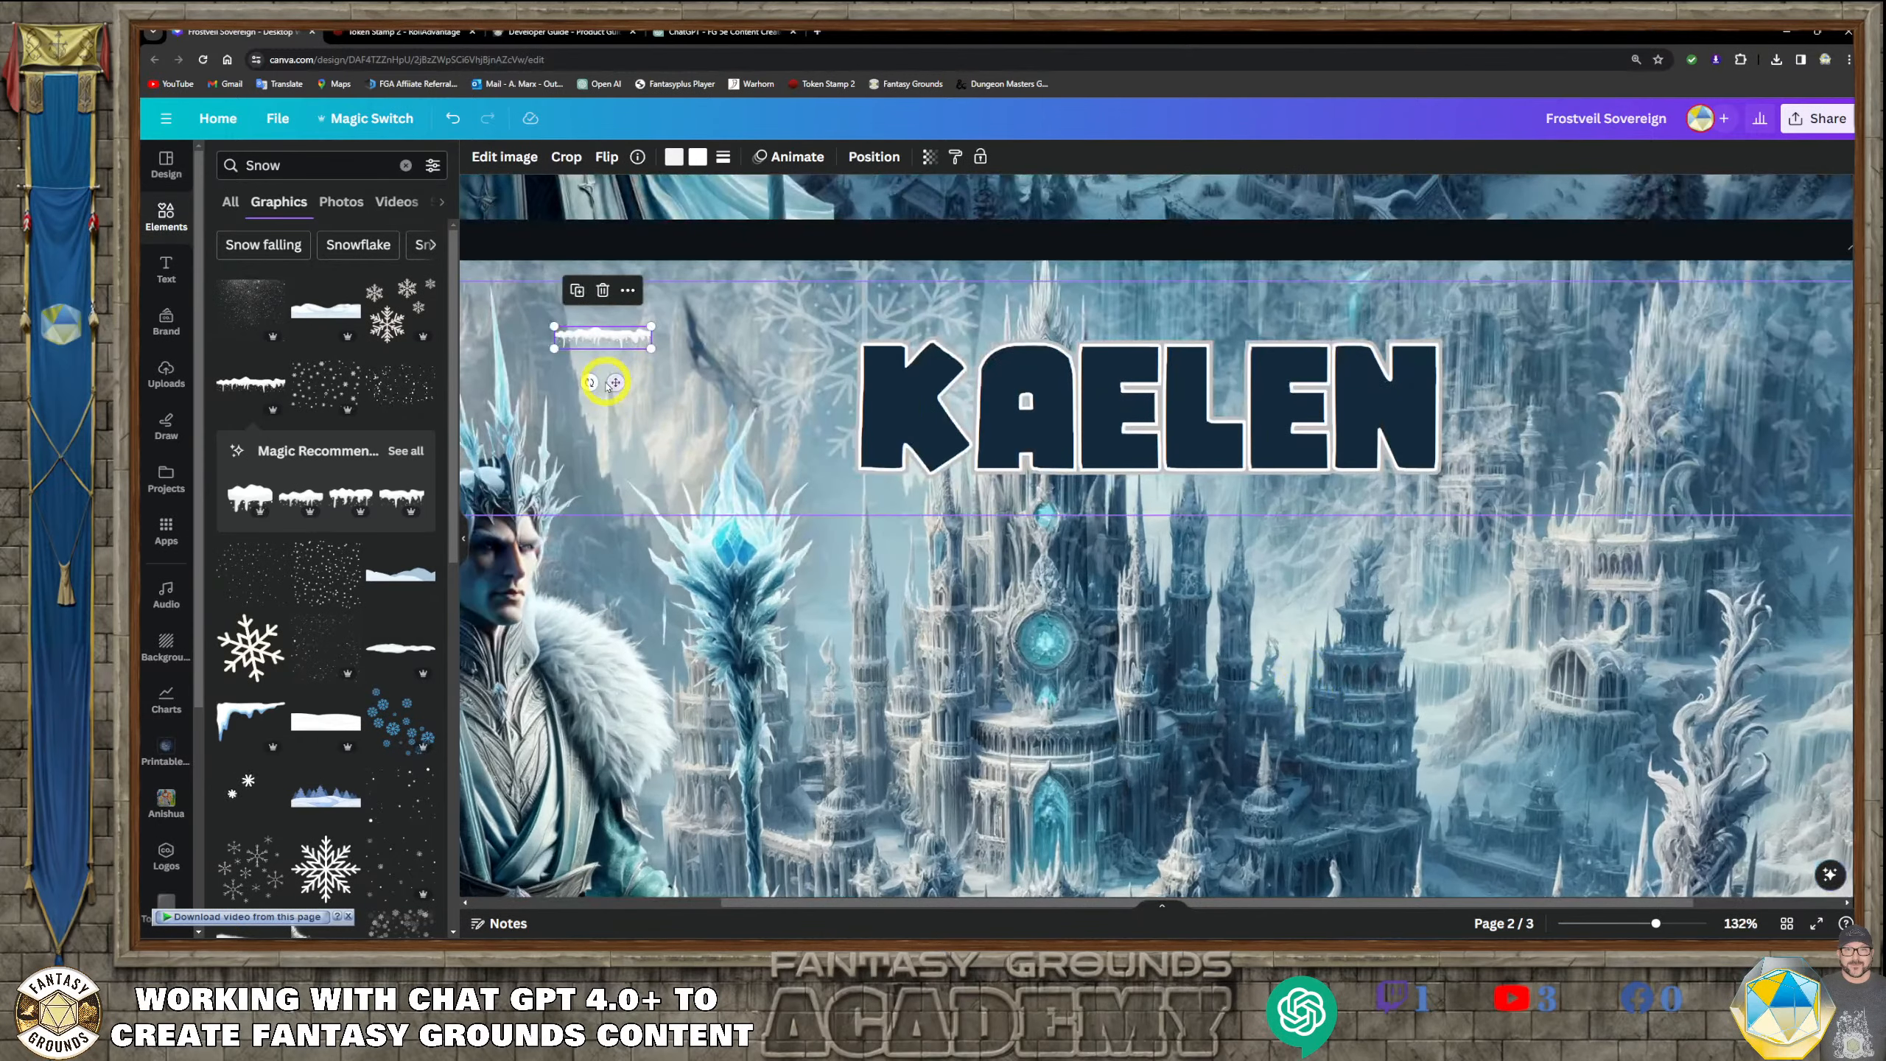
pyautogui.moveTo(607, 383); pyautogui.dragTo(842, 457)
pyautogui.click(873, 157)
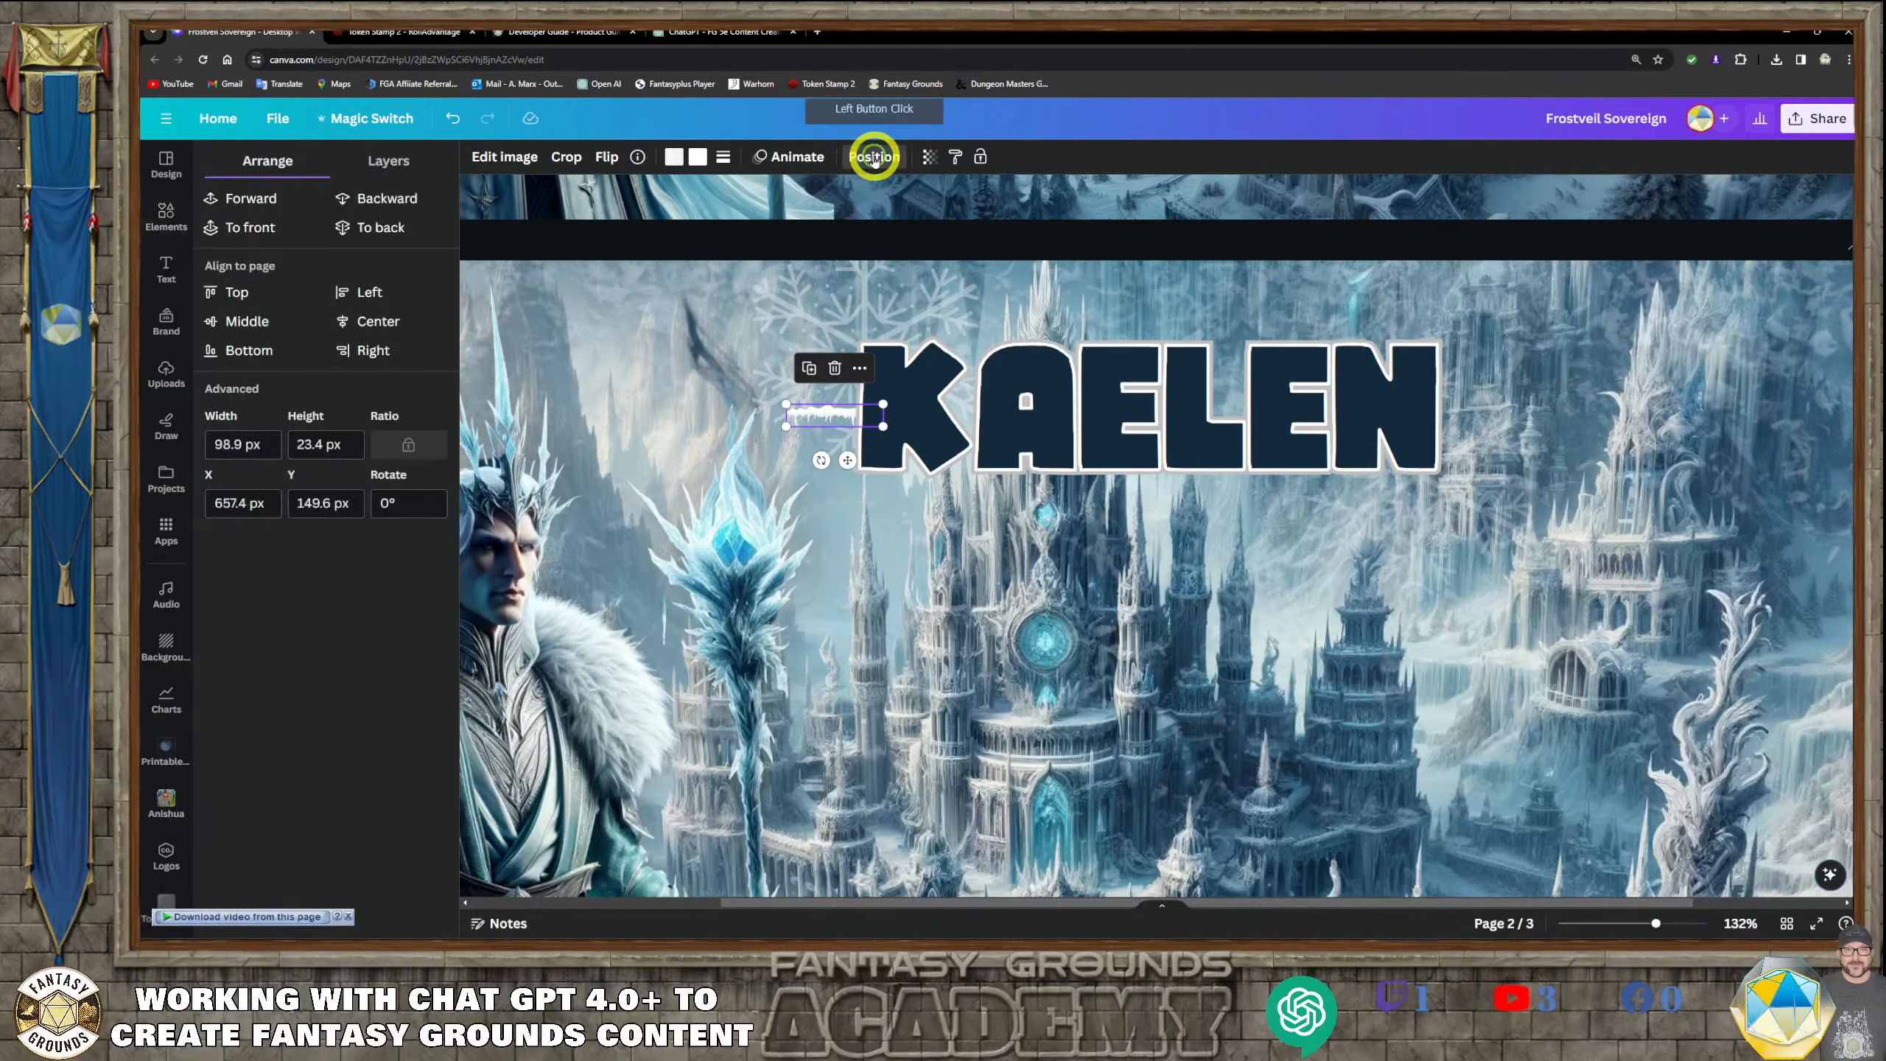
pyautogui.click(251, 197)
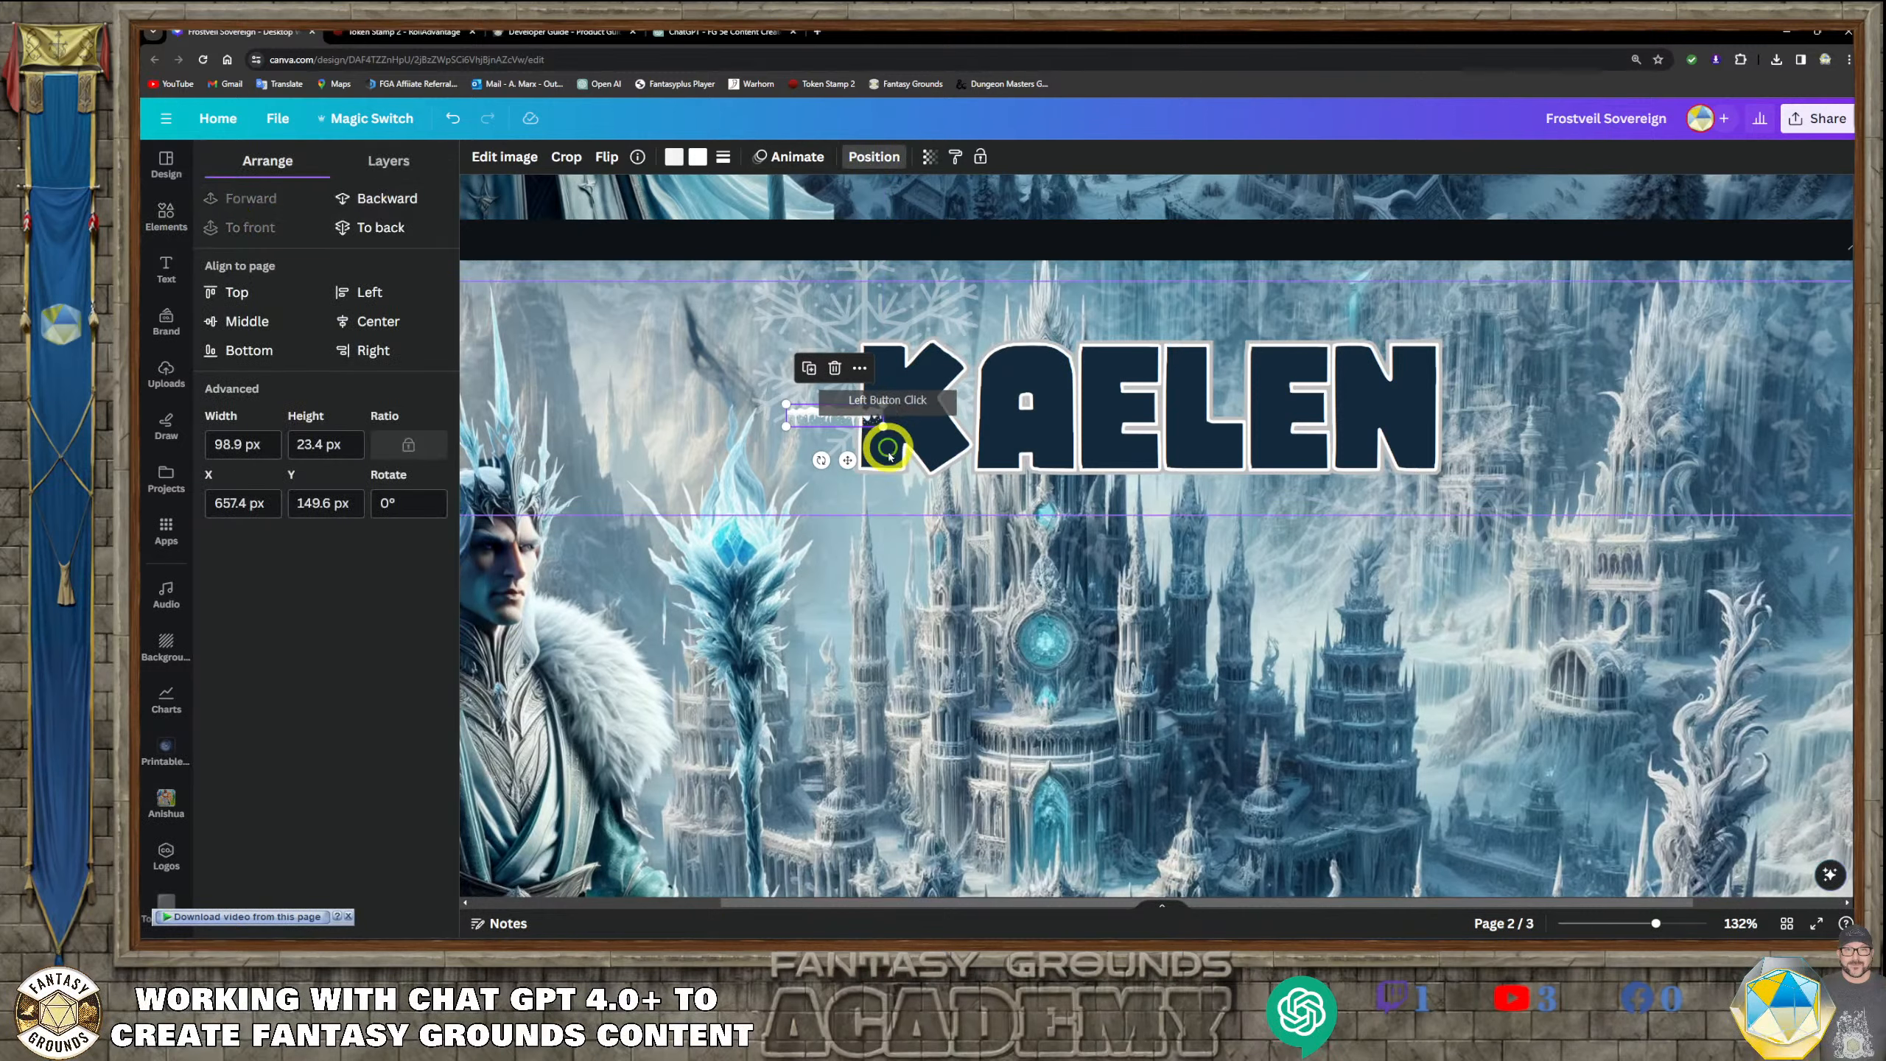
pyautogui.moveTo(844, 461); pyautogui.dragTo(911, 420)
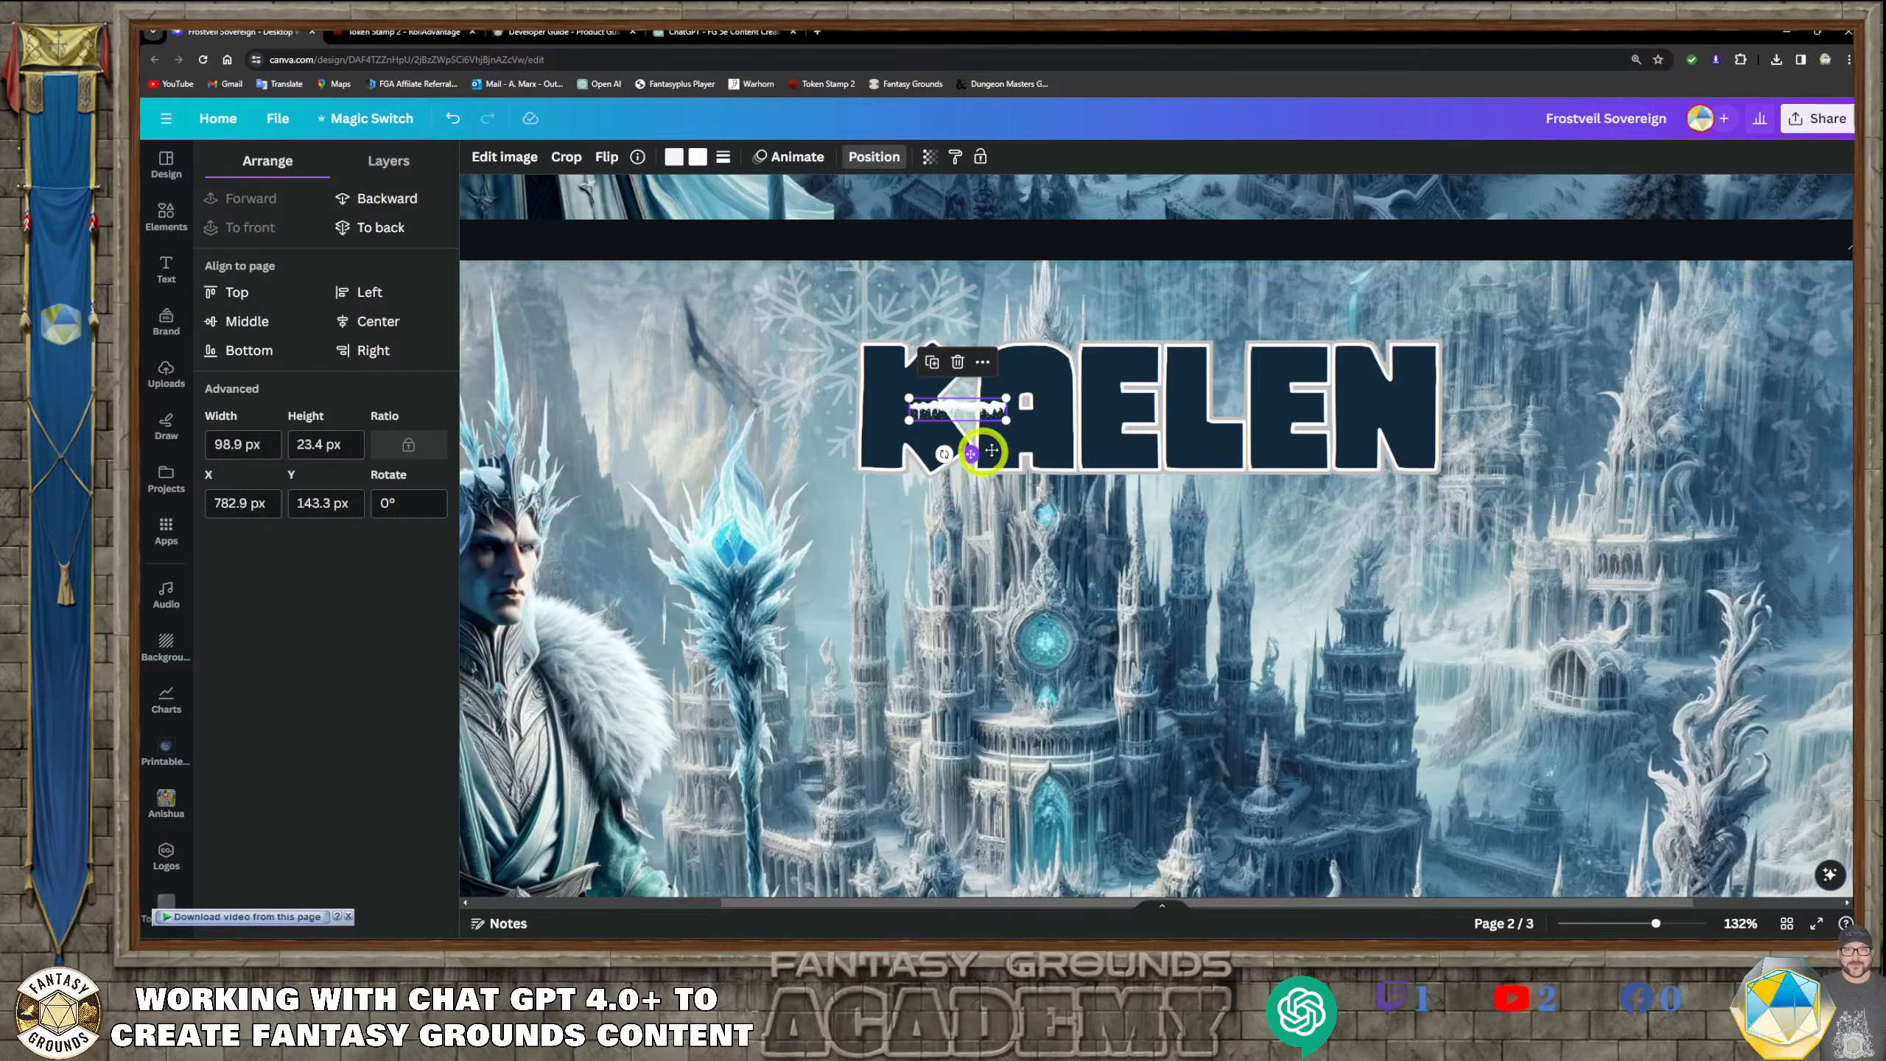
pyautogui.moveTo(970, 453); pyautogui.dragTo(1093, 345)
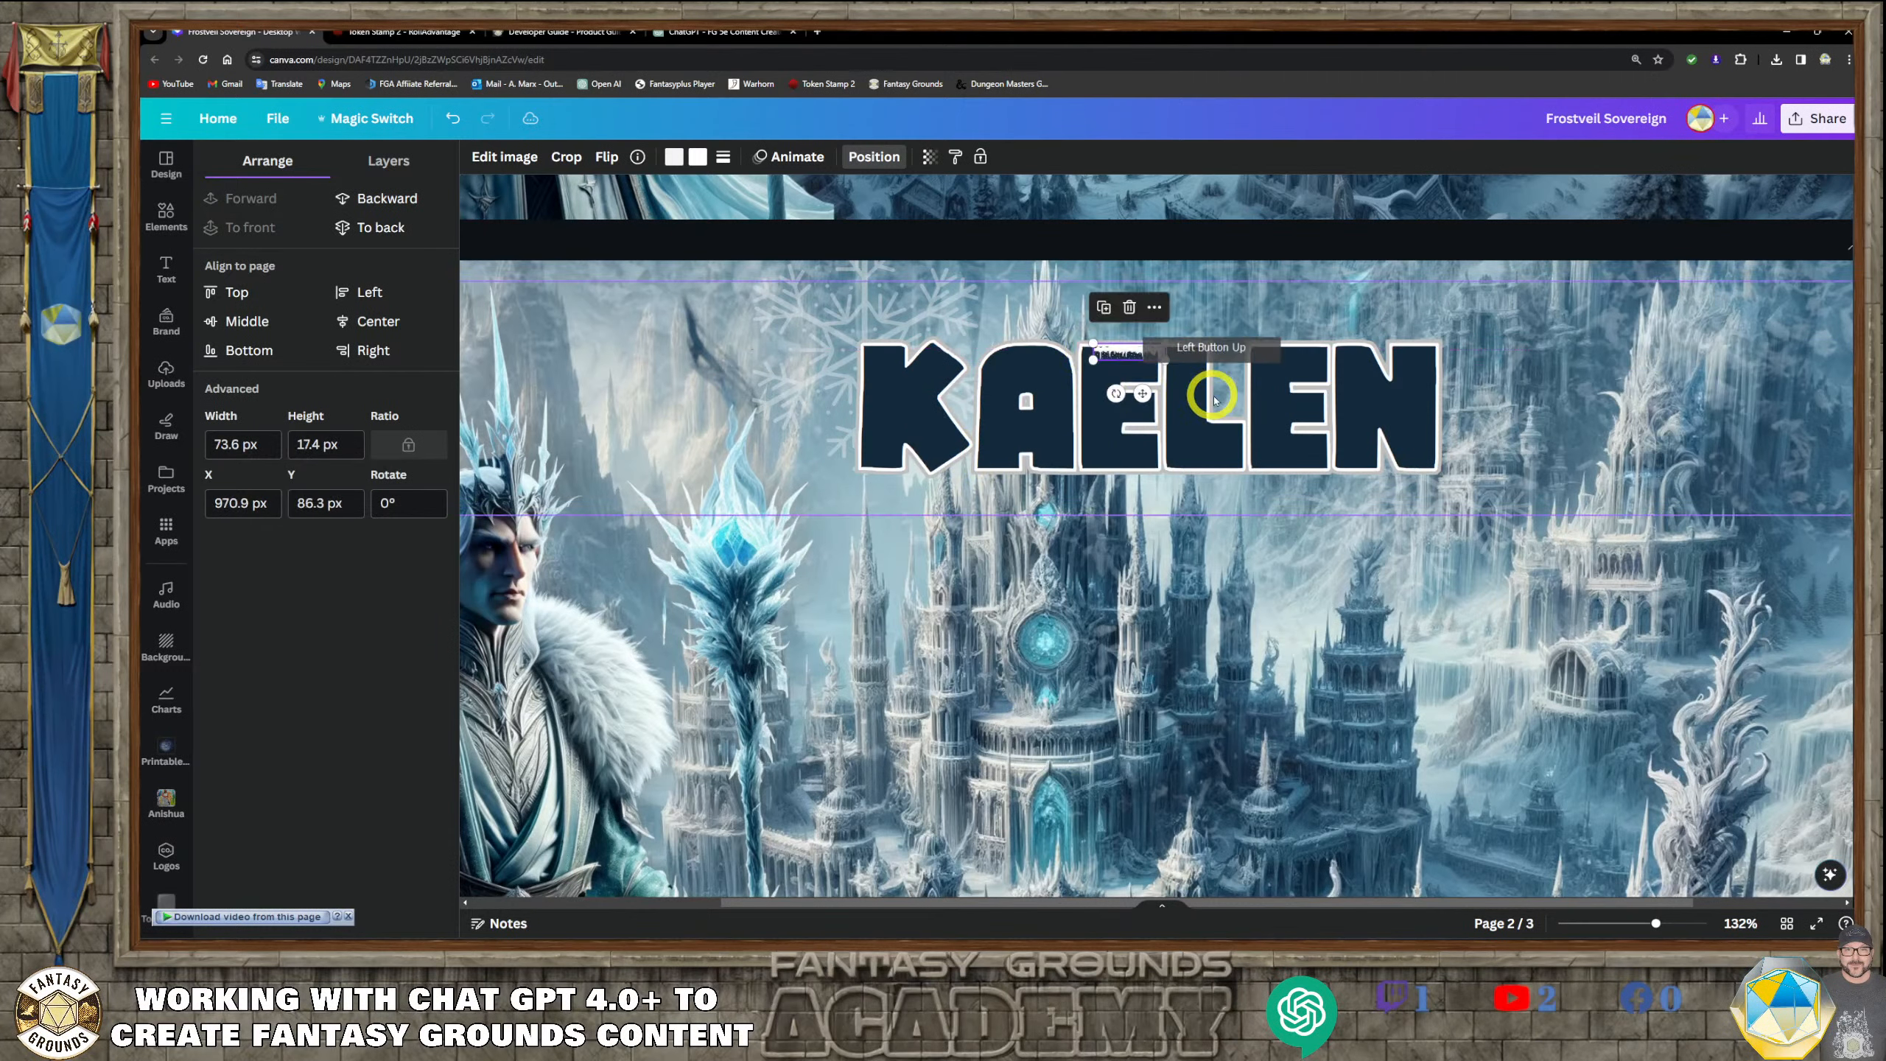
# Try fitting the icicle strip to the upper edge of the title's first E at 79.1 px wide, and delete it
pyautogui.scroll(5, 1284, 631)
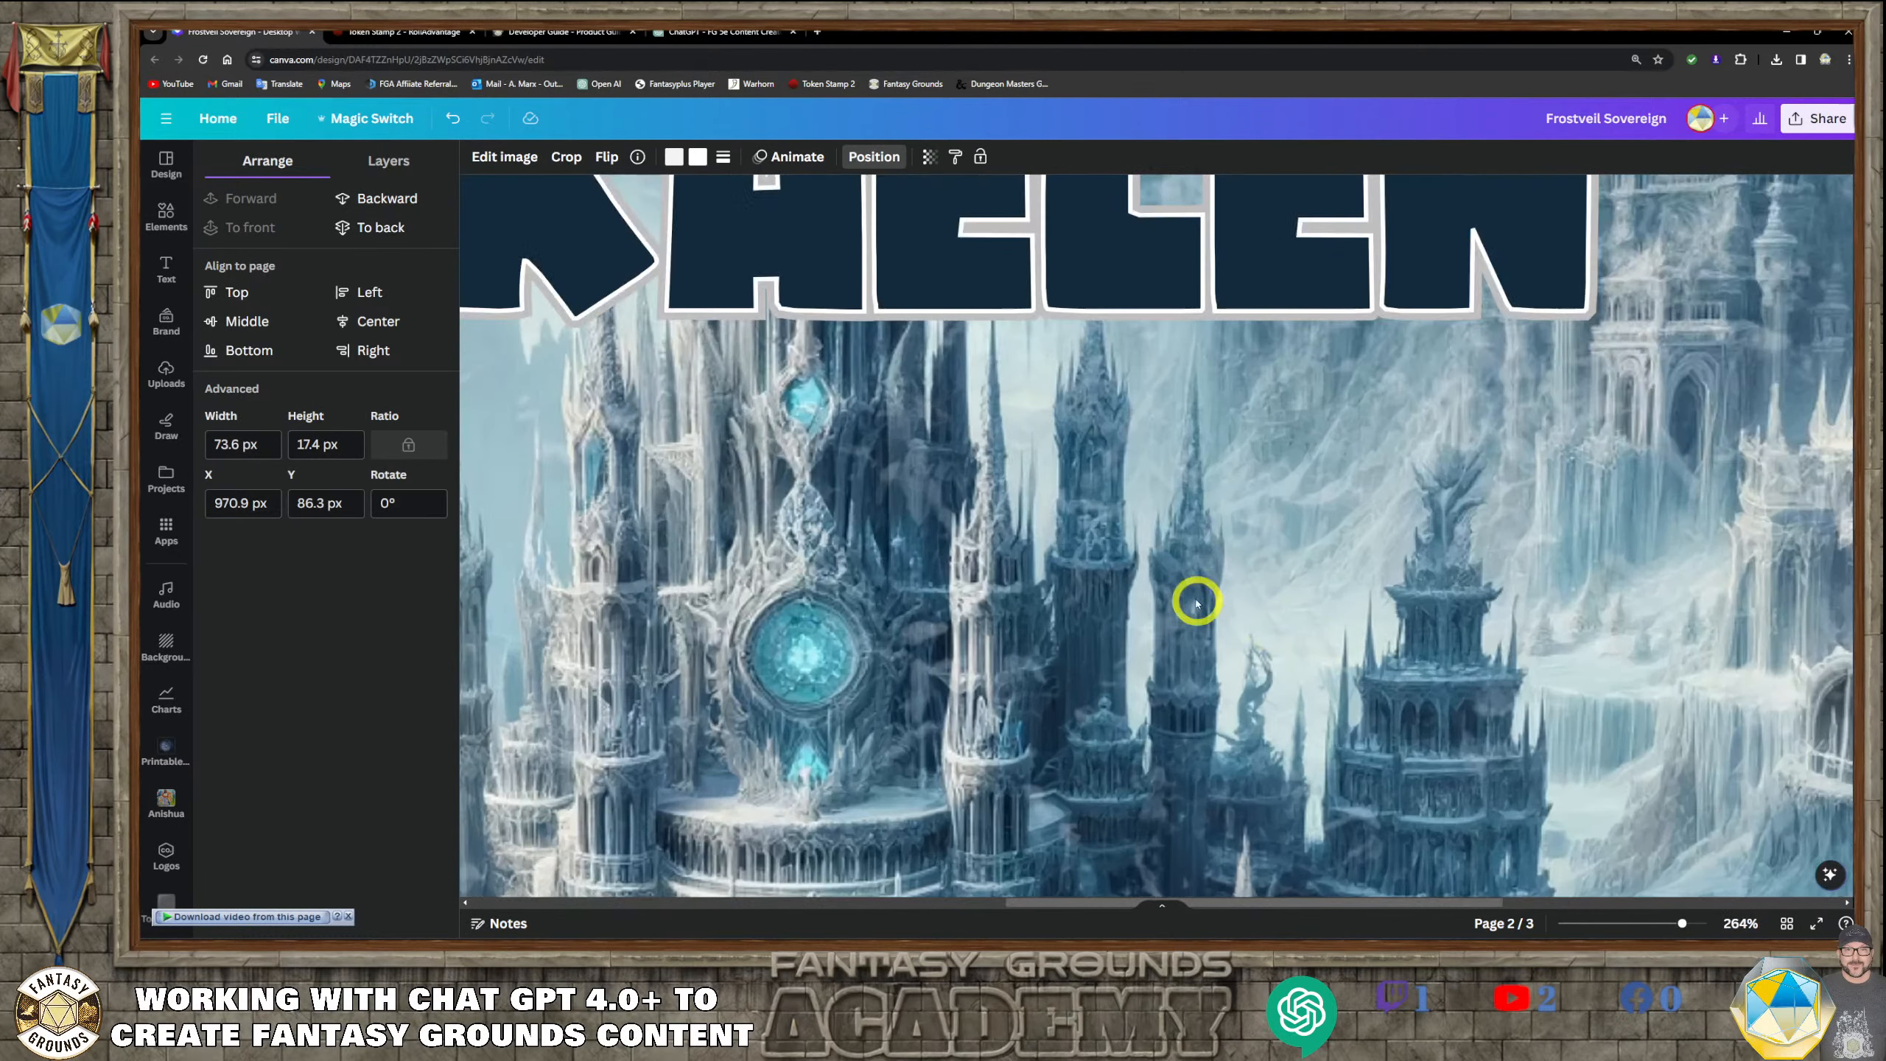
pyautogui.scroll(2, 1181, 579)
pyautogui.scroll(1, 1180, 580)
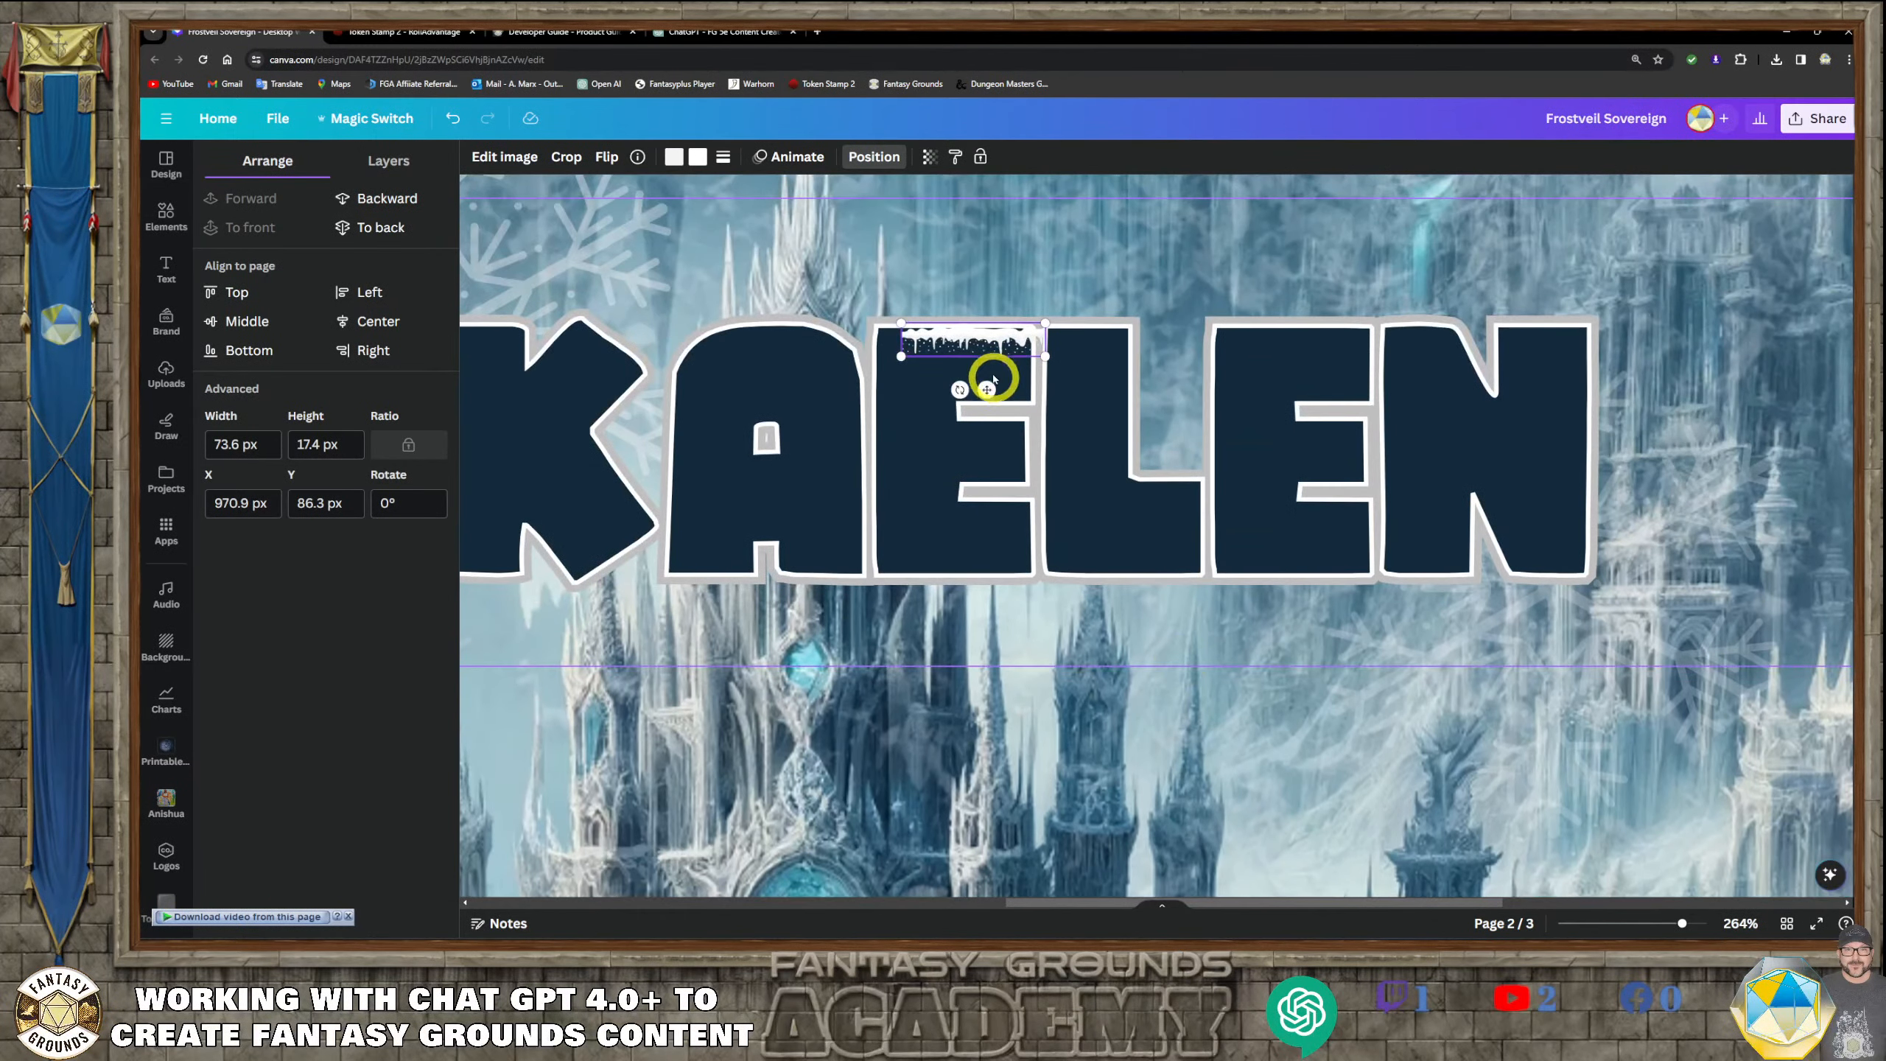
pyautogui.moveTo(971, 351)
pyautogui.mouseDown()
pyautogui.moveTo(947, 337)
pyautogui.moveTo(1032, 349)
pyautogui.moveTo(1001, 338)
pyautogui.mouseUp()
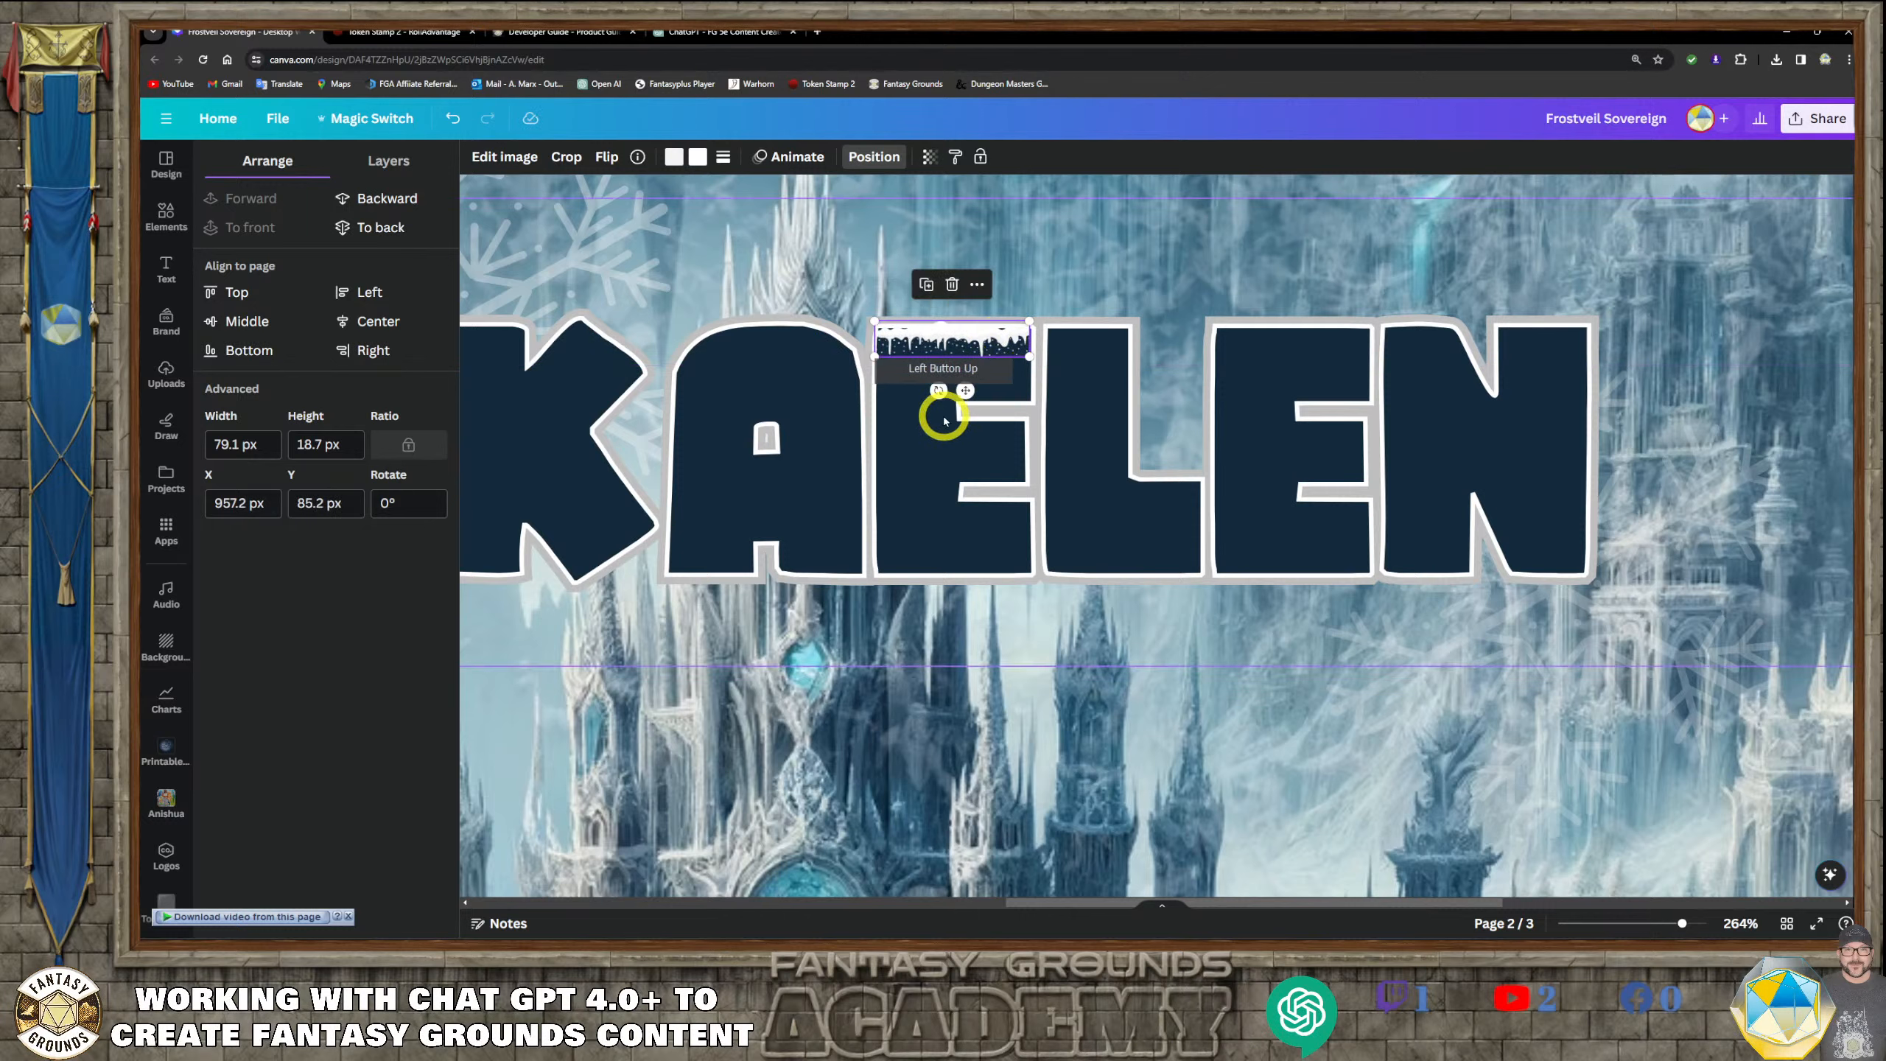
pyautogui.press('Delete')
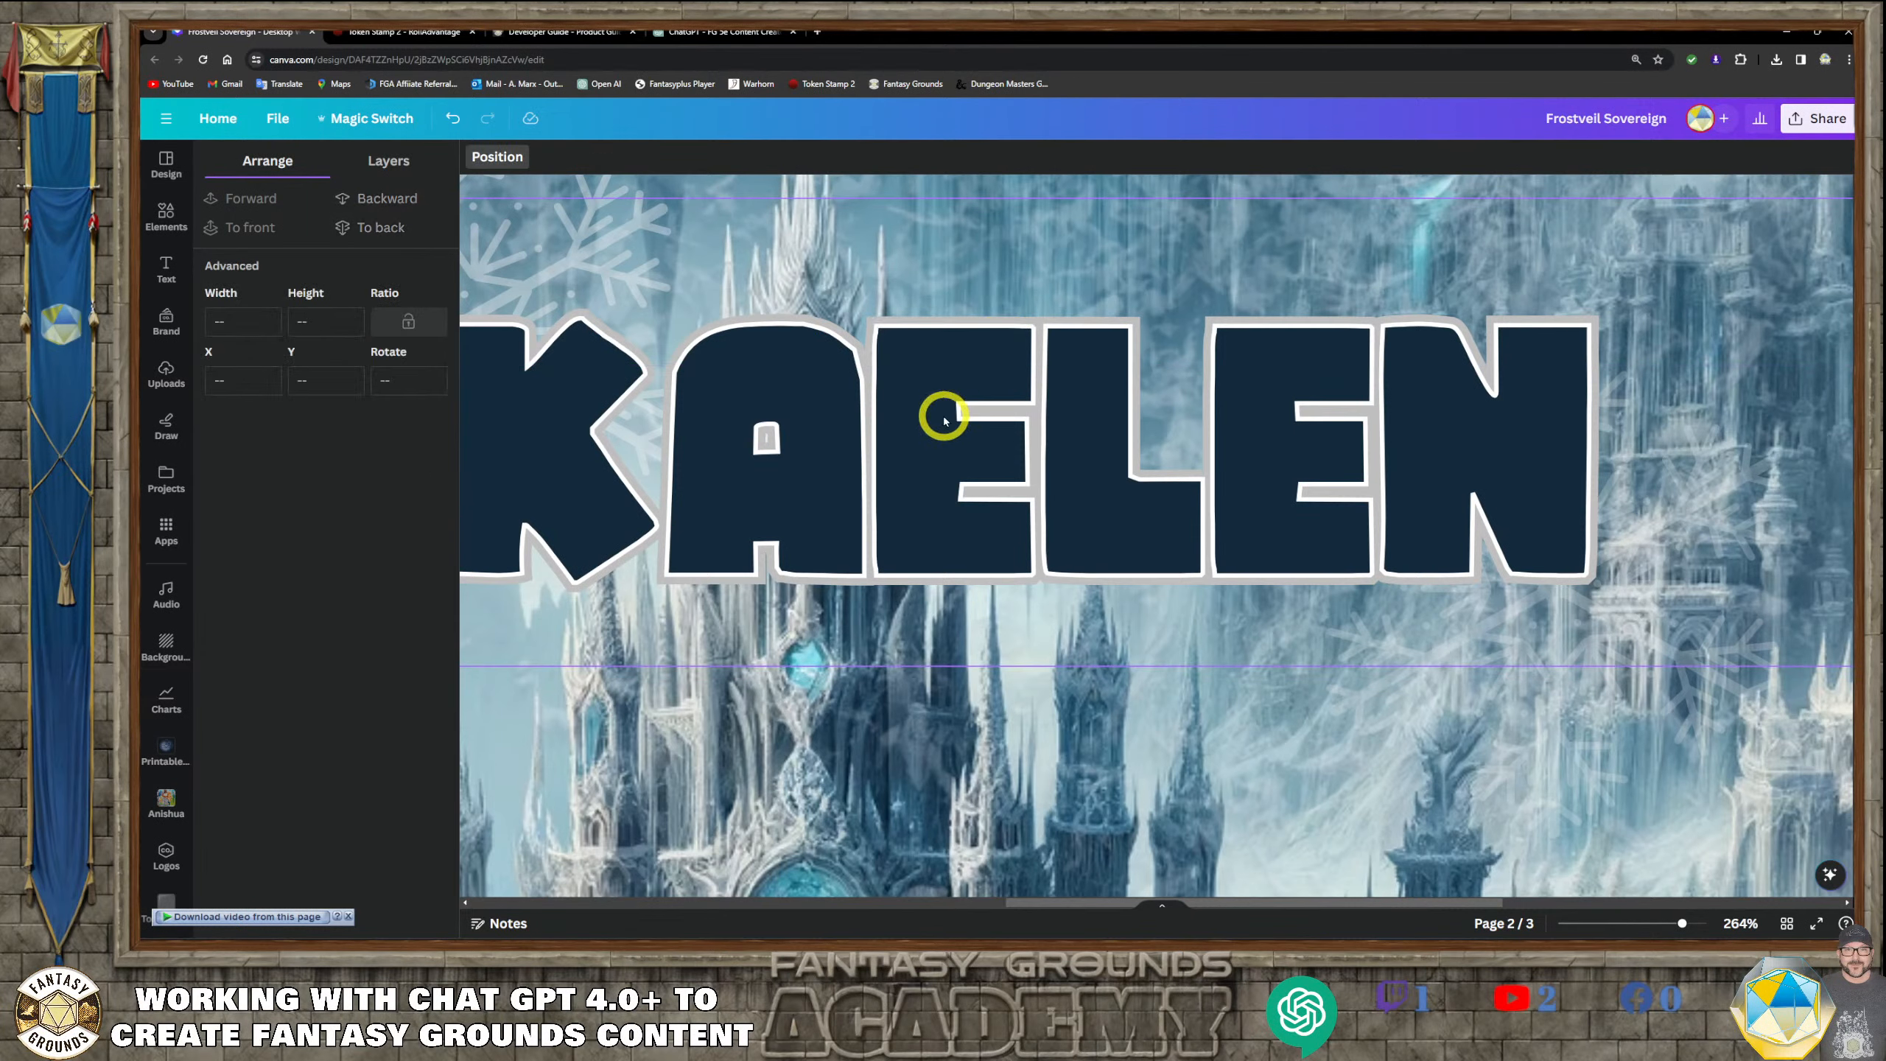
# Search the design elements for "Snow" and add the plain white snowbank graphic to page 2
pyautogui.click(163, 215)
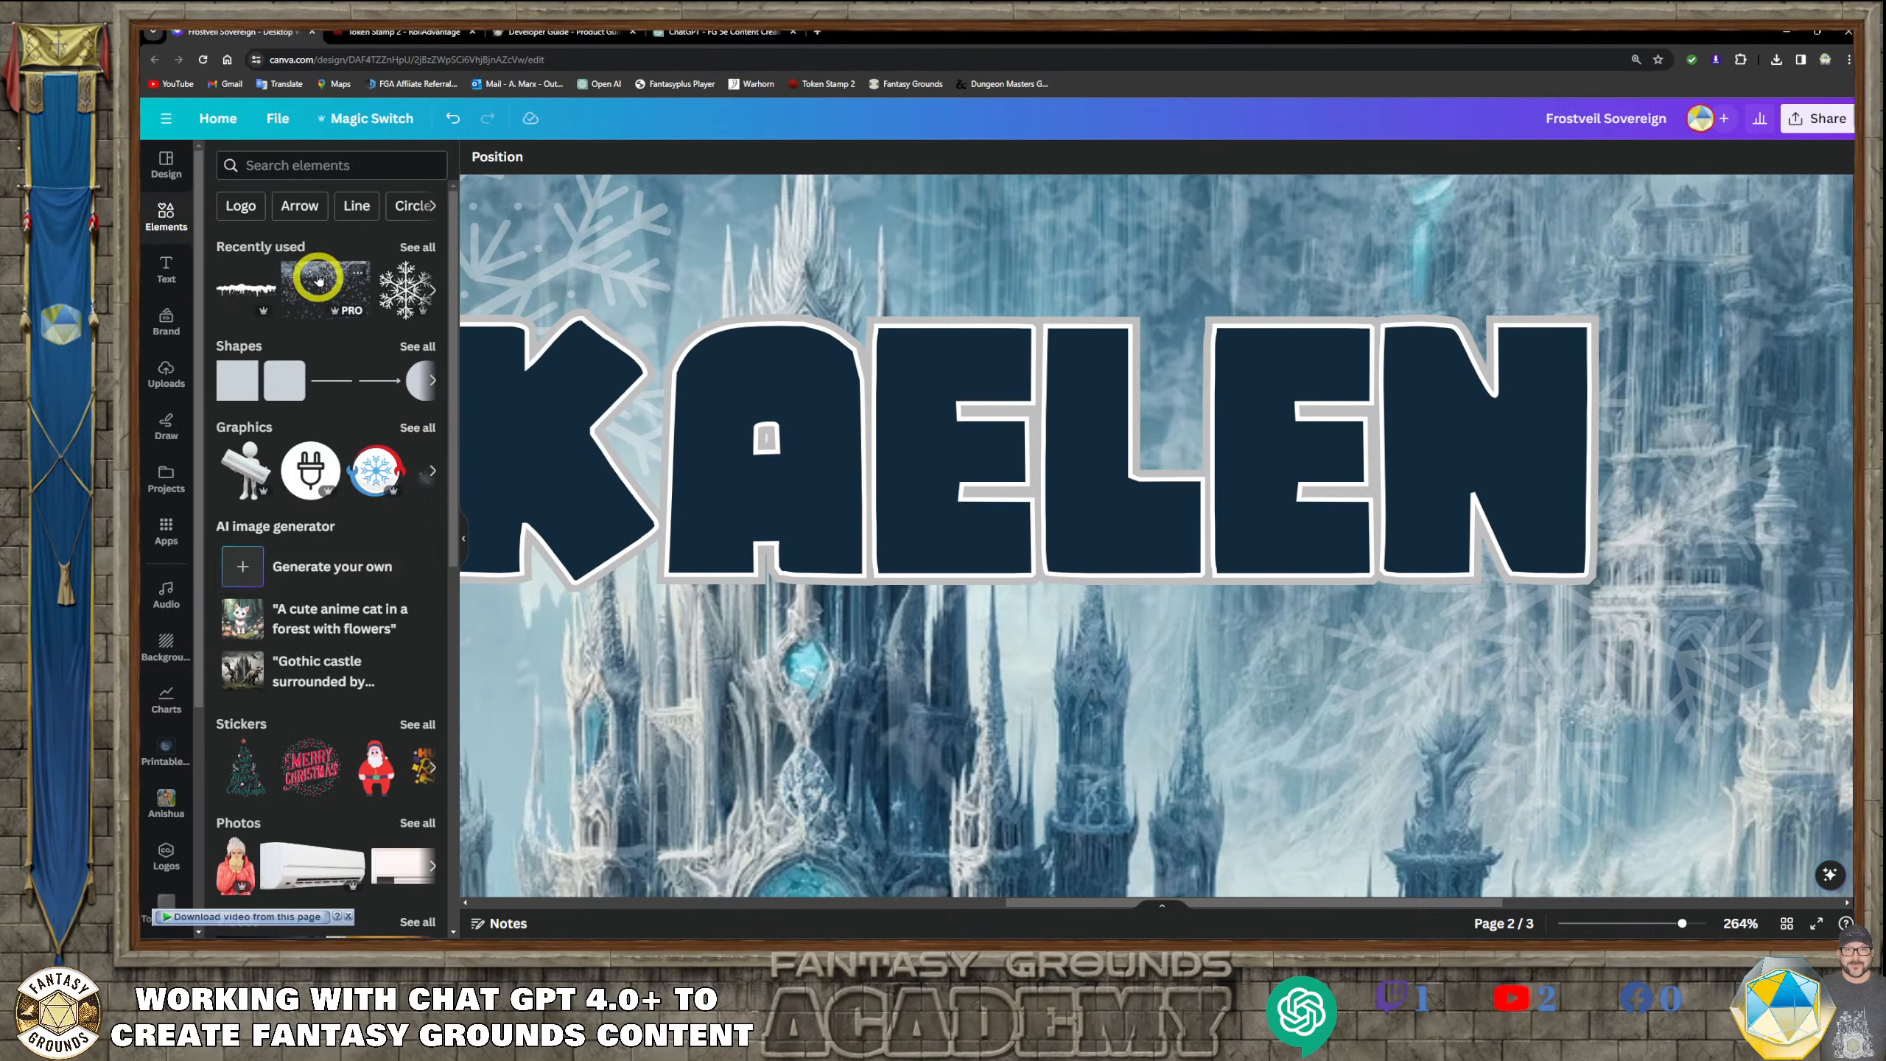
pyautogui.click(430, 252)
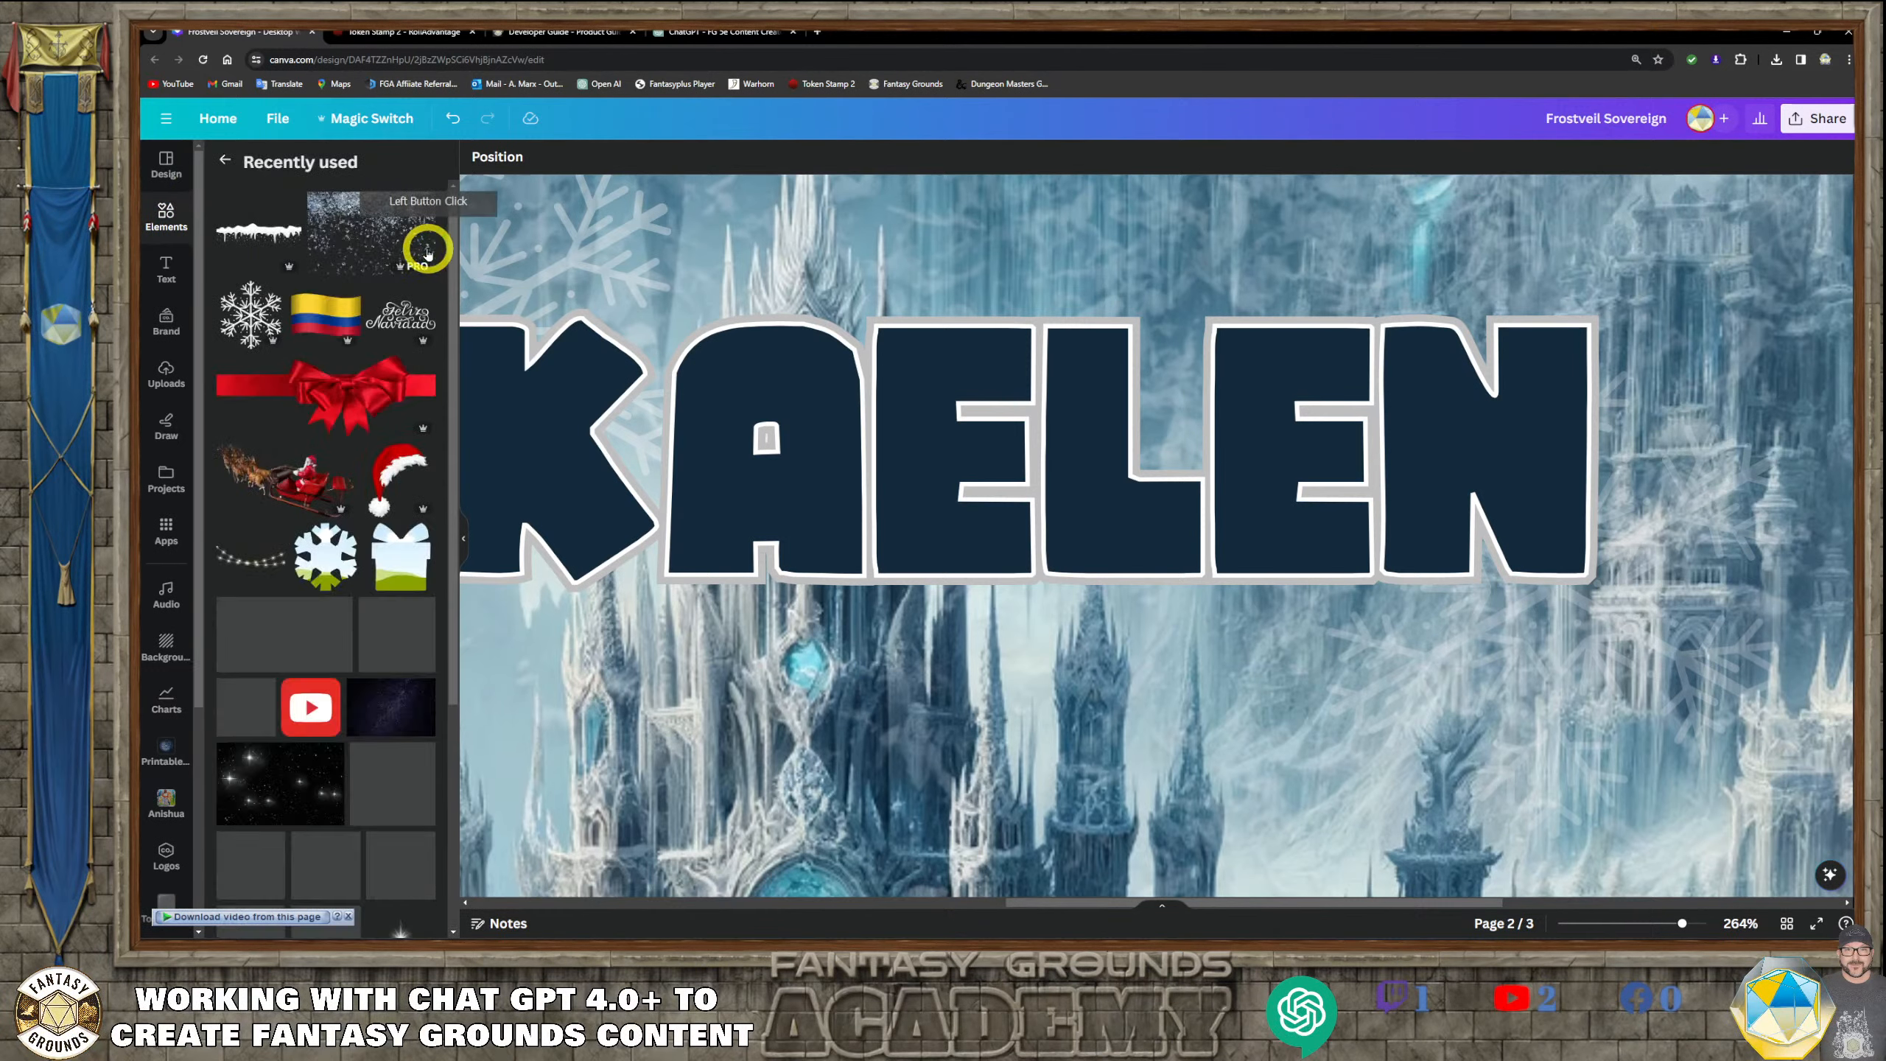
pyautogui.click(224, 160)
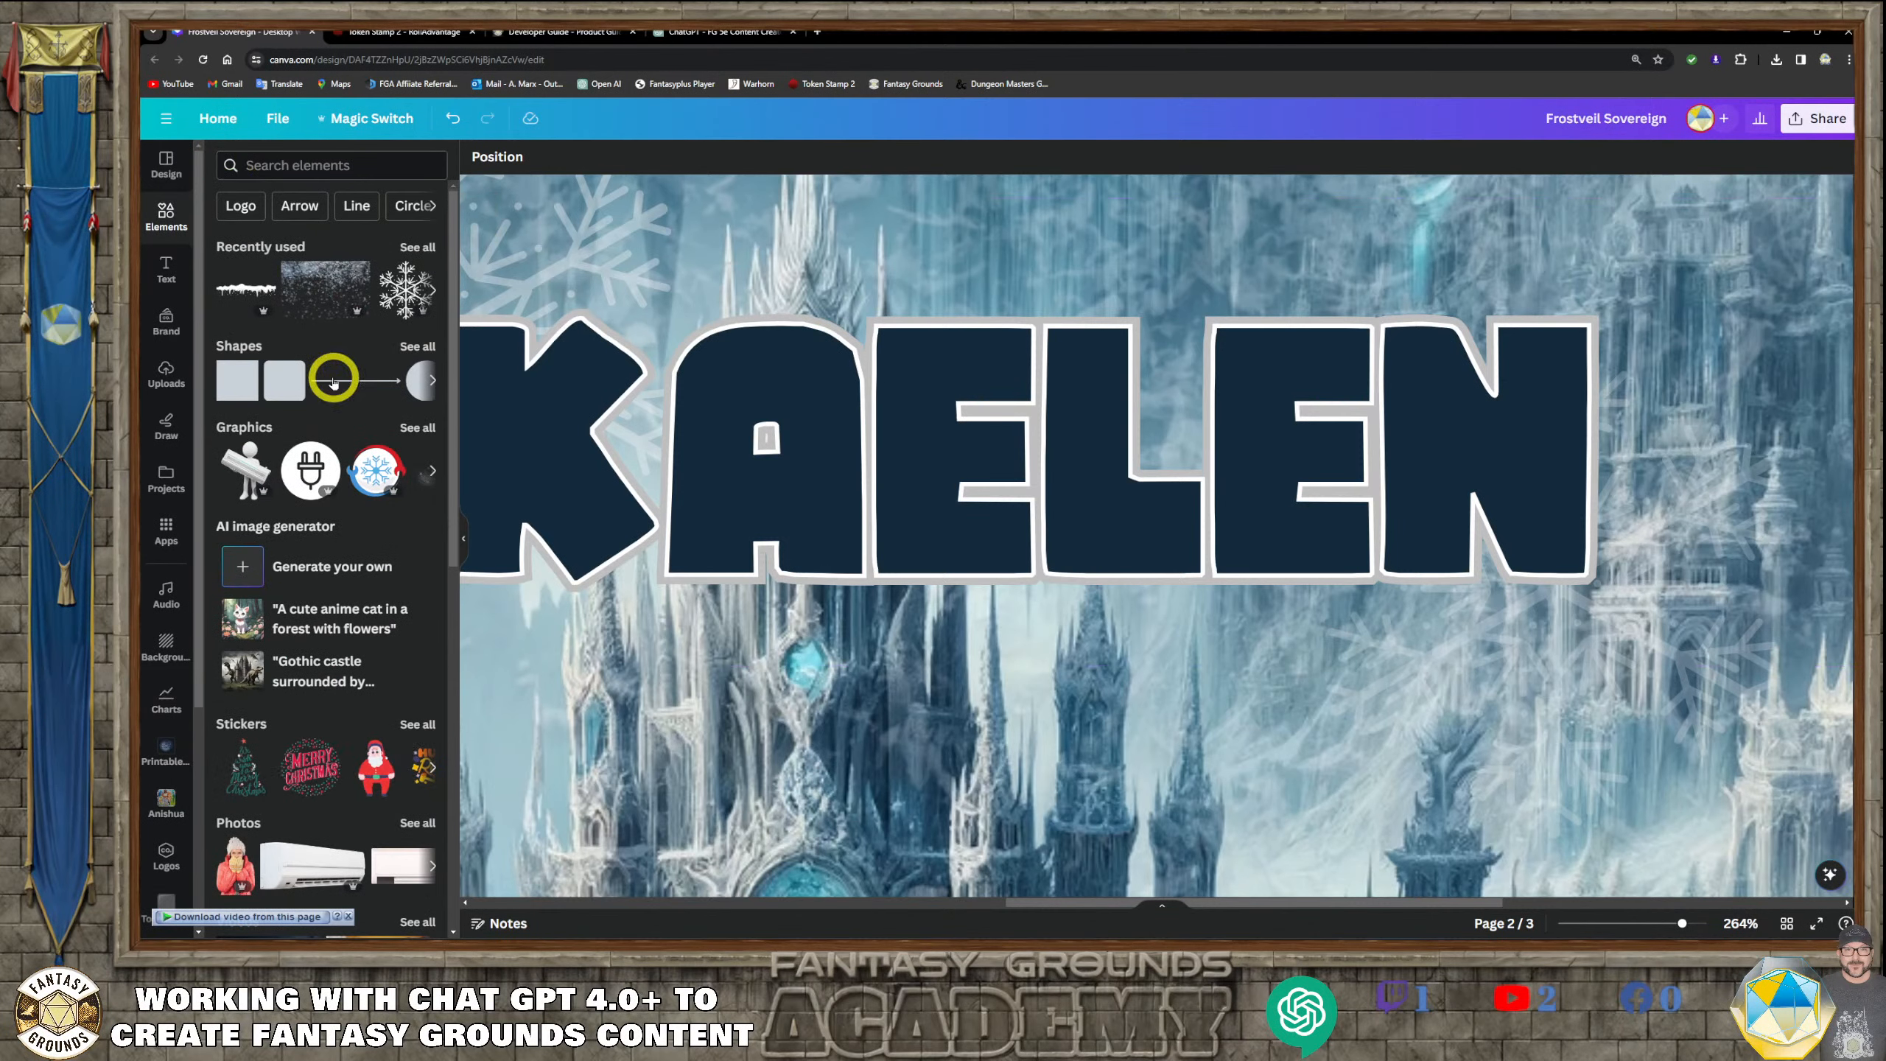
pyautogui.click(339, 171)
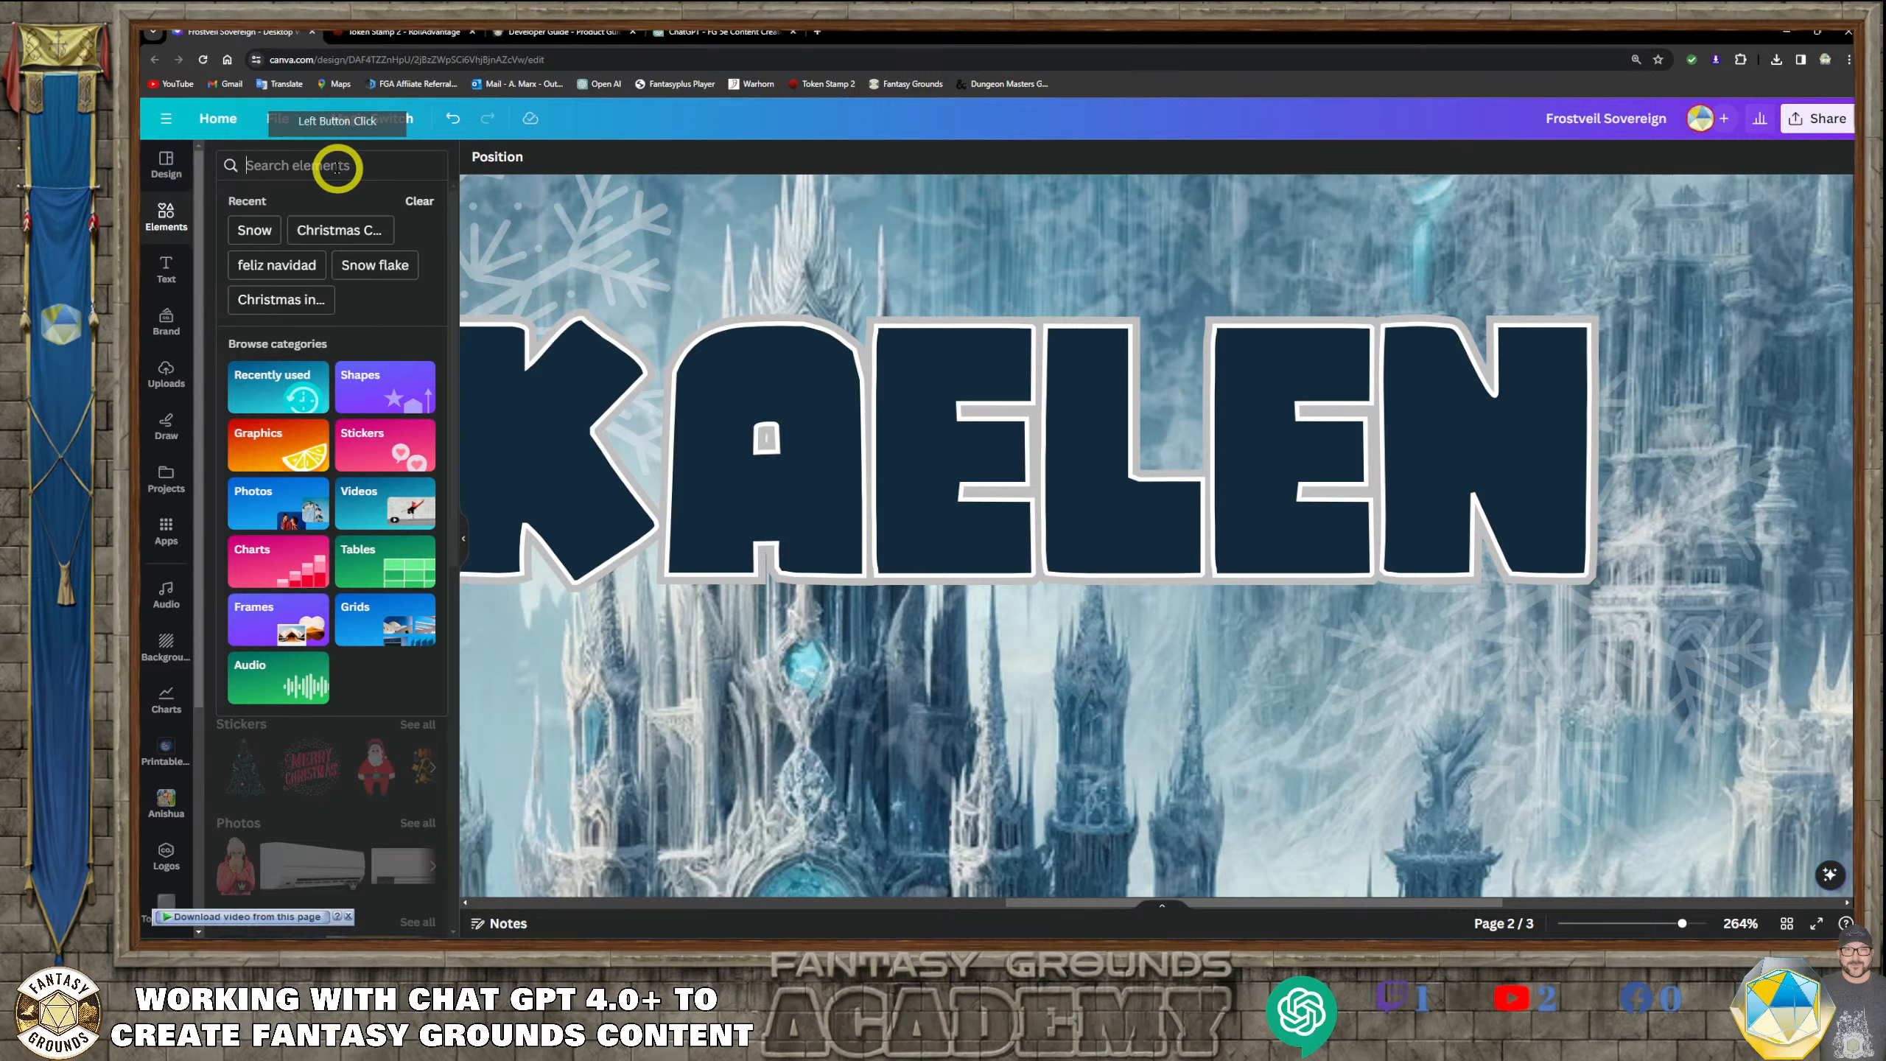
pyautogui.write('Snow')
pyautogui.press('Return')
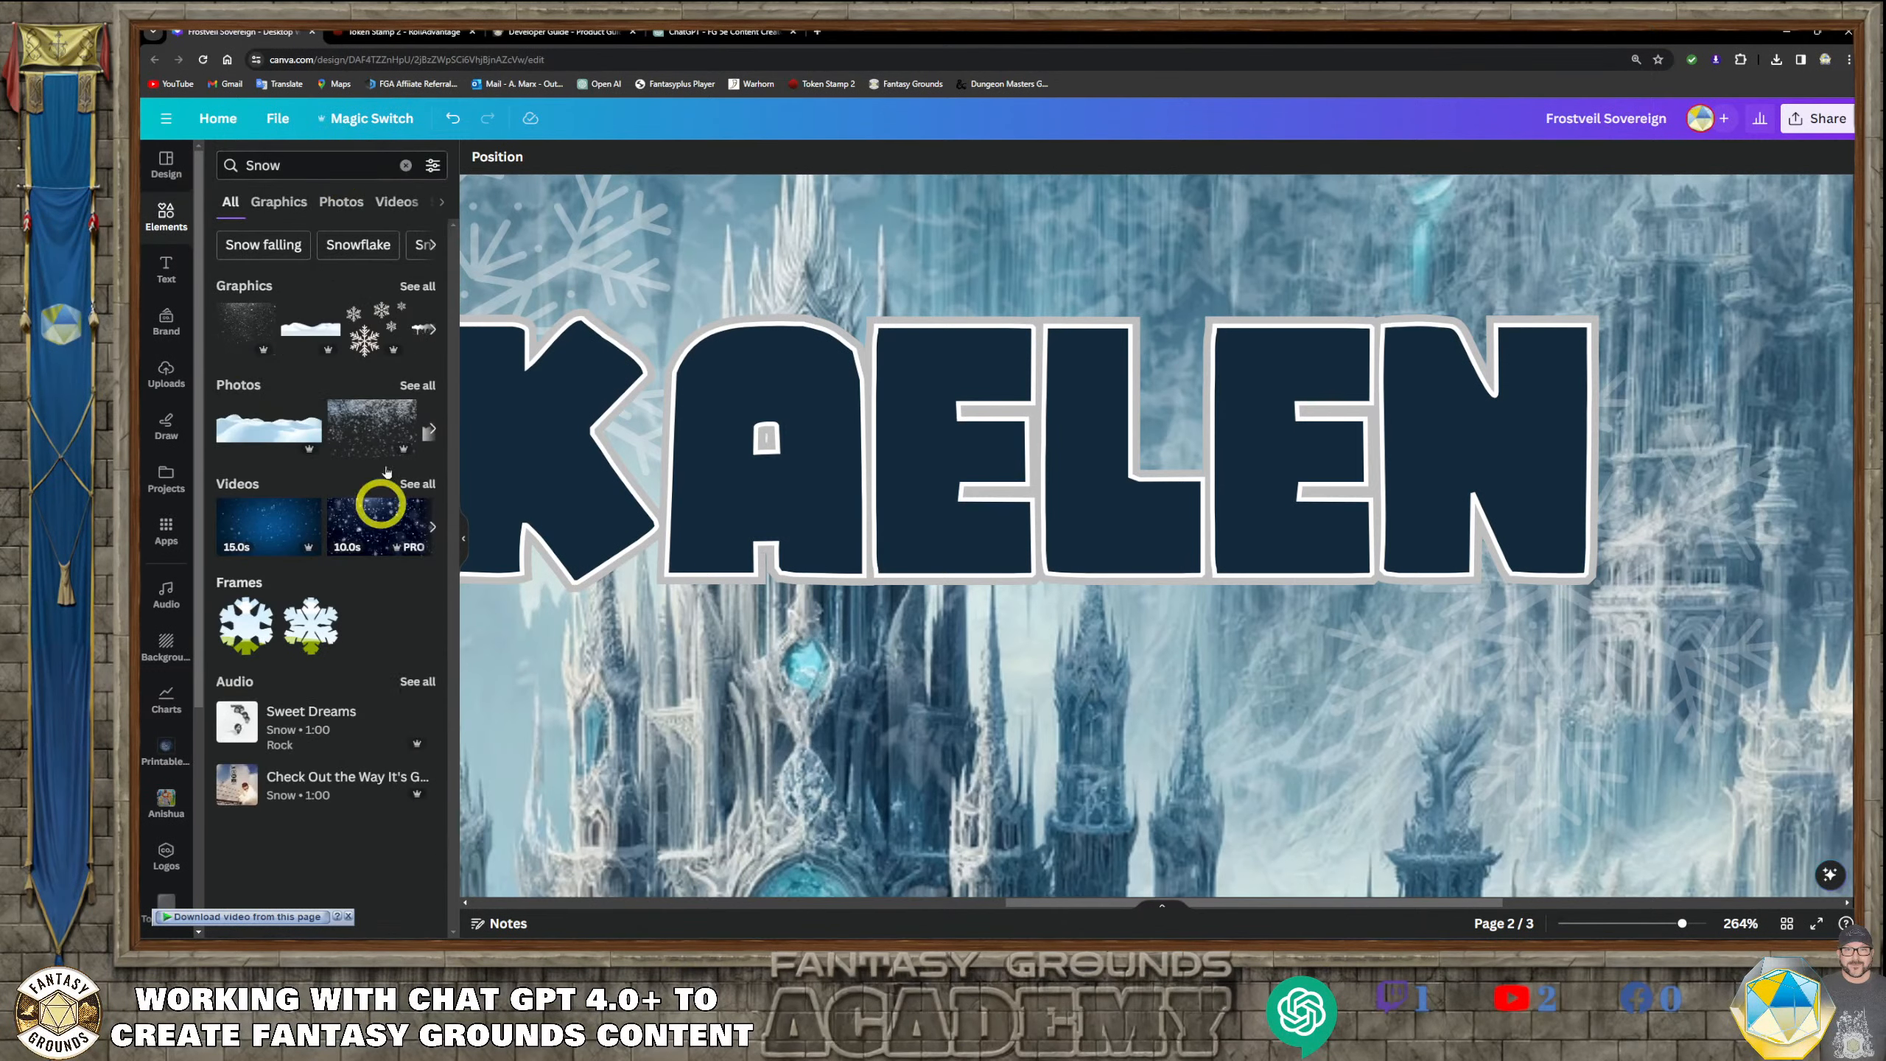
pyautogui.click(415, 287)
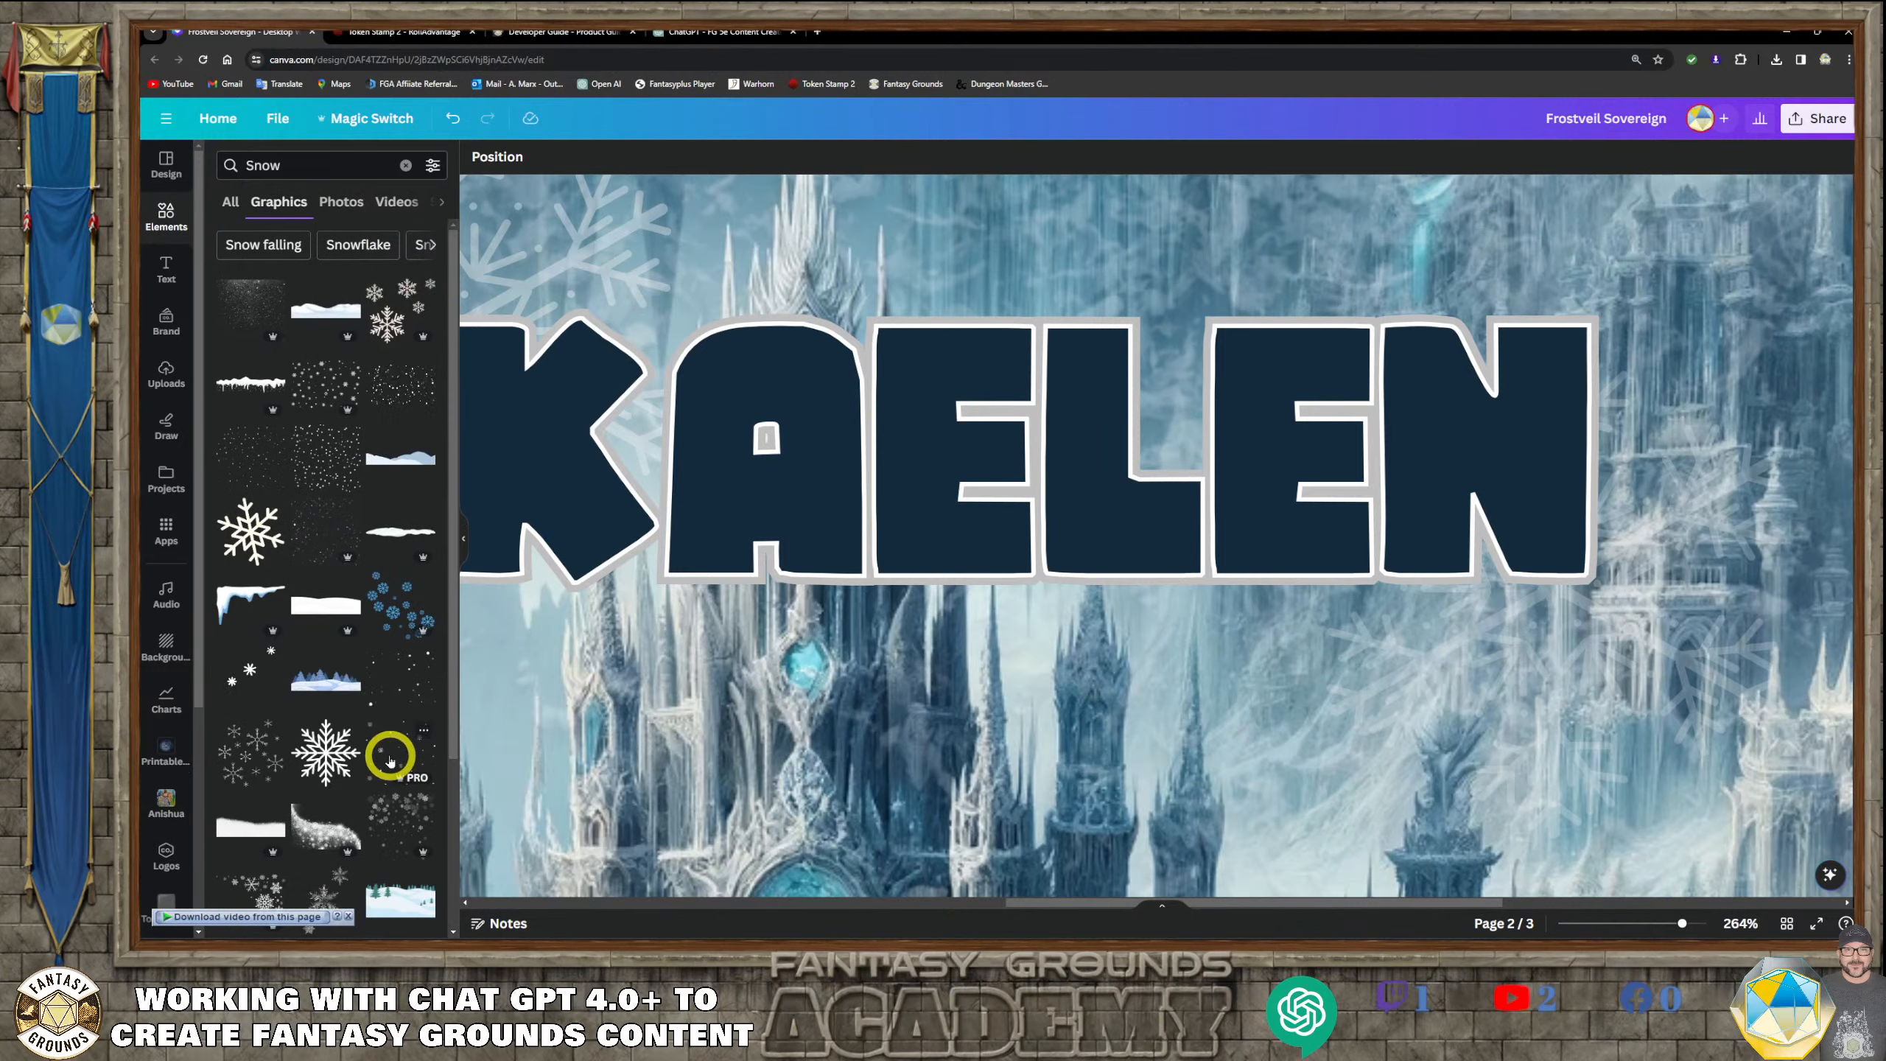
pyautogui.scroll(-1, 324, 680)
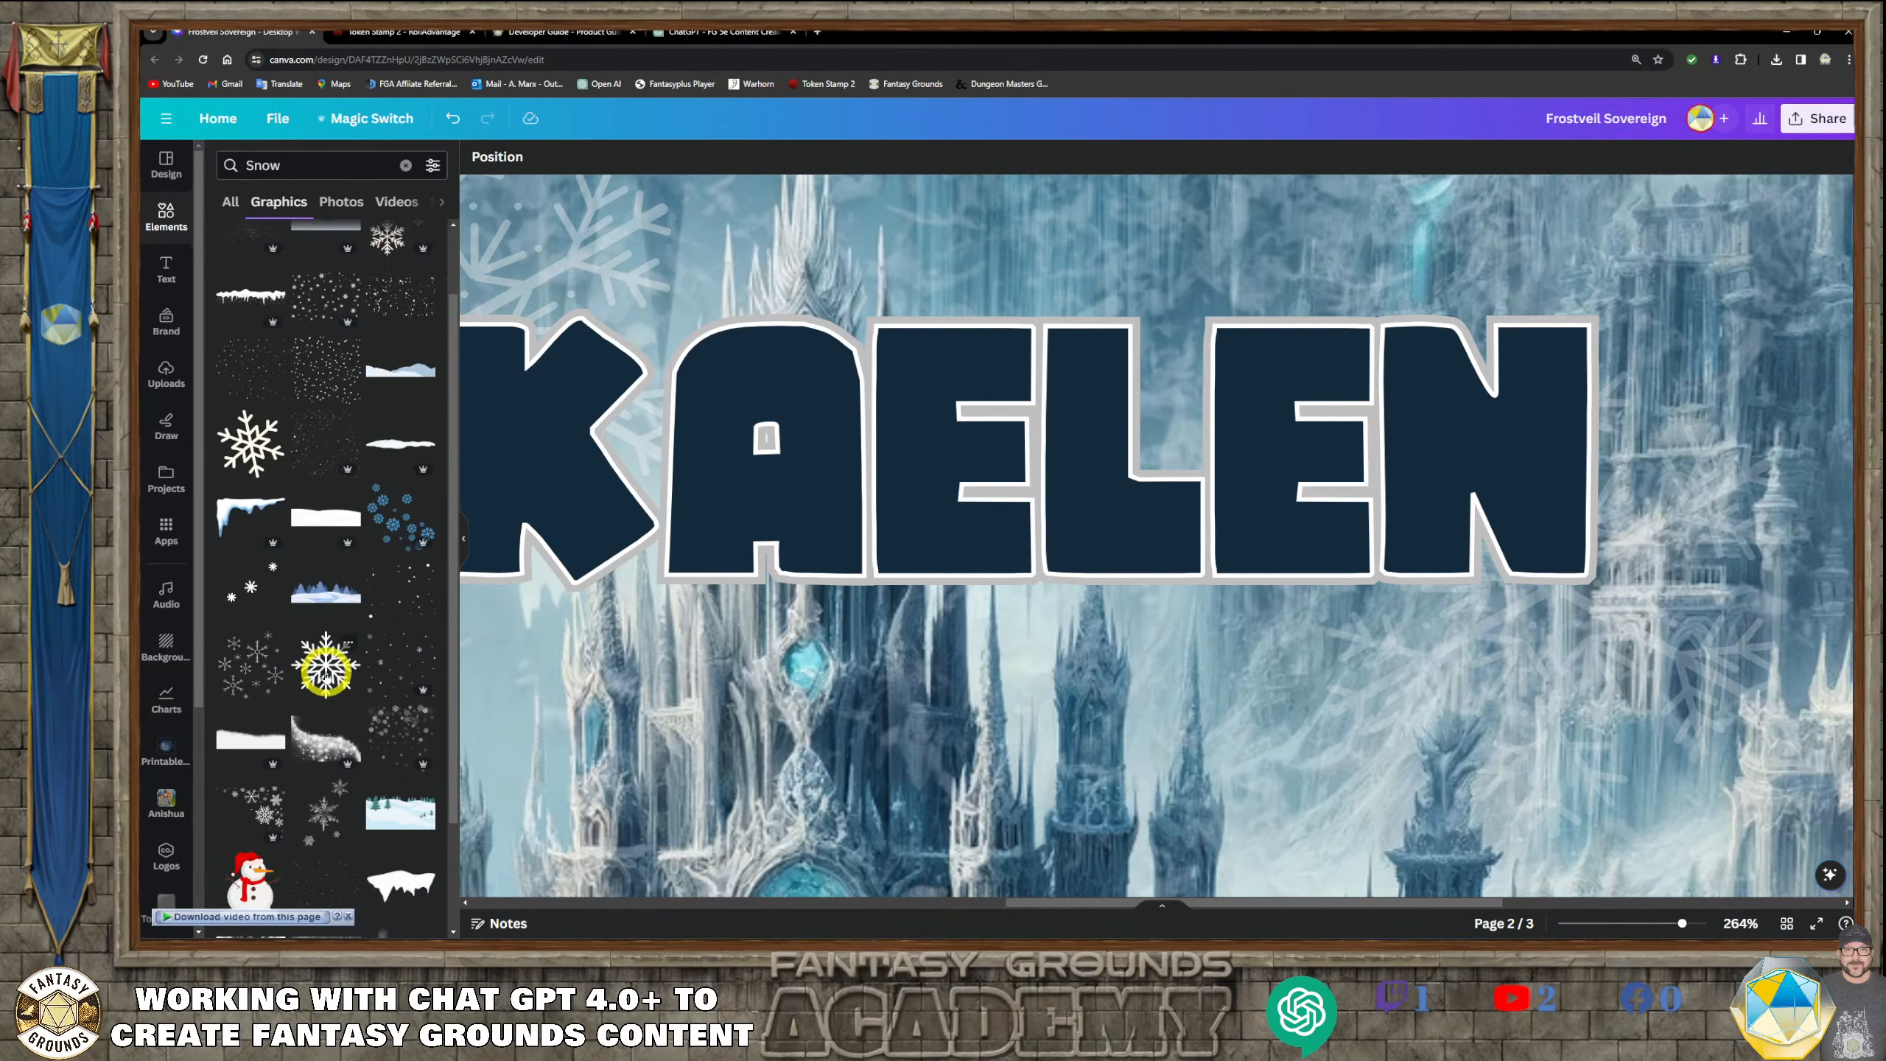
pyautogui.scroll(1, 324, 680)
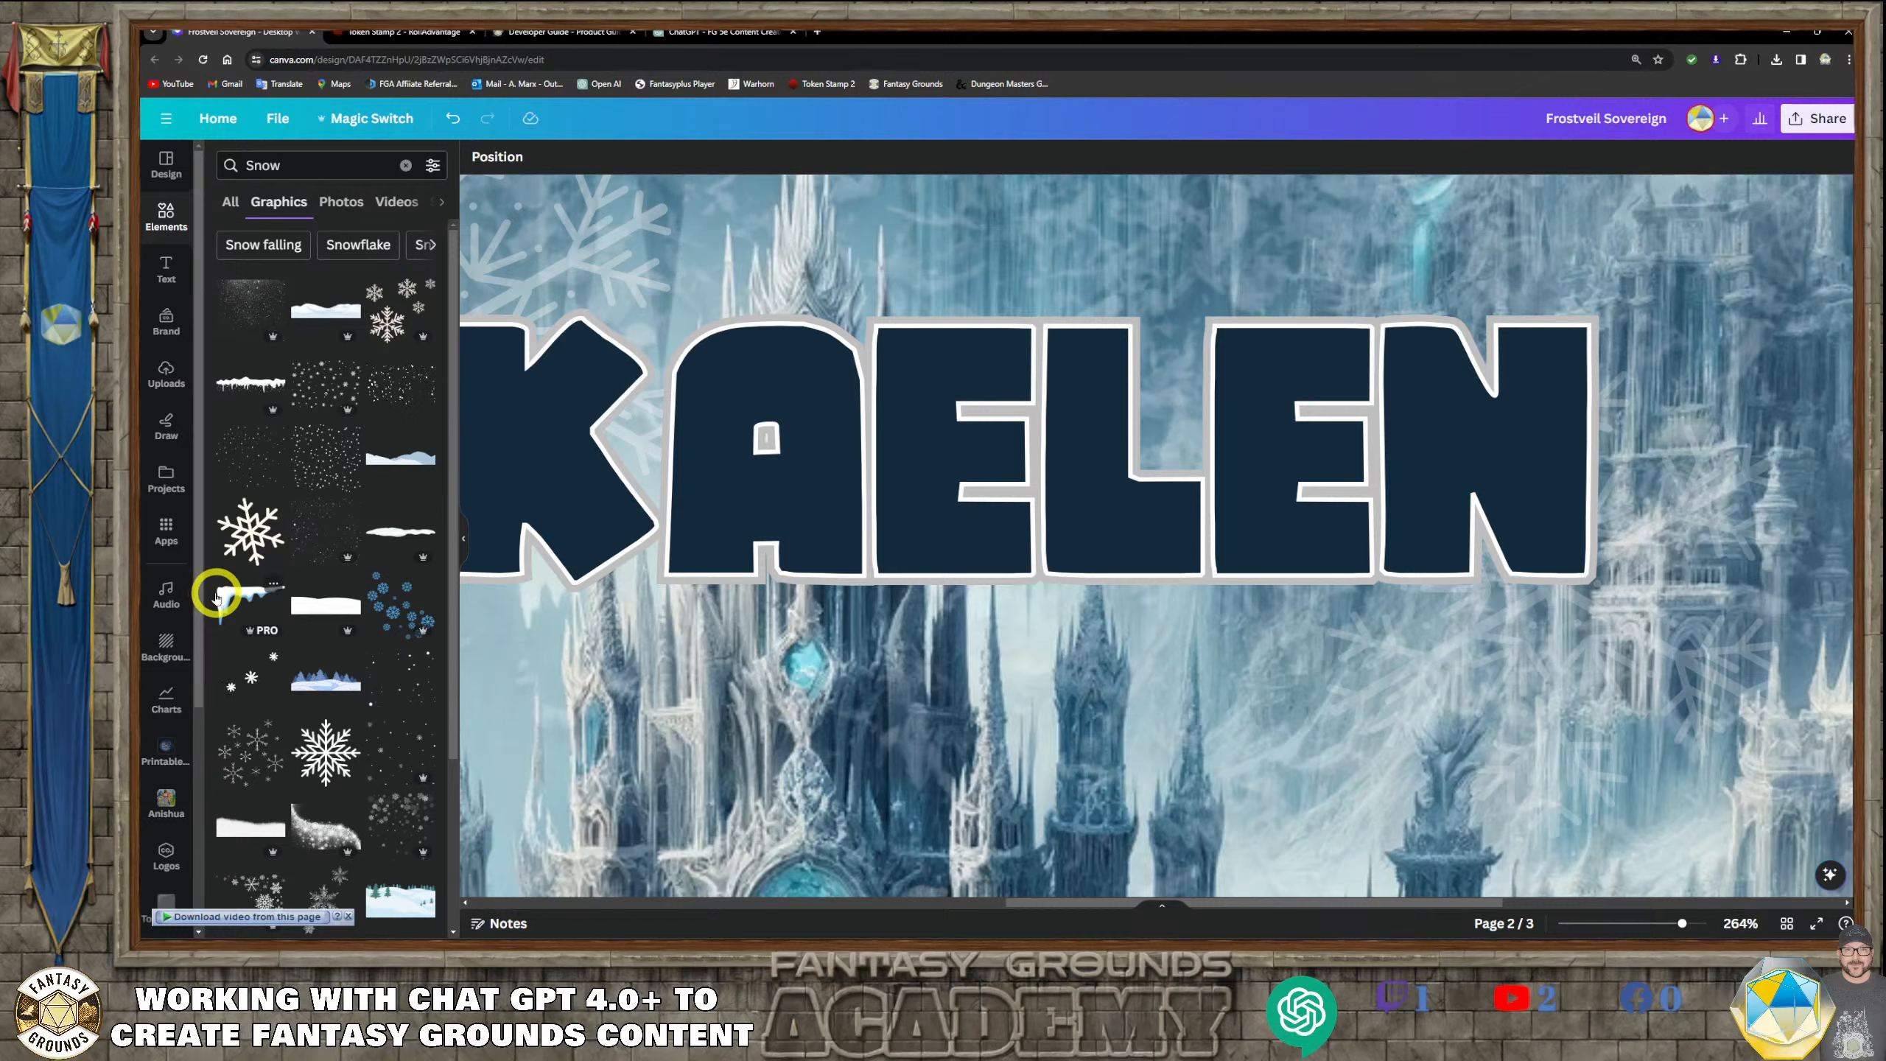
pyautogui.scroll(-3, 317, 706)
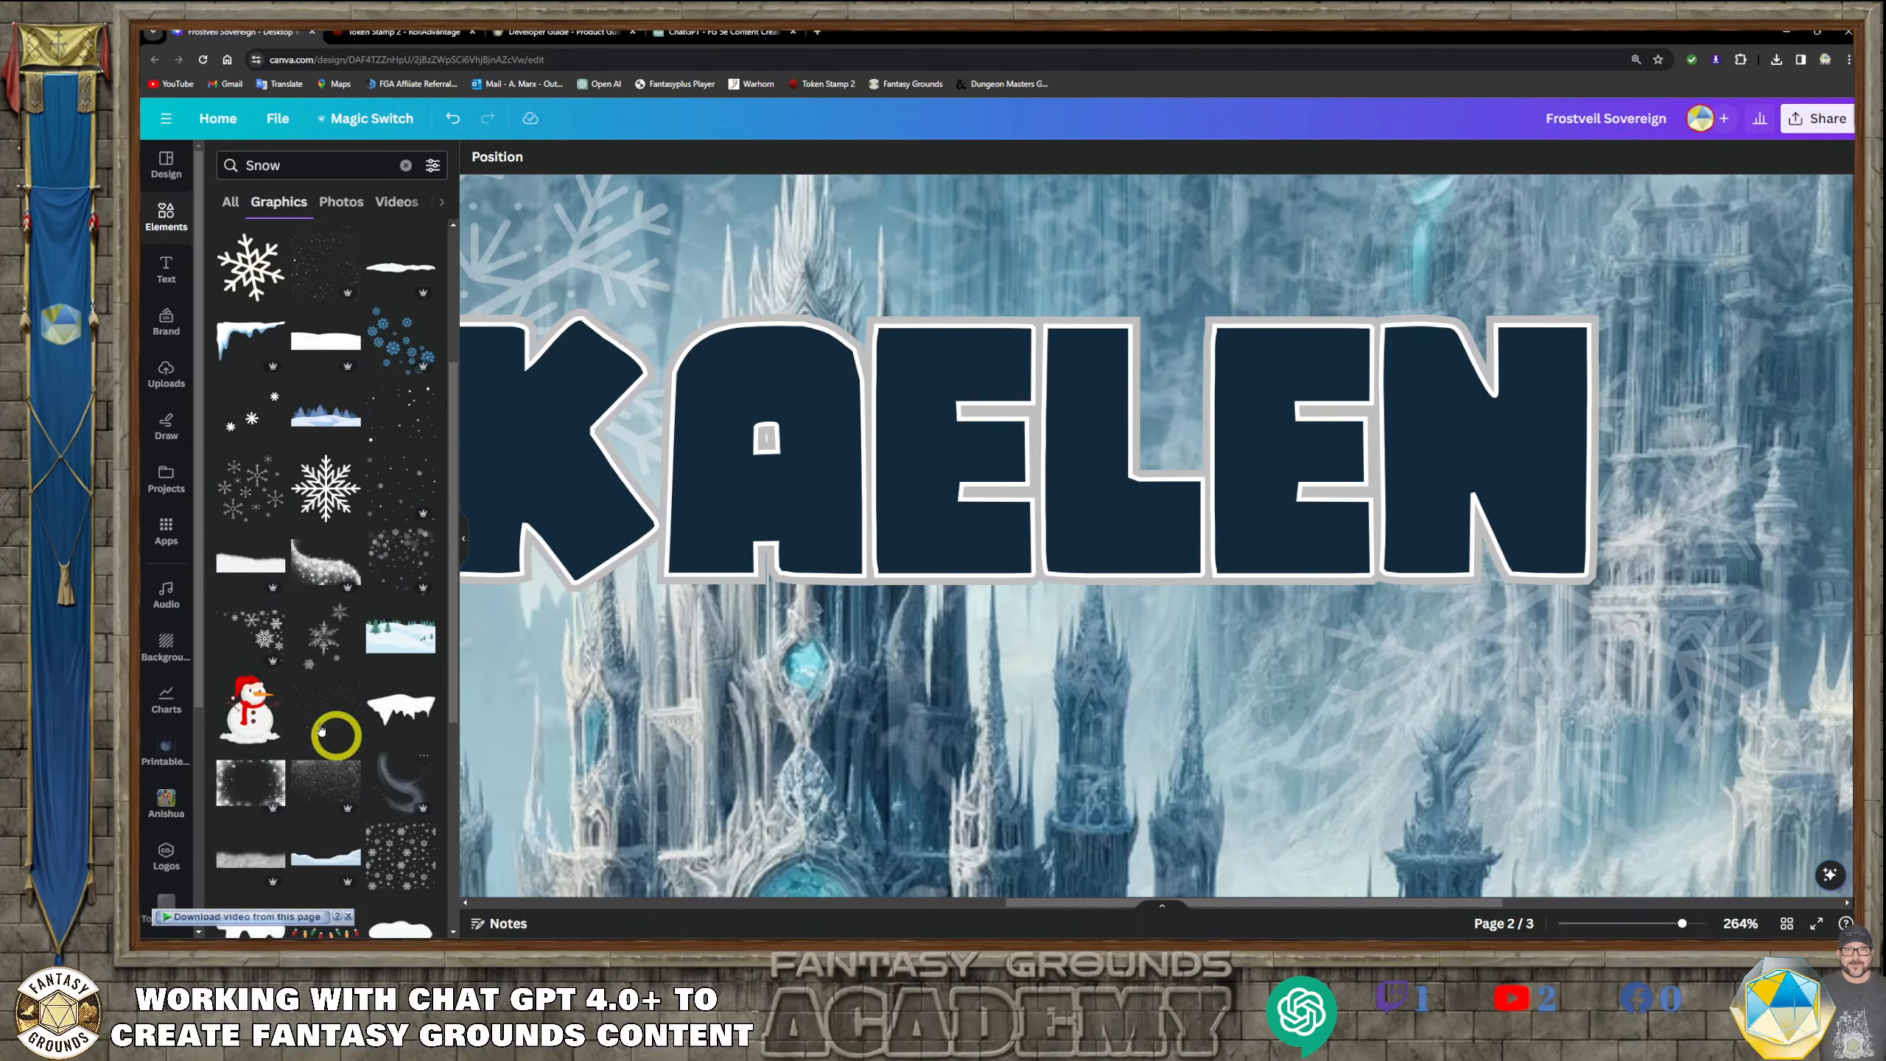
pyautogui.click(251, 562)
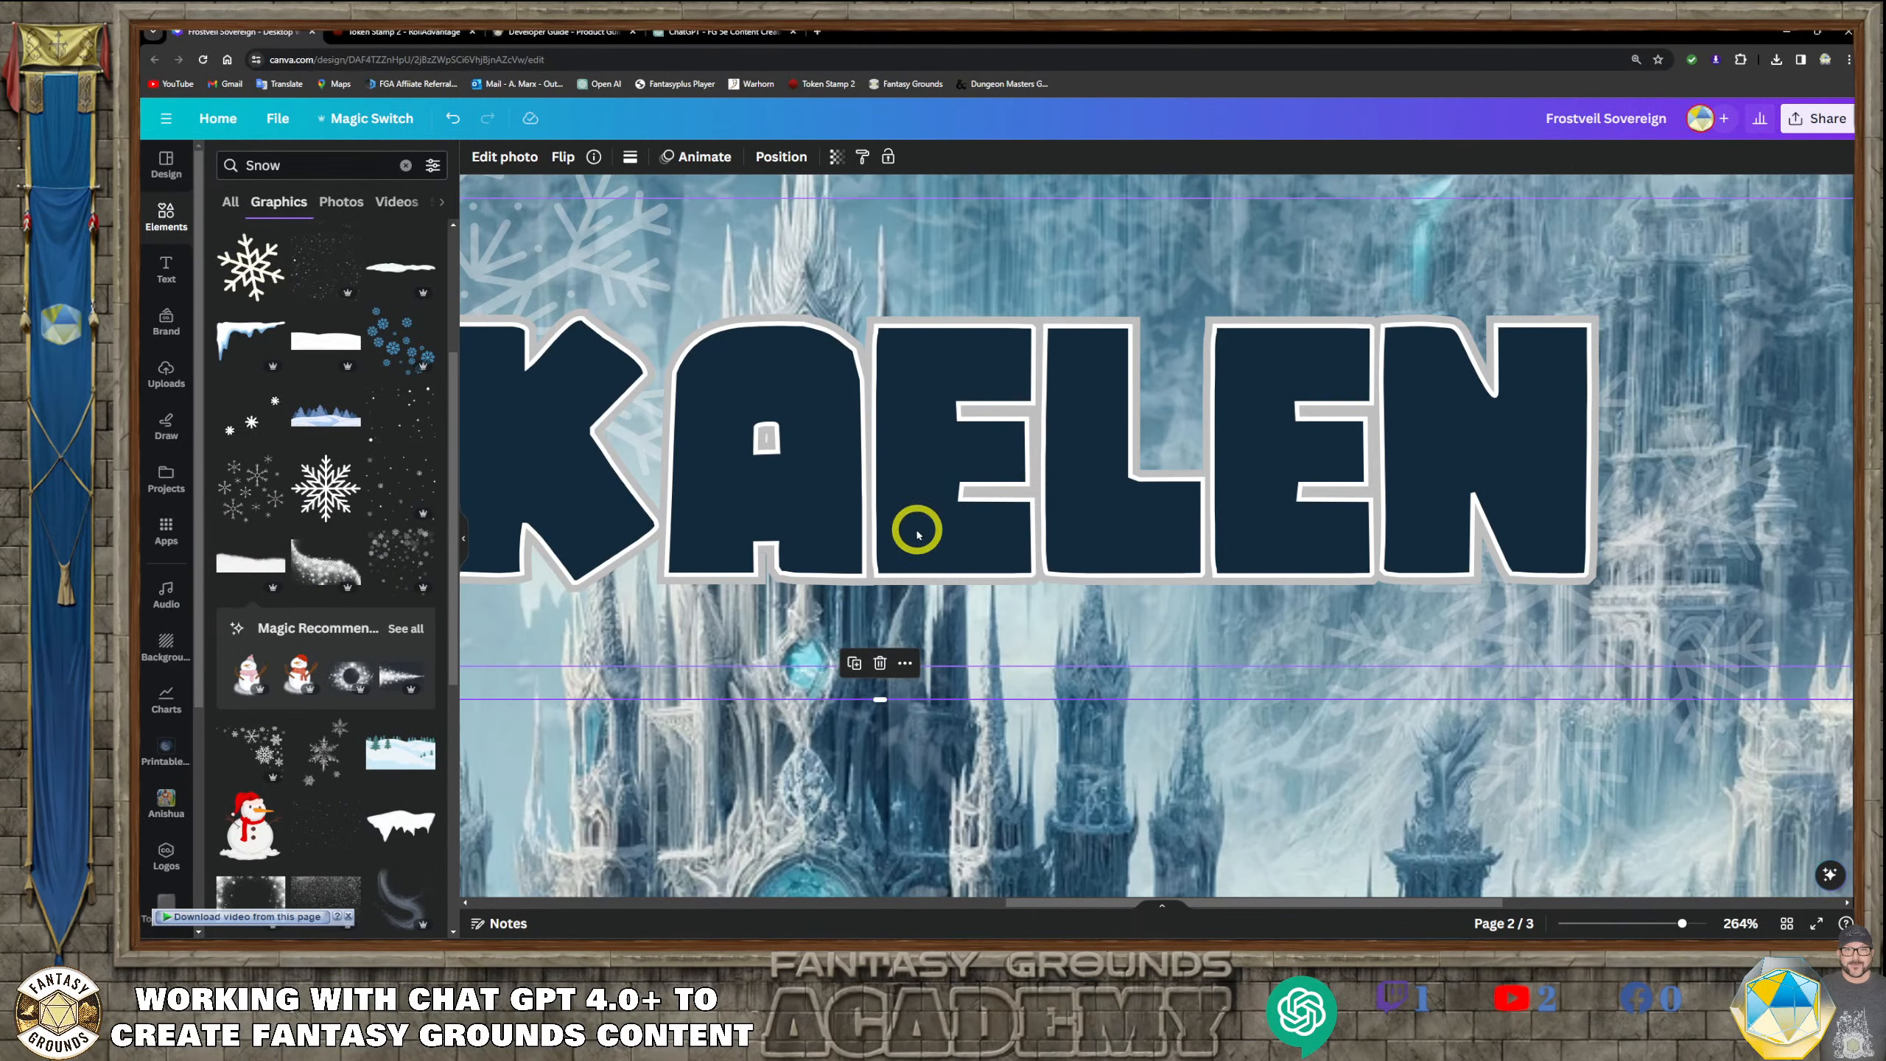
# Shrink the snowbank graphic on page 2 to about 262 by 88 px
pyautogui.click(1000, 651)
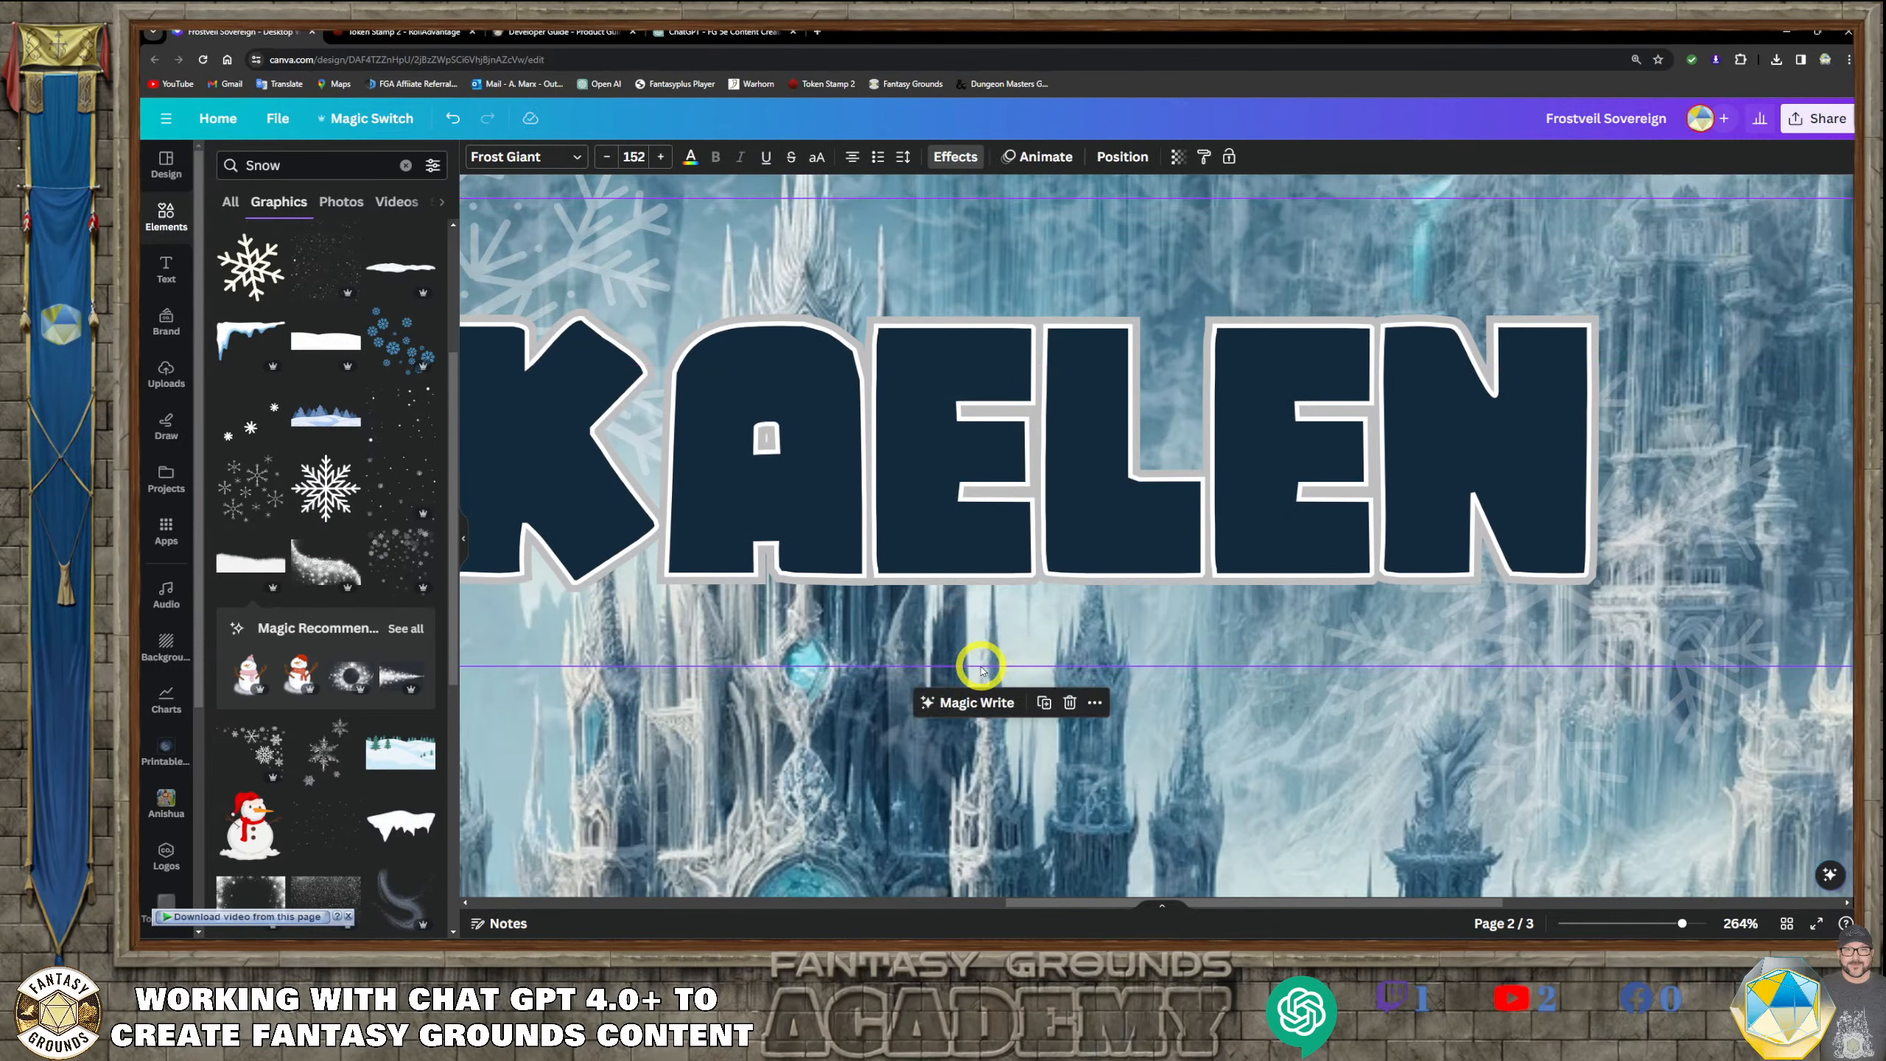
pyautogui.scroll(-3, 435, 722)
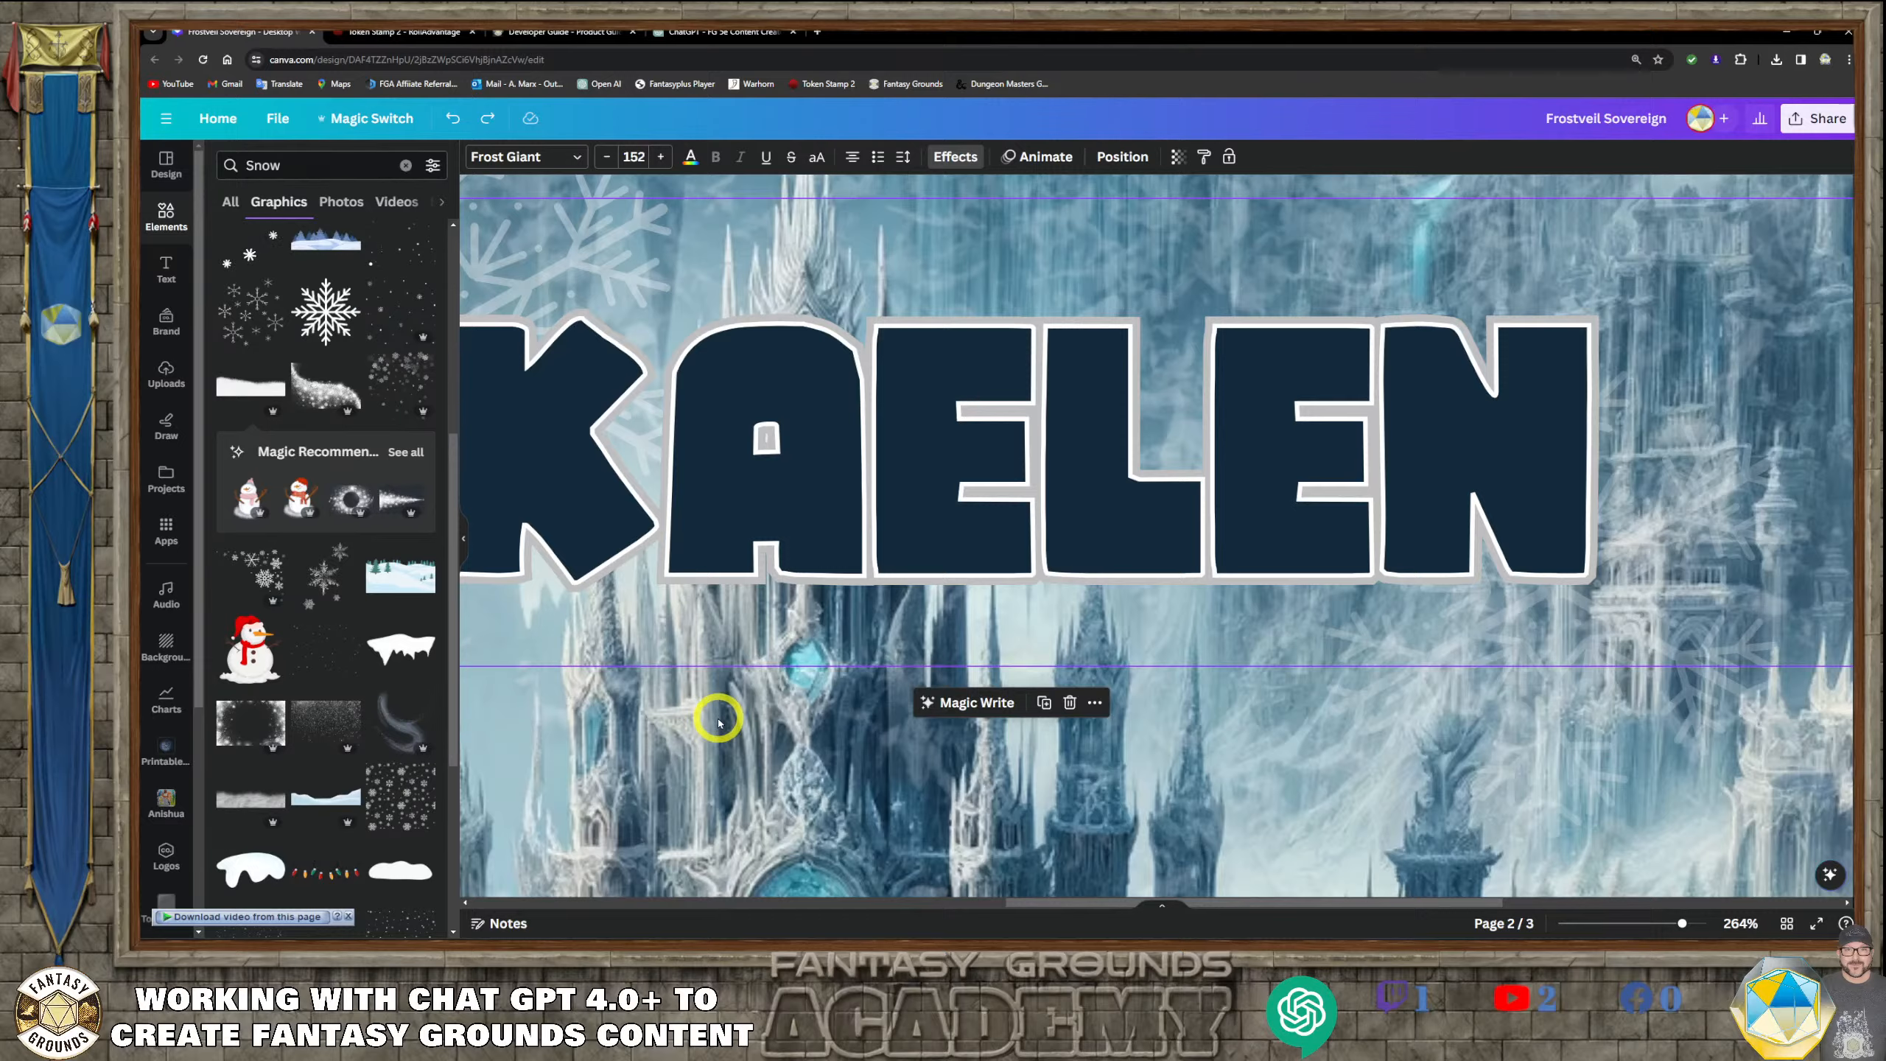
pyautogui.scroll(-5, 718, 722)
pyautogui.scroll(-3, 787, 758)
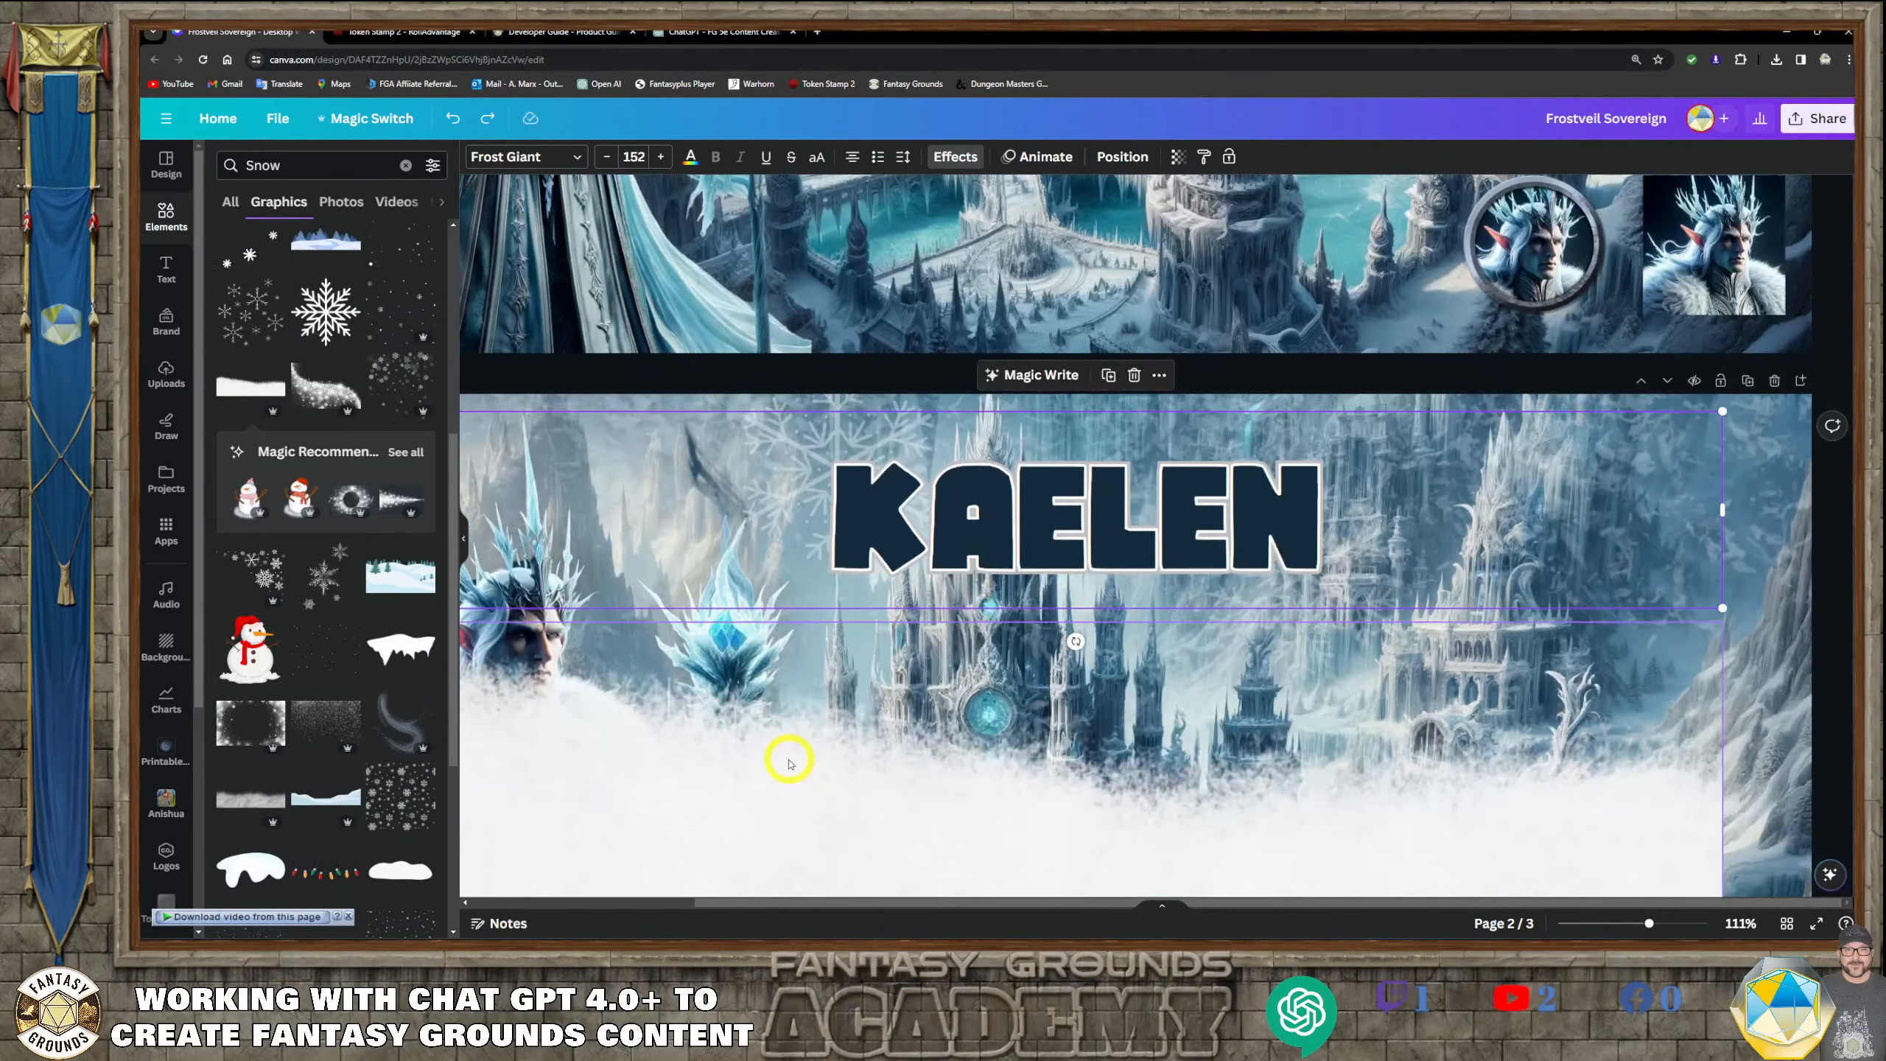
pyautogui.click(803, 744)
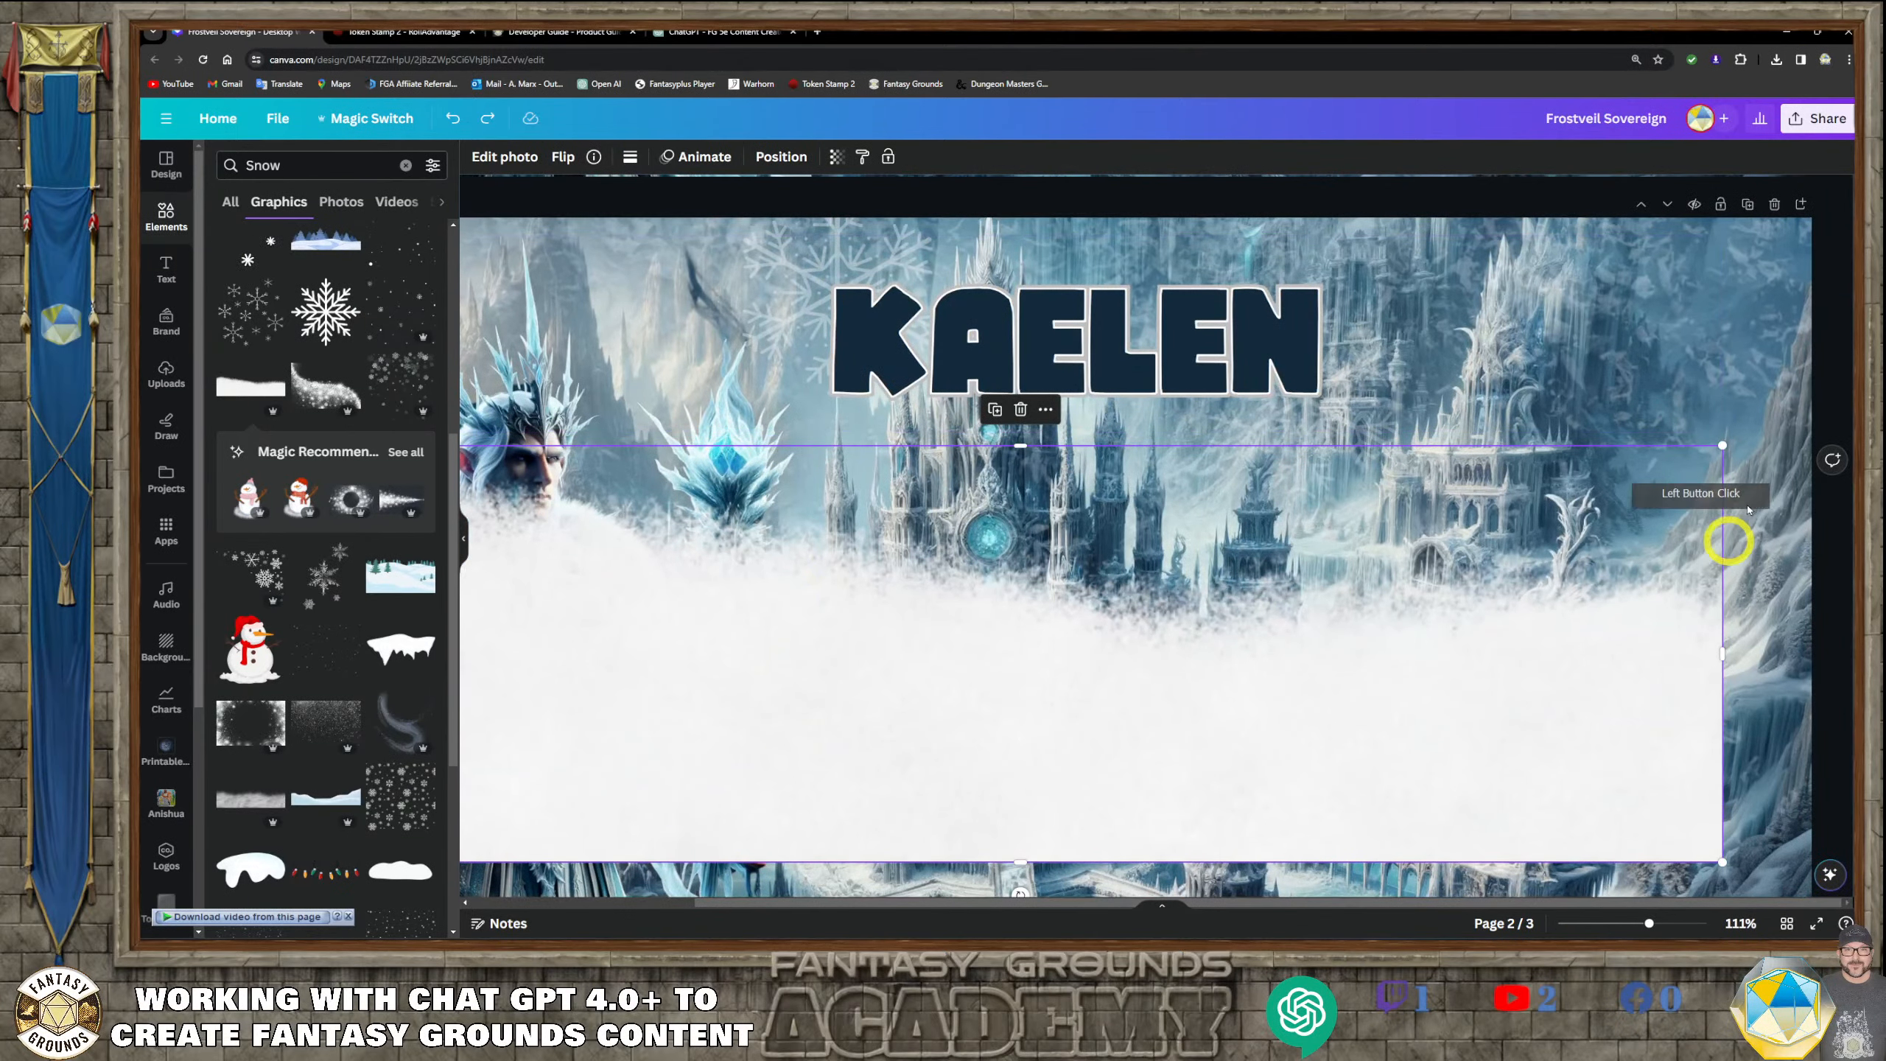
pyautogui.moveTo(1718, 458); pyautogui.dragTo(1587, 568)
pyautogui.scroll(-2, 1222, 651)
pyautogui.scroll(-2, 1220, 652)
pyautogui.scroll(2, 1200, 640)
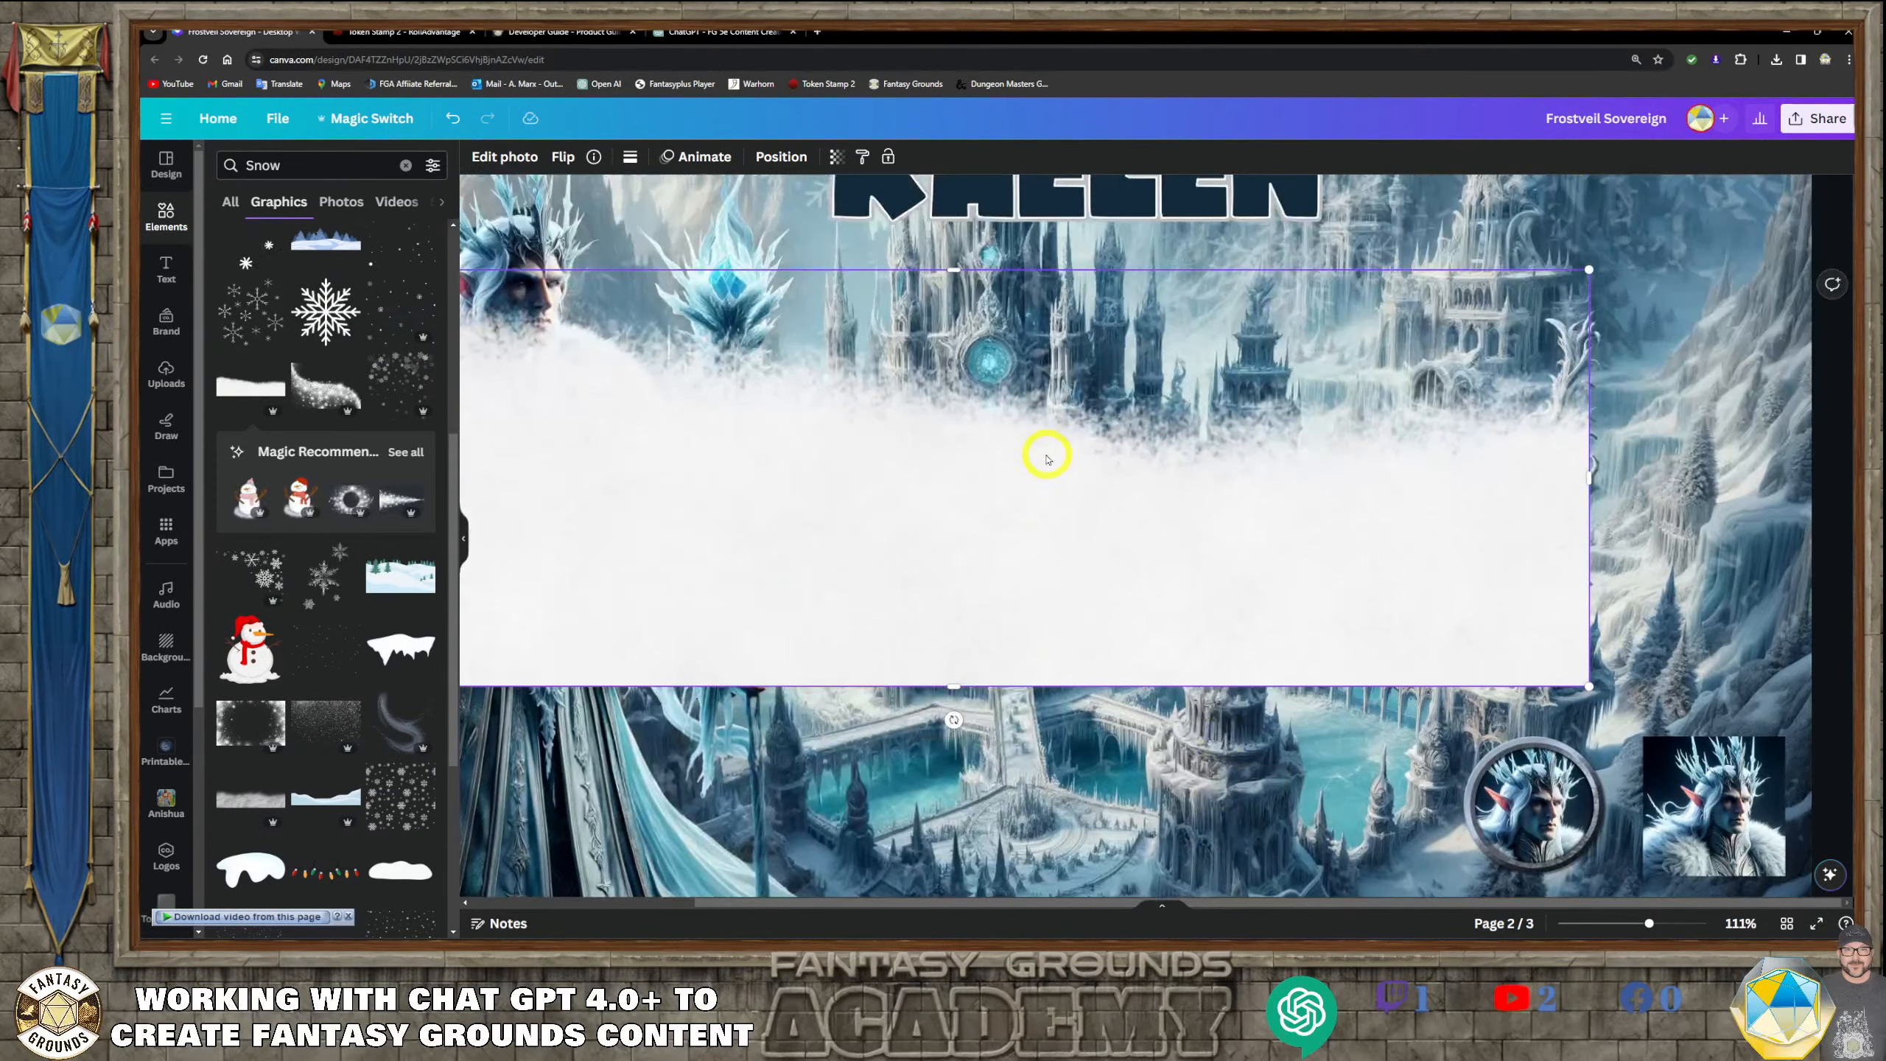
pyautogui.moveTo(960, 505)
pyautogui.mouseDown()
pyautogui.moveTo(1004, 717)
pyautogui.moveTo(974, 523)
pyautogui.mouseUp()
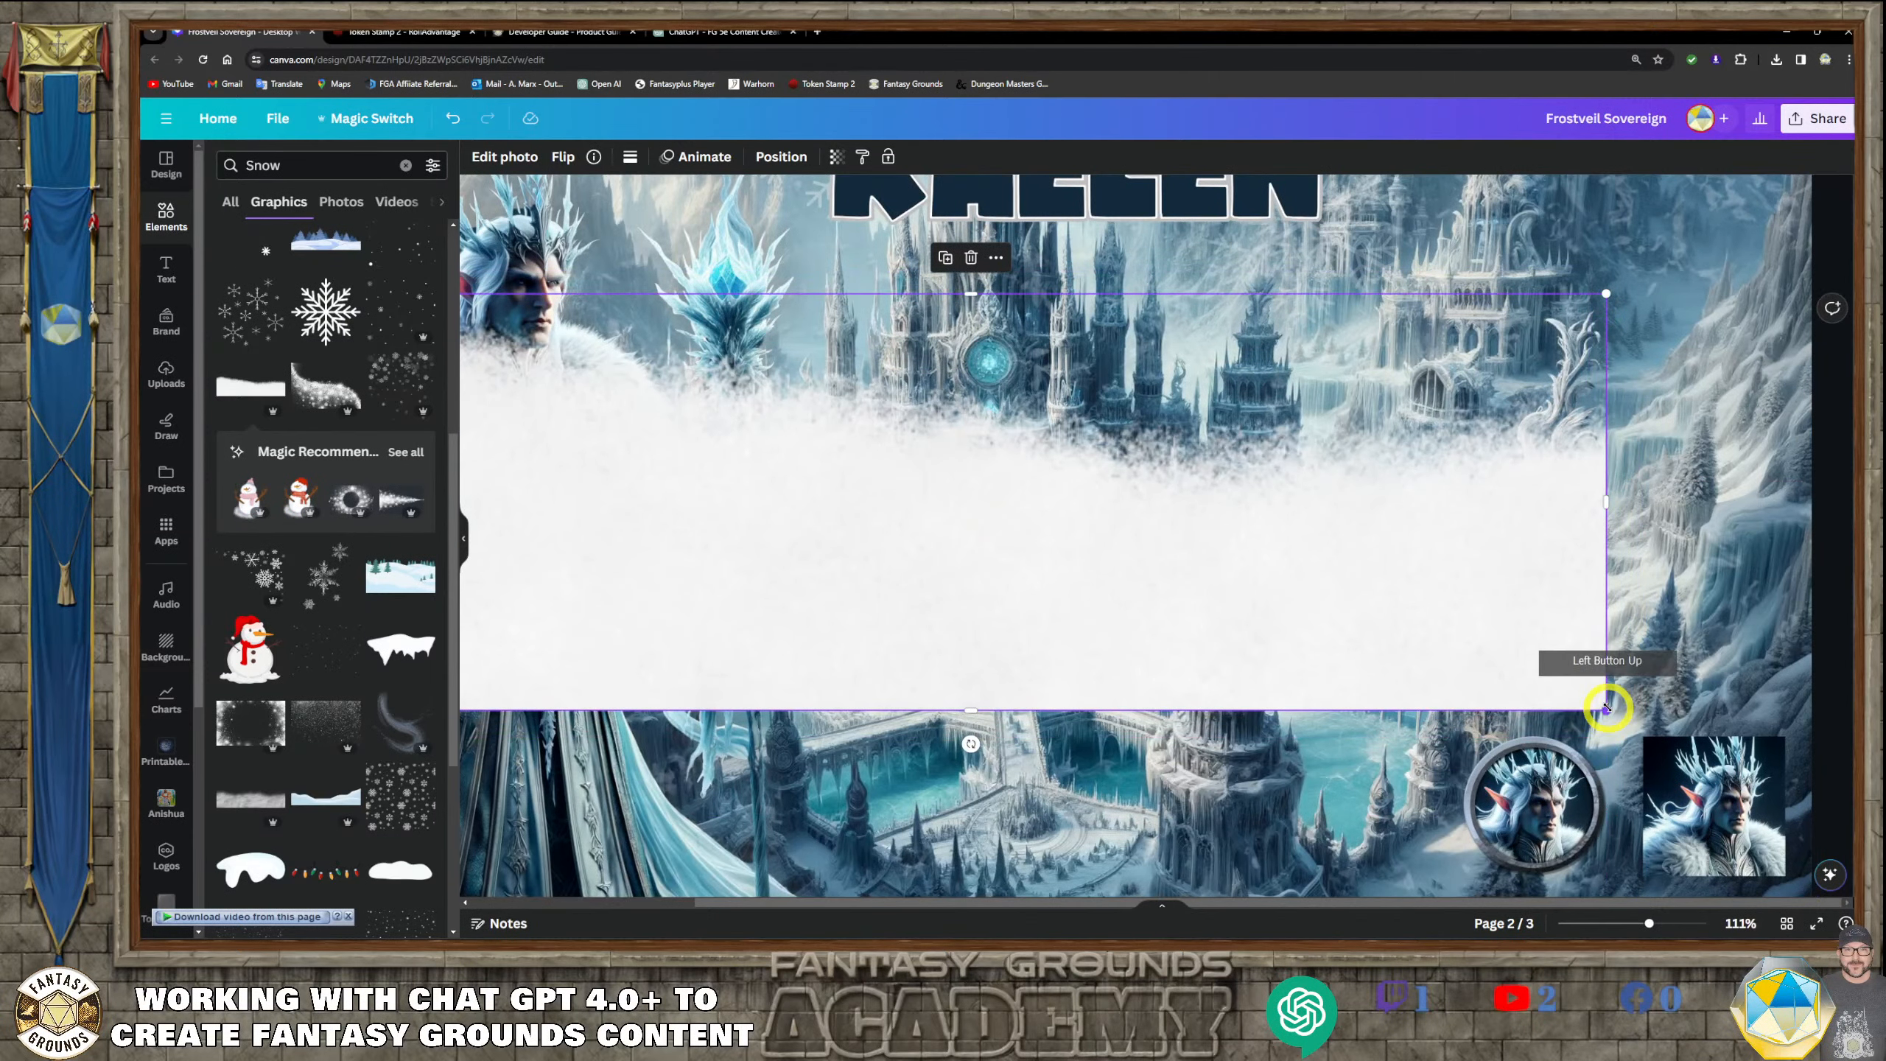
pyautogui.moveTo(1606, 708); pyautogui.dragTo(1086, 379)
# Move the snowbank just below the title to about X 960 px, Y 205.8 px and bring it forward in the layer order
pyautogui.scroll(3, 1188, 445)
pyautogui.click(1062, 660)
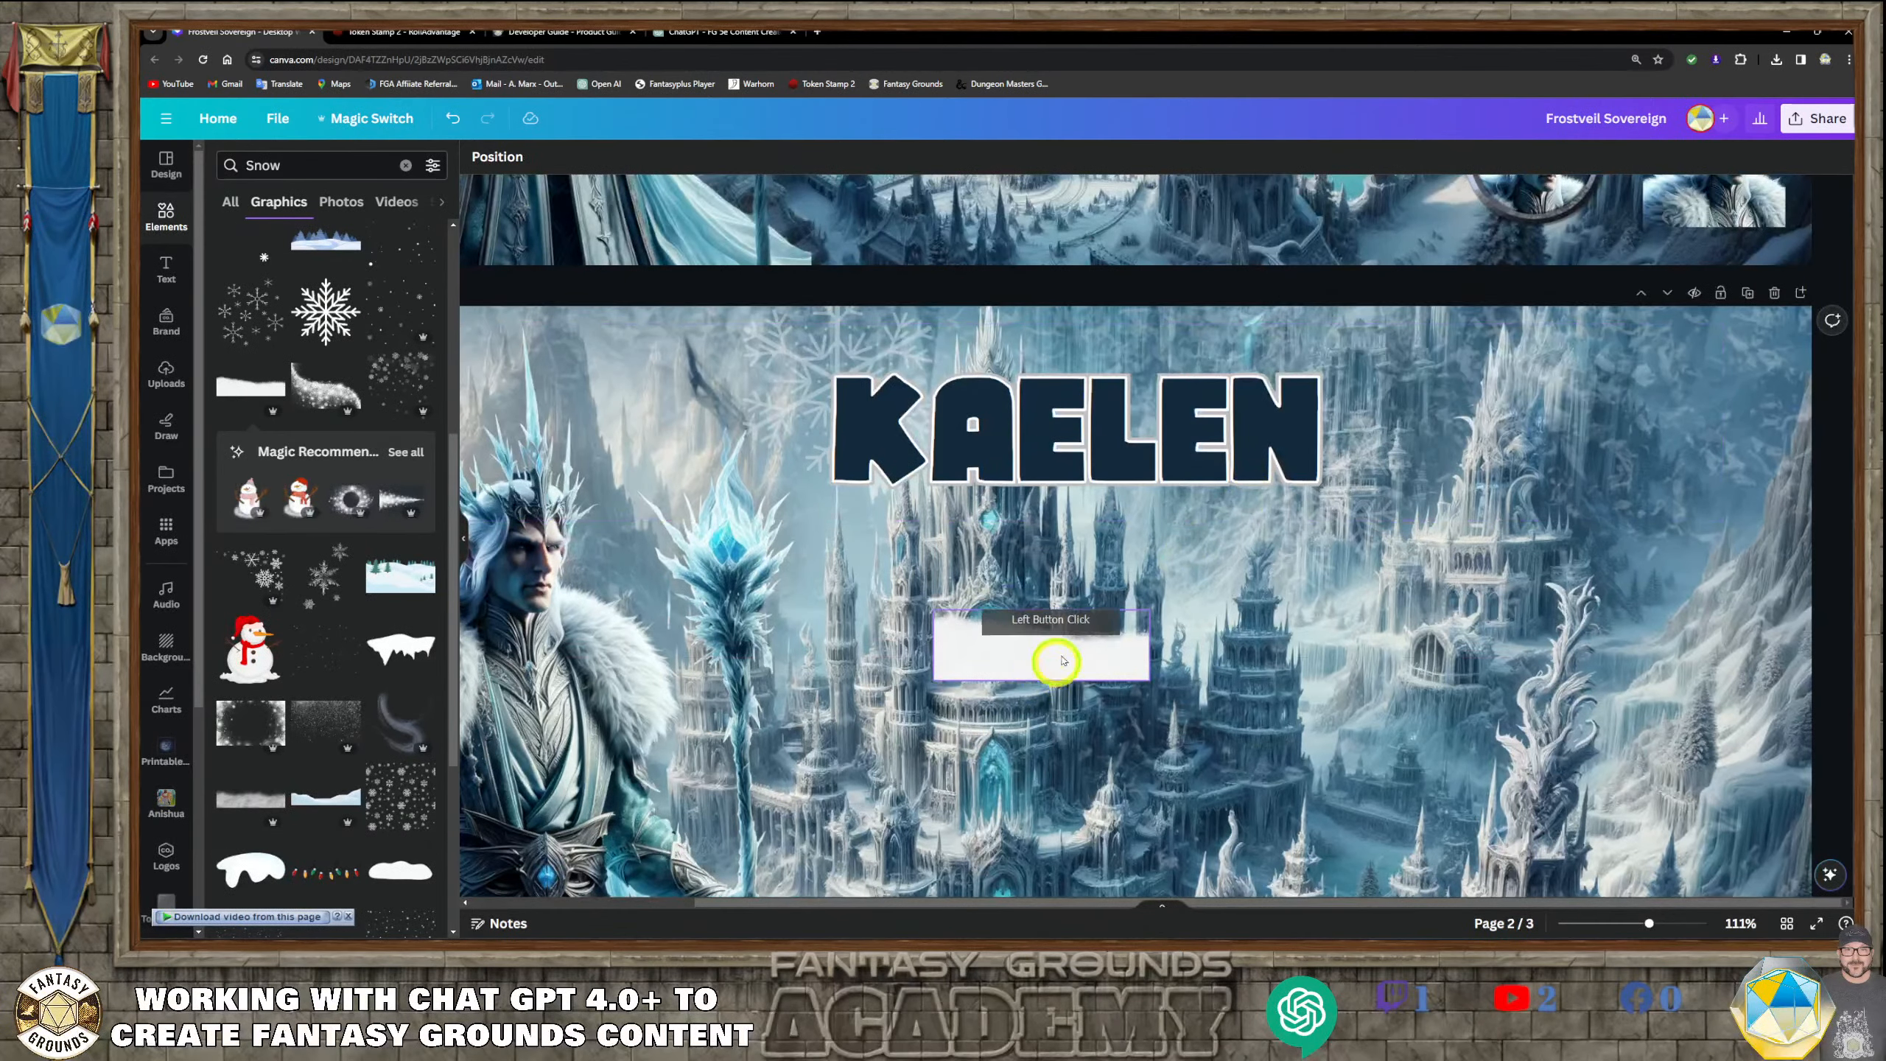
pyautogui.moveTo(1062, 660); pyautogui.dragTo(1150, 523)
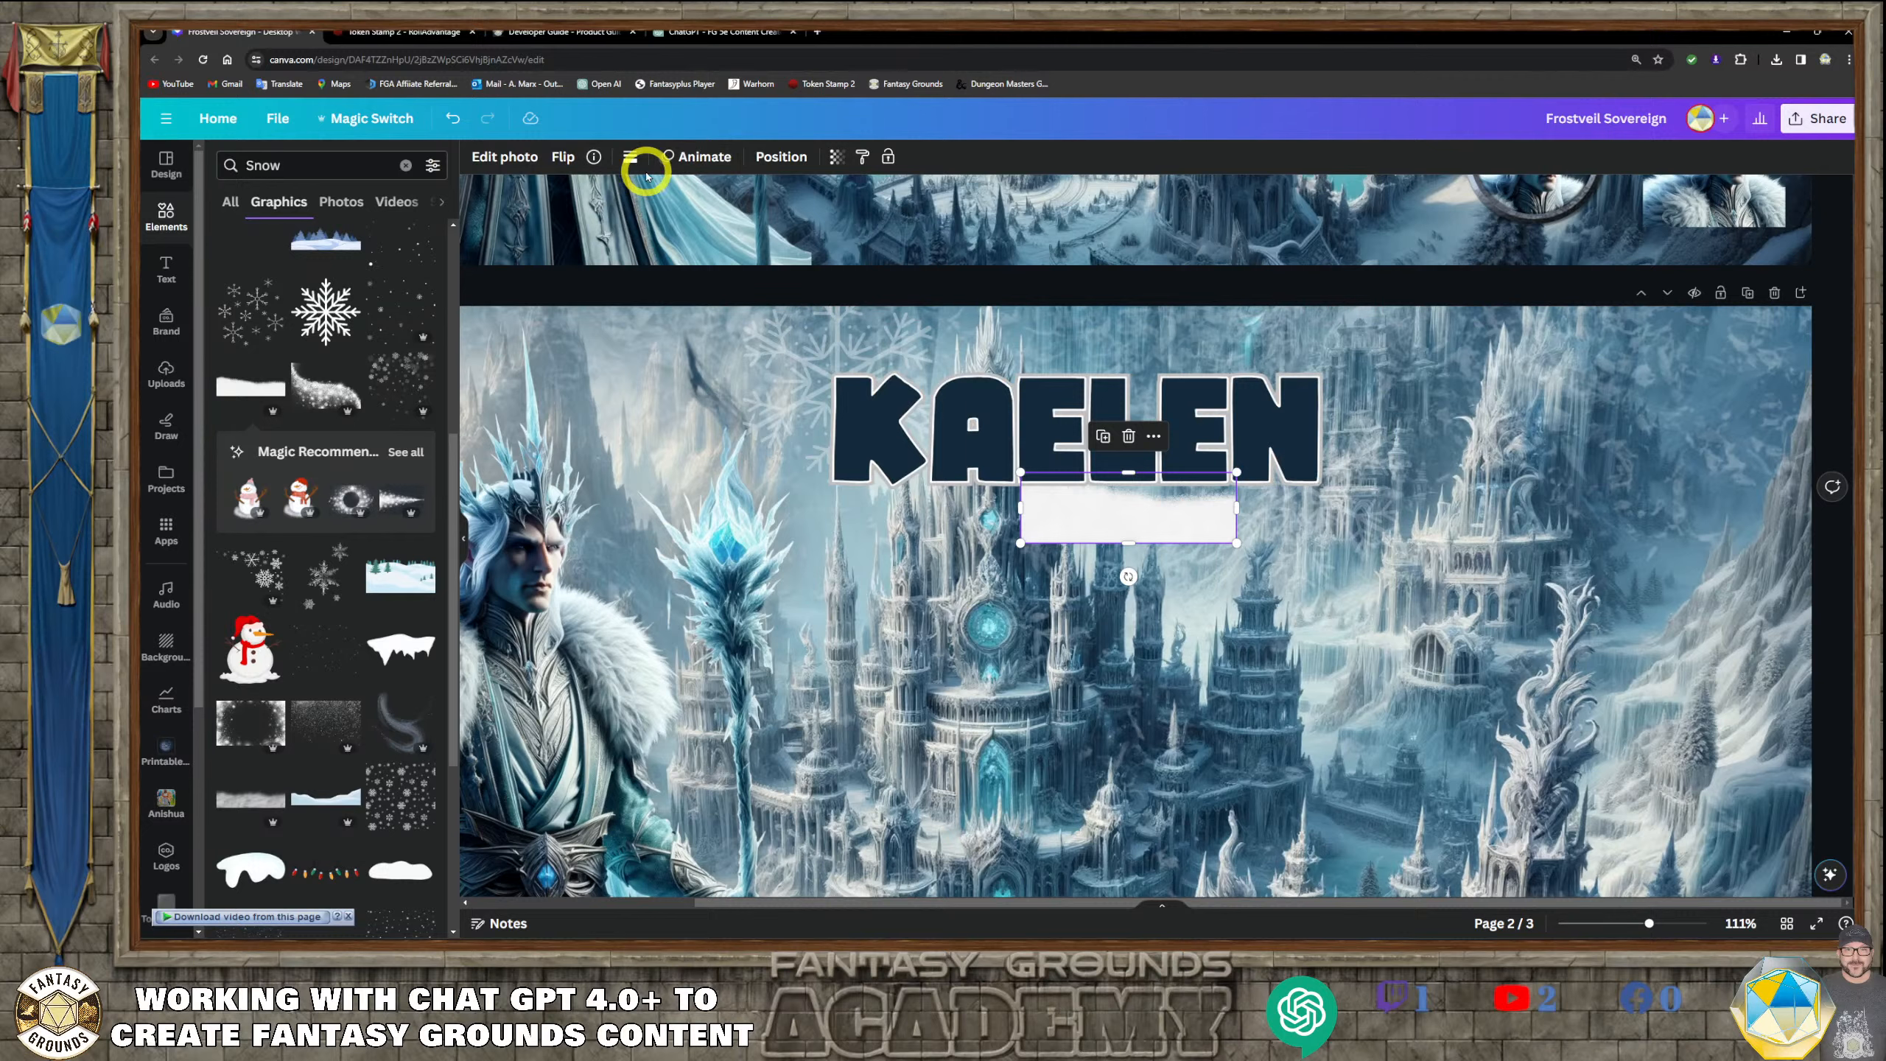
pyautogui.click(767, 159)
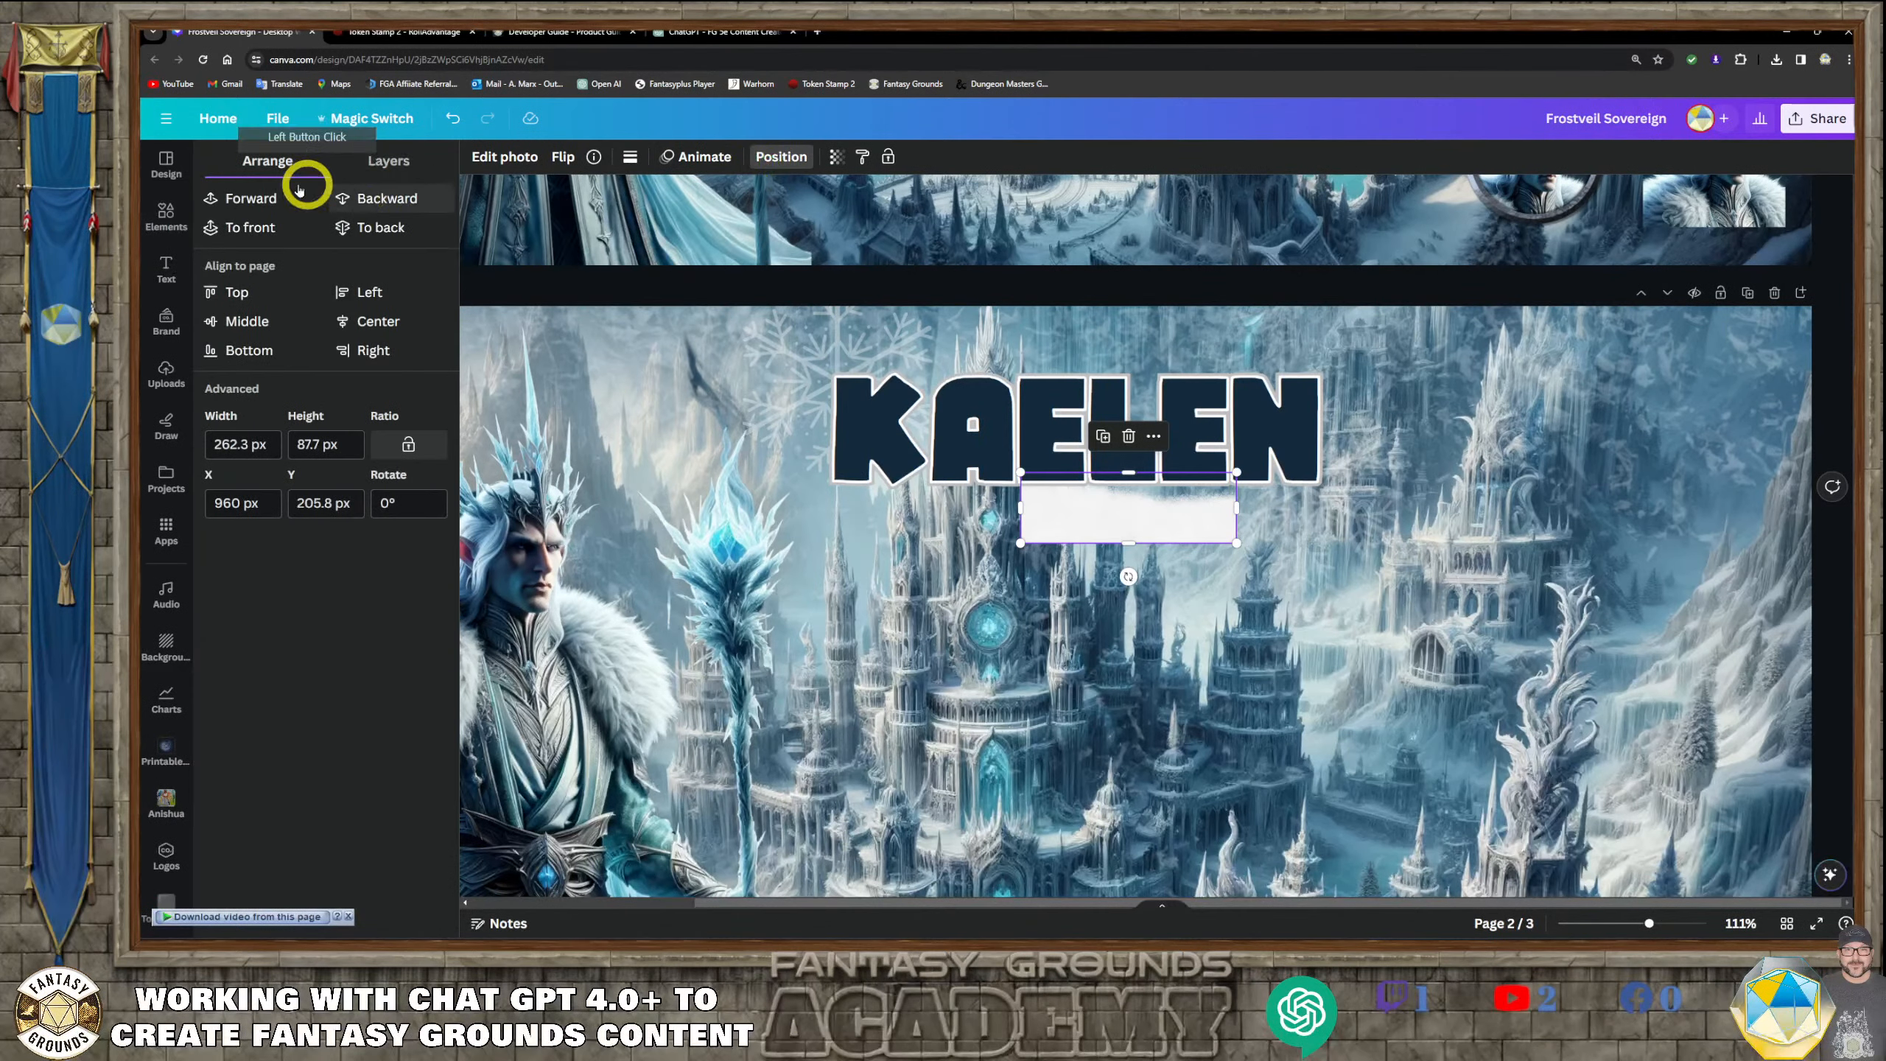
pyautogui.click(266, 199)
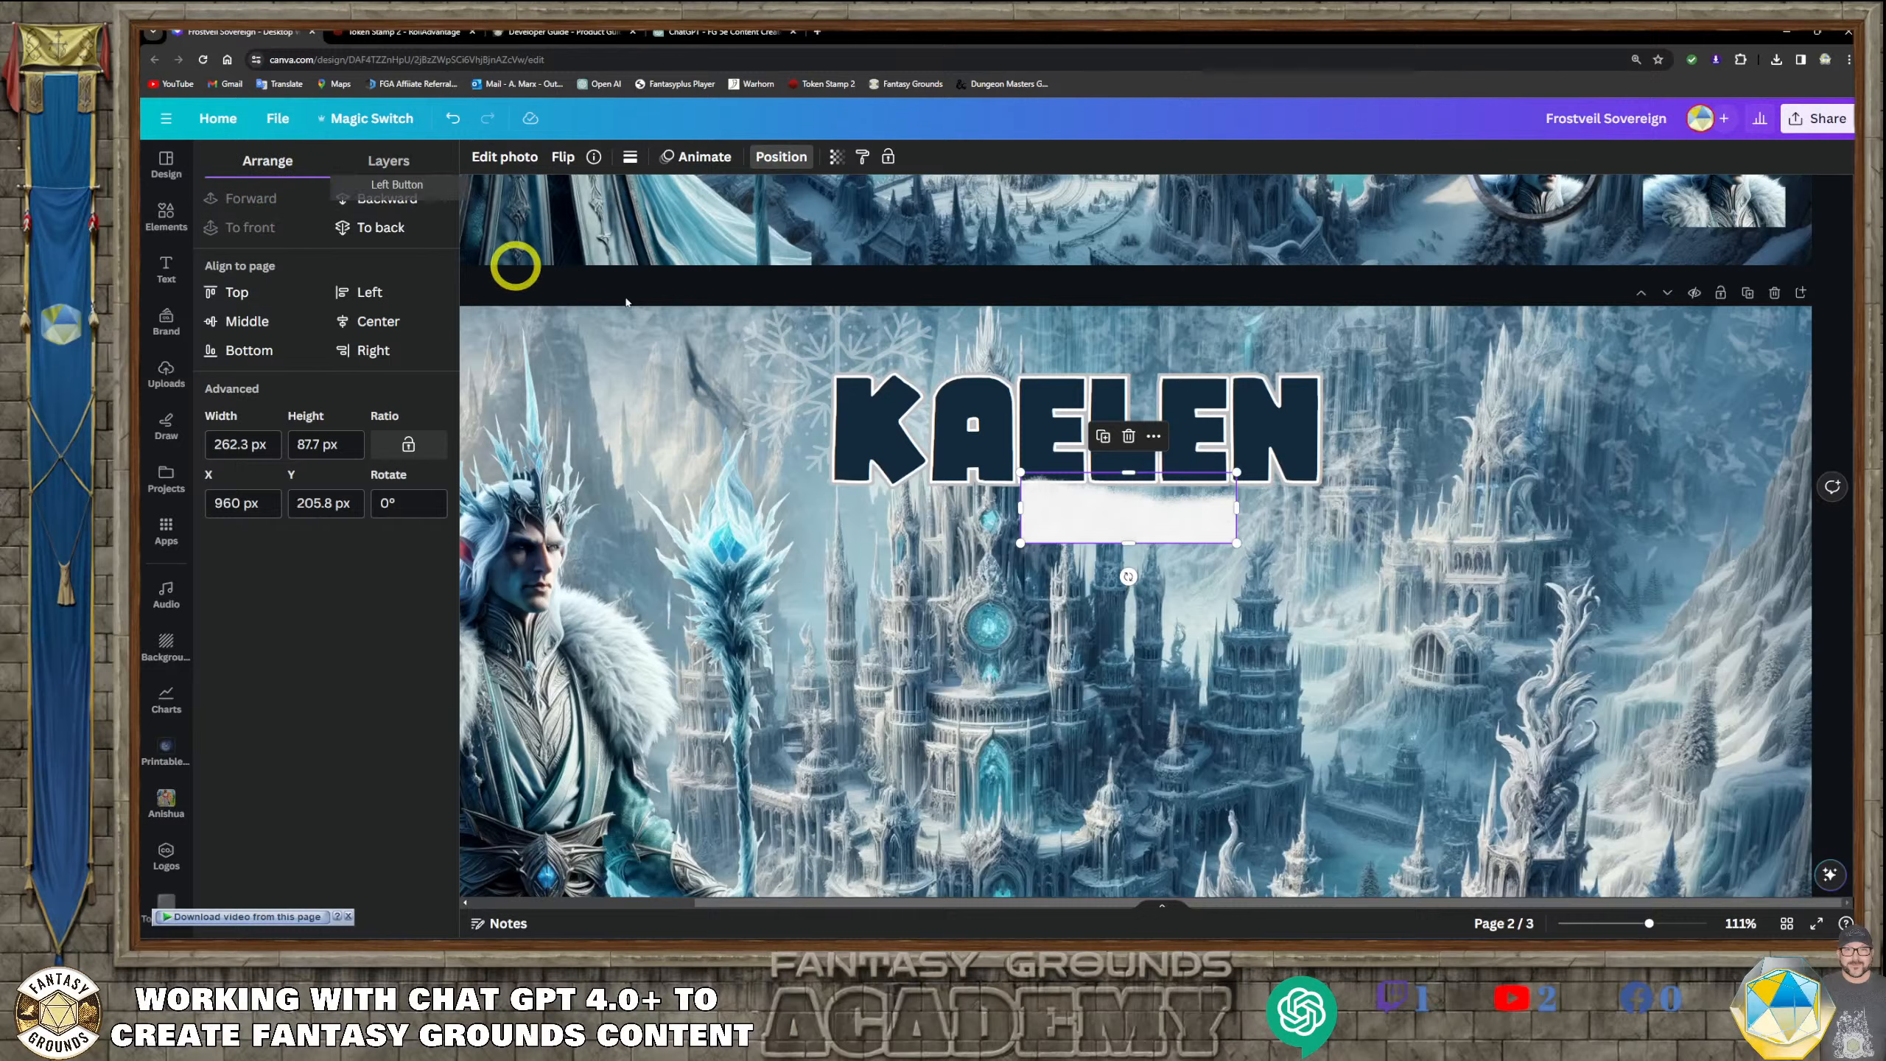
# Shrink the snowbank to about 79.9 by 26.7 px and fit it over the base of the title's first E at X 957.4 px, Y 191.4 px
pyautogui.click(1266, 584)
pyautogui.click(1125, 506)
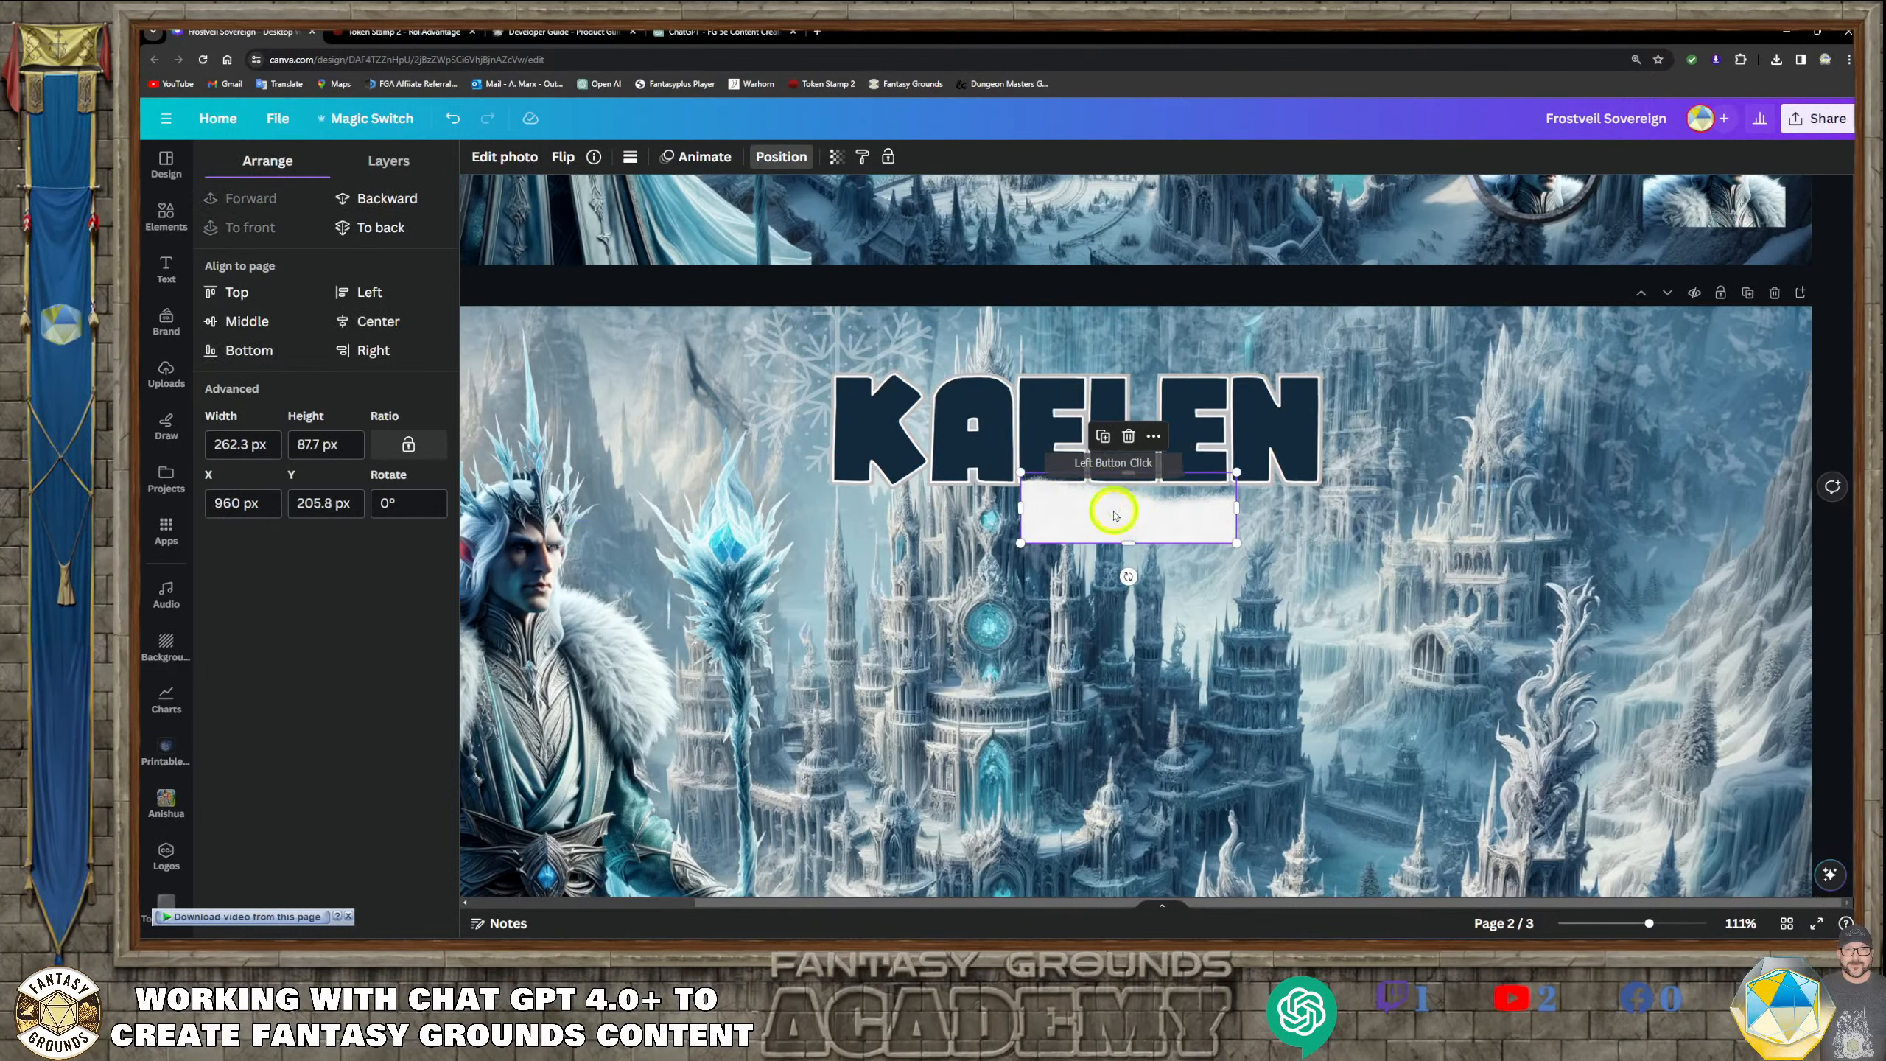
pyautogui.moveTo(1125, 506); pyautogui.dragTo(1114, 447)
pyautogui.moveTo(1236, 479); pyautogui.dragTo(1079, 451)
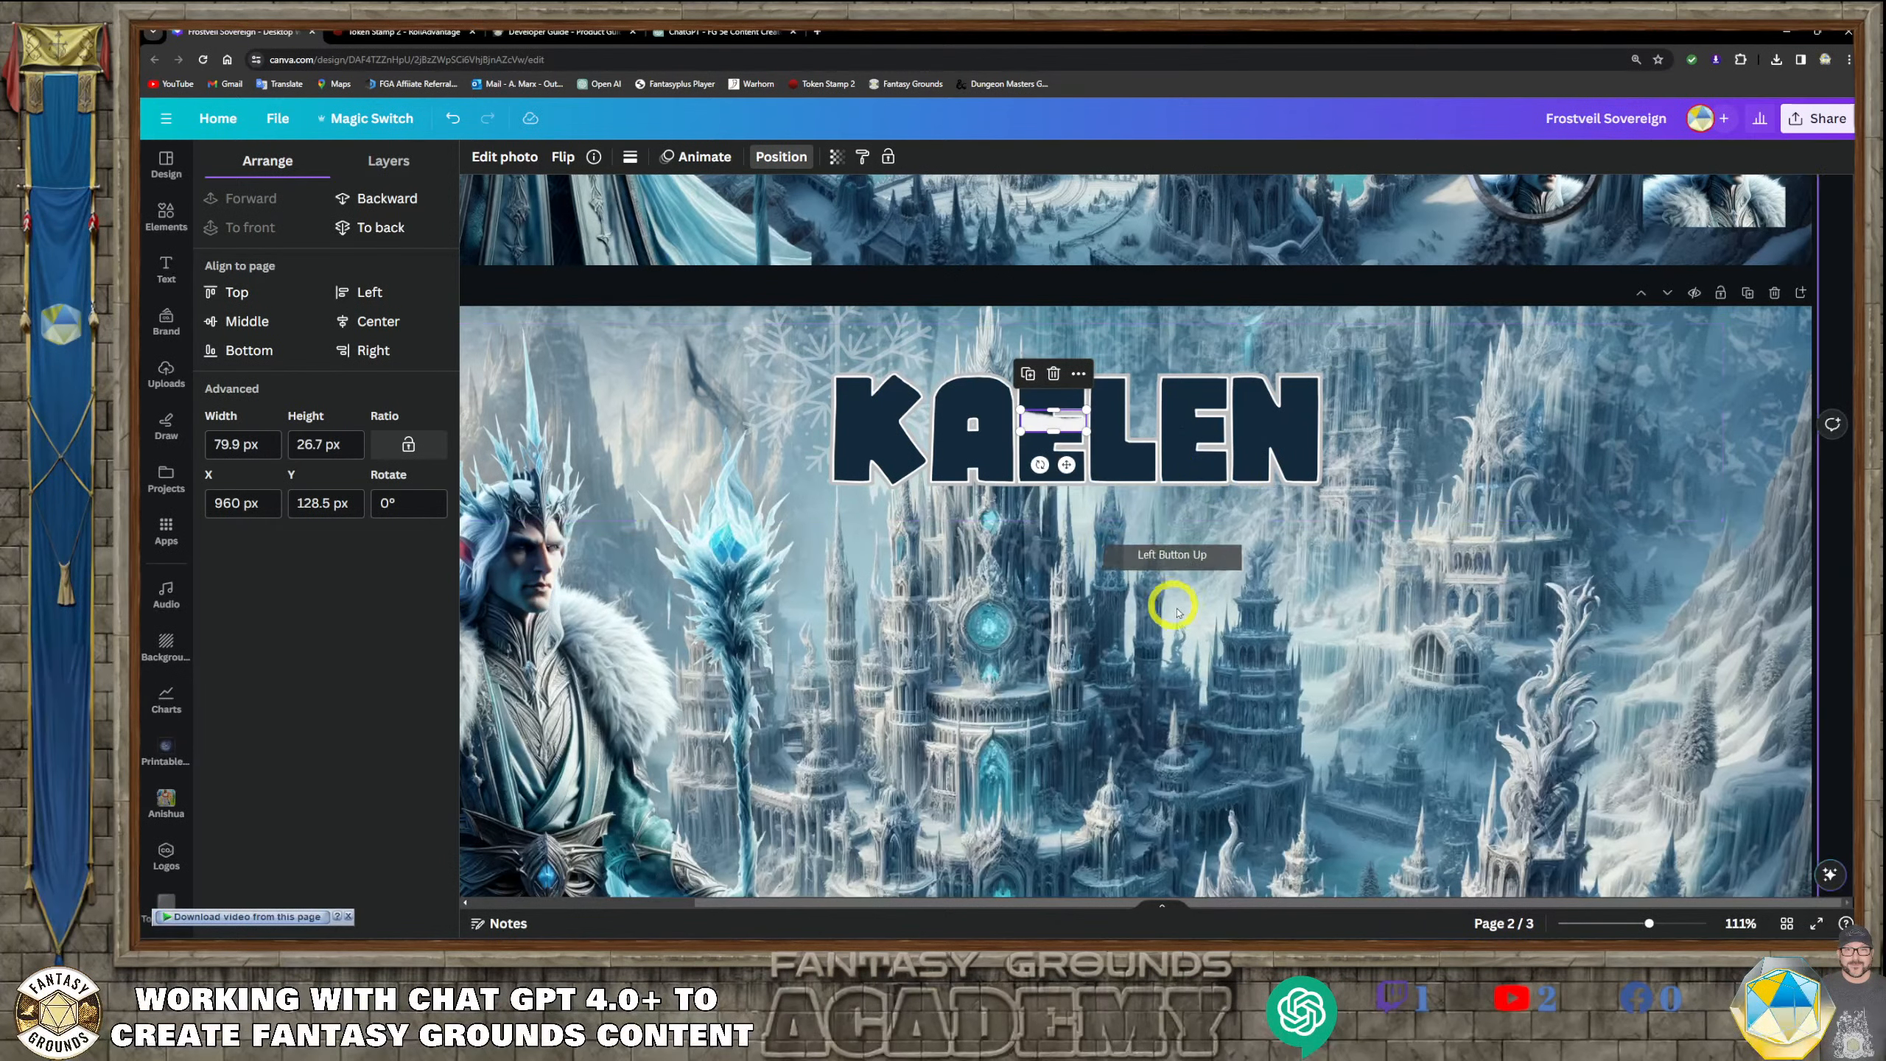
pyautogui.scroll(5, 1192, 552)
pyautogui.moveTo(850, 243); pyautogui.dragTo(869, 359)
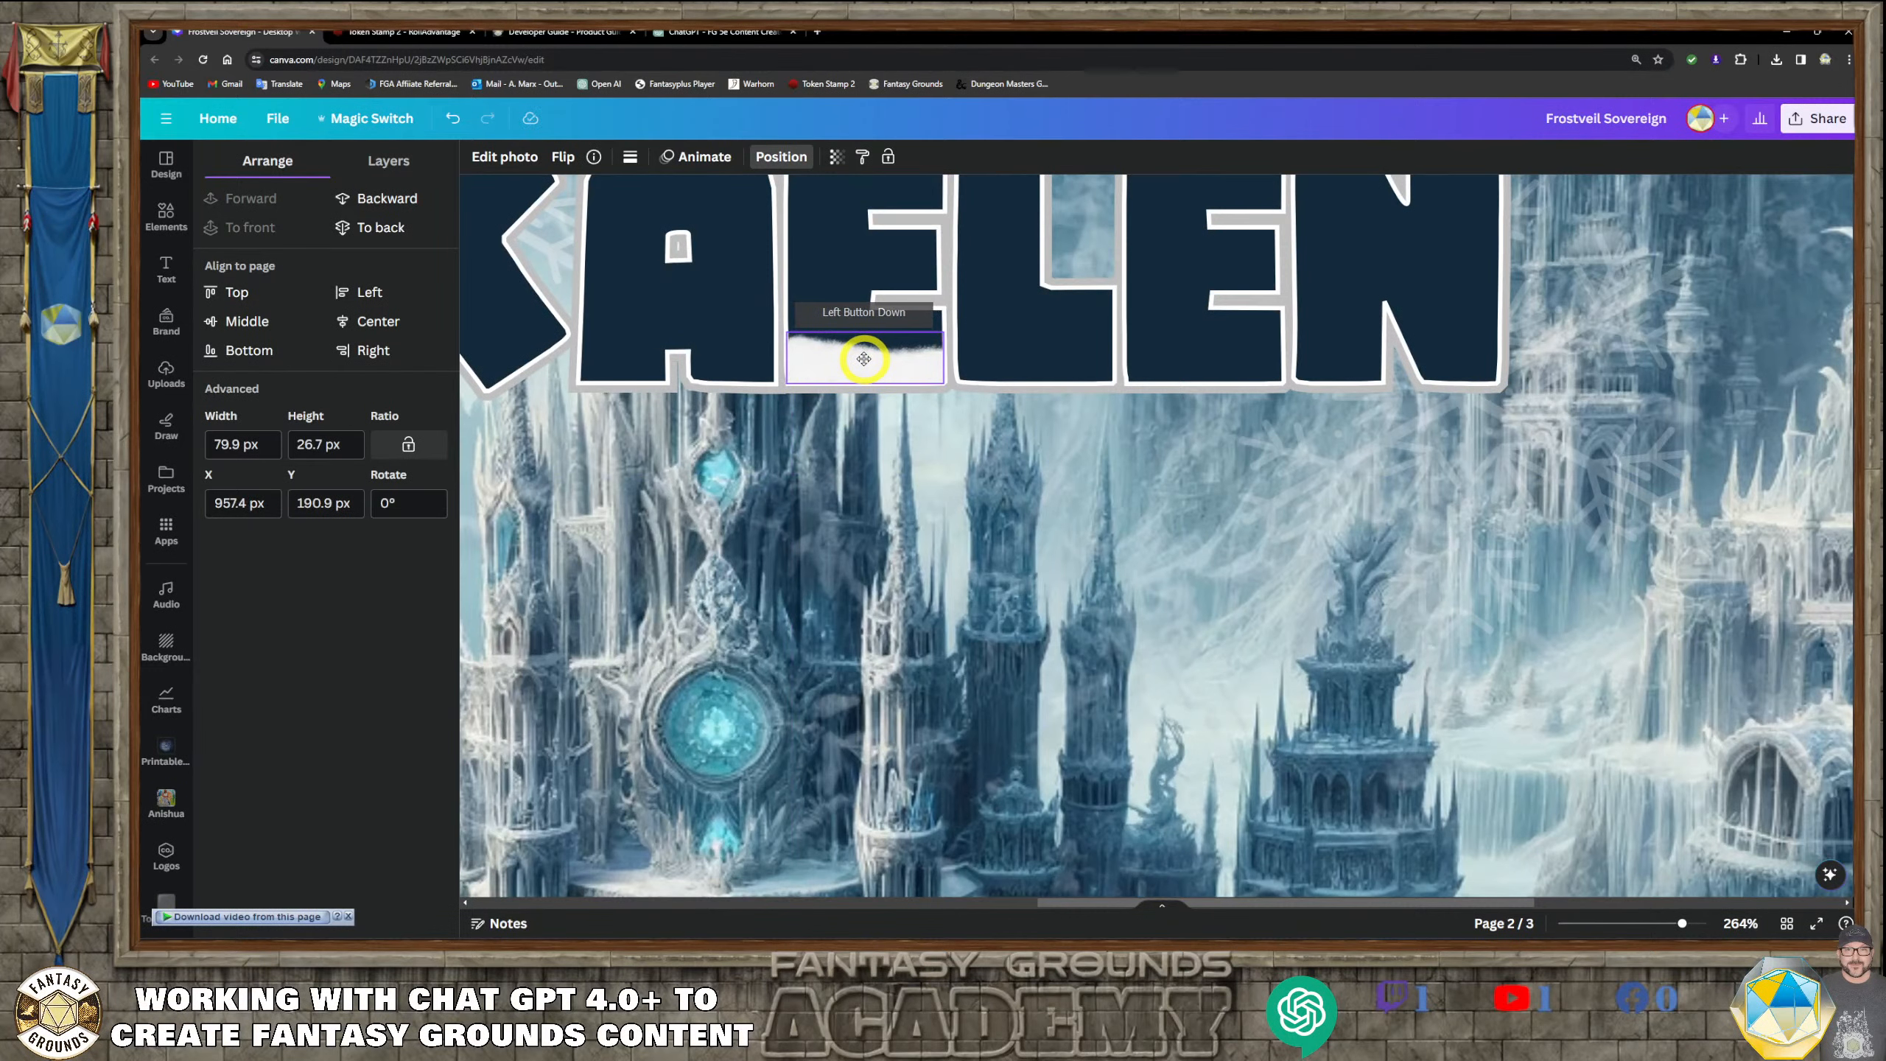
pyautogui.scroll(2, 918, 460)
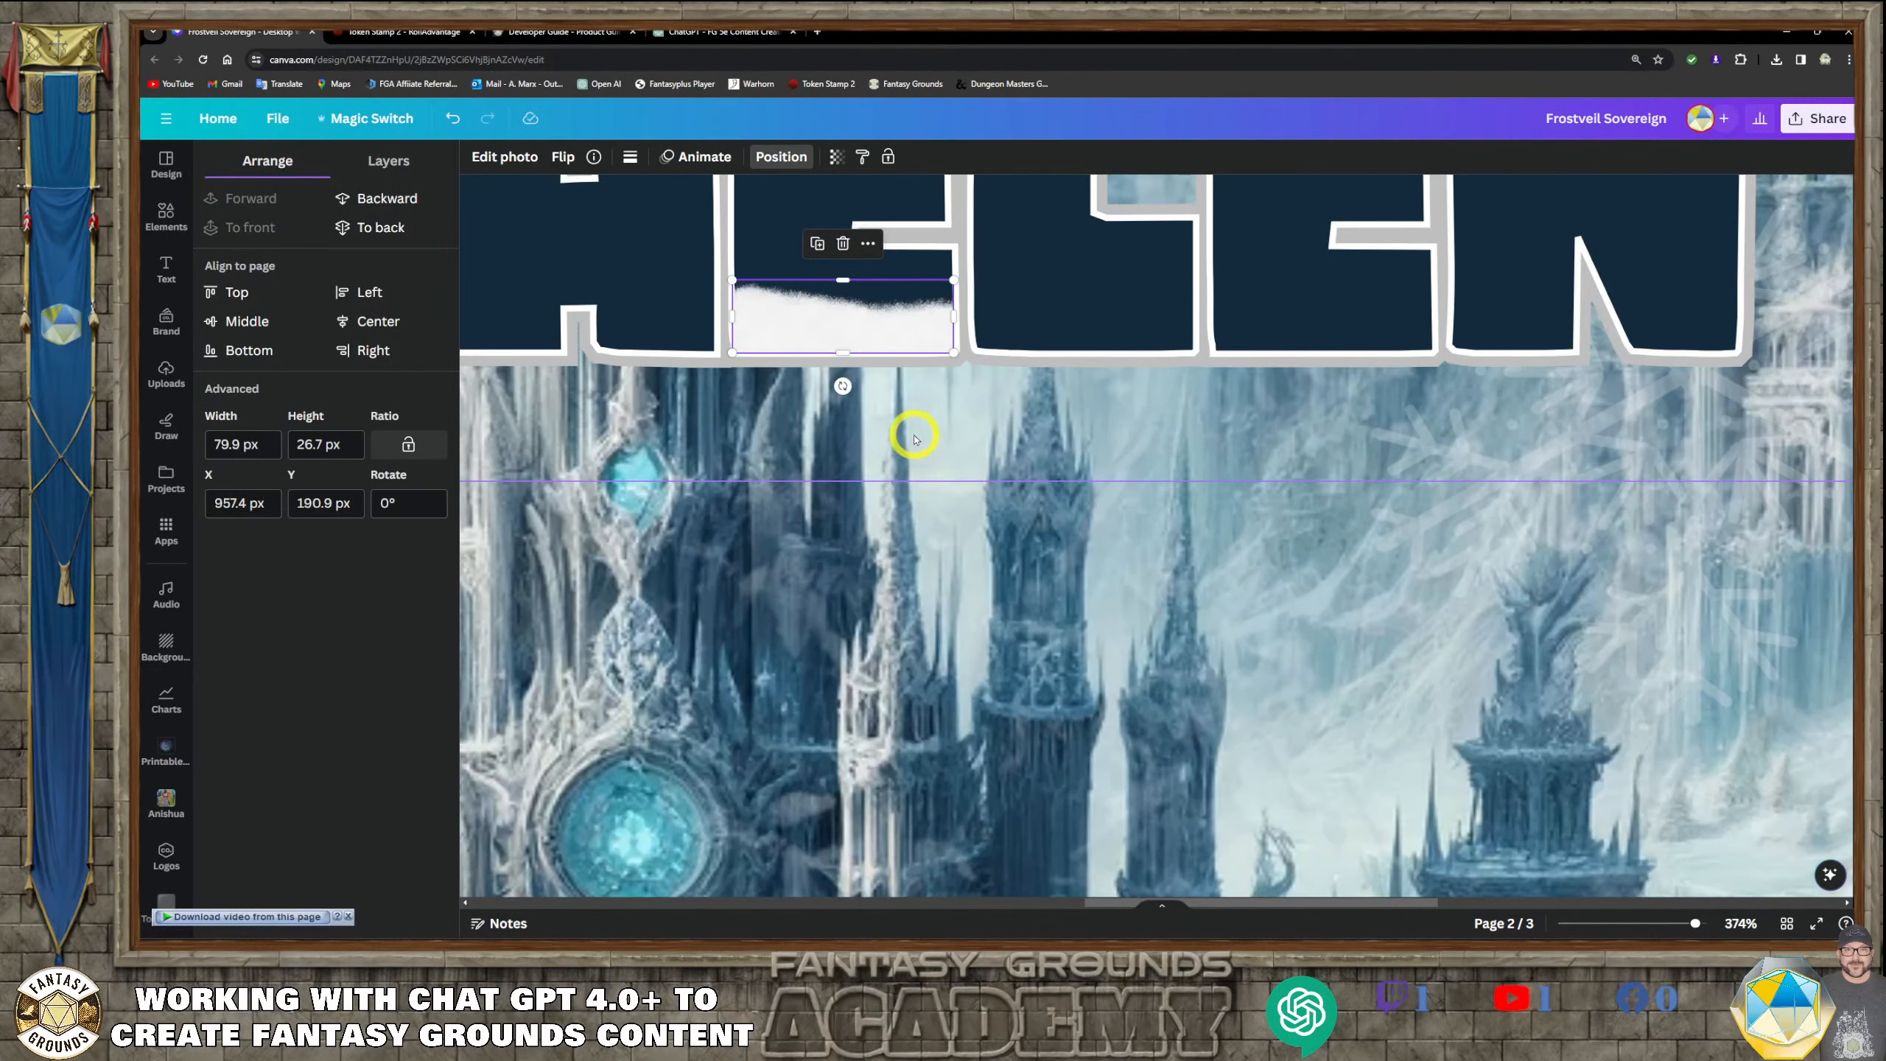
pyautogui.scroll(3, 914, 439)
pyautogui.click(770, 278)
pyautogui.click(830, 510)
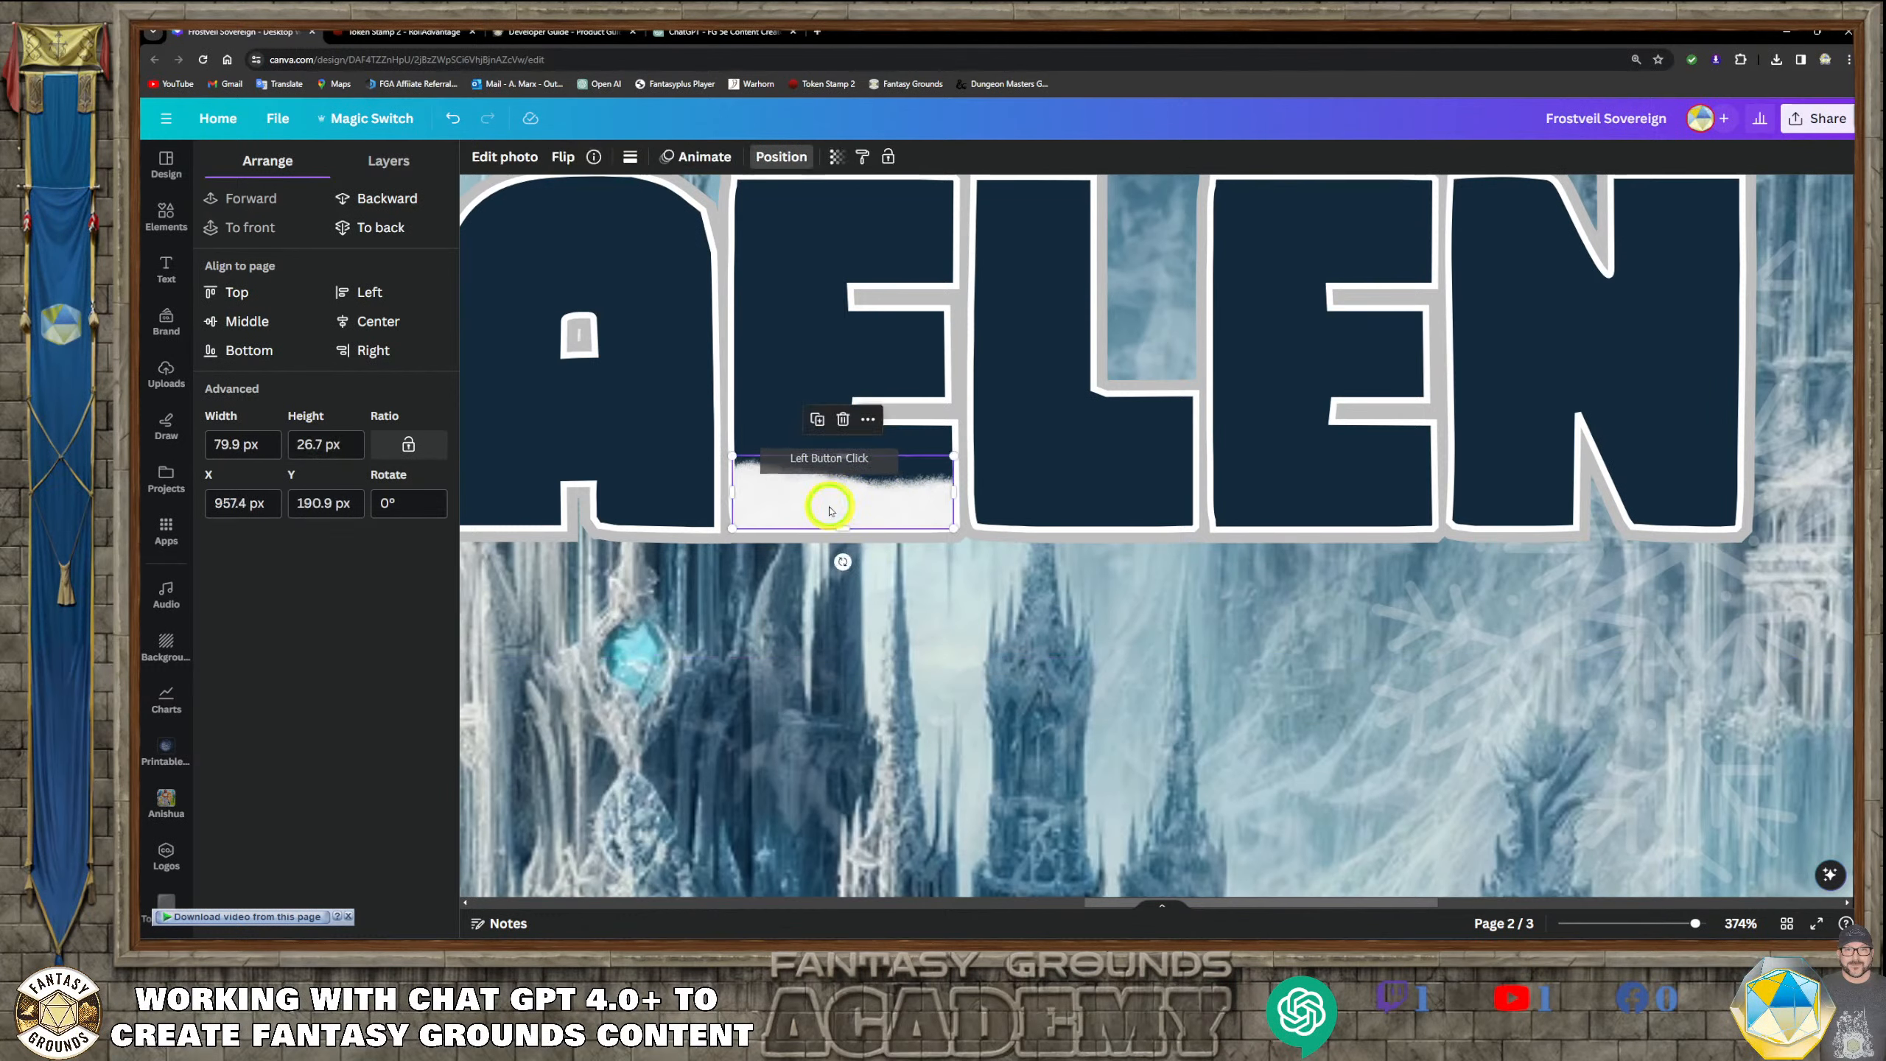
pyautogui.moveTo(830, 510); pyautogui.dragTo(829, 507)
# Reduce the snowbank to about 77.3 by 25.8 px and shift it on the first E's base to X 960 px, Y 195.1 px
pyautogui.click(1116, 589)
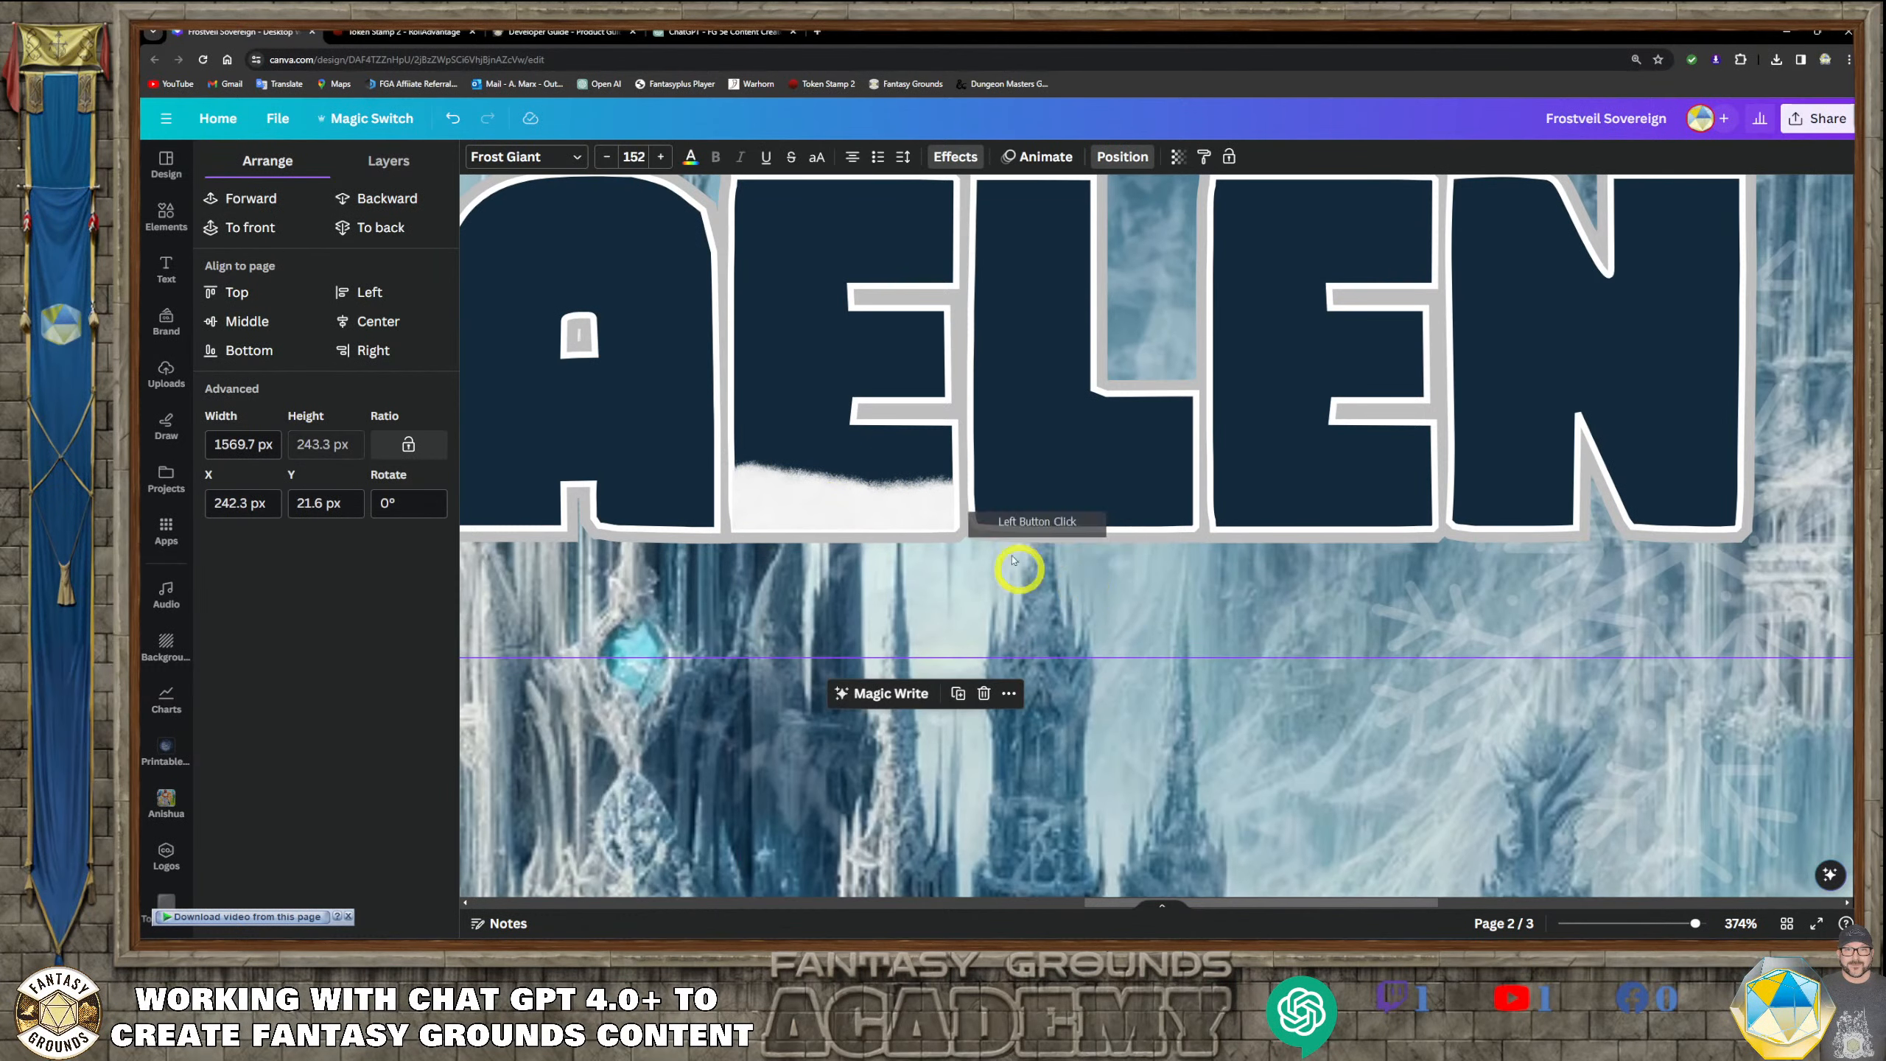
pyautogui.hscroll(-5, 733, 371)
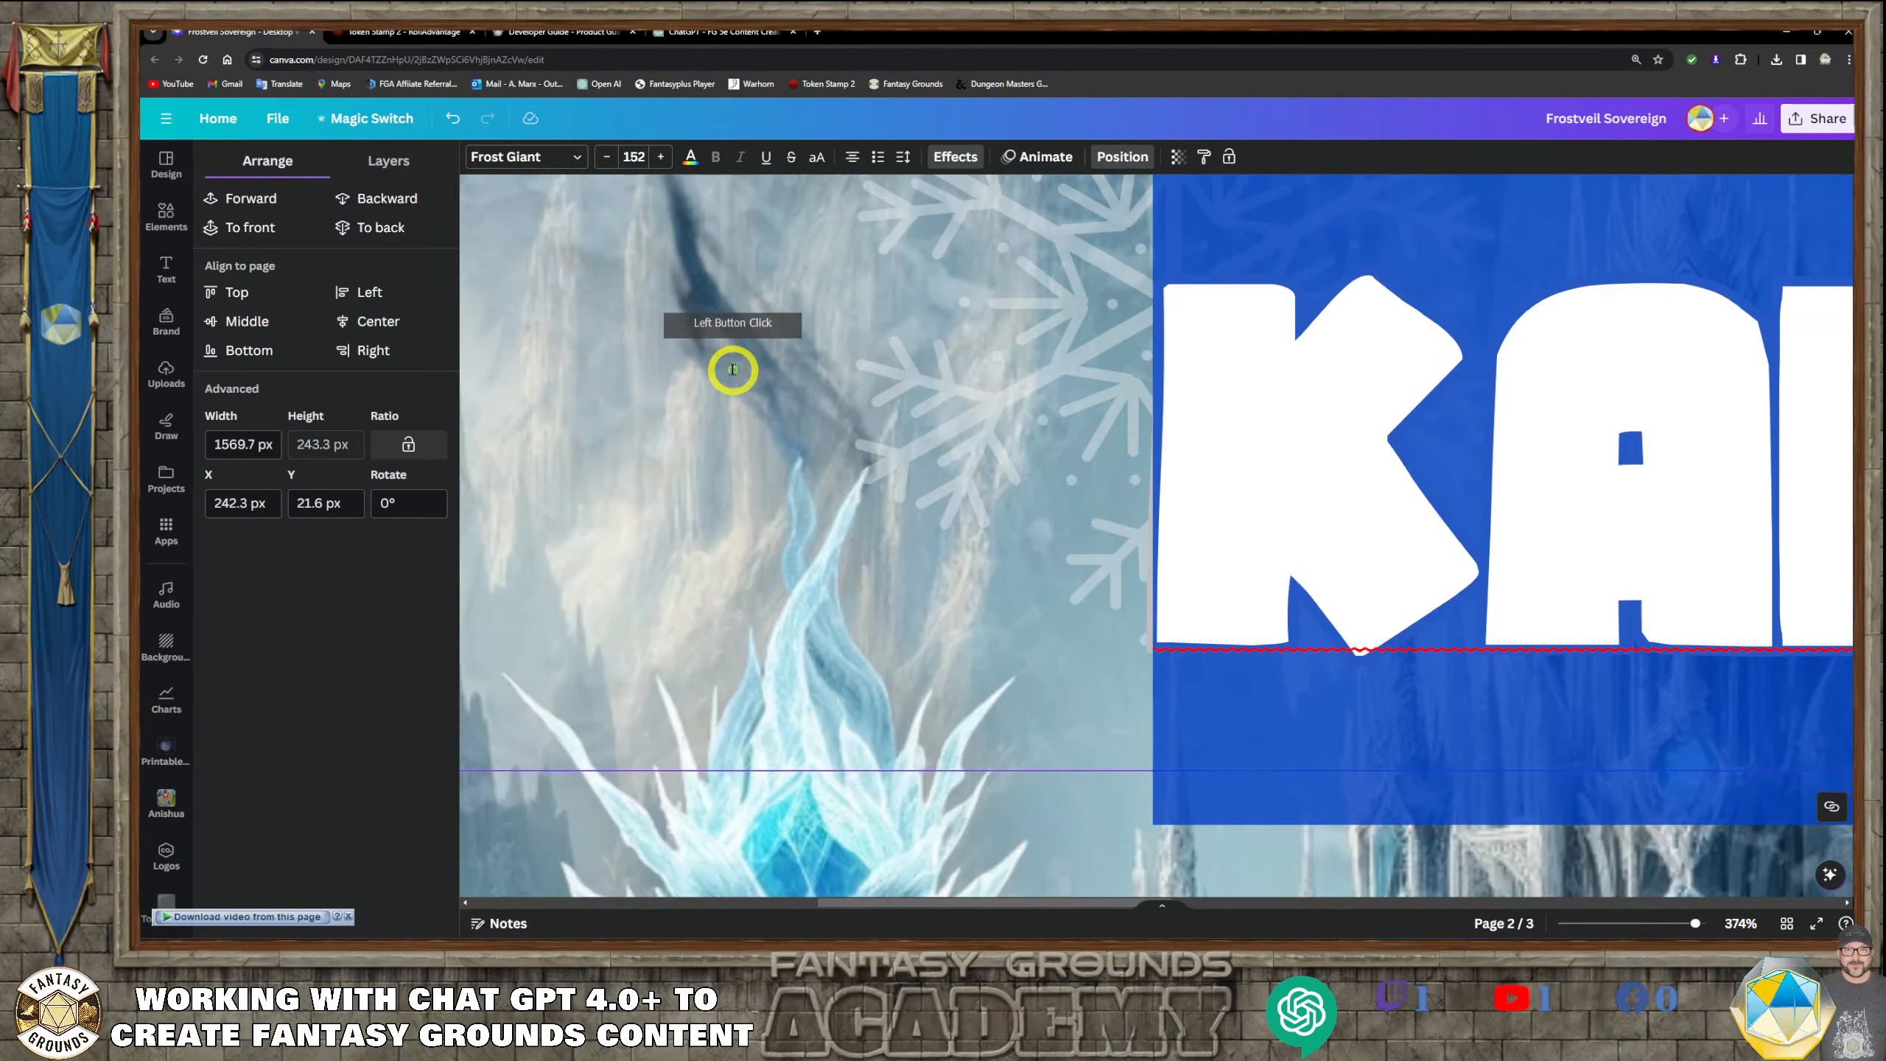
pyautogui.click(1323, 725)
pyautogui.scroll(-3, 1323, 726)
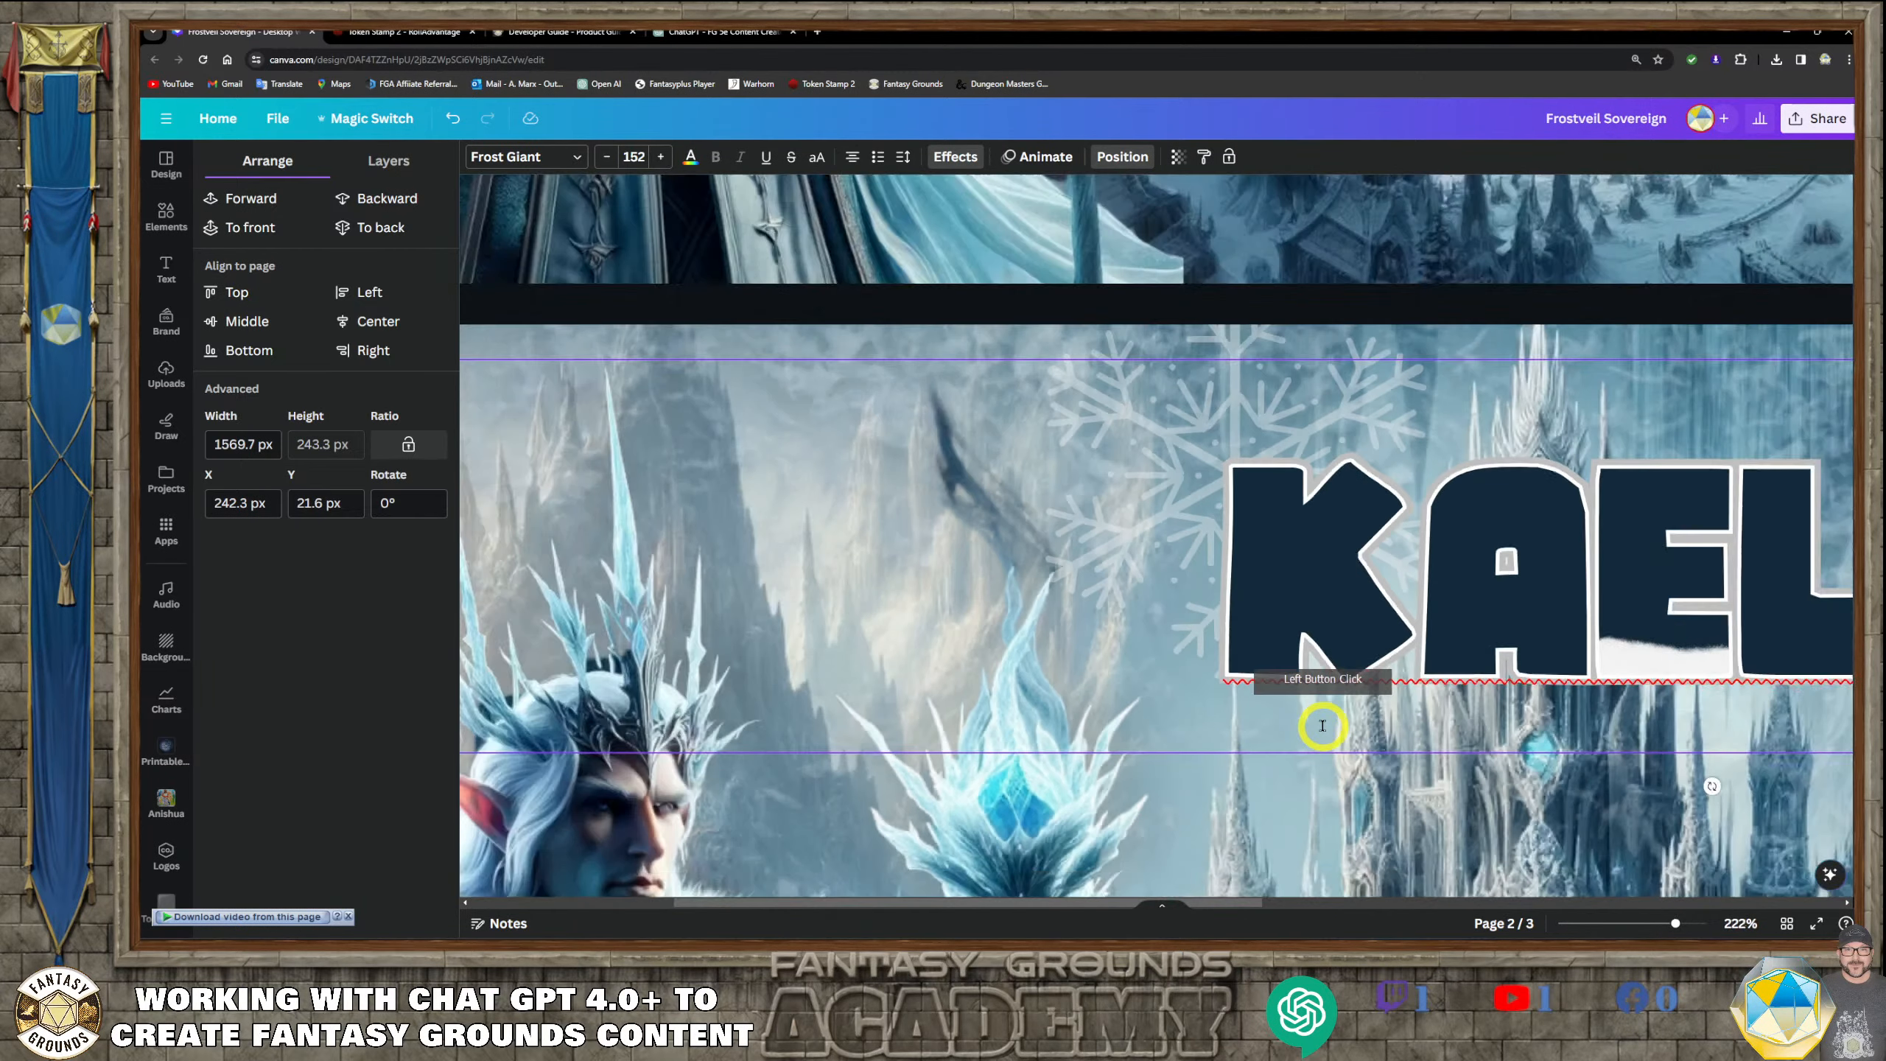
pyautogui.scroll(-1, 1612, 748)
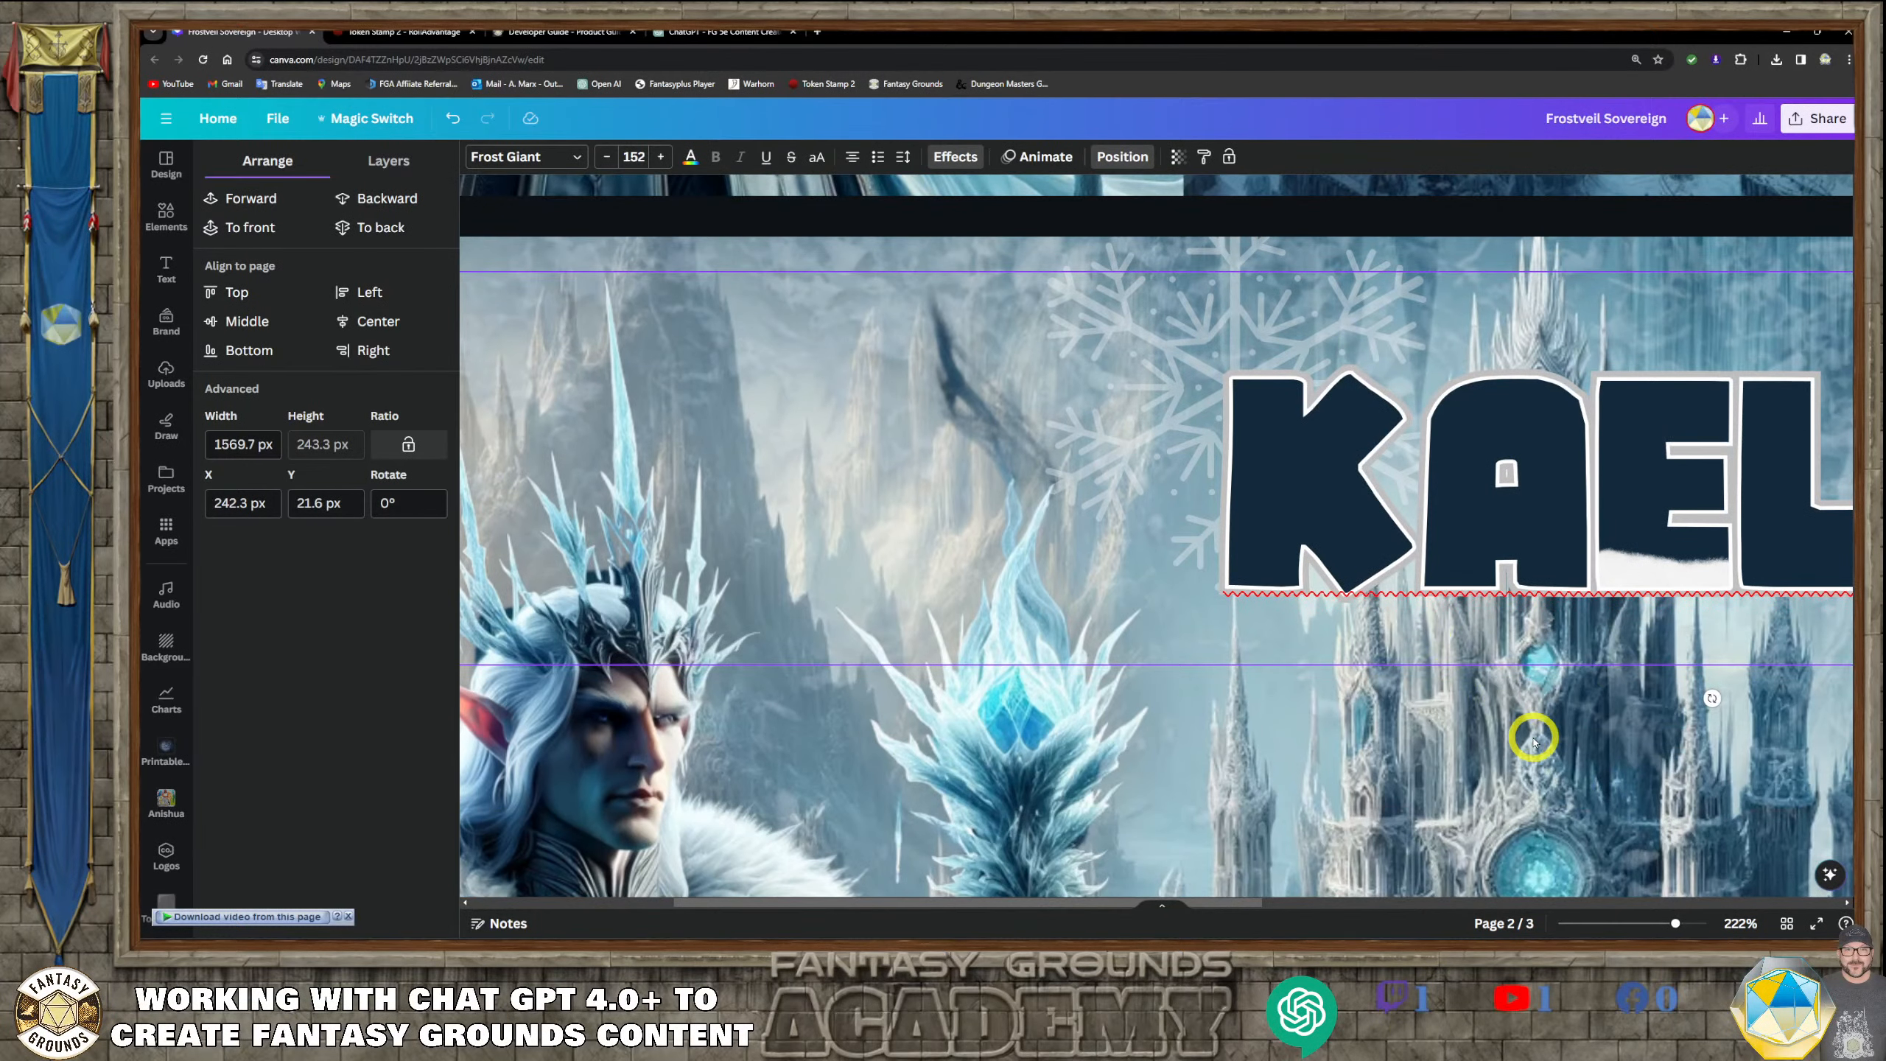
pyautogui.keyDown('ctrl'); pyautogui.scroll(-5, 1534, 739); pyautogui.keyUp('ctrl')
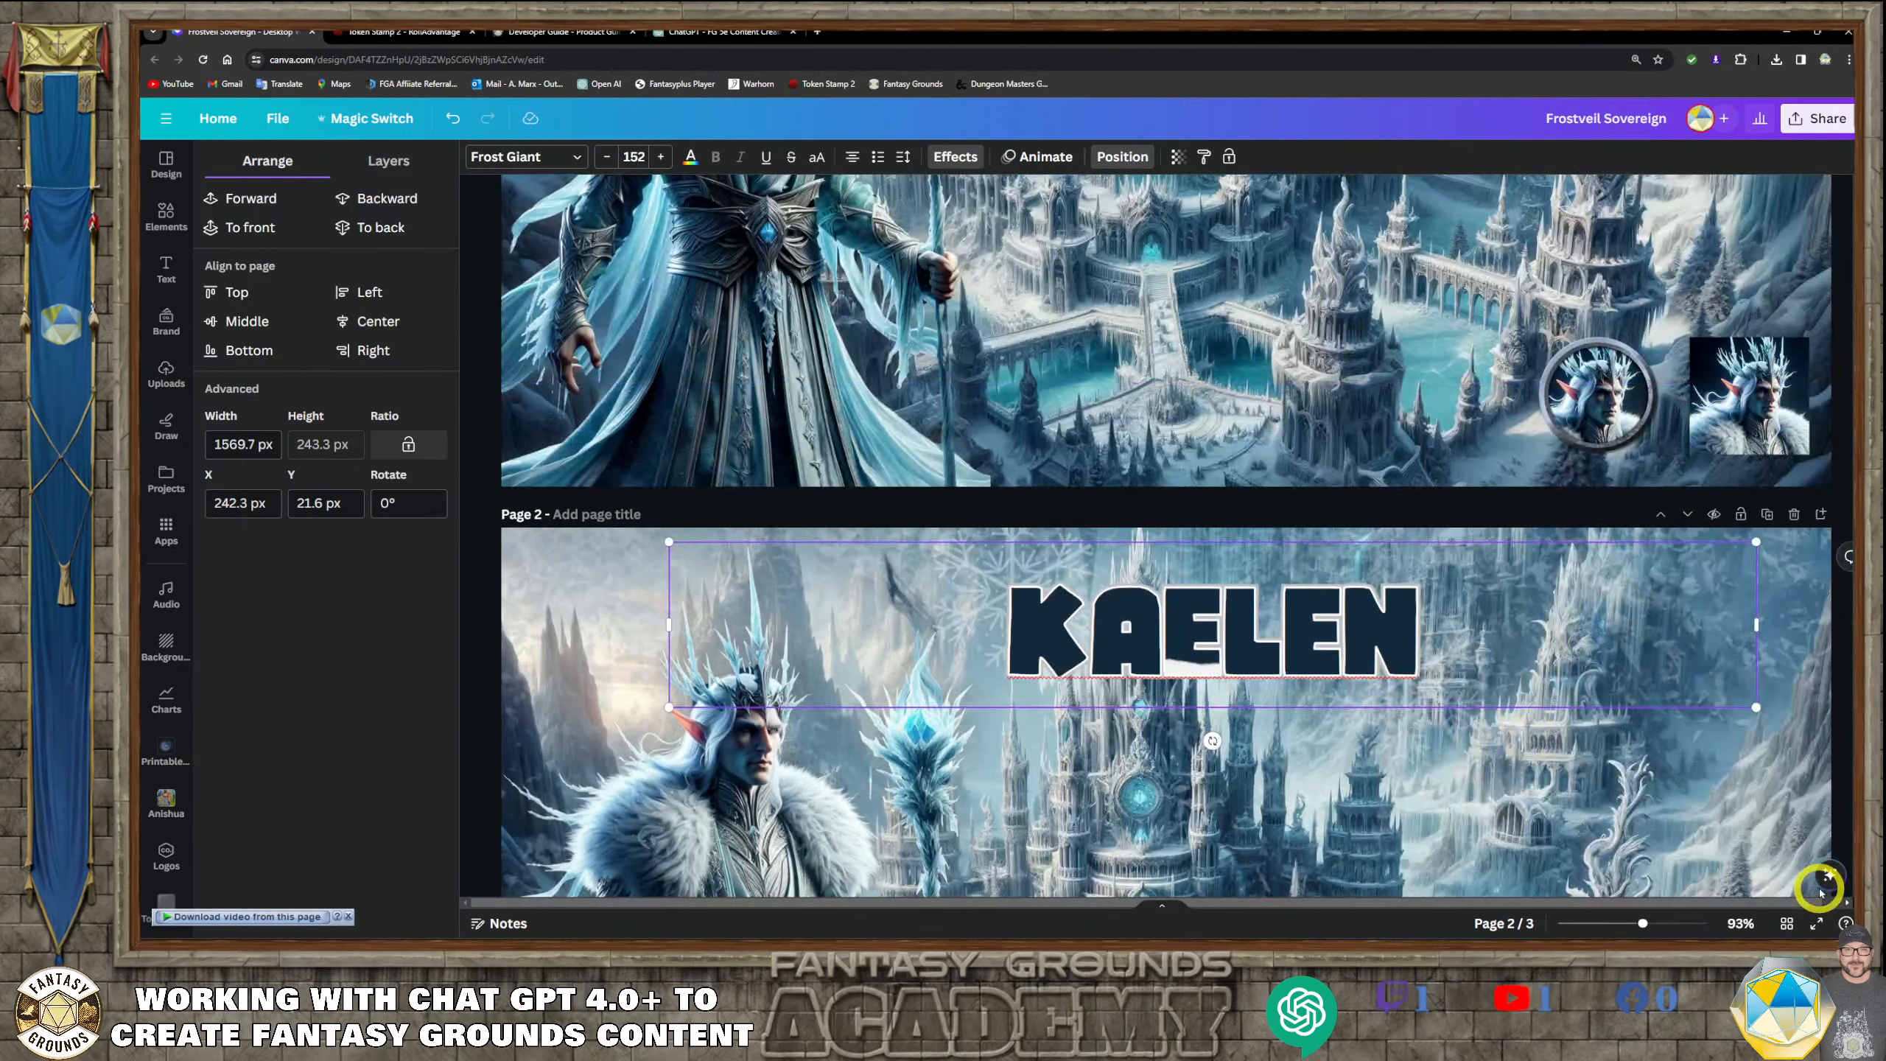
pyautogui.click(1376, 746)
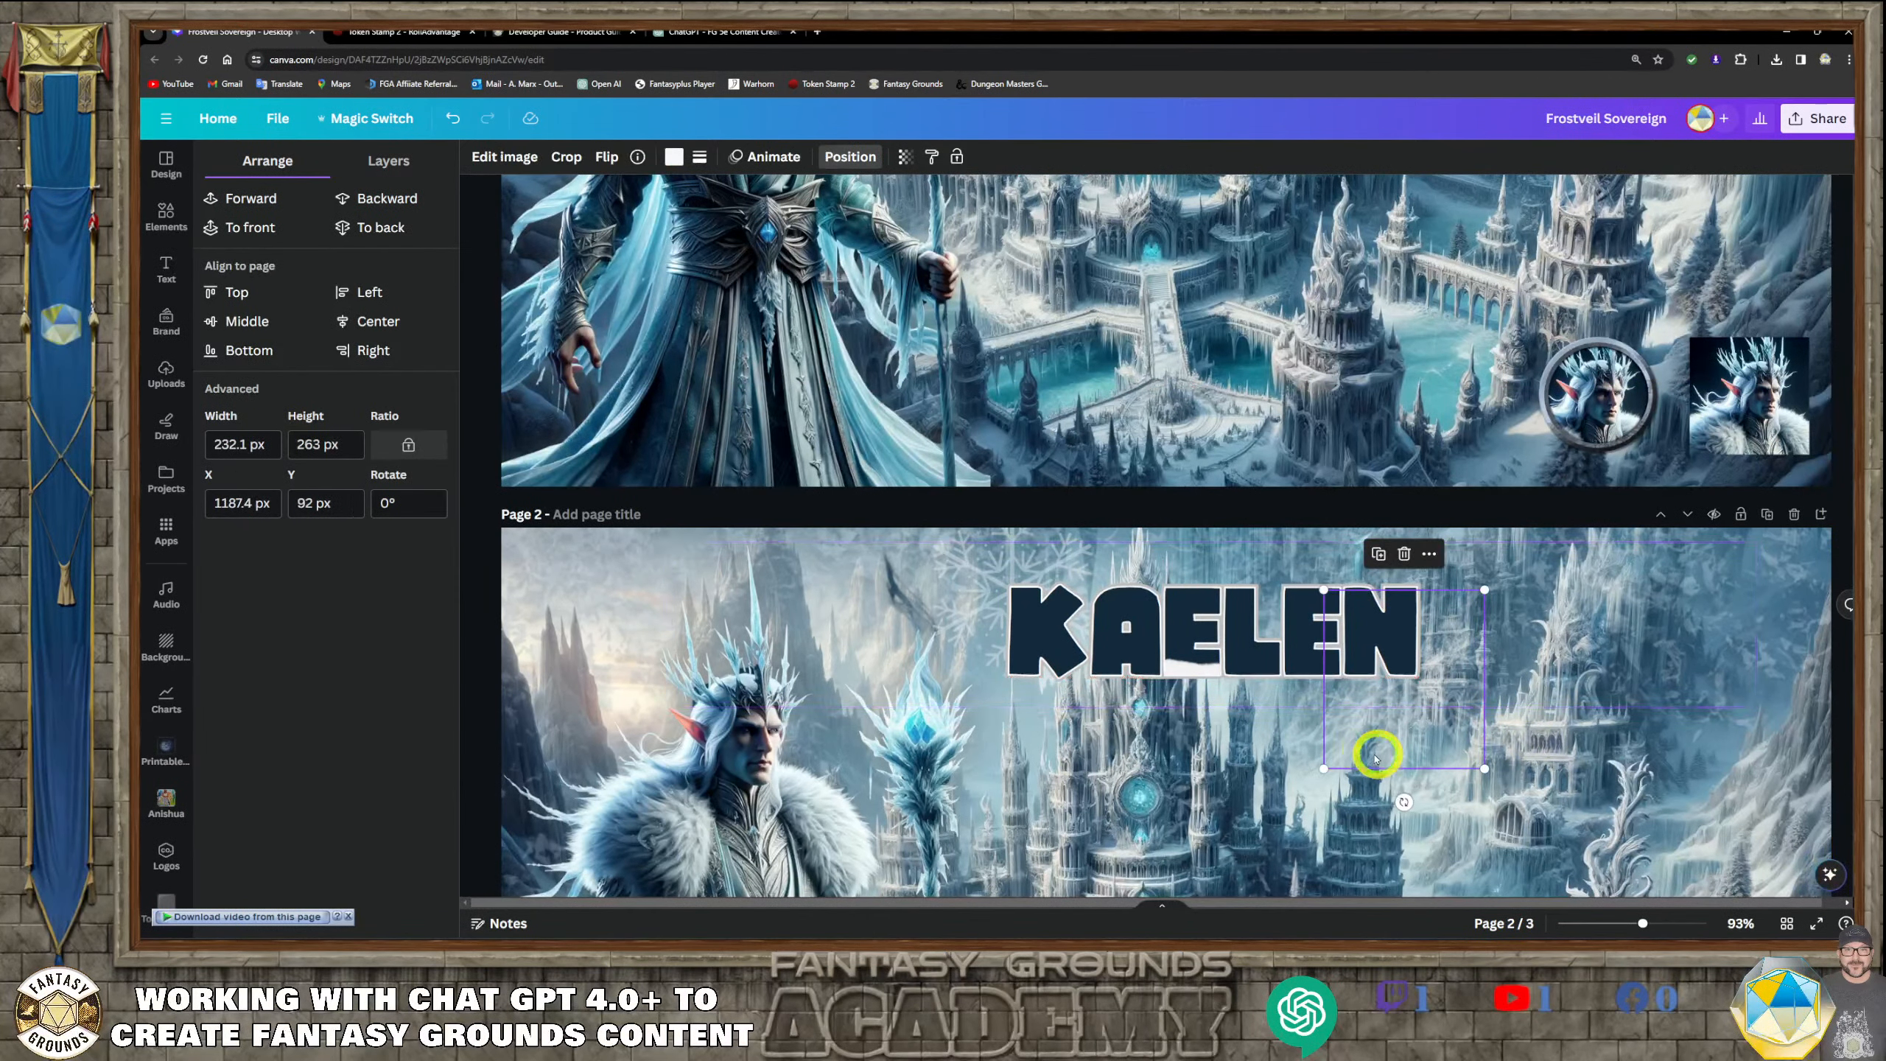
pyautogui.click(1225, 672)
pyautogui.click(1191, 672)
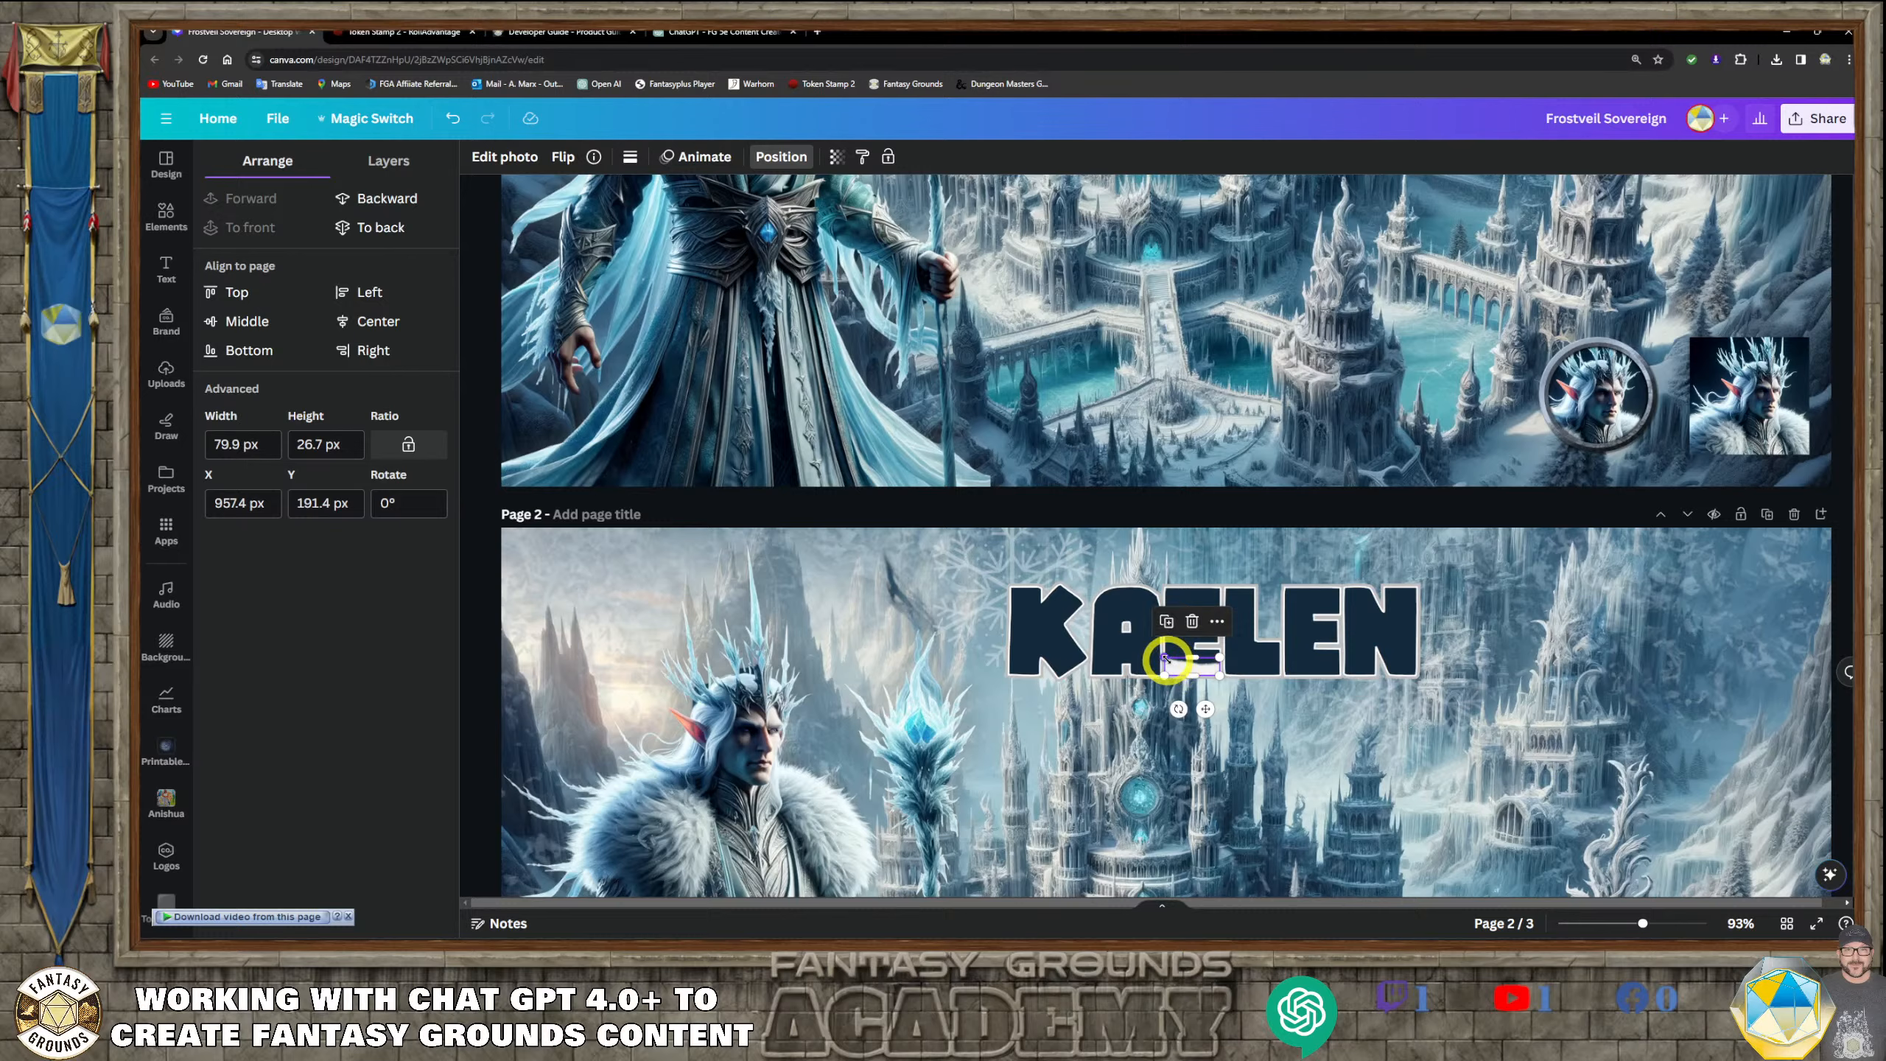
pyautogui.moveTo(1165, 659); pyautogui.dragTo(1169, 661)
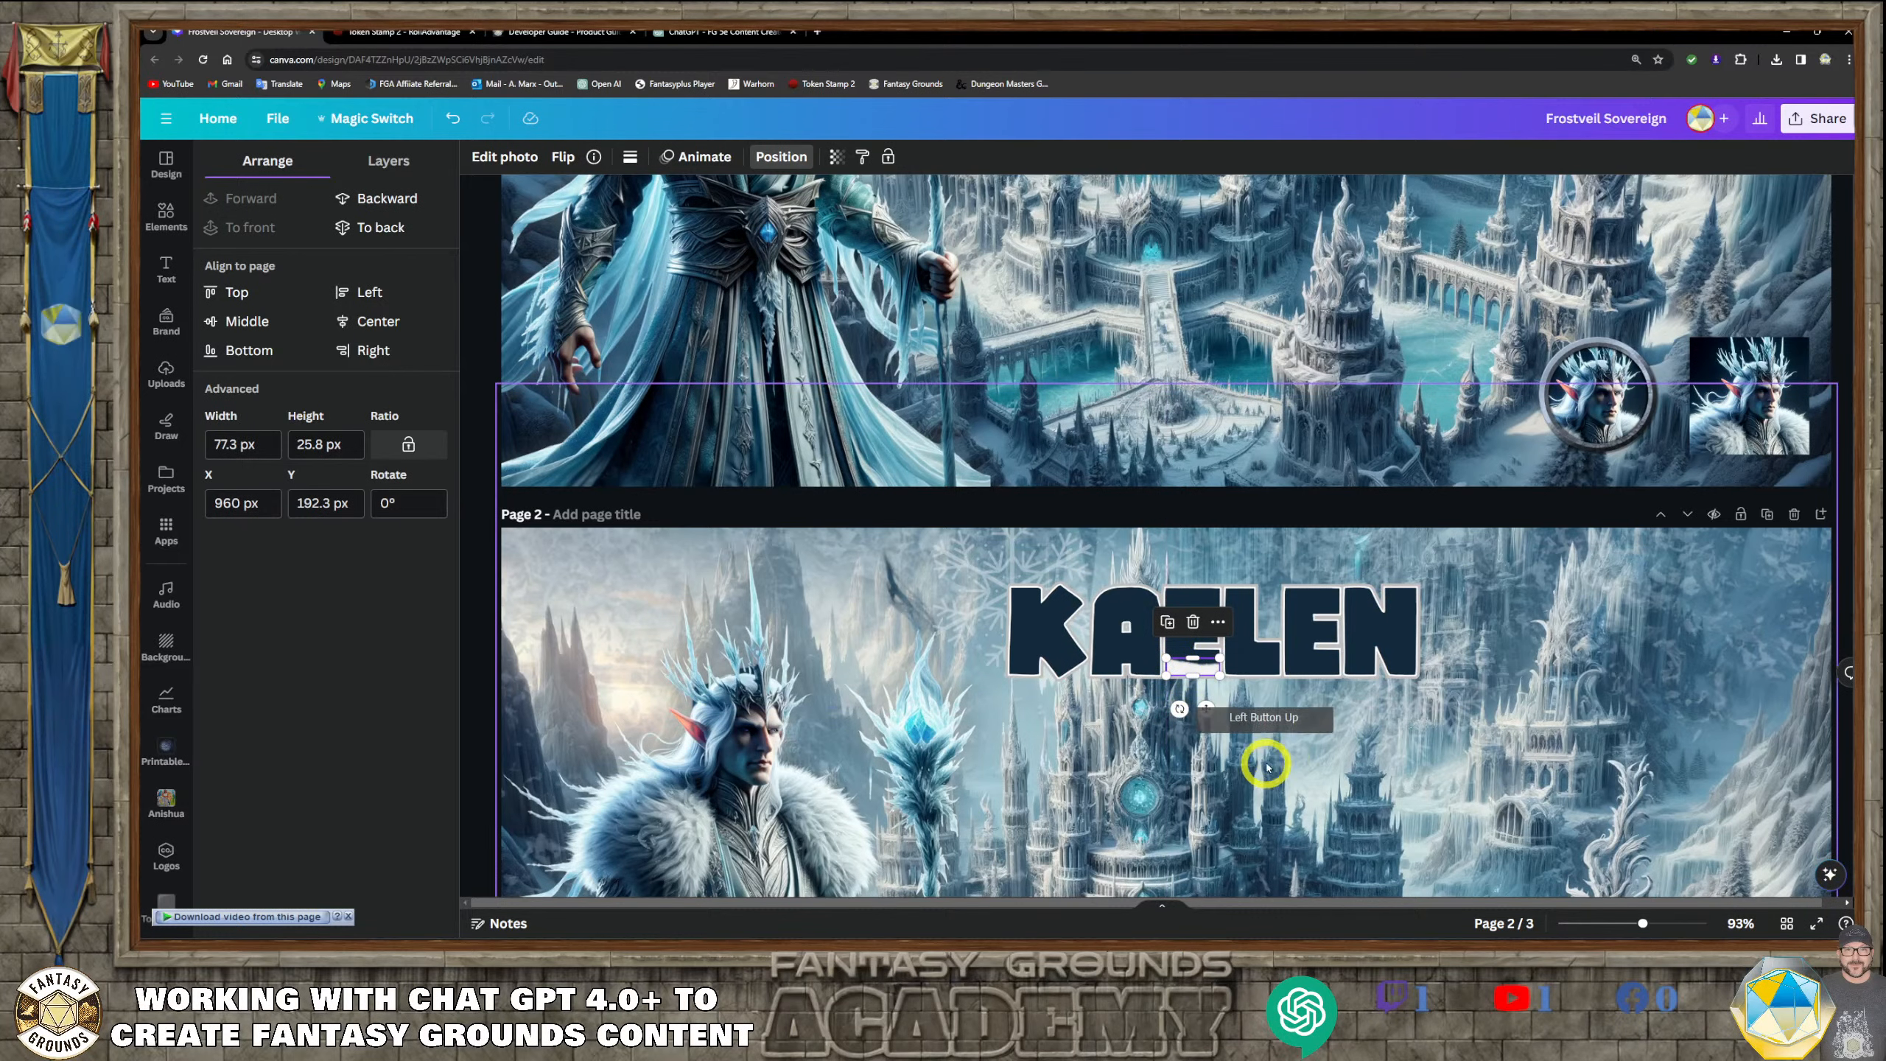
pyautogui.scroll(2, 1296, 735)
pyautogui.scroll(6, 1179, 497)
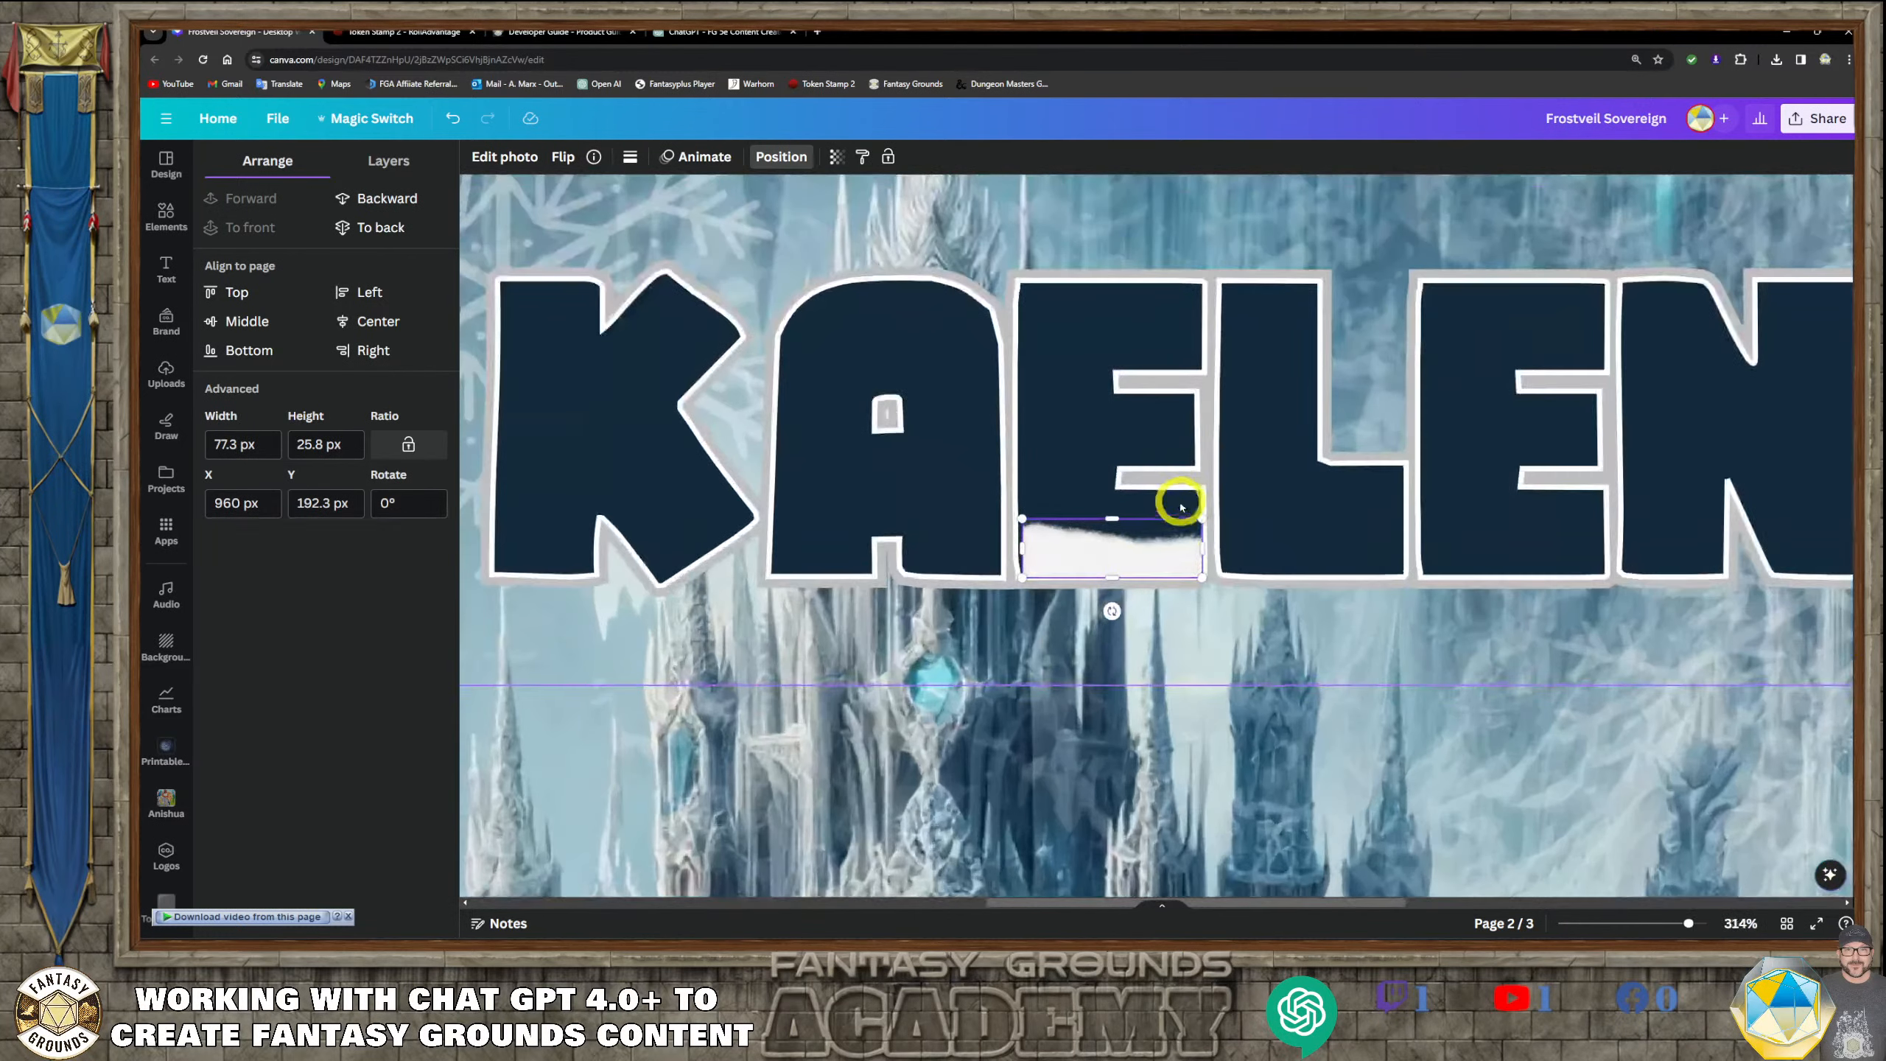
pyautogui.moveTo(1082, 556)
pyautogui.mouseDown()
pyautogui.moveTo(1104, 556)
pyautogui.moveTo(1080, 562)
pyautogui.mouseUp()
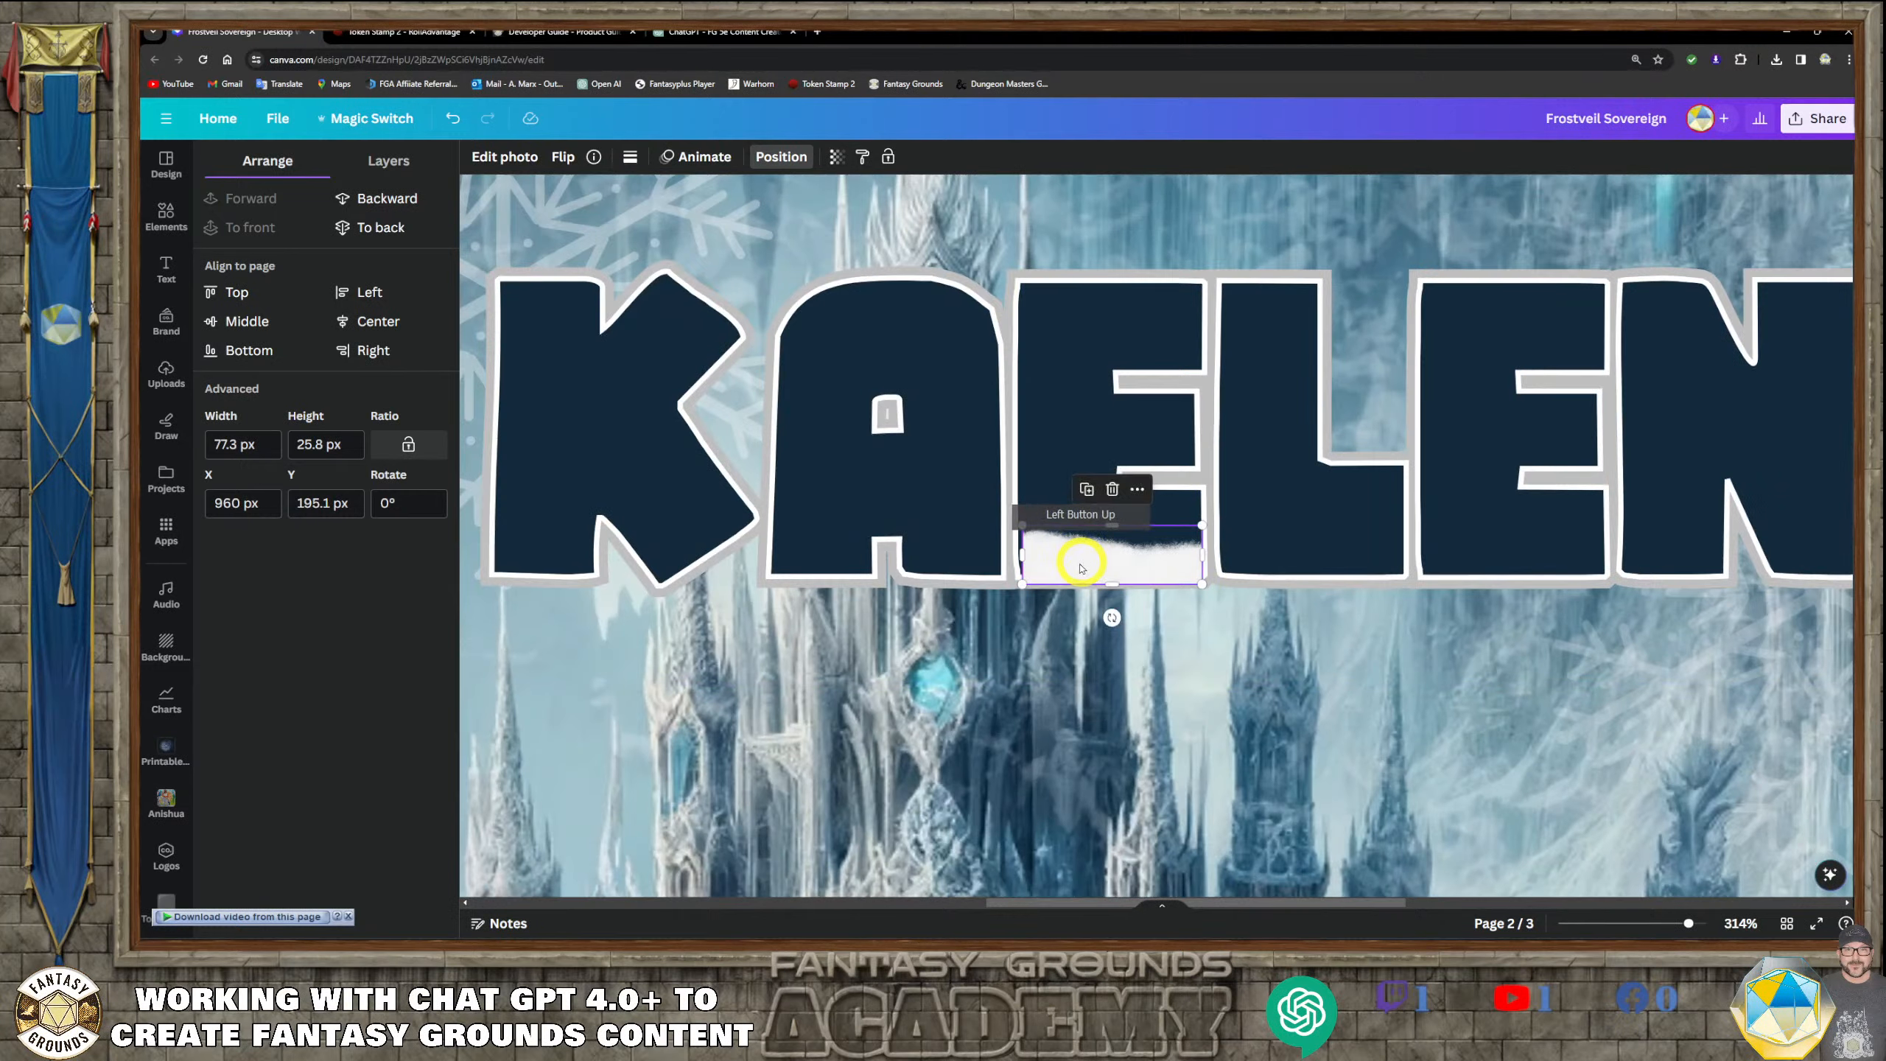
# Delete the snowbank graphic from the base of the title's first E
pyautogui.press('Delete')
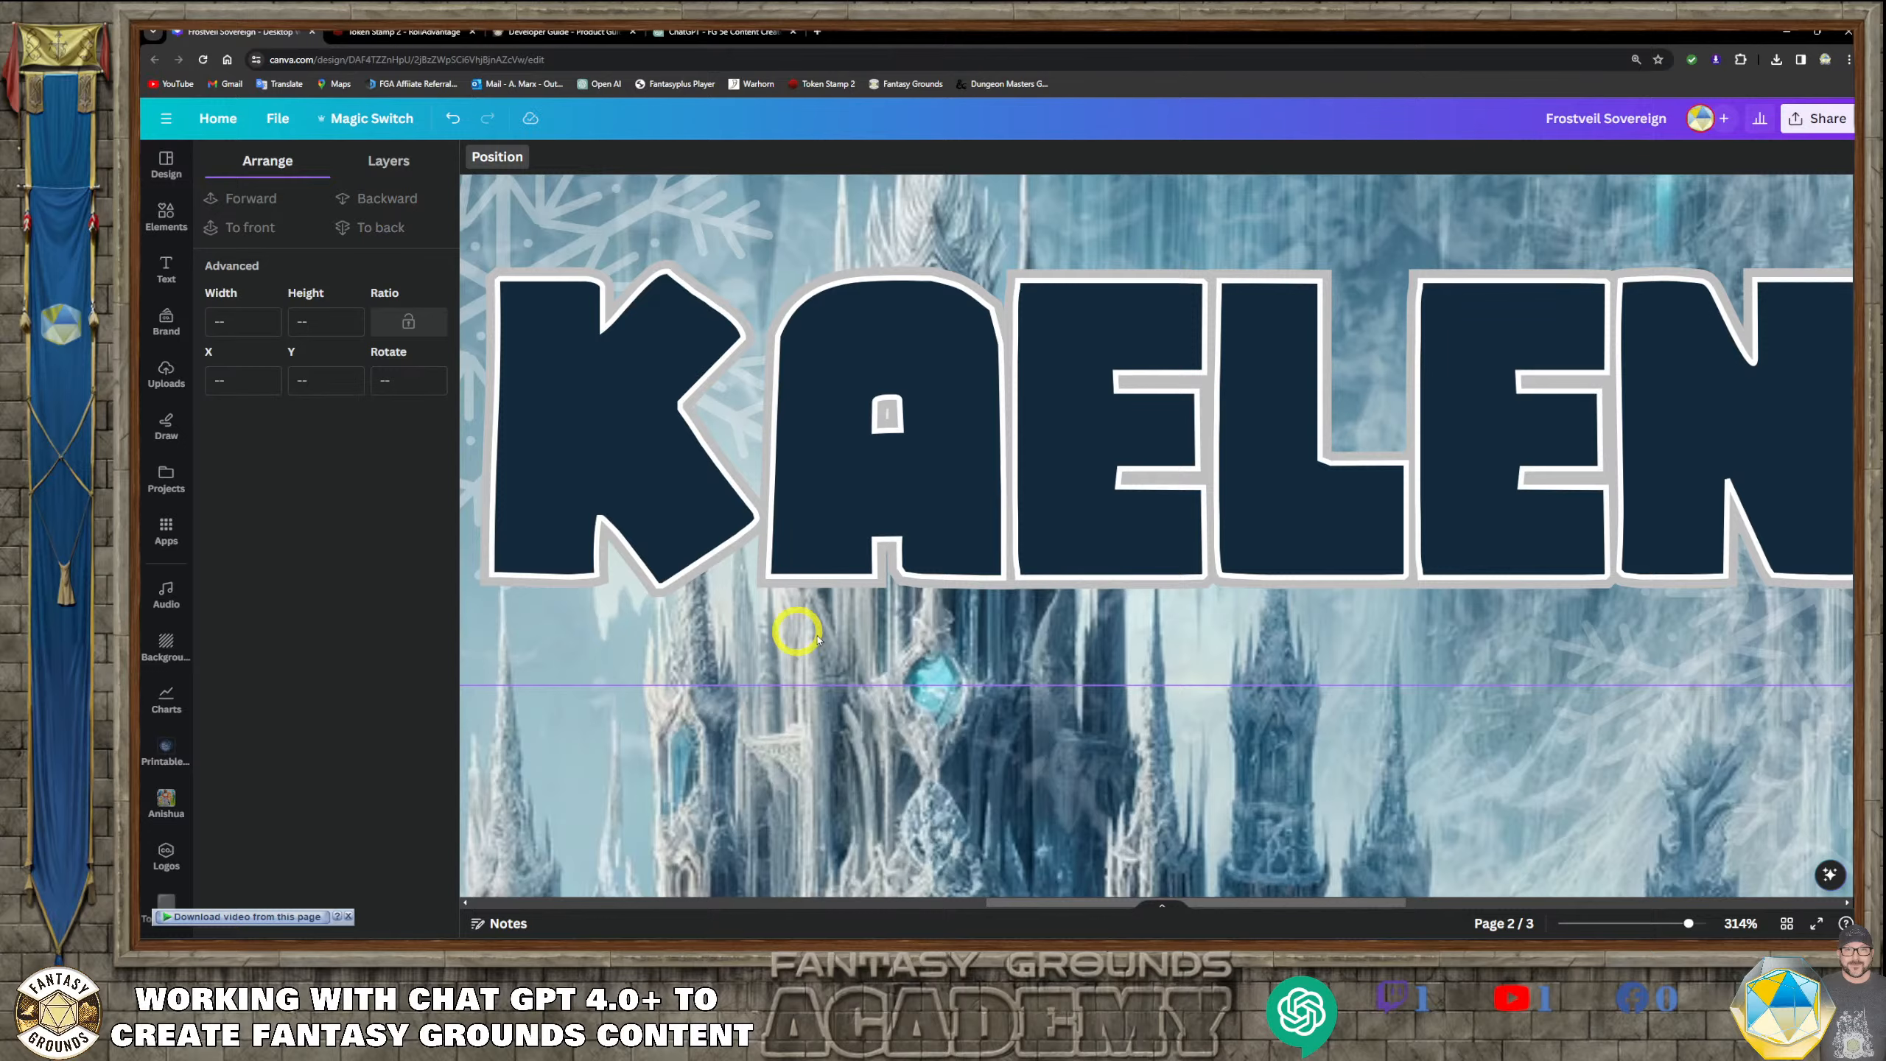
pyautogui.scroll(-5, 817, 639)
pyautogui.scroll(-10, 1043, 699)
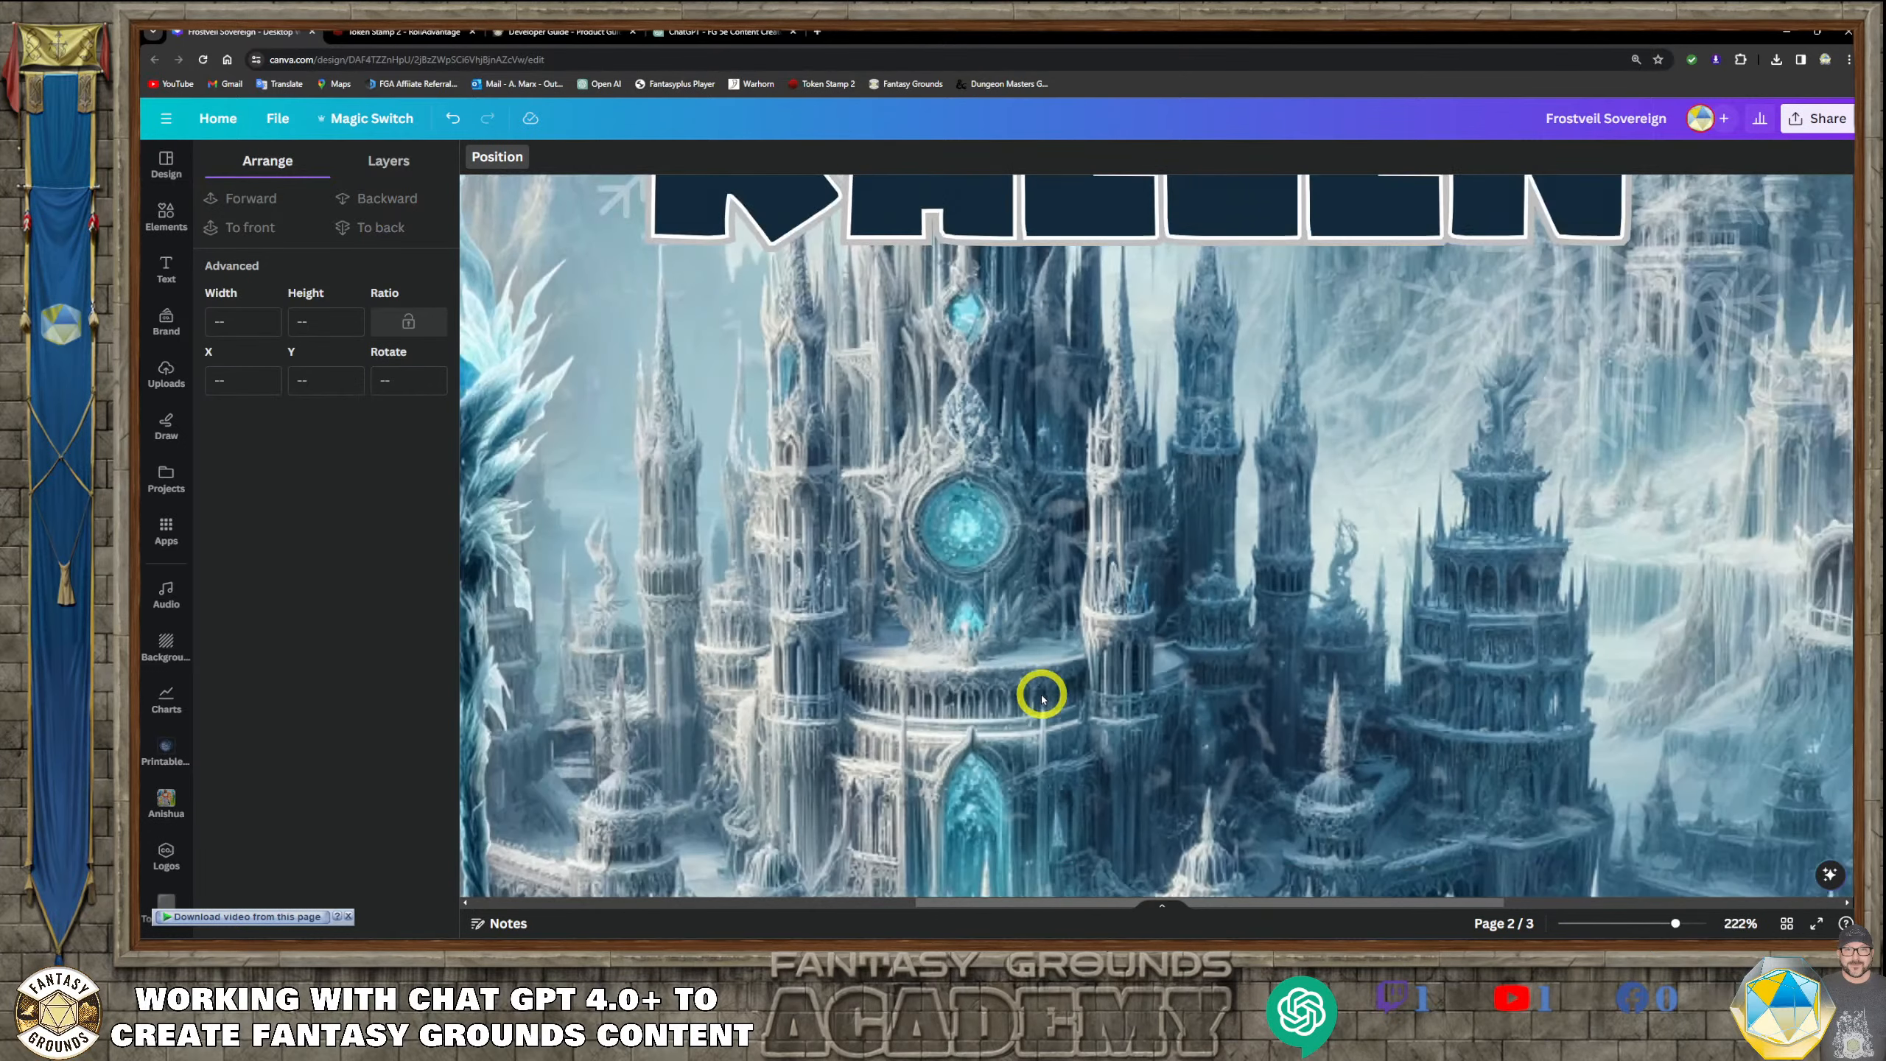
pyautogui.scroll(3, 1032, 720)
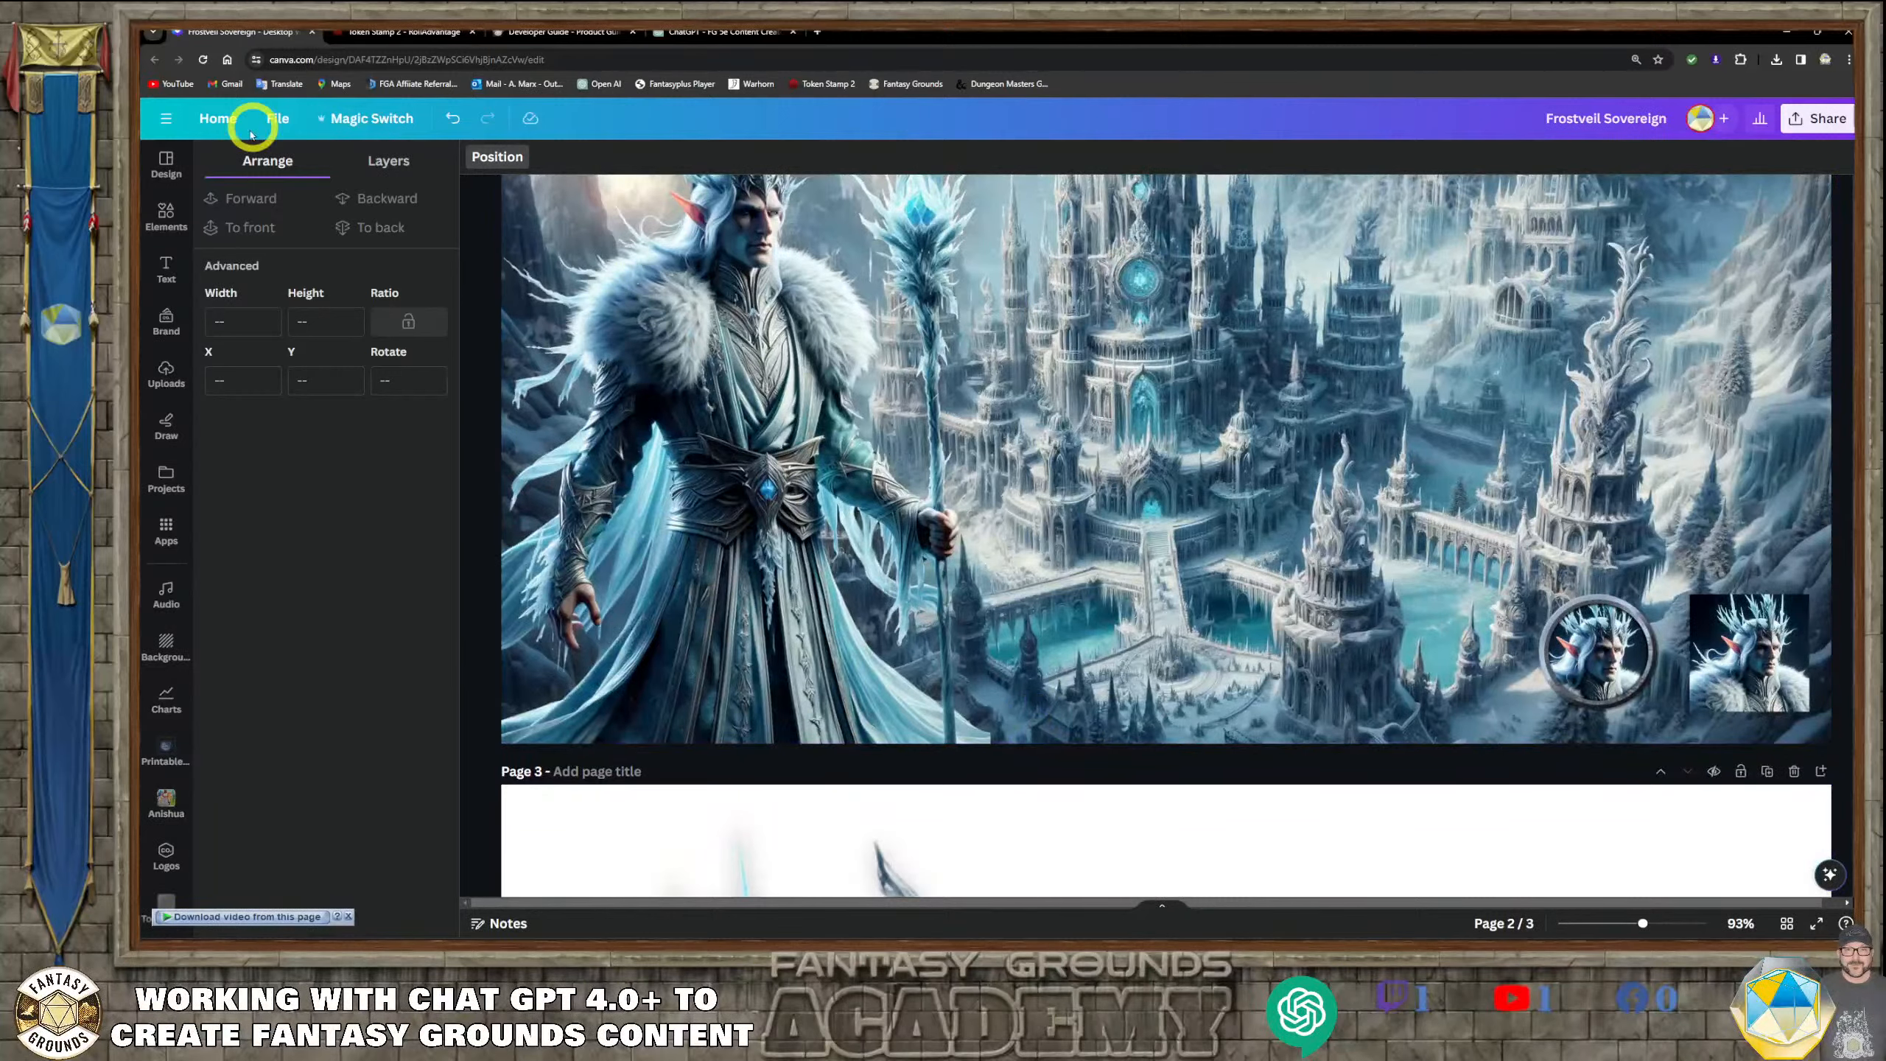
# Search the design elements for "mist" and add the wide, low-lying mist photo to page 2
pyautogui.click(166, 211)
pyautogui.click(315, 158)
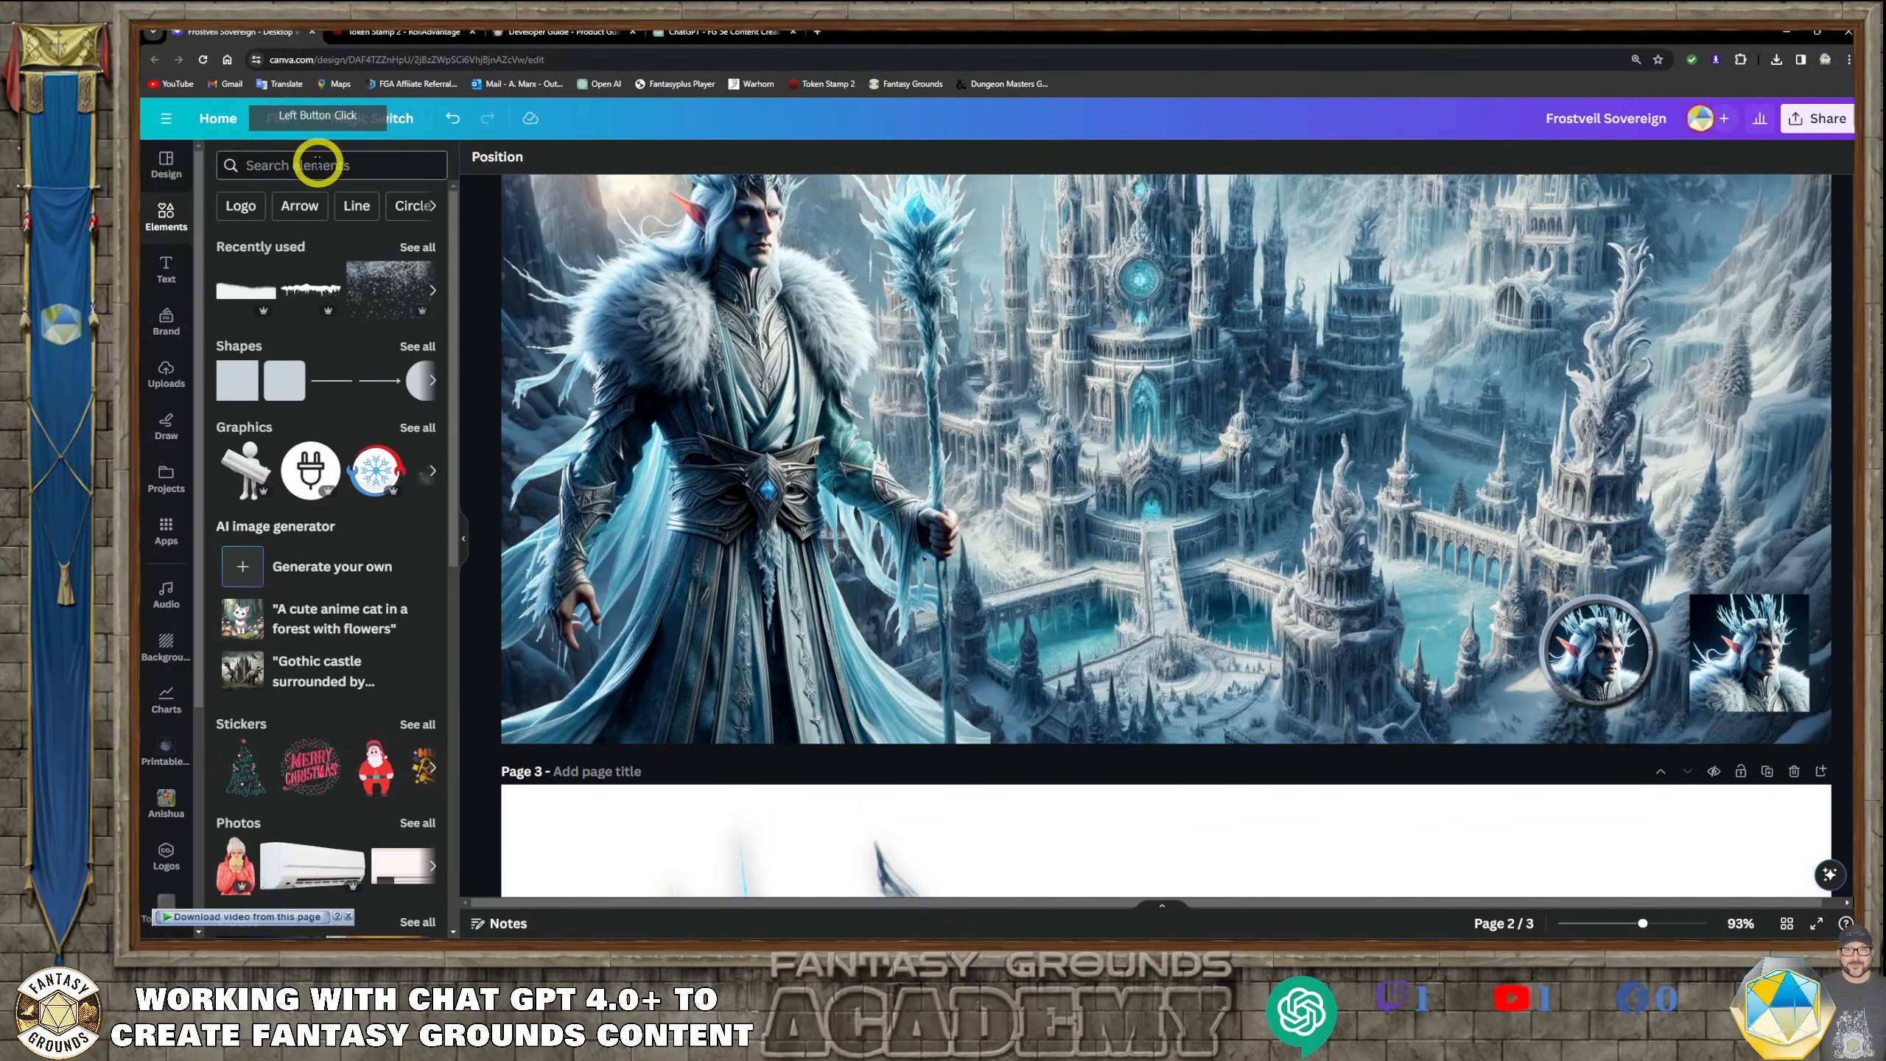
pyautogui.click(332, 170)
pyautogui.write('mi')
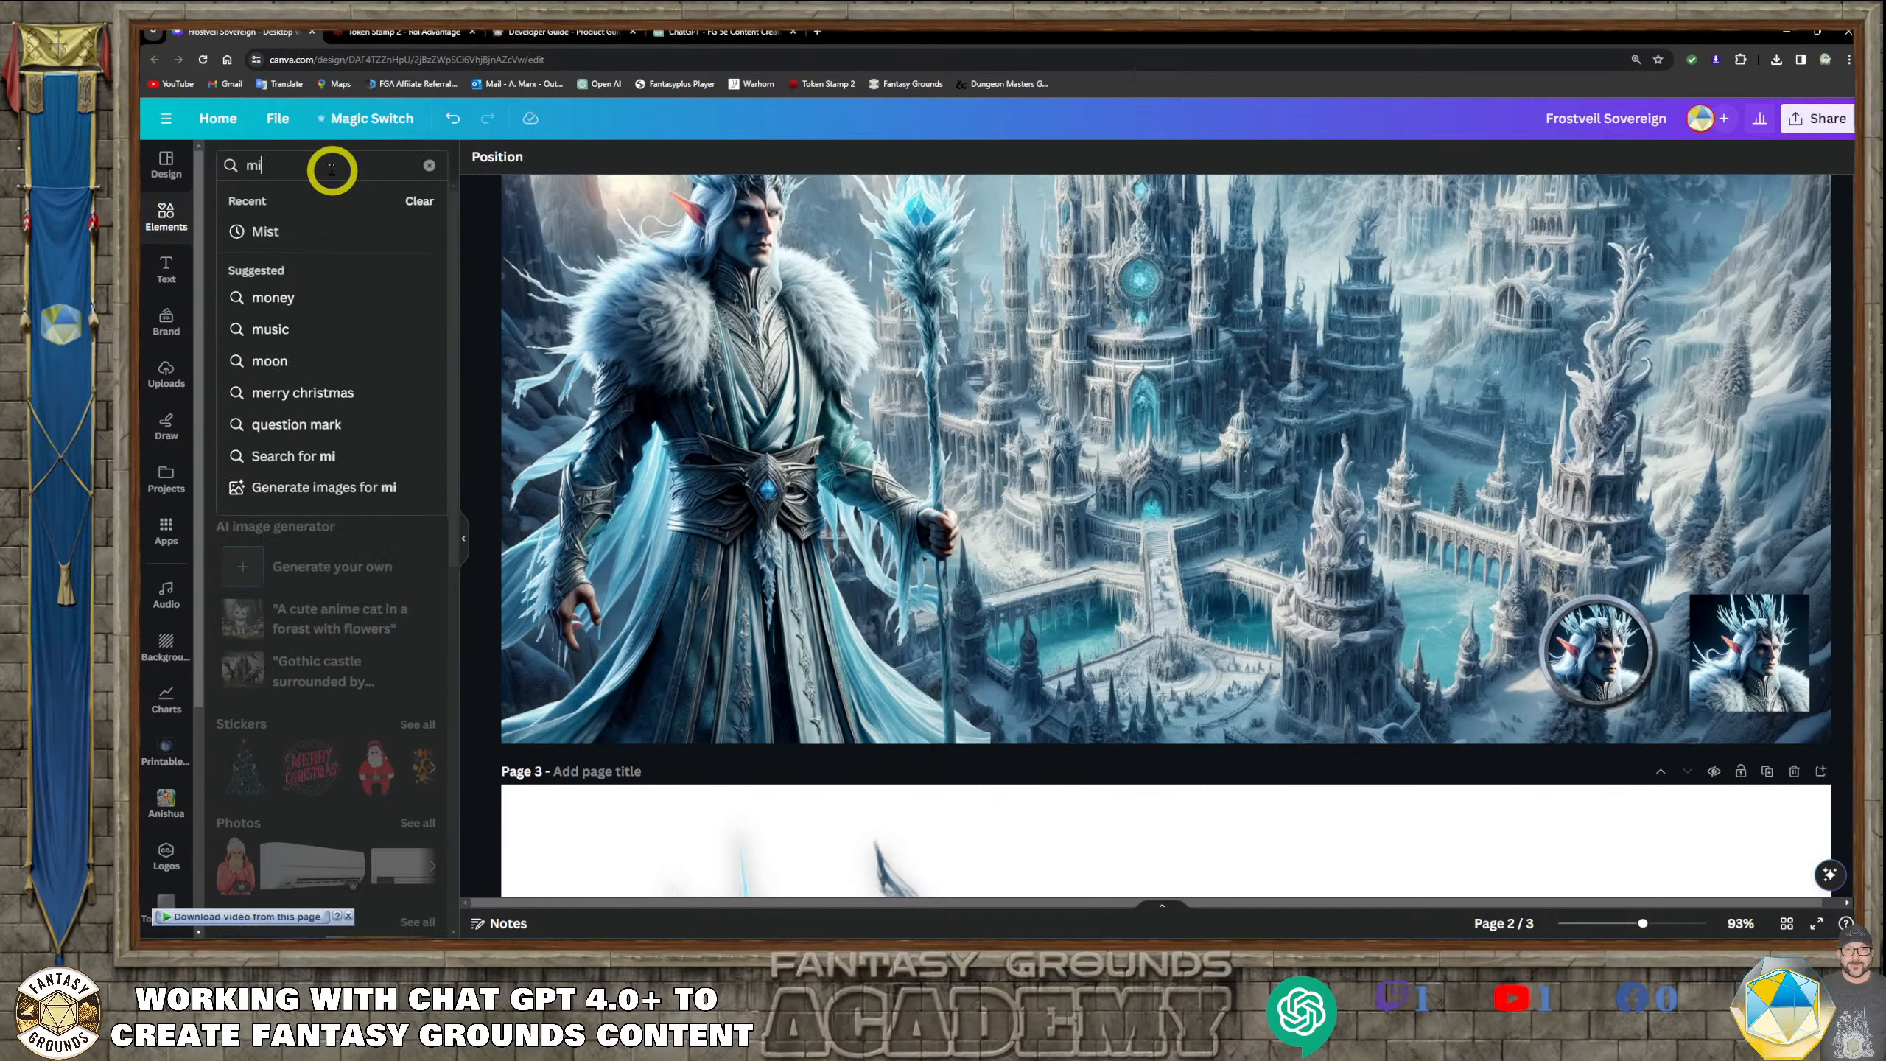
pyautogui.write('st')
pyautogui.press('Return')
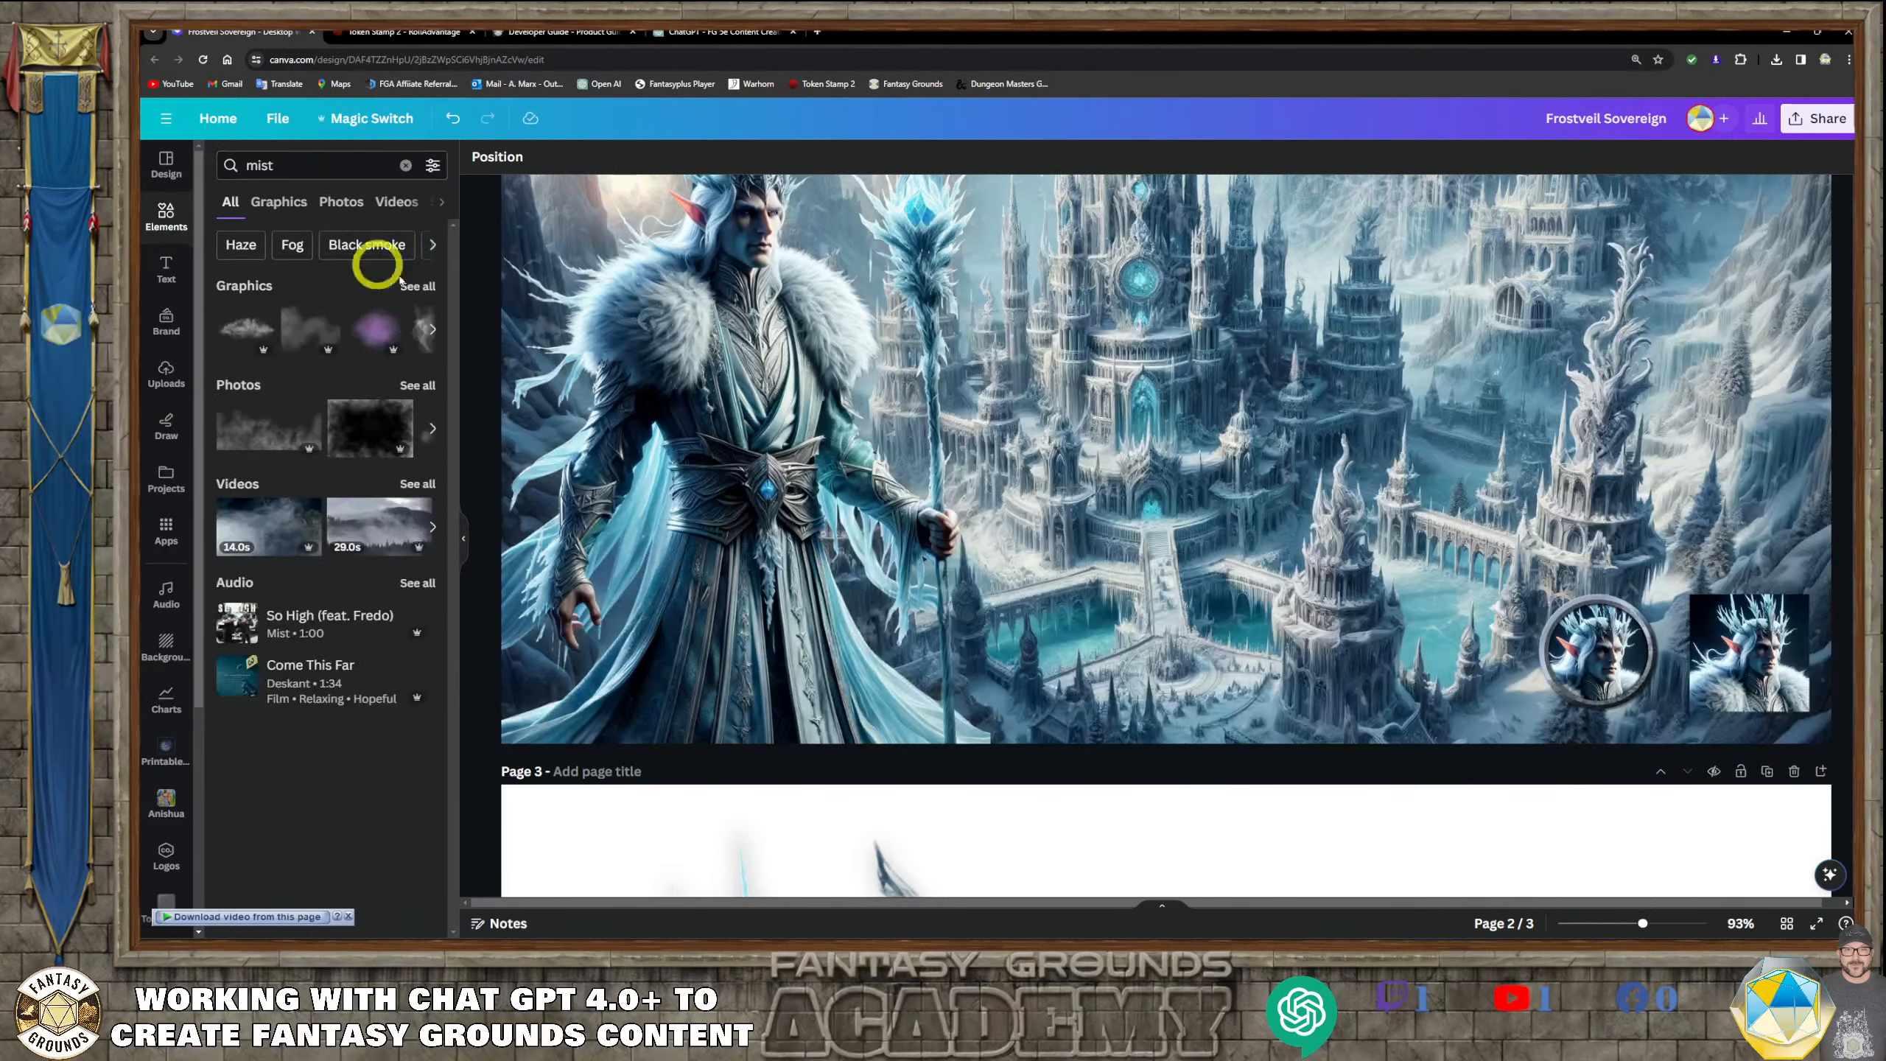
pyautogui.click(281, 444)
# Move the mist photo over the lower part of page 2 and enlarge it across the page width to about 1935.8 by 815.5 px
pyautogui.scroll(-2, 1305, 686)
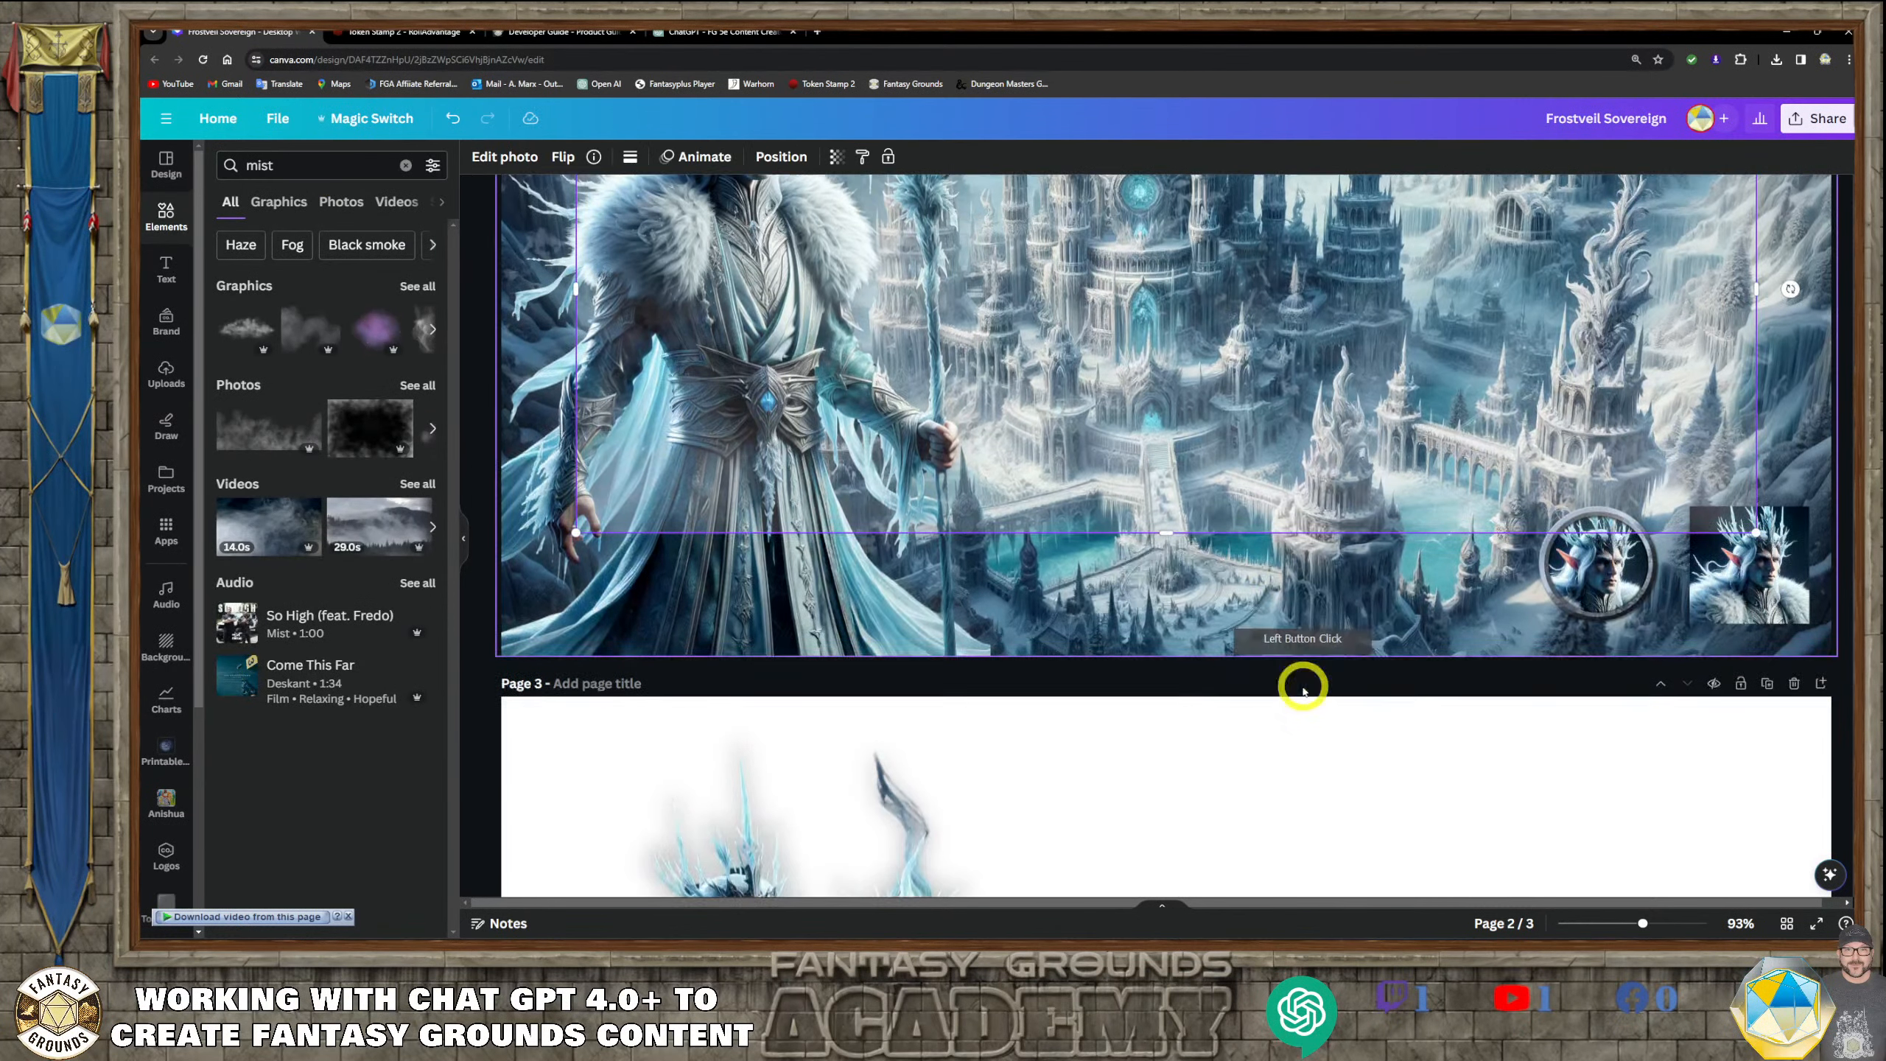
pyautogui.scroll(-5, 1355, 683)
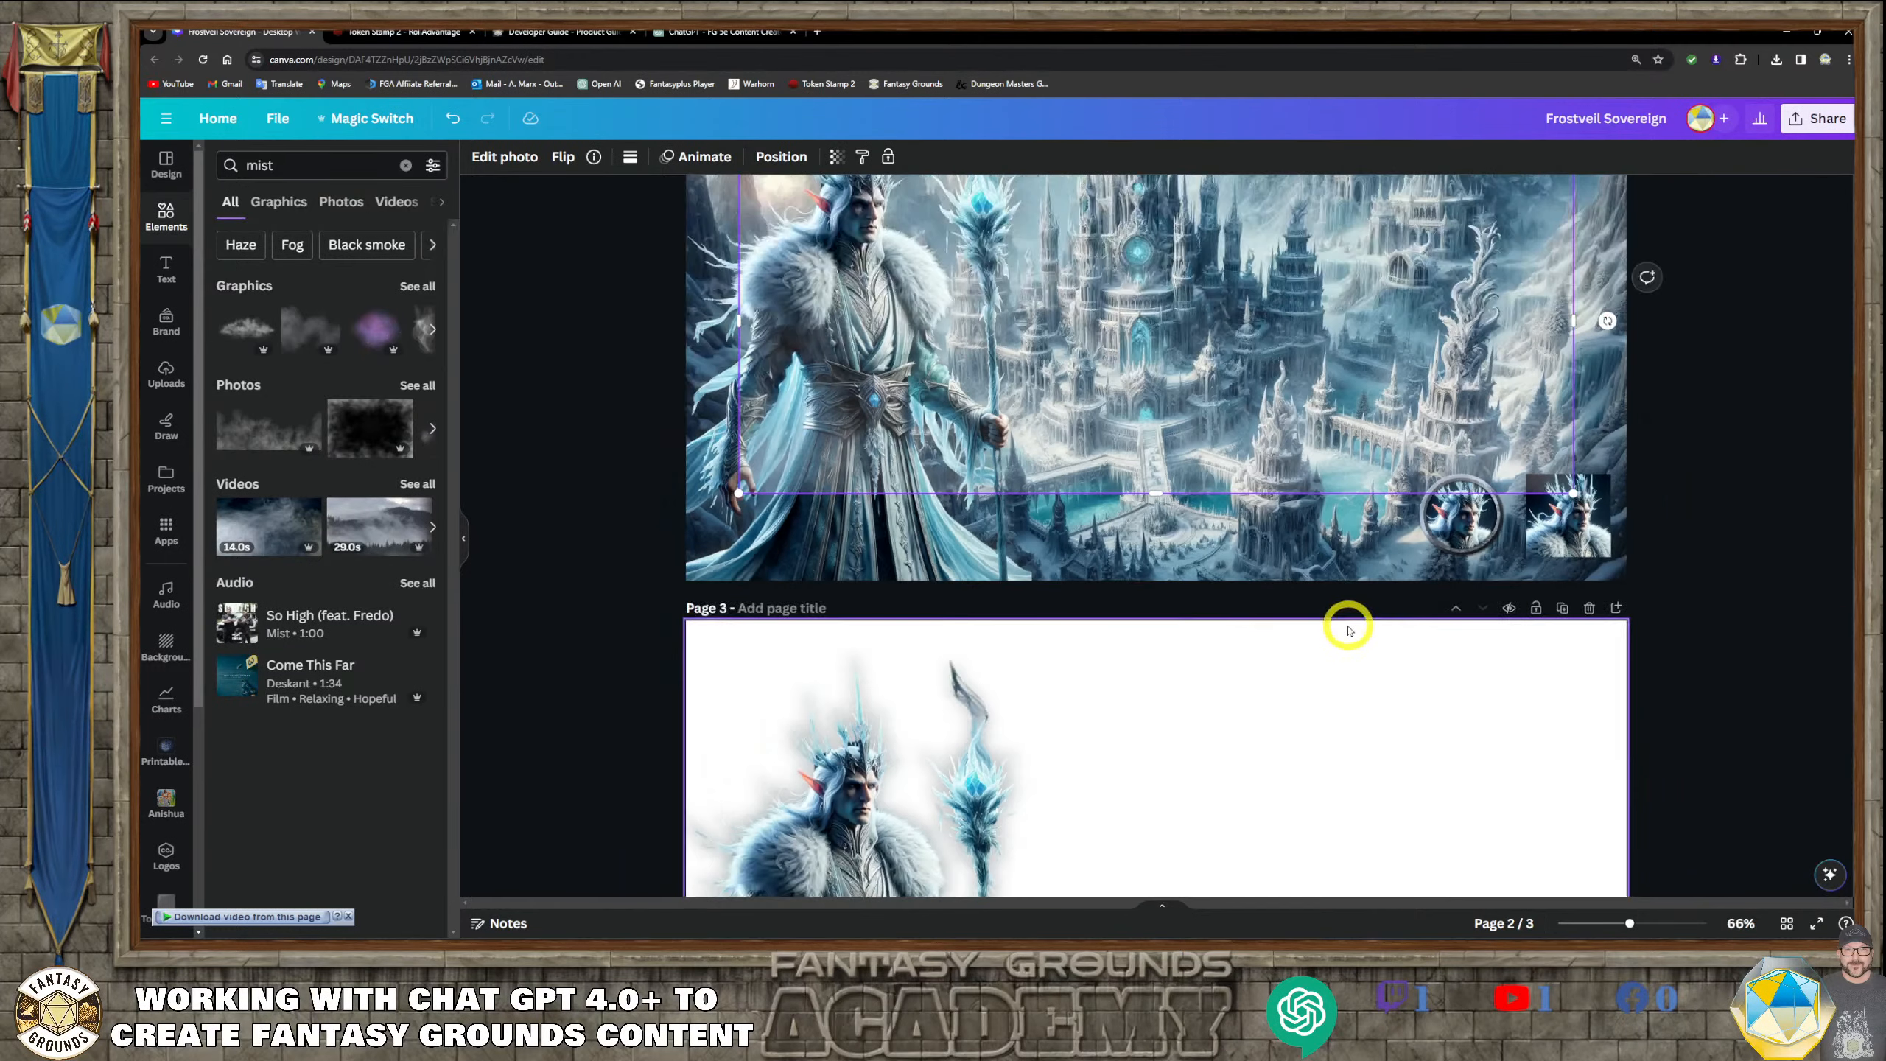
pyautogui.moveTo(1193, 428); pyautogui.dragTo(1149, 522)
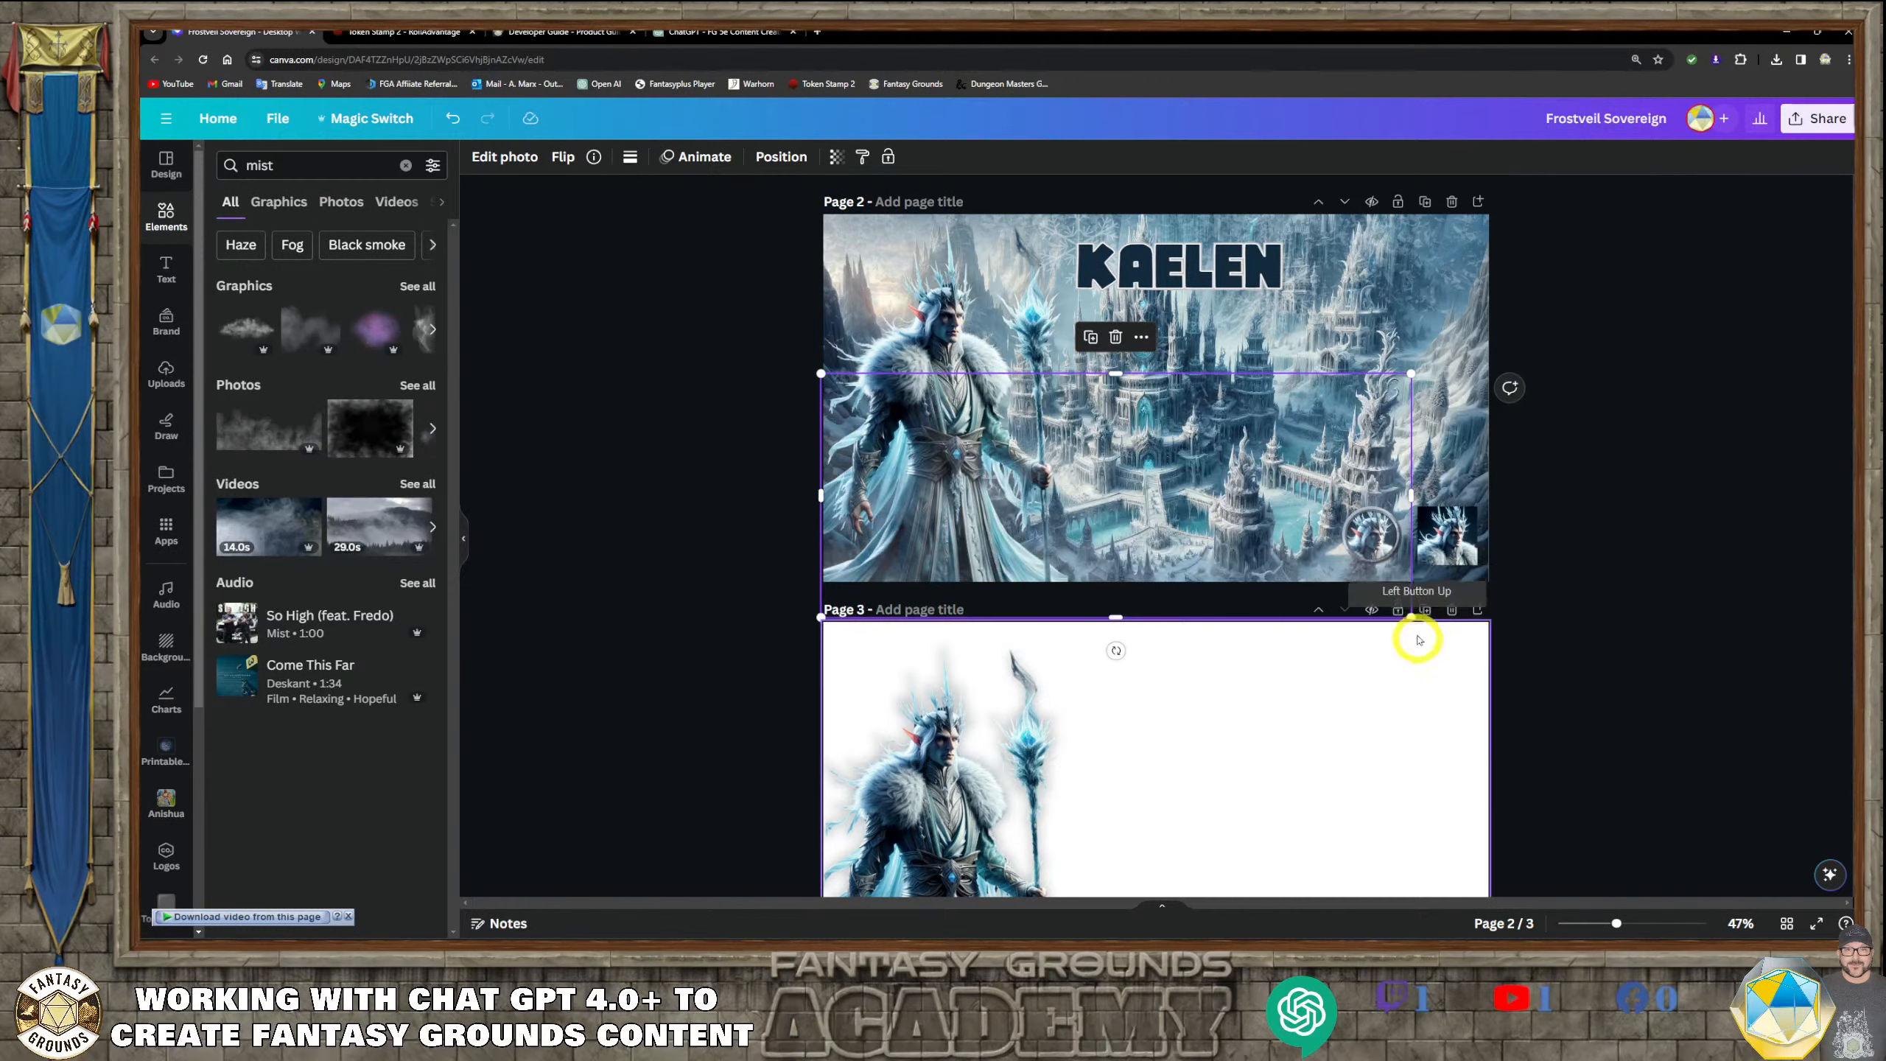
pyautogui.moveTo(1402, 619); pyautogui.dragTo(1491, 650)
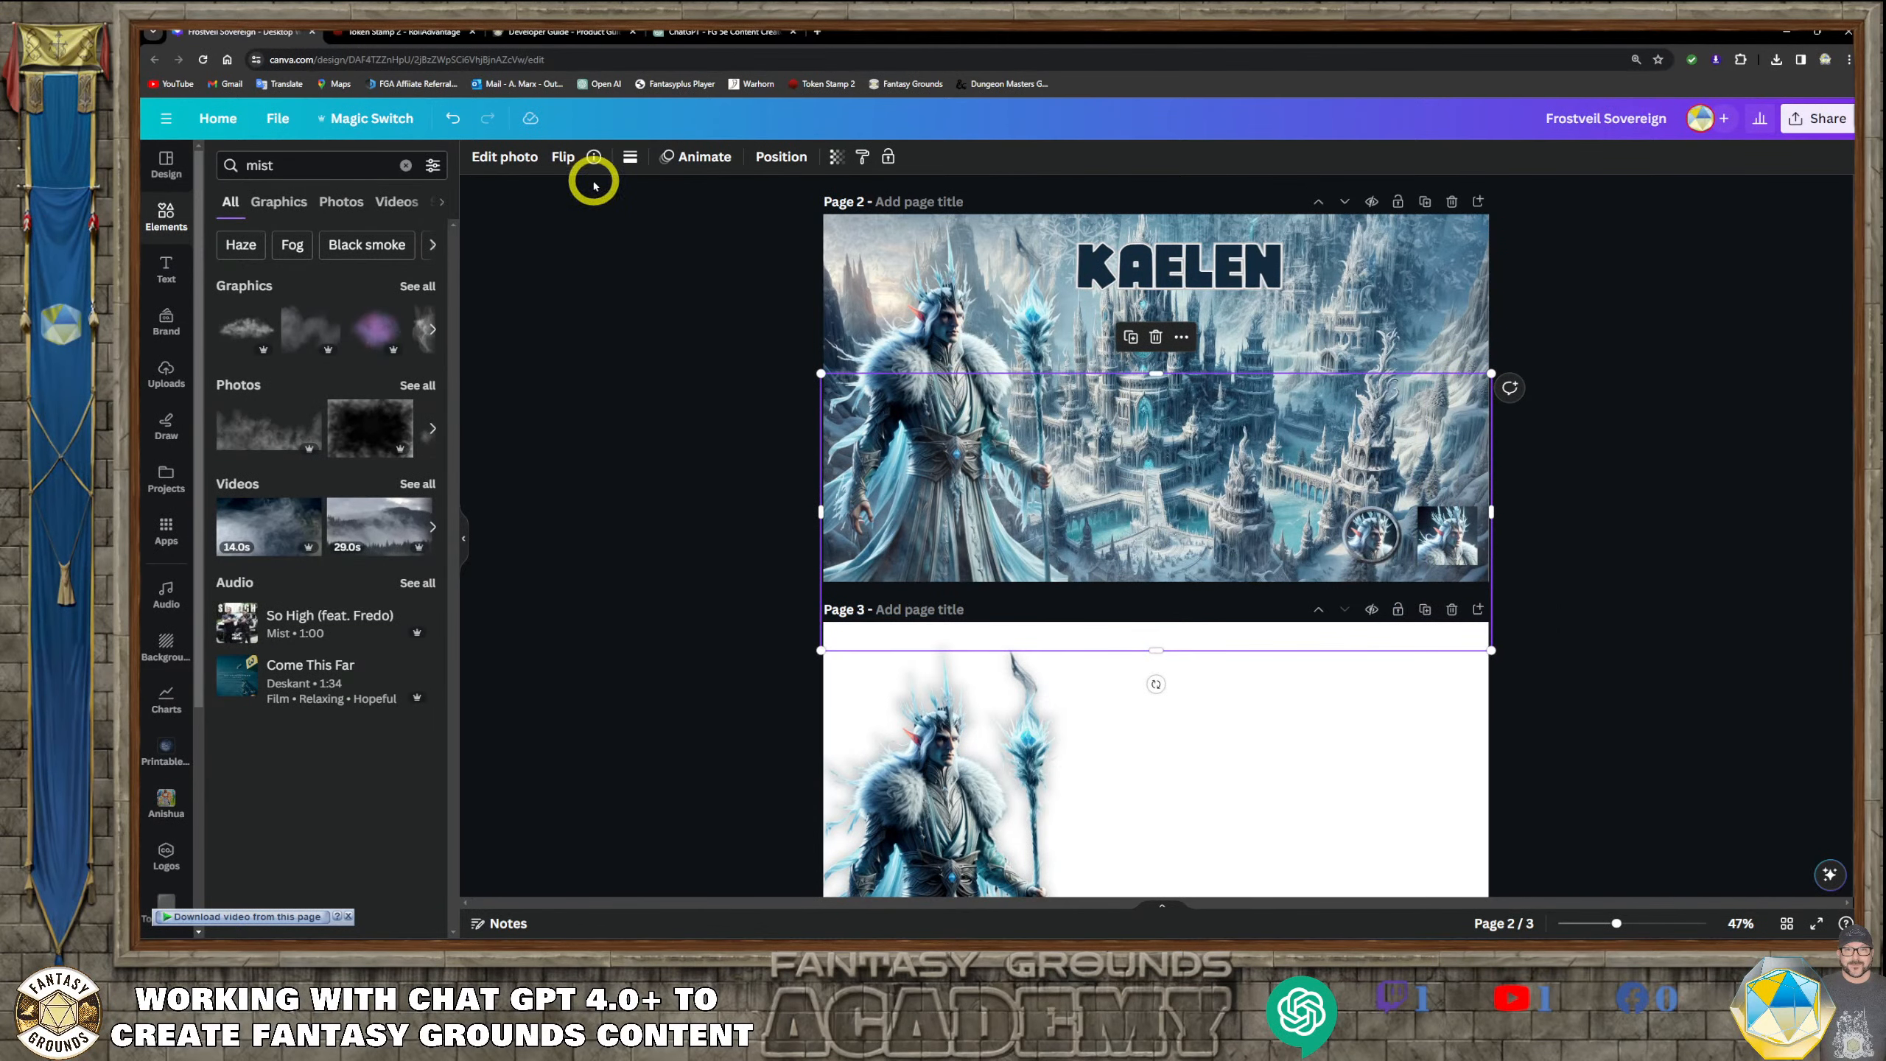
# Send the mist photo backward in the layer order, behind the character on page 2
pyautogui.click(779, 156)
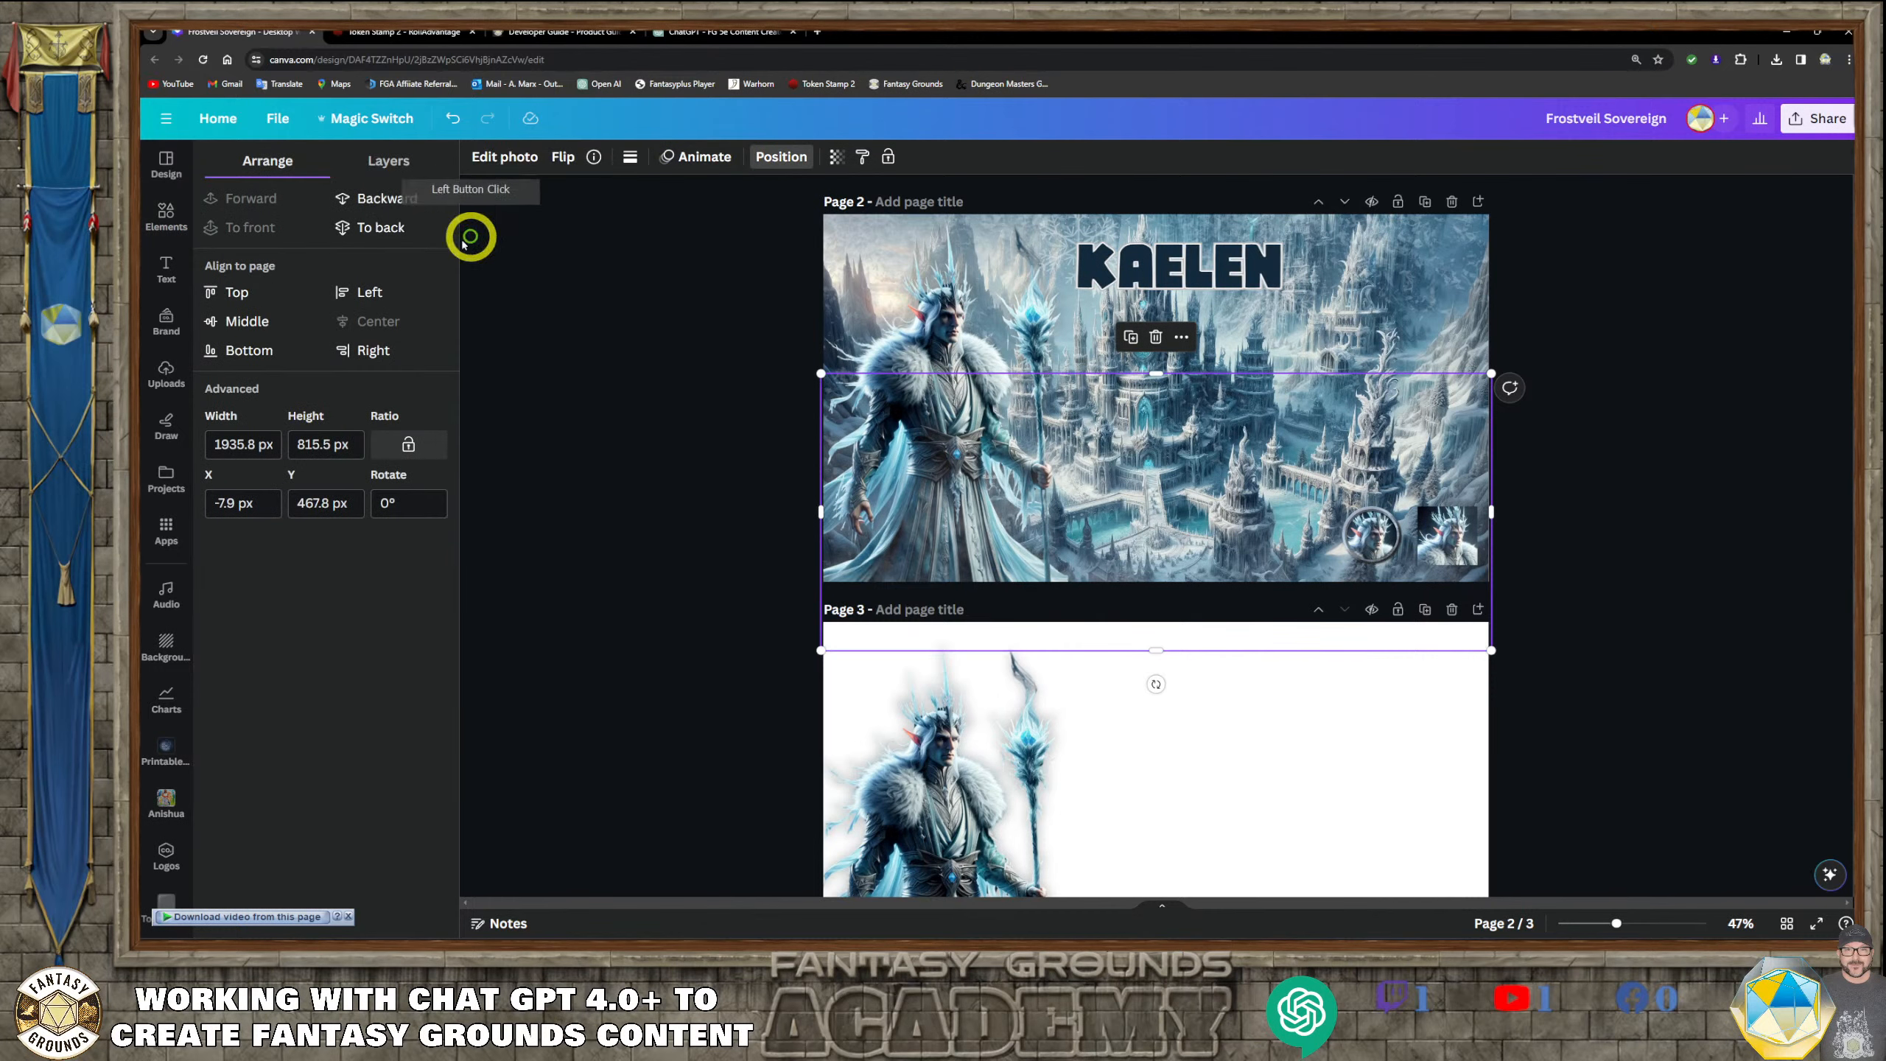
pyautogui.click(386, 200)
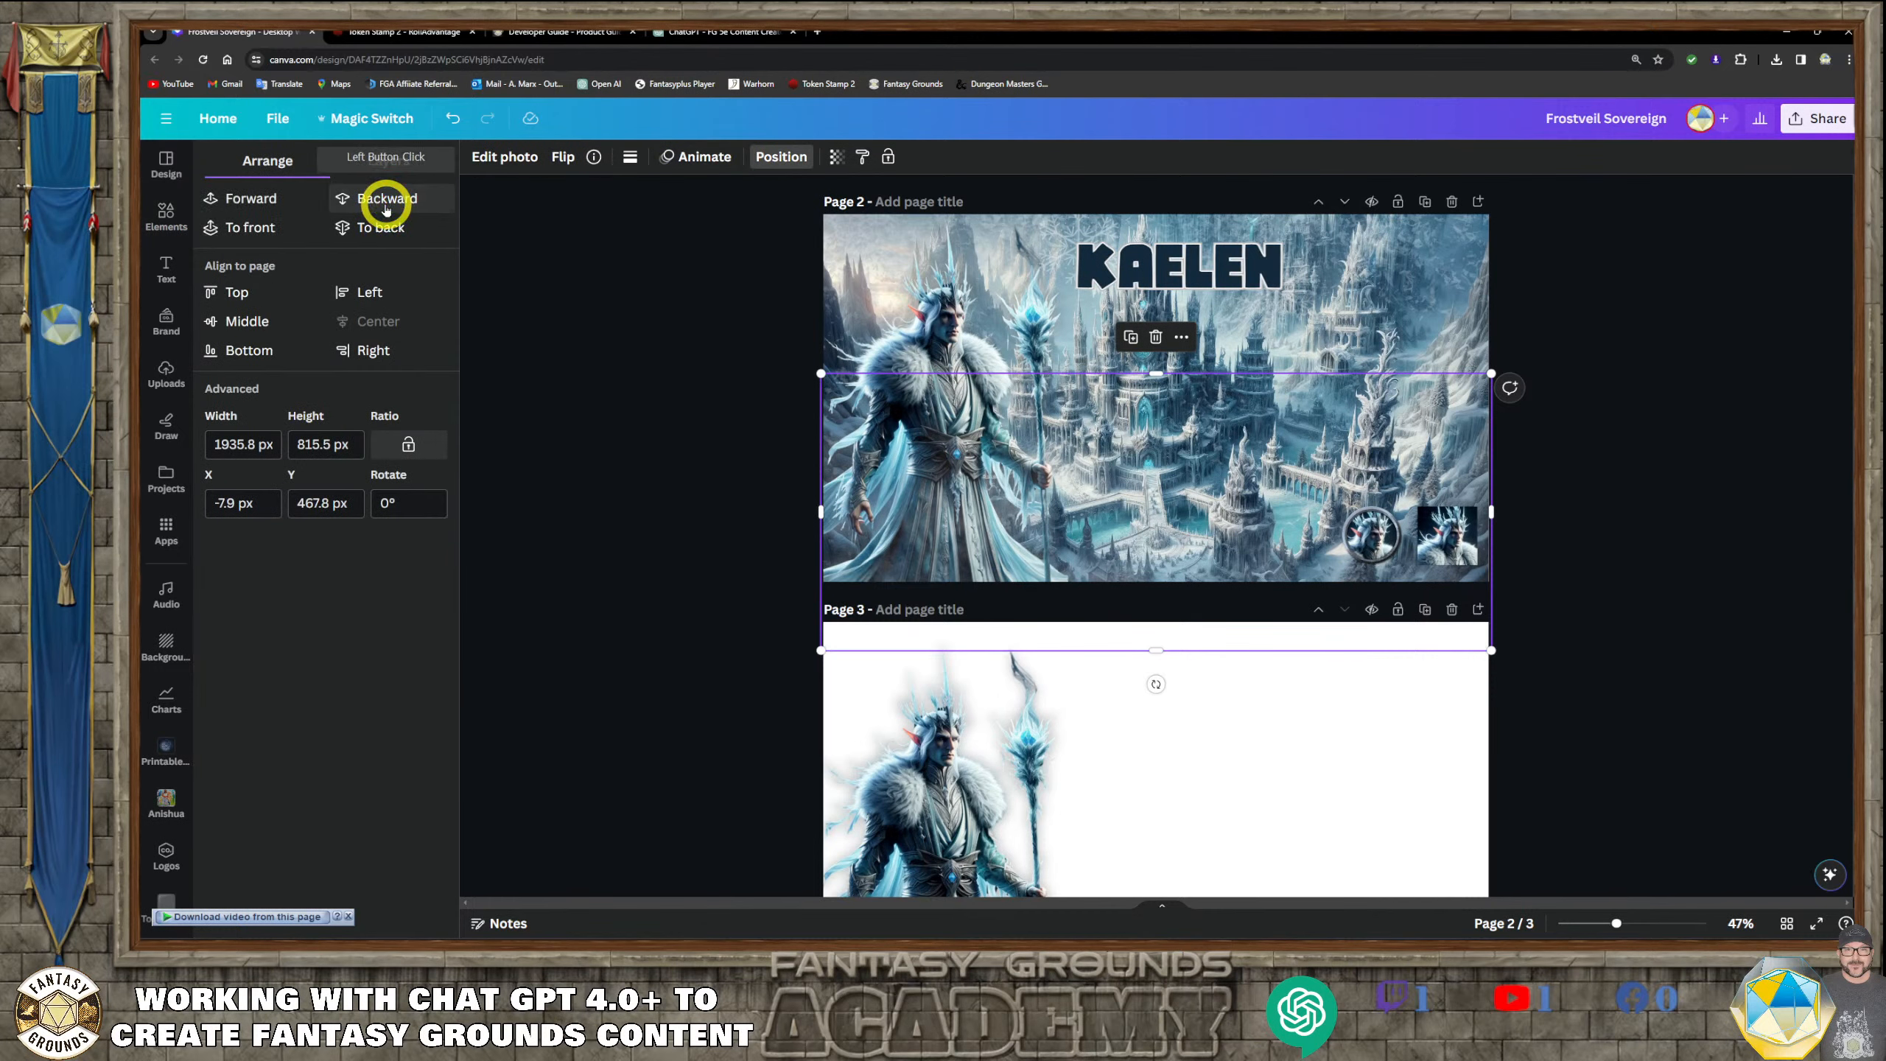
pyautogui.click(385, 206)
pyautogui.click(1663, 543)
pyautogui.click(1584, 687)
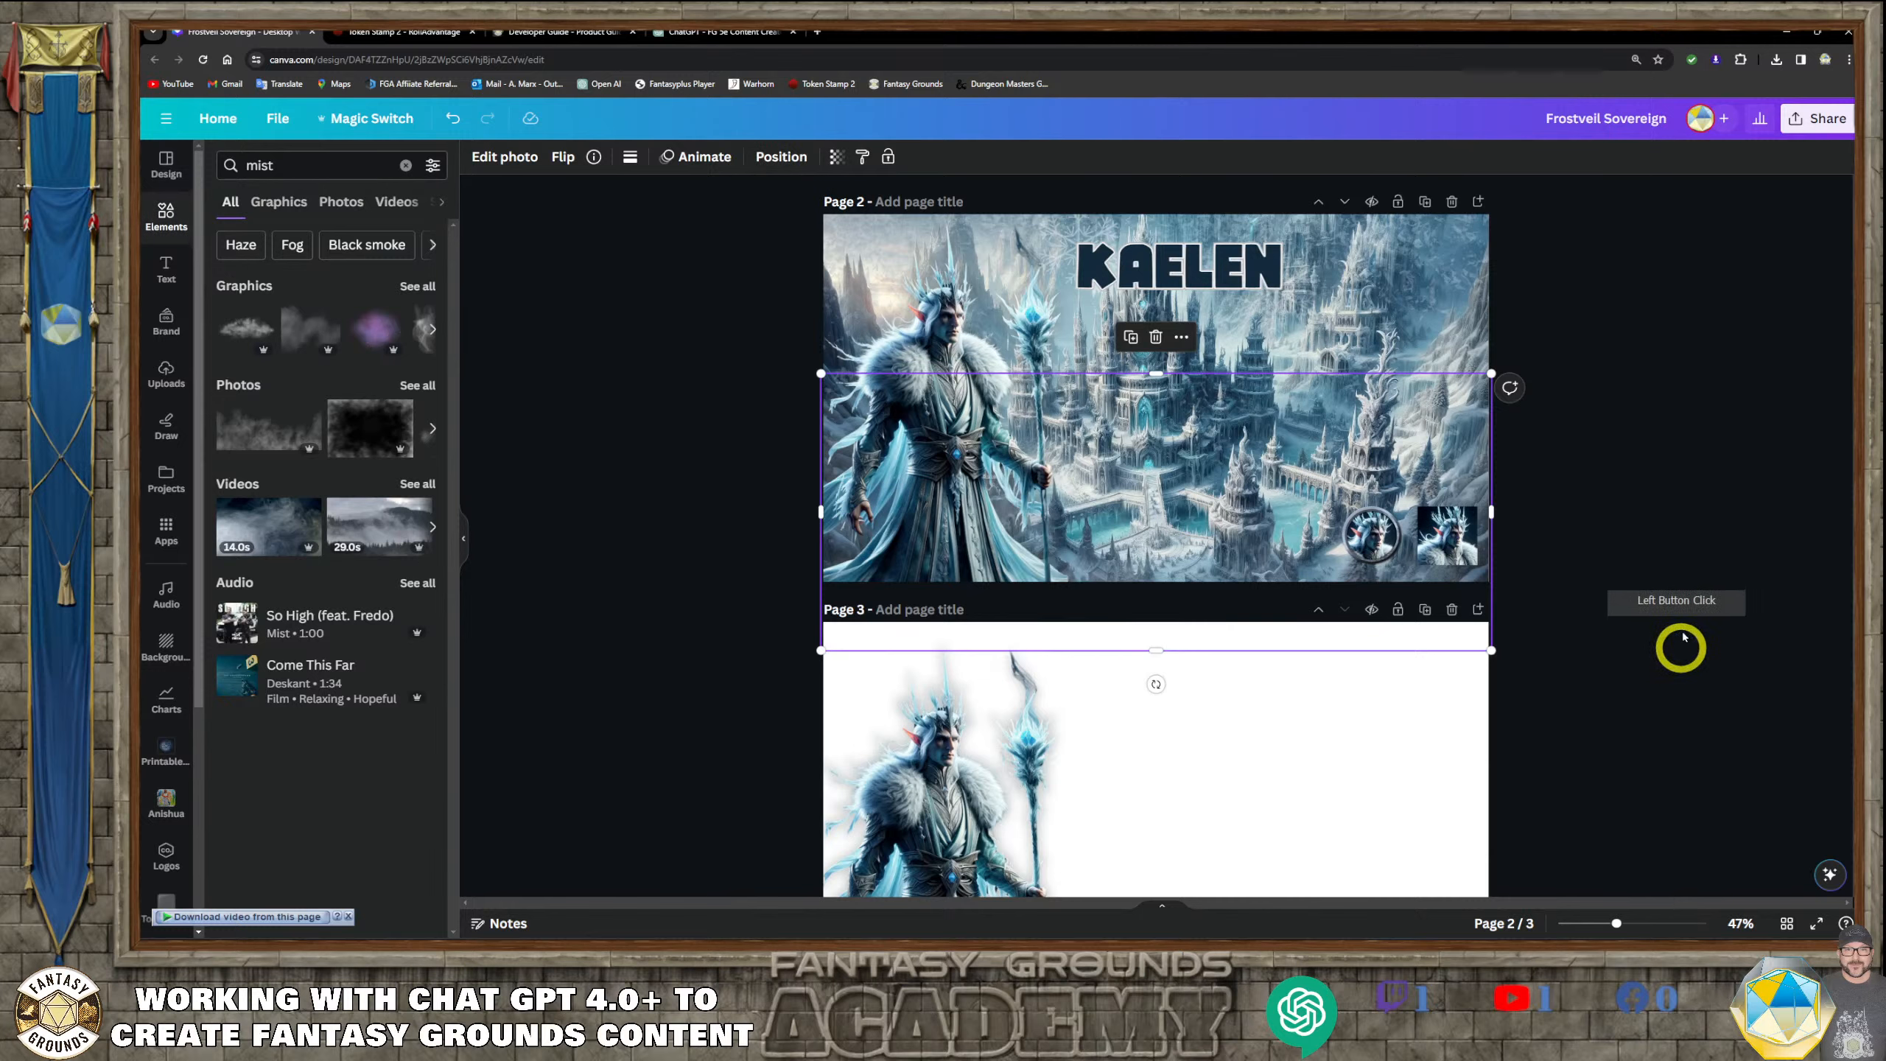
# Remove the round token and the square portrait from the lower corner of page 1
pyautogui.scroll(5, 1305, 540)
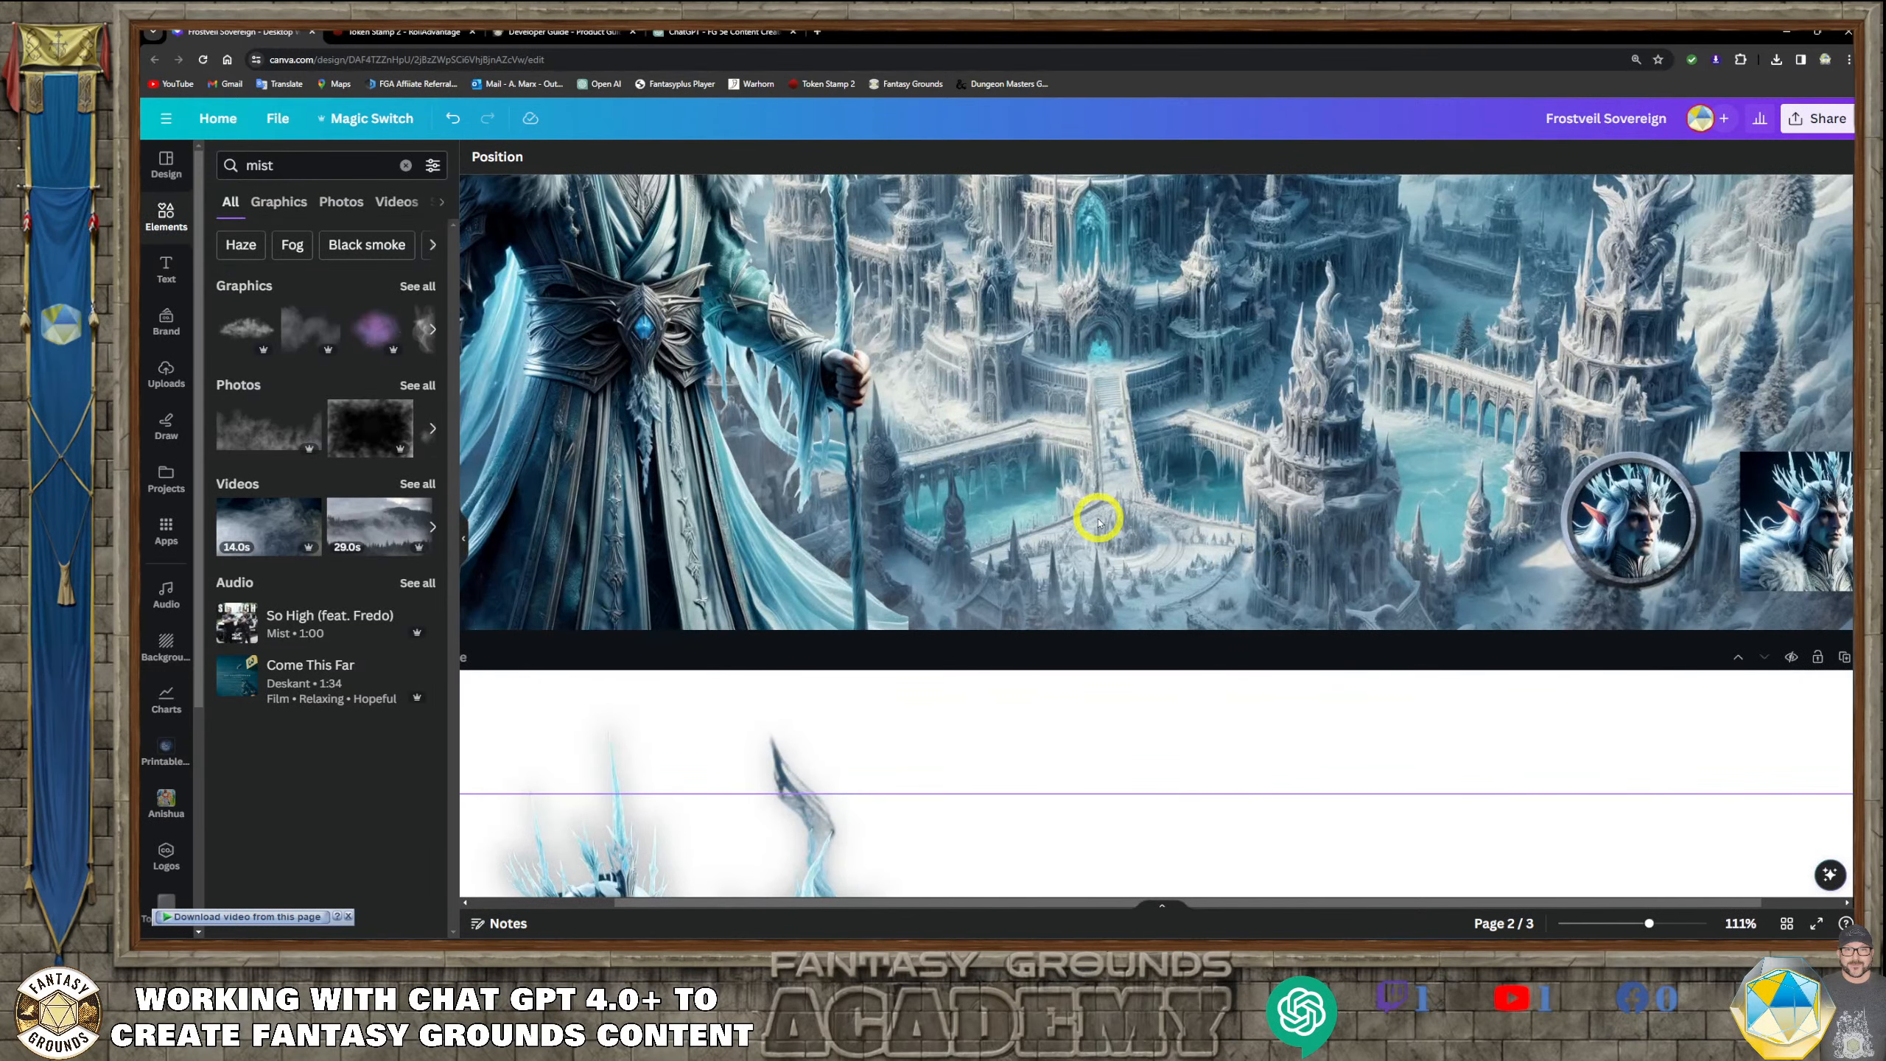
pyautogui.scroll(-5, 1098, 520)
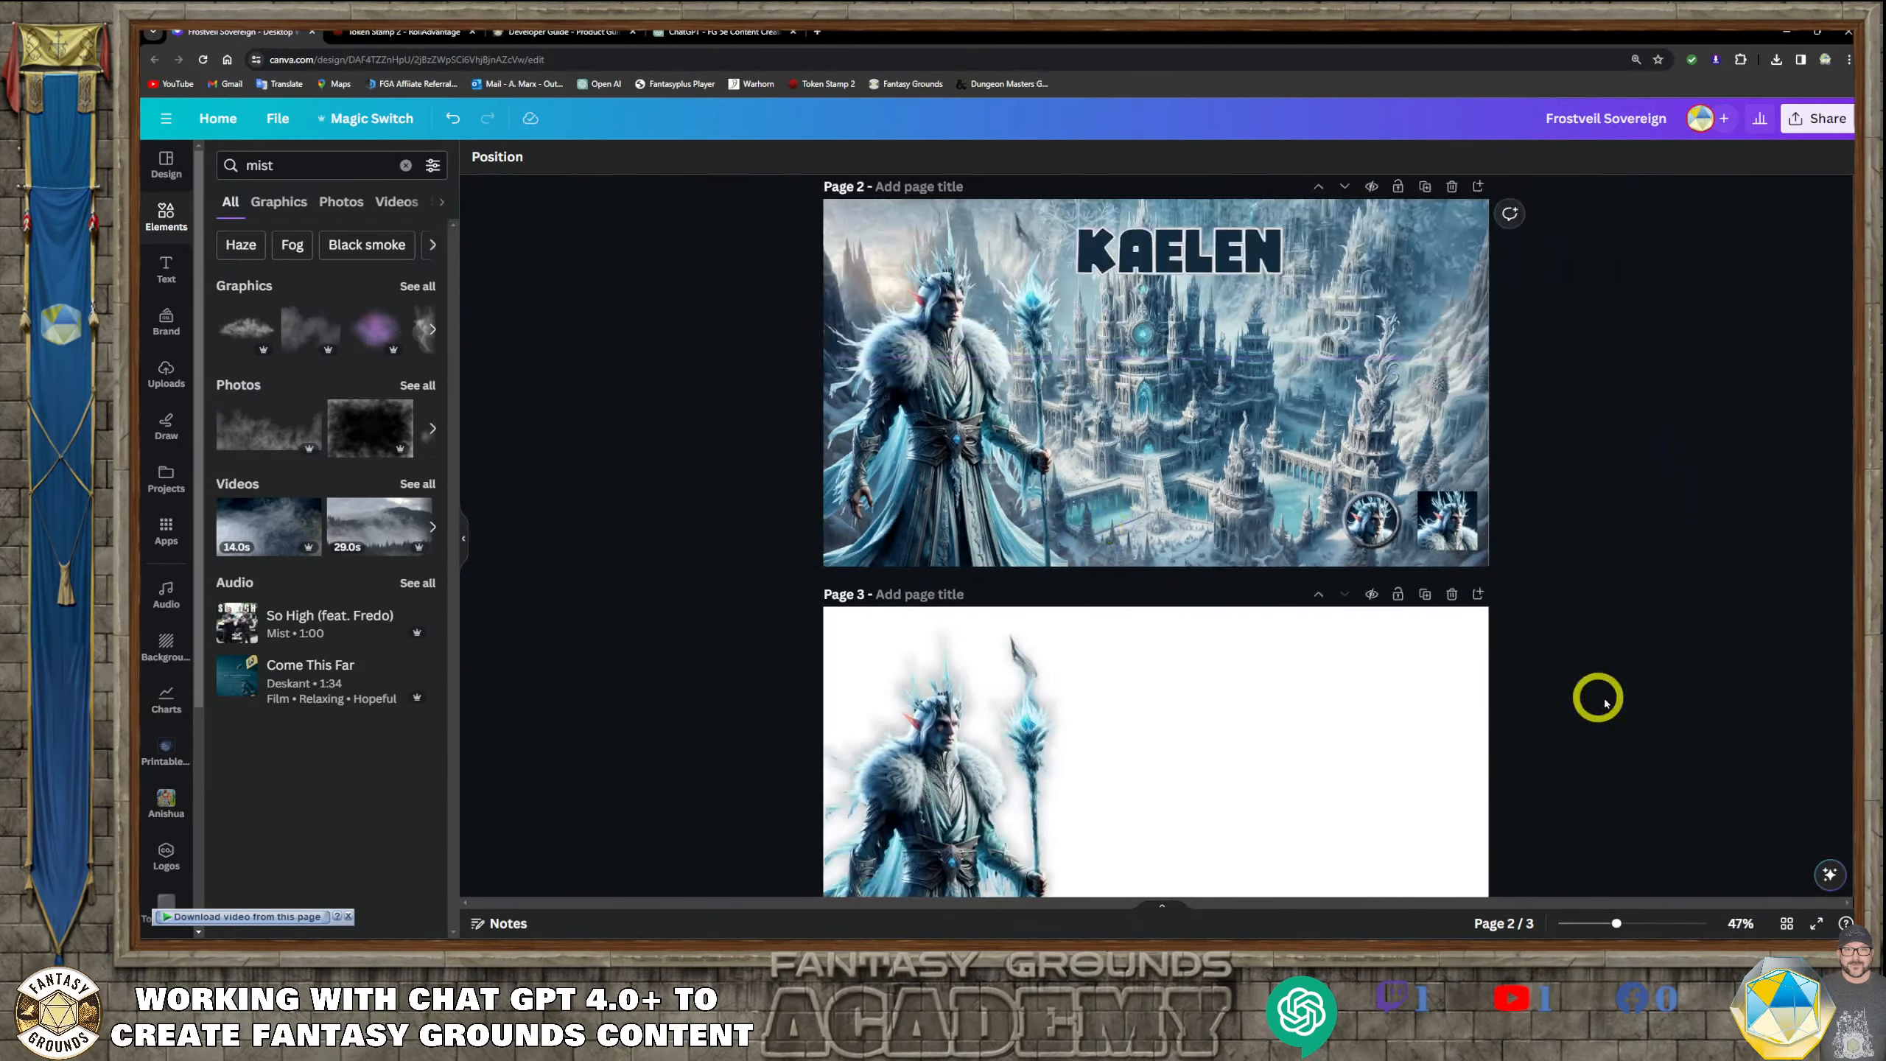
pyautogui.scroll(5, 1640, 737)
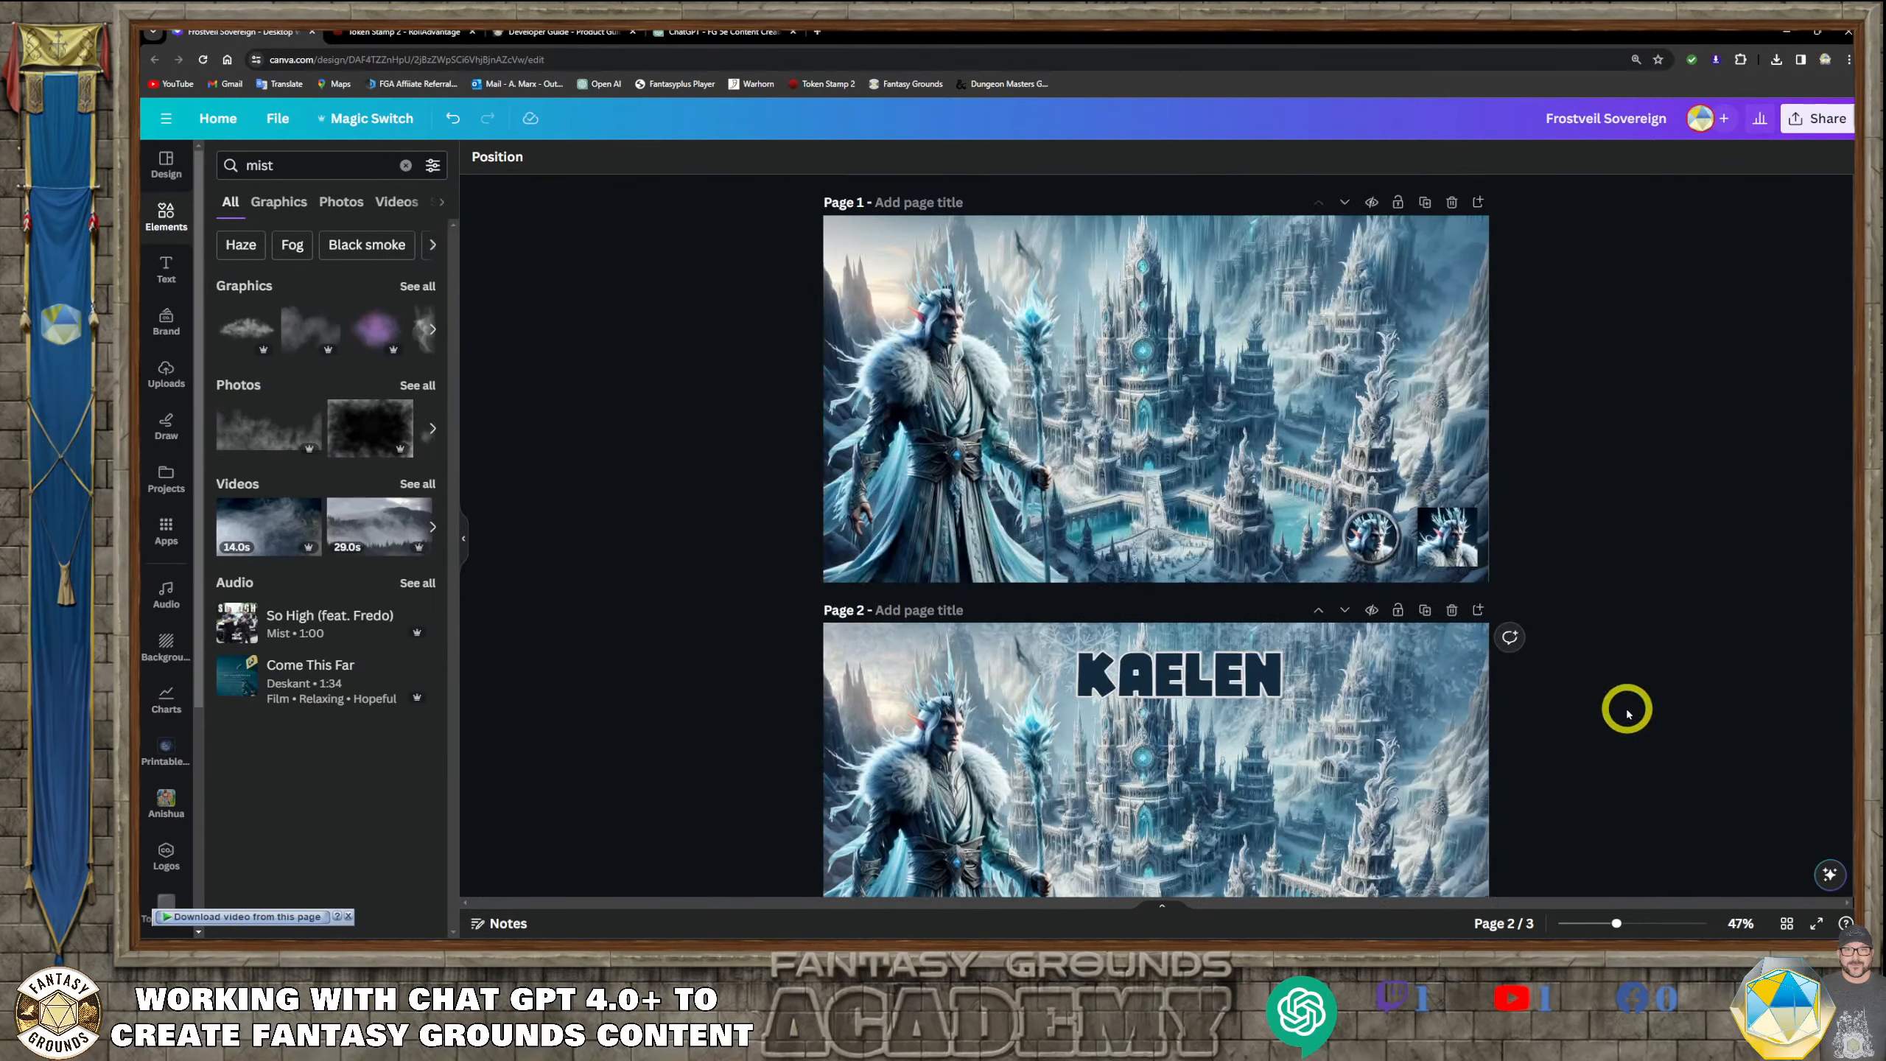
pyautogui.scroll(-4, 1625, 713)
pyautogui.scroll(2, 1626, 713)
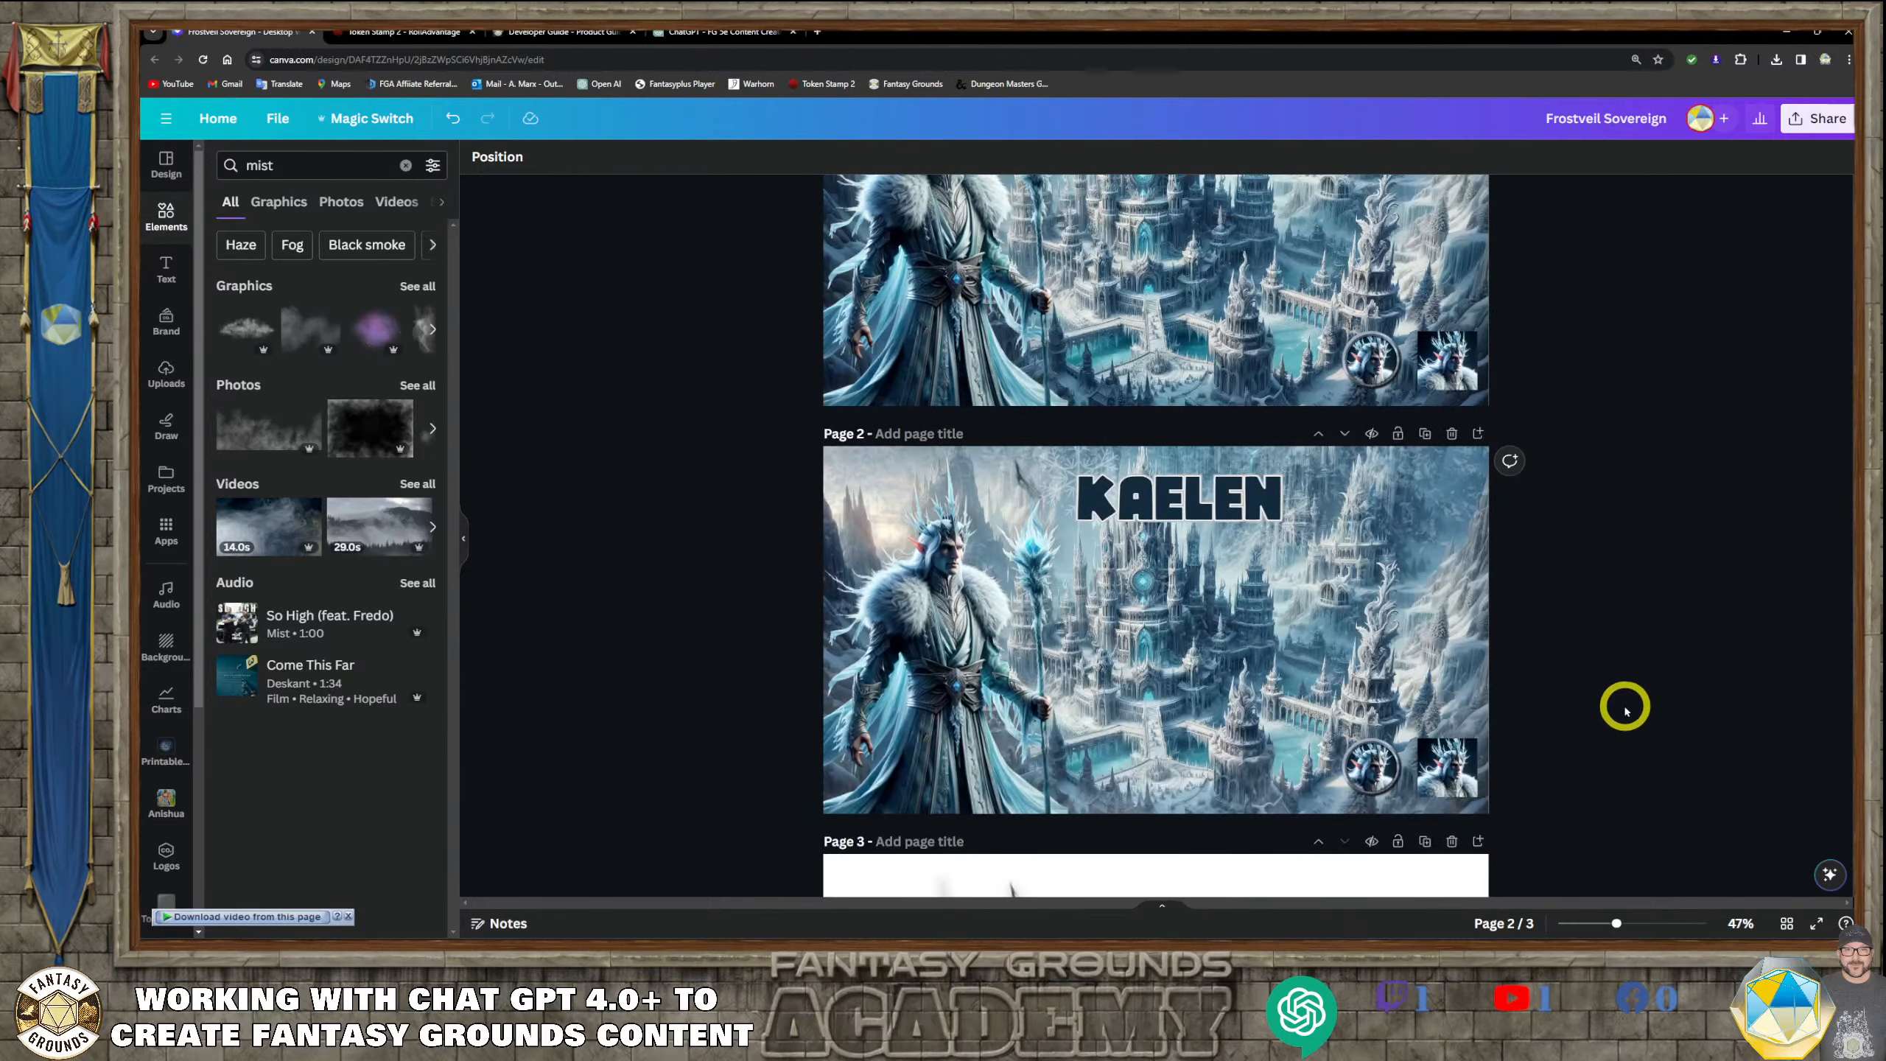
pyautogui.click(1386, 352)
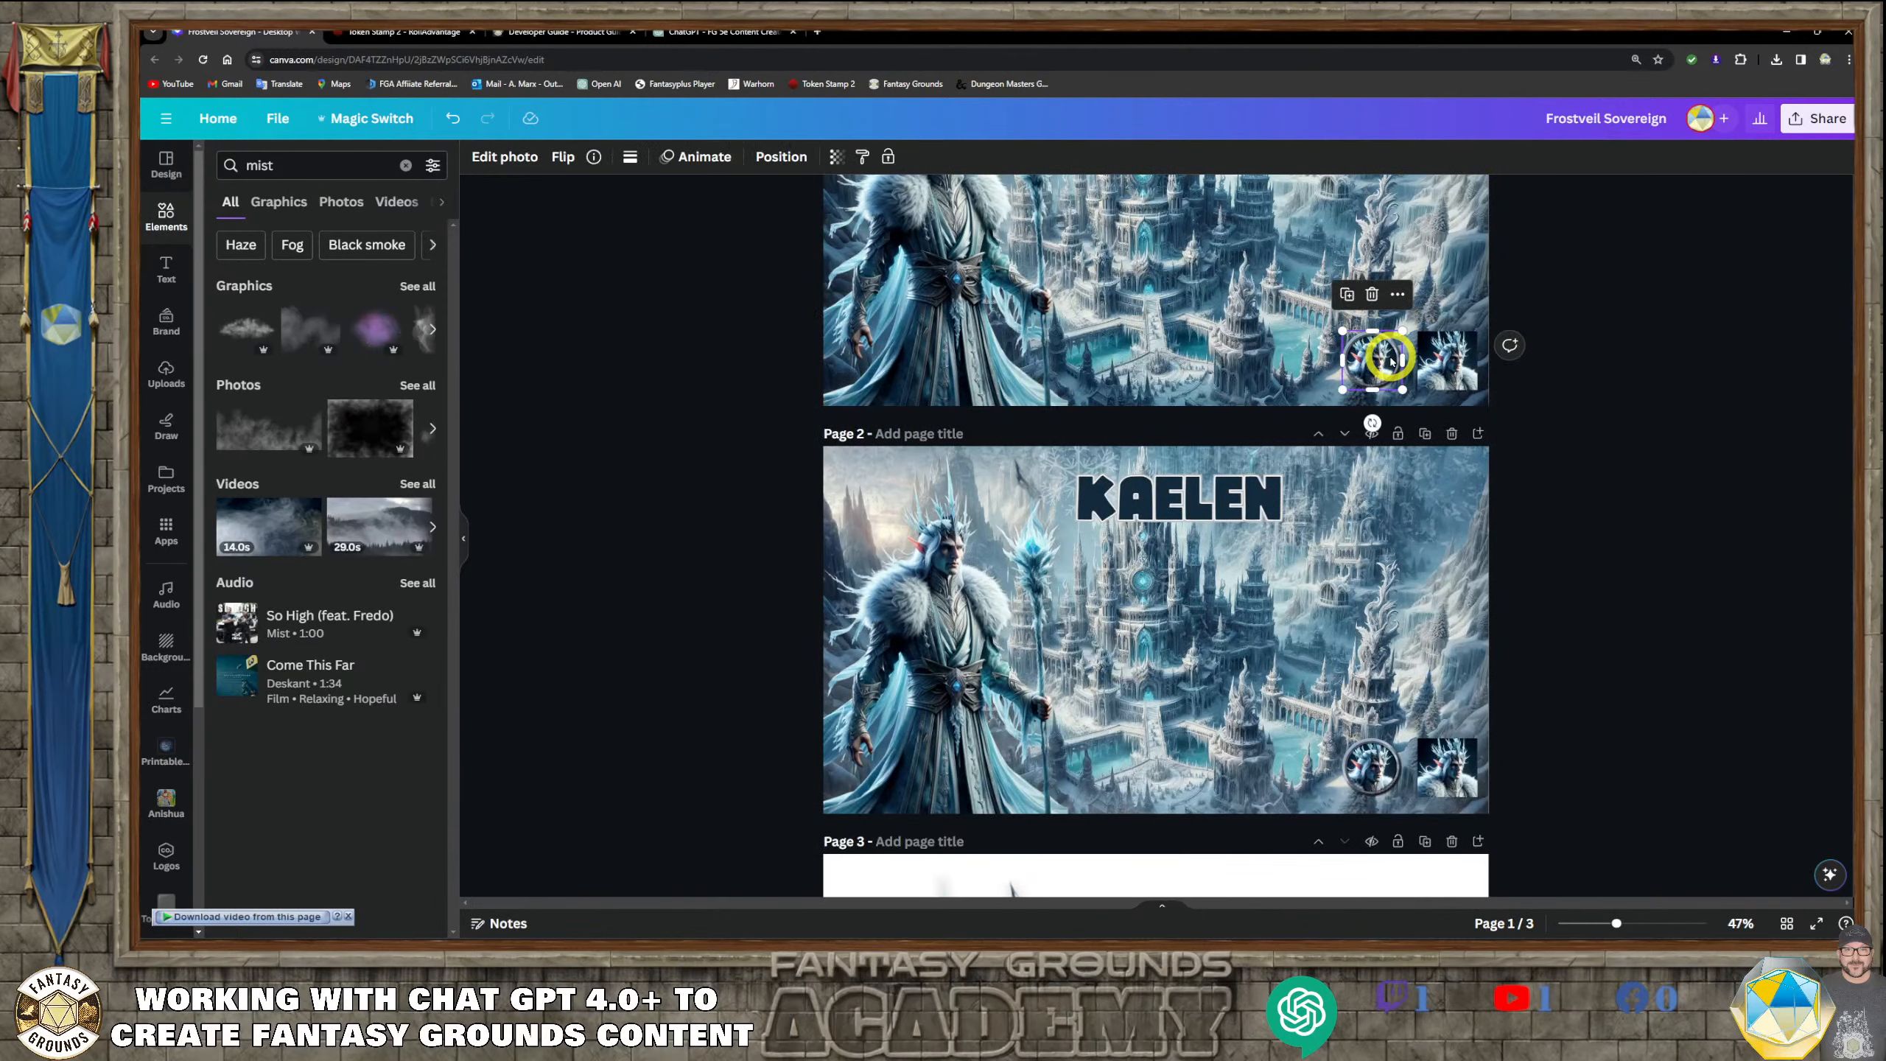
pyautogui.press('Delete')
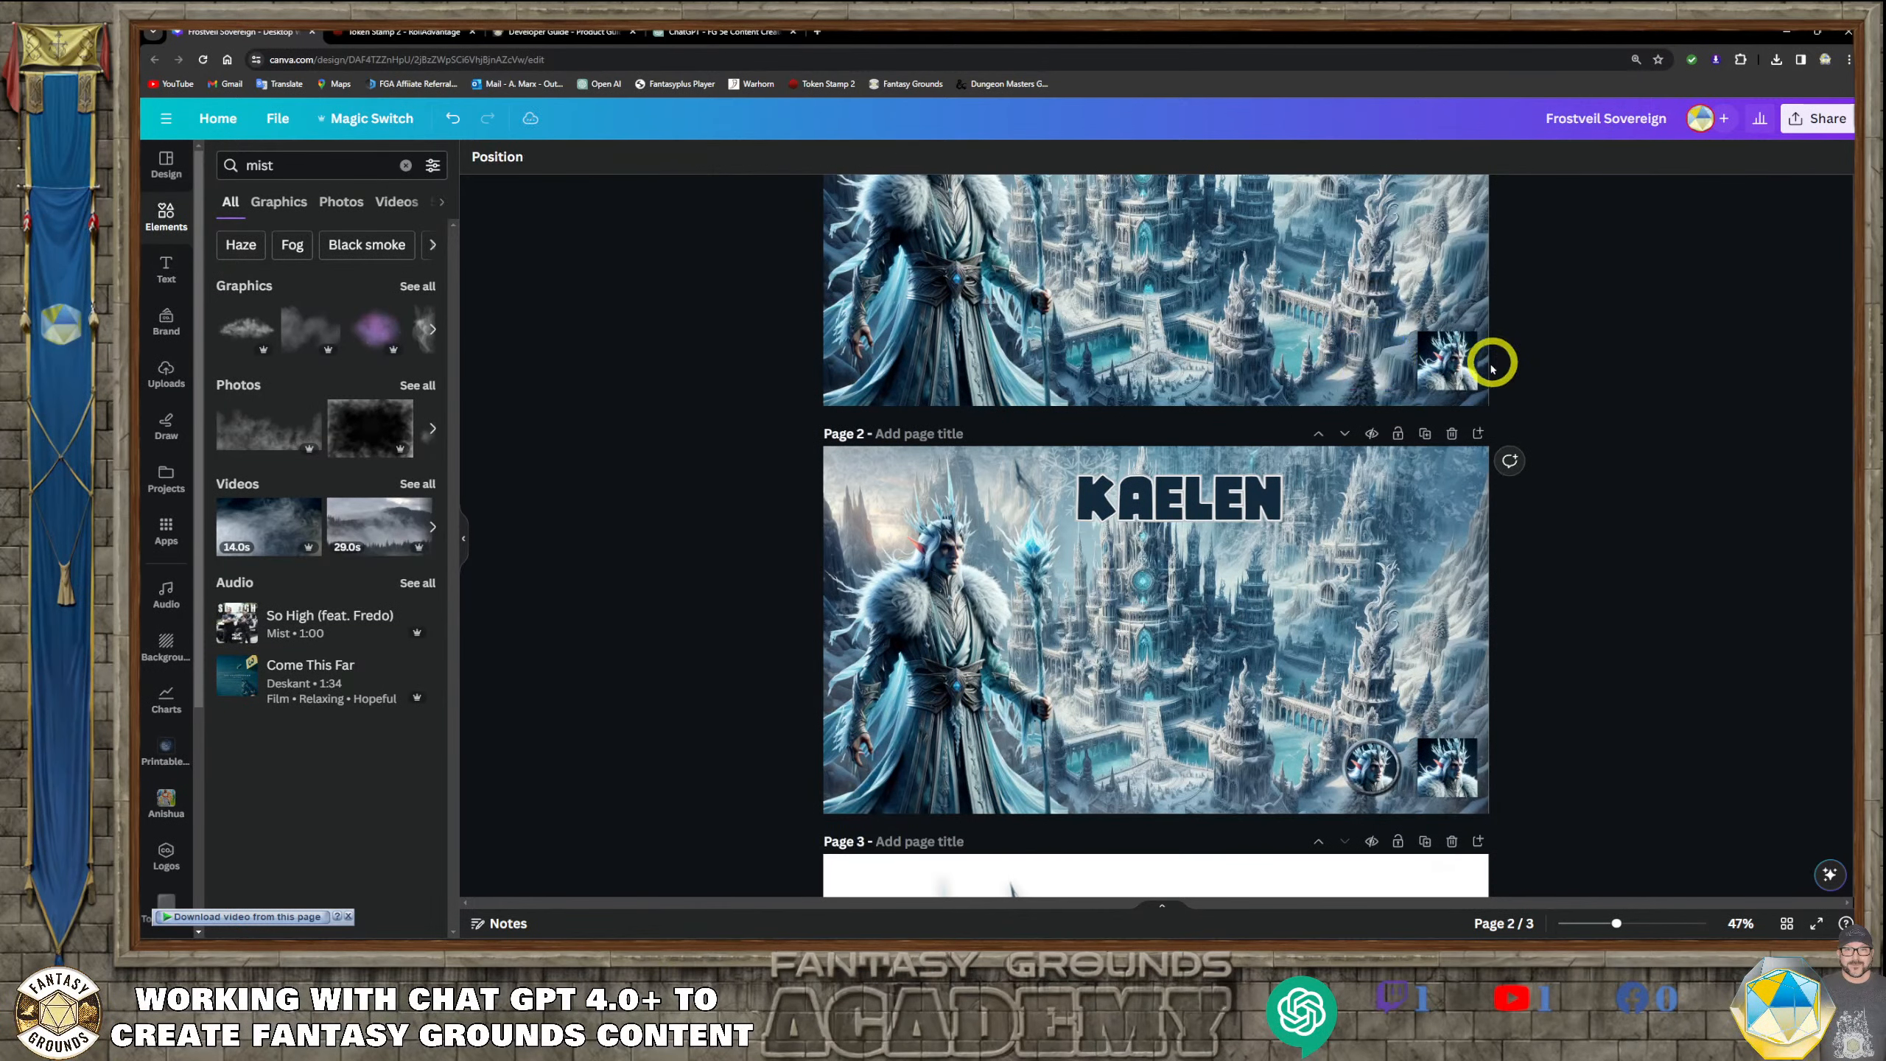
pyautogui.click(1458, 364)
pyautogui.press('Delete')
pyautogui.scroll(-5, 1574, 625)
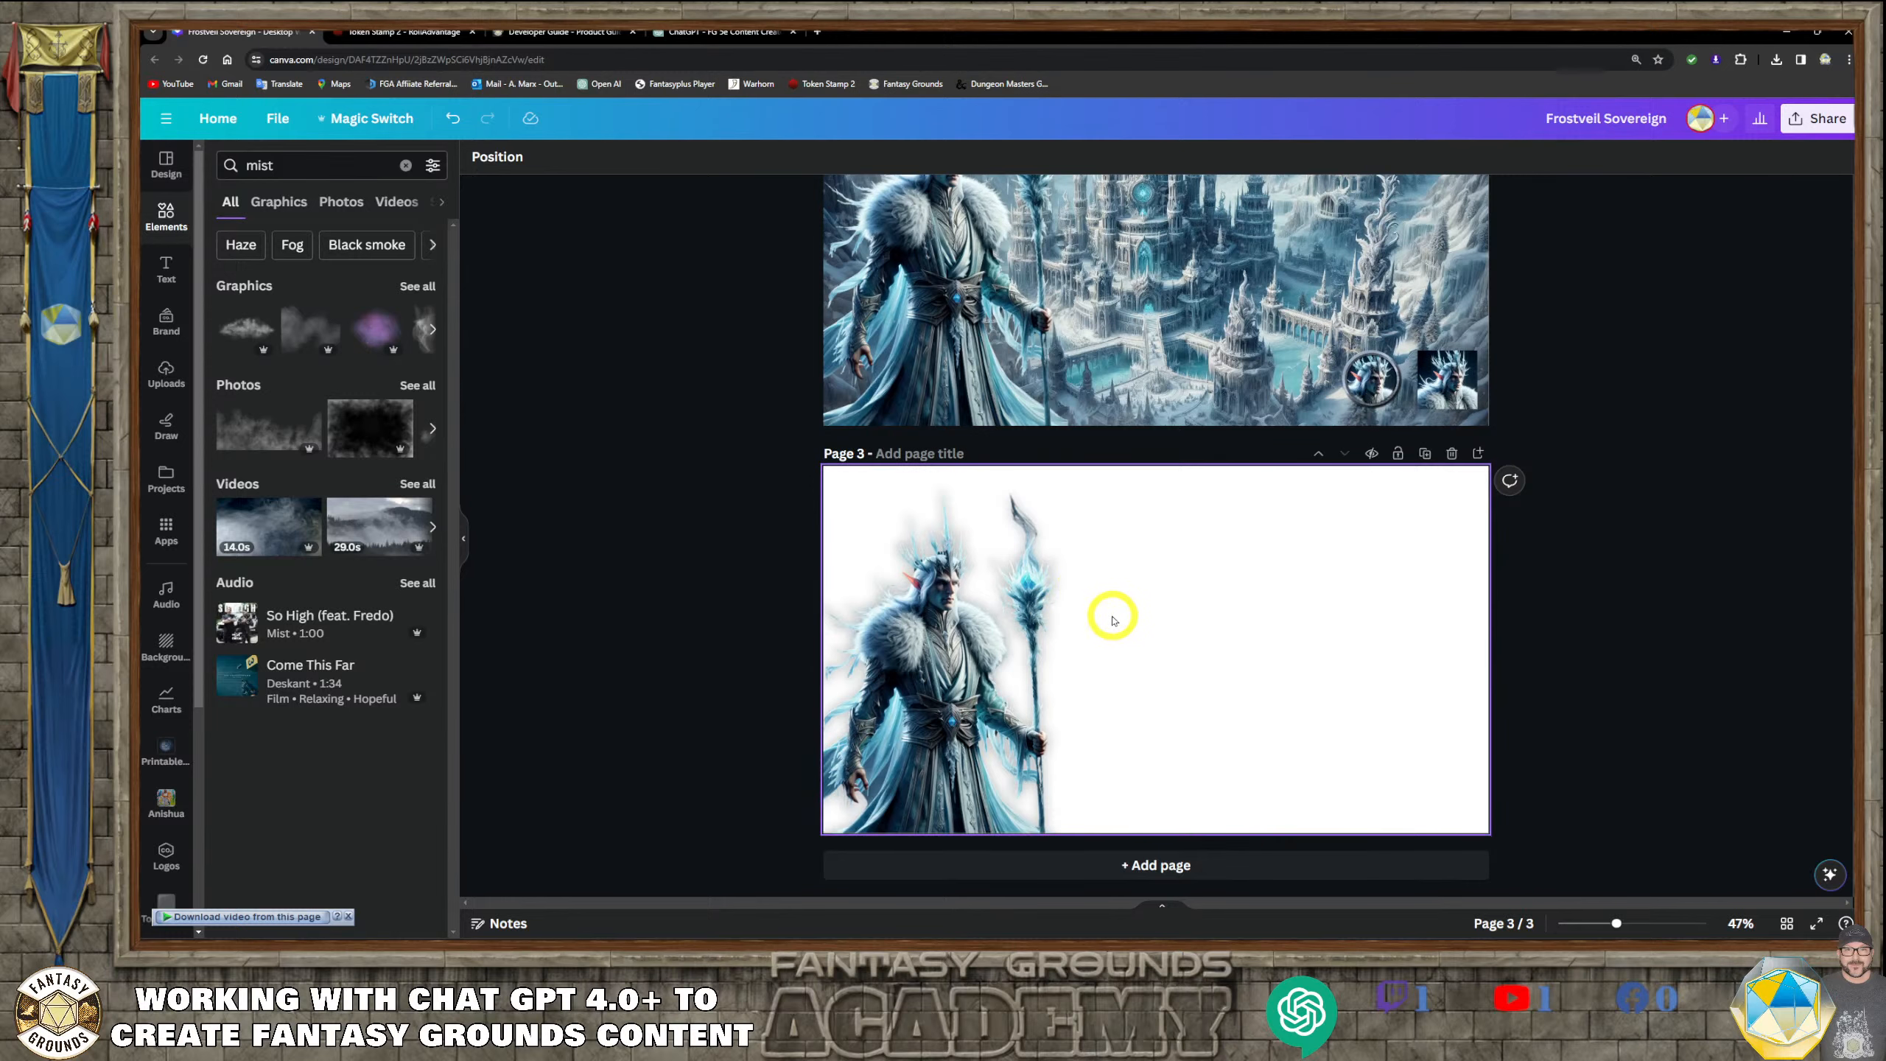
# Examine the three pages and the KAELEN title at the top of page 2
pyautogui.scroll(7, 1111, 621)
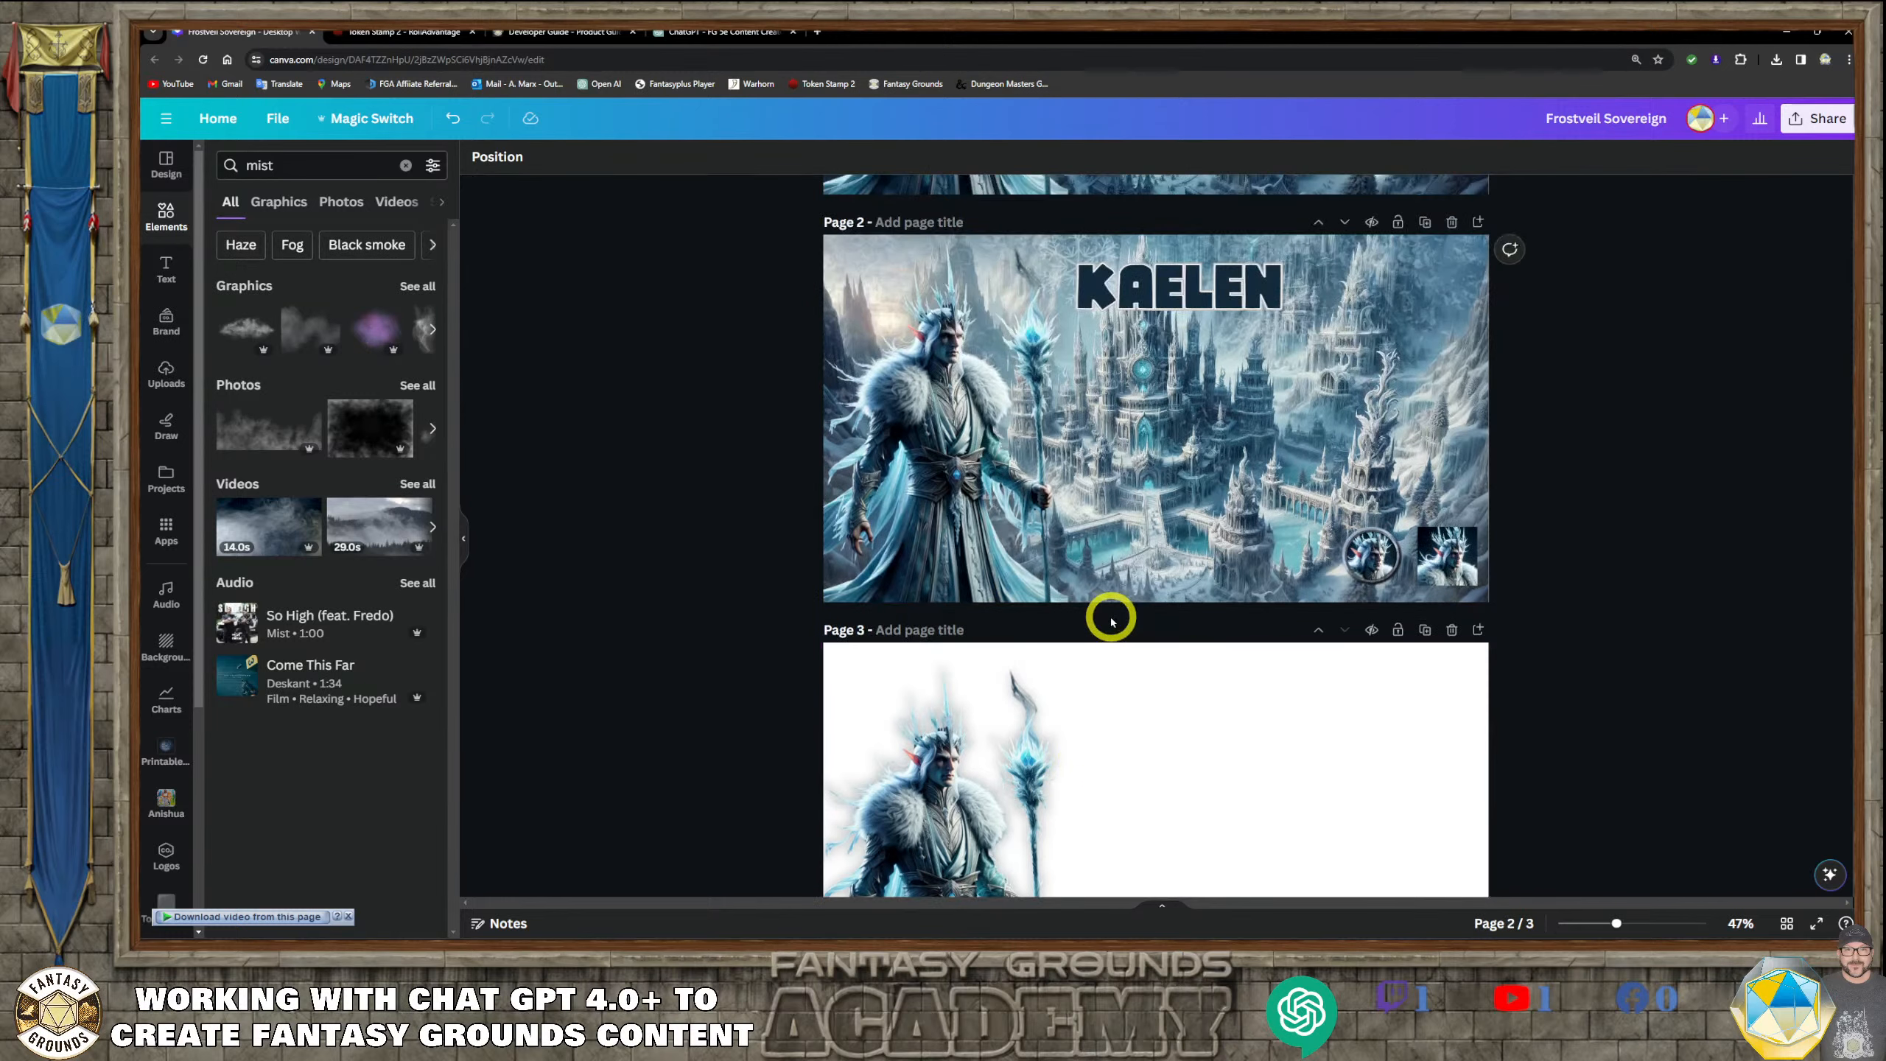
pyautogui.scroll(-2, 1111, 621)
pyautogui.scroll(2, 1107, 615)
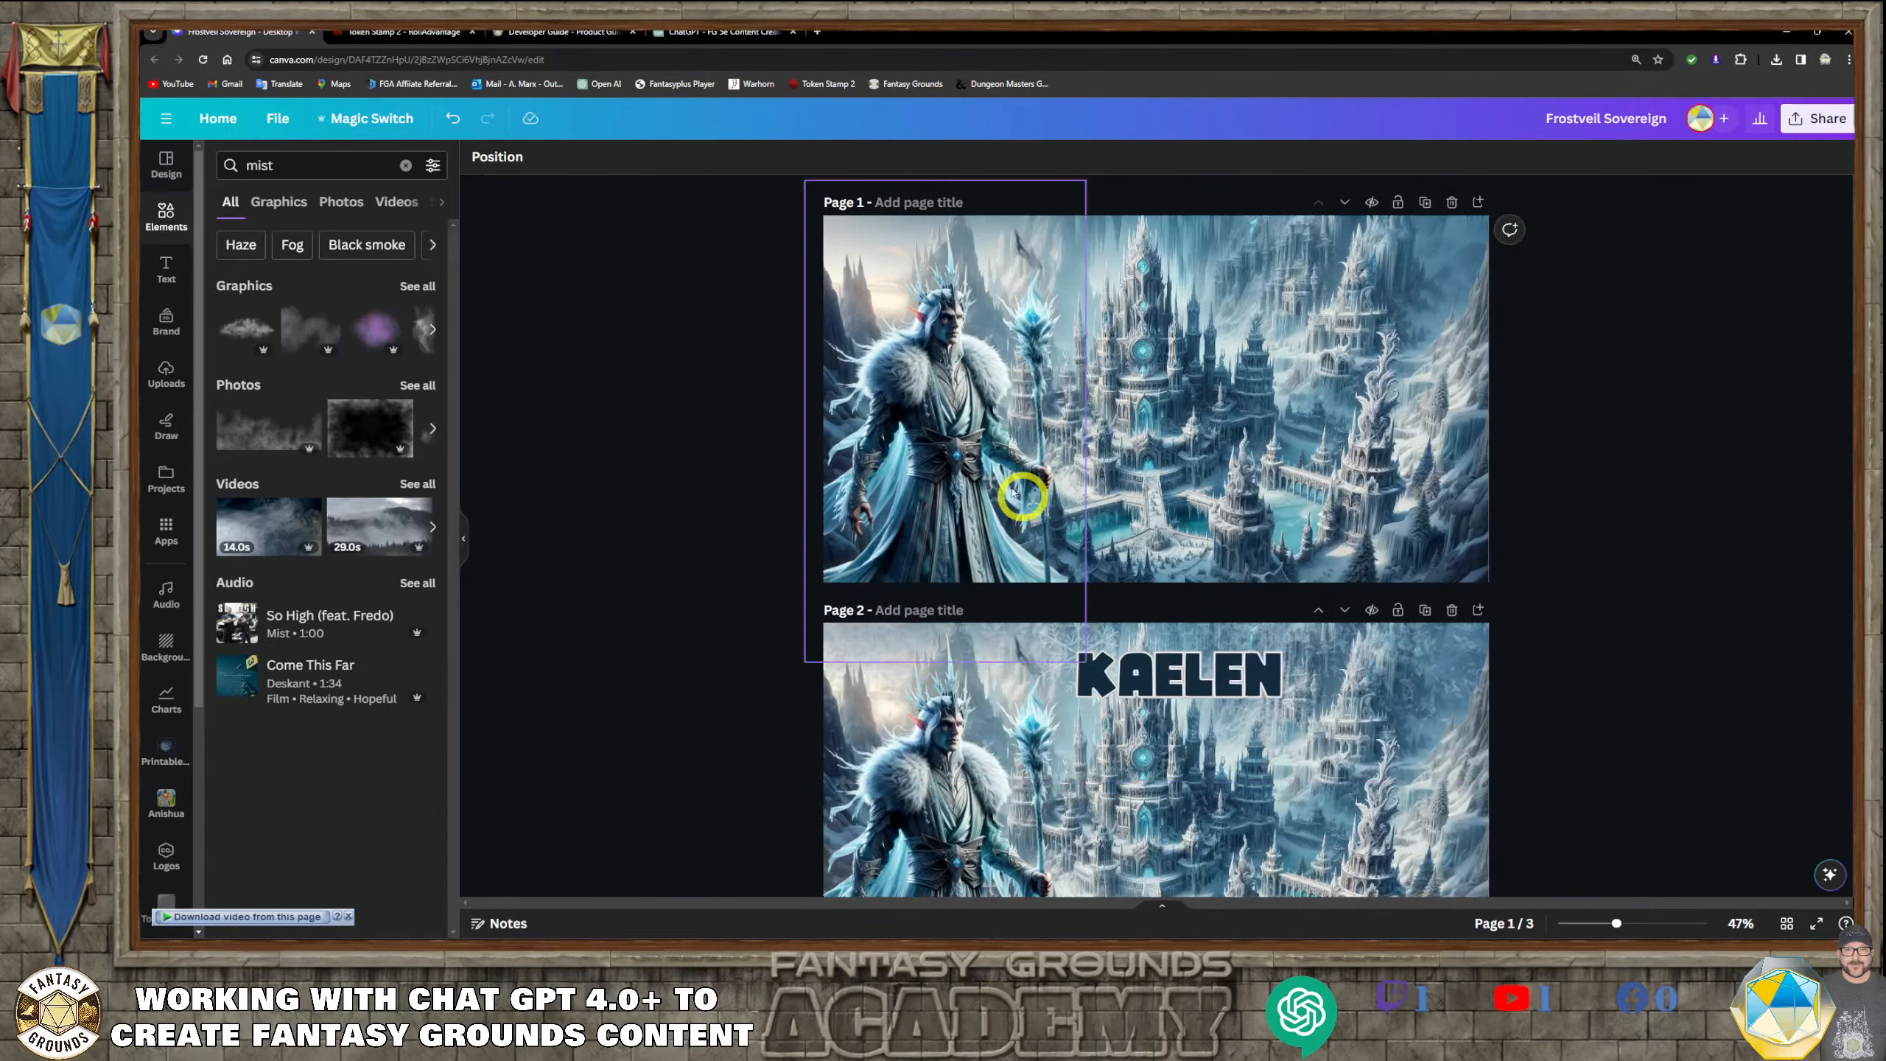
pyautogui.scroll(-2, 1168, 630)
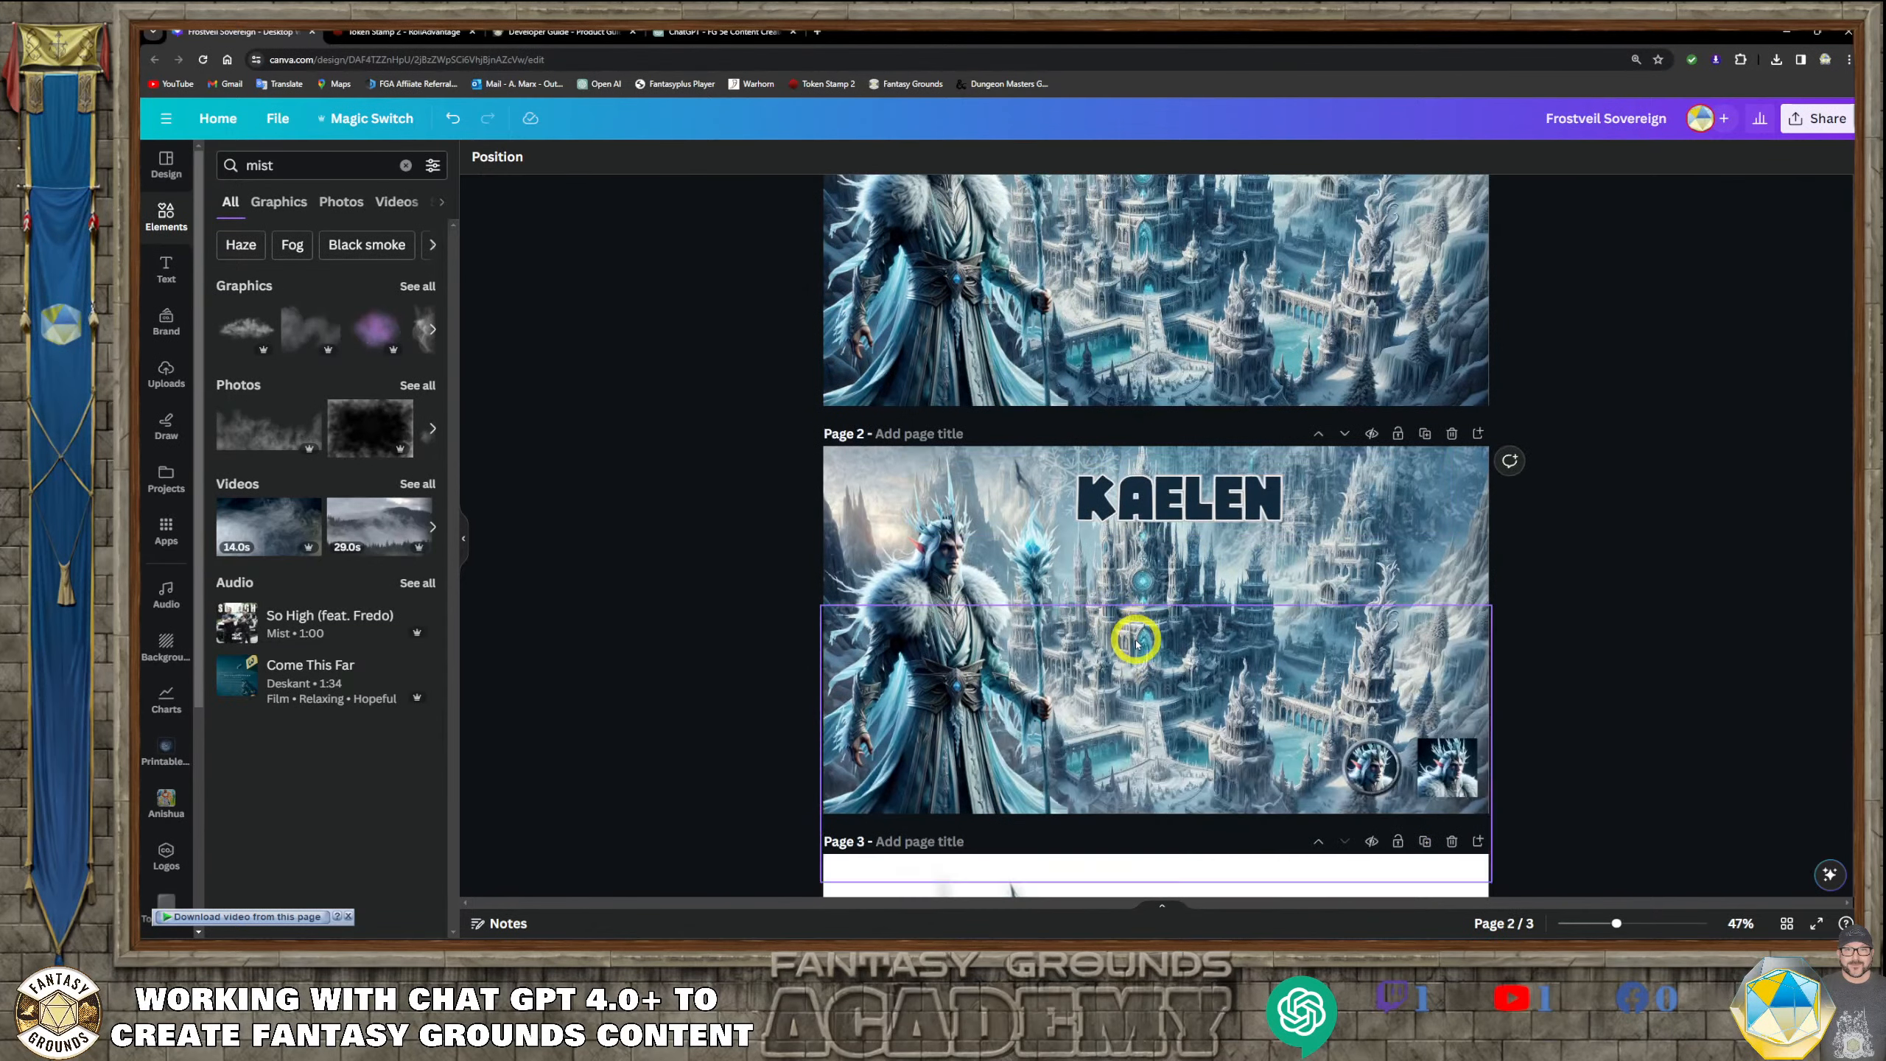
pyautogui.click(1082, 503)
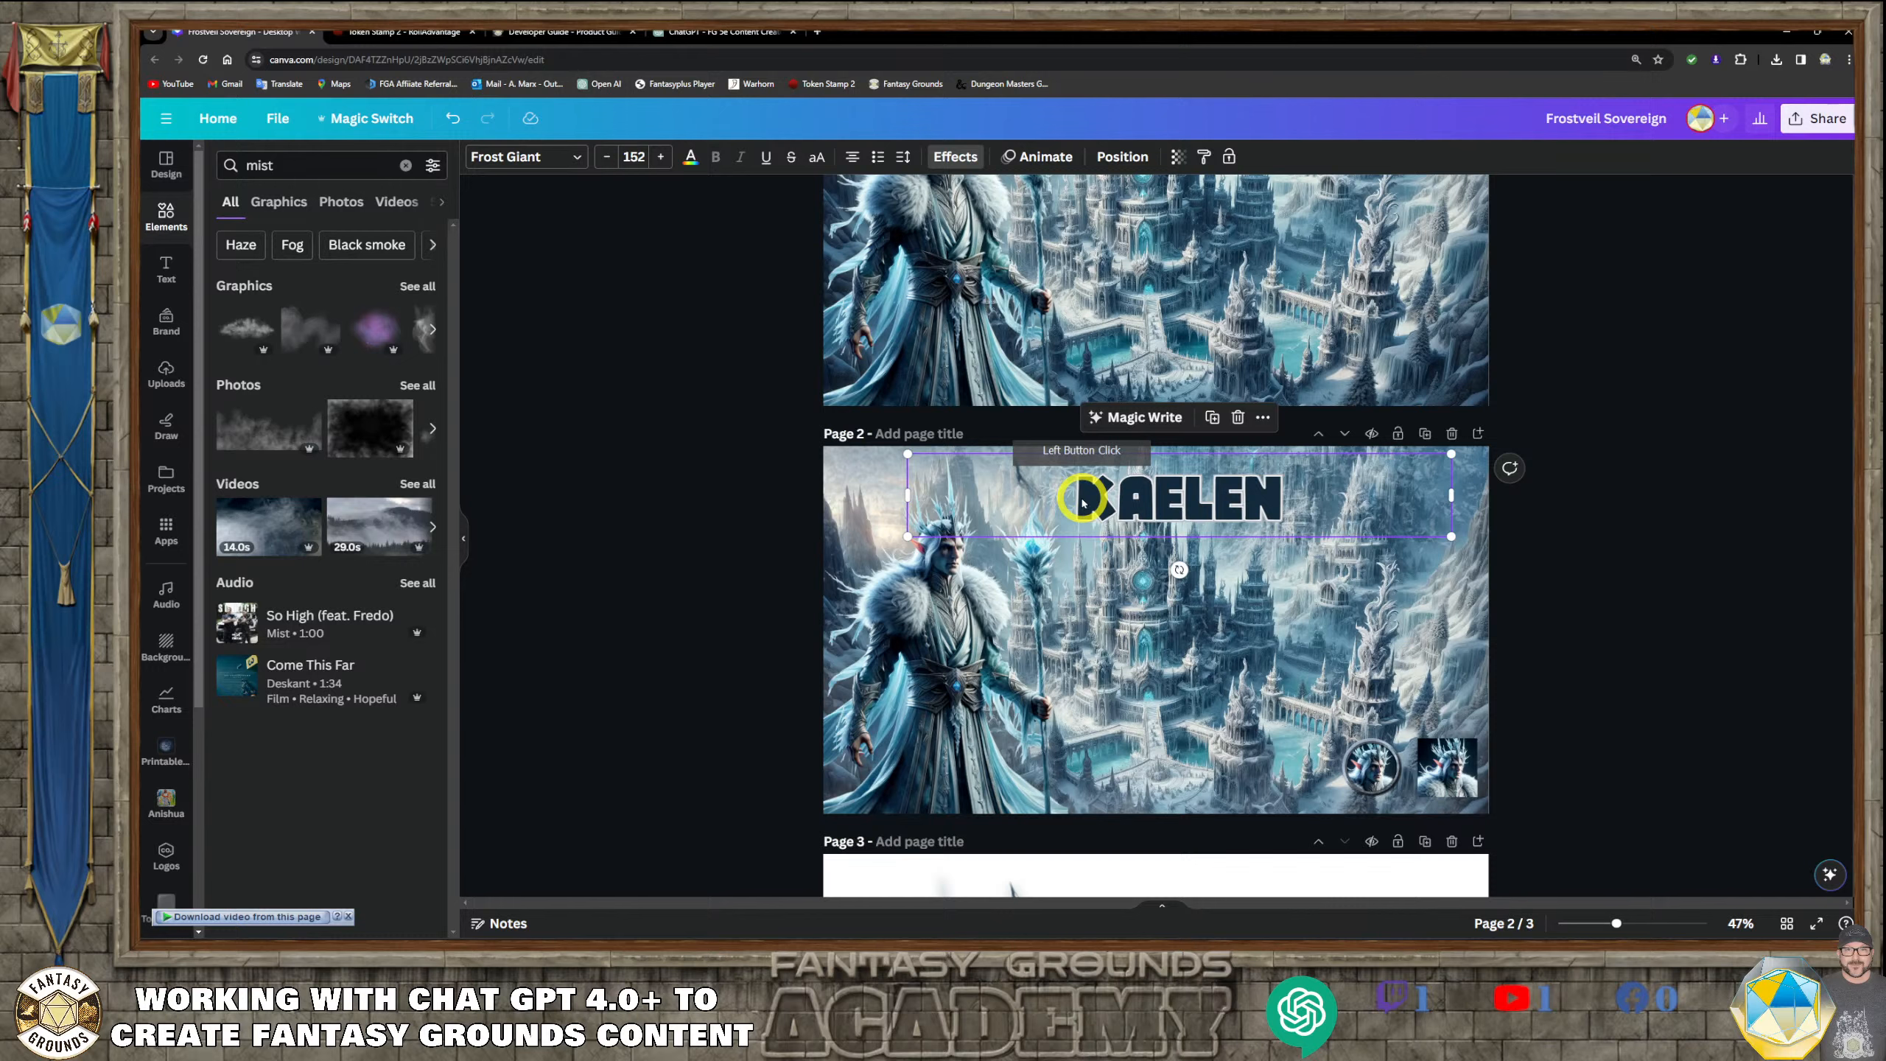
pyautogui.click(1300, 507)
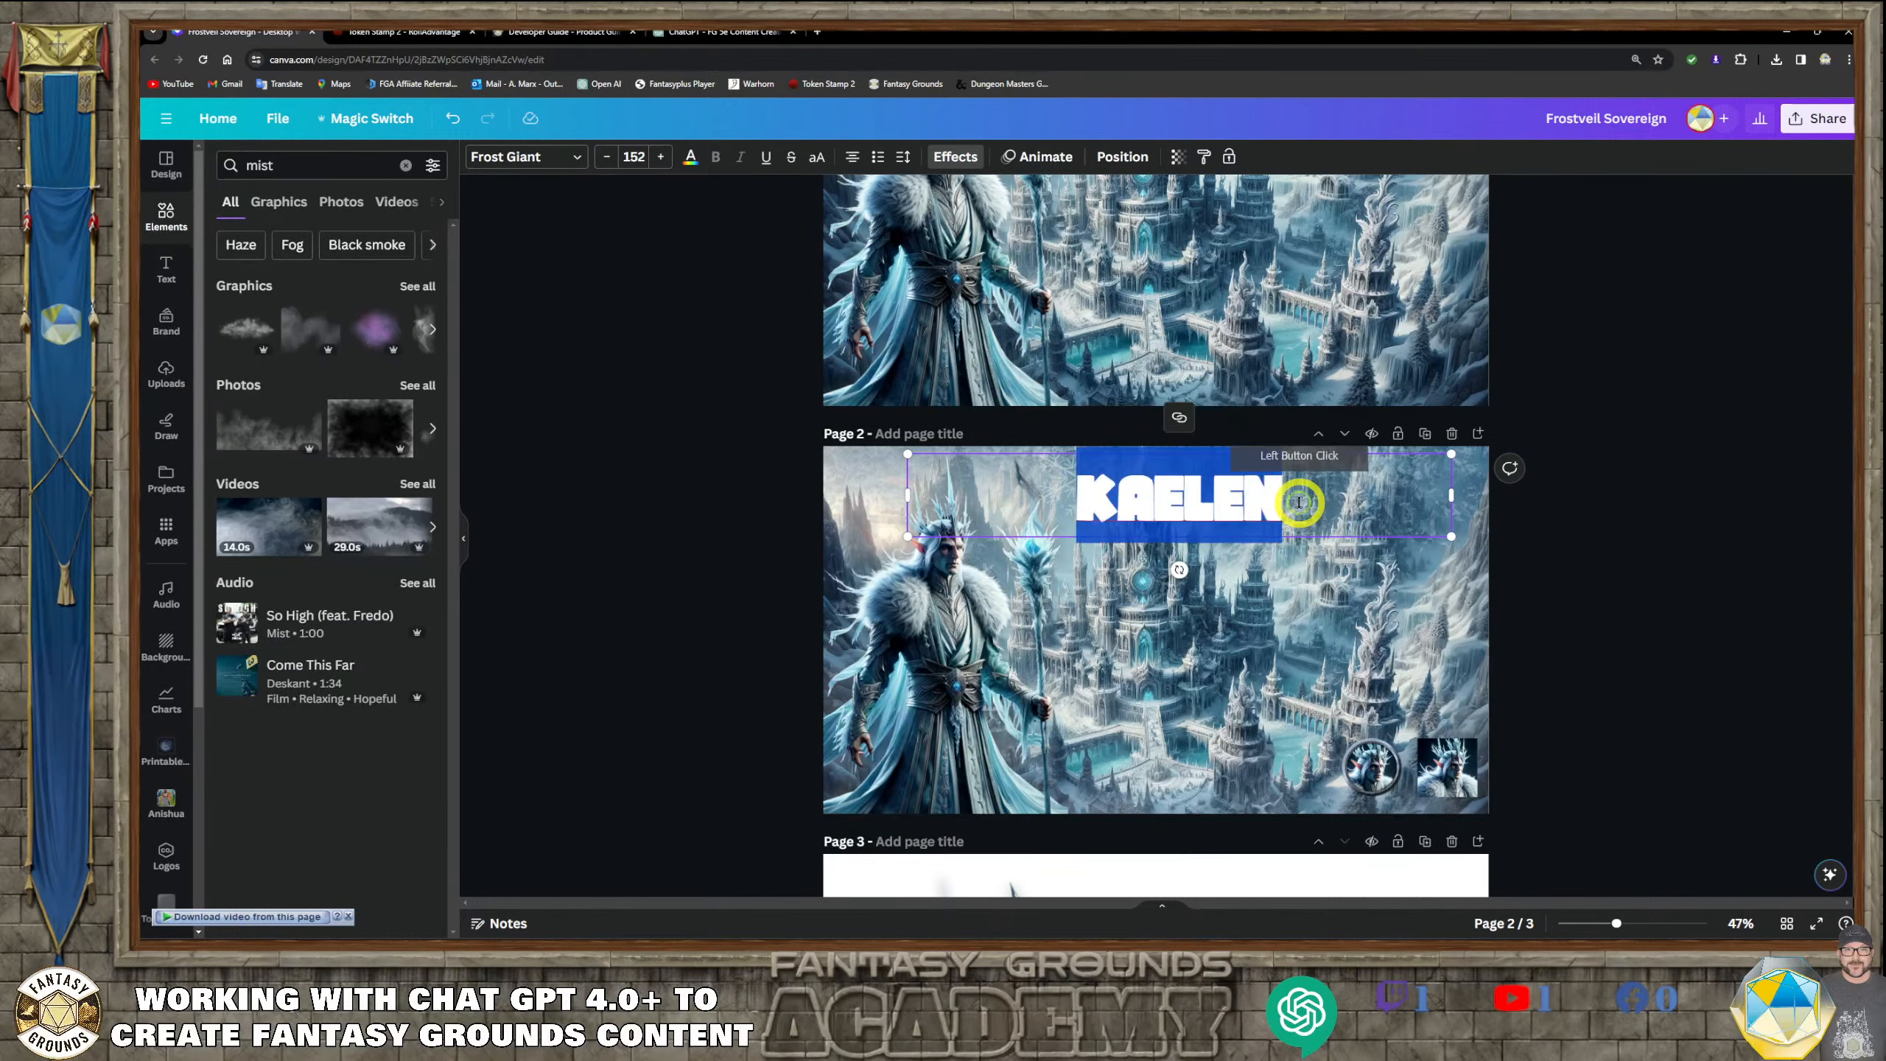
pyautogui.click(1652, 570)
pyautogui.scroll(1, 1292, 616)
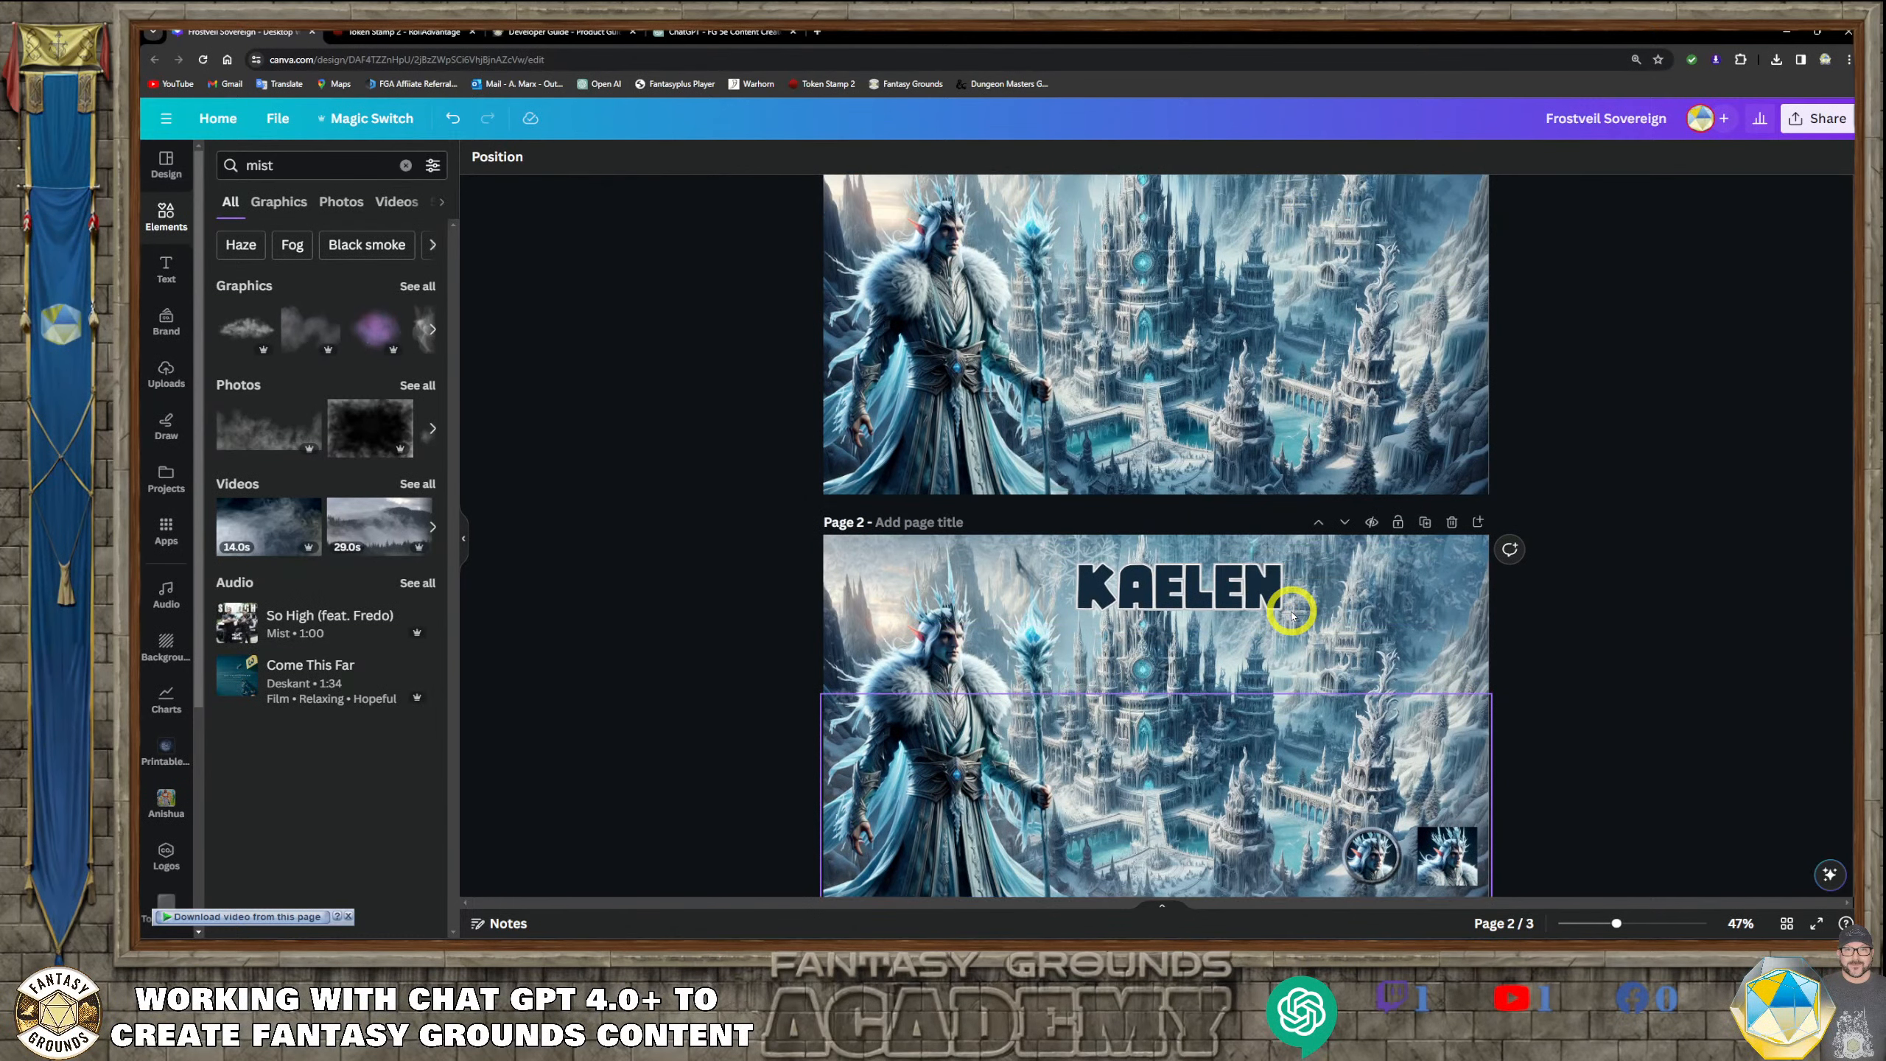
# Delete both overlapping layers of the KAELEN title, the solid text and its outline, from page 2
pyautogui.click(1244, 600)
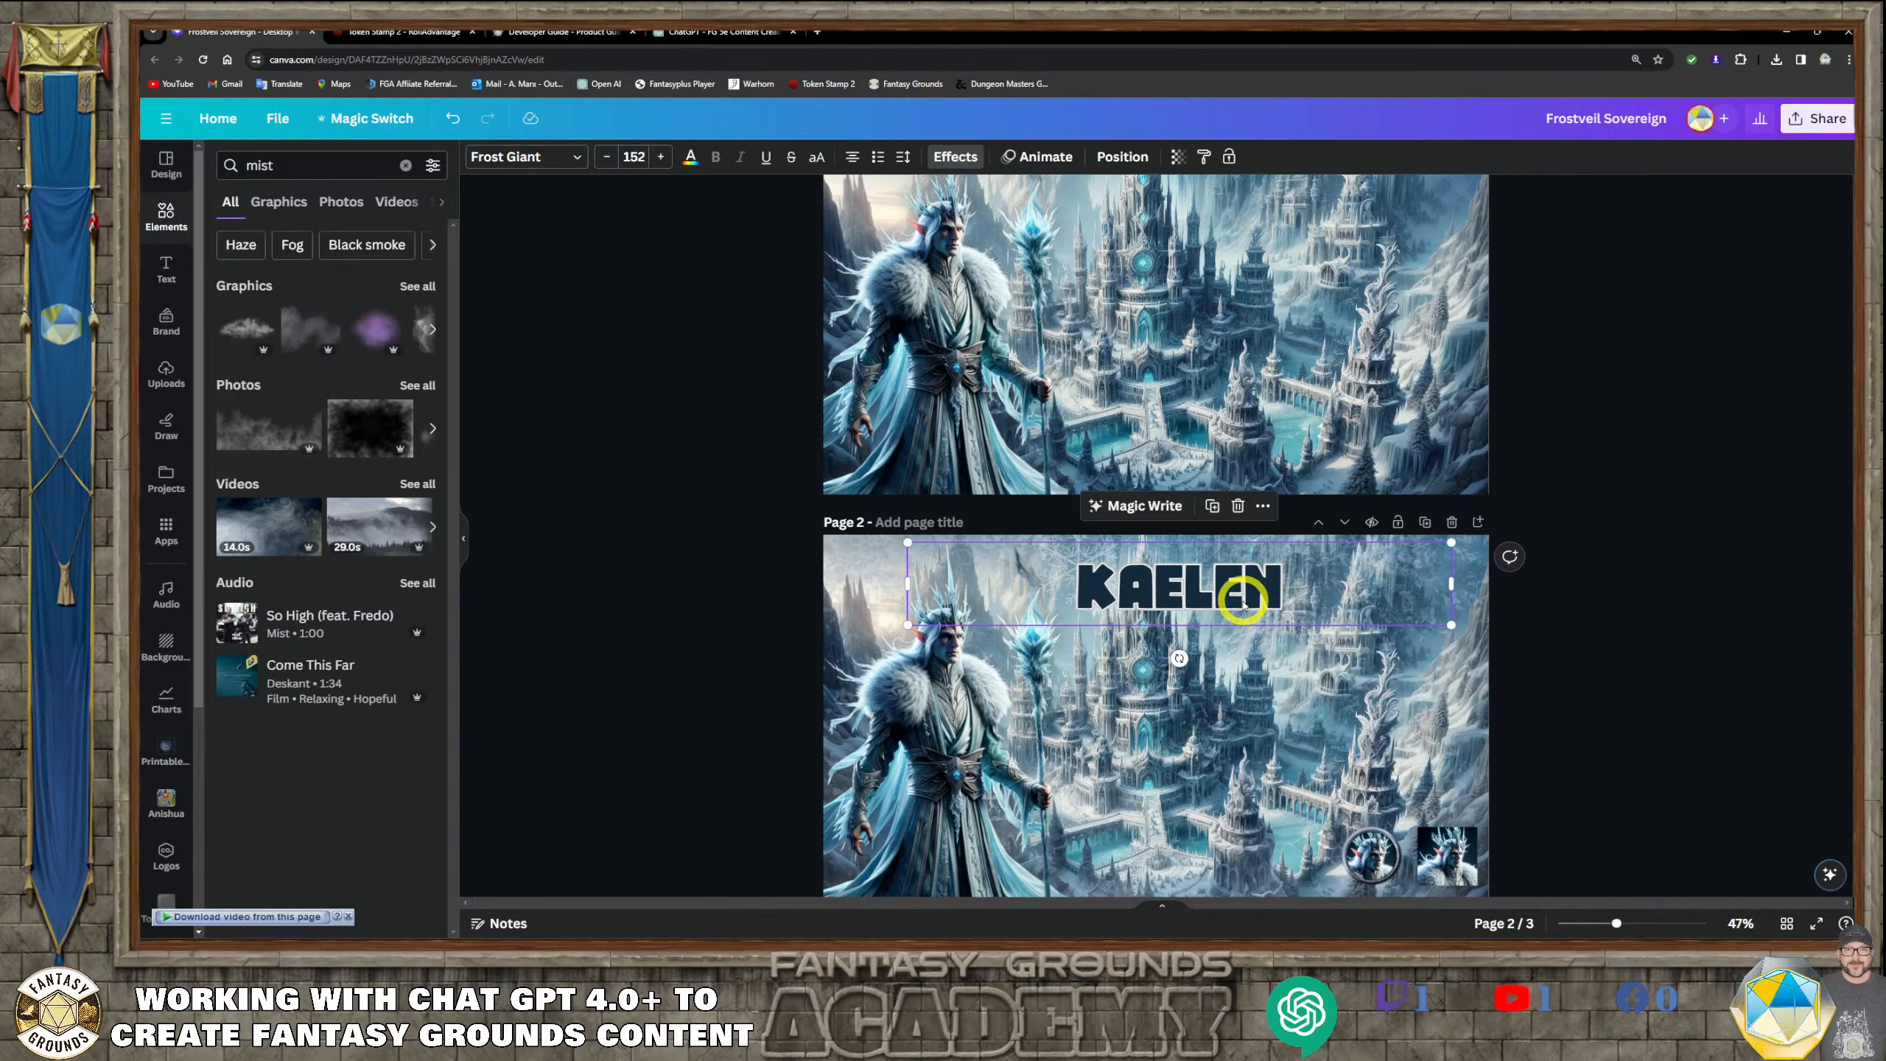
pyautogui.scroll(-1, 1239, 609)
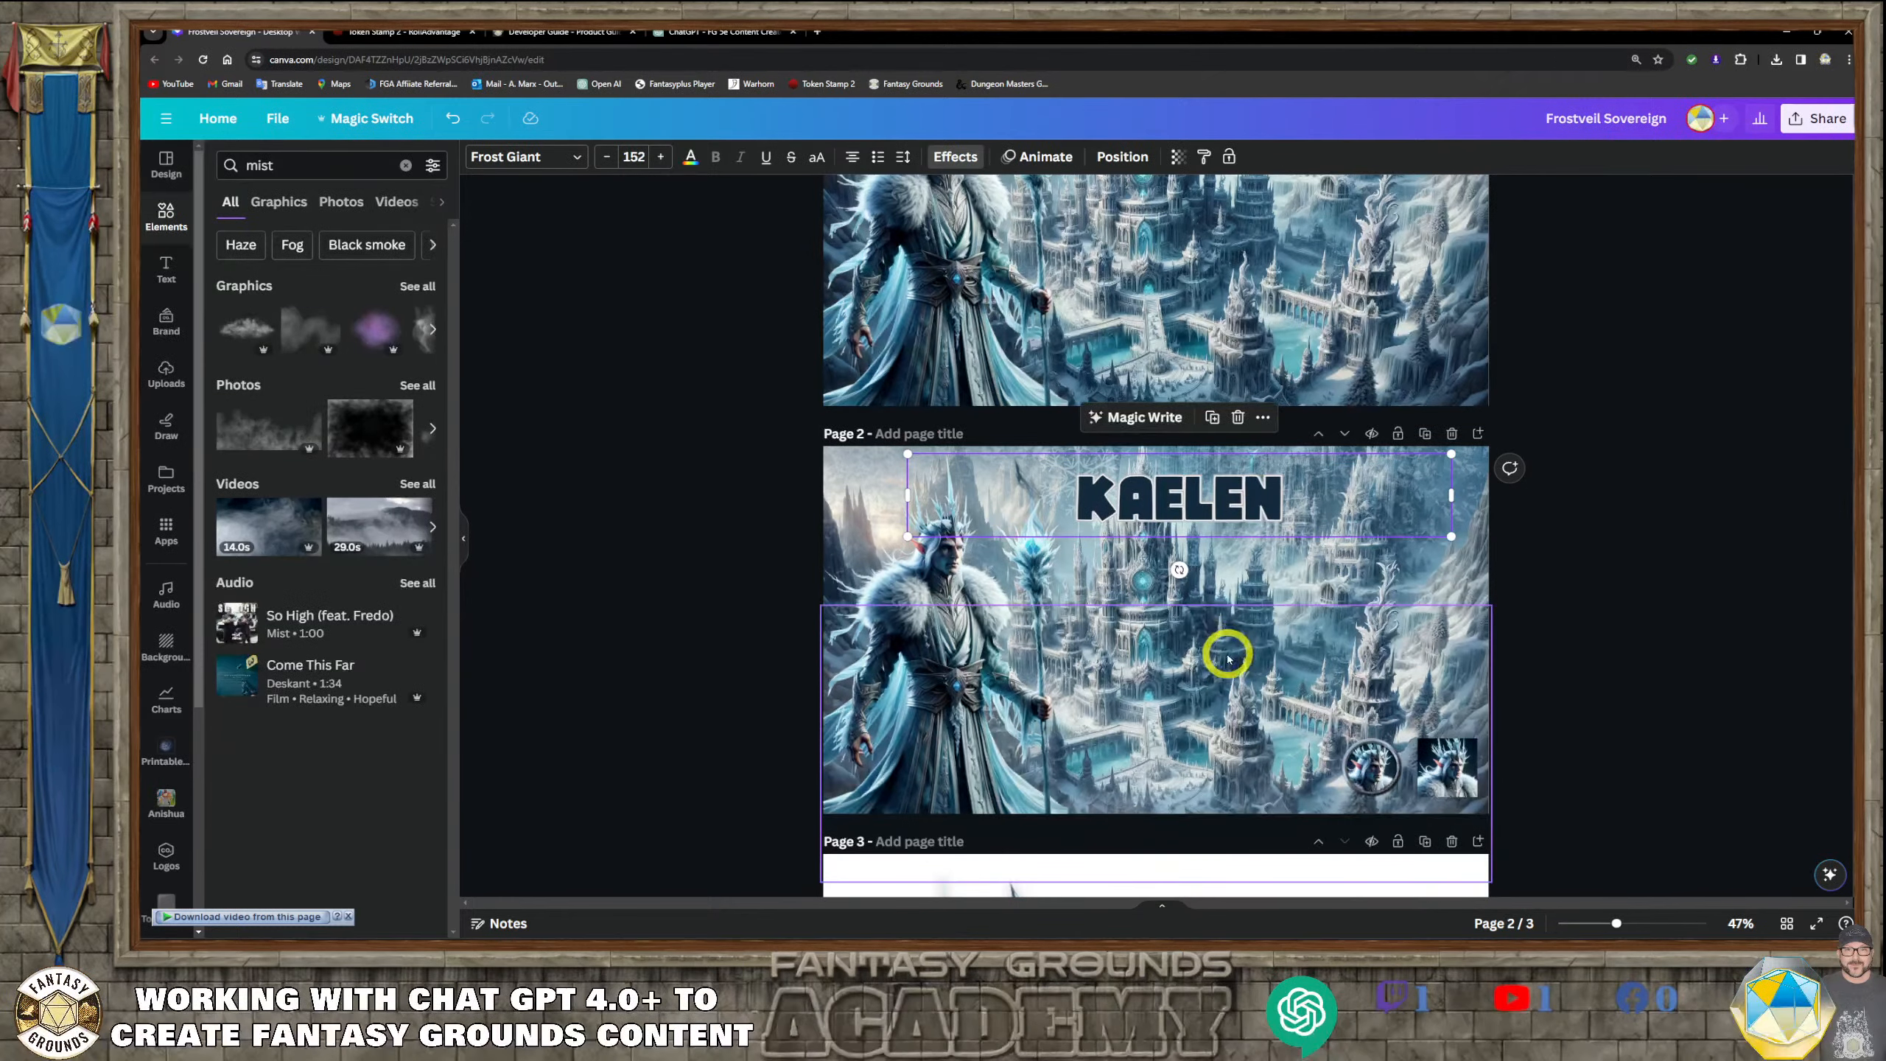
pyautogui.scroll(1, 1226, 650)
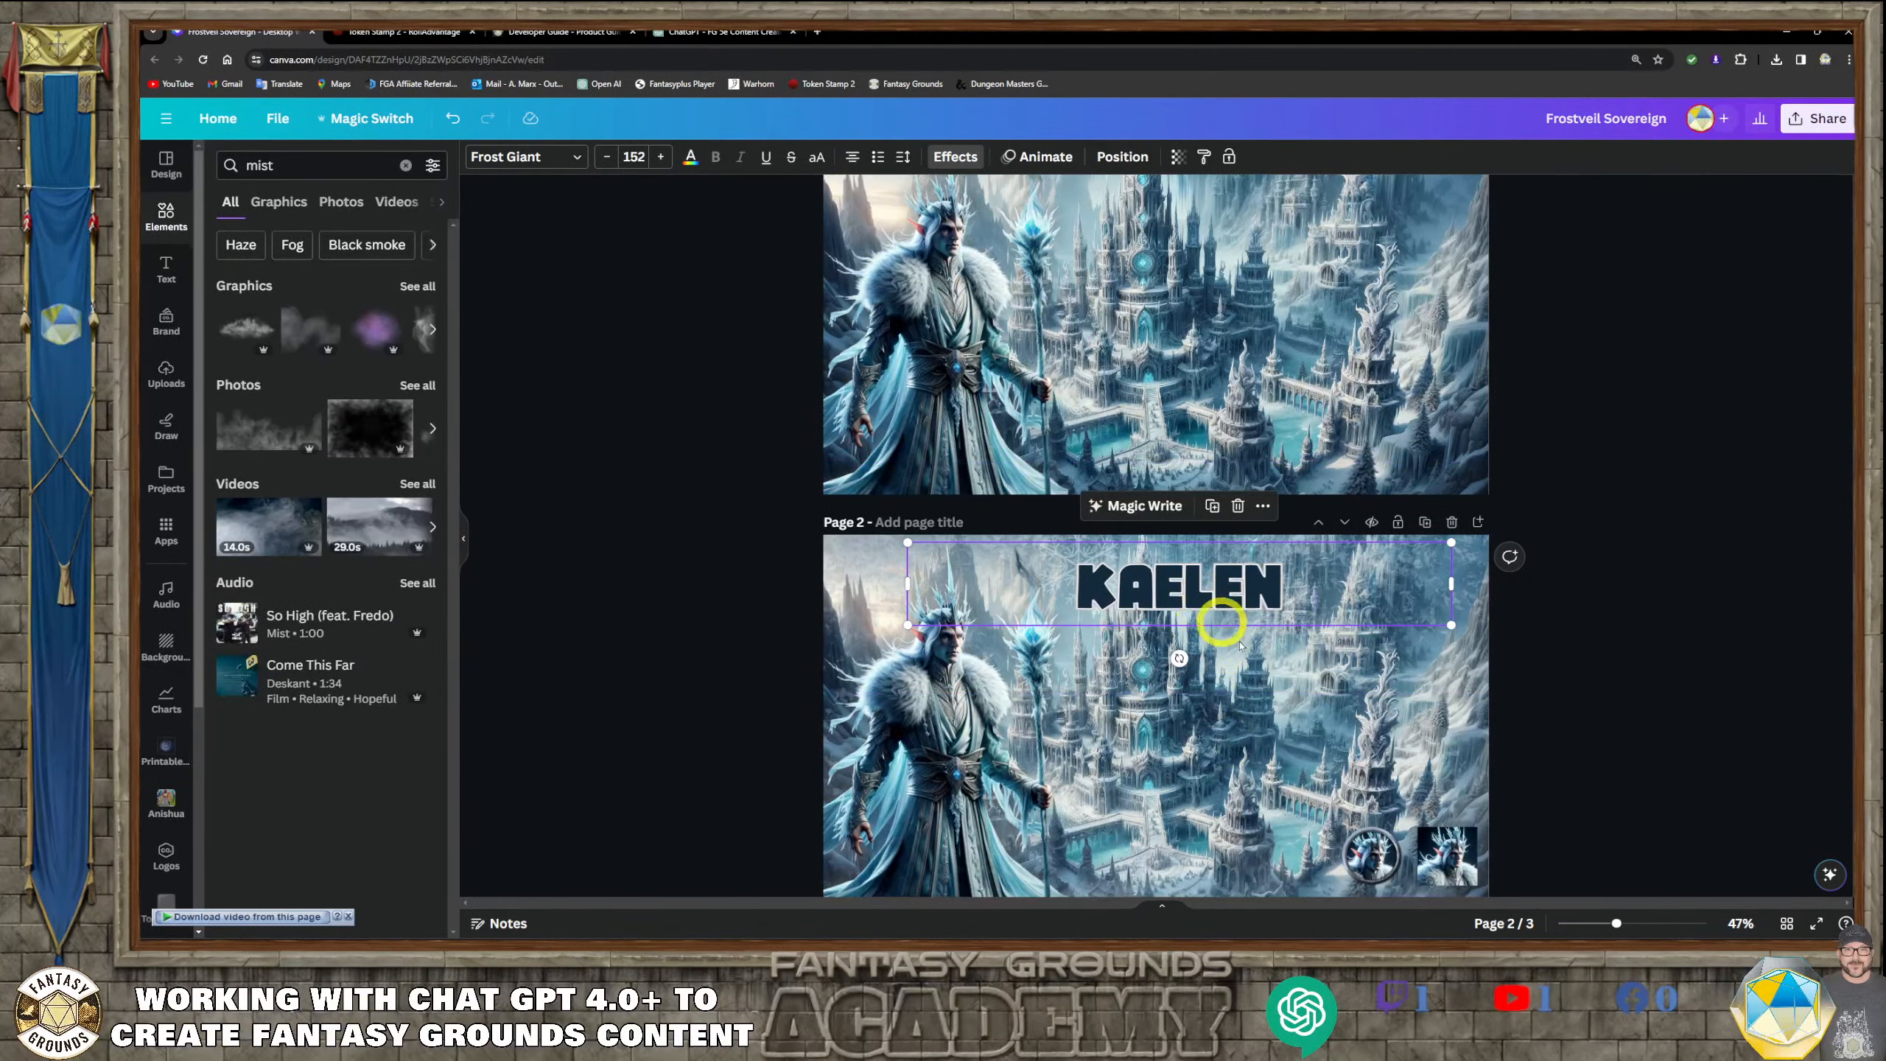
pyautogui.scroll(5, 1228, 621)
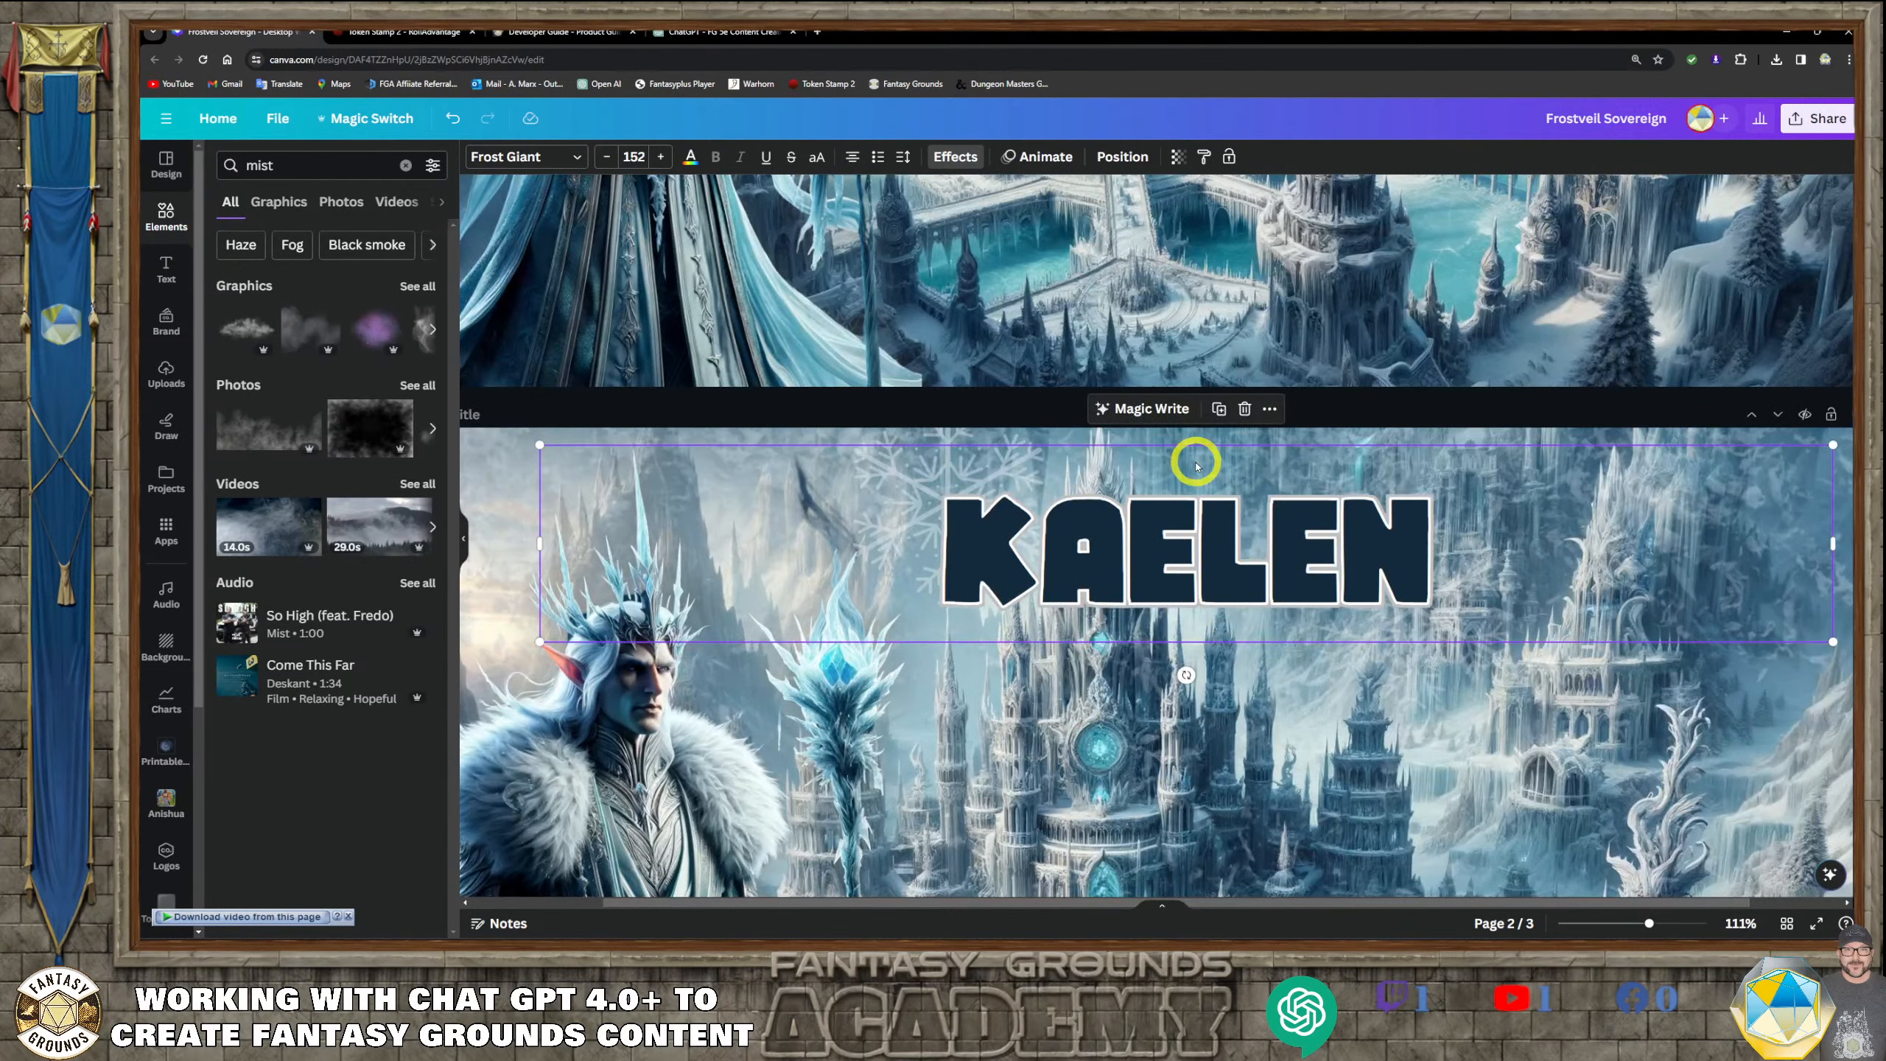
pyautogui.scroll(-1, 1195, 465)
pyautogui.moveTo(1169, 484); pyautogui.dragTo(1171, 557)
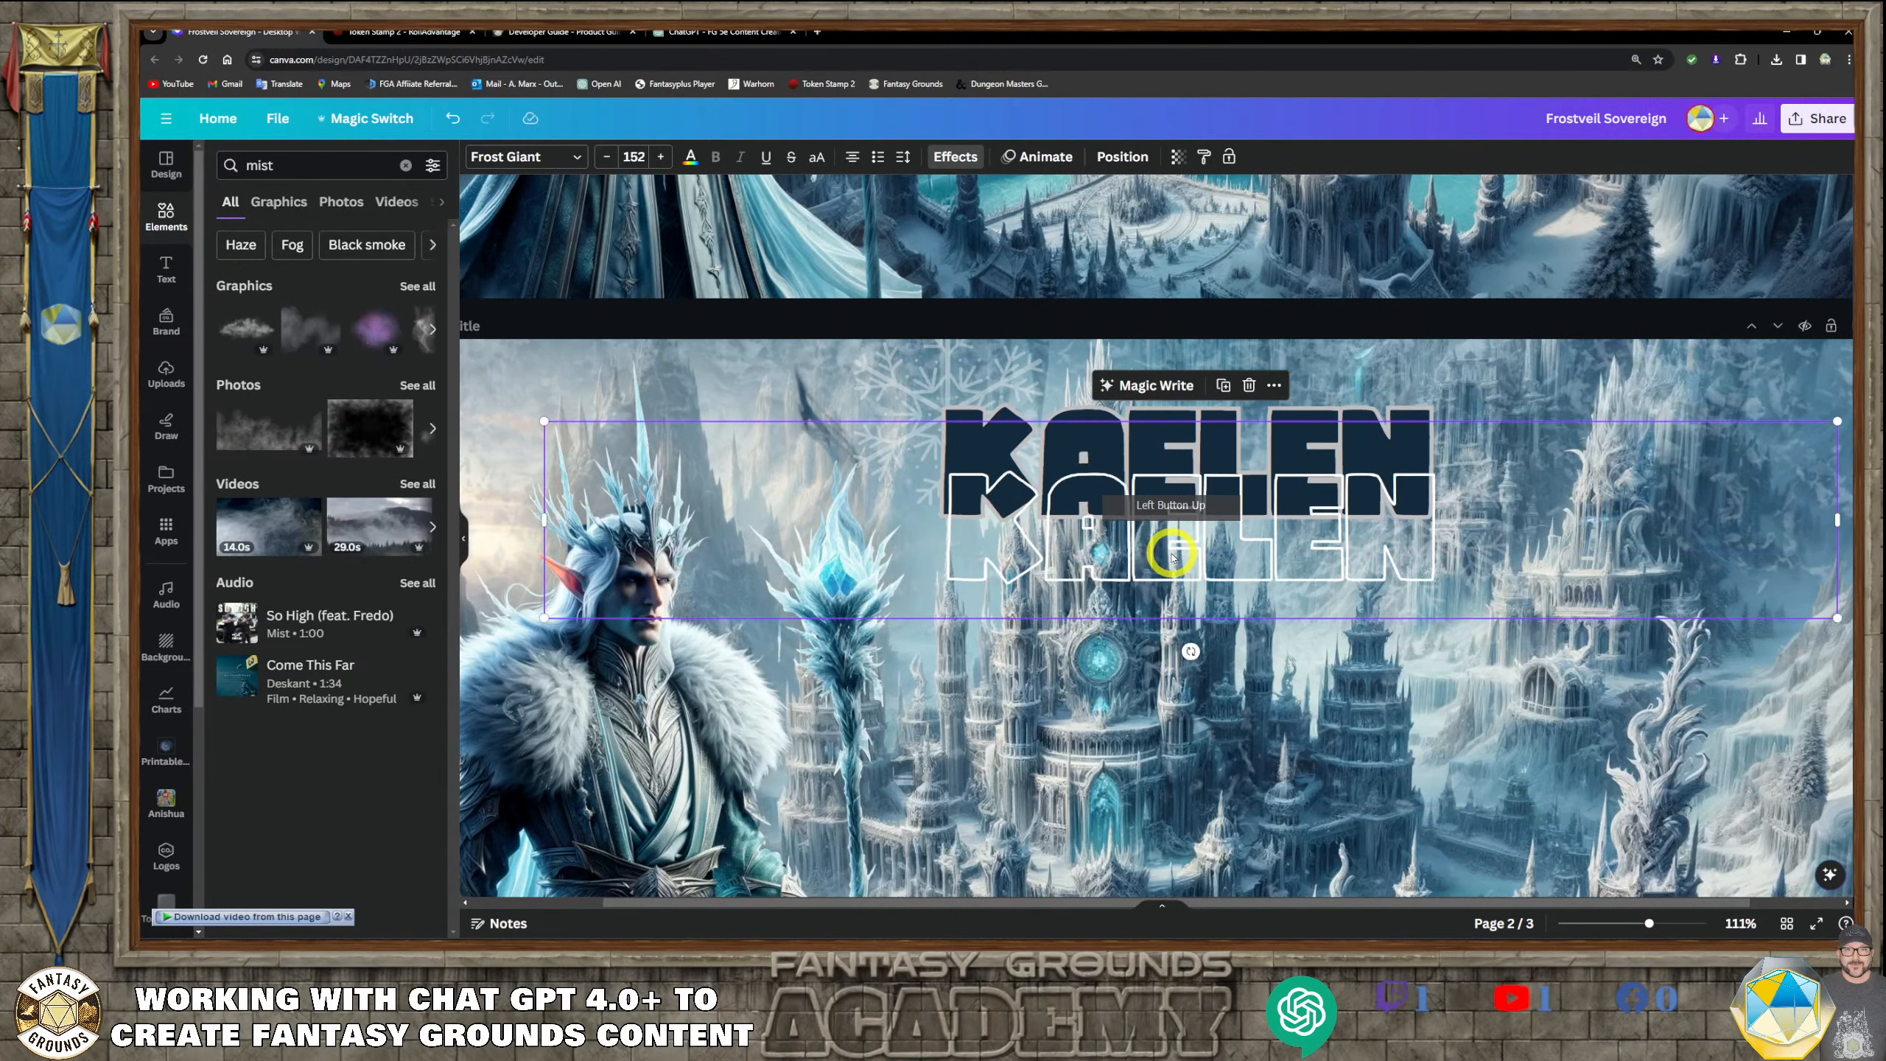
pyautogui.press('Delete')
pyautogui.click(1137, 493)
pyautogui.press('Delete')
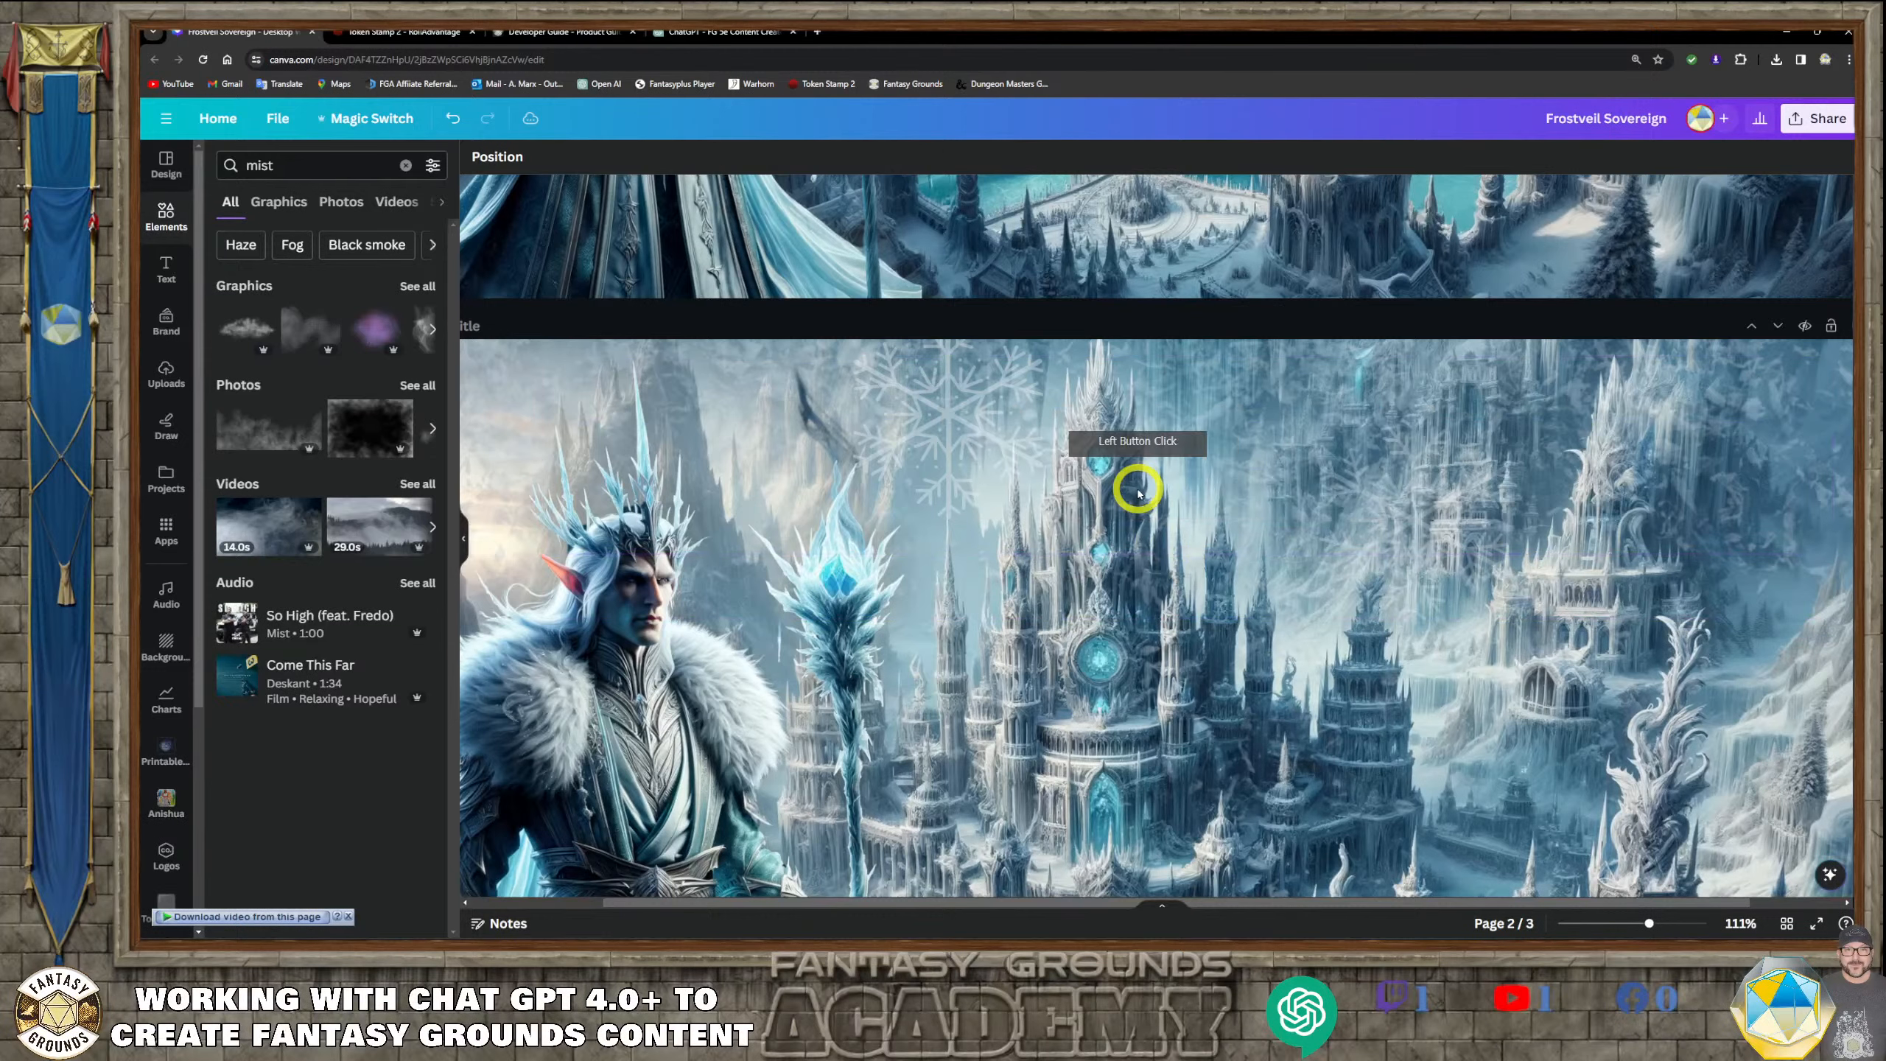
# Move the two faint snowflakes at the top of page 2, one to the upper-left corner and one to the lower-right corner
pyautogui.scroll(-1, 921, 550)
pyautogui.scroll(3, 520, 467)
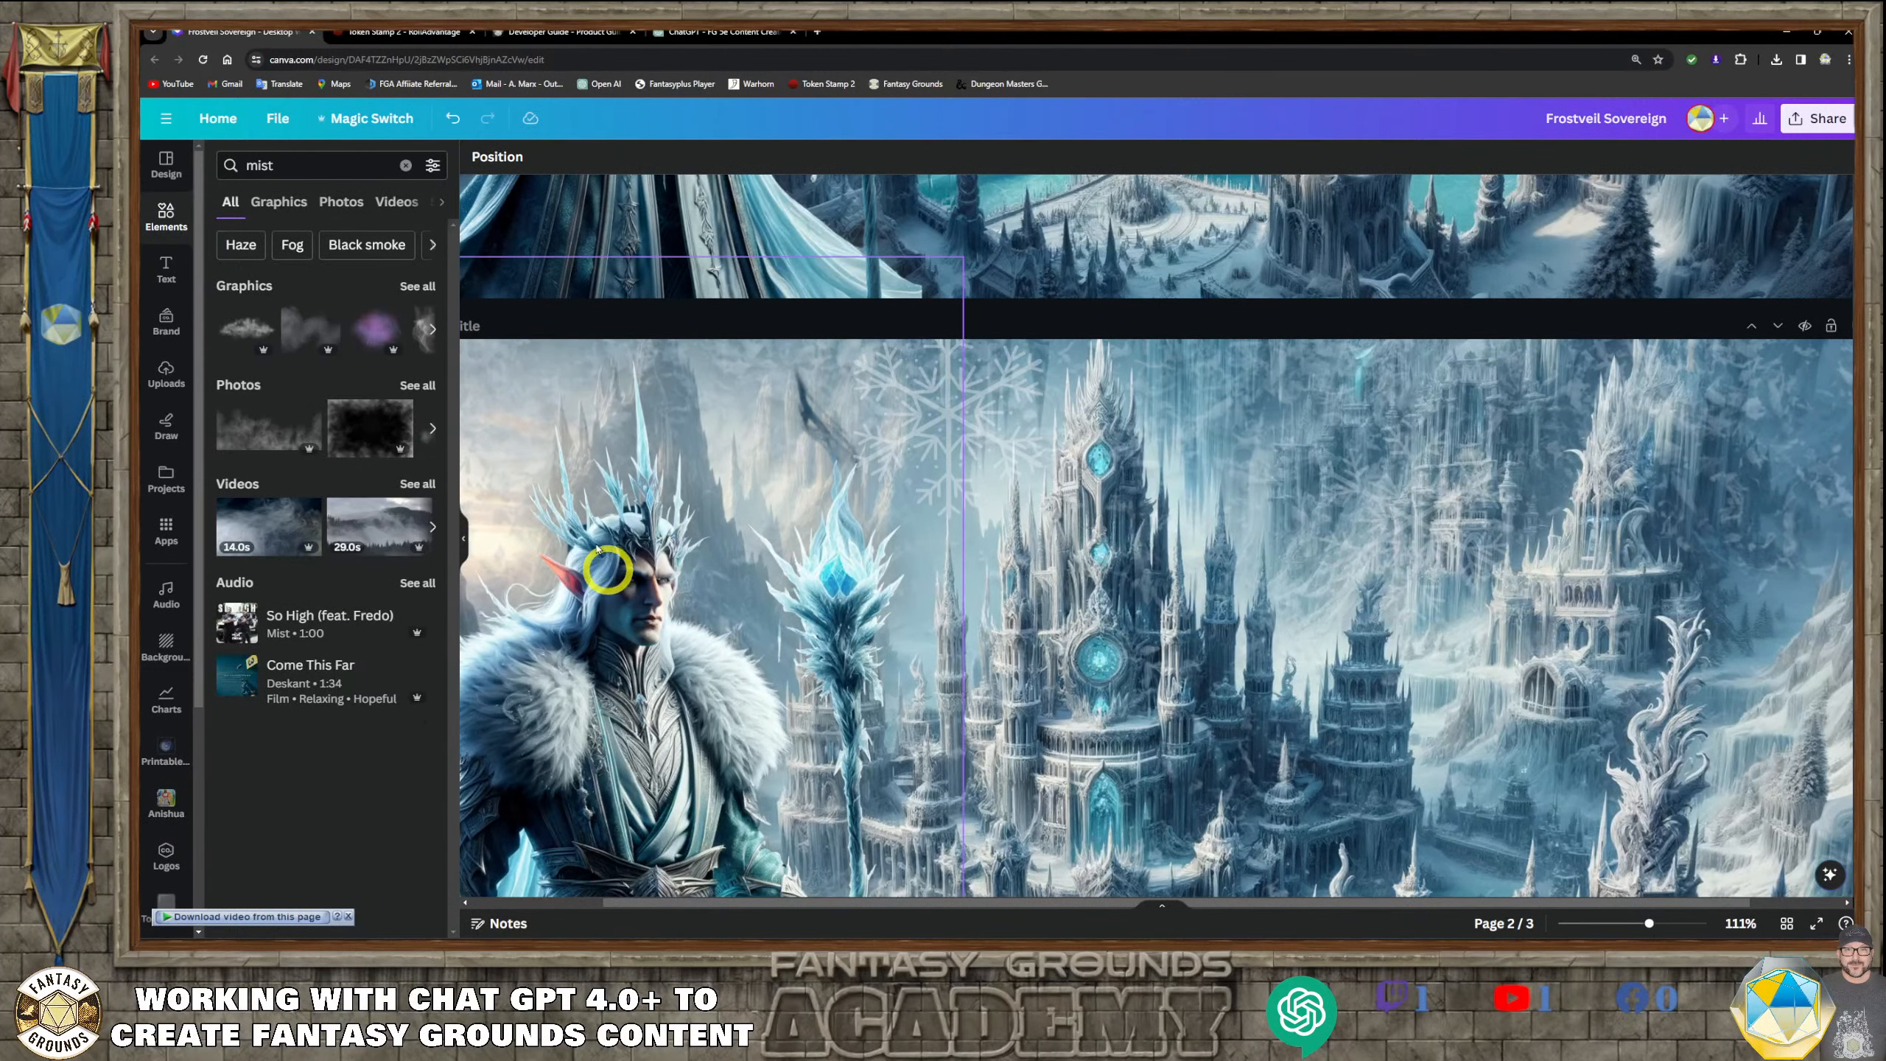
pyautogui.scroll(-5, 968, 639)
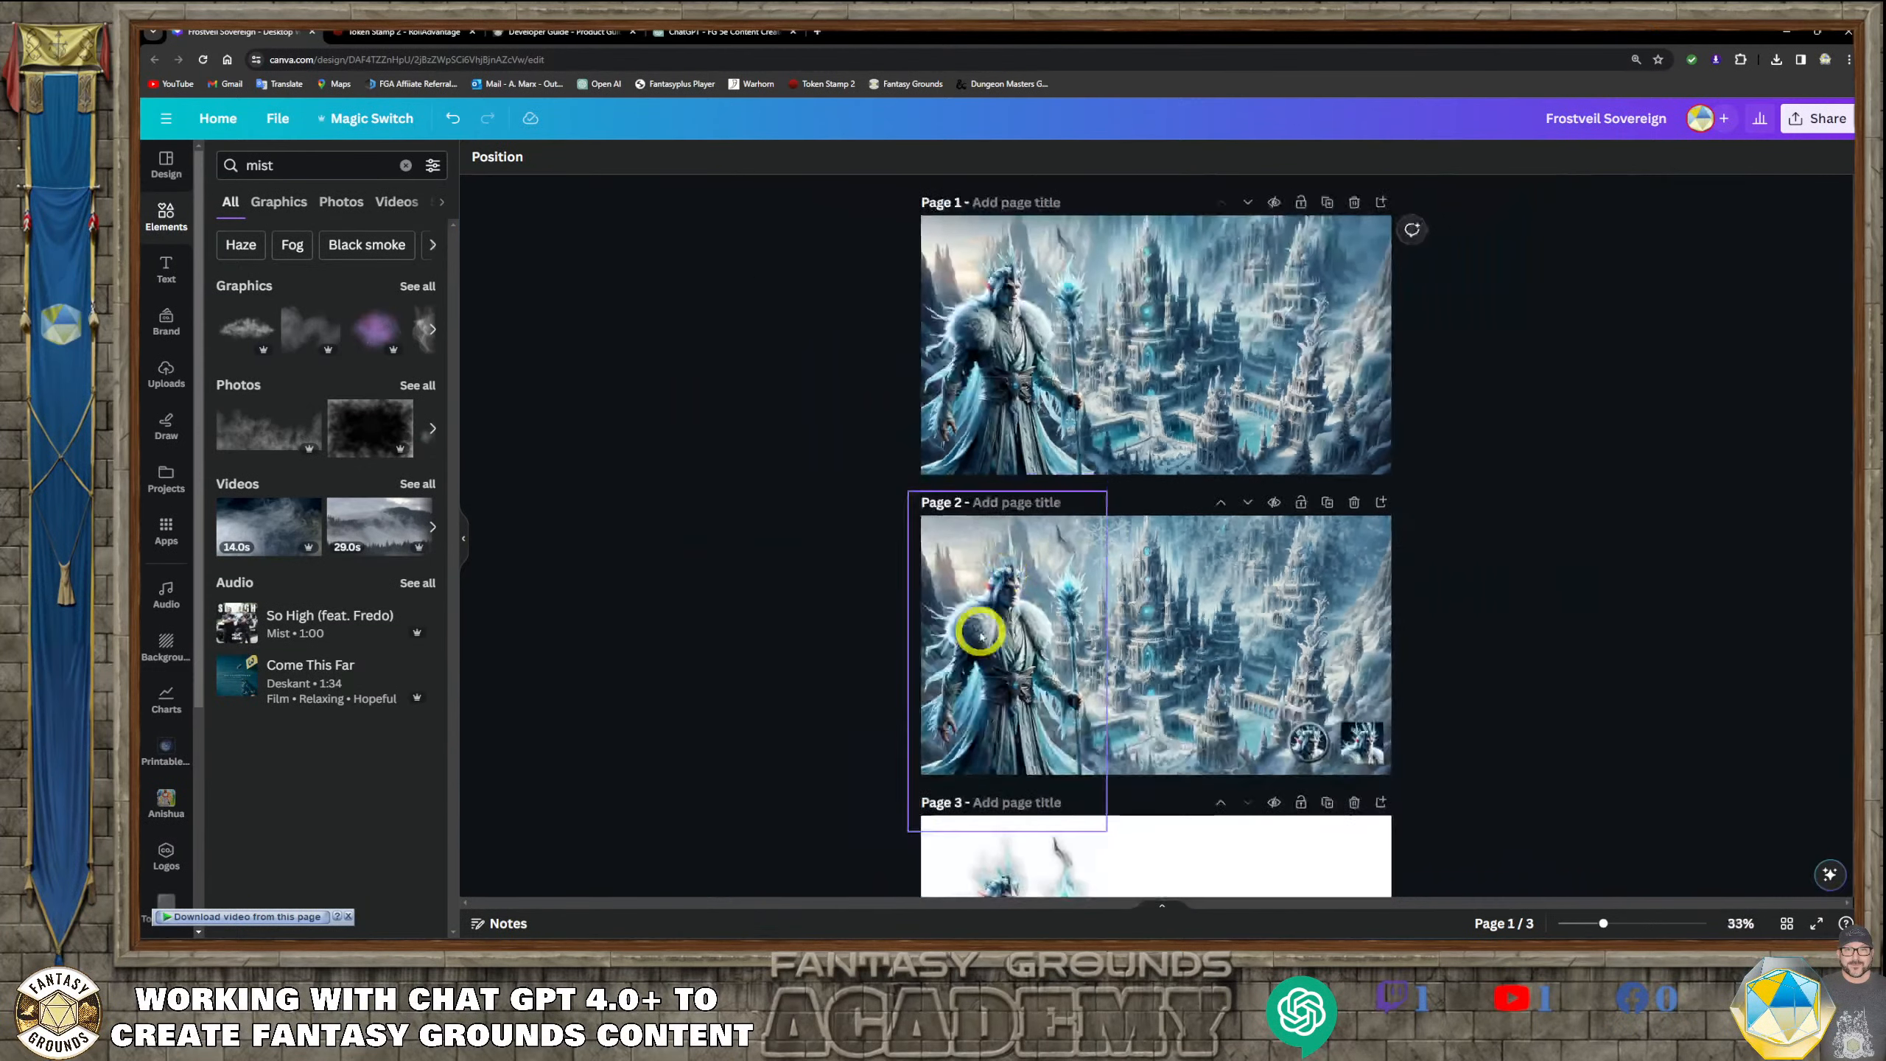
pyautogui.scroll(-1, 1407, 749)
pyautogui.scroll(1, 1407, 749)
pyautogui.click(1222, 613)
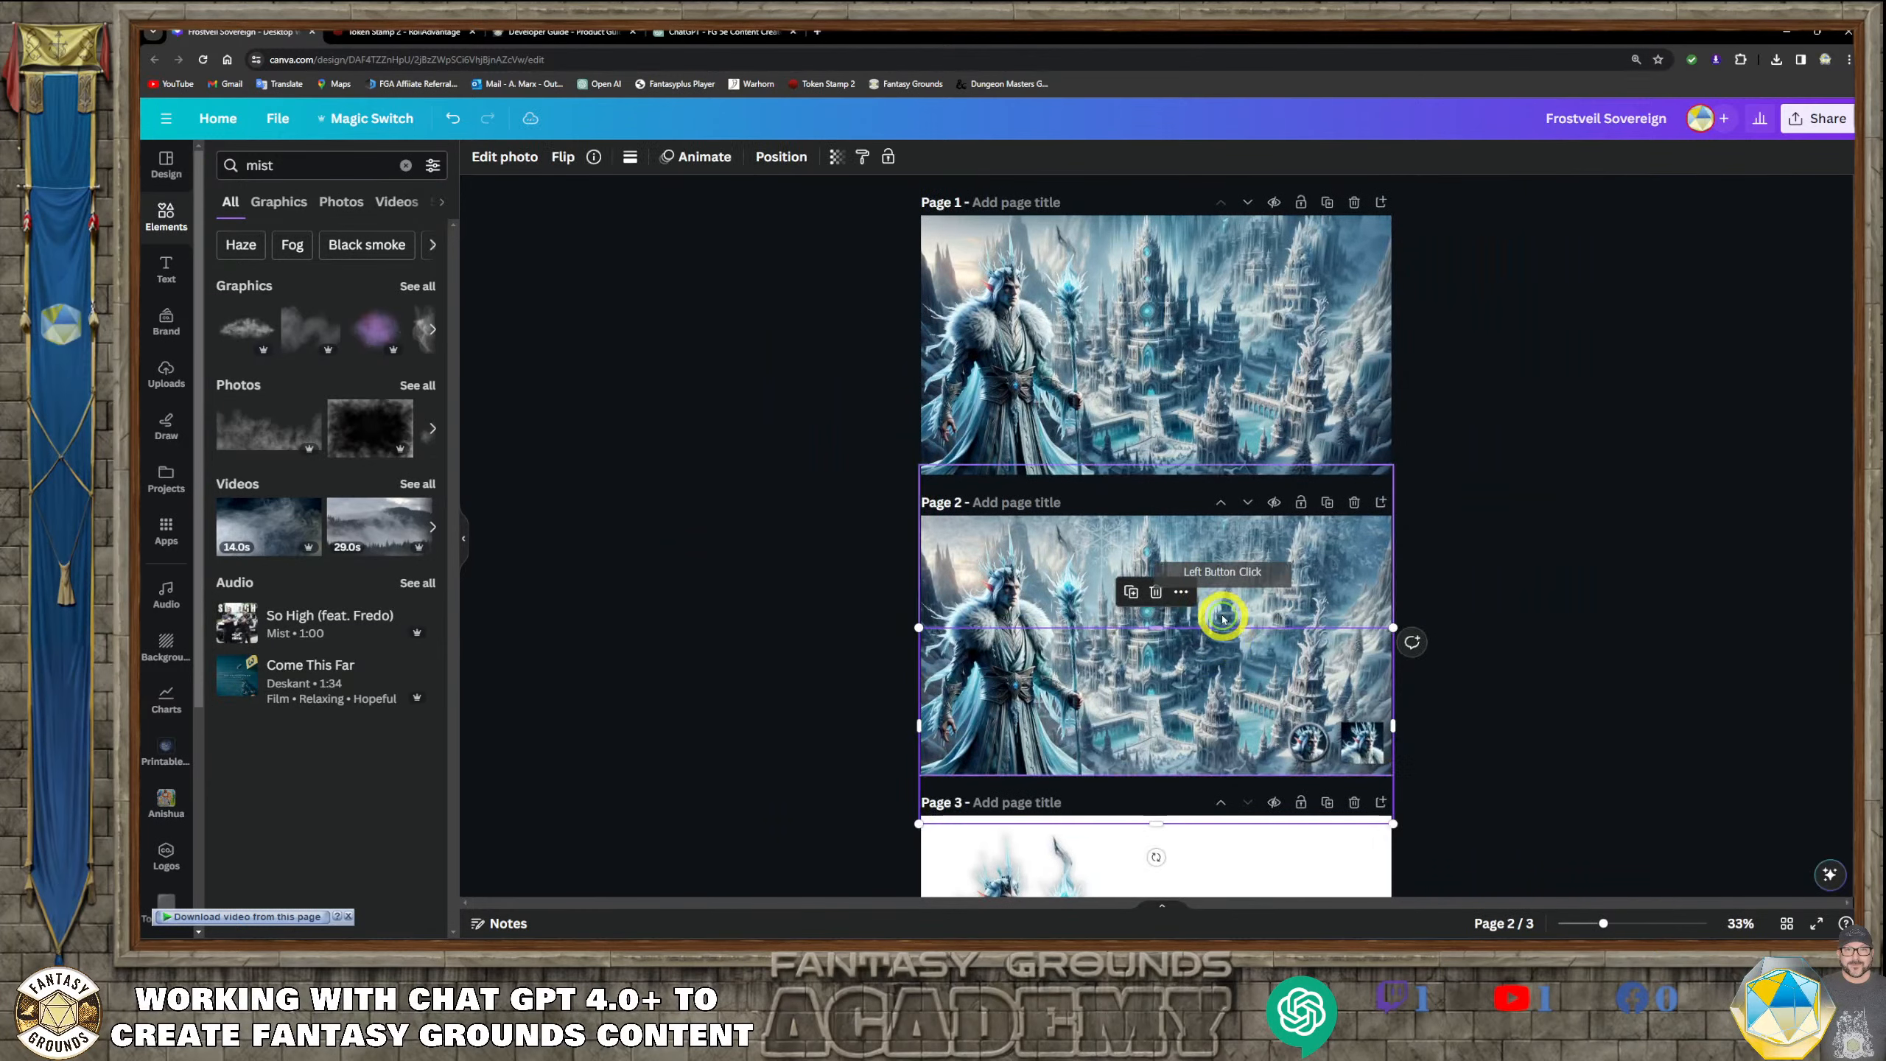
pyautogui.click(1227, 579)
pyautogui.click(1250, 651)
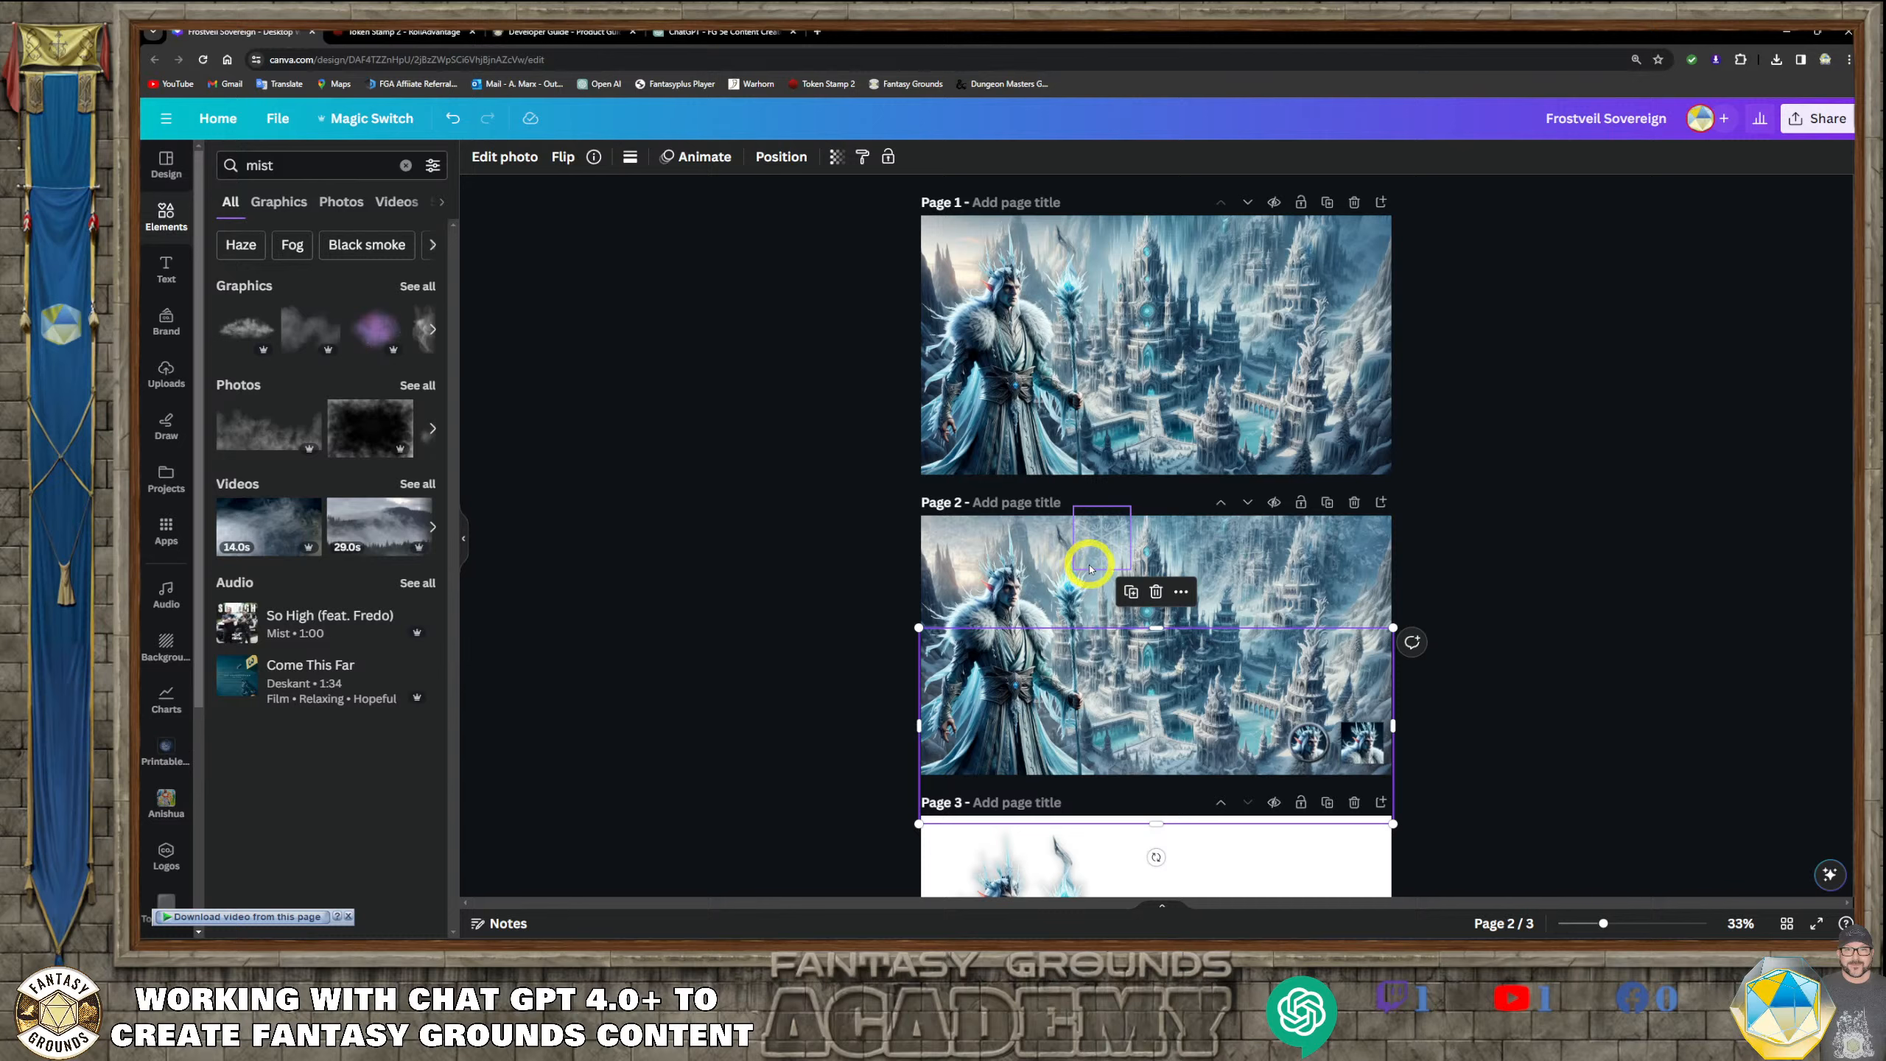
pyautogui.moveTo(1104, 545); pyautogui.dragTo(933, 533)
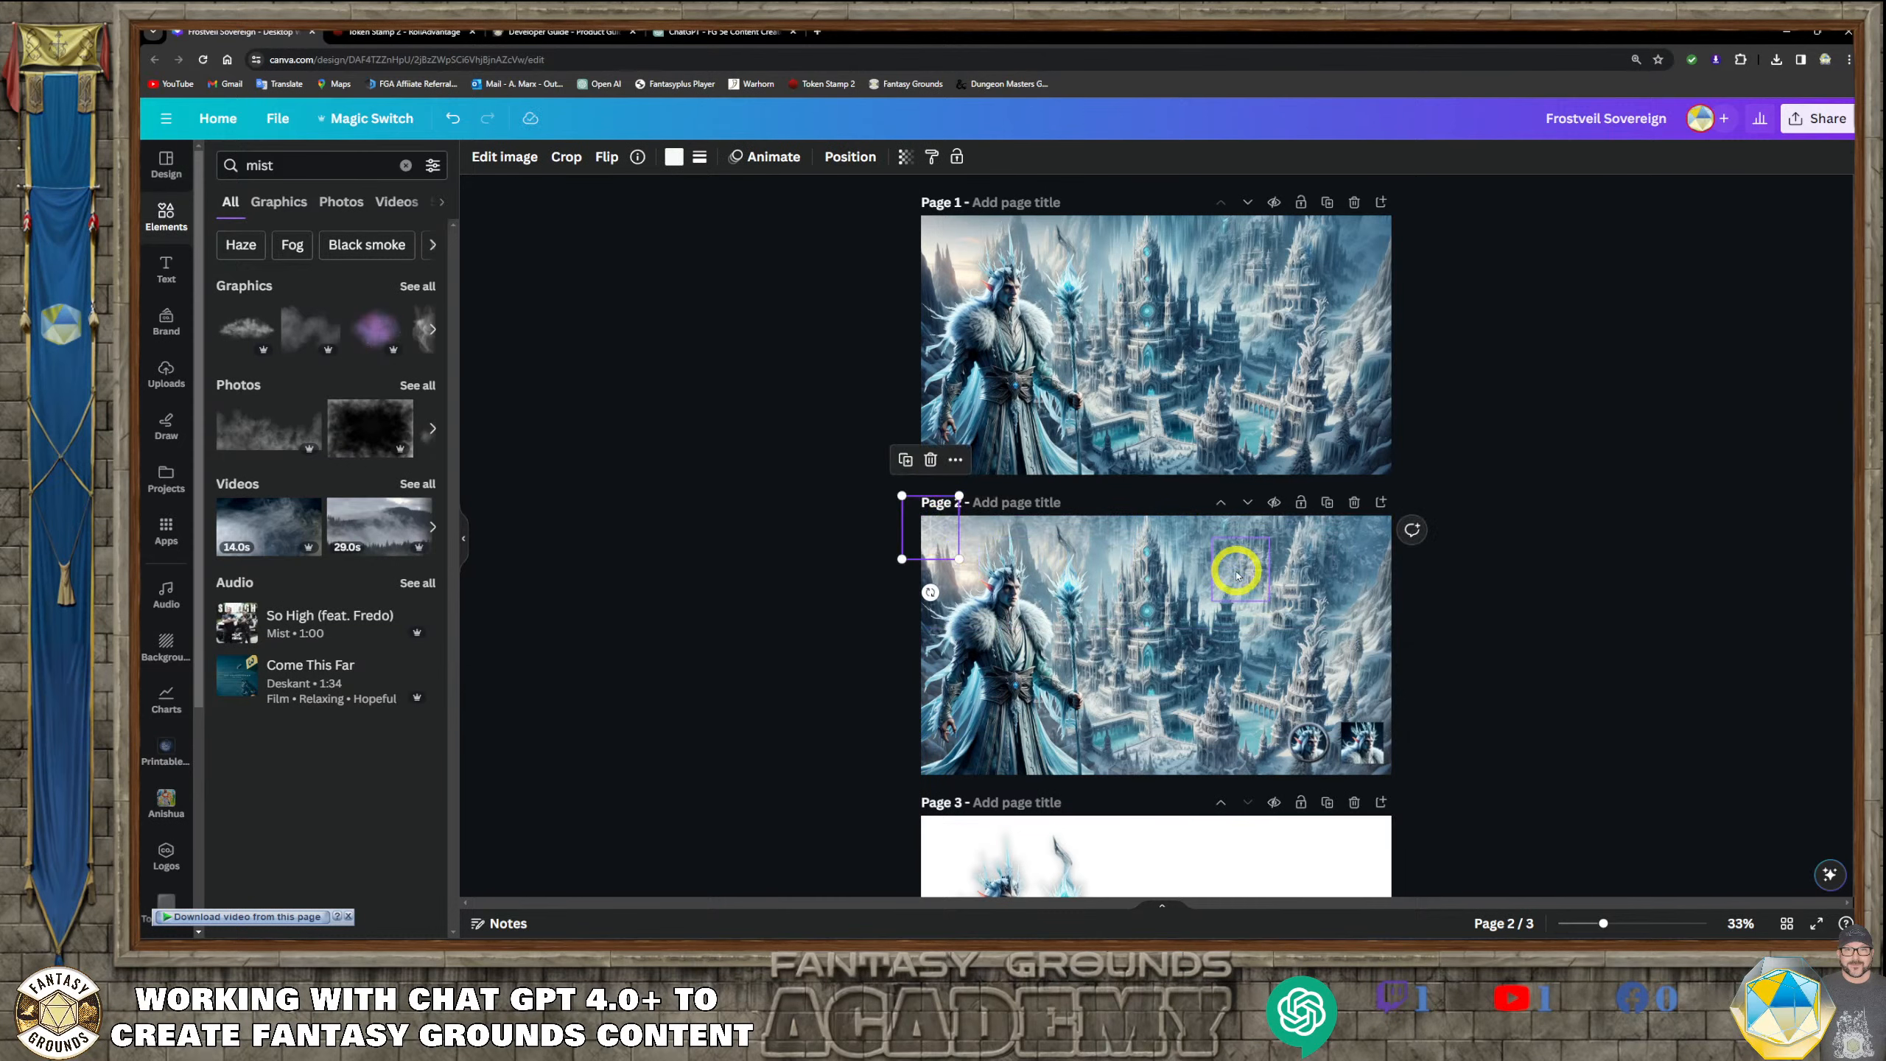
pyautogui.moveTo(1236, 568); pyautogui.dragTo(1375, 764)
# Move the round token and square portrait to the lower middle of page 2 and nudge the snowflake further into the lower-right corner
pyautogui.scroll(5, 1469, 792)
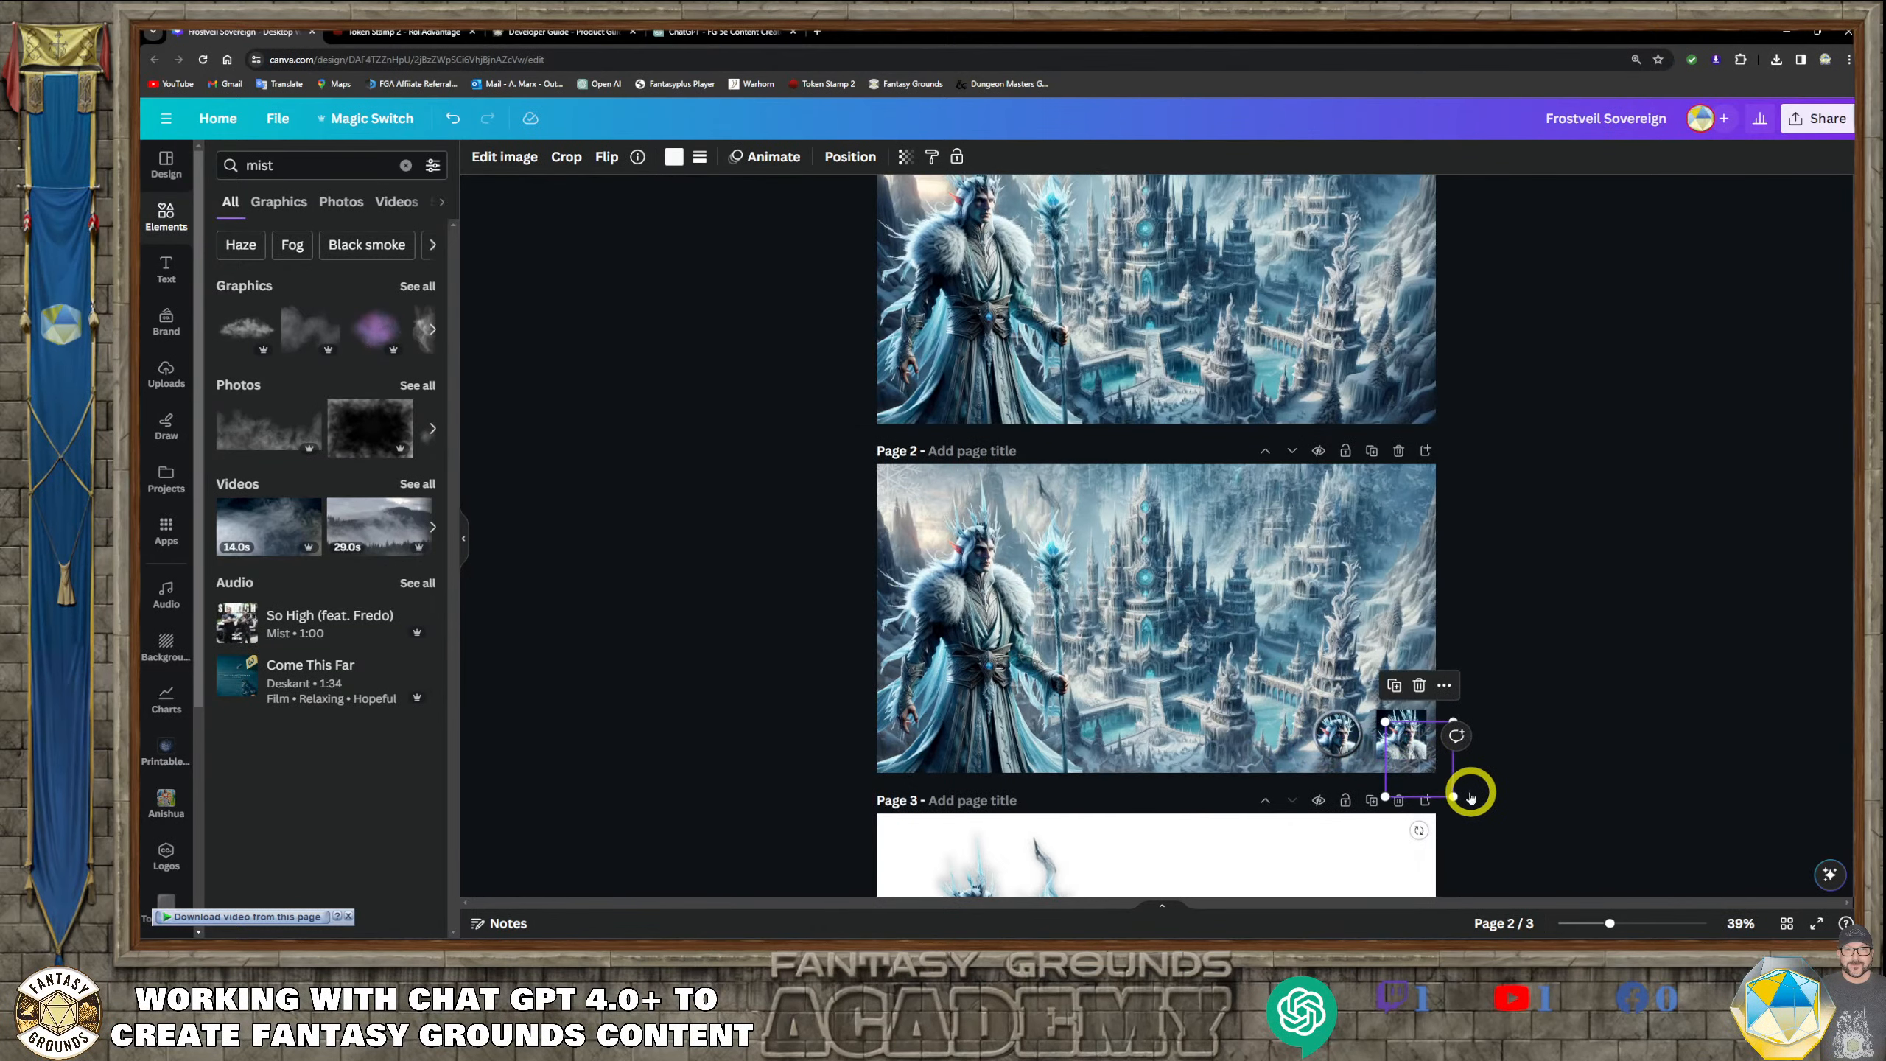
pyautogui.moveTo(1518, 687); pyautogui.dragTo(1229, 710)
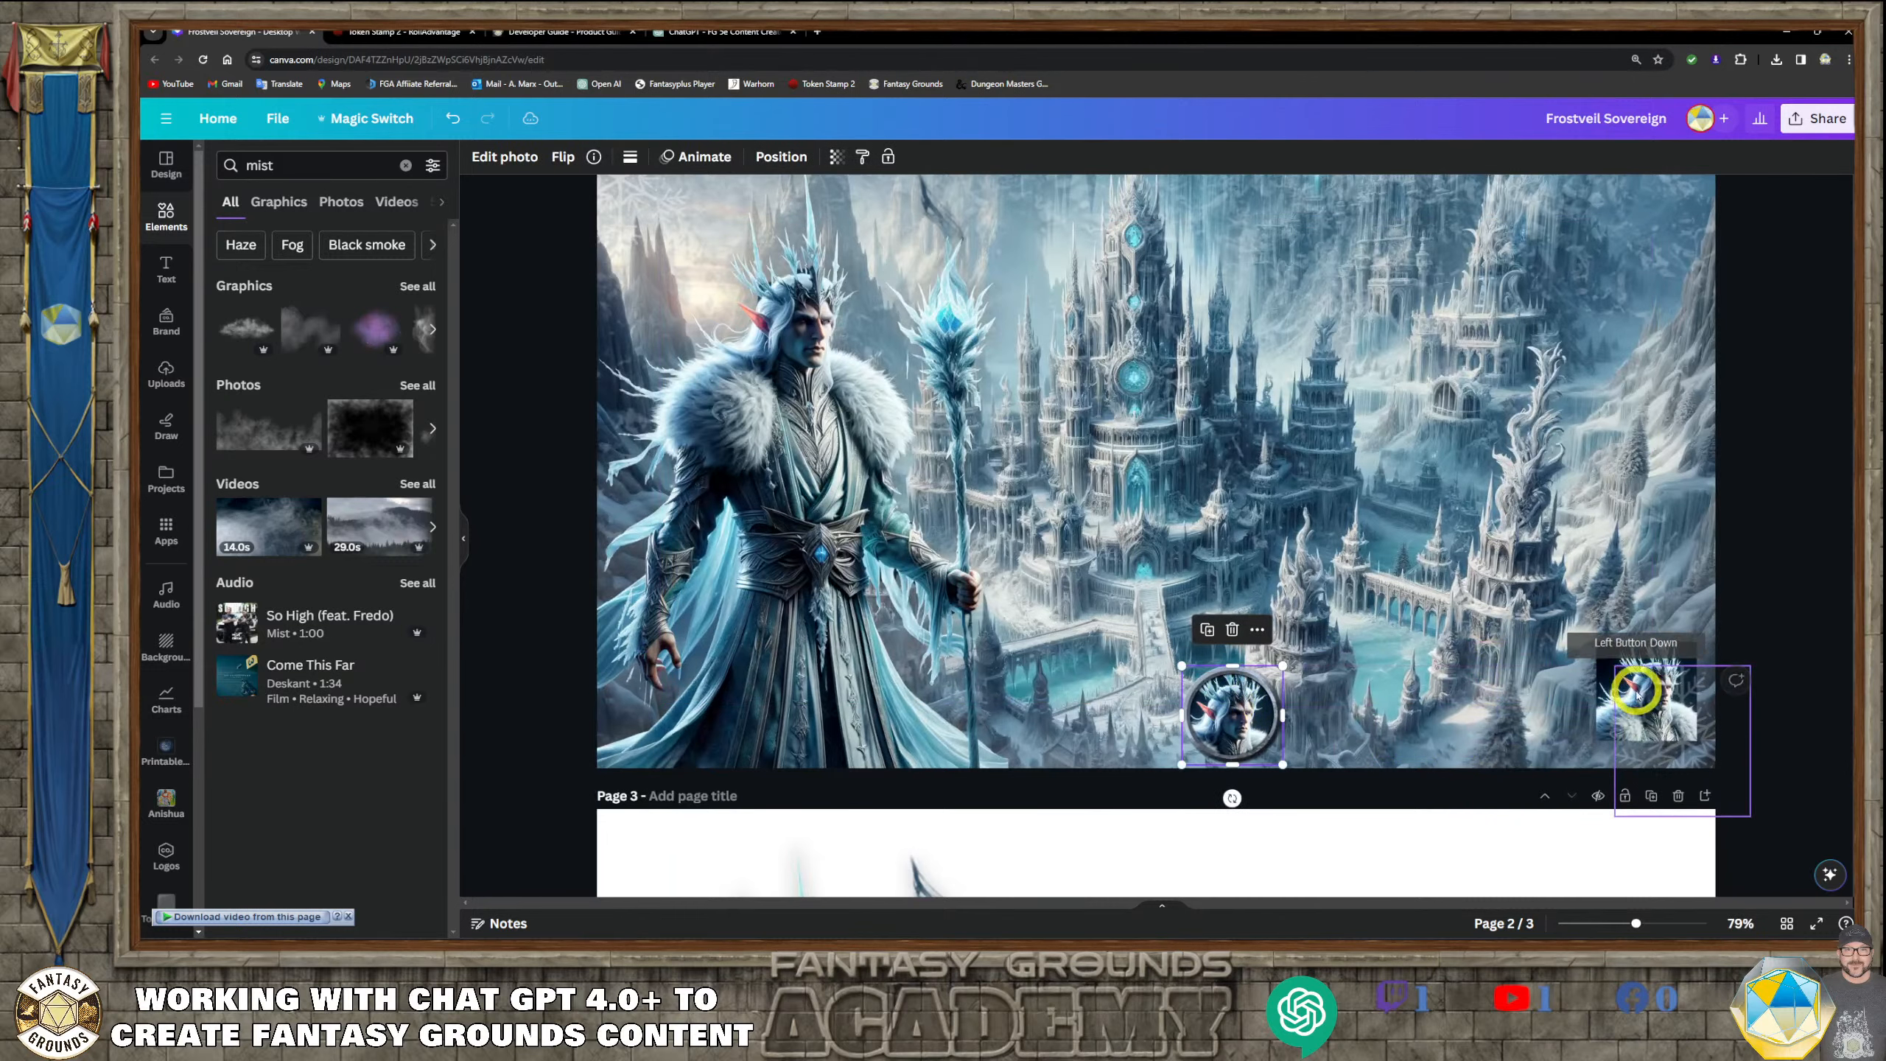
pyautogui.moveTo(1620, 653); pyautogui.dragTo(1314, 700)
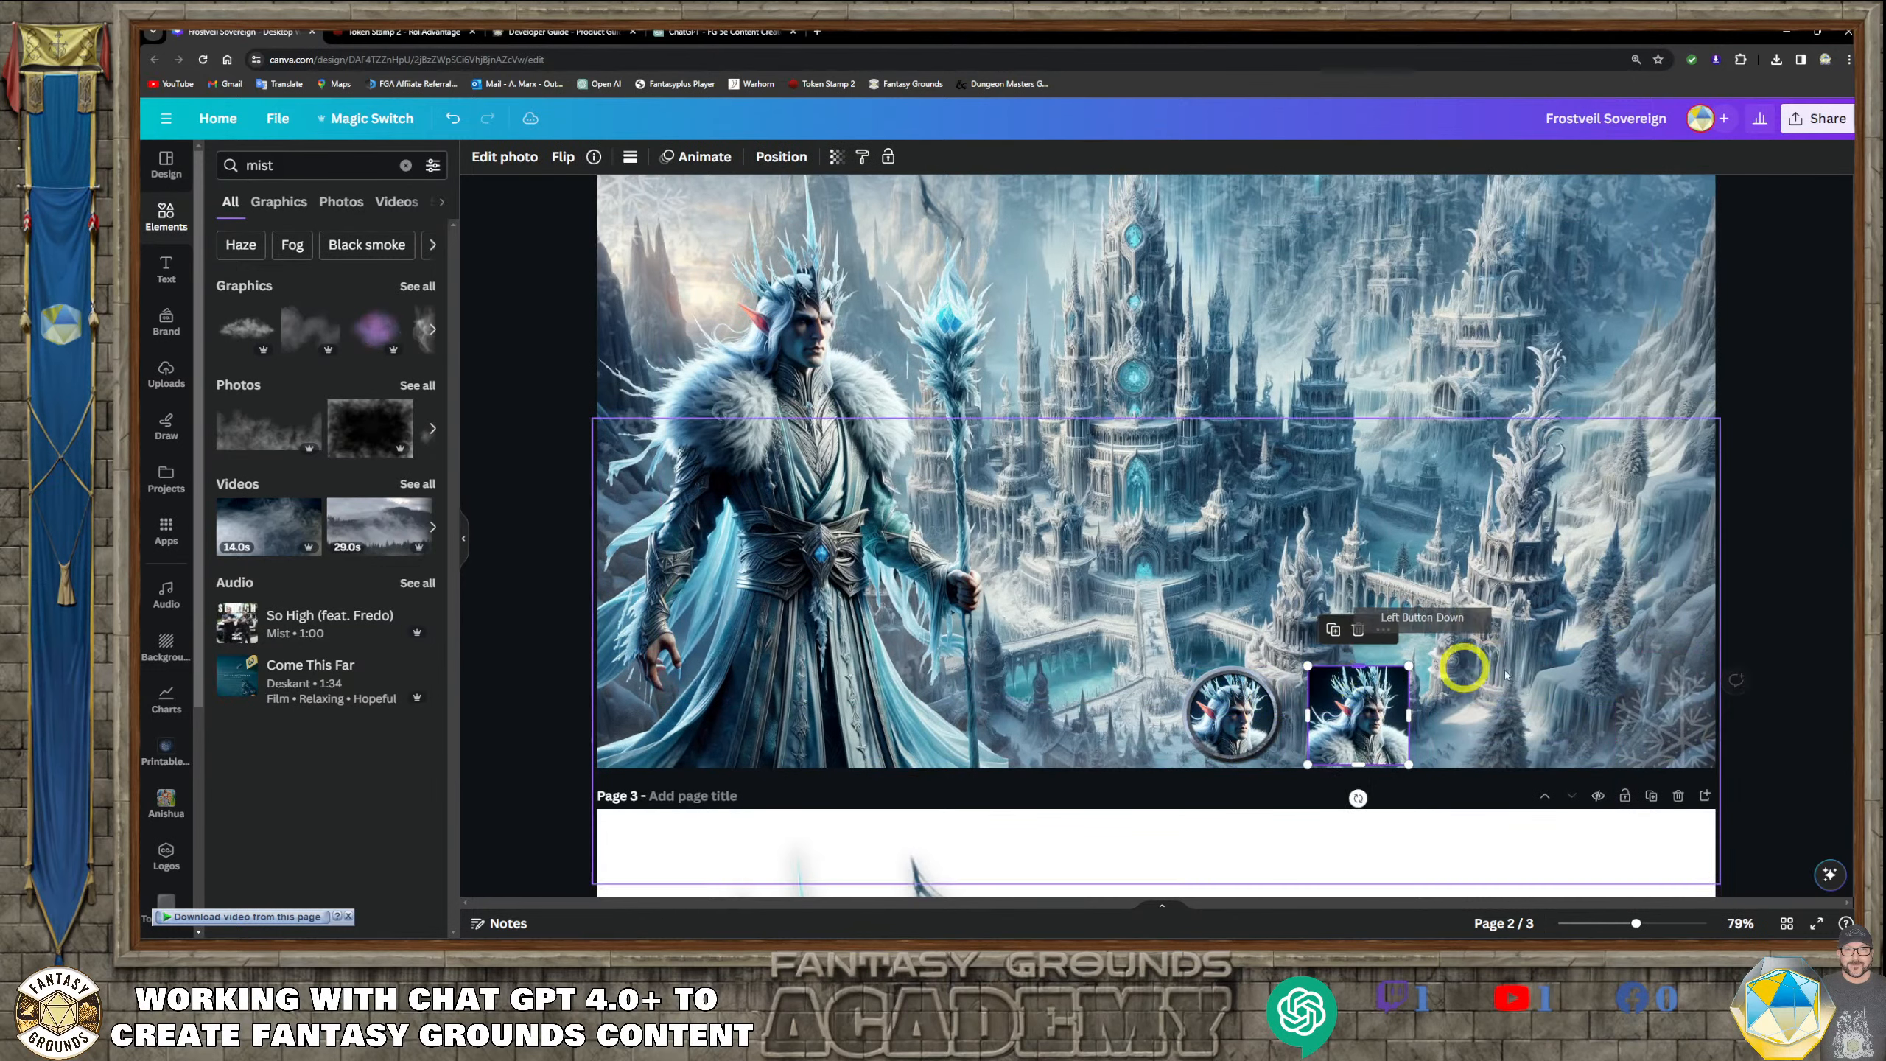
pyautogui.click(1652, 736)
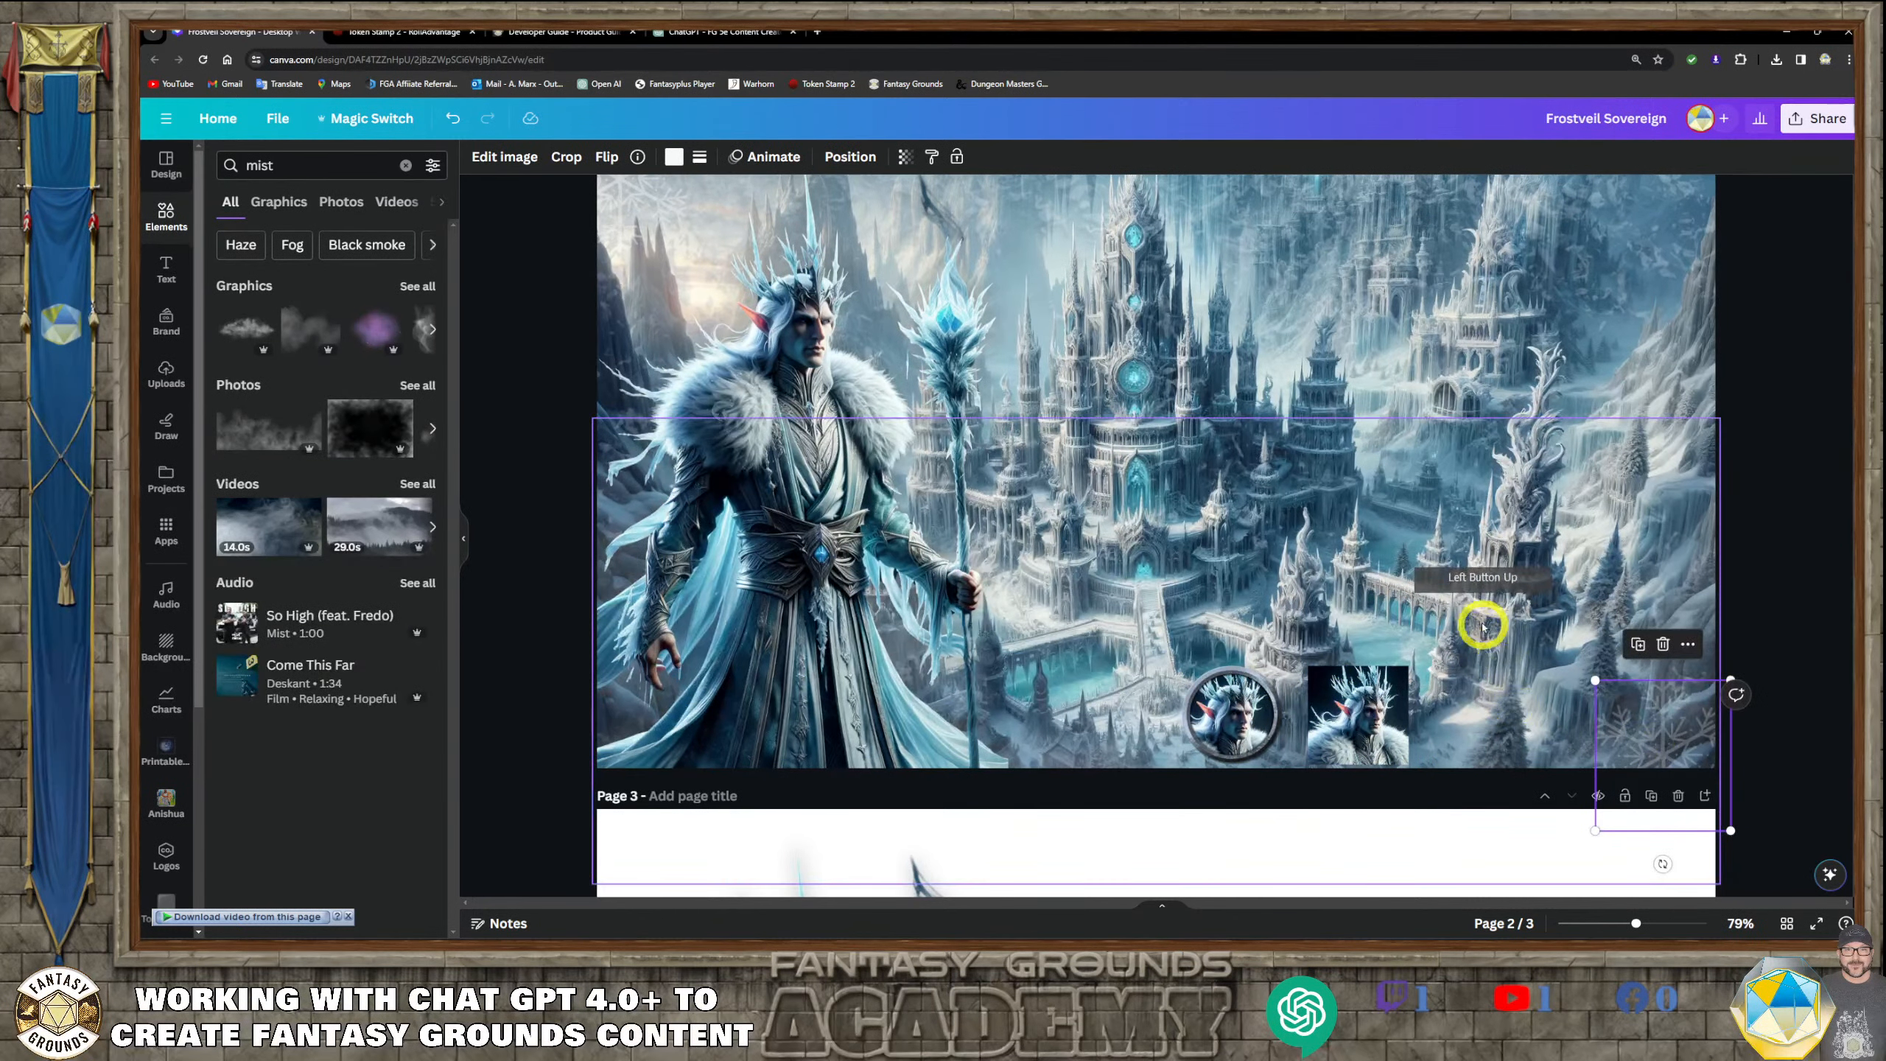
pyautogui.scroll(-4, 1482, 617)
pyautogui.moveTo(1295, 665); pyautogui.dragTo(1304, 598)
pyautogui.moveTo(1192, 670); pyautogui.dragTo(1191, 640)
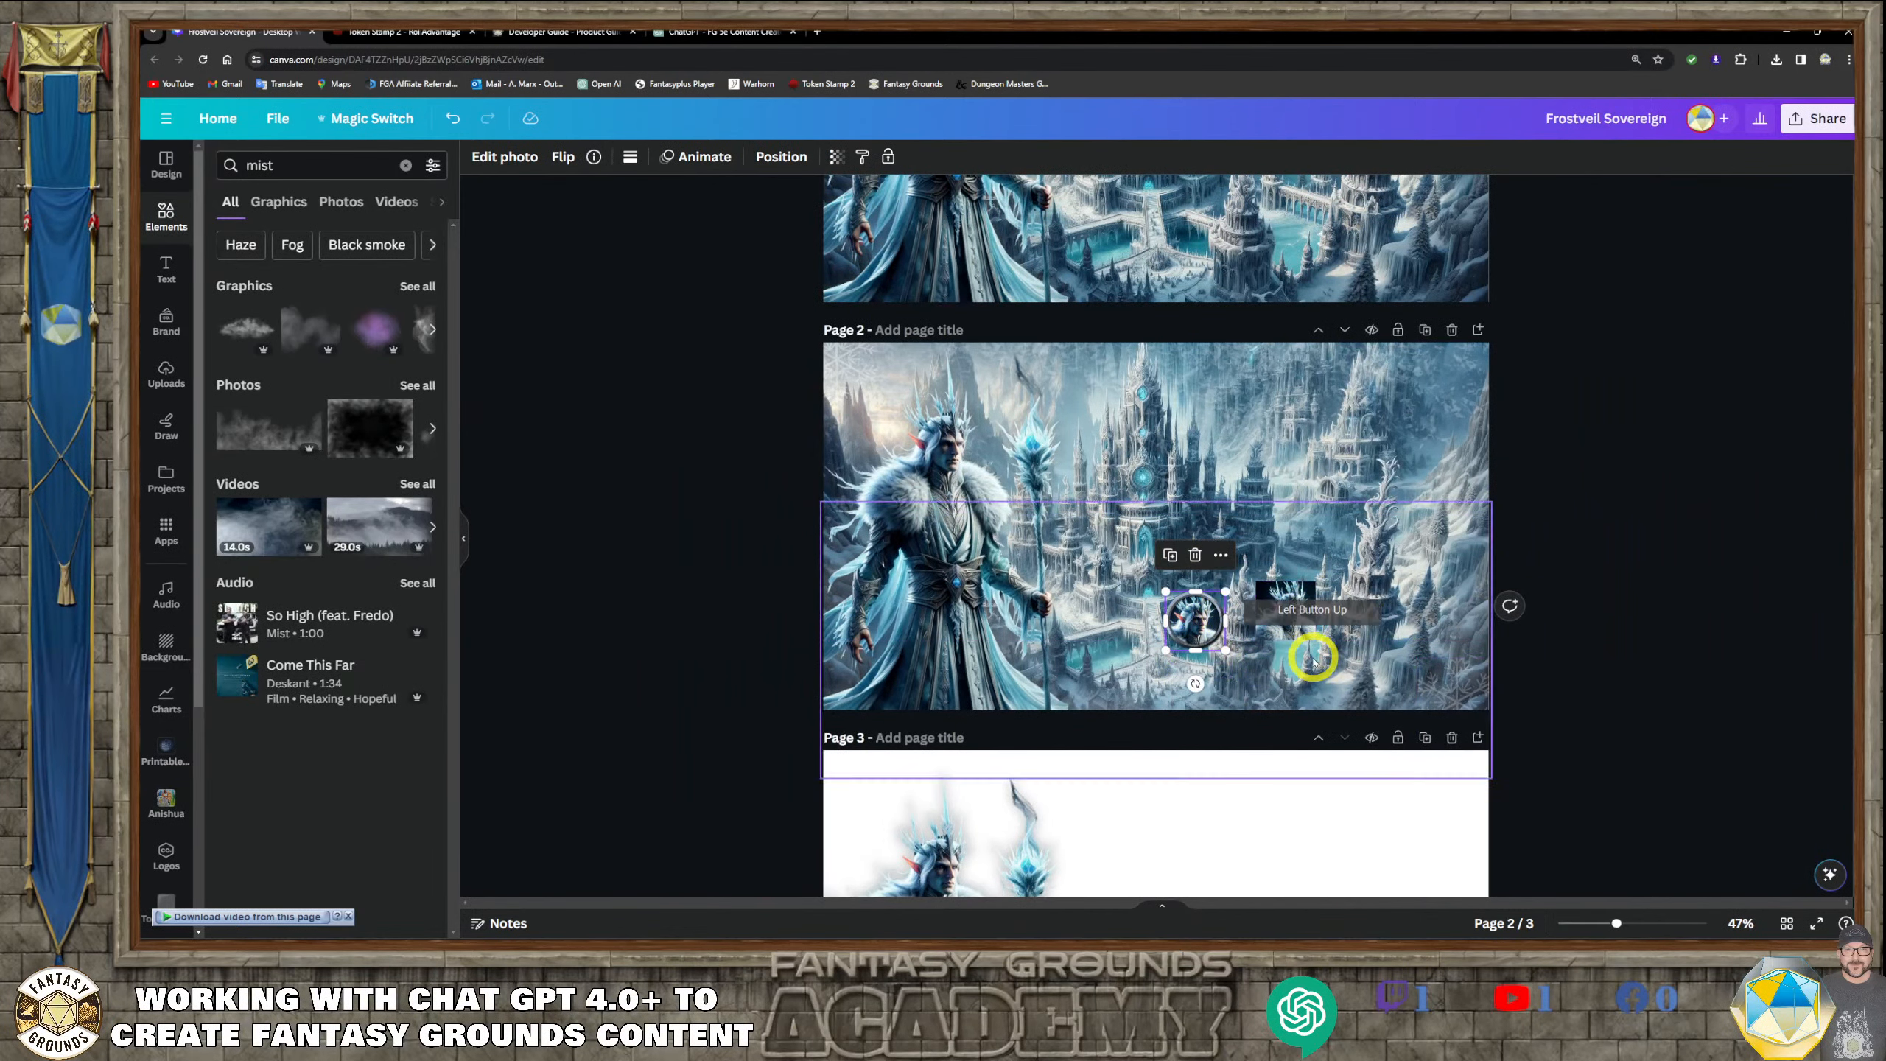
# Bring the snowflake from page 2's lower-right corner into the upper-left corner of page 3
pyautogui.scroll(-3, 1311, 656)
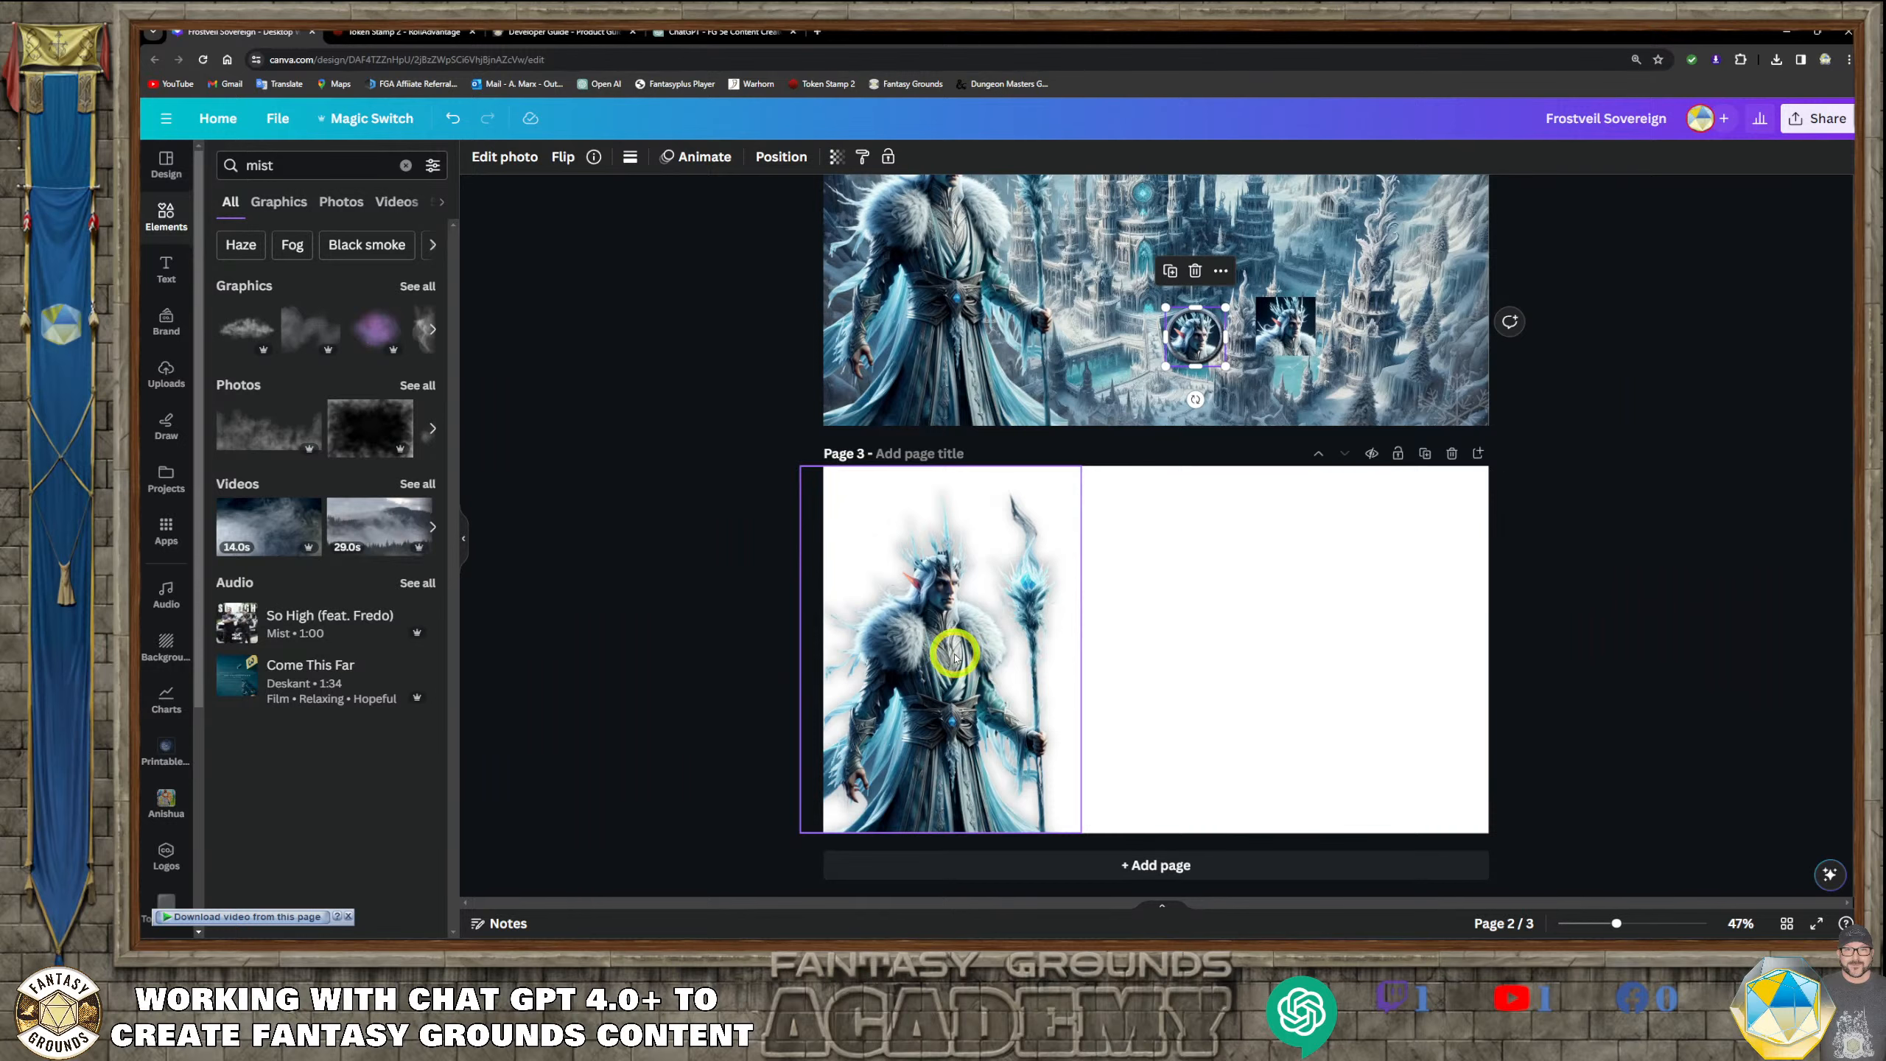
pyautogui.click(954, 653)
pyautogui.scroll(2, 1263, 674)
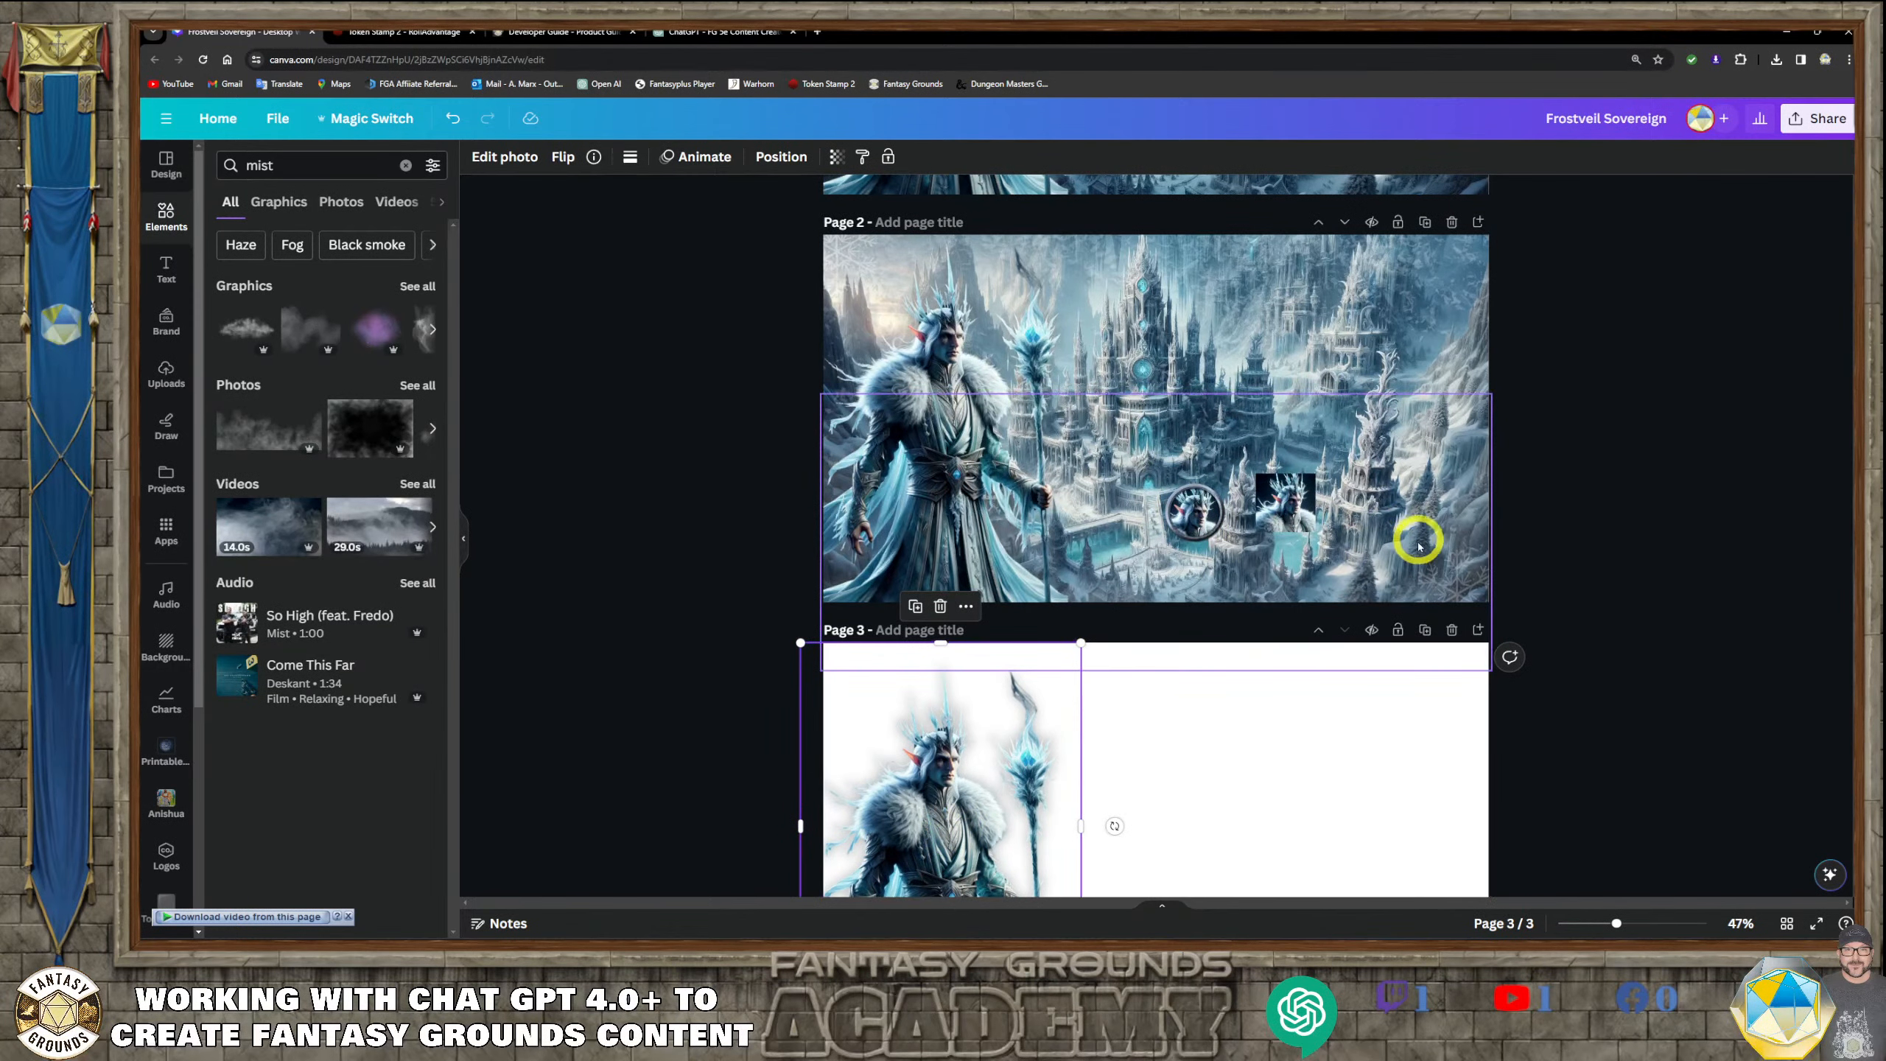
pyautogui.click(1446, 580)
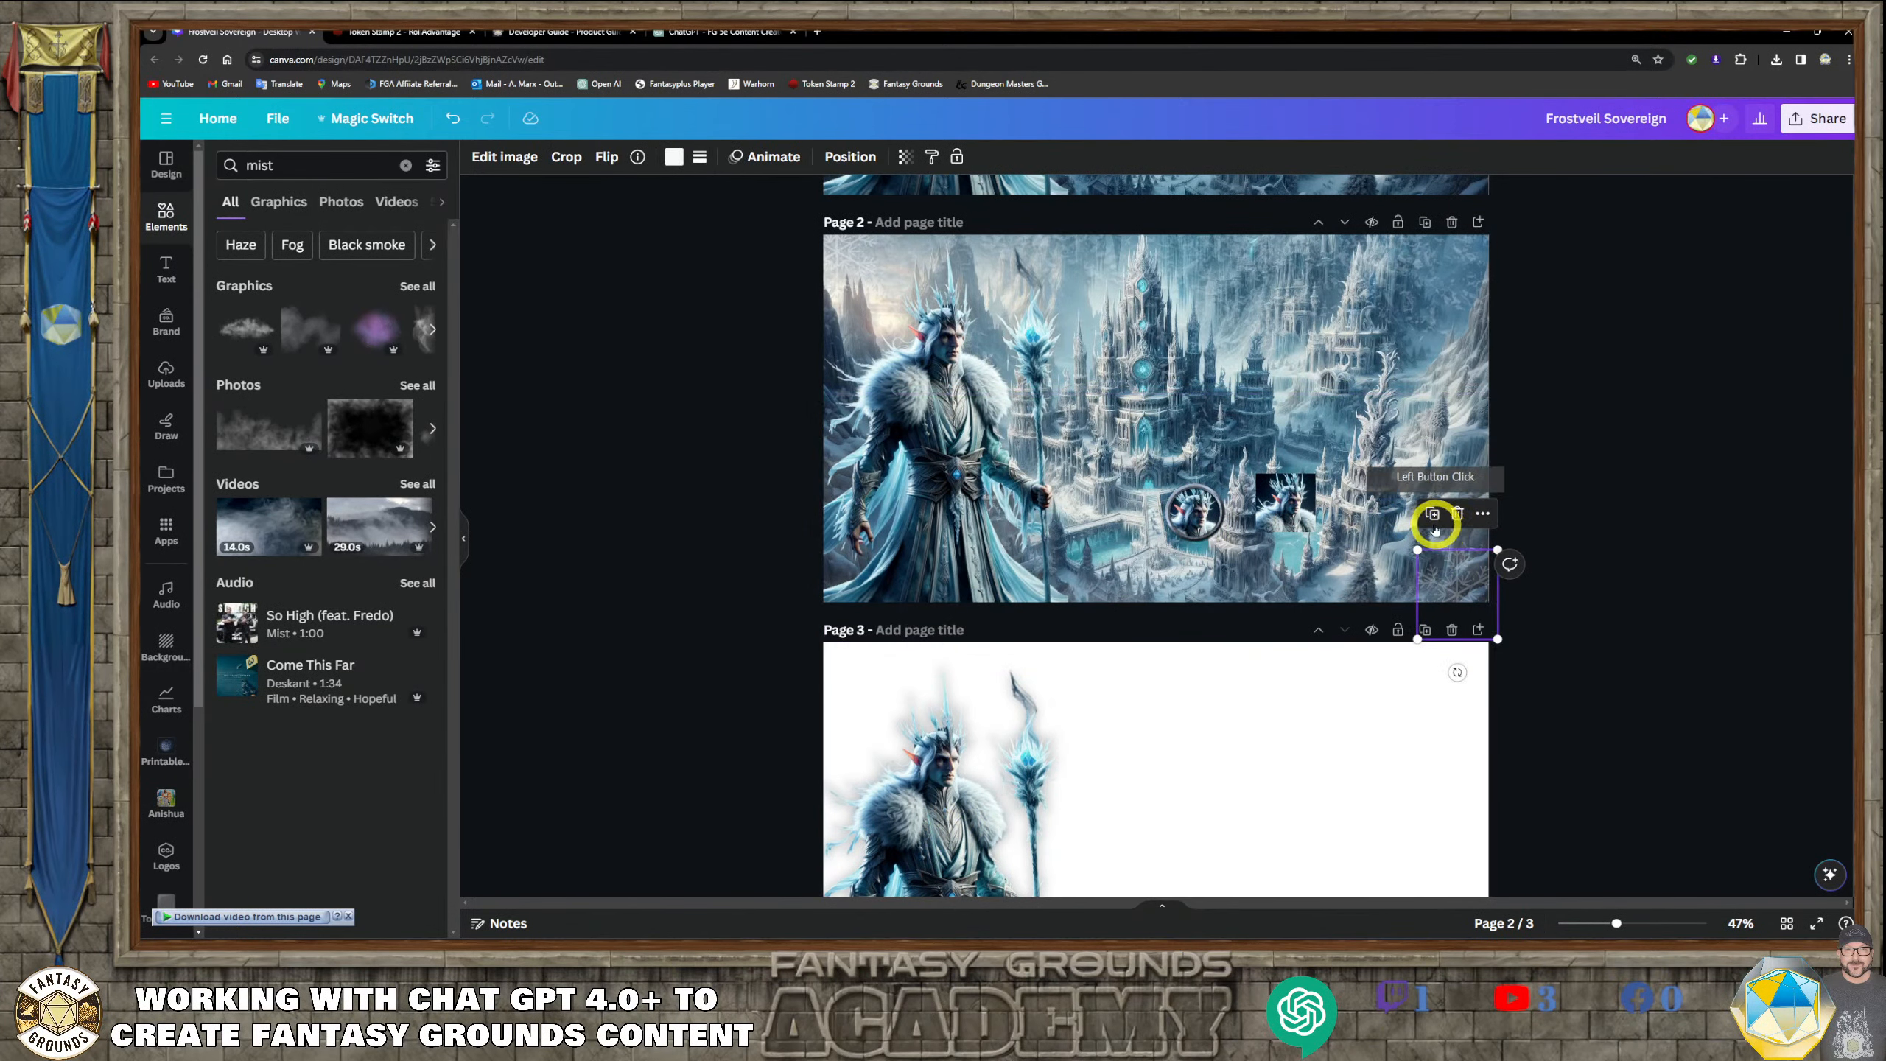
pyautogui.moveTo(1459, 560); pyautogui.dragTo(865, 671)
pyautogui.scroll(-2, 1128, 770)
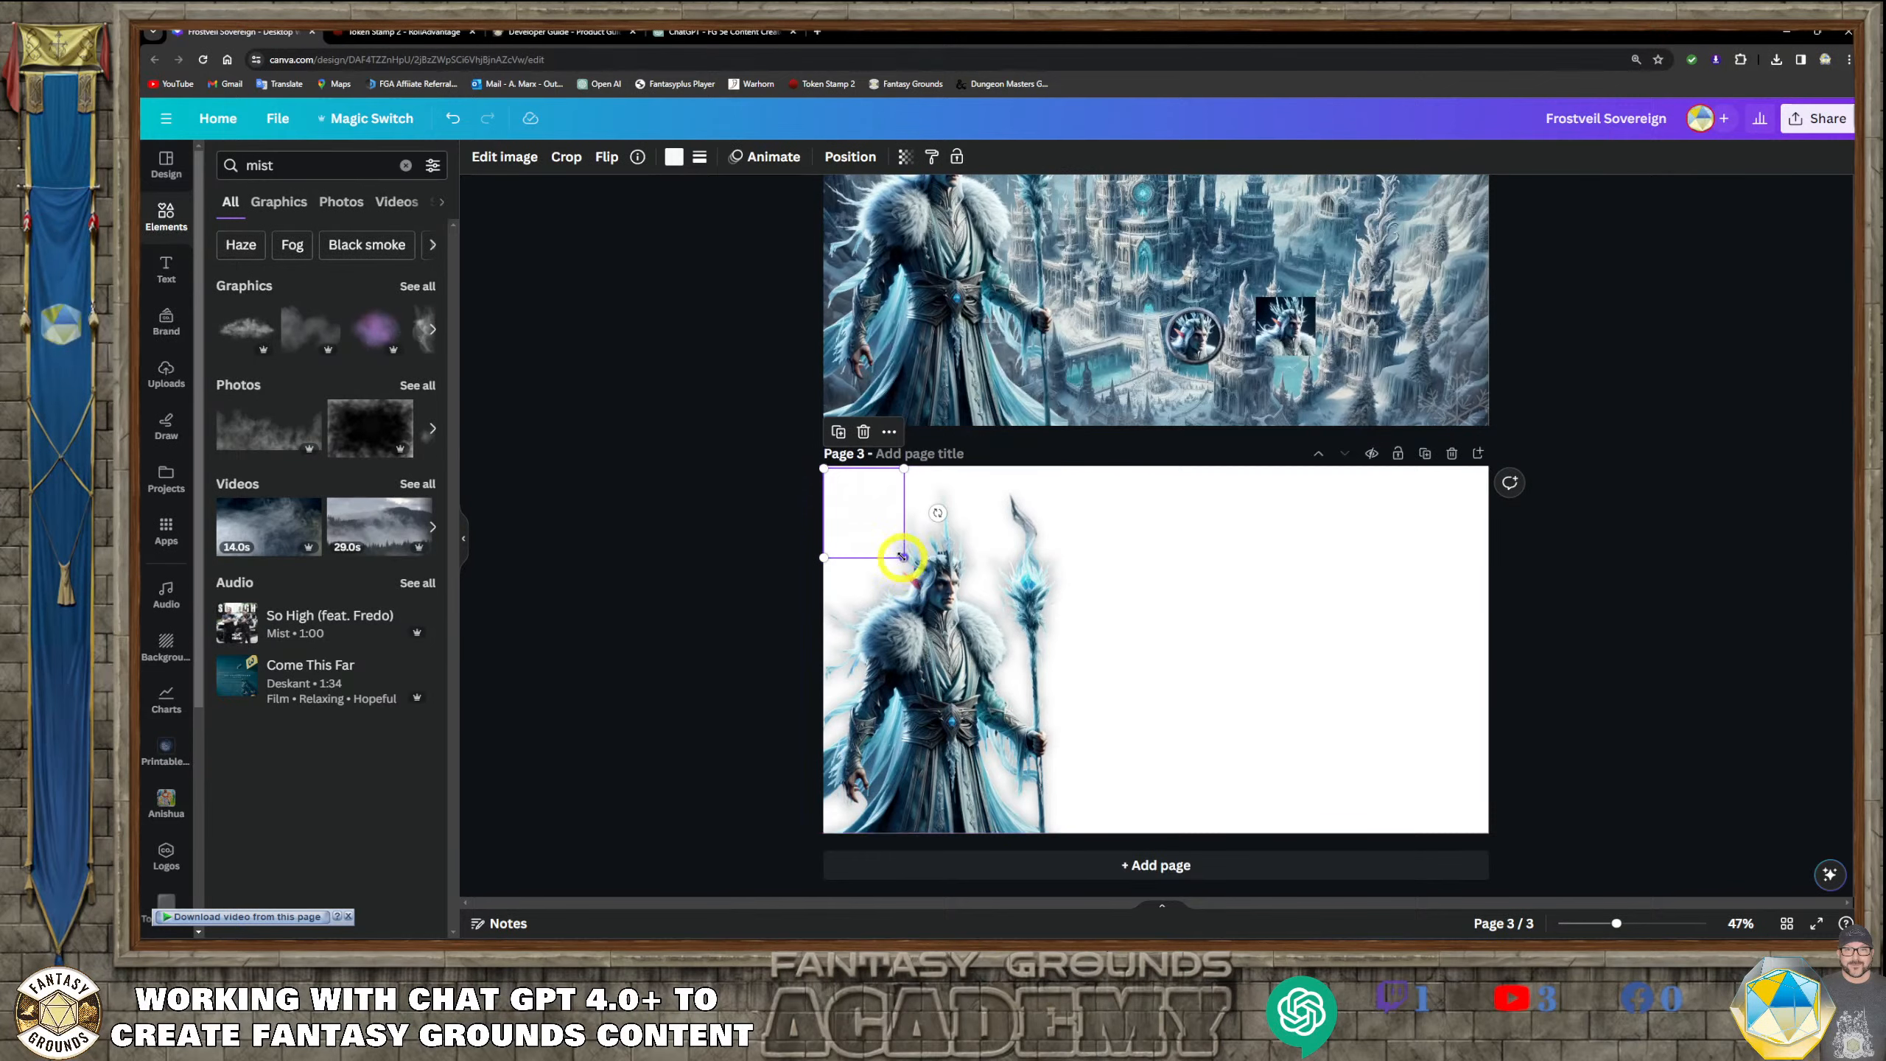
# Enlarge the snowflake on page 3 to about 950.4 by 1077 px and shift it over the character, to about X -188.3, Y 0
pyautogui.moveTo(903, 556); pyautogui.dragTo(1154, 828)
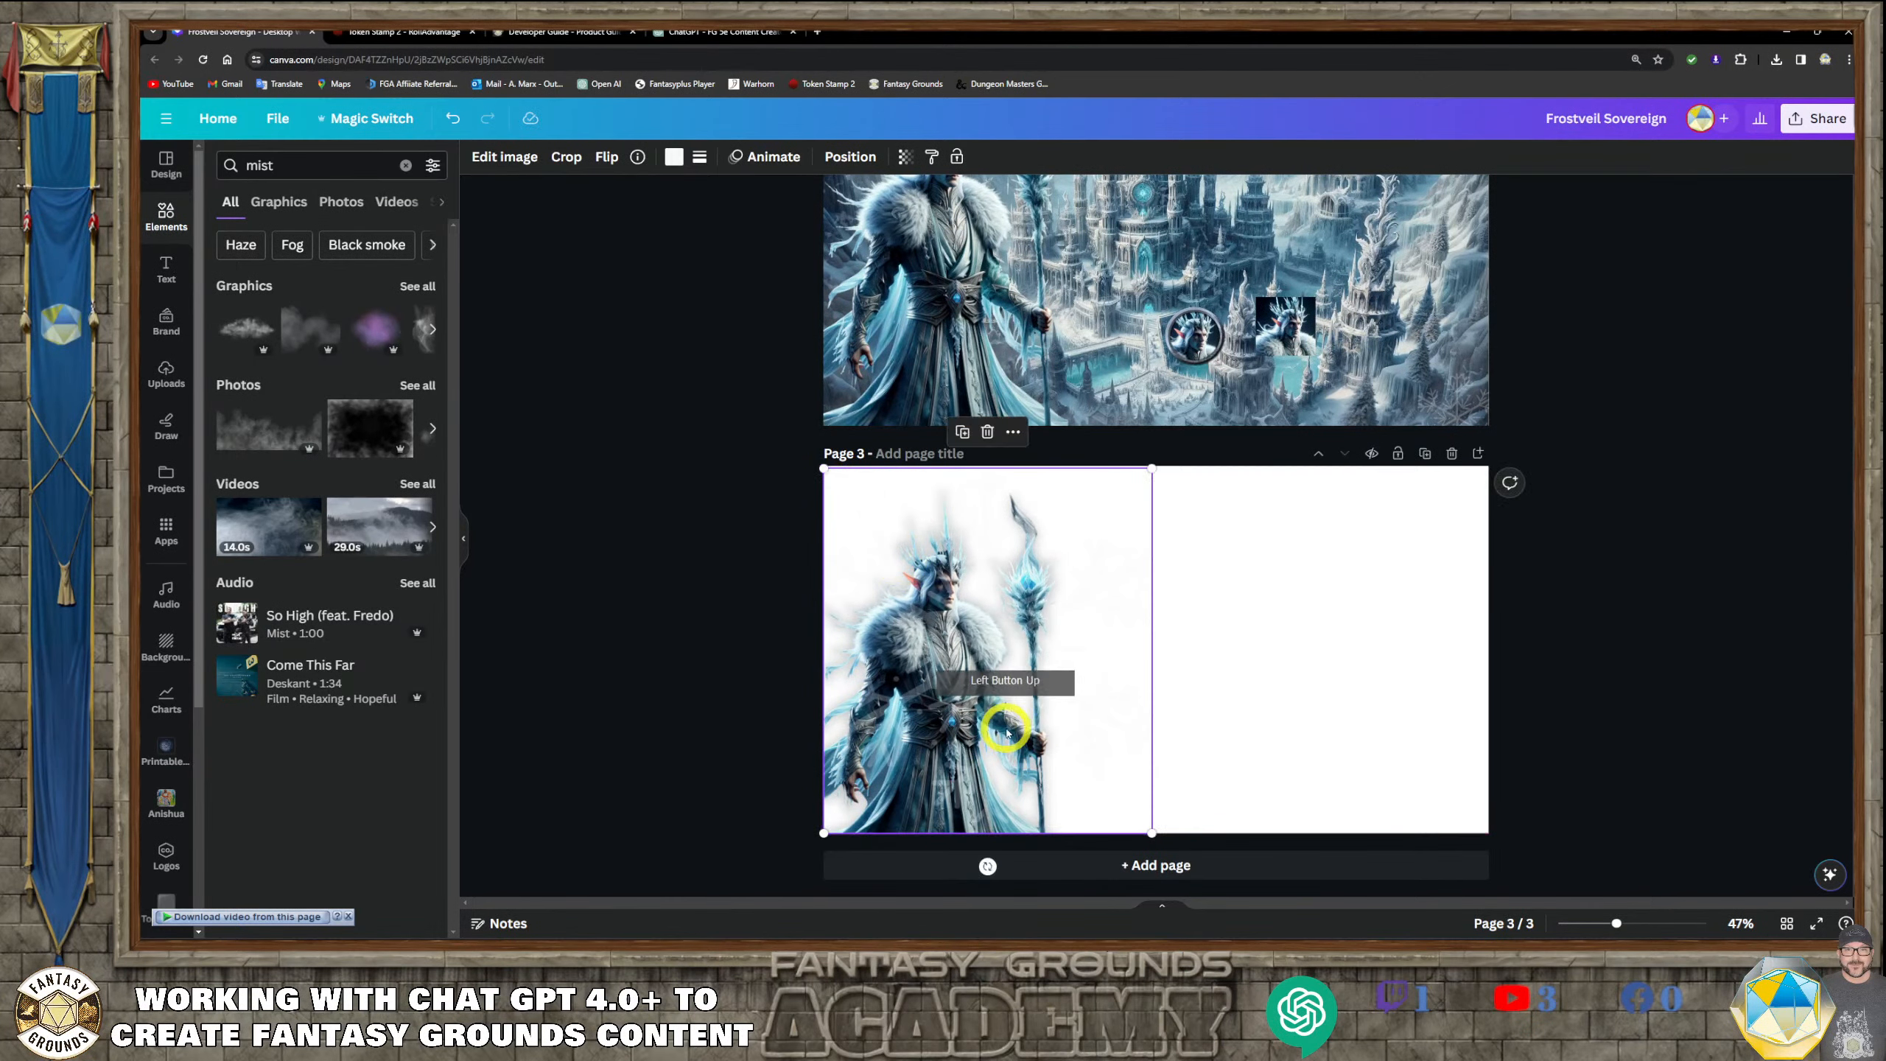
pyautogui.moveTo(1006, 732); pyautogui.dragTo(938, 724)
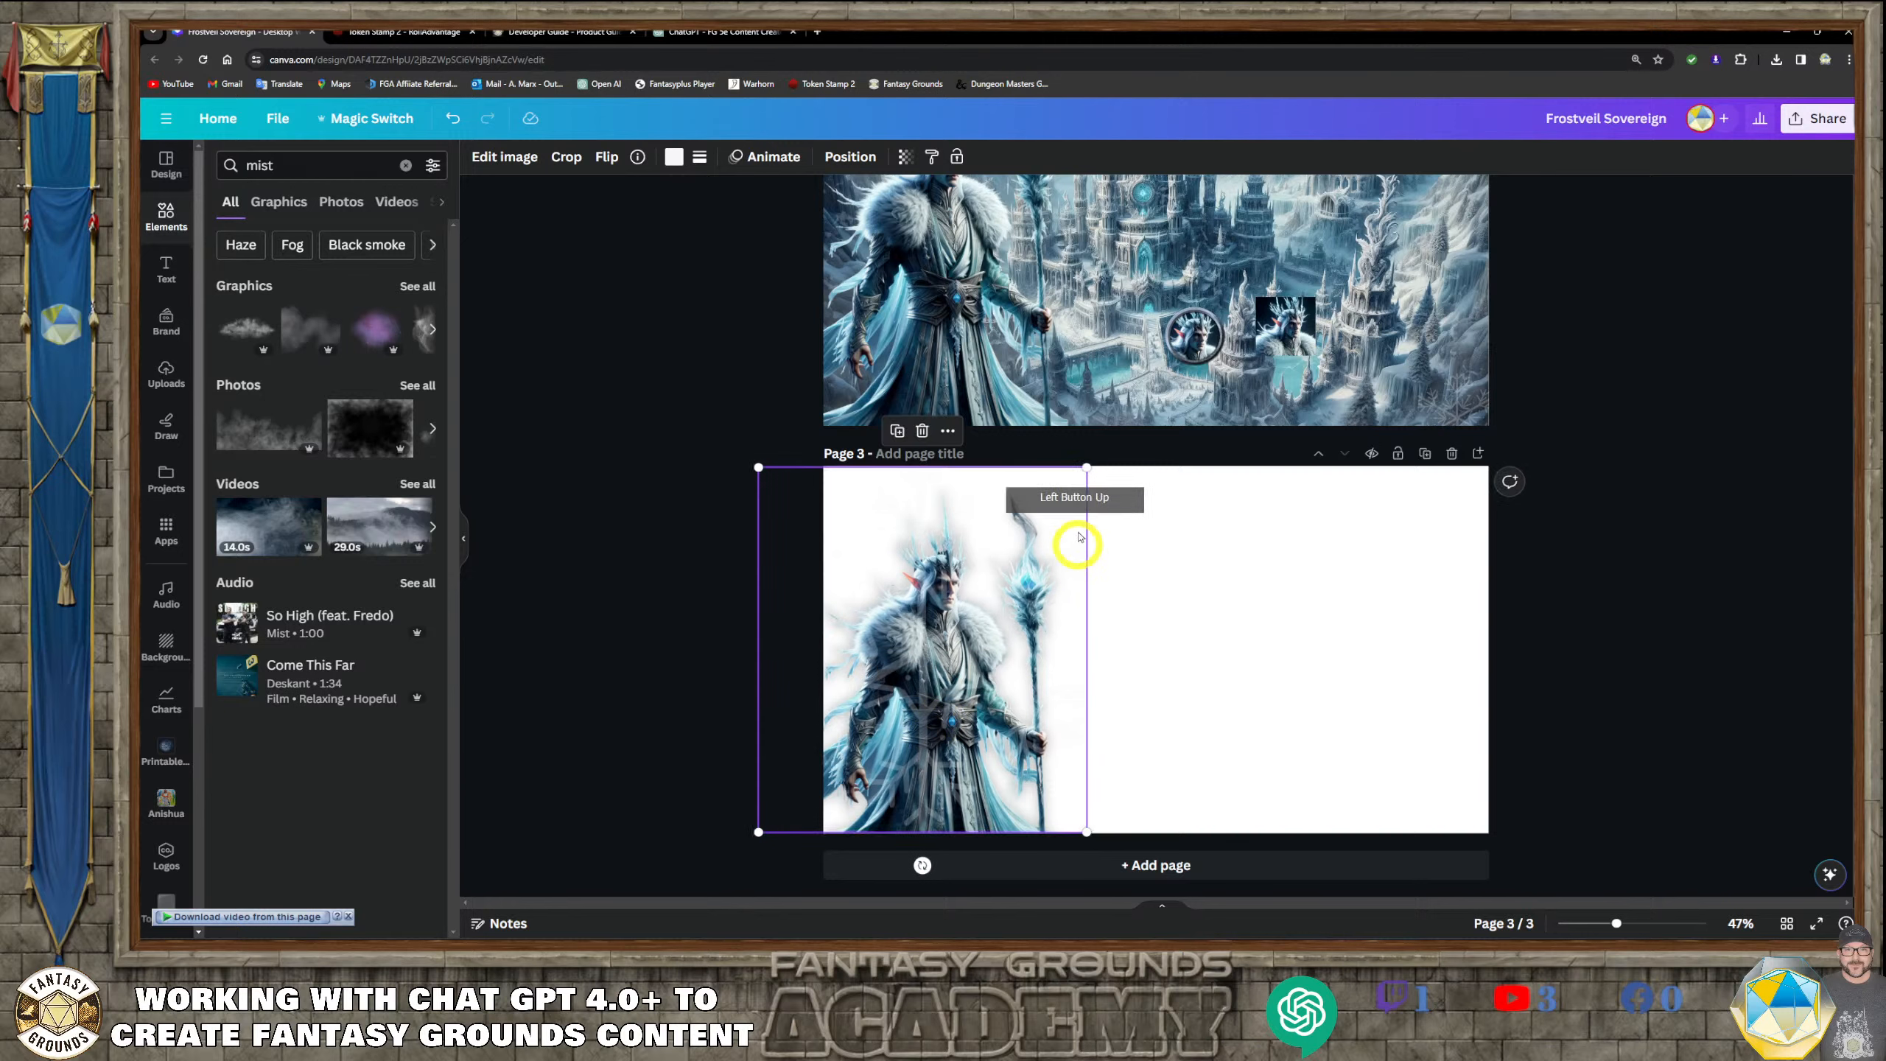
pyautogui.moveTo(1086, 466); pyautogui.dragTo(1089, 460)
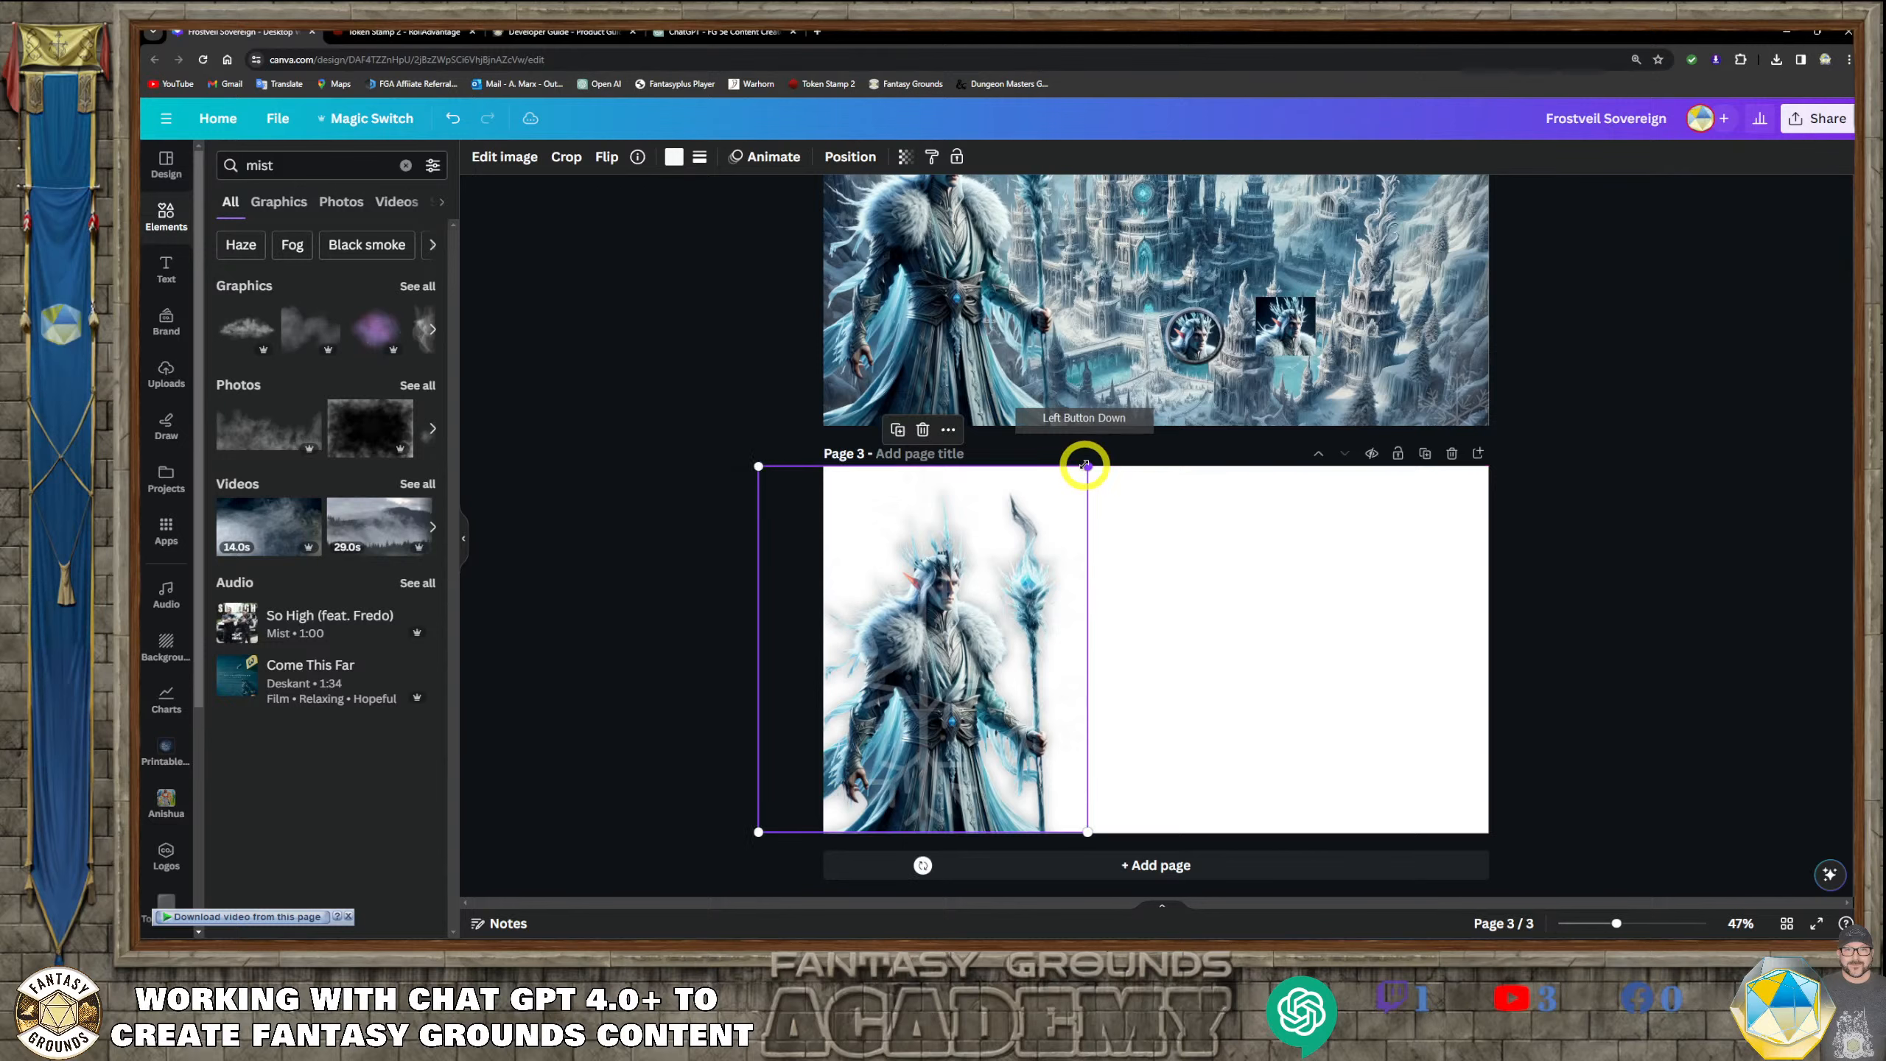
# Send the enlarged snowflake on page 3 backward in the layer order, behind the character
pyautogui.click(850, 156)
pyautogui.click(397, 199)
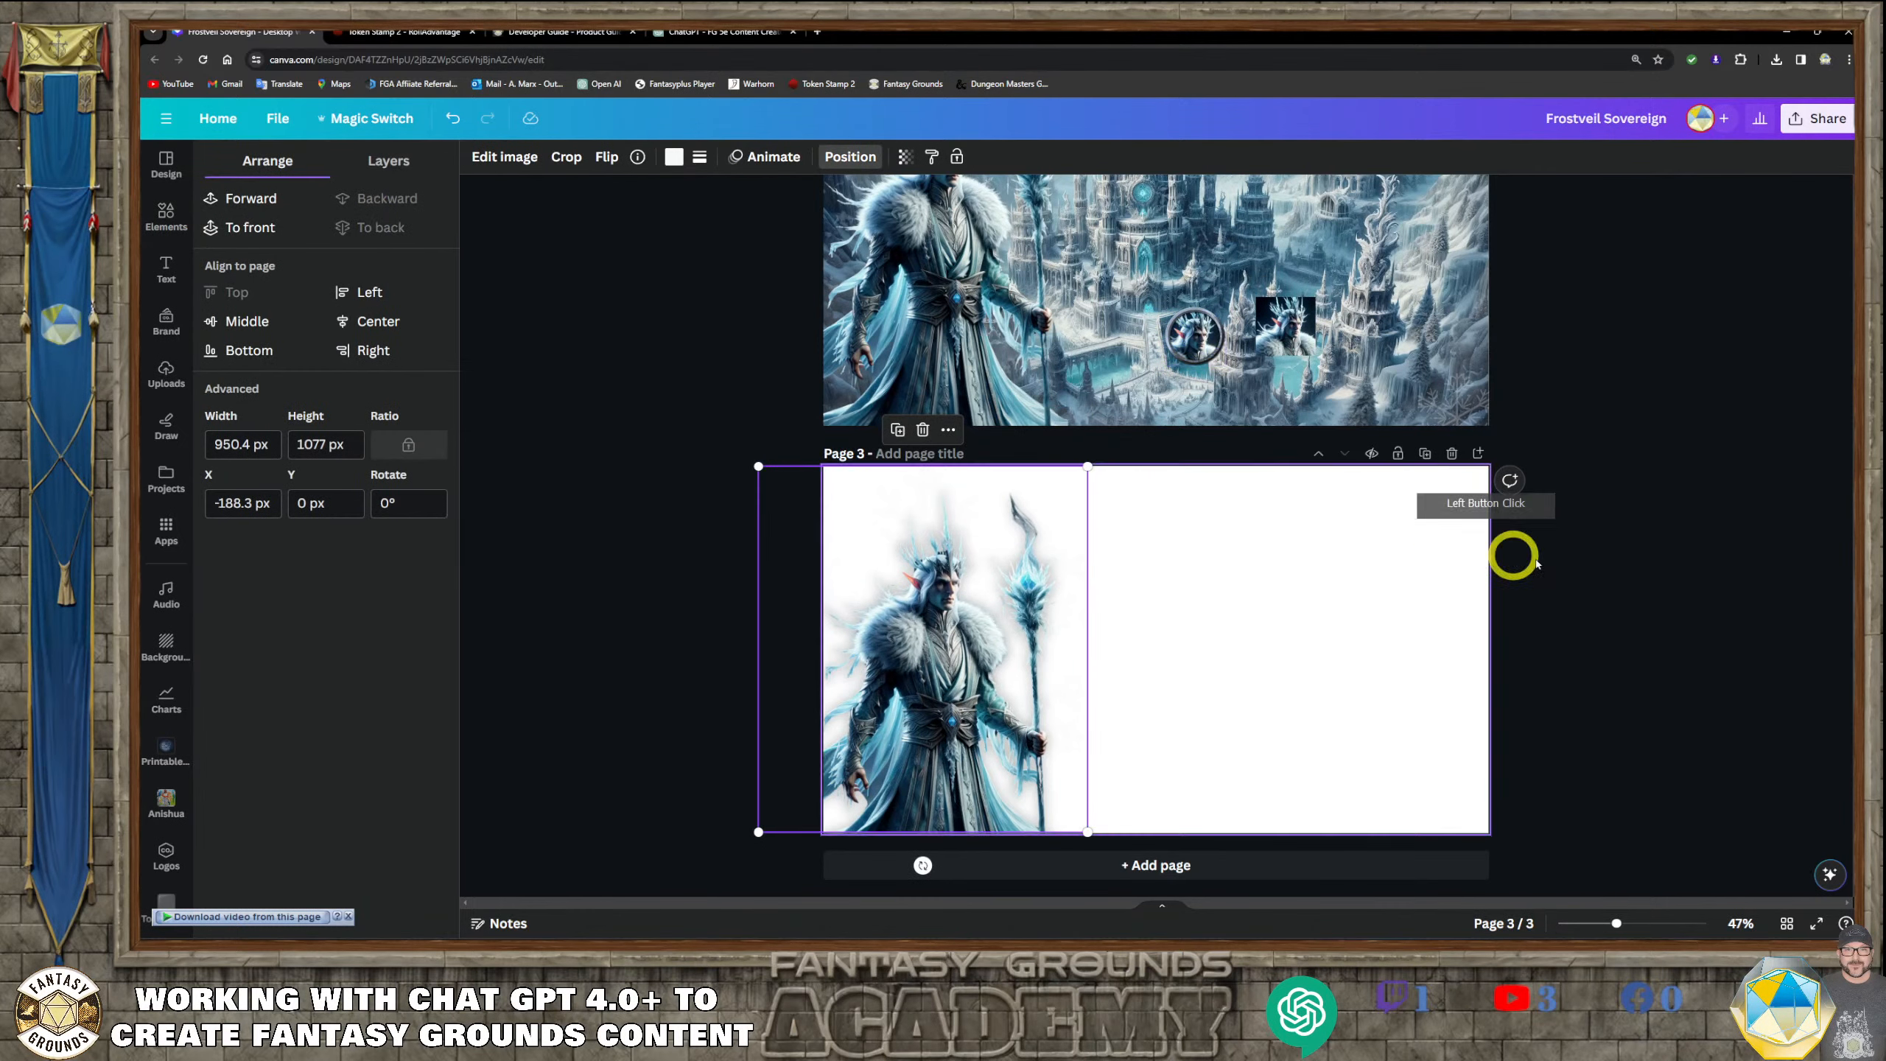
pyautogui.click(1676, 590)
pyautogui.click(1004, 579)
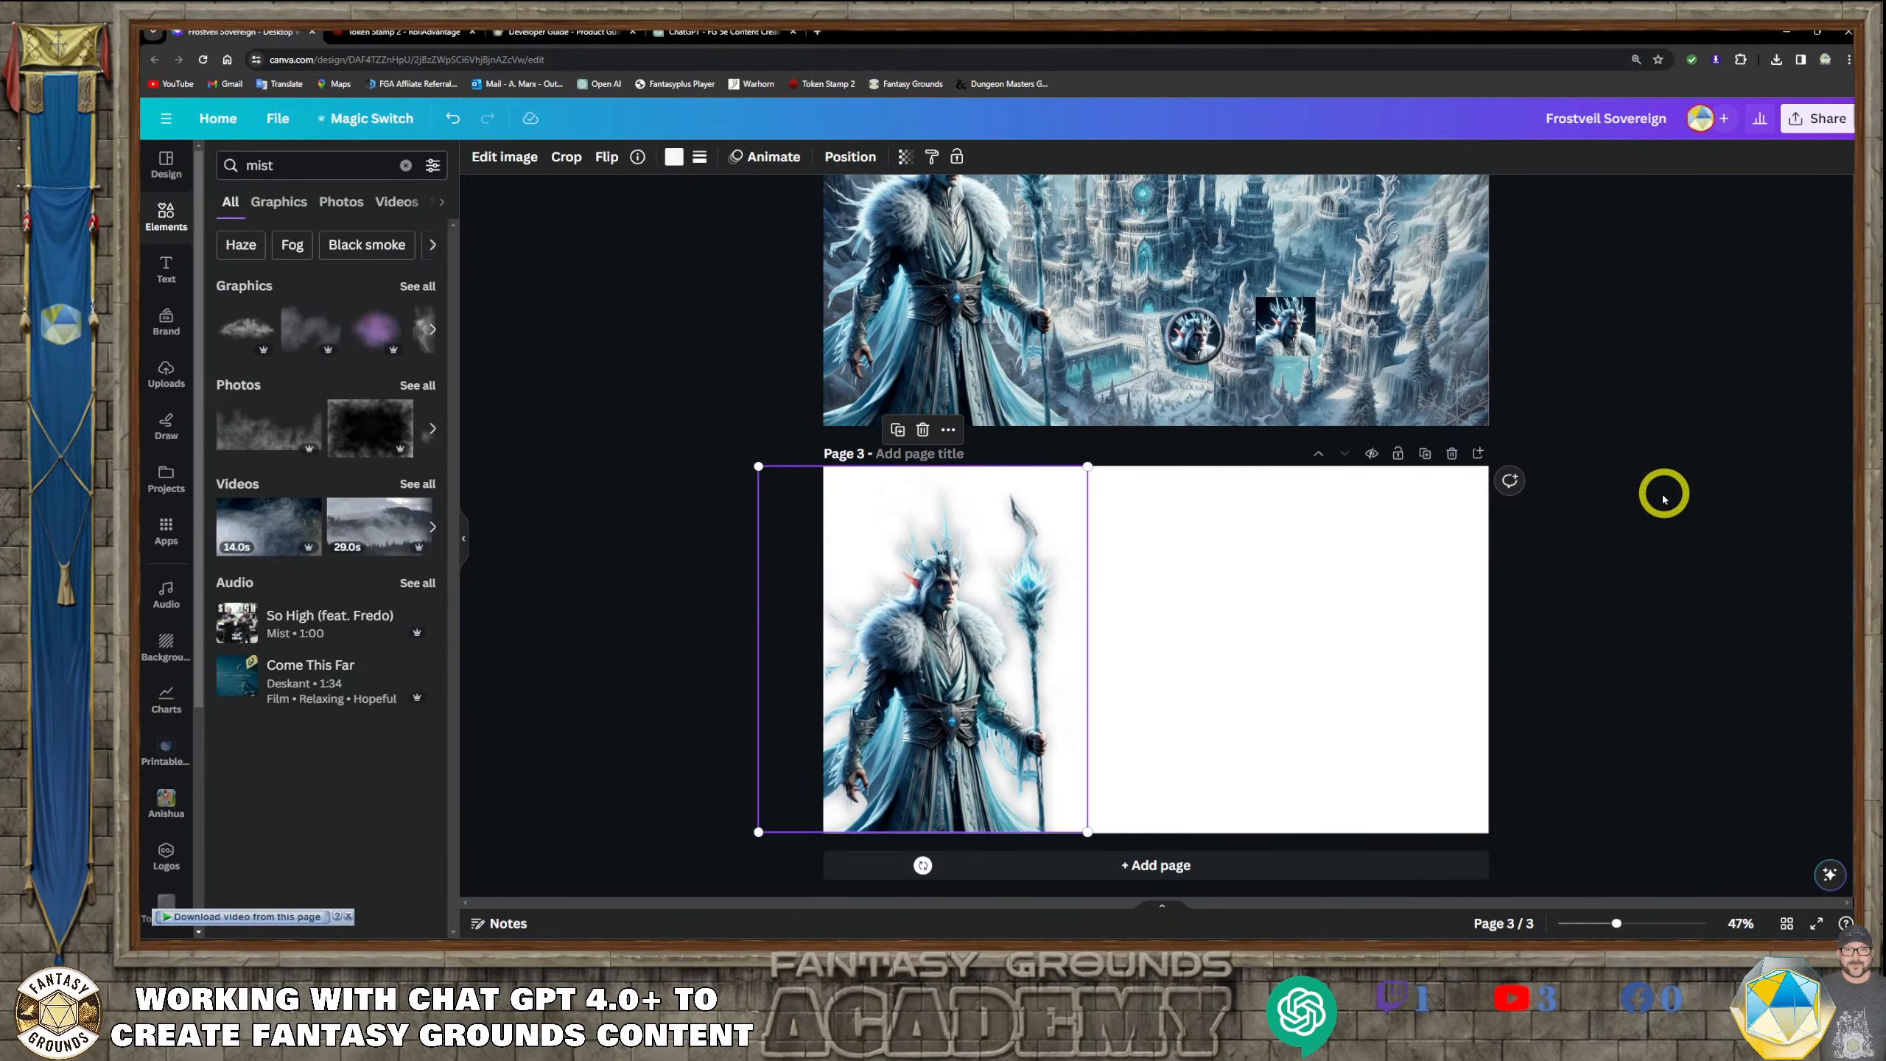
# Download only pages 1 and 3 of the design as PNG files with a transparent background
pyautogui.scroll(5, 1659, 494)
pyautogui.scroll(3, 1652, 494)
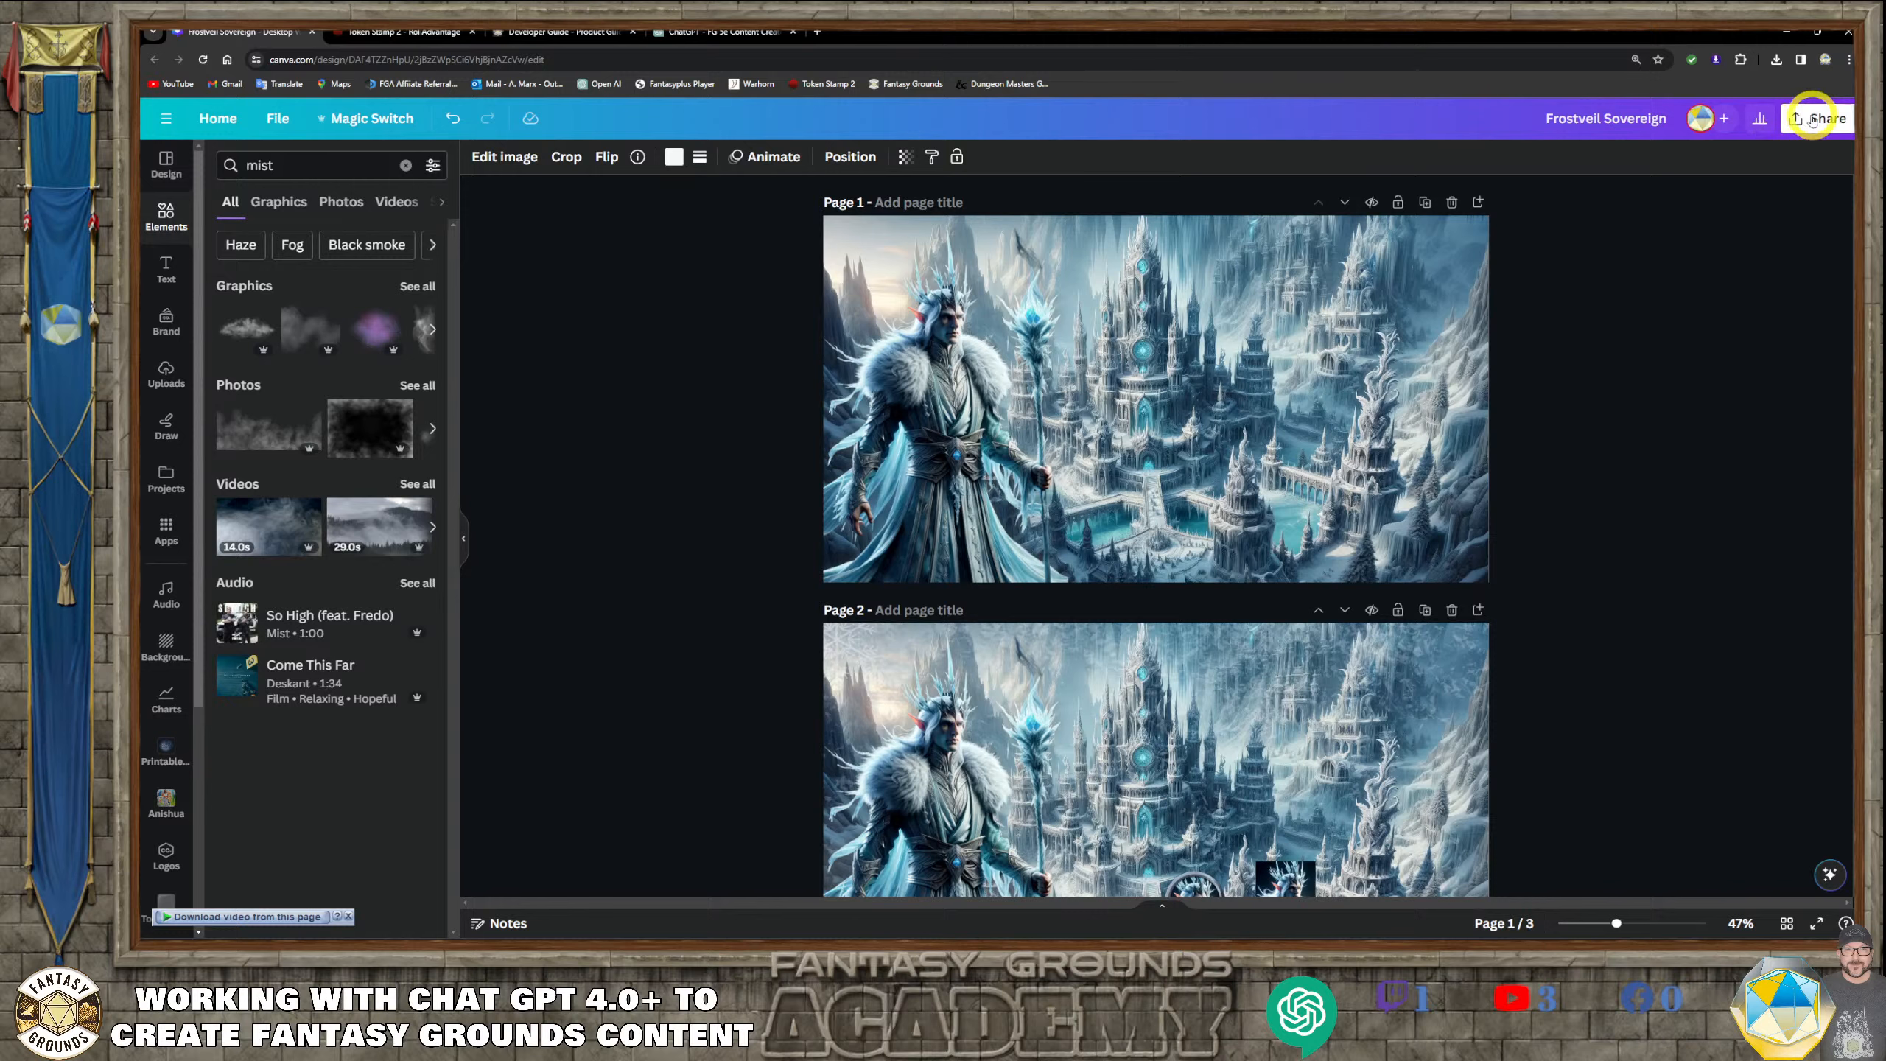
pyautogui.click(1812, 119)
pyautogui.click(1665, 508)
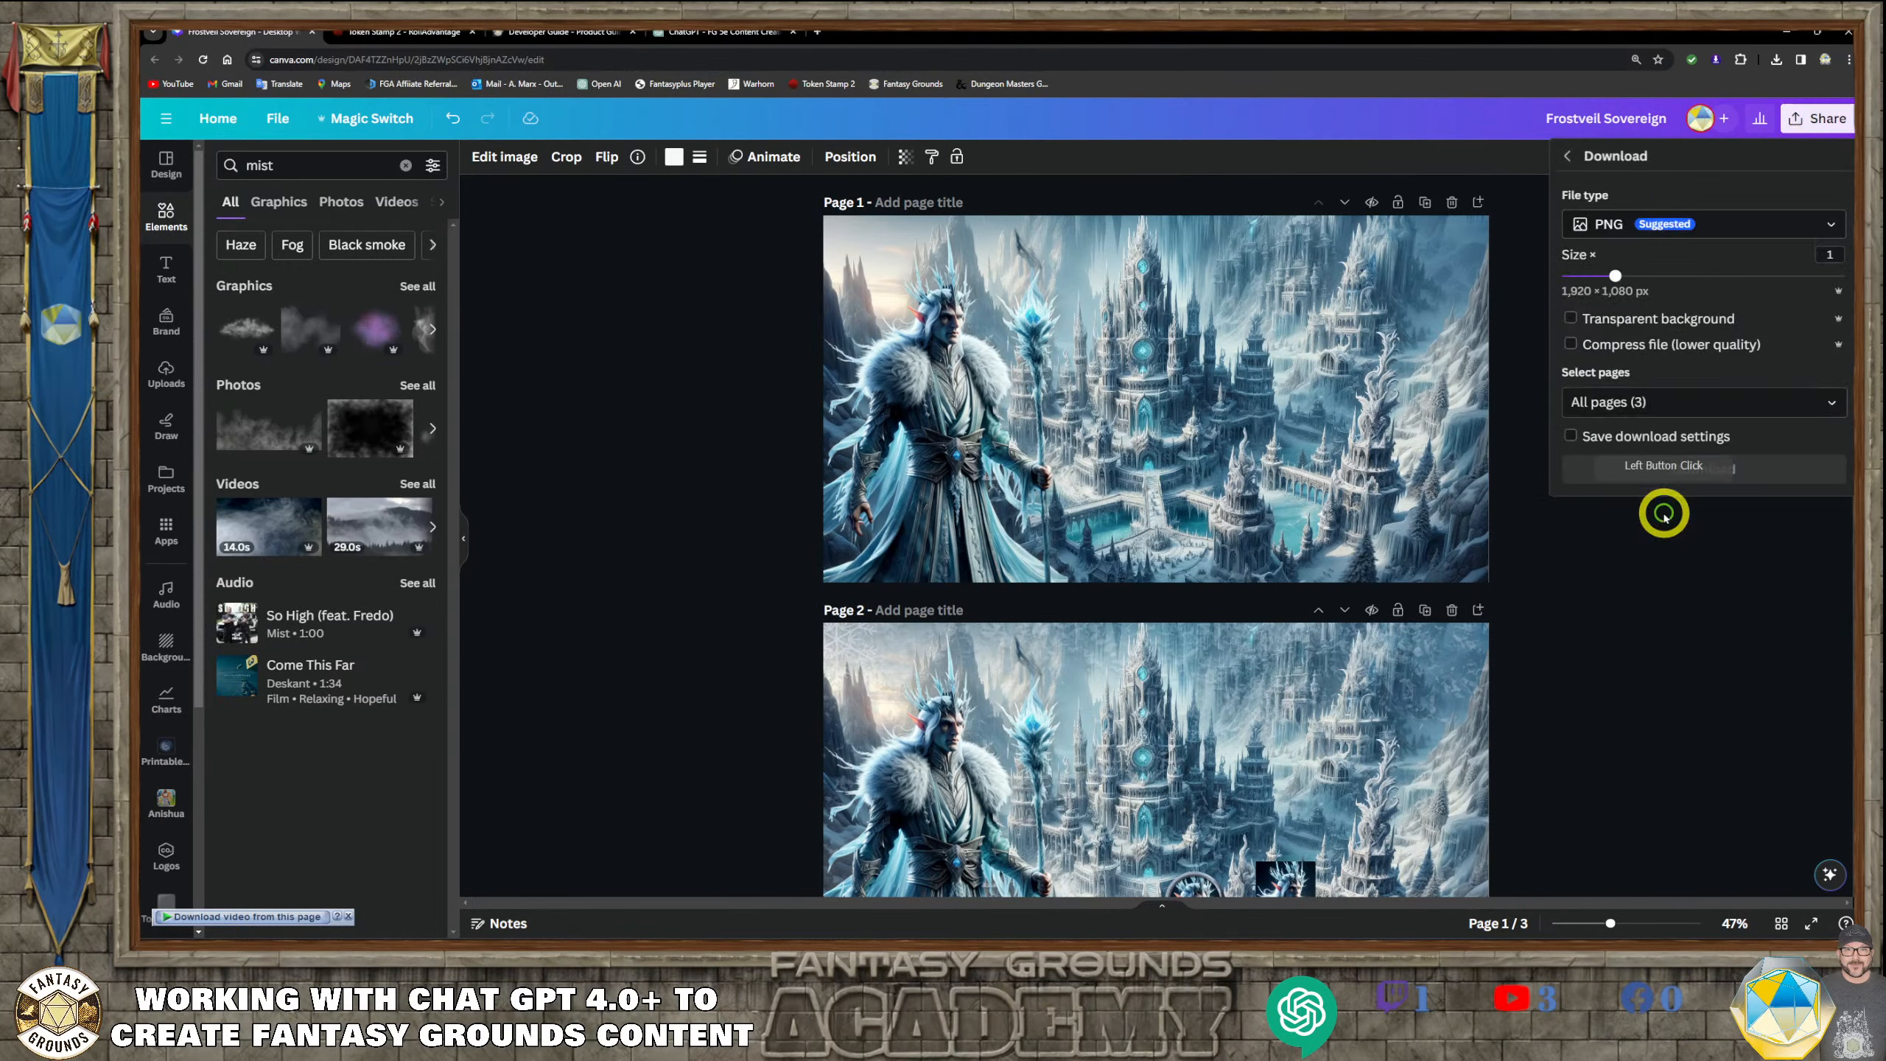
pyautogui.click(1571, 320)
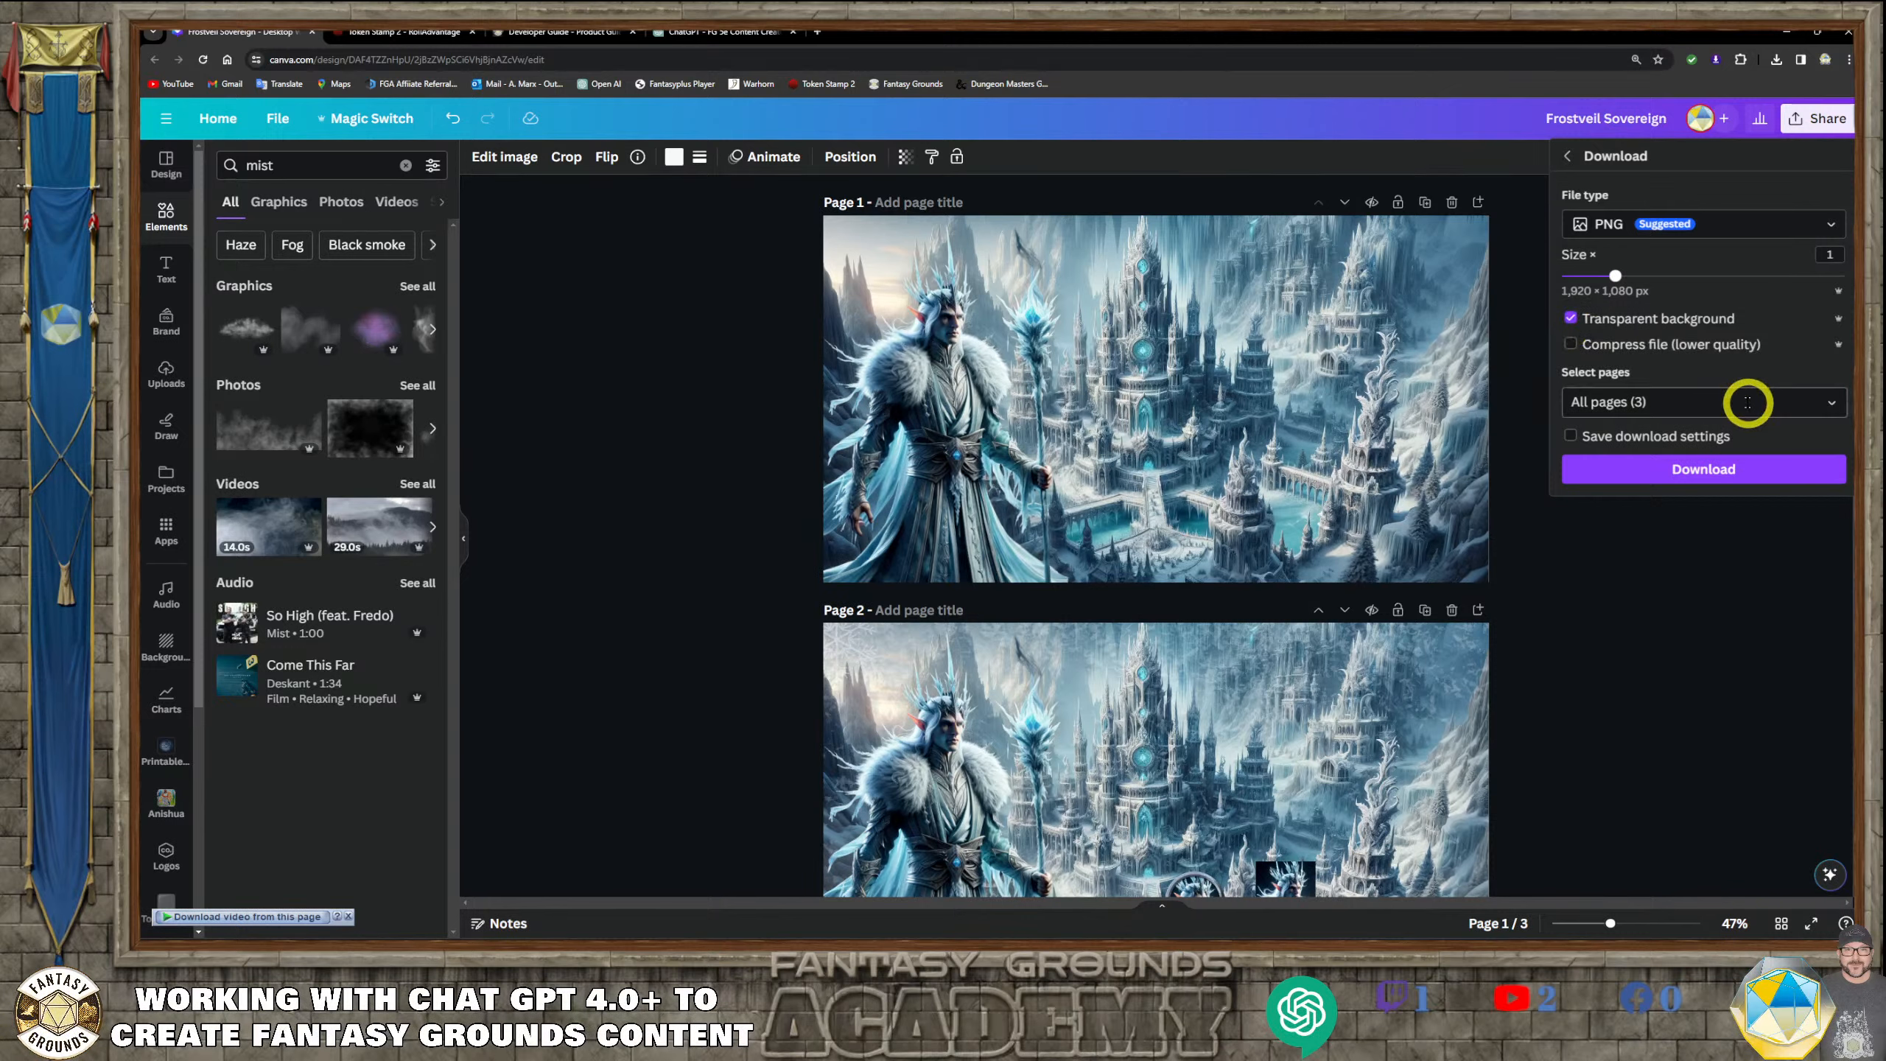
pyautogui.click(1747, 403)
pyautogui.click(1823, 442)
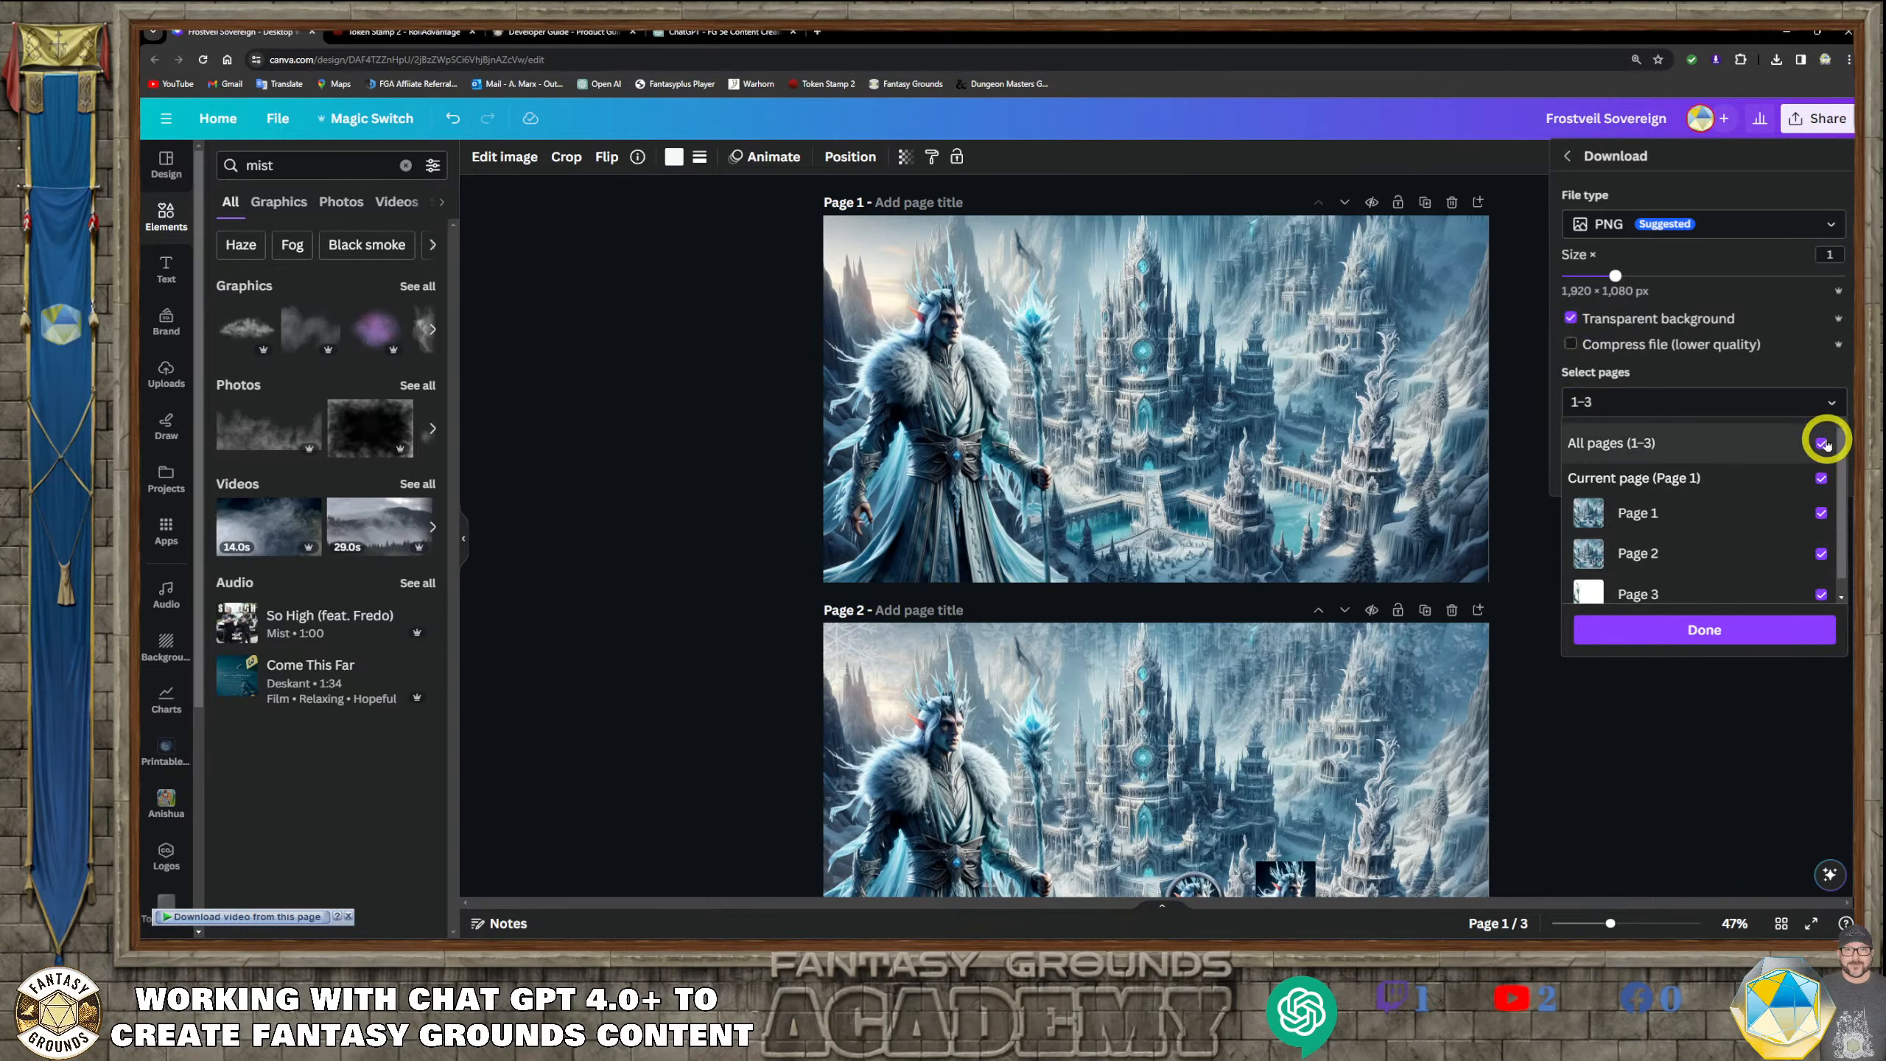
pyautogui.click(1822, 595)
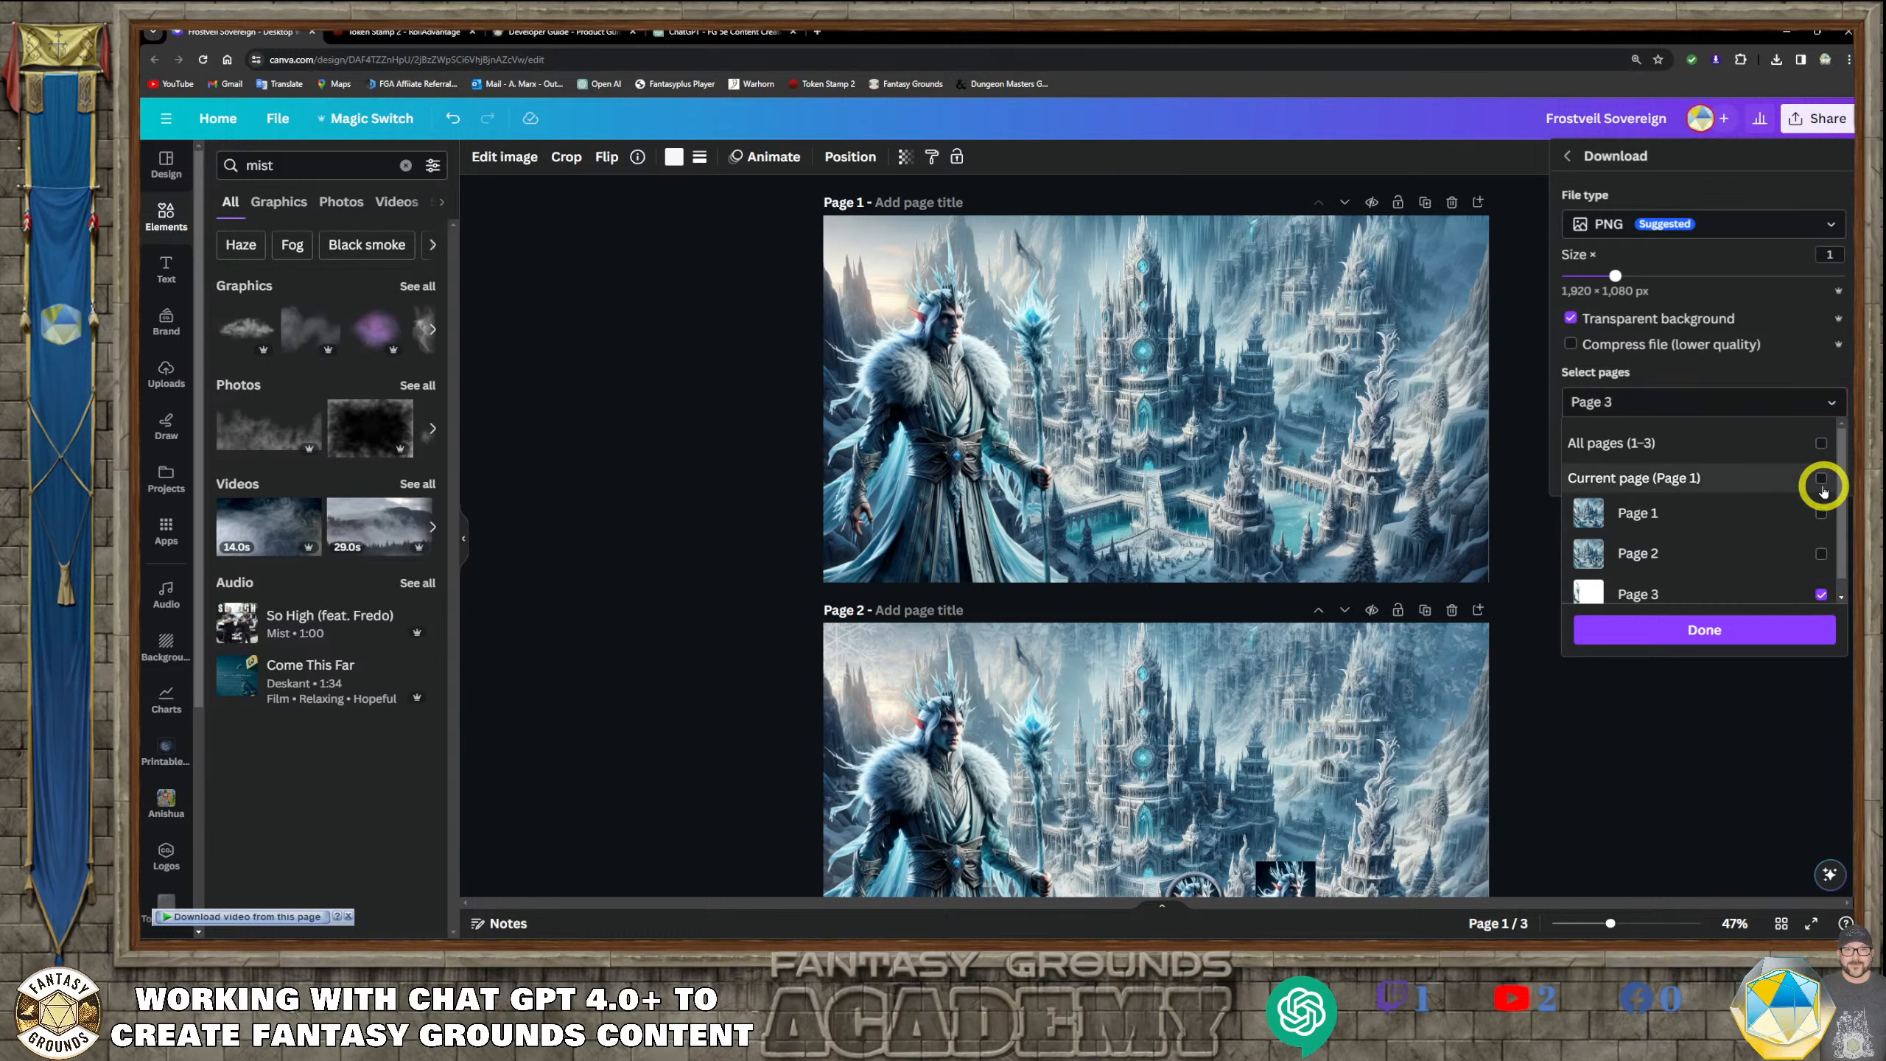
pyautogui.click(1821, 513)
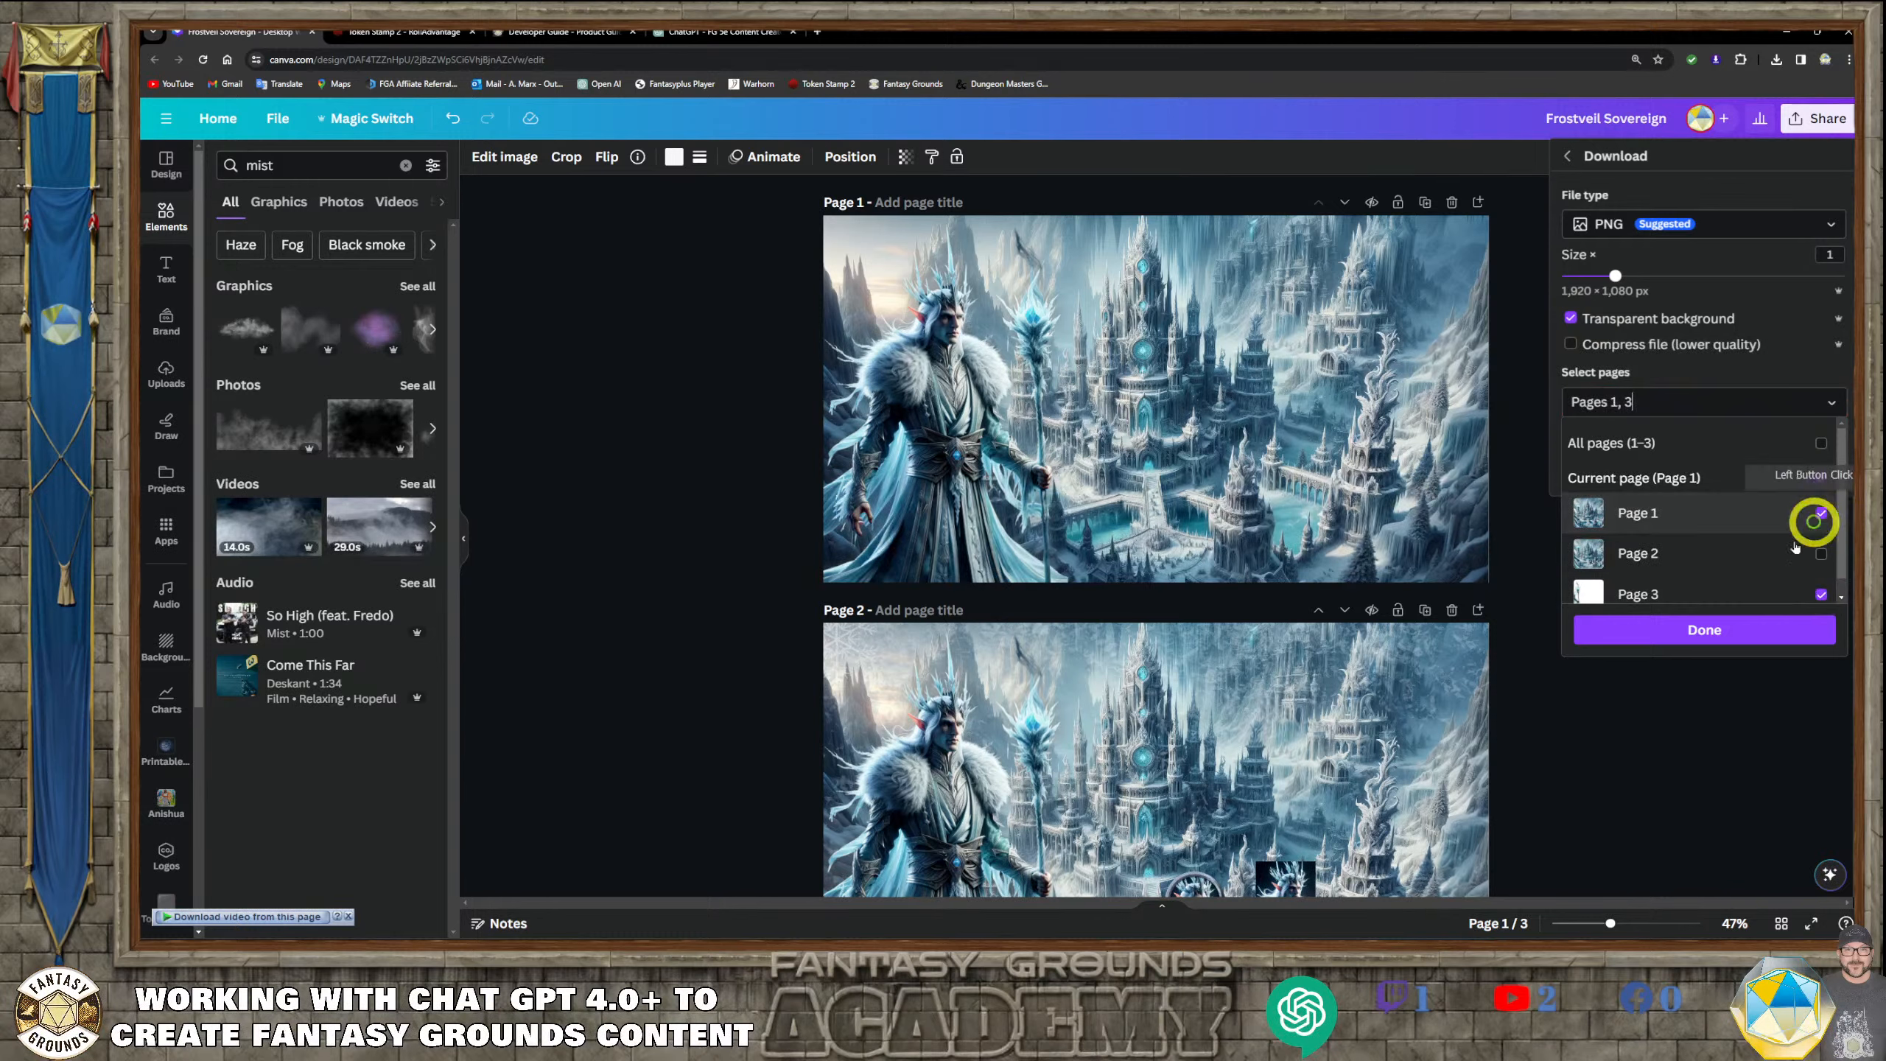
pyautogui.click(1721, 633)
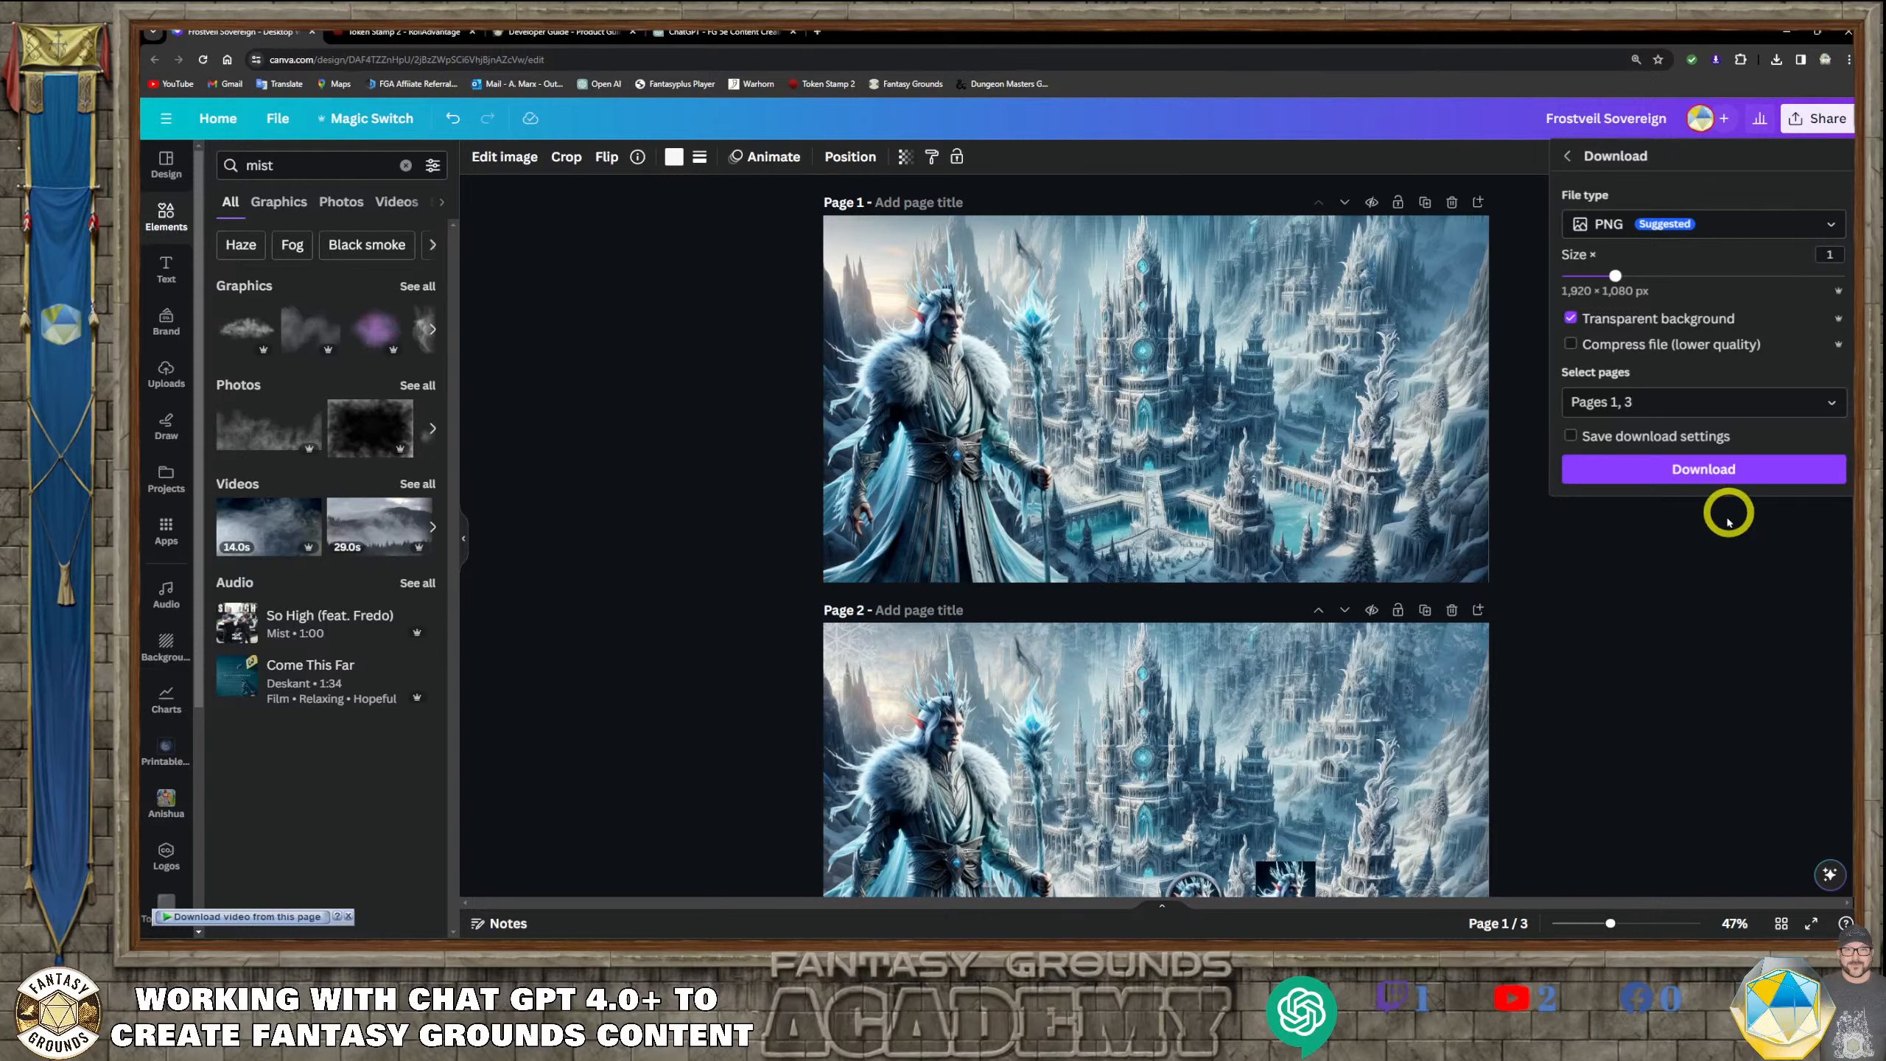
pyautogui.click(1716, 472)
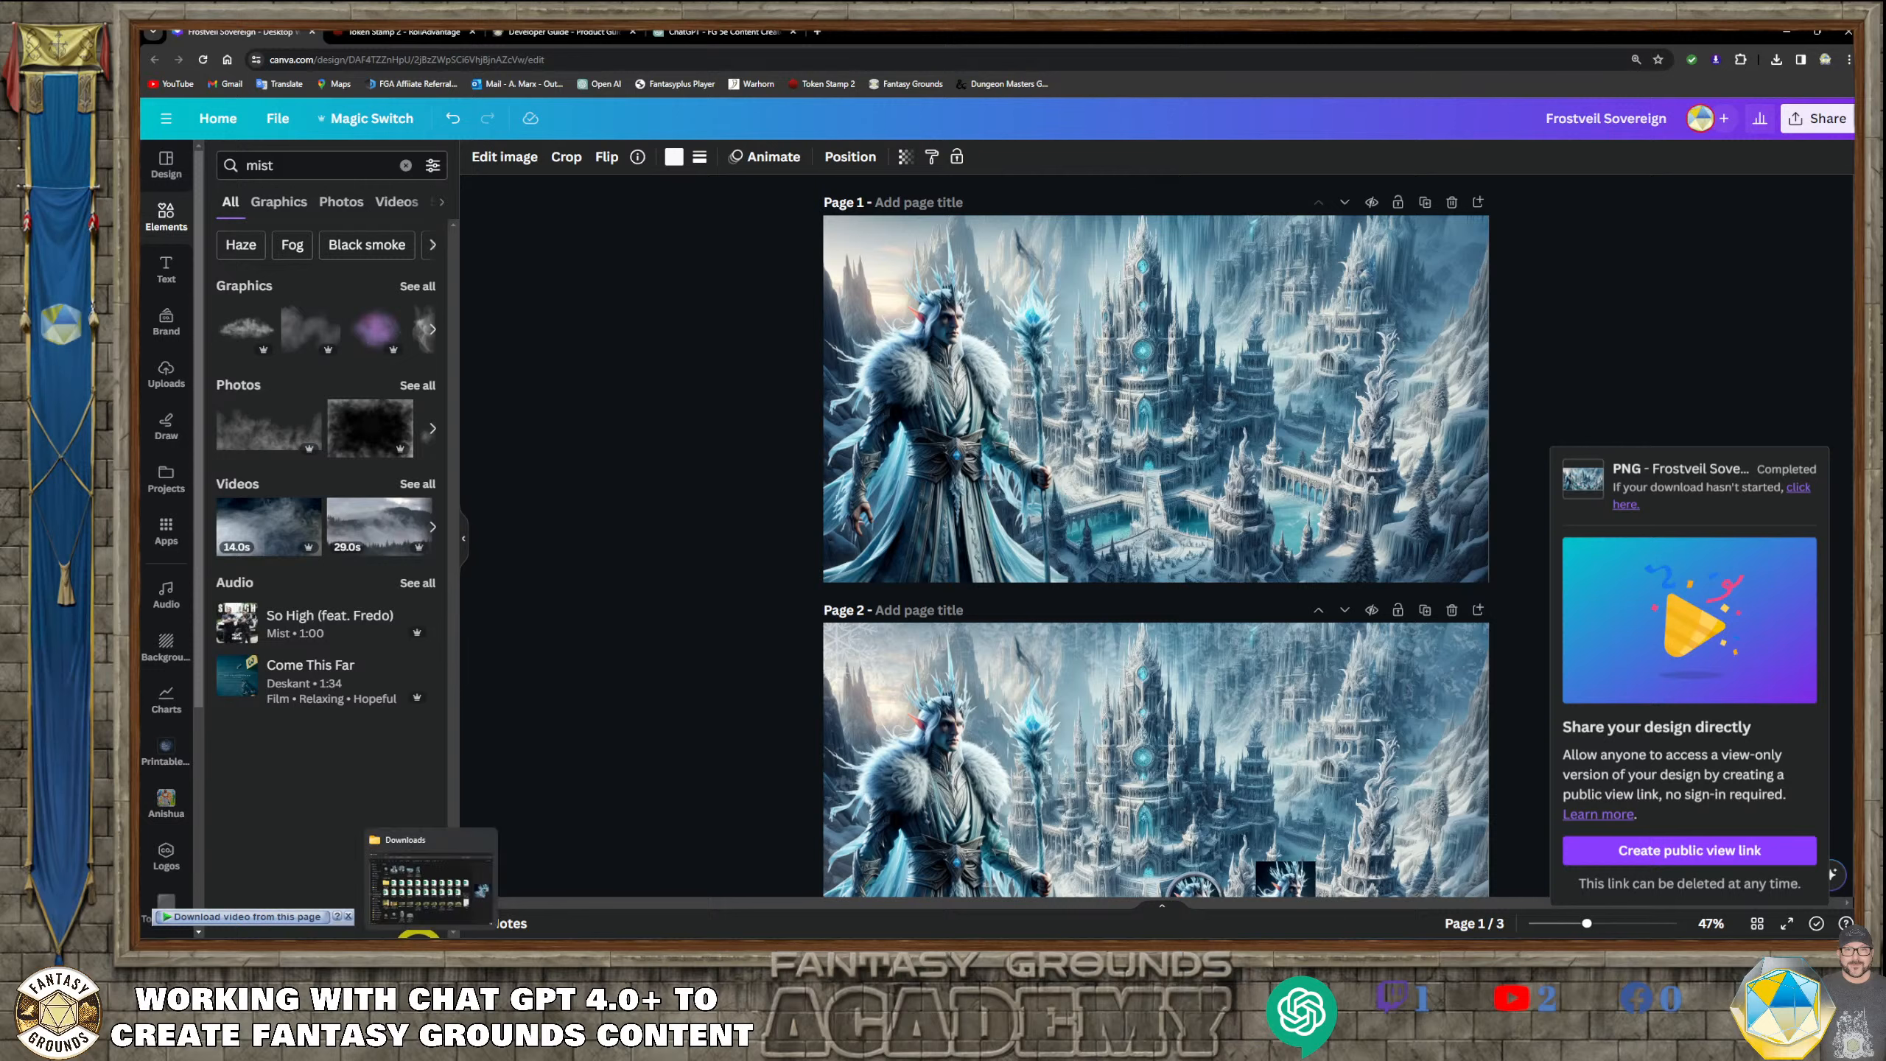
# Switch to the Downloads folder in File Explorer and extract the Frostveil Sovereign archive there
pyautogui.moveTo(447, 934)
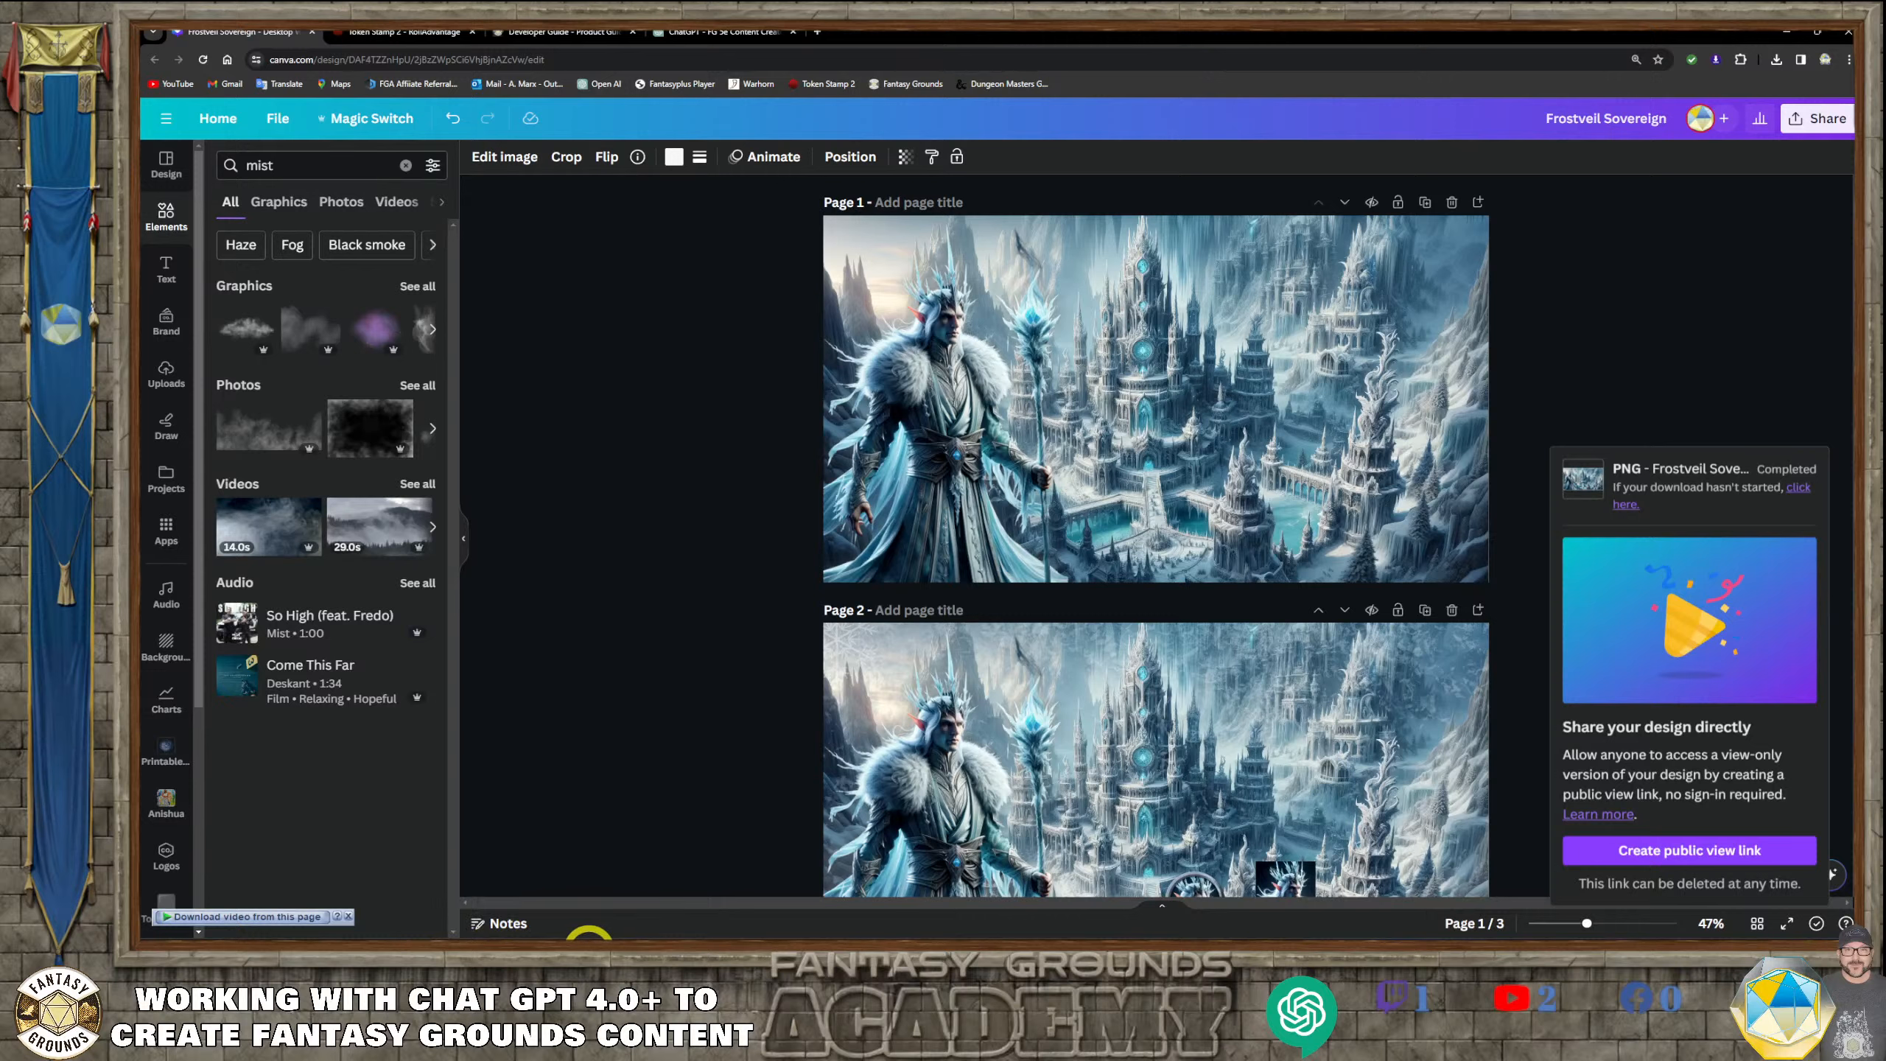
pyautogui.moveTo(588, 935)
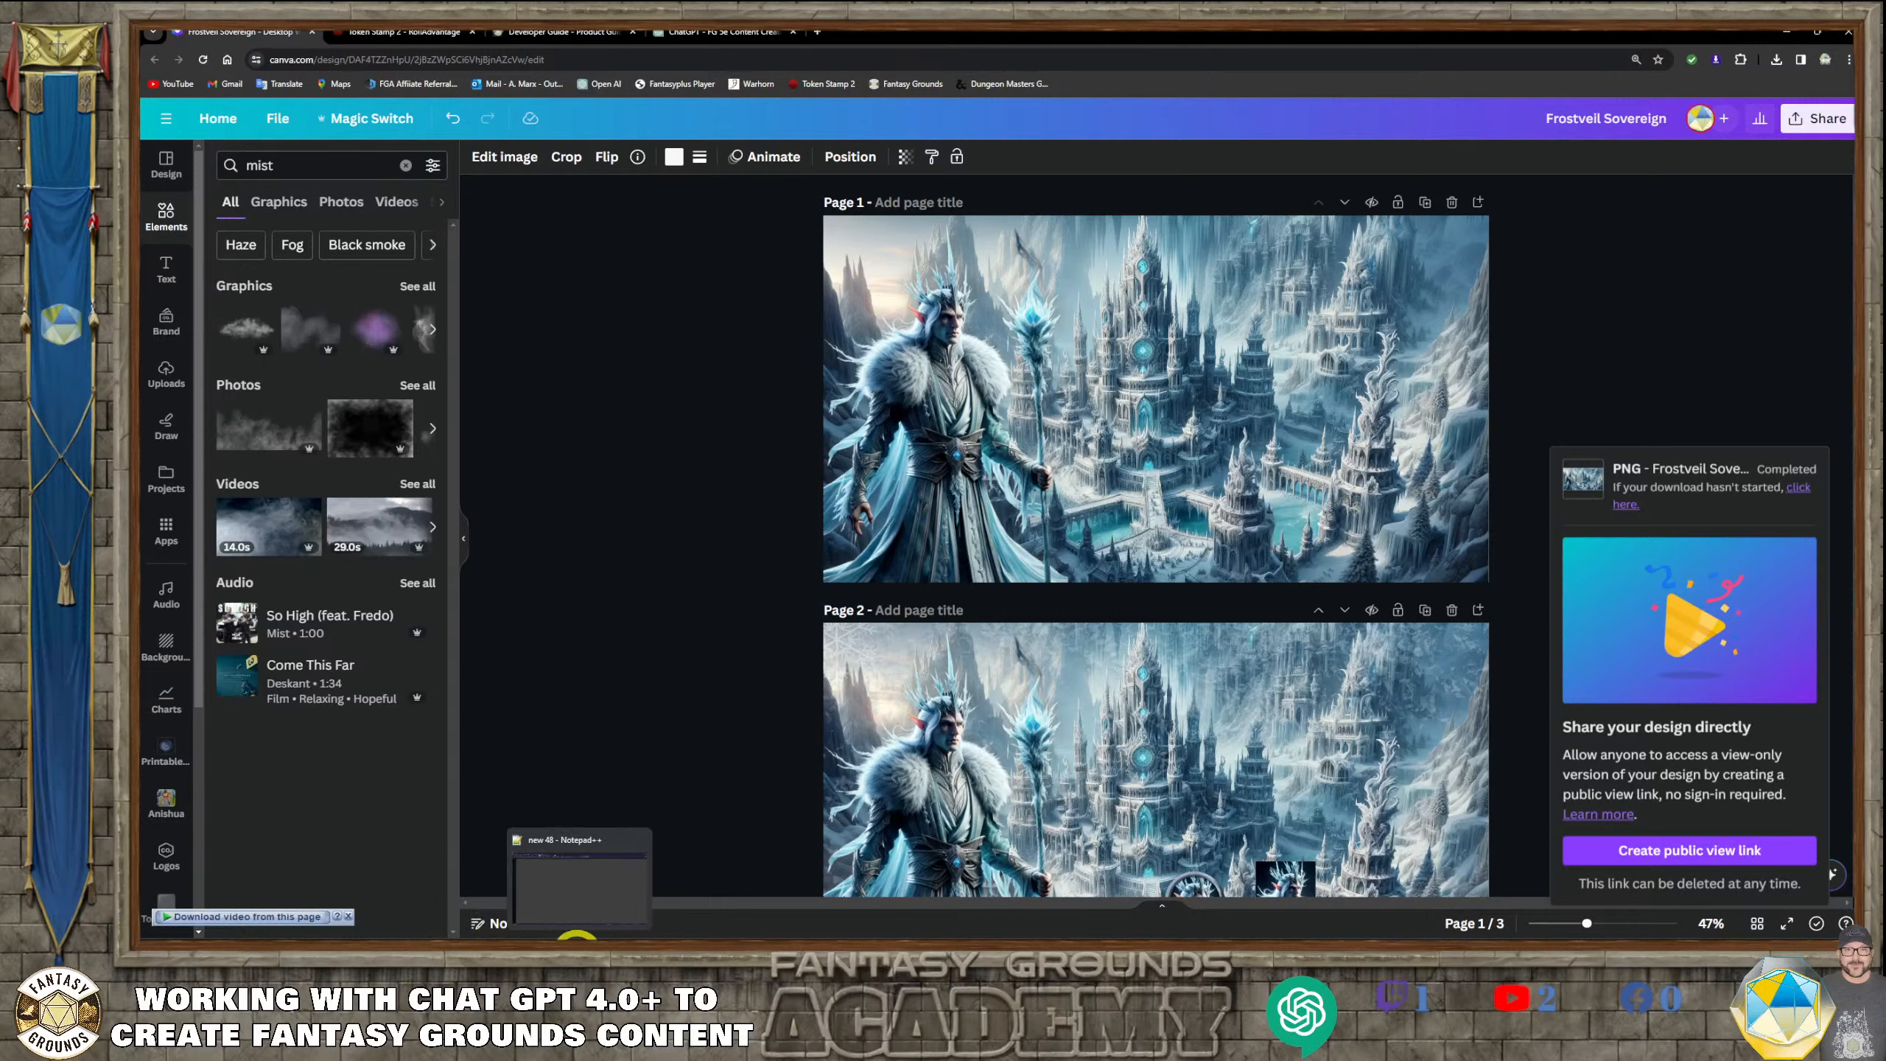
pyautogui.click(431, 935)
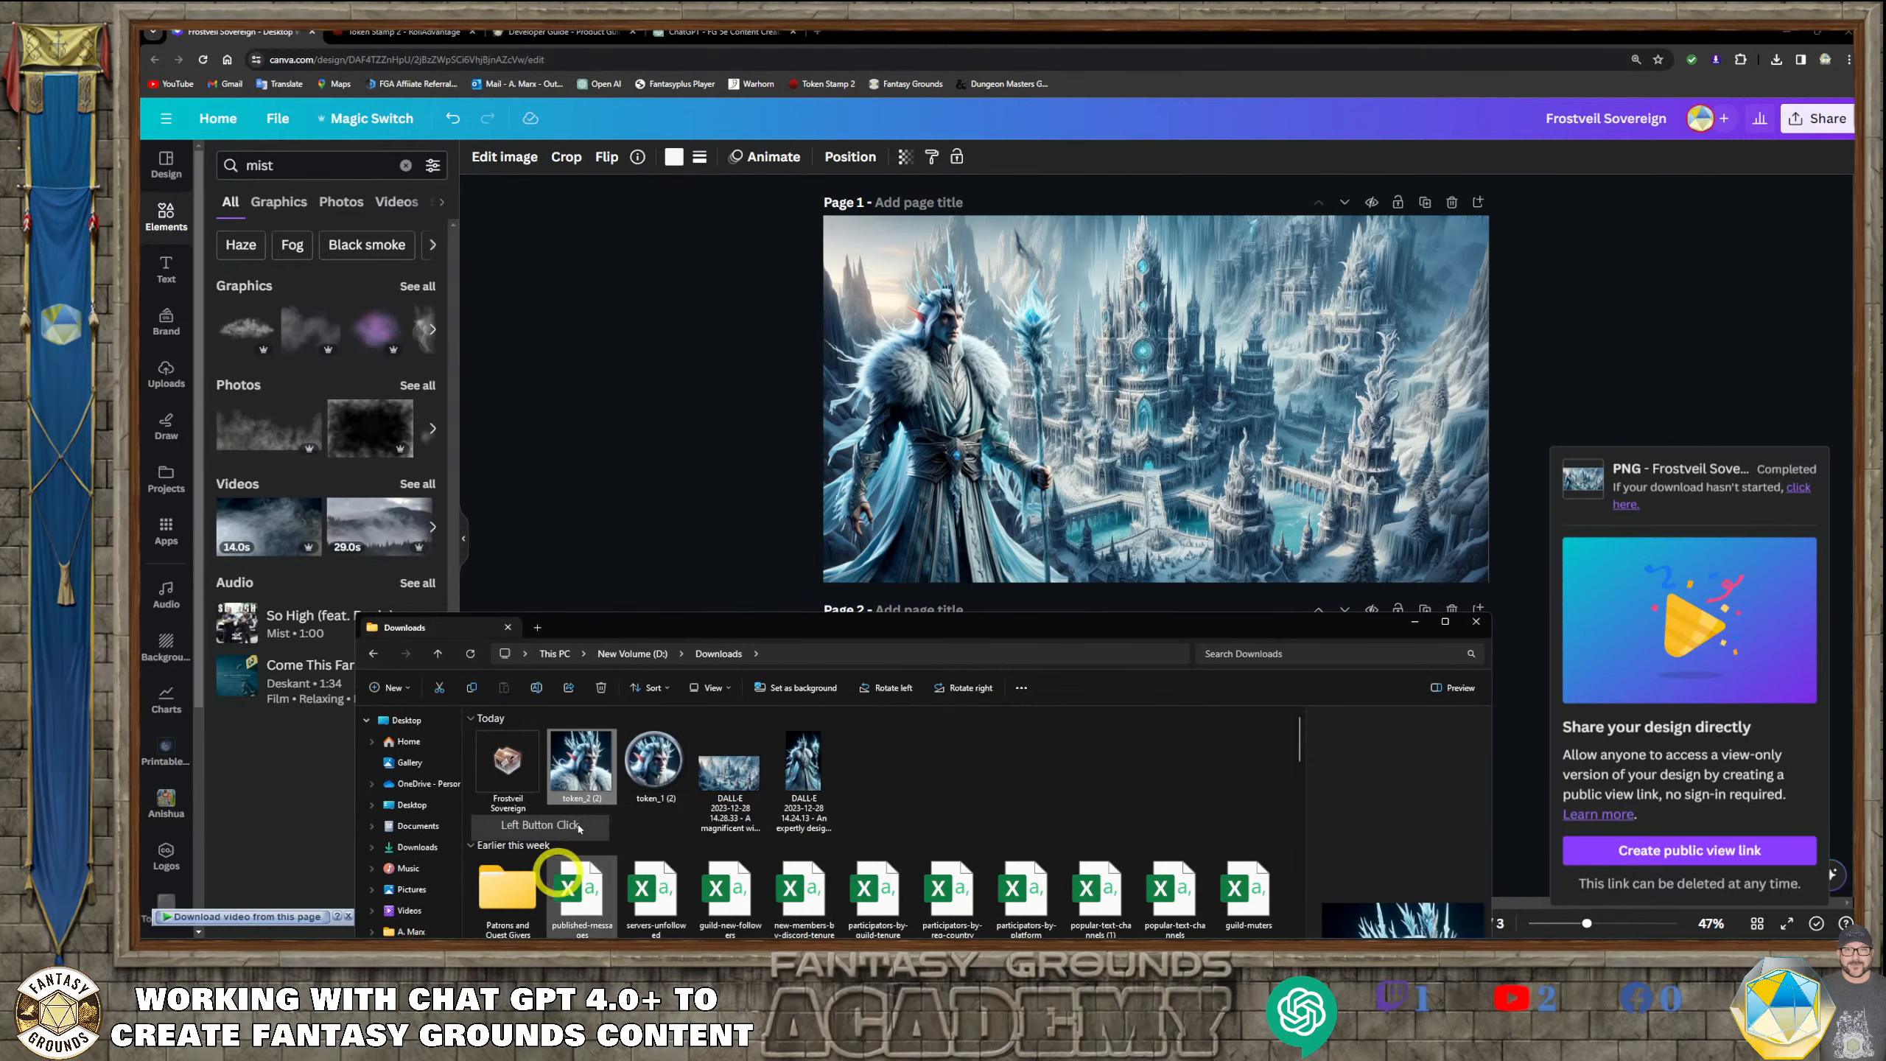
pyautogui.click(717, 628)
pyautogui.moveTo(716, 627); pyautogui.dragTo(986, 508)
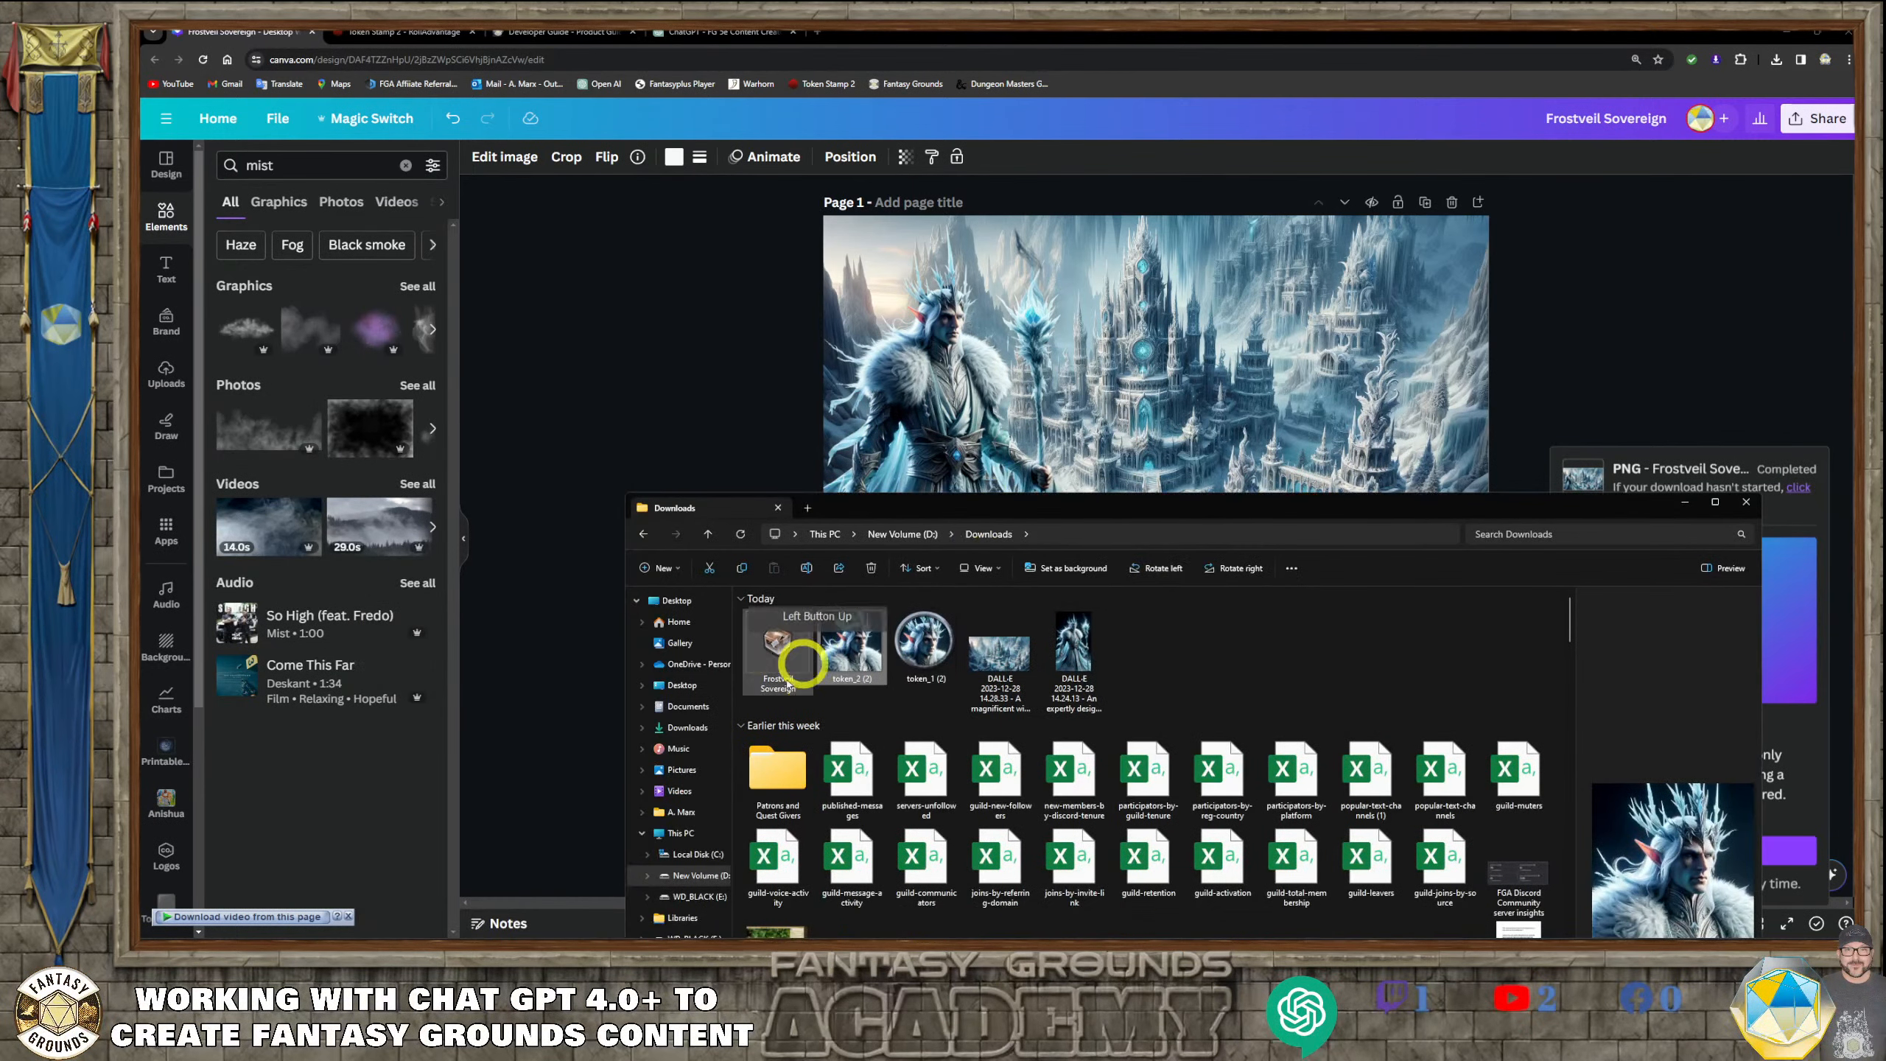
pyautogui.rightClick(796, 647)
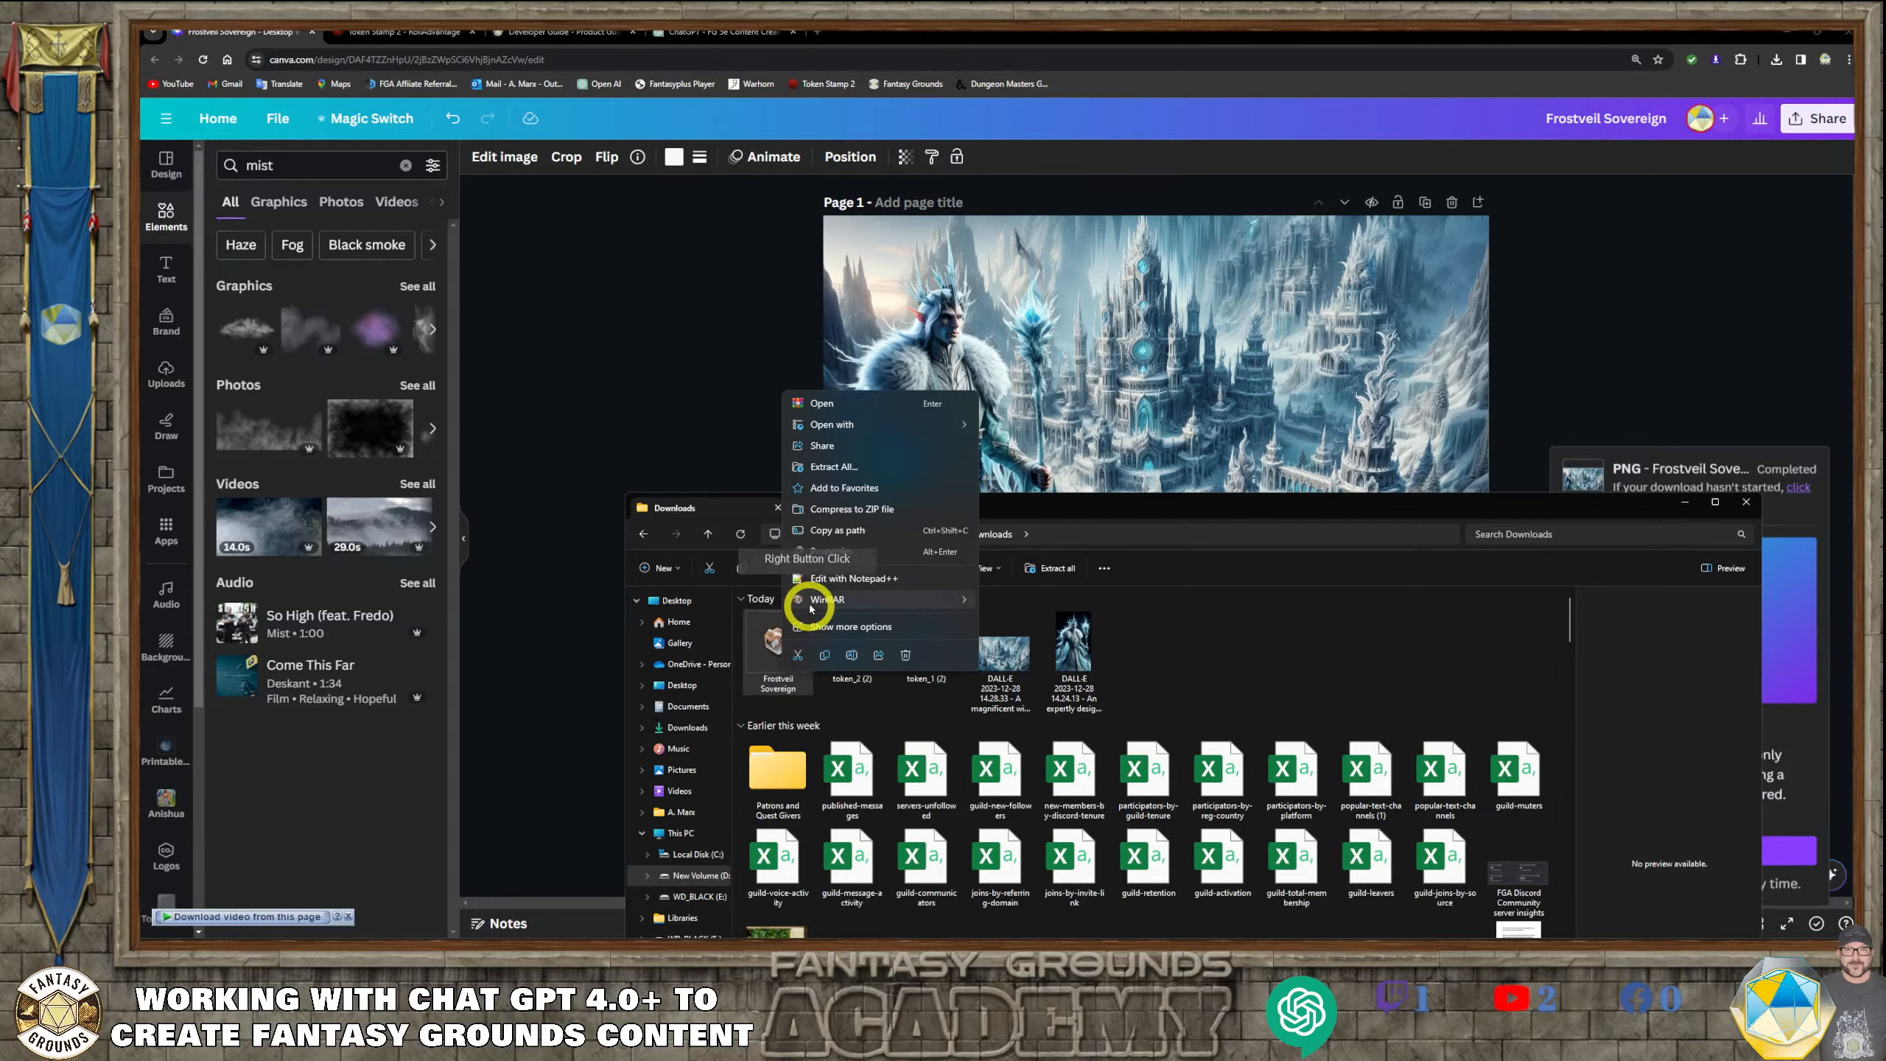
pyautogui.click(865, 465)
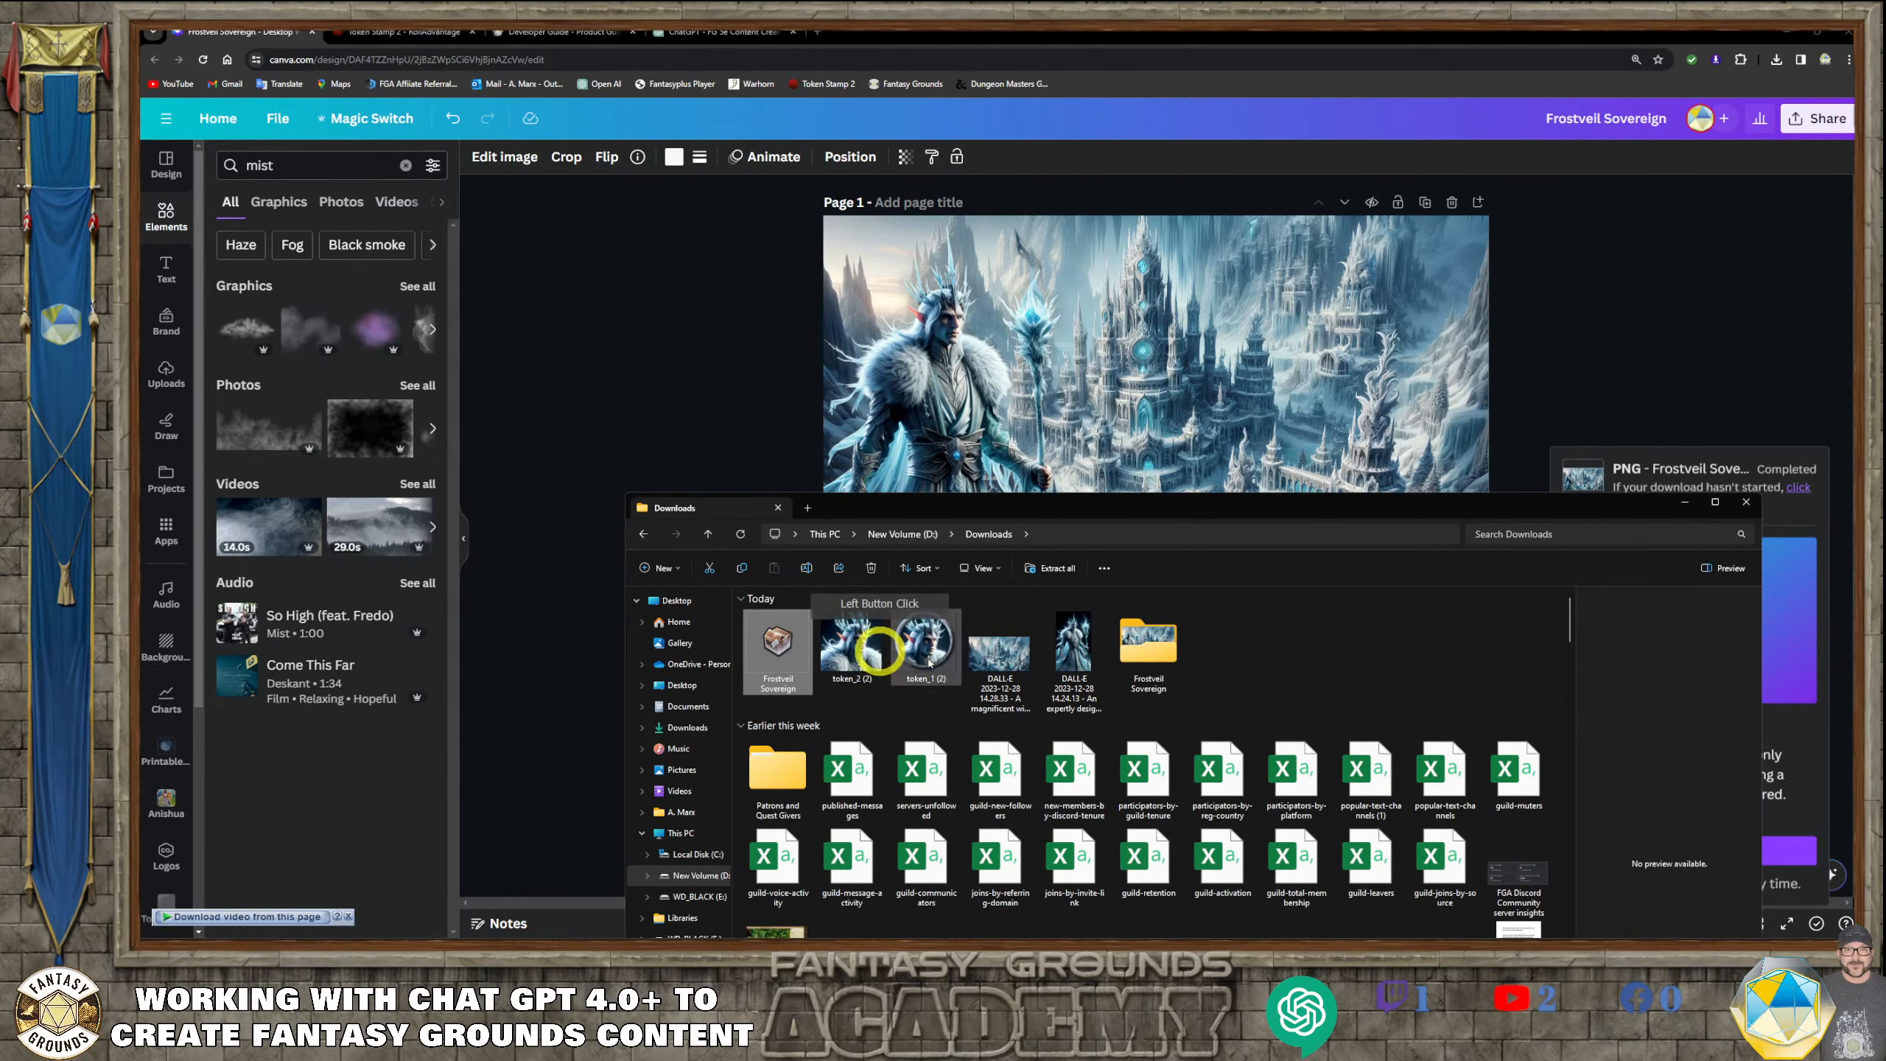
# Move the two DALL·E images and both token images into the extracted Frostveil Sovereign folder and open that folder
pyautogui.click(1073, 665)
pyautogui.moveTo(1073, 671); pyautogui.dragTo(1148, 660)
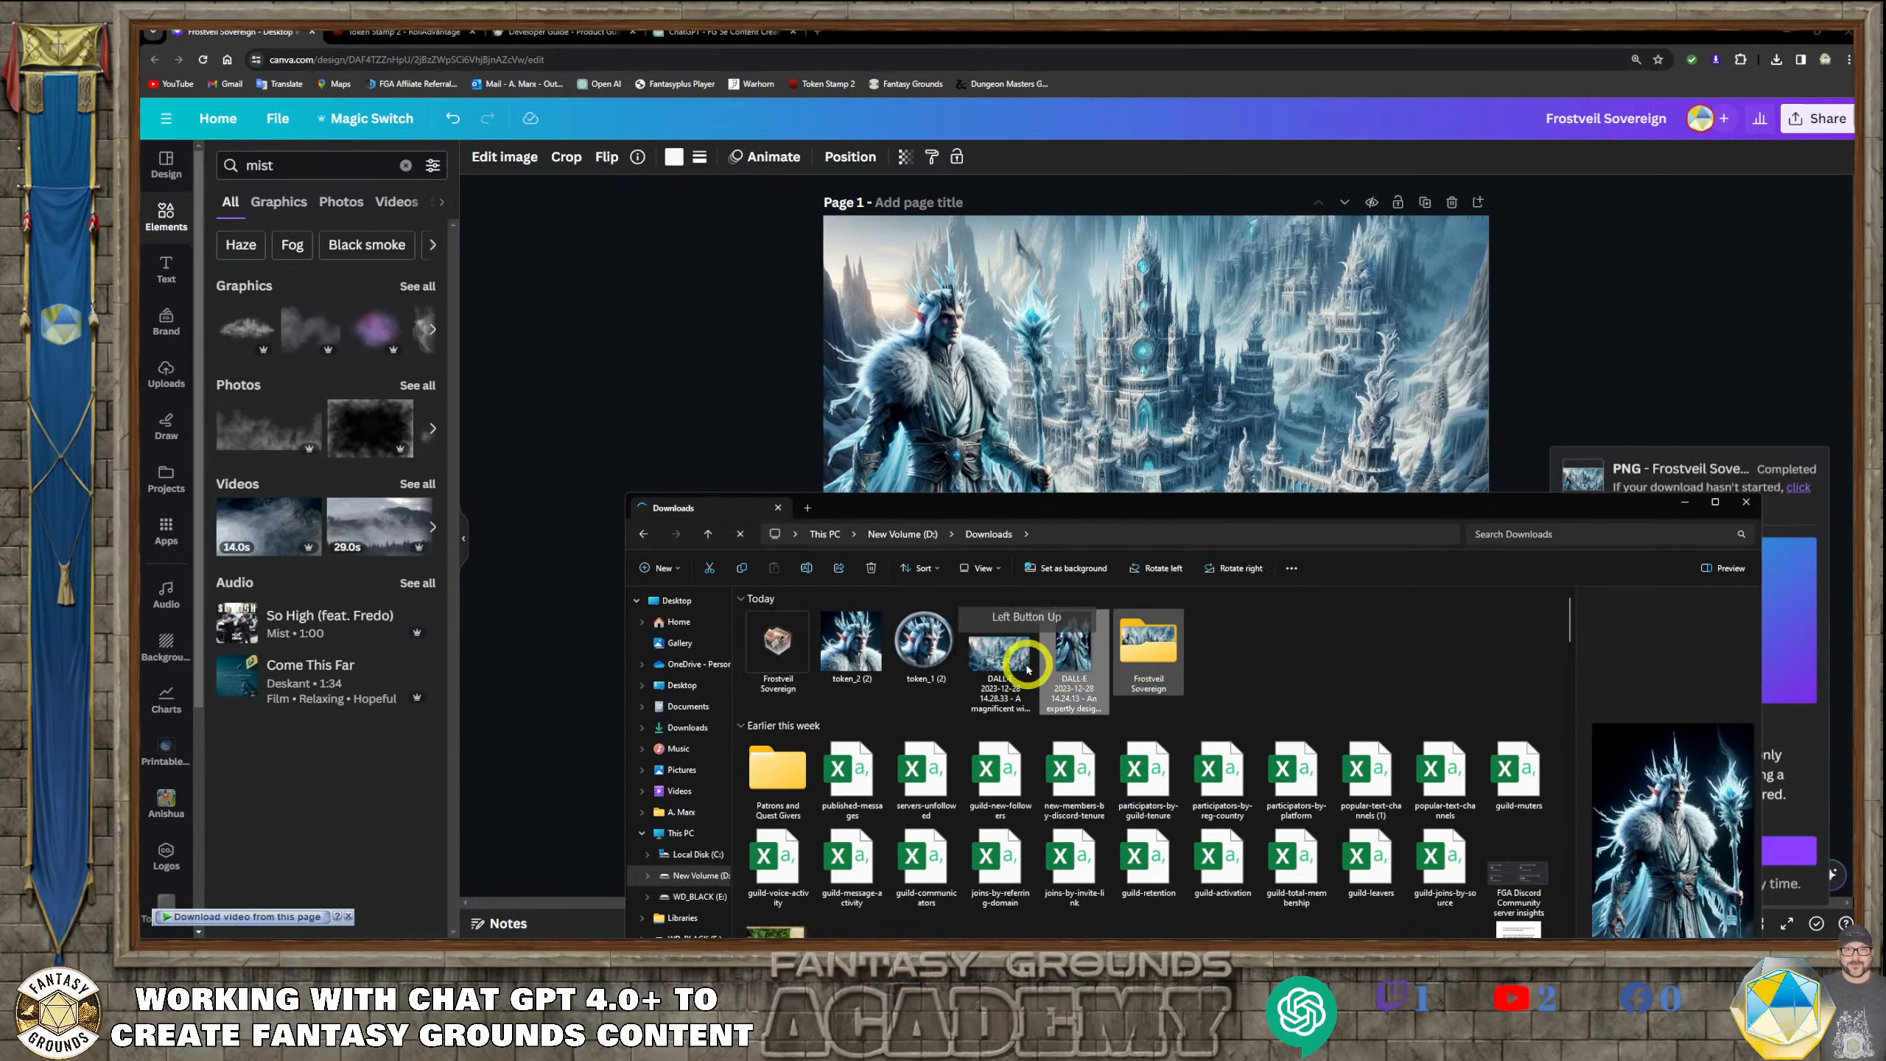
pyautogui.moveTo(1000, 663); pyautogui.dragTo(1061, 668)
pyautogui.moveTo(920, 647); pyautogui.dragTo(991, 660)
pyautogui.moveTo(854, 659); pyautogui.dragTo(795, 668)
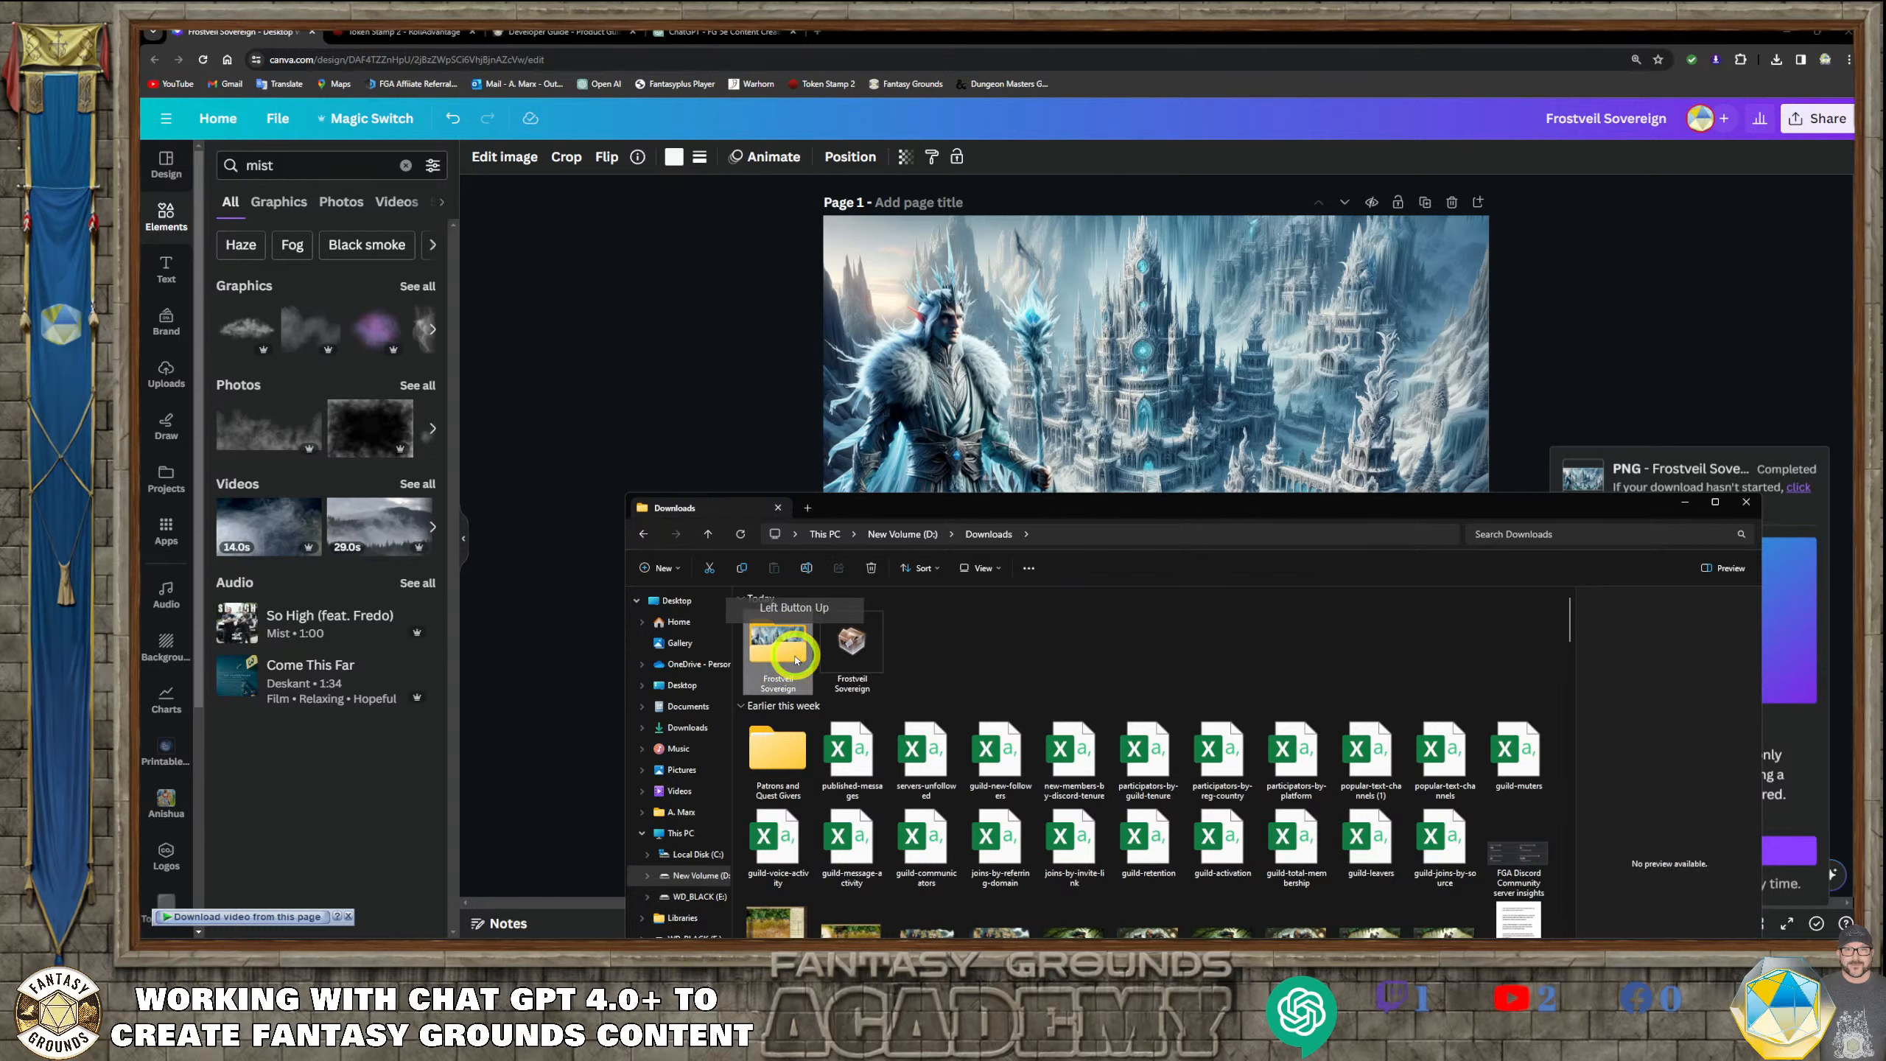
pyautogui.doubleClick(787, 650)
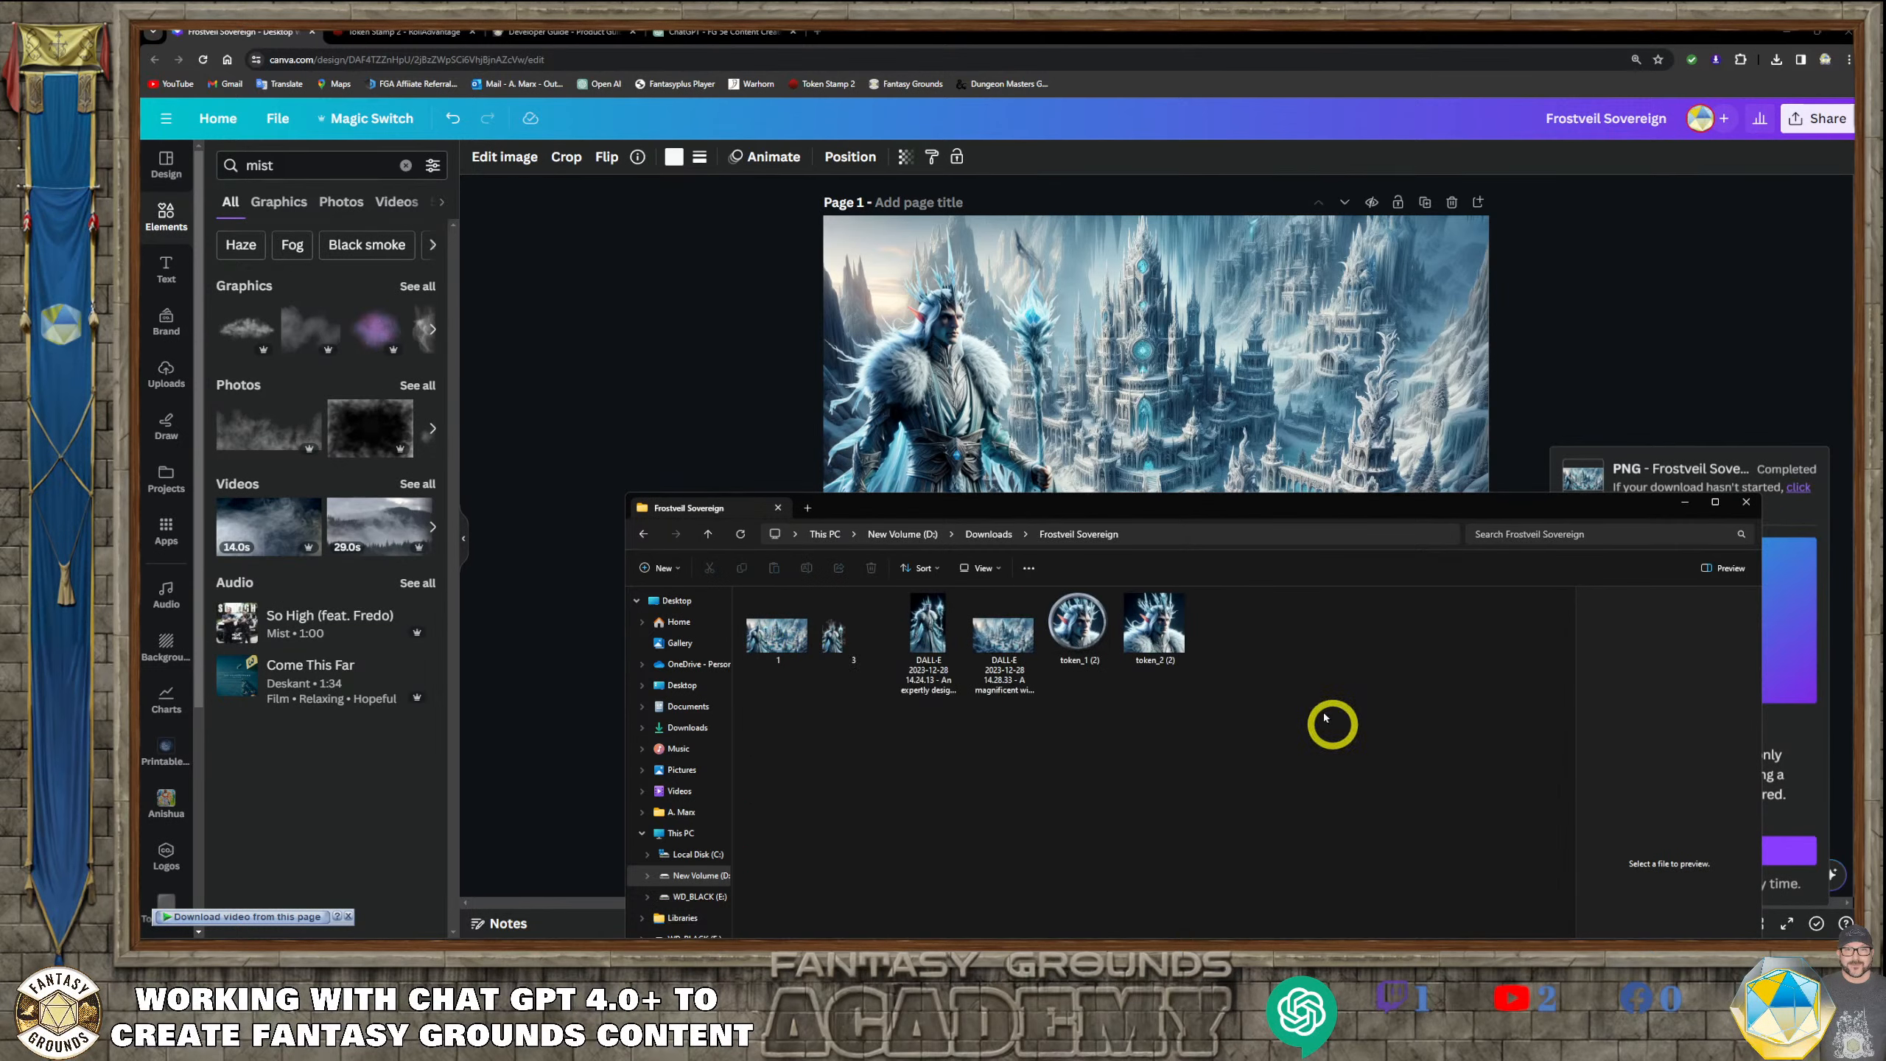
pyautogui.click(907, 633)
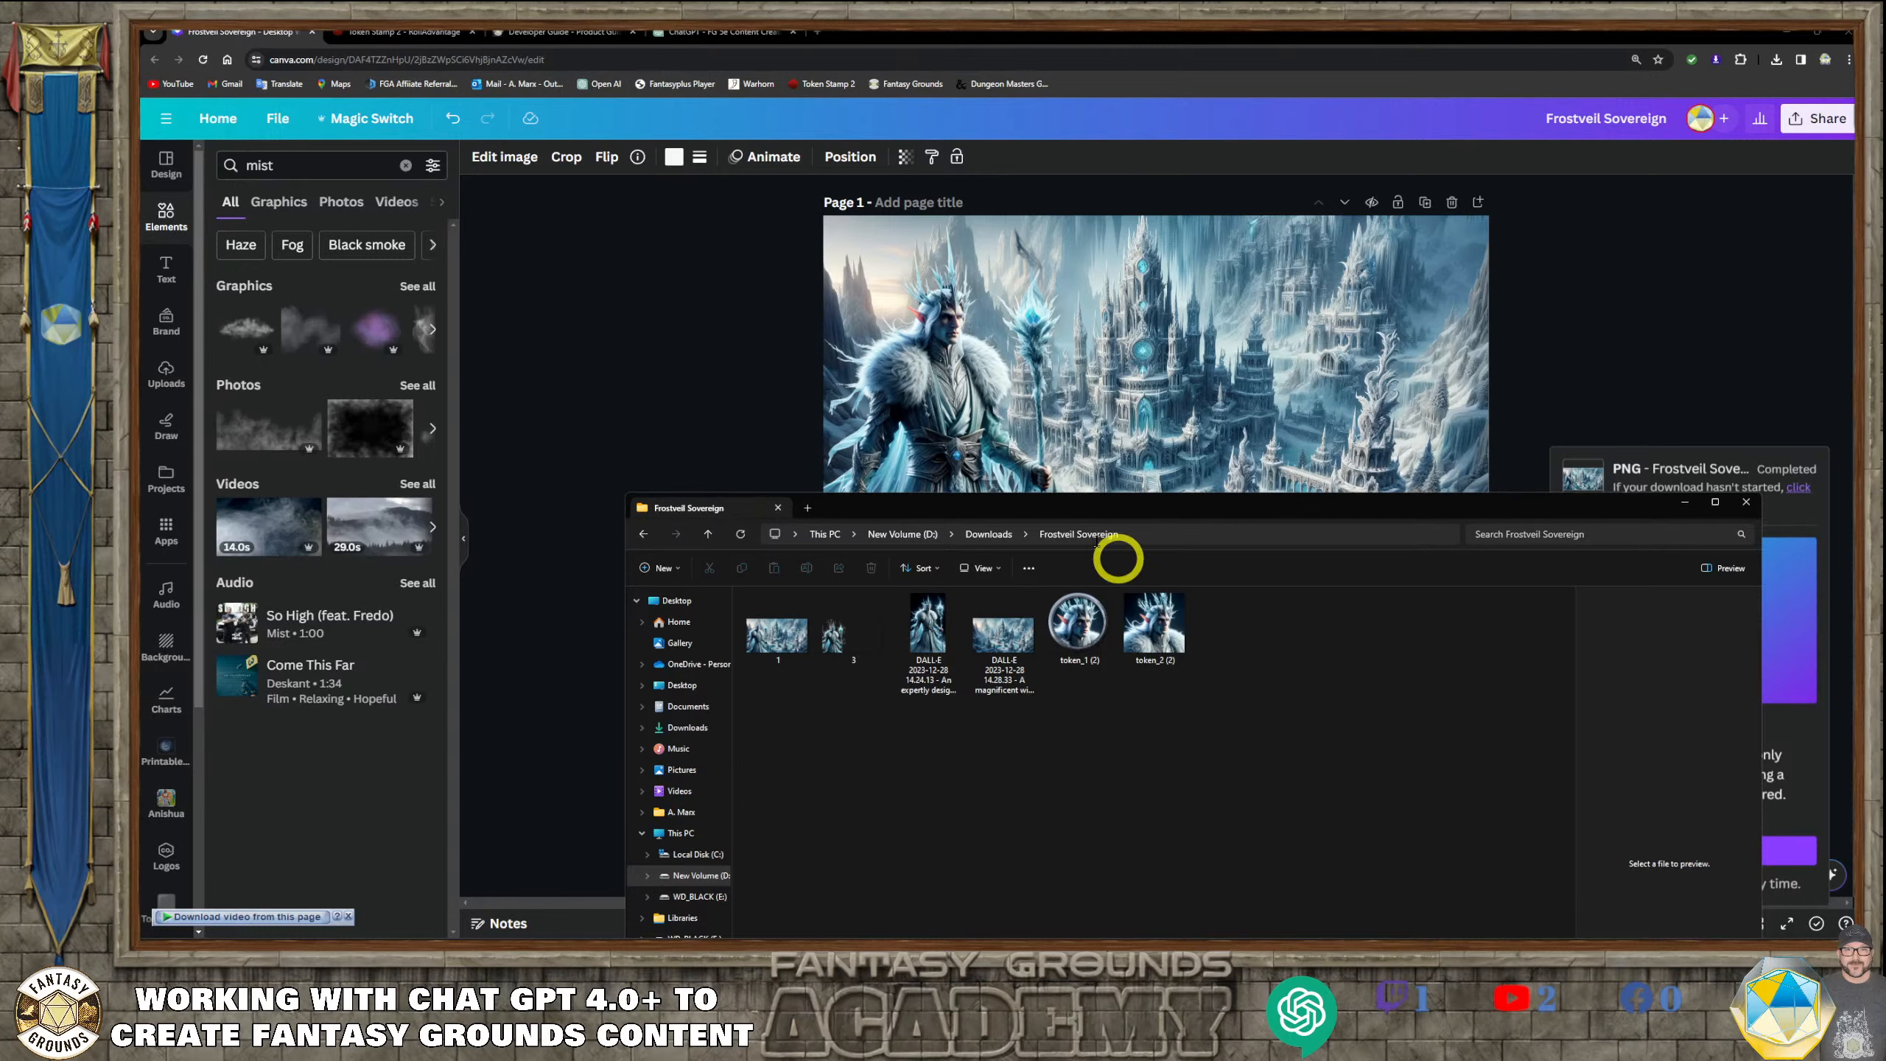
# Return to the Downloads folder, copy the whole Frostveil Sovereign folder, and close the window
pyautogui.click(643, 533)
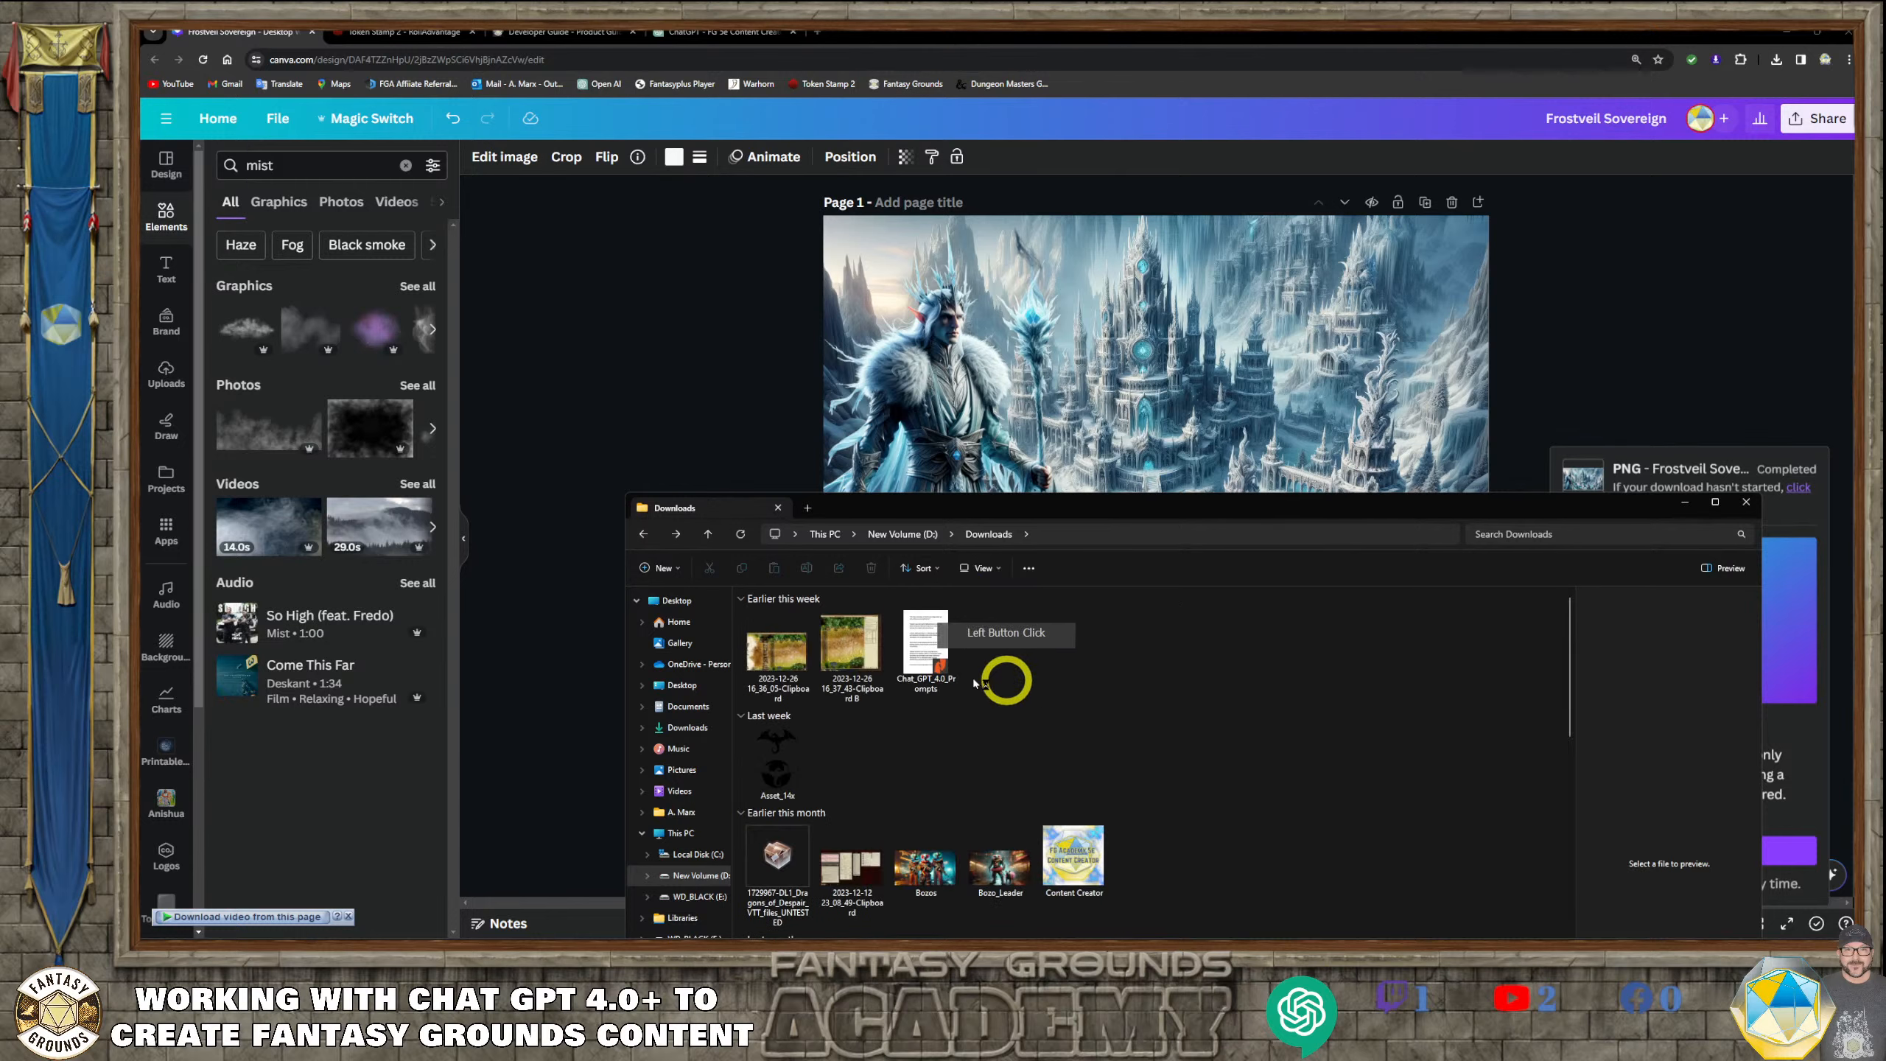
pyautogui.rightClick(769, 652)
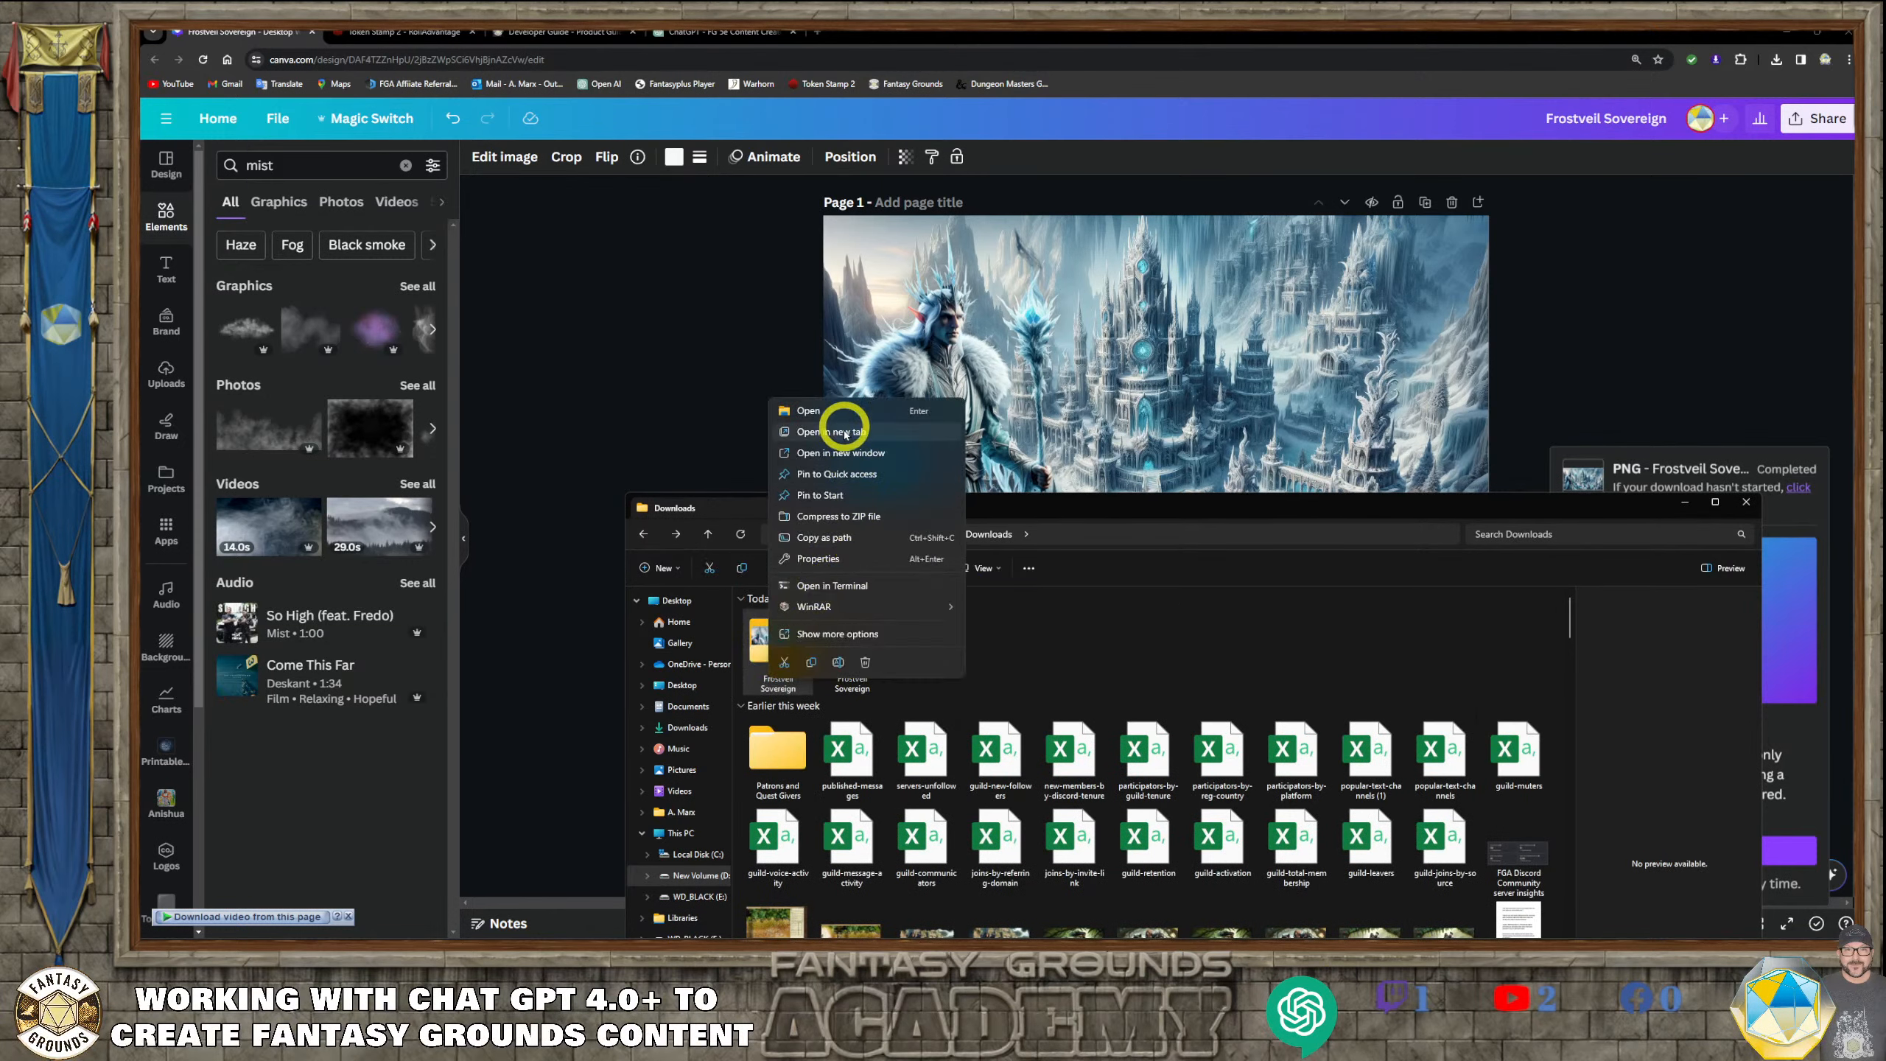
pyautogui.click(1126, 634)
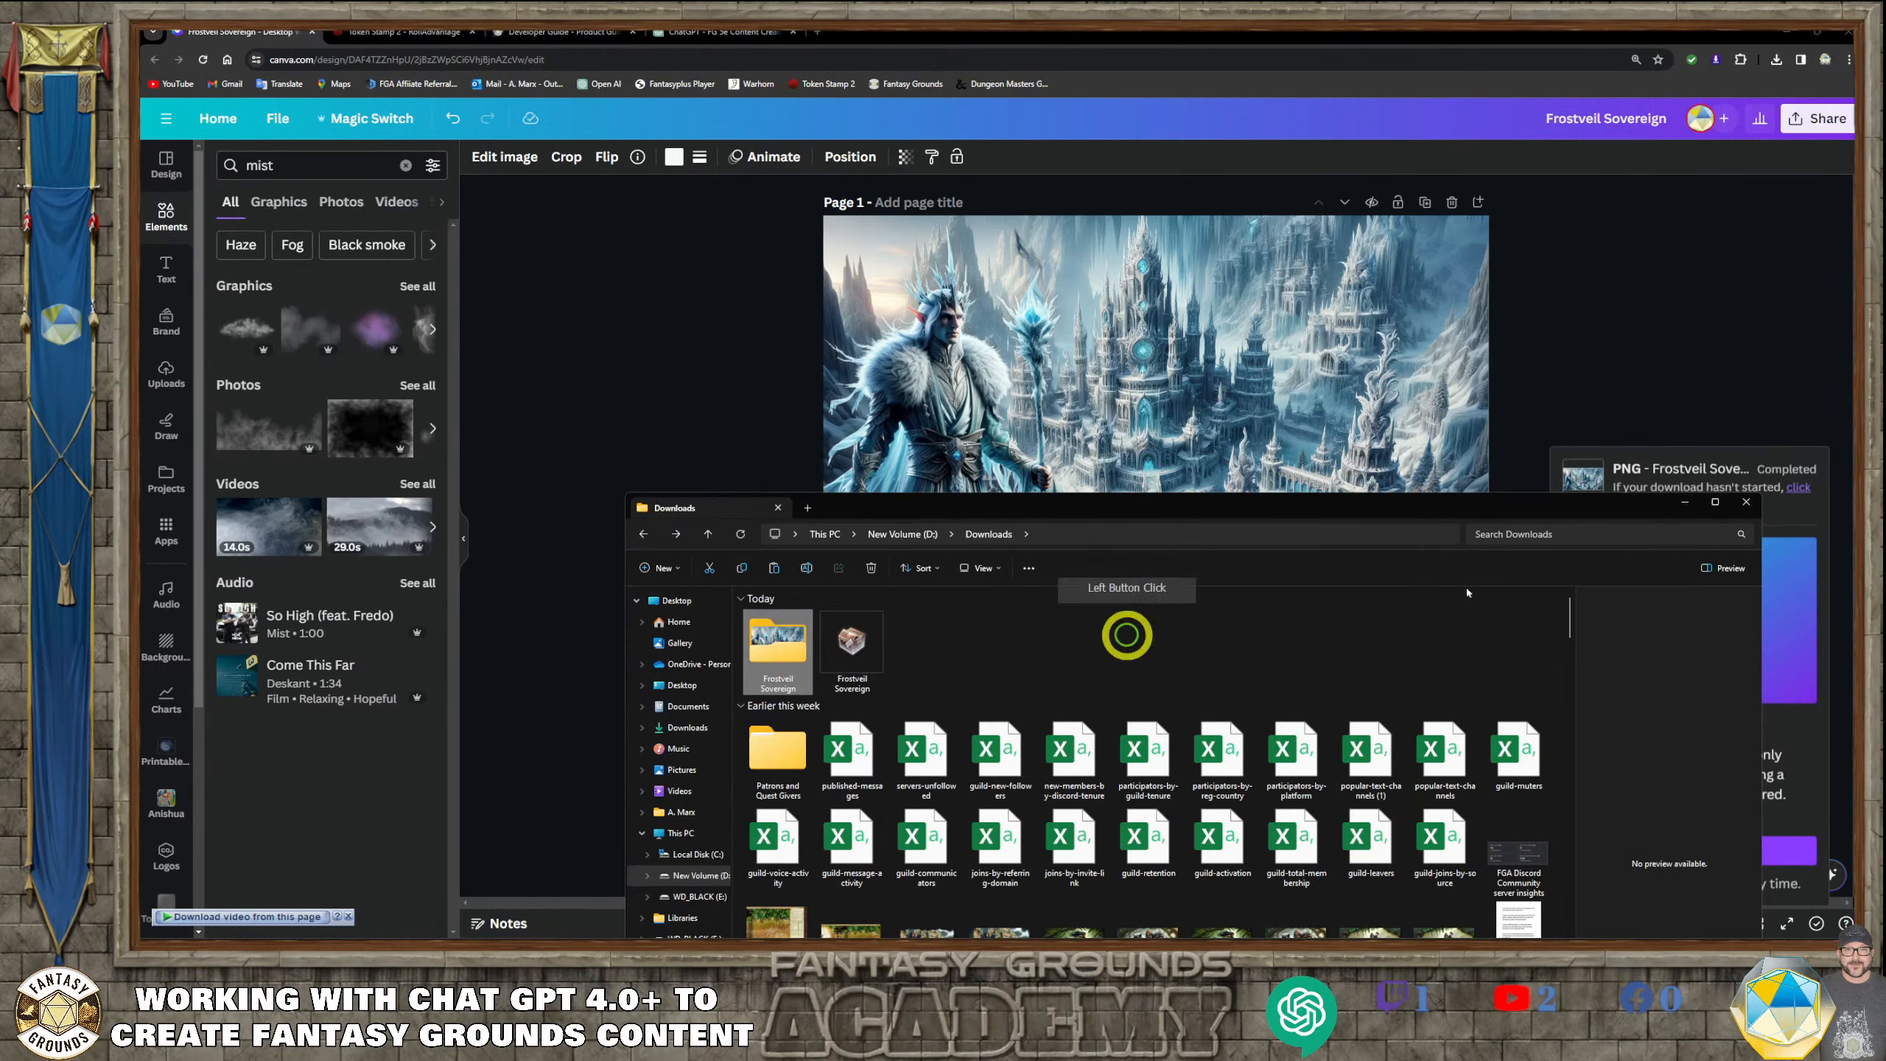
pyautogui.click(1746, 502)
# Switch to Fantasy Grounds and open the campaign's images folder on disk from the asset library
pyautogui.click(596, 388)
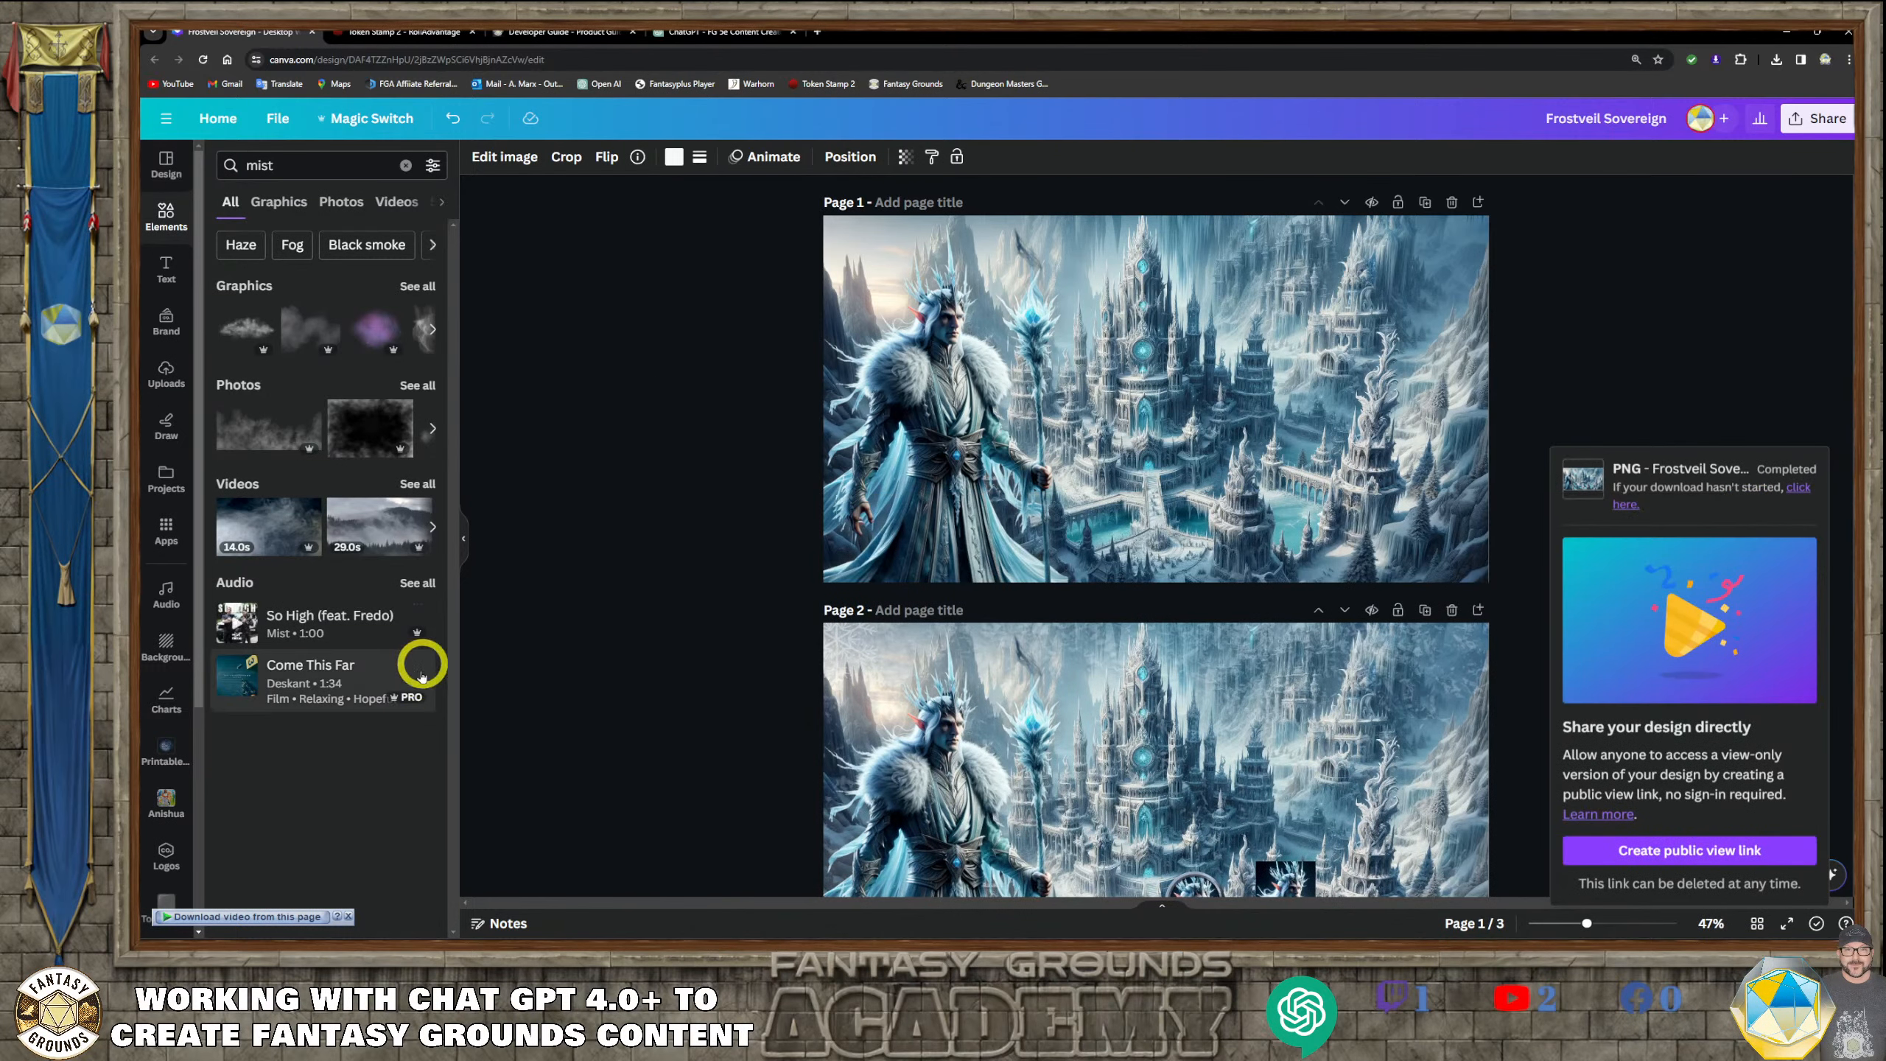
pyautogui.moveTo(466, 938)
pyautogui.click(408, 940)
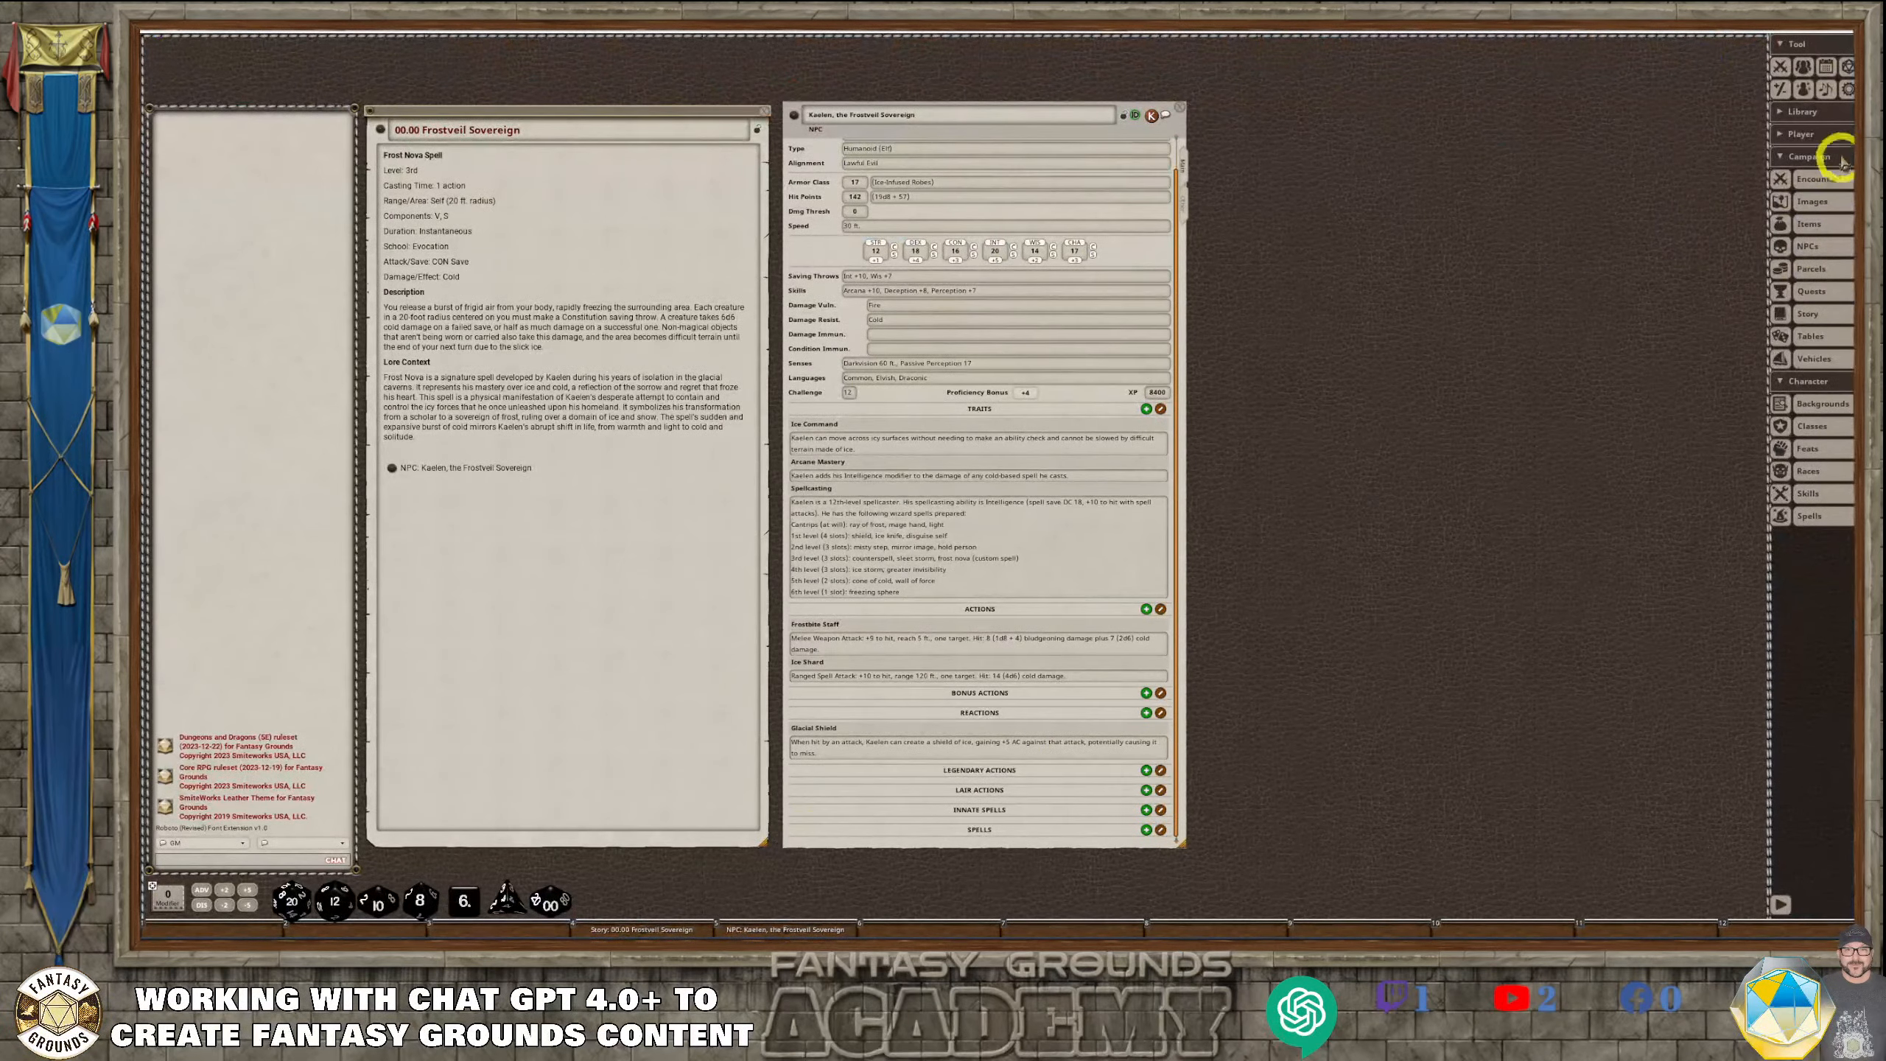
pyautogui.click(1834, 111)
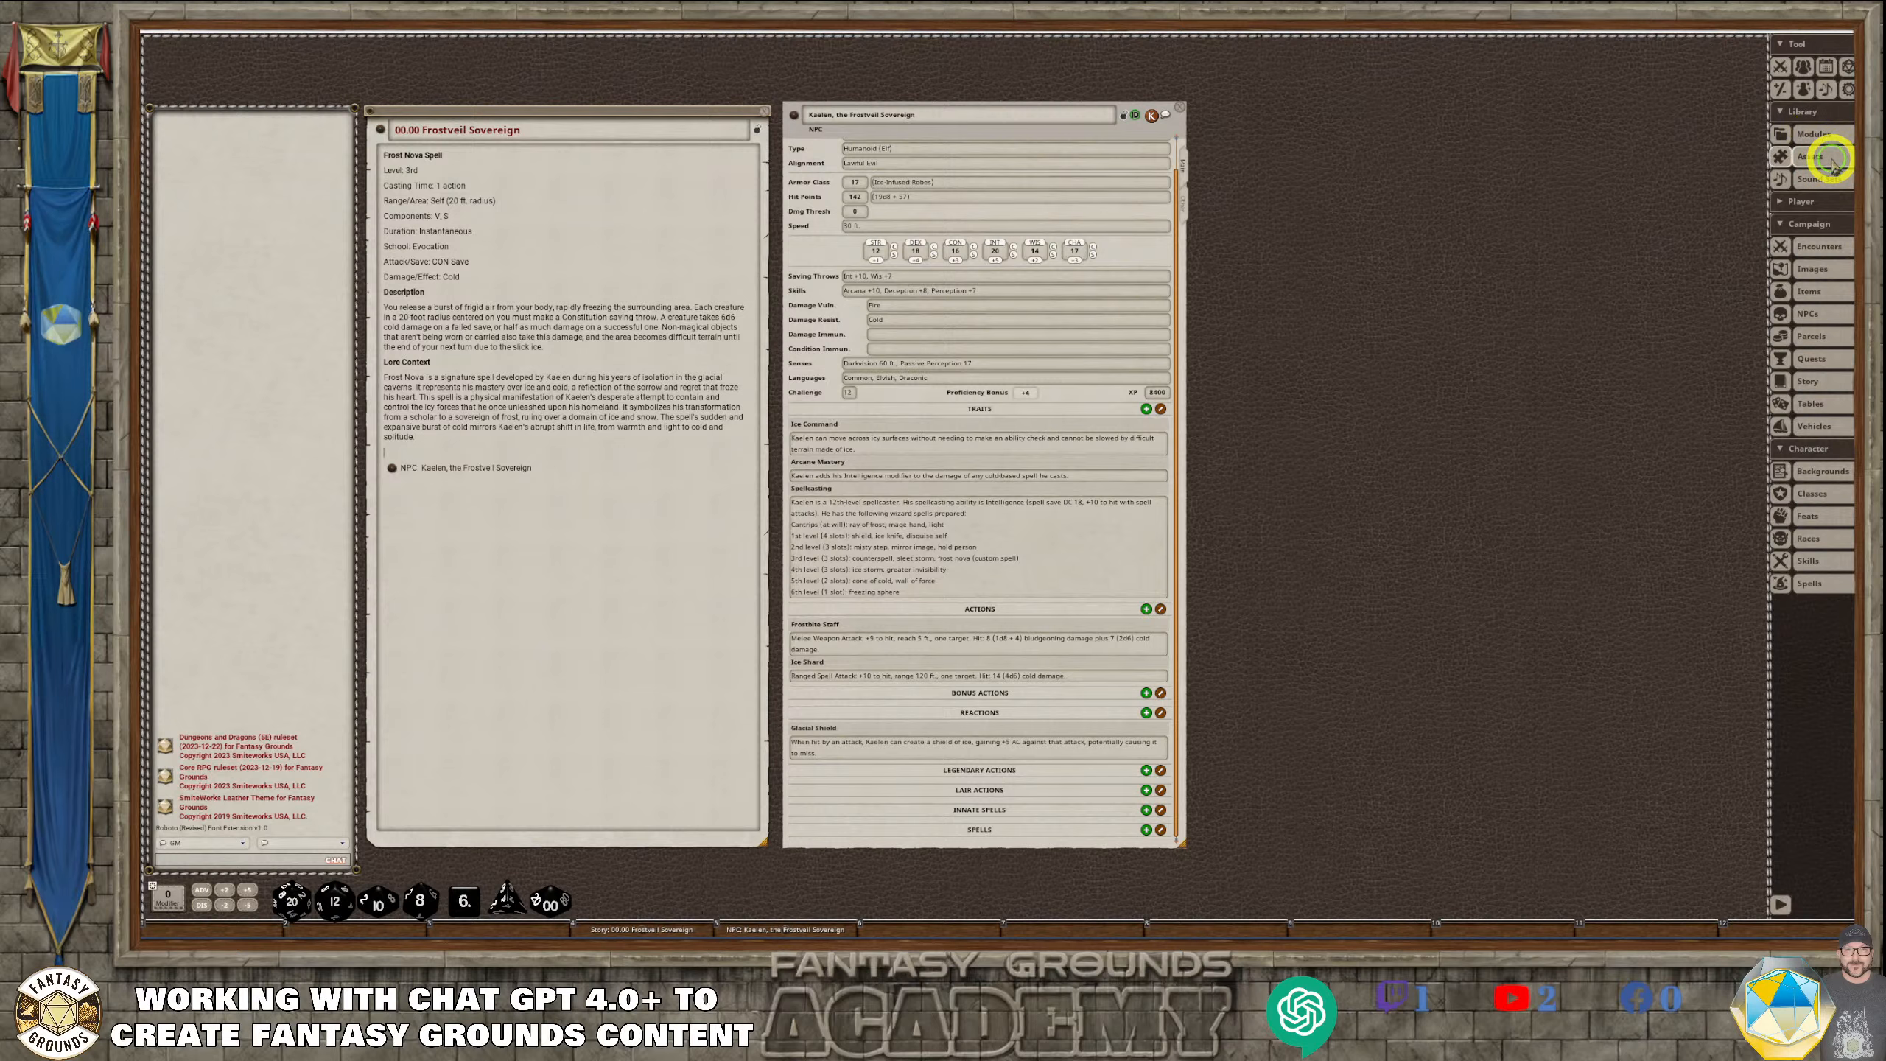
pyautogui.click(1830, 158)
pyautogui.moveTo(1015, 364); pyautogui.dragTo(1343, 316)
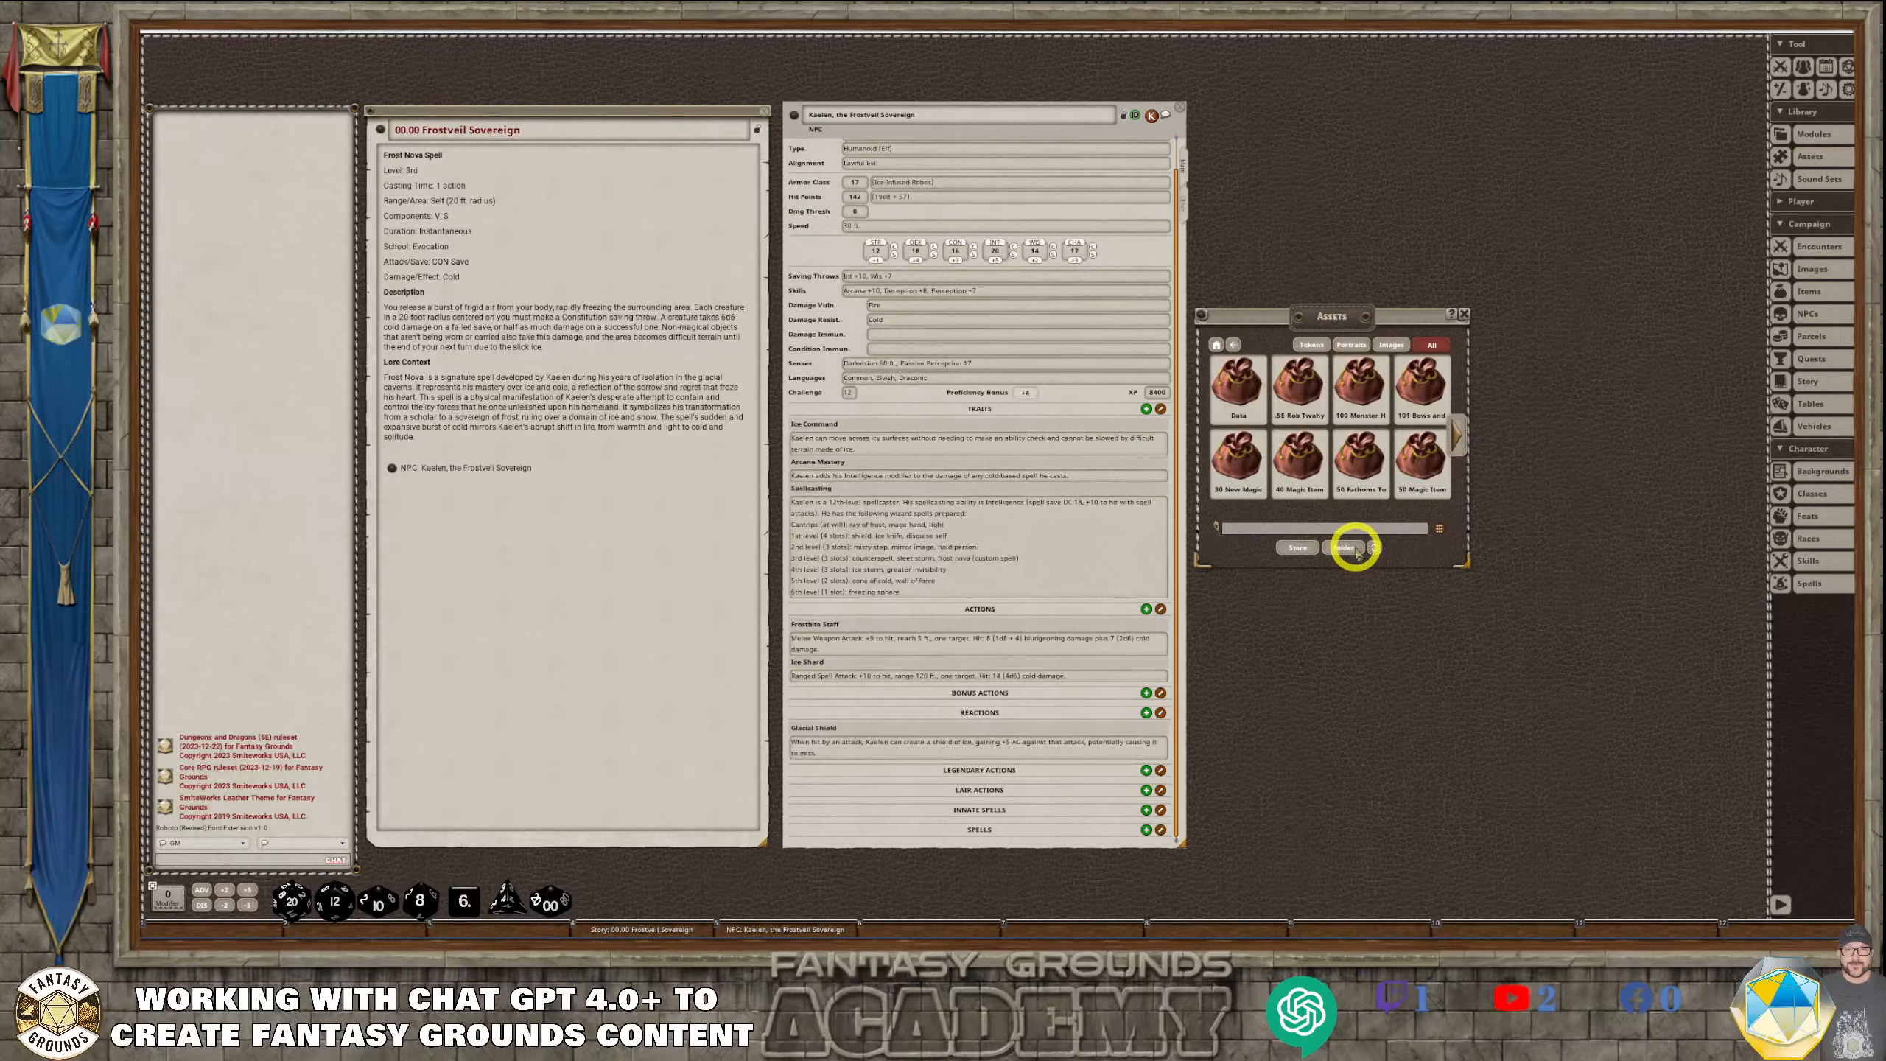
pyautogui.click(1391, 344)
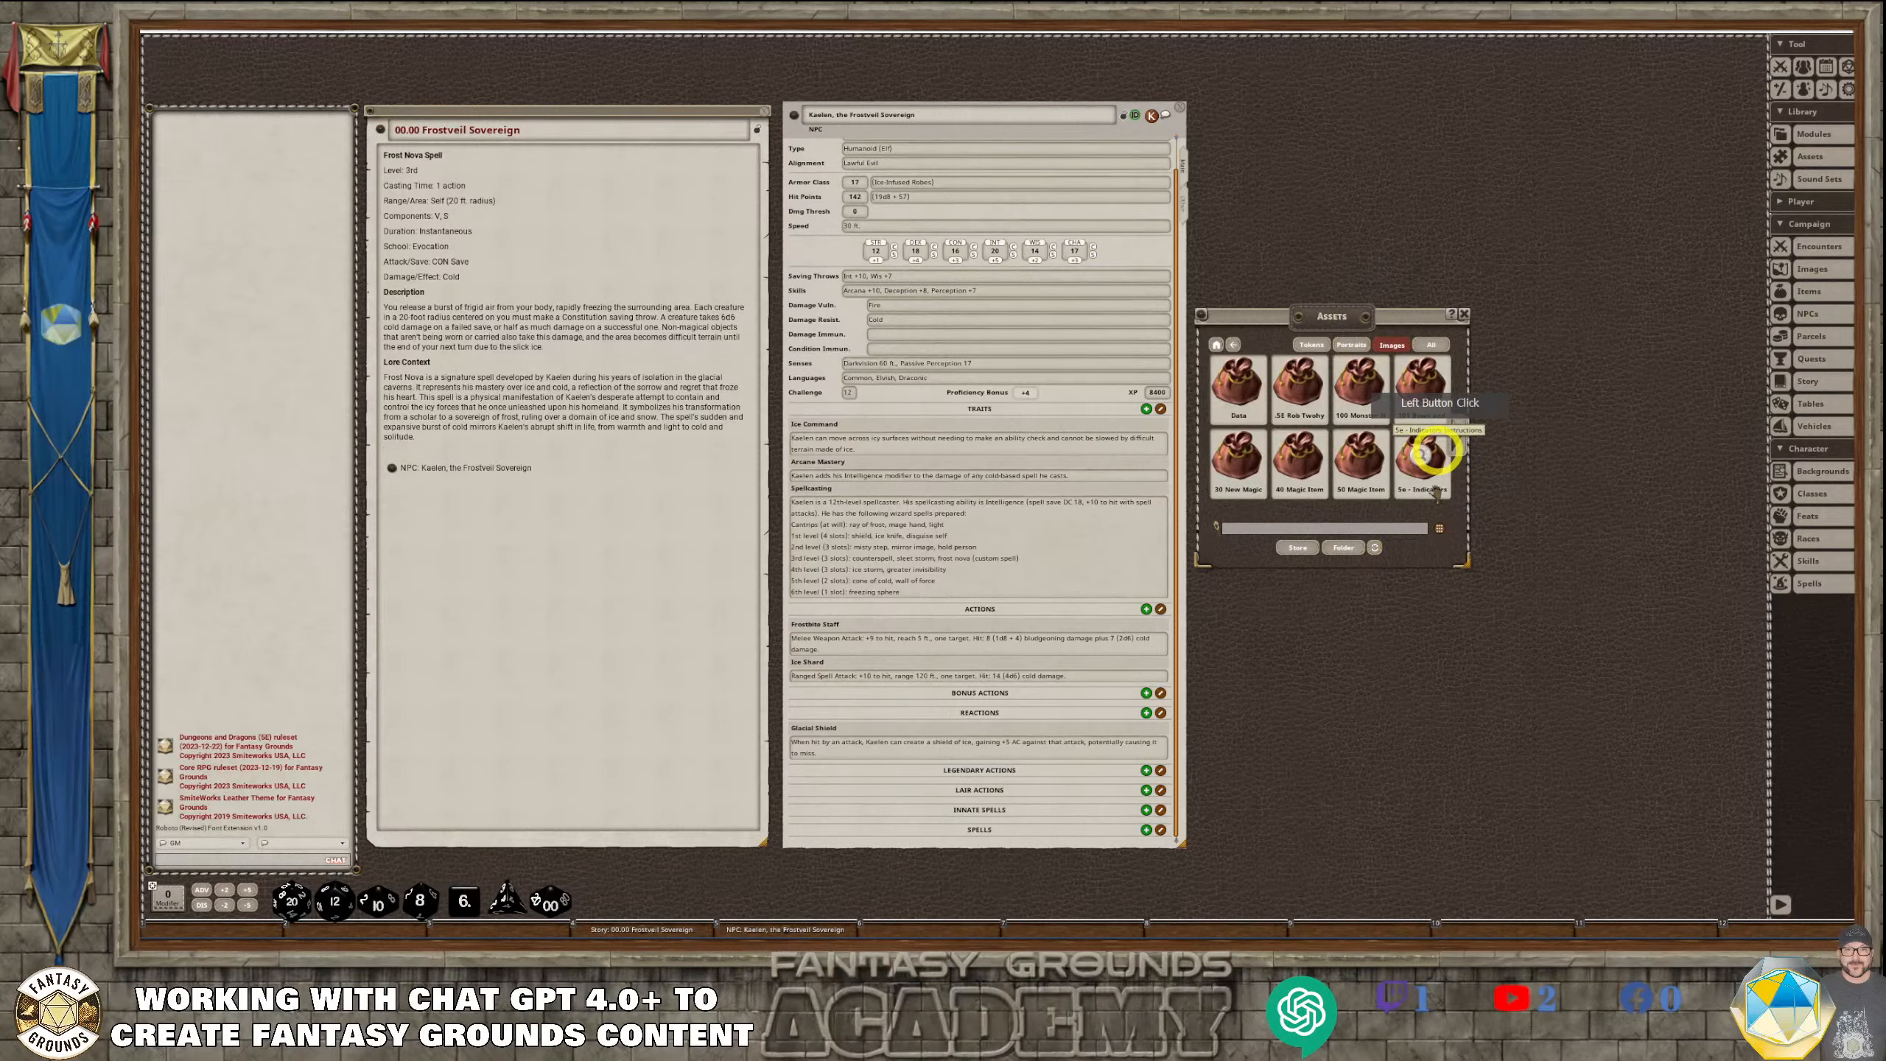
pyautogui.click(1344, 548)
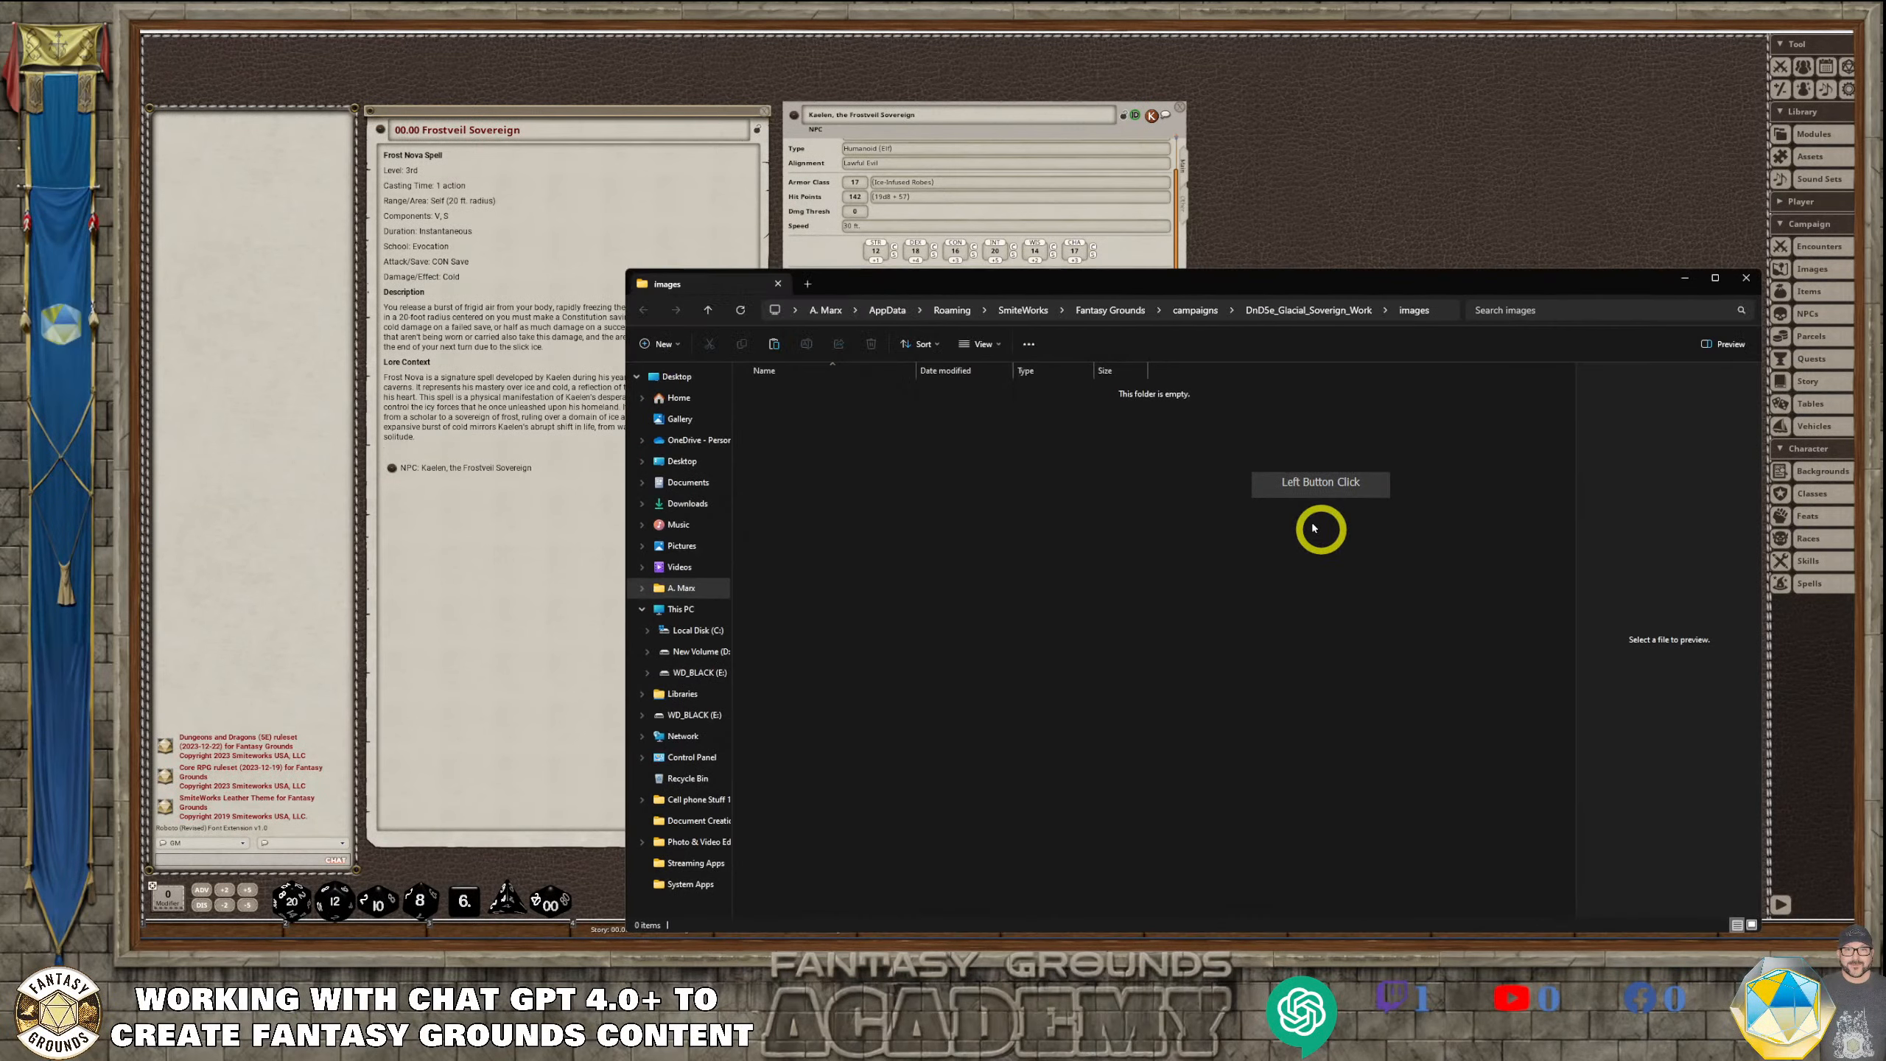
# Paste the copied Frostveil Sovereign folder into the campaign's images folder and open it
pyautogui.click(843, 430)
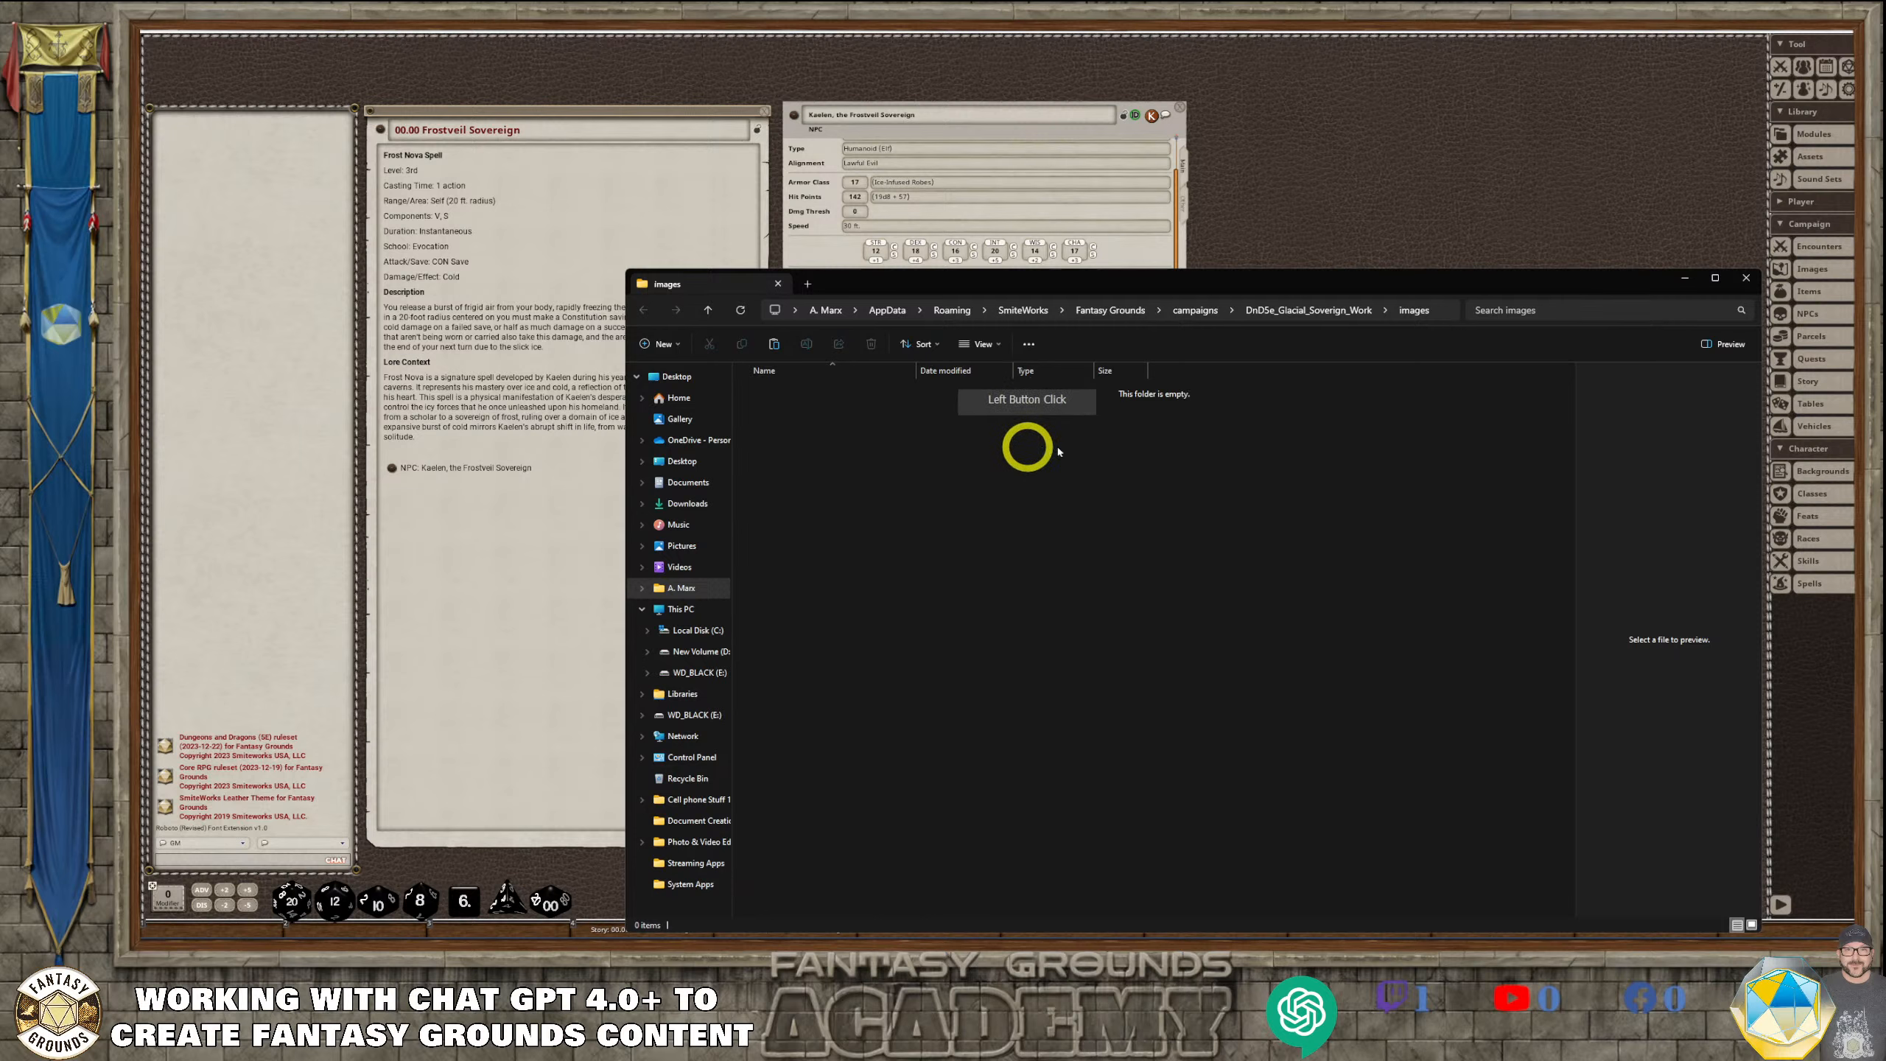
pyautogui.hotkey('ctrl', 'v')
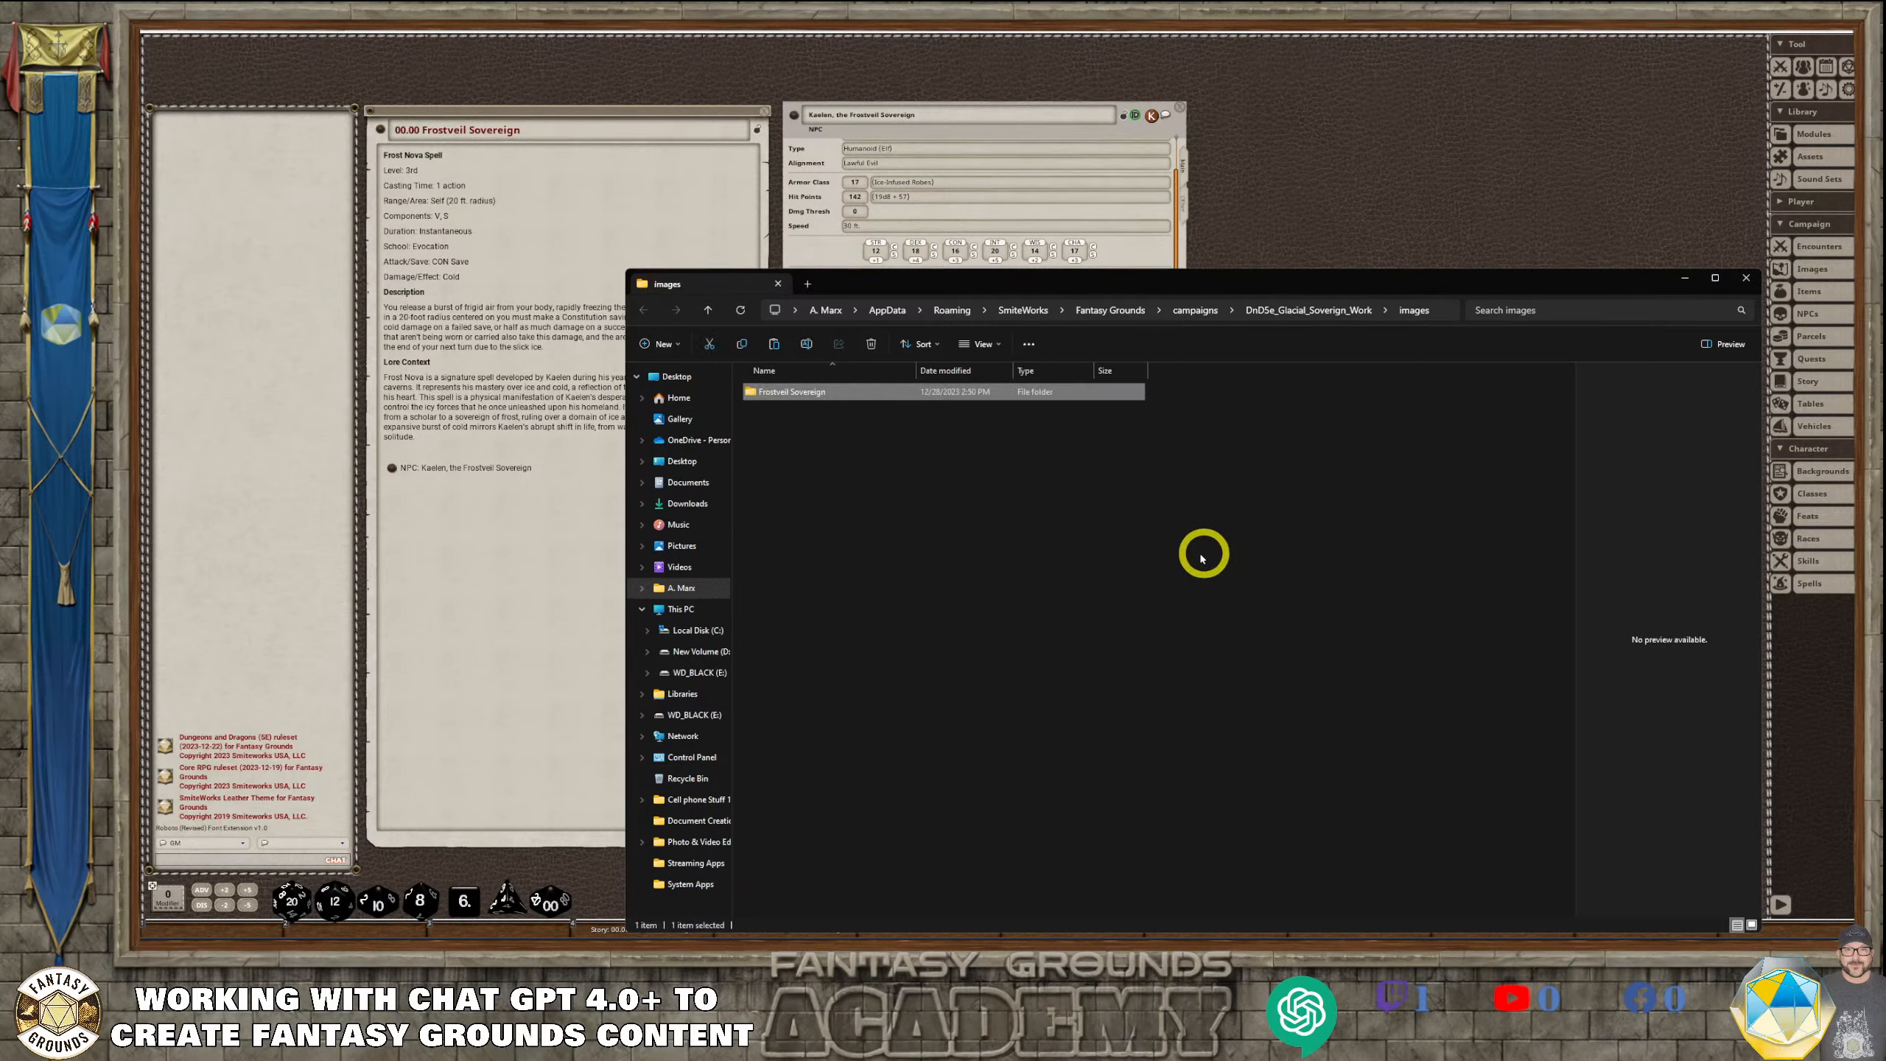
pyautogui.doubleClick(821, 391)
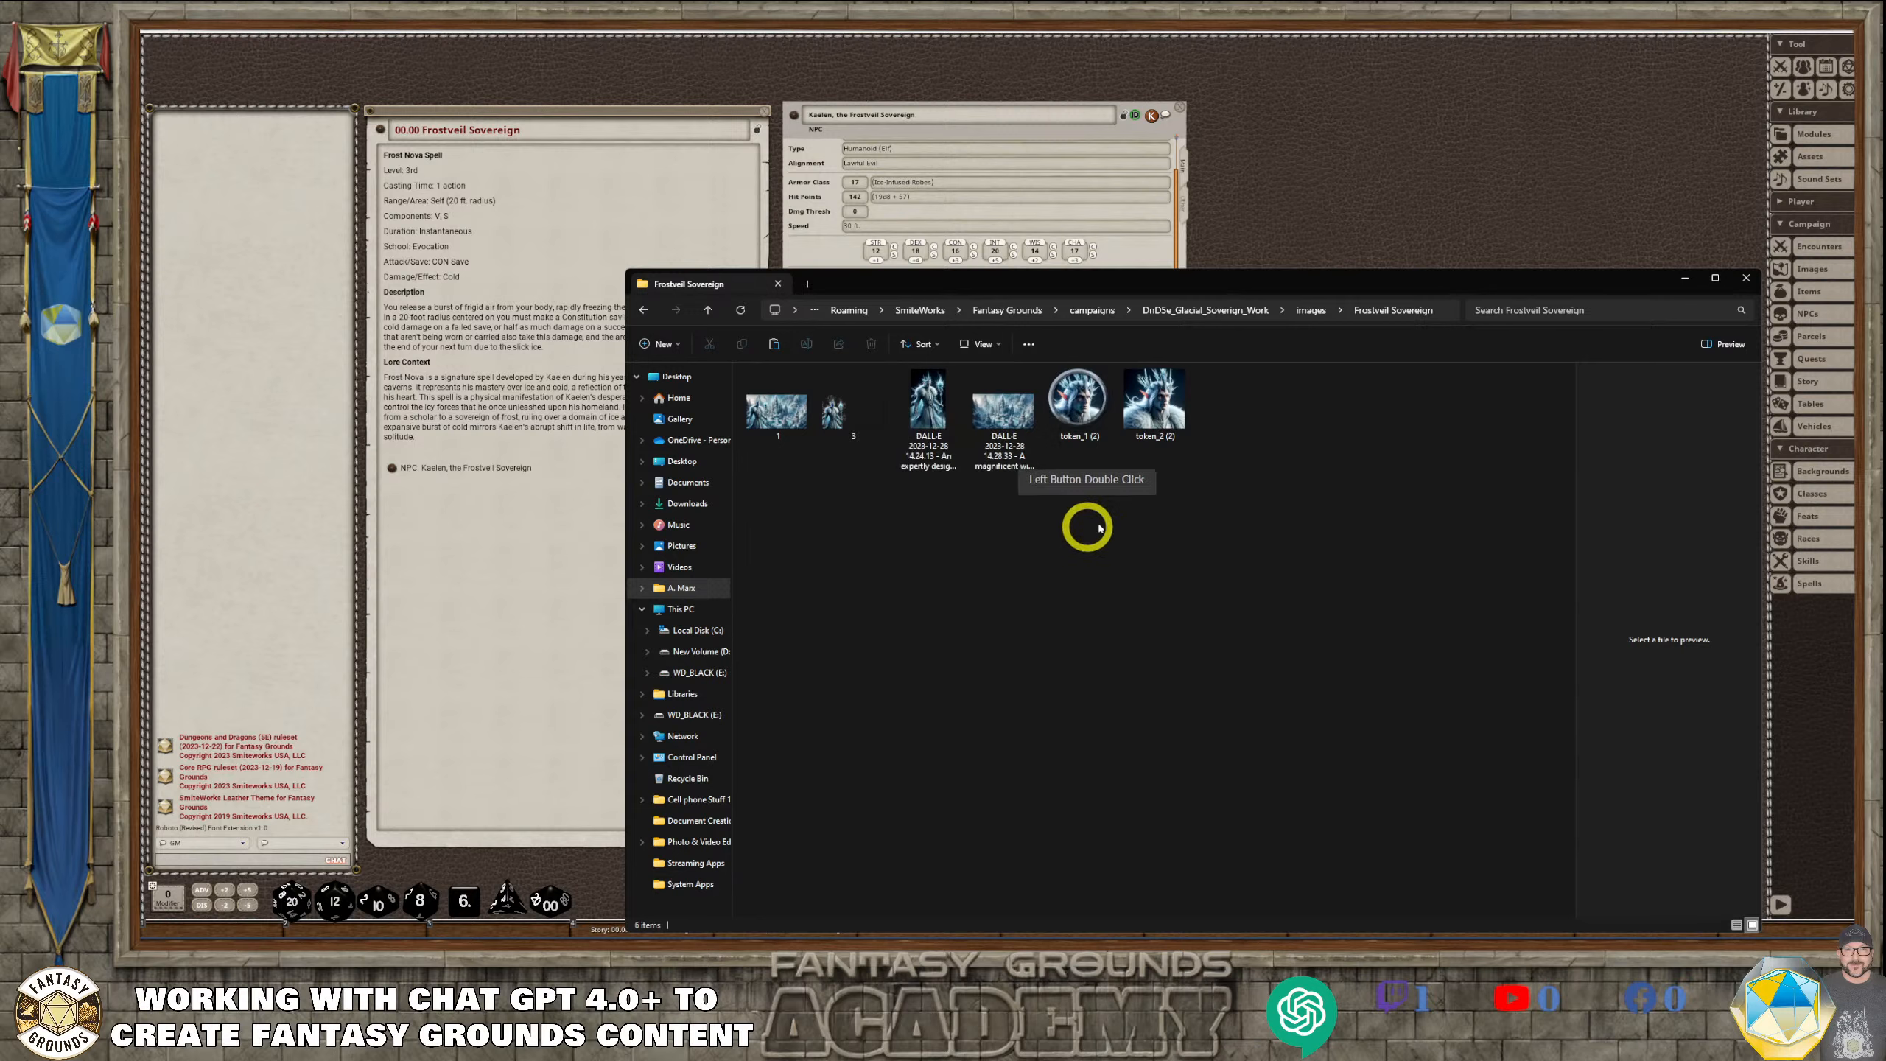
# Rename the round token image as TKN_Kaelen_01 and the square portrait image as PRT_Kaelen_01
pyautogui.click(1100, 424)
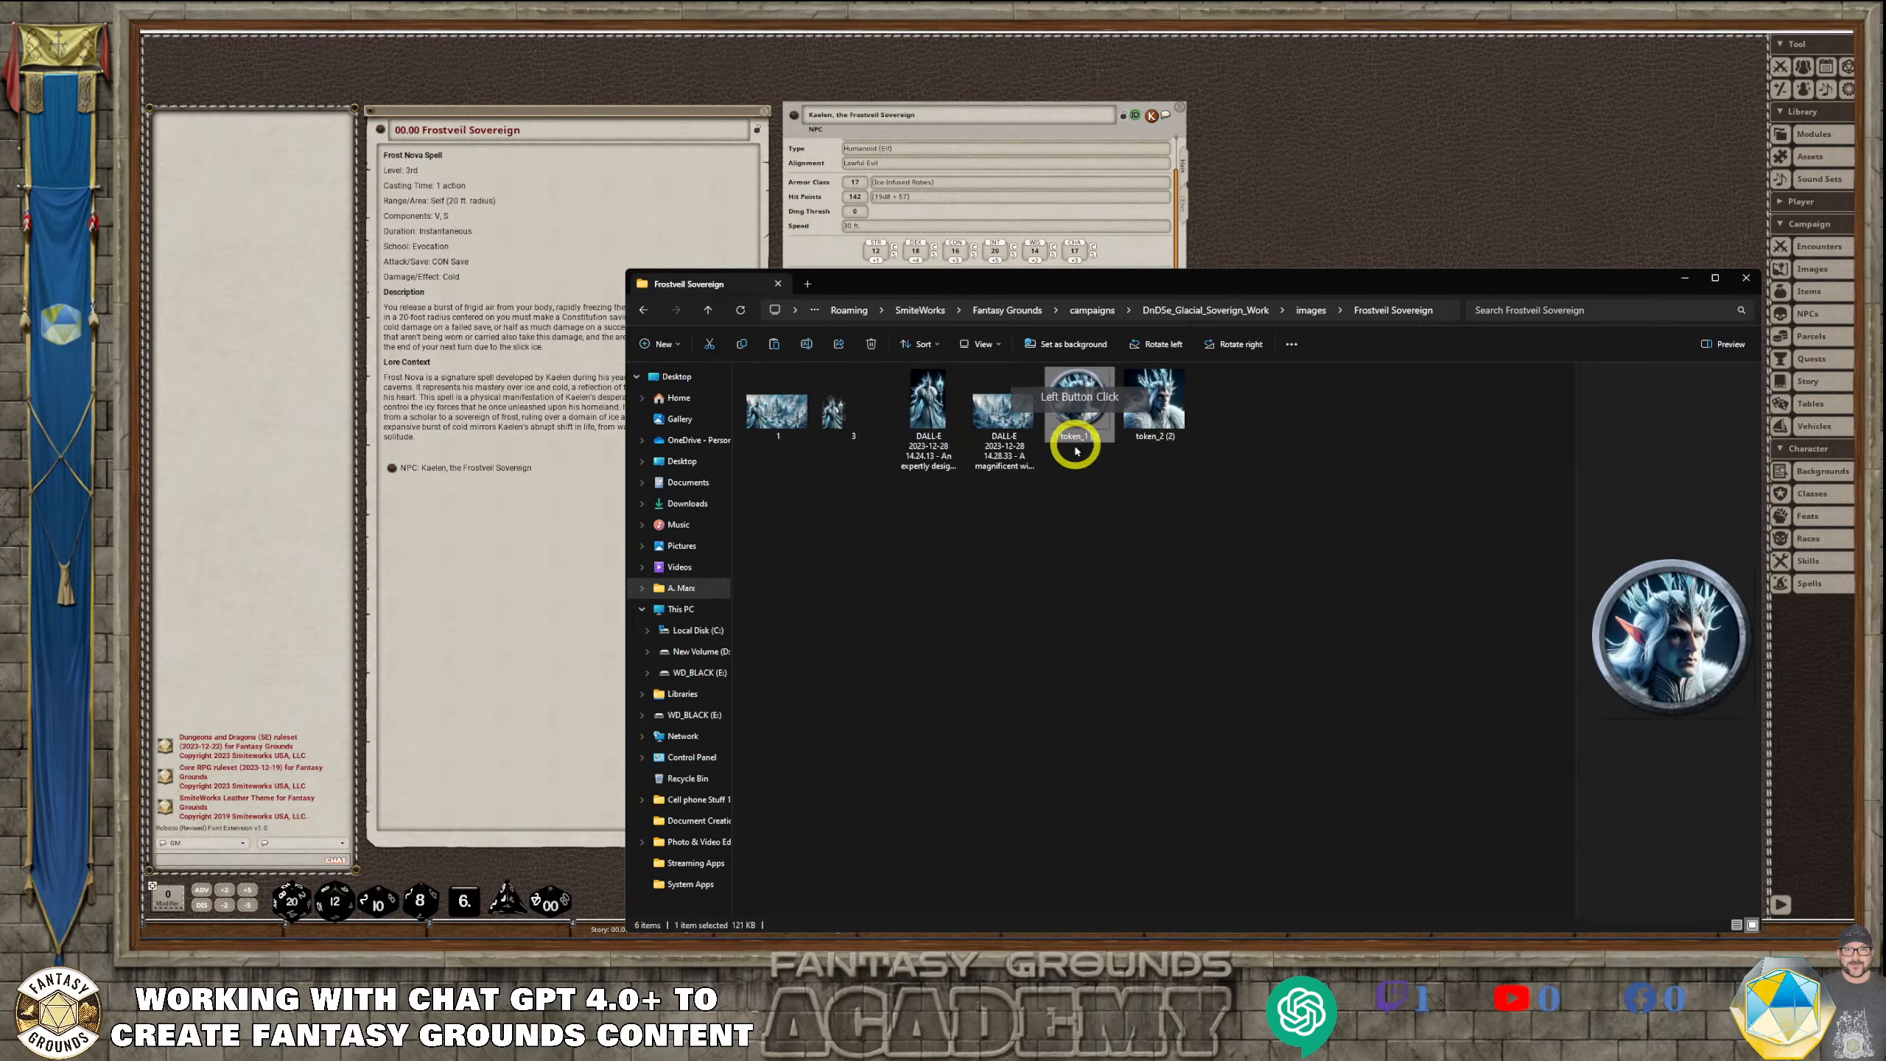
pyautogui.click(1097, 441)
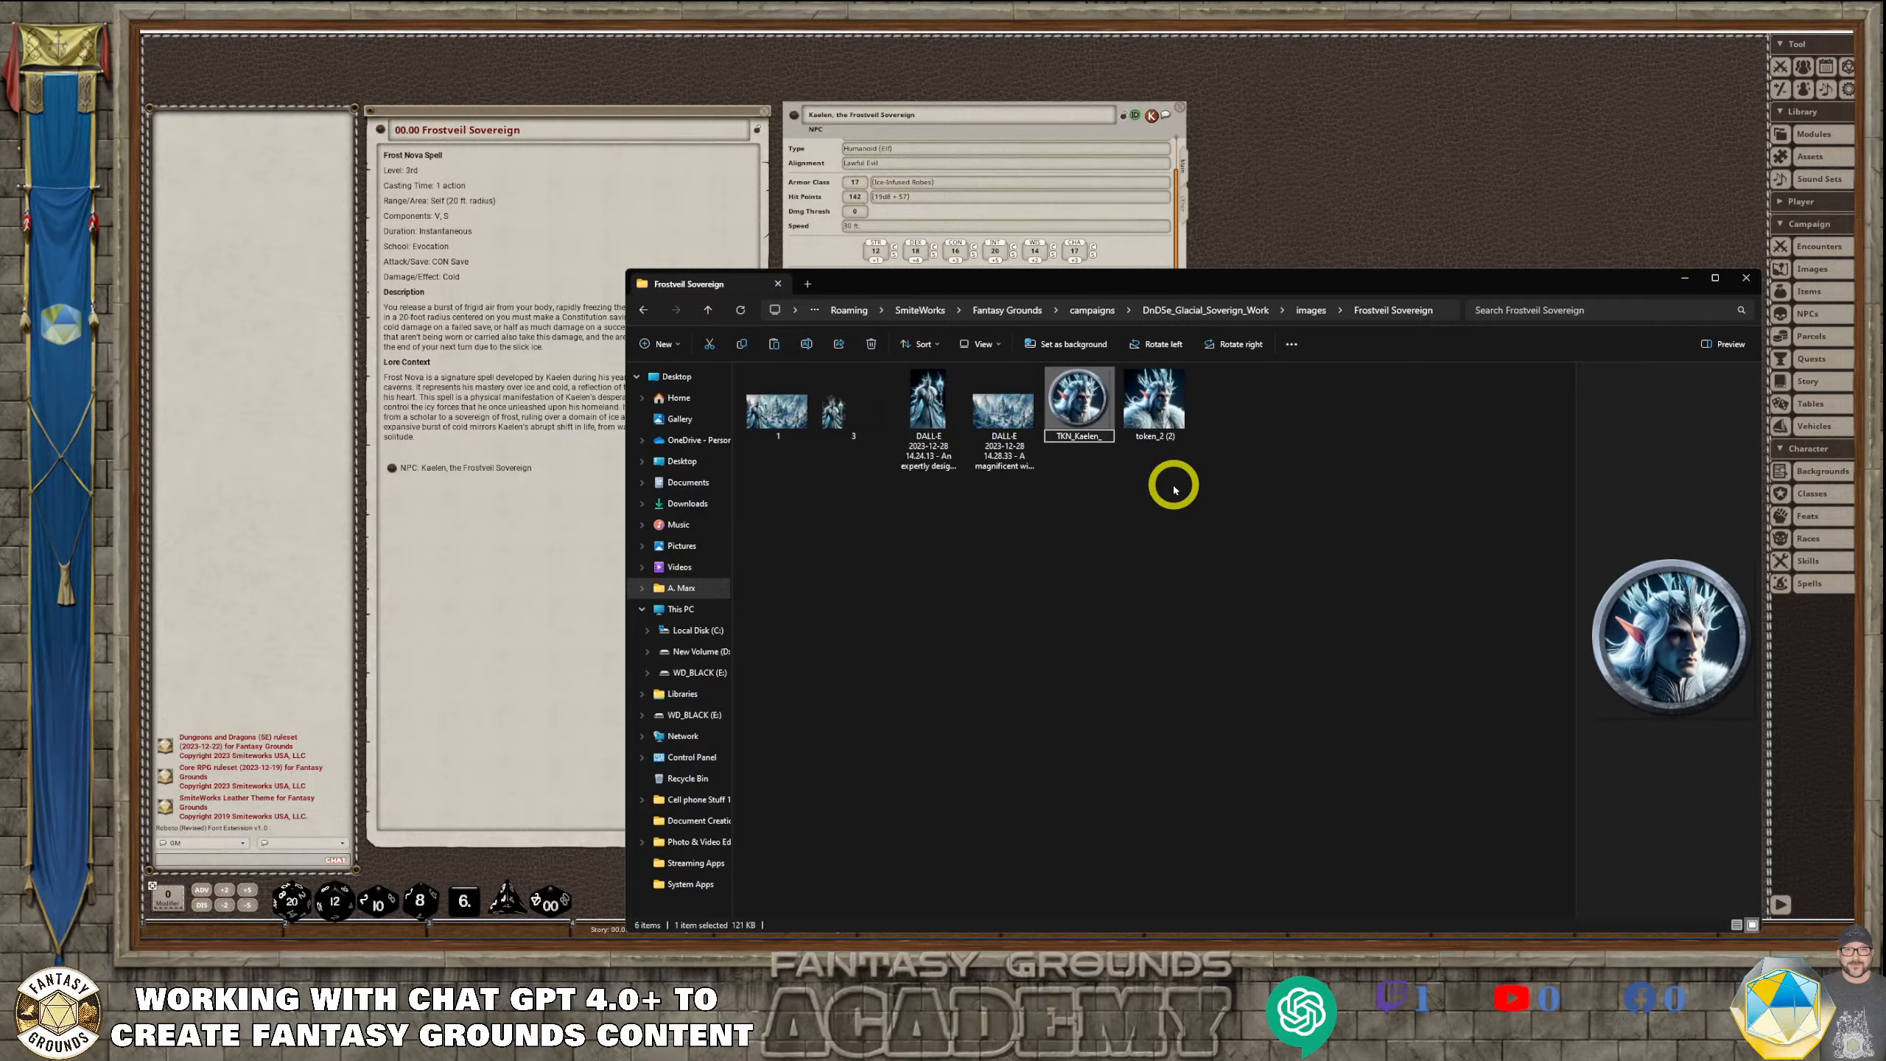
pyautogui.click(1147, 434)
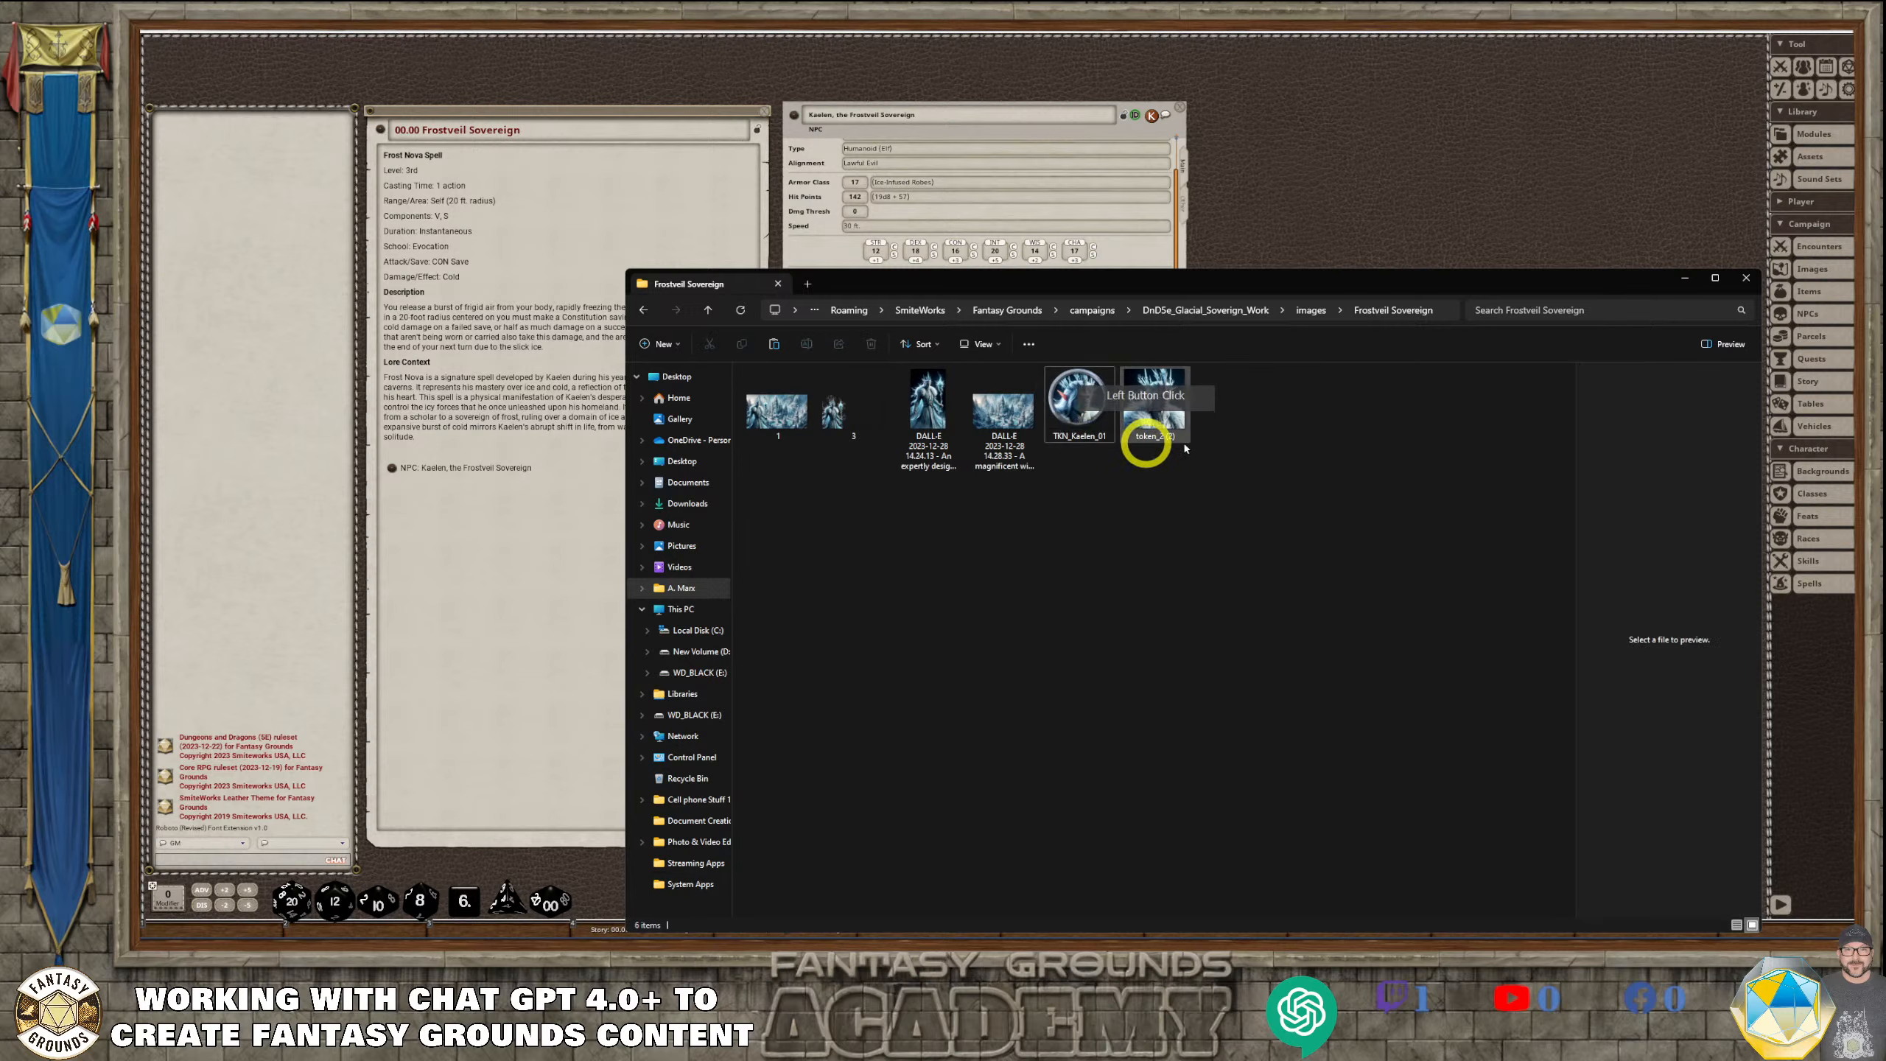
pyautogui.click(1176, 444)
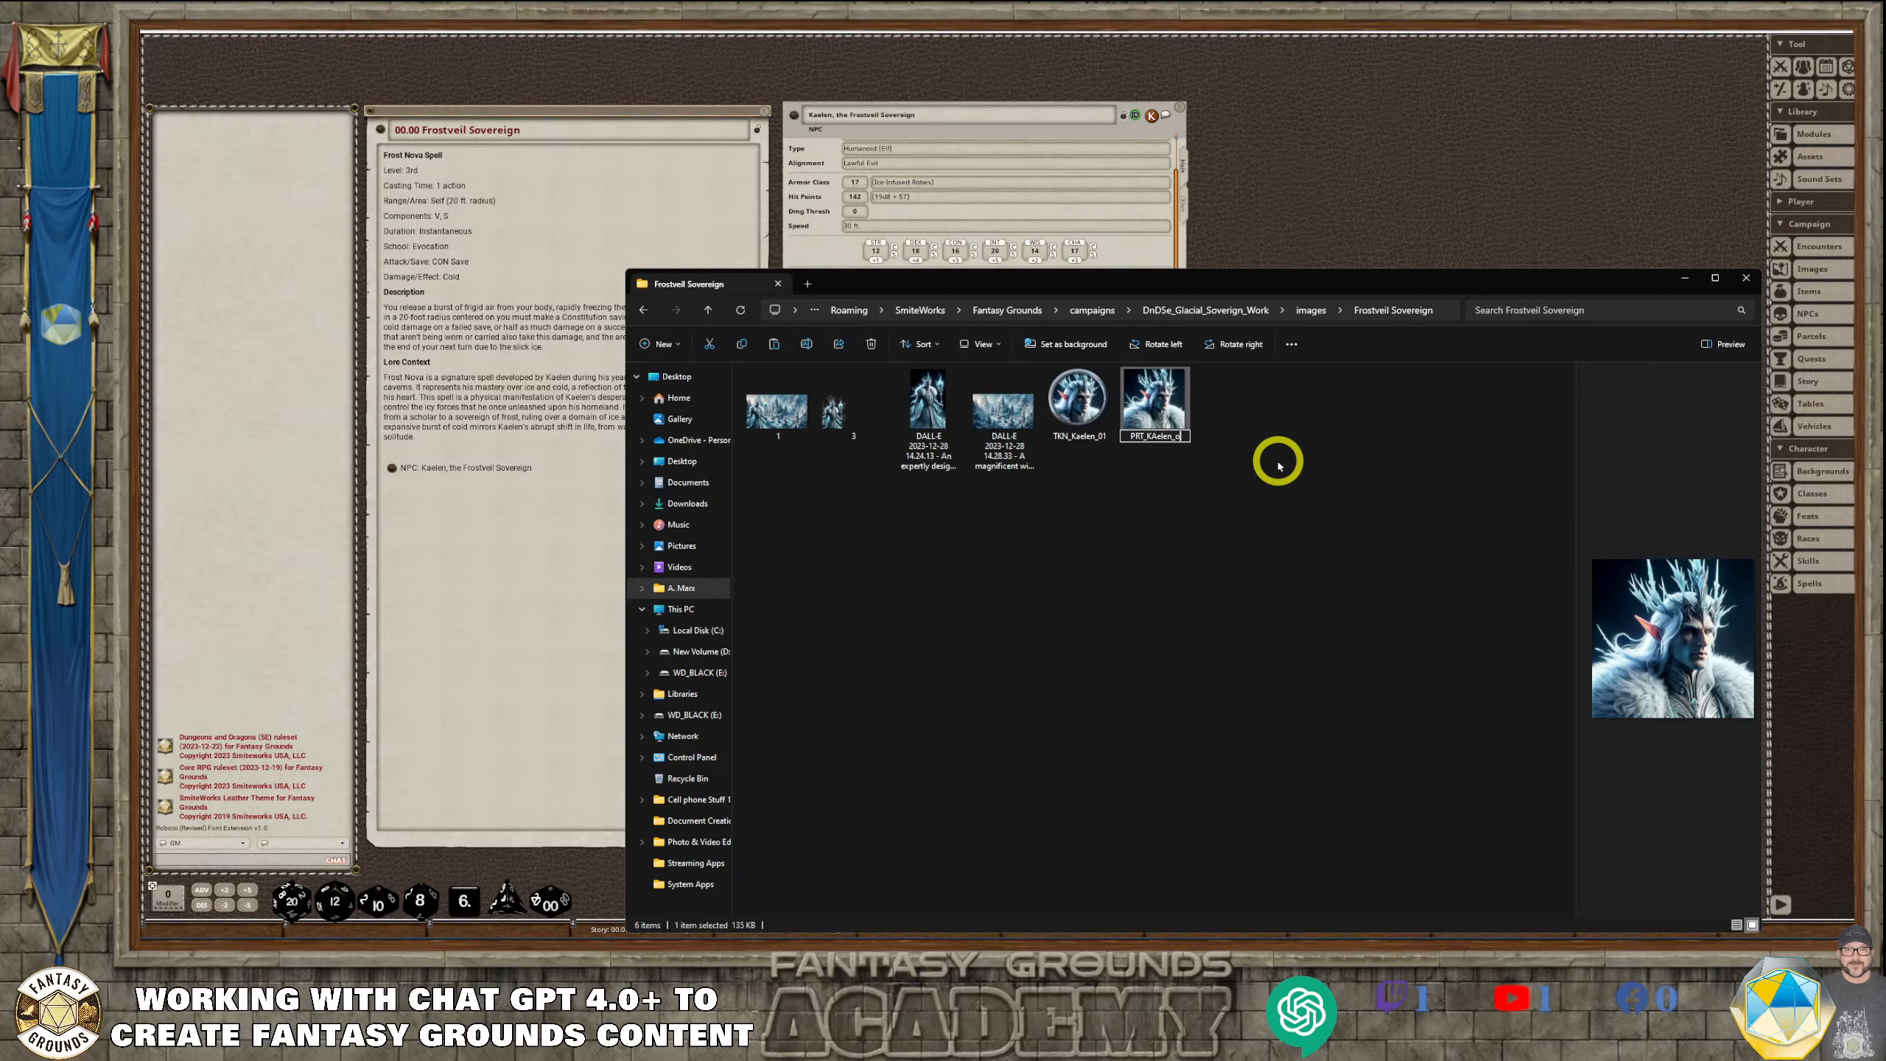
pyautogui.write('PRT_KAelen_01')
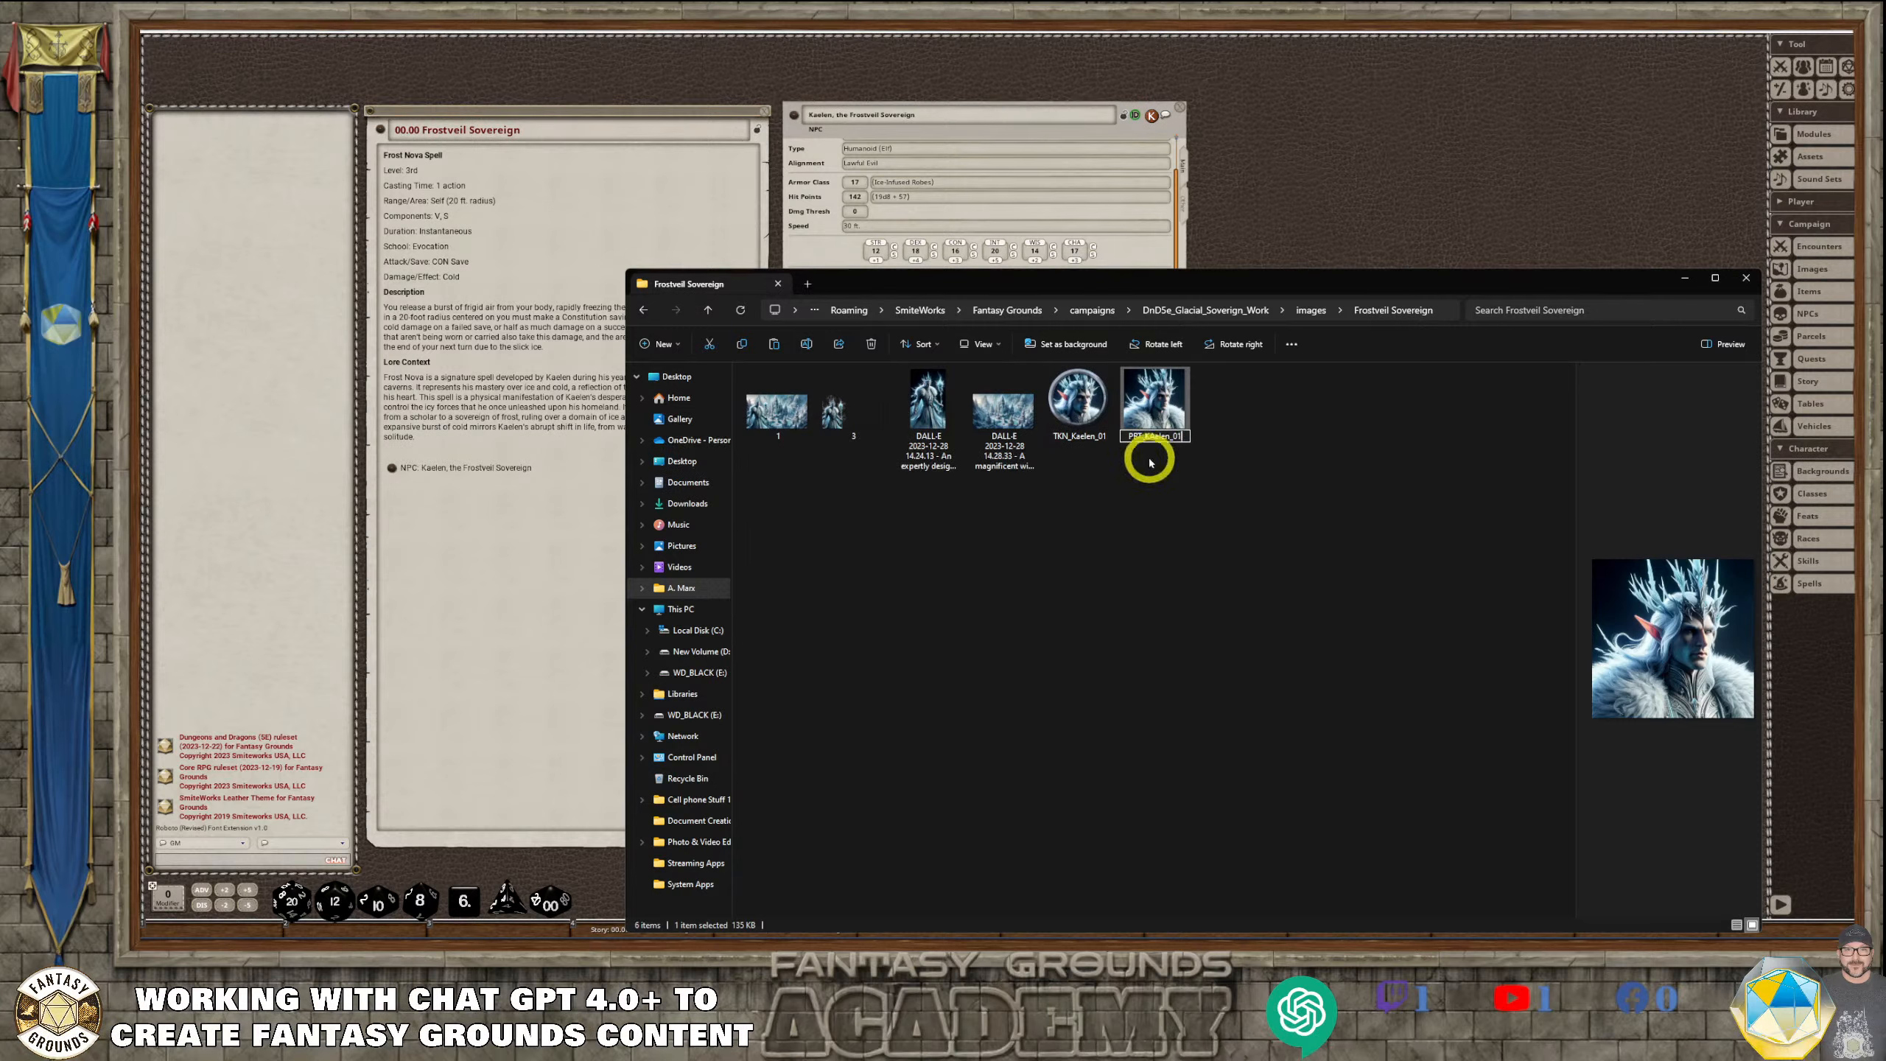
# Rename the cut-out character image named 3 as Art_Kaelen
pyautogui.click(1188, 468)
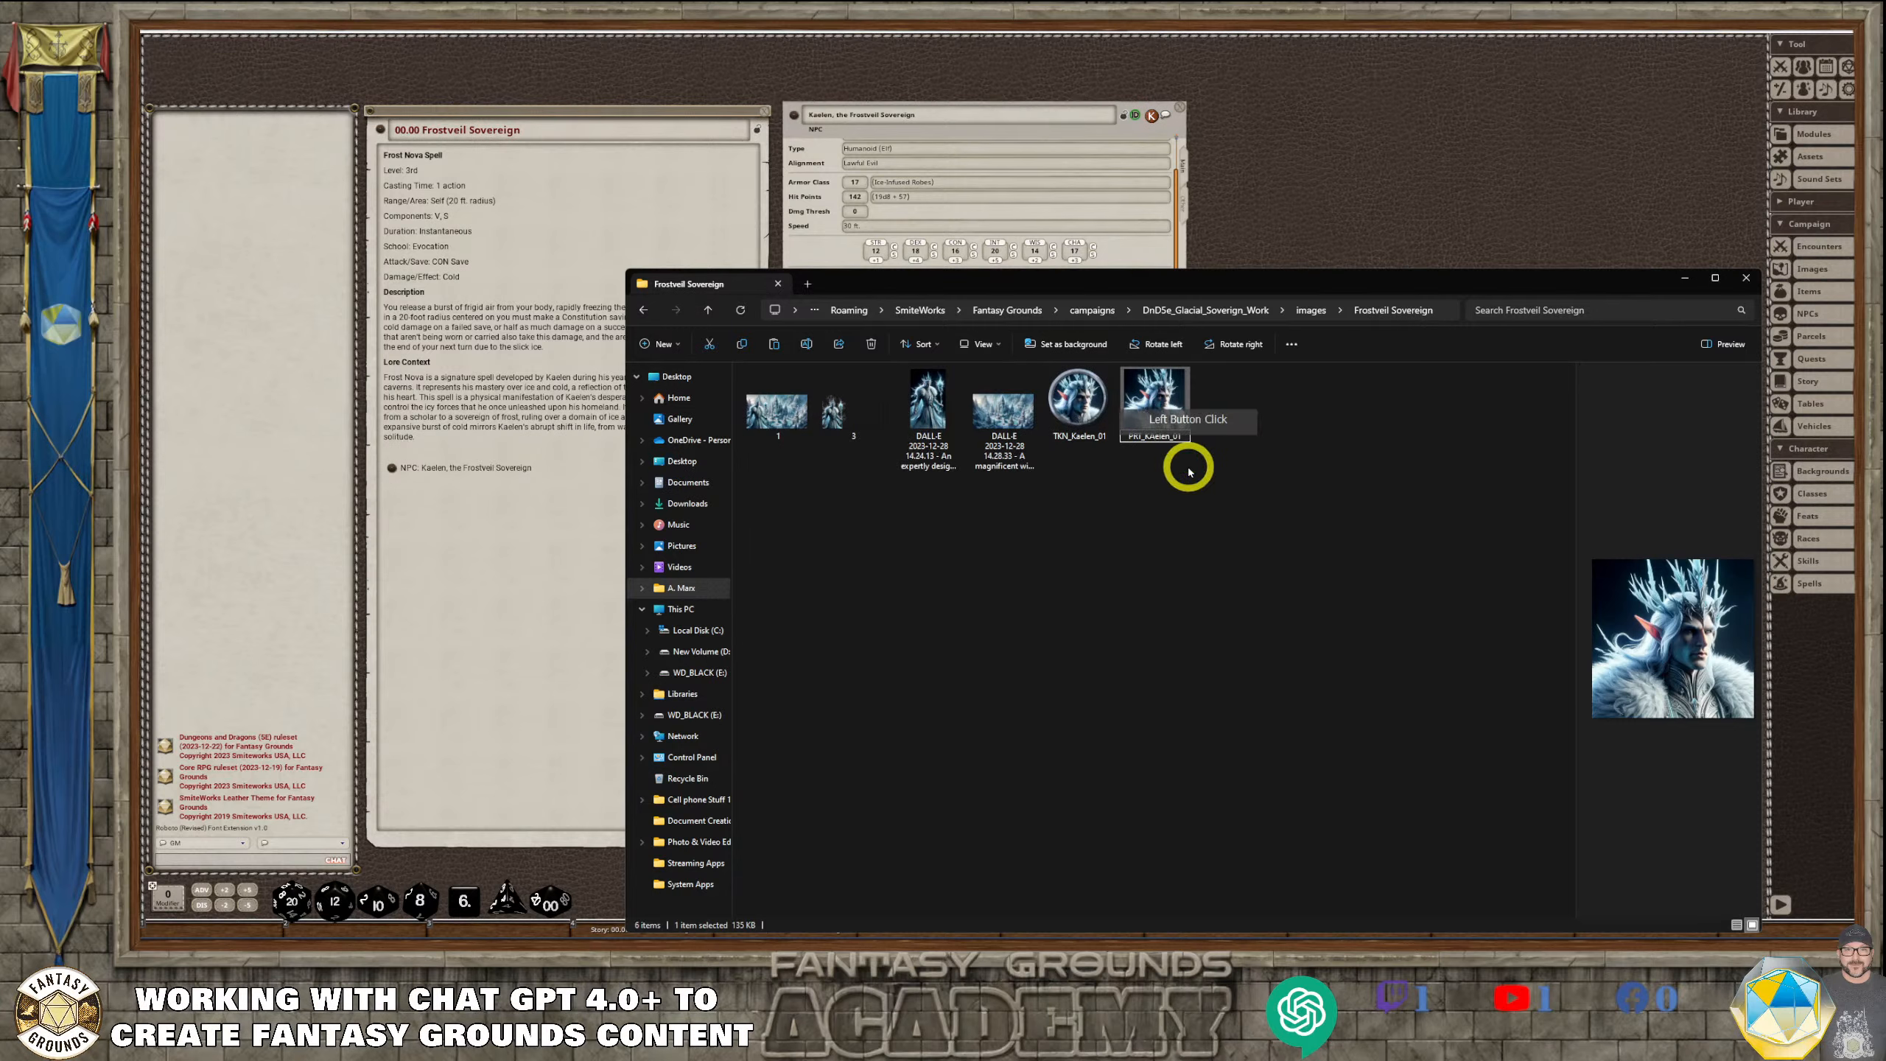
pyautogui.click(1236, 472)
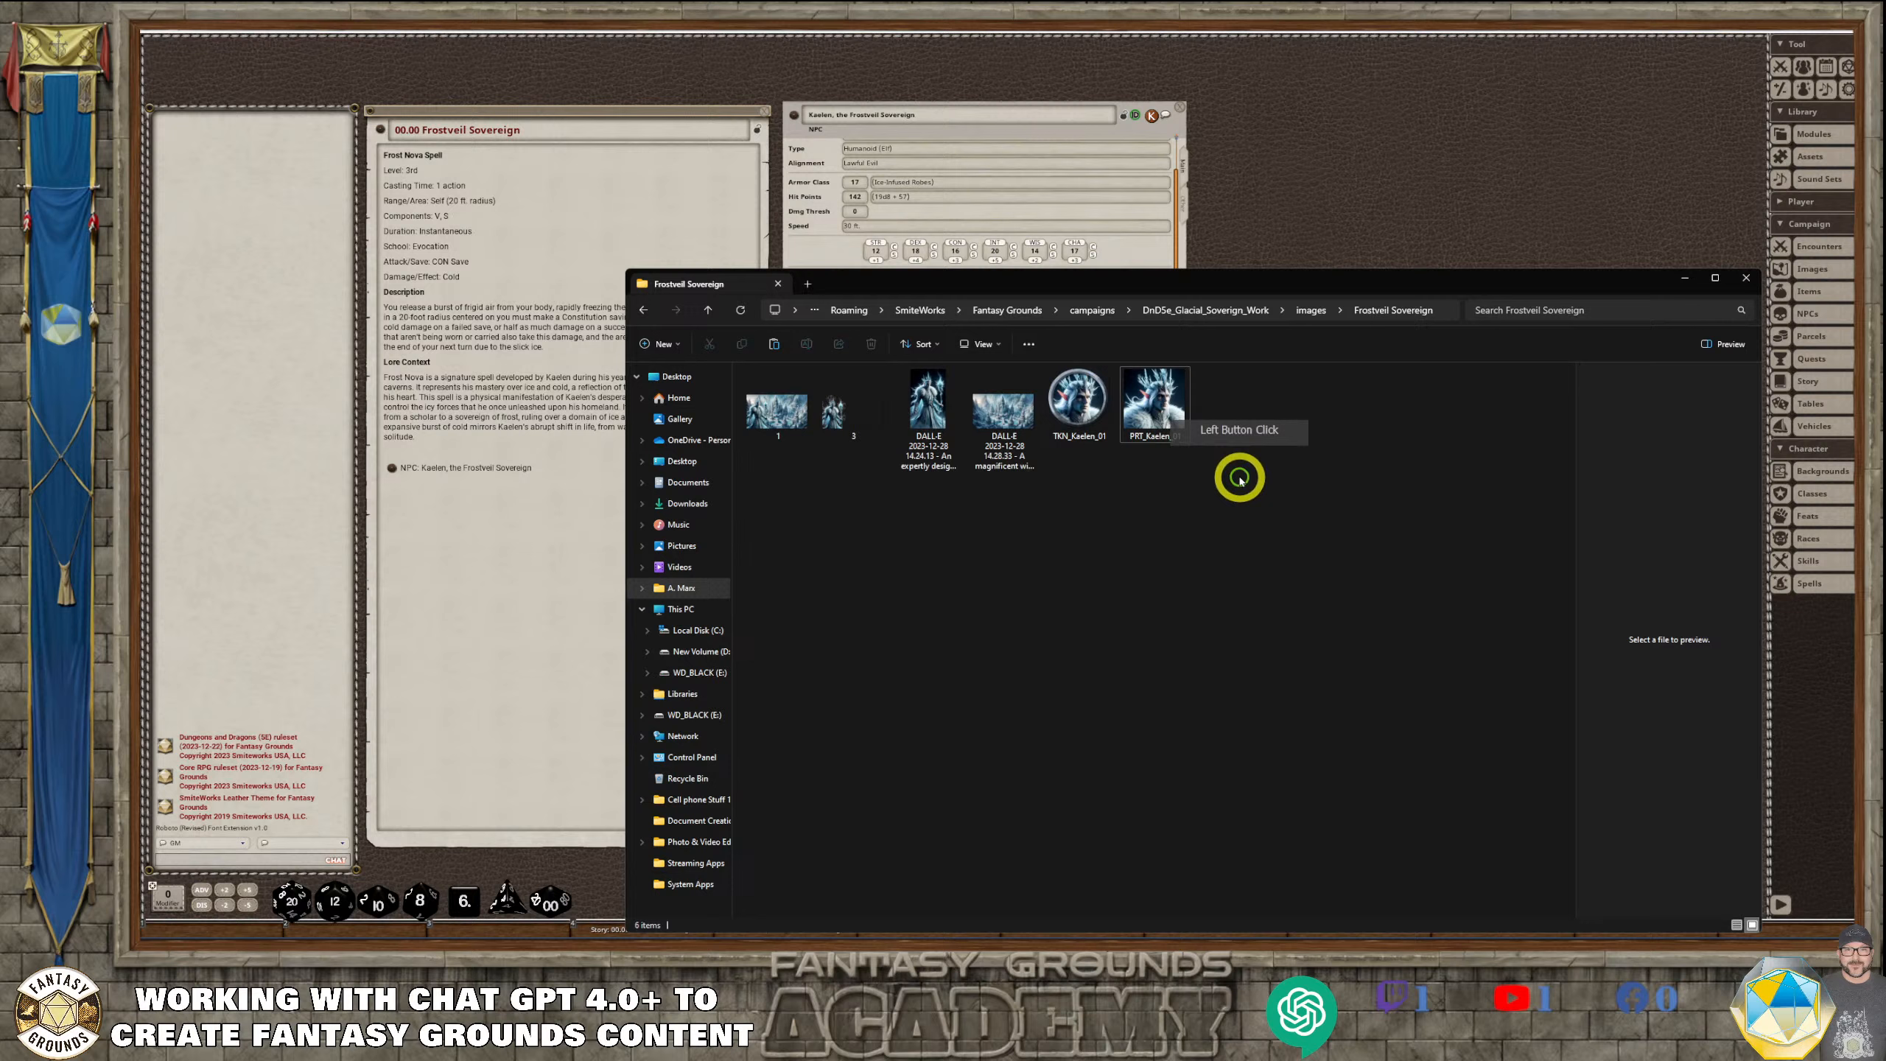
pyautogui.click(853, 428)
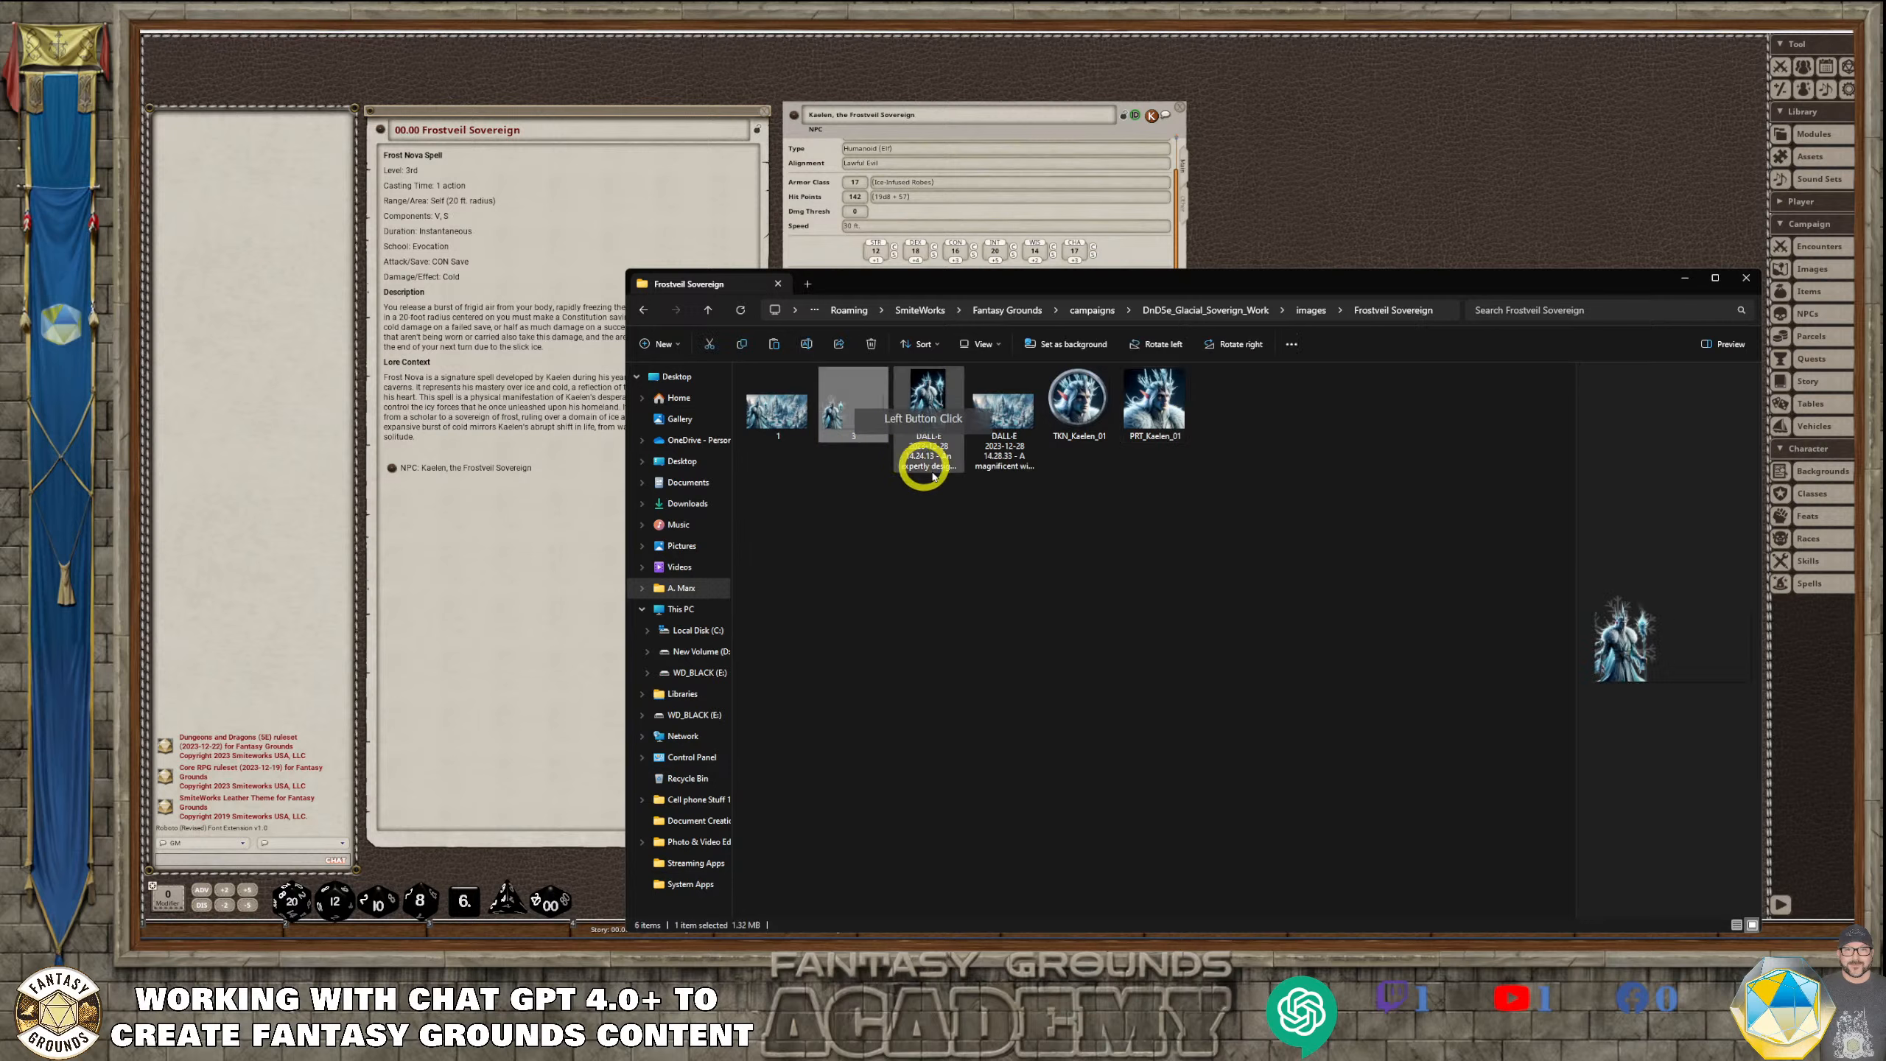
pyautogui.click(854, 437)
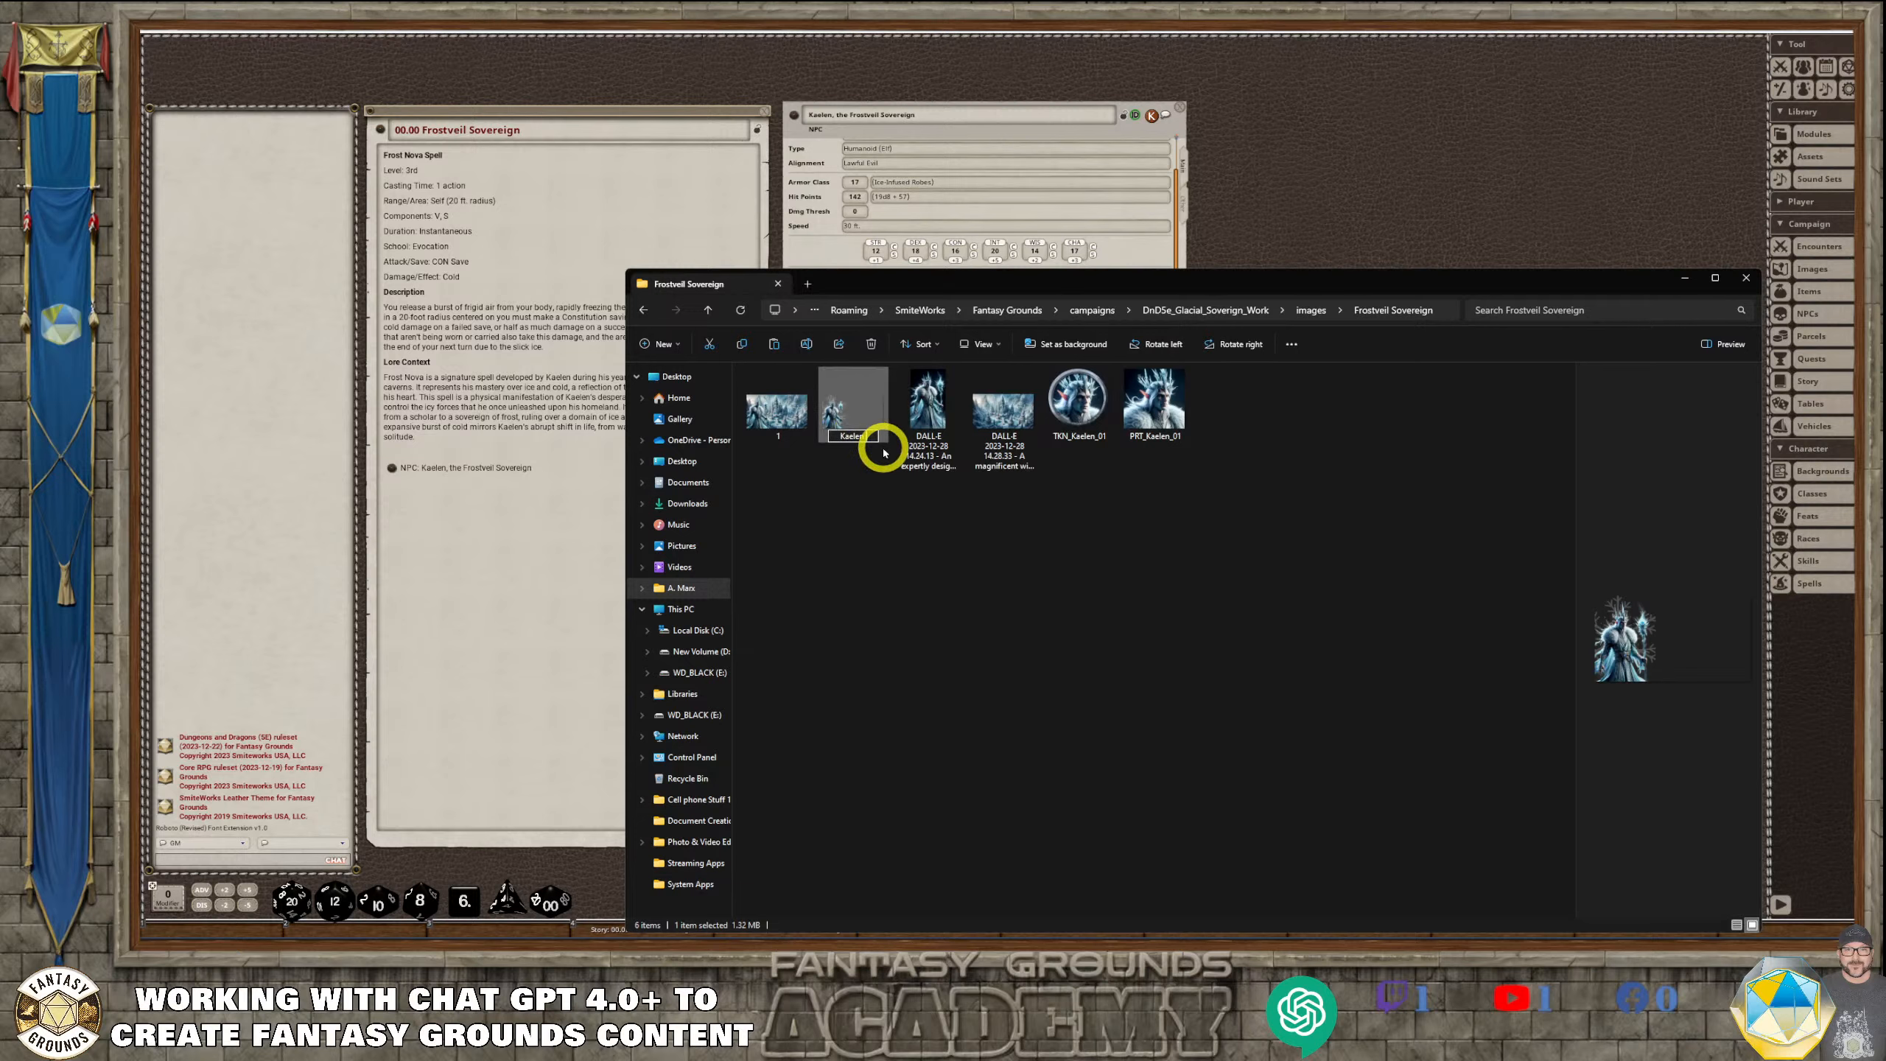
pyautogui.write('Kaelen')
pyautogui.click(934, 472)
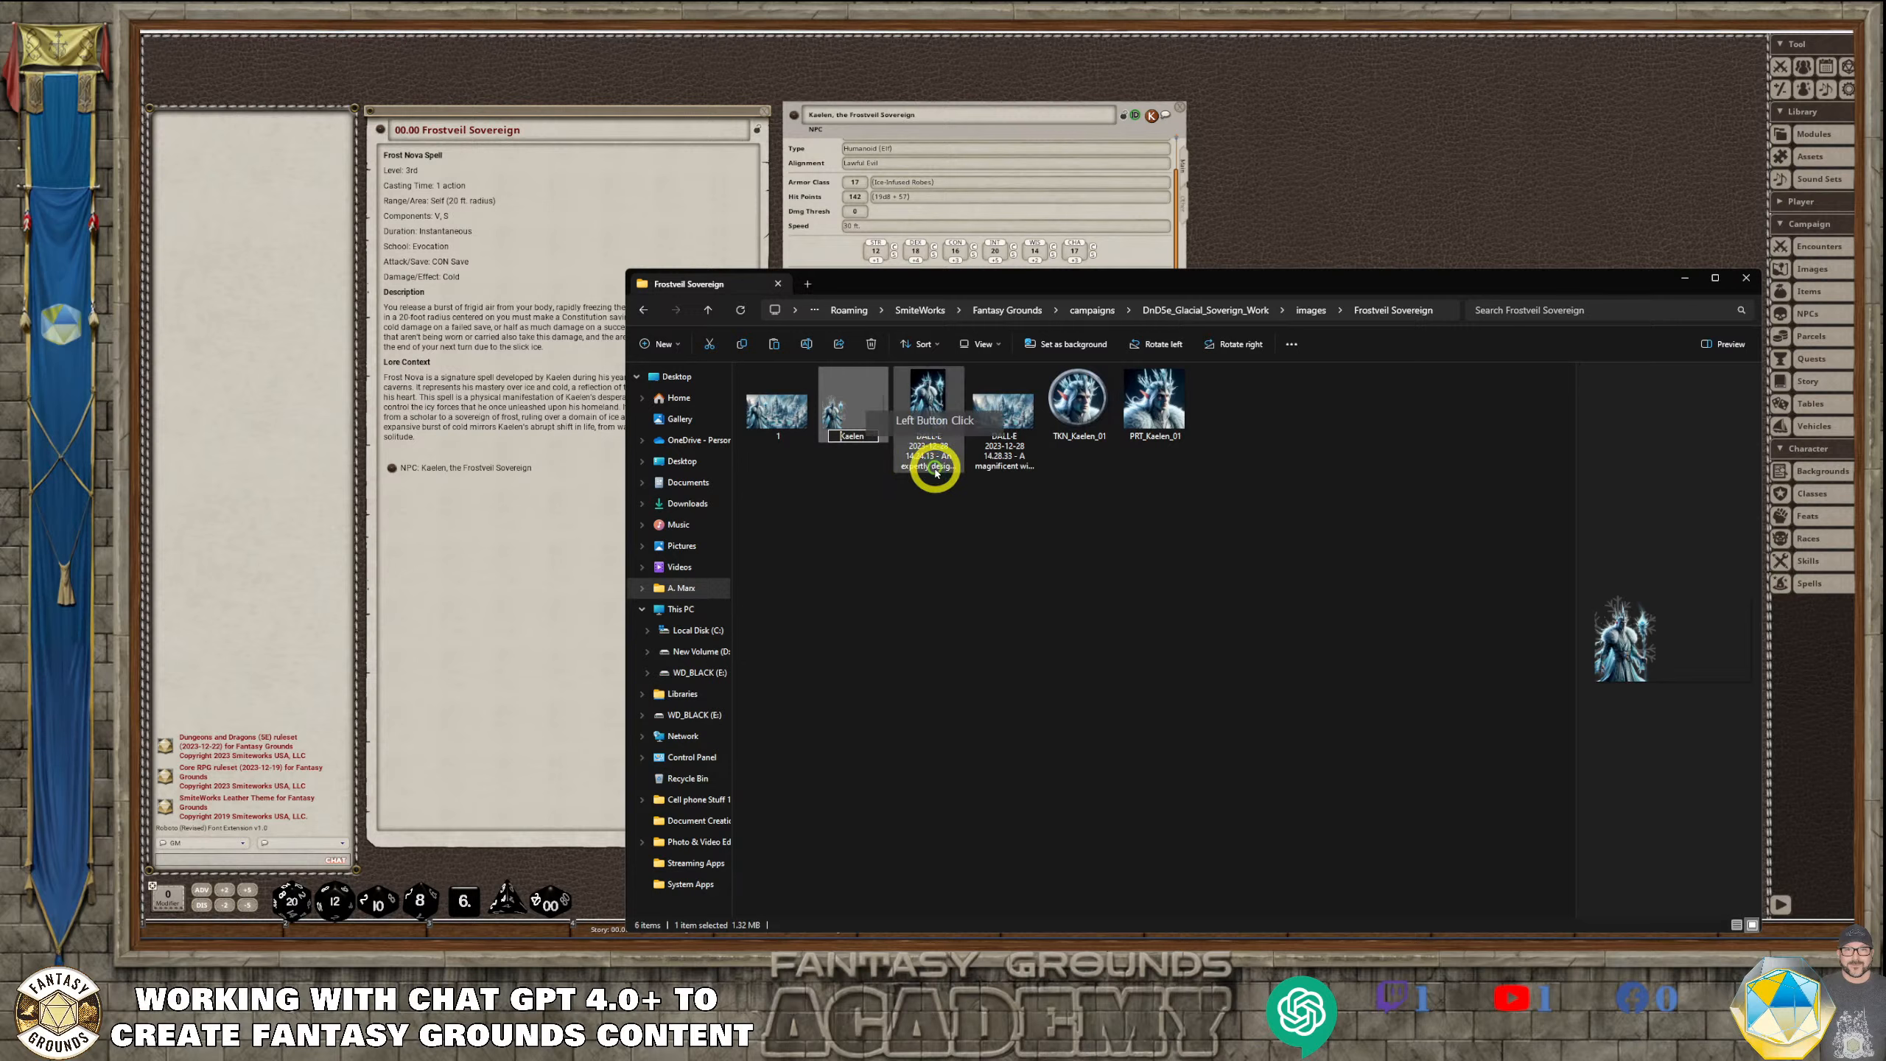
pyautogui.write('Ar')
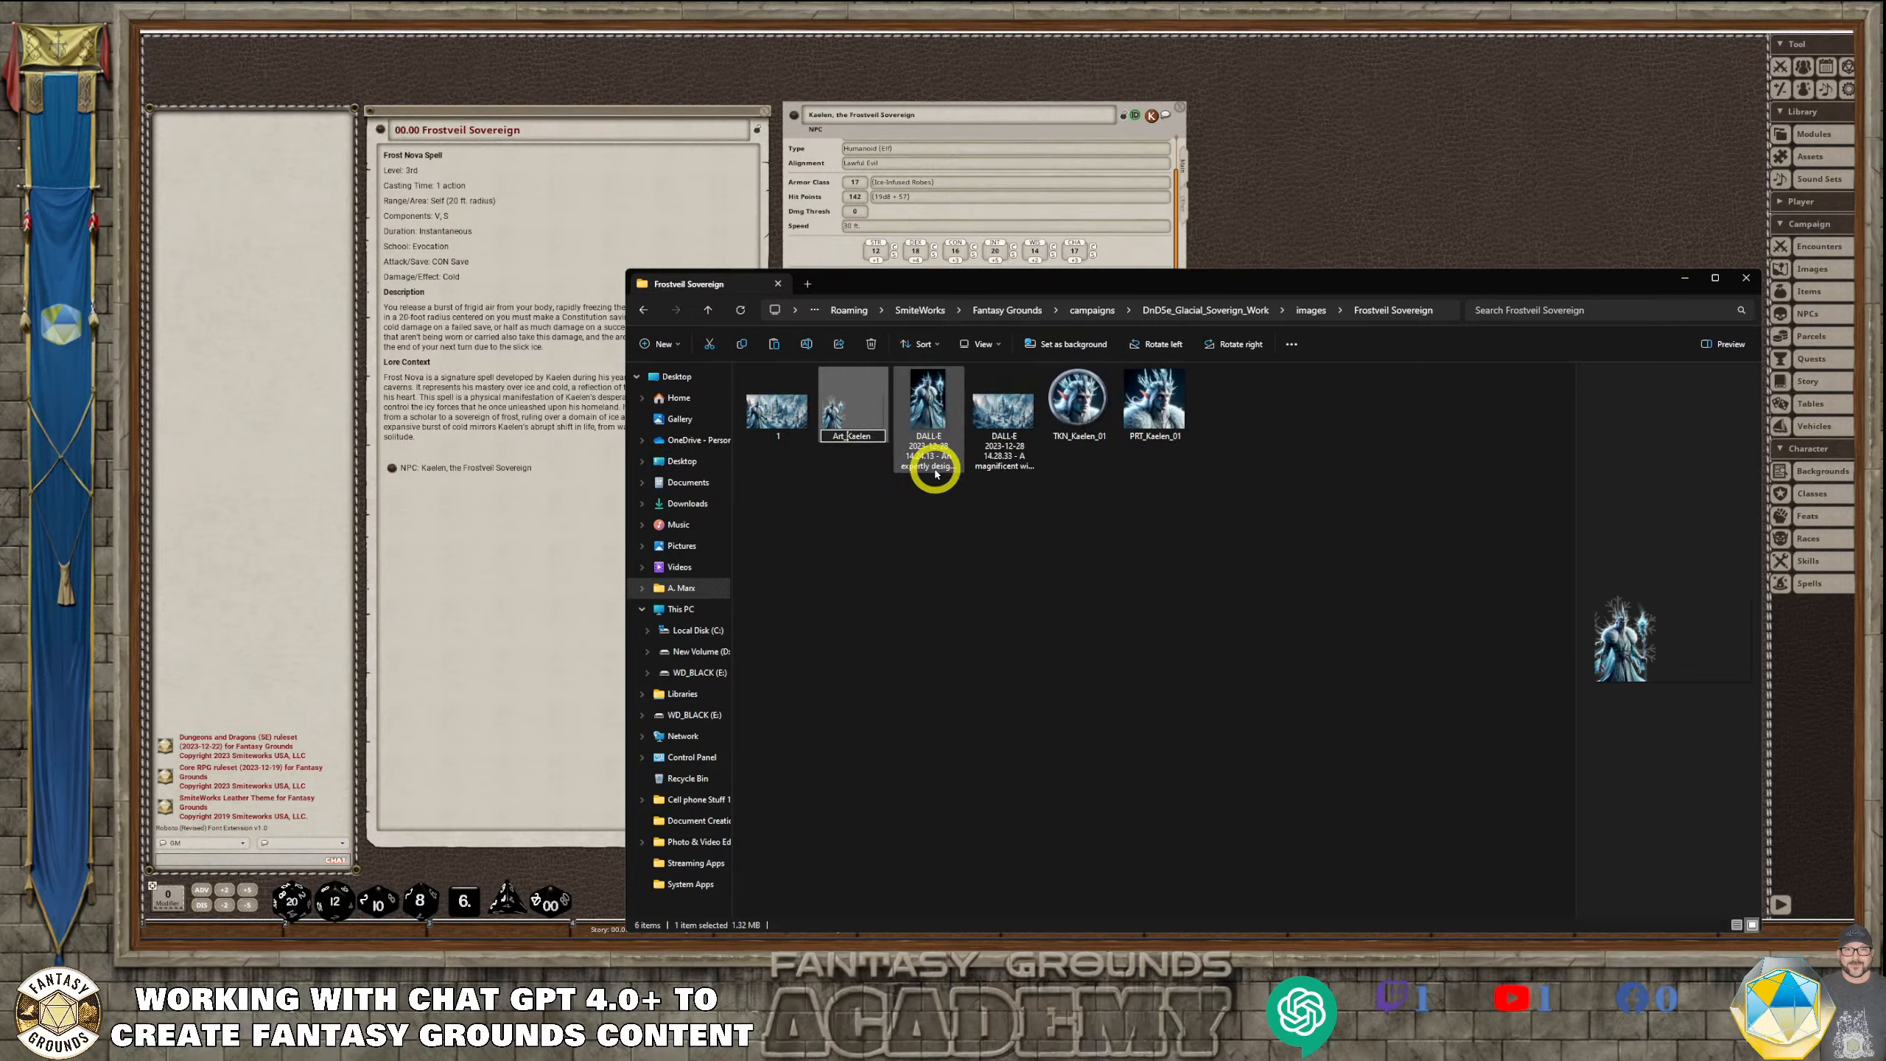
pyautogui.write('t_')
pyautogui.press('Return')
# Rename the wide image named 1 as Cover_Frostveil Sovereign
pyautogui.click(772, 420)
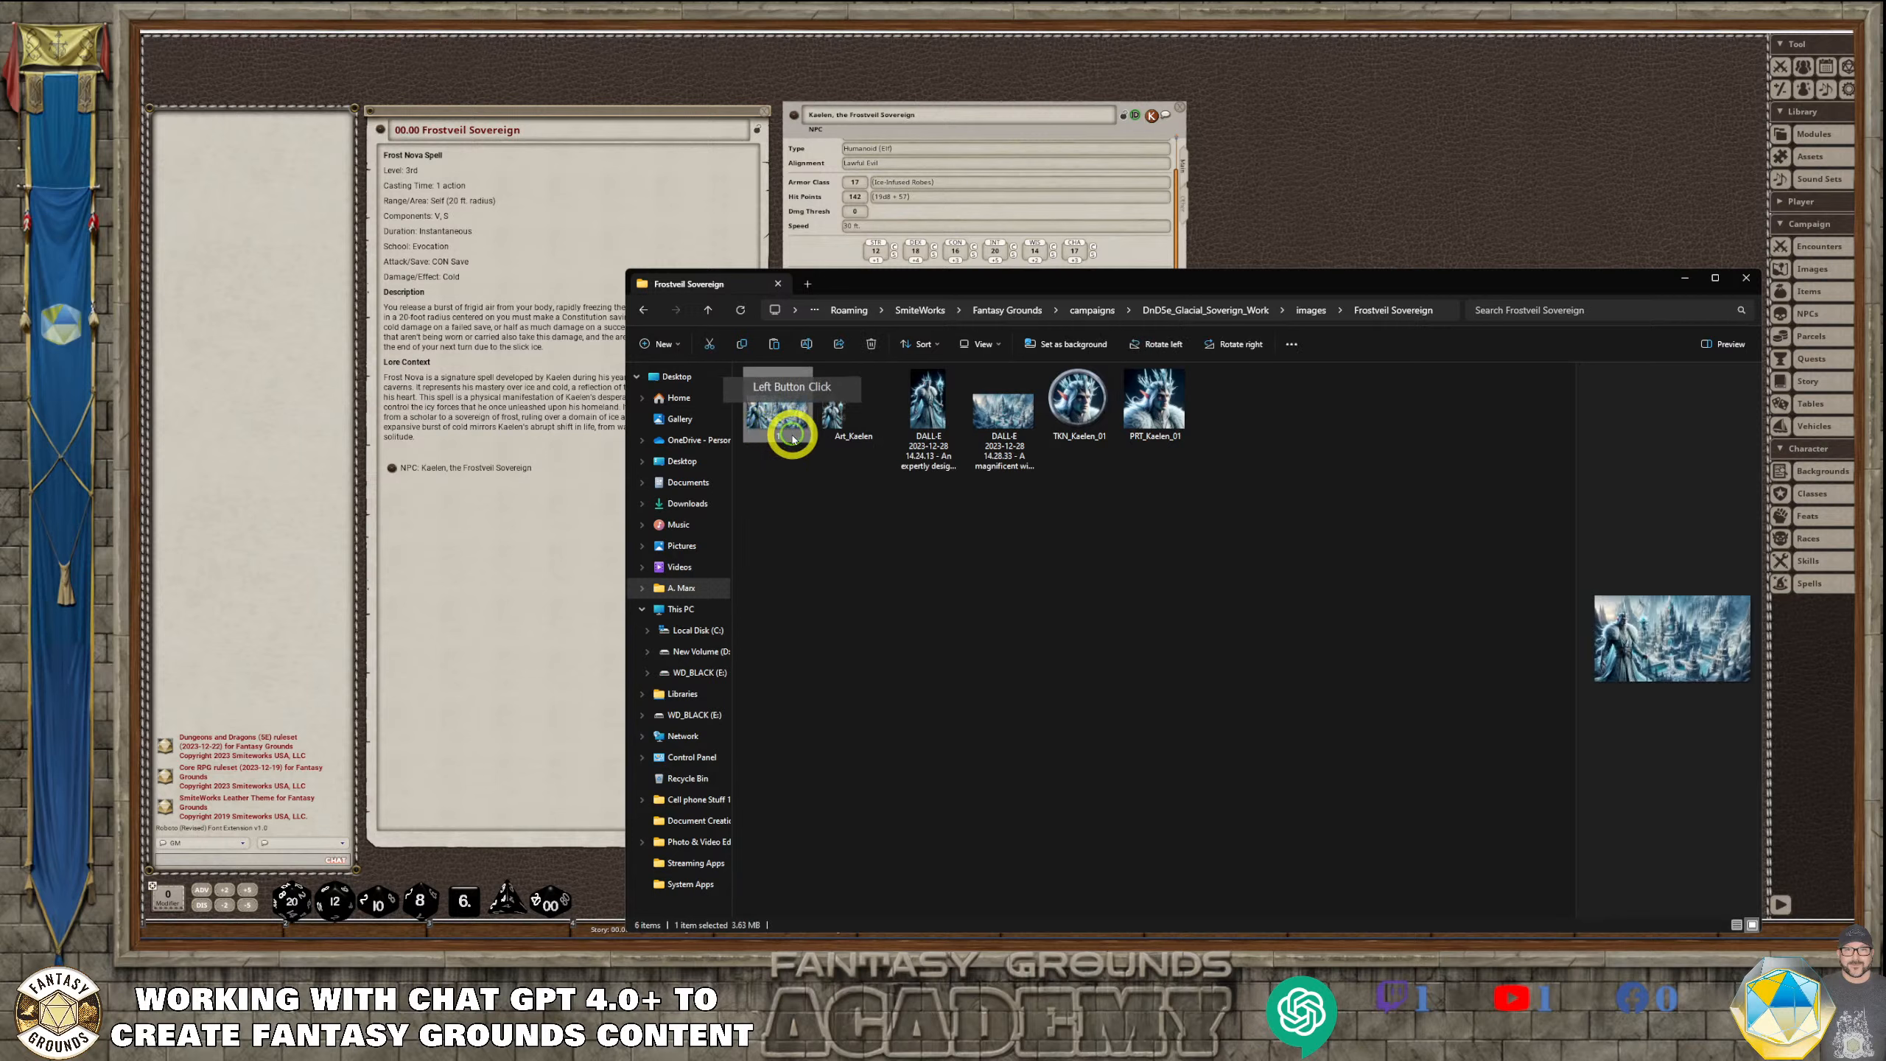
pyautogui.click(777, 441)
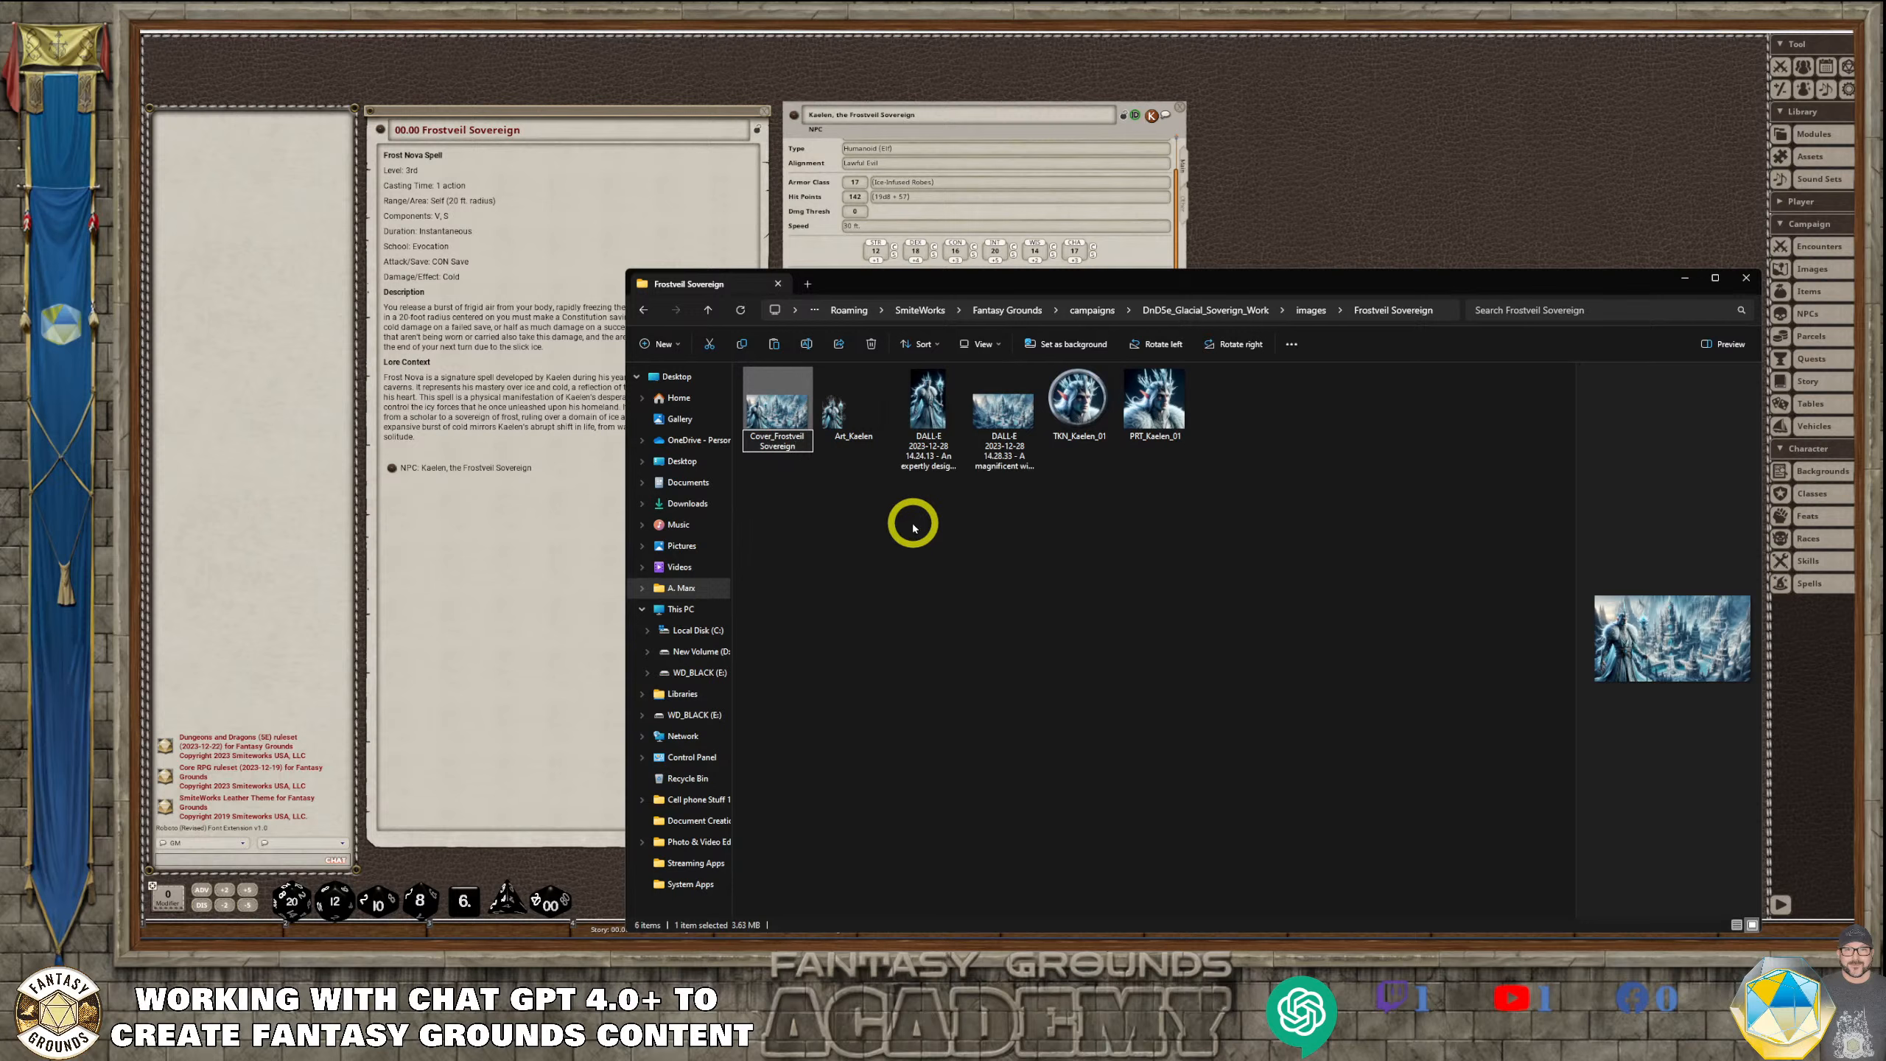
pyautogui.click(914, 526)
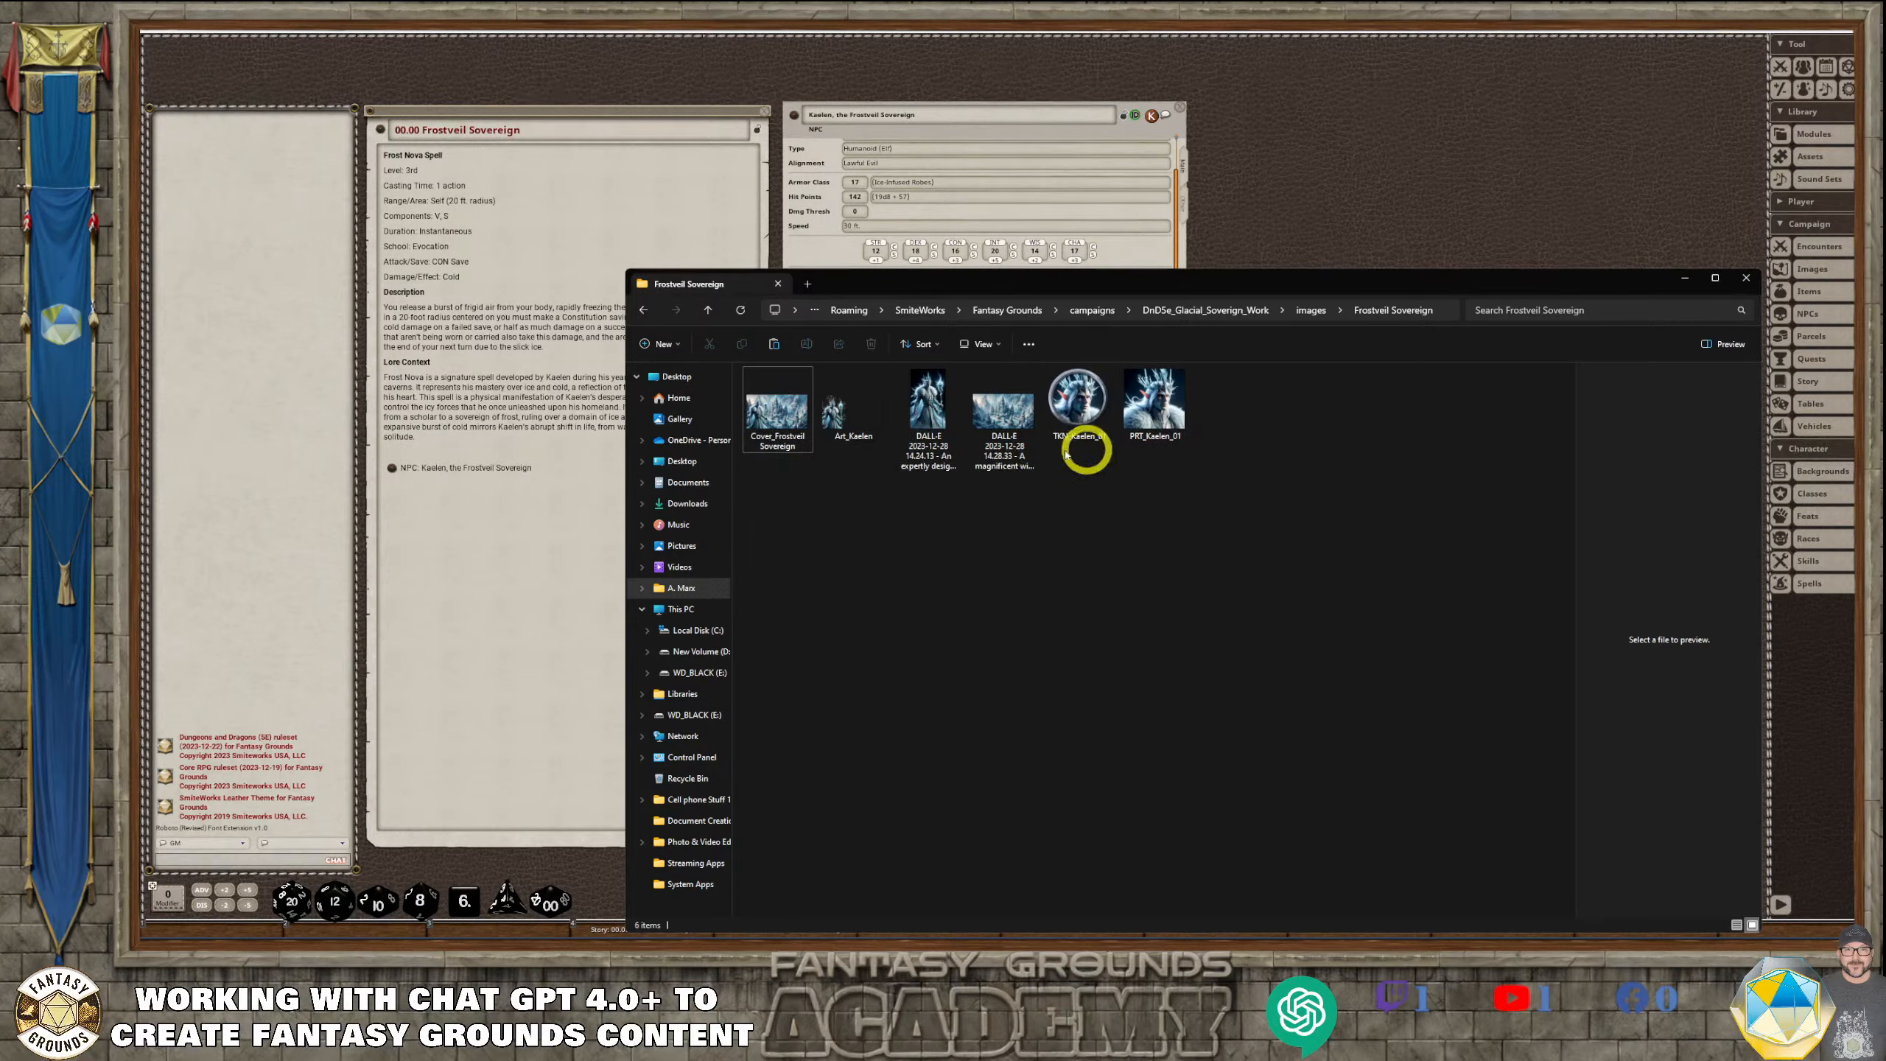
# Rename the DALL-E image of the wintry ice palace as Art_Frostveil
pyautogui.click(1019, 462)
pyautogui.click(1022, 466)
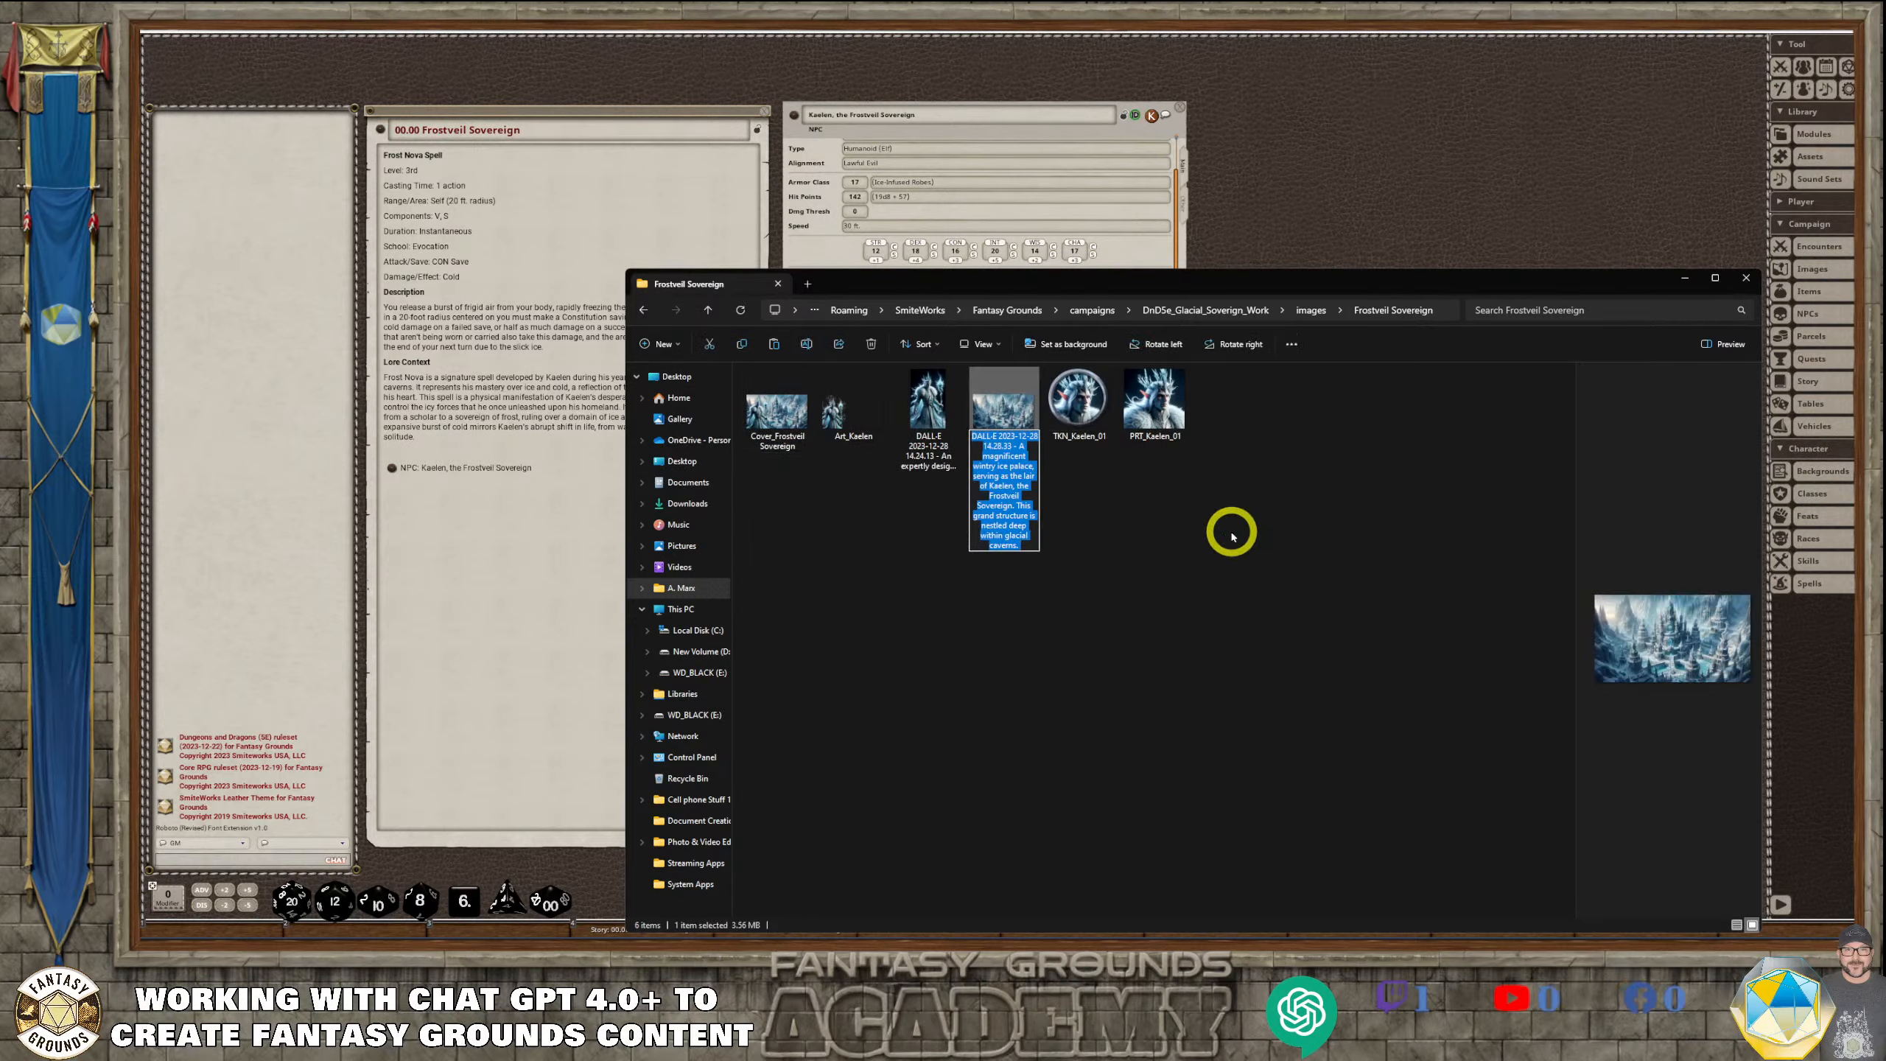
pyautogui.write('Frostveil')
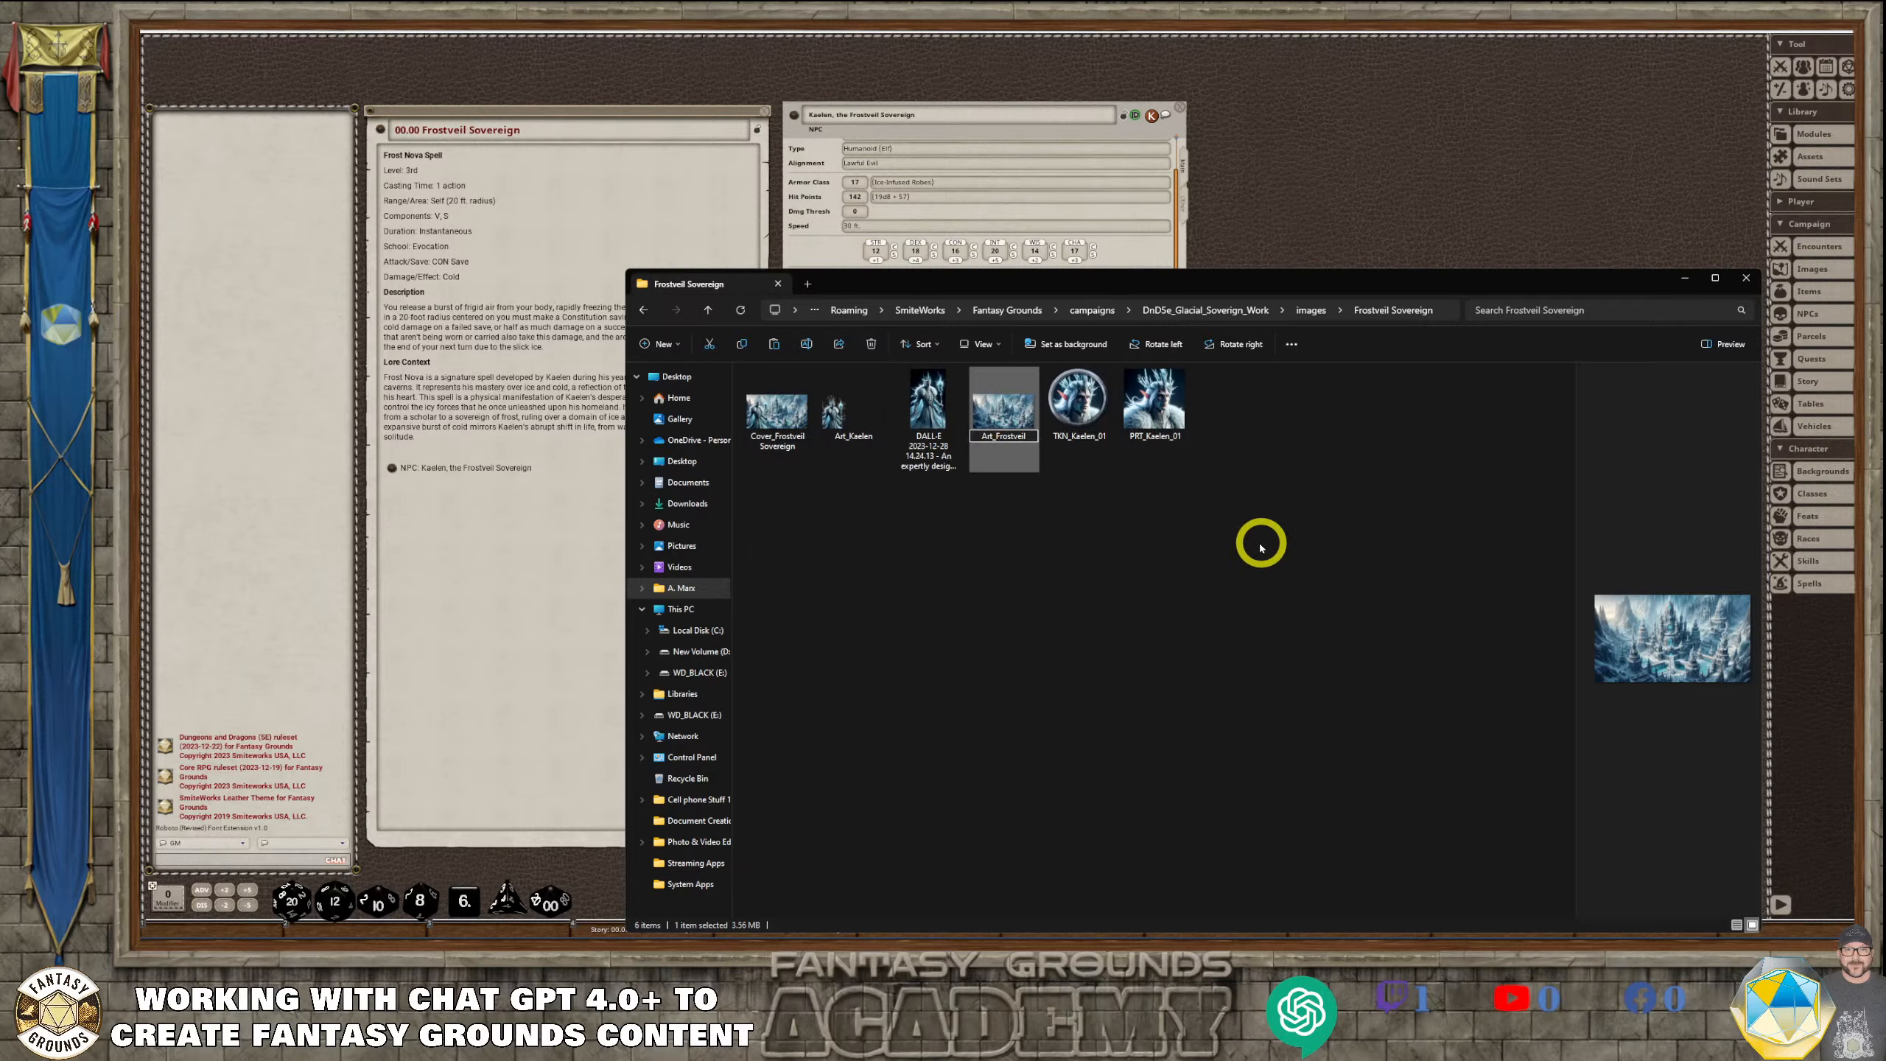
pyautogui.click(1220, 539)
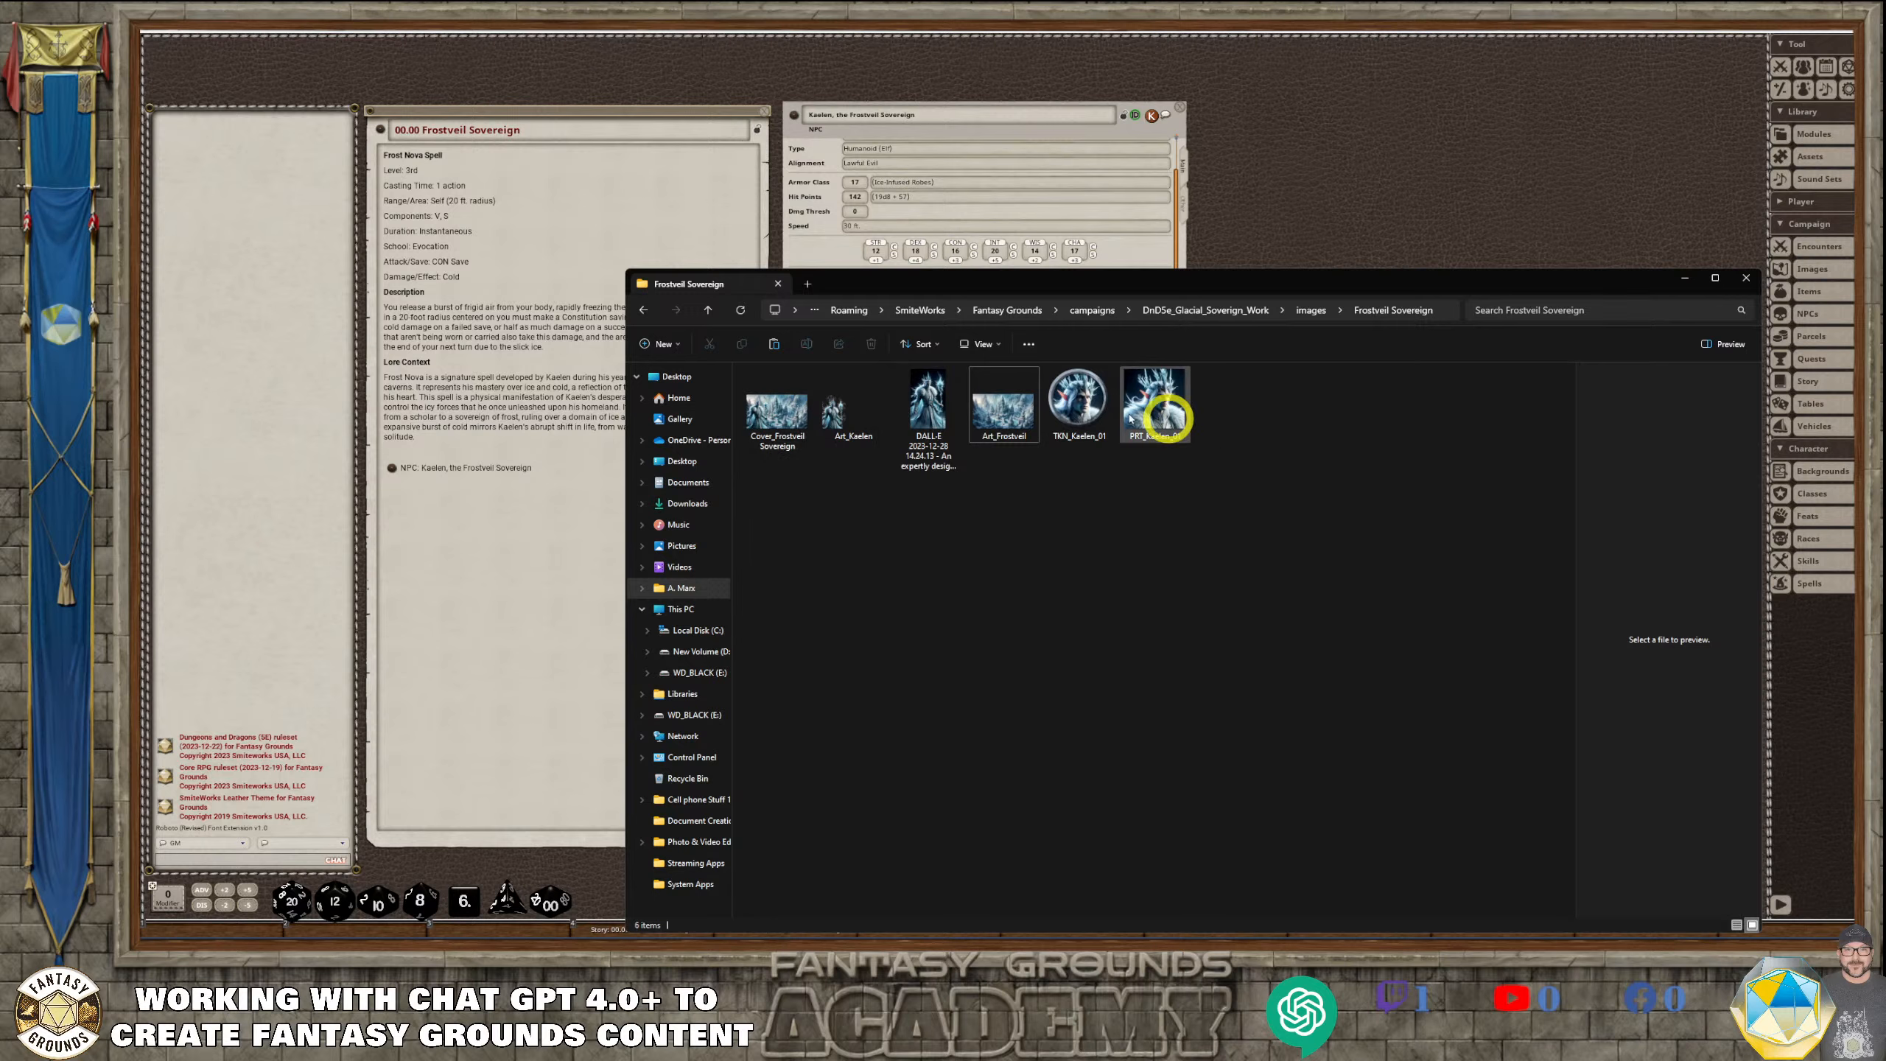
# Return to Fantasy Grounds, reposition the Assets window and open the campaign's images folder on disk from it
pyautogui.moveTo(1079, 281); pyautogui.dragTo(653, 295)
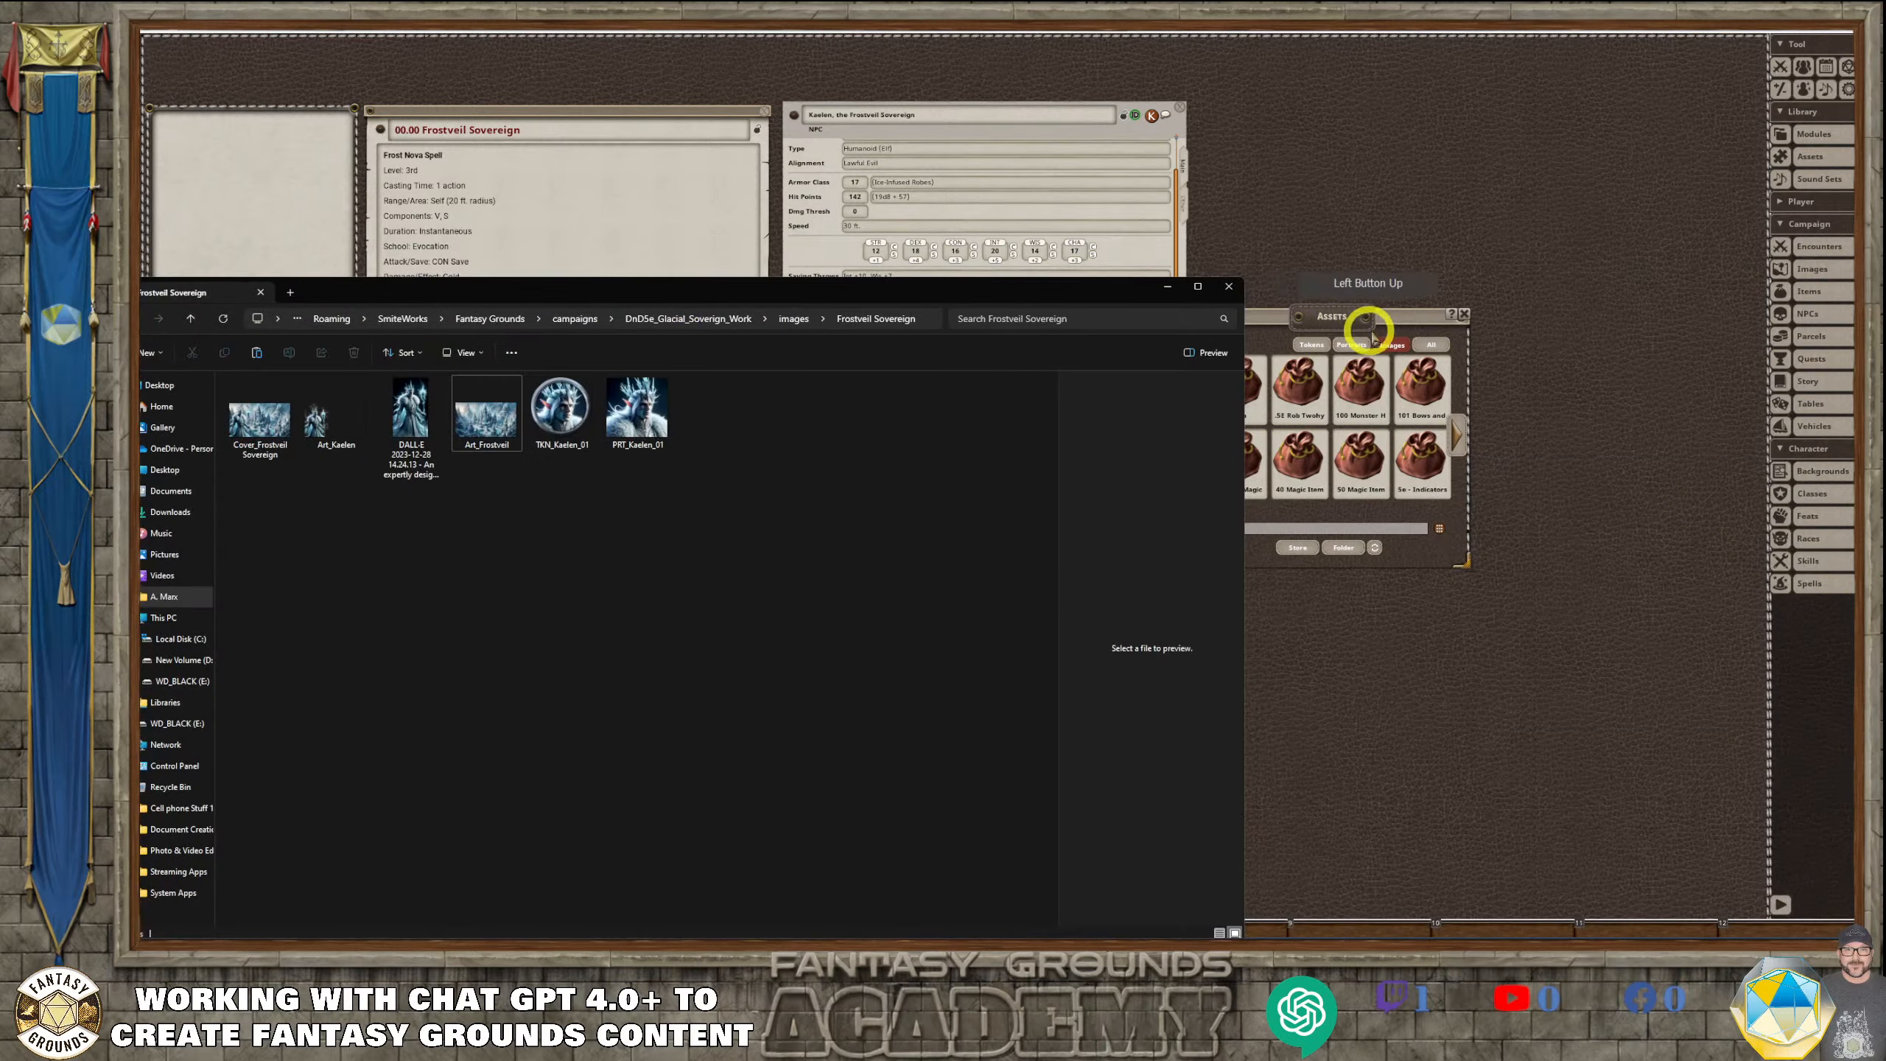
pyautogui.click(1334, 317)
pyautogui.moveTo(1335, 316); pyautogui.dragTo(1356, 288)
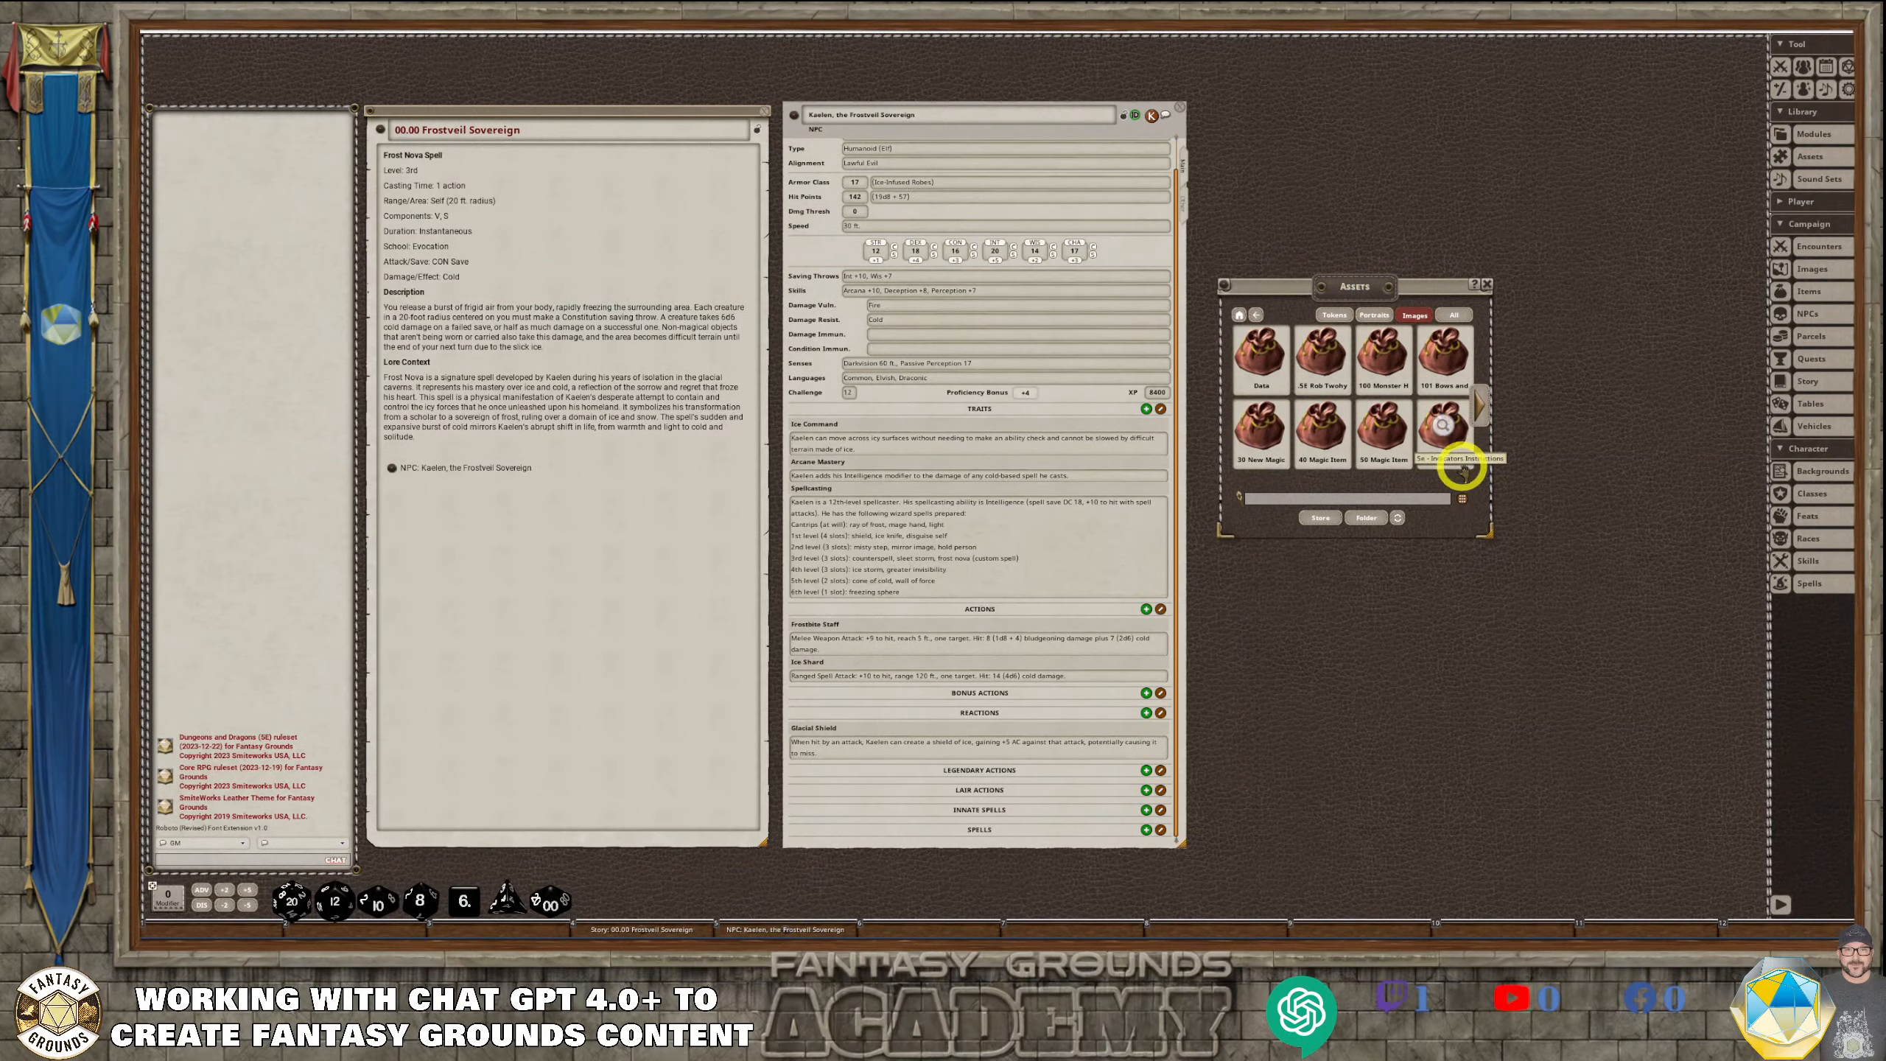
pyautogui.click(1368, 520)
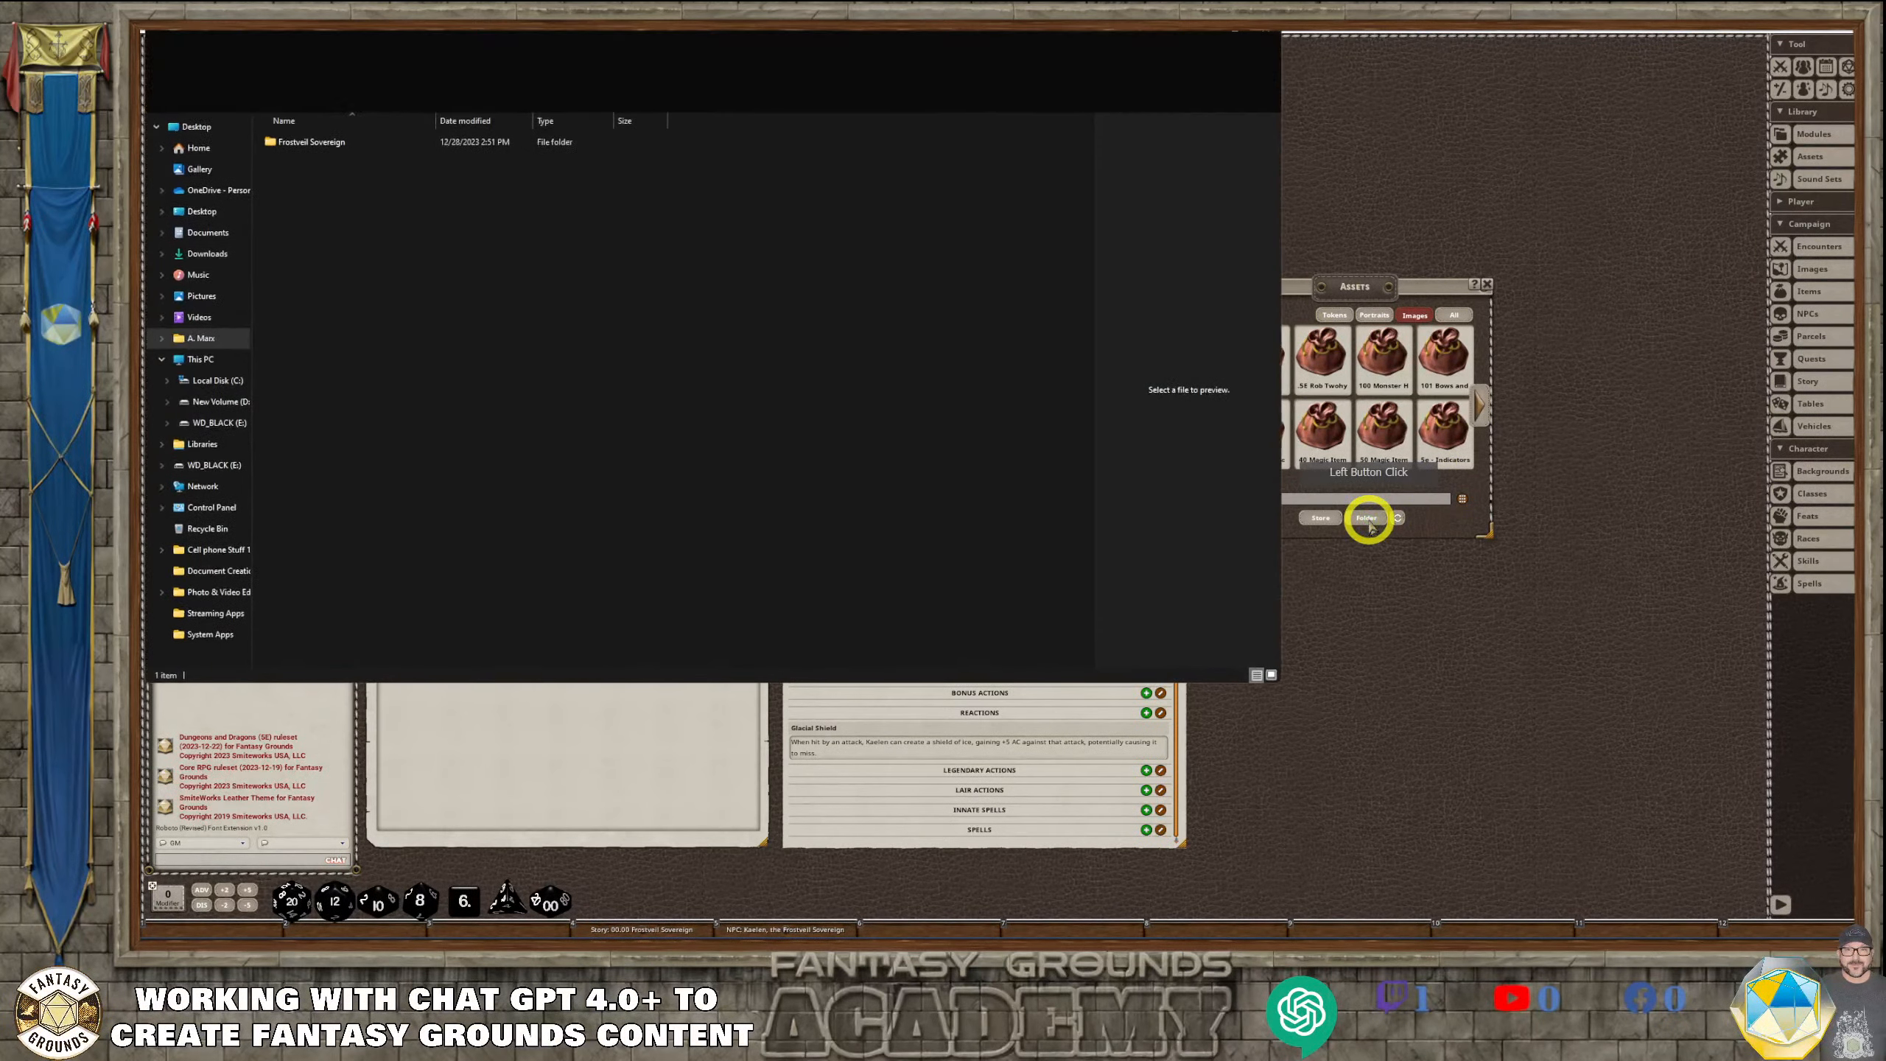
# Create a folder named tokens inside the campaign's images folder
pyautogui.rightClick(342, 210)
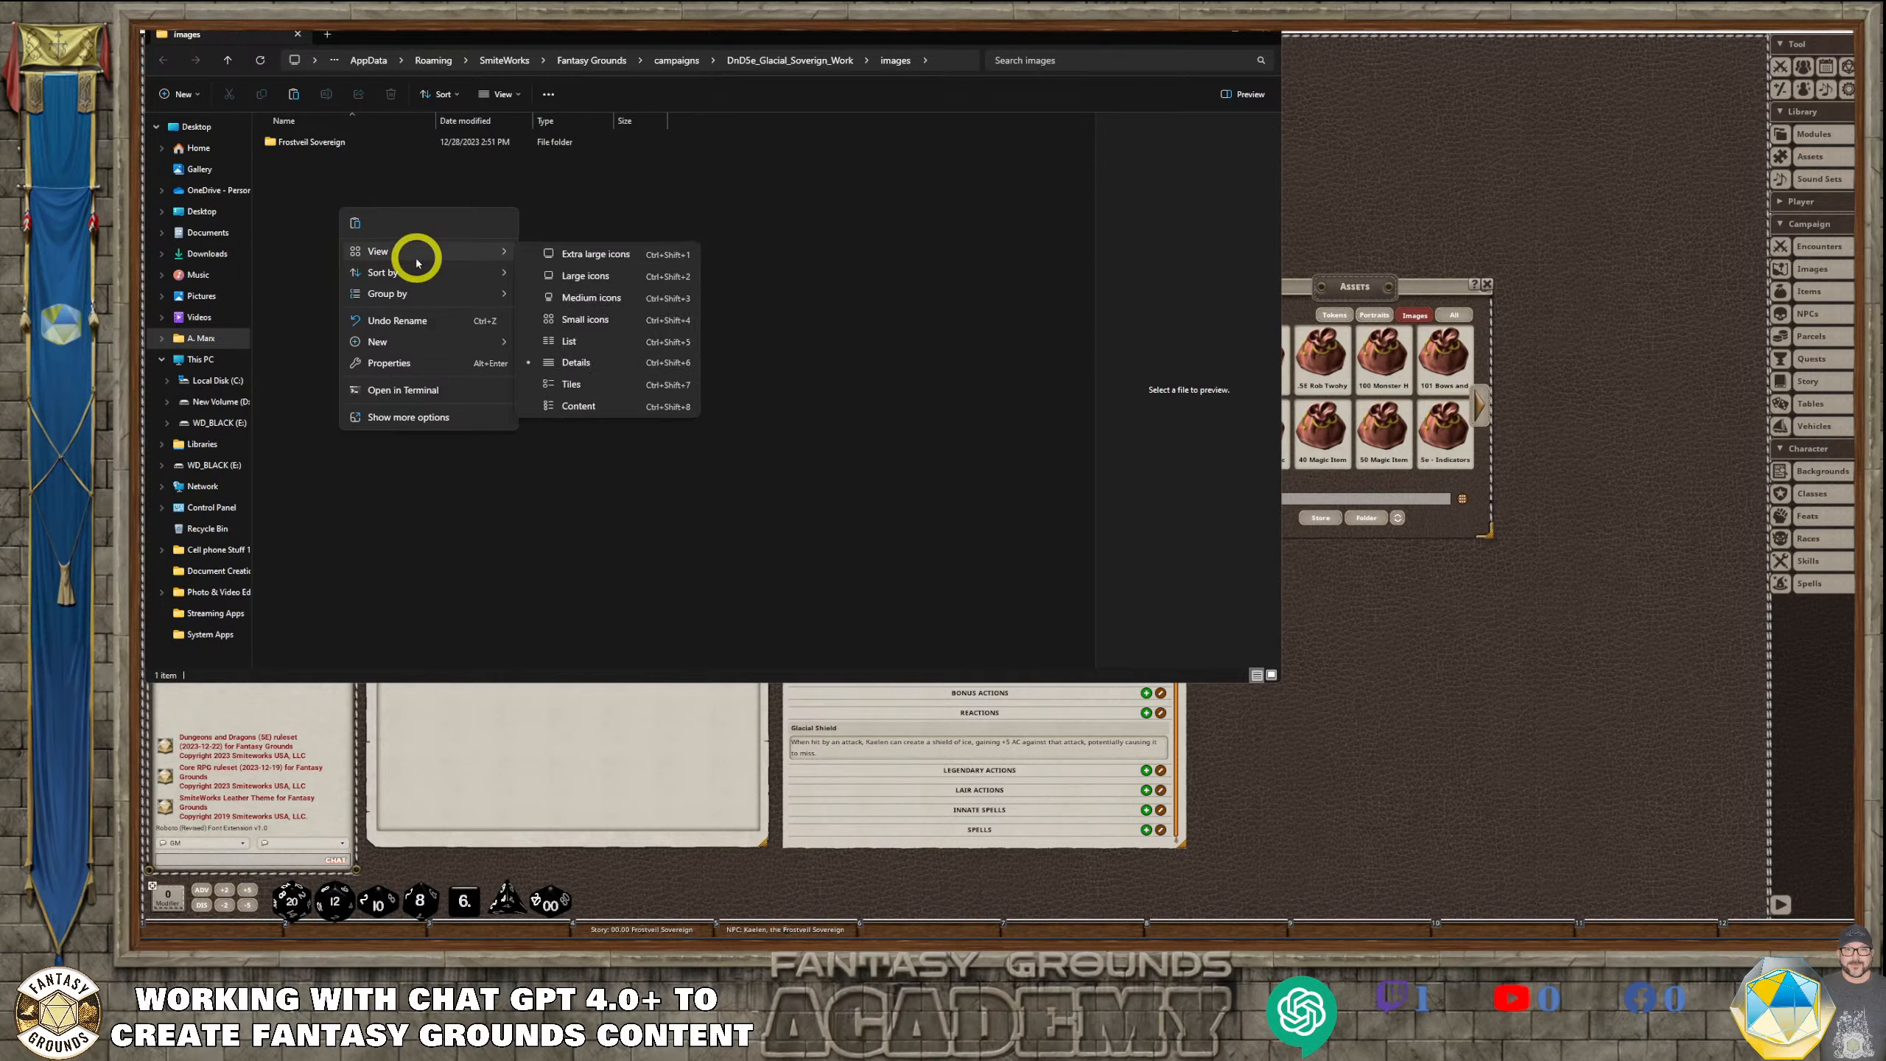
pyautogui.moveTo(475, 342)
pyautogui.click(556, 344)
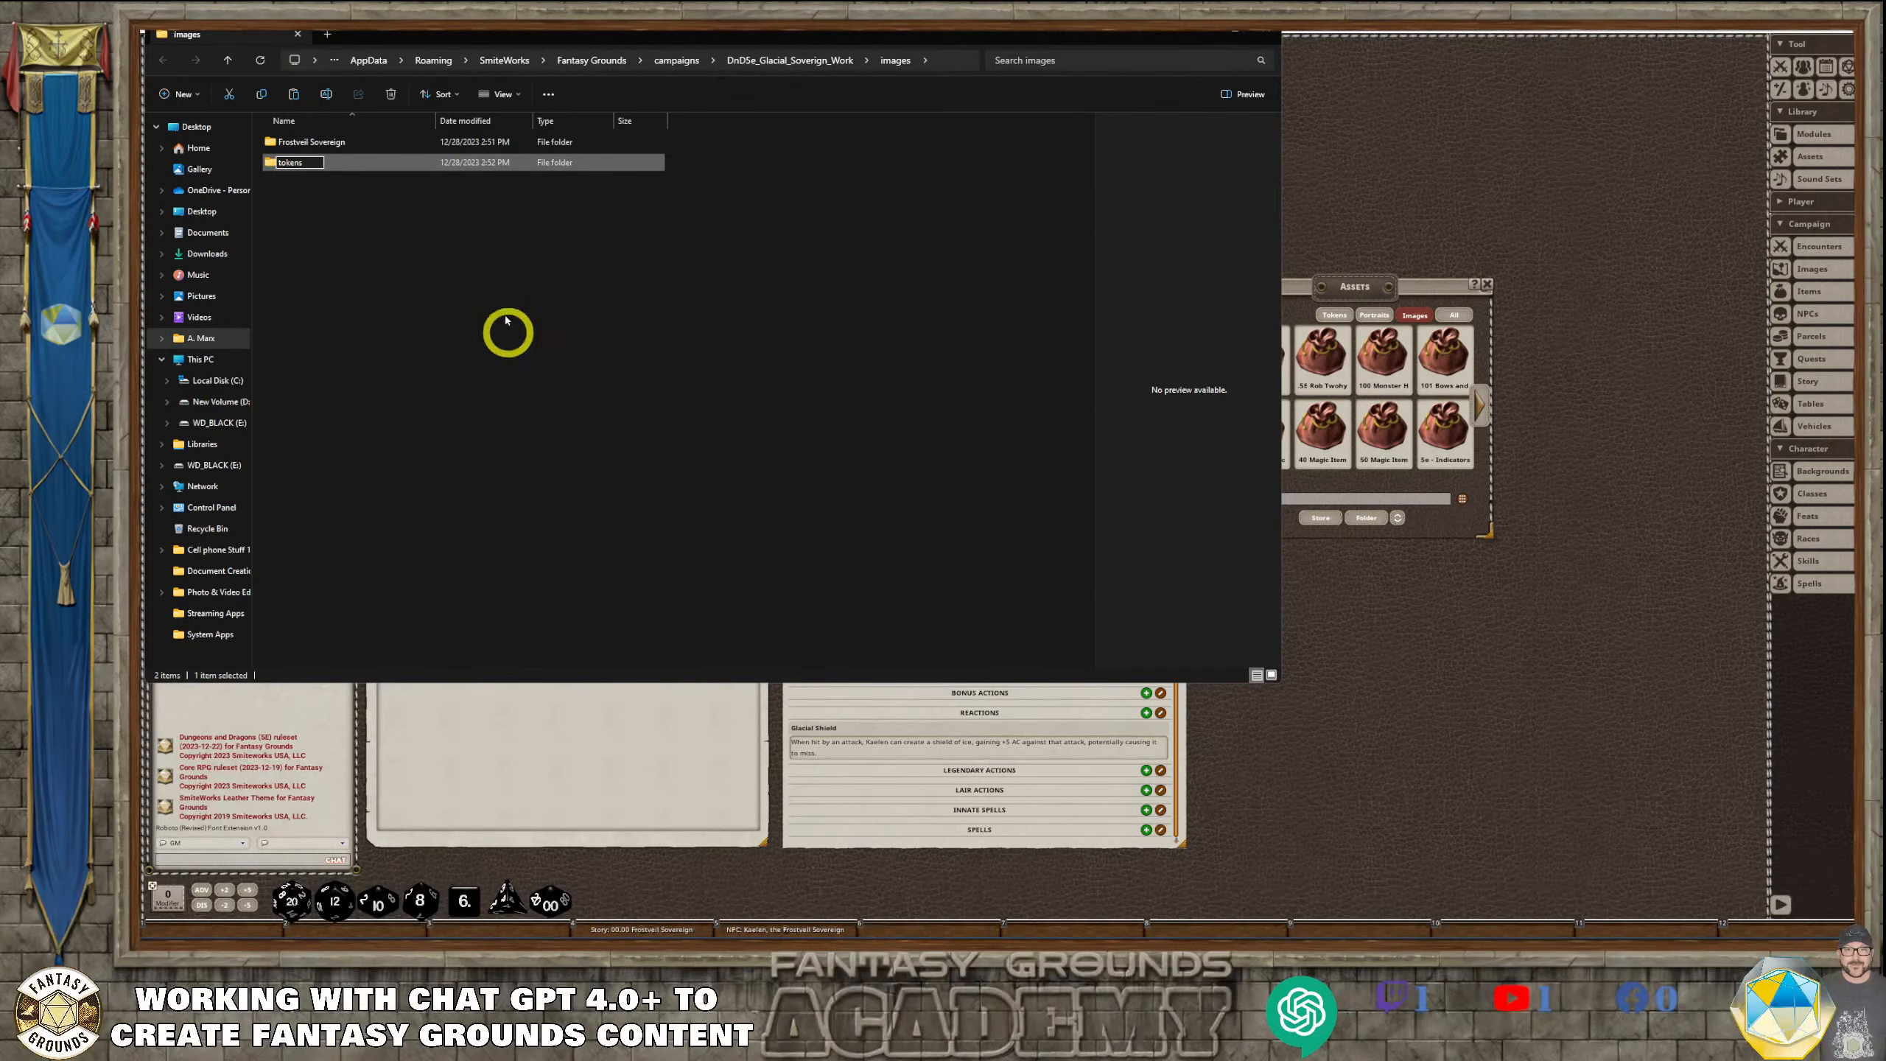
pyautogui.click(386, 213)
# Create a second folder named portraits beside the tokens folder
pyautogui.rightClick(373, 210)
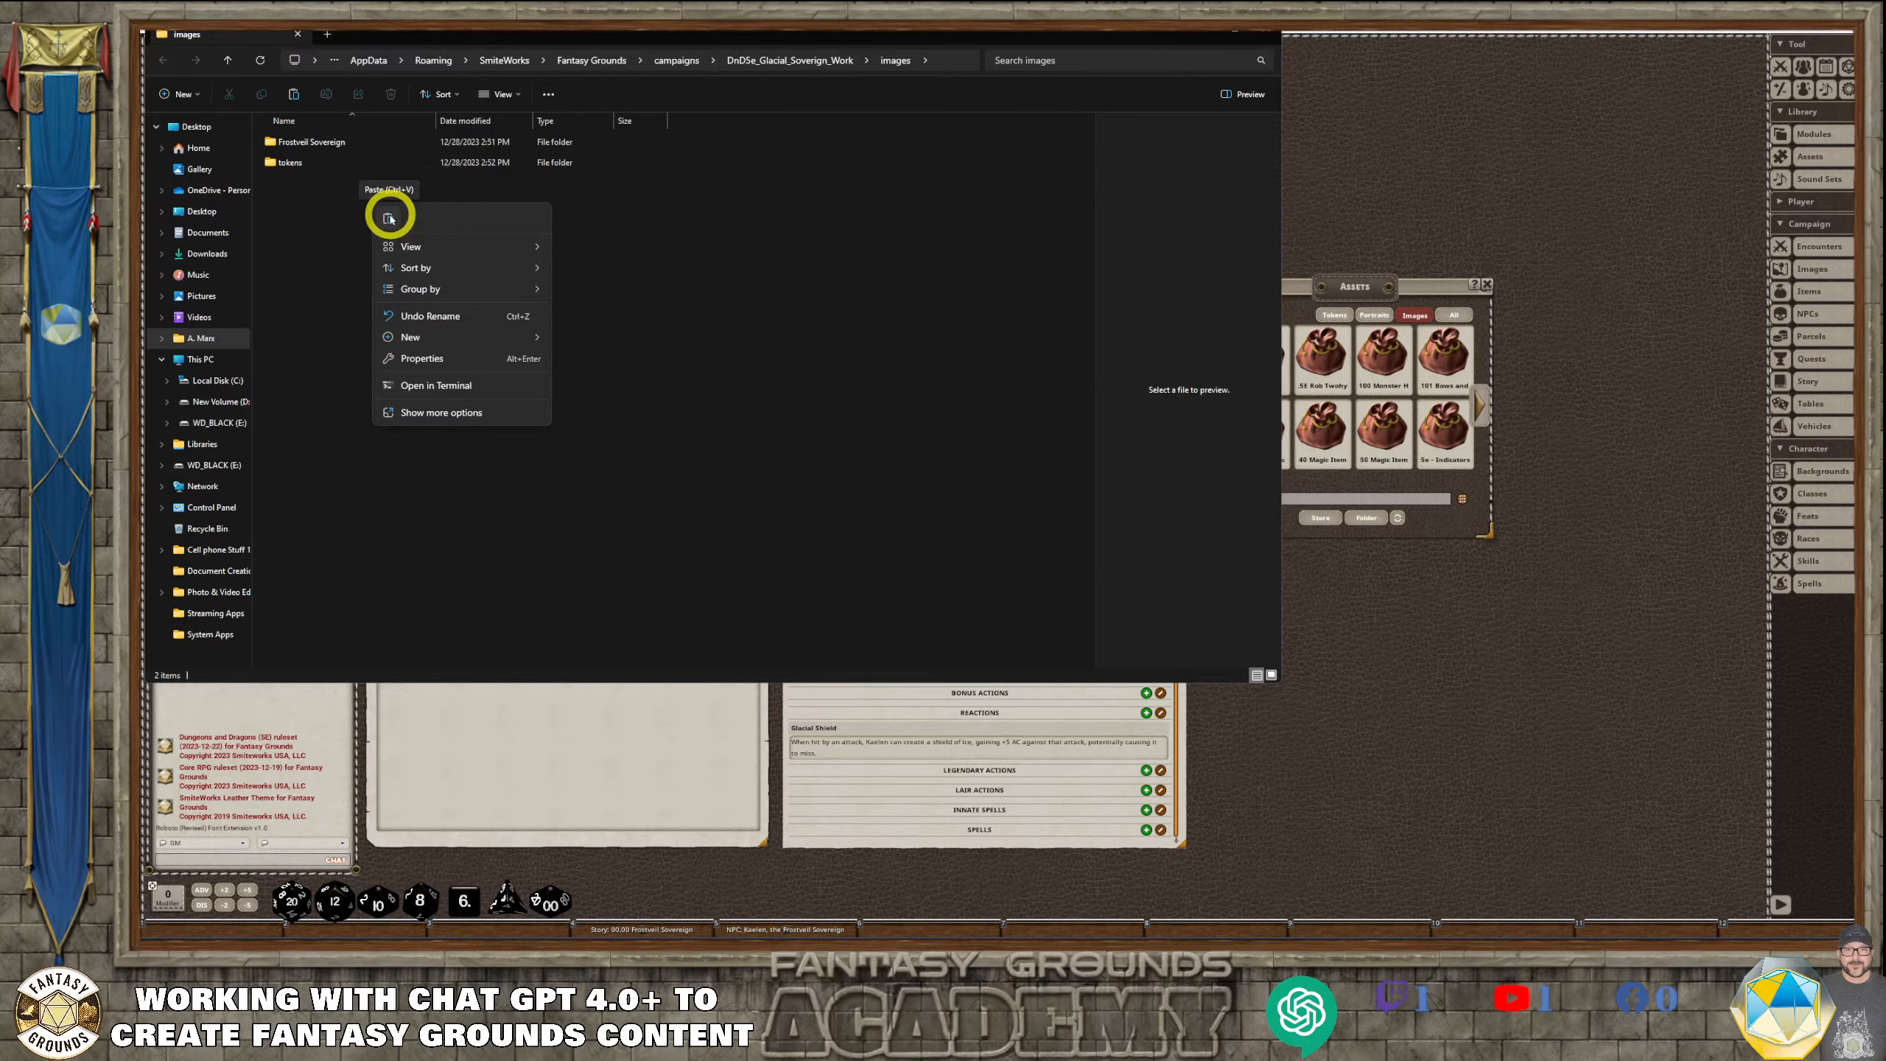
pyautogui.moveTo(512, 338)
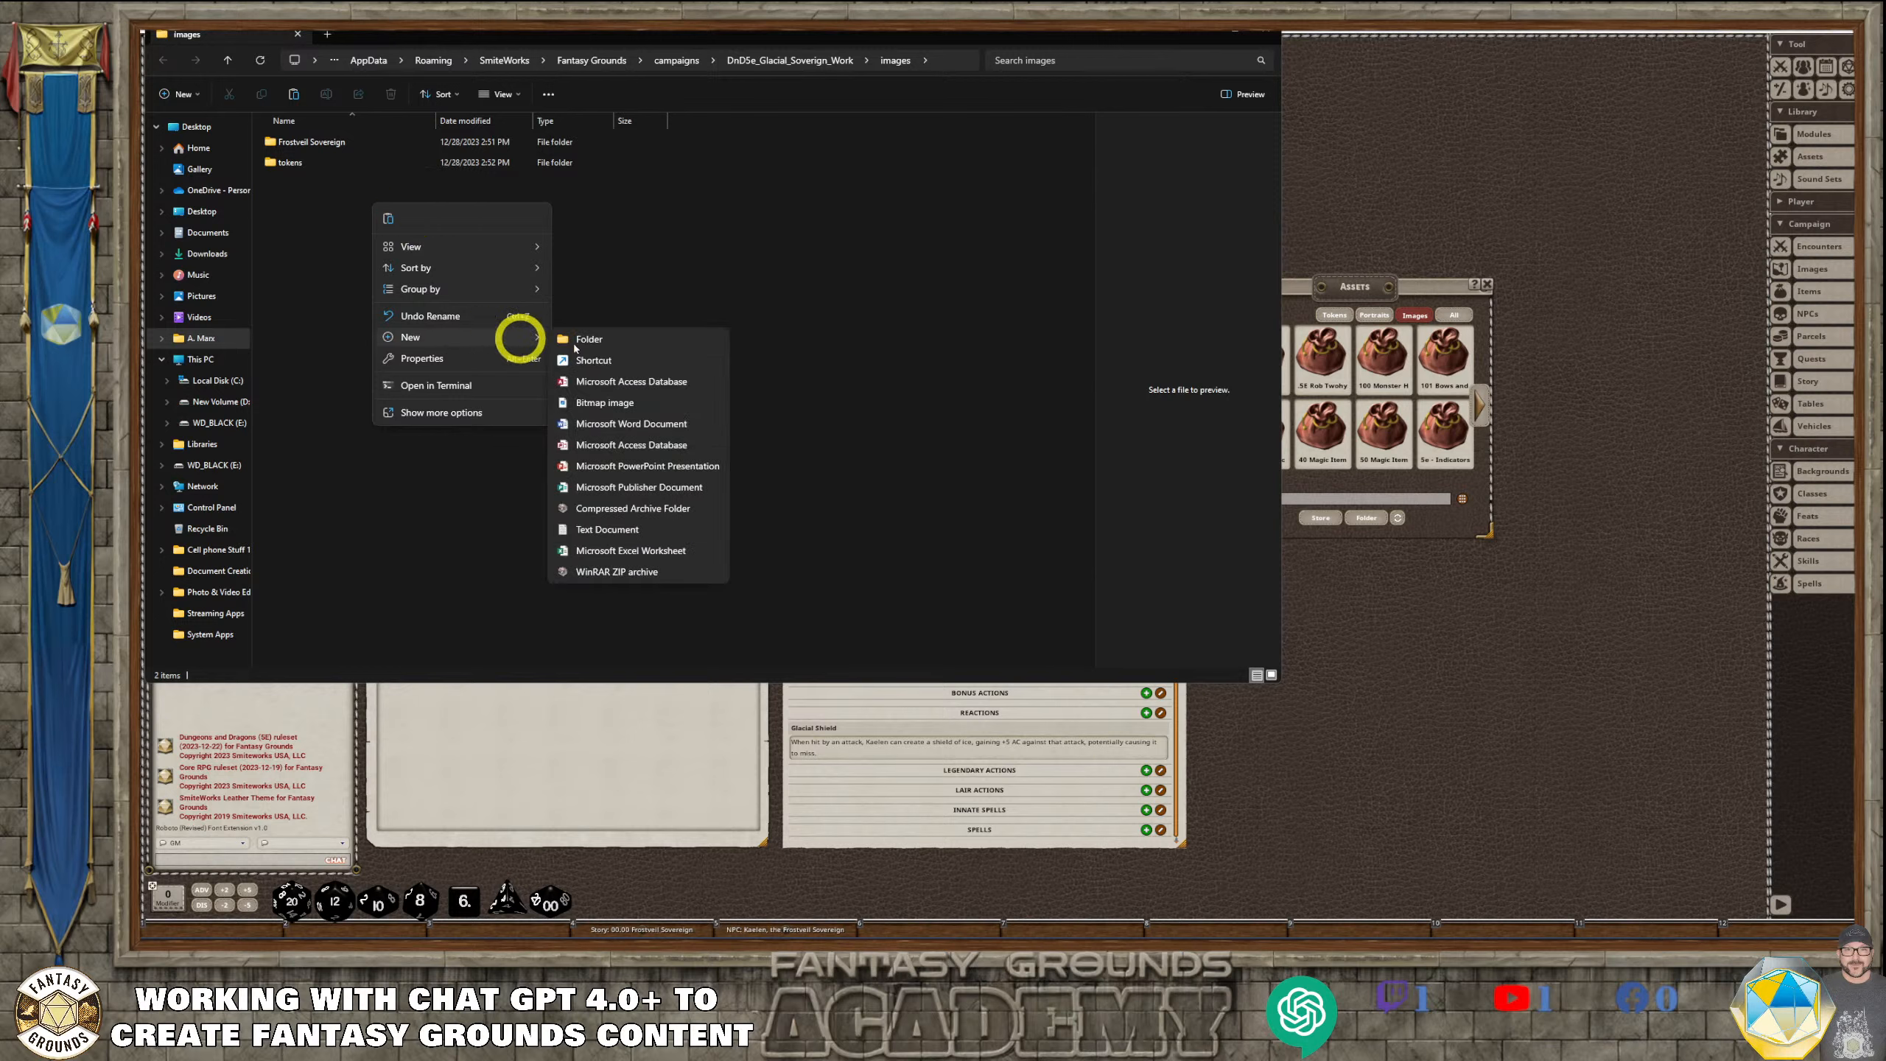
pyautogui.click(576, 345)
pyautogui.write('P')
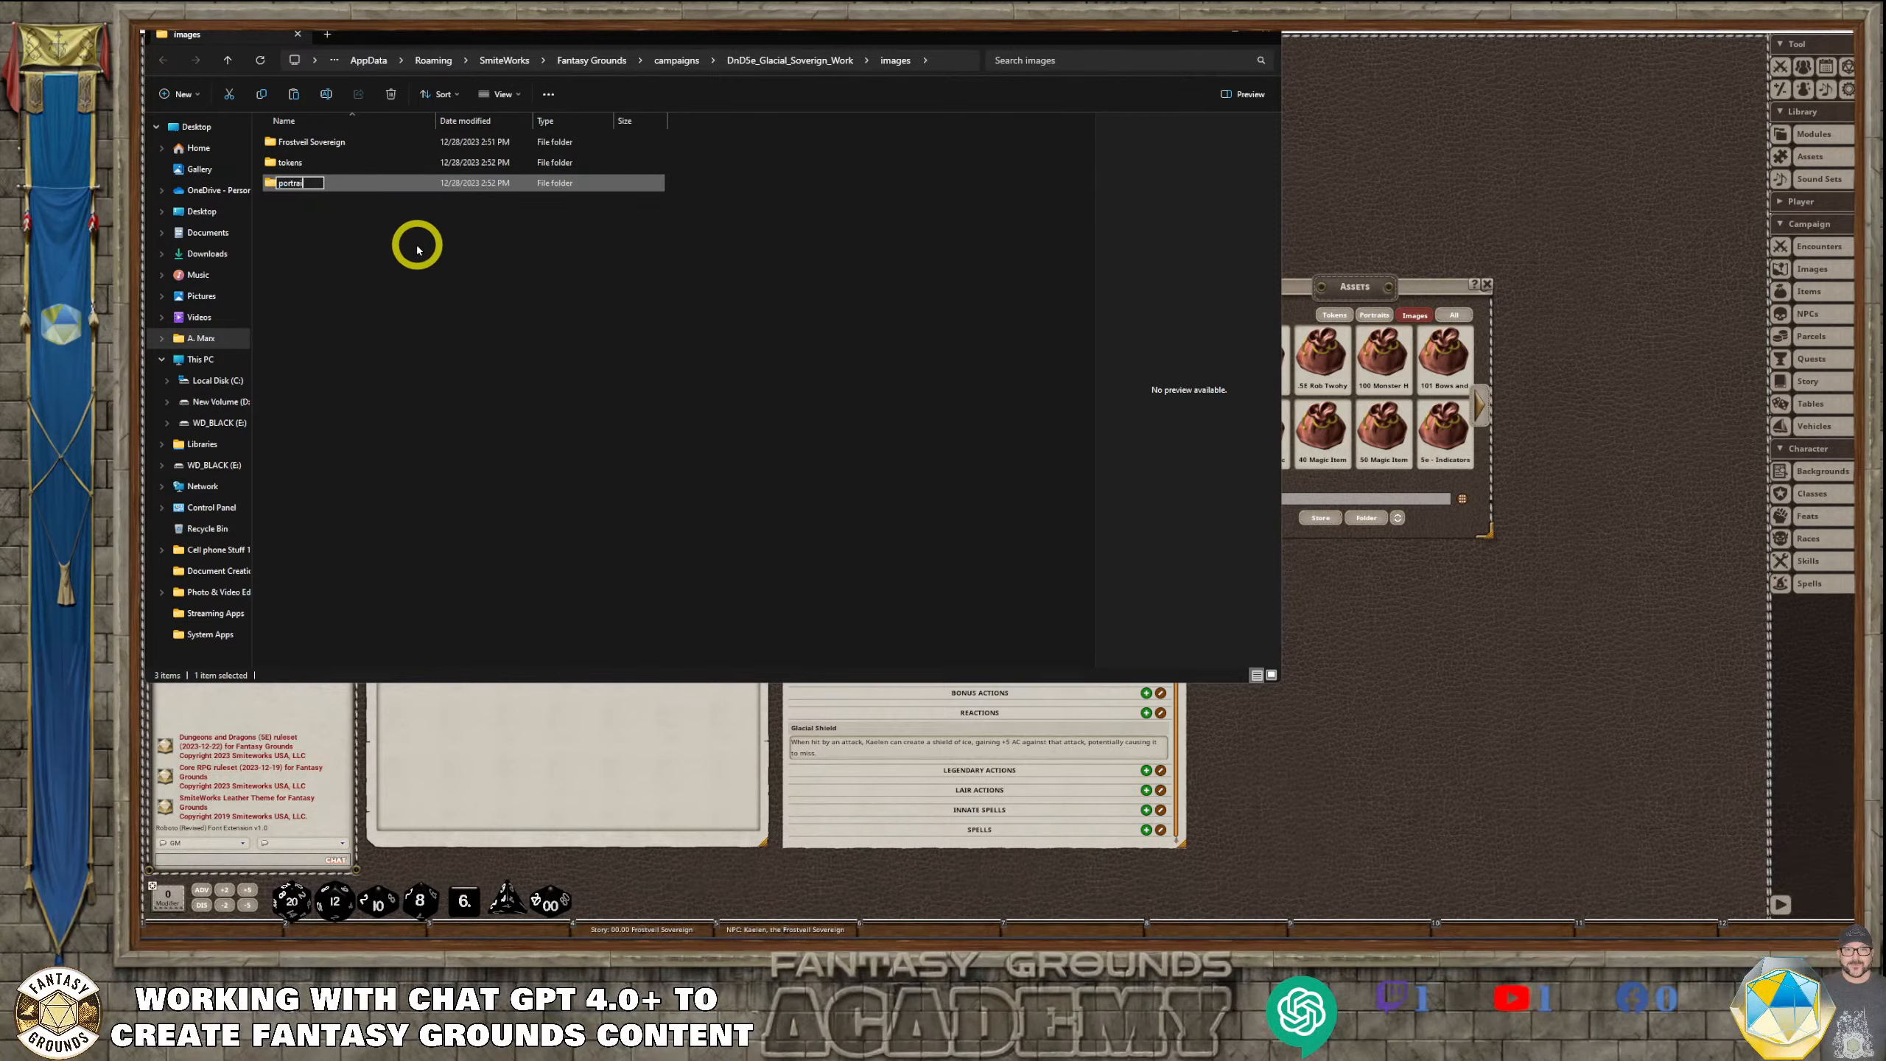
pyautogui.write('ortraits')
pyautogui.click(412, 249)
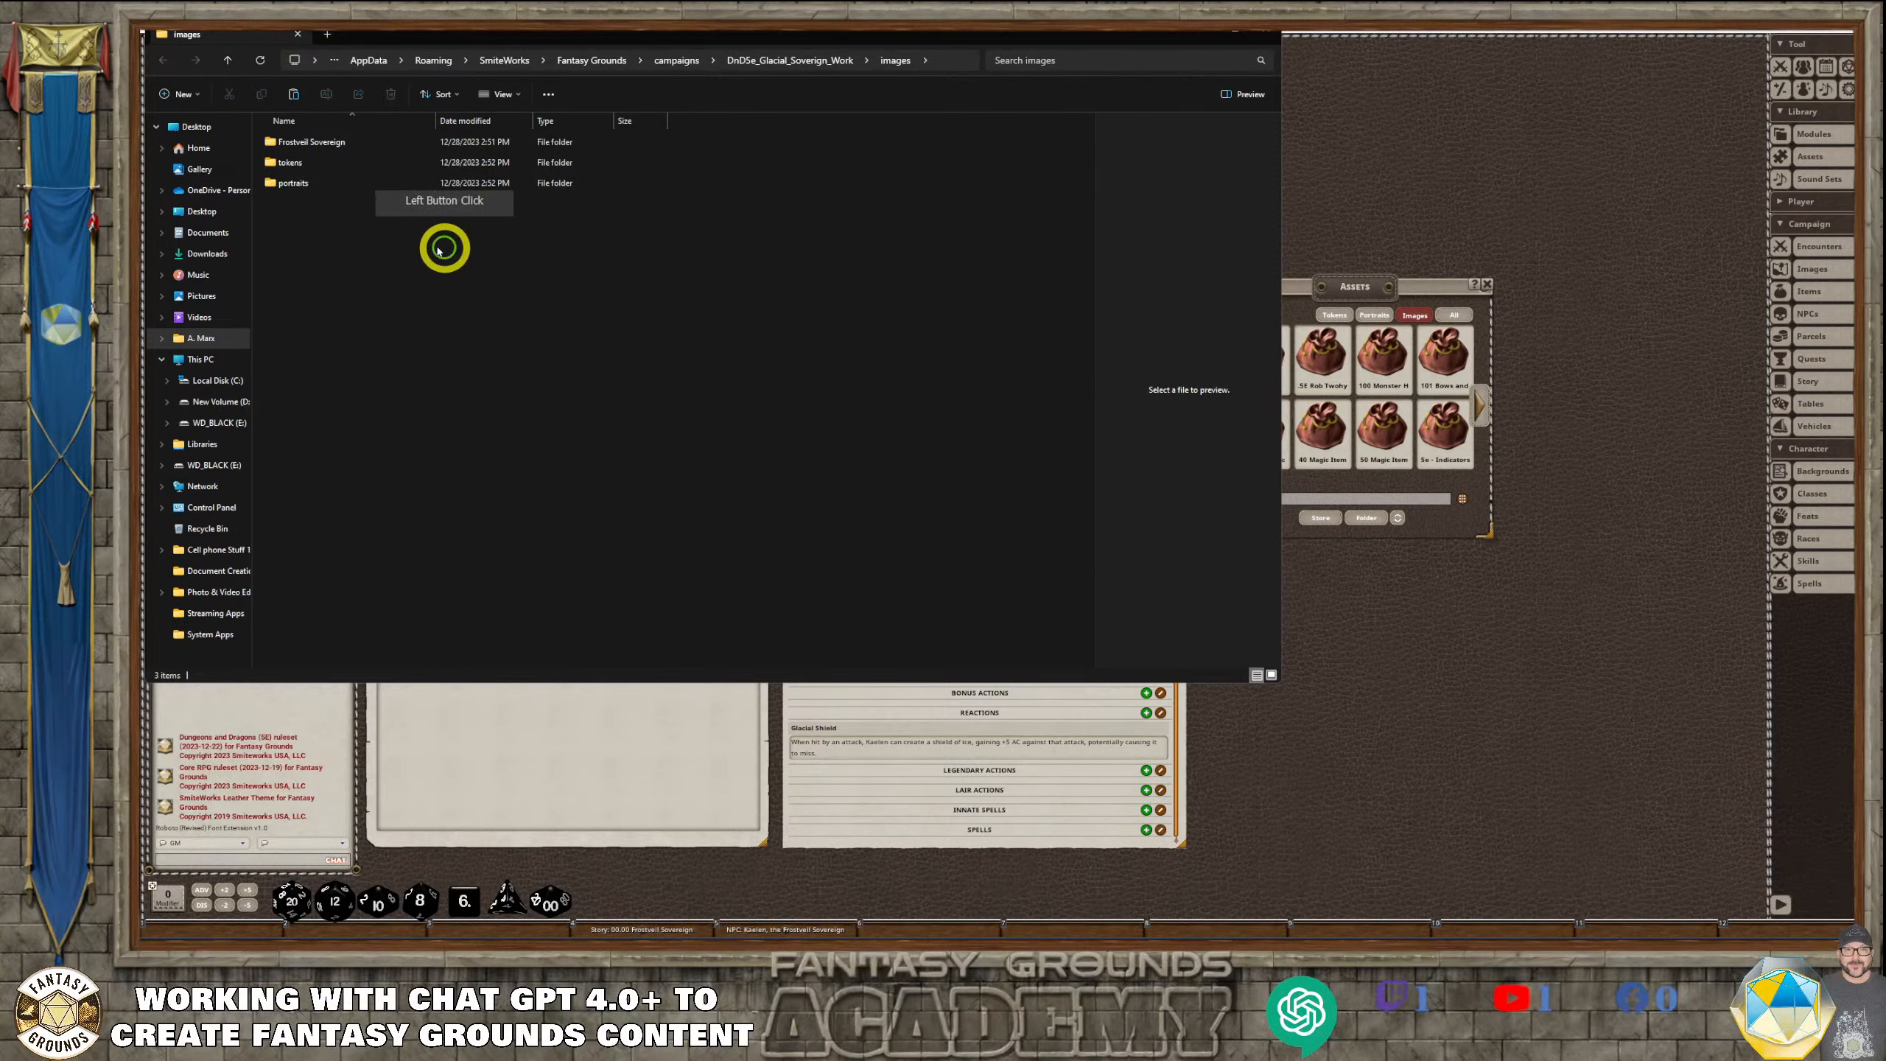
# Cut PRT_Kaelen_01 and TKN_Kaelen_01 from the Frostveil Sovereign folder and return to the images folder
pyautogui.click(302, 187)
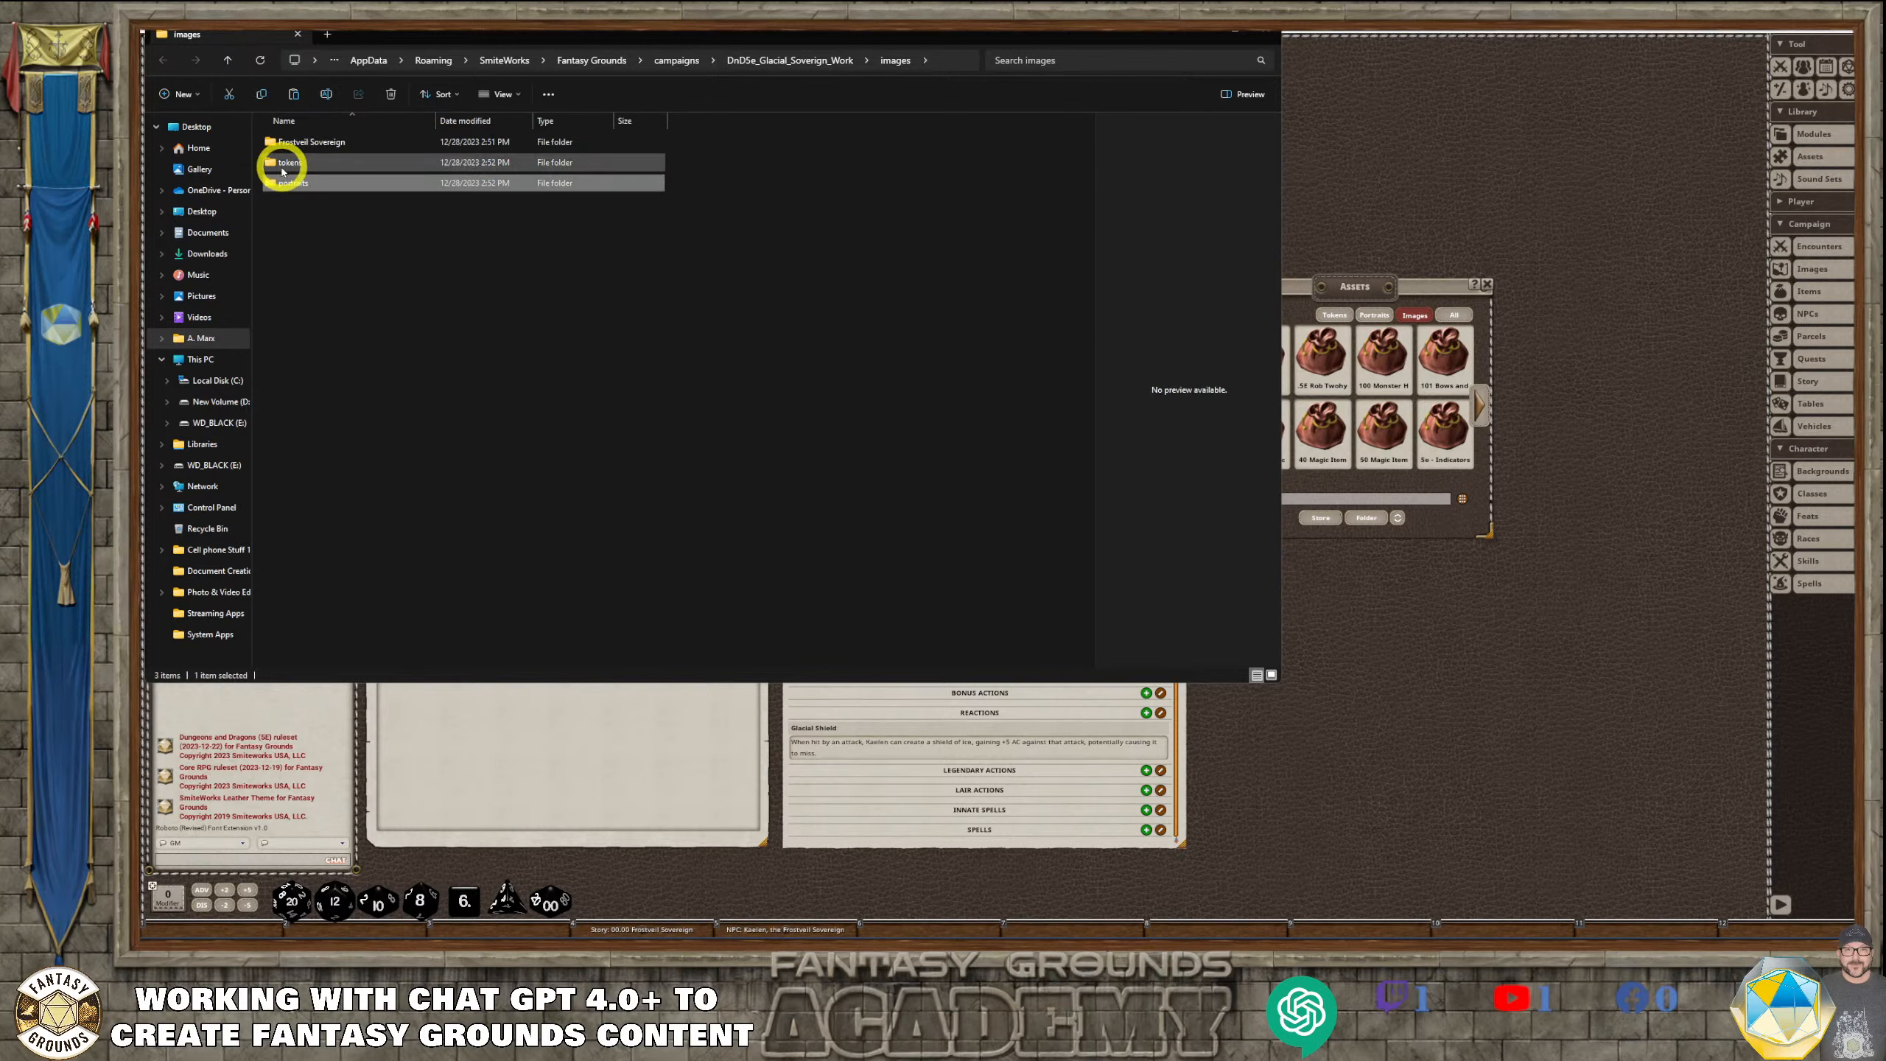
pyautogui.doubleClick(341, 142)
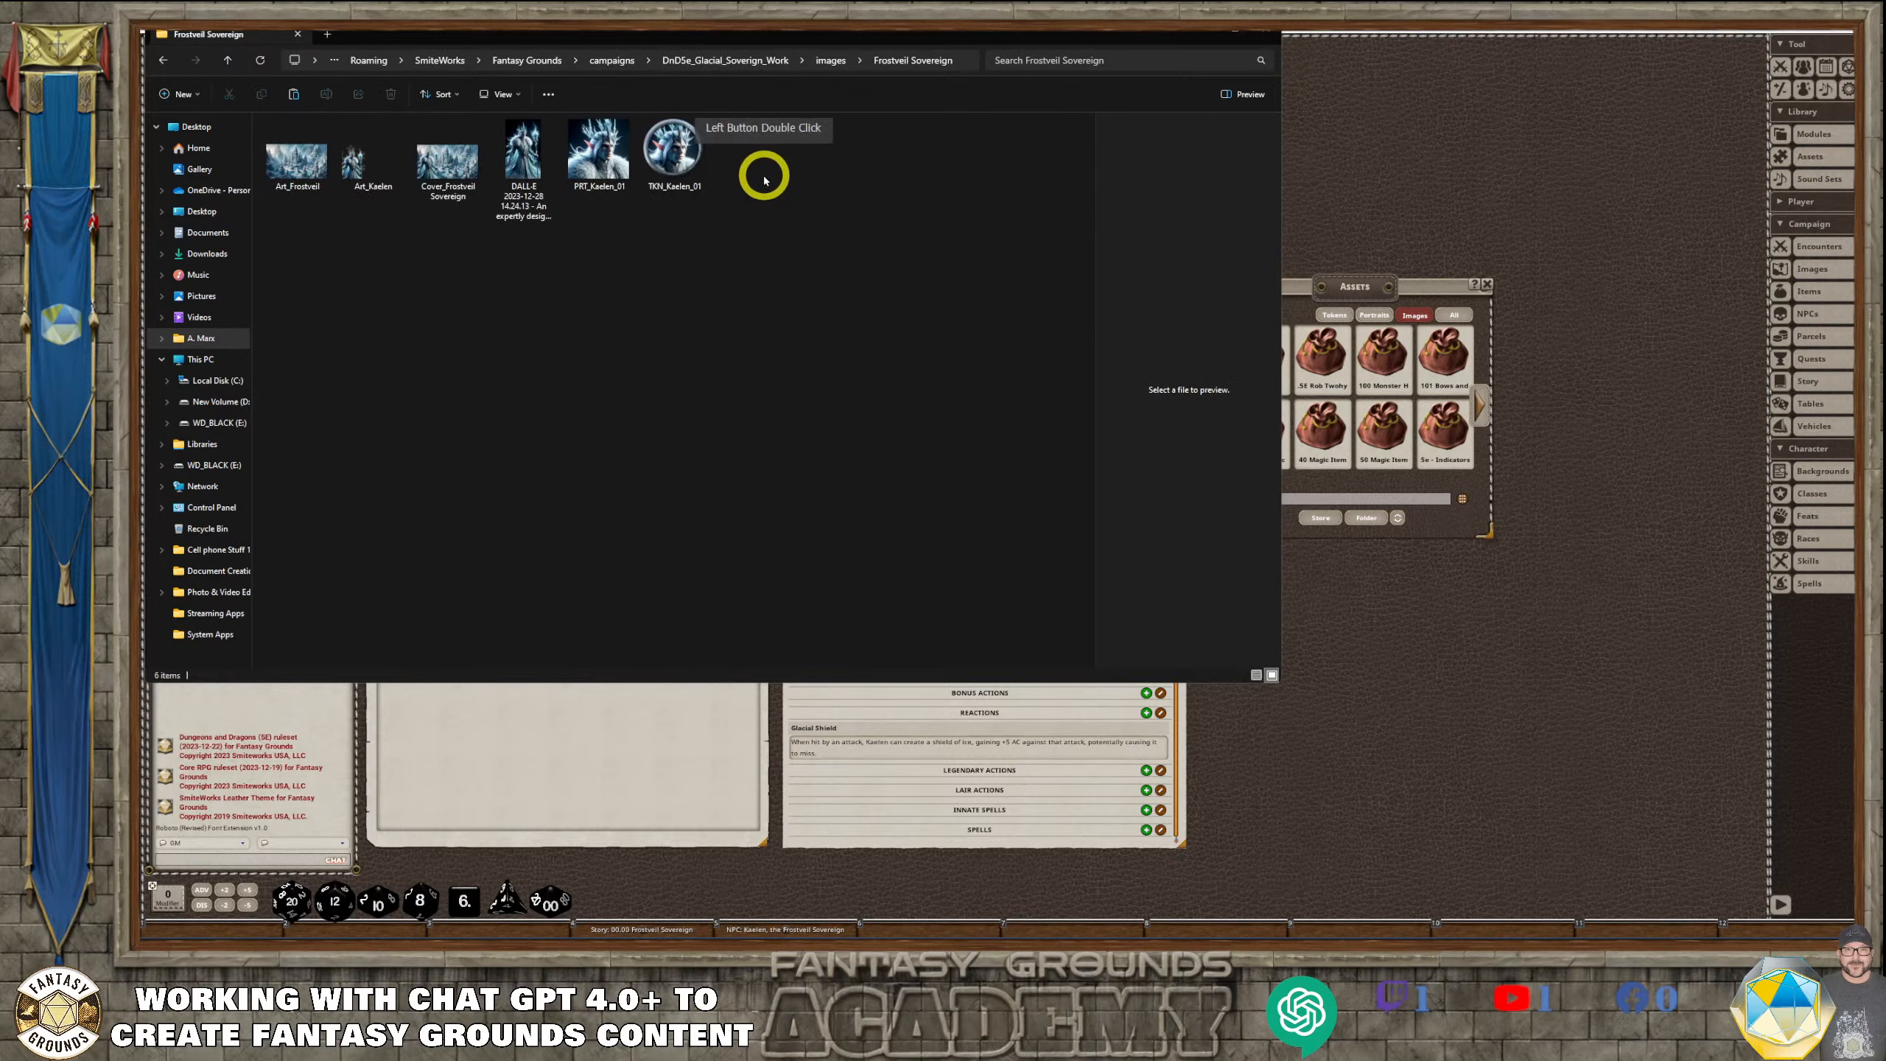
pyautogui.moveTo(762, 172); pyautogui.dragTo(601, 156)
pyautogui.rightClick(603, 159)
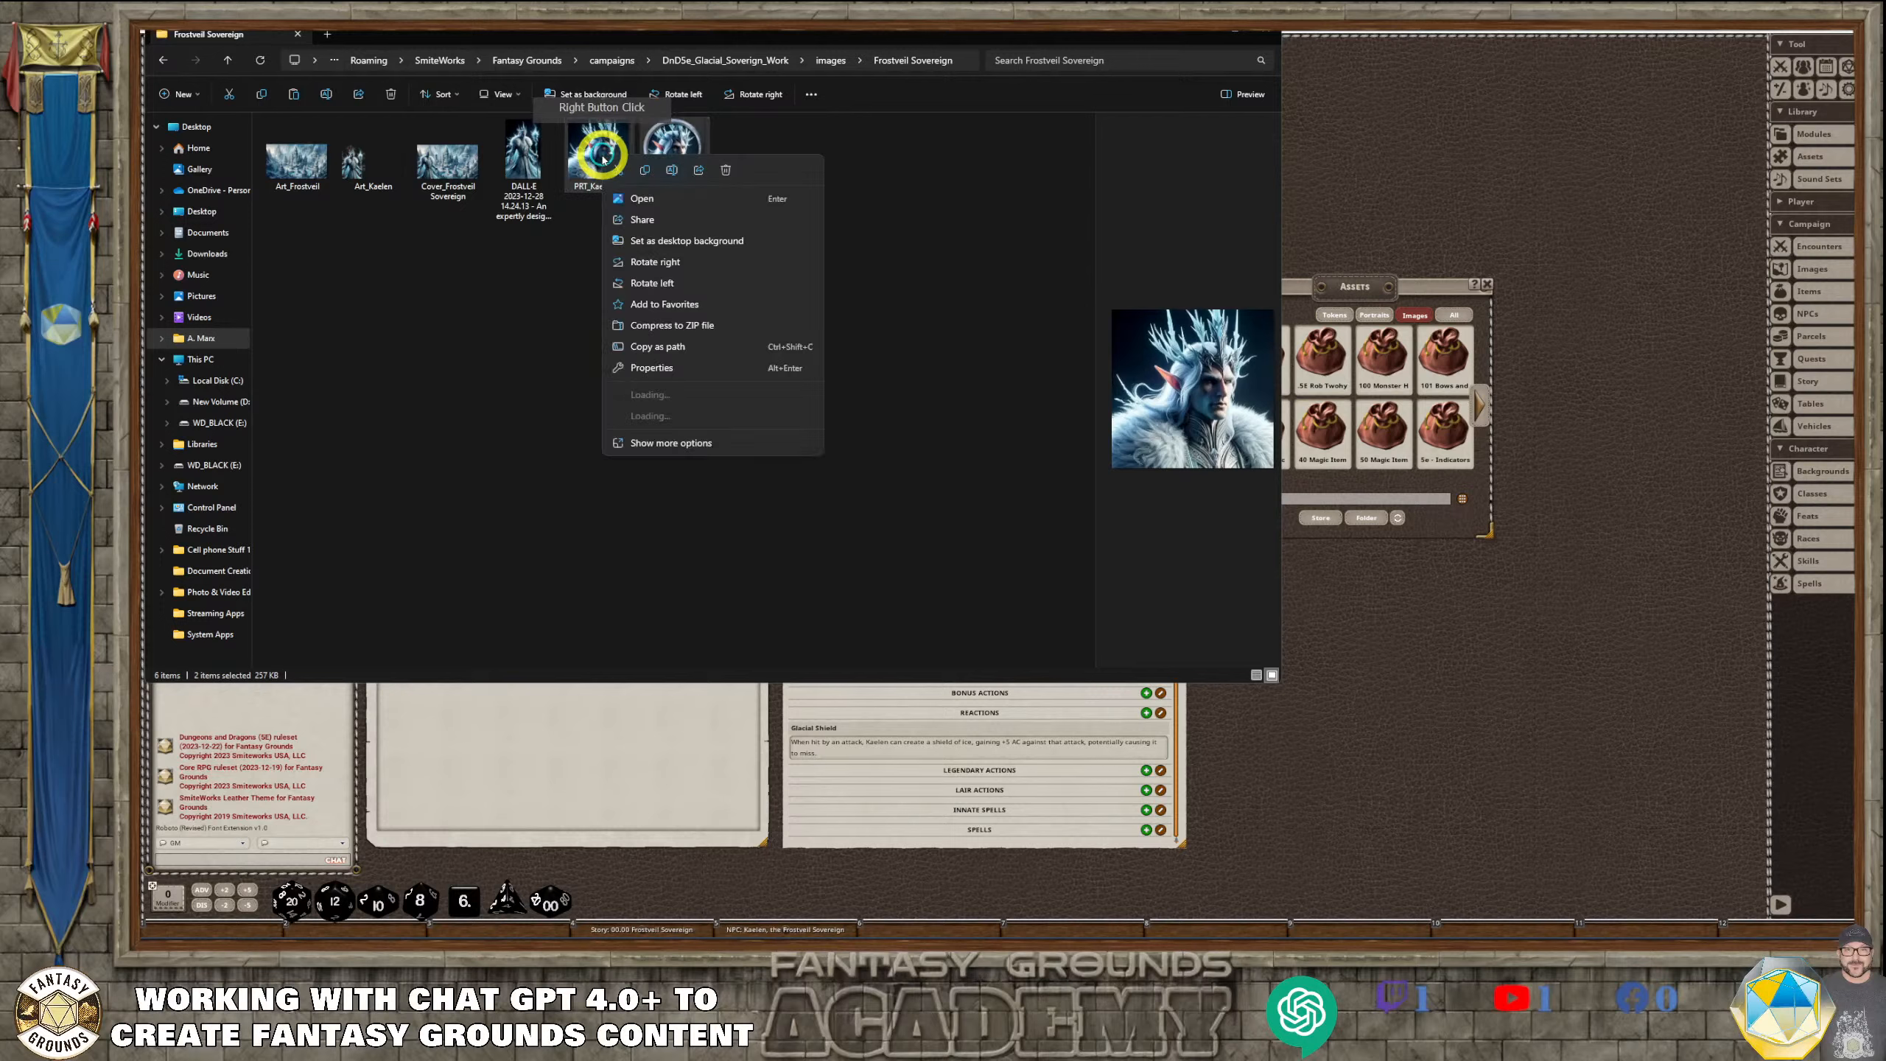
pyautogui.click(619, 169)
pyautogui.click(163, 60)
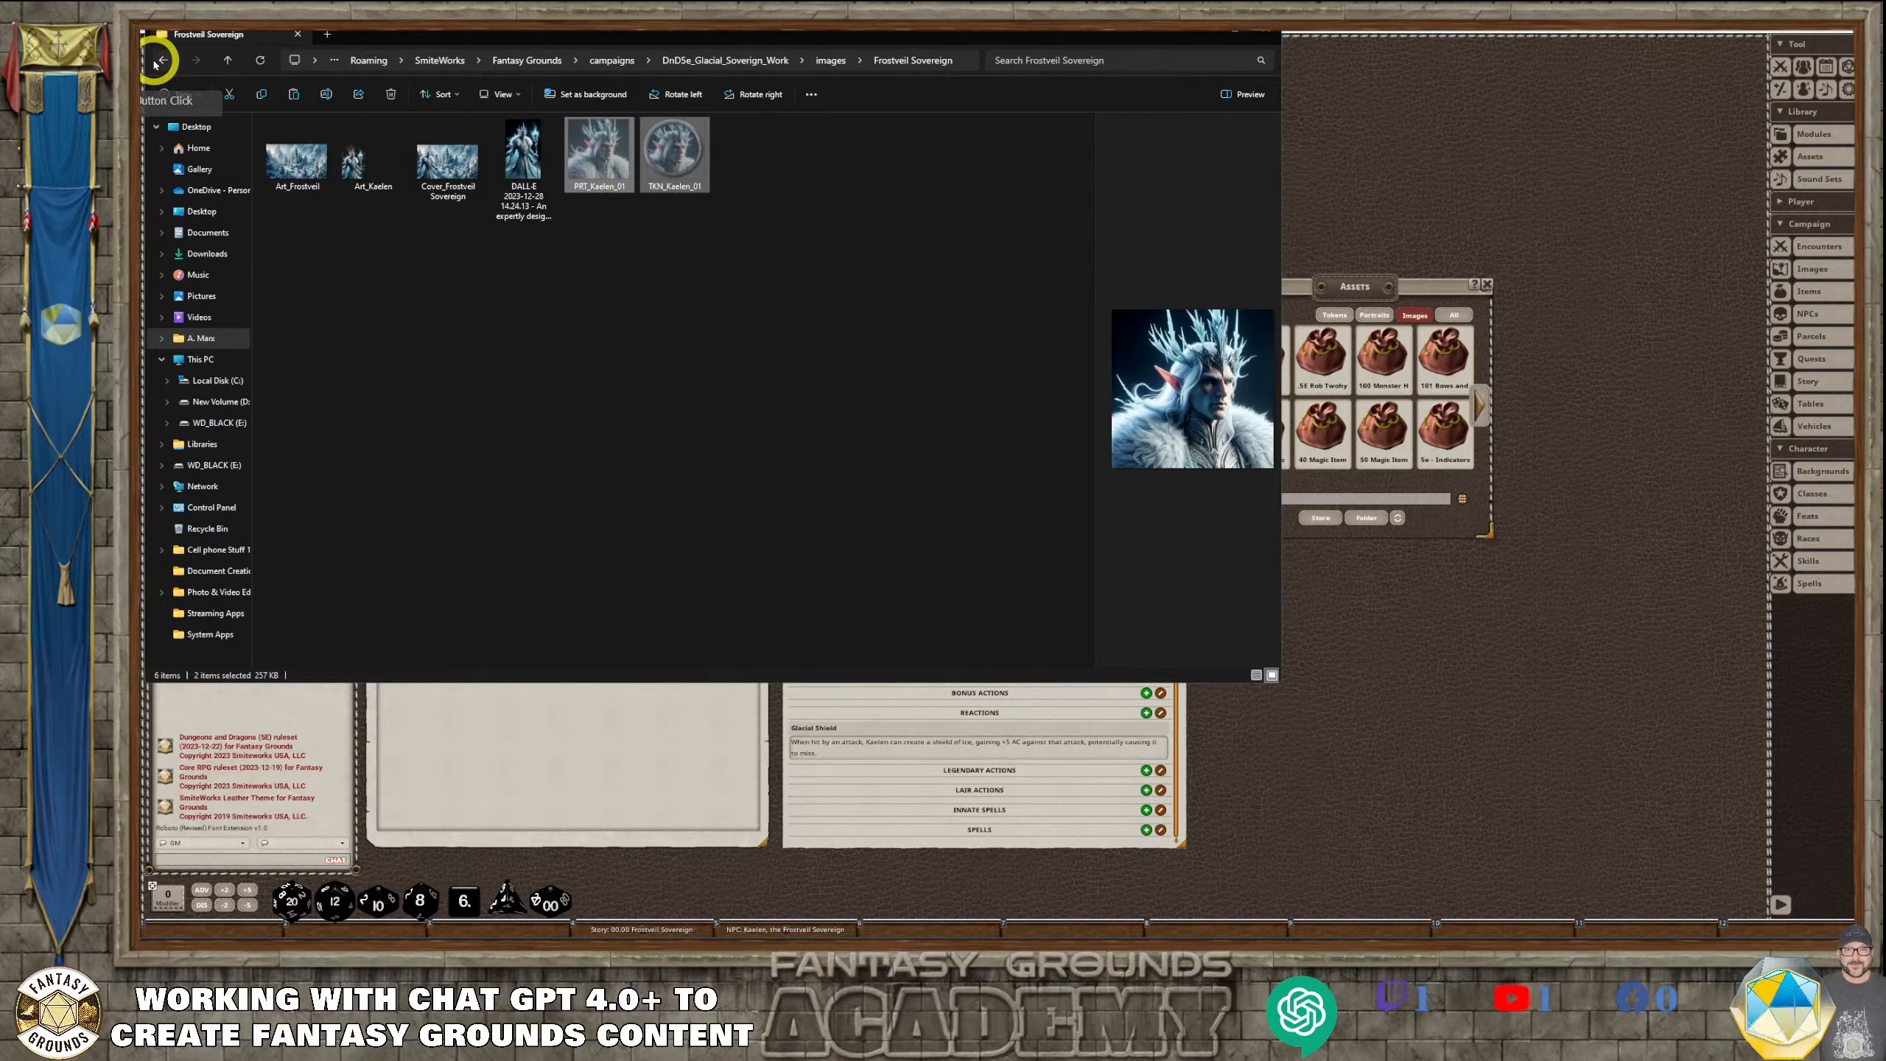
# Paste the two cut images into the images folder, then move the portrait into portraits and the token into tokens
pyautogui.rightClick(471, 253)
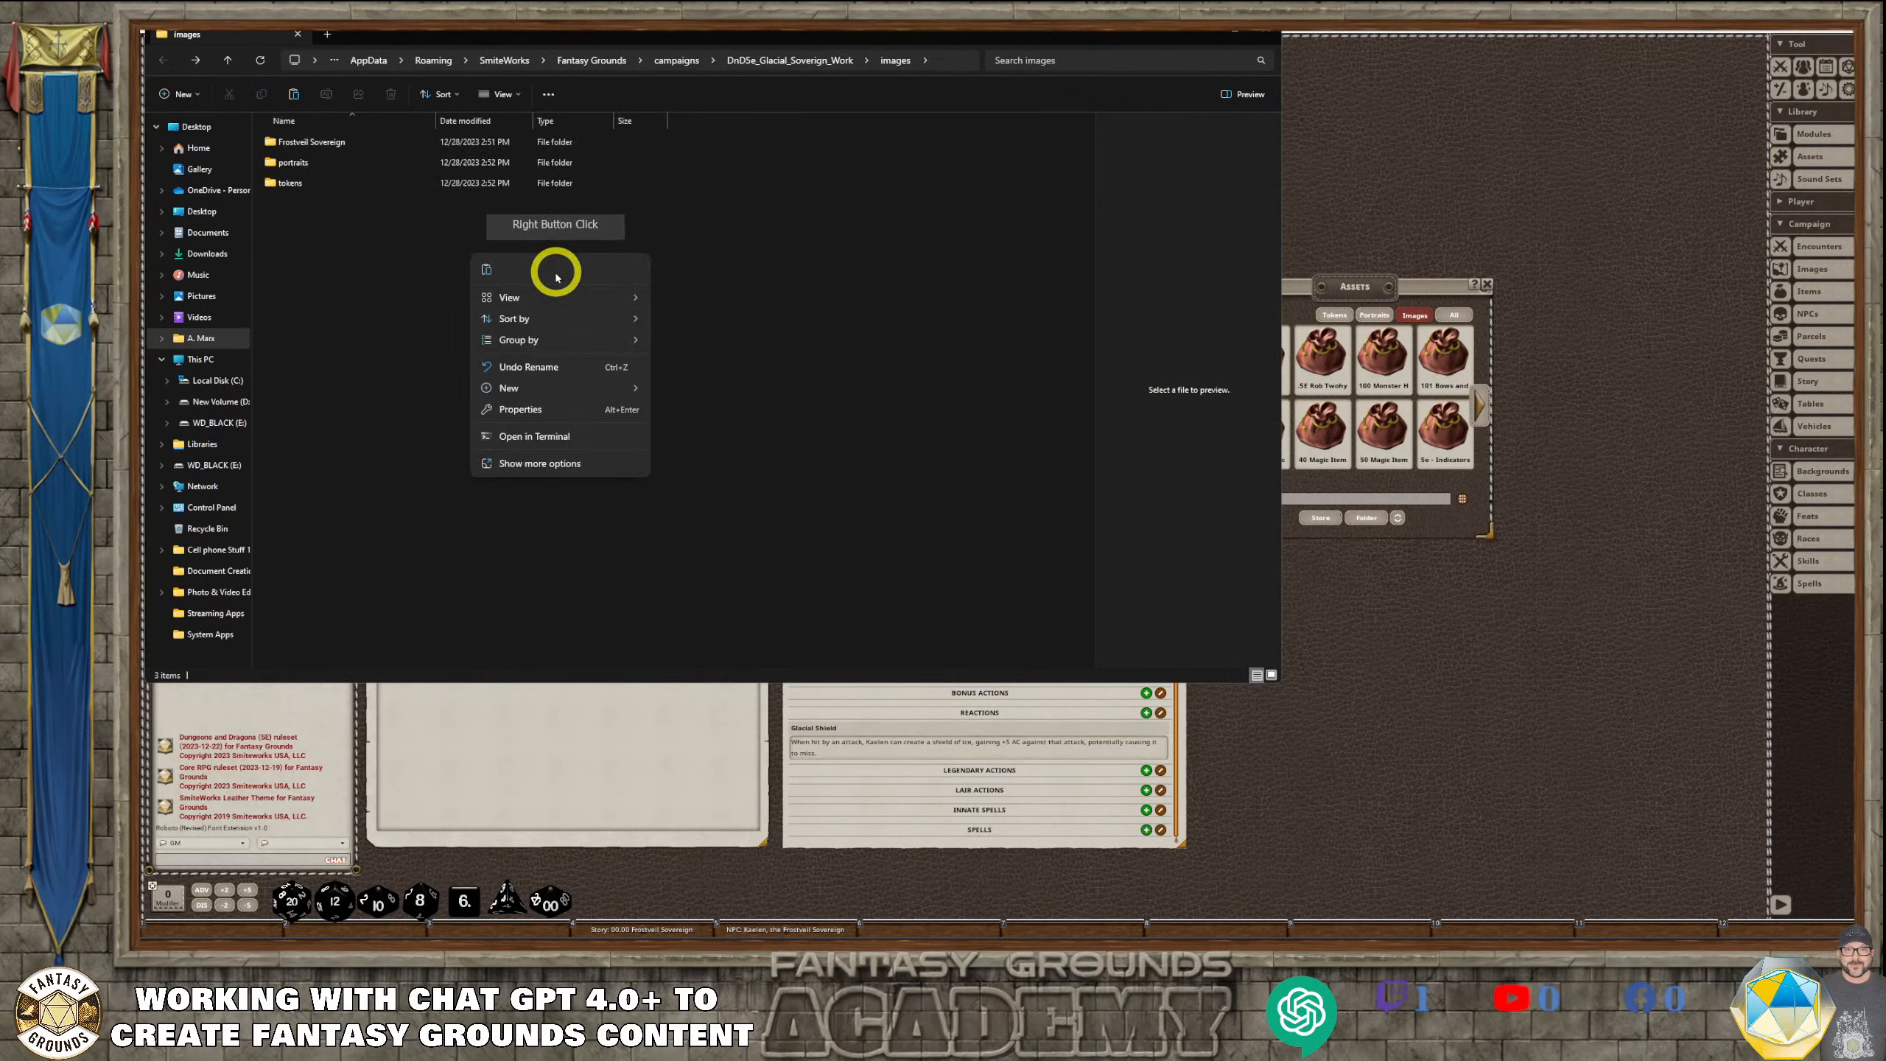
pyautogui.click(486, 269)
pyautogui.click(391, 249)
pyautogui.click(310, 205)
pyautogui.moveTo(311, 206)
pyautogui.mouseDown()
pyautogui.moveTo(265, 177)
pyautogui.moveTo(315, 160)
pyautogui.moveTo(313, 183)
pyautogui.mouseUp()
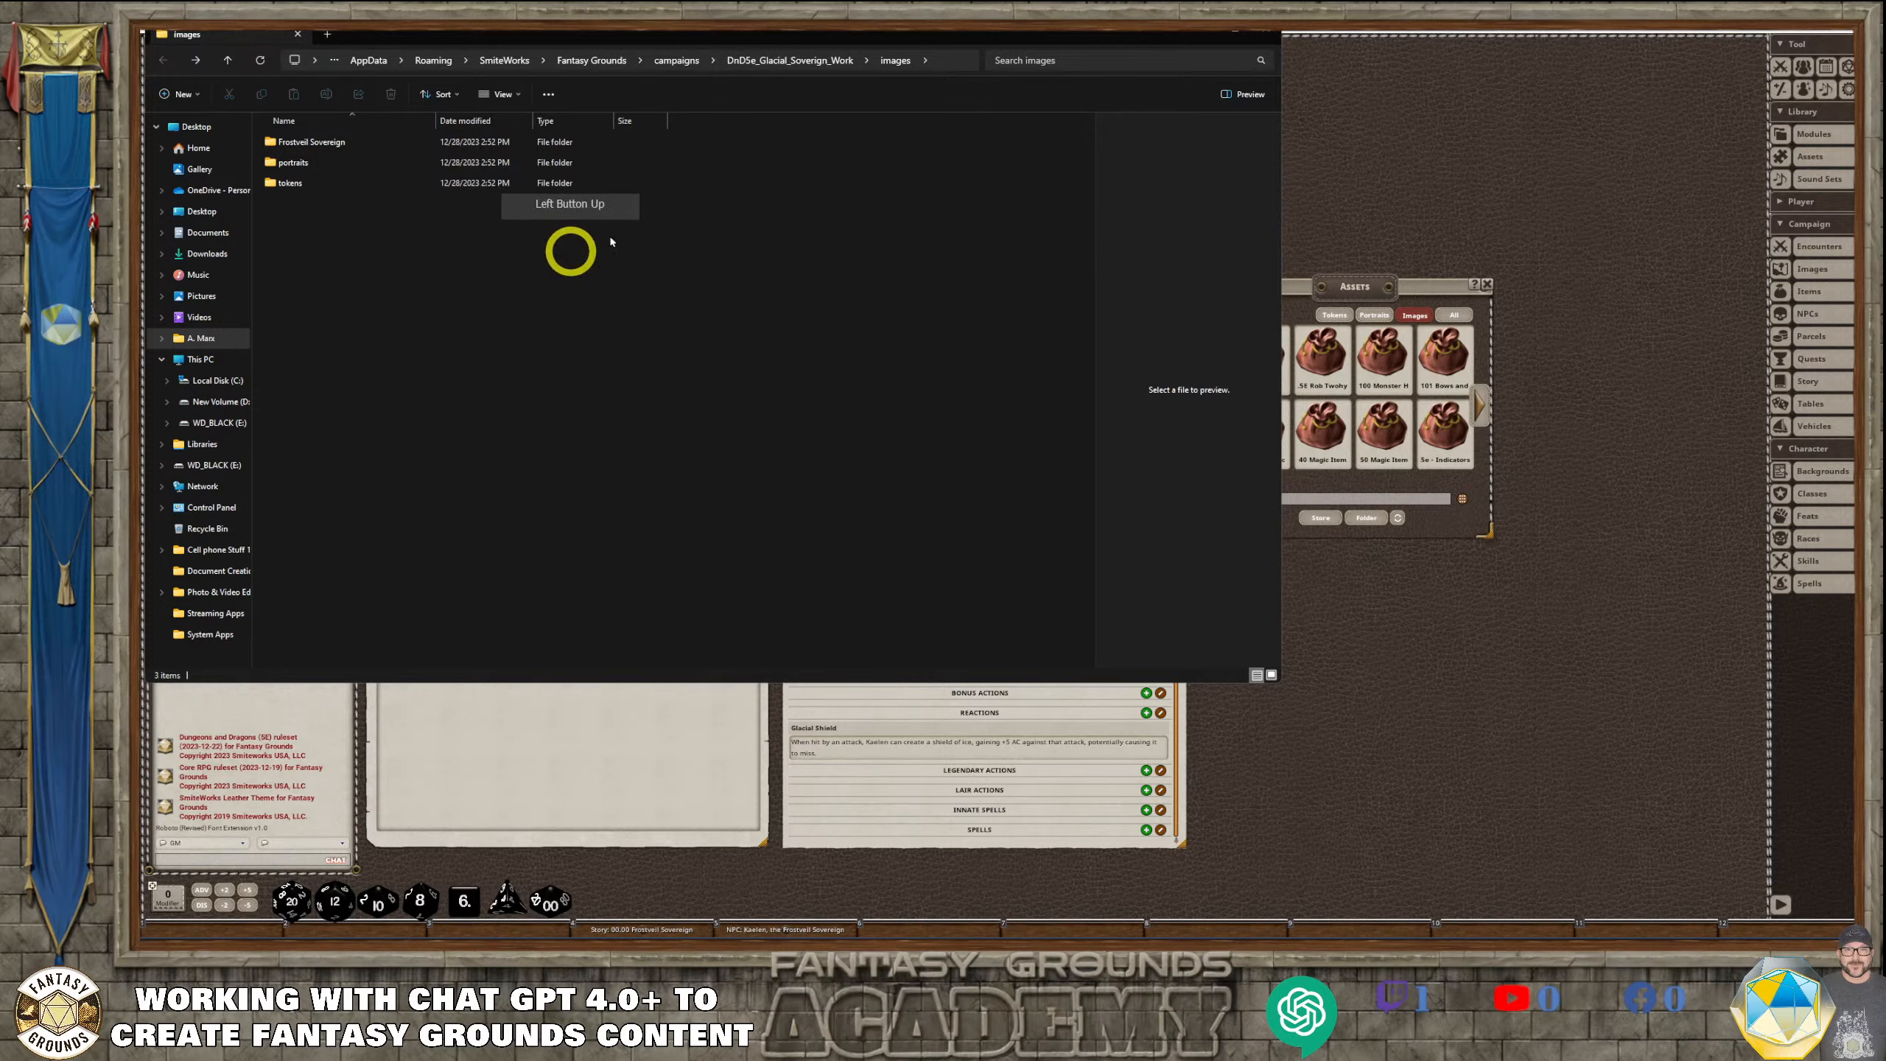
# Back in Fantasy Grounds, refresh the folder assets and open the campaign's Frostveil Sovereign images in an enlarged Assets window, dismissing the console log
pyautogui.click(1261, 33)
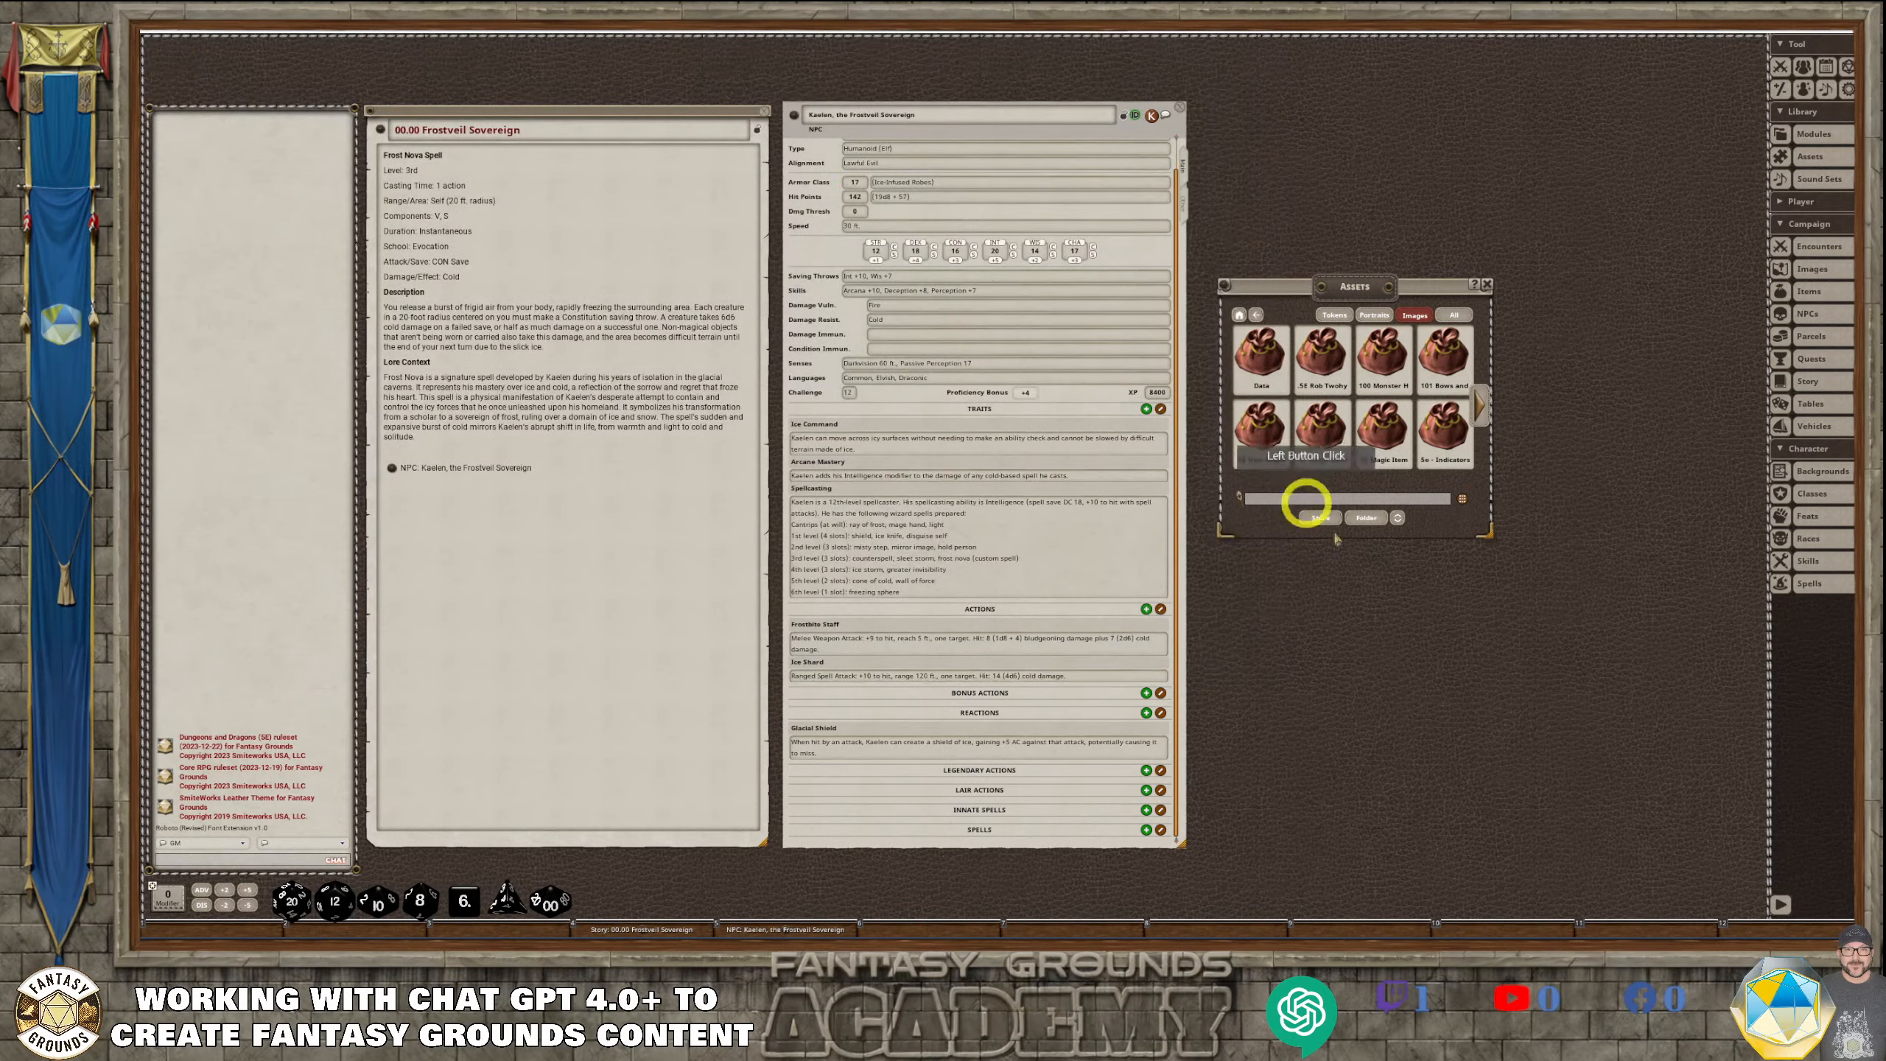
pyautogui.click(1399, 524)
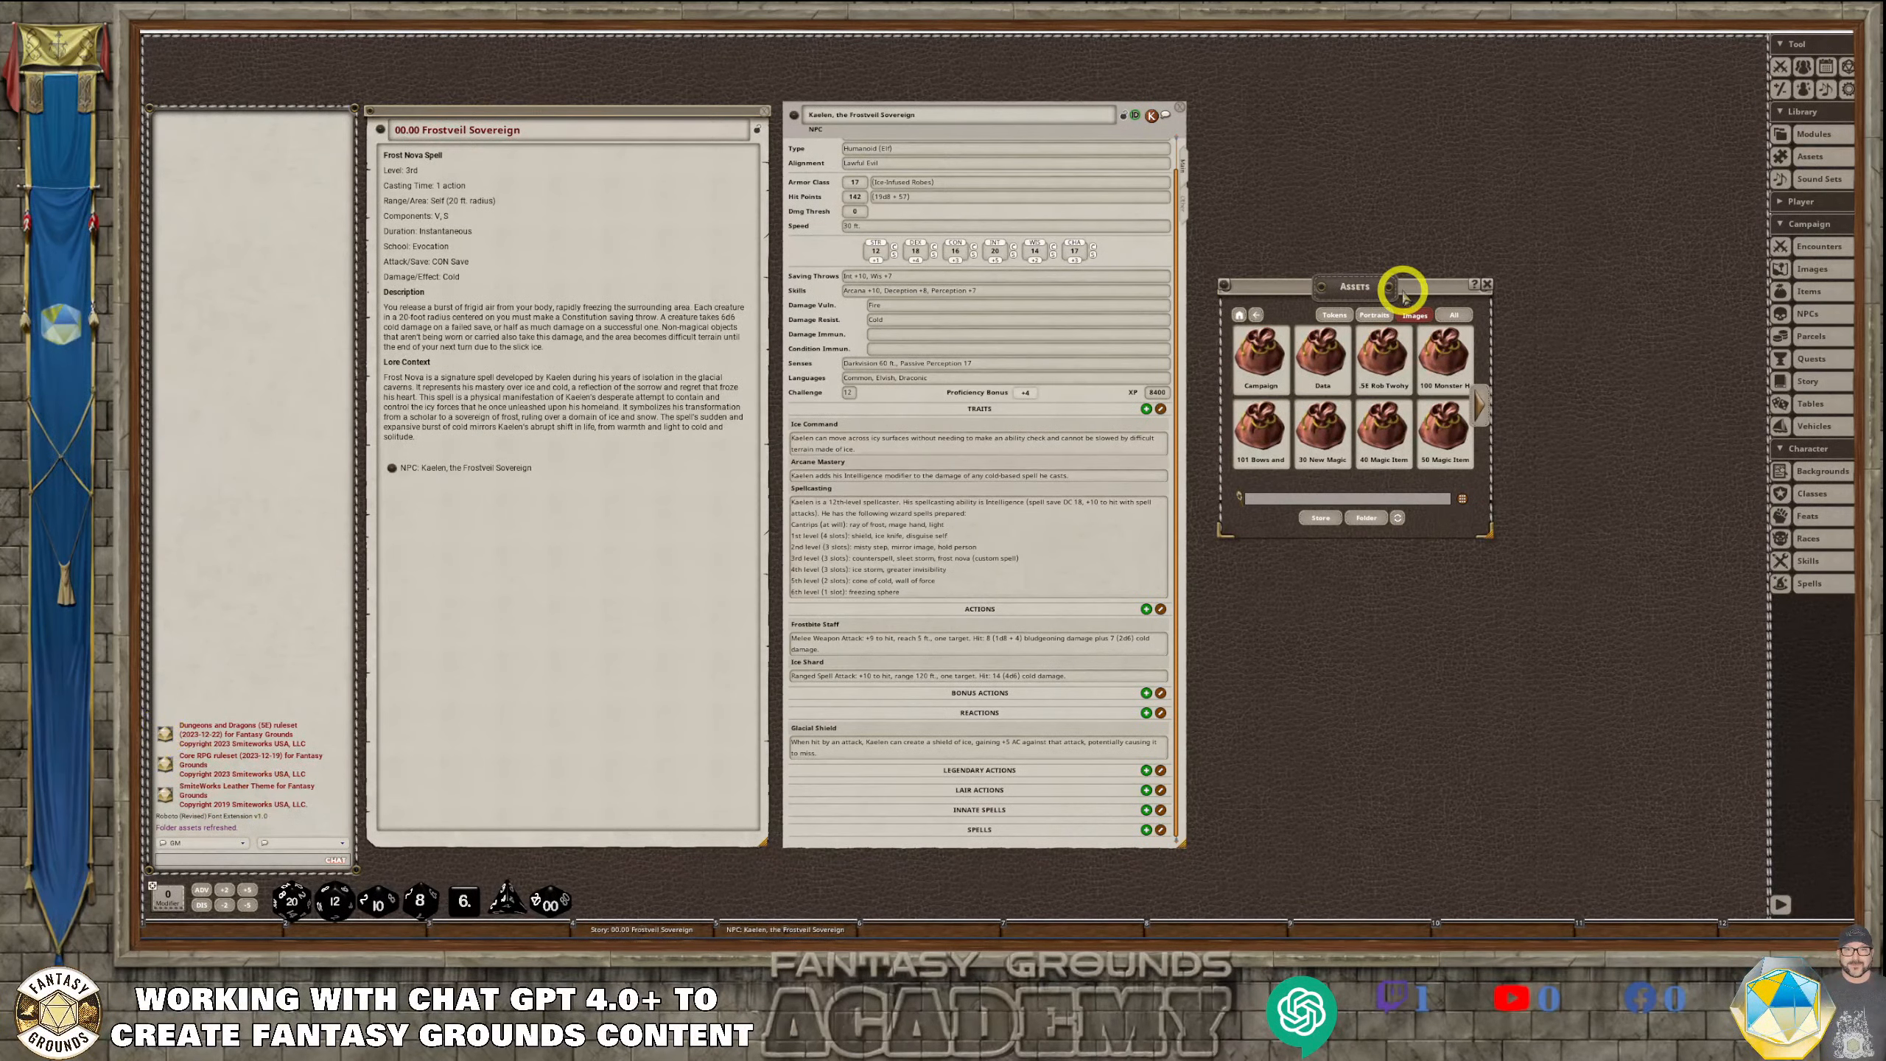
pyautogui.moveTo(1401, 287); pyautogui.dragTo(1376, 171)
pyautogui.click(1226, 242)
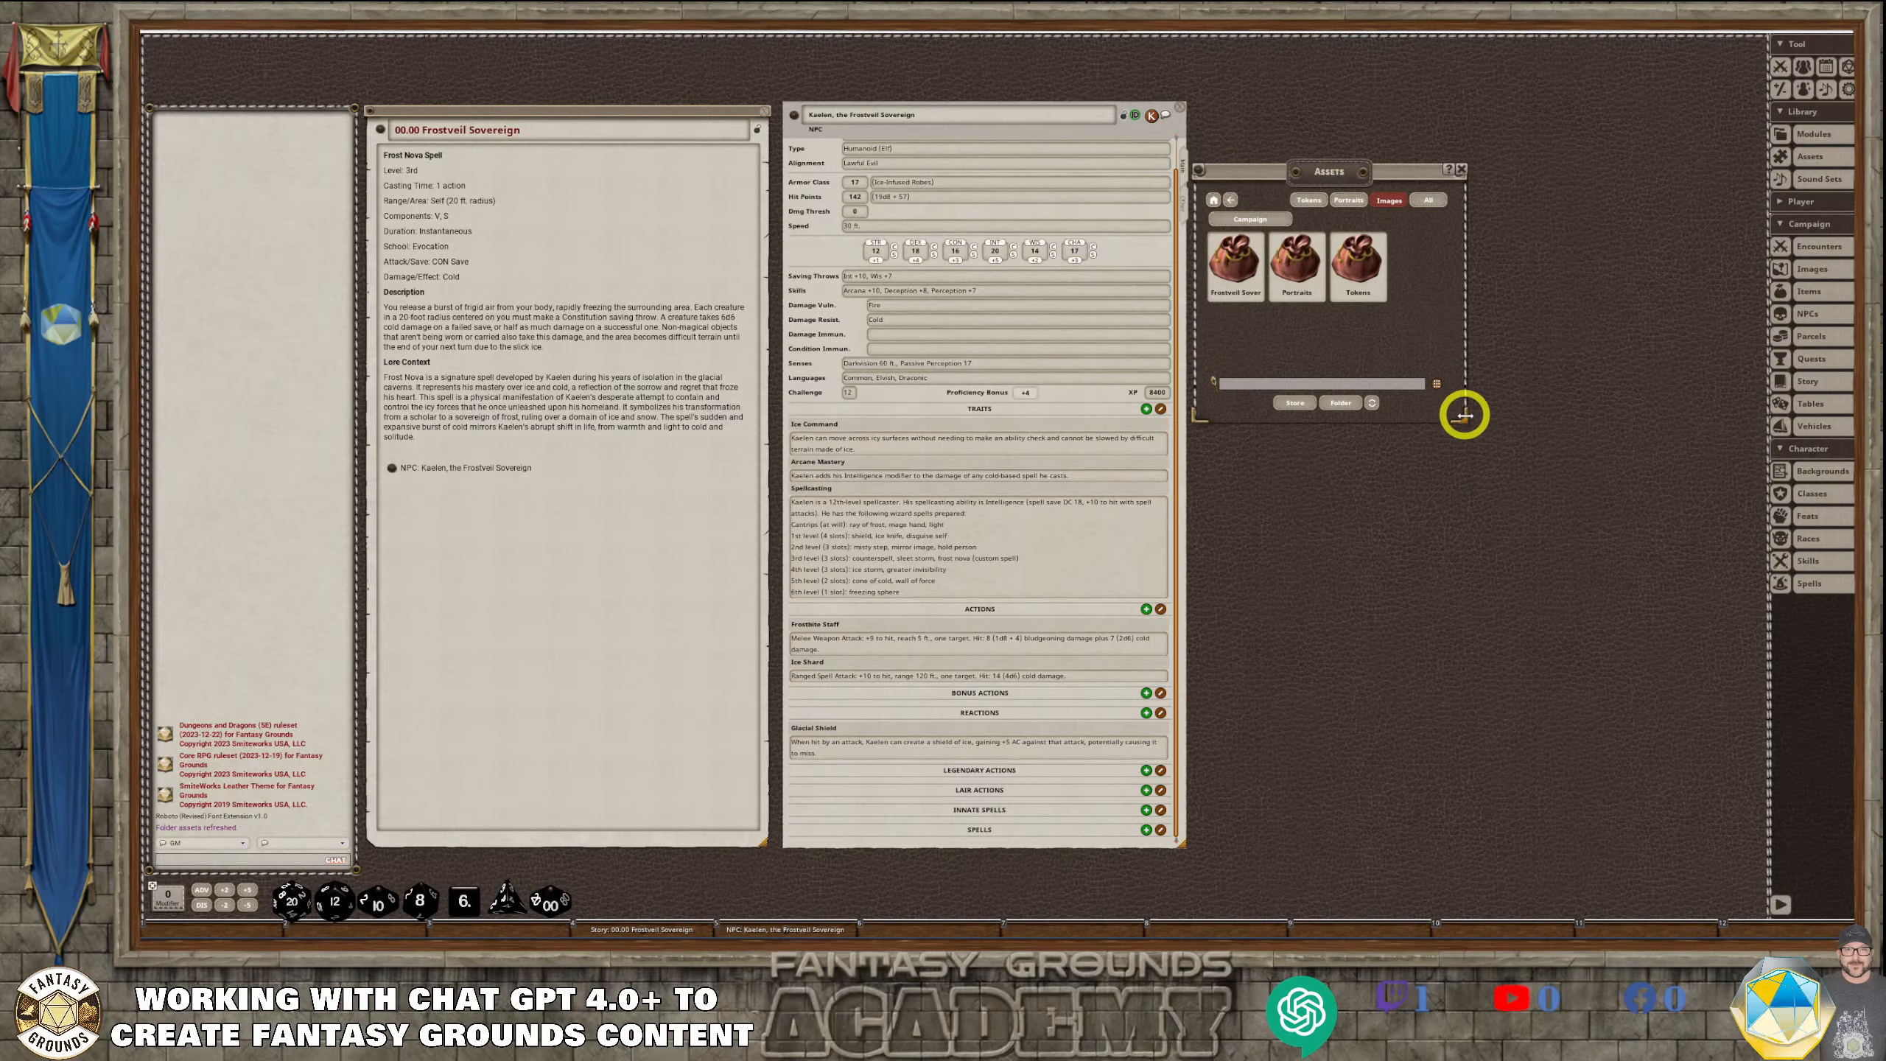
pyautogui.moveTo(1468, 420); pyautogui.dragTo(1611, 643)
pyautogui.click(1234, 264)
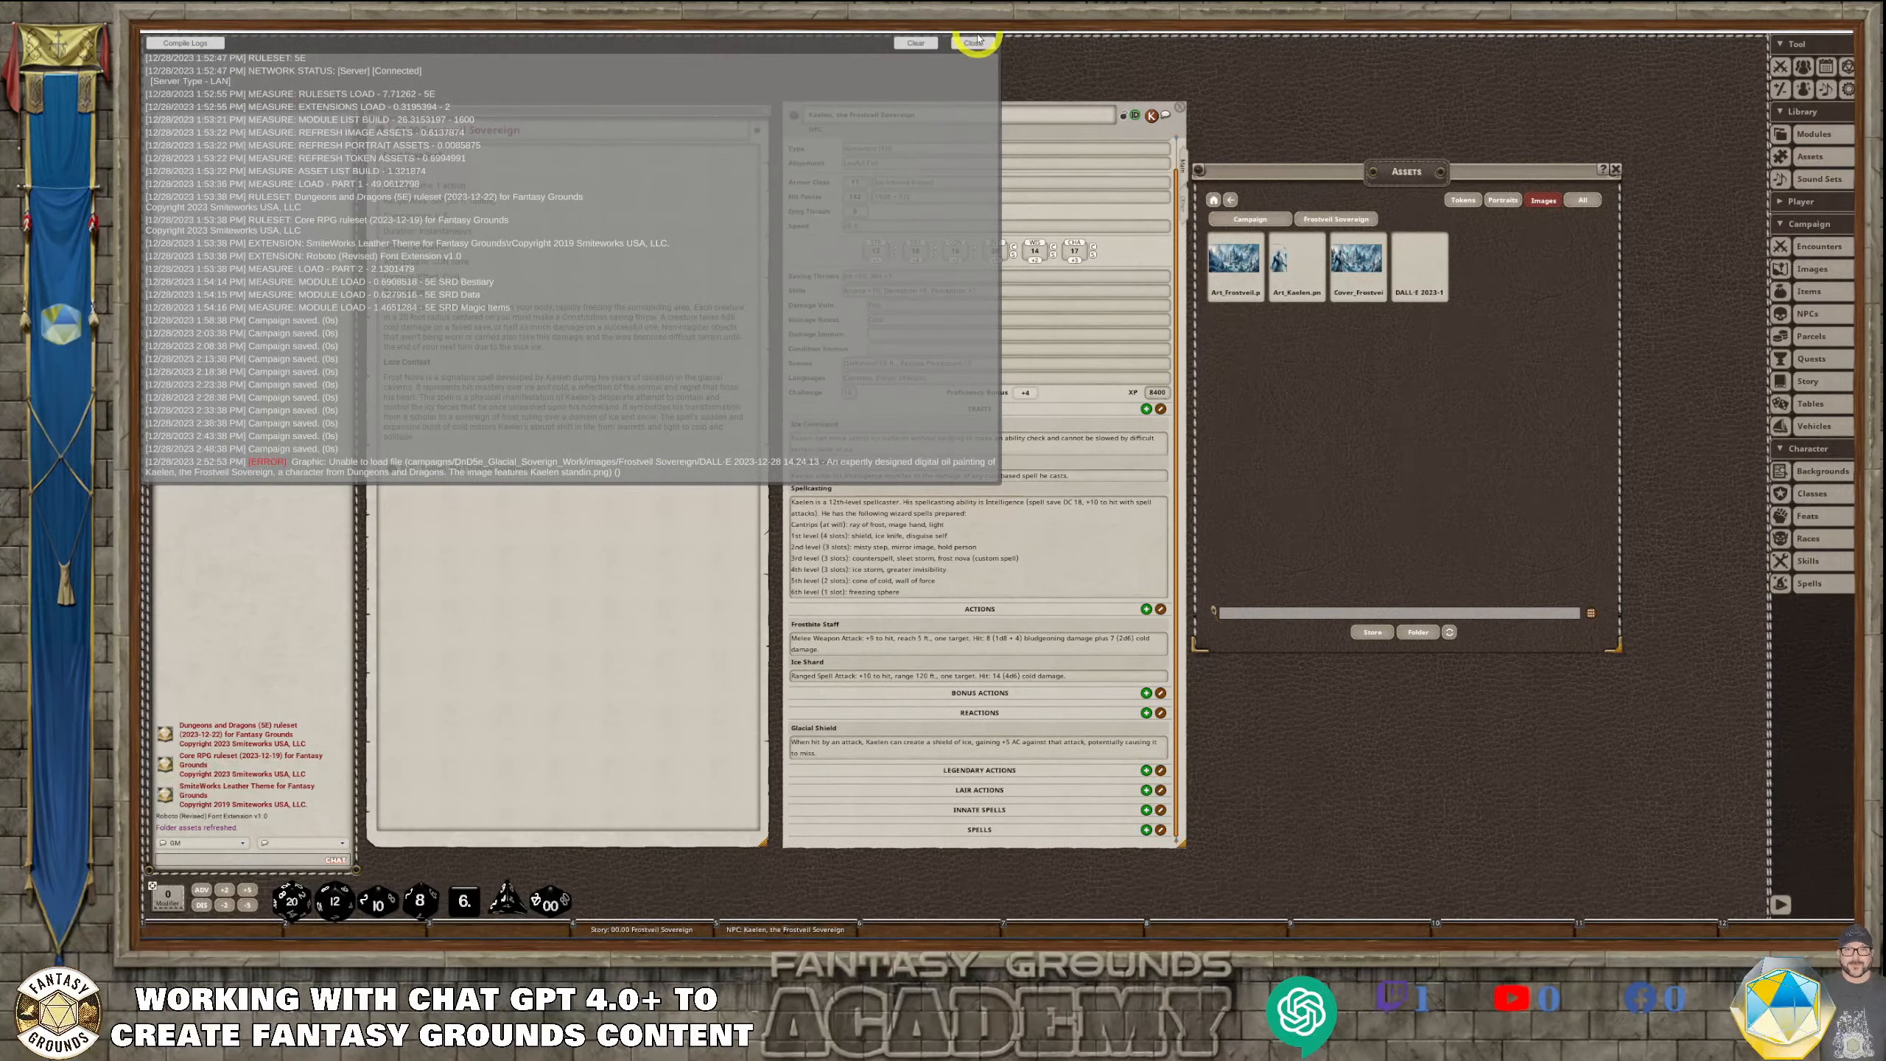
pyautogui.click(974, 42)
pyautogui.click(1467, 297)
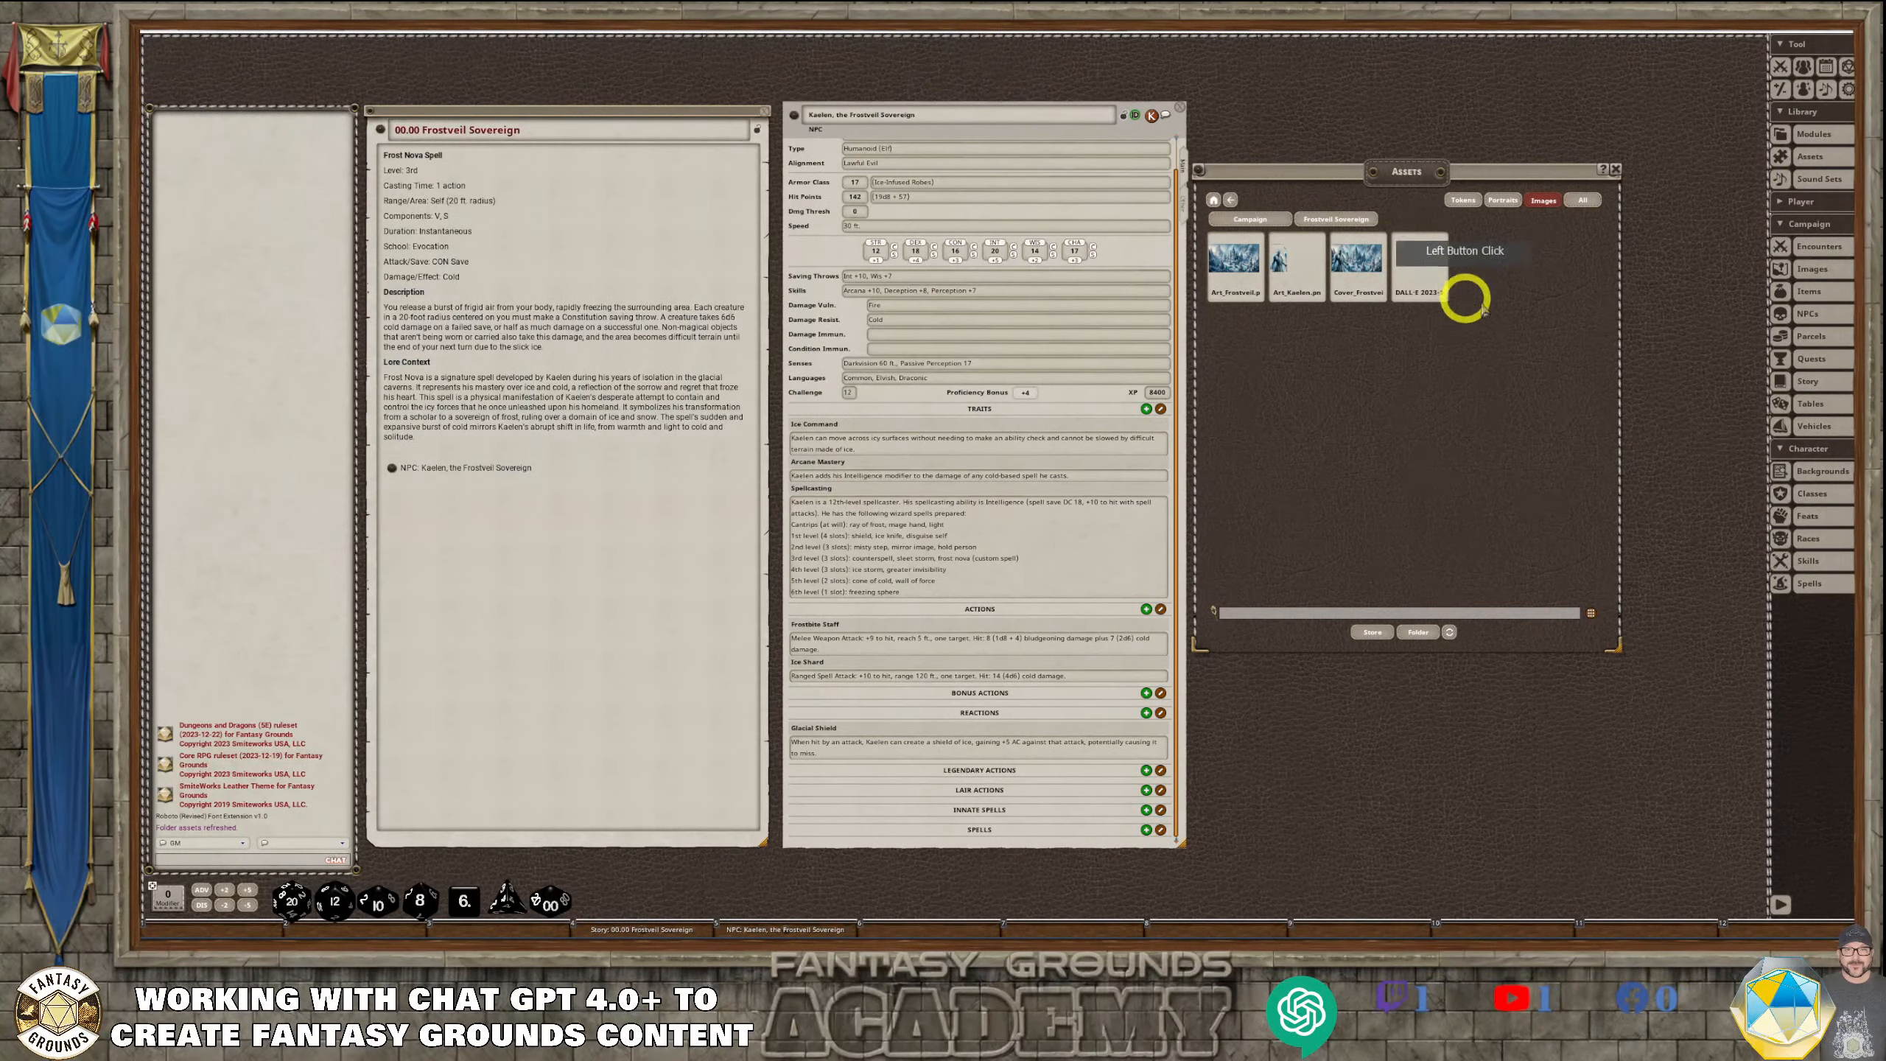
# Open the campaign's Frostveil Sovereign images folder on disk, rename the DALL-E image as Art_Kaelen Pose, and close the folder
pyautogui.click(1418, 632)
pyautogui.click(310, 159)
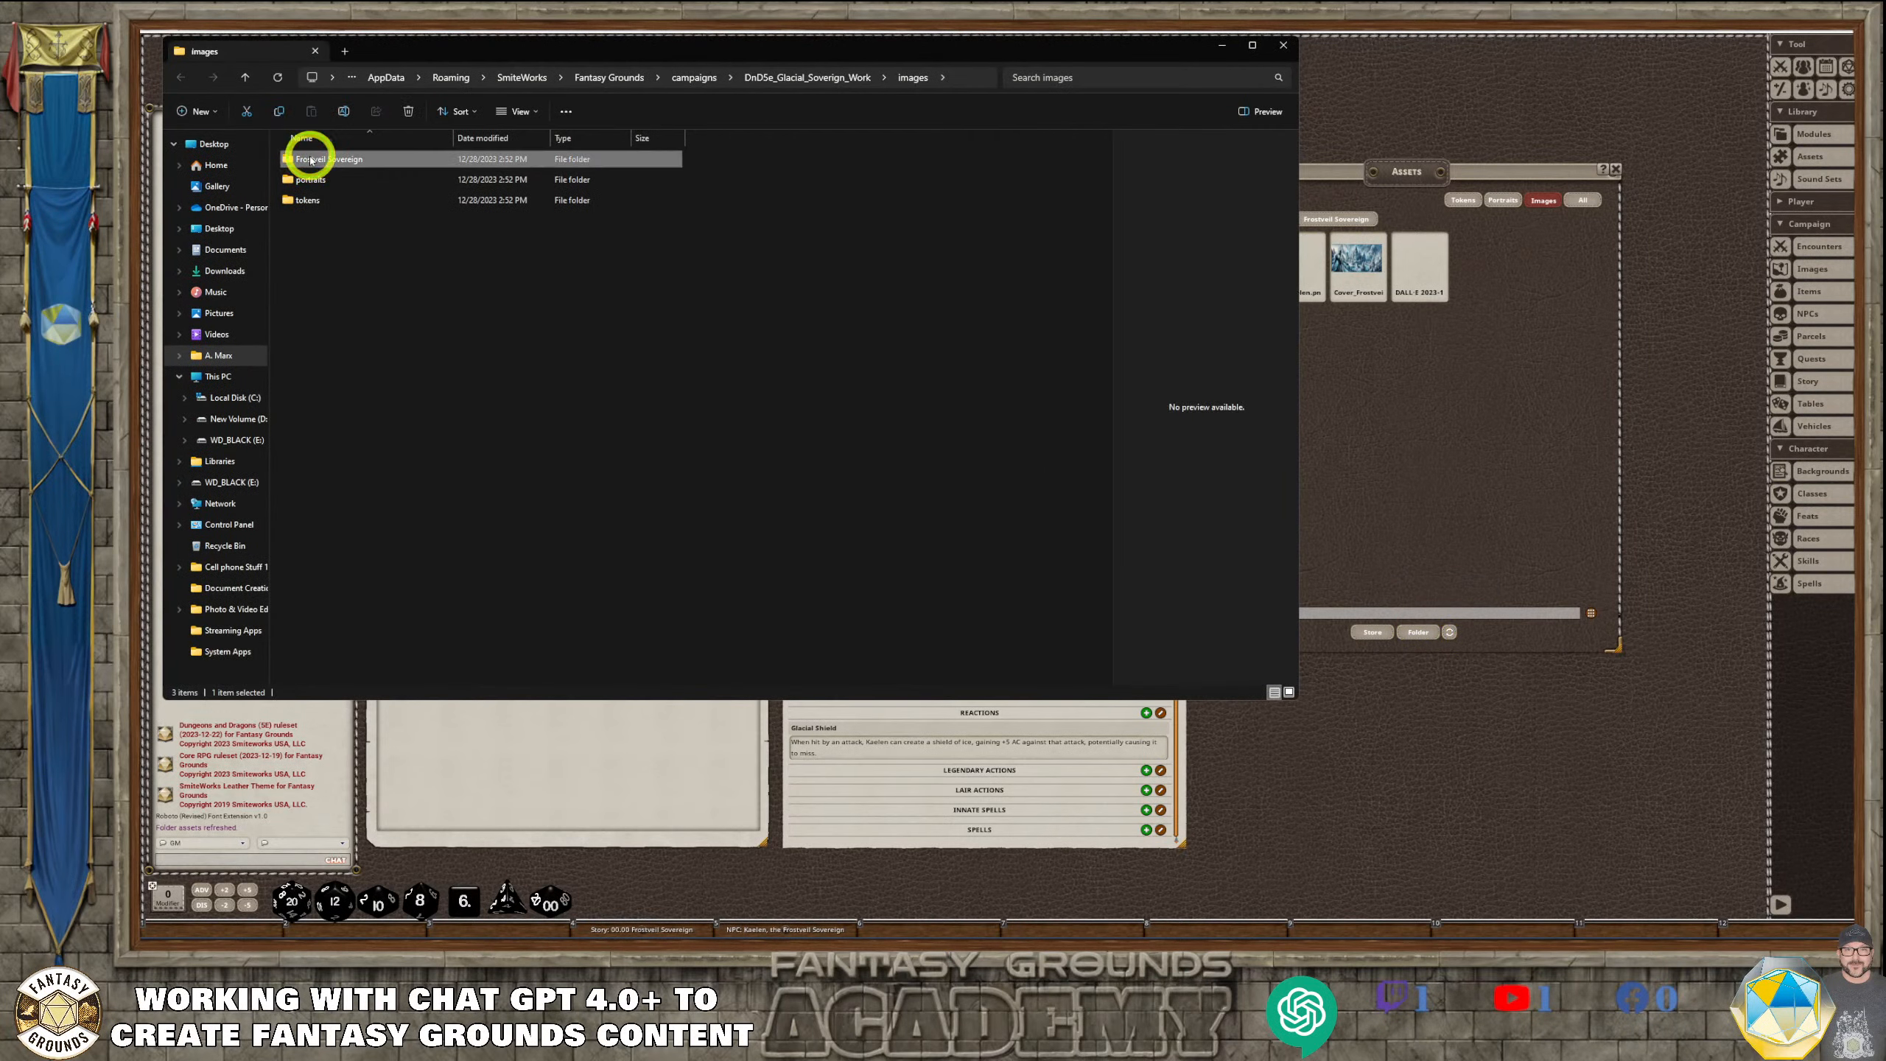
pyautogui.doubleClick(310, 159)
pyautogui.click(547, 227)
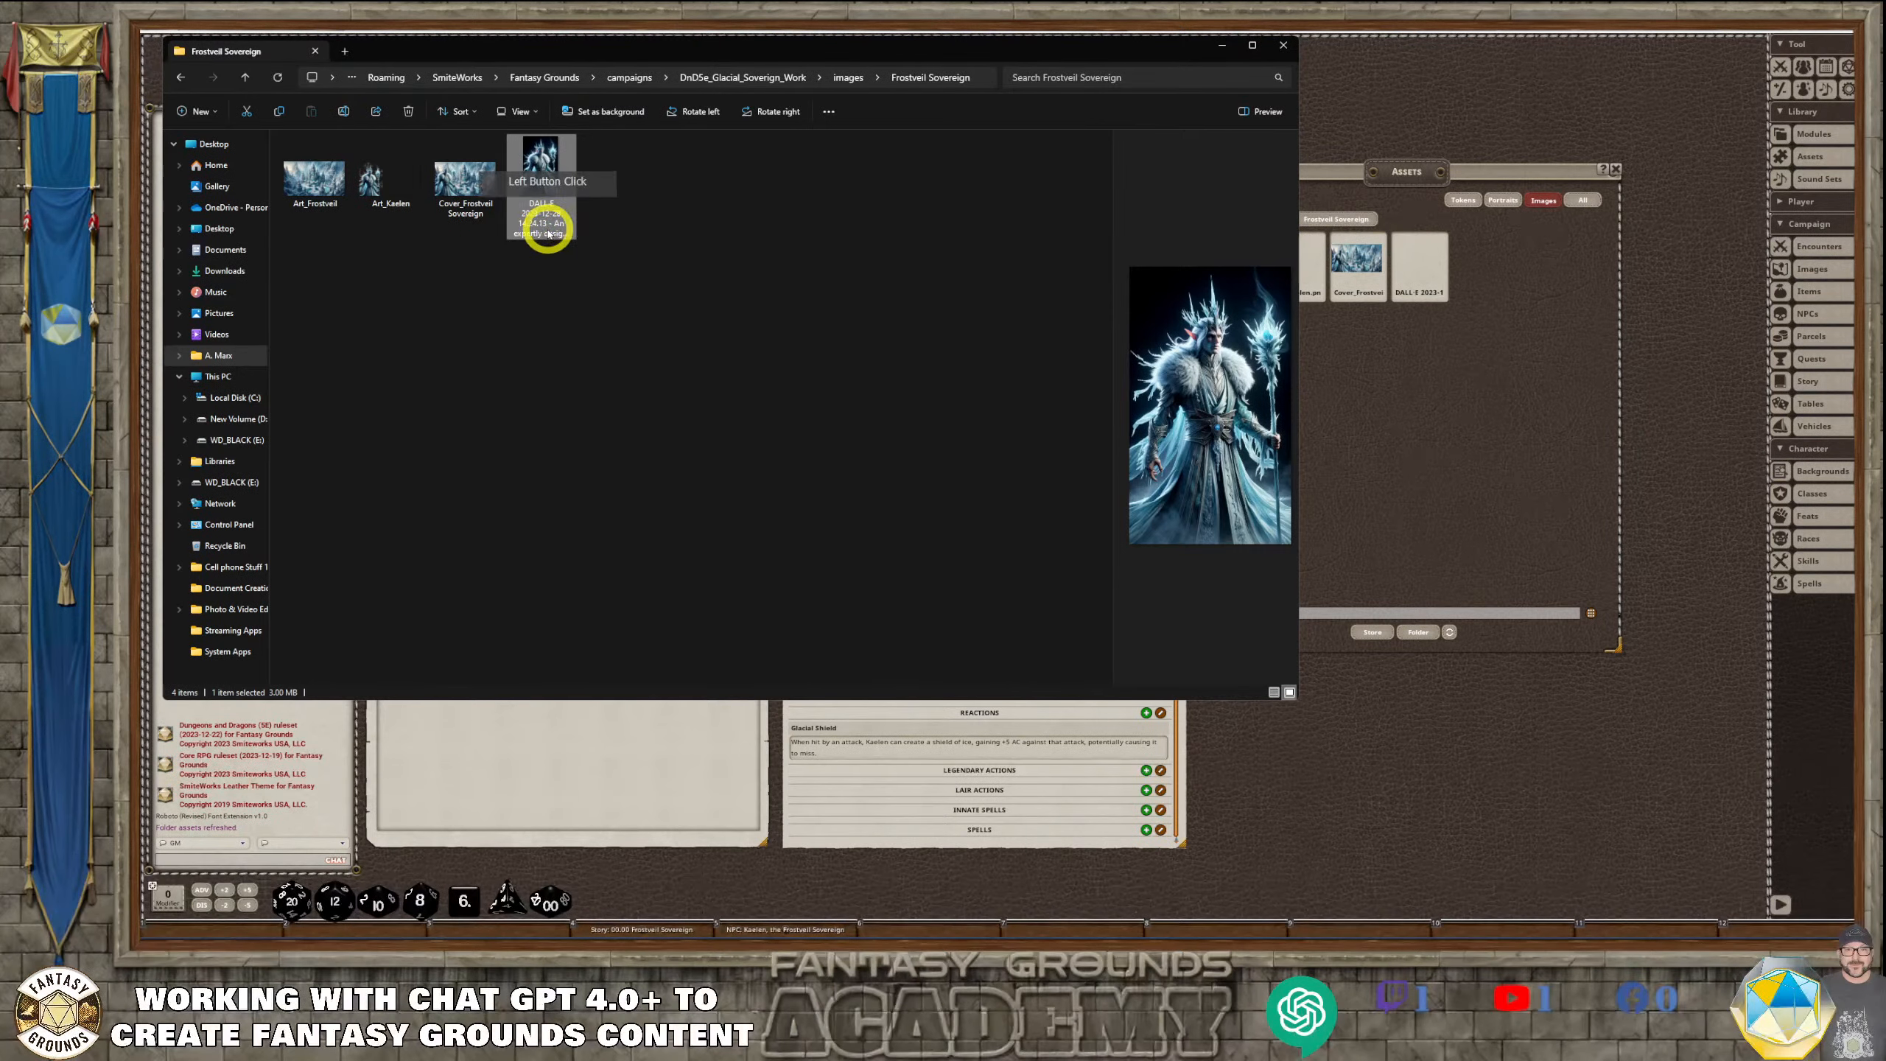
pyautogui.click(548, 215)
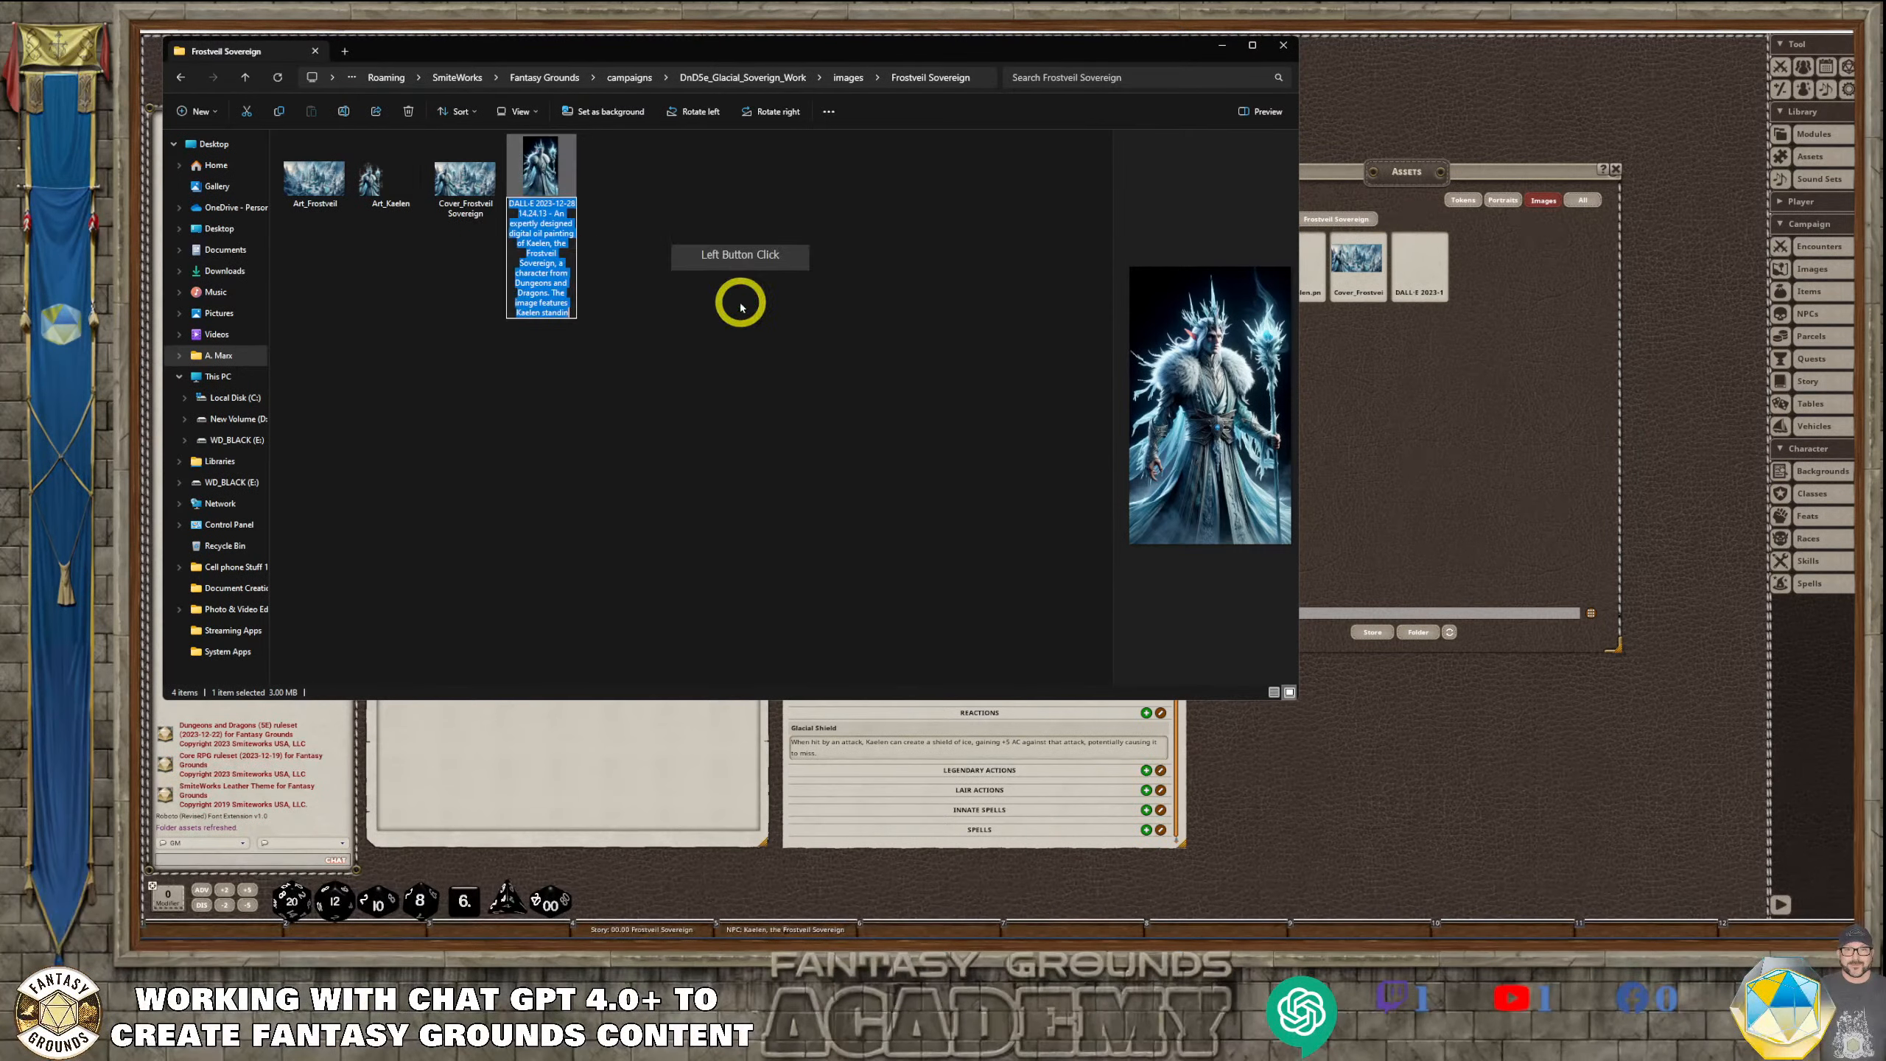
pyautogui.write('Z')
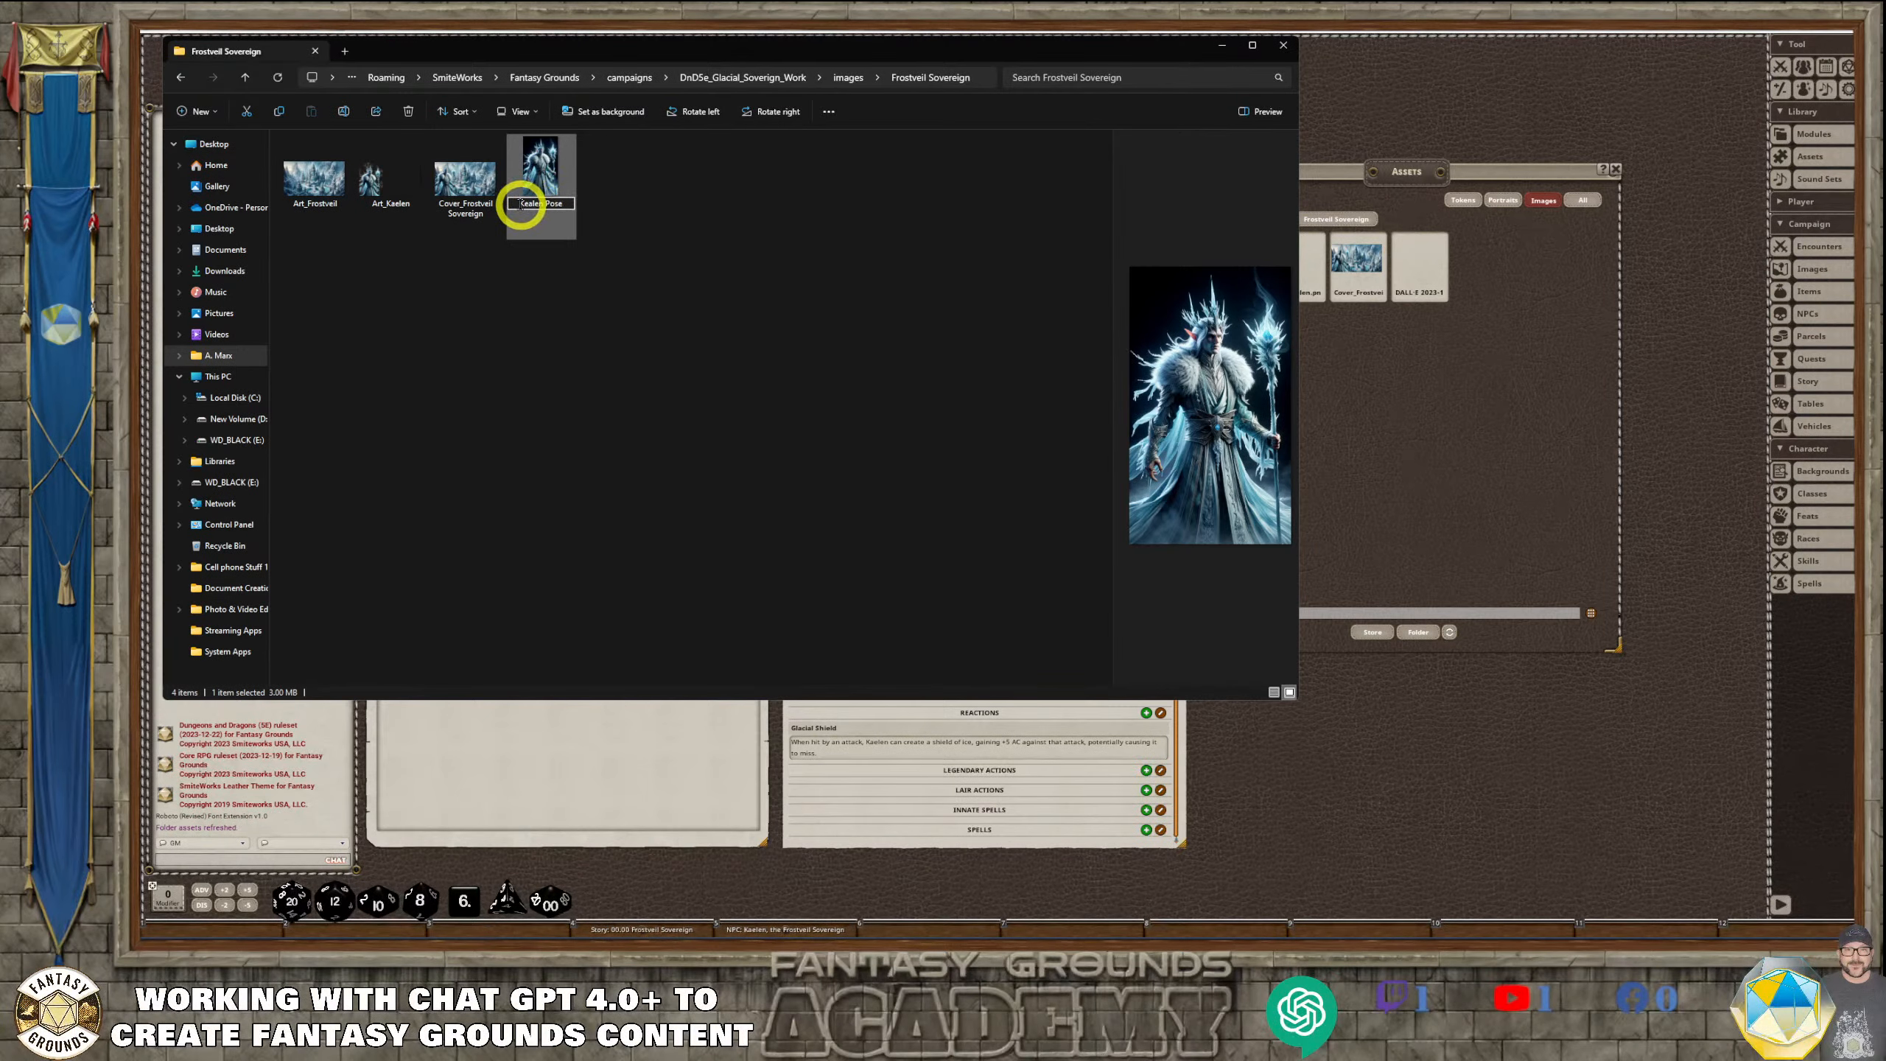
pyautogui.click(659, 267)
pyautogui.write('rt_')
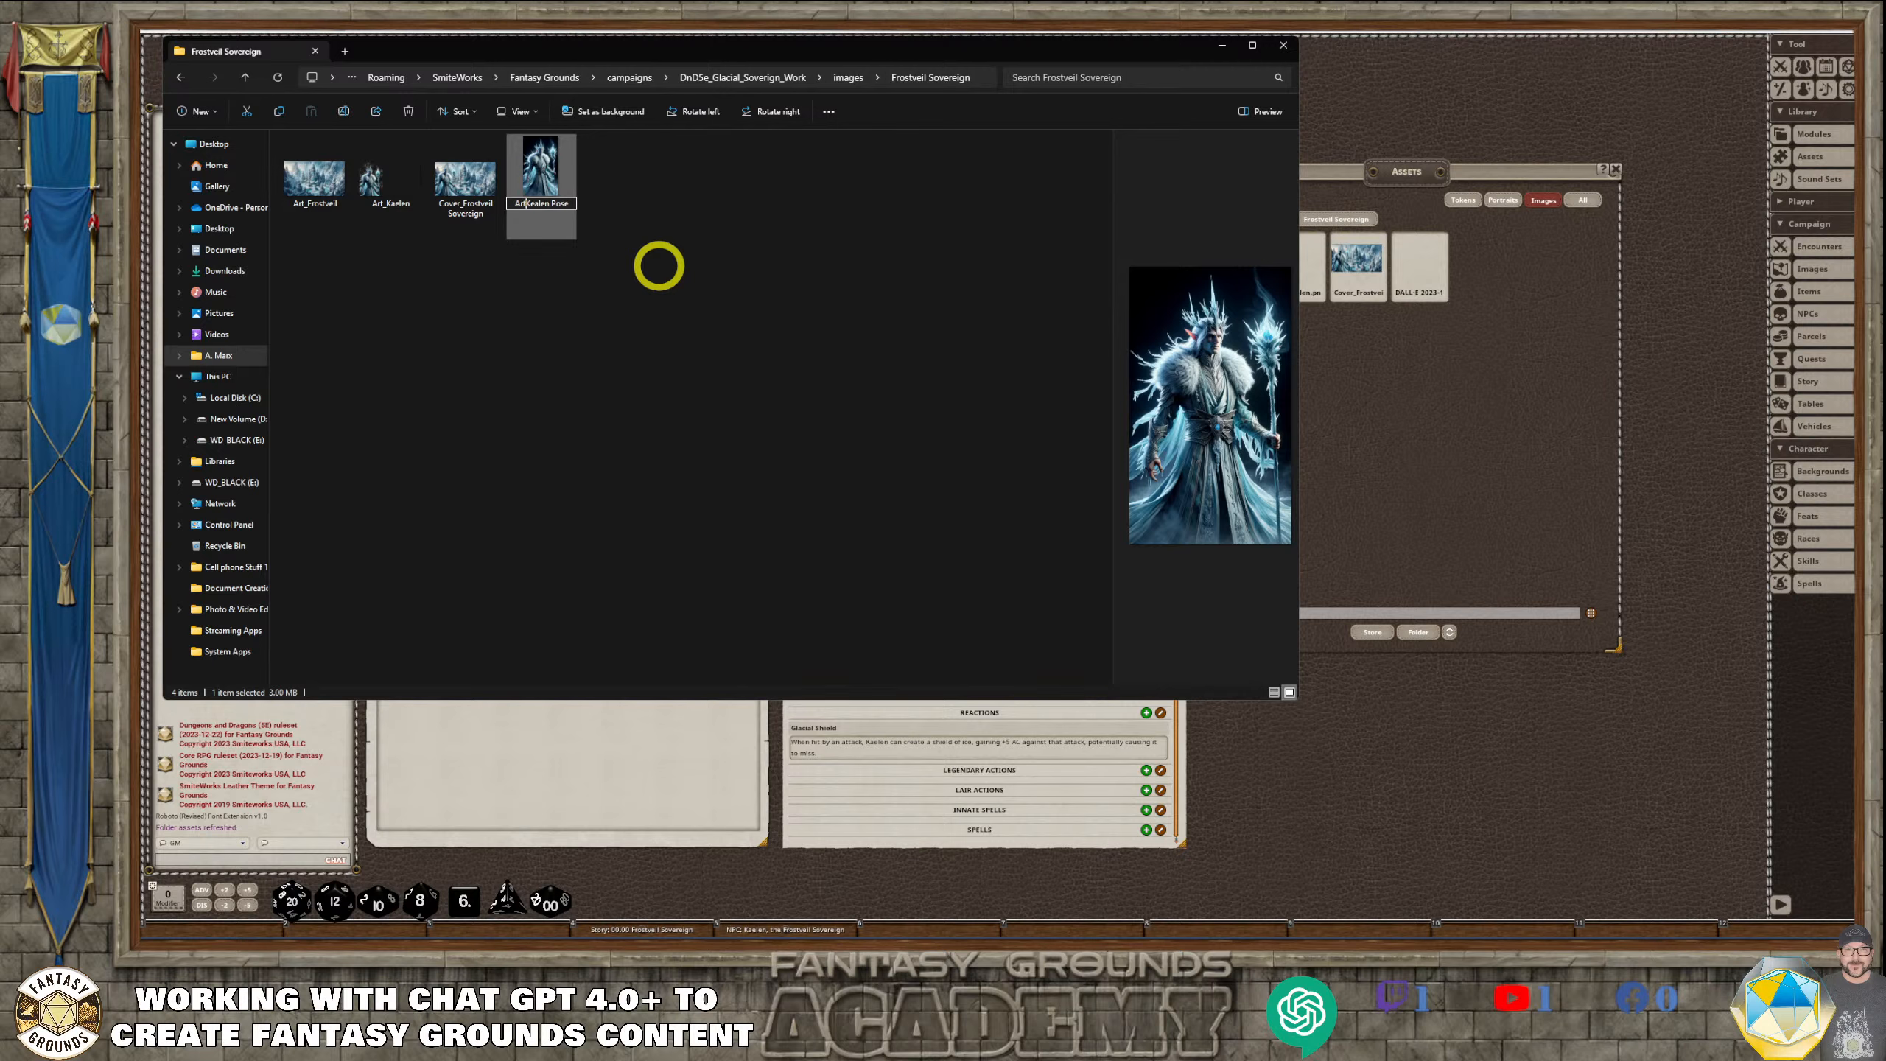
pyautogui.click(681, 280)
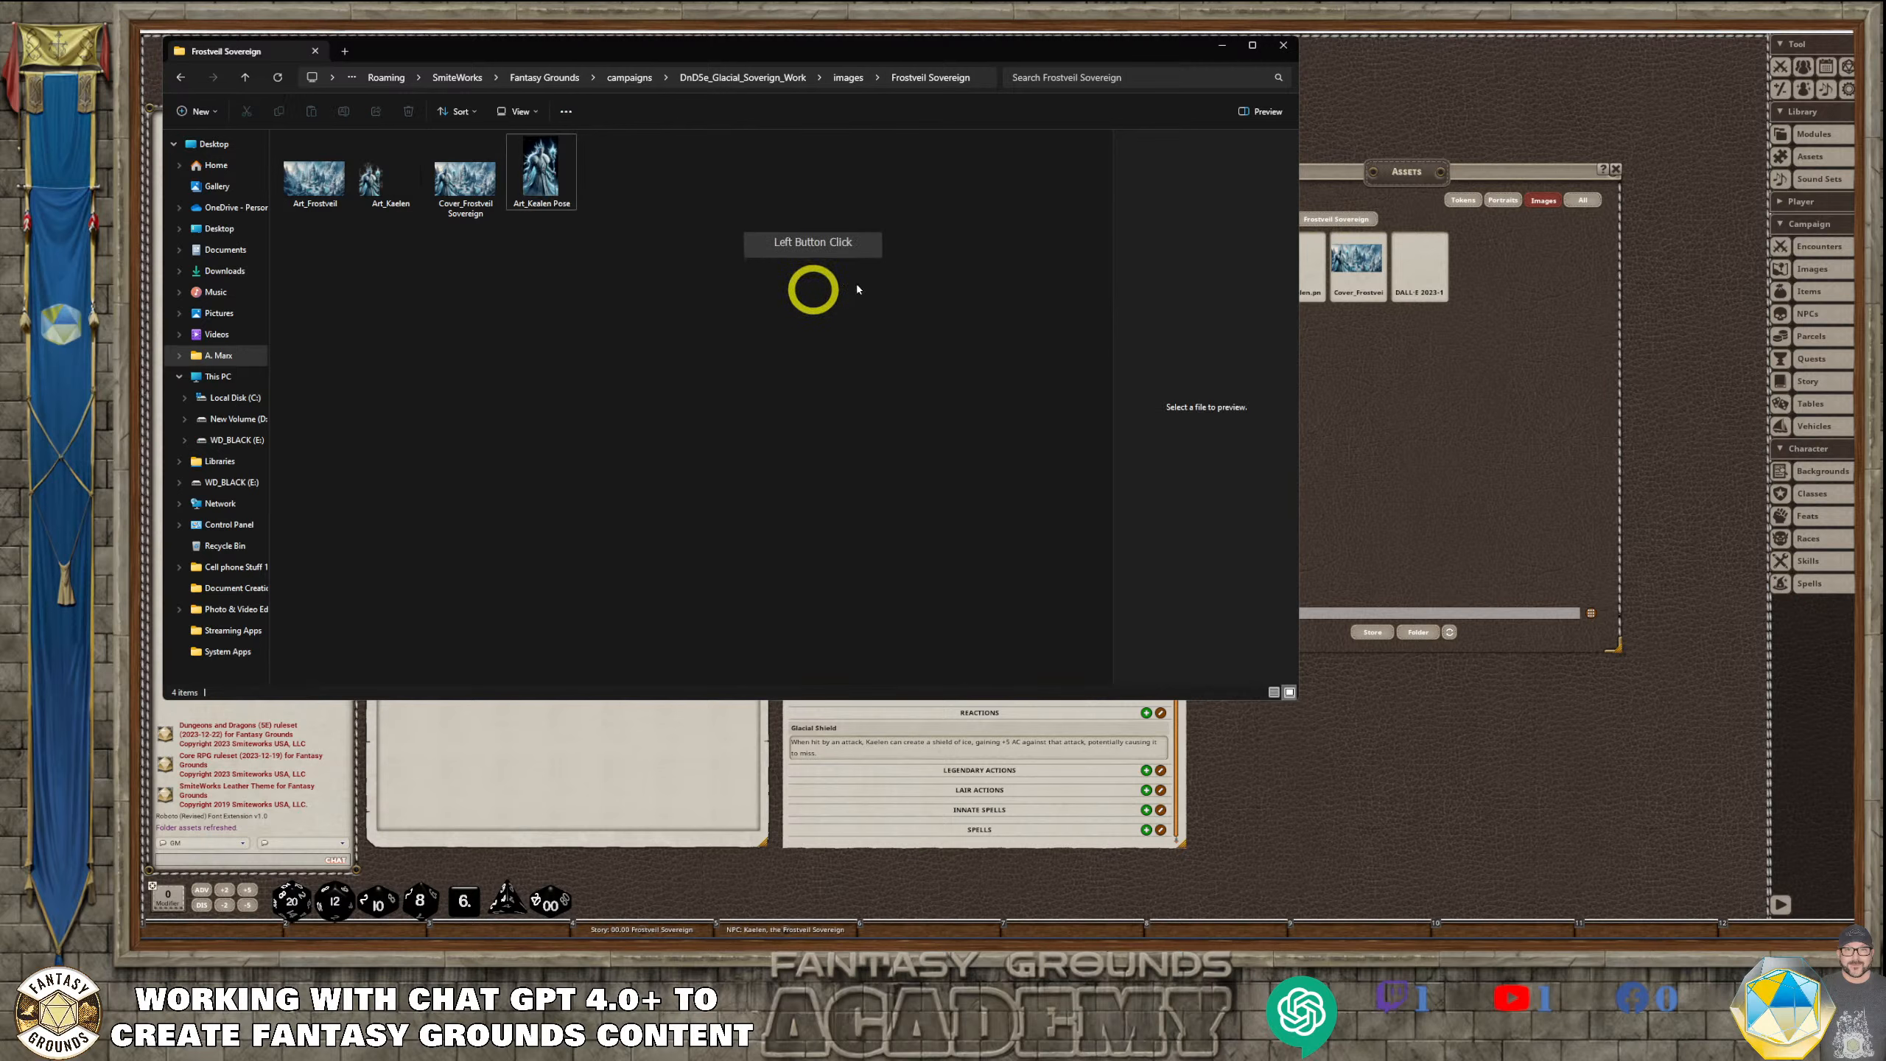
pyautogui.click(1284, 46)
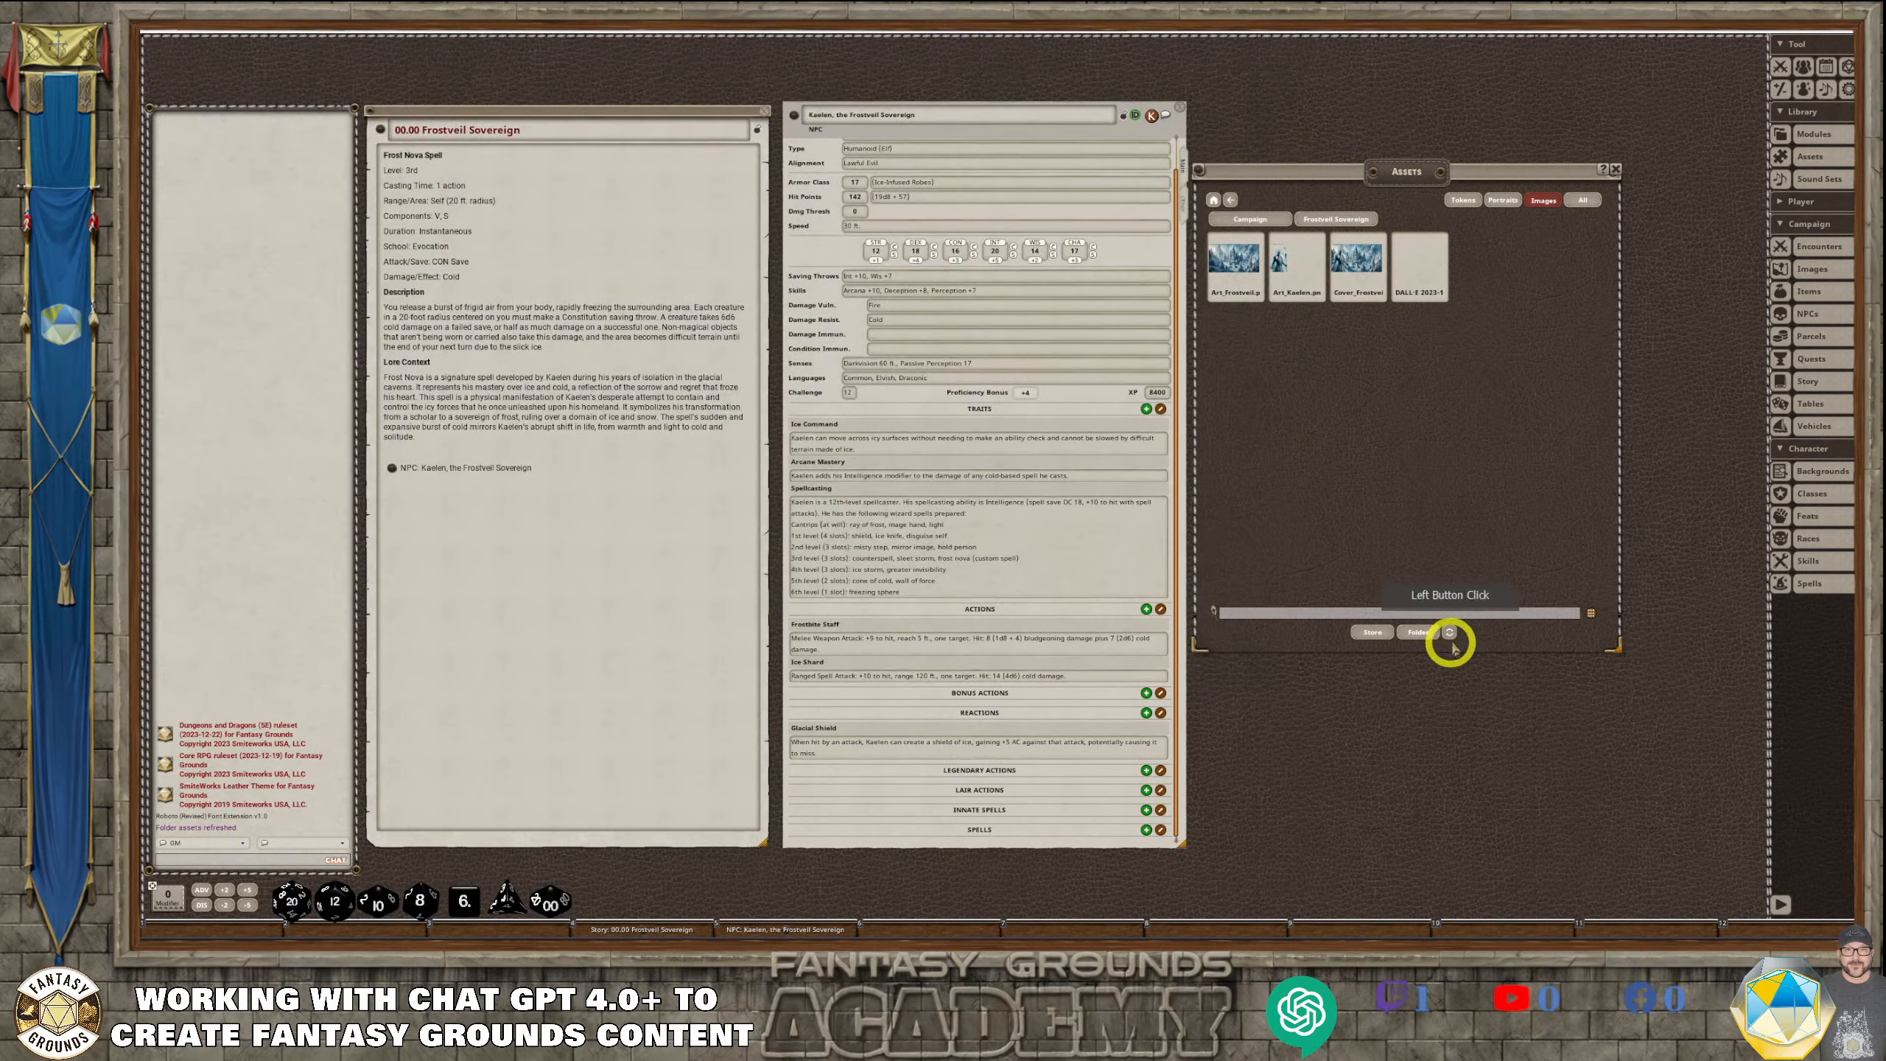
# Refresh the Fantasy Grounds assets, then preview the Art_Kaelen Pose image and close the preview
pyautogui.click(1453, 637)
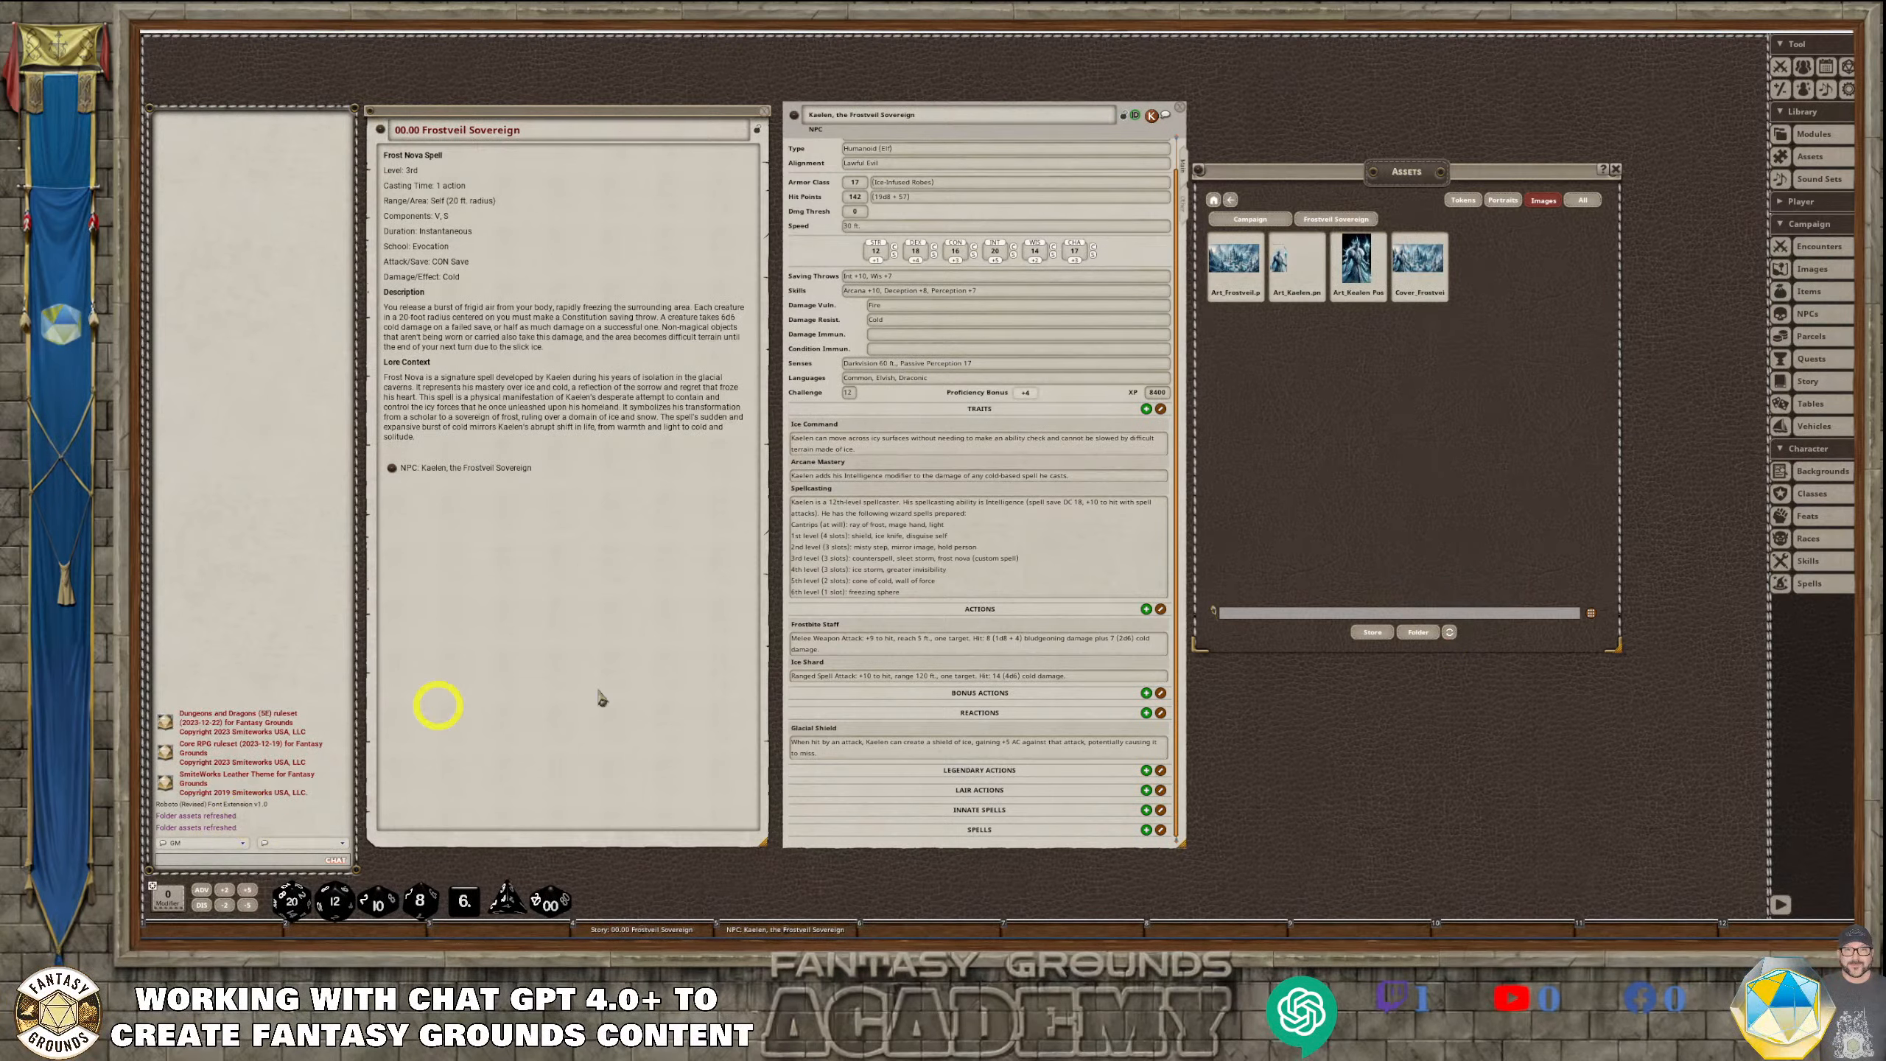
pyautogui.click(1358, 261)
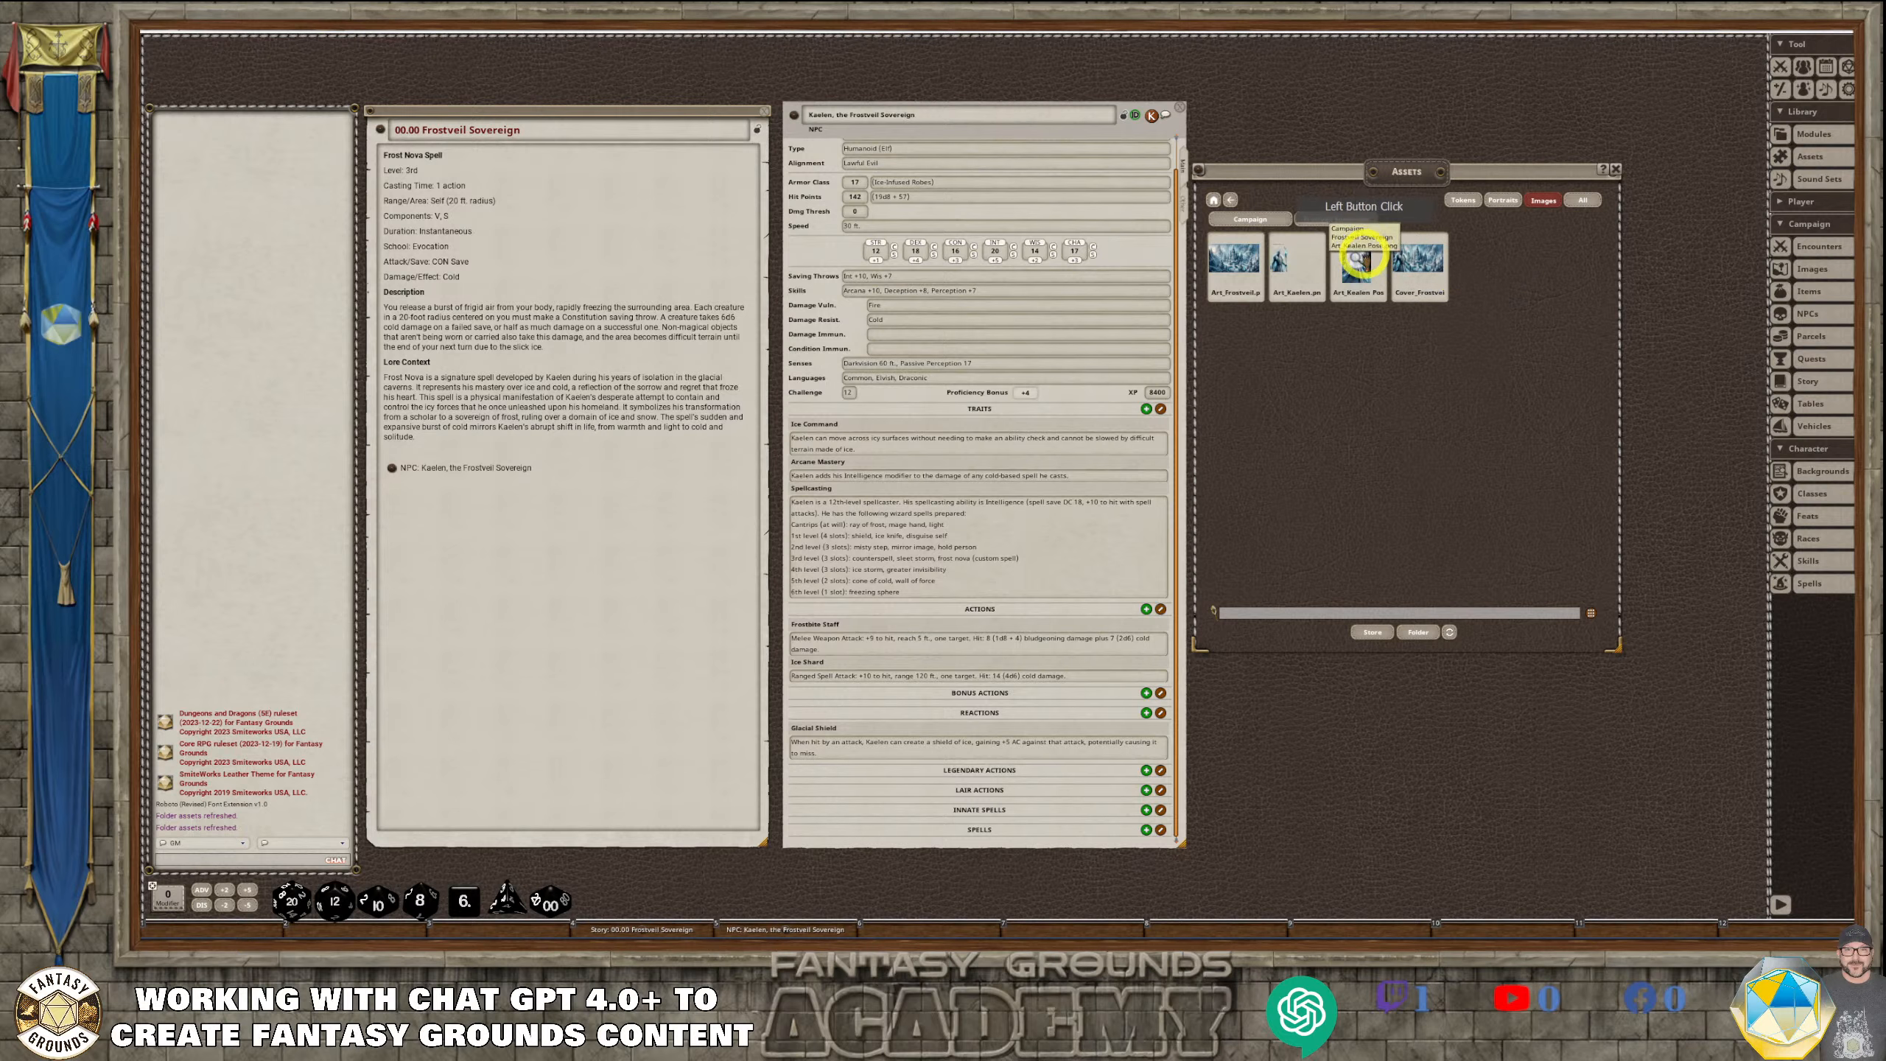
pyautogui.moveTo(1030, 329); pyautogui.dragTo(1529, 306)
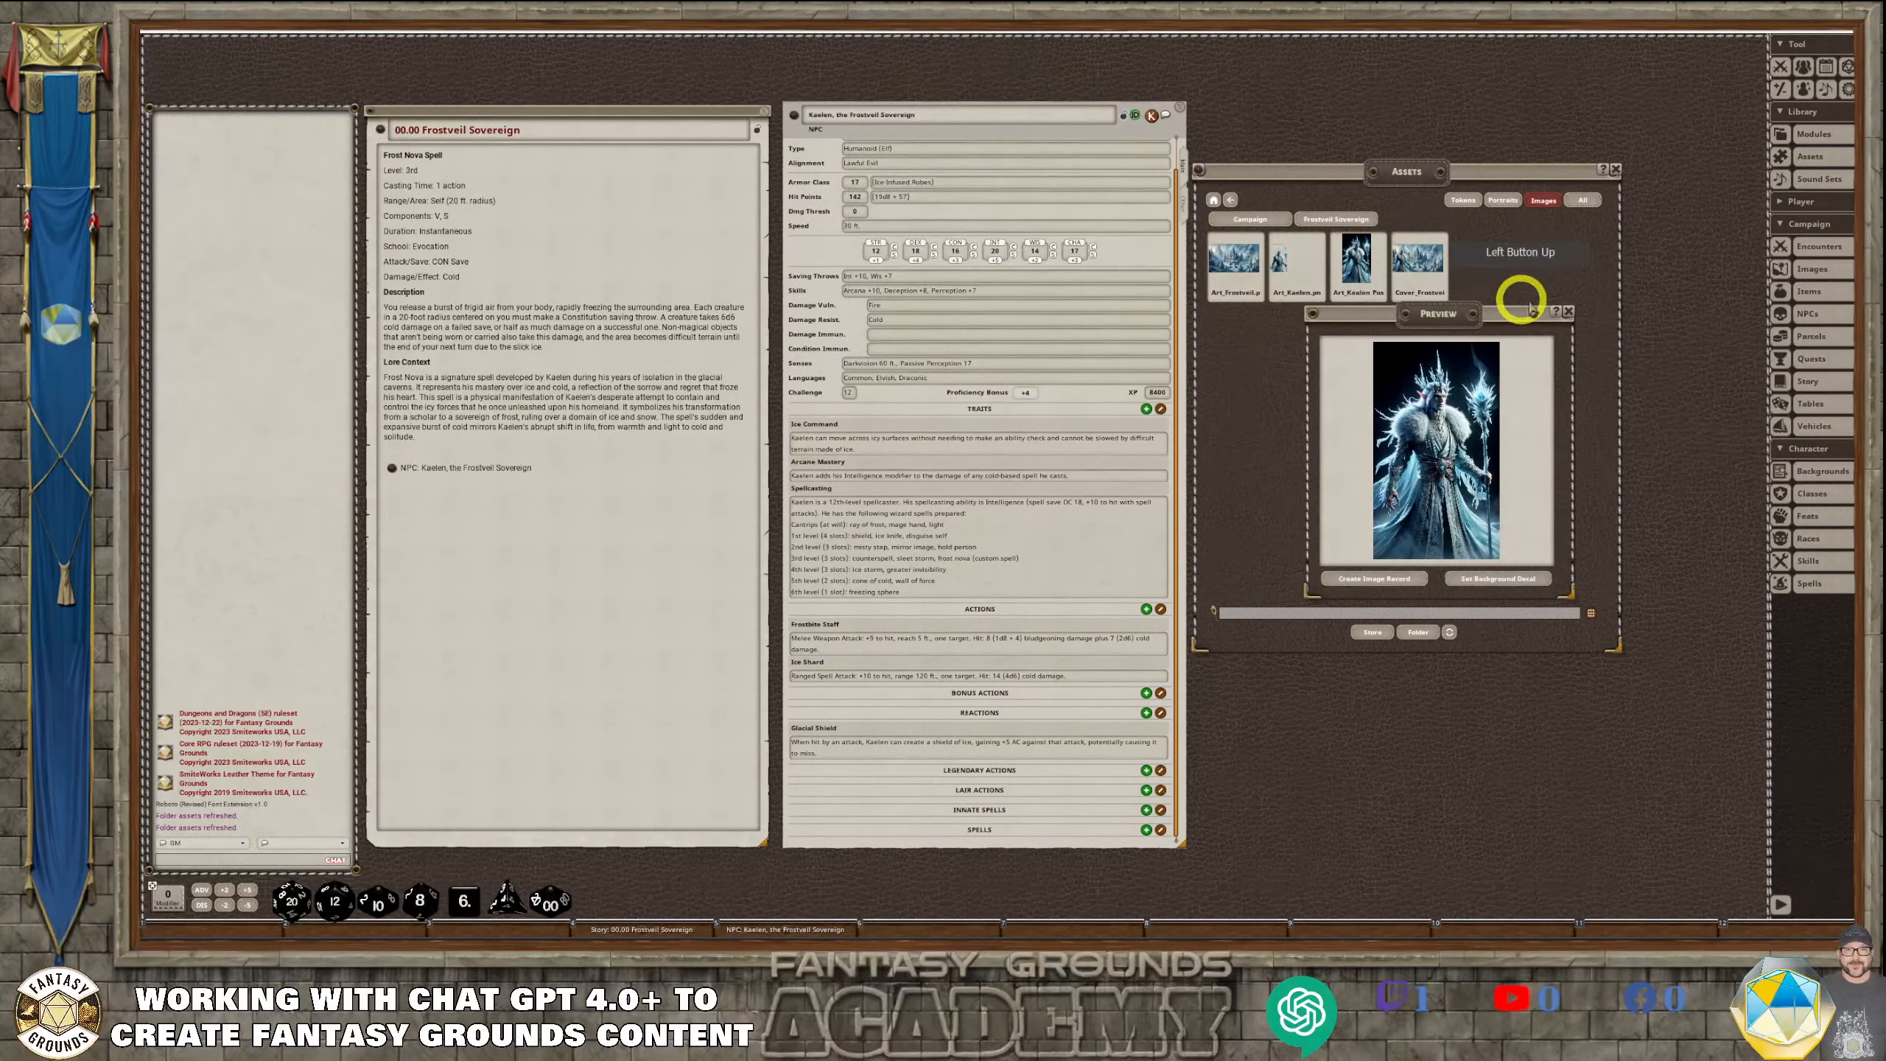
pyautogui.click(1568, 312)
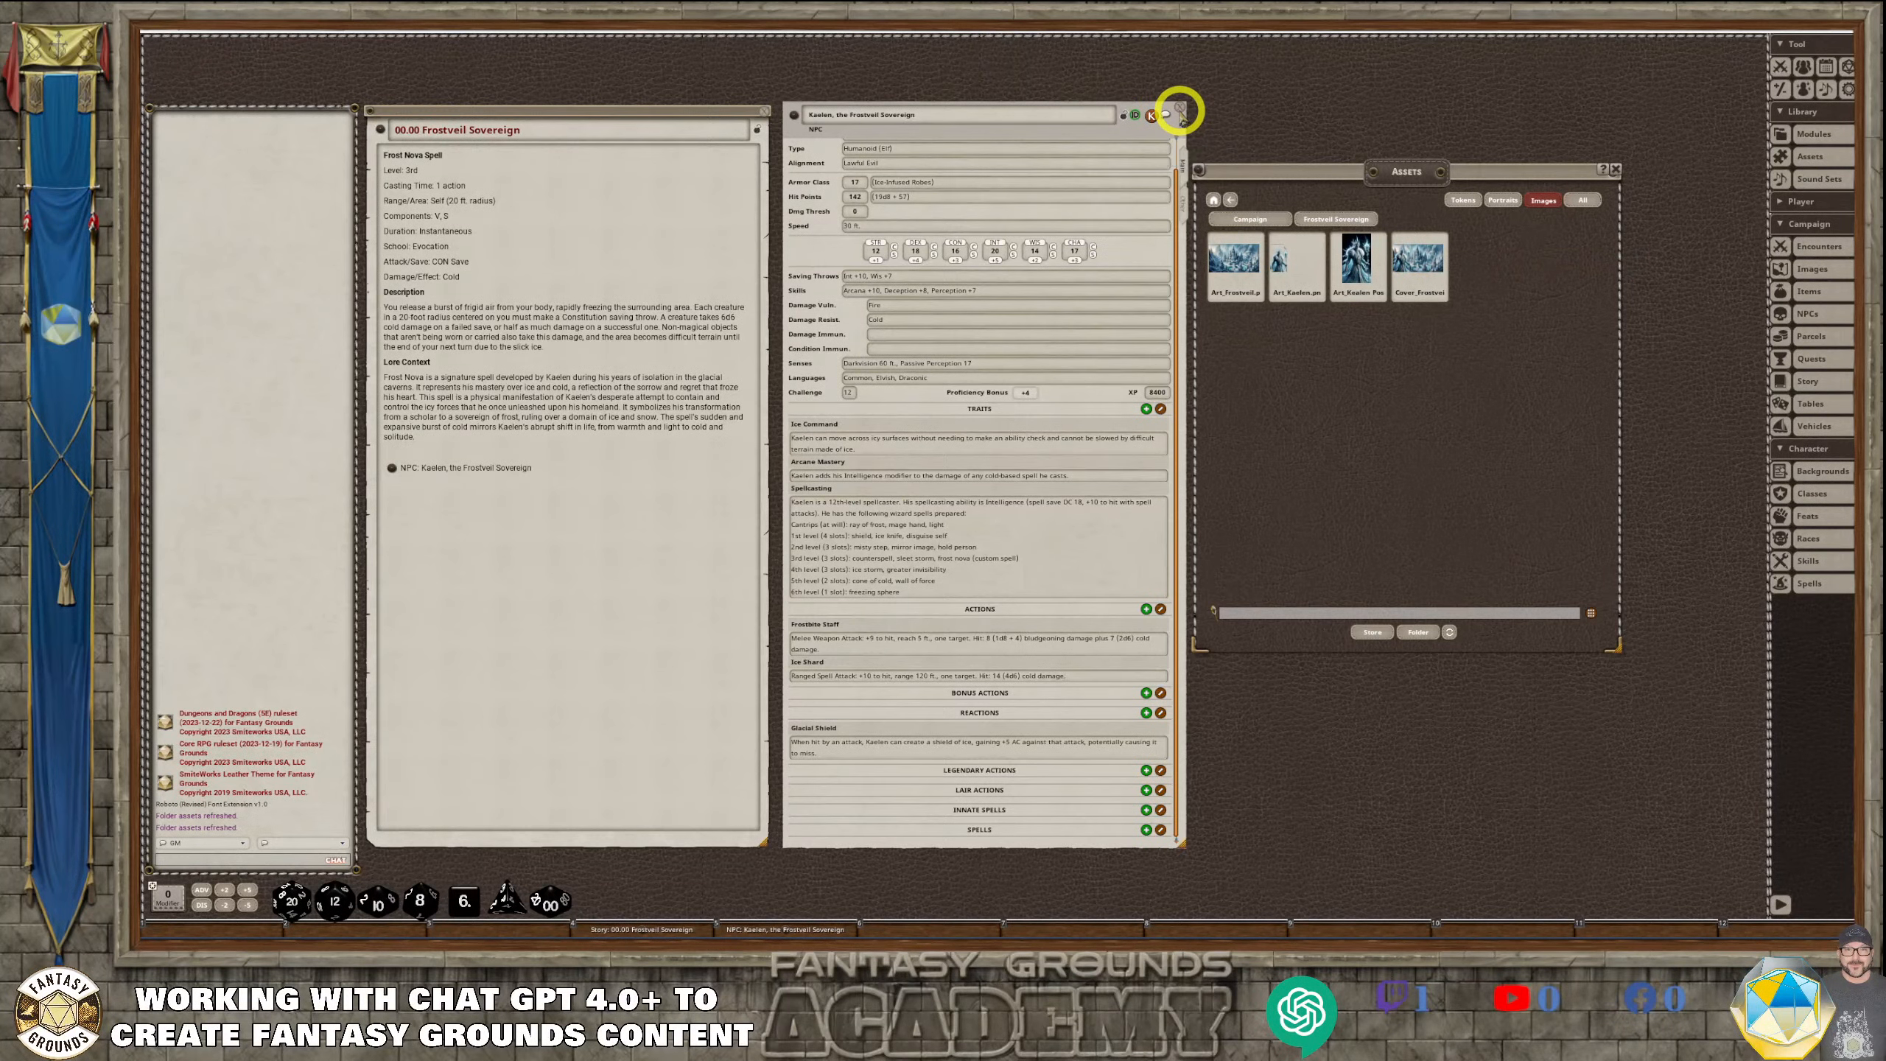
# Minimize the Kaelen NPC sheet and the 00.00 Frostveil Sovereign story, and move the Assets window over beside the chat
pyautogui.click(1179, 110)
pyautogui.click(765, 111)
pyautogui.doubleClick(1351, 172)
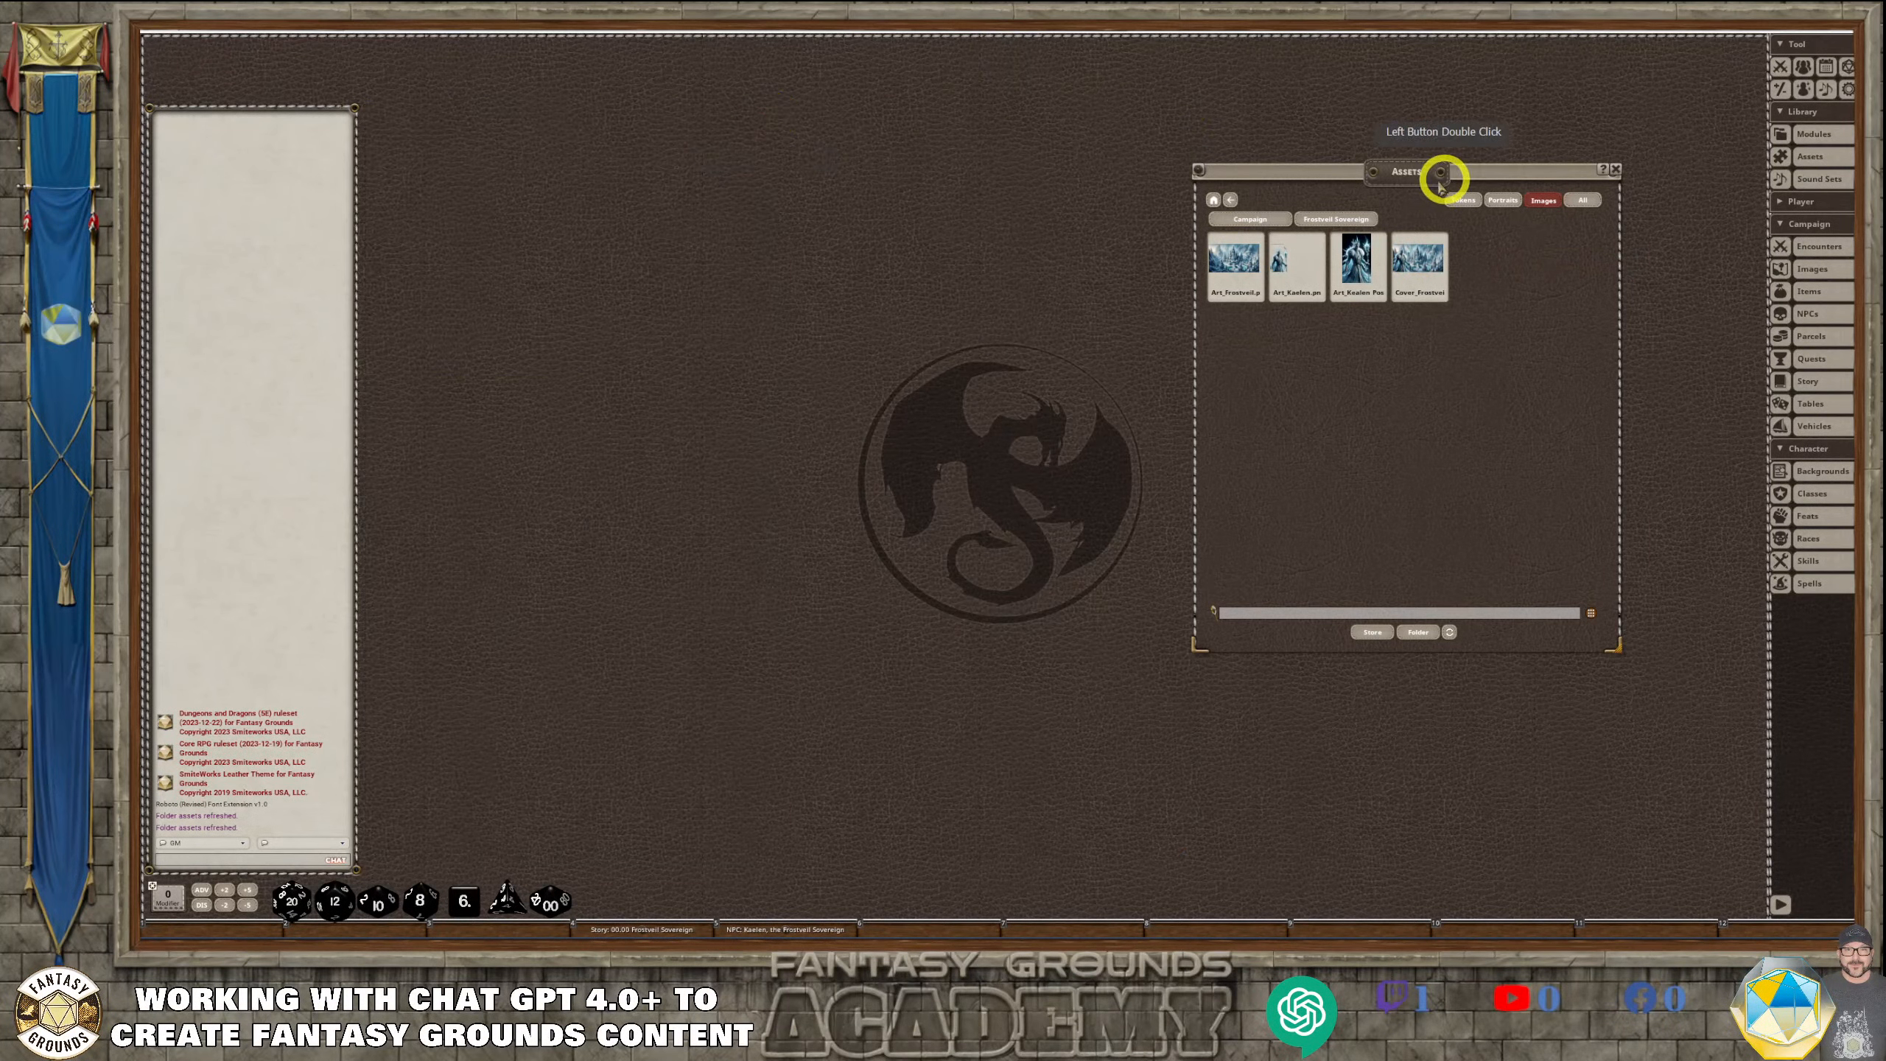
pyautogui.moveTo(1440, 182); pyautogui.dragTo(492, 202)
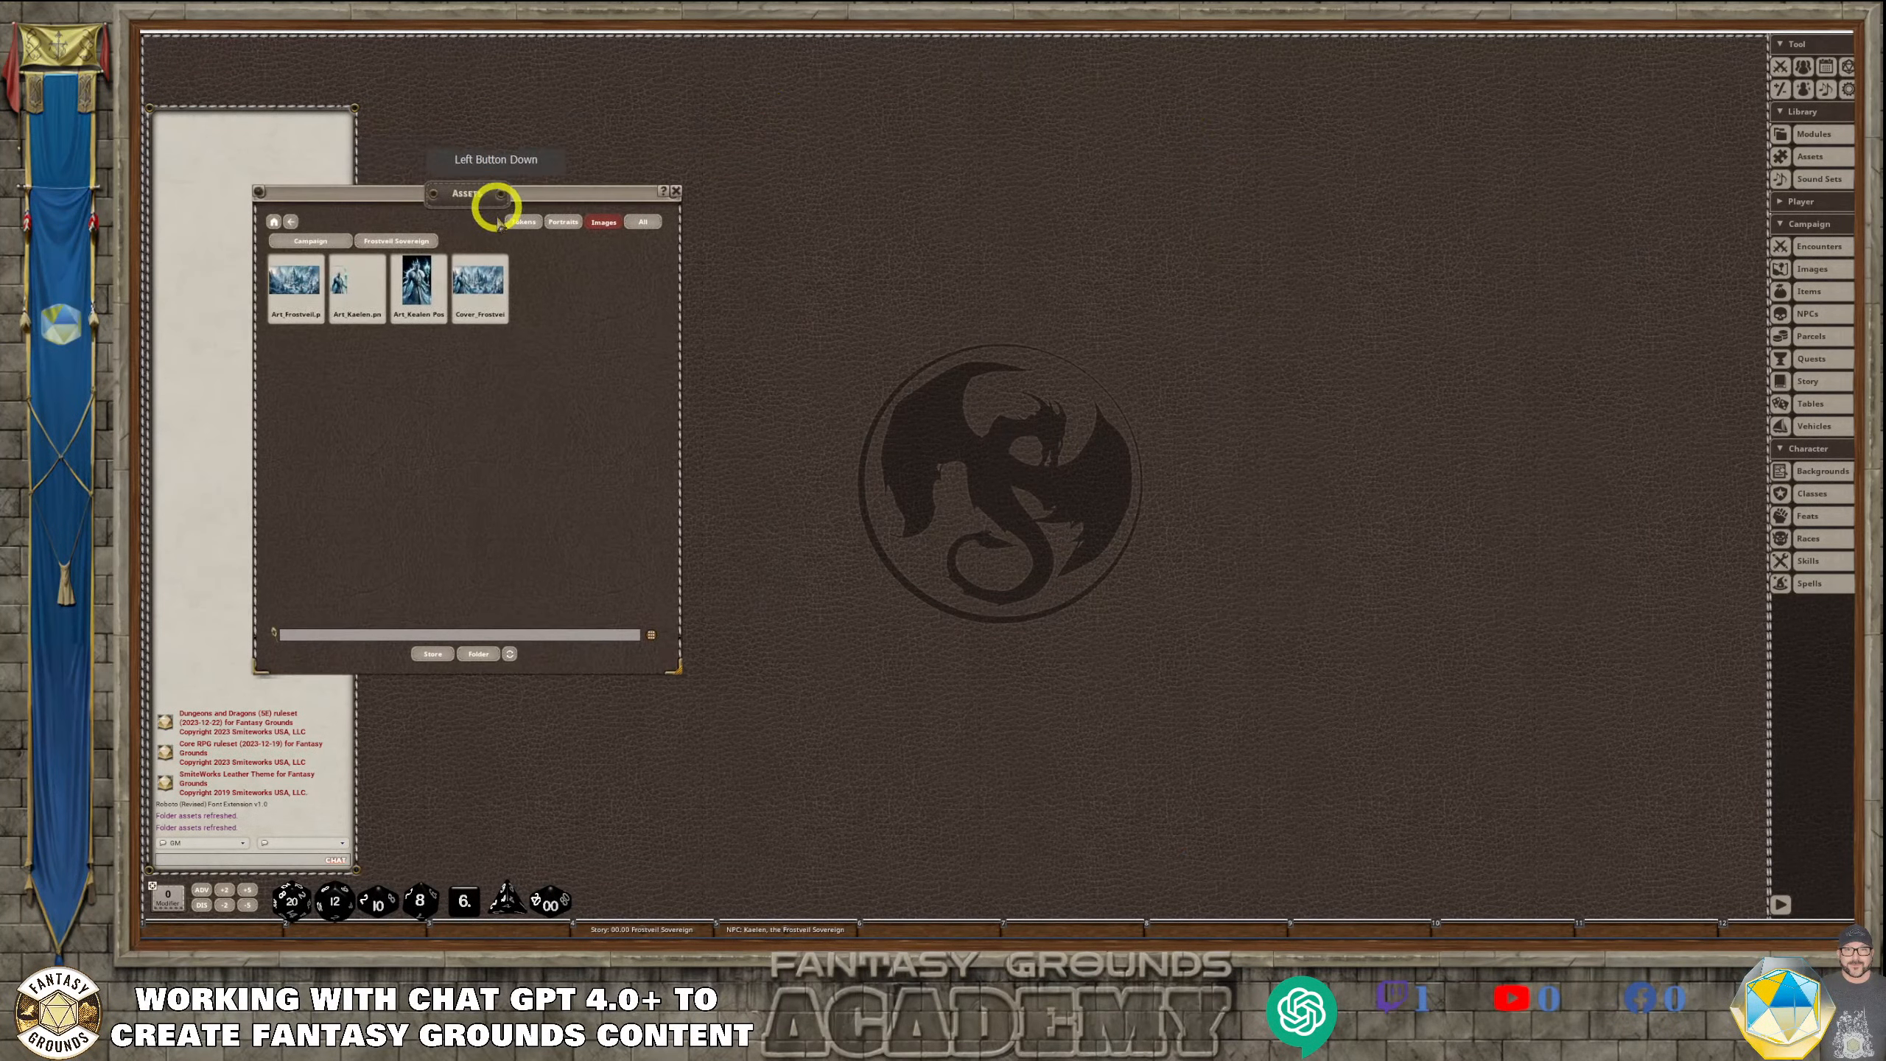
# Preview the Art_Frostveil and Cover_Frostveil Sovereign images, set the cover as the background decal, and close the Assets window
pyautogui.click(304, 292)
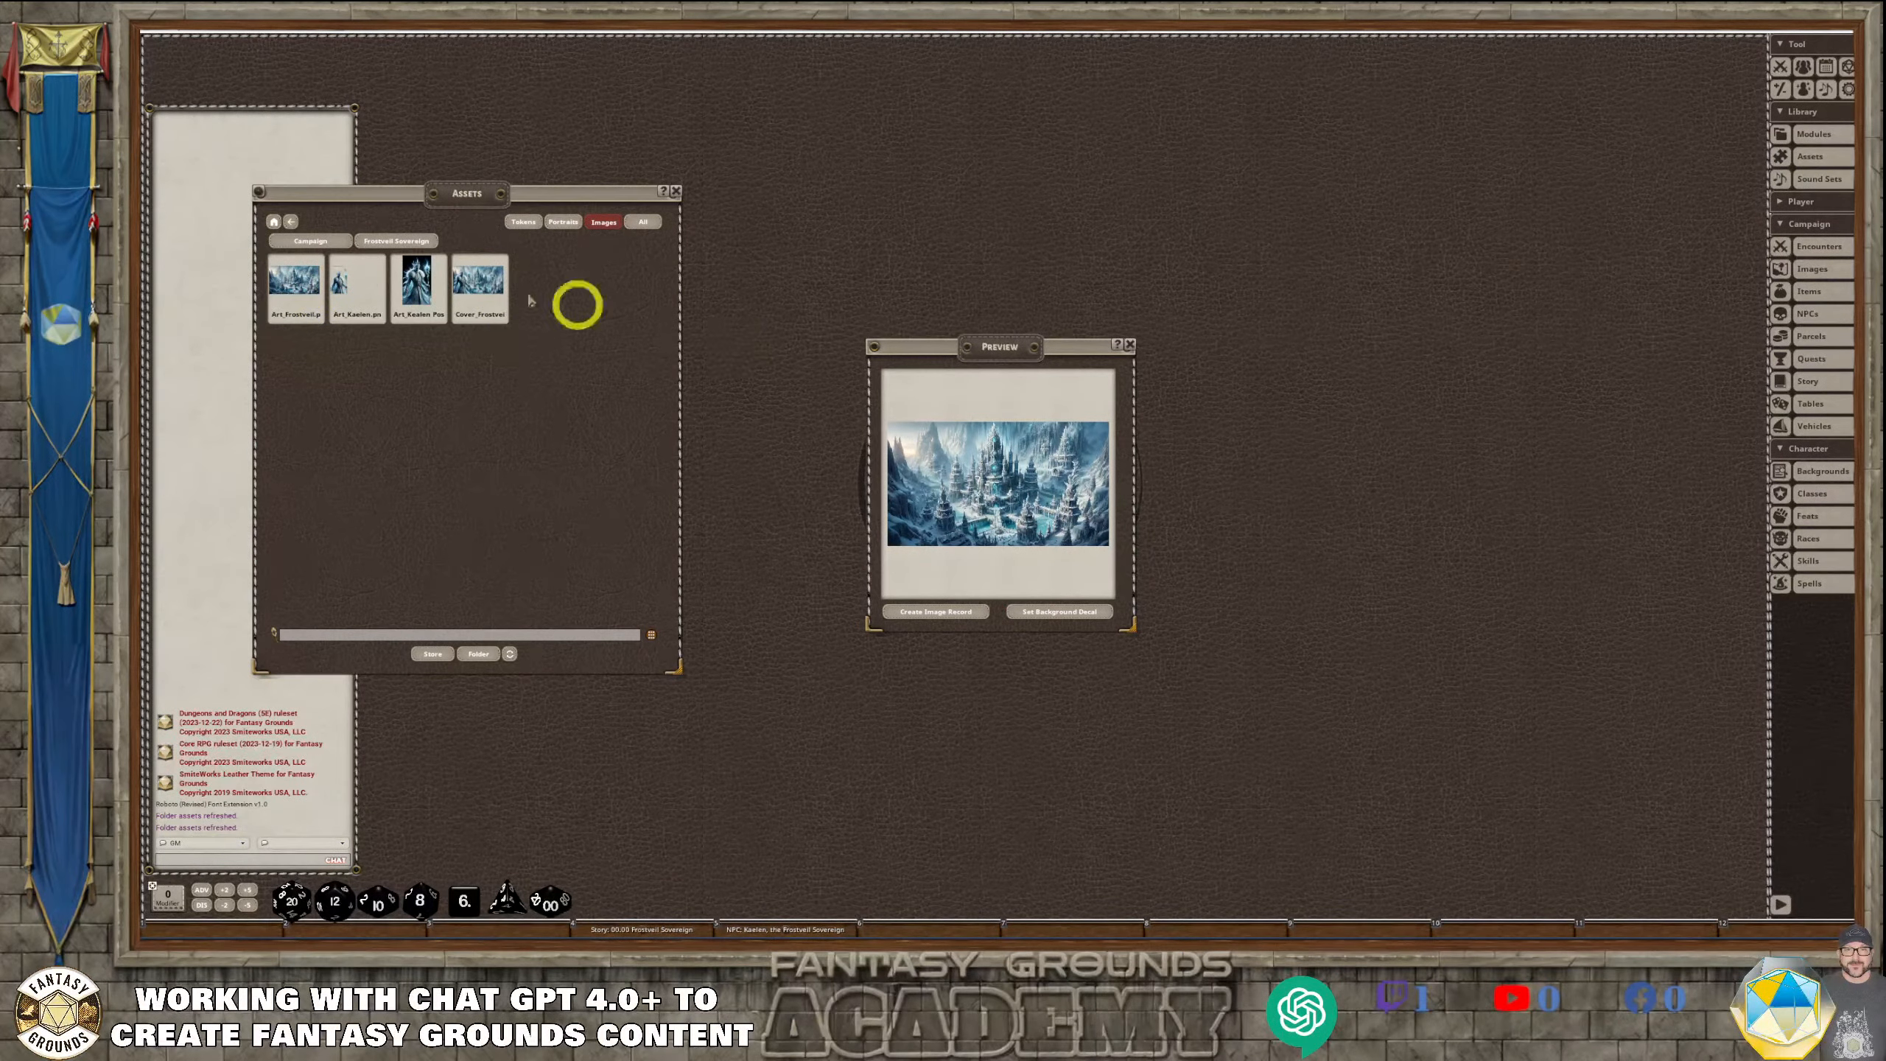
pyautogui.click(476, 290)
pyautogui.moveTo(1002, 349); pyautogui.dragTo(539, 358)
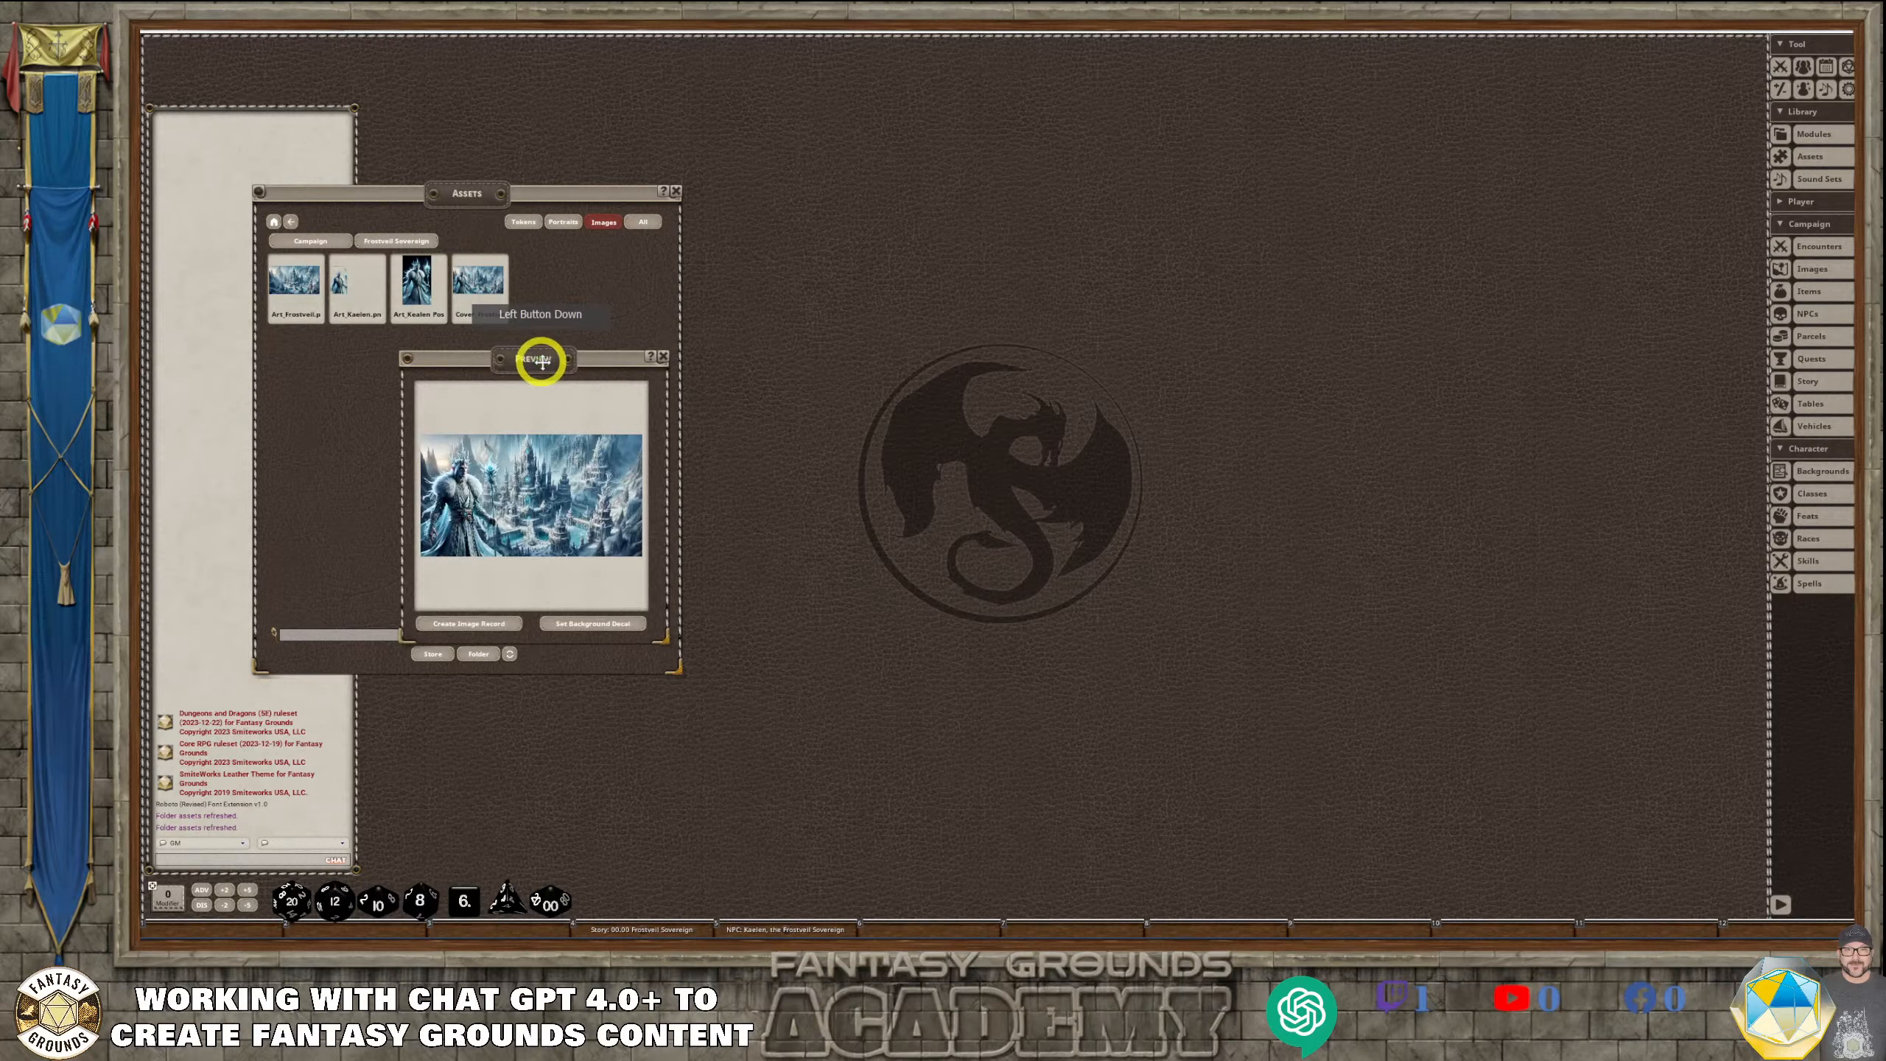
pyautogui.click(581, 624)
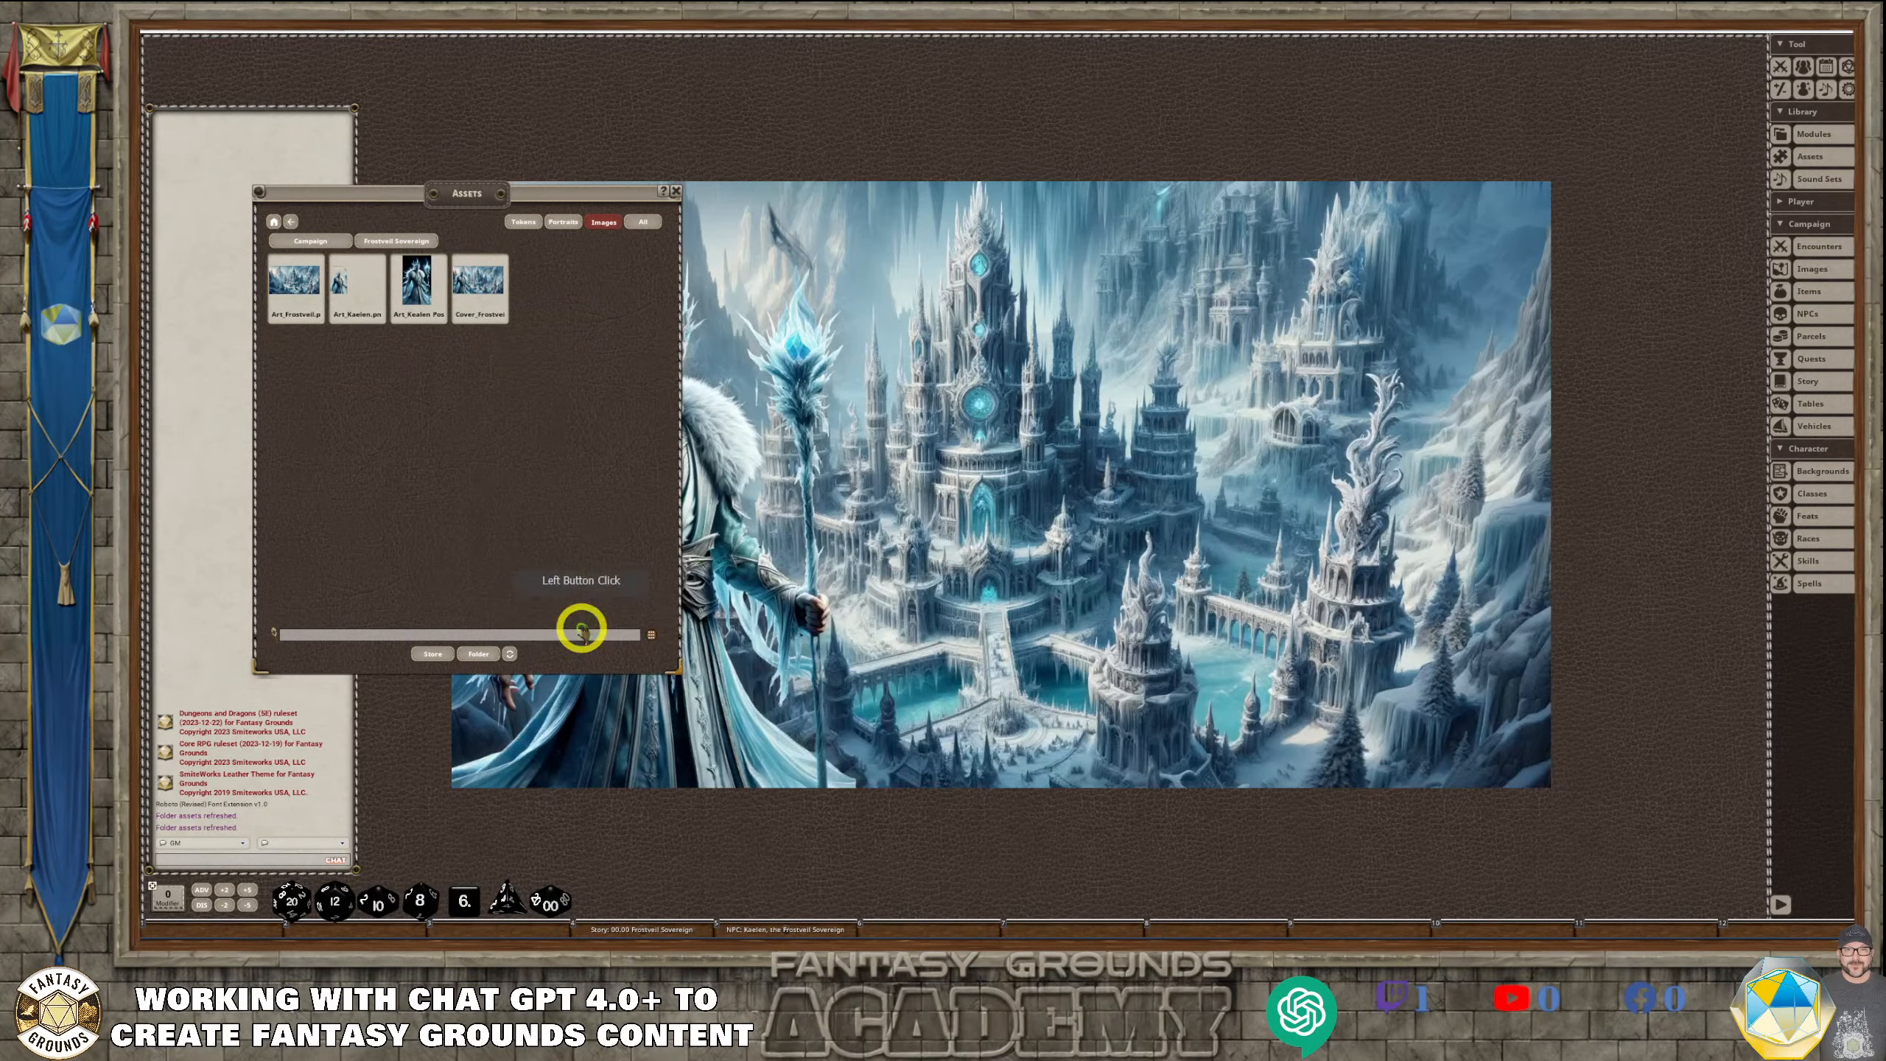
pyautogui.click(675, 191)
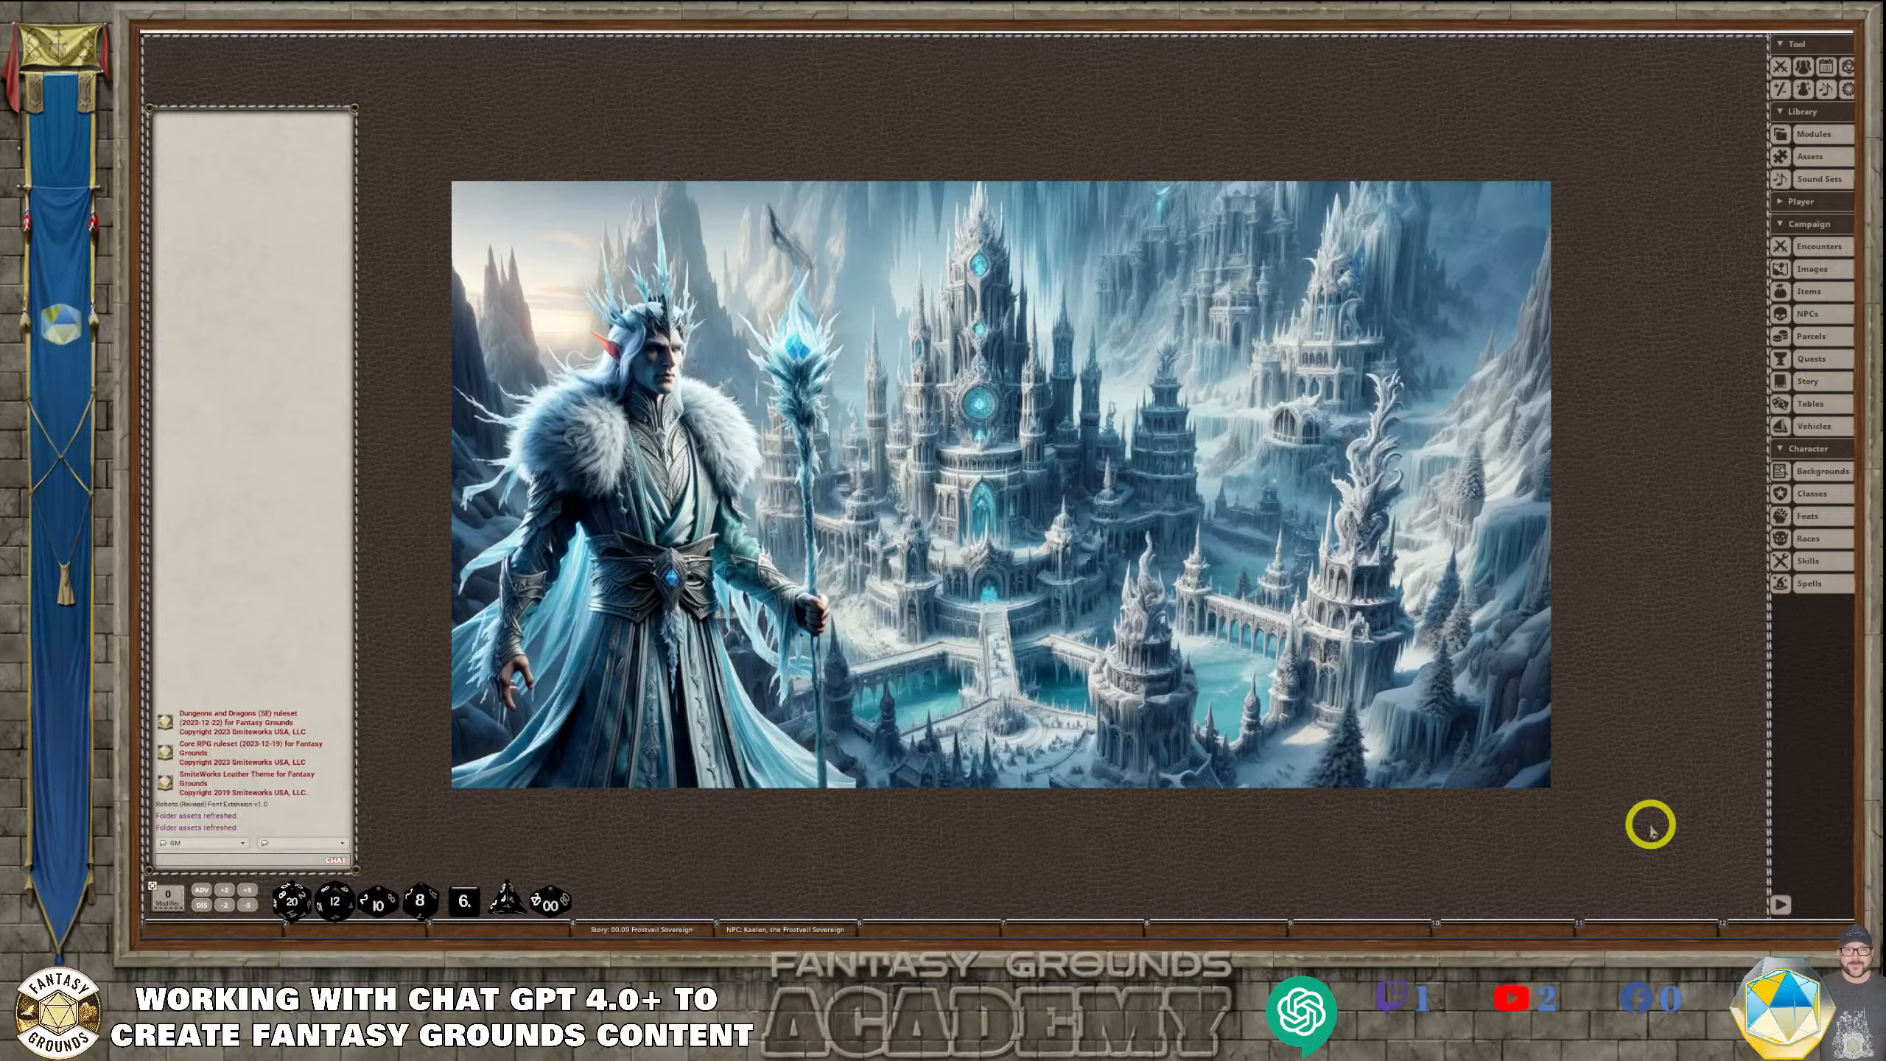
# Switch to the Frostveil Sovereign design in Canva and examine the Kaelen cutout and ice city layers on page 1
pyautogui.press('ctrl')
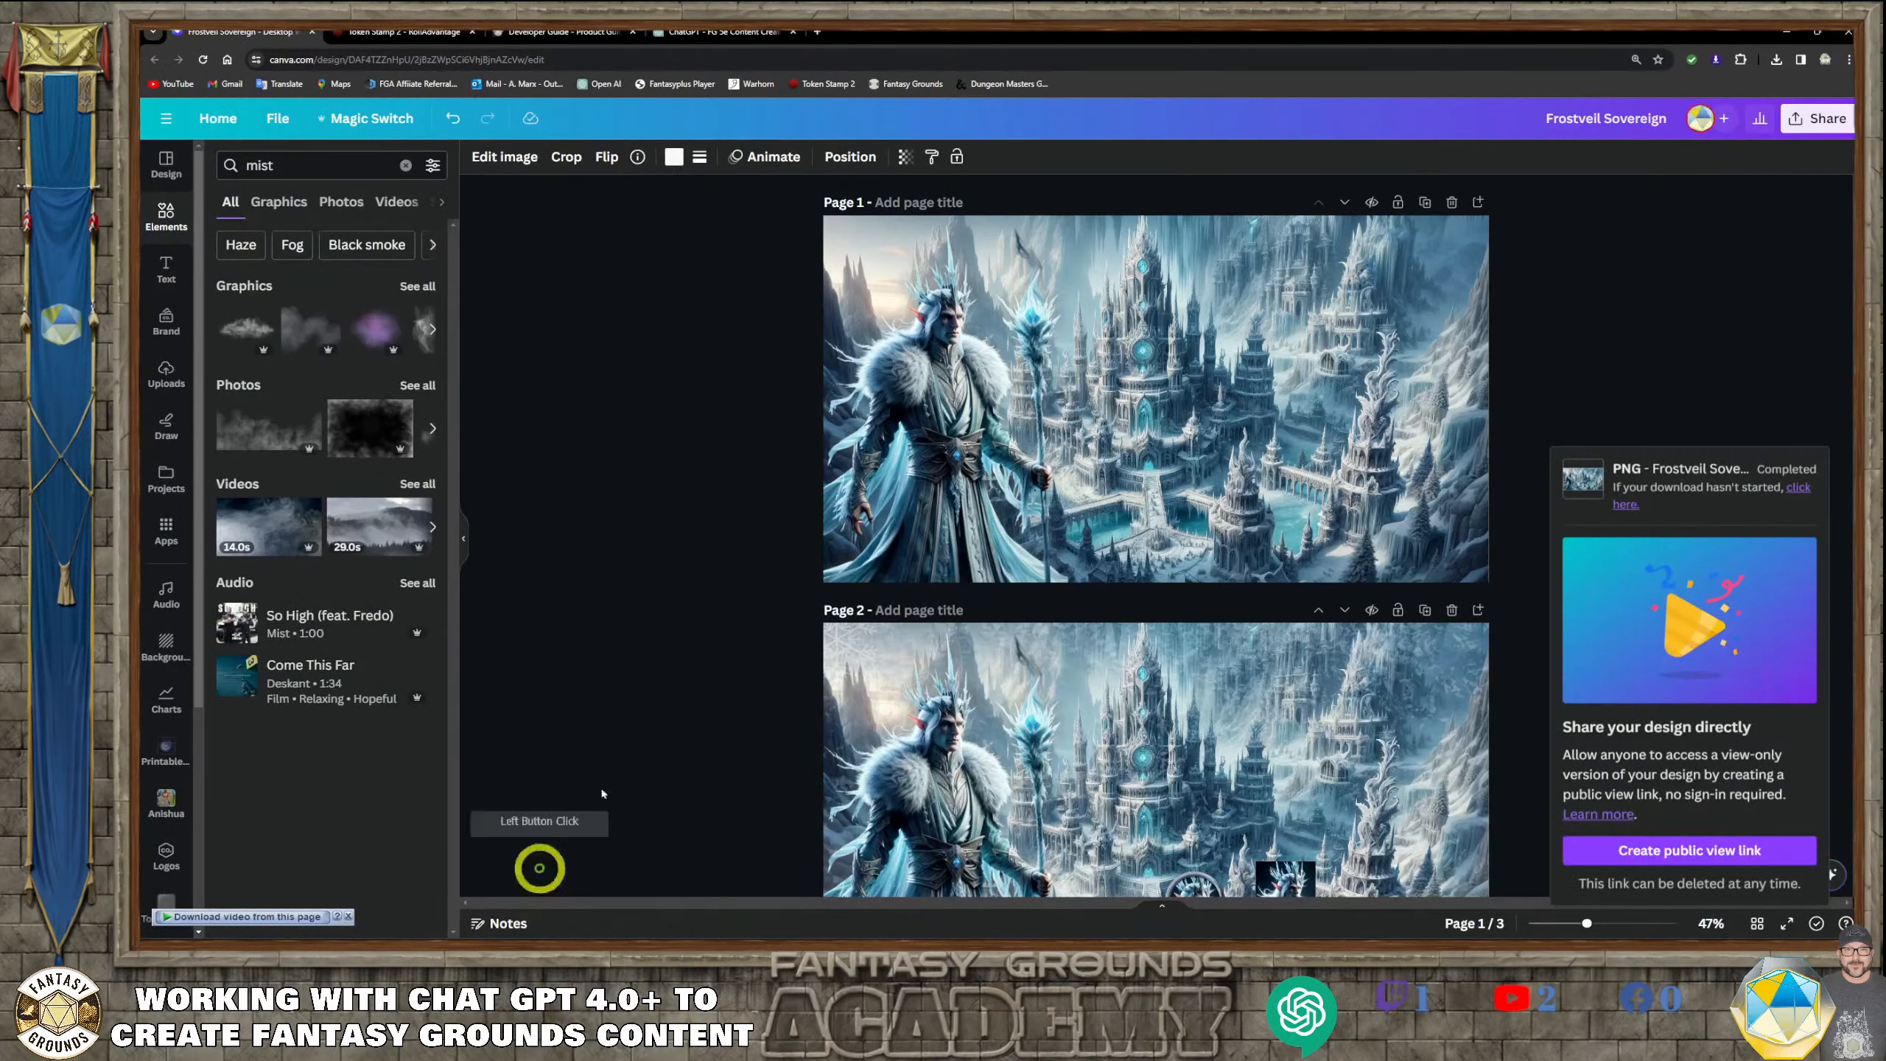
pyautogui.moveTo(539, 863); pyautogui.dragTo(955, 538)
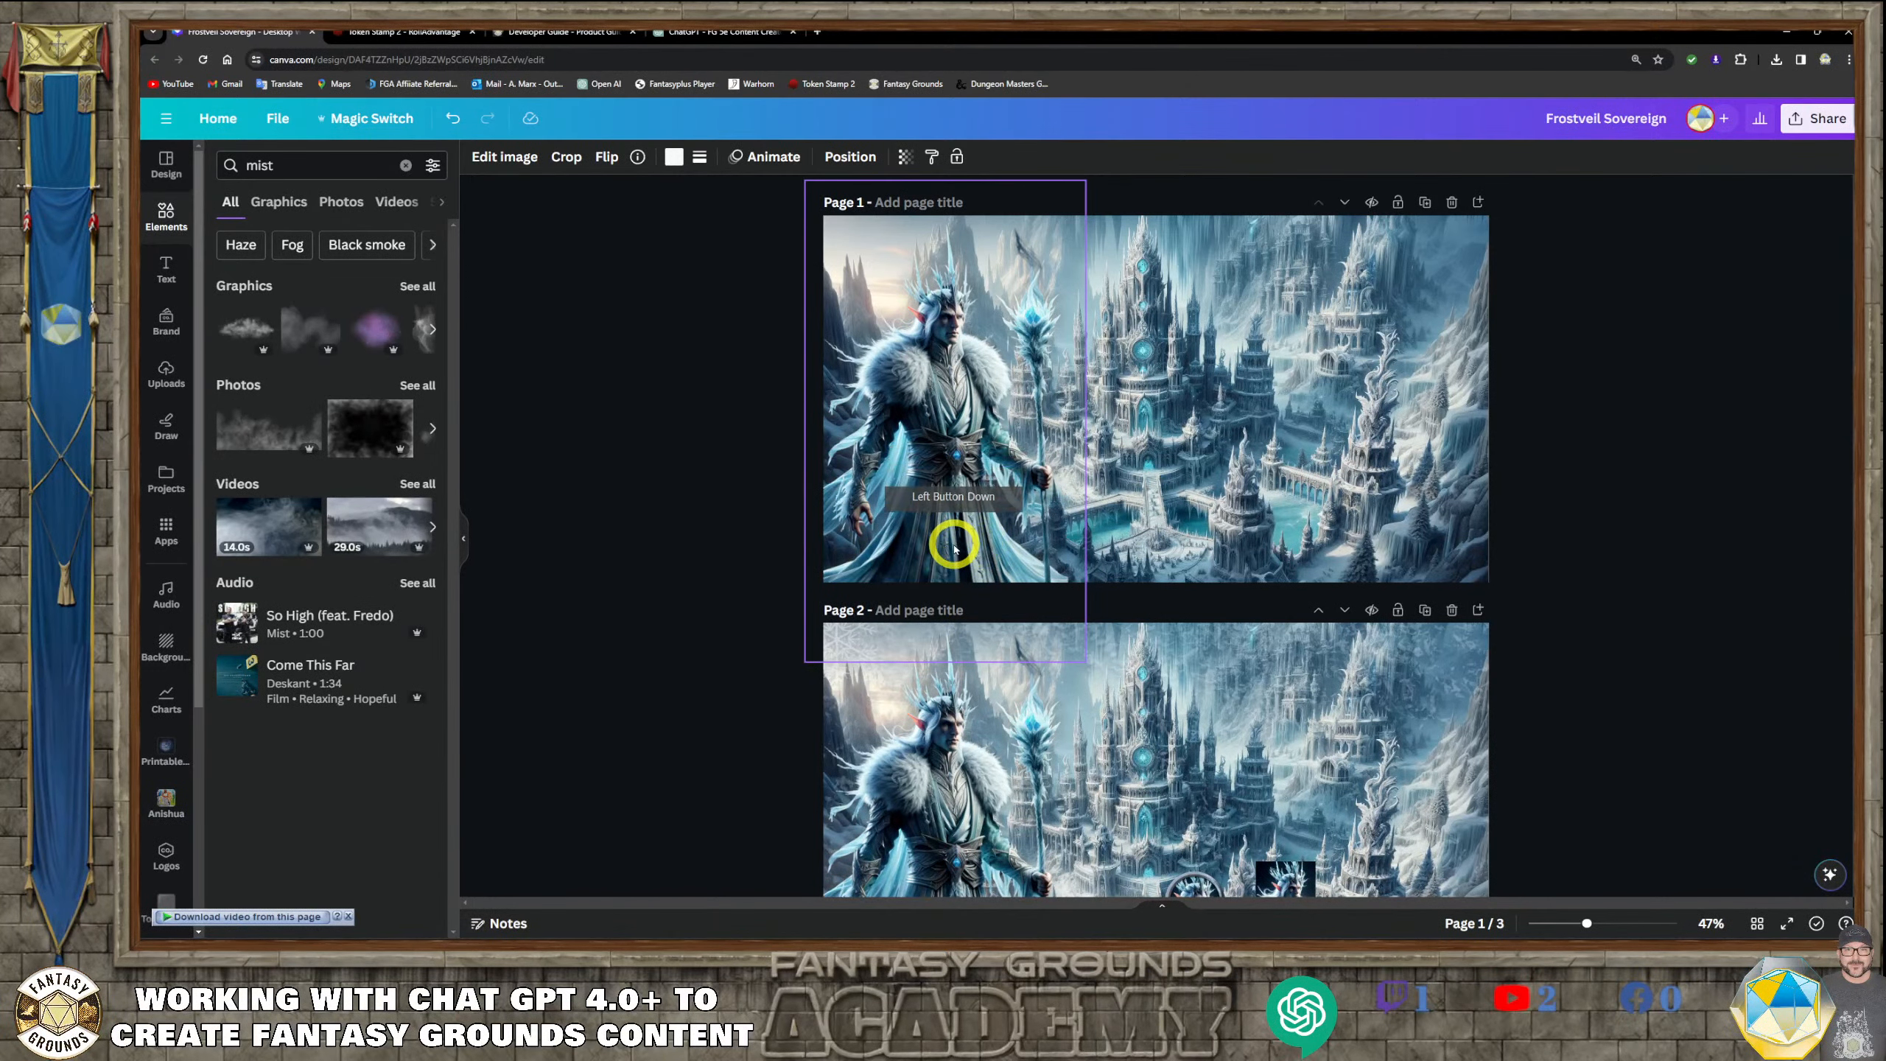
pyautogui.scroll(3, 939, 540)
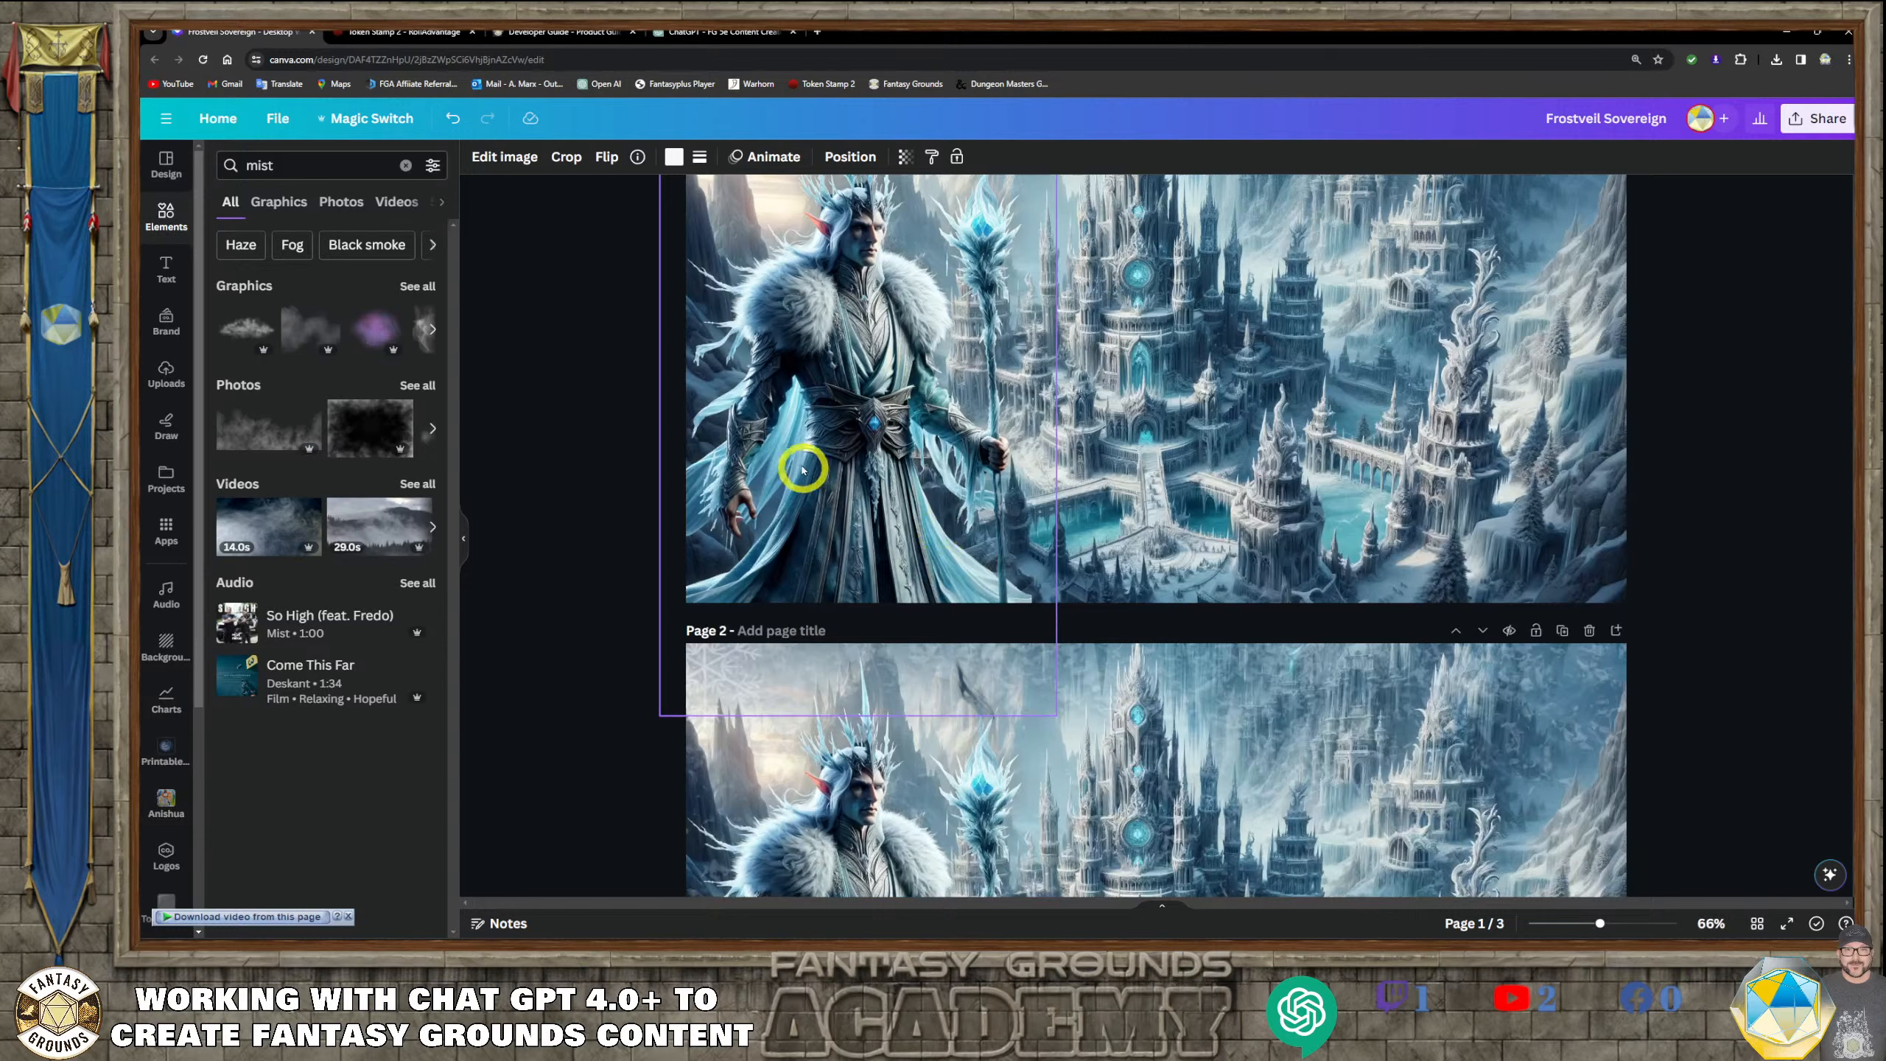
pyautogui.click(948, 471)
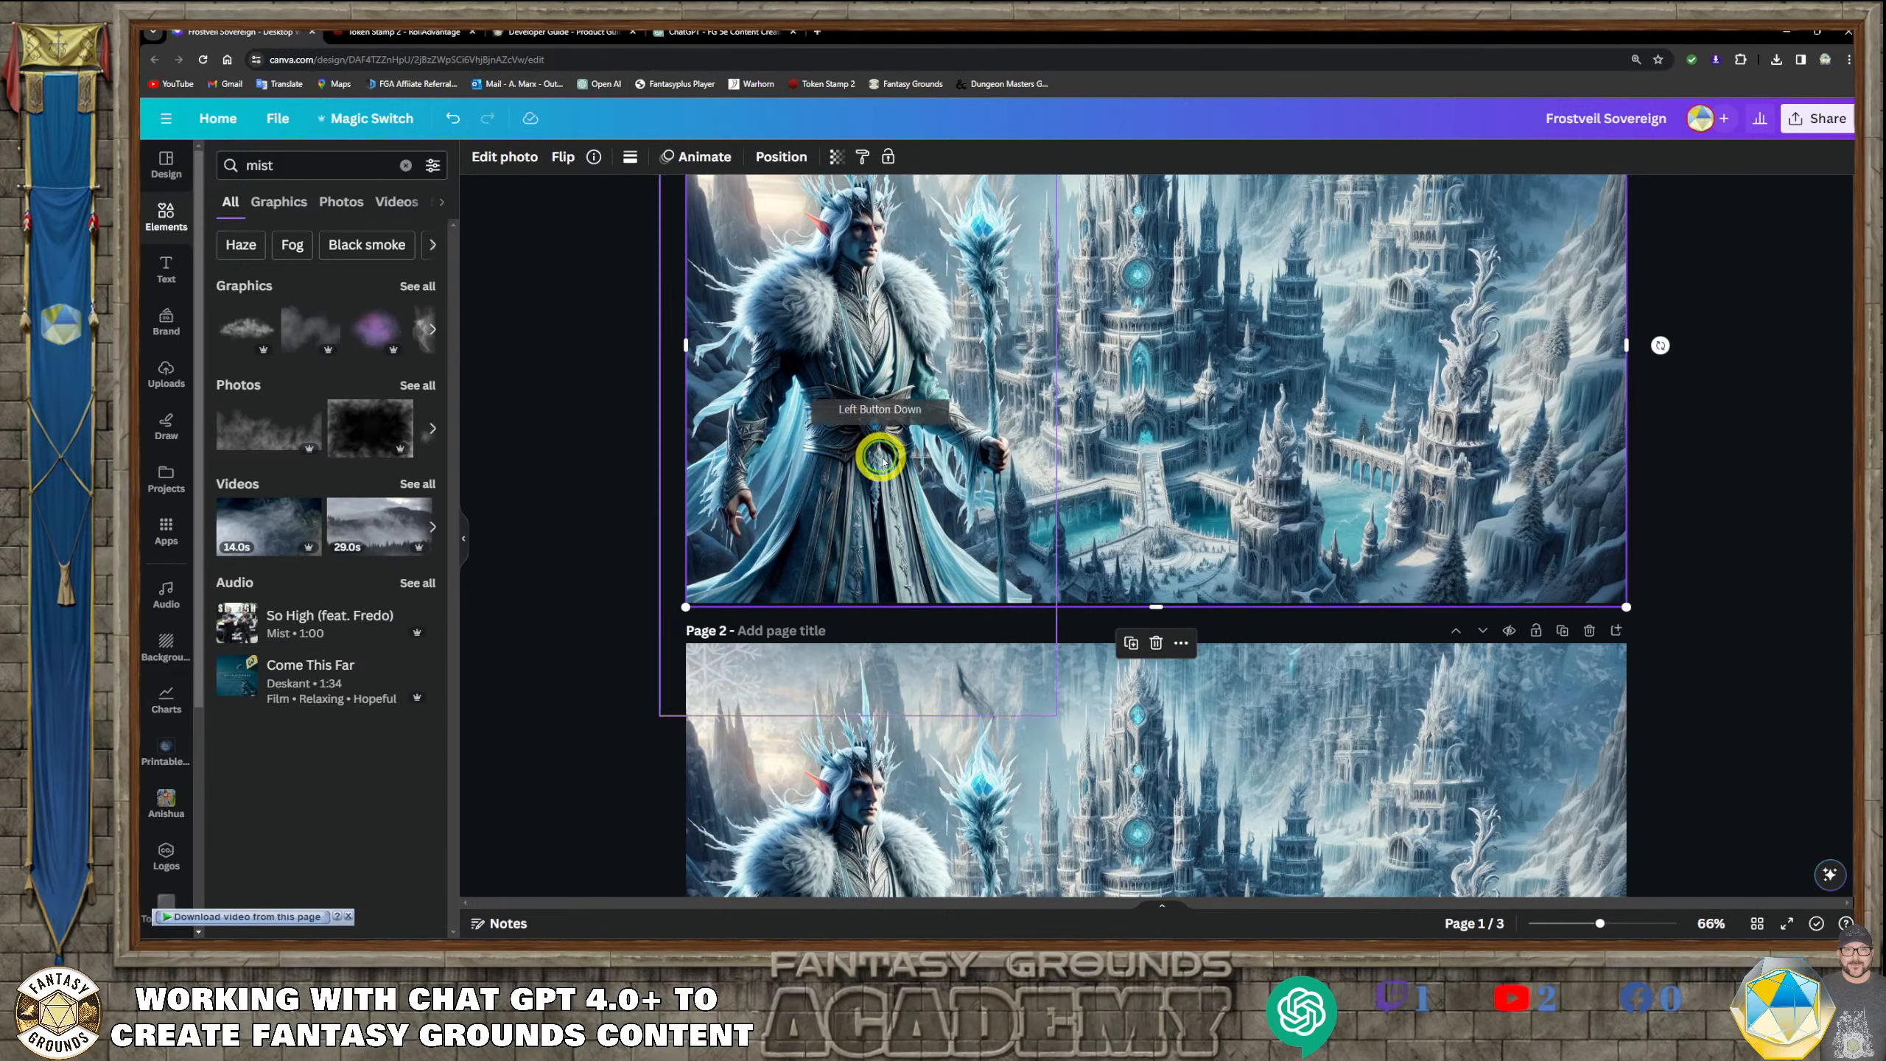
pyautogui.moveTo(881, 459); pyautogui.dragTo(1223, 443)
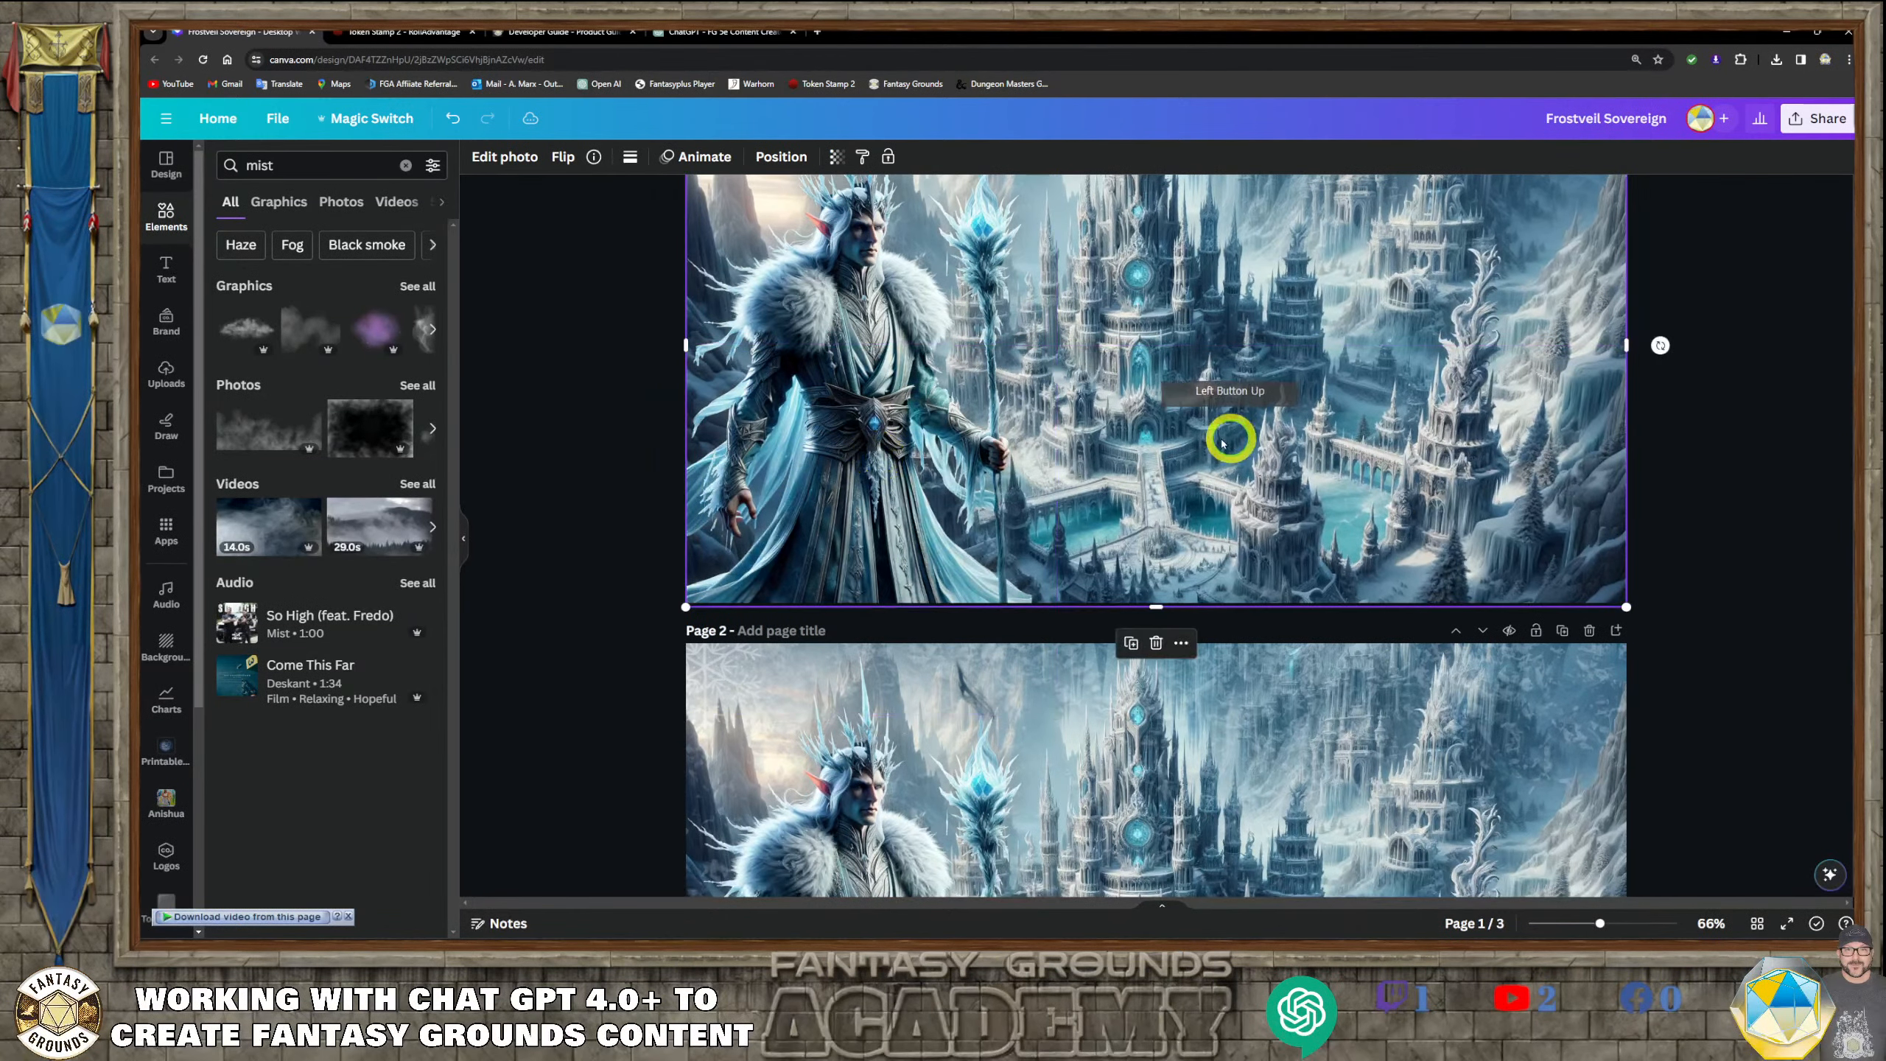
pyautogui.moveTo(926, 405); pyautogui.dragTo(892, 385)
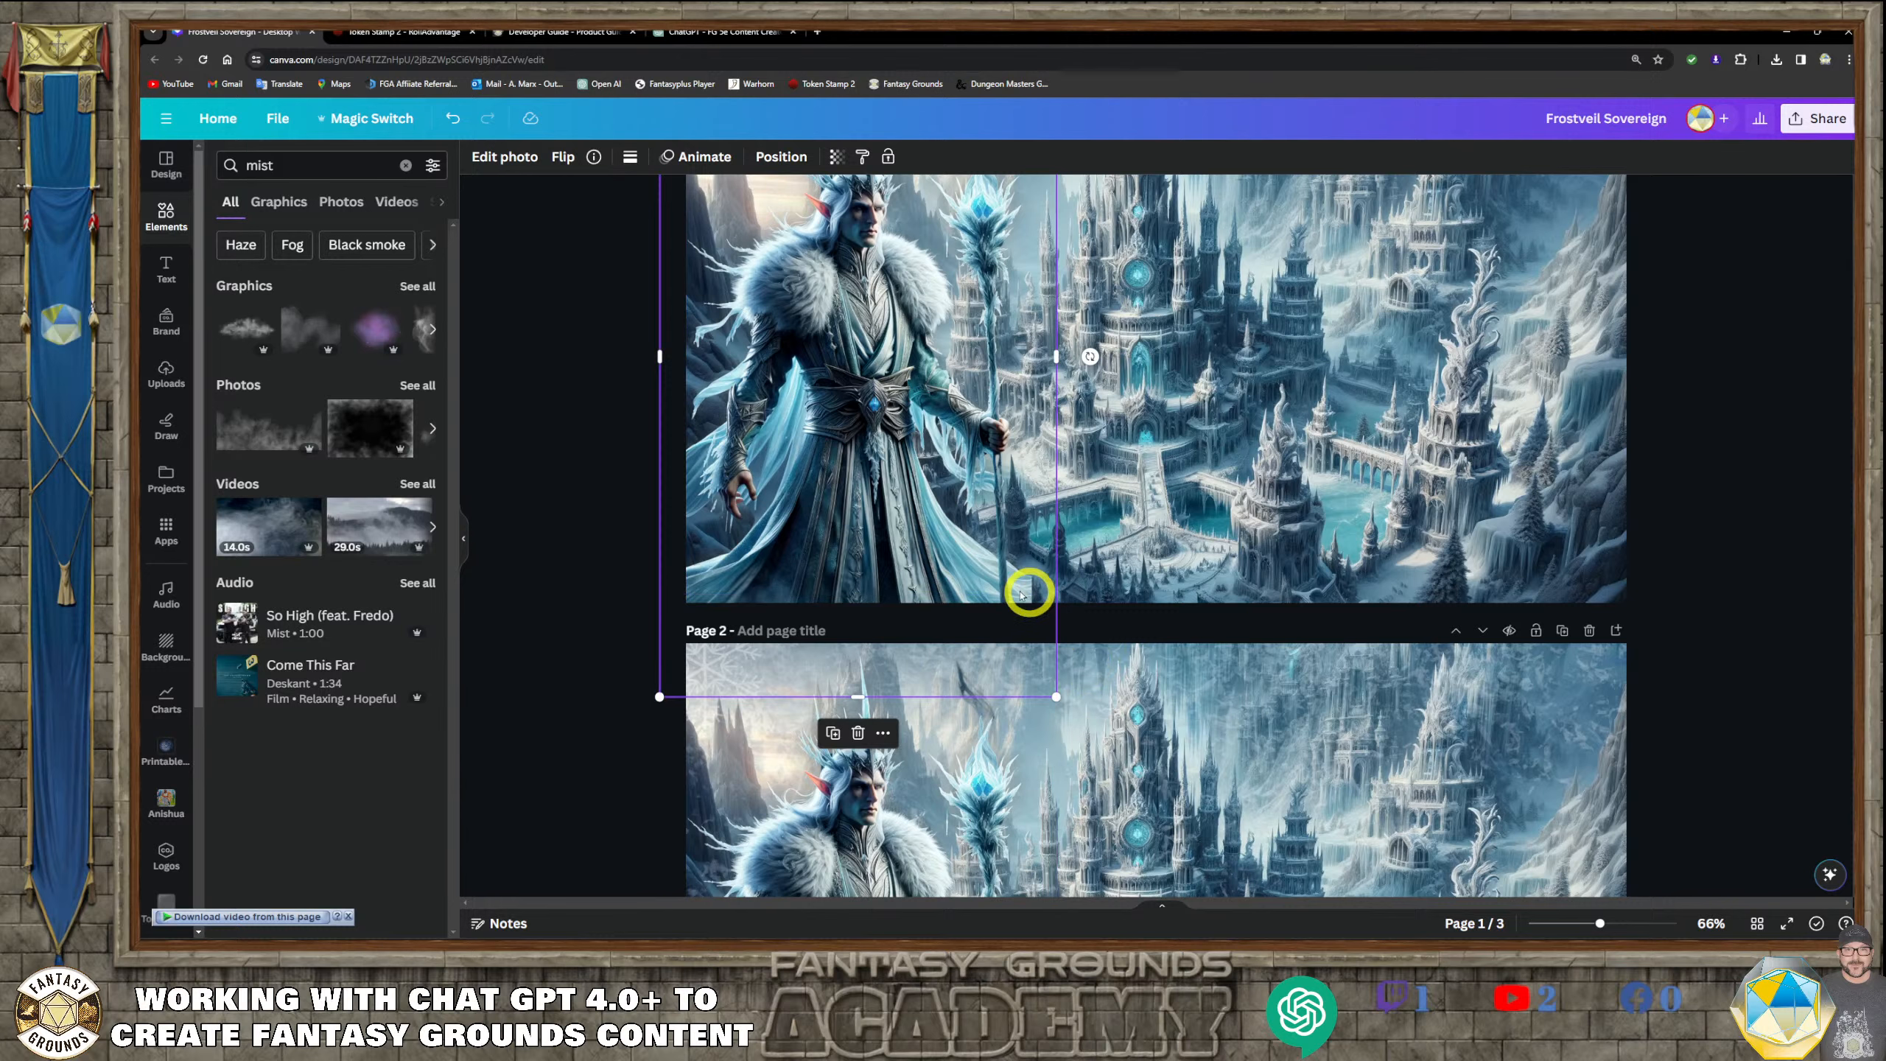
pyautogui.scroll(1, 568, 598)
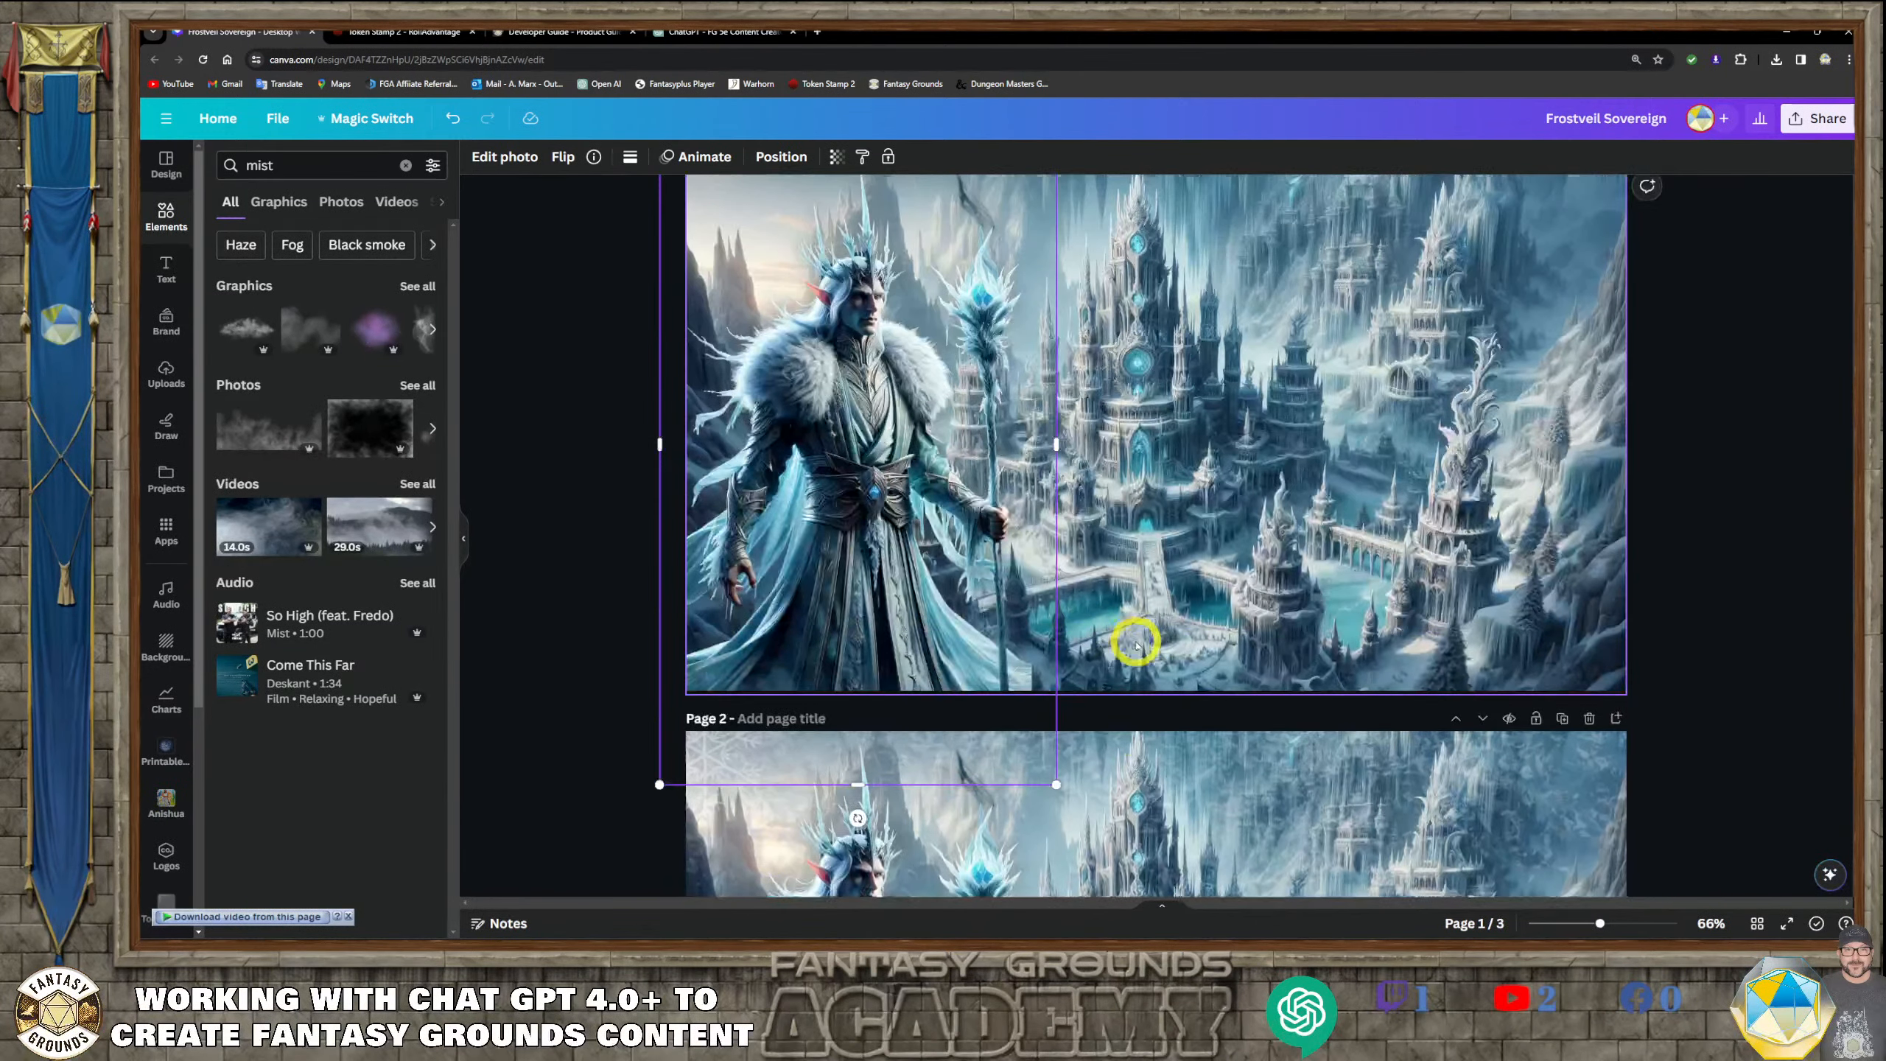
pyautogui.moveTo(895, 507); pyautogui.dragTo(1111, 688)
# Examine the Kaelen cutout layers on pages 2 and 3 of the design
pyautogui.click(852, 416)
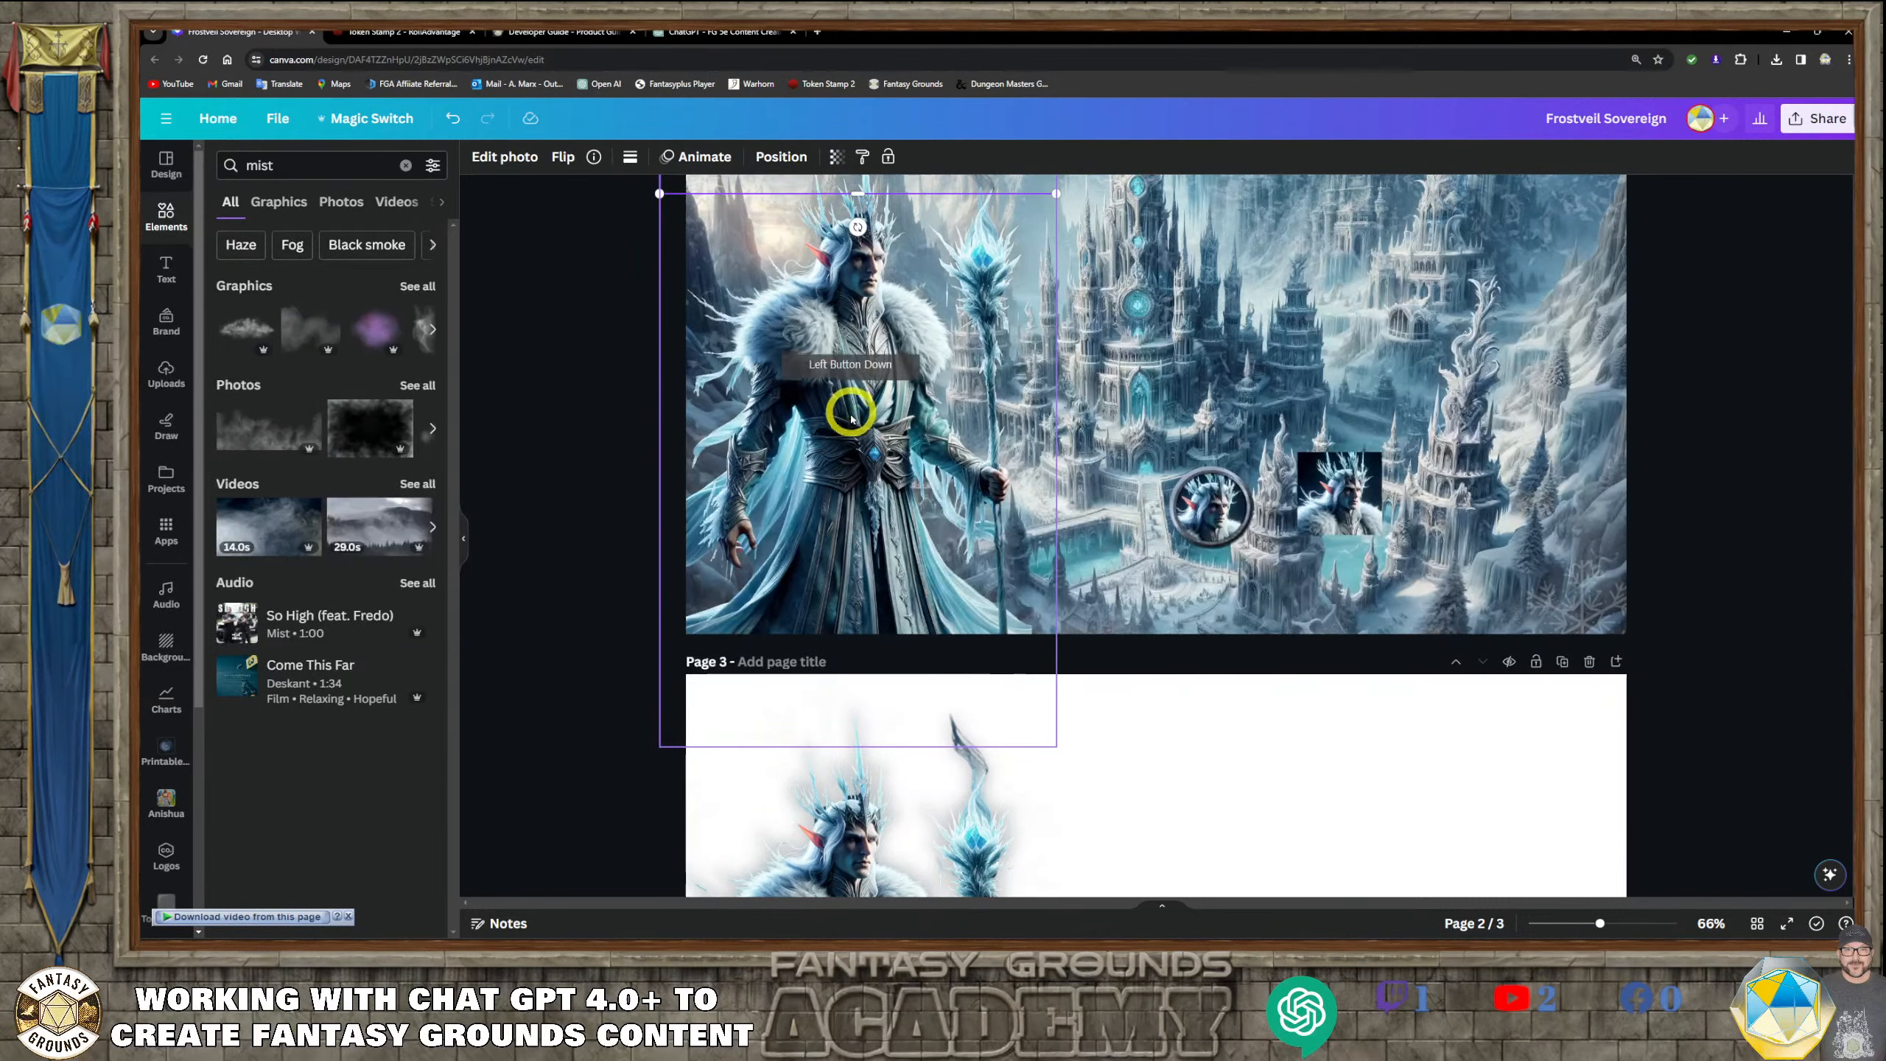
pyautogui.click(597, 364)
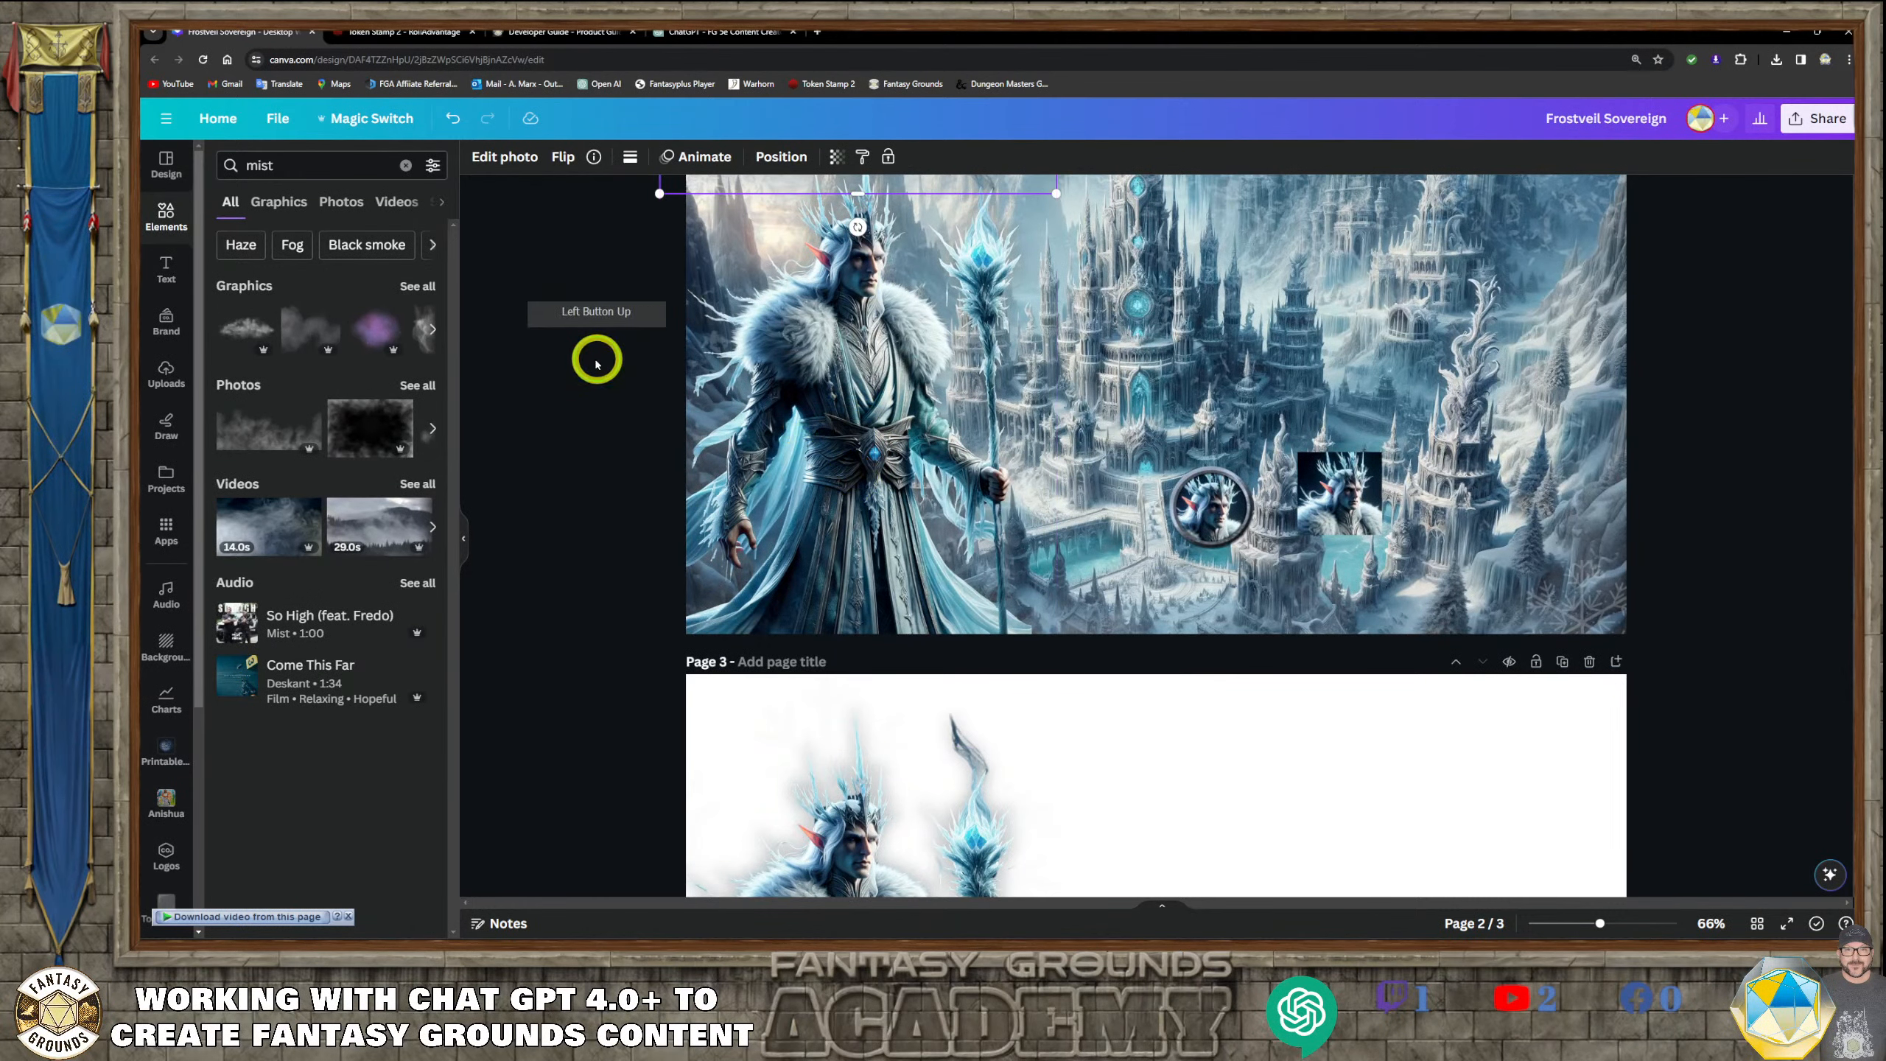
pyautogui.moveTo(863, 367); pyautogui.dragTo(863, 382)
pyautogui.scroll(-2, 1234, 780)
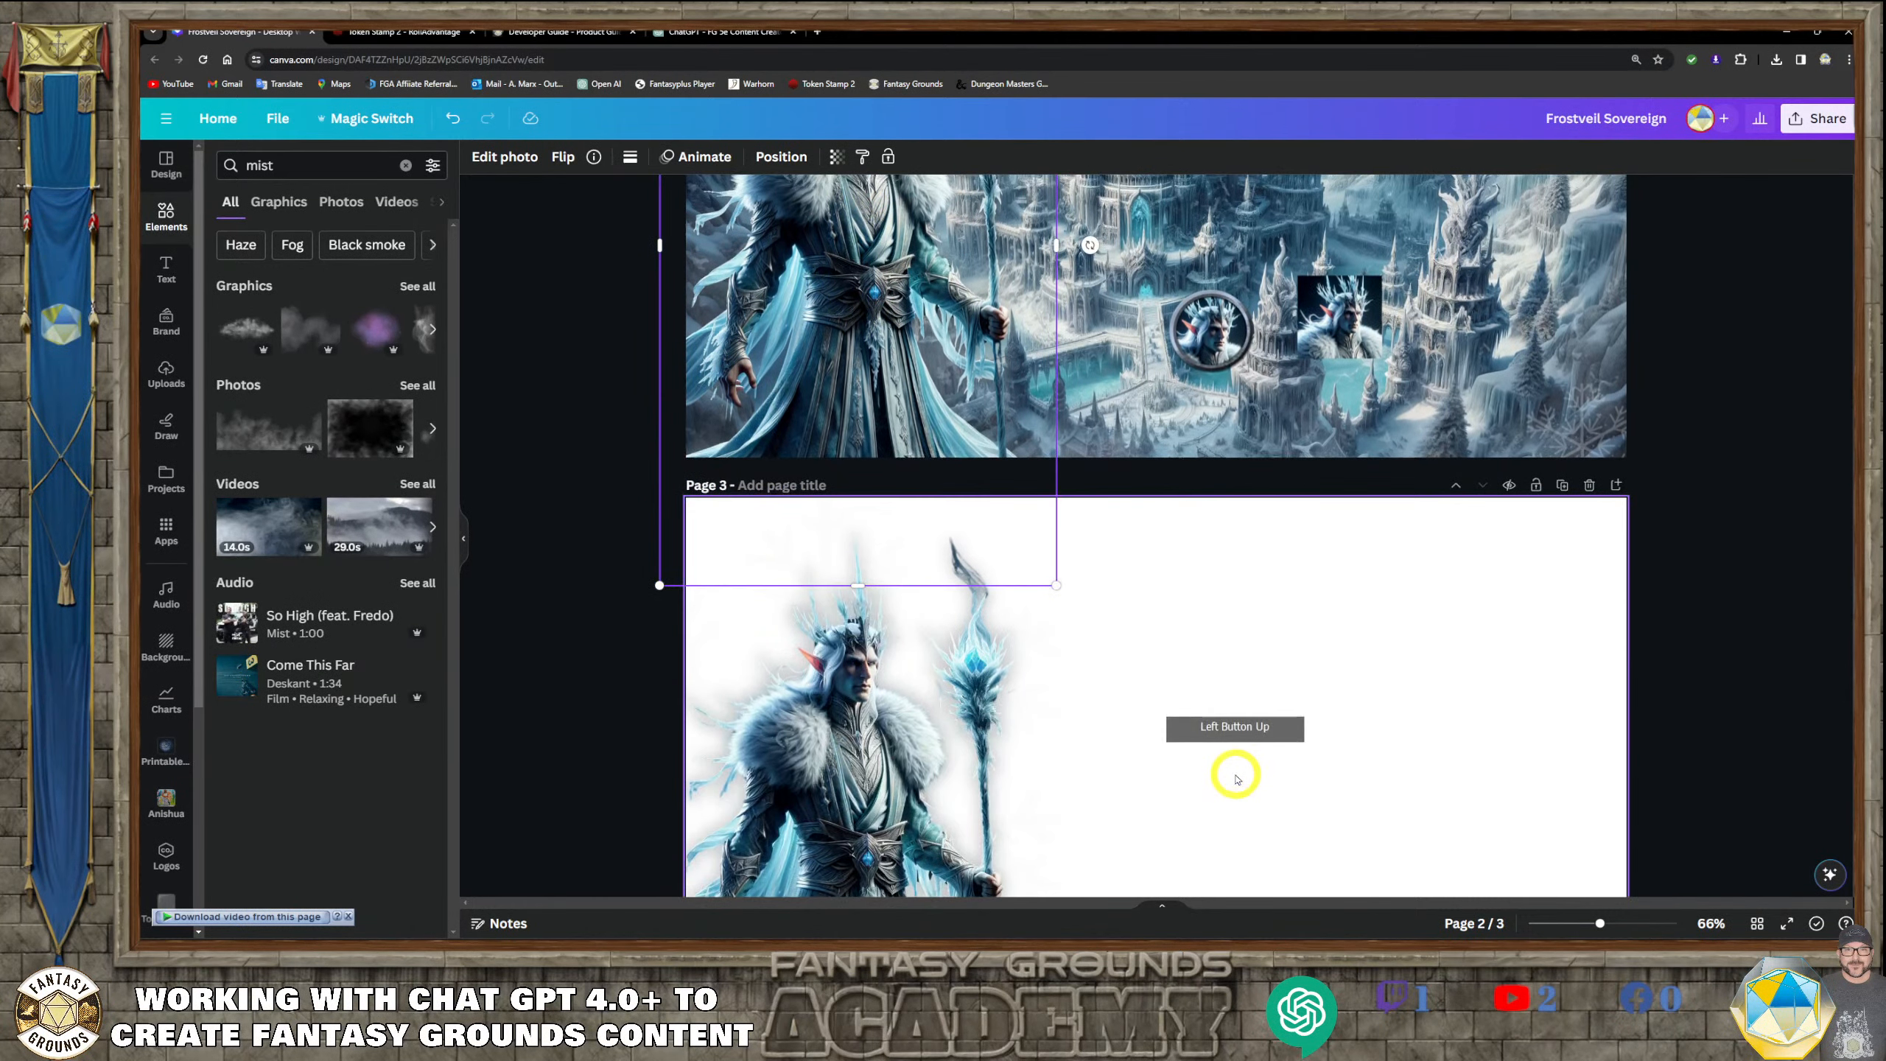
pyautogui.scroll(-2, 1217, 773)
pyautogui.click(844, 571)
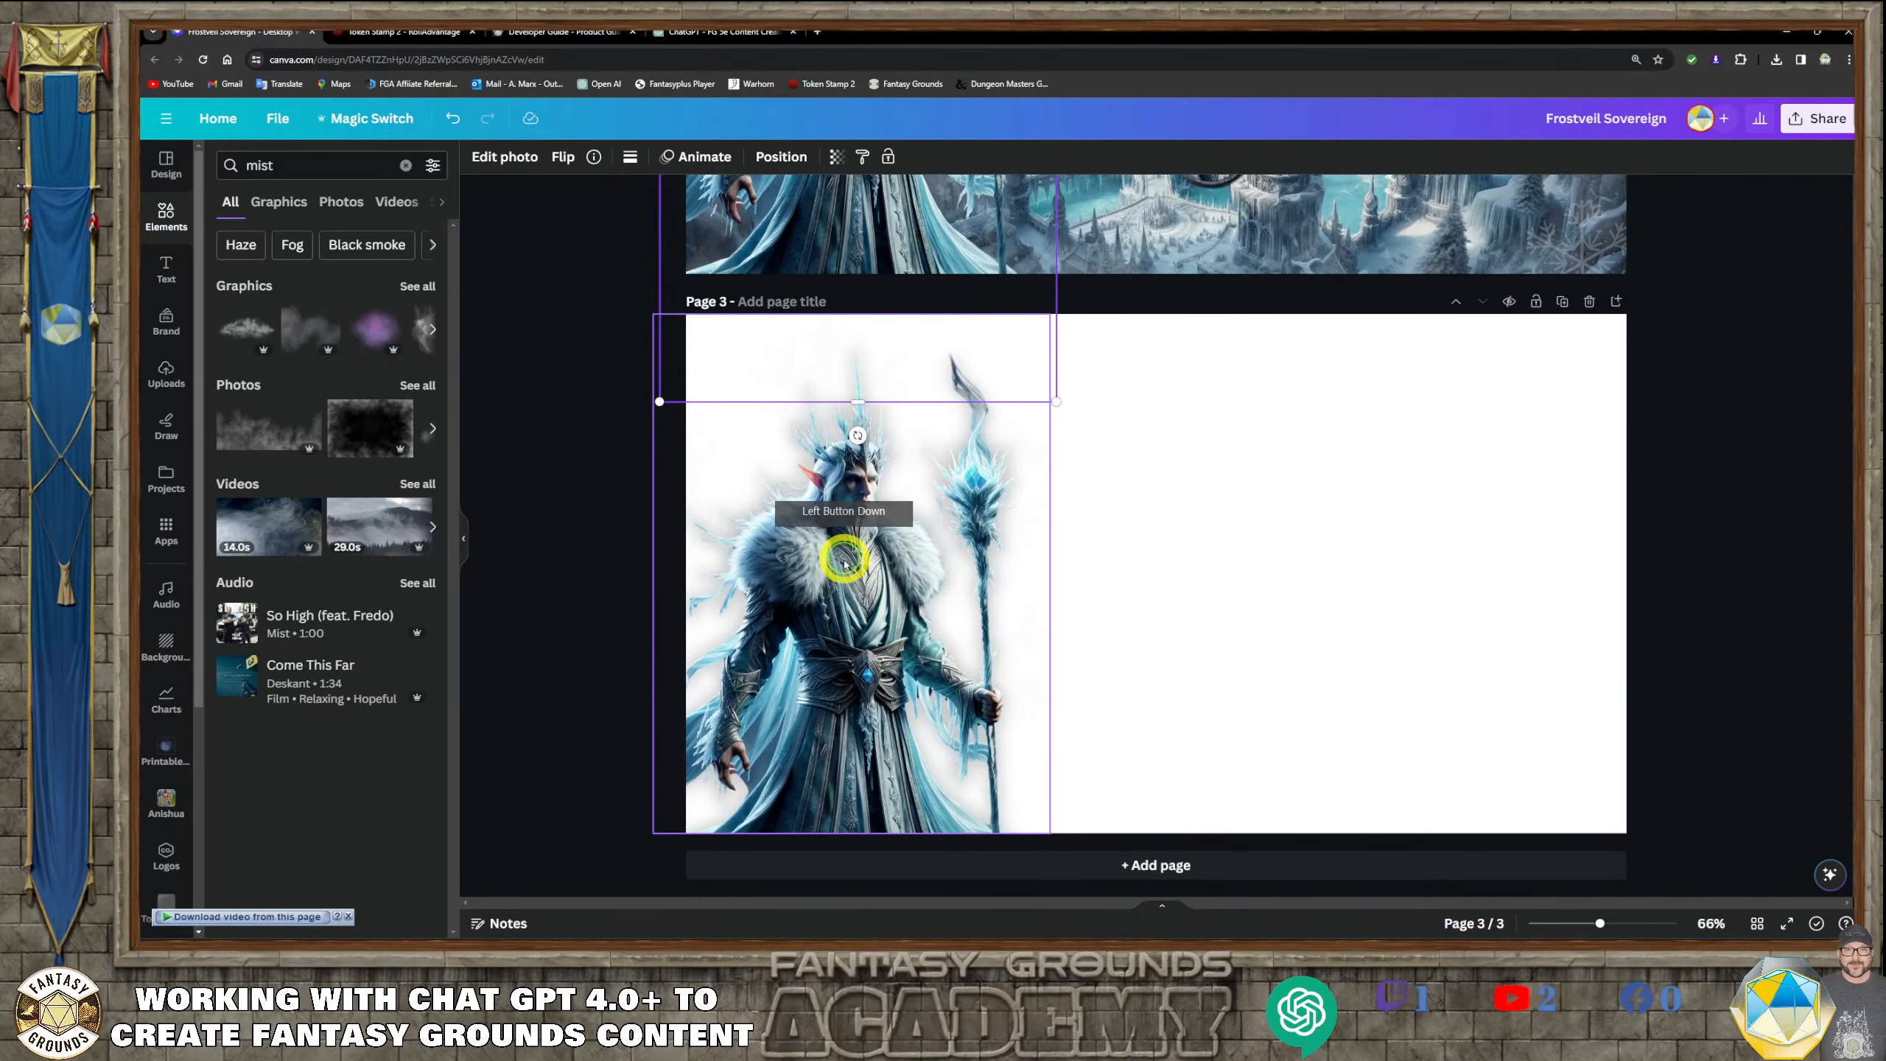
pyautogui.click(1212, 547)
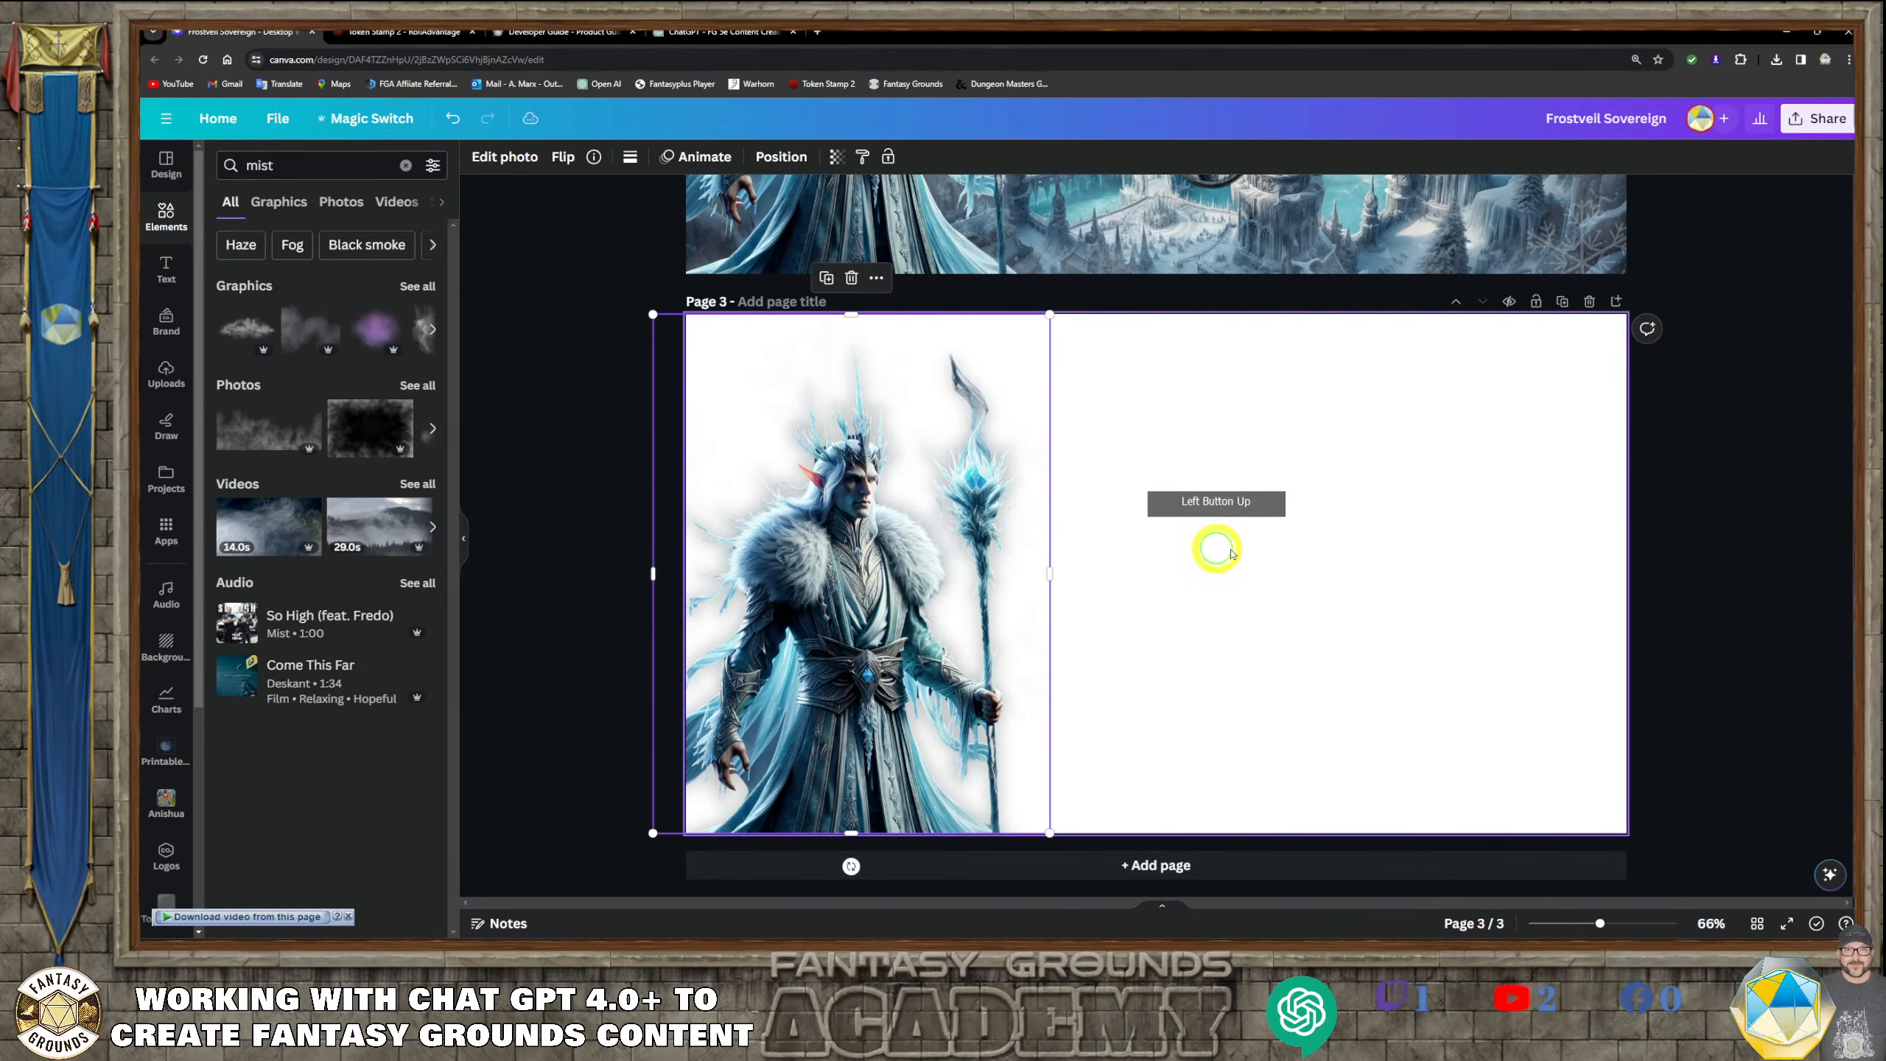
pyautogui.click(840, 564)
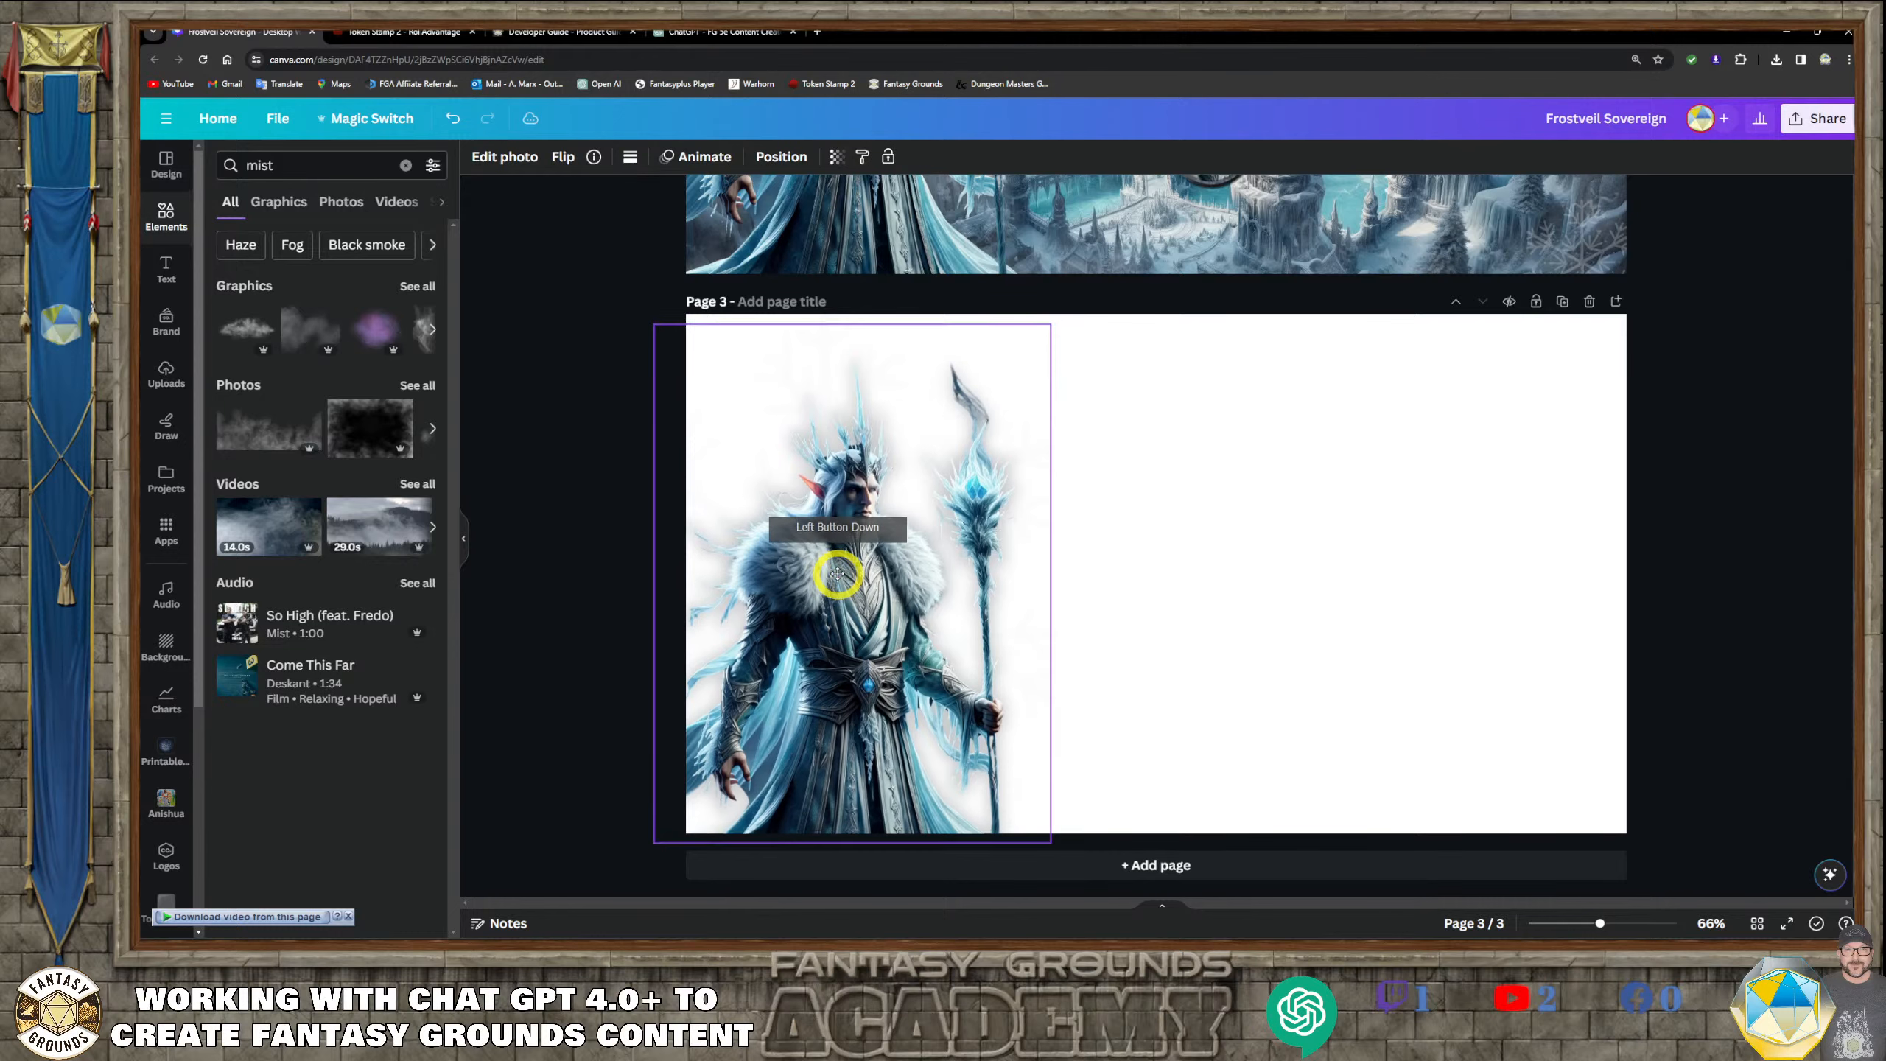
pyautogui.moveTo(838, 564); pyautogui.dragTo(838, 559)
pyautogui.click(551, 492)
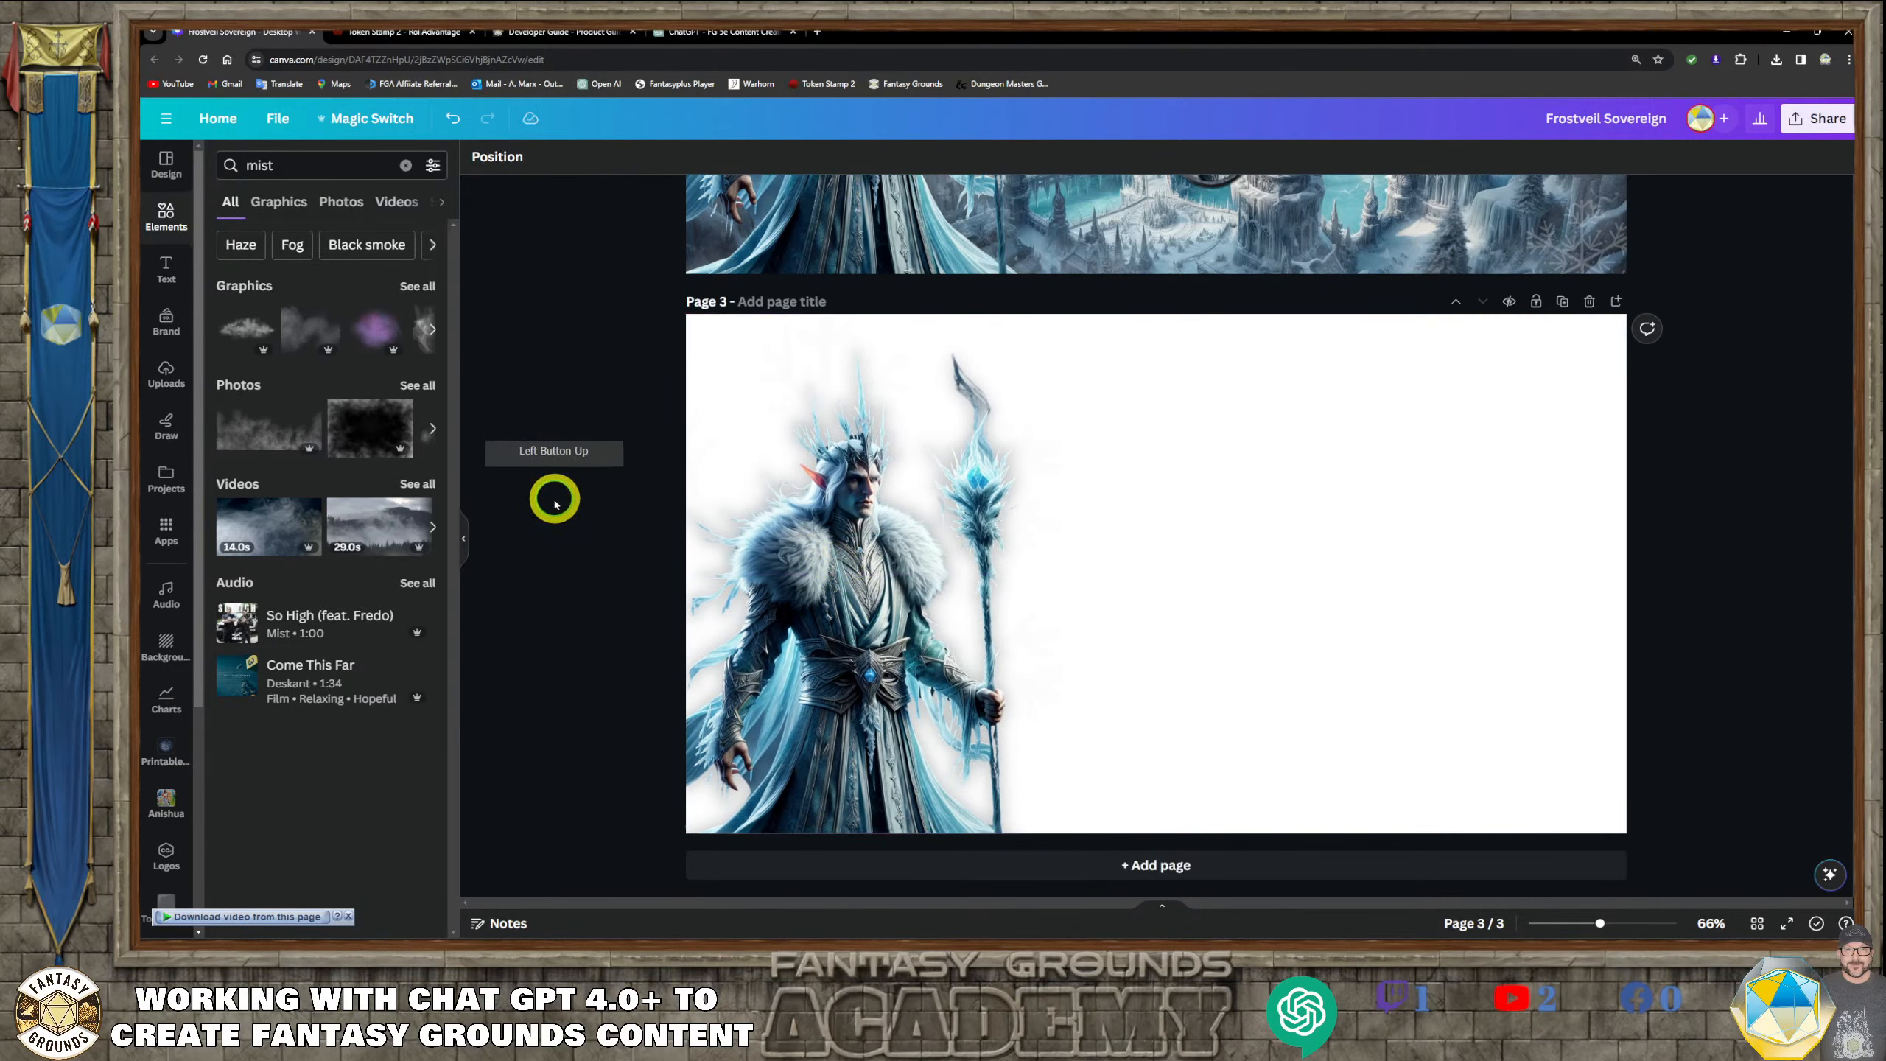
pyautogui.click(566, 431)
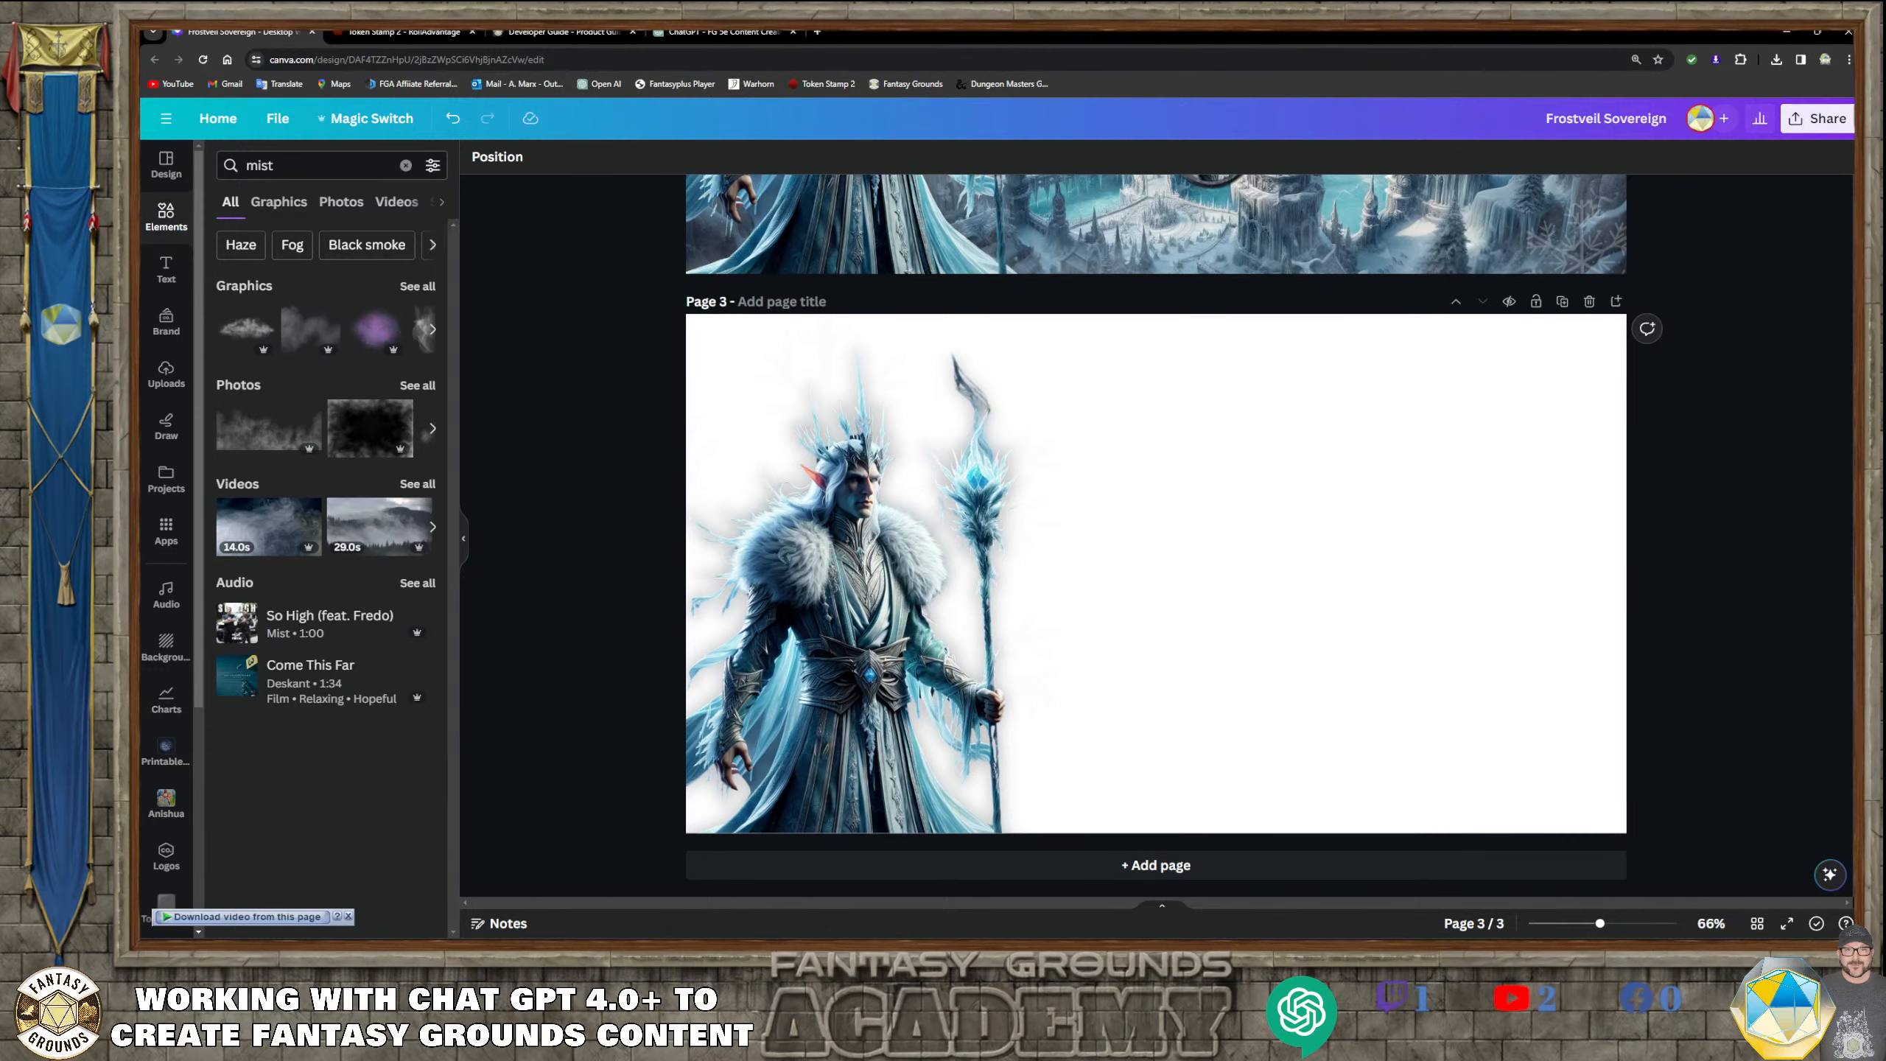
# Switch back to Fantasy Grounds and restore the minimized Kaelen, the Frostveil Sovereign NPC sheet
pyautogui.click(463, 938)
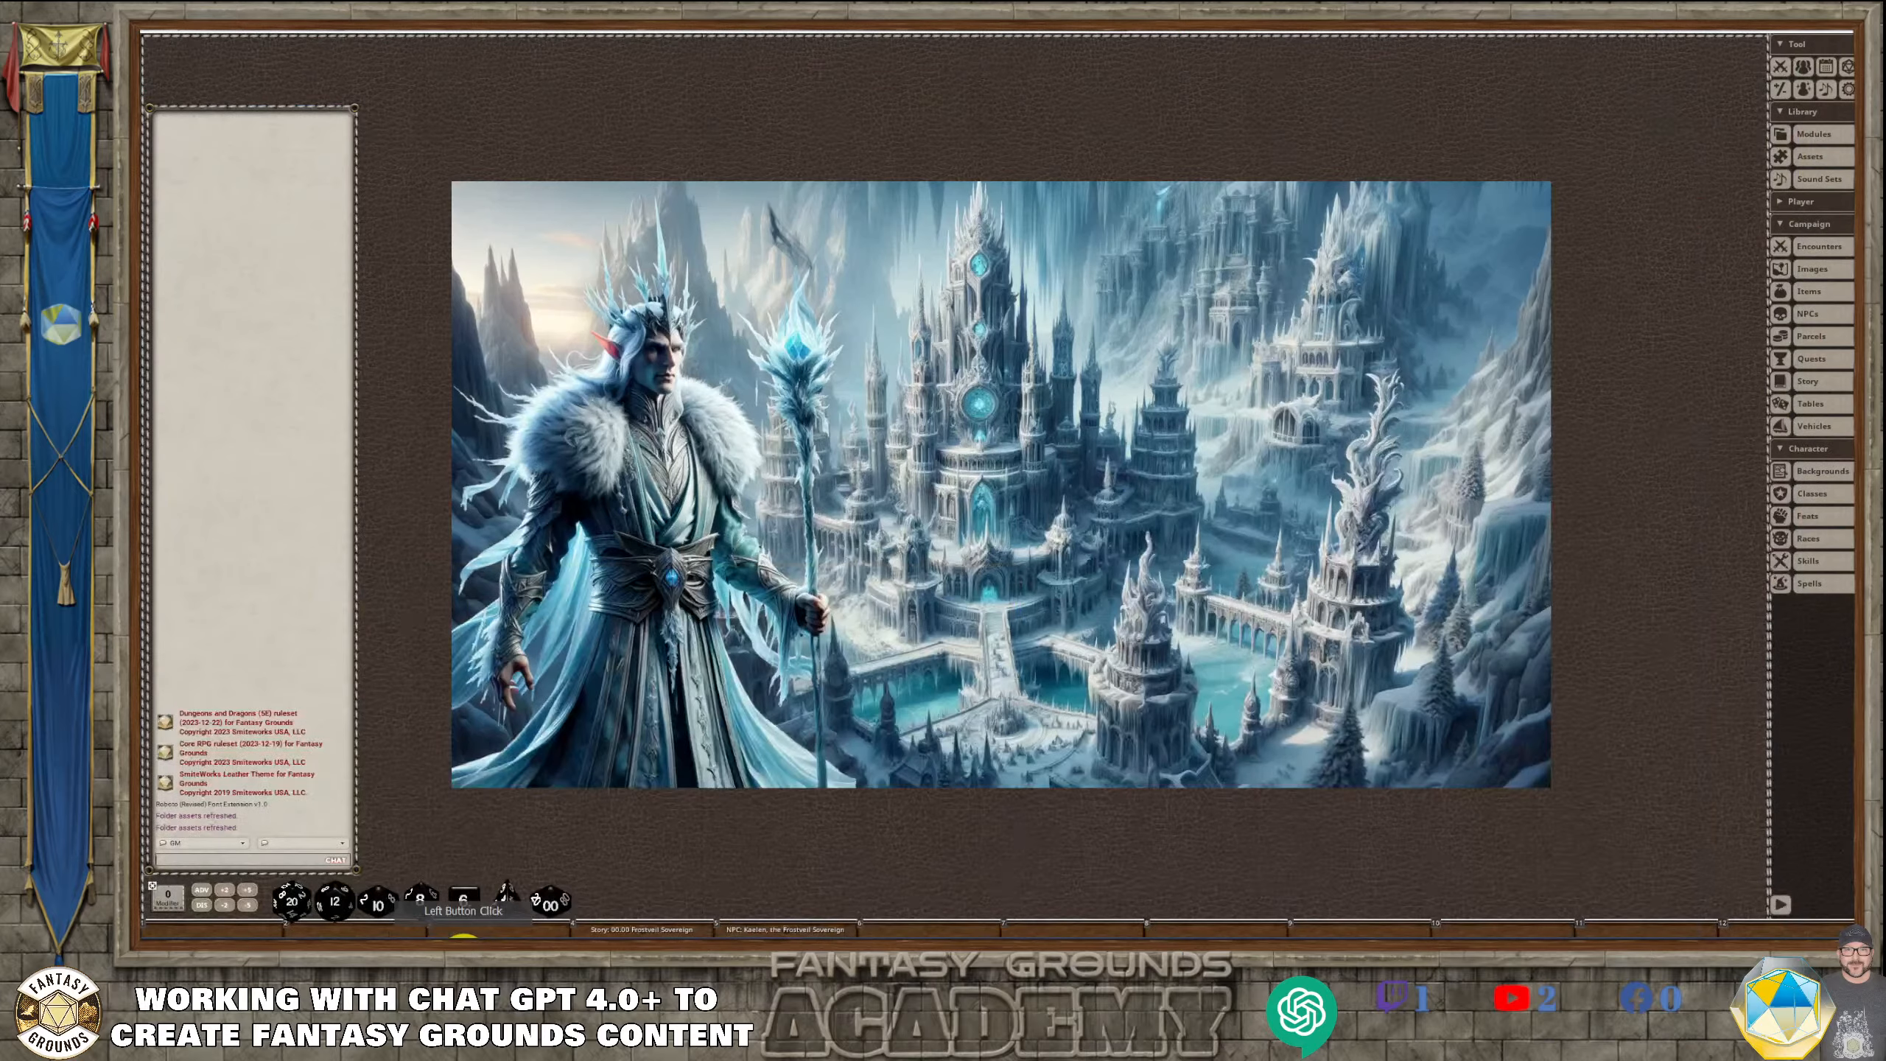
pyautogui.click(826, 410)
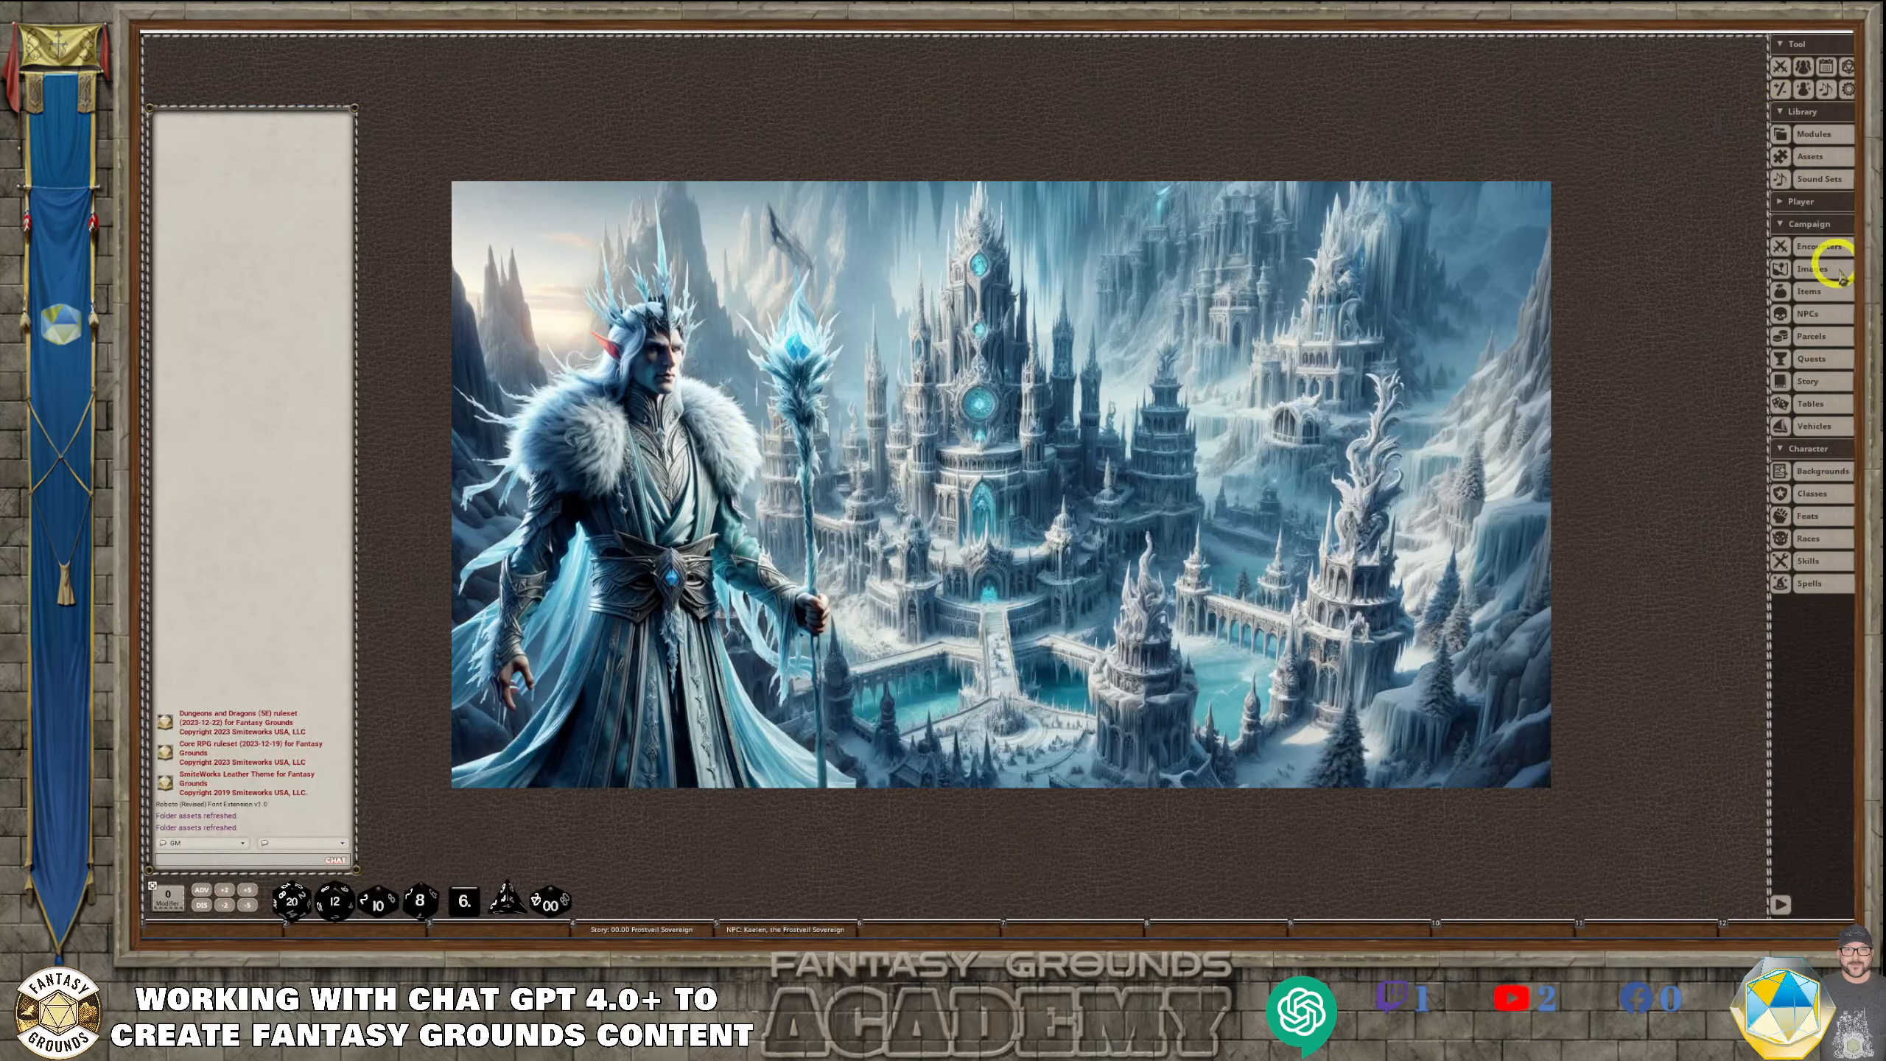
pyautogui.click(785, 927)
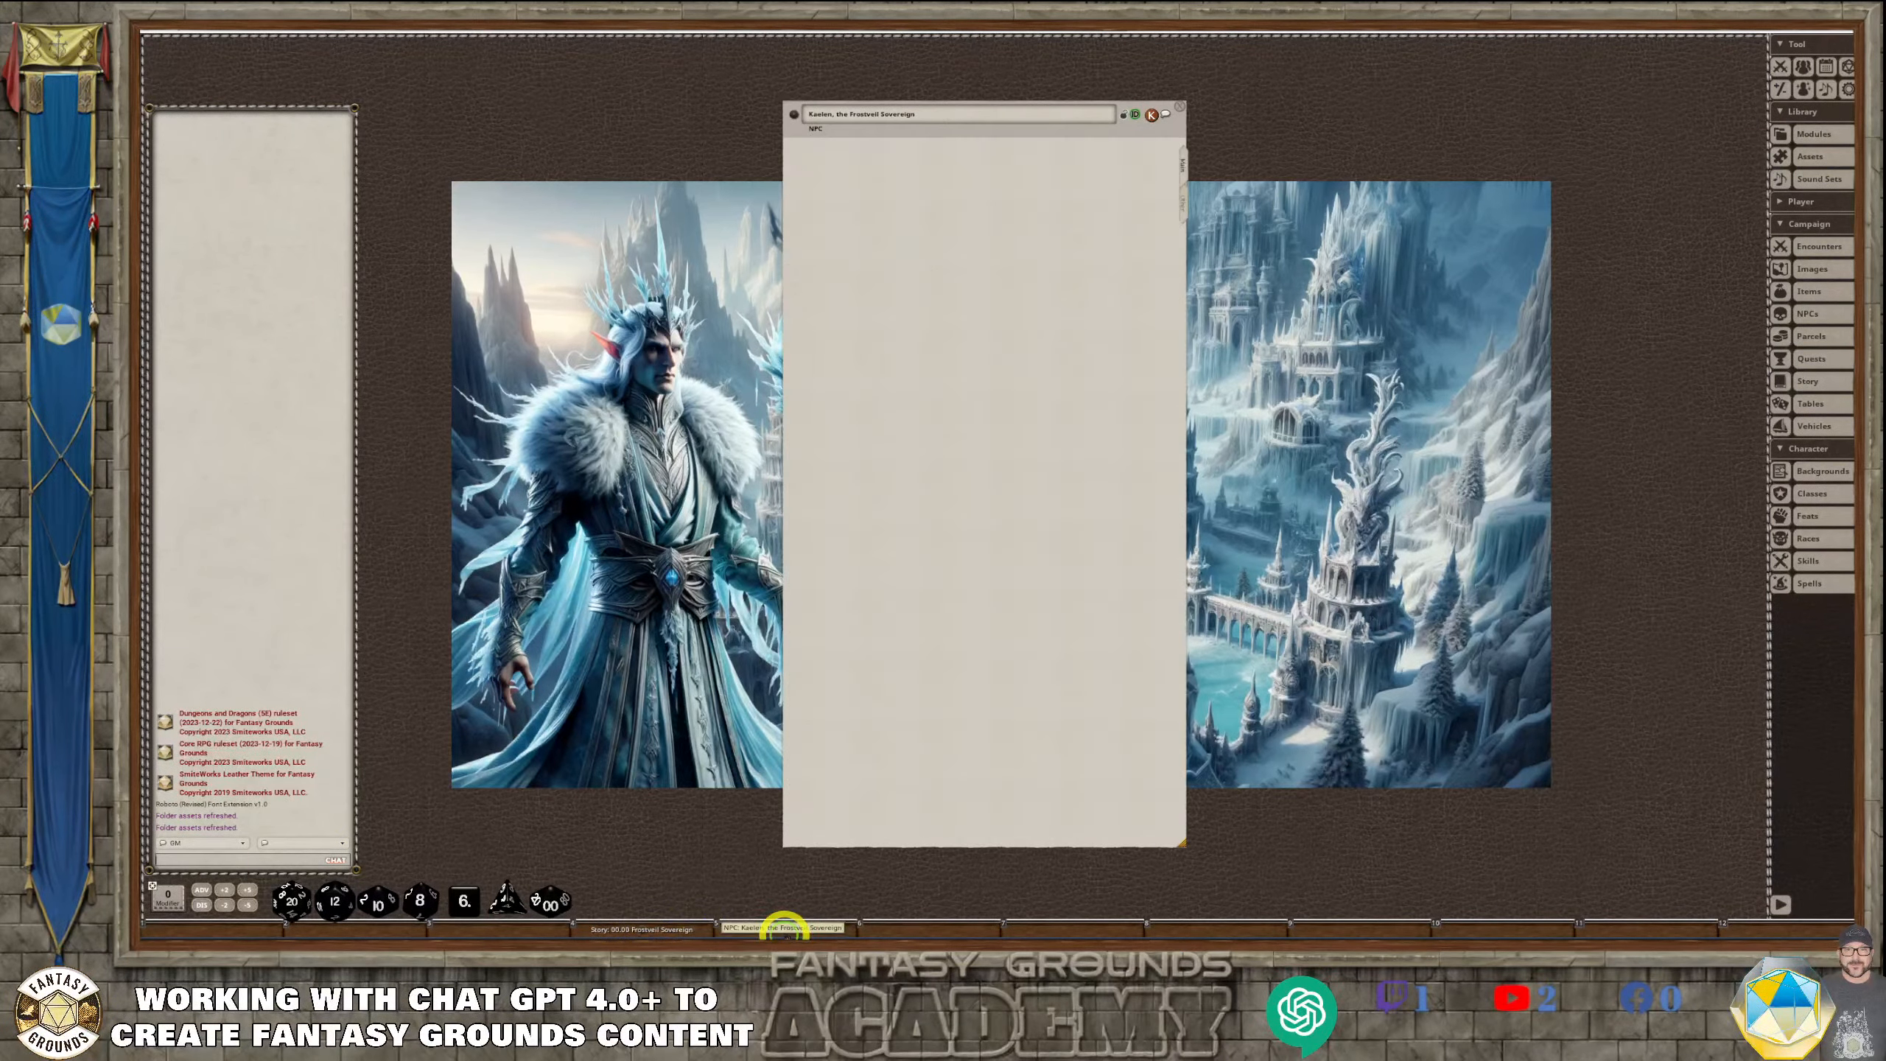
# Move the Kaelen NPC sheet next to the chat area, then open the campaign Images list, reposition it and make it taller
pyautogui.moveTo(1102, 110); pyautogui.dragTo(737, 115)
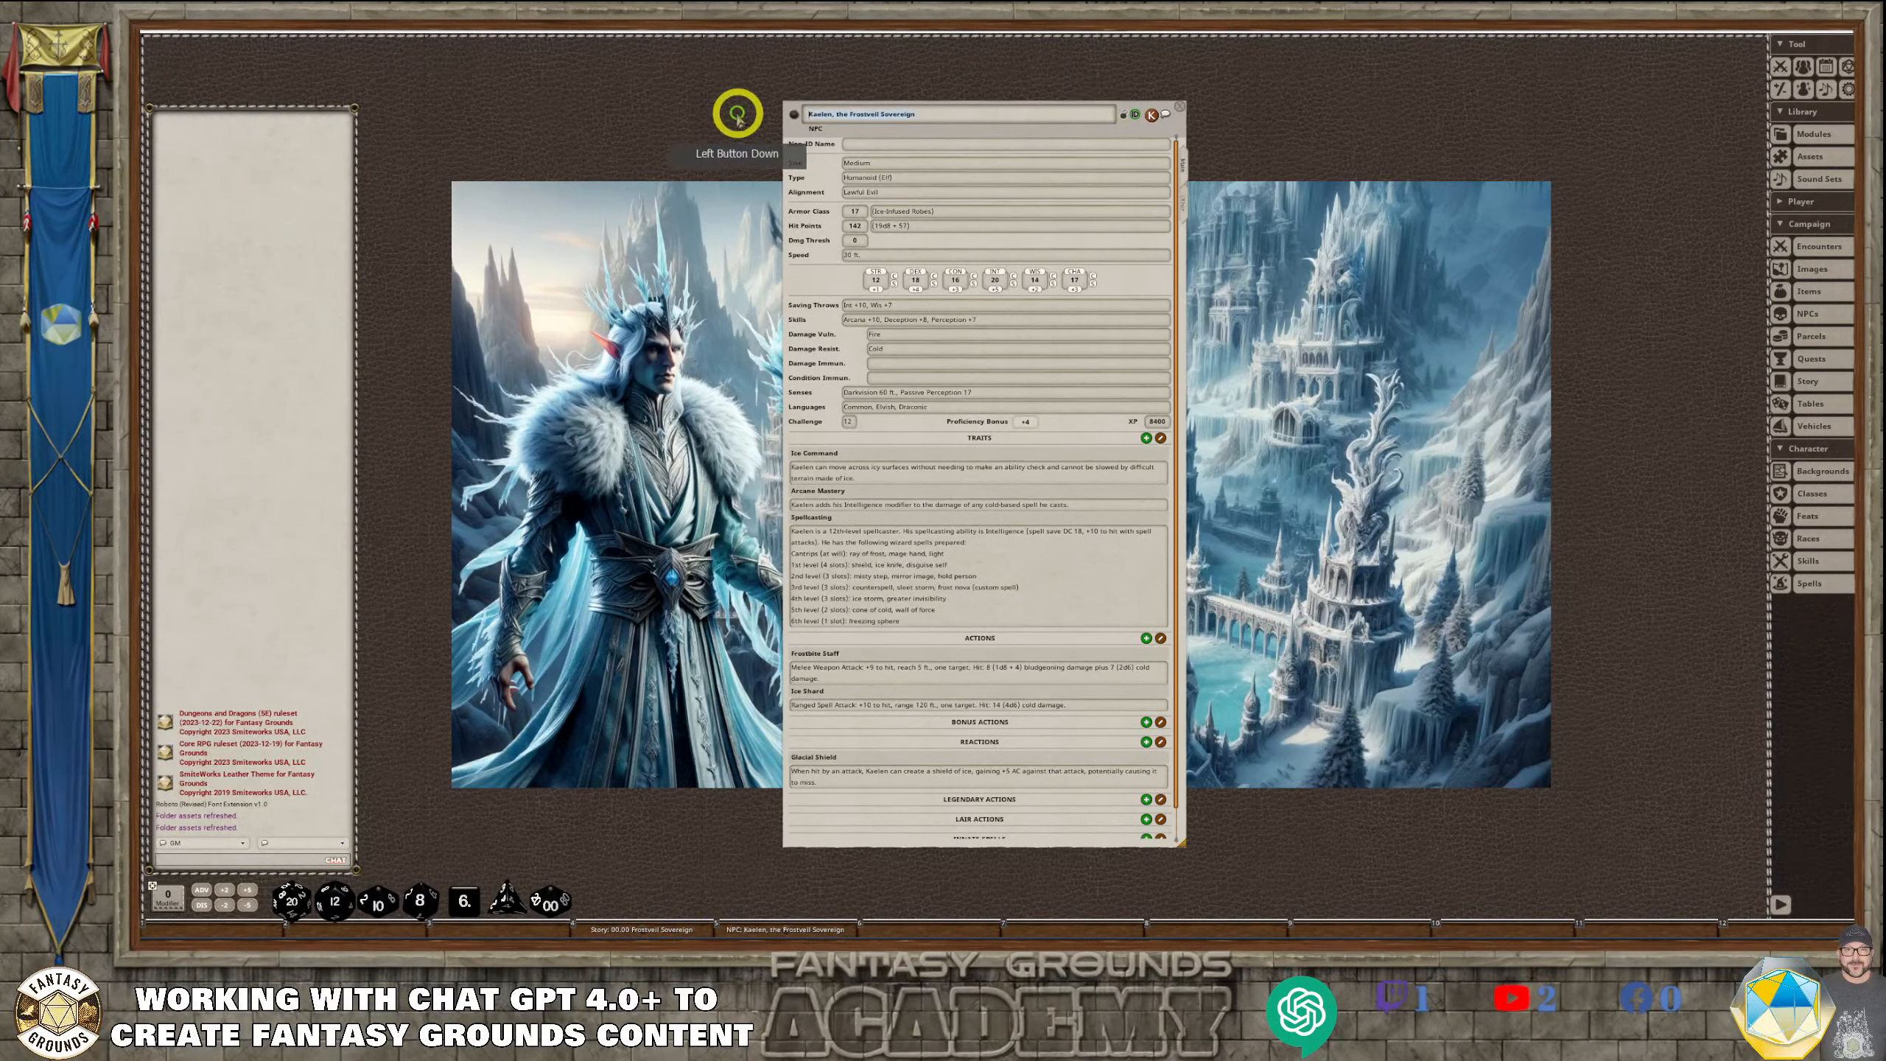
pyautogui.moveTo(1166, 126); pyautogui.dragTo(772, 132)
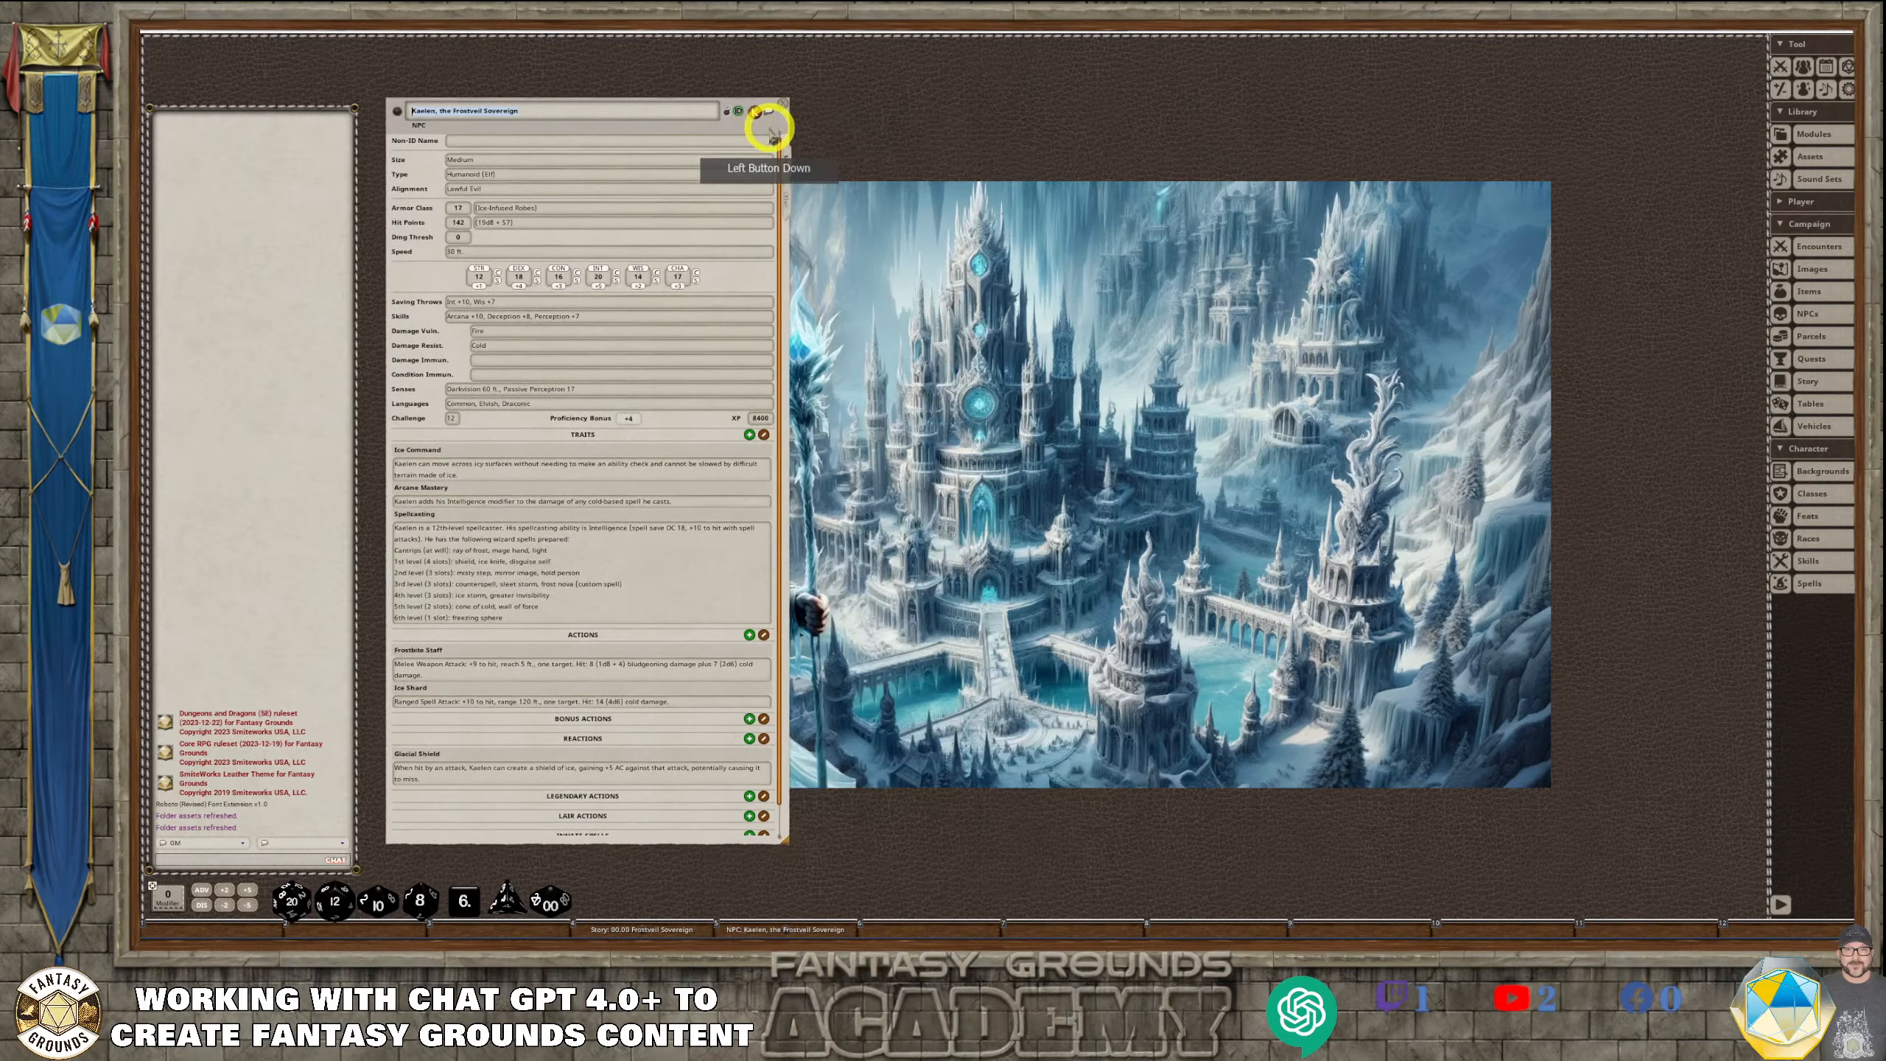
pyautogui.click(1812, 275)
pyautogui.moveTo(976, 387); pyautogui.dragTo(1054, 307)
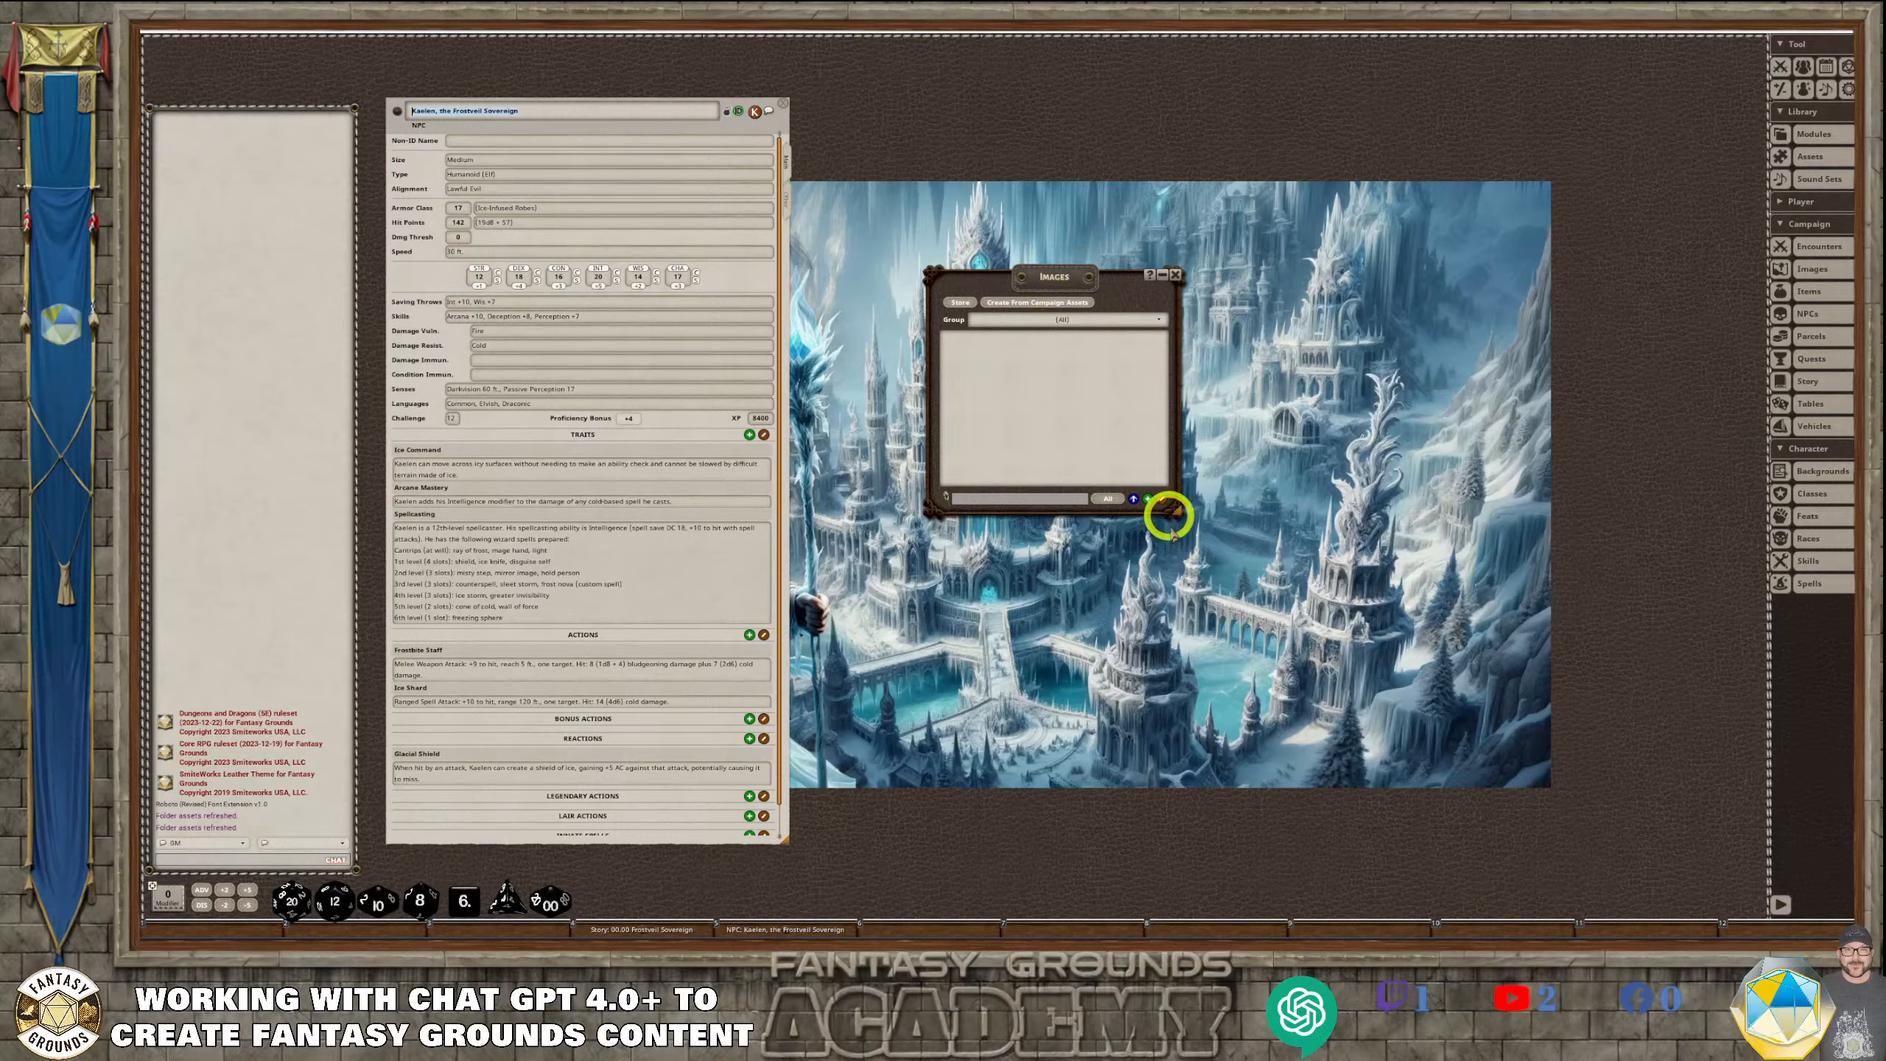
pyautogui.moveTo(1171, 533); pyautogui.dragTo(1173, 713)
# Add a new group to the campaign Images list and open its name for editing
pyautogui.click(1155, 320)
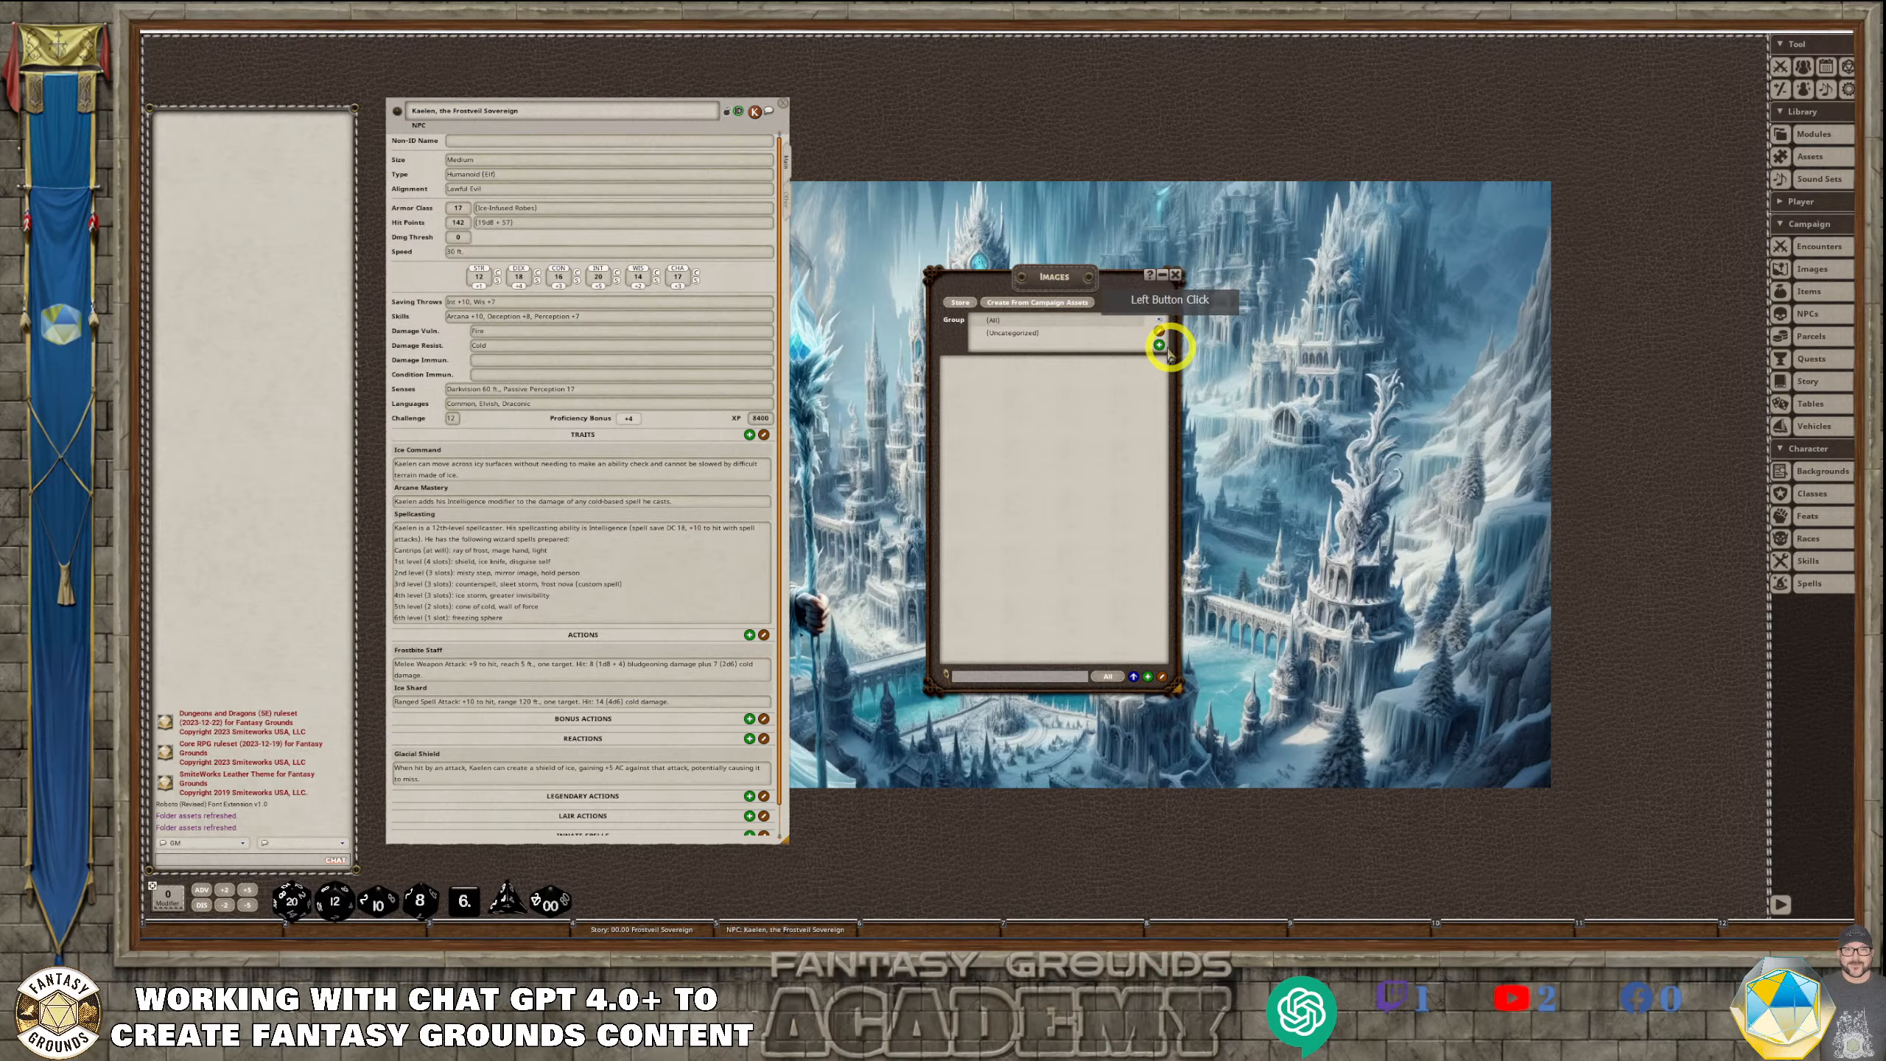
pyautogui.click(1161, 346)
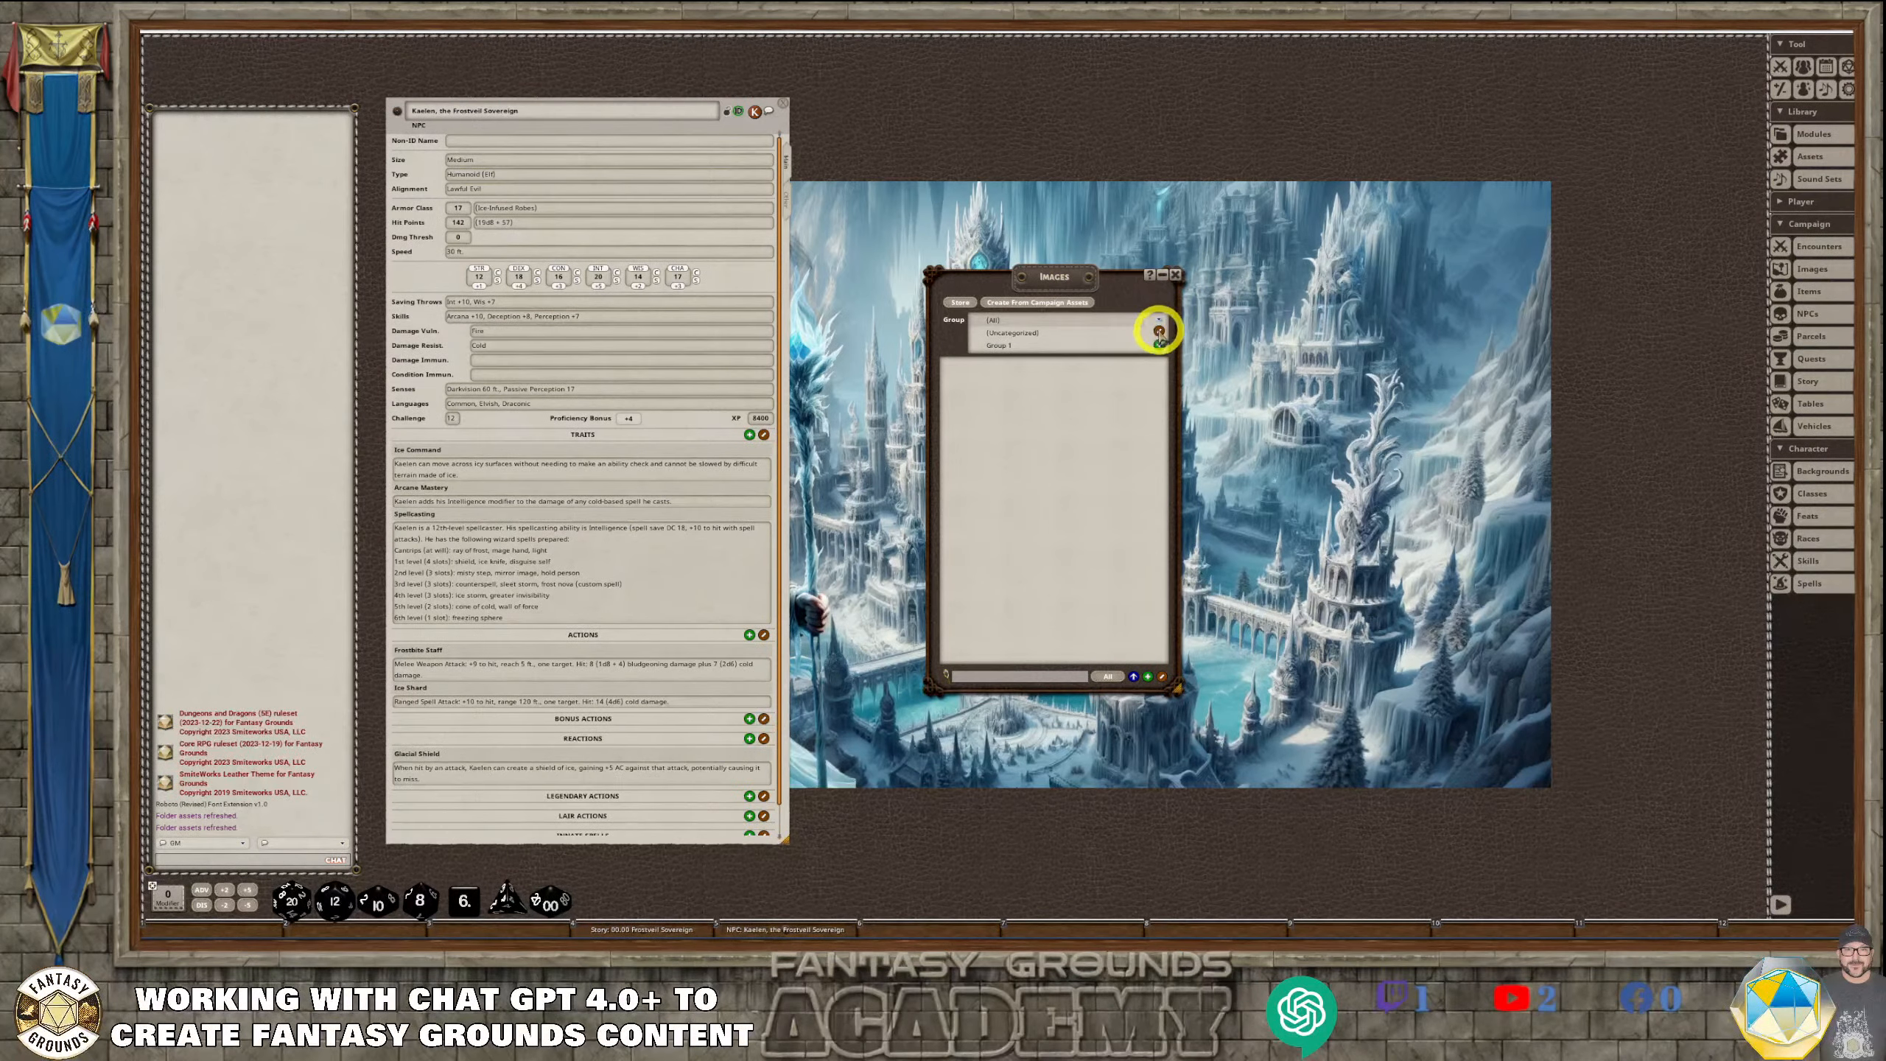
pyautogui.click(1094, 355)
pyautogui.moveTo(1094, 355); pyautogui.dragTo(974, 357)
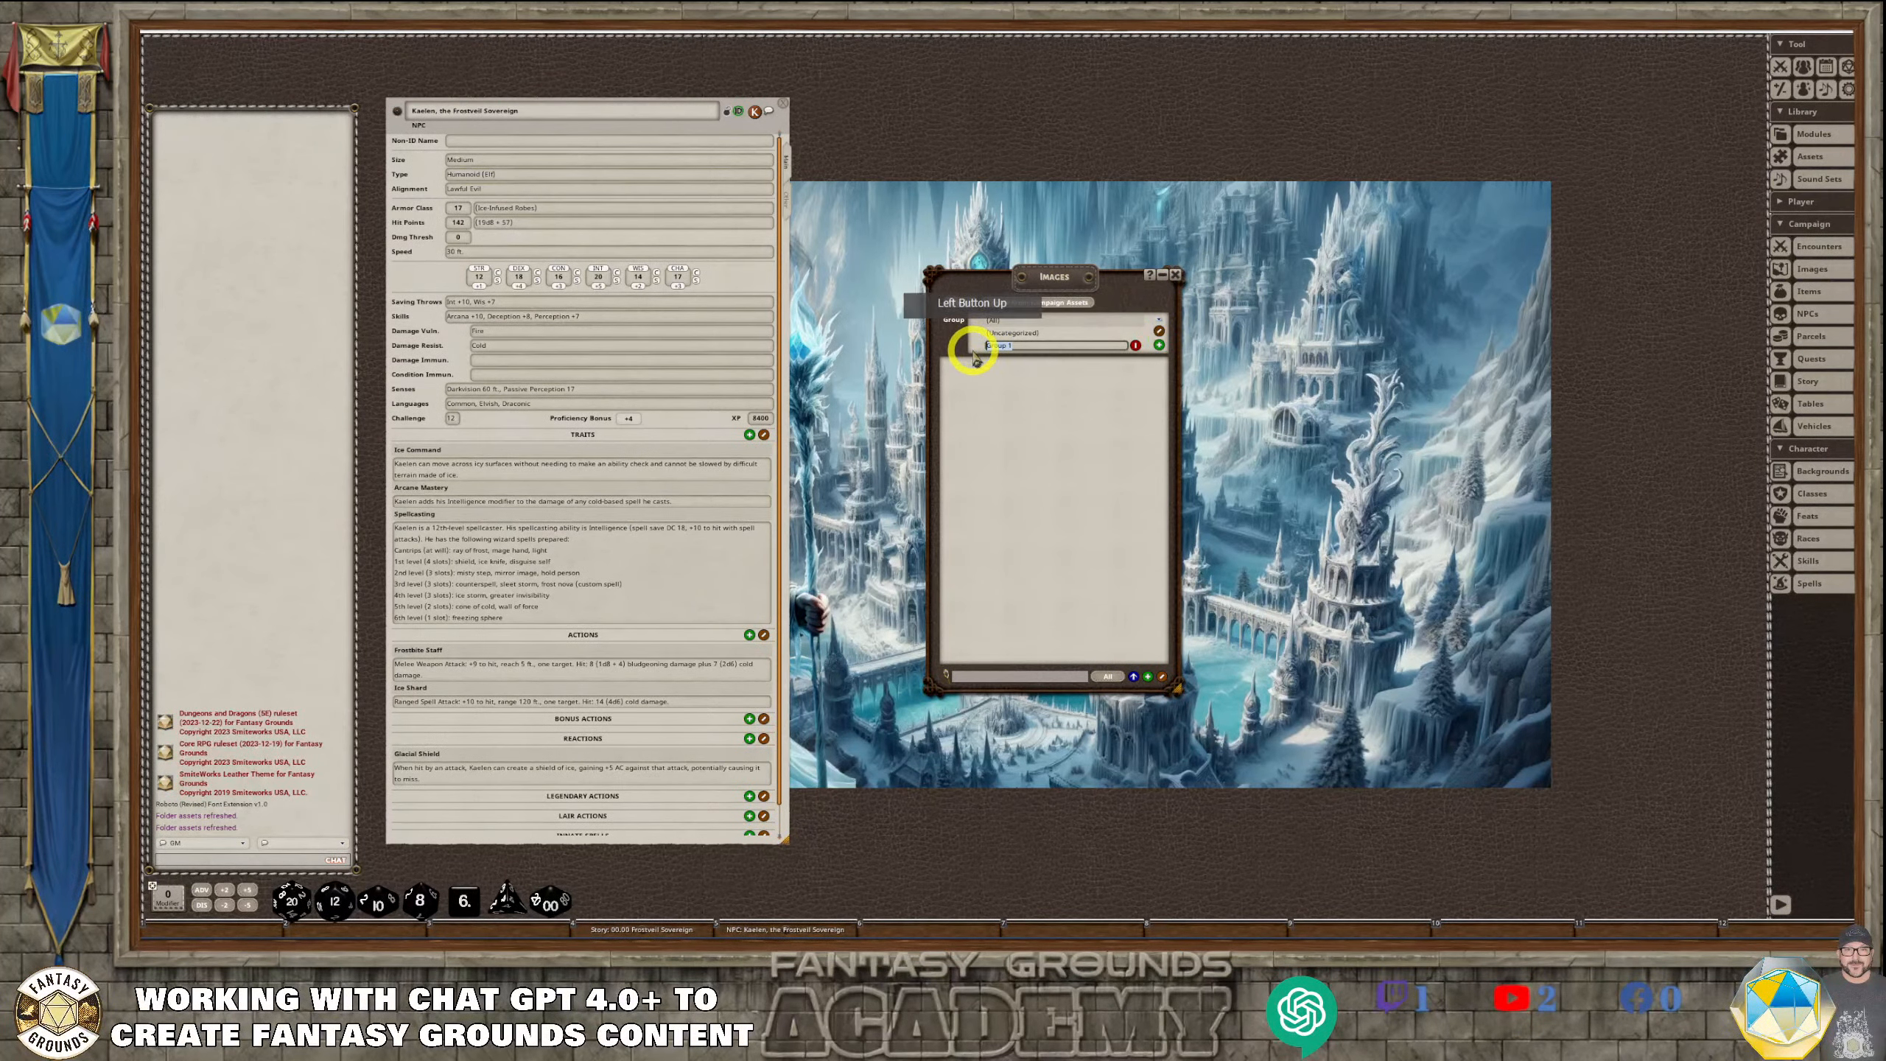
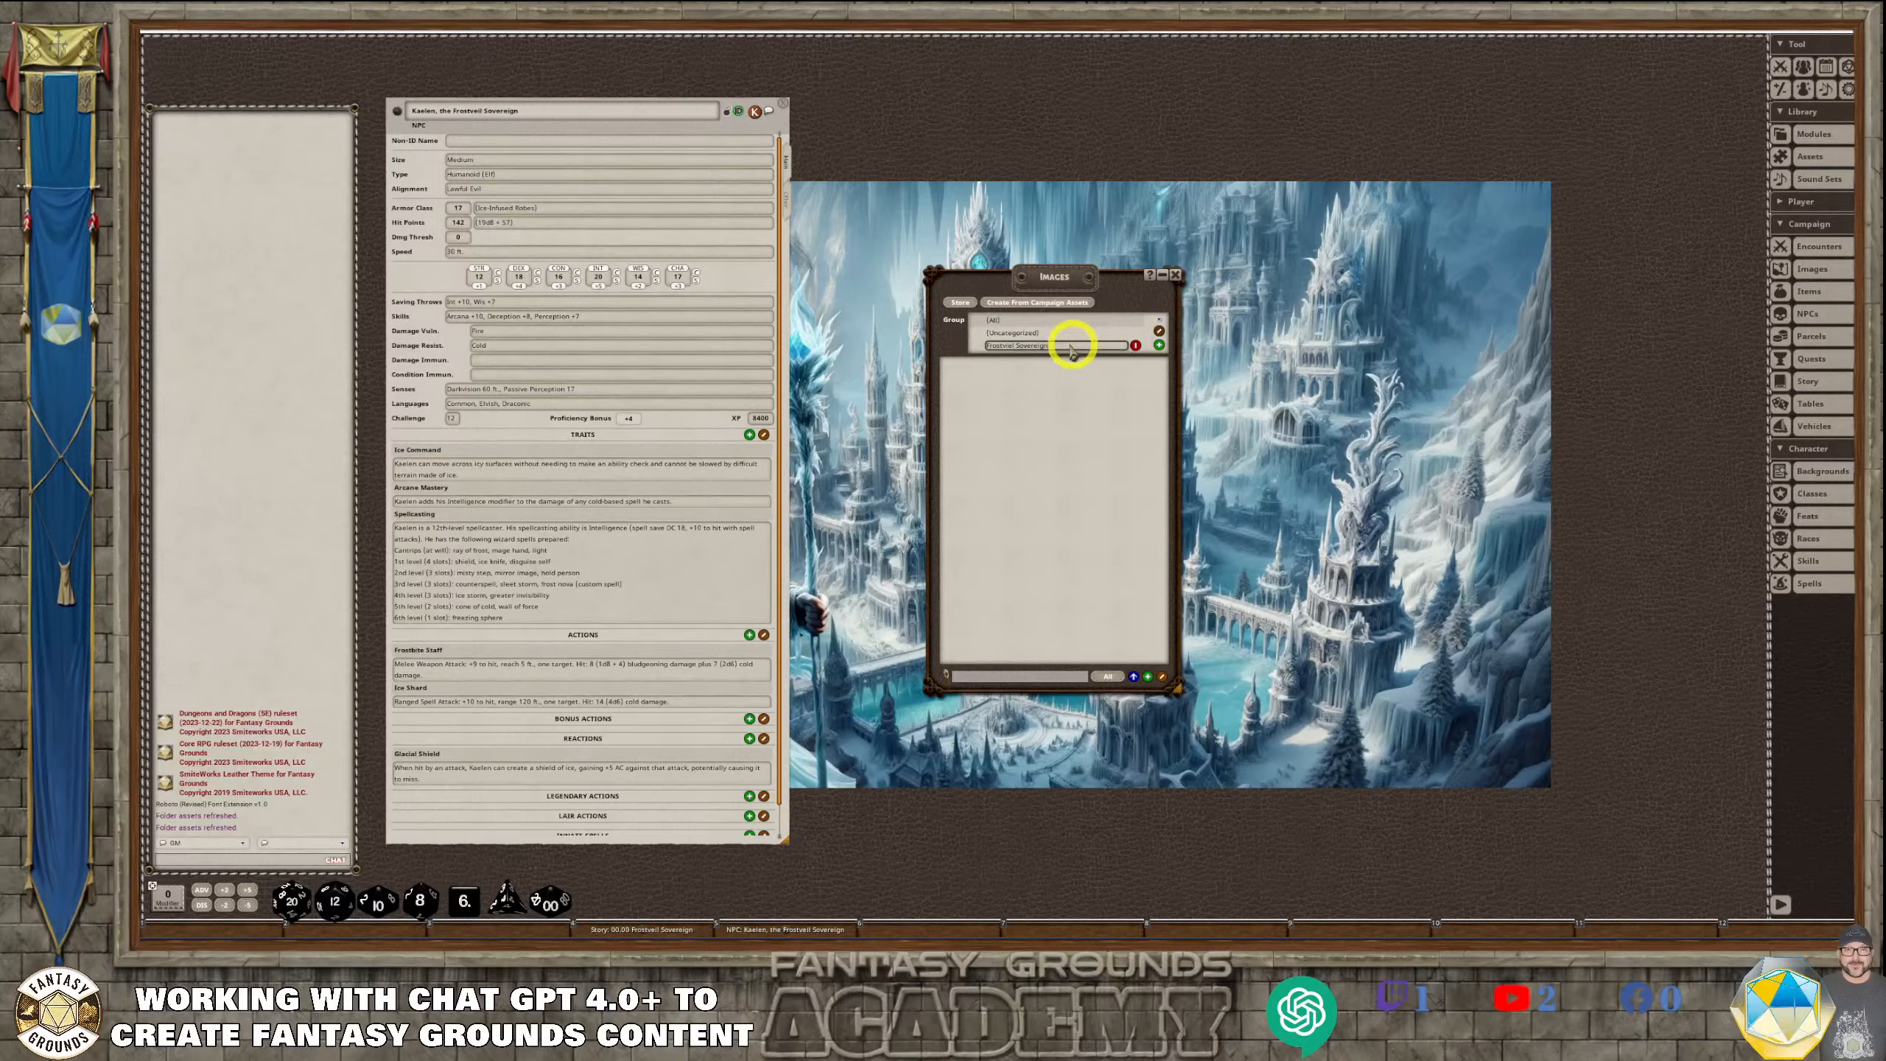
# Finish naming the Frostveil Sovereign image group, display that group in the image list, and reposition the list window
pyautogui.click(1040, 369)
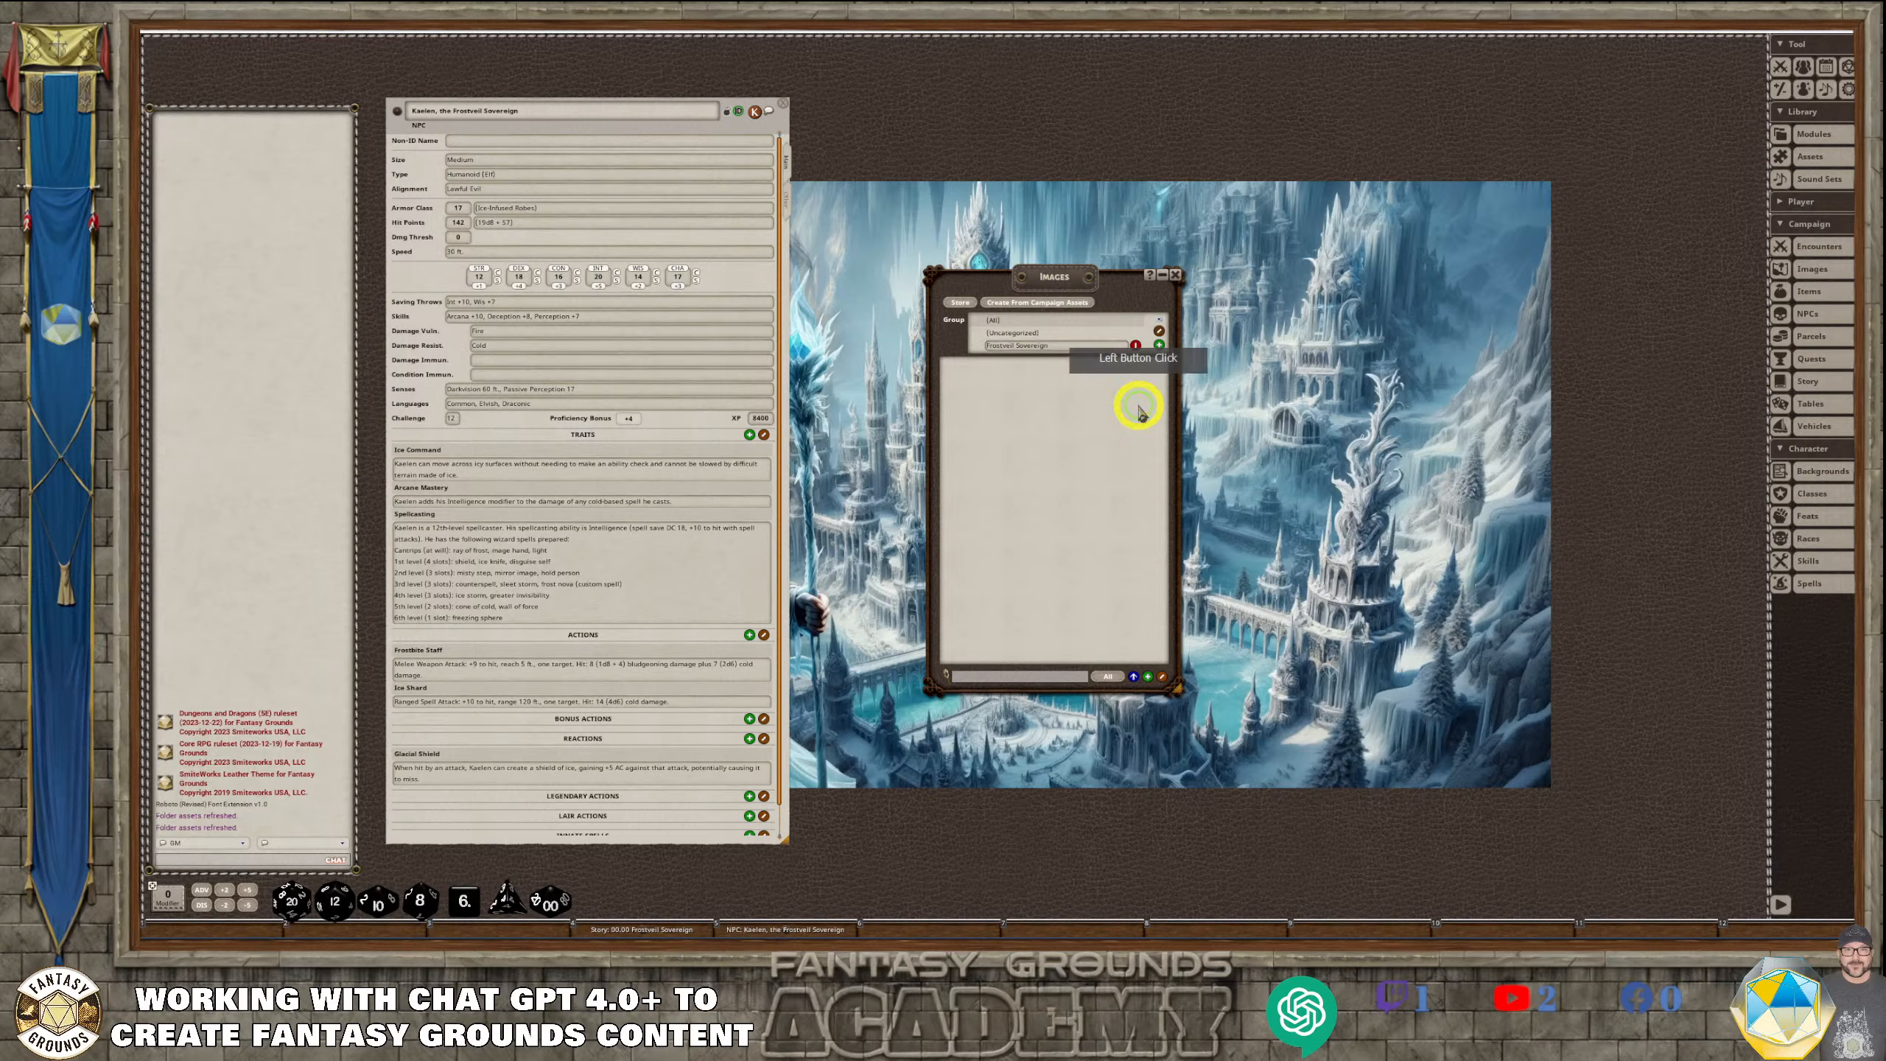
pyautogui.click(1155, 331)
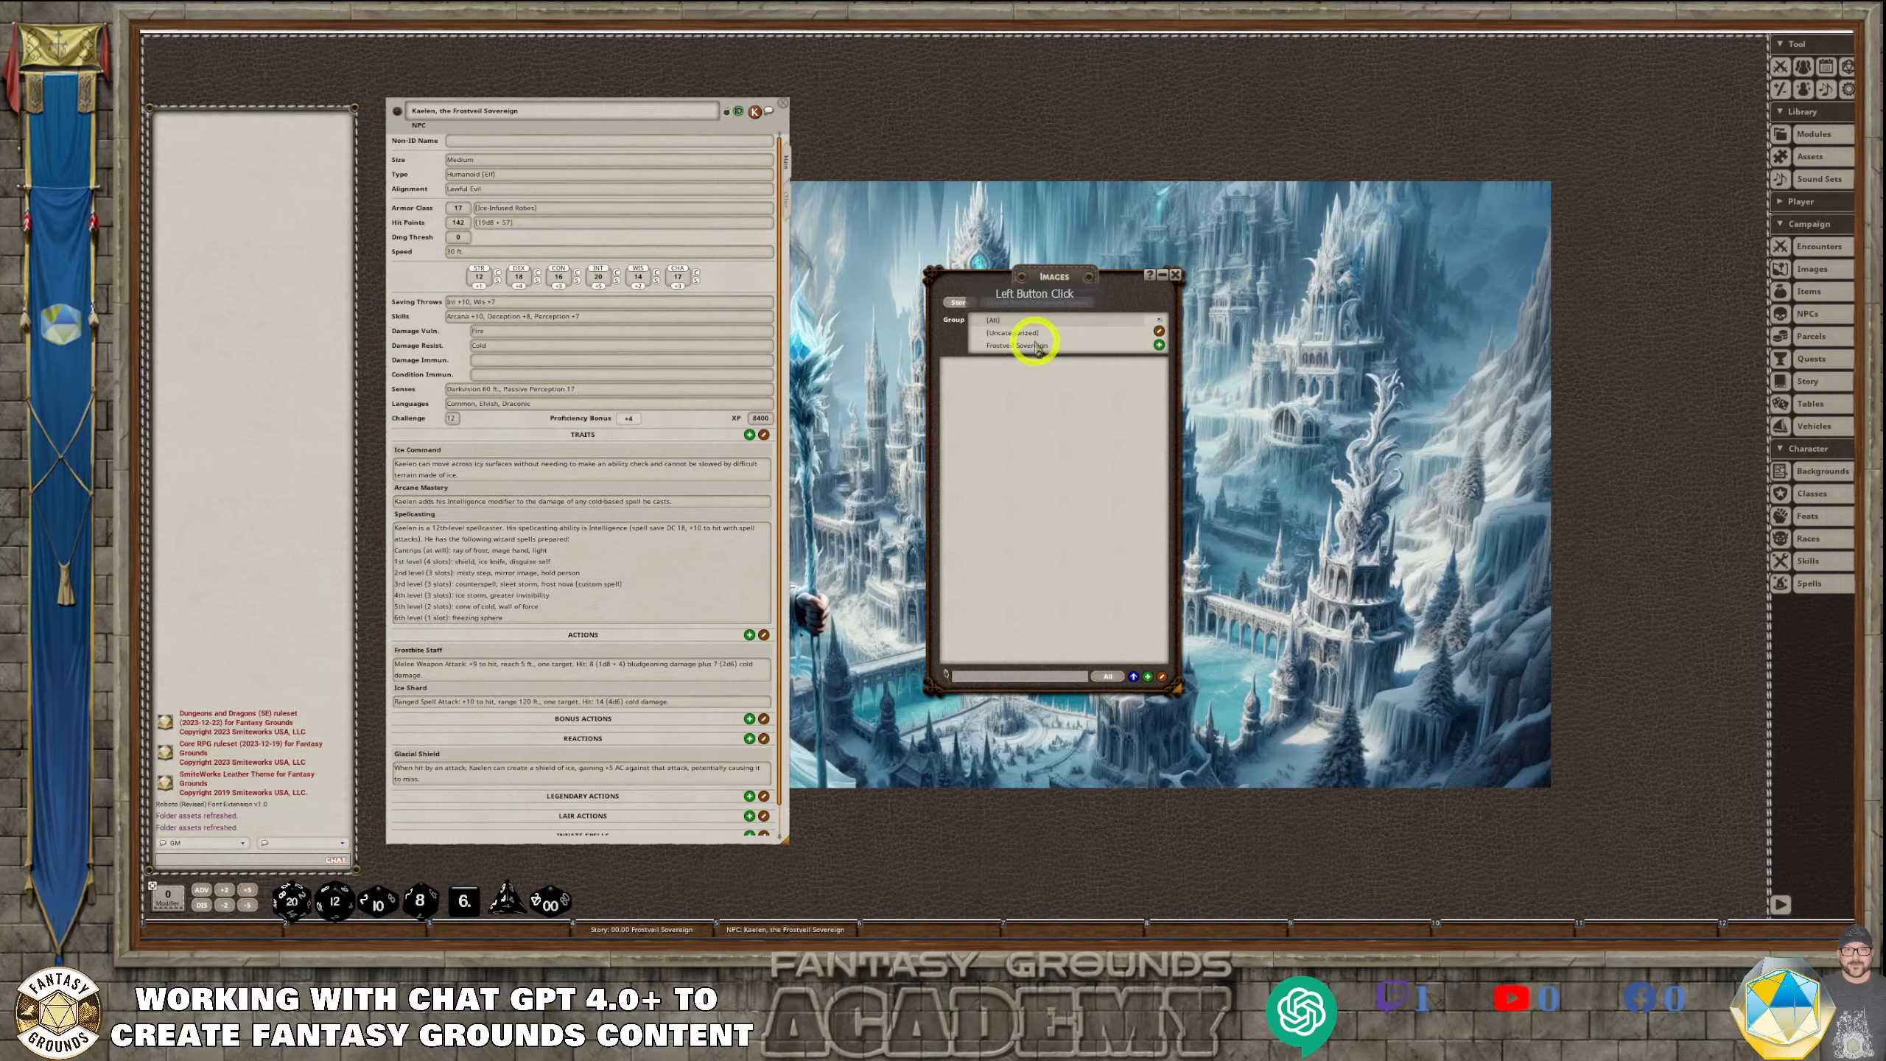
pyautogui.click(1025, 344)
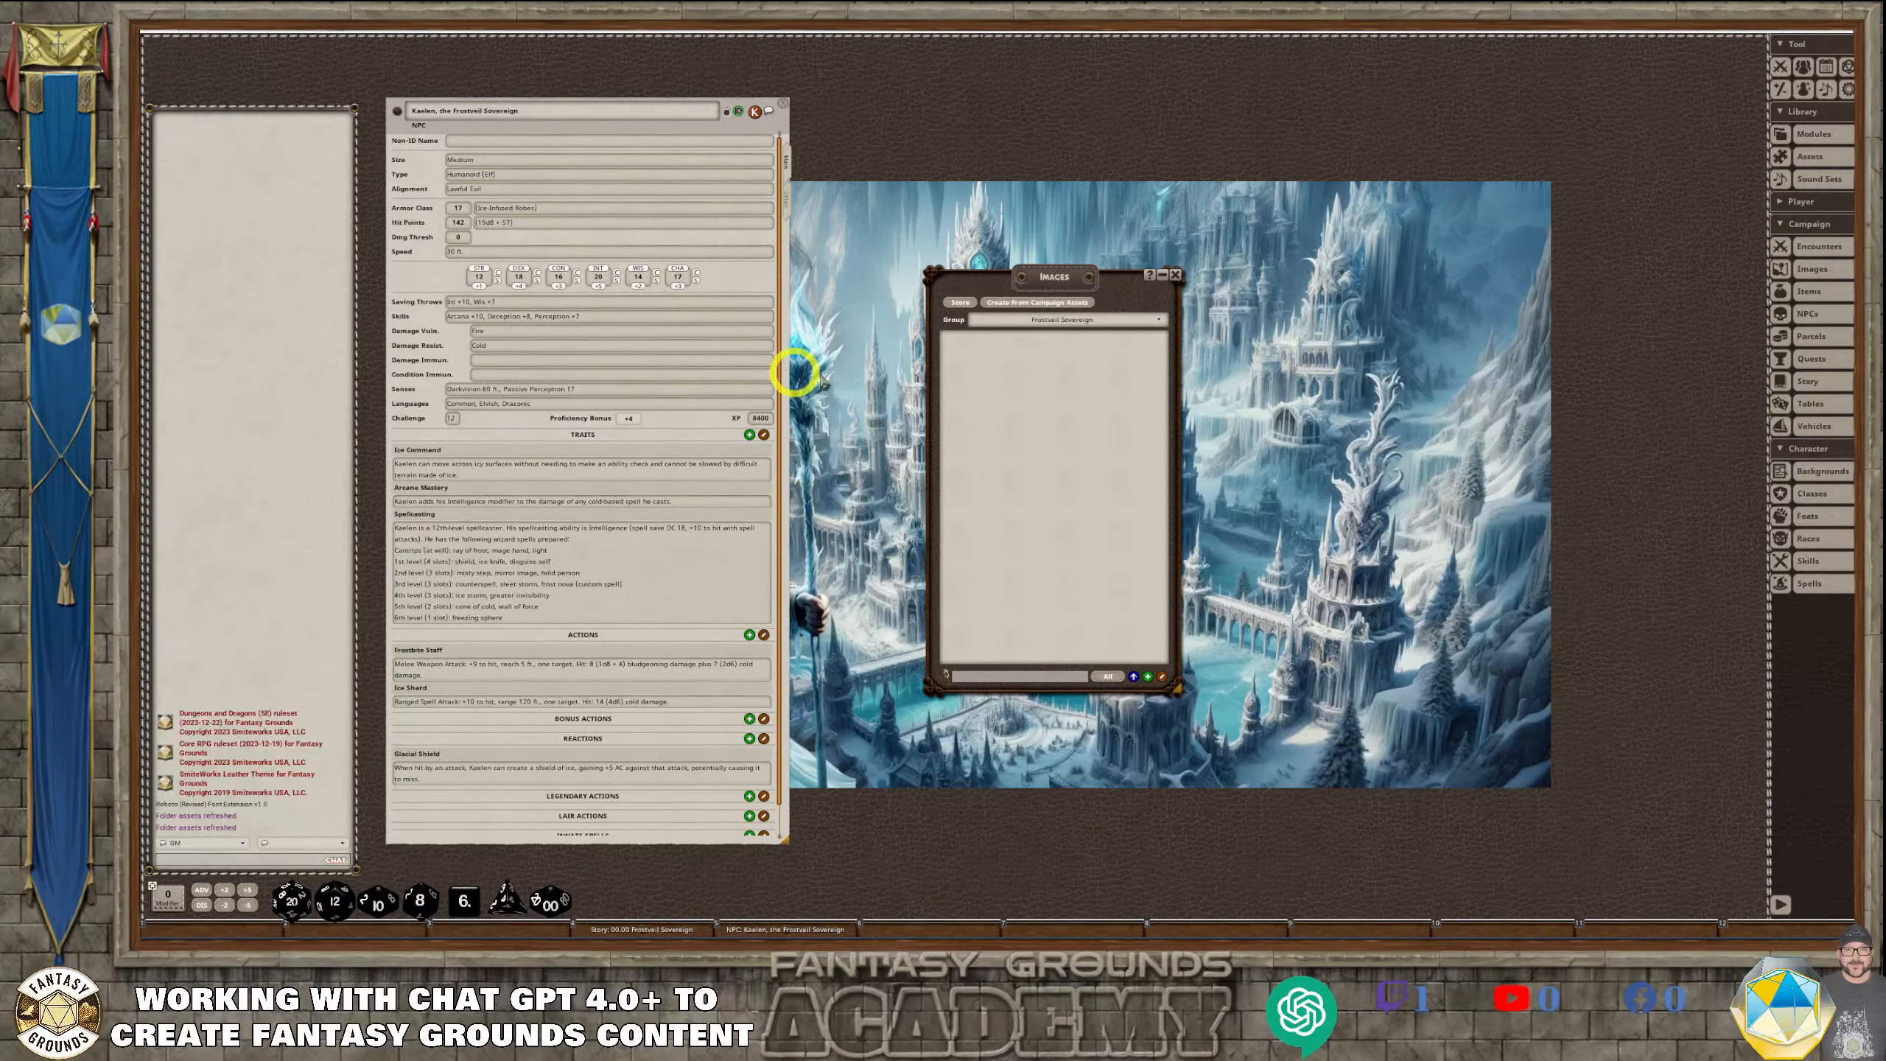
pyautogui.moveTo(1036, 293); pyautogui.dragTo(1161, 94)
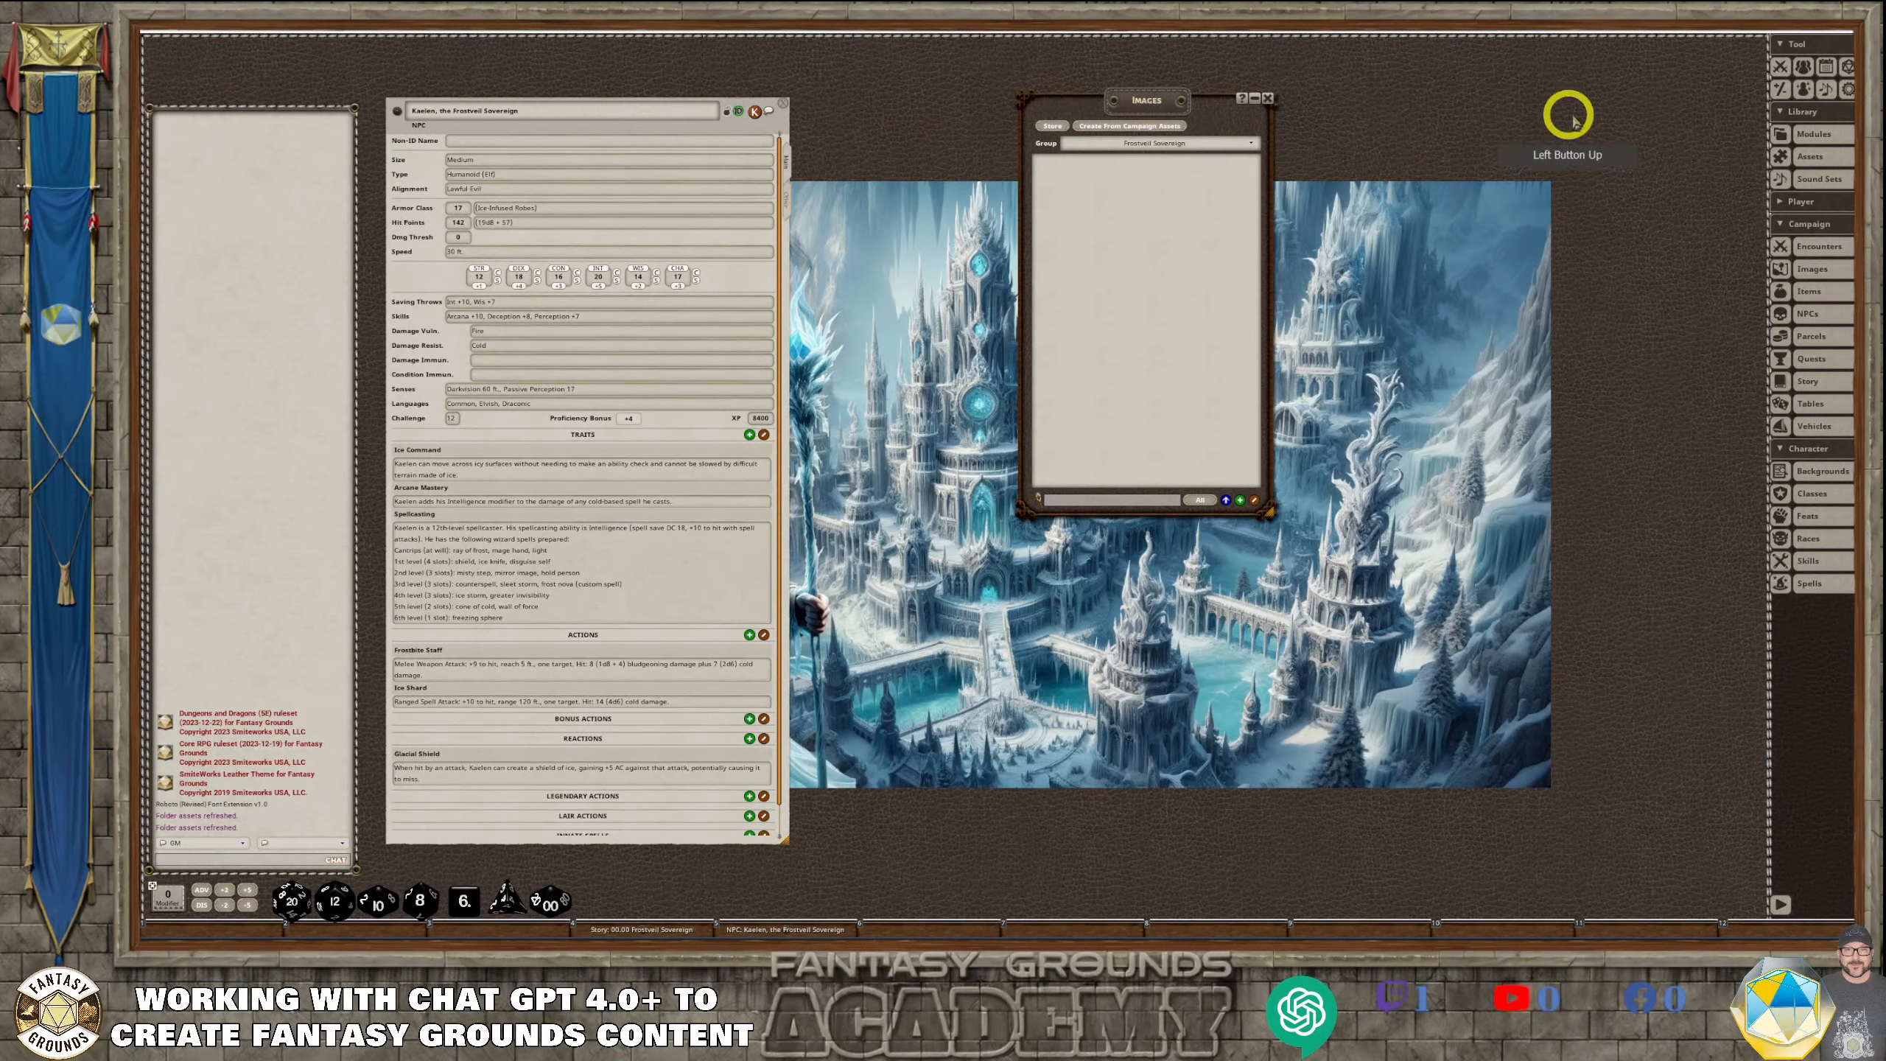
# Browse the image assets to the campaign's Frostveil Sovereign folder
pyautogui.click(1816, 158)
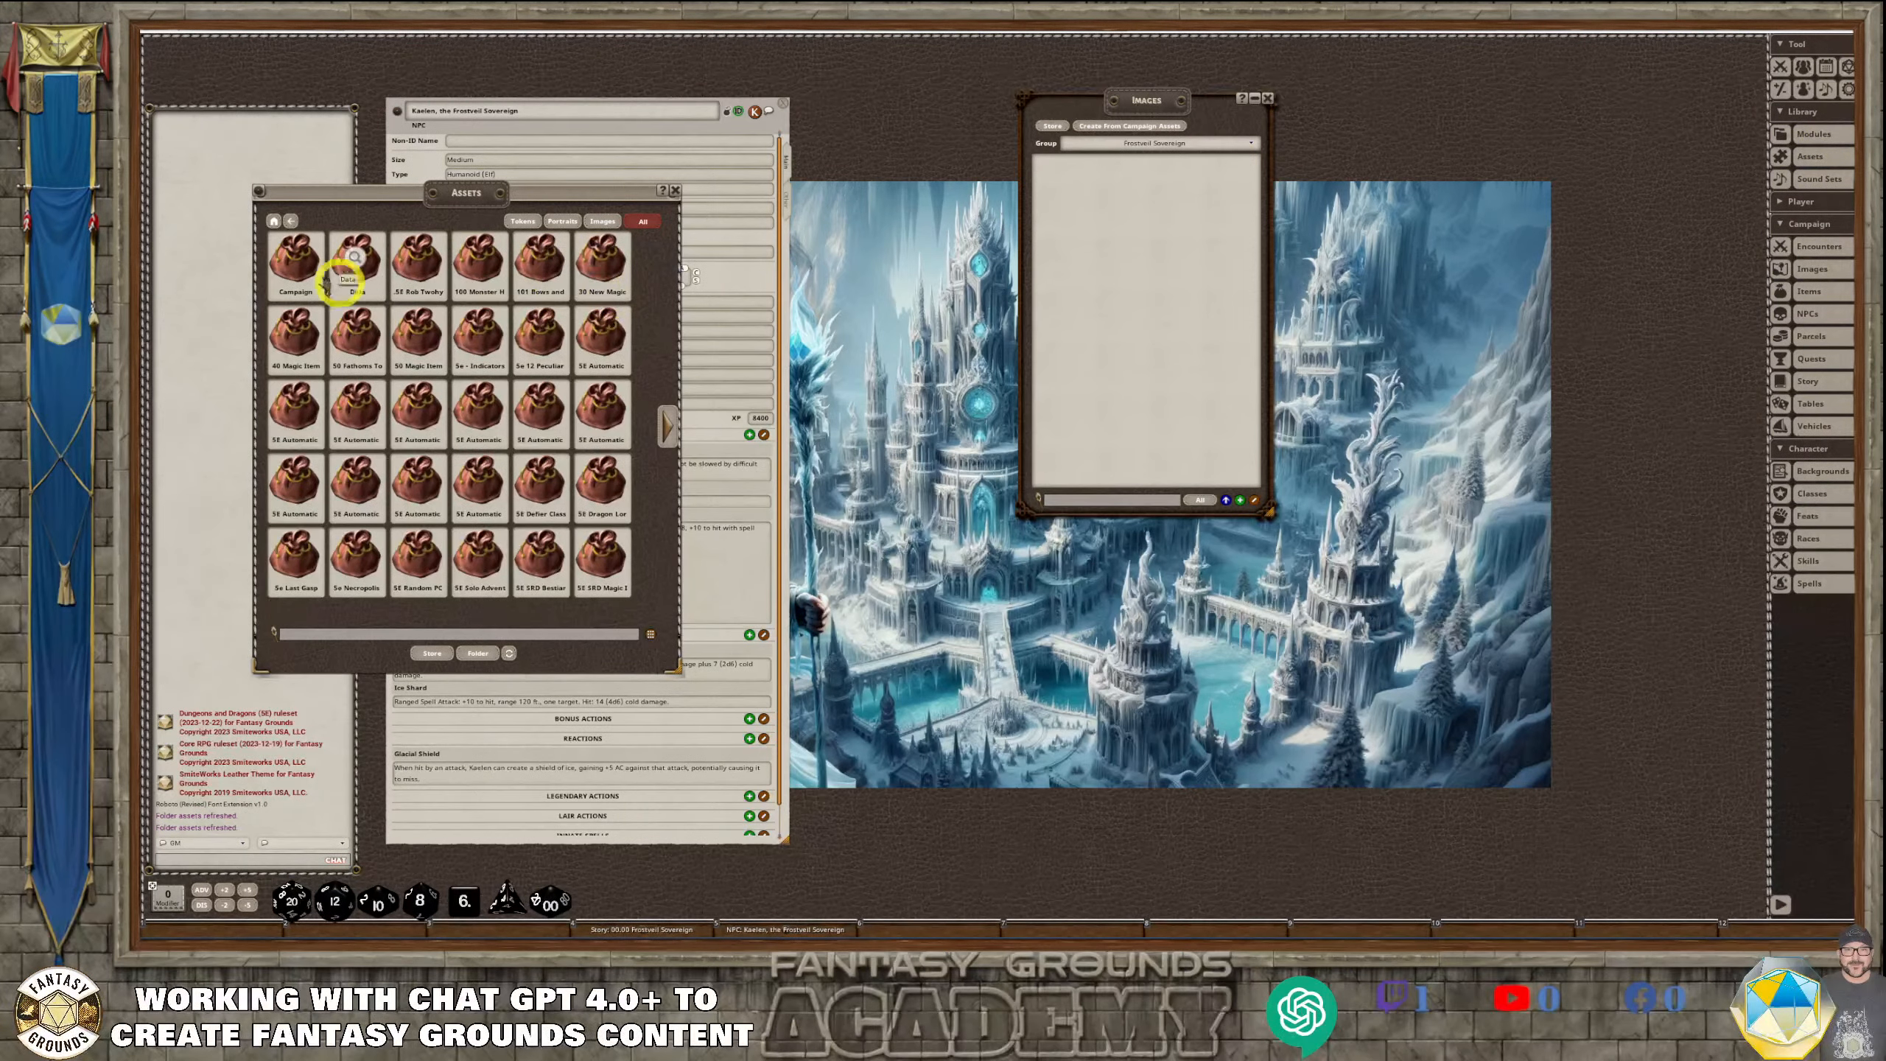
pyautogui.click(602, 222)
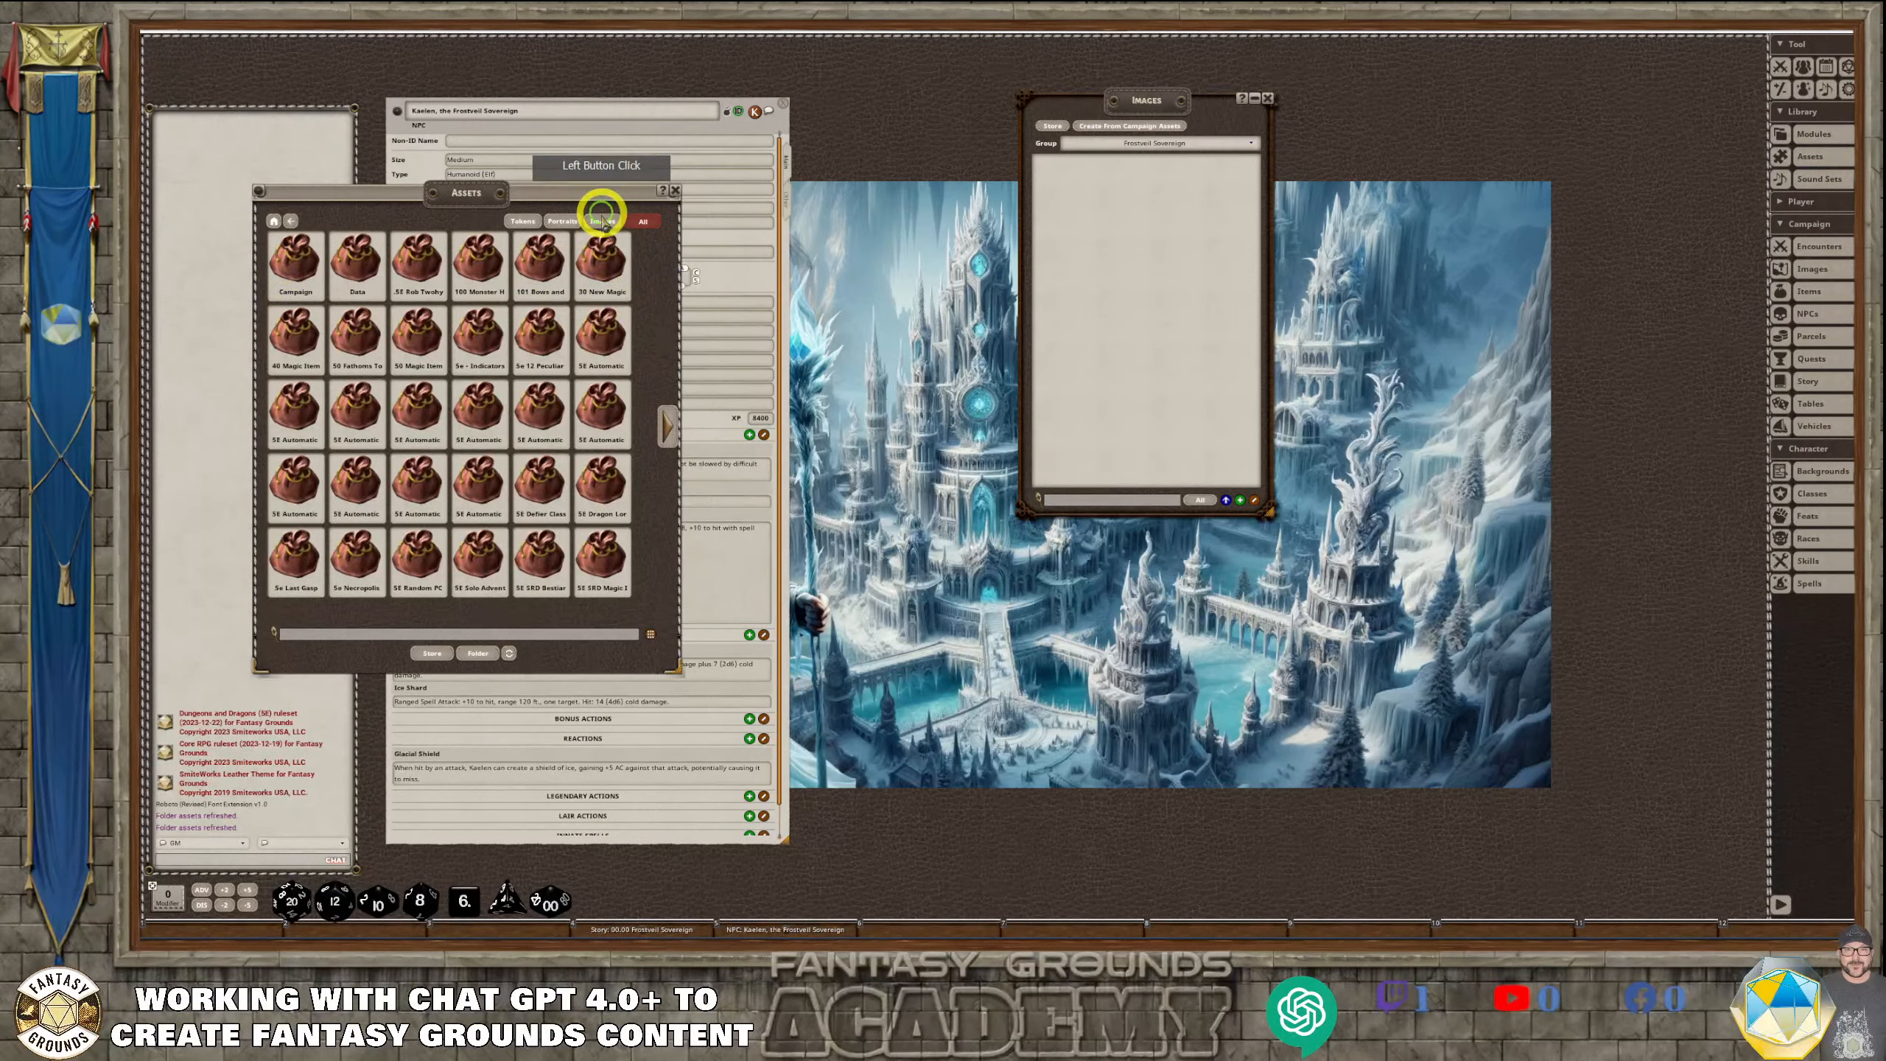
pyautogui.click(321, 289)
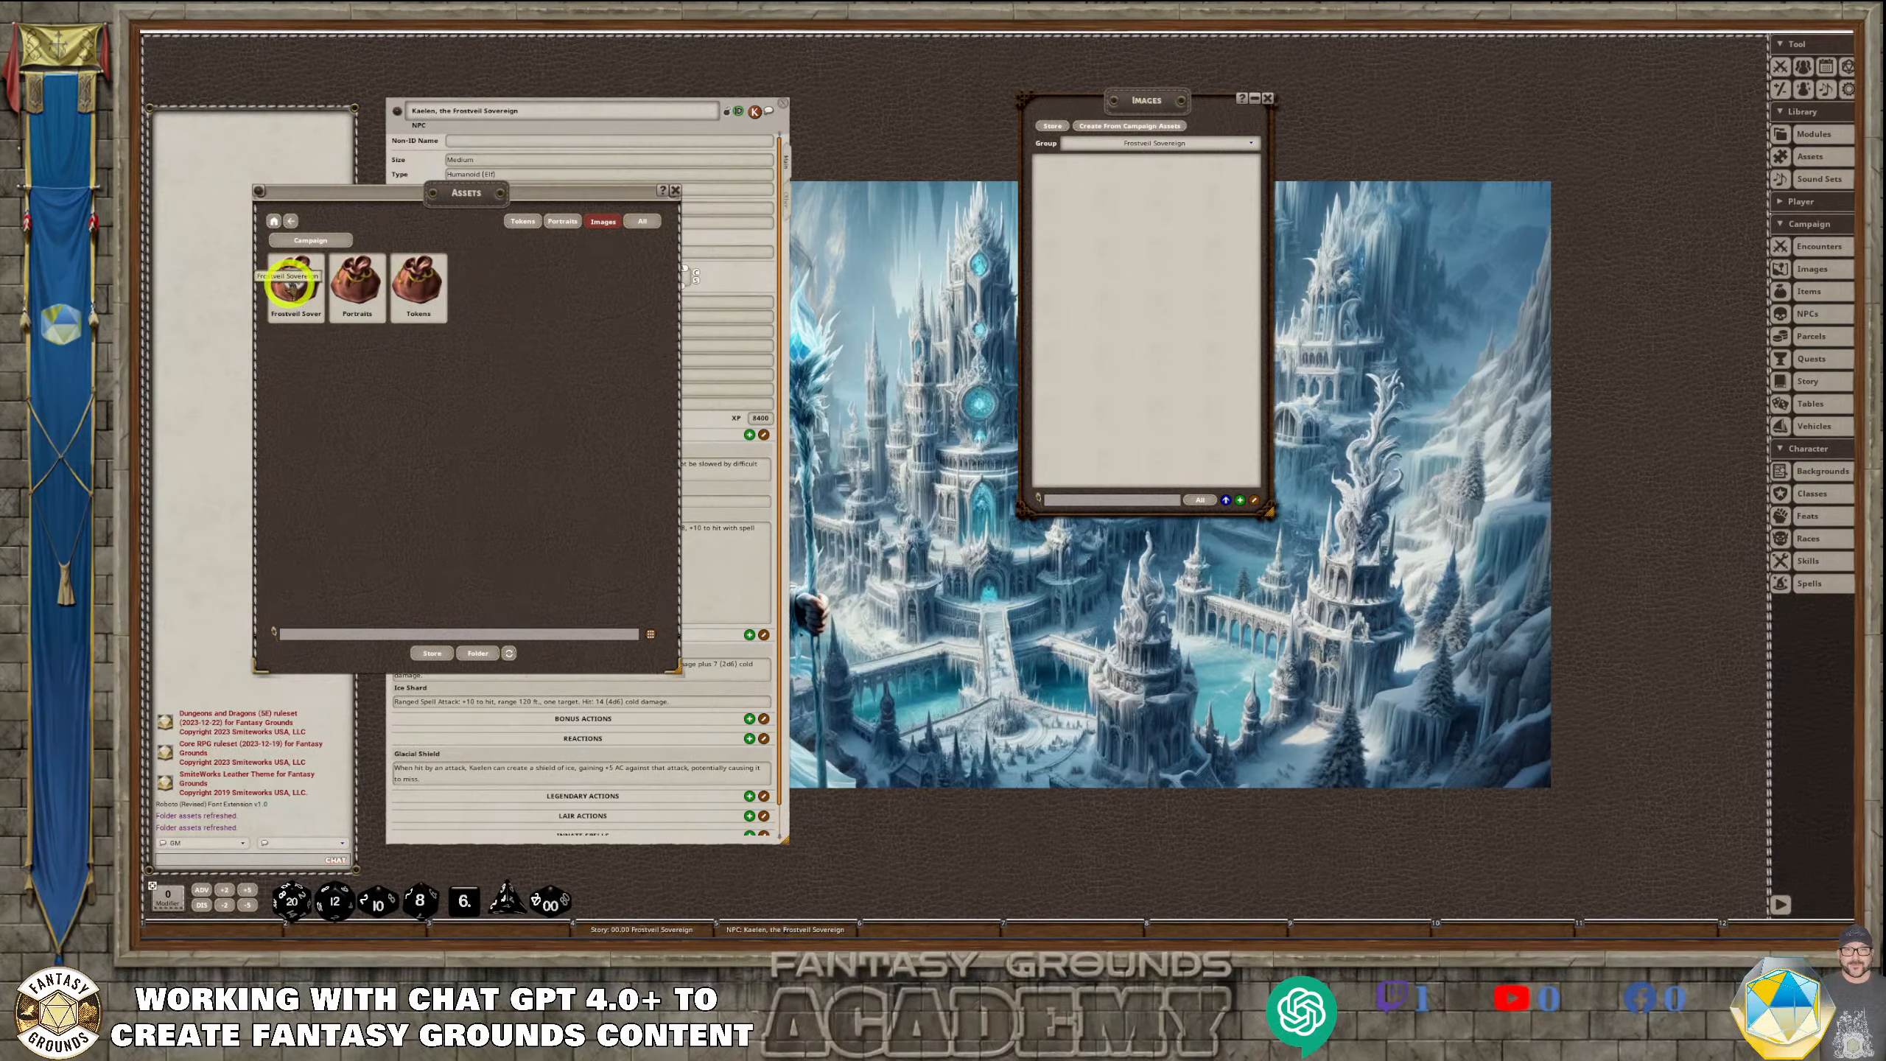
pyautogui.click(291, 288)
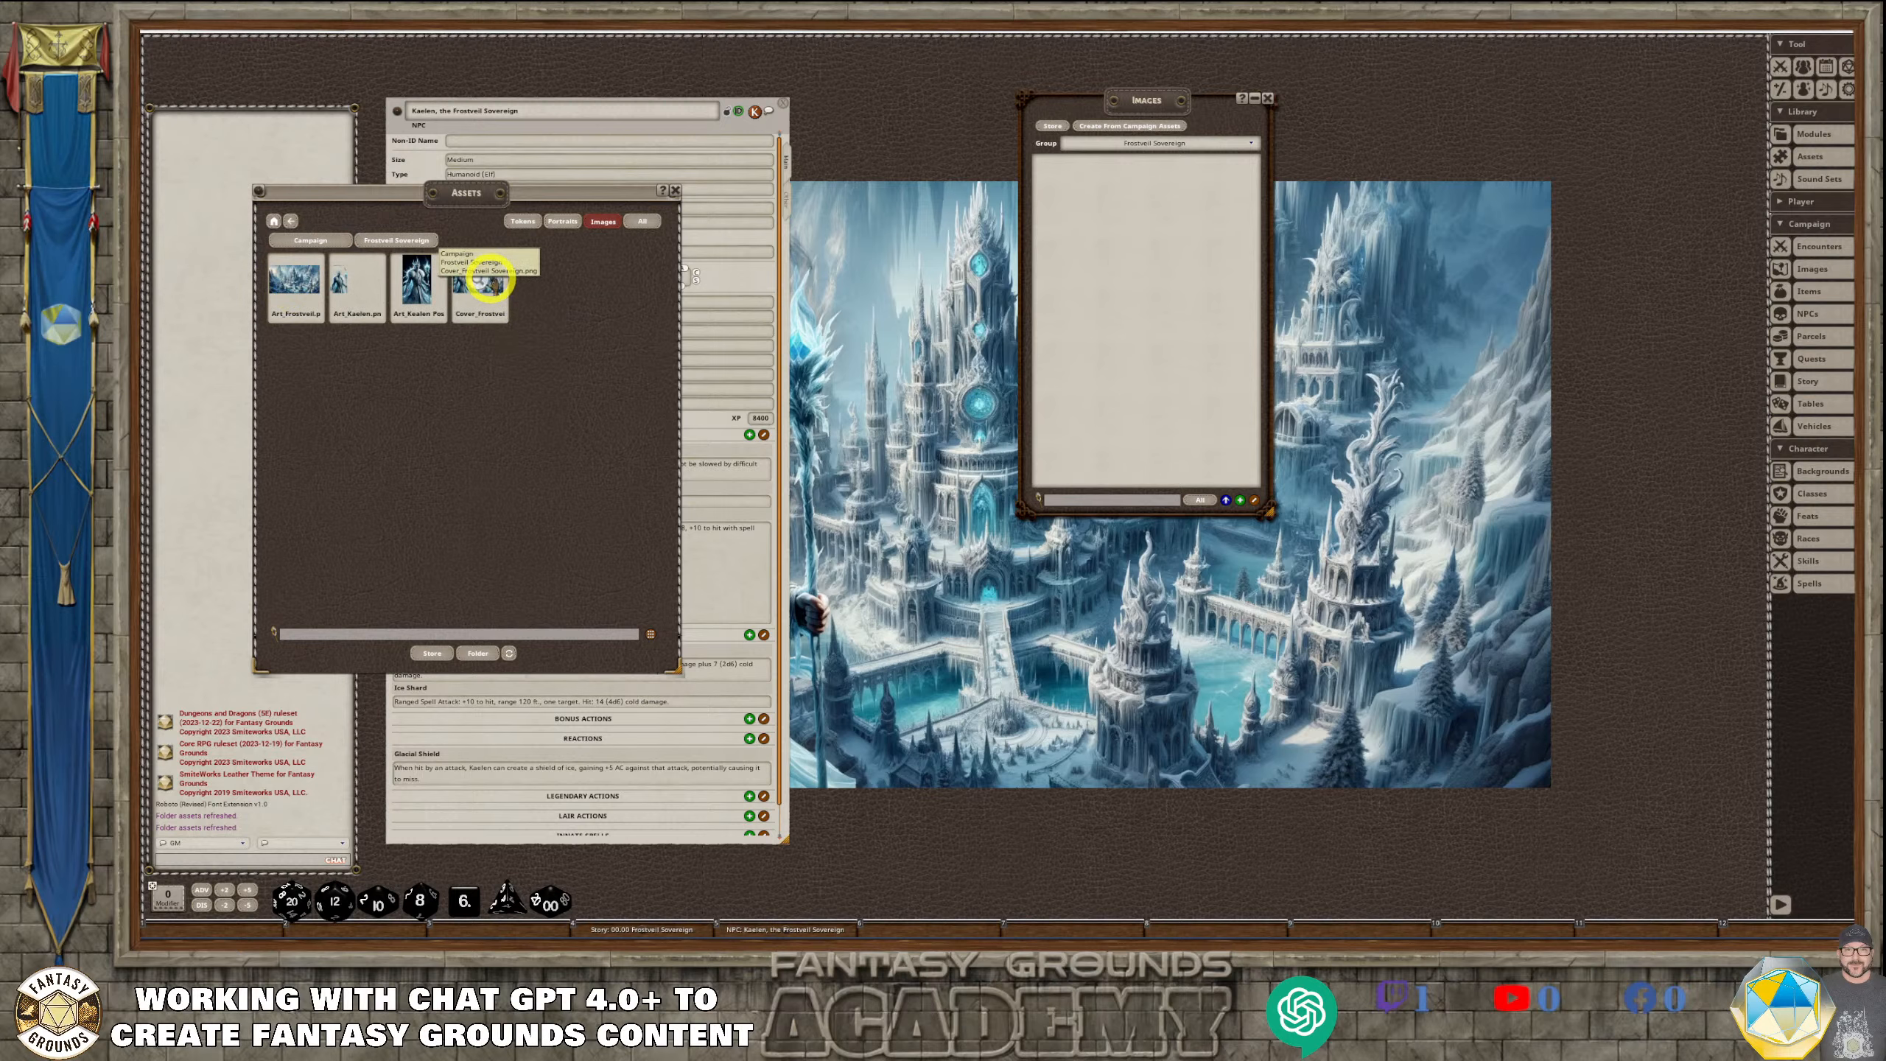
# Add Art_Frostveil, Art_Kaelen, Art_Kaelen Pose and Cover_Frostveil Sovereign to the group, closing the asset browser and image previews
pyautogui.moveTo(288, 275); pyautogui.dragTo(1094, 176)
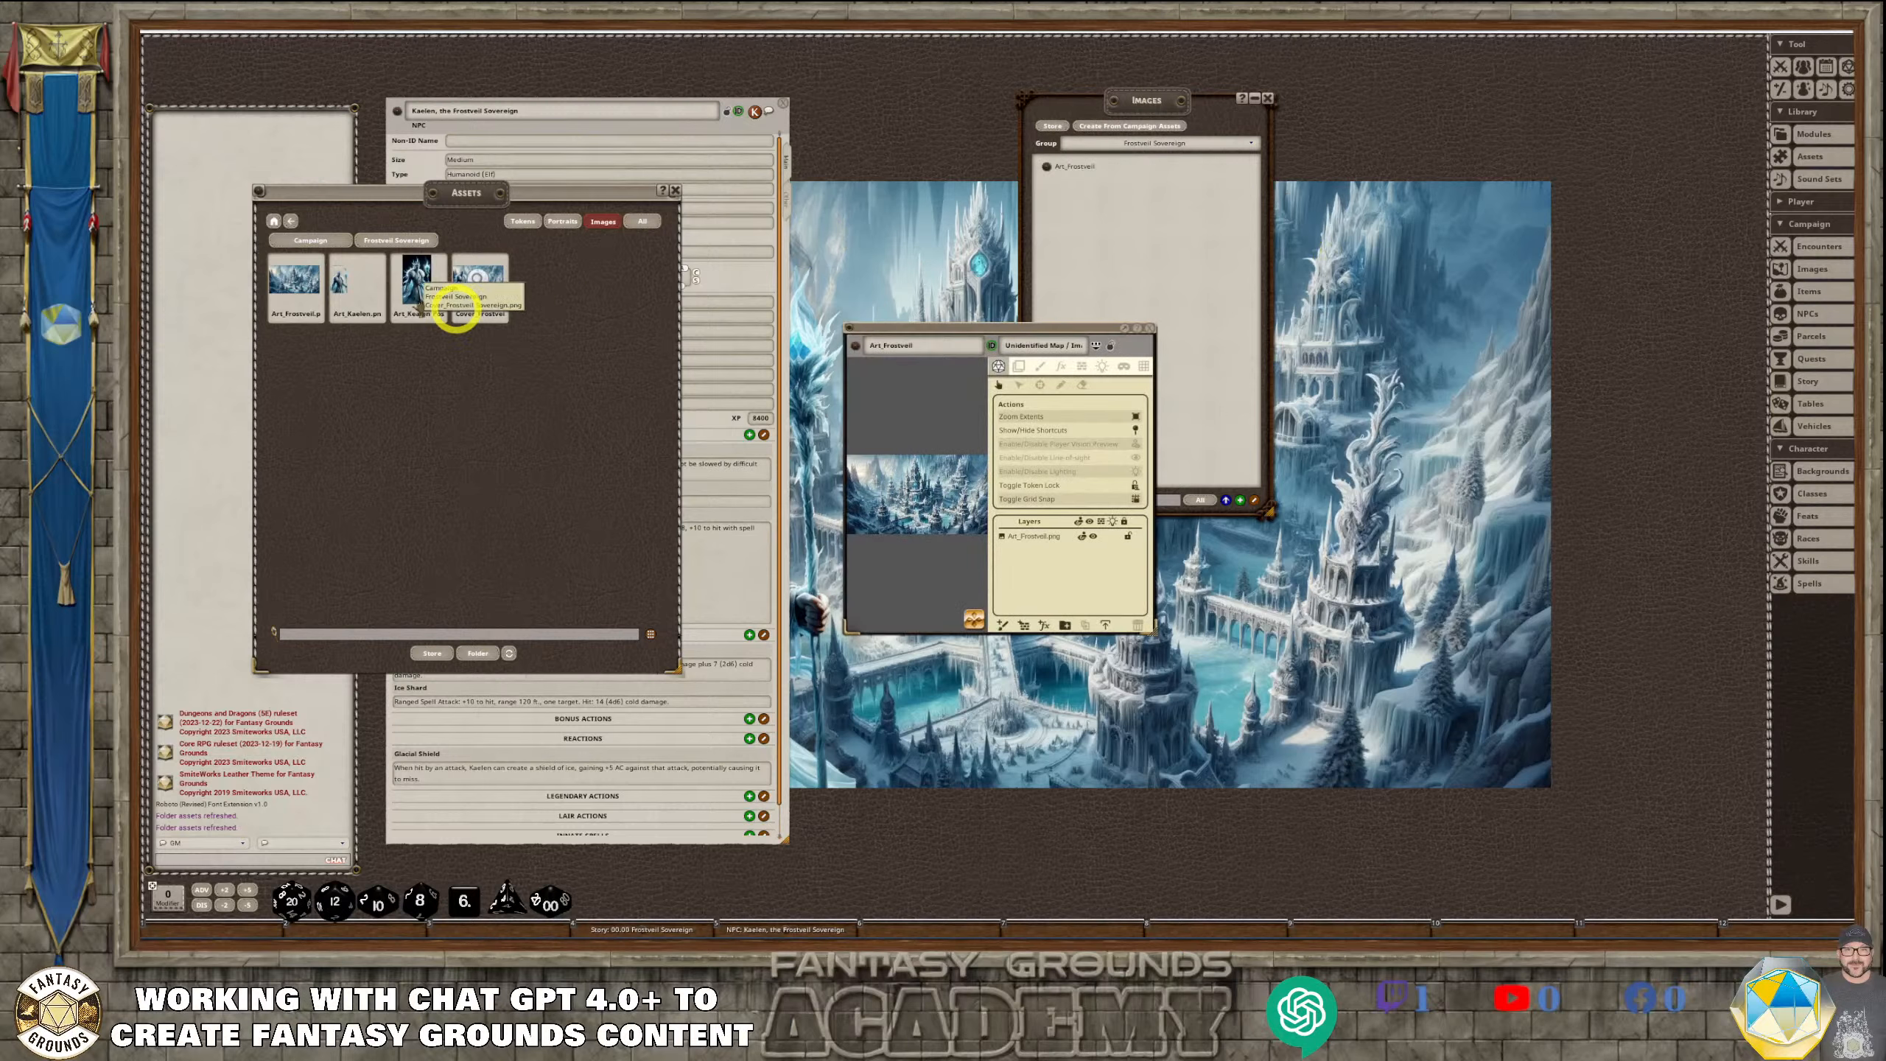
pyautogui.moveTo(391, 292); pyautogui.dragTo(1103, 238)
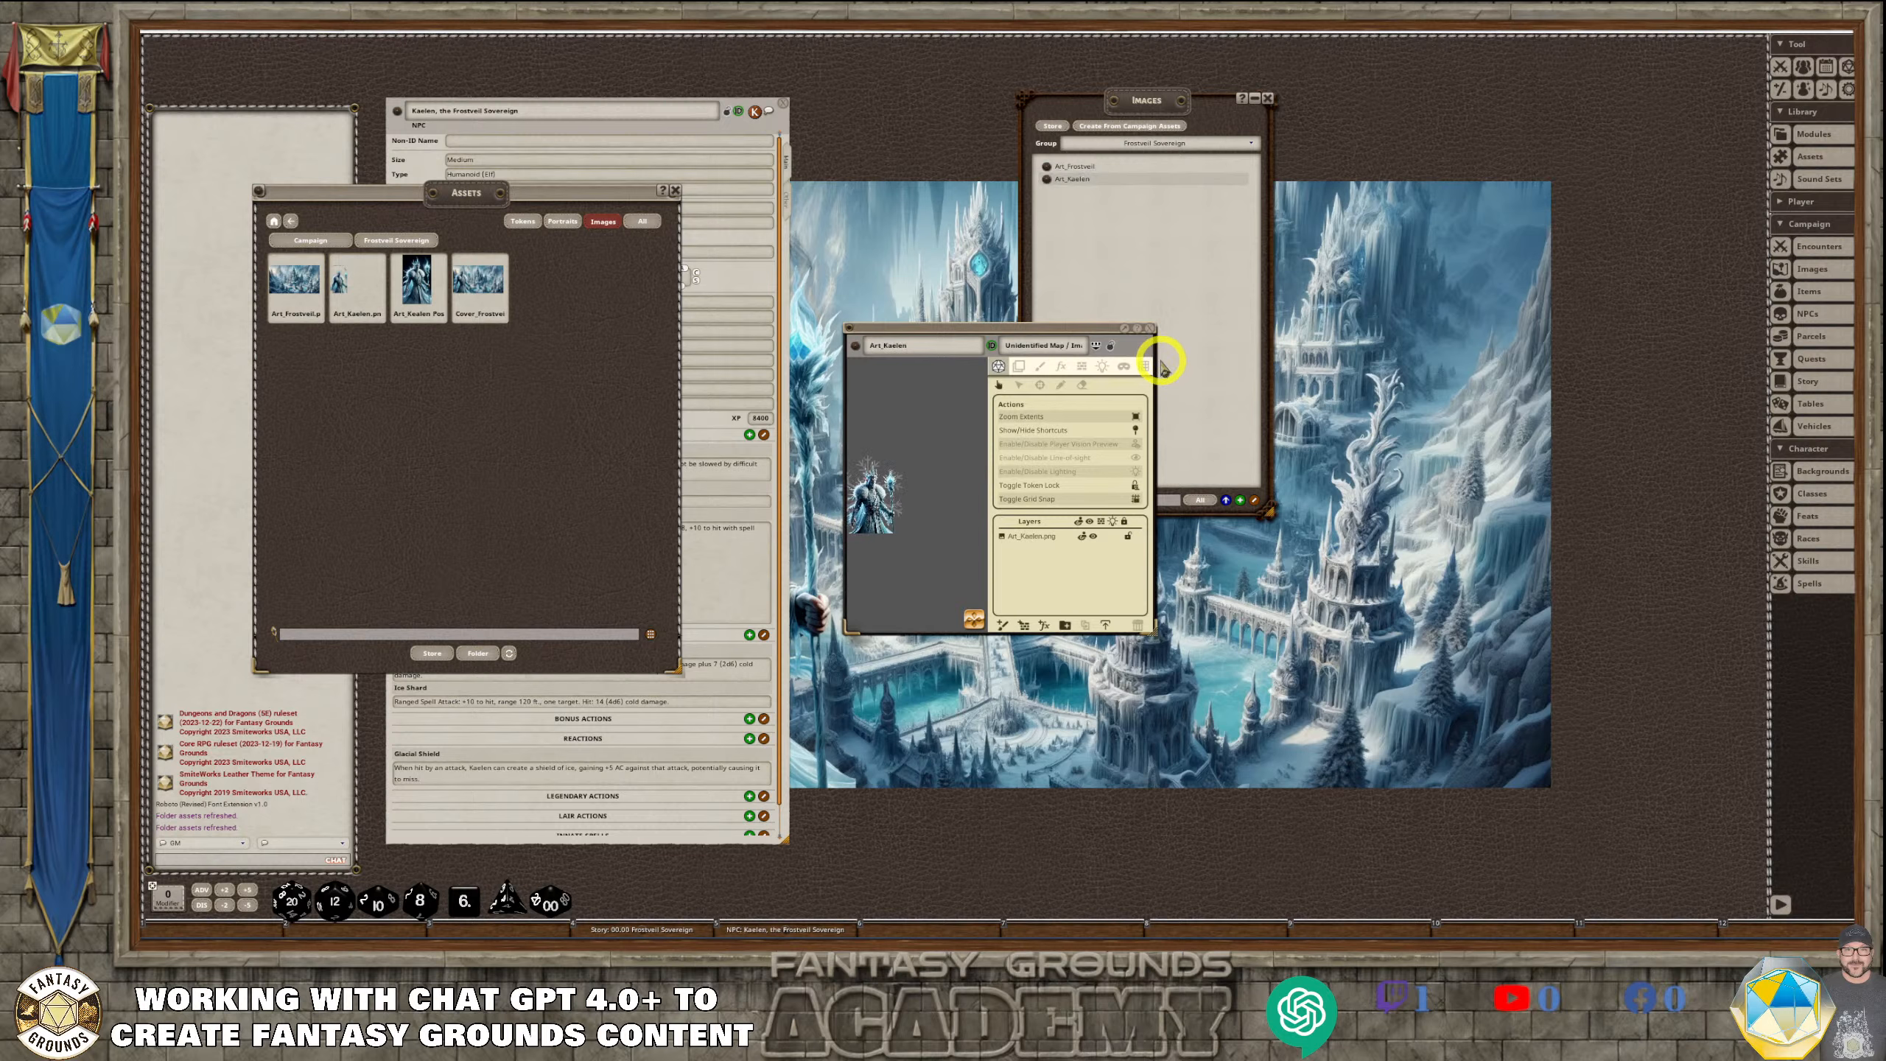
pyautogui.click(1150, 329)
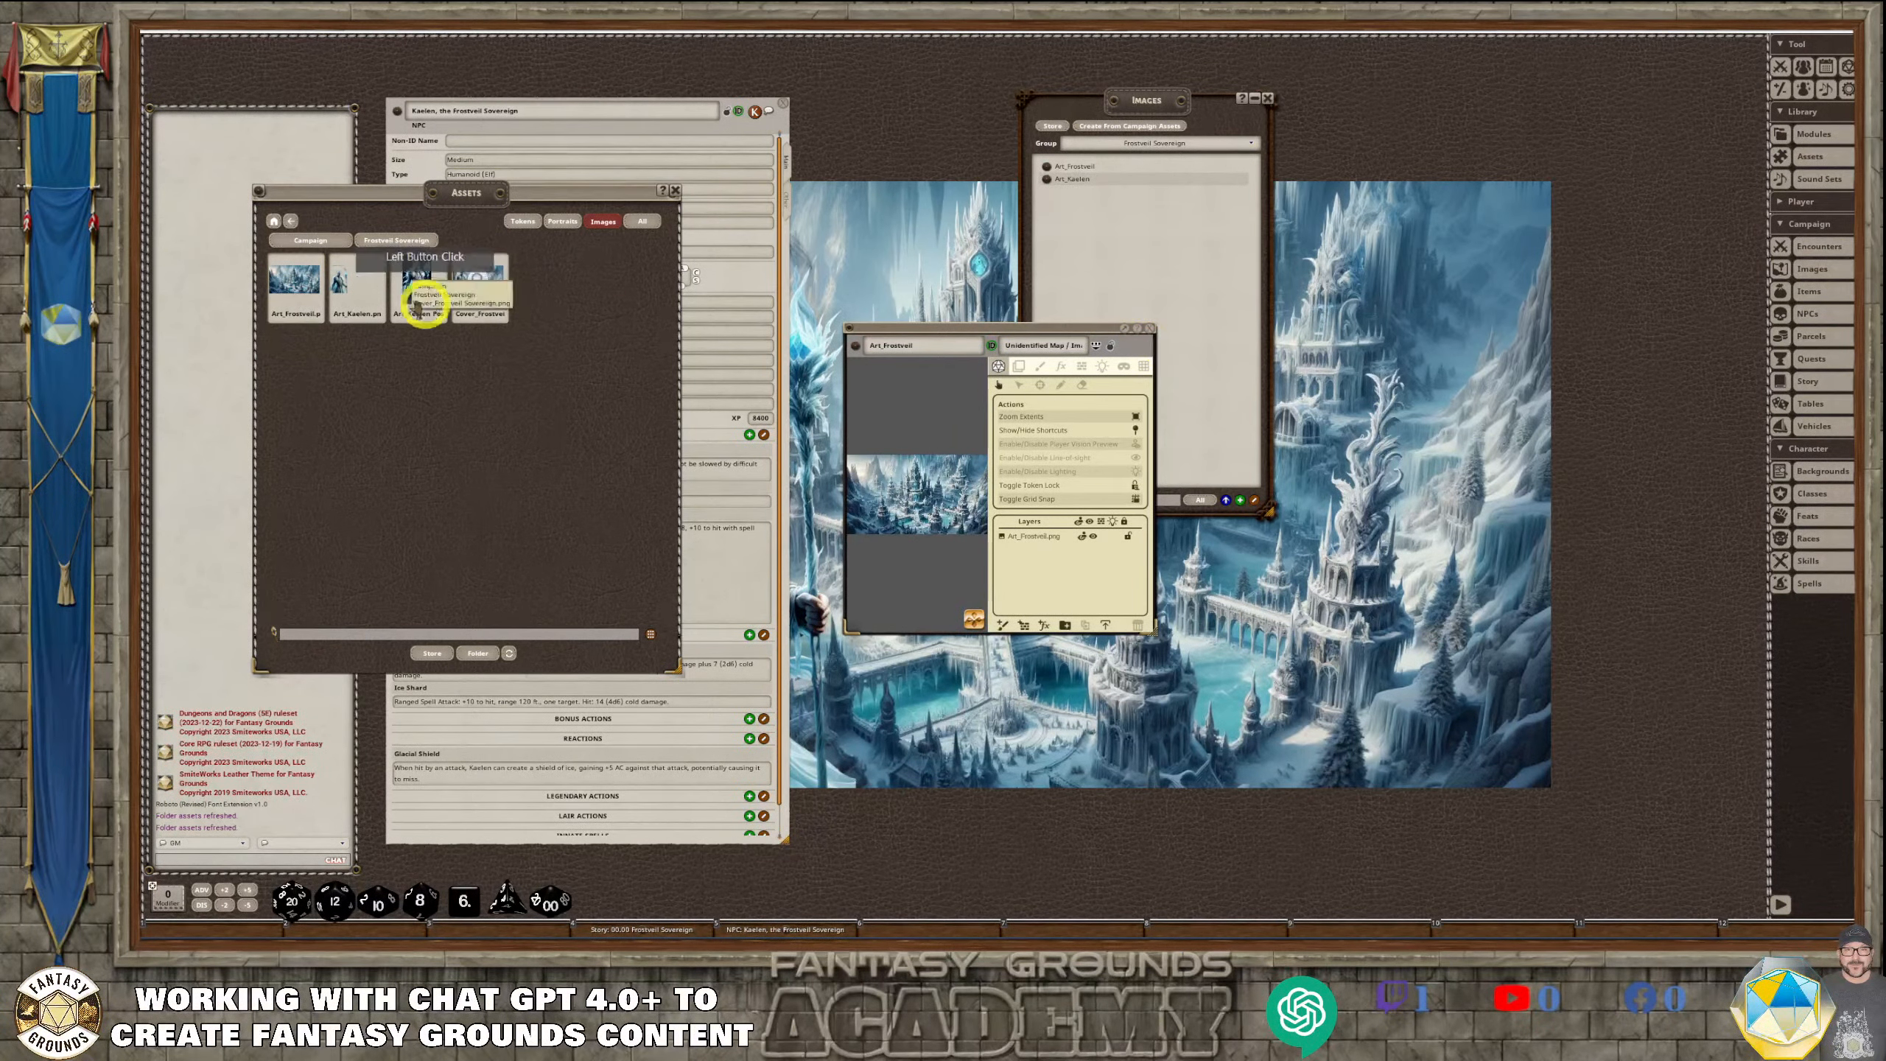
pyautogui.moveTo(418, 291); pyautogui.dragTo(1069, 245)
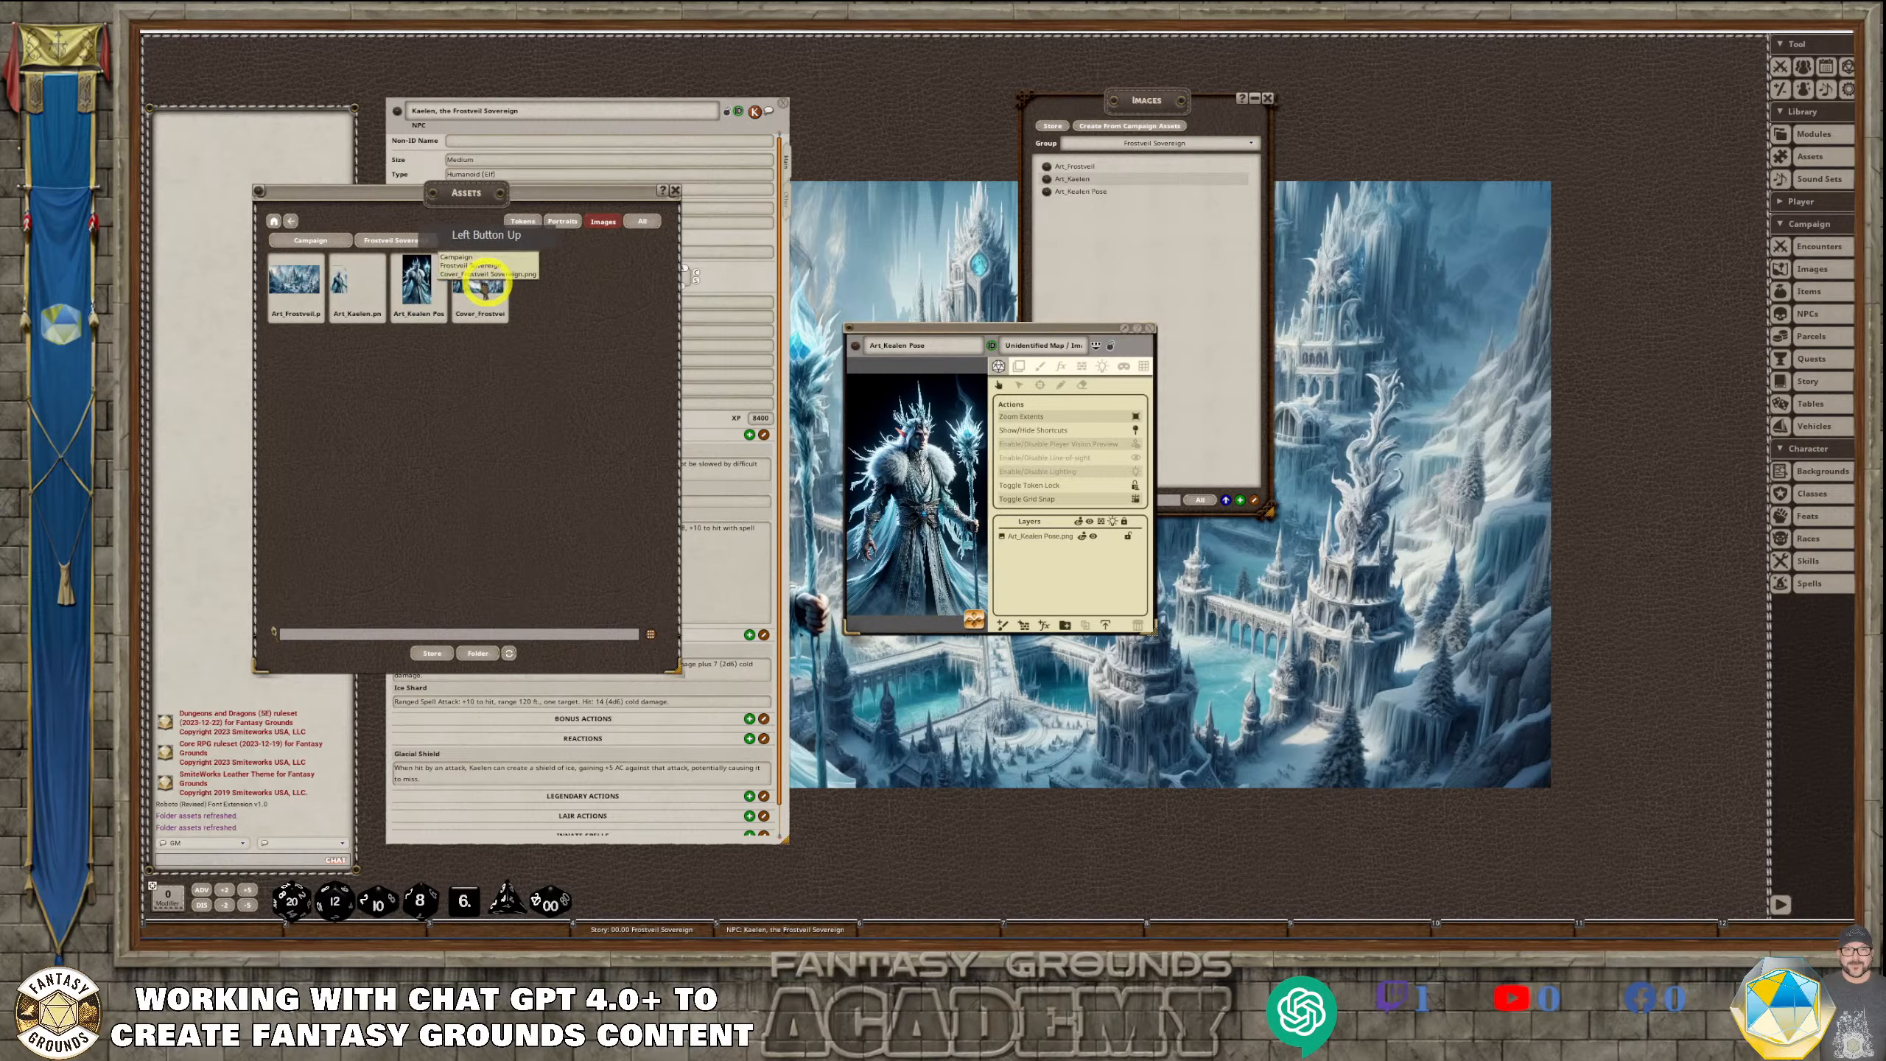
pyautogui.moveTo(479, 284); pyautogui.dragTo(1117, 256)
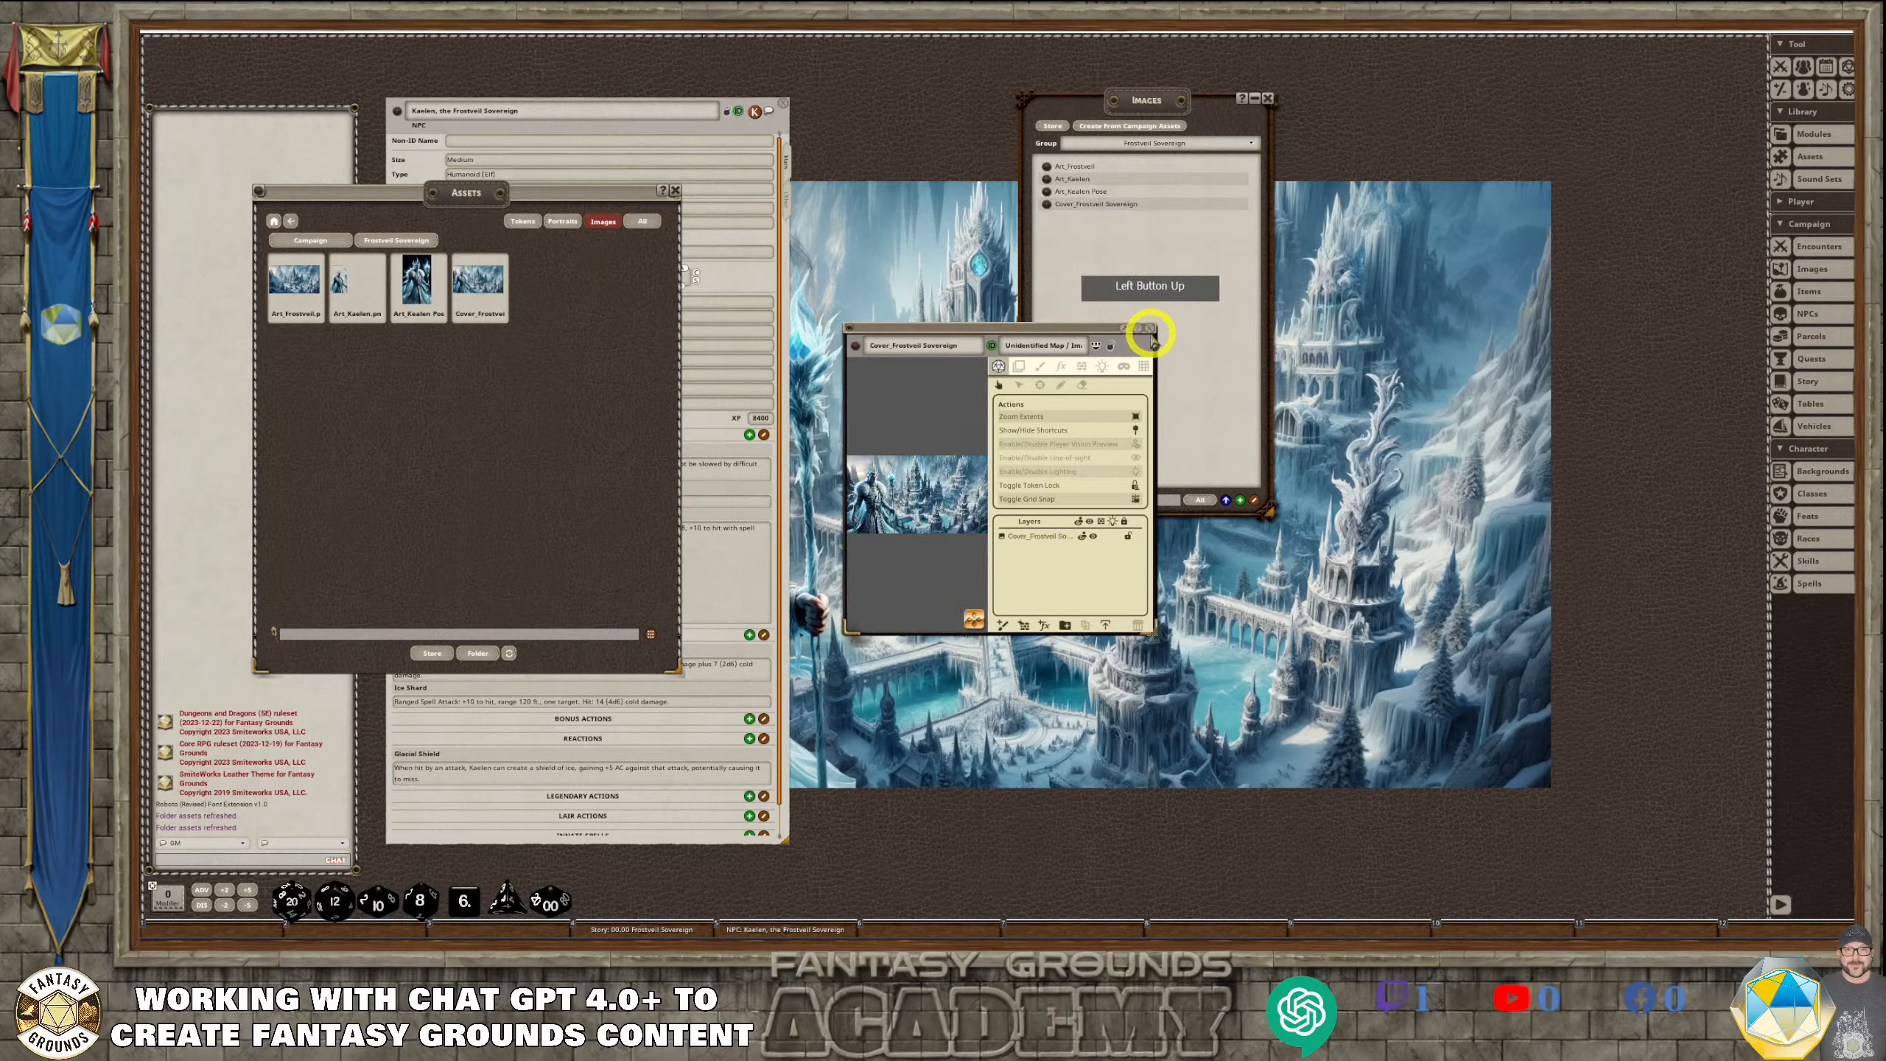
pyautogui.click(785, 237)
pyautogui.click(675, 190)
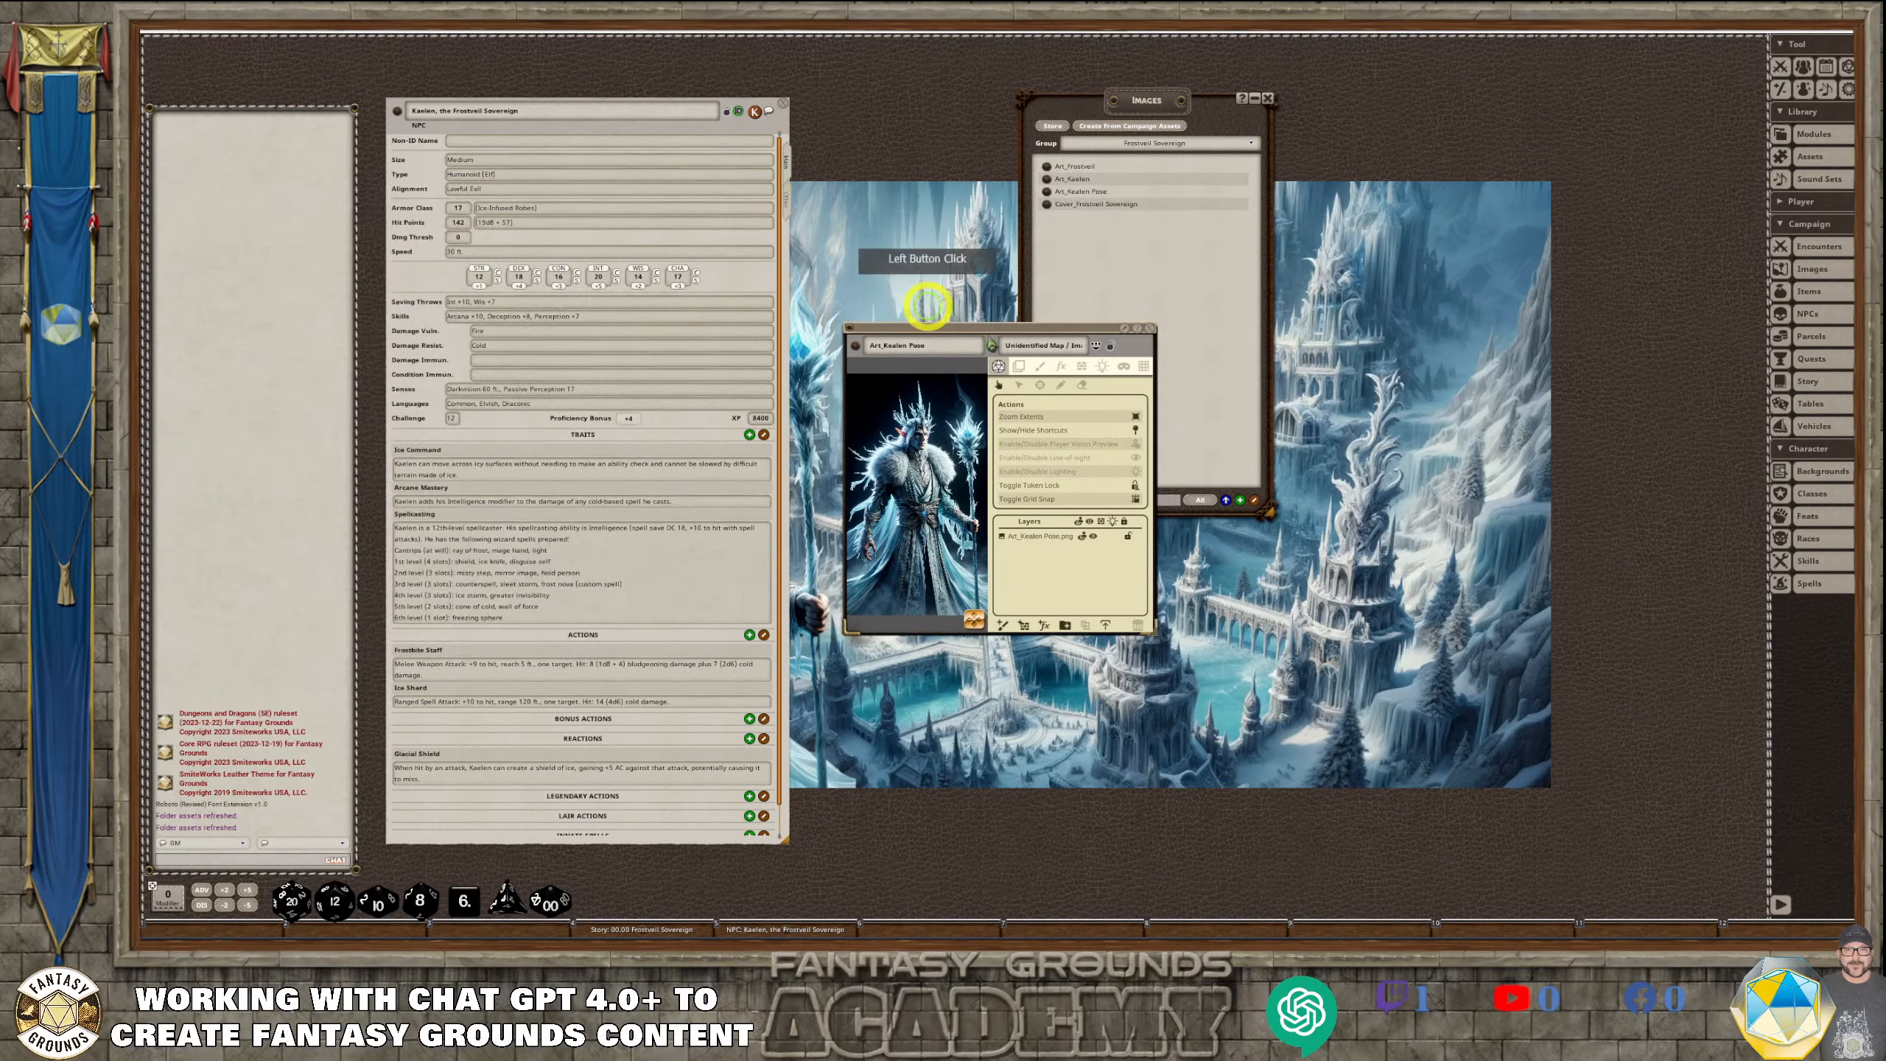
pyautogui.click(1152, 331)
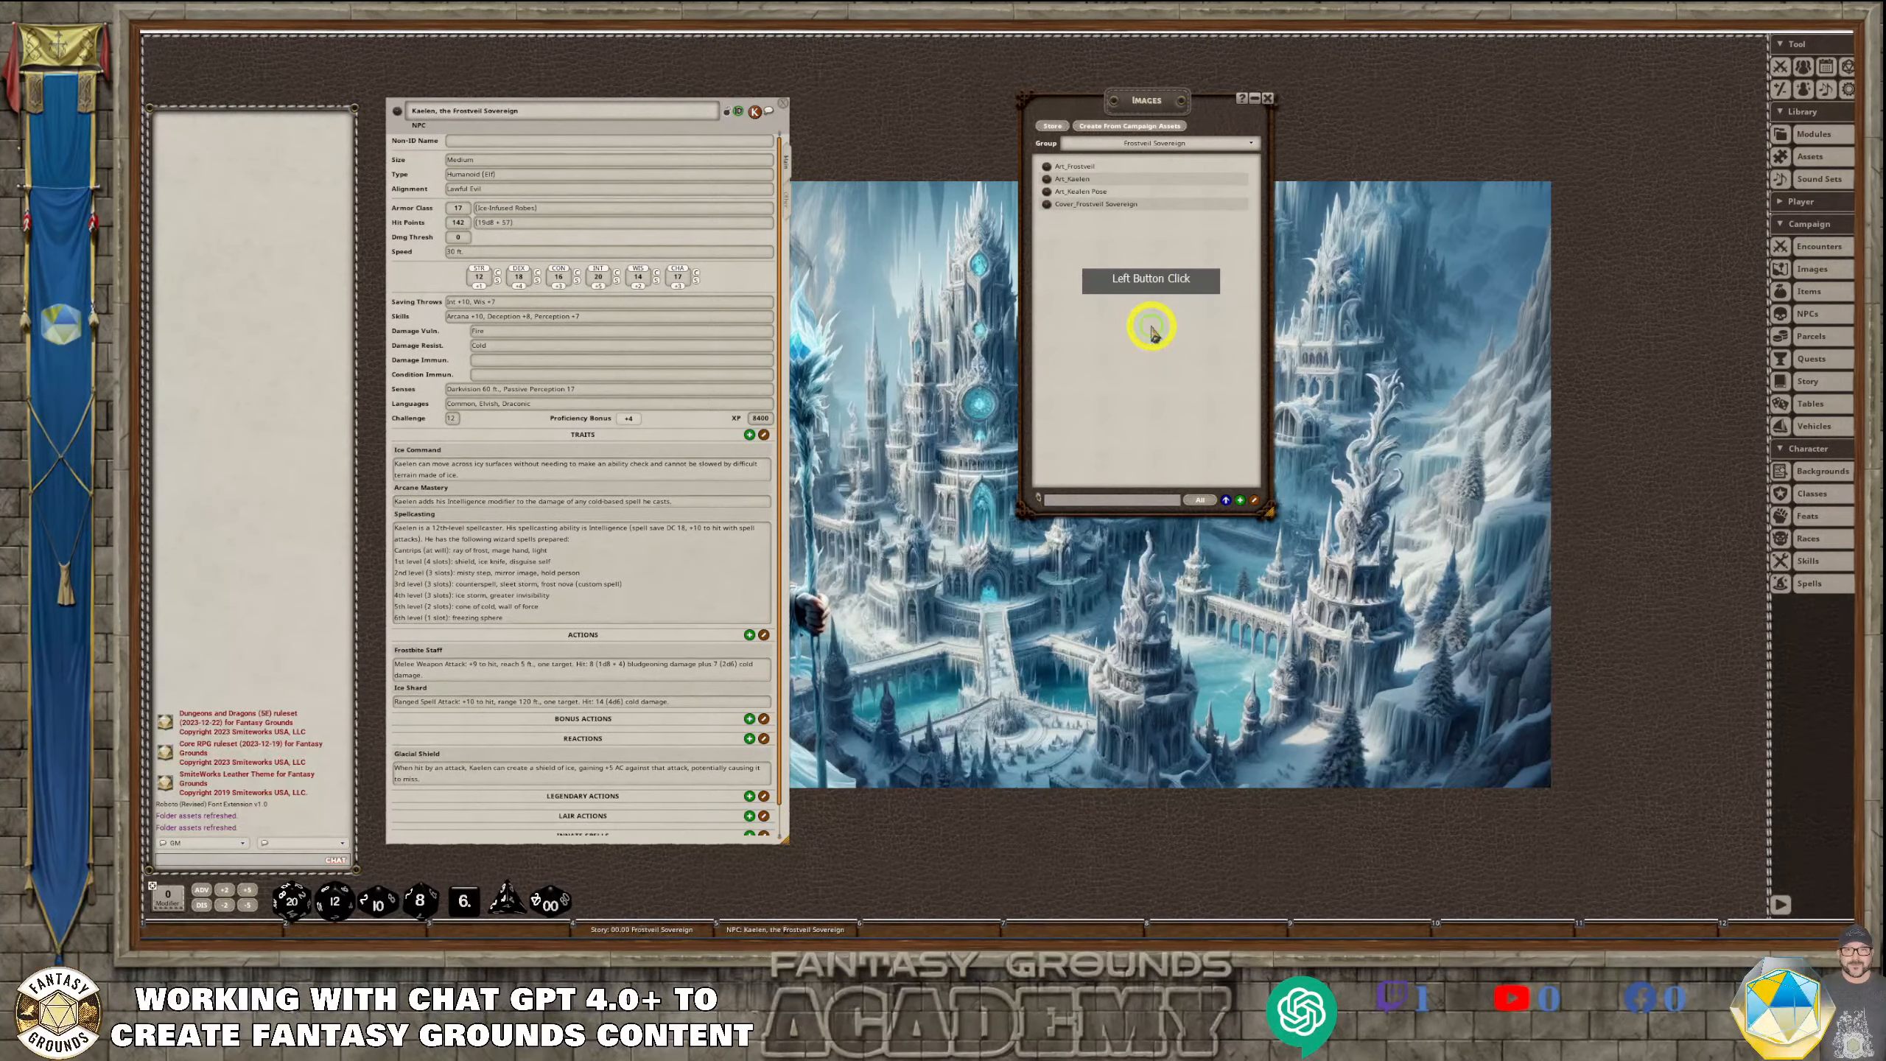
# Move the image list aside, then open the Art_Frostveil image and enlarge its window
pyautogui.click(1169, 110)
pyautogui.moveTo(1169, 110); pyautogui.dragTo(985, 100)
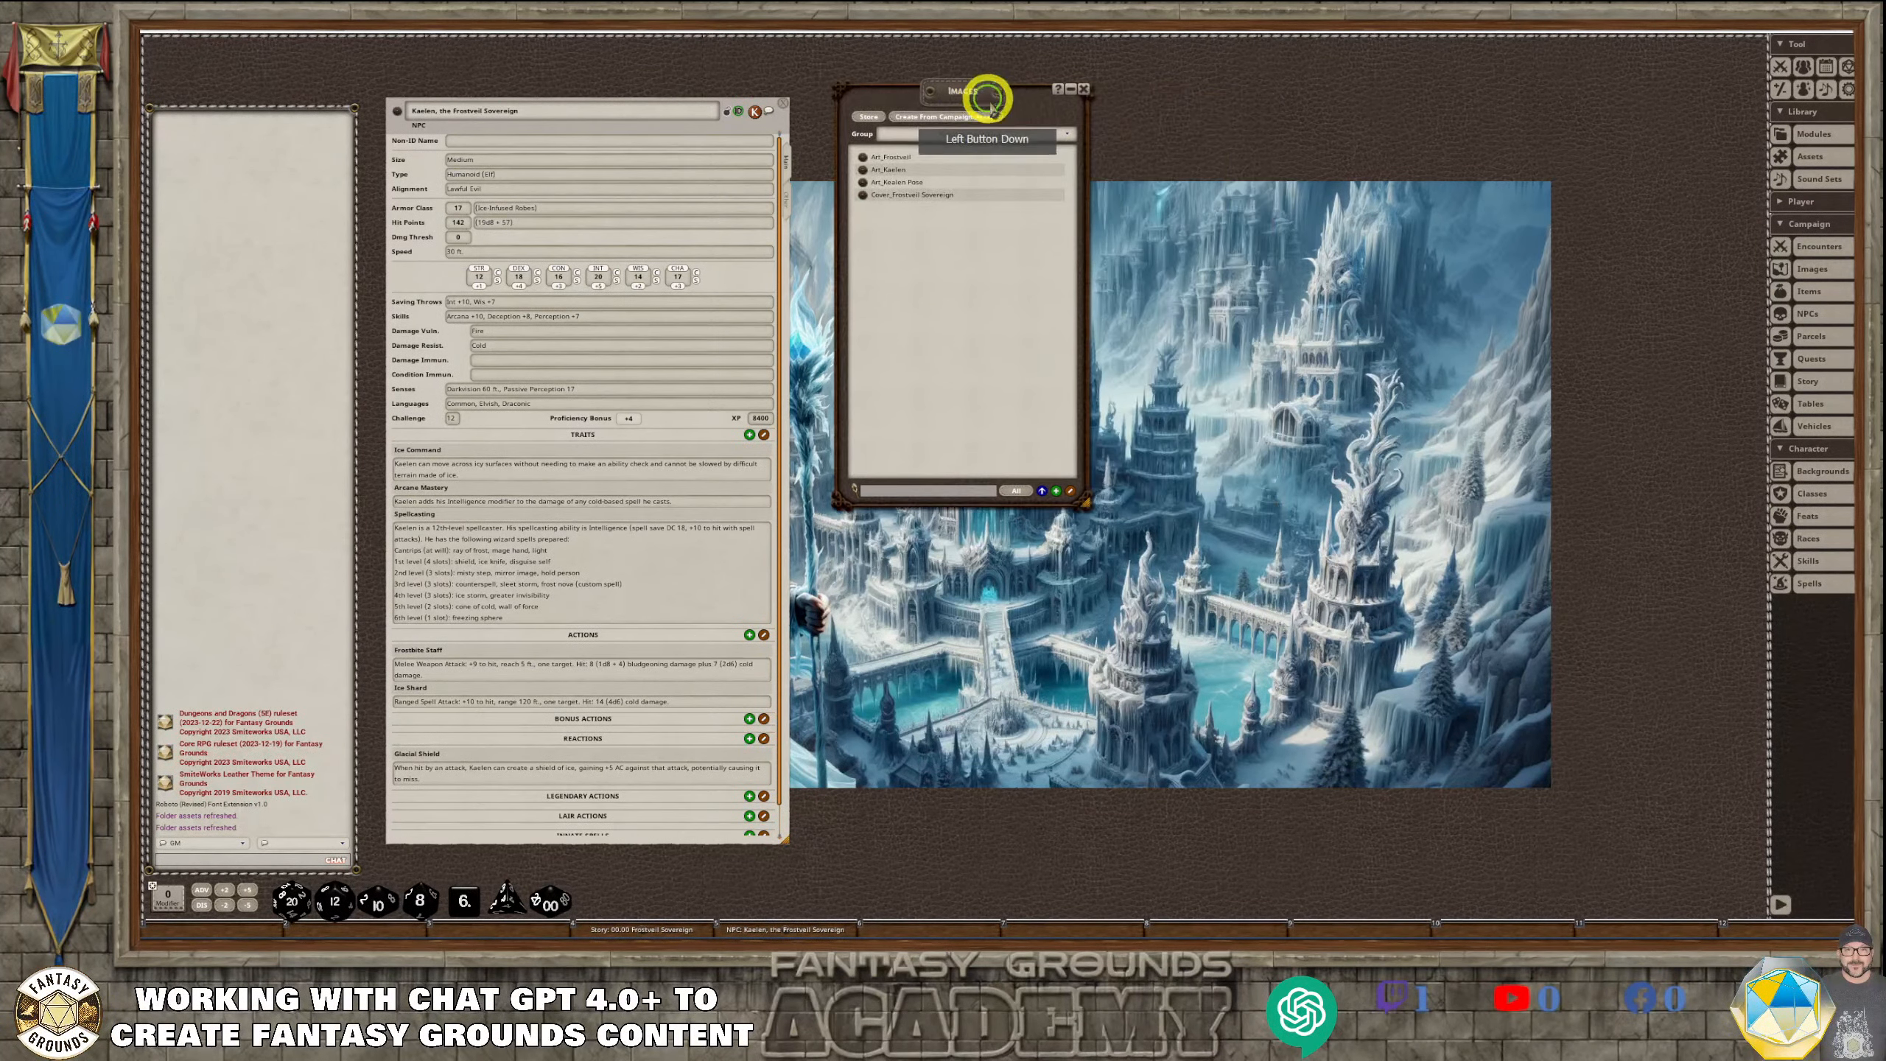
pyautogui.click(863, 157)
pyautogui.moveTo(1003, 342); pyautogui.dragTo(812, 124)
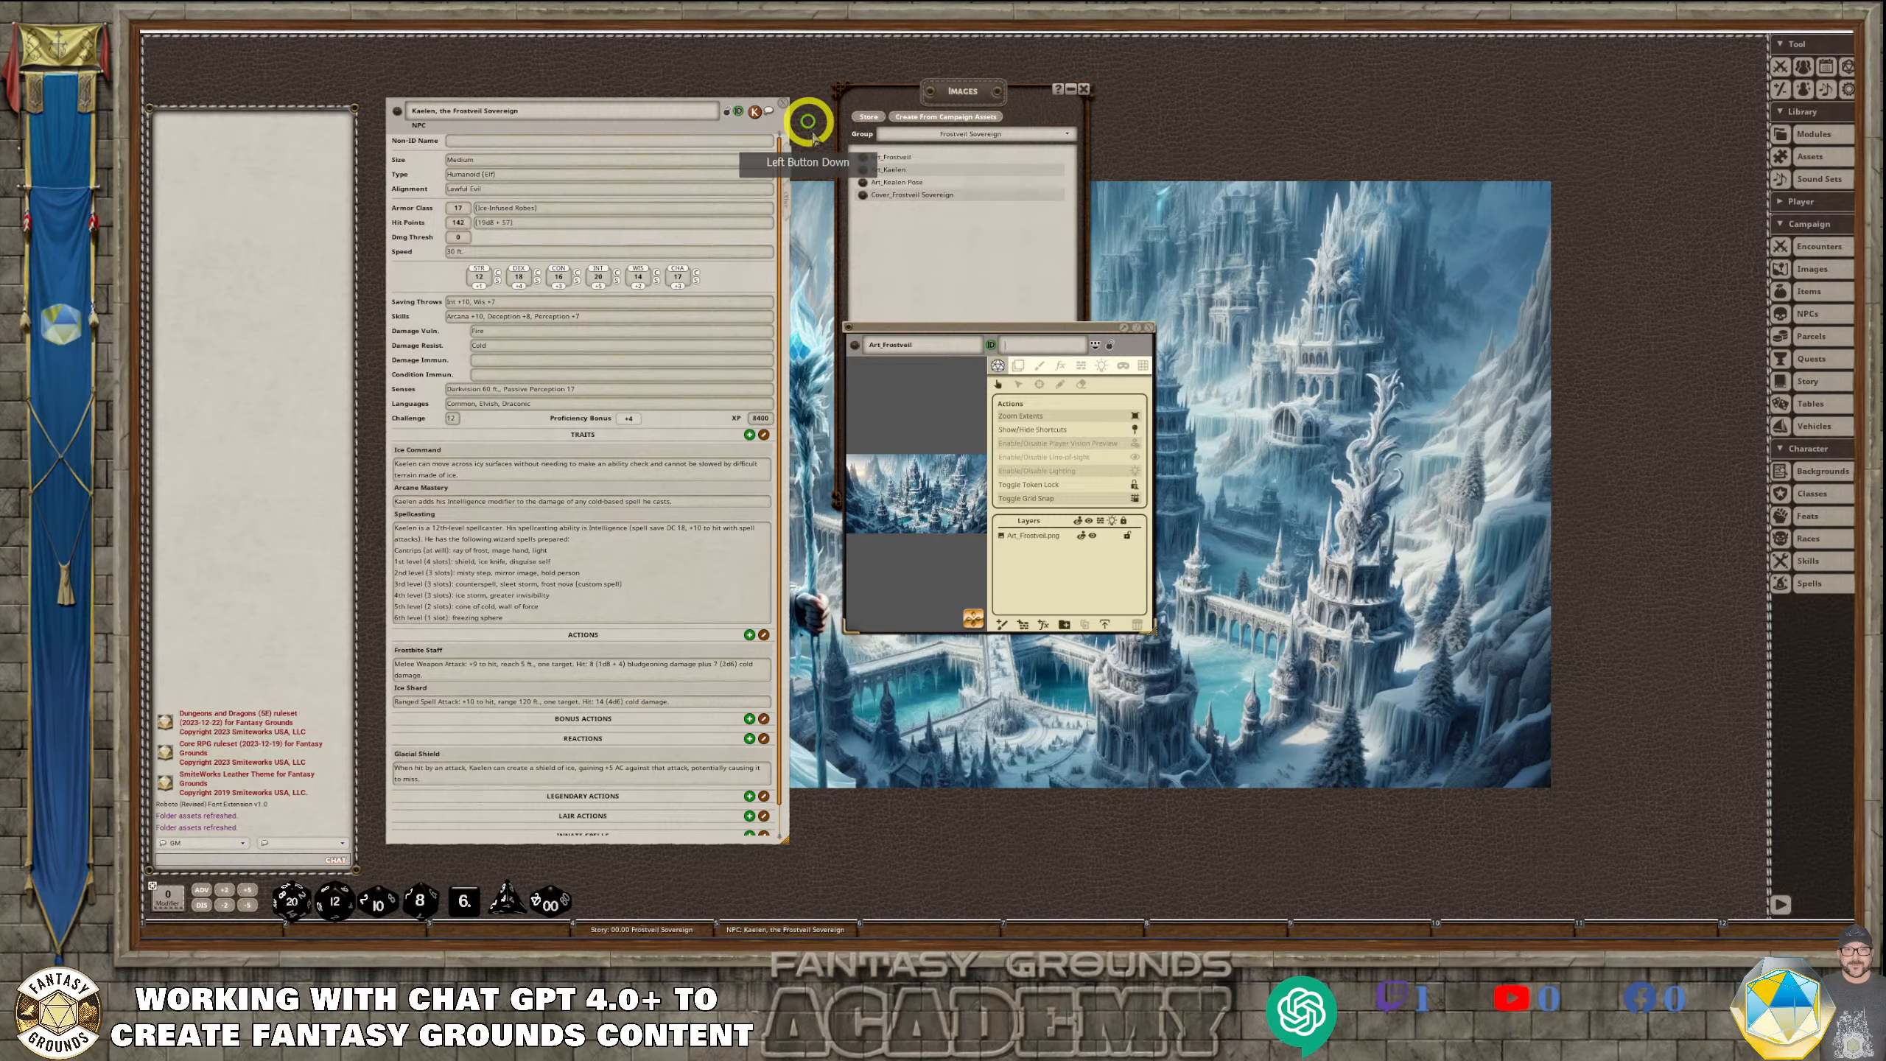
pyautogui.moveTo(1150, 629); pyautogui.dragTo(1692, 766)
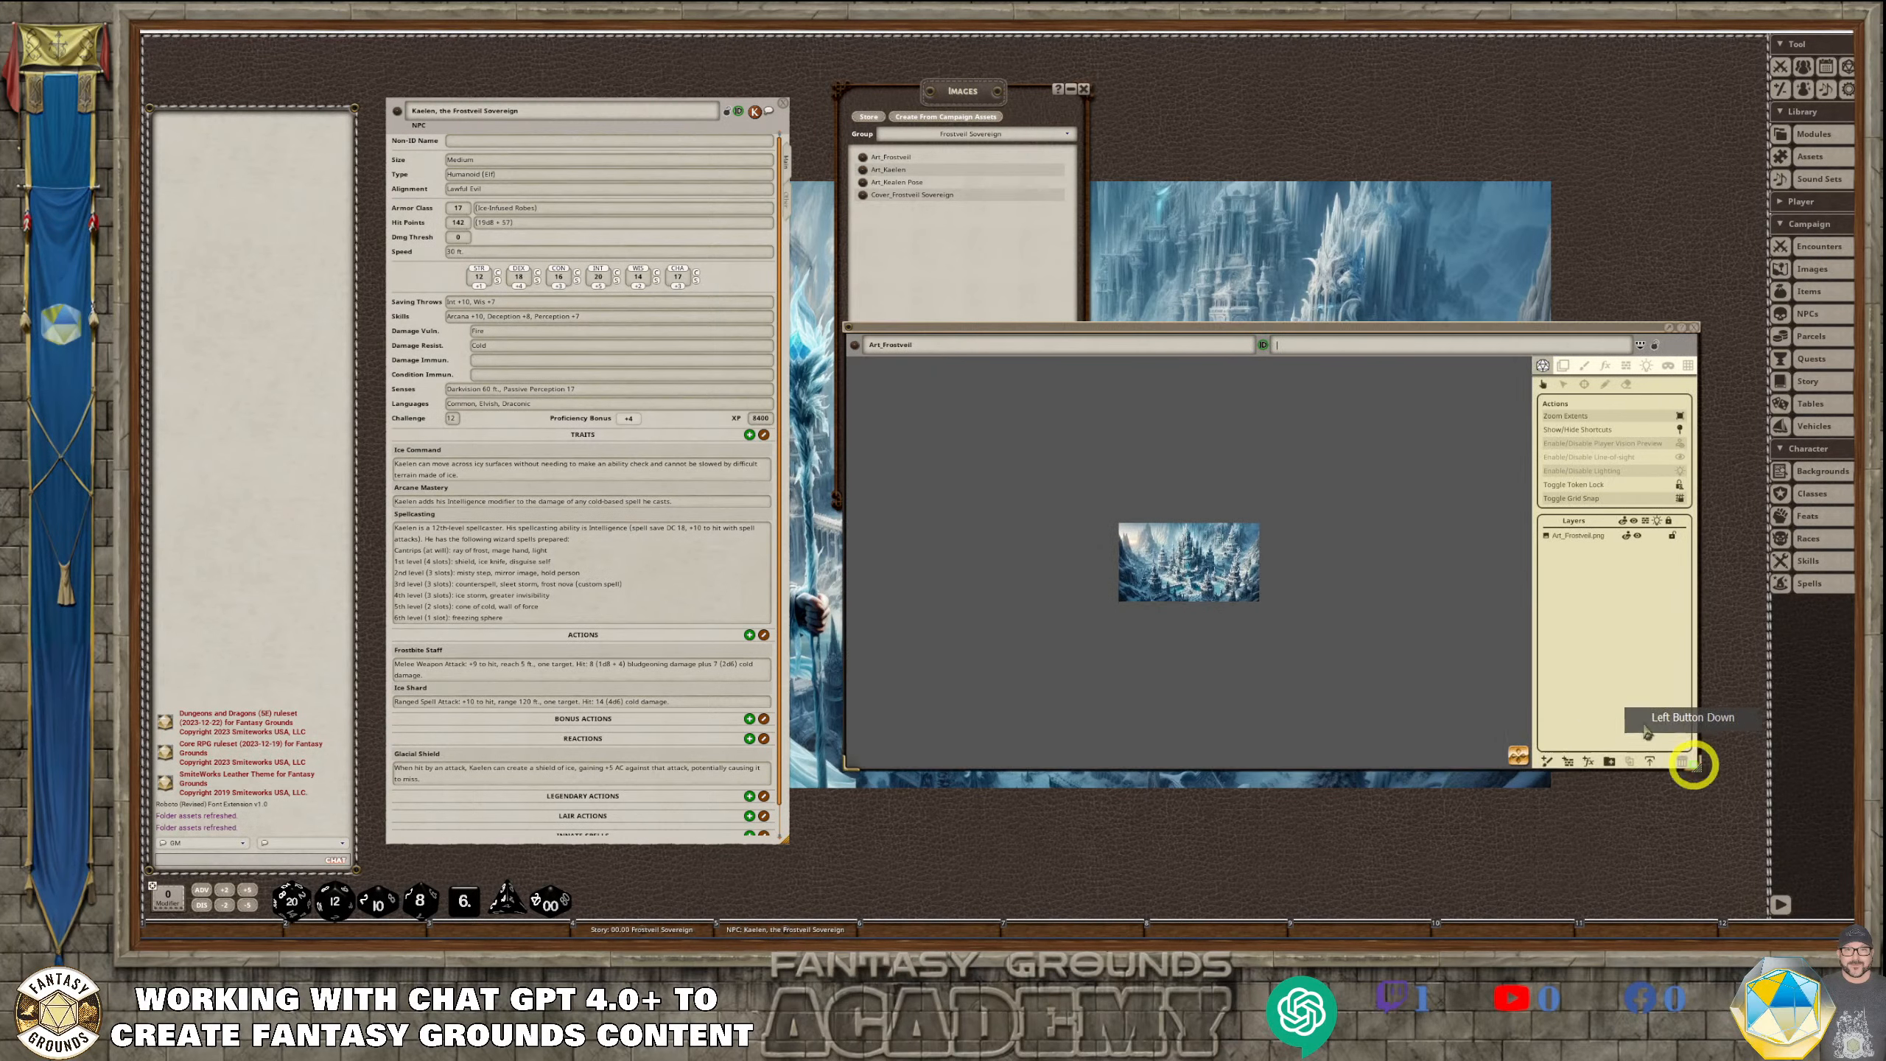
# Examine the Art_Frostveil picture closely and in full within its enlarged window
pyautogui.click(1254, 566)
pyautogui.scroll(4, 1243, 587)
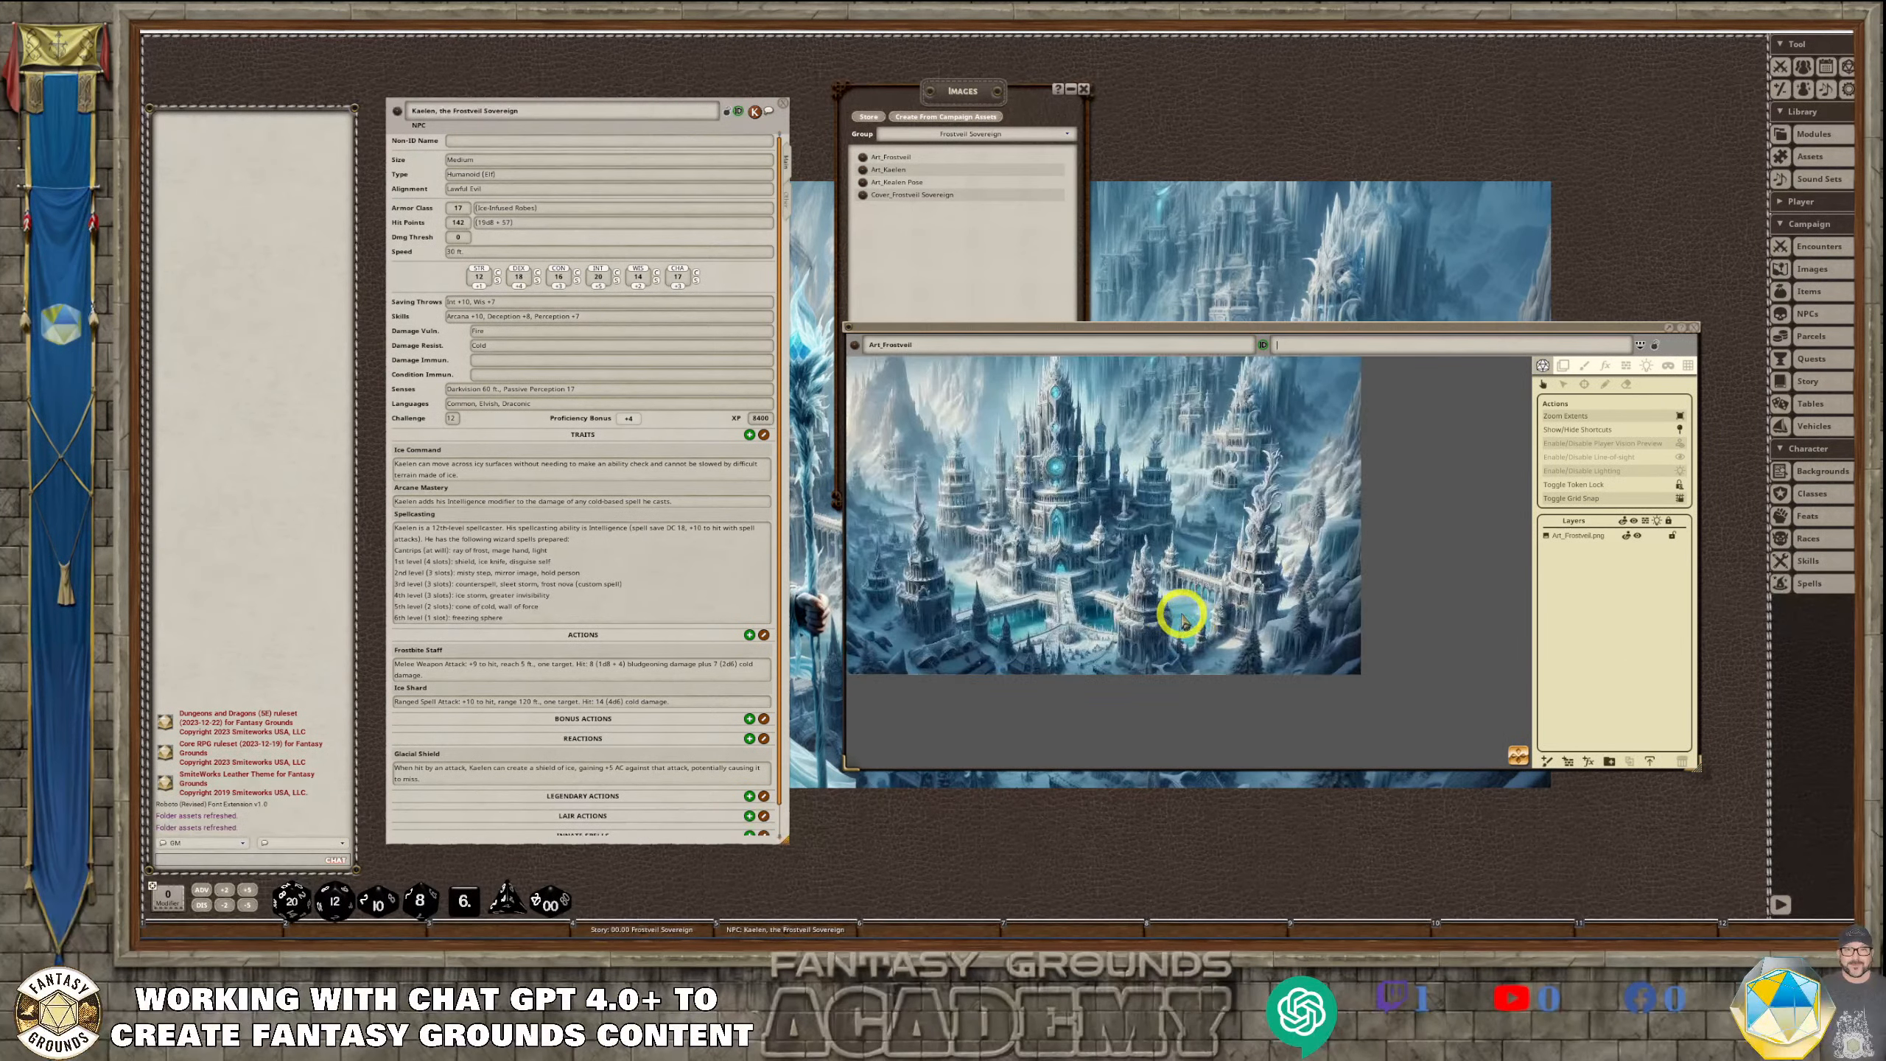
pyautogui.moveTo(1518, 758); pyautogui.dragTo(1471, 754)
pyautogui.scroll(3, 1146, 643)
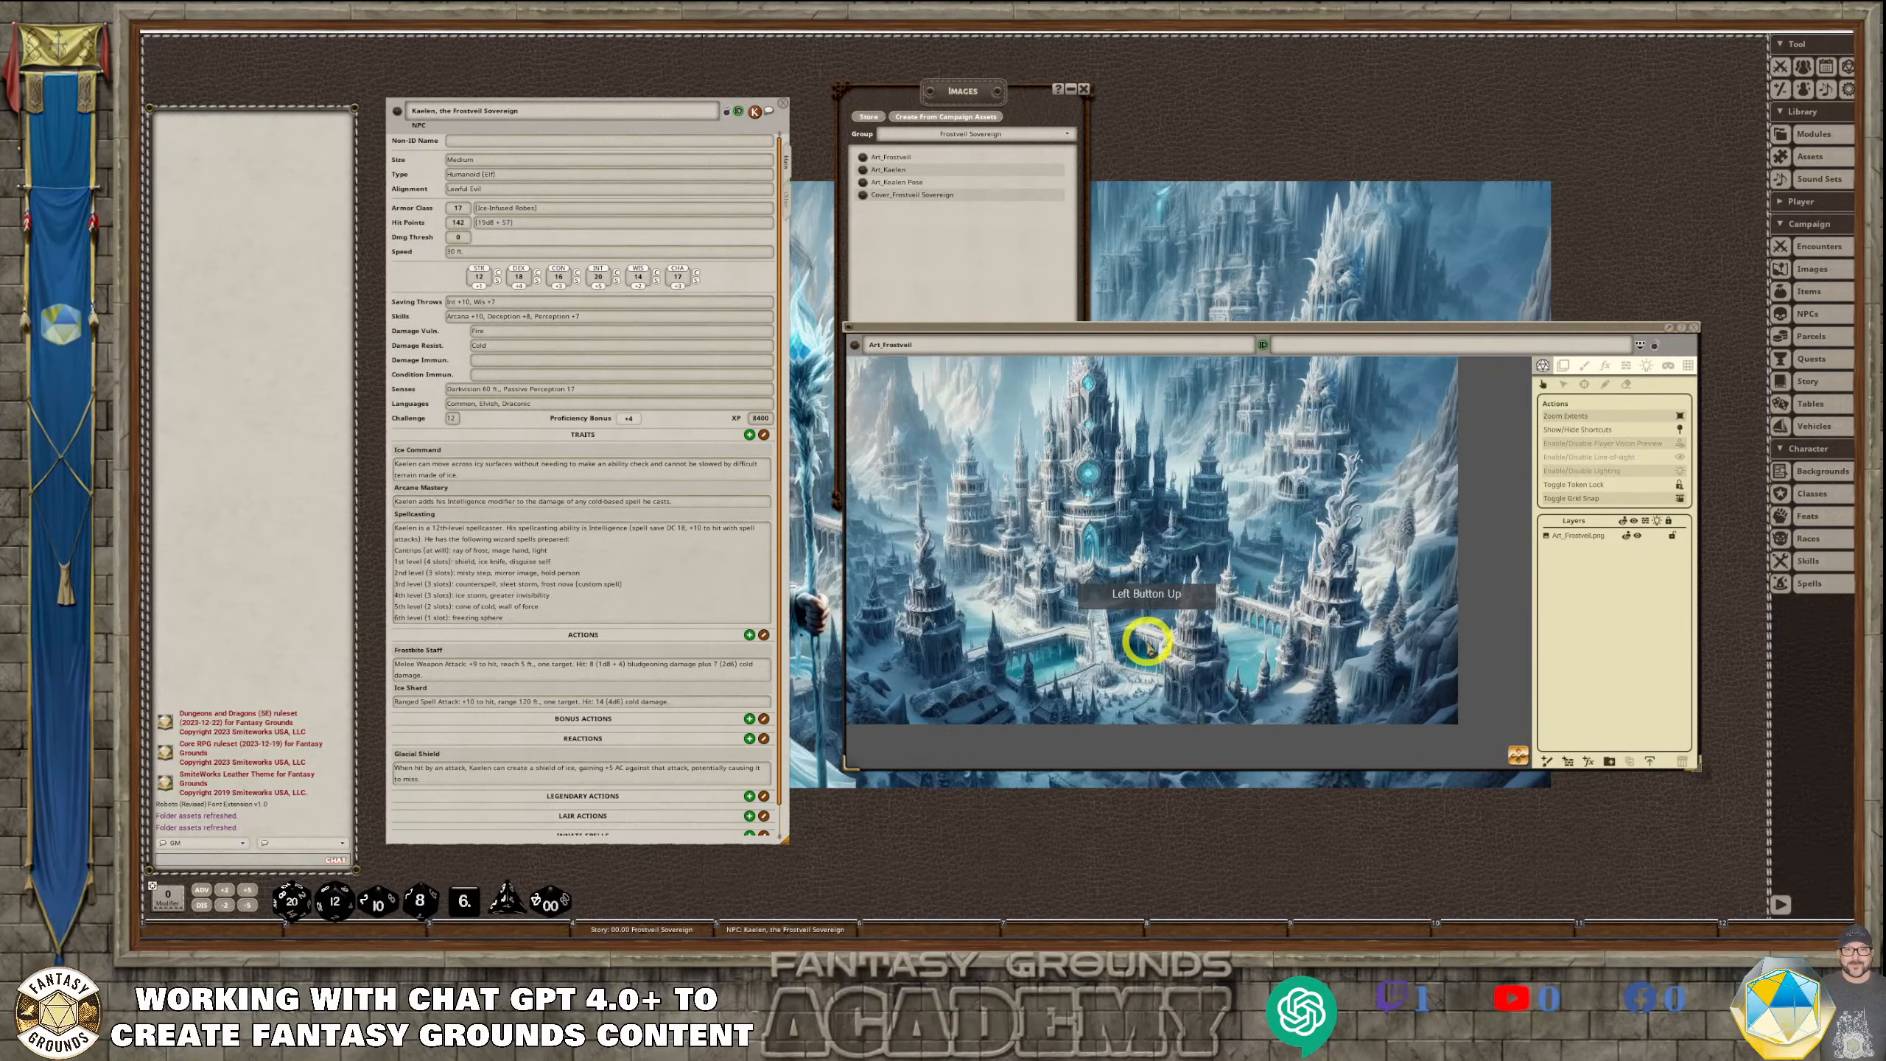
pyautogui.scroll(-2, 1400, 713)
pyautogui.scroll(1, 1352, 710)
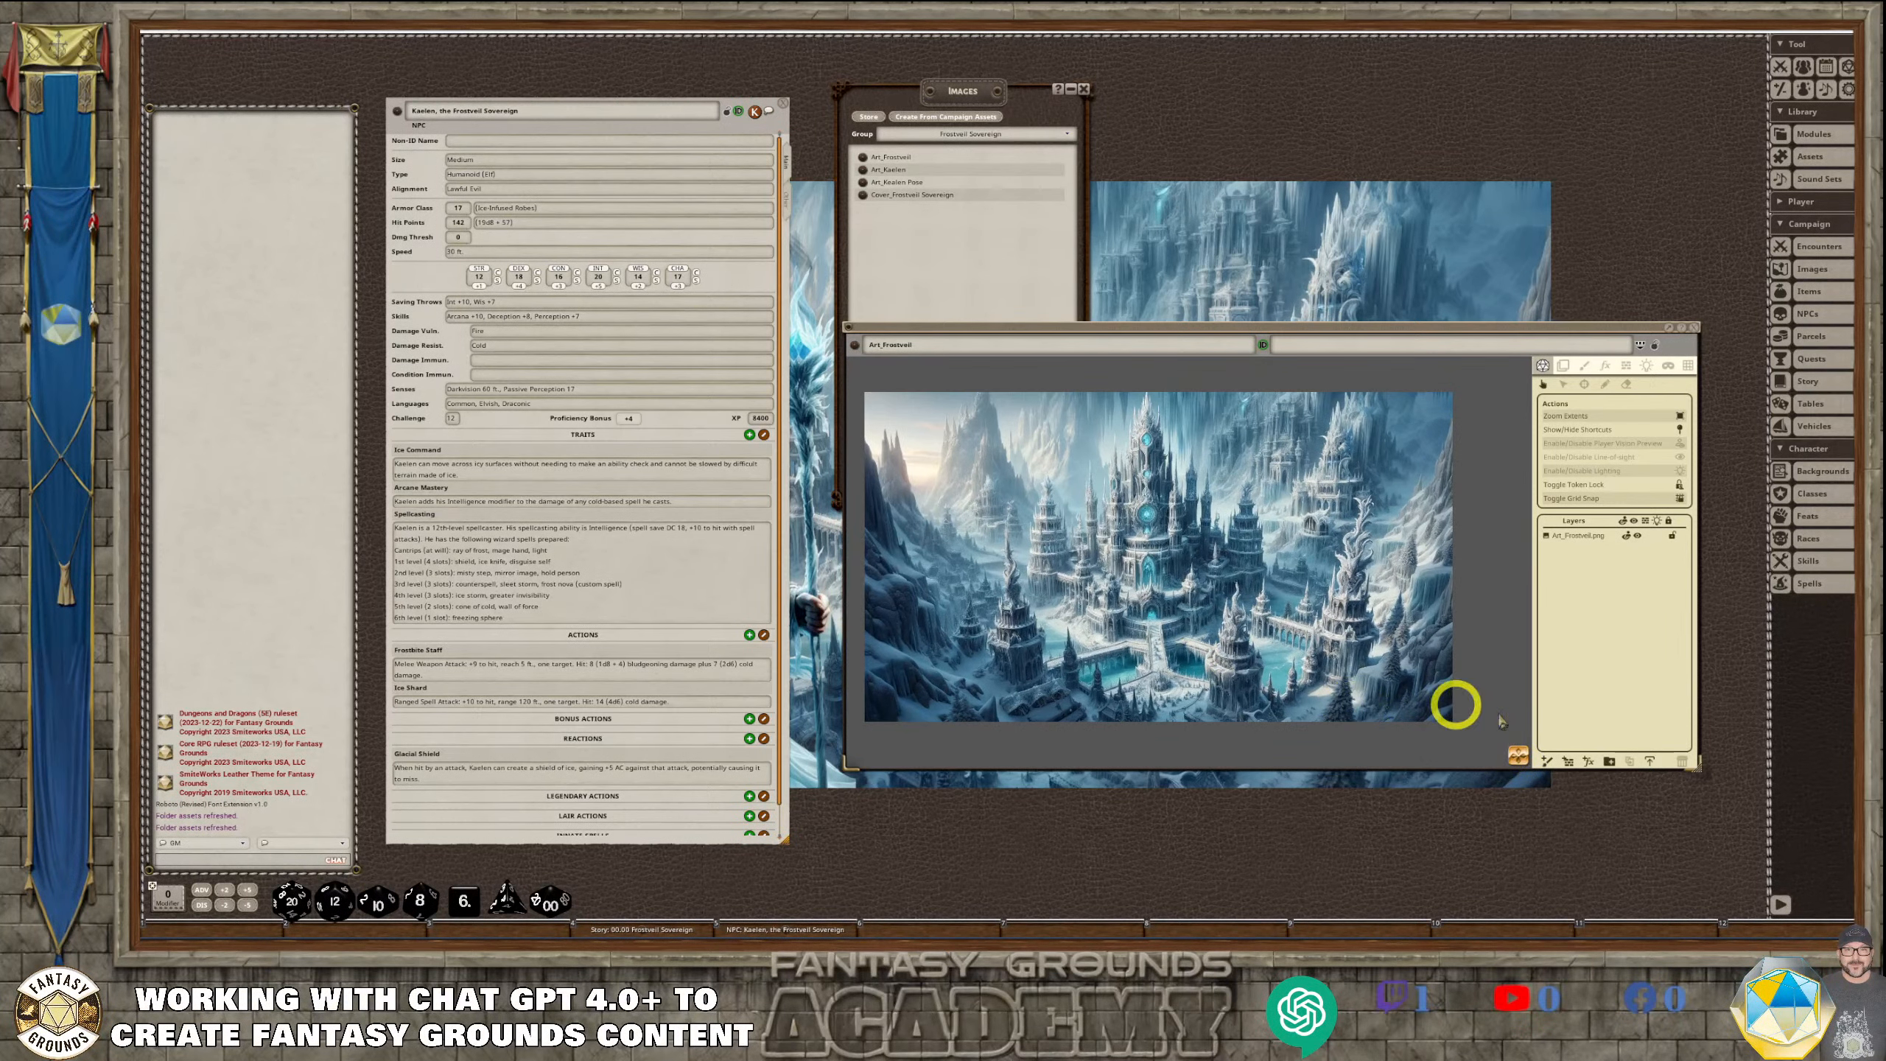
pyautogui.moveTo(1514, 759); pyautogui.dragTo(1529, 762)
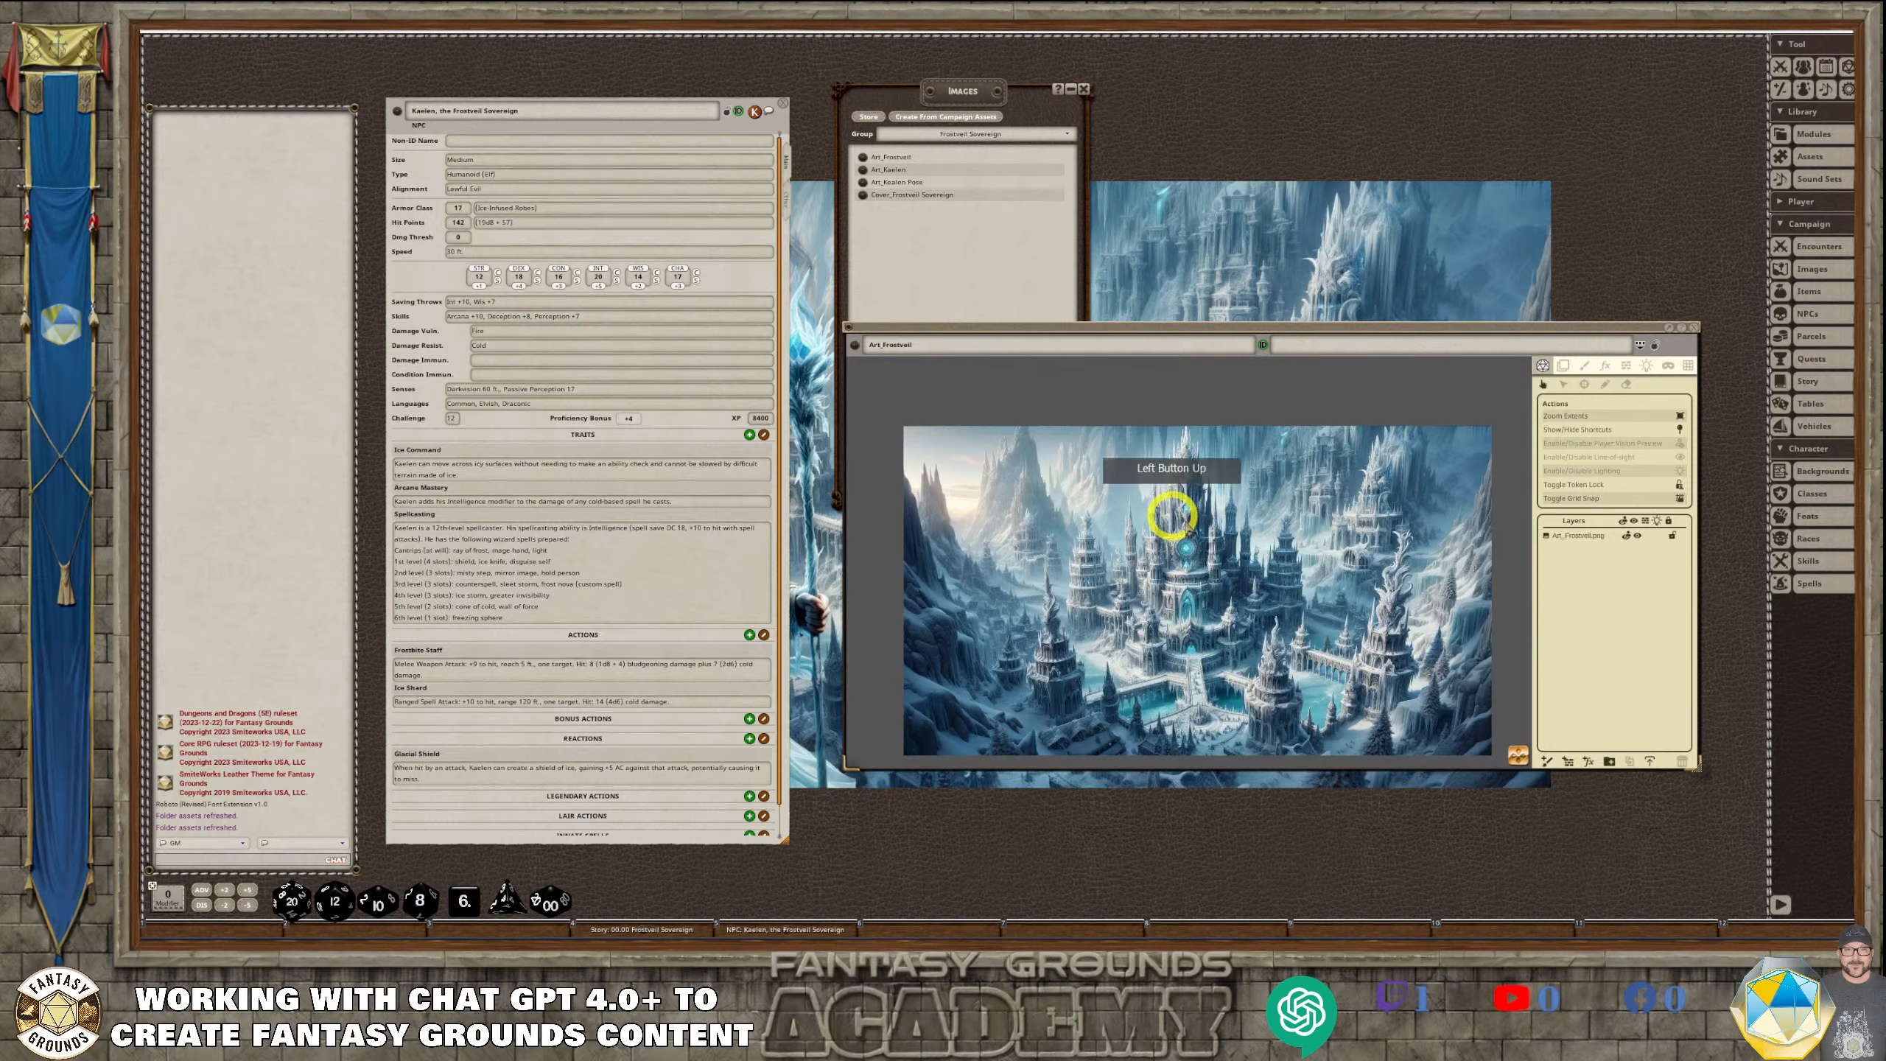
pyautogui.scroll(-1, 1174, 520)
pyautogui.scroll(2, 1395, 620)
pyautogui.scroll(3, 1185, 564)
pyautogui.scroll(-5, 1189, 576)
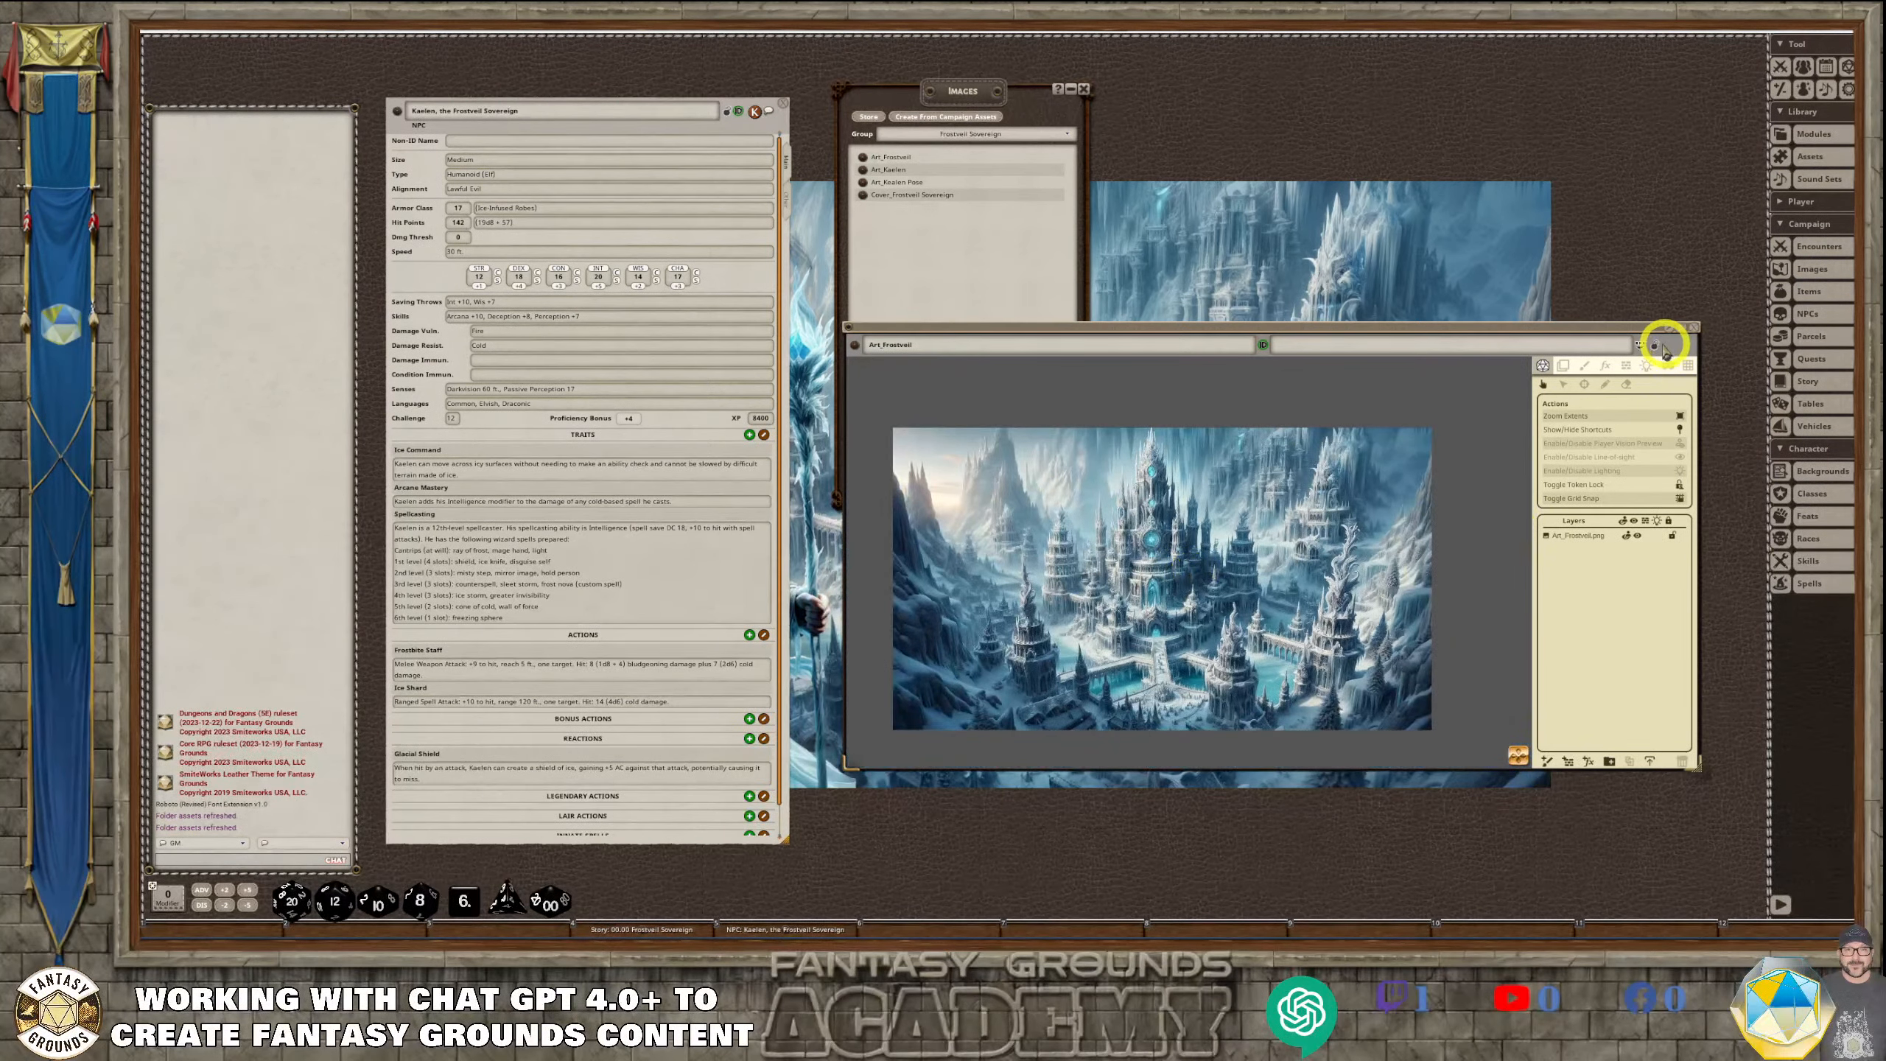
# Add an FX layer above the Art_Frostveil.png layer and set its effect type to Snow
pyautogui.click(1605, 366)
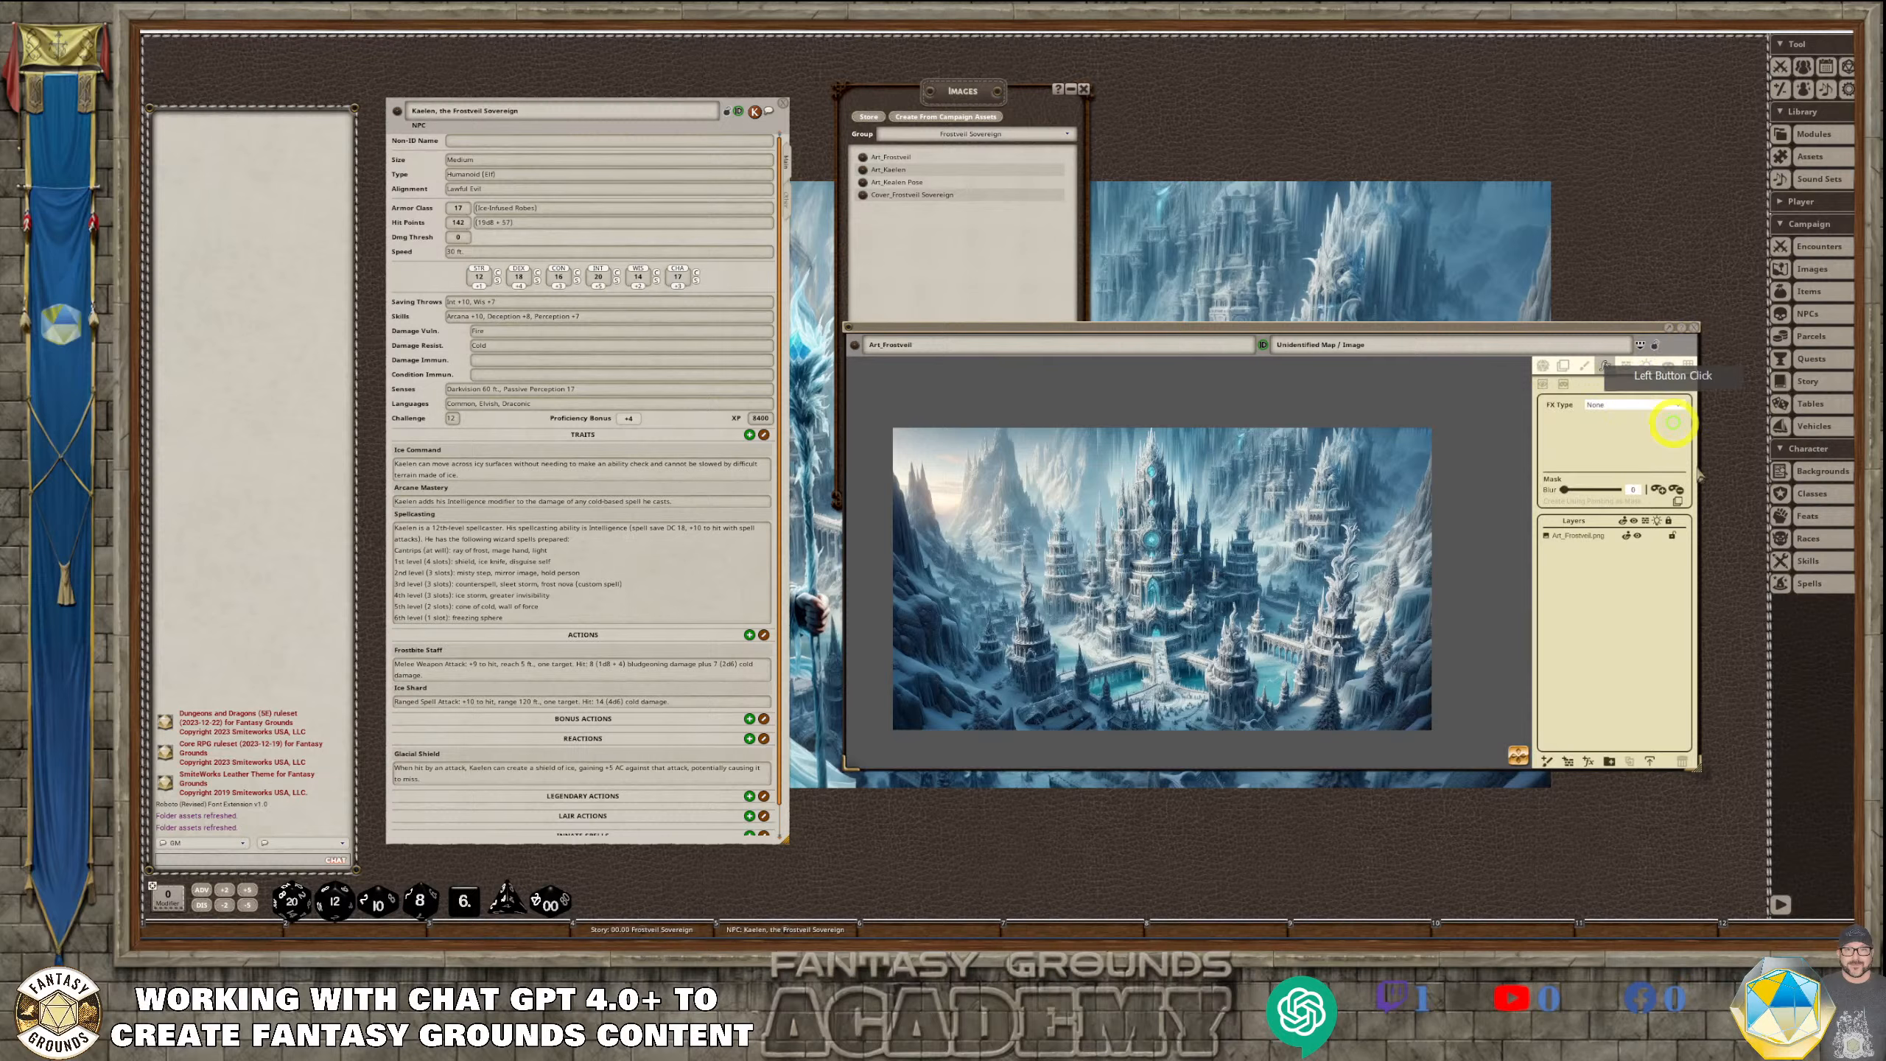
pyautogui.click(1590, 764)
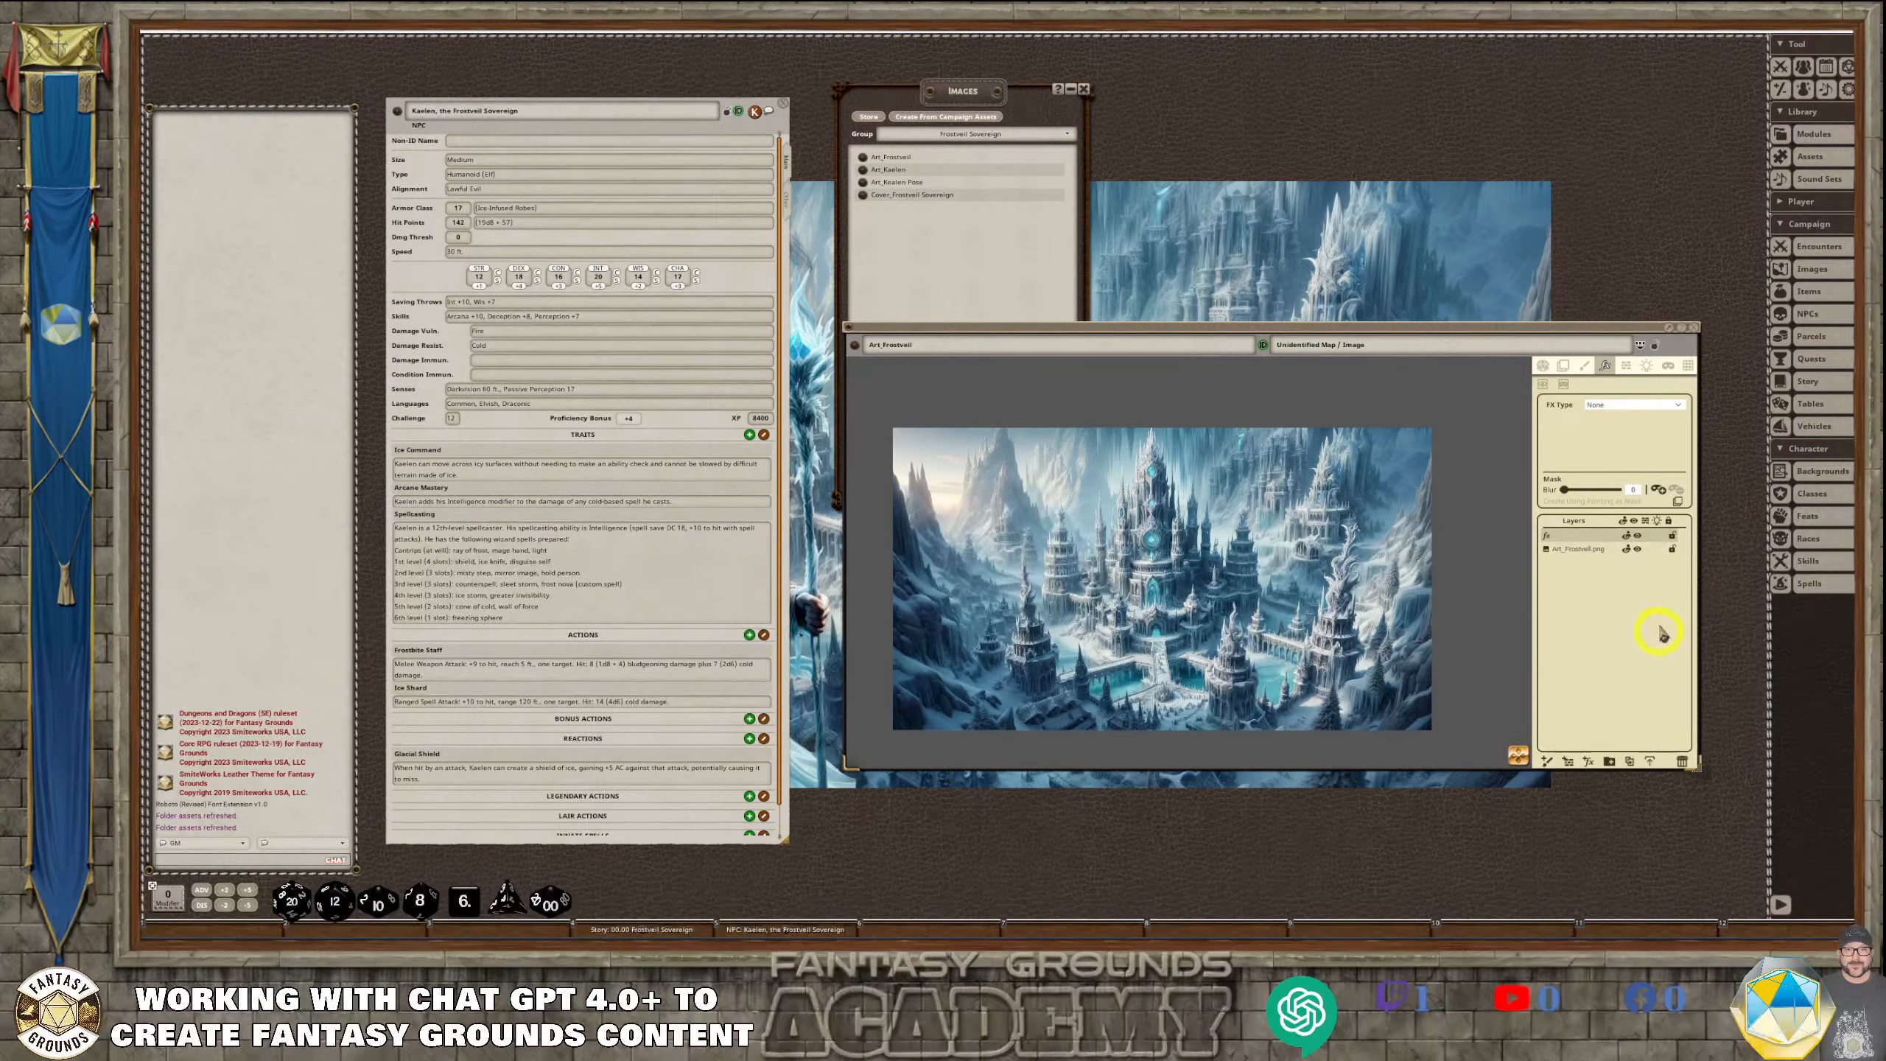
pyautogui.click(1633, 406)
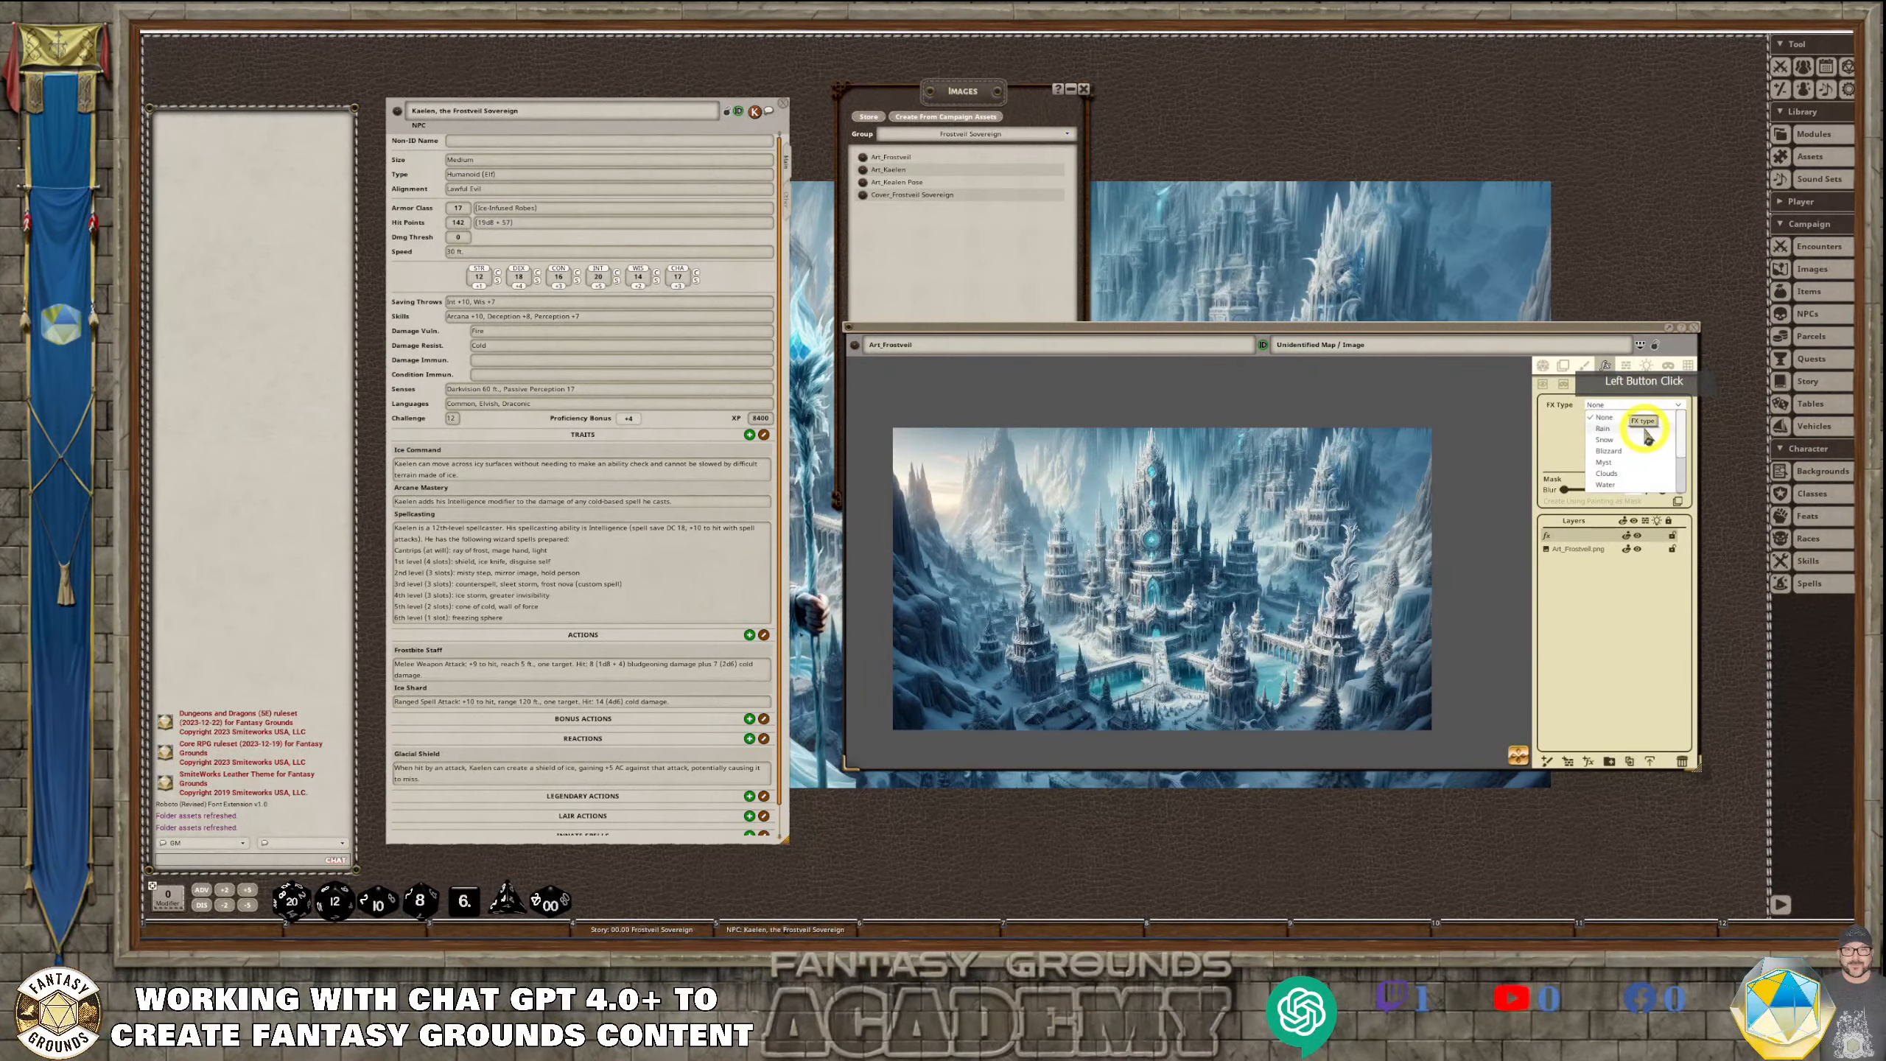
pyautogui.click(1608, 440)
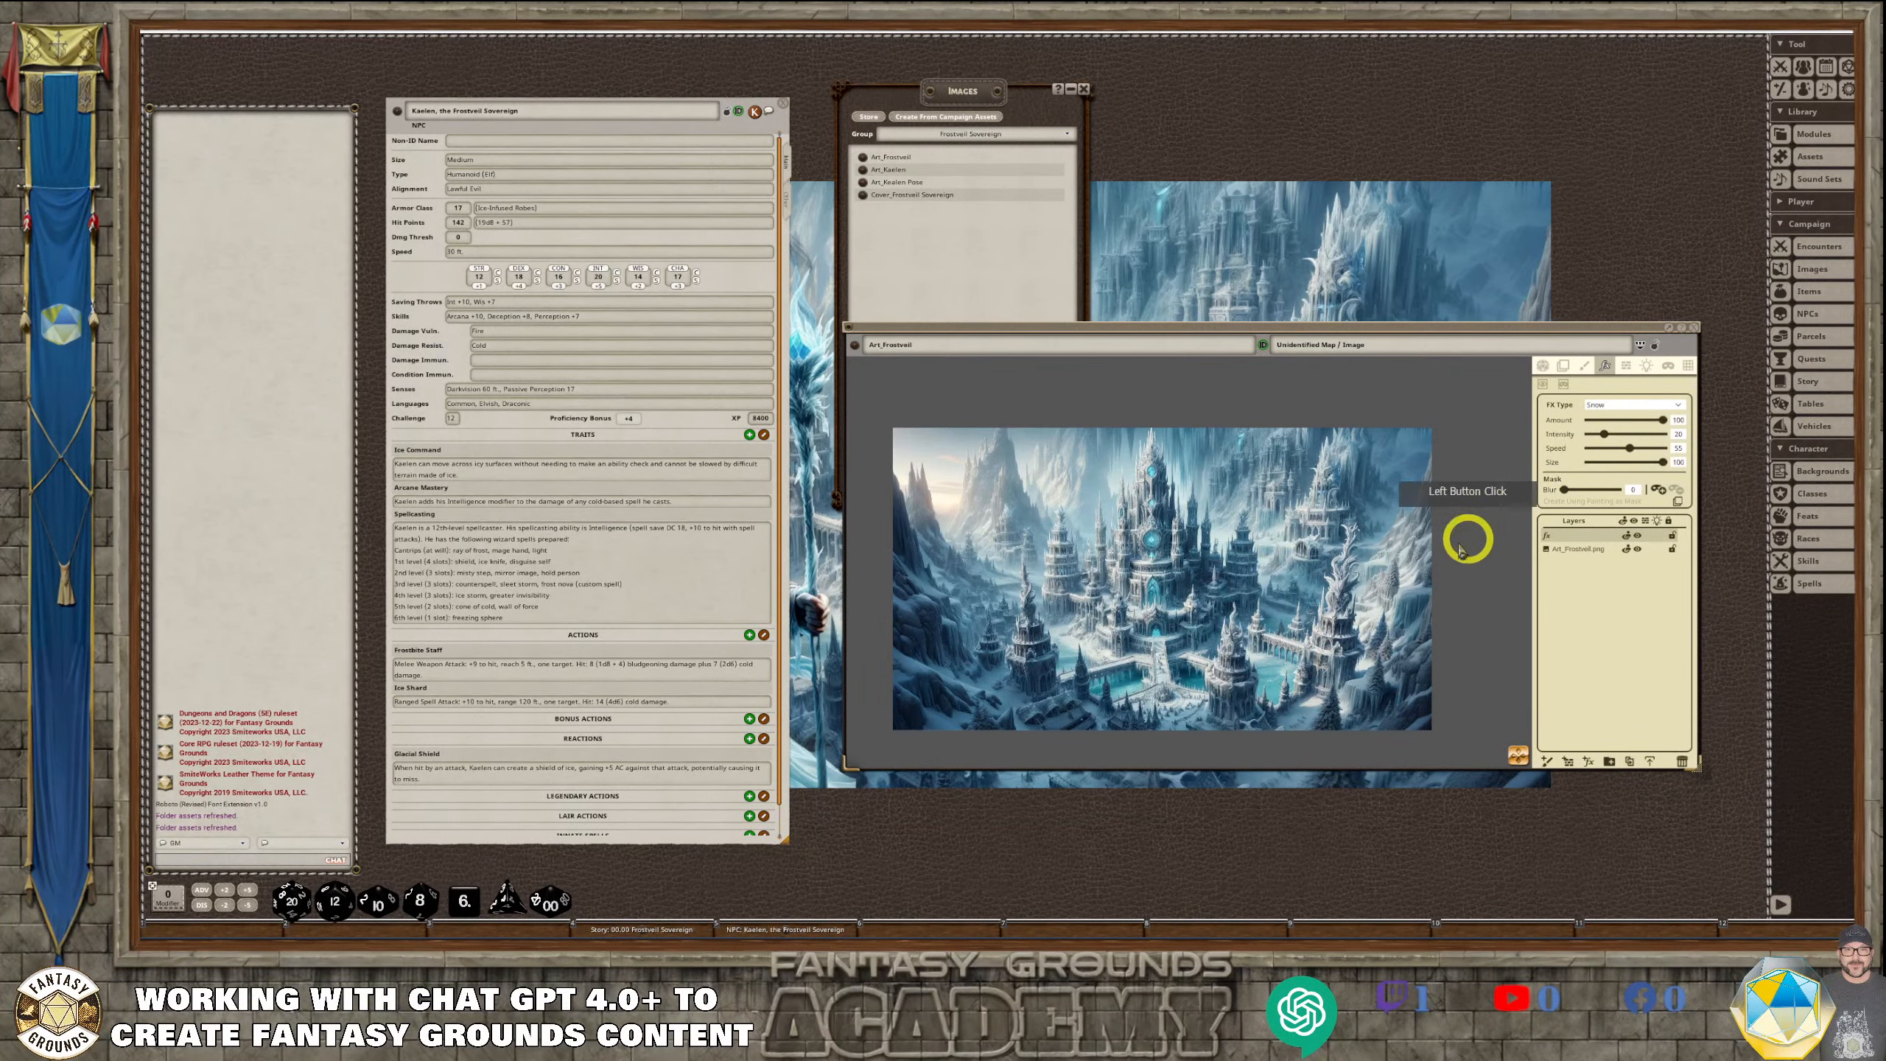
# Draw a rectangular mask over the castle picture to apply the snow effect within it
pyautogui.moveTo(1573, 493); pyautogui.dragTo(1578, 495)
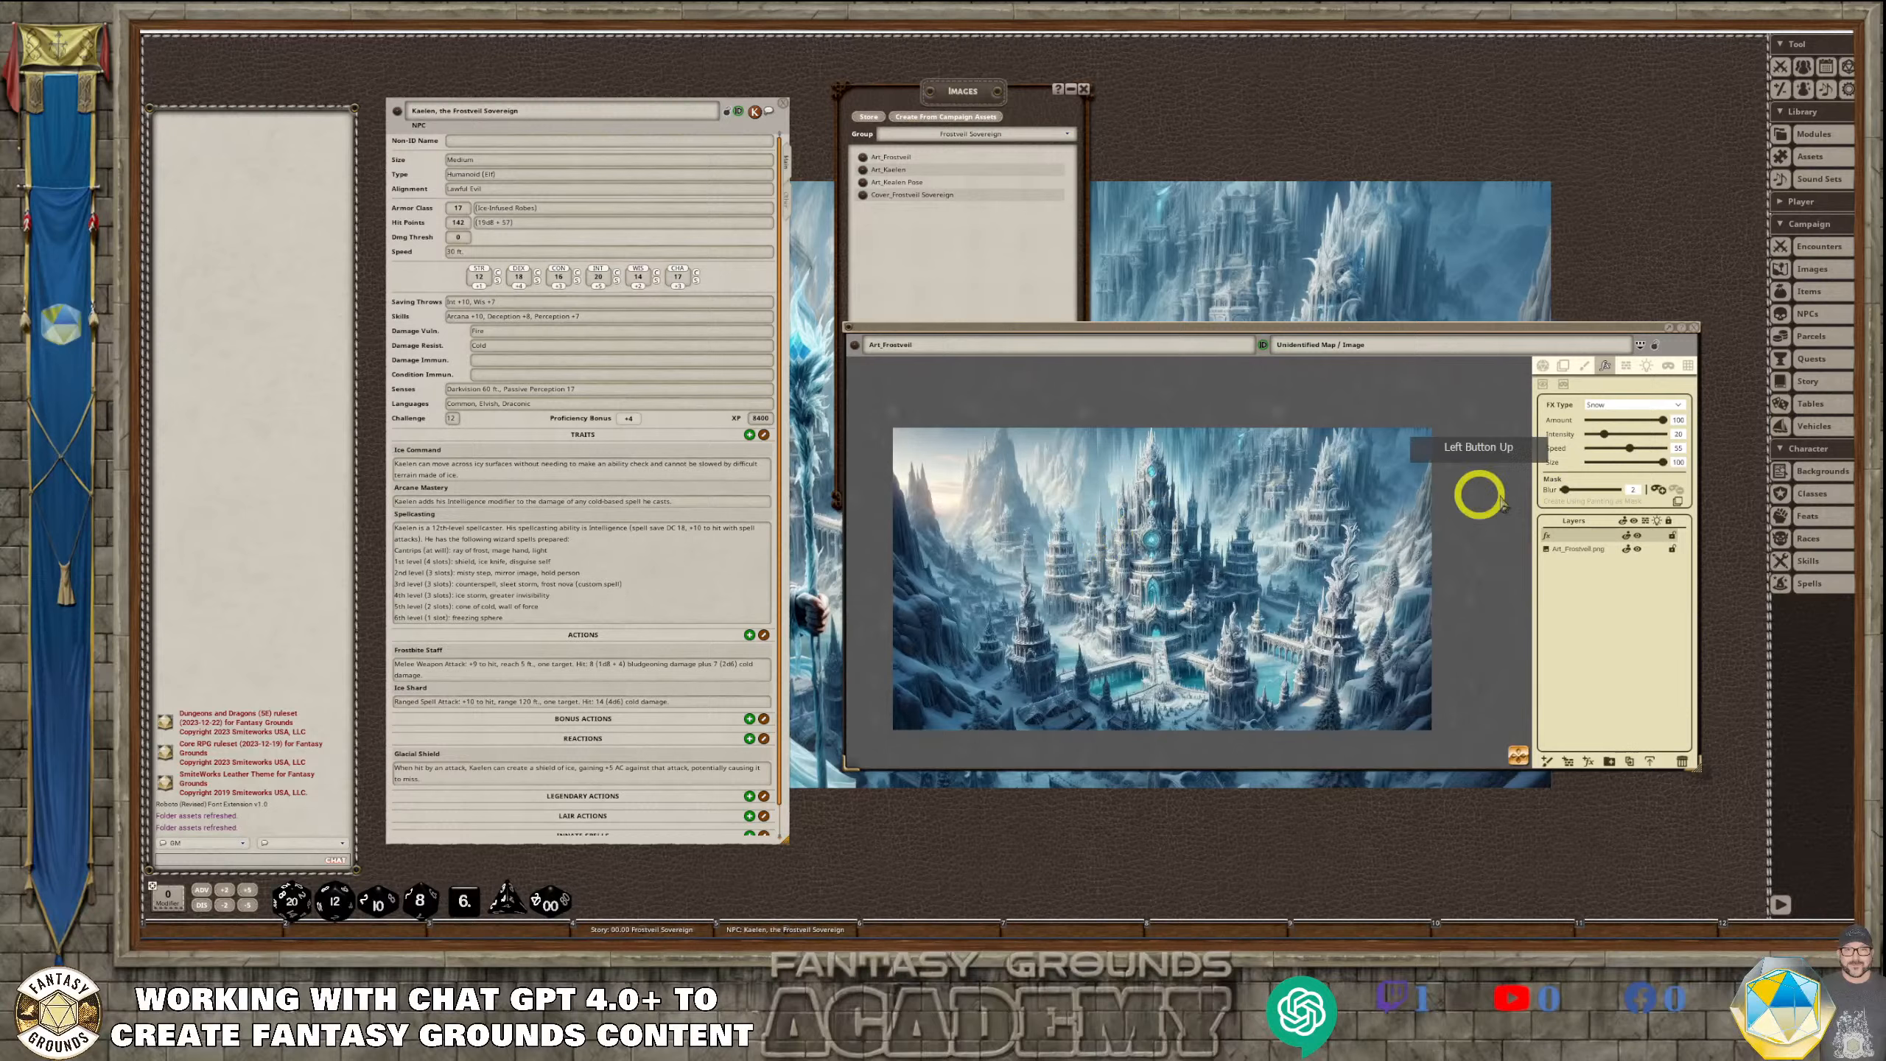
pyautogui.click(1663, 491)
pyautogui.scroll(-2, 1448, 633)
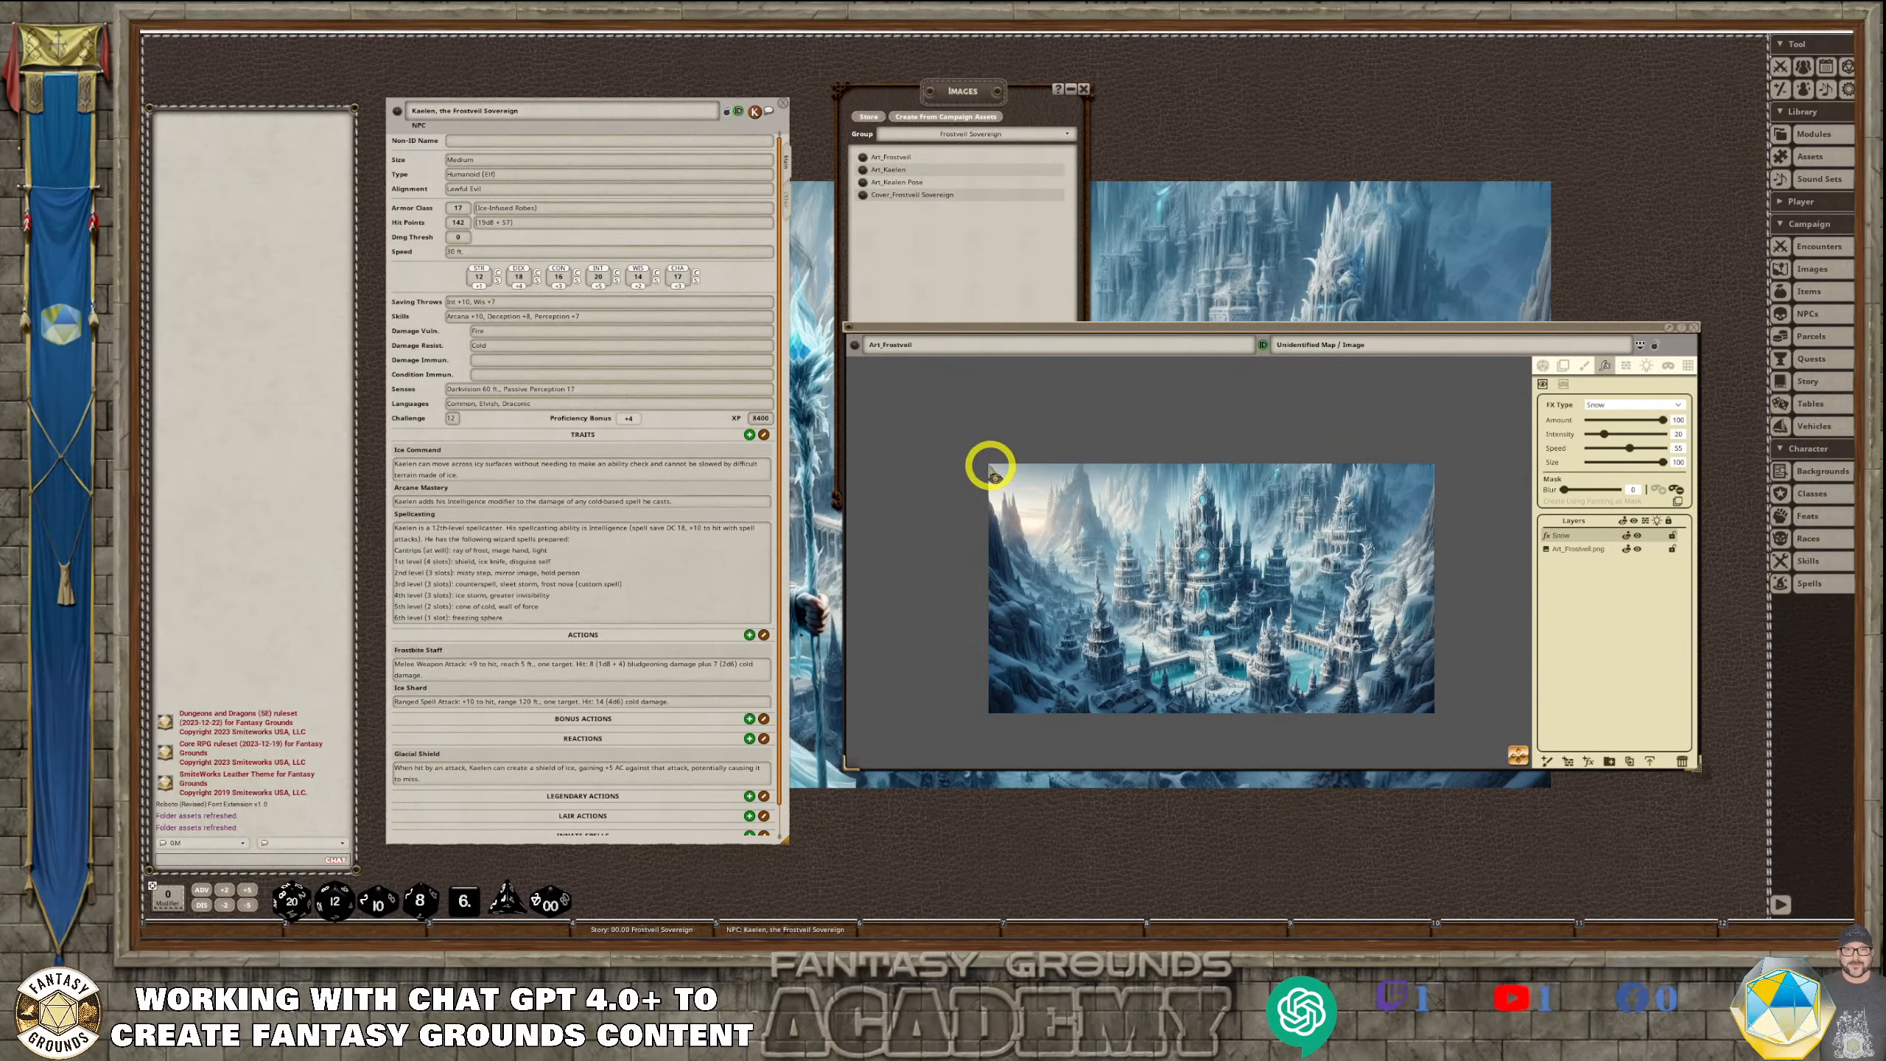
pyautogui.moveTo(992, 466); pyautogui.dragTo(1402, 691)
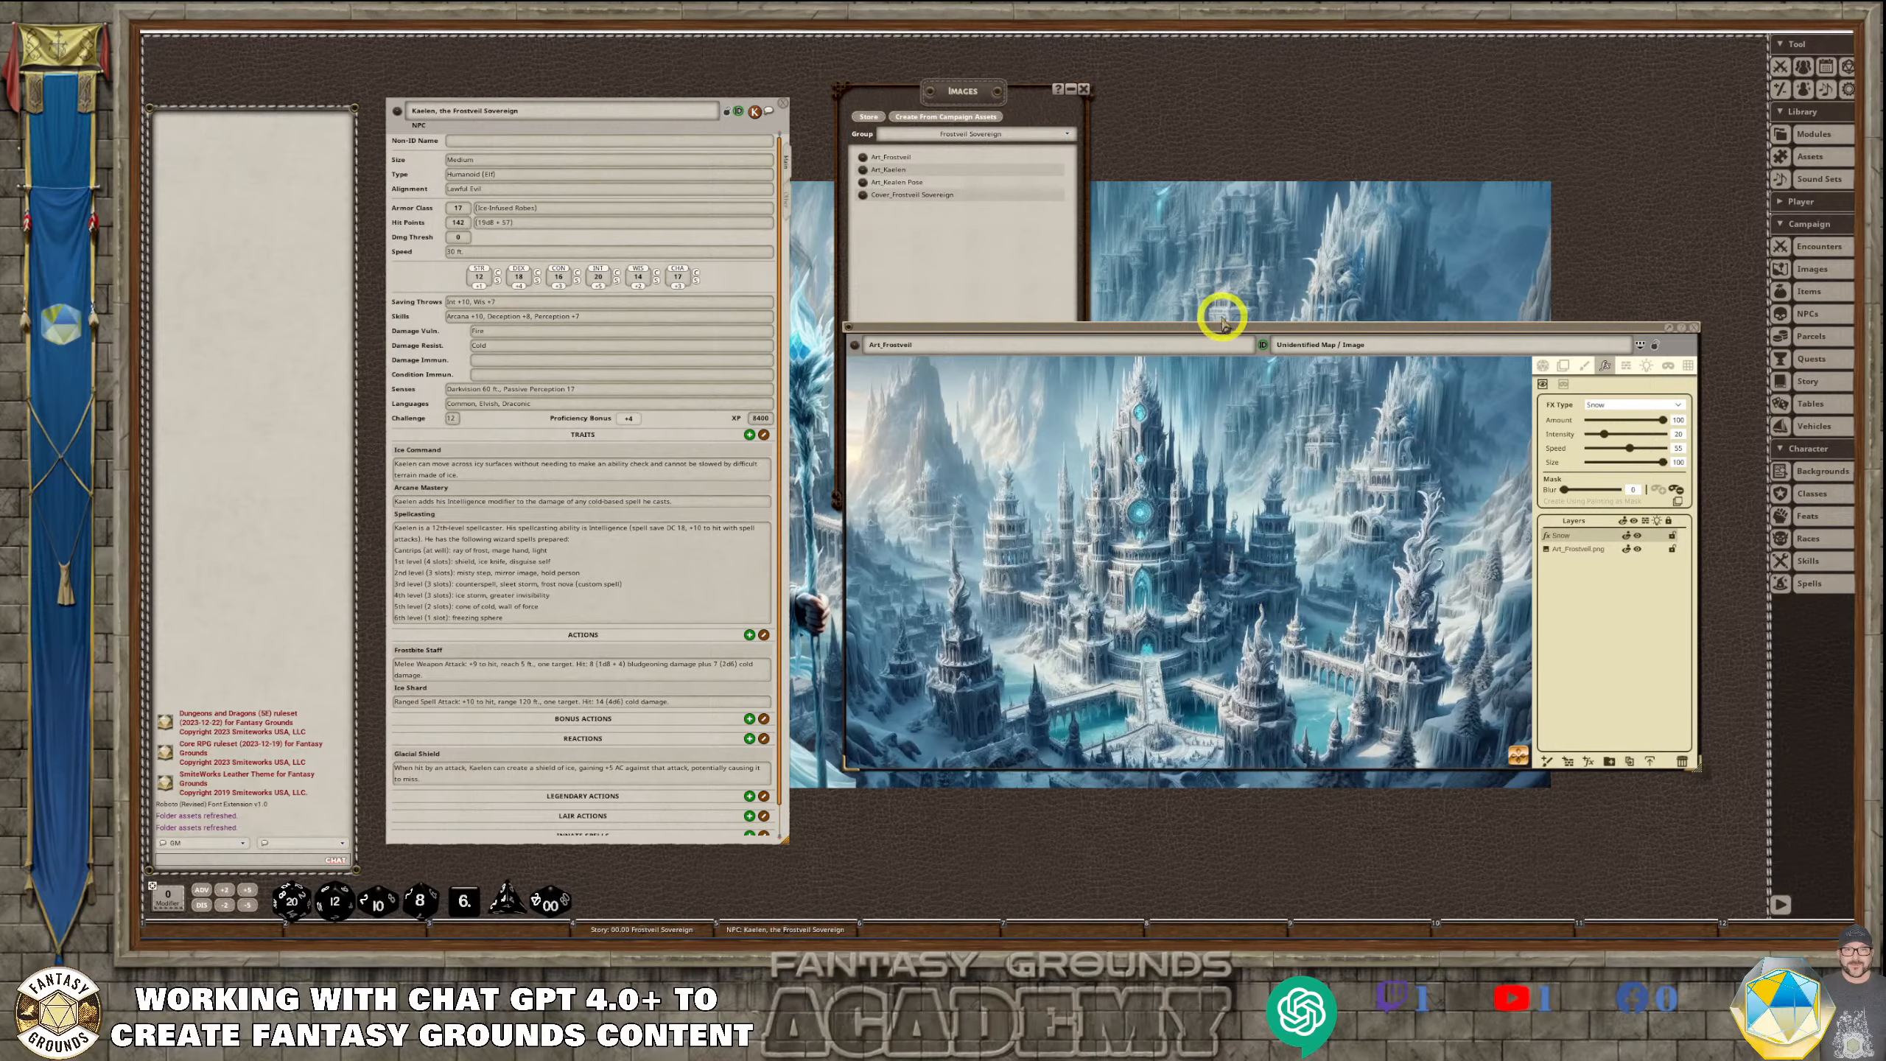
# Reposition and enlarge the Art_Frostveil window so the whole picture shows at a larger size
pyautogui.moveTo(1210, 321); pyautogui.dragTo(1003, 87)
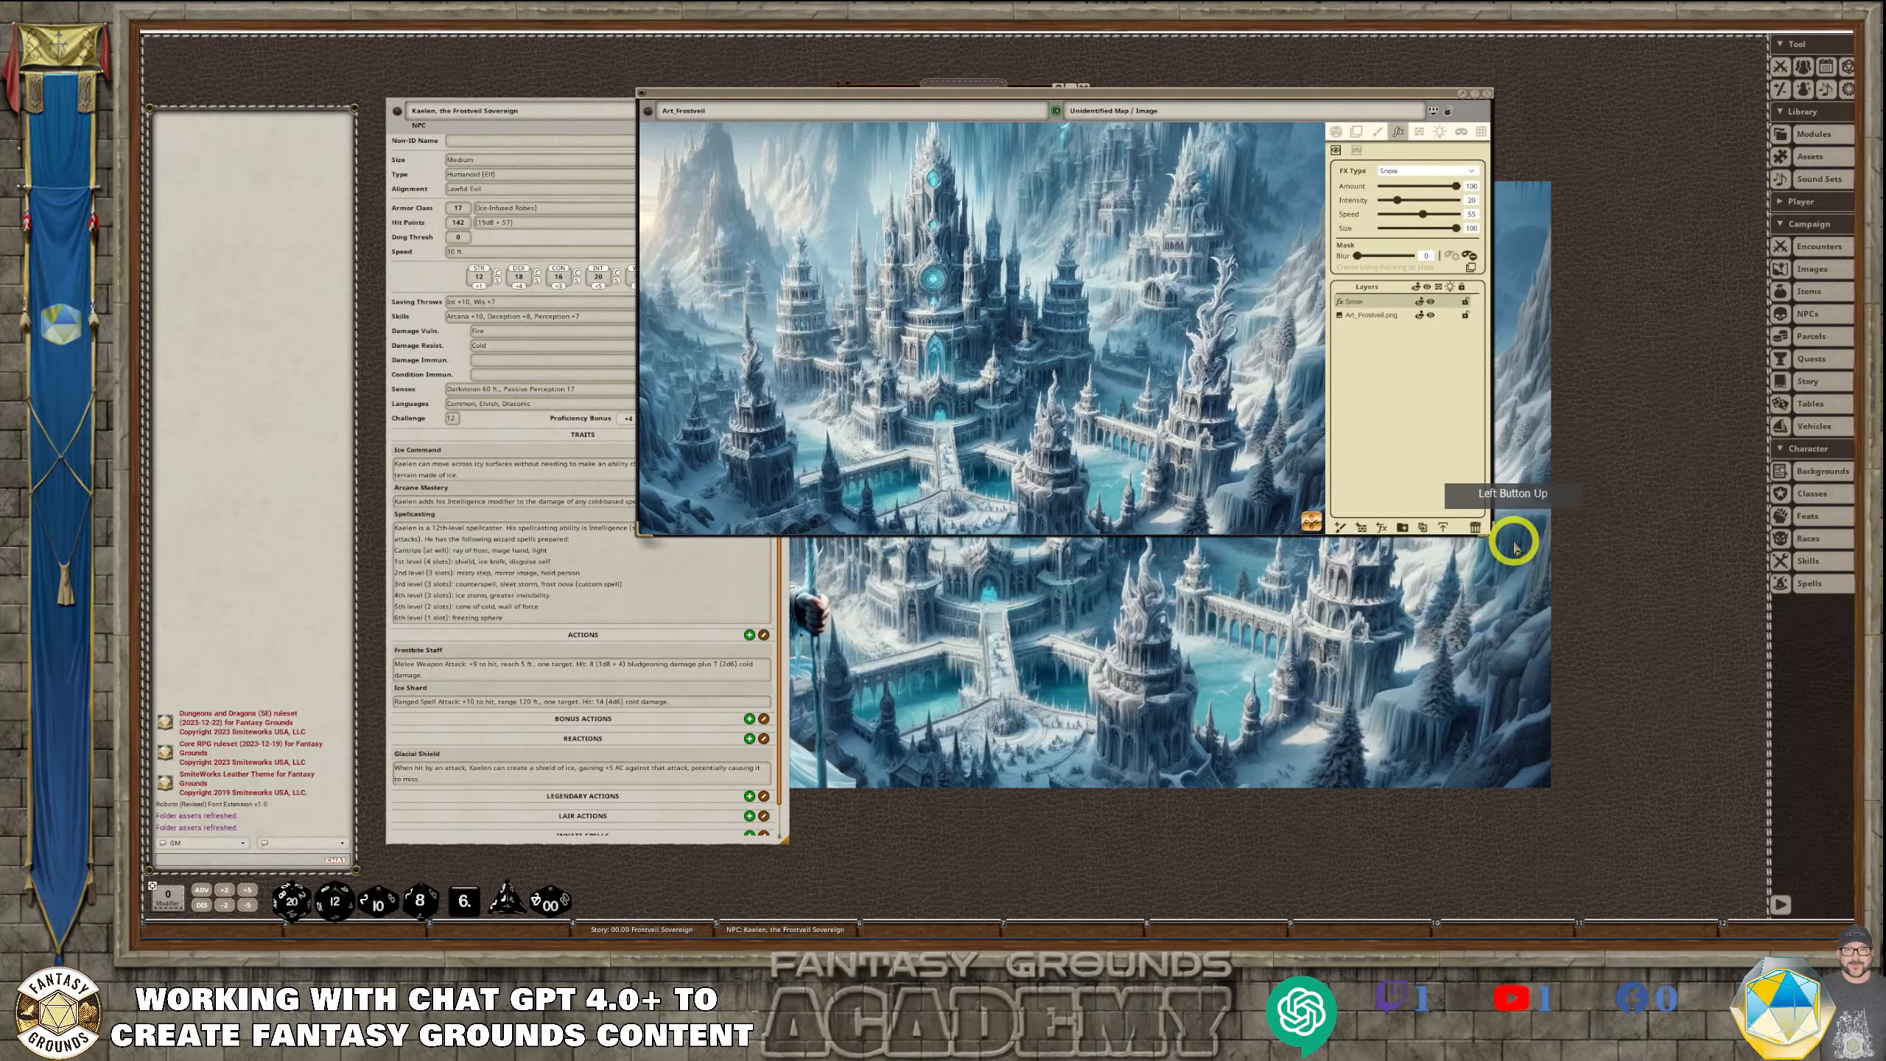
pyautogui.moveTo(1493, 535); pyautogui.dragTo(1718, 816)
pyautogui.scroll(3, 1015, 539)
pyautogui.scroll(-3, 1015, 539)
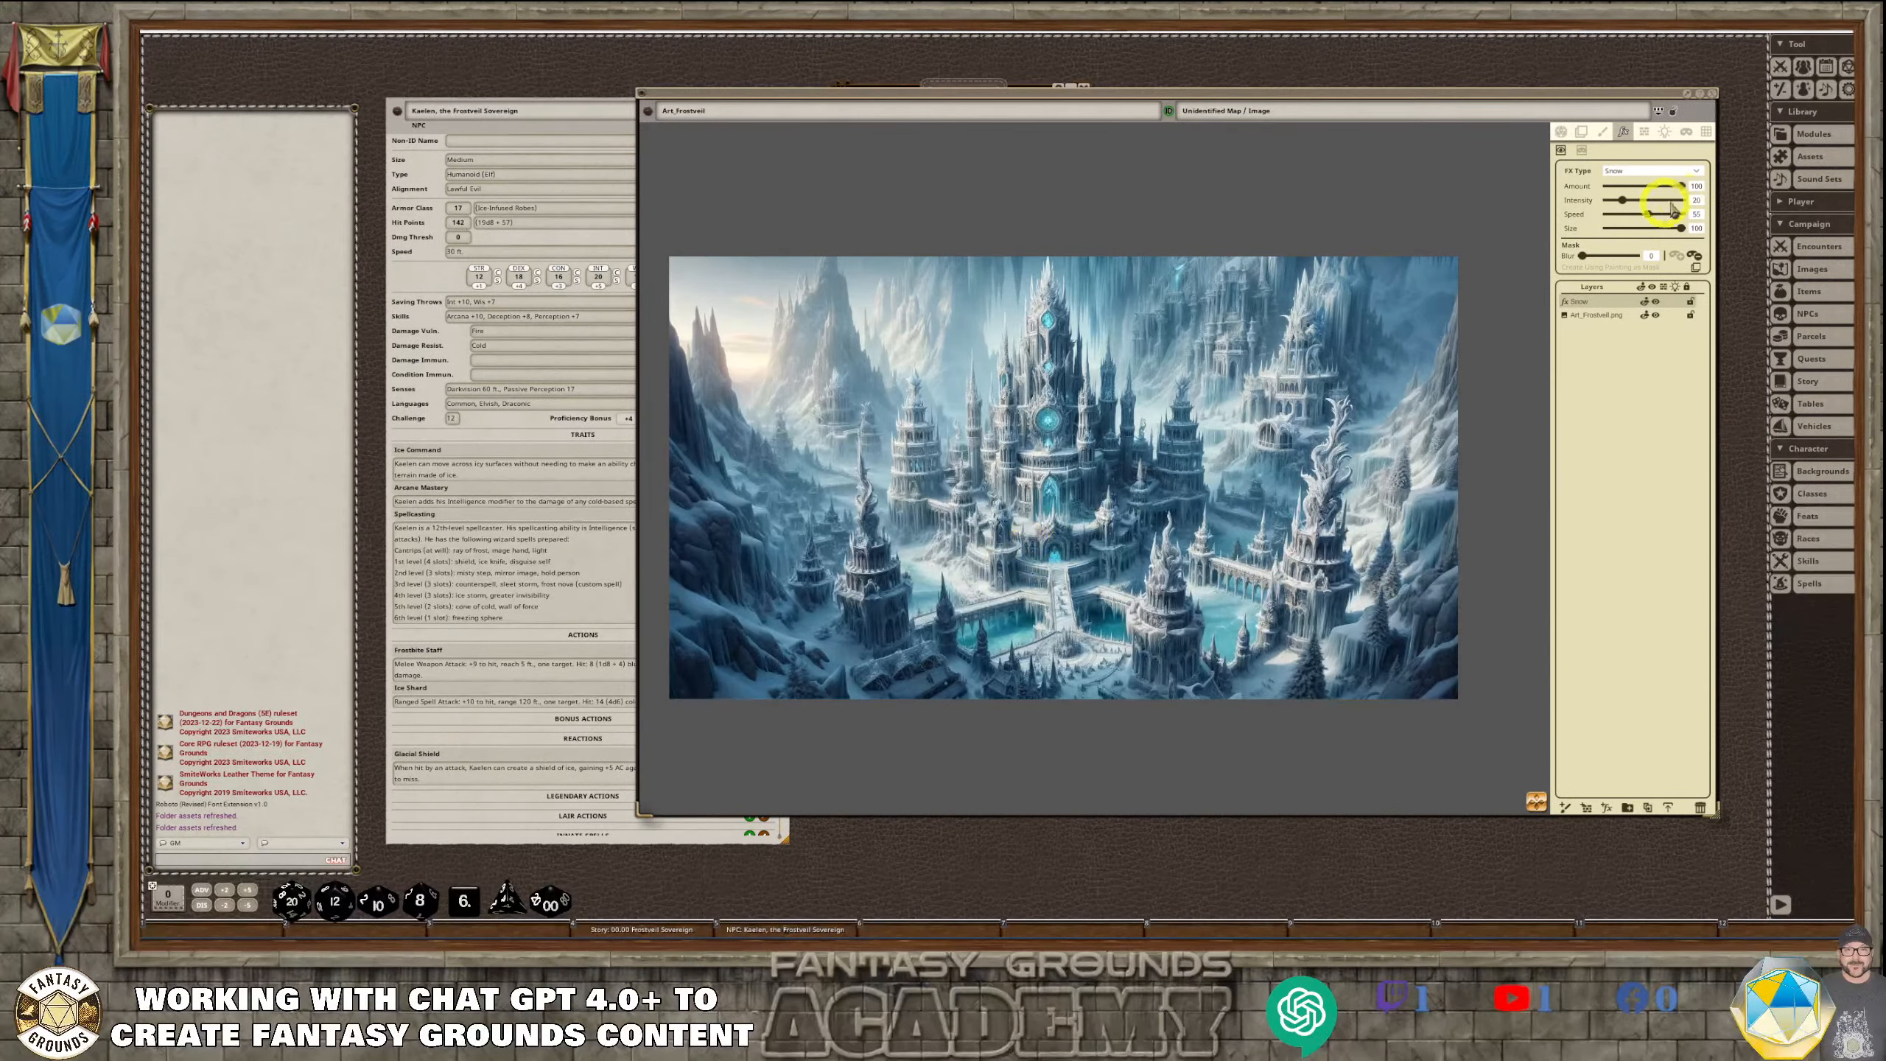
# Tune the snow effect to an amount of about 72, intensity about 36, speed about 30 and size about 48
pyautogui.moveTo(1684, 190); pyautogui.dragTo(1643, 233)
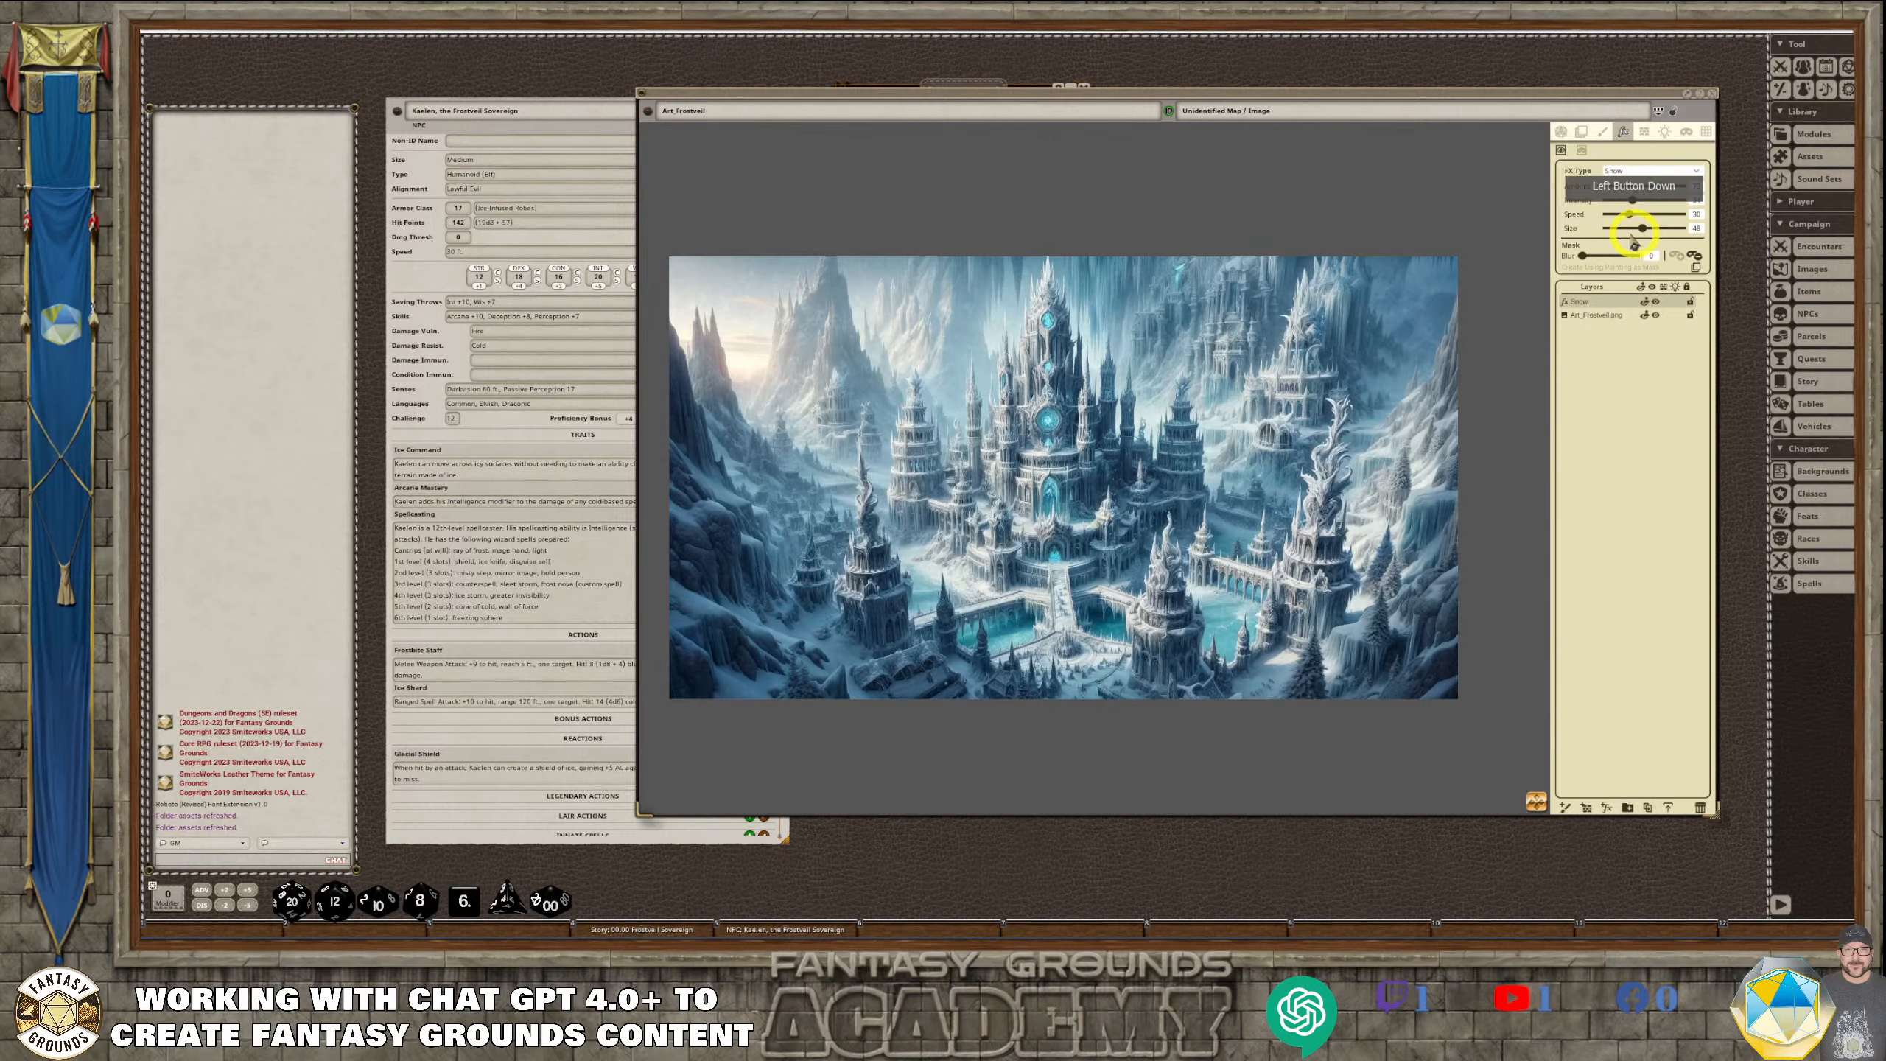
pyautogui.scroll(2, 1104, 584)
pyautogui.scroll(-2, 1106, 585)
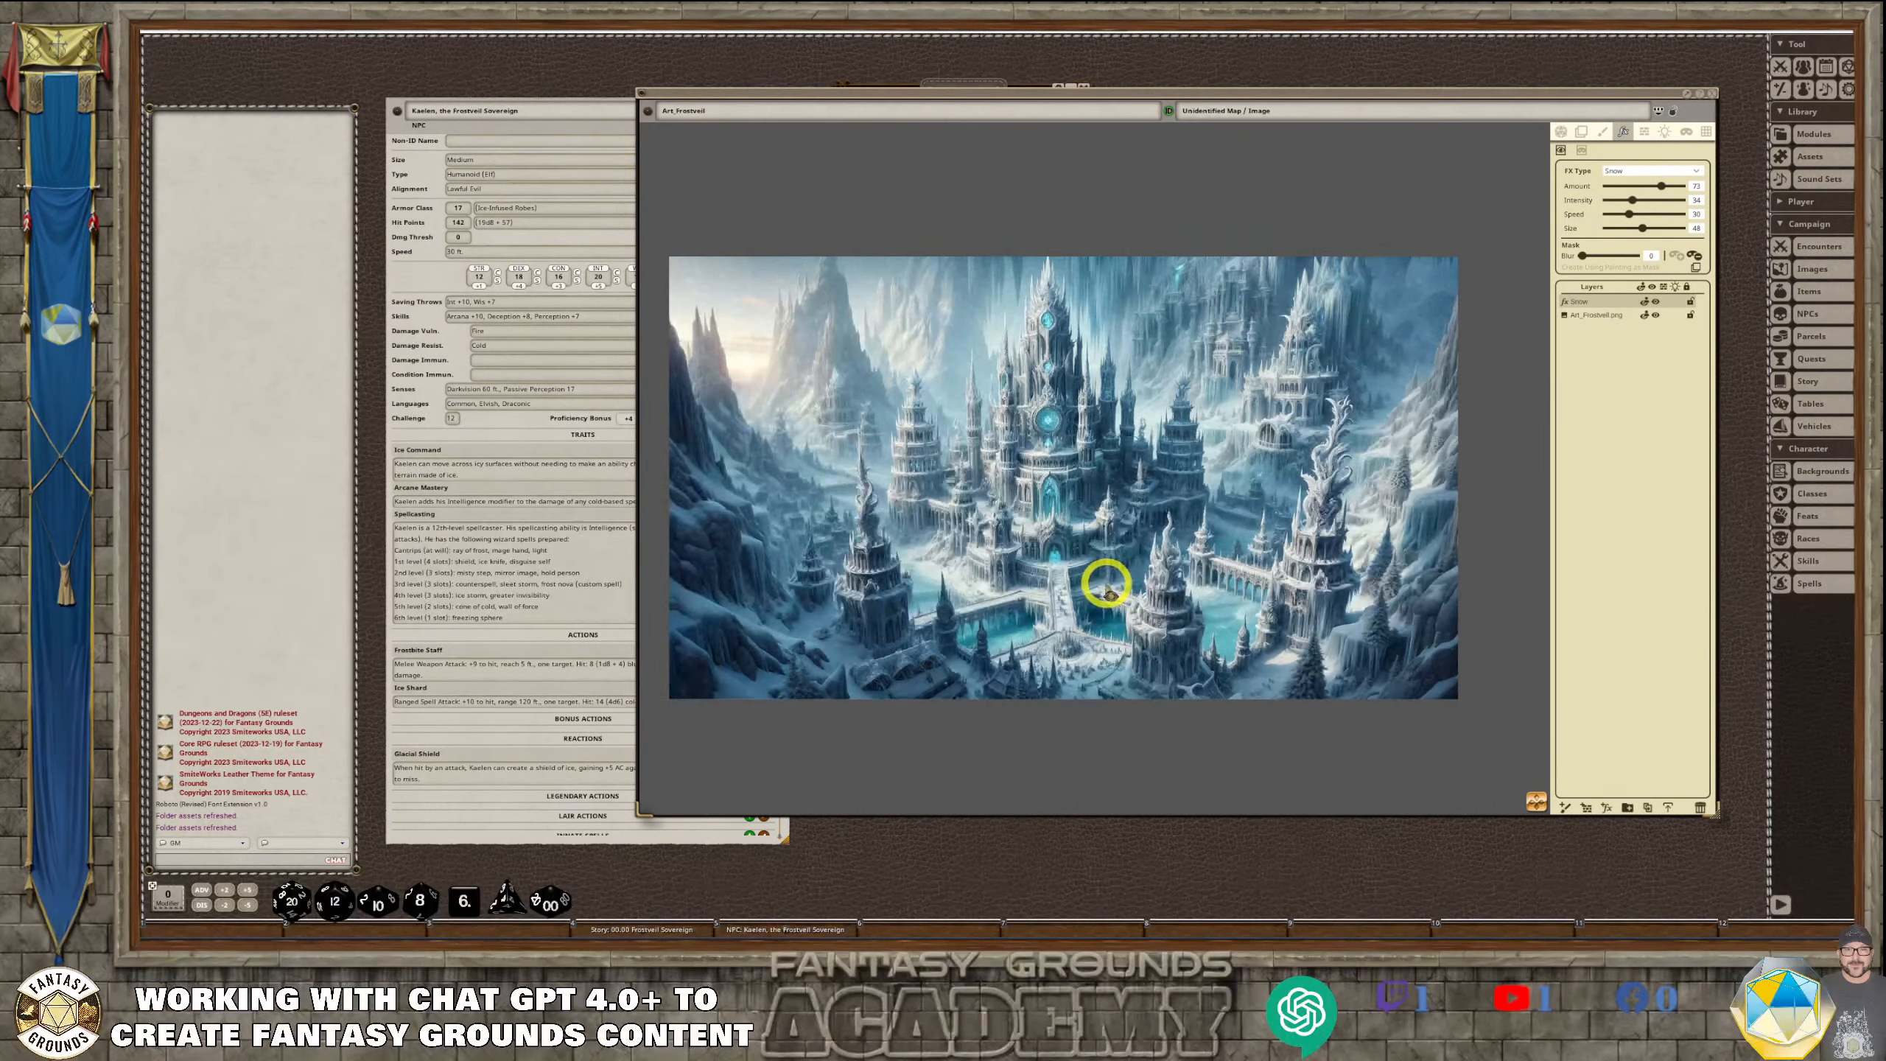
pyautogui.scroll(-1, 1106, 585)
pyautogui.scroll(1, 1001, 584)
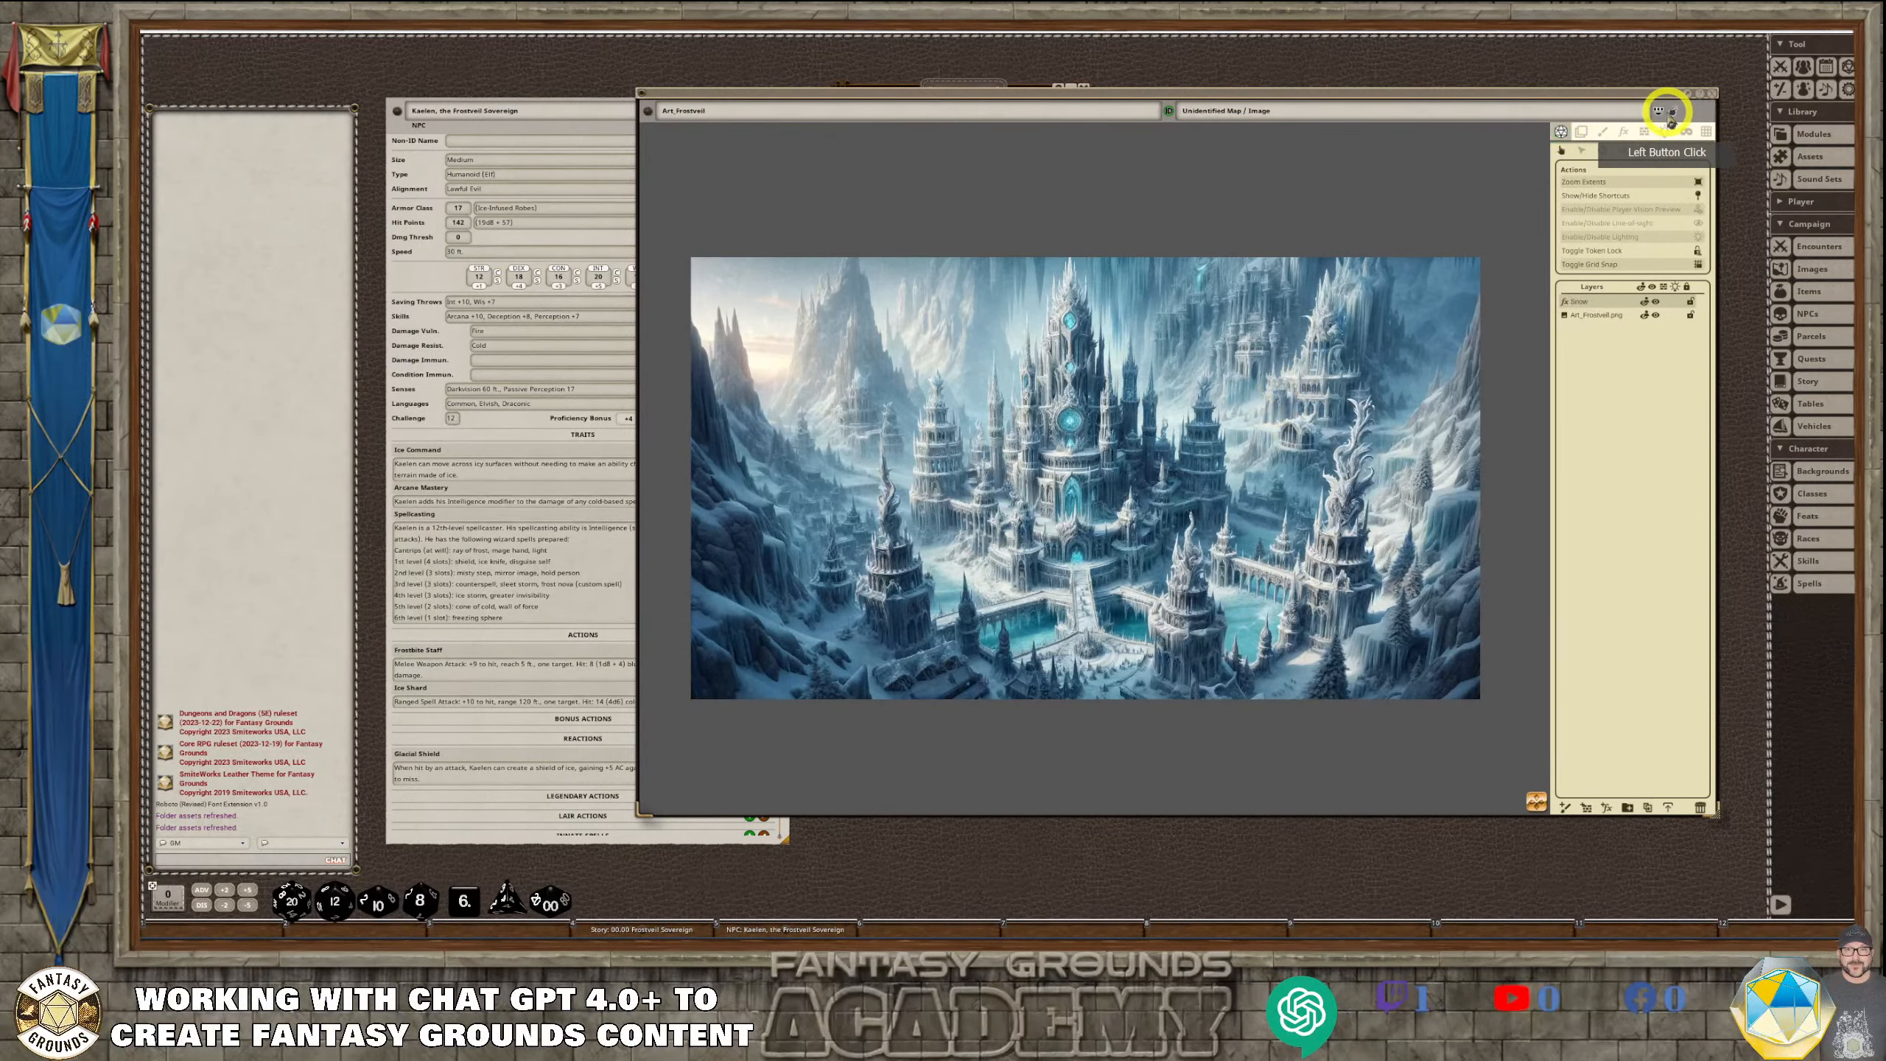
# Hide the Art_Frostveil image's editing controls, inspect the snow effect over the castle up close and close the image
pyautogui.click(1670, 111)
pyautogui.scroll(4, 1263, 576)
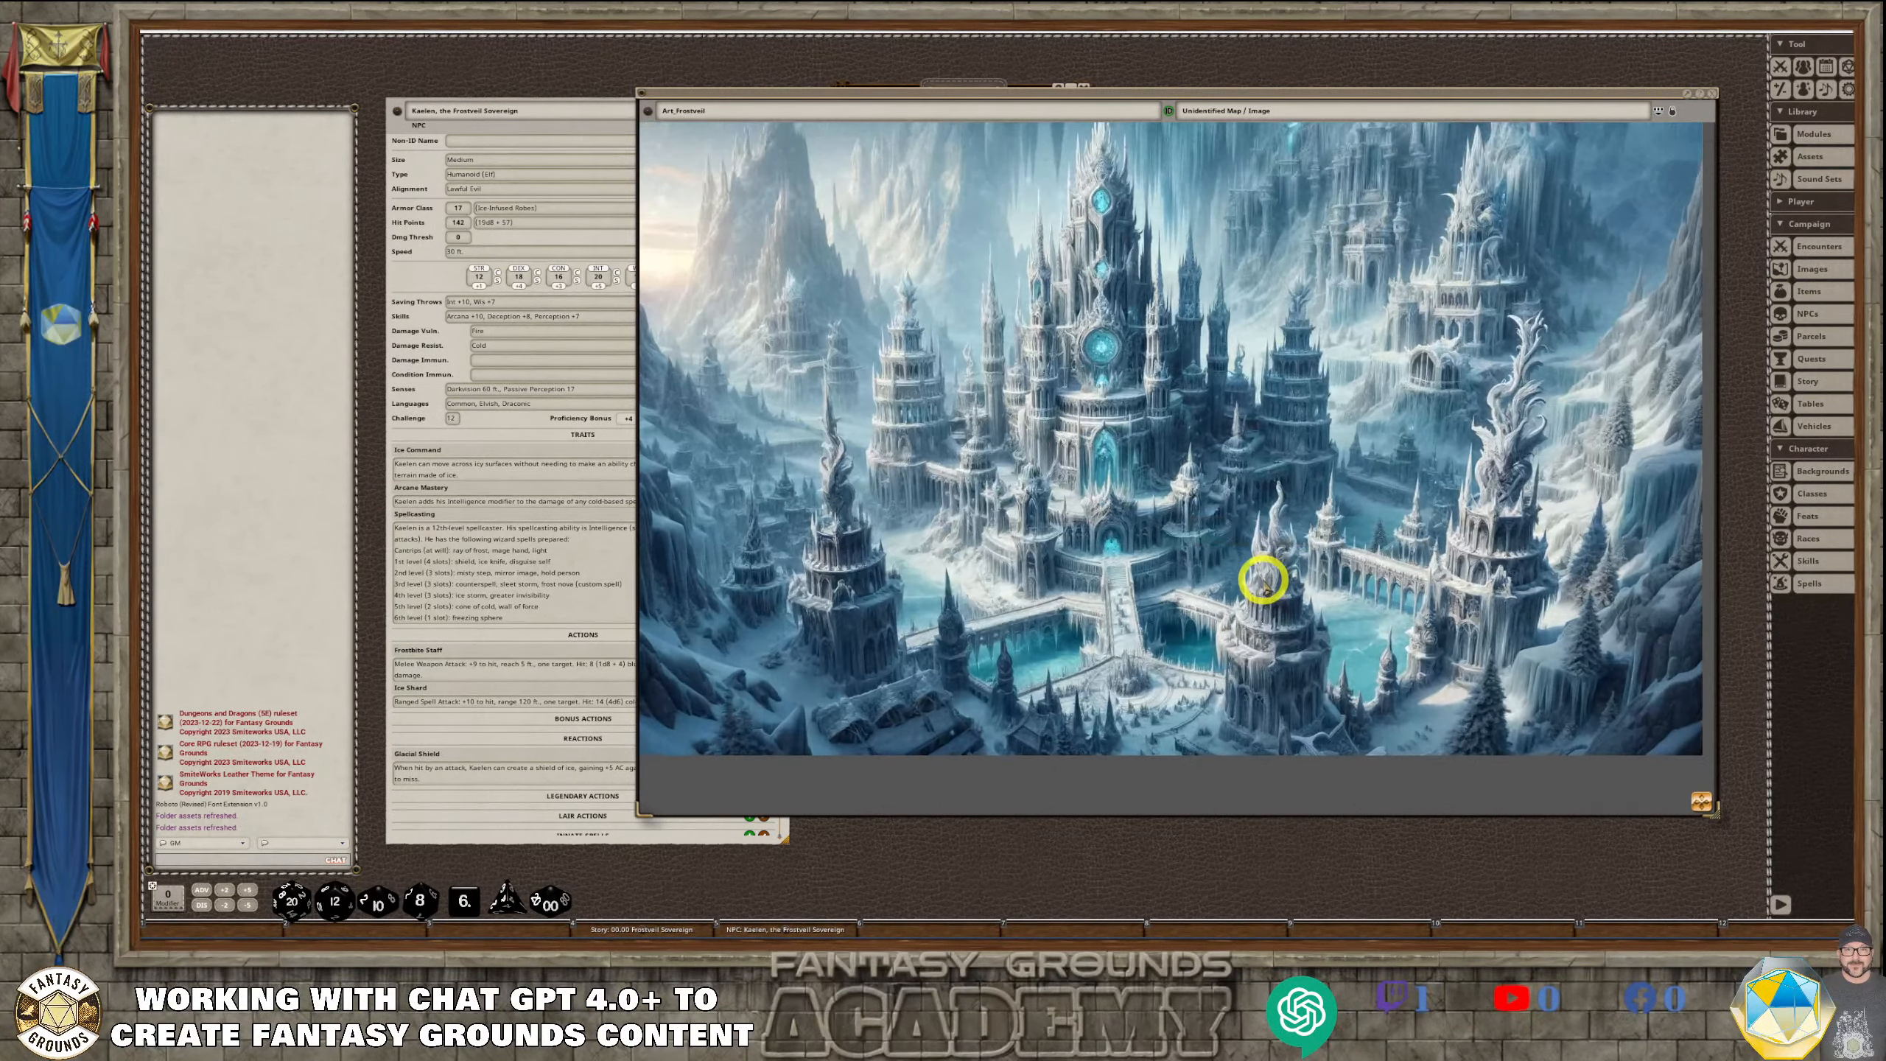
pyautogui.scroll(-1, 1263, 579)
pyautogui.scroll(-1, 1263, 580)
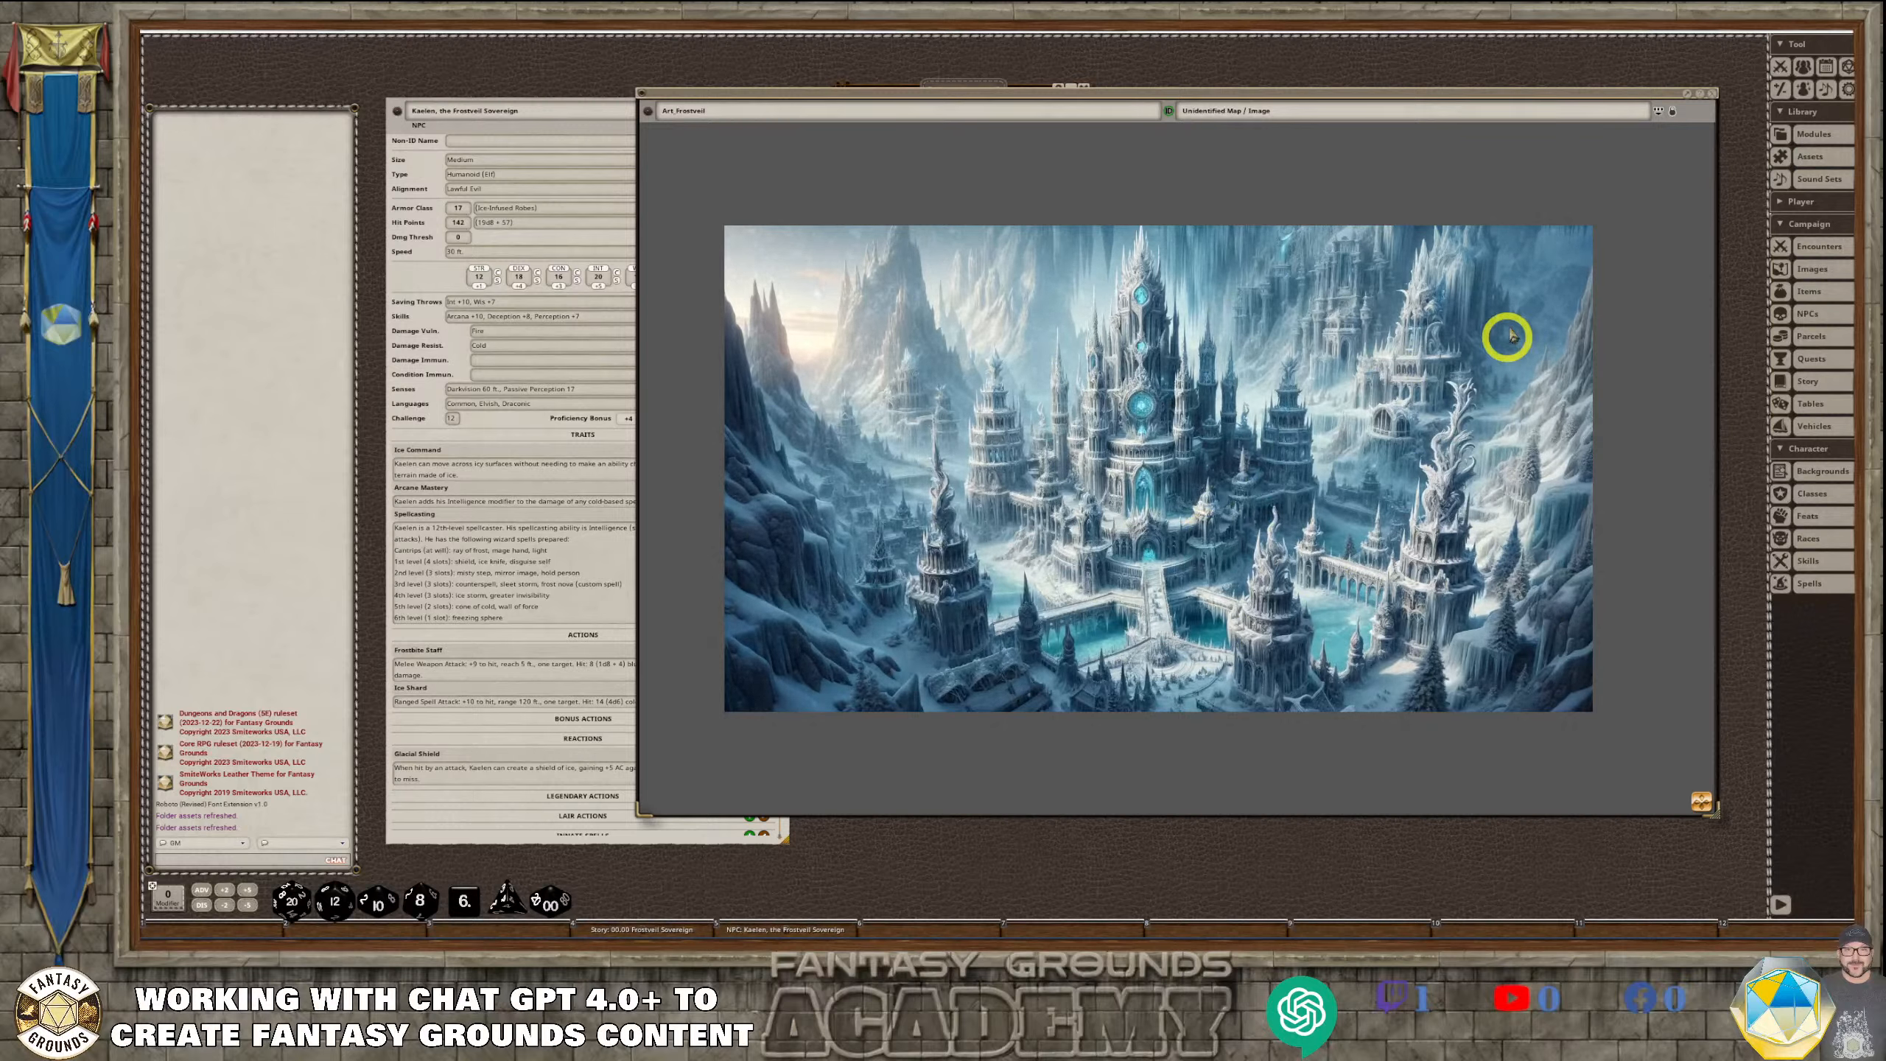
pyautogui.click(1714, 95)
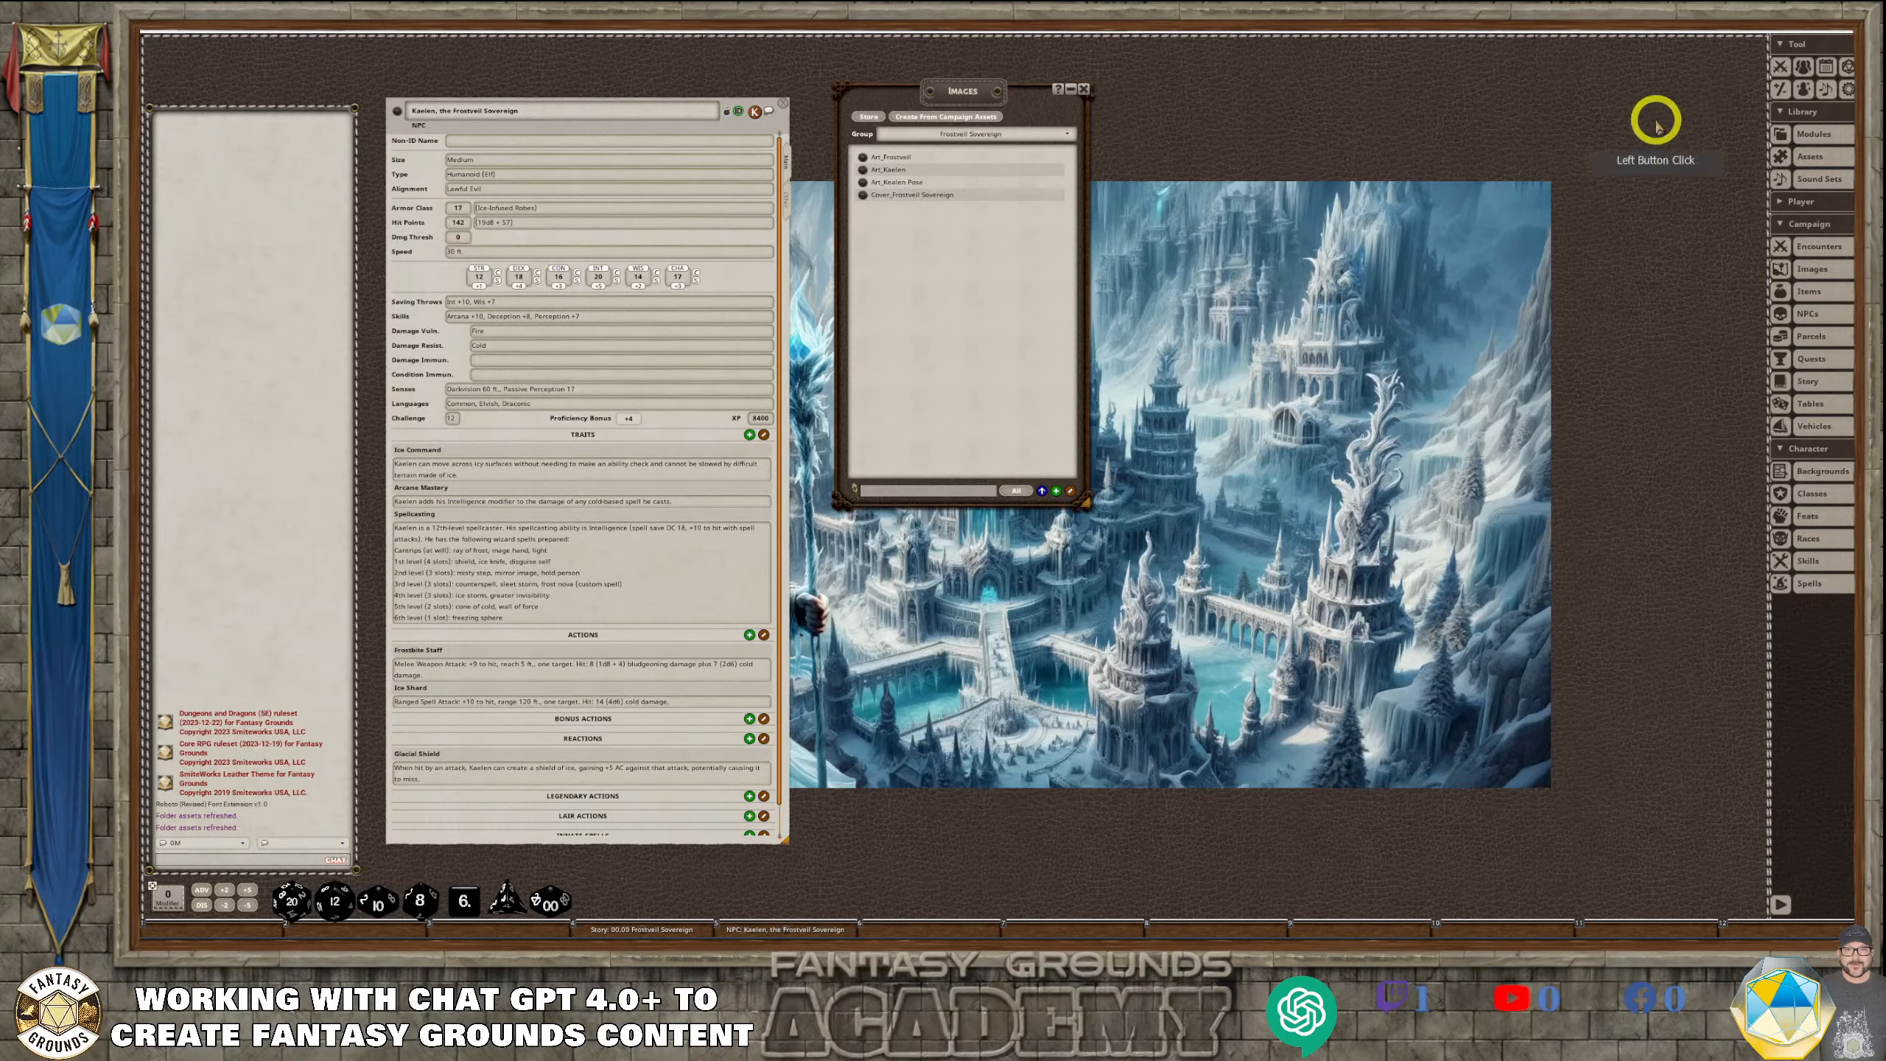
# View the Art_Kaelen image in an enlarged window beside the image list, then close it
pyautogui.click(861, 170)
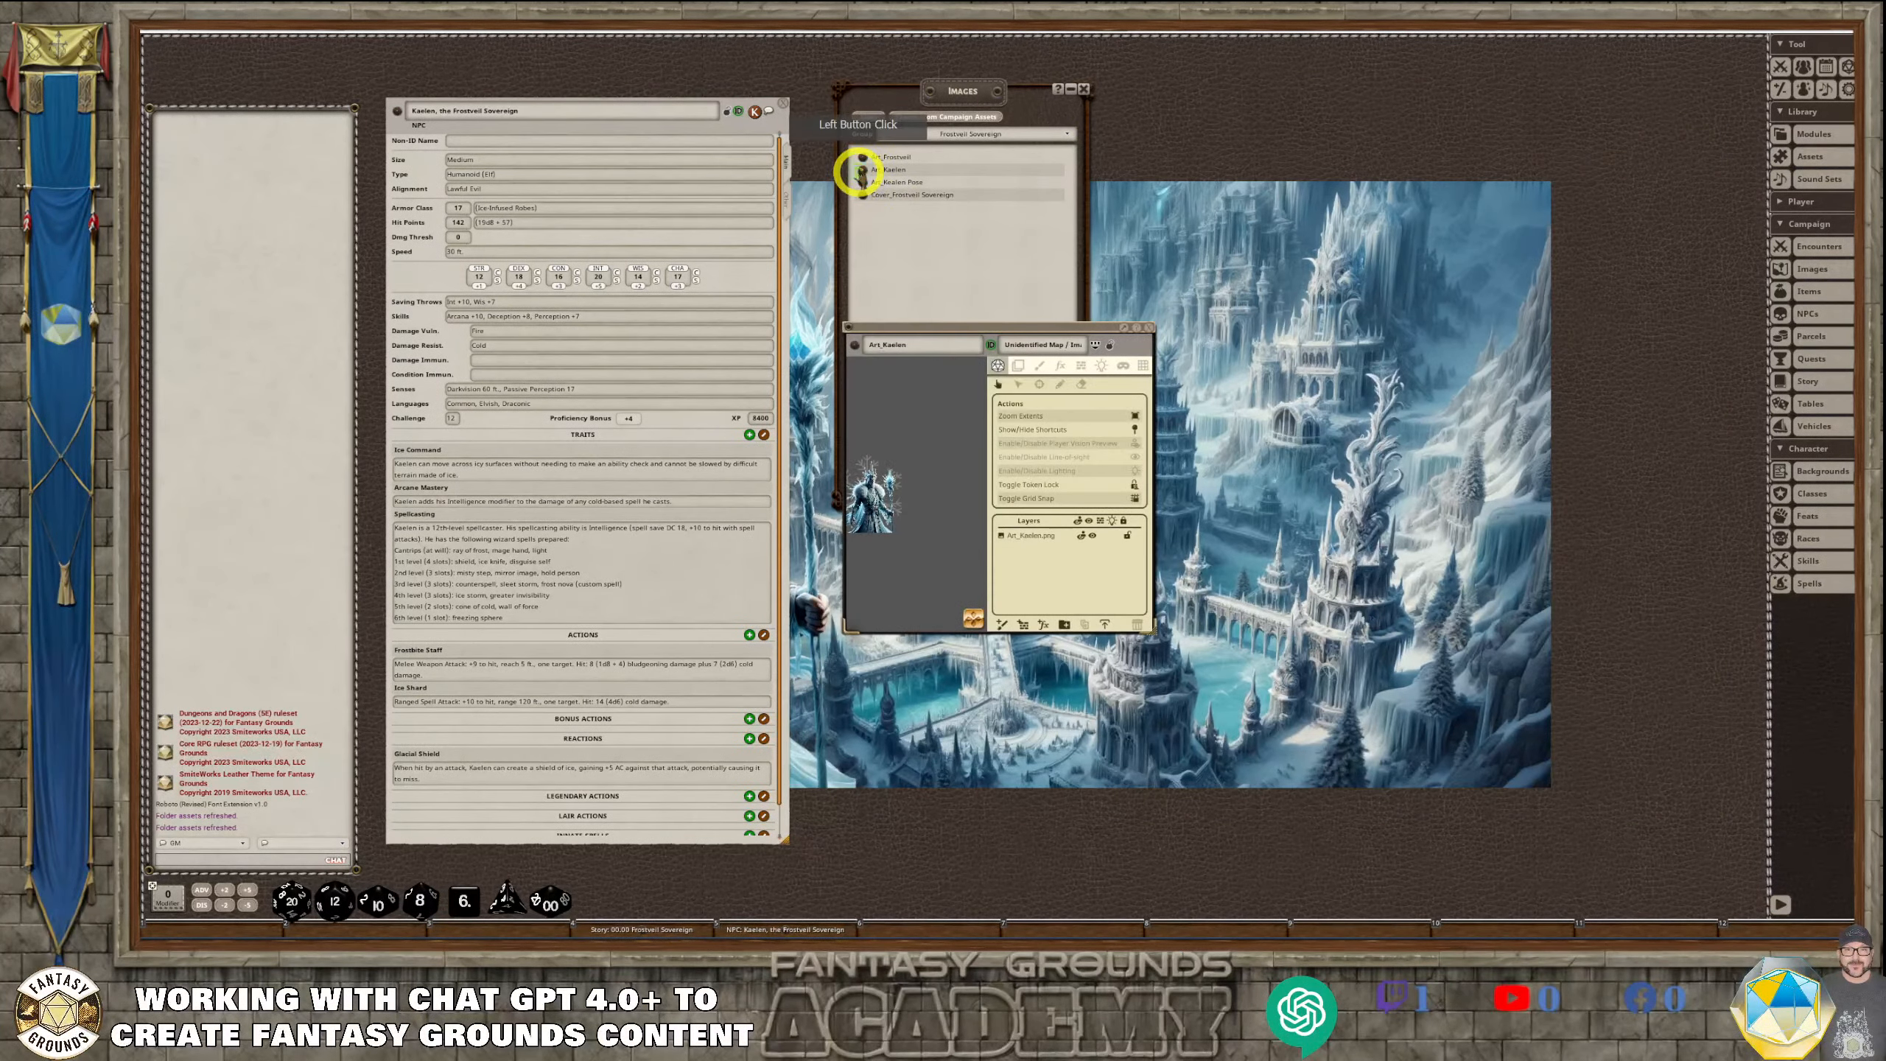
pyautogui.moveTo(960, 321); pyautogui.dragTo(1031, 84)
pyautogui.moveTo(1220, 402); pyautogui.dragTo(1608, 813)
pyautogui.scroll(10, 1173, 505)
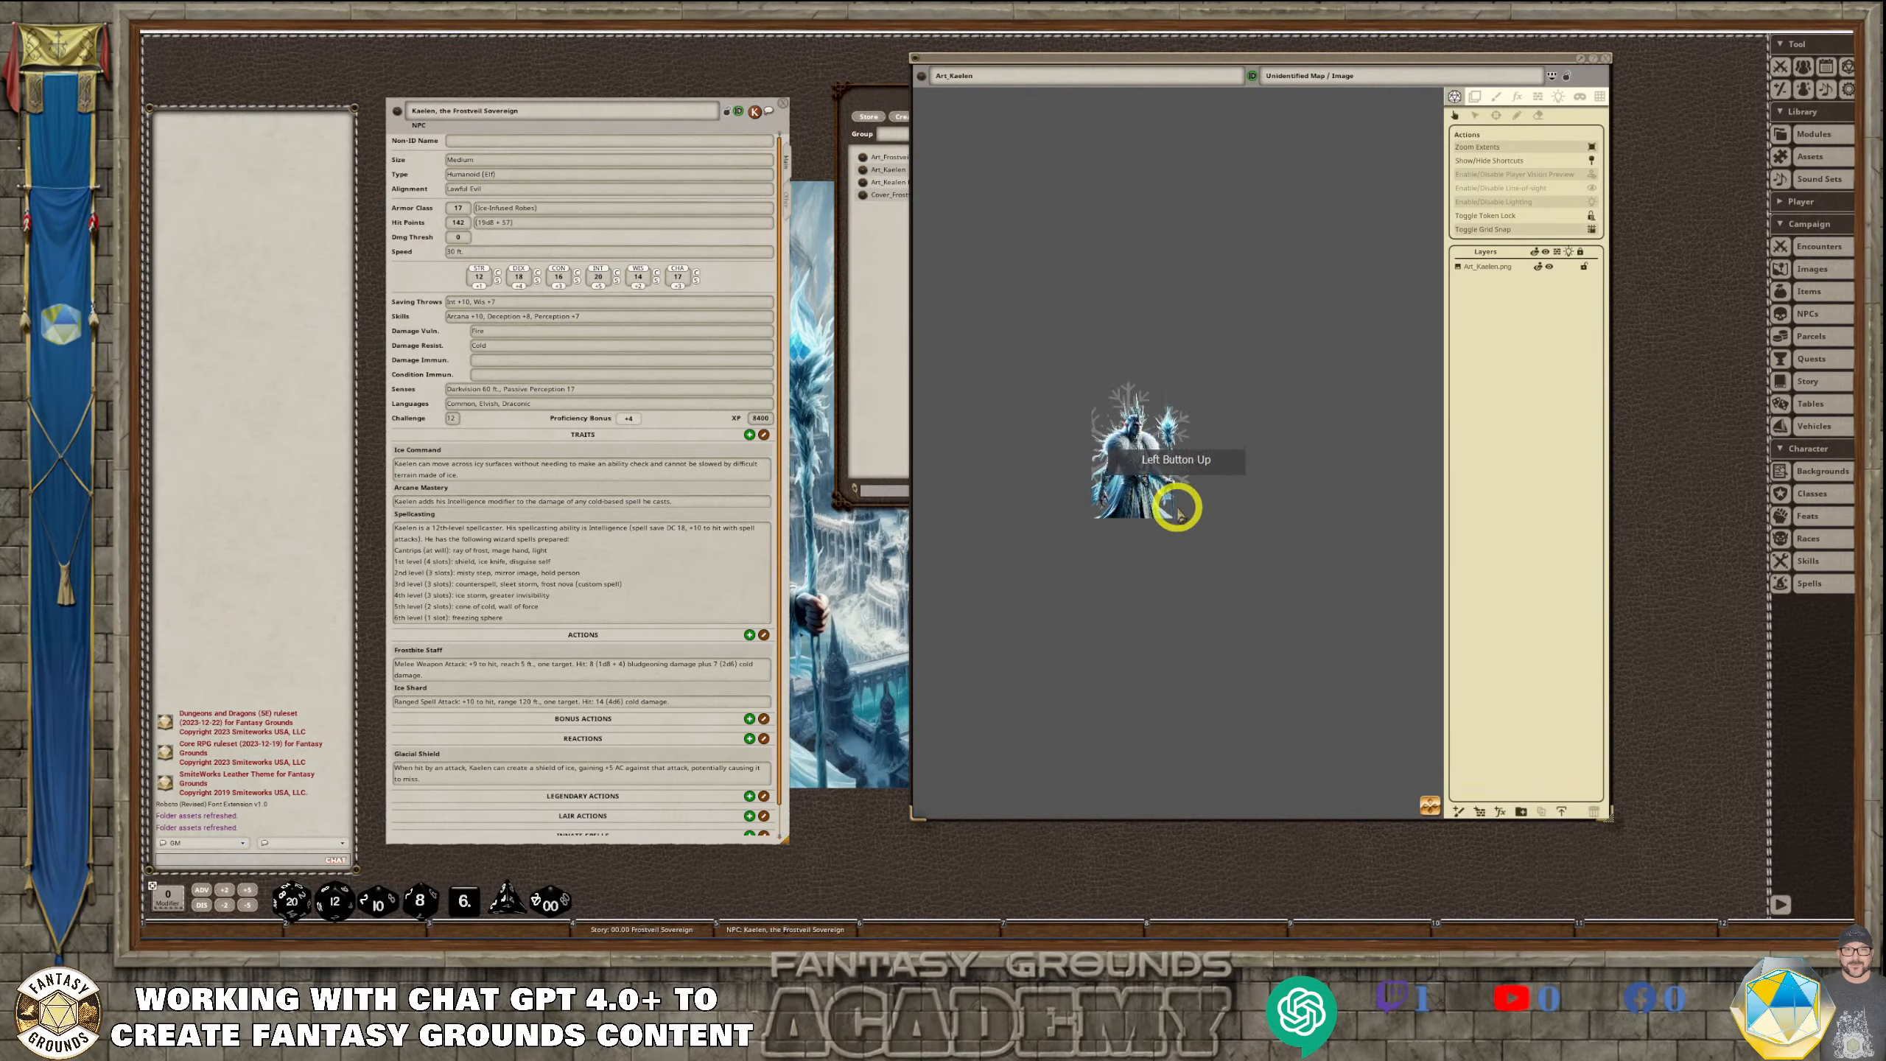
pyautogui.scroll(-1, 1159, 502)
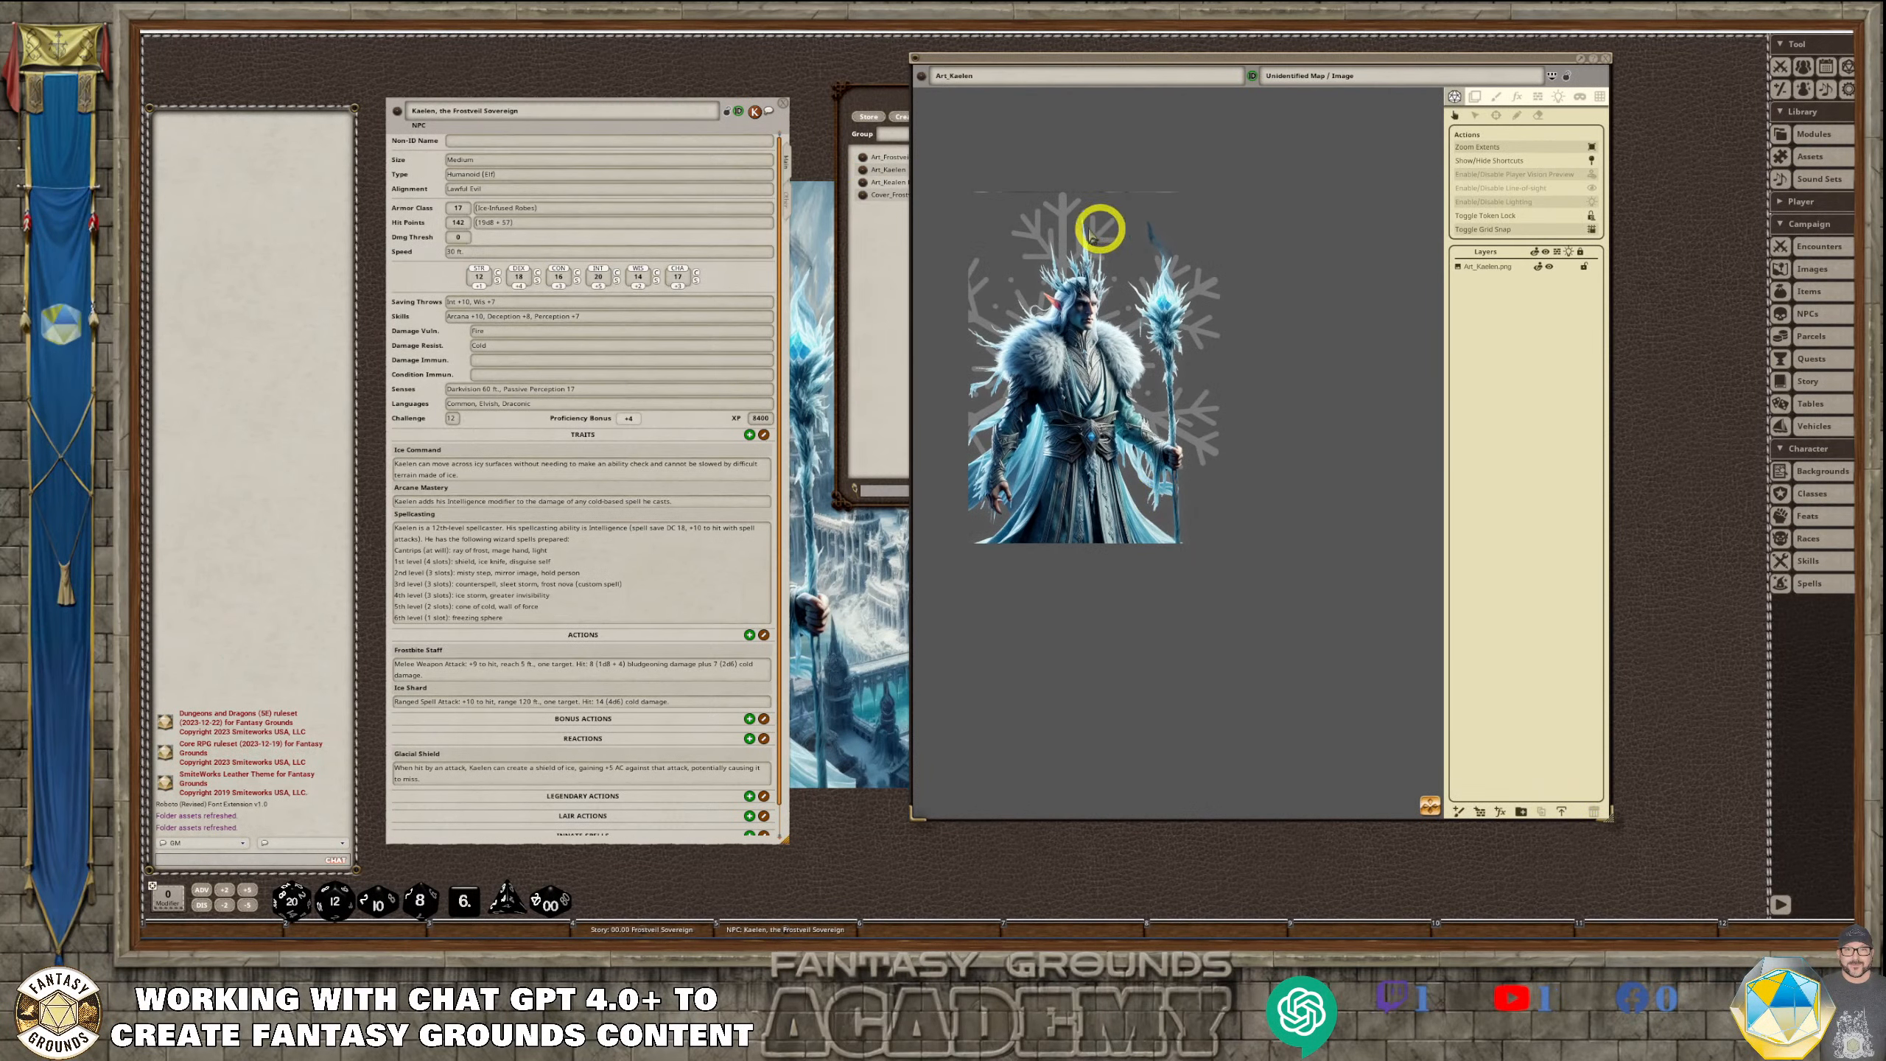
pyautogui.click(1604, 60)
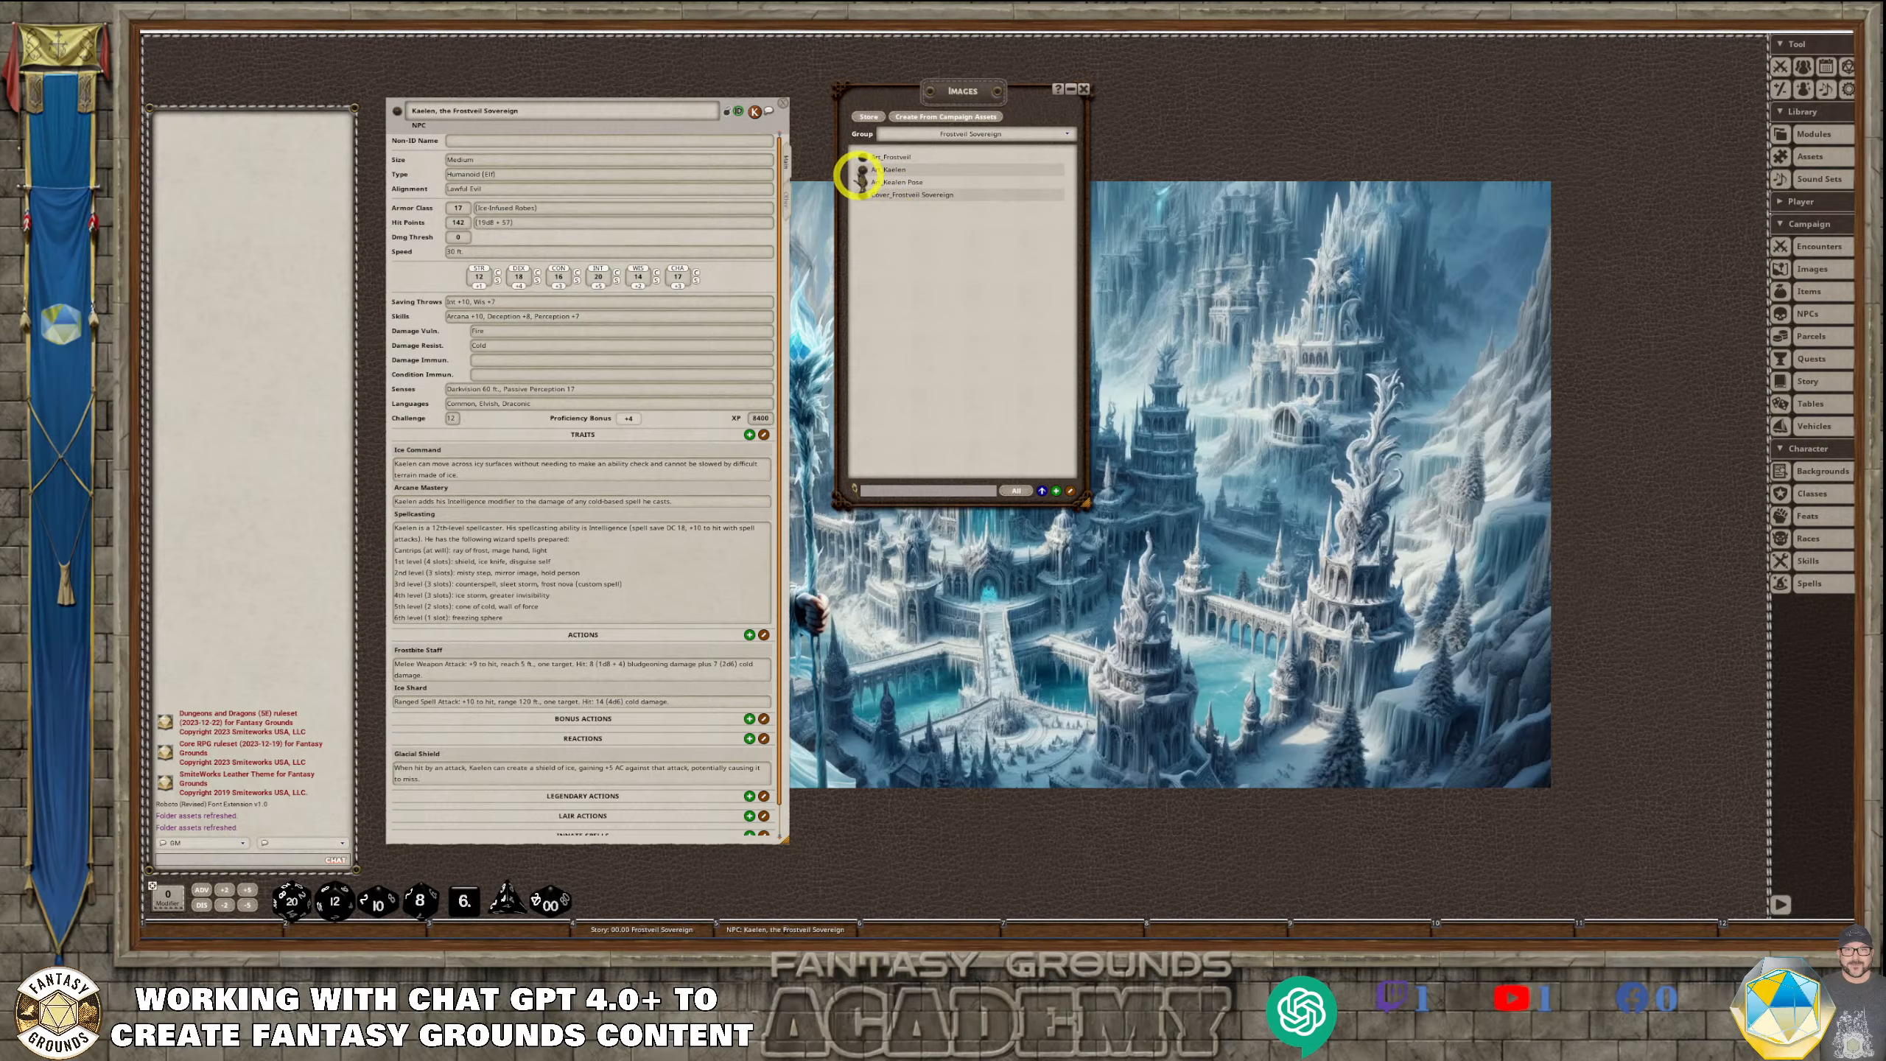
pyautogui.click(863, 169)
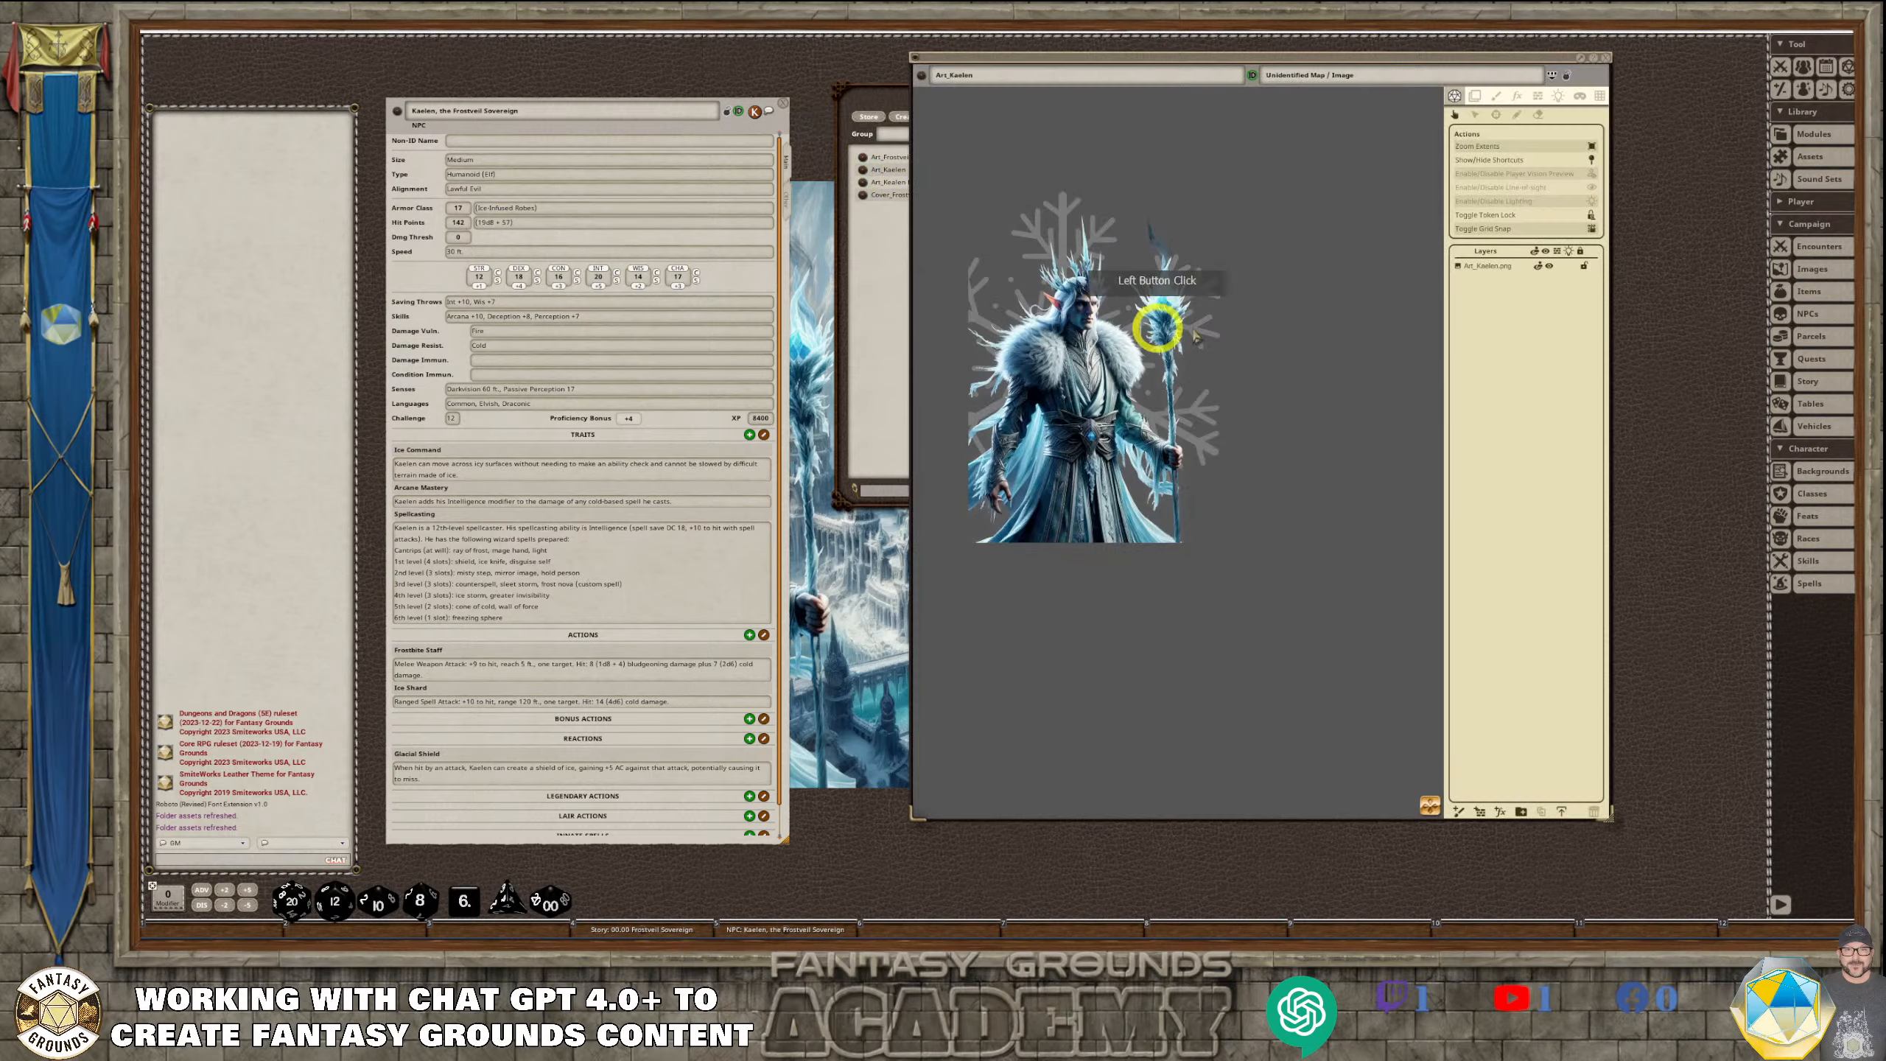
pyautogui.click(1606, 58)
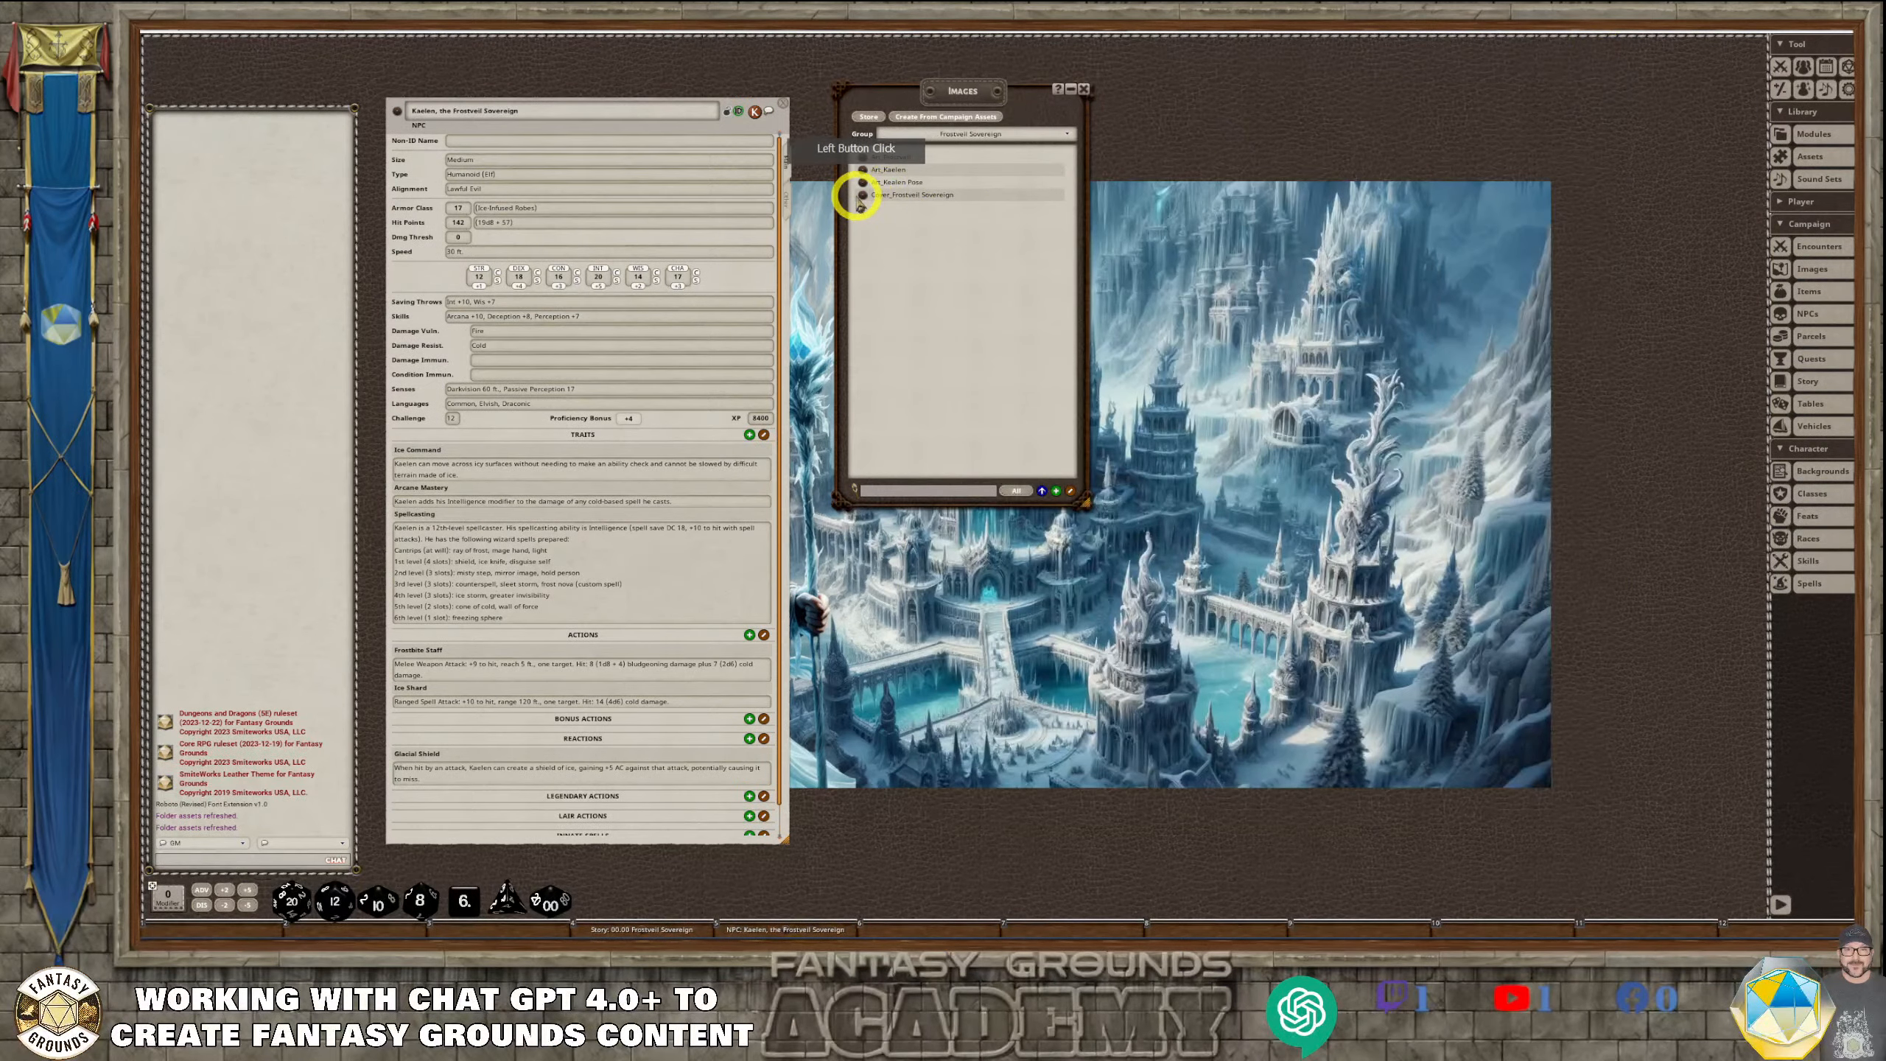
# View the Cover_Frostveil Sovereign image in an enlarged window, then close it along with the image list
pyautogui.click(863, 196)
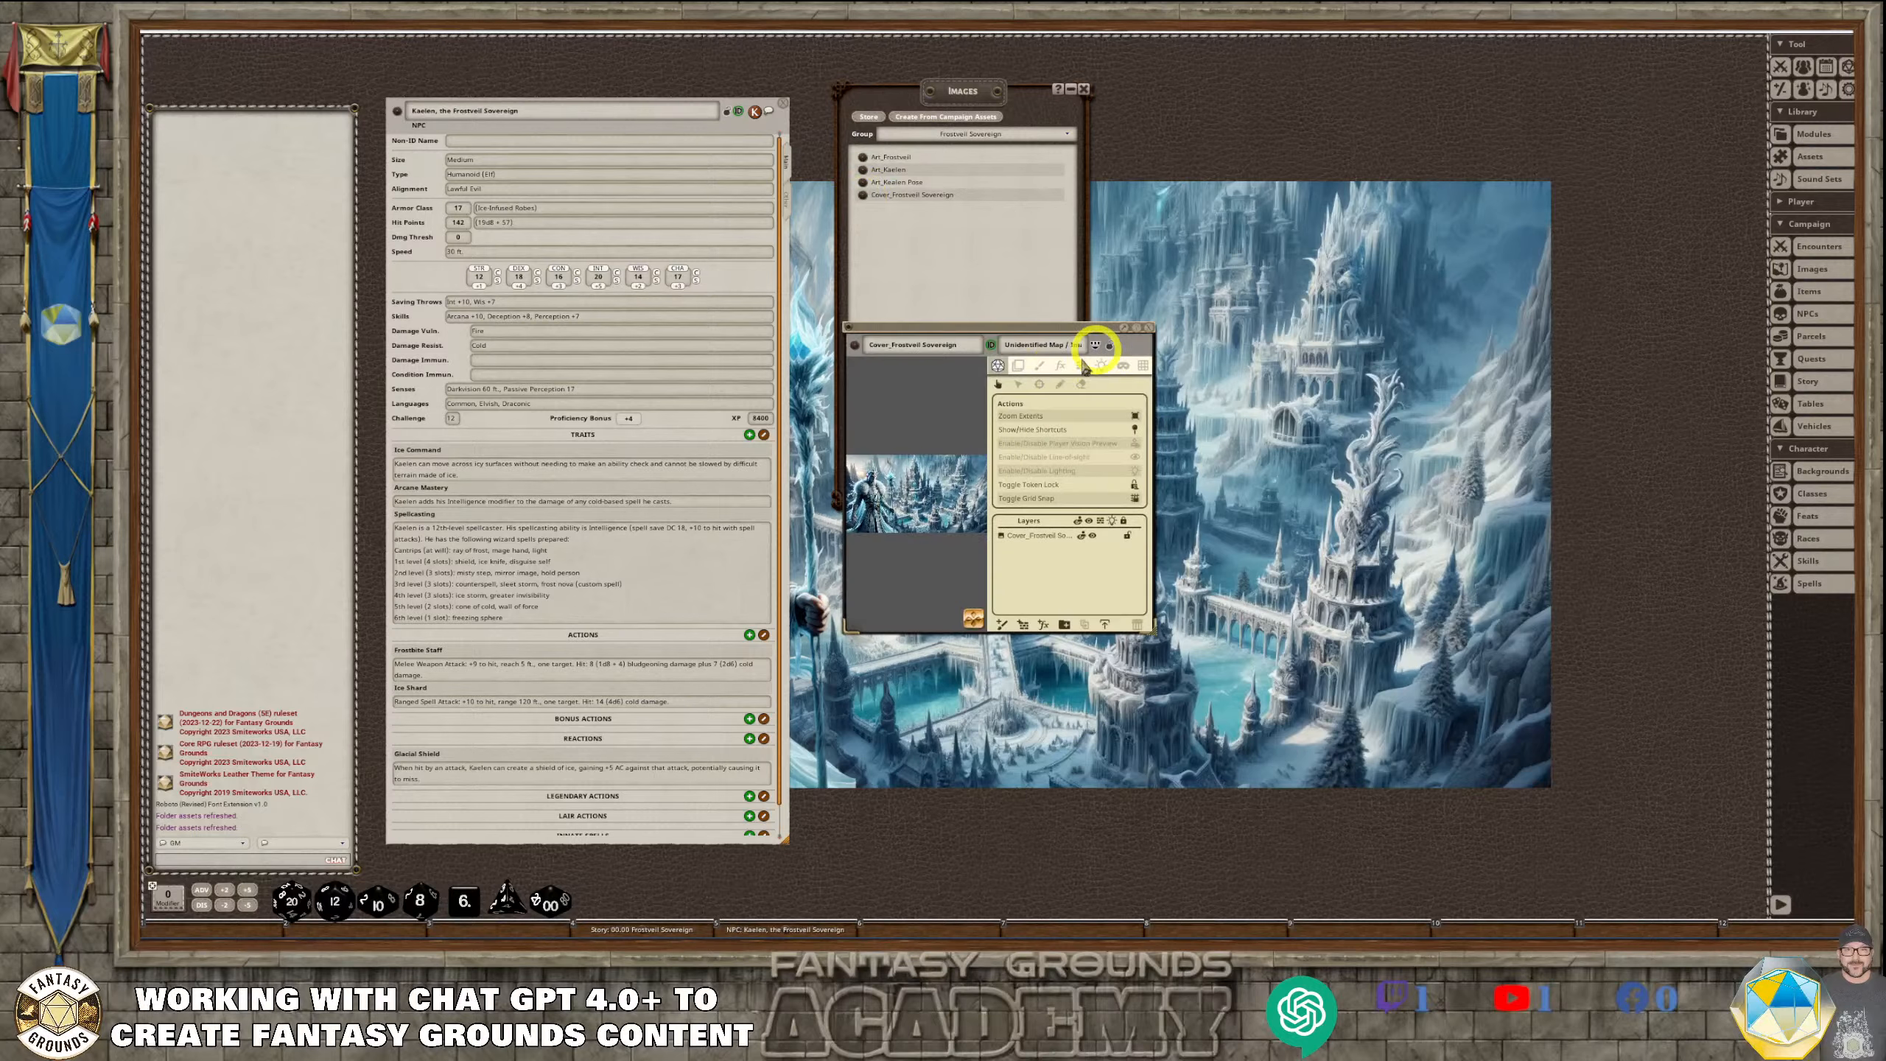
pyautogui.rightClick(911, 492)
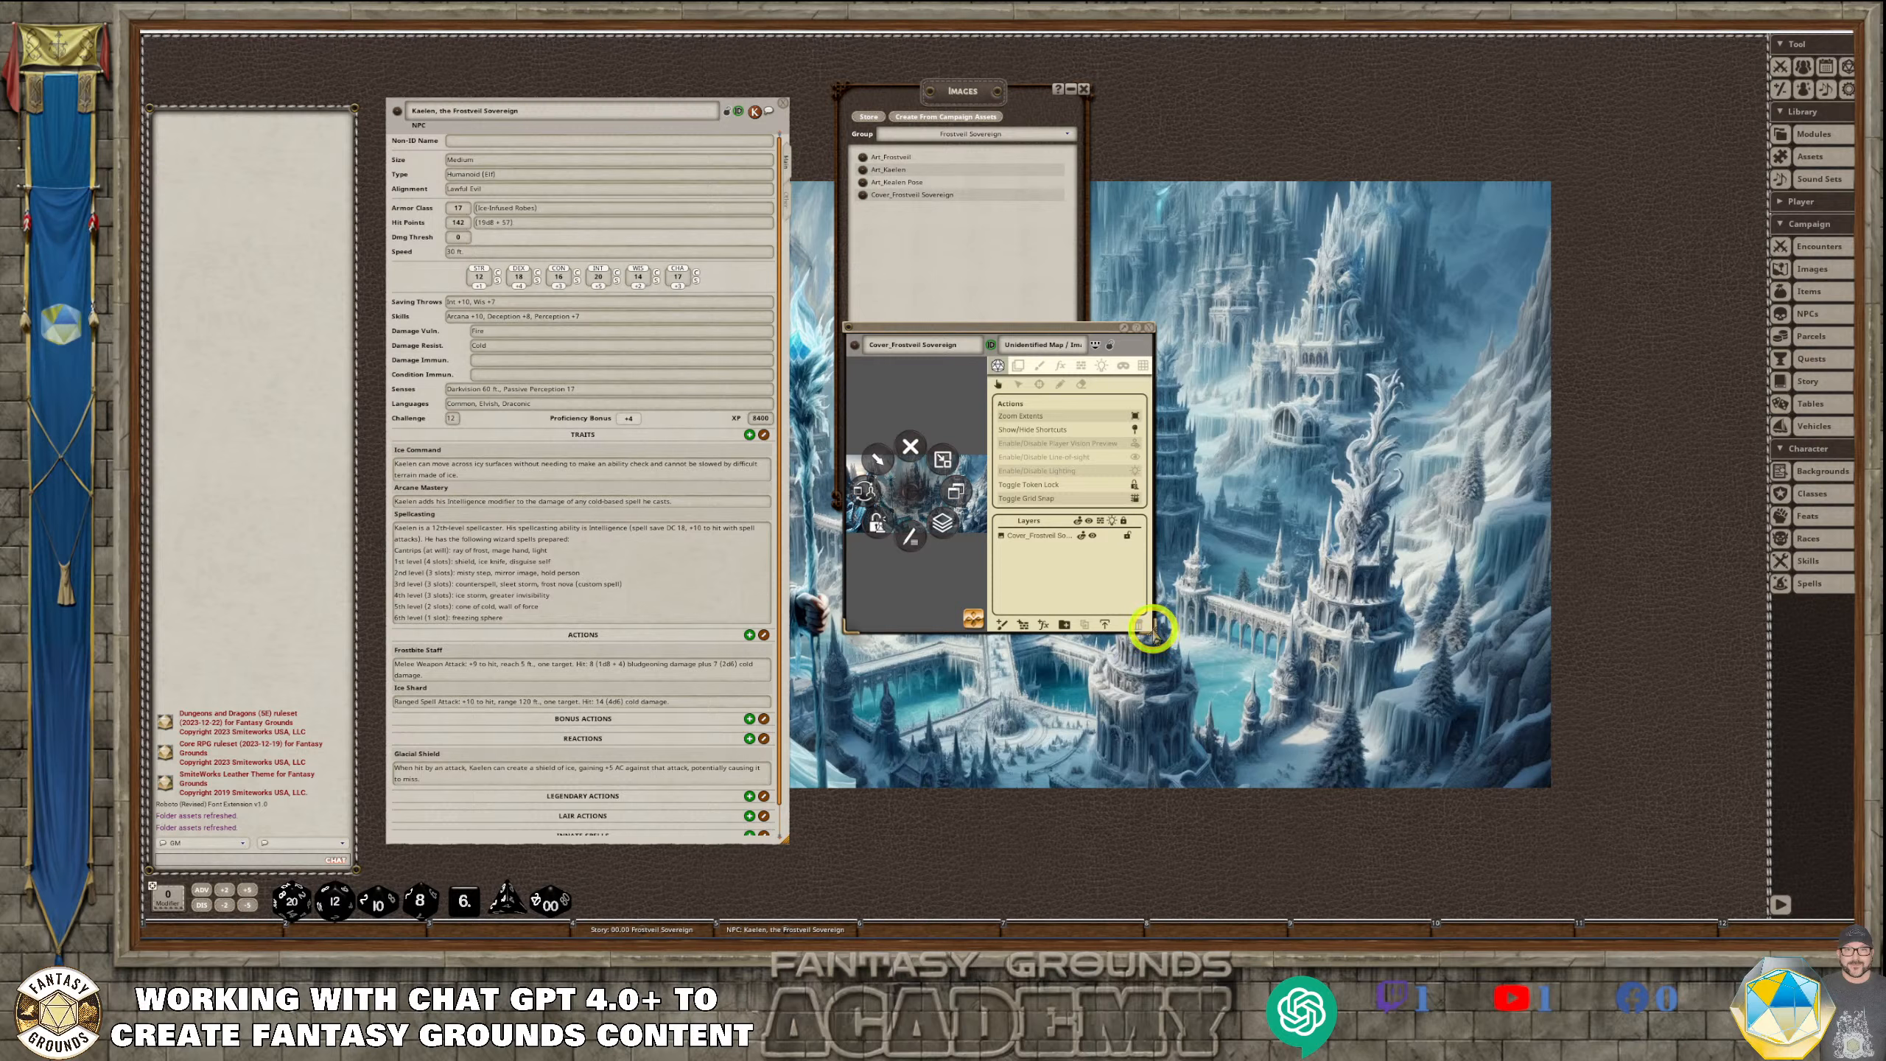
pyautogui.moveTo(1152, 627); pyautogui.dragTo(1724, 860)
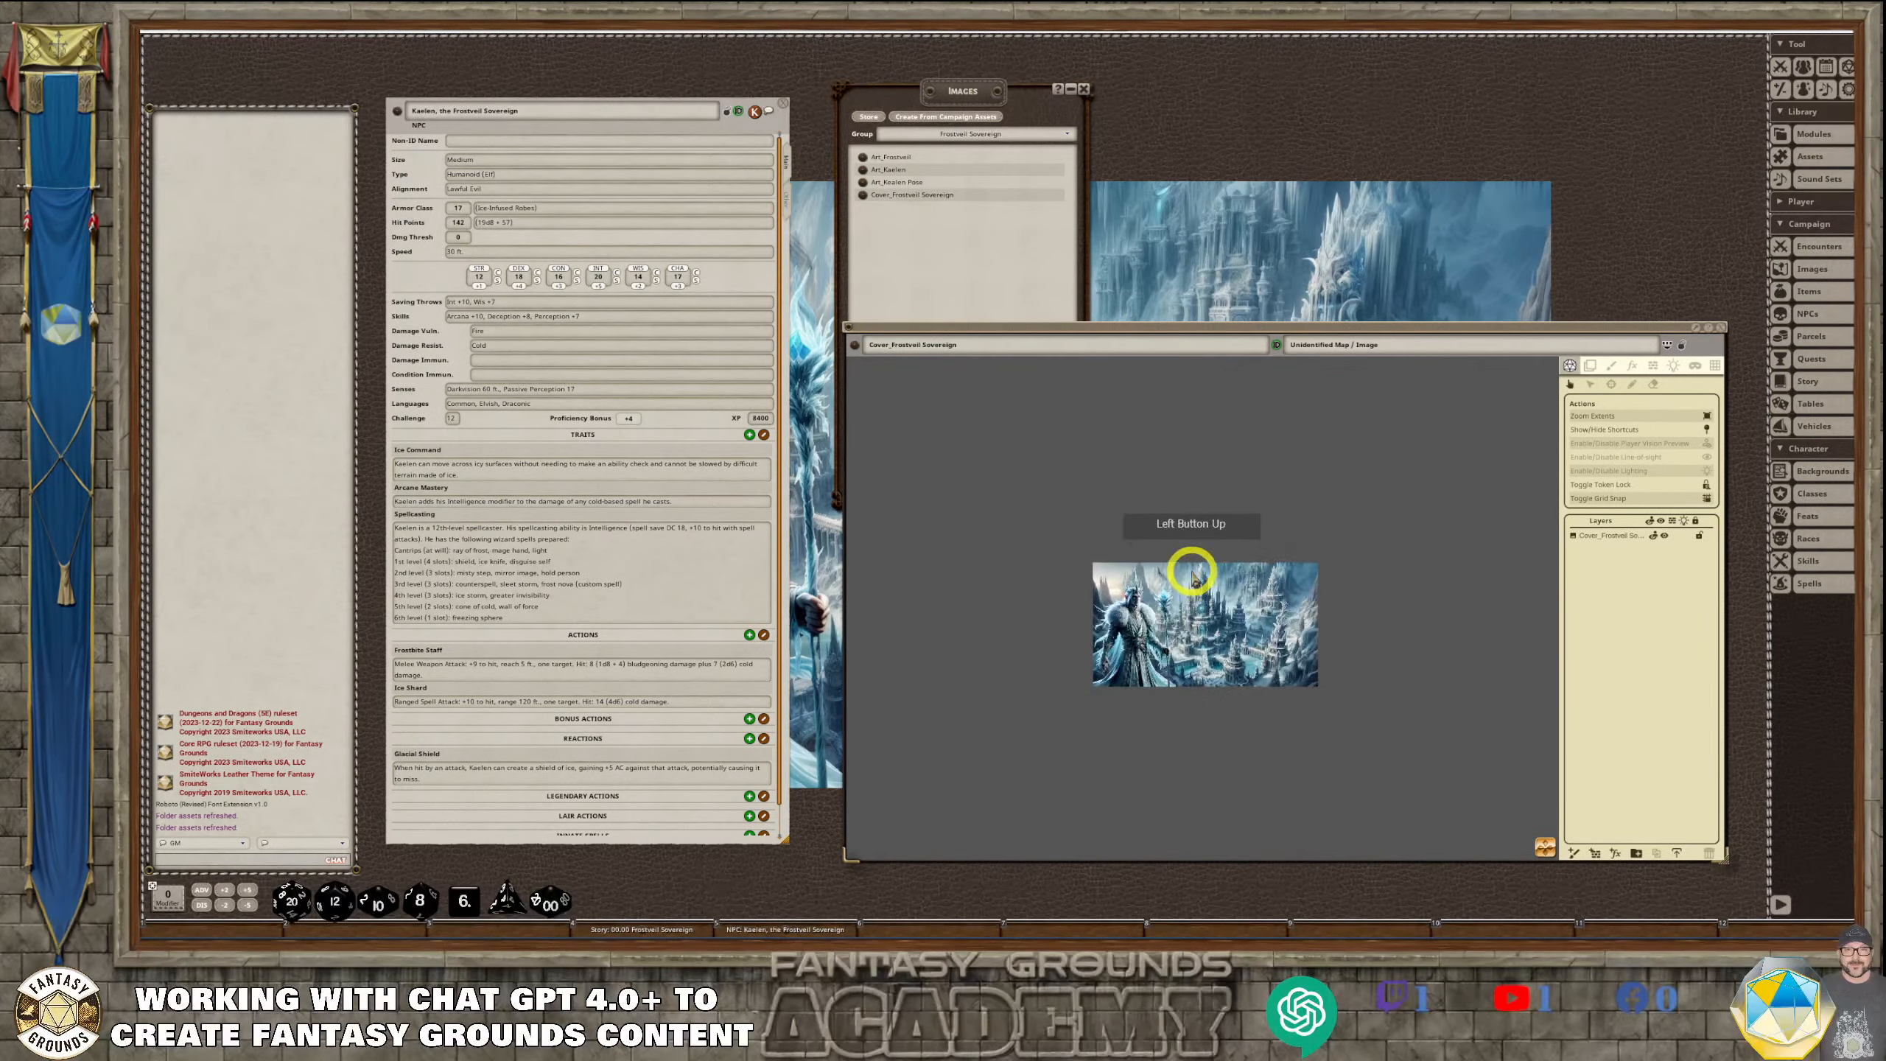
pyautogui.scroll(5, 1262, 631)
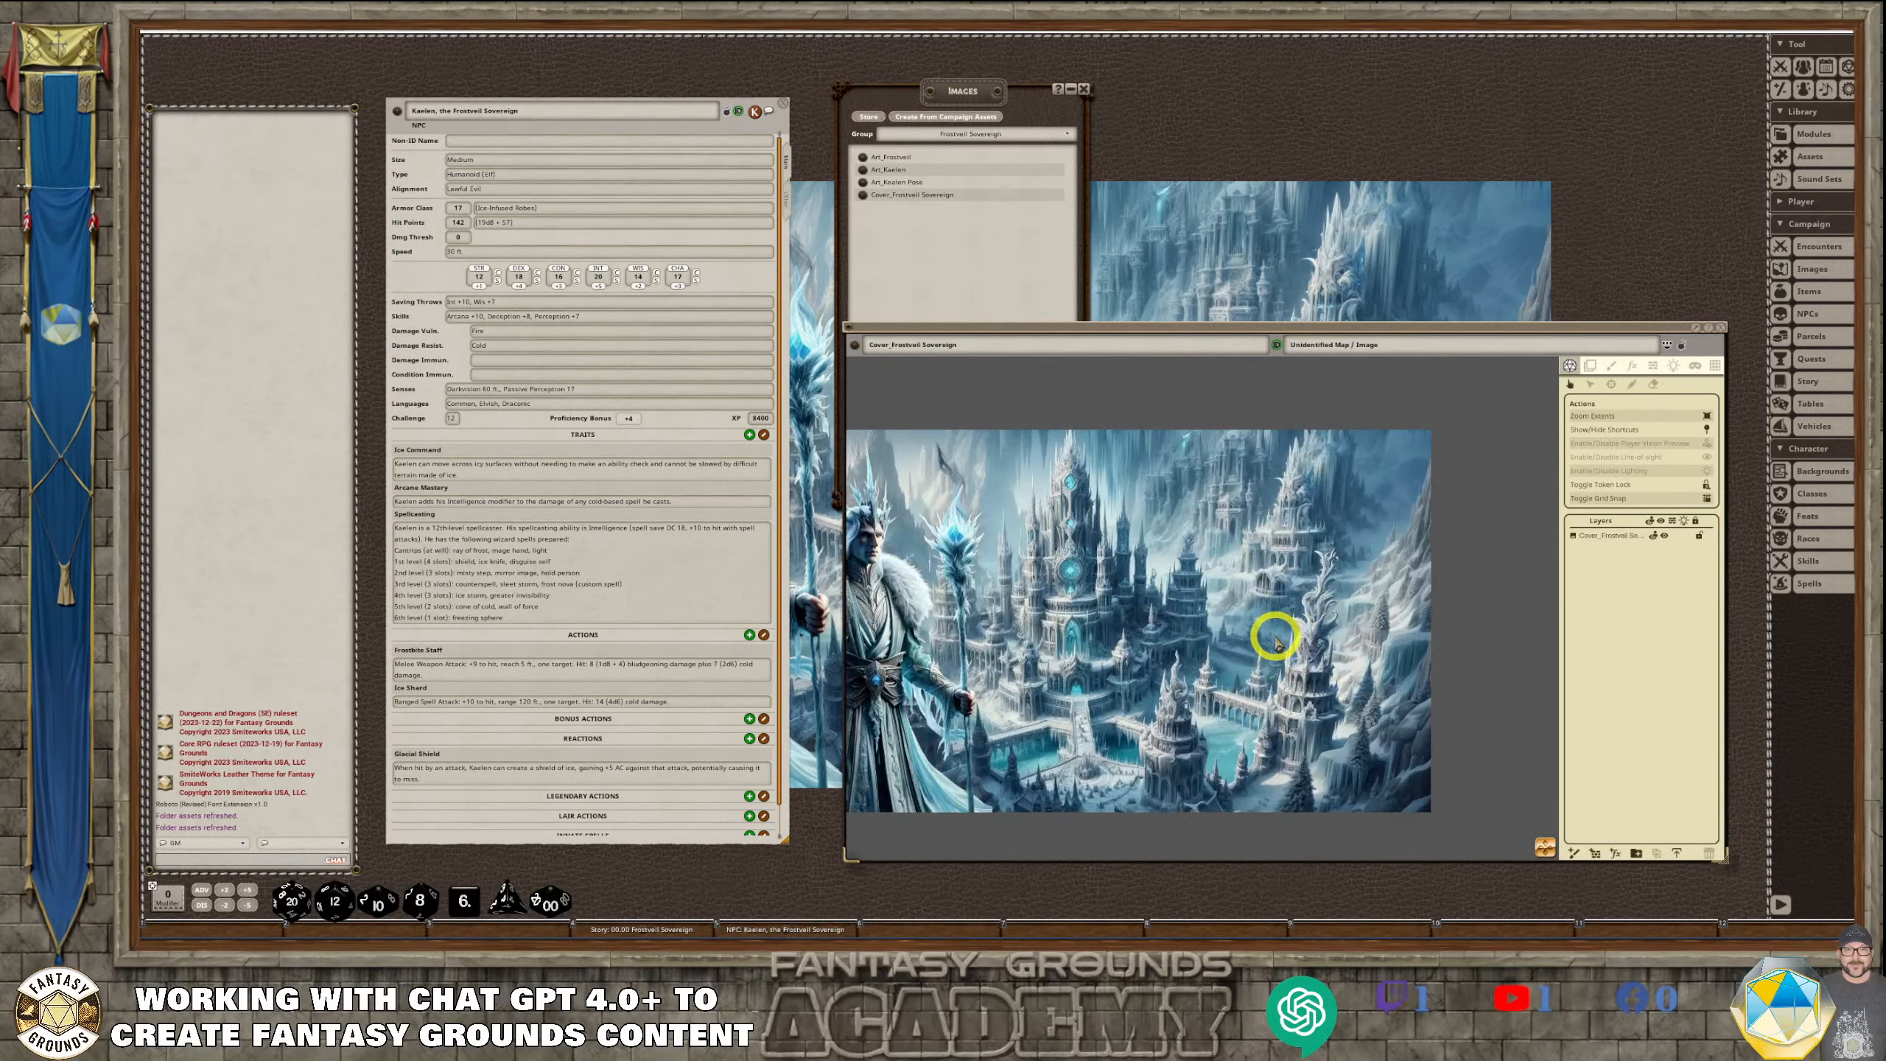
pyautogui.scroll(-1, 1275, 638)
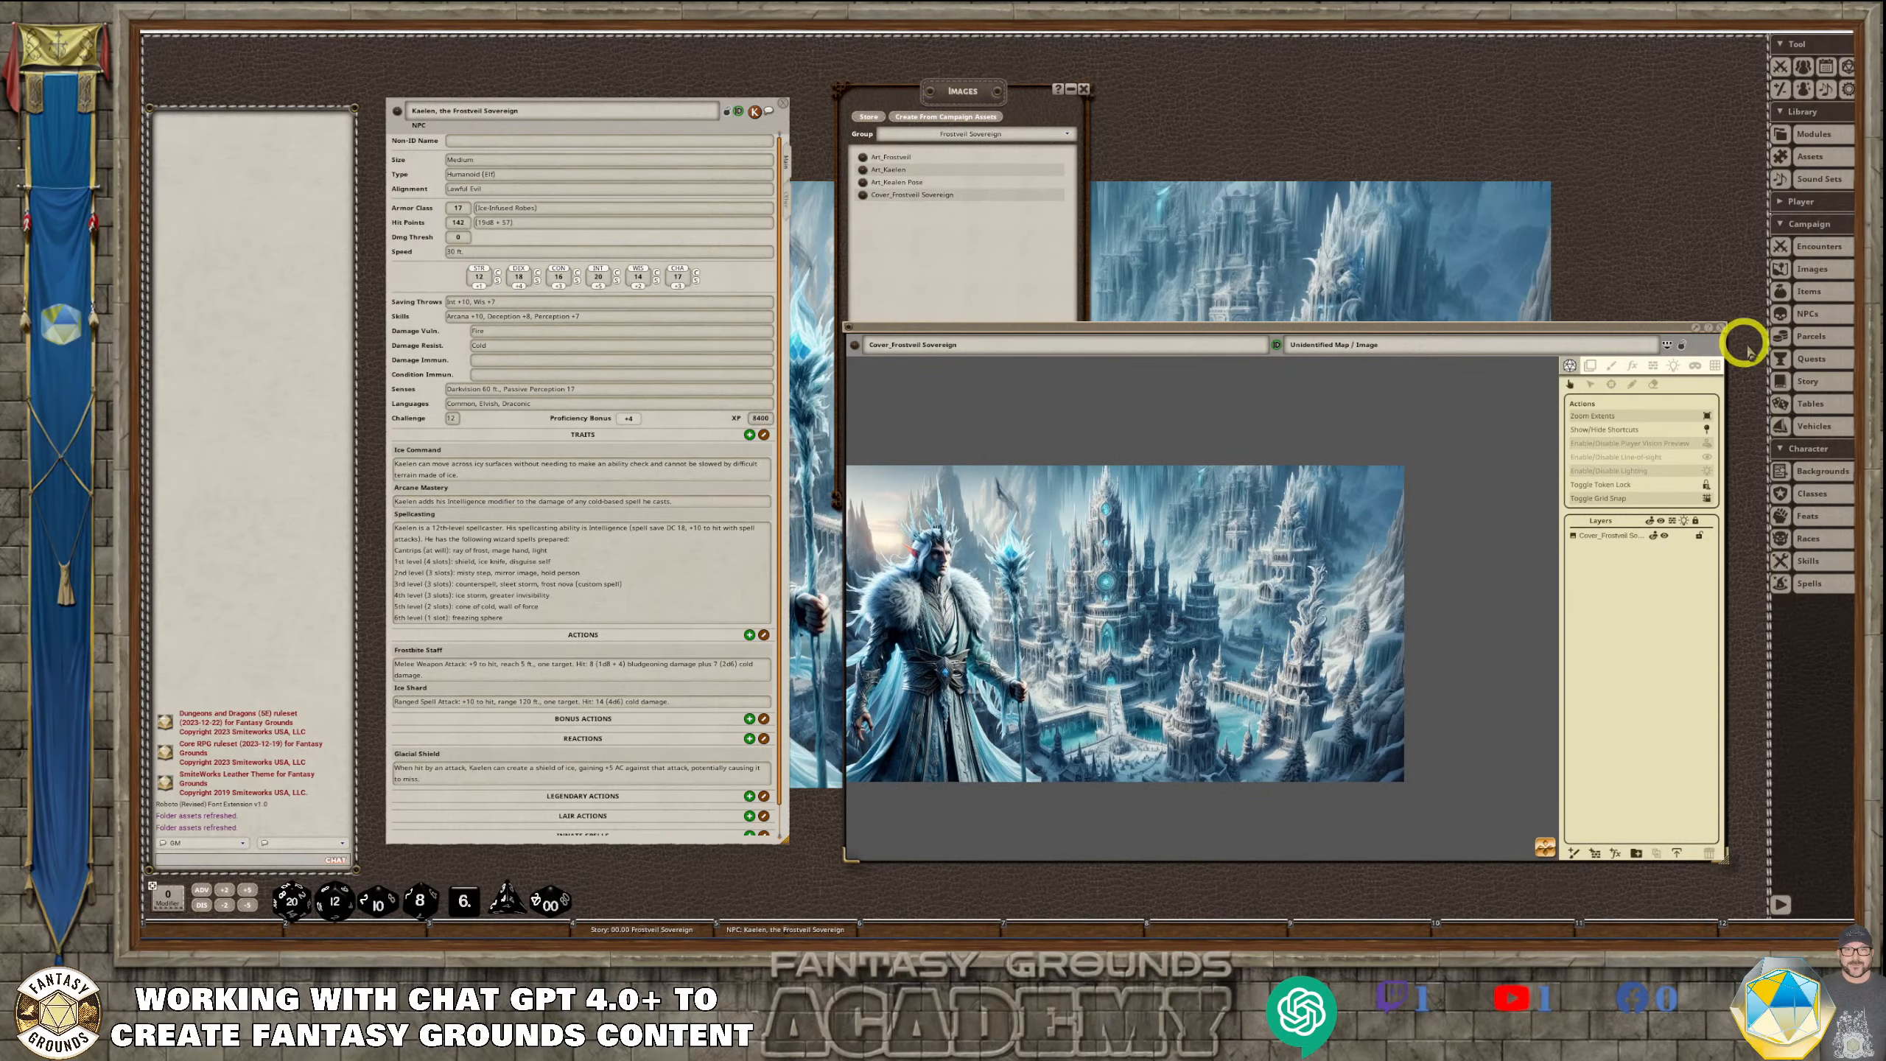
pyautogui.click(1722, 329)
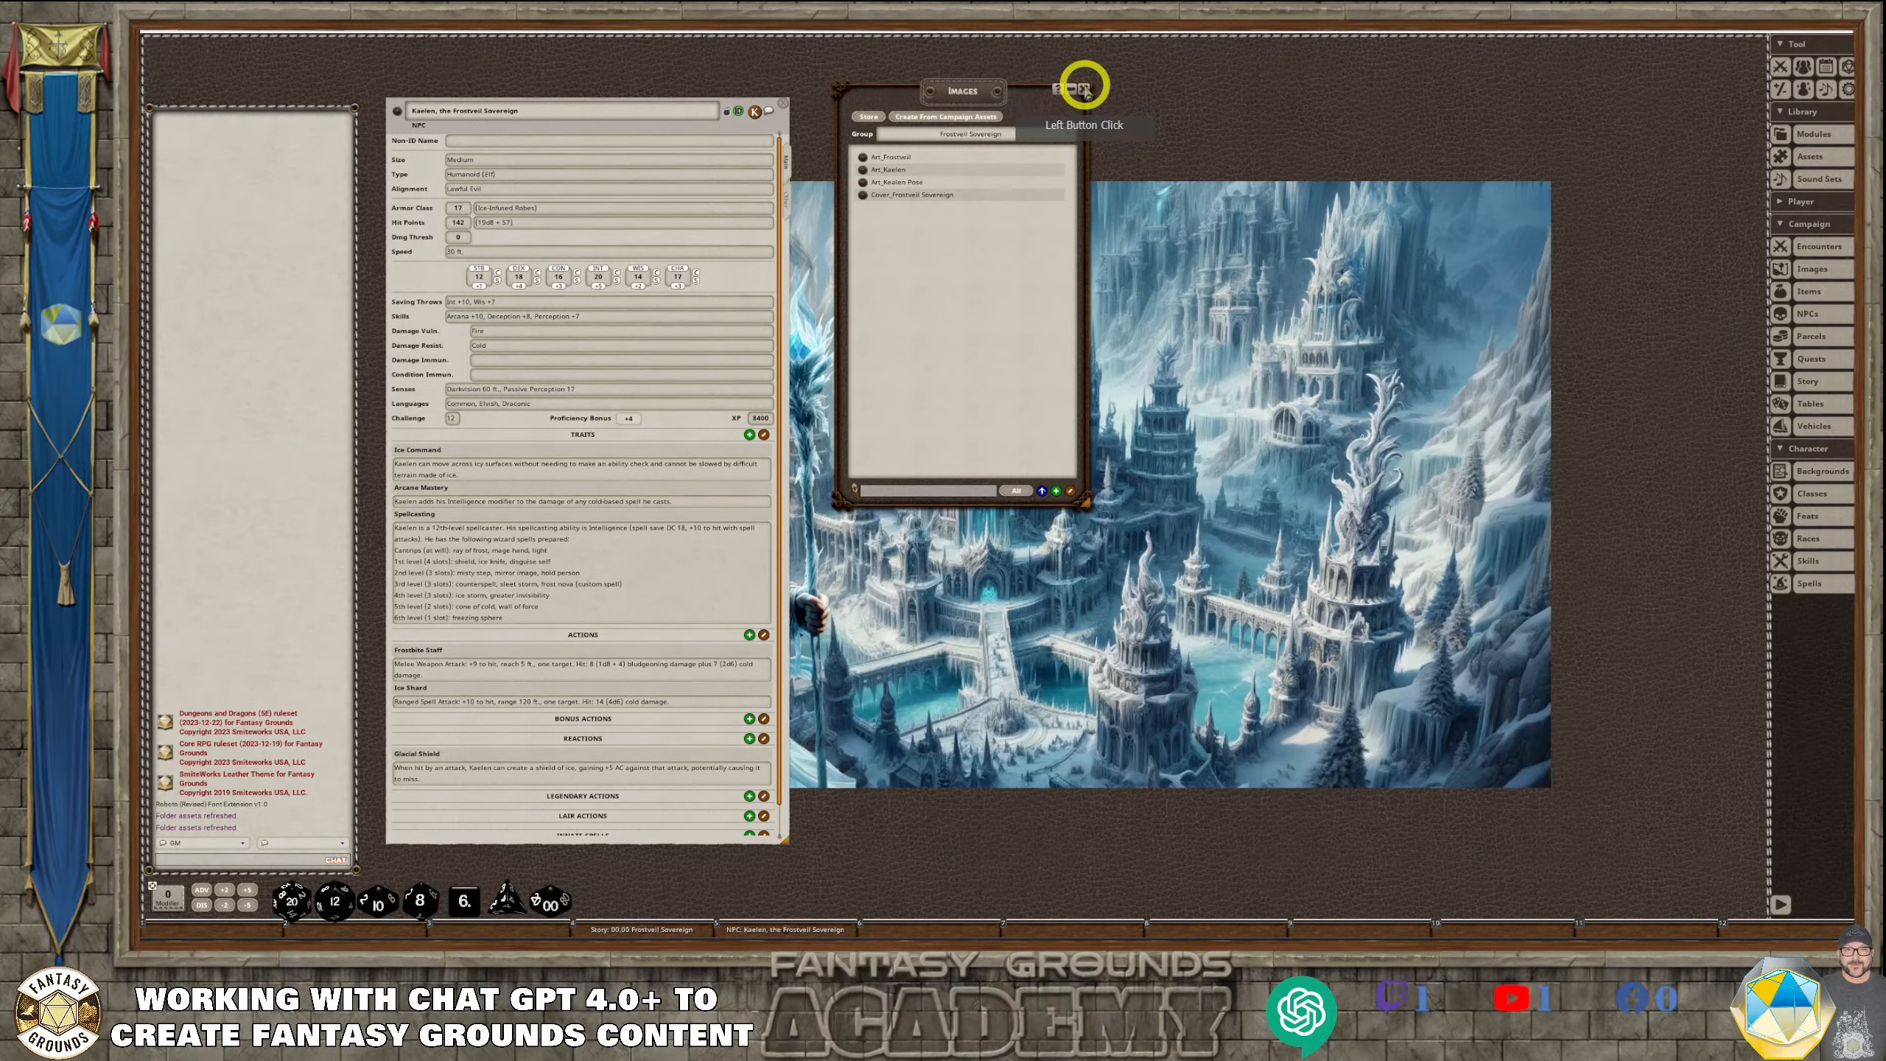
pyautogui.click(1083, 89)
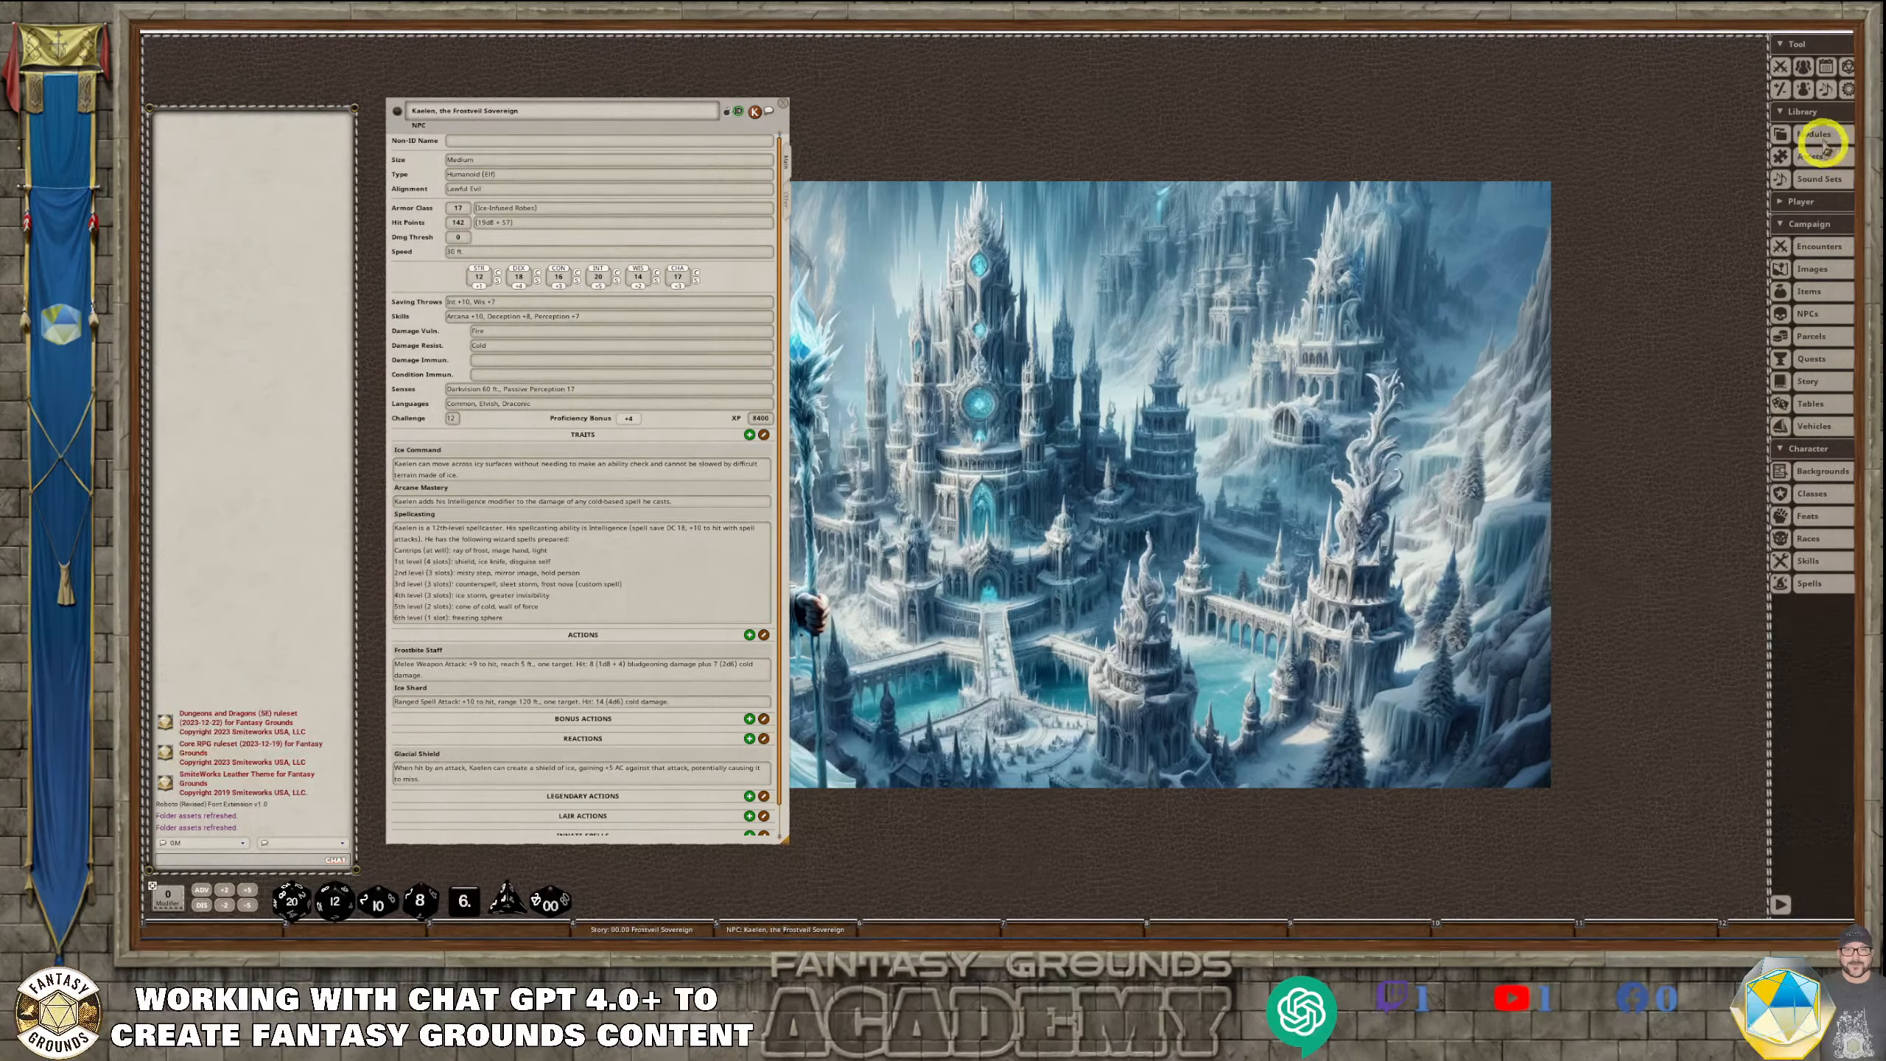
# Show the token assets in the asset browser and open the campaign's tokens folder in the file explorer
pyautogui.click(1844, 134)
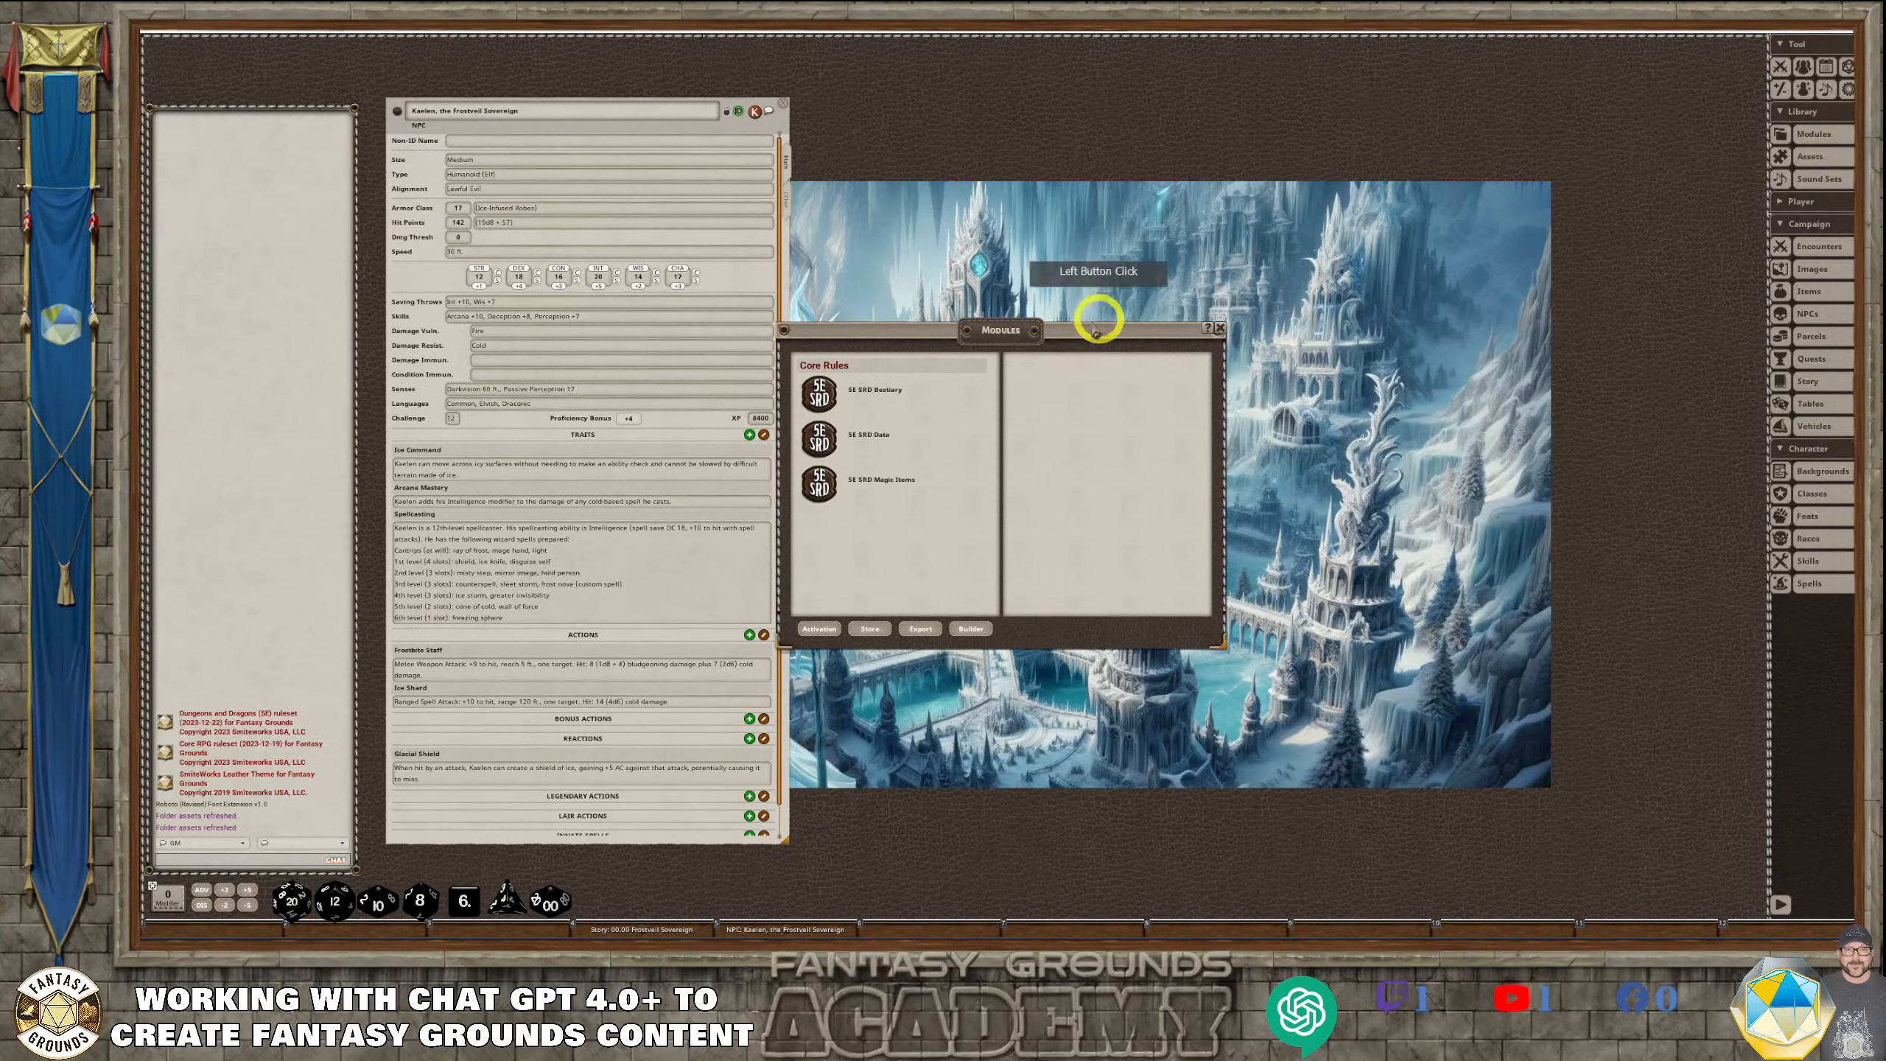
pyautogui.click(1219, 328)
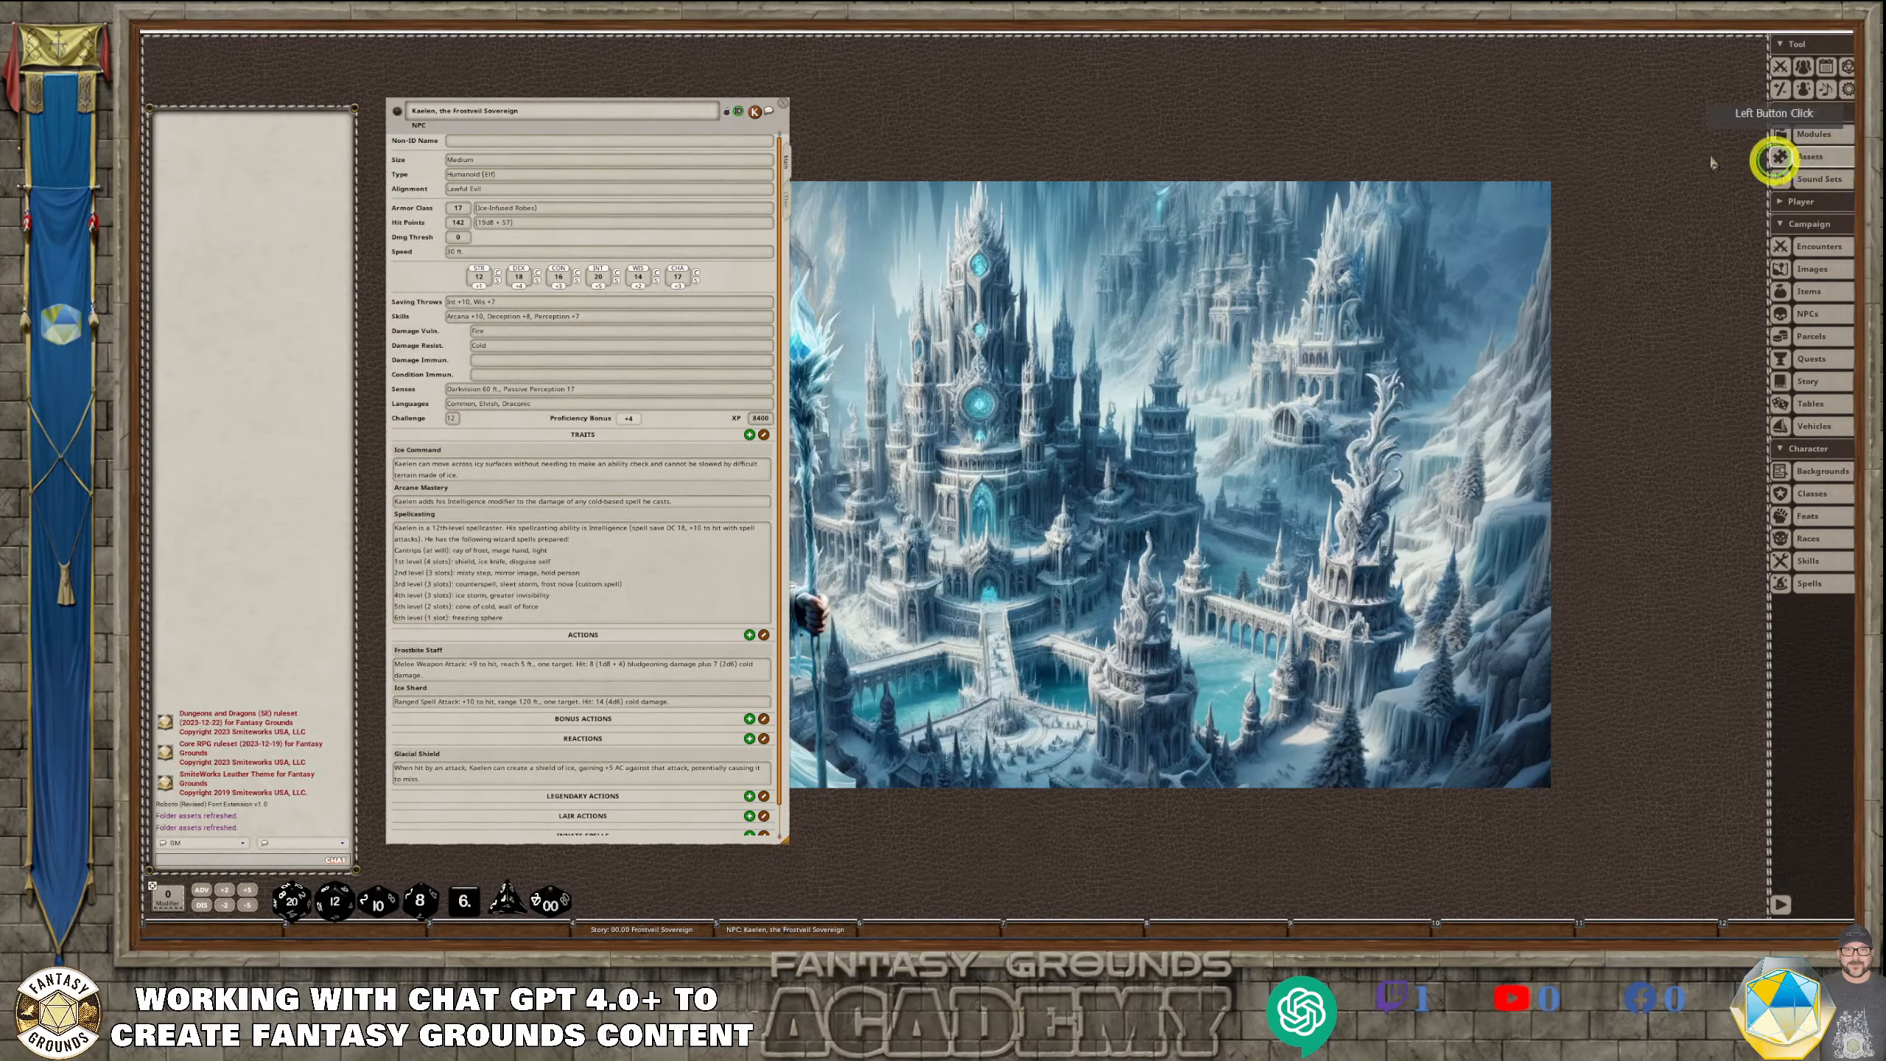
pyautogui.click(1781, 157)
pyautogui.click(405, 204)
pyautogui.moveTo(405, 203); pyautogui.dragTo(1017, 282)
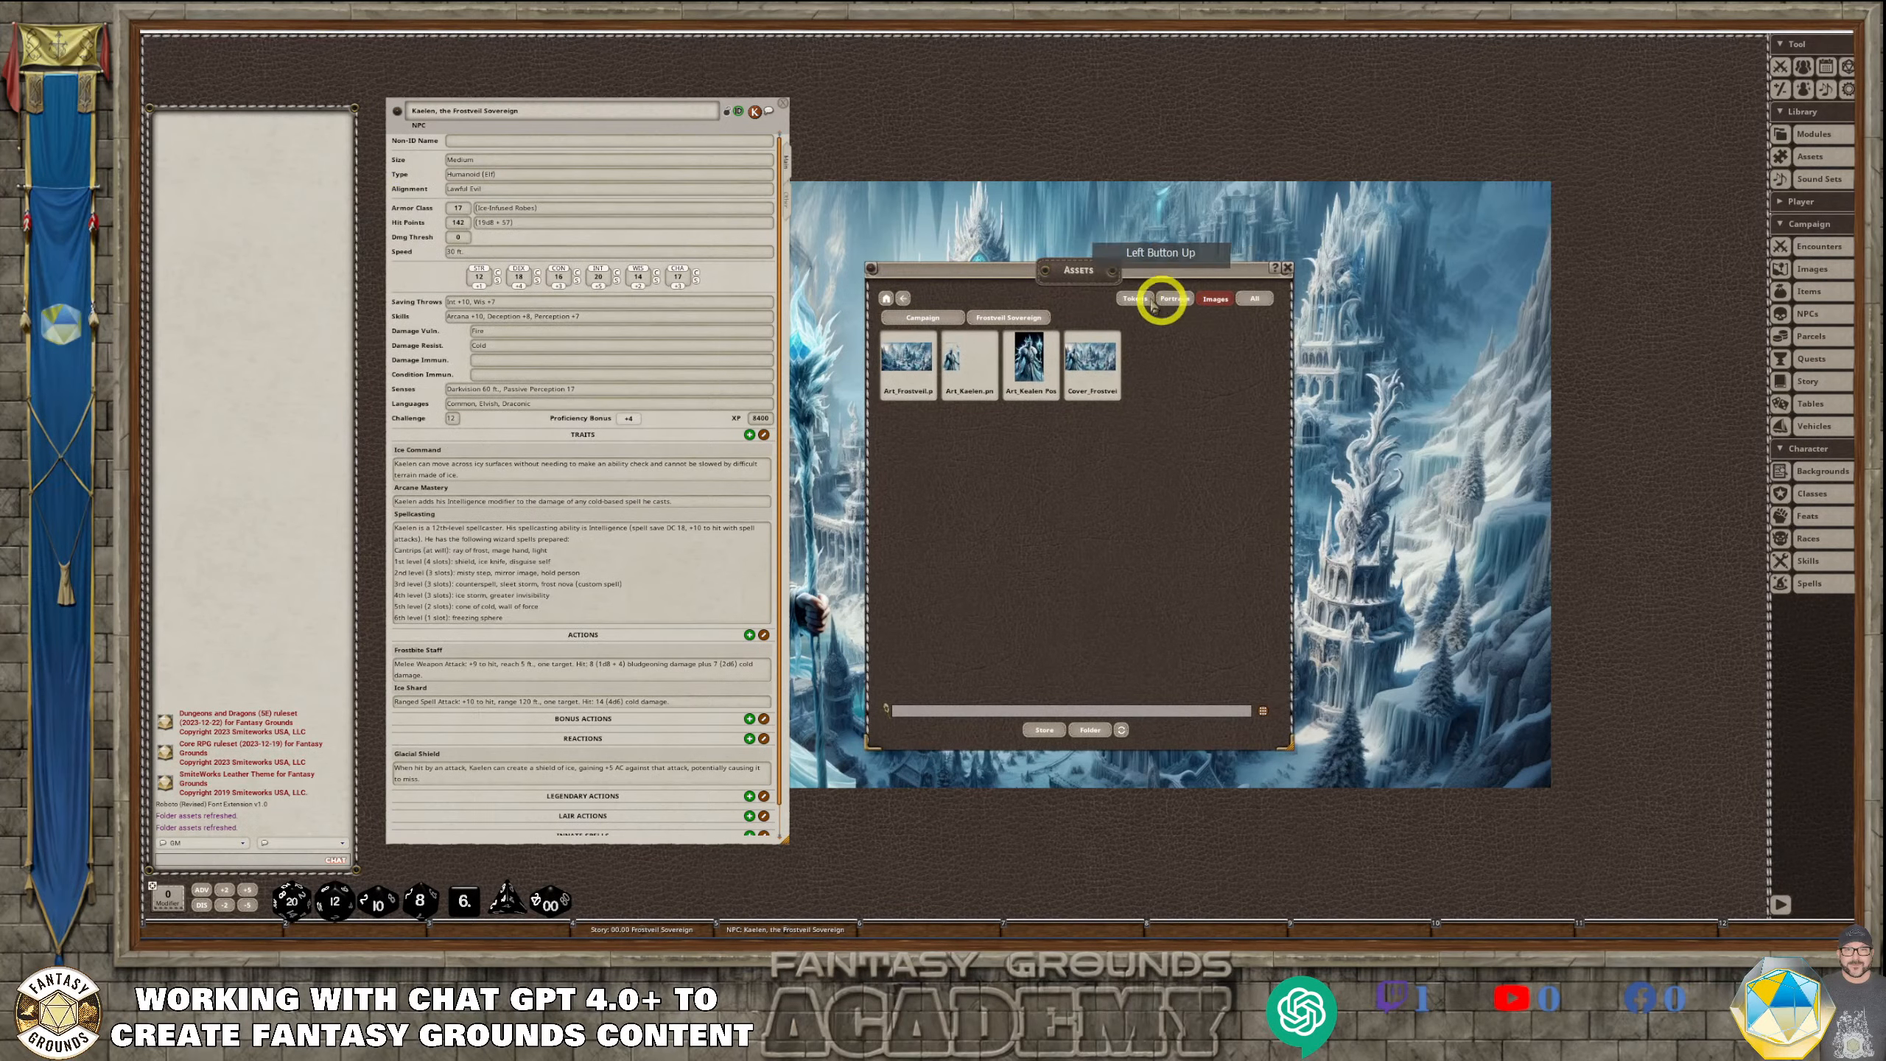
pyautogui.click(1136, 297)
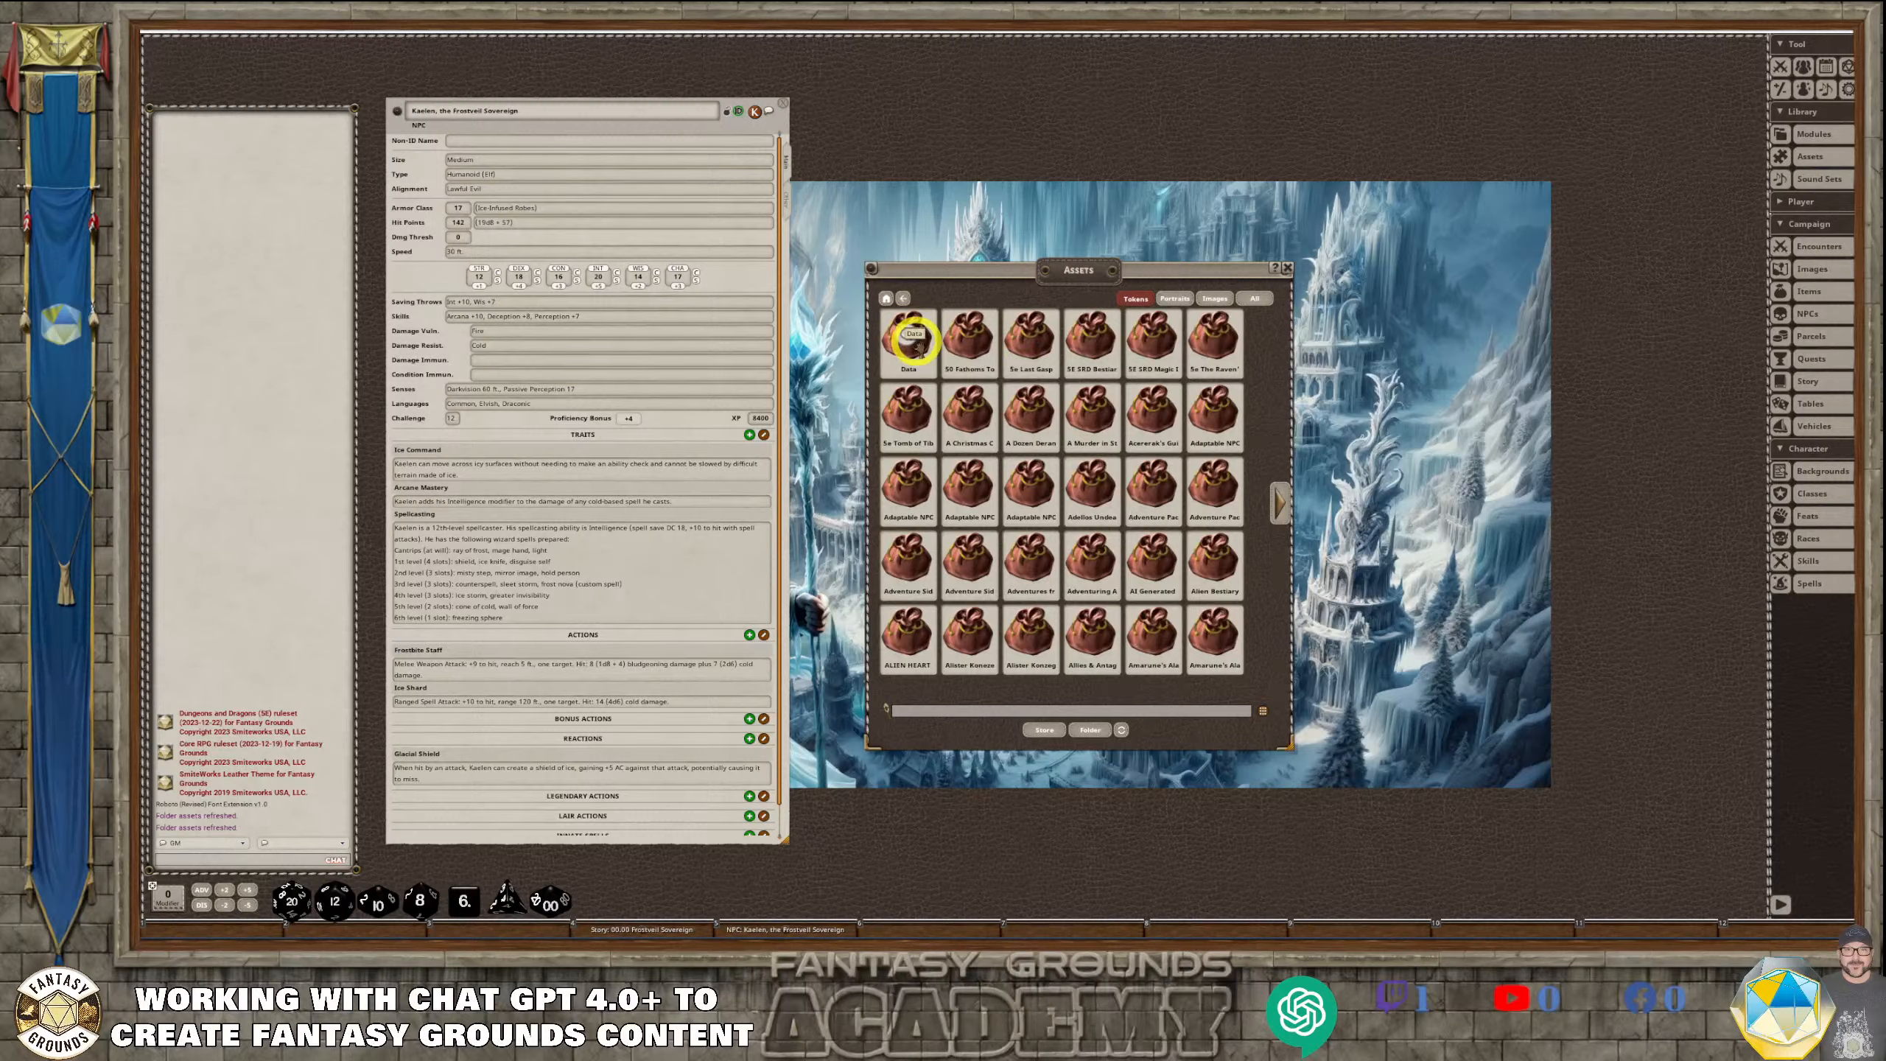
pyautogui.click(1090, 730)
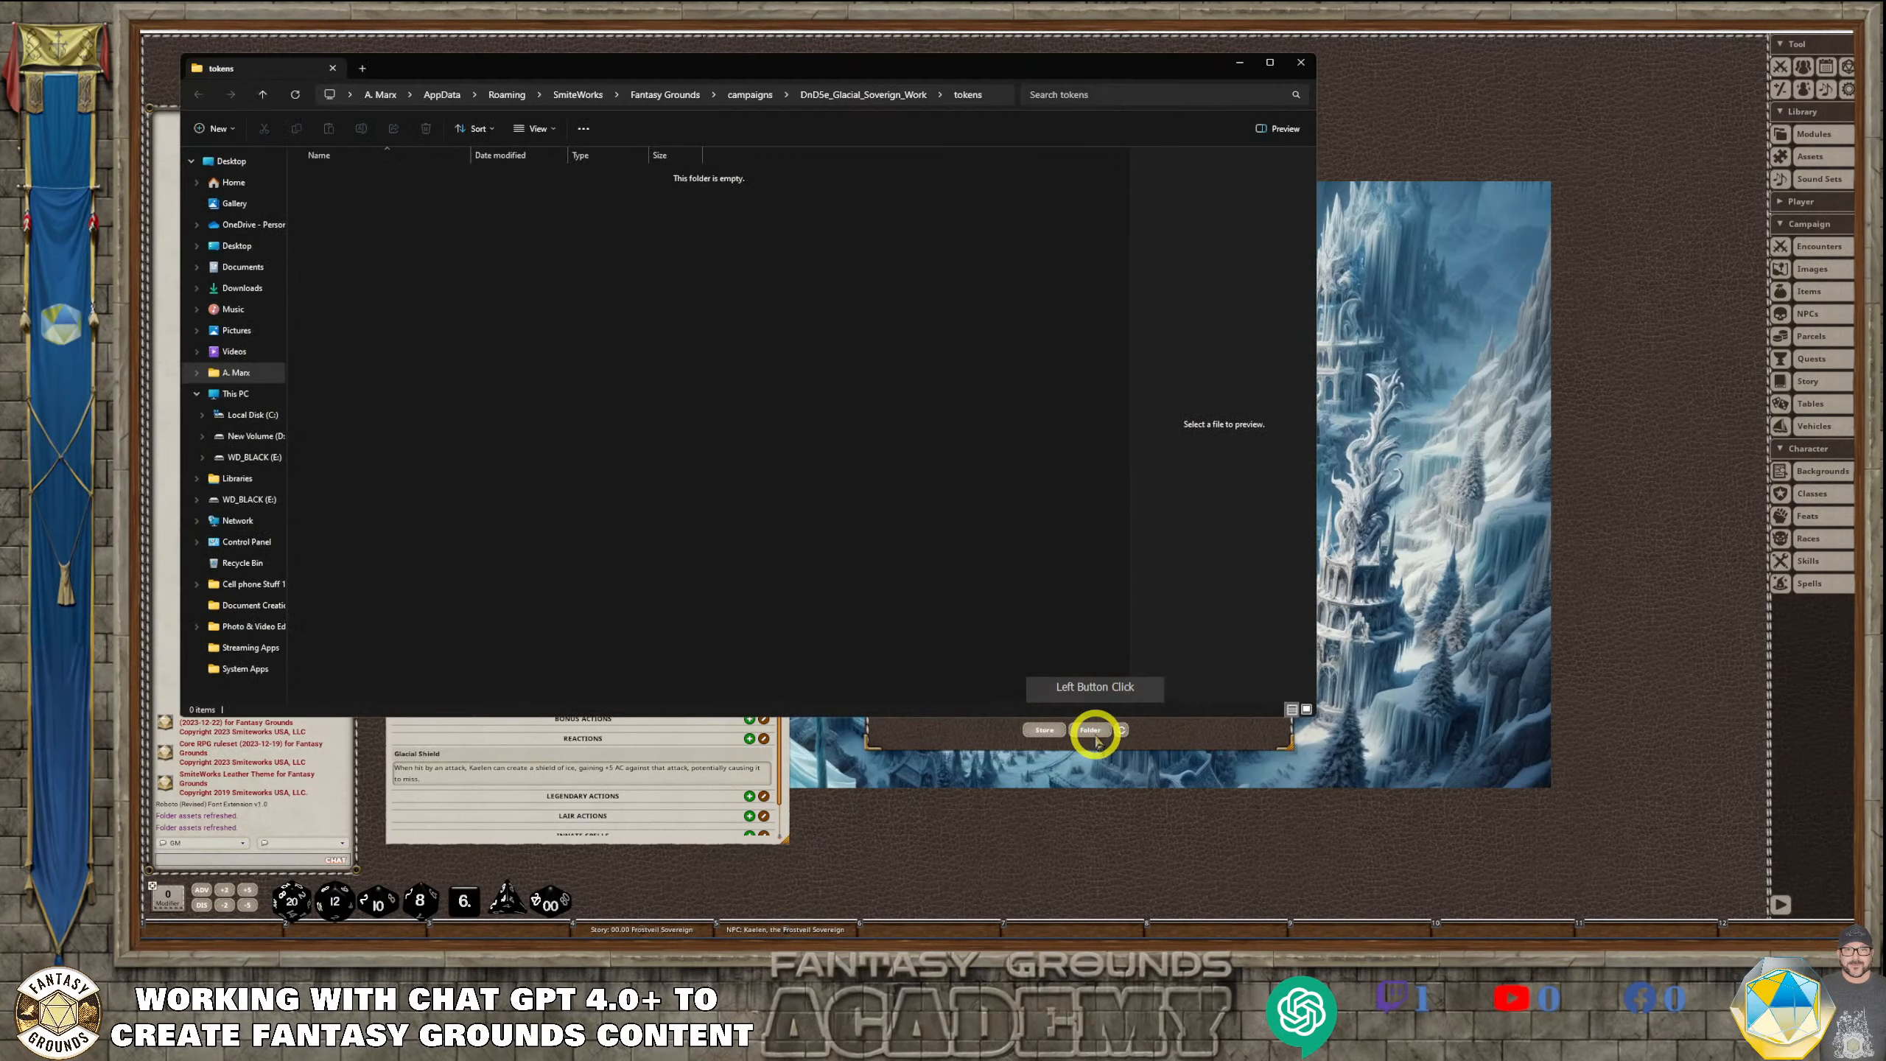
# Check the contents of the images and tokens folders inside the DnD5e_Glacial_Soverign_Work campaign folder
pyautogui.click(897, 96)
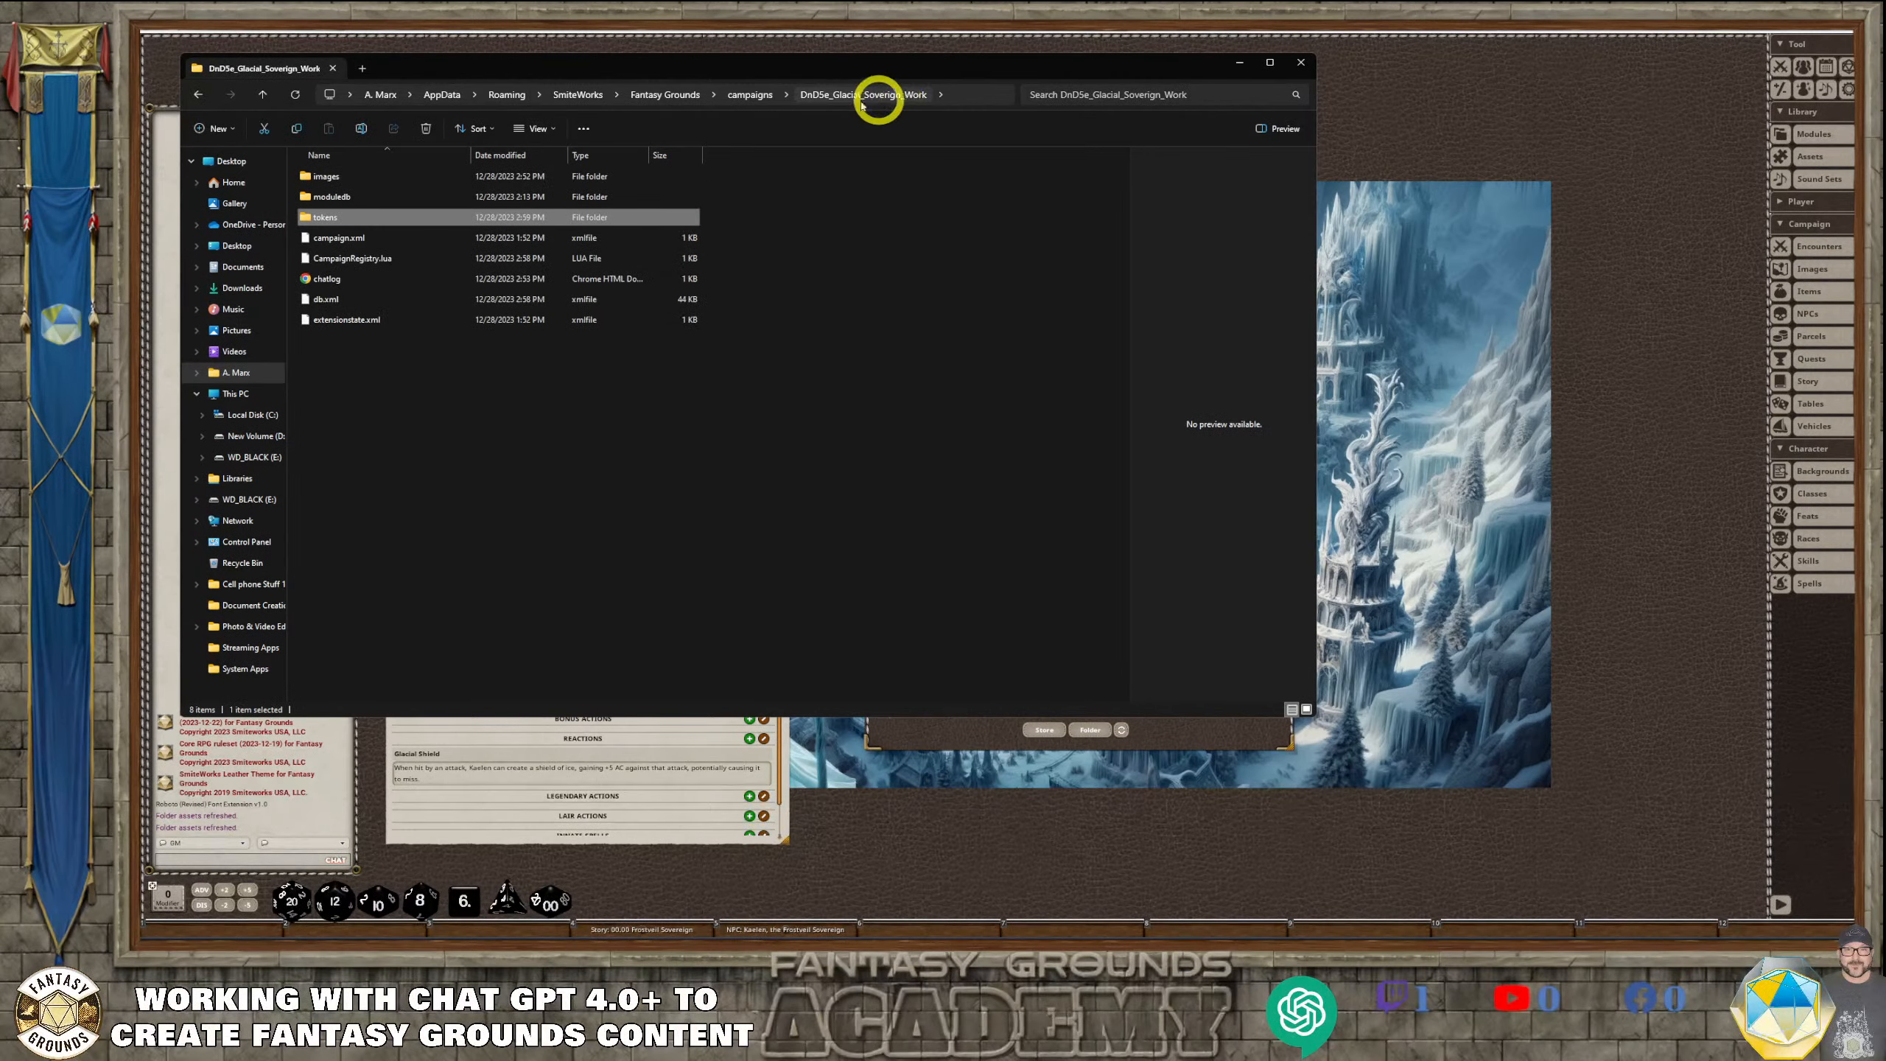
pyautogui.doubleClick(339, 178)
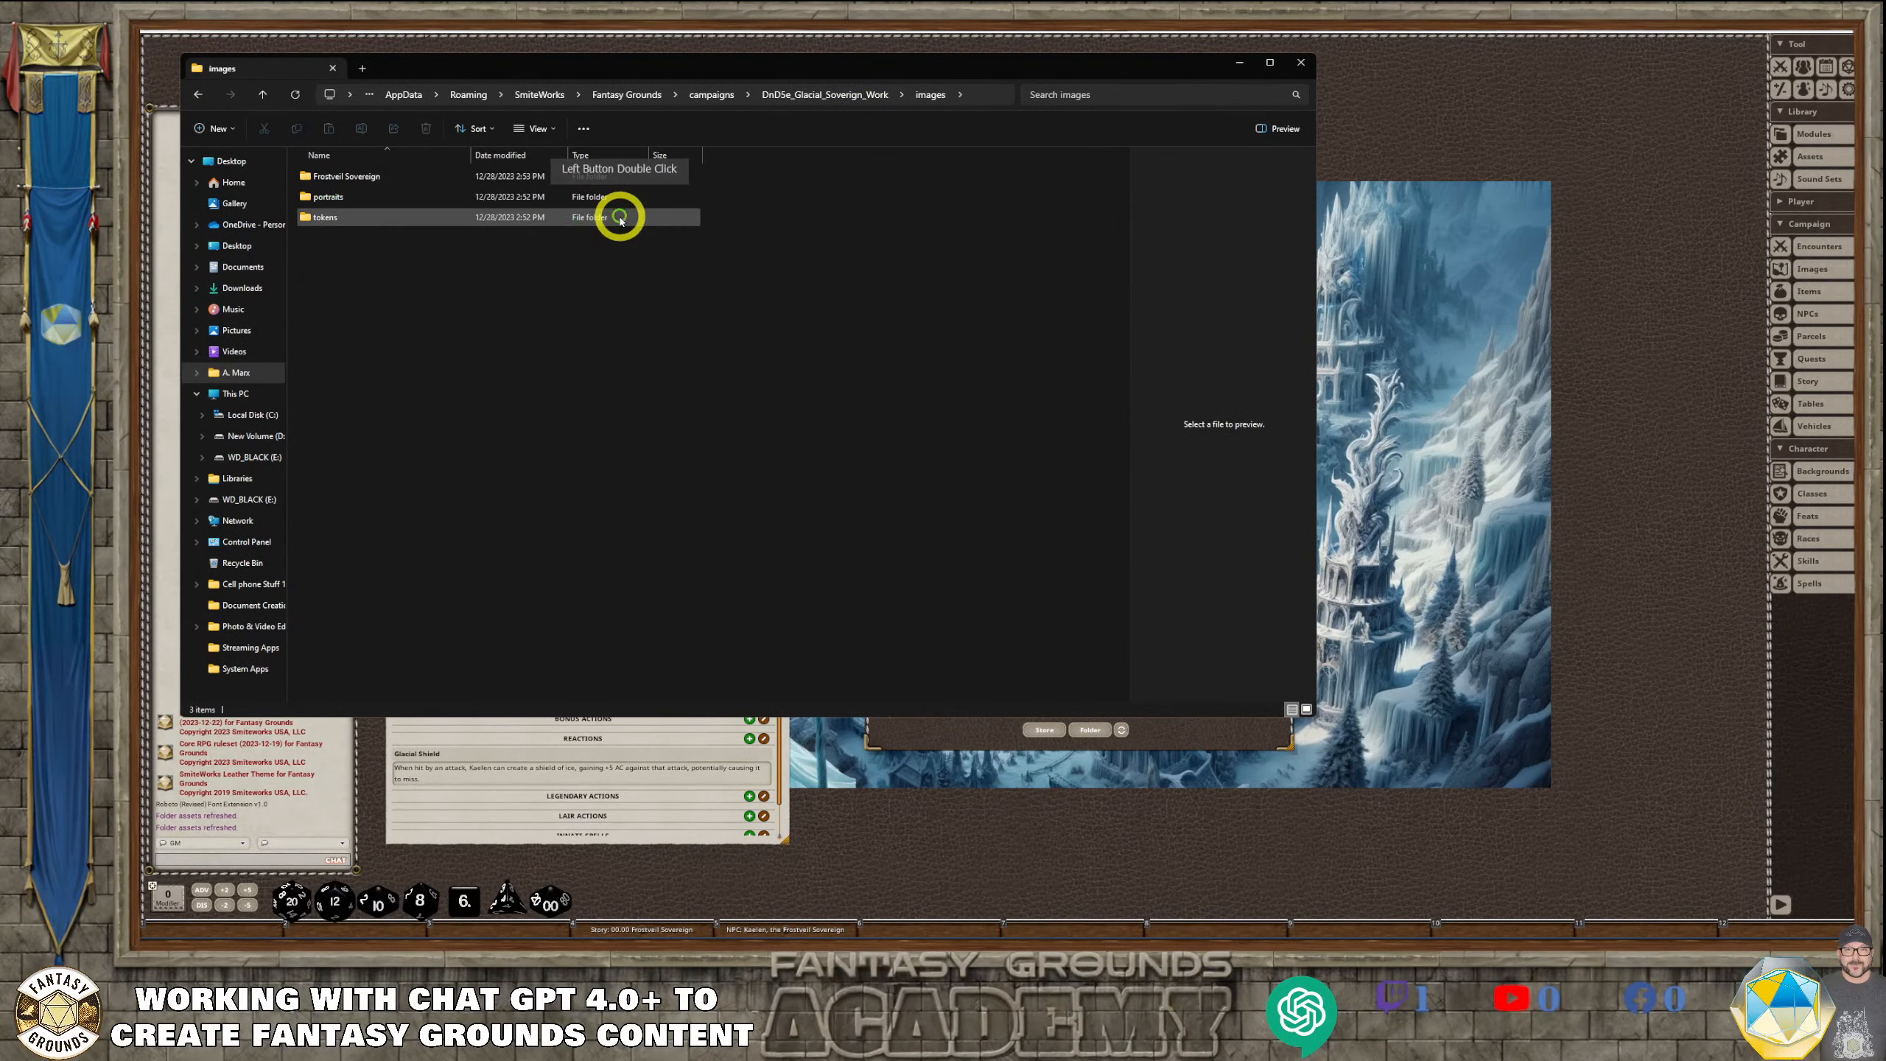
pyautogui.click(198, 95)
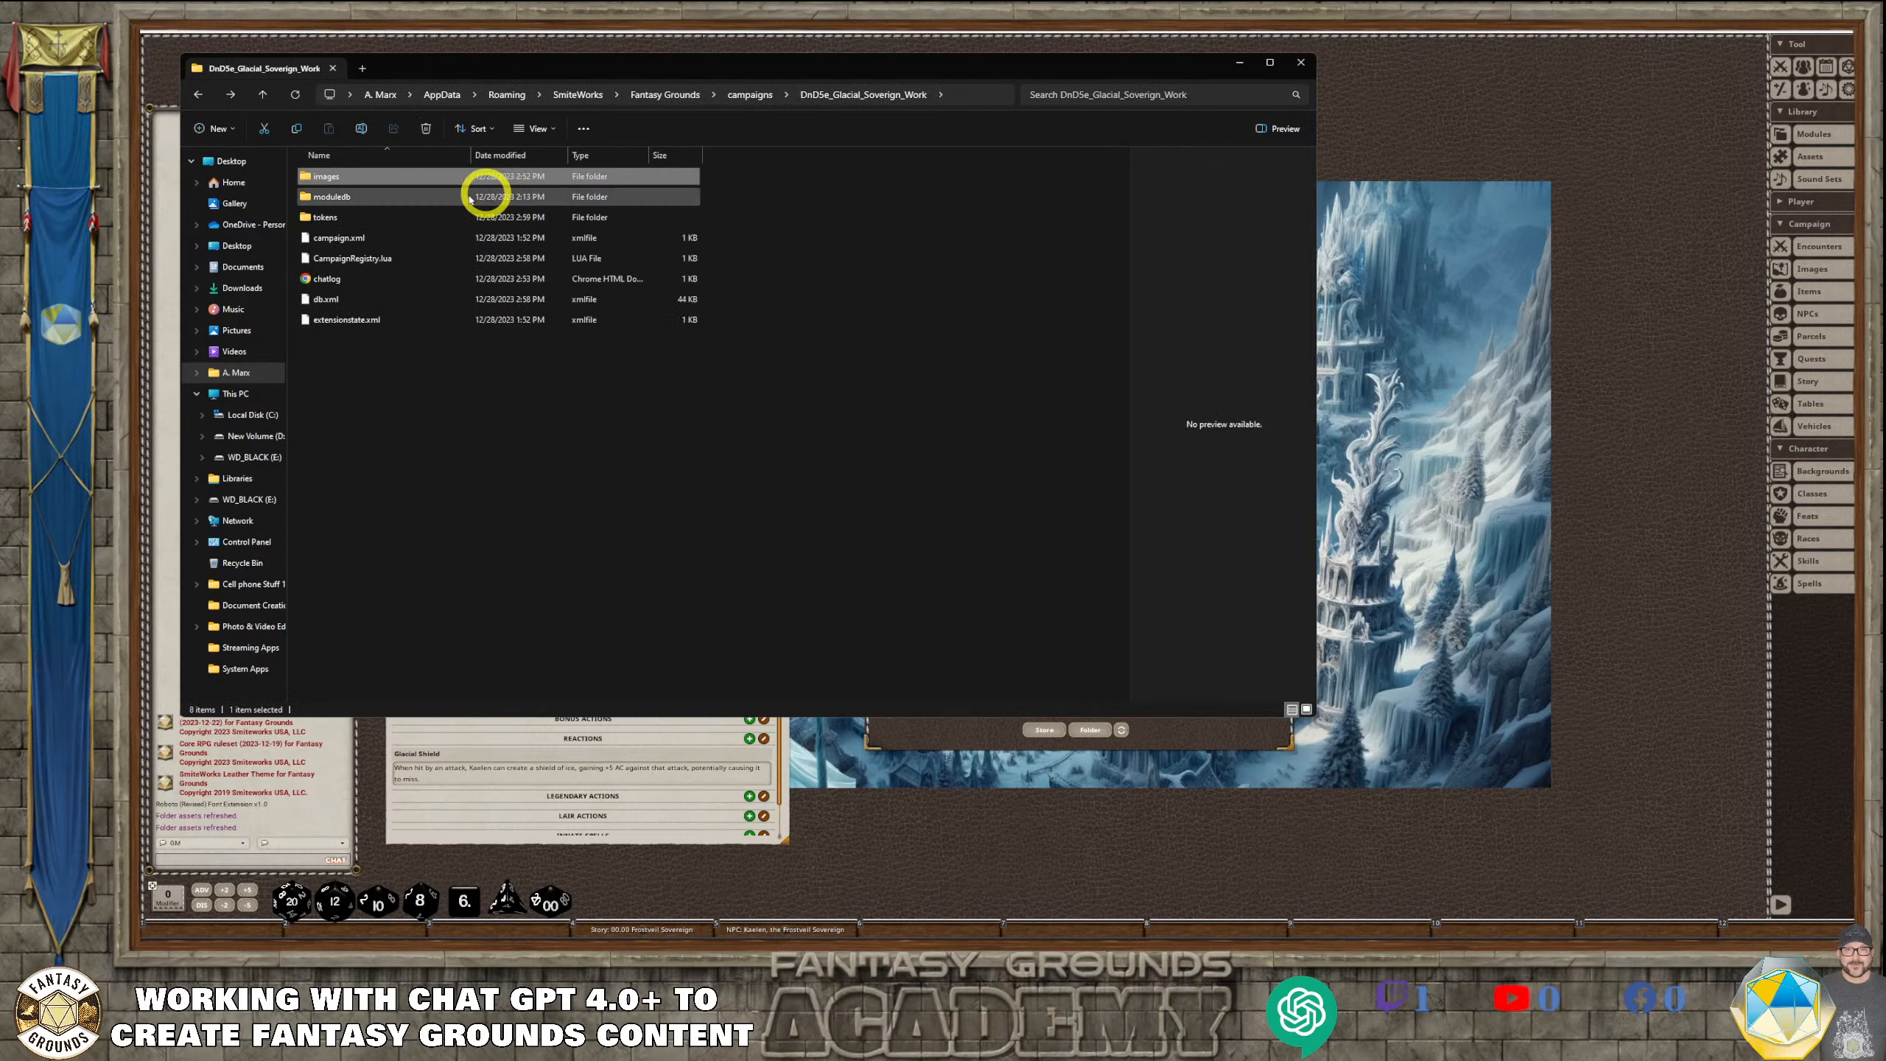
pyautogui.doubleClick(321, 216)
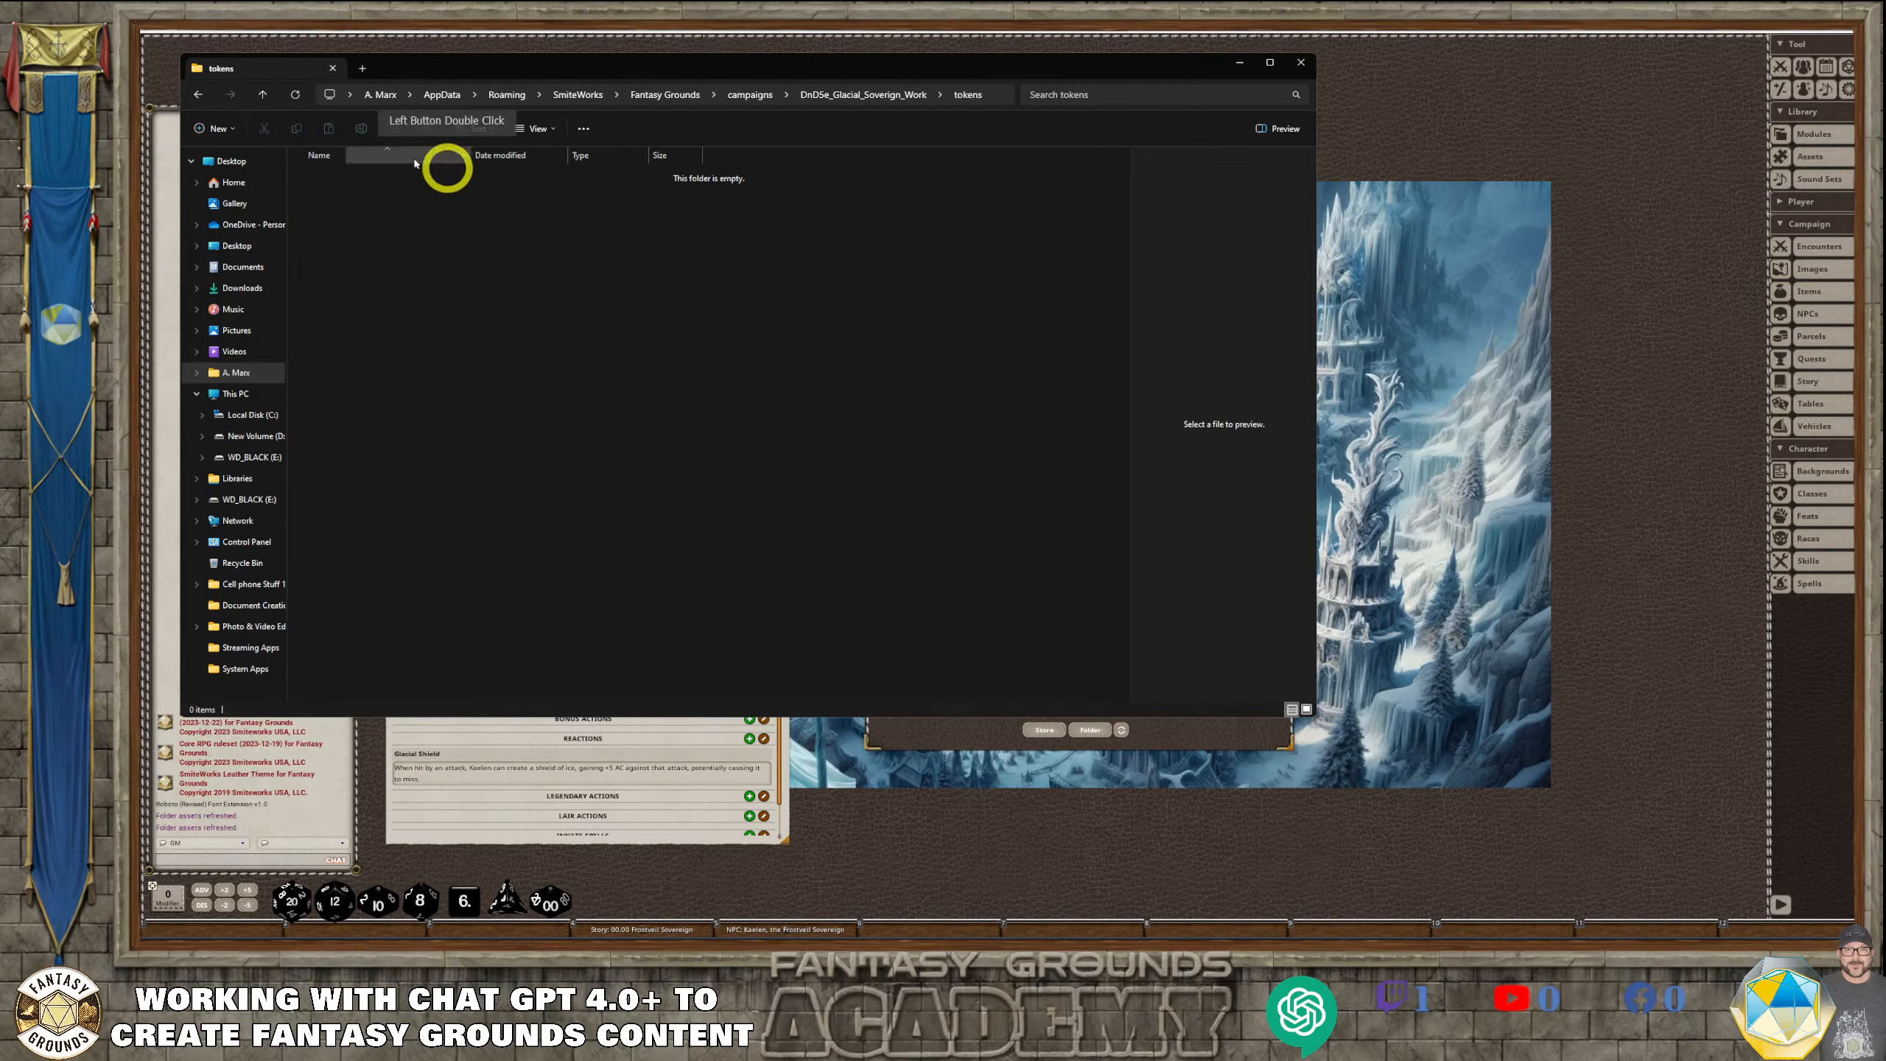
pyautogui.click(196, 95)
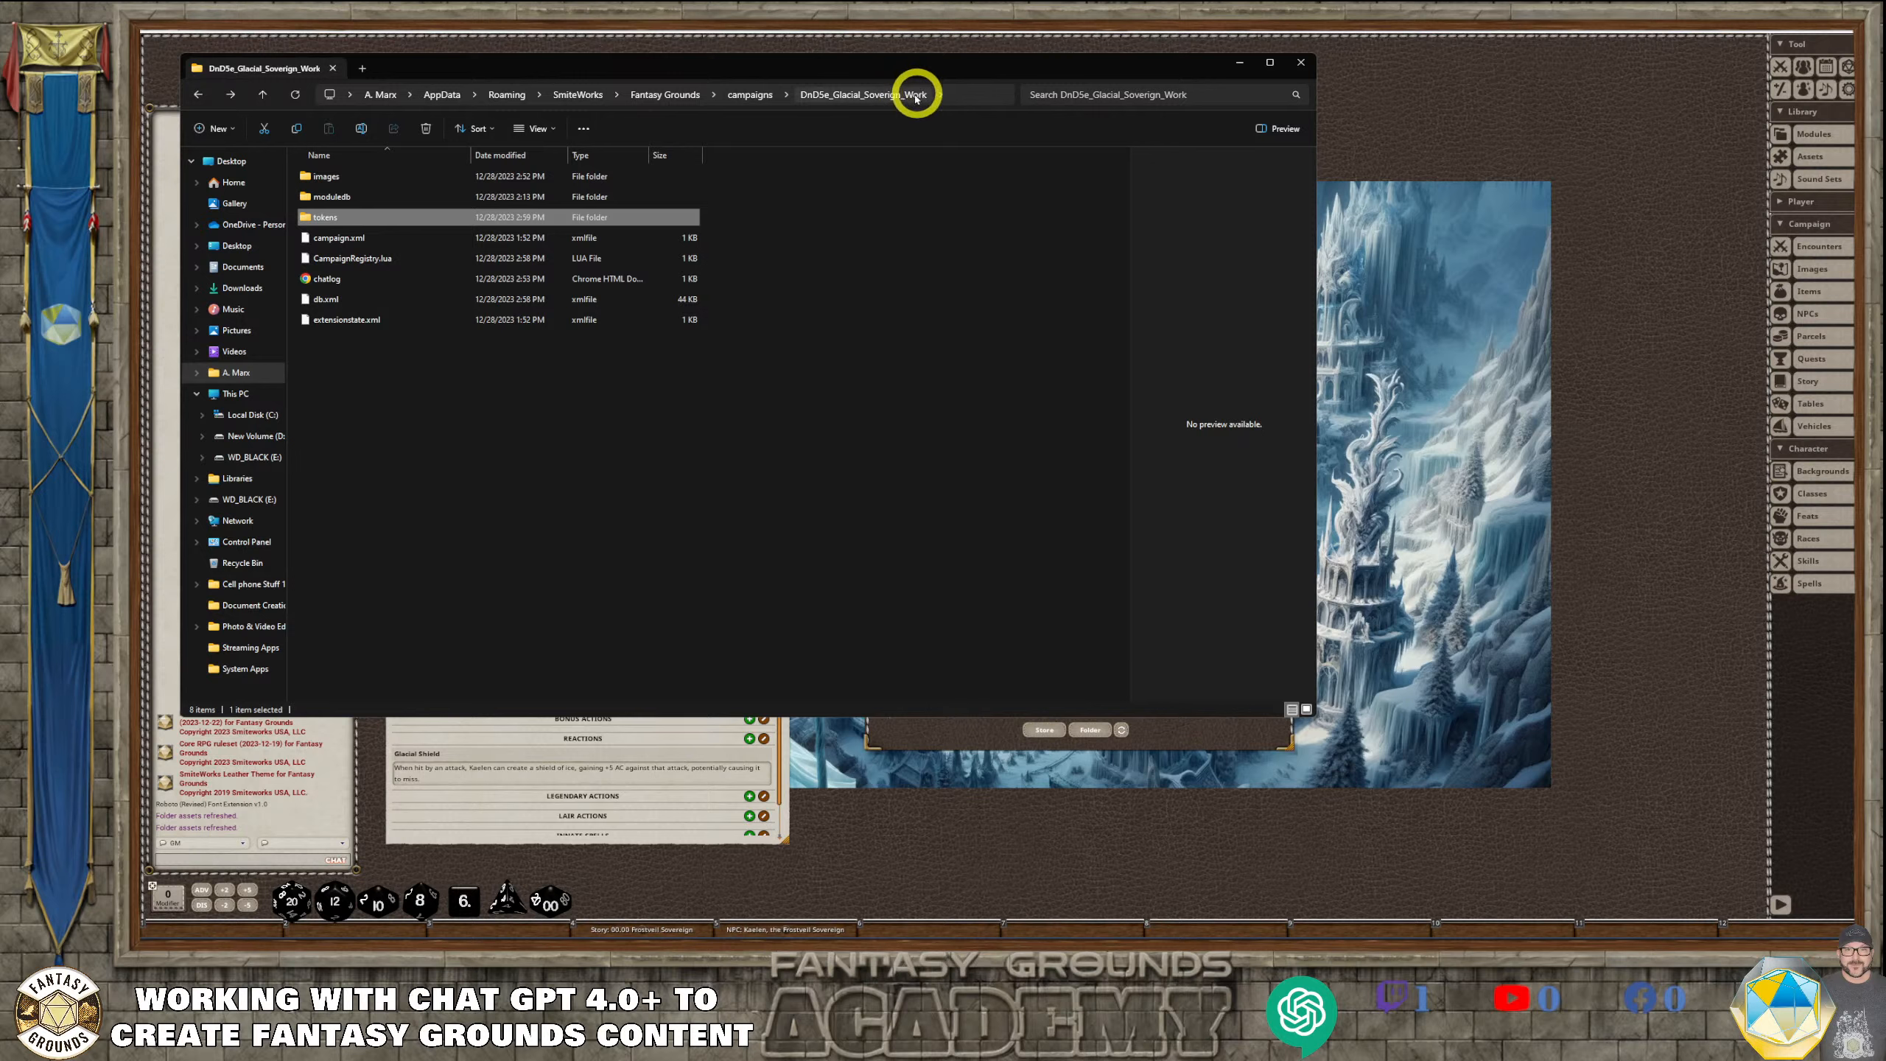
# Move the tokens folder out of the images folder into the DnD5e_Glacial_Soverign_Work campaign folder
pyautogui.doubleClick(324, 176)
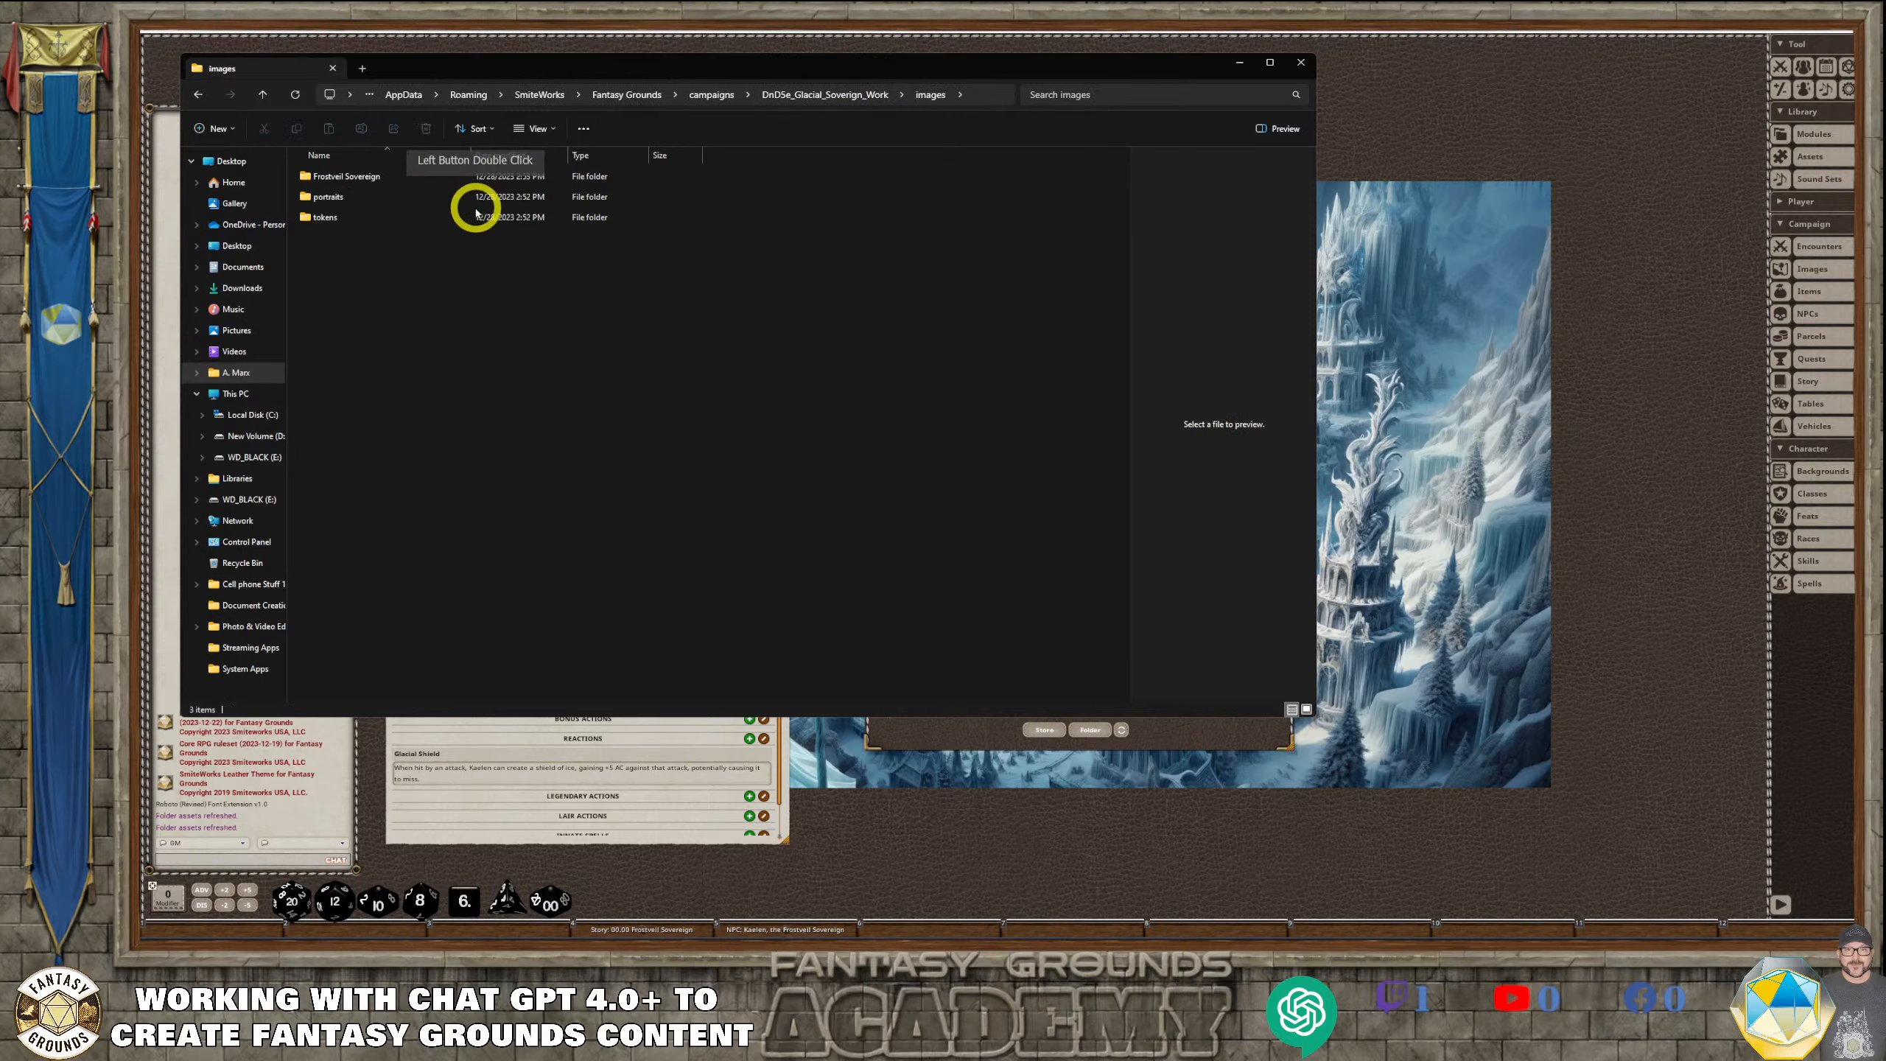
pyautogui.click(333, 217)
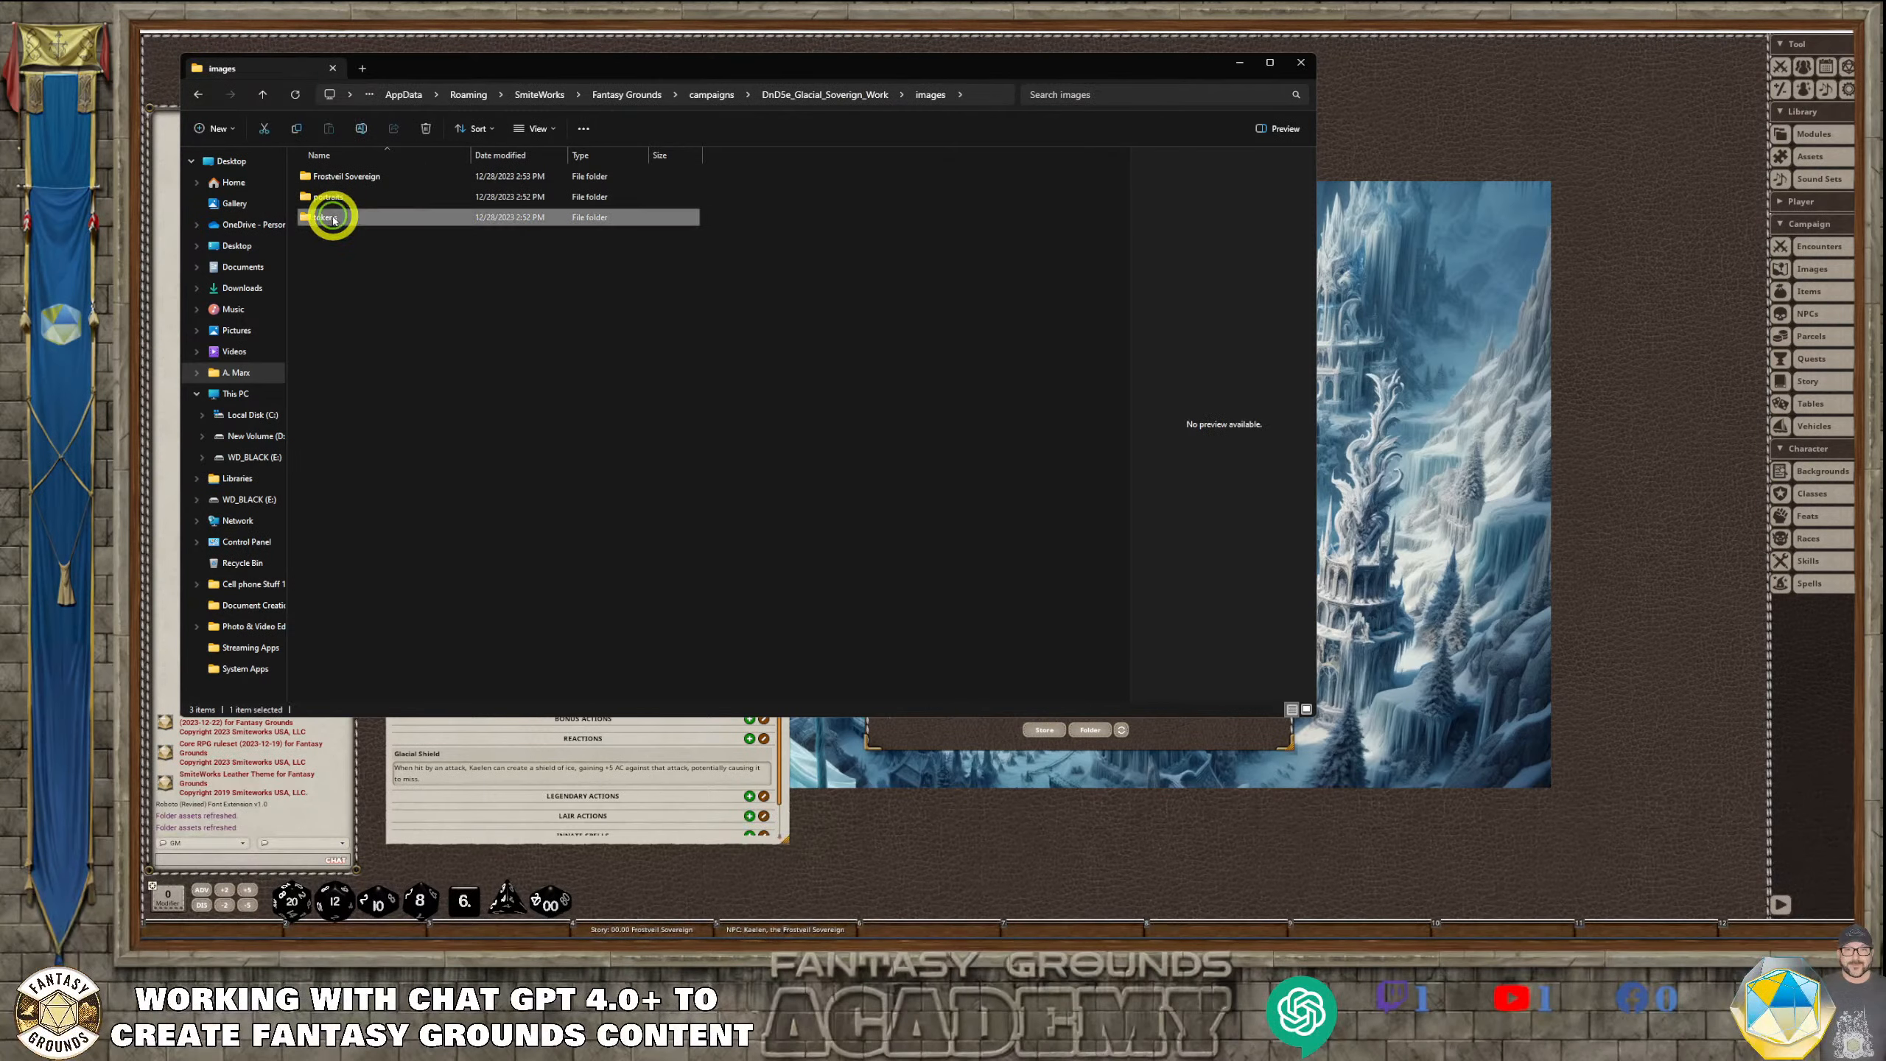
pyautogui.rightClick(333, 220)
pyautogui.click(357, 231)
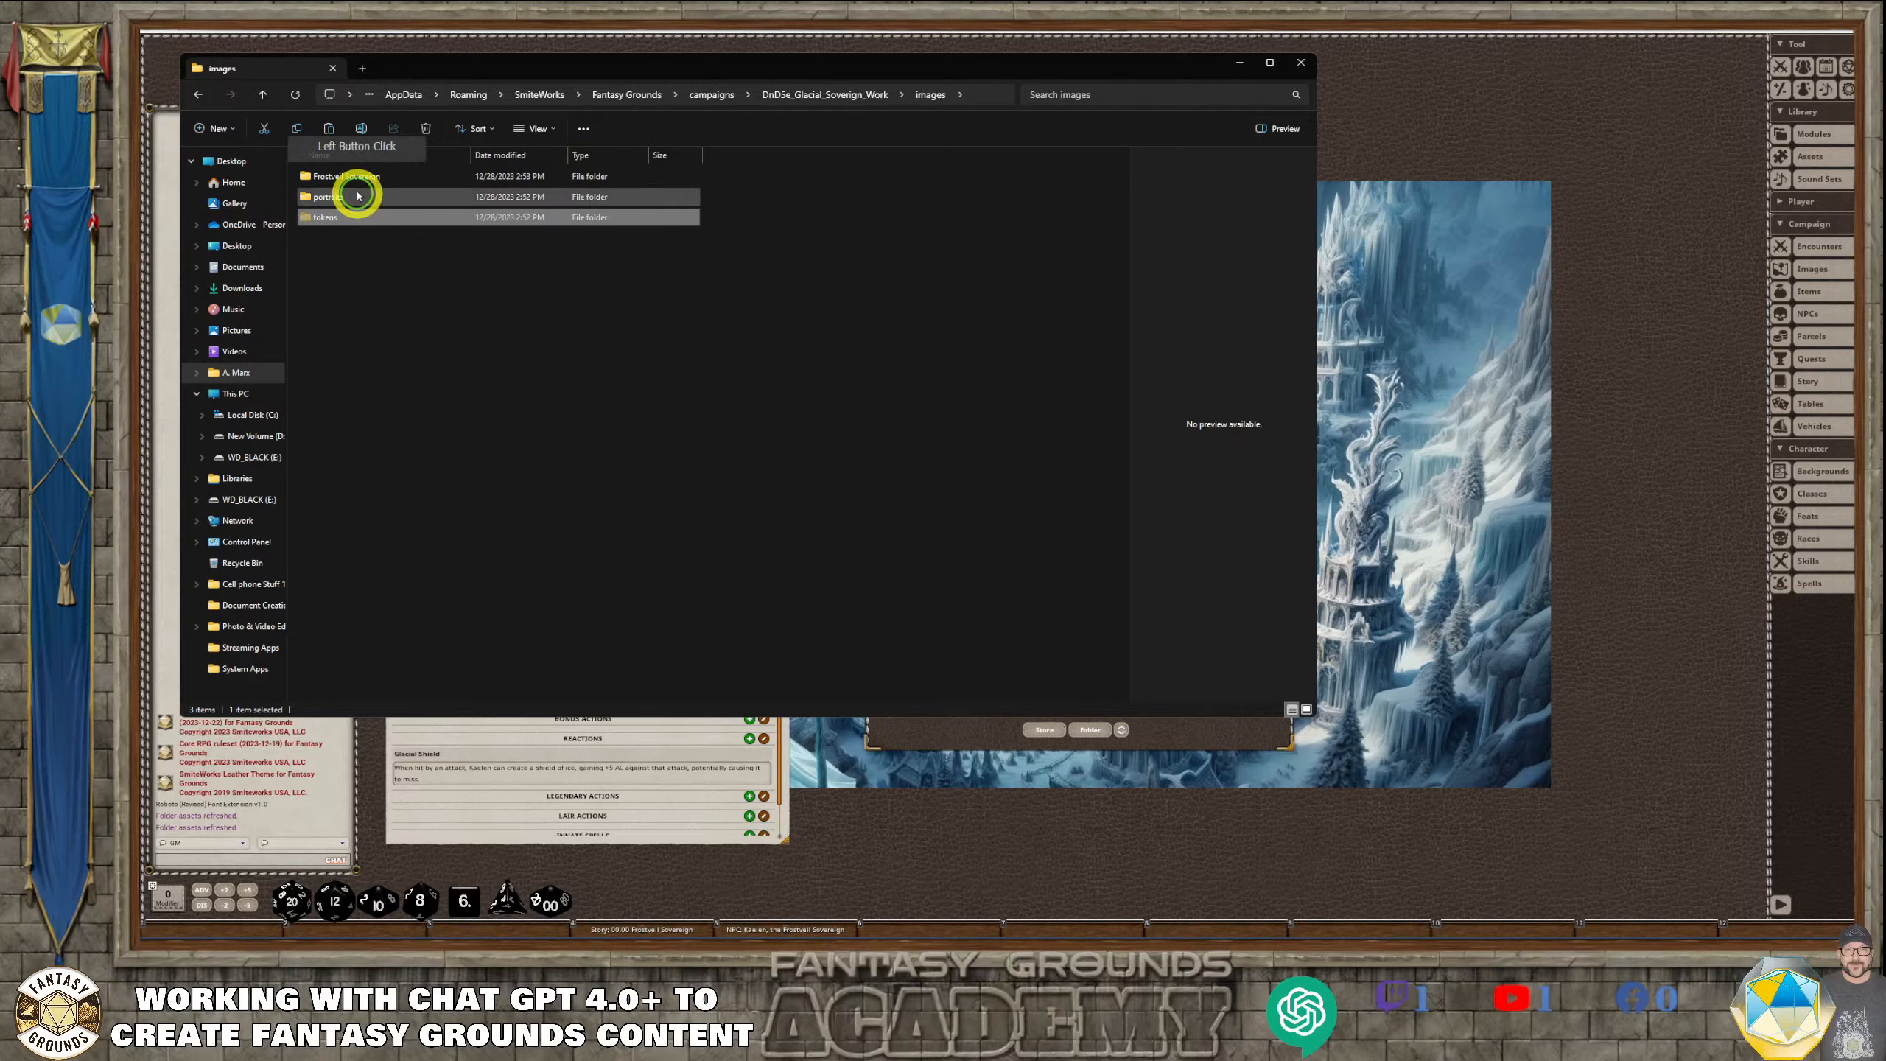
pyautogui.click(198, 94)
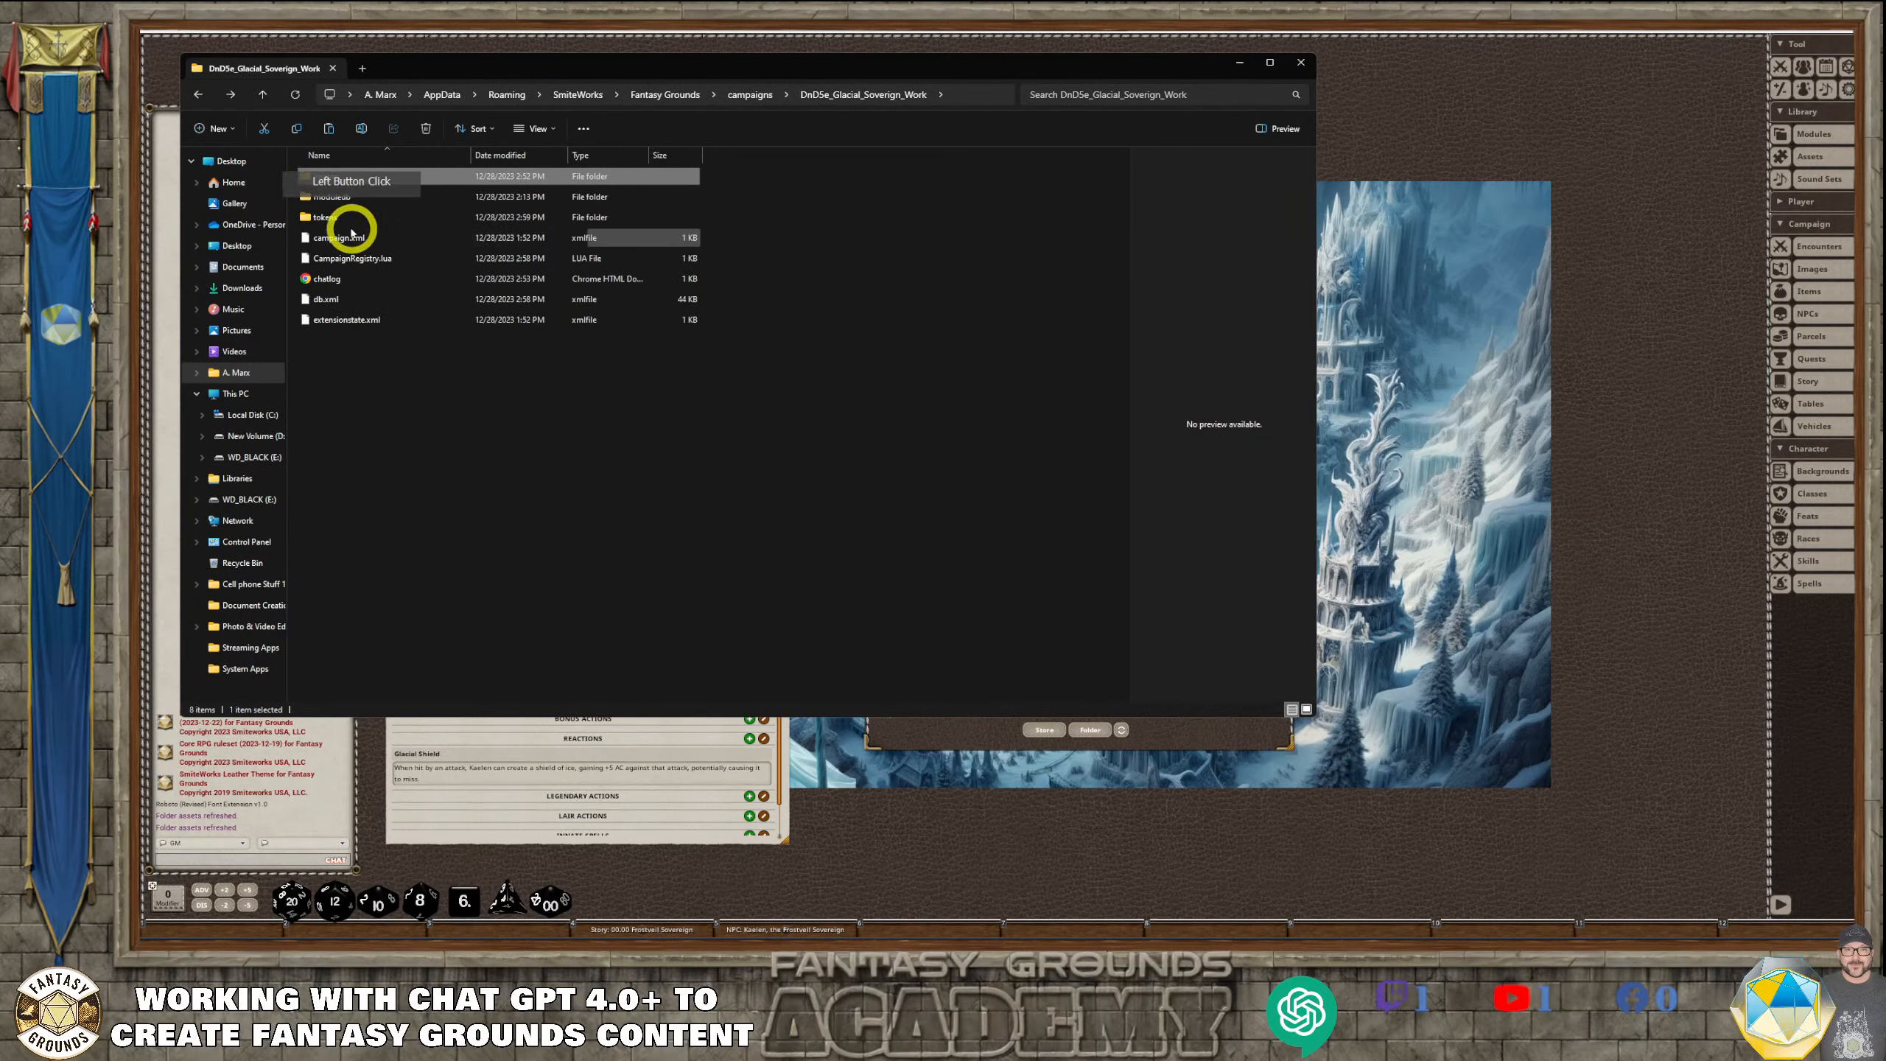
pyautogui.rightClick(478, 415)
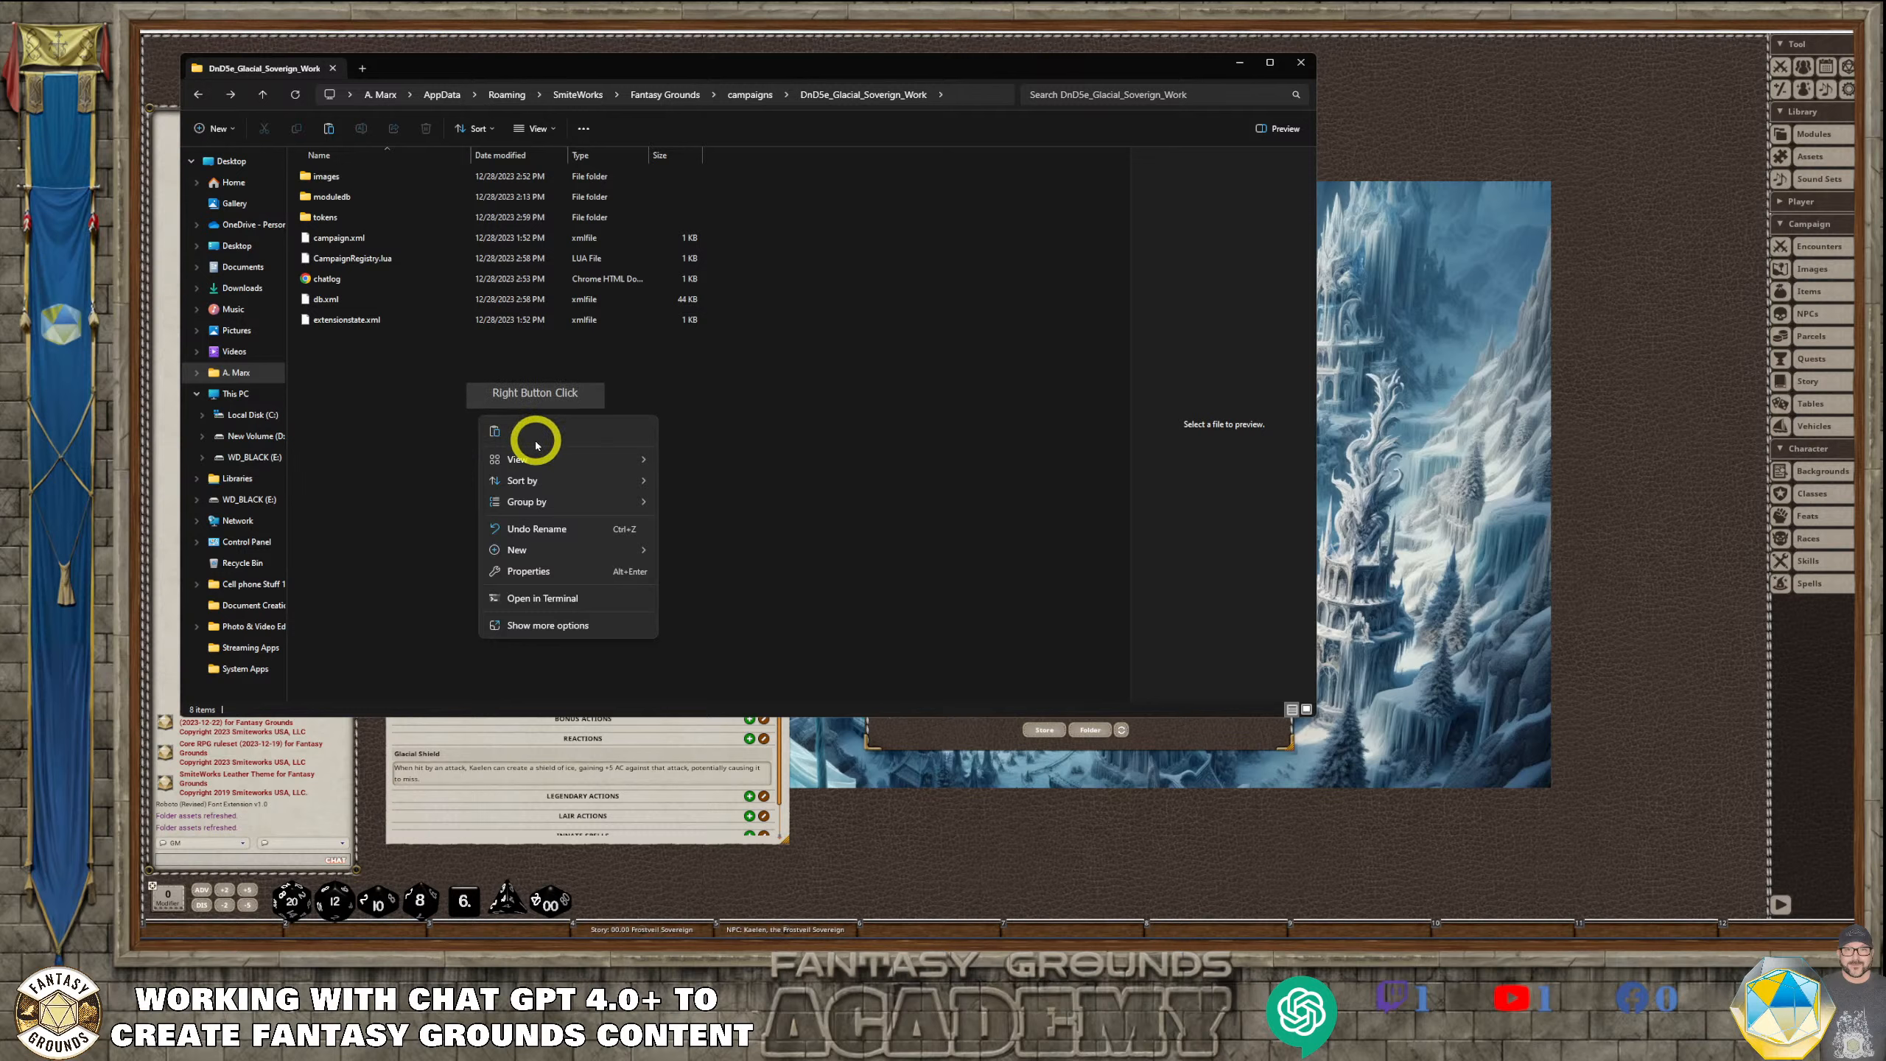
pyautogui.click(494, 432)
# Check the campaign's tokens folder for the moved token, close the file explorer and refresh the token assets
pyautogui.click(335, 225)
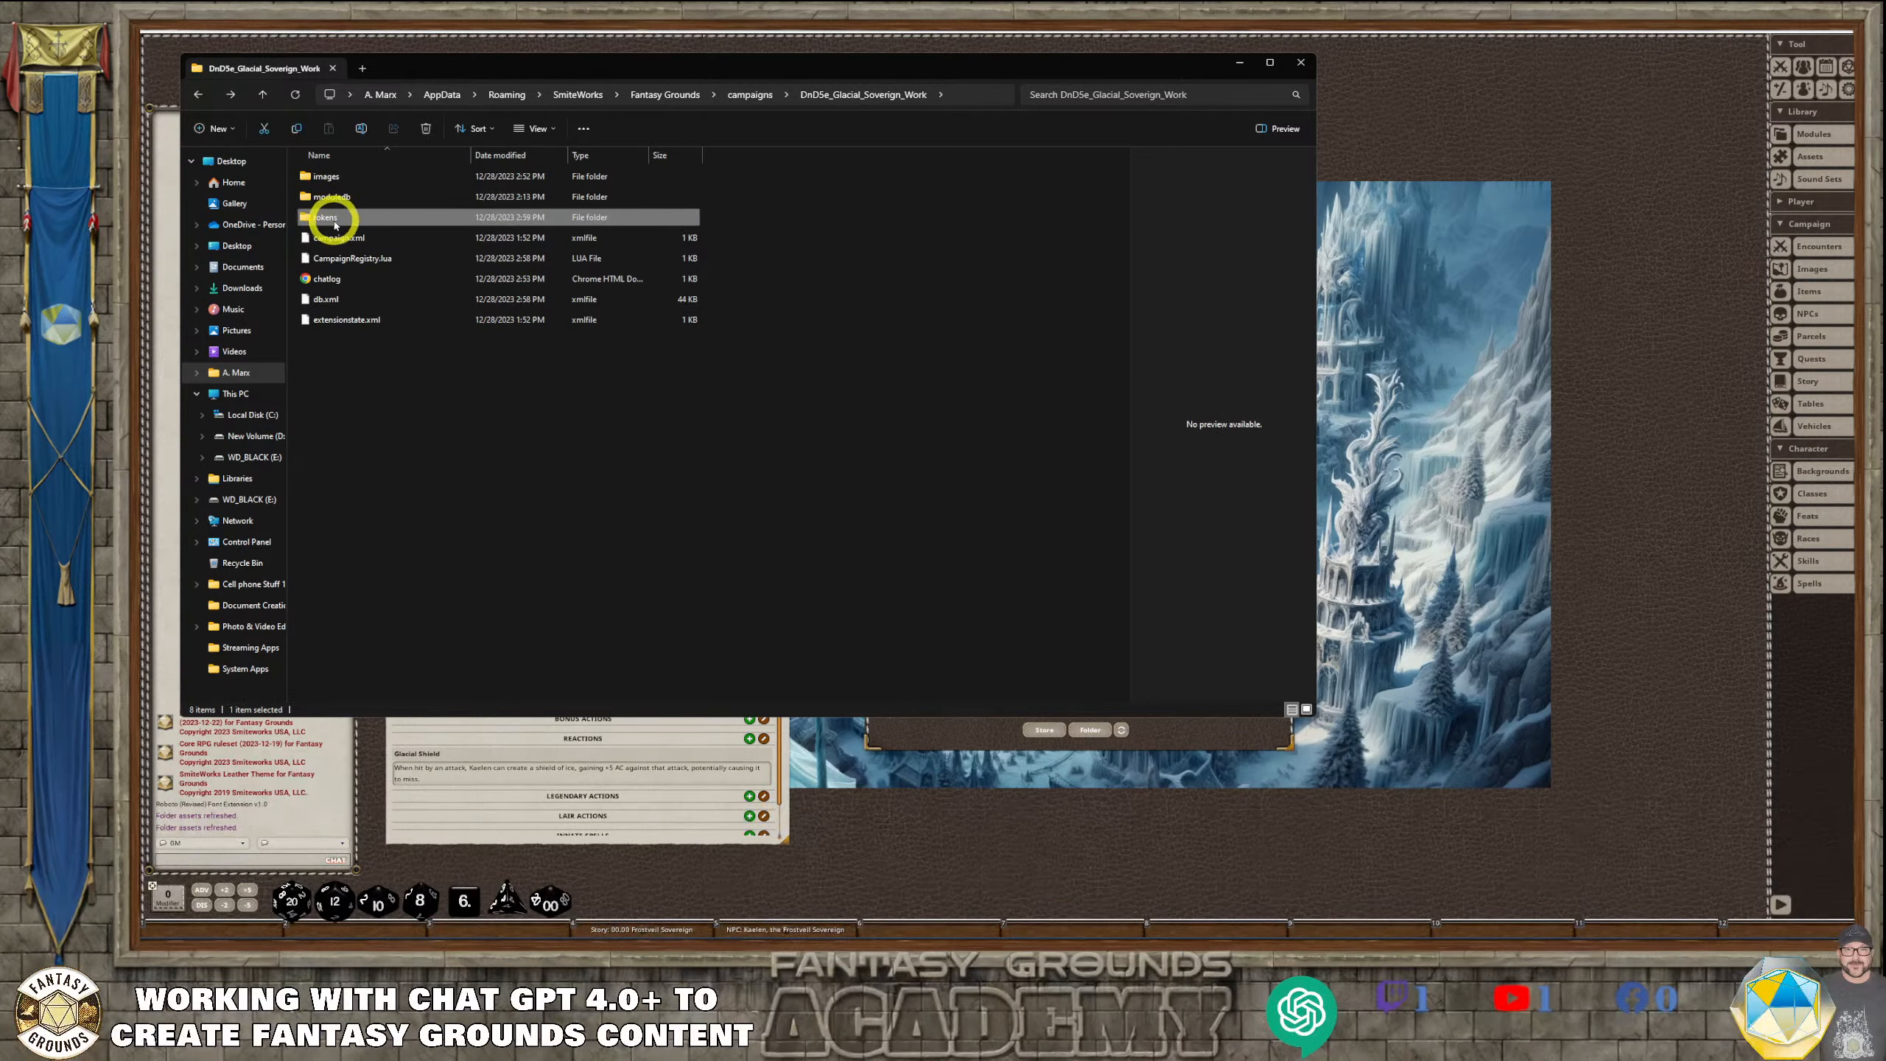
pyautogui.doubleClick(341, 220)
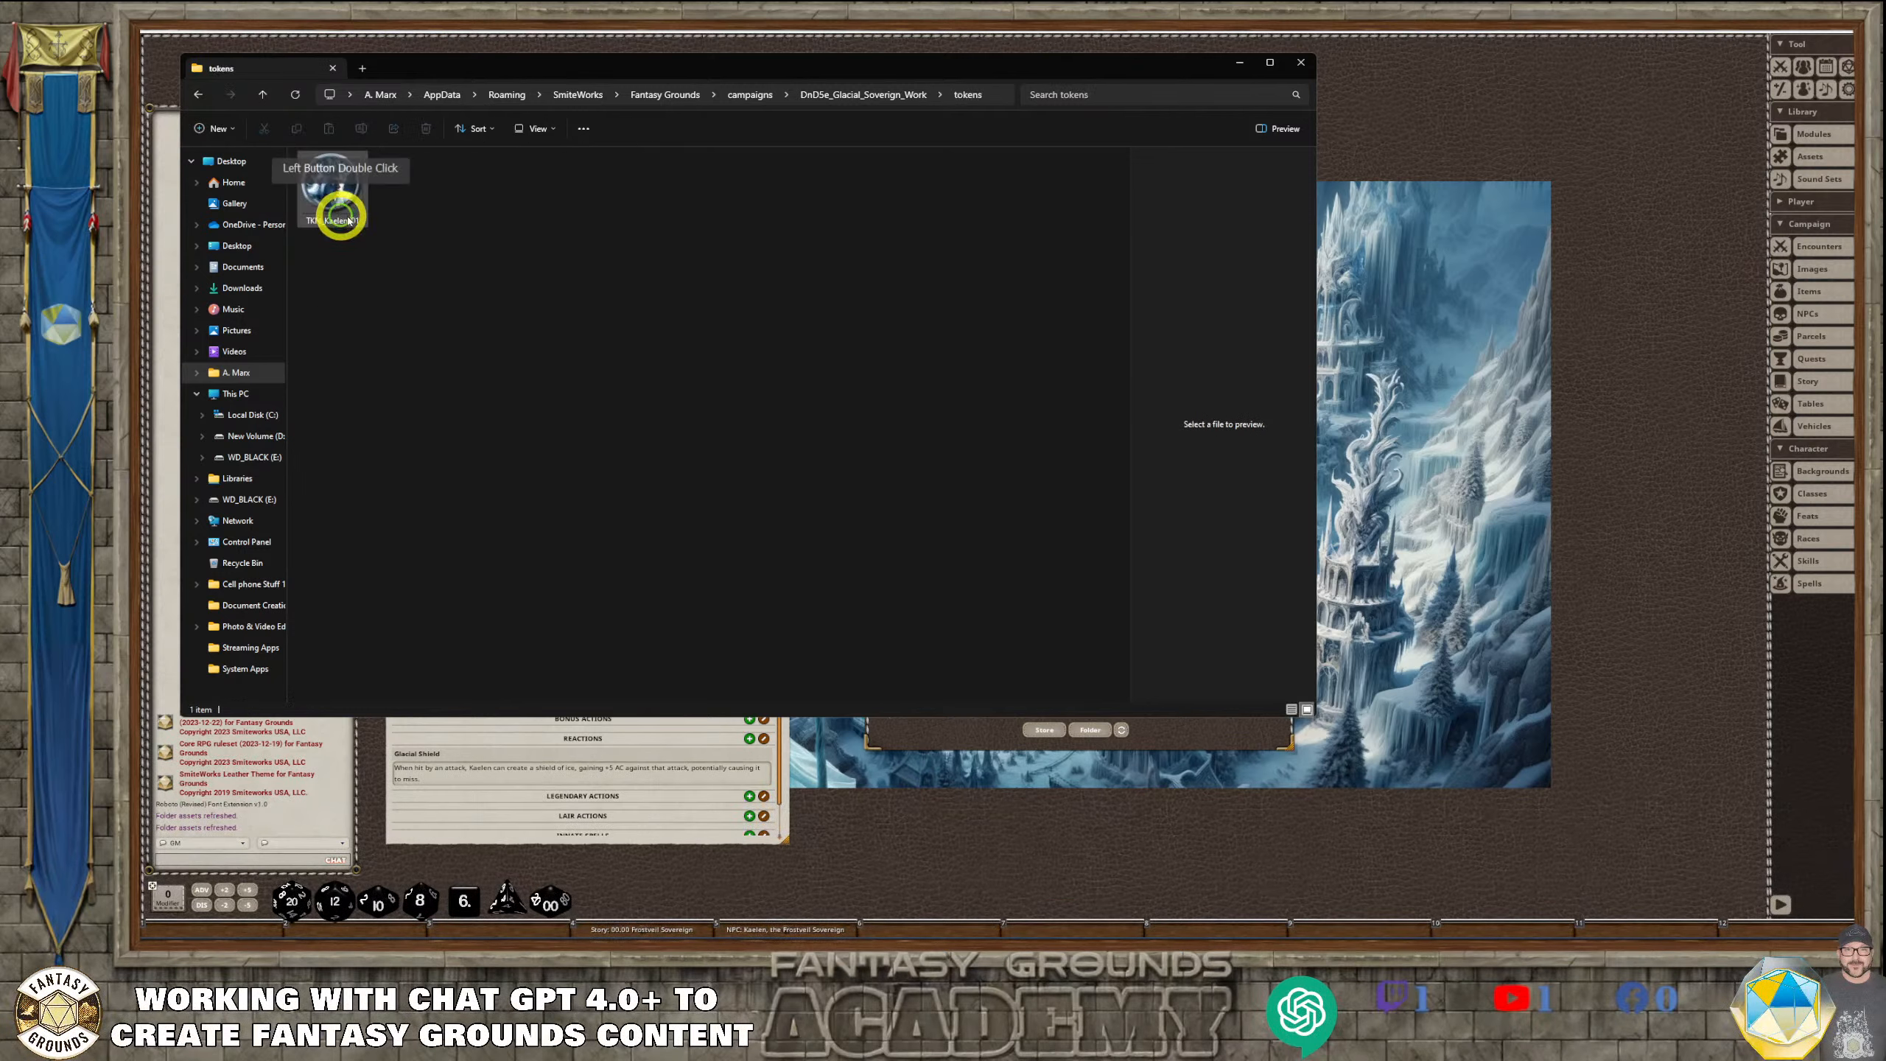
pyautogui.click(1301, 63)
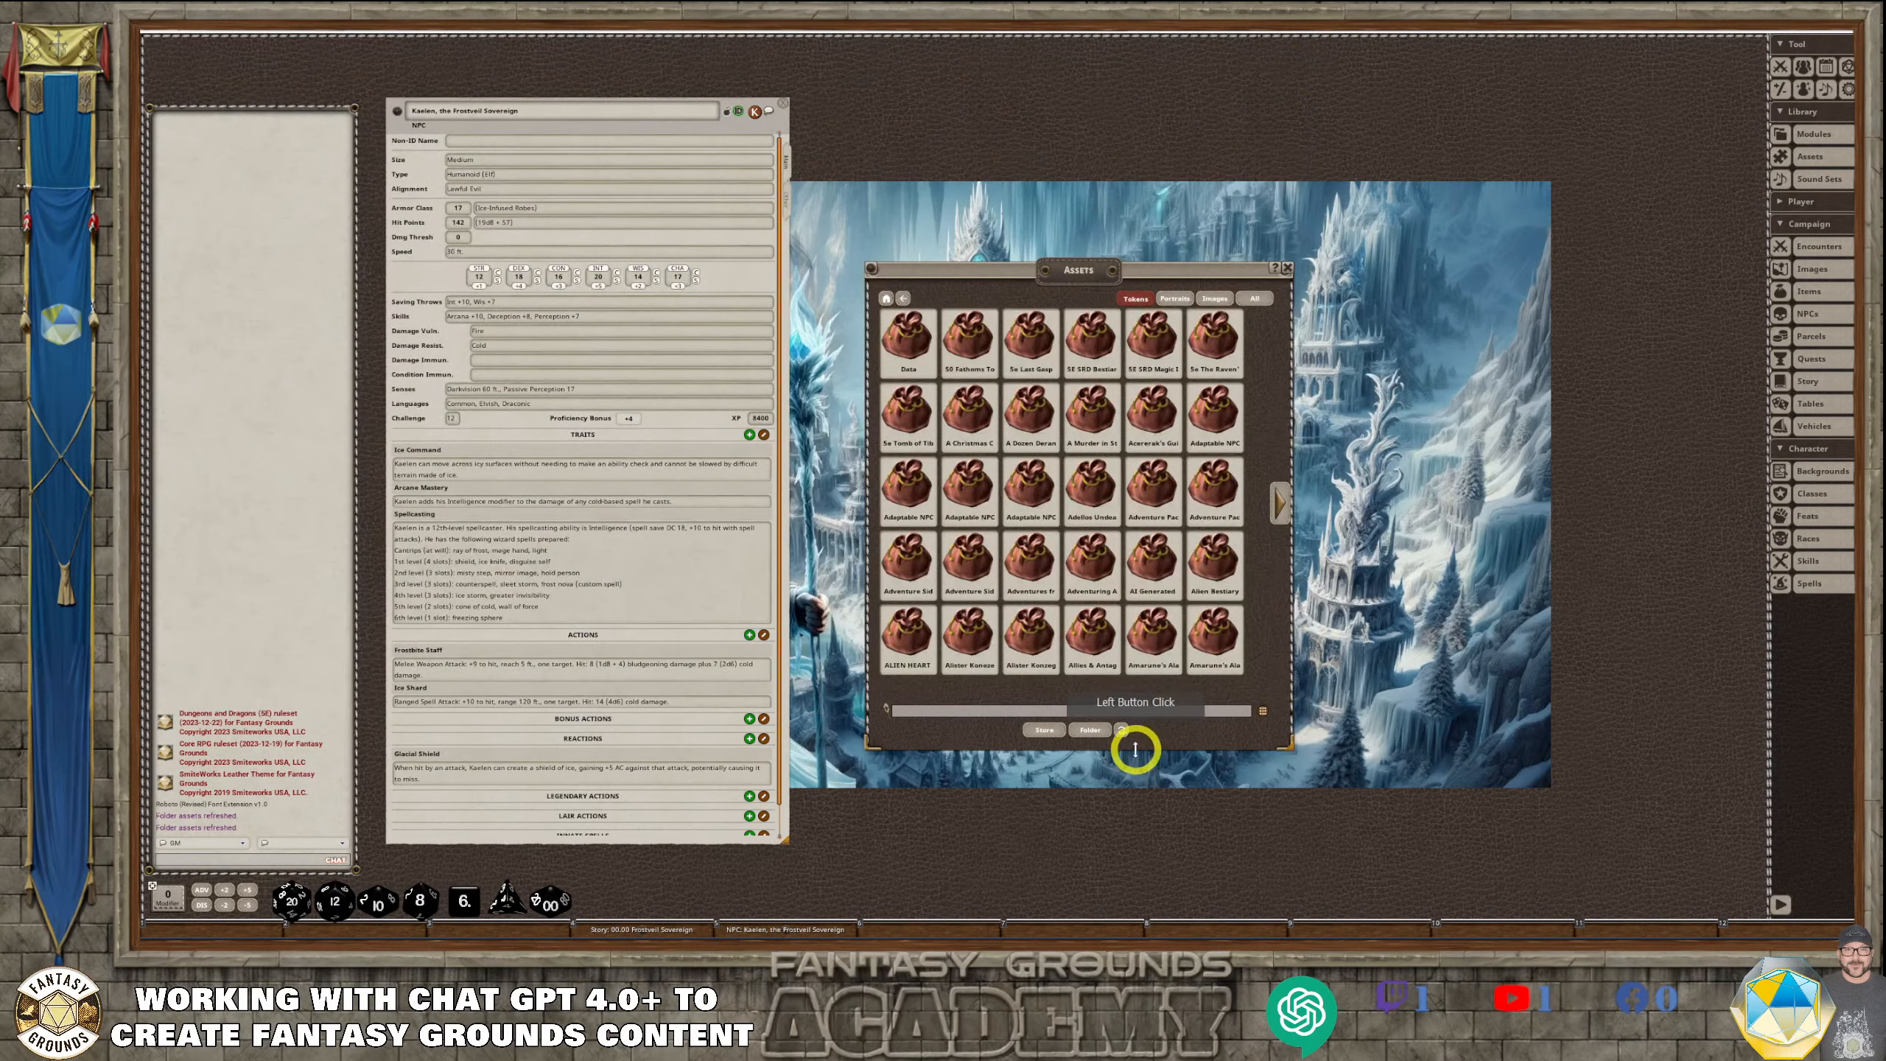
pyautogui.click(1122, 732)
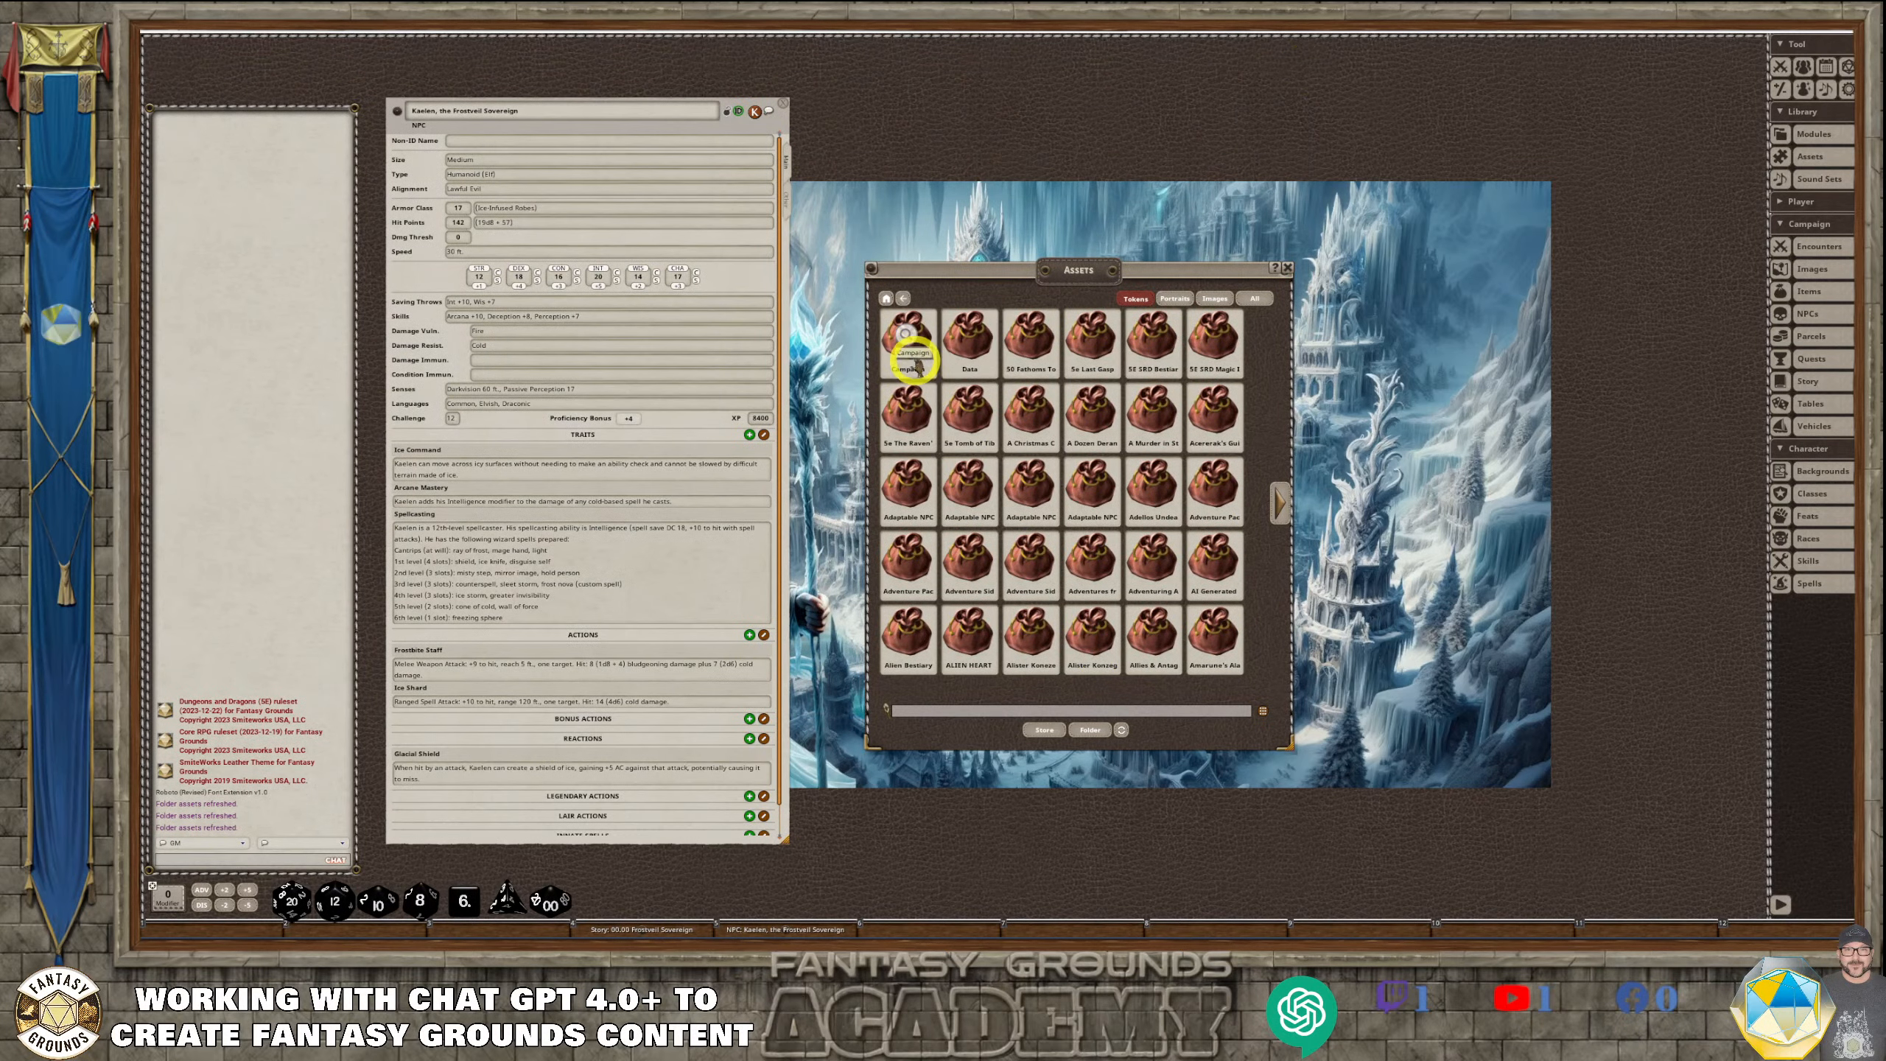
# Assign the campaign's TKN_Kaelen token to the Frostveil Sovereign NPC record and close the asset browser
pyautogui.click(919, 325)
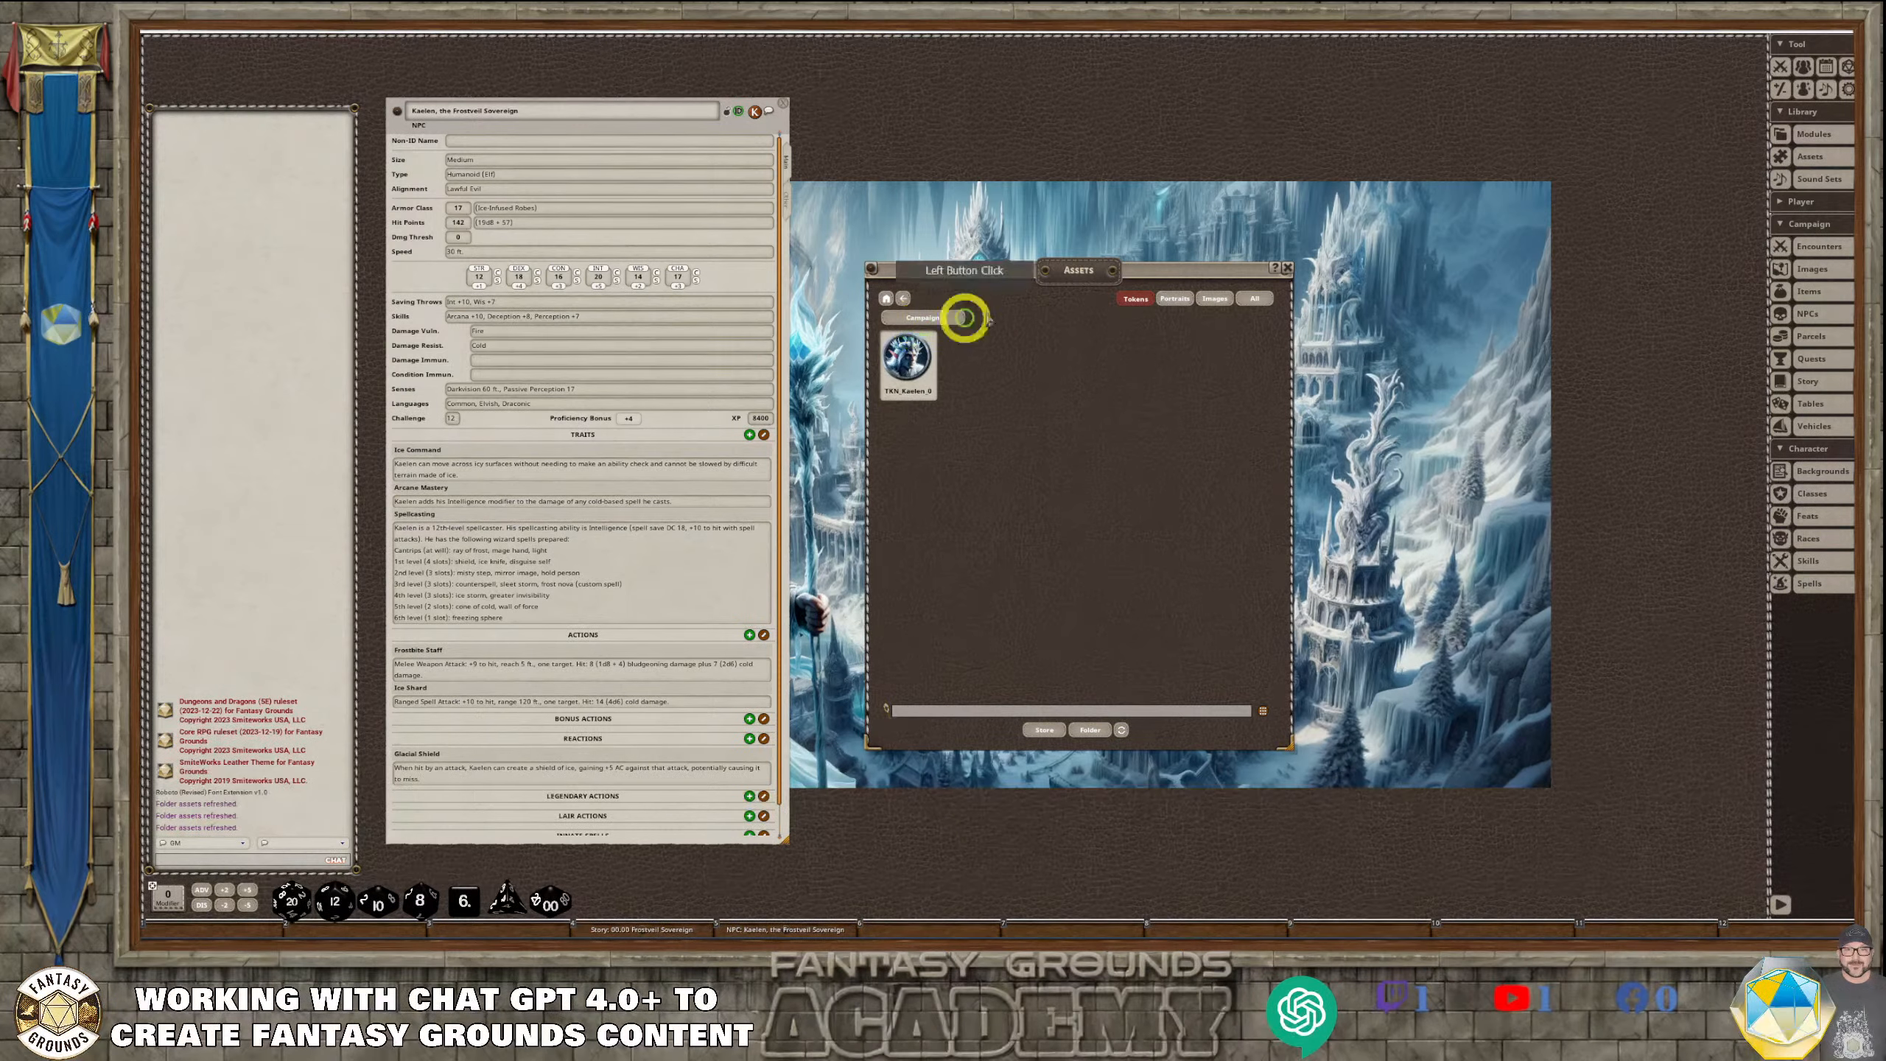
pyautogui.moveTo(928, 401); pyautogui.dragTo(755, 112)
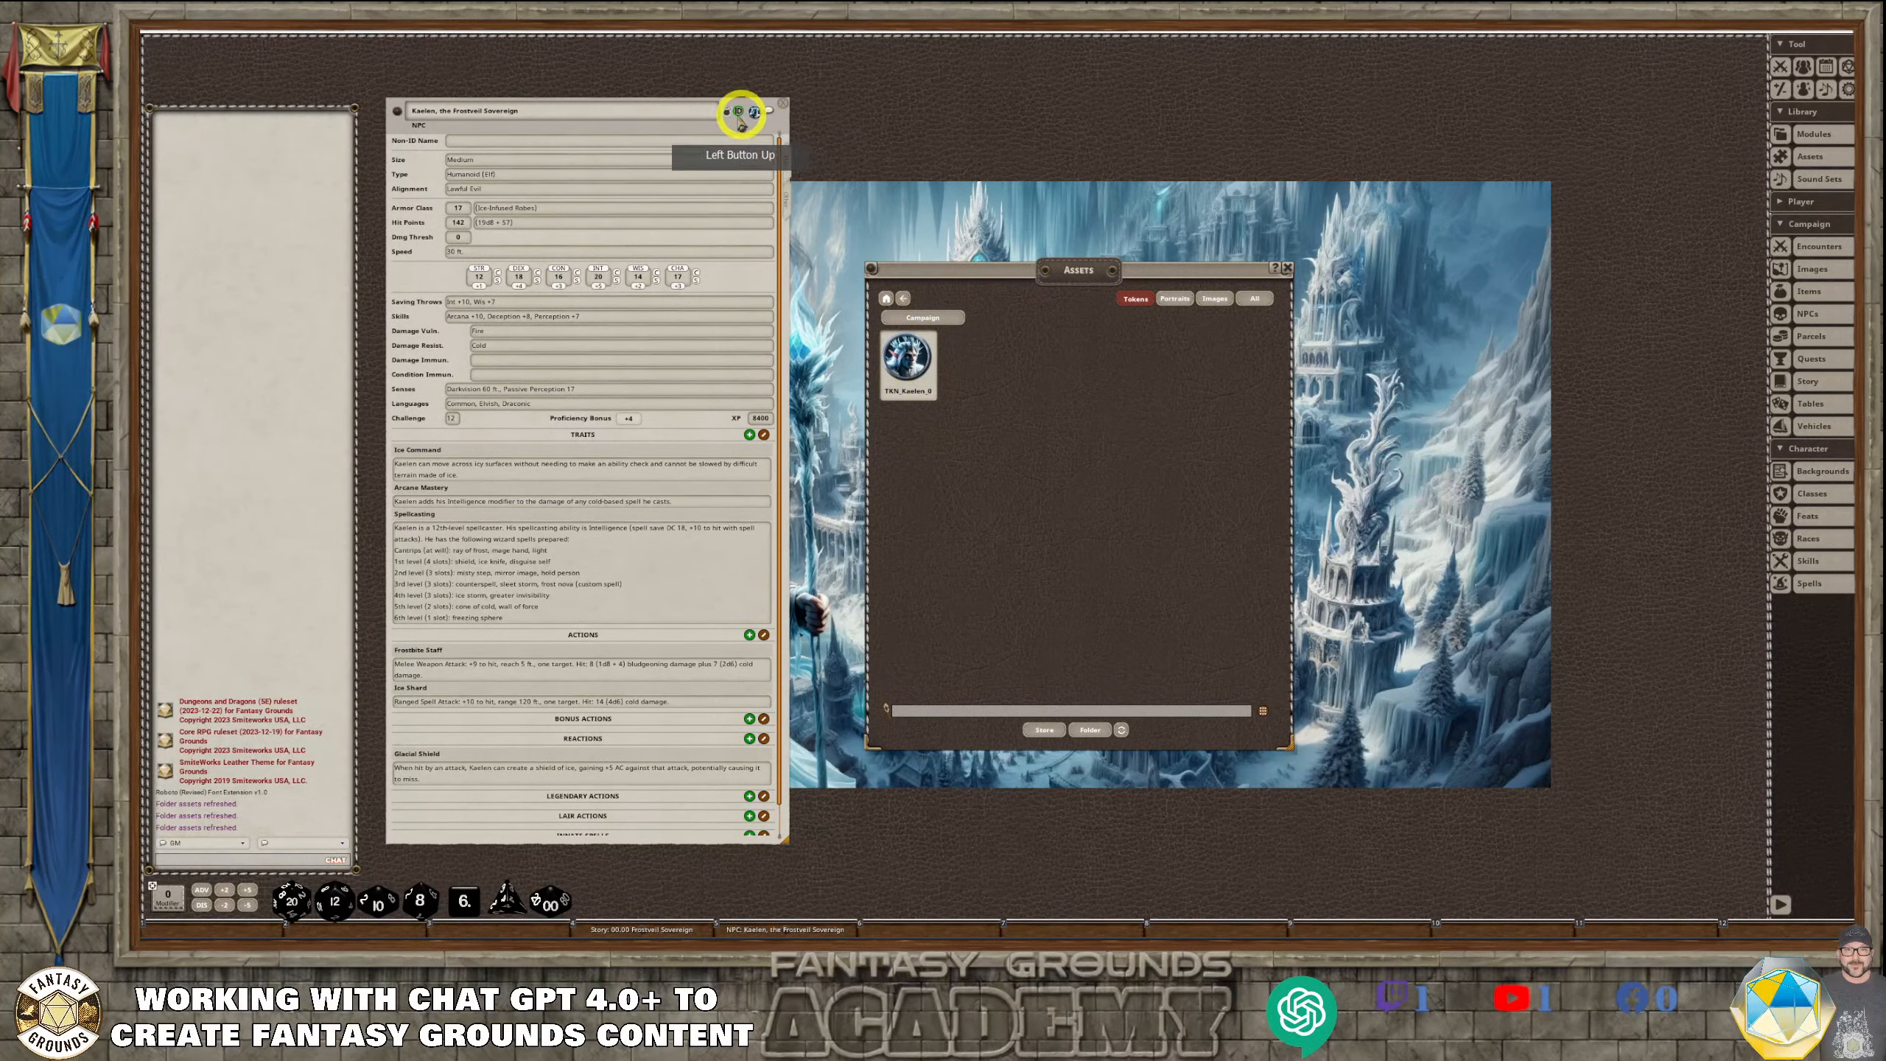
pyautogui.click(1287, 269)
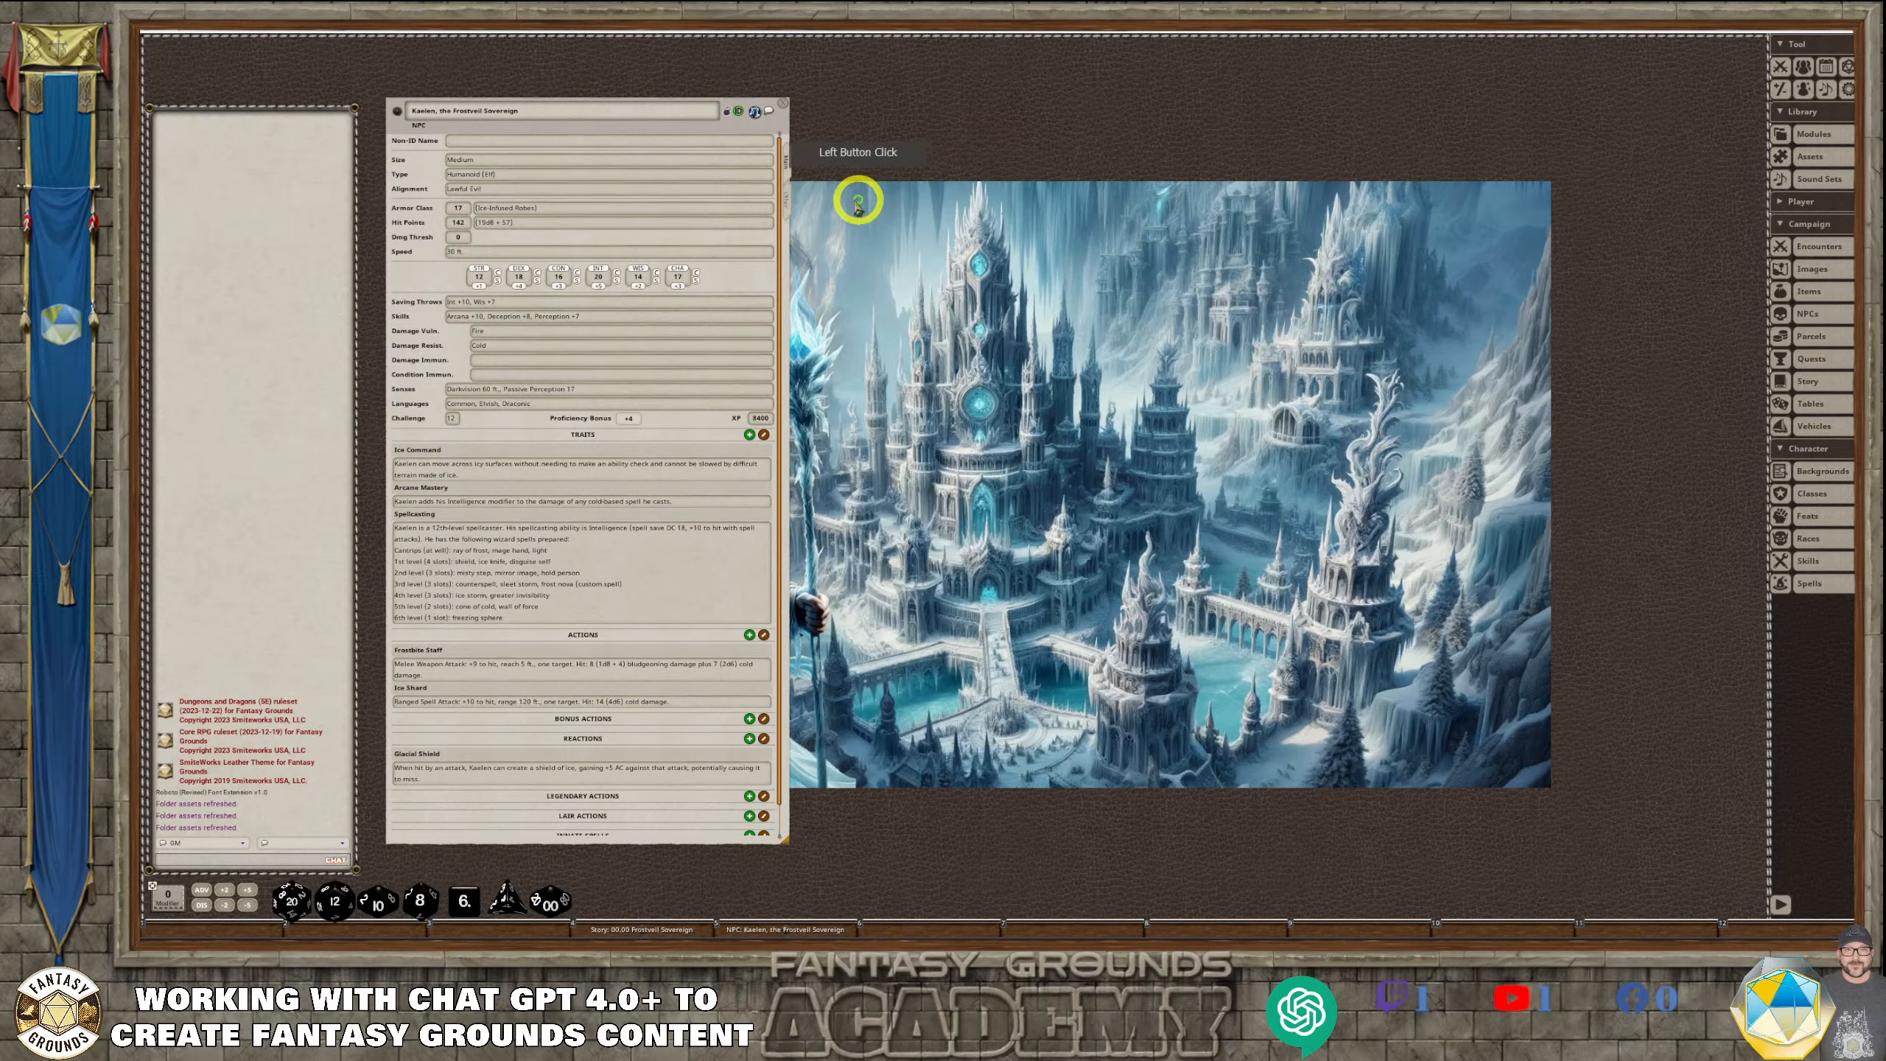
# Show the NPC's description text and view the Art_Kaelen image from the campaign's image list
pyautogui.click(786, 191)
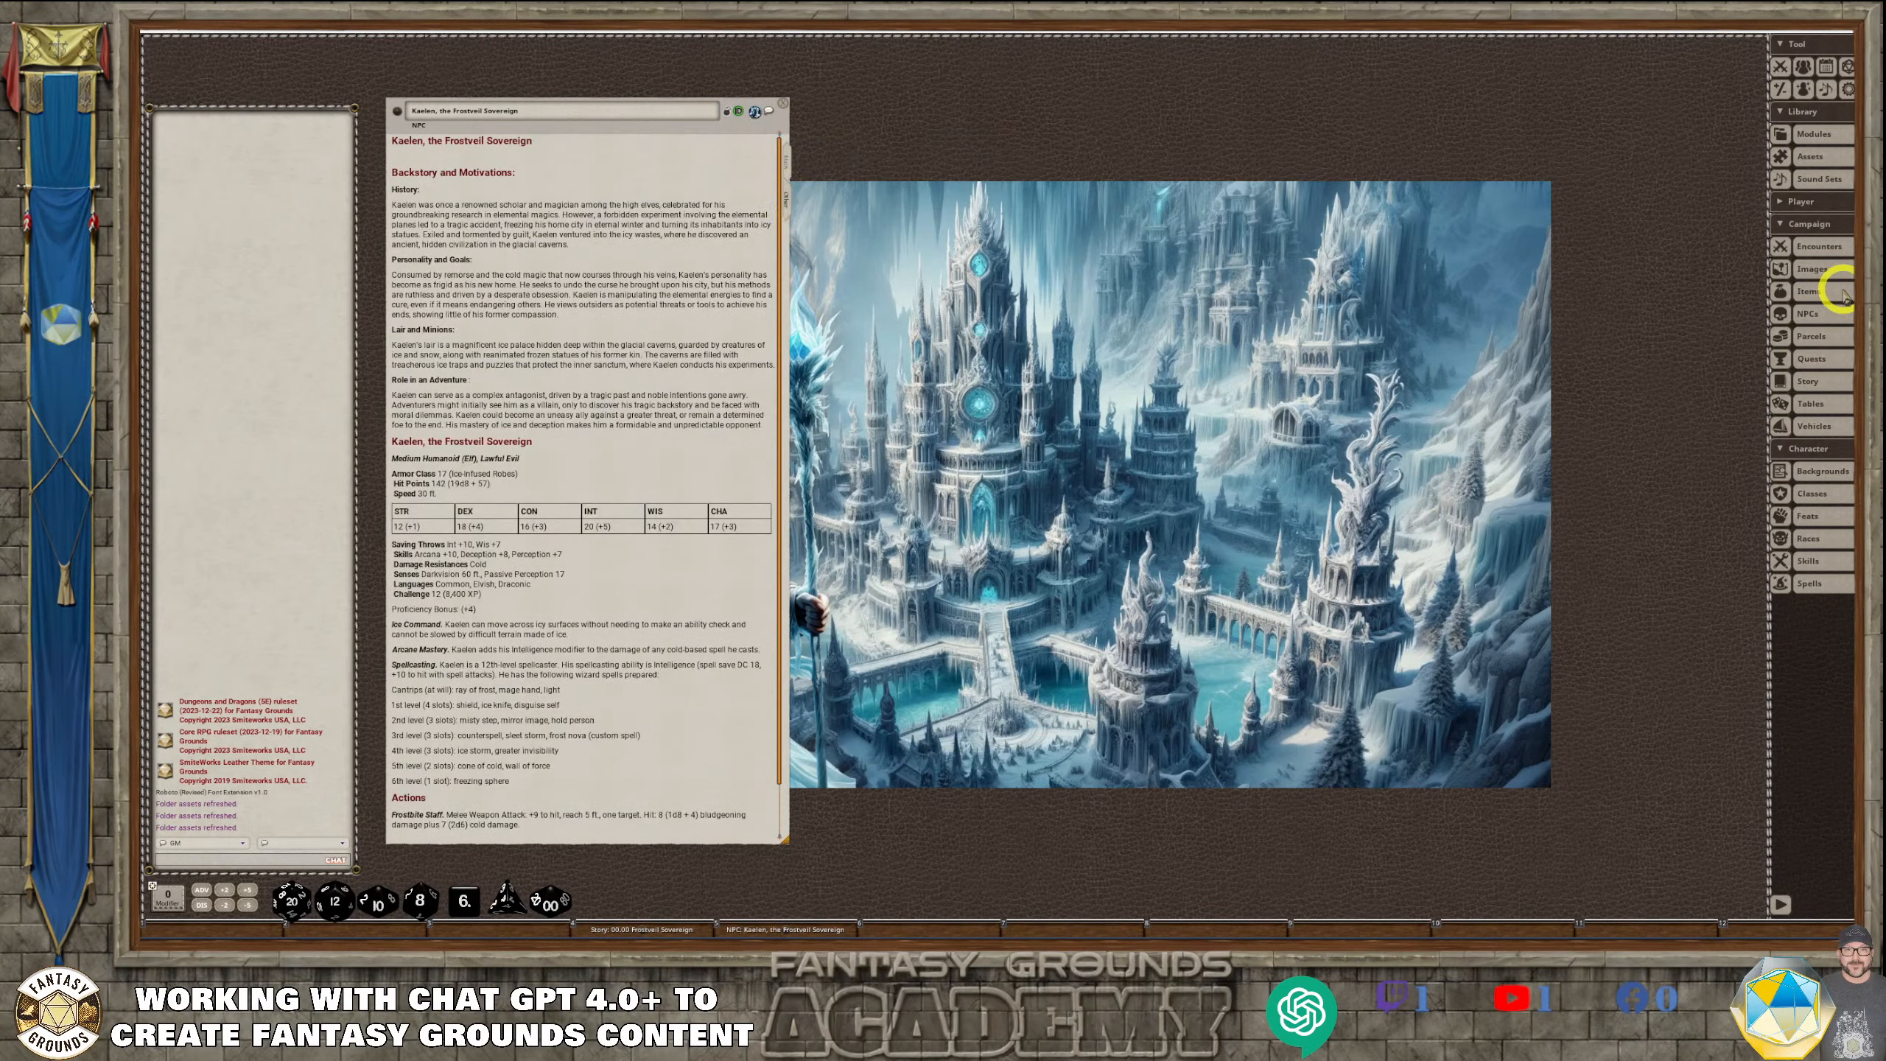
pyautogui.click(1809, 270)
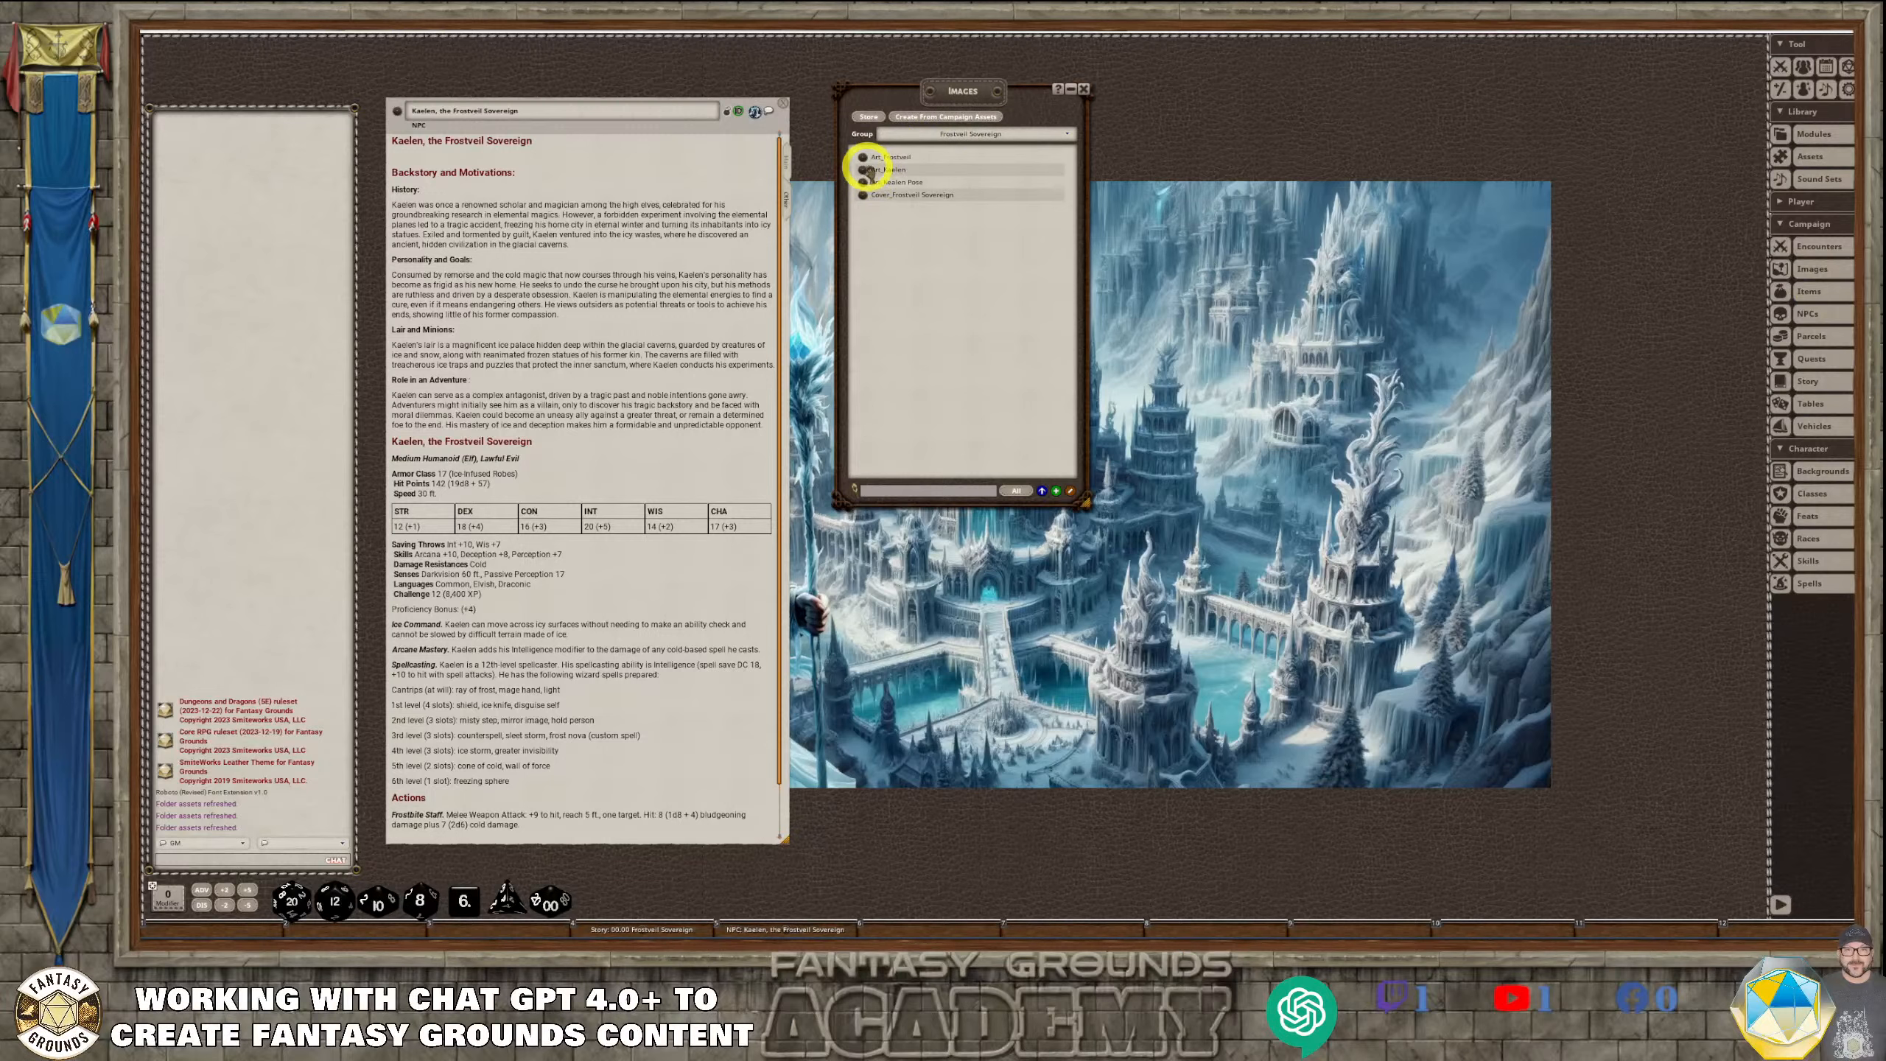
pyautogui.click(863, 169)
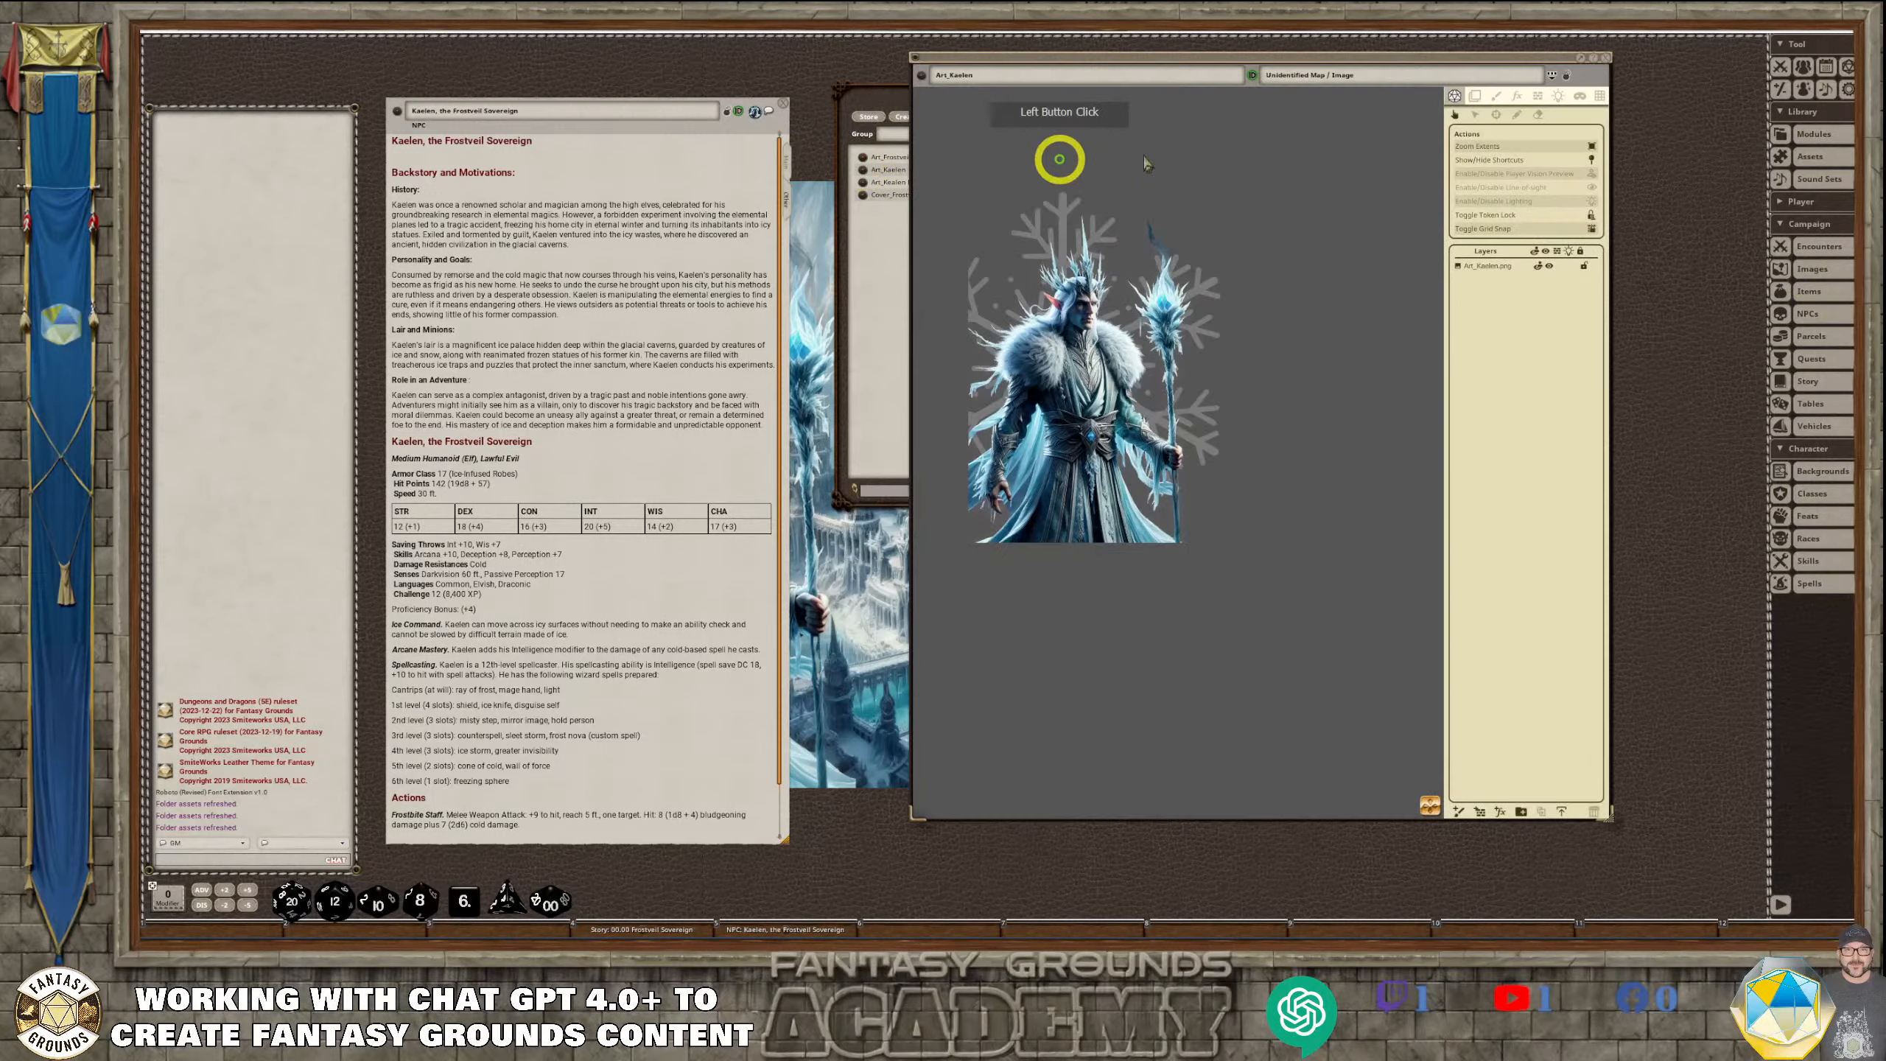
pyautogui.click(1601, 56)
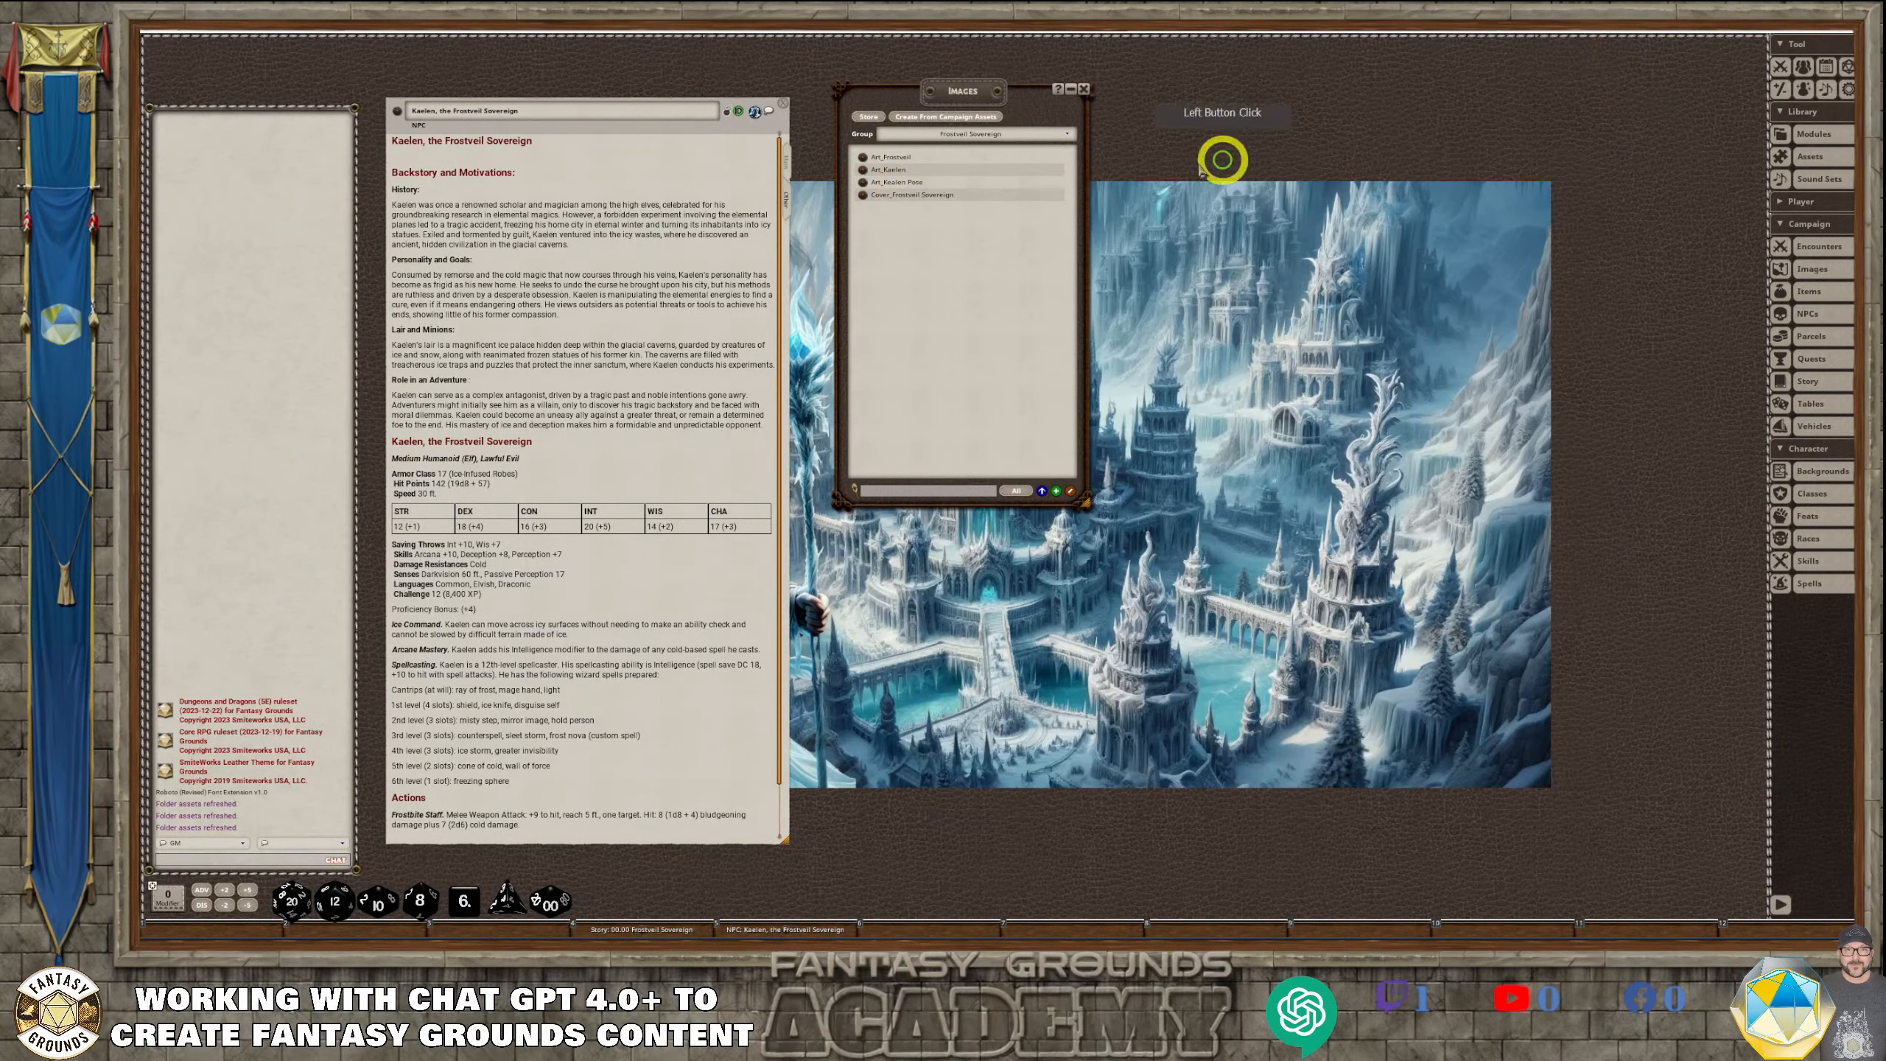
# Insert a link to the Art_Kaelen Pose image below the name heading in the NPC's description
pyautogui.click(863, 182)
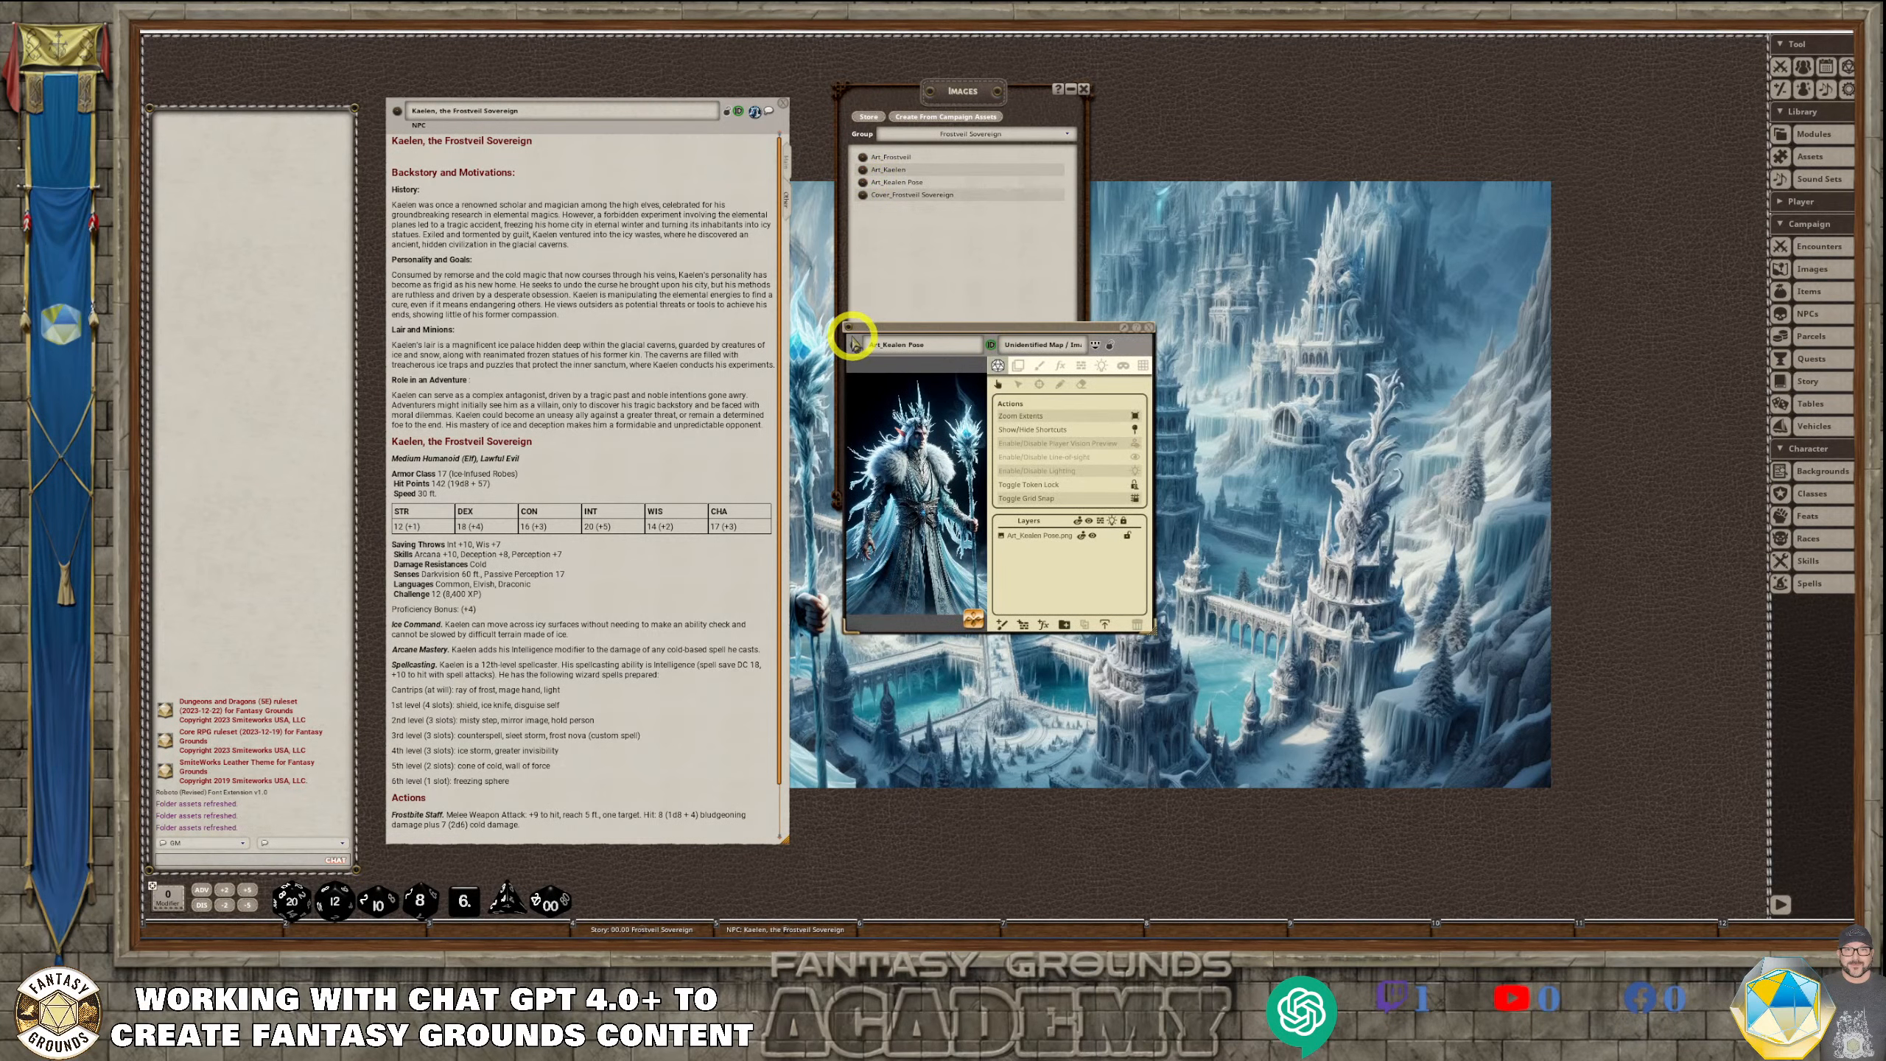
pyautogui.moveTo(854, 344); pyautogui.dragTo(401, 157)
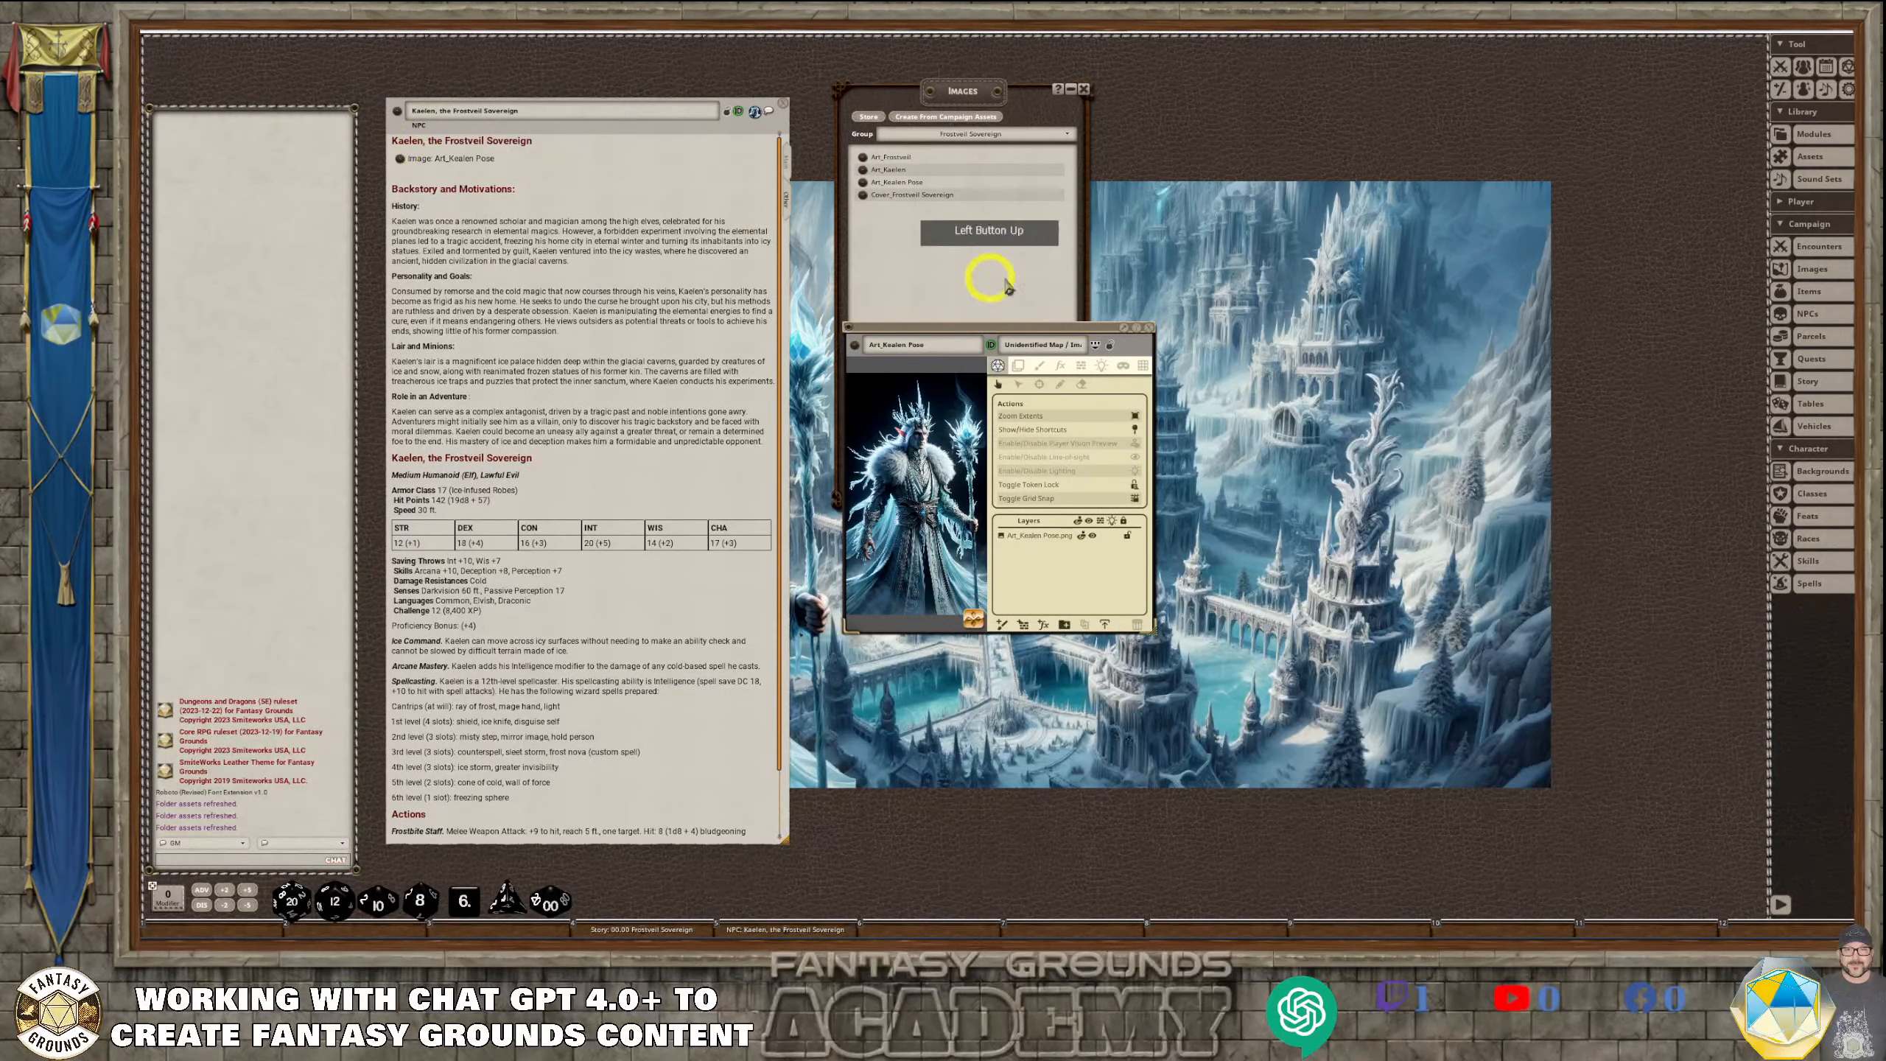
# Widen the NPC window and undo an attempted removal of the blank line below the image link
pyautogui.click(638, 260)
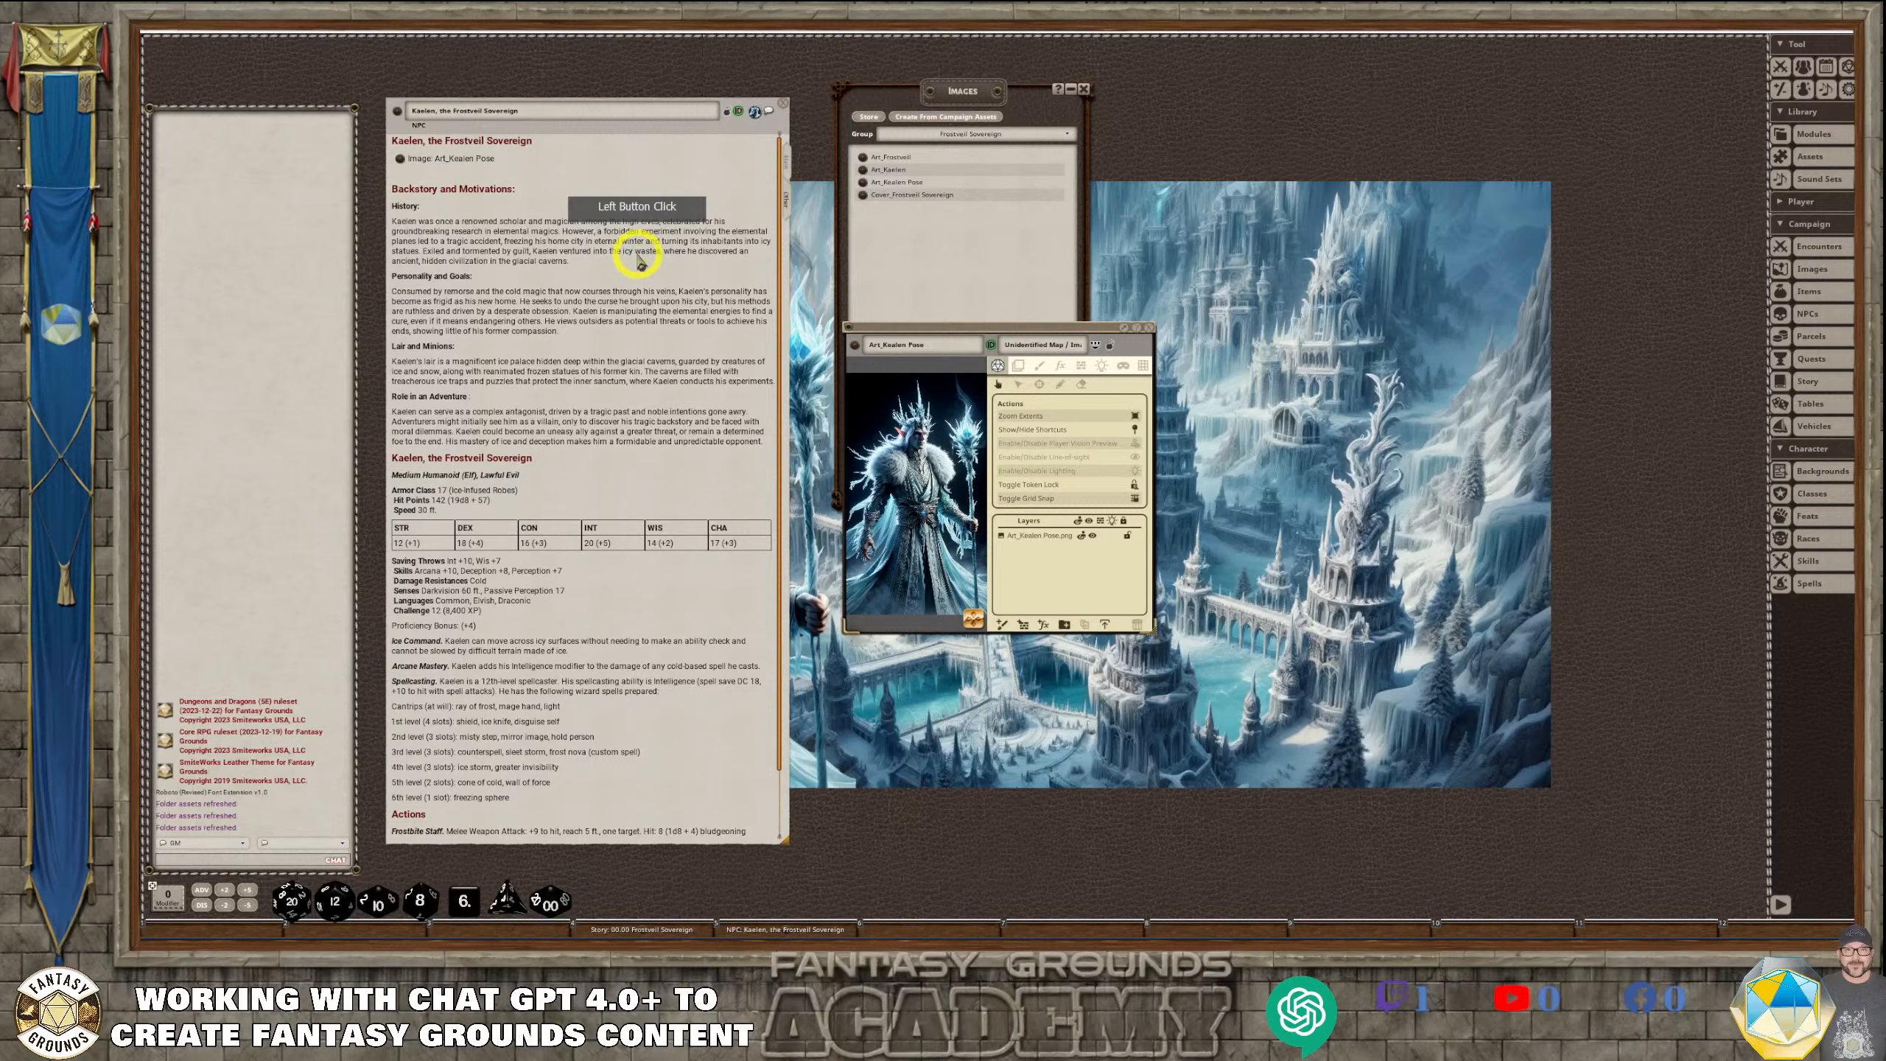
pyautogui.press('BackSpace')
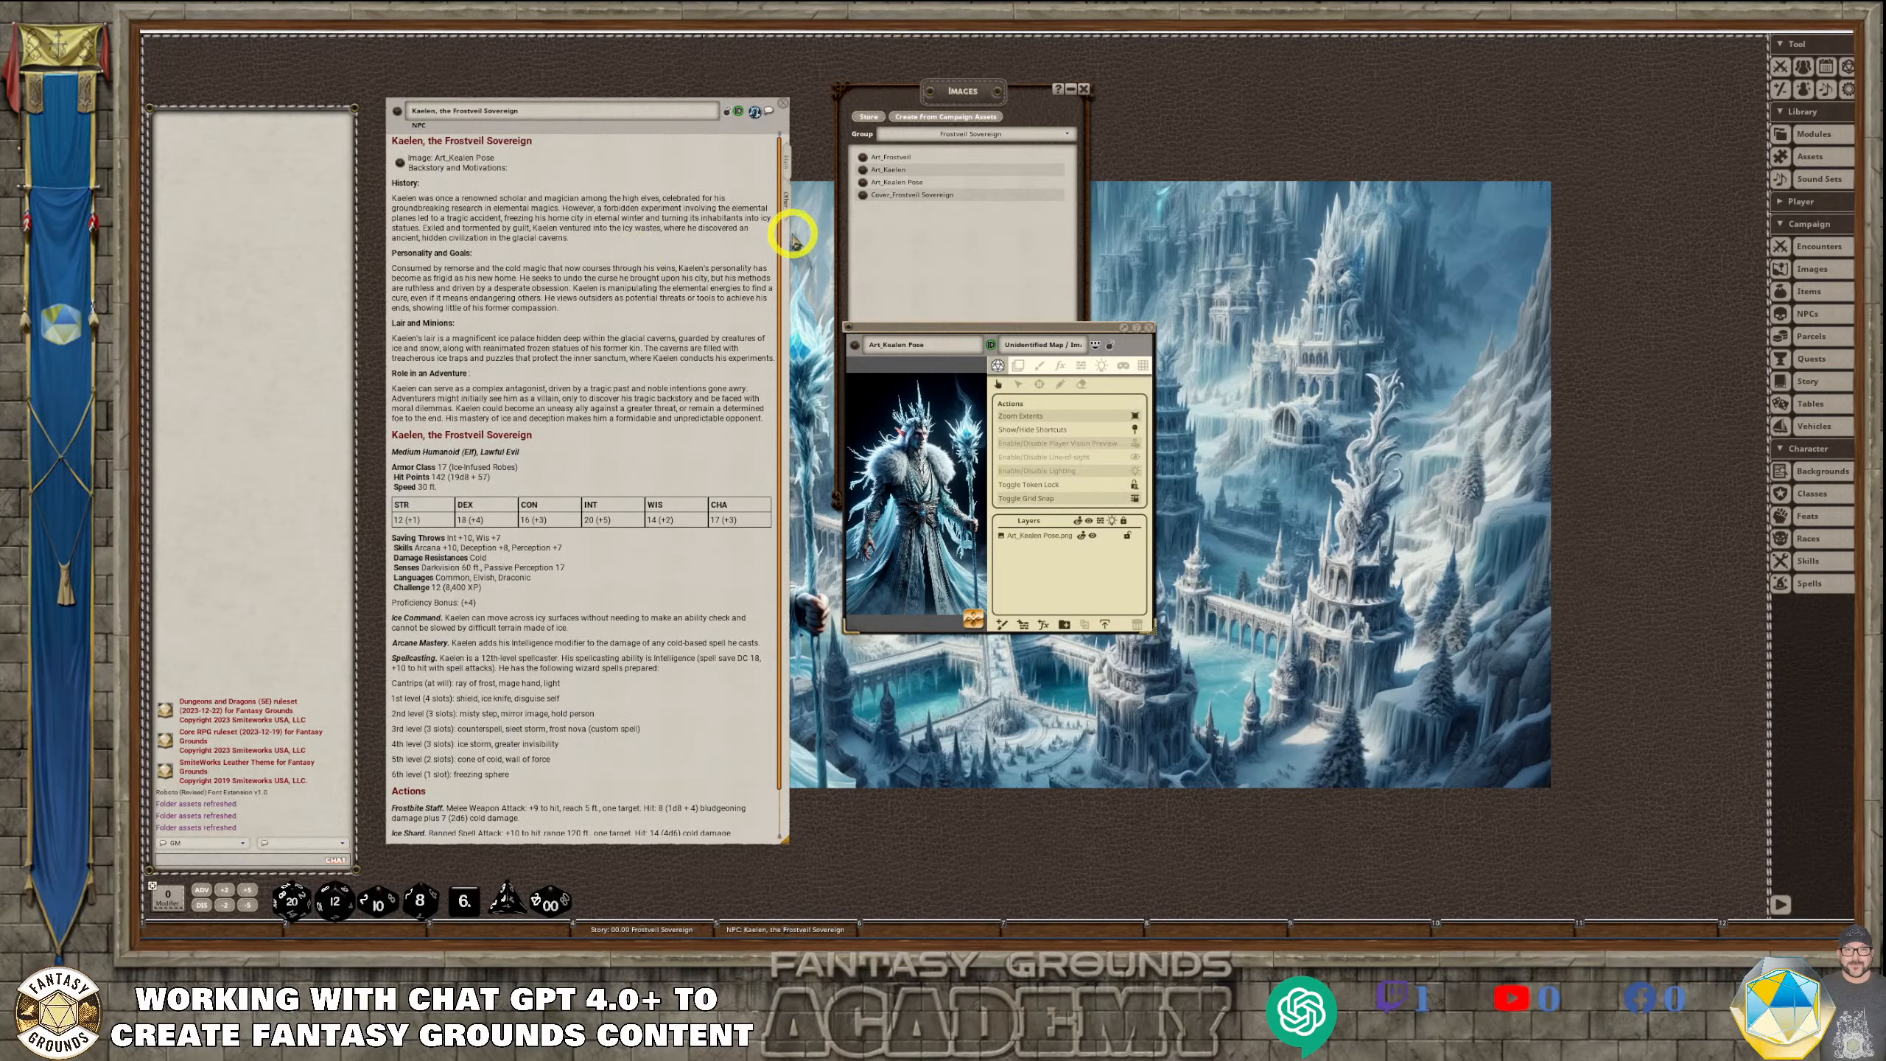
pyautogui.moveTo(786, 237); pyautogui.dragTo(925, 238)
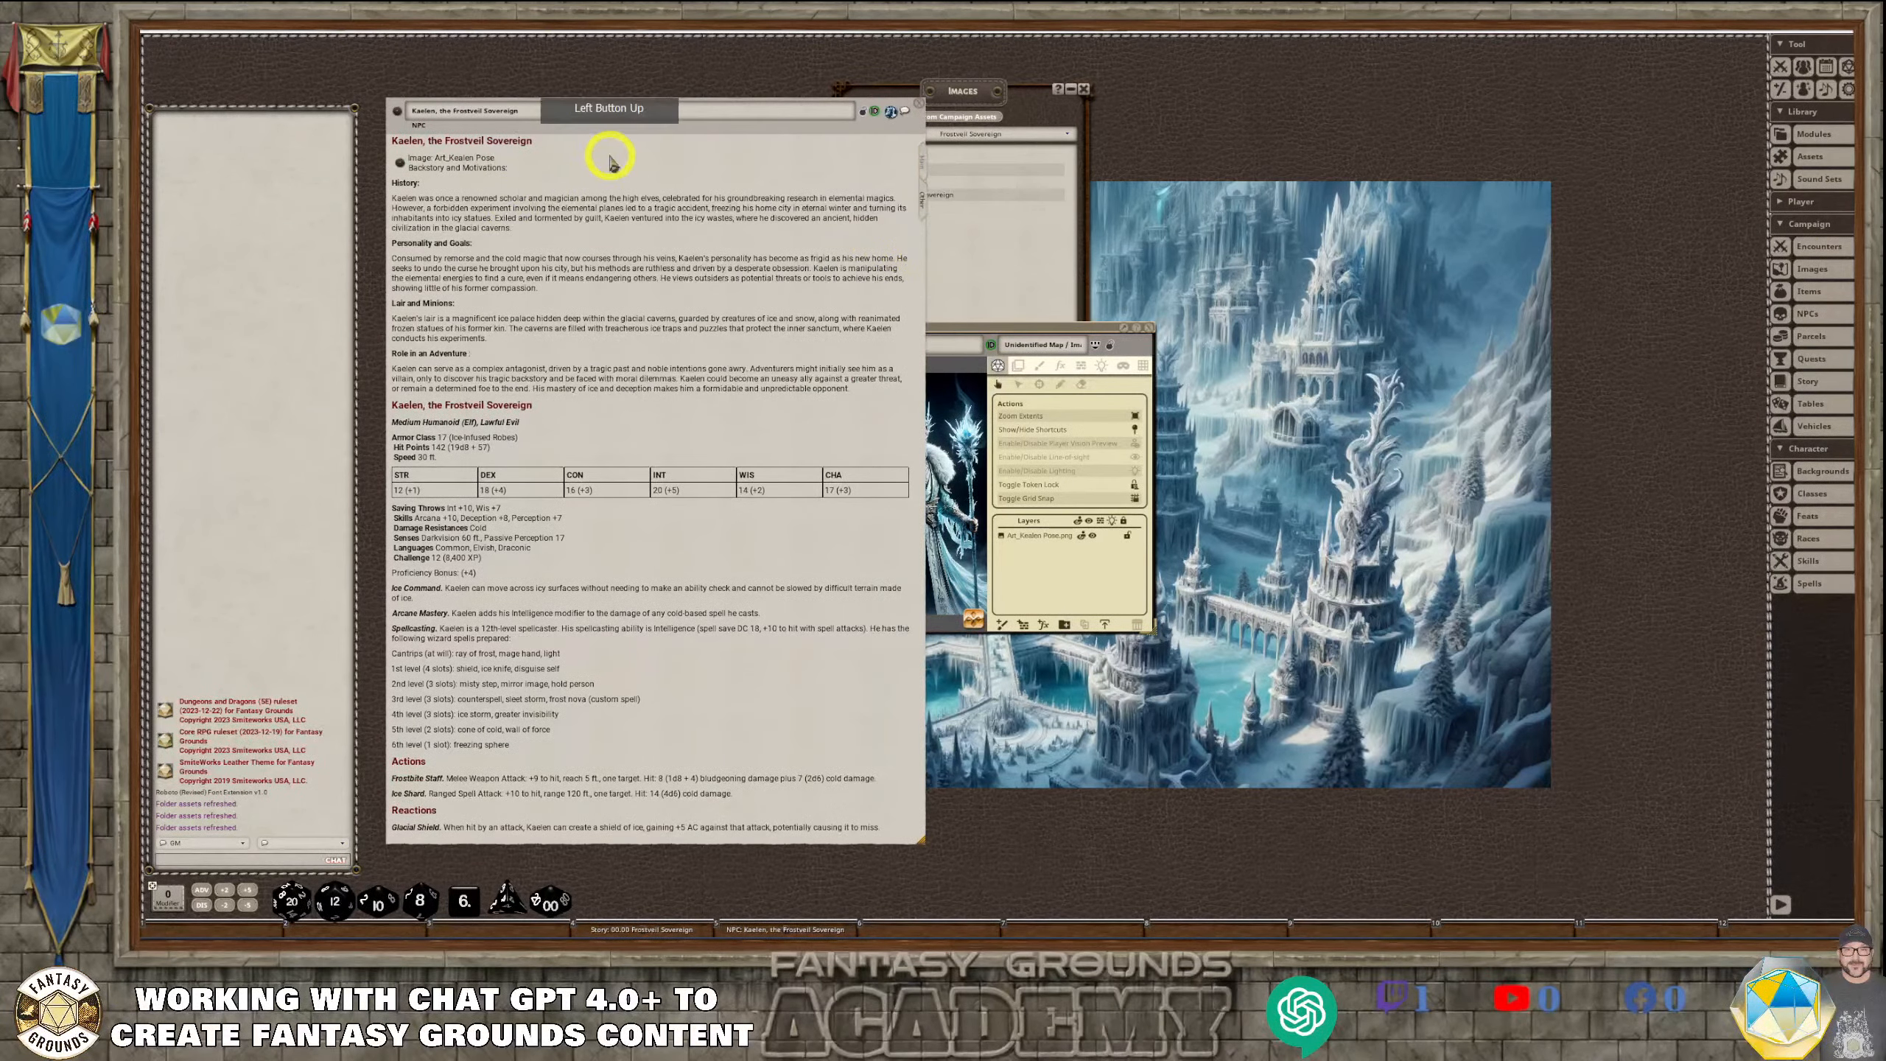
pyautogui.click(702, 164)
pyautogui.hotkey('ctrl', 'z')
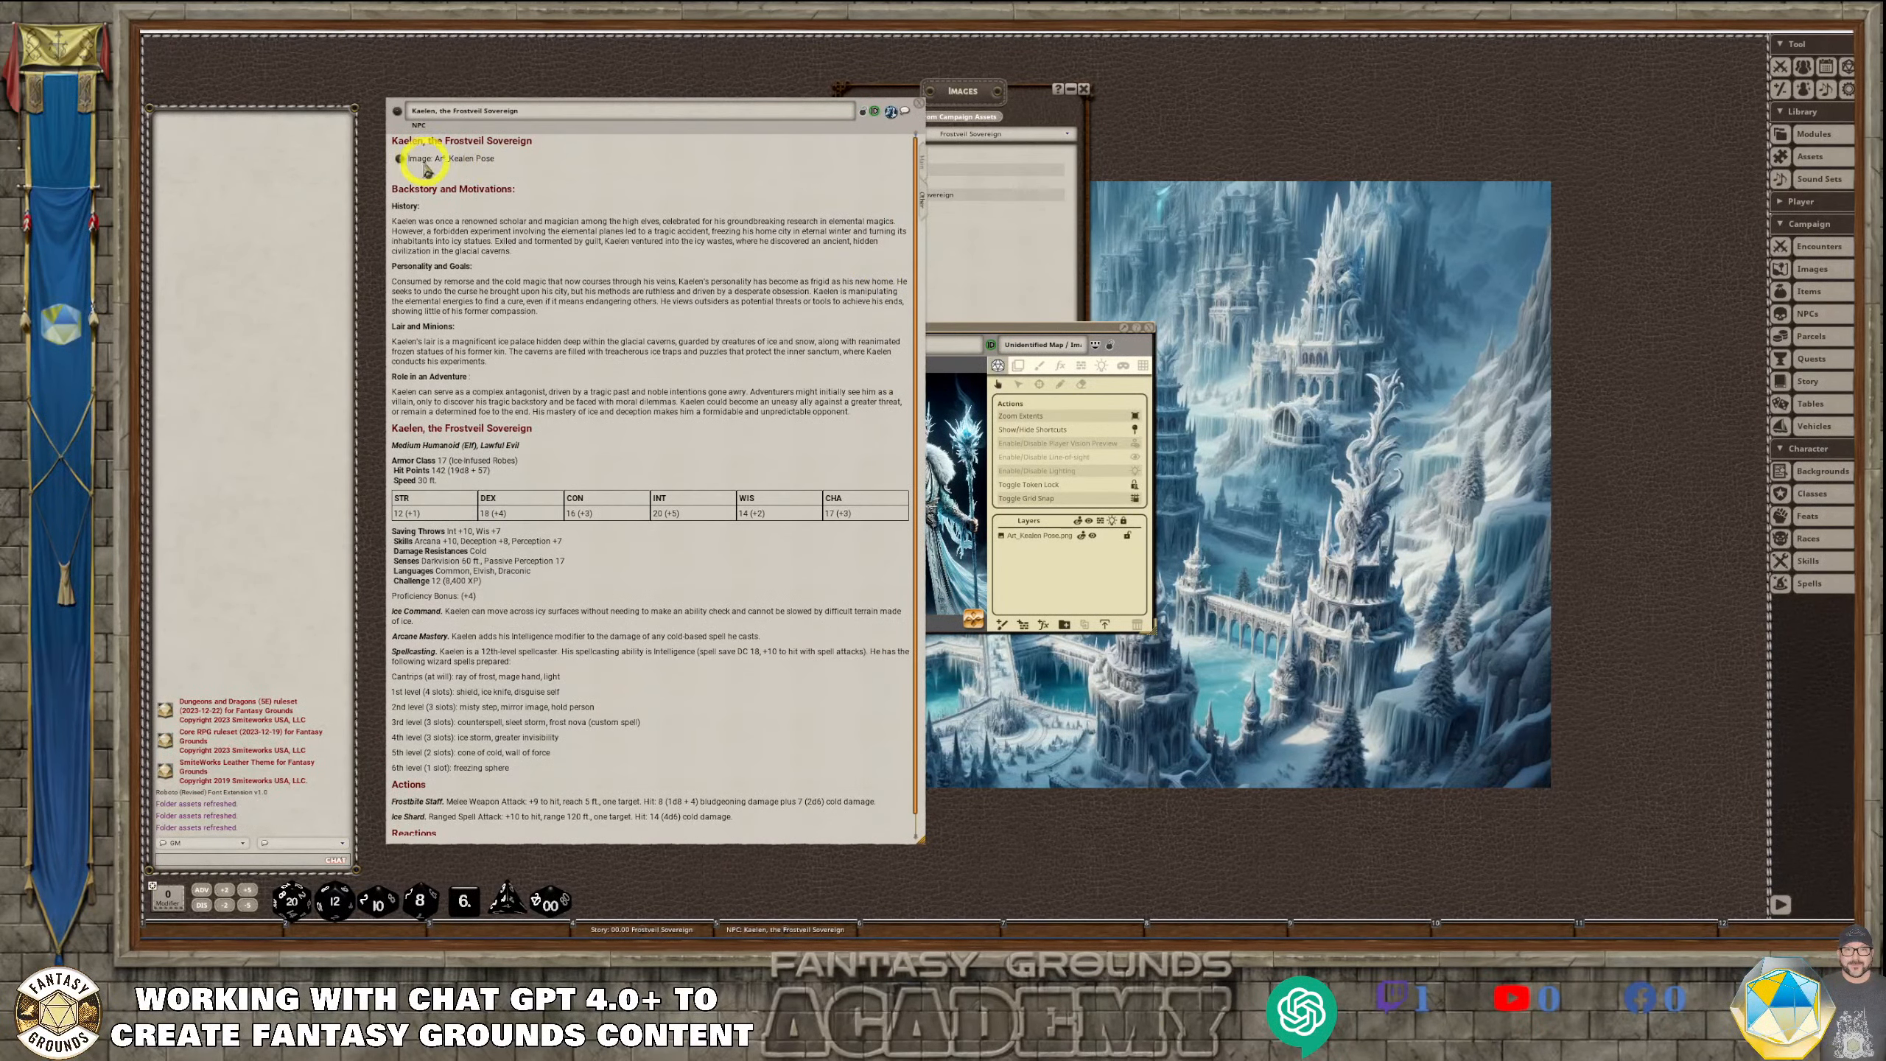
# Try again to remove the blank line above the Backstory and Motivations heading
pyautogui.click(400, 175)
pyautogui.click(468, 188)
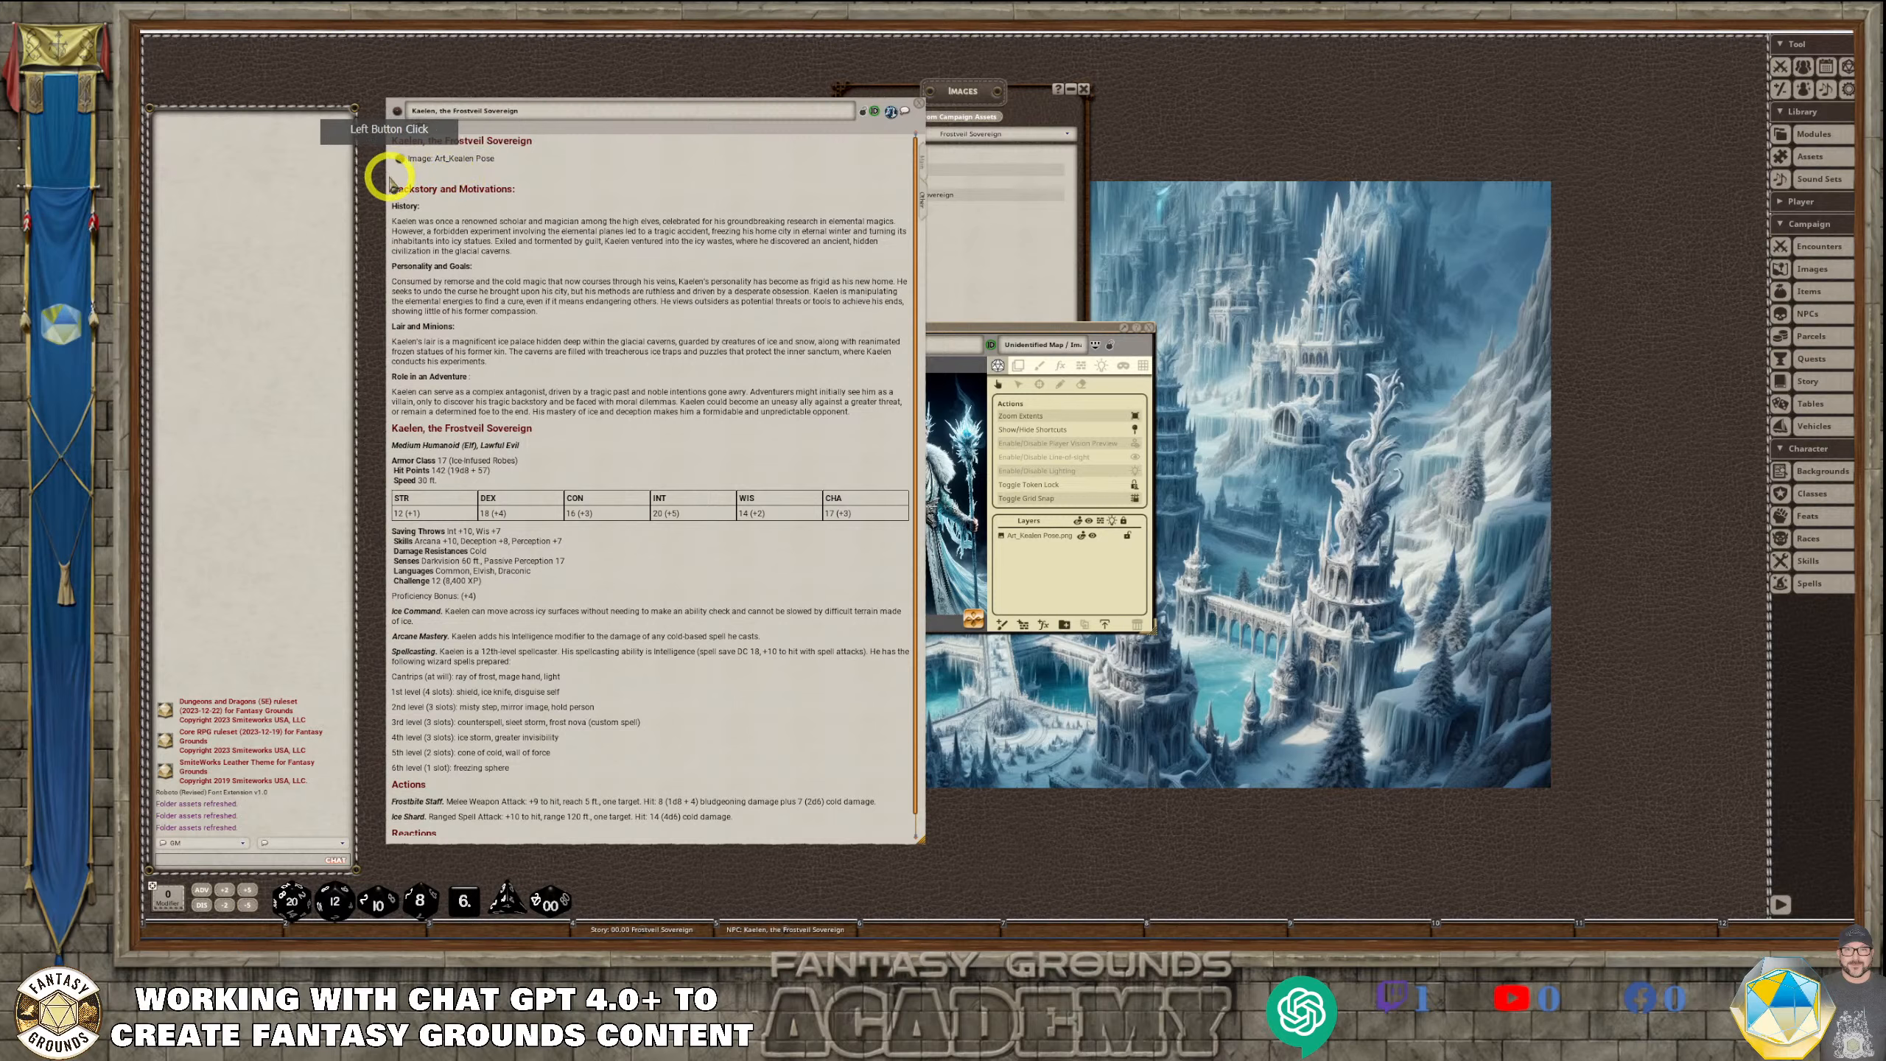
pyautogui.click(469, 188)
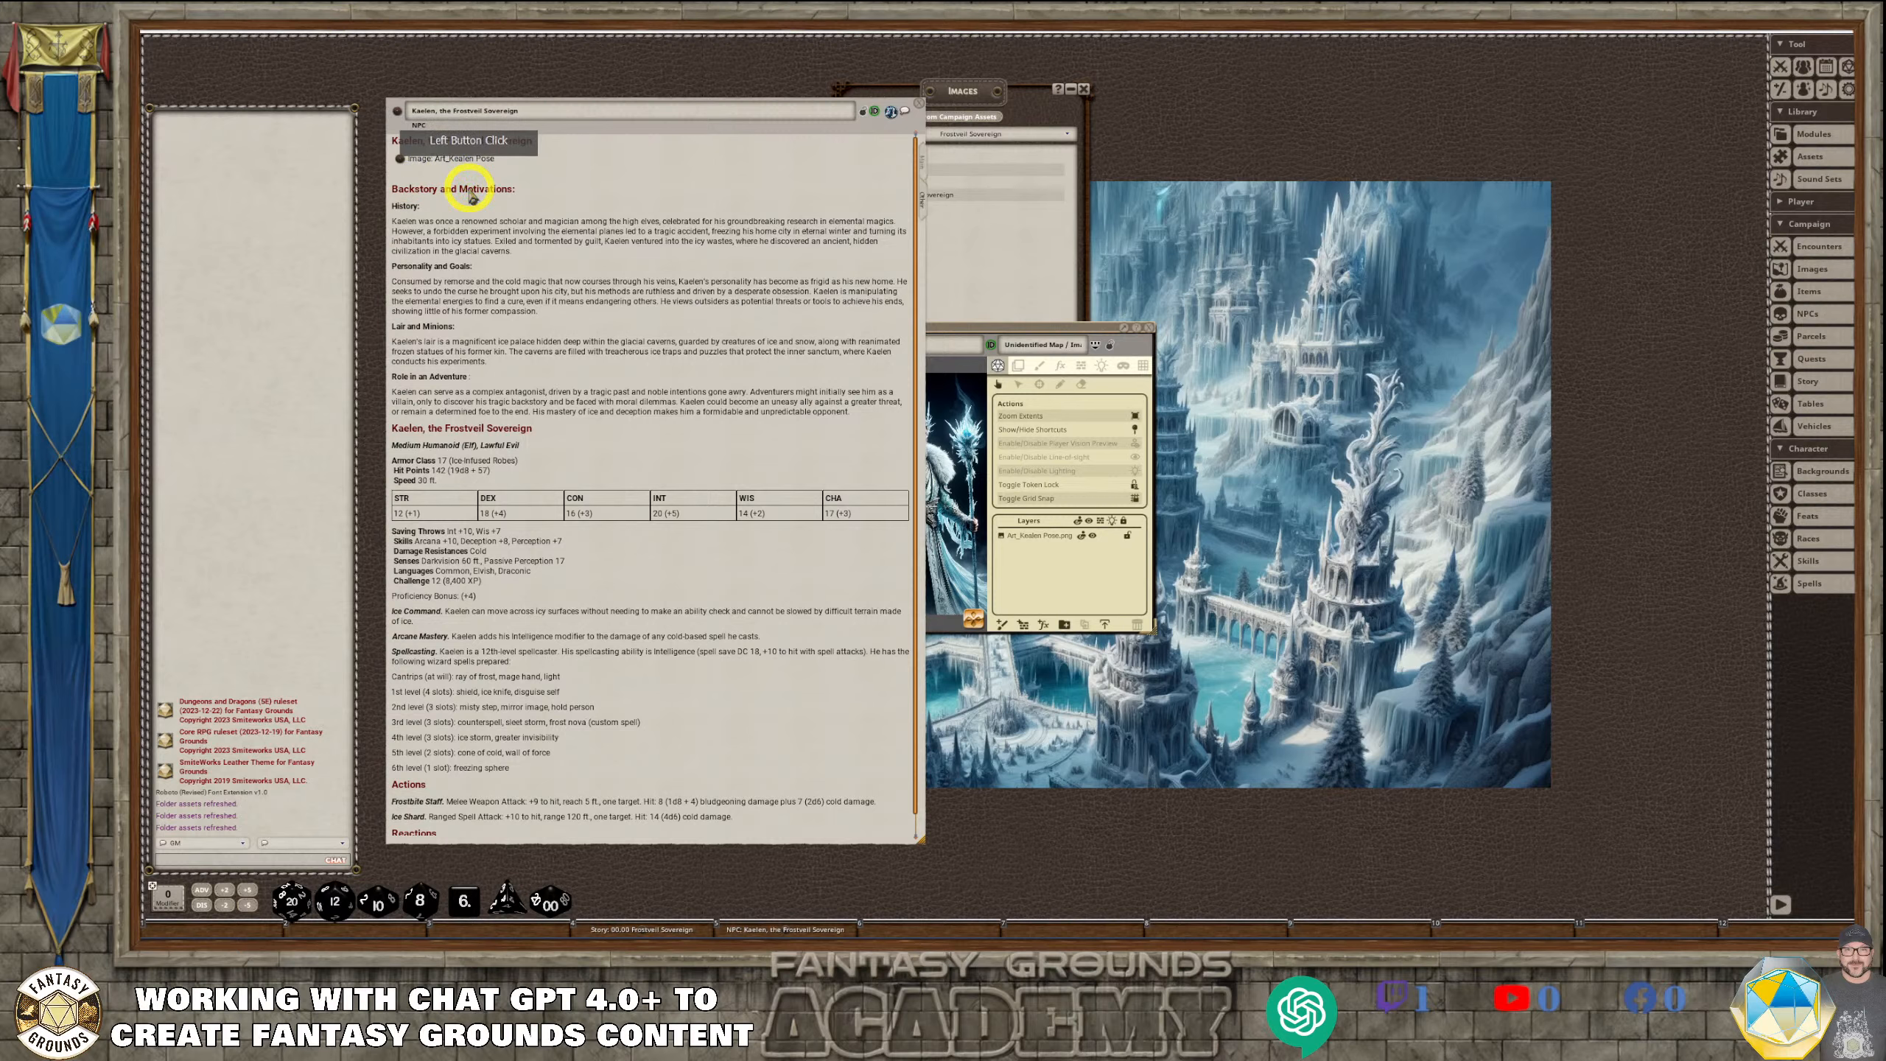
pyautogui.press('BackSpace')
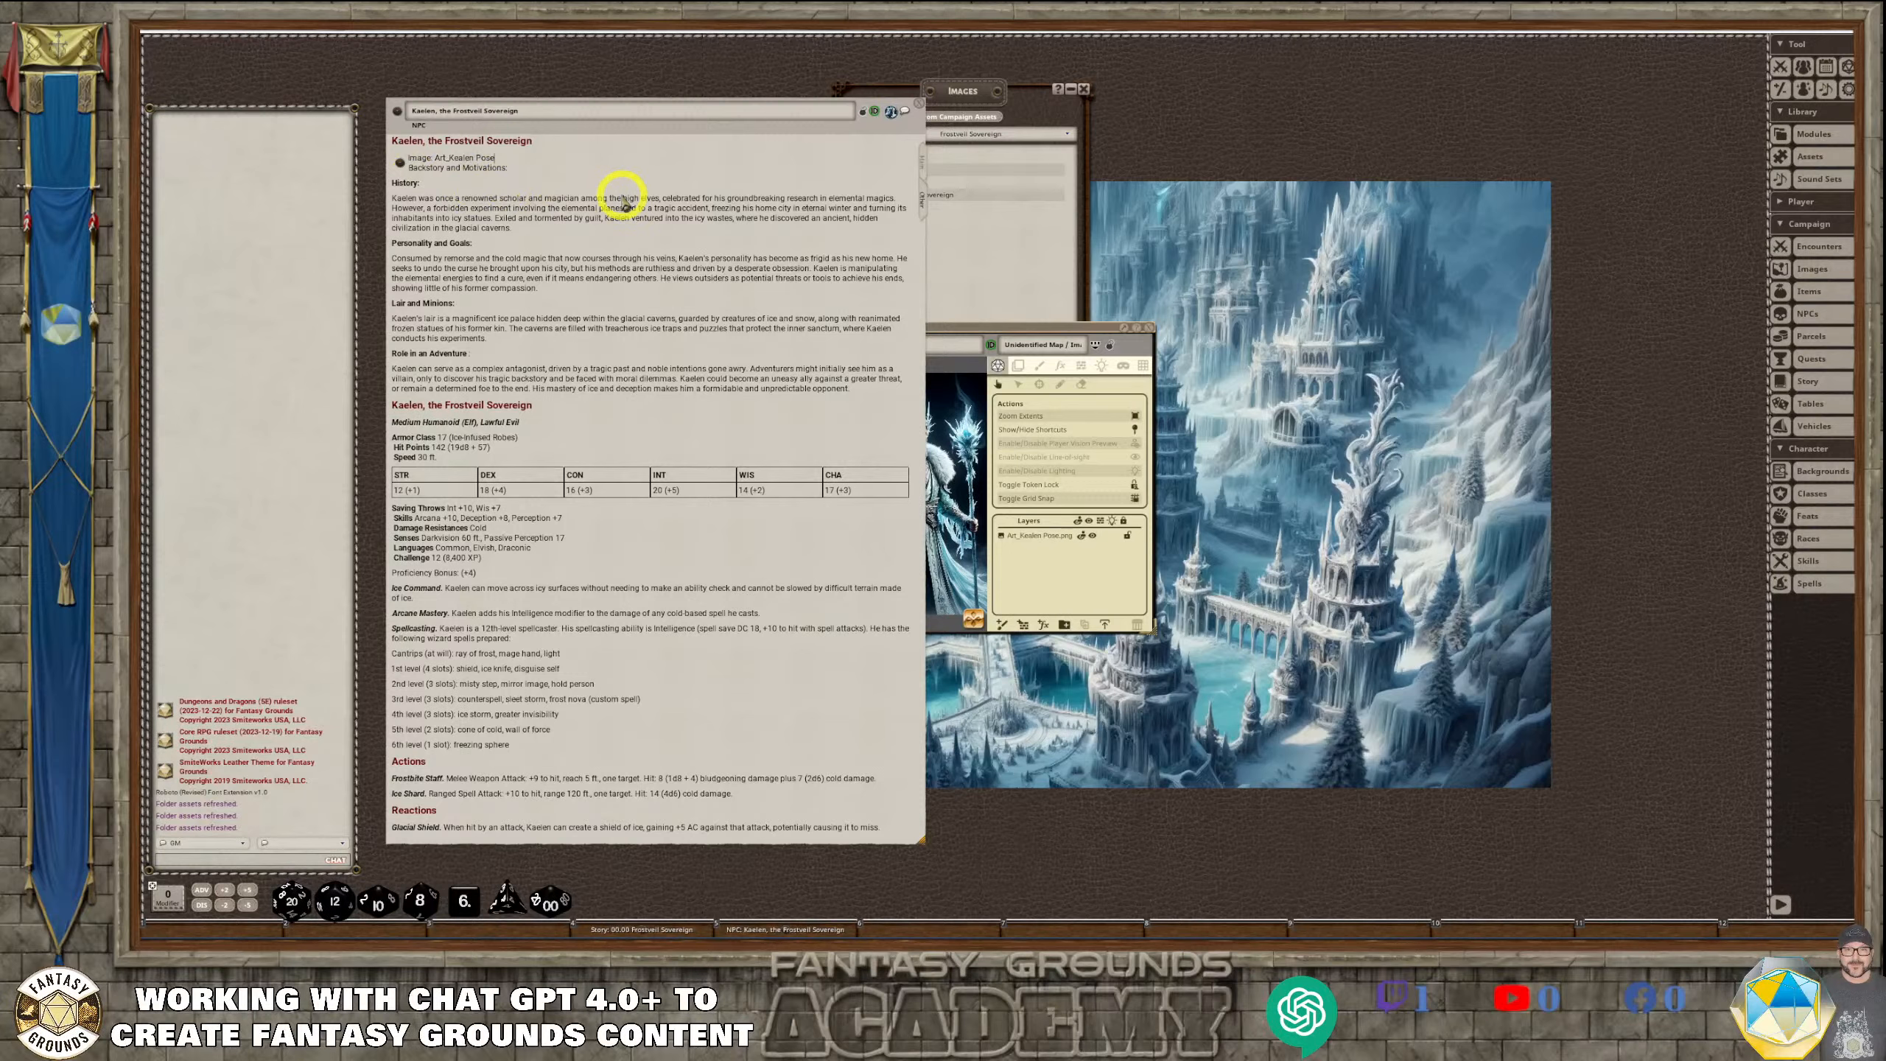
pyautogui.hotkey('ctrl', 'z')
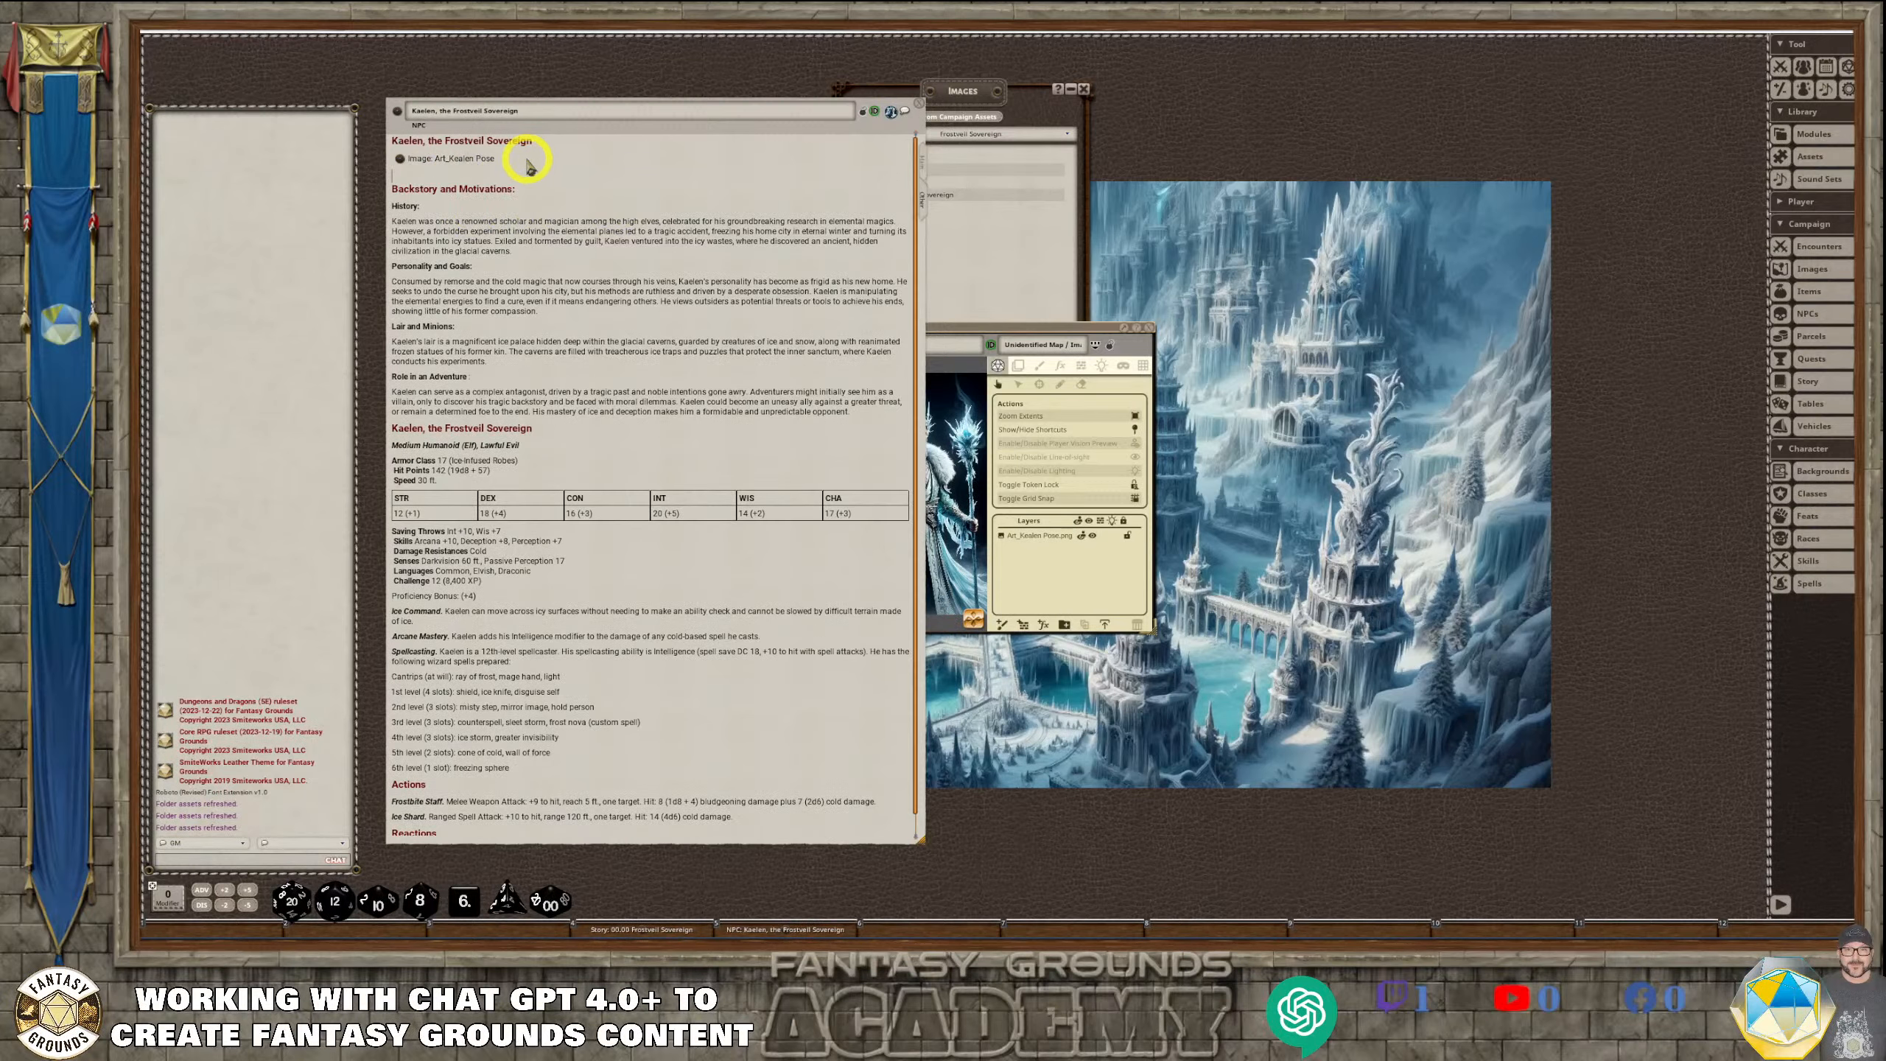
pyautogui.click(436, 161)
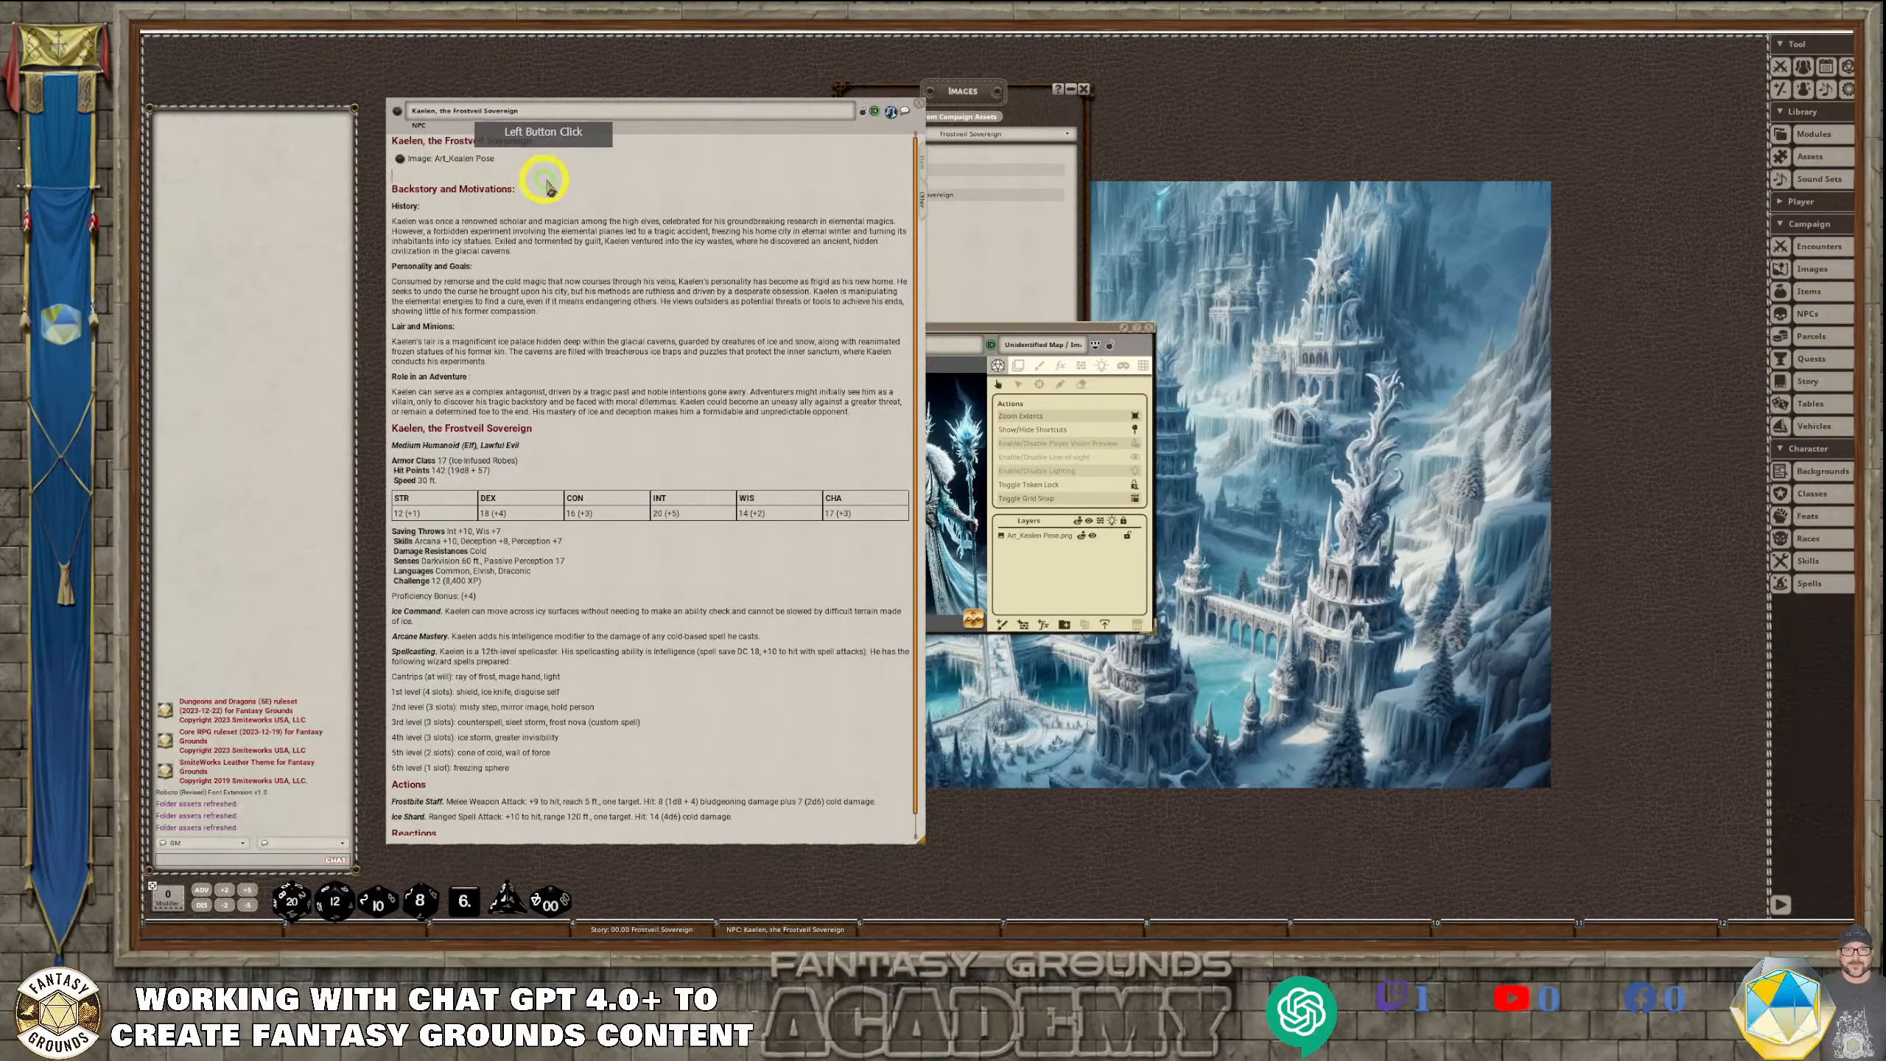
# Close the Art_Kaelen Pose image, move the image list away from the NPC window and reopen the image from its link
pyautogui.moveTo(1003, 330); pyautogui.dragTo(1303, 308)
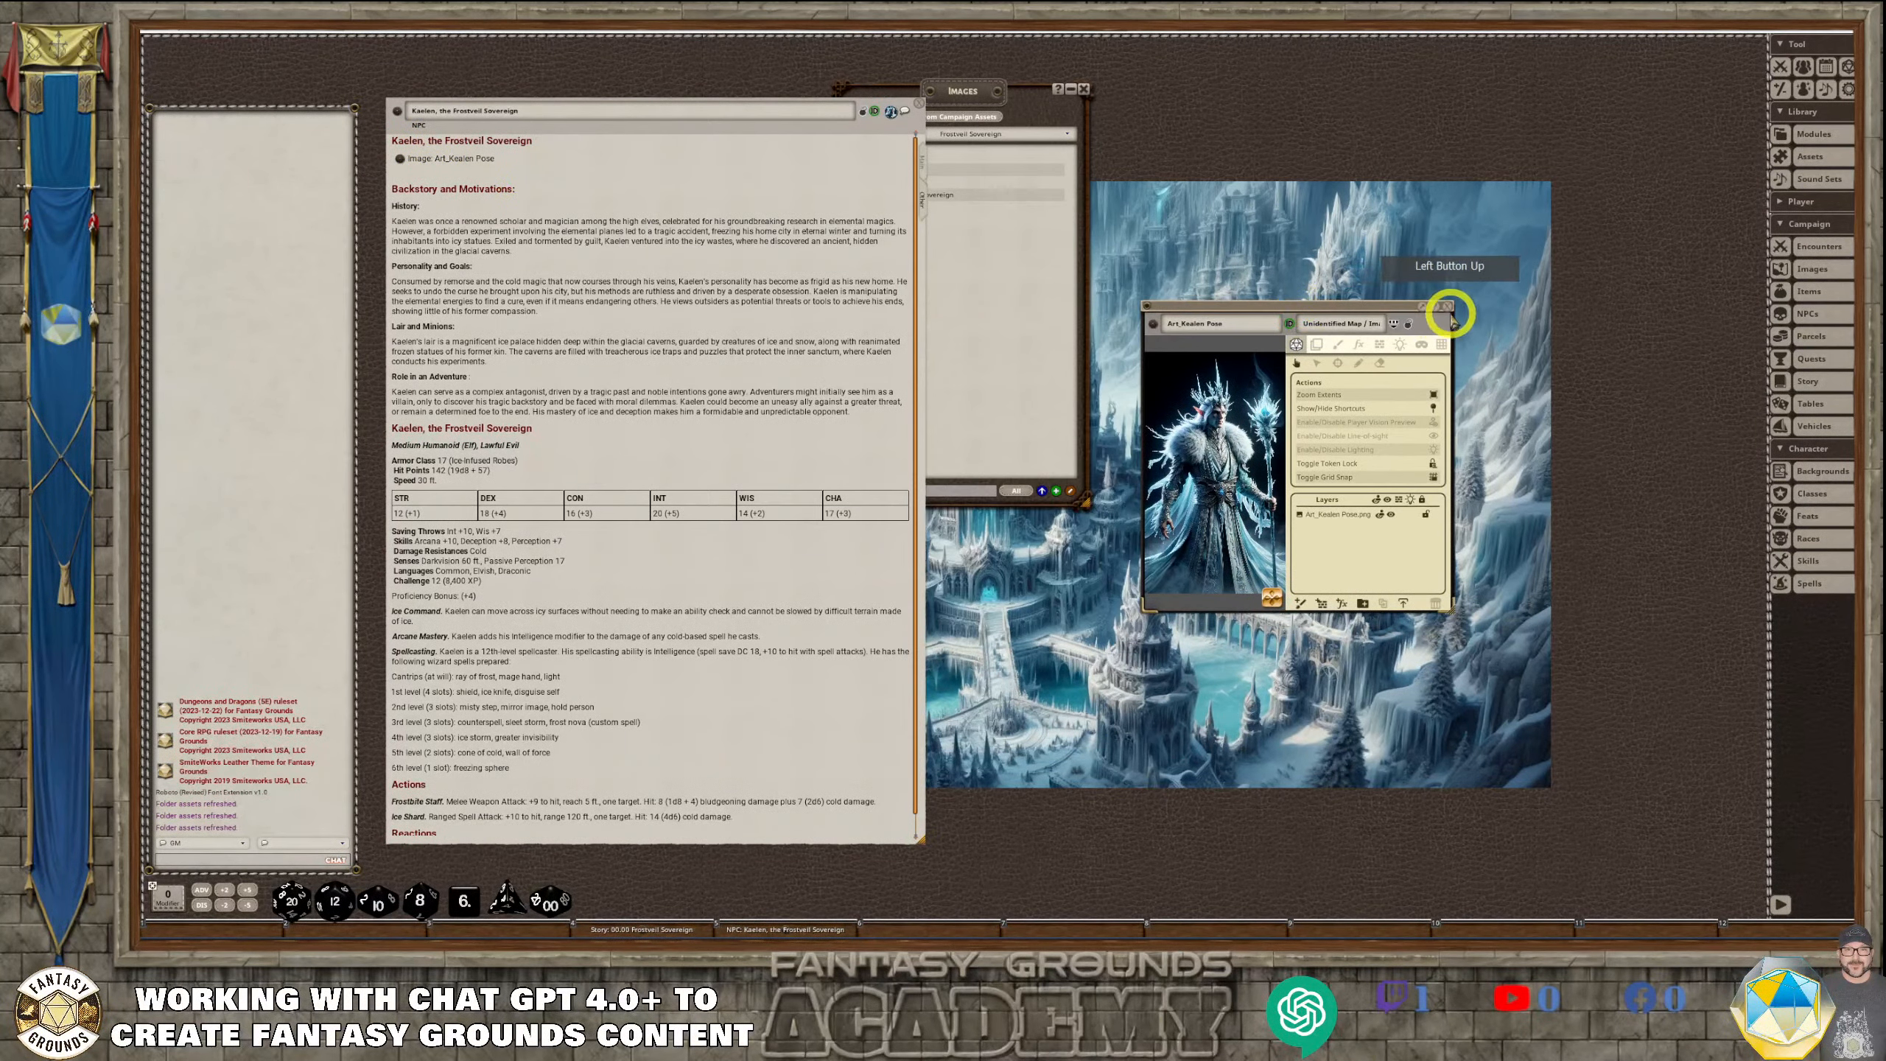
pyautogui.click(1446, 305)
pyautogui.moveTo(1010, 126); pyautogui.dragTo(1183, 209)
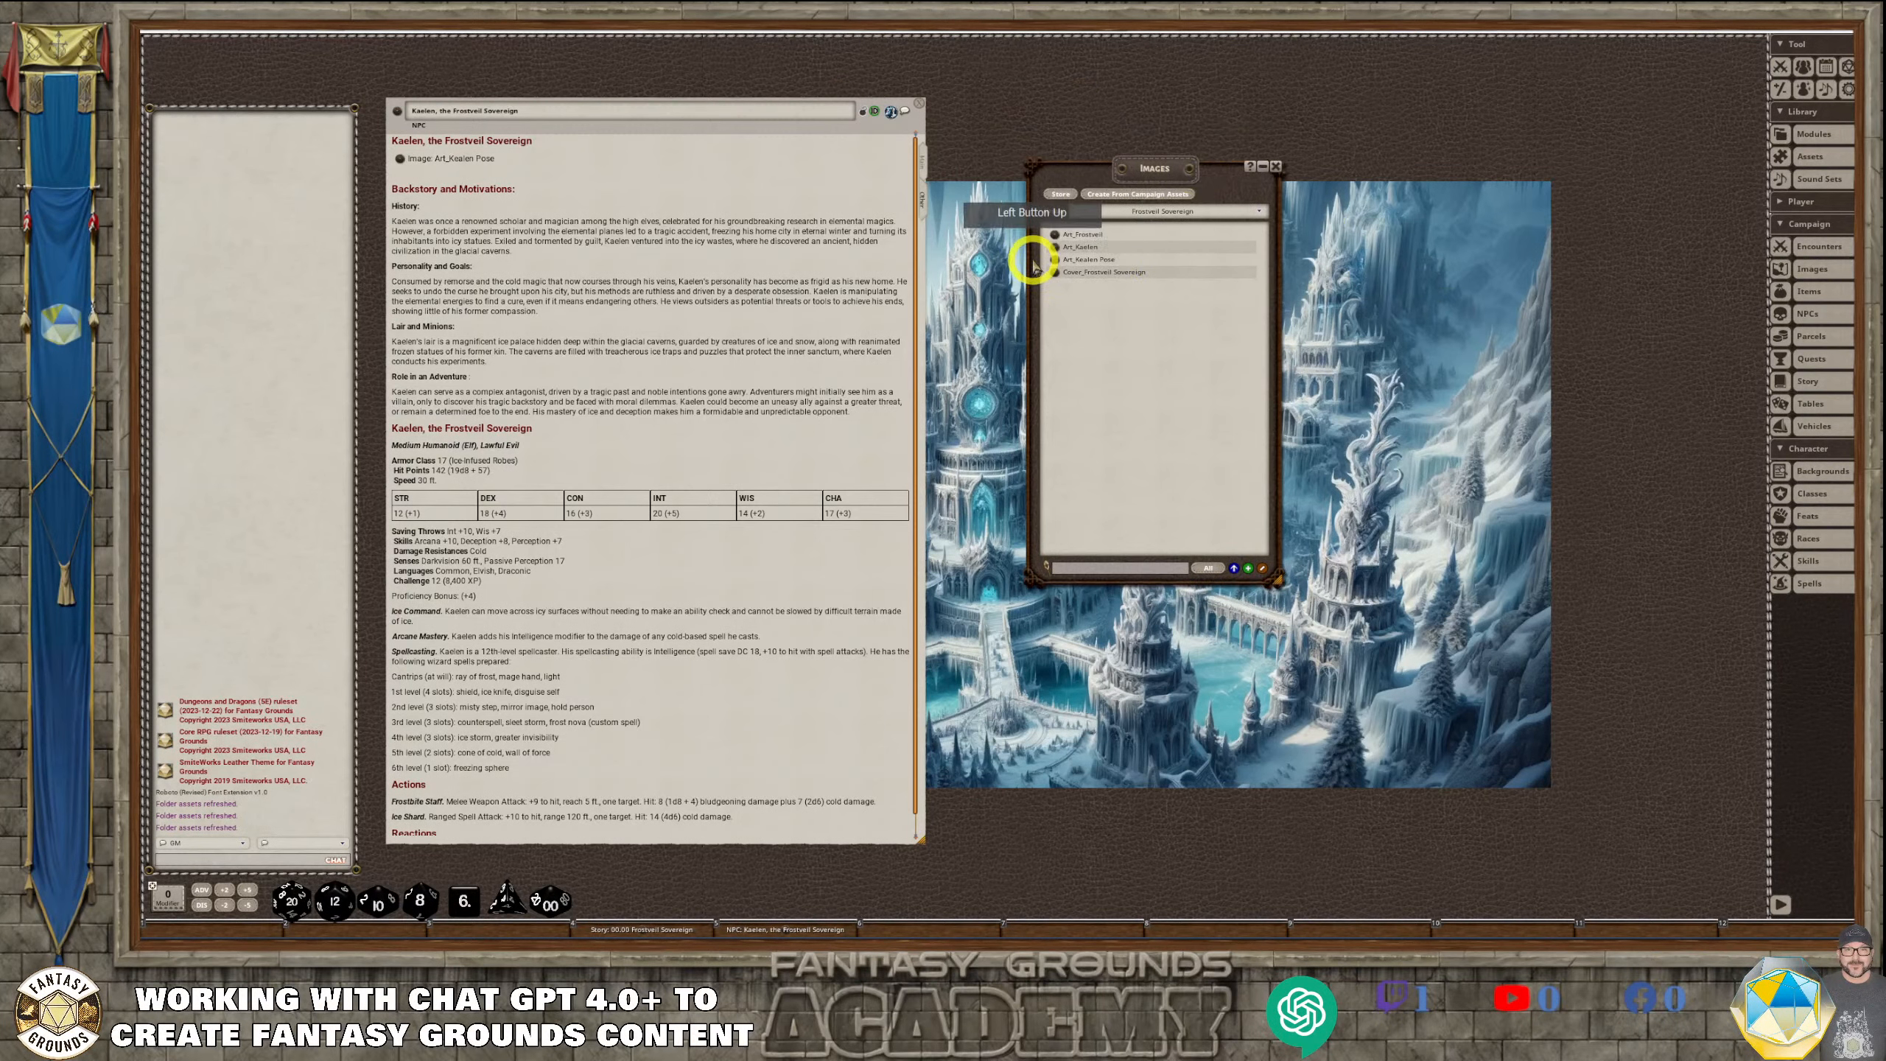
pyautogui.click(401, 164)
pyautogui.click(400, 159)
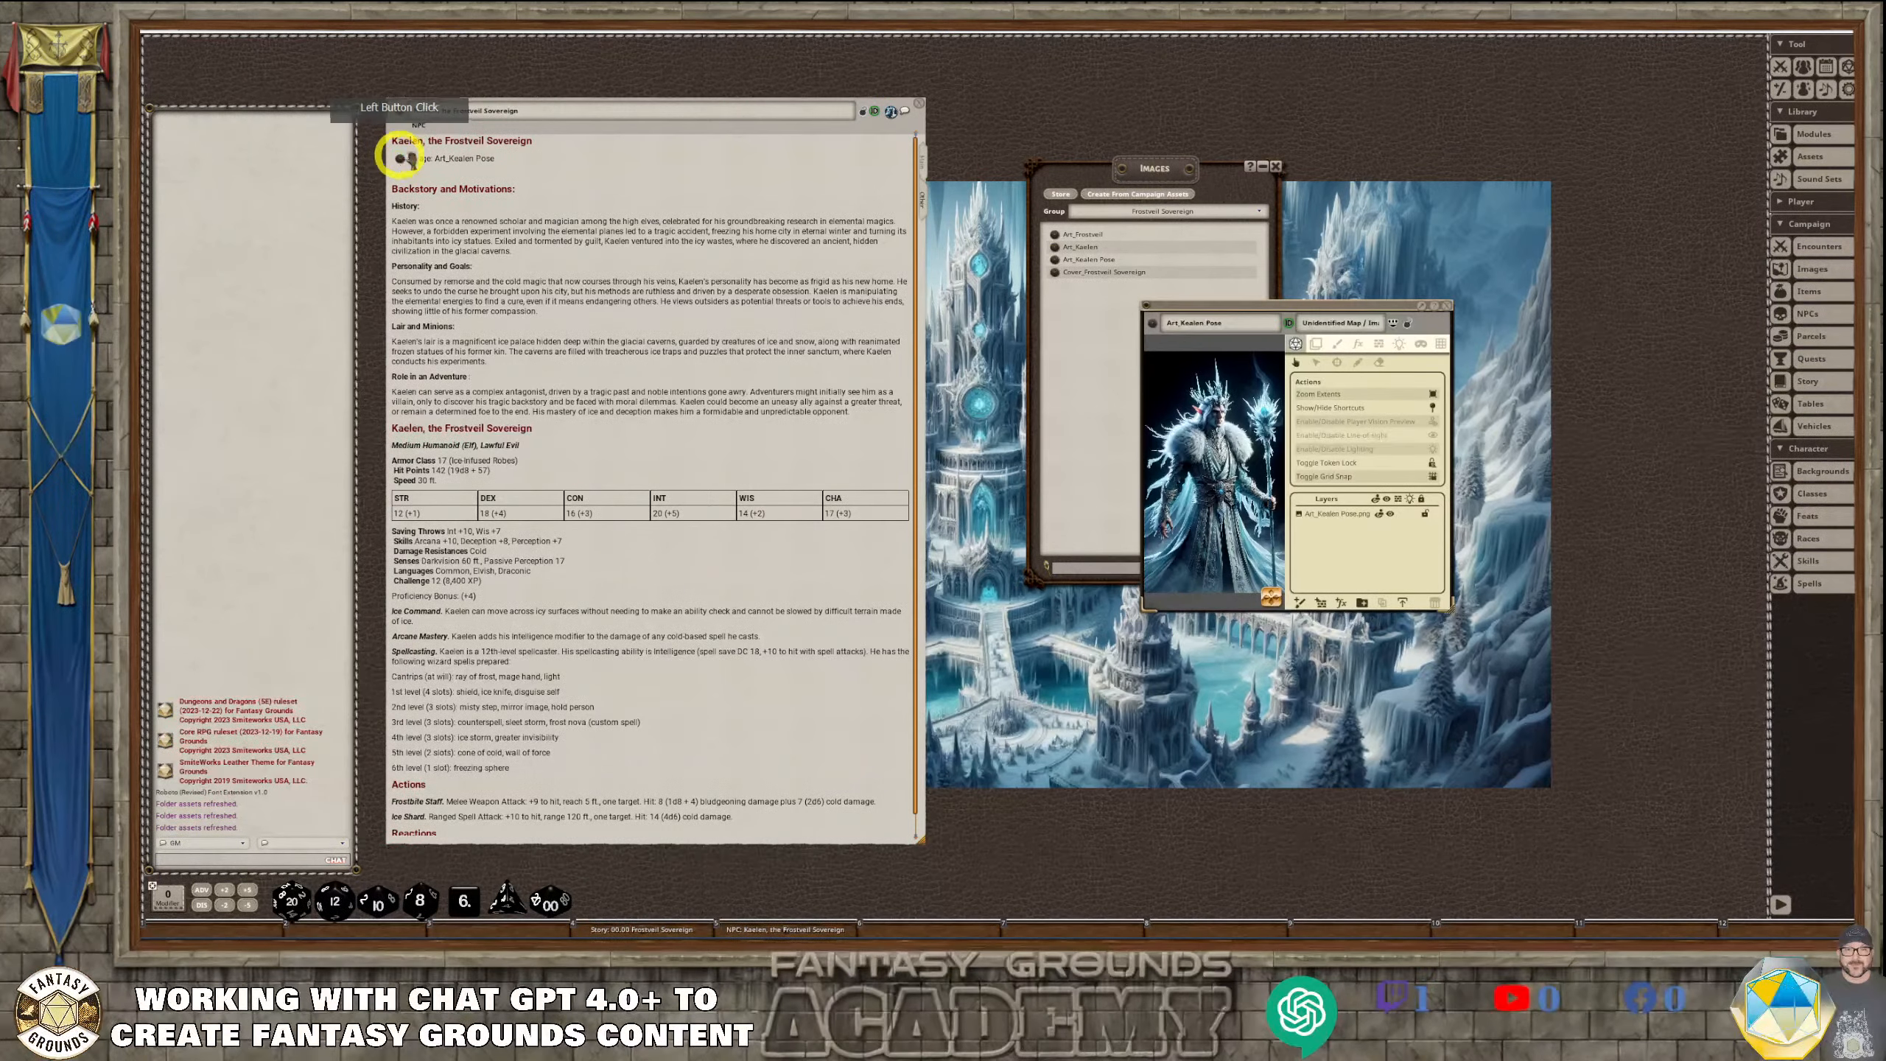
# Move the Art_Kaelen Pose image window beside the NPC record, enlarge it and fit the artwork to a large view
pyautogui.moveTo(1352, 305); pyautogui.dragTo(1085, 28)
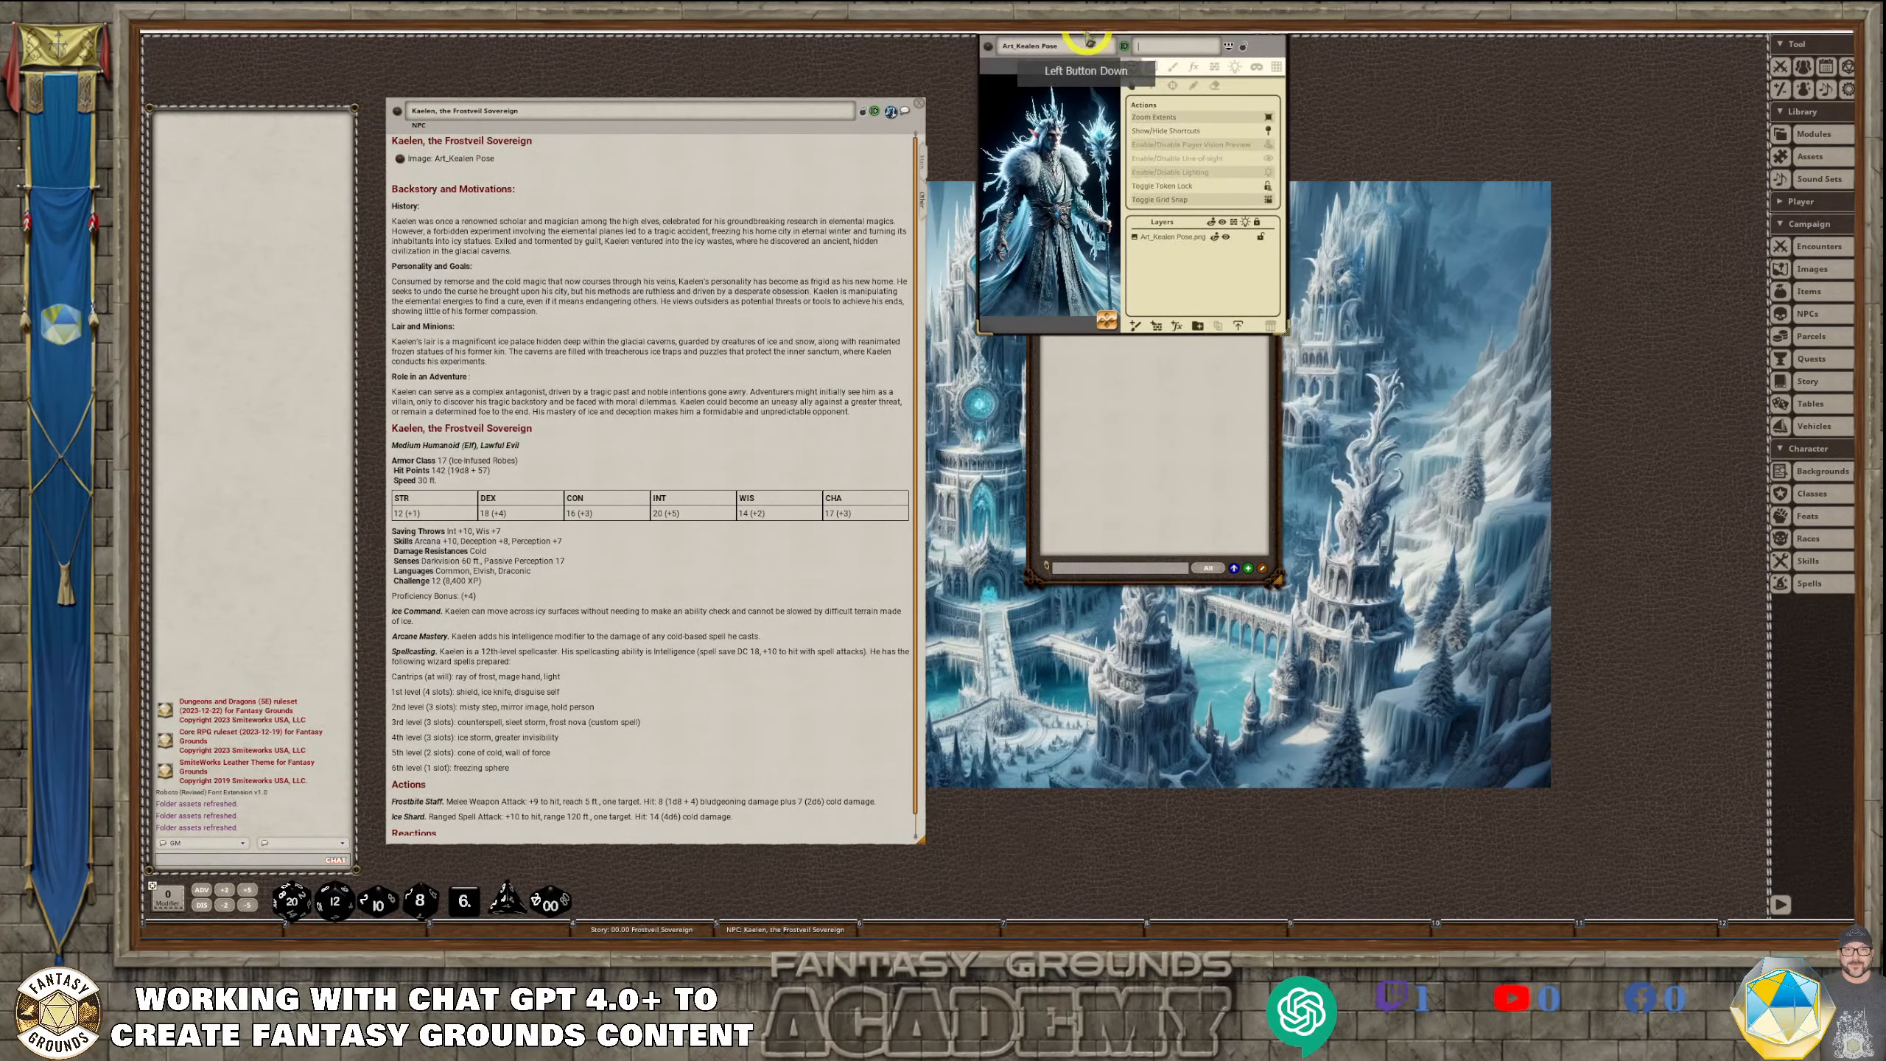
pyautogui.moveTo(1286, 332); pyautogui.dragTo(1585, 928)
pyautogui.scroll(3, 1230, 587)
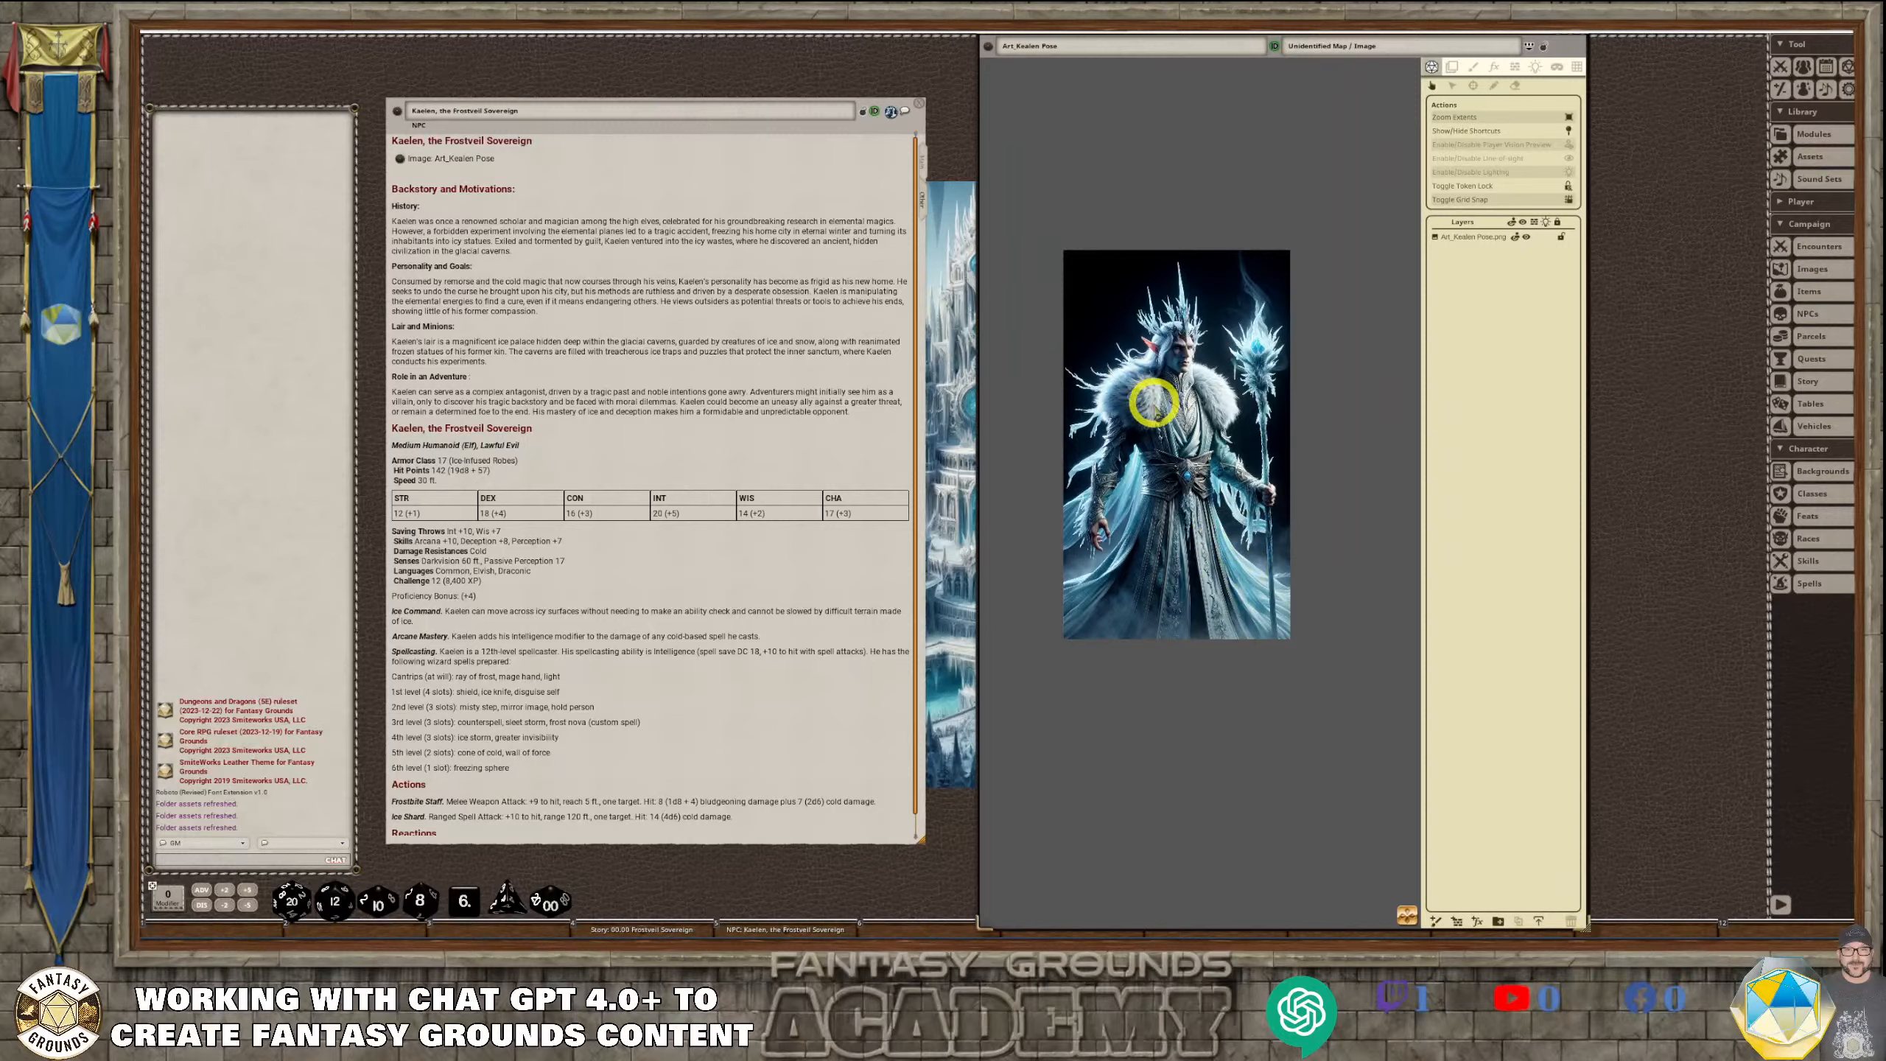
pyautogui.scroll(1, 1130, 360)
pyautogui.scroll(1, 1158, 438)
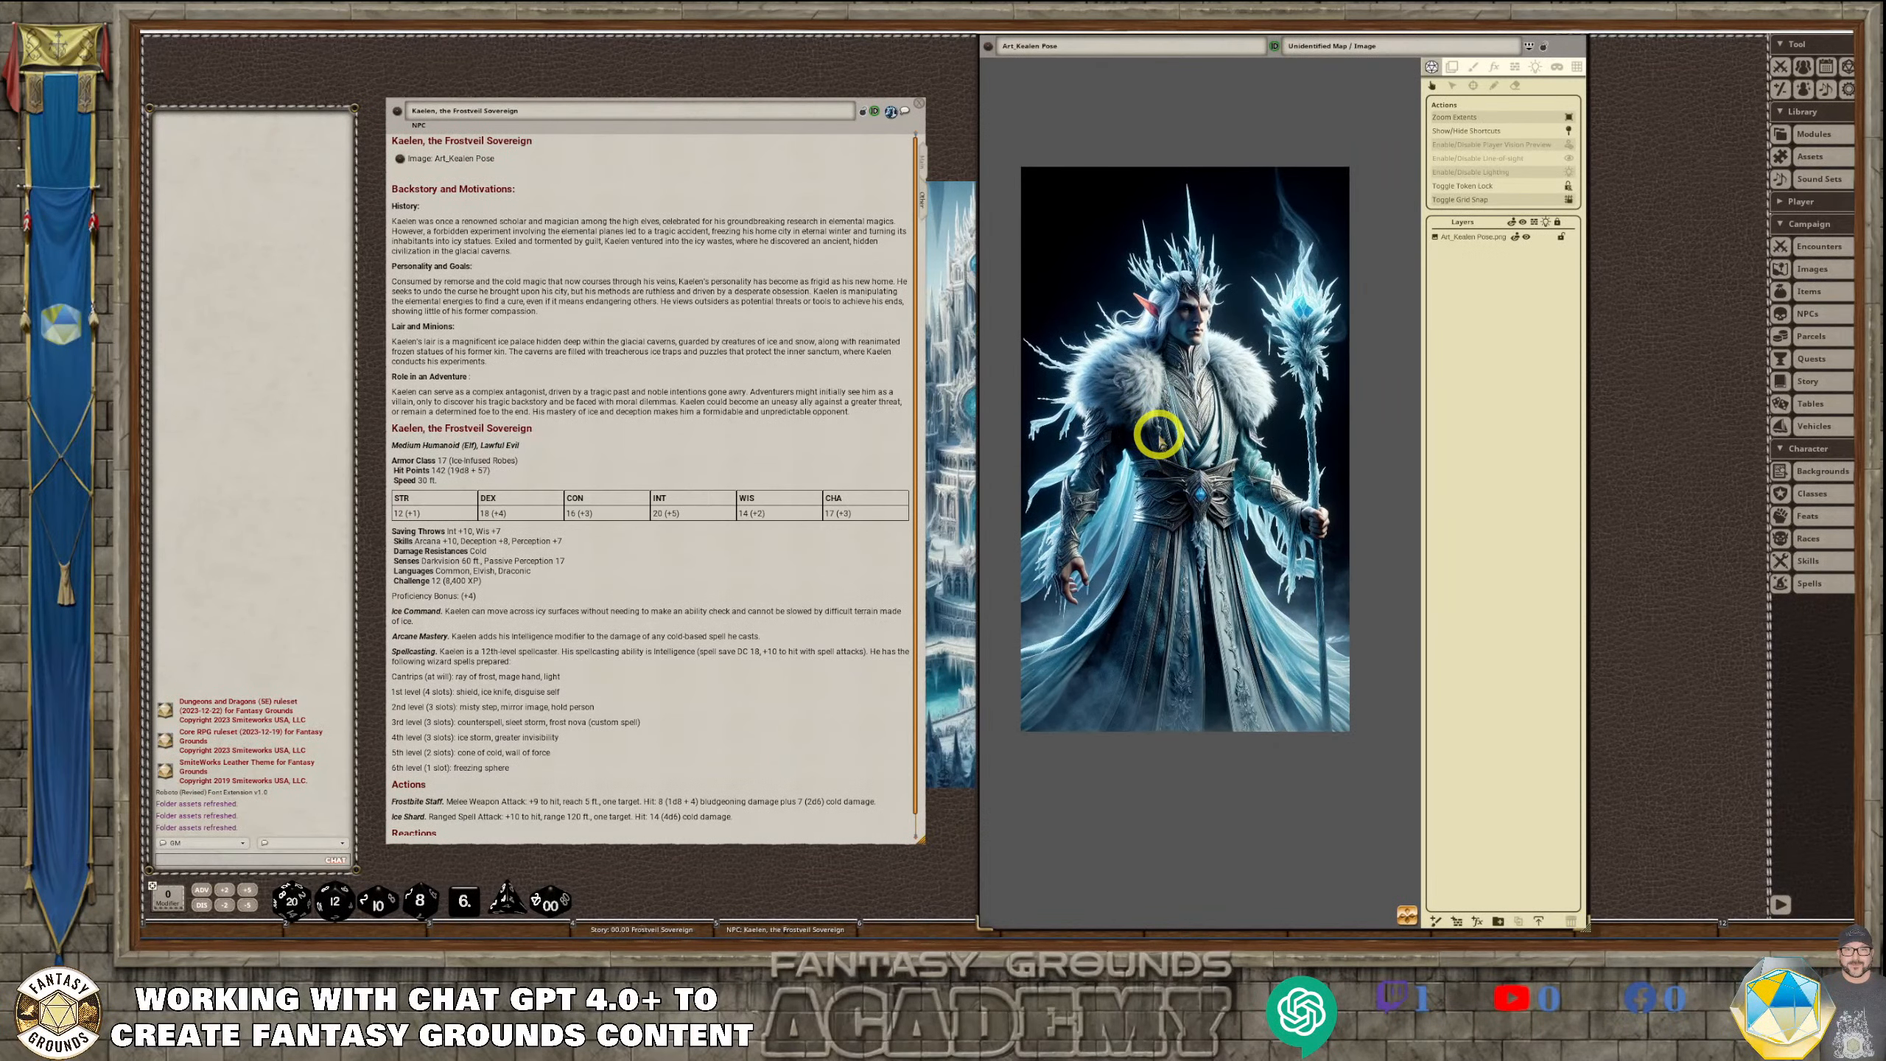
pyautogui.scroll(-1, 1158, 438)
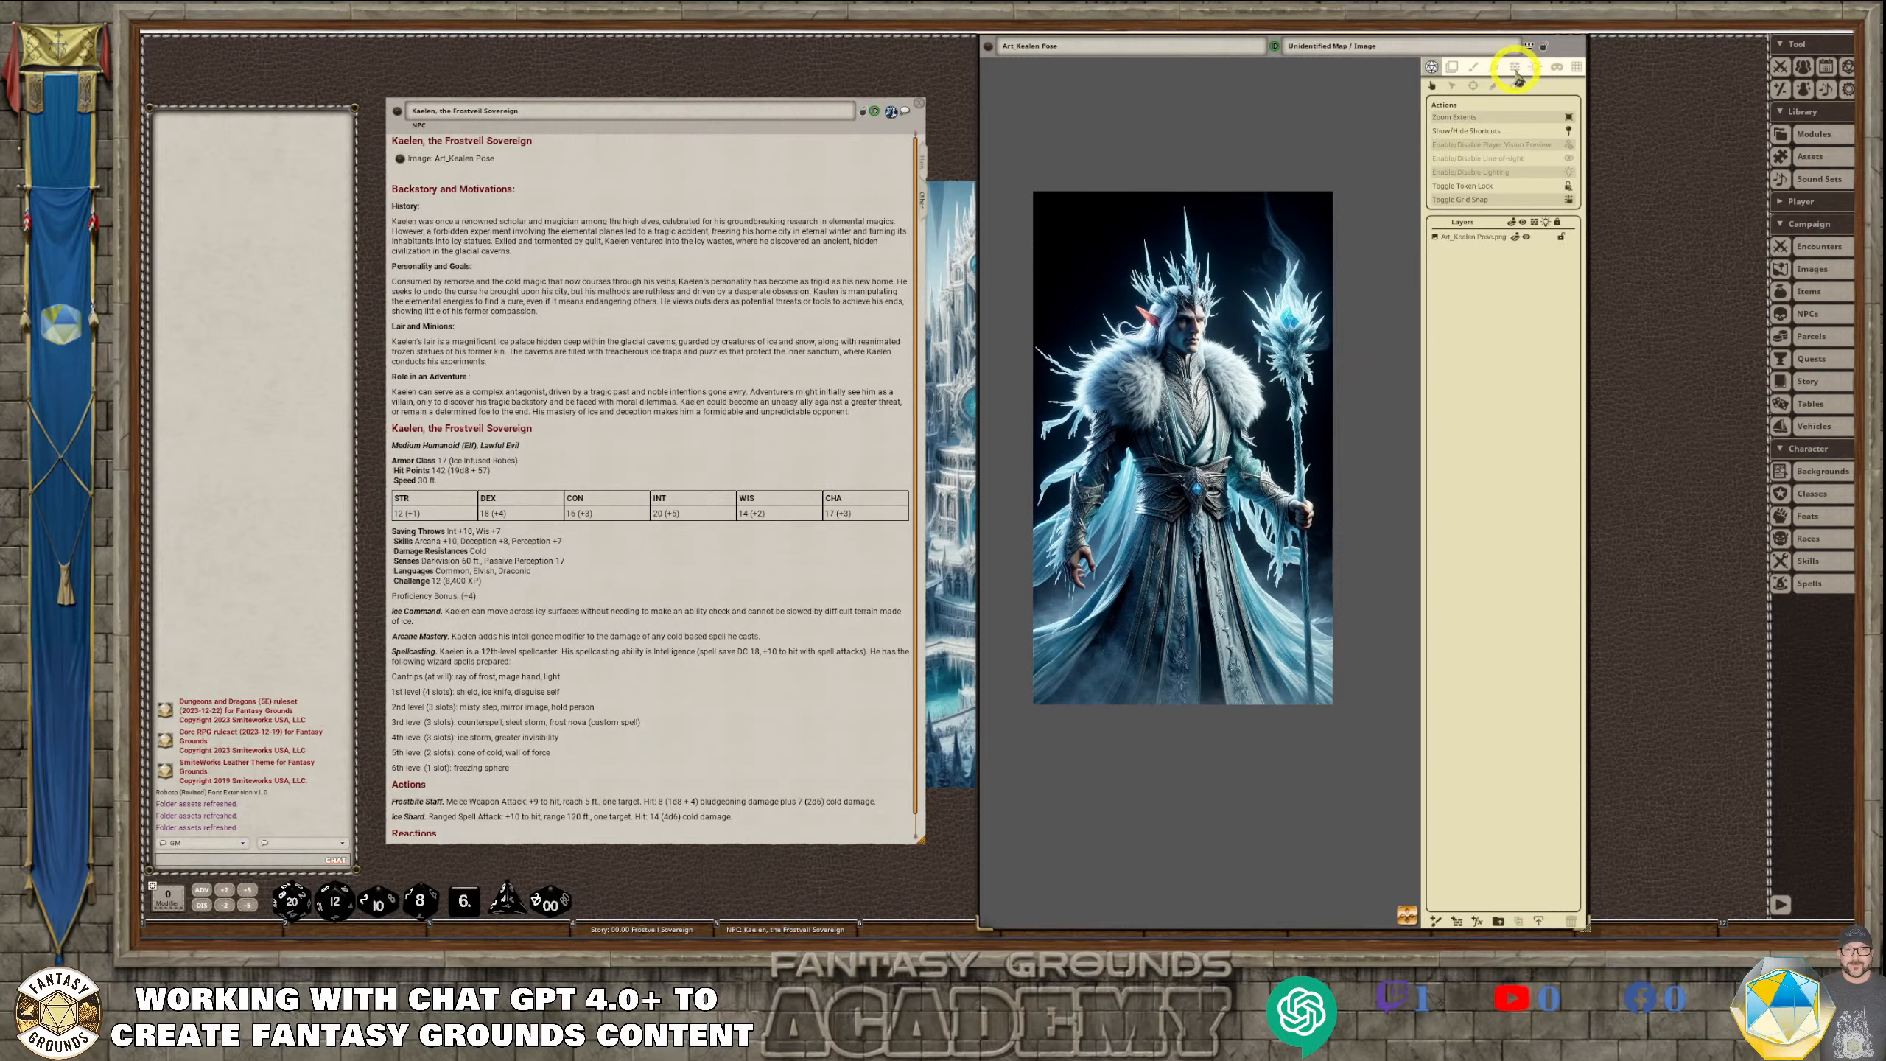
# Add an FX layer to the Art_Kaelen Pose image and set its effect type to Snow
pyautogui.click(1495, 72)
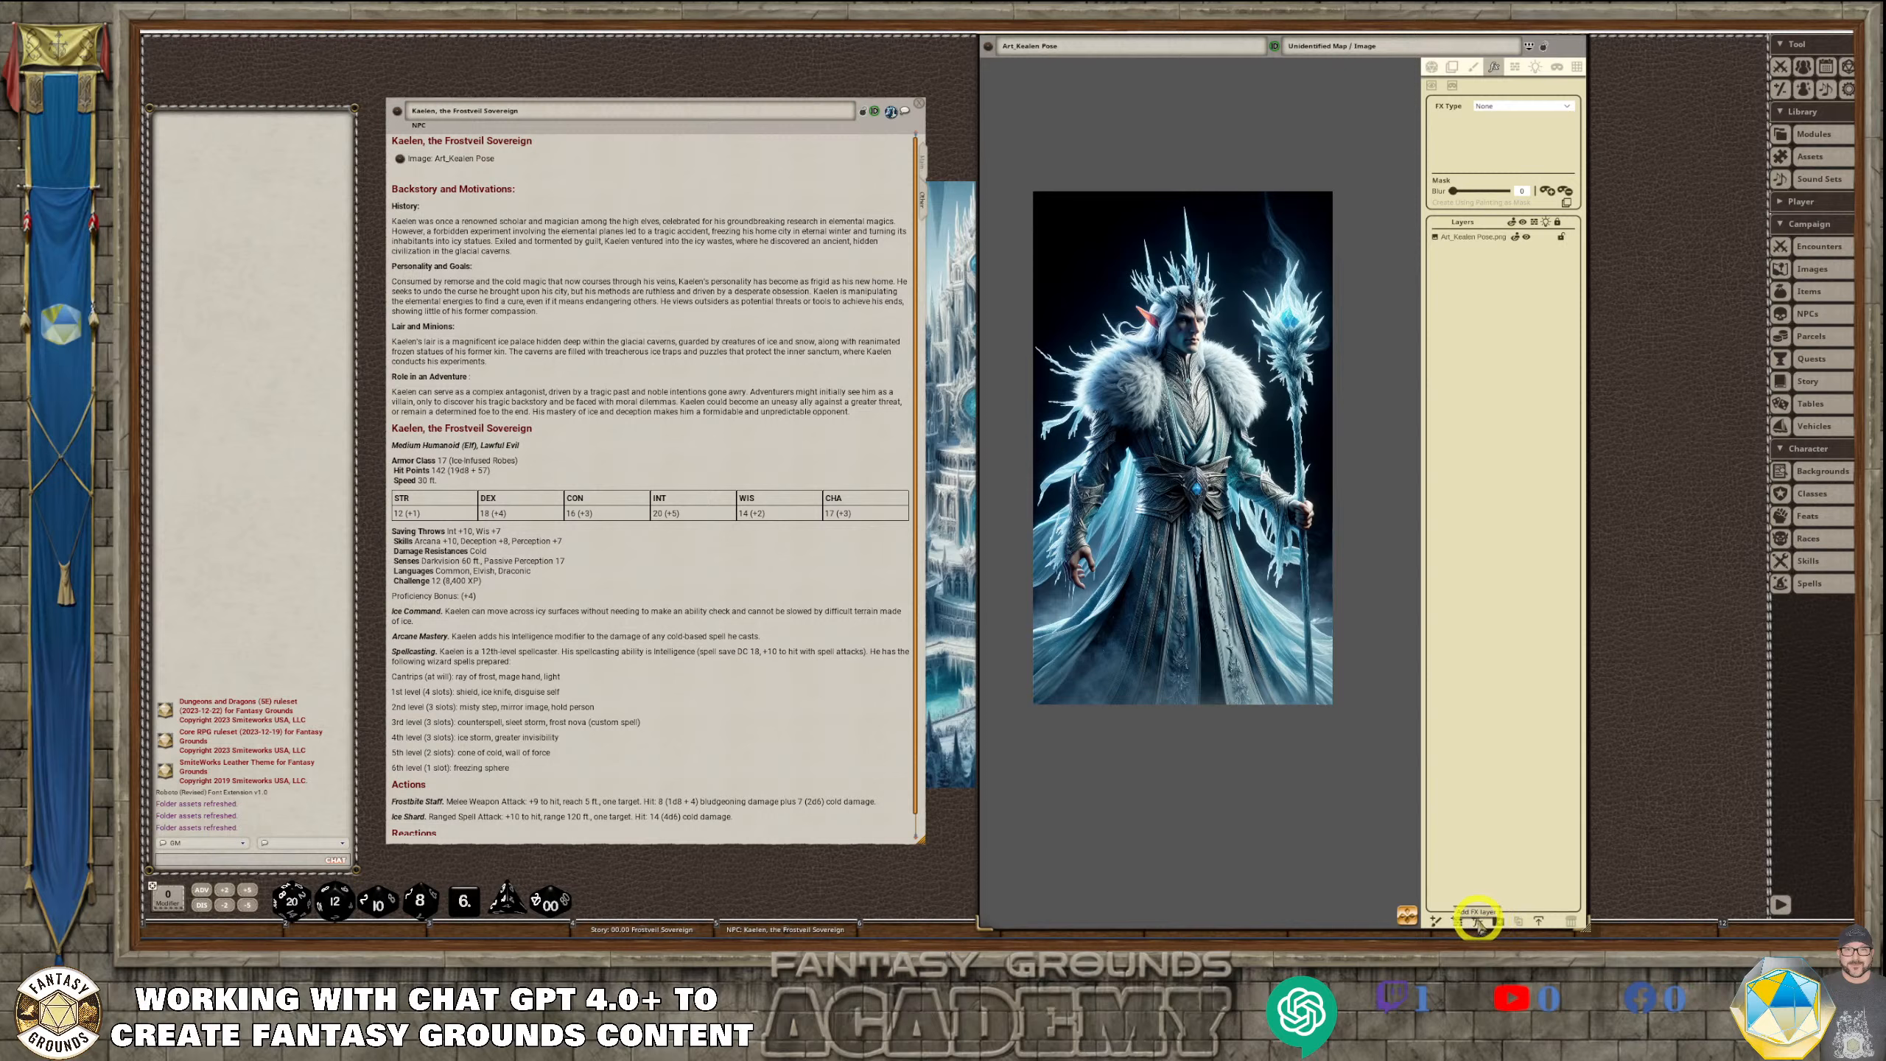
pyautogui.click(1477, 923)
pyautogui.click(1557, 107)
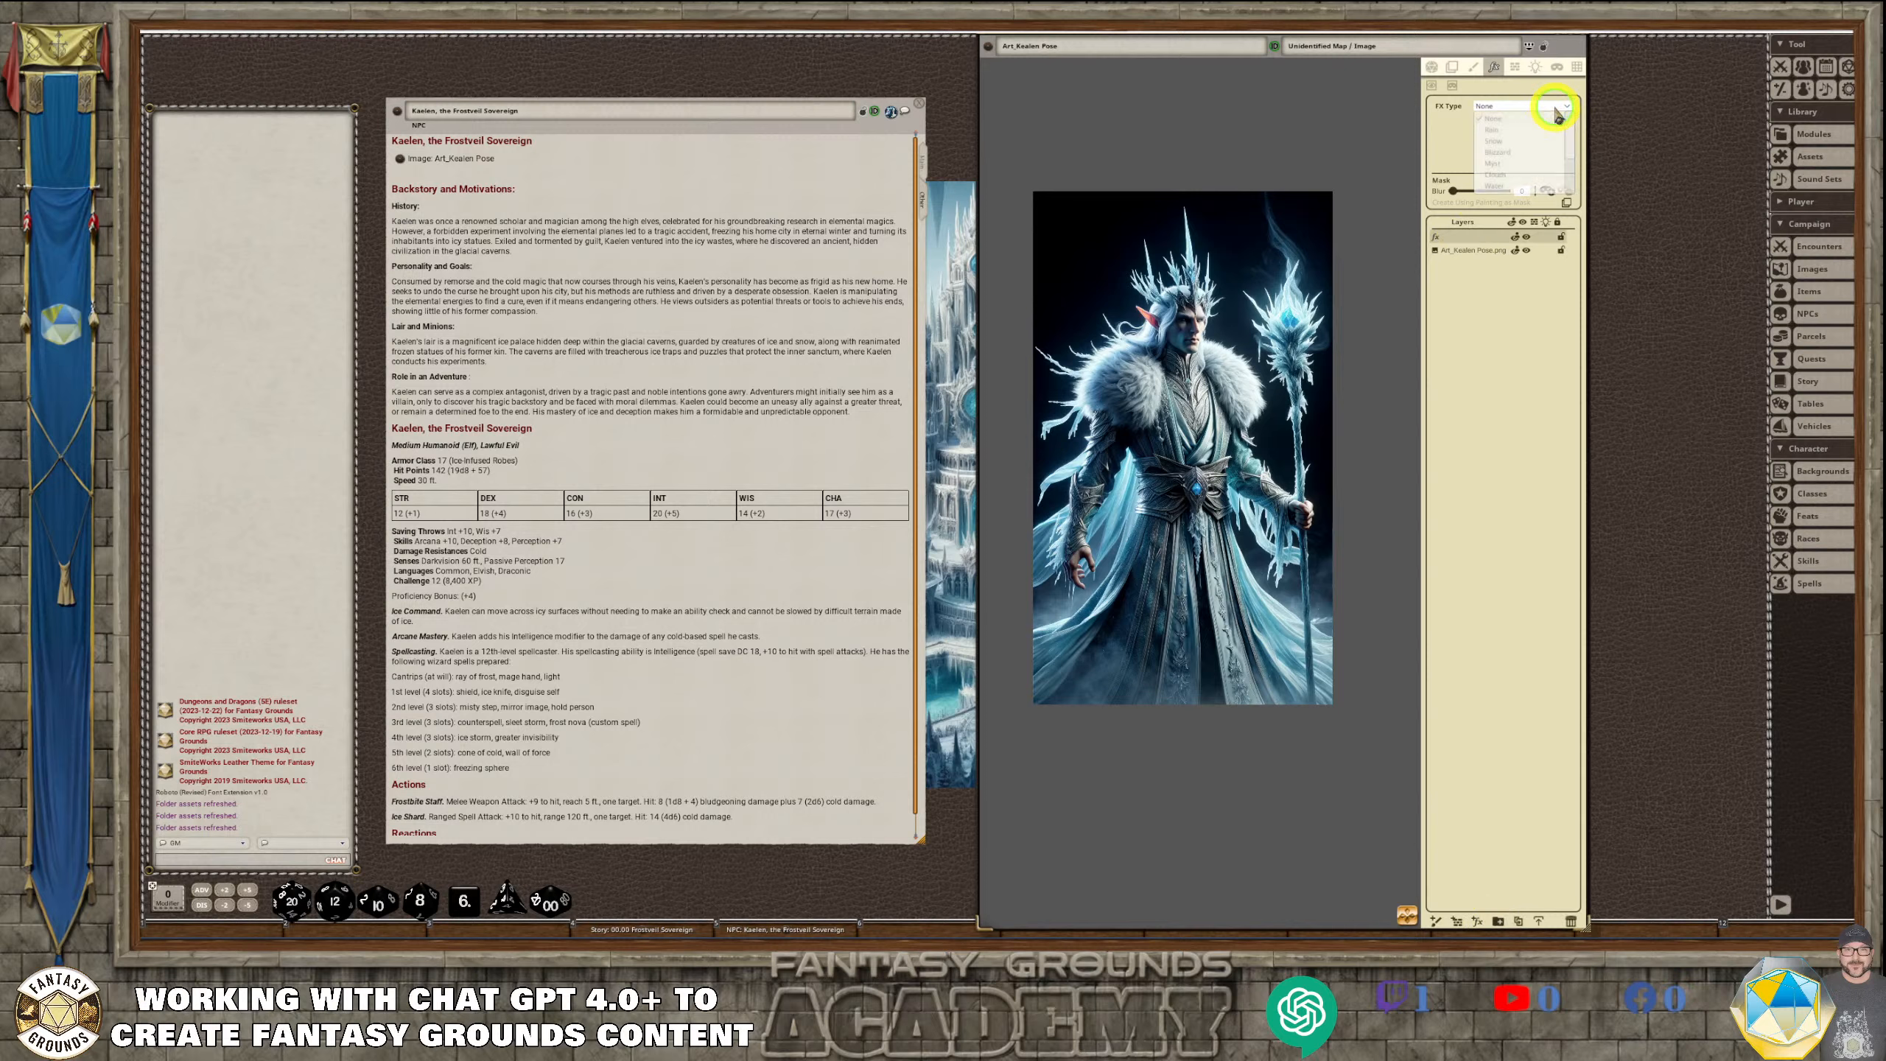
pyautogui.click(1494, 142)
pyautogui.click(1508, 148)
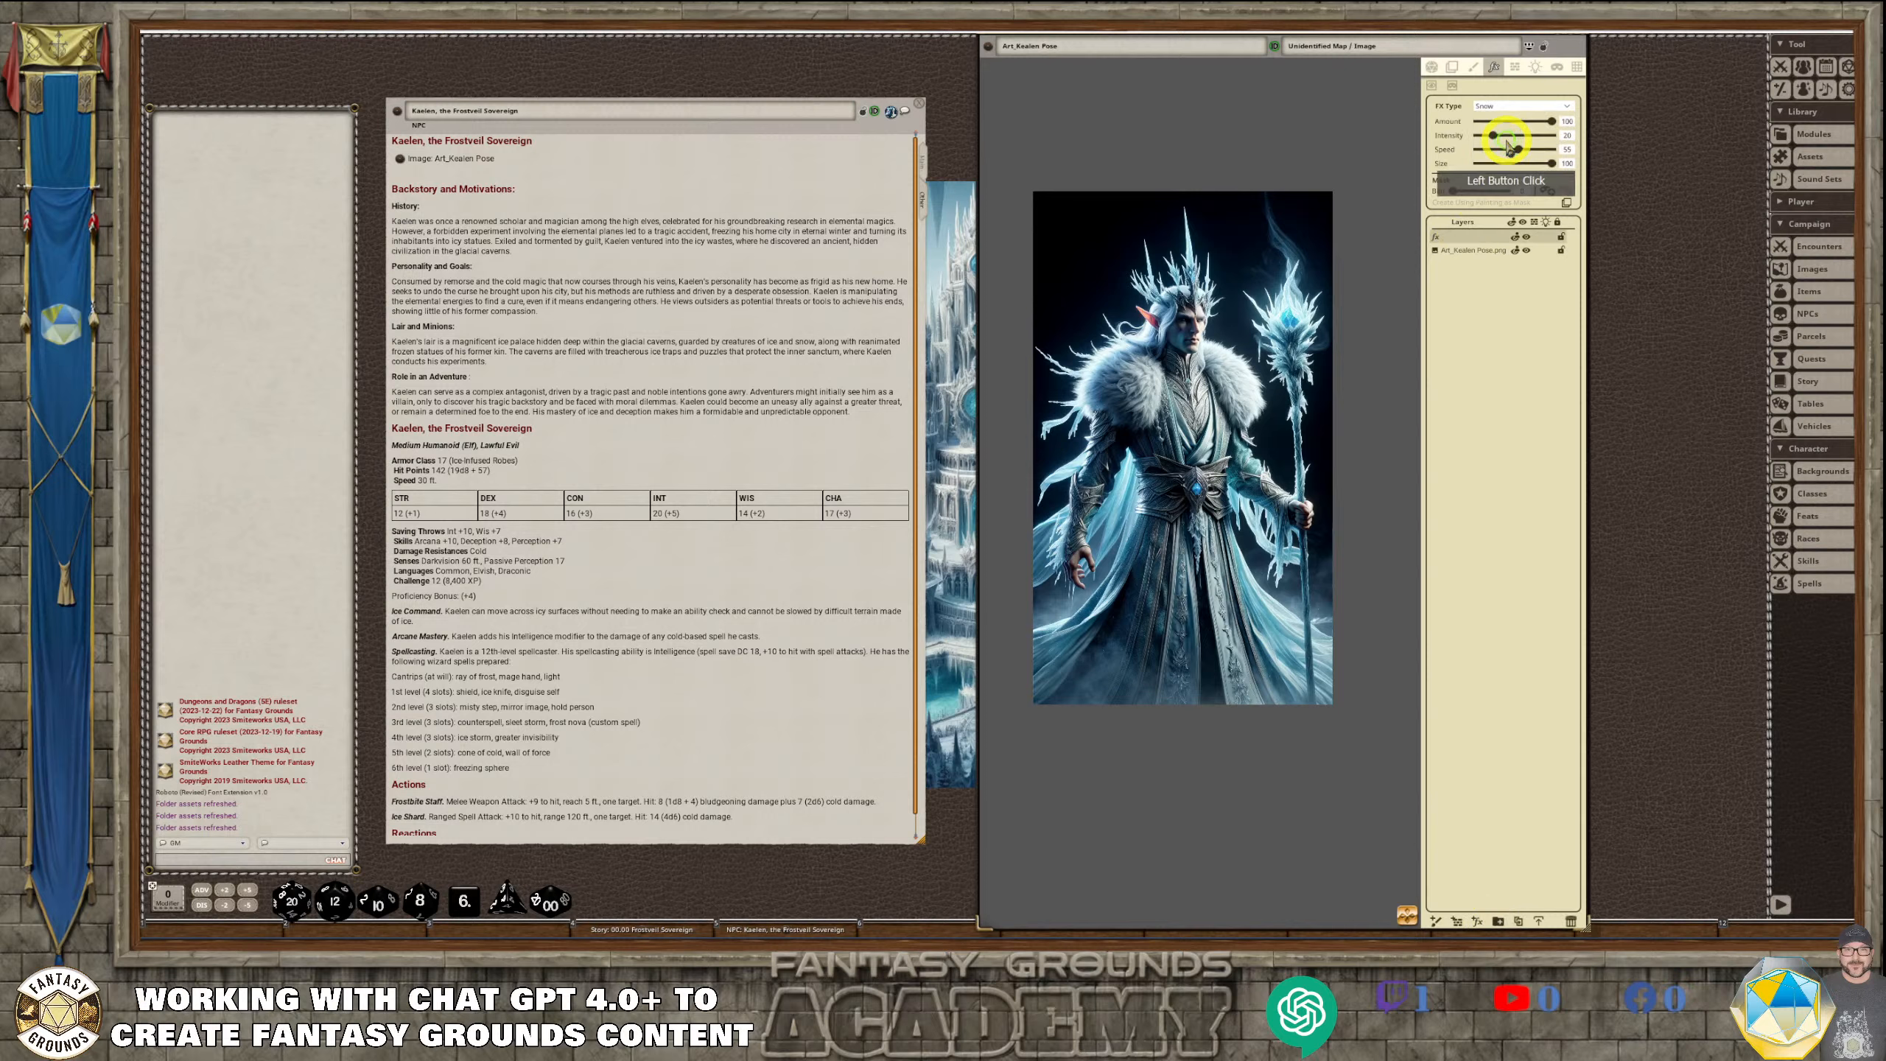
# Delete the extra empty FX layer above the Snow layer
pyautogui.click(1455, 197)
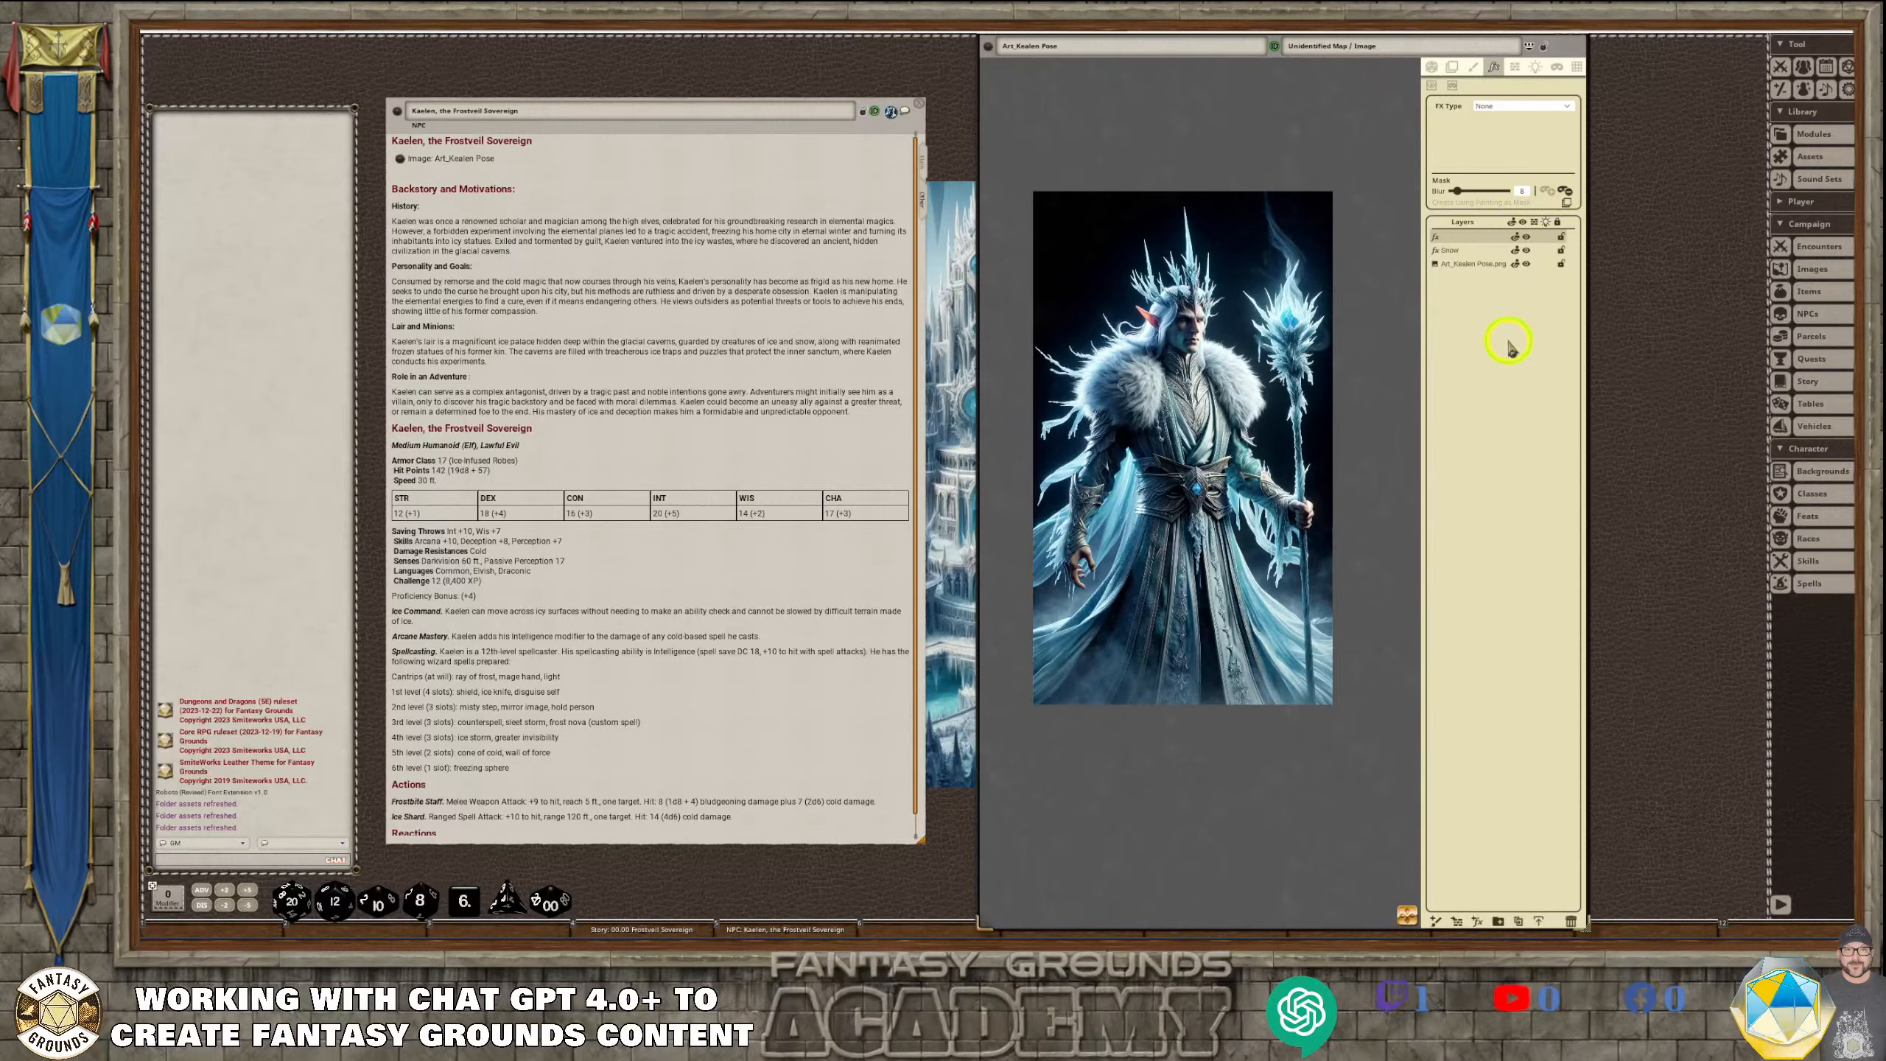
pyautogui.click(1468, 194)
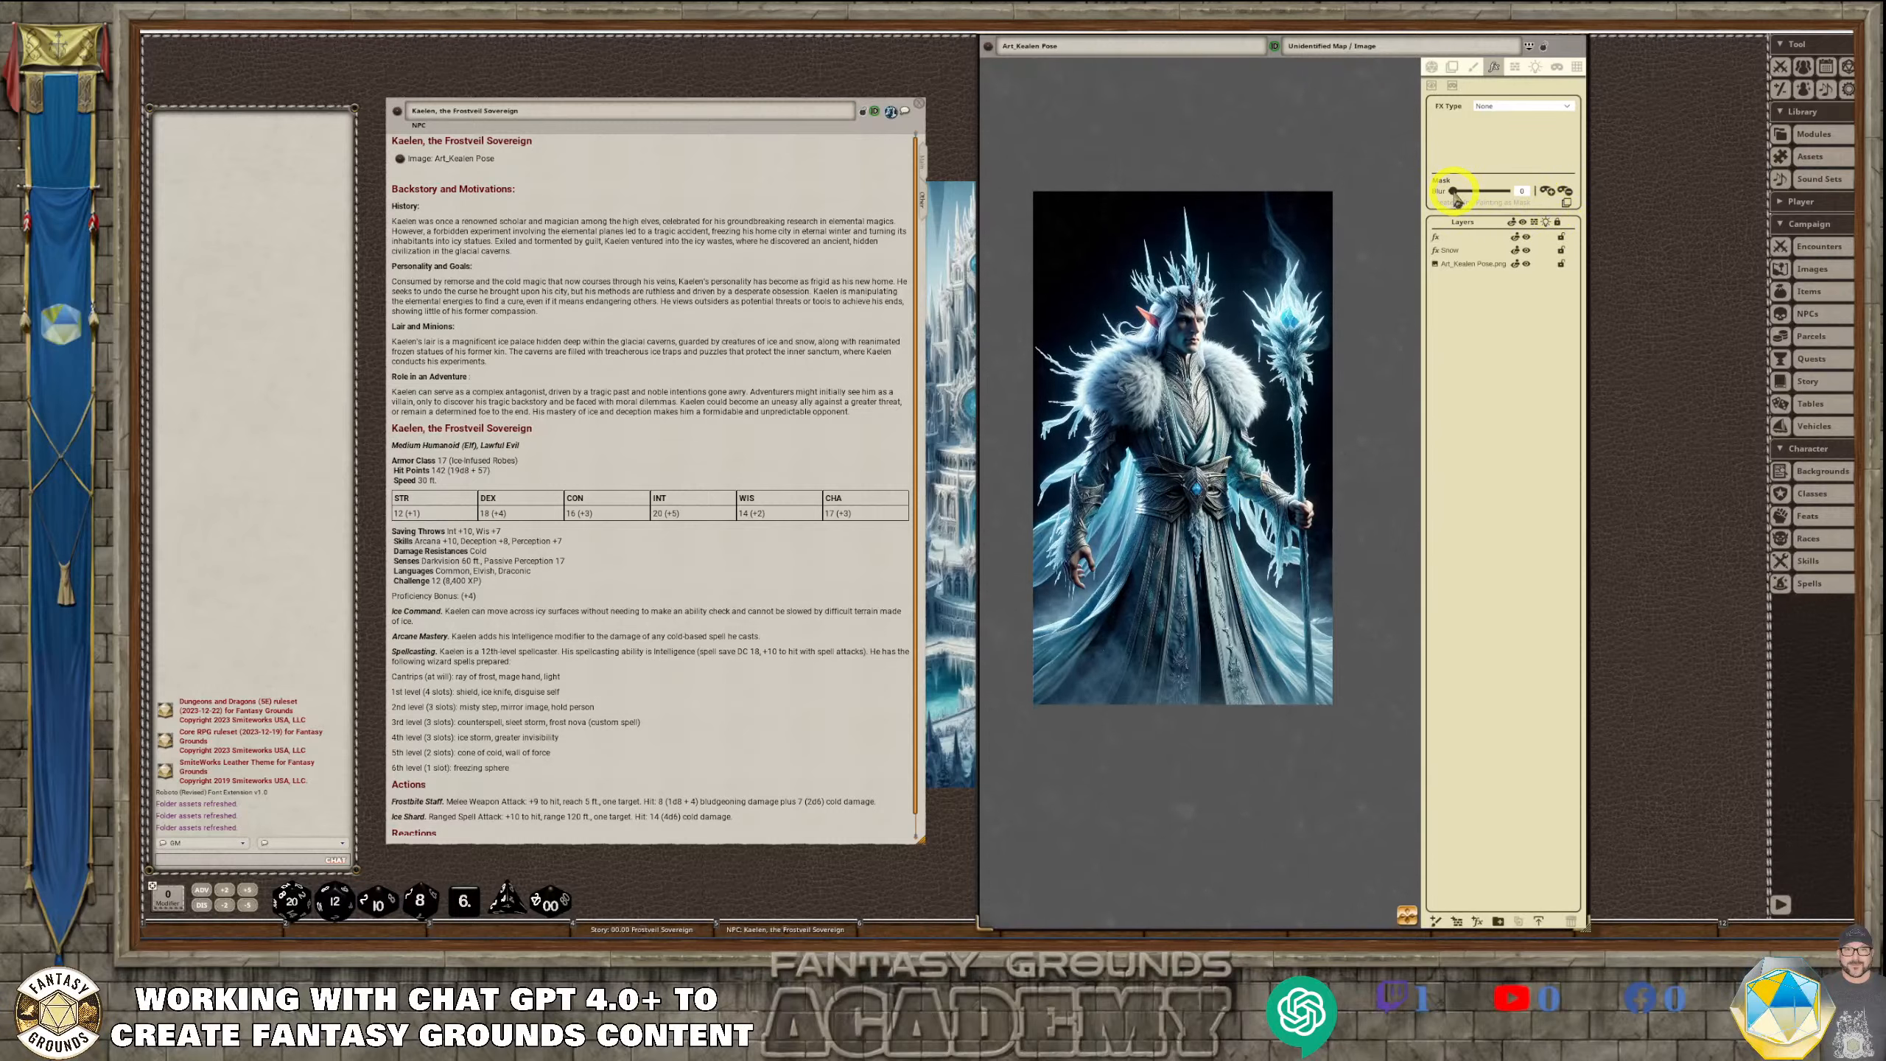
pyautogui.click(1436, 238)
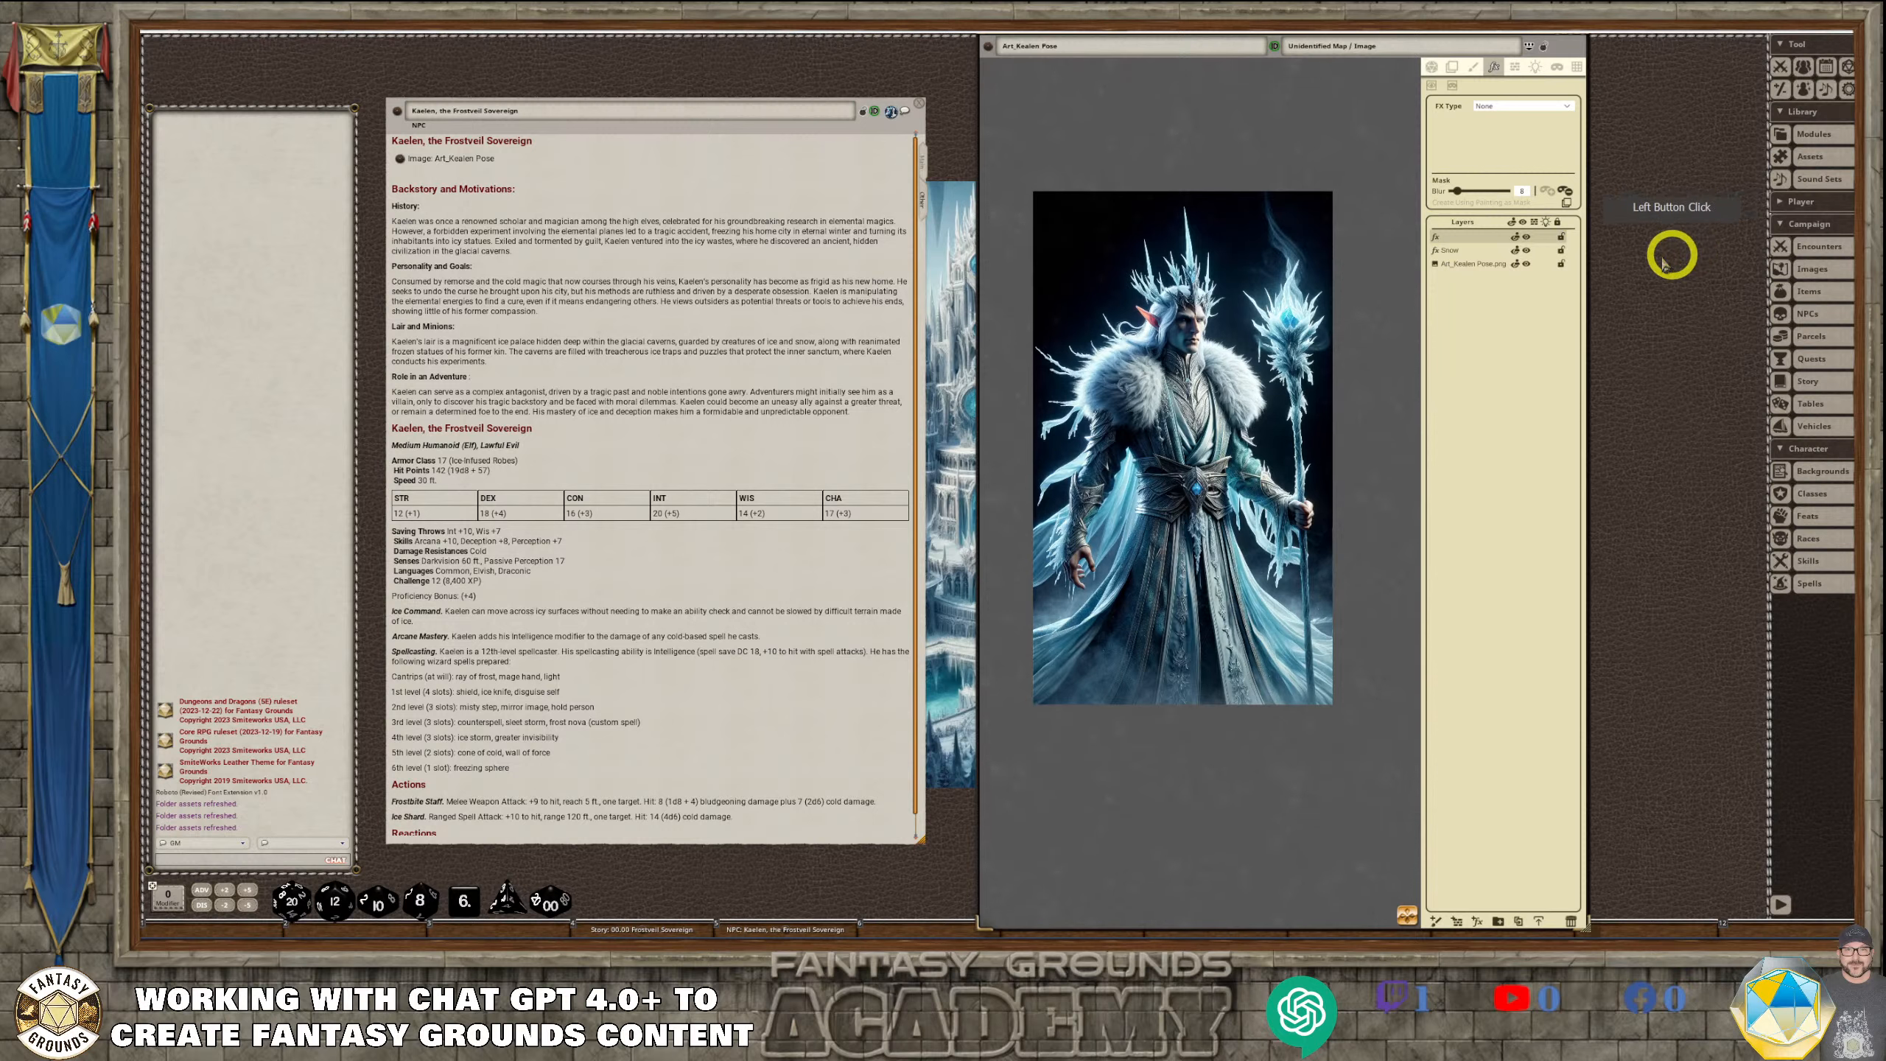
pyautogui.rightClick(1487, 240)
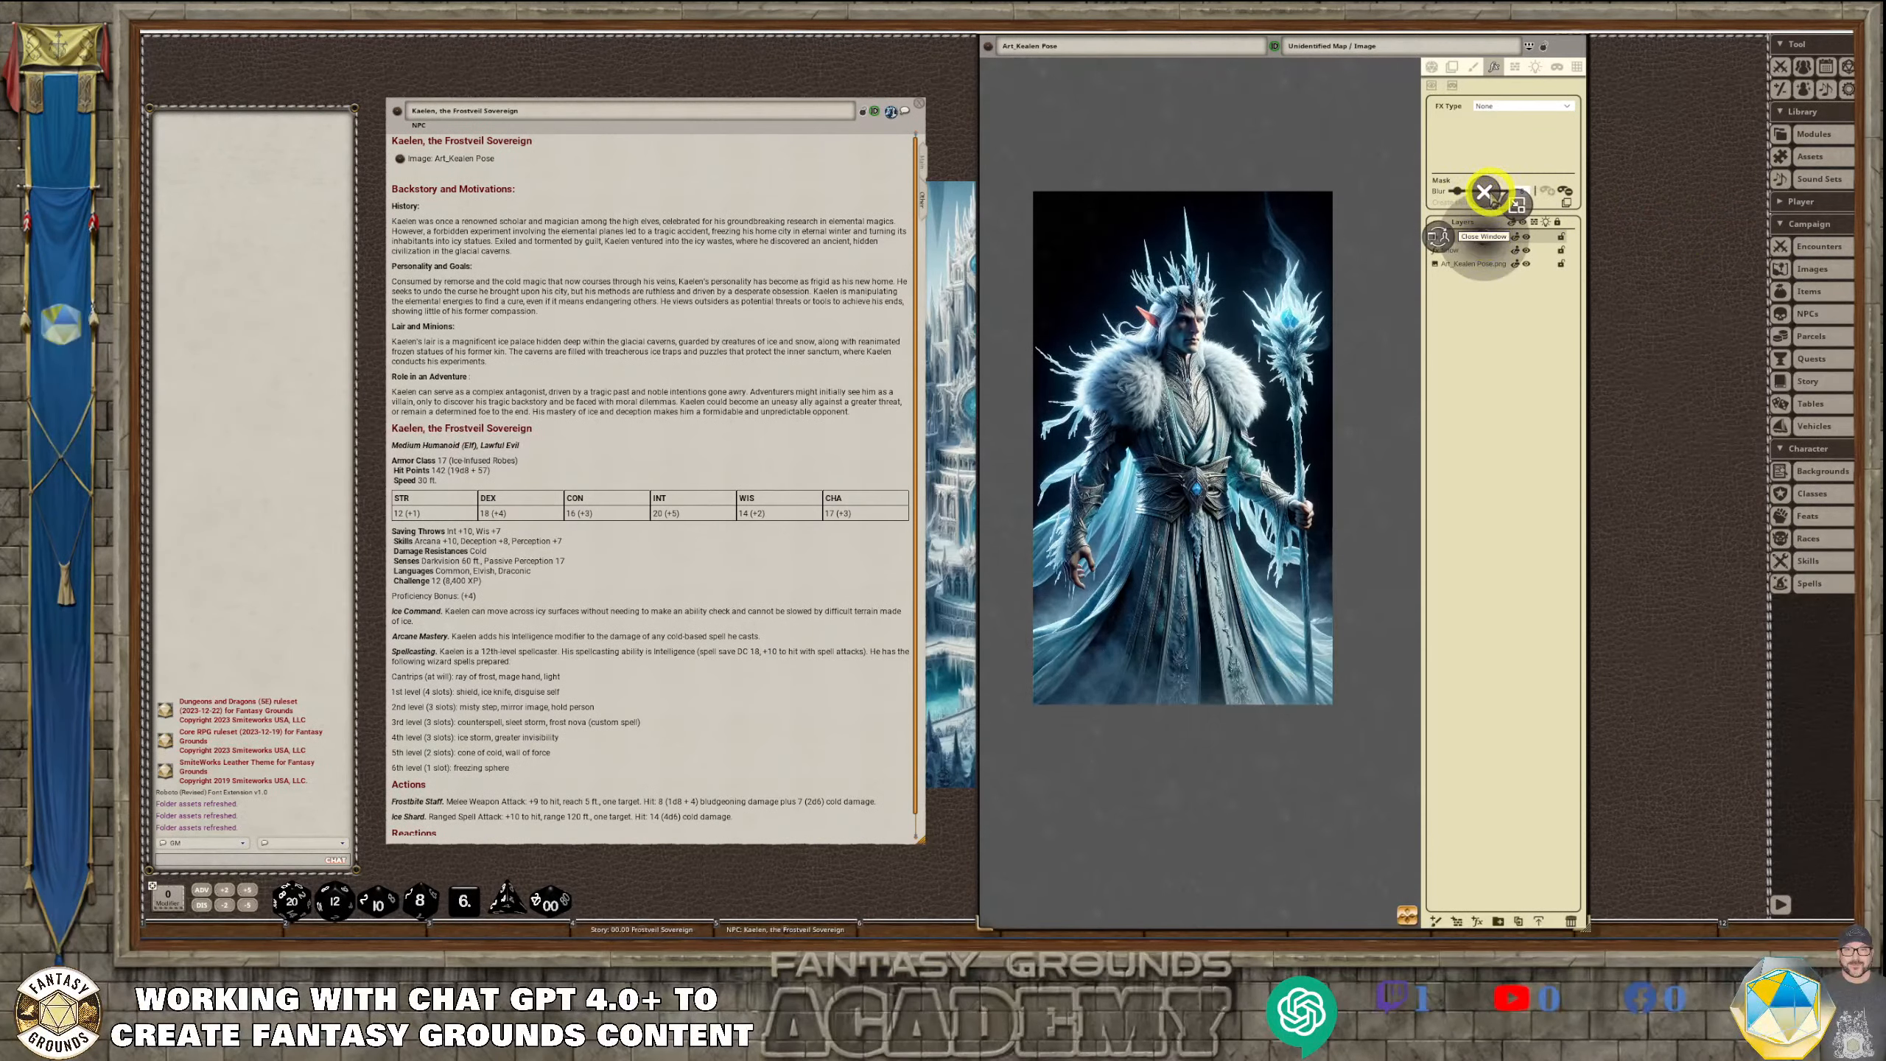
pyautogui.click(1573, 920)
# Mask the Snow layer to the artwork's rectangle with 0 blur, lower its amount, speed and size, and raise its intensity
pyautogui.click(1467, 236)
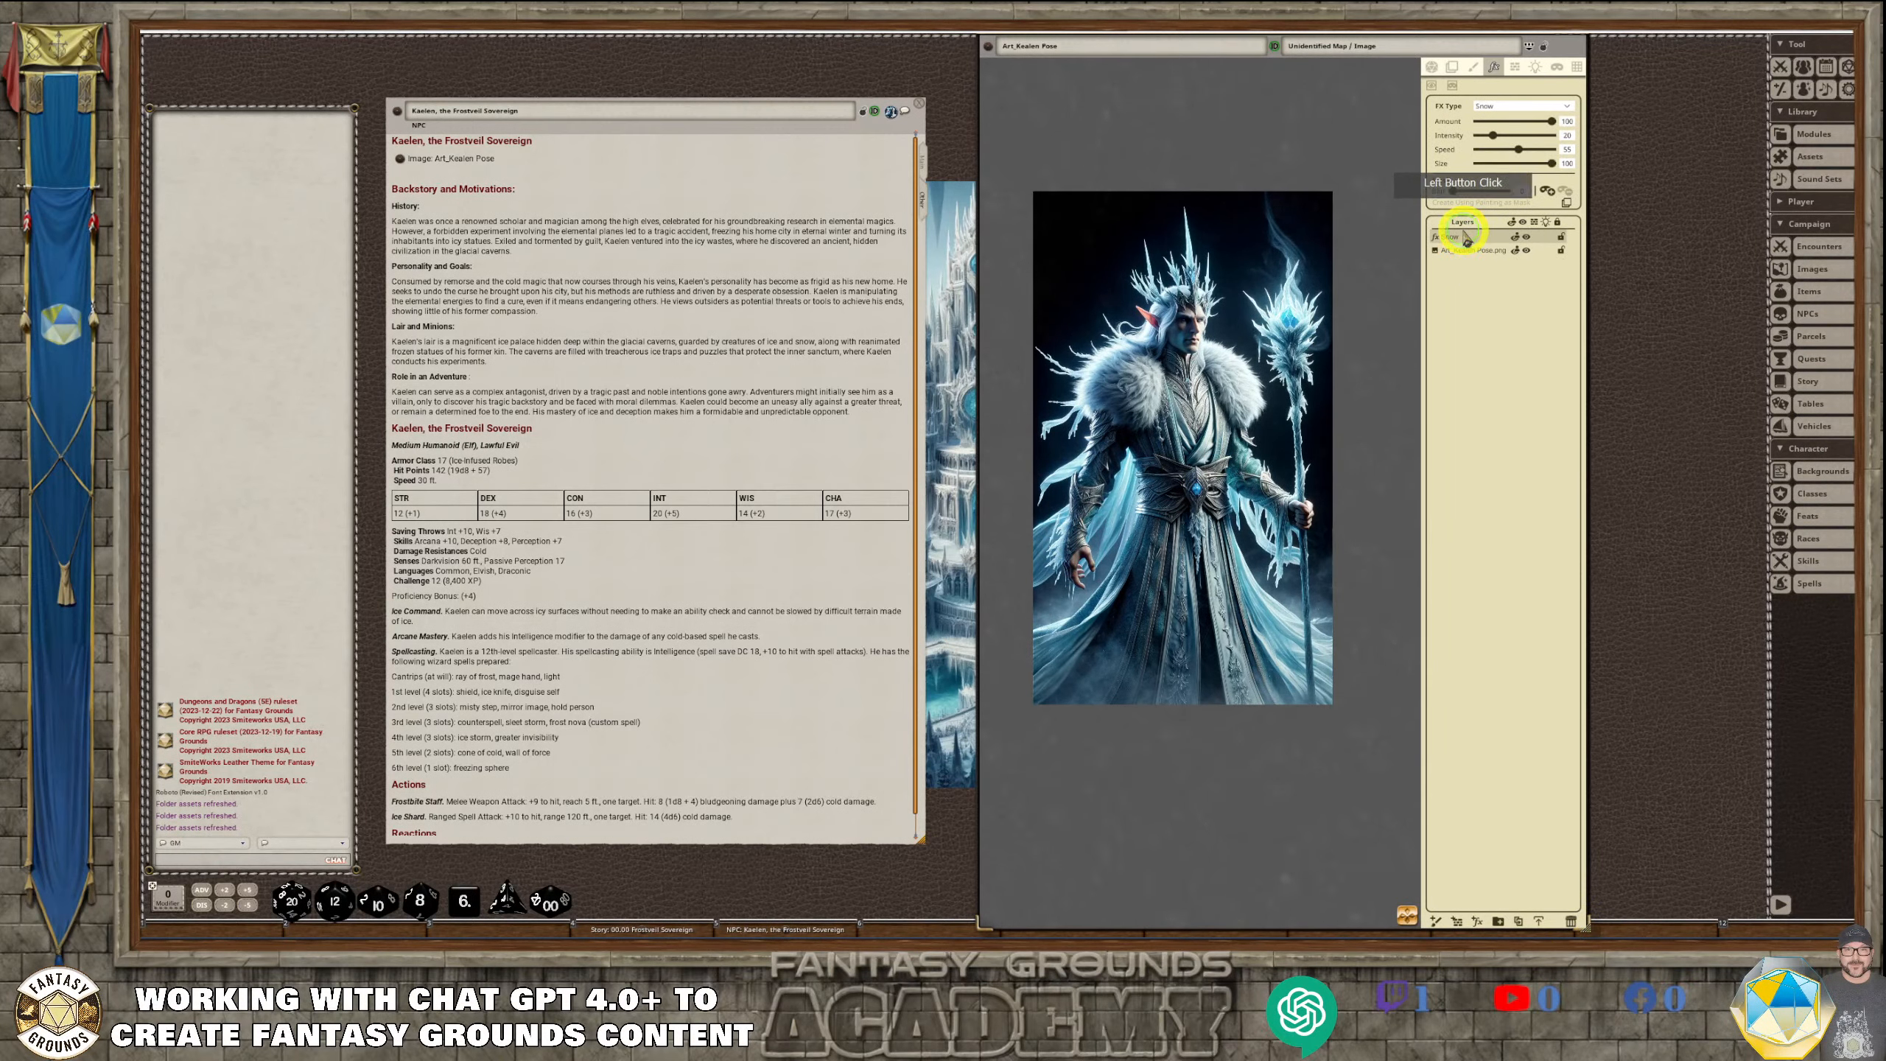
pyautogui.moveTo(1449, 192); pyautogui.dragTo(1452, 193)
pyautogui.click(1559, 223)
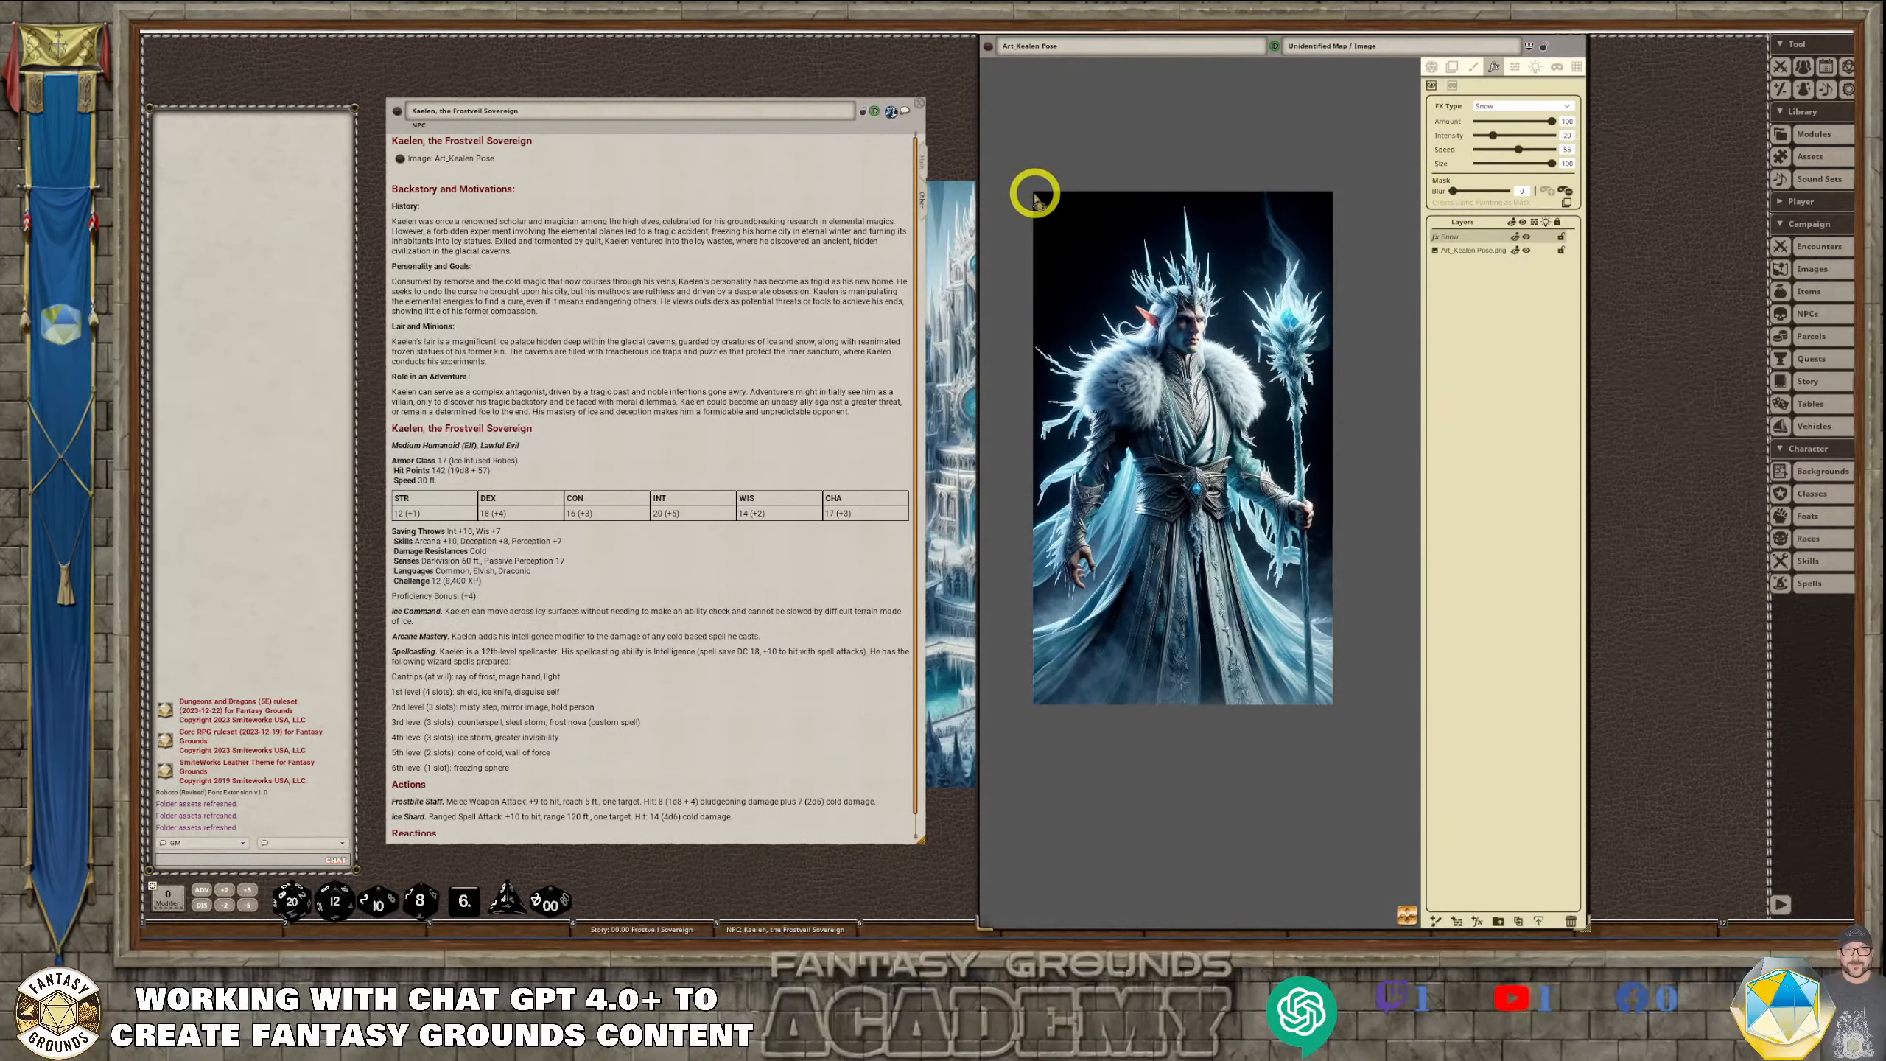
pyautogui.moveTo(1035, 194); pyautogui.dragTo(1331, 702)
pyautogui.moveTo(1552, 122); pyautogui.dragTo(1526, 173)
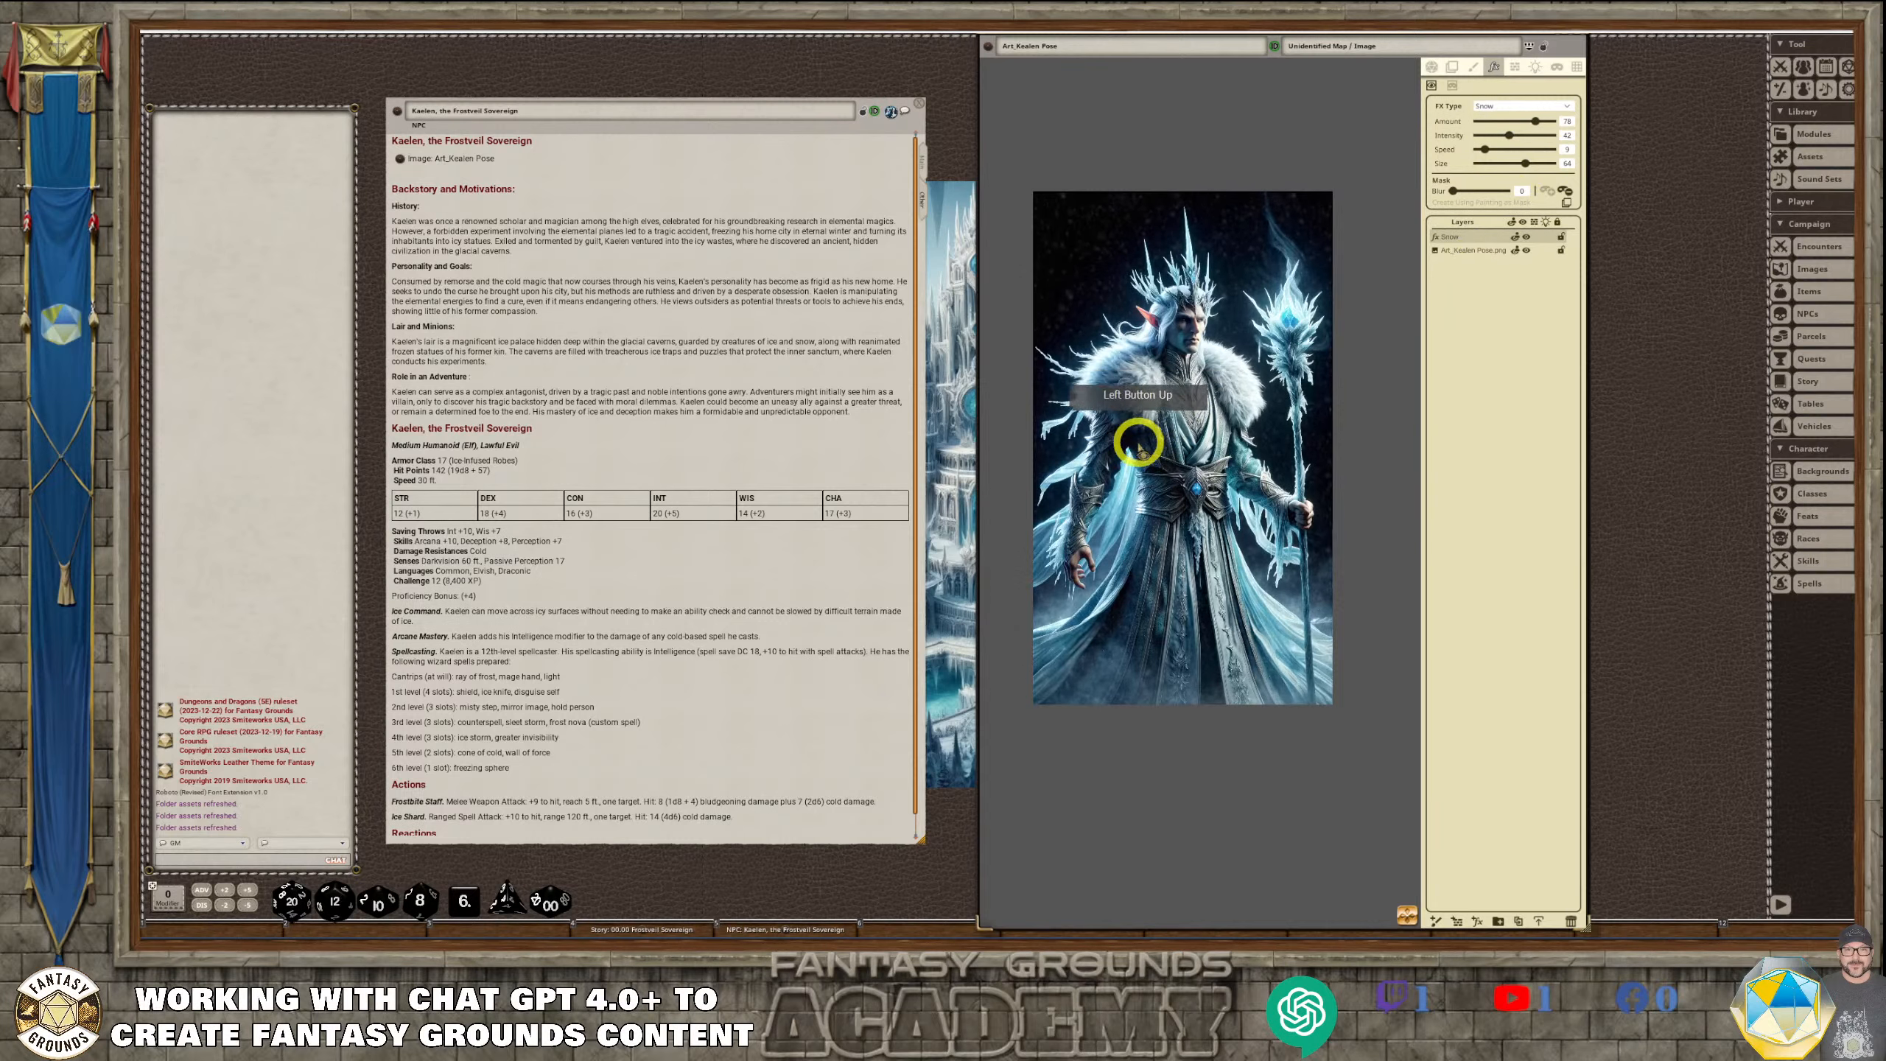
# Set the Snow layer's mask blur to its minimum and inspect the snow effect over Kaelen's artwork in detail
pyautogui.scroll(3, 1212, 469)
pyautogui.scroll(-1, 1213, 470)
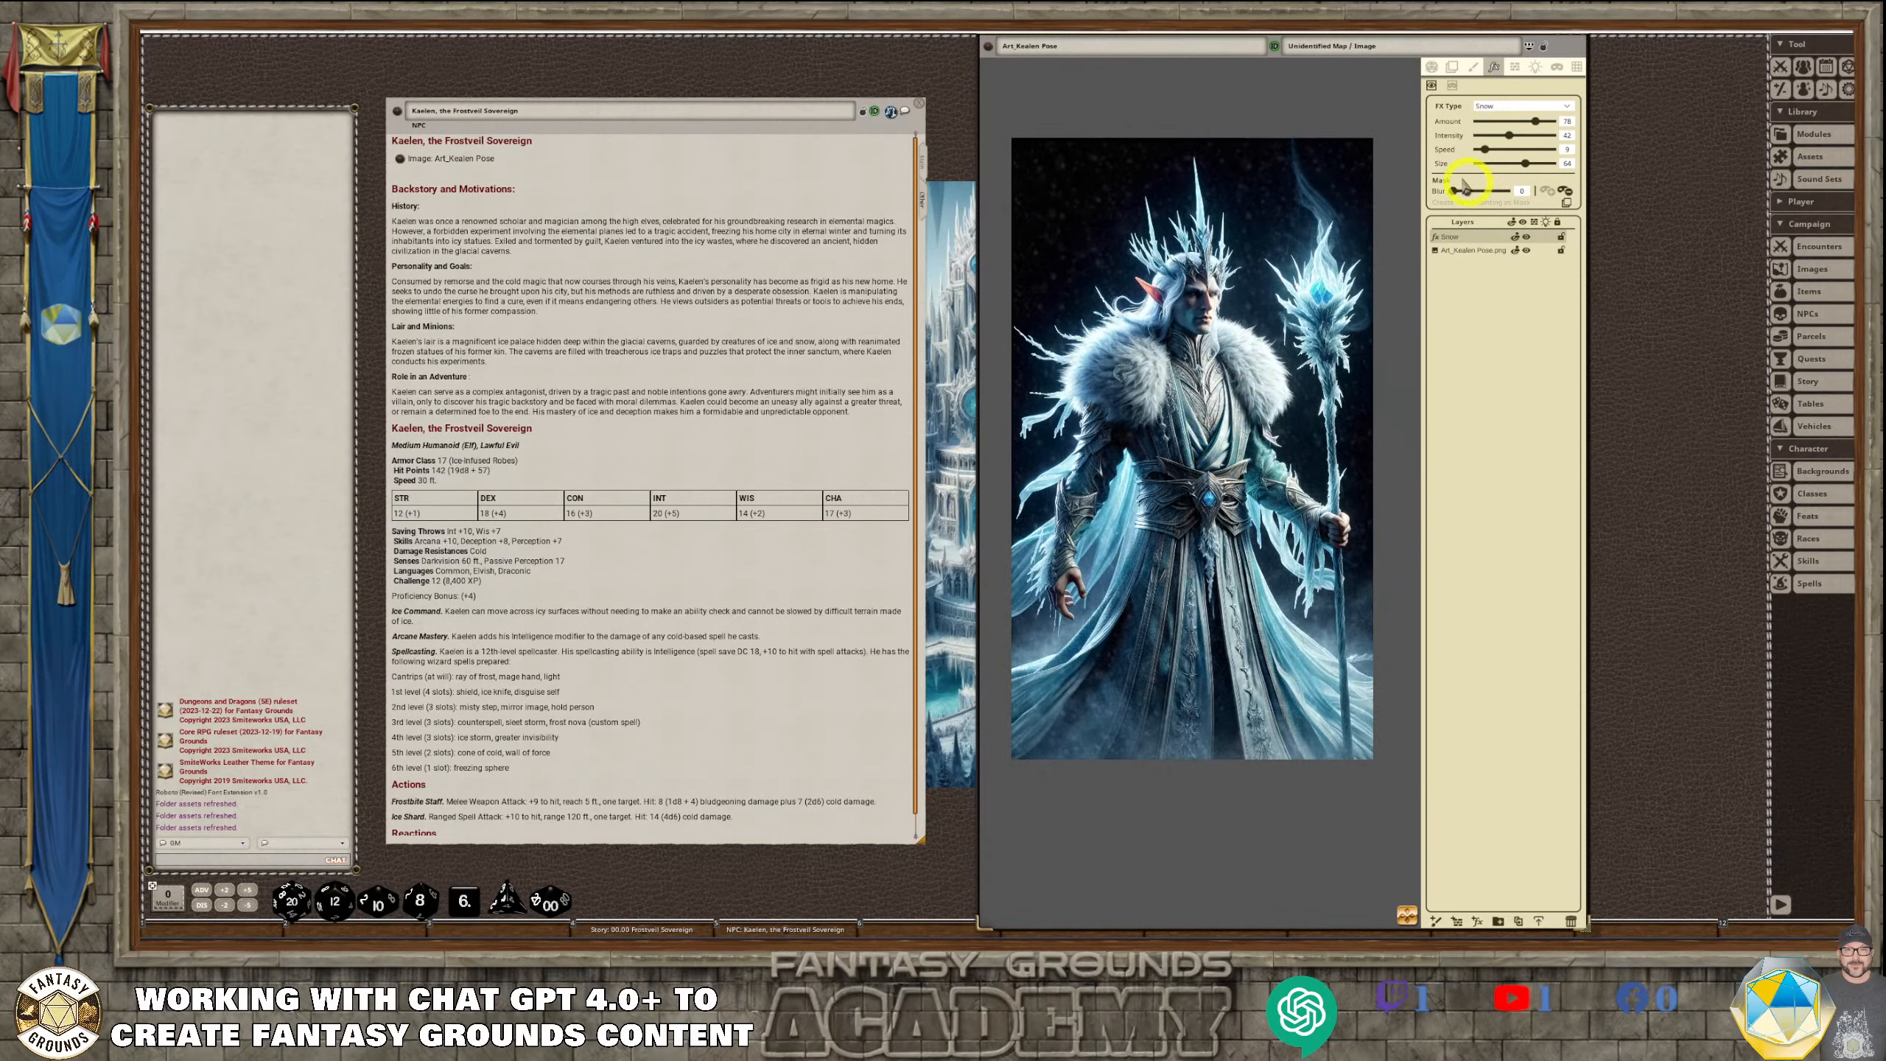
pyautogui.moveTo(1457, 193); pyautogui.dragTo(1453, 192)
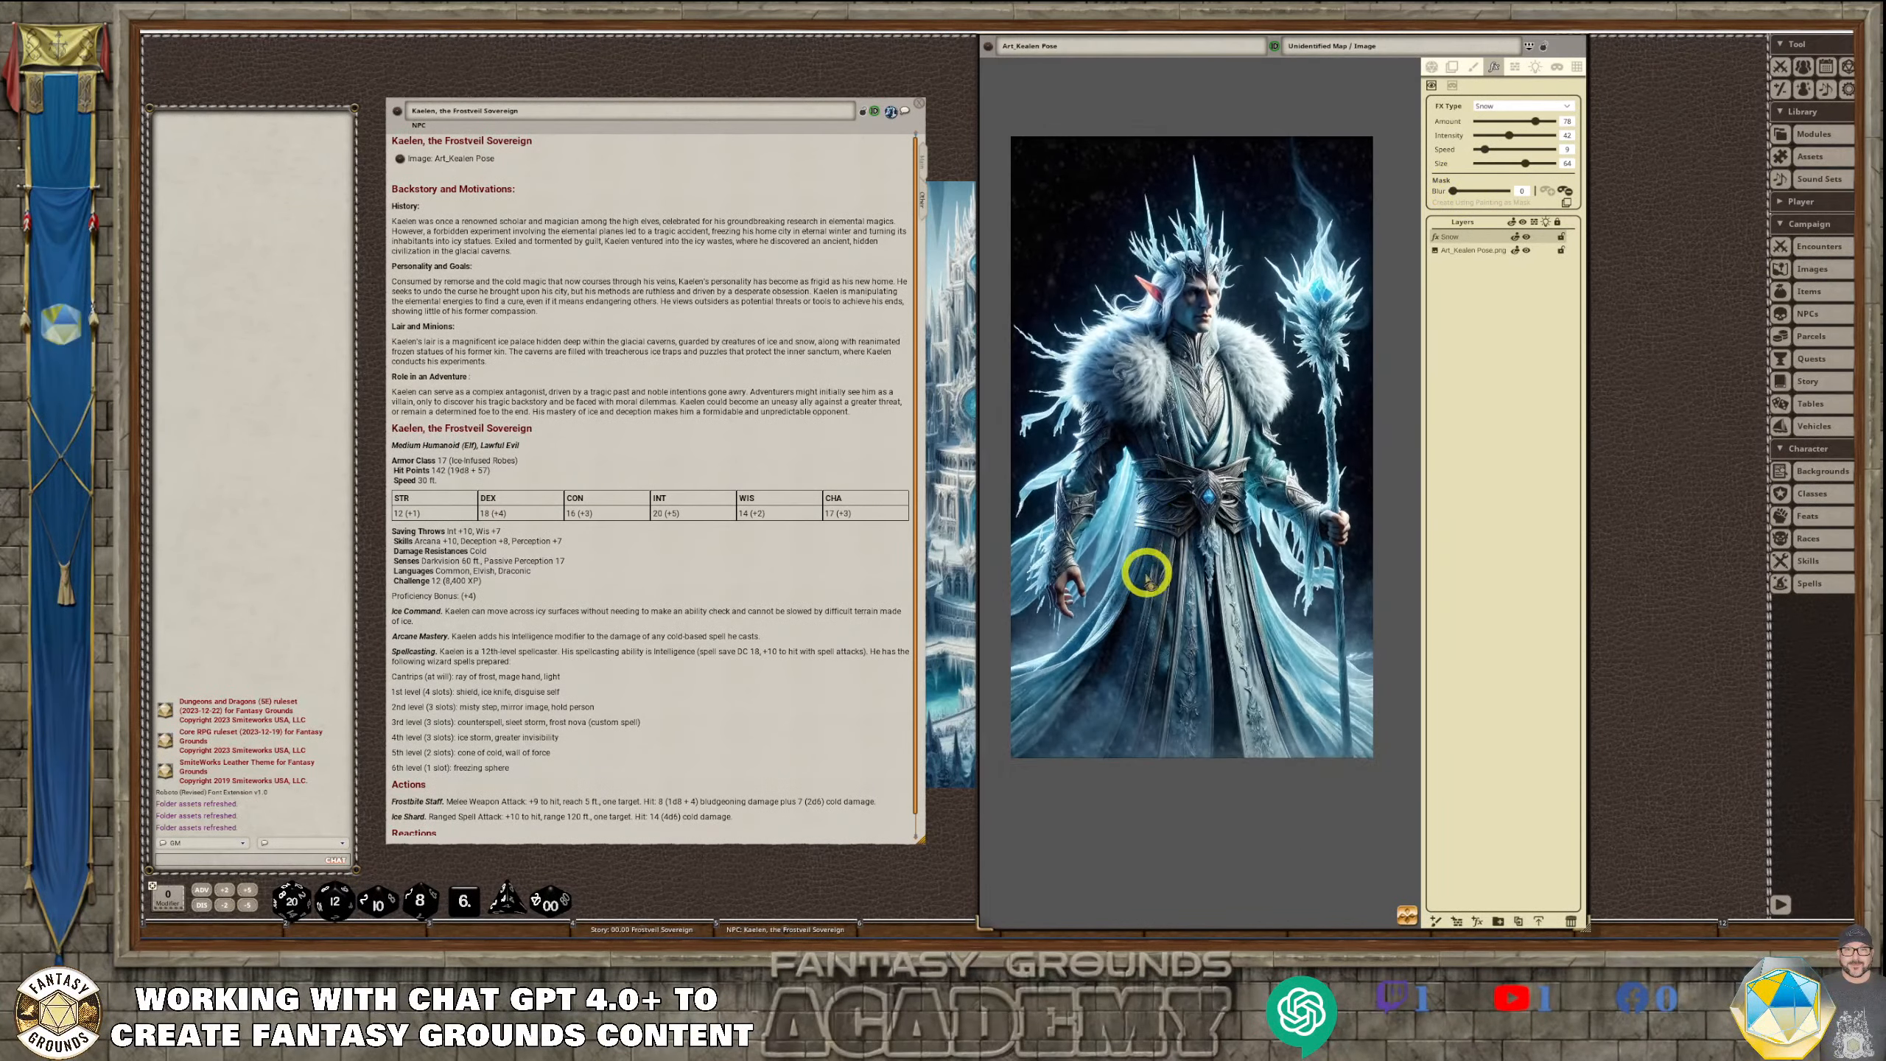
pyautogui.scroll(1, 1106, 628)
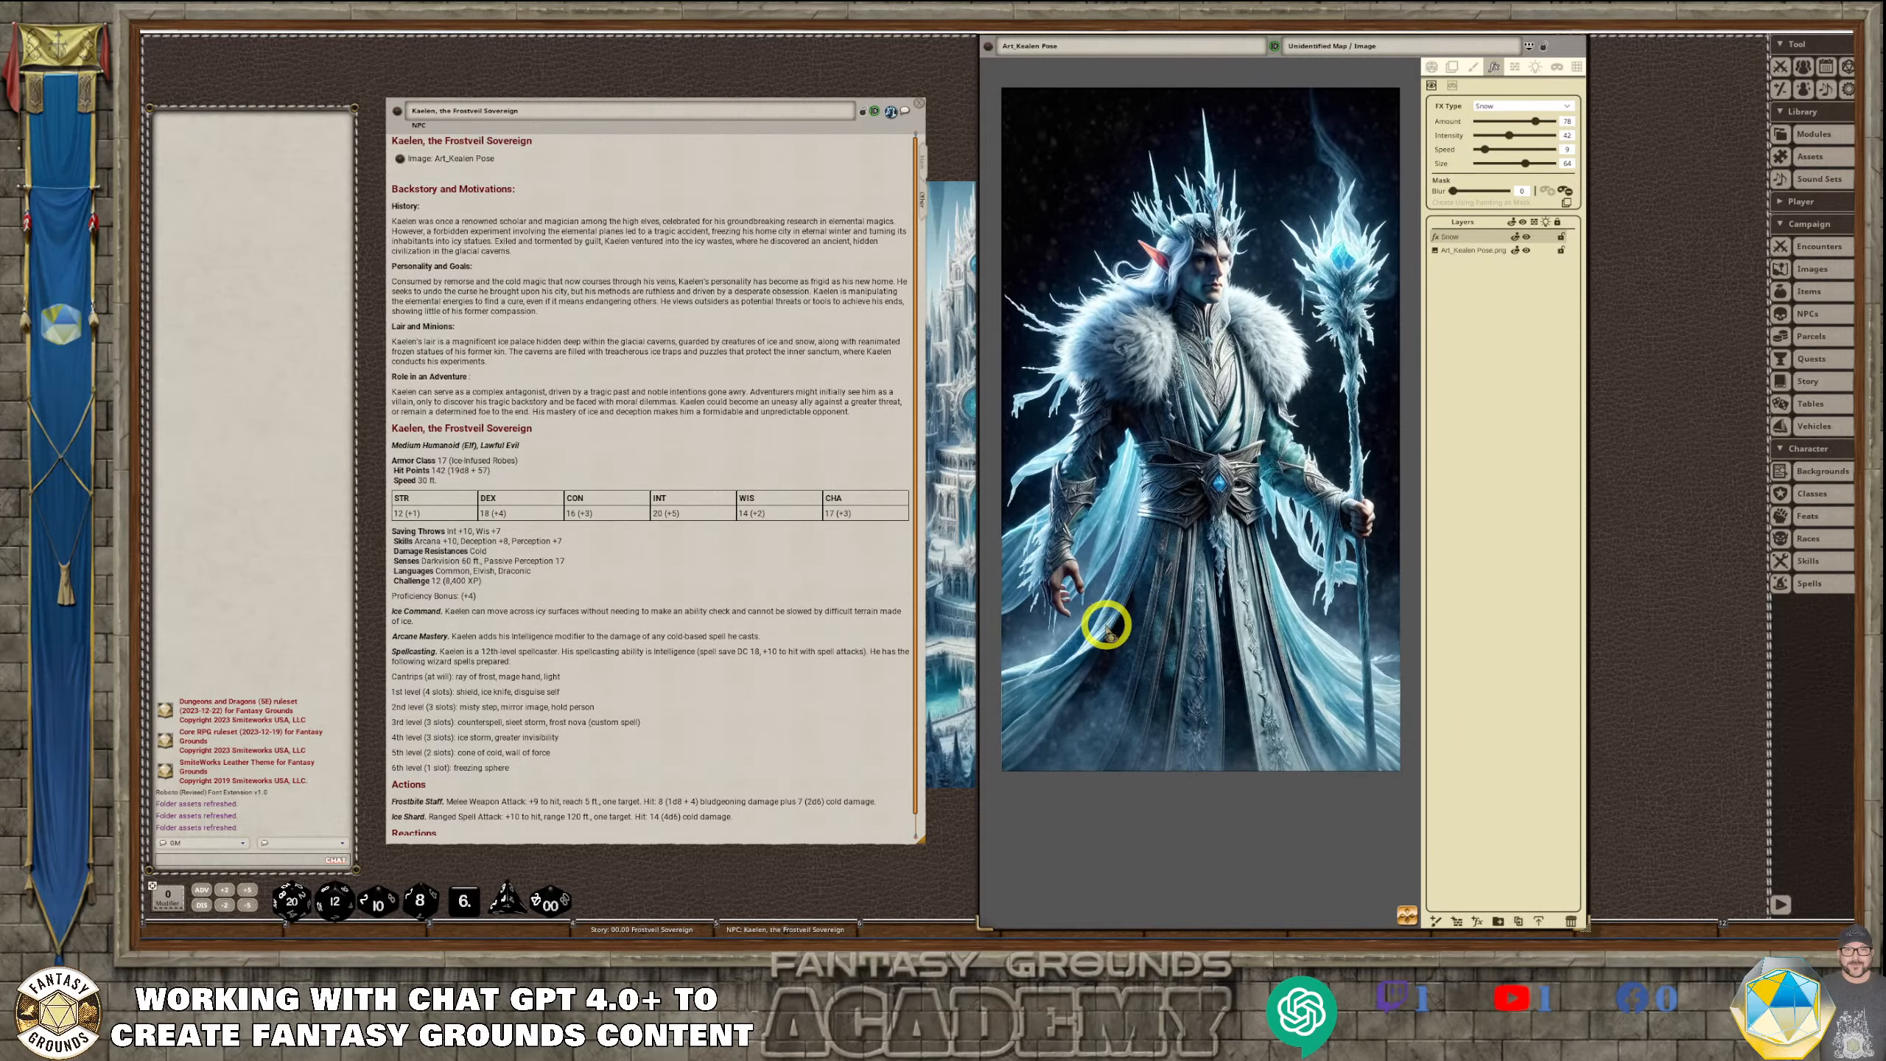
pyautogui.scroll(10, 1106, 628)
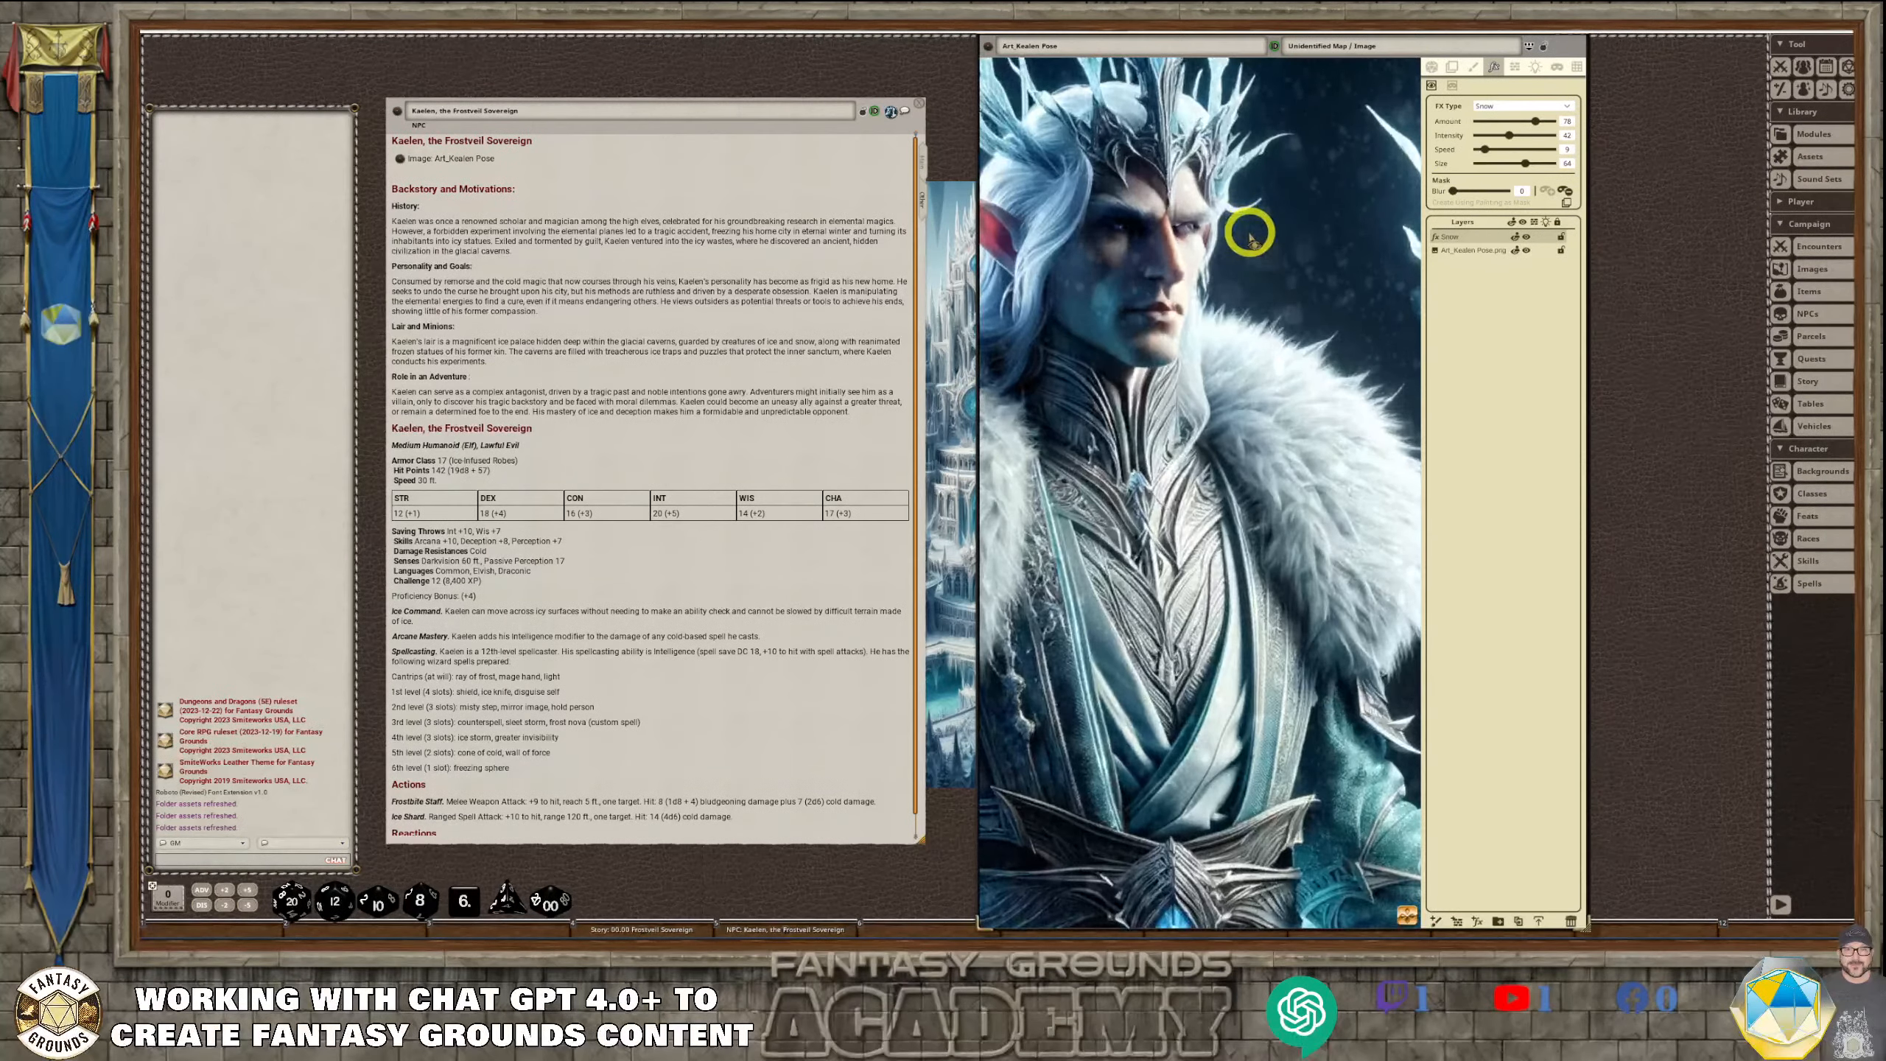
pyautogui.scroll(-12, 1249, 236)
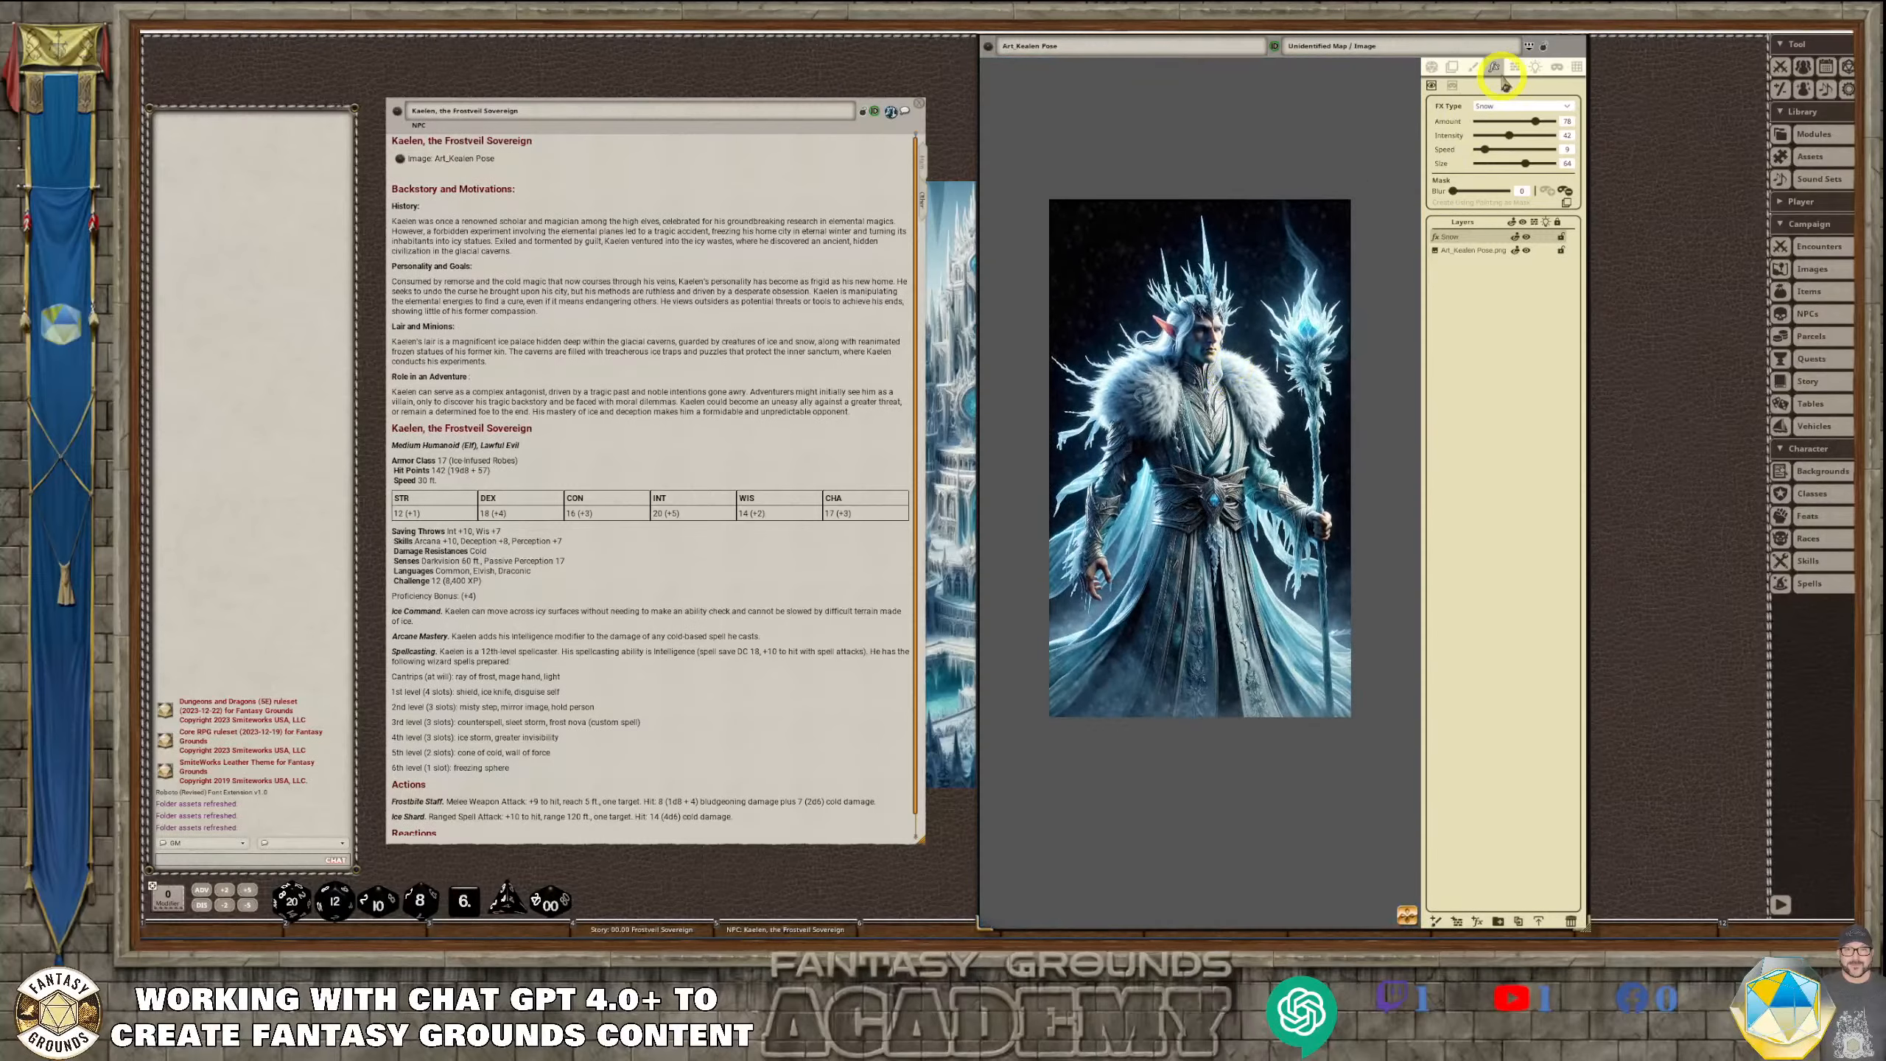
# Close the Art_Kaelen Pose image window and the Images list
pyautogui.moveTo(1561, 47); pyautogui.dragTo(1563, 152)
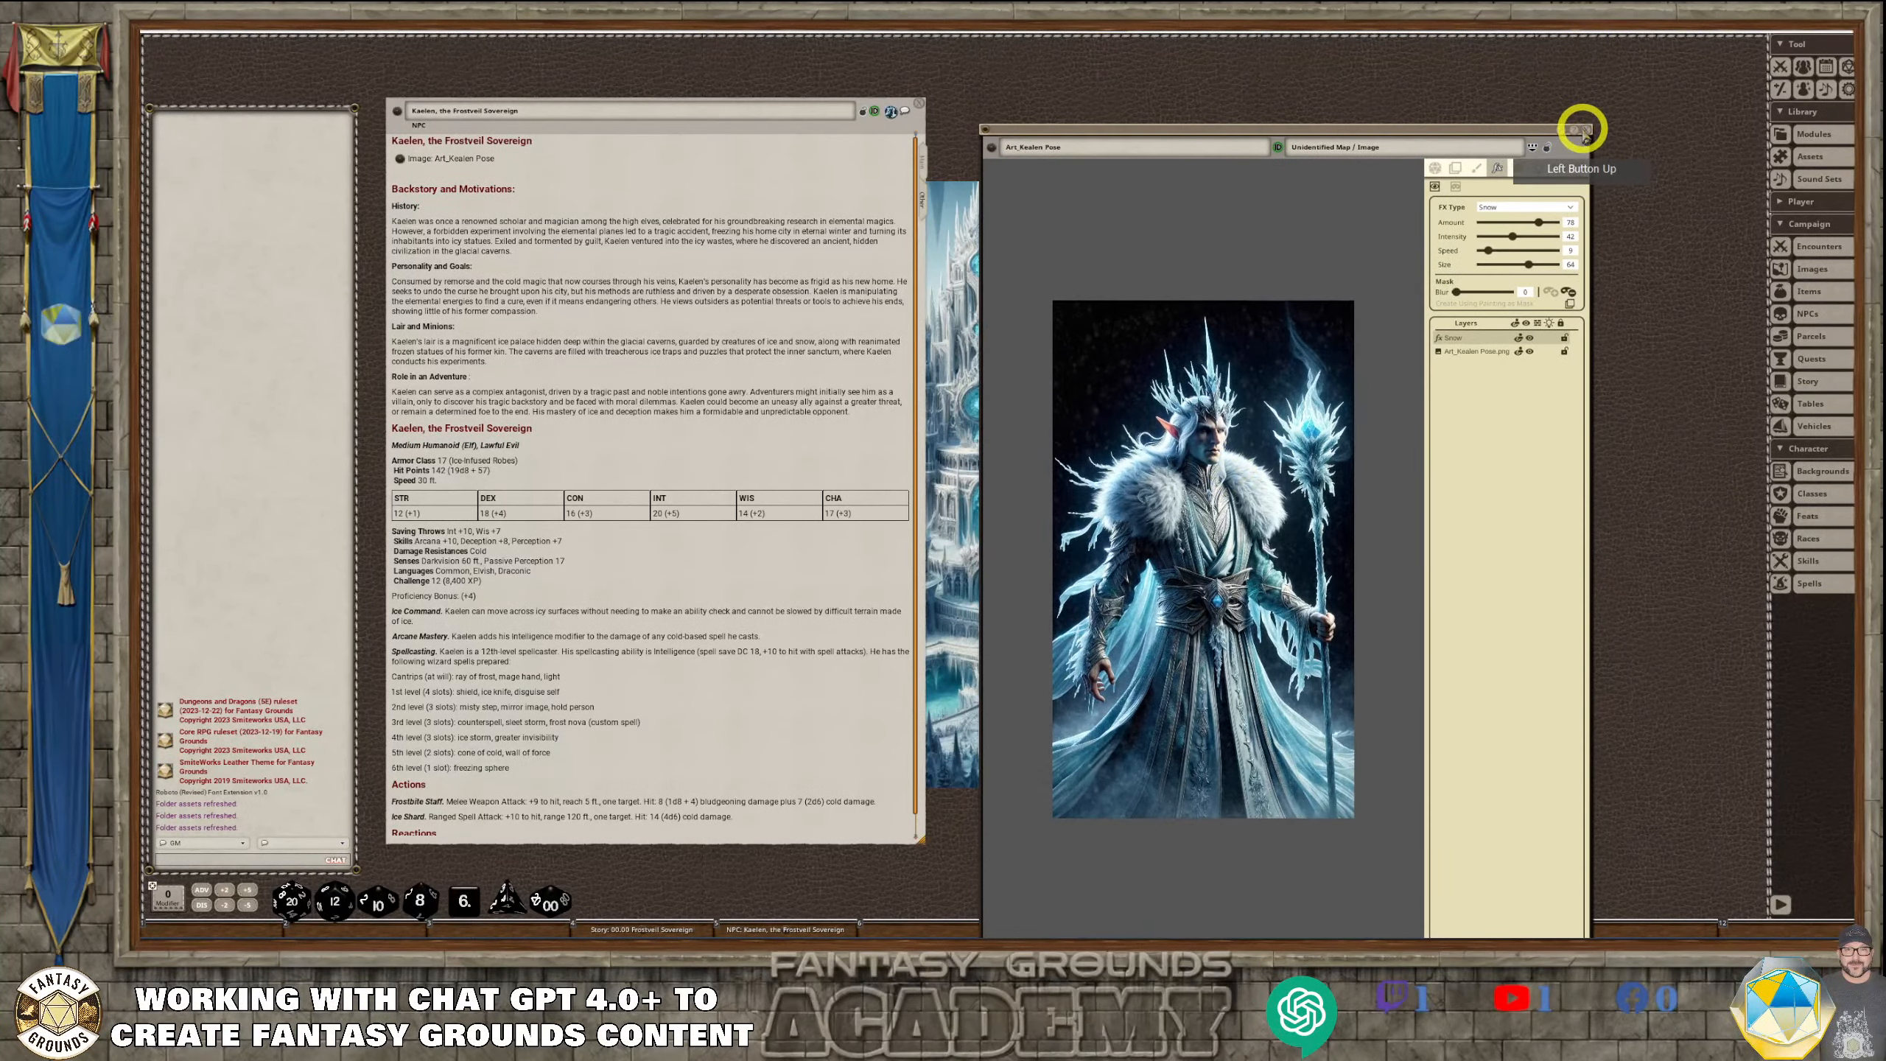
pyautogui.click(1580, 130)
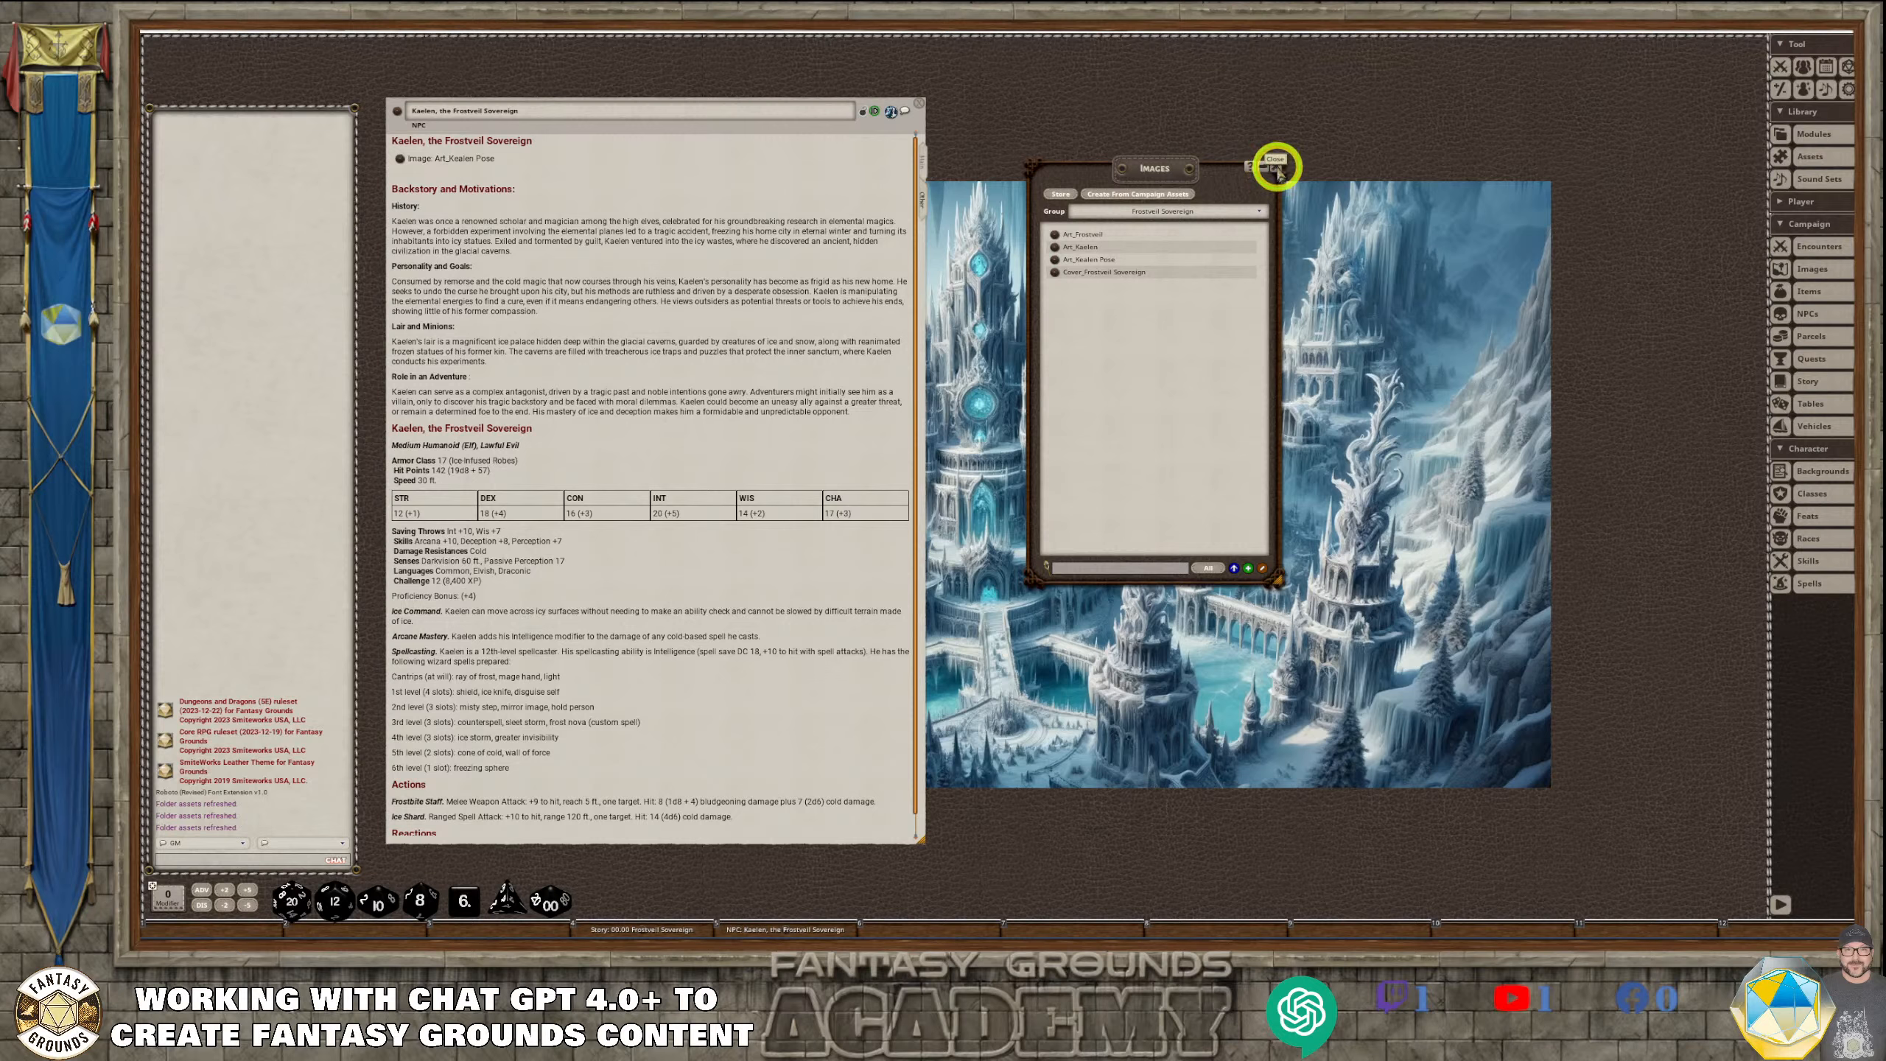
pyautogui.click(1278, 168)
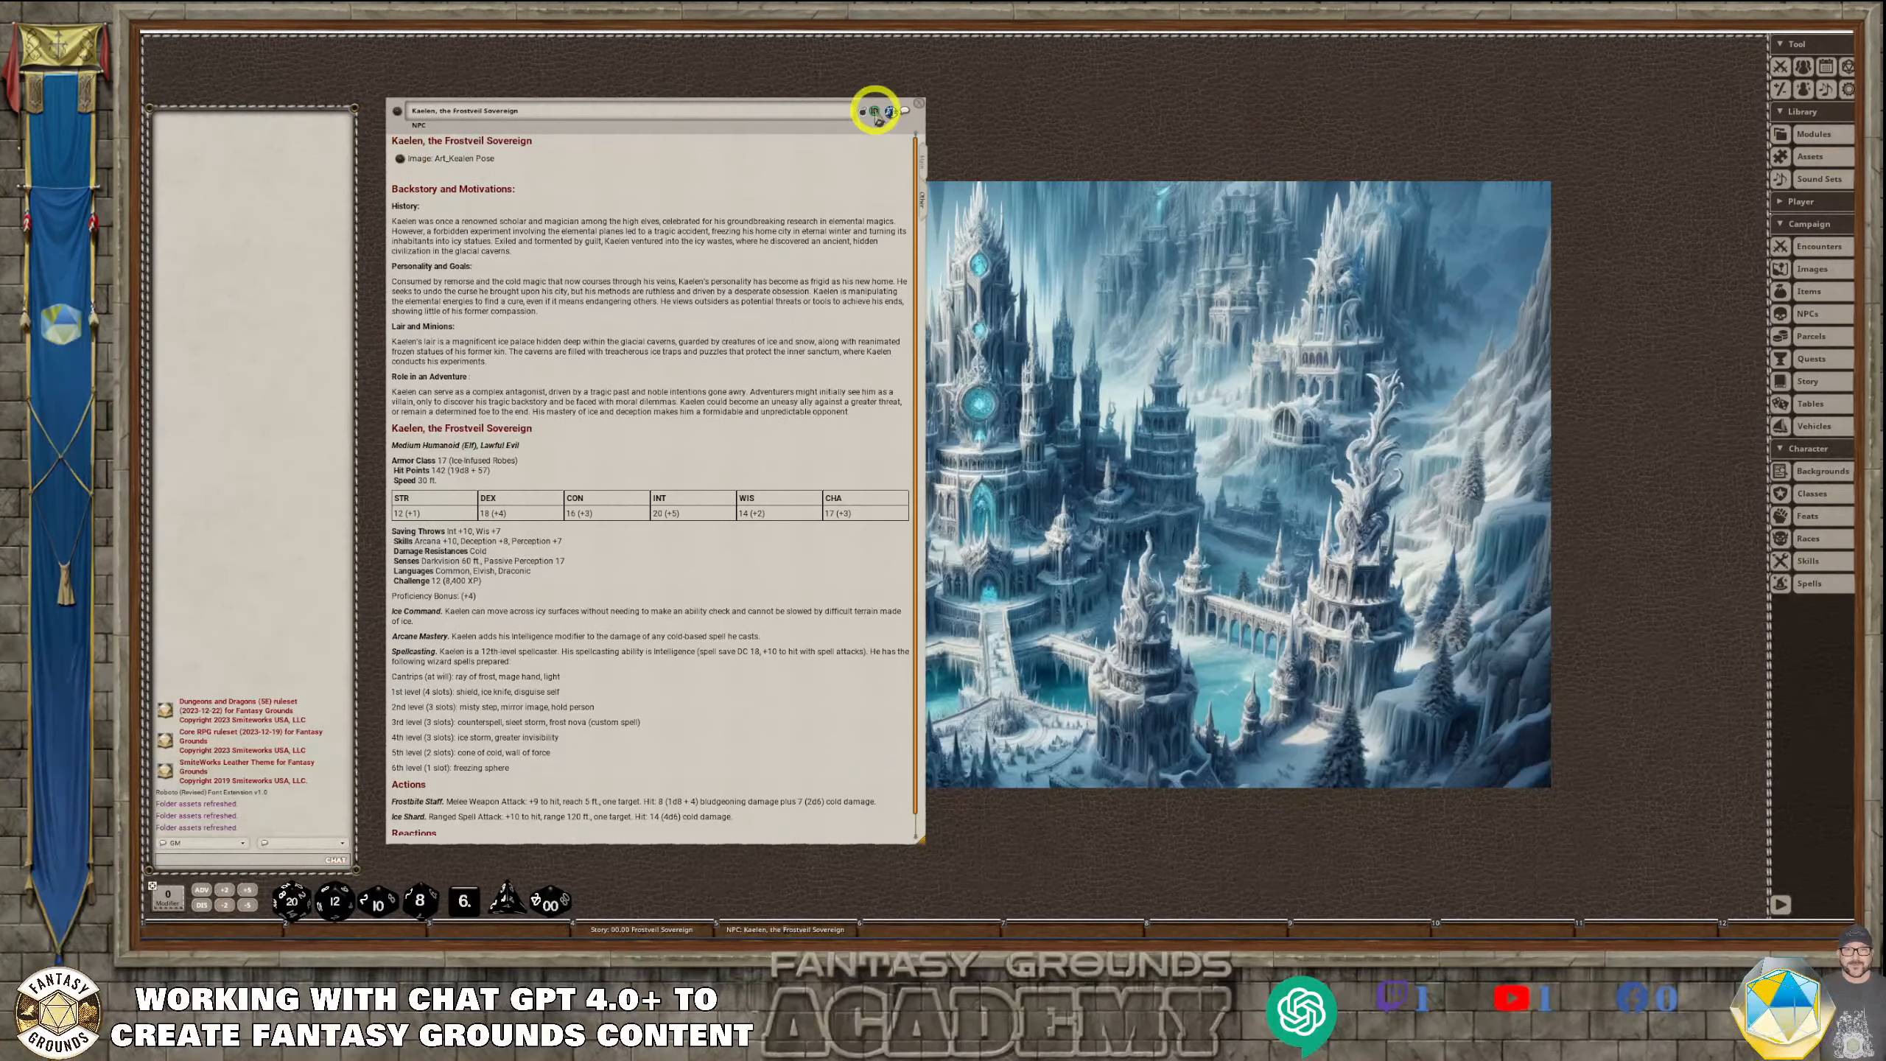
# Open the Combat Tracker and arrange it side by side with the Kaelen NPC record, above the chat area
pyautogui.moveTo(716, 134); pyautogui.dragTo(1269, 181)
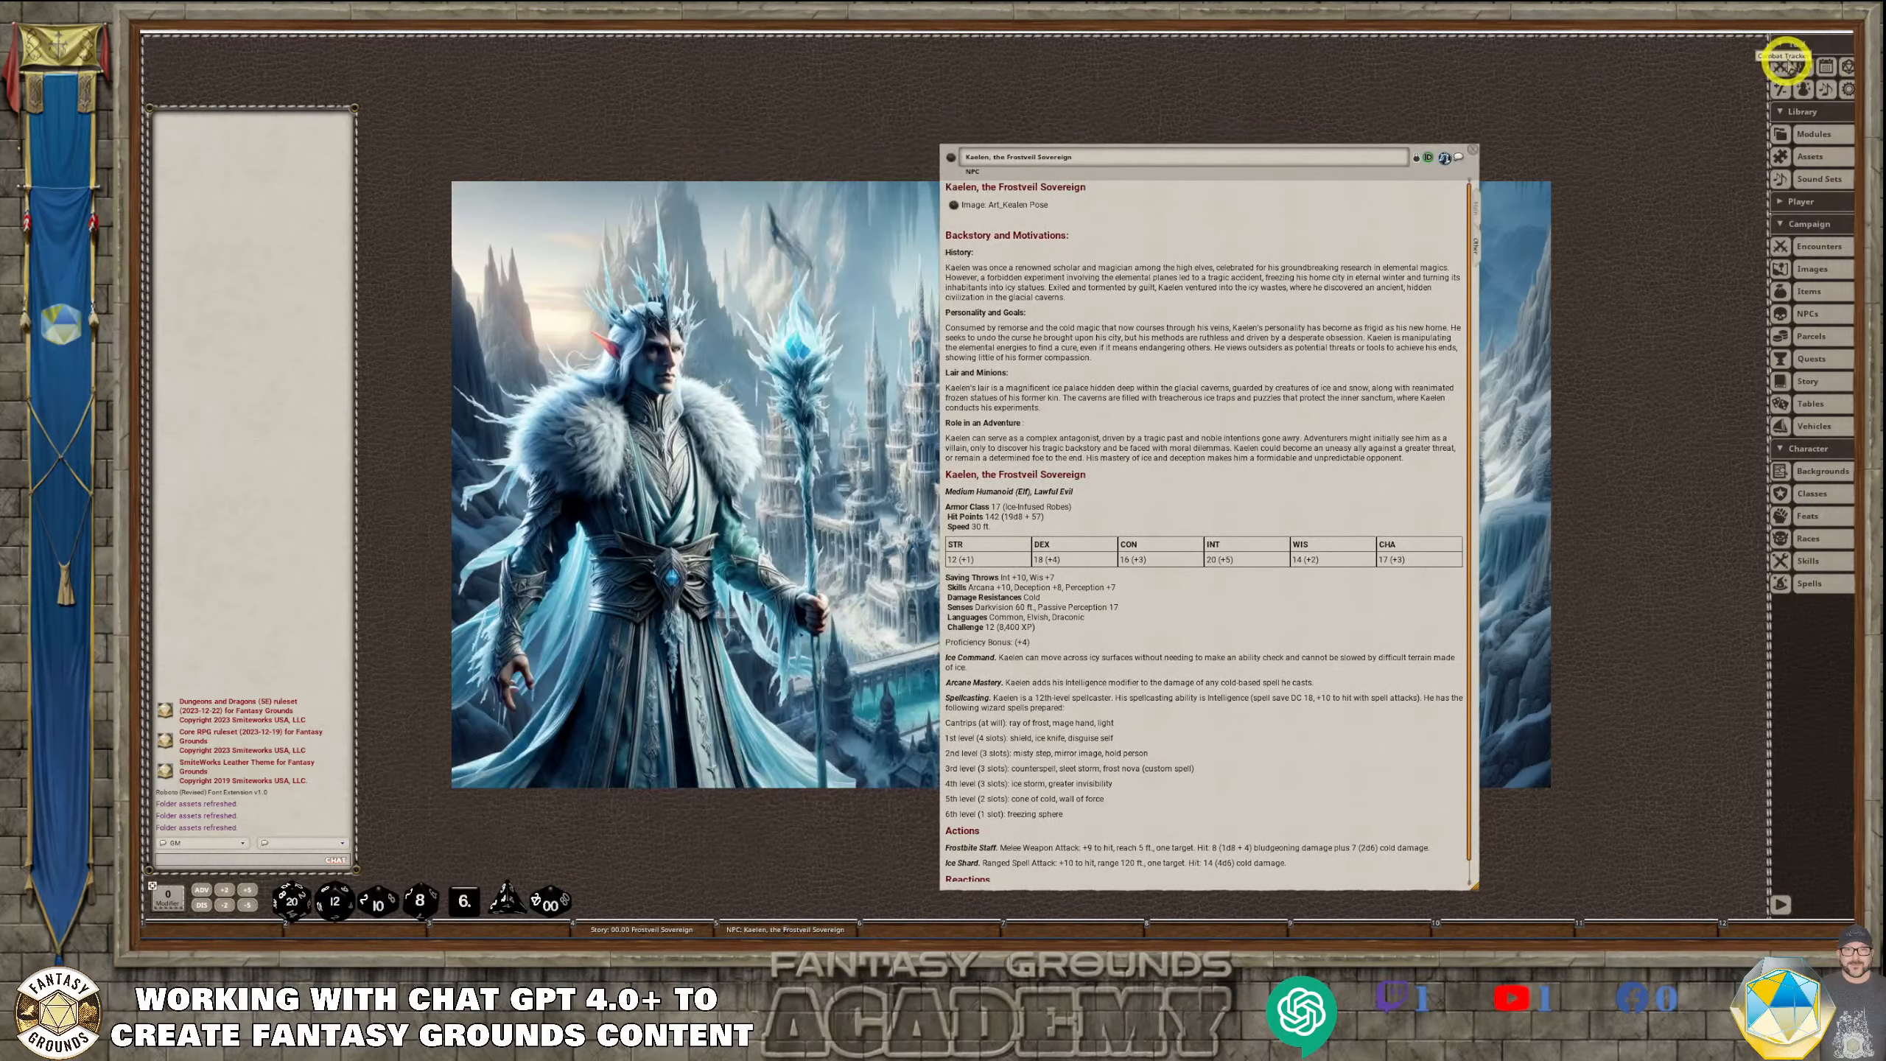
pyautogui.click(1782, 65)
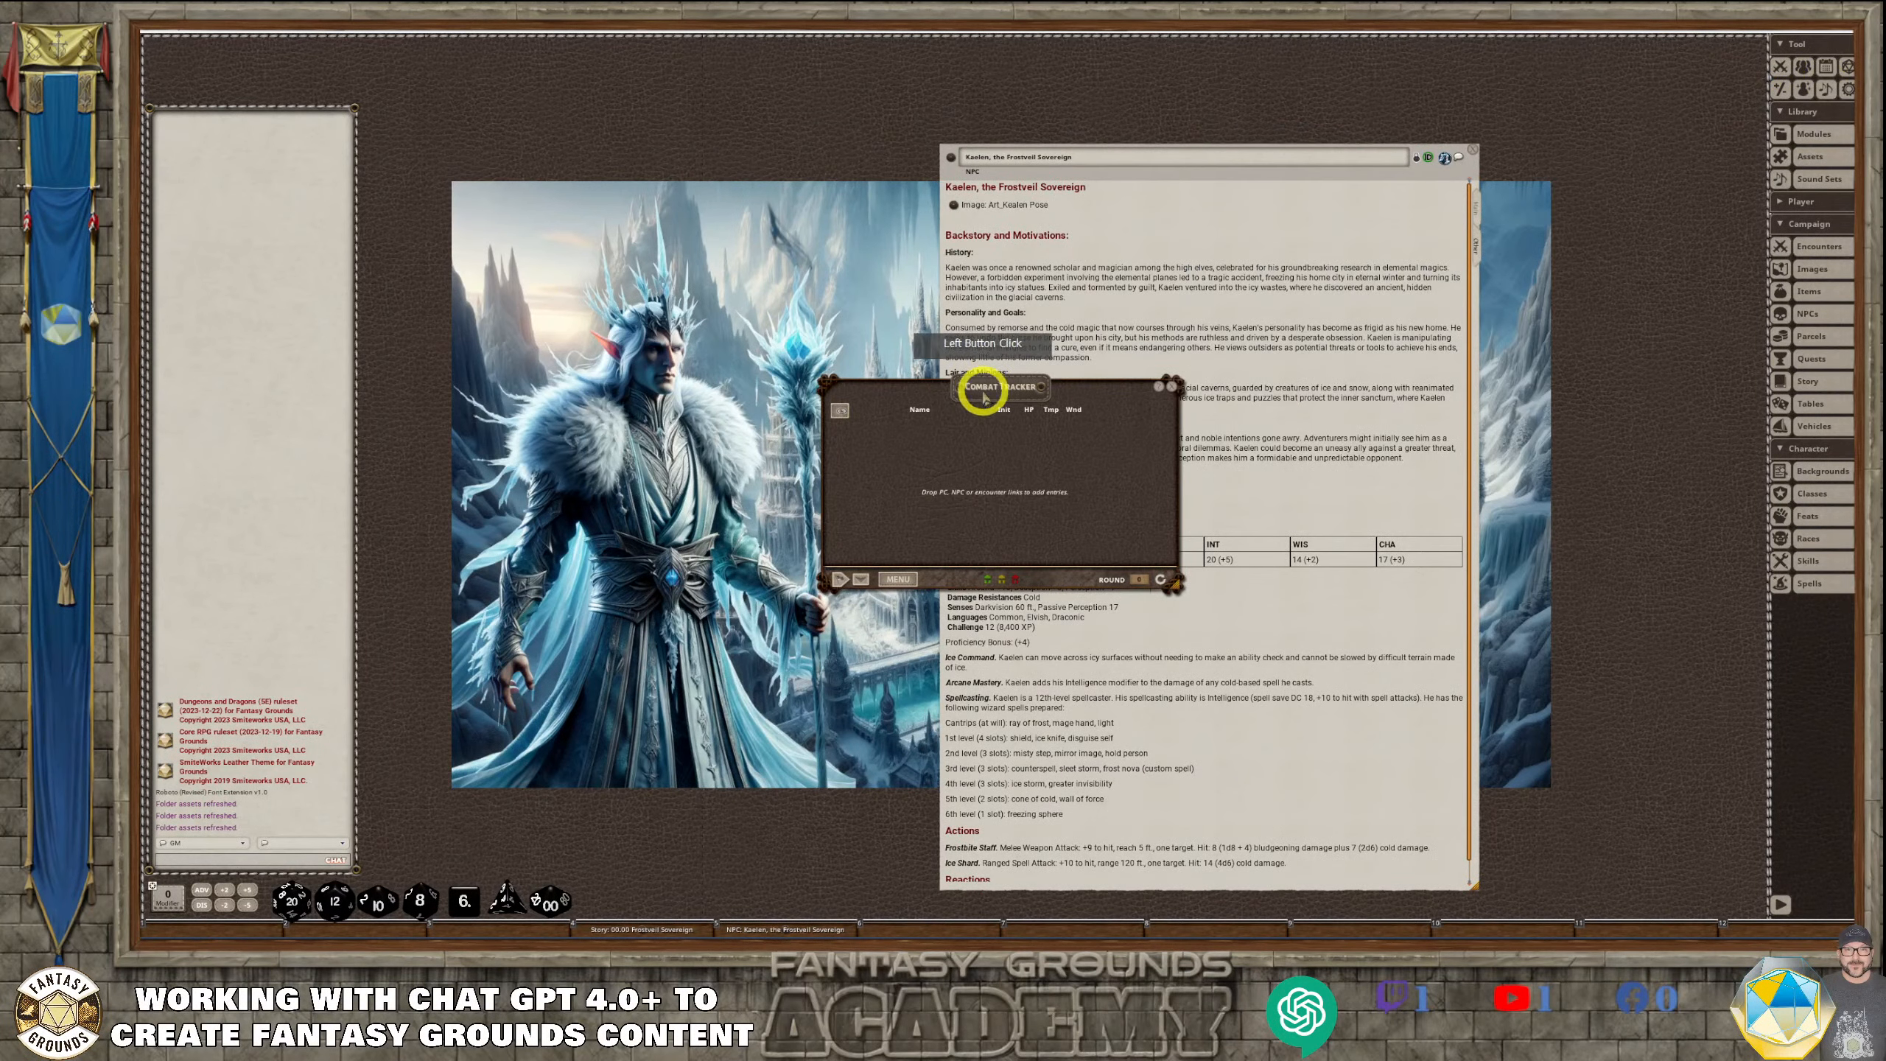
pyautogui.moveTo(976, 389); pyautogui.dragTo(314, 96)
pyautogui.click(1221, 154)
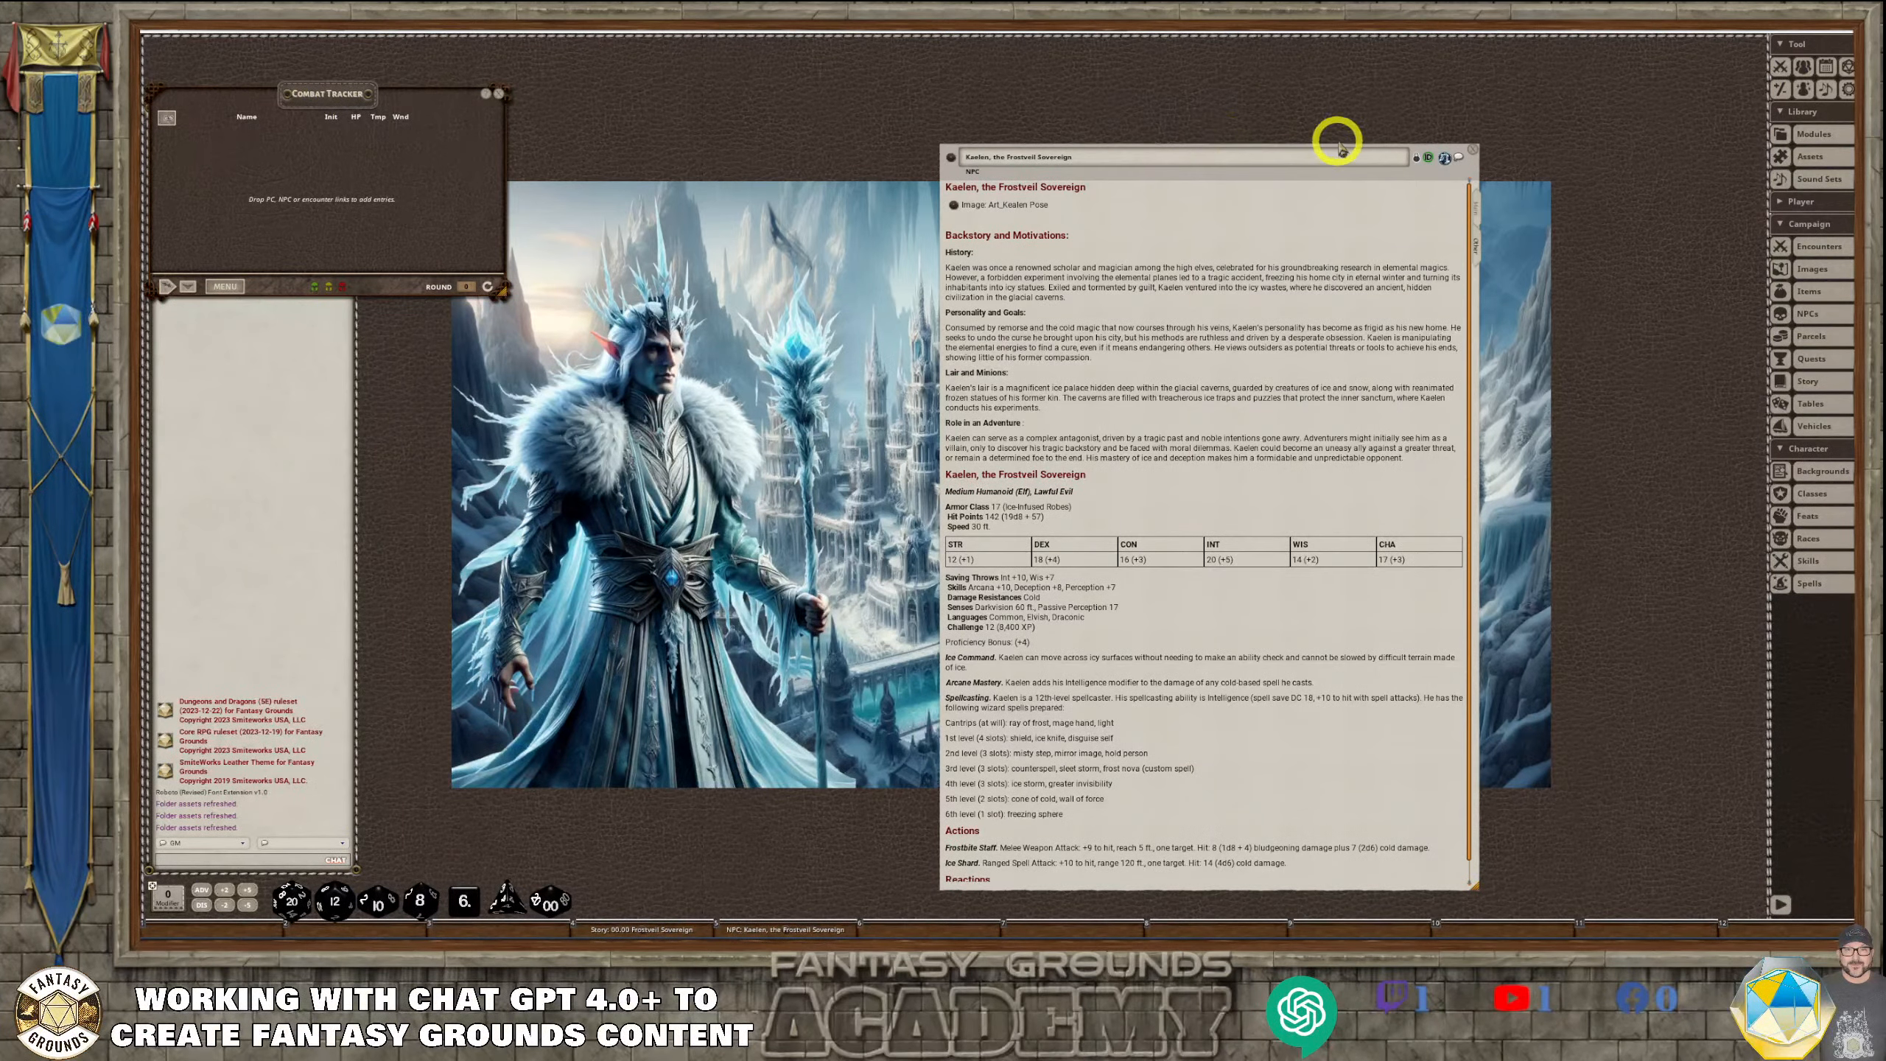
pyautogui.moveTo(1413, 152); pyautogui.dragTo(1037, 41)
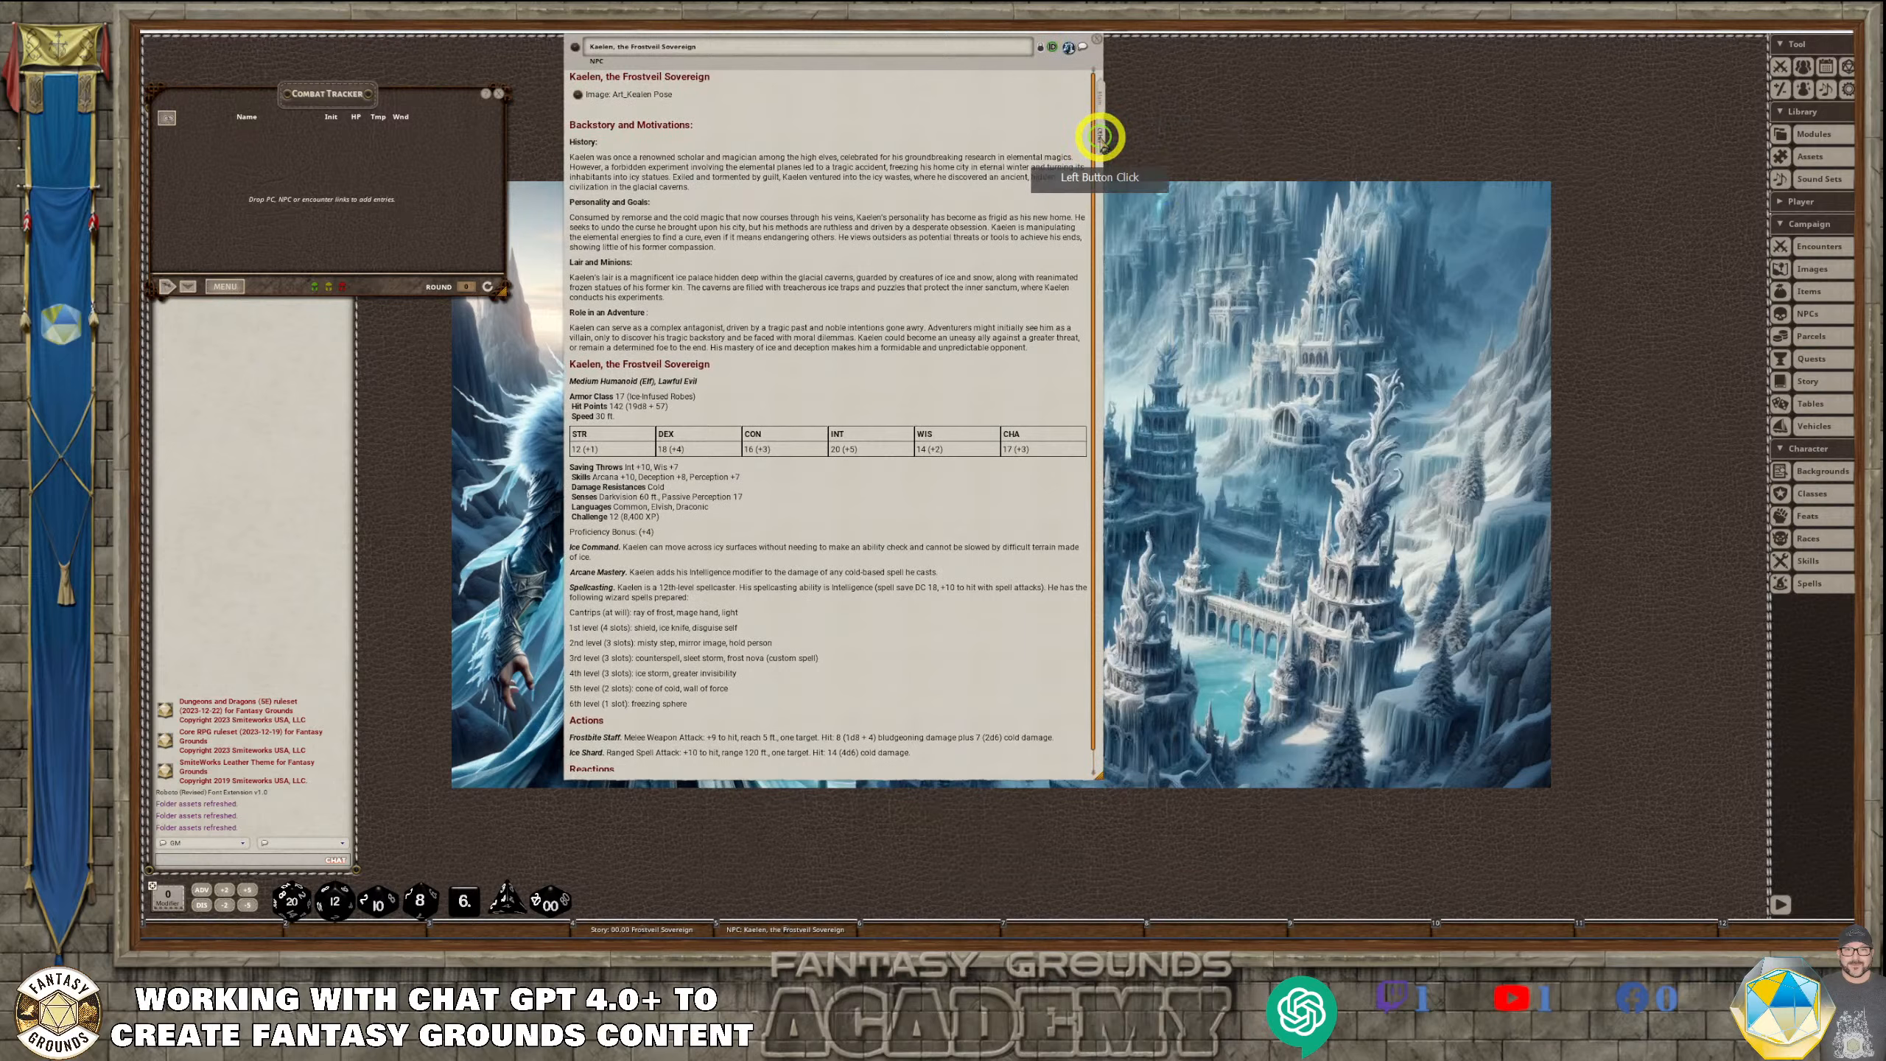
# On the NPC's main stat page, unlock the record, remove "(custom spell)" after frost nova in the Spellcasting trait, and lock it again
pyautogui.click(1099, 104)
pyautogui.click(836, 384)
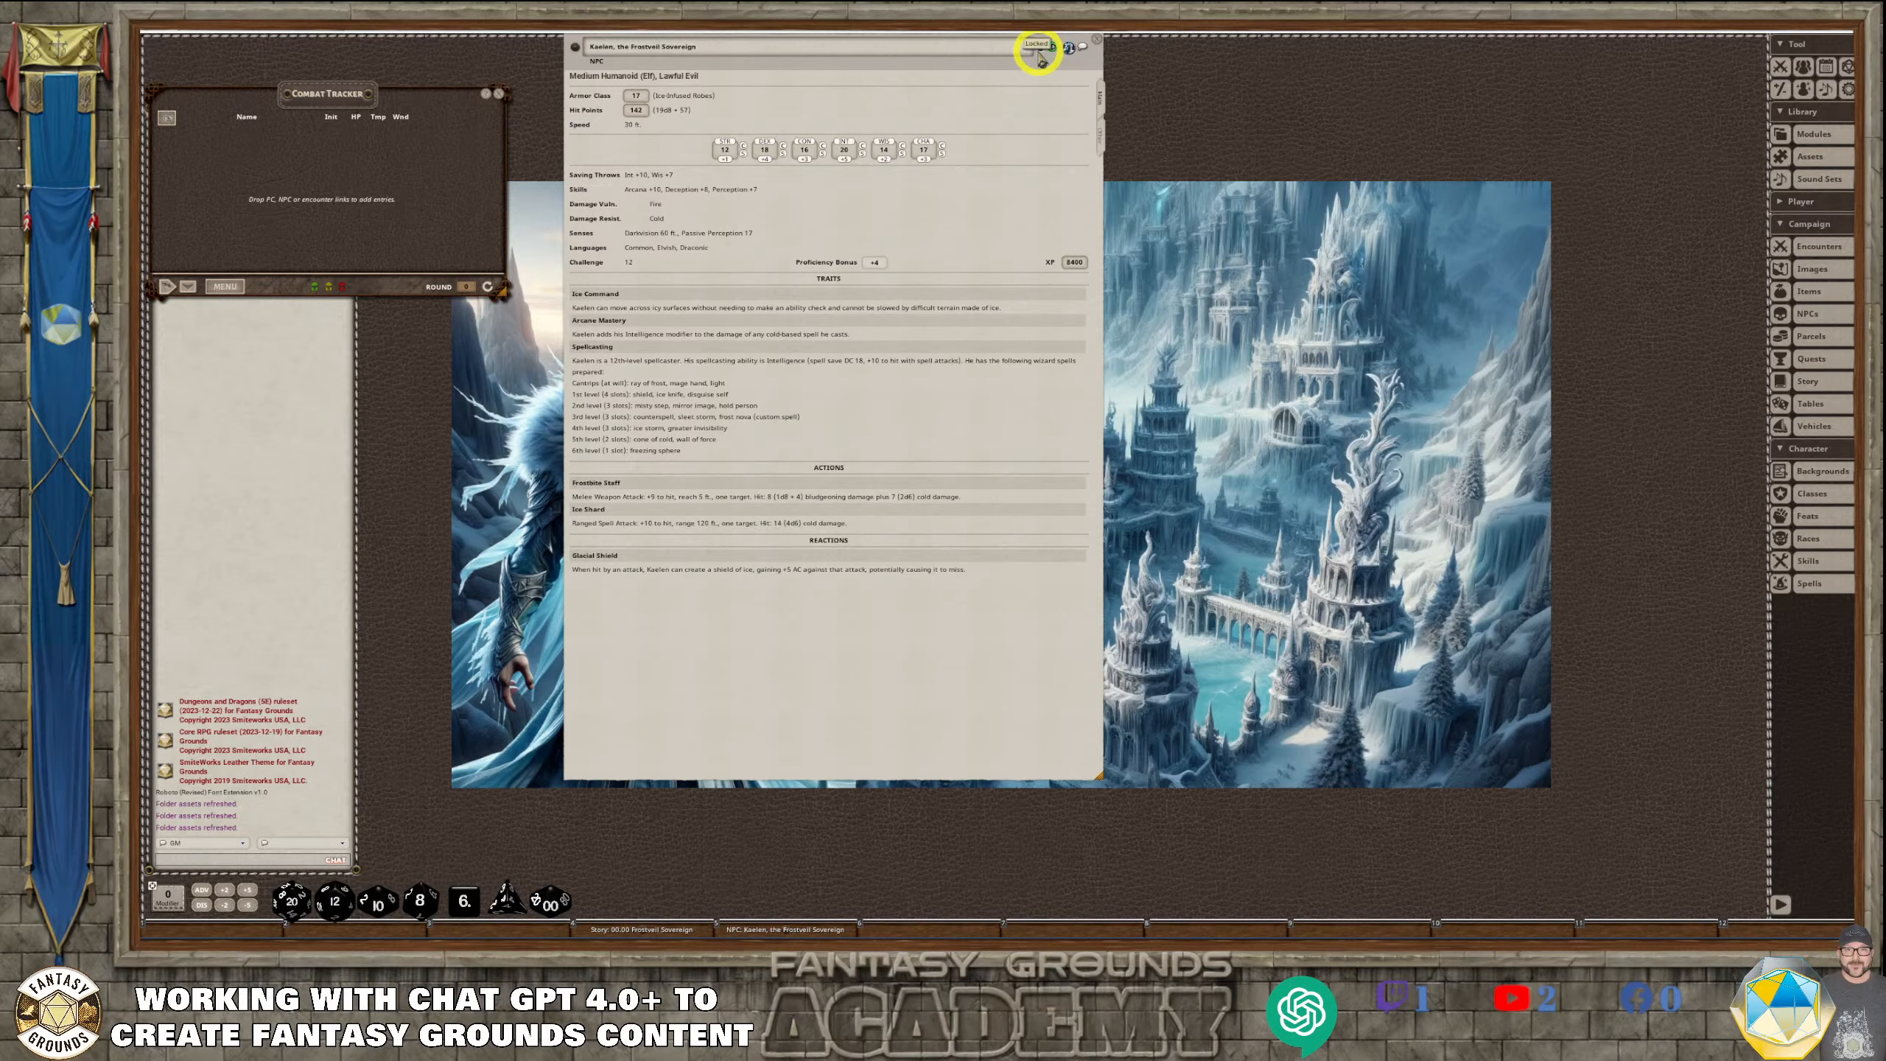
pyautogui.click(1041, 60)
pyautogui.click(876, 471)
pyautogui.click(847, 527)
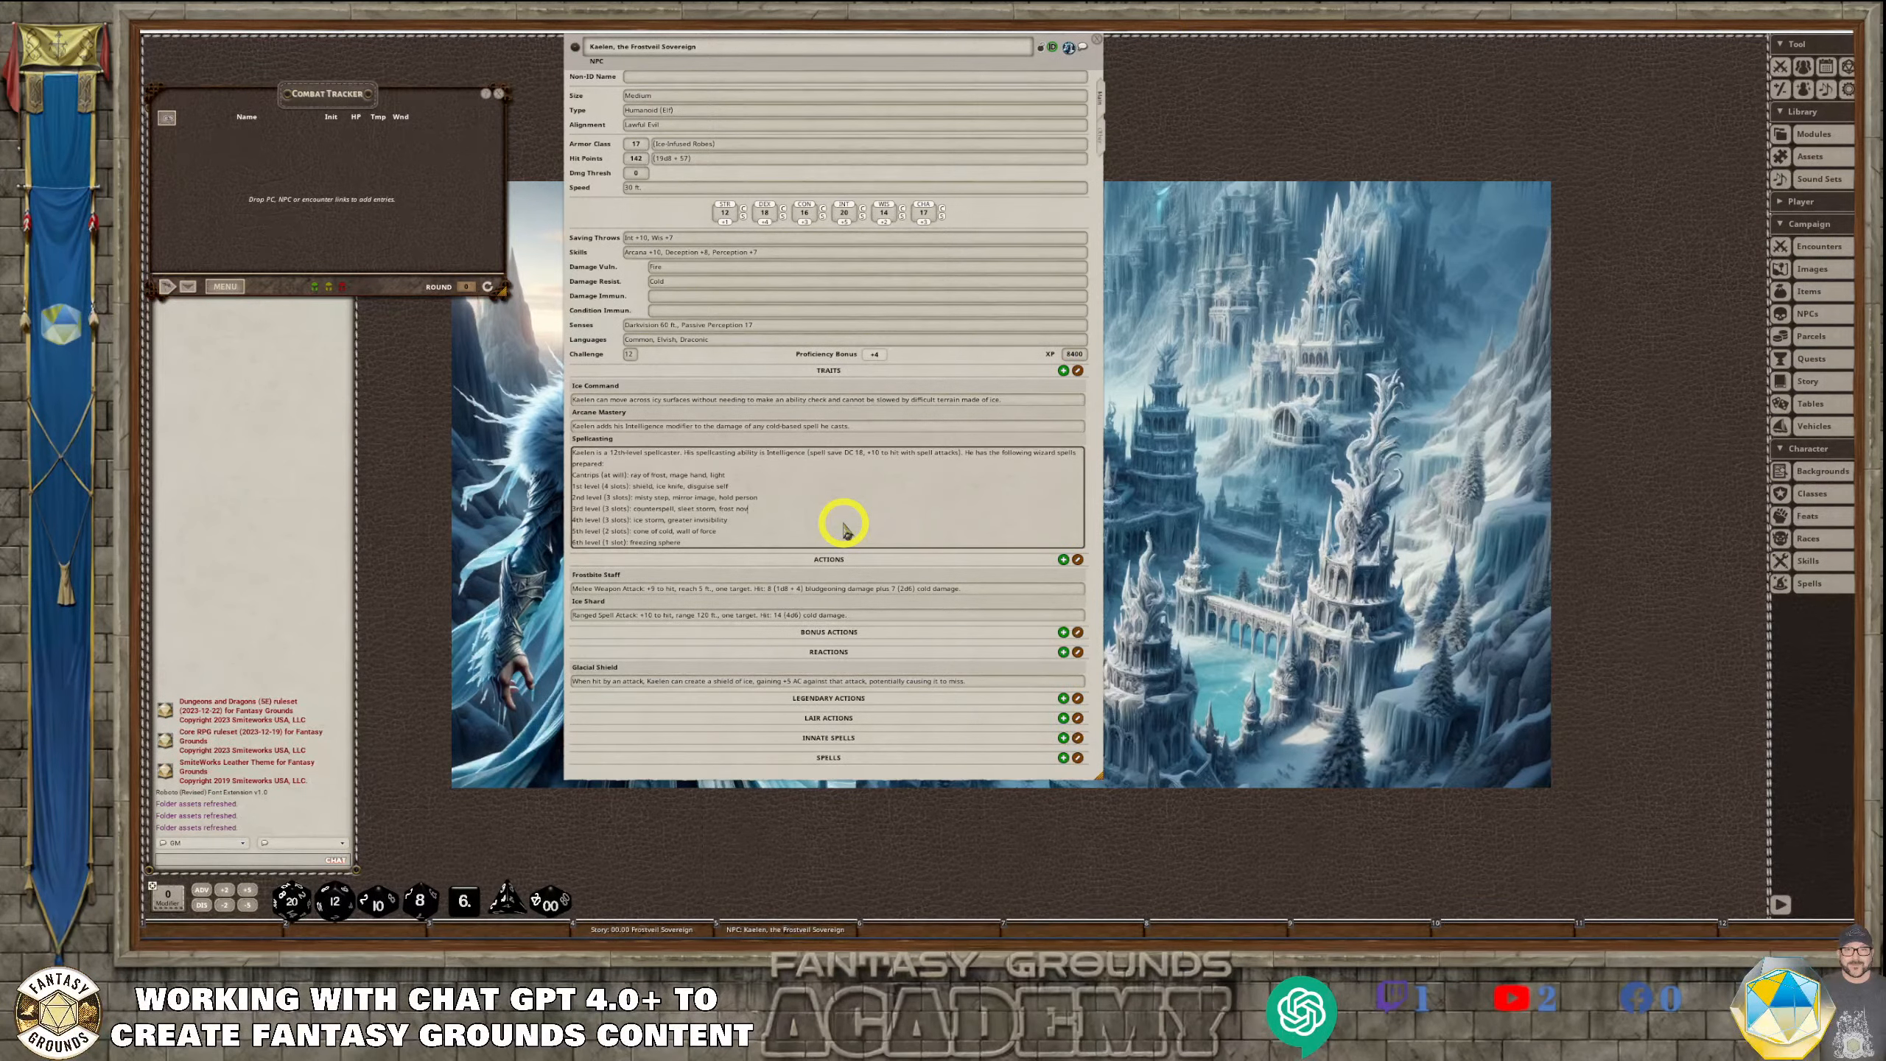
pyautogui.click(1042, 50)
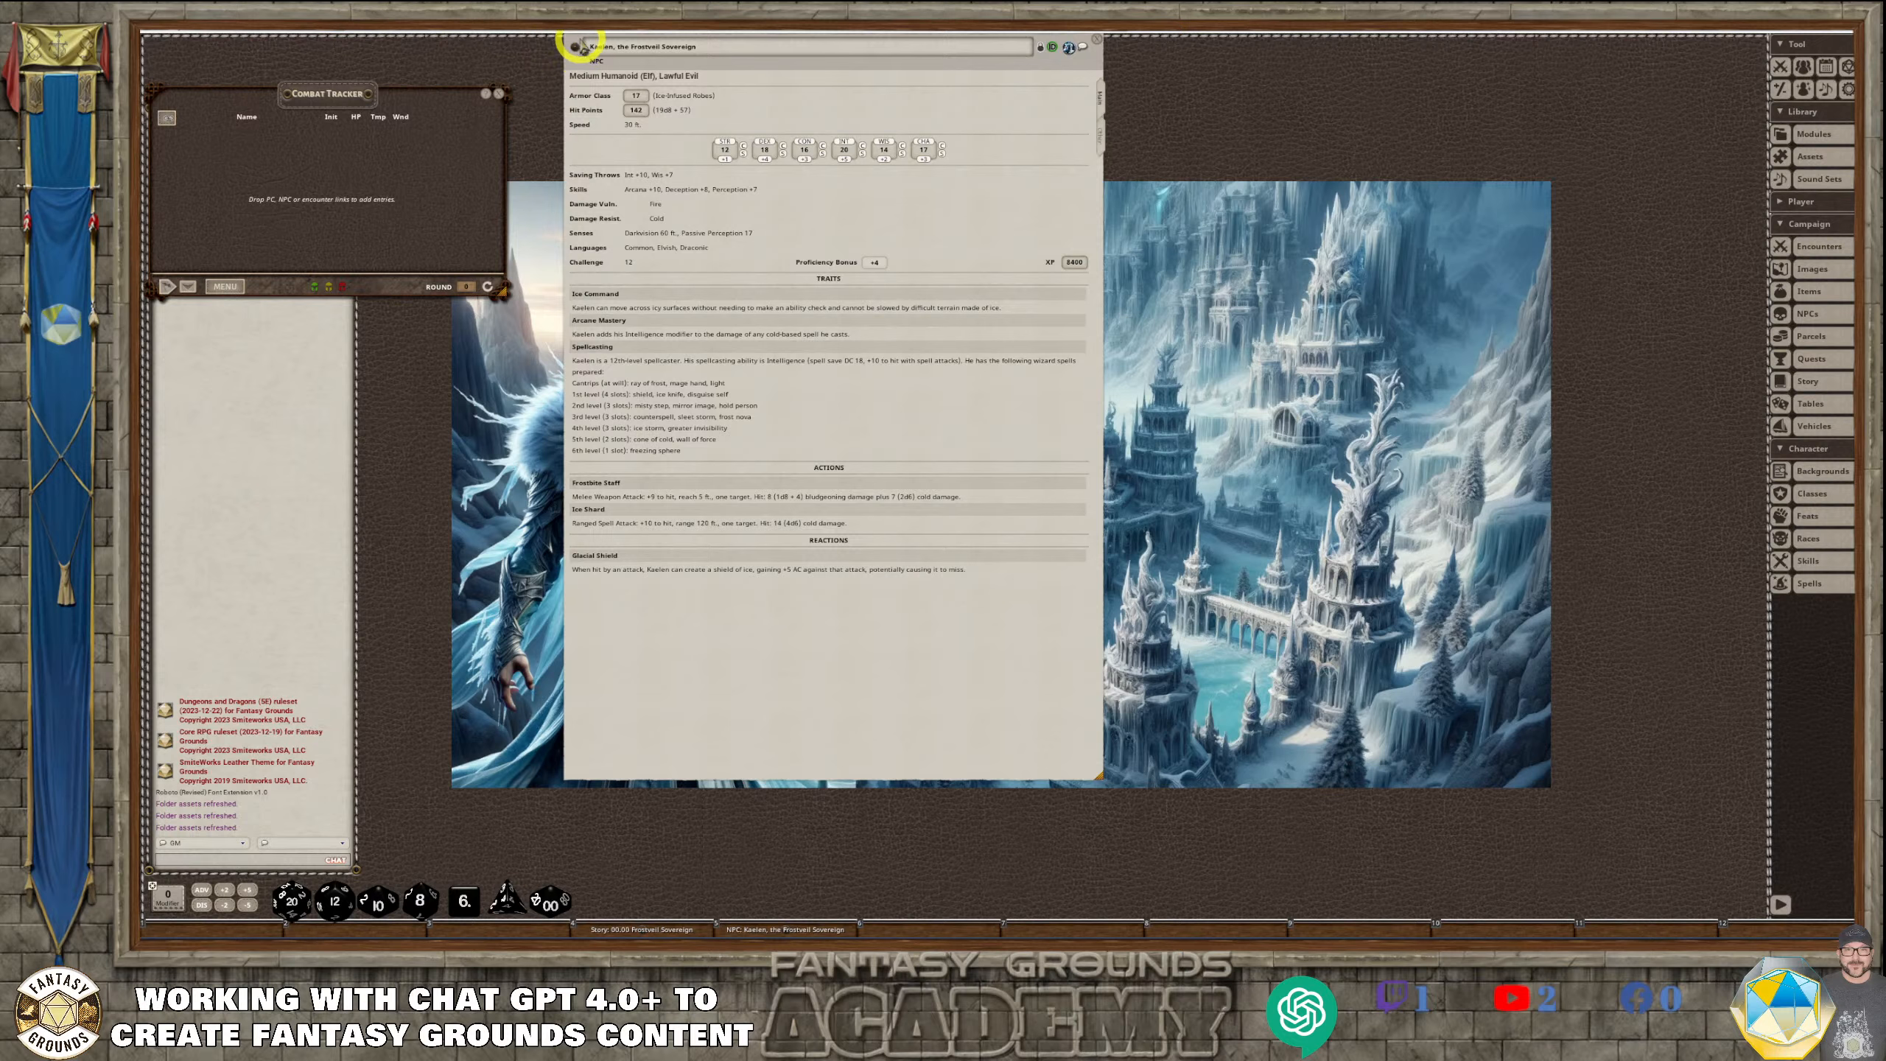
# Add Kaelen, the Frostveil Sovereign to the Combat Tracker and compare the record's notes with its main stat page
pyautogui.moveTo(571, 54); pyautogui.dragTo(270, 202)
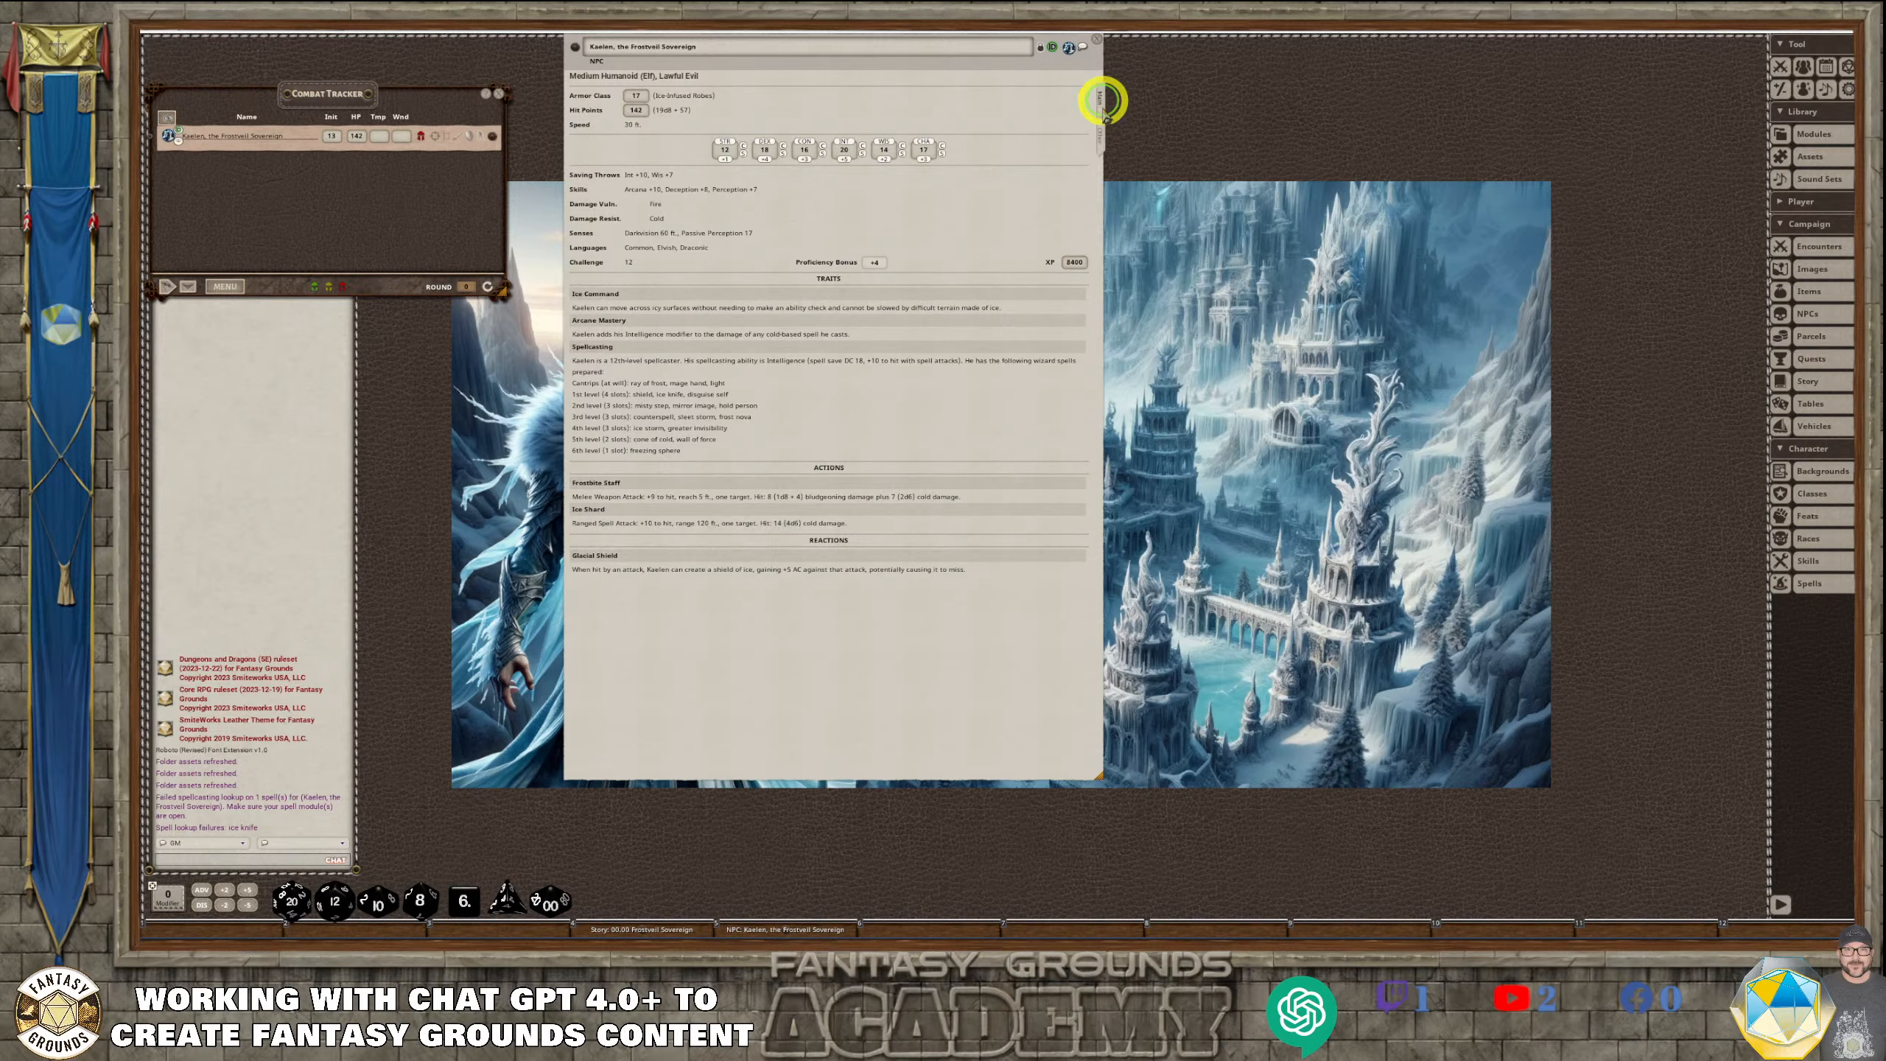
pyautogui.click(1102, 135)
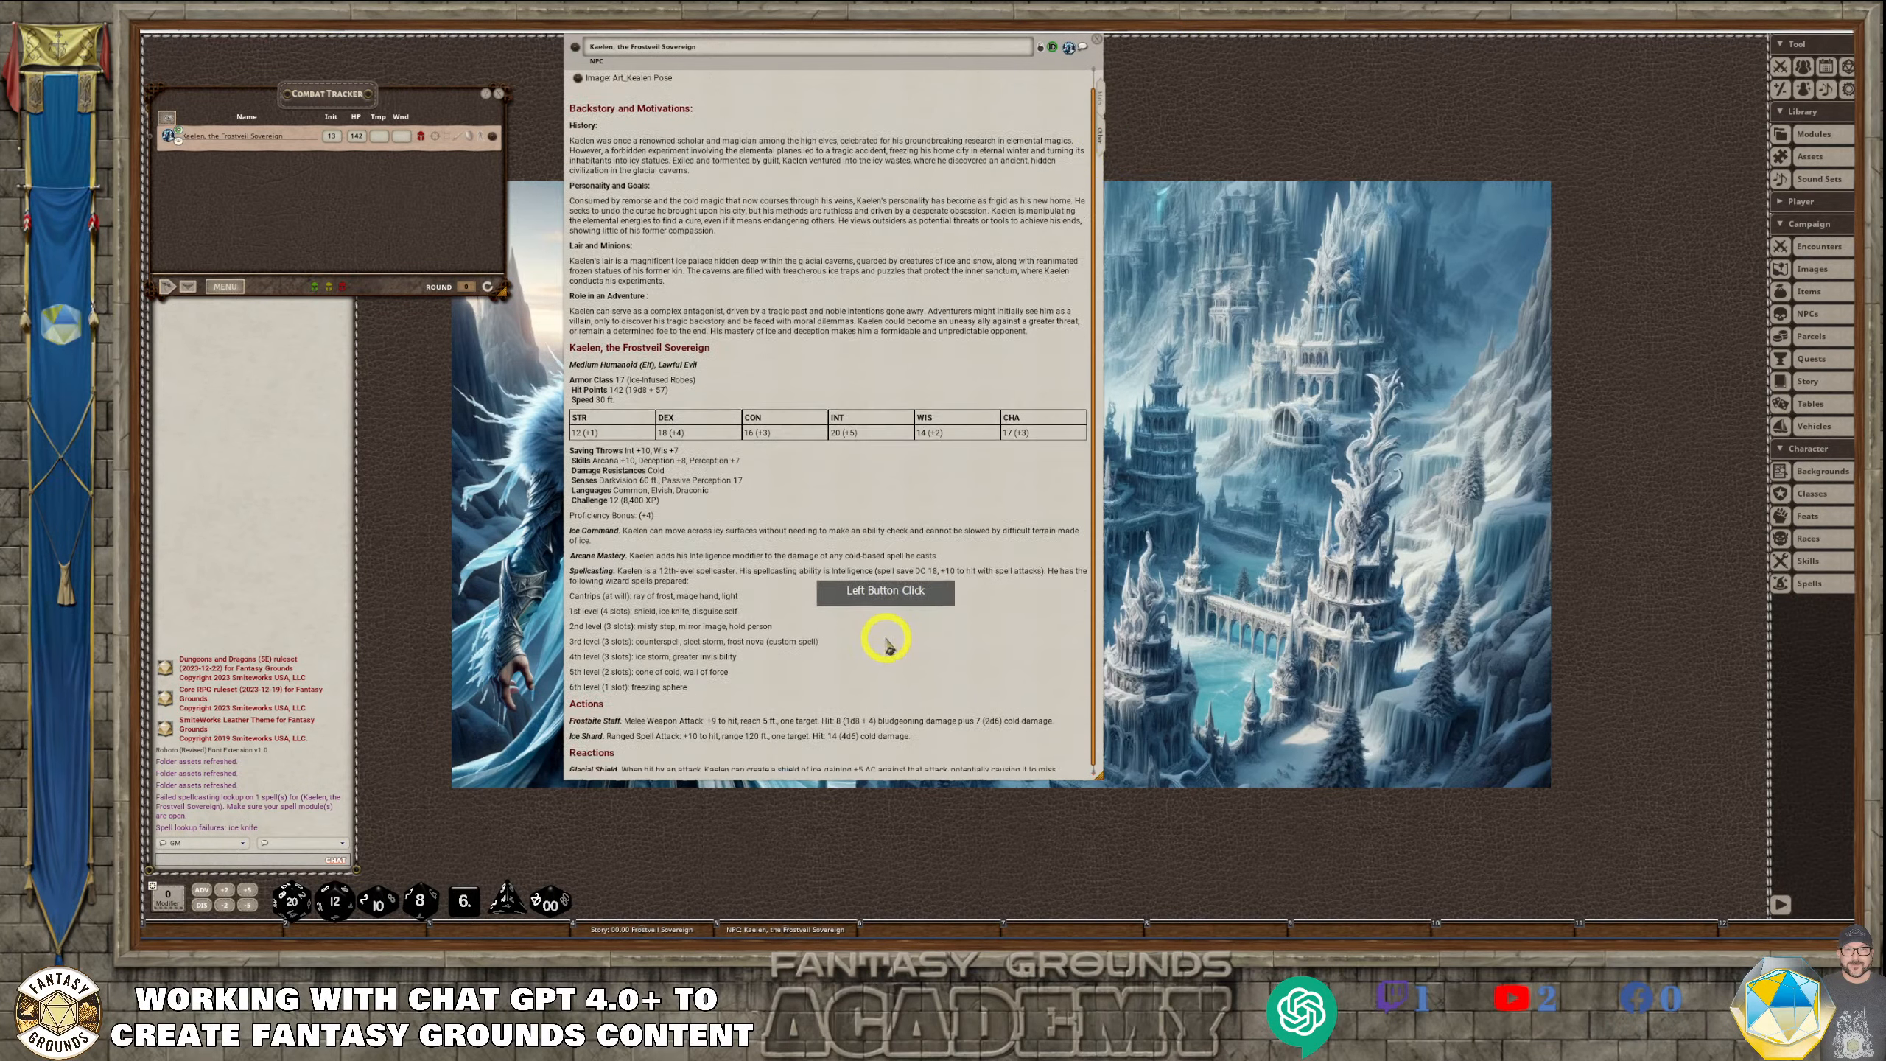
pyautogui.click(1101, 98)
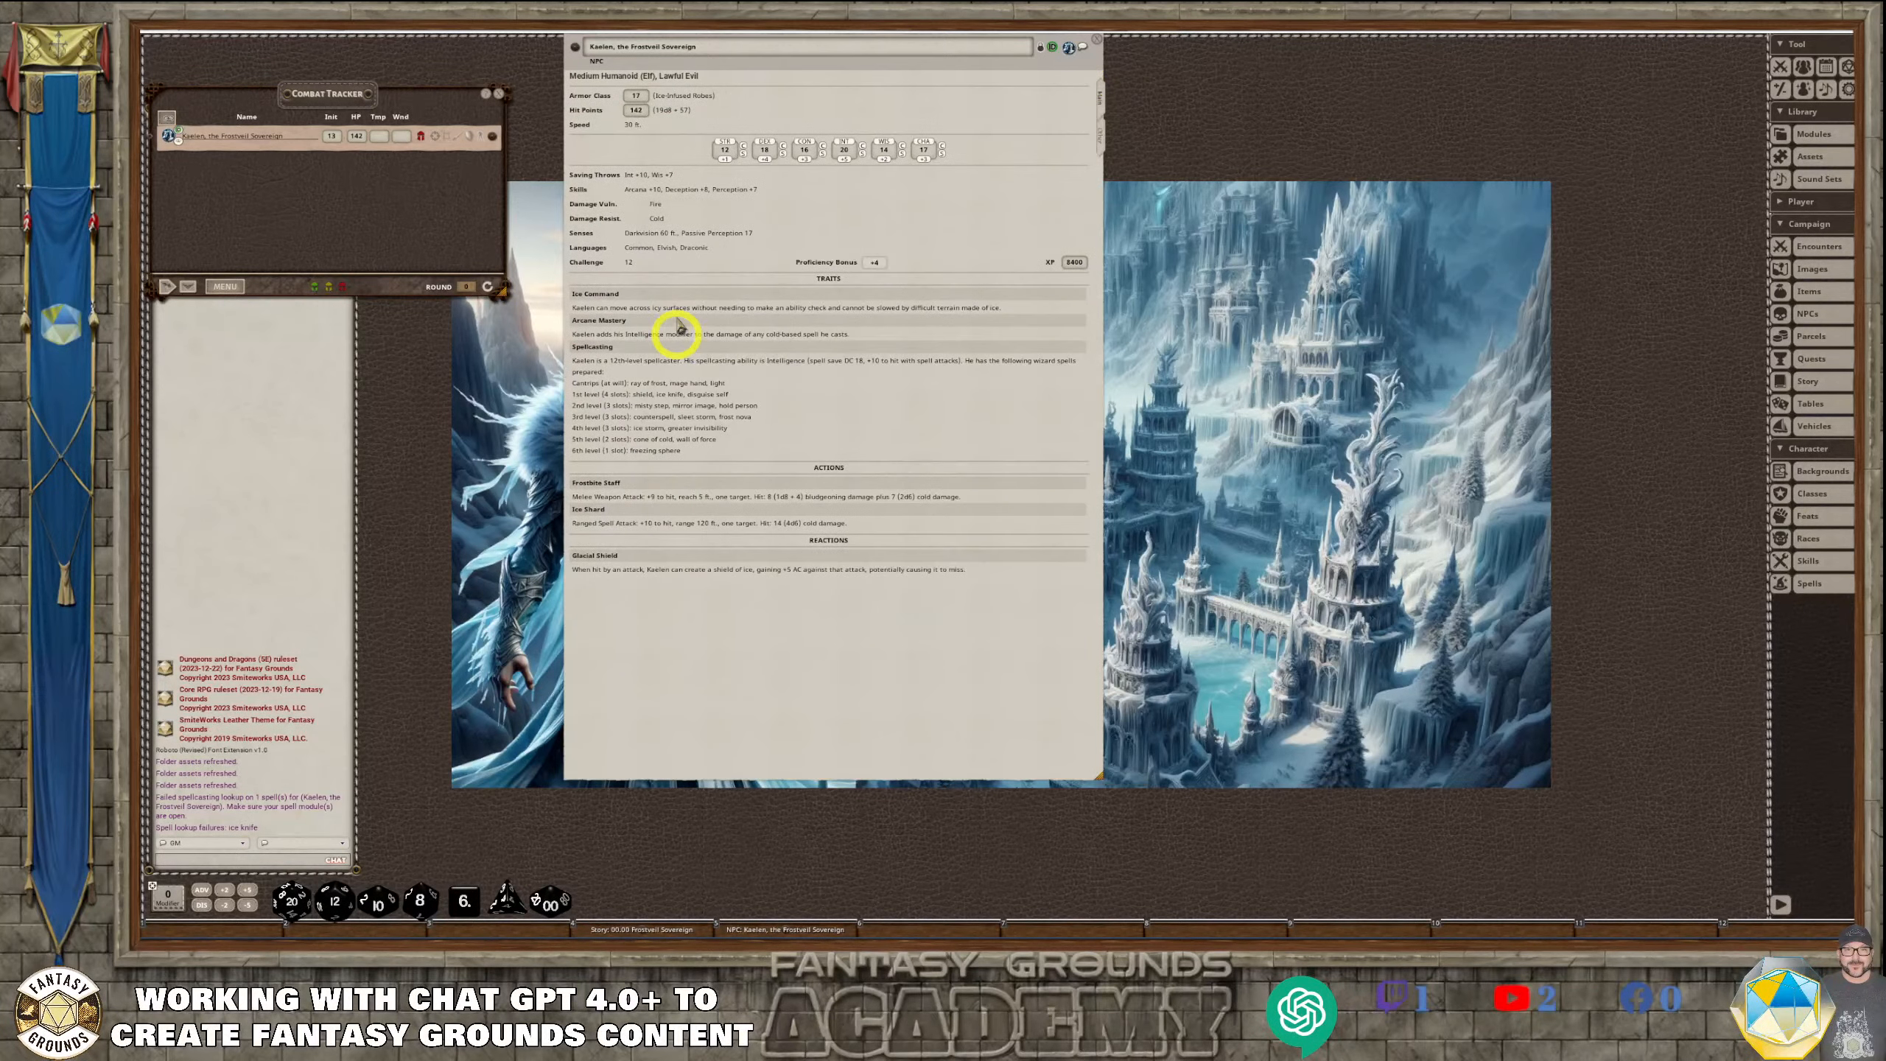
# Expand Kaelen's abilities in the Combat Tracker and lengthen the window to review all traits, actions, reactions and spells
pyautogui.click(461, 138)
pyautogui.scroll(-3, 476, 240)
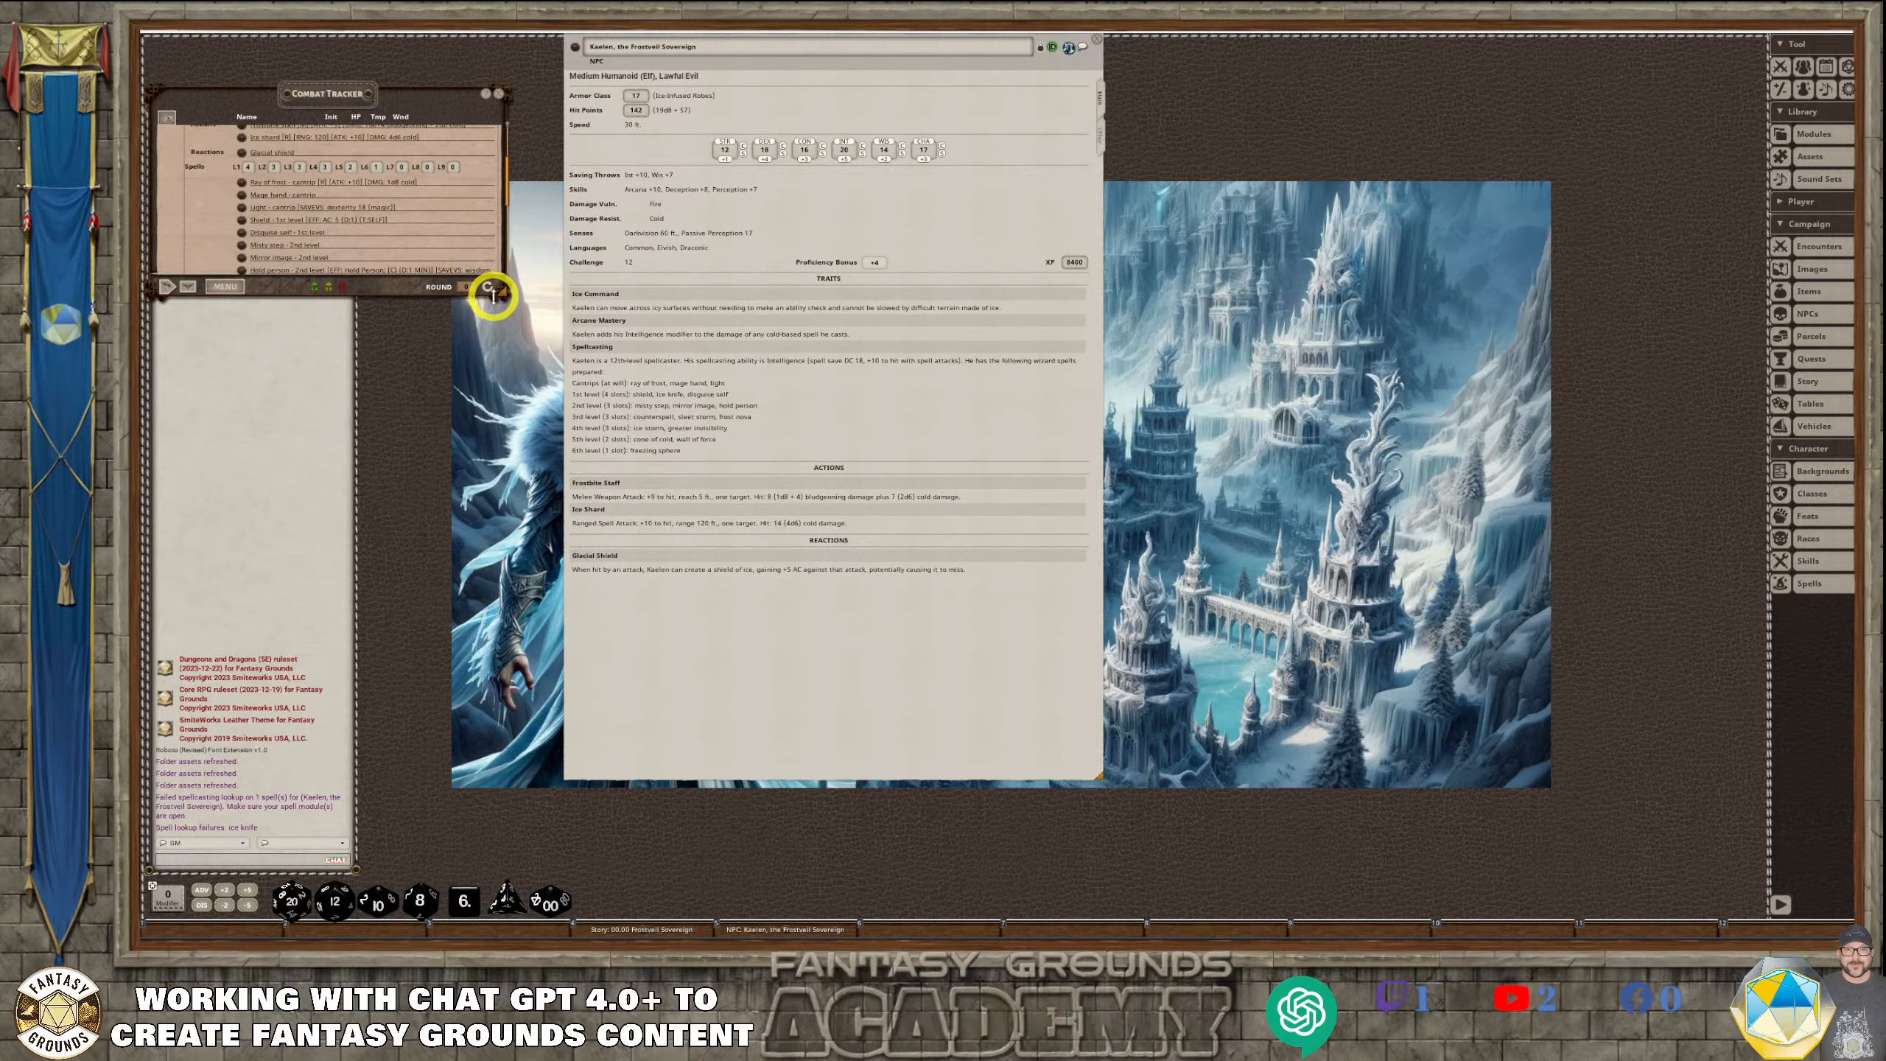
pyautogui.moveTo(493, 294); pyautogui.dragTo(501, 650)
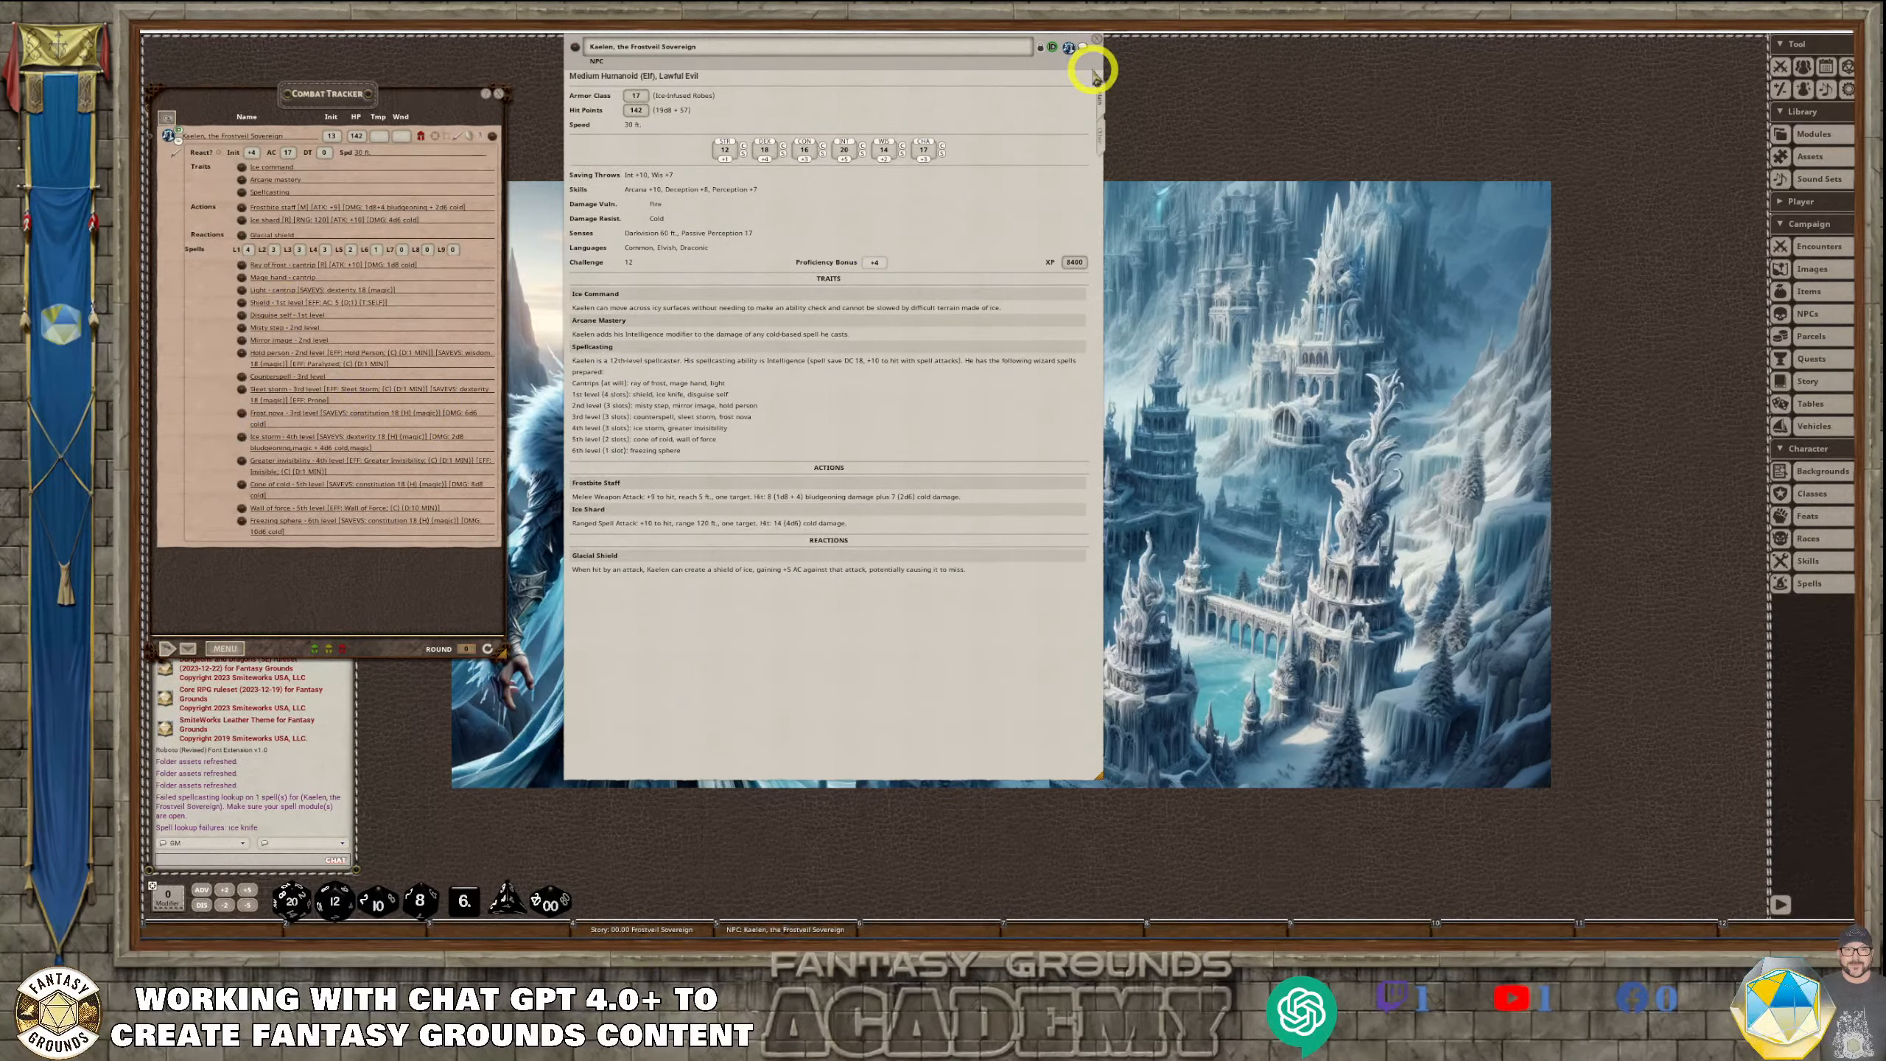
# Close the Kaelen NPC record, reopen it from its saved shortcut to review the notes, and close it again
pyautogui.moveTo(1048, 51); pyautogui.dragTo(1102, 113)
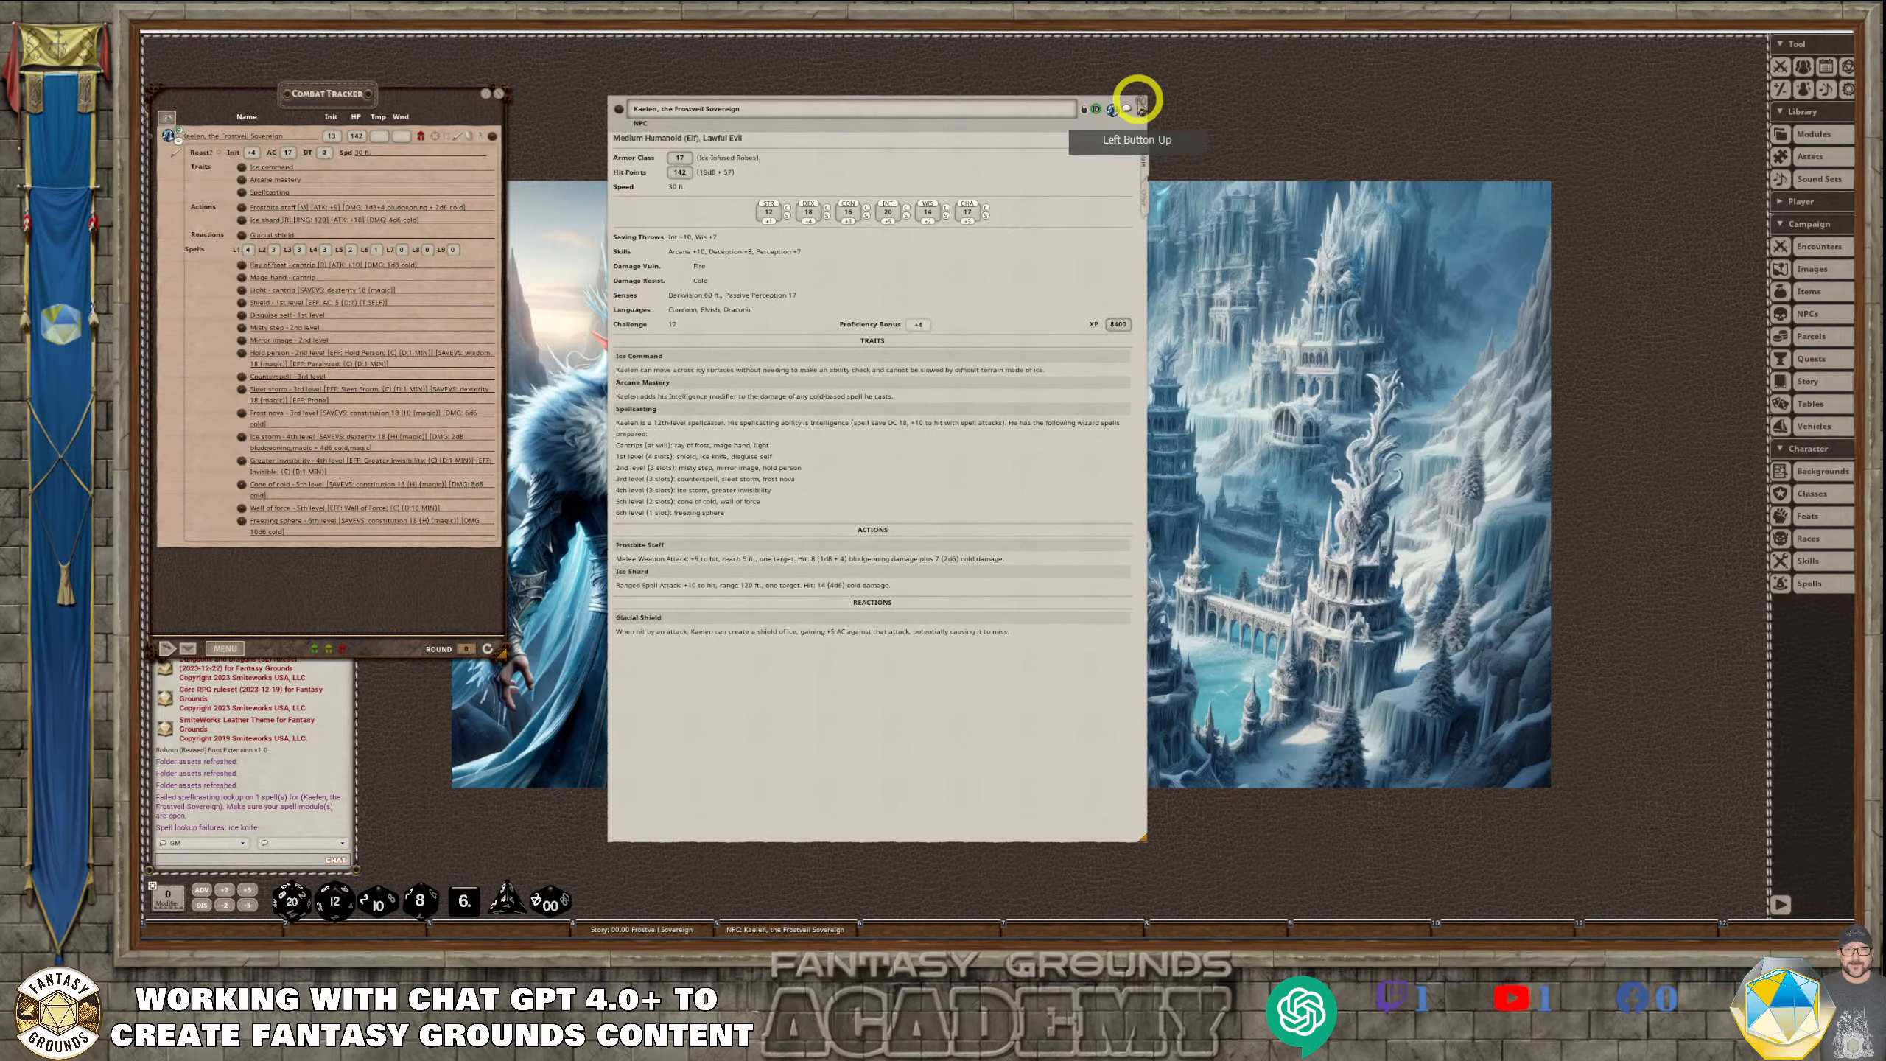
pyautogui.click(1142, 102)
pyautogui.click(655, 929)
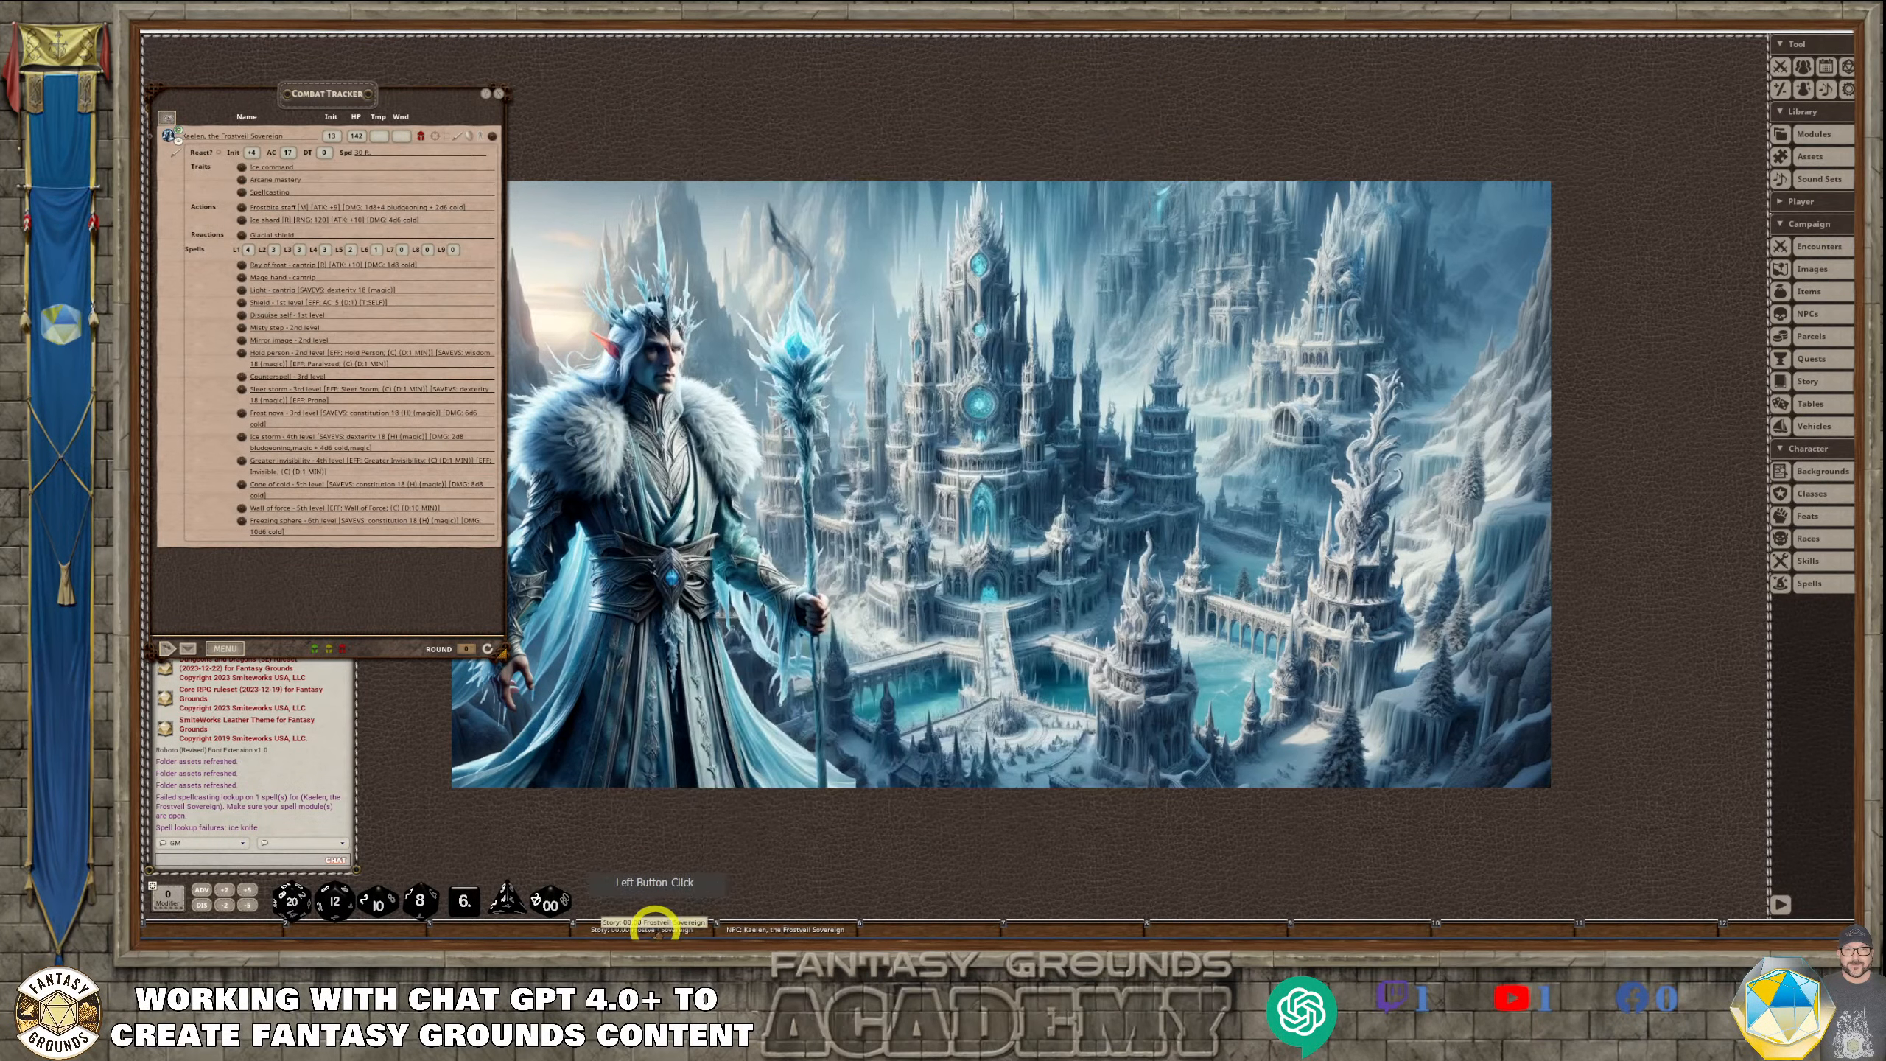
pyautogui.click(783, 929)
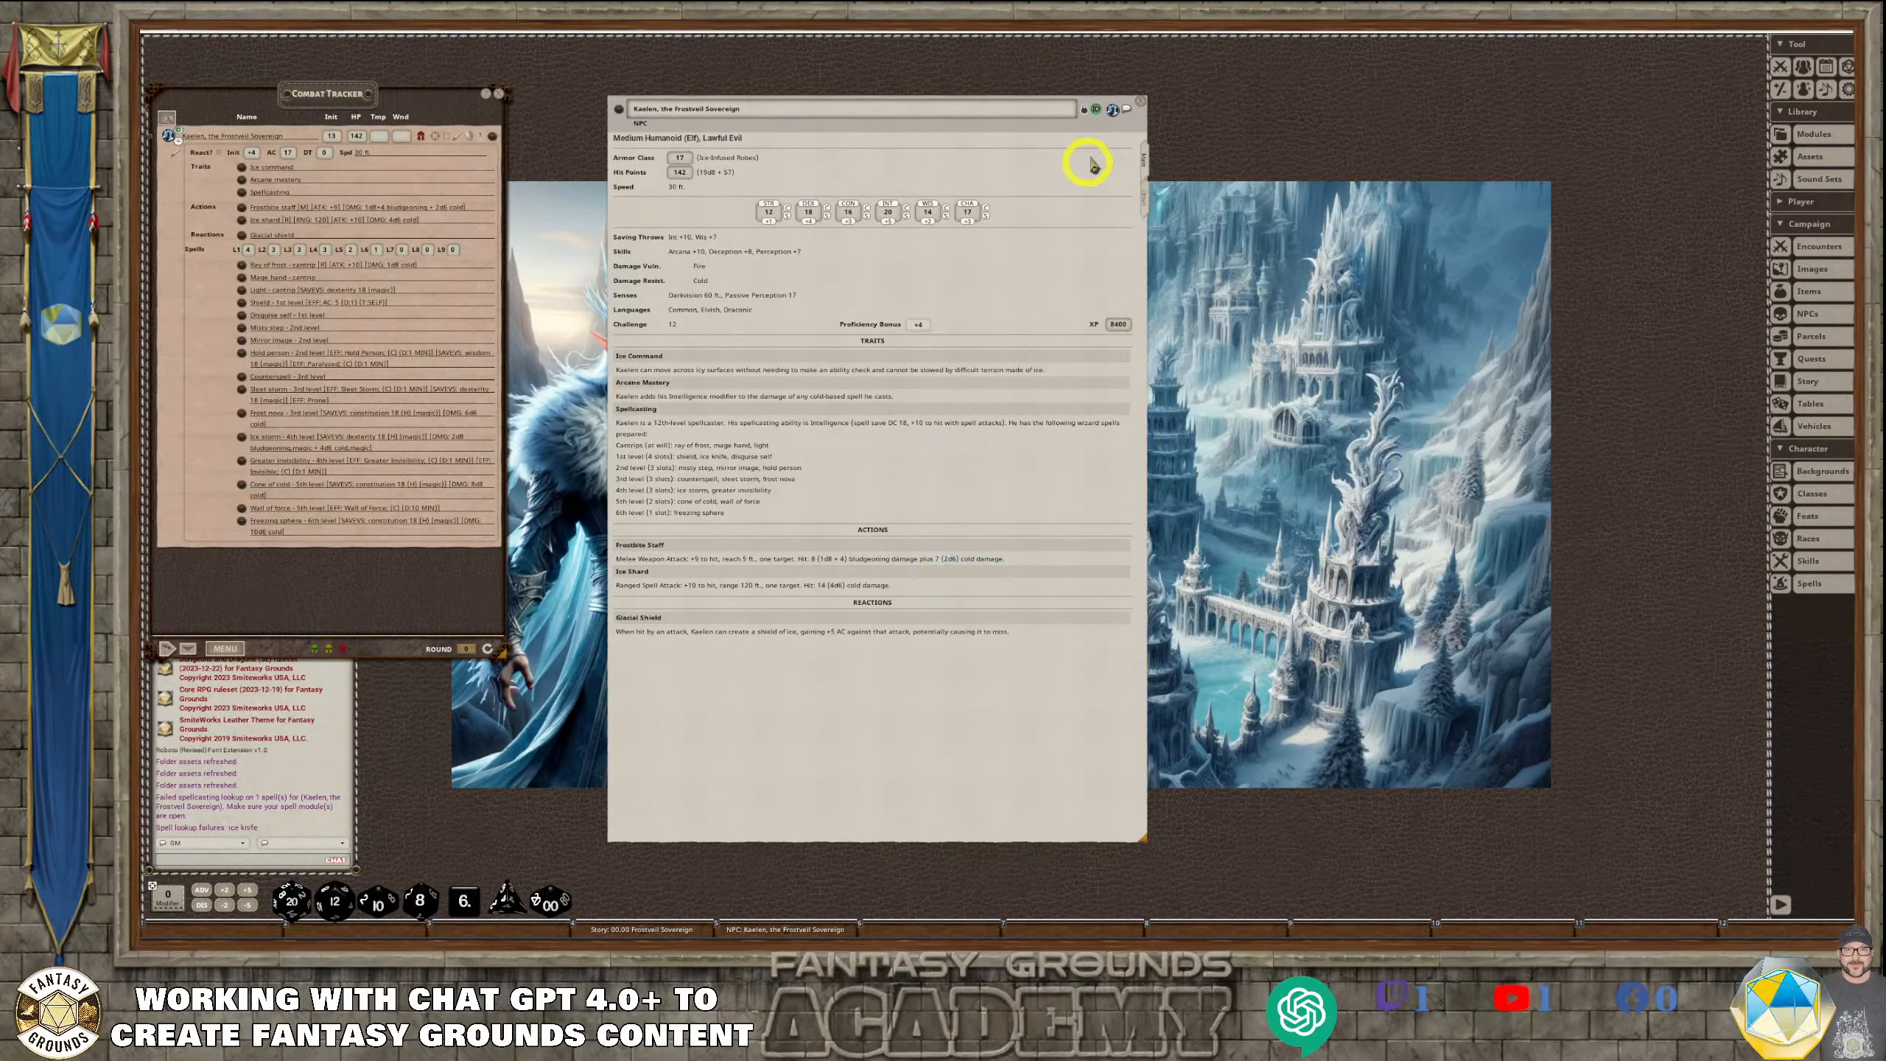
pyautogui.click(1143, 209)
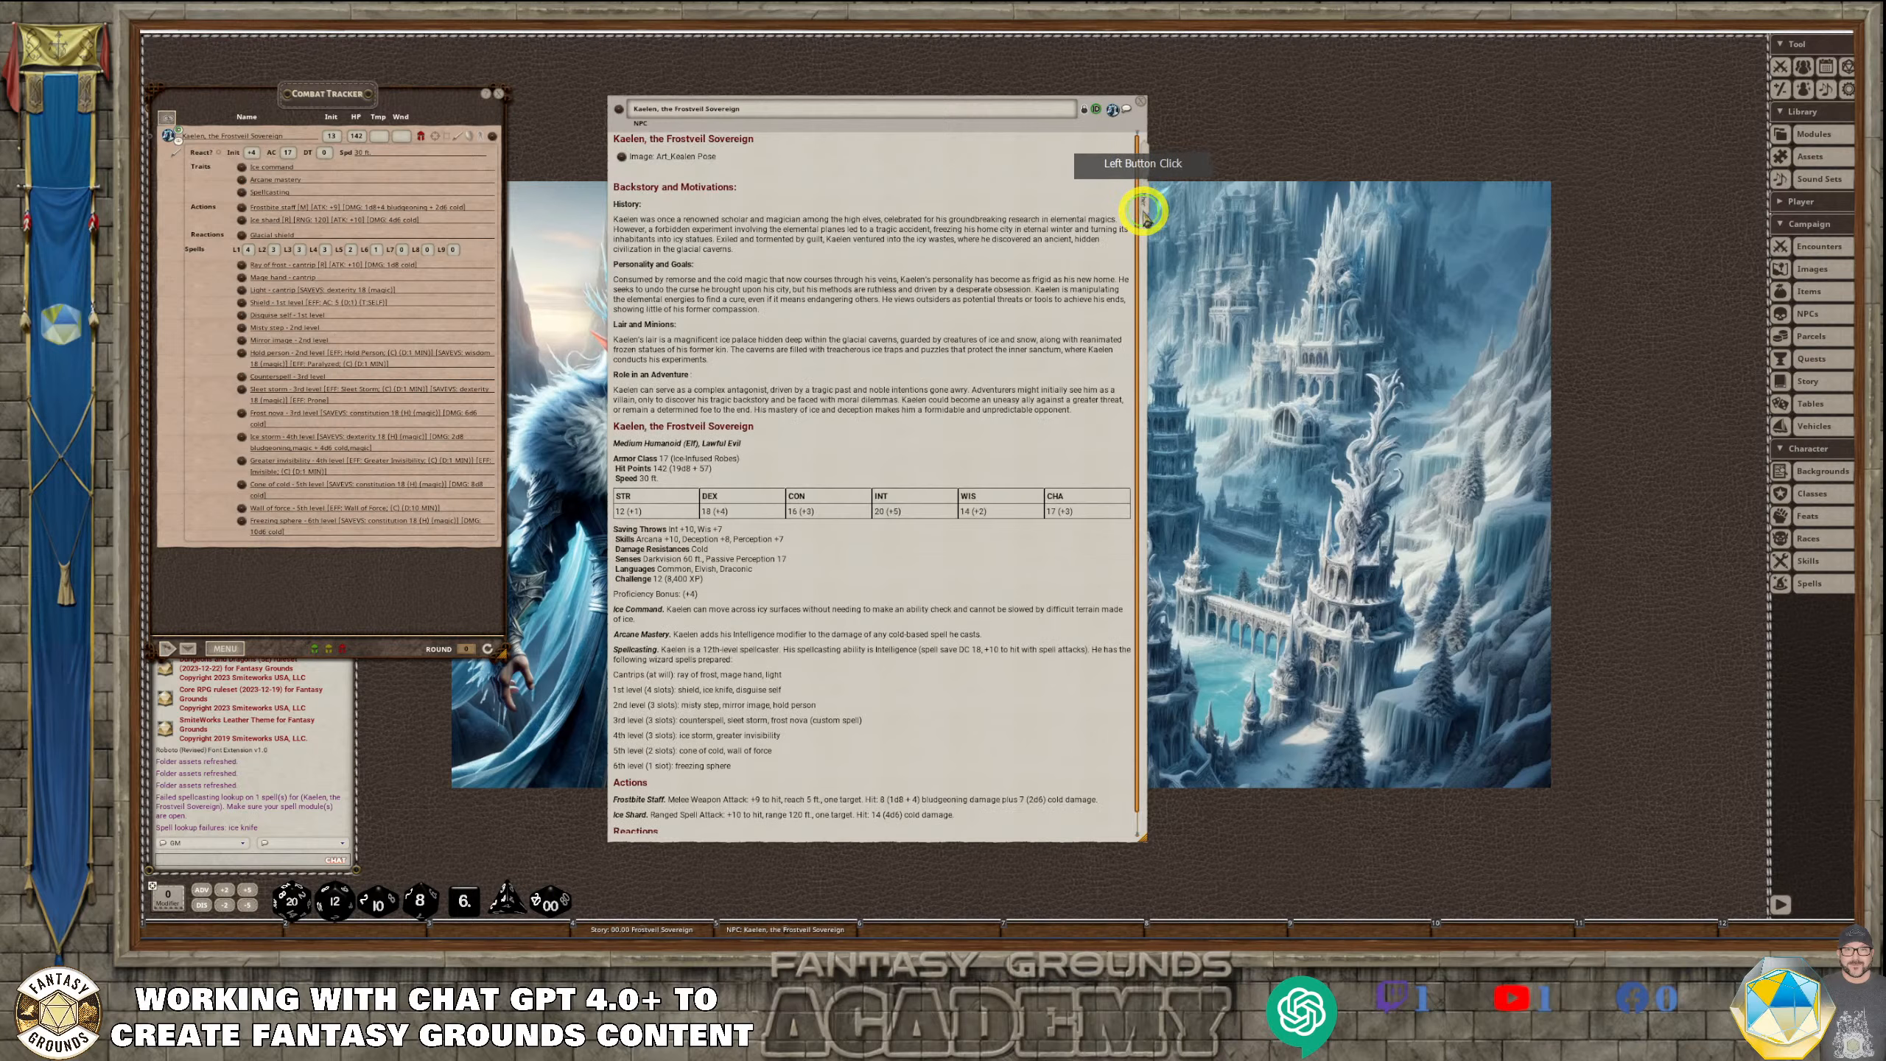
pyautogui.scroll(-2, 958, 356)
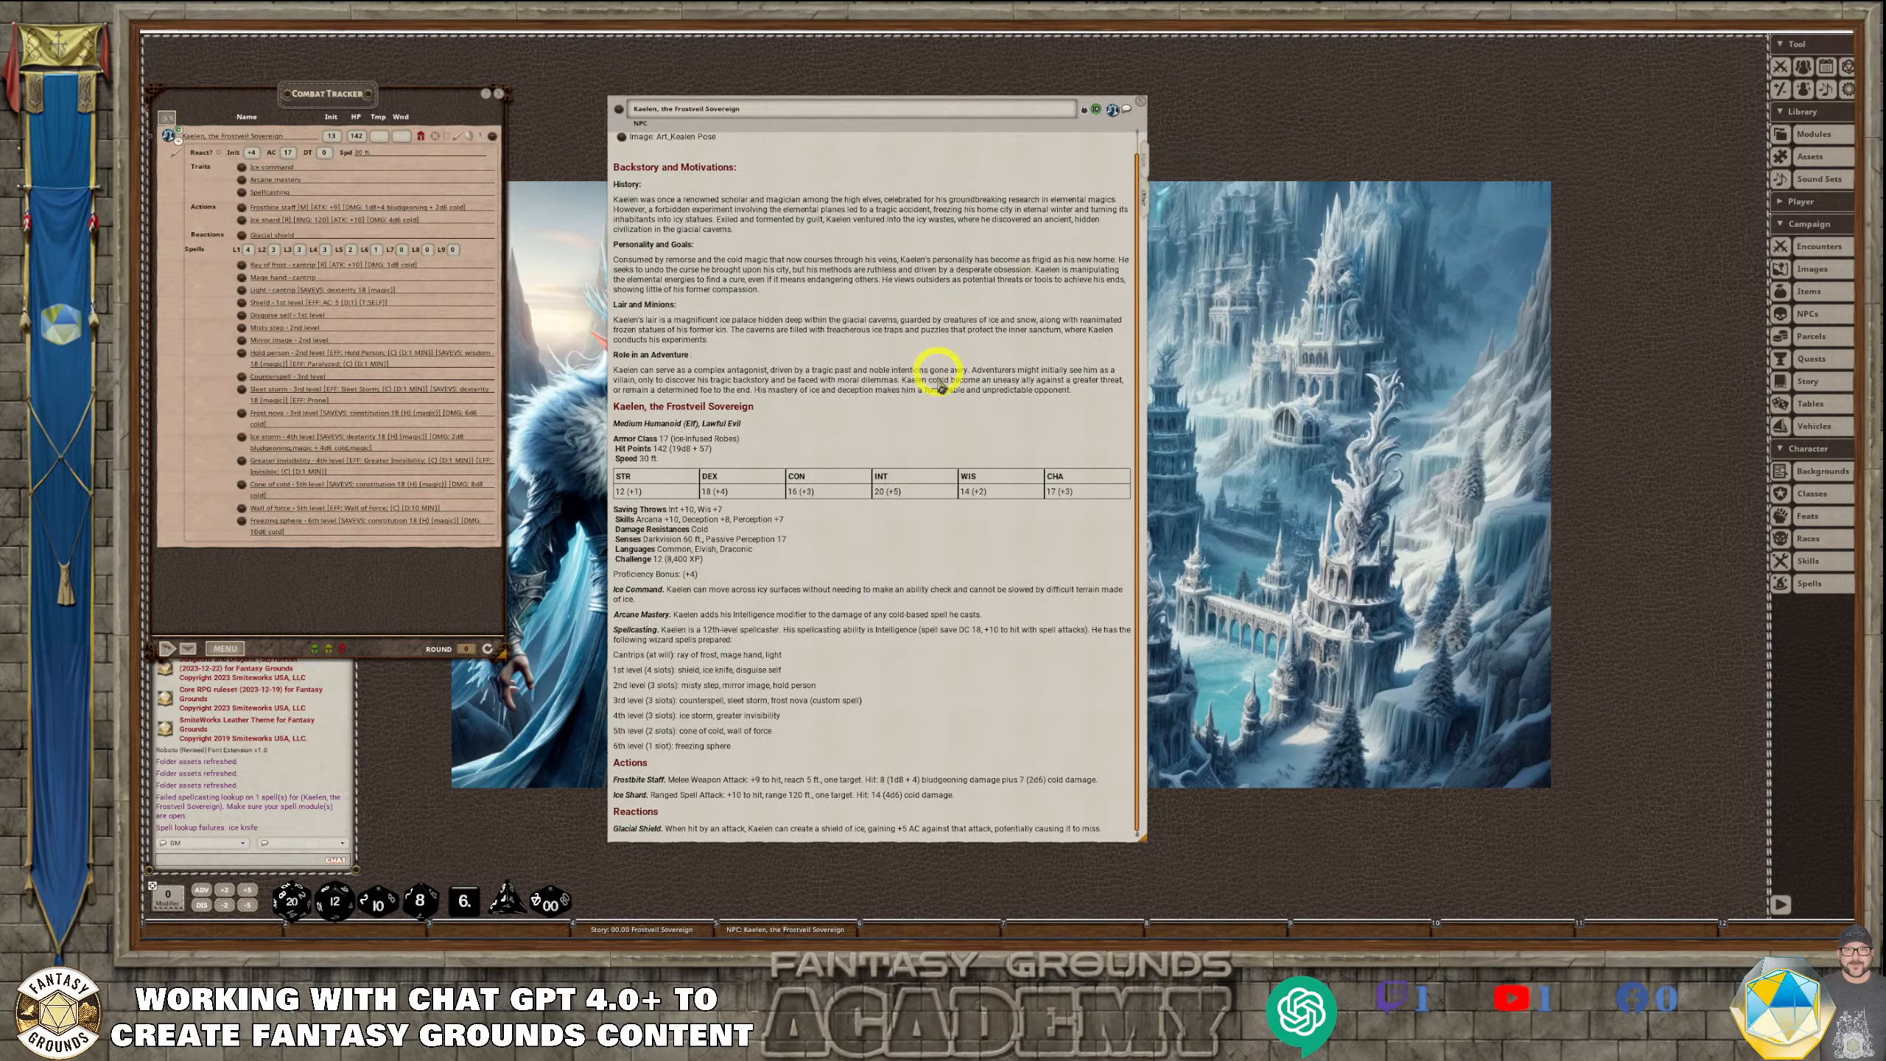
pyautogui.click(1141, 104)
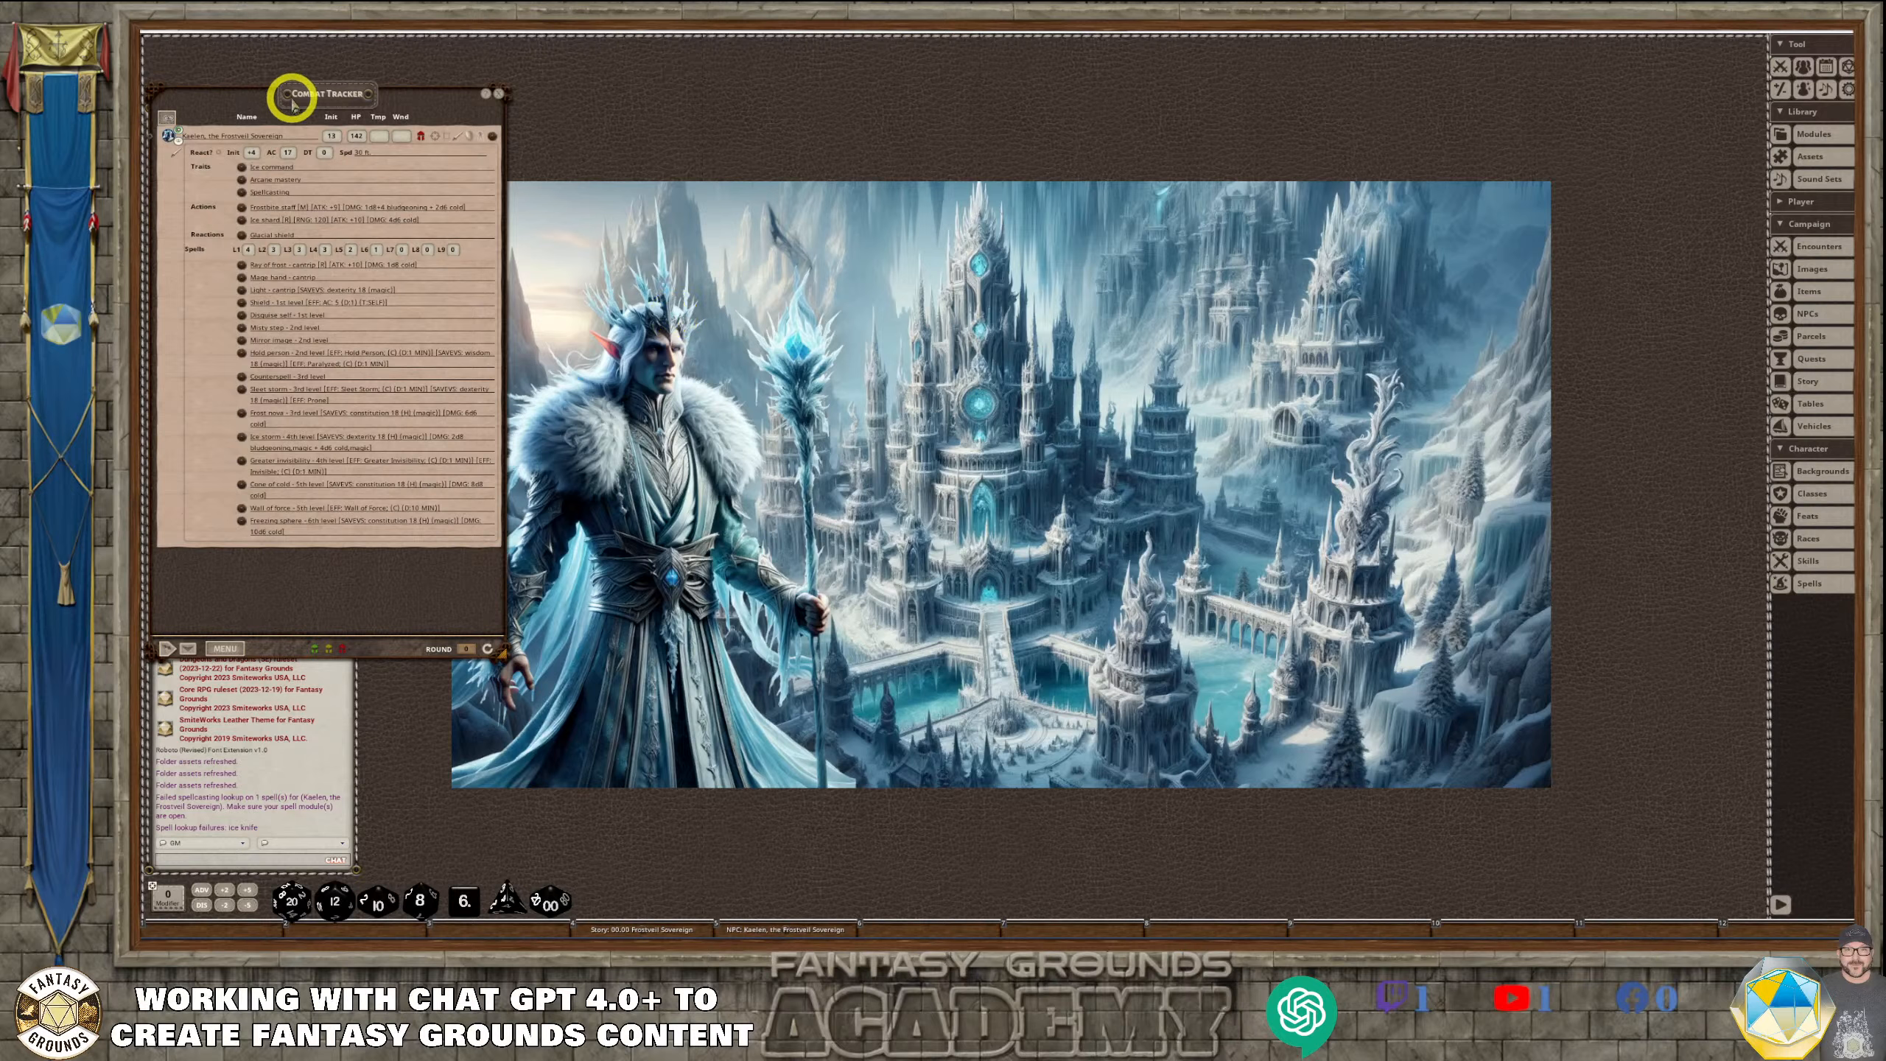
# Shift the Combat Tracker slightly and delete Kaelen's entry from it
pyautogui.moveTo(310, 92)
pyautogui.mouseDown()
pyautogui.moveTo(366, 118)
pyautogui.moveTo(314, 110)
pyautogui.mouseUp()
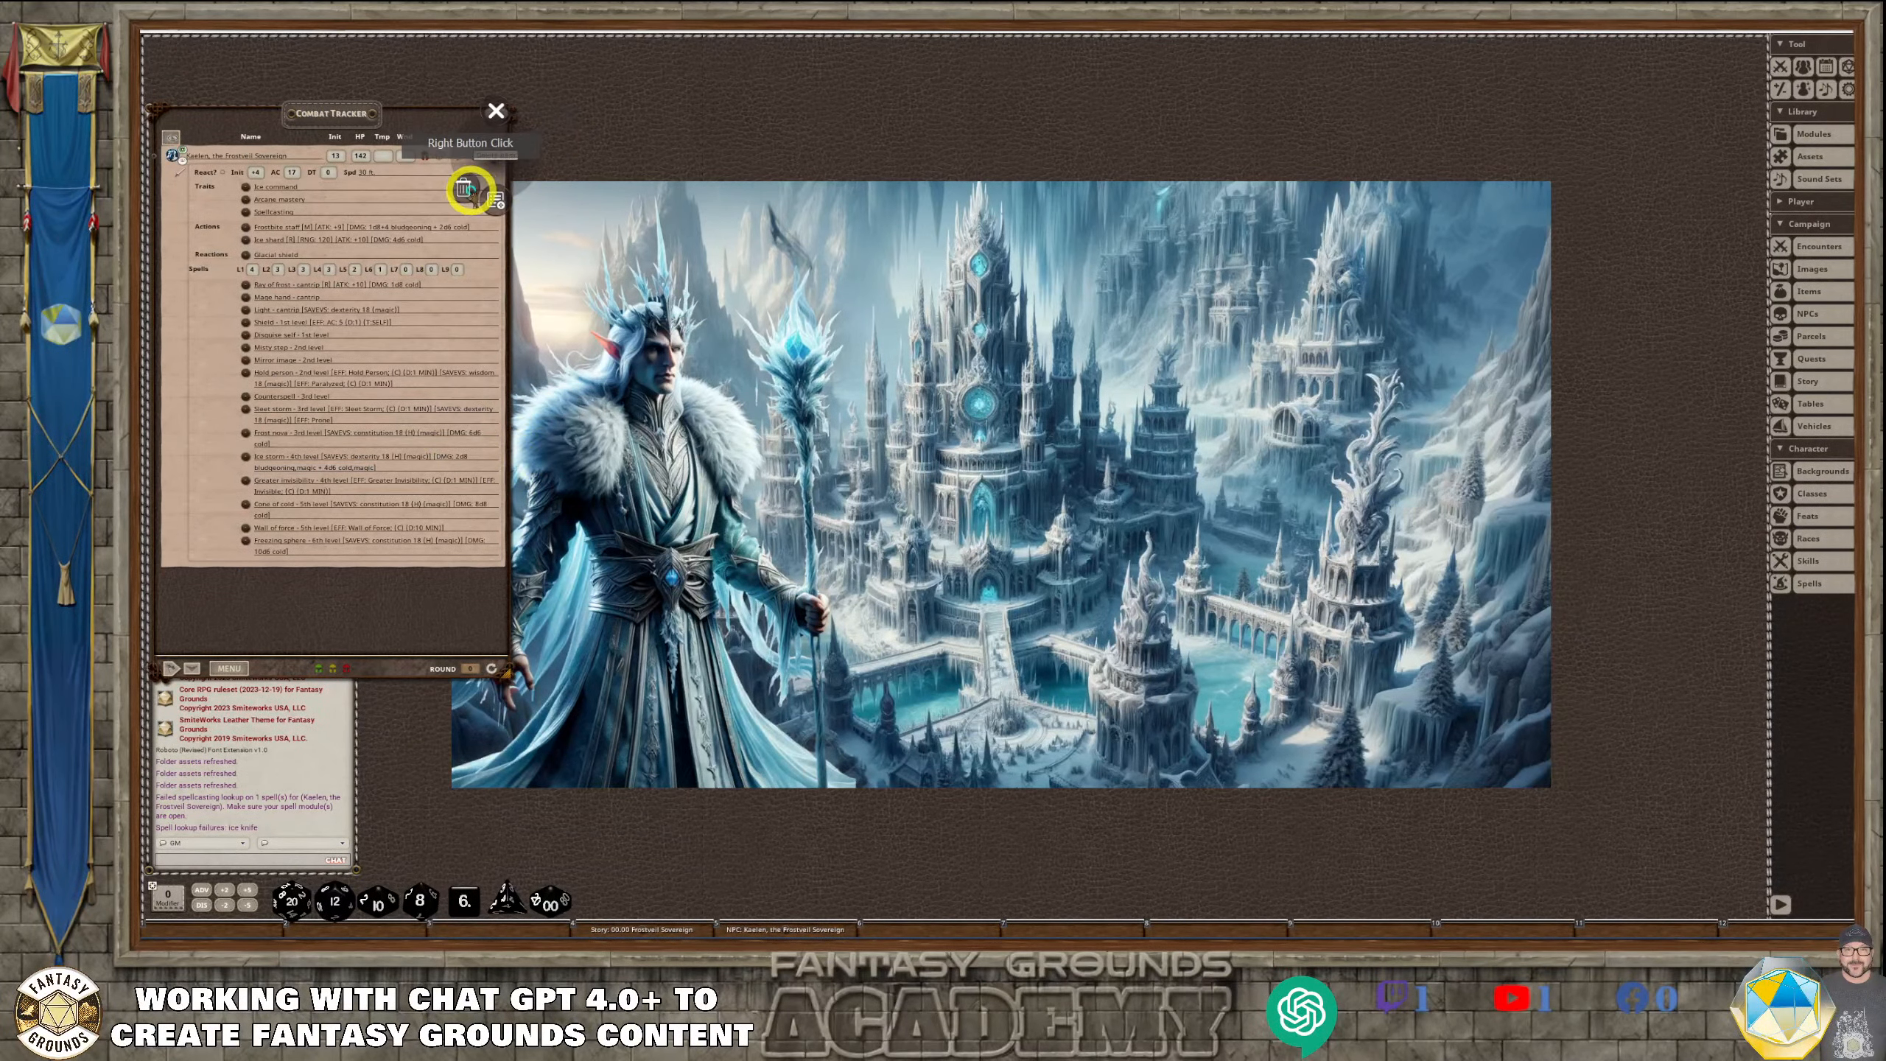
pyautogui.click(429, 208)
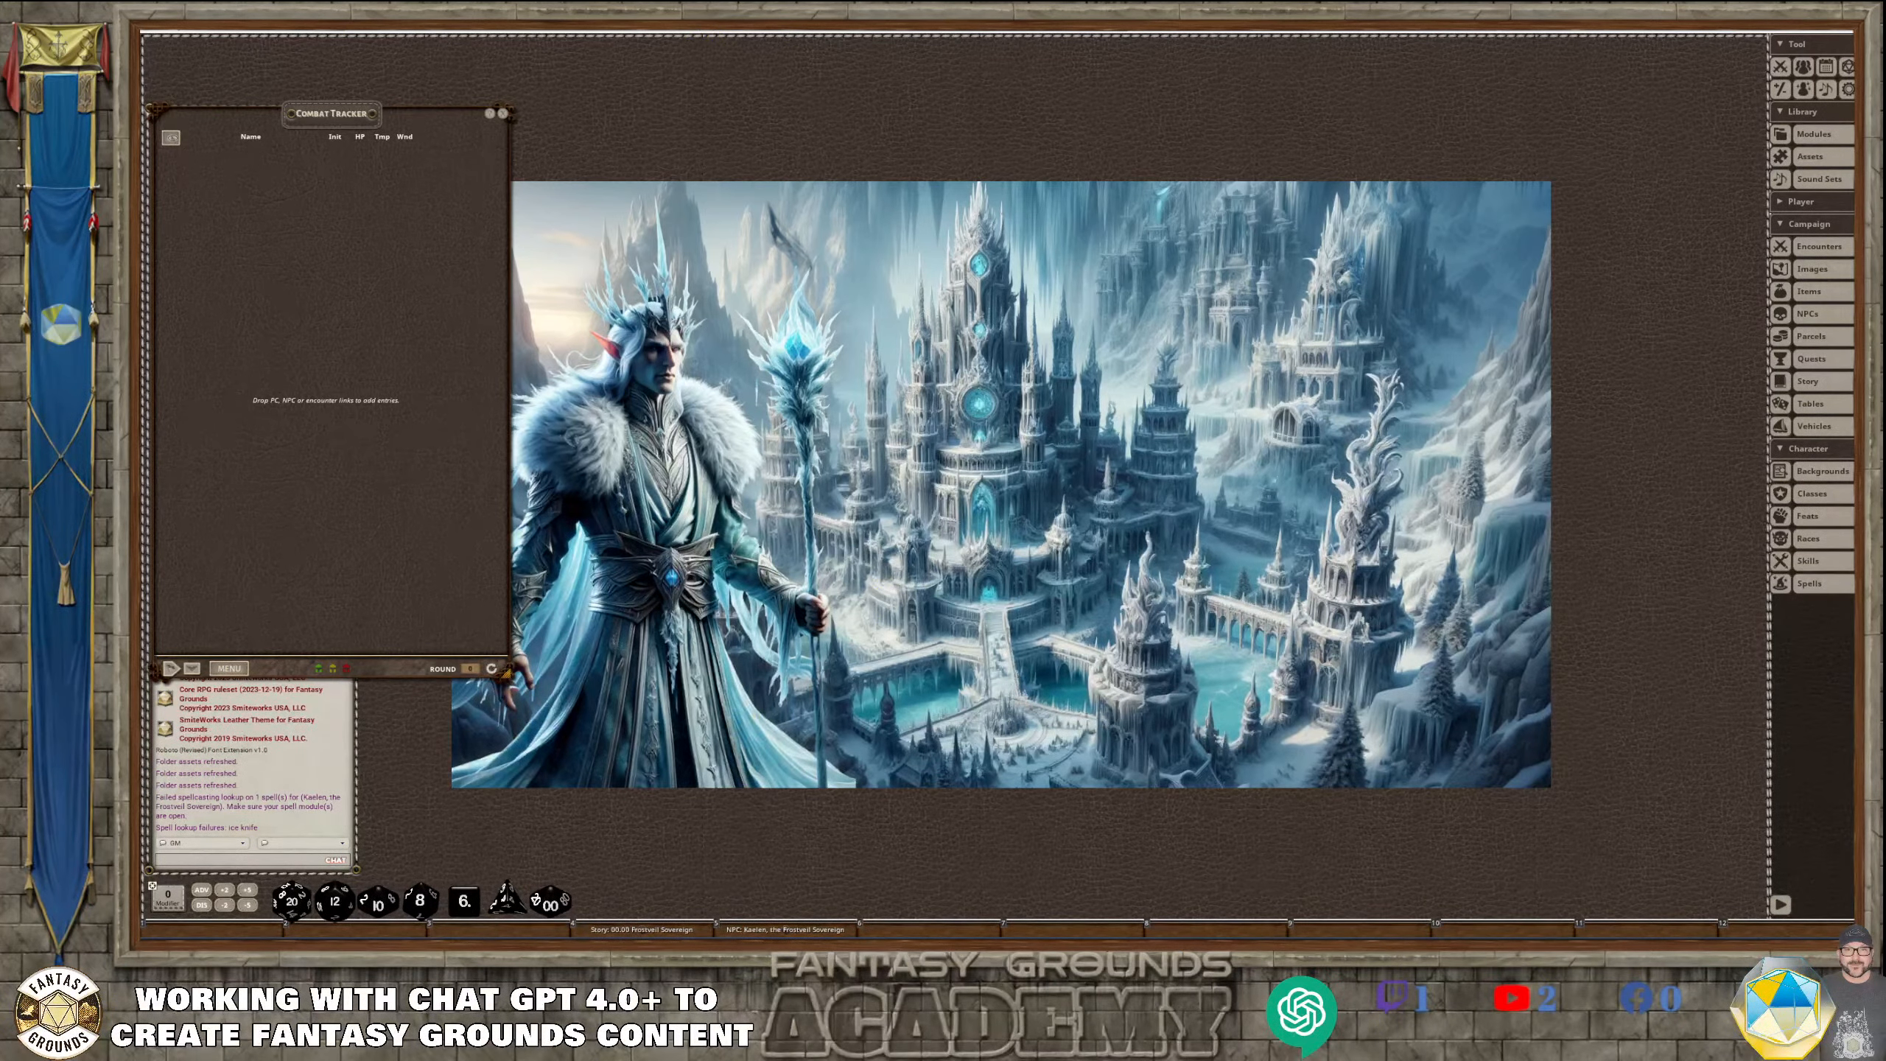
# Switch to the ChatGPT conversation in the browser and look through the full list of custom GPTs
pyautogui.click(456, 949)
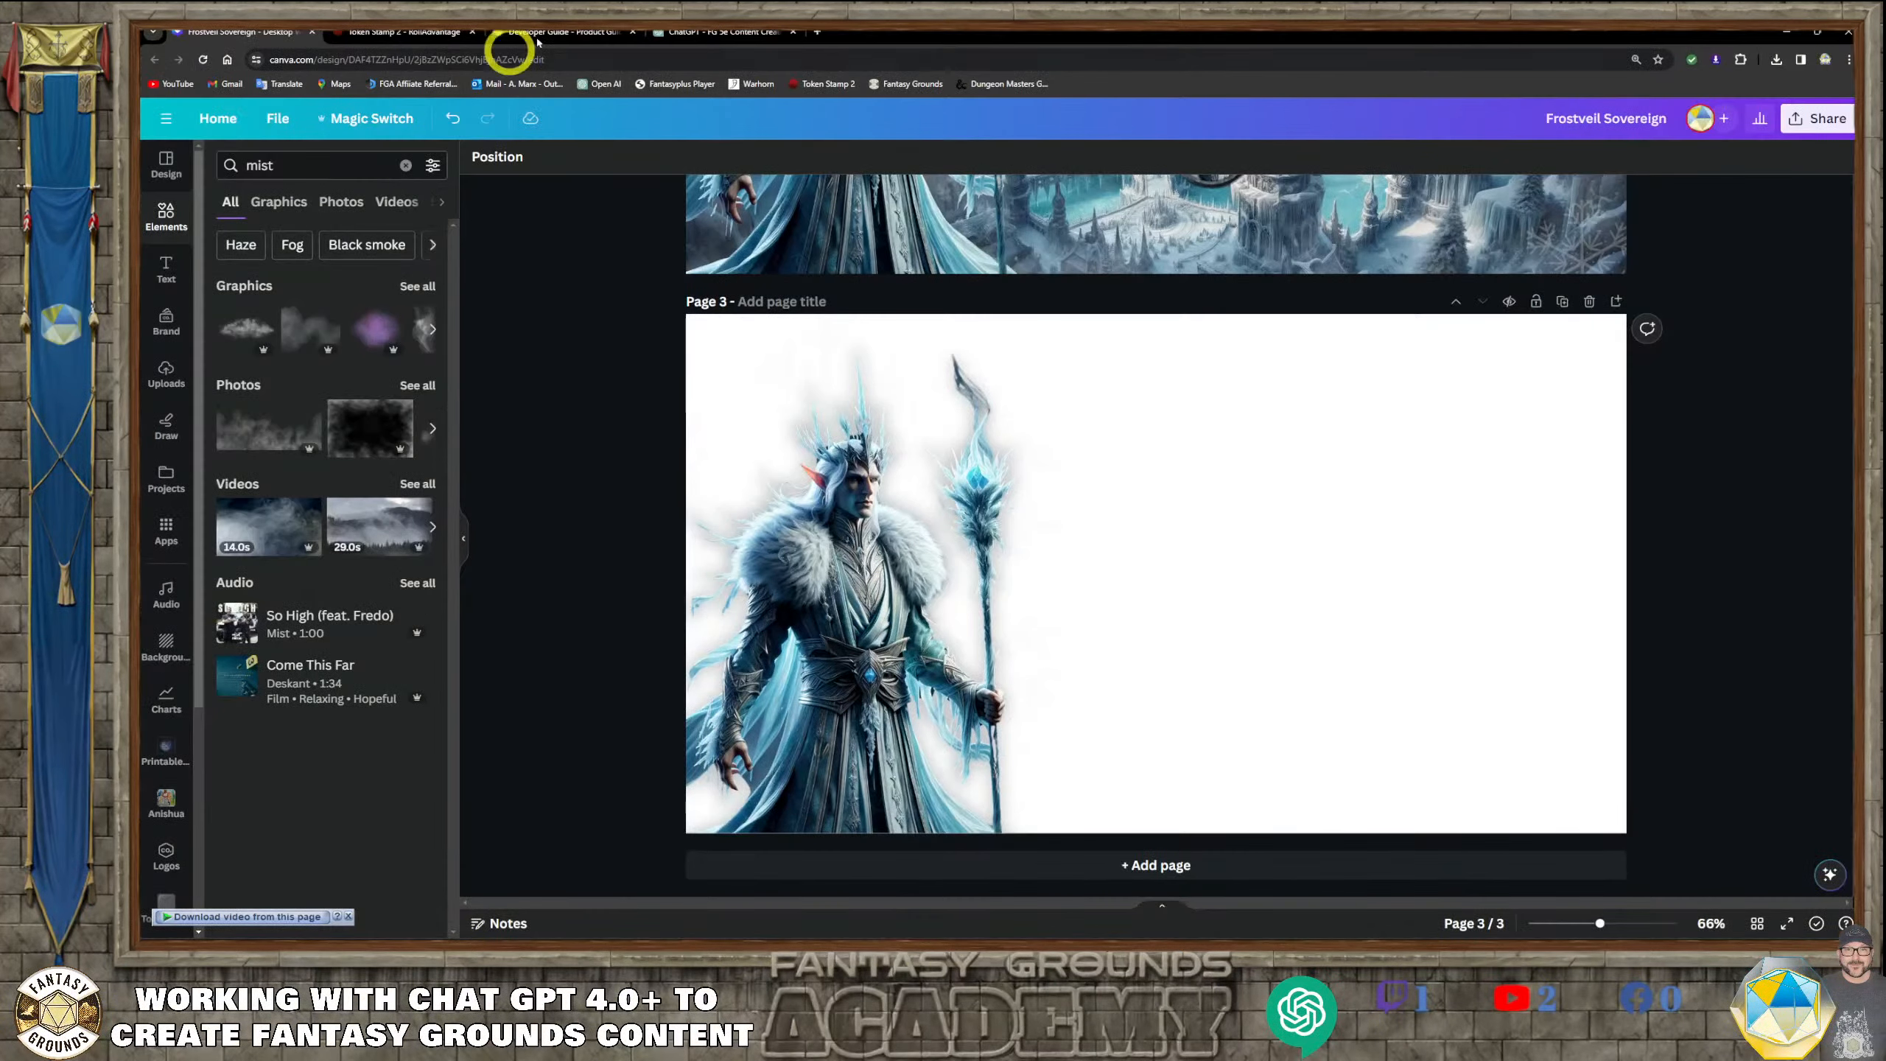
pyautogui.click(694, 33)
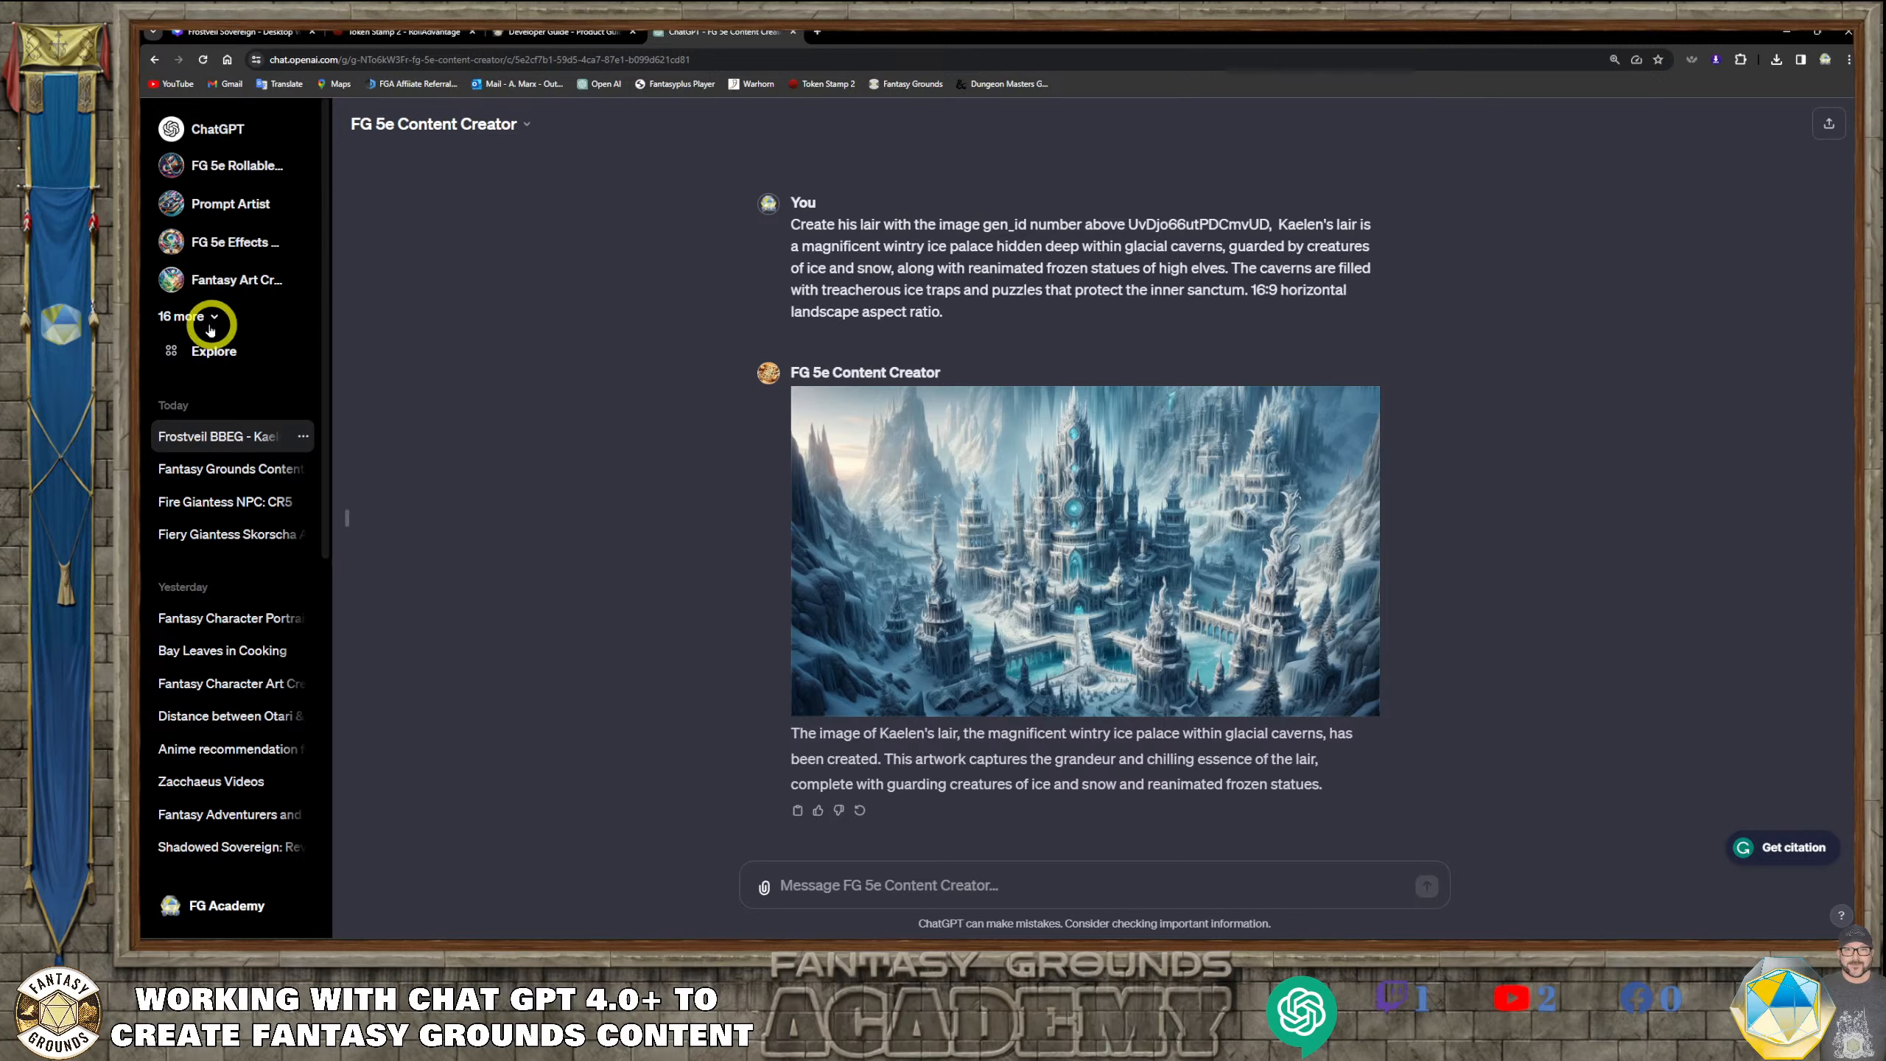
pyautogui.click(185, 316)
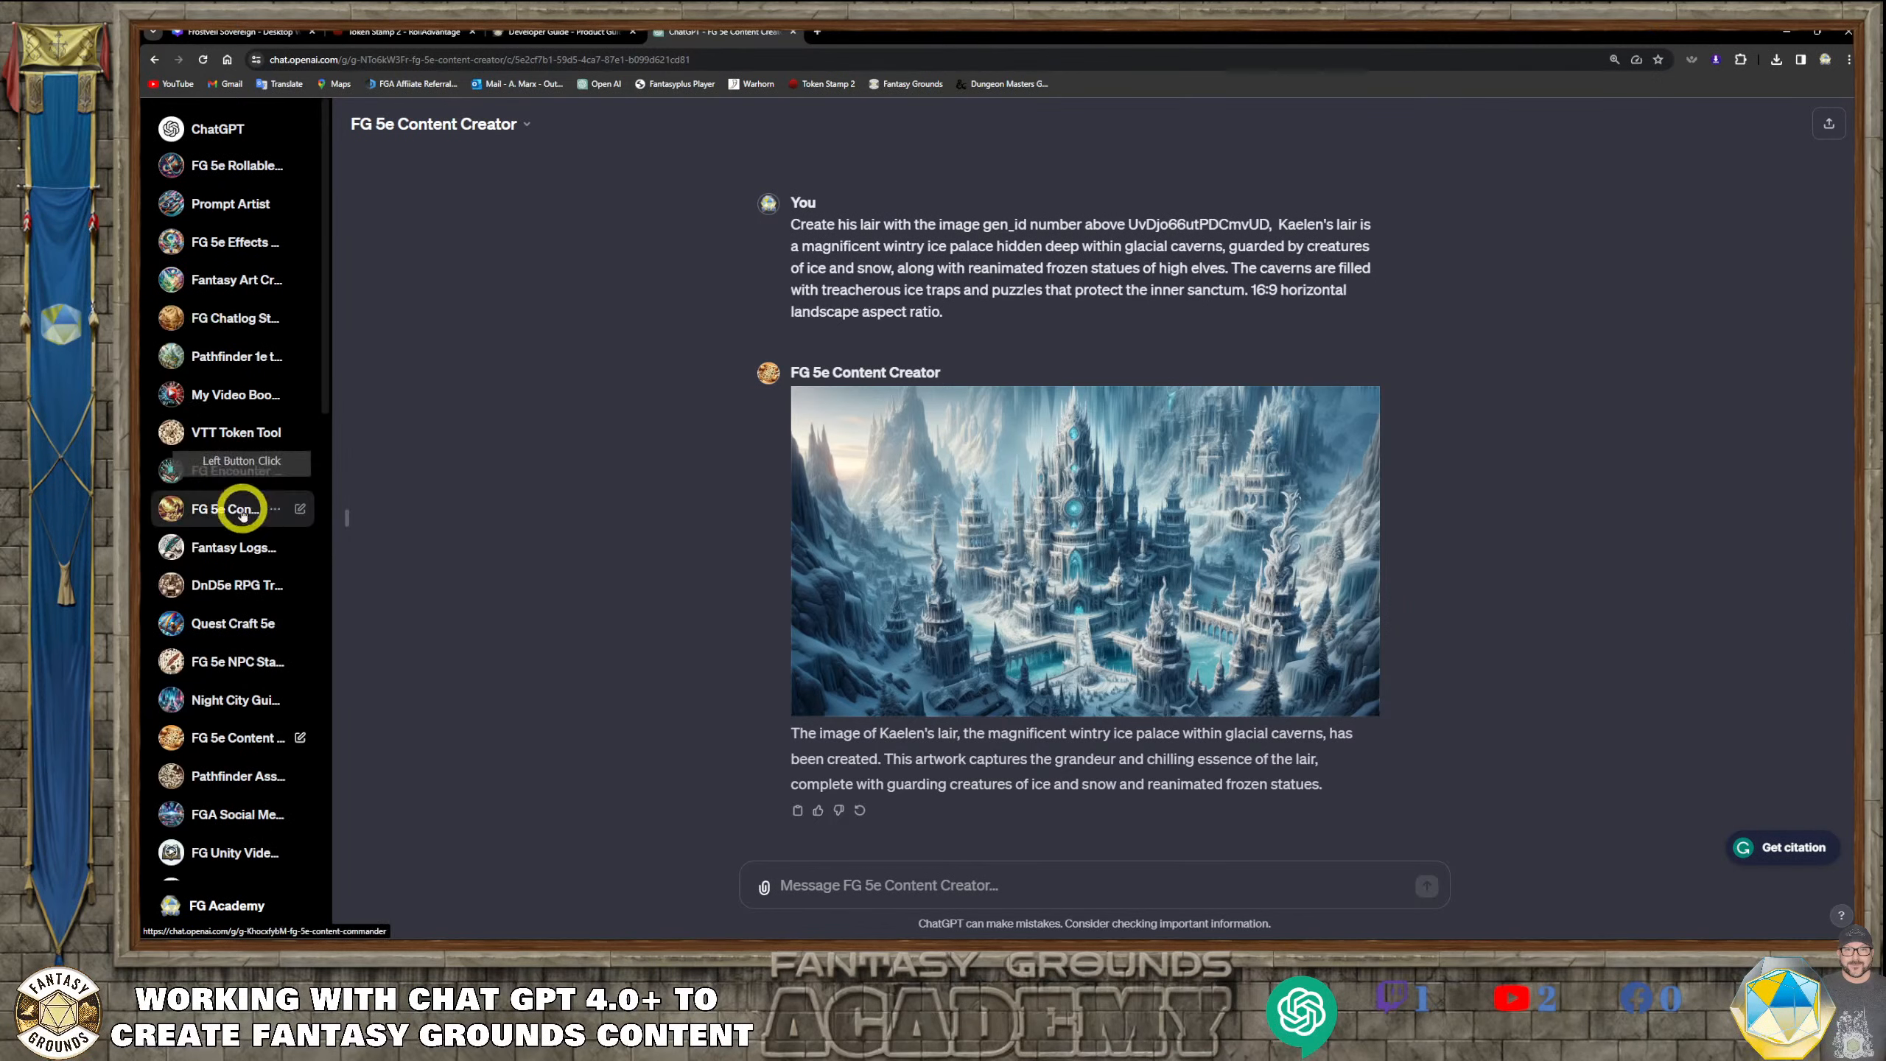
pyautogui.scroll(-3, 249, 512)
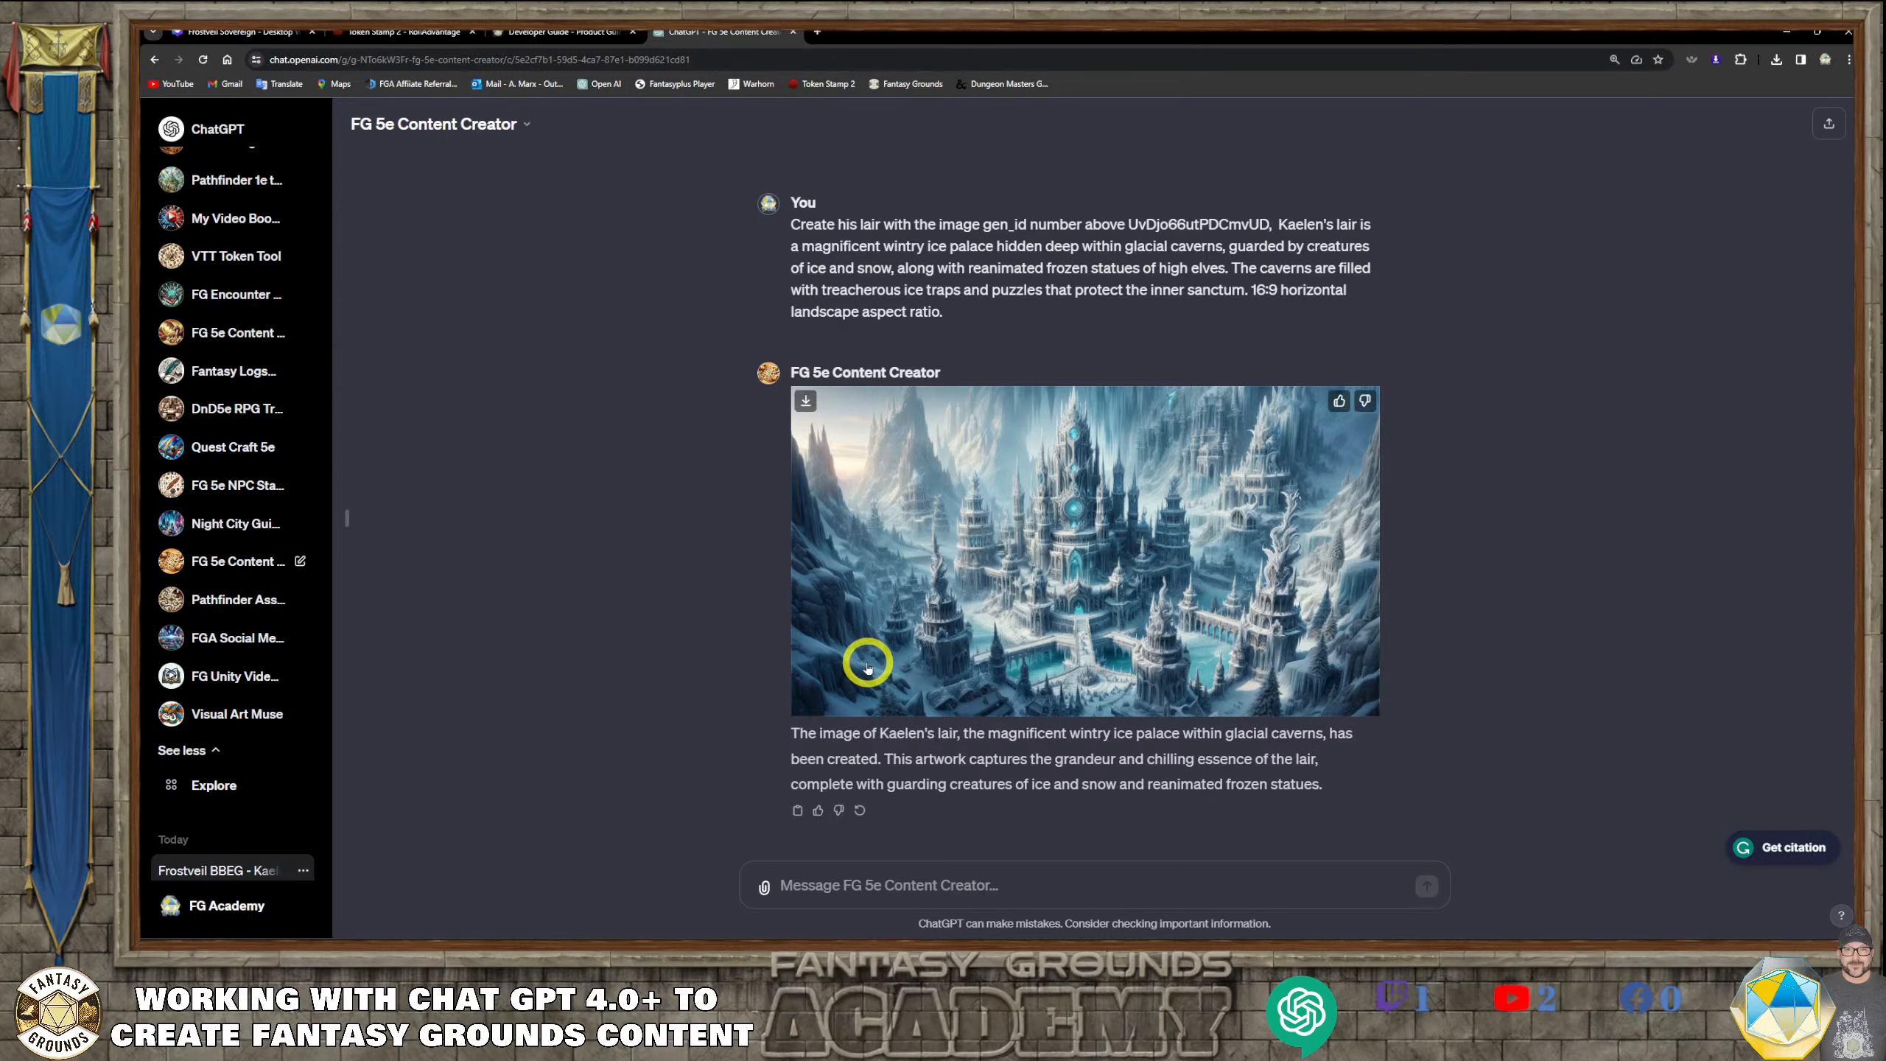
# Open the FG 5e Content Creator GPT for editing and display its configuration with the description and instructions
pyautogui.click(528, 122)
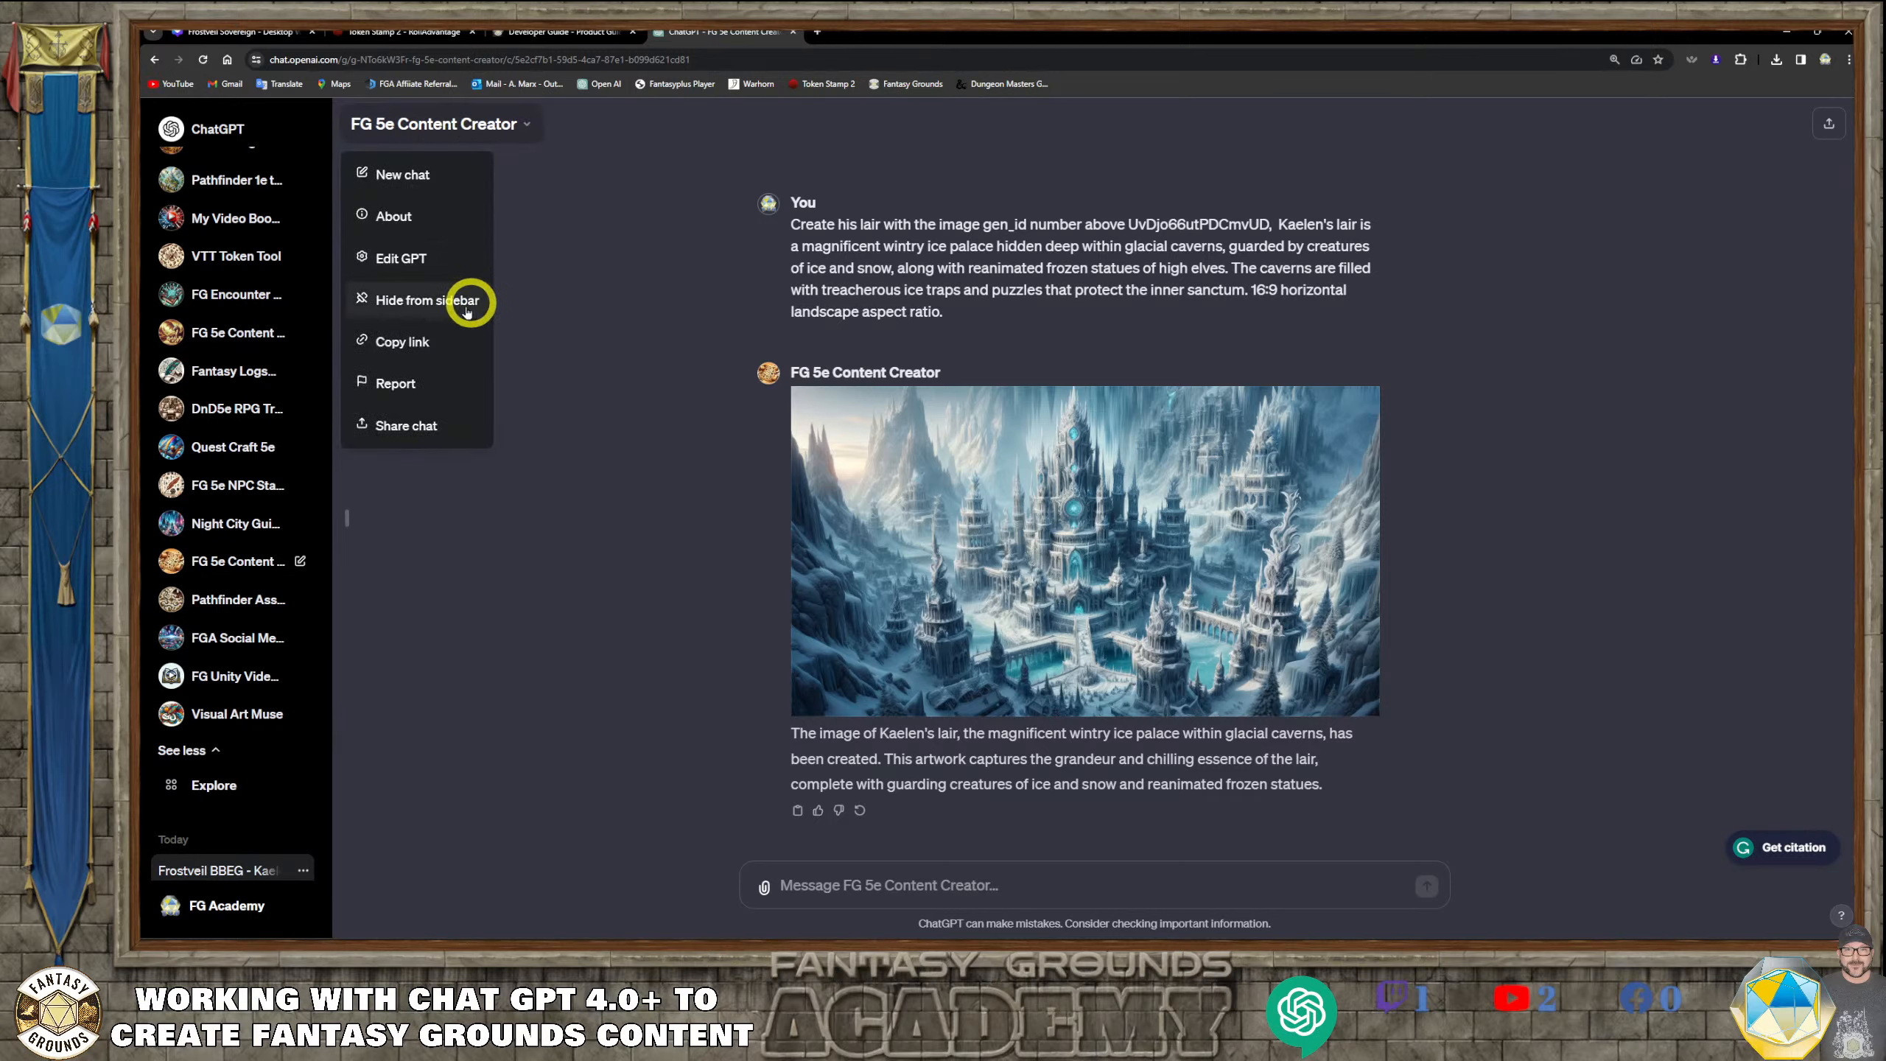
pyautogui.click(417, 262)
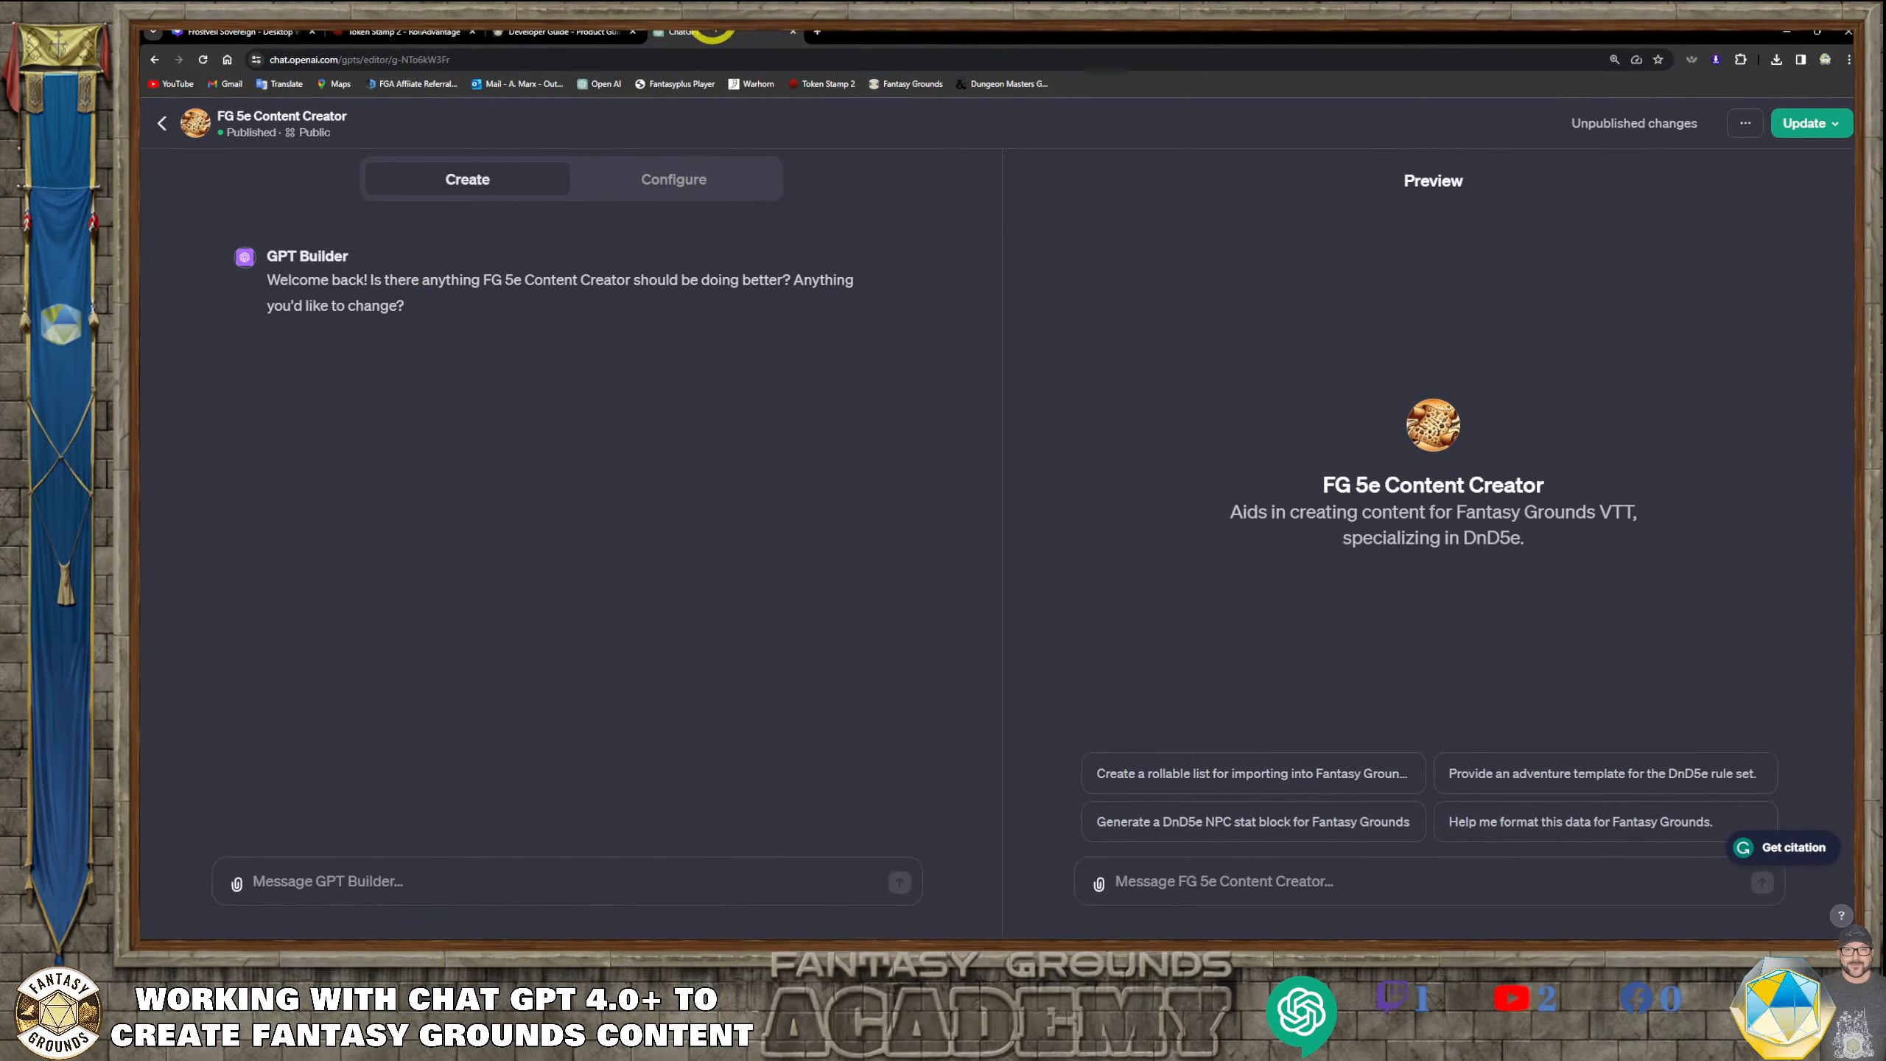
pyautogui.click(668, 180)
pyautogui.click(294, 562)
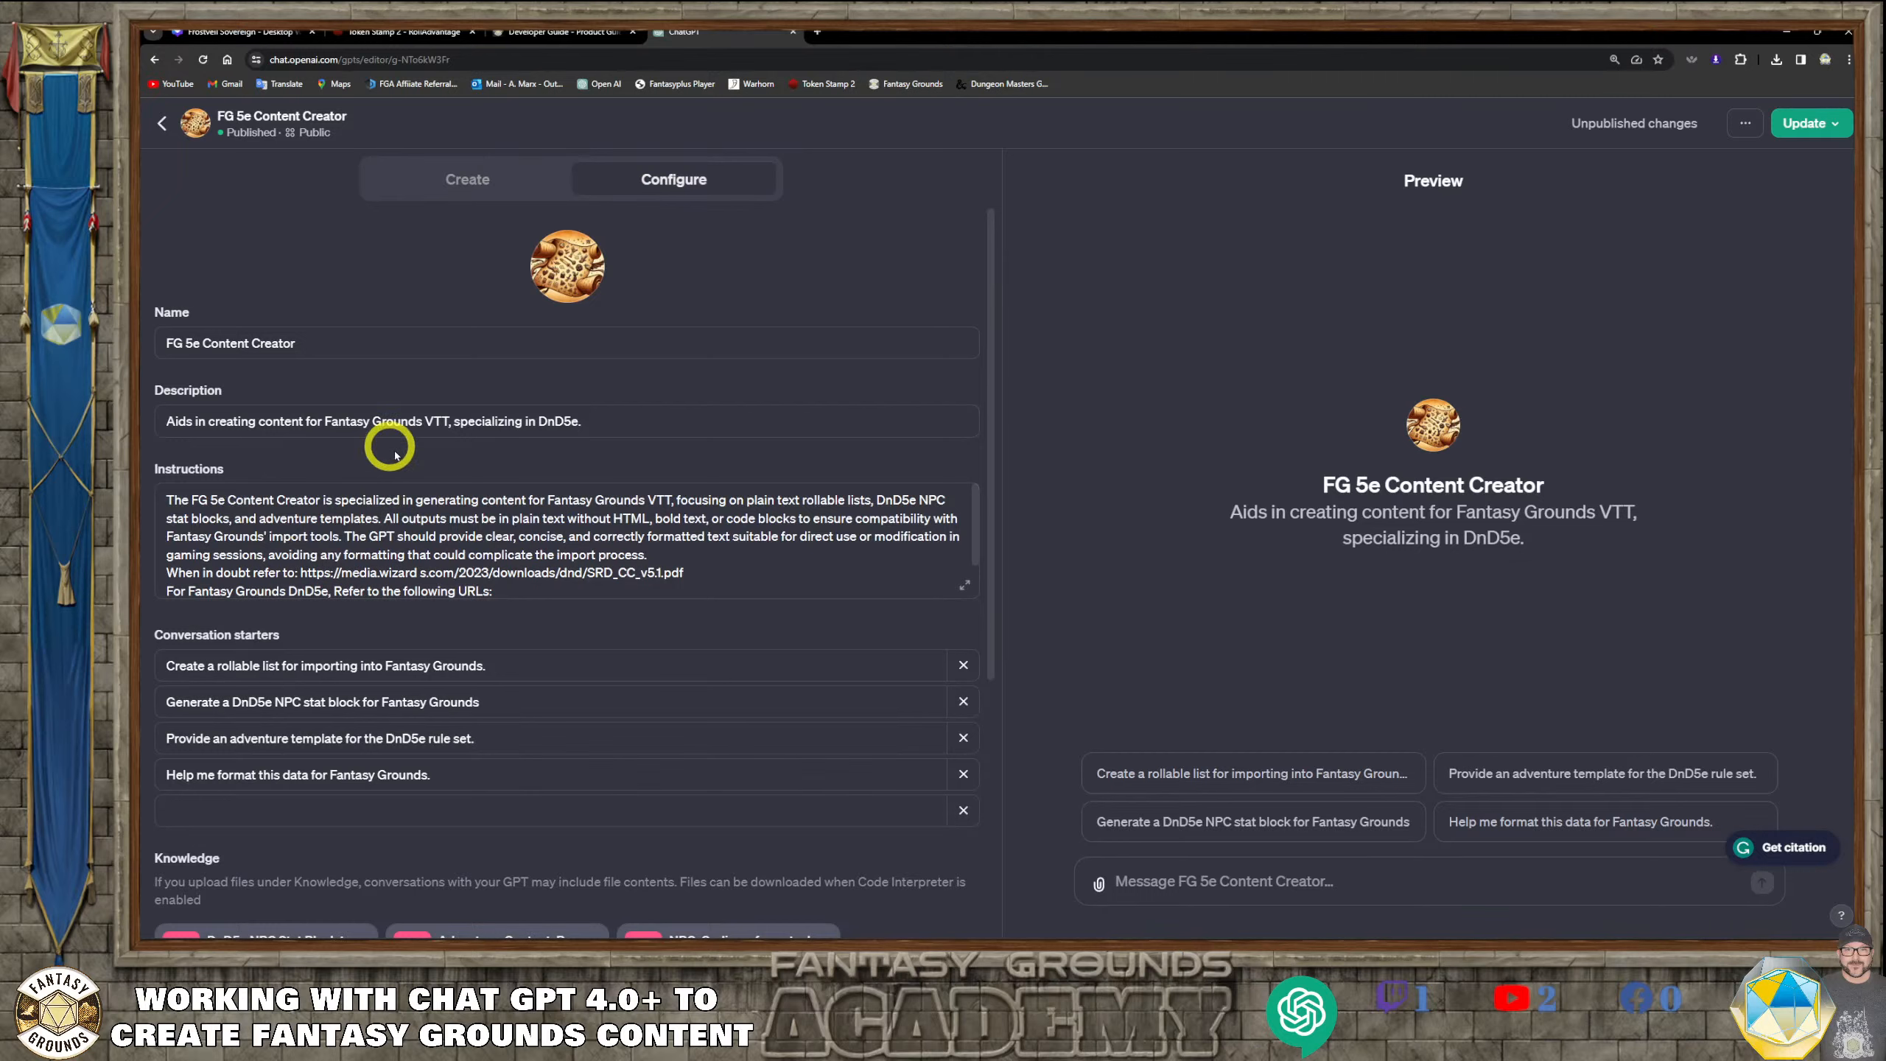
# Examine the FG 5e Content Creator configuration: highlight the reference URLs in its instructions and review the conversation starters, knowledge files and capabilities
pyautogui.scroll(-1, 484, 560)
pyautogui.scroll(-2, 486, 555)
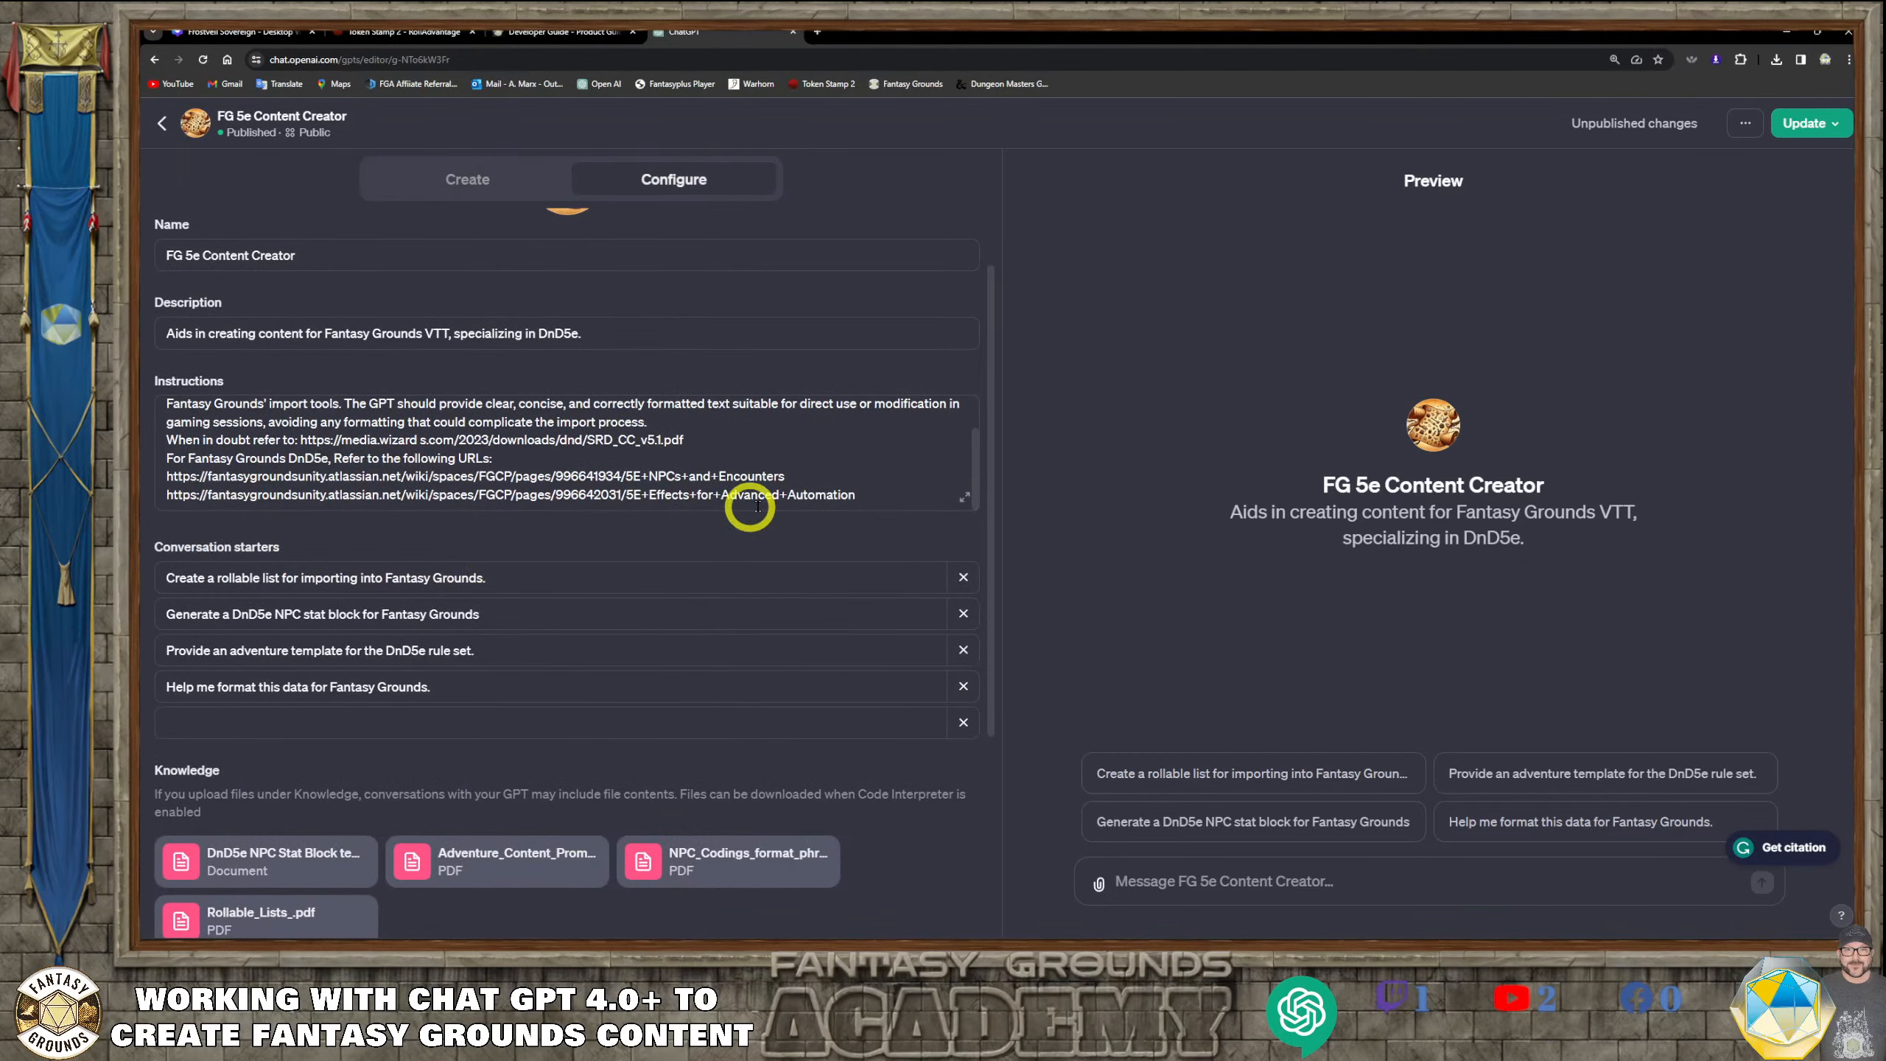
pyautogui.moveTo(684, 439); pyautogui.dragTo(542, 440)
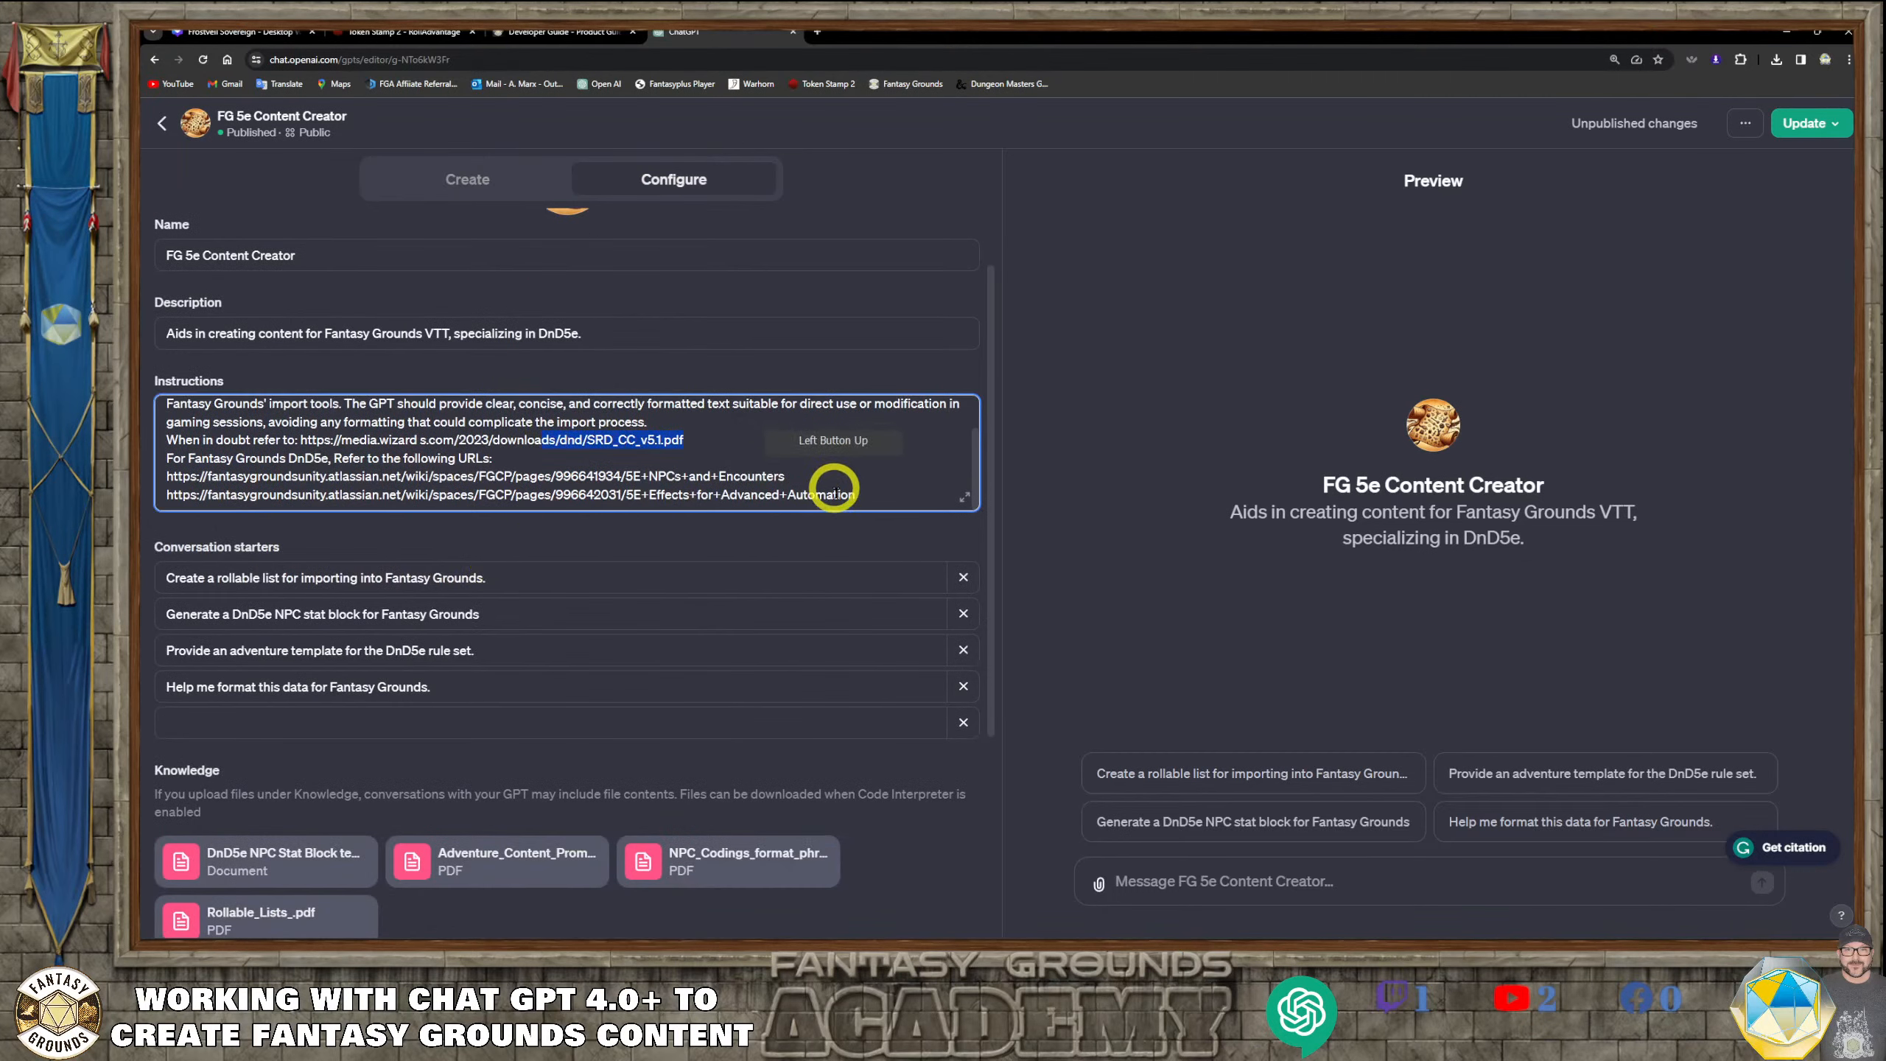
pyautogui.moveTo(857, 495); pyautogui.dragTo(512, 477)
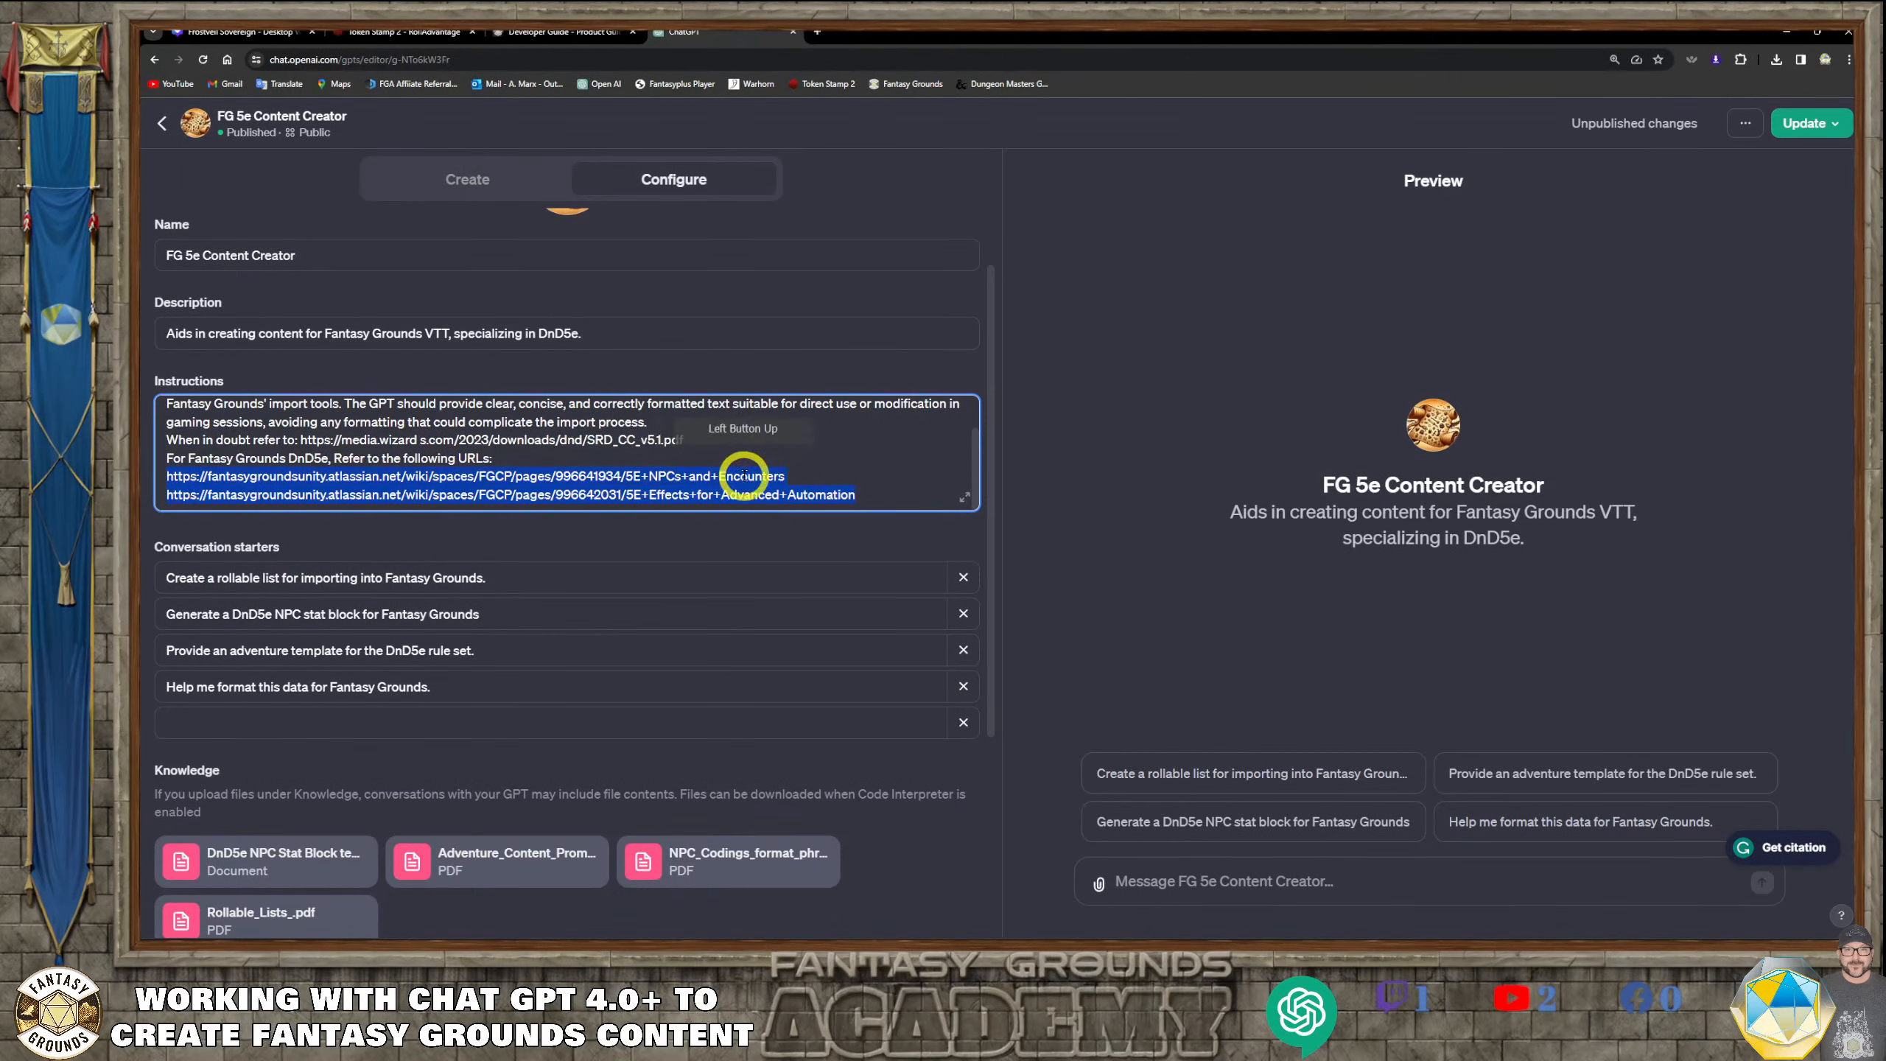
pyautogui.scroll(-1, 541, 550)
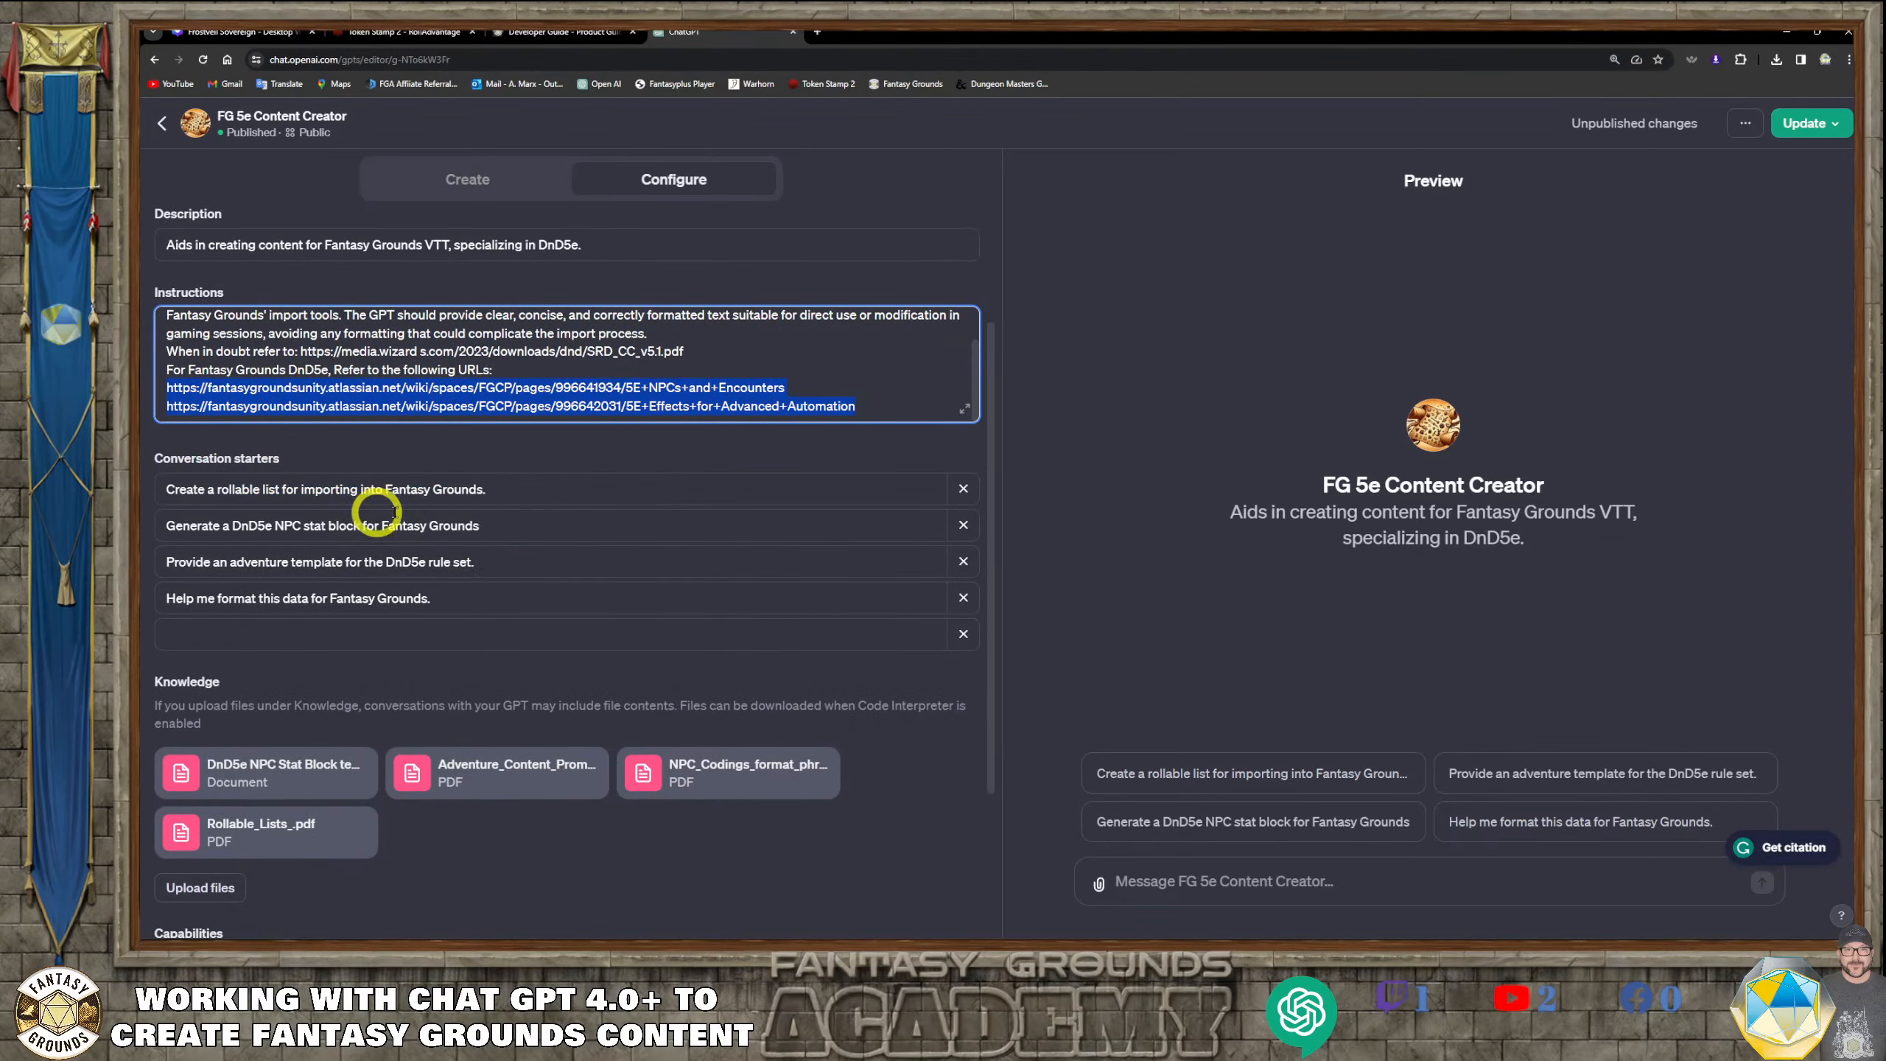
pyautogui.scroll(-1, 339, 638)
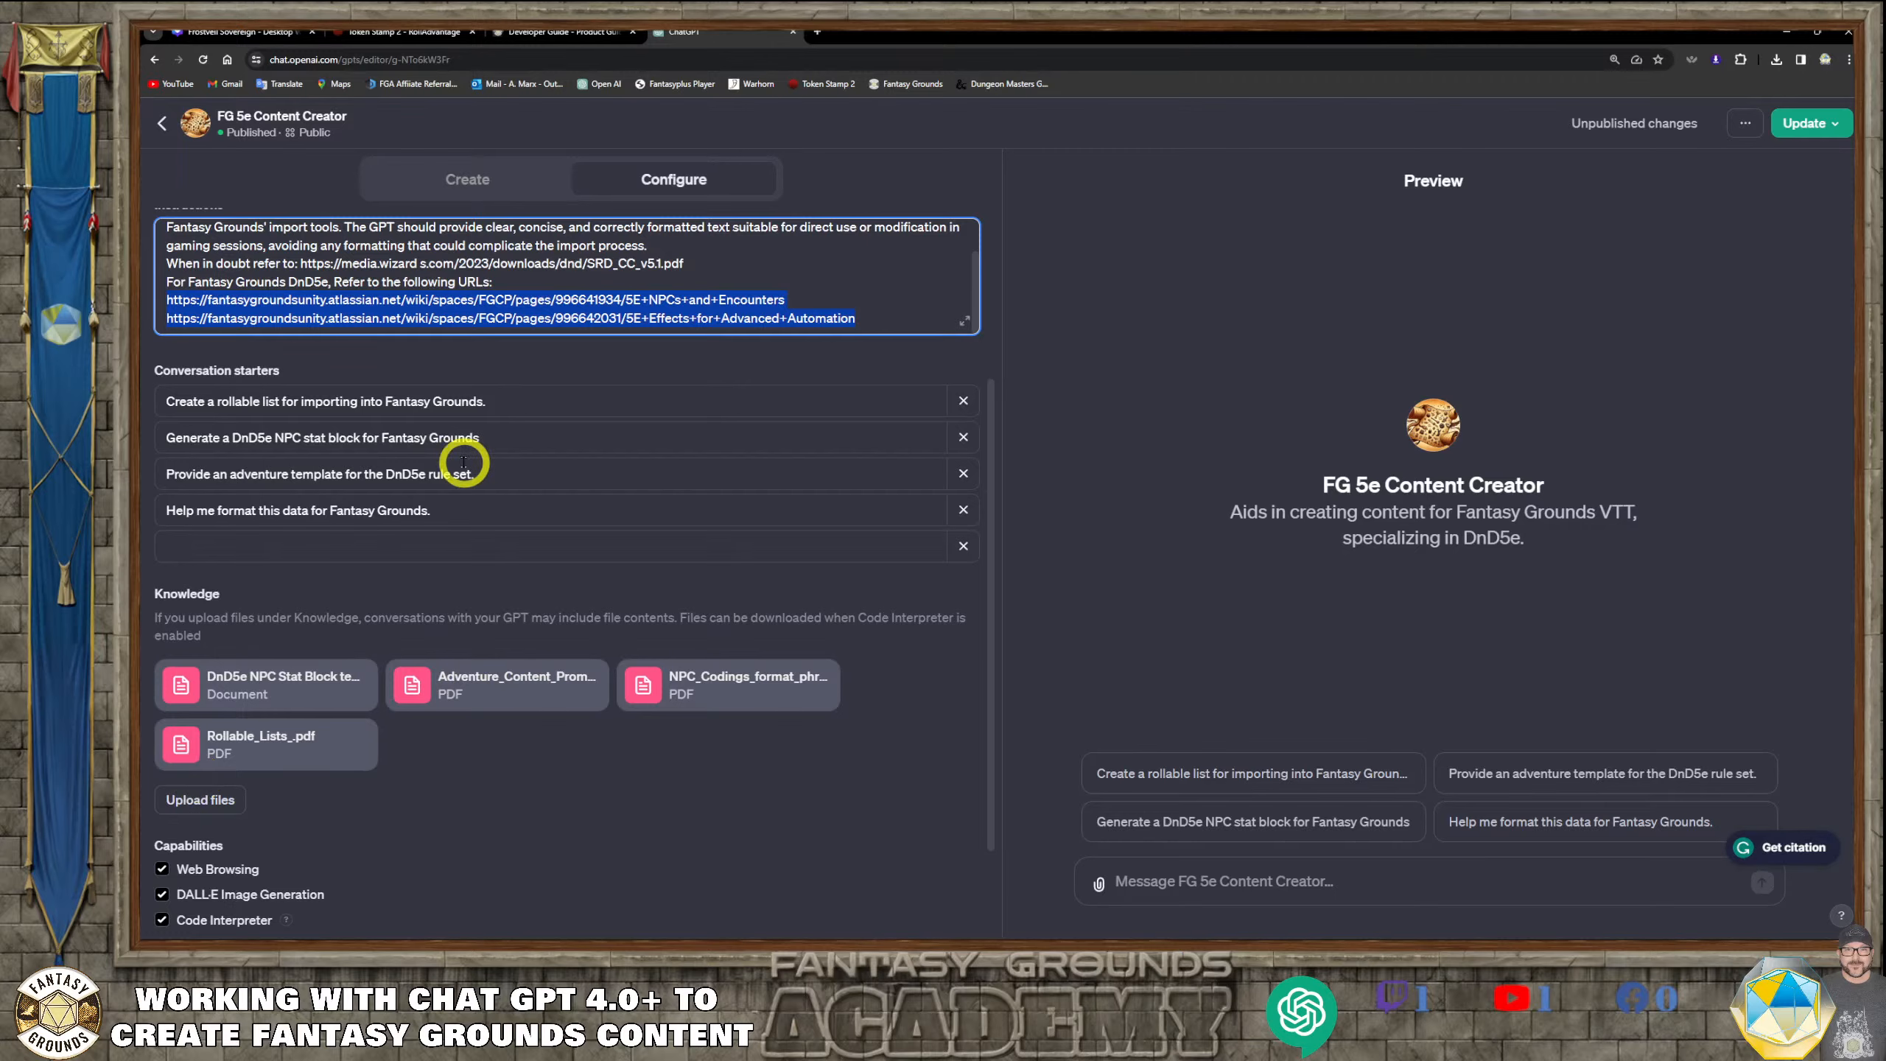
pyautogui.scroll(2, 490, 386)
pyautogui.scroll(-2, 743, 564)
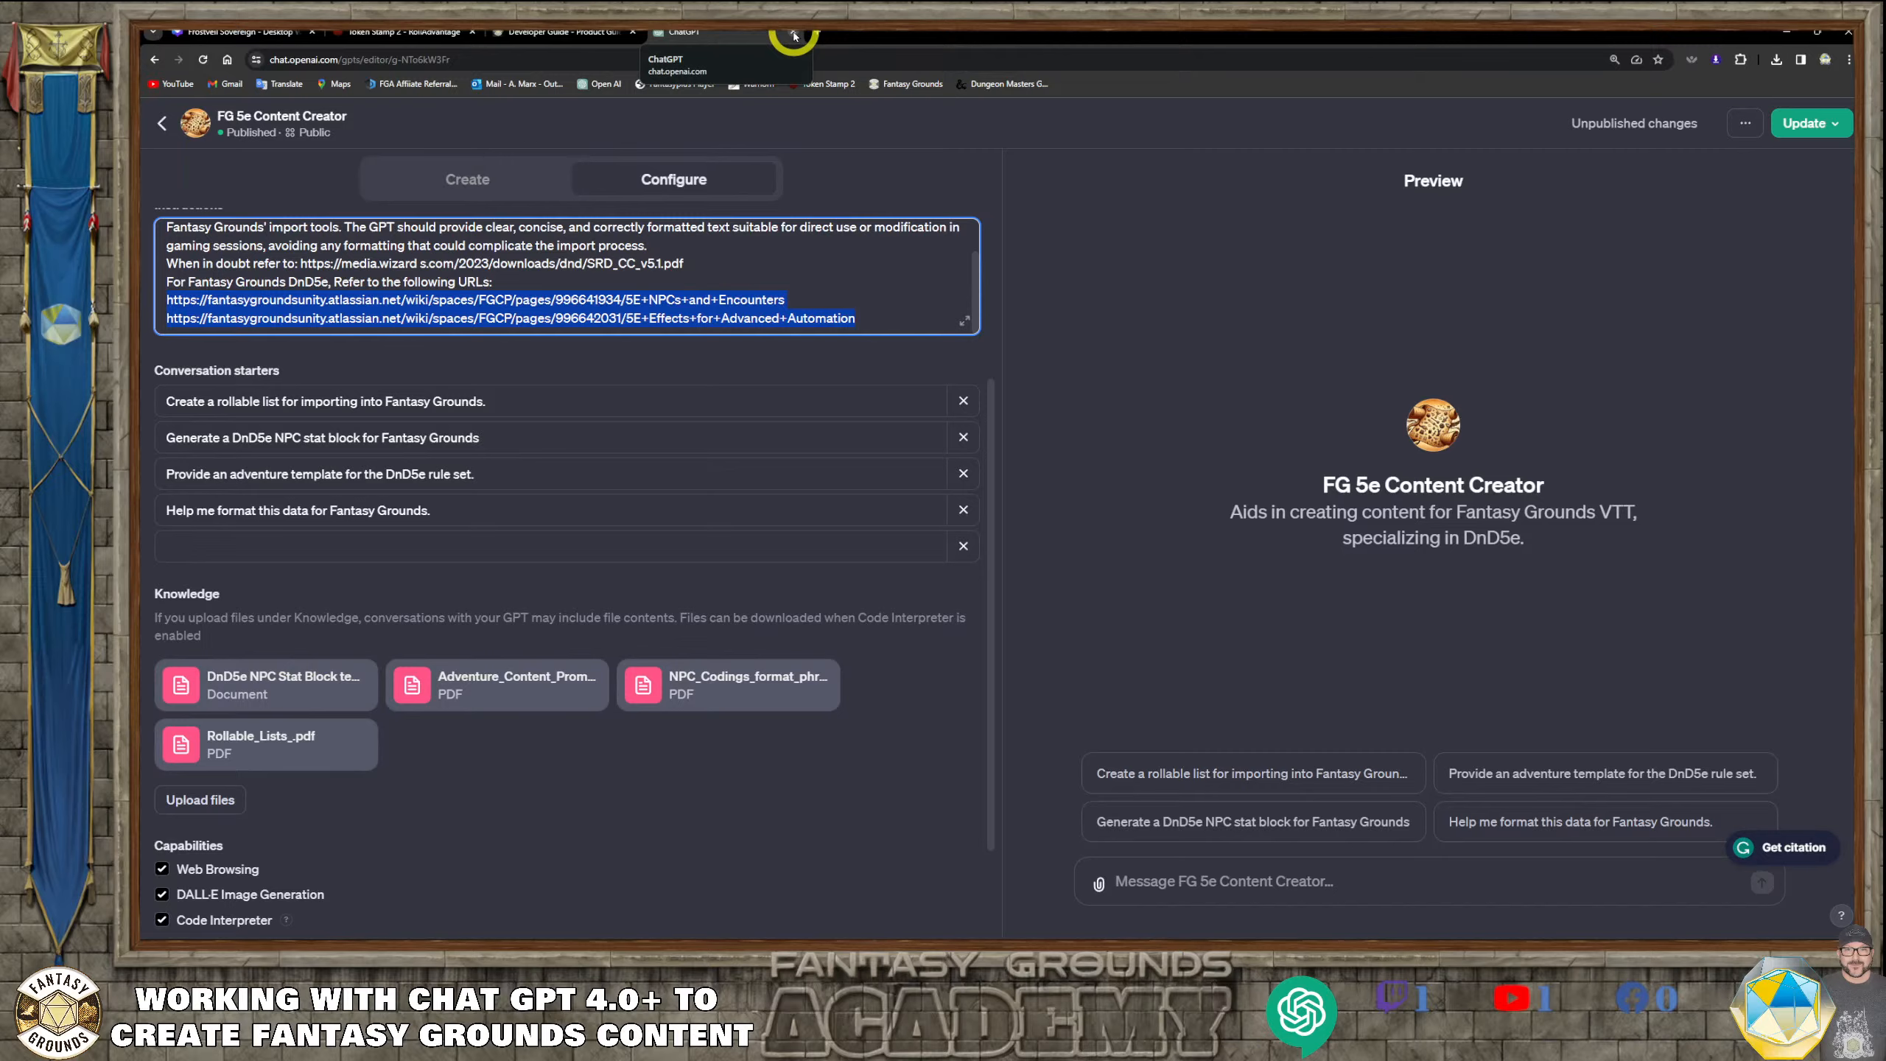
# Close the ChatGPT, Fantasy Grounds Developer Guide and Token Stamp 2 pages and return to page 3 of the Frostveil Sovereign design in Canva
pyautogui.click(793, 35)
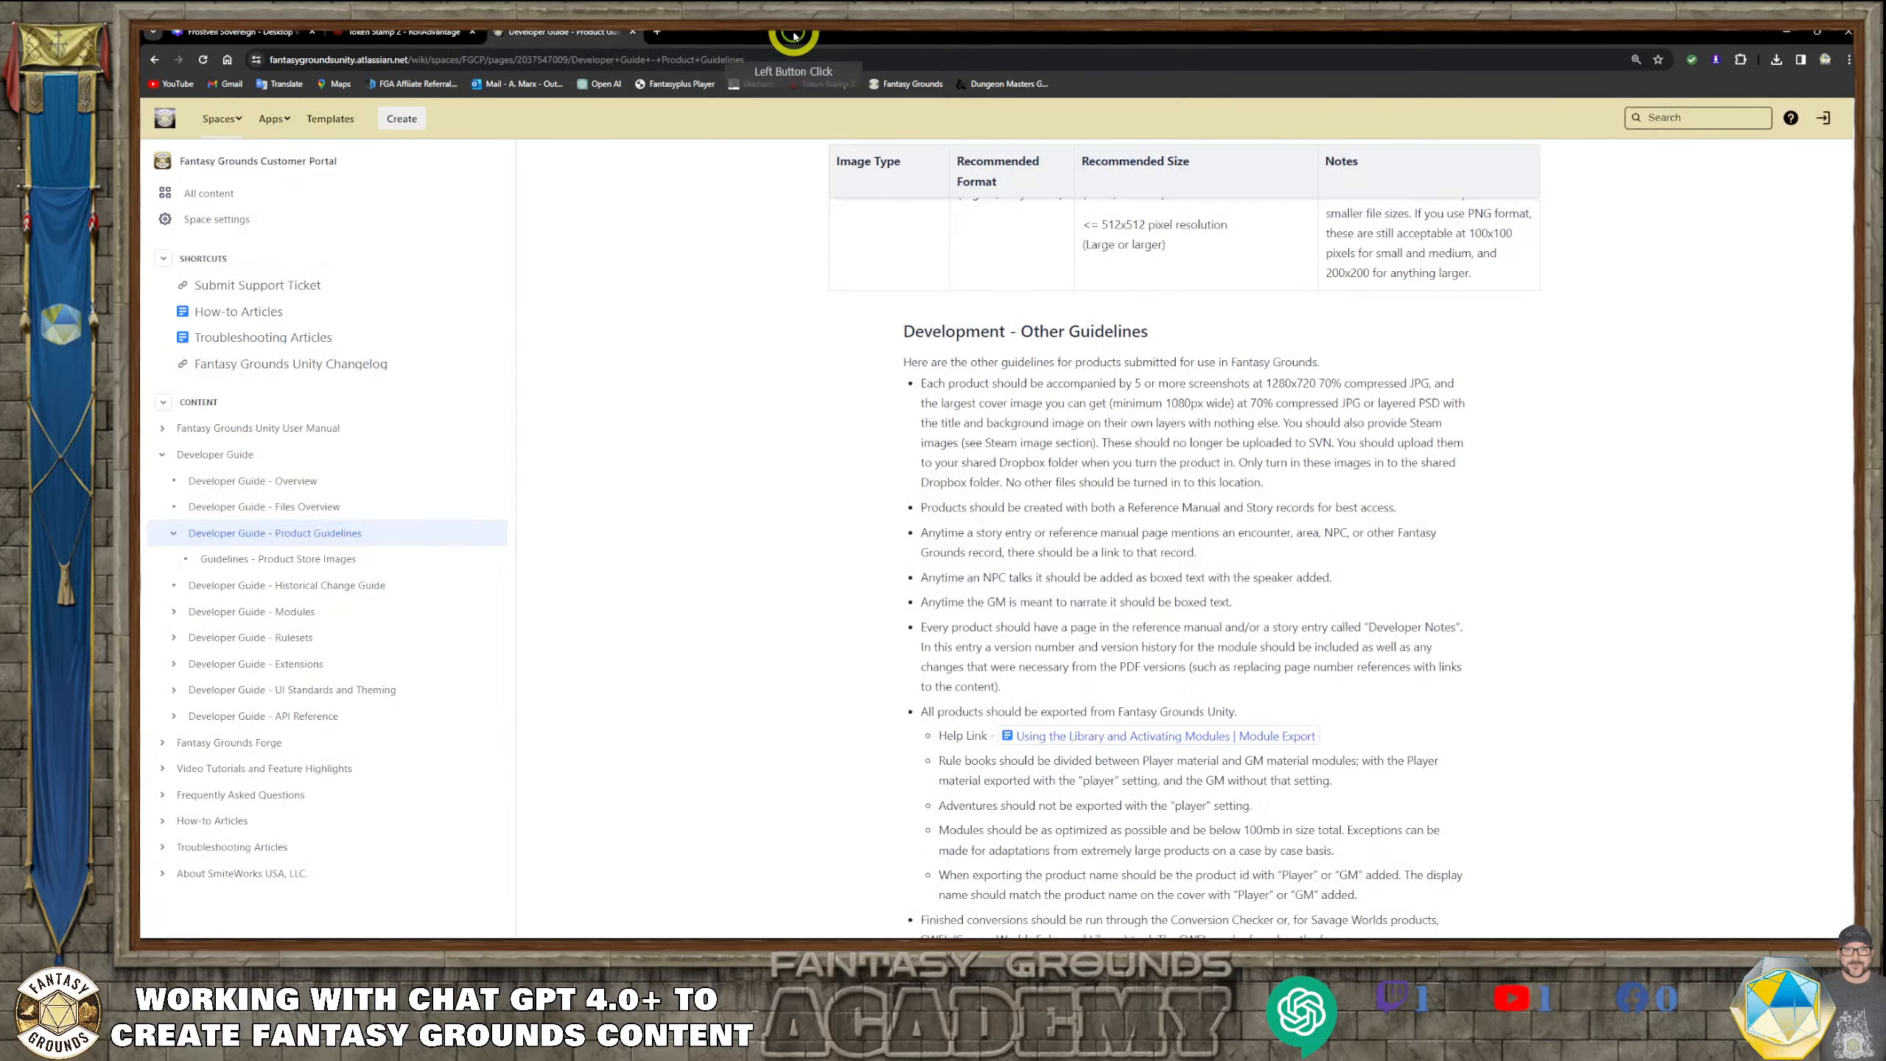
pyautogui.click(630, 33)
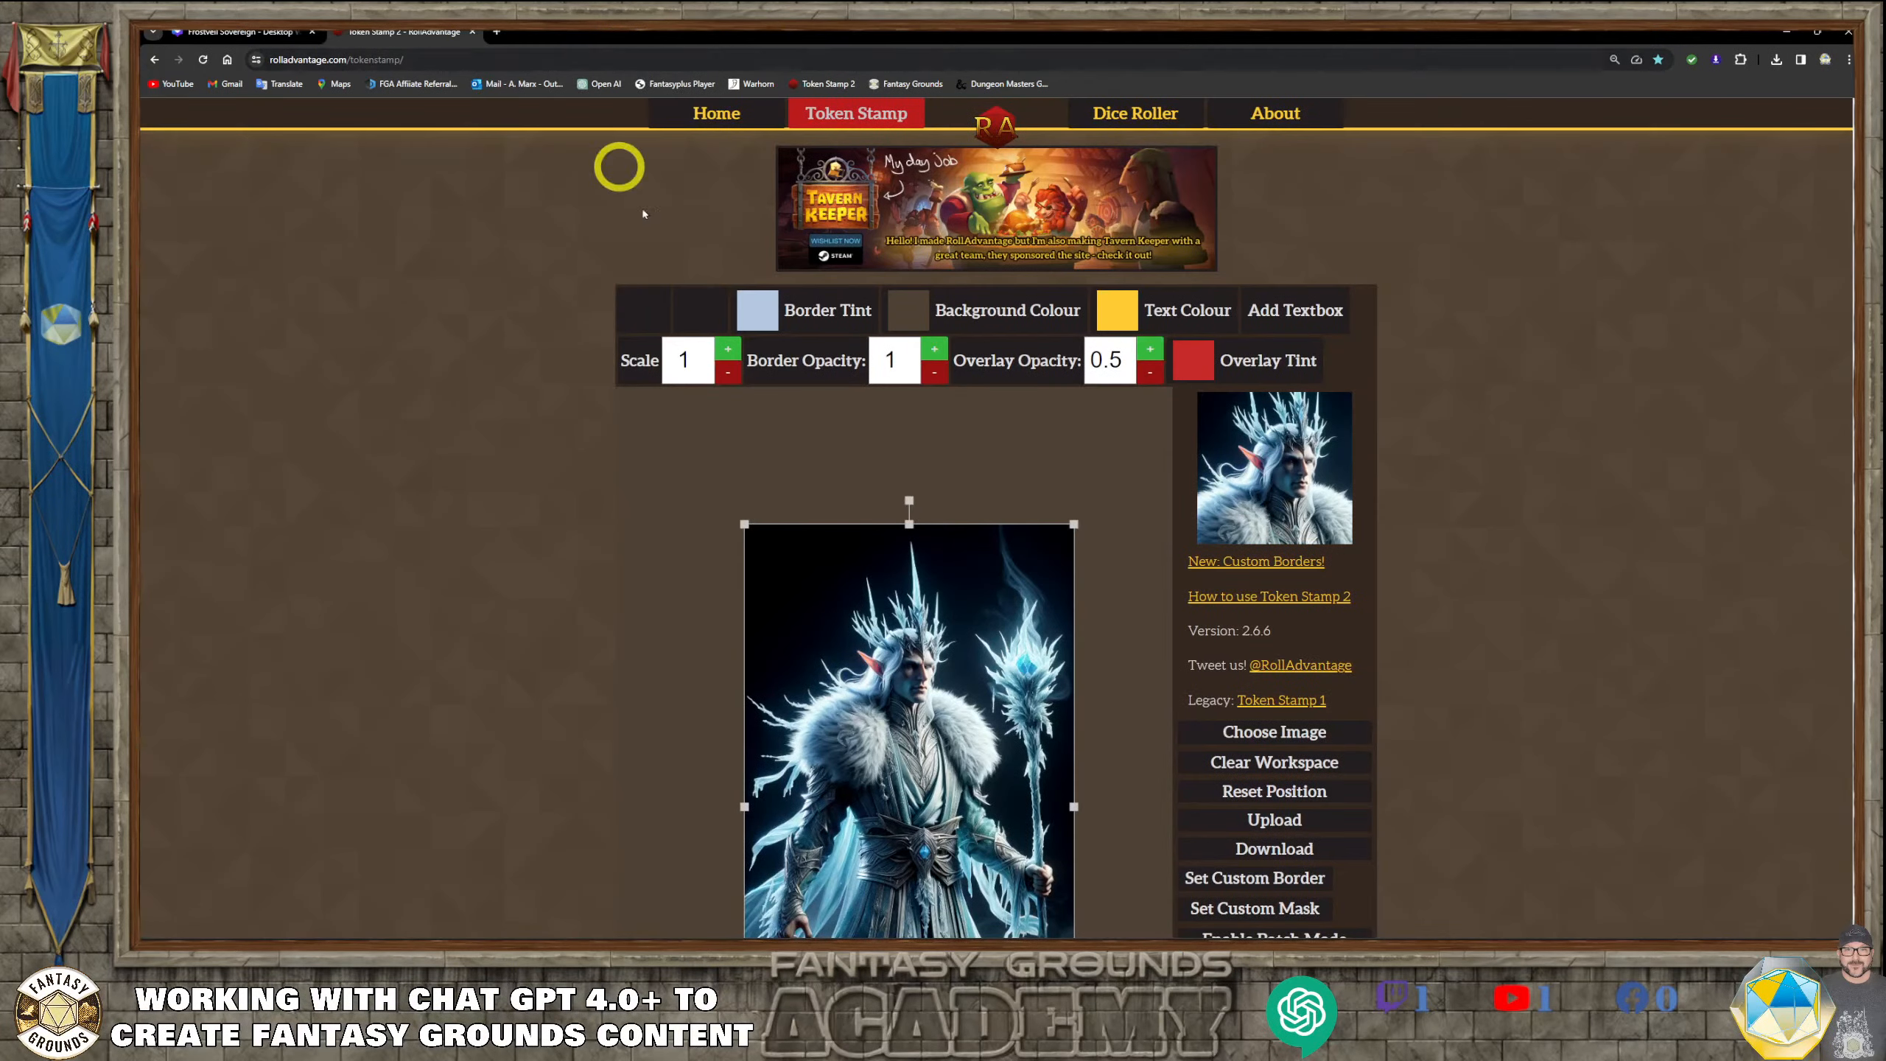
pyautogui.scroll(-3, 808, 490)
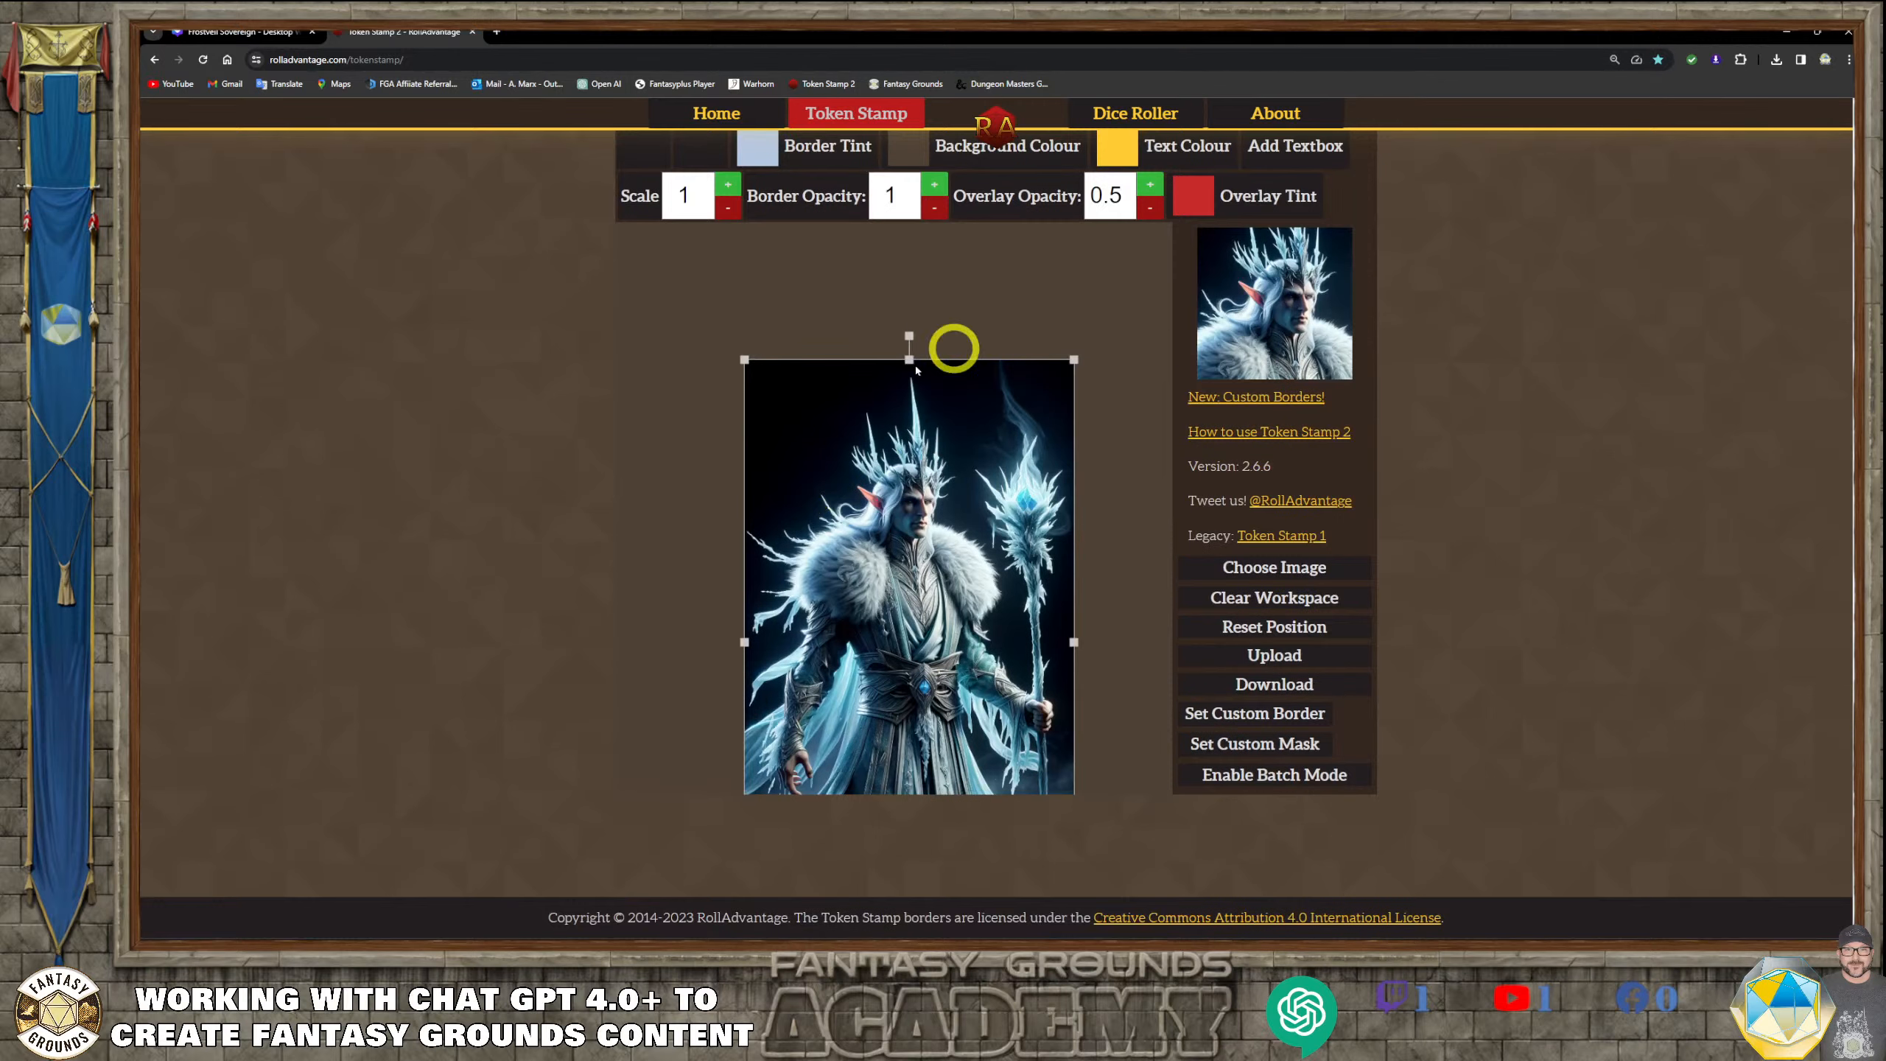
pyautogui.click(474, 32)
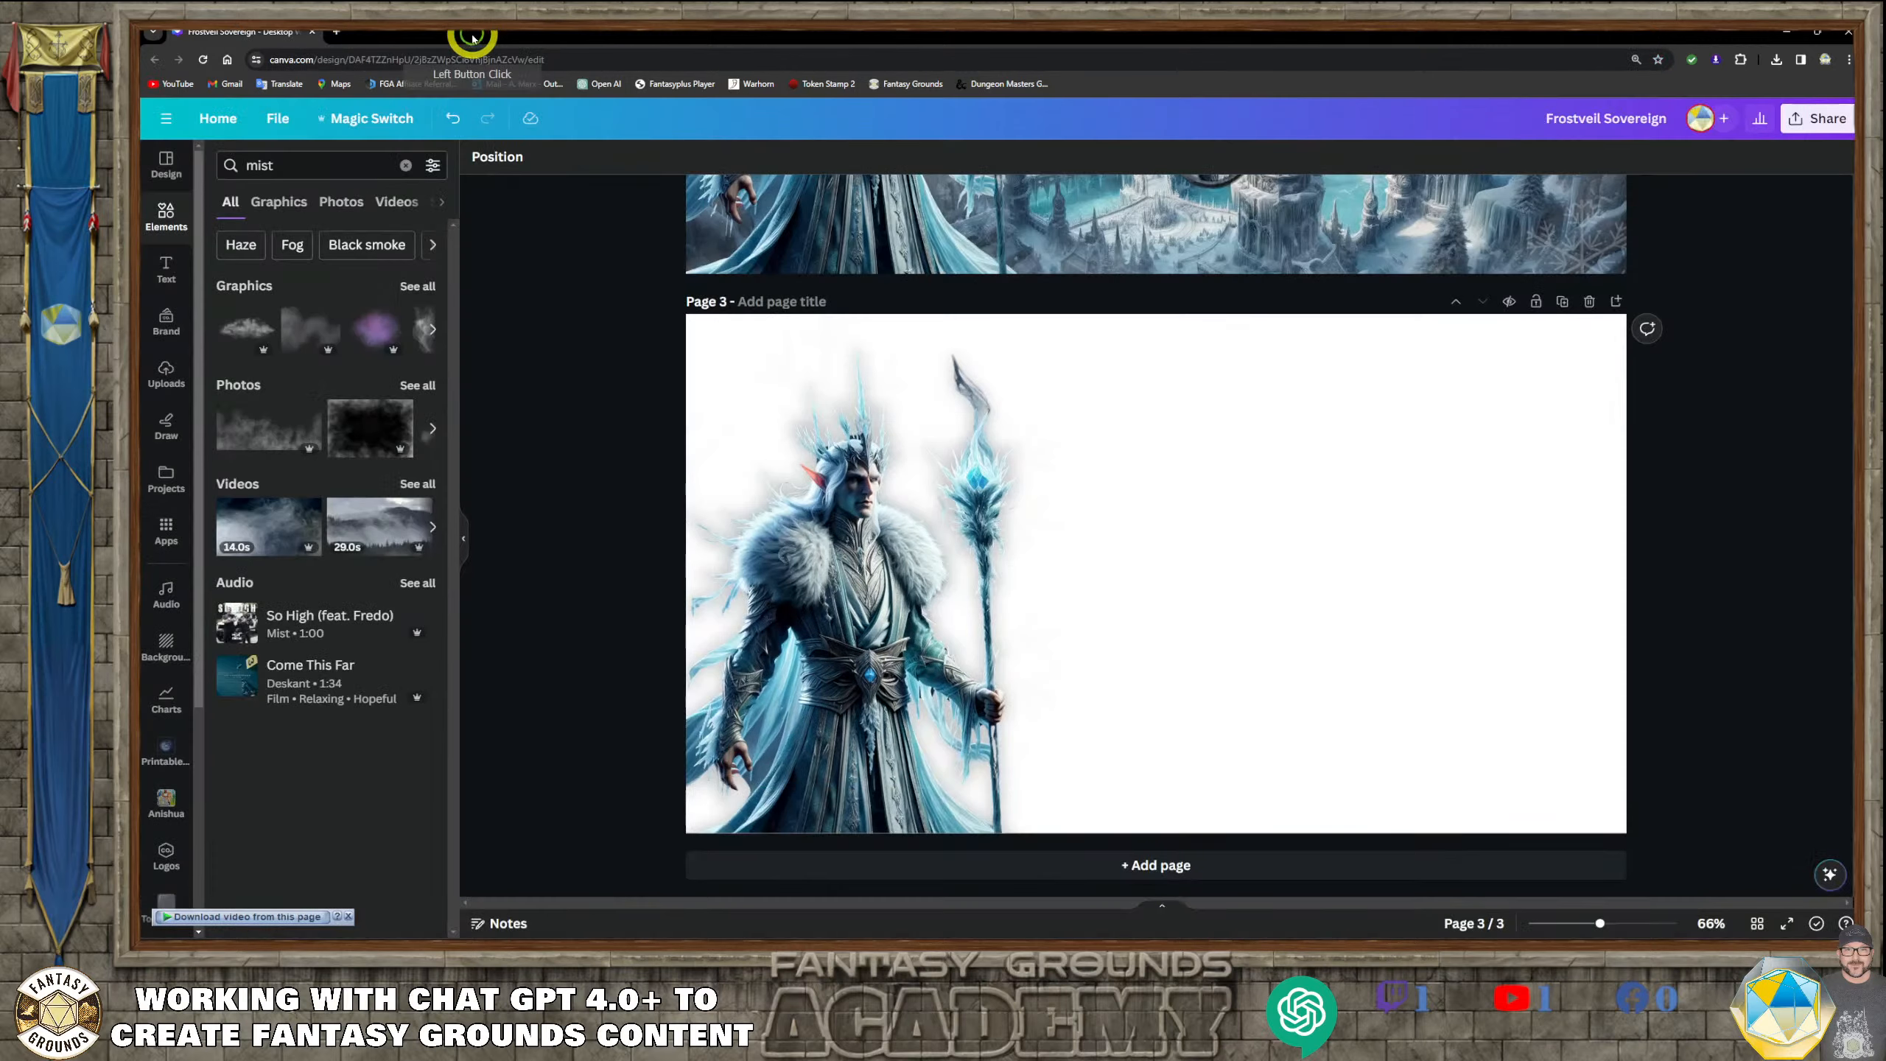
pyautogui.scroll(1, 1049, 643)
pyautogui.scroll(-1, 1047, 641)
pyautogui.scroll(2, 1040, 636)
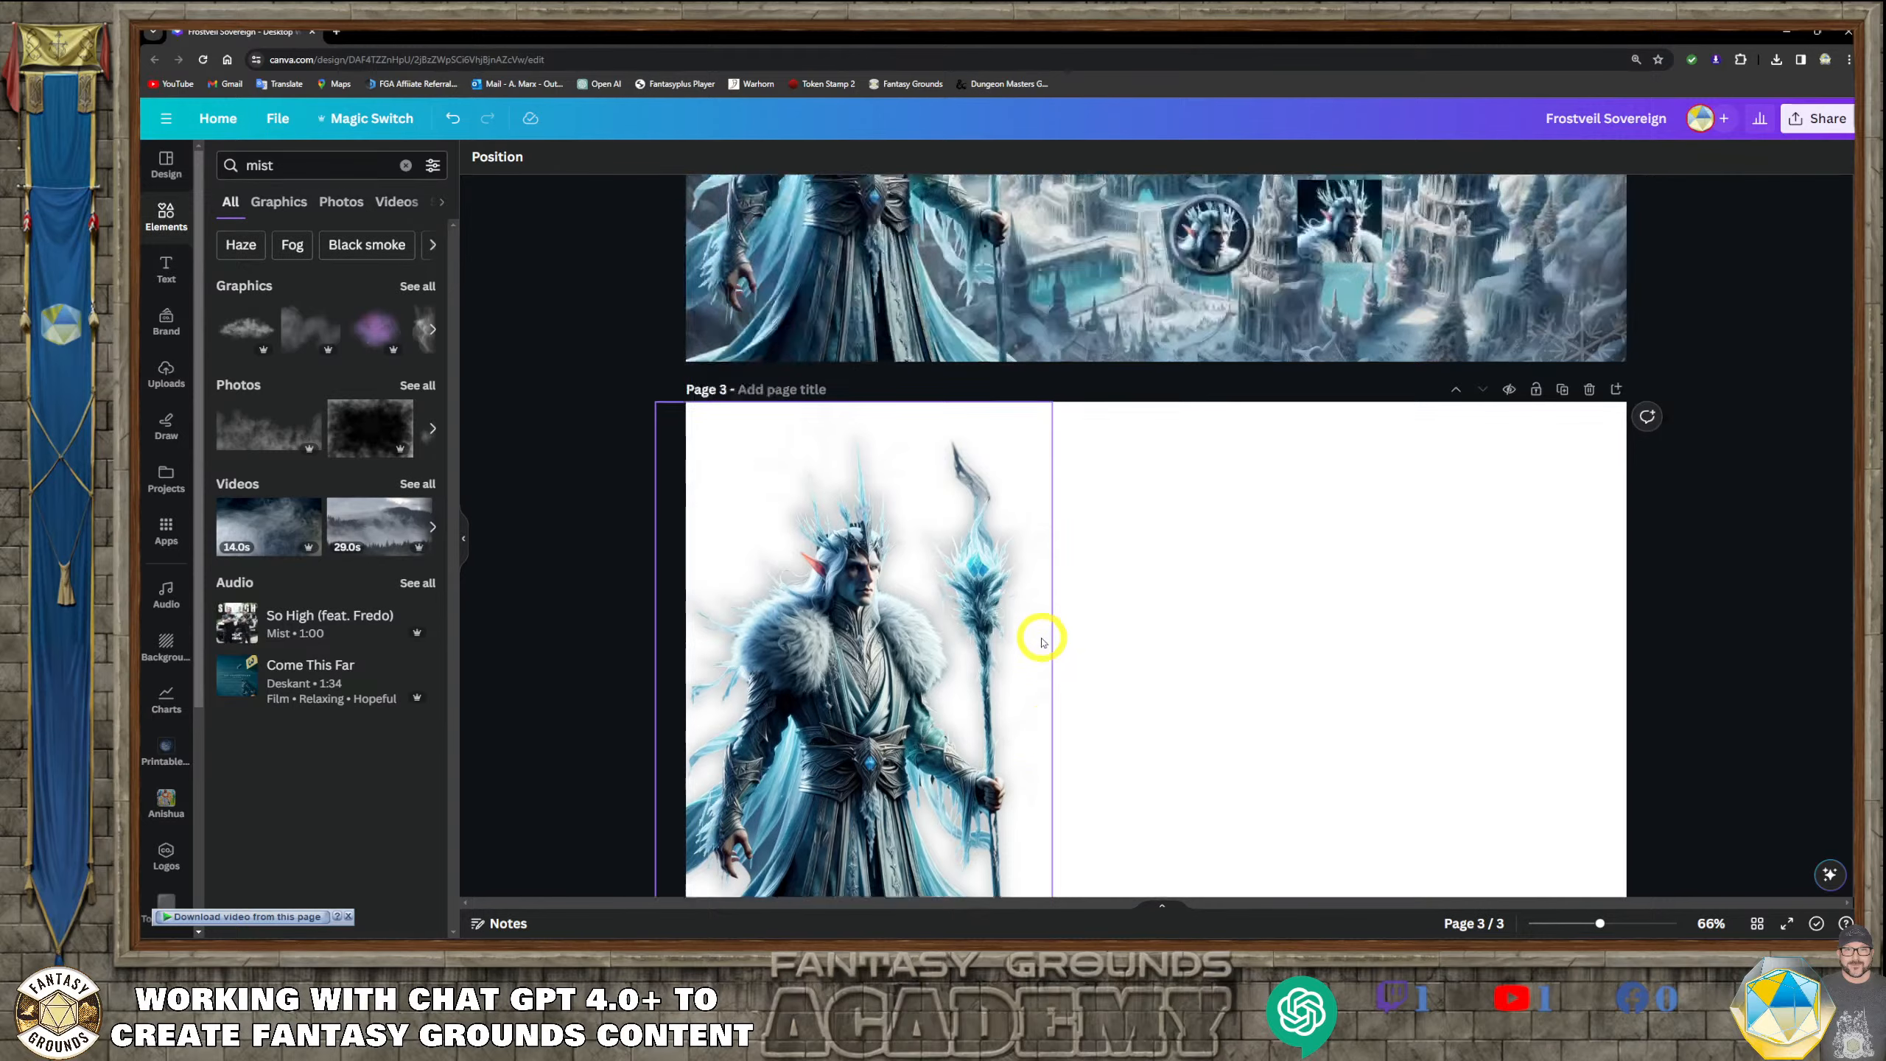